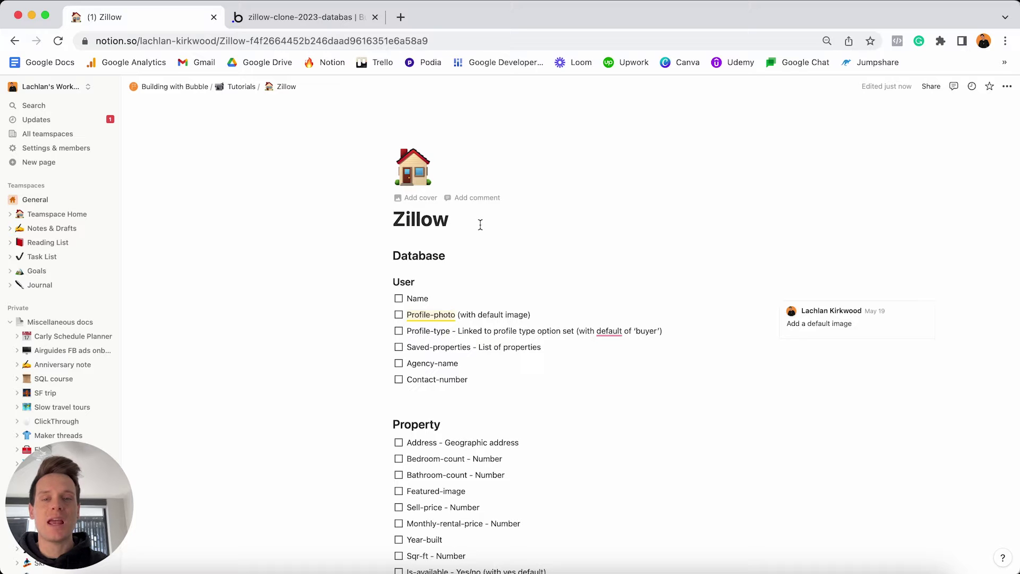
# Scroll through the Zillow plan's User checklist, marking the Name item done and then unticking it.
pyautogui.scroll(-3, 480, 225)
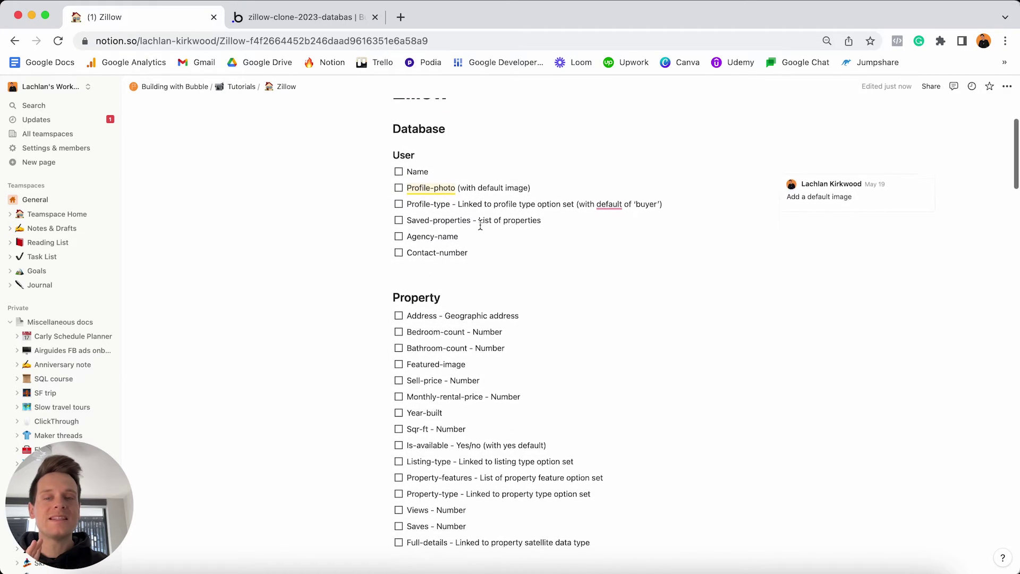
pyautogui.scroll(-7, 481, 225)
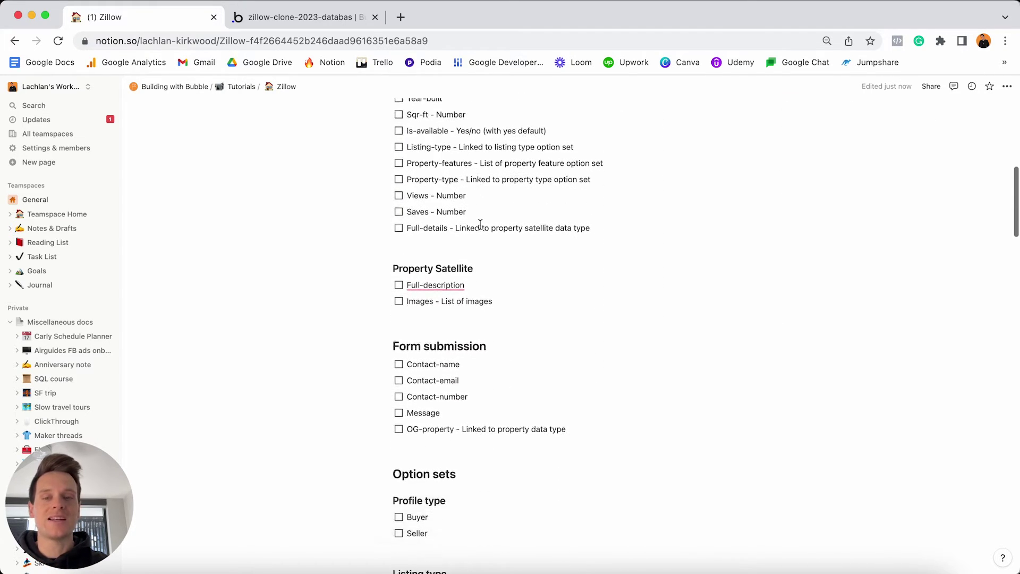
pyautogui.scroll(-2, 480, 225)
pyautogui.scroll(-10, 481, 225)
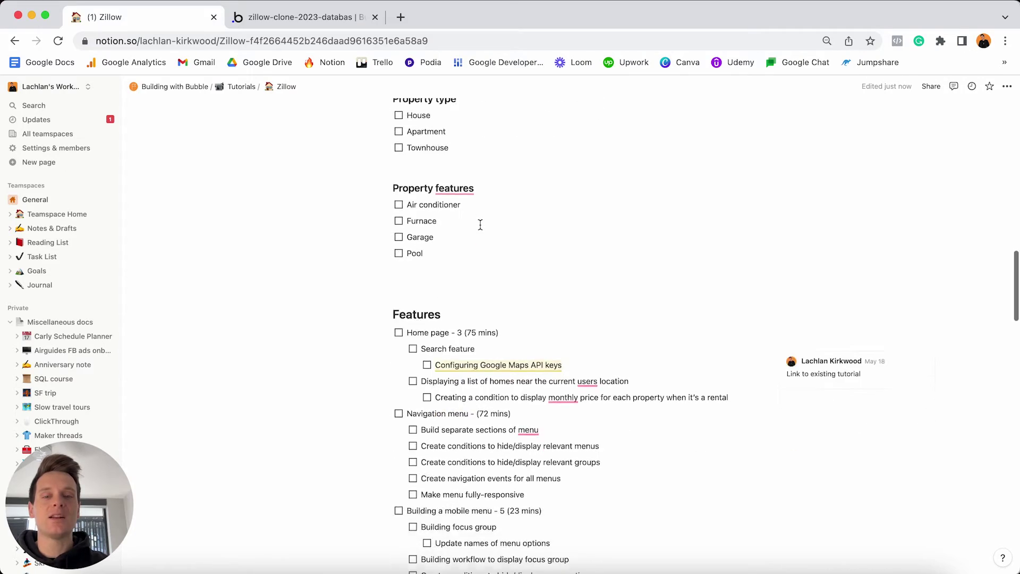
pyautogui.scroll(-18, 480, 226)
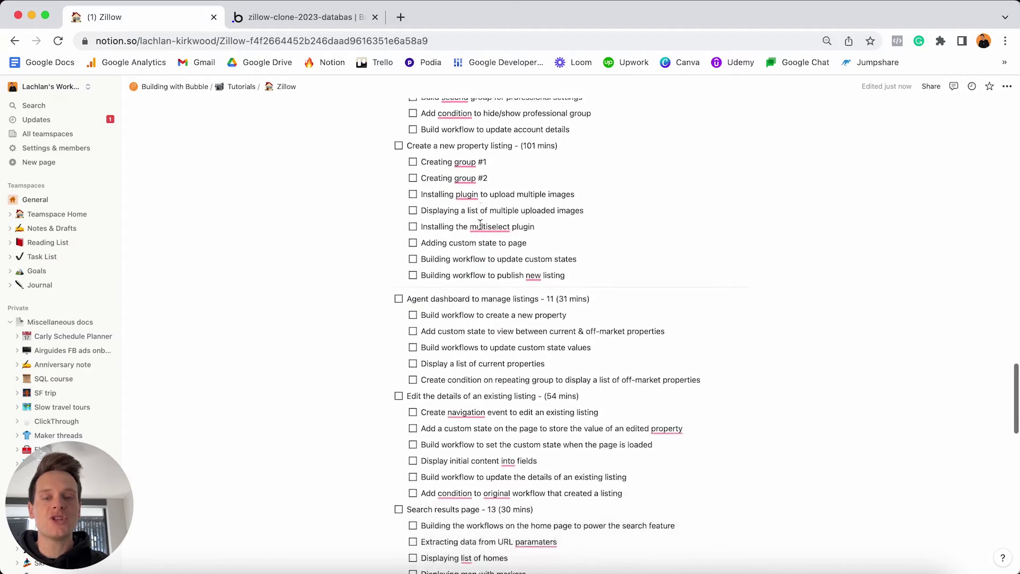
pyautogui.scroll(-10, 480, 225)
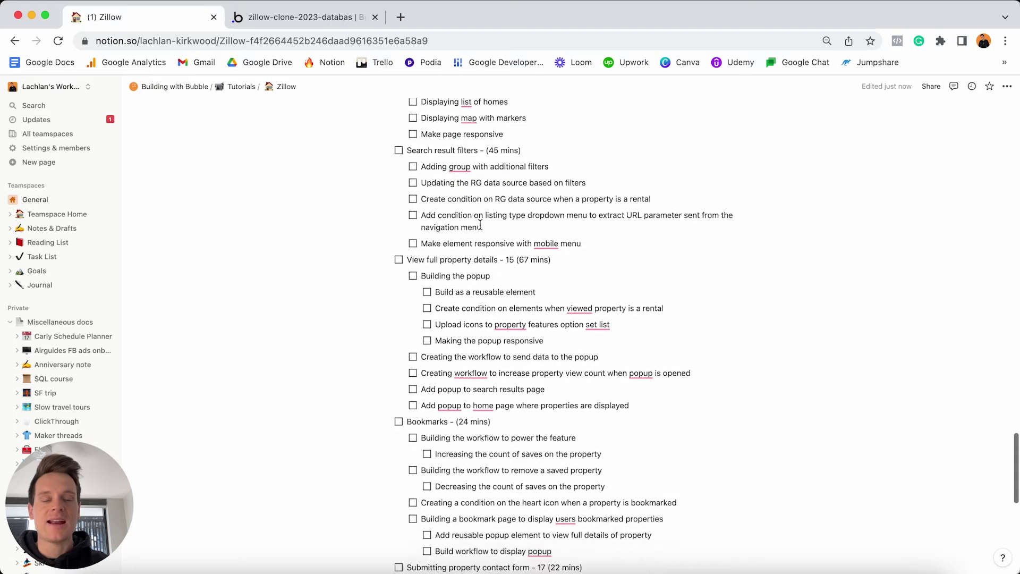
pyautogui.scroll(-10, 480, 225)
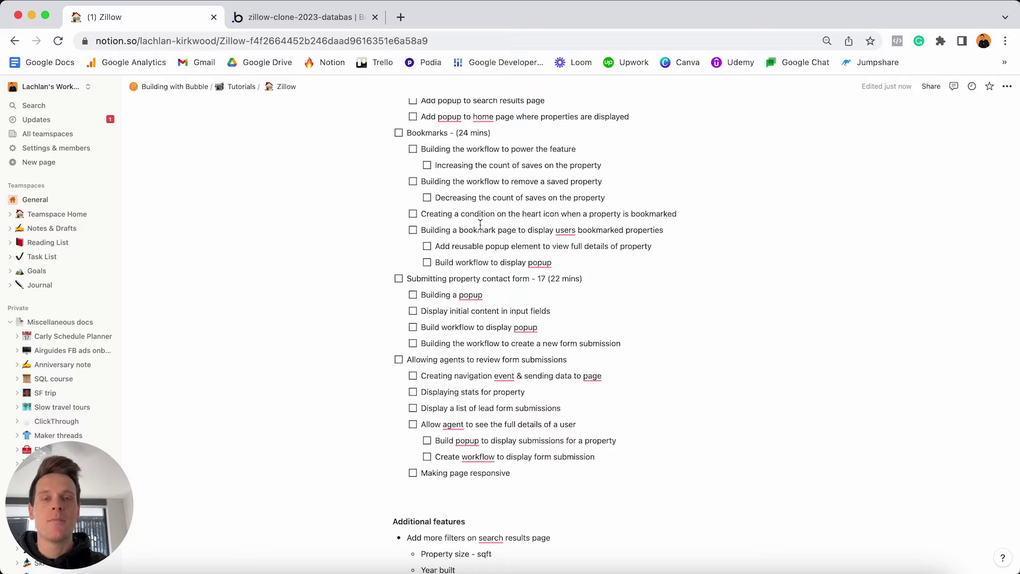
pyautogui.scroll(20, 480, 226)
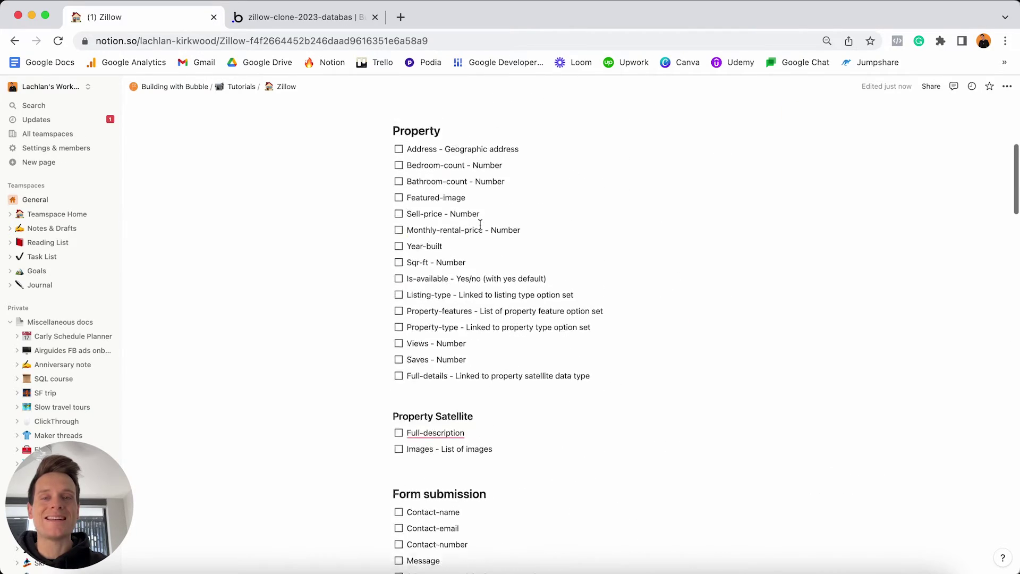
pyautogui.scroll(5, 480, 226)
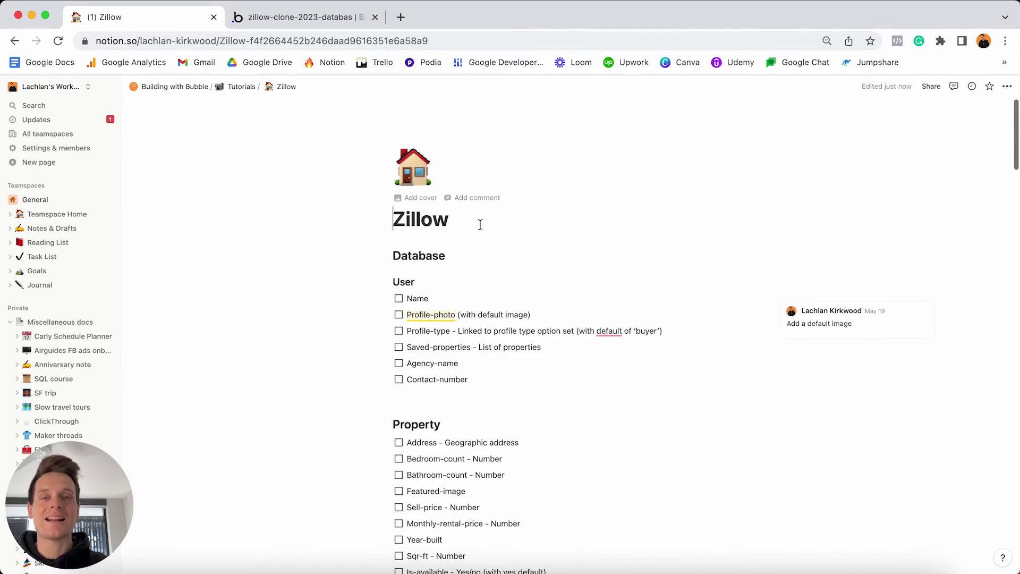
pyautogui.click(398, 299)
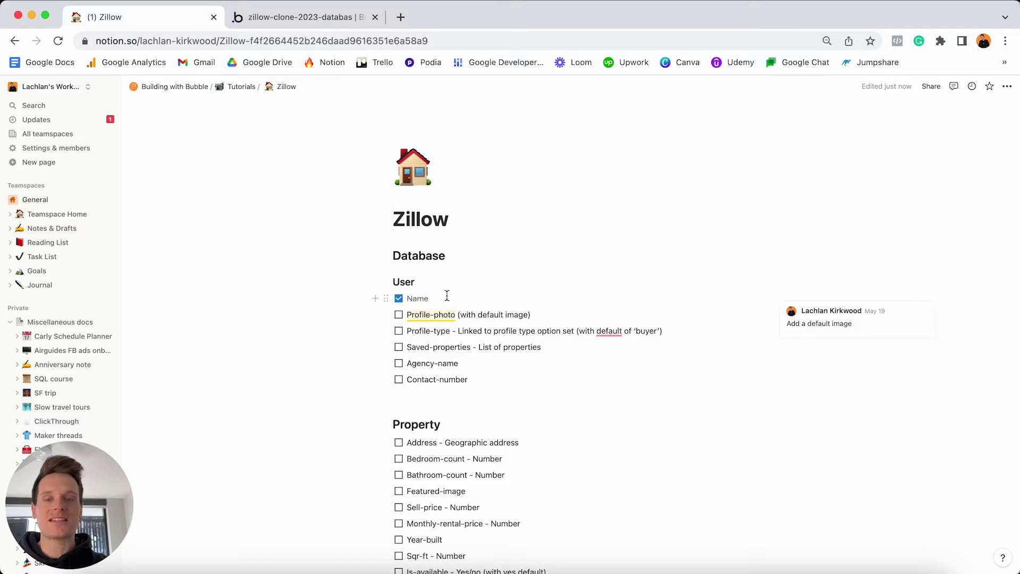
pyautogui.click(399, 300)
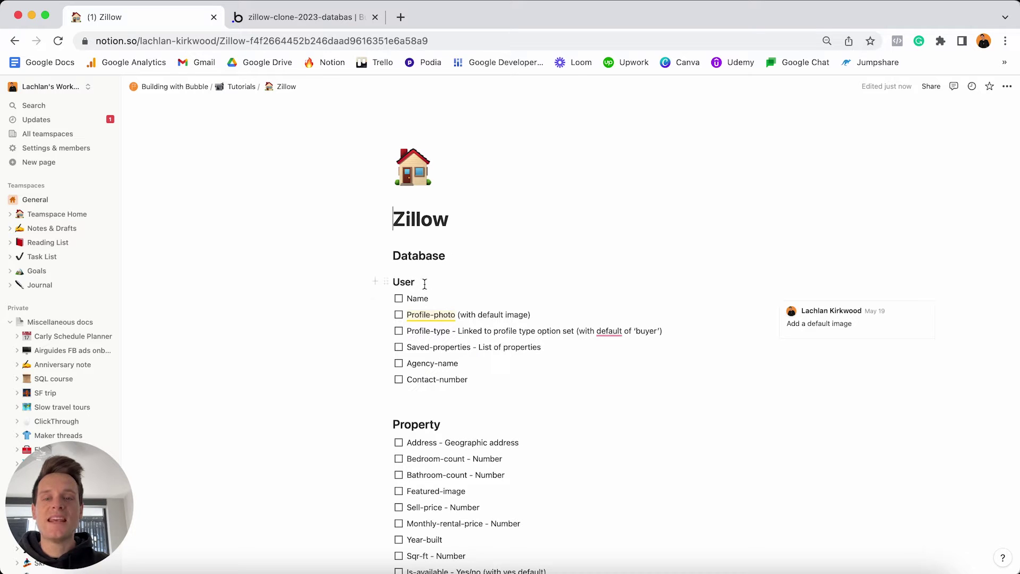
# Highlight the User and Property headings in the Notion plan.
pyautogui.click(428, 283)
pyautogui.doubleClick(427, 283)
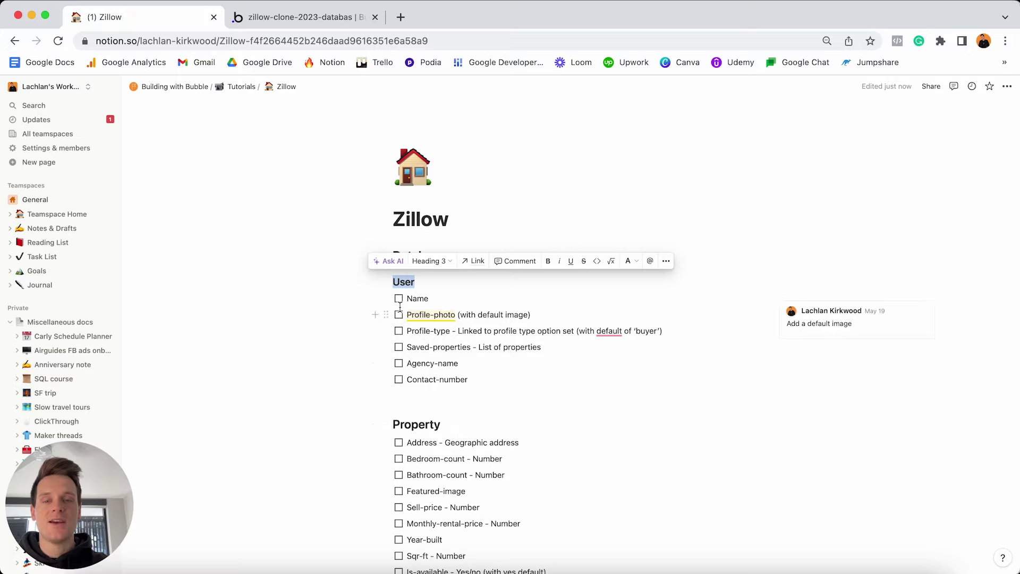
pyautogui.click(474, 425)
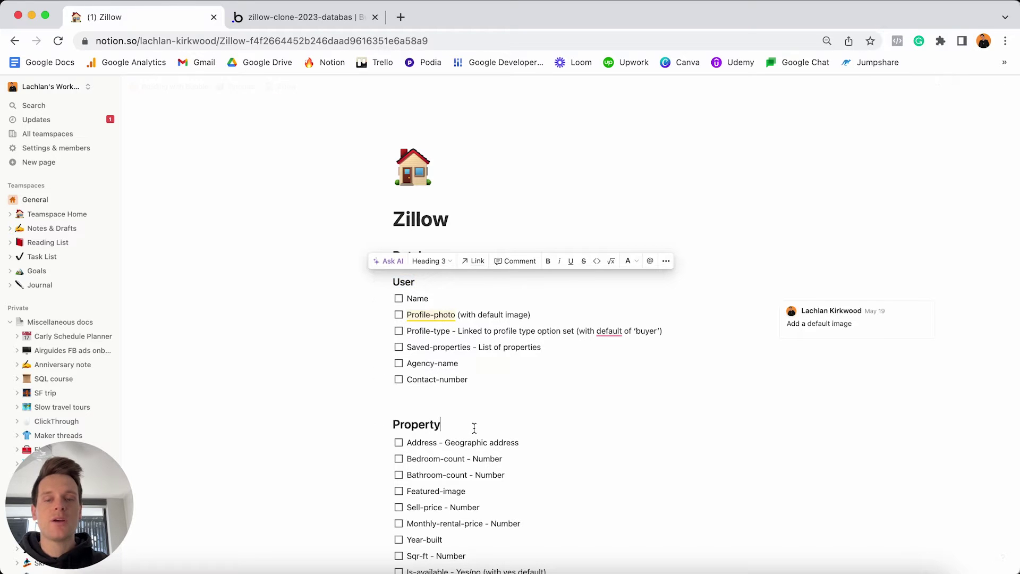
pyautogui.doubleClick(474, 425)
pyautogui.scroll(-7, 474, 428)
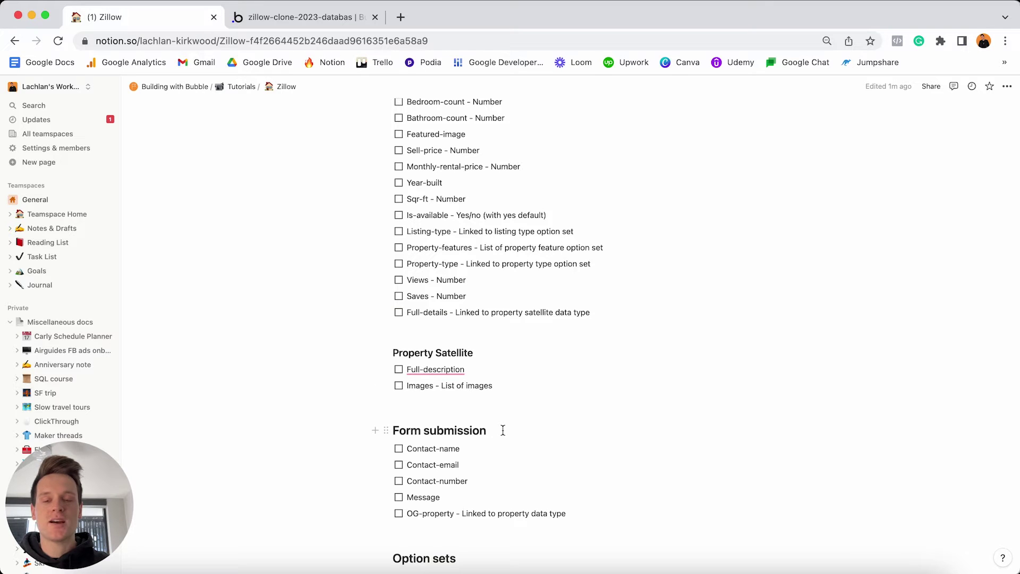
pyautogui.scroll(7, 502, 430)
pyautogui.doubleClick(503, 425)
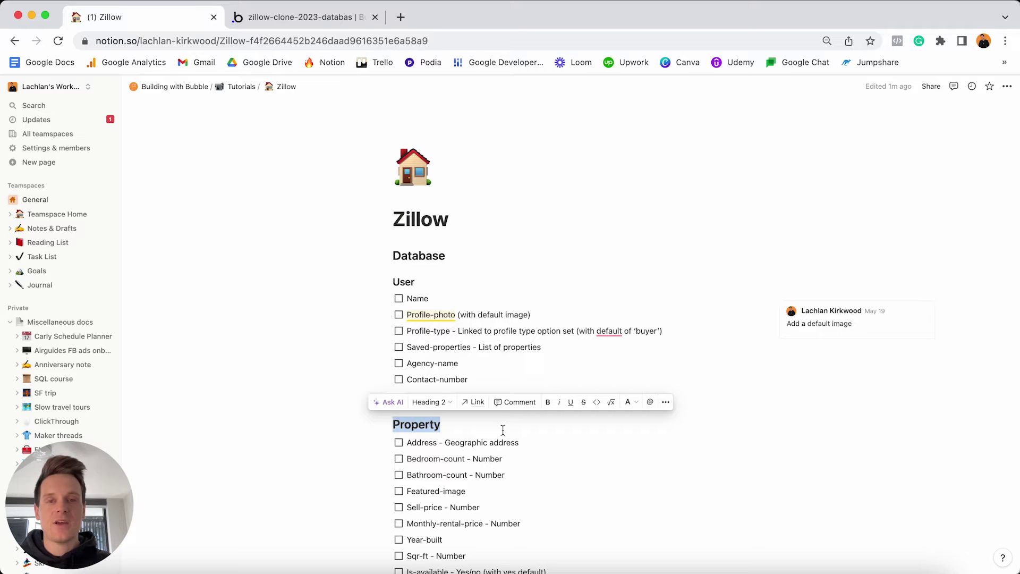
pyautogui.click(462, 287)
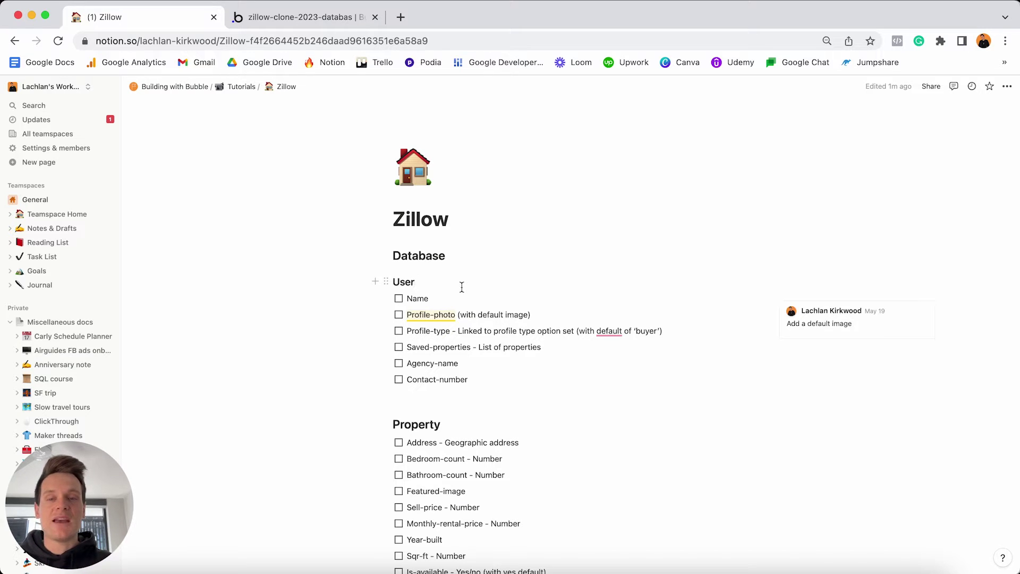
# Highlight the Property and Form submission headings further down the plan.
pyautogui.click(459, 427)
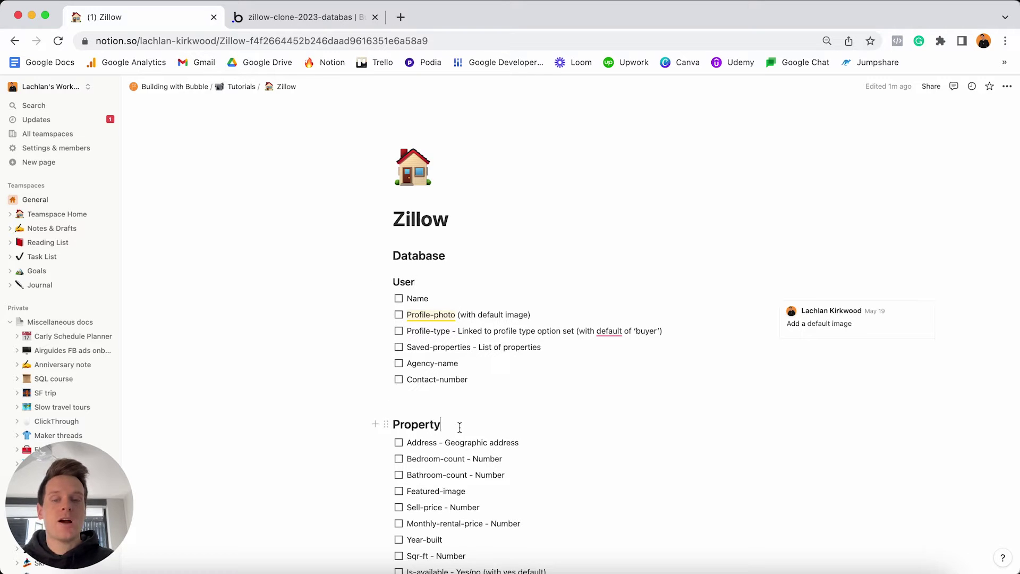
pyautogui.doubleClick(460, 428)
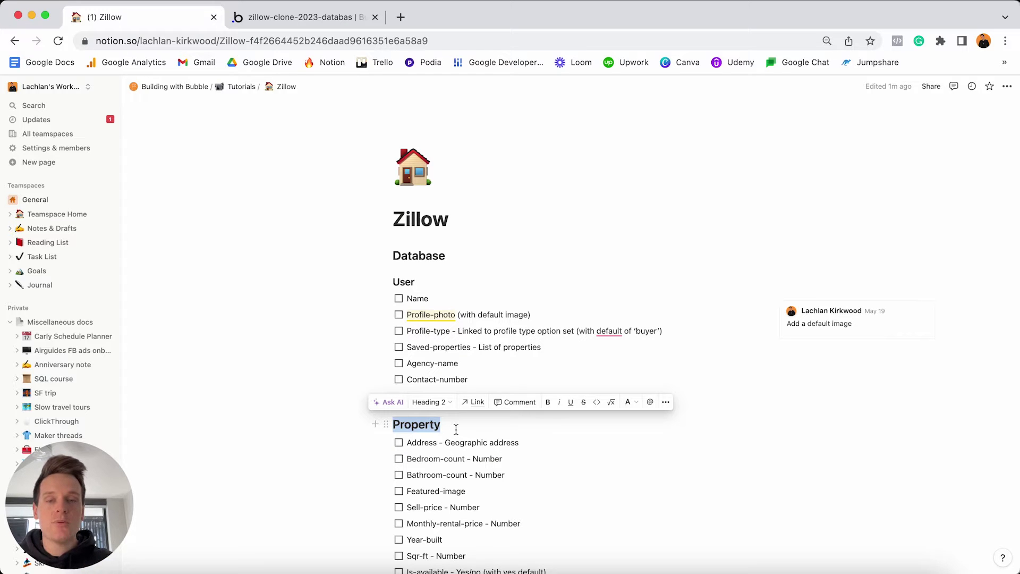
pyautogui.scroll(-10, 456, 429)
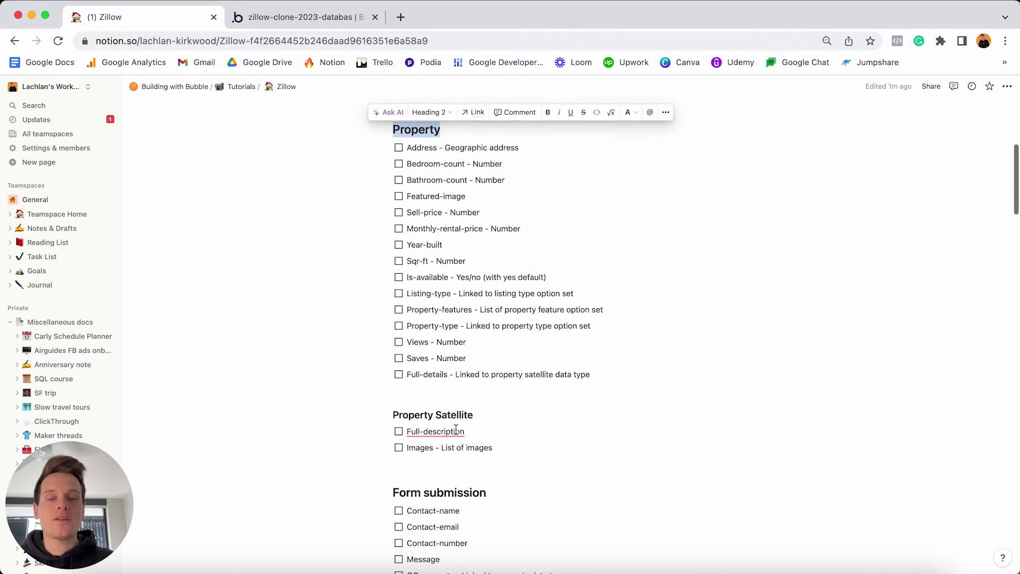
pyautogui.scroll(-2, 456, 430)
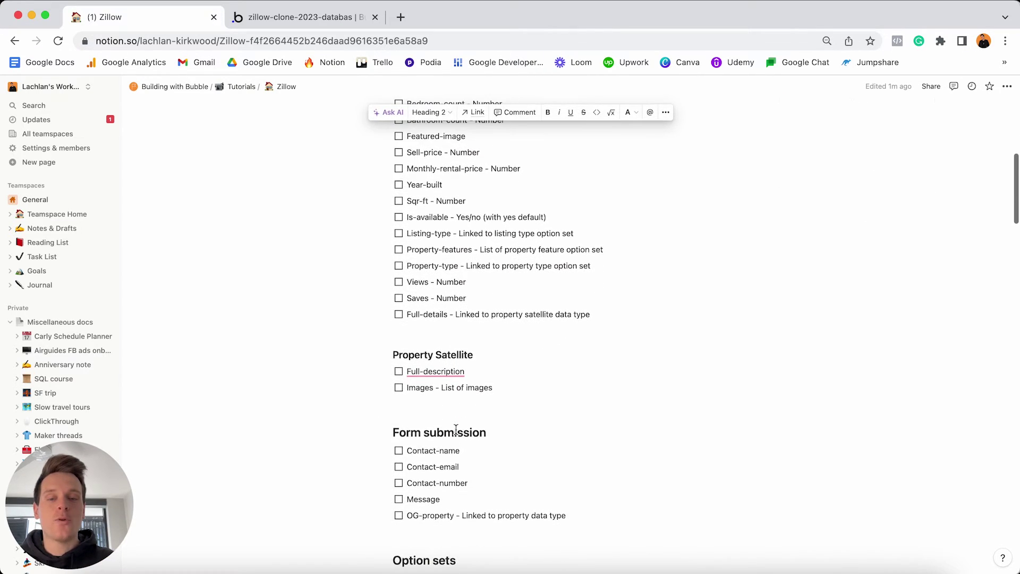
pyautogui.tripleClick(502, 435)
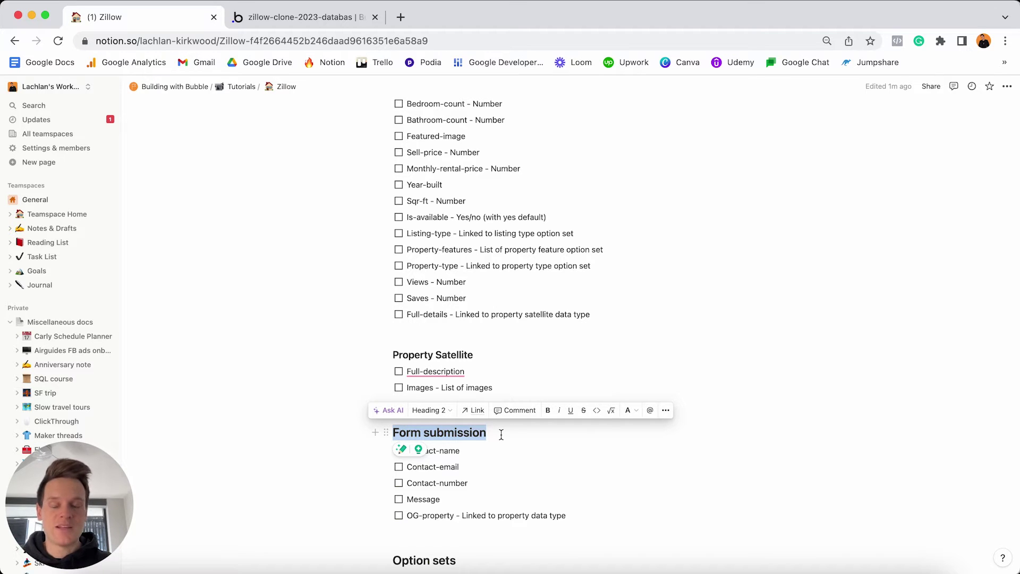
pyautogui.click(465, 452)
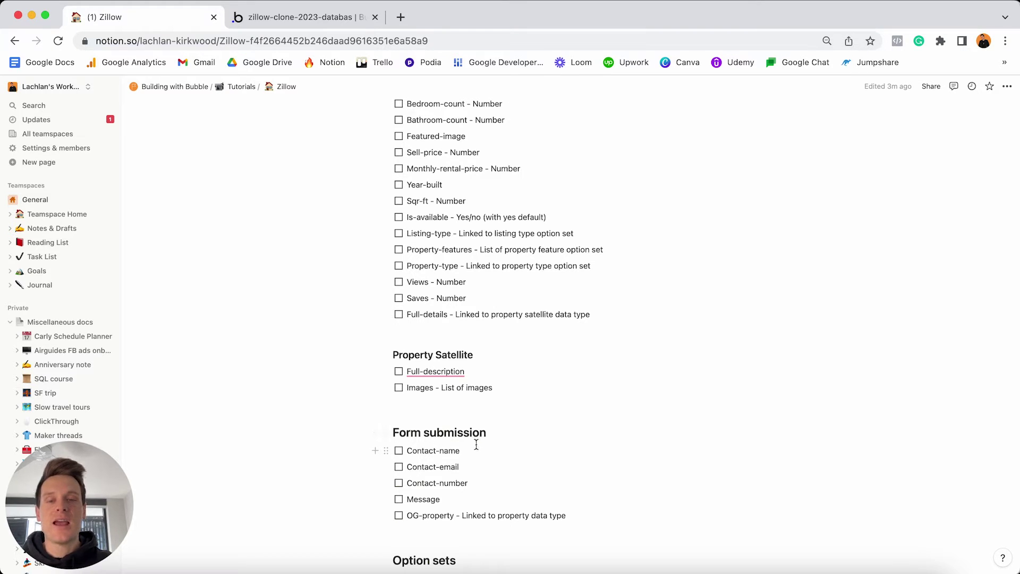
# Return to the User heading, then open Bubble's Data types showing User's built-in fields.
pyautogui.scroll(10, 477, 444)
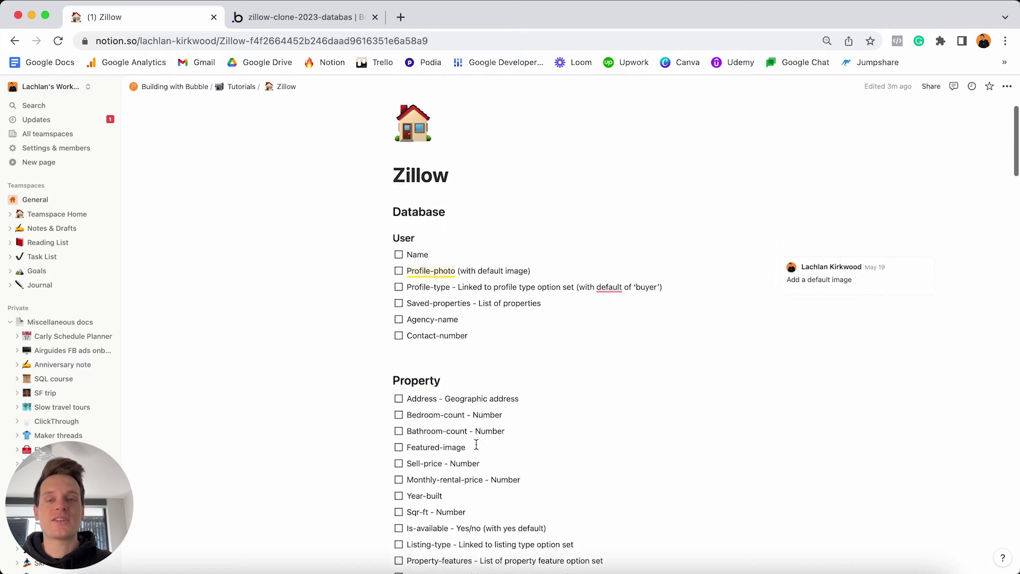
pyautogui.click(456, 247)
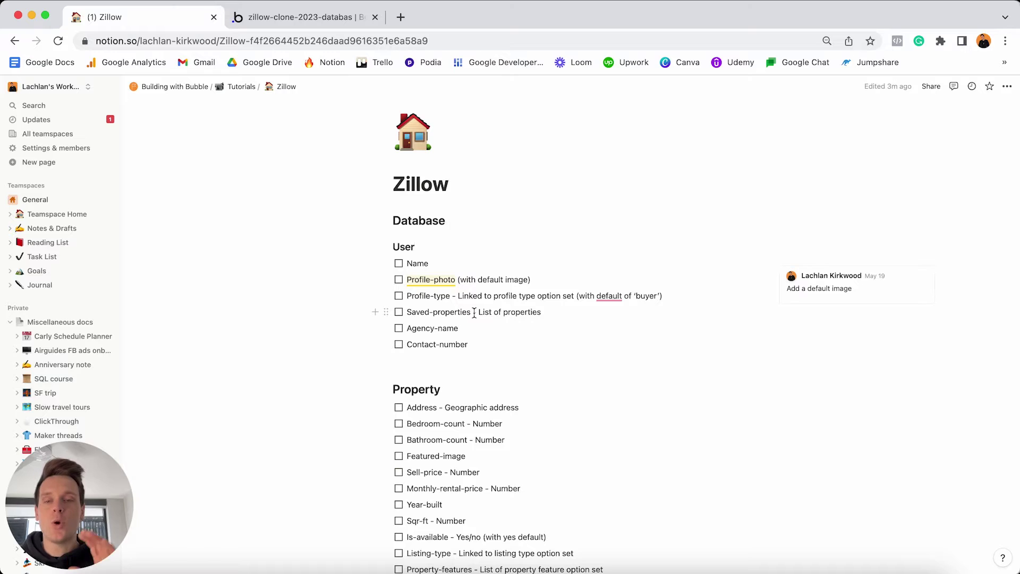
pyautogui.click(439, 255)
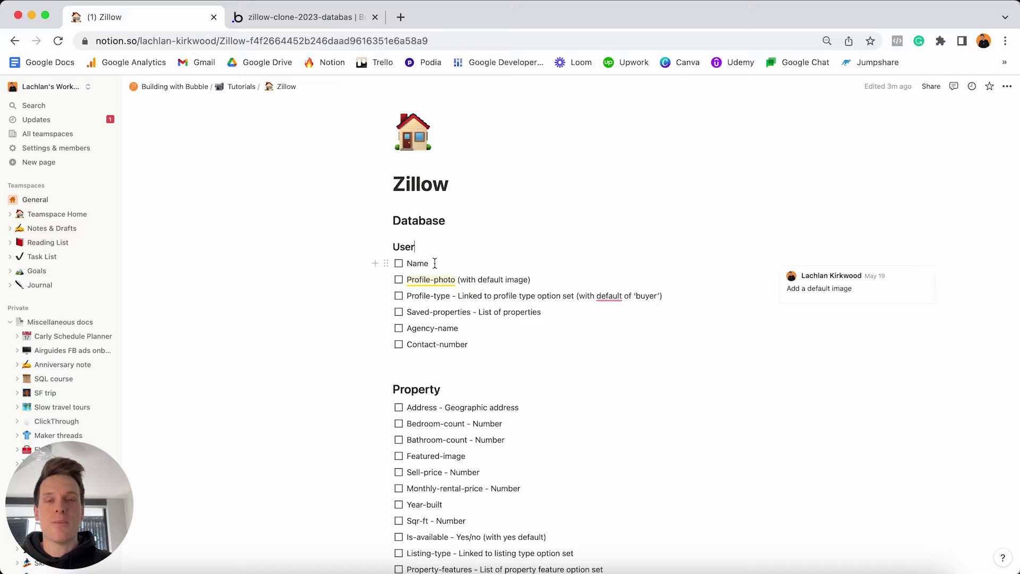
pyautogui.click(324, 20)
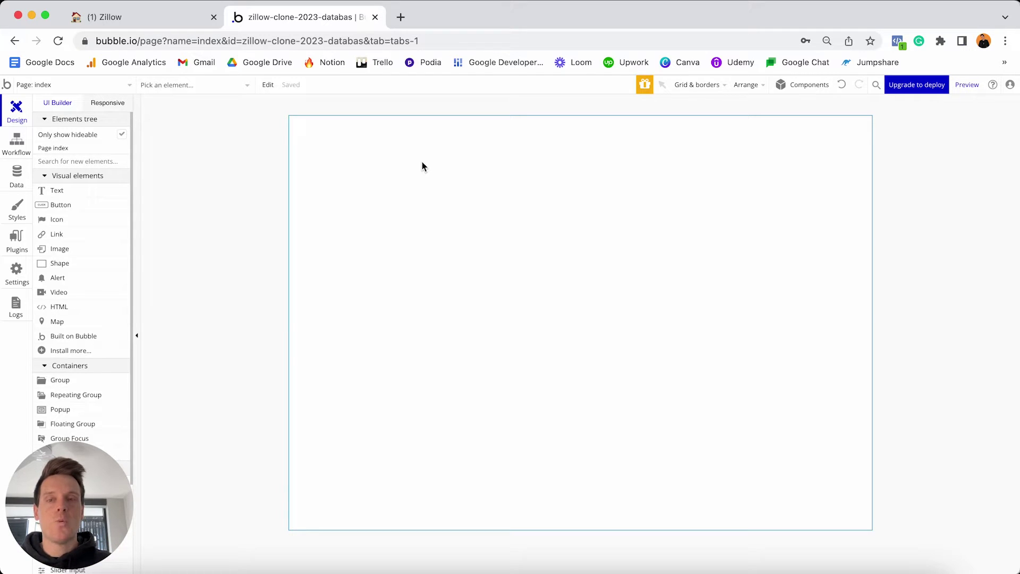
pyautogui.click(17, 176)
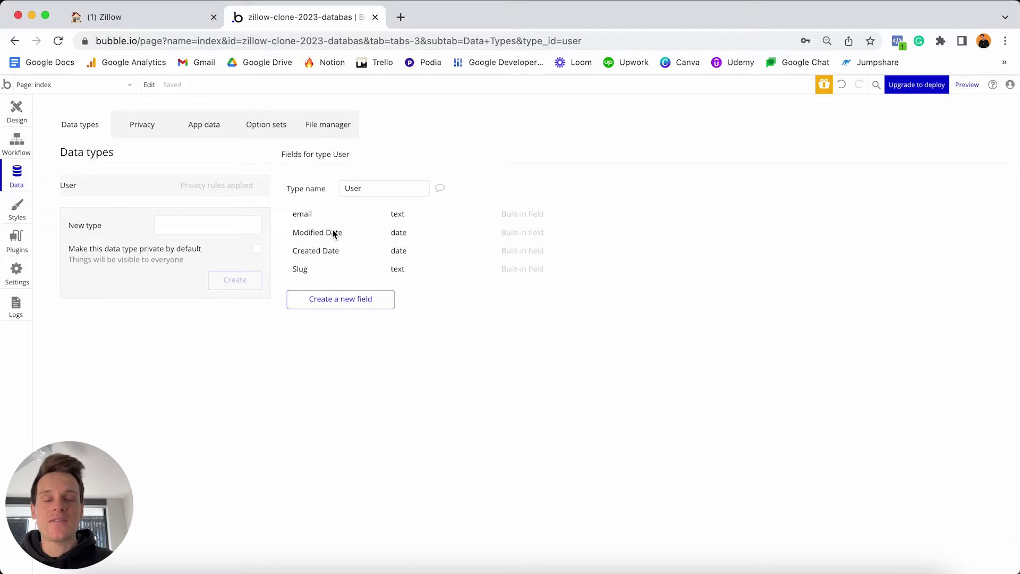
# Go back to the Zillow plan page in Notion with its User checklist.
pyautogui.moveTo(333, 233)
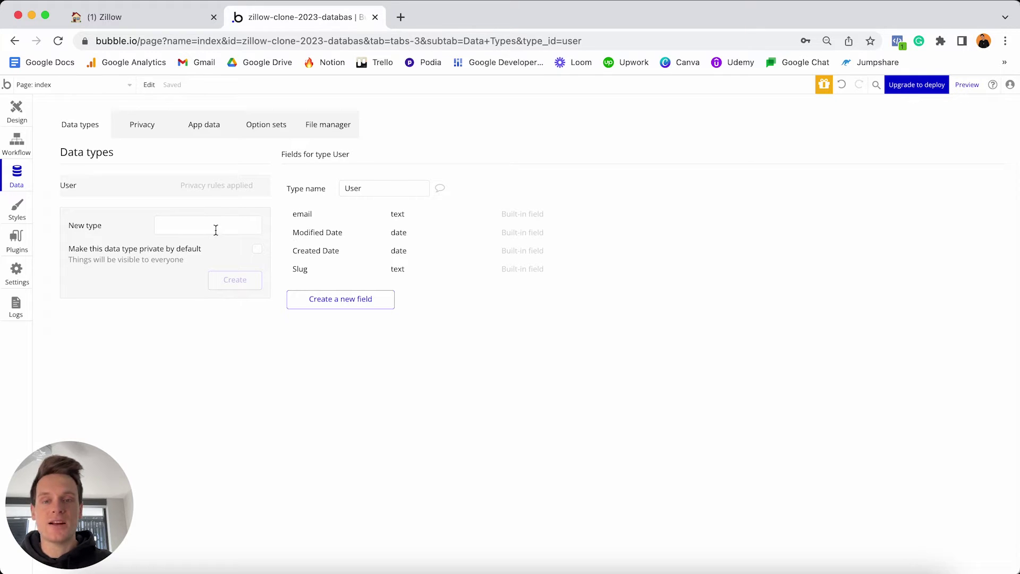
pyautogui.click(180, 20)
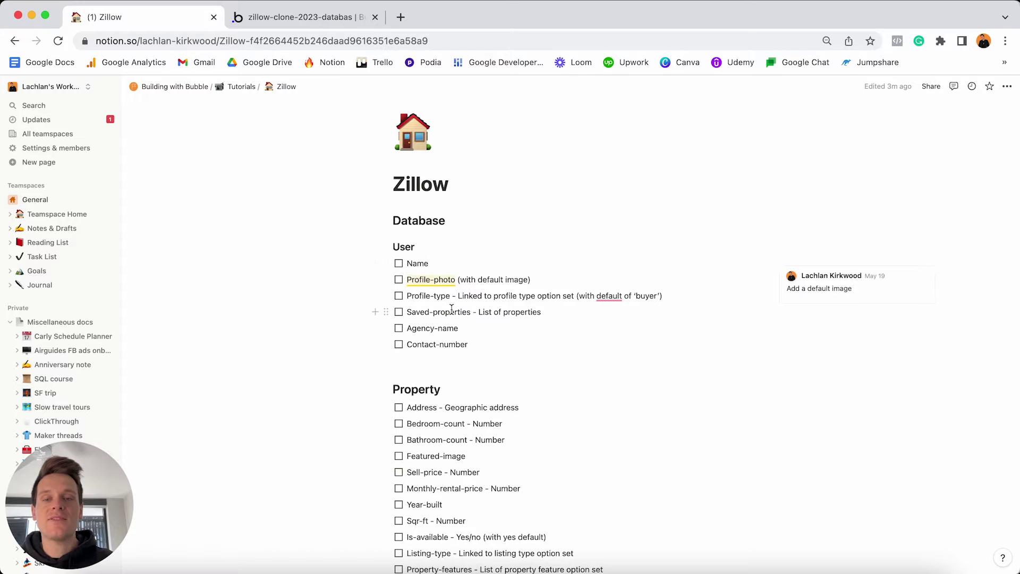
# Highlight Saved-properties, then select the word Property in the Property heading.
pyautogui.moveTo(473, 312); pyautogui.dragTo(406, 314)
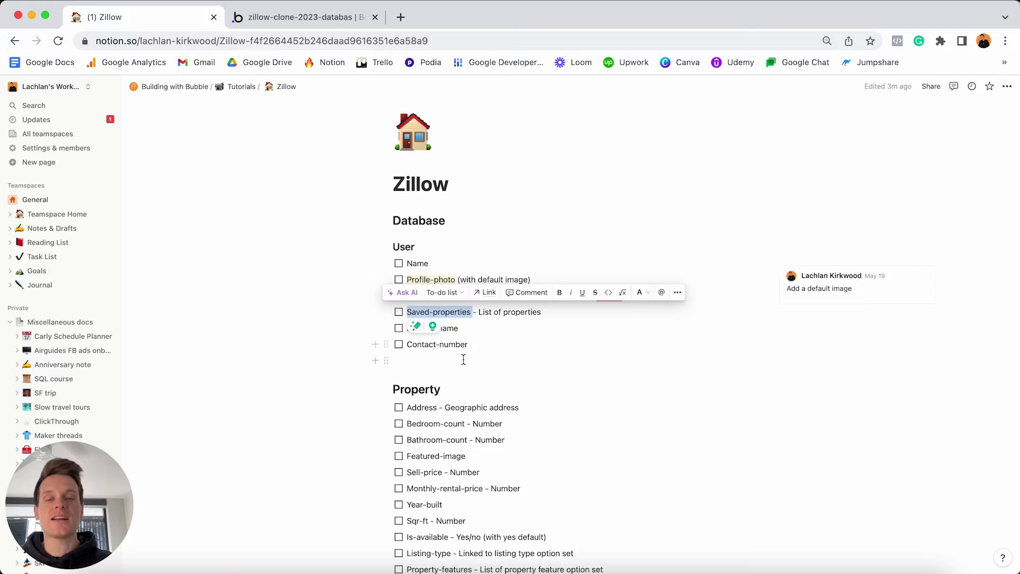
pyautogui.click(452, 390)
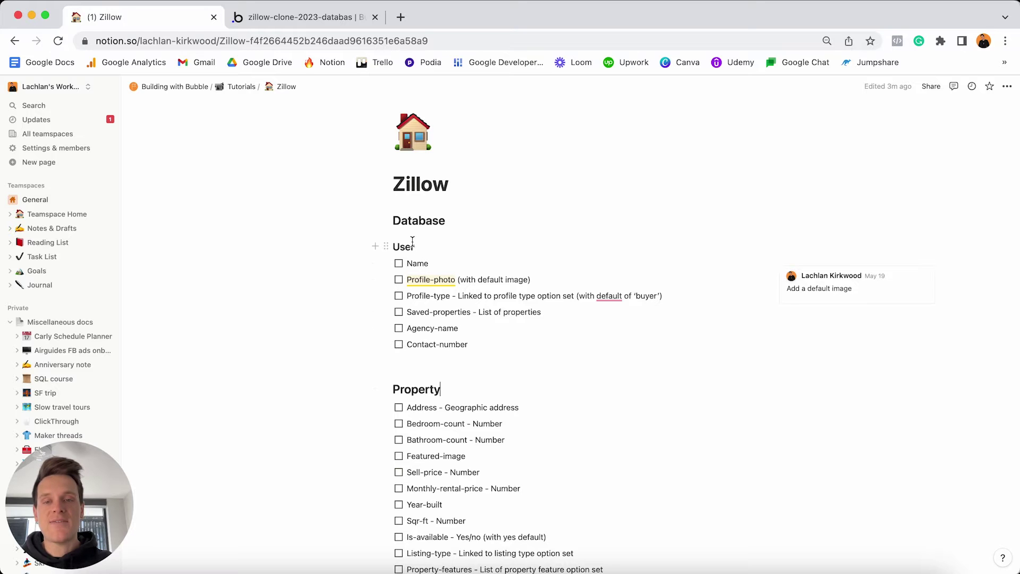
pyautogui.doubleClick(461, 393)
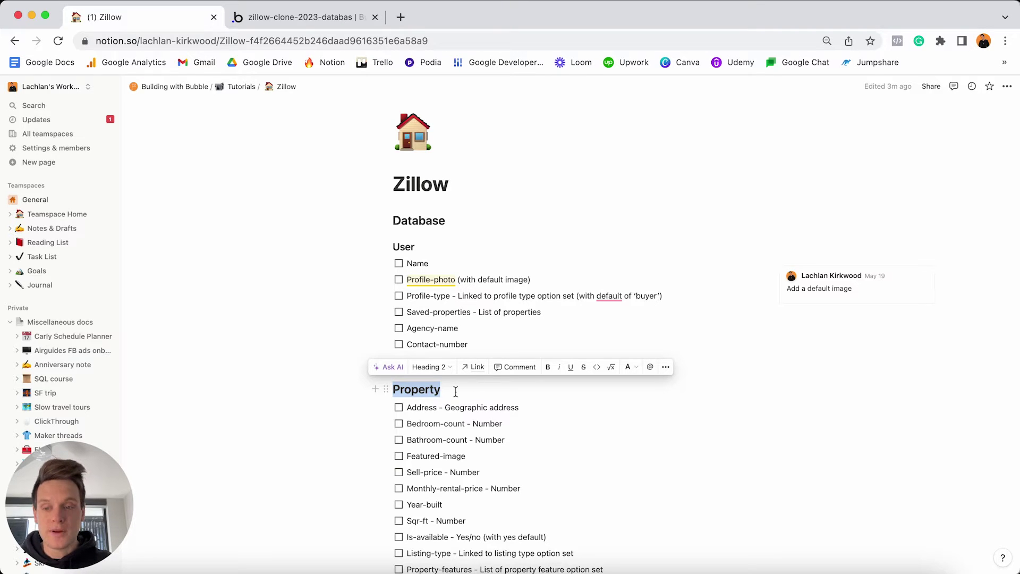
# Create a data type named 'Property' in Bubble, then return to the Notion plan.
pyautogui.click(316, 24)
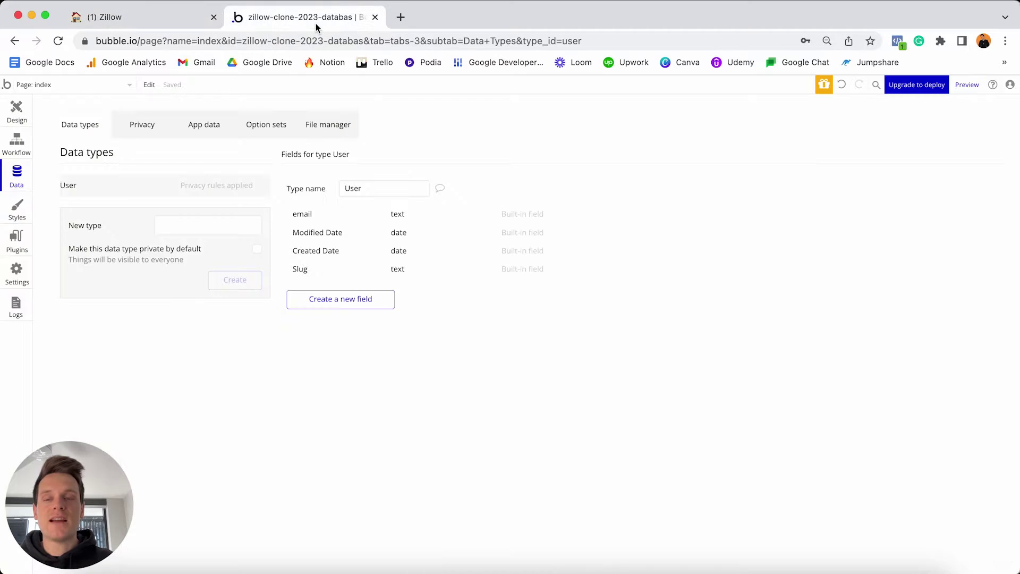
pyautogui.click(187, 224)
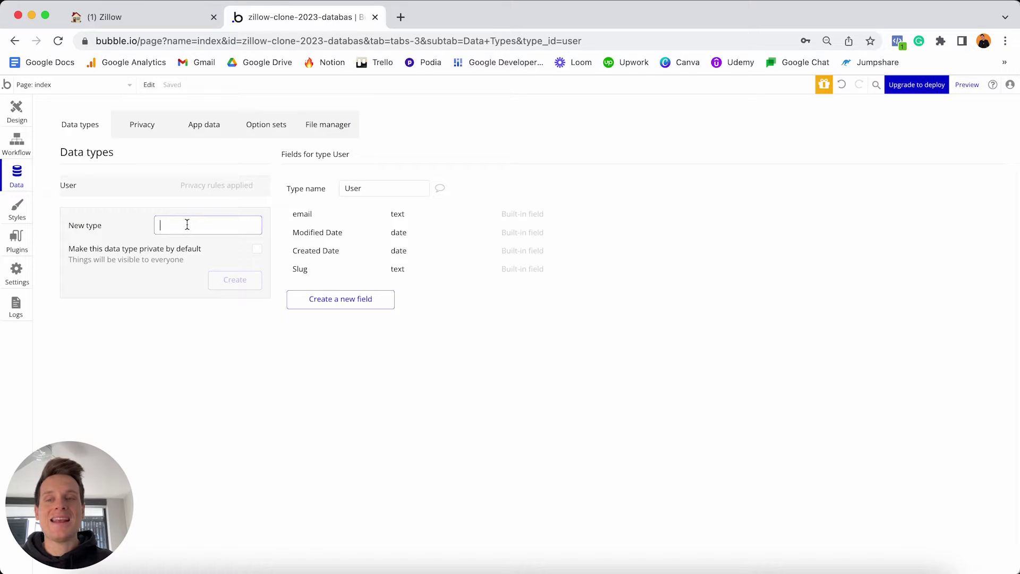
pyautogui.write('Property')
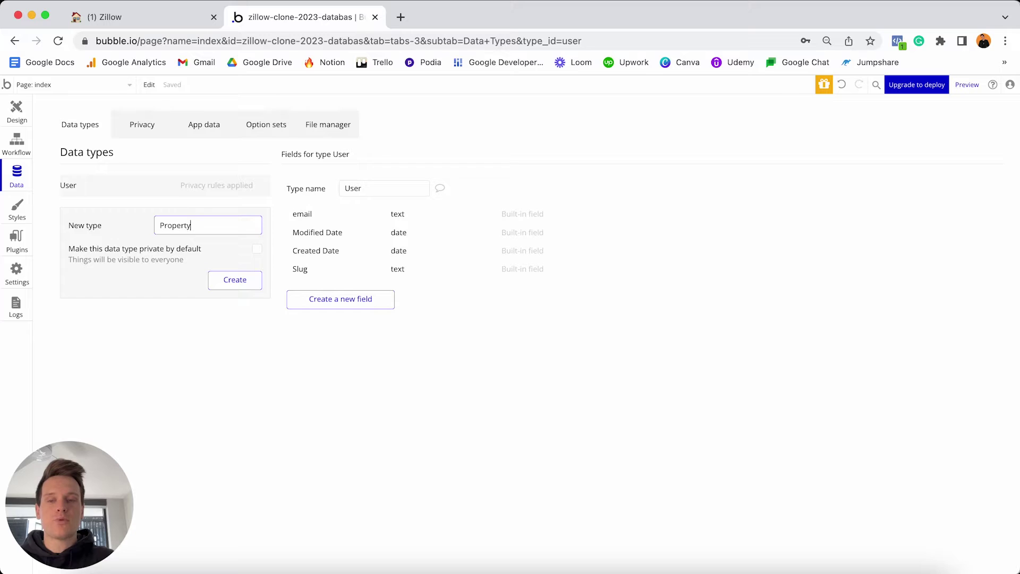
pyautogui.press('Return')
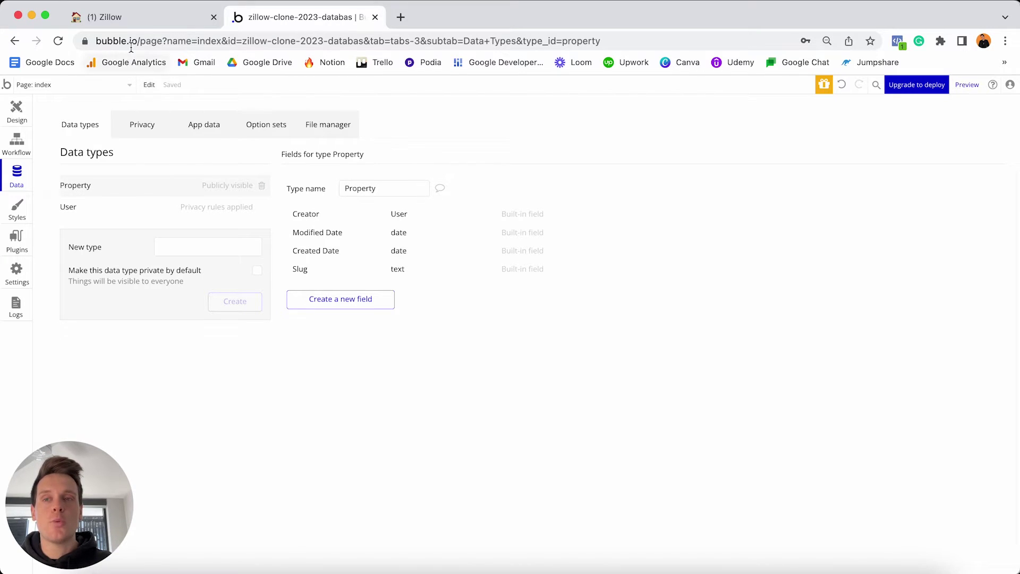
pyautogui.click(143, 17)
# Scroll down and select the Property Satellite heading in the Notion plan.
pyautogui.scroll(-5, 468, 284)
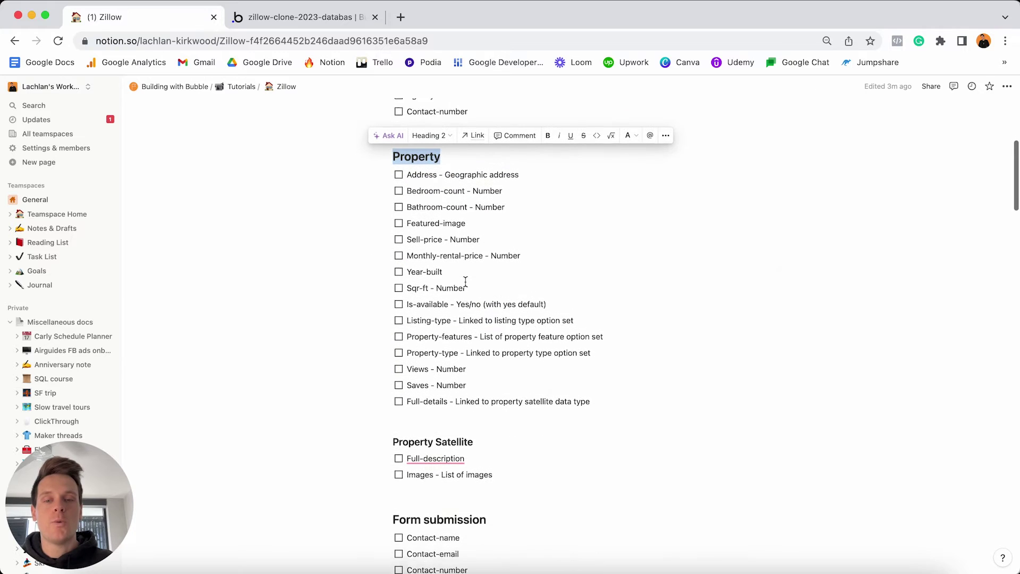
pyautogui.tripleClick(491, 427)
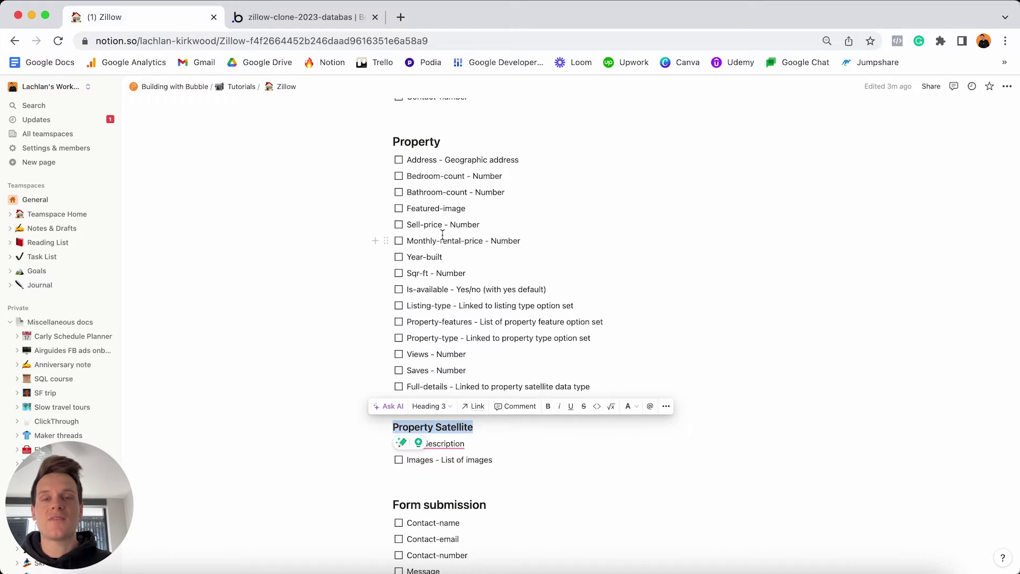
# Select the Full-details line and the Property Satellite heading, then return to Bubble's Data types.
pyautogui.click(447, 142)
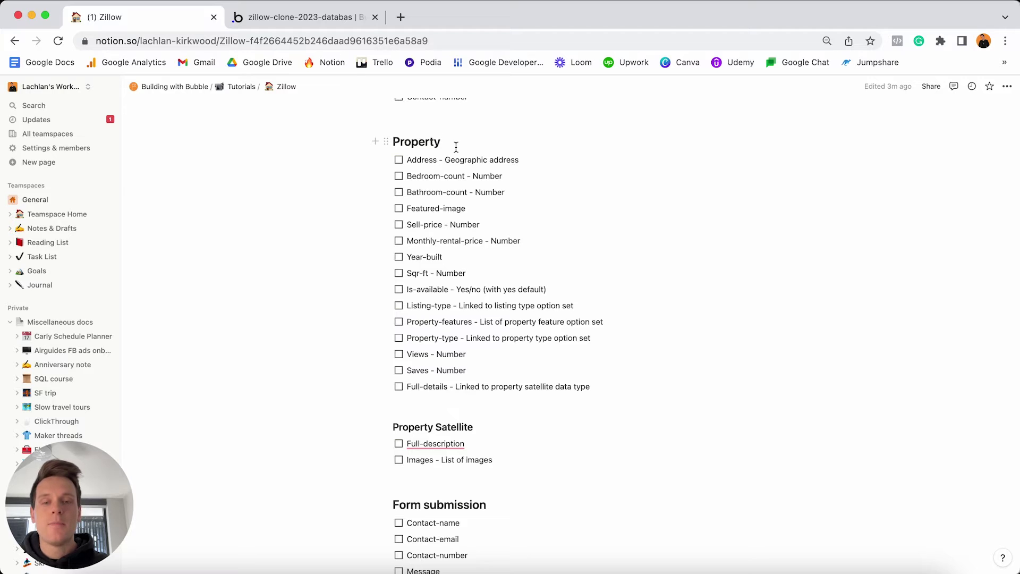
pyautogui.click(456, 146)
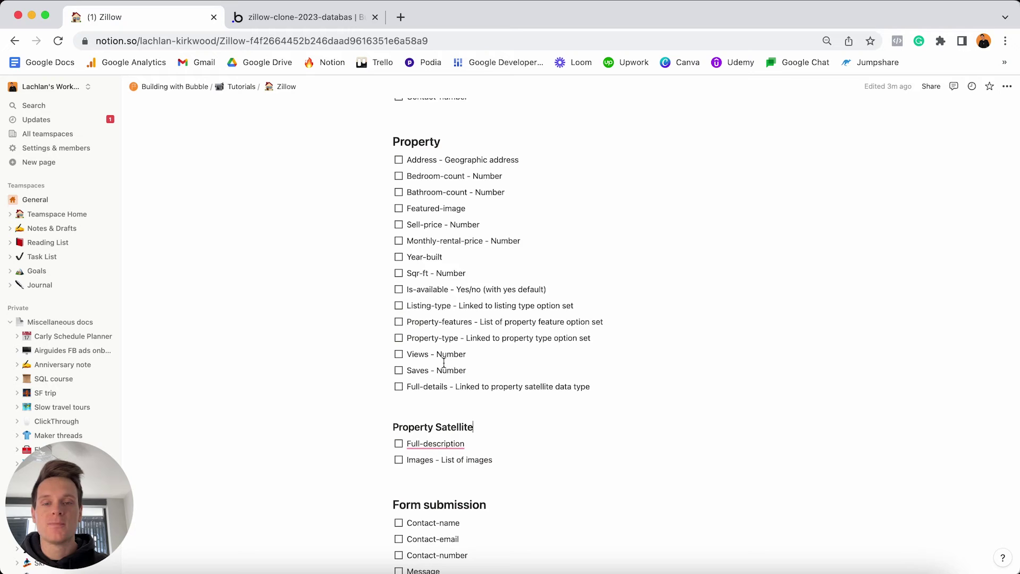
pyautogui.click(409, 386)
pyautogui.press('shift+super+Right')
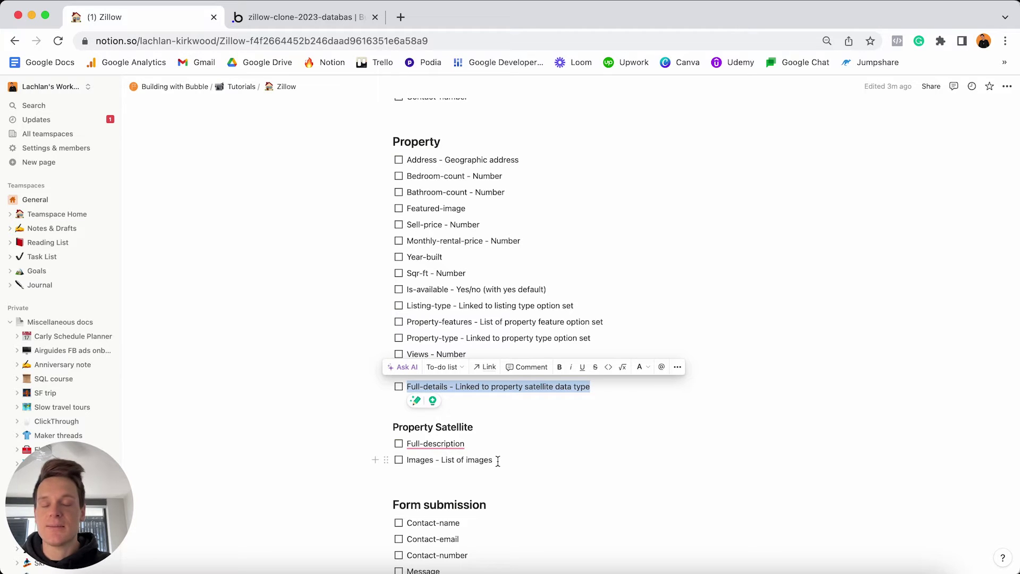
pyautogui.tripleClick(483, 424)
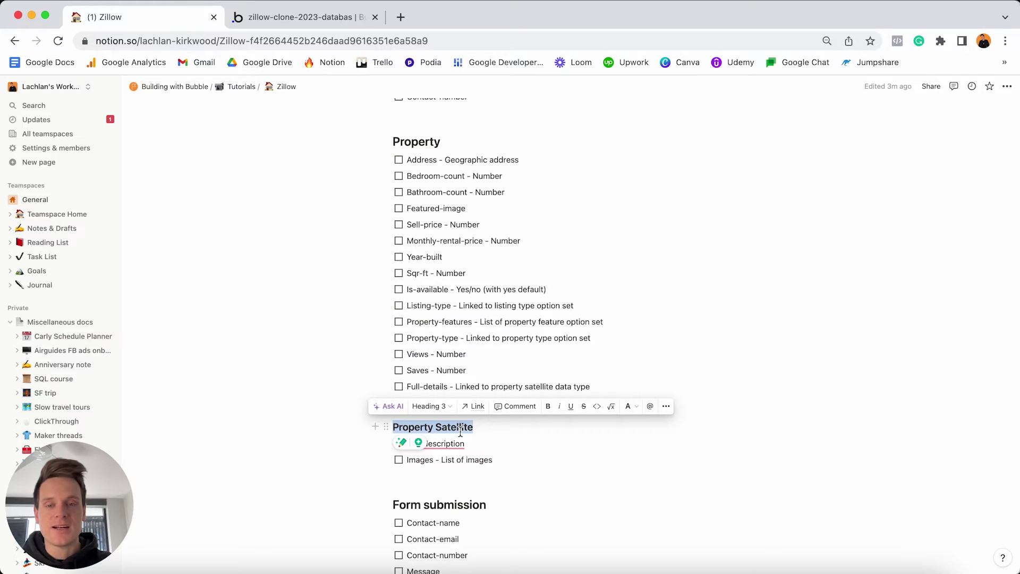
pyautogui.click(321, 24)
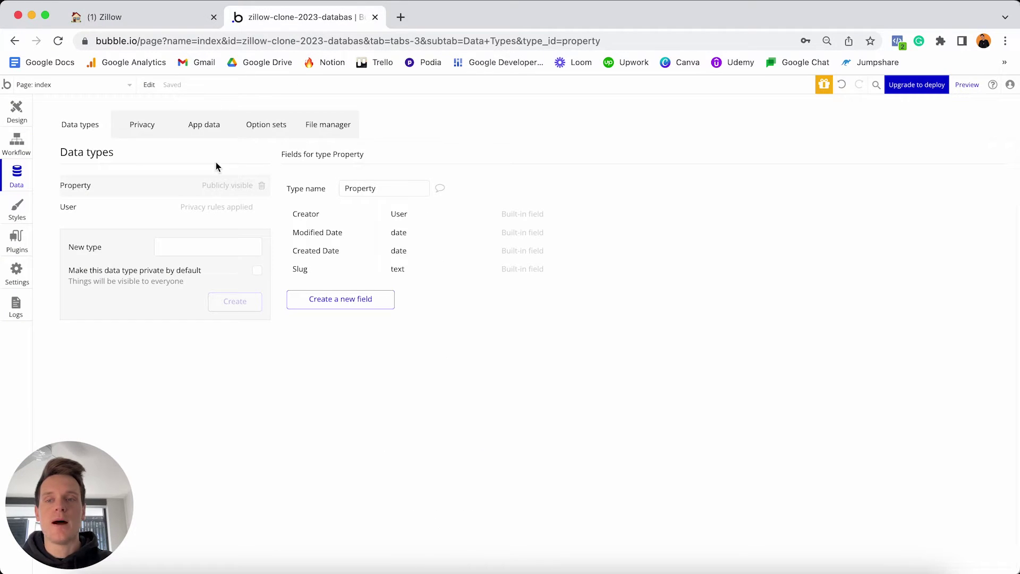
# Create a data type named 'Property Satellite' in Bubble.
pyautogui.click(193, 244)
pyautogui.write('P')
pyautogui.press('BackSpace')
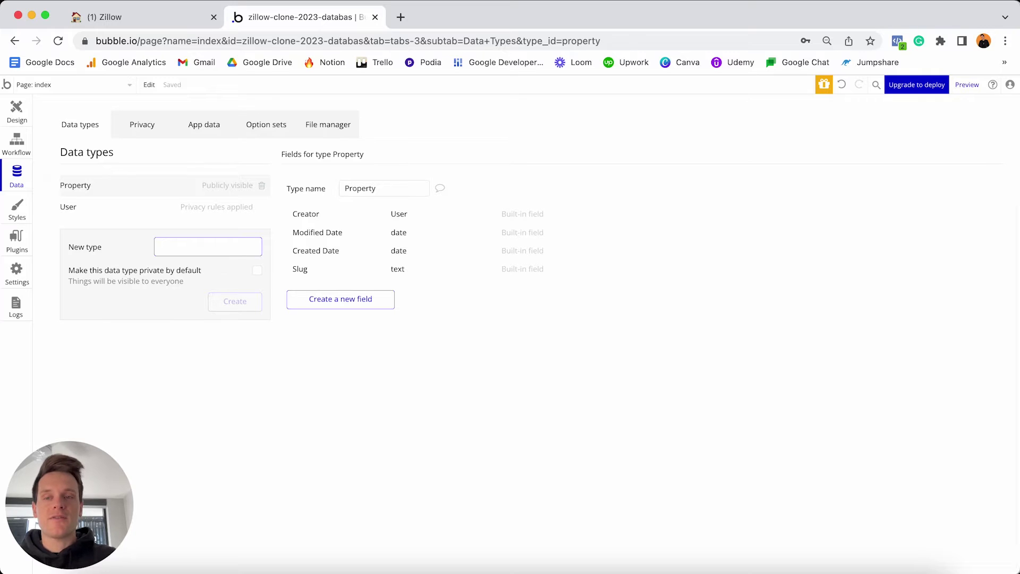
pyautogui.write('Property')
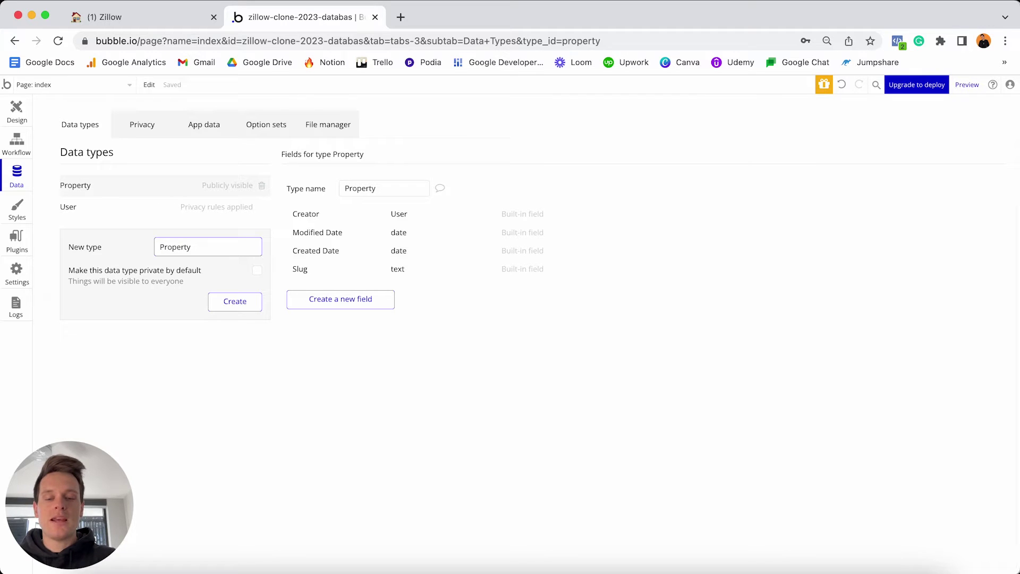
pyautogui.write(' Satellit')
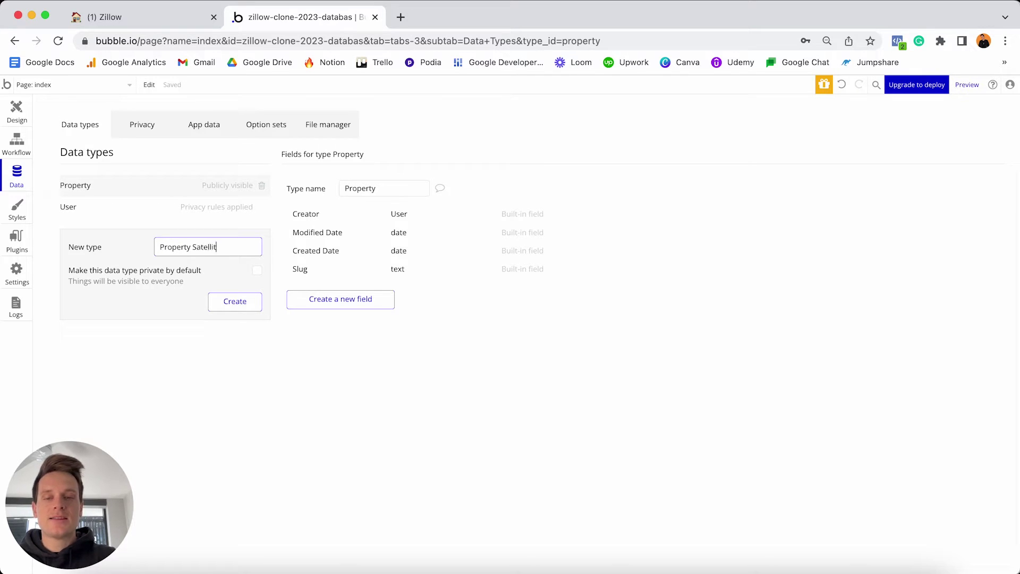
pyautogui.write('e')
pyautogui.click(241, 307)
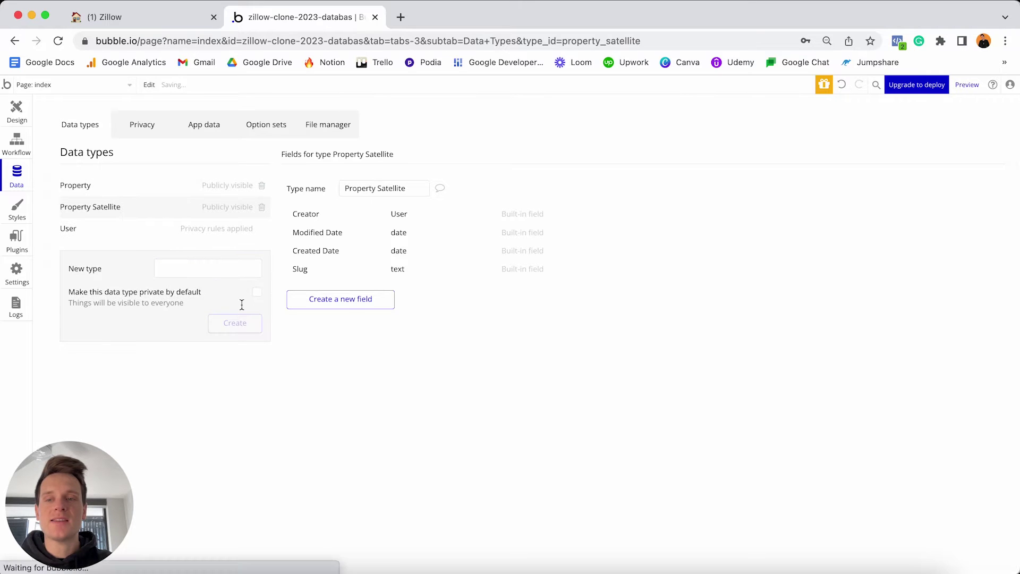
# Take the Form submission heading from the plan and create a 'Form Submission' data type.
pyautogui.click(149, 21)
pyautogui.scroll(-1, 404, 342)
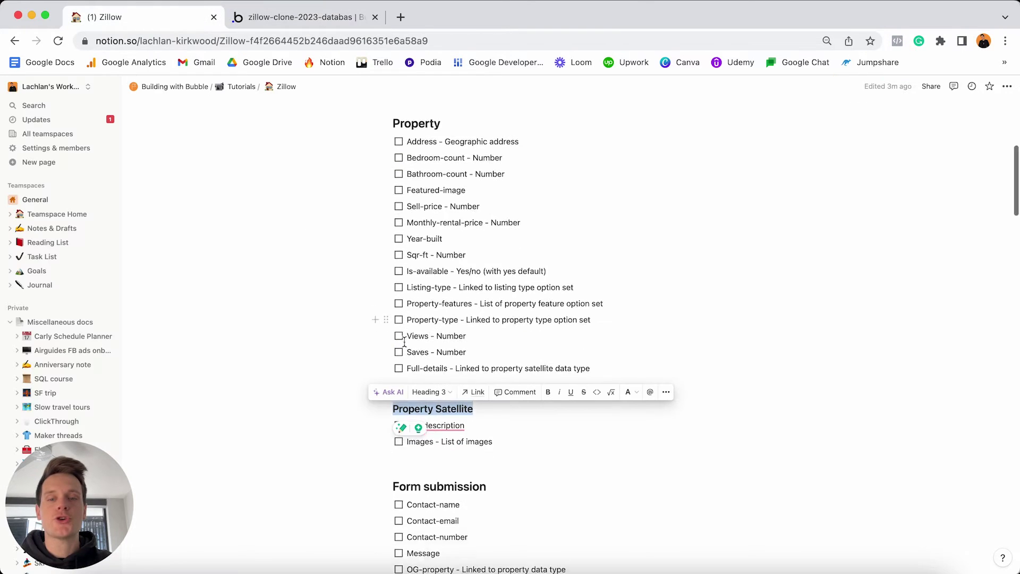
pyautogui.scroll(-3, 404, 342)
pyautogui.click(510, 412)
pyautogui.tripleClick(510, 414)
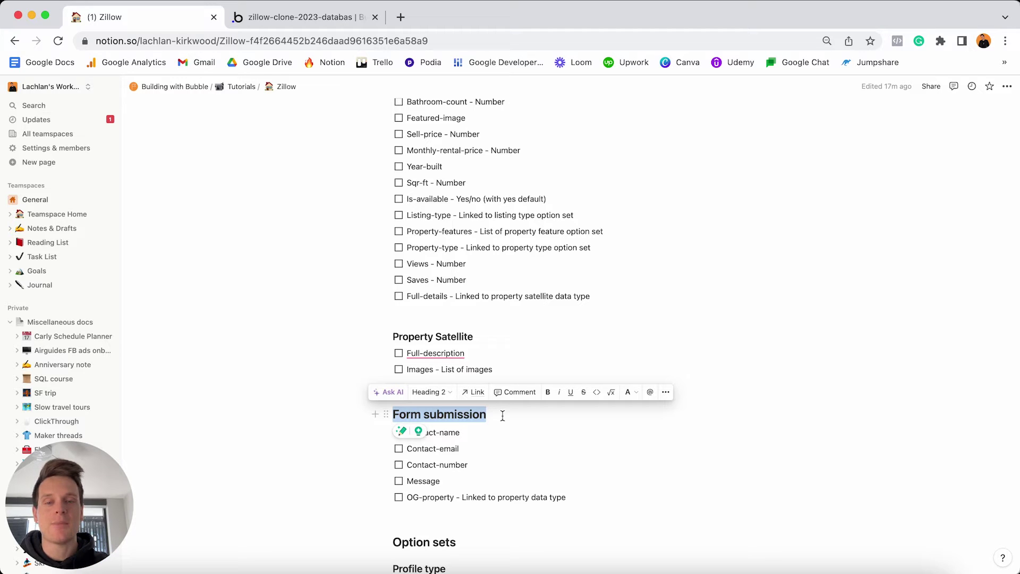
pyautogui.click(304, 17)
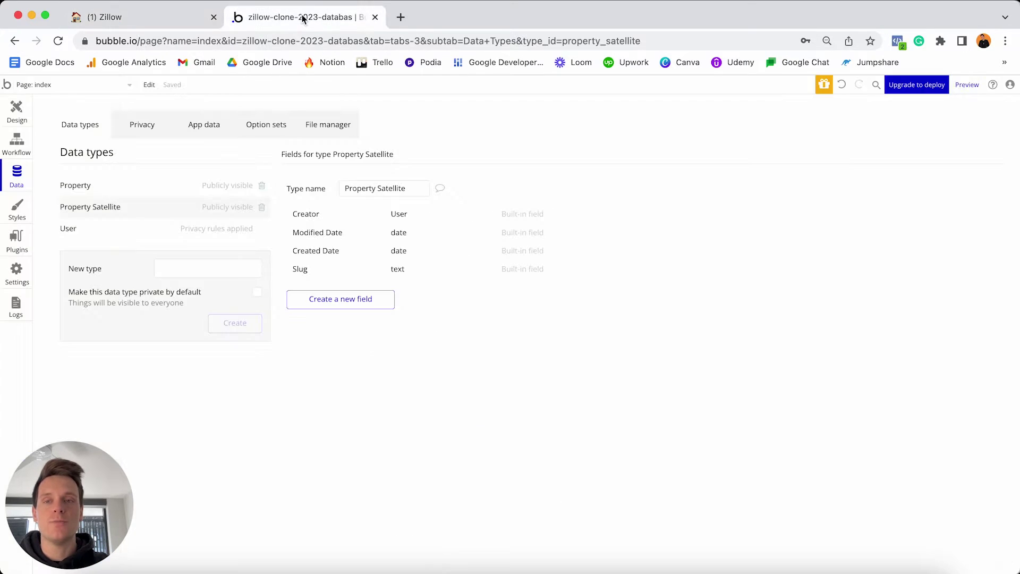
pyautogui.click(219, 266)
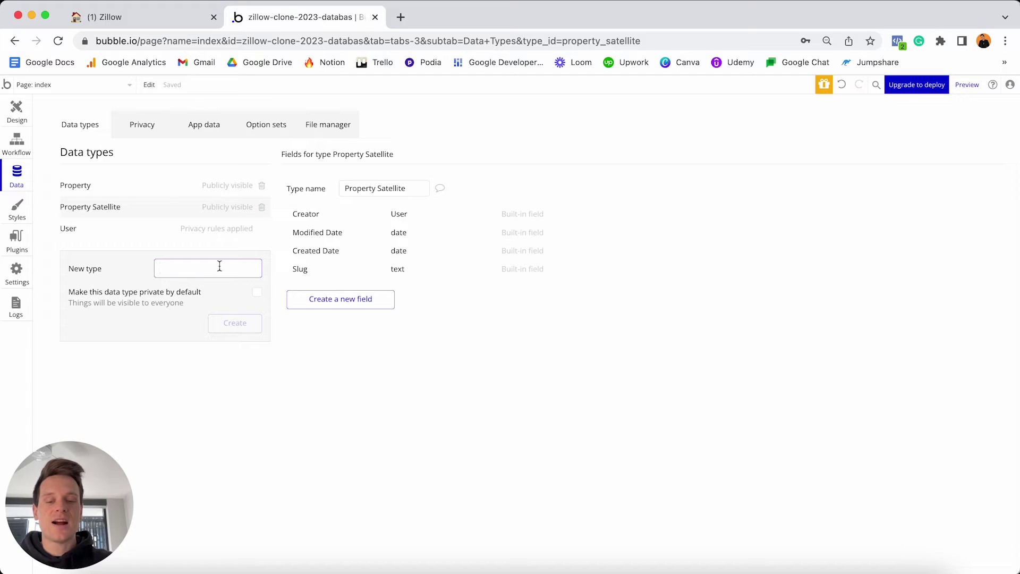
pyautogui.write('Form Submission')
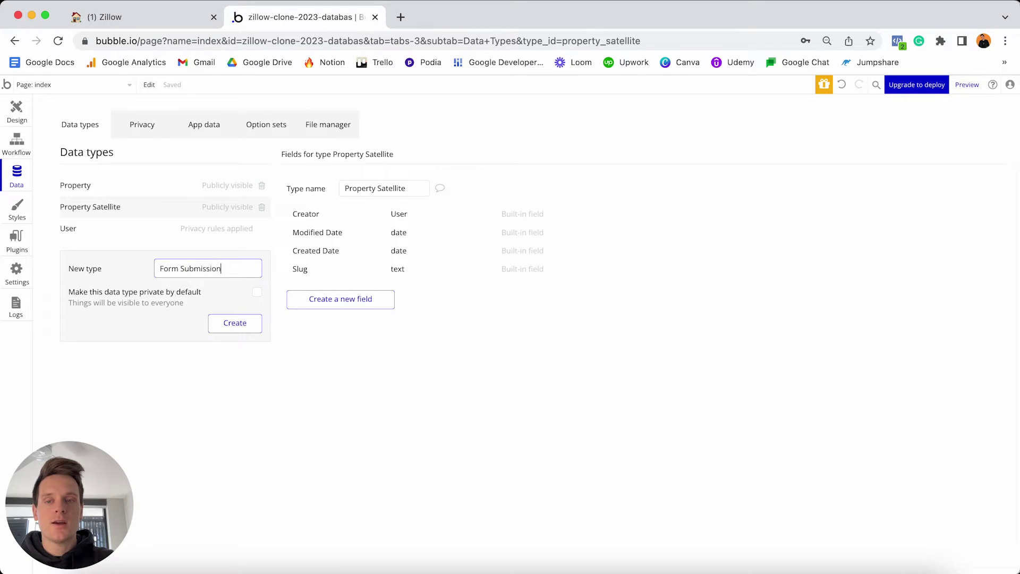
pyautogui.press('Return')
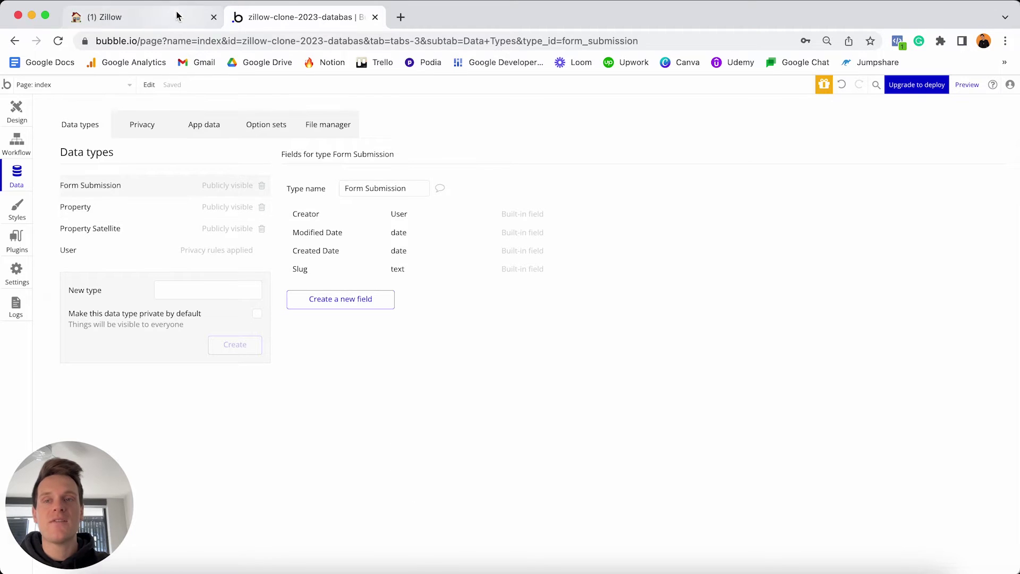
pyautogui.click(103, 17)
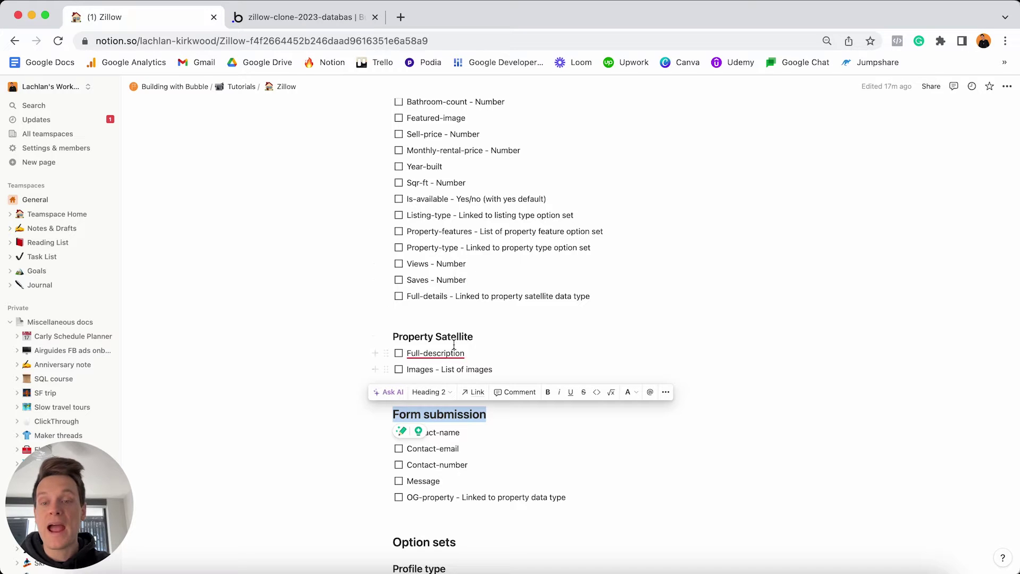
# Scroll to the Option sets section of the Notion plan and select its heading.
pyautogui.scroll(-10, 454, 346)
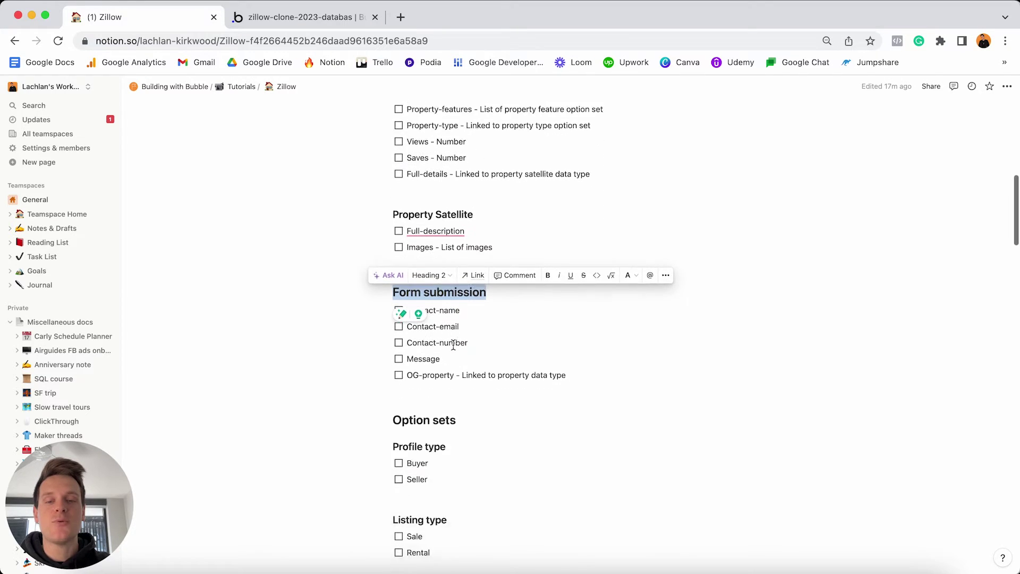
pyautogui.scroll(-4, 454, 346)
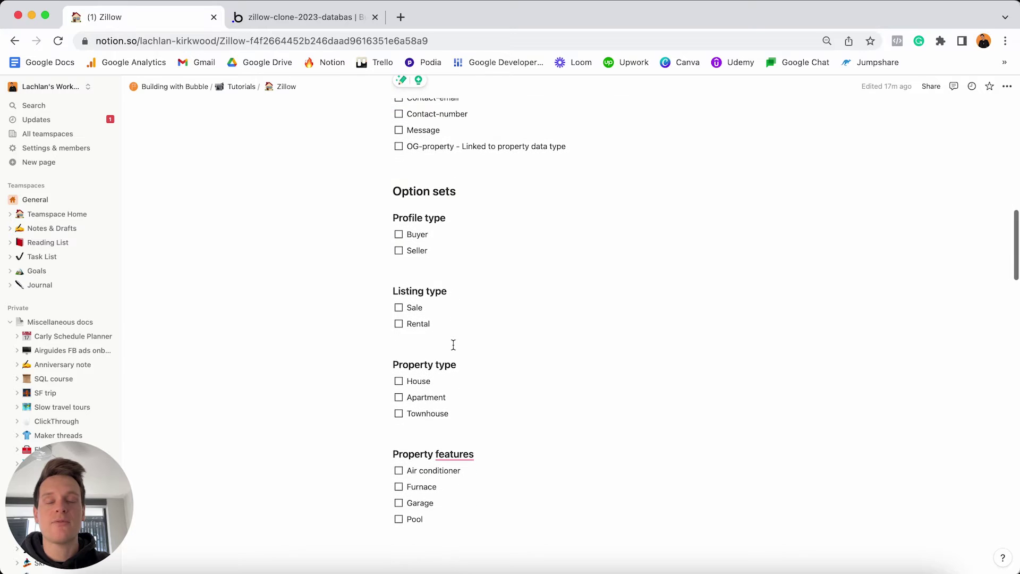
pyautogui.click(494, 200)
pyautogui.tripleClick(494, 200)
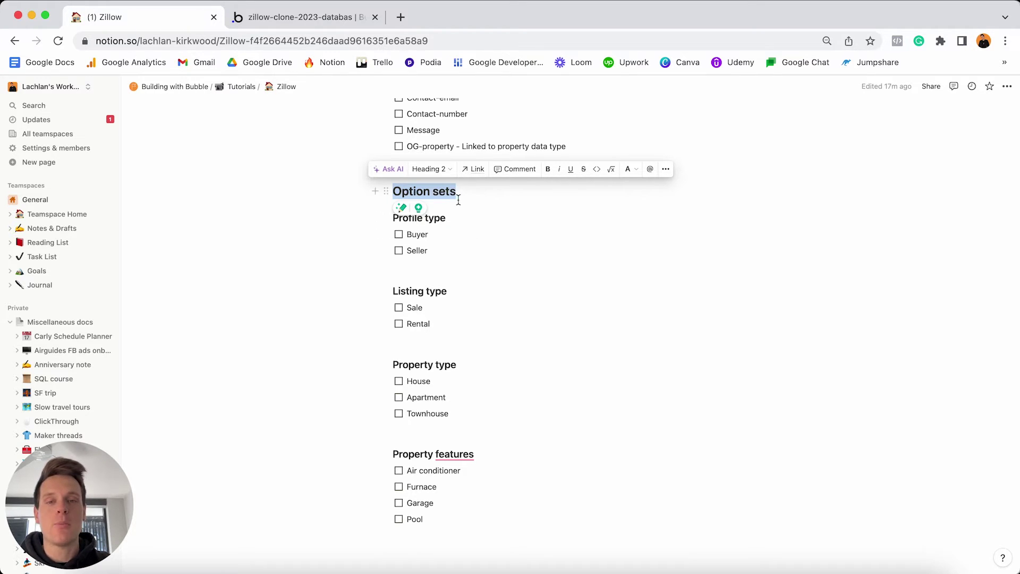
pyautogui.scroll(5, 467, 198)
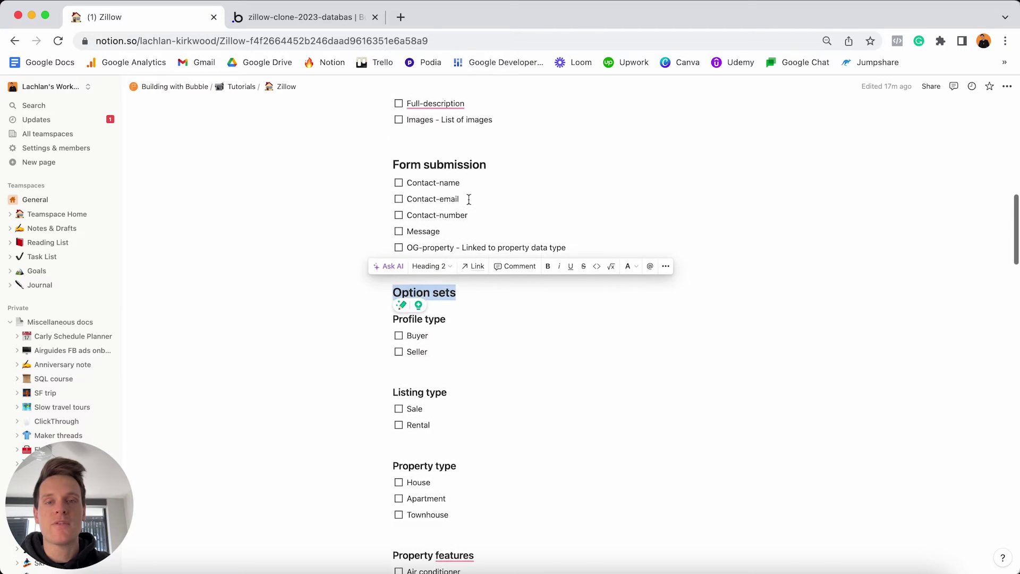
# Open Bubble's Option sets page, then select the Profile type heading in the Notion plan.
pyautogui.click(303, 17)
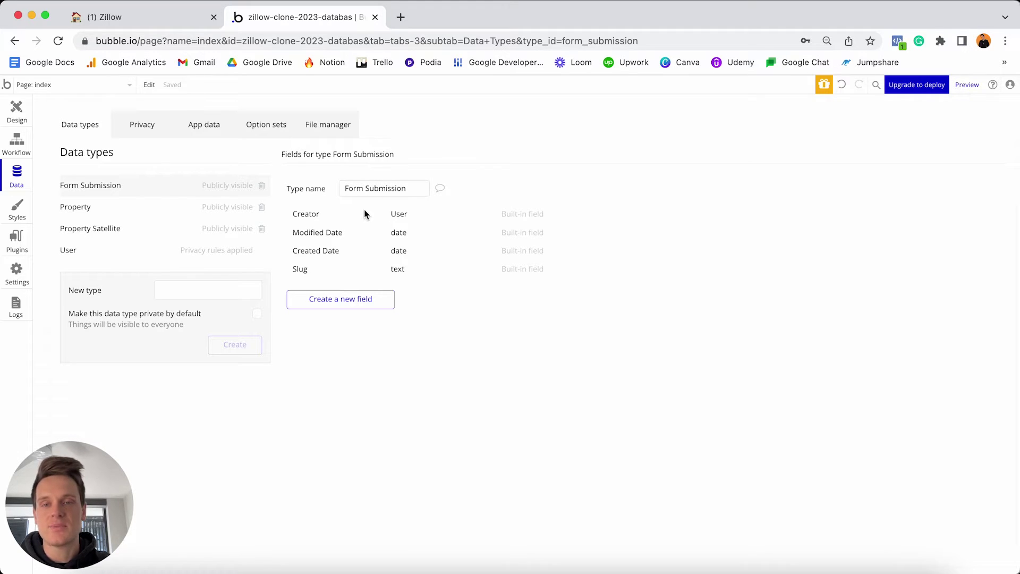
pyautogui.click(271, 128)
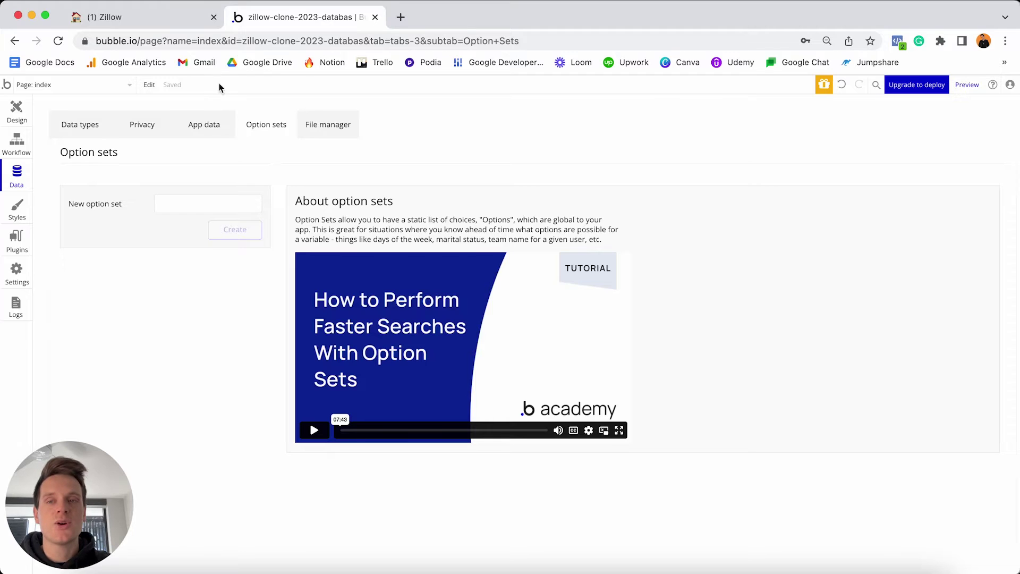
pyautogui.click(177, 22)
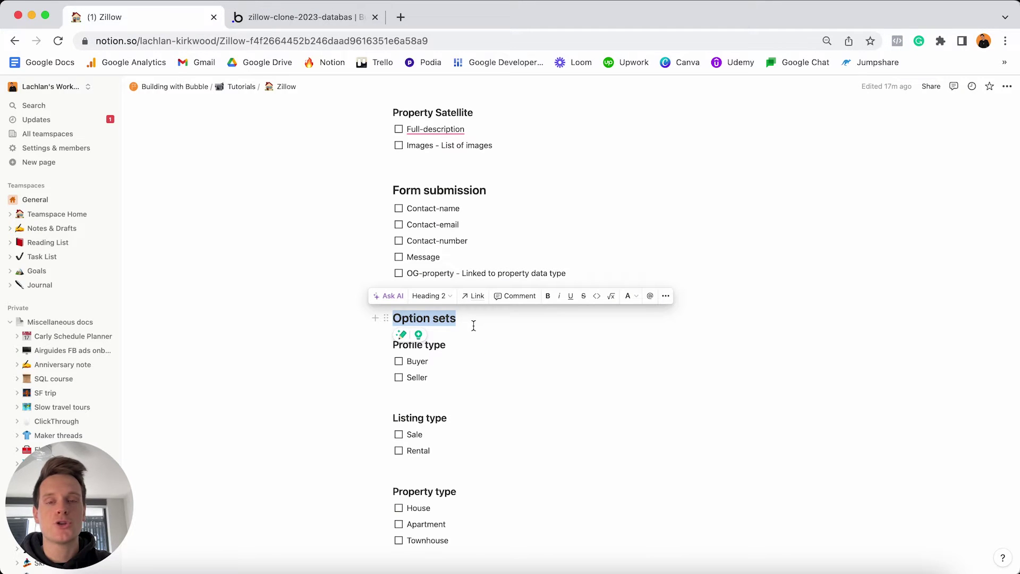
pyautogui.scroll(-2, 473, 326)
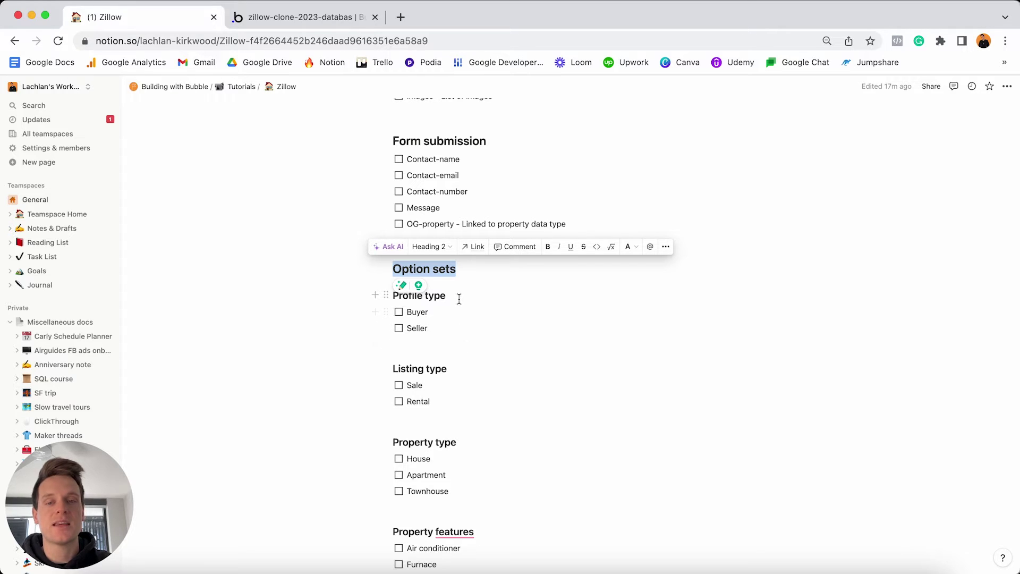
pyautogui.click(459, 298)
pyautogui.tripleClick(459, 299)
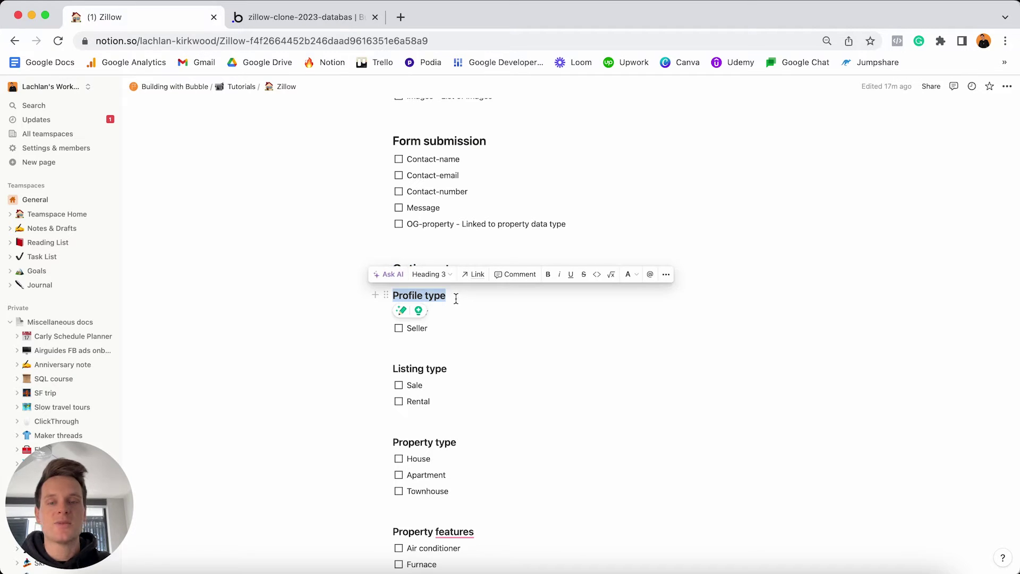
# Review the Profile type option set (Buyer, Seller), then return to Bubble's Option sets page.
pyautogui.click(458, 298)
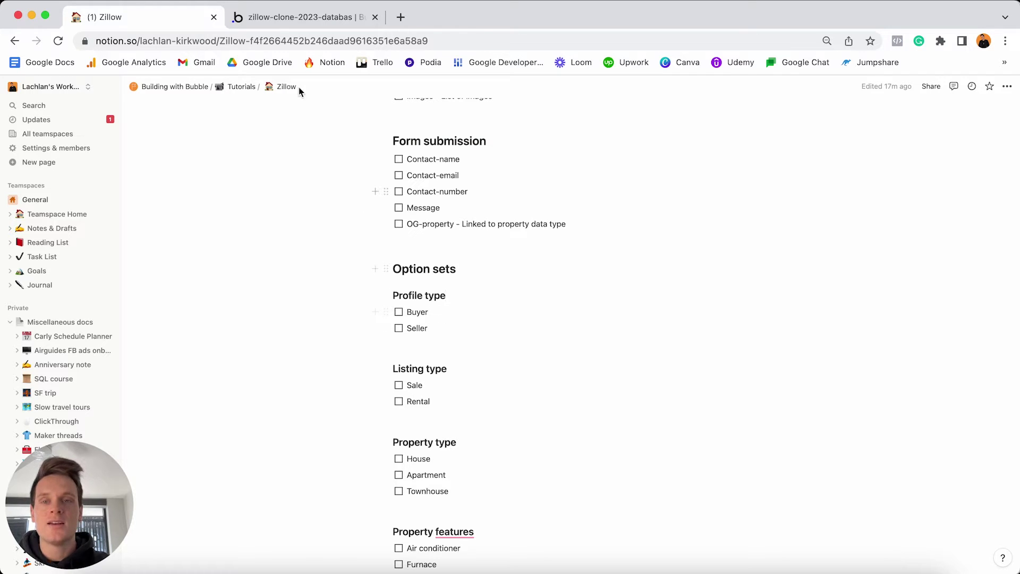
pyautogui.click(308, 21)
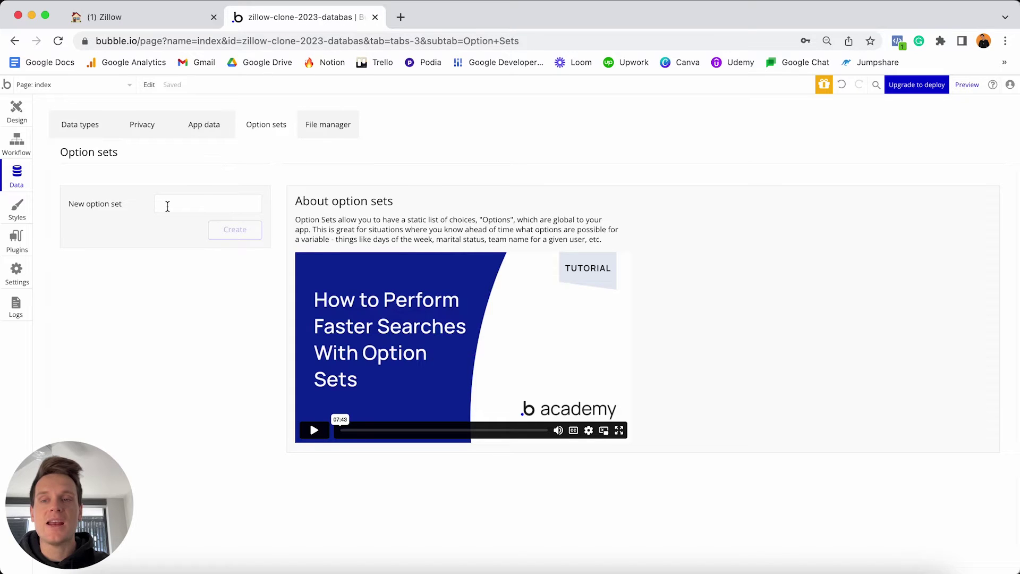
# Type 'Profile Type' as the name of a new option set and create it.
pyautogui.click(167, 207)
pyautogui.write('Prof')
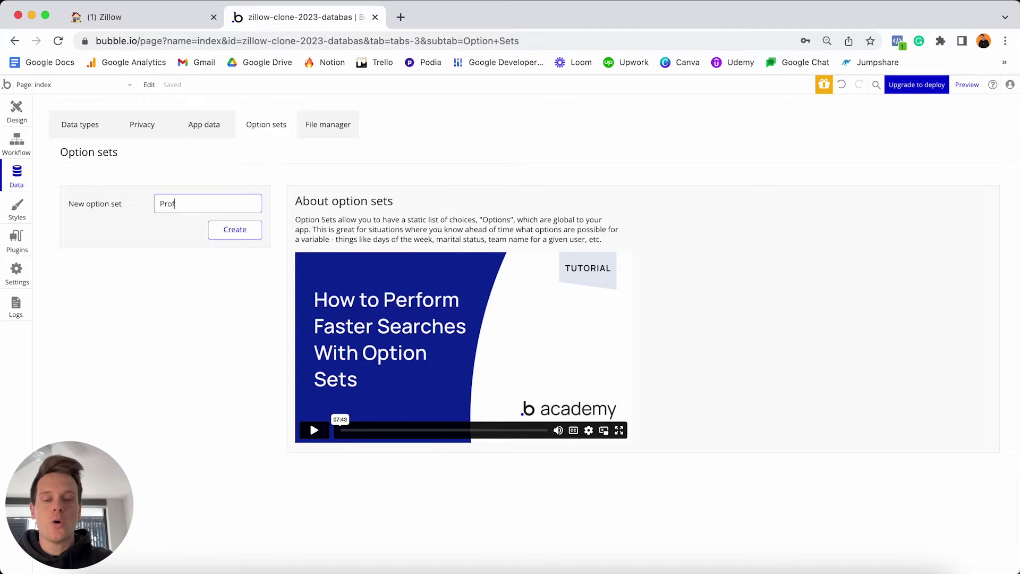
pyautogui.write('ile Type')
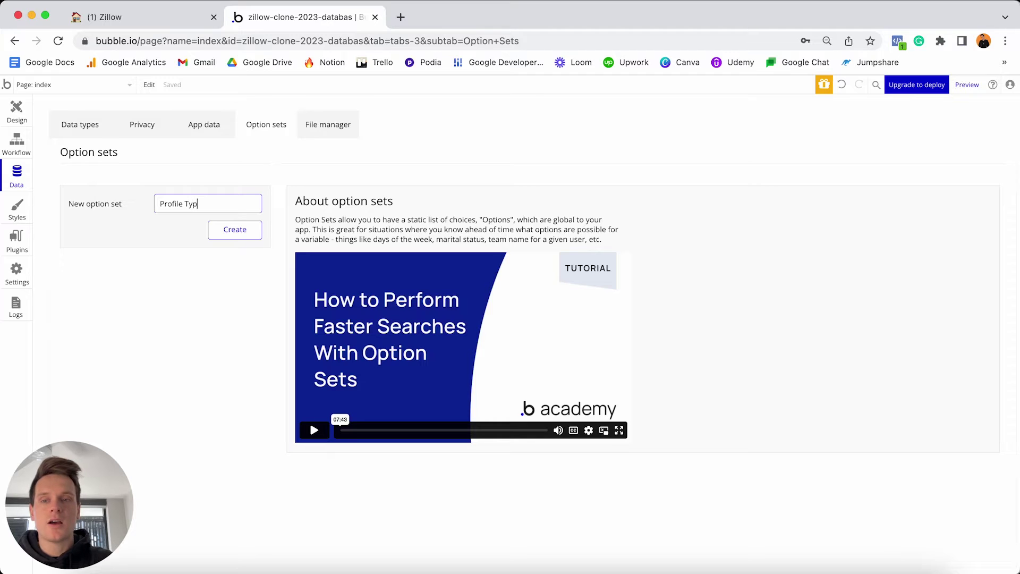
pyautogui.press('Return')
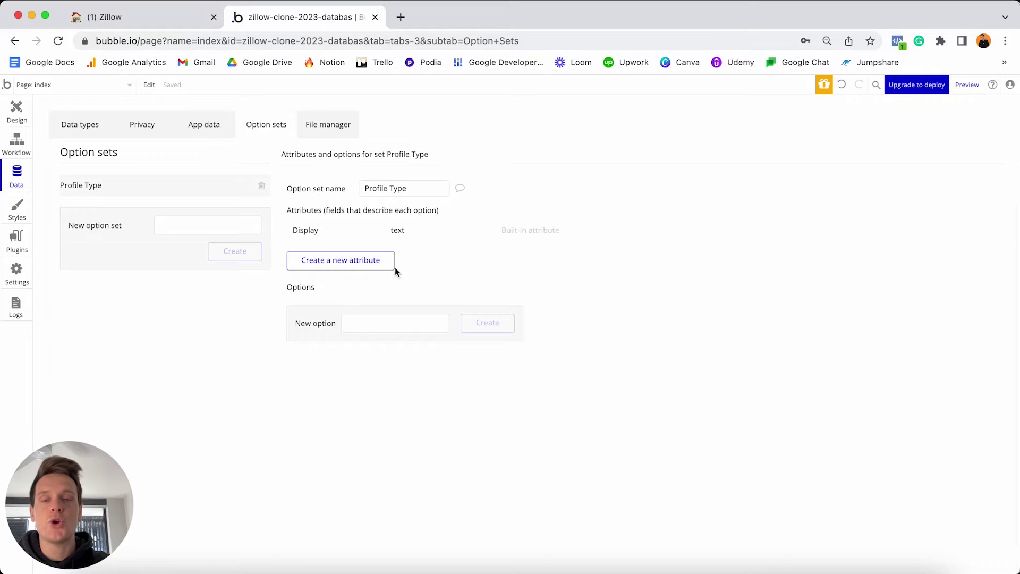
# Add the options Buyer and Seller to the Profile Type option set.
pyautogui.click(380, 324)
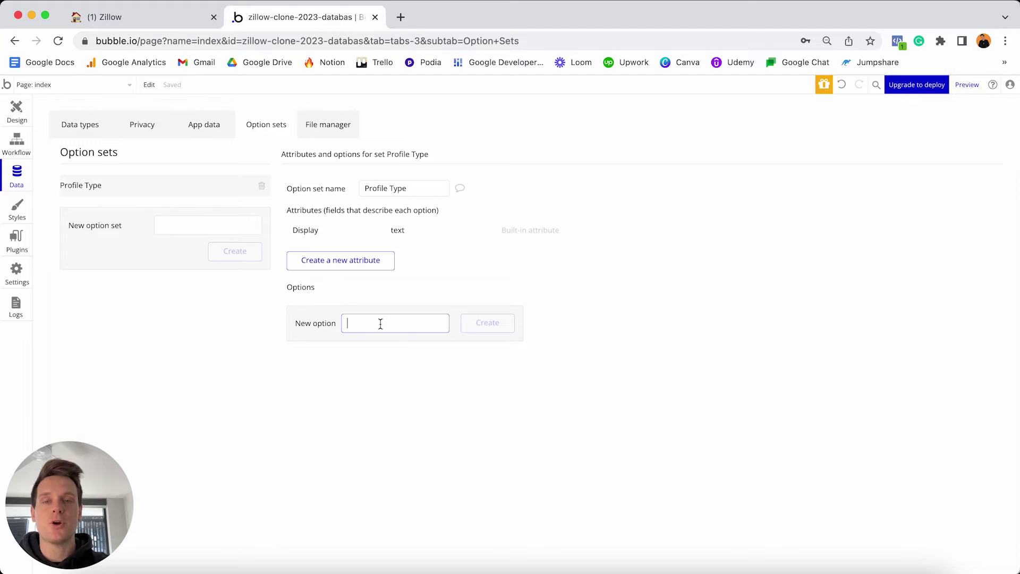
pyautogui.write('Buyer')
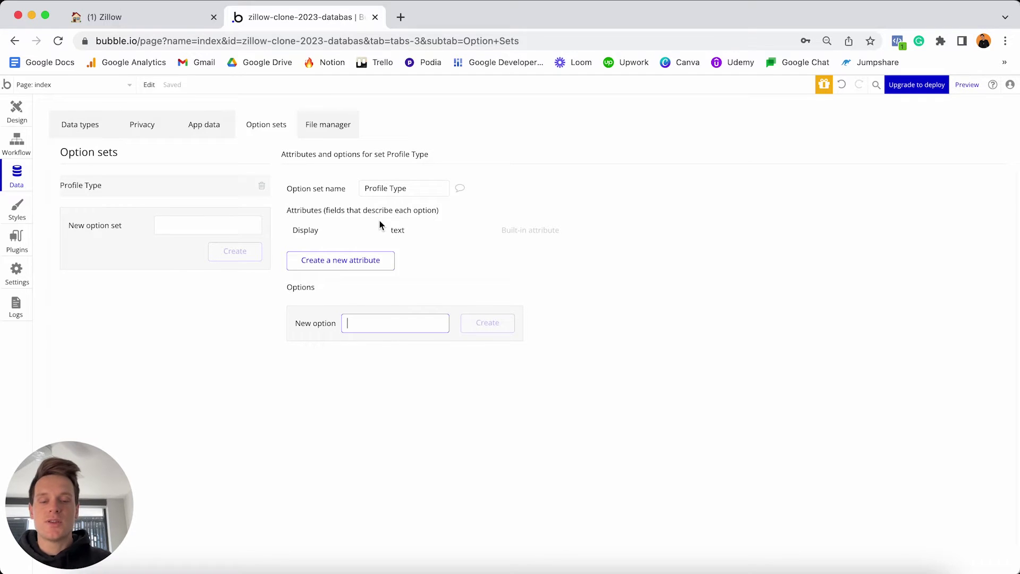
pyautogui.press('Return')
pyautogui.write('Seller')
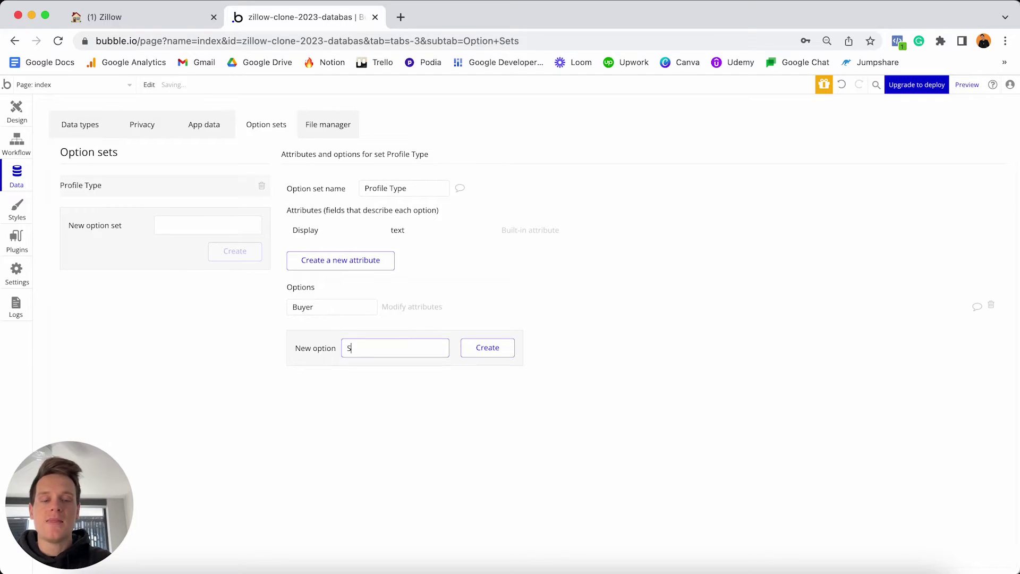
pyautogui.press('Return')
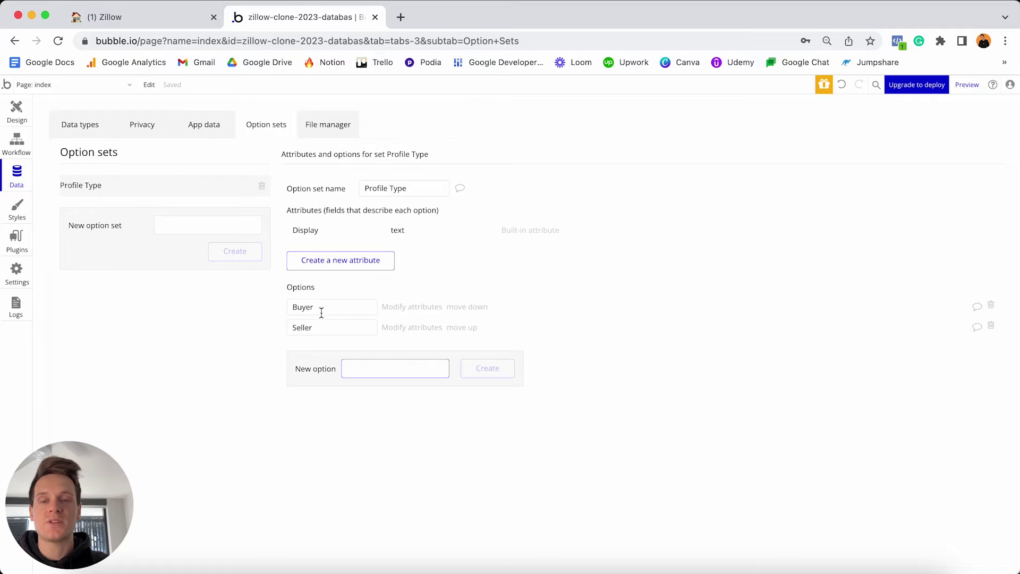
pyautogui.moveTo(321, 314)
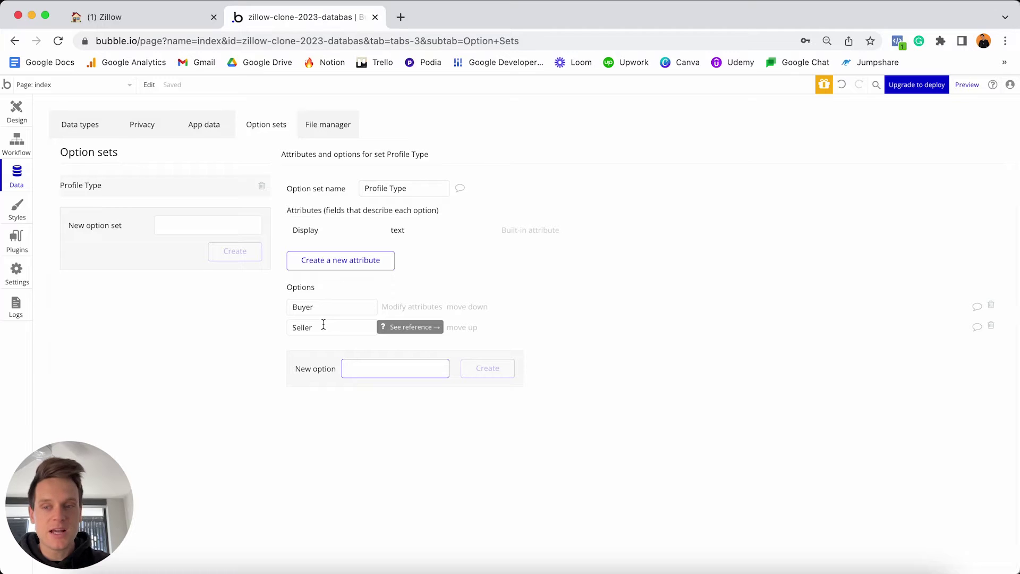
# In the Notion notes, tick Buyer and Seller as done and highlight the Listing type heading.
pyautogui.click(165, 16)
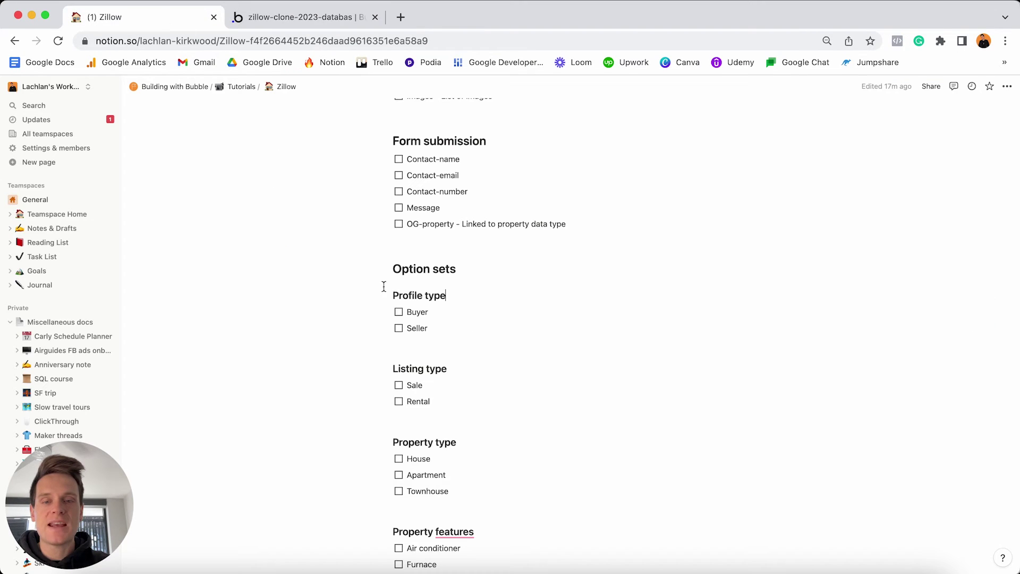
pyautogui.click(399, 312)
pyautogui.click(398, 328)
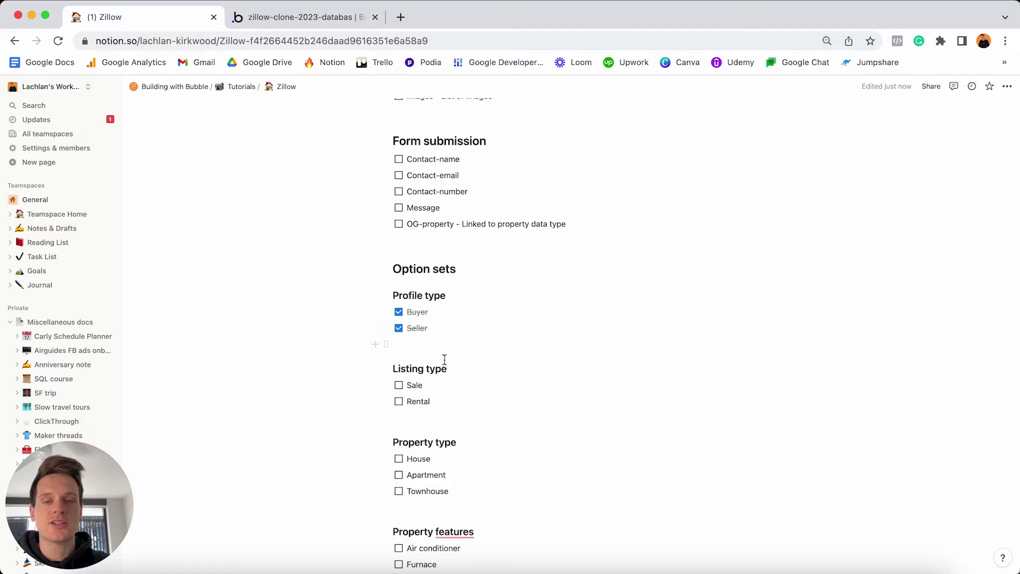
pyautogui.tripleClick(456, 373)
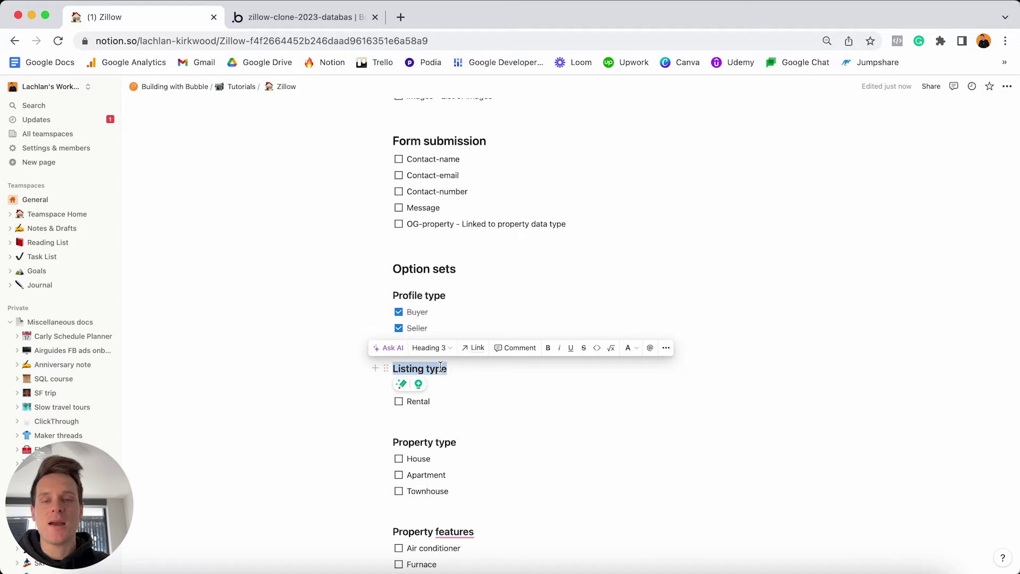
pyautogui.click(340, 16)
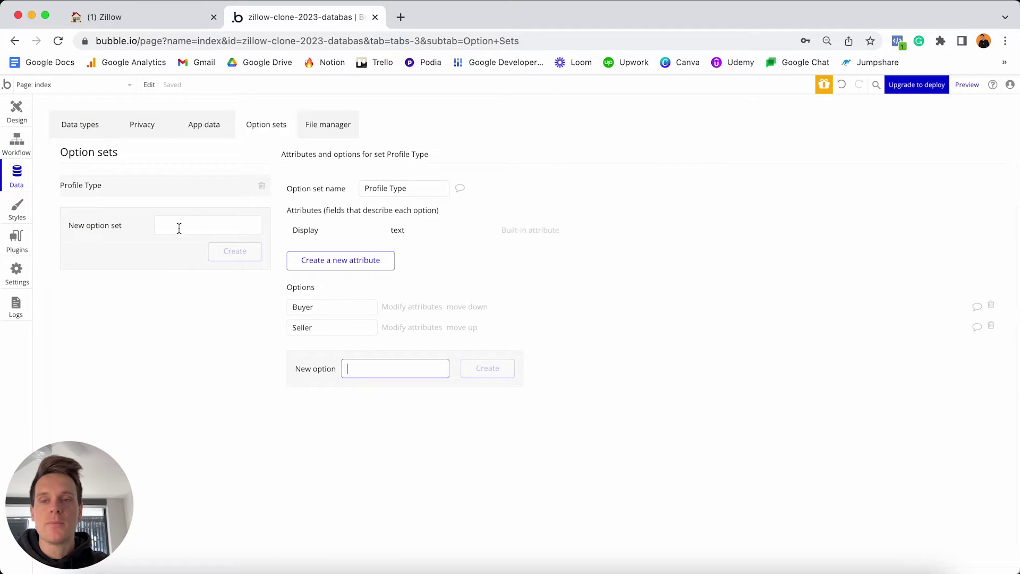
# Create a new option set named 'Listing Type'.
pyautogui.click(198, 225)
pyautogui.write('Listi')
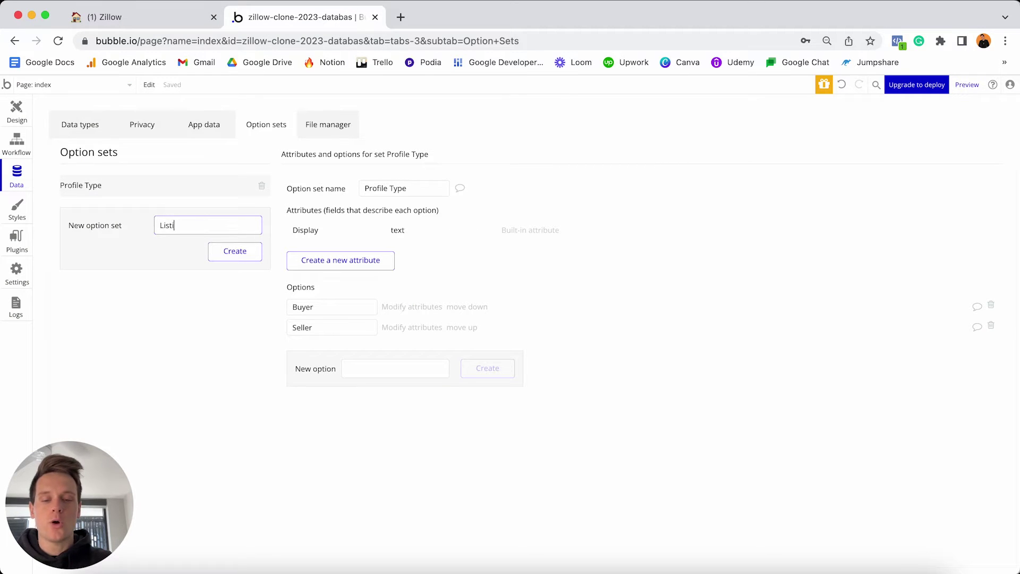
pyautogui.write('ng Type')
pyautogui.press('Return')
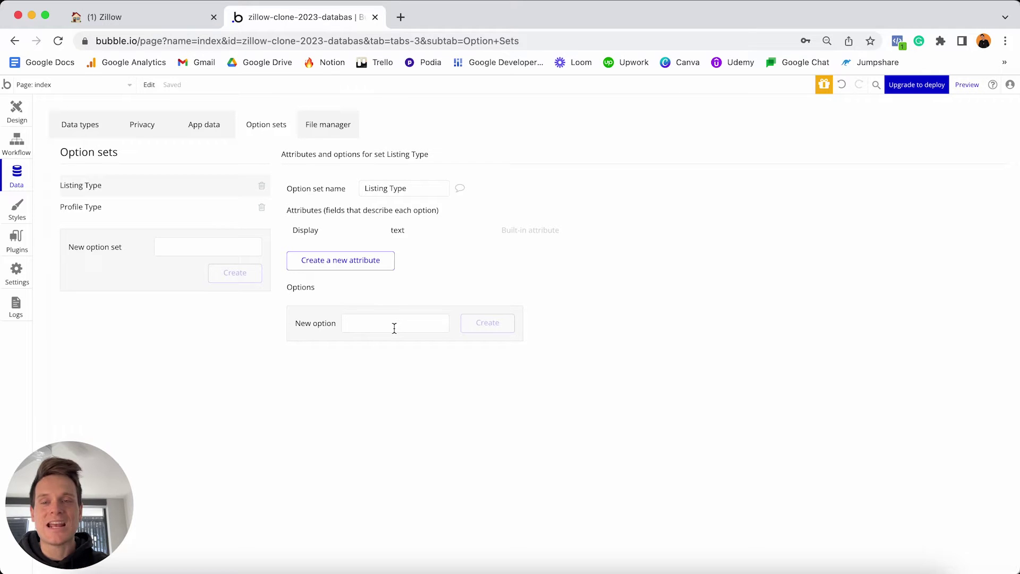
# Add the options Sale and Rental to Listing Type, then return to the Notion notes.
pyautogui.click(381, 319)
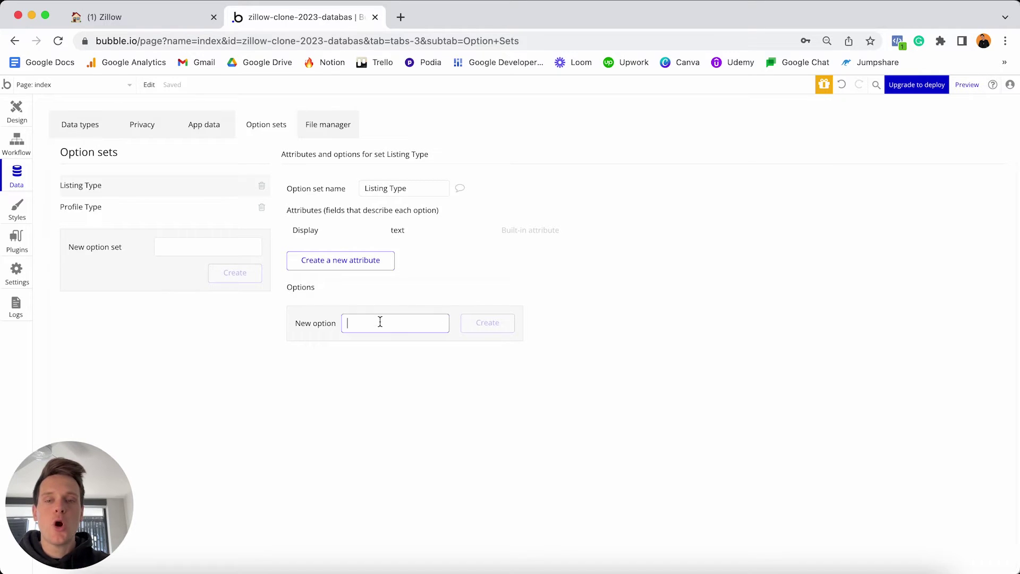
pyautogui.write('Sale')
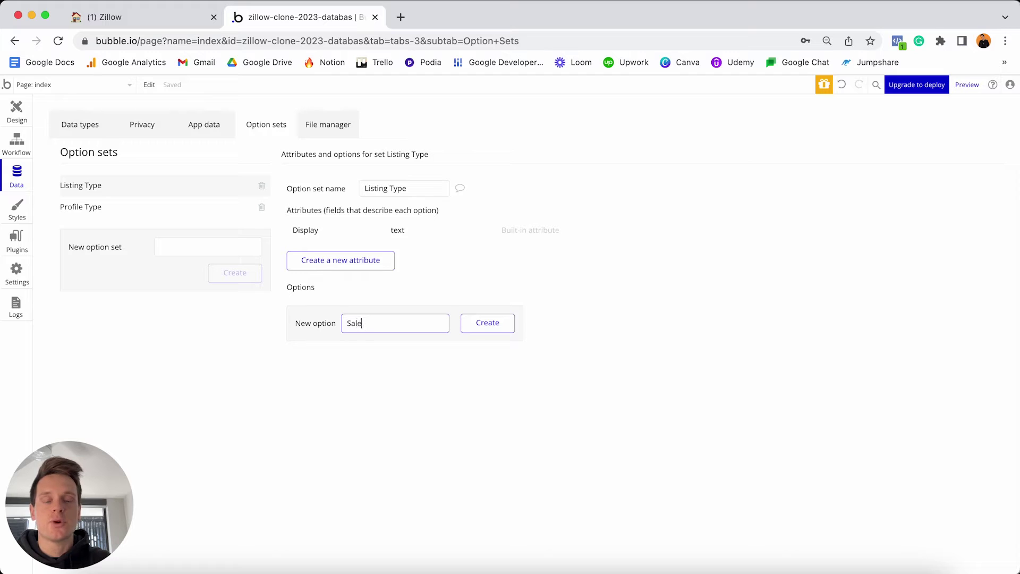
pyautogui.press('Return')
pyautogui.write('Rental')
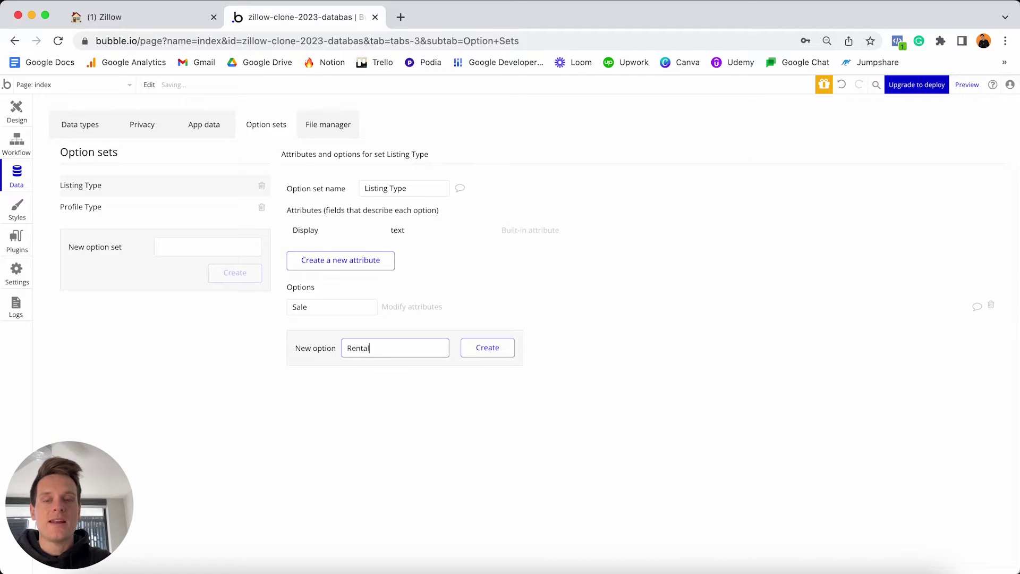
pyautogui.press('Return')
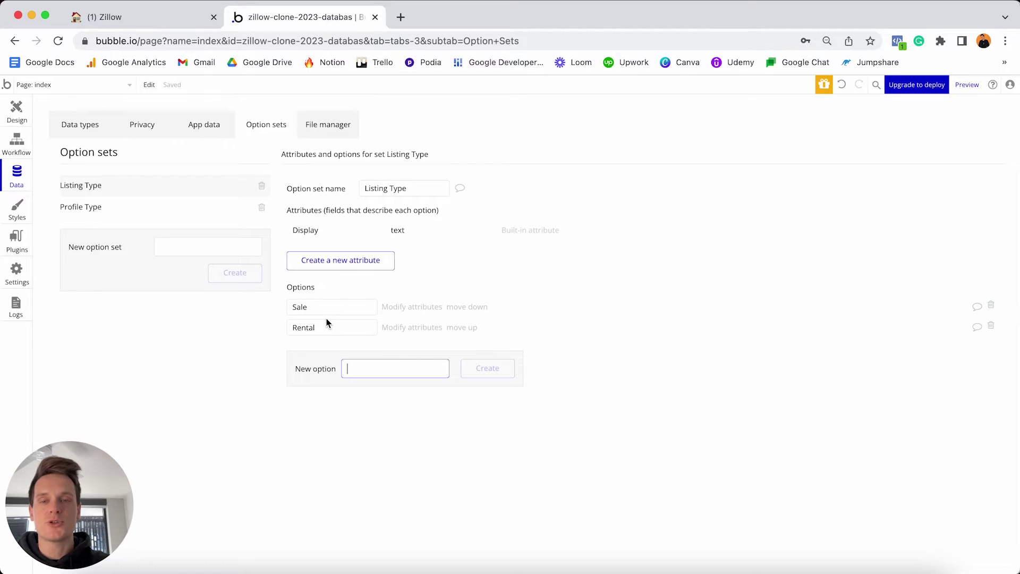
pyautogui.click(195, 20)
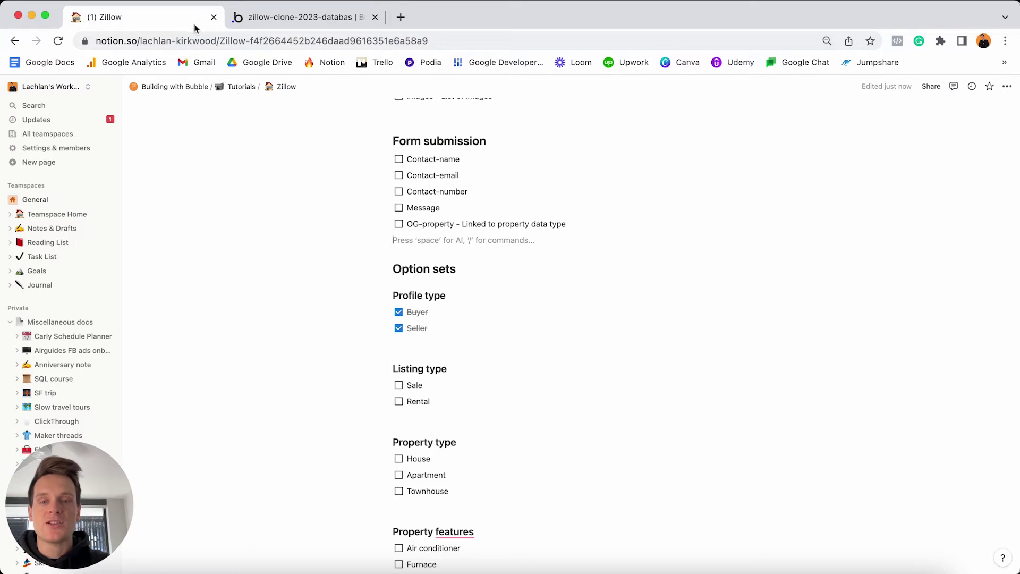
# Tick Sale and Rental as done in Notion and select the Property type heading.
pyautogui.click(398, 385)
pyautogui.click(399, 402)
pyautogui.scroll(-3, 402, 404)
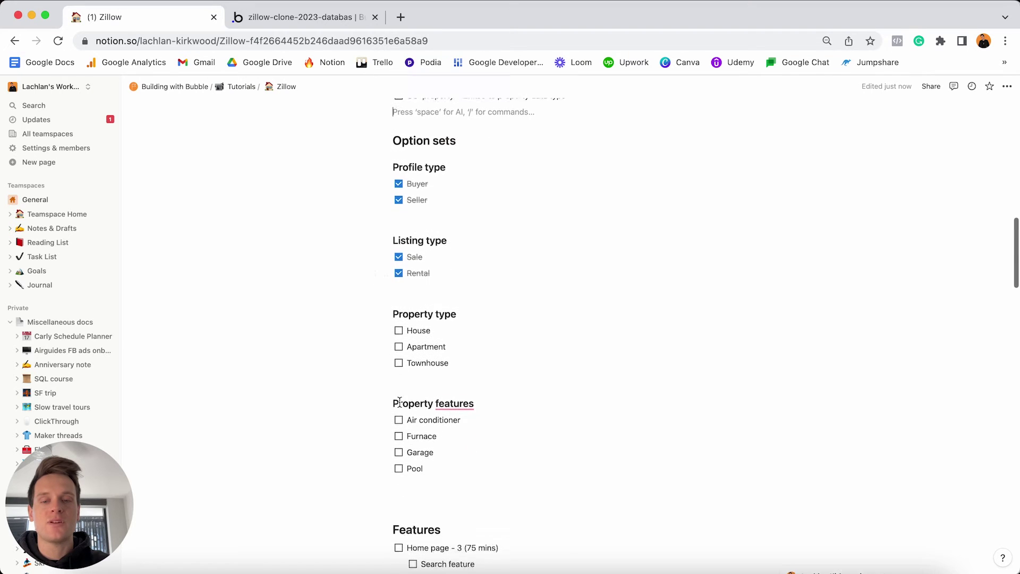
pyautogui.click(466, 314)
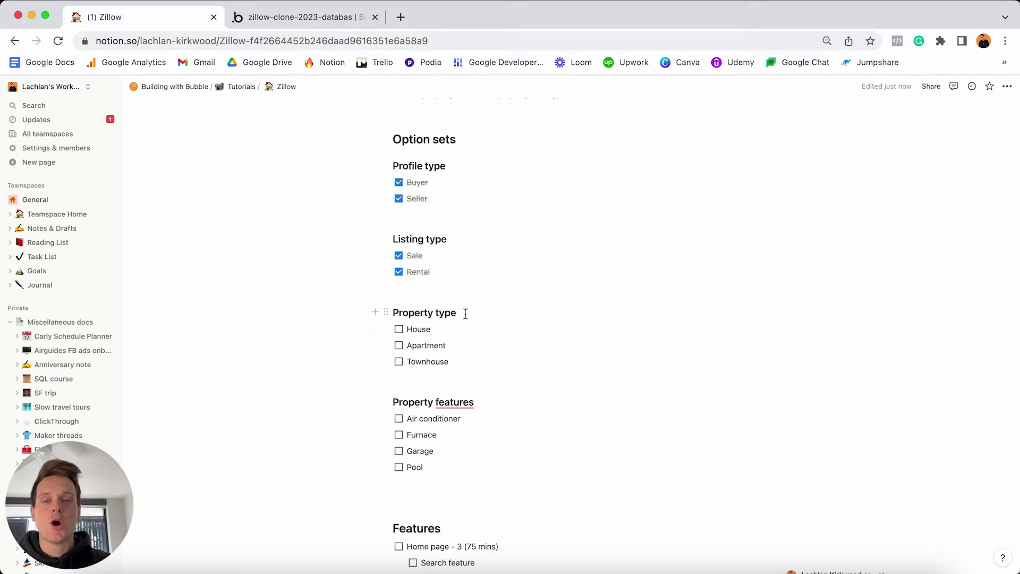
pyautogui.tripleClick(465, 314)
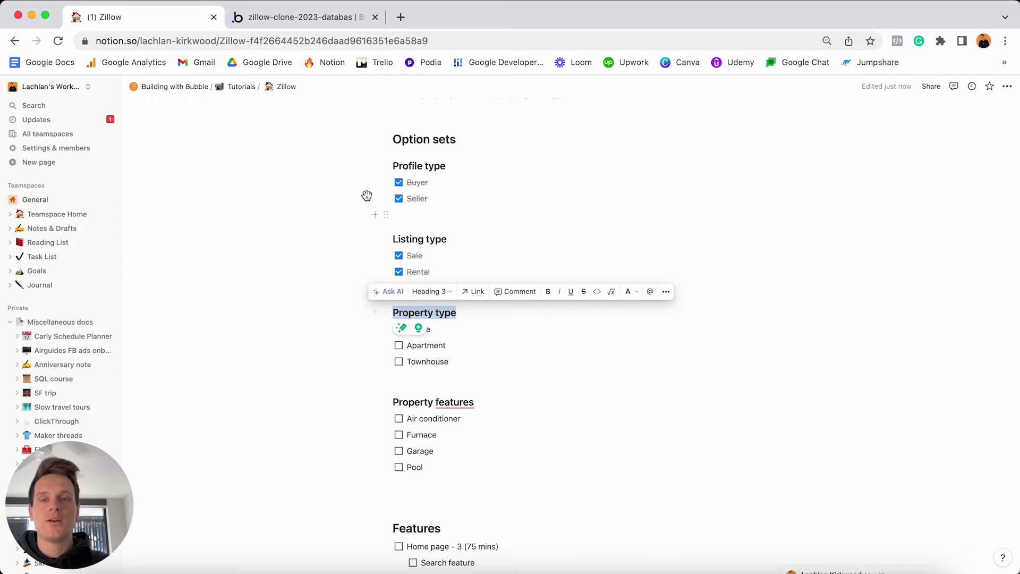
# Back in Bubble, start a new option set named 'Porperty Type'.
pyautogui.click(361, 21)
pyautogui.click(230, 243)
pyautogui.write('P')
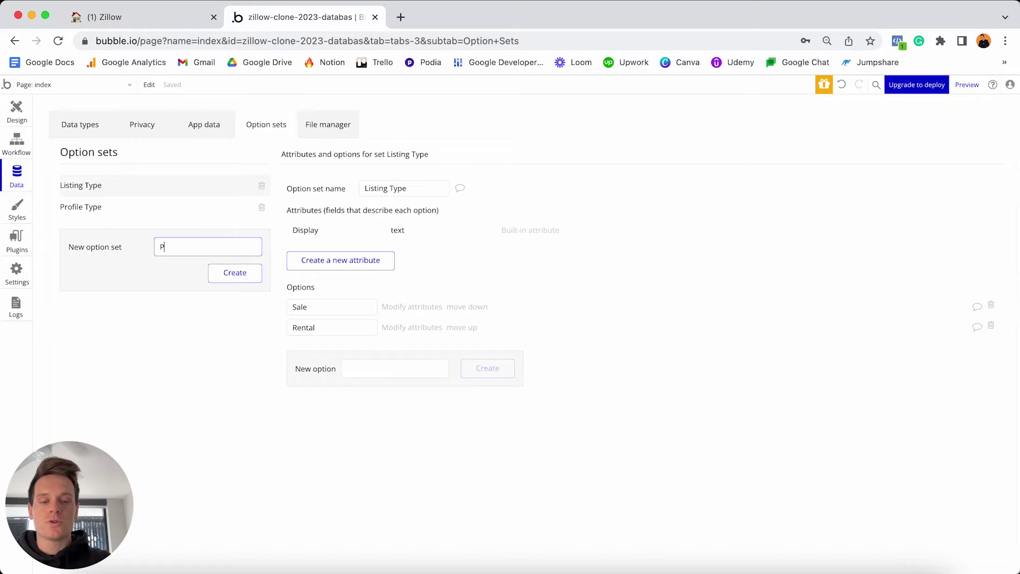
pyautogui.write('orperty Type')
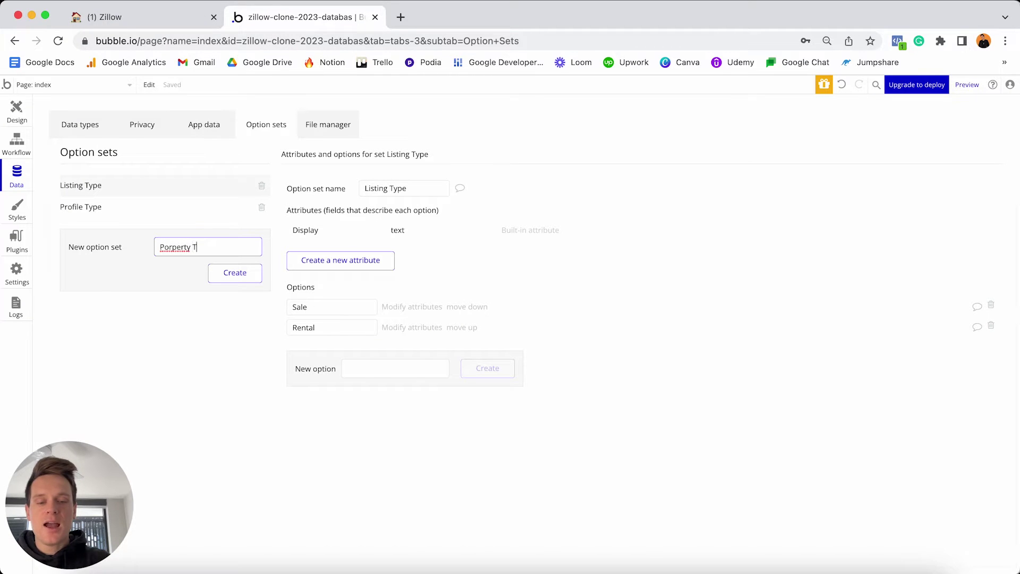
# Fix the misspelled name to 'Property Type' and create the option set.
pyautogui.click(167, 246)
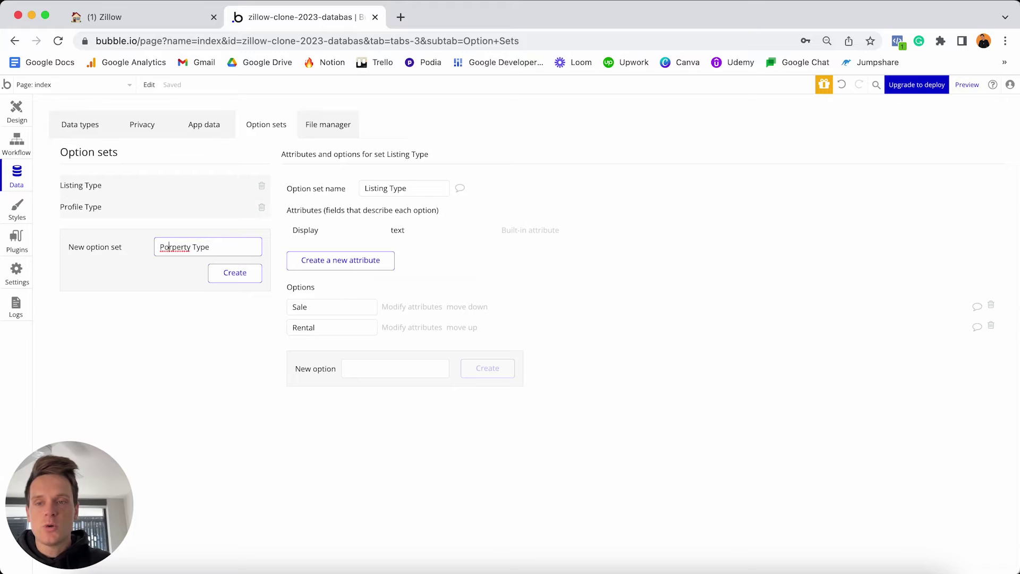
pyautogui.press('Delete')
pyautogui.press('Delete')
pyautogui.write('ro')
pyautogui.click(227, 274)
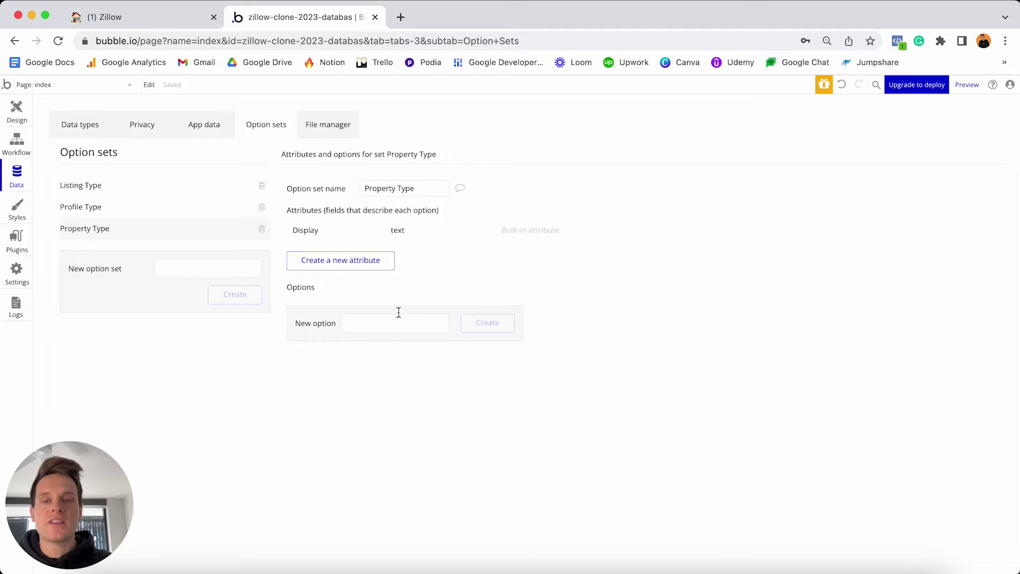
# Add the options House, Aprtment and Town House to Property Type.
pyautogui.click(393, 321)
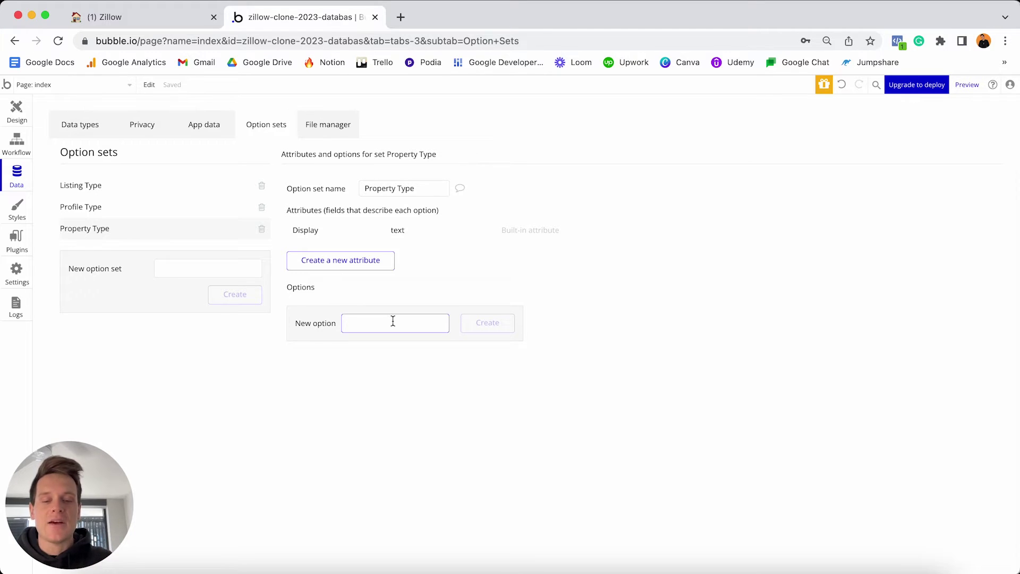
pyautogui.write('Hous')
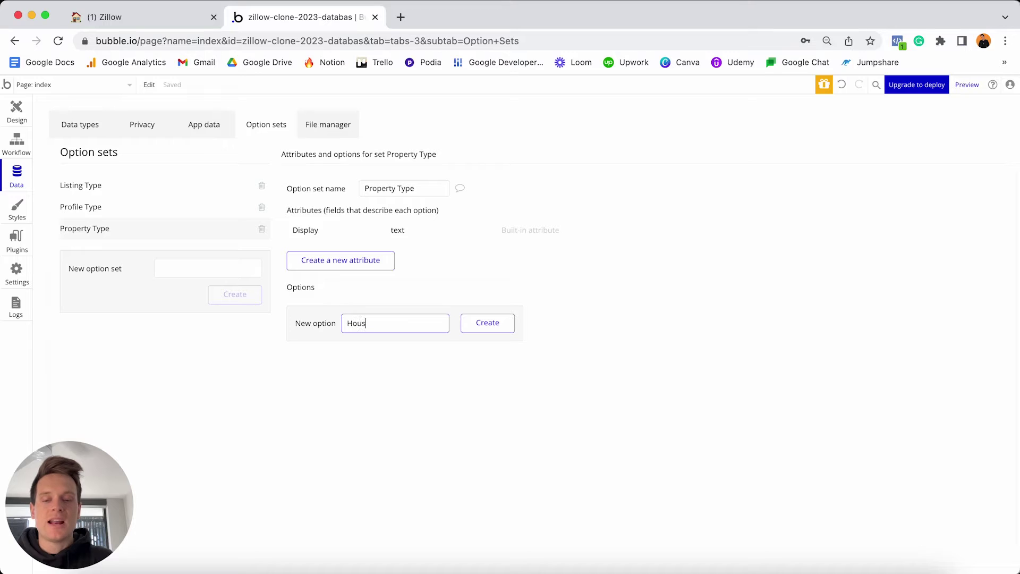
pyautogui.write('e')
pyautogui.press('Return')
pyautogui.write('Aprtmen')
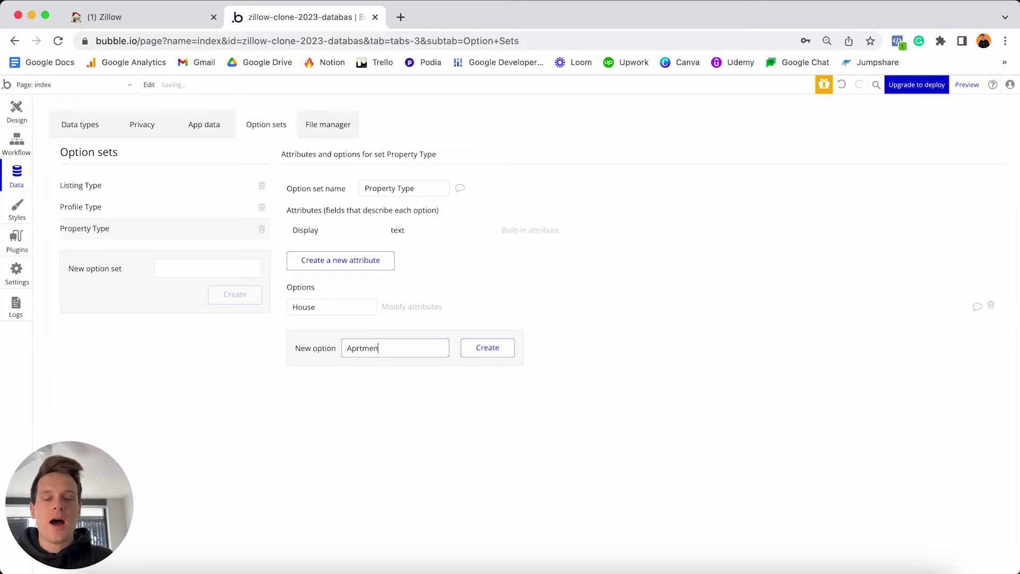
pyautogui.write('t')
pyautogui.press('Return')
pyautogui.write('Town House')
pyautogui.press('Return')
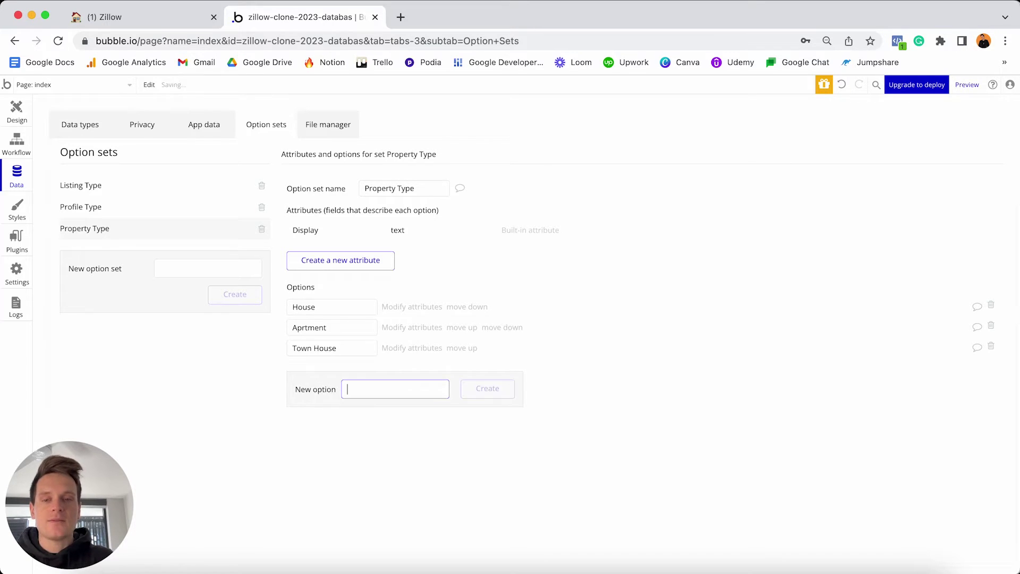
# Rename the 'Town House' option to 'Townhouse' and return to the Notion notes.
pyautogui.click(321, 349)
pyautogui.press('BackSpace')
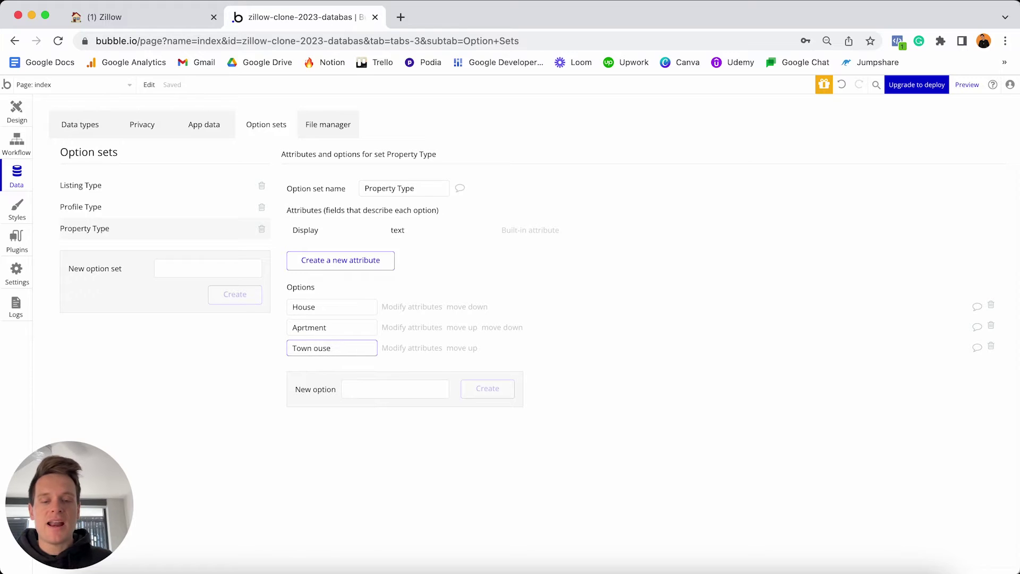
pyautogui.press('BackSpace')
pyautogui.write('h')
pyautogui.click(398, 375)
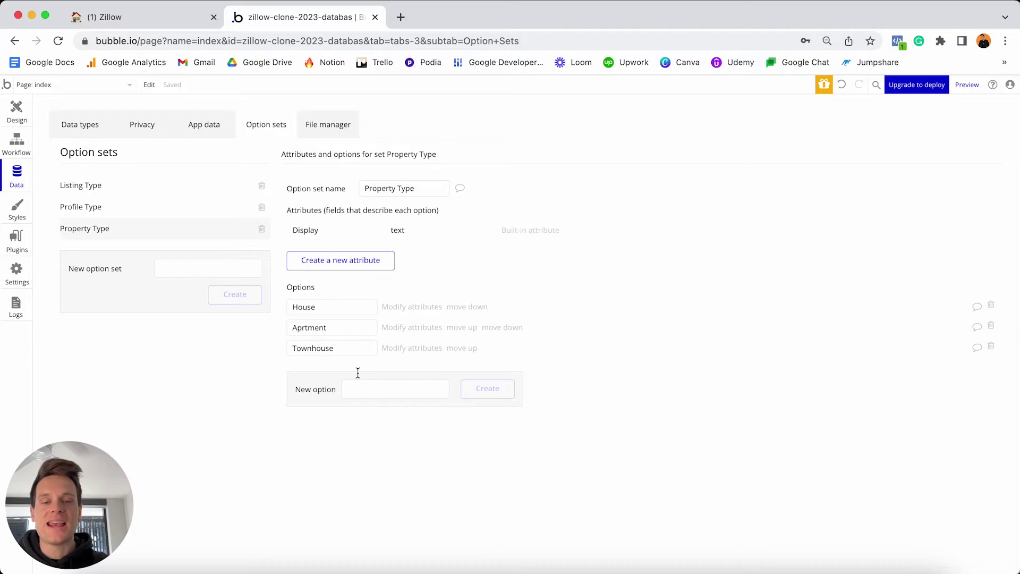
pyautogui.moveTo(341, 313)
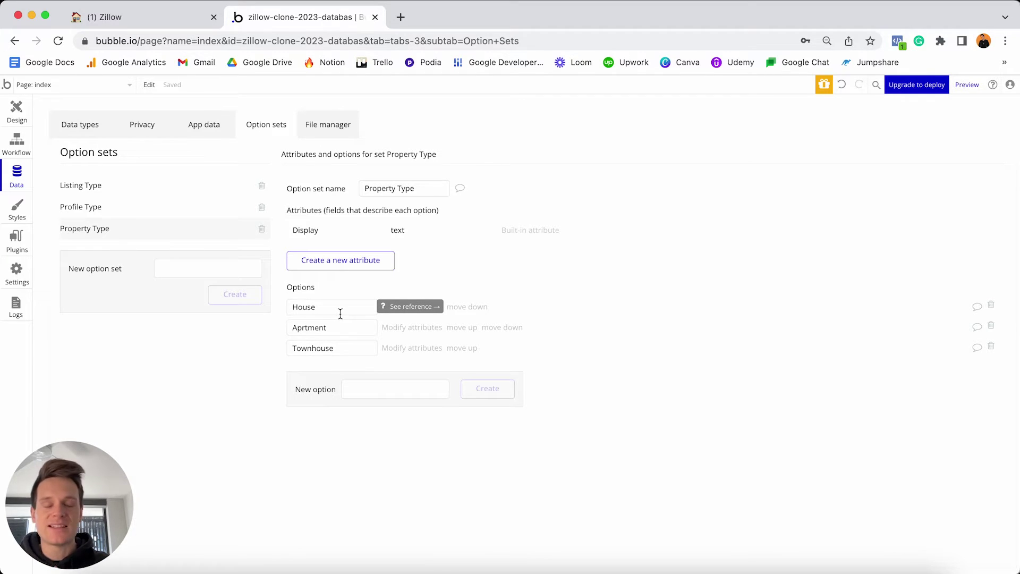
pyautogui.click(141, 17)
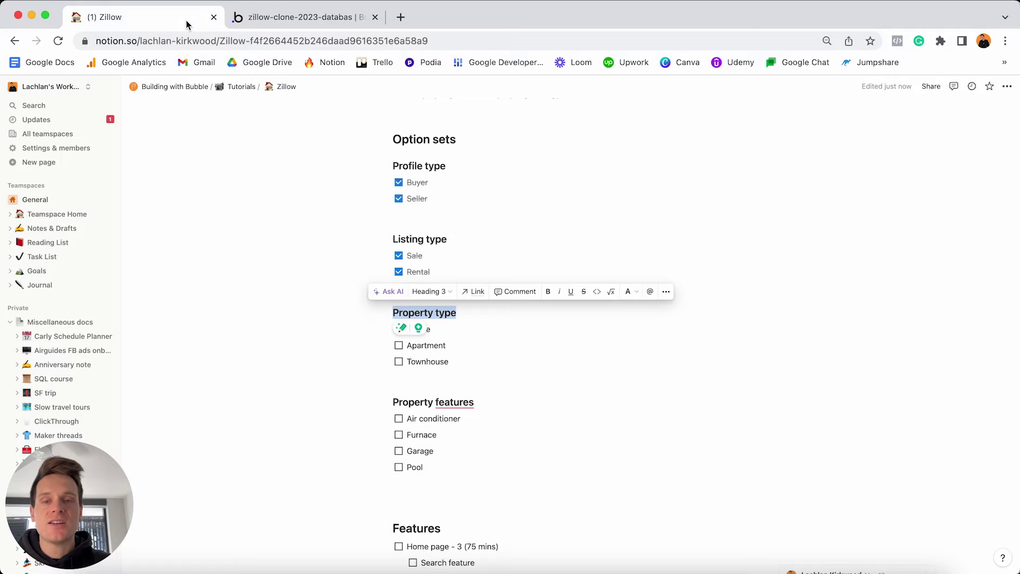
# Check off Apartment, House and Townhouse under Property type, then go back to Bubble.
pyautogui.click(399, 346)
pyautogui.click(431, 329)
pyautogui.click(399, 329)
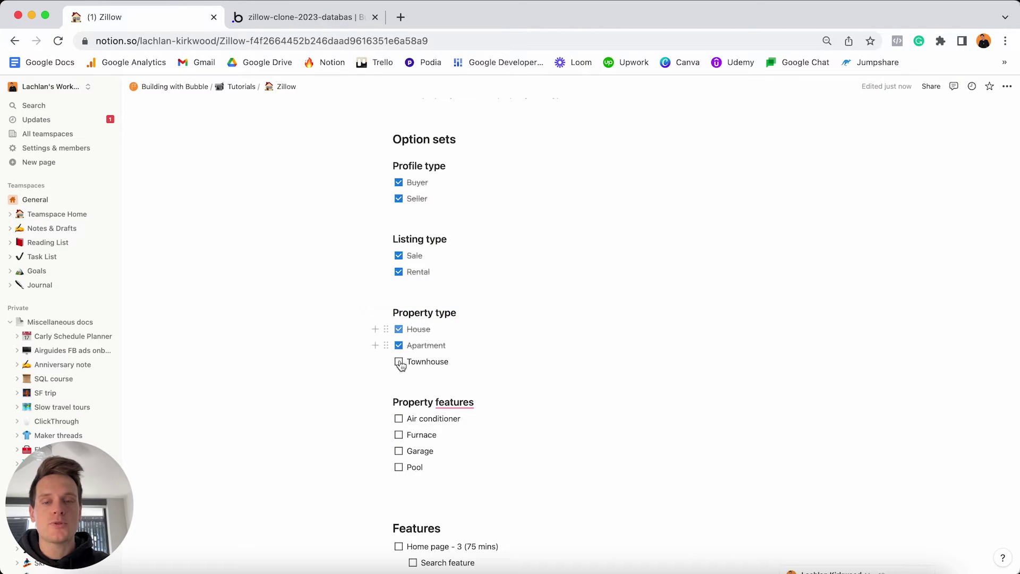
pyautogui.click(399, 362)
pyautogui.tripleClick(488, 403)
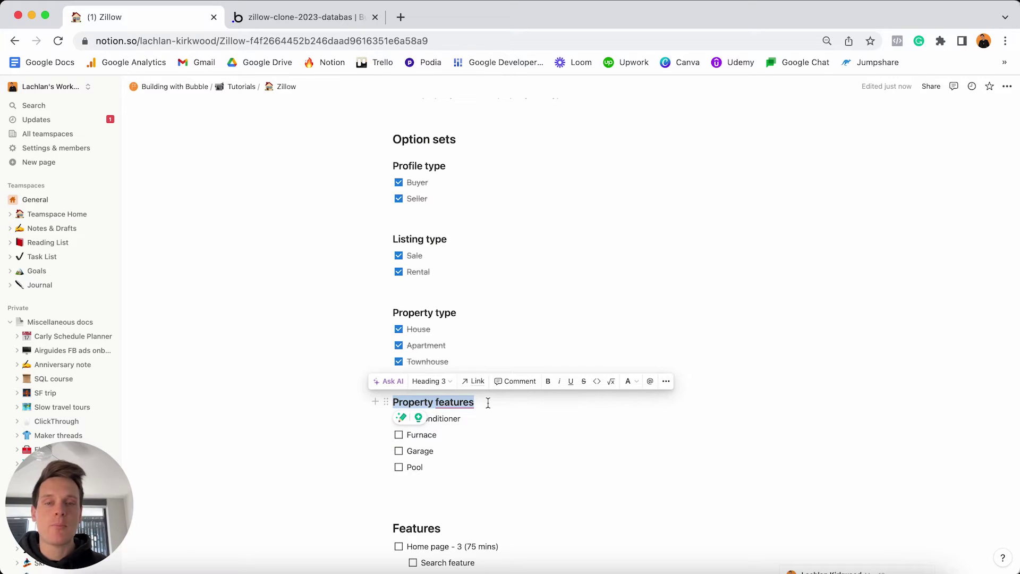
pyautogui.click(477, 420)
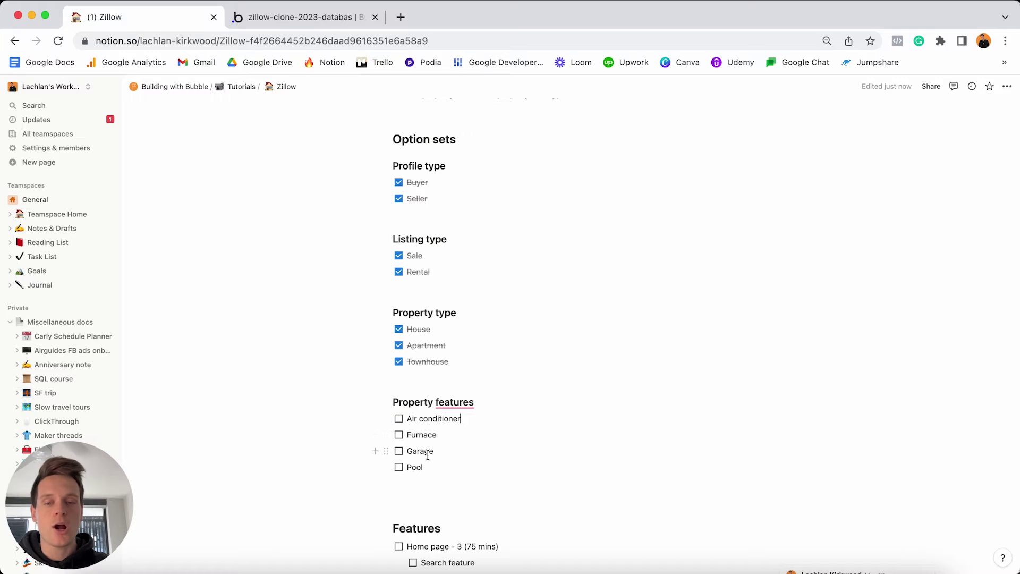
pyautogui.click(327, 19)
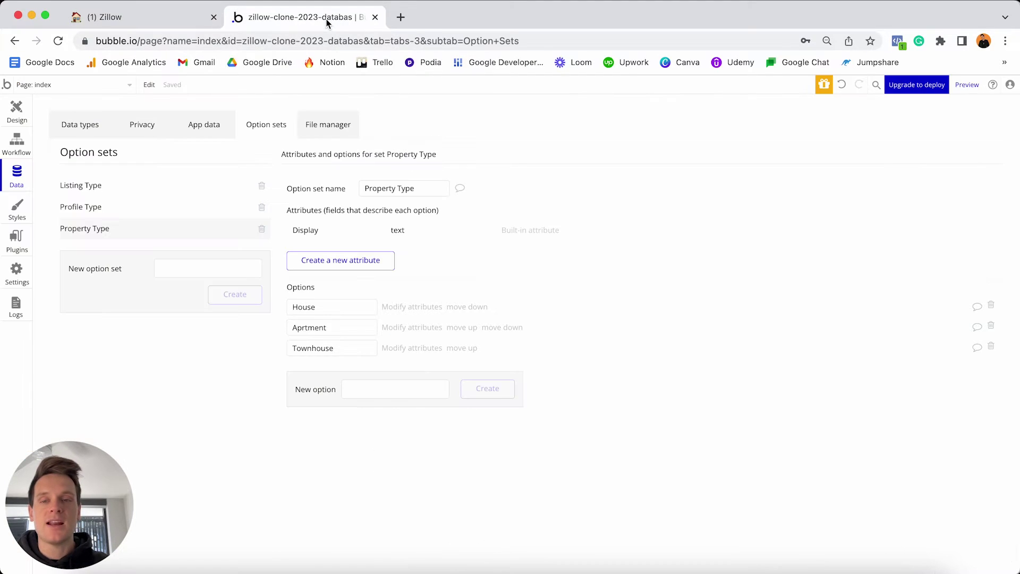
# Create a new option set named 'Property Features'.
pyautogui.click(198, 264)
pyautogui.write('Propert')
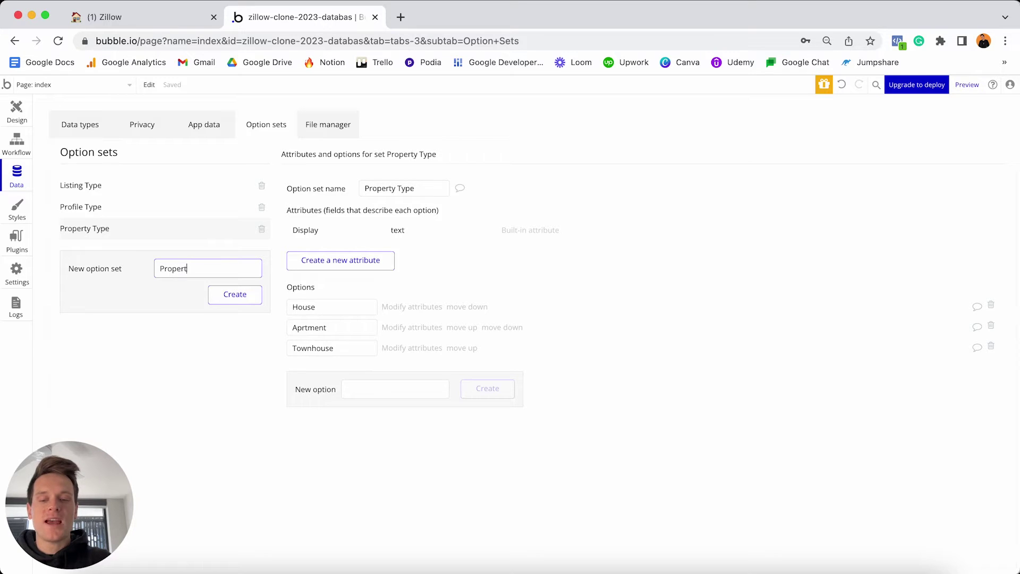
pyautogui.write('y Features')
pyautogui.press('Return')
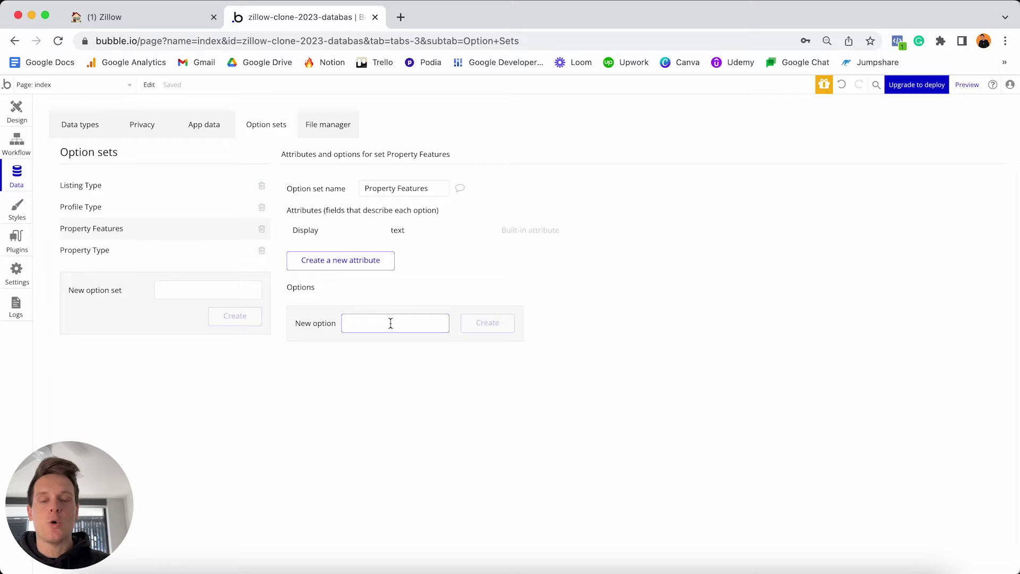
# Add Air conditioning, Furnace, Garage and Pool as Property Features options.
pyautogui.write('Air conditio')
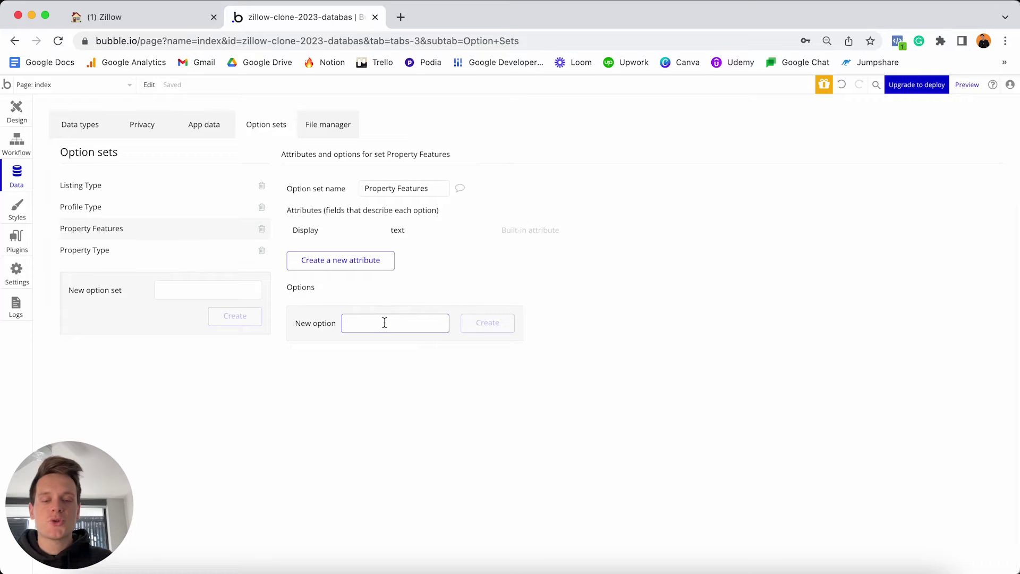
pyautogui.write('ning')
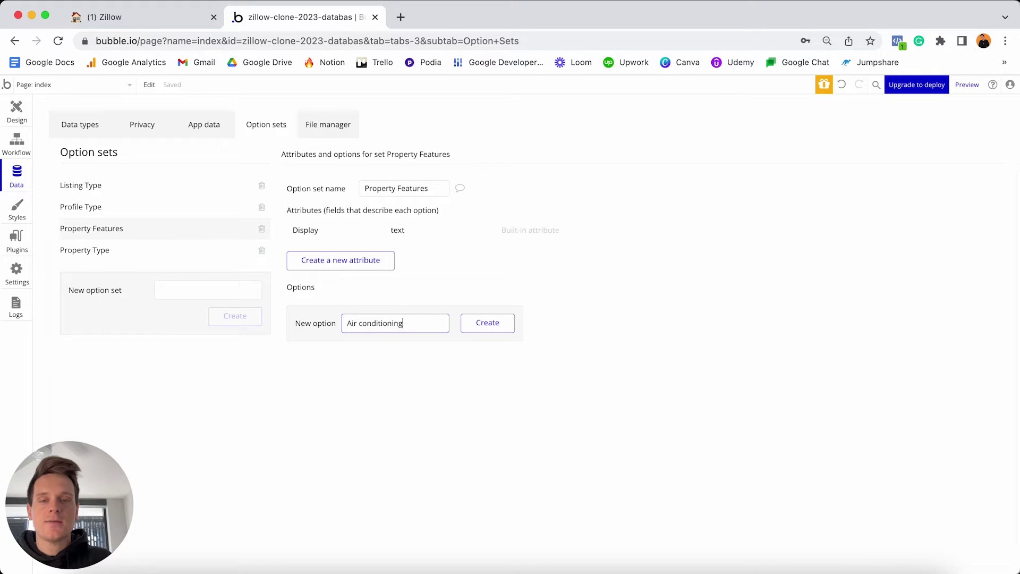
pyautogui.press('Return')
pyautogui.write('Furnace')
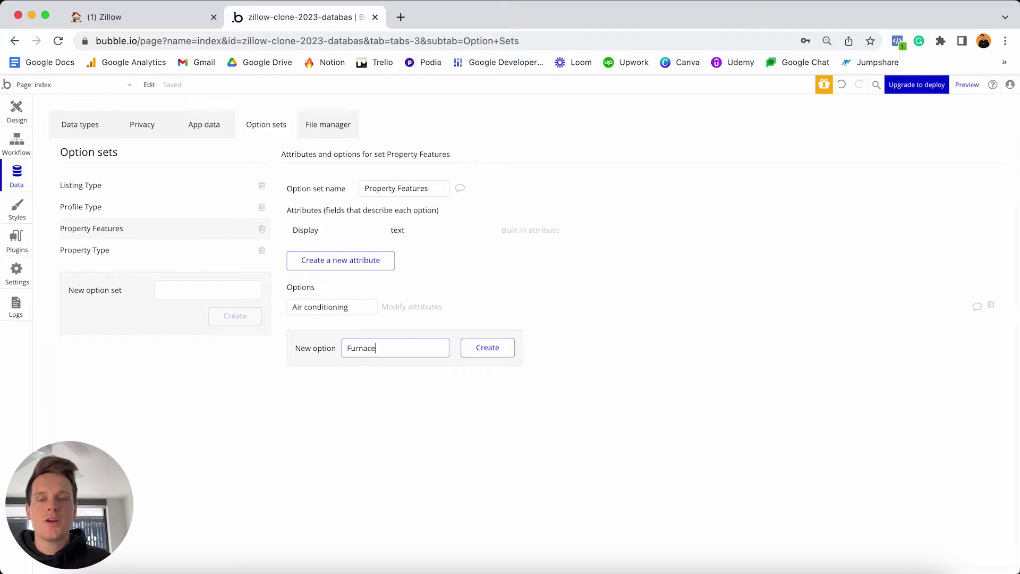
pyautogui.press('Return')
pyautogui.write('Garage')
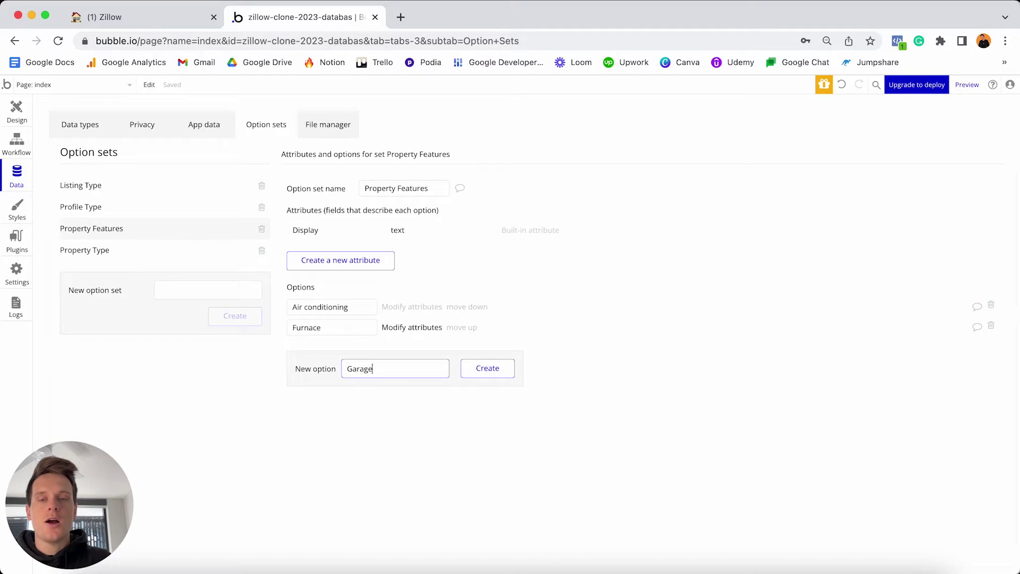
pyautogui.press('Return')
pyautogui.write('Pool')
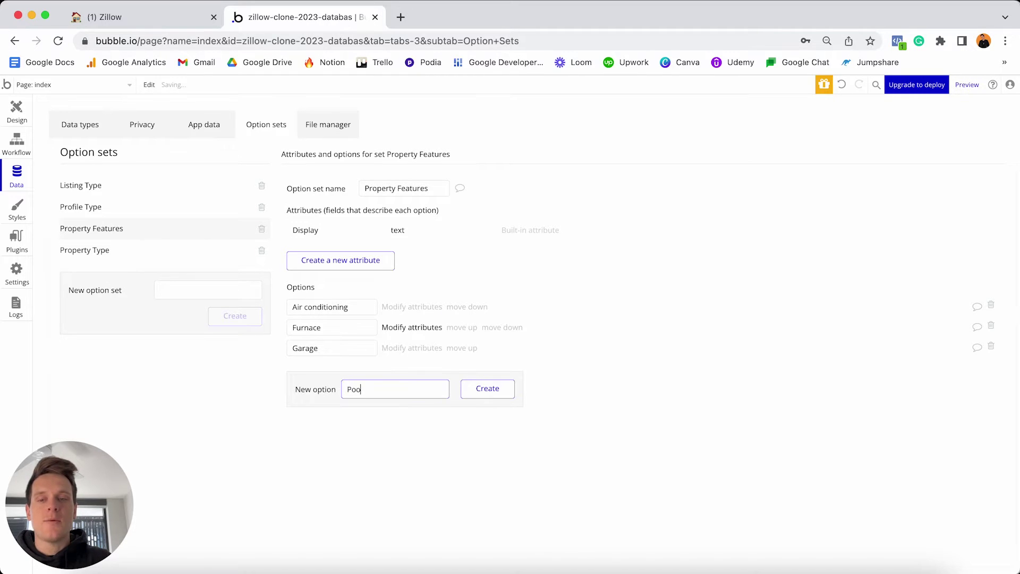
pyautogui.press('Return')
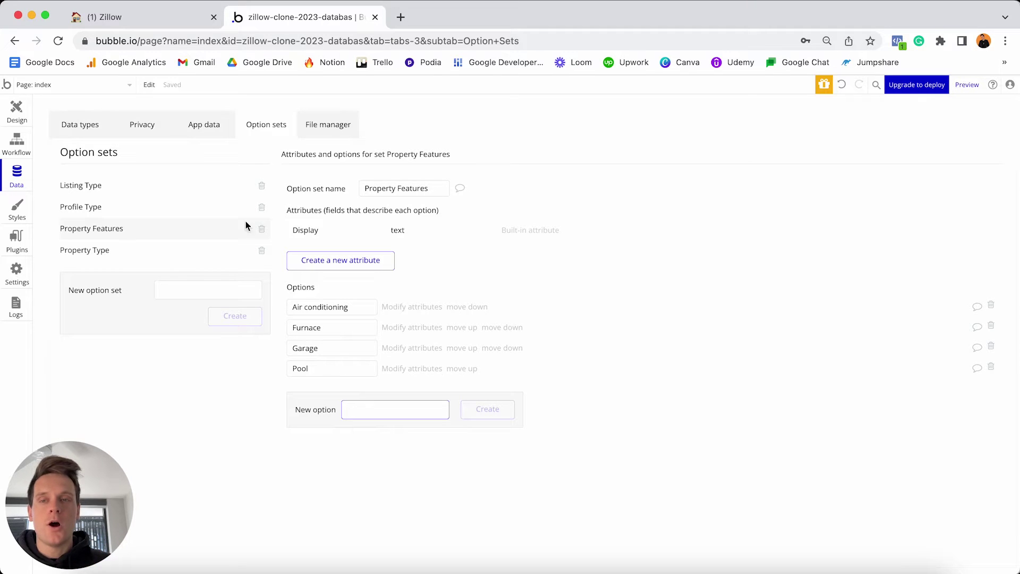
pyautogui.click(181, 18)
# Tick off Air conditioner, Furnace, Garage and Pool under Property features in Notion.
pyautogui.click(399, 419)
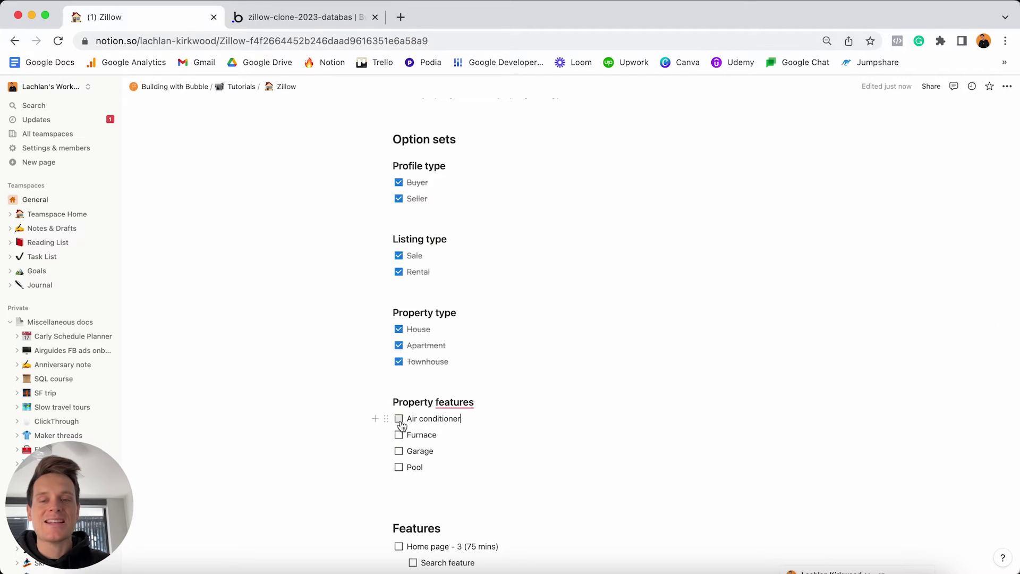
pyautogui.click(398, 435)
pyautogui.click(398, 451)
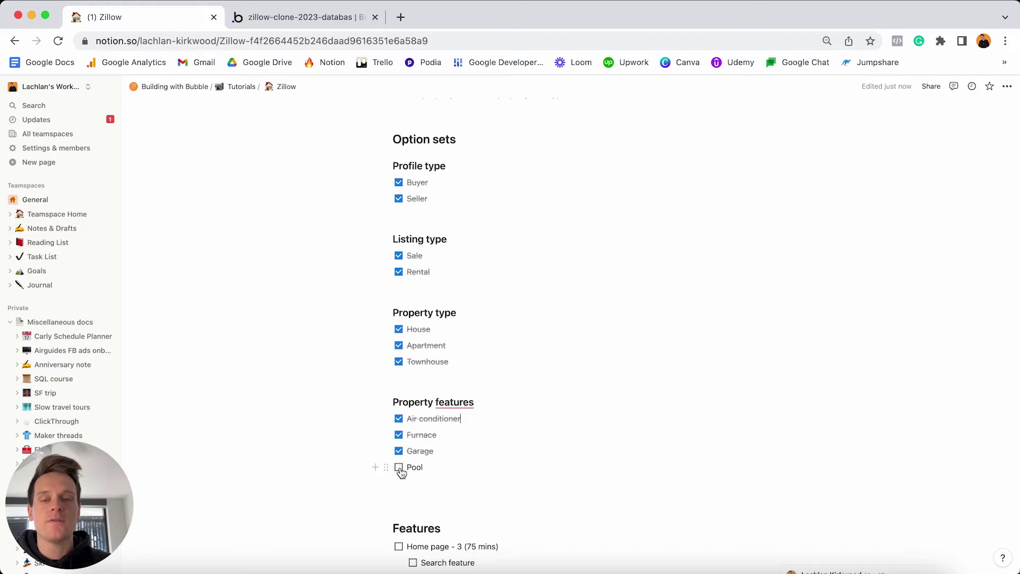
pyautogui.click(399, 468)
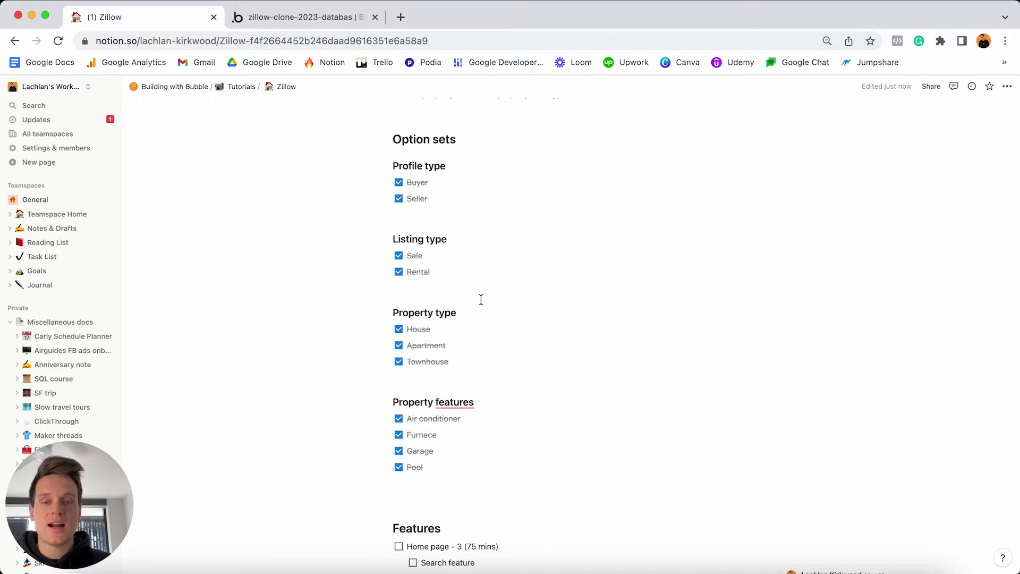
# Scroll up to the User heading, select the word User, then switch back to Bubble.
pyautogui.scroll(5, 481, 299)
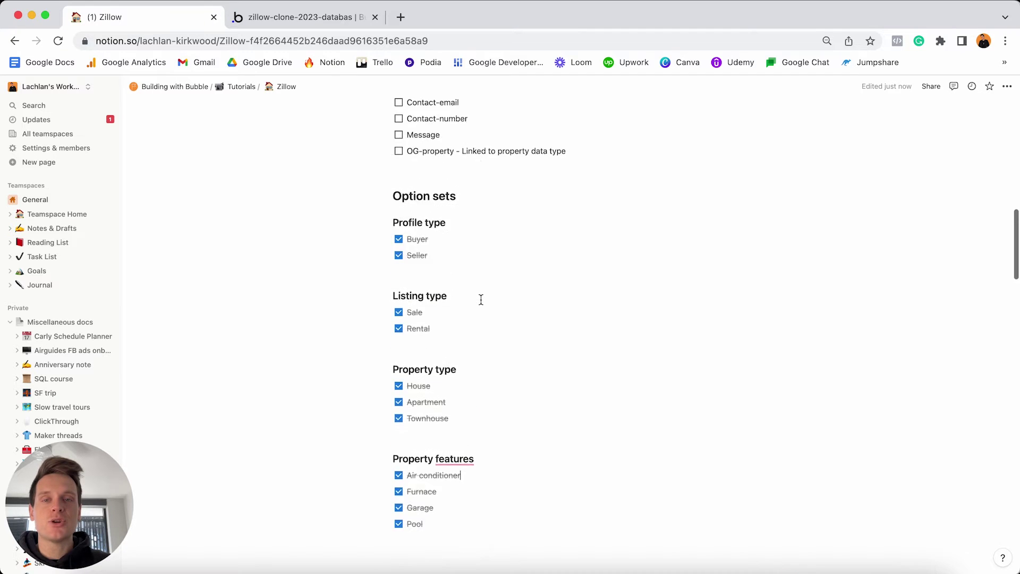
pyautogui.scroll(7, 481, 300)
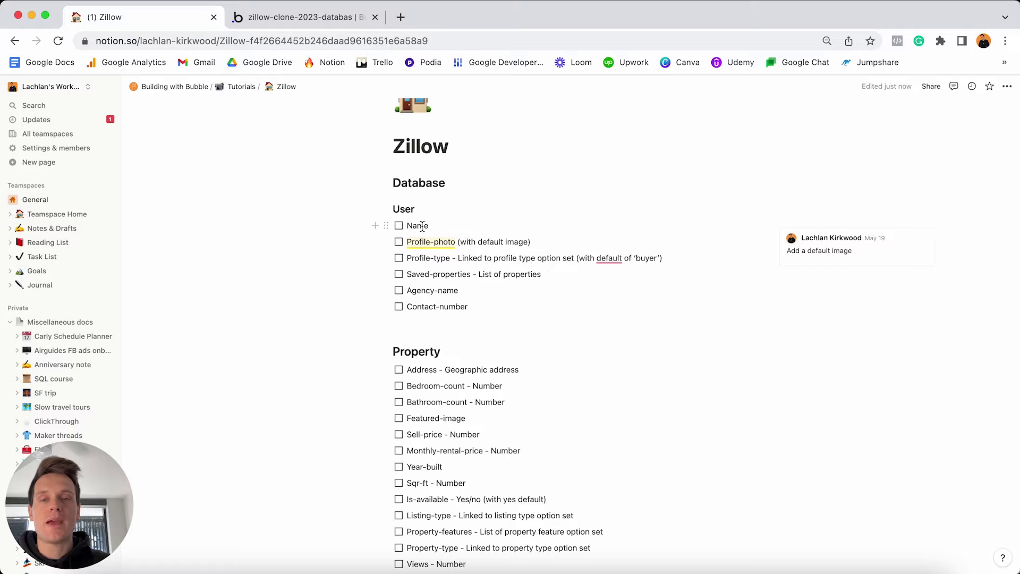
pyautogui.click(433, 210)
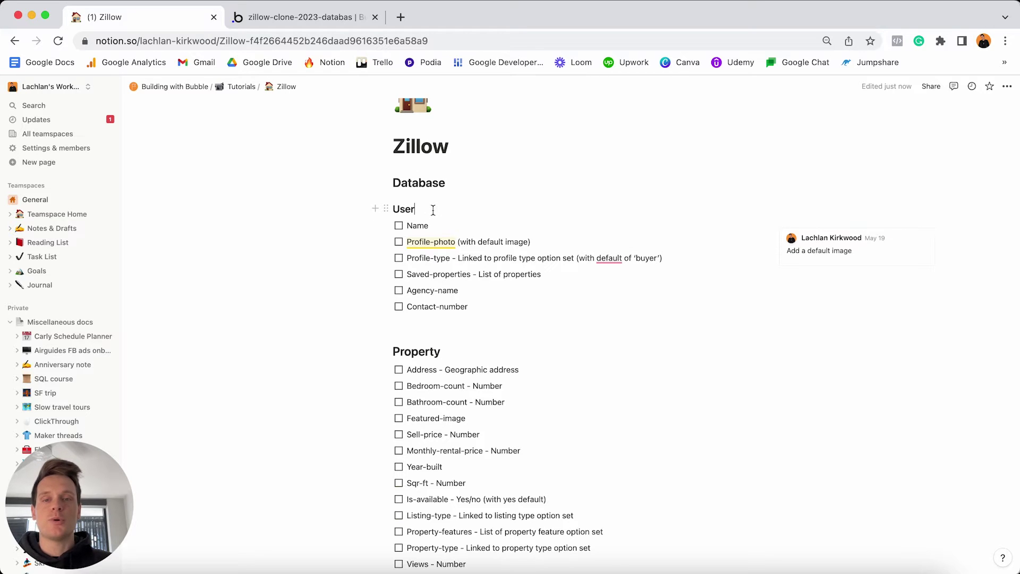
pyautogui.doubleClick(433, 210)
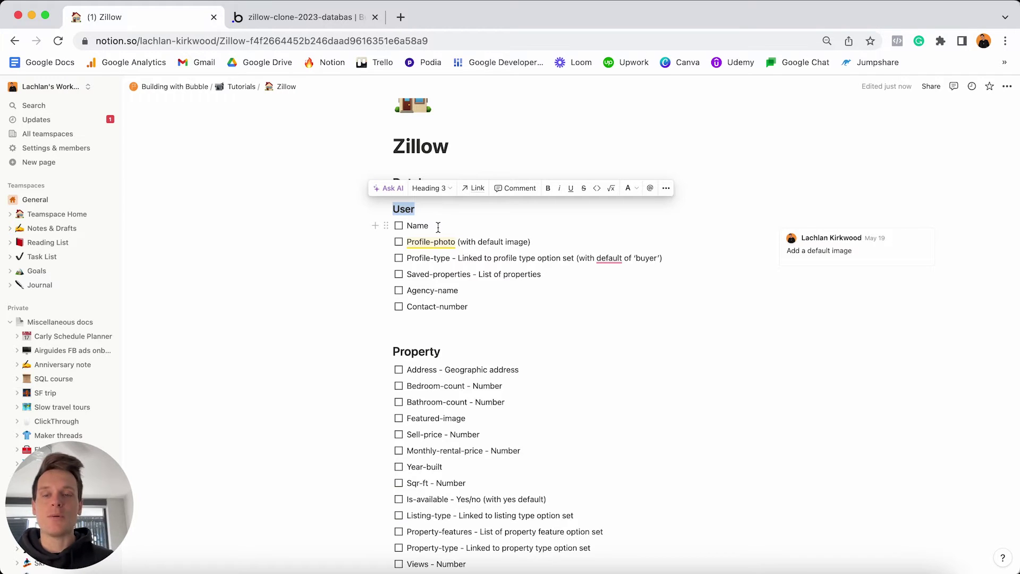
pyautogui.click(336, 24)
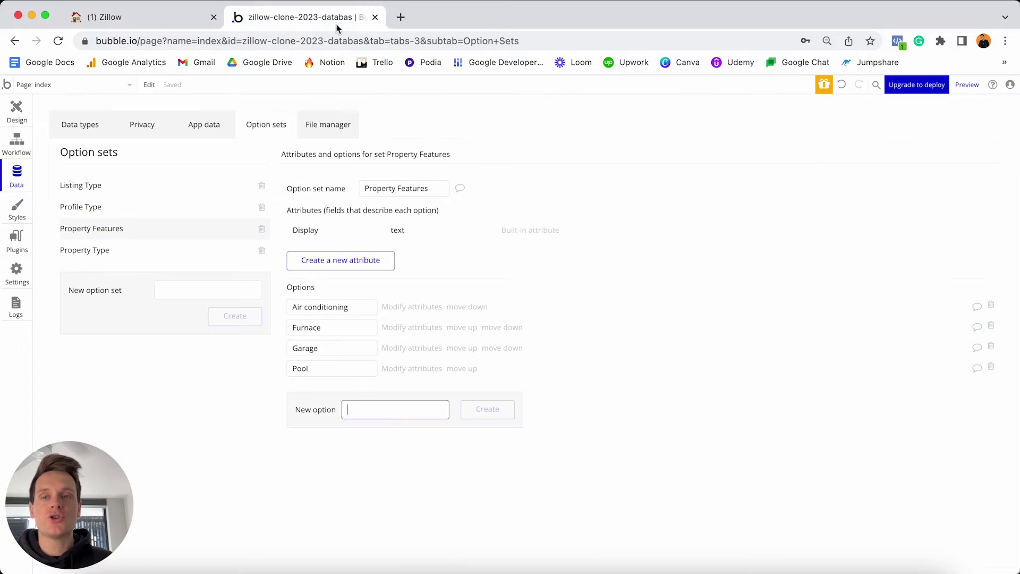
# In Data types, select User and create a new field named Name with type text.
pyautogui.click(87, 130)
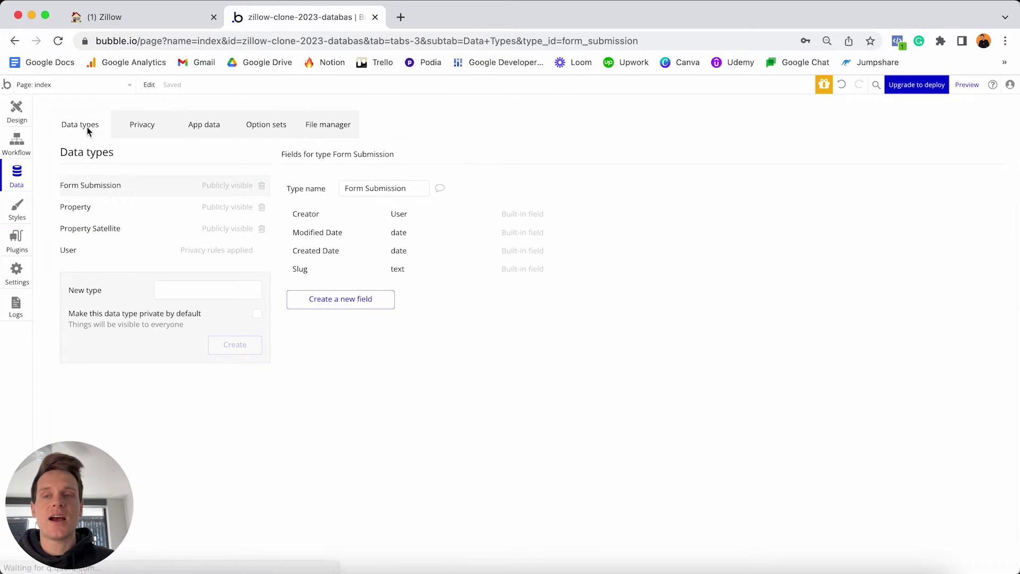
pyautogui.click(80, 256)
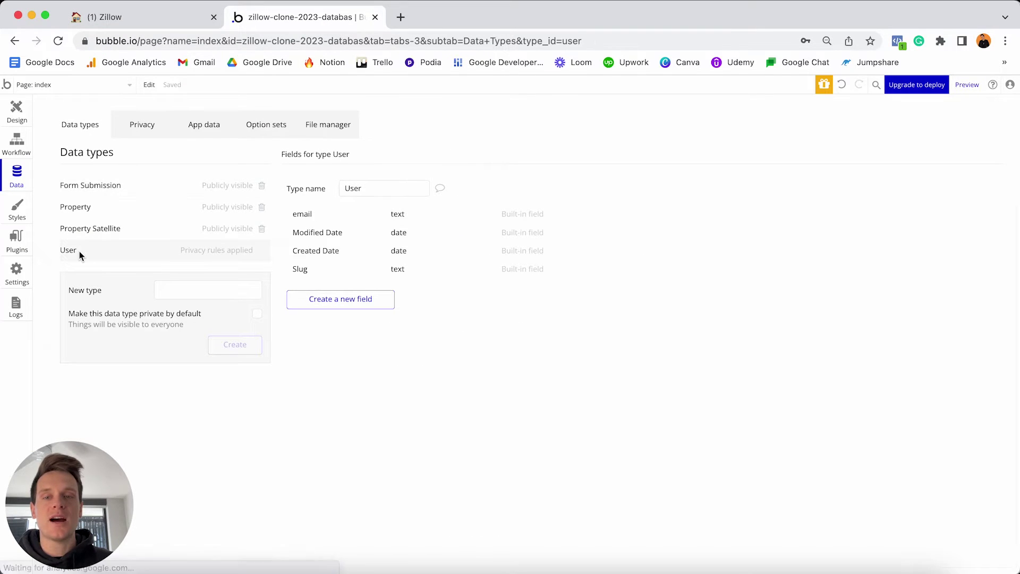
pyautogui.click(368, 301)
pyautogui.write('N')
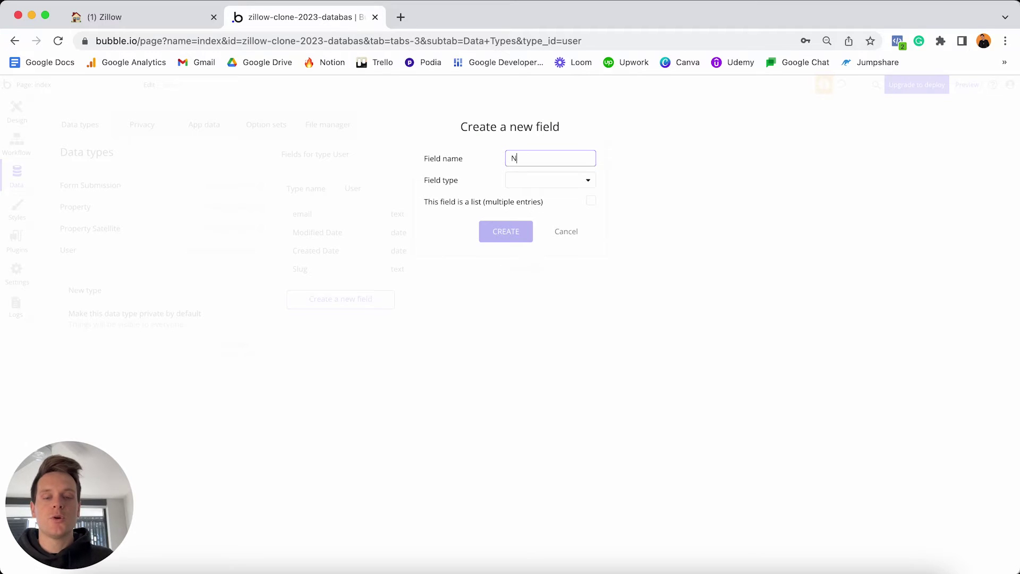
pyautogui.write('ame')
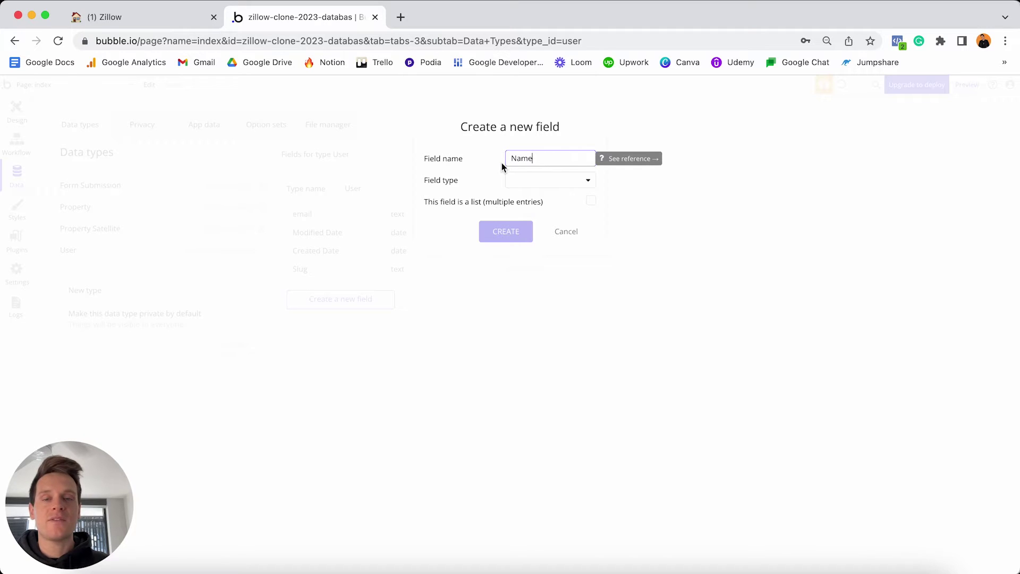
pyautogui.click(525, 183)
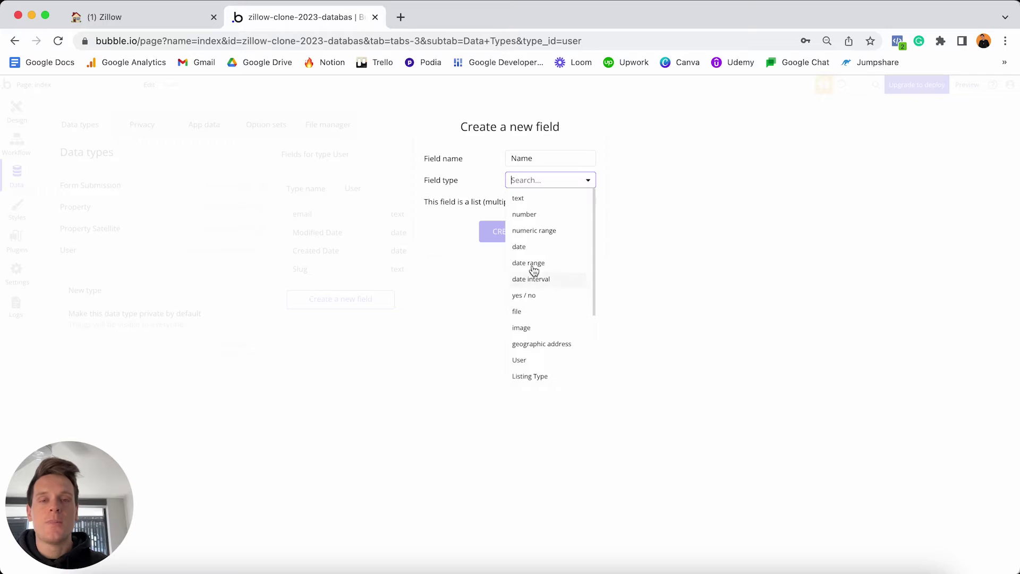
pyautogui.click(532, 199)
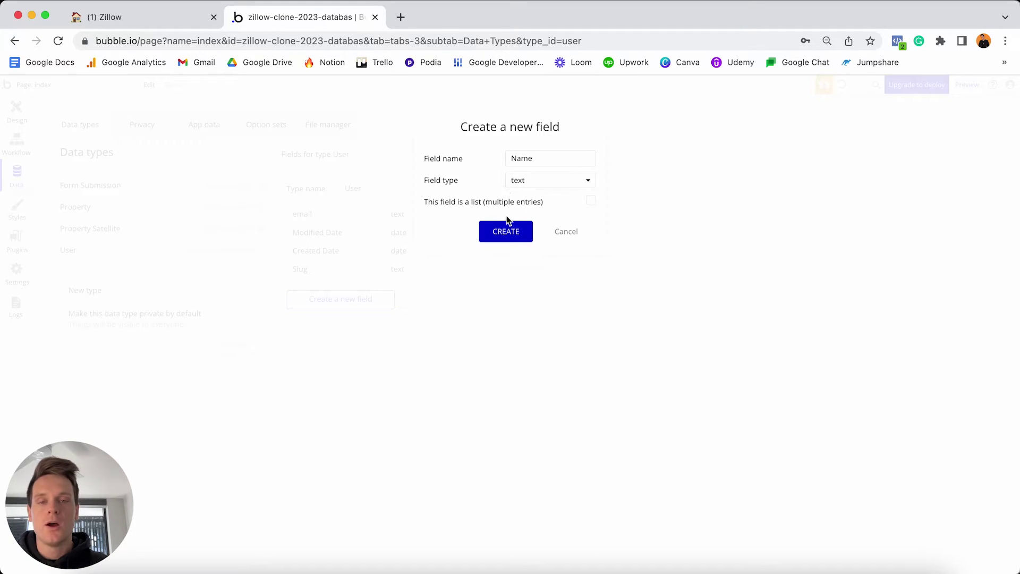
pyautogui.click(506, 233)
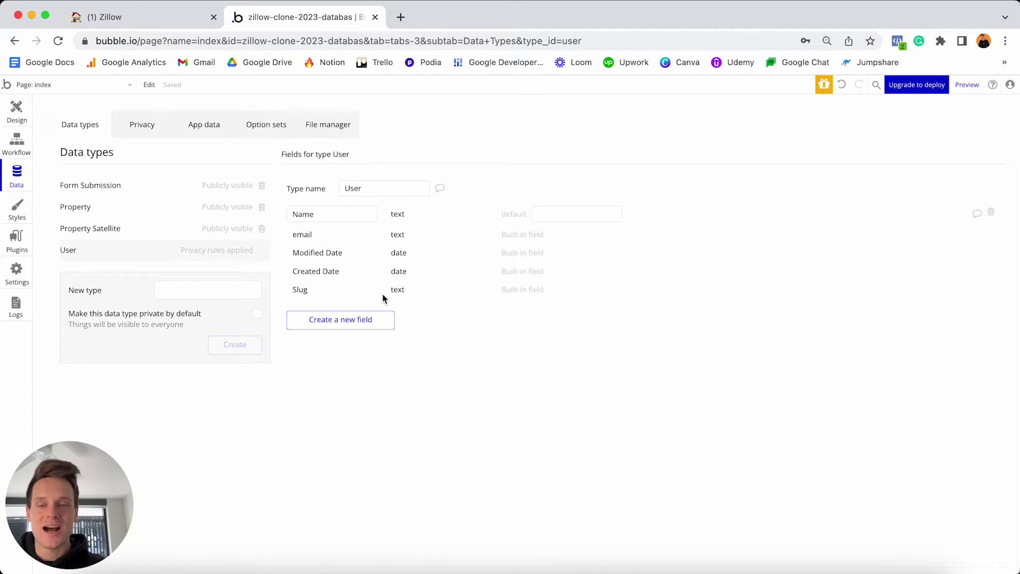
# Create a Profile-photo field on User with field type image.
pyautogui.click(351, 321)
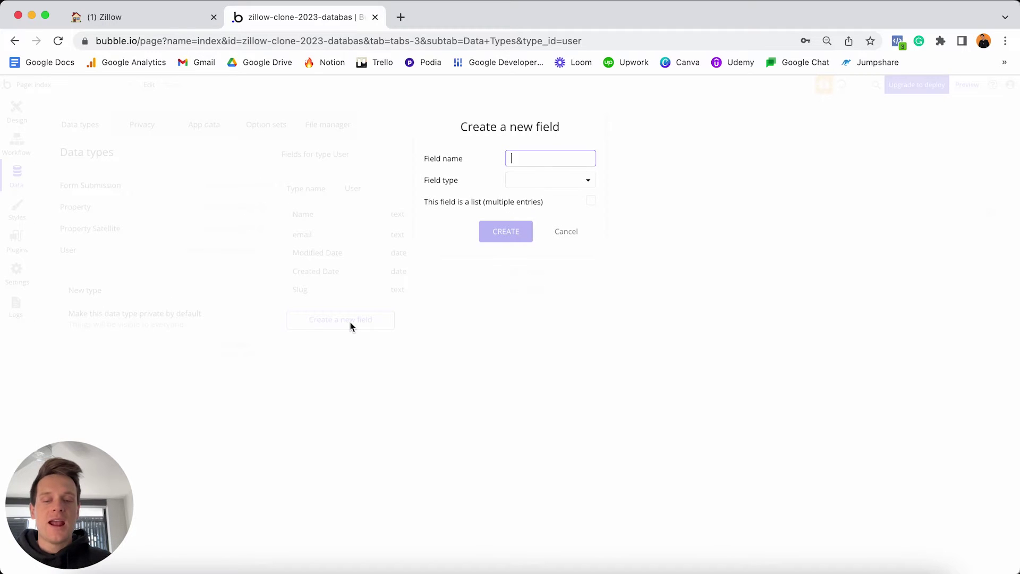
pyautogui.write('Profile-phot')
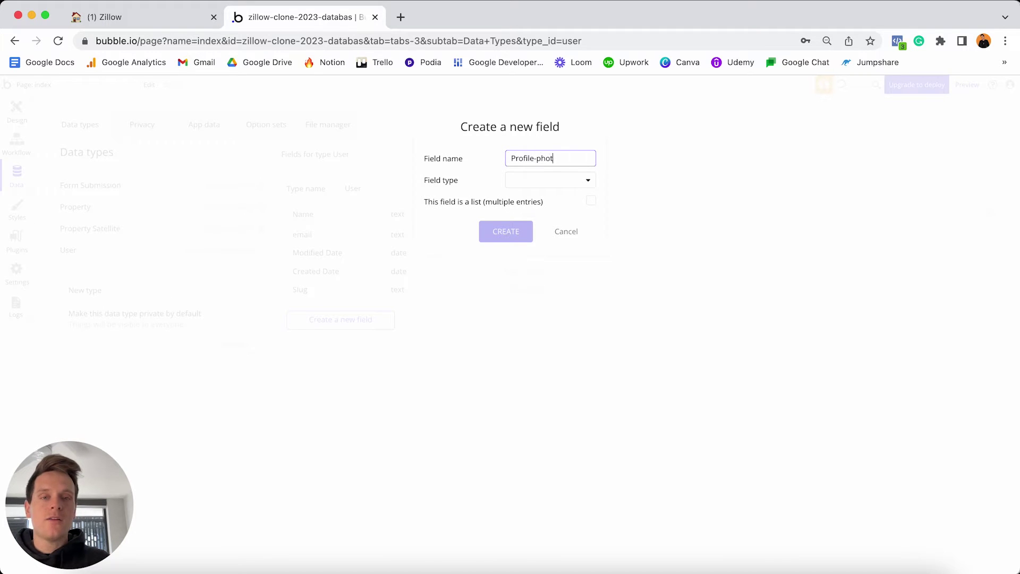
pyautogui.write('o')
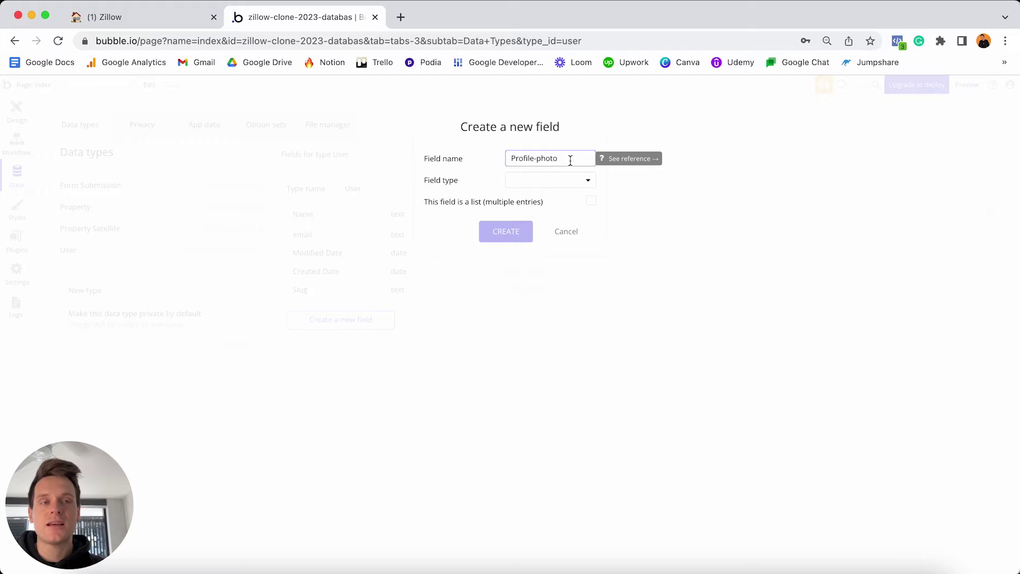
pyautogui.click(528, 179)
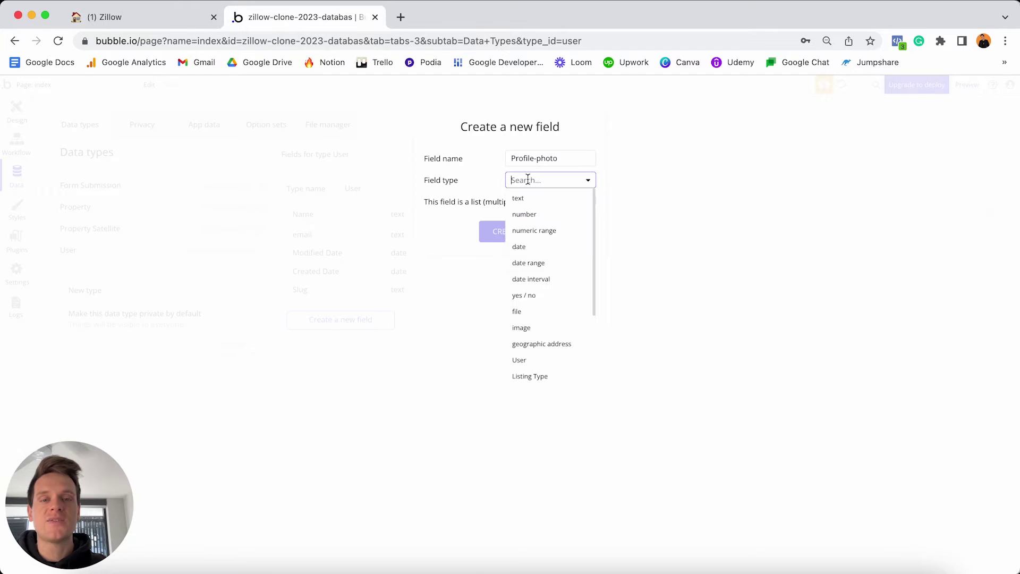
pyautogui.click(534, 328)
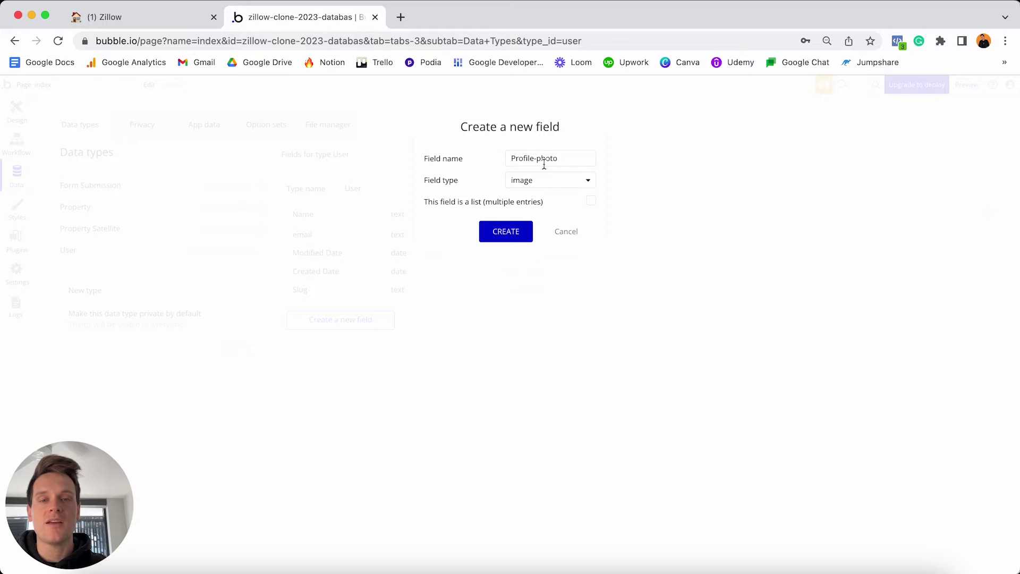
pyautogui.click(507, 231)
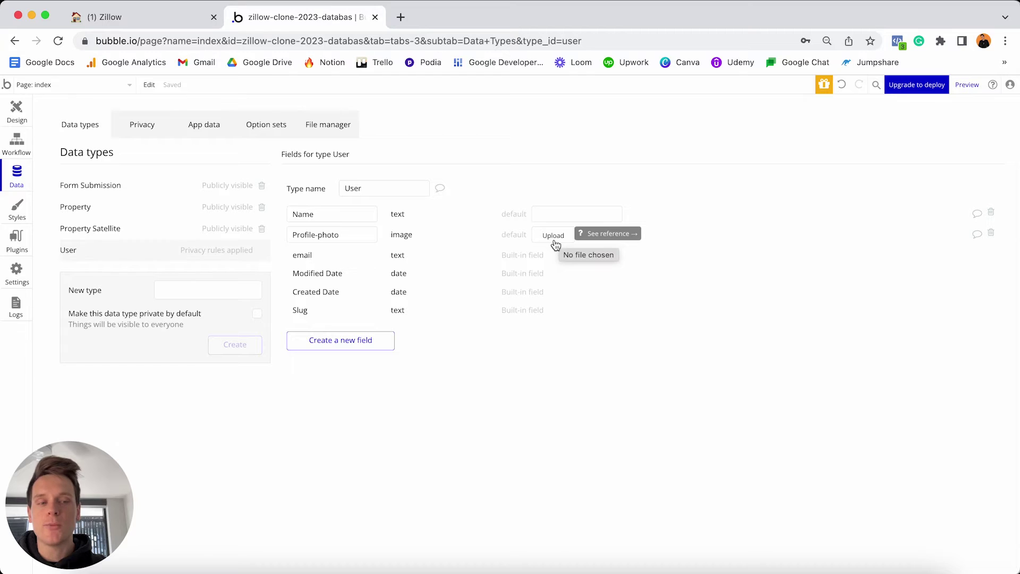
# Upload User-Profile-Photo.png as Profile-photo's default image, briefly checking the Zillow Clone Assets Drive folder.
pyautogui.click(553, 236)
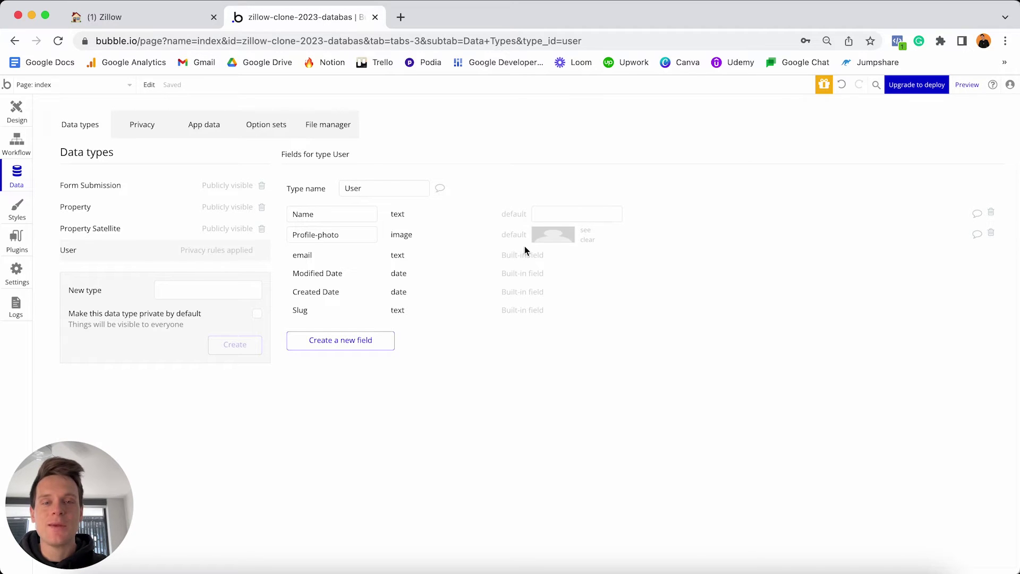
pyautogui.click(401, 17)
pyautogui.press('Return')
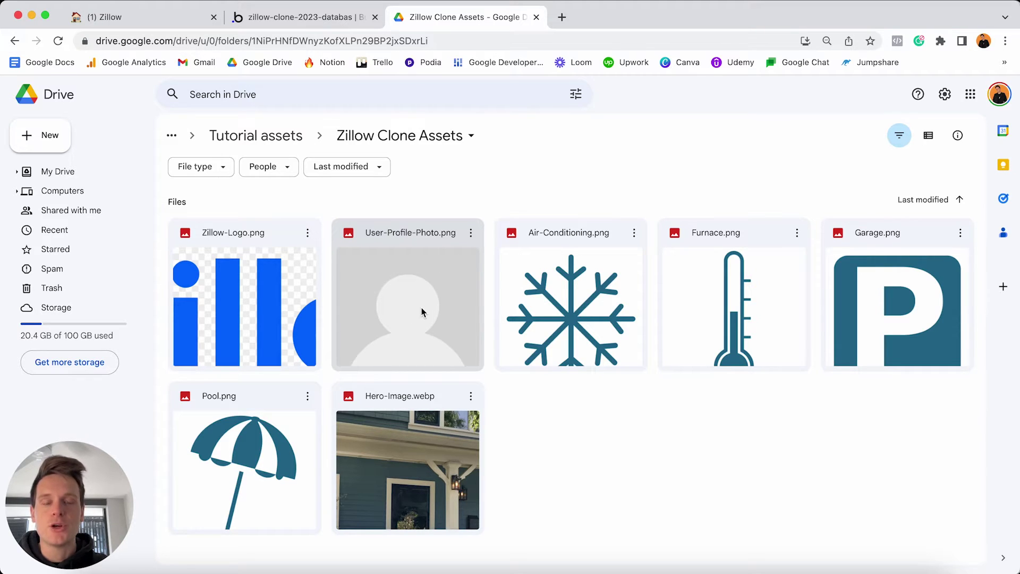
pyautogui.click(536, 17)
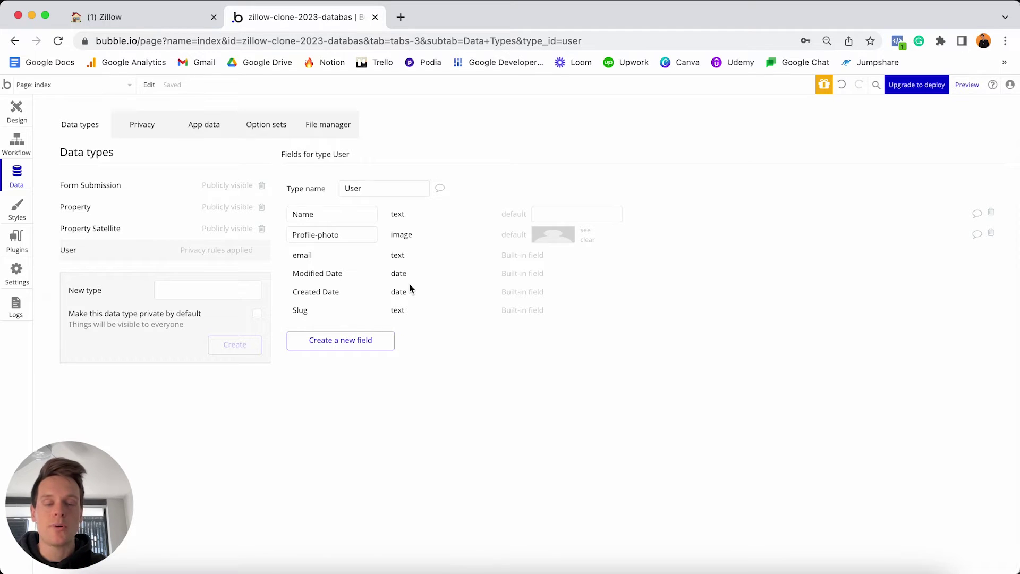
# Start a new User field named Profile-type and set its type to the Profile Type option set.
pyautogui.click(339, 343)
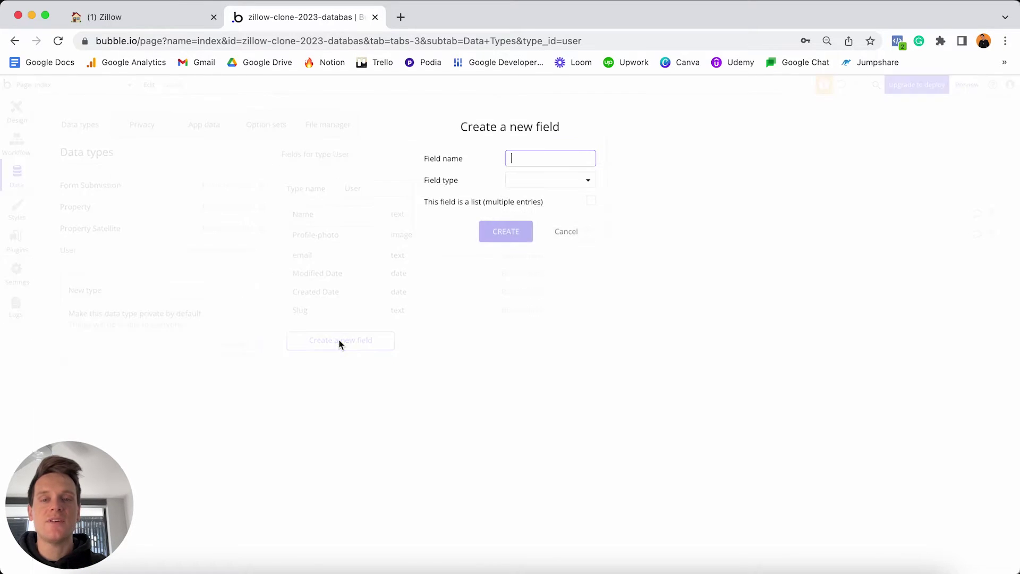
pyautogui.write('Profi')
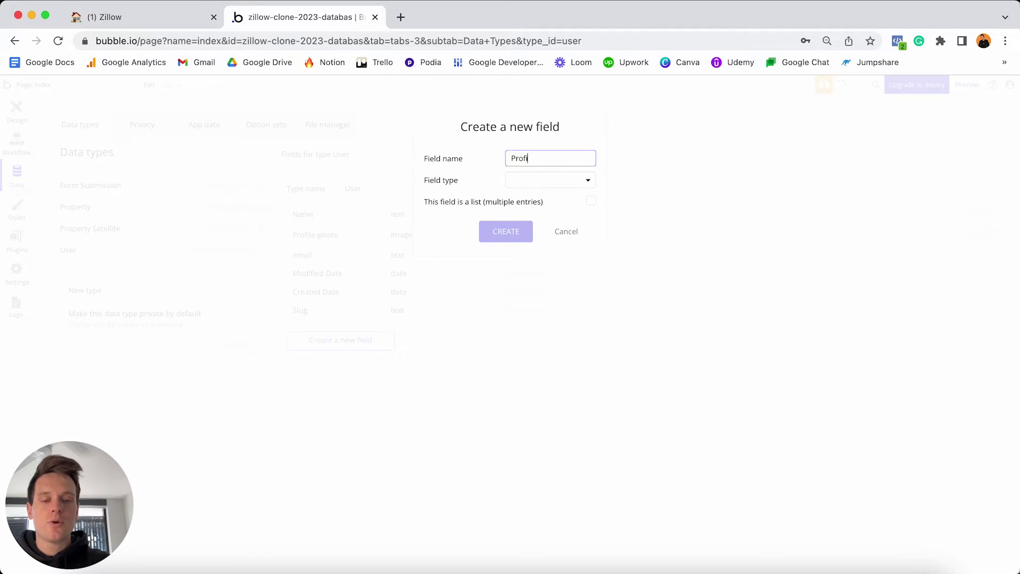
pyautogui.write('le-type')
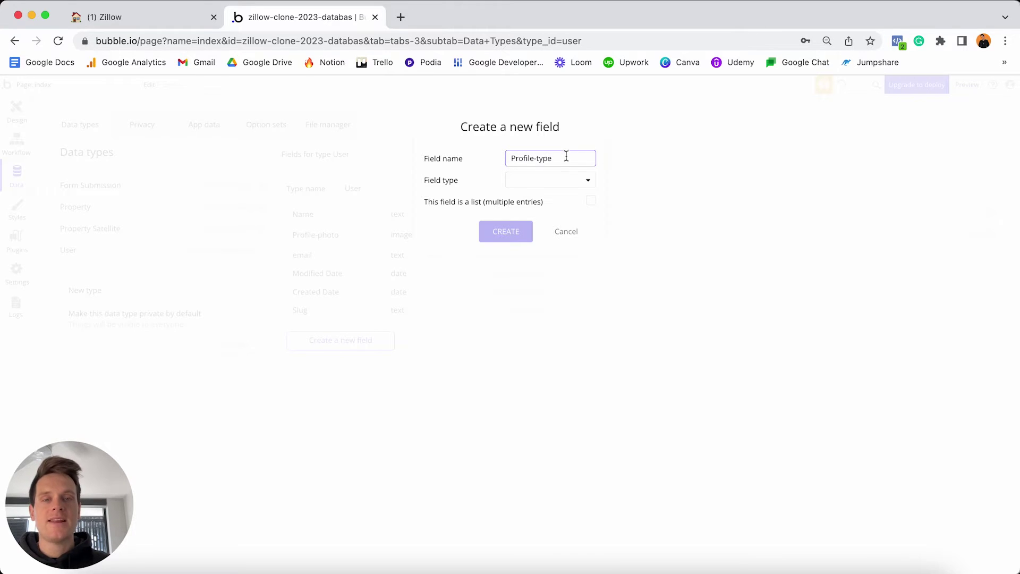
pyautogui.click(560, 184)
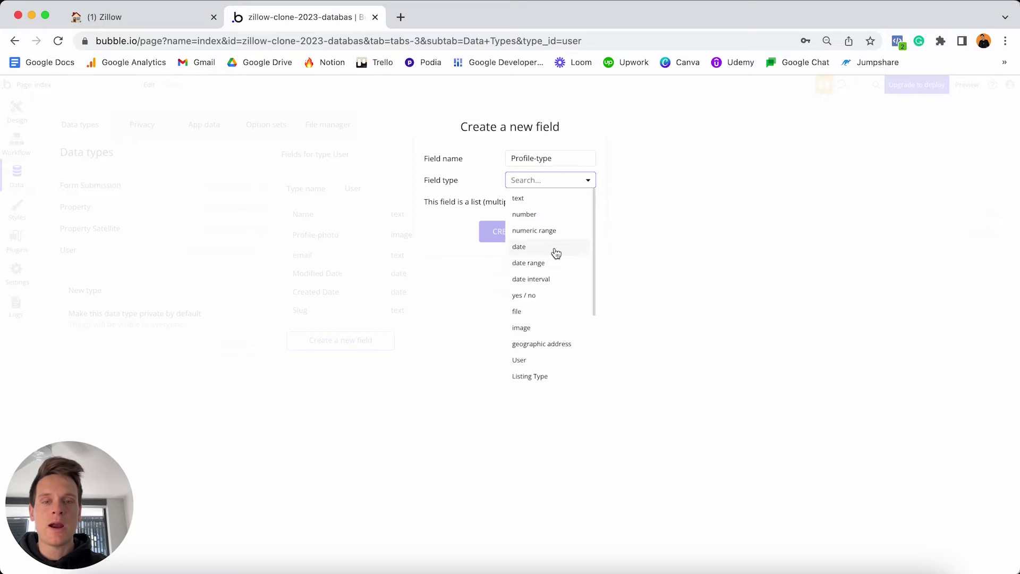
pyautogui.scroll(-2, 554, 251)
pyautogui.scroll(-1, 556, 253)
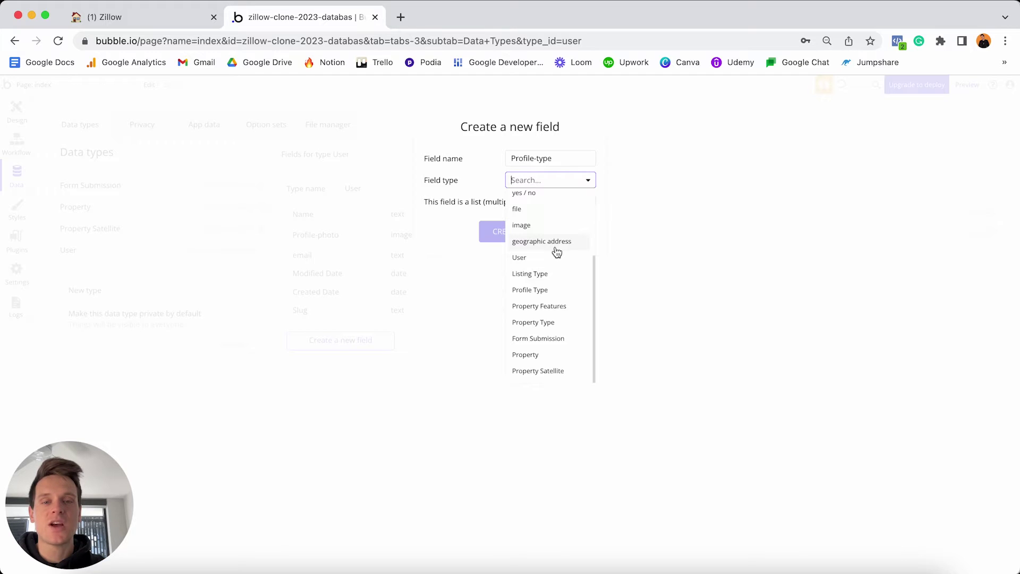
pyautogui.click(553, 291)
# Create the Profile-type field and set its default value to Buyer.
pyautogui.click(515, 234)
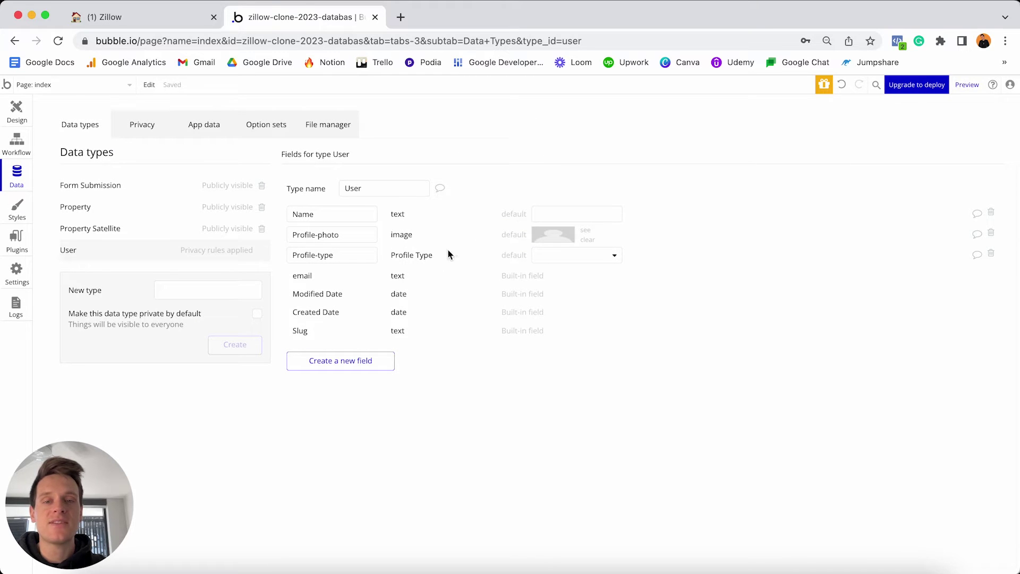
pyautogui.click(594, 257)
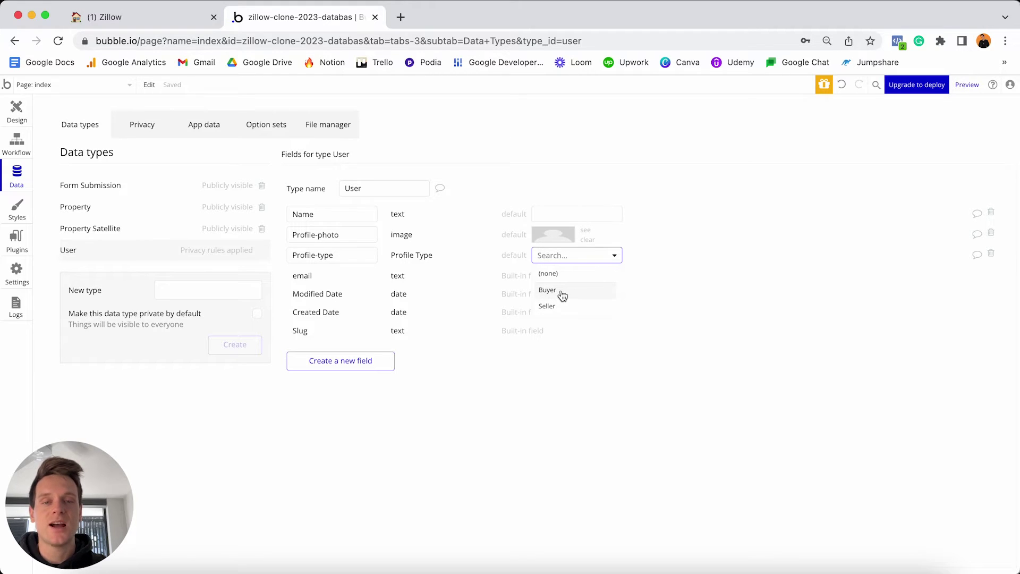
pyautogui.click(574, 296)
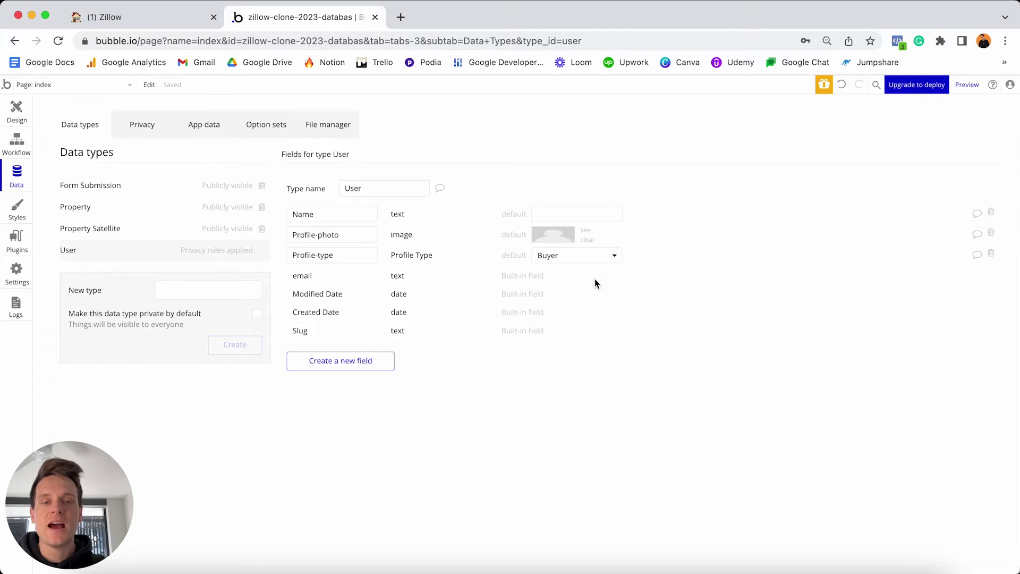
# Create a Saved-properties field on User of type Property, marked as a list.
pyautogui.click(363, 366)
pyautogui.write('Saved')
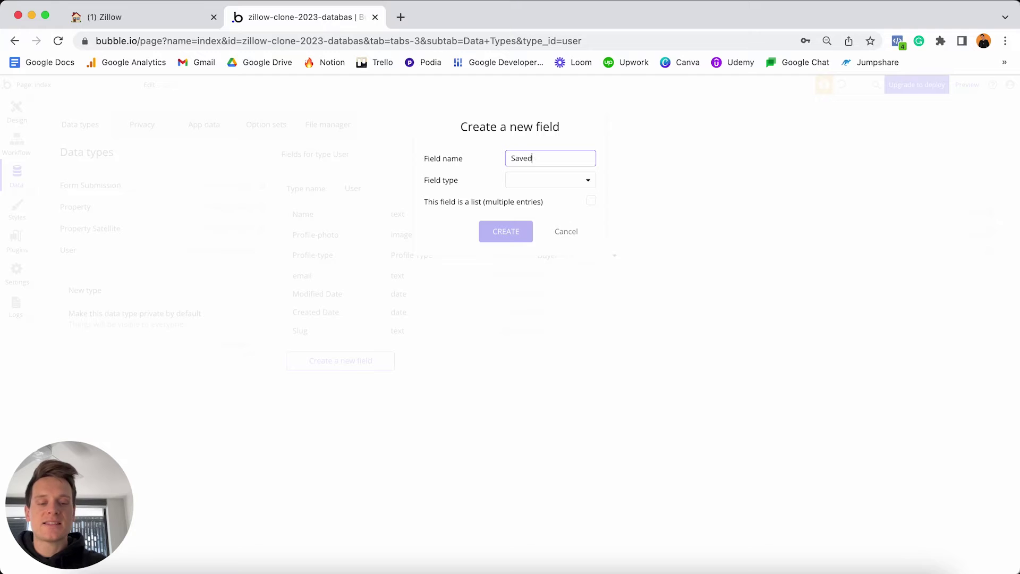
pyautogui.write('-properties')
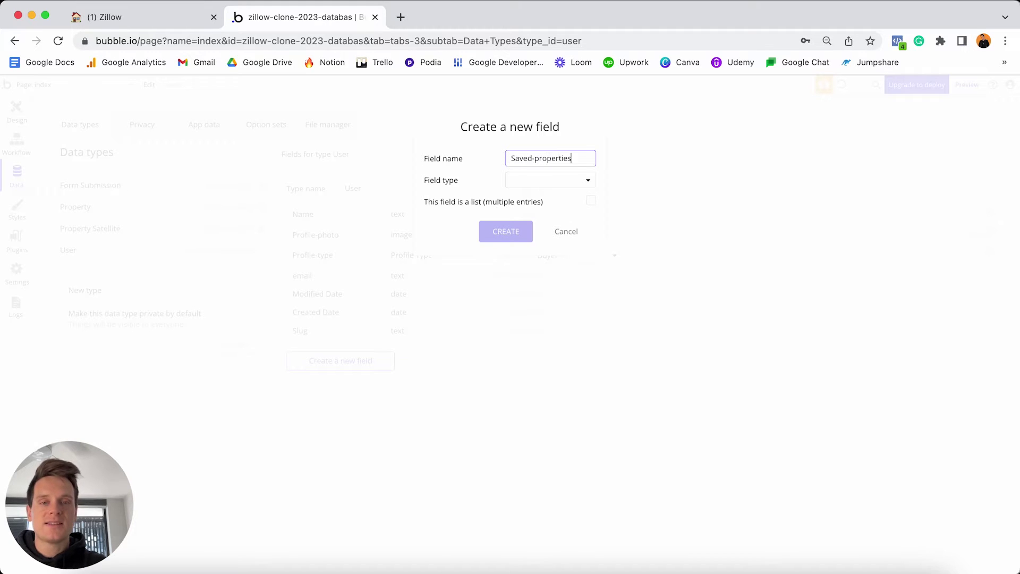
pyautogui.click(563, 168)
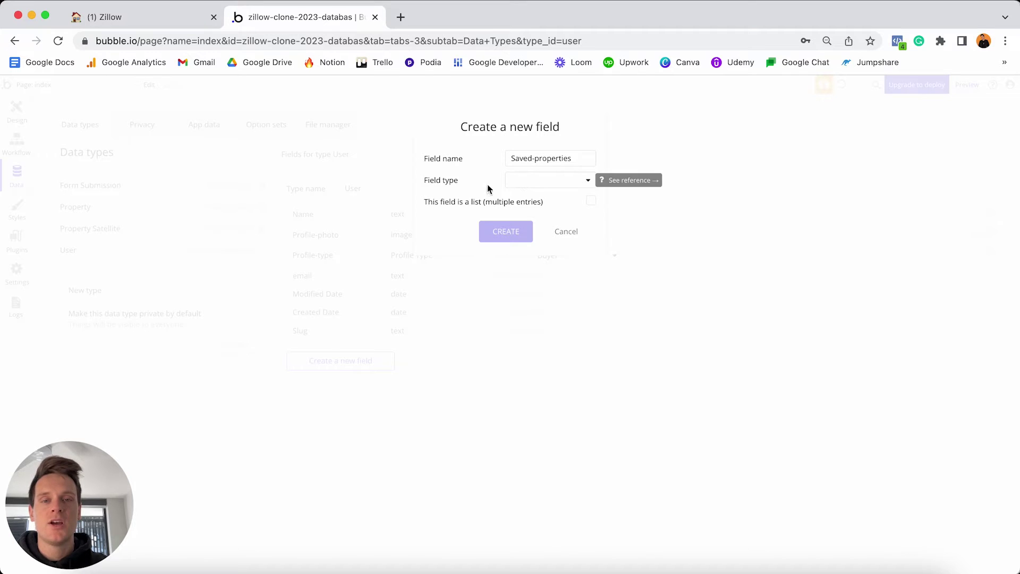
pyautogui.click(531, 182)
pyautogui.scroll(-2, 542, 234)
pyautogui.scroll(-4, 542, 235)
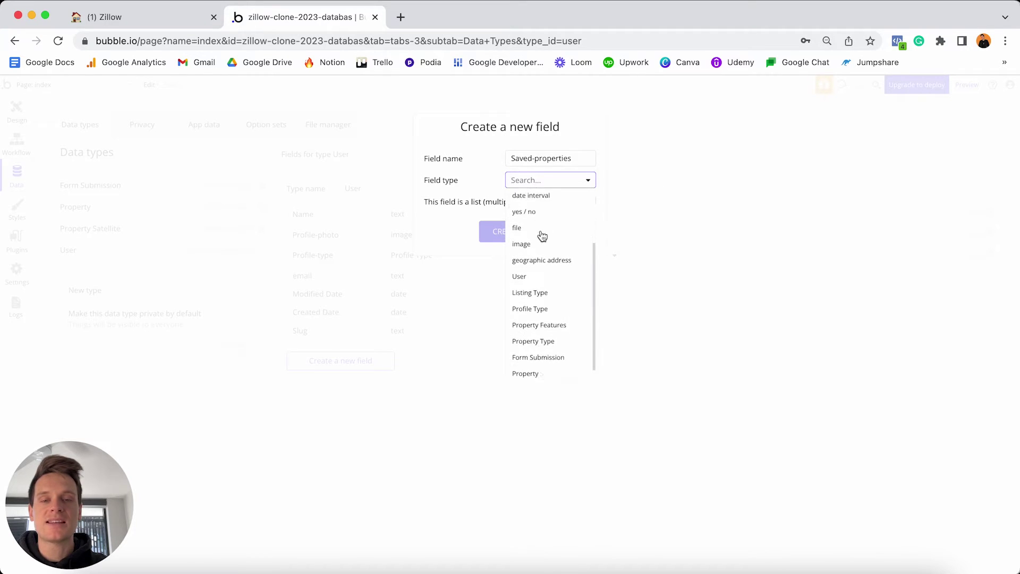
pyautogui.click(543, 357)
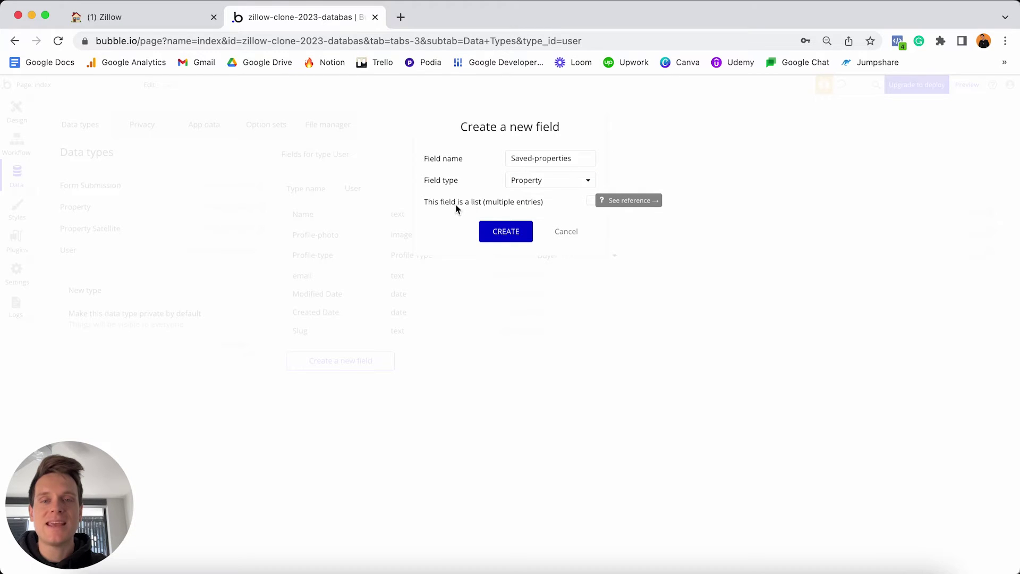
pyautogui.click(591, 201)
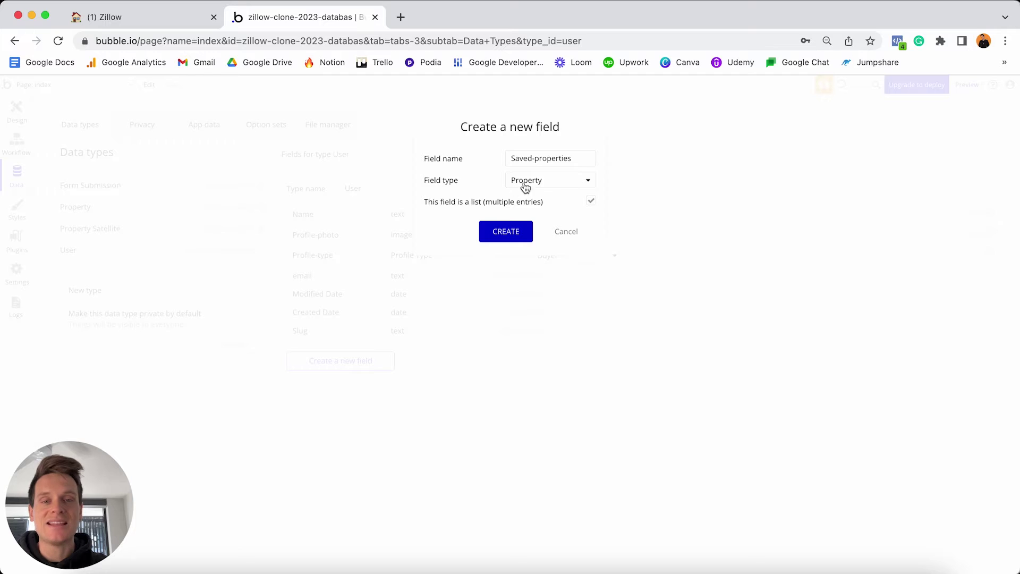
pyautogui.click(506, 231)
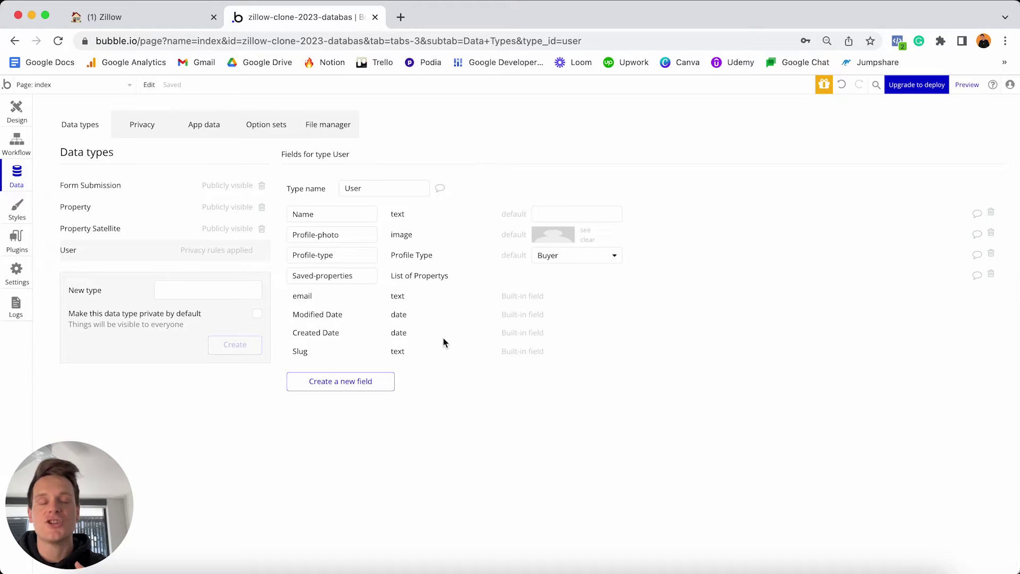
# Create a Contact-number field of type text on User.
pyautogui.click(366, 382)
pyautogui.write('Contact-number')
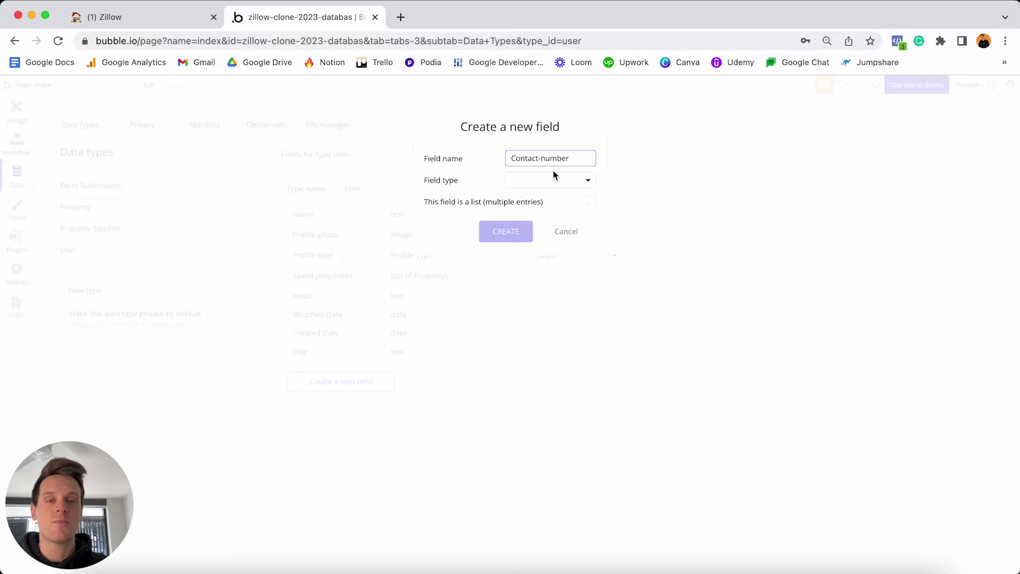
pyautogui.click(555, 178)
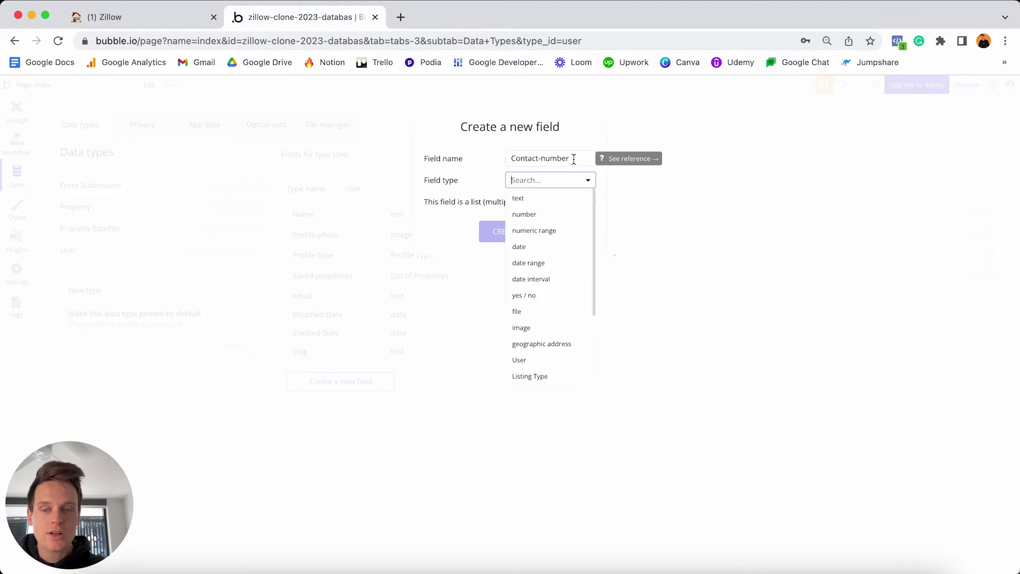
pyautogui.click(530, 201)
pyautogui.click(506, 231)
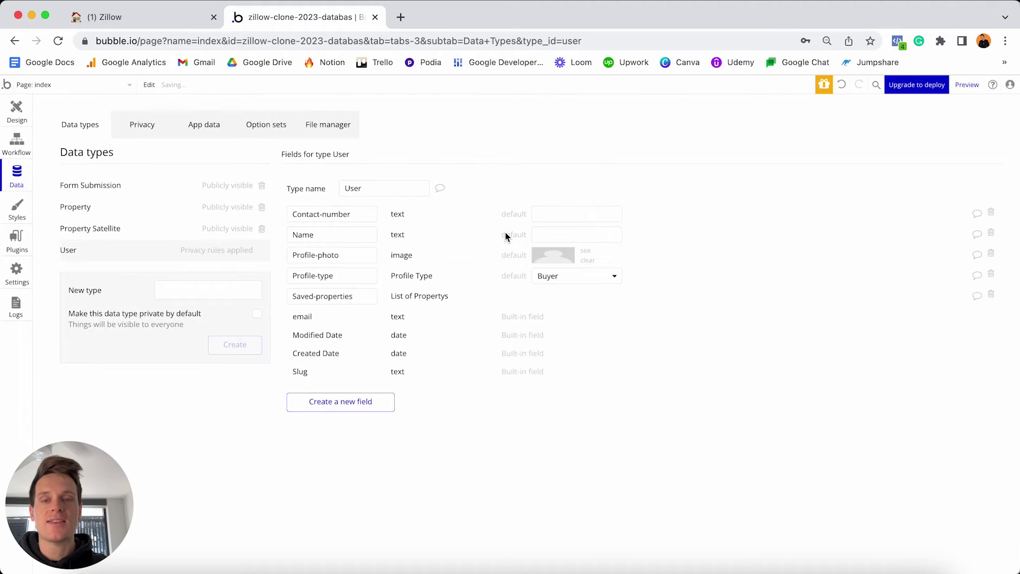
# Create an Agency-name field of type text on User.
pyautogui.click(362, 405)
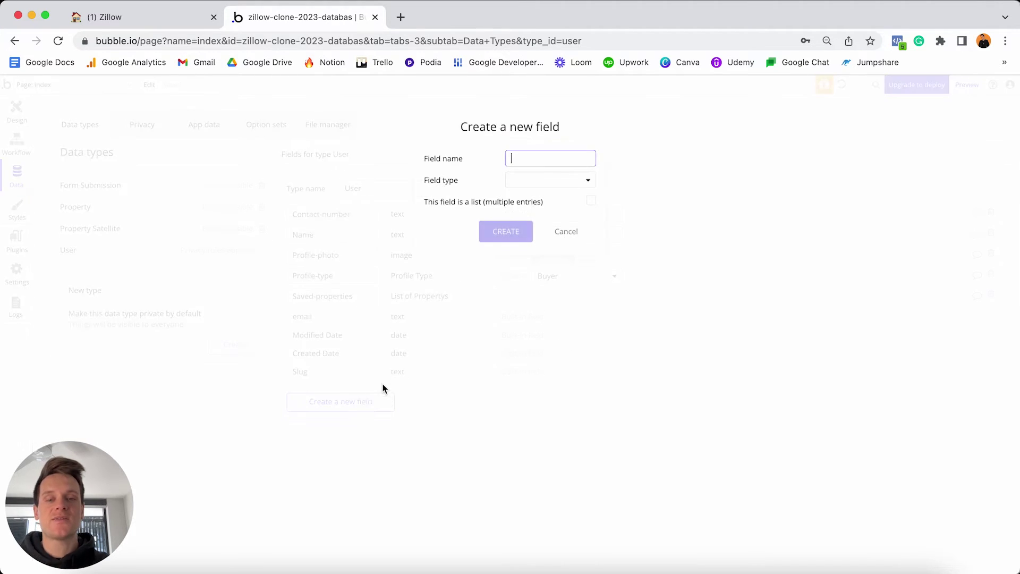
pyautogui.write('Agency-name')
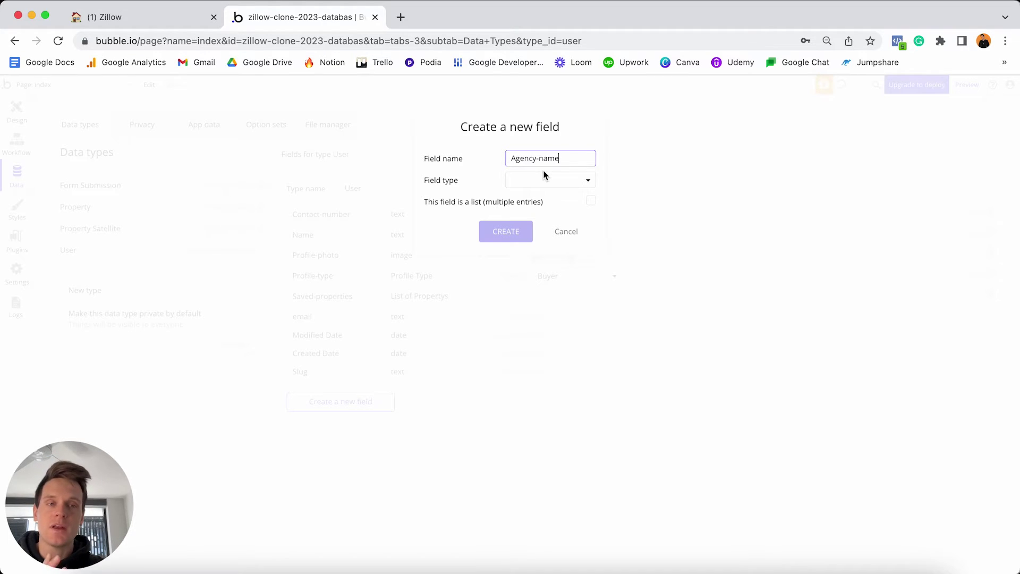
pyautogui.click(531, 180)
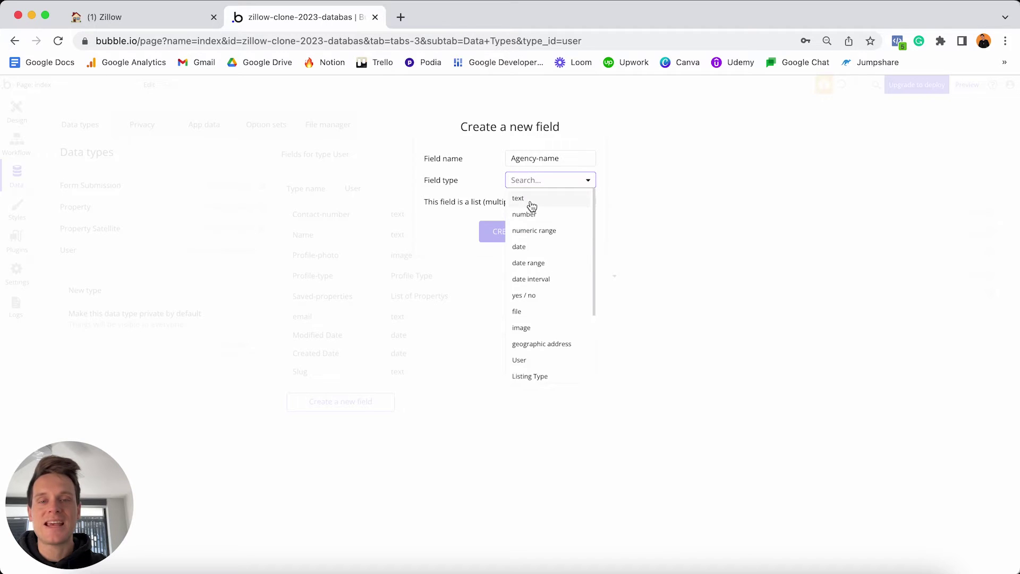
pyautogui.click(531, 202)
pyautogui.click(504, 231)
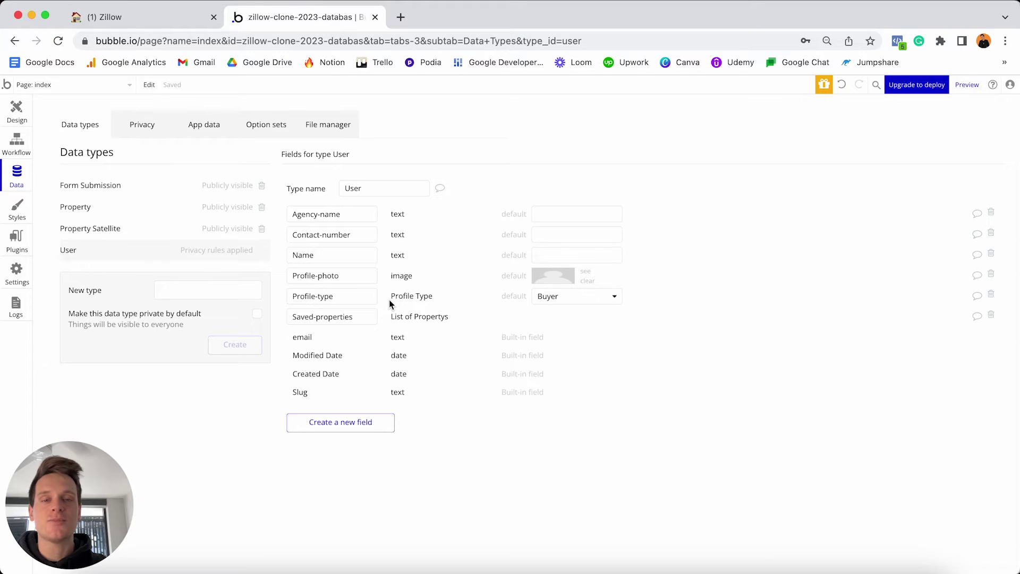
# In the Notion Zillow plan, tick Name, Profile-photo, Profile-type, Saved-properties, Agency-name and Contact-number.
pyautogui.click(173, 20)
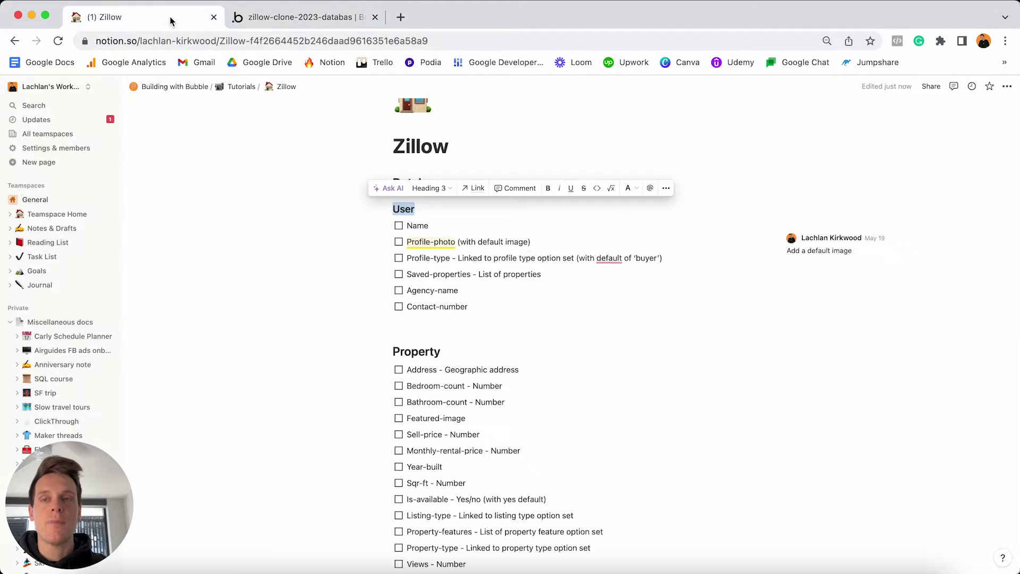
pyautogui.click(399, 226)
pyautogui.click(399, 242)
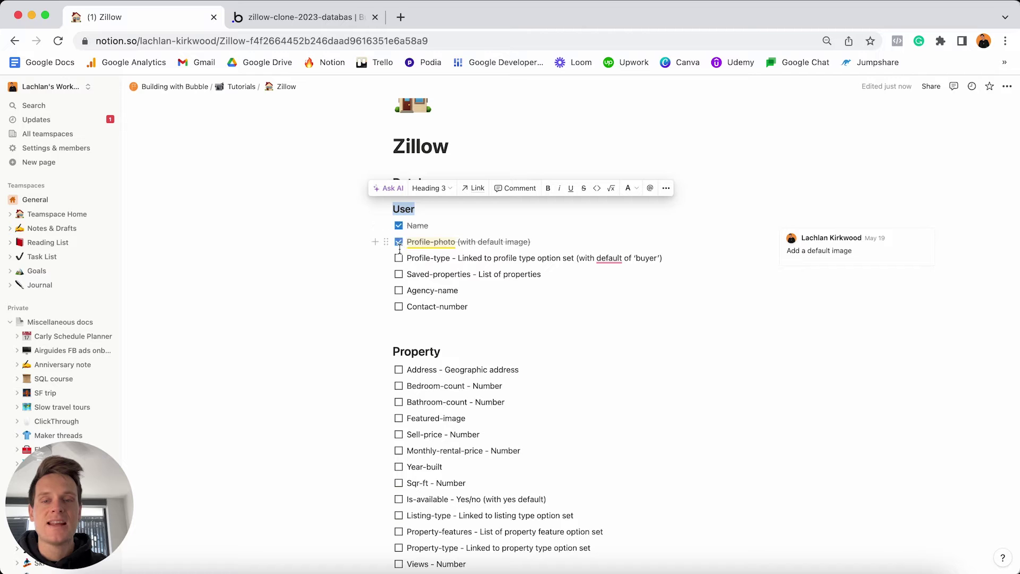
pyautogui.click(400, 259)
pyautogui.click(399, 274)
pyautogui.click(400, 291)
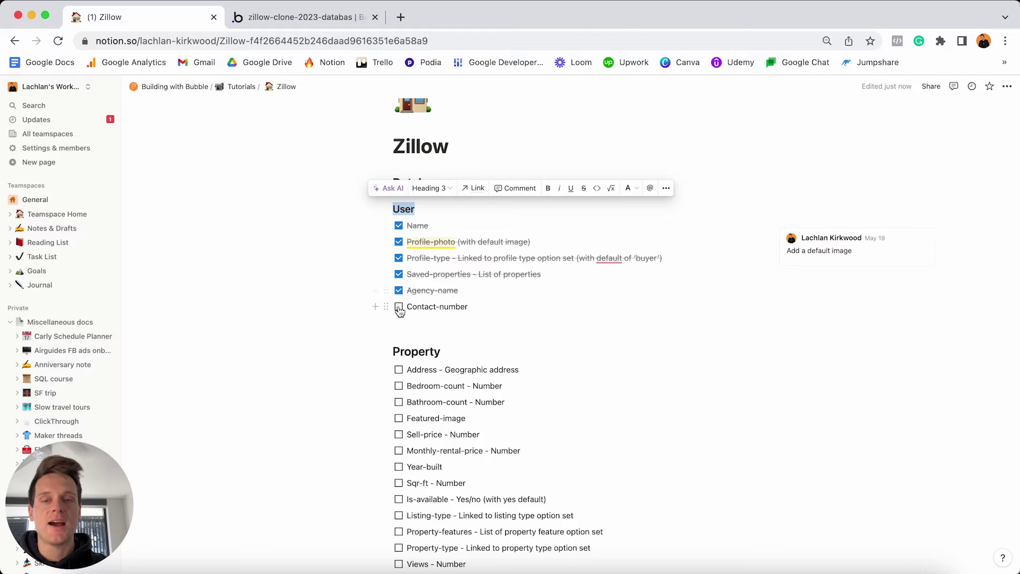
pyautogui.click(399, 307)
# Select the Property field lines in the plan, then go back to the Bubble editor.
pyautogui.scroll(-2, 445, 299)
pyautogui.scroll(-2, 446, 299)
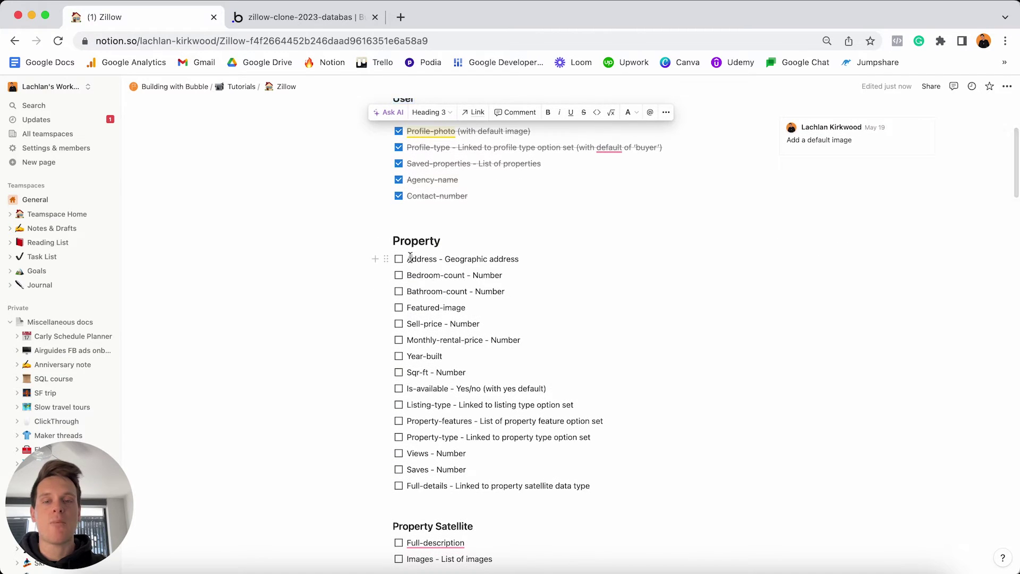
pyautogui.moveTo(415, 259); pyautogui.dragTo(619, 482)
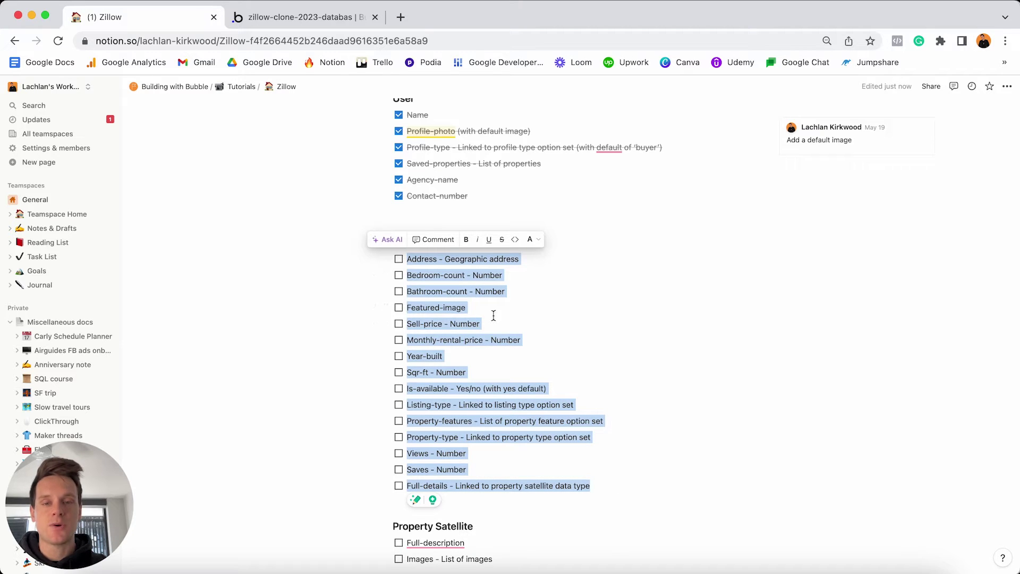
pyautogui.click(315, 17)
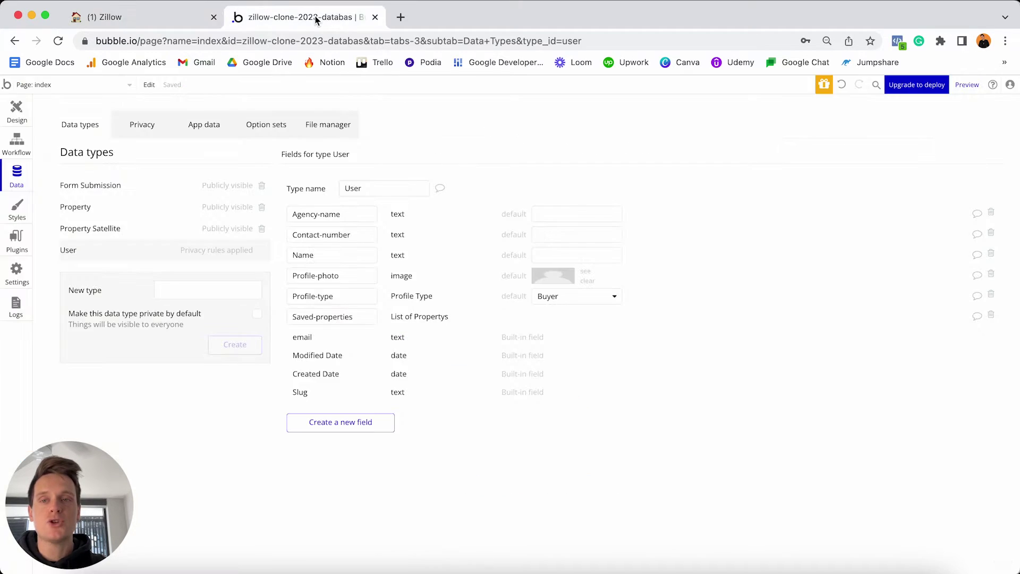
# Select the Property type and create an Address field of type geographic address.
pyautogui.click(88, 207)
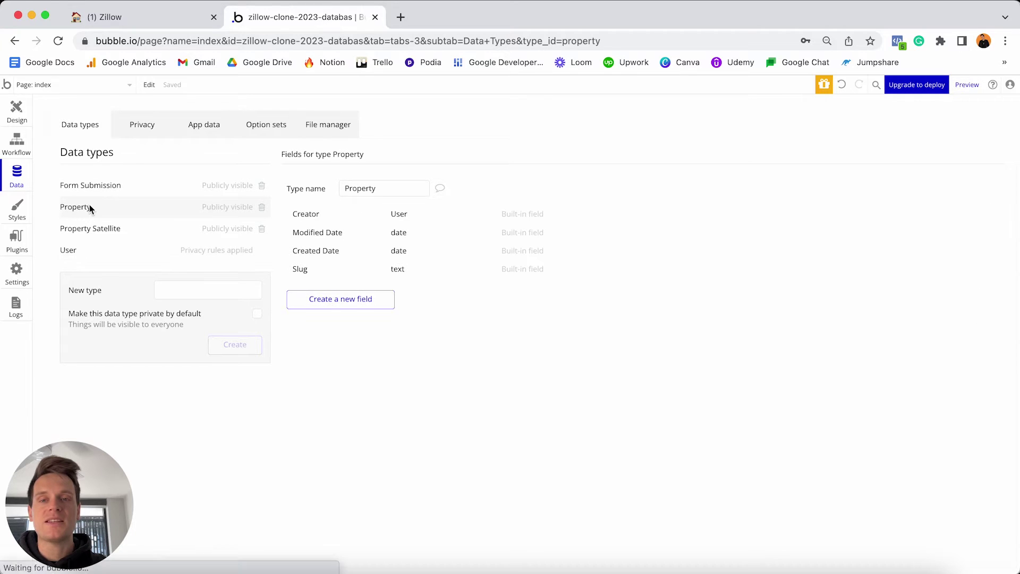
pyautogui.click(339, 305)
pyautogui.write('Addr')
pyautogui.write('ess')
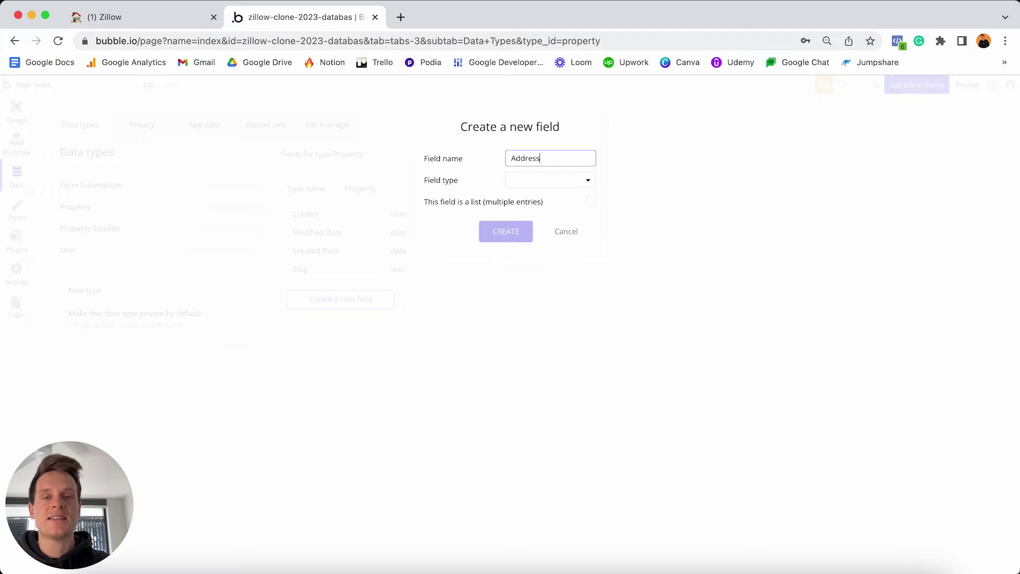
pyautogui.click(532, 181)
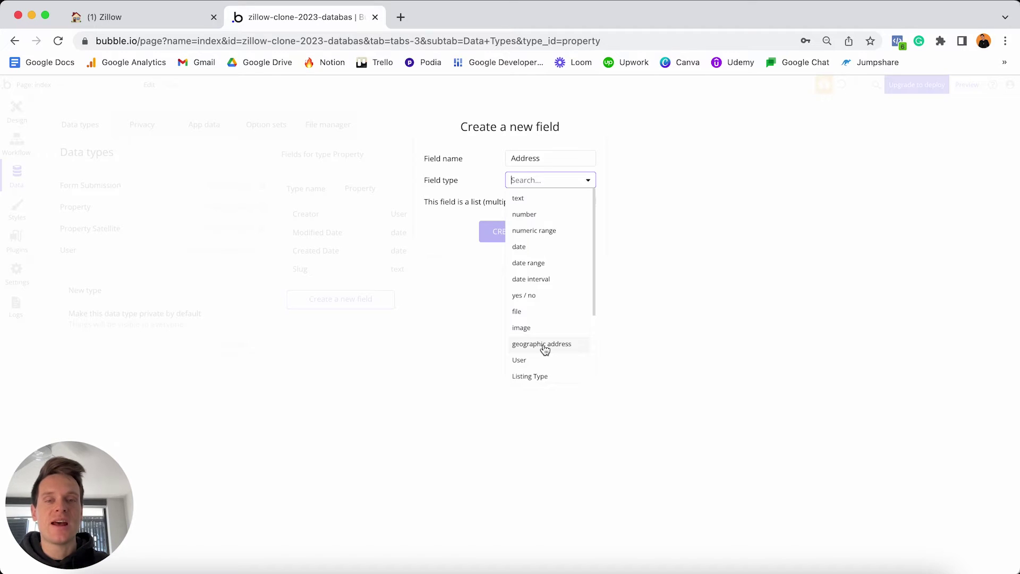
pyautogui.click(542, 345)
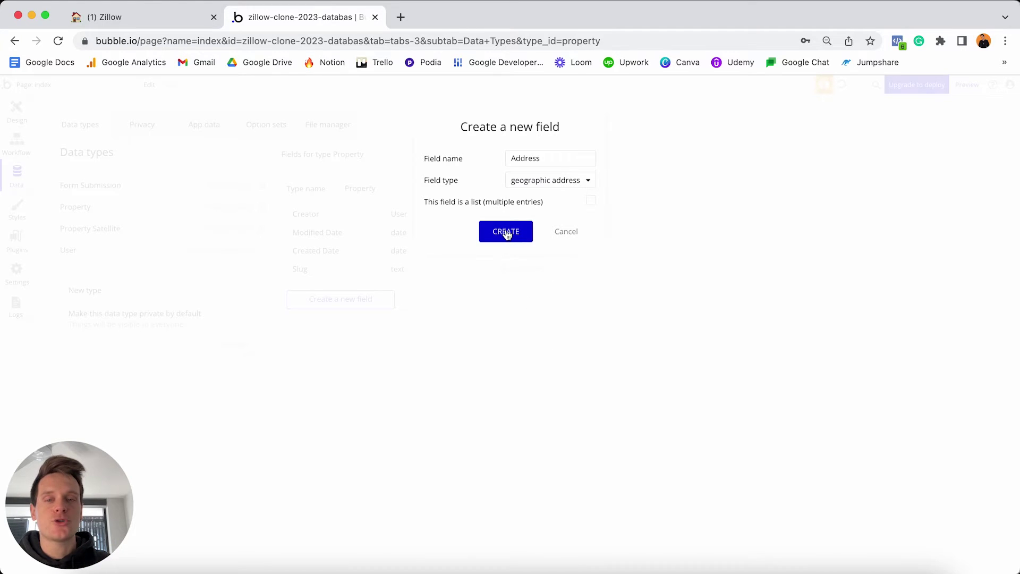
pyautogui.click(505, 233)
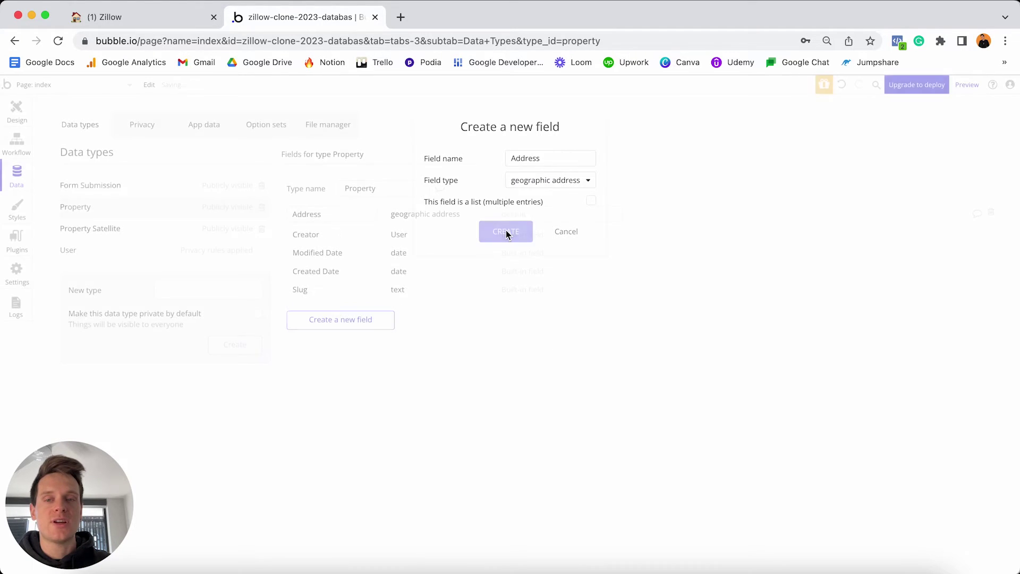
# Start a Bedroom-count field on Property with type number.
pyautogui.click(359, 325)
pyautogui.write('Bed')
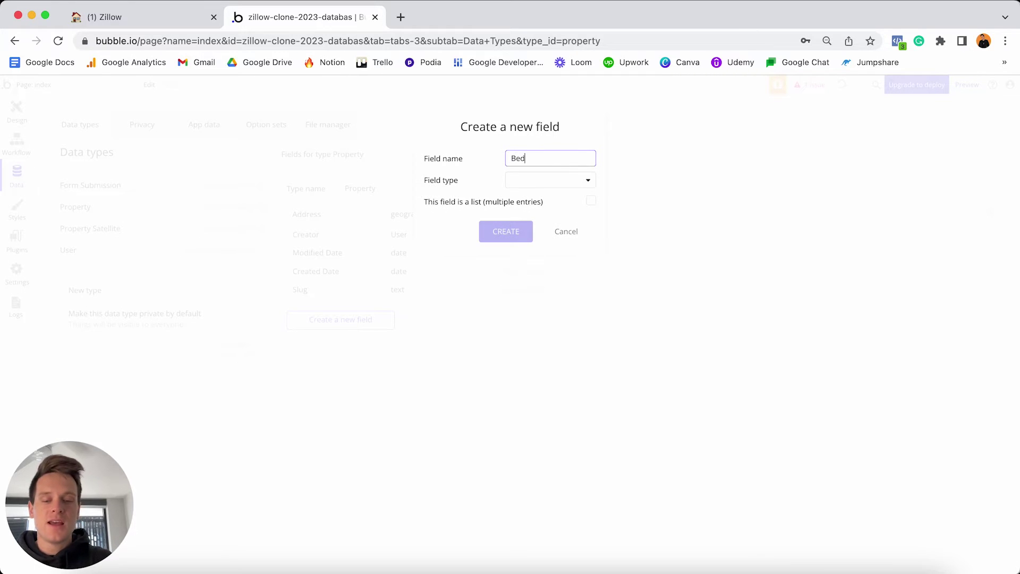
pyautogui.write('room-count')
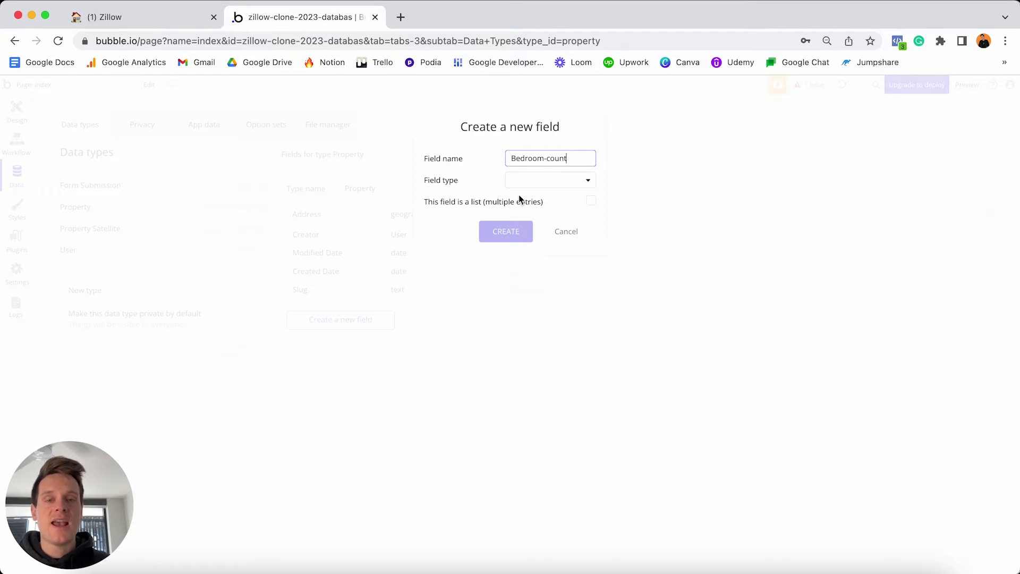
pyautogui.click(535, 181)
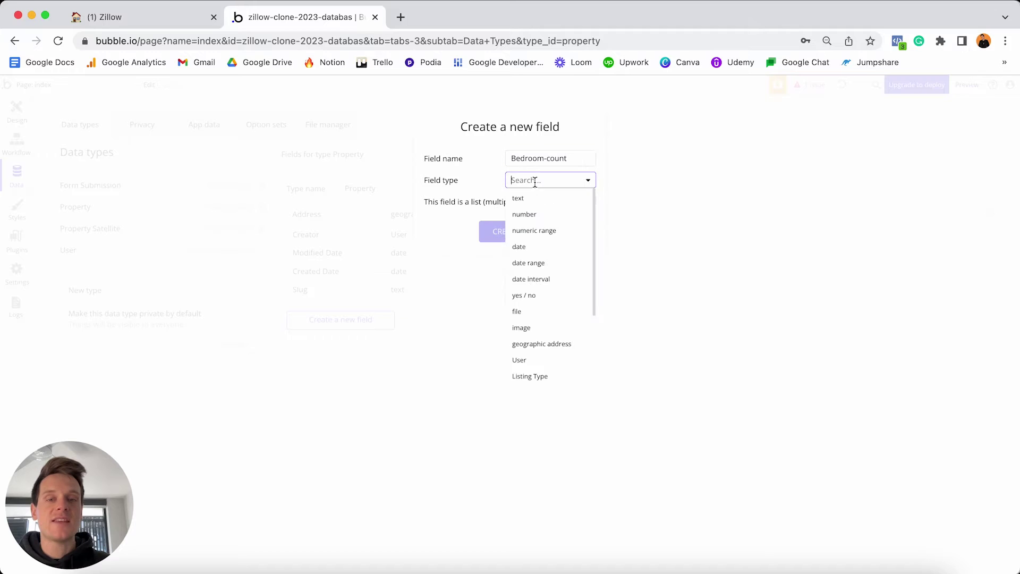
pyautogui.click(537, 214)
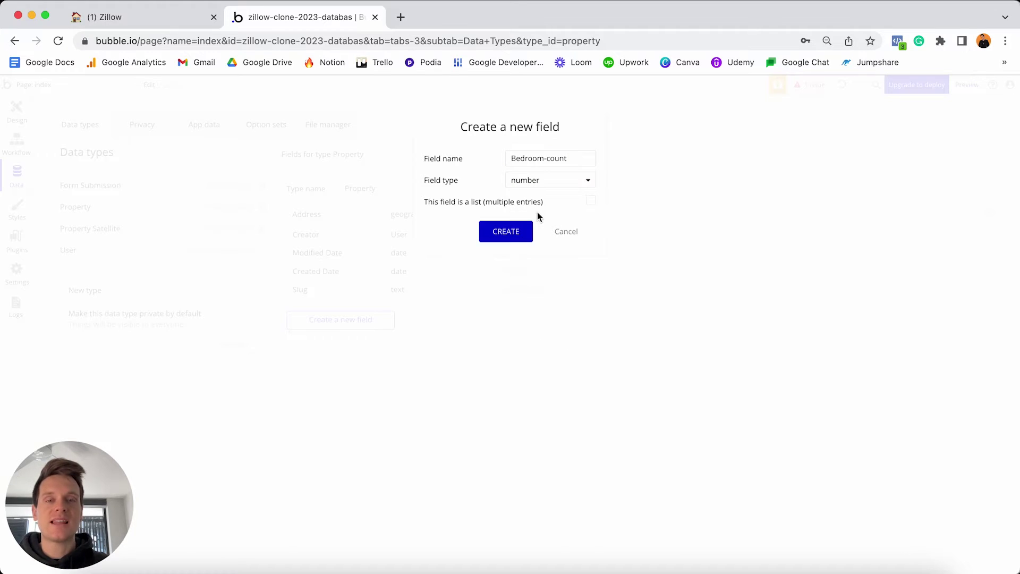
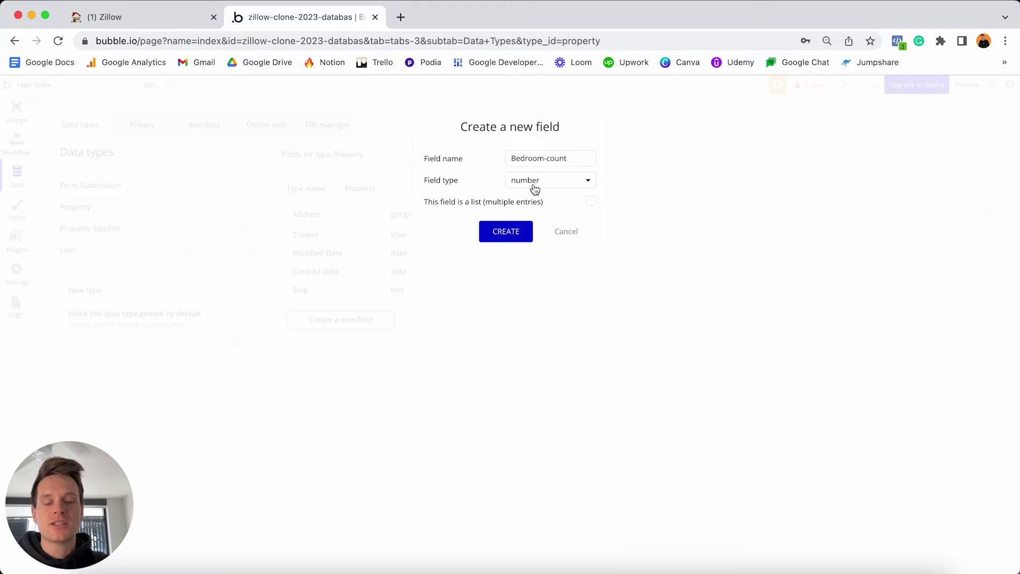
# Save the Bedroom-count number field and add a Bathroom-count number field to Property.
pyautogui.click(509, 232)
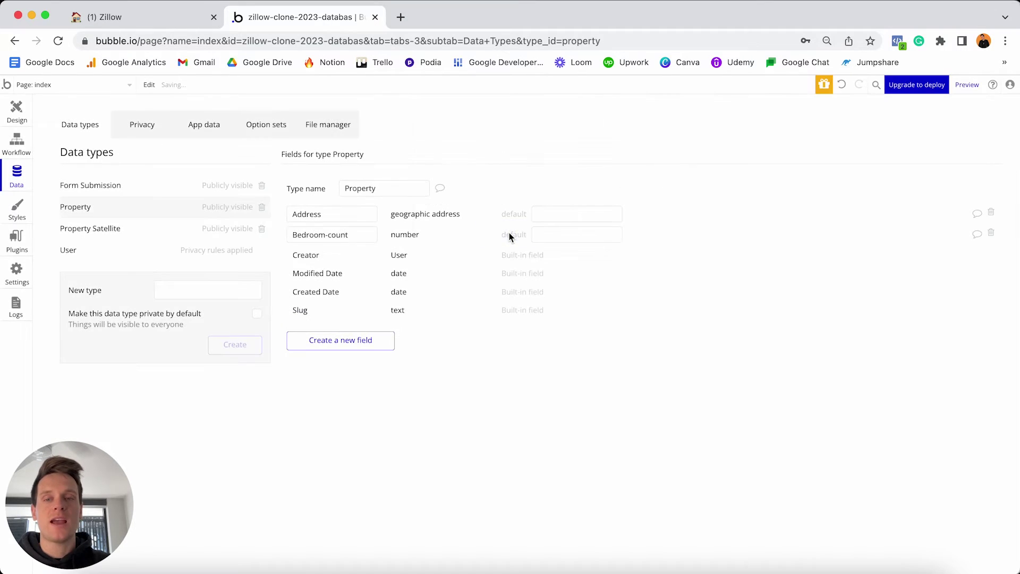
pyautogui.click(379, 339)
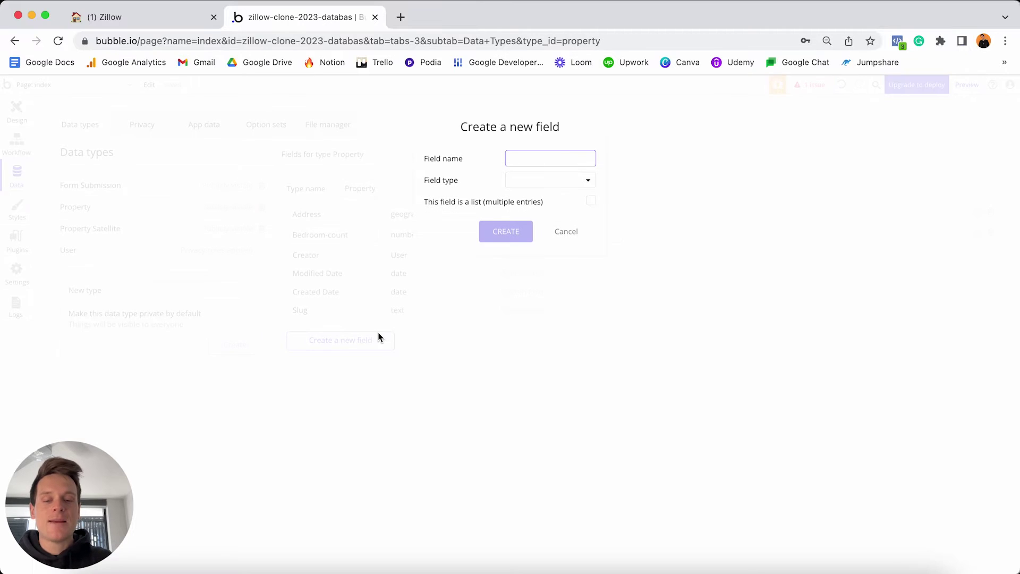
pyautogui.write('Bathroom-co')
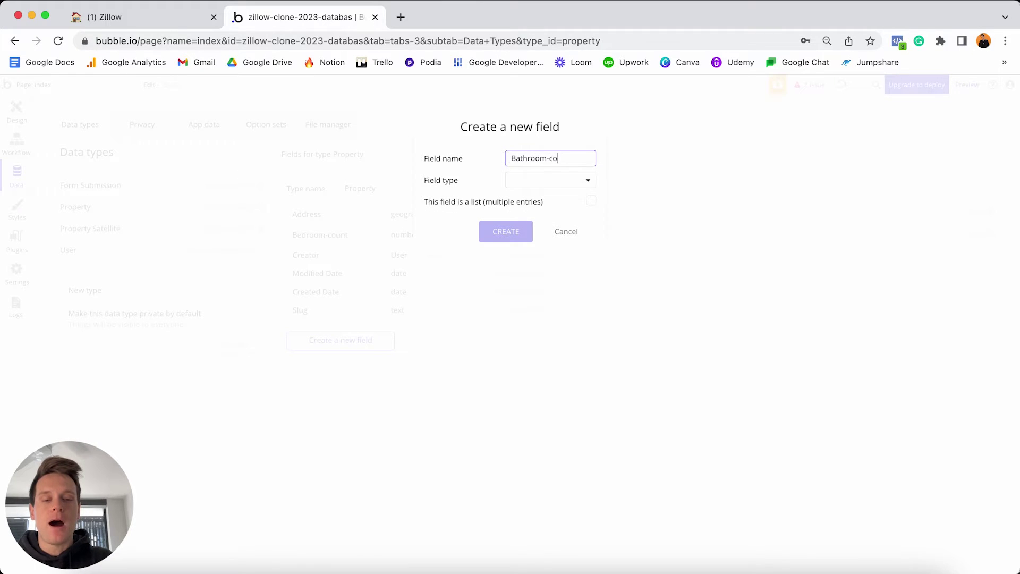
pyautogui.write('unt')
pyautogui.click(516, 181)
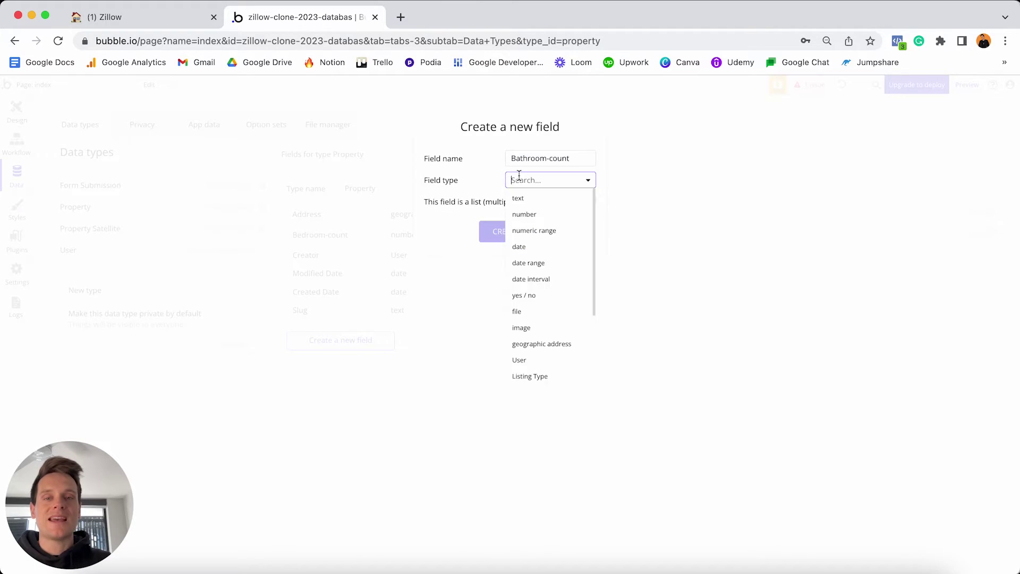
pyautogui.click(530, 215)
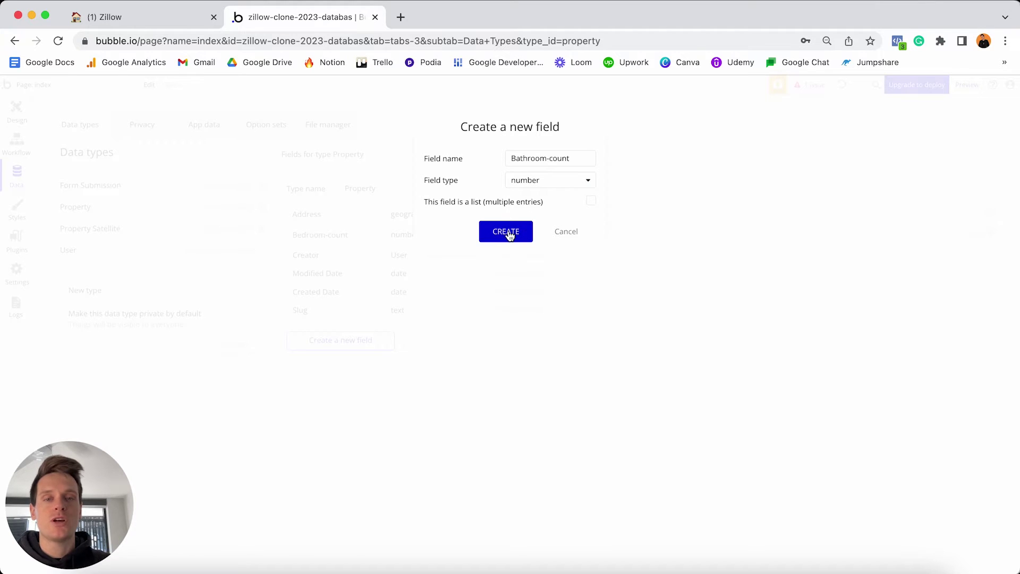
pyautogui.click(507, 233)
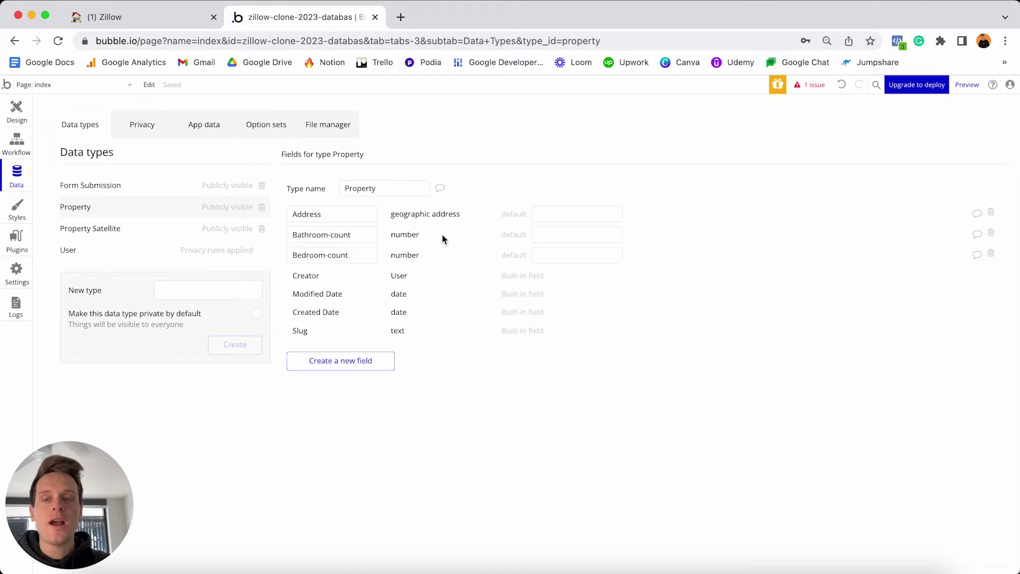
# Add a Featured-image field of type image to Property.
pyautogui.click(352, 361)
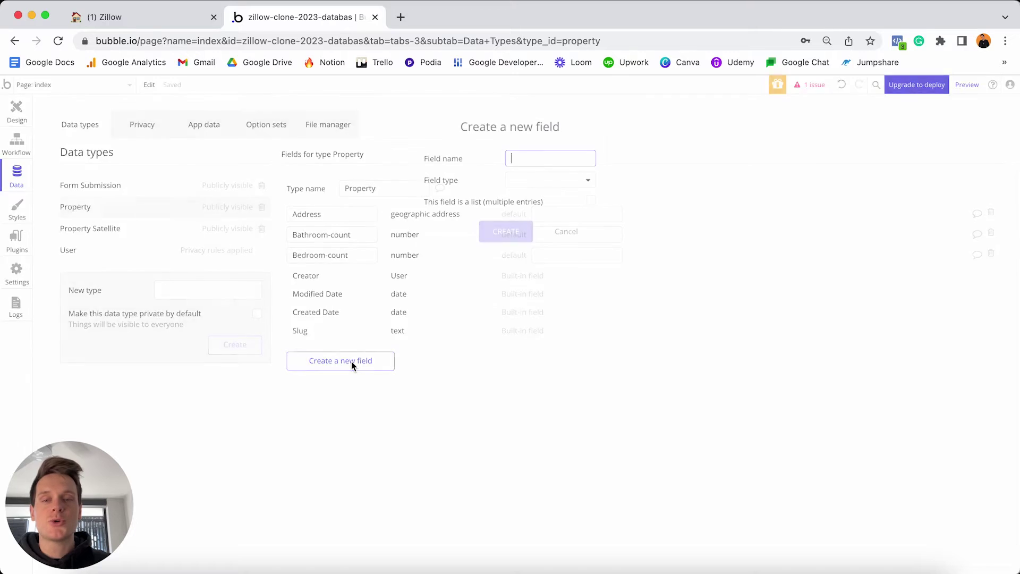
pyautogui.write('Featured-i')
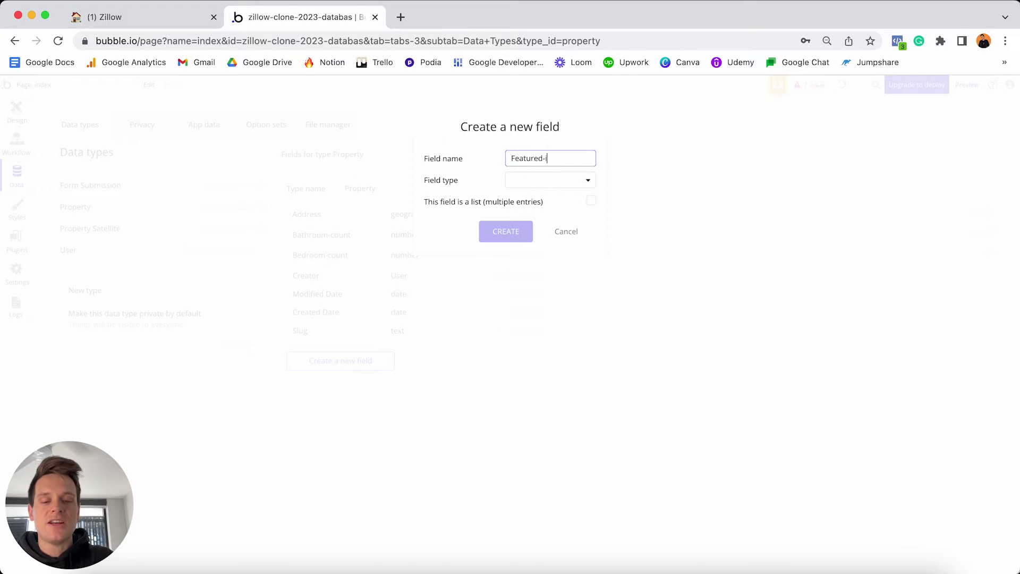
pyautogui.write('mage')
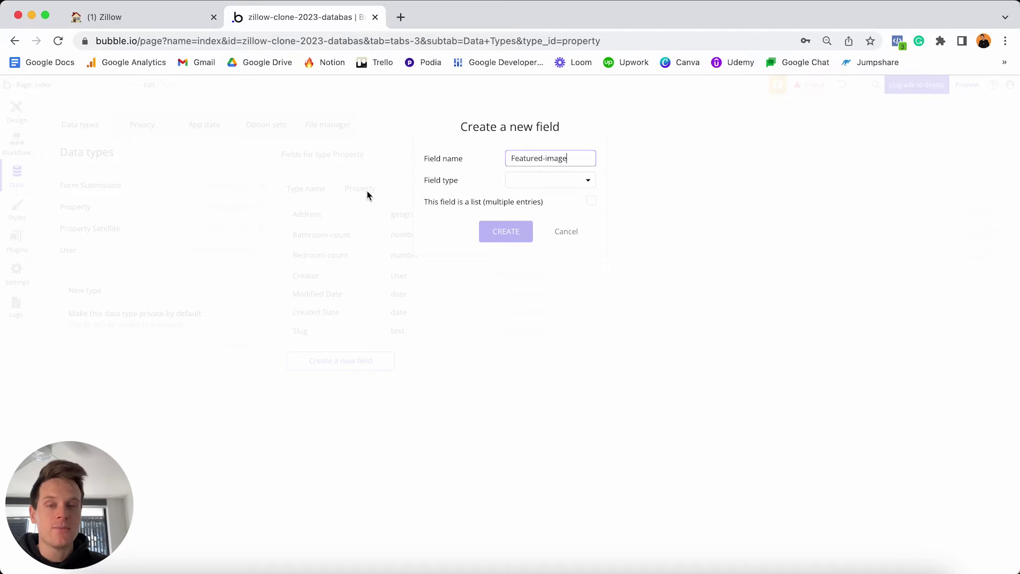
pyautogui.click(540, 181)
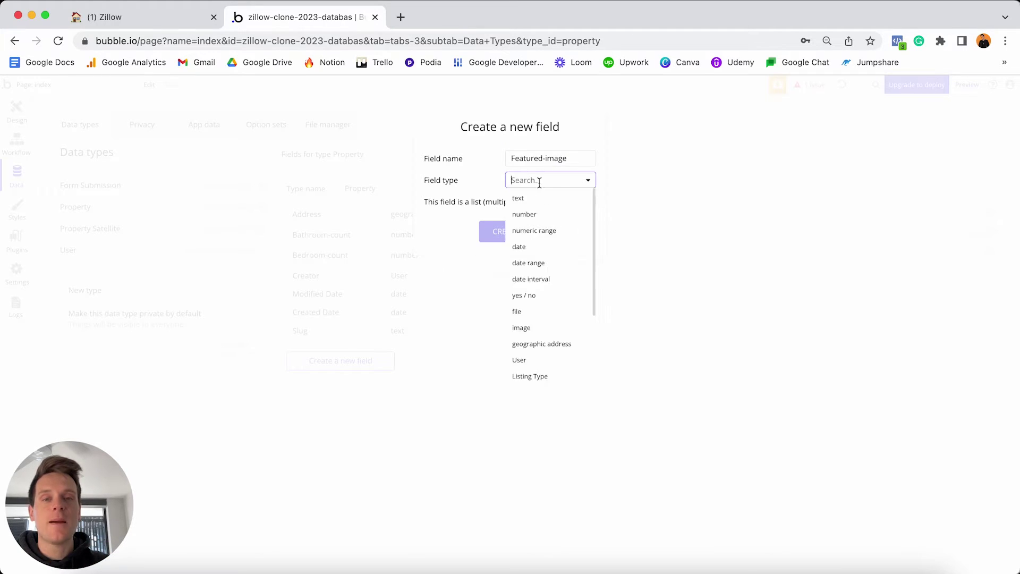
pyautogui.click(524, 327)
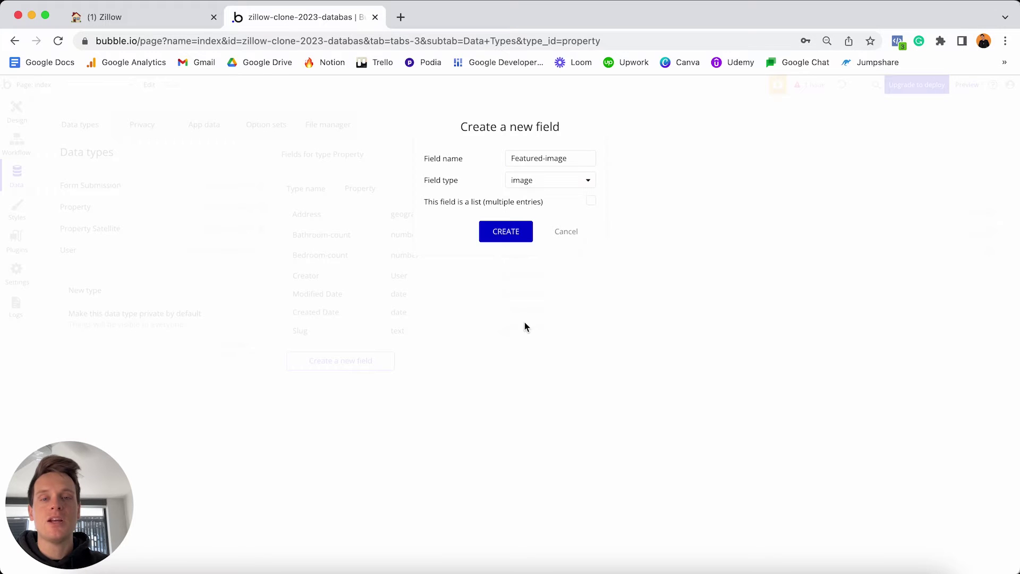
pyautogui.click(502, 234)
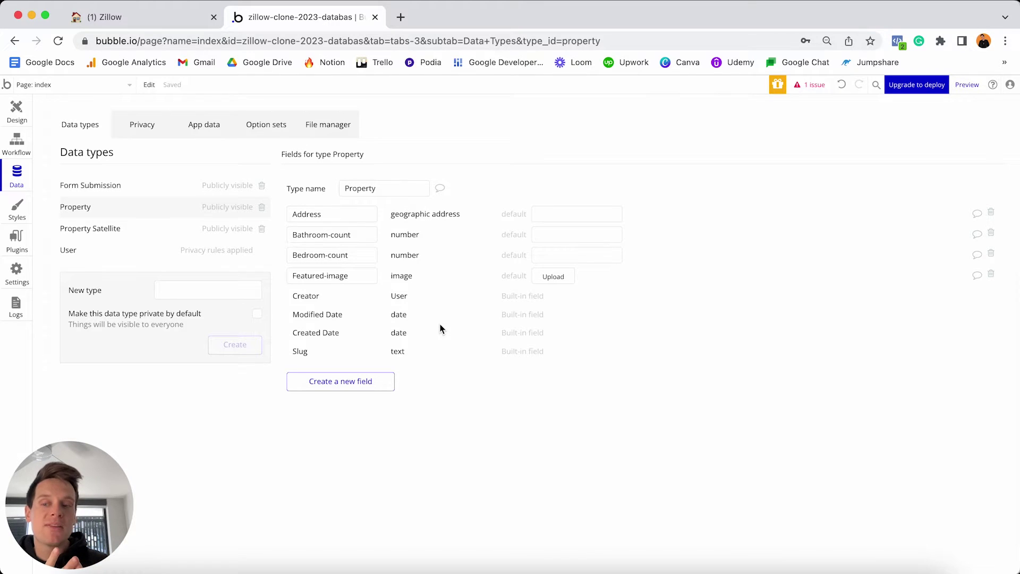
# Add a Sell-price number field to Property.
pyautogui.click(360, 391)
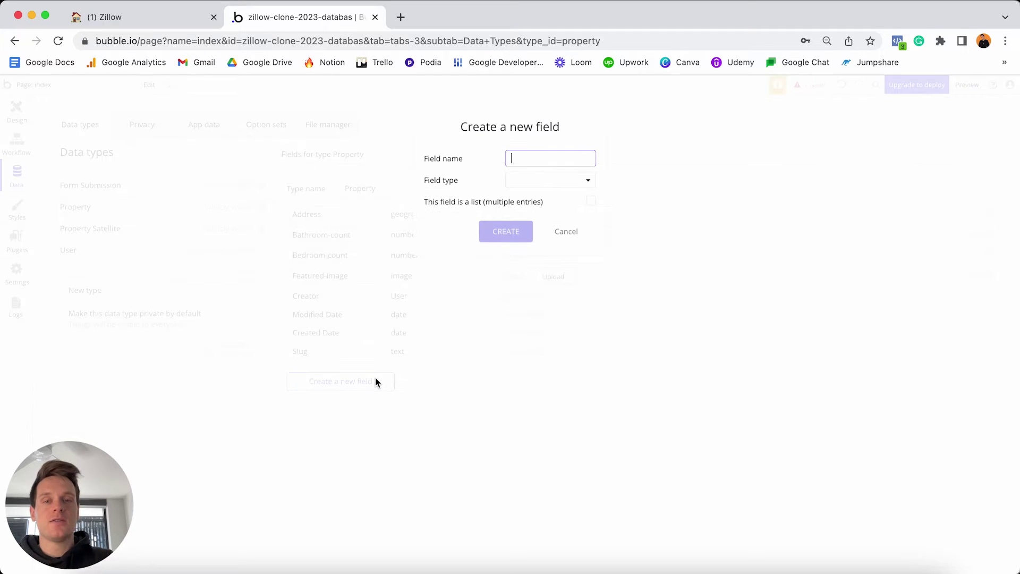
pyautogui.write('Sell-')
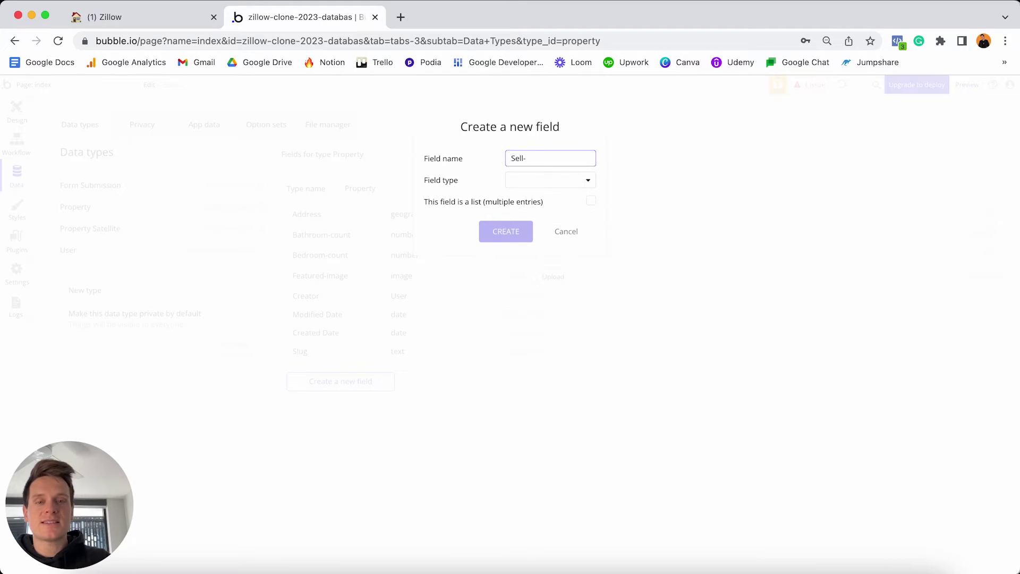
pyautogui.write('rprice')
pyautogui.click(558, 182)
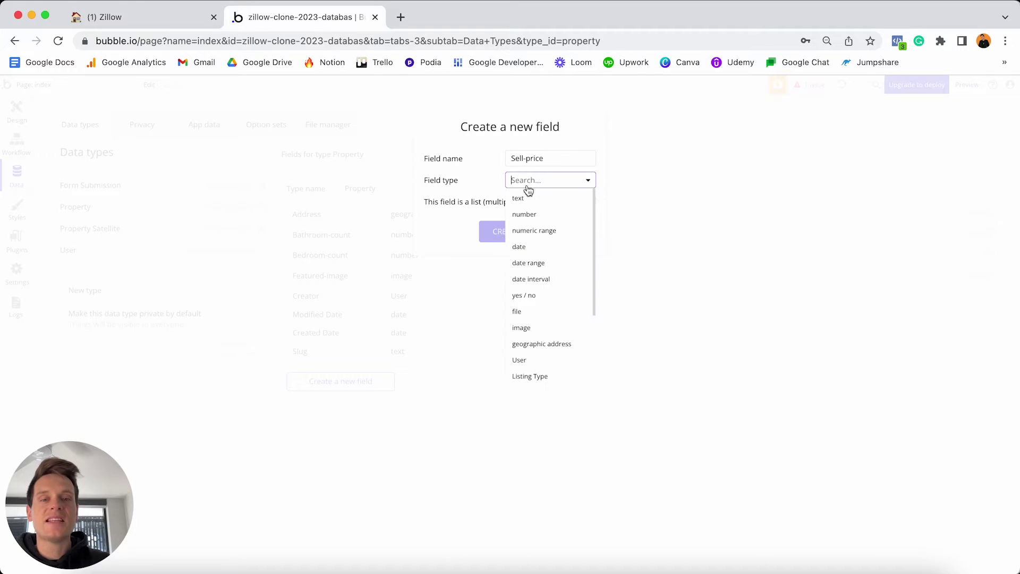
pyautogui.click(538, 217)
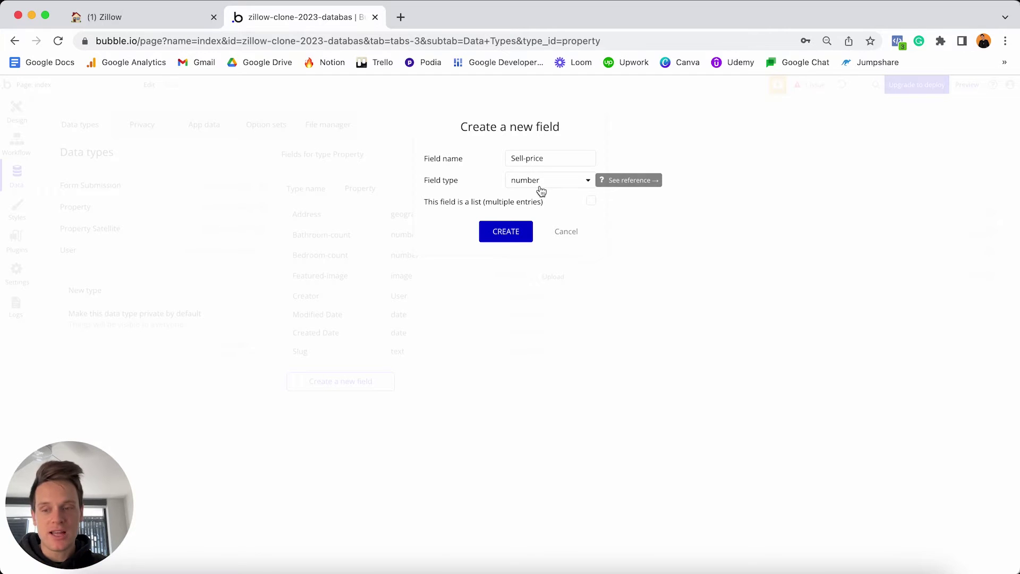
pyautogui.click(514, 231)
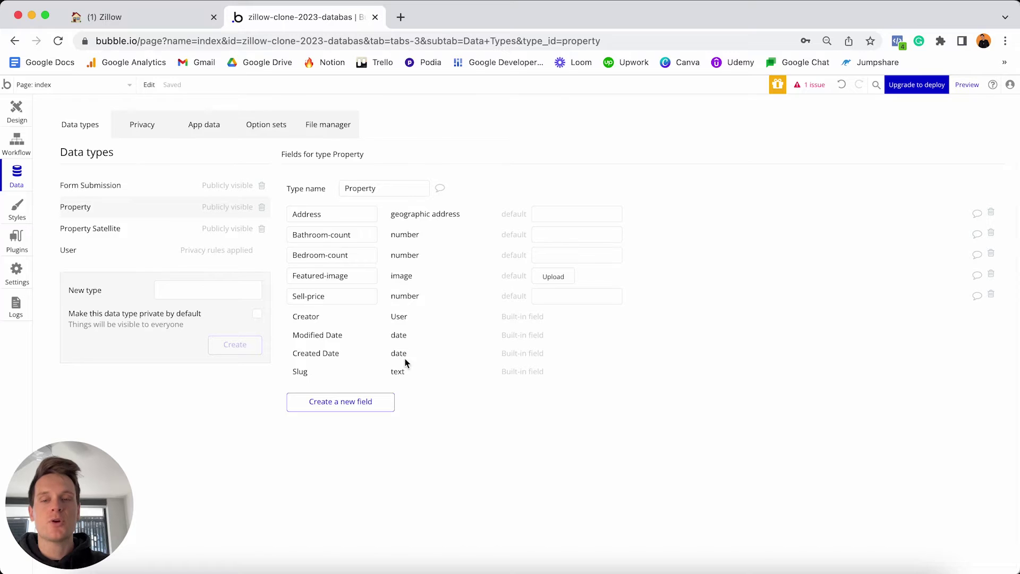
# Add a Monthly-rental-price number field to Property.
pyautogui.click(368, 404)
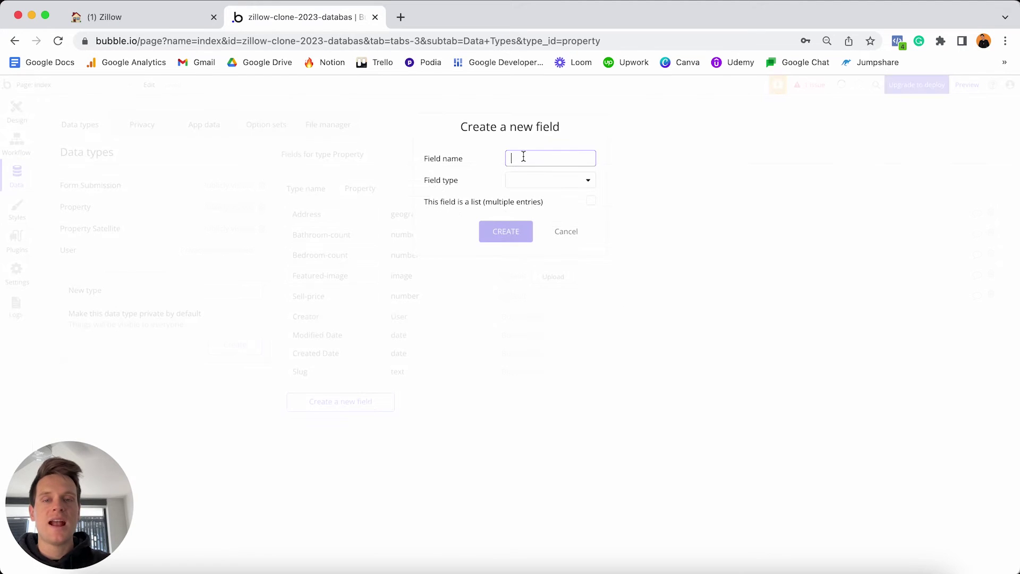
pyautogui.write('Monthly-')
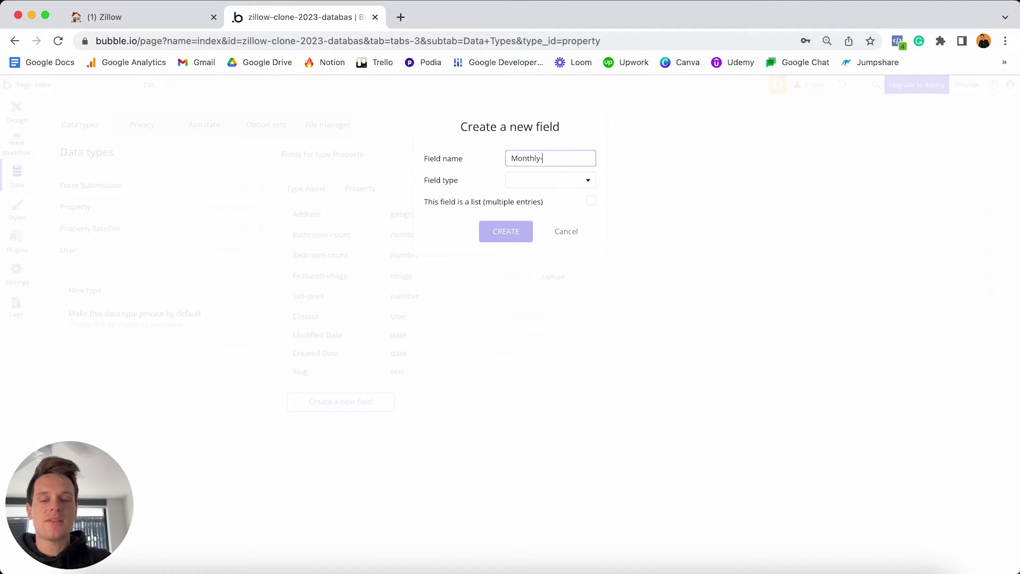
pyautogui.write('rental-')
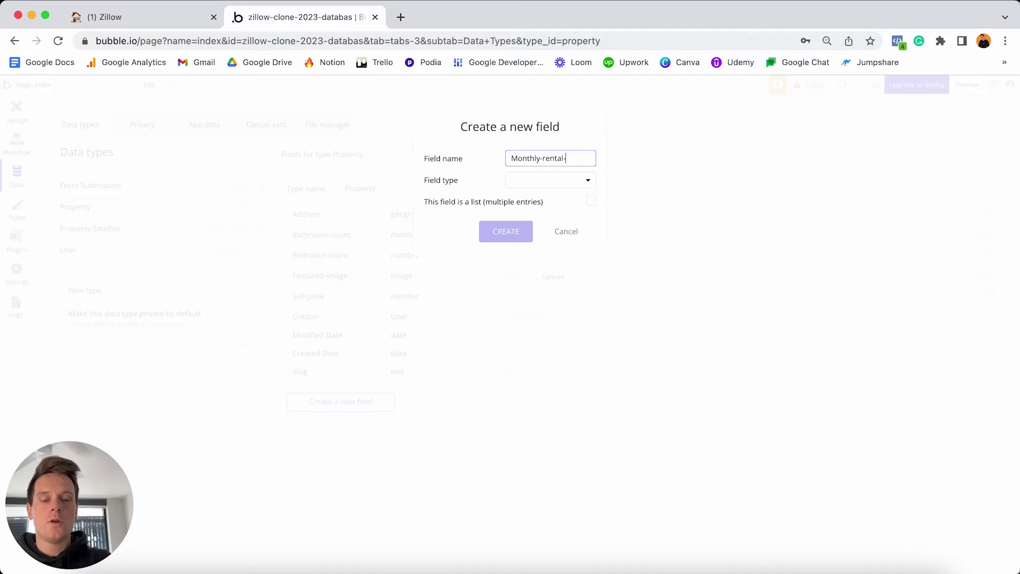
pyautogui.write('price')
pyautogui.click(555, 180)
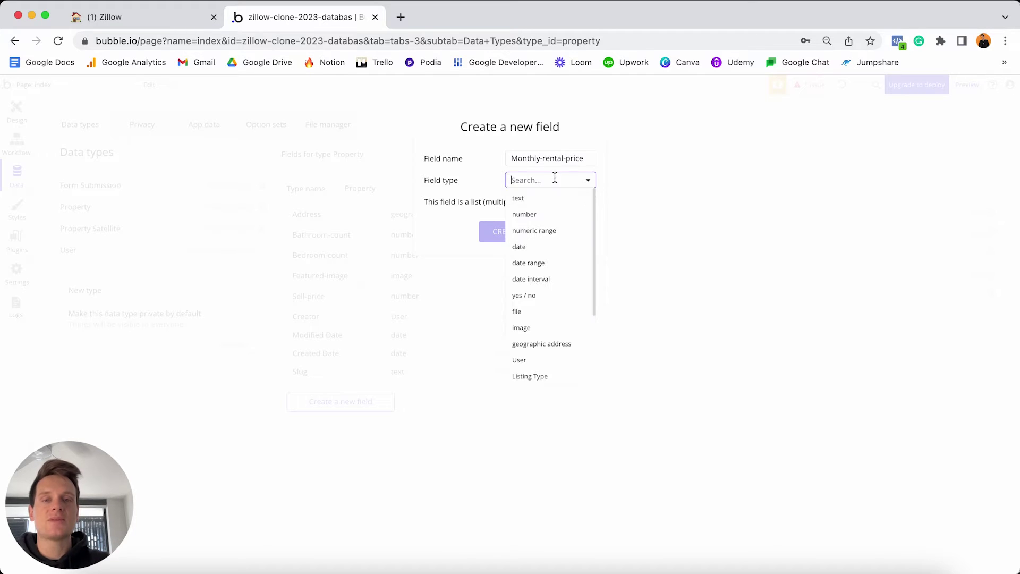
pyautogui.click(520, 214)
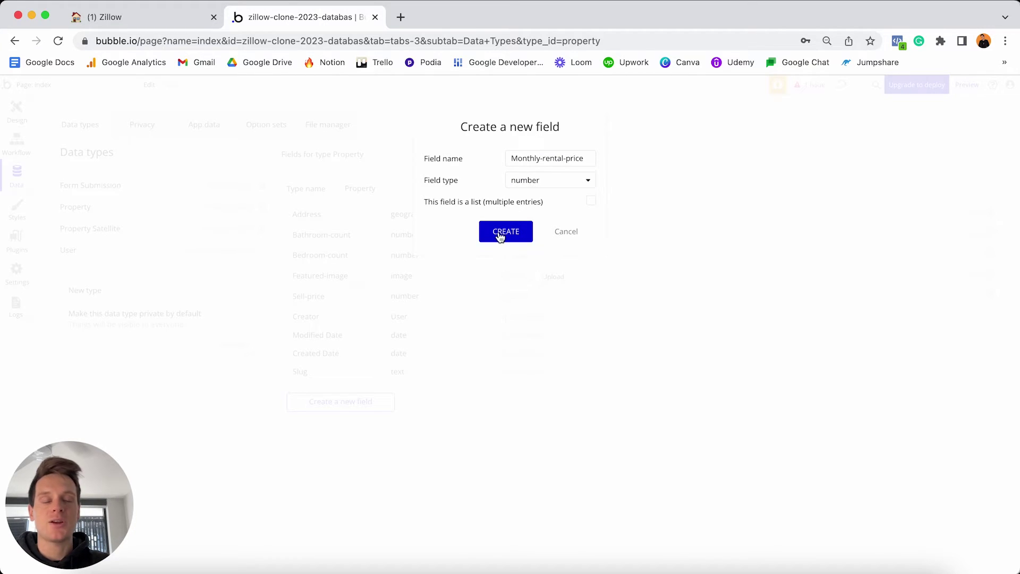
pyautogui.click(500, 234)
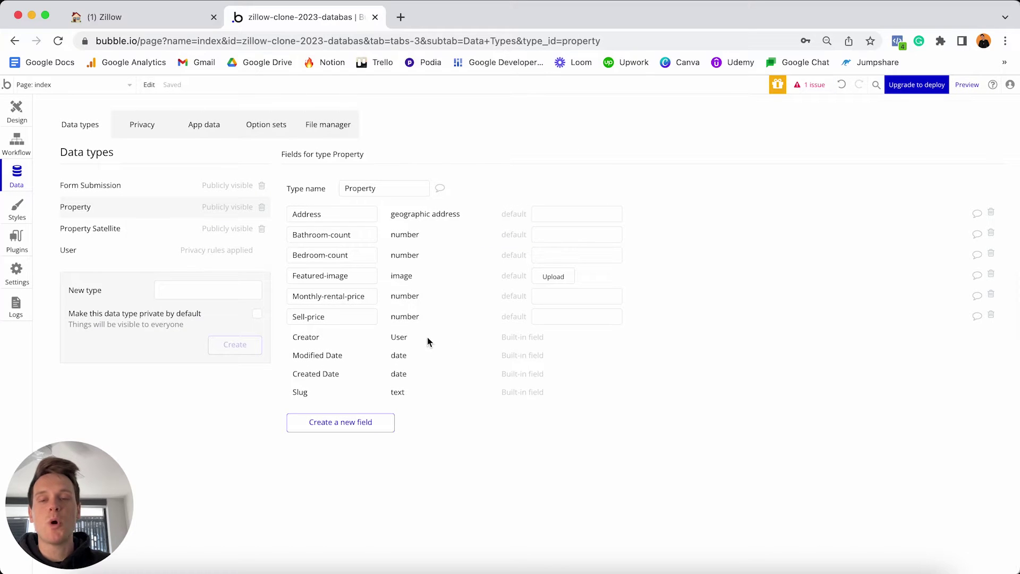
# Add a Year-built number field to Property.
pyautogui.click(351, 425)
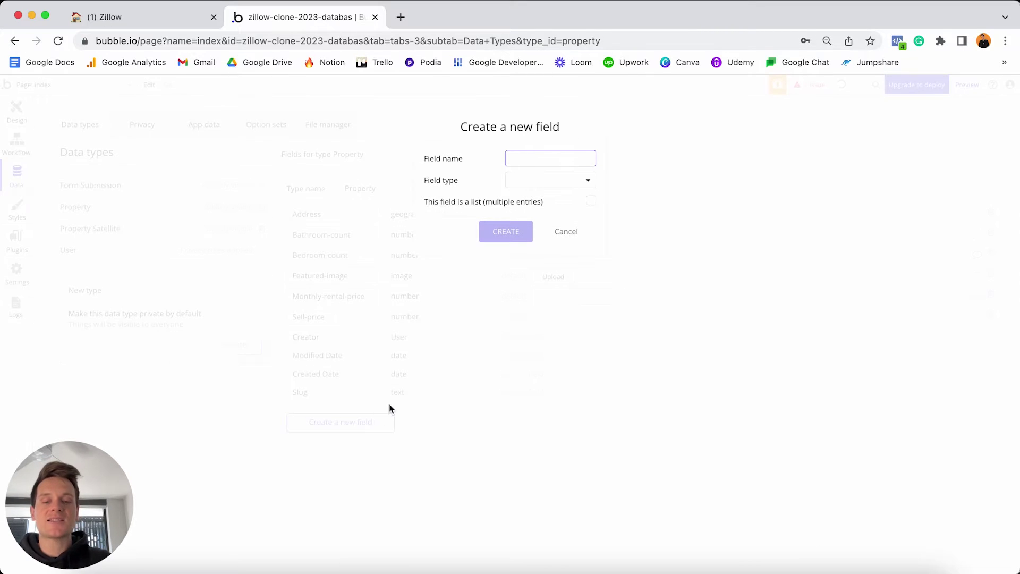
pyautogui.write('Year-bui')
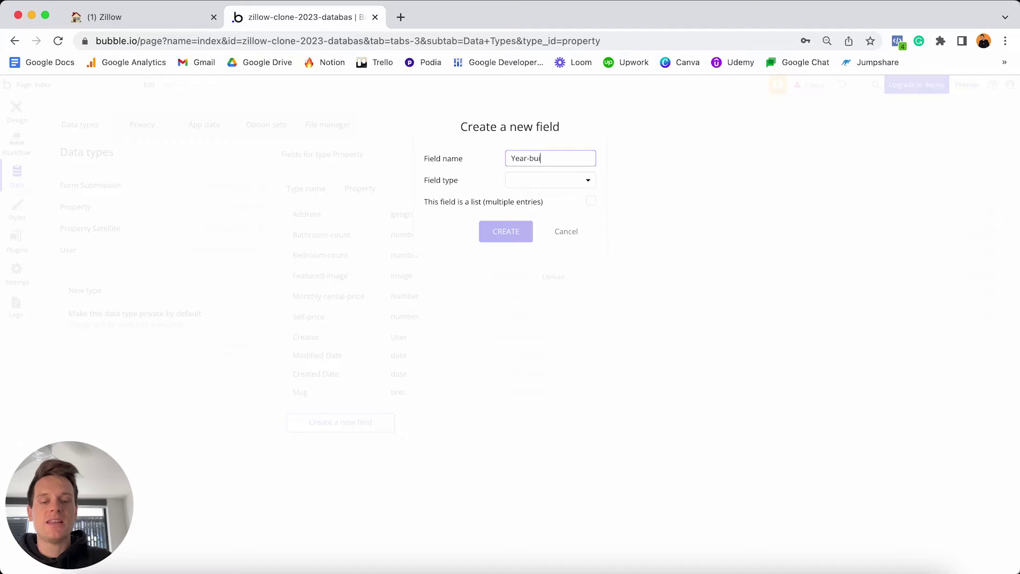
pyautogui.write('lt')
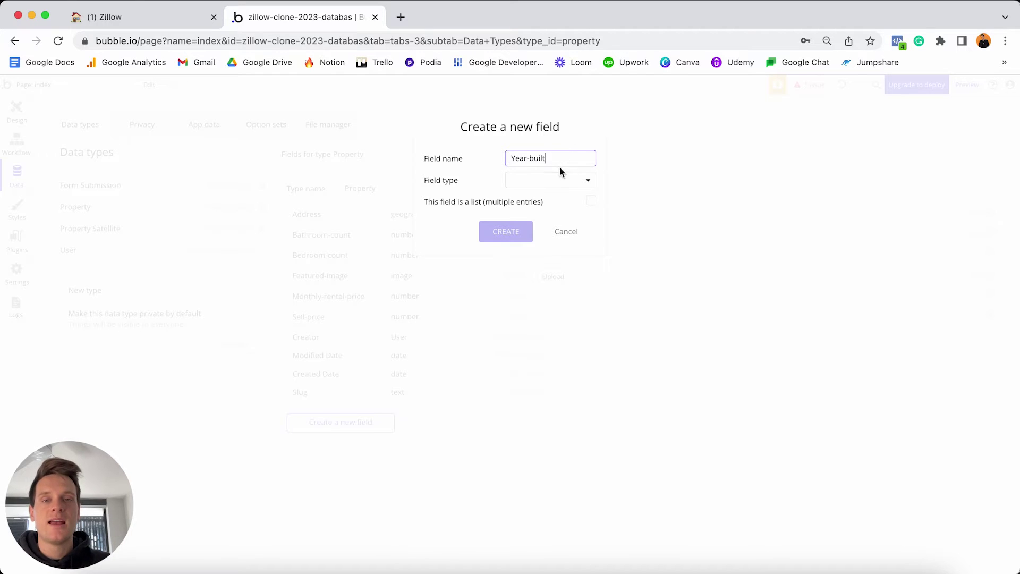
pyautogui.click(551, 179)
pyautogui.click(536, 212)
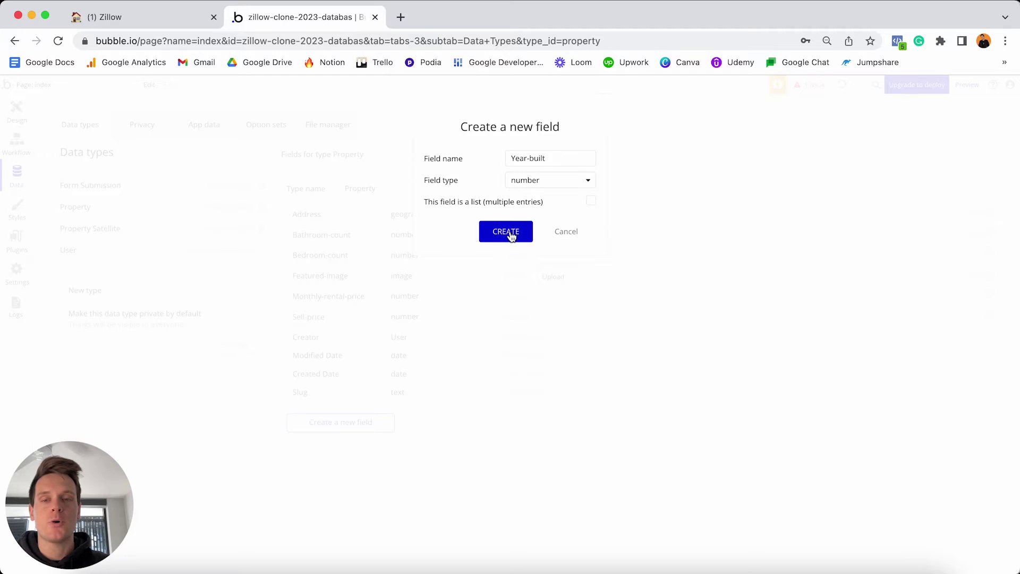
pyautogui.click(515, 232)
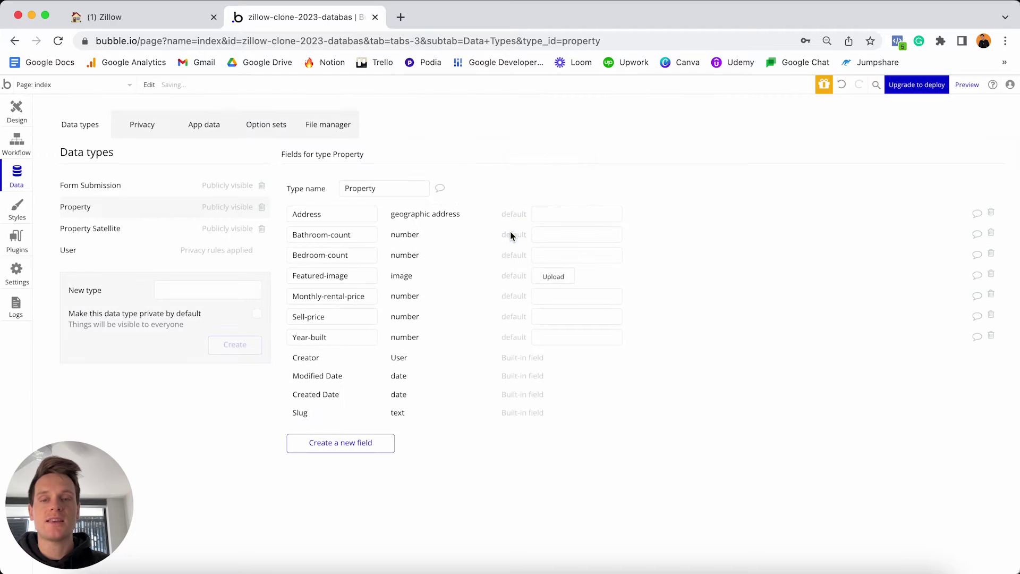
# Add a Sqr-ft number field to Property.
pyautogui.click(355, 446)
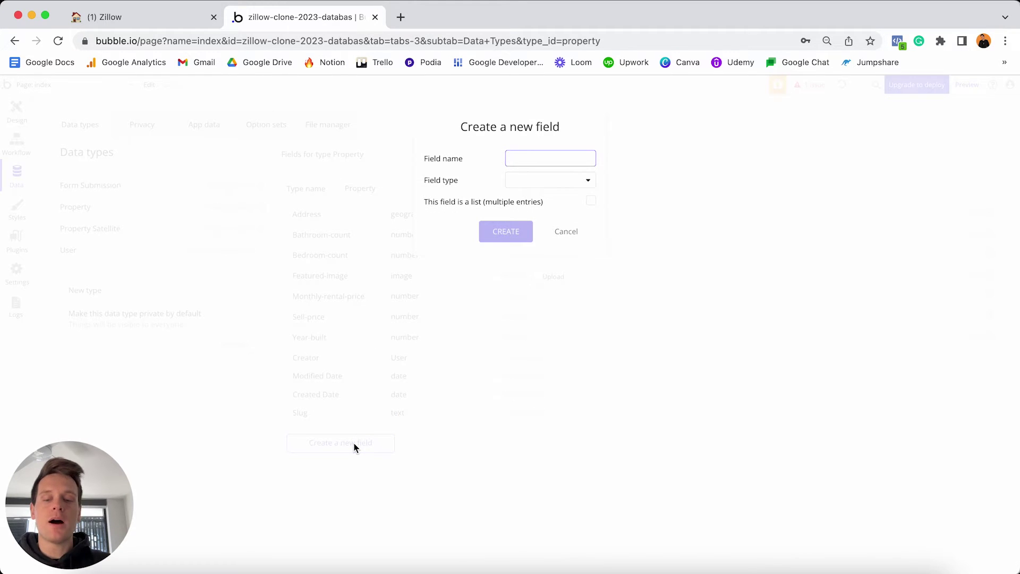
pyautogui.write('S')
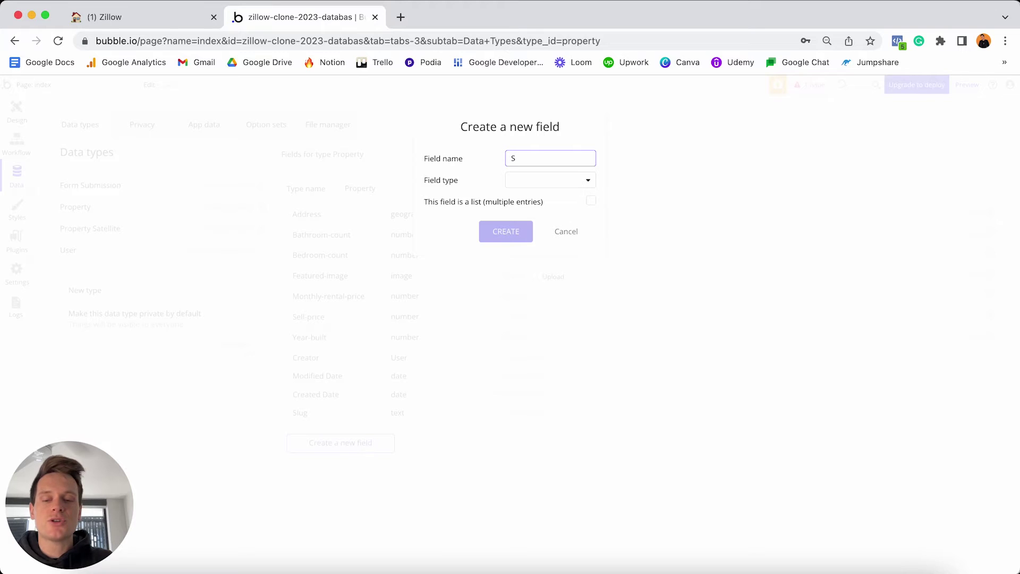
pyautogui.write('qr-ft')
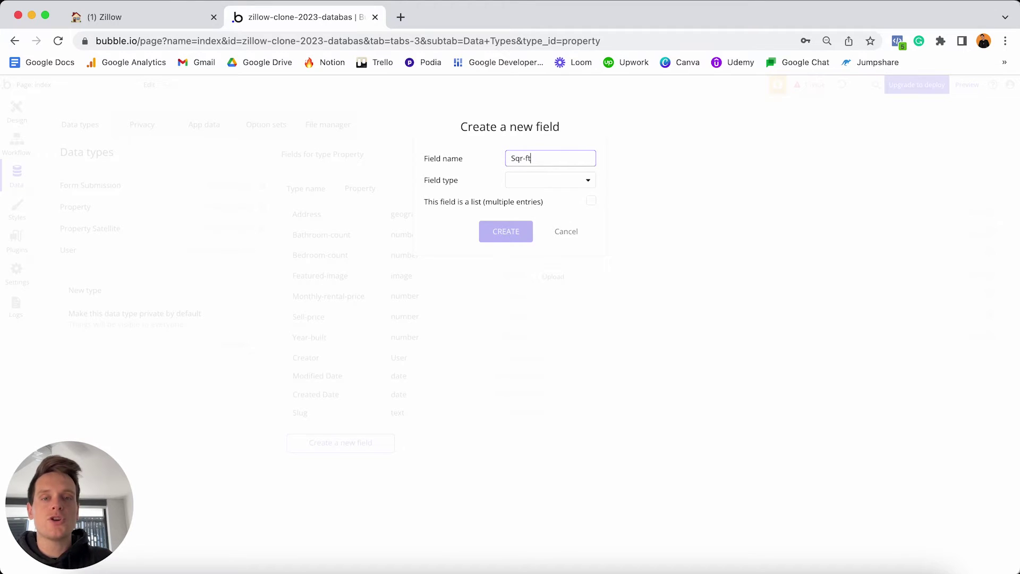
pyautogui.click(383, 432)
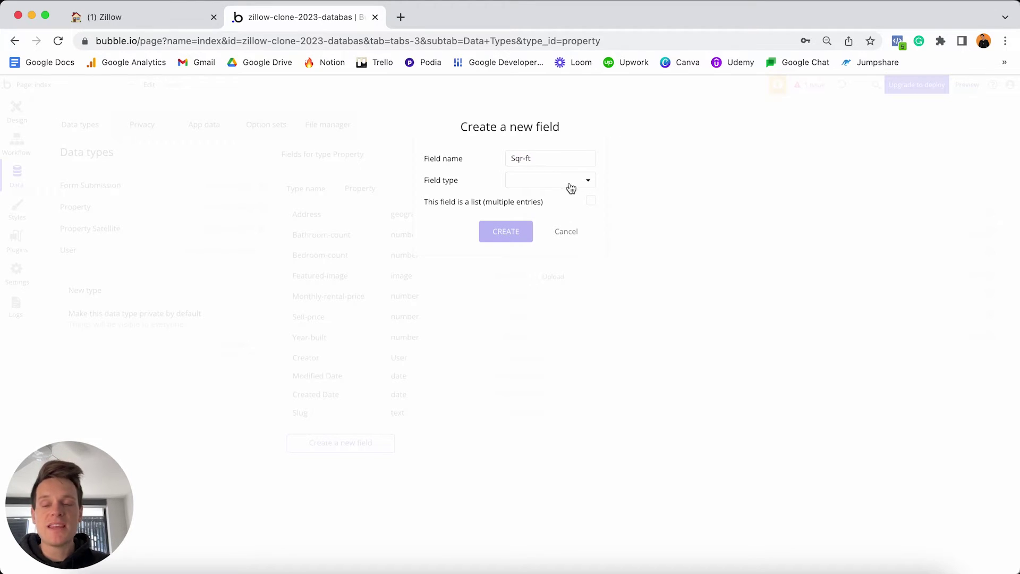
pyautogui.click(547, 180)
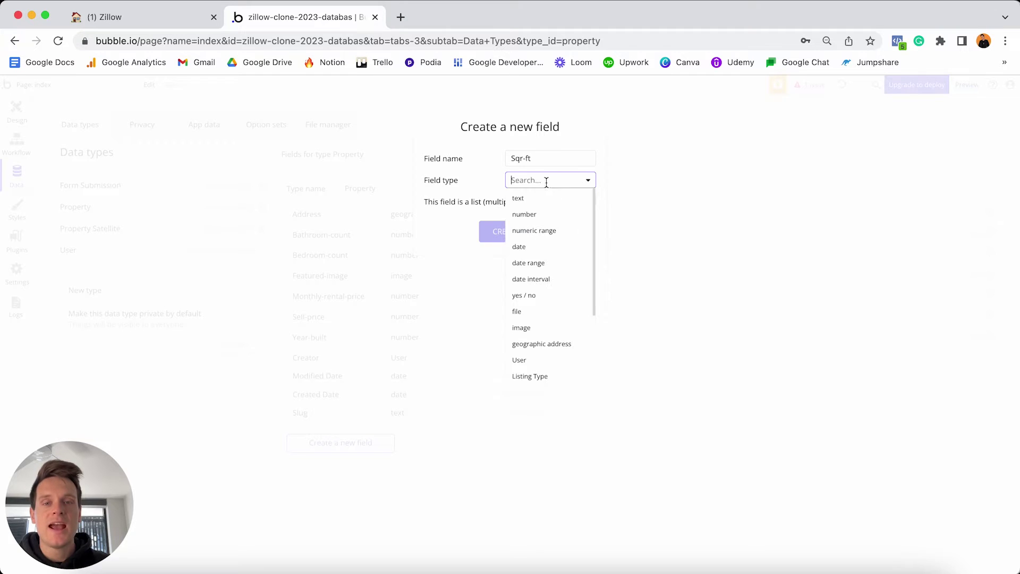
pyautogui.click(541, 214)
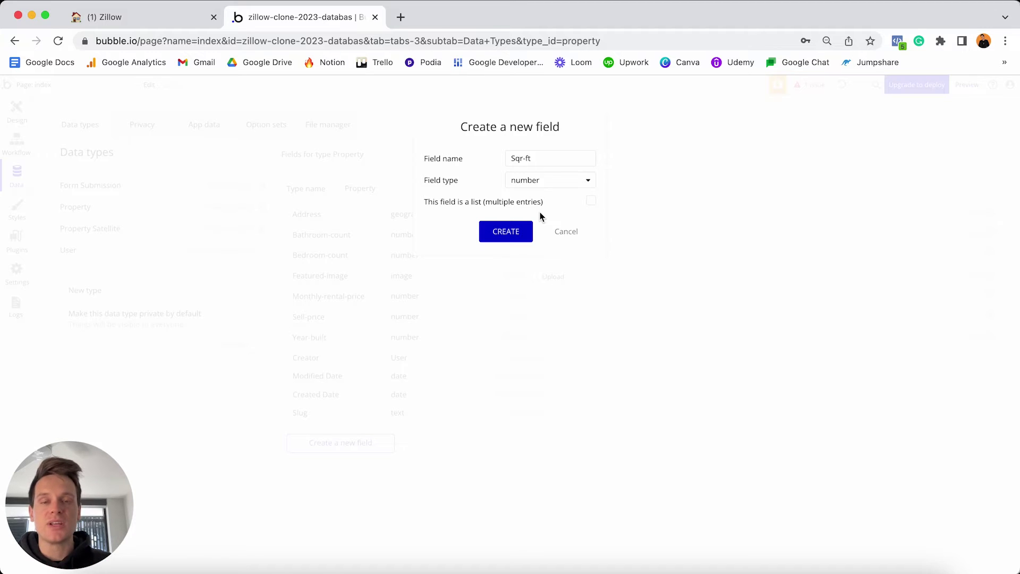
pyautogui.click(506, 231)
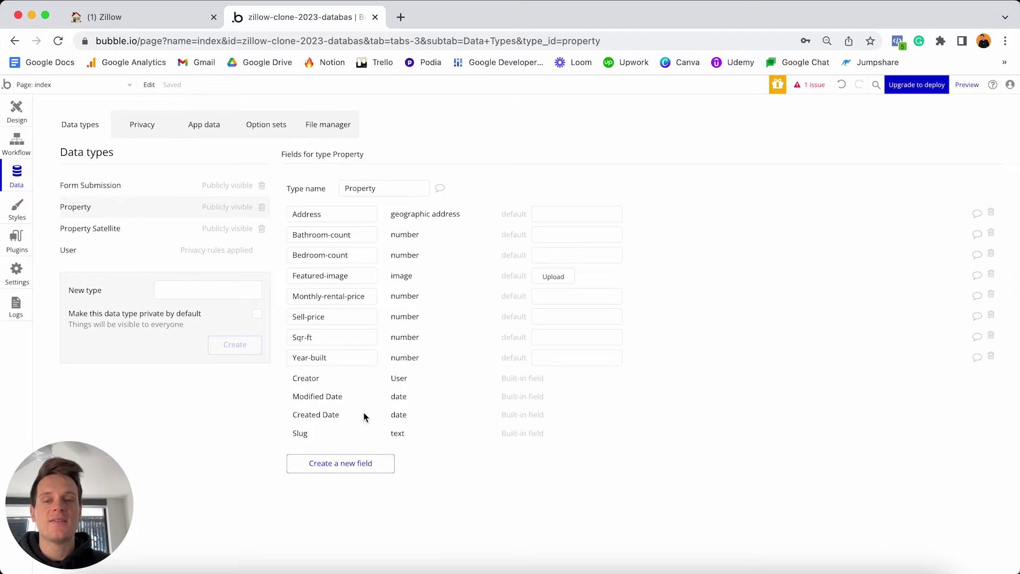
# Add an Is-available yes / no field with default value yes.
pyautogui.click(340, 462)
pyautogui.write('Is-')
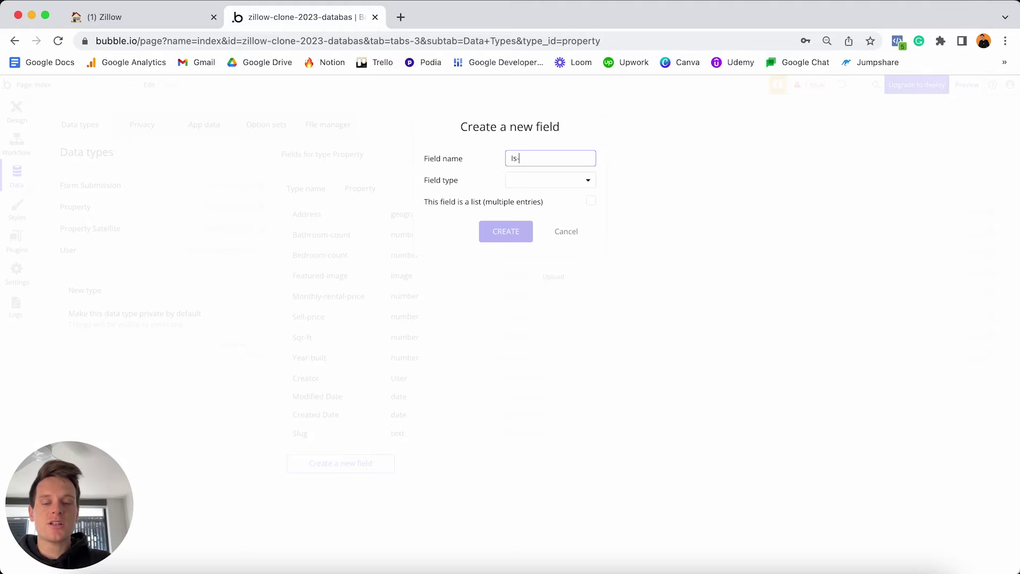
pyautogui.write('available')
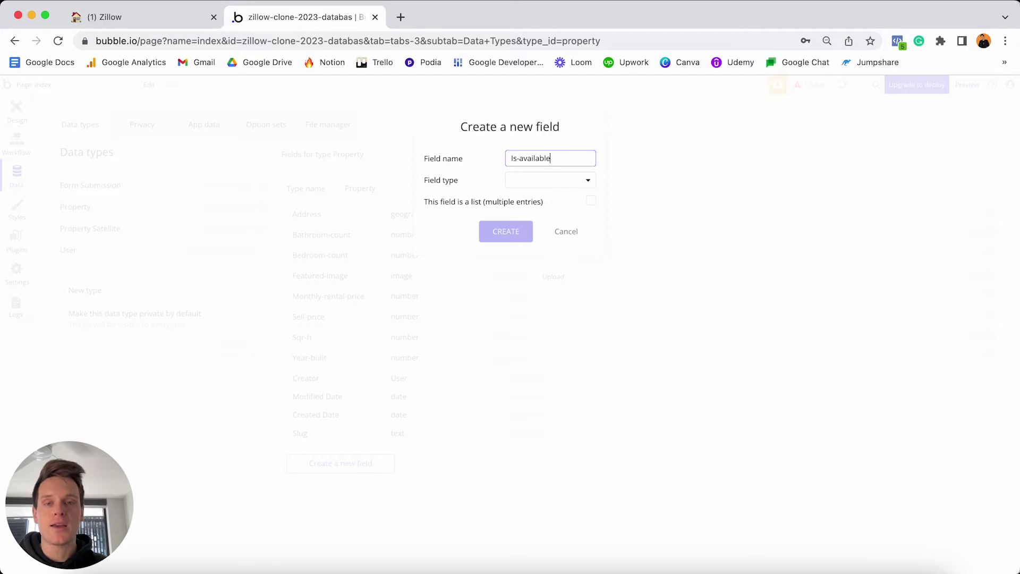
pyautogui.click(545, 181)
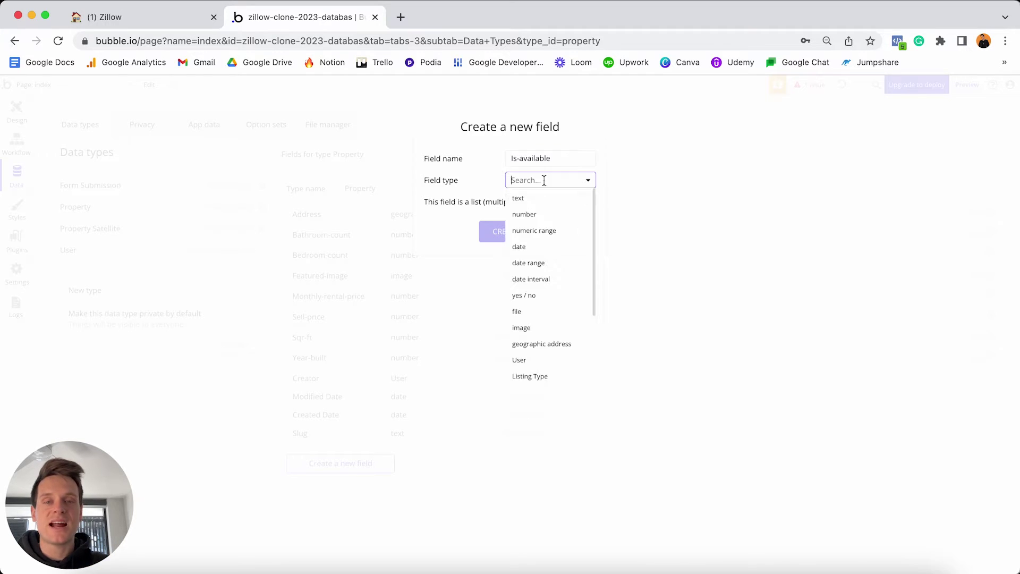
pyautogui.click(531, 298)
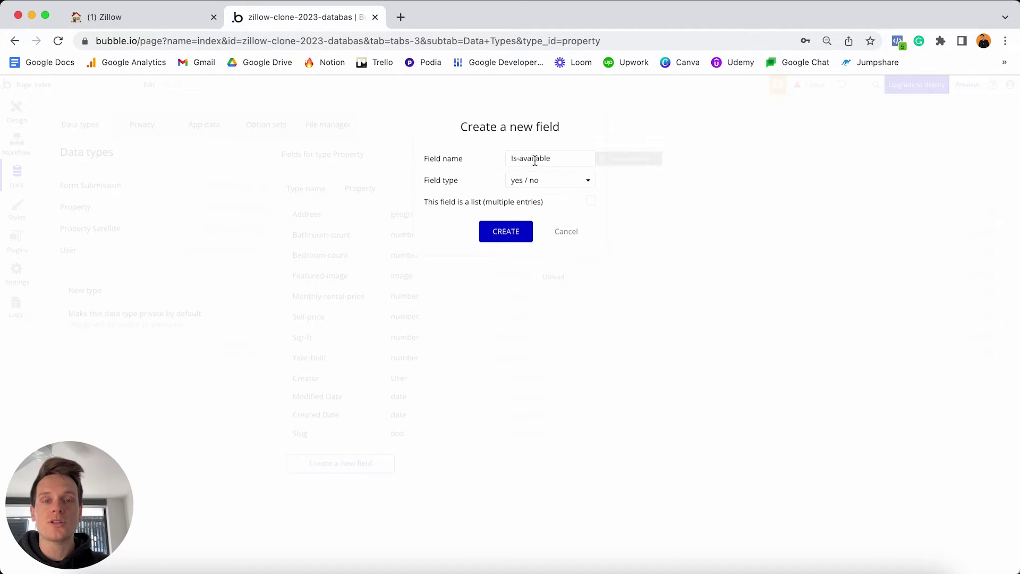
pyautogui.click(507, 232)
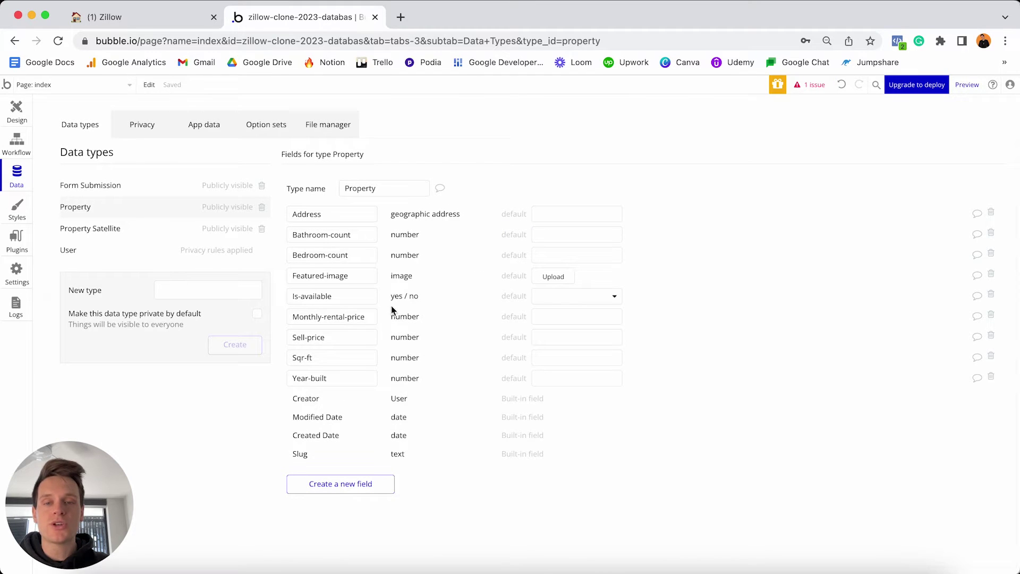
pyautogui.click(553, 301)
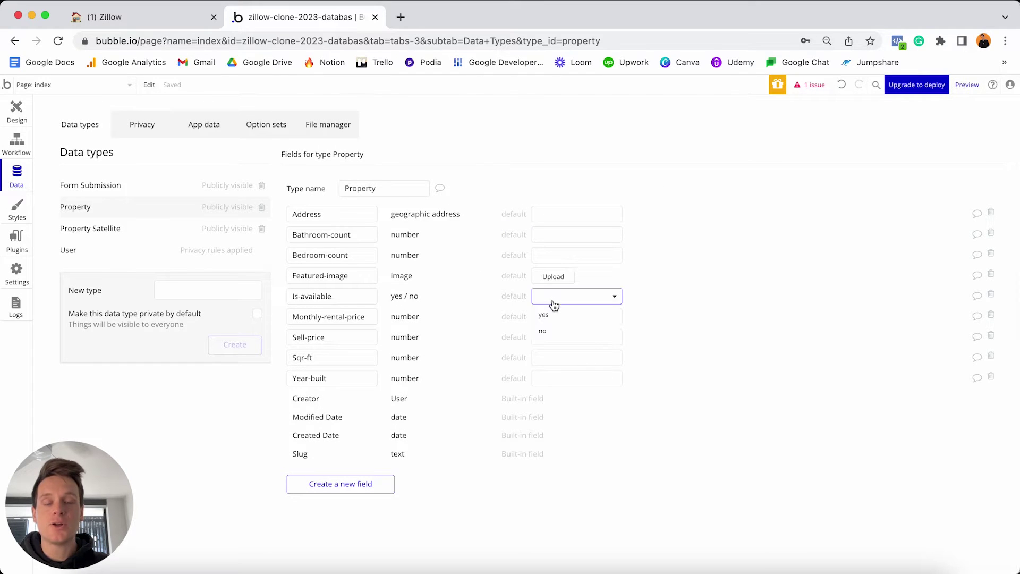
pyautogui.click(543, 314)
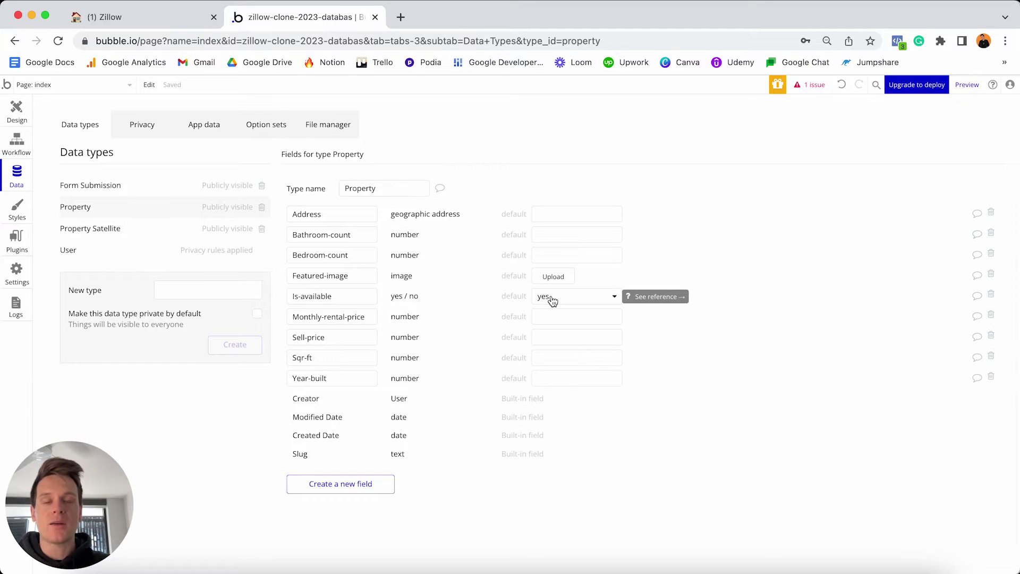
# Add a Listing-type field of type Listing Type to Property.
pyautogui.click(329, 486)
pyautogui.write('Listing-type')
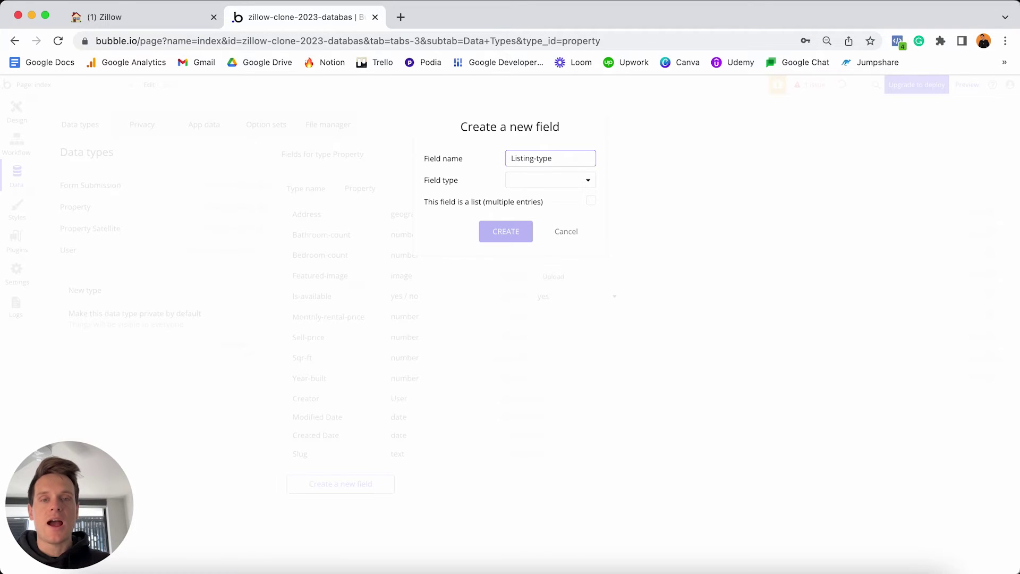
pyautogui.press('Tab')
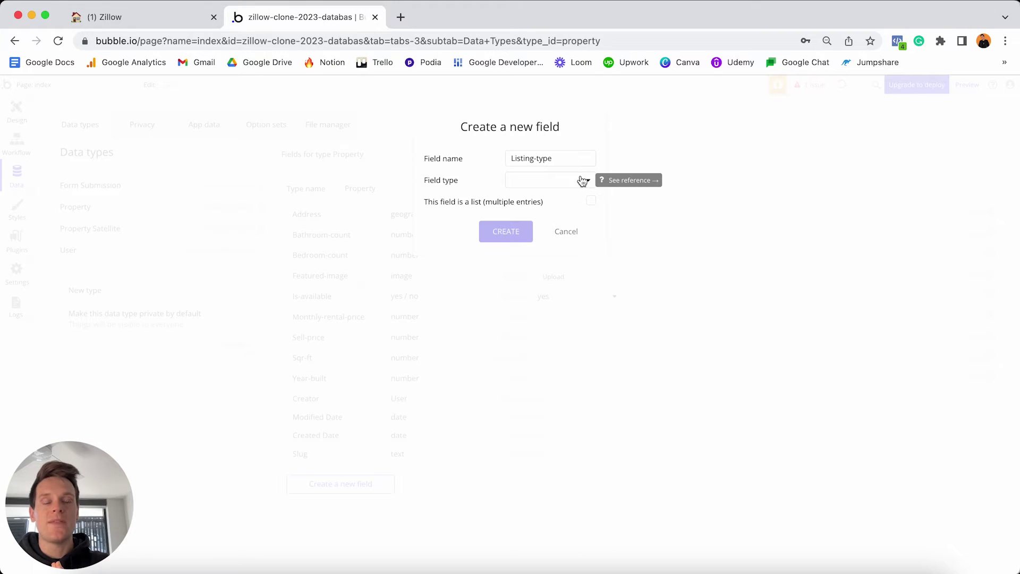
pyautogui.click(542, 182)
pyautogui.scroll(-3, 550, 239)
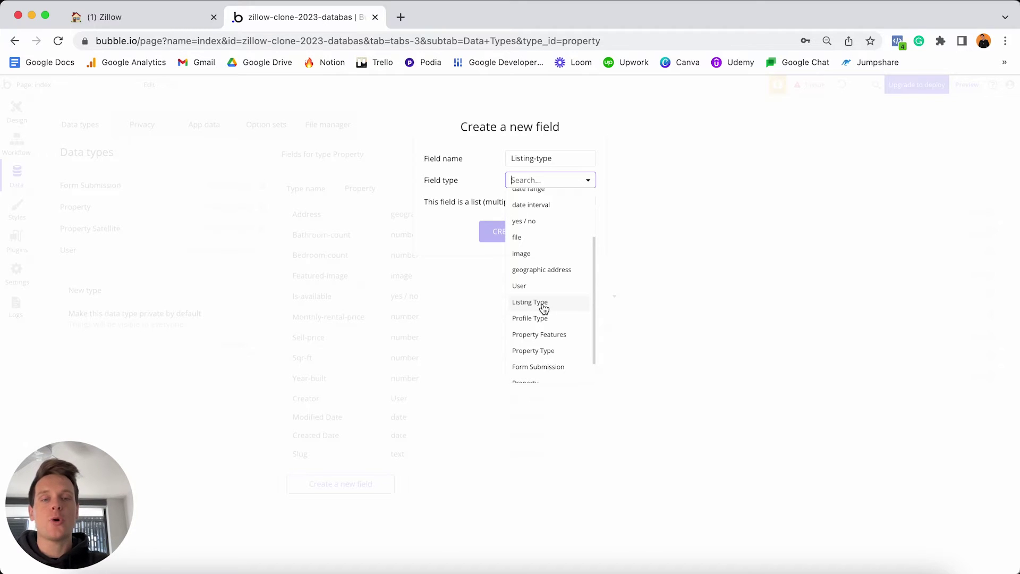
pyautogui.click(531, 302)
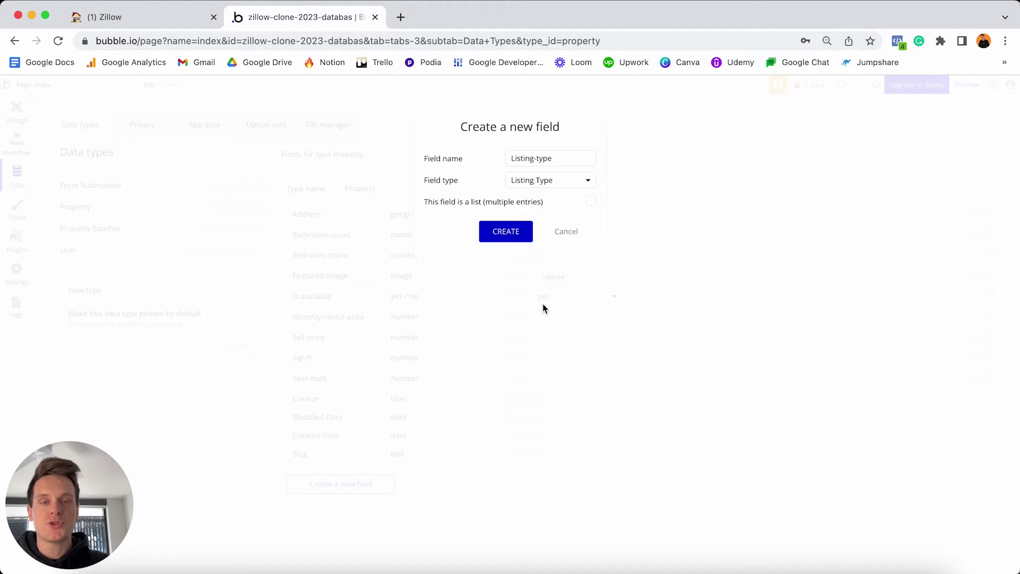
pyautogui.click(521, 230)
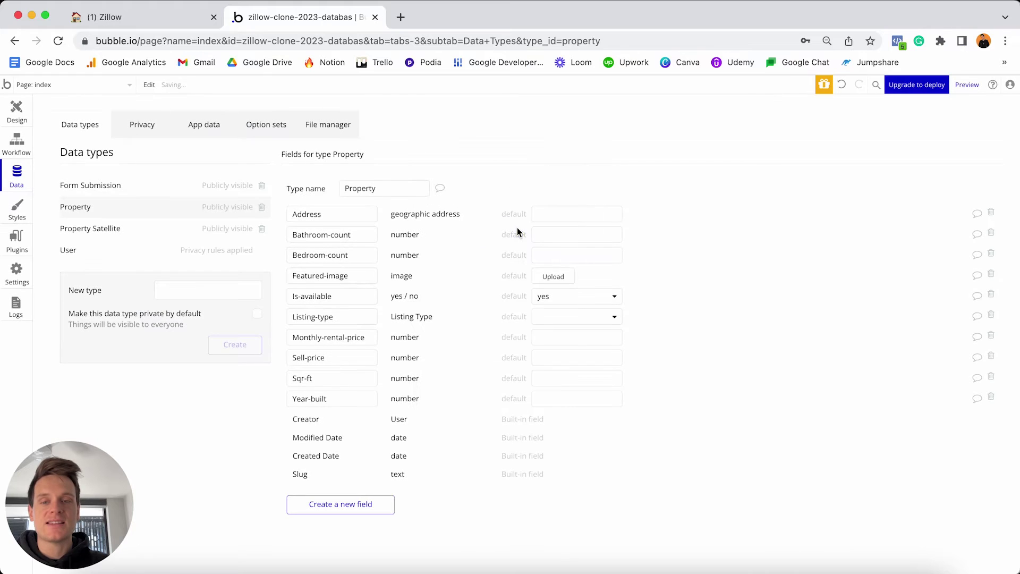
pyautogui.click(543, 323)
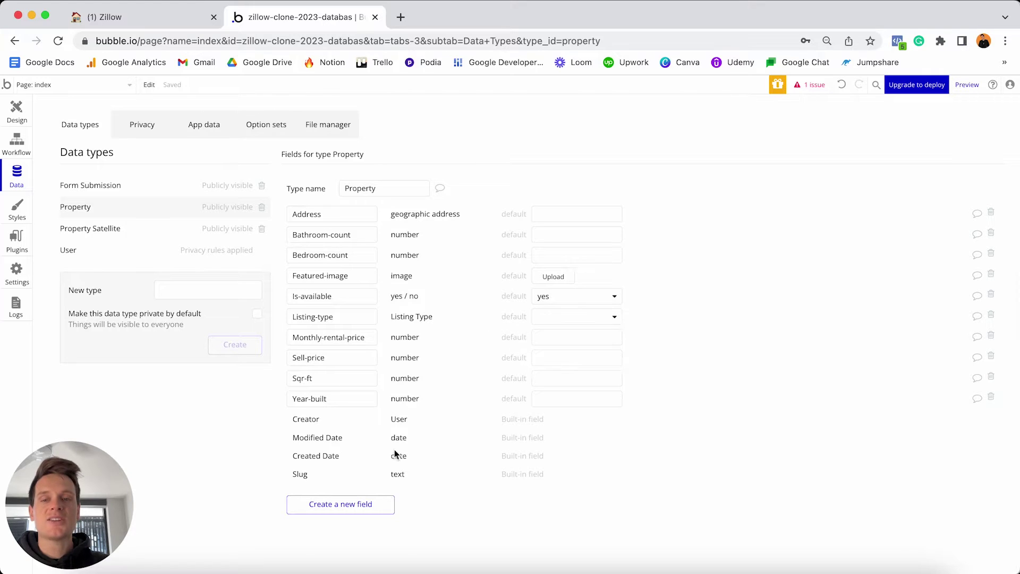
# Add a Property-type field of type Property Type to Property.
pyautogui.click(358, 505)
pyautogui.write('Prop')
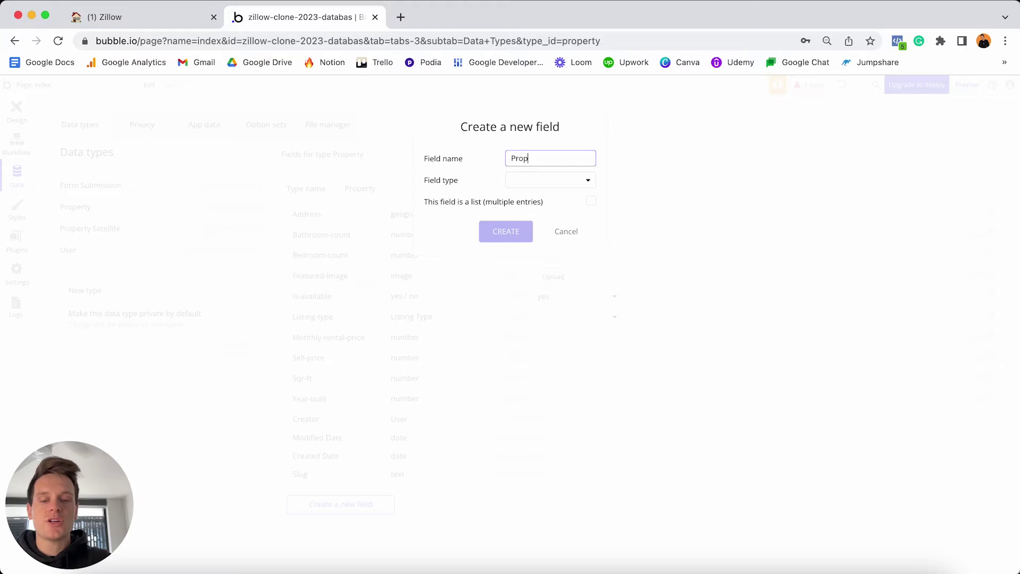
pyautogui.write('erty-type')
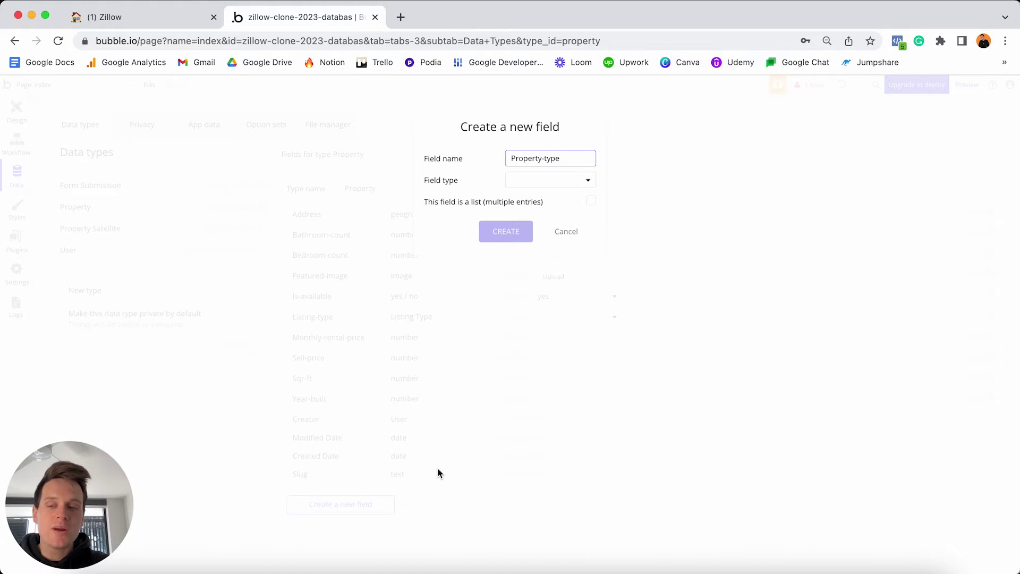
pyautogui.click(574, 189)
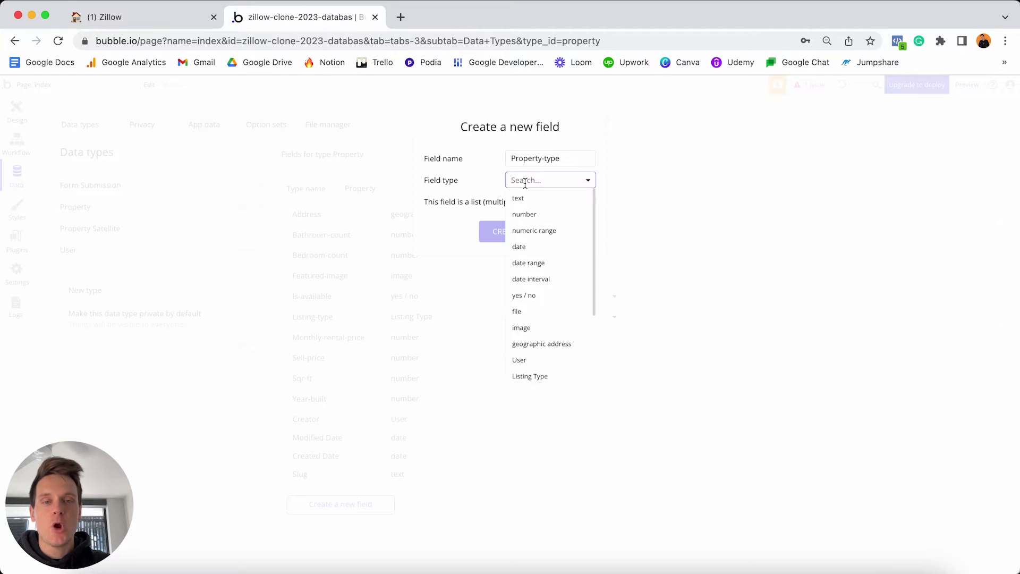
pyautogui.scroll(-2, 551, 252)
pyautogui.scroll(-1, 554, 253)
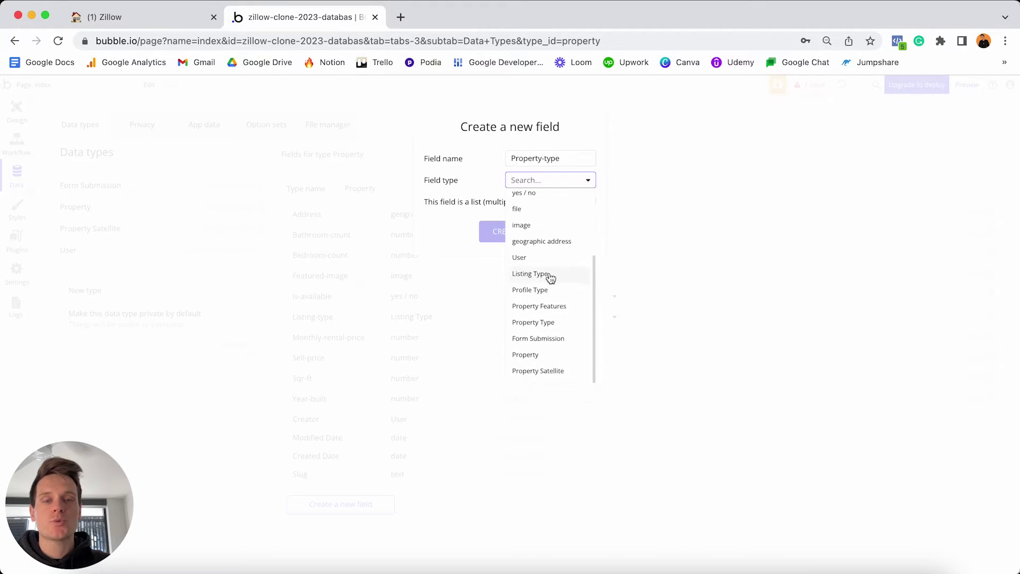
pyautogui.click(533, 322)
pyautogui.click(498, 232)
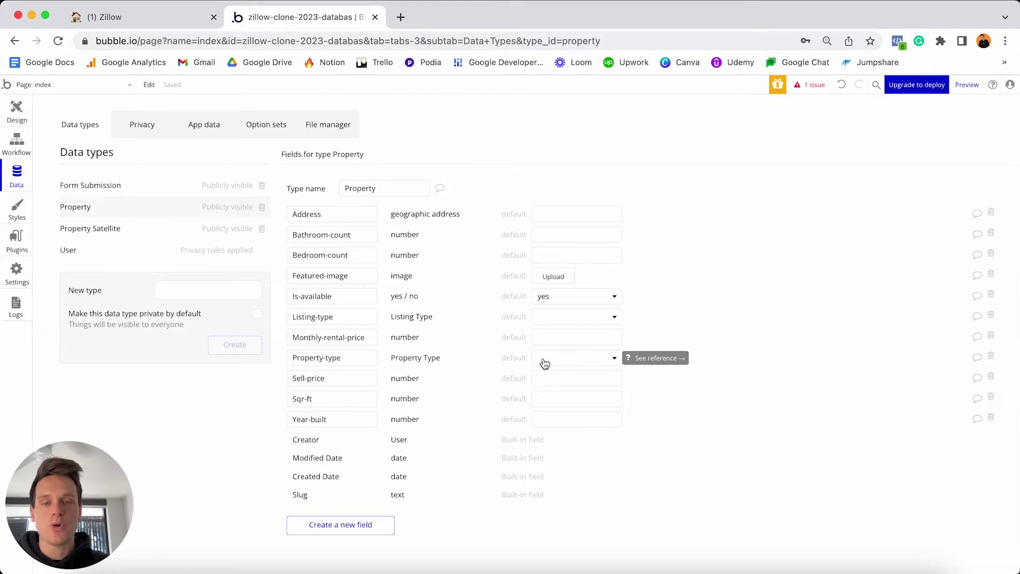
# Create a Property-features field that holds a list of Property Features.
pyautogui.click(348, 525)
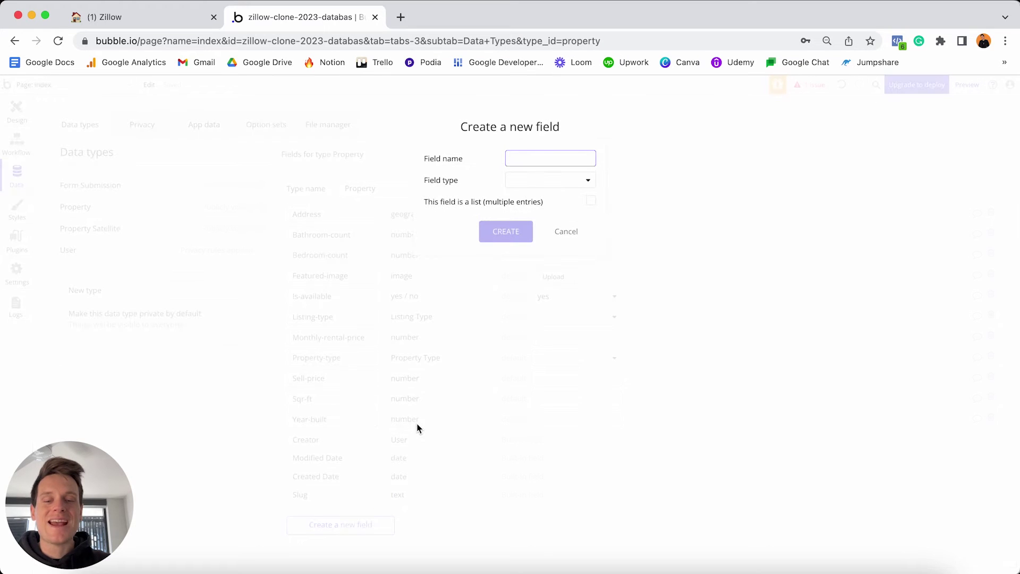
pyautogui.write('Prop')
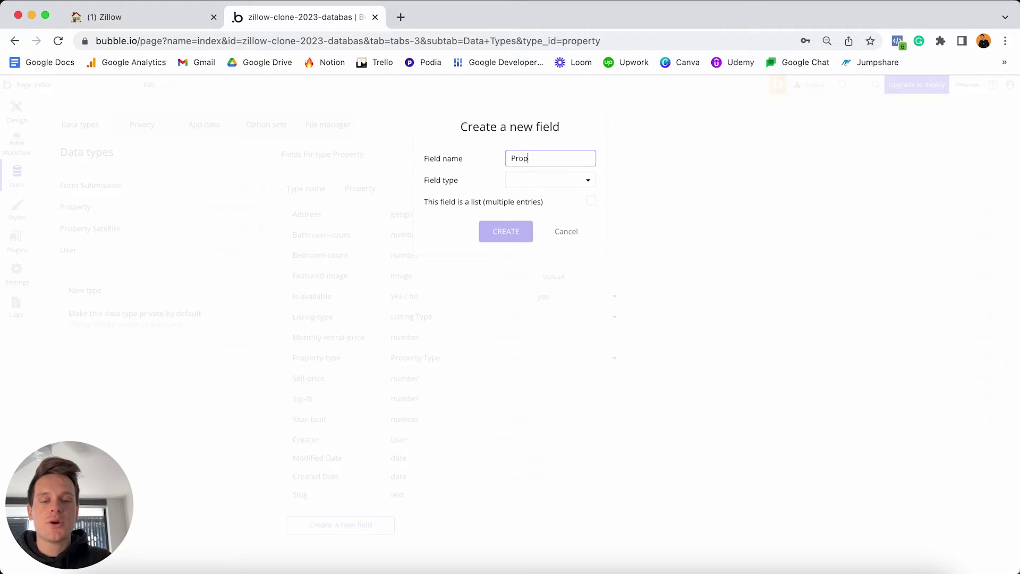
pyautogui.write('erty-features')
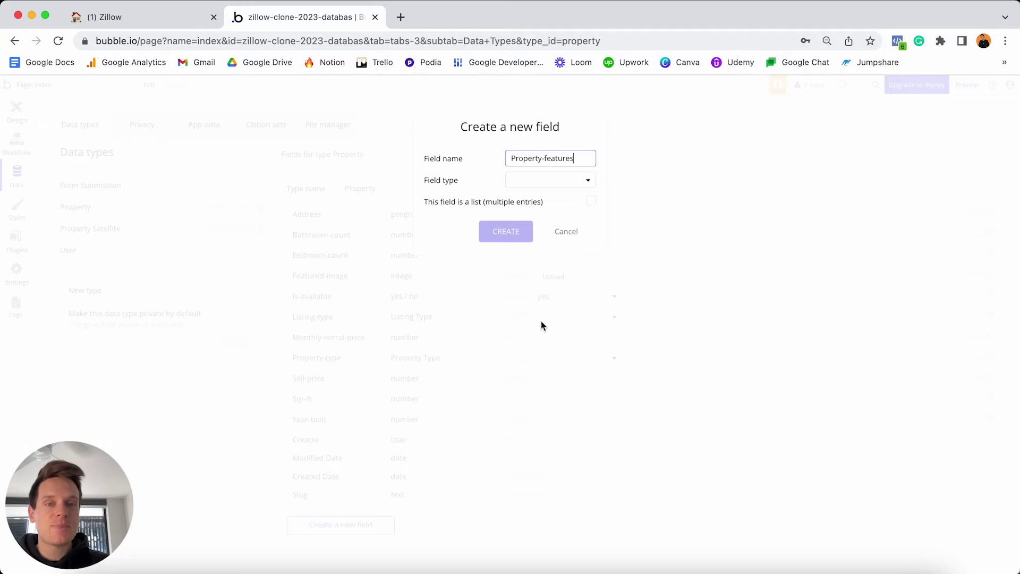
pyautogui.click(554, 183)
pyautogui.scroll(-2, 555, 285)
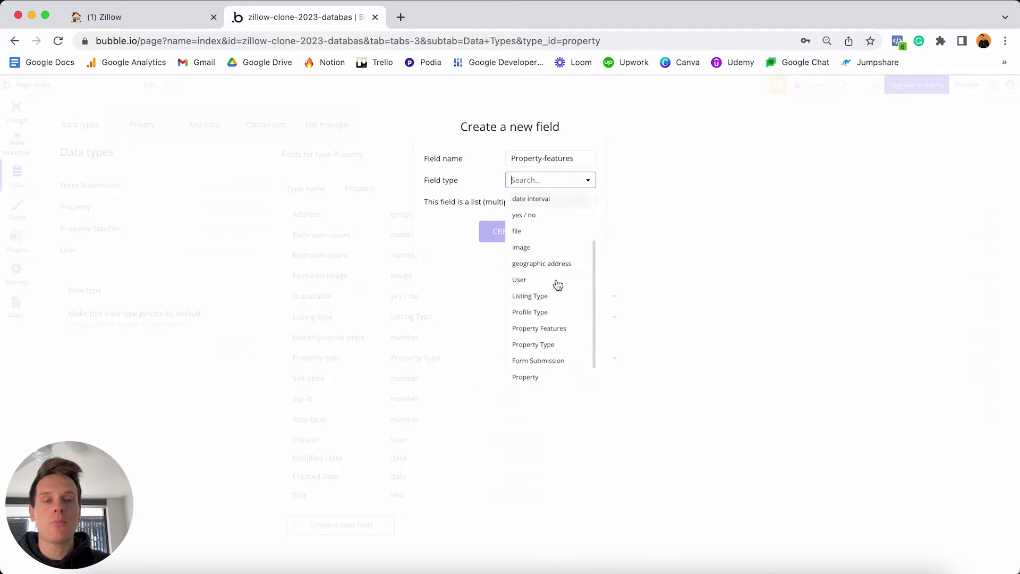
pyautogui.click(548, 329)
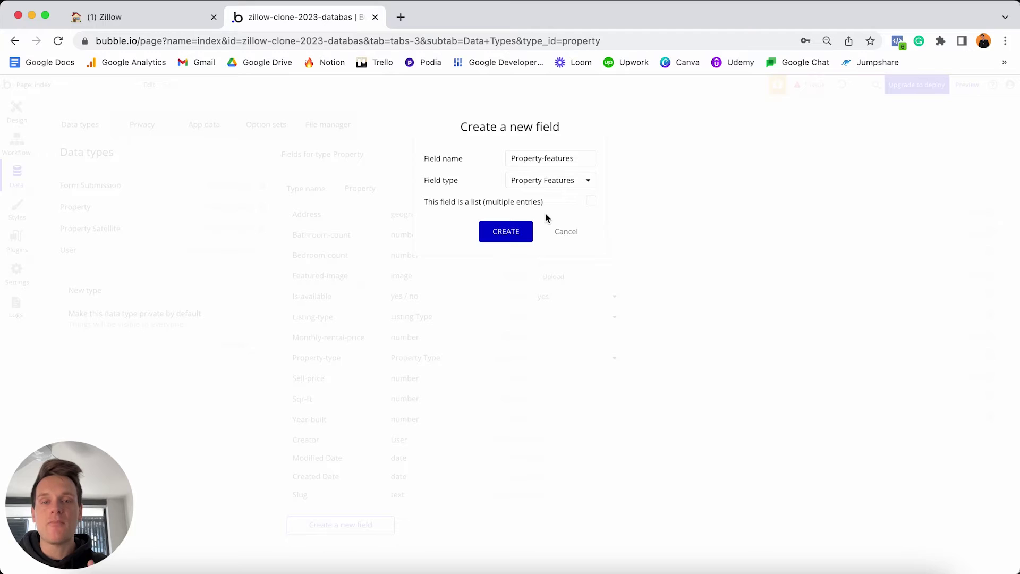
pyautogui.click(591, 202)
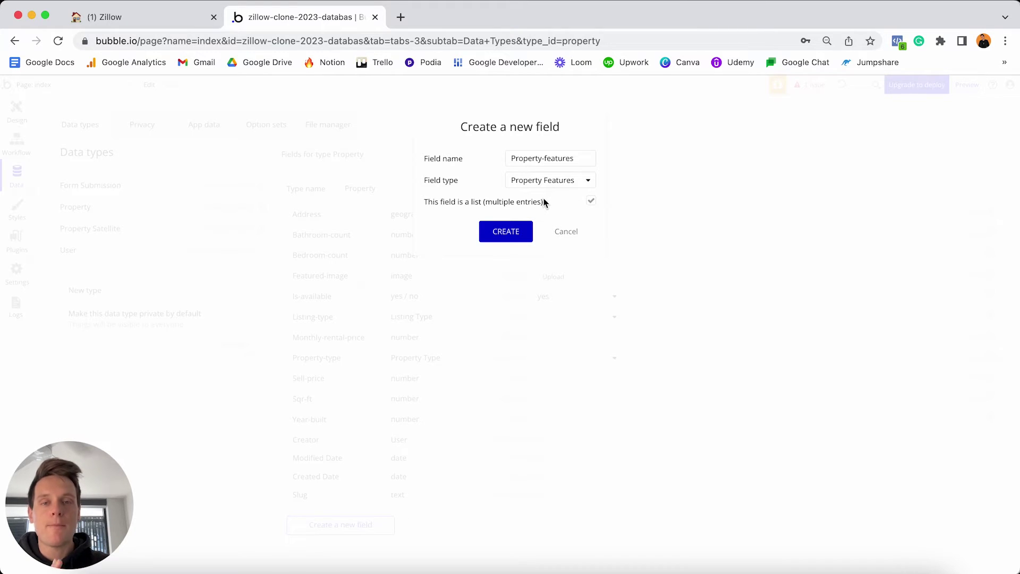
pyautogui.click(514, 235)
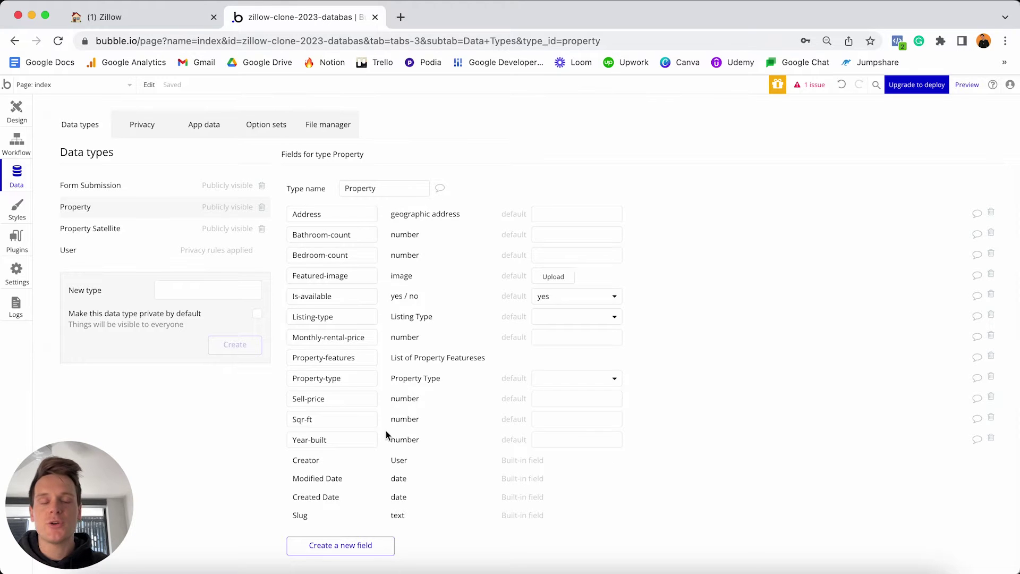
# Add a Views number field to Property.
pyautogui.click(372, 545)
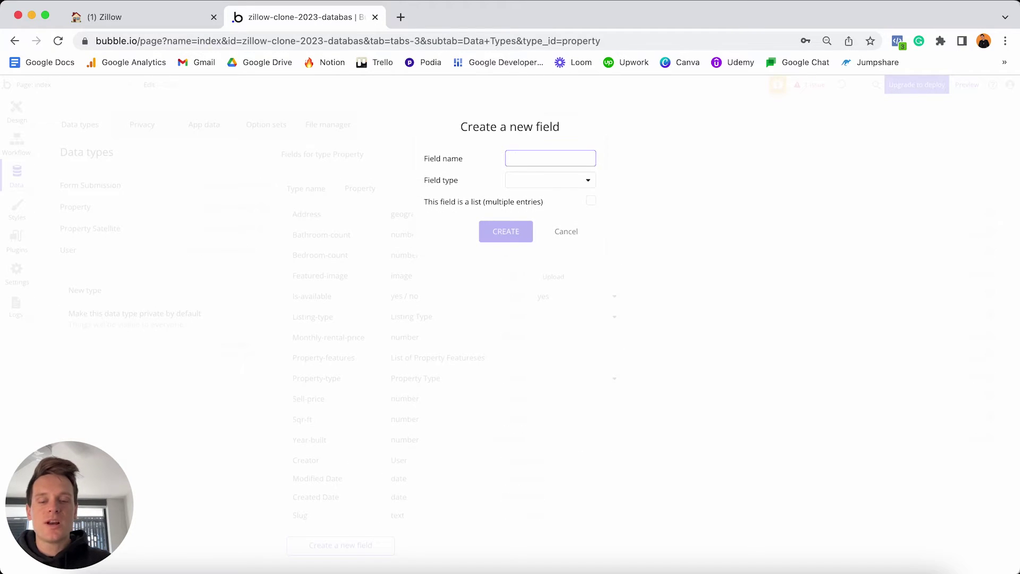
pyautogui.write('Views')
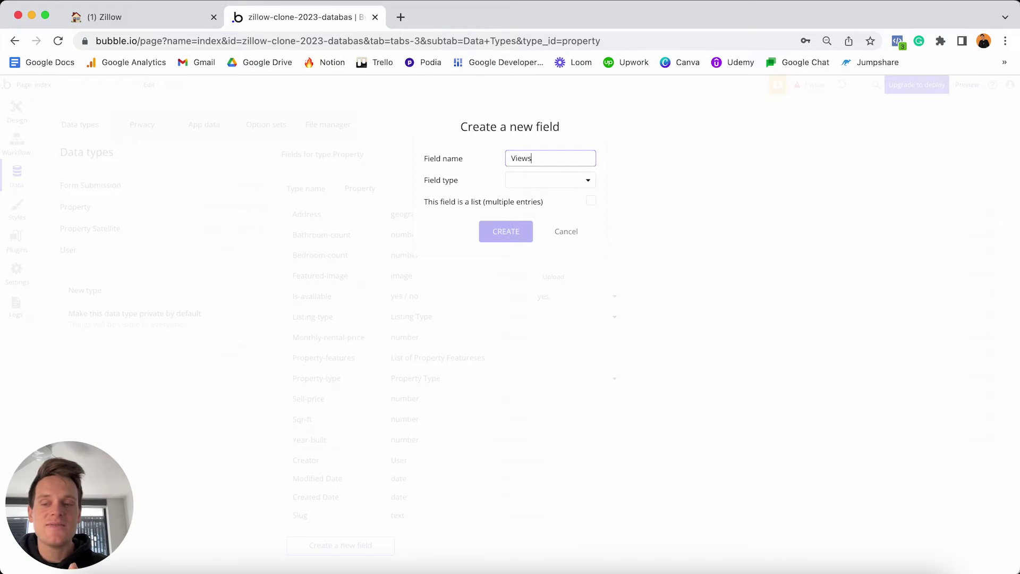
pyautogui.click(545, 179)
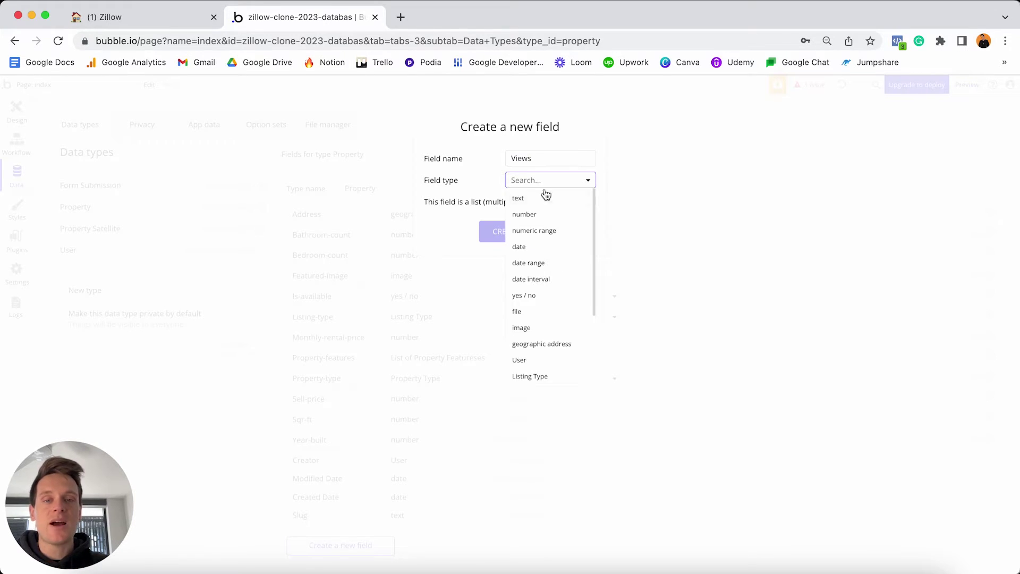
pyautogui.click(538, 213)
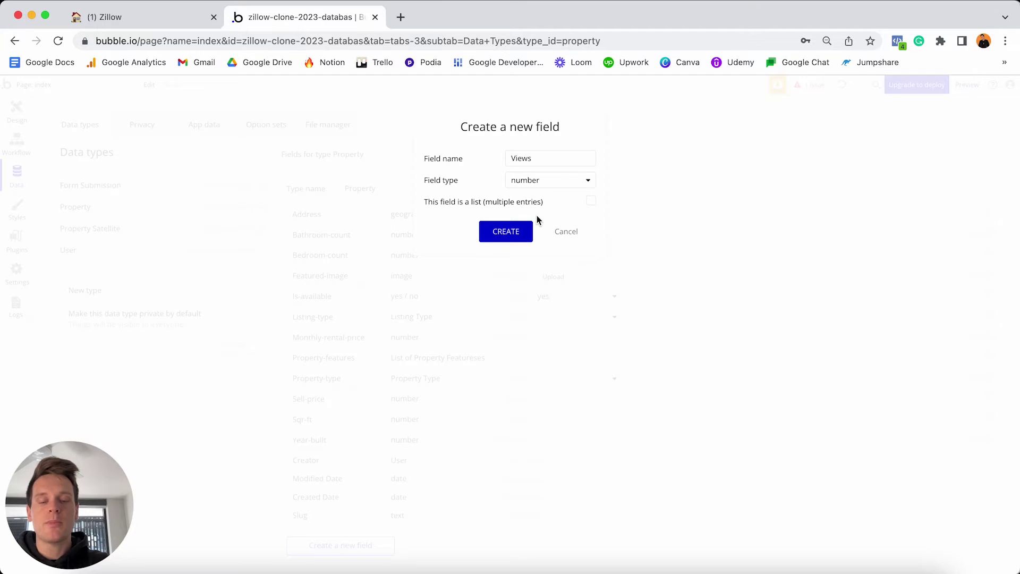
pyautogui.click(513, 232)
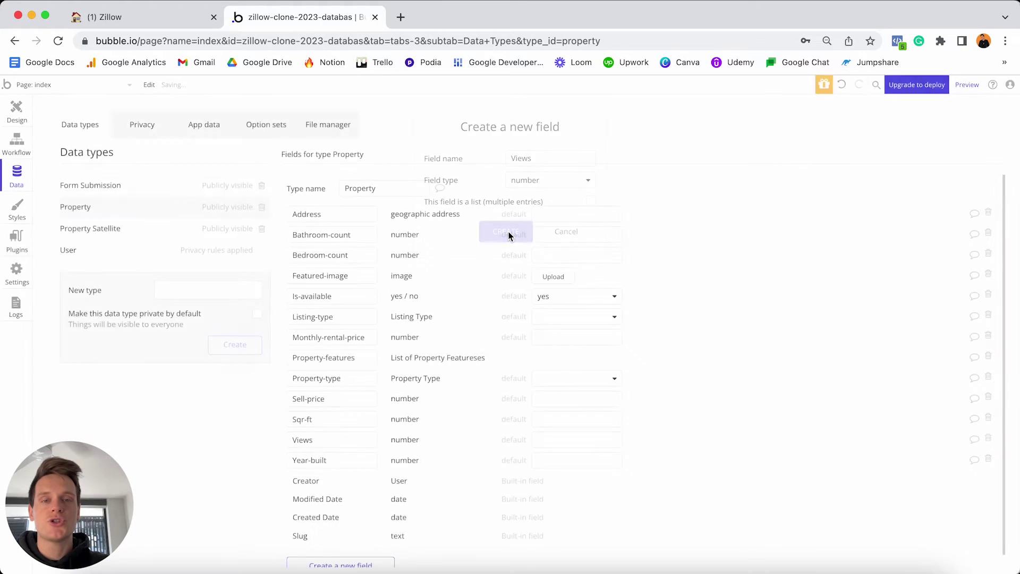
# Add a Saves number field to Property.
pyautogui.scroll(-1, 409, 340)
pyautogui.click(332, 552)
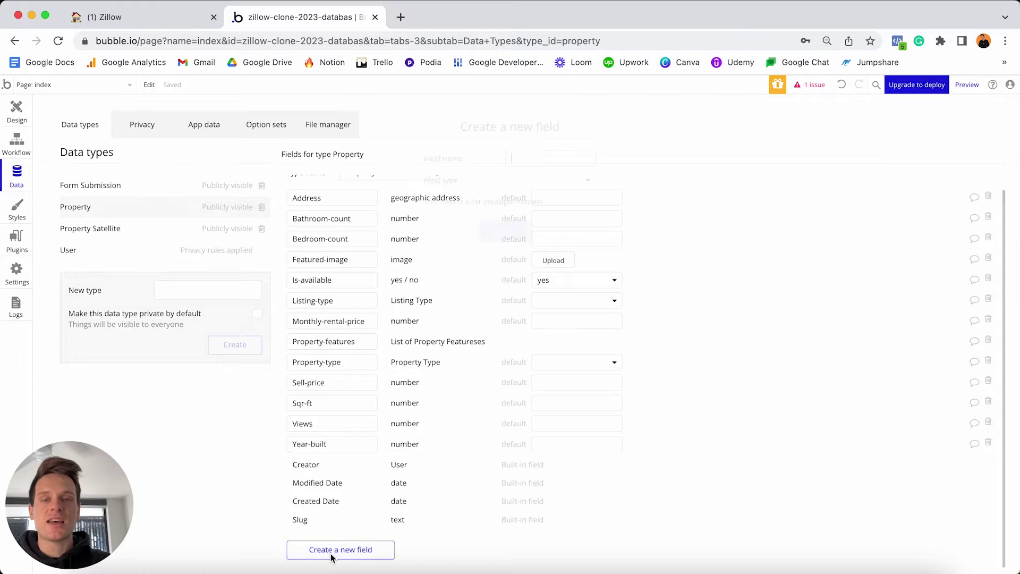
pyautogui.write('Saves')
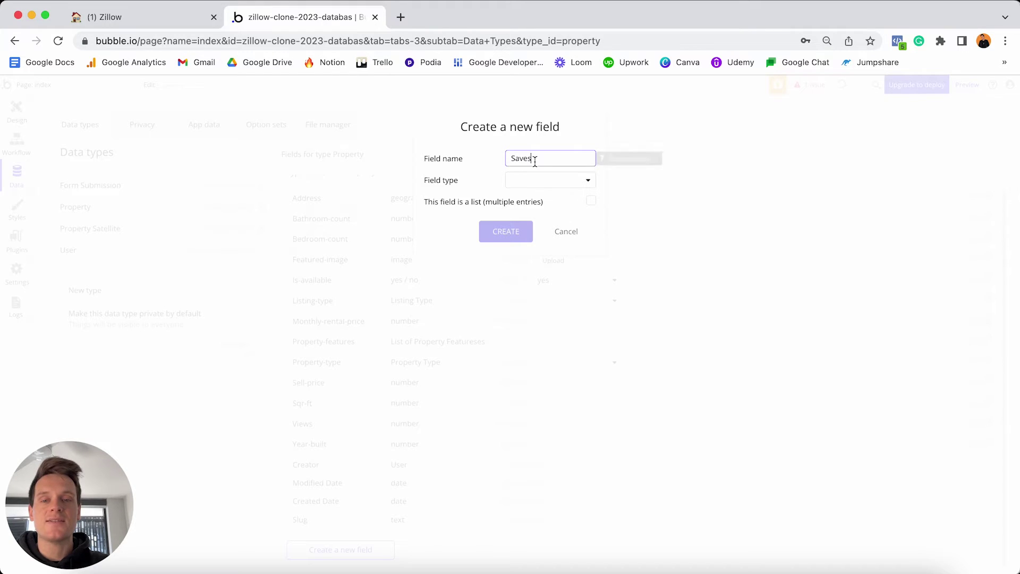
pyautogui.click(514, 181)
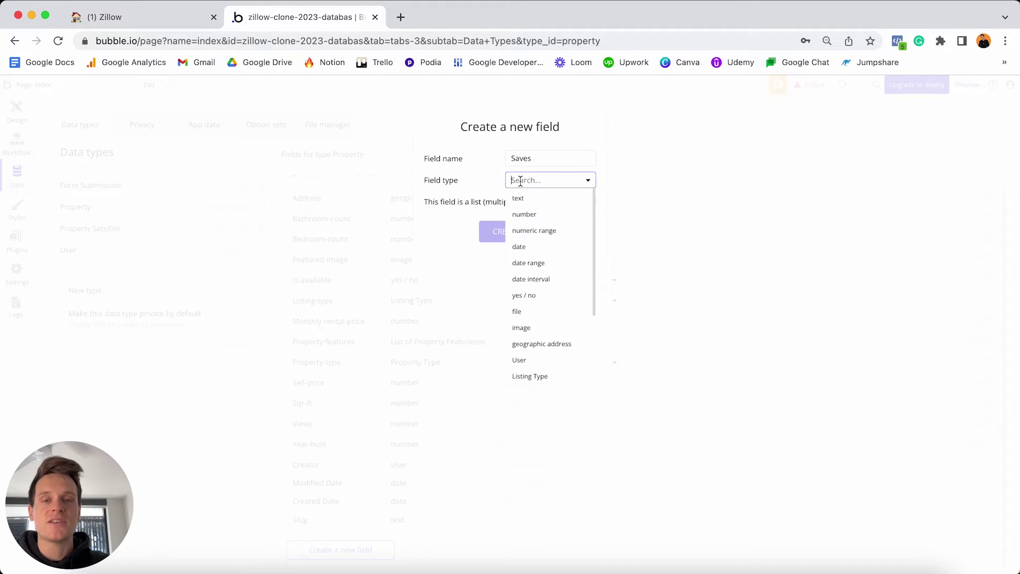
pyautogui.click(524, 215)
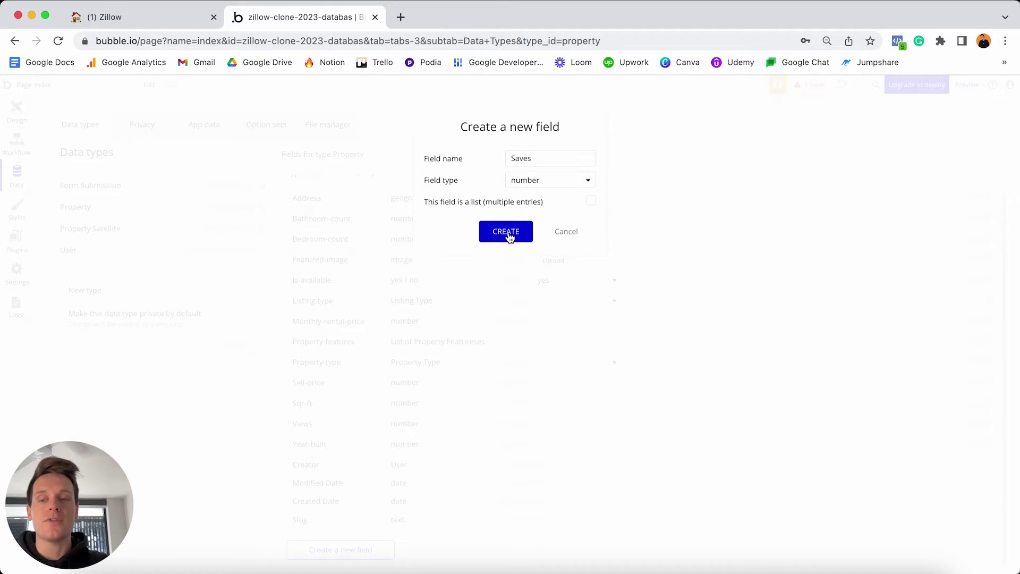
pyautogui.click(508, 234)
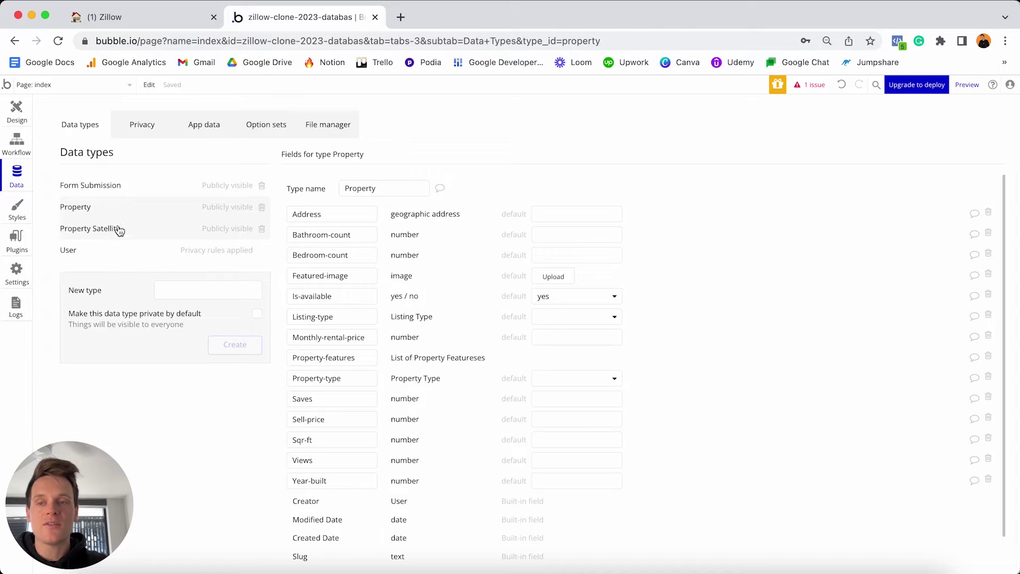
pyautogui.scroll(-1, 307, 241)
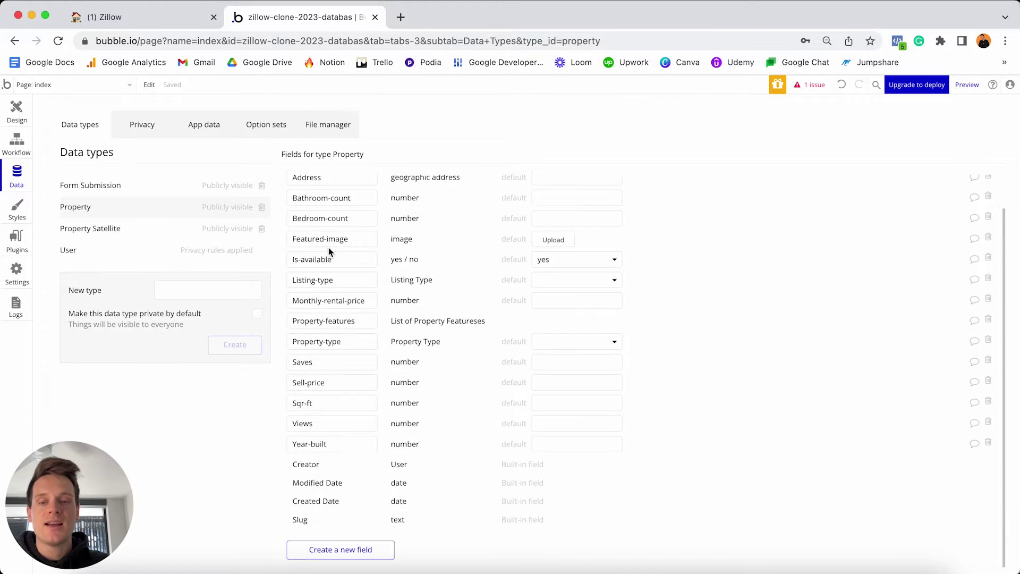
# Create a Full-details field on Property whose type is Property Satellite.
pyautogui.click(326, 551)
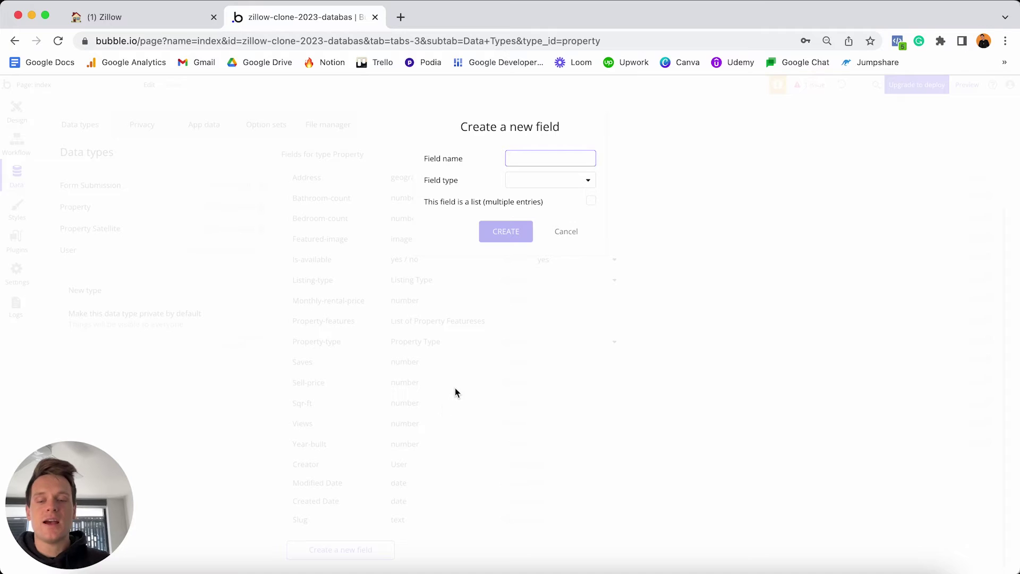
pyautogui.write('Full-detai')
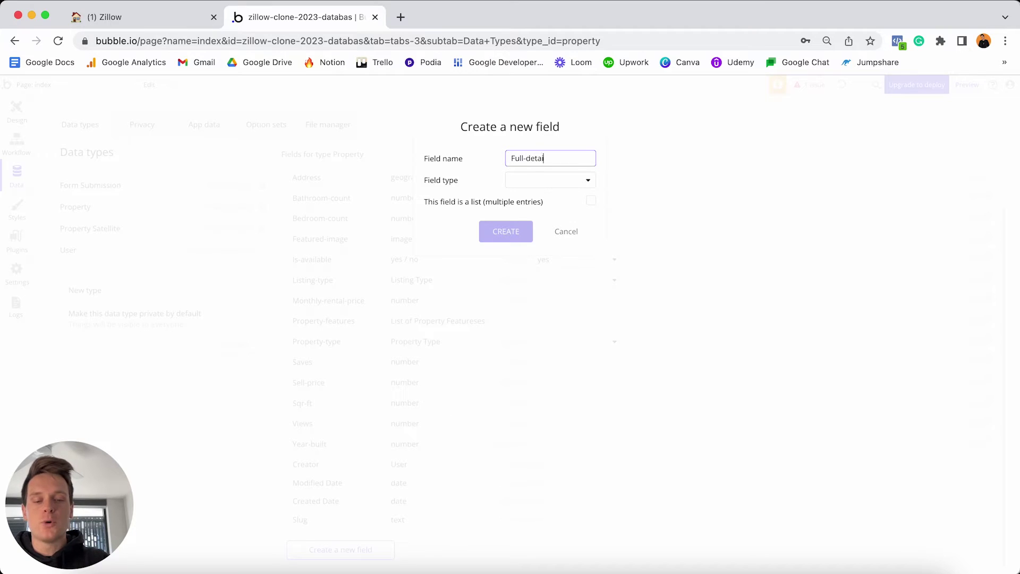
pyautogui.write('ls')
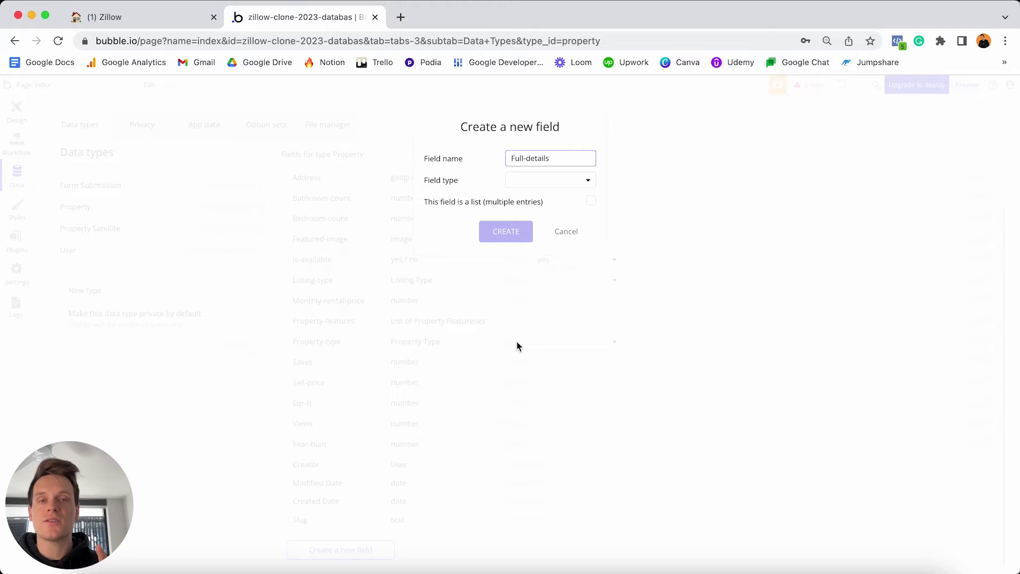
pyautogui.click(531, 179)
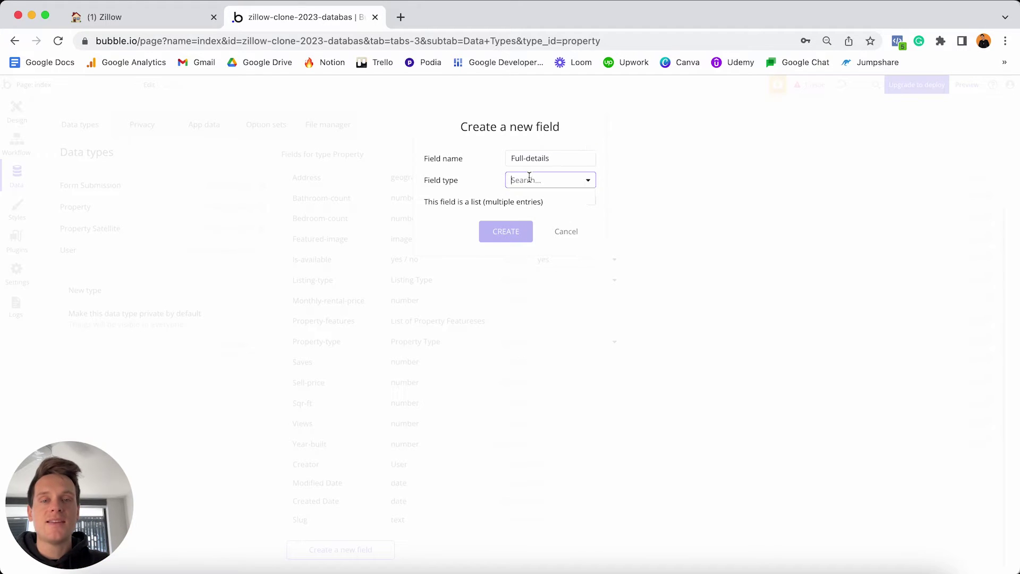
pyautogui.scroll(-2, 537, 262)
pyautogui.scroll(-2, 538, 261)
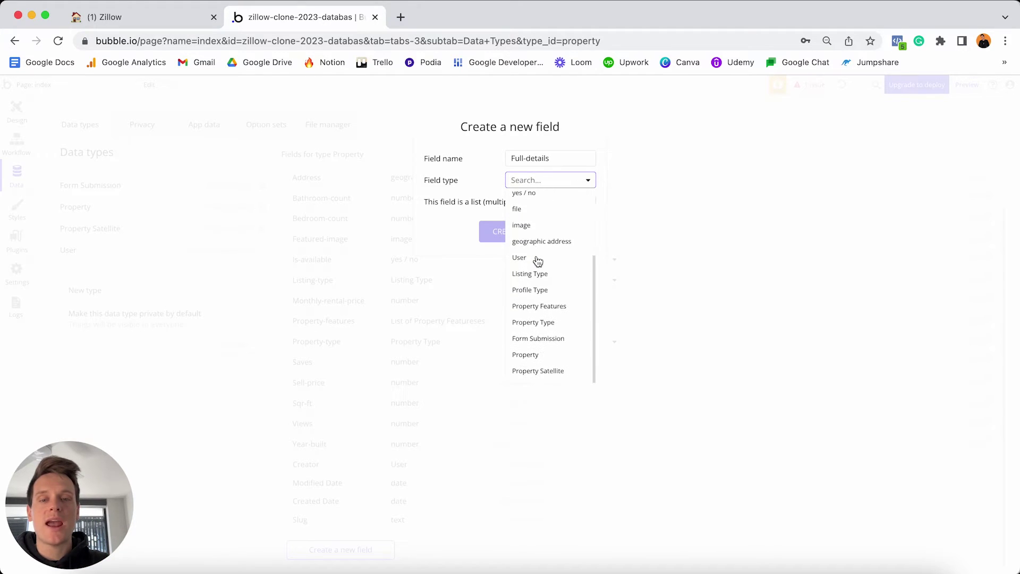
pyautogui.click(546, 374)
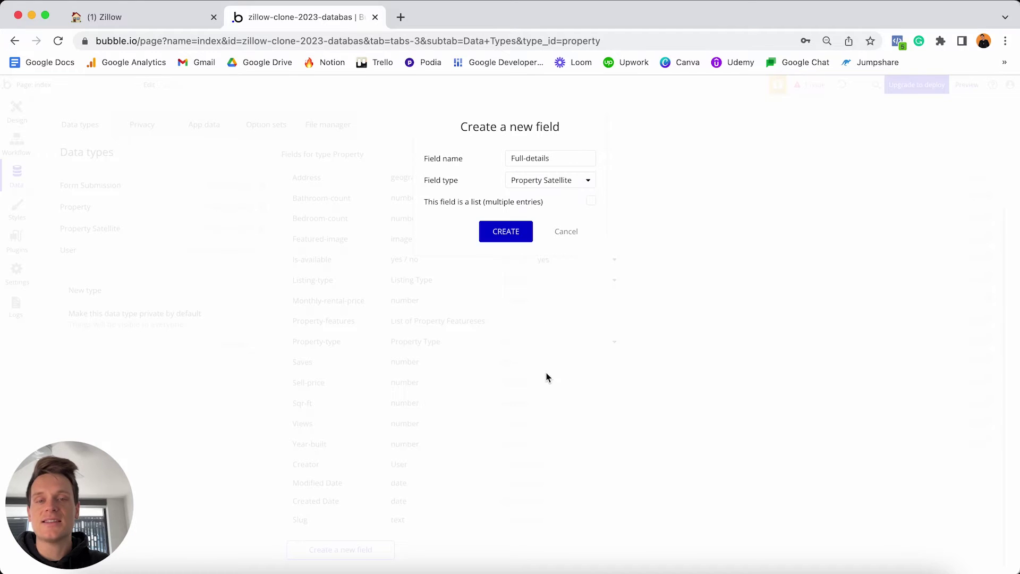
pyautogui.click(505, 231)
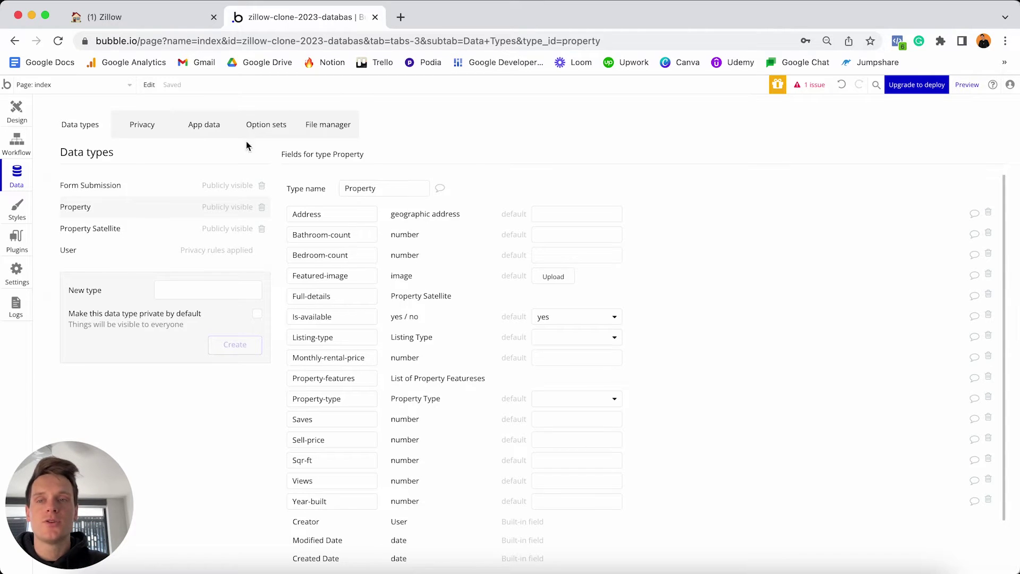
# Check off all the Property field to-dos in the Notion Zillow plan.
pyautogui.click(181, 17)
pyautogui.scroll(-1, 448, 317)
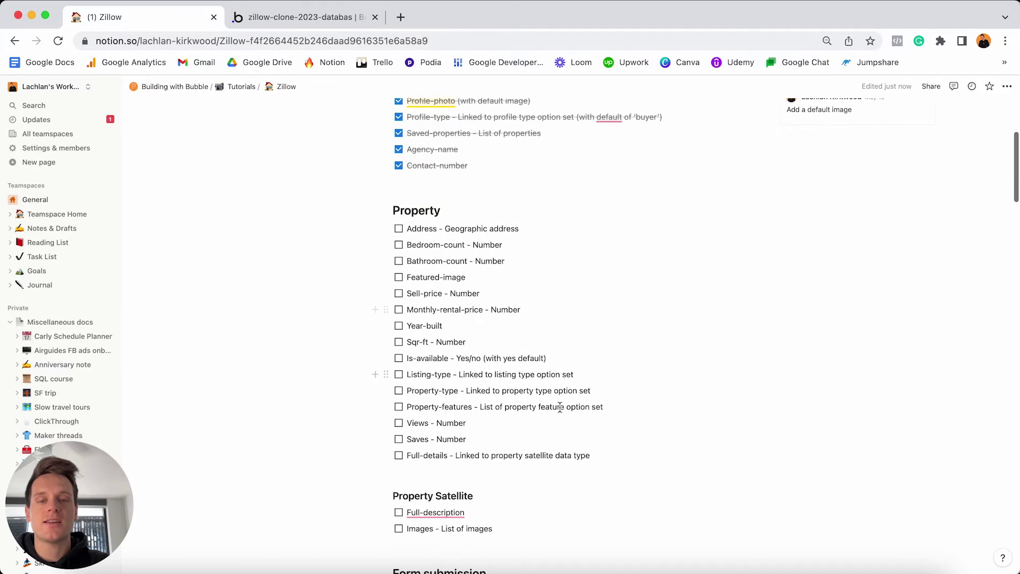
pyautogui.moveTo(593, 456); pyautogui.dragTo(407, 229)
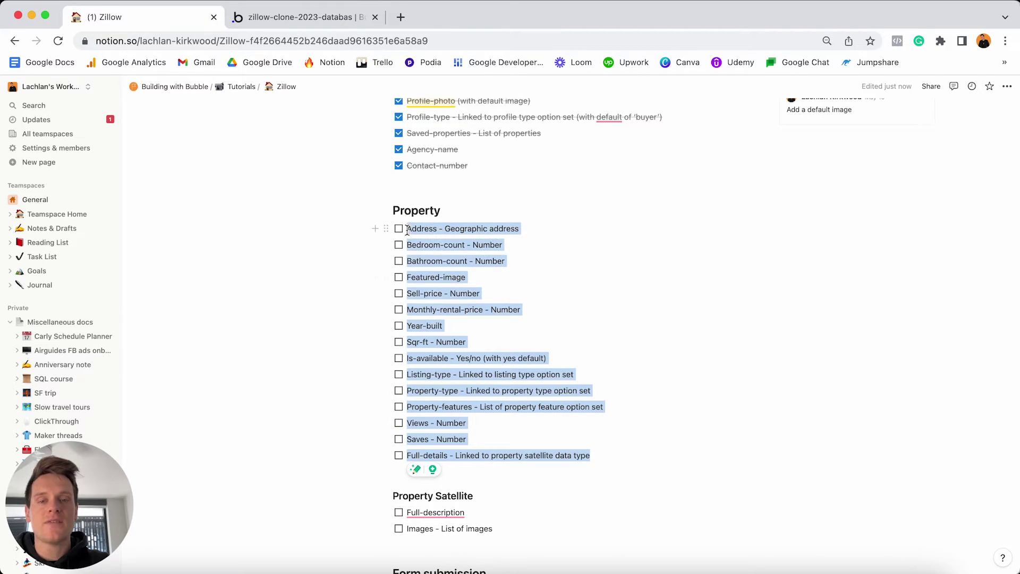
pyautogui.press('super+Return')
pyautogui.click(451, 260)
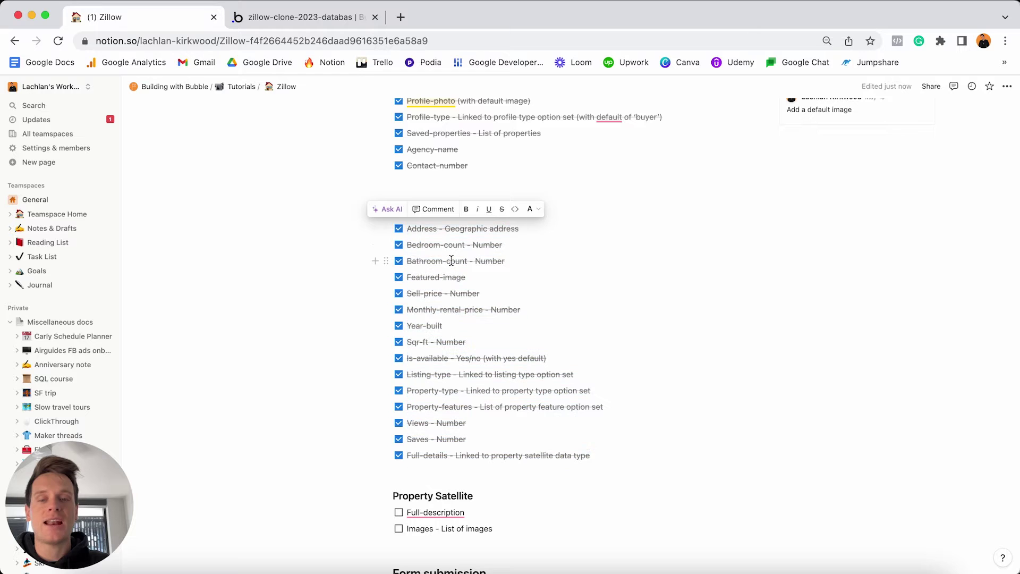
# Select the Property Satellite heading, then return to the Bubble editor.
pyautogui.scroll(-5, 451, 260)
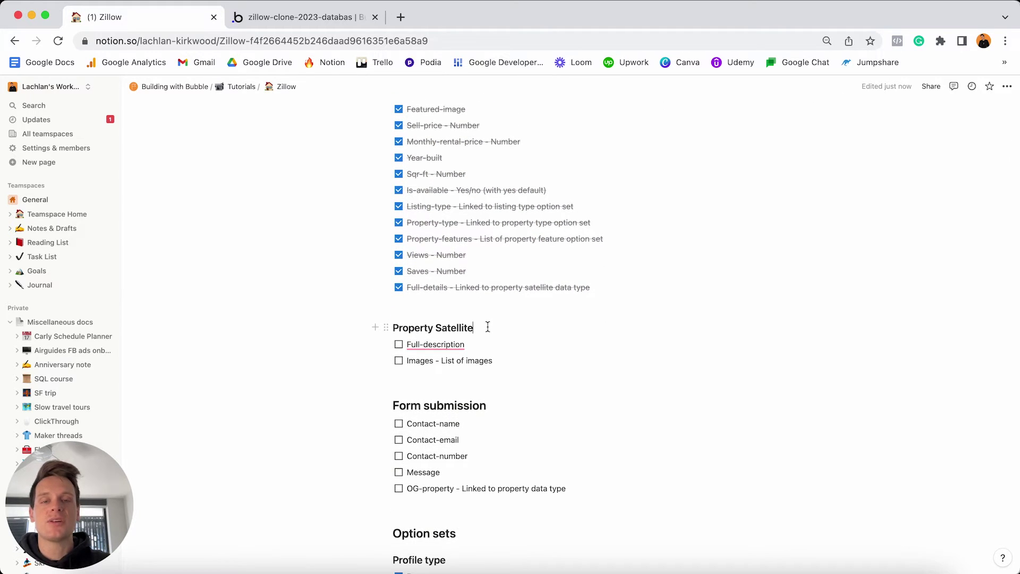
pyautogui.tripleClick(485, 327)
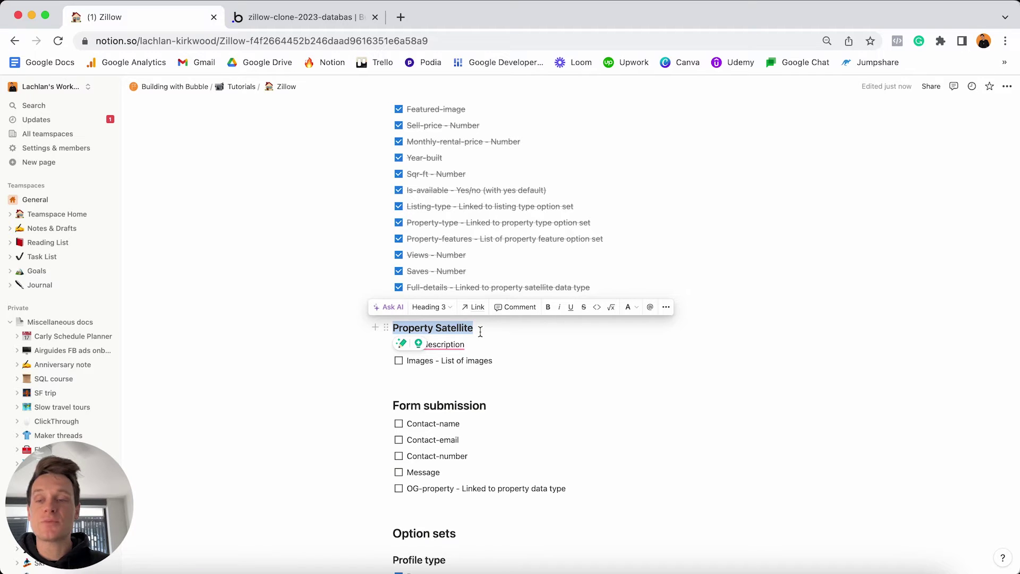
pyautogui.click(330, 21)
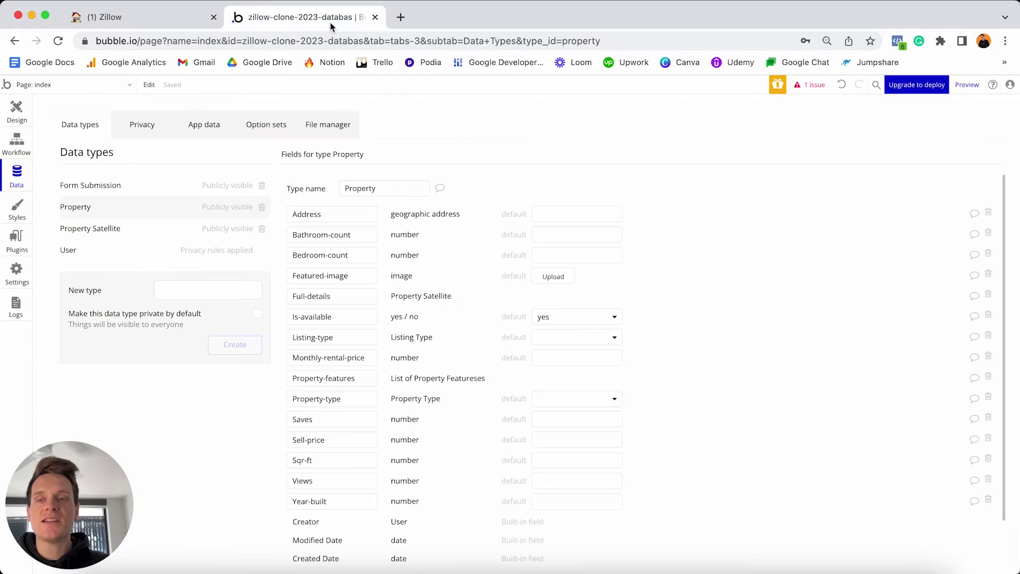
# Add a Full-description text field to the Property Satellite data type.
pyautogui.click(95, 233)
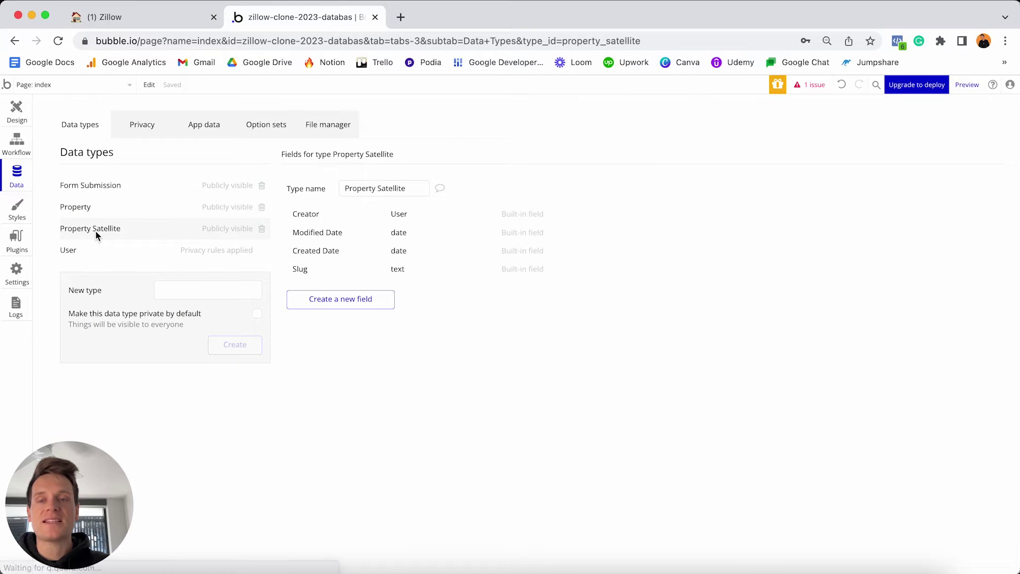
pyautogui.click(342, 299)
pyautogui.write('Full-')
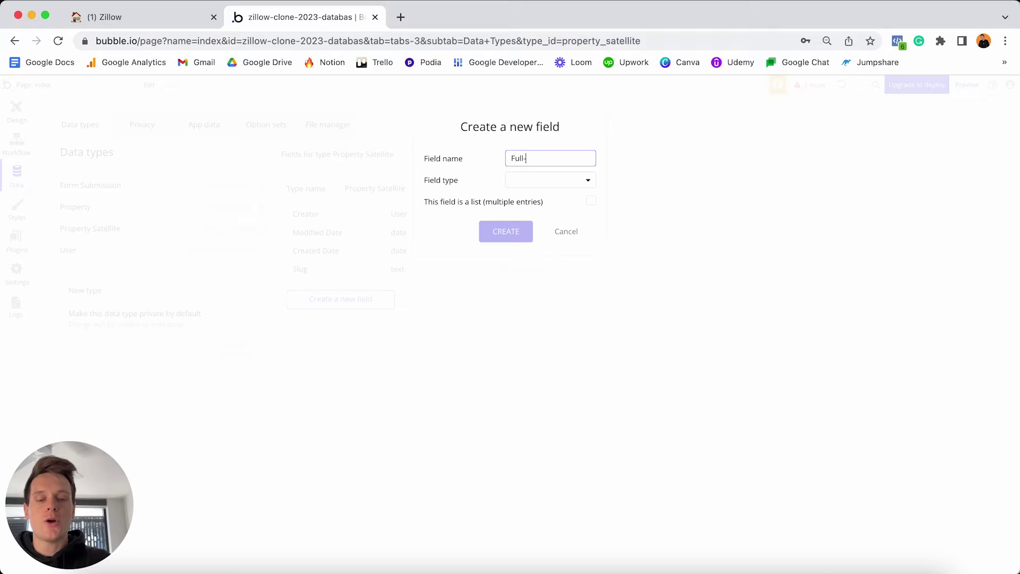
pyautogui.write('description')
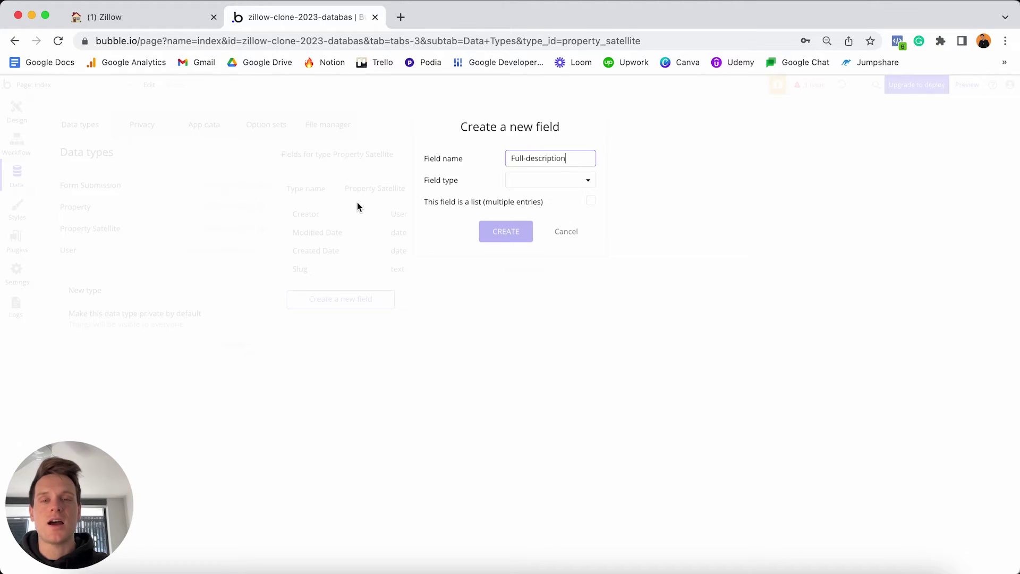
pyautogui.click(521, 181)
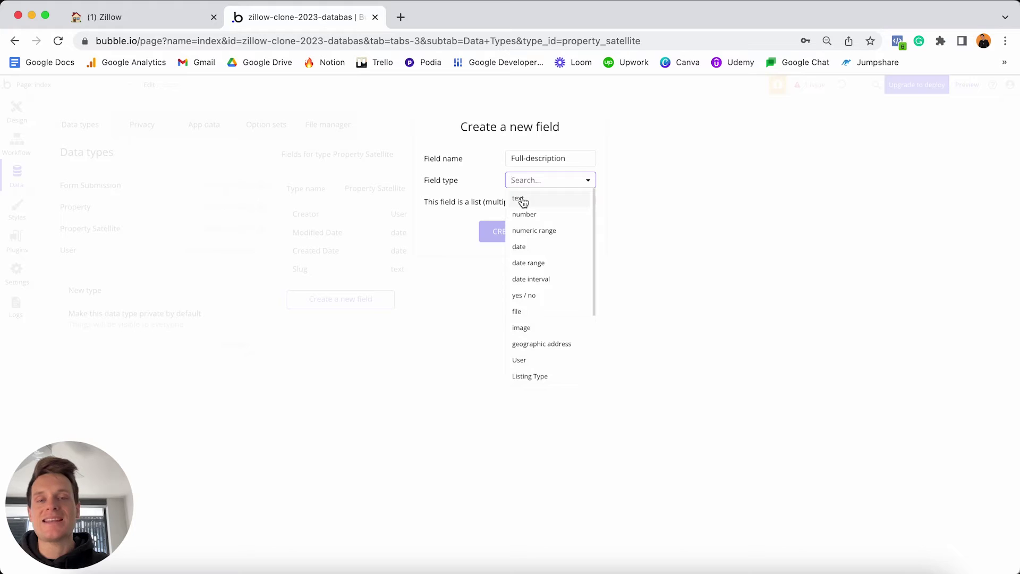
pyautogui.click(522, 199)
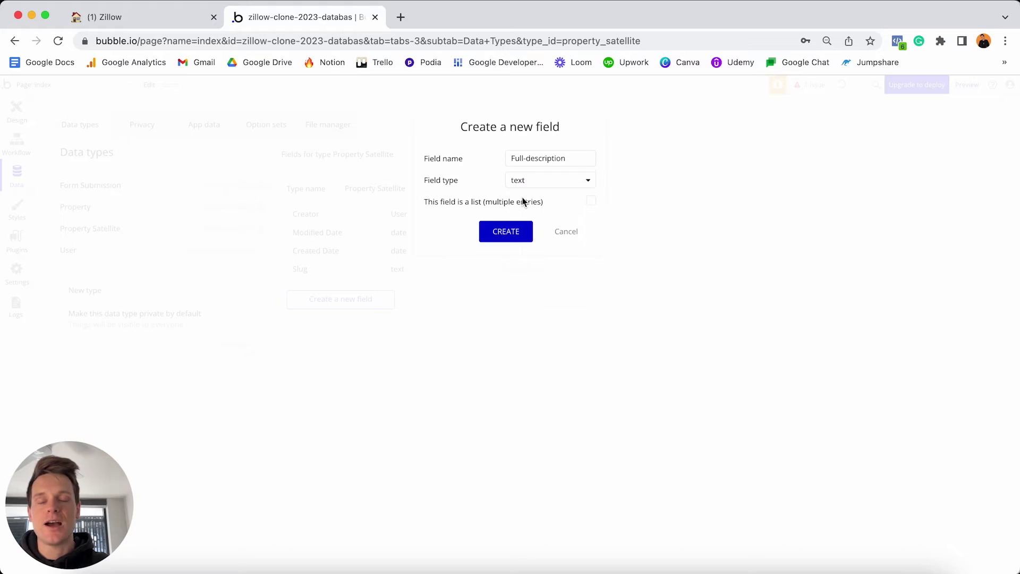
pyautogui.click(502, 232)
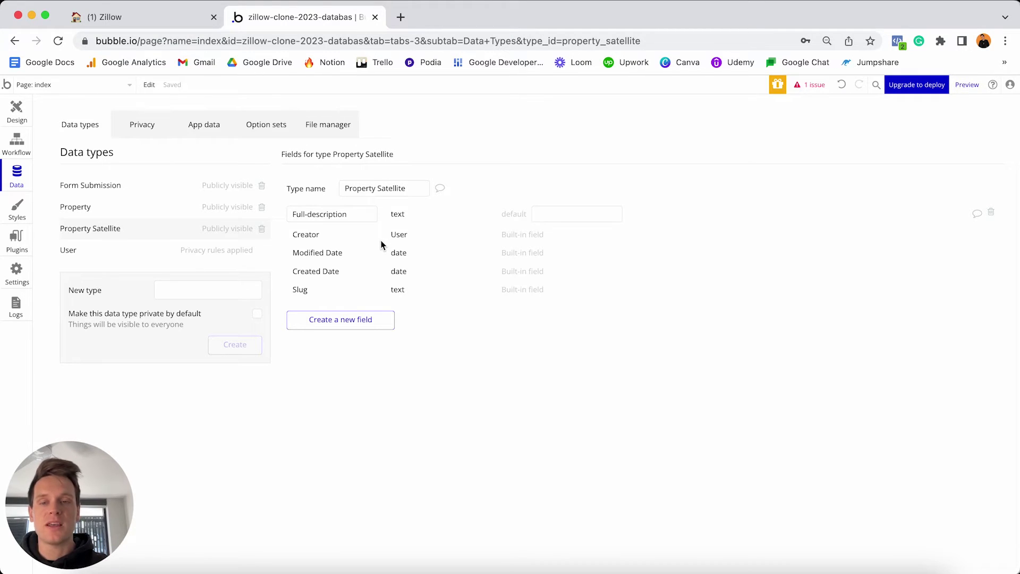
# Add an Images field holding a list of images, then go to the Notion notes.
pyautogui.click(358, 319)
pyautogui.write('la')
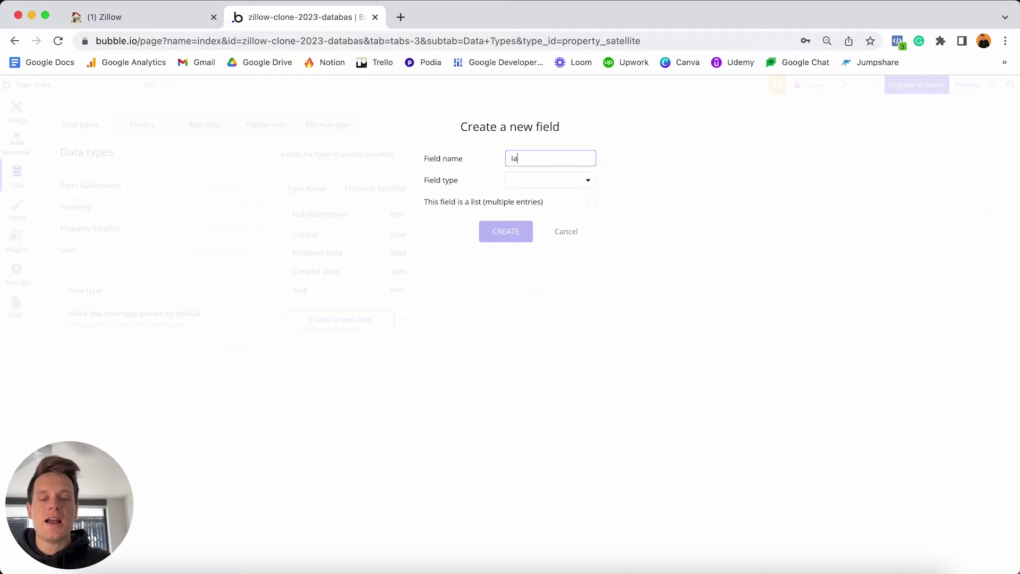
pyautogui.write('ages')
pyautogui.click(533, 181)
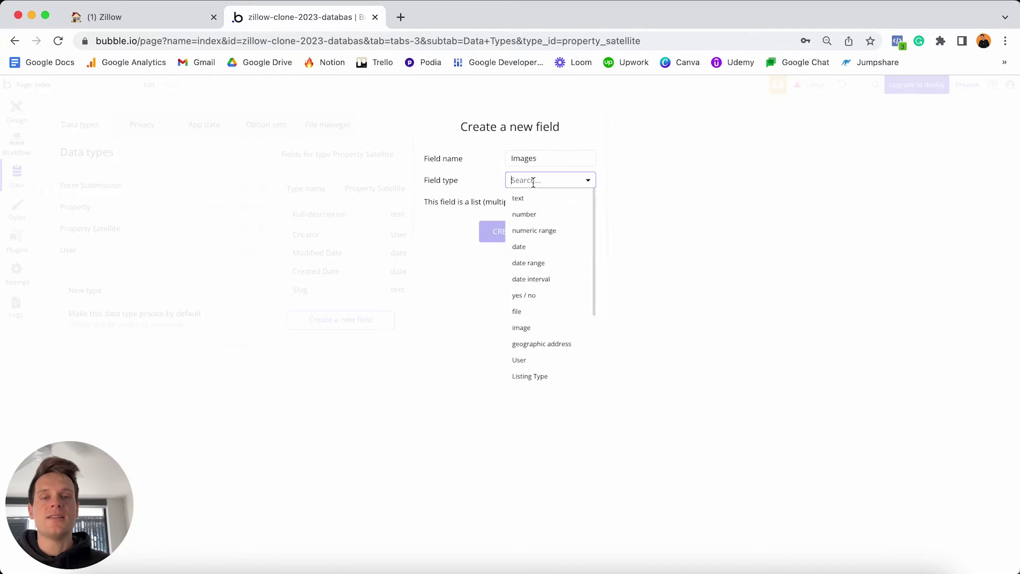
pyautogui.click(535, 328)
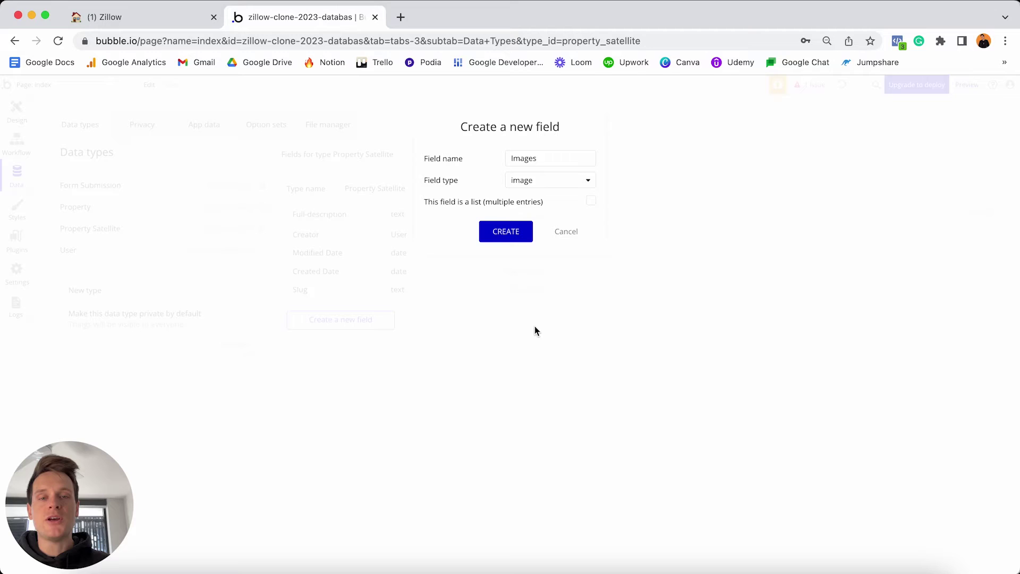
pyautogui.click(591, 203)
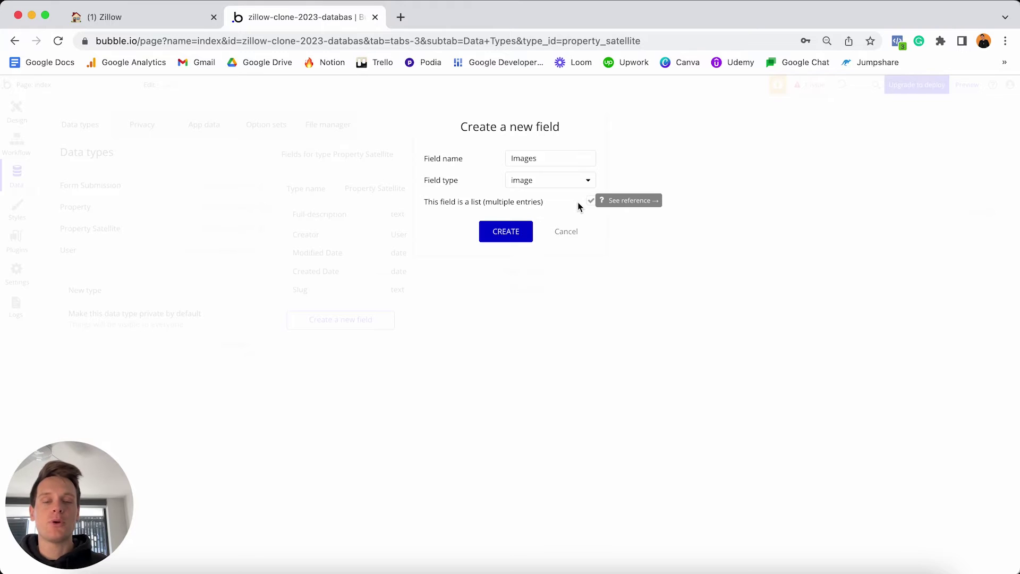
pyautogui.click(502, 234)
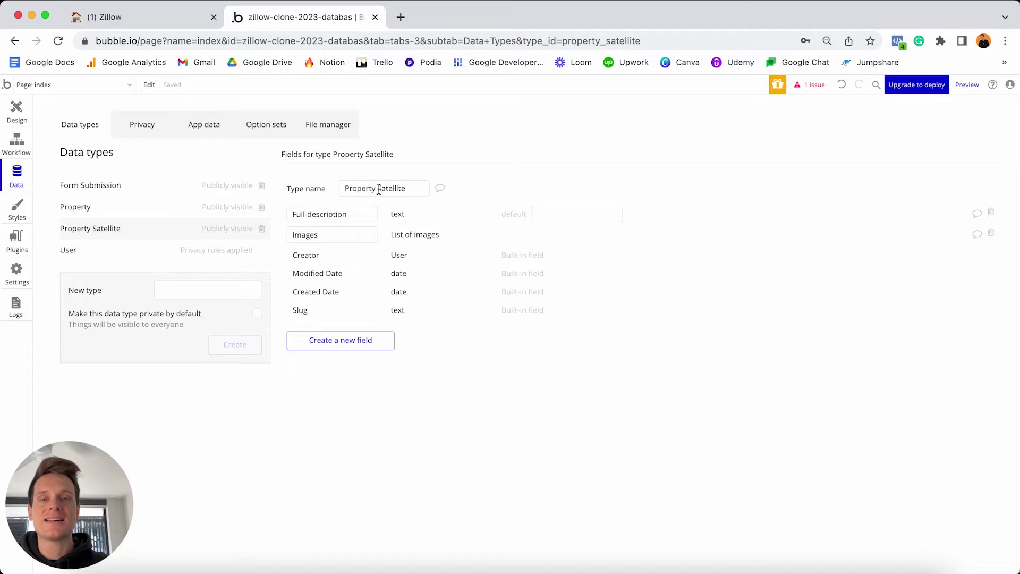
pyautogui.click(161, 18)
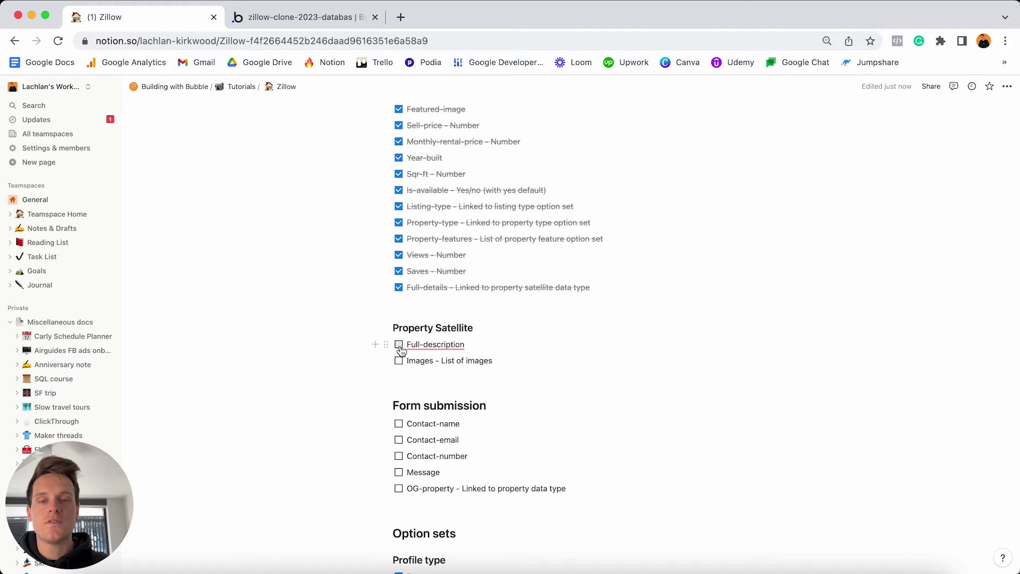
# Check off Full-description and Images, select the Form submission items, and return to Bubble.
pyautogui.click(398, 345)
pyautogui.click(399, 361)
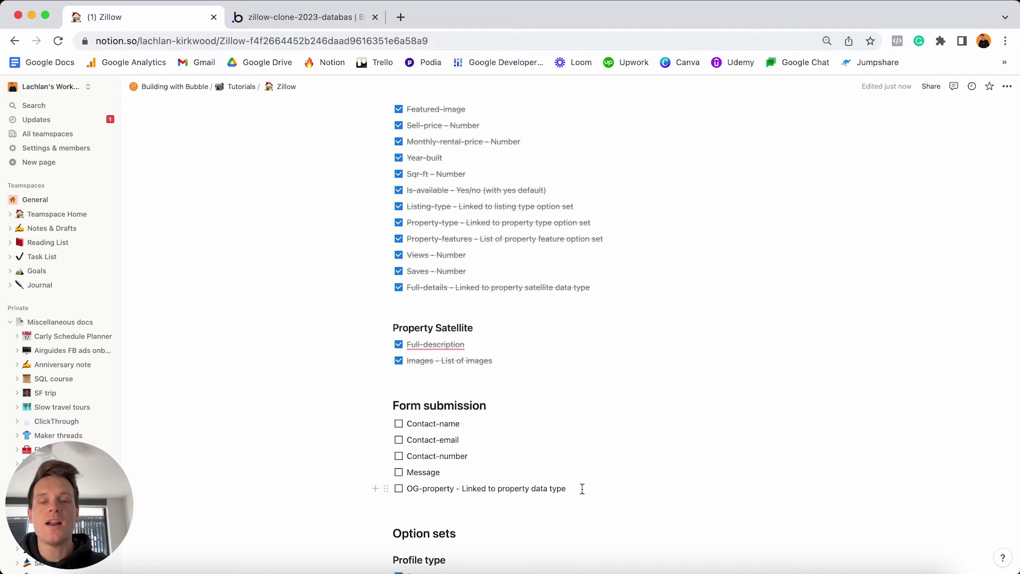
pyautogui.moveTo(582, 489); pyautogui.dragTo(400, 423)
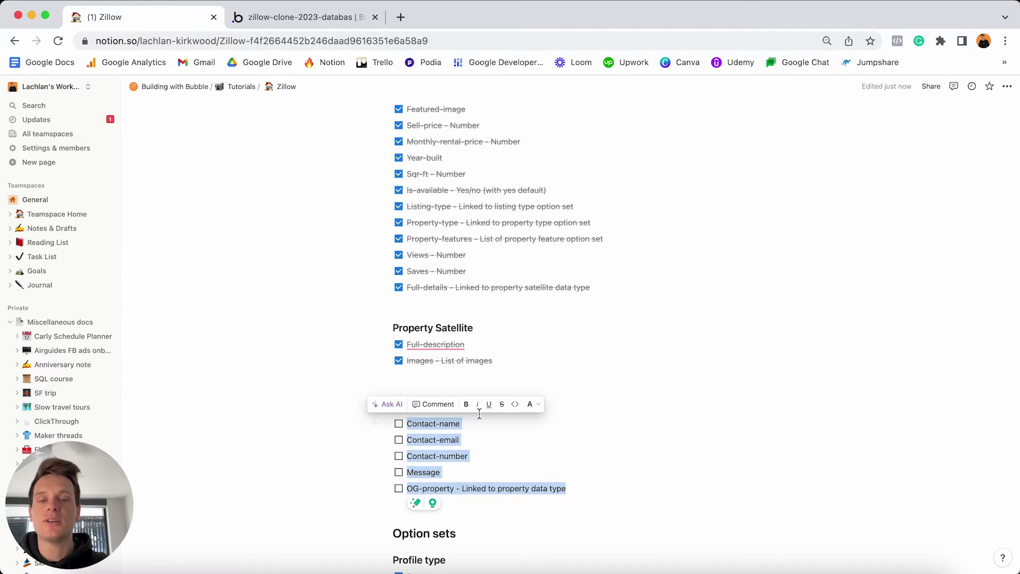
pyautogui.click(320, 20)
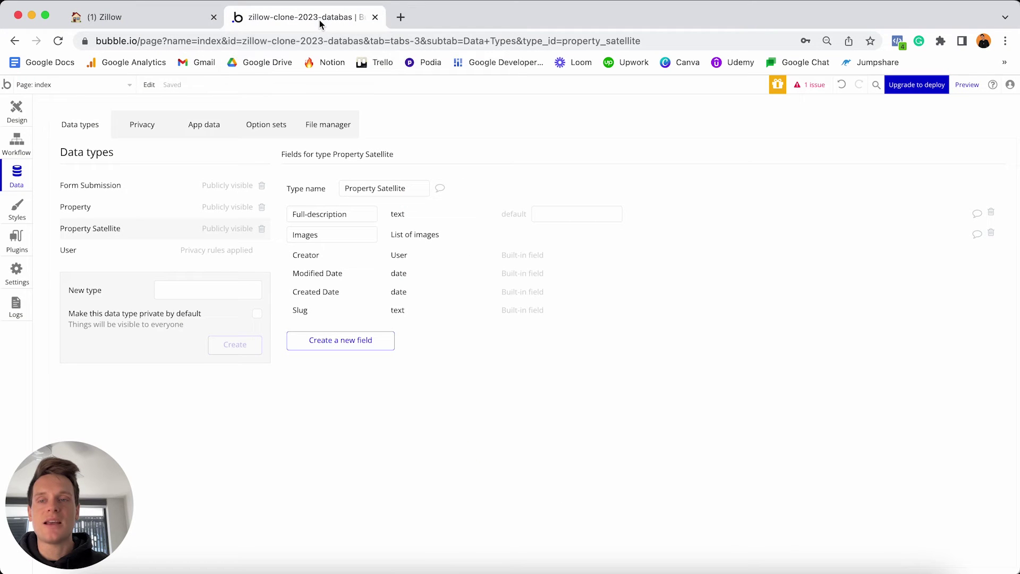
# Add a Contact-name text field to the Form Submission data type.
pyautogui.click(126, 190)
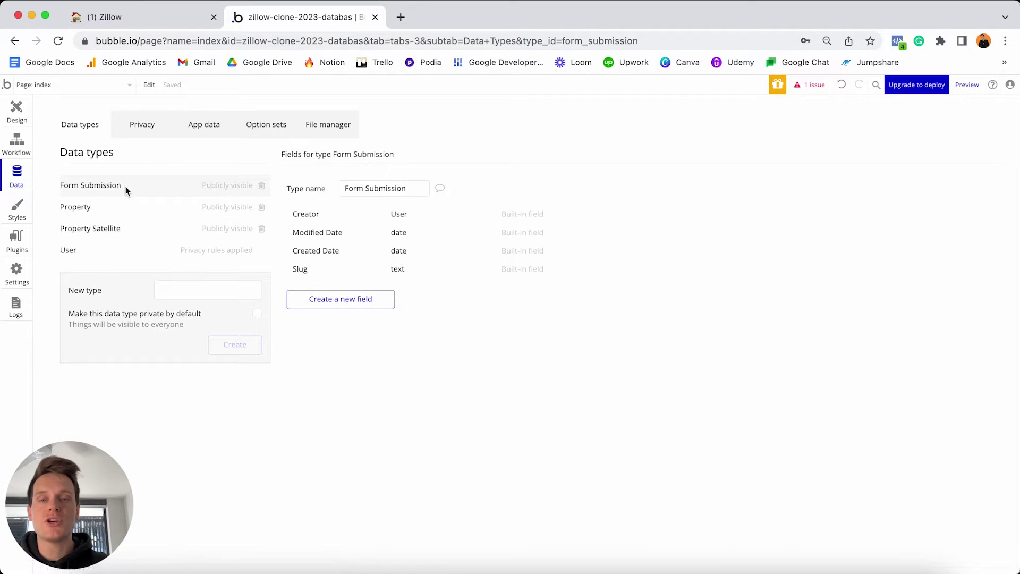
pyautogui.click(355, 300)
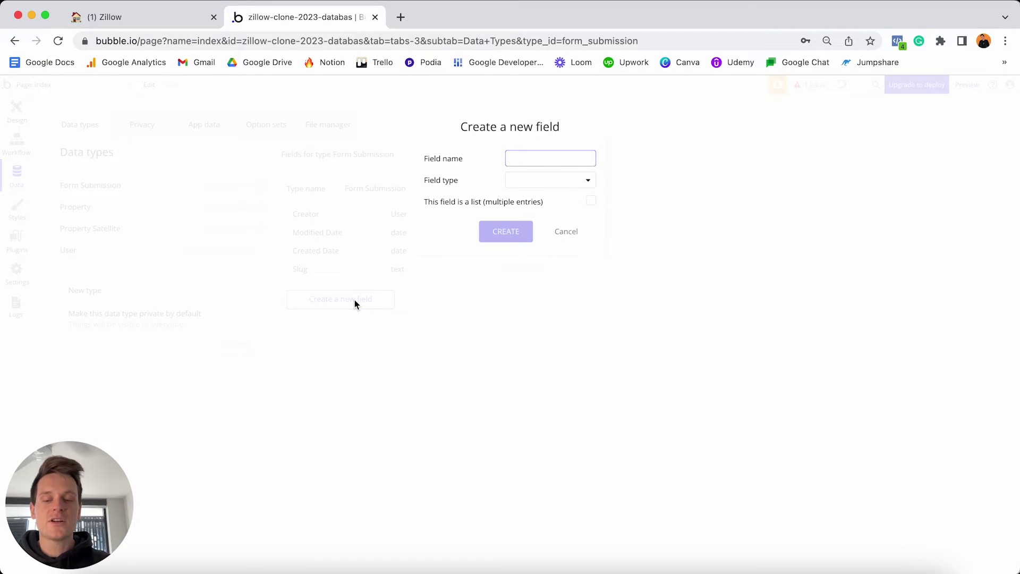
pyautogui.write('Contact-name')
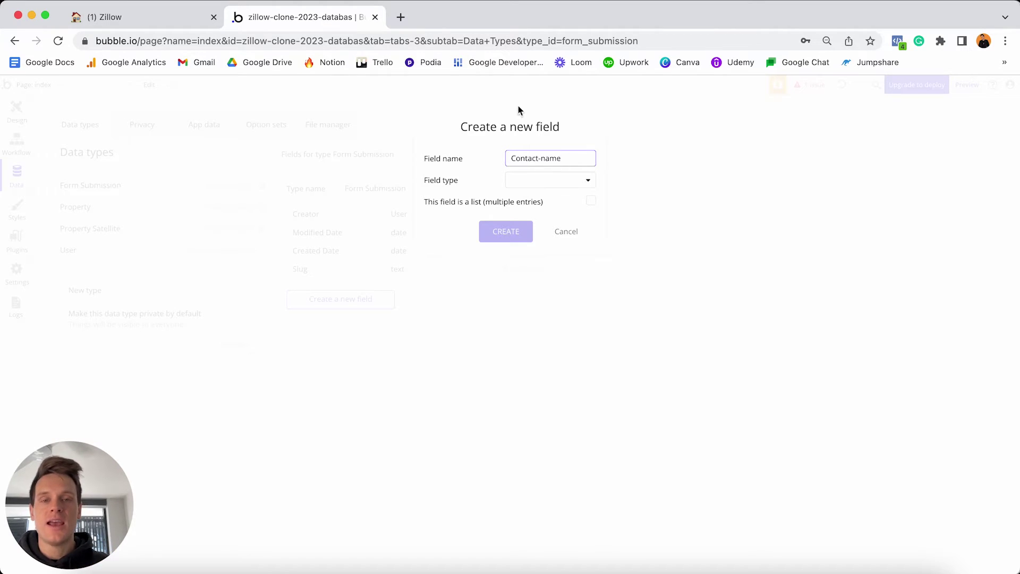
pyautogui.click(547, 183)
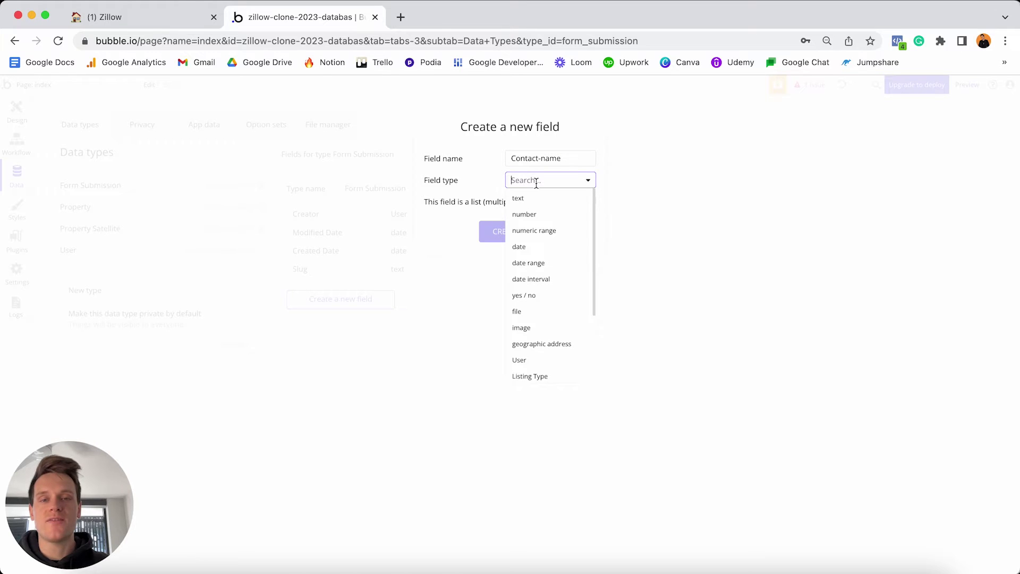
pyautogui.click(526, 199)
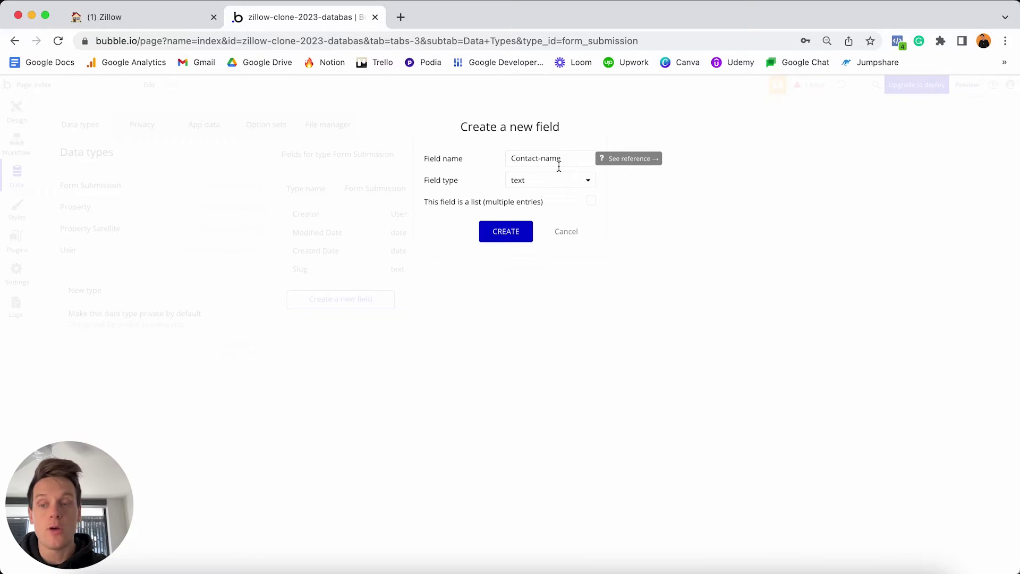
pyautogui.click(508, 231)
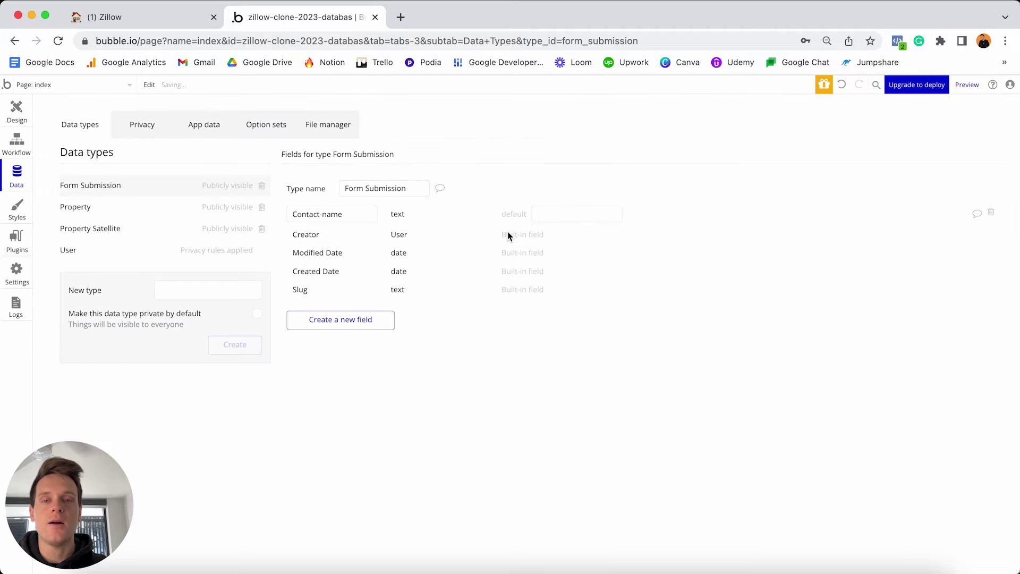
# Add Contact-number and Contact-email text fields to Form Submission.
pyautogui.click(351, 319)
pyautogui.write('Con')
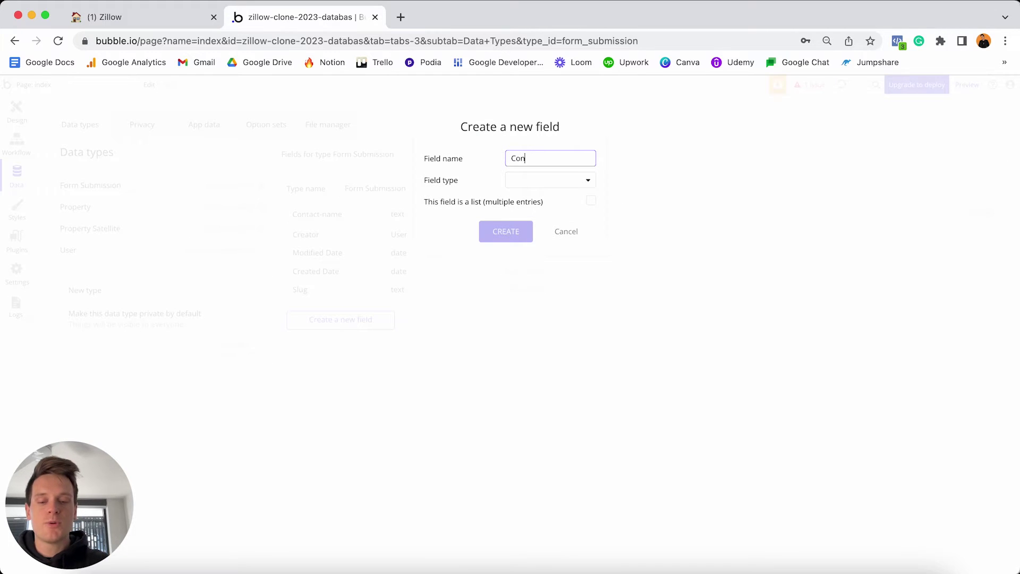
pyautogui.write('tact-number')
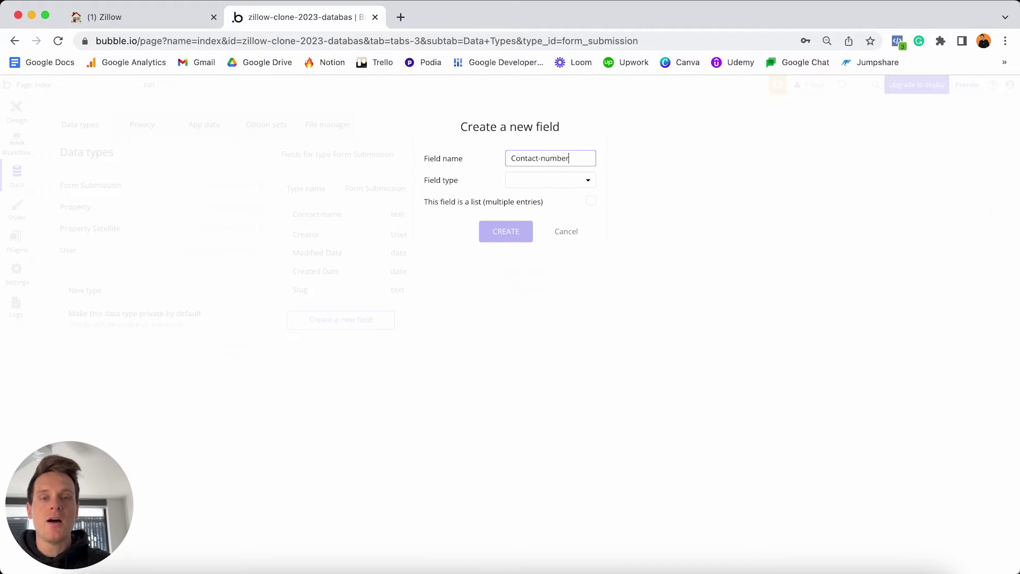
pyautogui.click(538, 182)
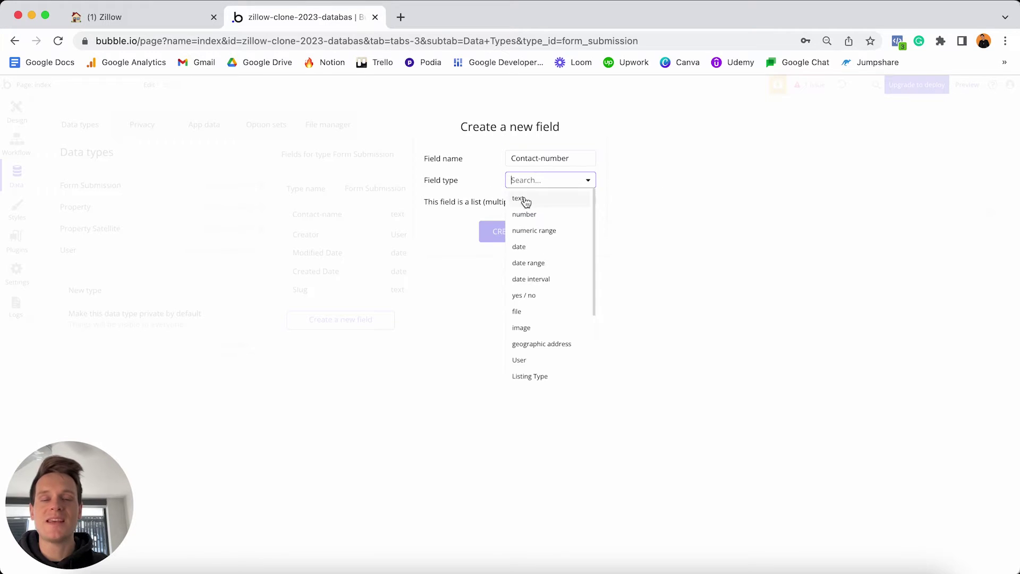
pyautogui.click(523, 197)
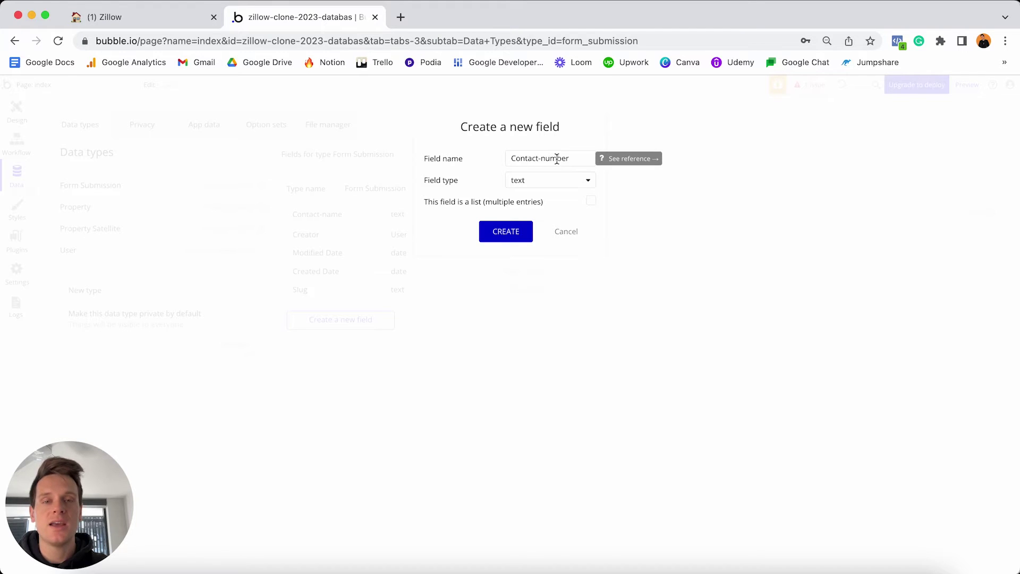
pyautogui.click(509, 228)
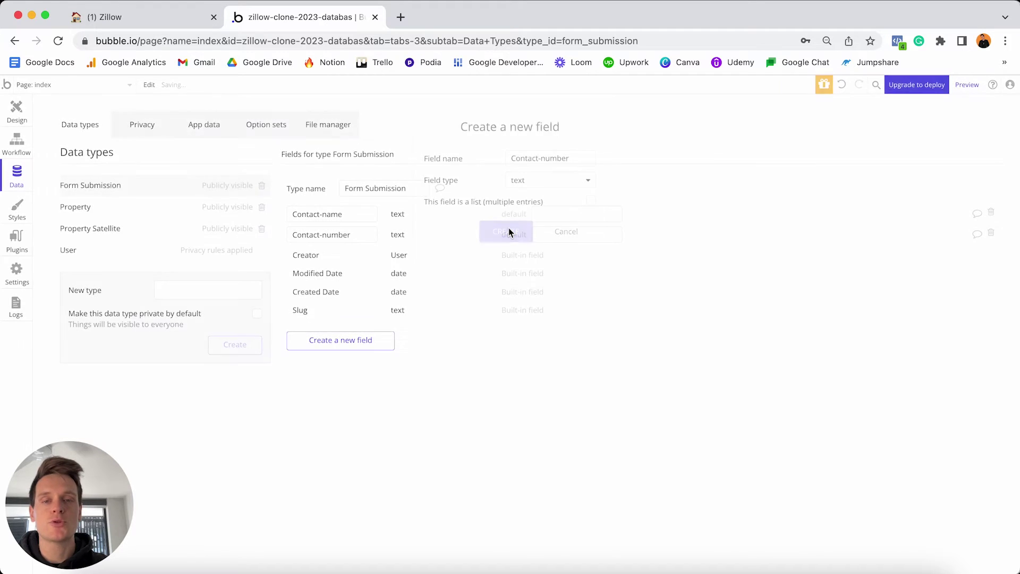
pyautogui.click(365, 334)
pyautogui.write('Contact')
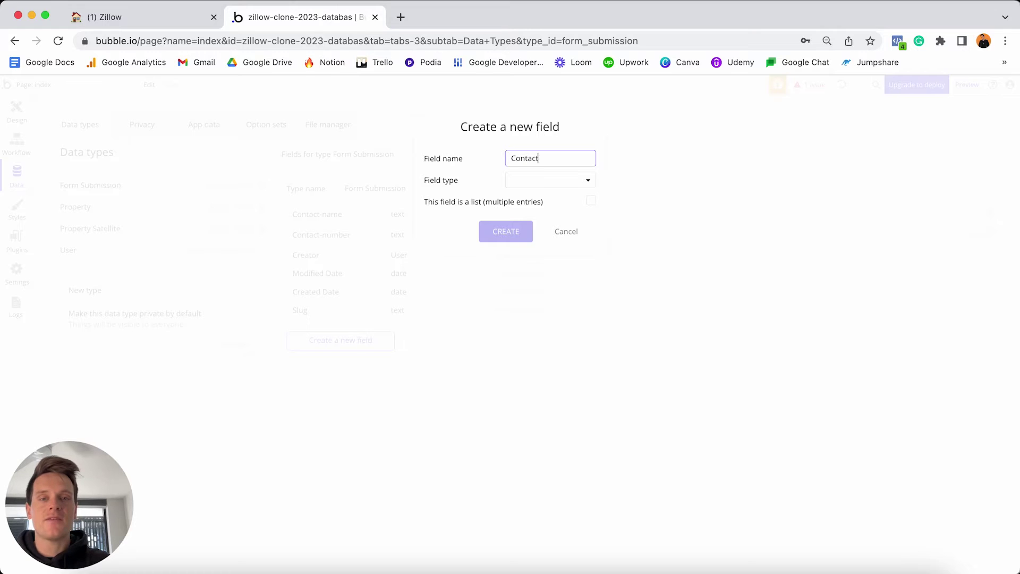
pyautogui.write('-email')
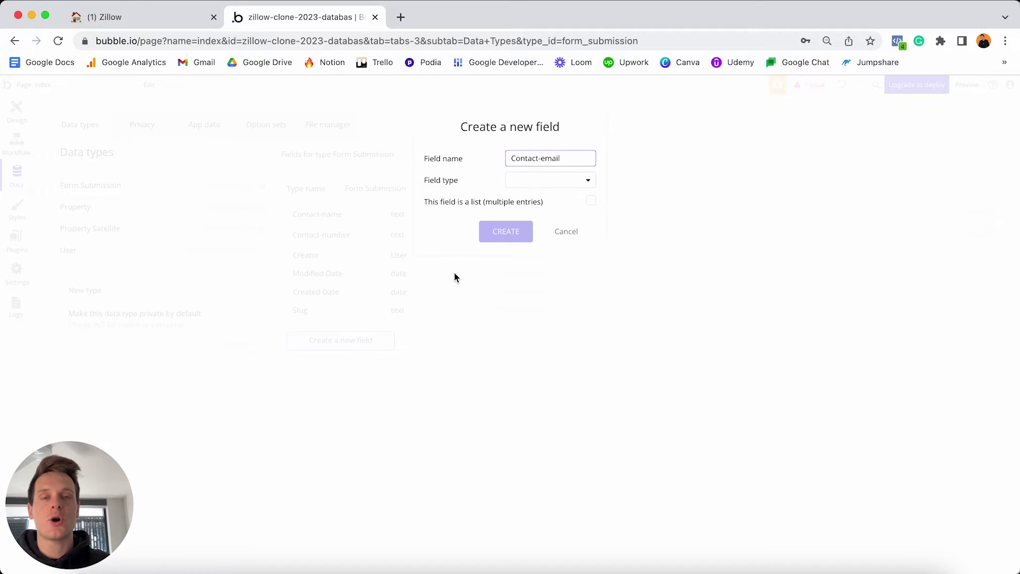
pyautogui.click(545, 180)
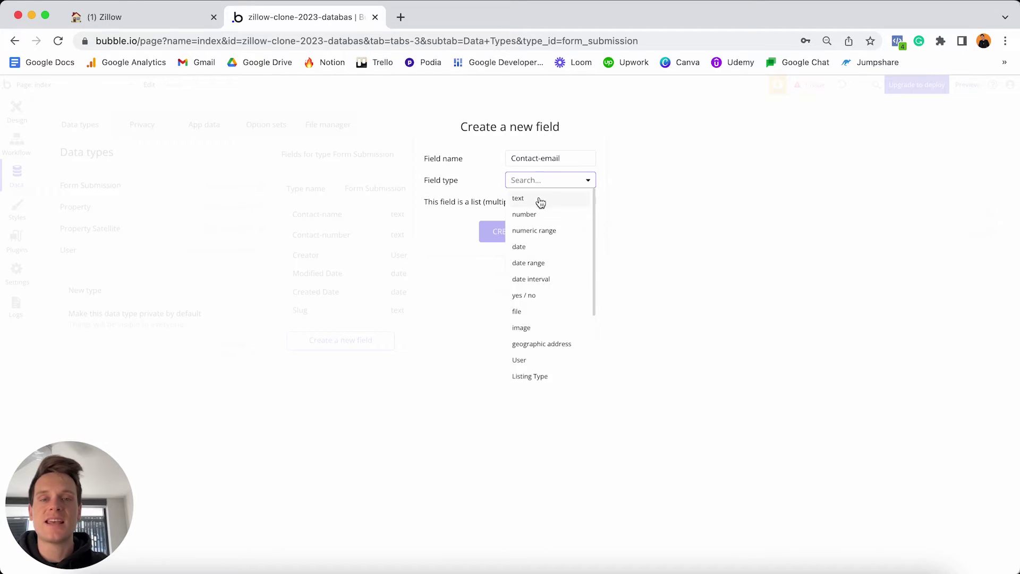
pyautogui.click(533, 201)
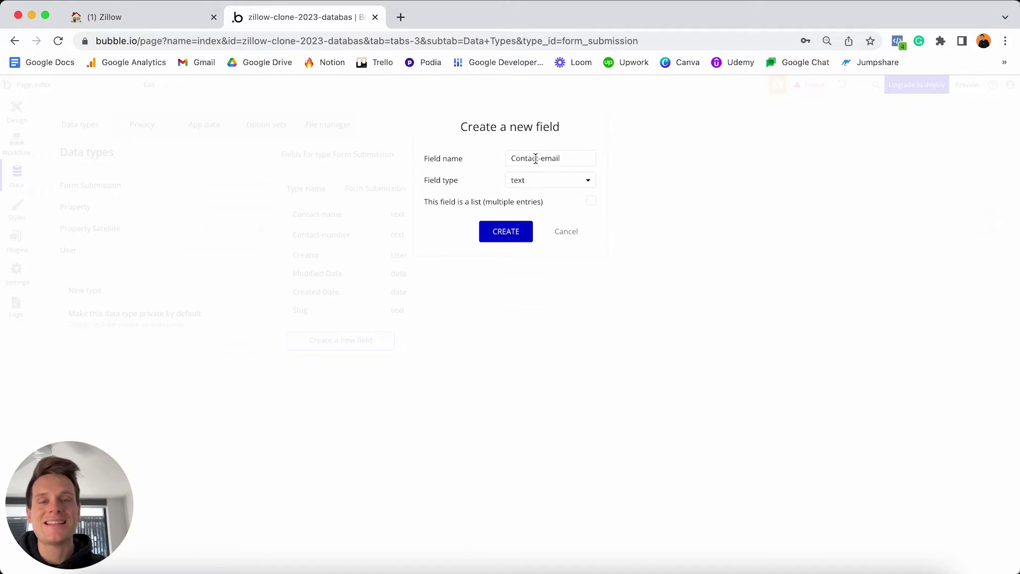
pyautogui.click(504, 234)
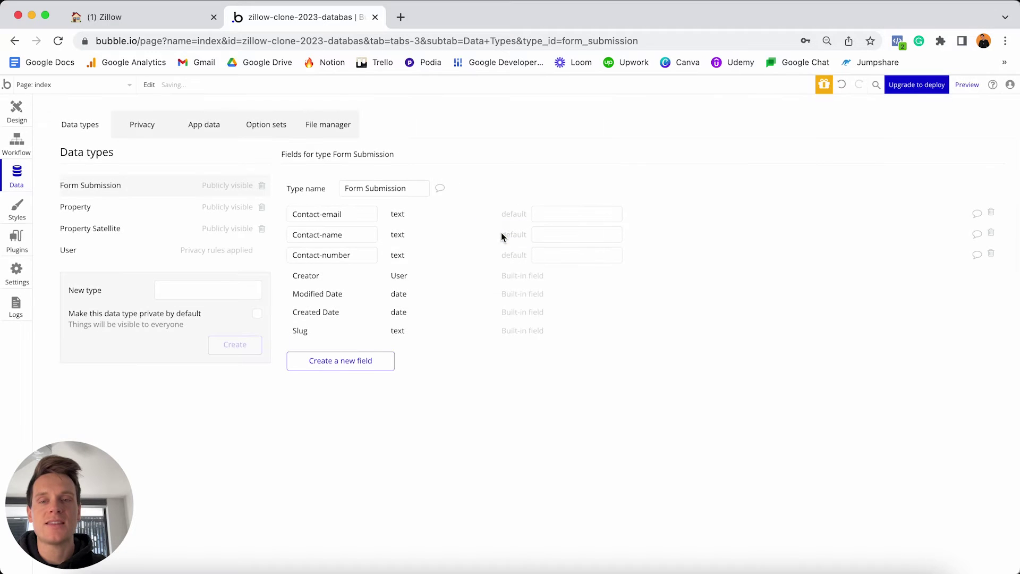
# Add a Message text field to Form Submission.
pyautogui.click(371, 367)
pyautogui.write('Message')
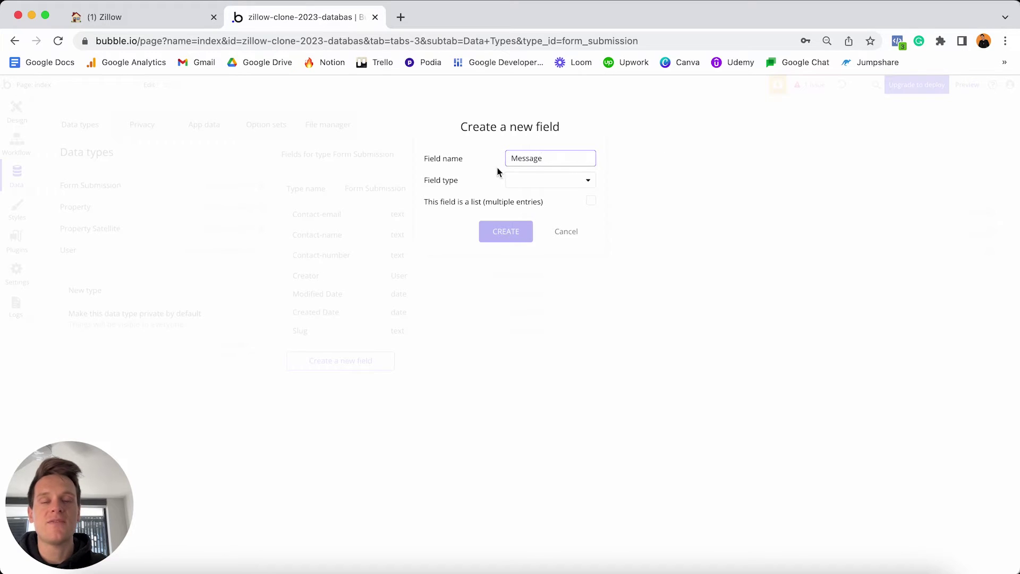
pyautogui.click(535, 182)
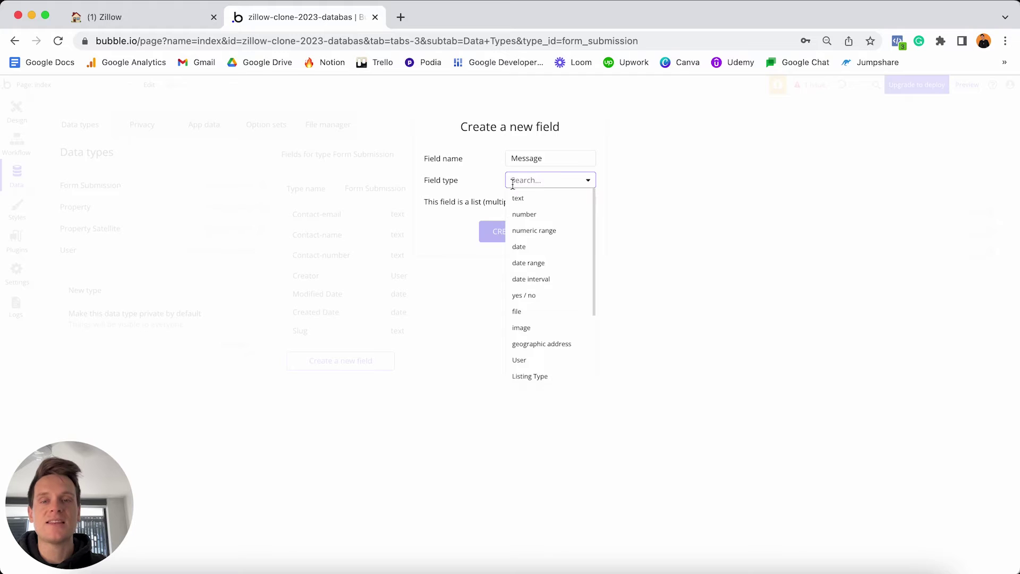
pyautogui.click(531, 199)
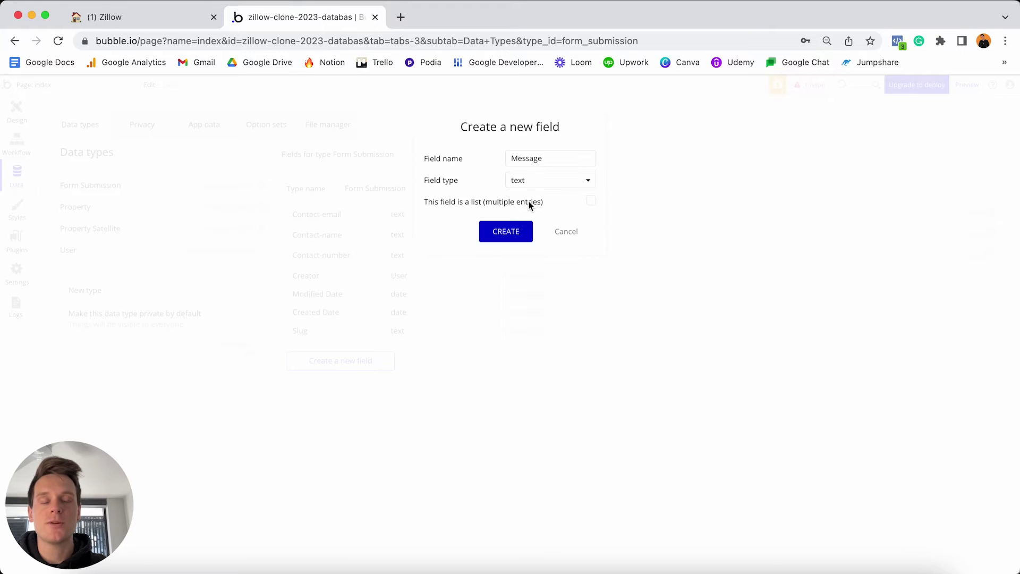
pyautogui.click(507, 233)
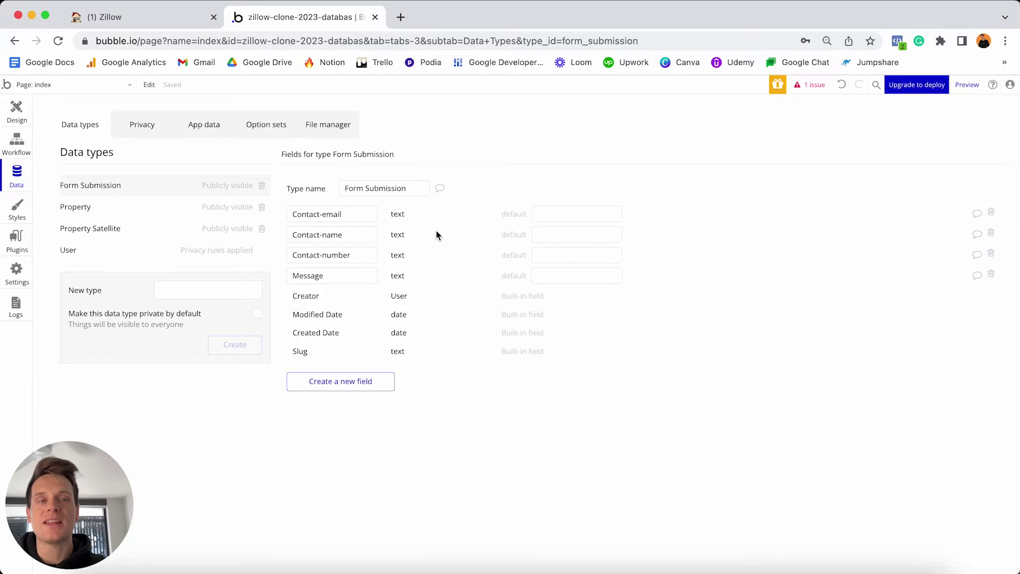
# Add an OG-property field of type Property to Form Submission.
pyautogui.click(352, 379)
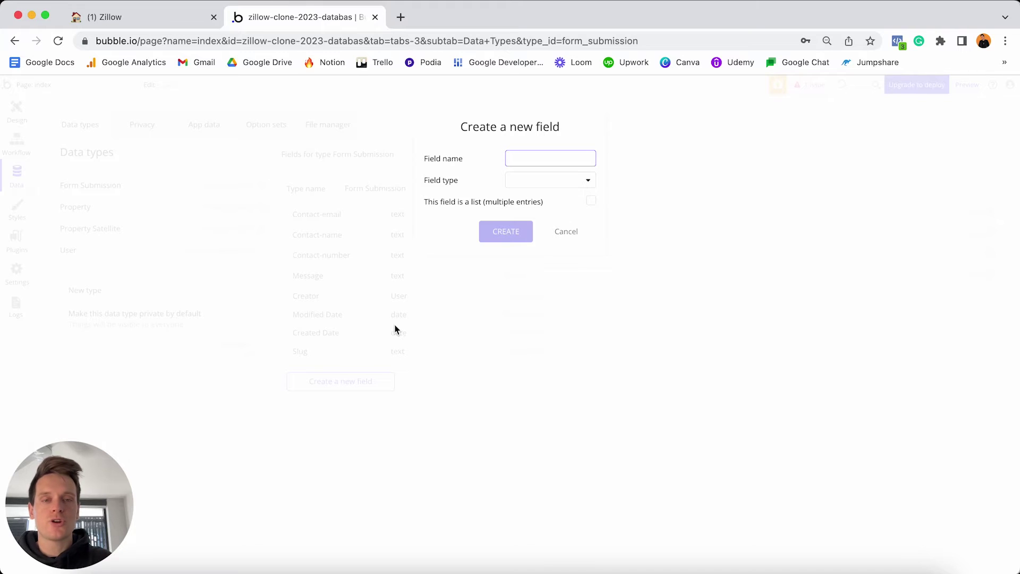
pyautogui.write('OG')
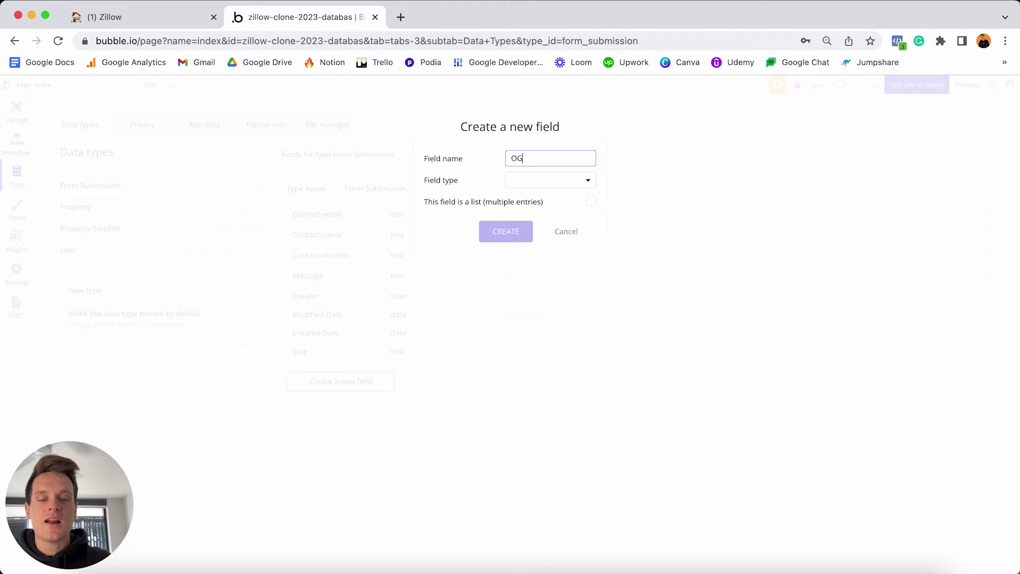
pyautogui.write('-property')
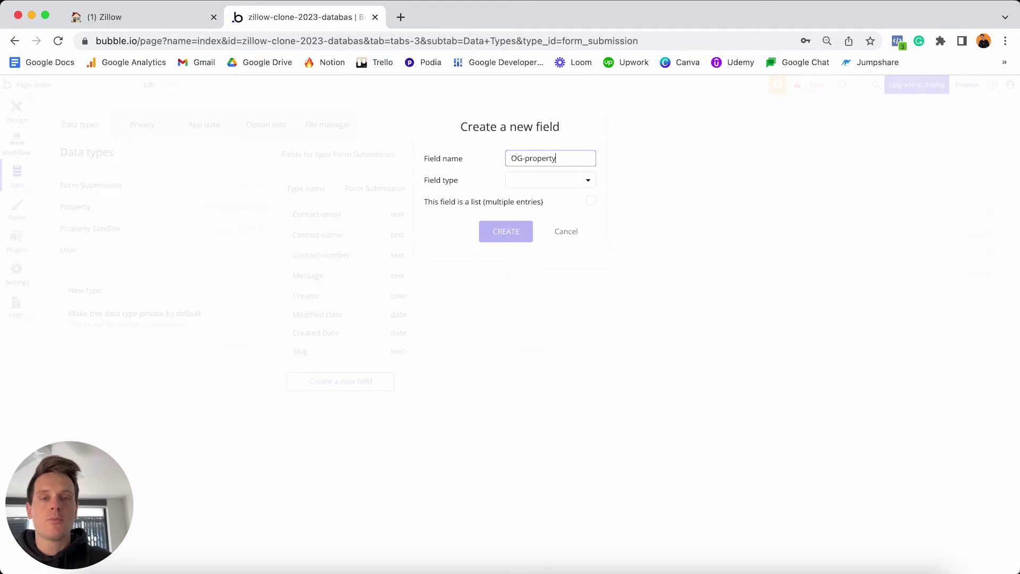
pyautogui.click(534, 180)
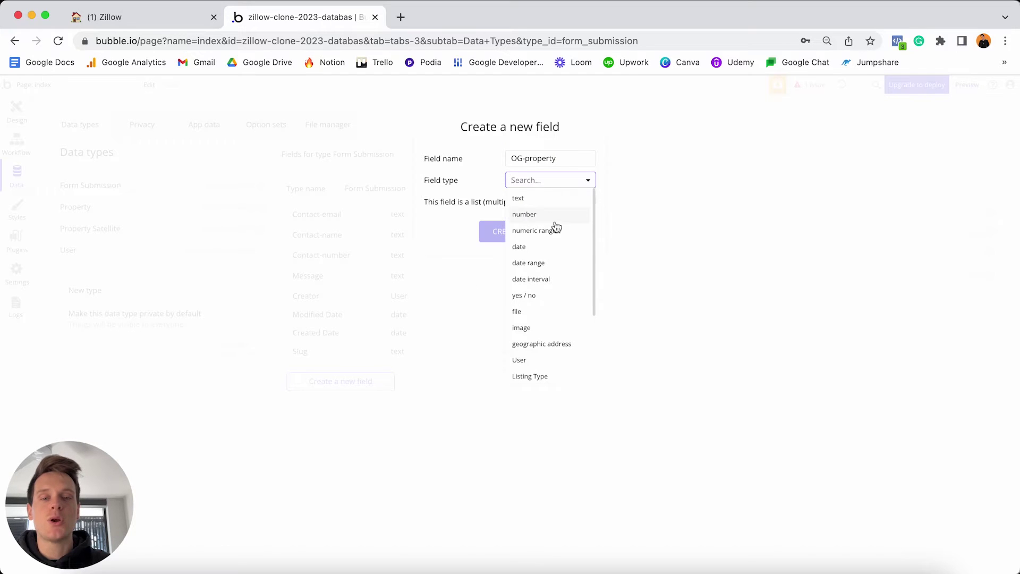
pyautogui.scroll(-3, 552, 229)
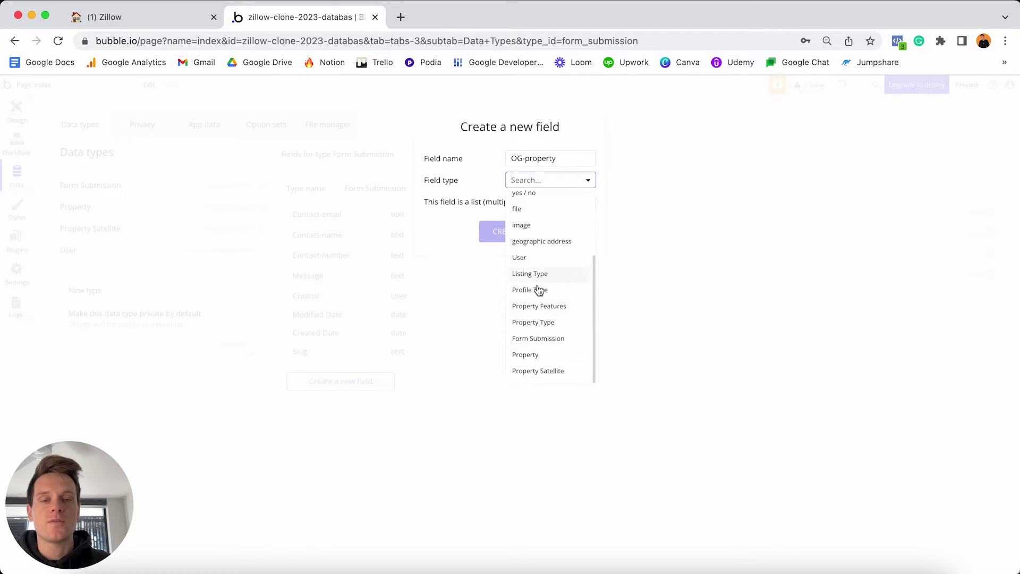
pyautogui.click(540, 360)
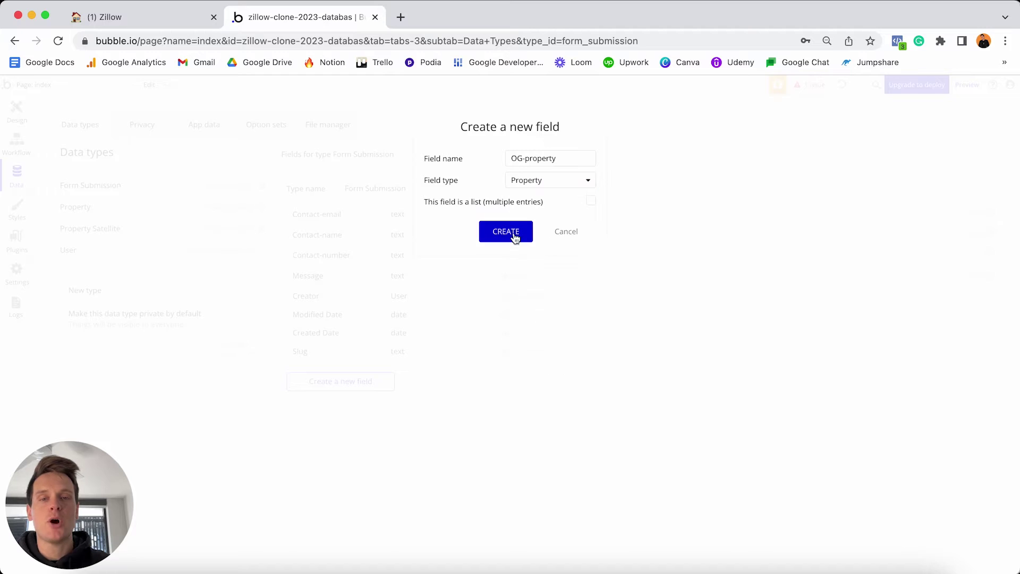
pyautogui.click(509, 232)
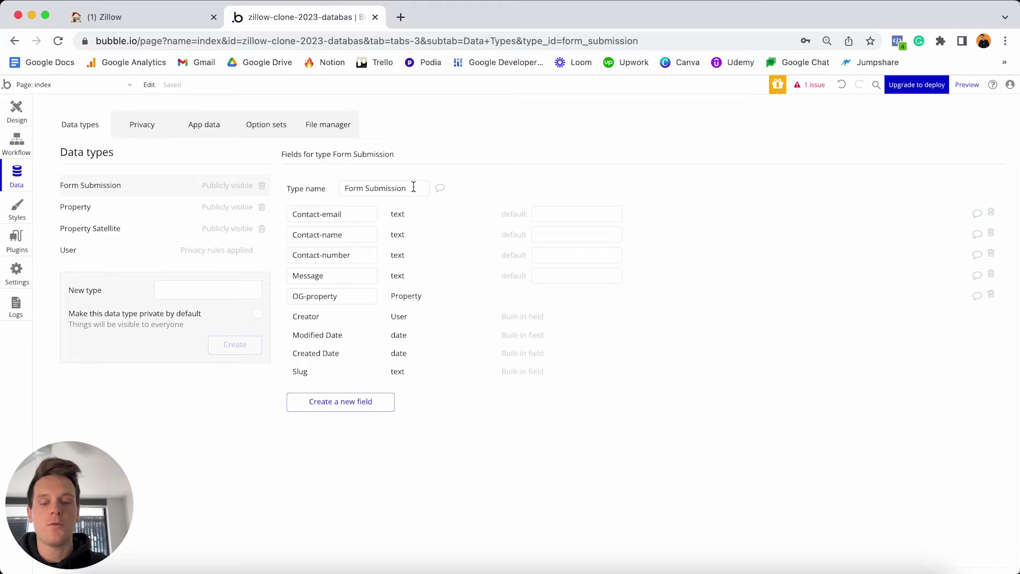
# In the Notion Zillow checklist, tick Contact-name, Contact-email, Contact-number, Message and OG-property as done.
pyautogui.click(187, 21)
pyautogui.click(398, 423)
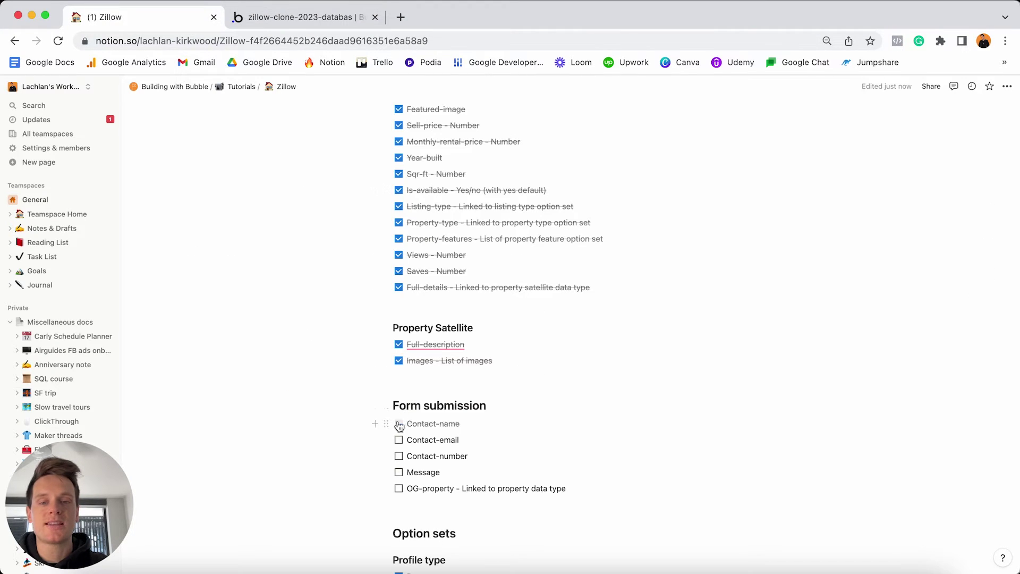
pyautogui.click(398, 439)
pyautogui.click(399, 456)
pyautogui.click(398, 472)
pyautogui.click(399, 488)
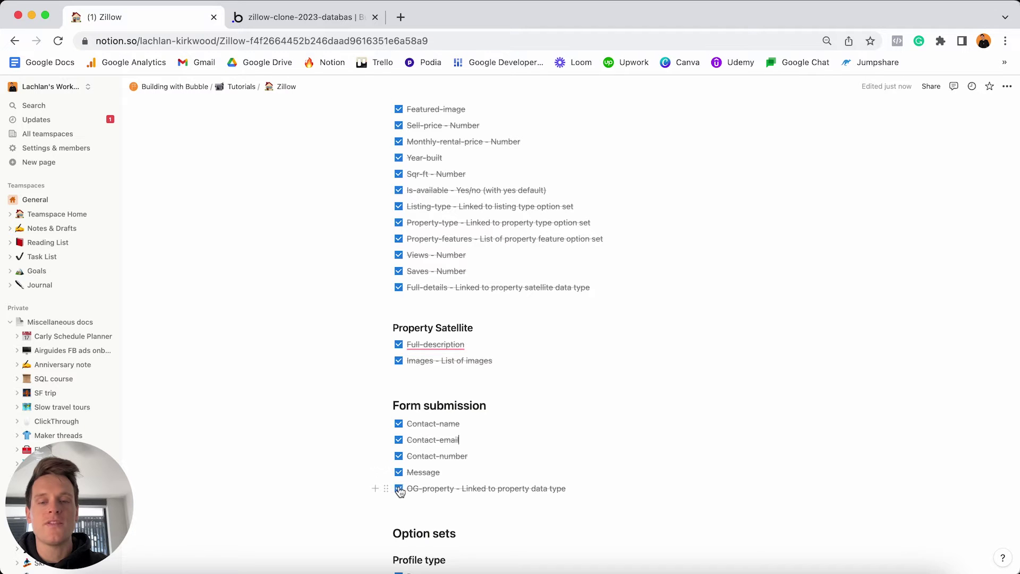
# Scroll back to the top of the checklist and return to the Bubble database editor.
pyautogui.scroll(1, 418, 463)
pyautogui.scroll(12, 418, 462)
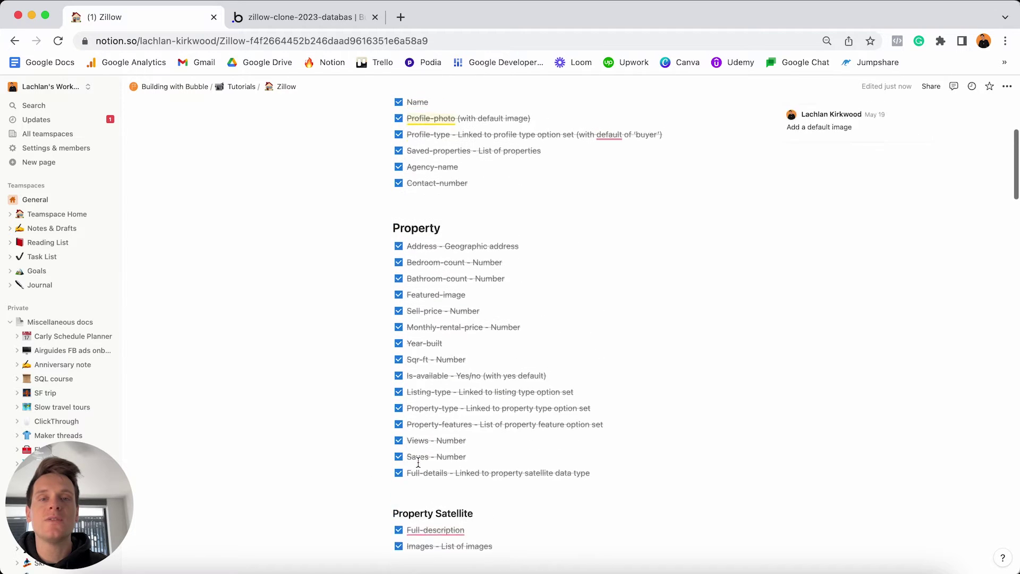
pyautogui.scroll(1, 418, 462)
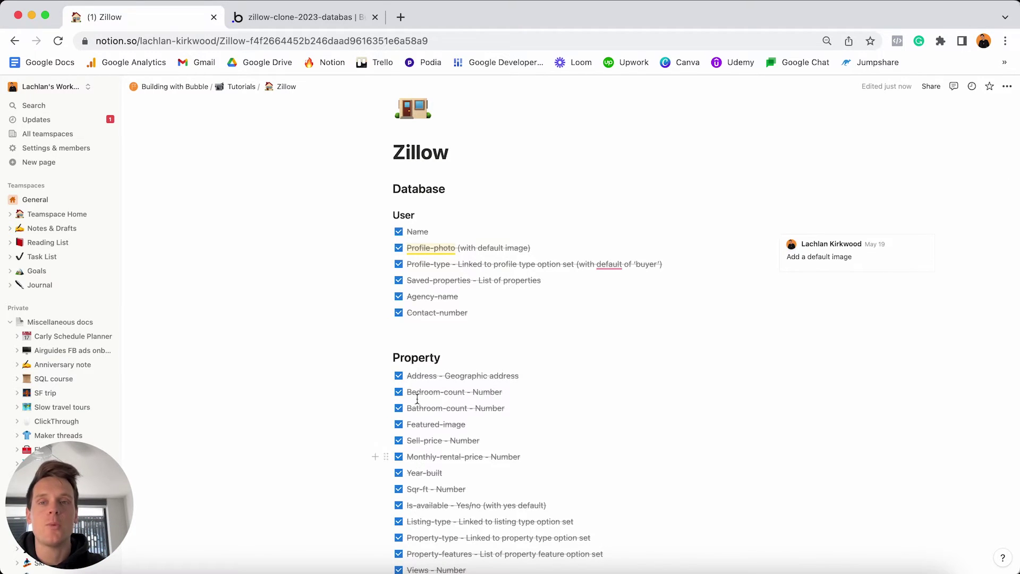
pyautogui.click(349, 17)
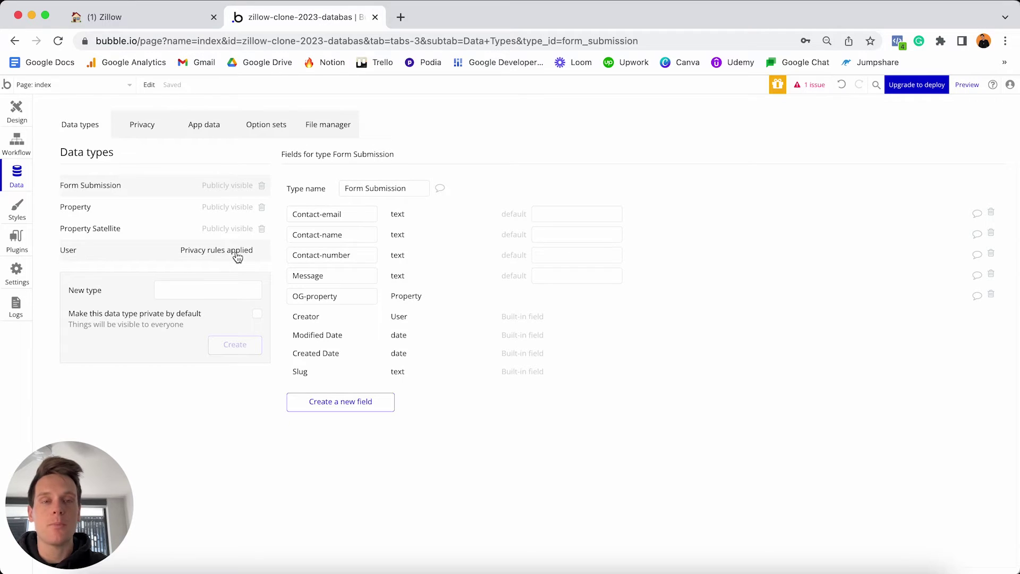
# Delete the User type's 'User's own data' privacy rule and return to the User fields.
pyautogui.click(237, 250)
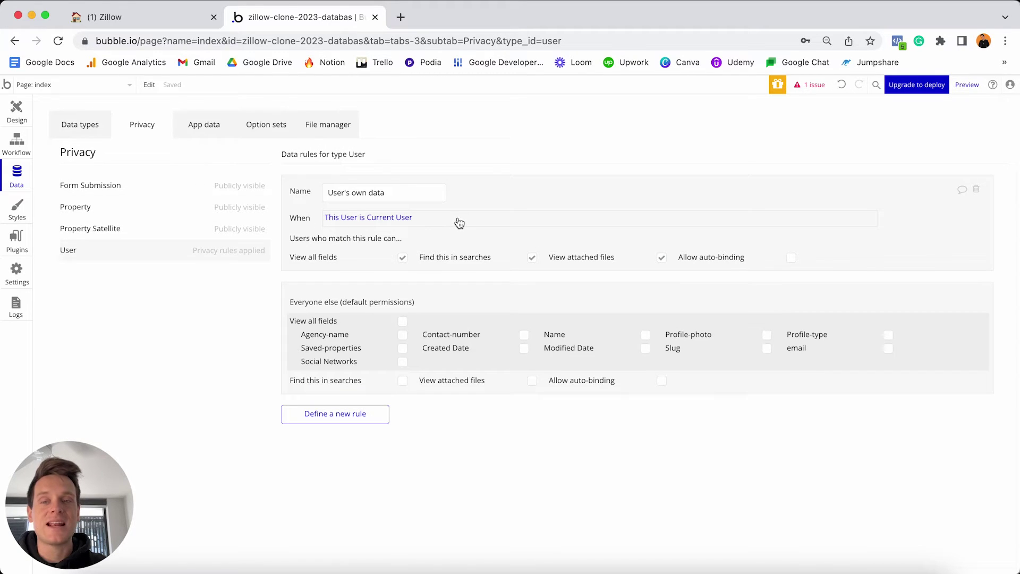
pyautogui.moveTo(460, 220)
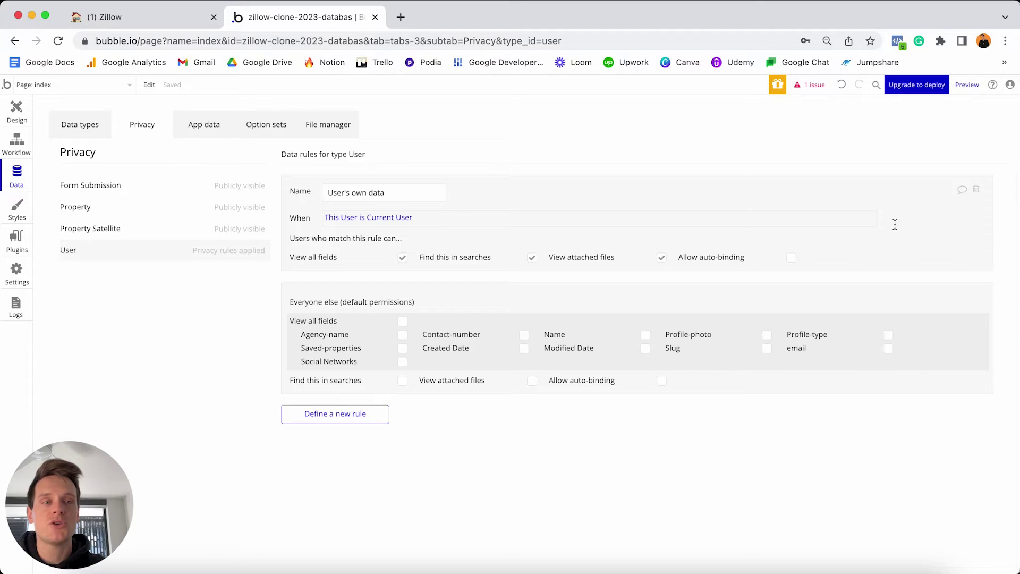
pyautogui.click(977, 193)
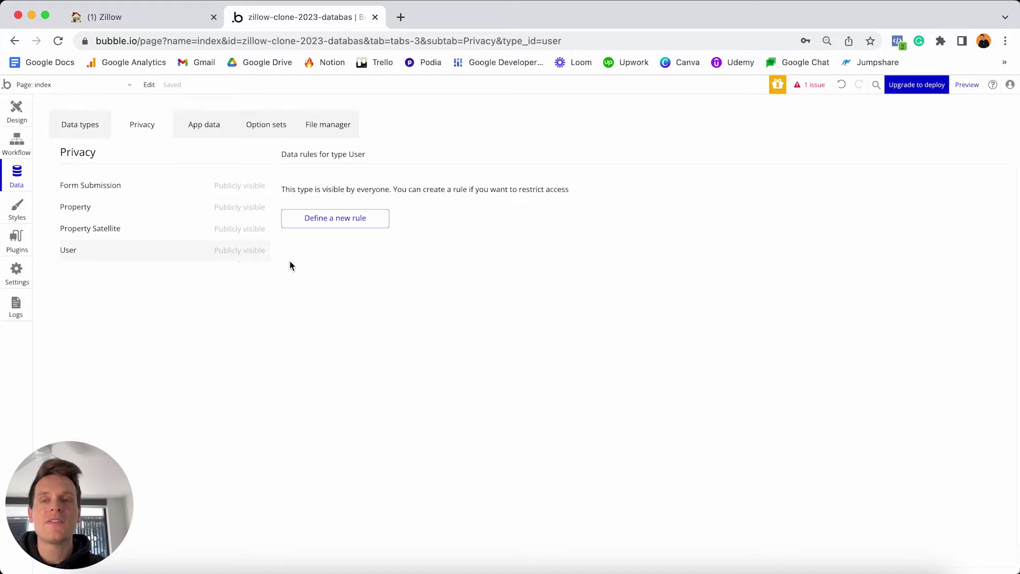
pyautogui.click(89, 129)
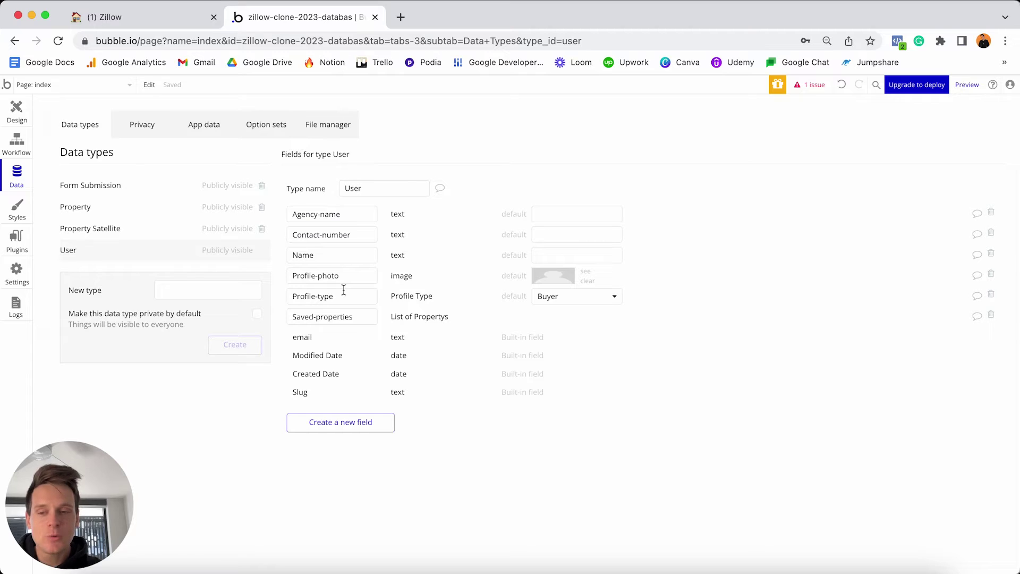
pyautogui.moveTo(344, 290)
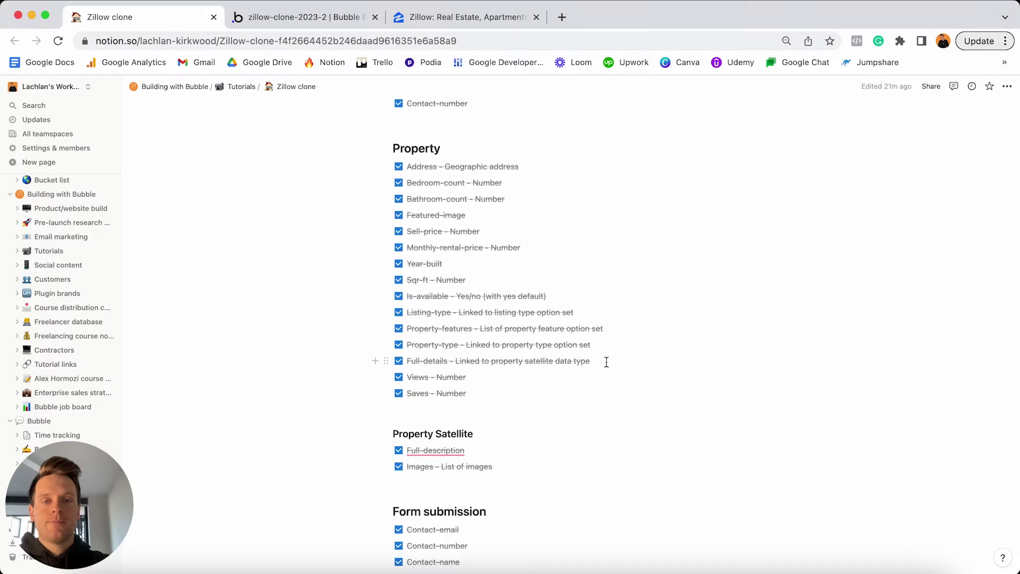
# Scroll down through the Notion Features checklist and back up.
pyautogui.scroll(-5, 606, 361)
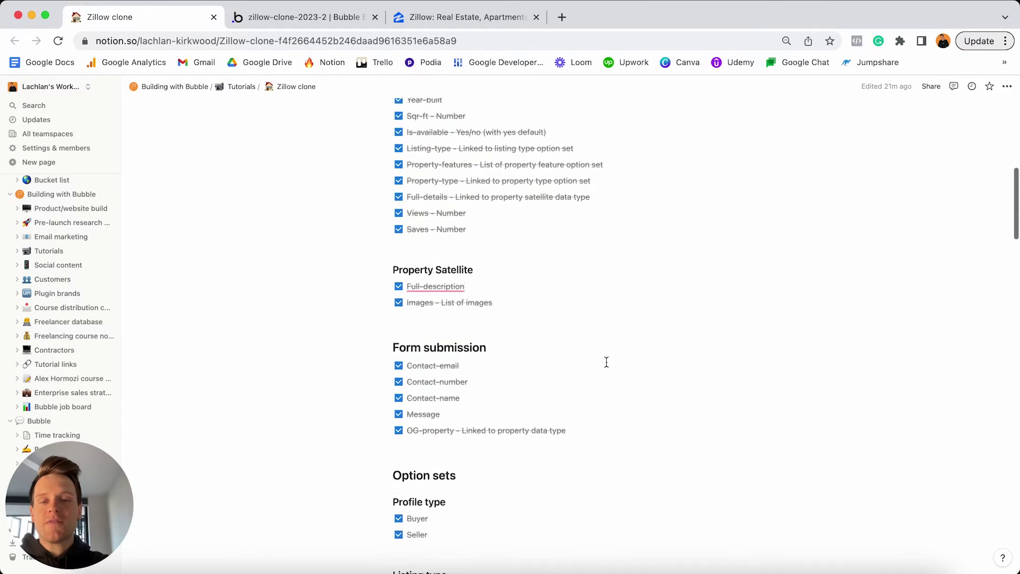
pyautogui.scroll(-8, 606, 362)
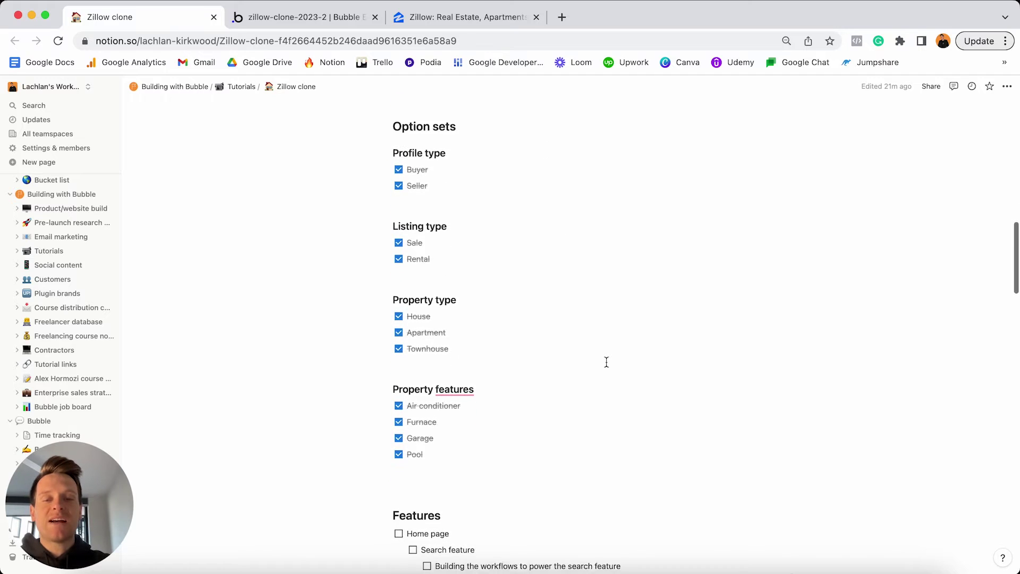
pyautogui.scroll(-1, 606, 362)
pyautogui.scroll(-3, 455, 340)
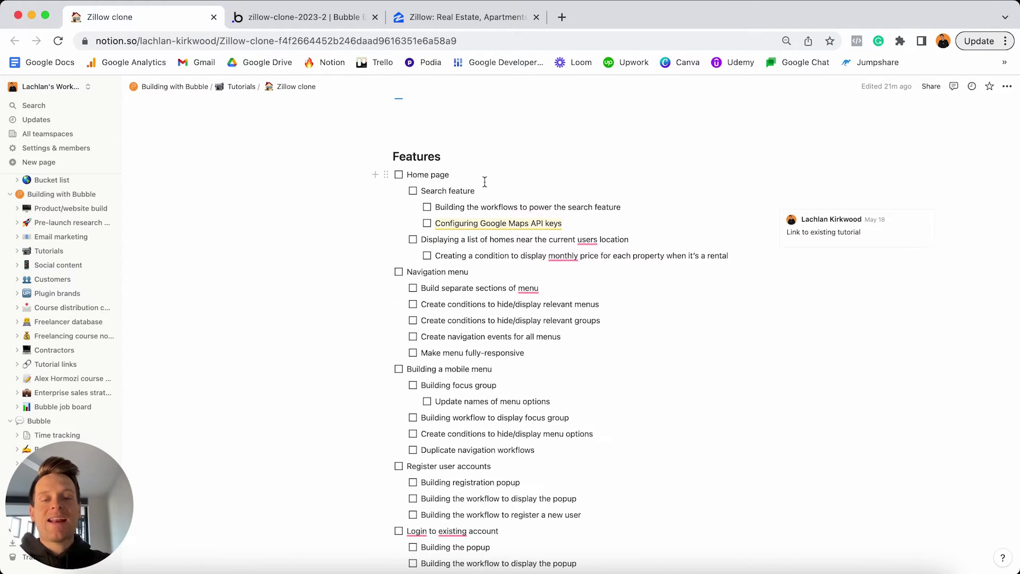
pyautogui.scroll(-1, 484, 182)
pyautogui.scroll(-10, 485, 182)
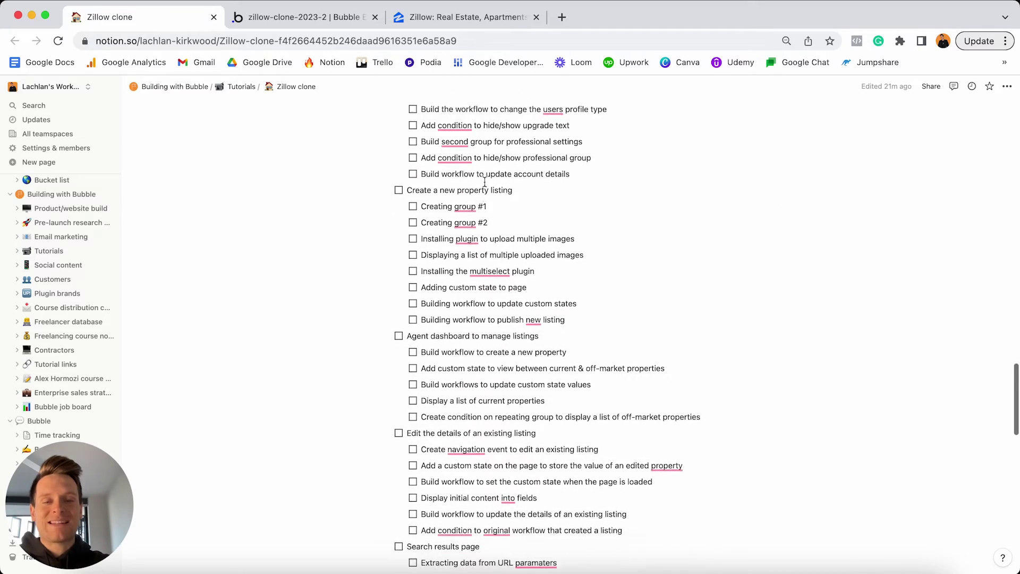
pyautogui.scroll(-2, 485, 182)
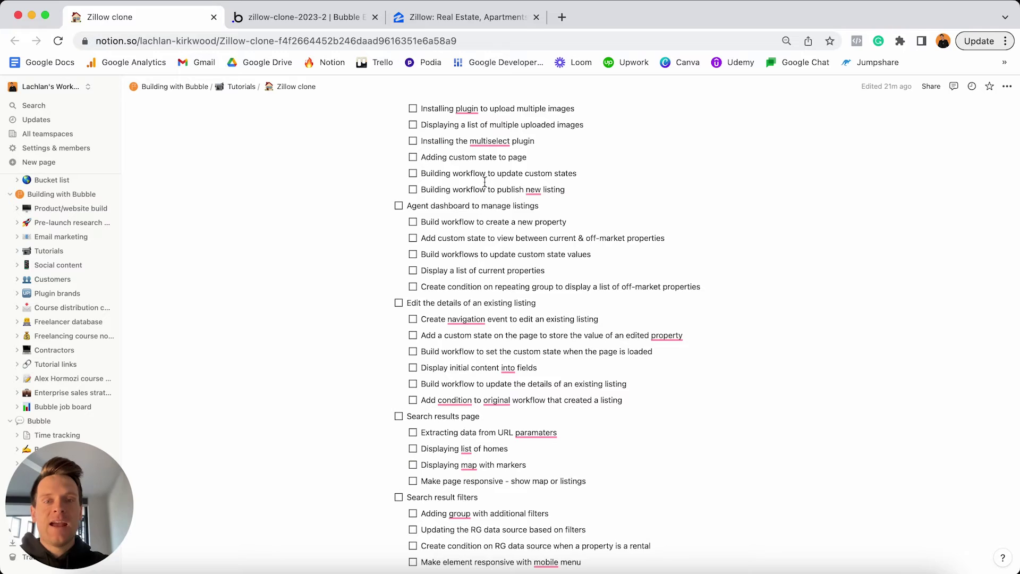
pyautogui.scroll(12, 485, 181)
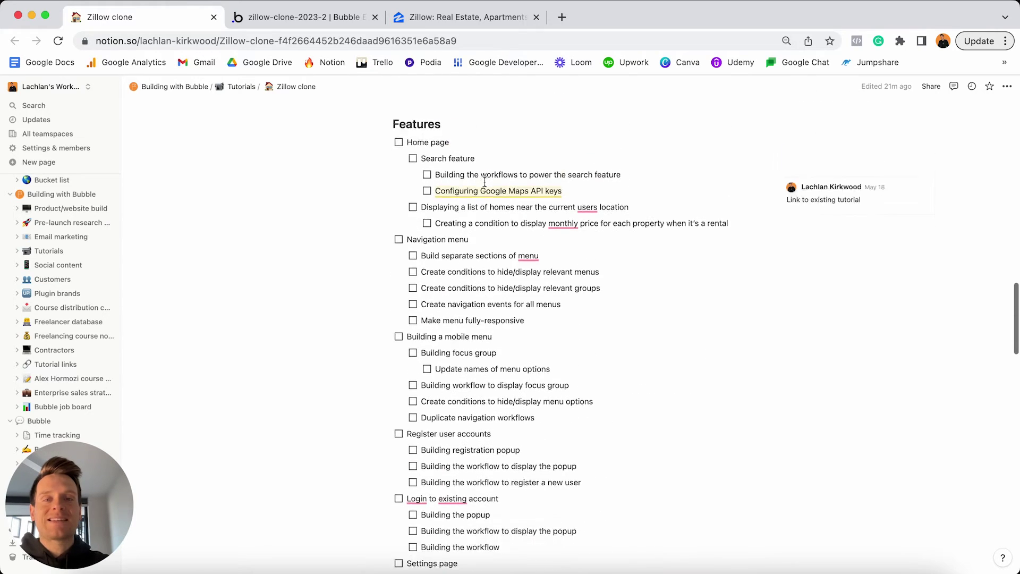
pyautogui.scroll(2, 485, 182)
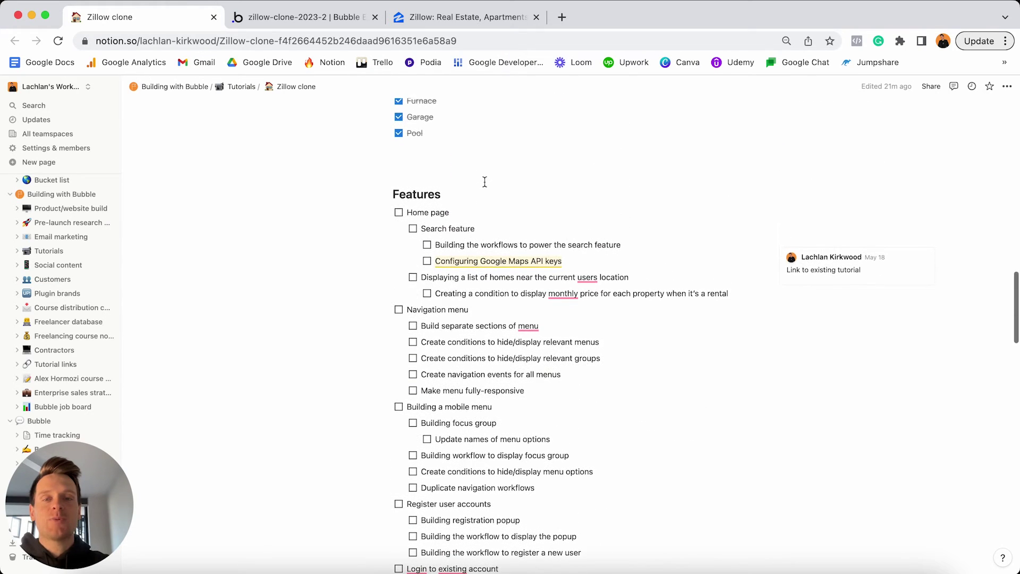
# Highlight the Home page and Navigation menu checklist items, then switch to the Zillow homepage.
pyautogui.tripleClick(477, 212)
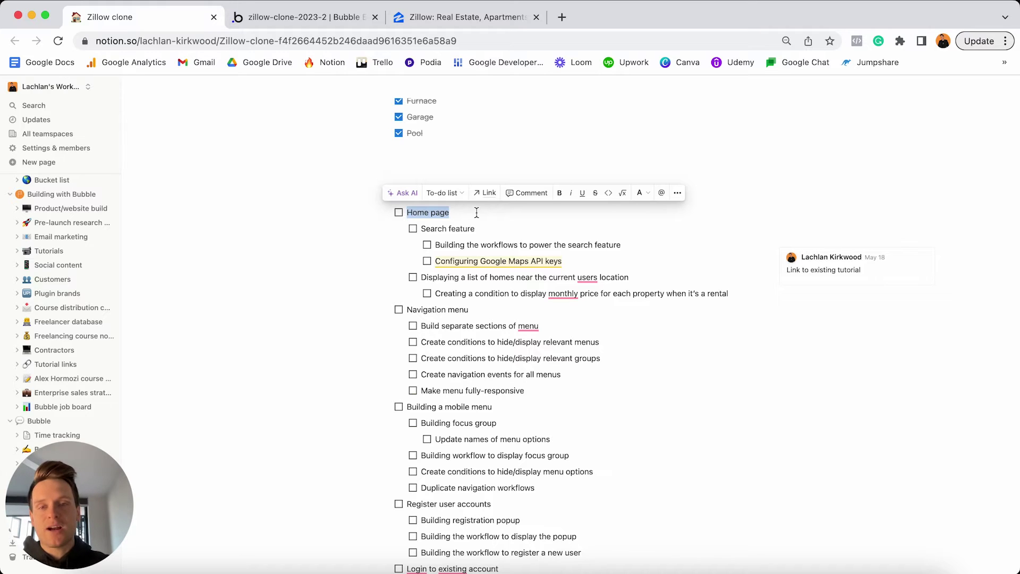
pyautogui.click(488, 310)
pyautogui.tripleClick(488, 310)
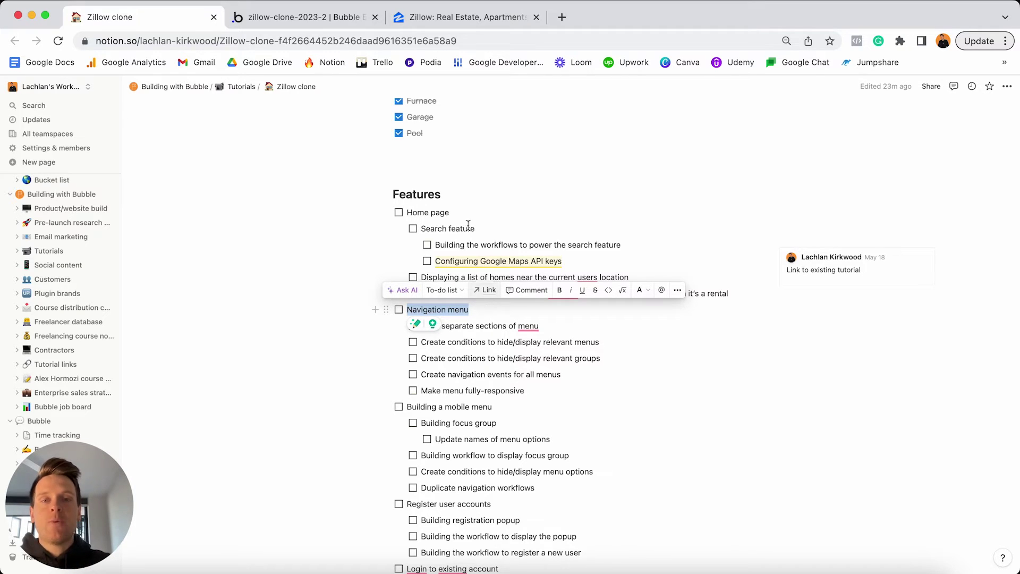
pyautogui.click(490, 24)
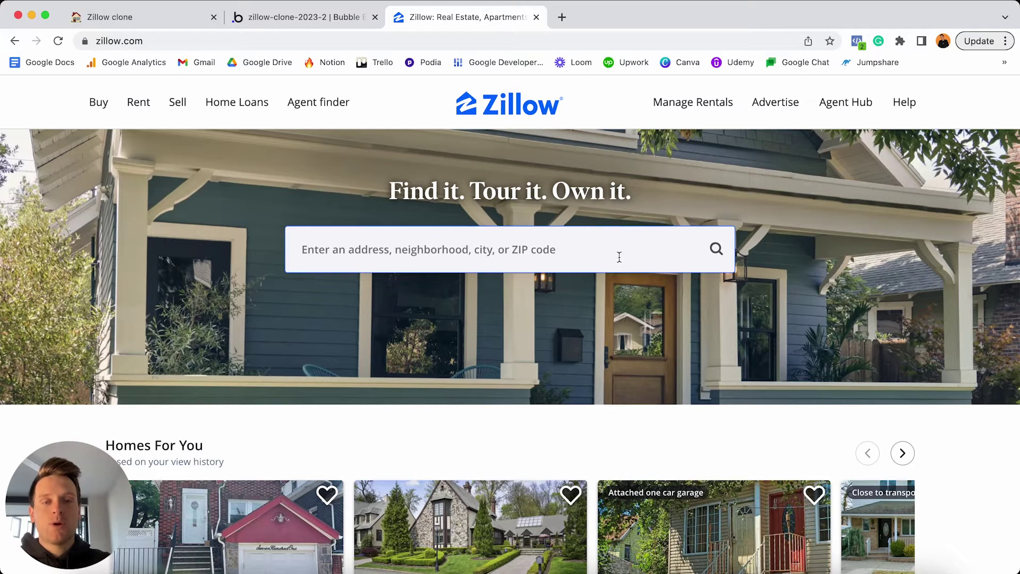
# Scroll over the Zillow hero's house photo, headline and search box, then return to Bubble.
pyautogui.scroll(-3, 608, 260)
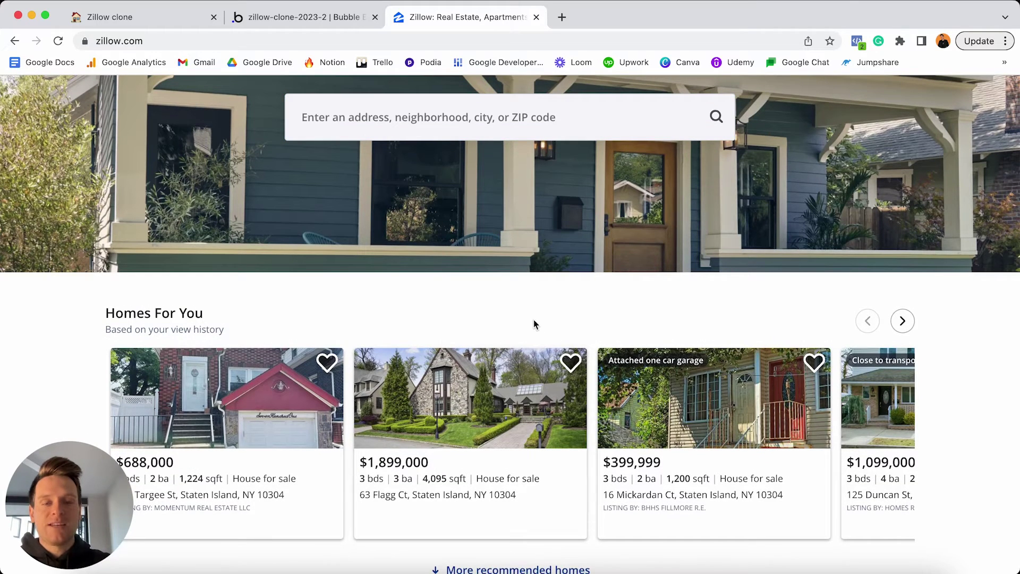
pyautogui.scroll(3, 534, 321)
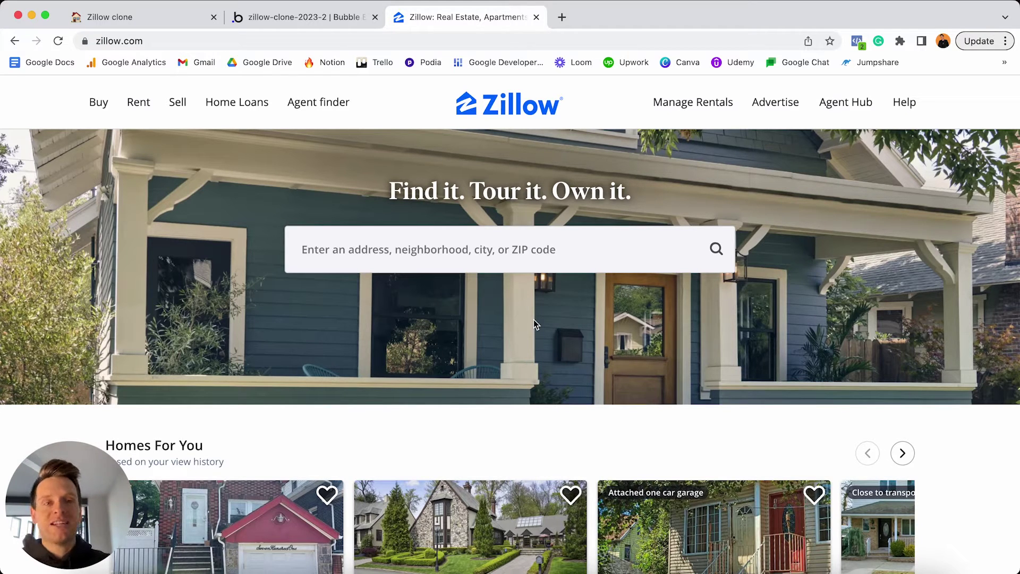
pyautogui.click(317, 20)
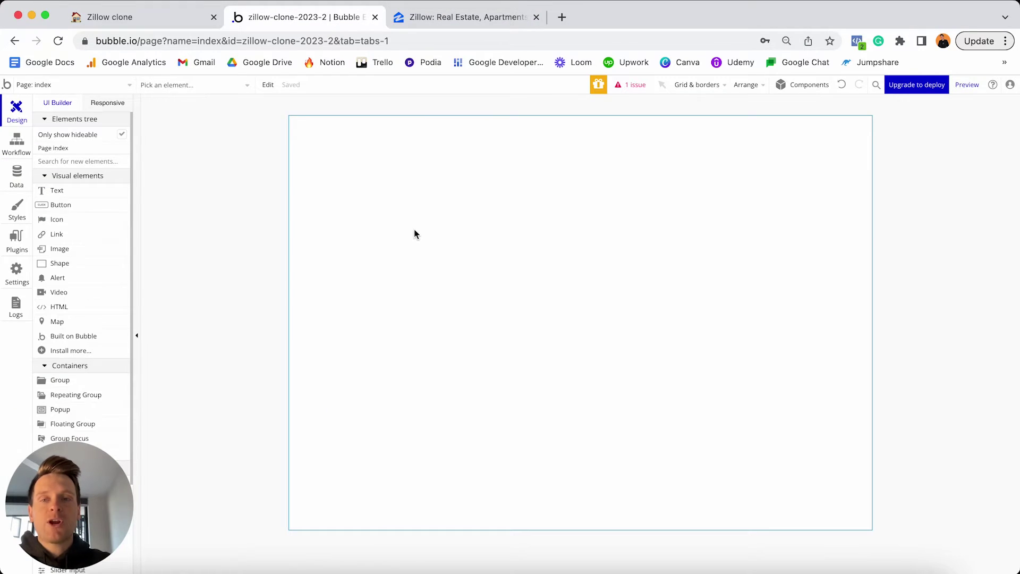
# Switch to the index page and open its properties, showing title 'Bubble | No-code apps'.
pyautogui.click(124, 86)
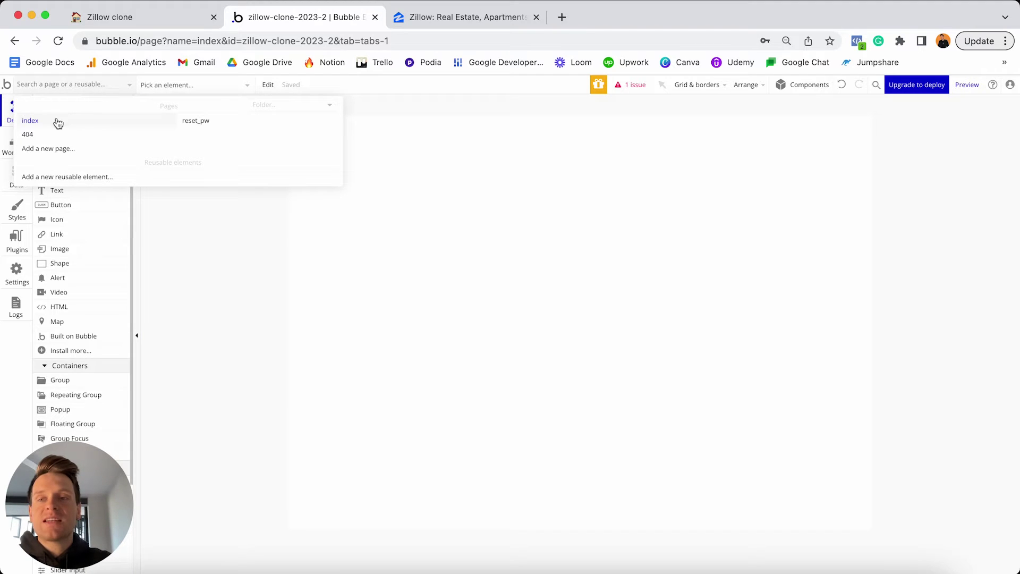
pyautogui.moveTo(51, 128)
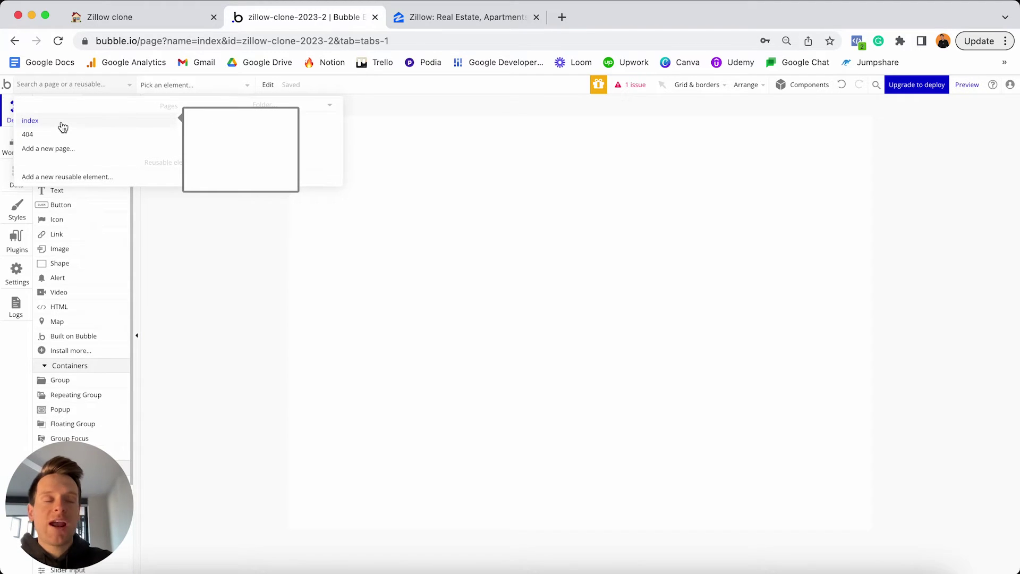
pyautogui.click(426, 178)
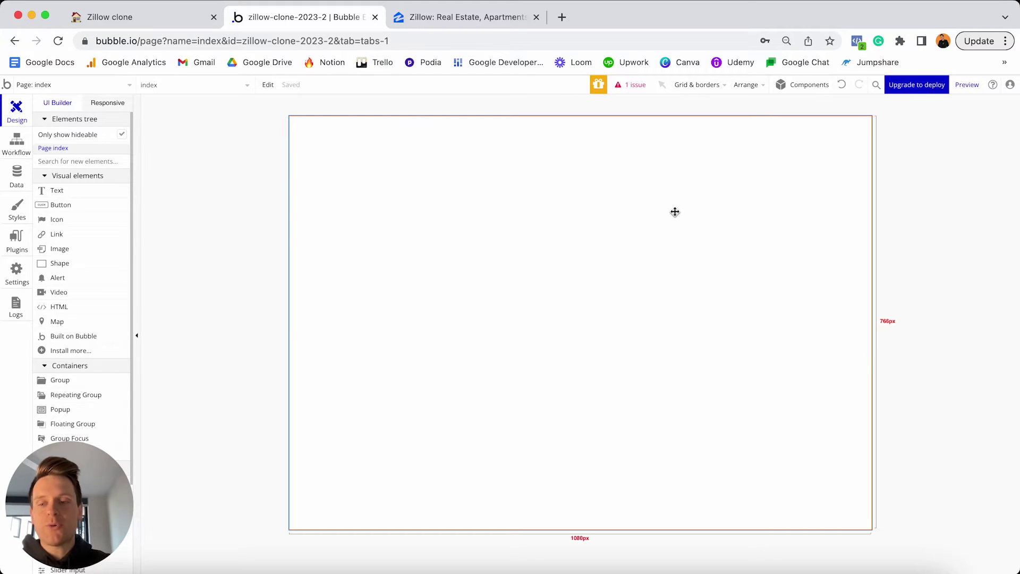
pyautogui.doubleClick(673, 182)
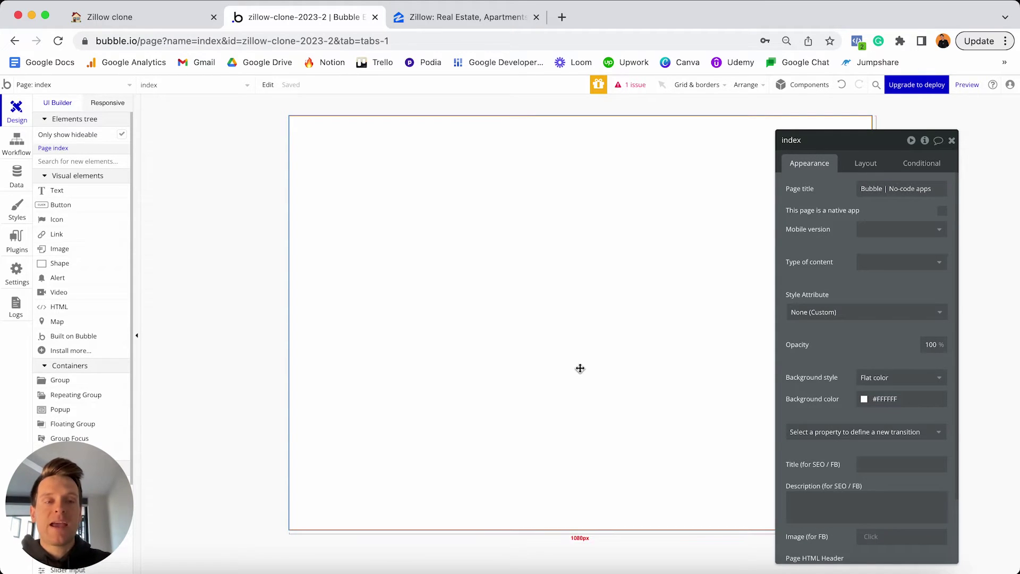
# Show the index page's Layout settings and expand the Container layout dropdown.
pyautogui.click(865, 163)
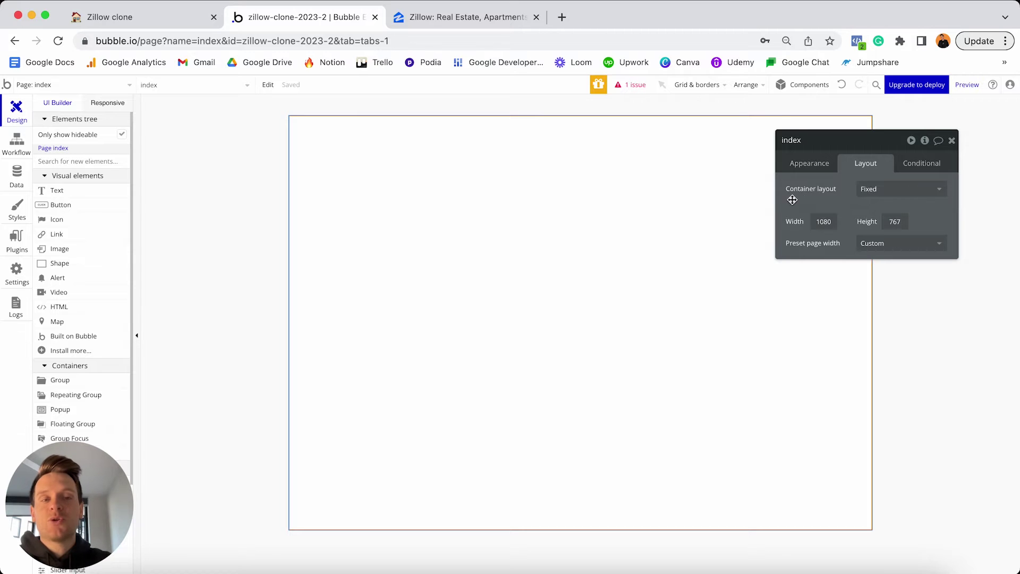
pyautogui.moveTo(814, 197)
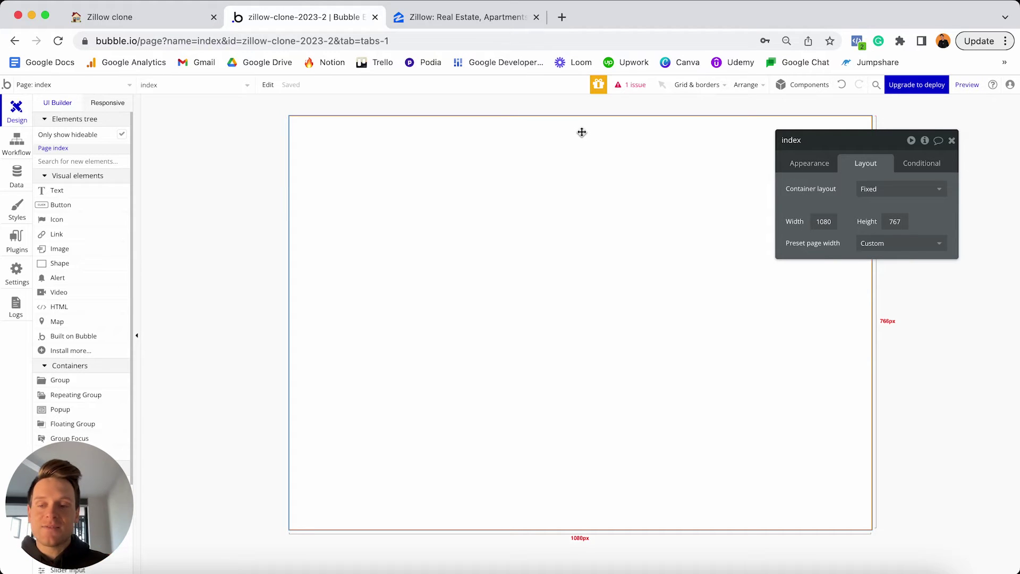
pyautogui.click(896, 188)
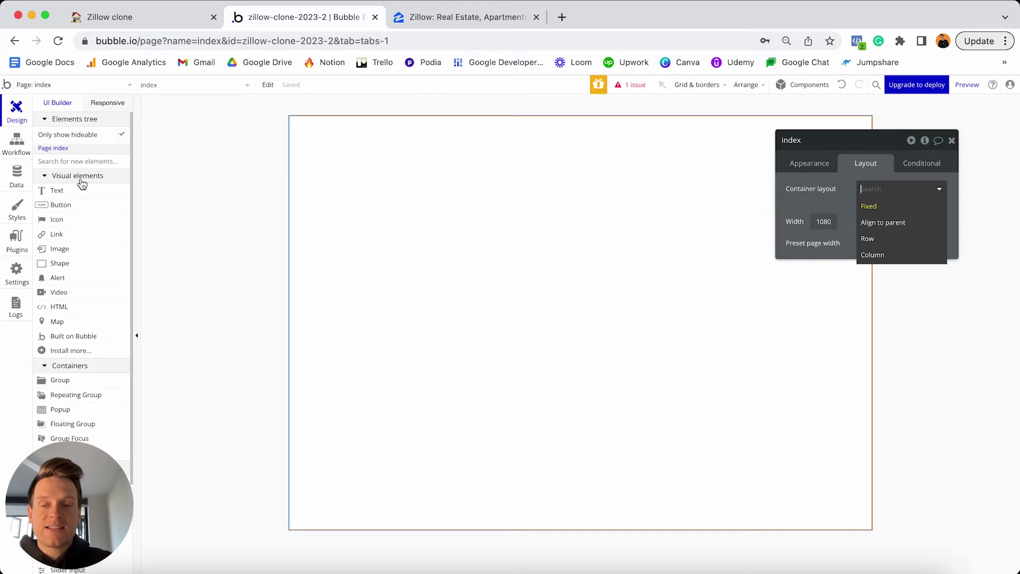
# Place two sample Buttons on the index page canvas.
pyautogui.click(60, 206)
pyautogui.click(350, 197)
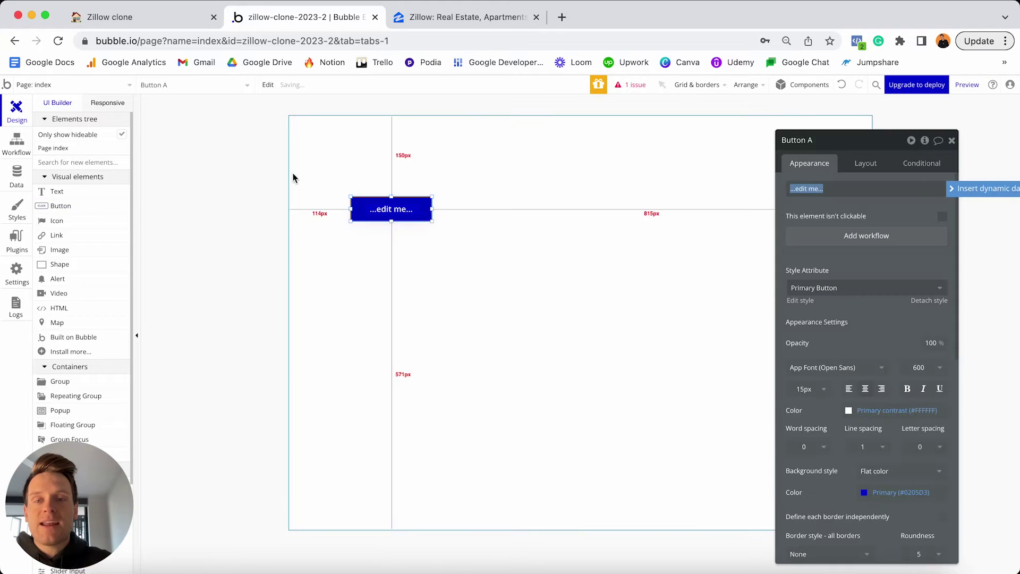
pyautogui.click(85, 206)
pyautogui.click(336, 148)
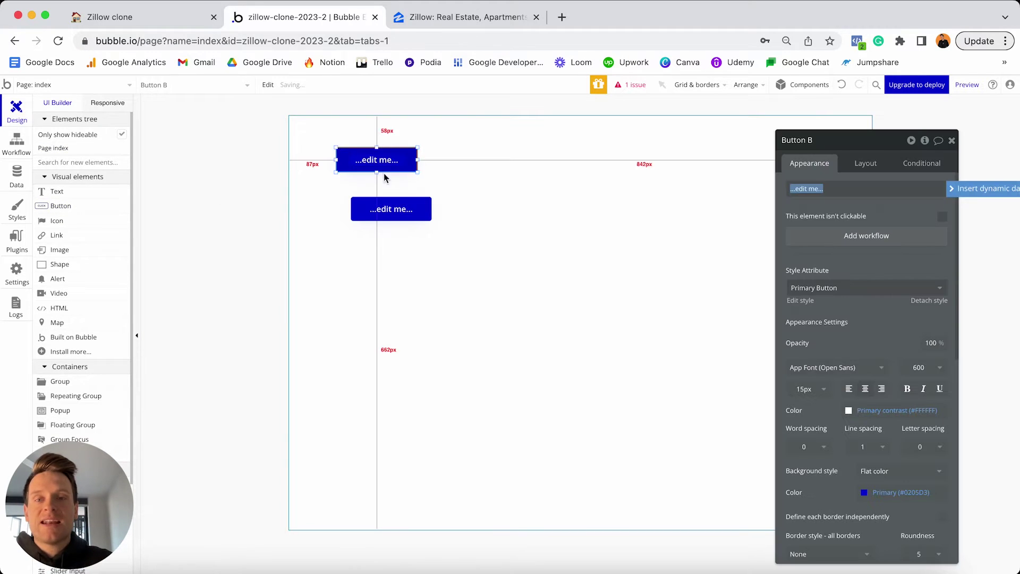
# Set the index page's container layout to Row, then Column, so the buttons stack.
pyautogui.click(540, 160)
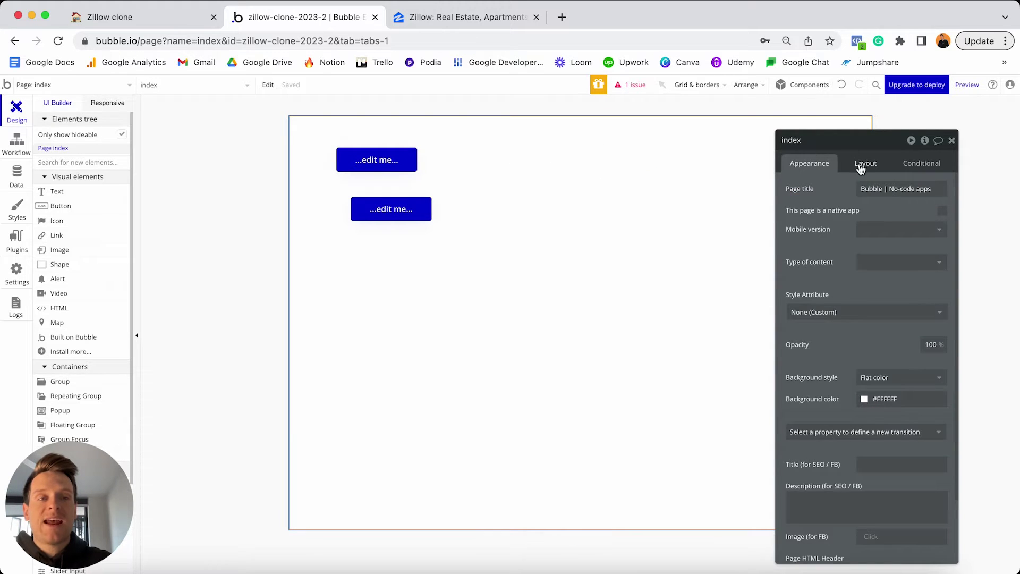
pyautogui.click(864, 163)
pyautogui.click(867, 189)
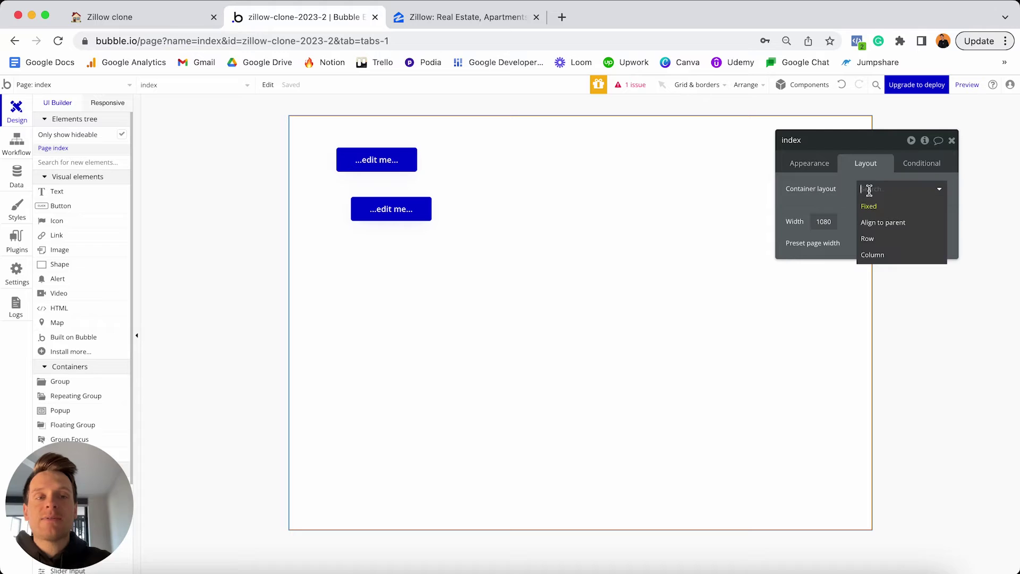
pyautogui.click(874, 239)
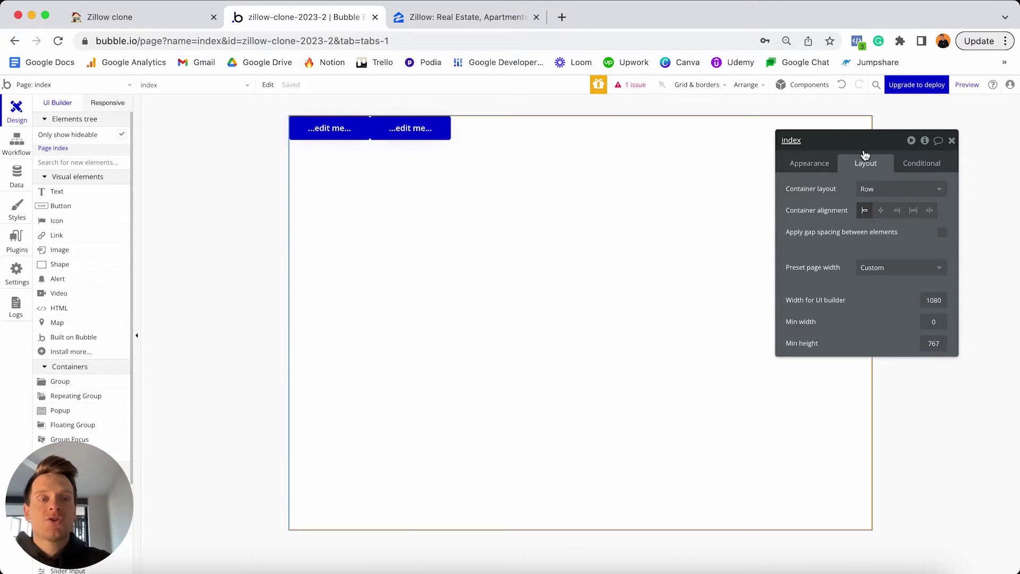
pyautogui.click(890, 190)
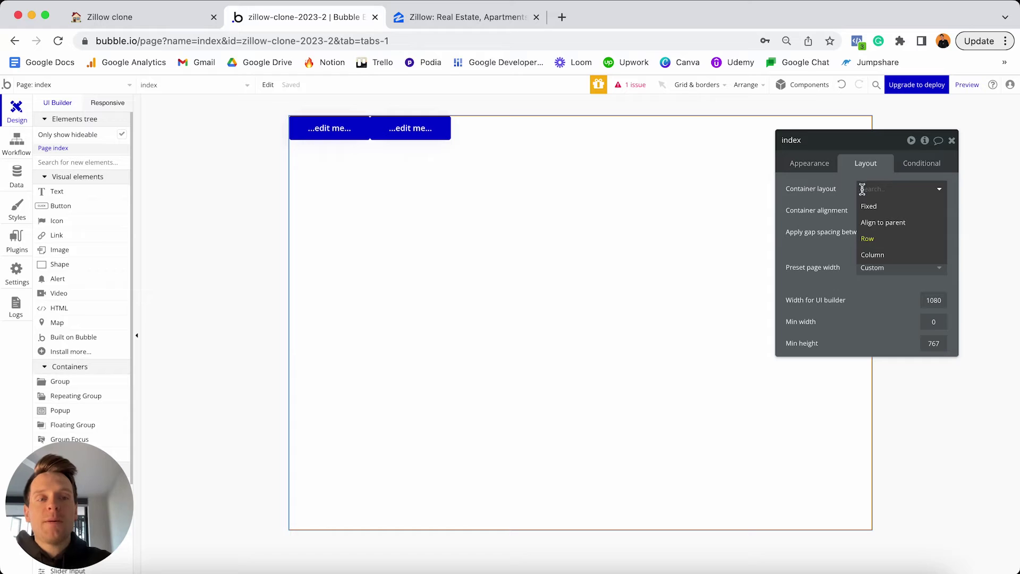
pyautogui.click(874, 255)
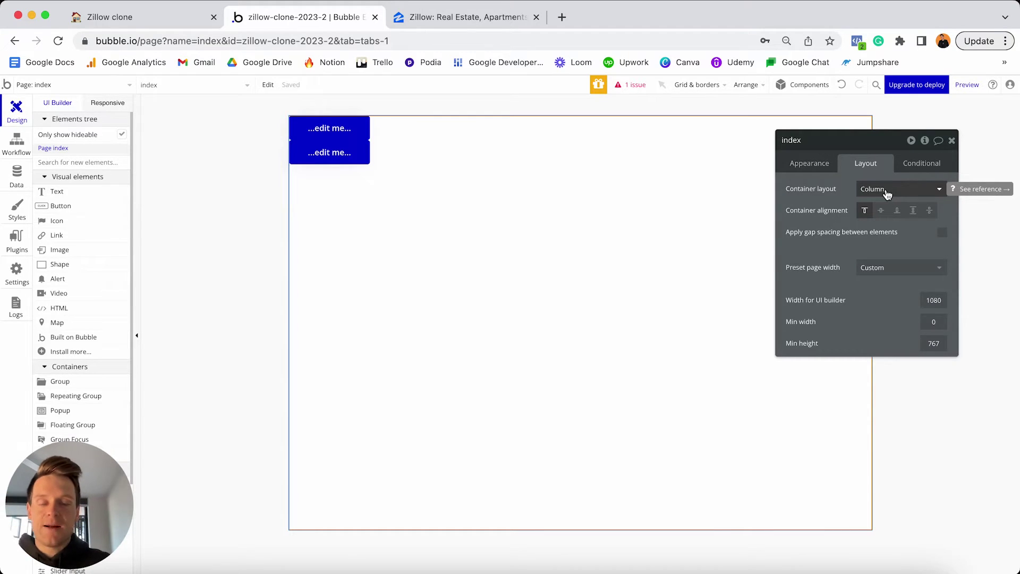
pyautogui.click(470, 18)
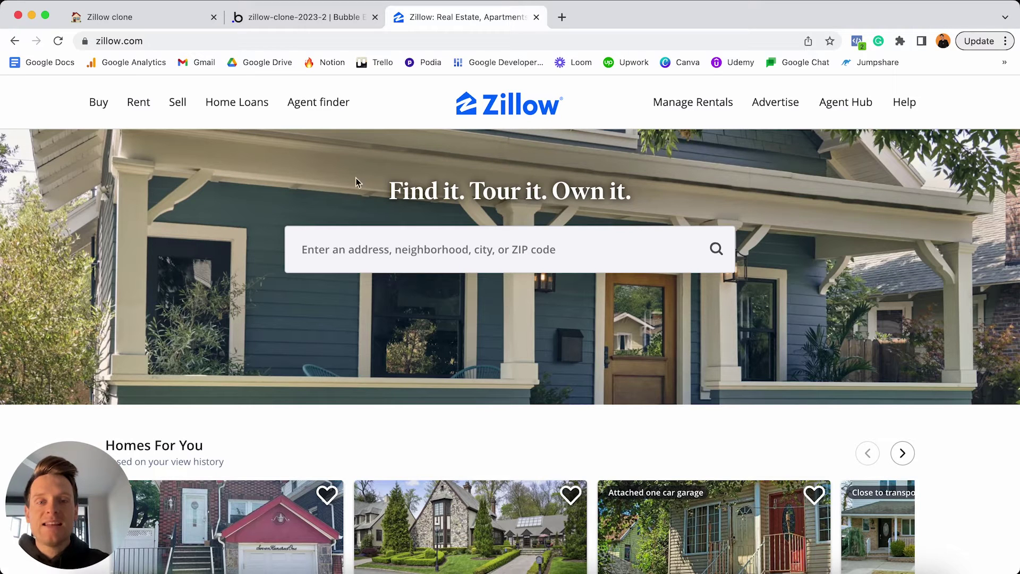
# Scroll over the zillow.com hero headline and search box, then go back to the Bubble editor.
pyautogui.scroll(-2, 460, 414)
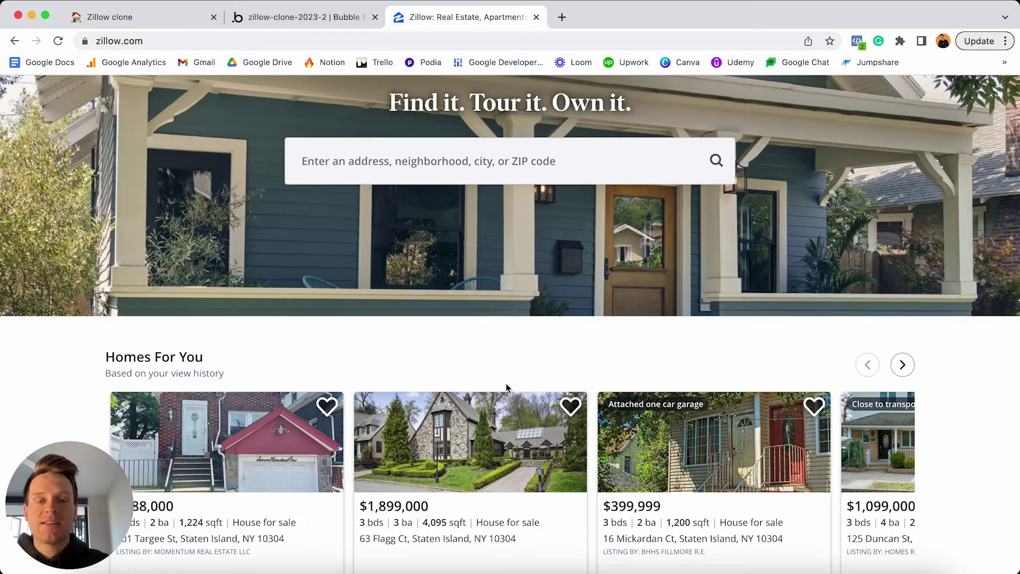
pyautogui.scroll(2, 506, 383)
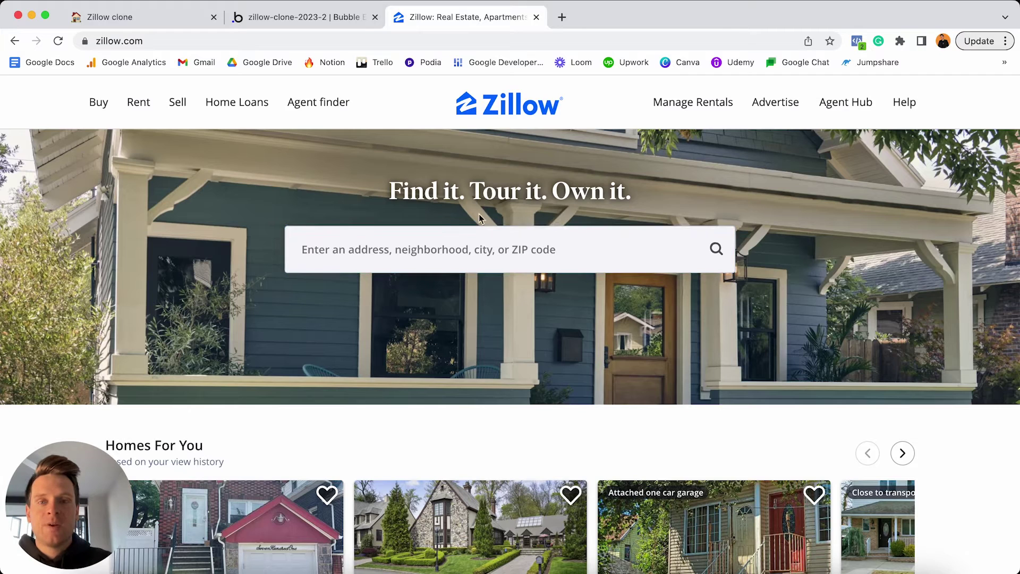
pyautogui.click(343, 19)
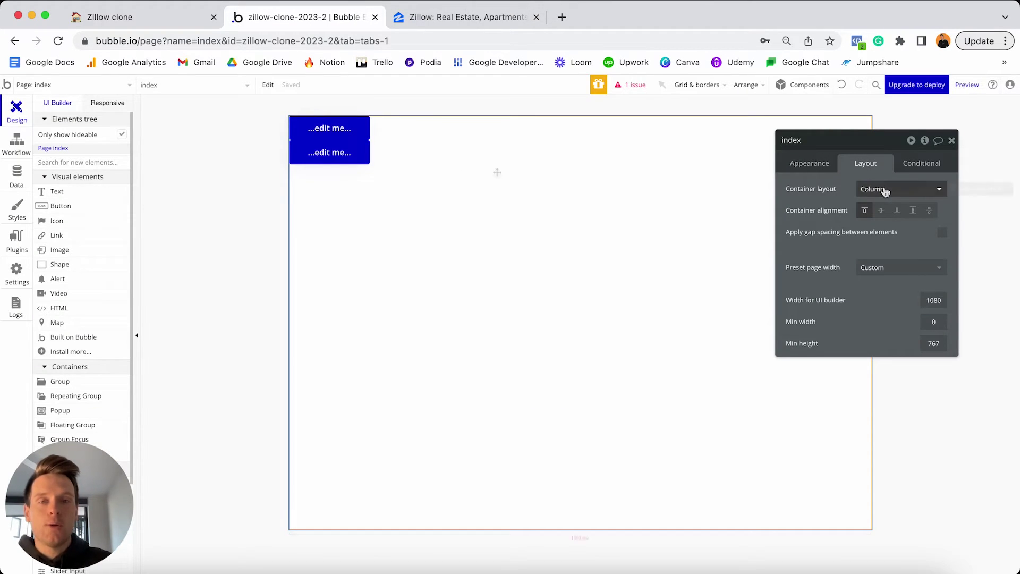
# Select and delete both sample buttons, then glance at the Zillow homepage.
pyautogui.click(340, 130)
pyautogui.keyDown('shift'); pyautogui.click(347, 152); pyautogui.keyUp('shift')
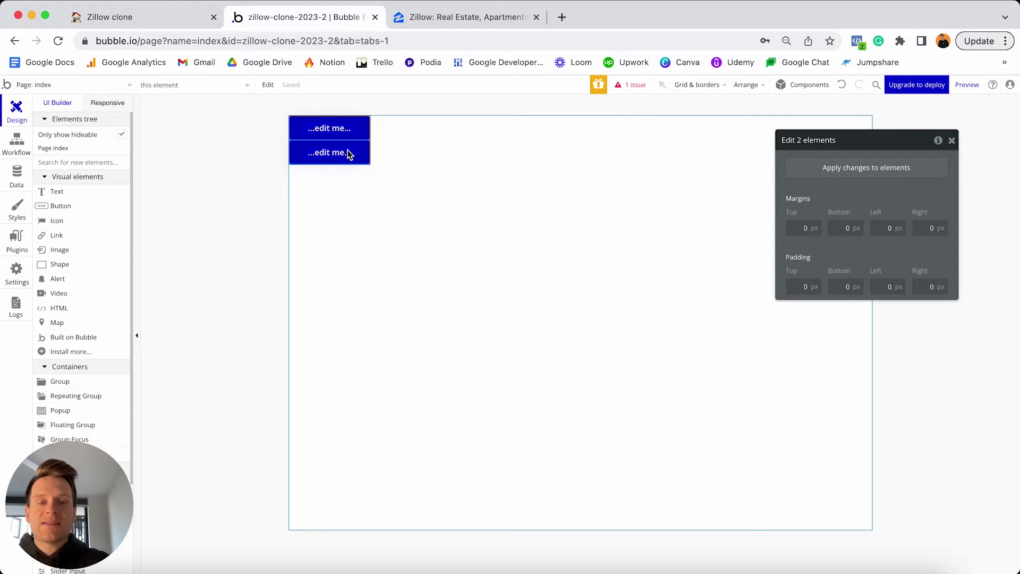
pyautogui.press('Delete')
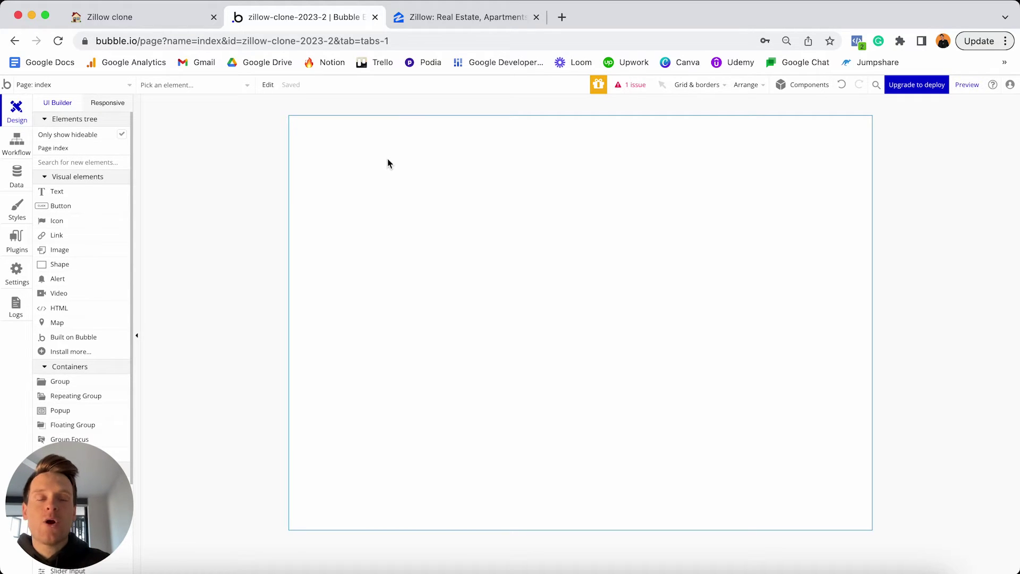
pyautogui.click(463, 17)
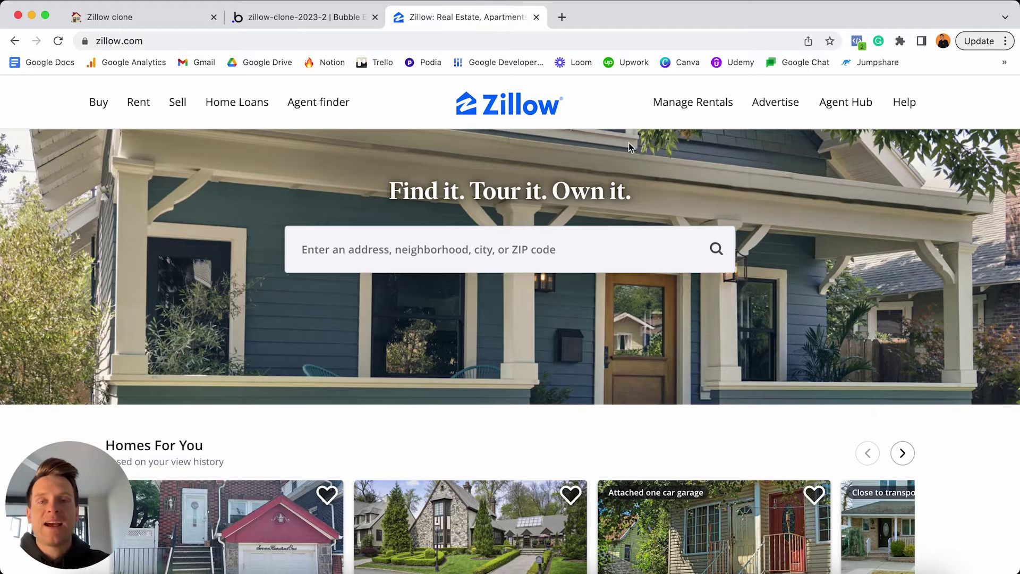
pyautogui.click(278, 19)
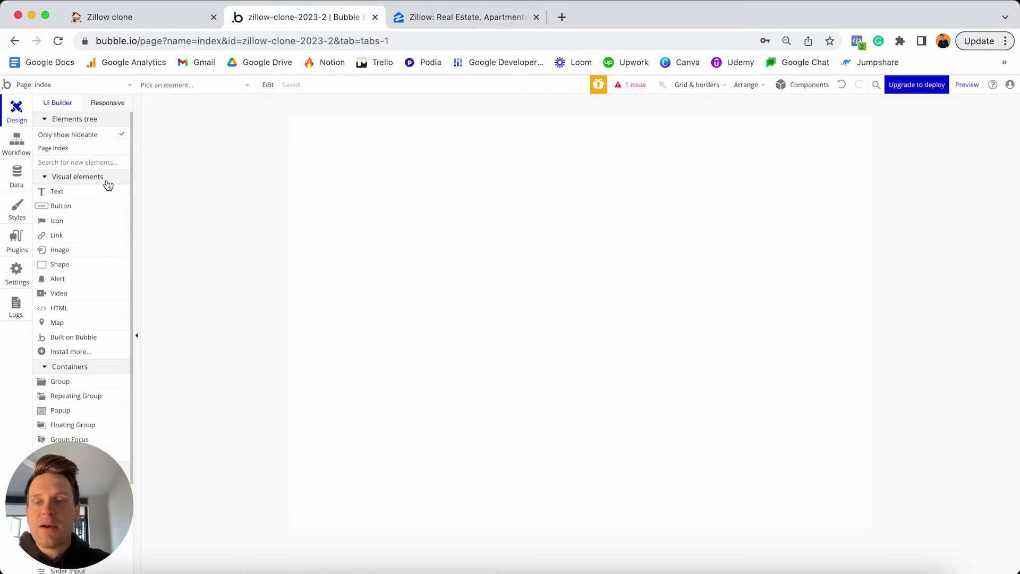
pyautogui.click(64, 251)
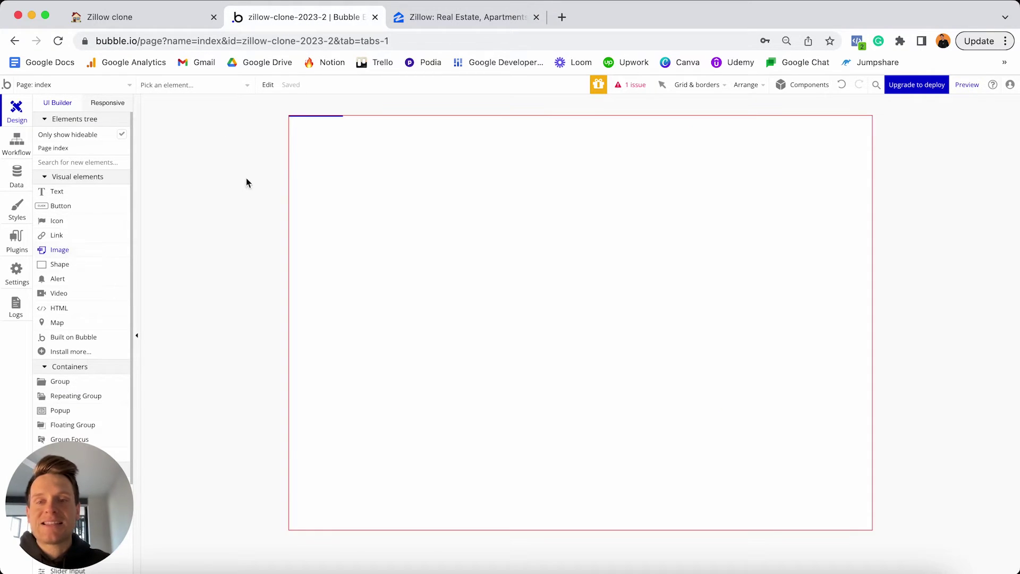
pyautogui.click(331, 143)
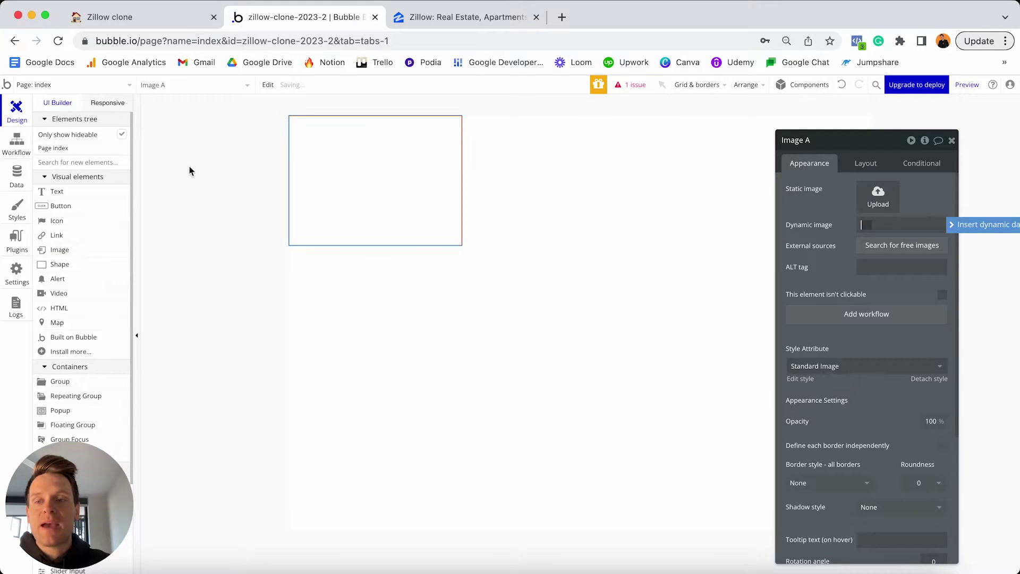
pyautogui.click(55, 191)
pyautogui.click(351, 214)
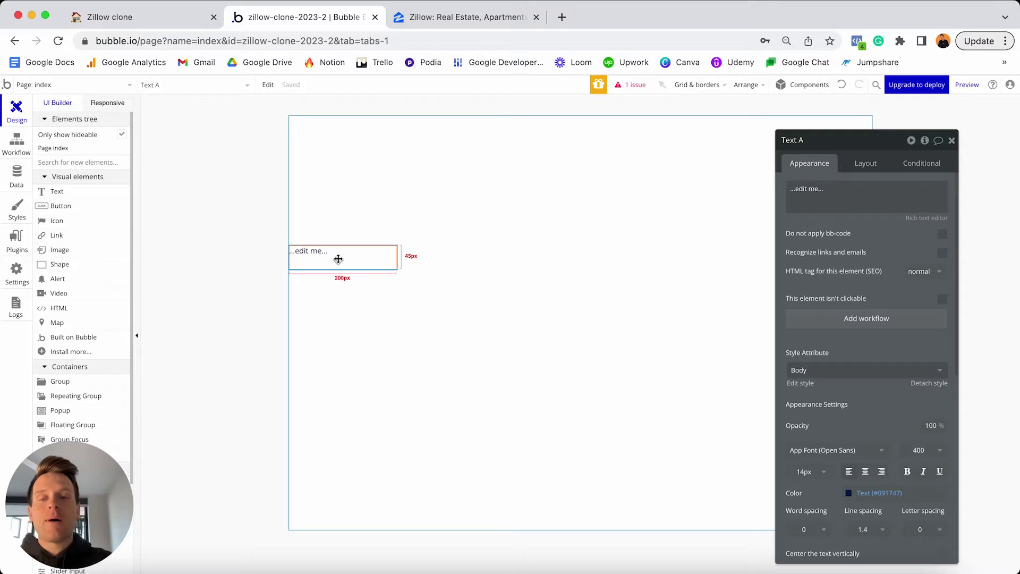
pyautogui.keyDown('shift'); pyautogui.click(353, 196); pyautogui.keyUp('shift')
pyautogui.press('Delete')
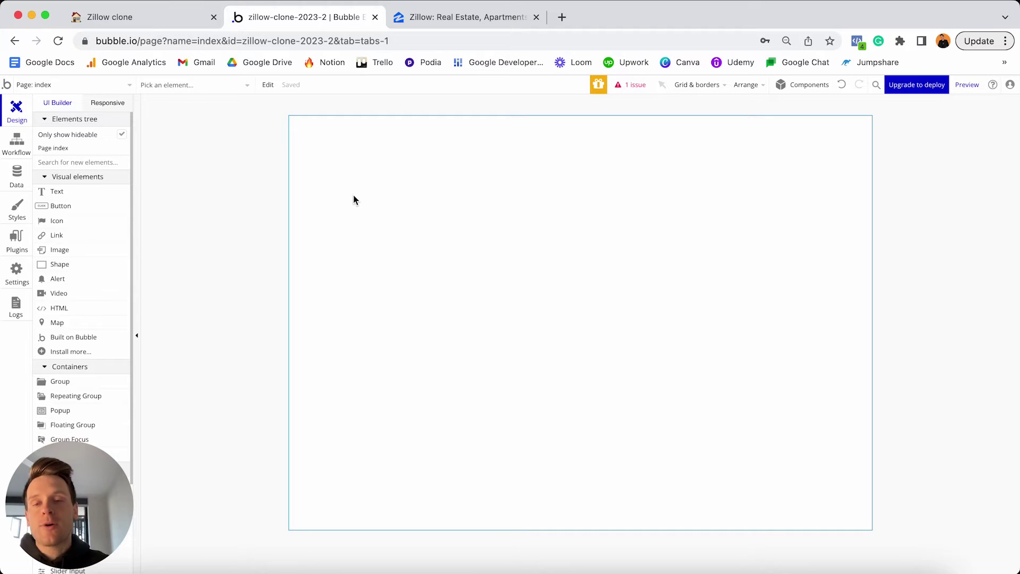
# Draw a 280×280 group at the top-left of the index page.
pyautogui.scroll(-3, 80, 237)
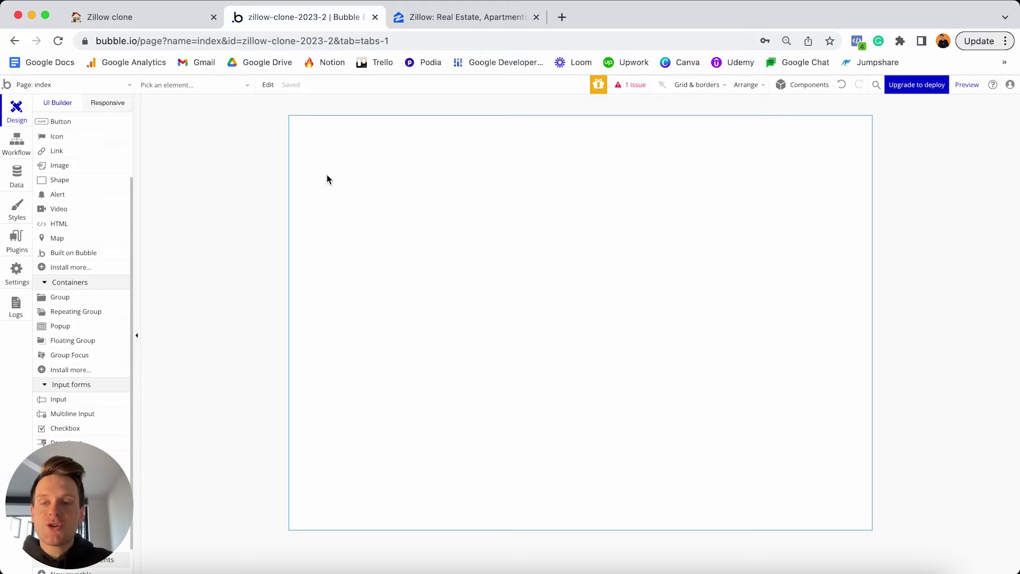
pyautogui.click(80, 298)
pyautogui.click(334, 162)
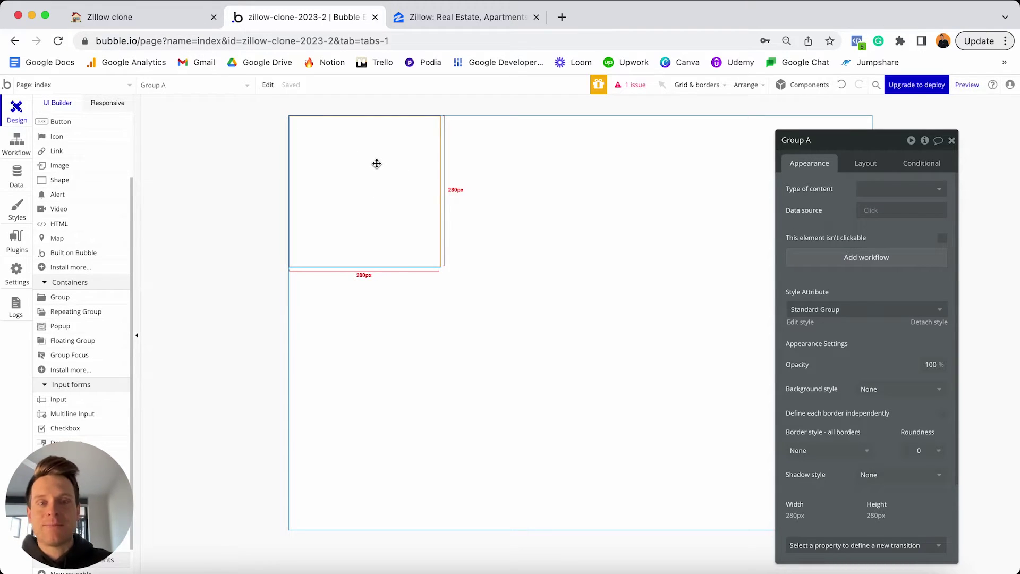
# Set Group A's container layout to Column, checking the Zillow hero for reference.
pyautogui.click(865, 162)
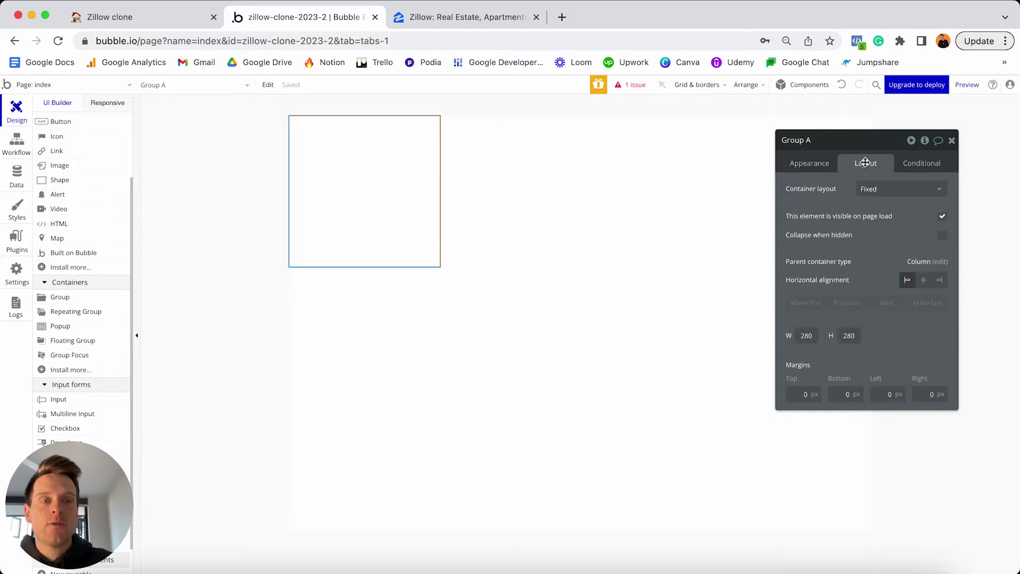
pyautogui.click(872, 189)
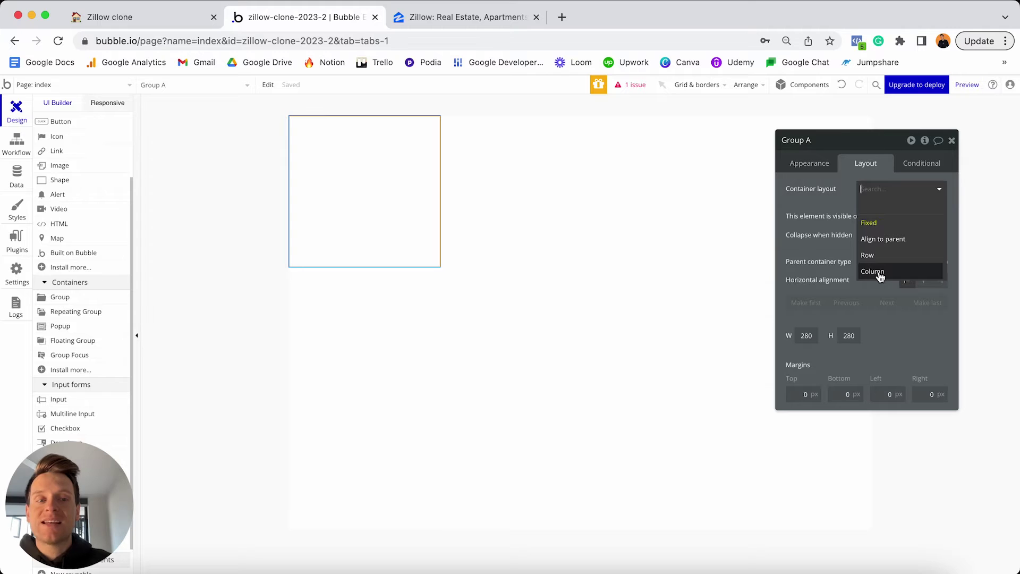
pyautogui.click(878, 272)
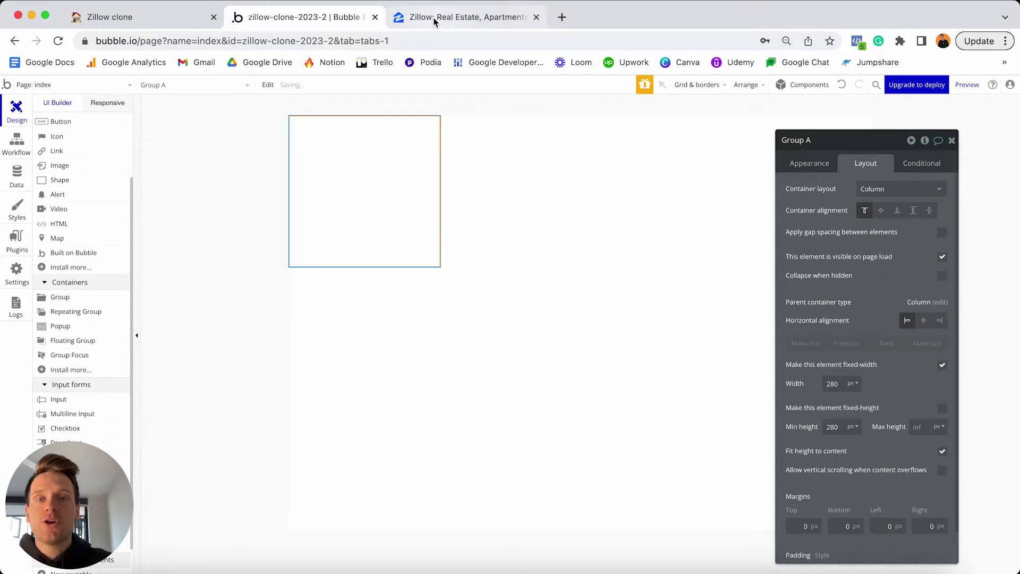
pyautogui.click(435, 19)
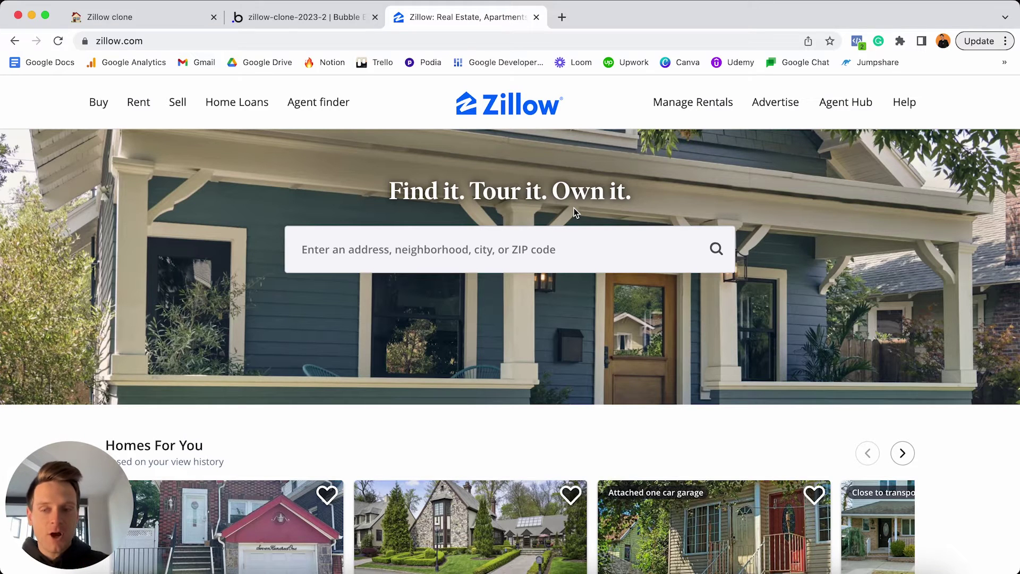
pyautogui.click(350, 17)
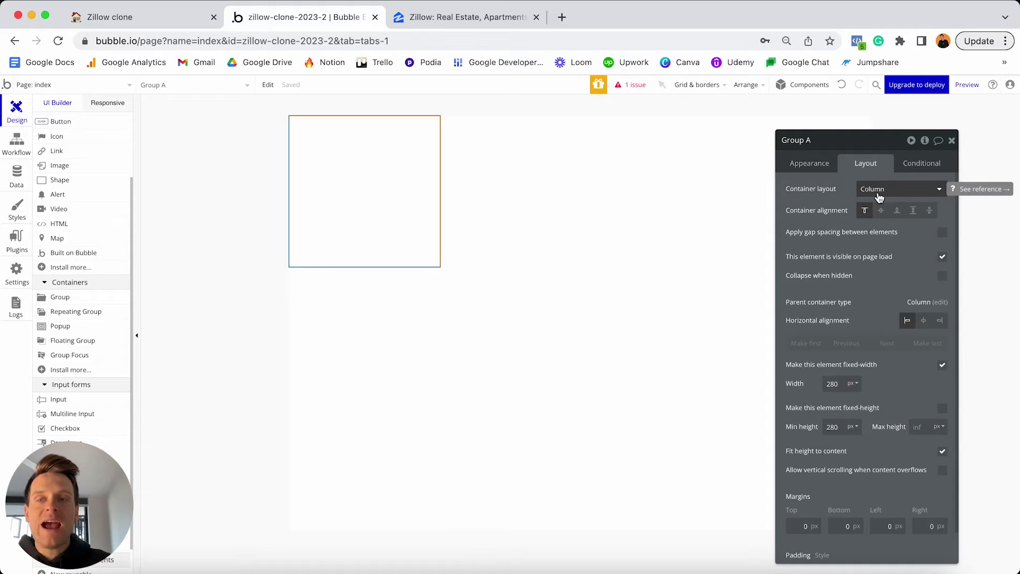
pyautogui.click(810, 164)
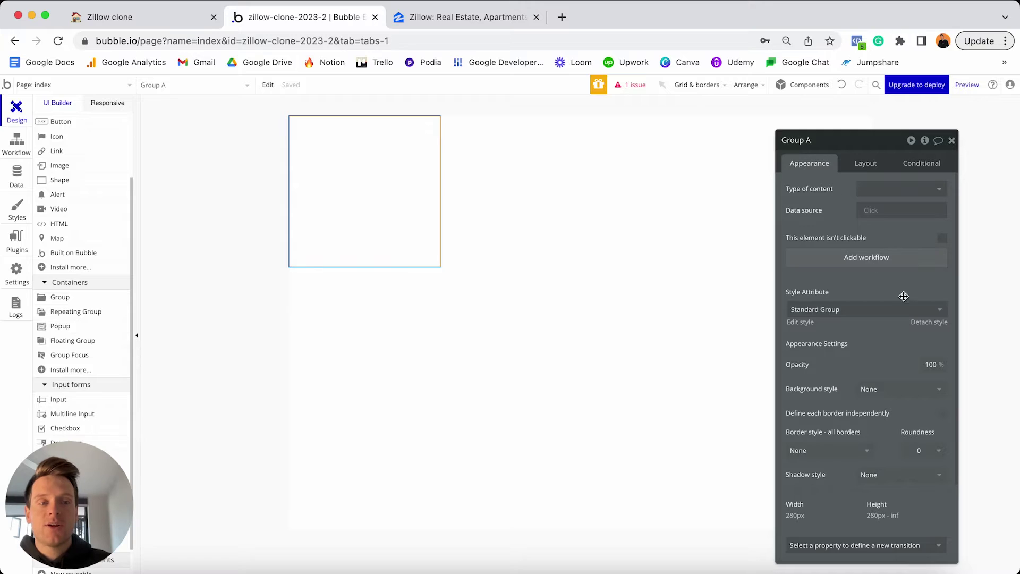
# Detach Group A's style and give it an Image background using the uploaded house photo.
pyautogui.click(923, 325)
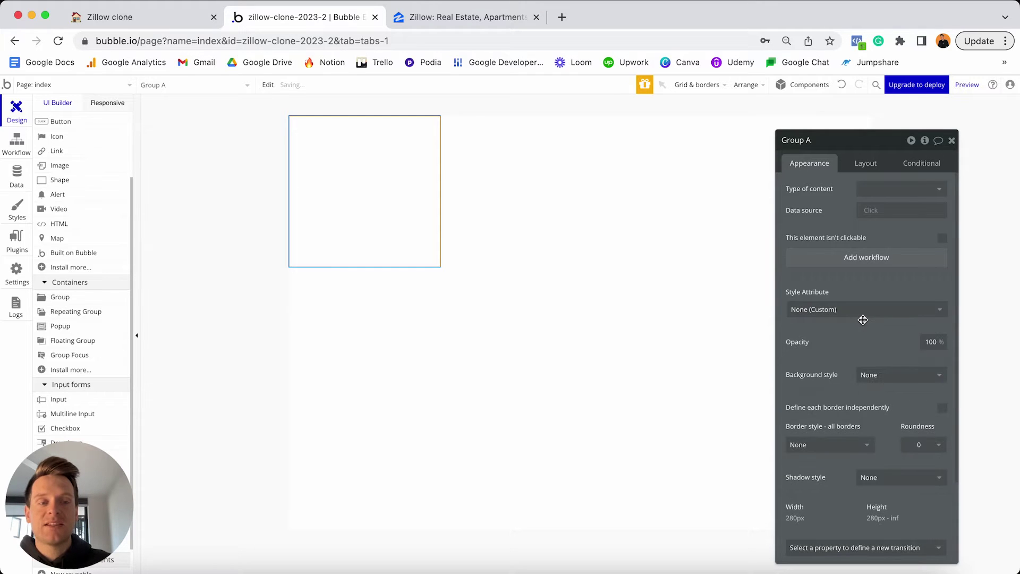
pyautogui.click(873, 375)
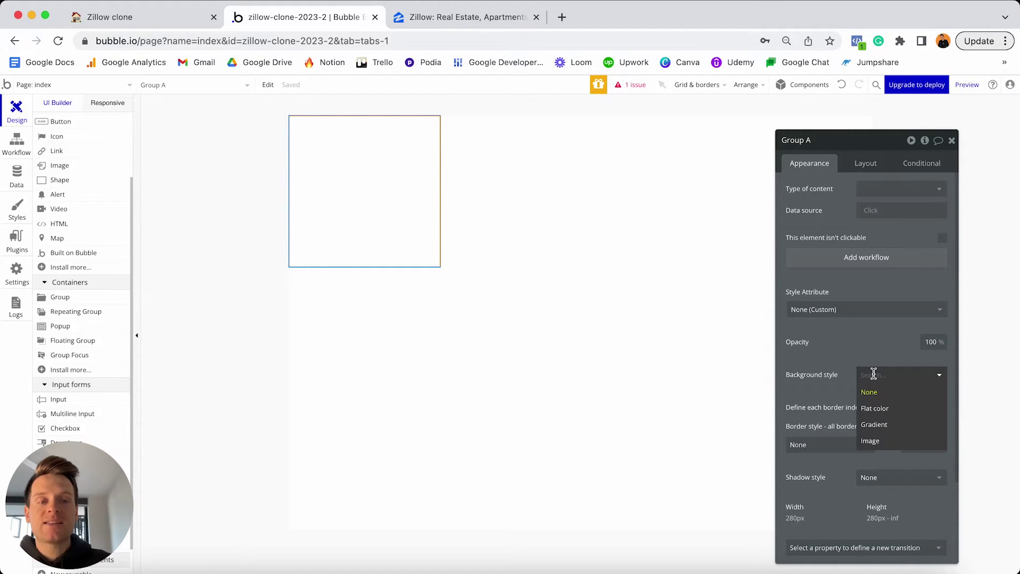
pyautogui.click(874, 440)
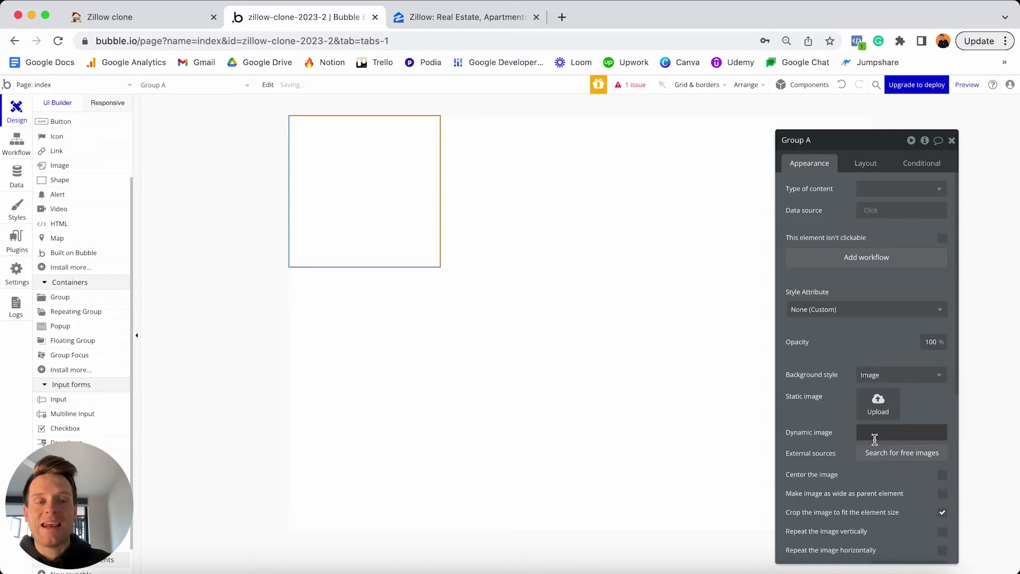
pyautogui.click(892, 410)
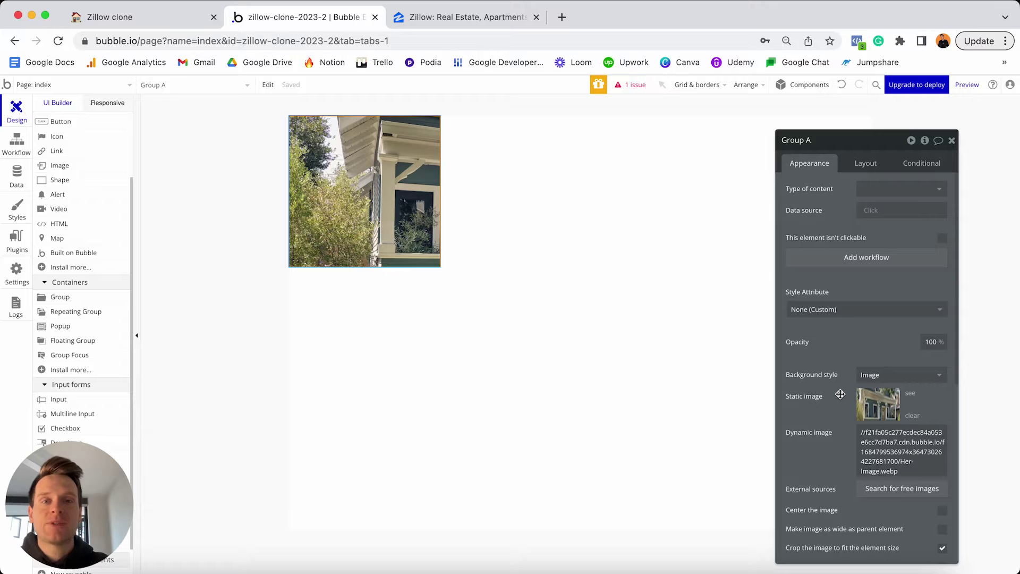
pyautogui.click(562, 17)
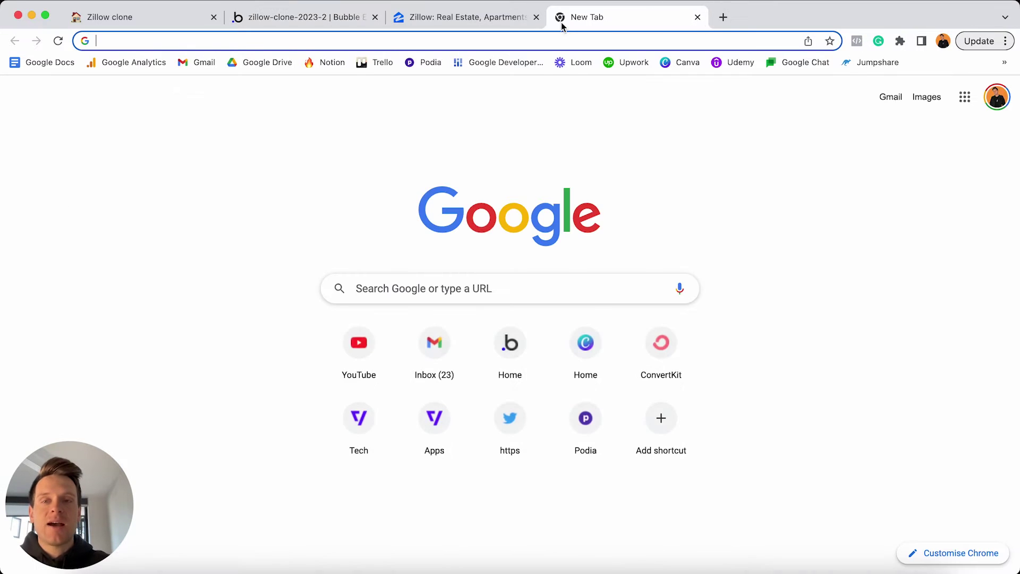
# Load the Zillow Clone Assets Drive folder with Hero-Image.webp, then close that tab.
pyautogui.press('Return')
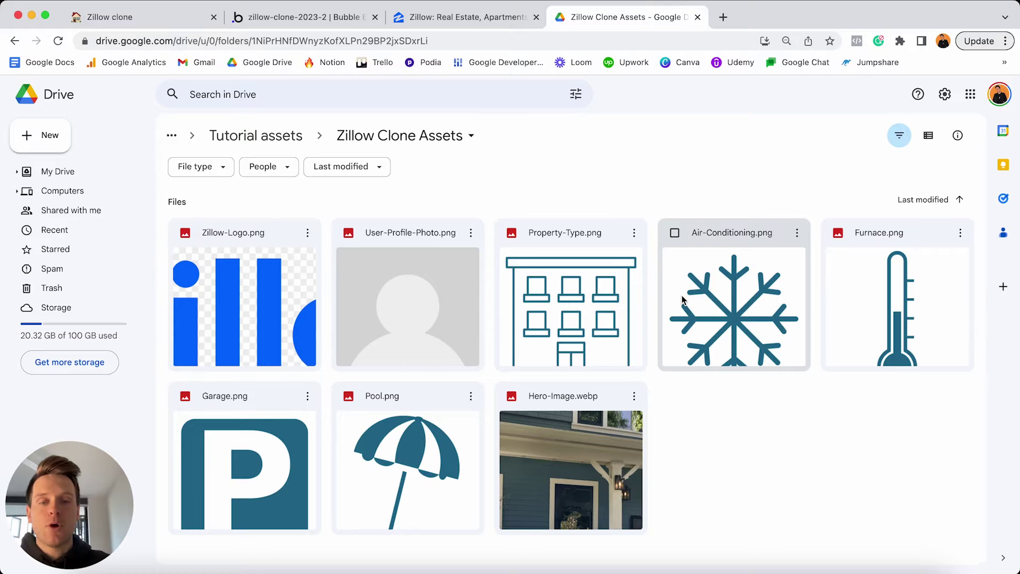
pyautogui.click(698, 17)
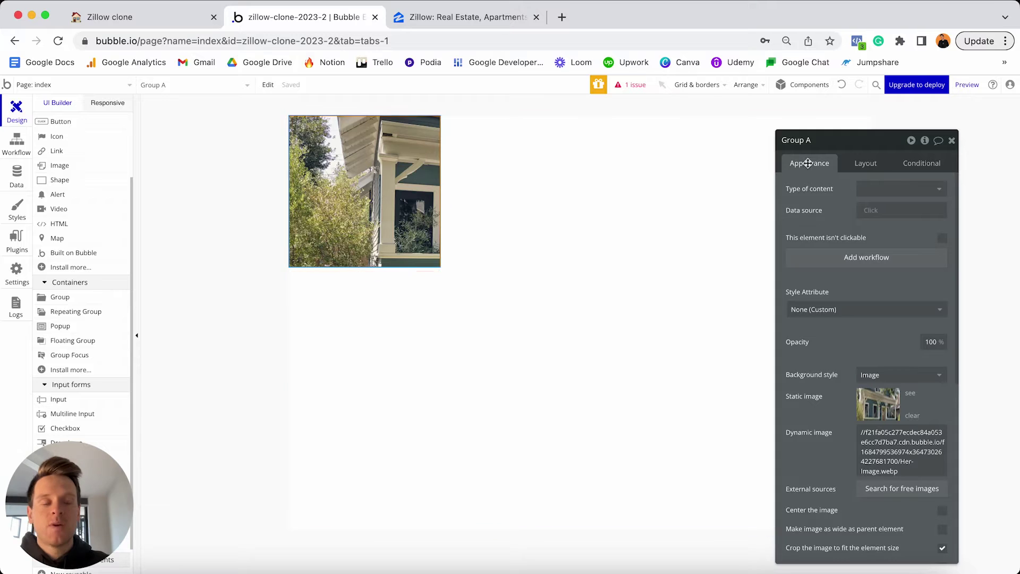
# Uncheck 'Make this element fixed-width' on Group A and set its min width to 0.
pyautogui.click(870, 163)
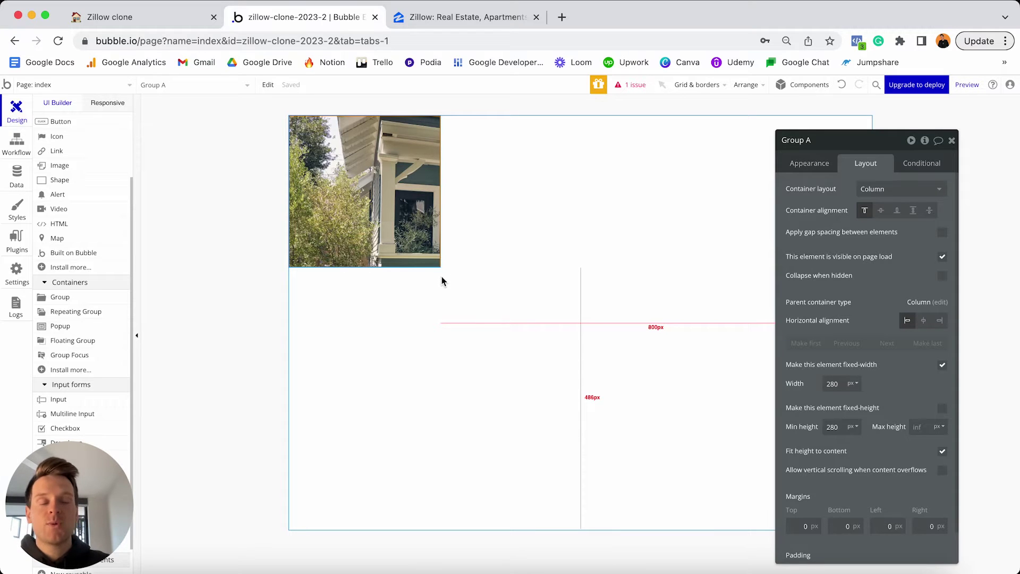
pyautogui.click(942, 366)
pyautogui.doubleClick(844, 383)
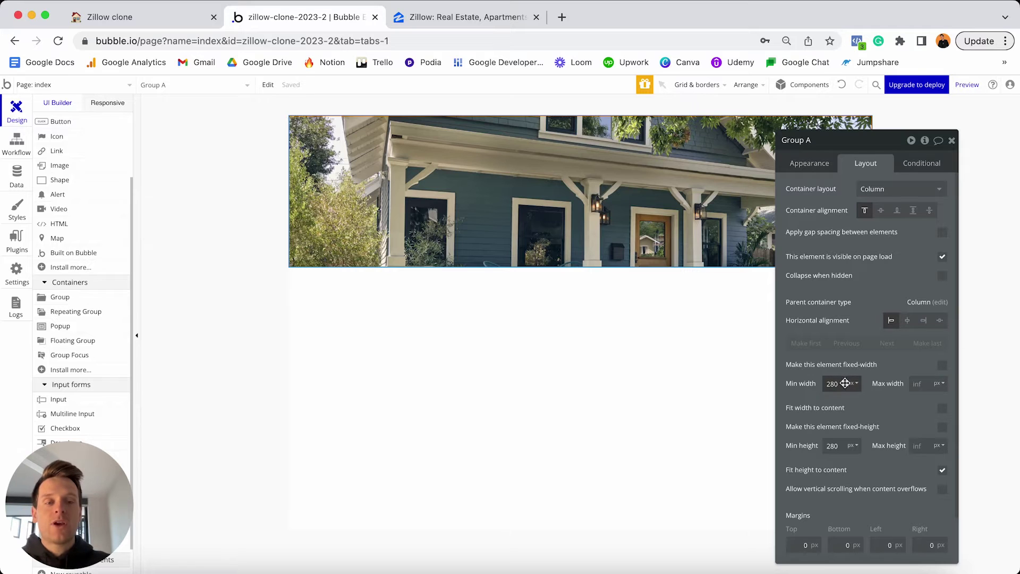
pyautogui.write('0')
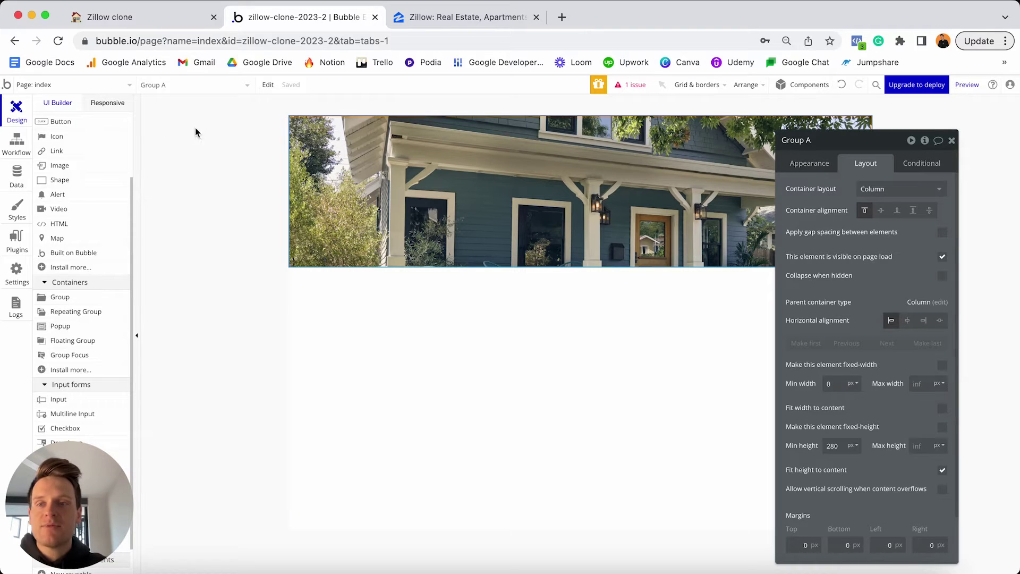
# Test the page width in the Responsive view and set Group A's min height to 300 px.
pyautogui.click(102, 109)
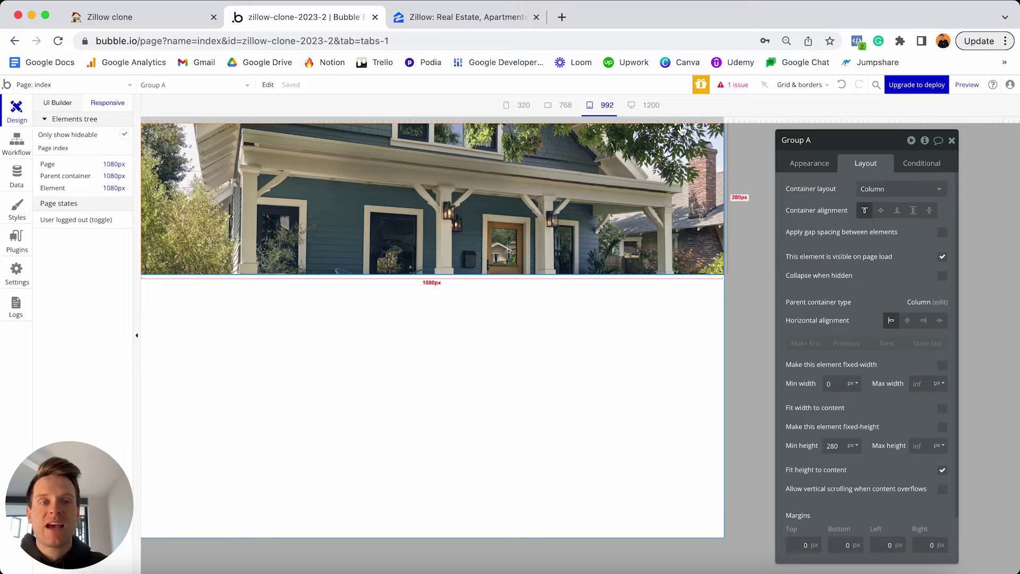
pyautogui.moveTo(721, 124); pyautogui.dragTo(675, 116)
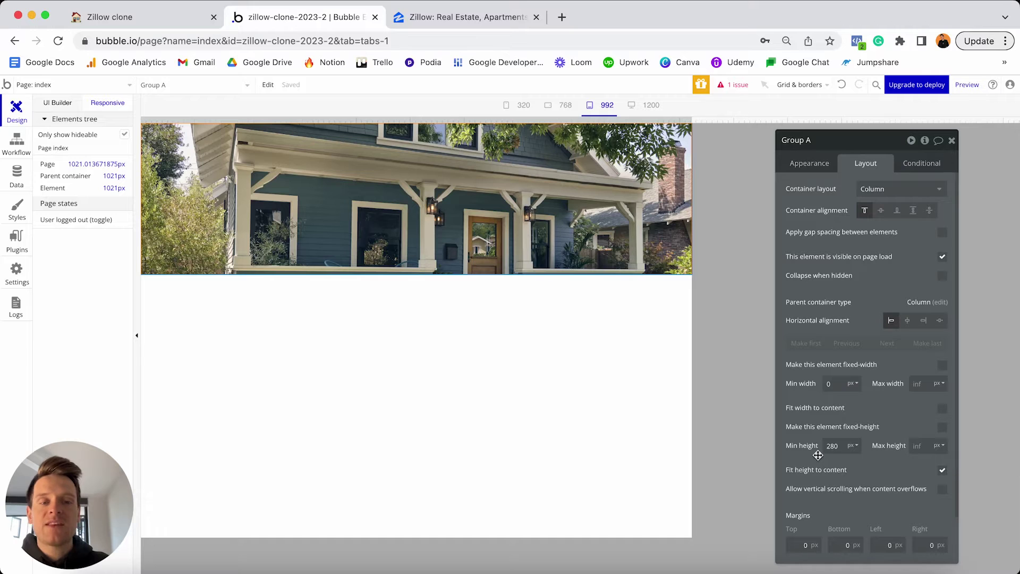
pyautogui.doubleClick(844, 441)
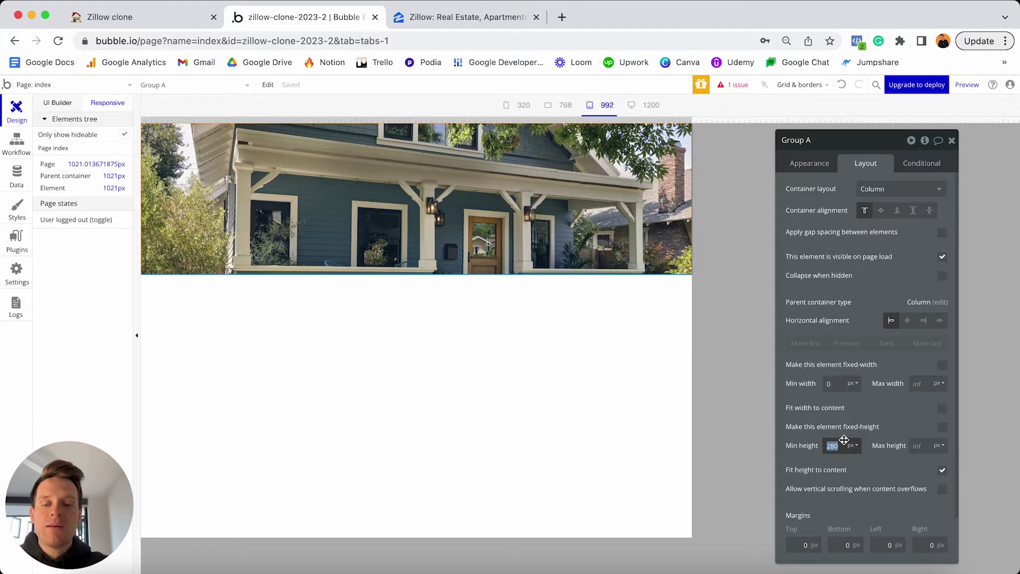
pyautogui.write('300')
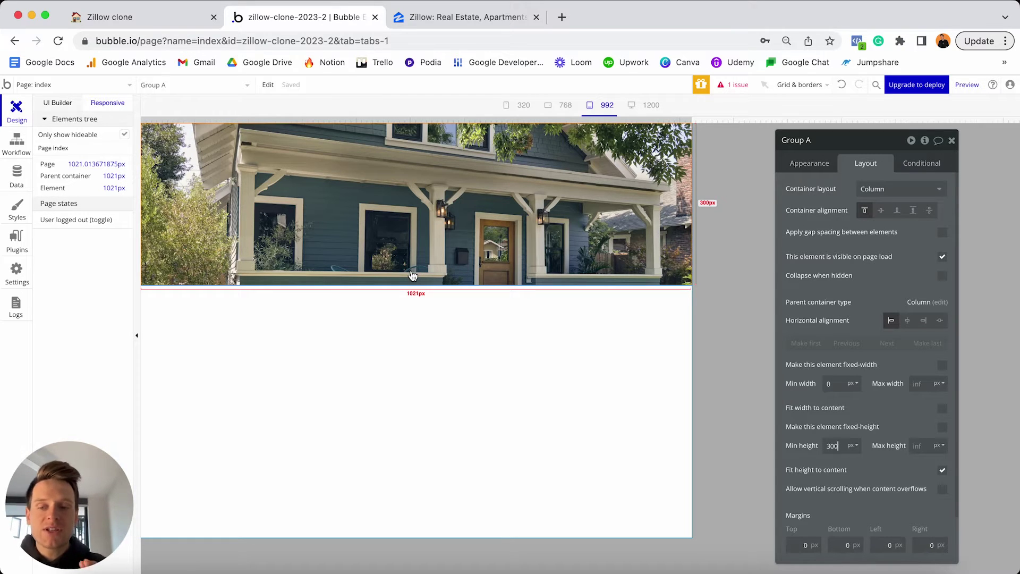
pyautogui.click(836, 448)
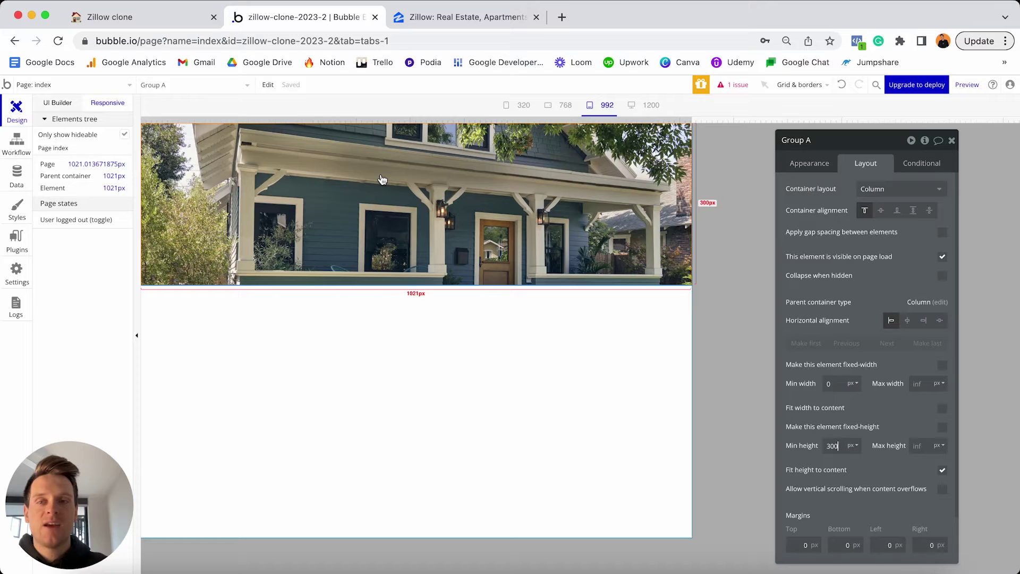
pyautogui.click(59, 103)
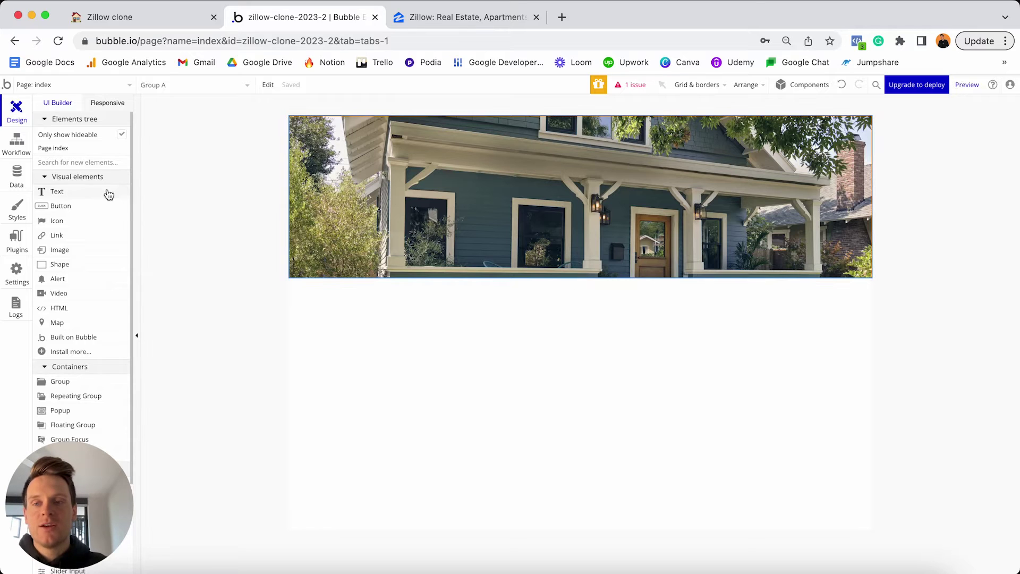
# Drop a Text element at the top-left of the house-photo group and view Zillow's heading.
pyautogui.moveTo(56, 194); pyautogui.dragTo(318, 128)
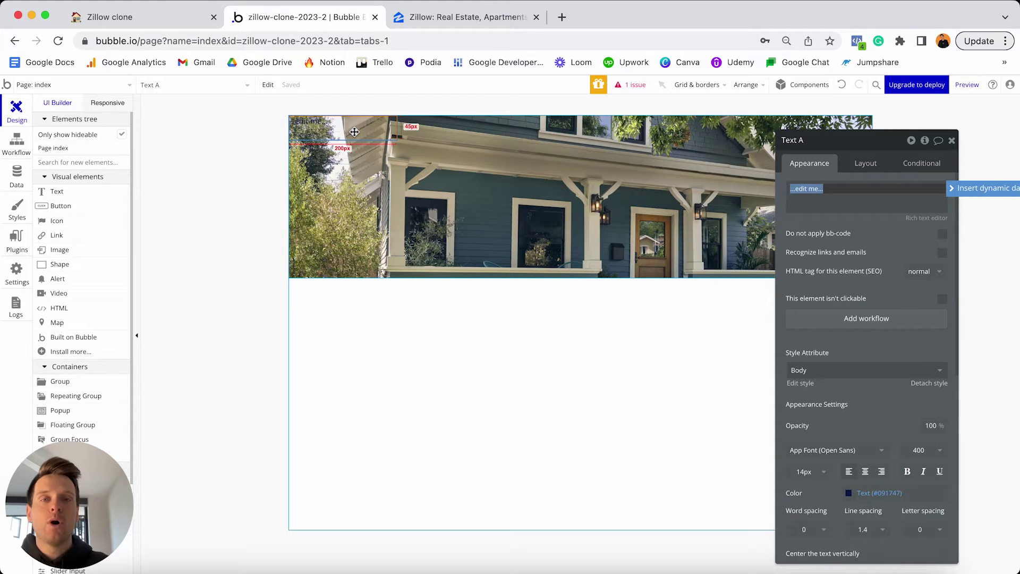
pyautogui.click(442, 17)
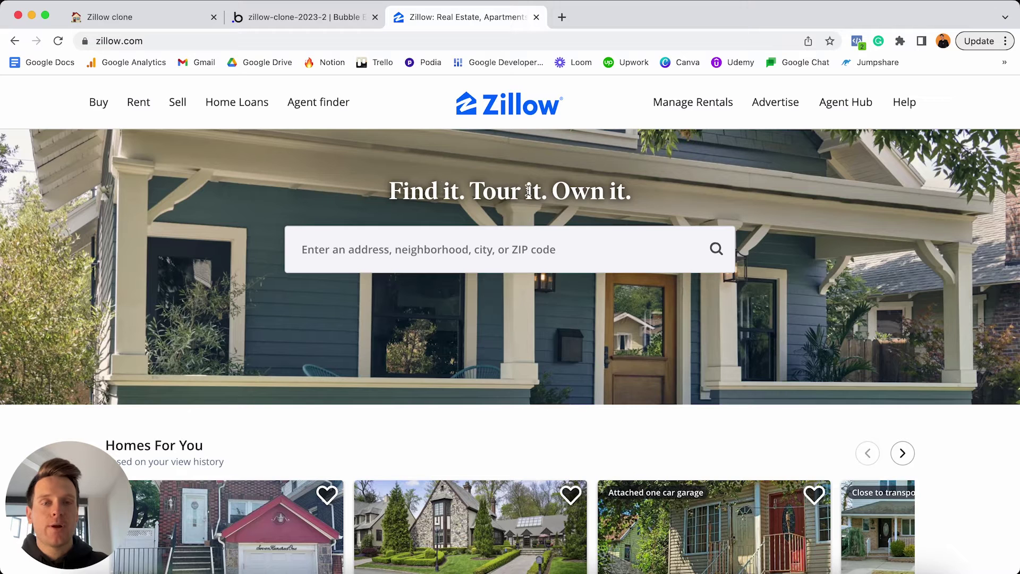
# Replace the text element's placeholder with 'Find it. Tour it. Own it.'.
pyautogui.click(351, 21)
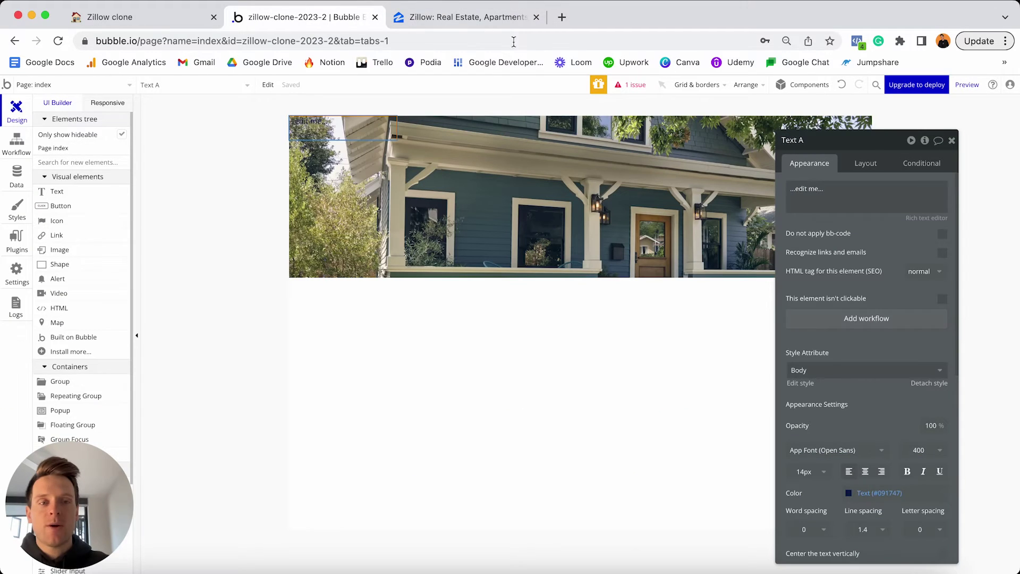
pyautogui.tripleClick(816, 197)
pyautogui.write('Find')
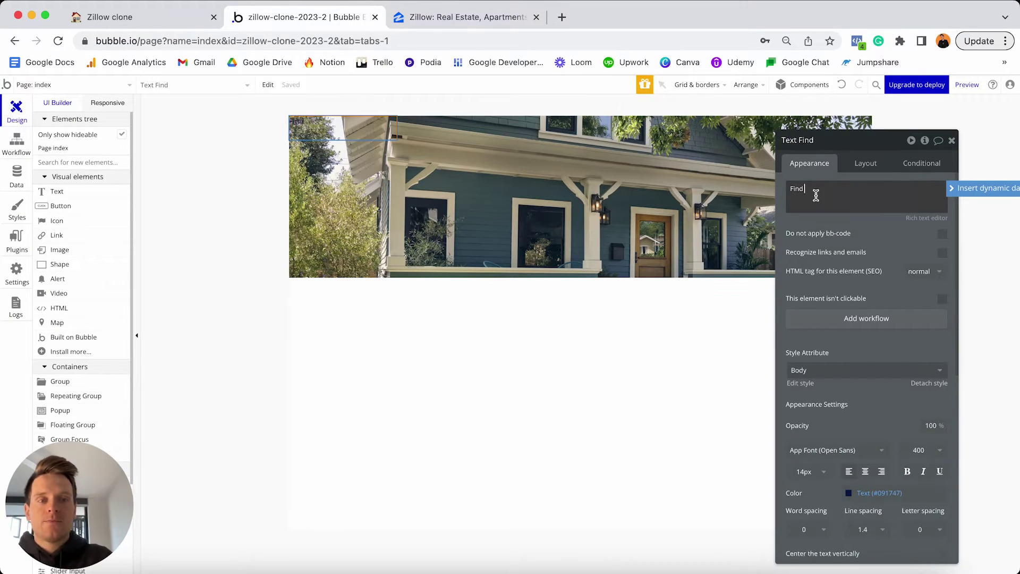
pyautogui.write(' it. To')
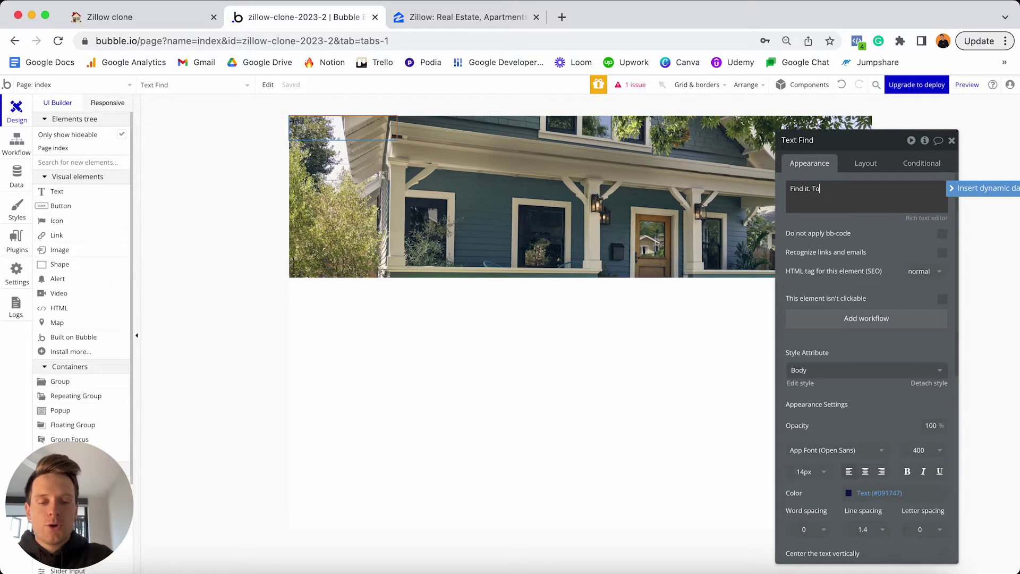
pyautogui.write('ur it. Own it.')
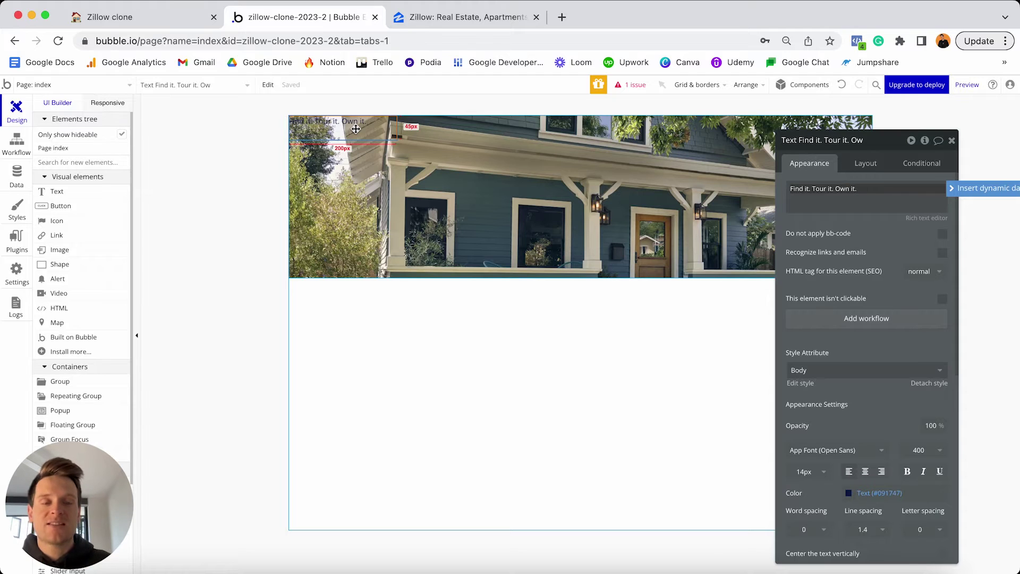
# Detach the headline from the Body style and switch its font to Tinos.
pyautogui.scroll(-4, 859, 288)
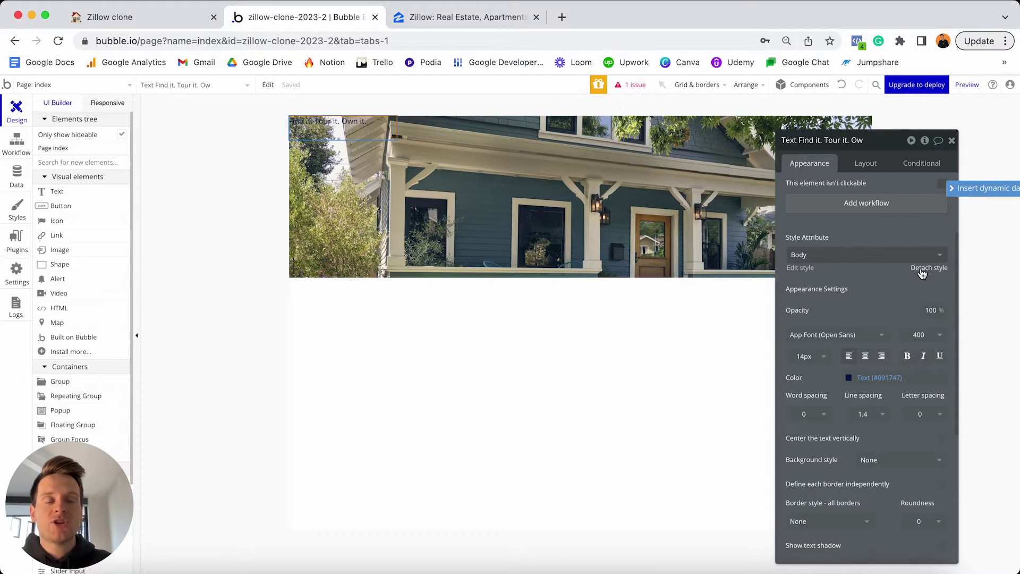
pyautogui.click(922, 269)
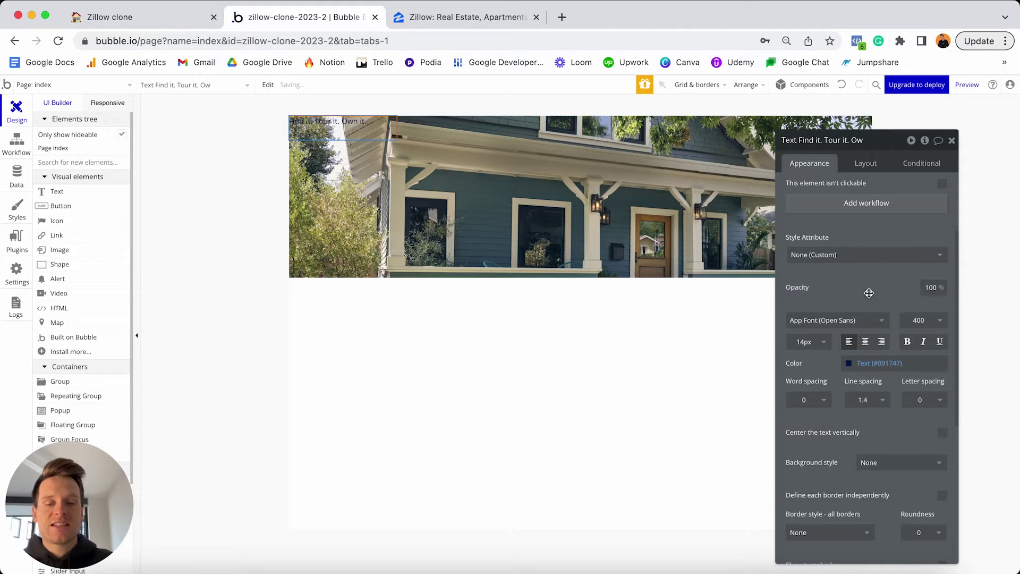
pyautogui.click(824, 321)
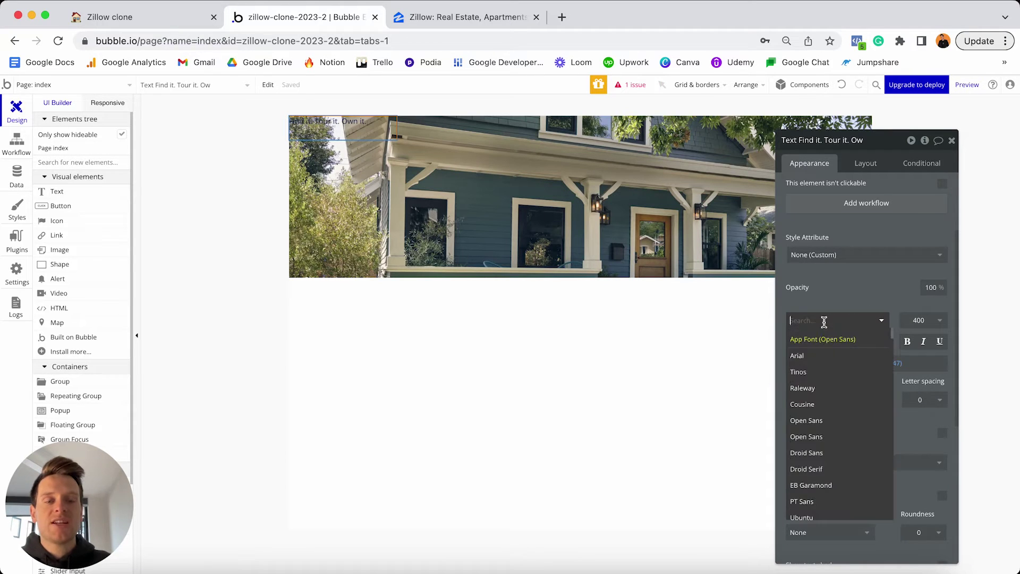
pyautogui.write('tinos')
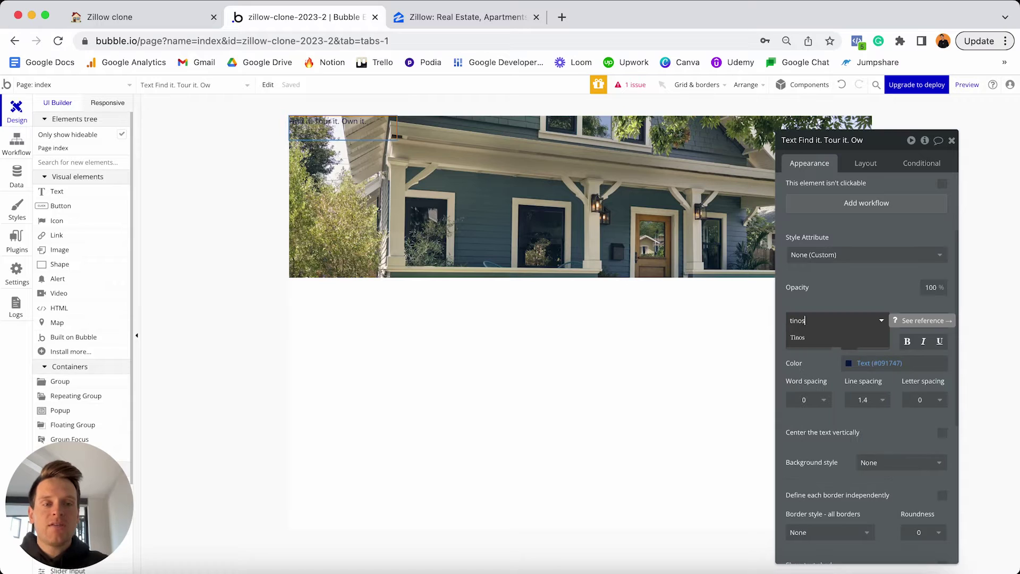
pyautogui.click(807, 340)
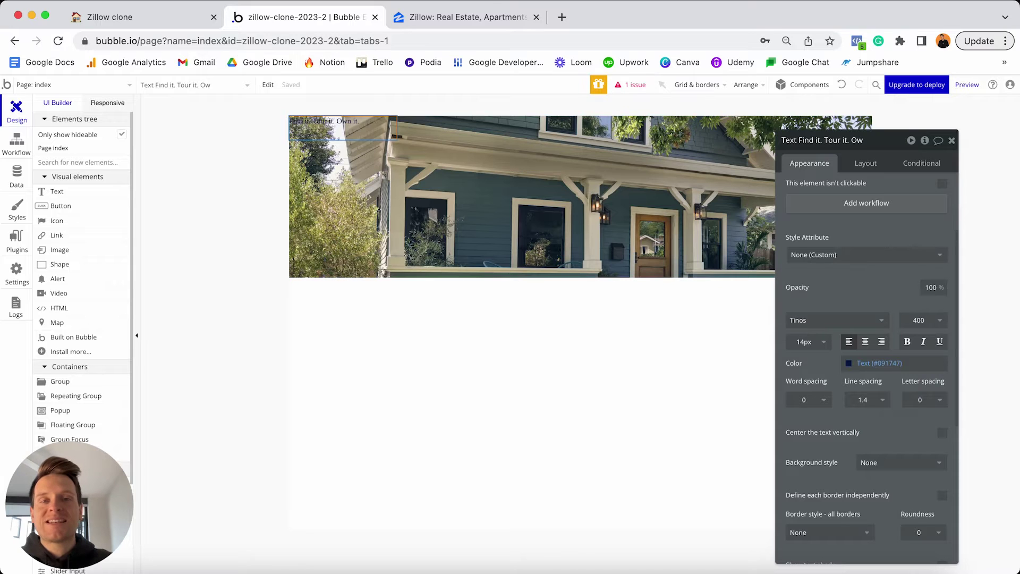
pyautogui.click(463, 17)
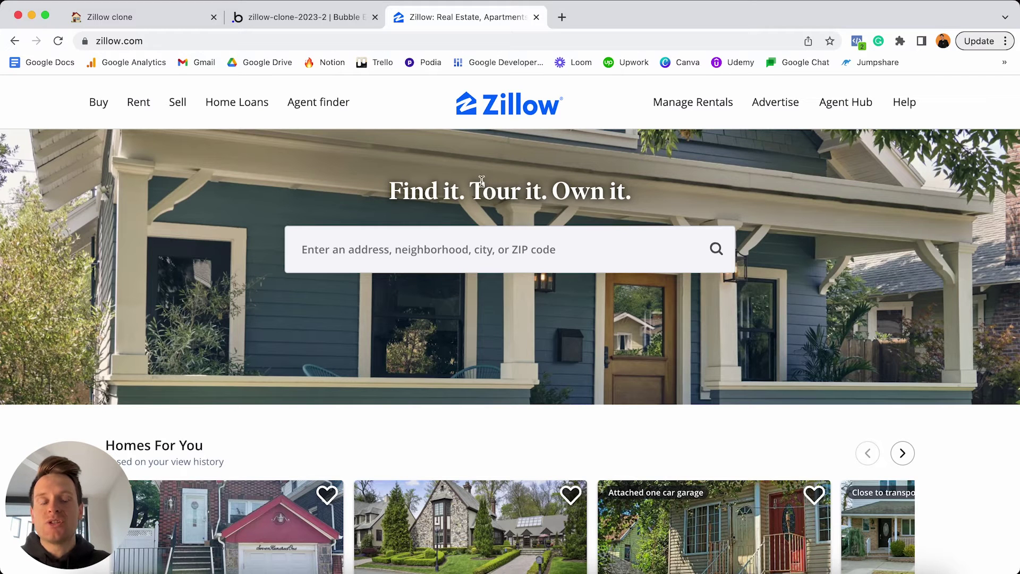
pyautogui.hotkey('ctrl', 'shift', 'Tab')
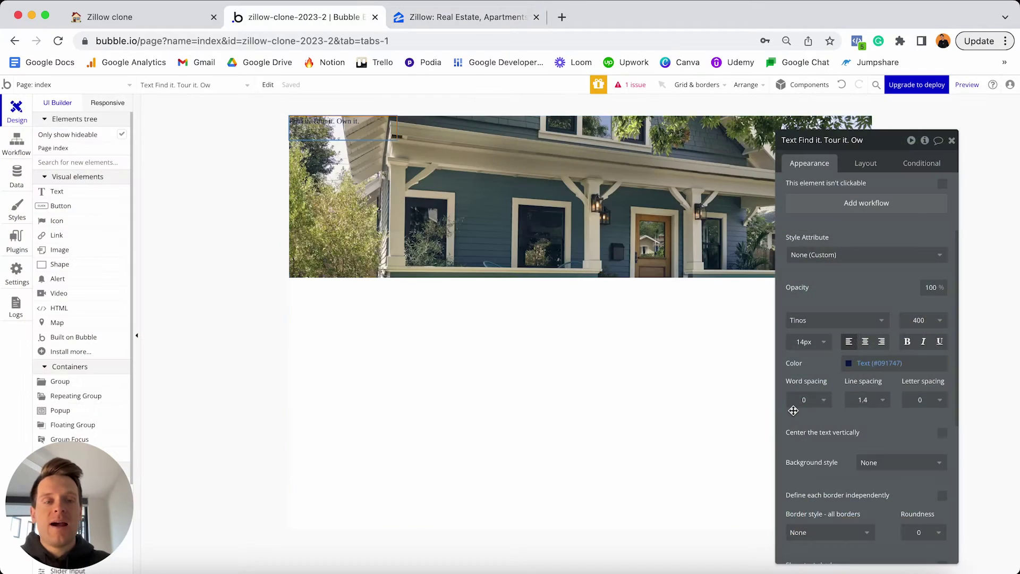
pyautogui.click(830, 340)
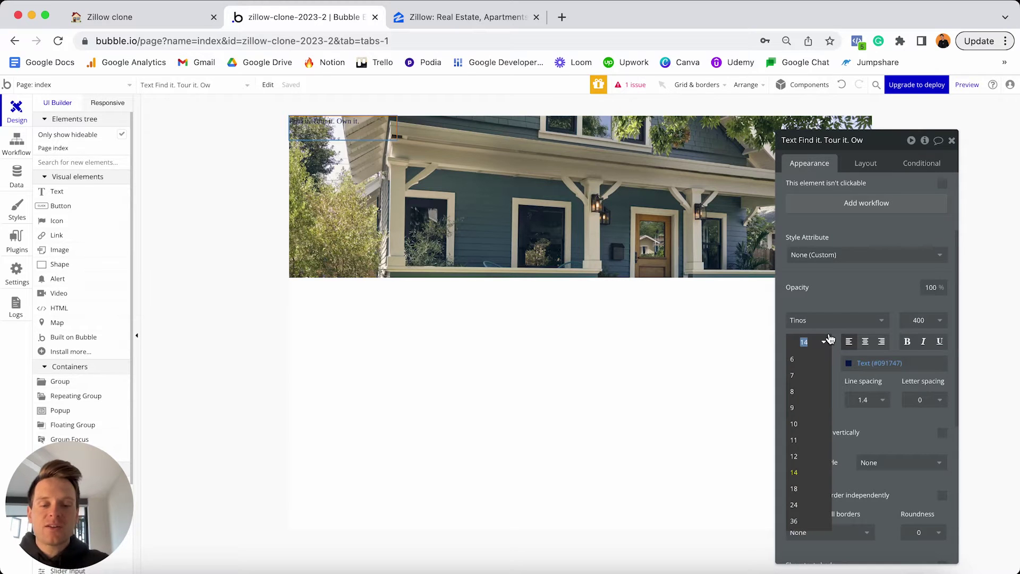
pyautogui.write('40')
pyautogui.press('Return')
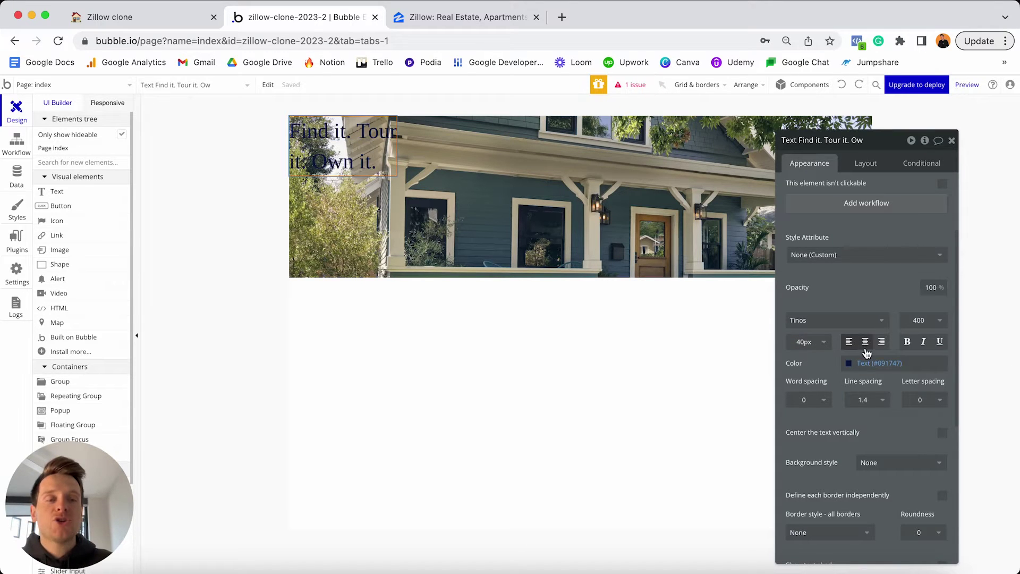
pyautogui.click(865, 343)
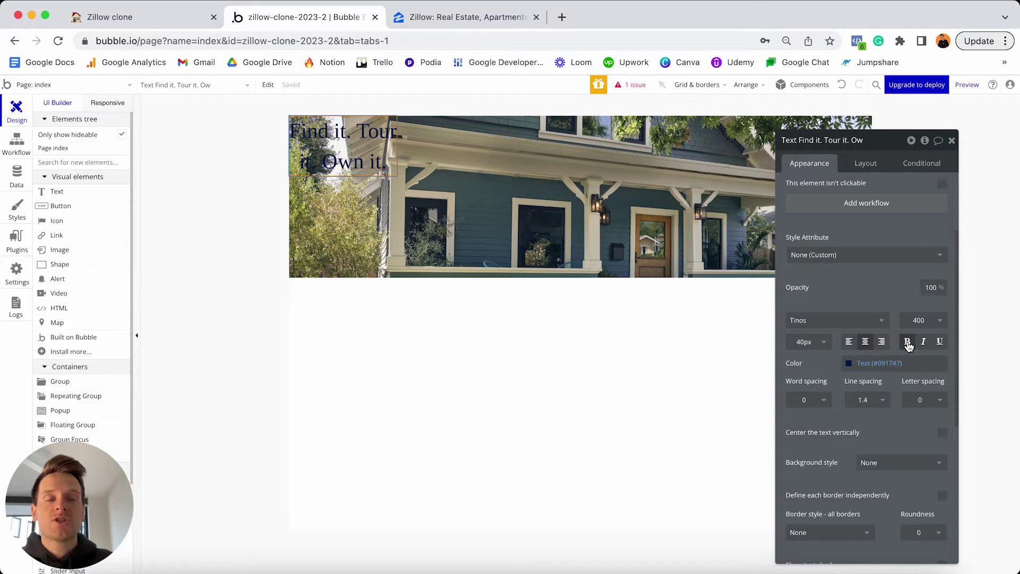
pyautogui.click(907, 342)
pyautogui.click(899, 364)
pyautogui.moveTo(874, 382); pyautogui.dragTo(829, 359)
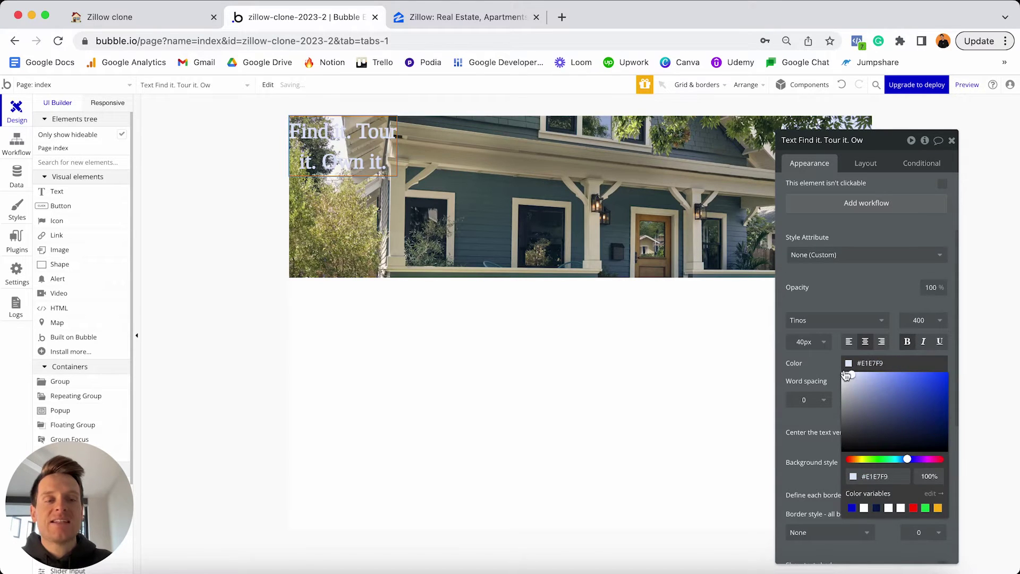
pyautogui.click(827, 357)
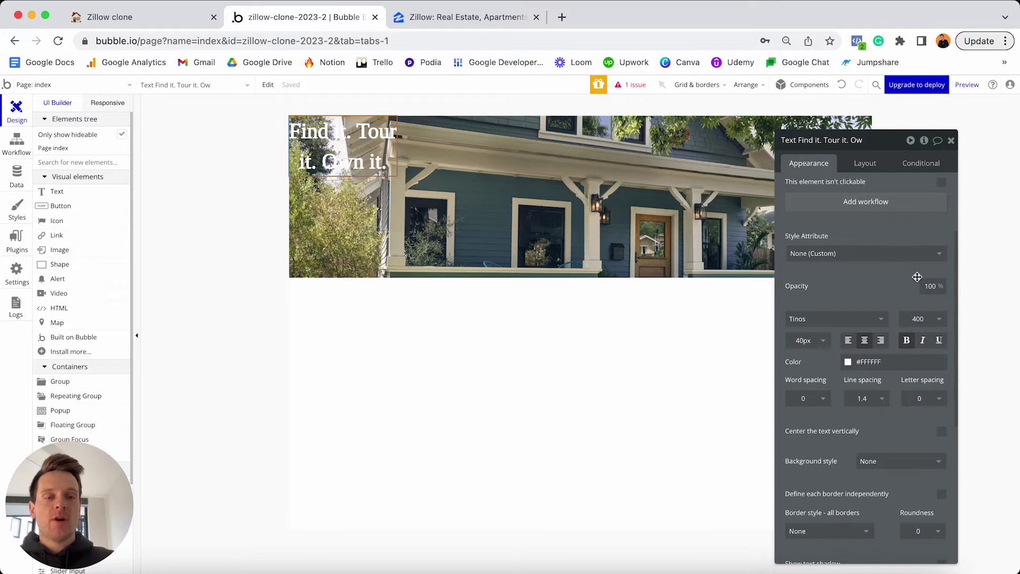
pyautogui.scroll(-5, 917, 277)
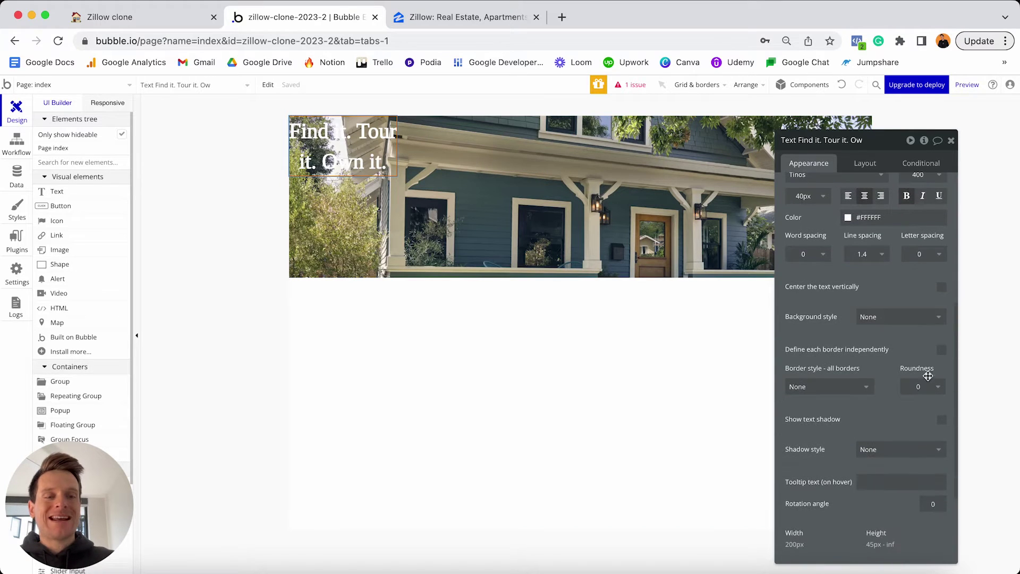
# Give the headline a #565656 text shadow with horizontal offset 2 and vertical offset 1.
pyautogui.click(941, 420)
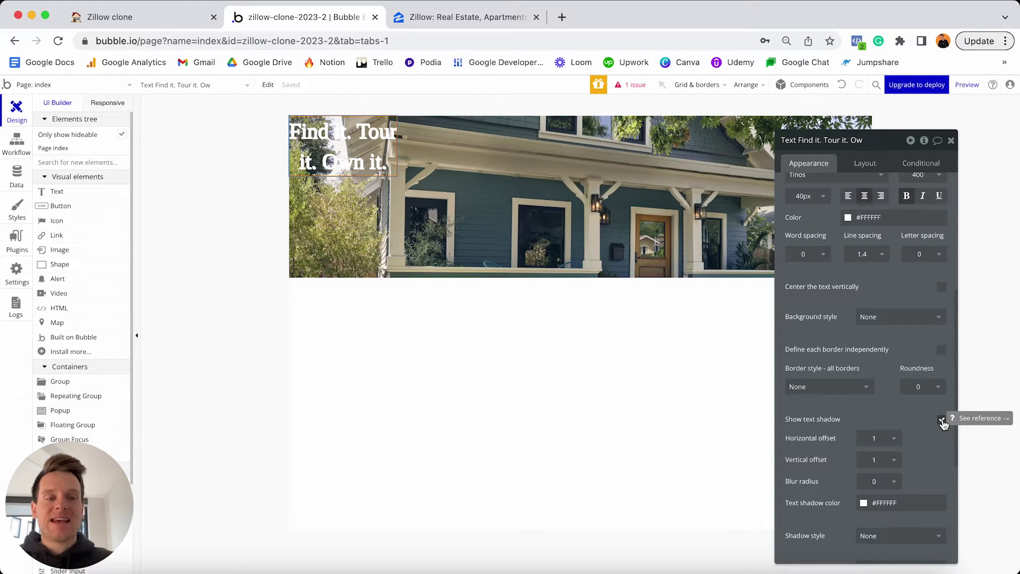
pyautogui.click(904, 502)
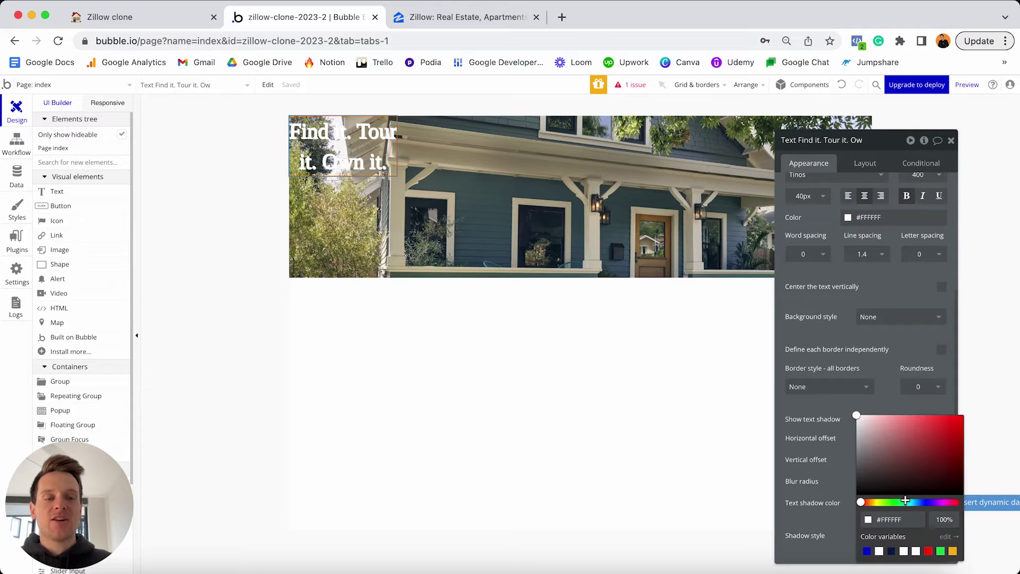
pyautogui.tripleClick(907, 521)
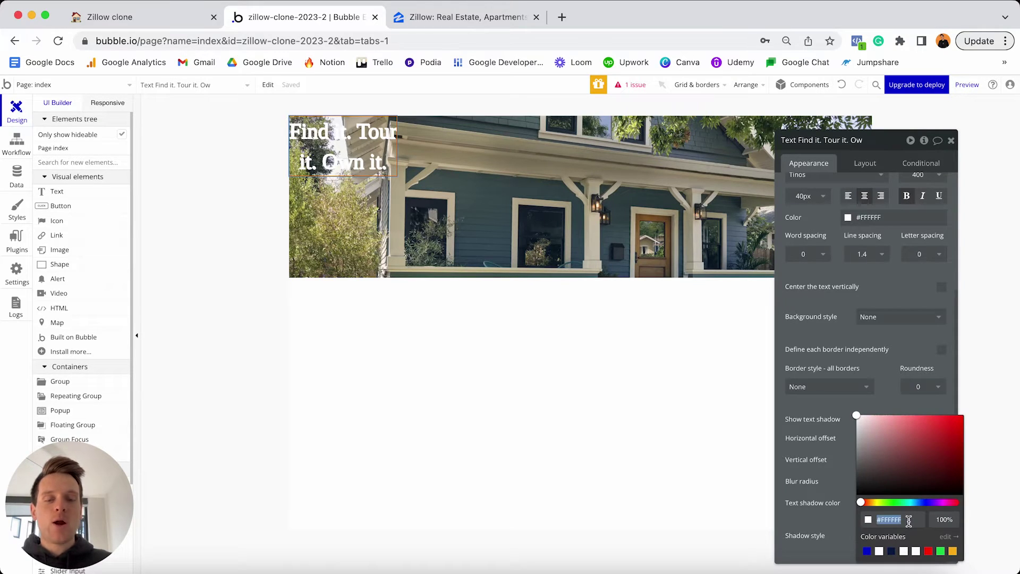
pyautogui.write('#565656')
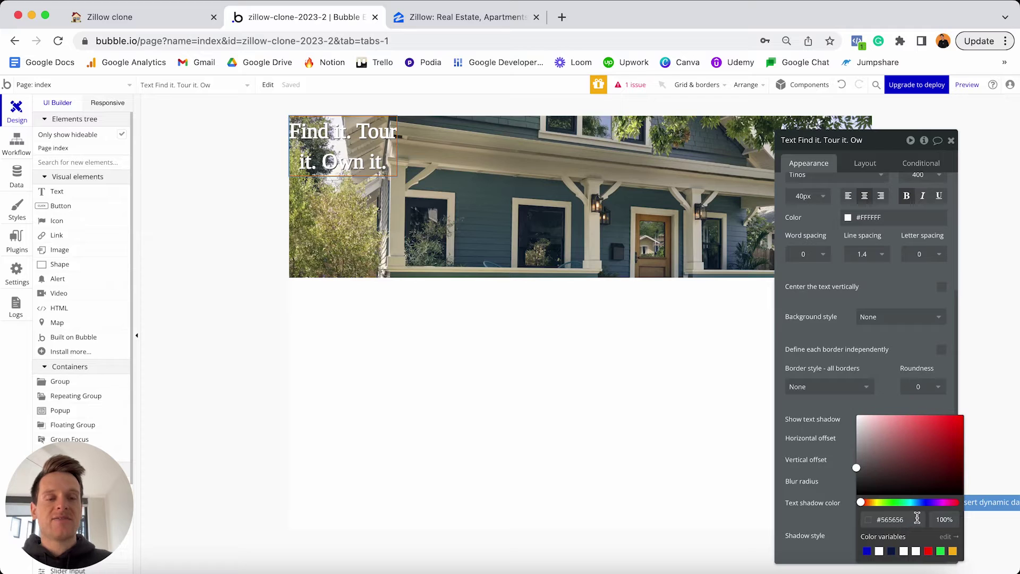
pyautogui.click(816, 478)
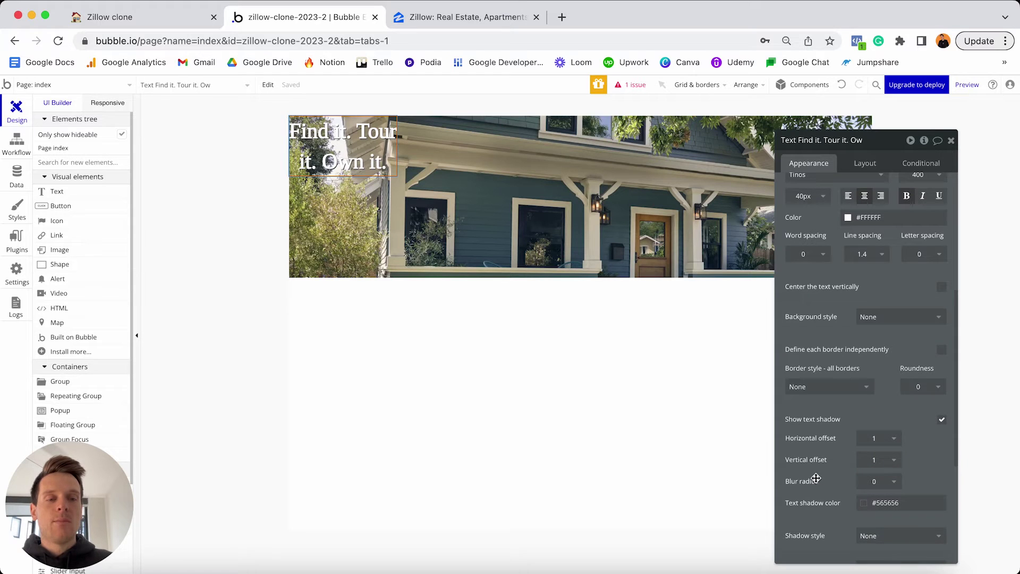
pyautogui.click(877, 439)
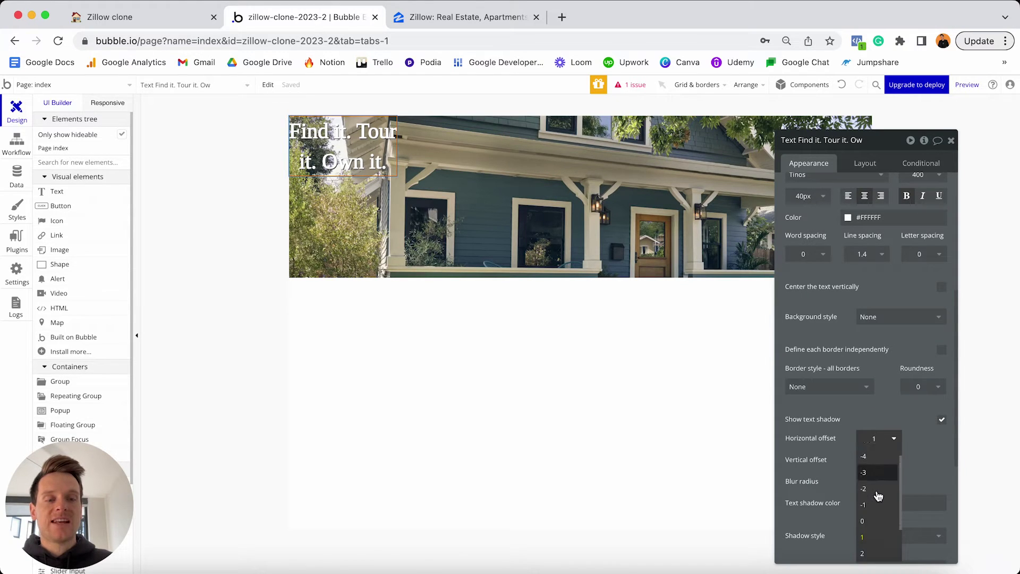
pyautogui.scroll(-2, 877, 499)
pyautogui.click(865, 517)
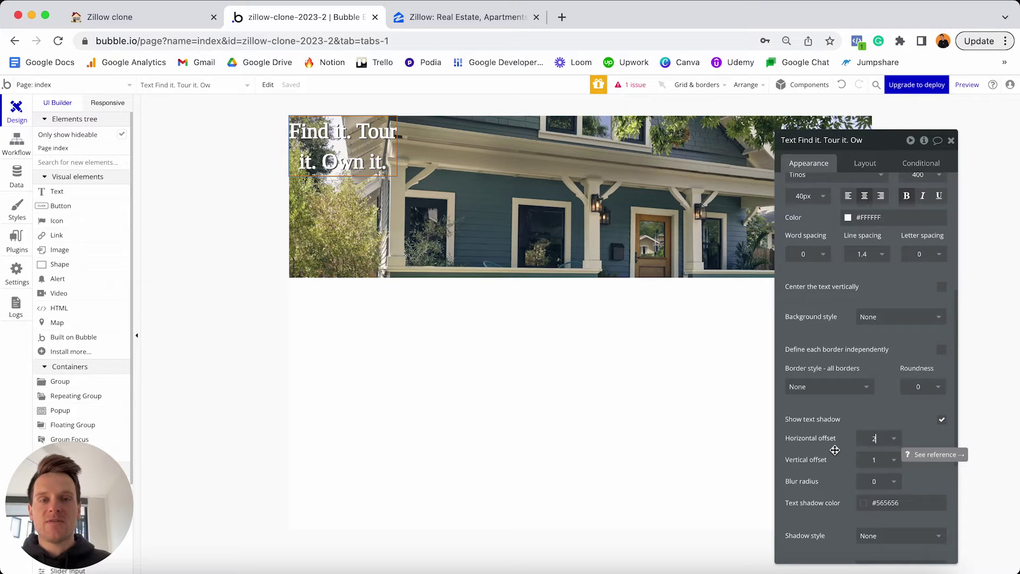
pyautogui.click(866, 164)
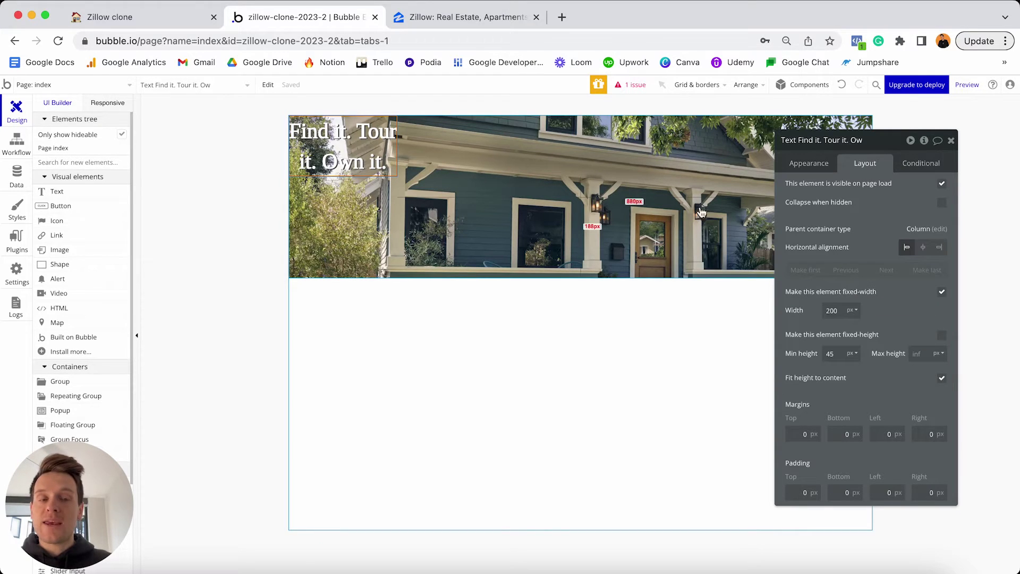
# Turn off fixed width on the headline and change min width 200 and min height 45 to 0.
pyautogui.click(942, 293)
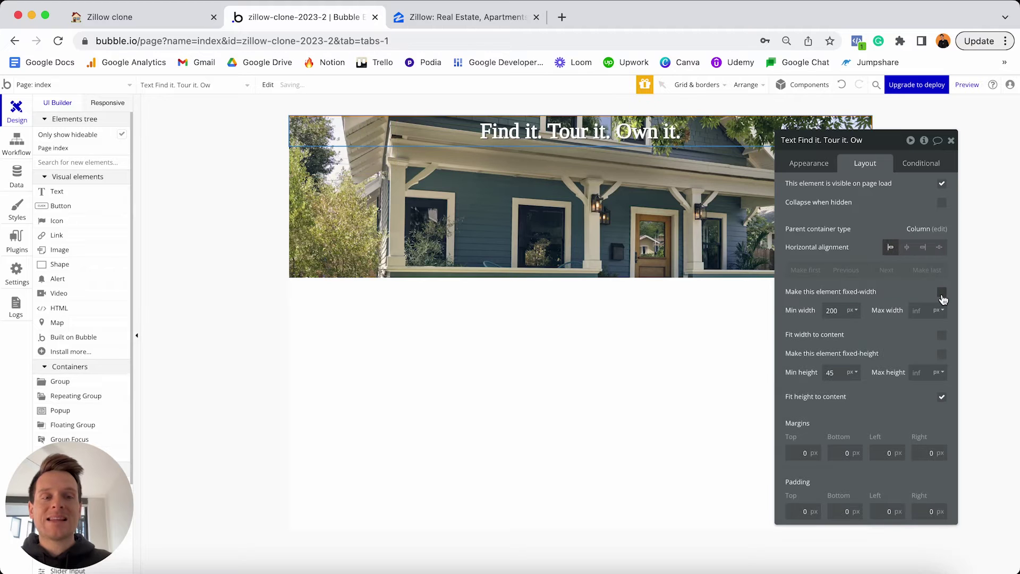
pyautogui.doubleClick(833, 310)
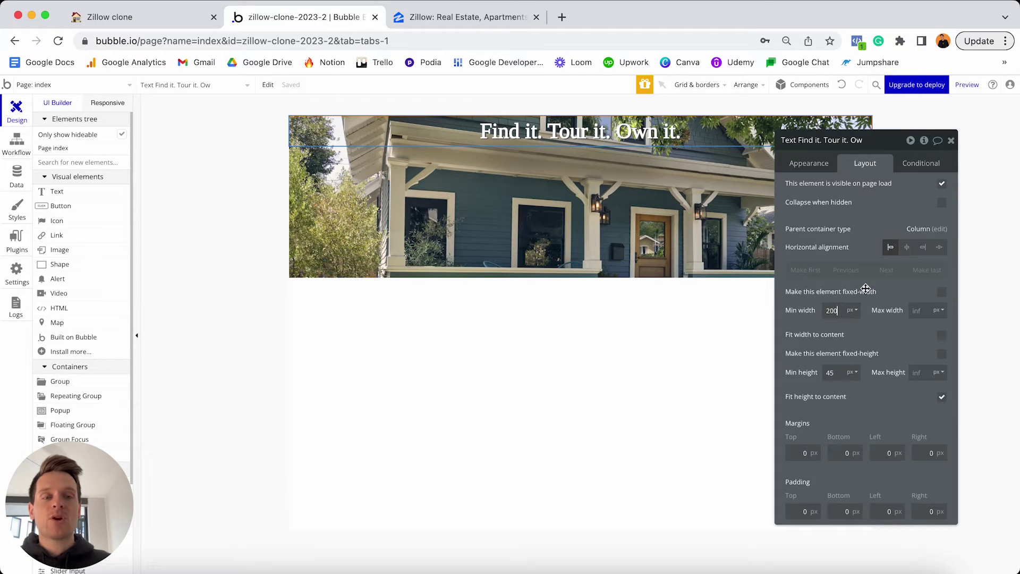
pyautogui.write('0')
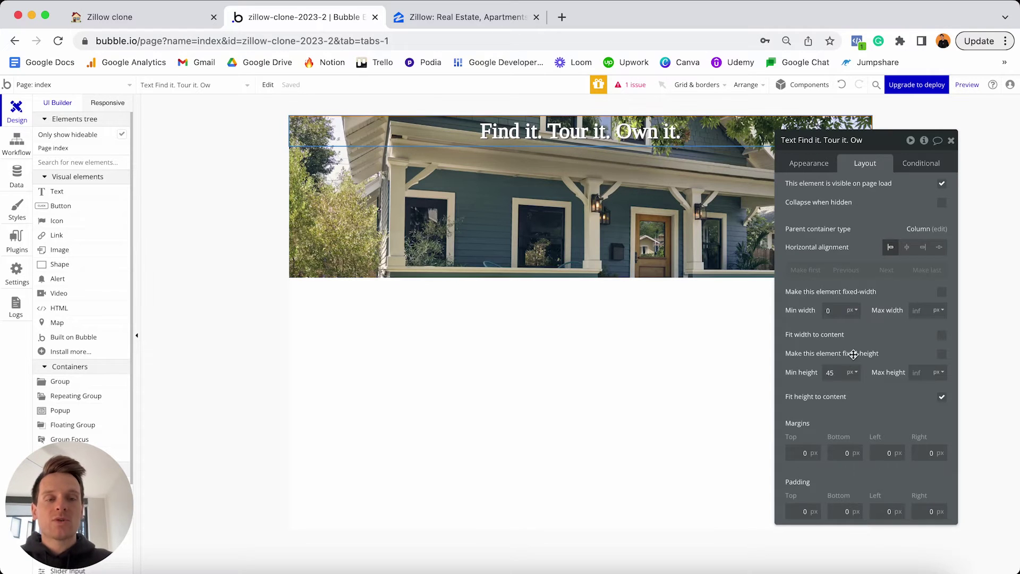
pyautogui.click(839, 372)
pyautogui.write('0')
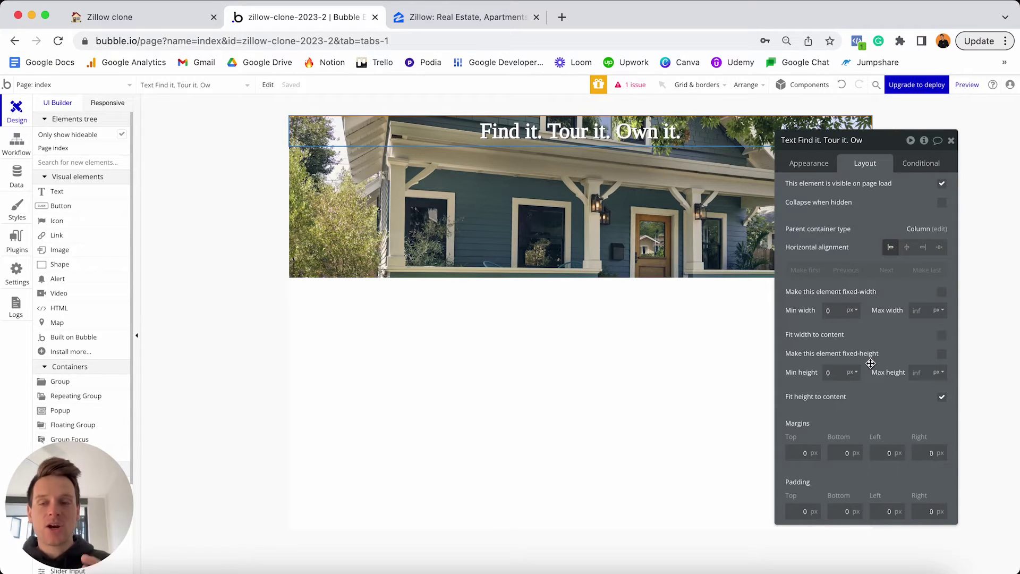
pyautogui.moveTo(871, 363)
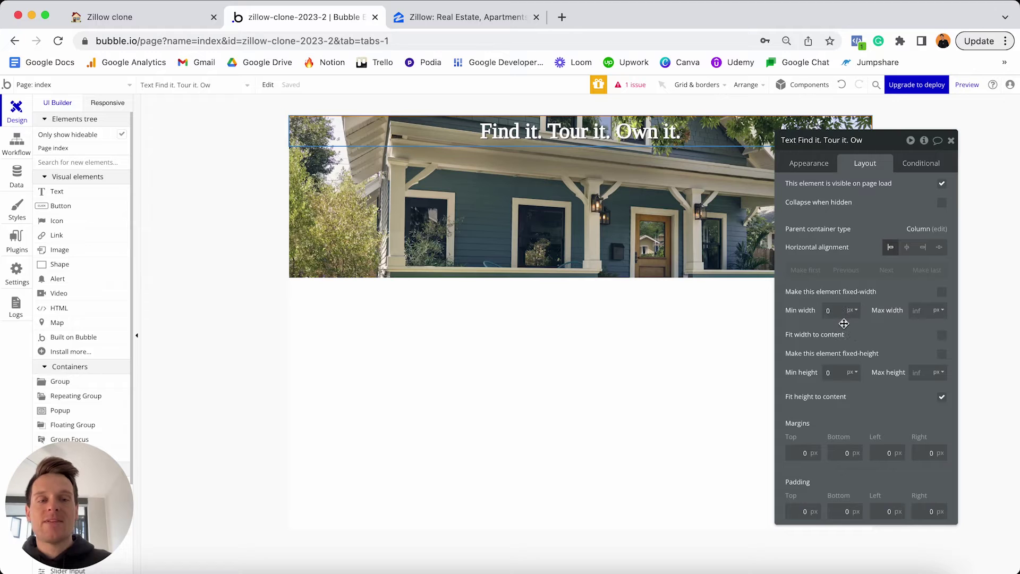
pyautogui.moveTo(843, 324)
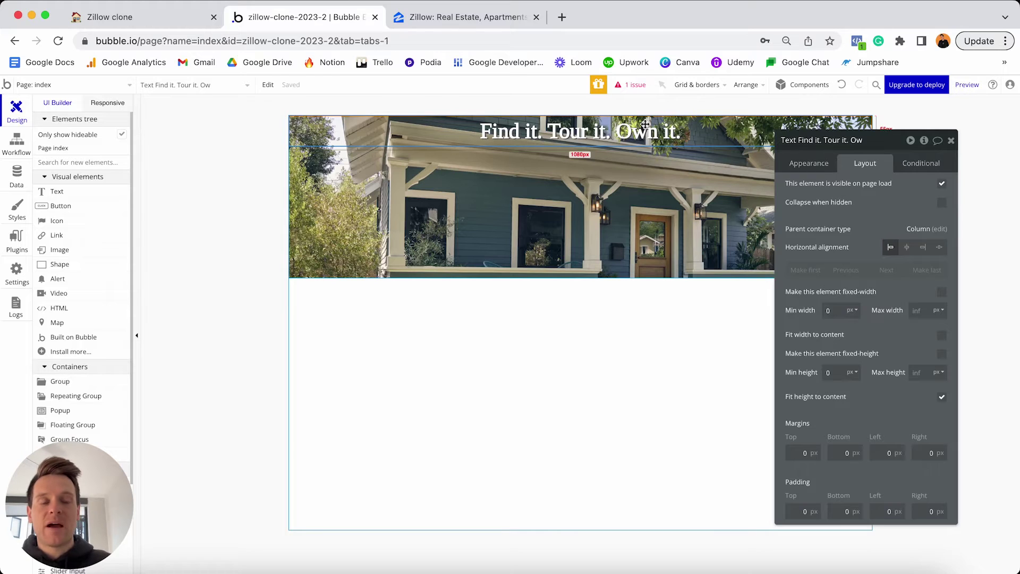
# Give the headline margins of 50 px top, 20 px left and 20 px right.
pyautogui.click(795, 453)
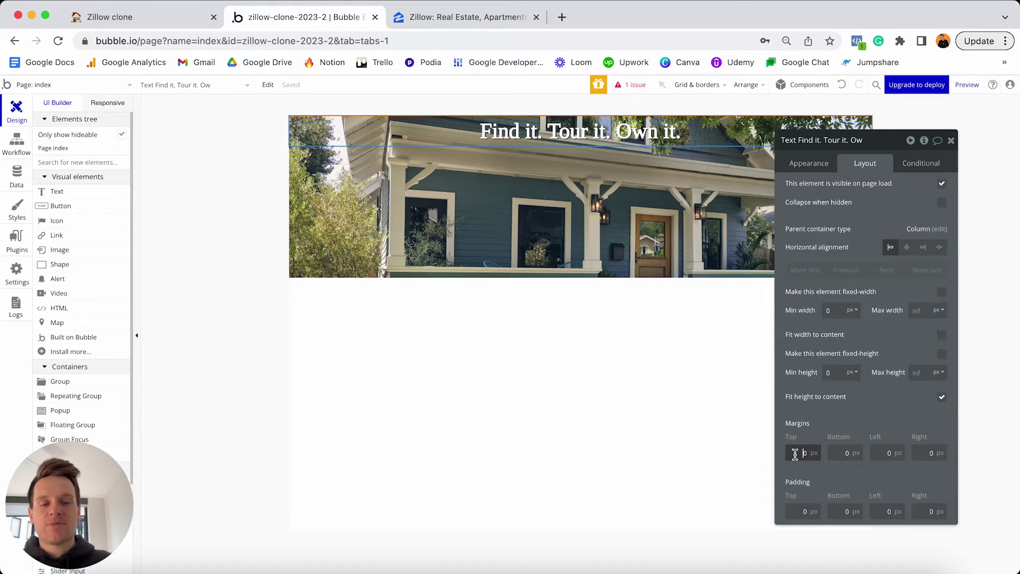
pyautogui.write('5')
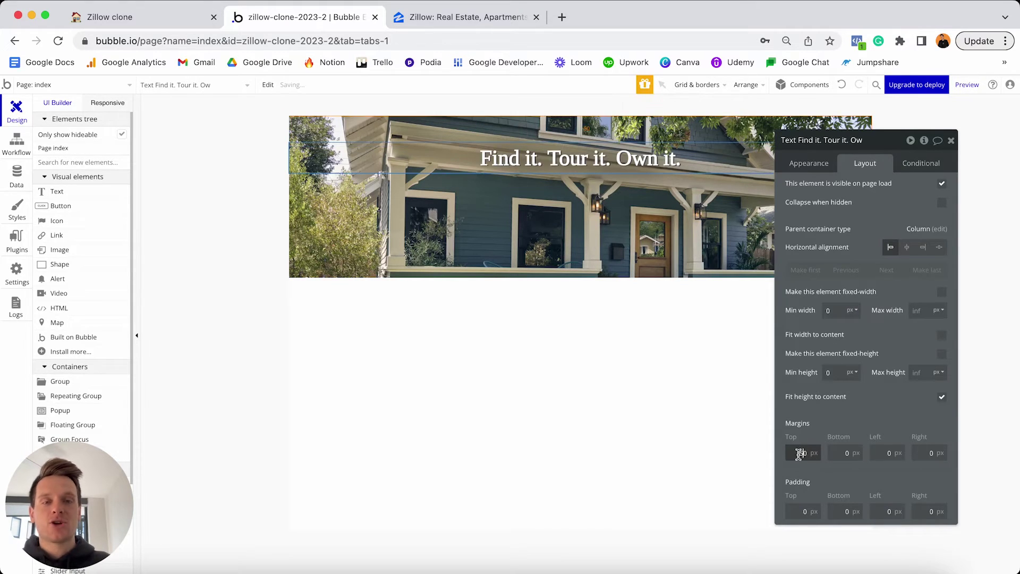
pyautogui.click(891, 452)
pyautogui.write('20')
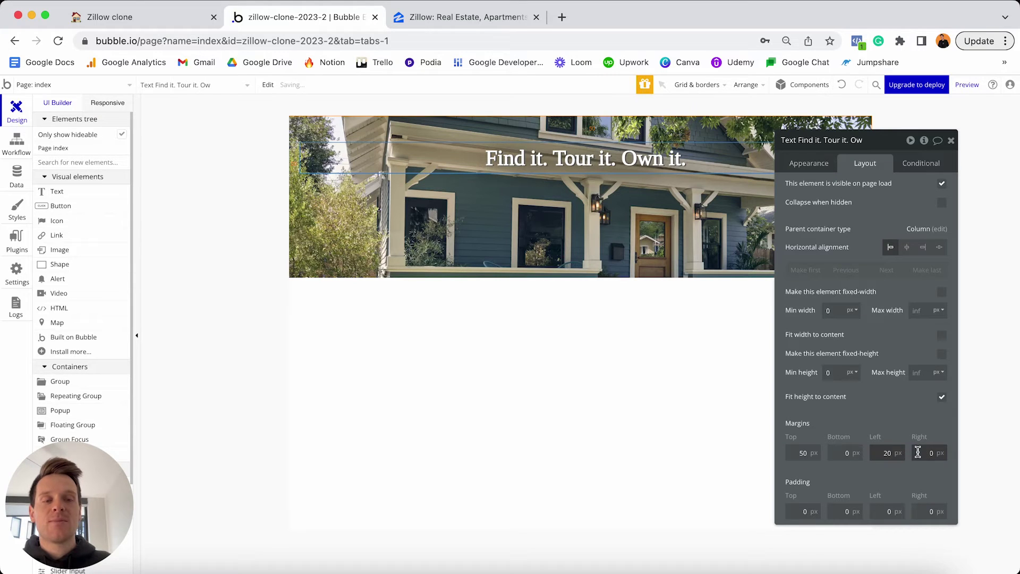
pyautogui.click(918, 453)
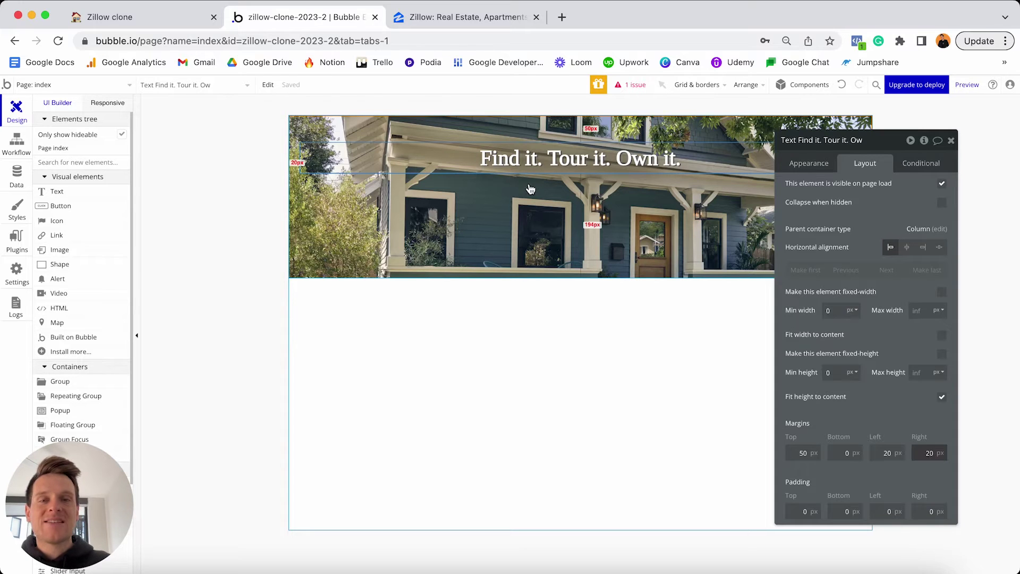
pyautogui.scroll(-2, 36, 257)
pyautogui.scroll(-5, 36, 257)
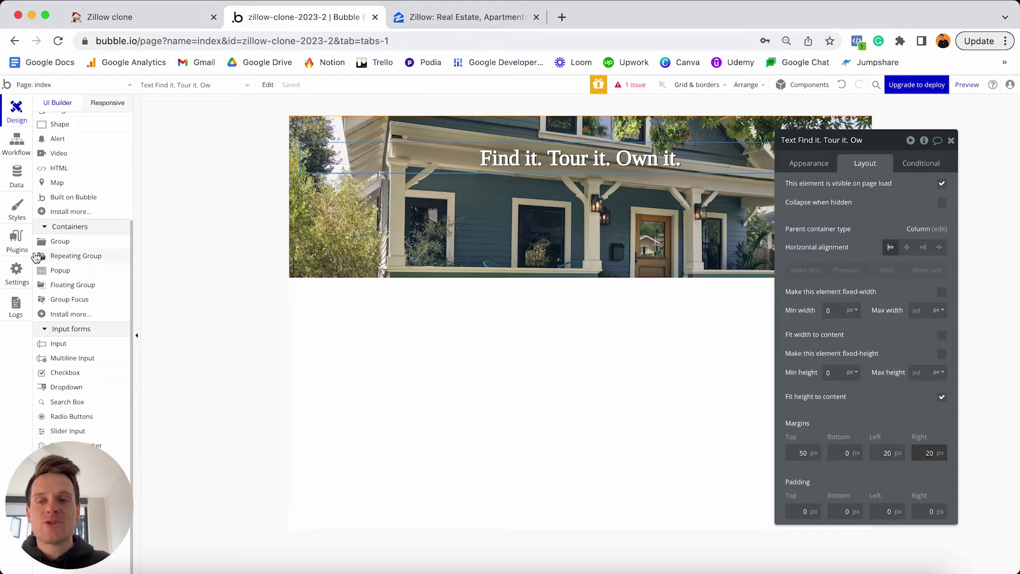
# Drop a Search Box into the house-photo hero and rename it 'SearchBox - Location'.
pyautogui.click(69, 403)
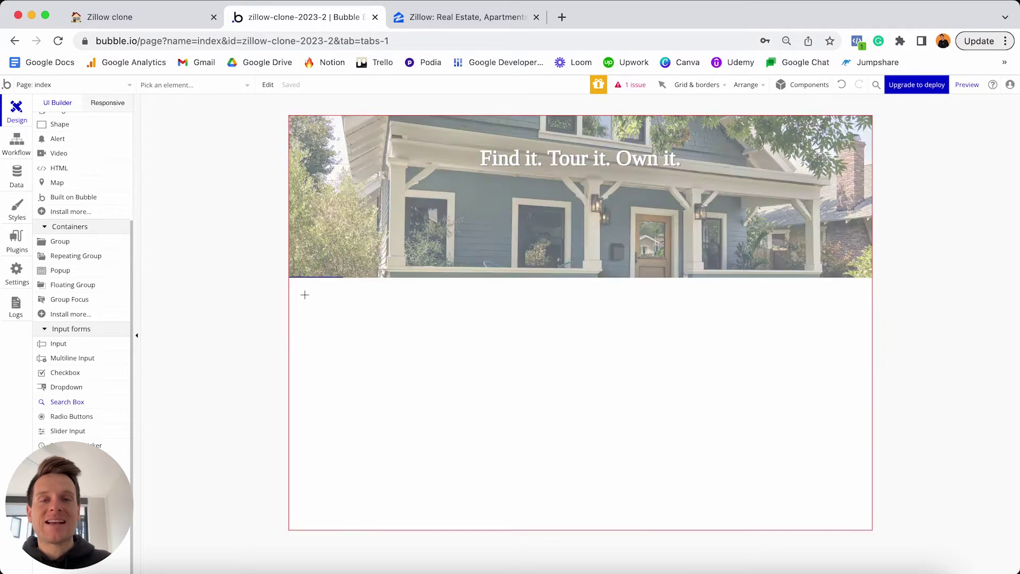
pyautogui.click(501, 212)
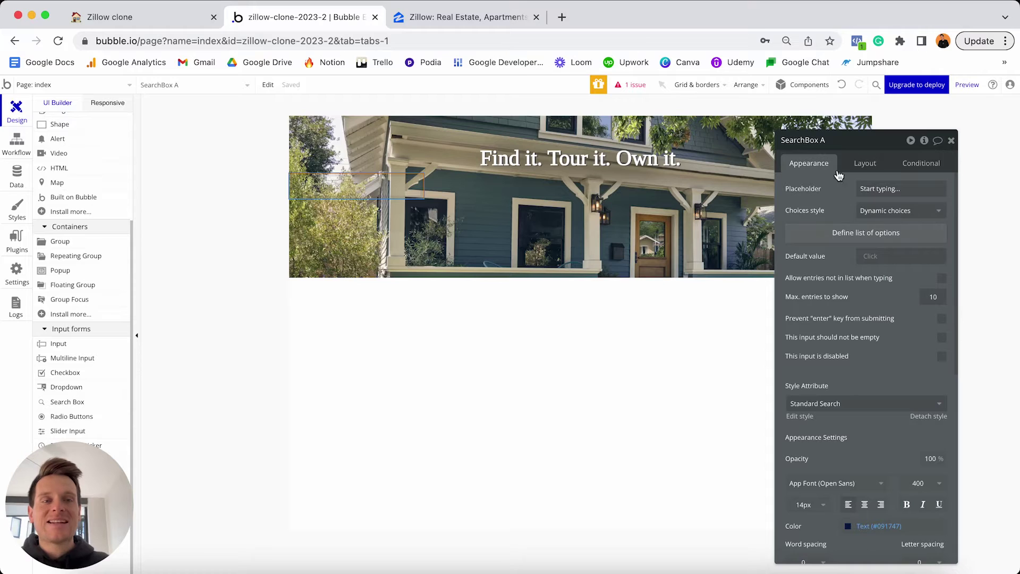
pyautogui.click(841, 139)
pyautogui.press('BackSpace')
pyautogui.press('BackSpace')
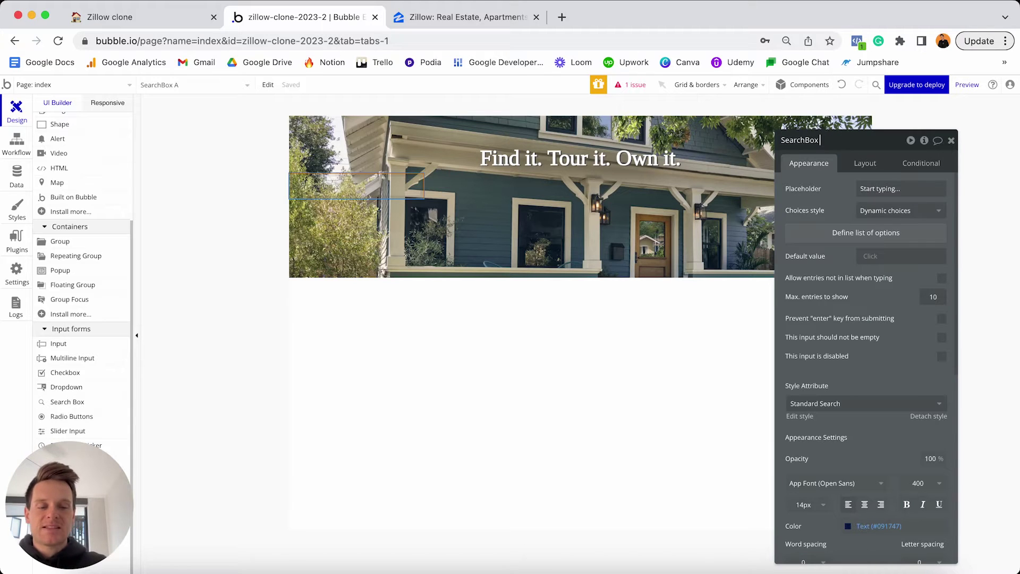
pyautogui.write('- Location')
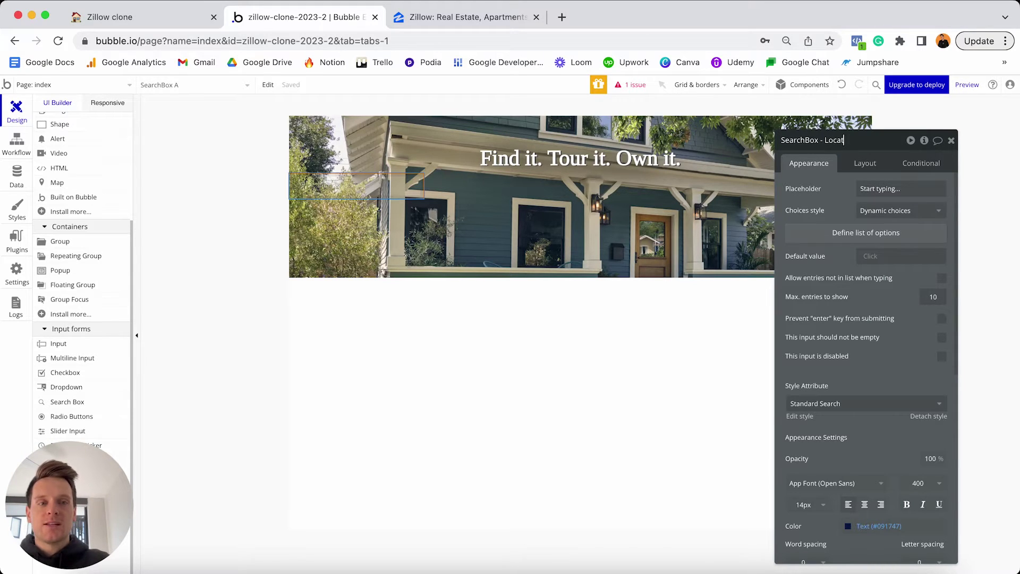
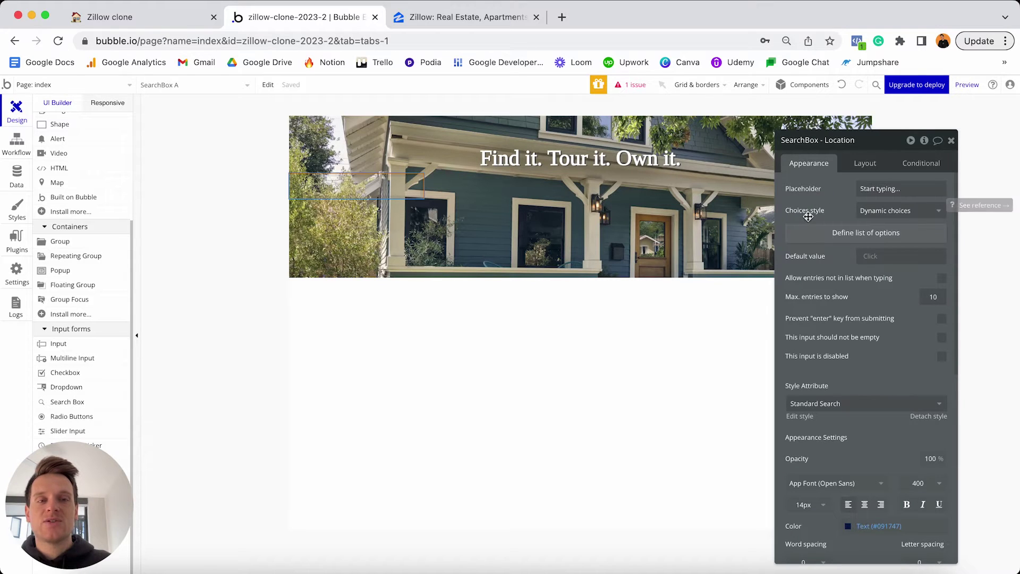
# Switch the Location search box's choices style to Geographic places.
pyautogui.click(872, 216)
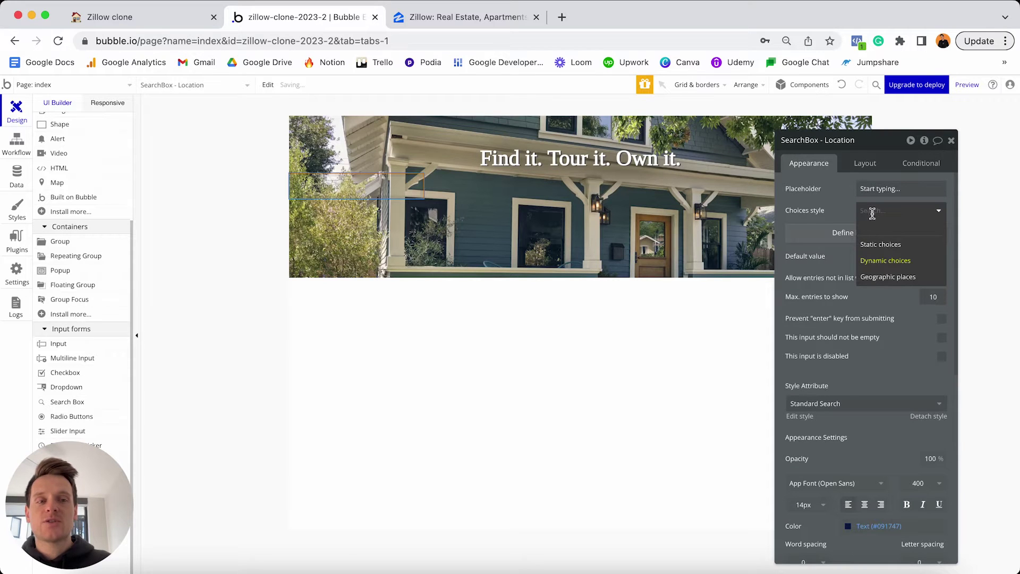
pyautogui.click(880, 243)
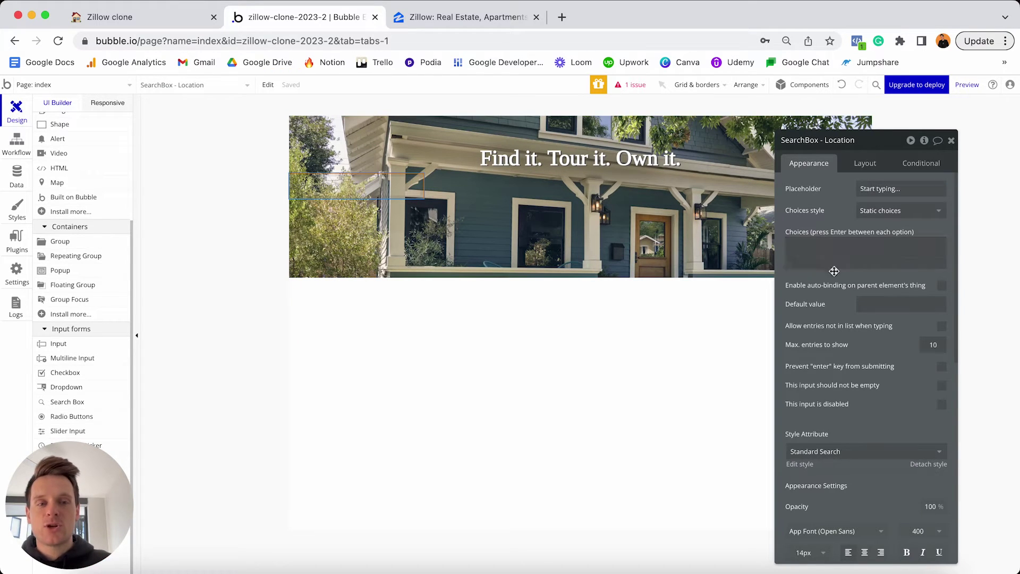
pyautogui.click(877, 211)
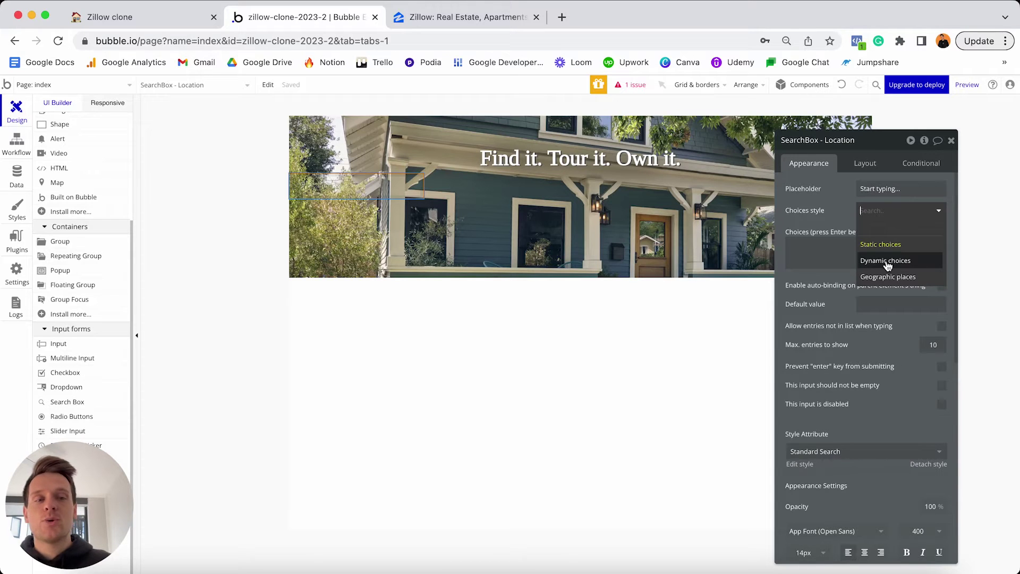
pyautogui.click(884, 277)
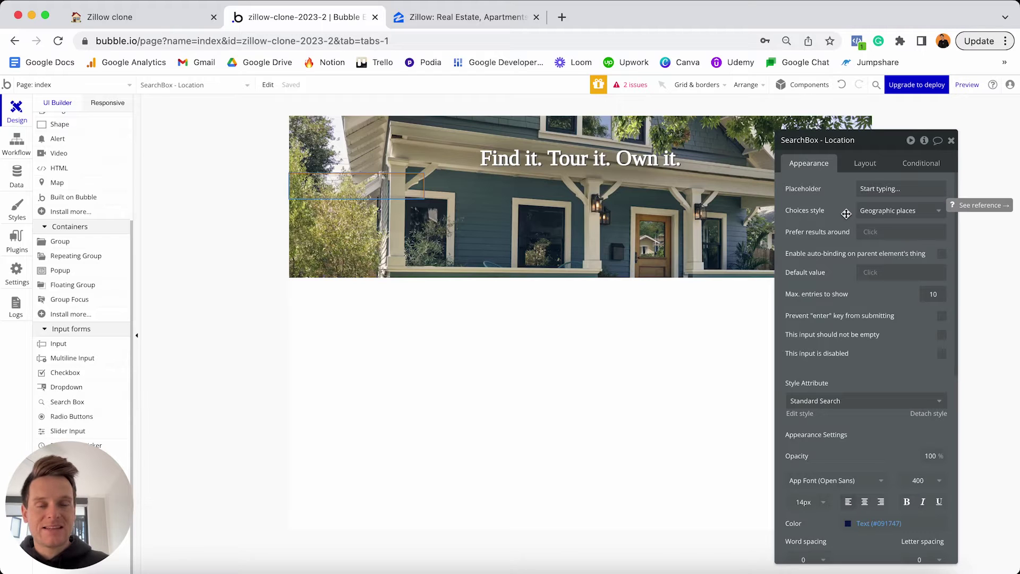
# Review the two issues about missing Google API keys and go to the app's General settings.
pyautogui.click(632, 88)
pyautogui.moveTo(168, 200); pyautogui.dragTo(455, 331)
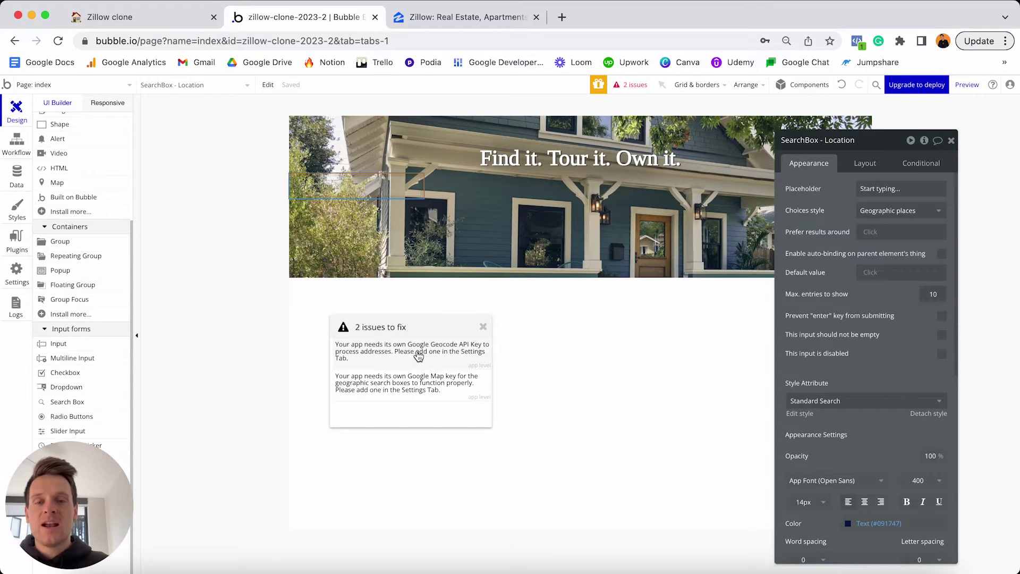
pyautogui.click(402, 357)
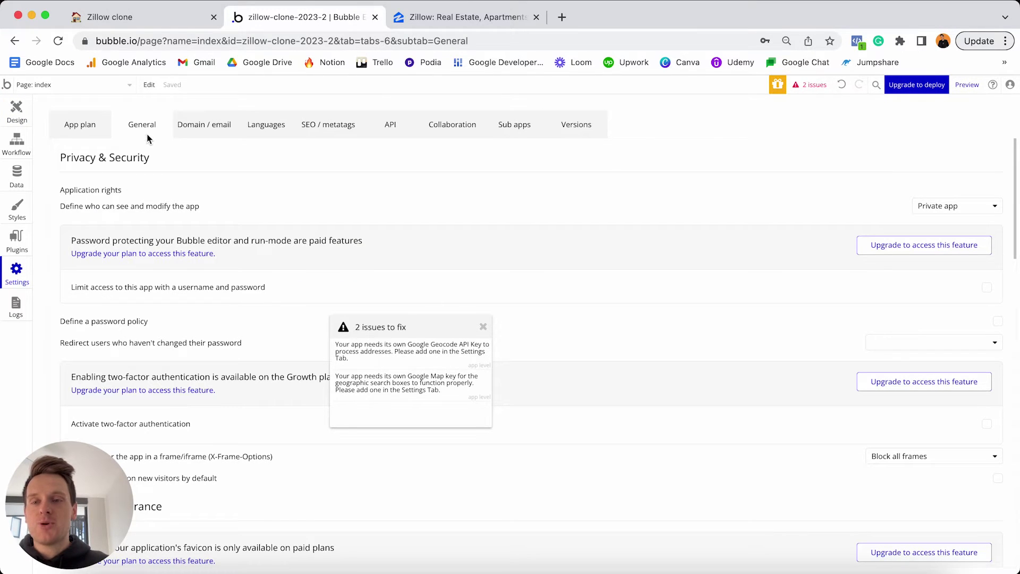
# Close the issues list, scroll to the General services API Keys, and open the Geocode key docs.
pyautogui.click(483, 327)
pyautogui.scroll(-6, 483, 327)
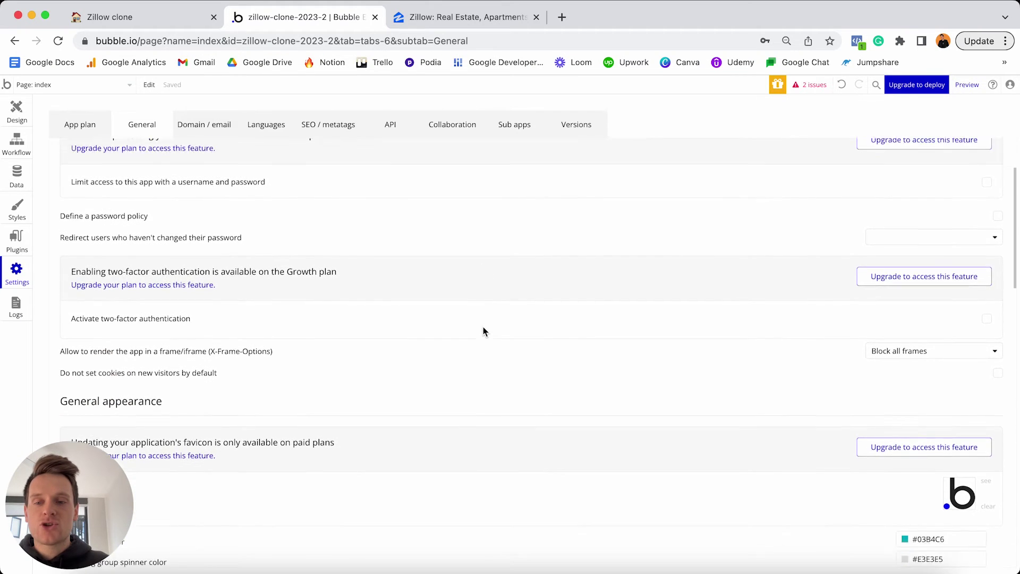
pyautogui.scroll(-3, 483, 331)
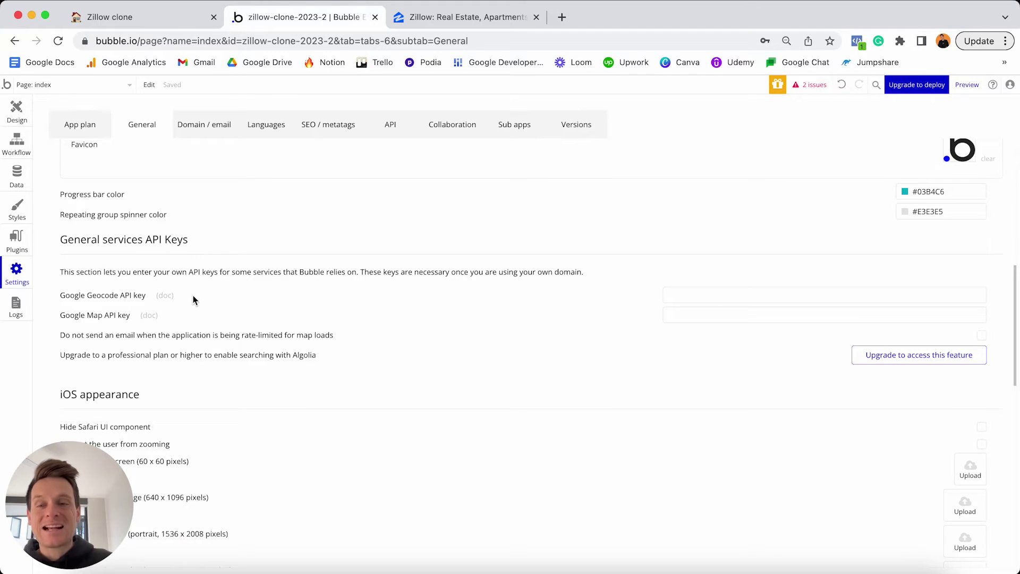
pyautogui.click(164, 299)
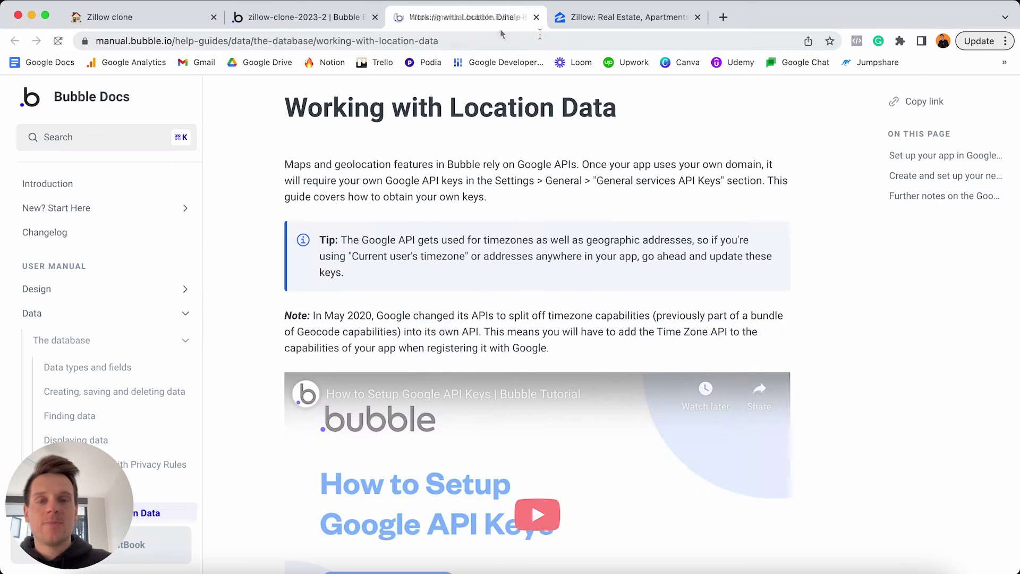
pyautogui.scroll(-3, 540, 169)
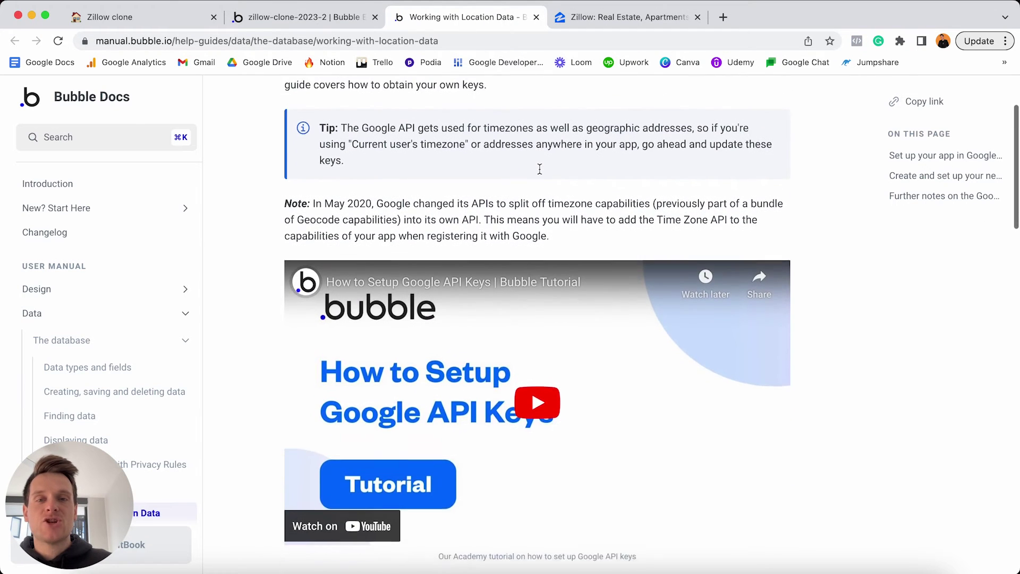
pyautogui.scroll(-2, 539, 169)
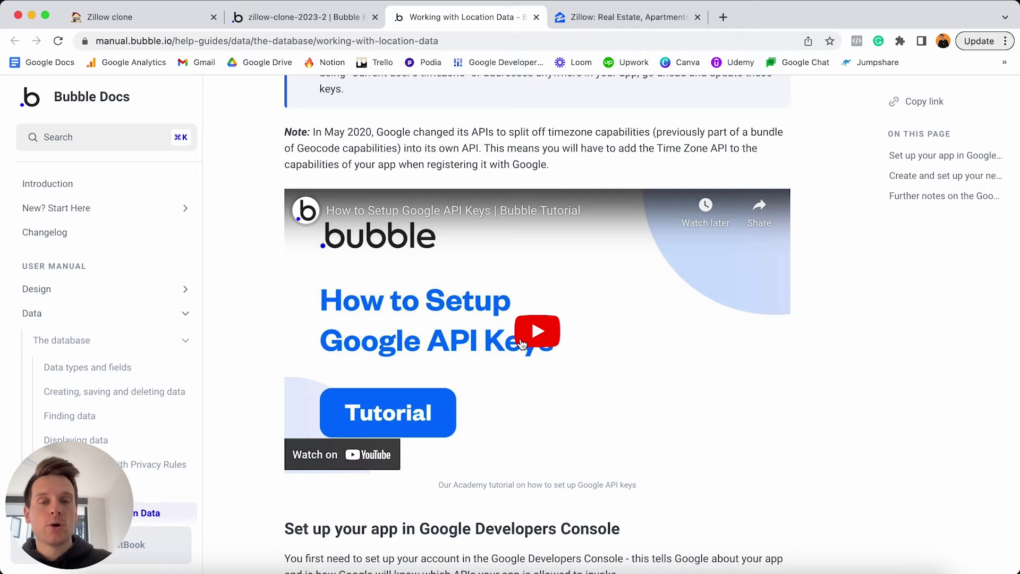
pyautogui.scroll(-12, 523, 345)
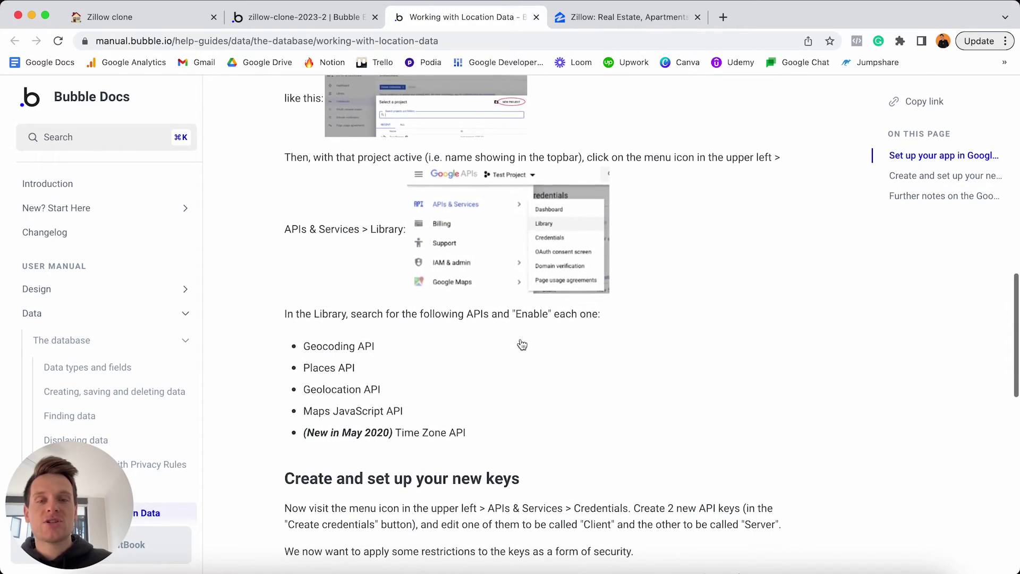
pyautogui.scroll(-5, 522, 344)
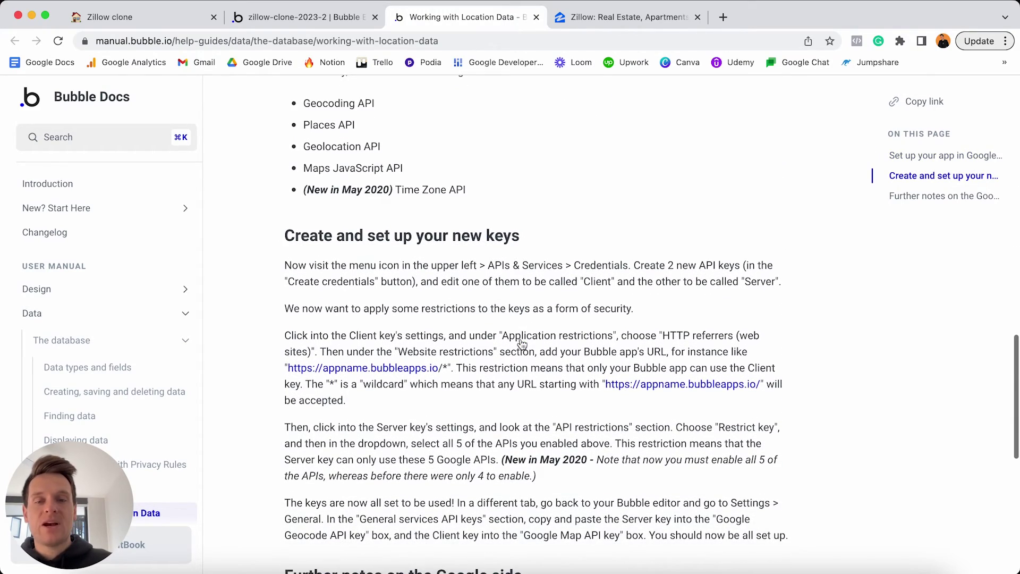
pyautogui.scroll(15, 523, 344)
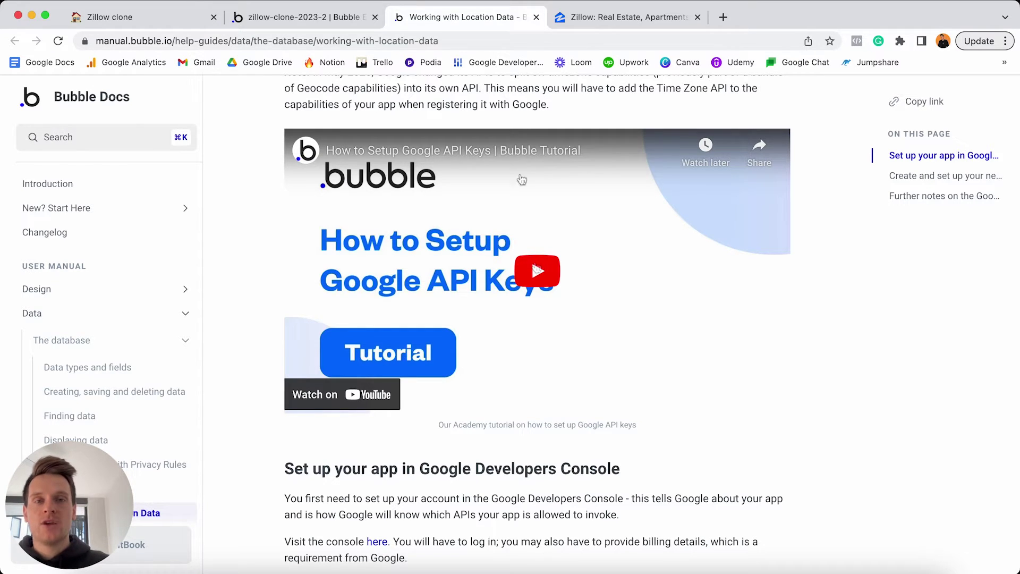
# Close the docs tab, return to Design and compare the placeholder with Zillow's search box.
pyautogui.click(537, 17)
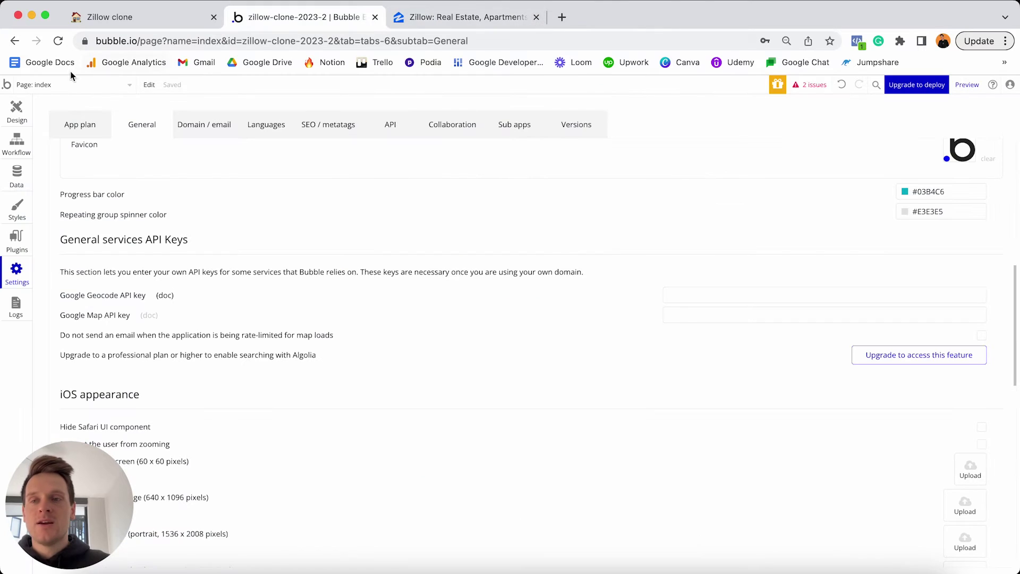
pyautogui.click(16, 111)
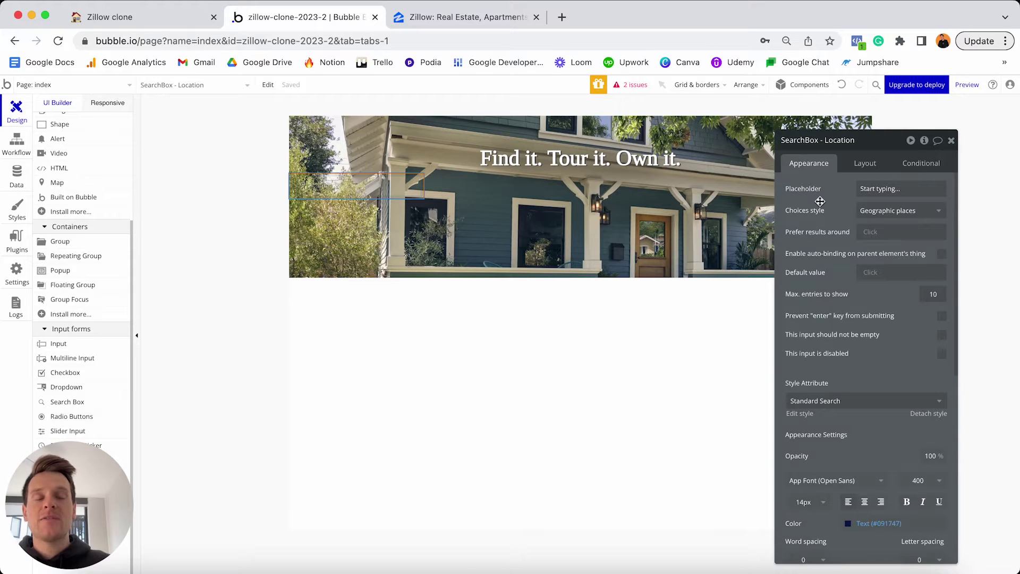
pyautogui.click(884, 189)
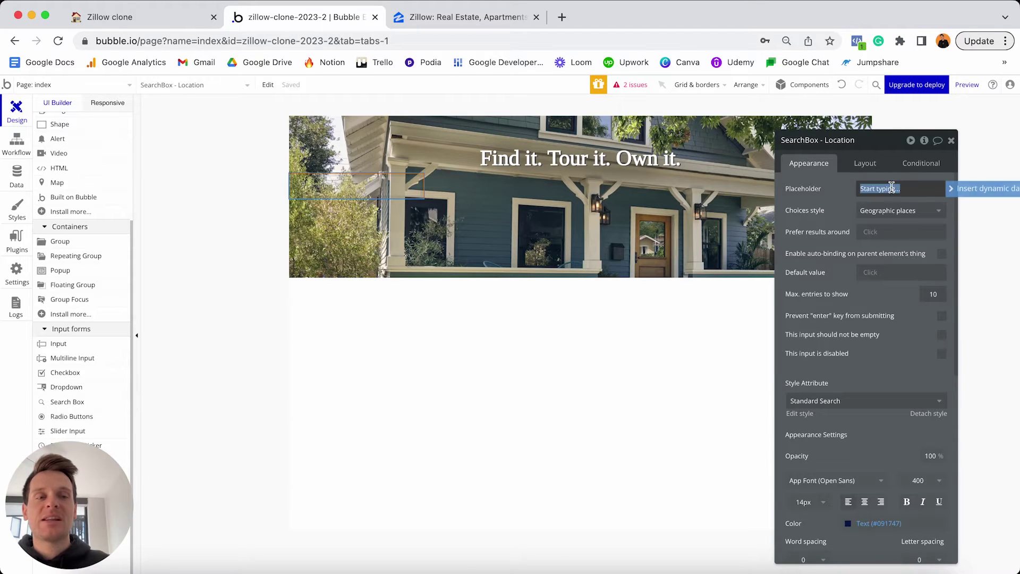
pyautogui.moveTo(356, 169); pyautogui.dragTo(369, 191)
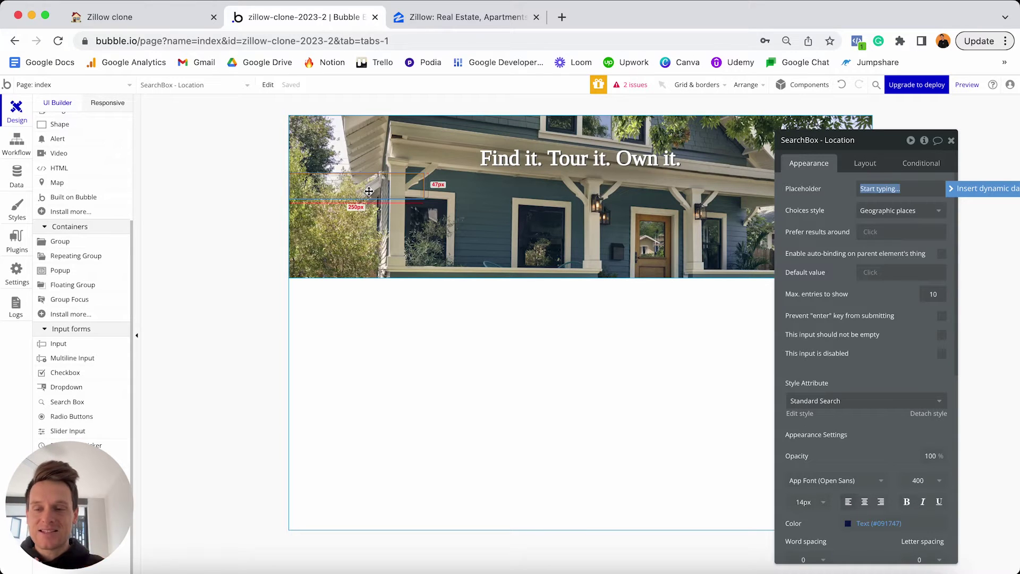
pyautogui.click(461, 17)
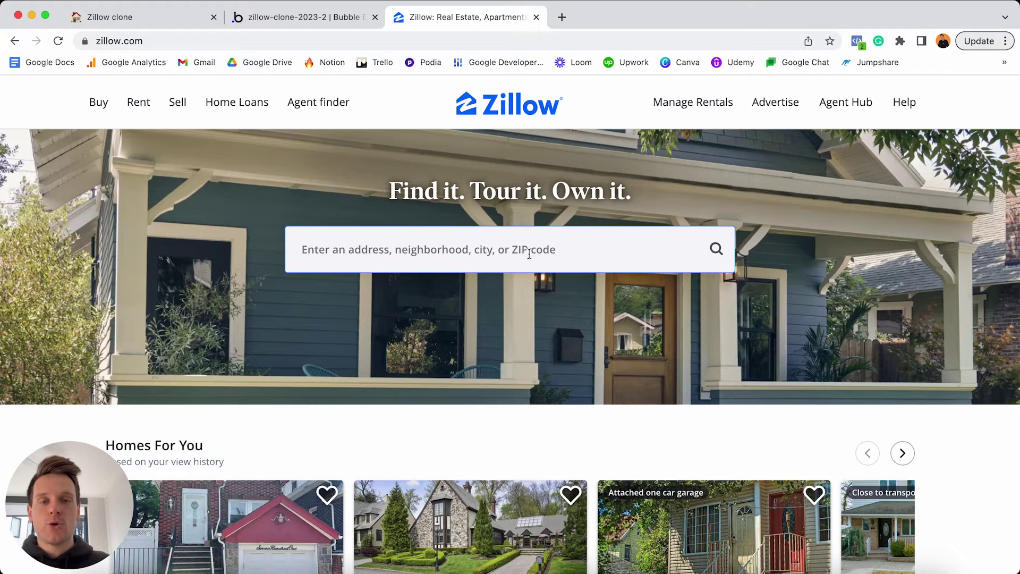
pyautogui.click(321, 19)
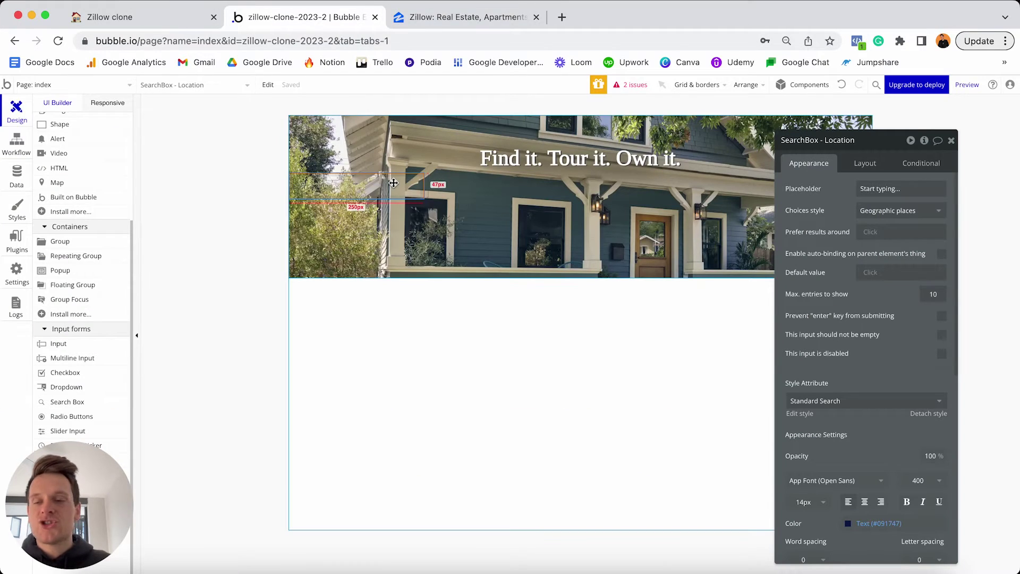
# Replace the placeholder text with 'Enter an address, neighbourhood, etc'.
pyautogui.click(914, 191)
pyautogui.write('Ente')
pyautogui.write('r an')
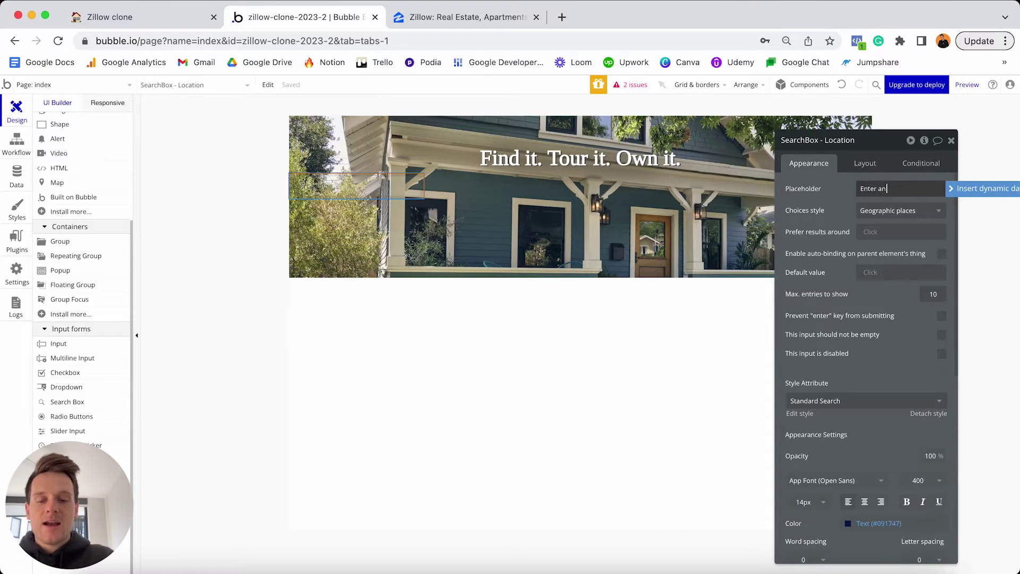
pyautogui.write(' address, ne')
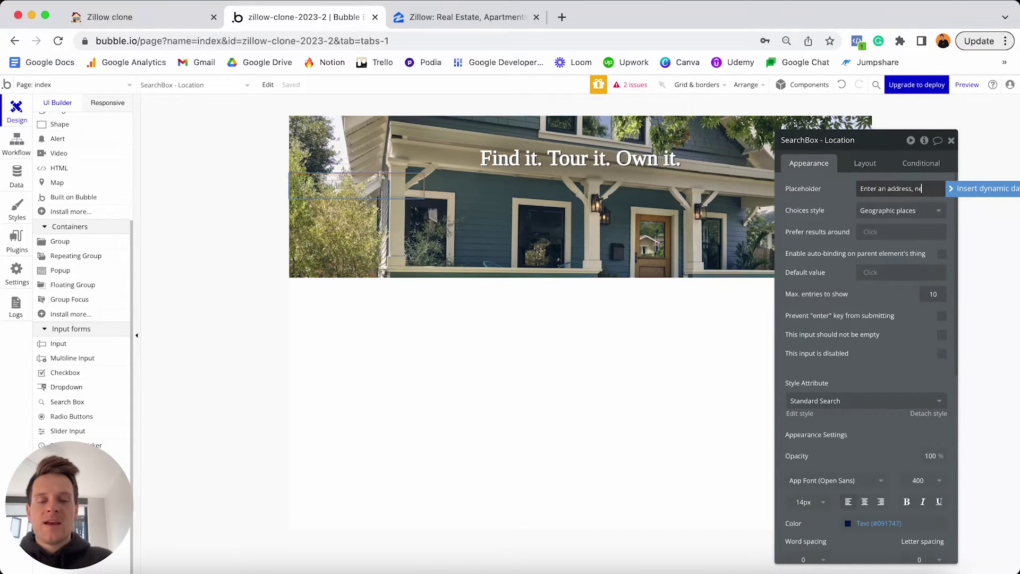
pyautogui.write('ighbourhood, etc')
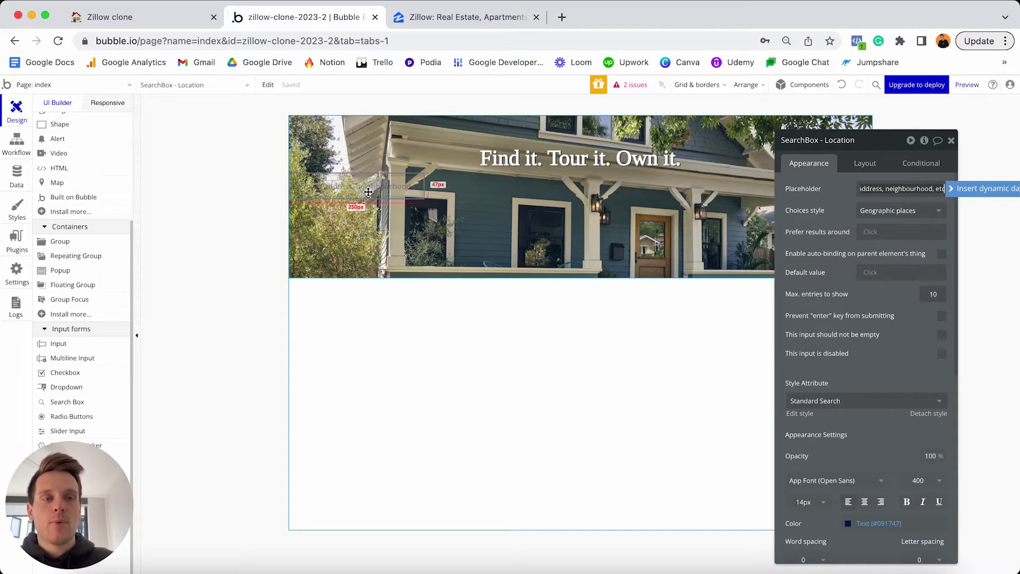
# Detach the search box's style and give it a flat #FFFFFF background.
pyautogui.click(832, 206)
pyautogui.scroll(-5, 832, 205)
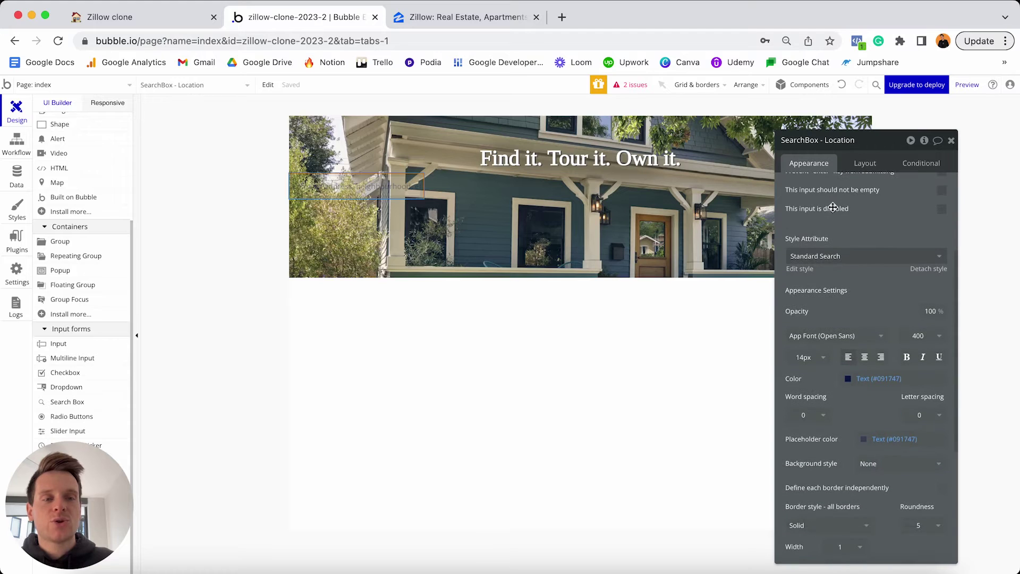
pyautogui.click(920, 270)
pyautogui.scroll(-2, 876, 287)
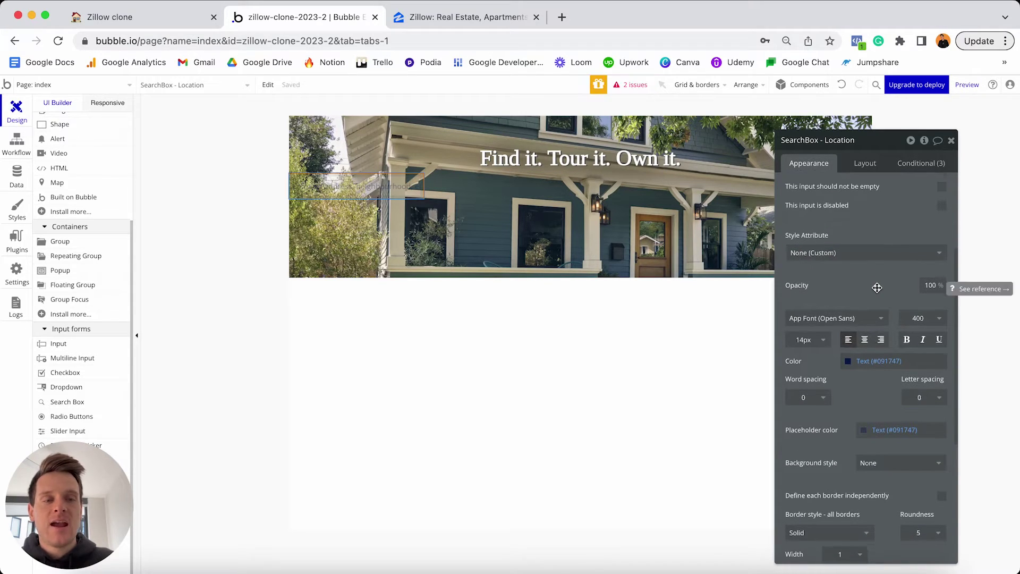
pyautogui.click(874, 393)
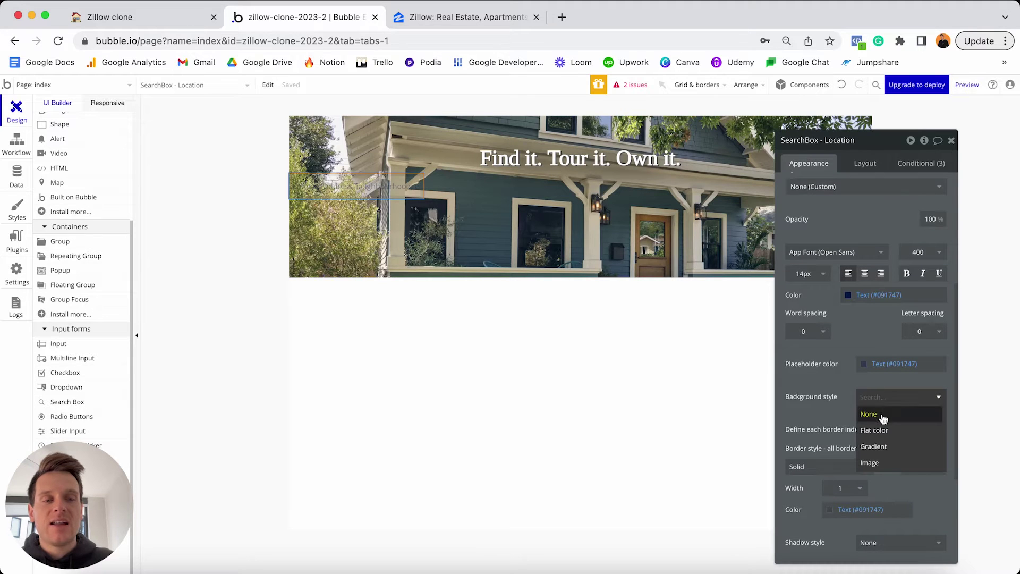
pyautogui.click(881, 431)
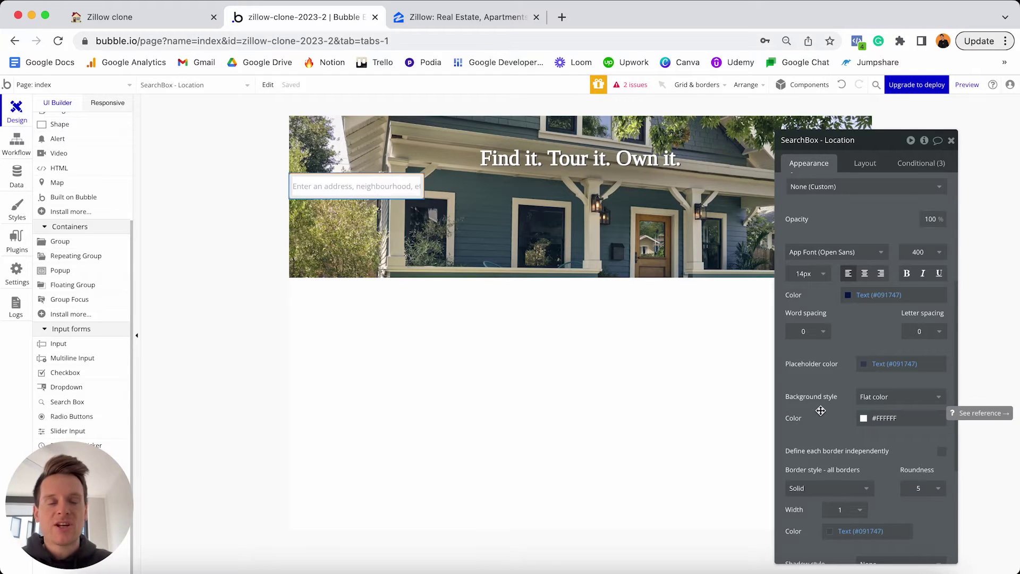
pyautogui.click(866, 165)
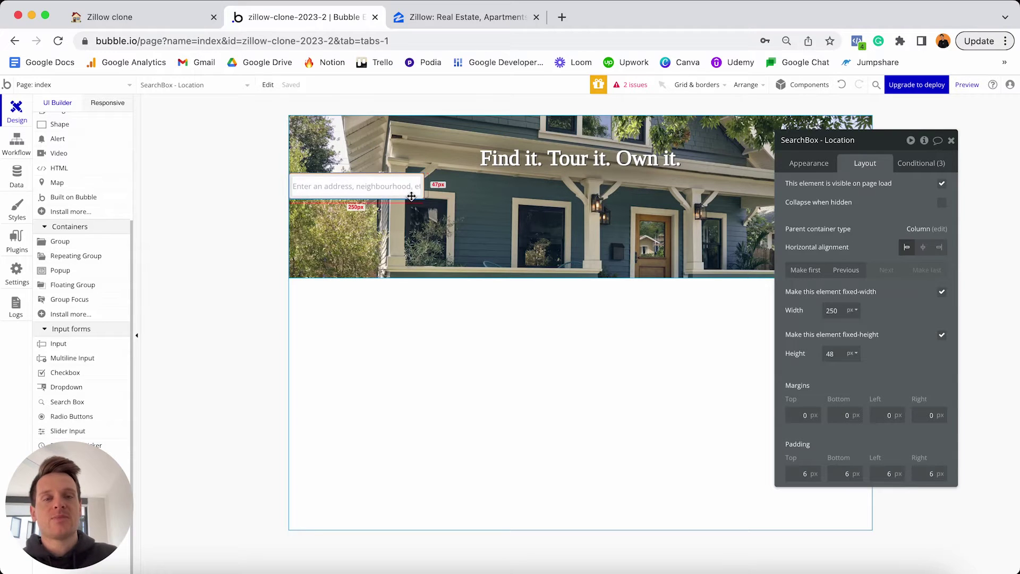
# Turn off fixed width on the search box and set its min width to 0.
pyautogui.click(943, 295)
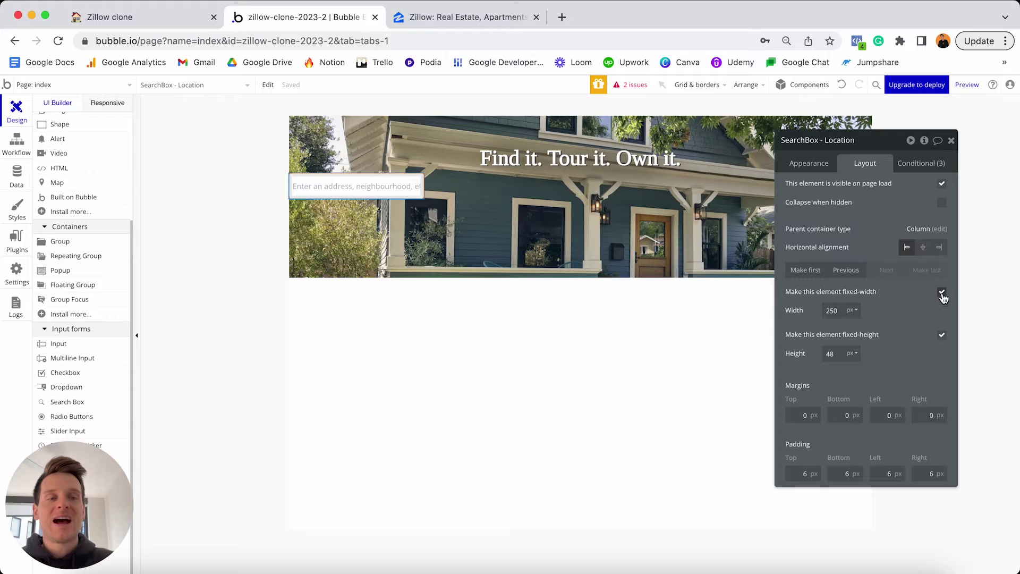
pyautogui.doubleClick(842, 307)
pyautogui.write('0')
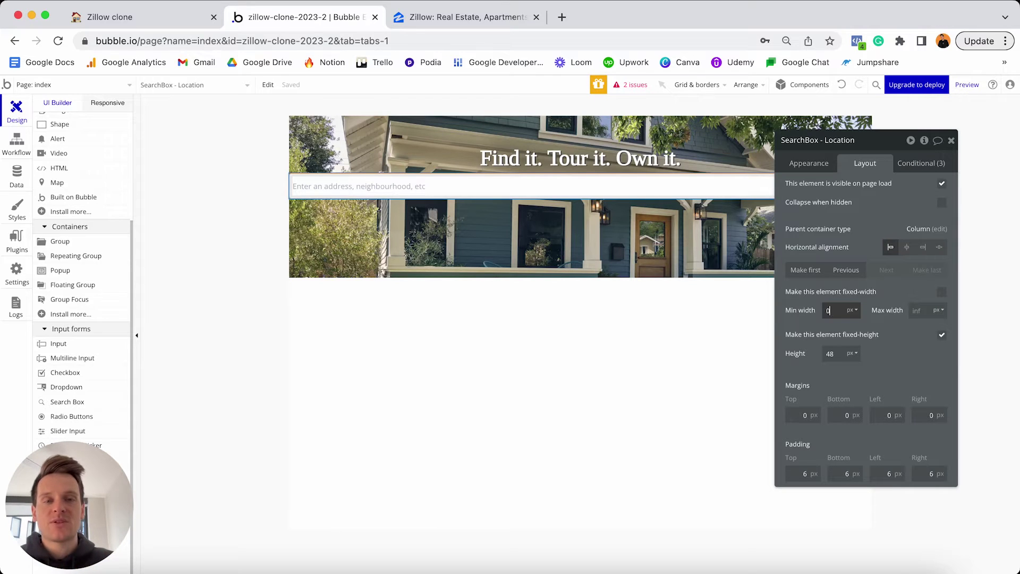
pyautogui.moveTo(885, 140); pyautogui.dragTo(887, 244)
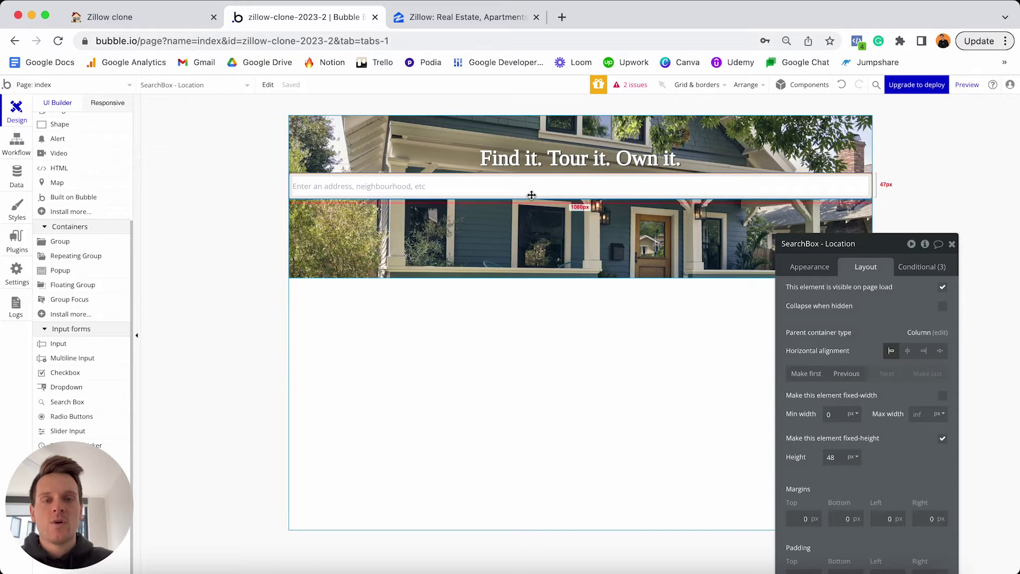
# Cap the search box at 500 px max width and centre it horizontally.
pyautogui.click(454, 16)
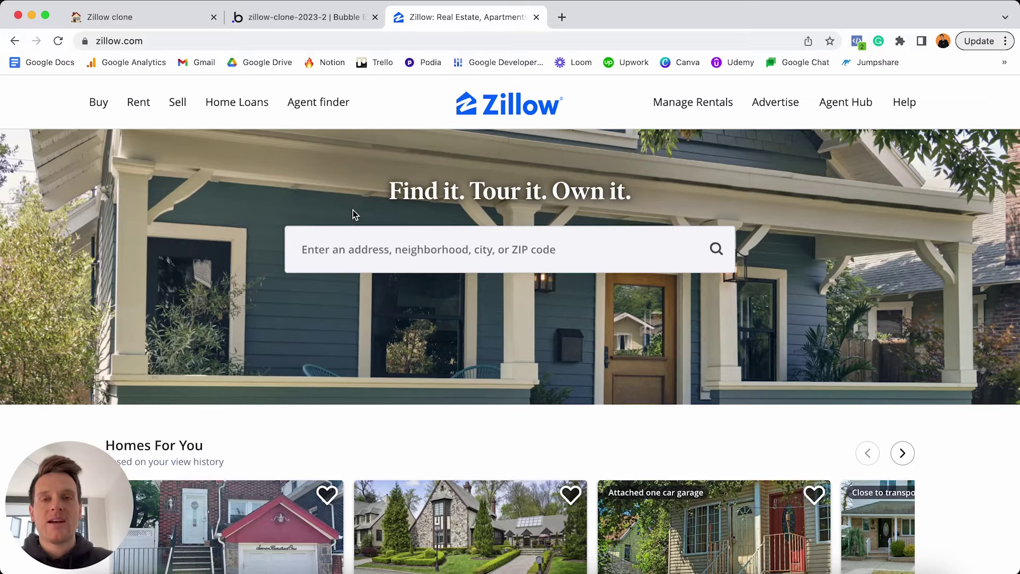
pyautogui.click(312, 17)
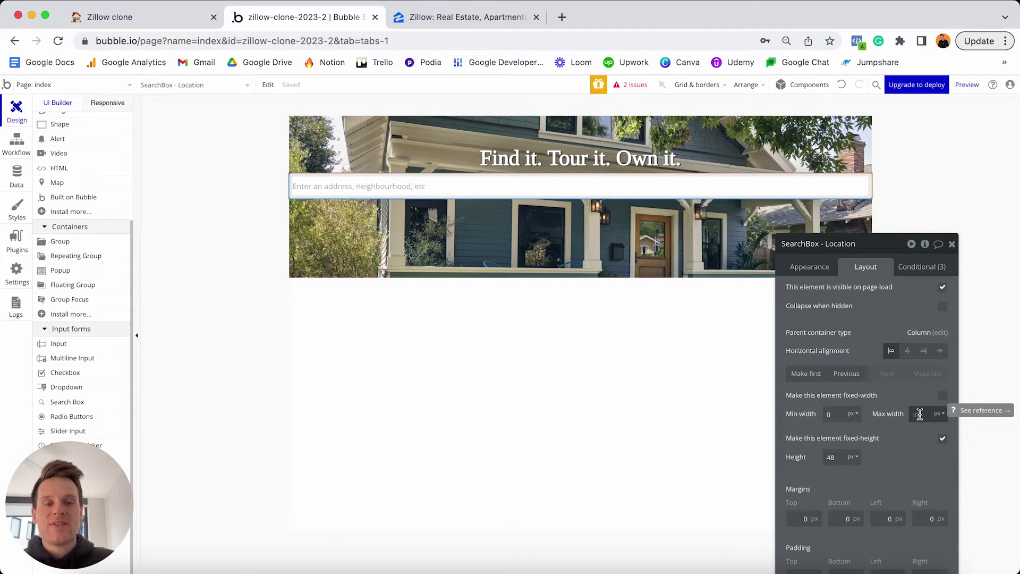
pyautogui.click(919, 414)
pyautogui.write('500')
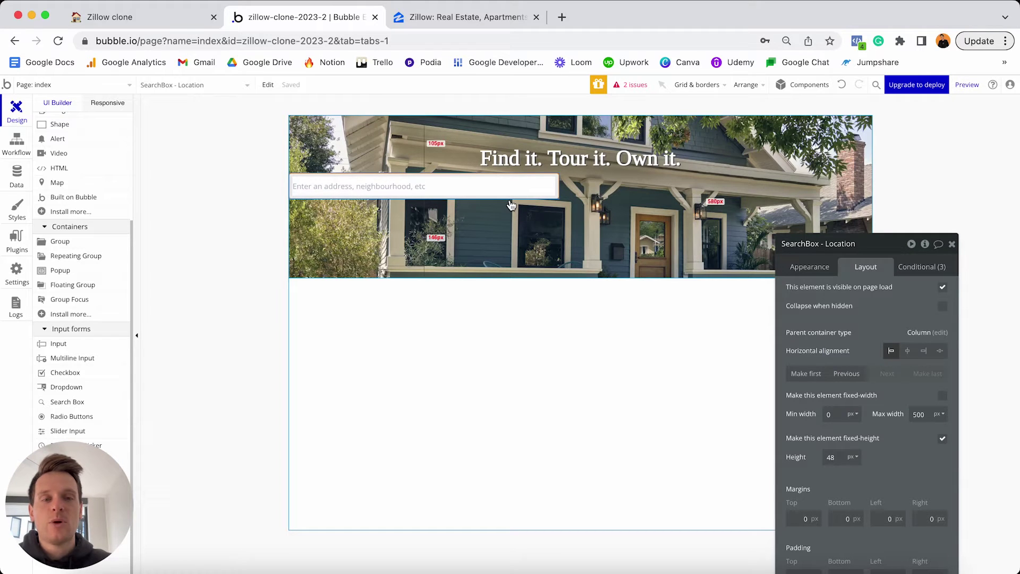
pyautogui.click(909, 353)
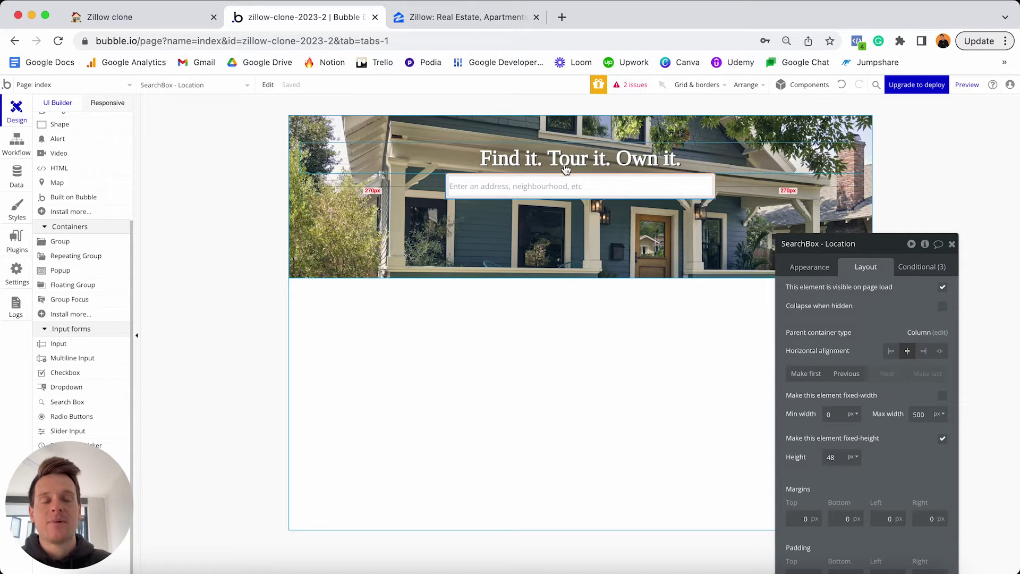
pyautogui.moveTo(877, 252); pyautogui.dragTo(877, 145)
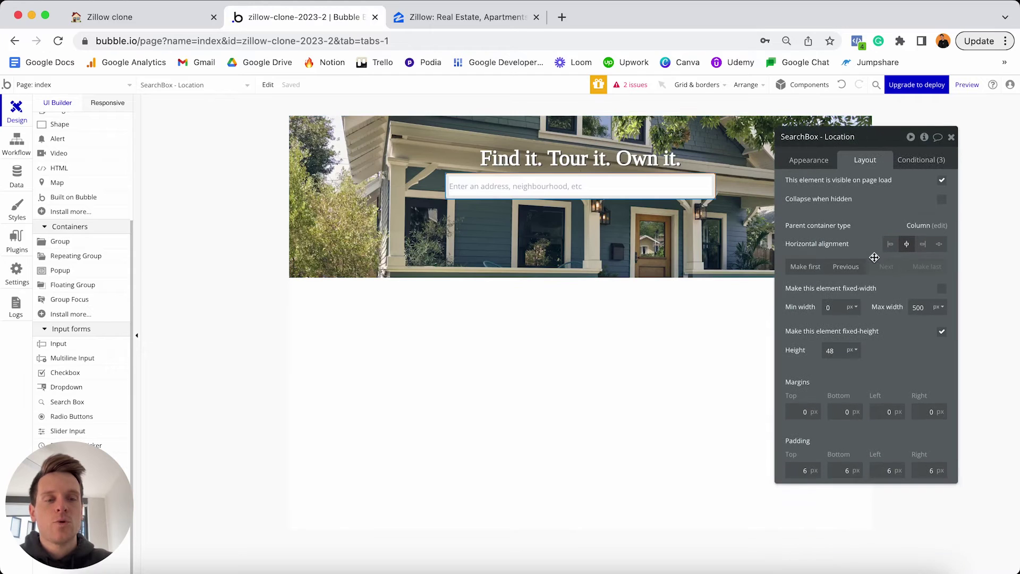
# Give the search box 20 px top, left and right margins.
pyautogui.click(792, 411)
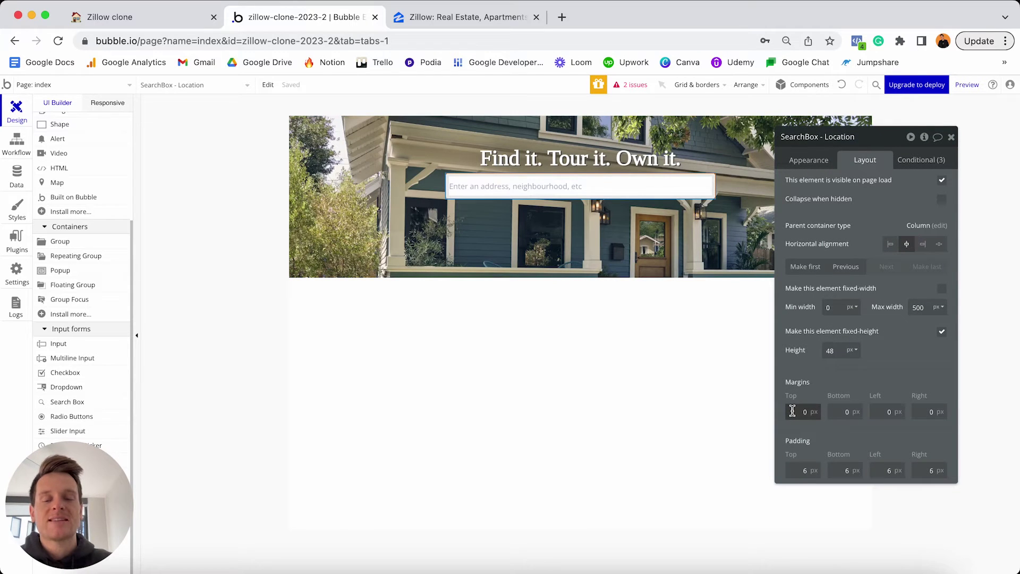
pyautogui.write('2')
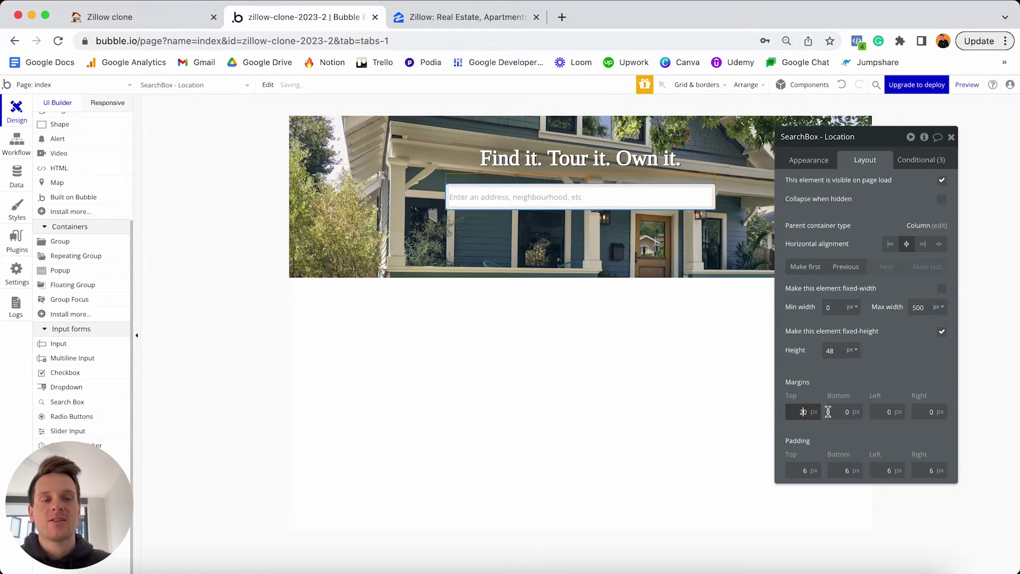
pyautogui.click(878, 412)
pyautogui.write('2')
pyautogui.click(920, 412)
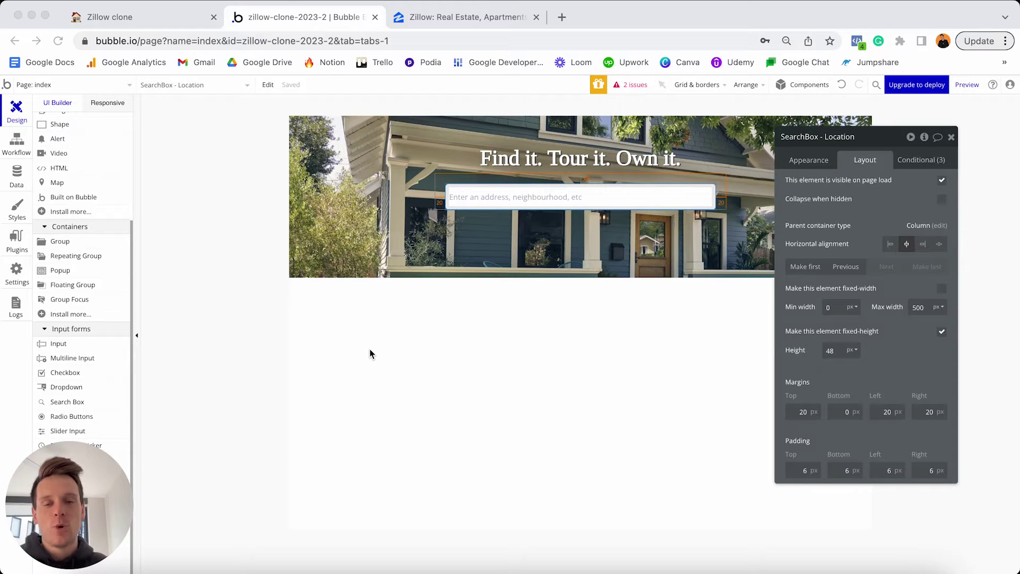
pyautogui.scroll(3, 82, 297)
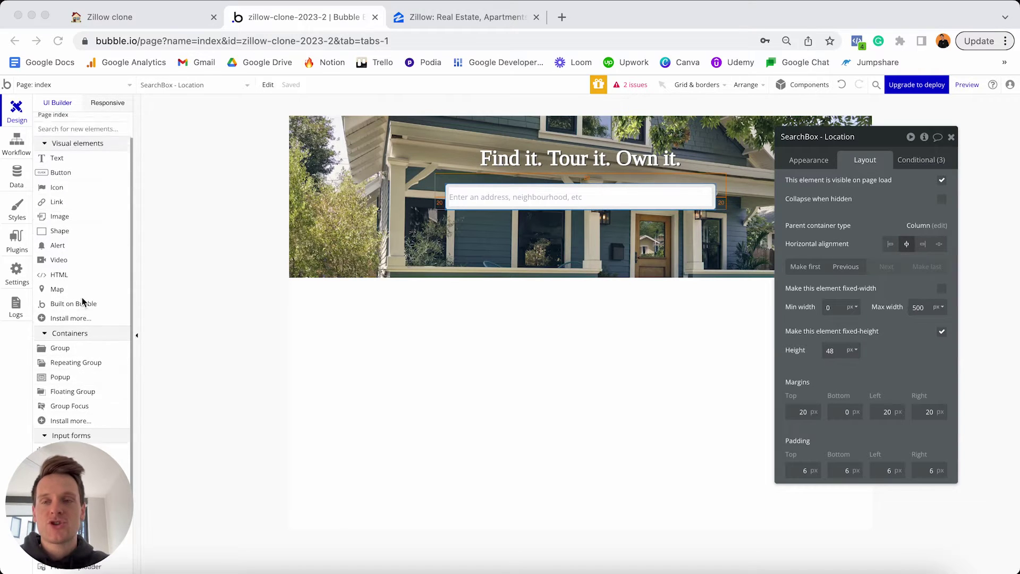
# Add a text element reading 'Homes near you' below the hero.
pyautogui.moveTo(59, 191); pyautogui.dragTo(343, 340)
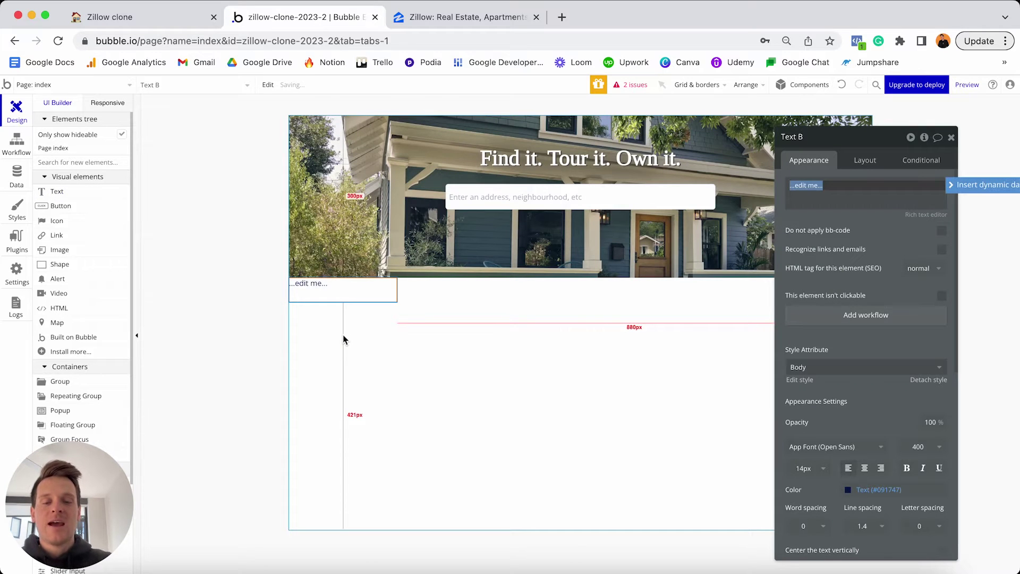
pyautogui.write('Homes')
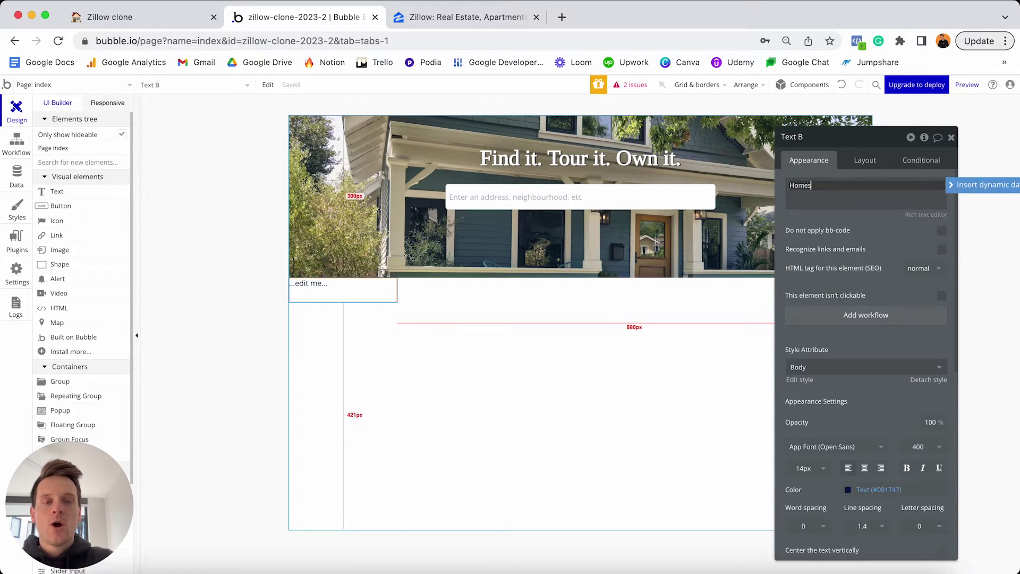
pyautogui.write(' near you')
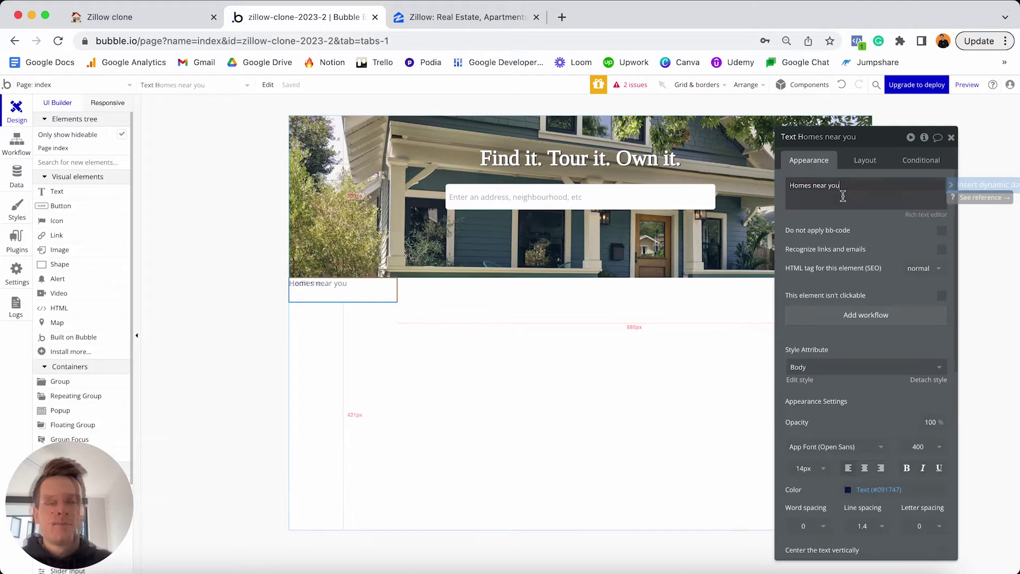
pyautogui.scroll(-2, 855, 355)
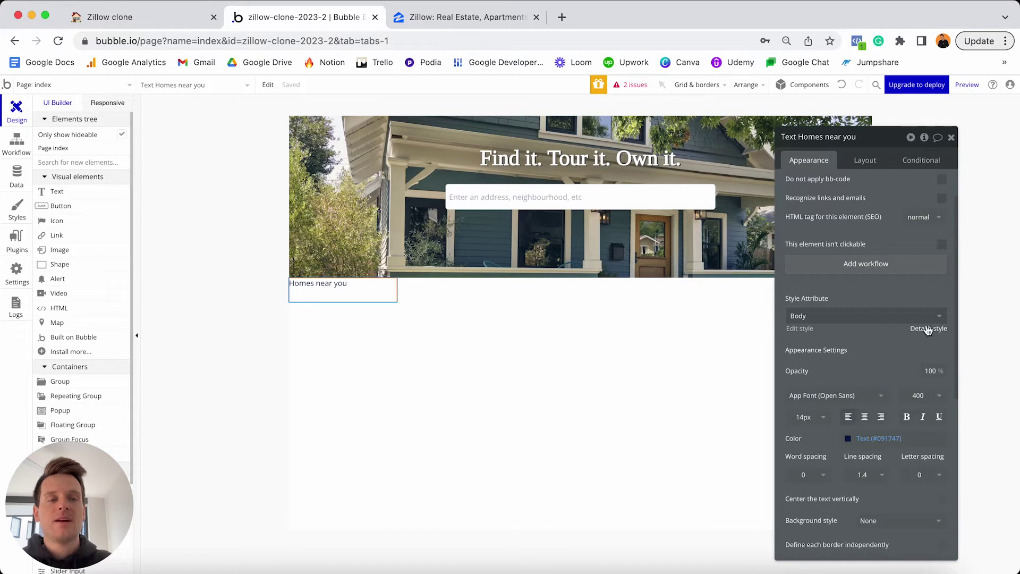
# Detach the heading from the Body style and make it 18px bold.
pyautogui.click(925, 327)
pyautogui.click(804, 403)
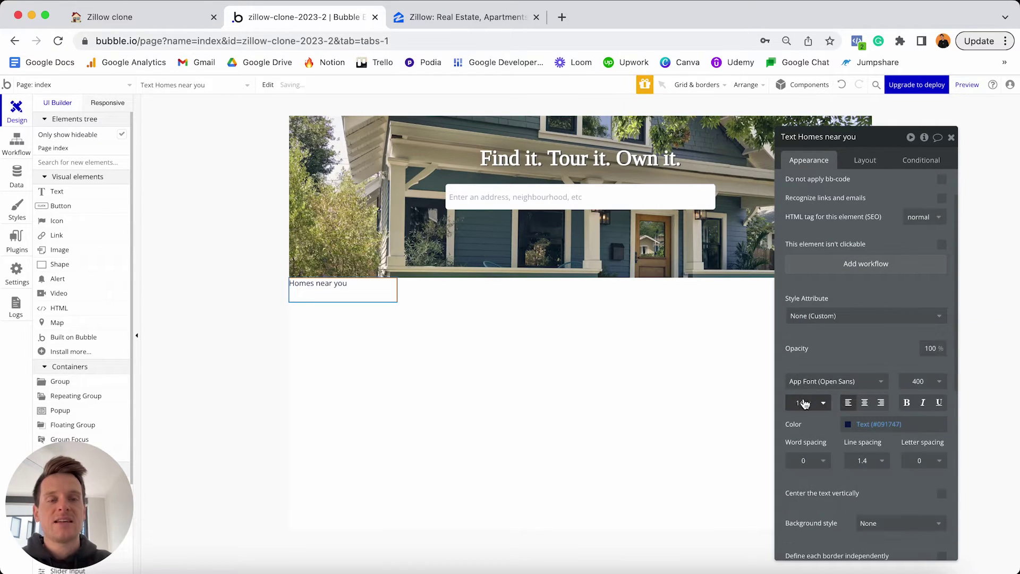
pyautogui.write('18')
pyautogui.press('Return')
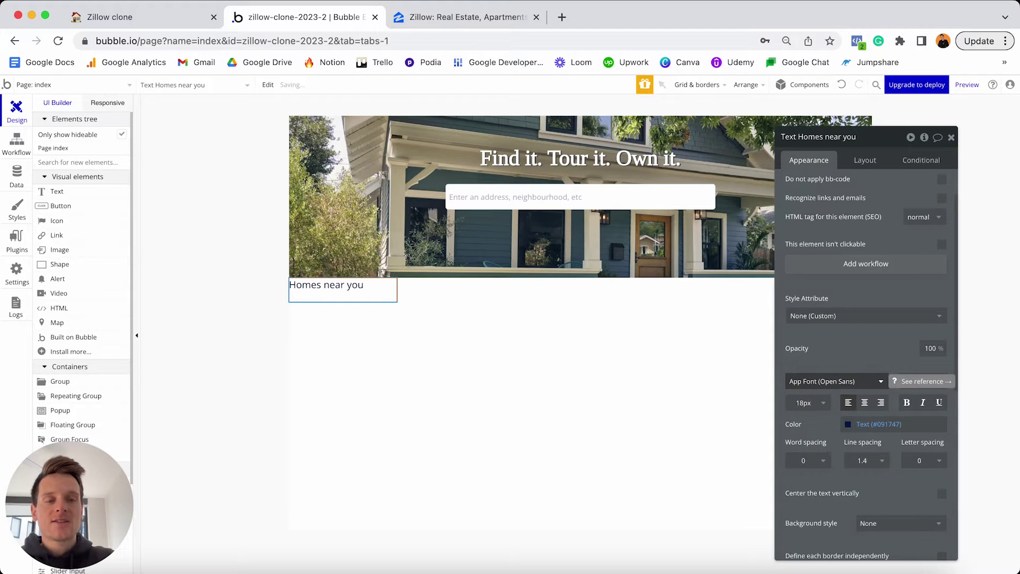
pyautogui.click(908, 404)
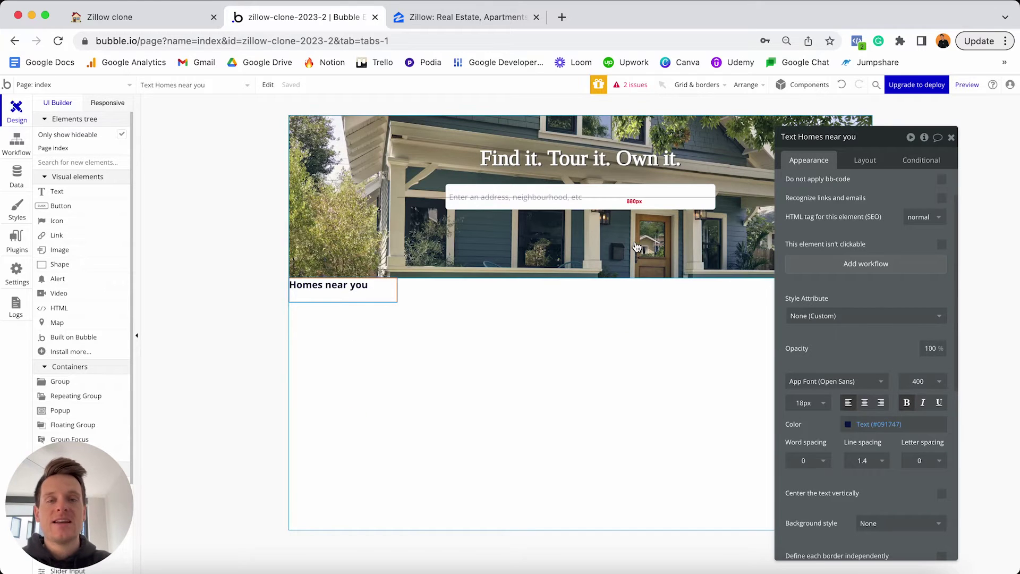
# Turn off the heading's fixed width and set its min width and min height to 0.
pyautogui.click(861, 159)
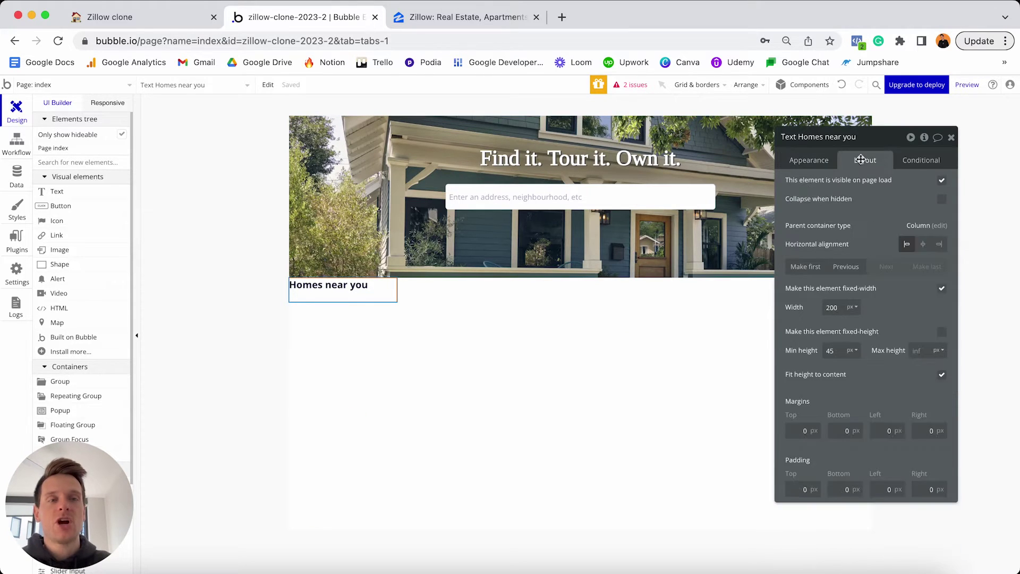
pyautogui.click(942, 290)
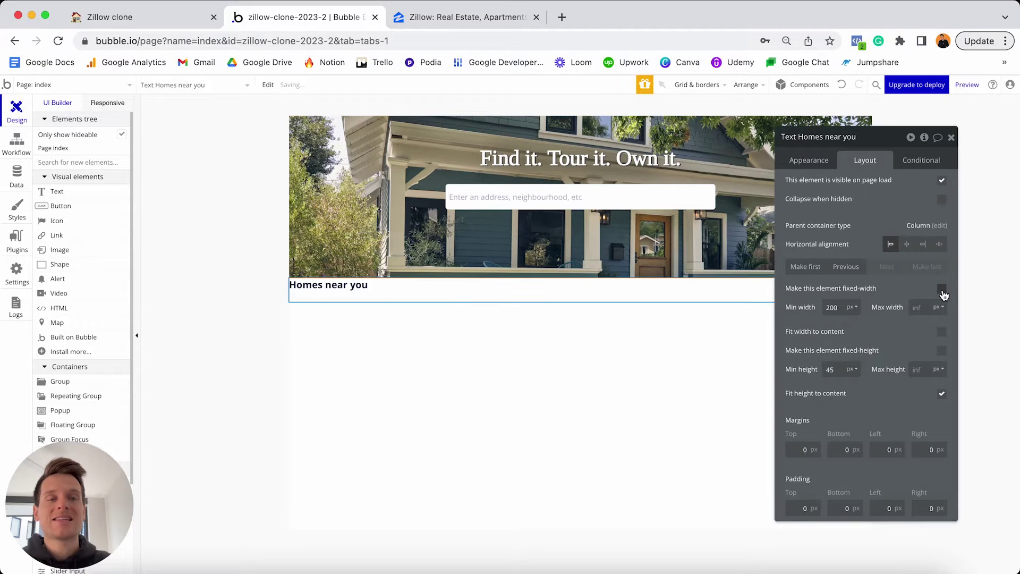
pyautogui.doubleClick(842, 309)
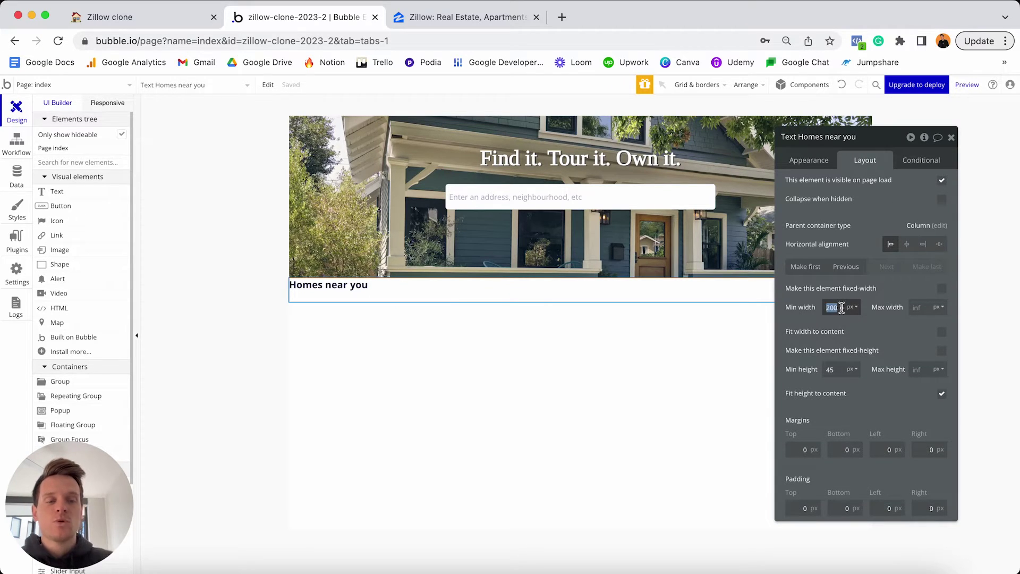
pyautogui.write('0')
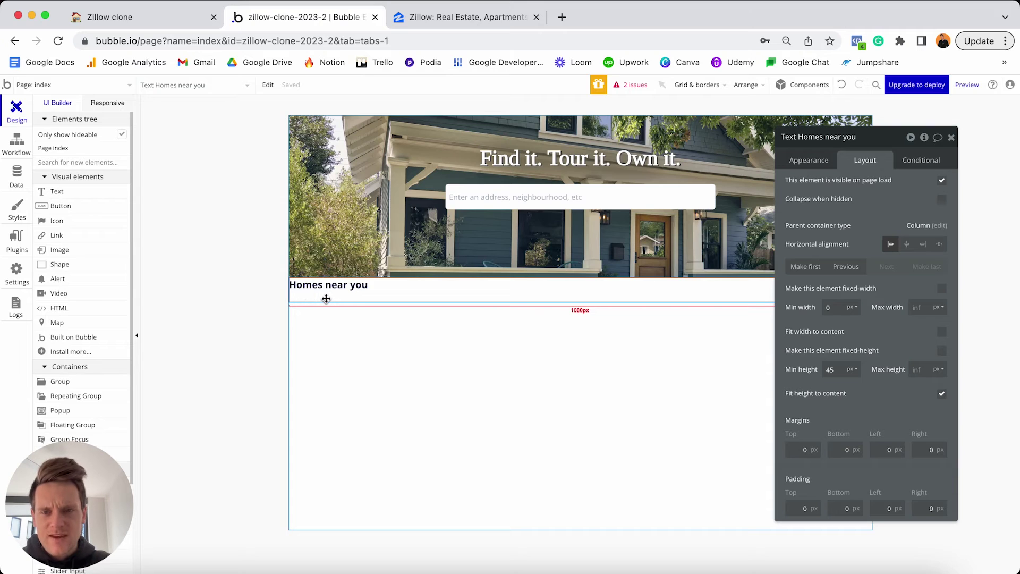
pyautogui.click(837, 366)
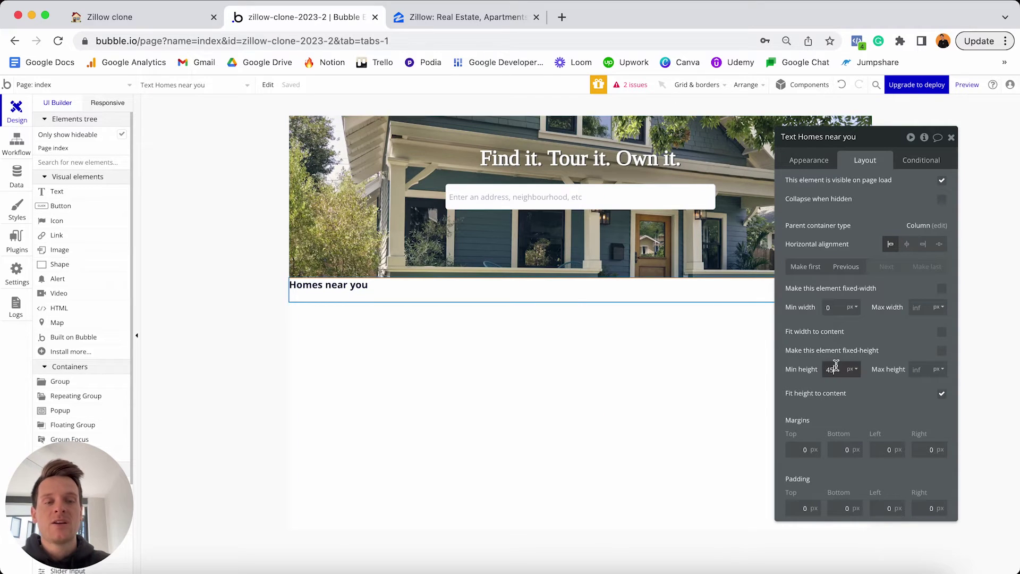
pyautogui.press('BackSpace')
pyautogui.press('BackSpace')
pyautogui.write('0')
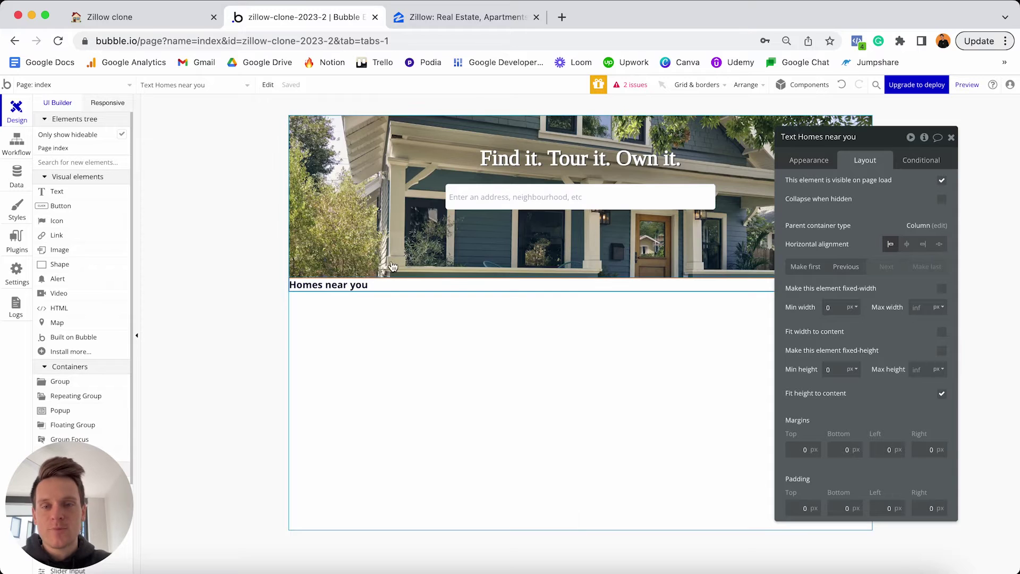
# Give the 'Homes near you' heading 20 px top, left and right margins.
pyautogui.click(802, 449)
pyautogui.write('20')
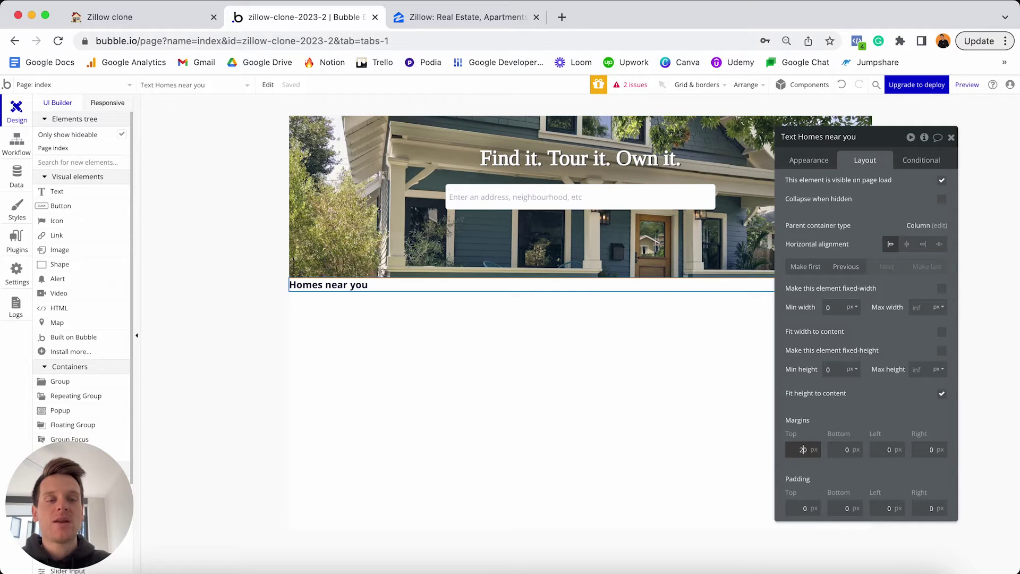
pyautogui.click(885, 450)
pyautogui.write('20')
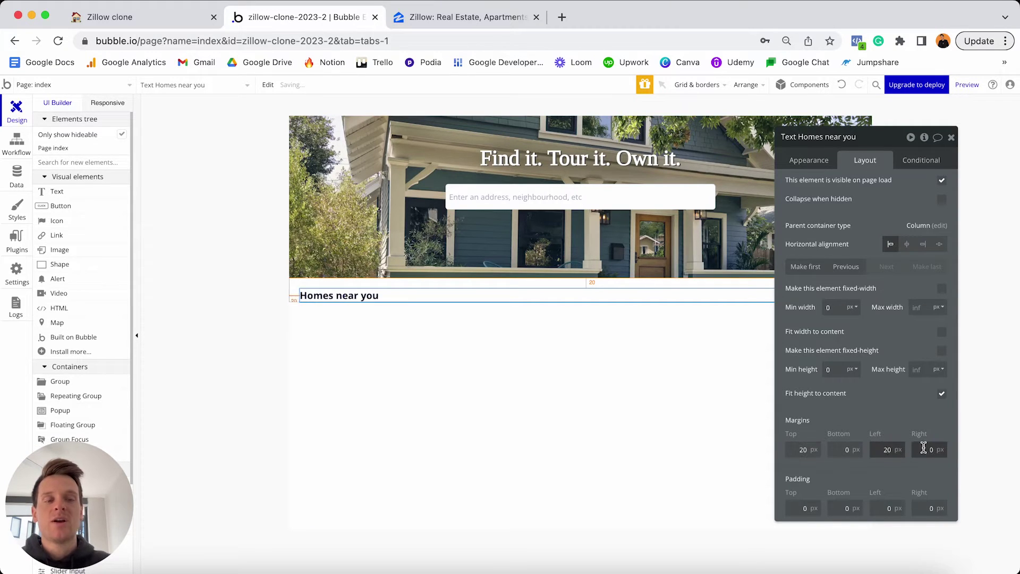
pyautogui.click(923, 449)
pyautogui.write('2')
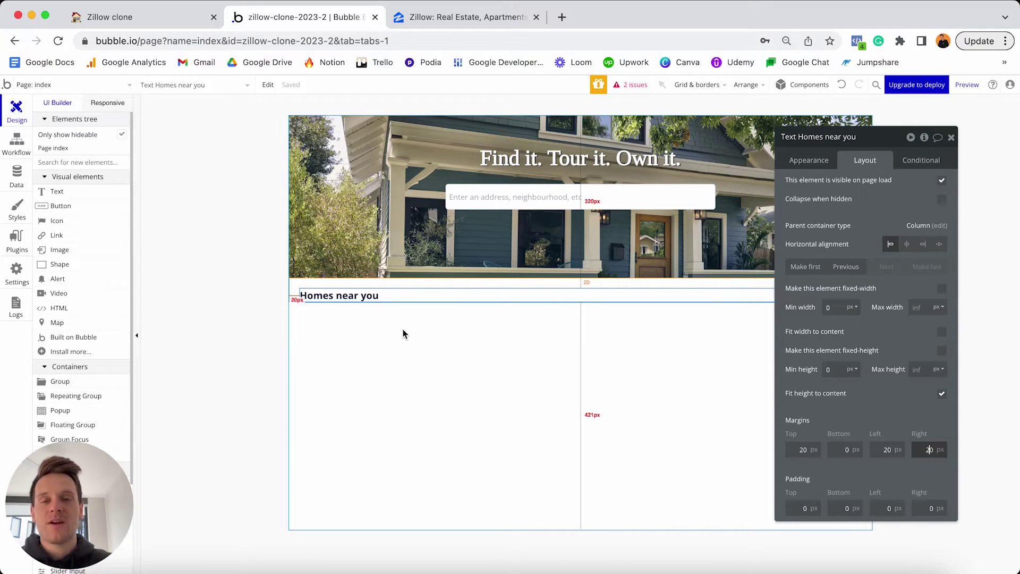
pyautogui.scroll(-3, 91, 319)
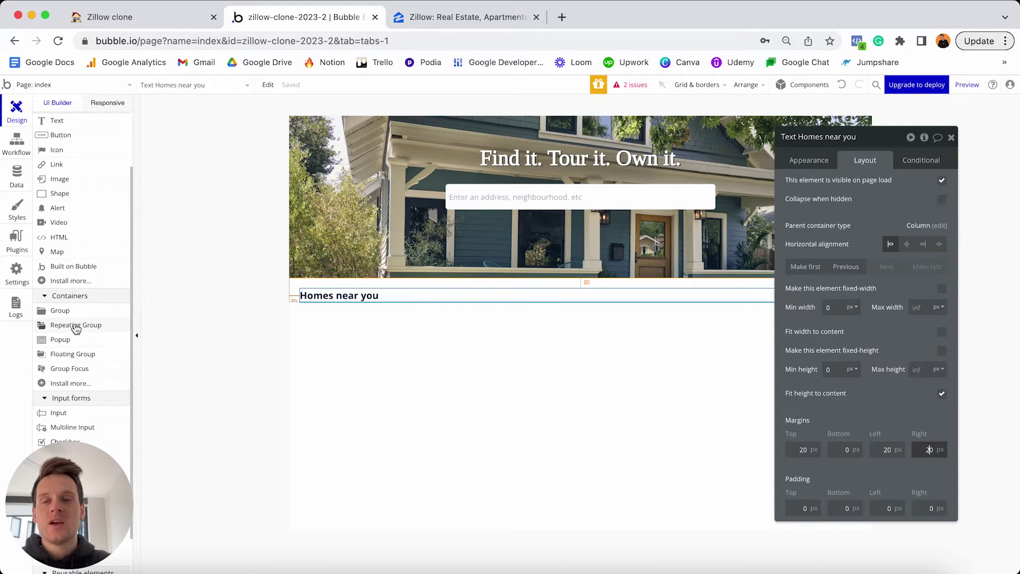
# Place a Repeating Group under the 'Homes near you' heading, 280 px wide with 4 rows.
pyautogui.click(72, 329)
pyautogui.click(374, 353)
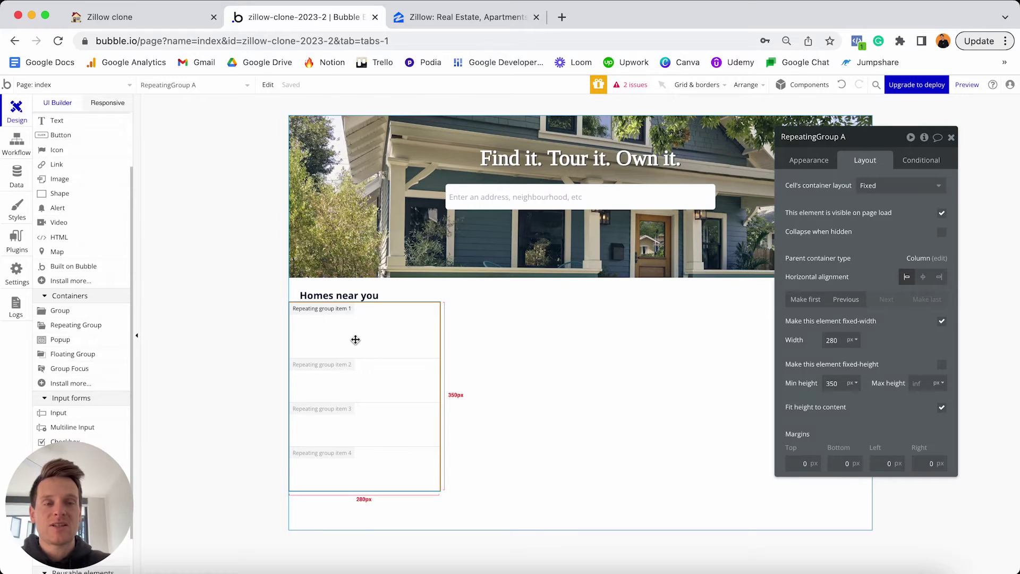
pyautogui.click(812, 164)
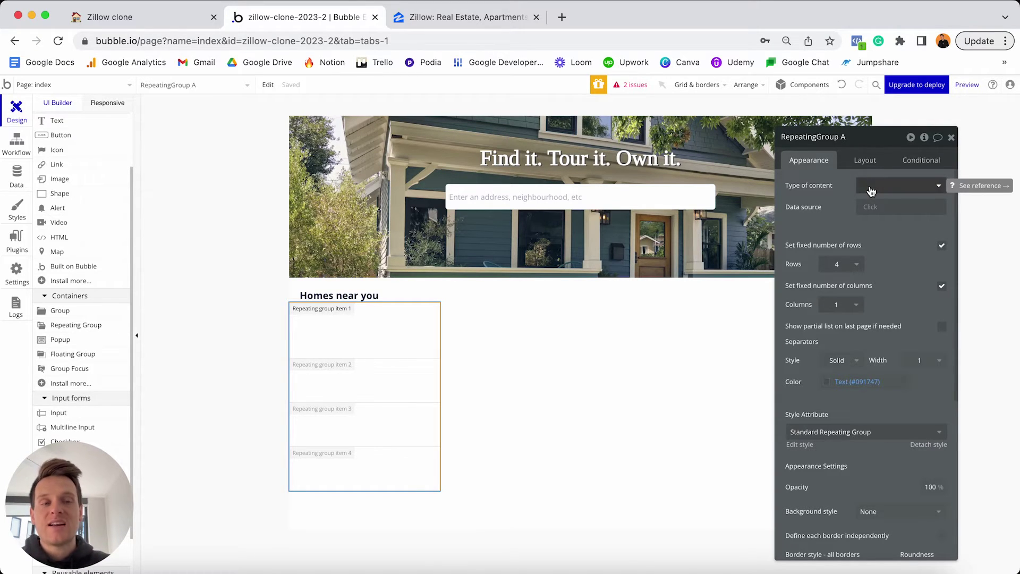
# Set the repeating group's content type to Property, sourced from a search for Property records.
pyautogui.click(871, 190)
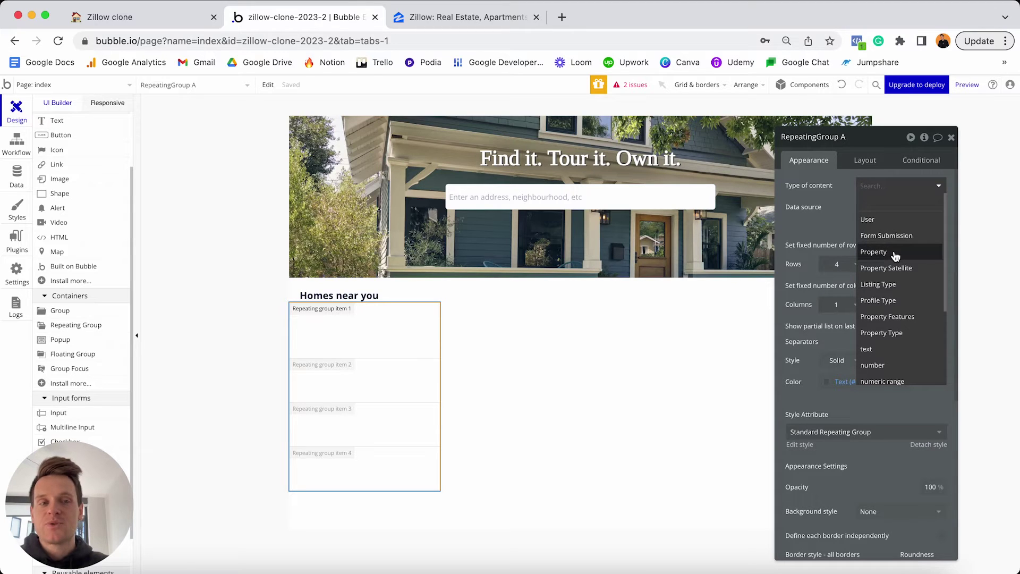
pyautogui.click(895, 255)
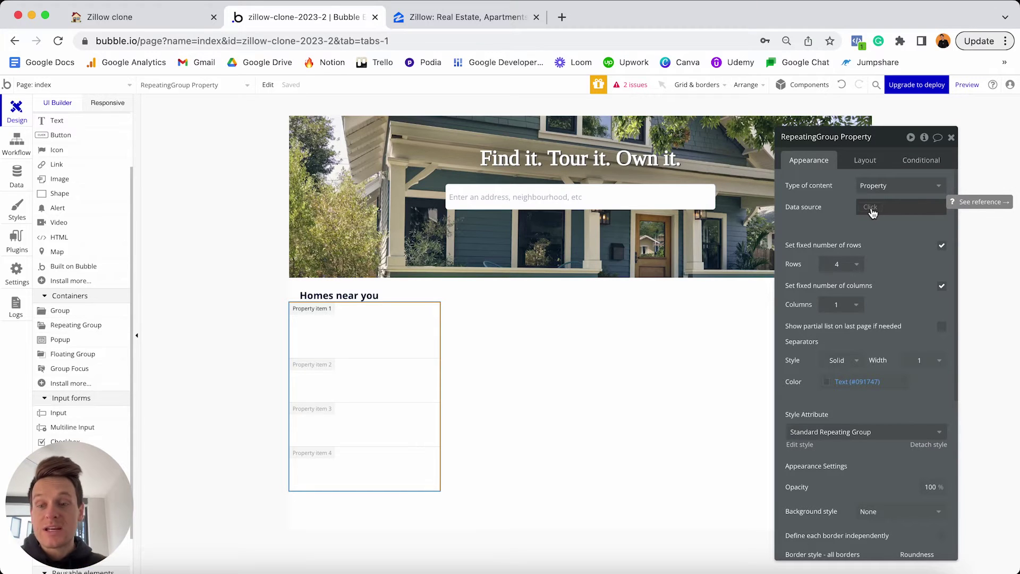
pyautogui.click(872, 213)
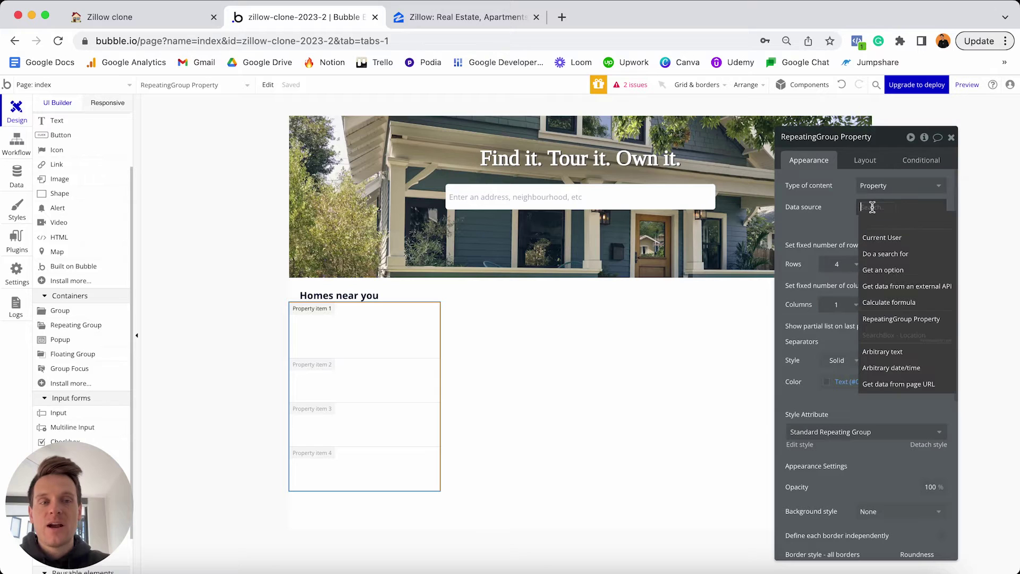
pyautogui.click(881, 255)
pyautogui.click(725, 161)
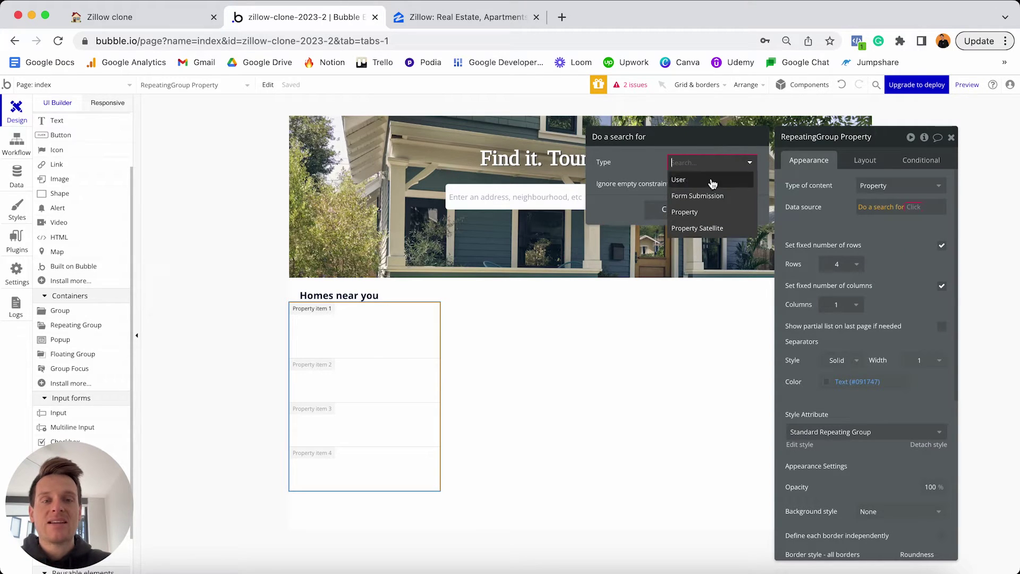
pyautogui.click(696, 213)
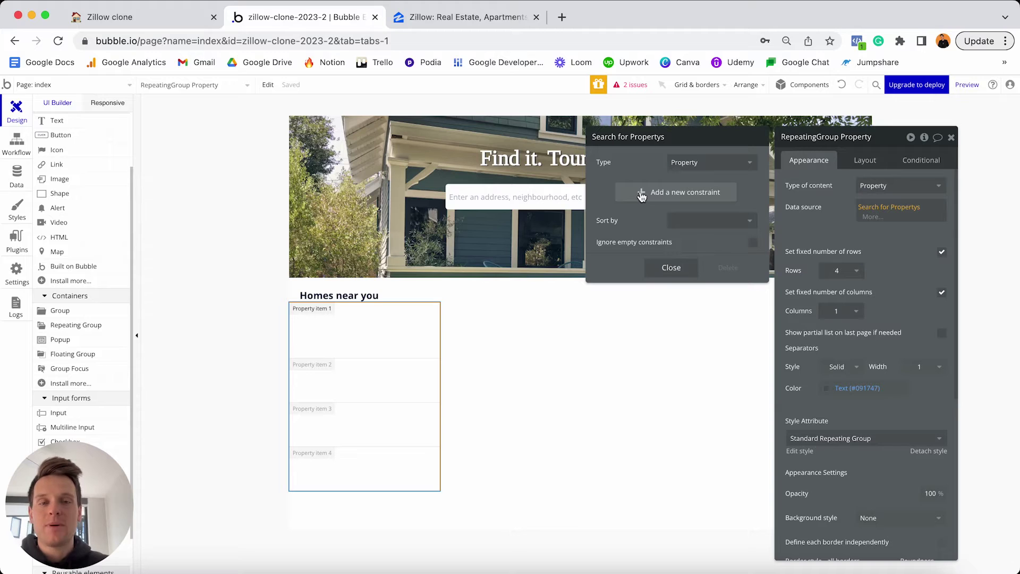
# Add a search constraint: Address is within a distance of 50.
pyautogui.click(657, 192)
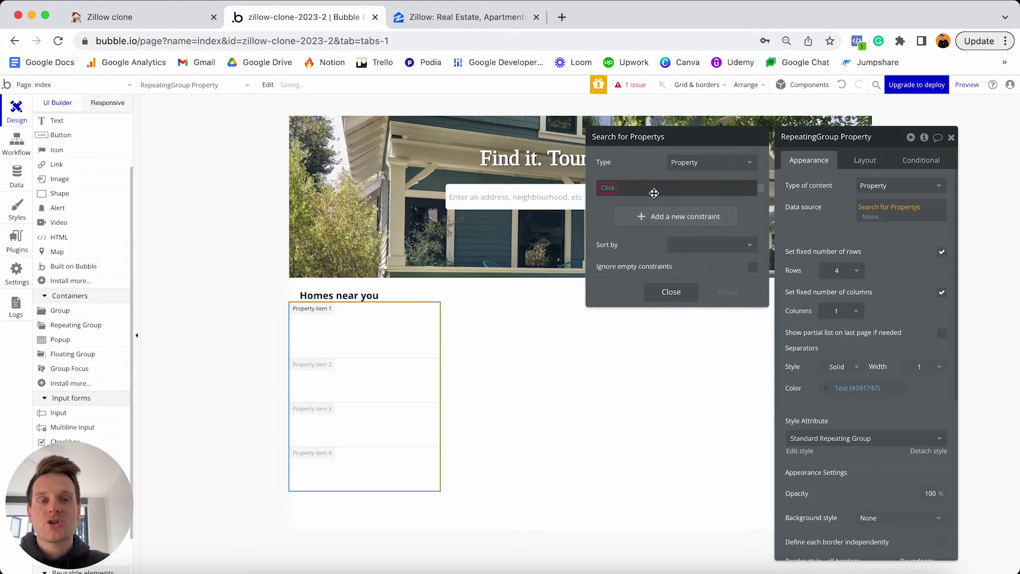
pyautogui.click(608, 189)
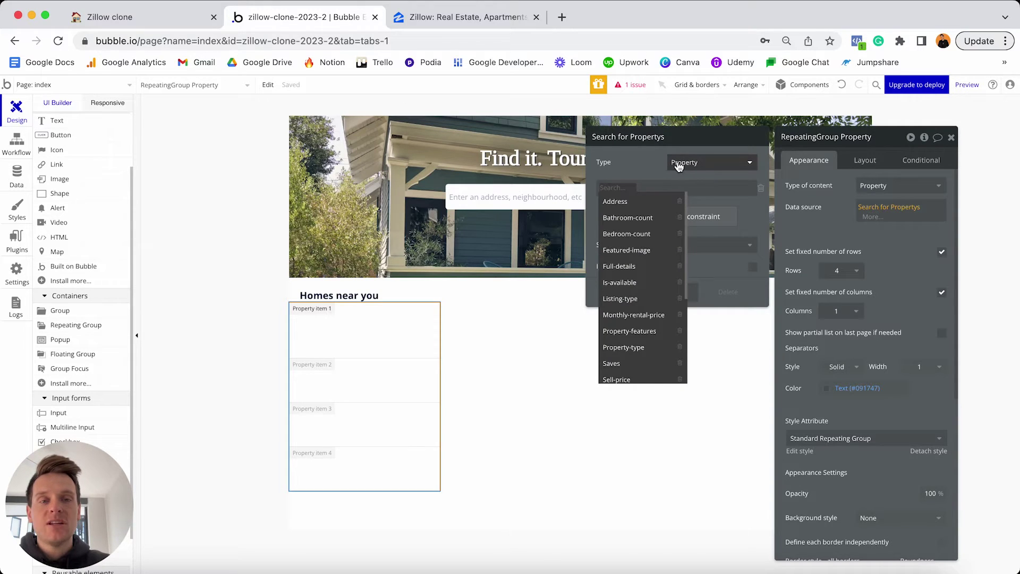
pyautogui.click(615, 202)
pyautogui.click(638, 188)
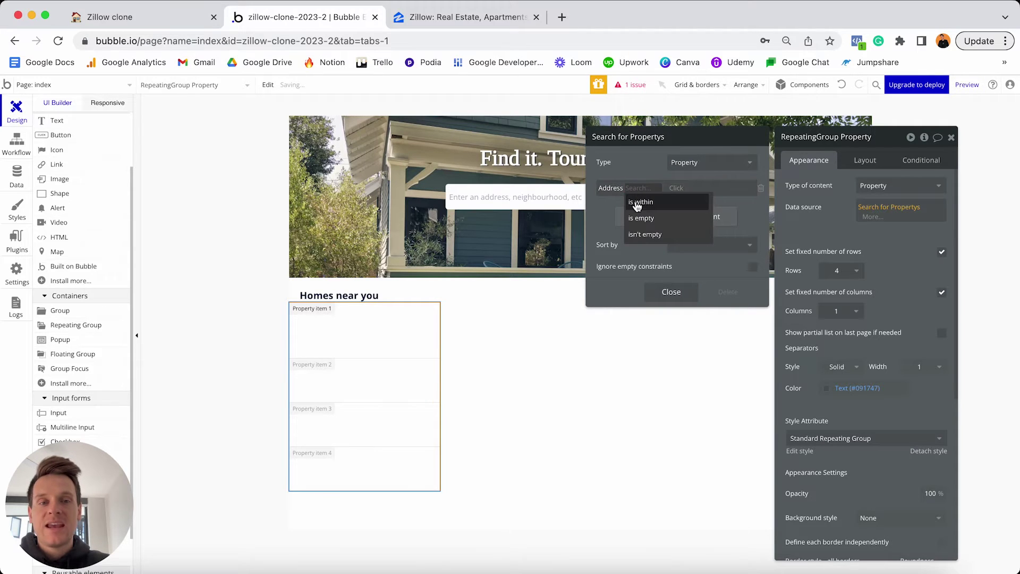
pyautogui.click(638, 203)
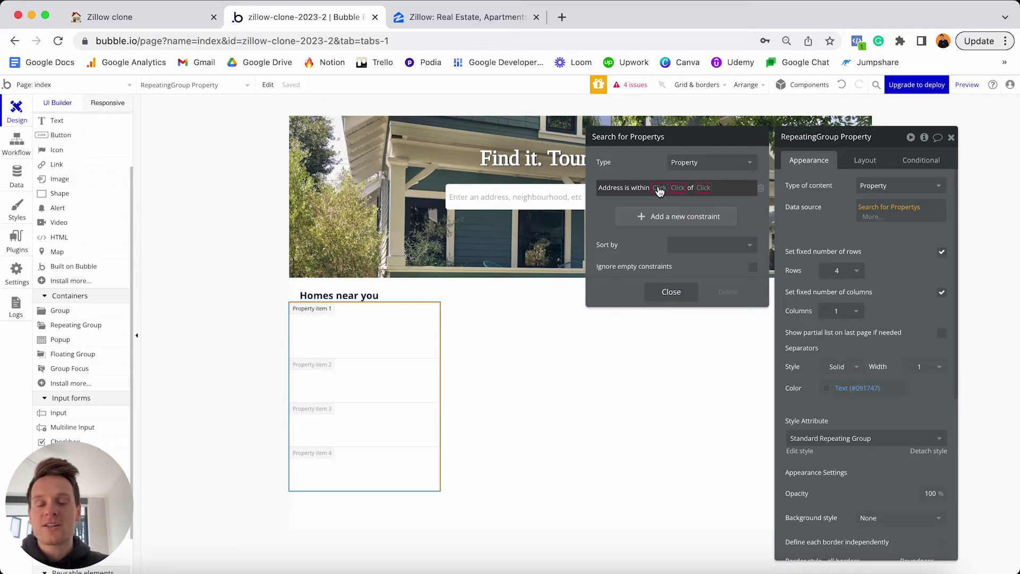
pyautogui.click(659, 189)
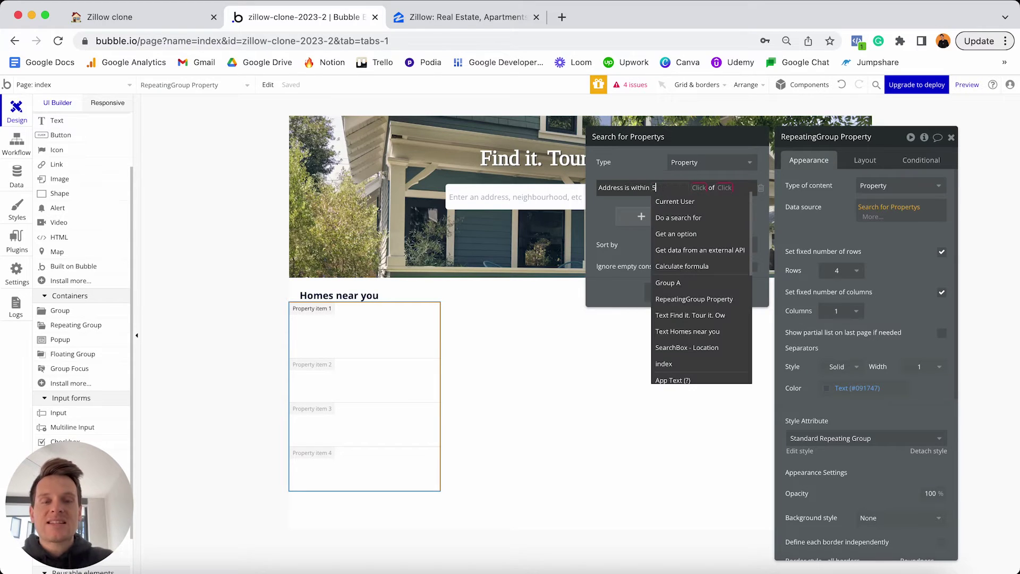
pyautogui.write('50')
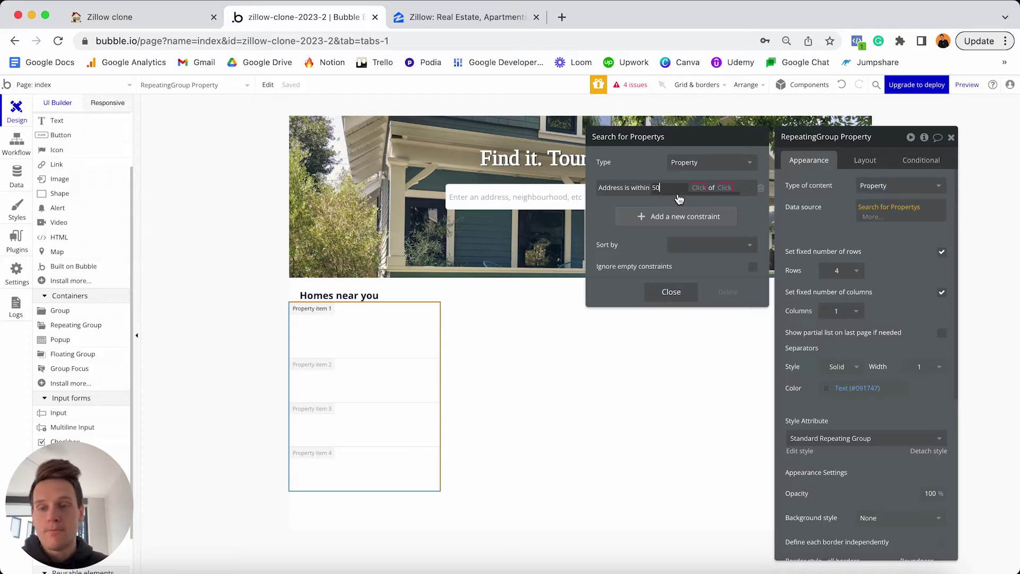
# Measure the 50 in kms from Current geographic position, and begin a second constraint.
pyautogui.click(679, 194)
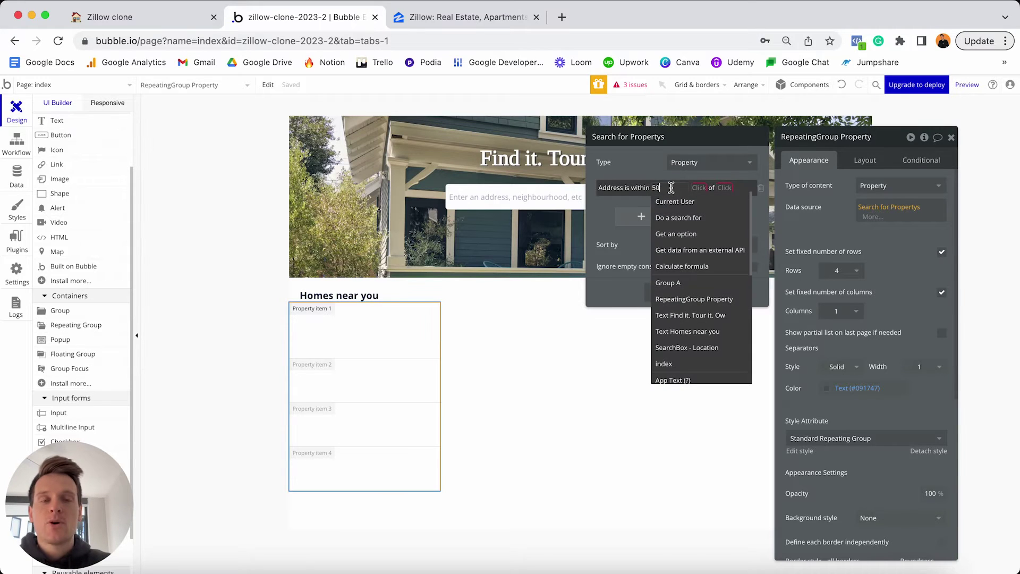
pyautogui.click(699, 190)
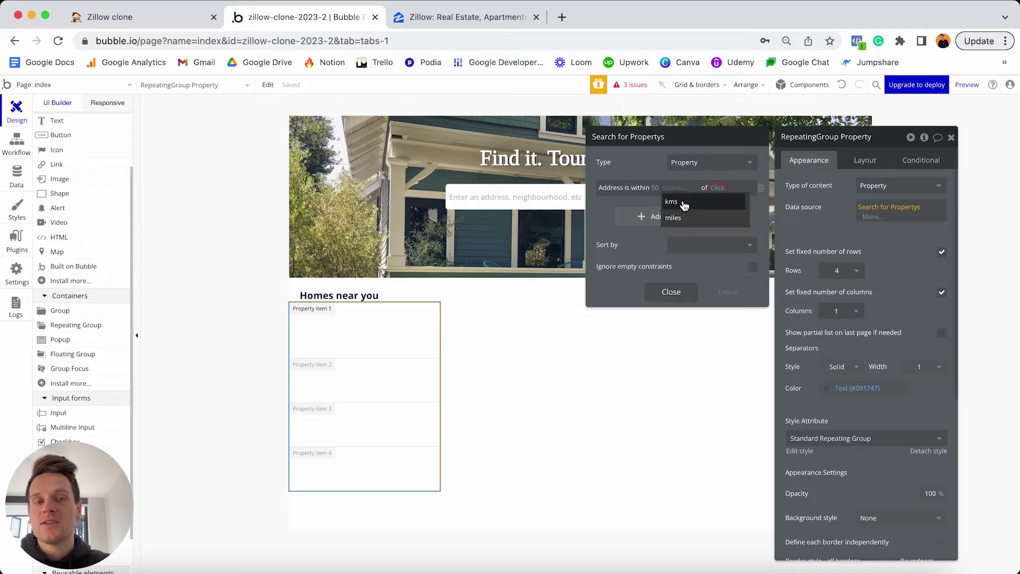
pyautogui.click(683, 201)
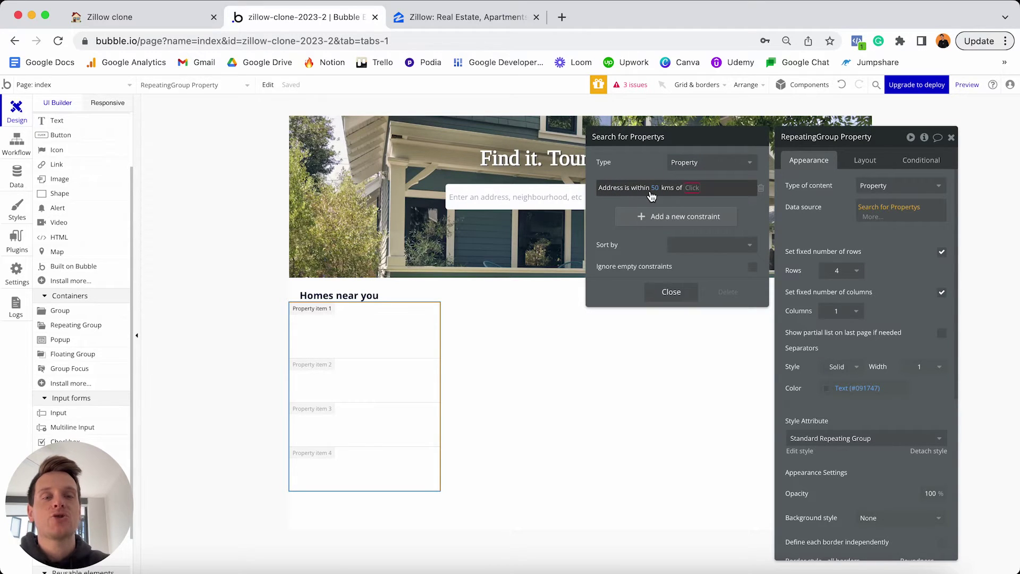
pyautogui.click(693, 188)
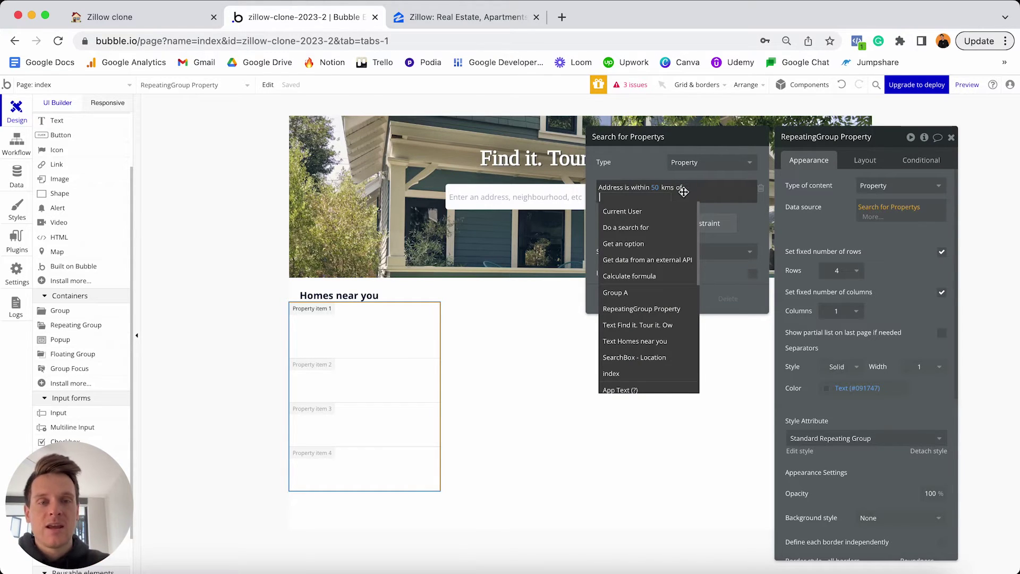
pyautogui.scroll(-3, 645, 228)
pyautogui.scroll(-5, 647, 229)
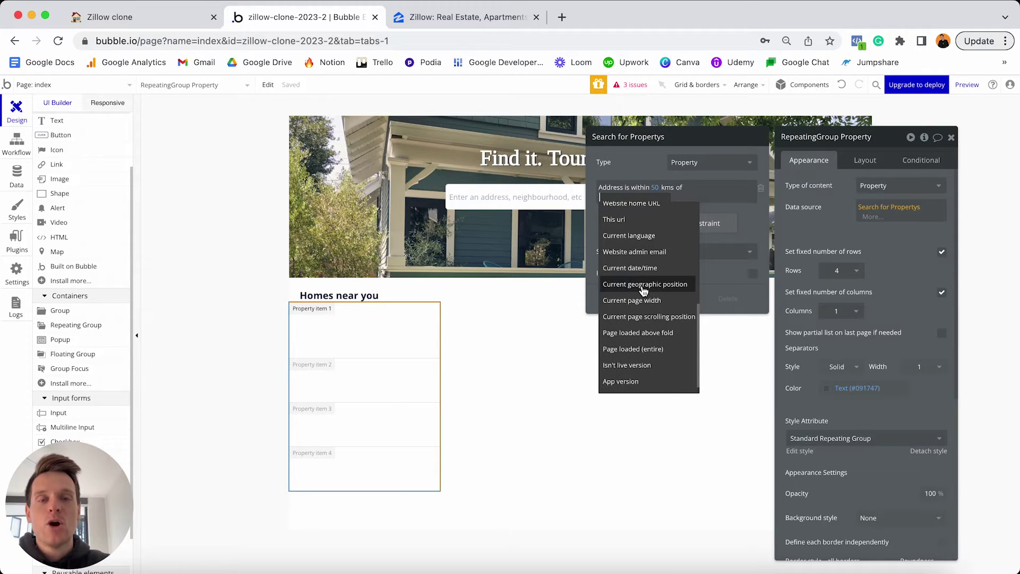
pyautogui.click(642, 287)
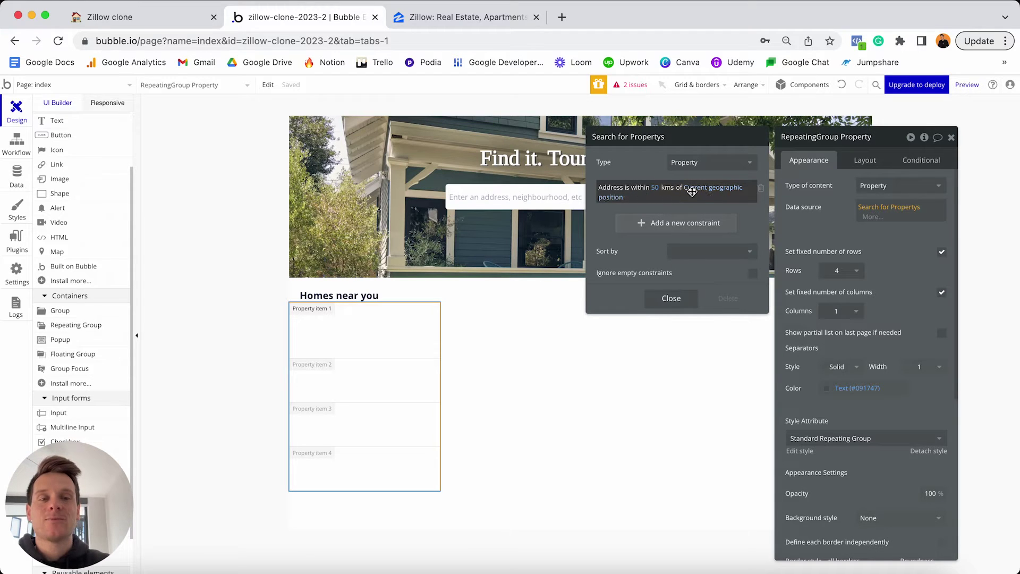
pyautogui.click(653, 224)
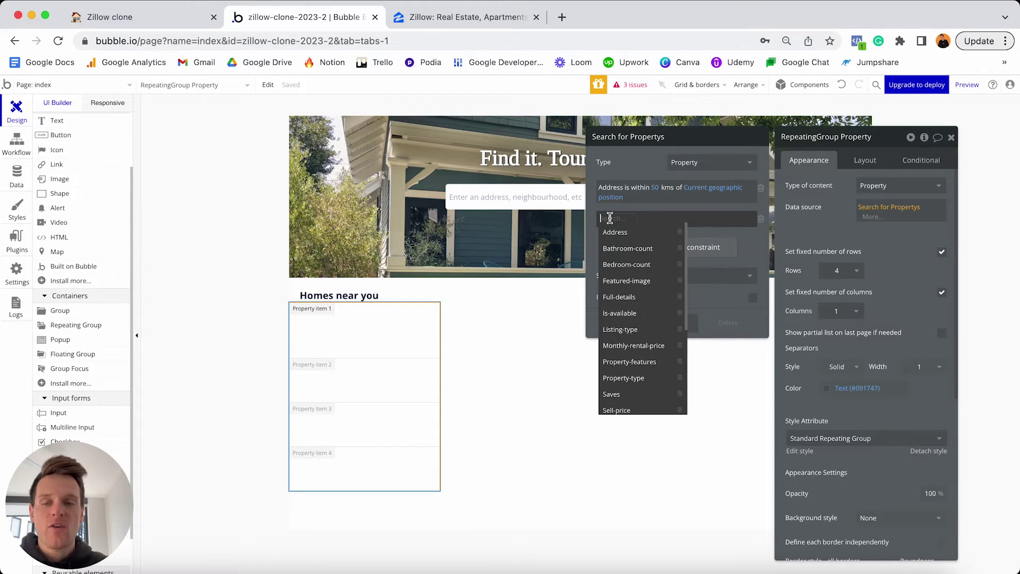
# Add a second constraint requiring is-available = yes.
pyautogui.scroll(-2, 622, 249)
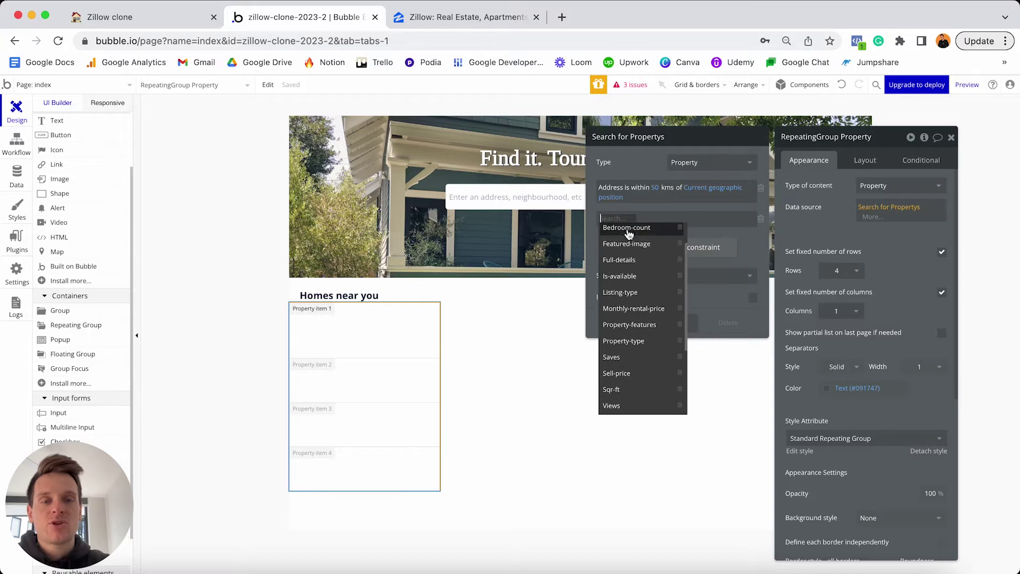
pyautogui.click(631, 277)
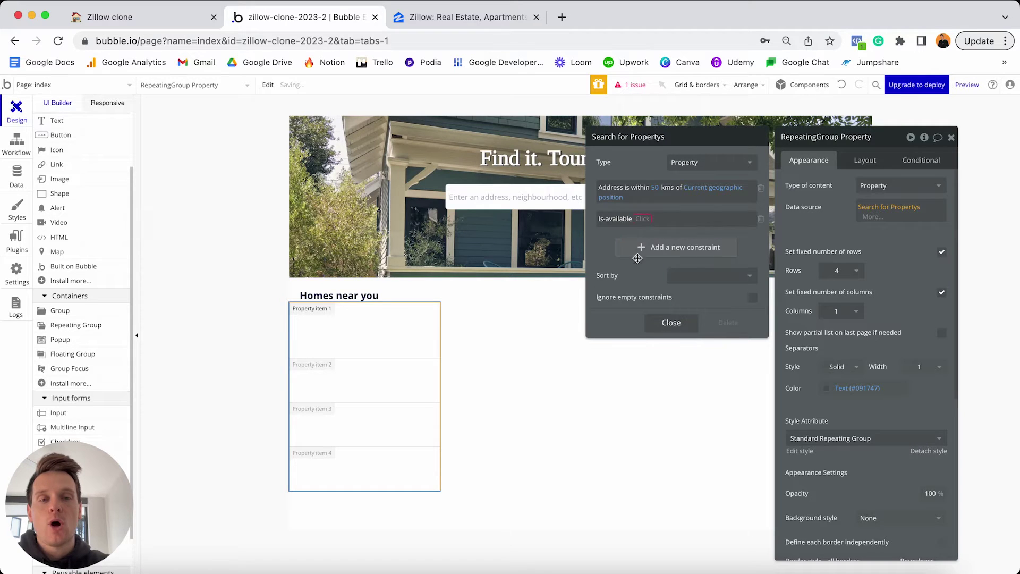
pyautogui.click(648, 223)
pyautogui.click(646, 234)
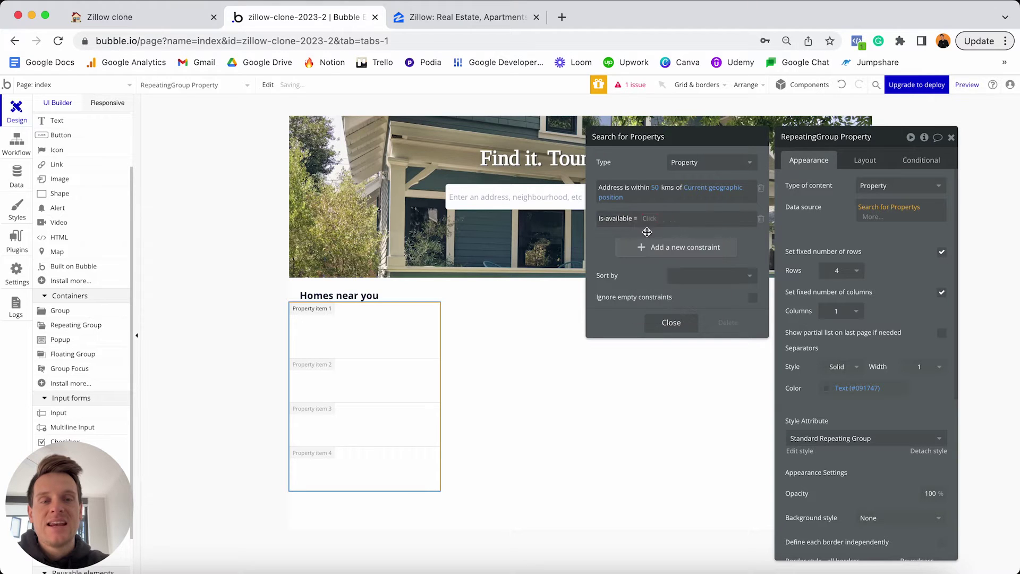
pyautogui.click(654, 232)
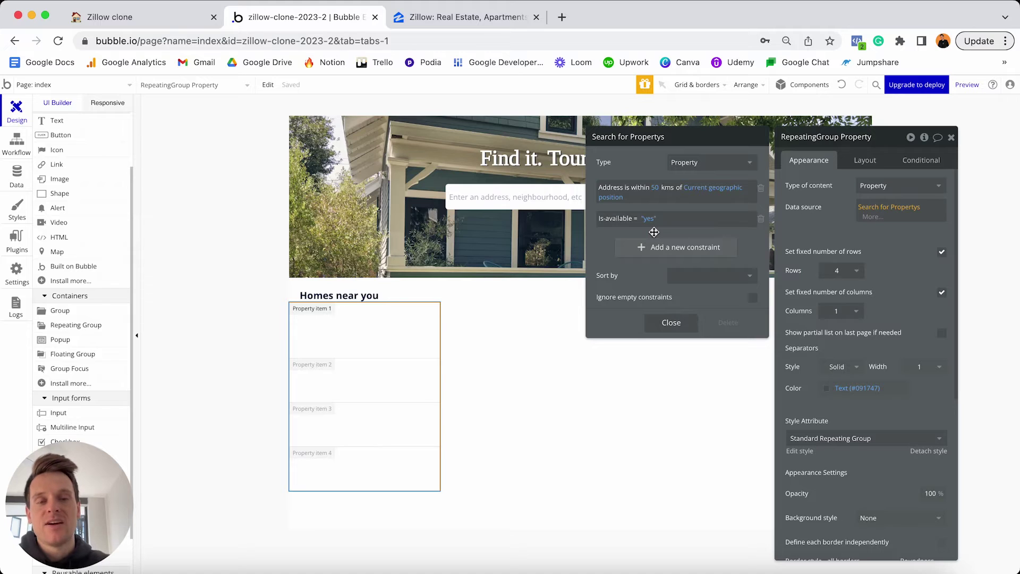
# Sort the property search results in Random order and close the search editor.
pyautogui.click(680, 277)
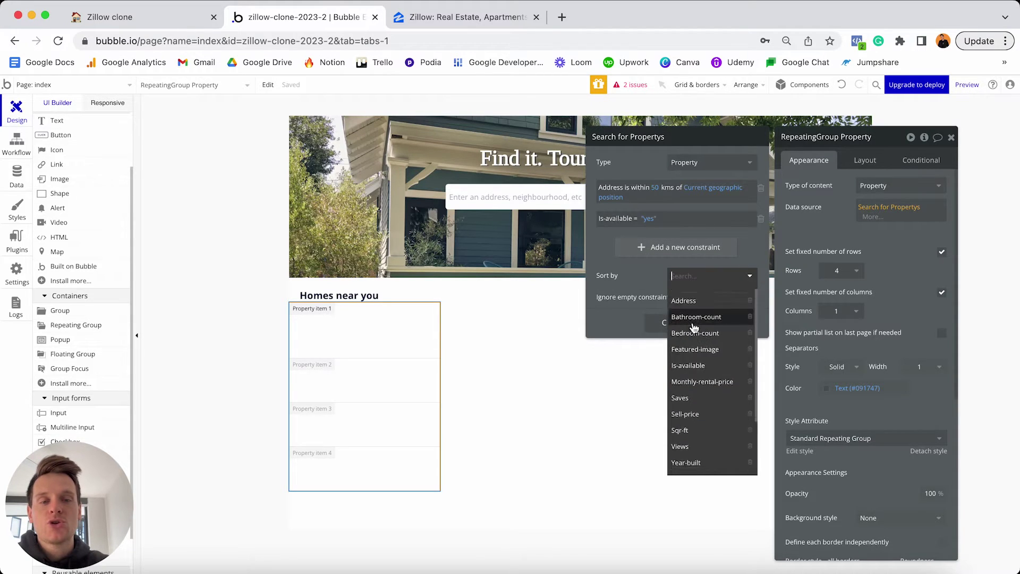
pyautogui.scroll(-2, 695, 327)
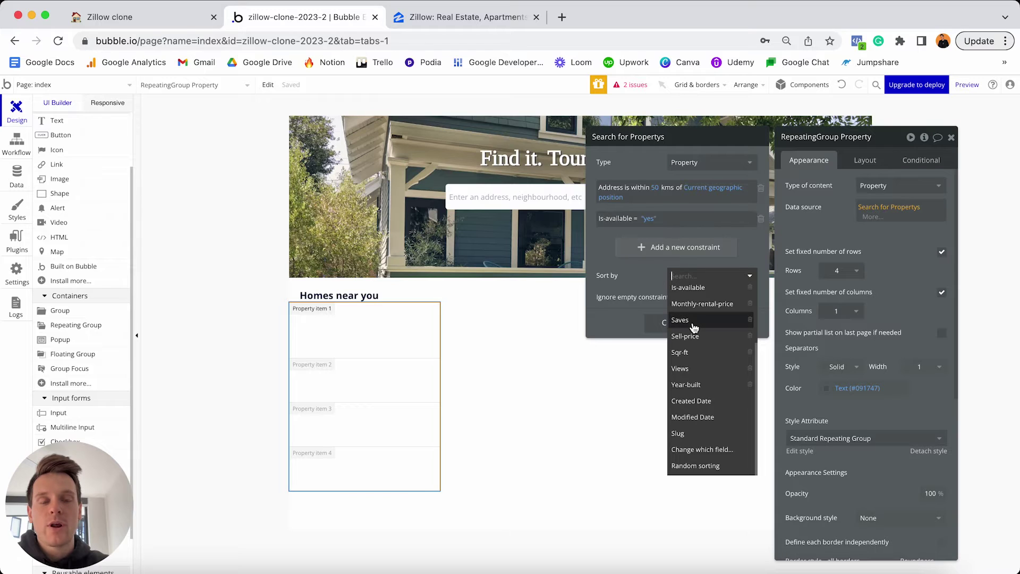
pyautogui.click(700, 466)
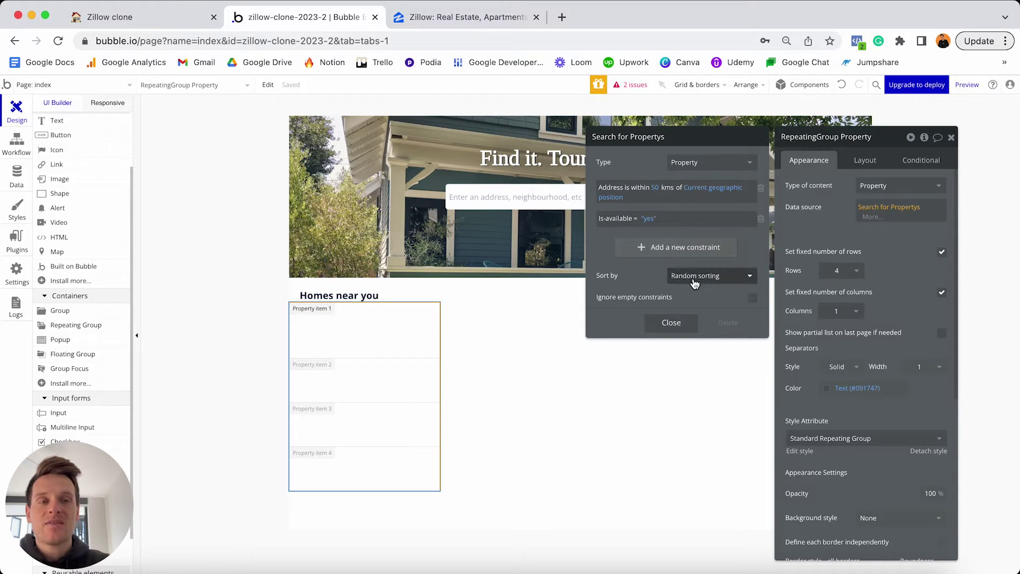
pyautogui.click(671, 322)
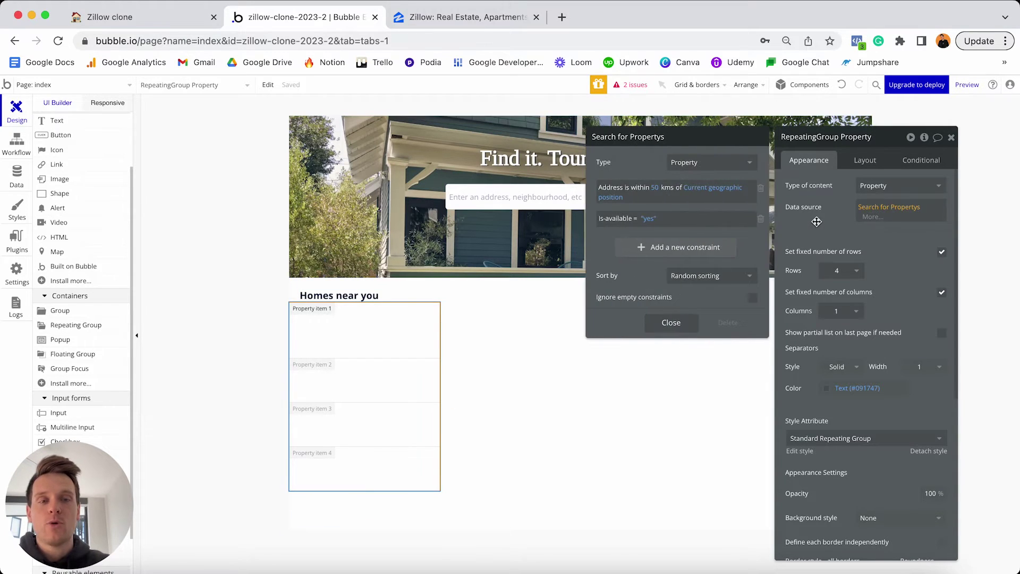
pyautogui.click(672, 324)
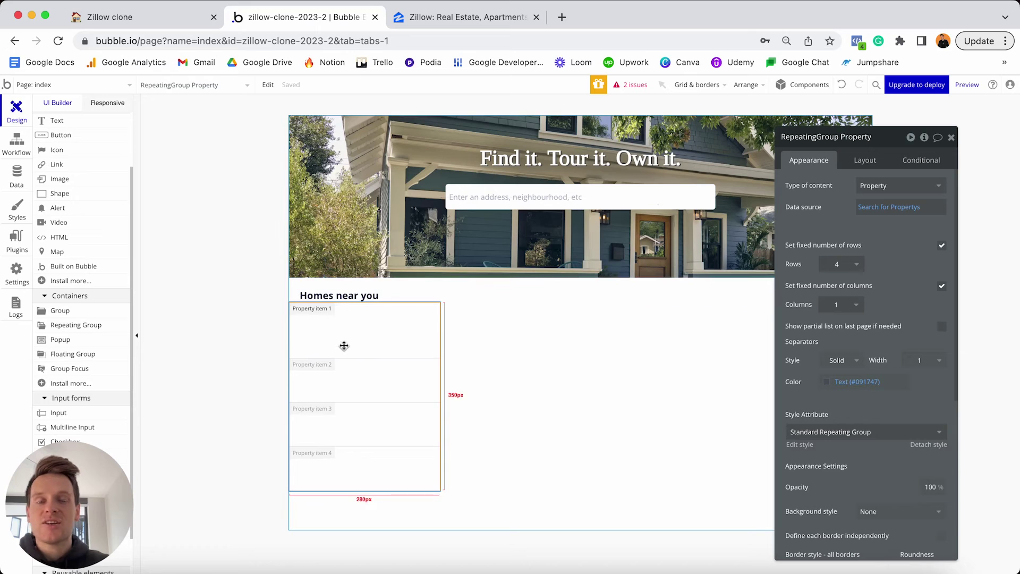
# Switch to the Zillow tab and scroll down to the Homes For You listing cards.
pyautogui.click(448, 21)
pyautogui.scroll(-5, 373, 292)
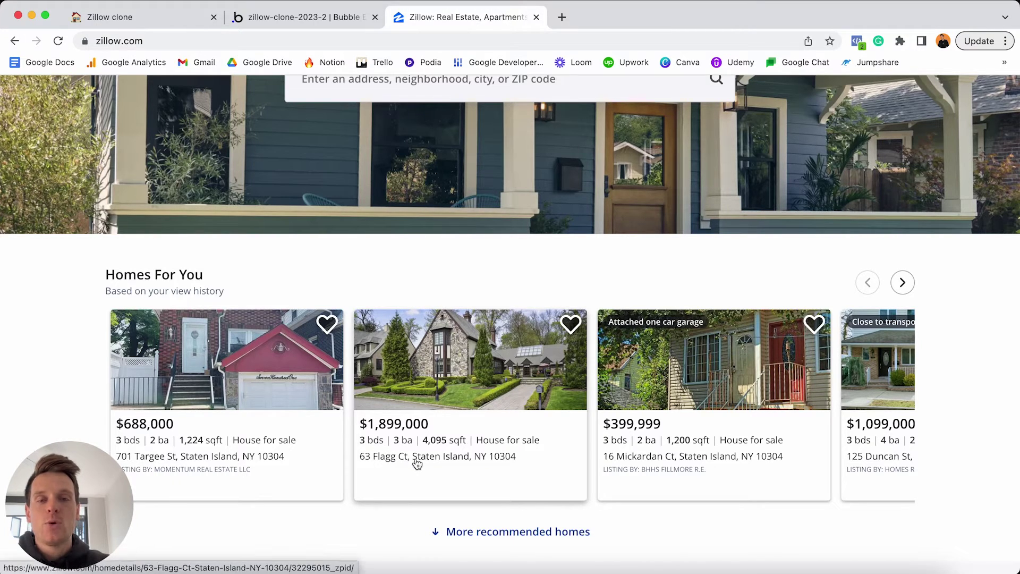
# Return to the zillow-clone-2023-2 Bubble editor tab.
pyautogui.click(330, 20)
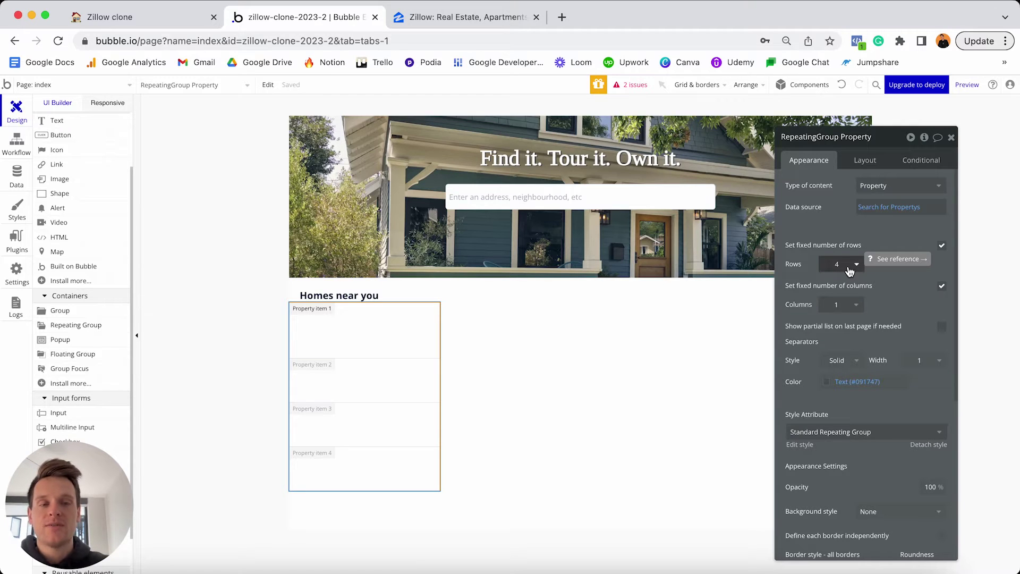
# Turn off fixed number of rows and fixed number of columns for RepeatingGroup Property.
pyautogui.click(942, 247)
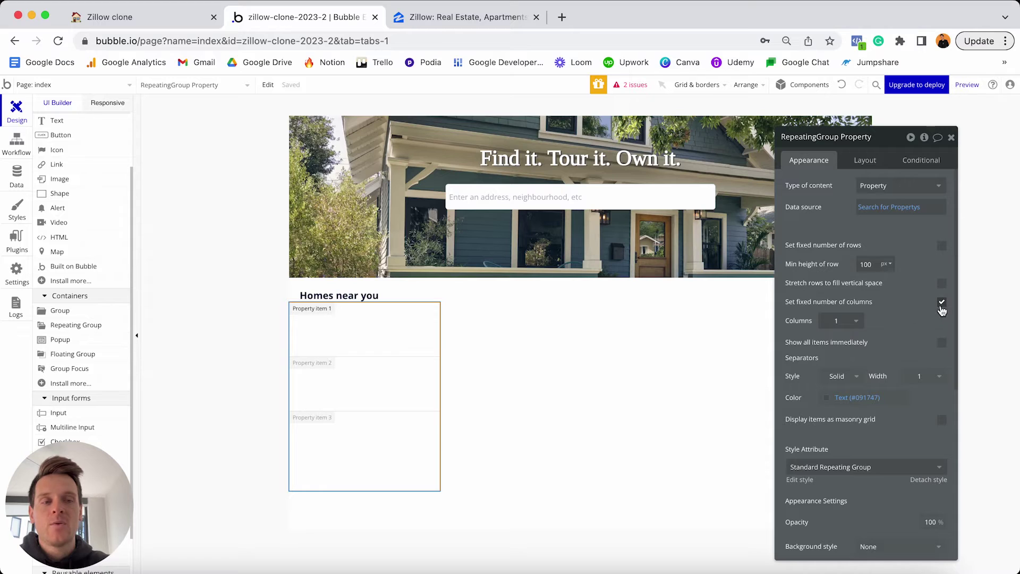
pyautogui.click(943, 303)
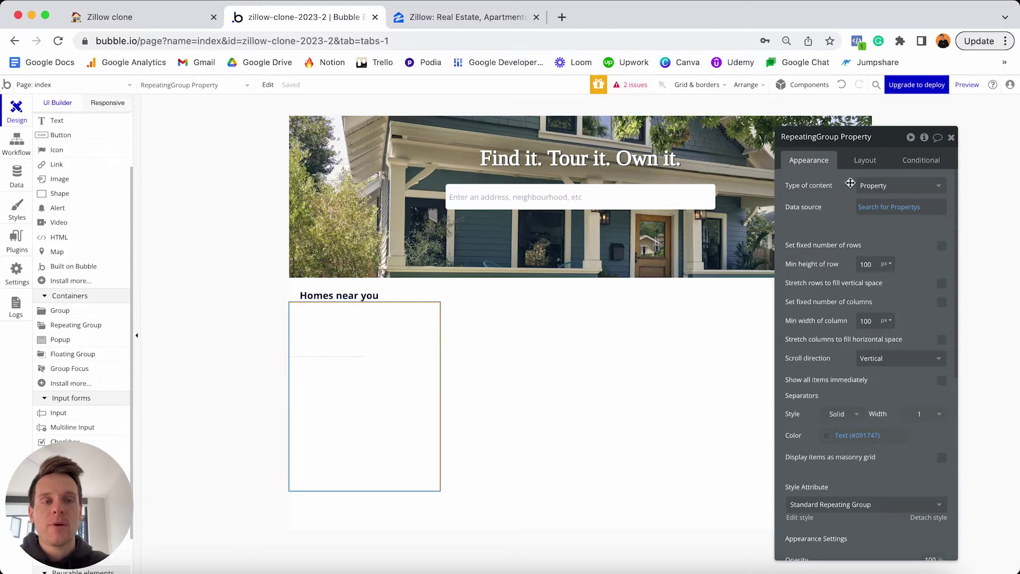
pyautogui.click(866, 160)
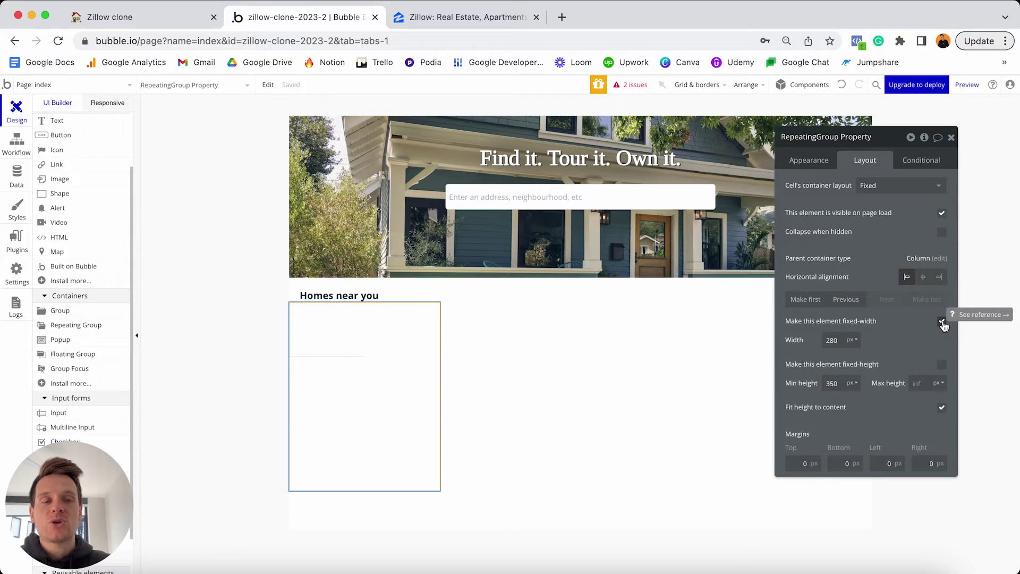
# Make RepeatingGroup Property non-fixed-width with min width 0 and Column cell layout.
pyautogui.click(942, 323)
pyautogui.doubleClick(832, 340)
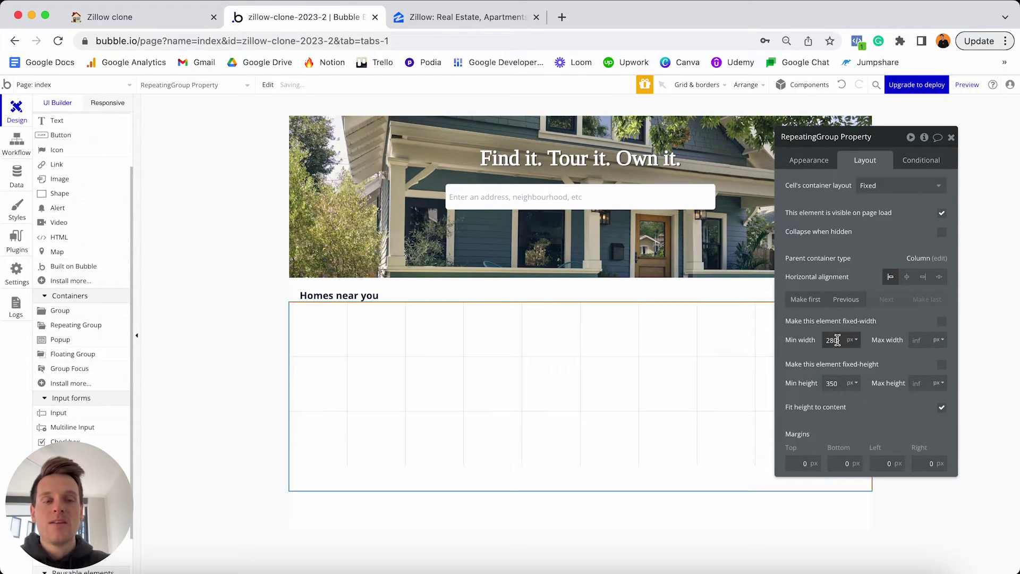
pyautogui.press('BackSpace')
pyautogui.write('0')
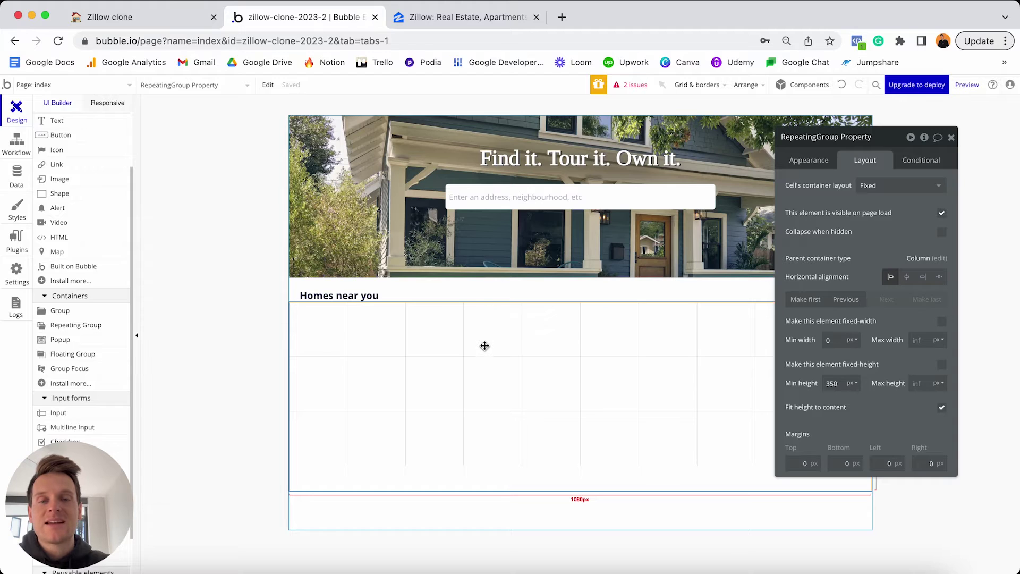
pyautogui.click(876, 186)
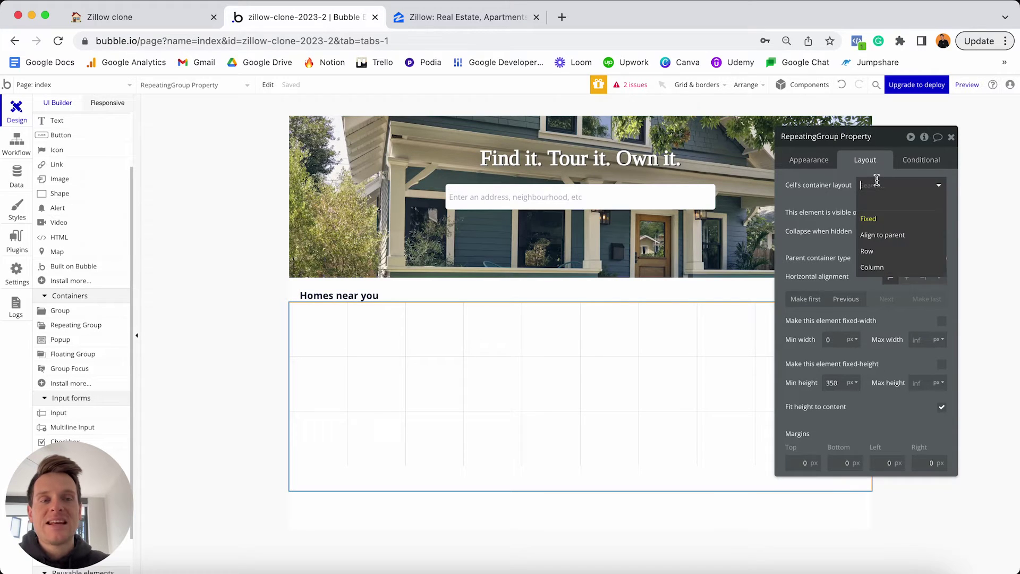
pyautogui.click(875, 268)
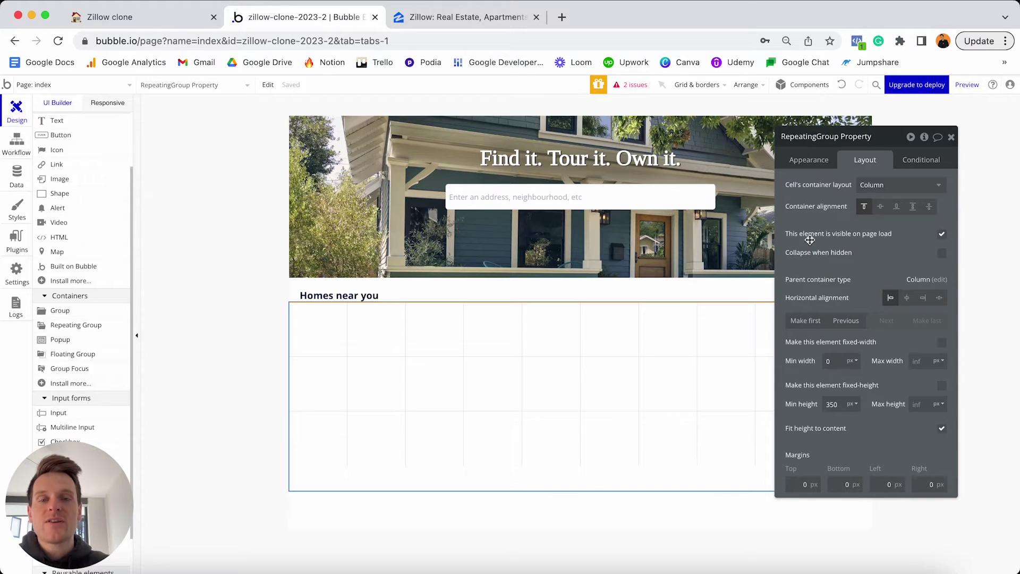
pyautogui.click(807, 165)
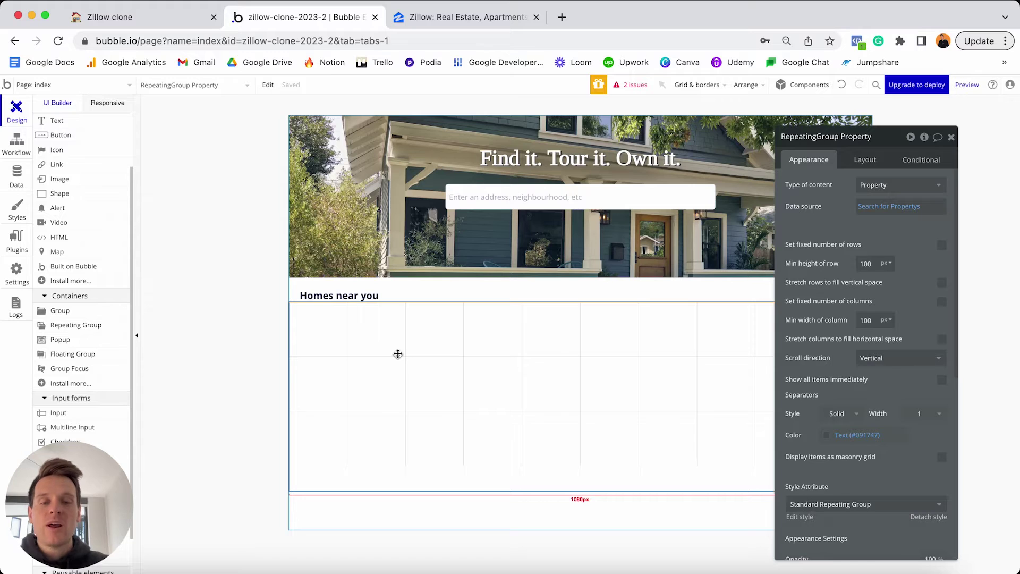
# Set the list's minimum row height and minimum column width to 300 px.
pyautogui.doubleClick(872, 263)
pyautogui.write('3')
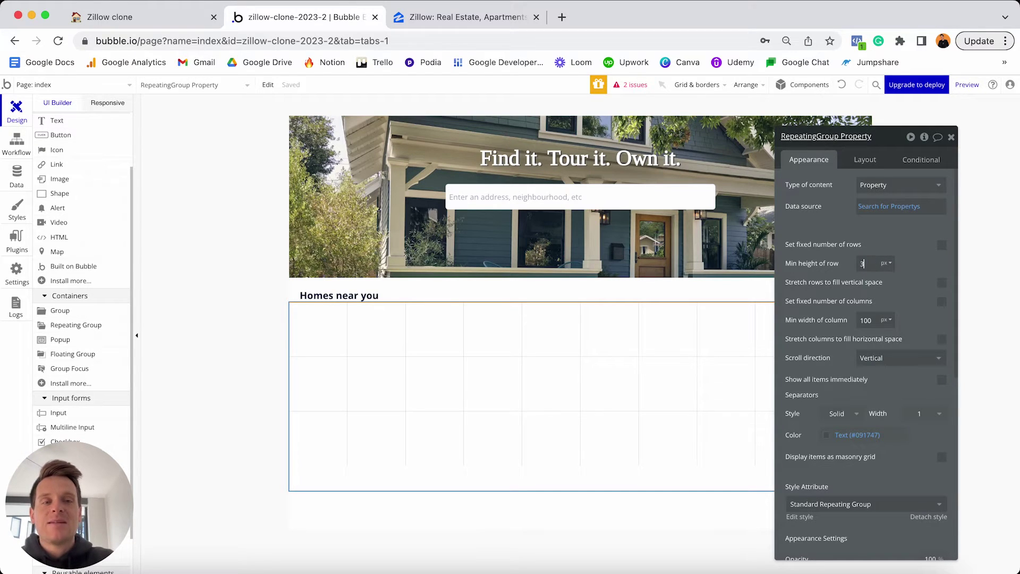
pyautogui.doubleClick(866, 320)
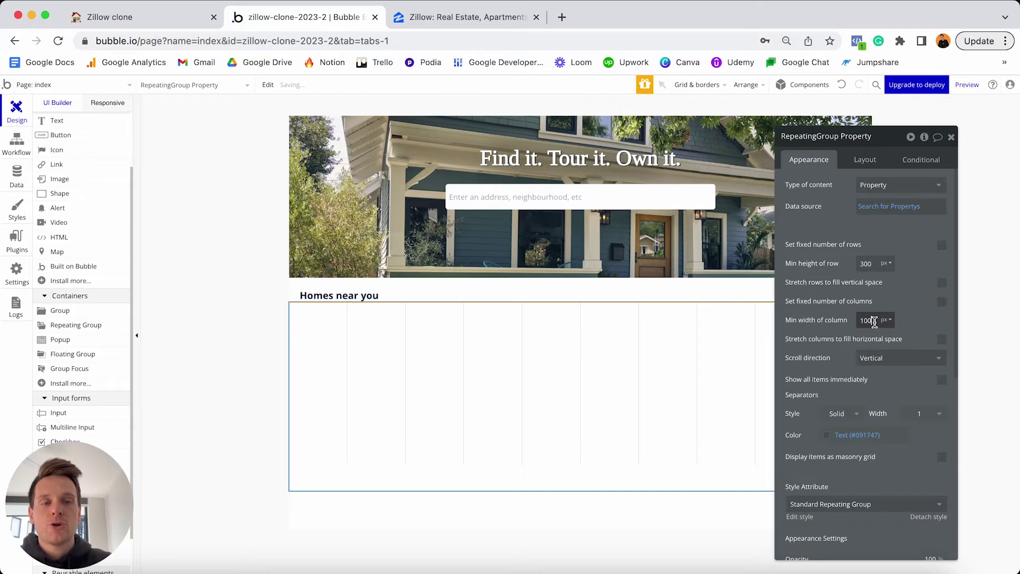
pyautogui.write('3')
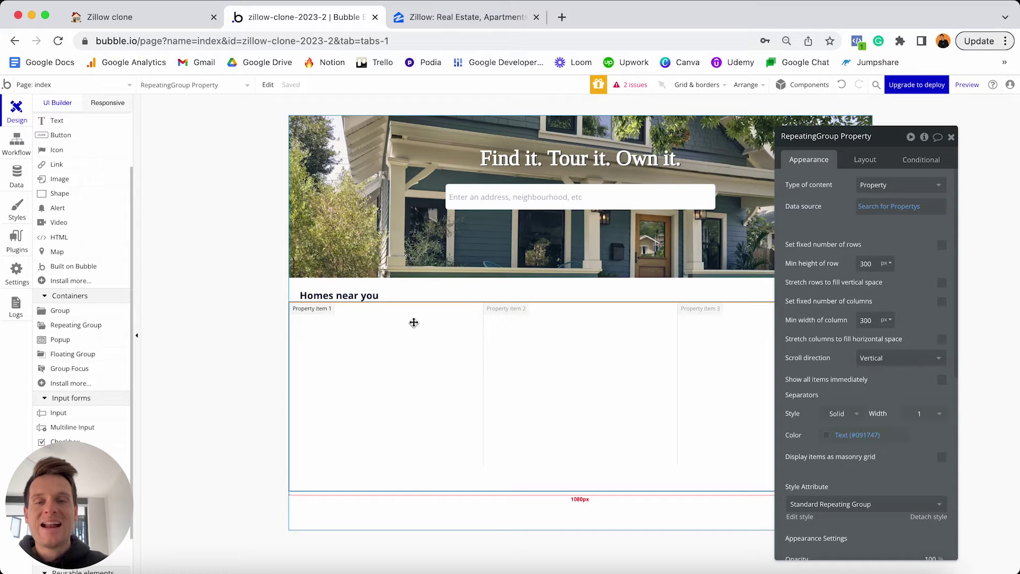
# Compare Zillow's Homes For You cards with the clone's list, ending back in Bubble.
pyautogui.click(449, 17)
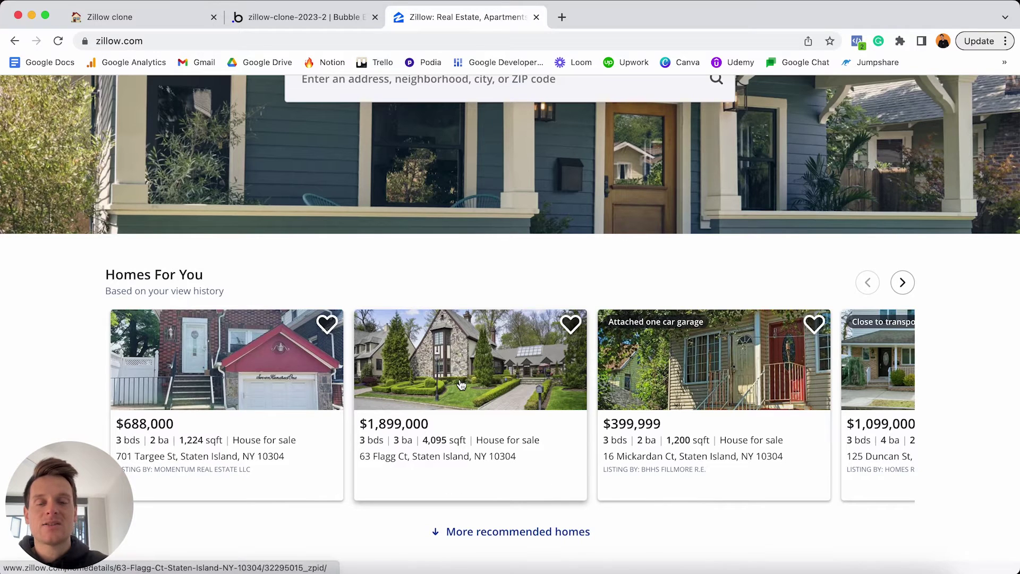
pyautogui.click(305, 17)
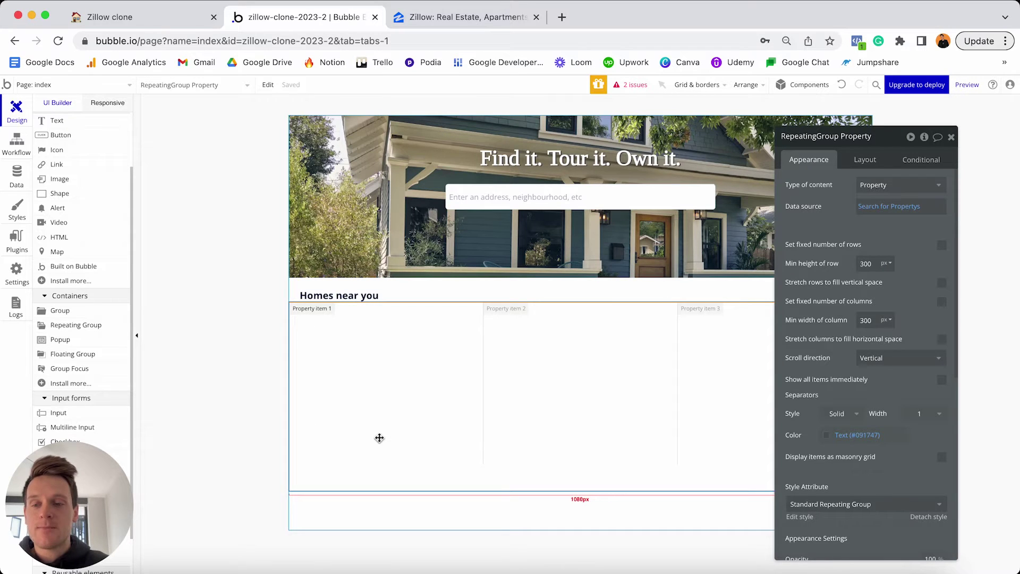
pyautogui.click(494, 22)
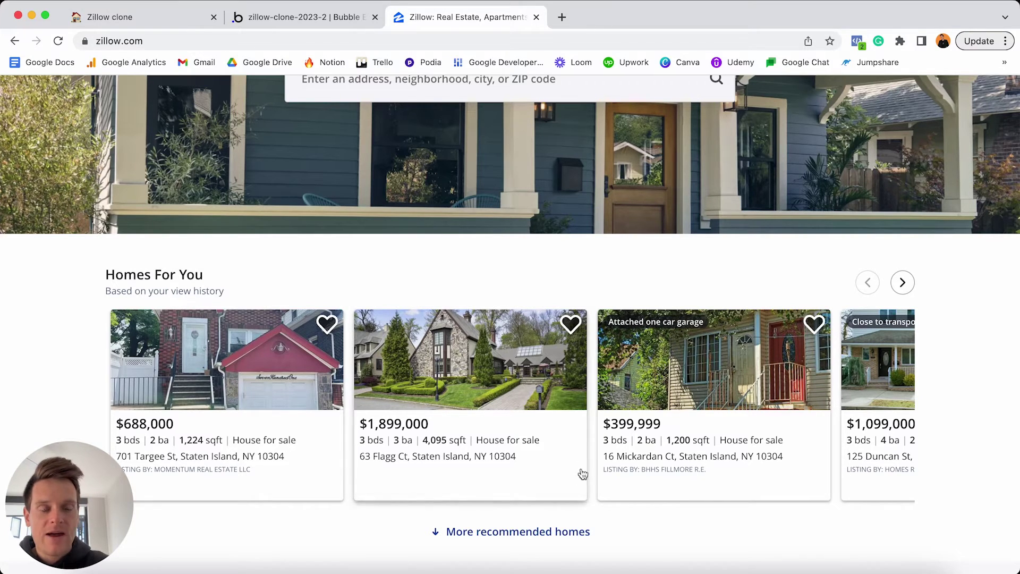
pyautogui.click(321, 20)
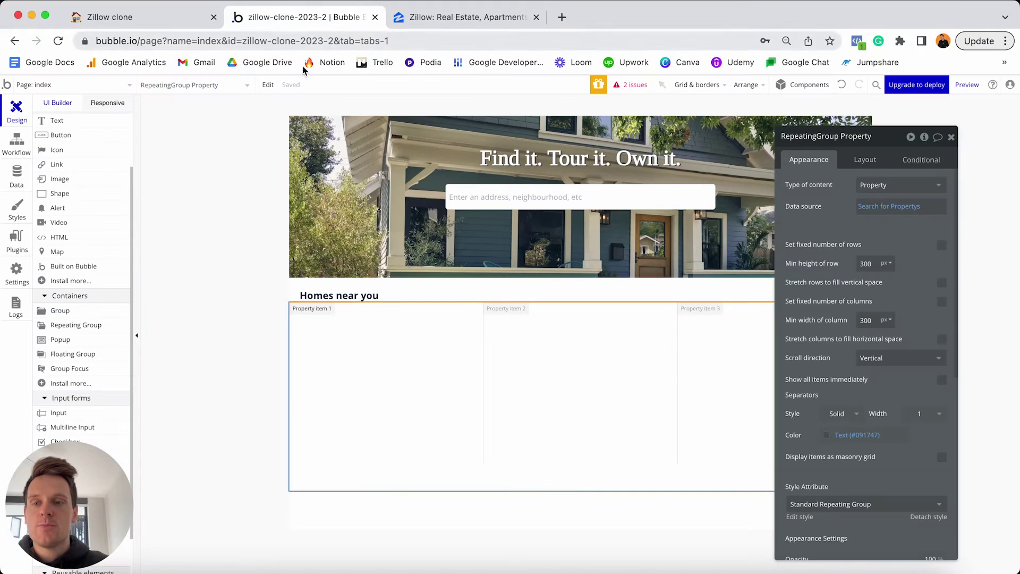
pyautogui.click(62, 311)
# Draw a card Group in the first cell, detach its style, give roundness 5 and Outset shadow.
pyautogui.click(348, 334)
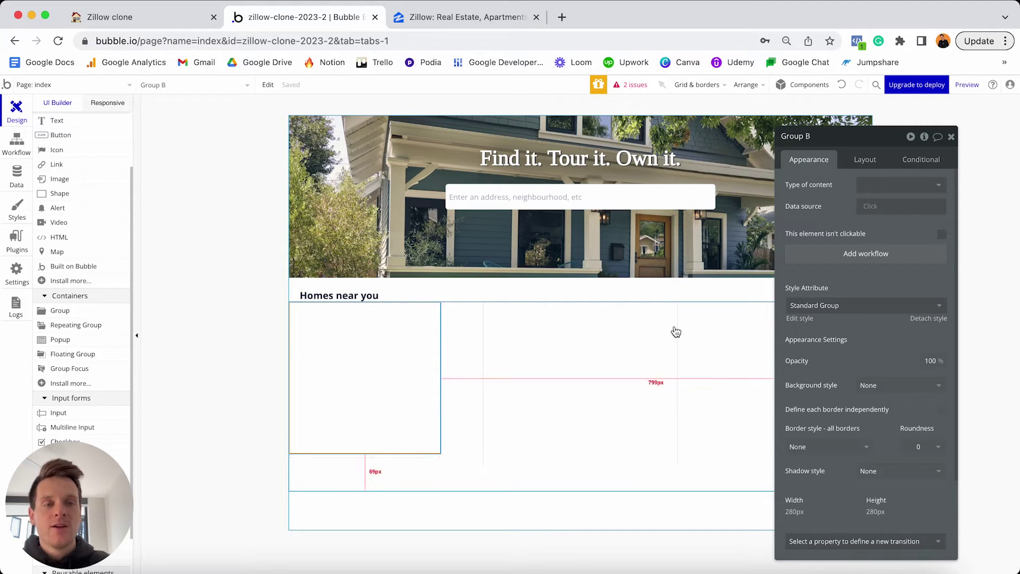
pyautogui.click(927, 318)
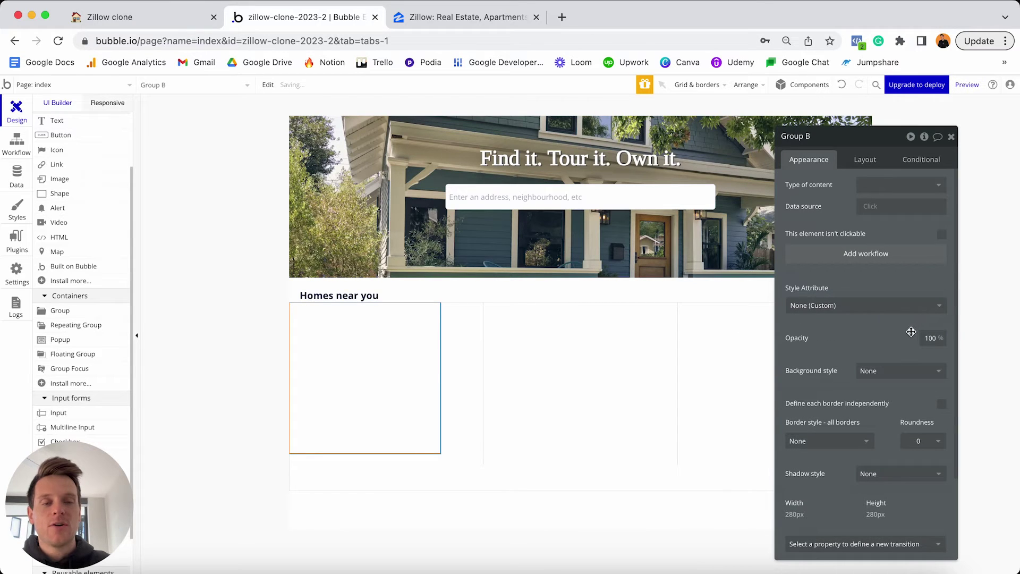
pyautogui.click(925, 442)
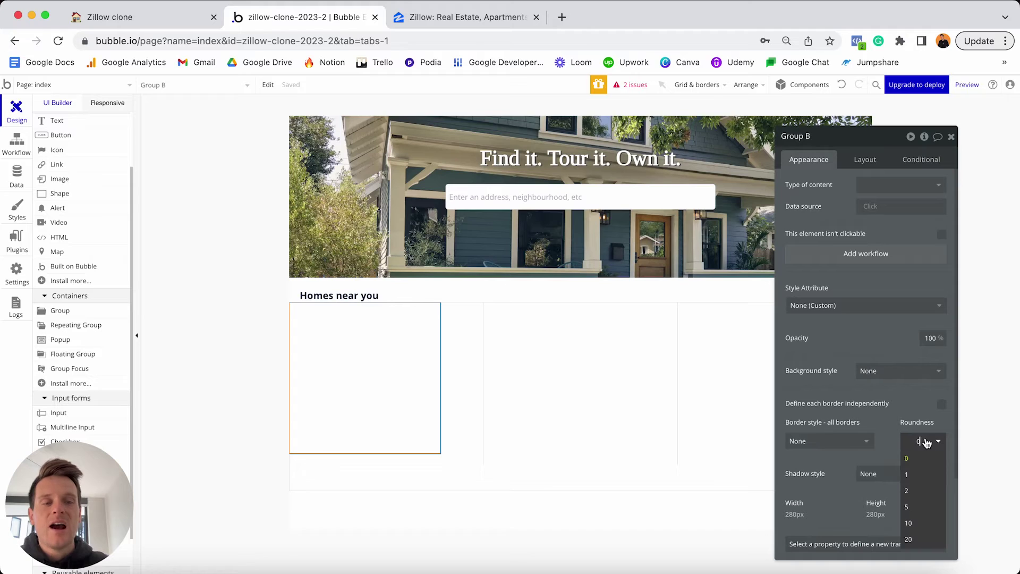
pyautogui.write('5')
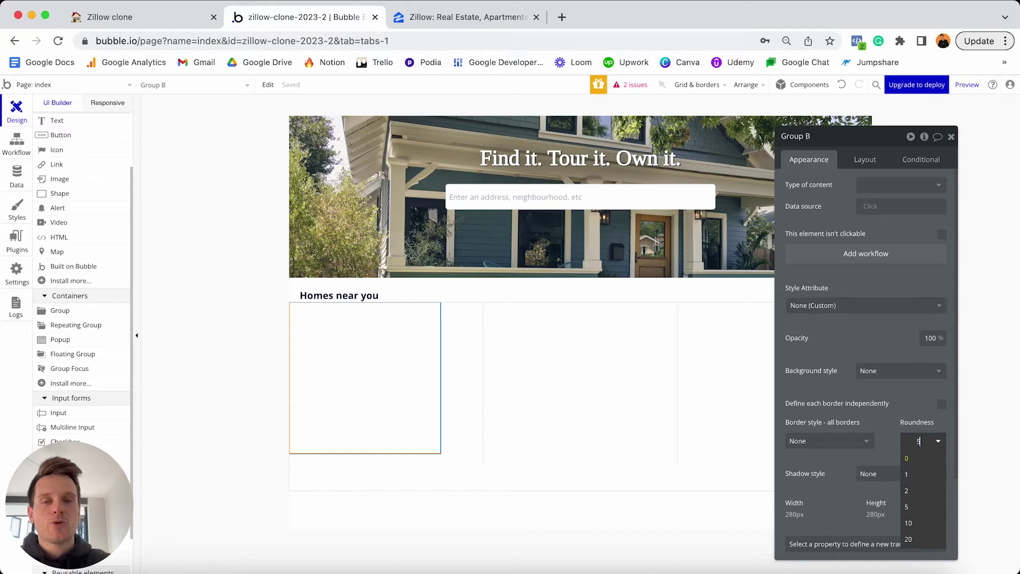
pyautogui.press('Return')
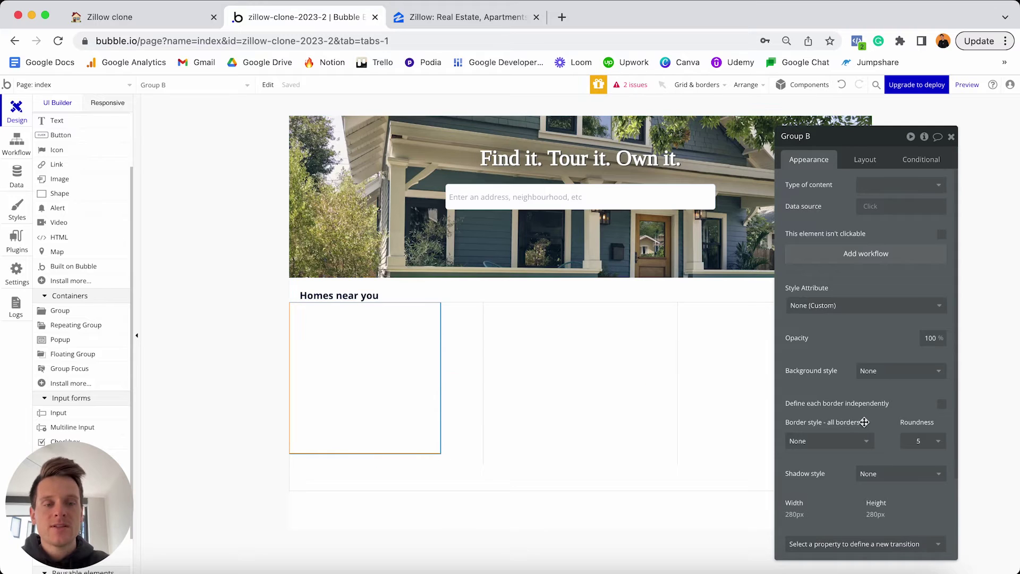
pyautogui.scroll(-2, 851, 426)
pyautogui.click(884, 445)
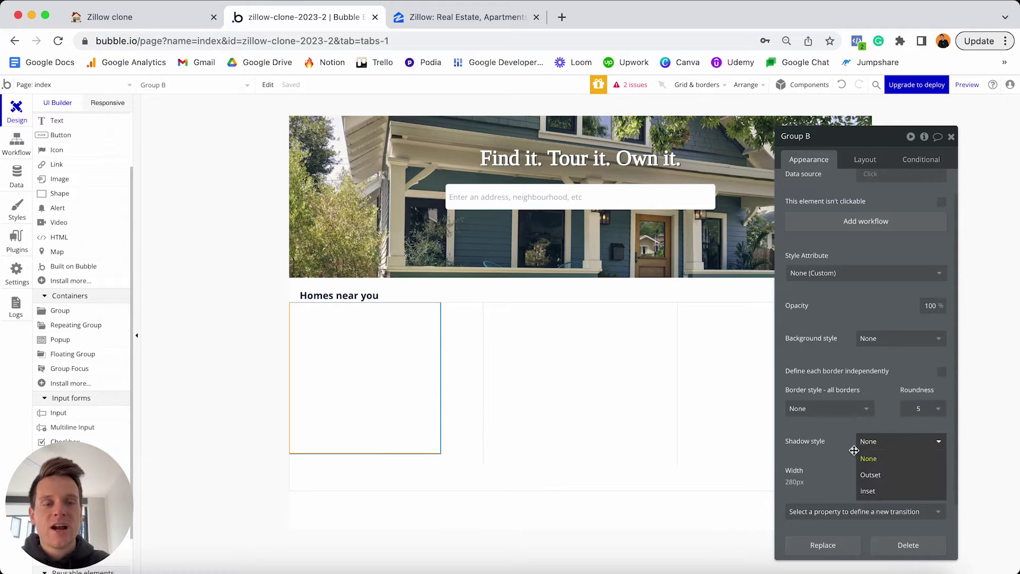
pyautogui.click(875, 477)
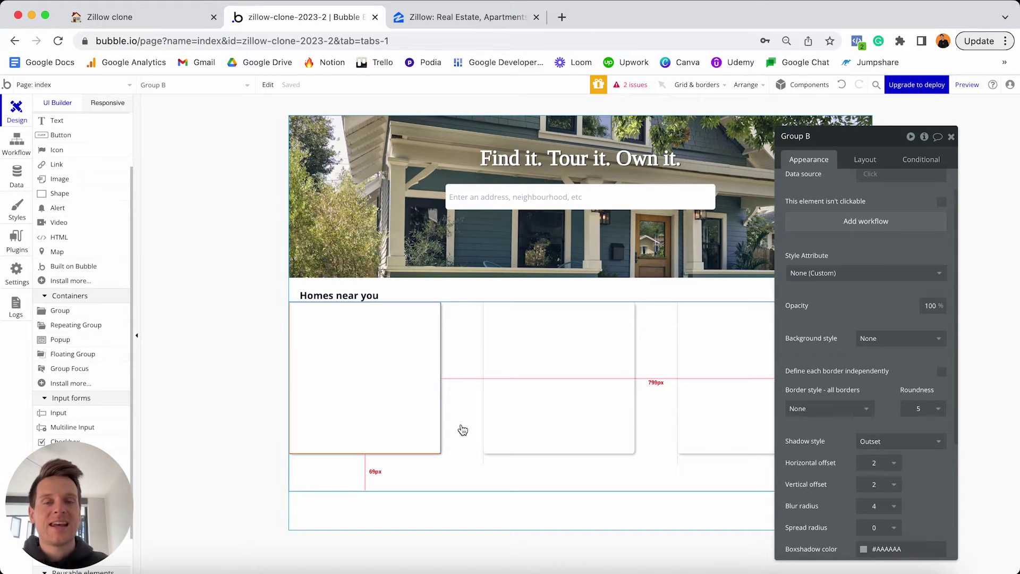
# Open Group B's layout settings, glance at Zillow's cards, then come back to the Bubble editor.
pyautogui.click(850, 163)
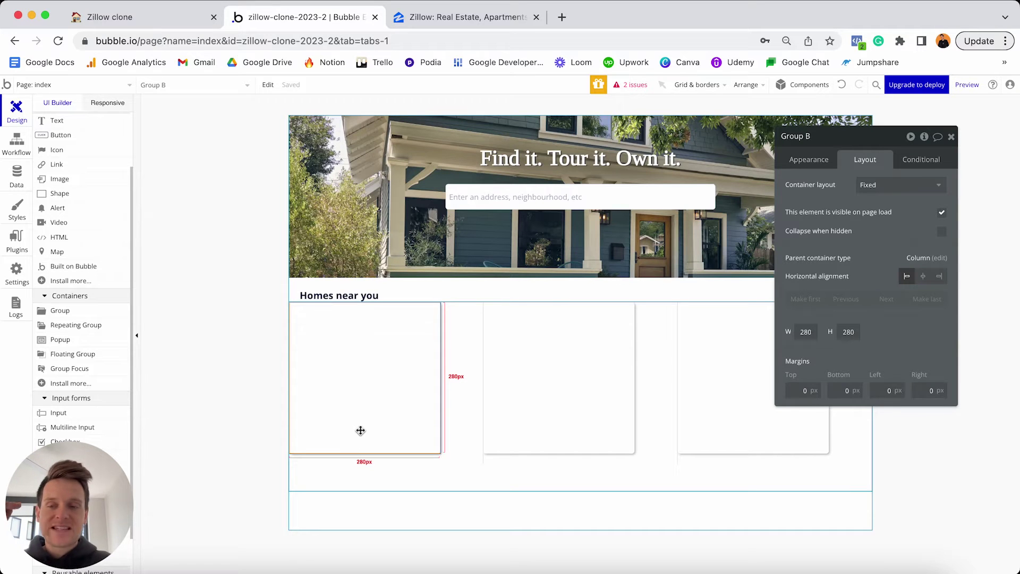
pyautogui.click(484, 17)
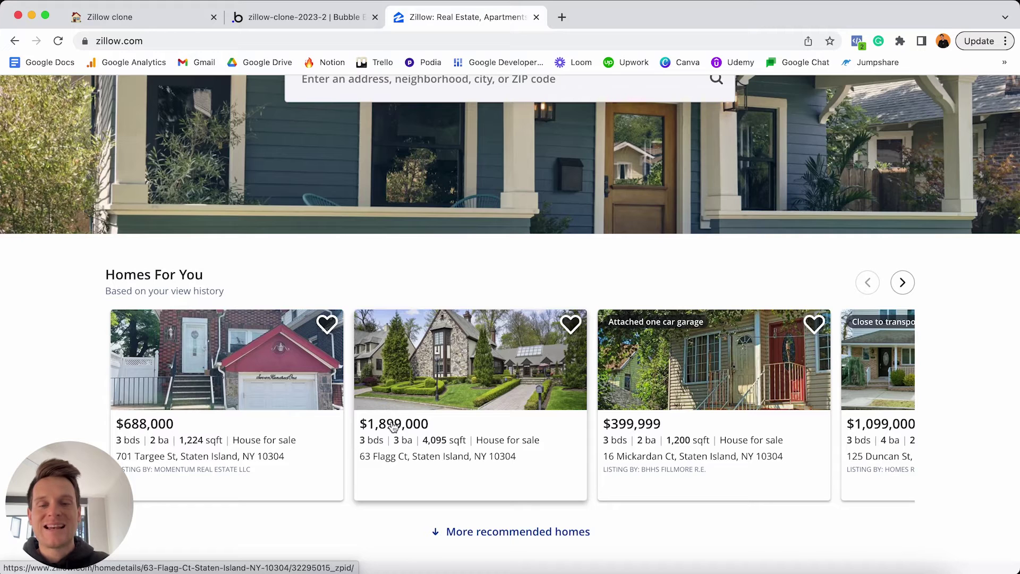
pyautogui.hotkey('ctrl', 'shift', 'Tab')
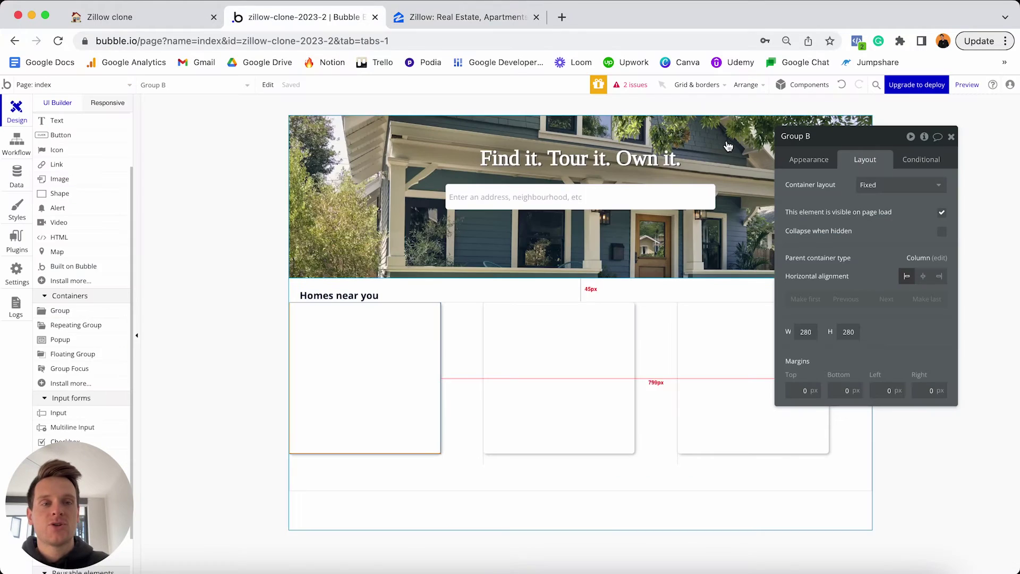
# Make Group B a Column container with flexible width, 0 min width, and min height kept at 280.
pyautogui.click(872, 186)
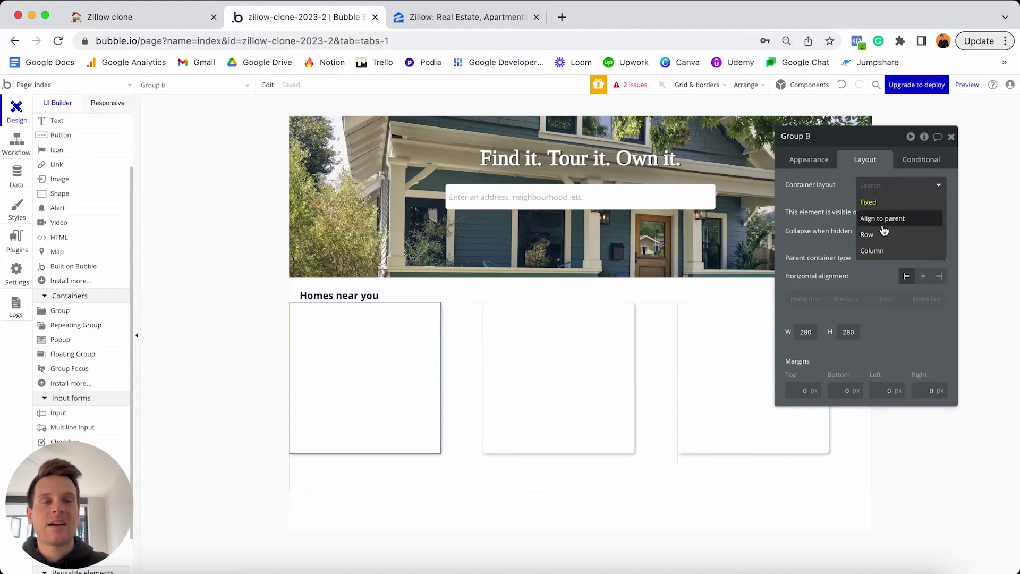
pyautogui.click(884, 254)
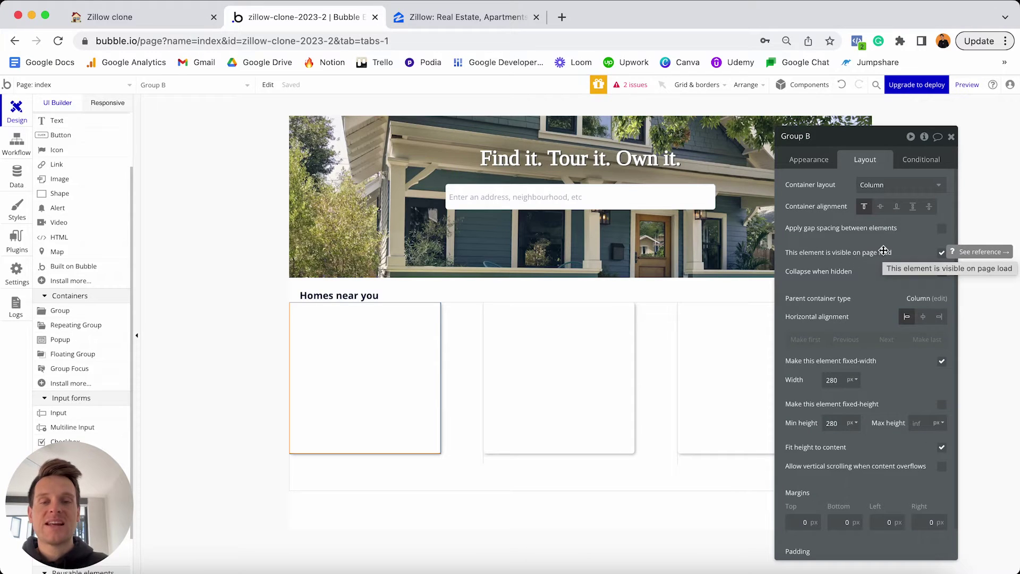
pyautogui.click(942, 364)
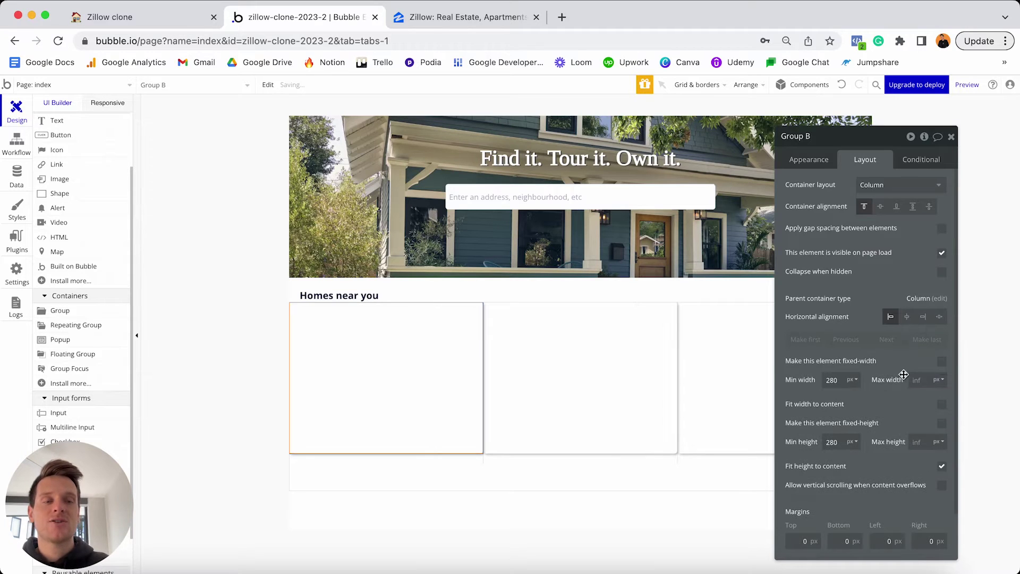
pyautogui.press('BackSpace')
pyautogui.press('BackSpace')
pyautogui.press('BackSpace')
pyautogui.write('0')
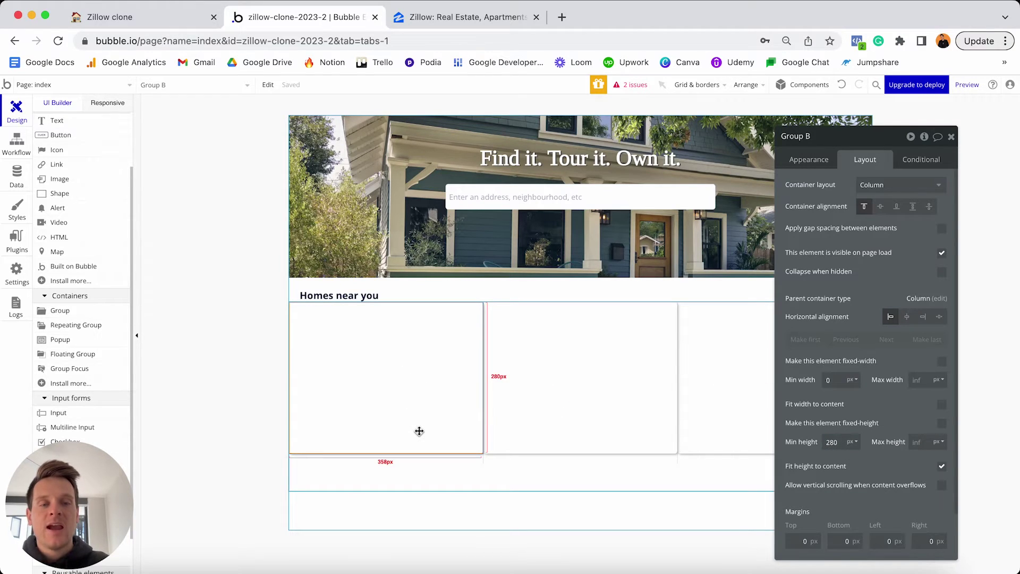
pyautogui.doubleClick(832, 441)
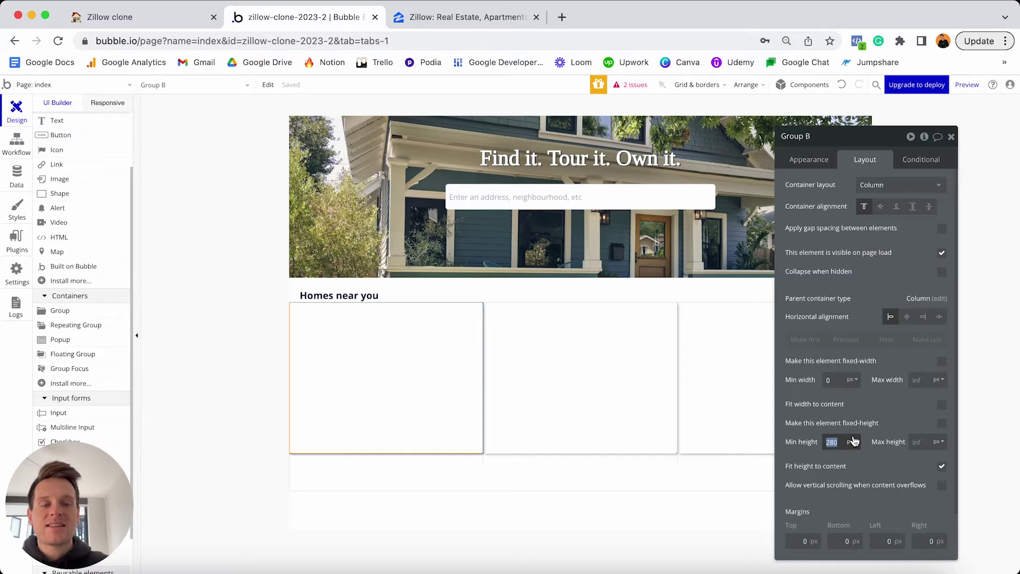
pyautogui.write('0')
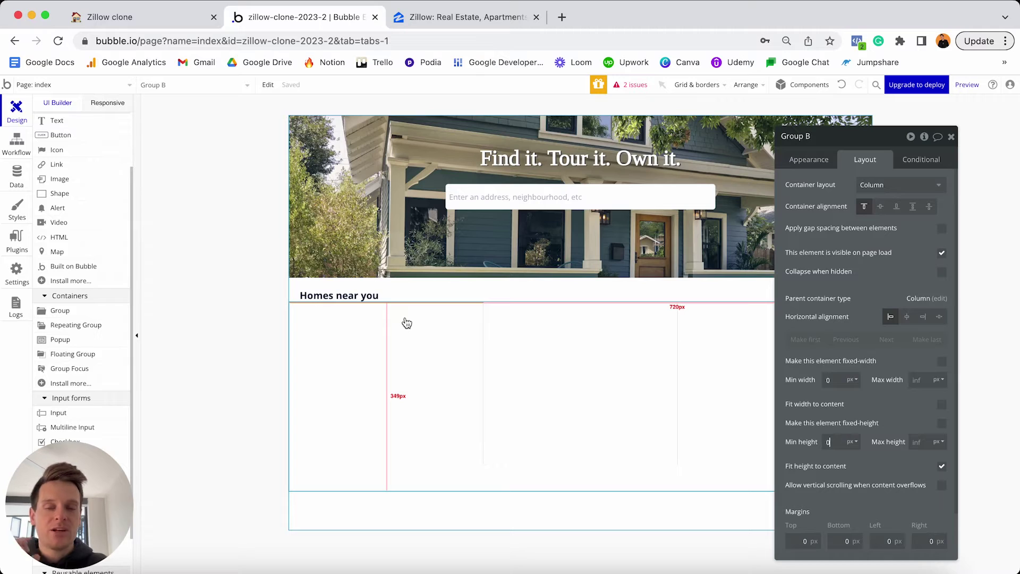
pyautogui.click(841, 85)
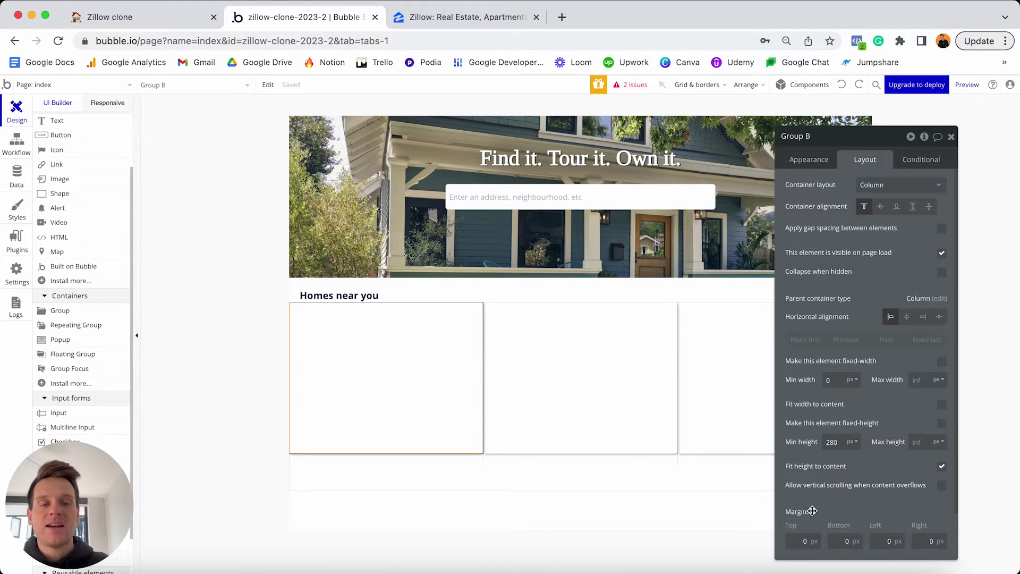
# Set Group B's top, bottom, left and right margins to 10.
pyautogui.click(804, 541)
pyautogui.write('10')
pyautogui.click(838, 540)
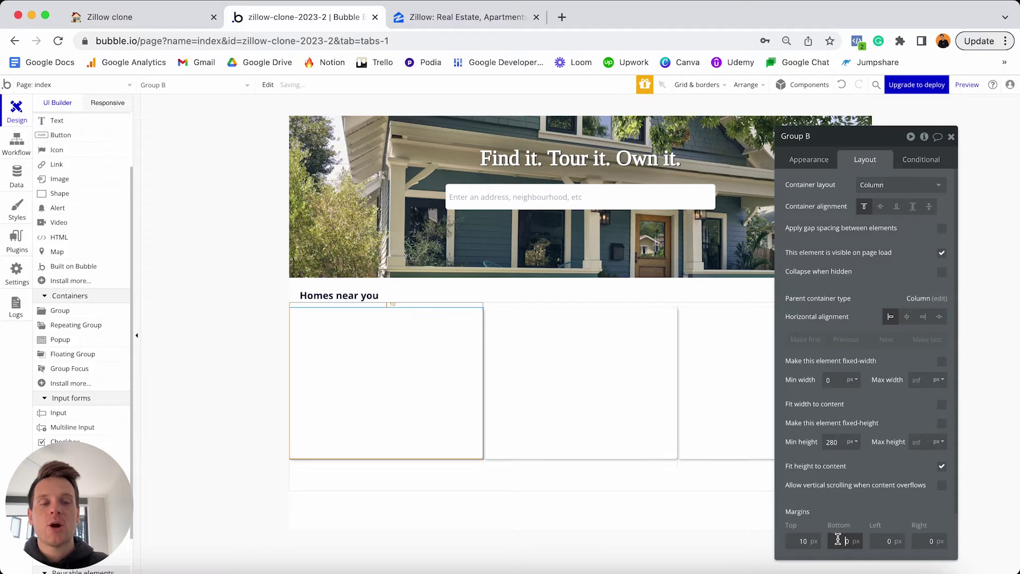
pyautogui.write('10')
pyautogui.click(885, 541)
pyautogui.write('10')
pyautogui.click(925, 540)
pyautogui.write('10')
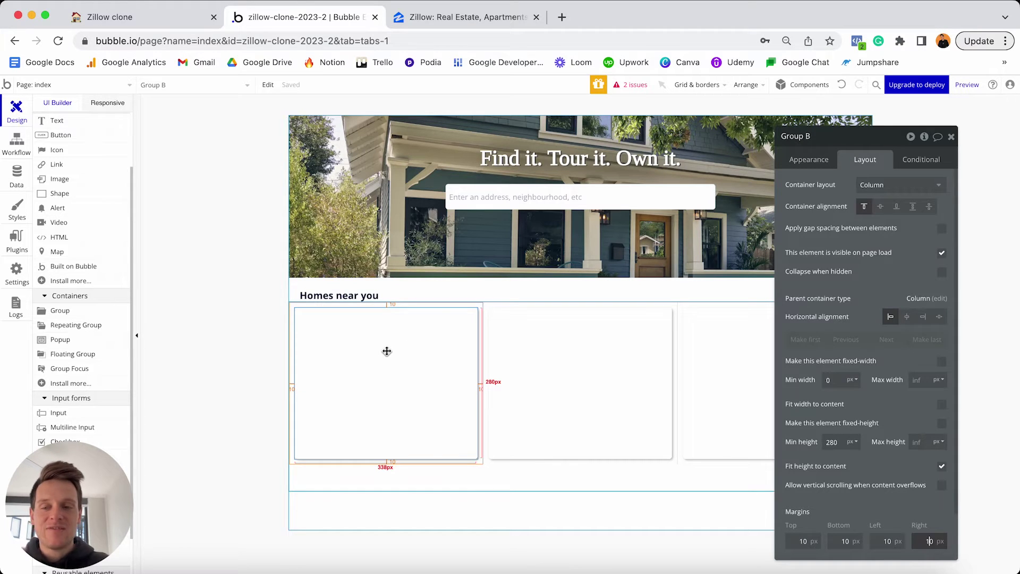
pyautogui.scroll(3, 72, 298)
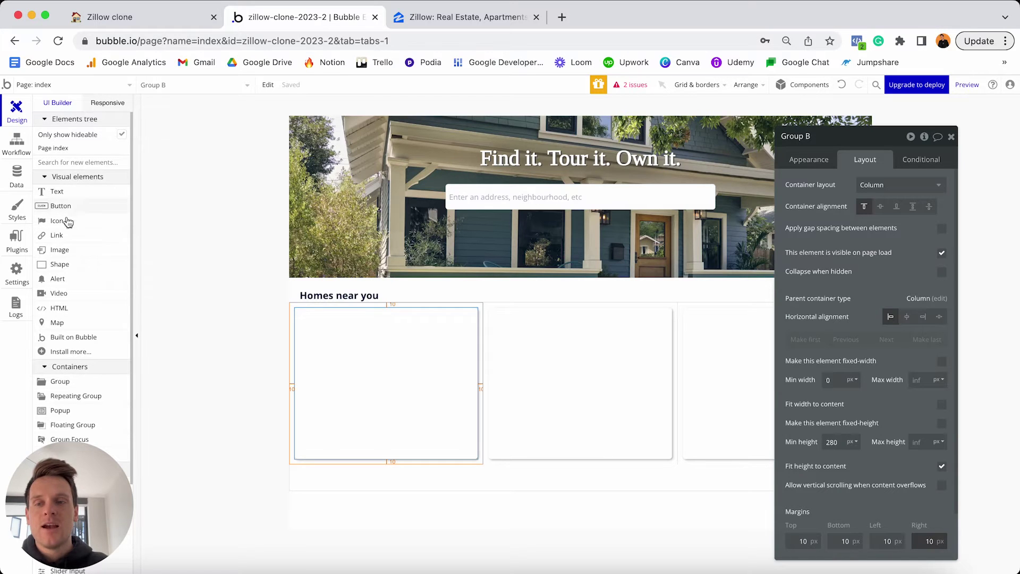
# Draw a 320×240 Image element inside the first card, then reselect Group B.
pyautogui.click(60, 250)
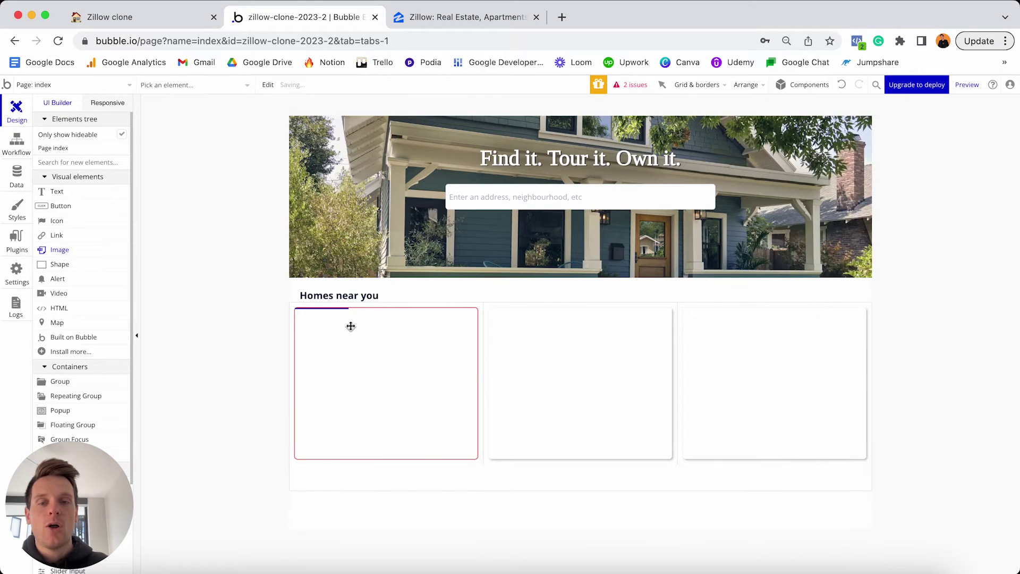
pyautogui.click(350, 326)
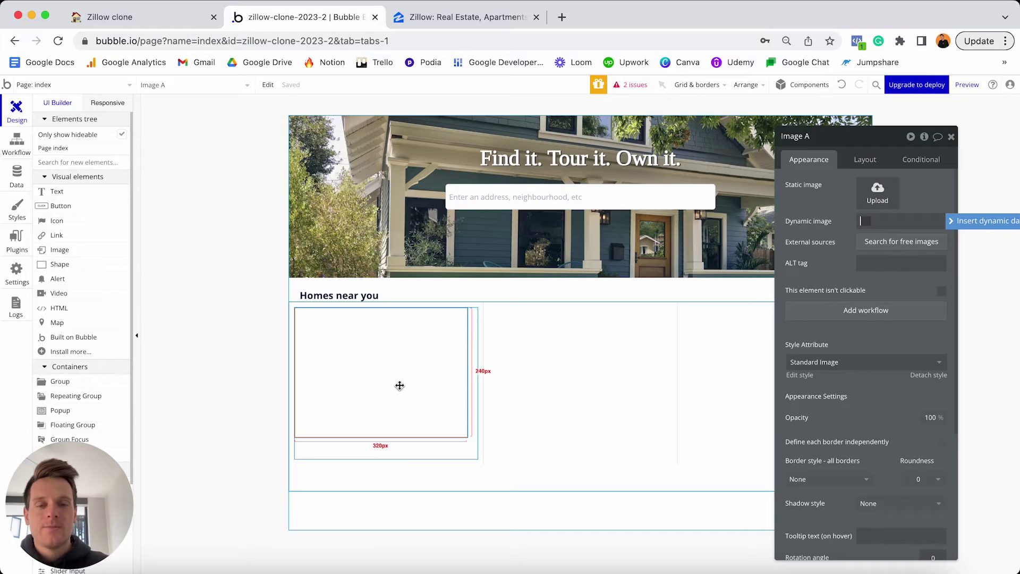
pyautogui.click(390, 448)
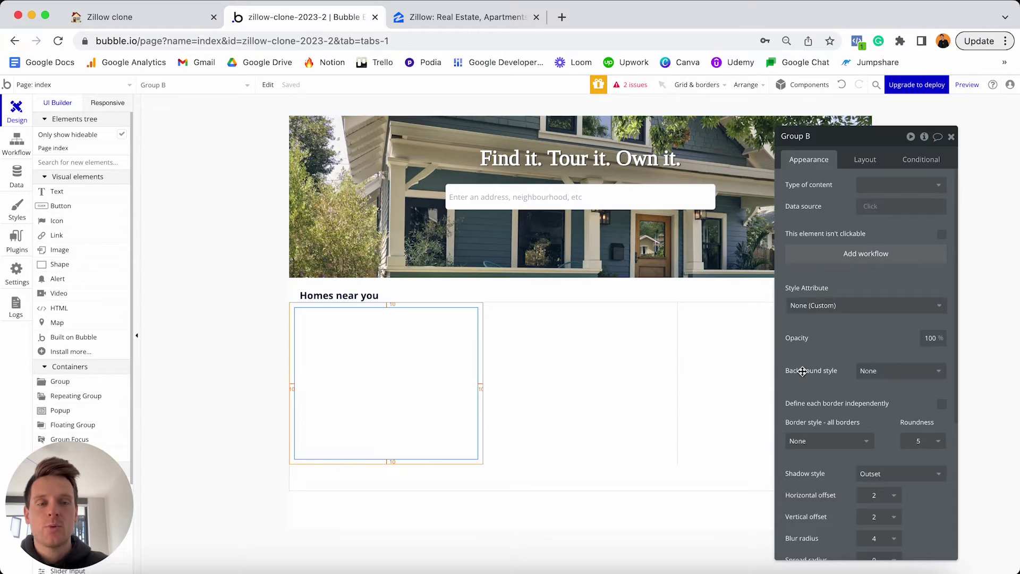
# Give Group B a Flat color background in light pink #FFEDED.
pyautogui.click(882, 371)
pyautogui.click(883, 403)
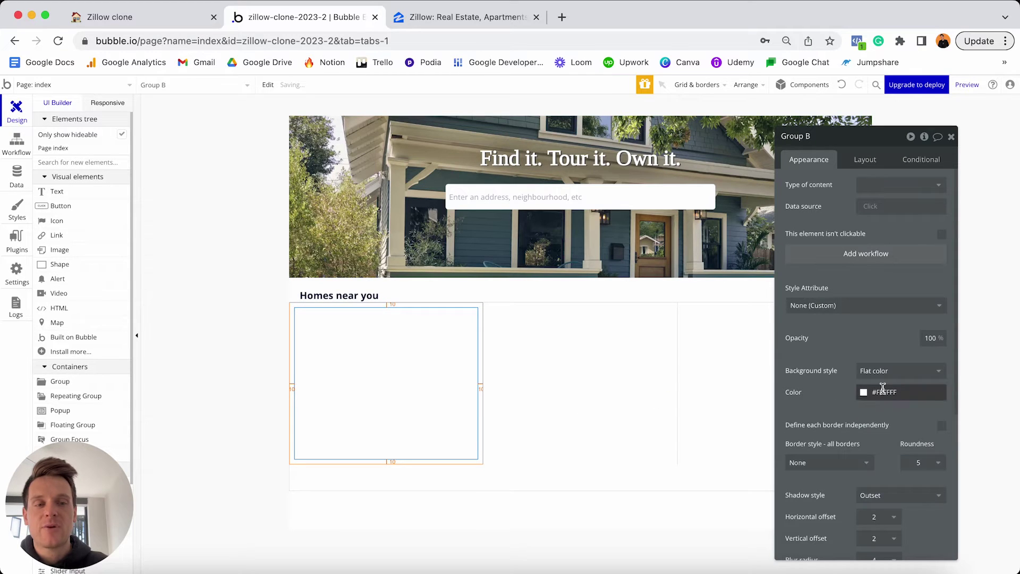
pyautogui.click(882, 391)
pyautogui.click(865, 403)
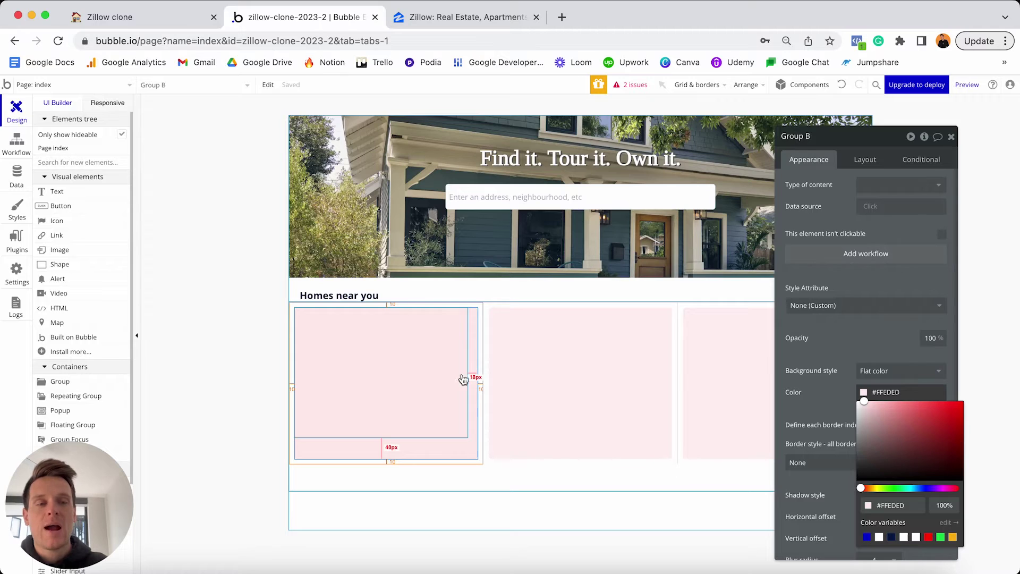
pyautogui.click(892, 370)
pyautogui.click(874, 389)
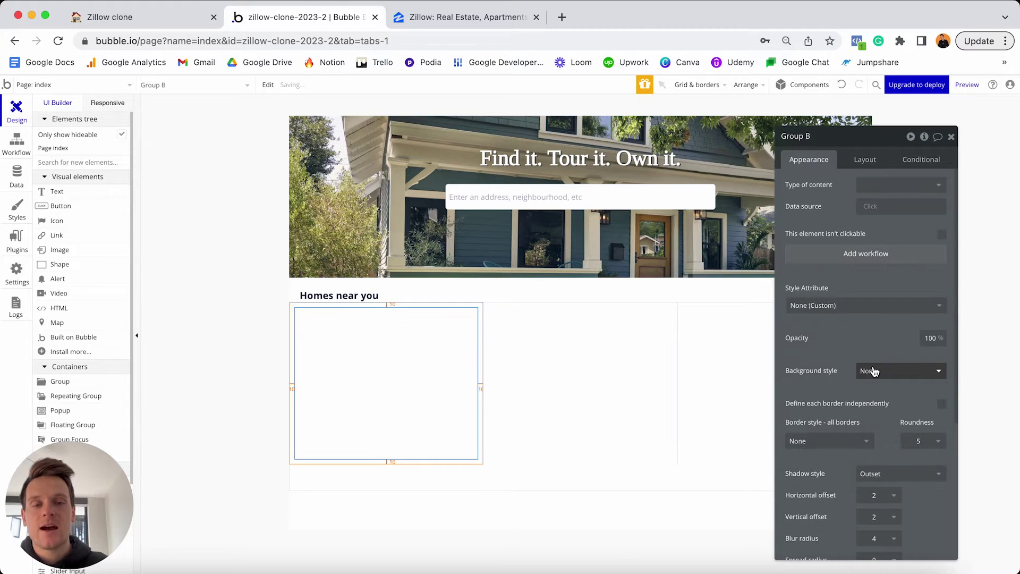
pyautogui.click(873, 374)
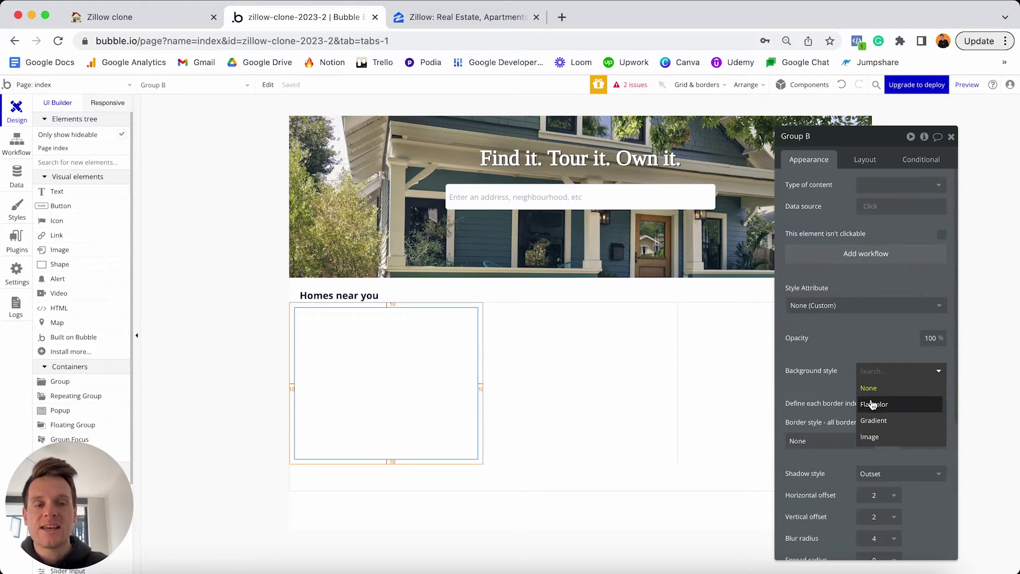
pyautogui.click(874, 404)
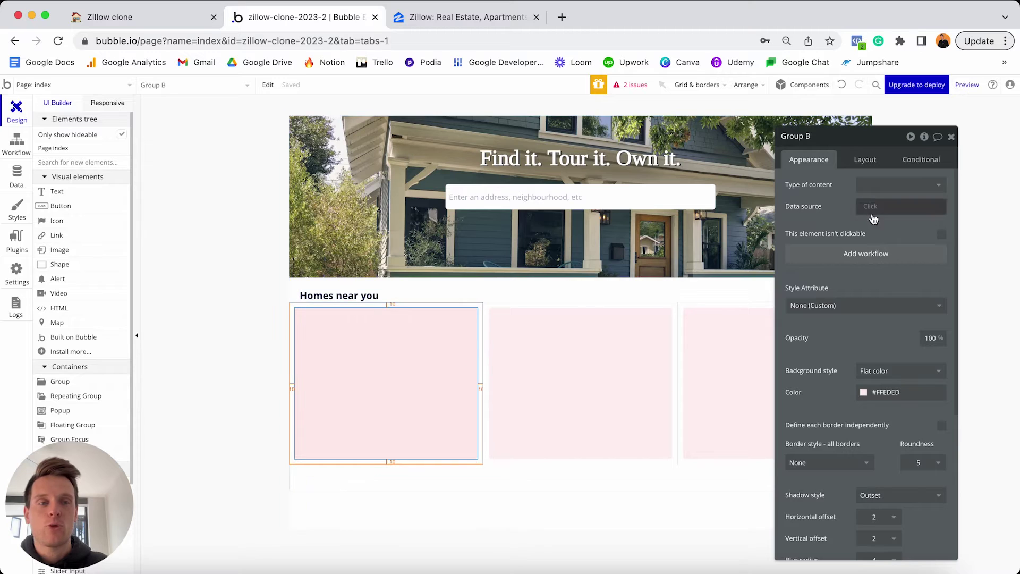
# Set Group B's content type to Property and data source to Current cell's Property, then view Zillow's listings.
pyautogui.click(869, 185)
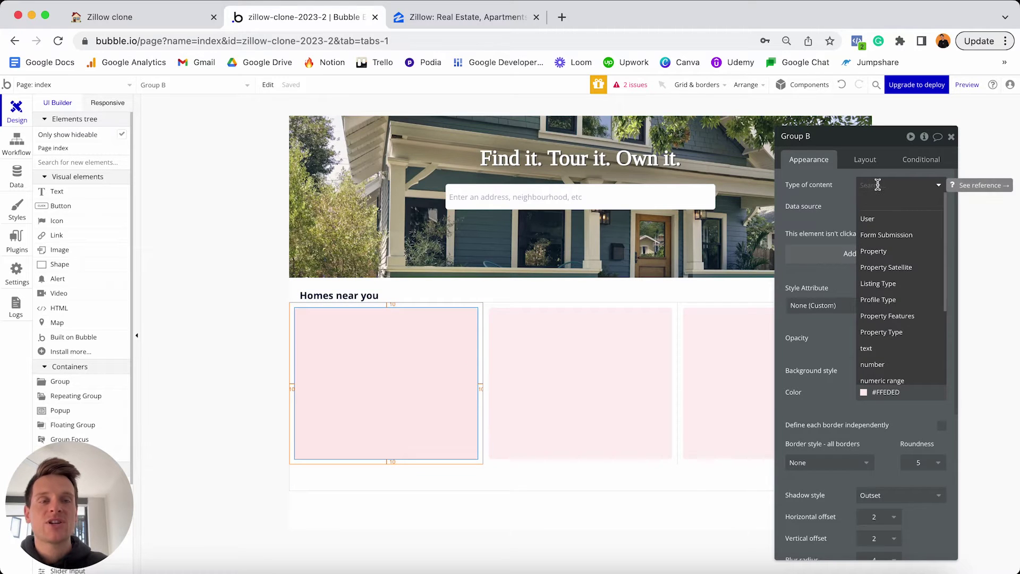
pyautogui.click(876, 252)
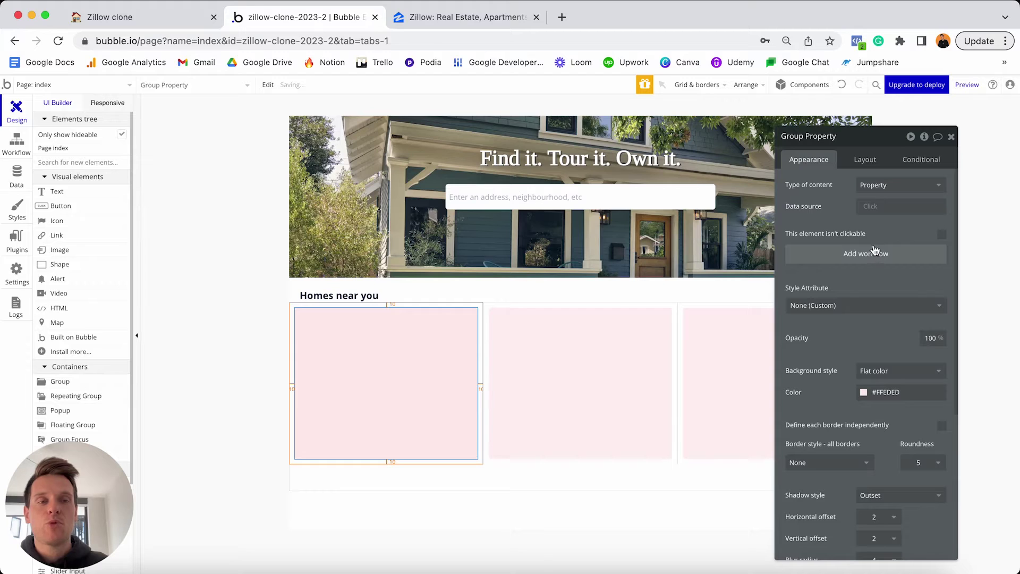
pyautogui.click(868, 206)
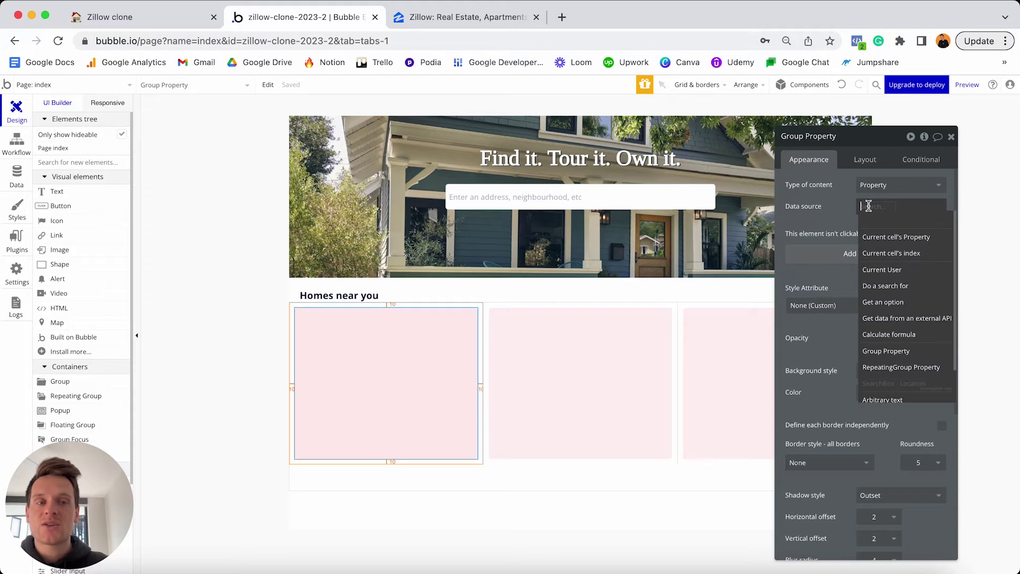
pyautogui.click(888, 243)
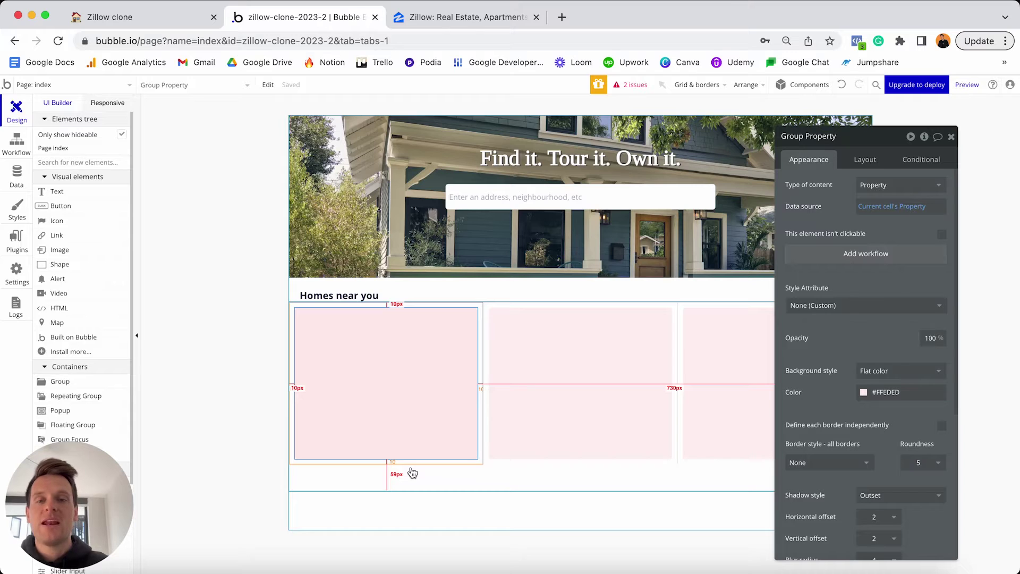
pyautogui.click(493, 16)
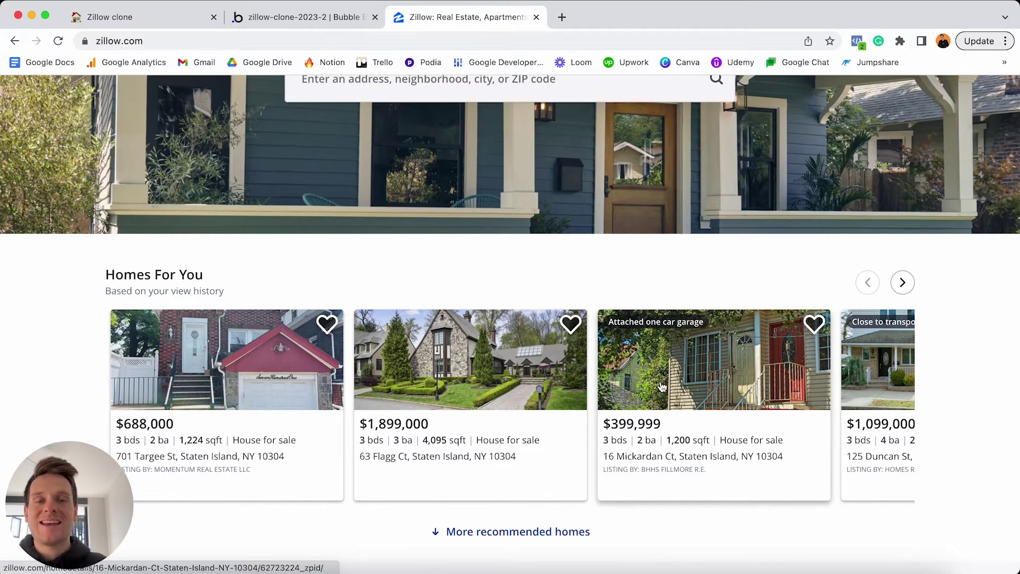
# Bind Image A's dynamic image to Parent group's Property's Featured-image.
pyautogui.click(309, 24)
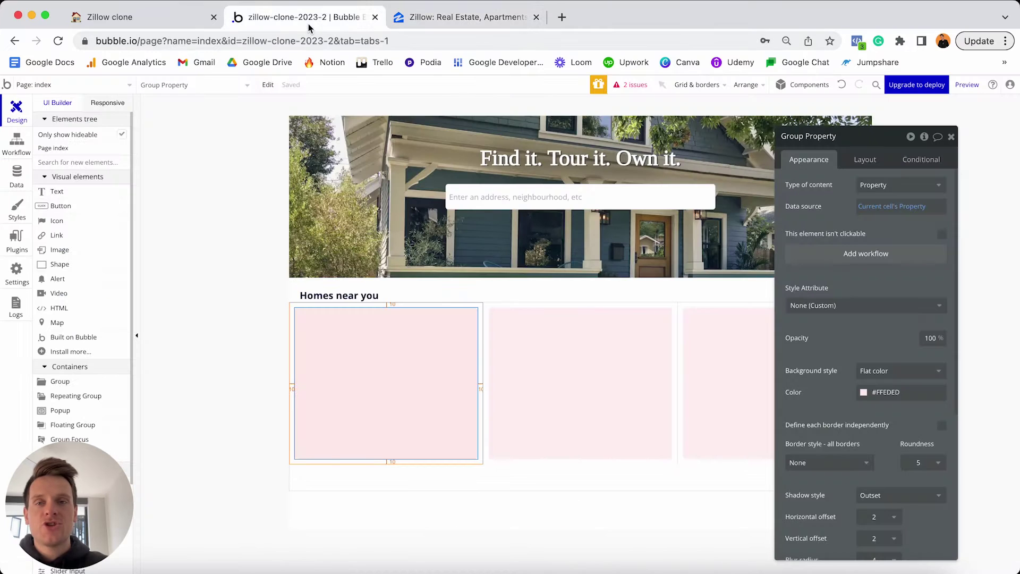
pyautogui.click(434, 344)
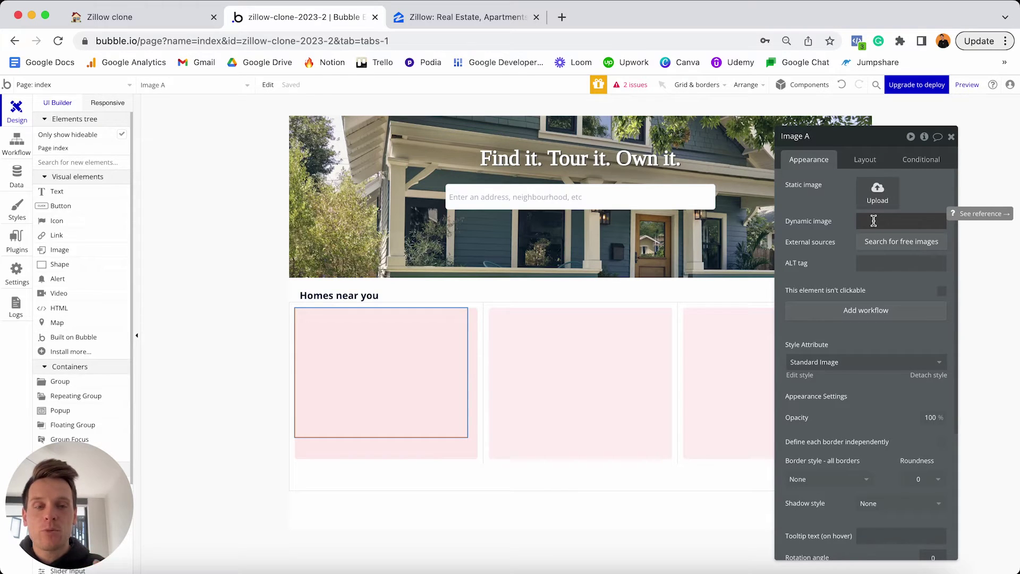
pyautogui.click(874, 221)
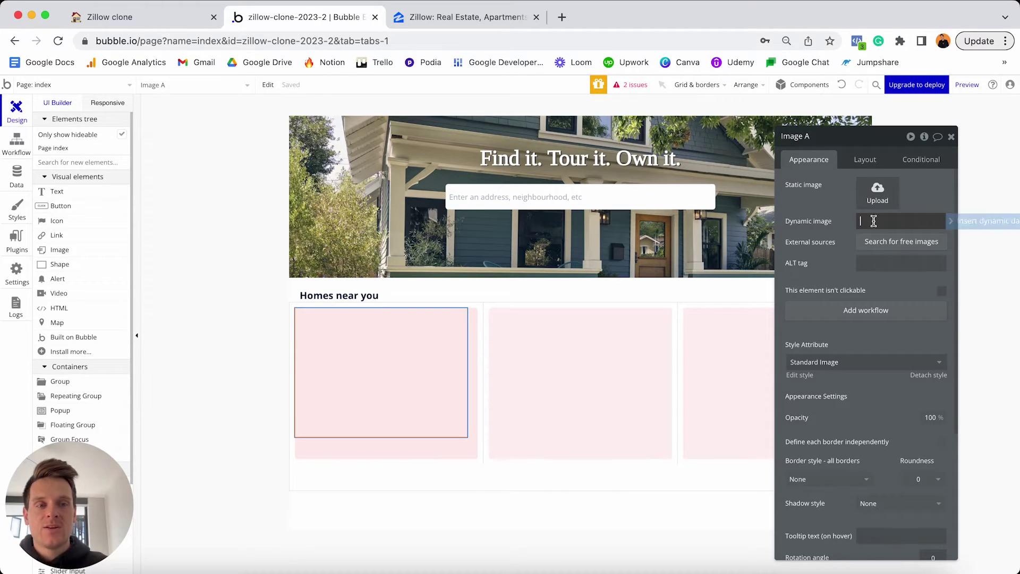
pyautogui.click(955, 226)
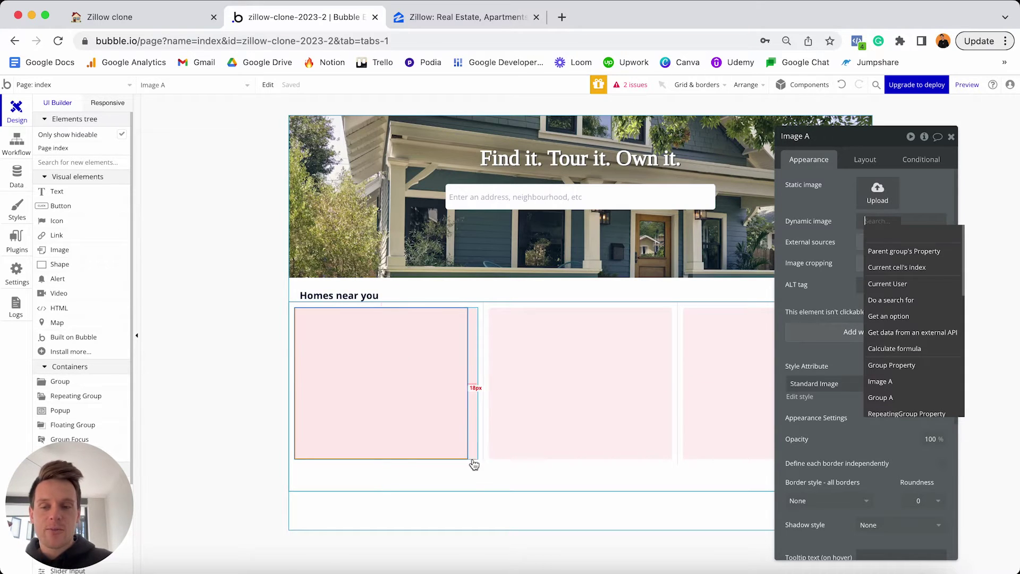
pyautogui.click(885, 251)
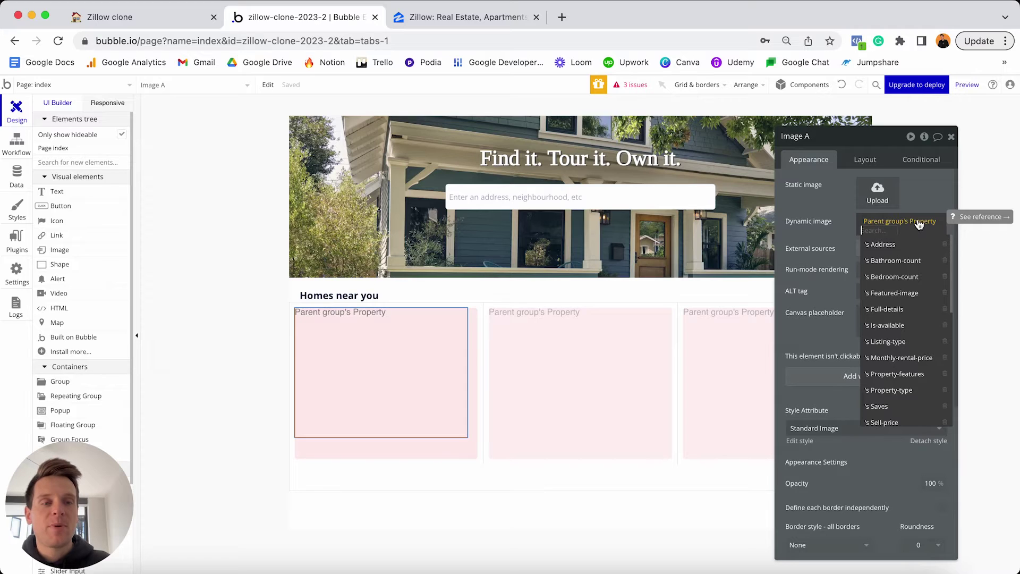
pyautogui.click(881, 293)
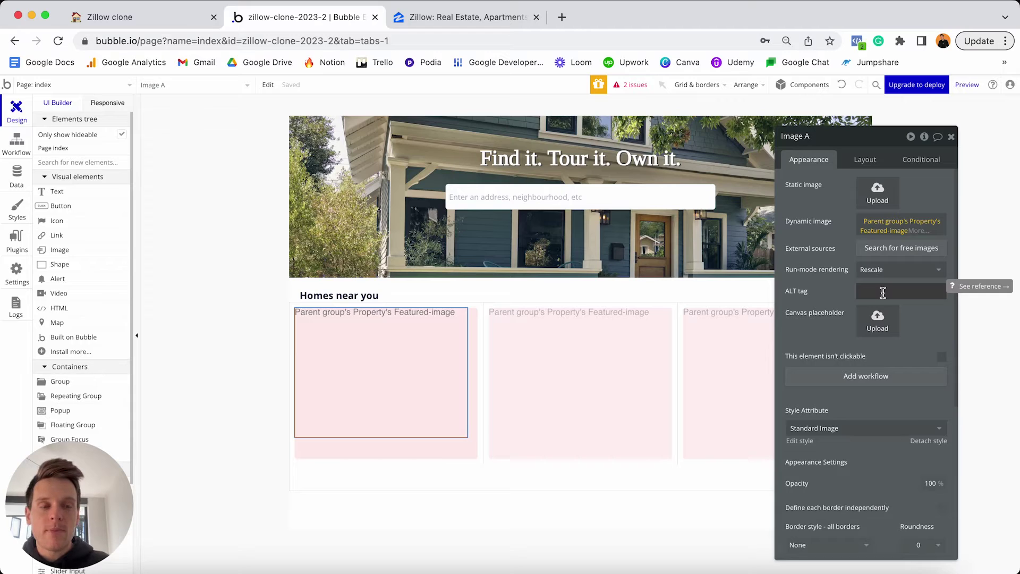
# Process Image A's Featured-image with Imgix, resized to fit its dimensions by cropping.
pyautogui.click(919, 232)
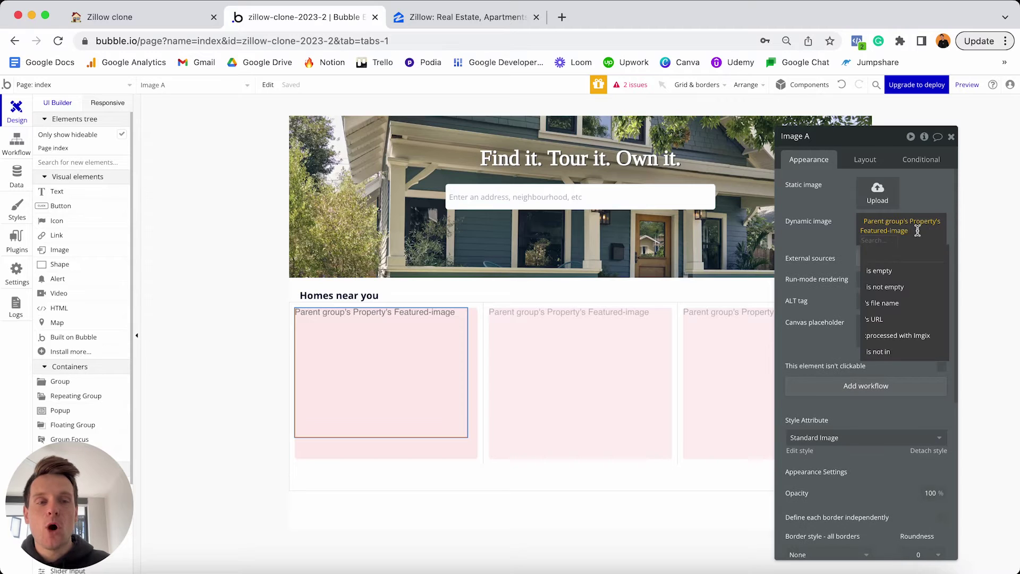
pyautogui.click(910, 336)
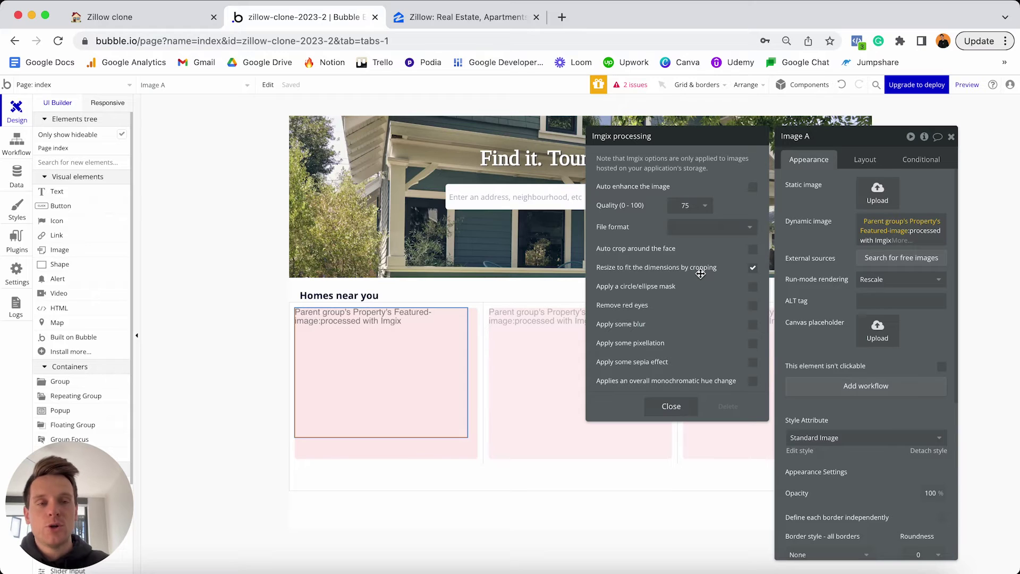
pyautogui.click(672, 406)
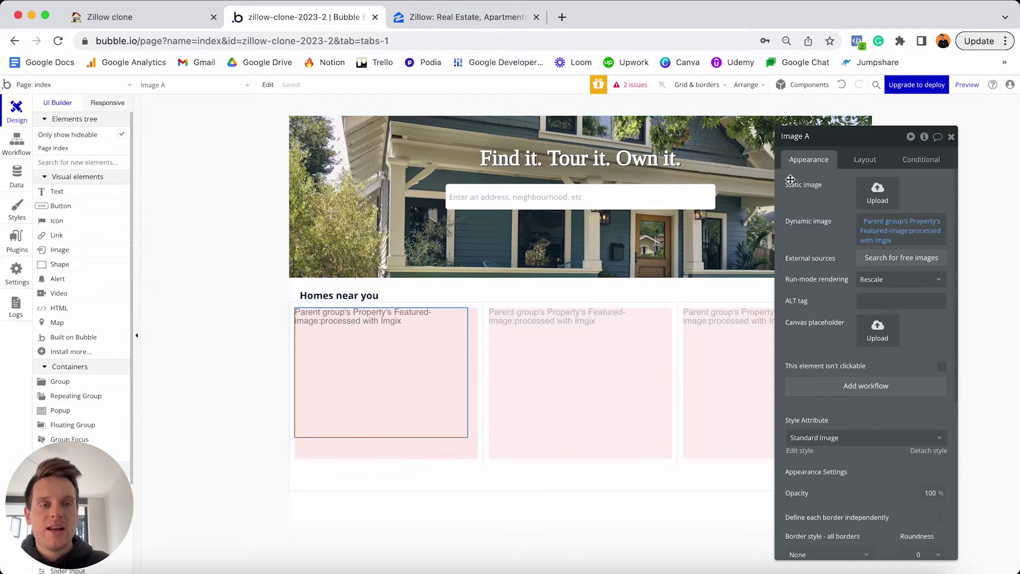
pyautogui.scroll(-3, 893, 314)
# Detach Image A from its shared style and give it a solid border, checking Zillow's cards.
pyautogui.scroll(-2, 892, 314)
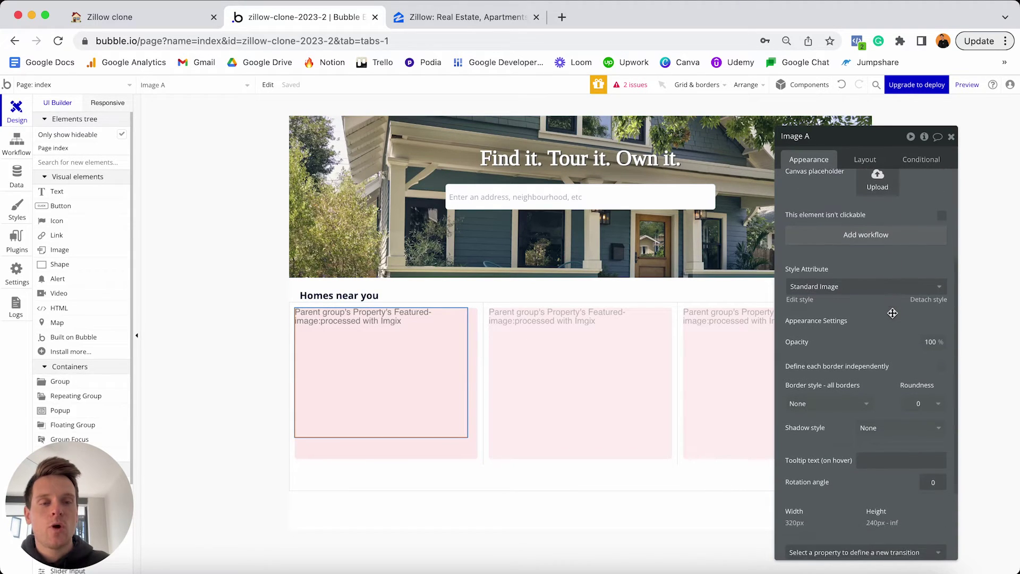
pyautogui.click(927, 298)
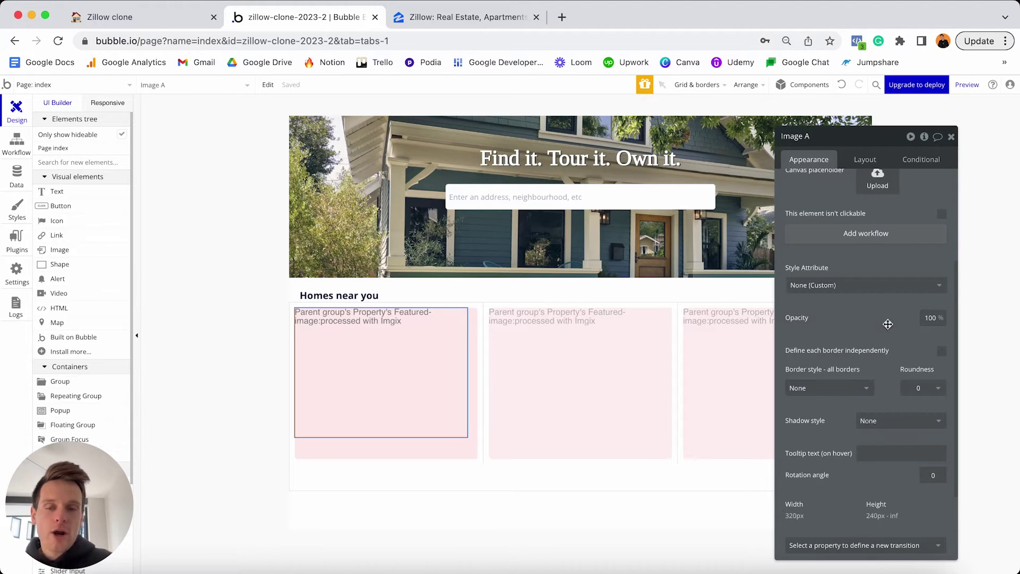
pyautogui.click(858, 388)
pyautogui.click(821, 421)
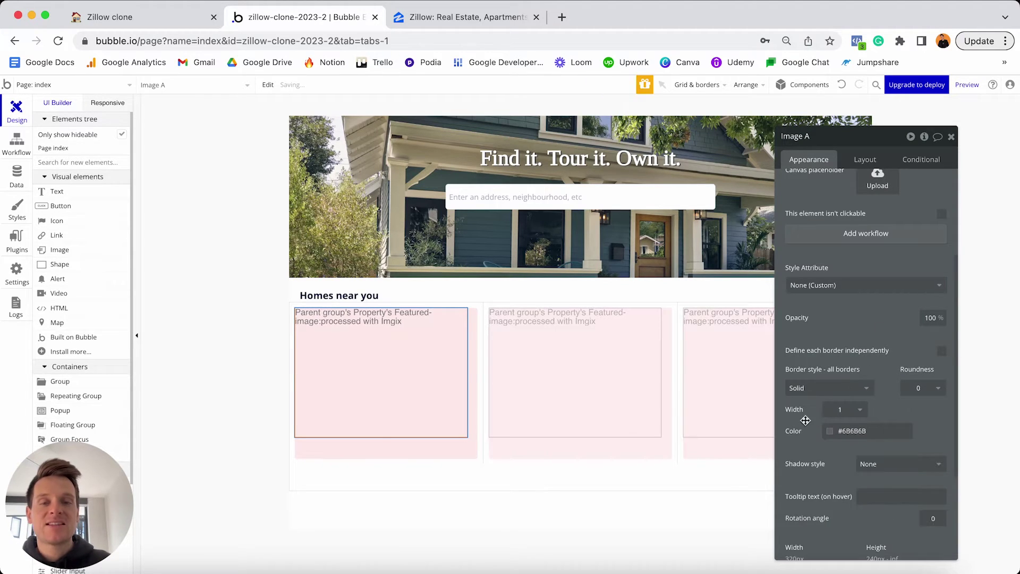
pyautogui.click(615, 414)
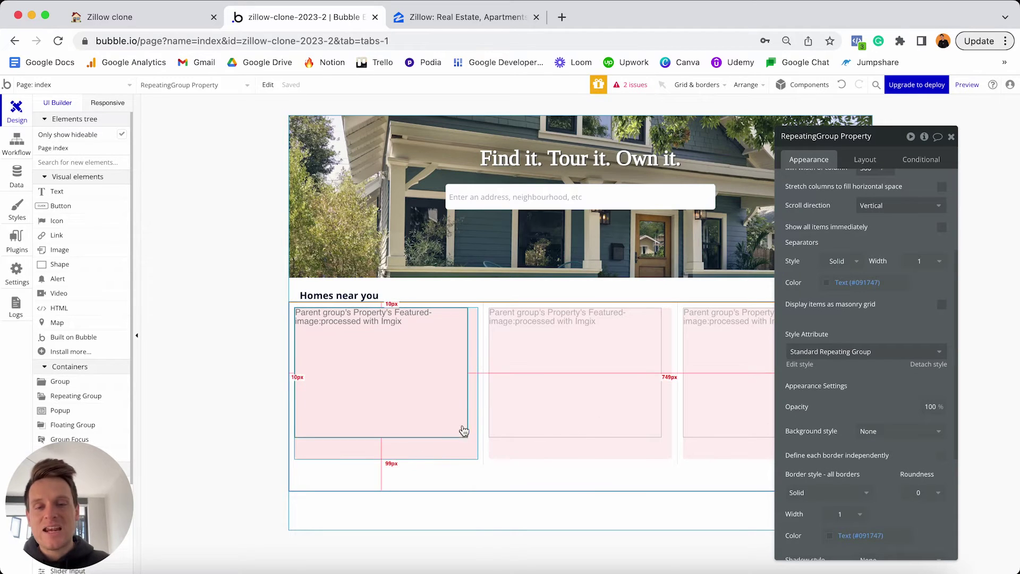
pyautogui.click(434, 418)
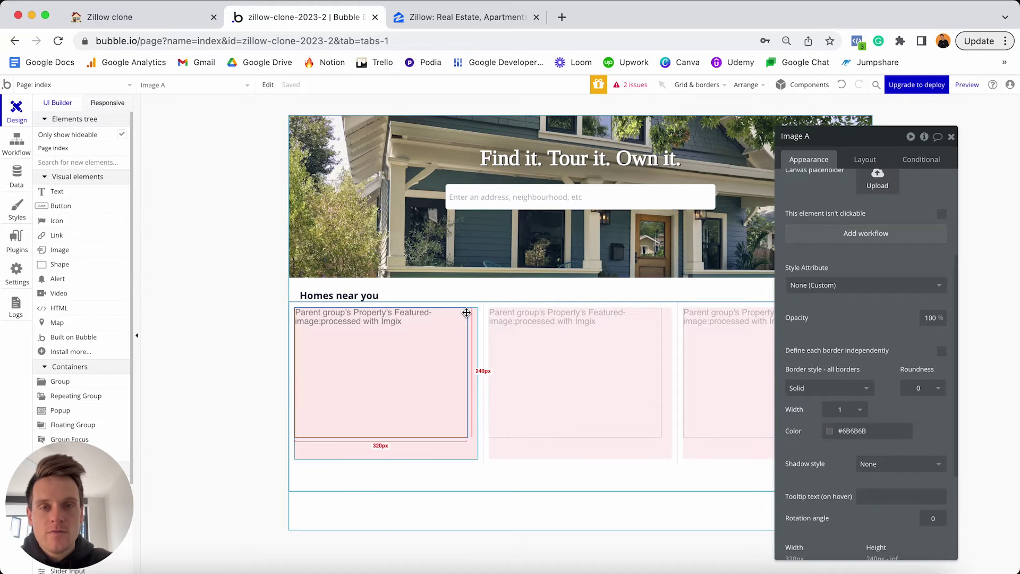
pyautogui.click(502, 17)
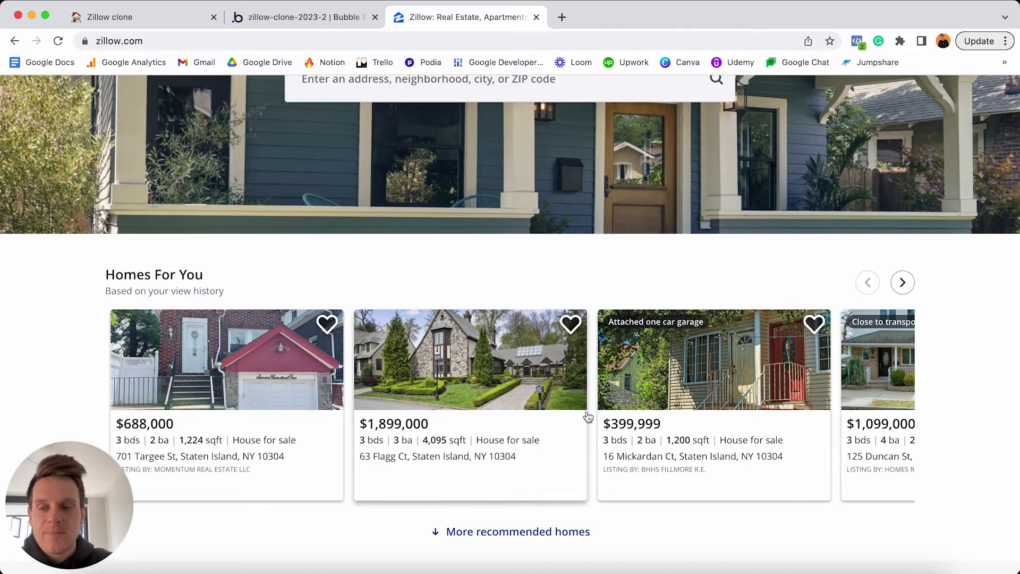
pyautogui.click(303, 17)
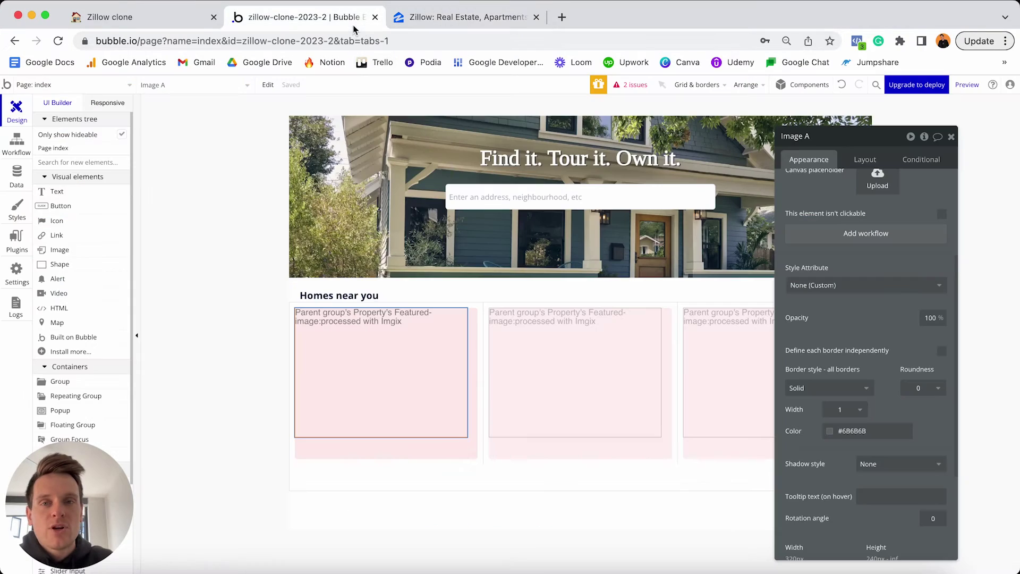
# Define borders independently and round only the top-left and top-right corners to 5.
pyautogui.click(943, 354)
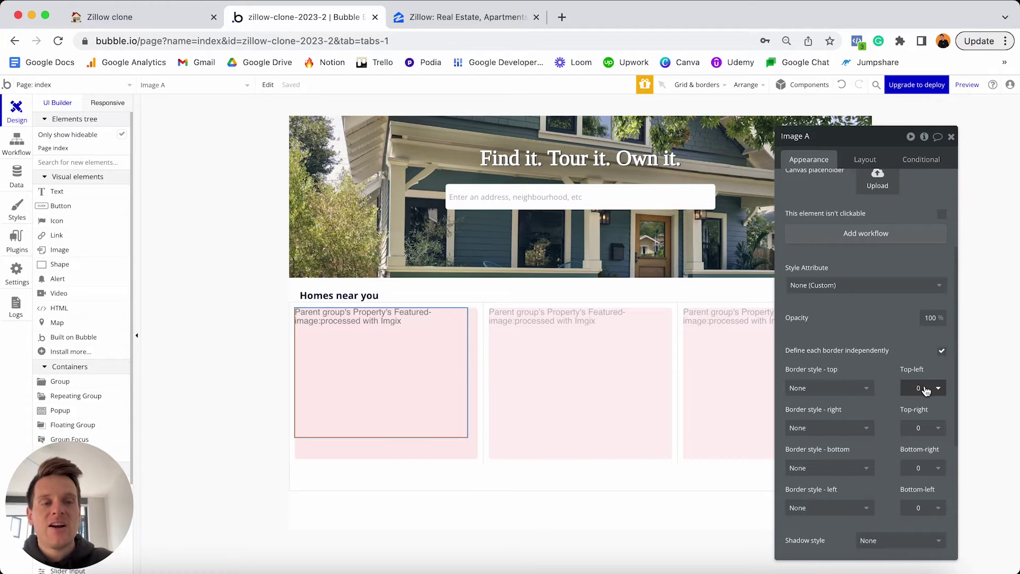
pyautogui.click(925, 389)
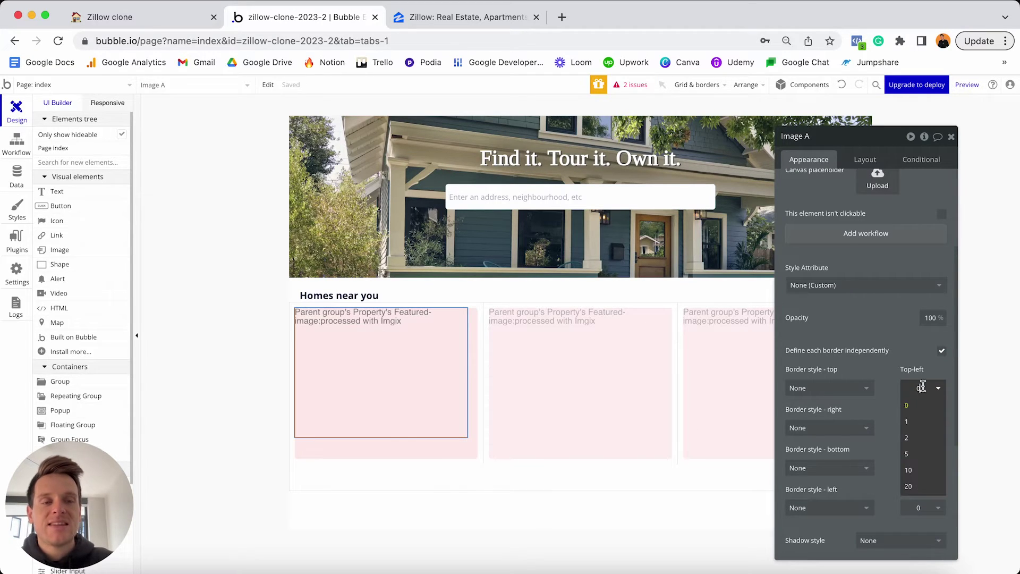
pyautogui.click(917, 455)
pyautogui.click(919, 428)
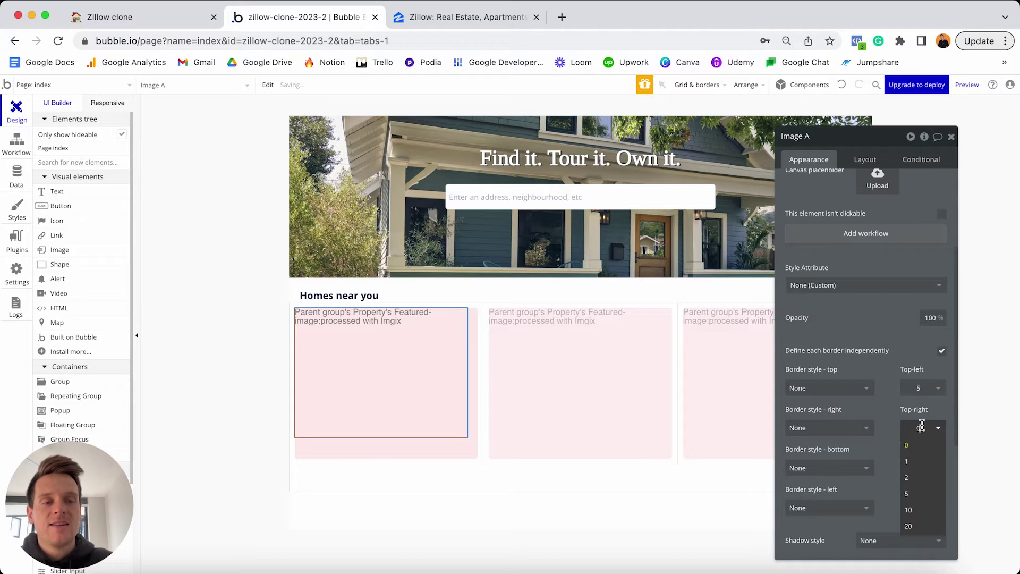
pyautogui.click(914, 494)
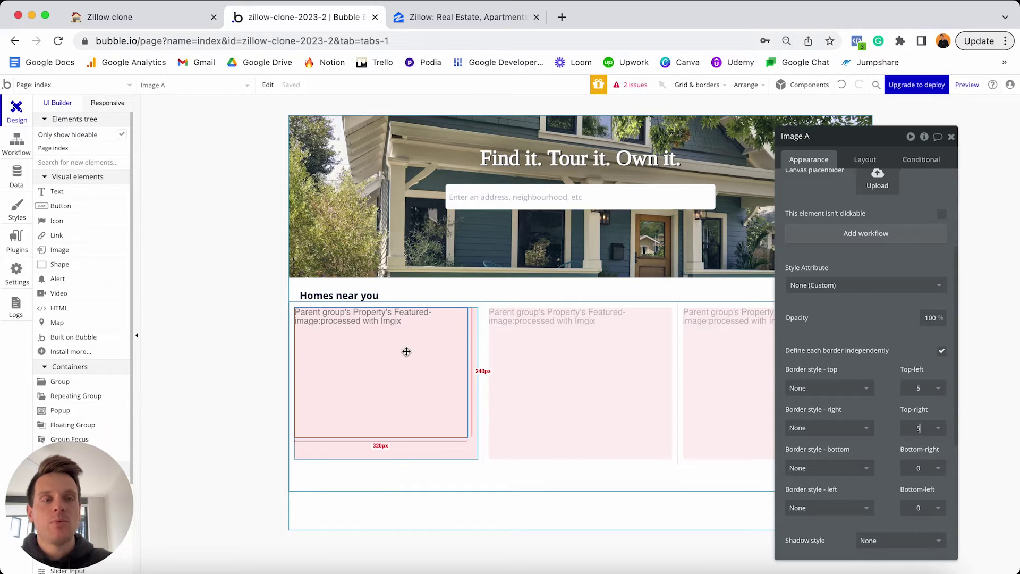
pyautogui.click(860, 159)
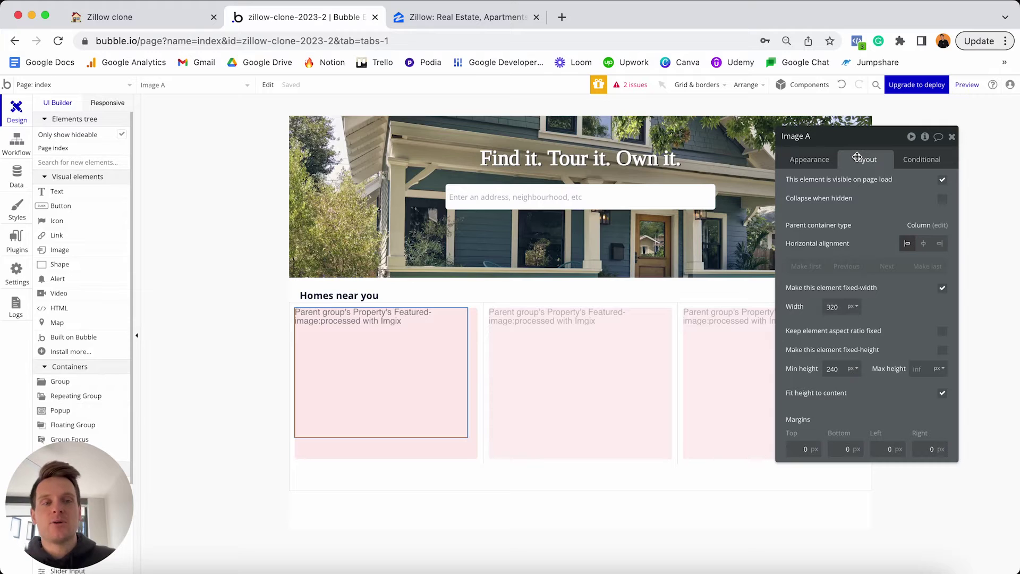
# Make Image A's width flexible with a 0 minimum width.
pyautogui.click(943, 289)
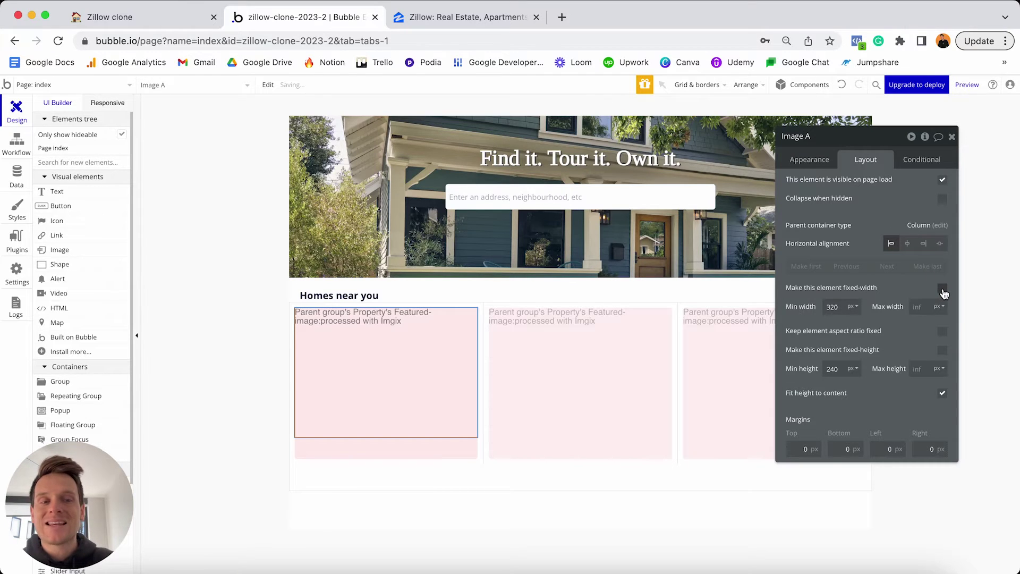
pyautogui.doubleClick(840, 306)
pyautogui.write('0')
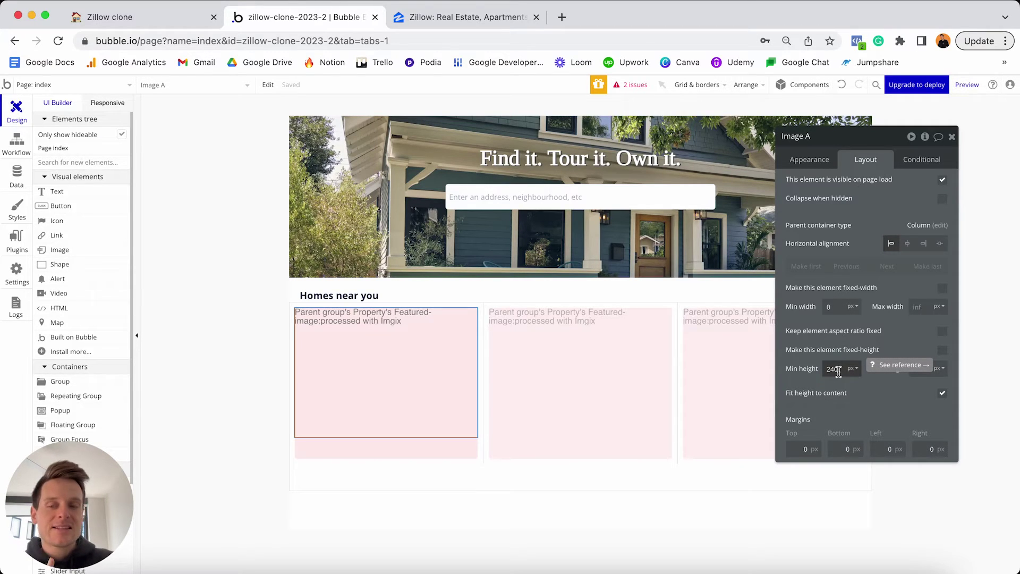
# Lock Image A's aspect ratio at 3:2.
pyautogui.click(942, 333)
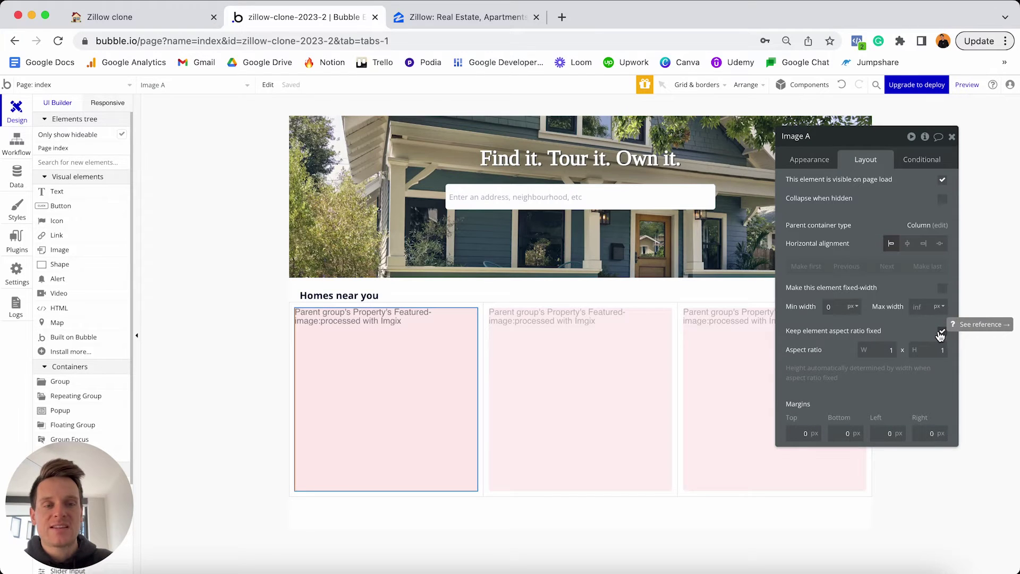
pyautogui.write('3')
pyautogui.press('Tab')
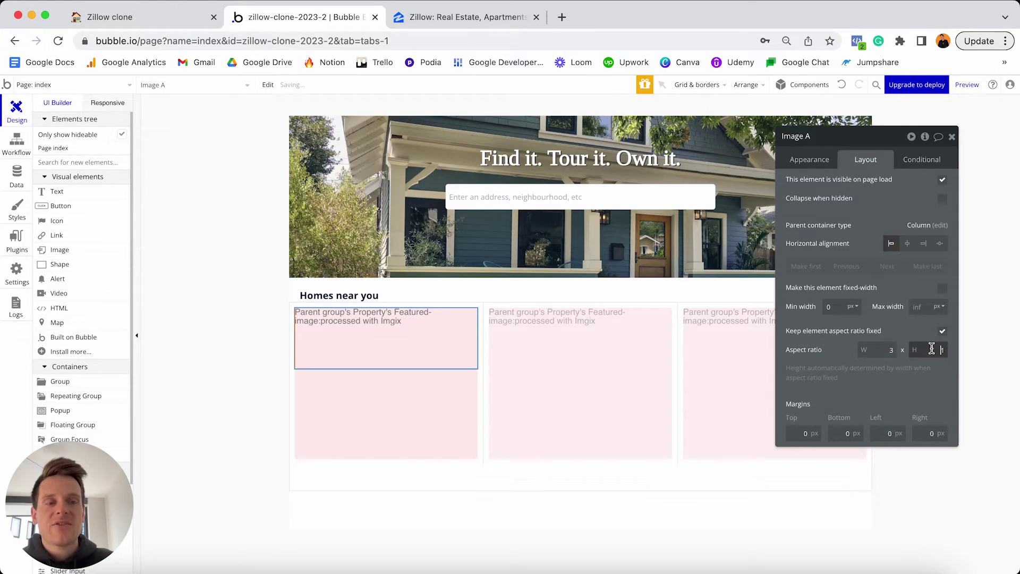
pyautogui.write('2')
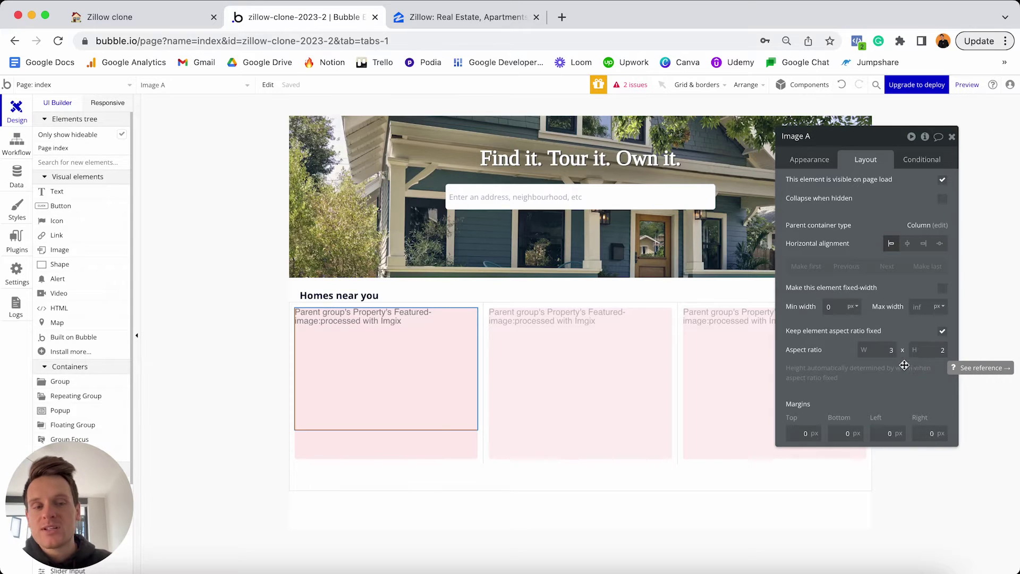
pyautogui.click(882, 350)
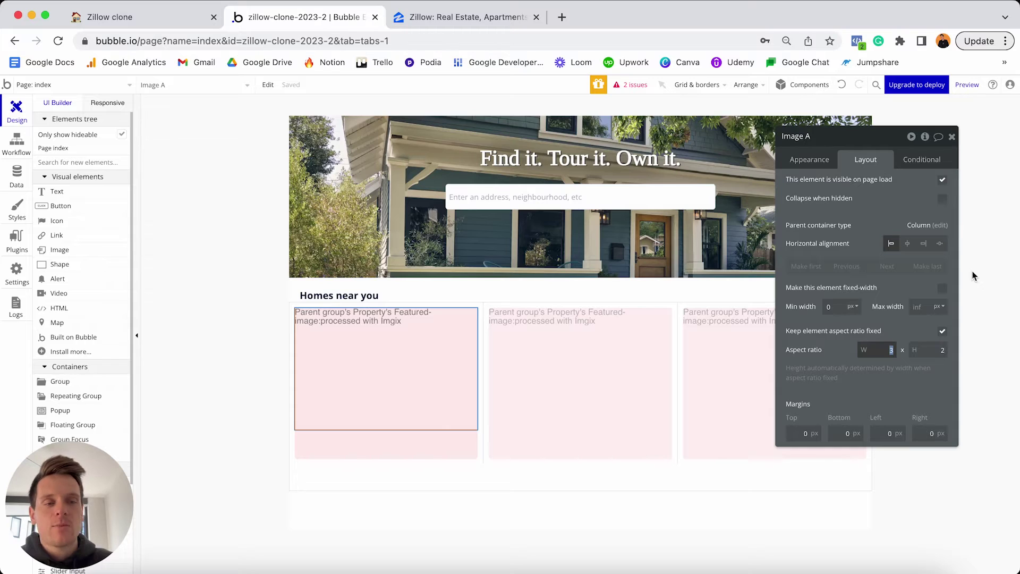
pyautogui.write('2')
pyautogui.click(942, 350)
pyautogui.press('BackSpace')
pyautogui.write('1')
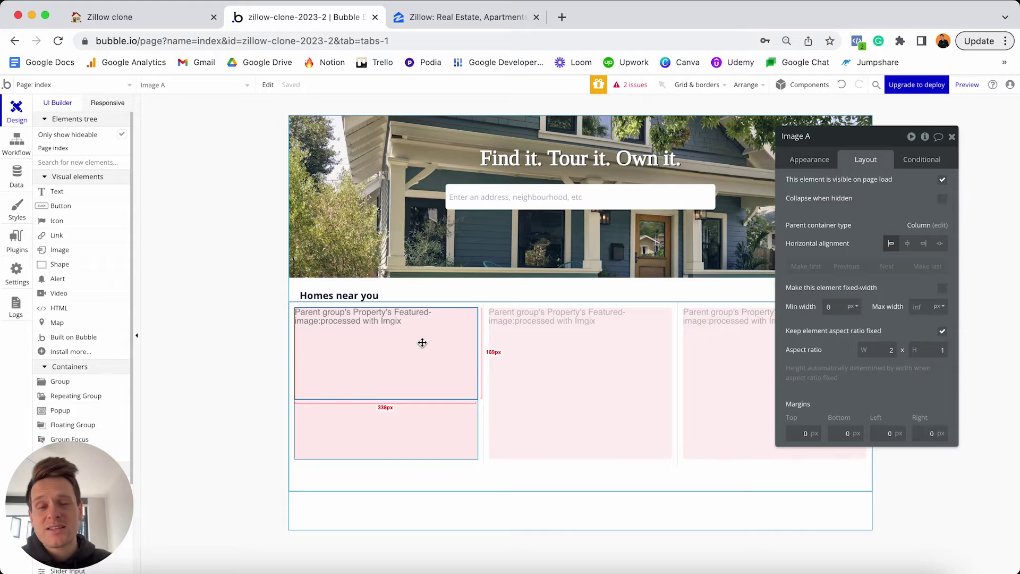
pyautogui.doubleClick(888, 350)
pyautogui.write('3')
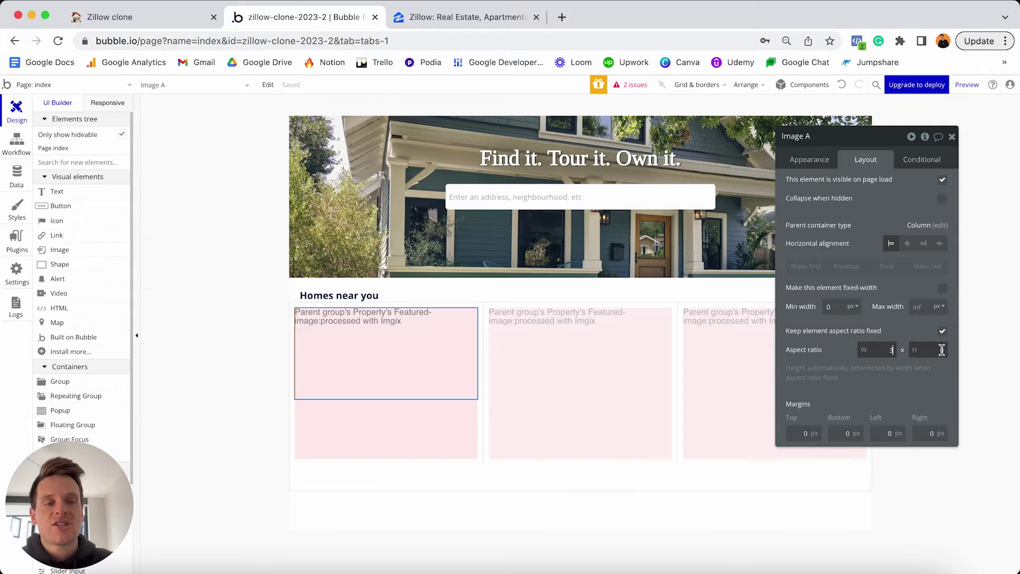
pyautogui.click(942, 350)
pyautogui.write('2')
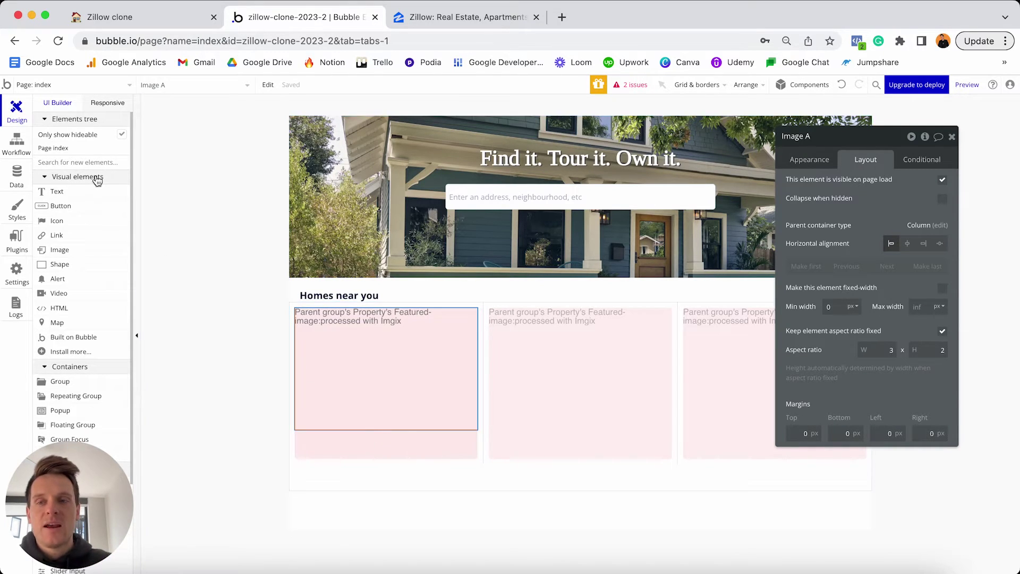
# Add a text element in the first card showing Parent group's Property's Sell-price.
pyautogui.click(82, 191)
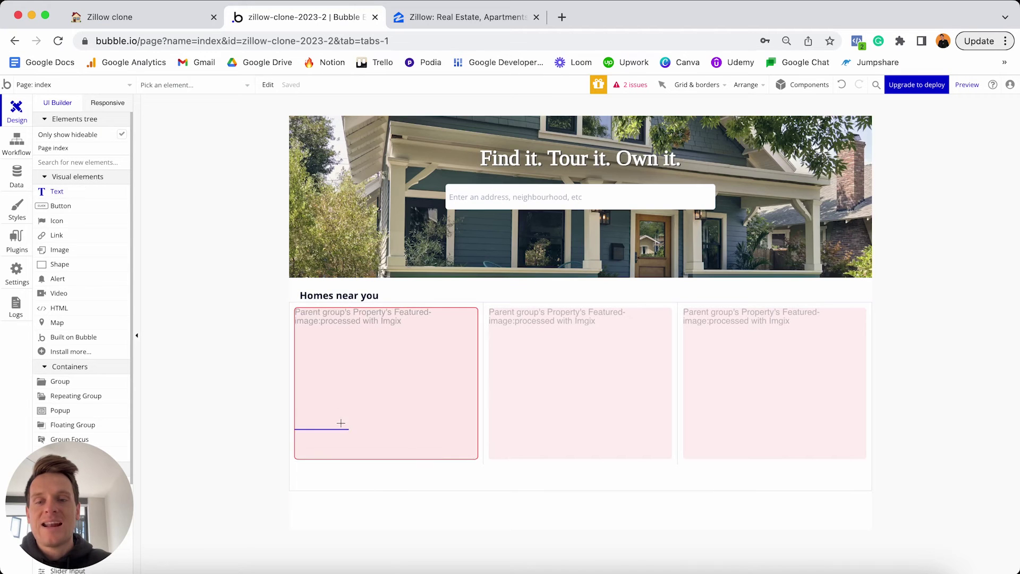
pyautogui.click(334, 444)
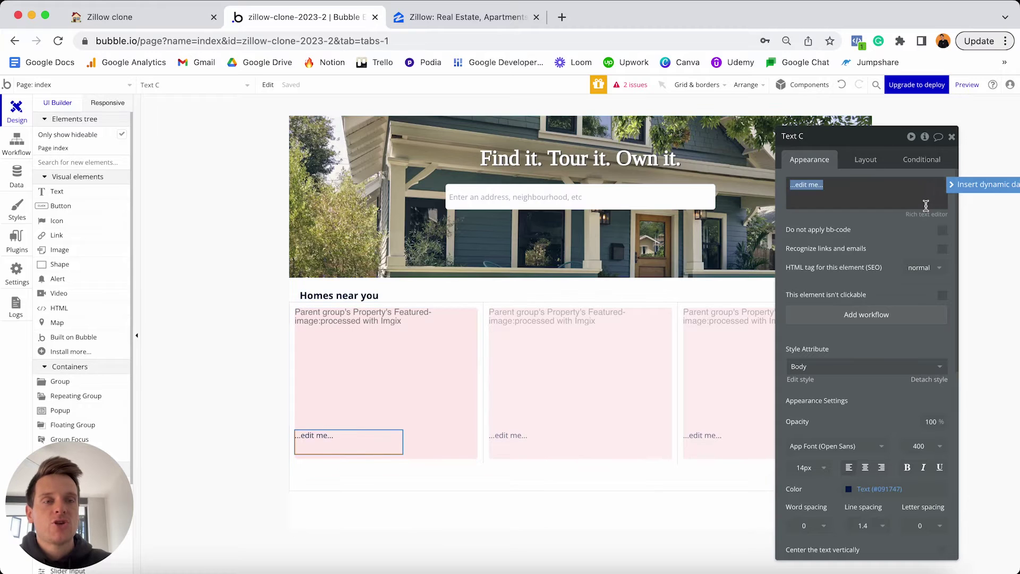
pyautogui.click(959, 184)
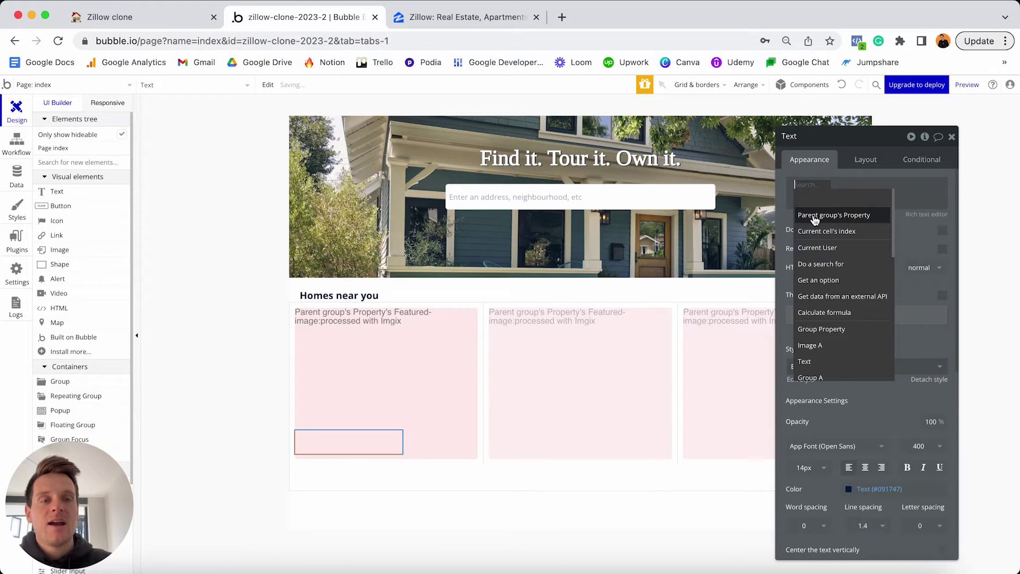
pyautogui.click(835, 216)
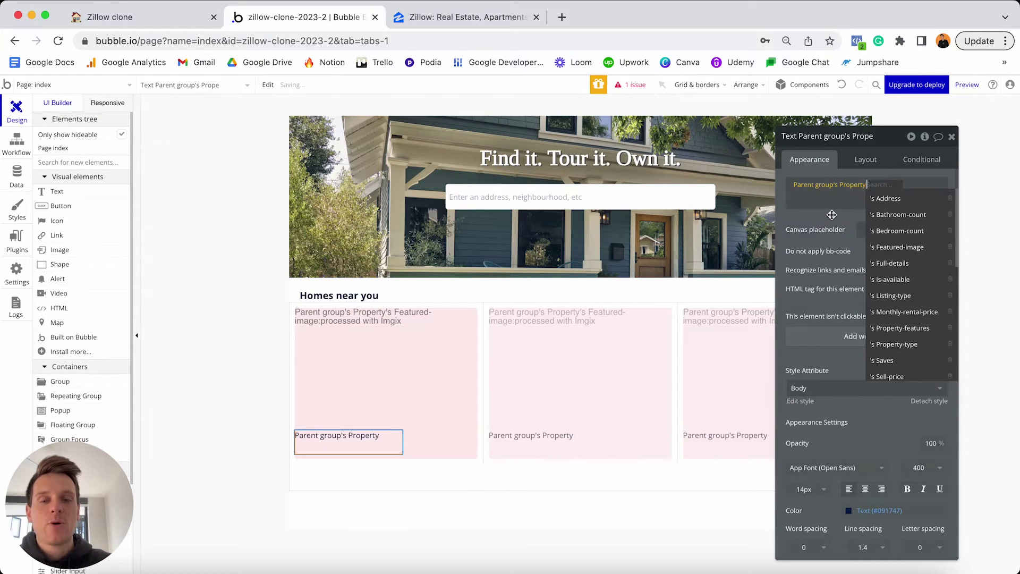
pyautogui.scroll(-2, 914, 218)
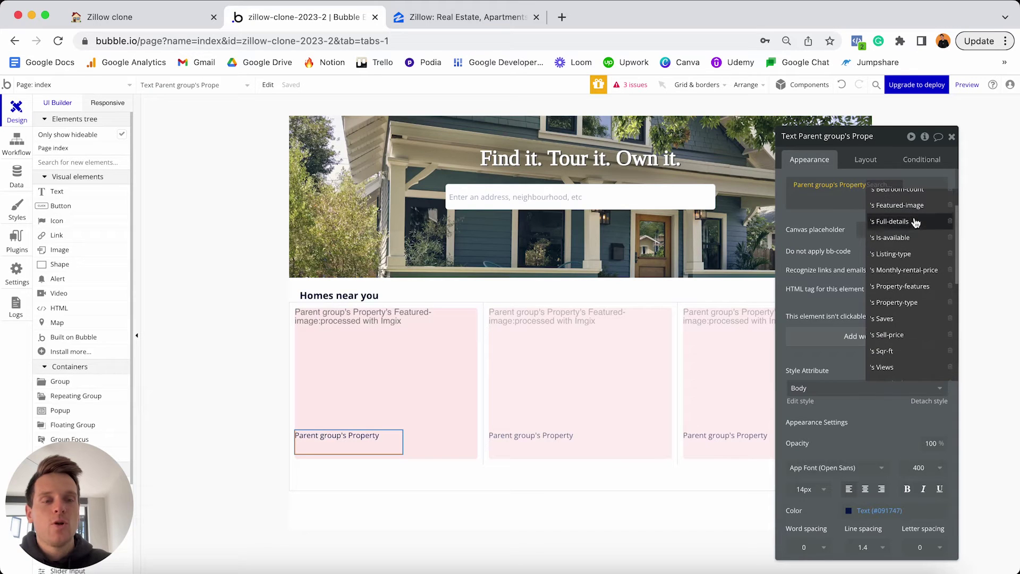
pyautogui.click(901, 334)
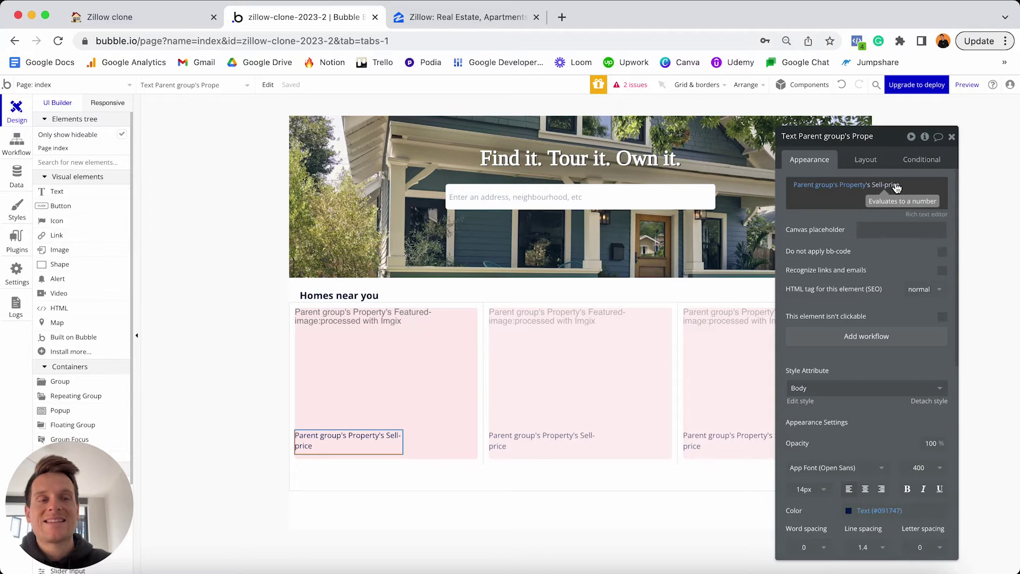
# Format the sell price as Currency with $ symbol and comma thousands separator.
pyautogui.click(897, 184)
pyautogui.click(913, 184)
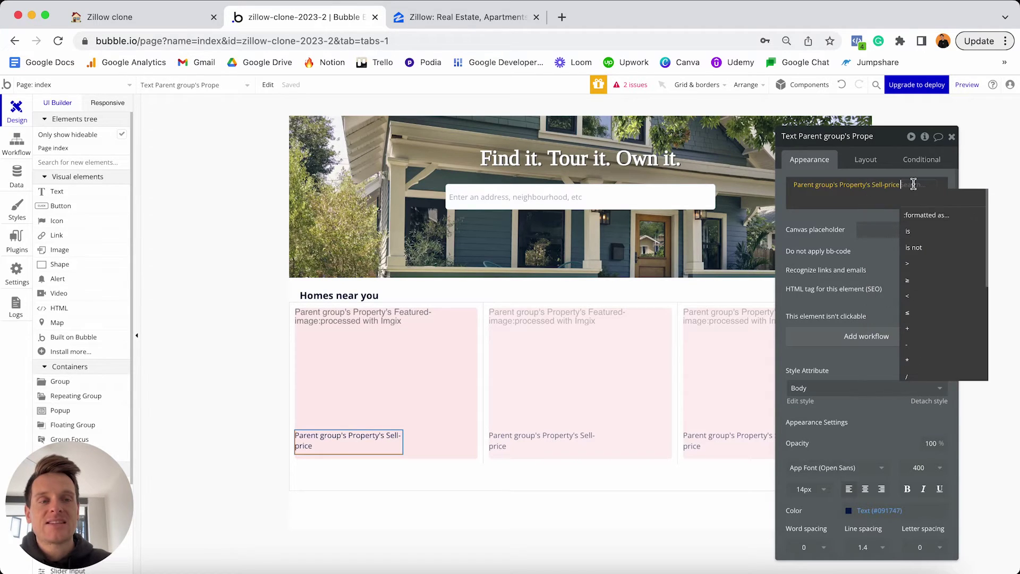
pyautogui.click(922, 217)
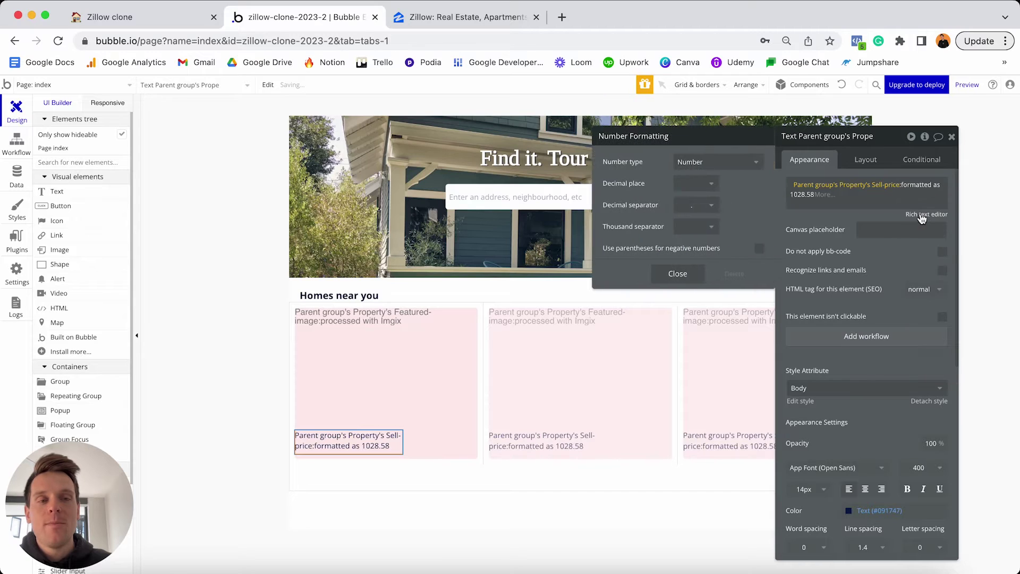
pyautogui.click(724, 165)
pyautogui.click(702, 197)
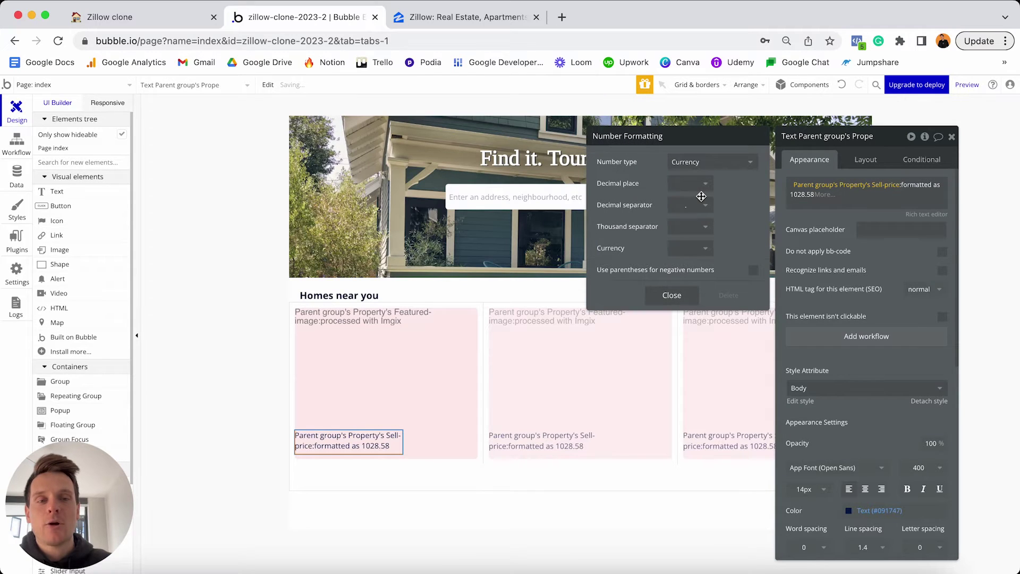
pyautogui.click(688, 248)
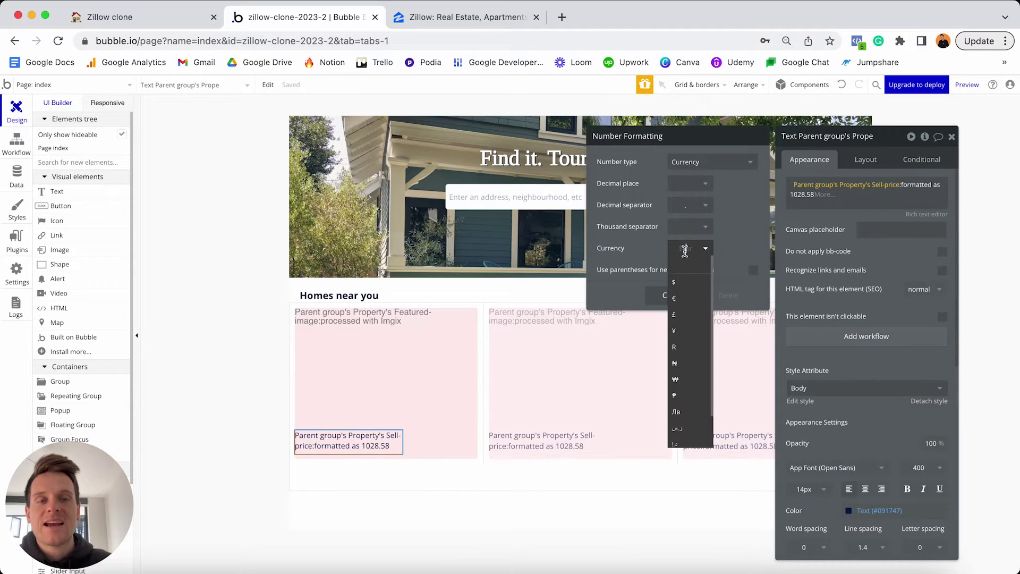
pyautogui.click(687, 285)
pyautogui.click(691, 226)
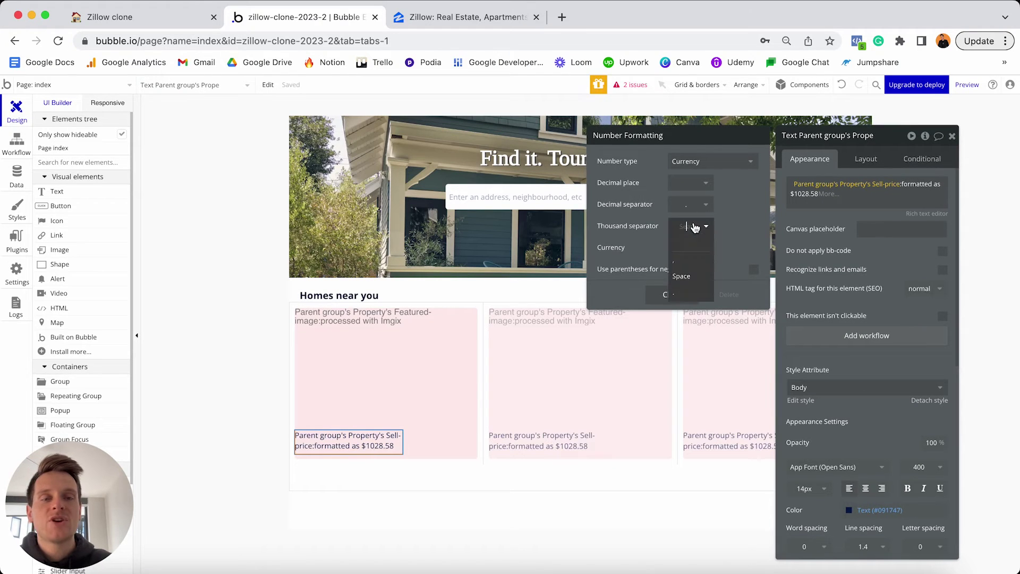
pyautogui.click(684, 265)
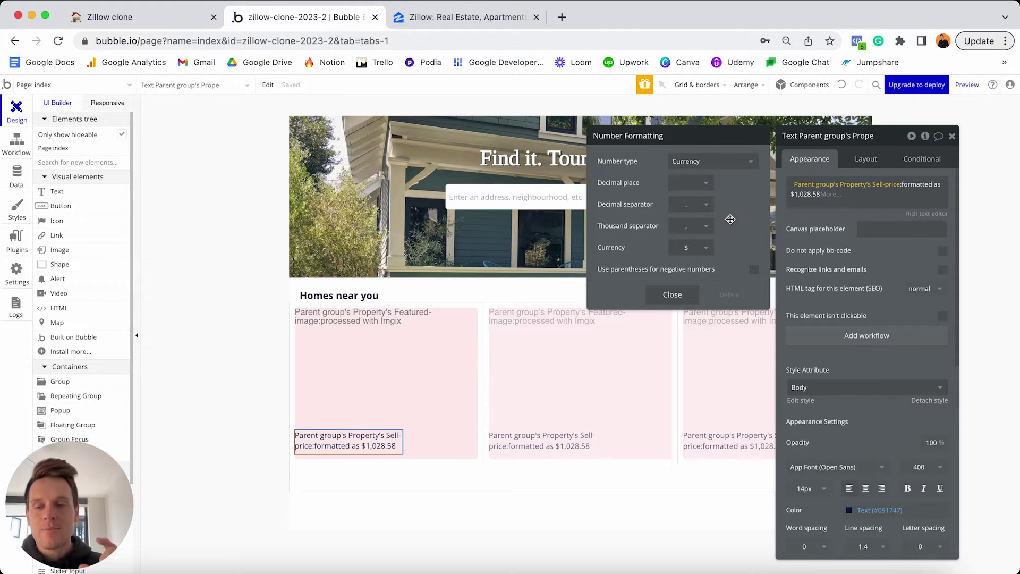
pyautogui.click(675, 296)
# Make the price text 18px and bold.
pyautogui.scroll(-2, 847, 239)
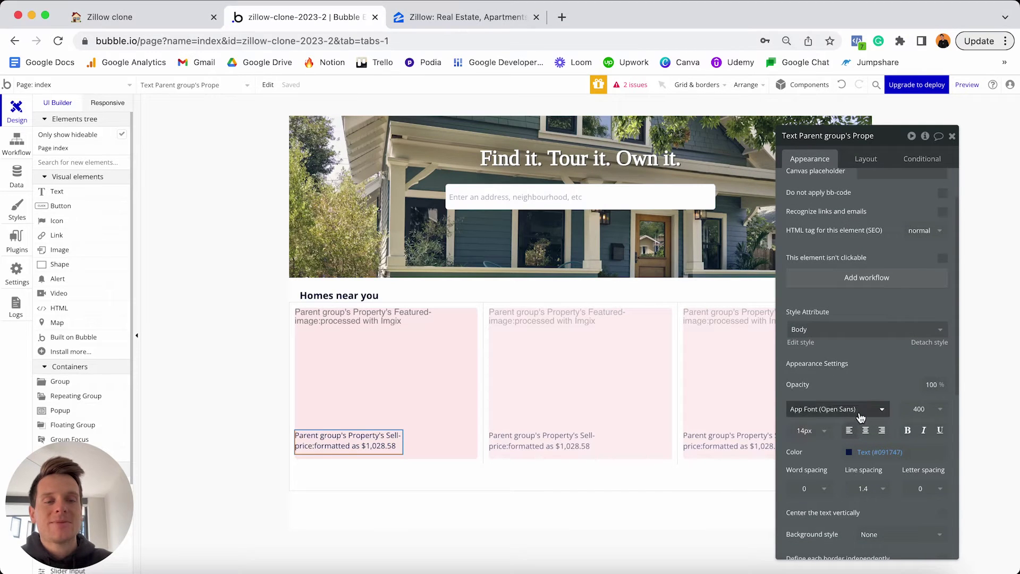
pyautogui.click(805, 434)
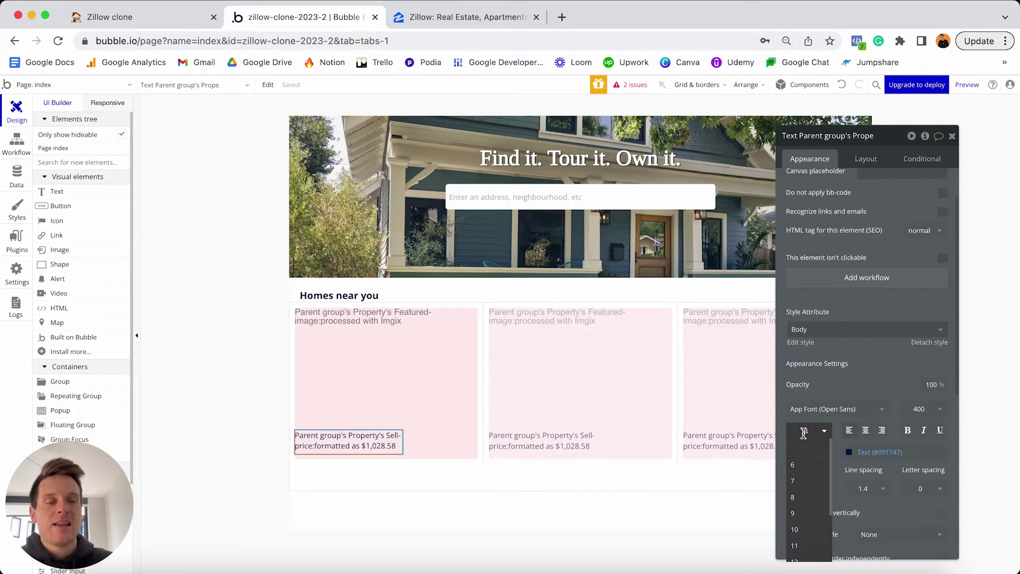
pyautogui.write('18')
pyautogui.press('Return')
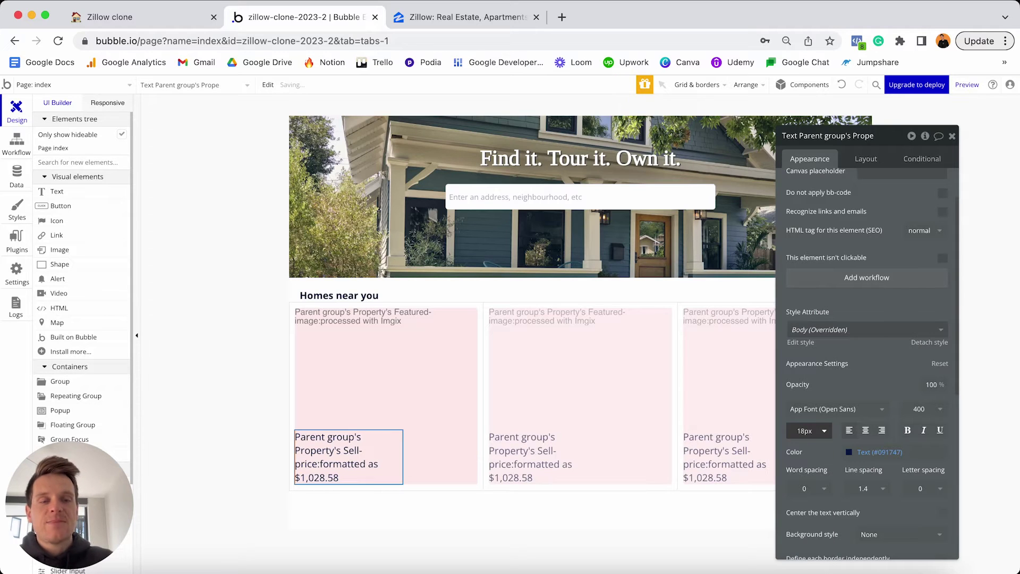
pyautogui.click(907, 431)
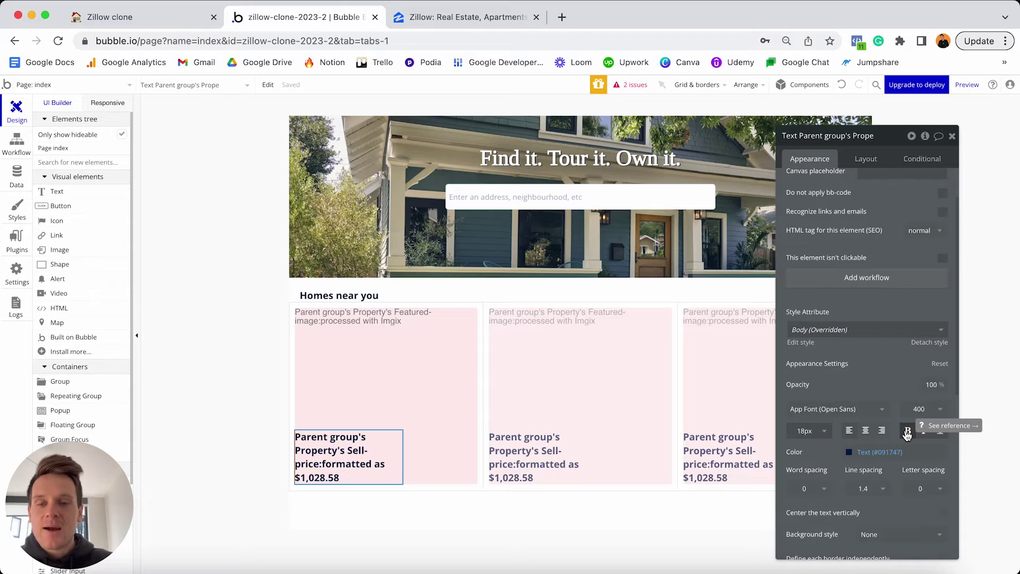
# Let the price text stretch across the card width, with minimum width and height set to 0.
pyautogui.click(861, 159)
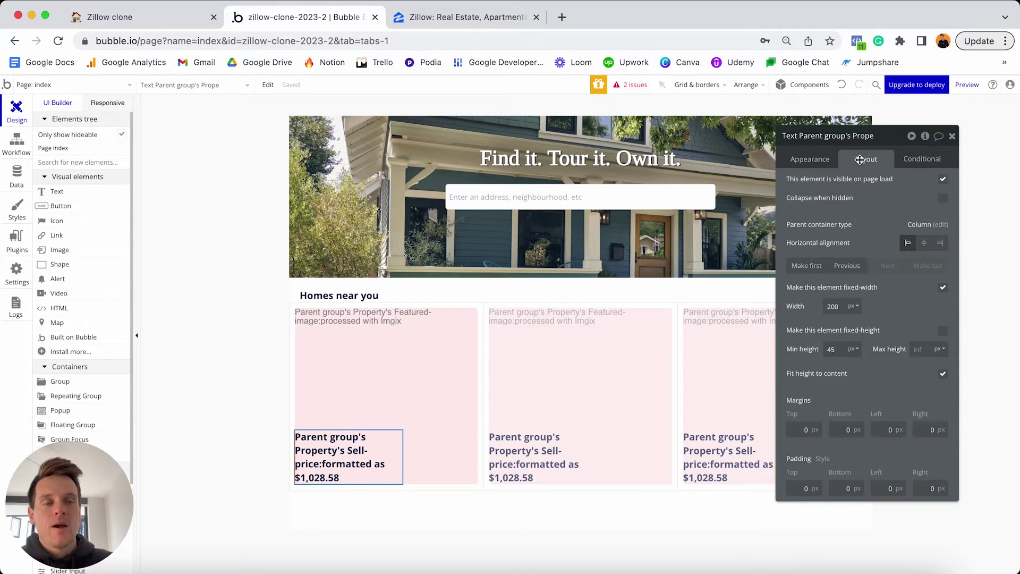
pyautogui.click(944, 290)
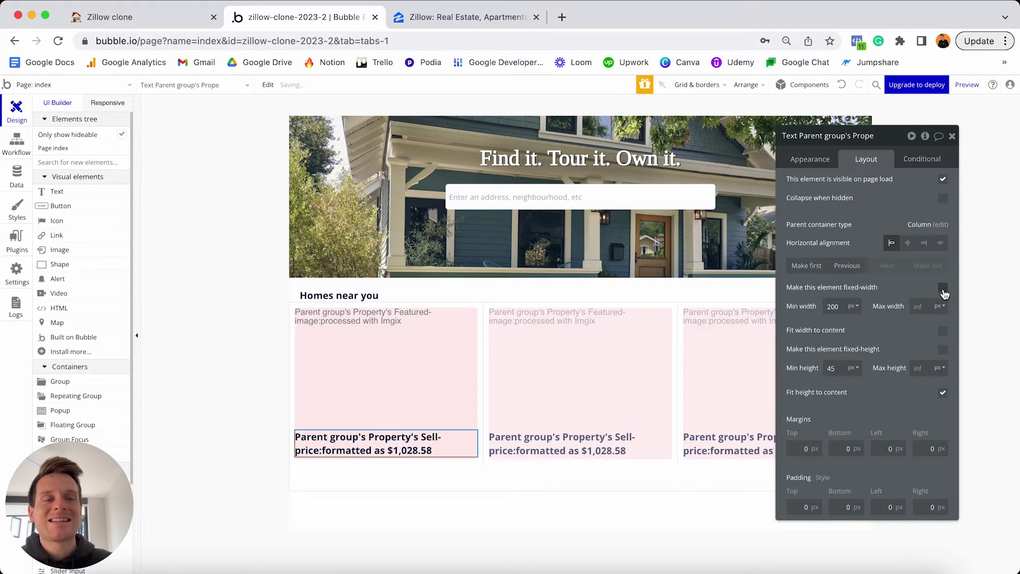
pyautogui.doubleClick(843, 304)
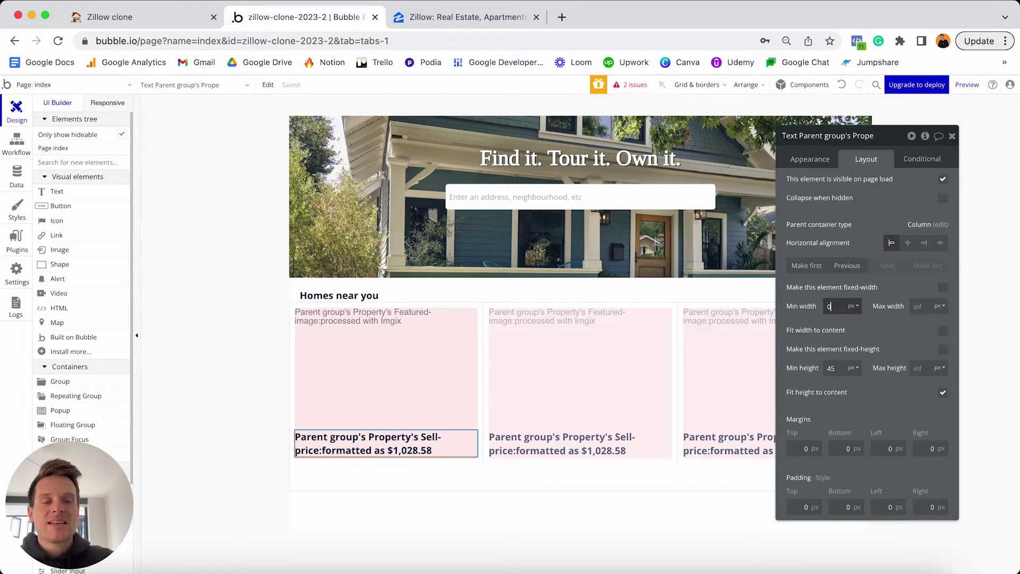
pyautogui.write('0')
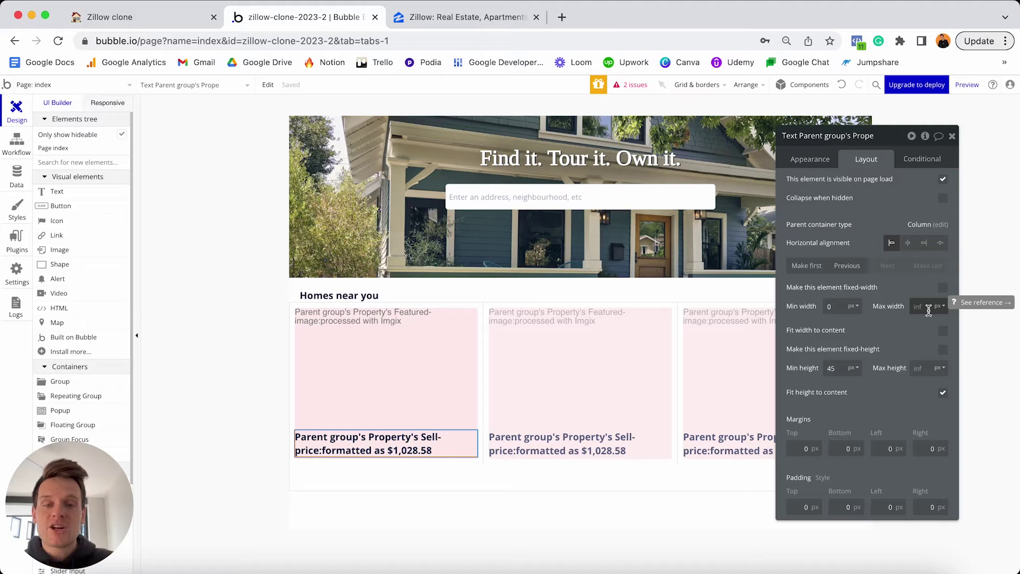
pyautogui.click(844, 368)
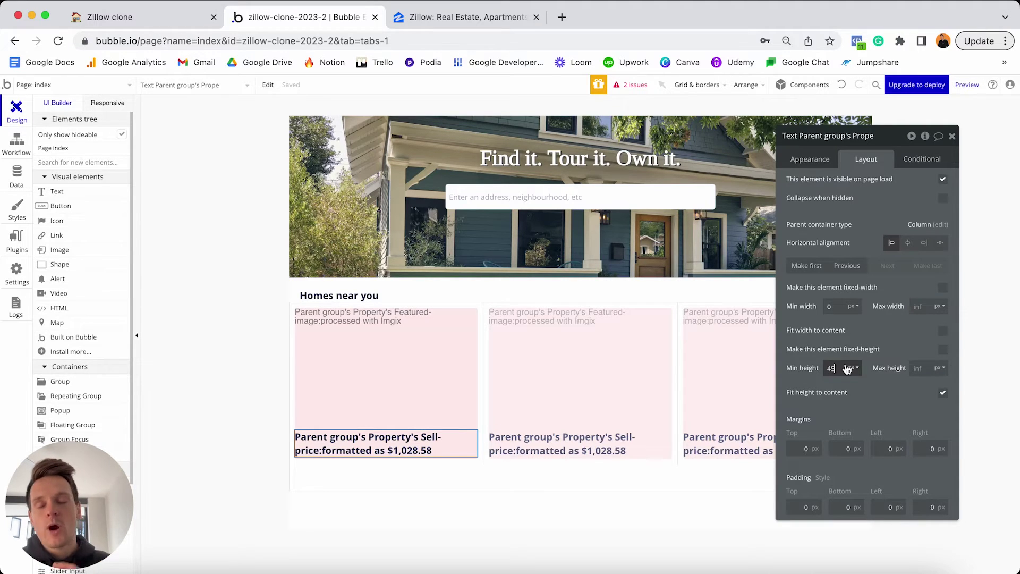
pyautogui.press('BackSpace')
pyautogui.press('BackSpace')
pyautogui.write('0')
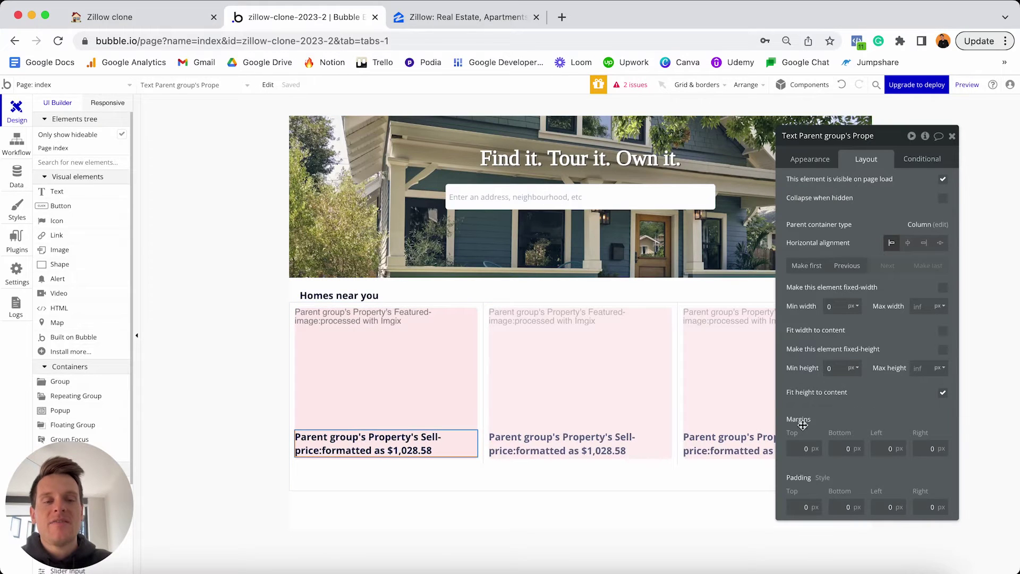
# Give the price text 10px top, left and right margins.
pyautogui.click(804, 448)
pyautogui.write('10')
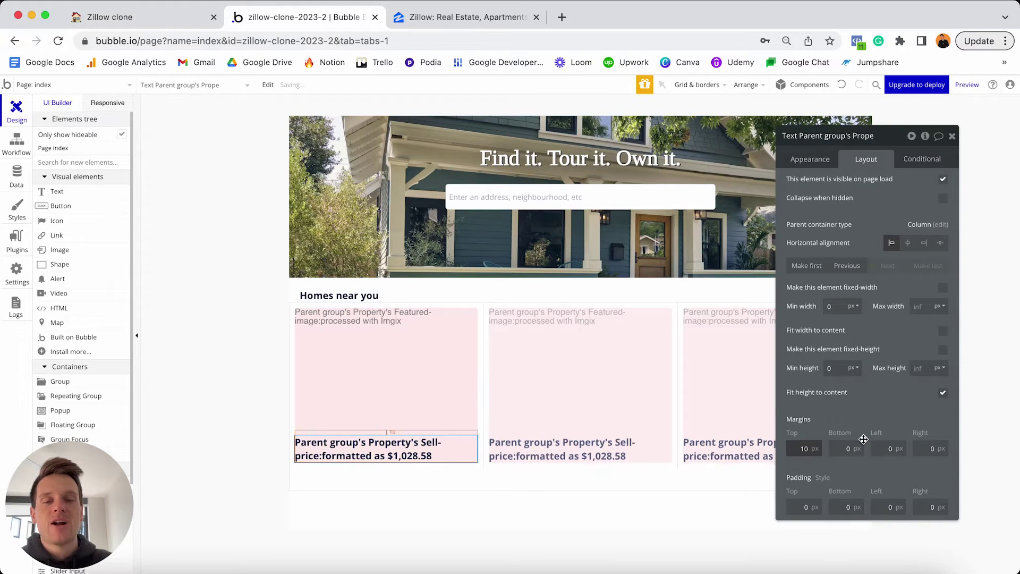
pyautogui.click(846, 448)
pyautogui.click(888, 448)
pyautogui.write('10')
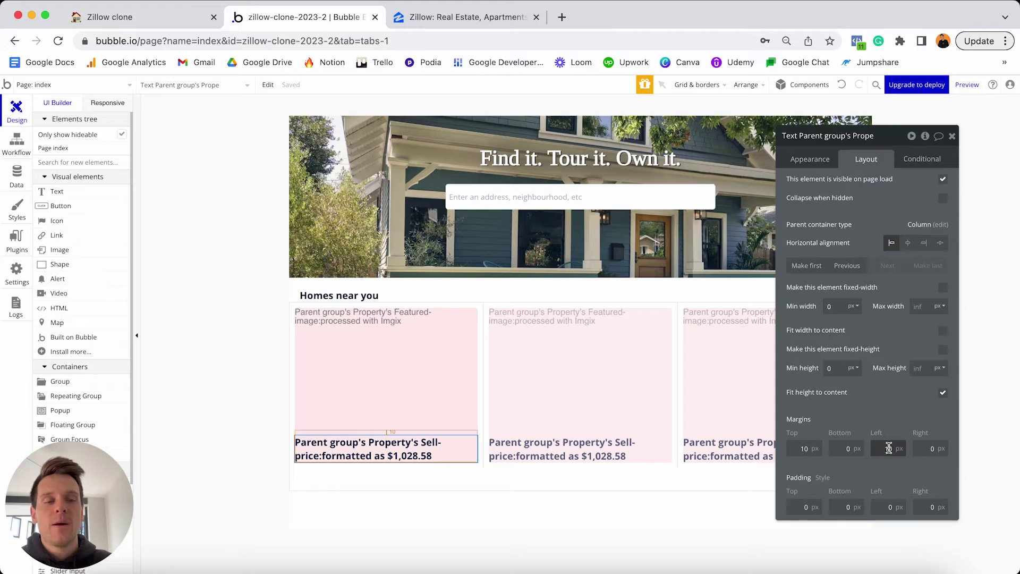
pyautogui.click(930, 448)
pyautogui.write('10')
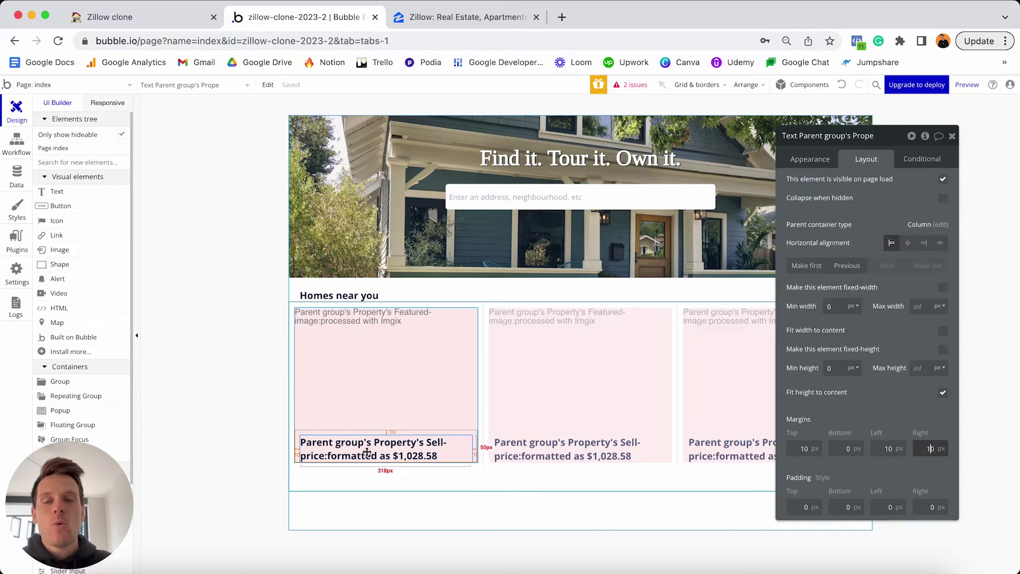
pyautogui.click(806, 161)
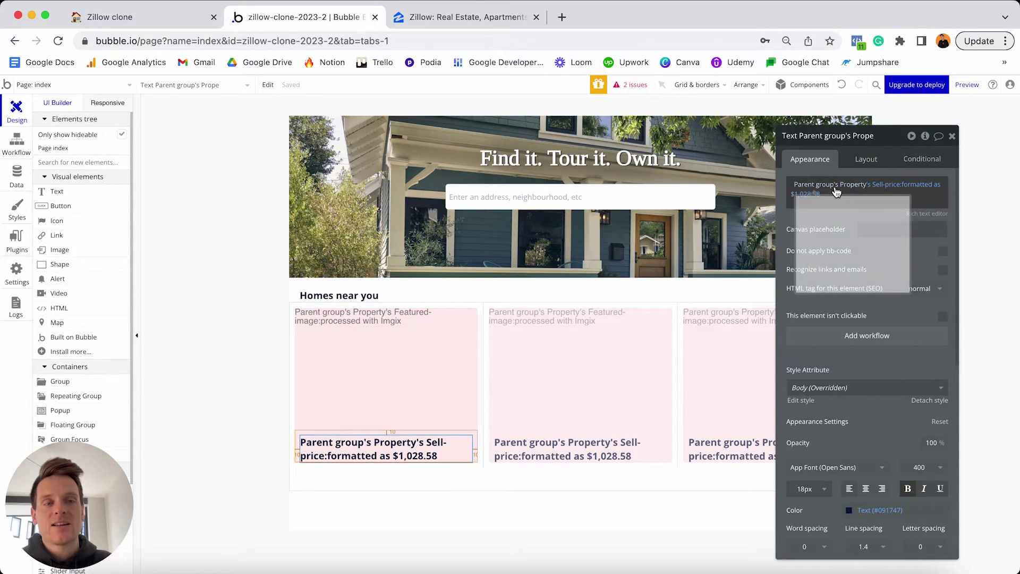
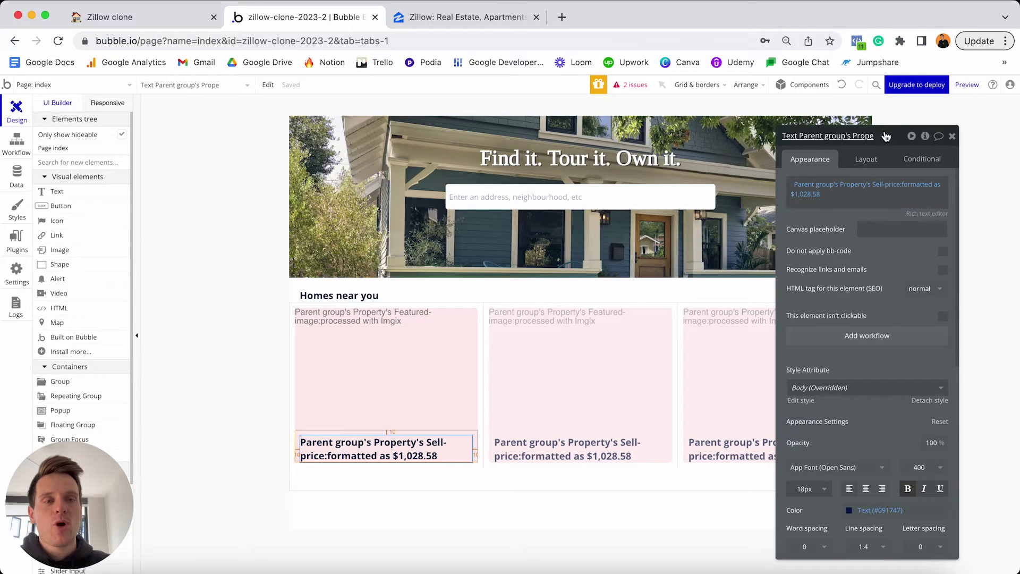
# Show the conditional rules for the selected price text.
pyautogui.click(926, 158)
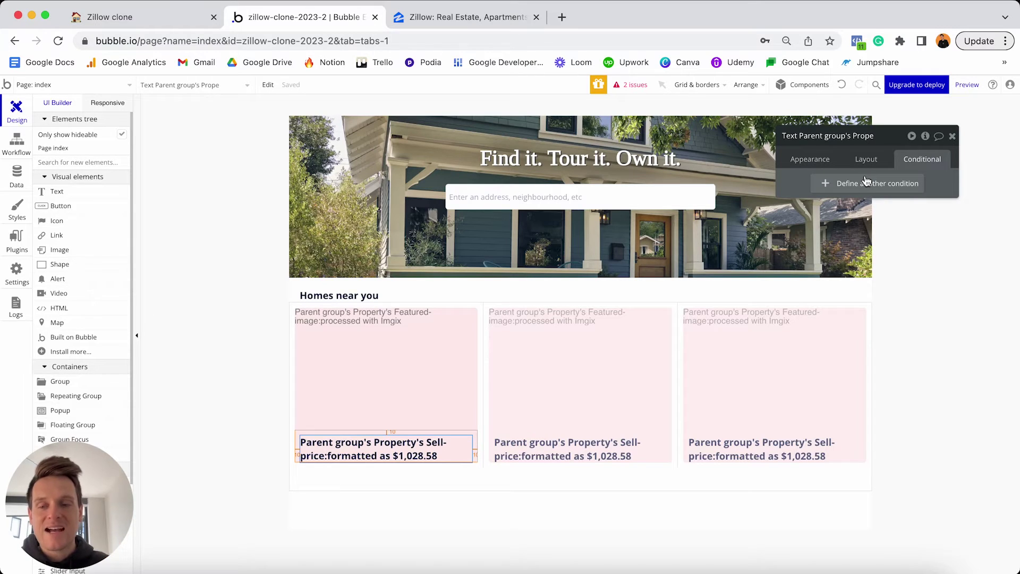
# Add a condition that applies when the card property's Listing-type is Rental.
pyautogui.click(833, 185)
pyautogui.click(819, 189)
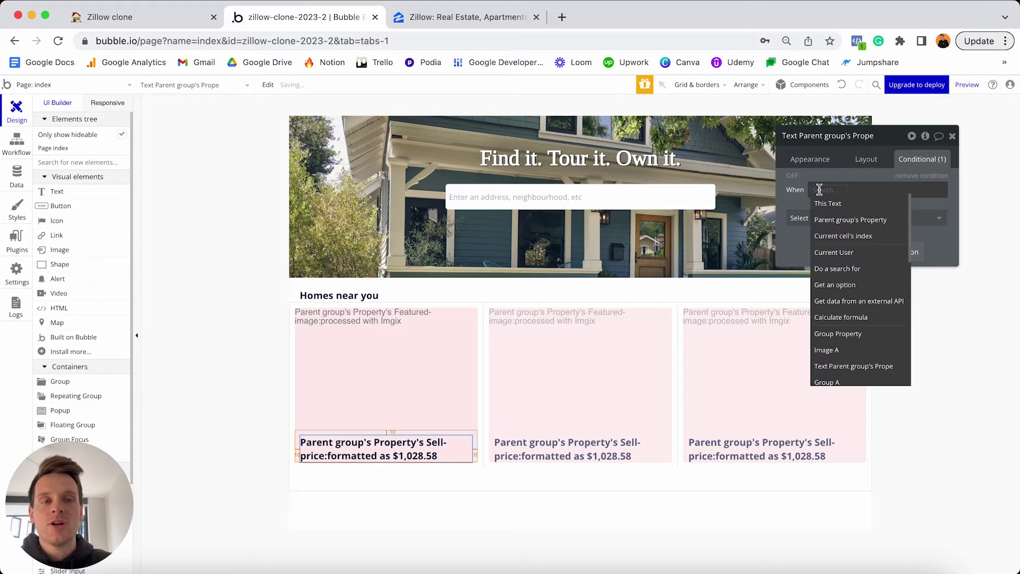
pyautogui.click(842, 223)
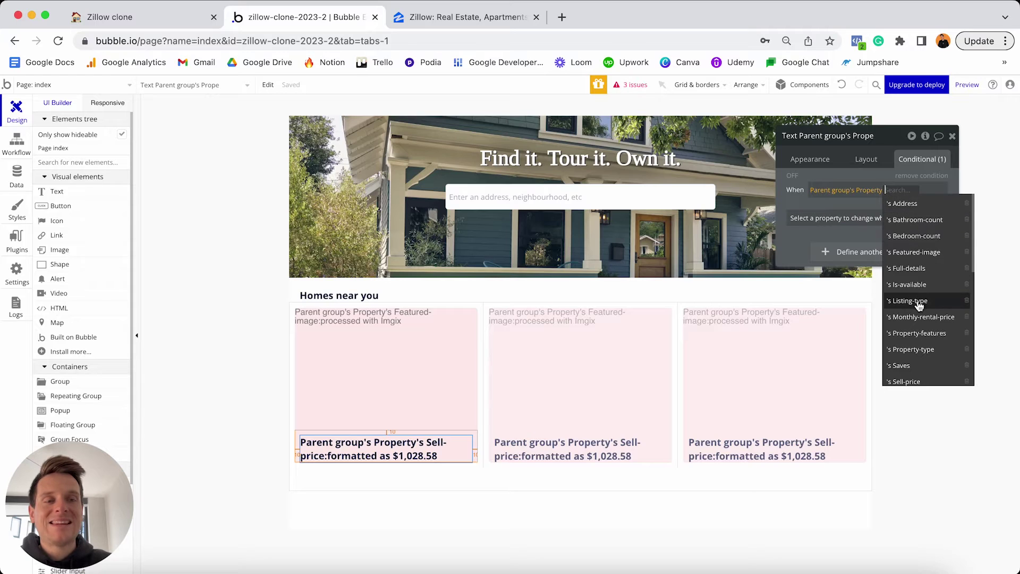
pyautogui.click(918, 302)
pyautogui.click(844, 229)
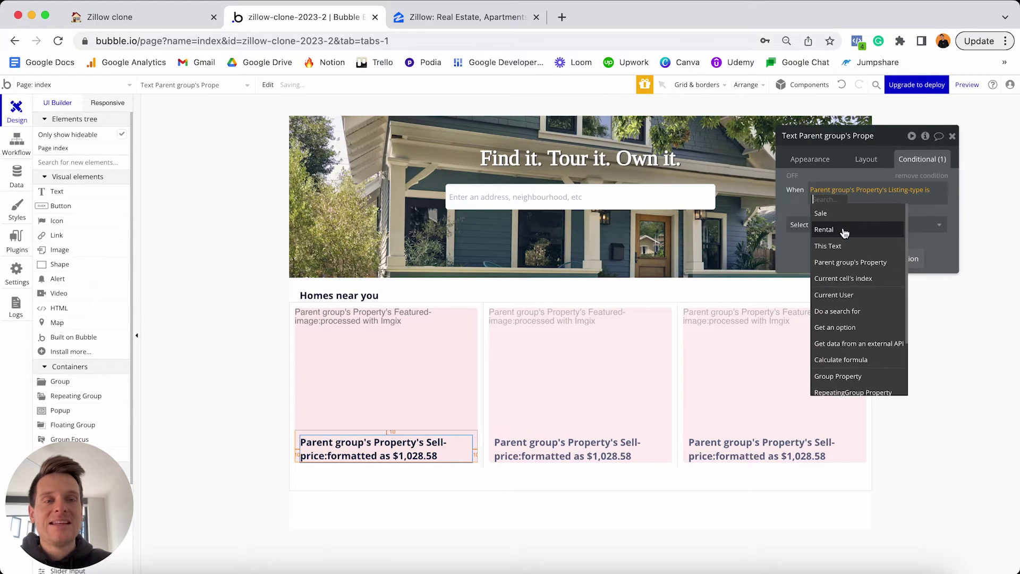
pyautogui.click(832, 231)
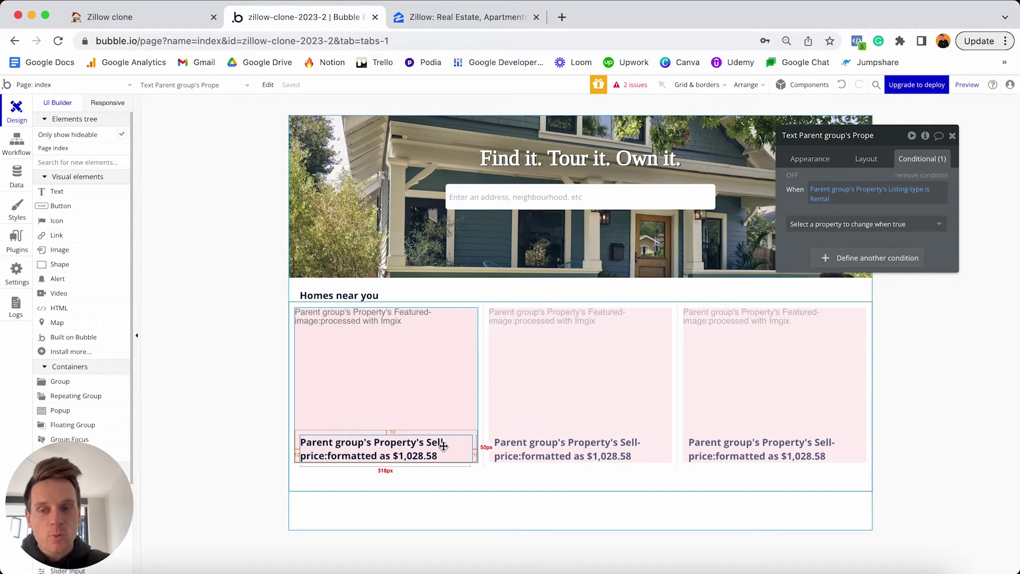
# Make that condition change the text to the property's Monthly-rental-price.
pyautogui.click(827, 223)
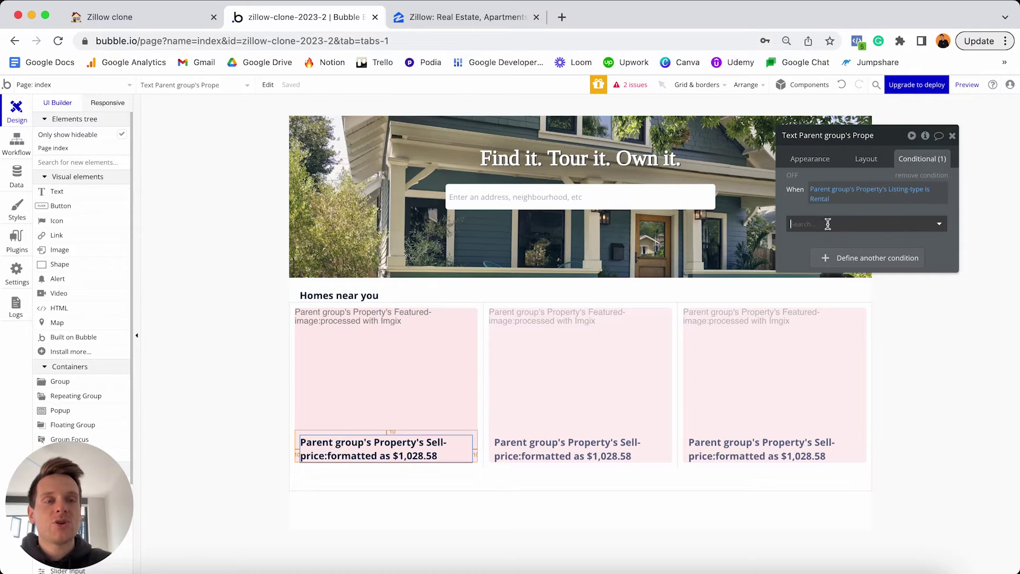
pyautogui.click(812, 274)
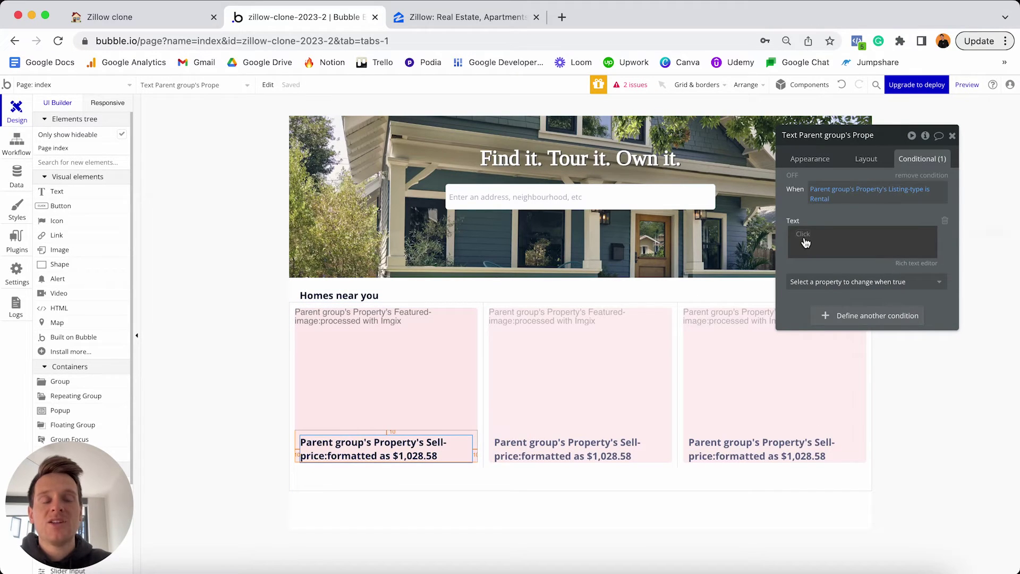
pyautogui.click(806, 242)
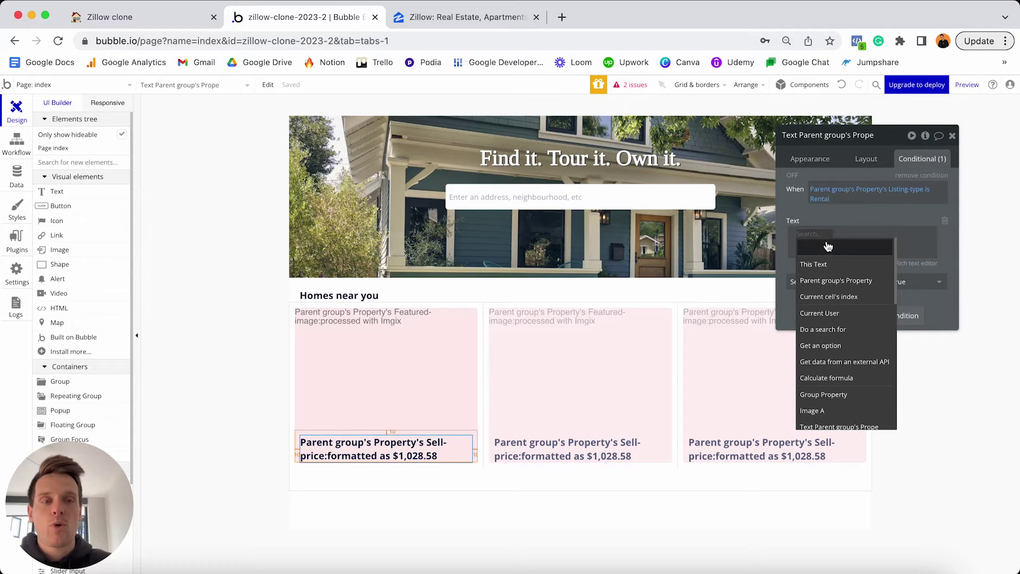
pyautogui.click(829, 282)
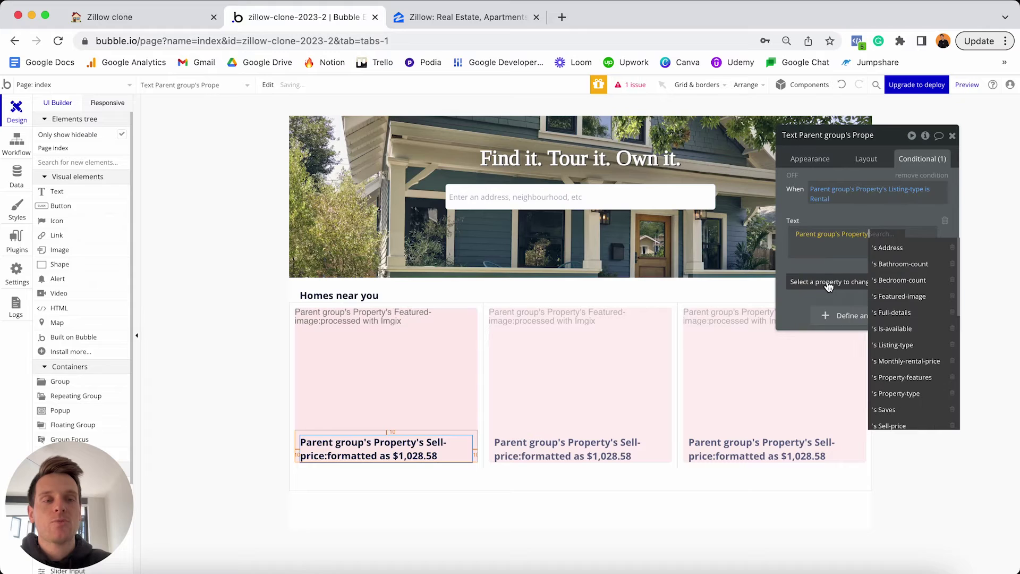
pyautogui.click(898, 362)
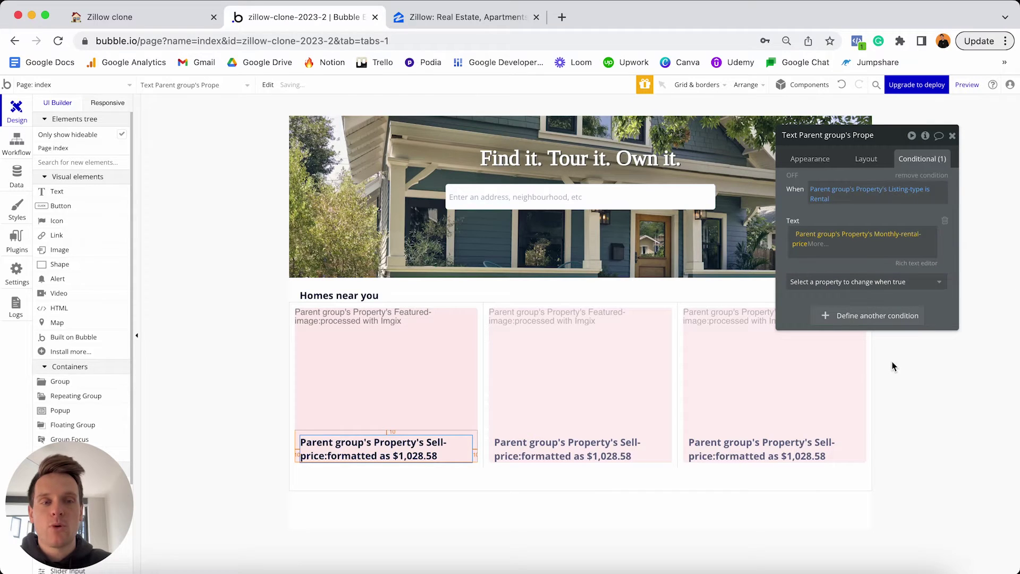
# Format the rental price as currency with a comma separator and $ symbol.
pyautogui.click(817, 245)
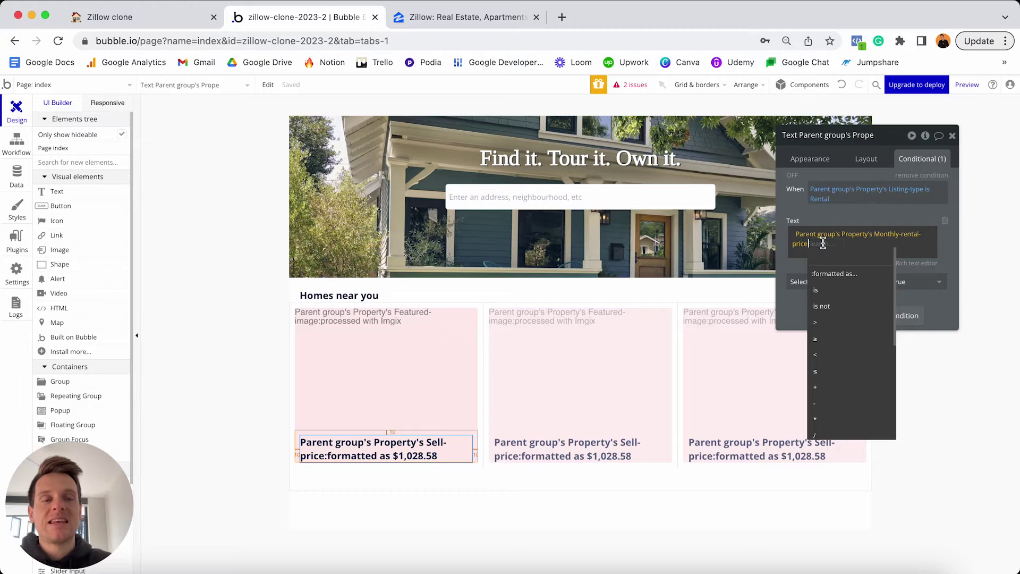
pyautogui.click(828, 273)
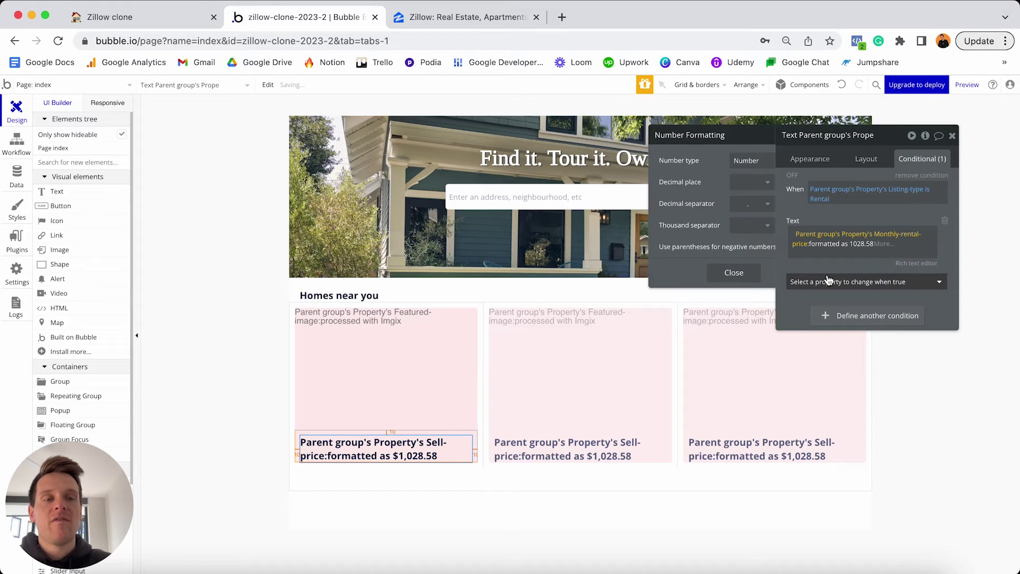
pyautogui.click(740, 167)
pyautogui.click(708, 195)
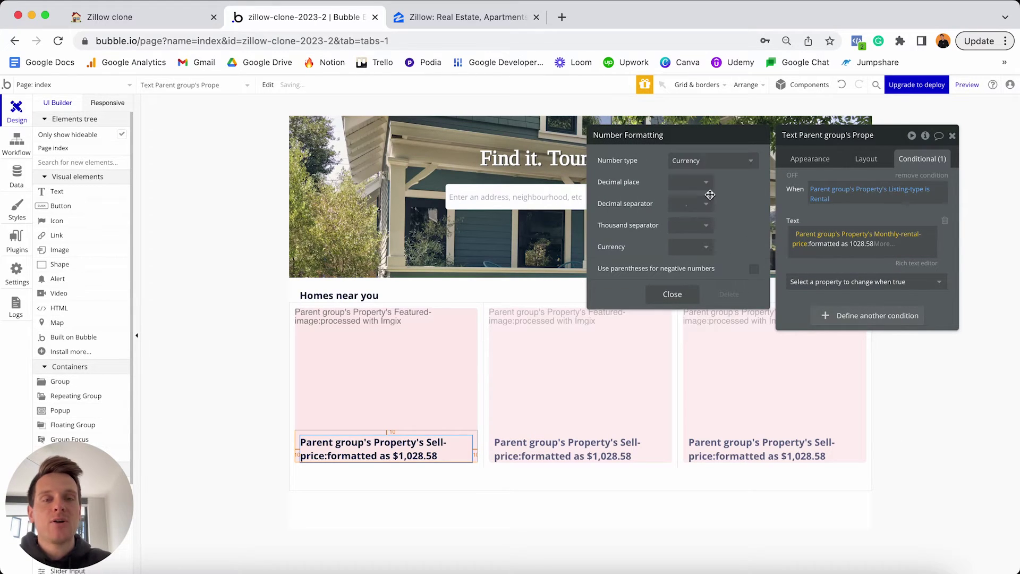
pyautogui.click(702, 227)
pyautogui.click(684, 259)
pyautogui.click(688, 247)
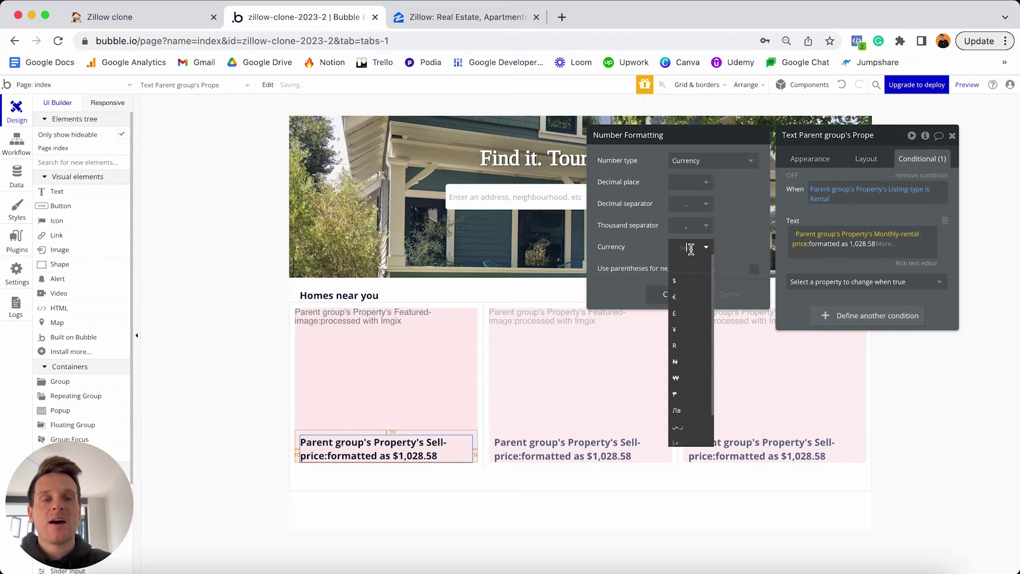
pyautogui.click(683, 280)
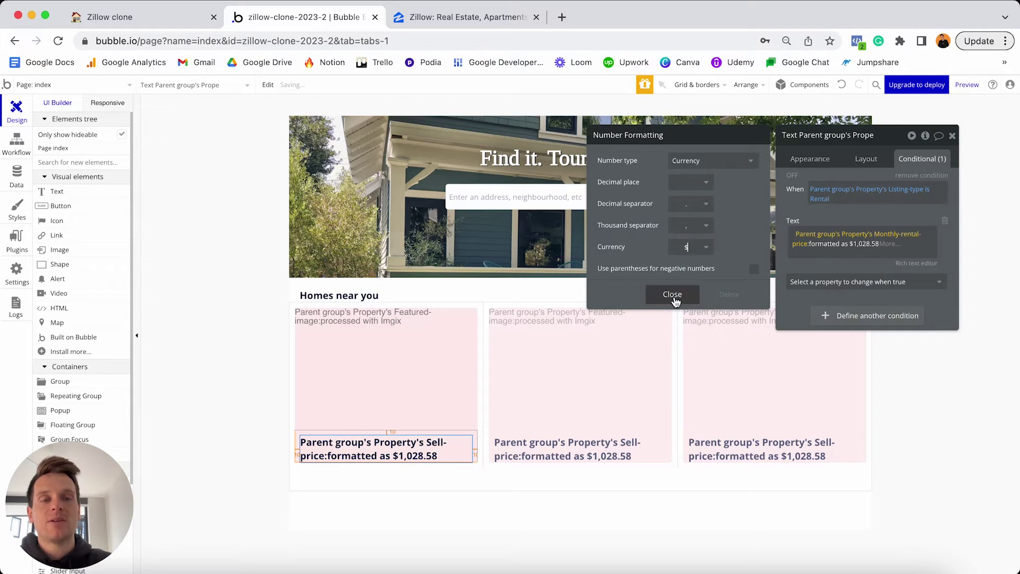
pyautogui.click(673, 295)
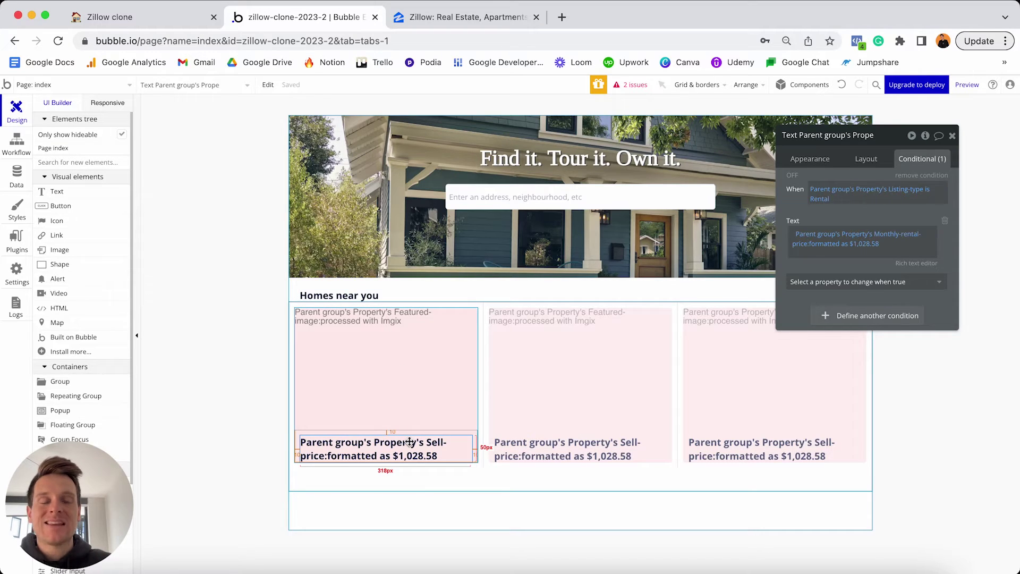
pyautogui.click(470, 16)
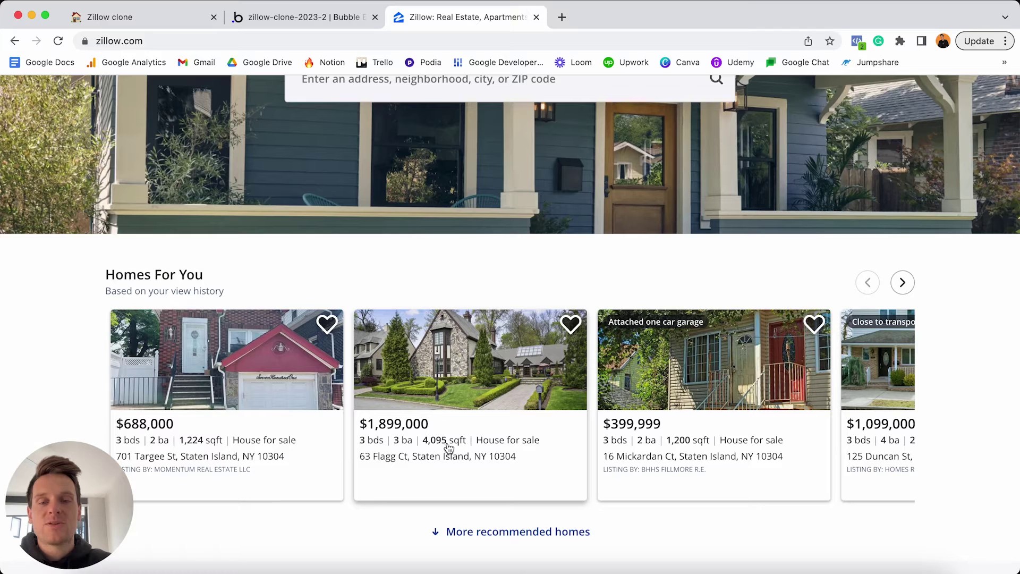
pyautogui.click(339, 18)
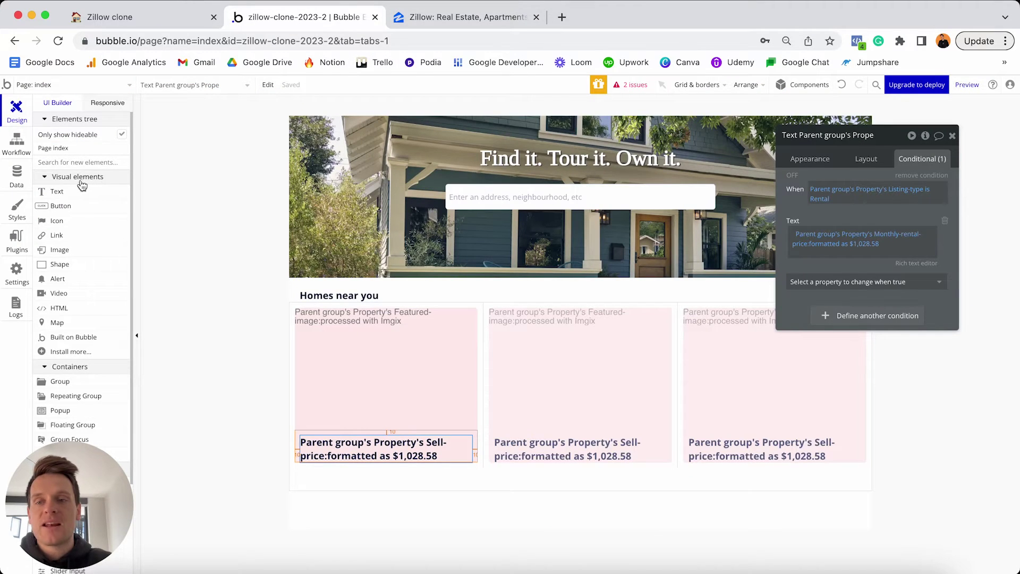
# Add a text element to the first listing card, move it below the price, and select its placeholder.
pyautogui.click(68, 193)
pyautogui.click(330, 444)
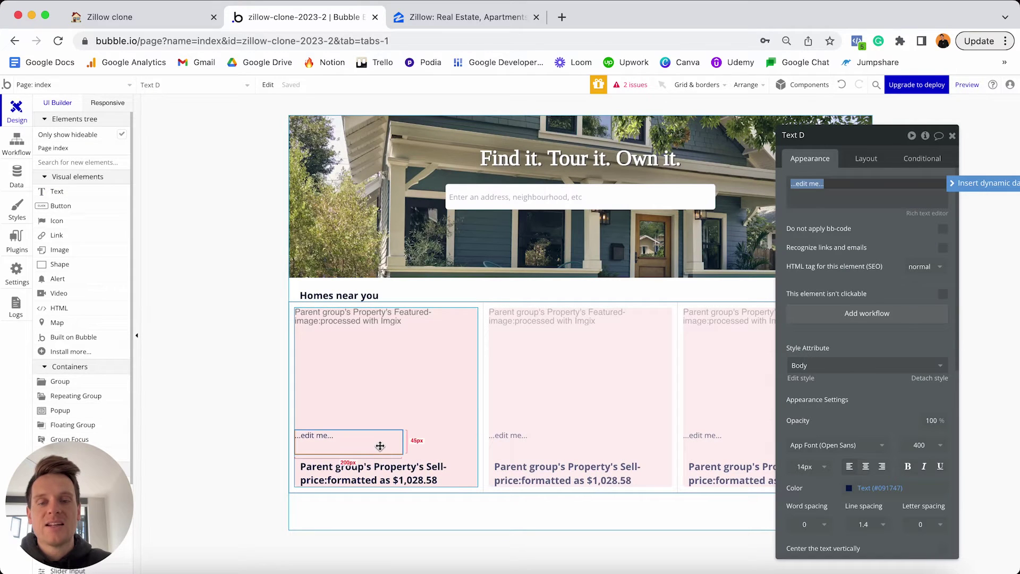
pyautogui.click(361, 435)
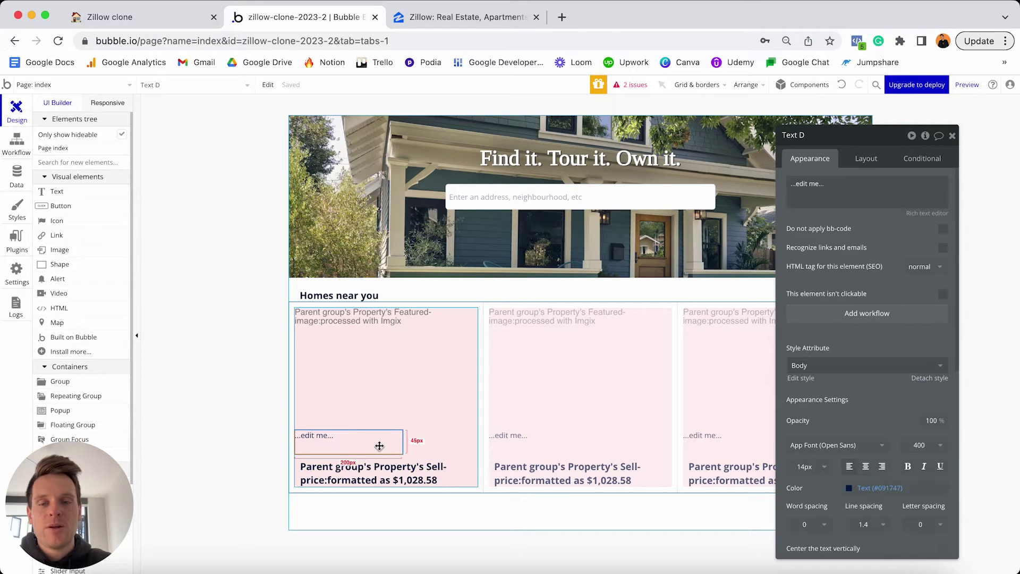
pyautogui.click(865, 158)
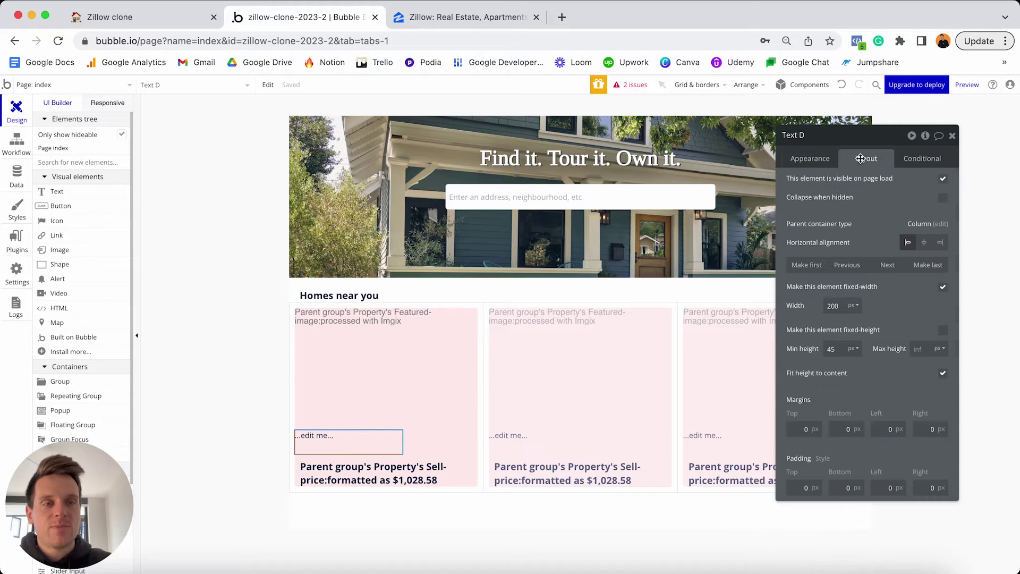
pyautogui.click(886, 266)
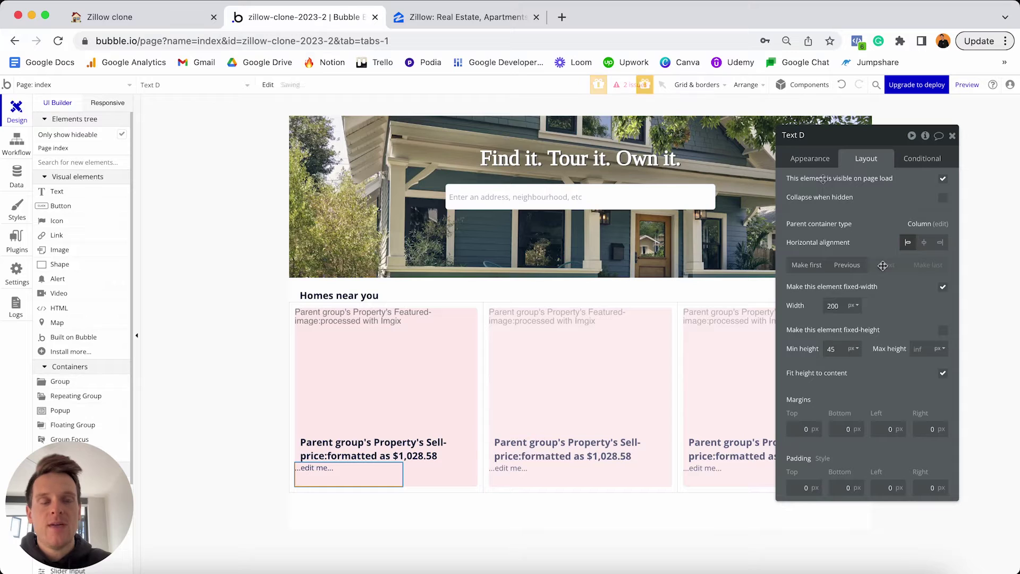
pyautogui.click(811, 161)
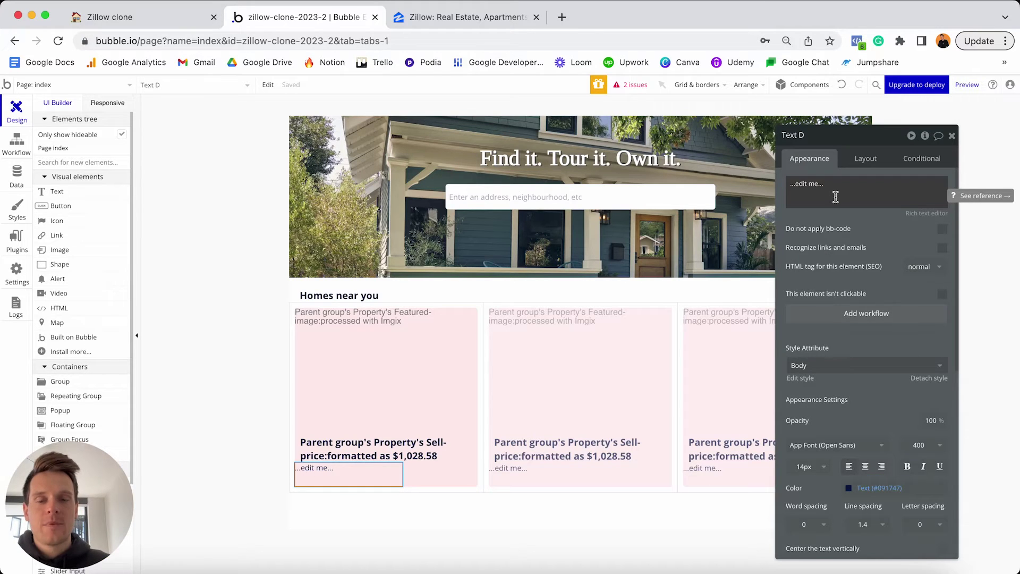
pyautogui.tripleClick(836, 197)
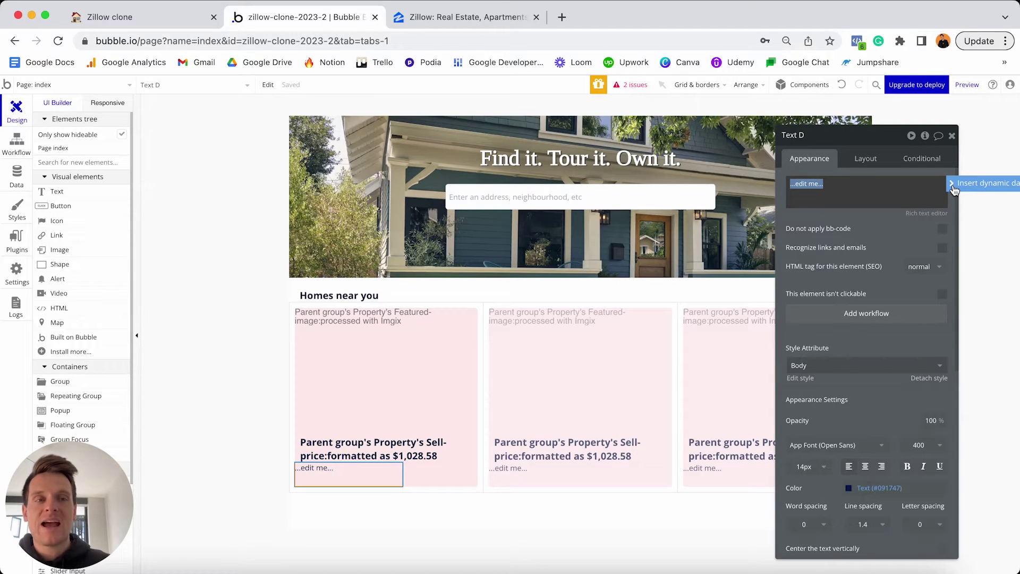
# Replace the placeholder with the property's Bedroom-count followed by 'bds |'.
pyautogui.click(954, 190)
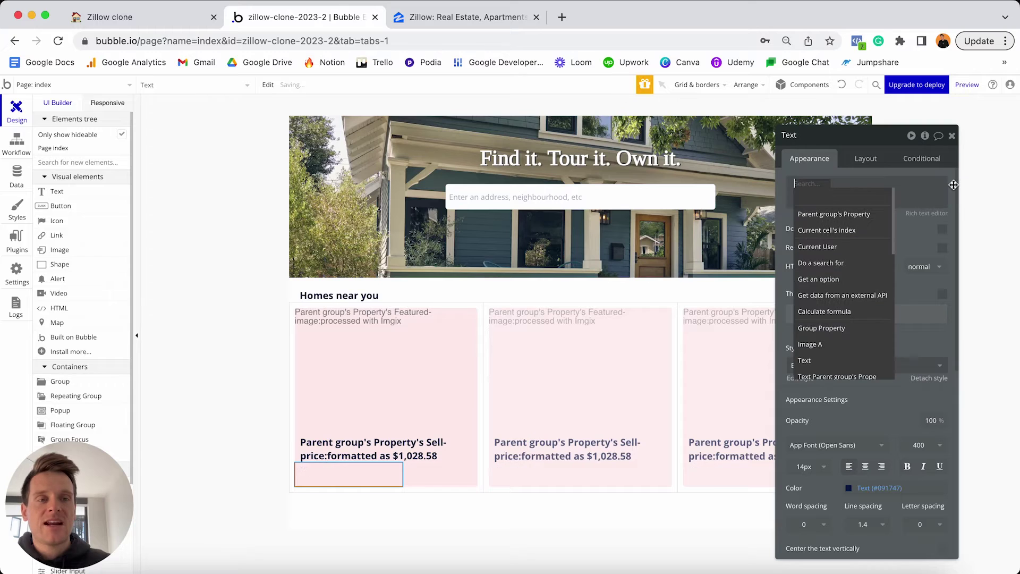
pyautogui.click(837, 215)
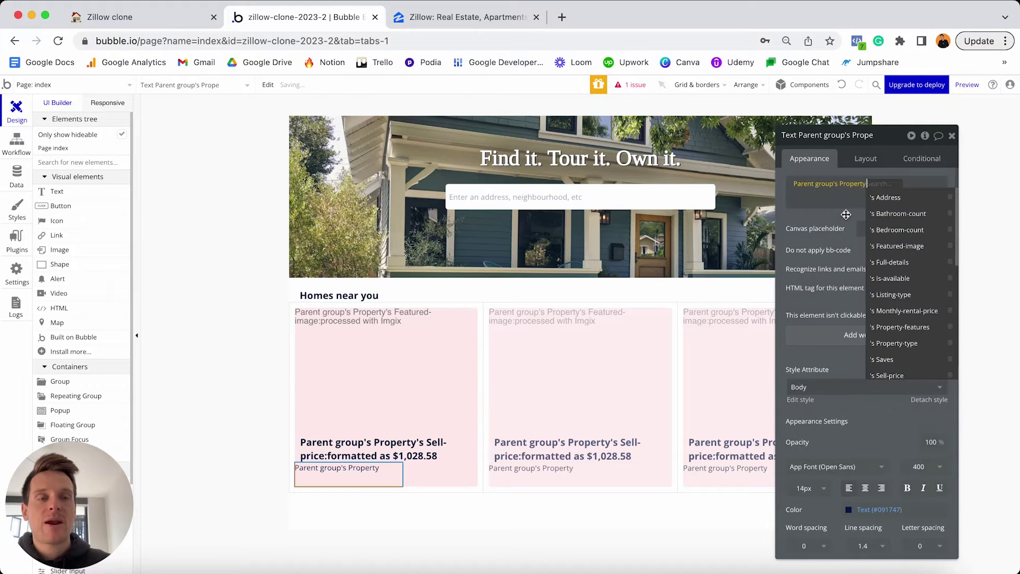
pyautogui.click(897, 230)
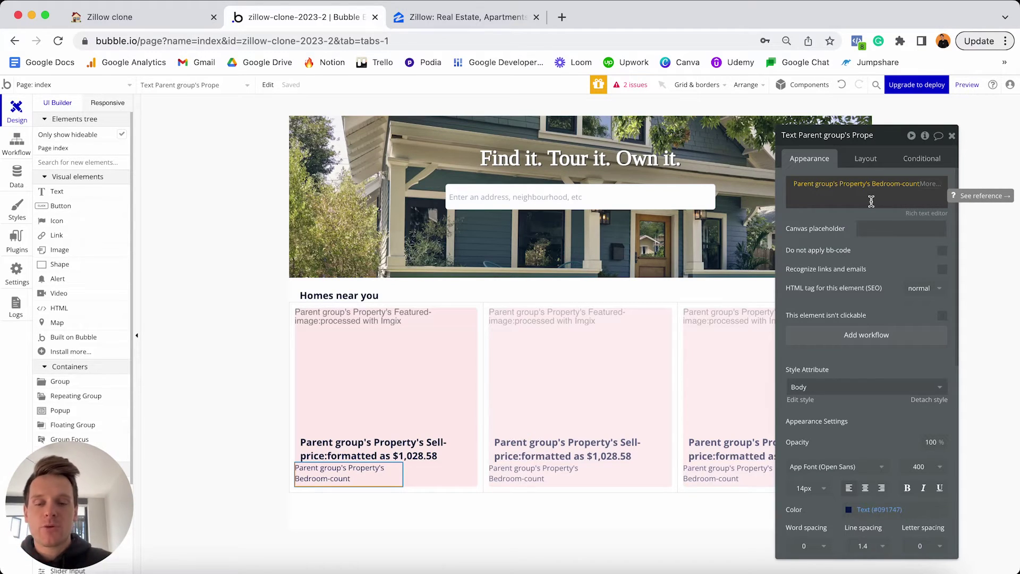
pyautogui.click(854, 204)
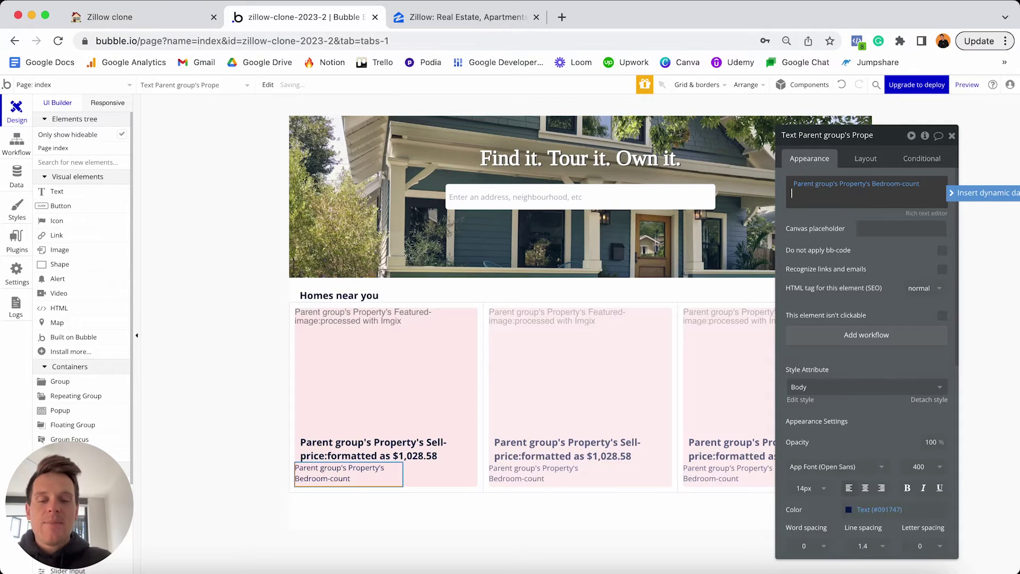
pyautogui.write('bd')
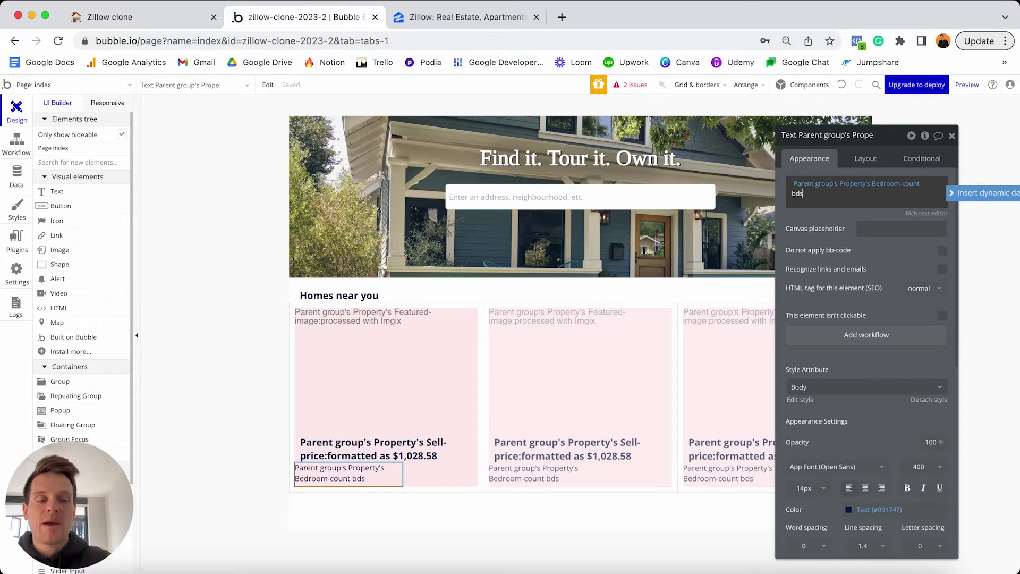
pyautogui.write('s ')
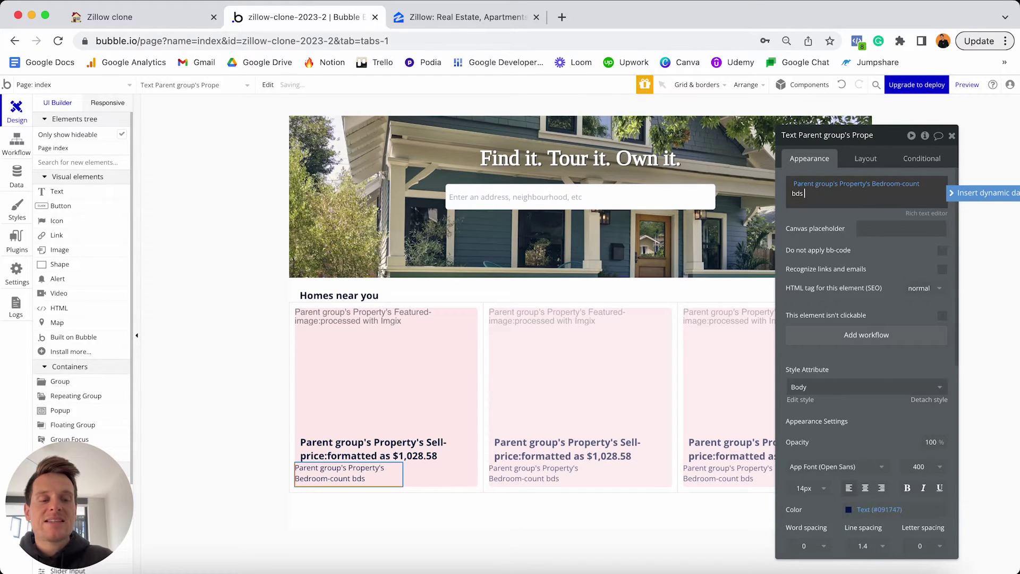
pyautogui.write('|')
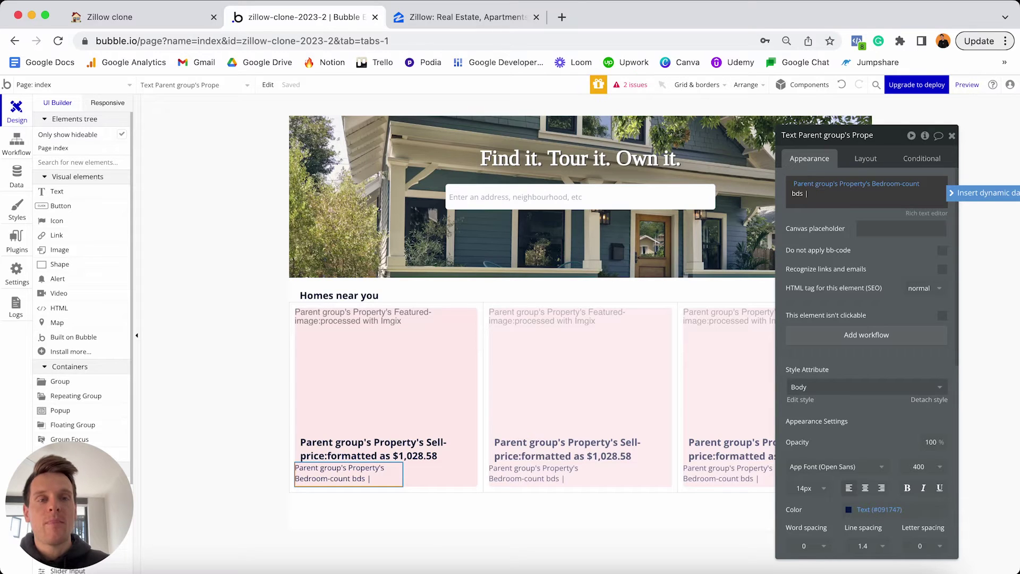
# Append the property's Bathroom-count followed by 'ba |'.
pyautogui.click(959, 194)
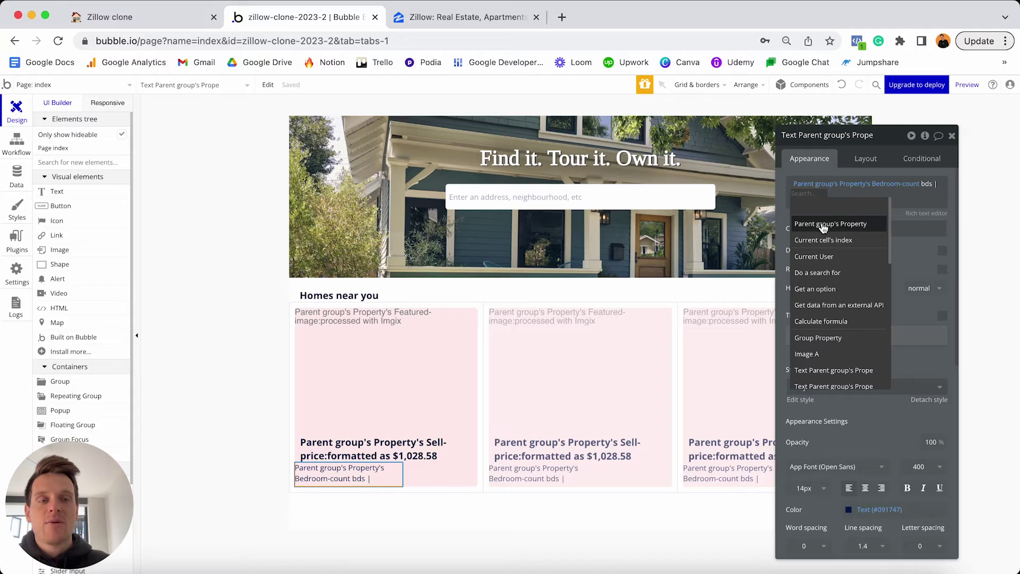
pyautogui.click(839, 225)
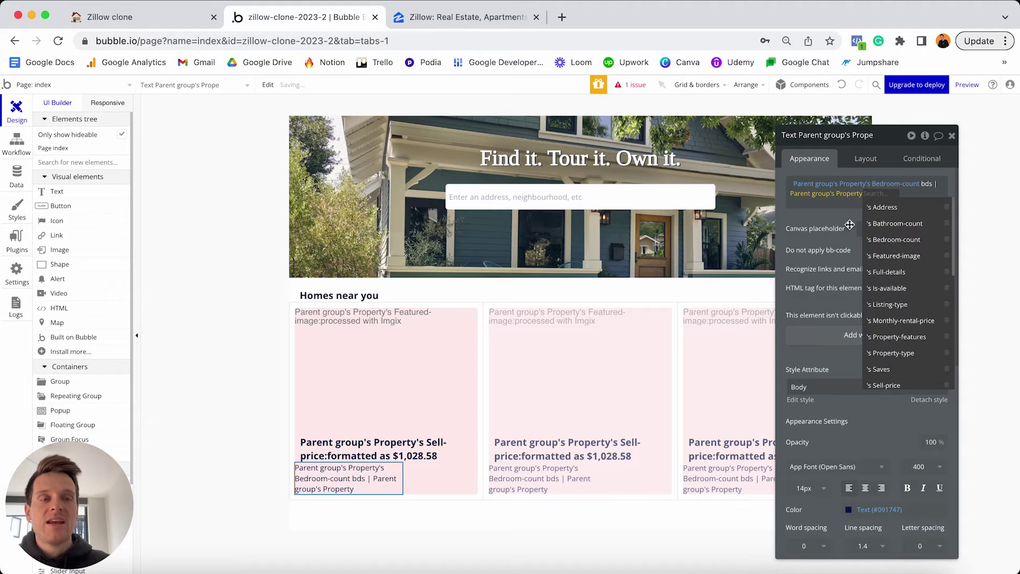
pyautogui.click(893, 225)
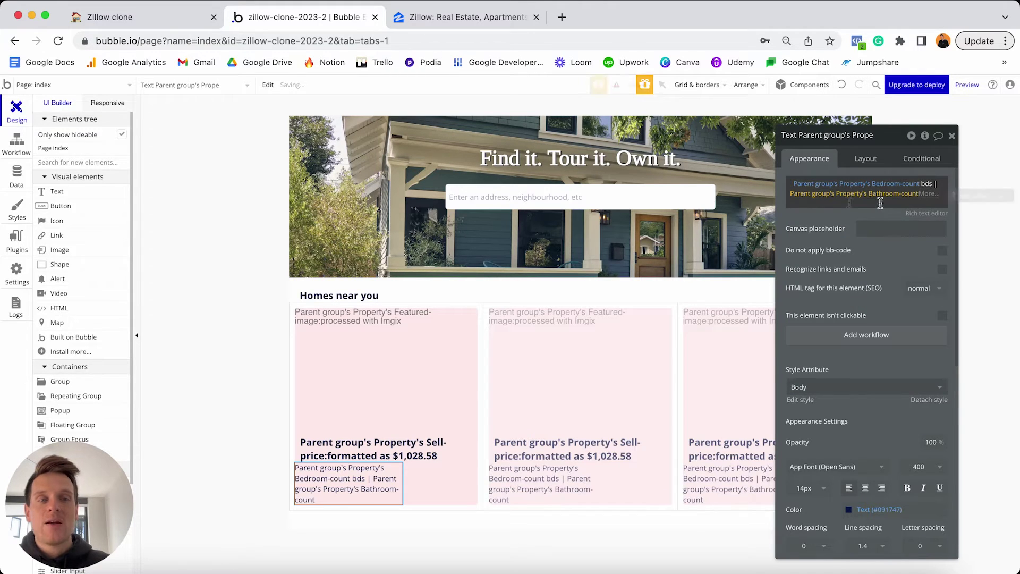
pyautogui.click(840, 204)
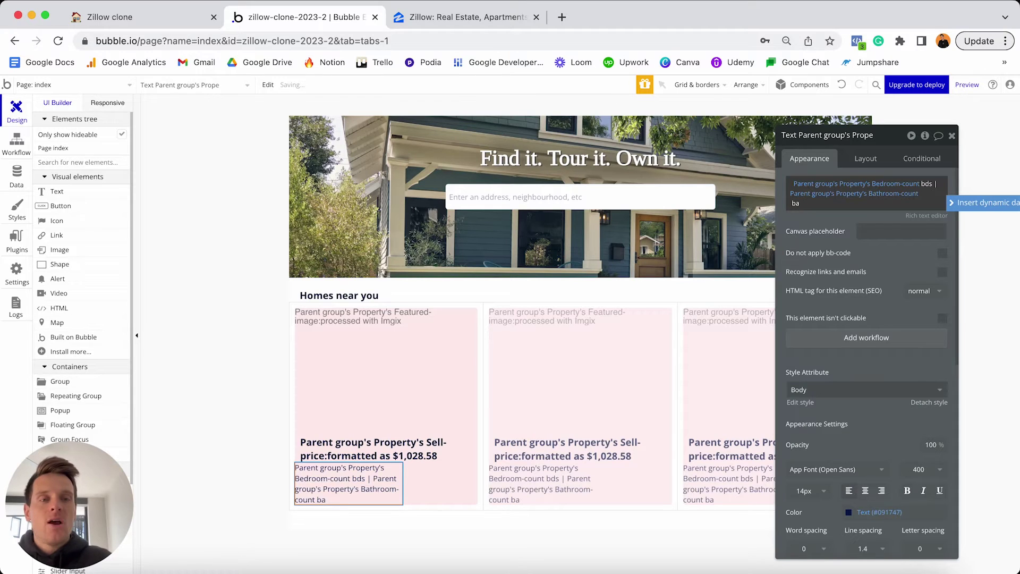
pyautogui.write('ba |')
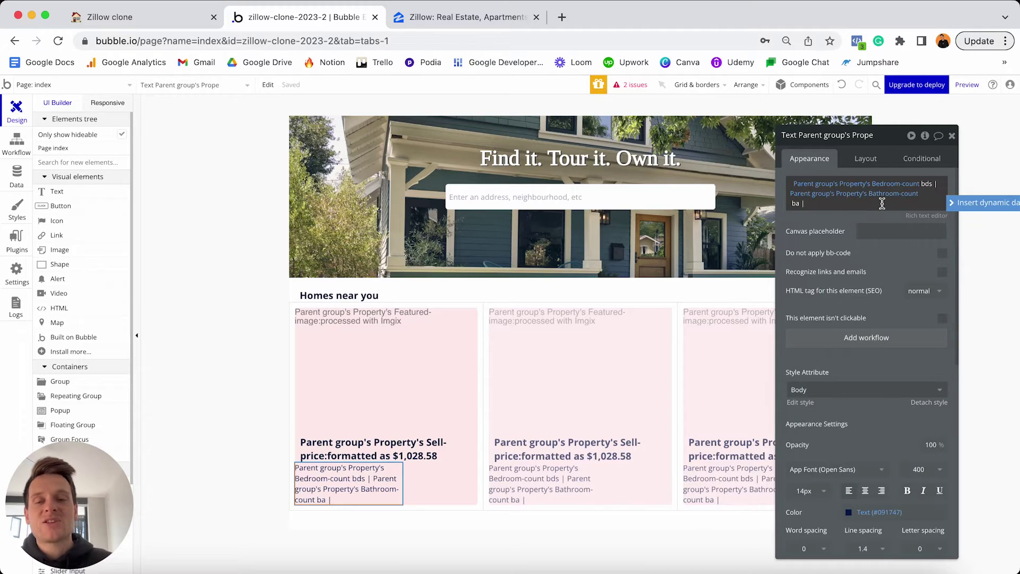
# Append the property's Sqr-ft, number-formatted with a comma thousand separator, followed by 'sqft'.
pyautogui.click(961, 207)
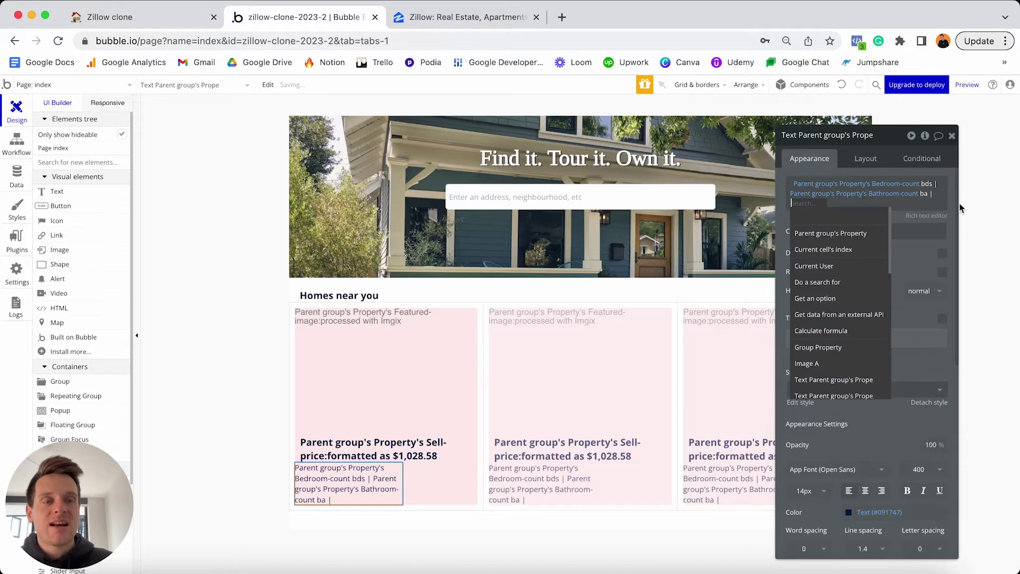
pyautogui.click(836, 236)
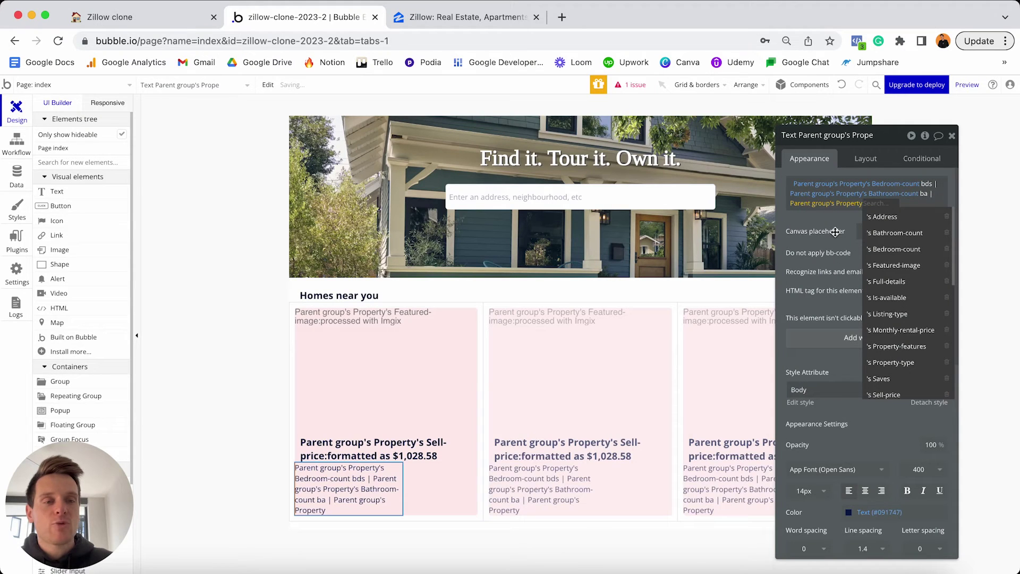
pyautogui.scroll(-2, 868, 236)
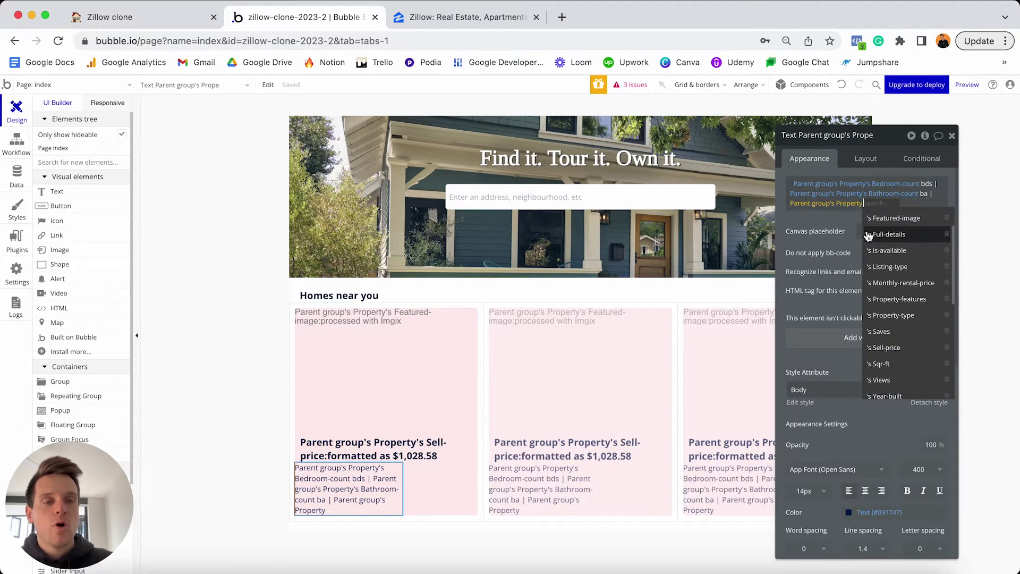
pyautogui.scroll(-2, 868, 236)
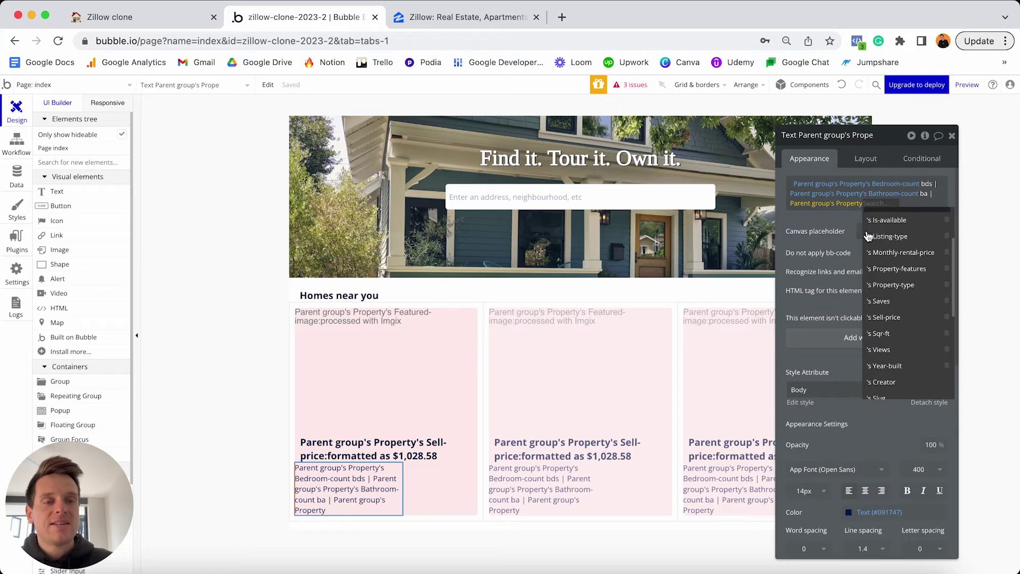
pyautogui.click(882, 334)
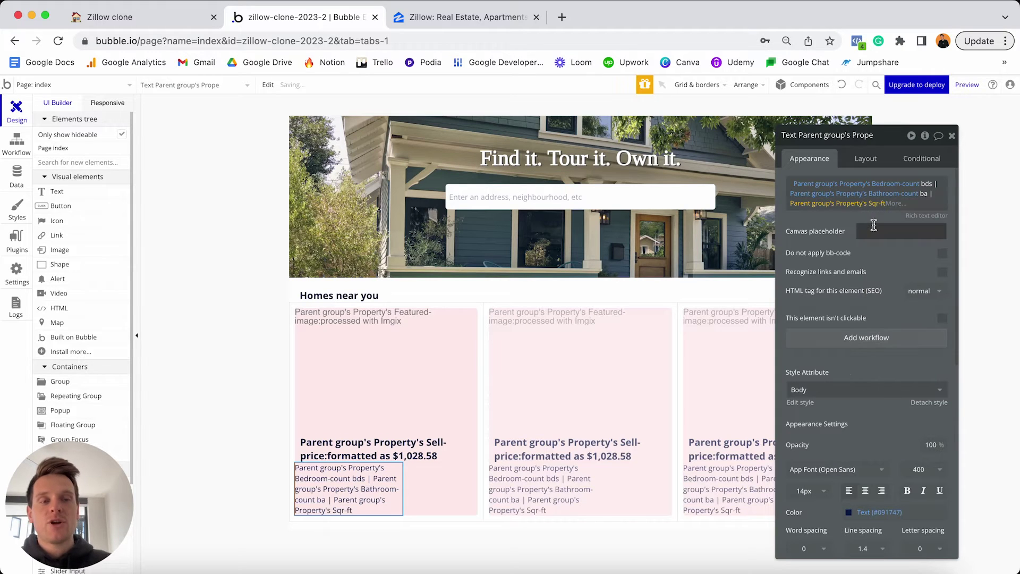
pyautogui.click(894, 204)
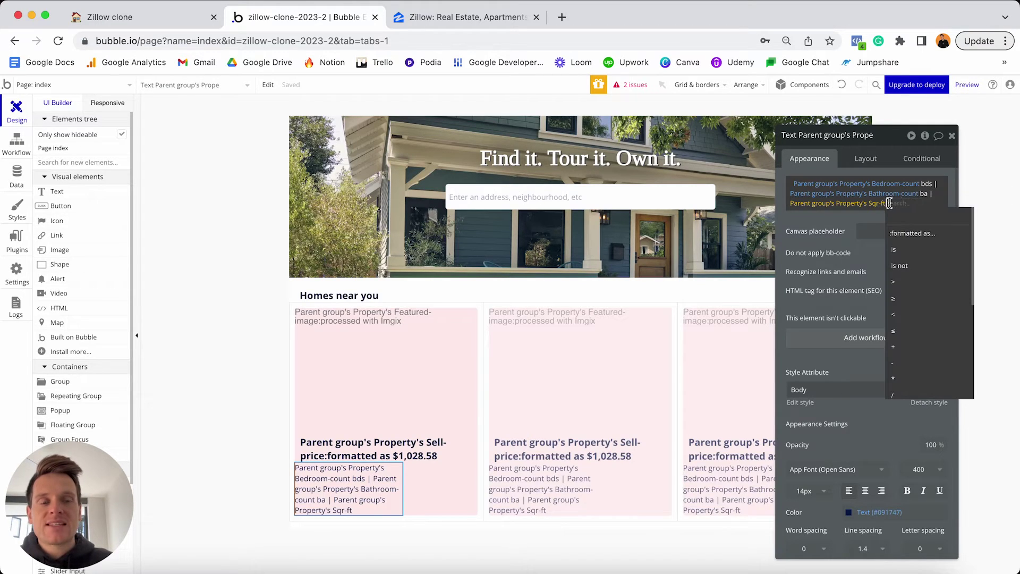
pyautogui.click(908, 233)
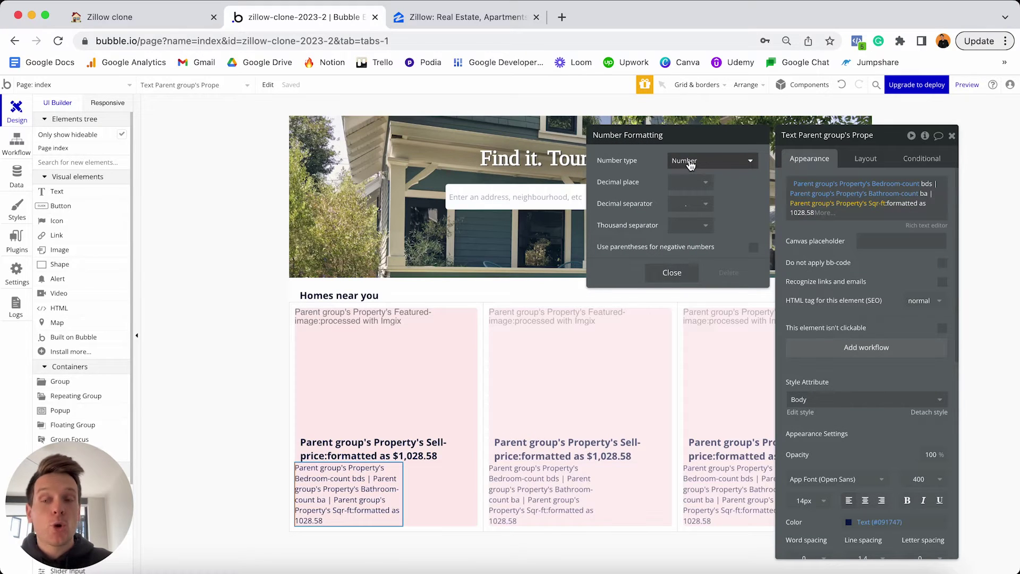
pyautogui.click(685, 233)
pyautogui.click(685, 267)
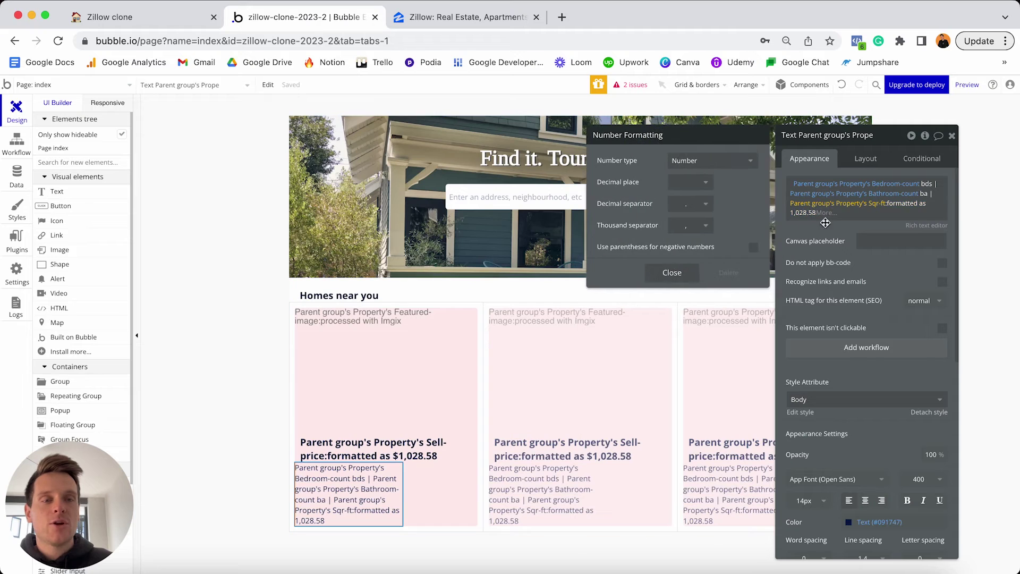
pyautogui.click(853, 218)
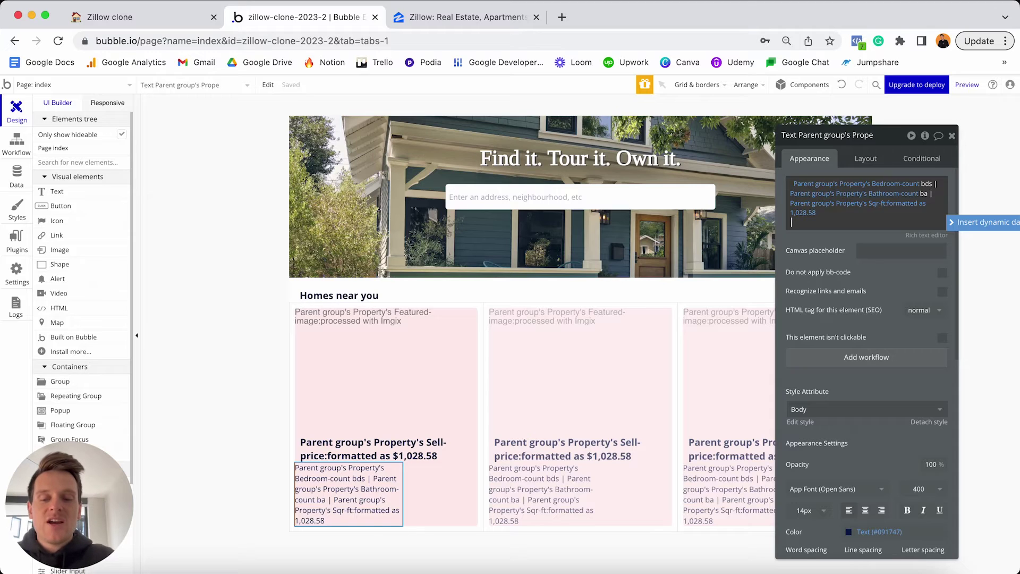
pyautogui.write('sqft')
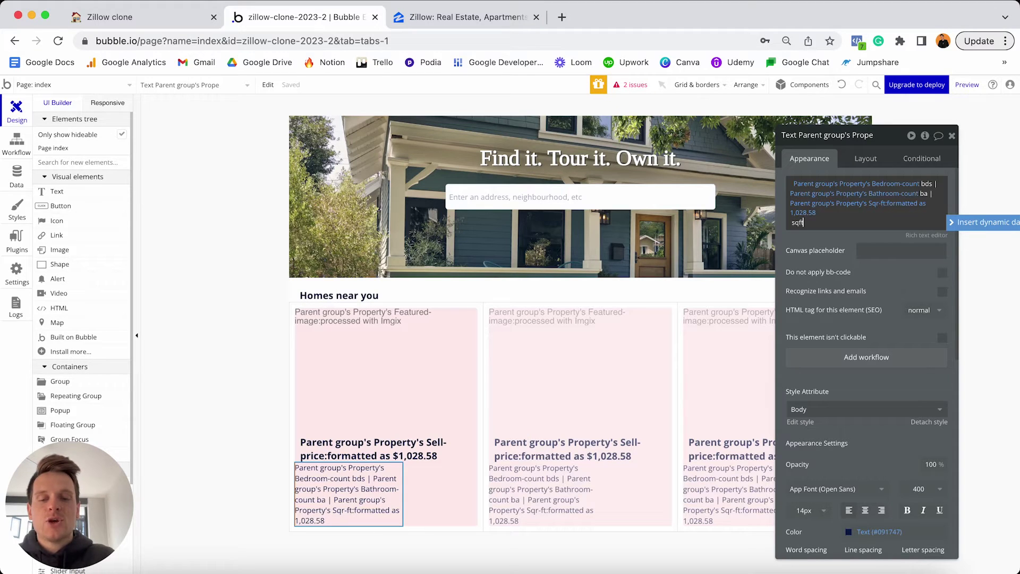
pyautogui.click(863, 213)
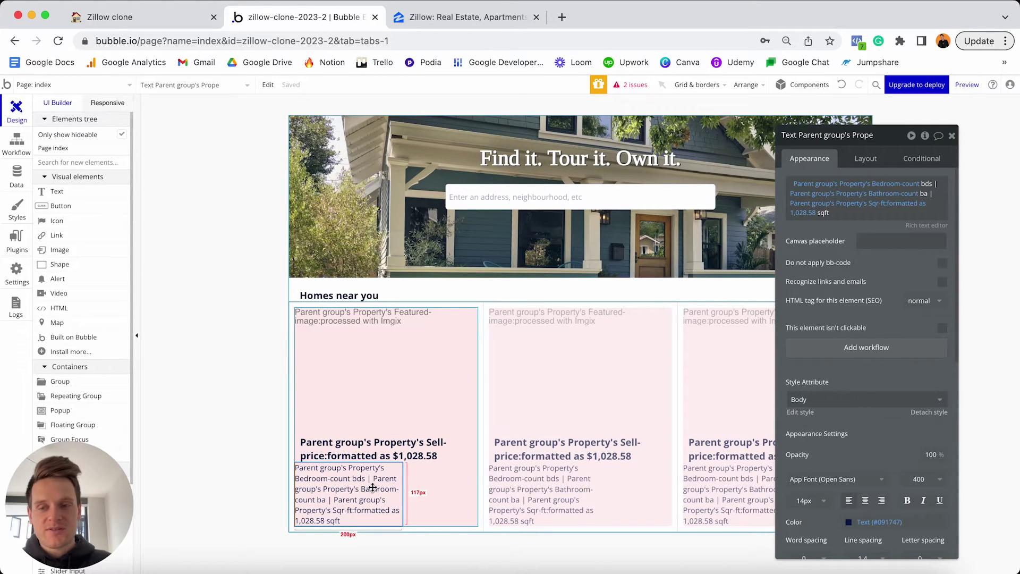
# Turn off fixed width on the detail text and set min width and min height to 0.
pyautogui.click(864, 159)
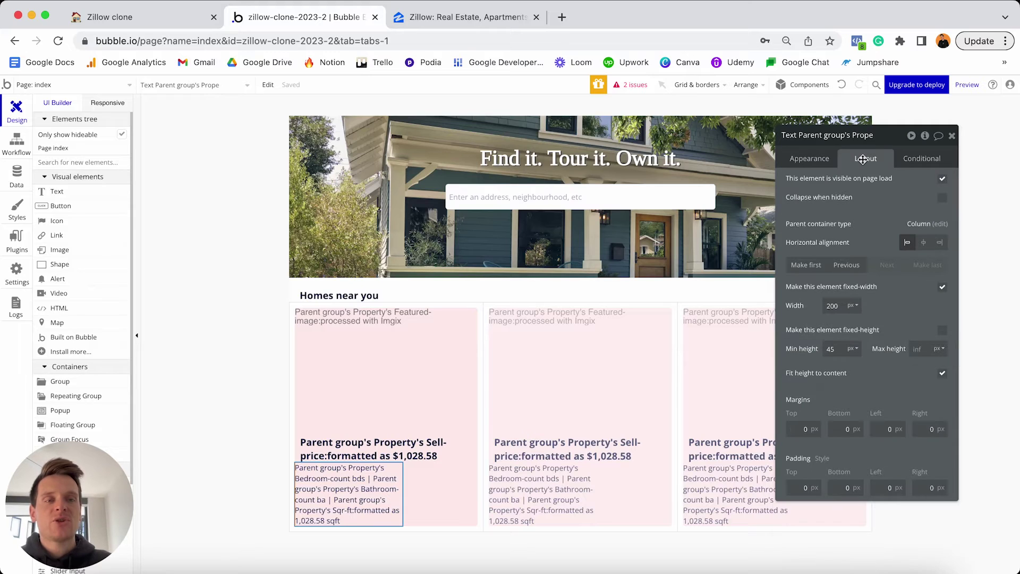
pyautogui.click(942, 287)
pyautogui.click(833, 306)
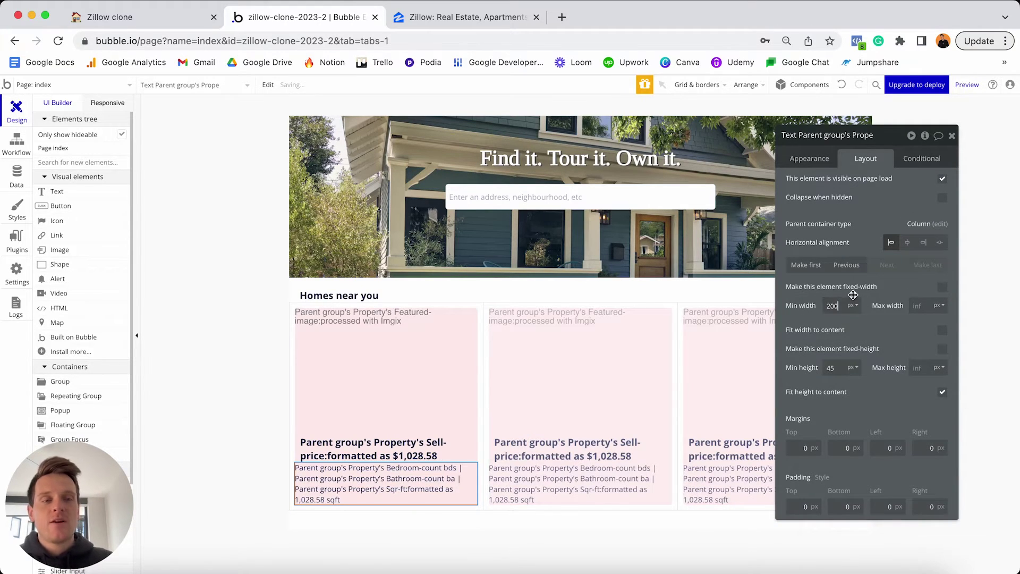
pyautogui.press('BackSpace')
pyautogui.press('BackSpace')
pyautogui.press('BackSpace')
pyautogui.write('0')
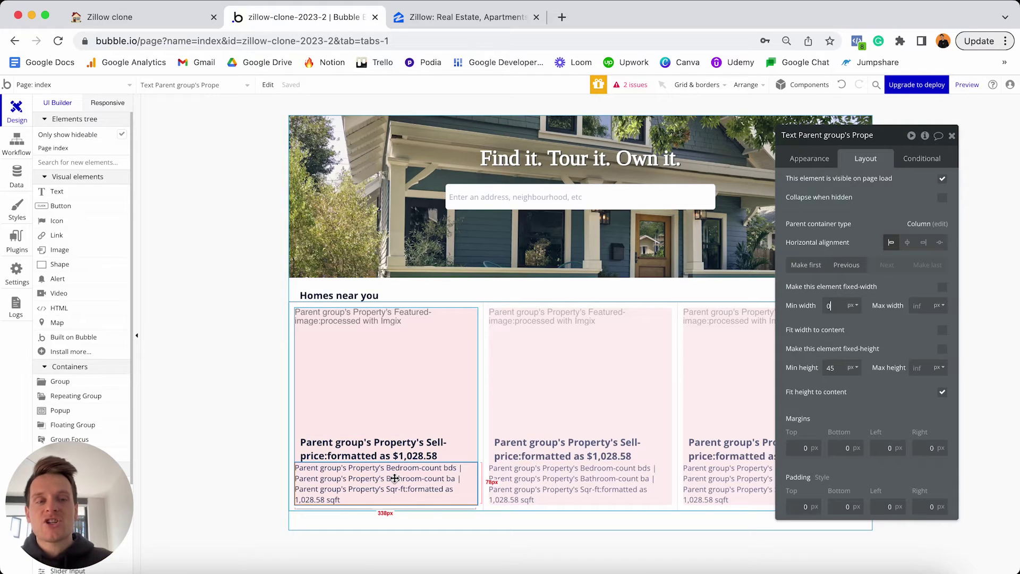
pyautogui.click(839, 369)
pyautogui.write('0')
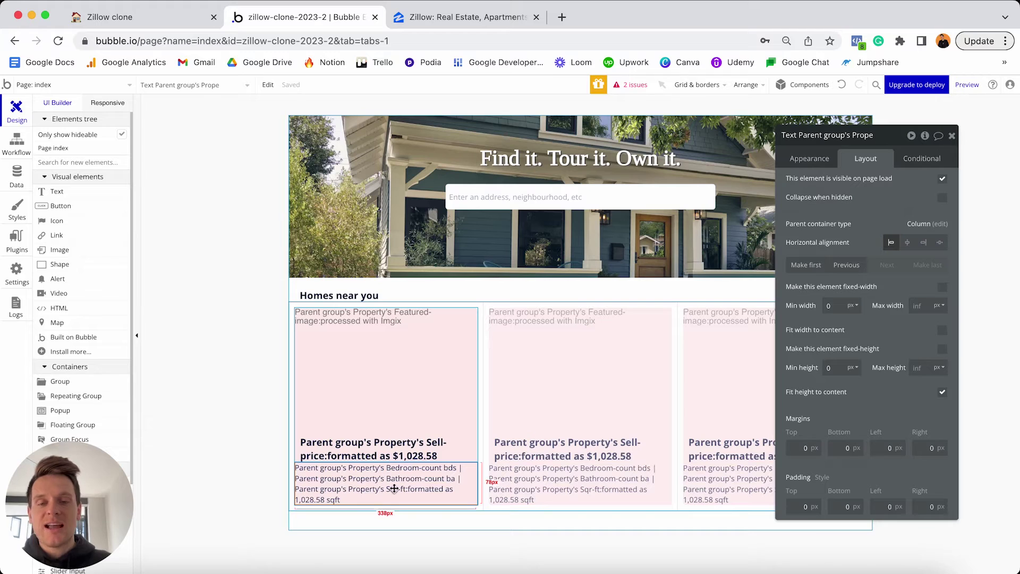
# Set the detail text's top, bottom, left and right margins to 10px.
pyautogui.click(792, 448)
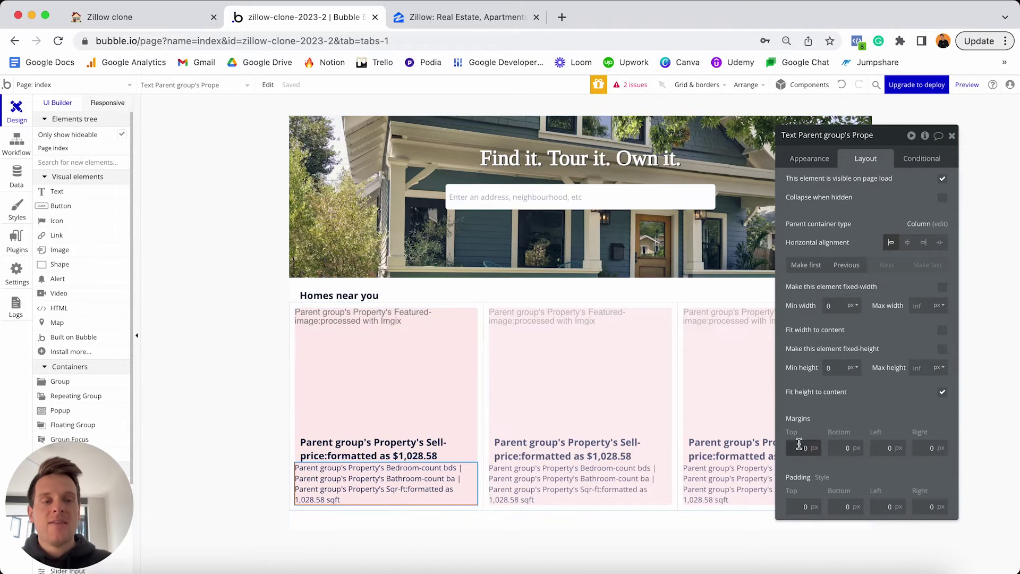
pyautogui.write('10')
pyautogui.click(844, 448)
pyautogui.write('10')
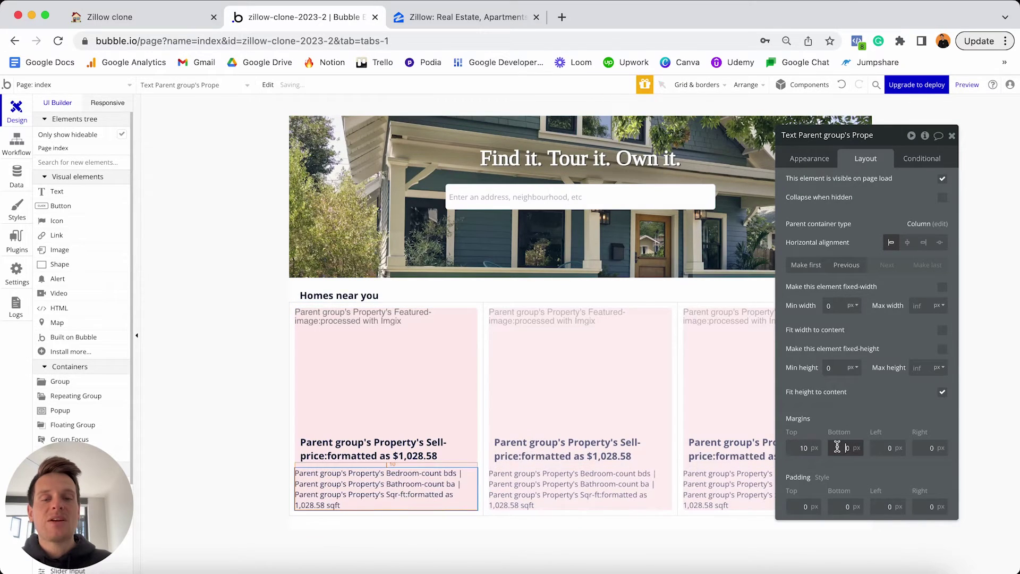
pyautogui.click(876, 447)
pyautogui.write('10')
pyautogui.press('Tab')
pyautogui.write('10')
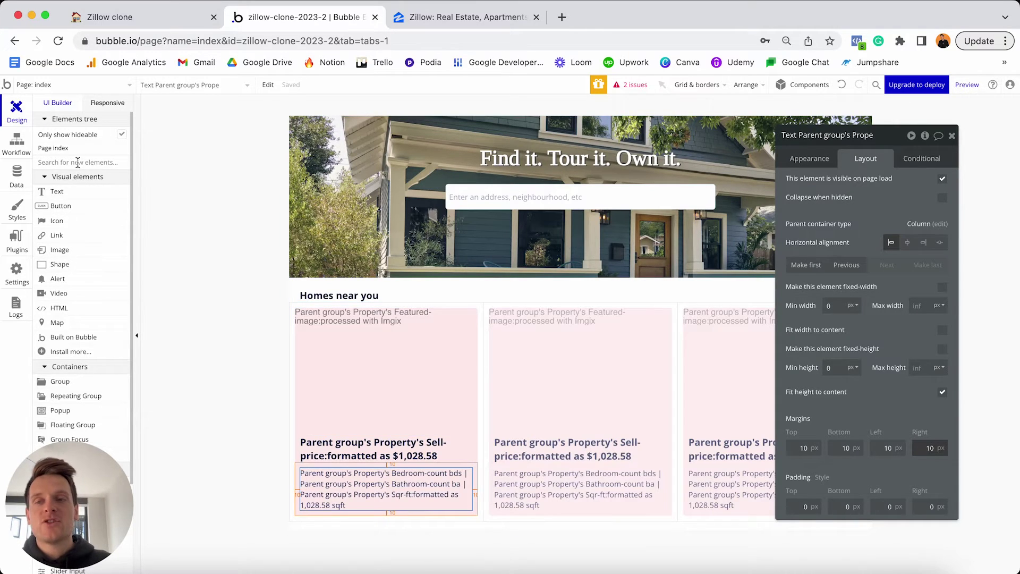
# Add a text at the bottom of the first card showing the parent group's Property's Address.
pyautogui.click(70, 193)
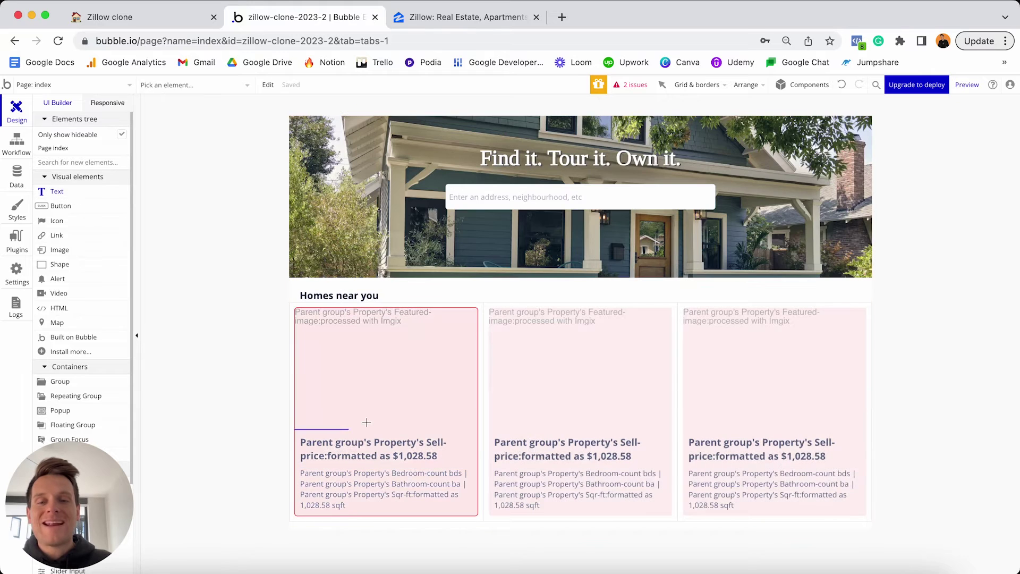
pyautogui.click(371, 511)
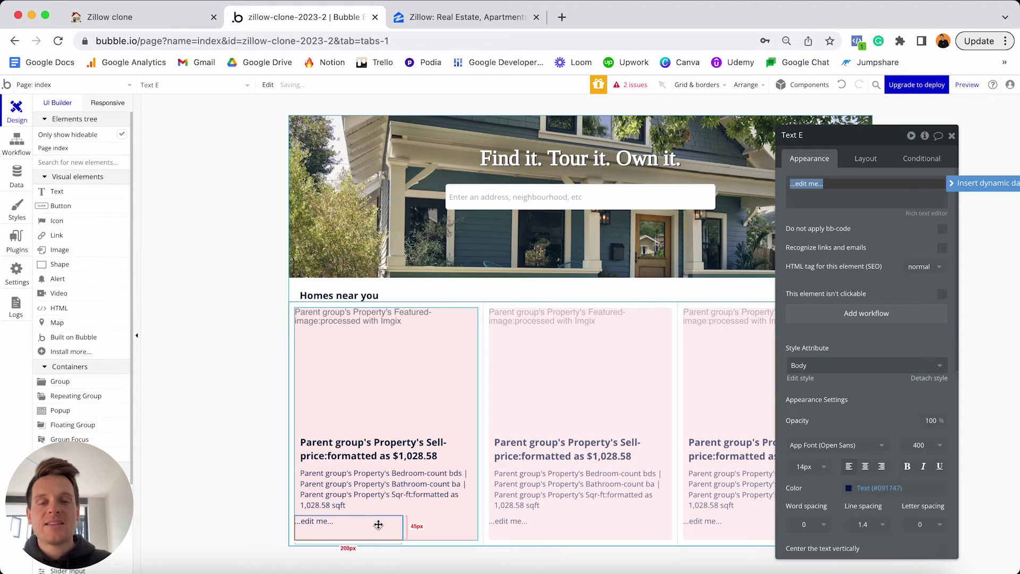
pyautogui.click(360, 531)
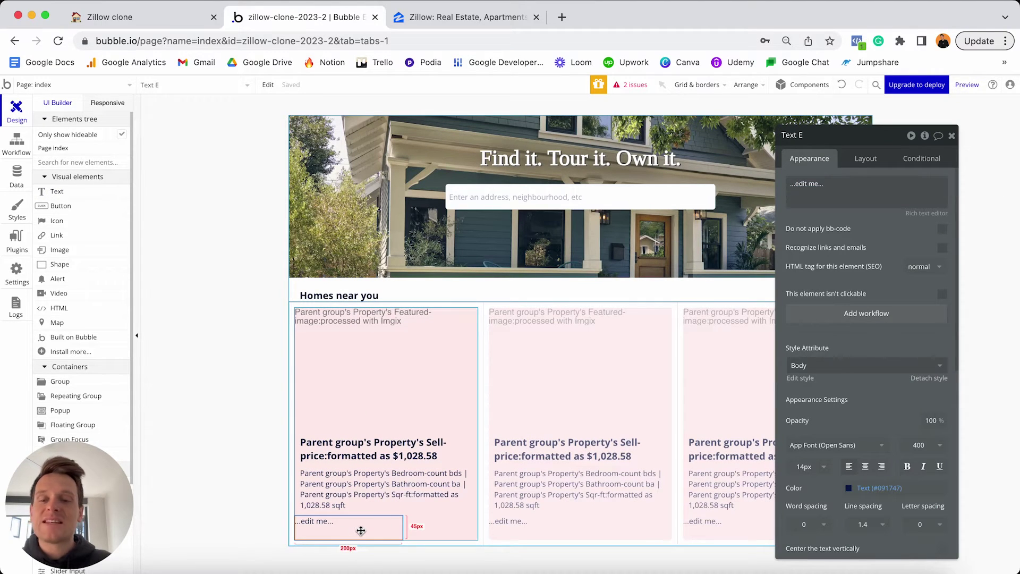
pyautogui.tripleClick(824, 190)
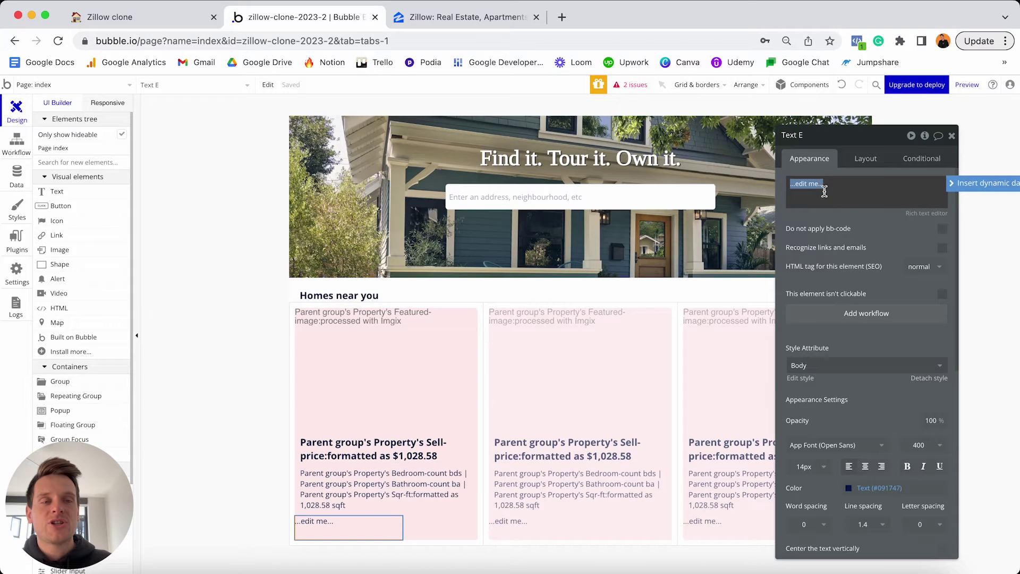
pyautogui.click(973, 183)
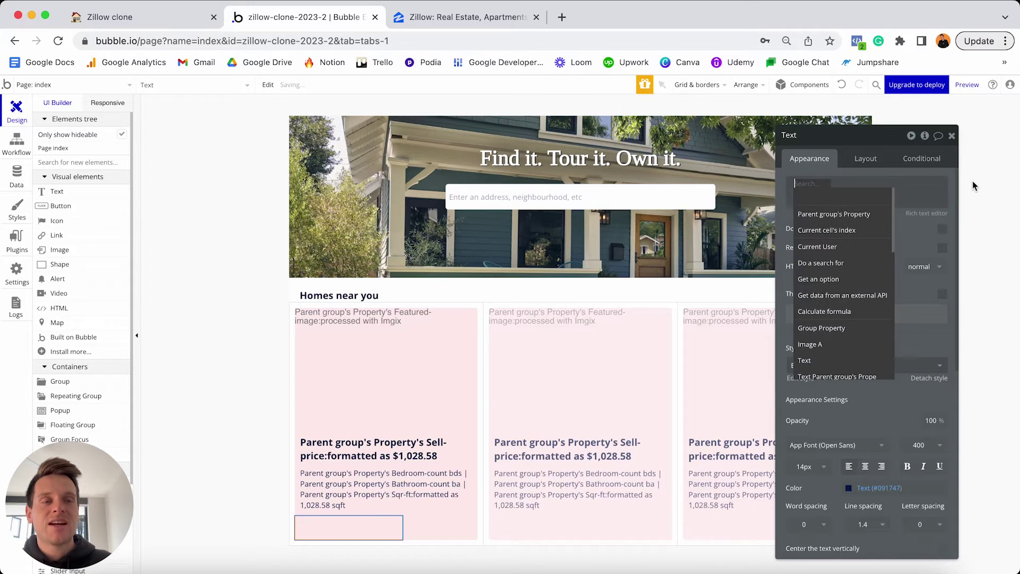
pyautogui.click(838, 215)
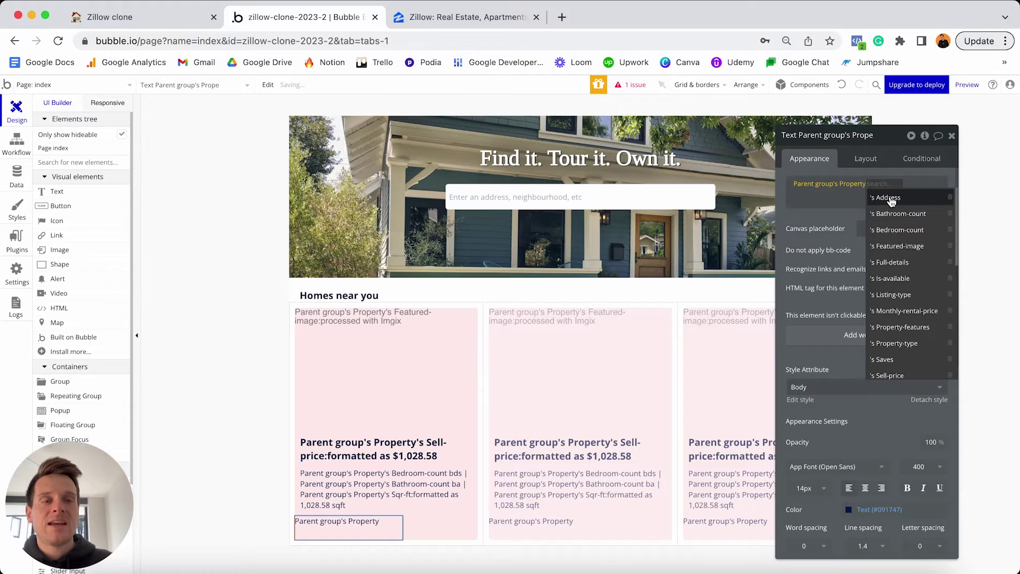
pyautogui.click(889, 199)
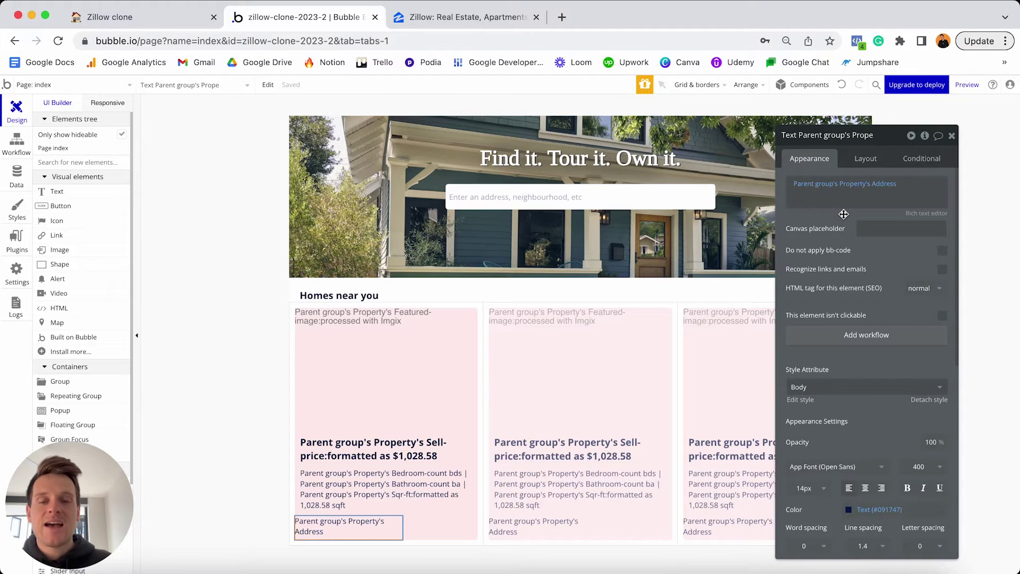
# Set the Address text's font size to 16.
pyautogui.scroll(-1, 819, 299)
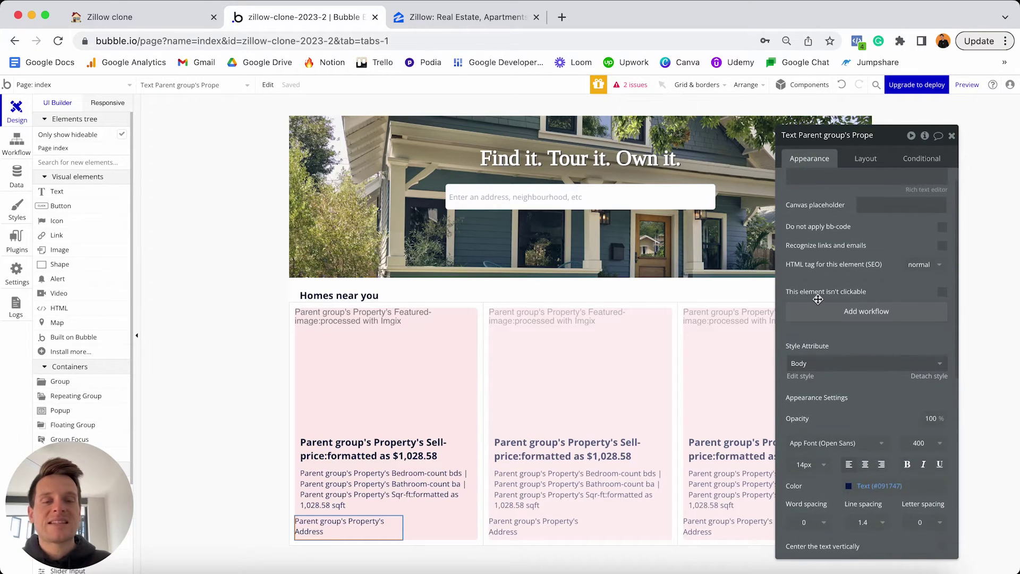
pyautogui.click(824, 463)
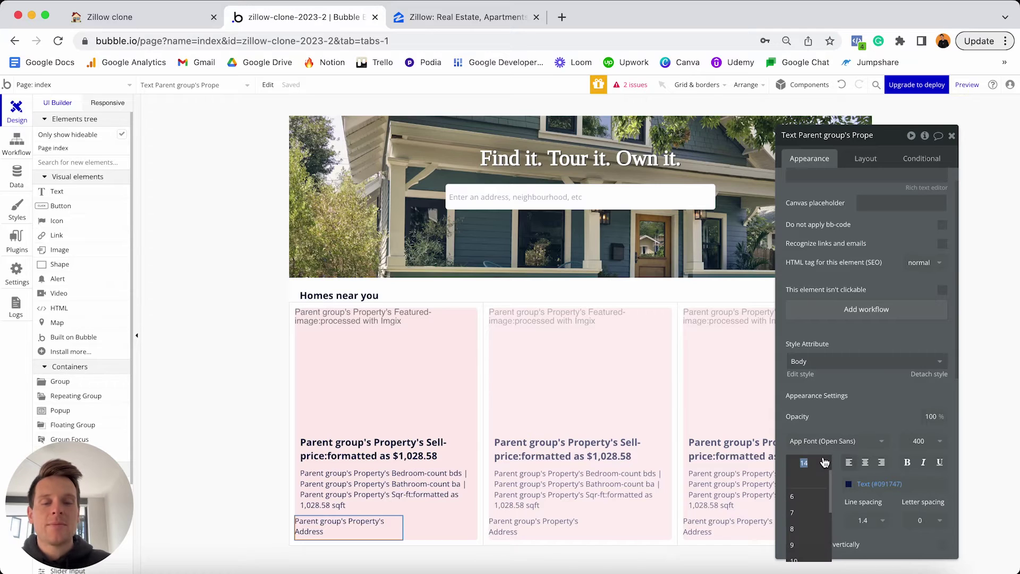
pyautogui.write('16')
pyautogui.press('Return')
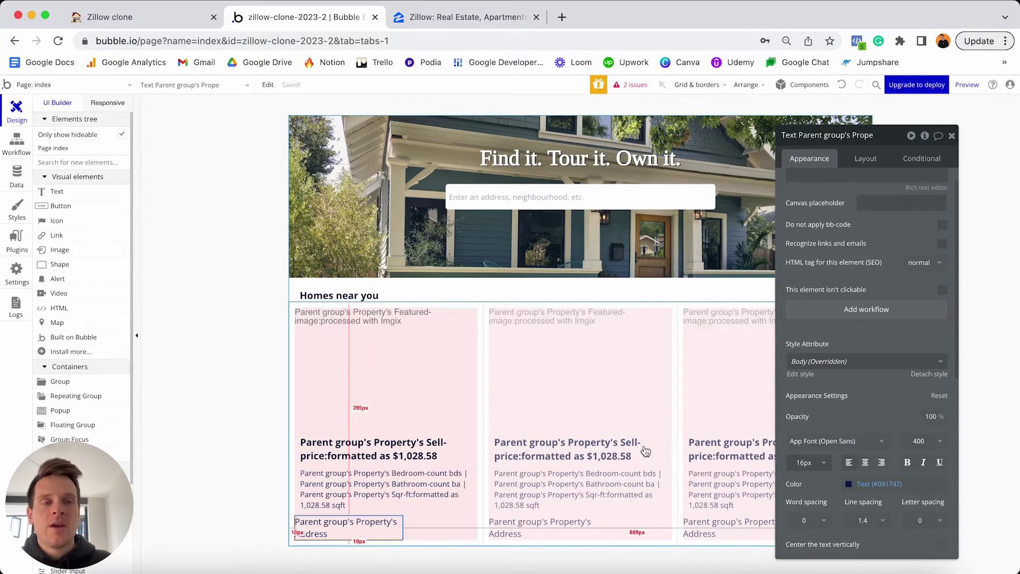
# Make the Address text non-fixed width, min width 0, with 10px left and right margins.
pyautogui.click(860, 158)
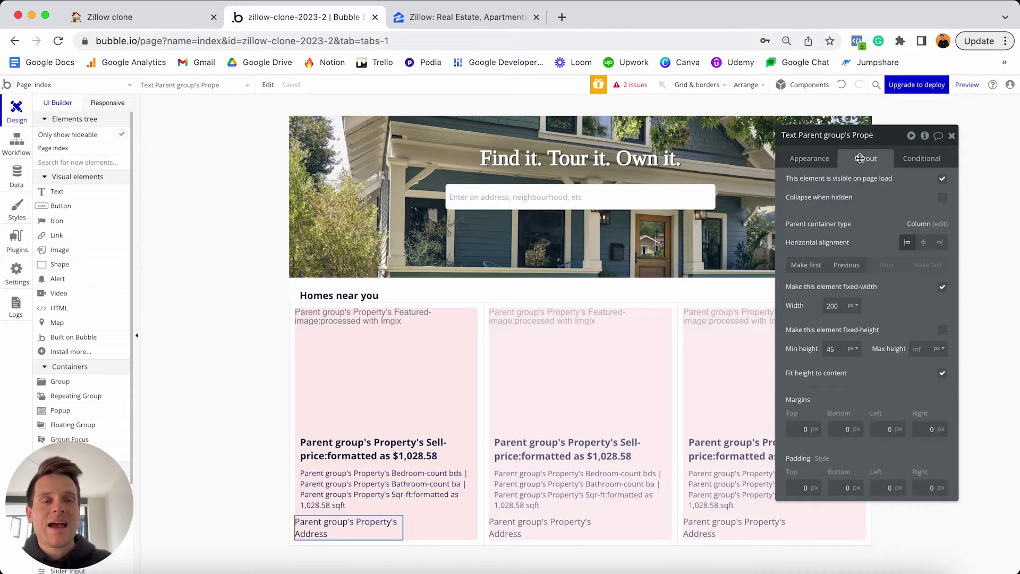
pyautogui.click(943, 288)
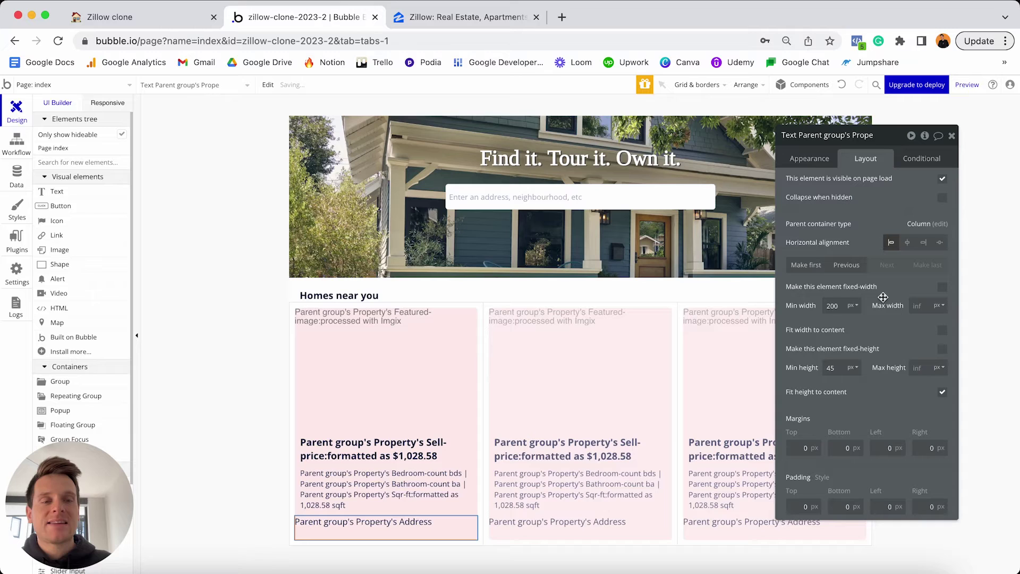
pyautogui.doubleClick(835, 306)
pyautogui.write('0')
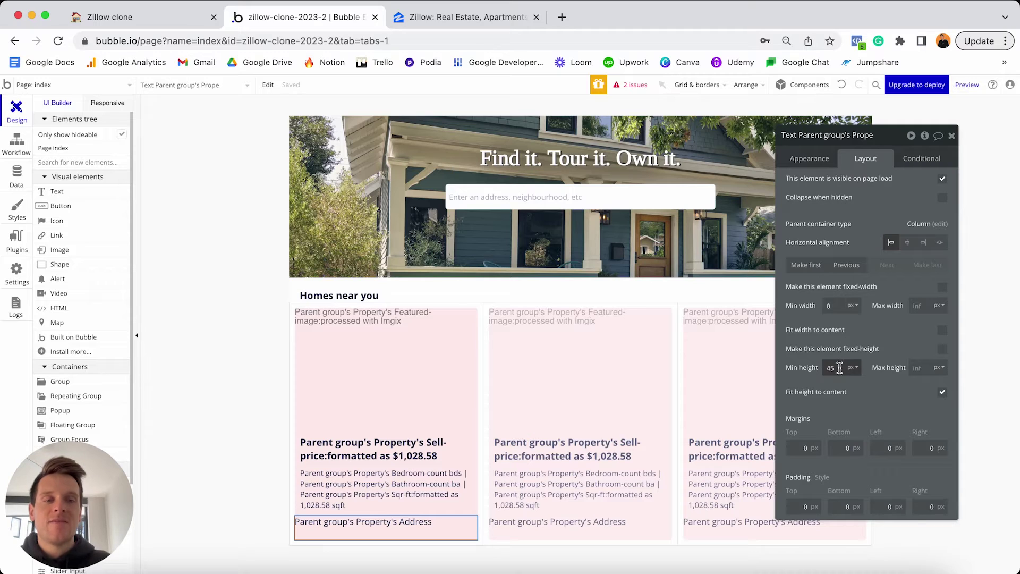
pyautogui.write('0')
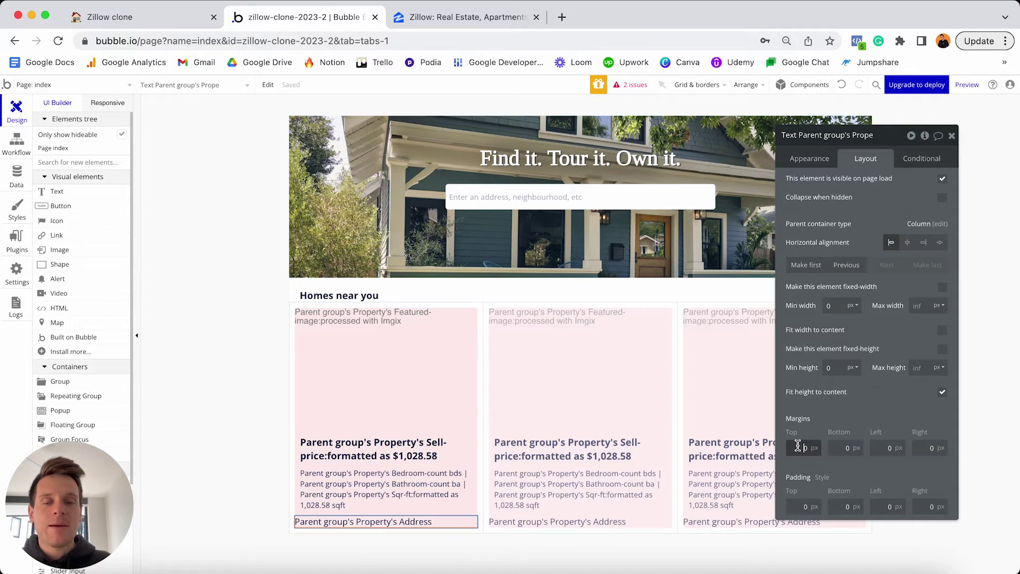
pyautogui.click(879, 445)
pyautogui.write('1')
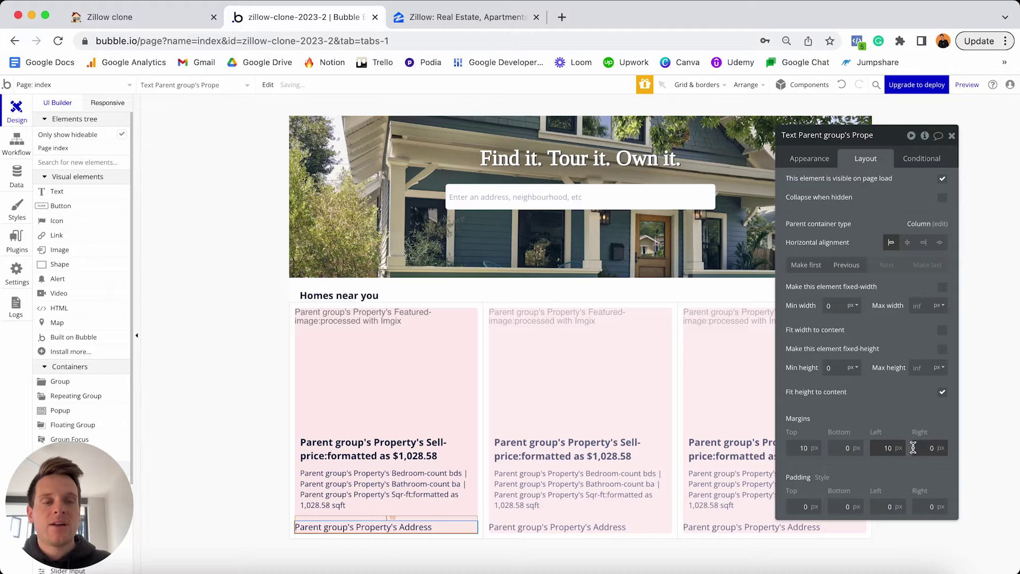
pyautogui.click(920, 447)
pyautogui.write('1')
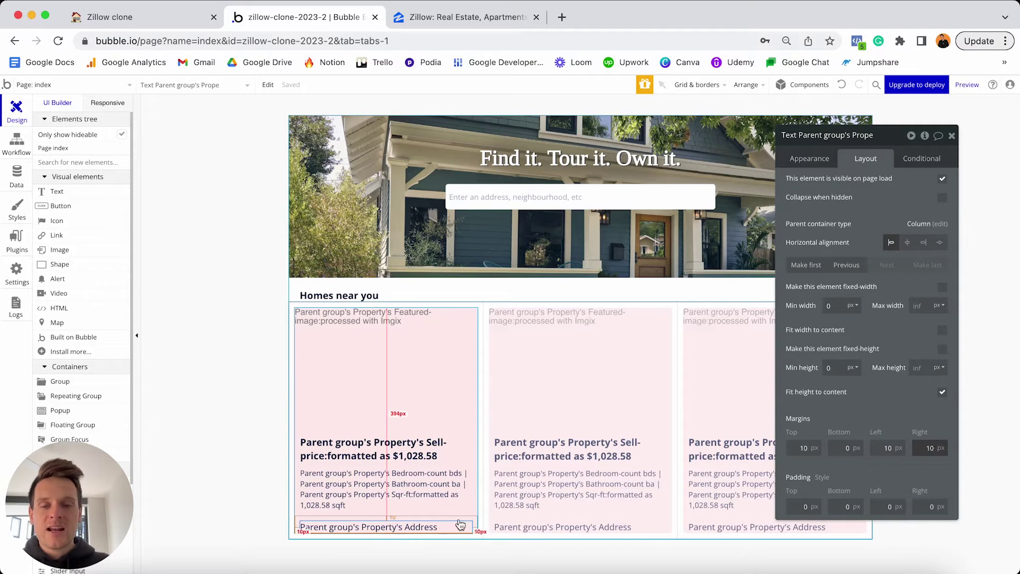
# Set the beds/baths/sqft detail text's bottom margin to 0.
pyautogui.click(393, 502)
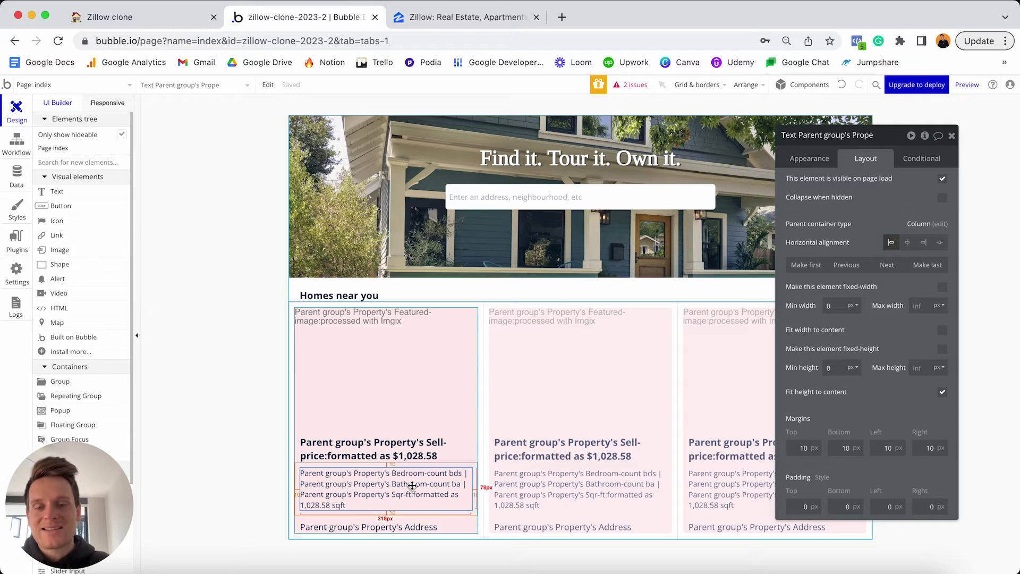
pyautogui.click(846, 449)
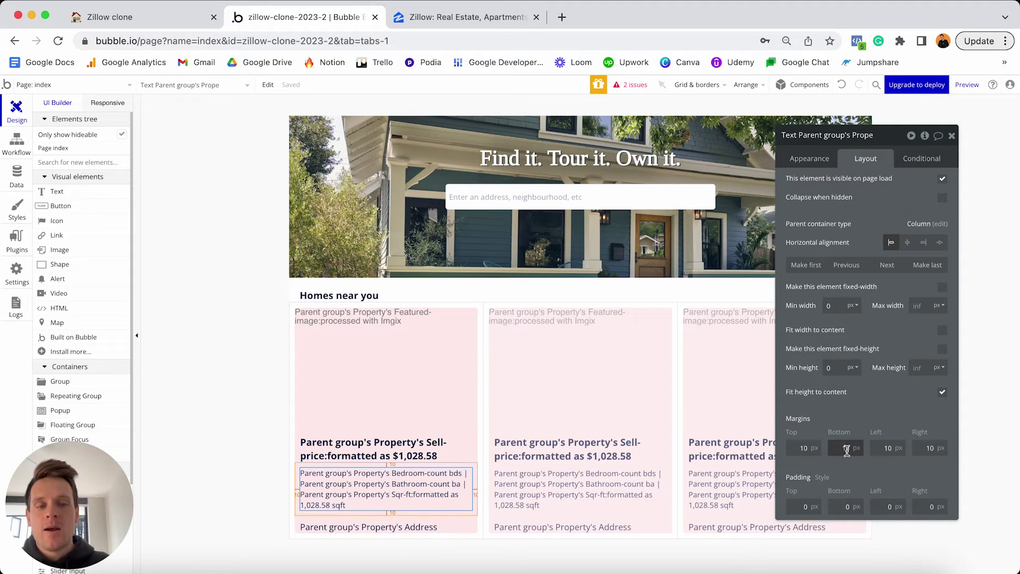
pyautogui.write('0')
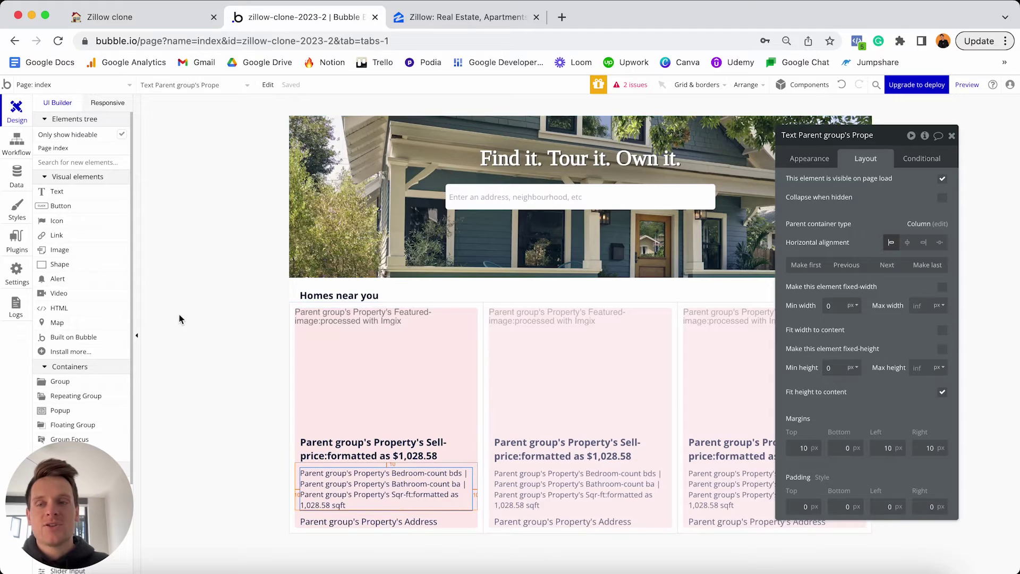
pyautogui.click(75, 194)
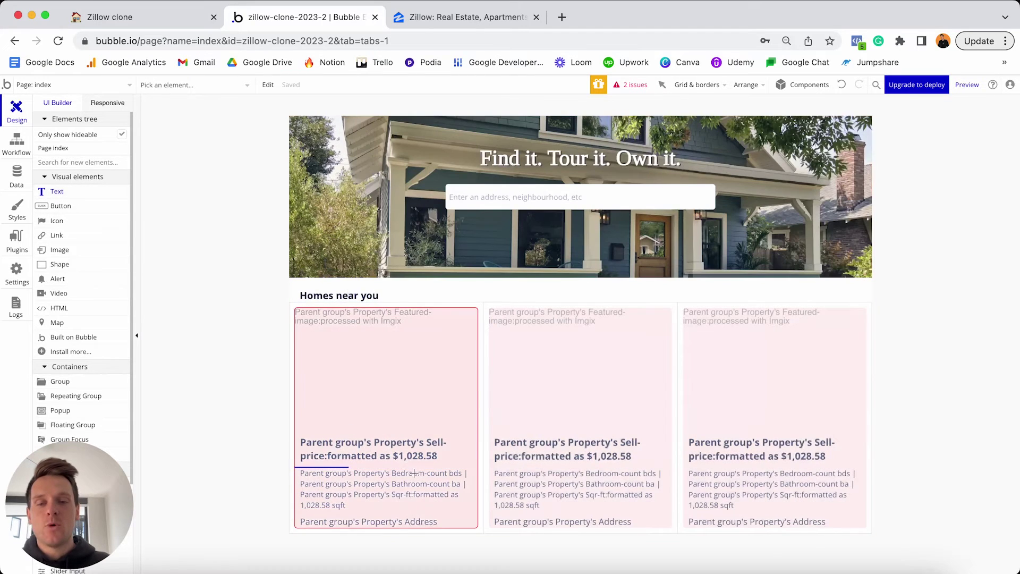
# Place a new text element in the first card and move it below the Address.
pyautogui.click(430, 519)
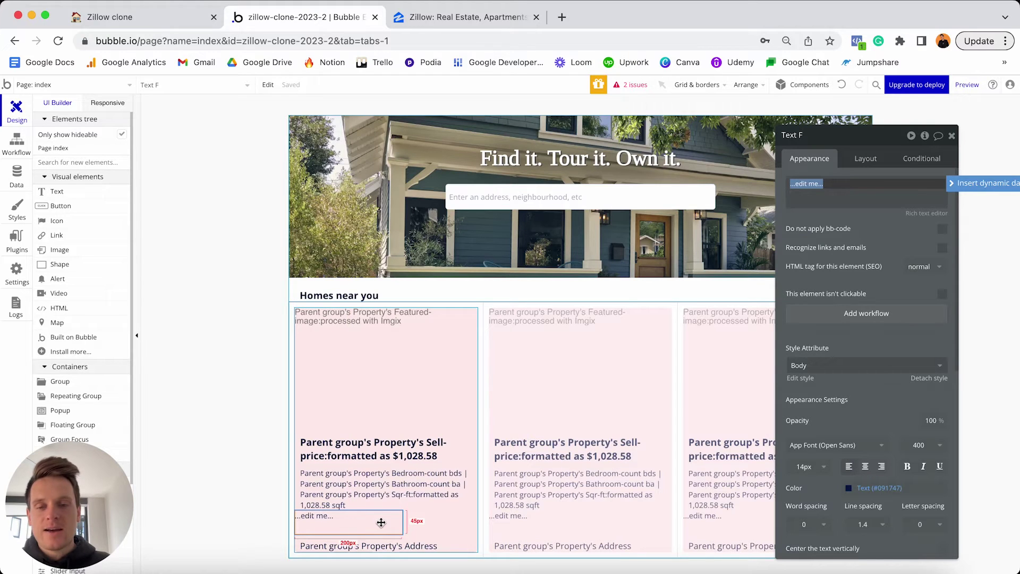
pyautogui.click(870, 156)
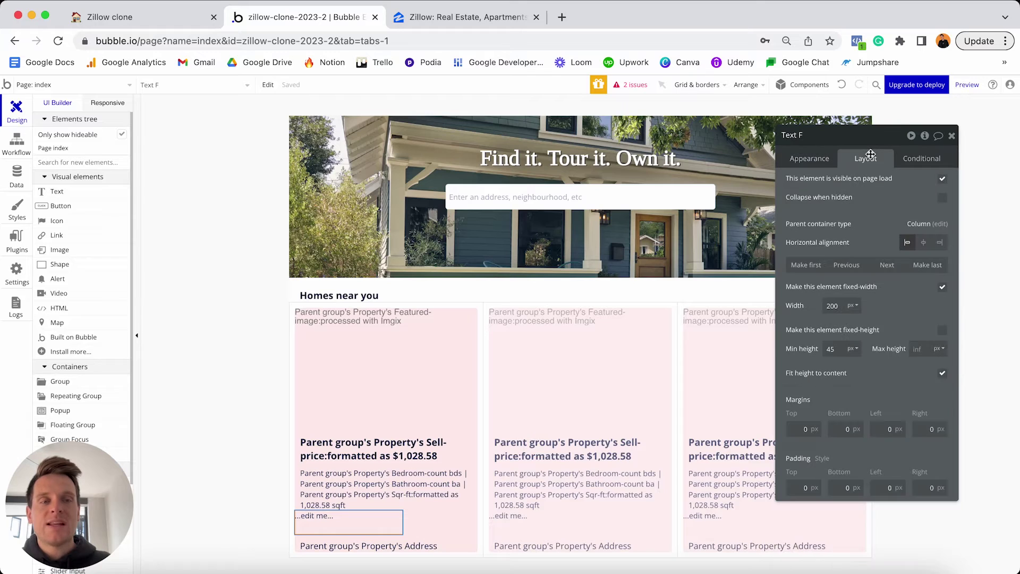
pyautogui.click(886, 264)
pyautogui.click(802, 161)
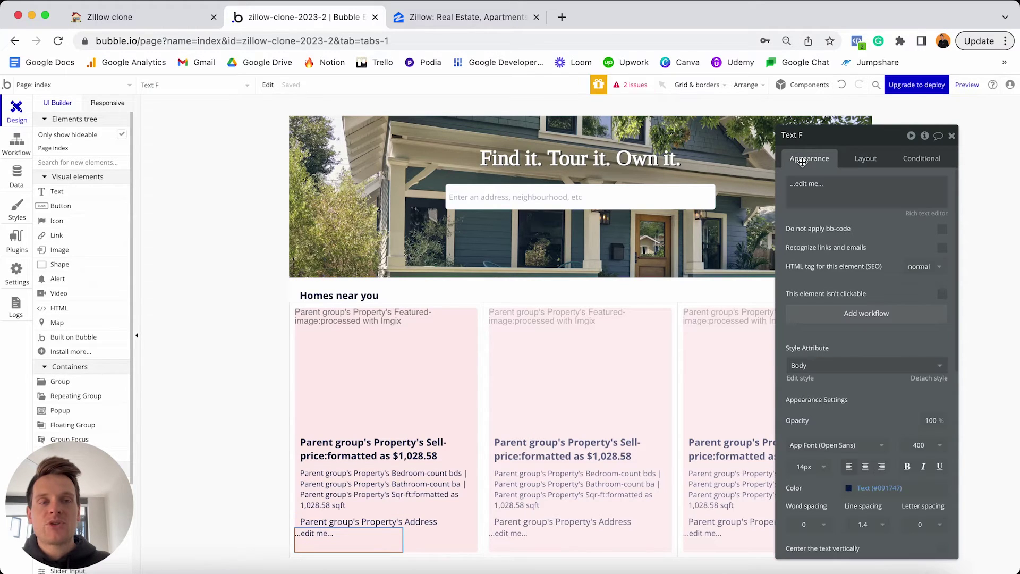
# Replace the new text's placeholder with 'LISTED BY:'.
pyautogui.tripleClick(815, 184)
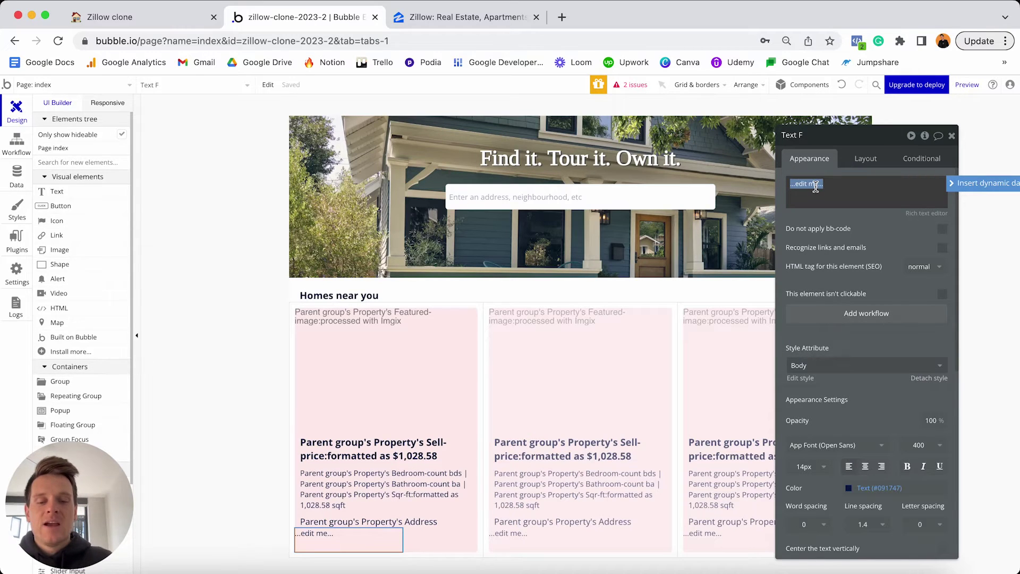
pyautogui.press('BackSpace')
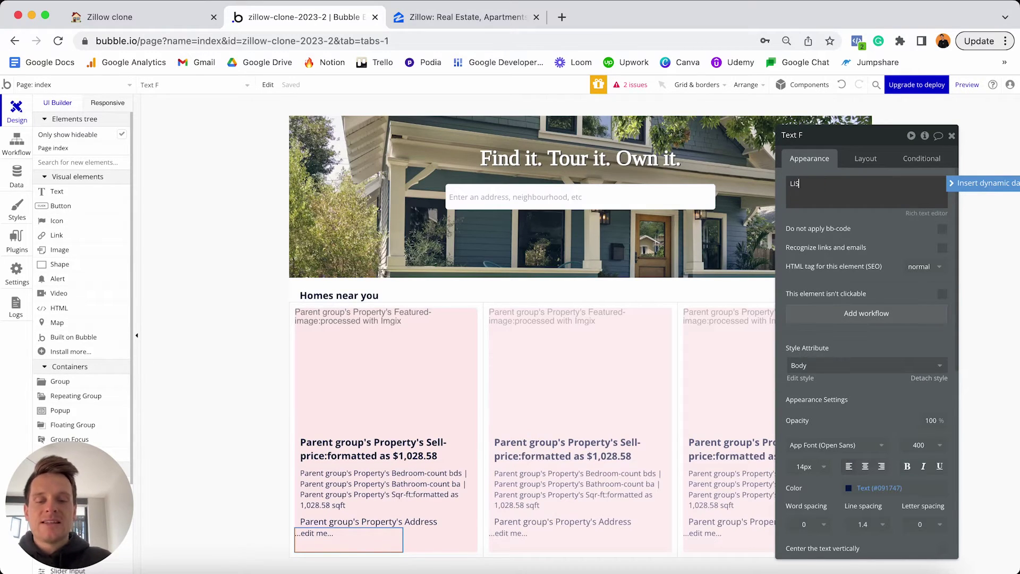
pyautogui.write('LISTED BY:')
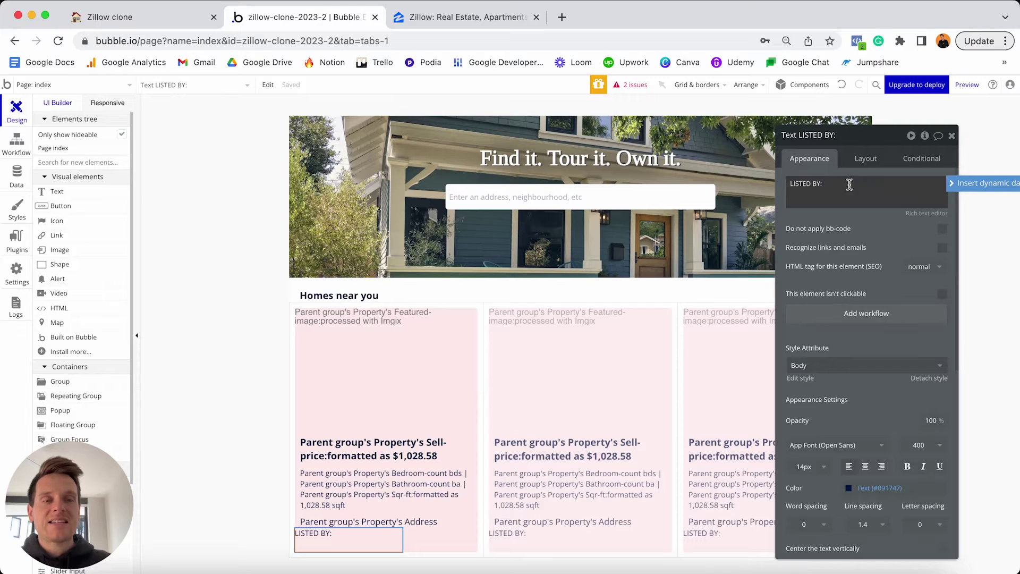
pyautogui.click(954, 187)
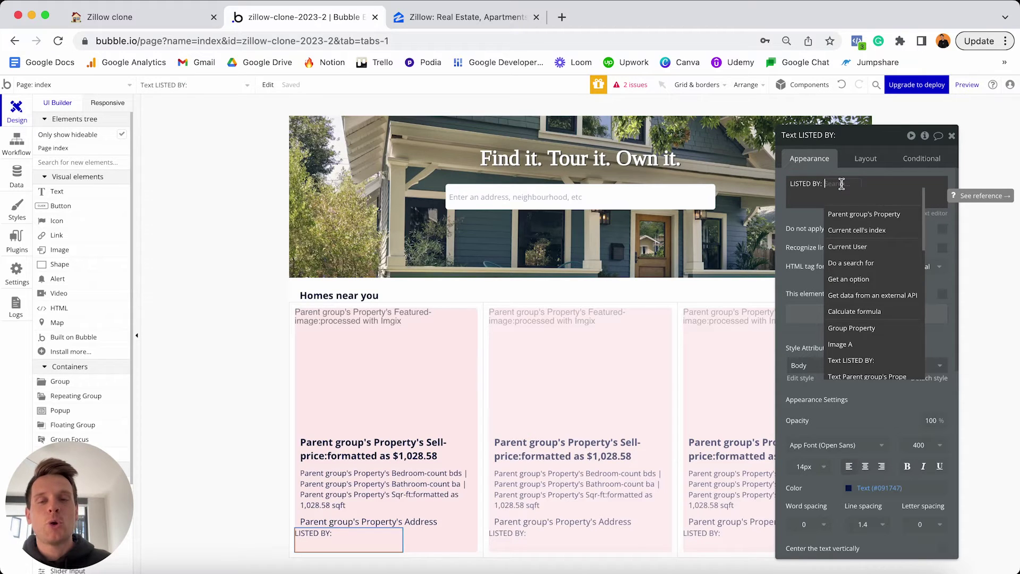
# Append the parent group's Property's Creator's Agency-name, converted to uppercase, after 'LISTED BY:'.
pyautogui.click(850, 215)
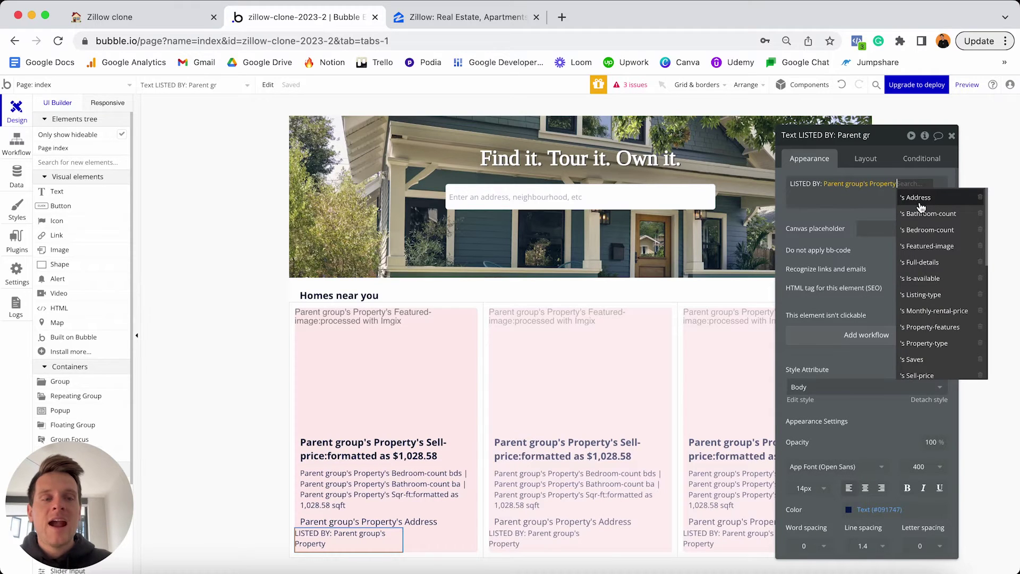
pyautogui.scroll(-3, 921, 207)
pyautogui.scroll(-2, 921, 207)
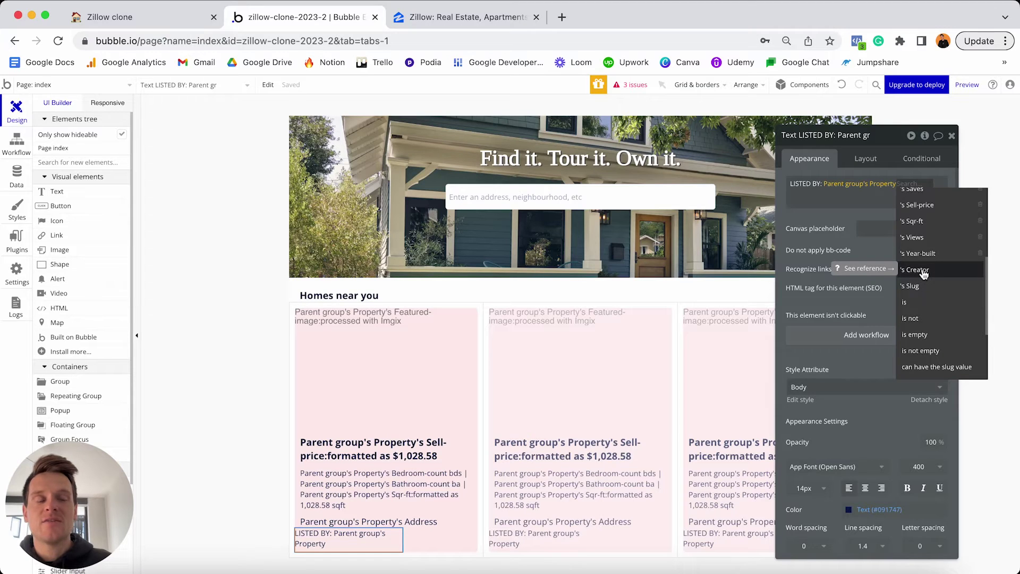
pyautogui.click(922, 272)
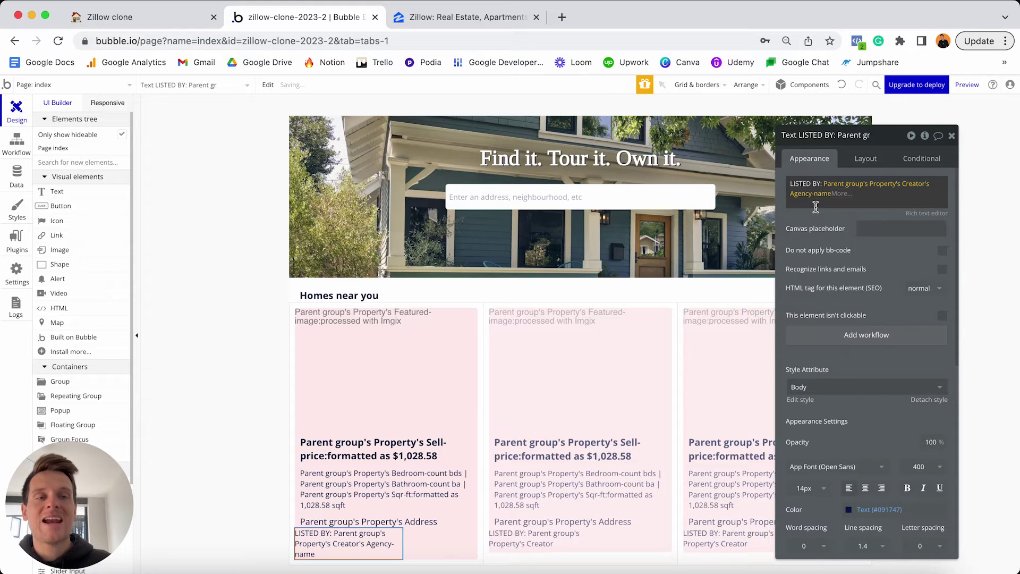
pyautogui.click(817, 212)
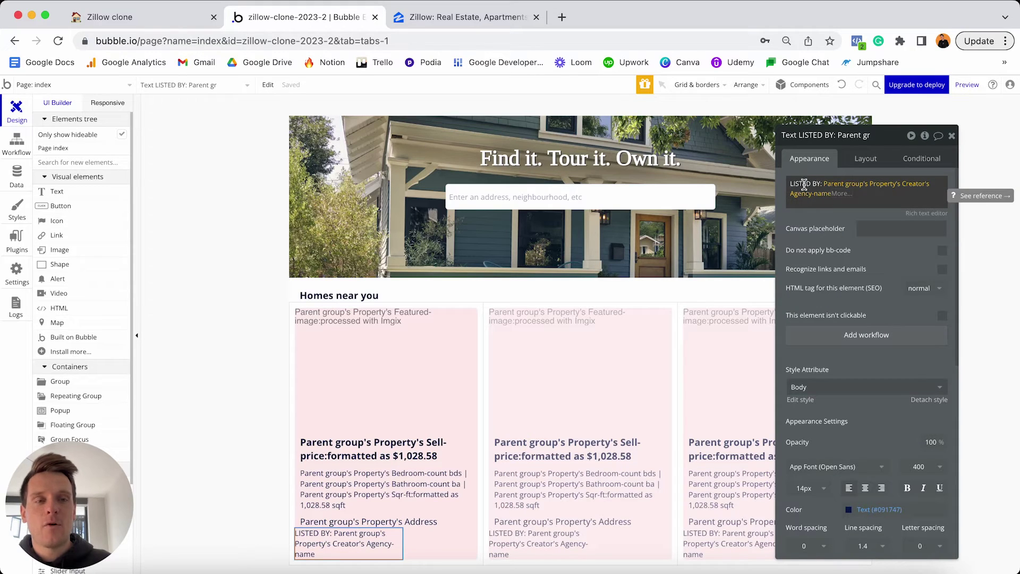
pyautogui.click(841, 194)
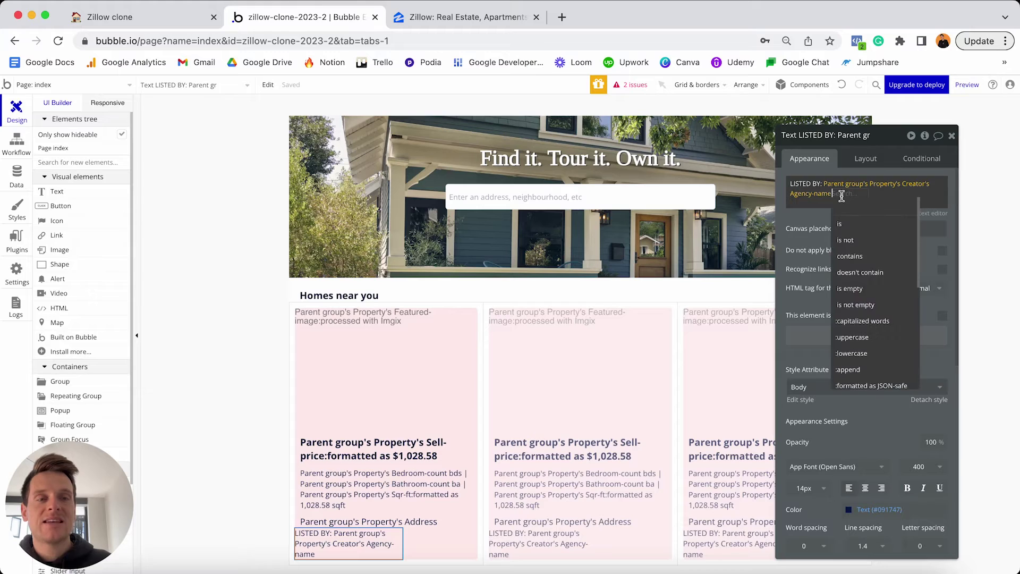
pyautogui.click(859, 339)
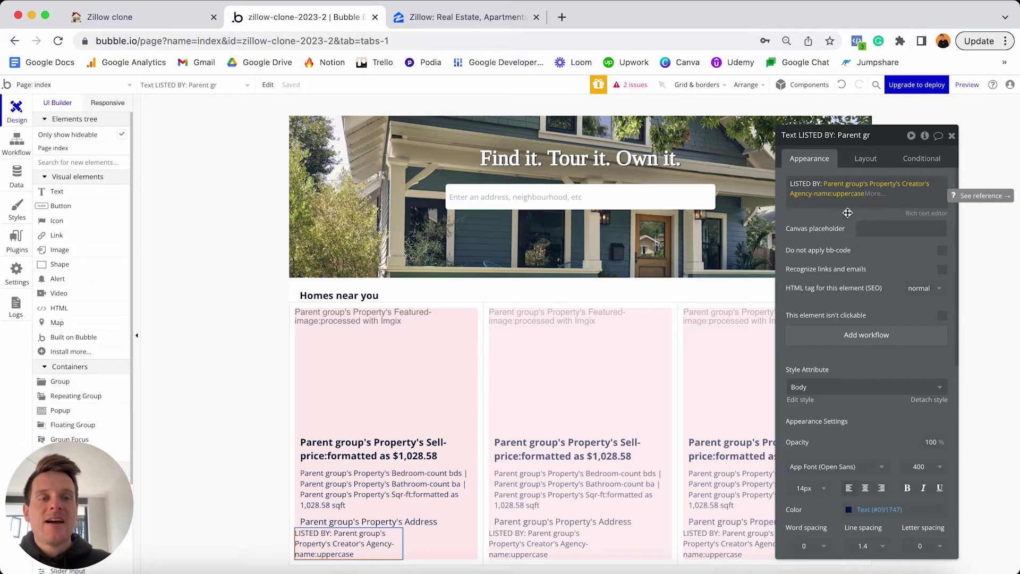
pyautogui.click(832, 194)
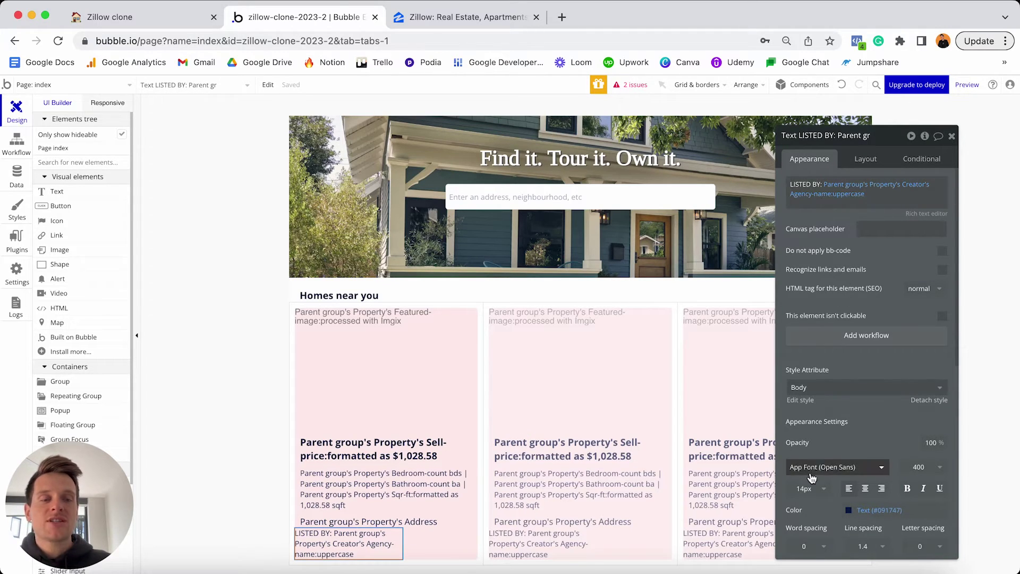
pyautogui.scroll(-1, 812, 481)
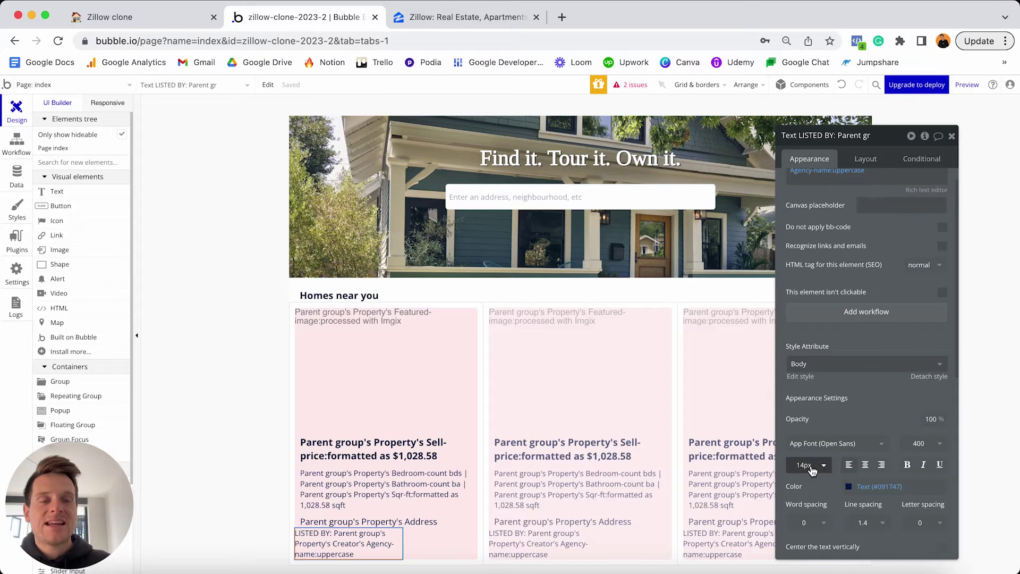
pyautogui.click(811, 468)
# Set the LISTED BY text to 12px, with no fixed width and 0 minimum width and height.
pyautogui.write('12')
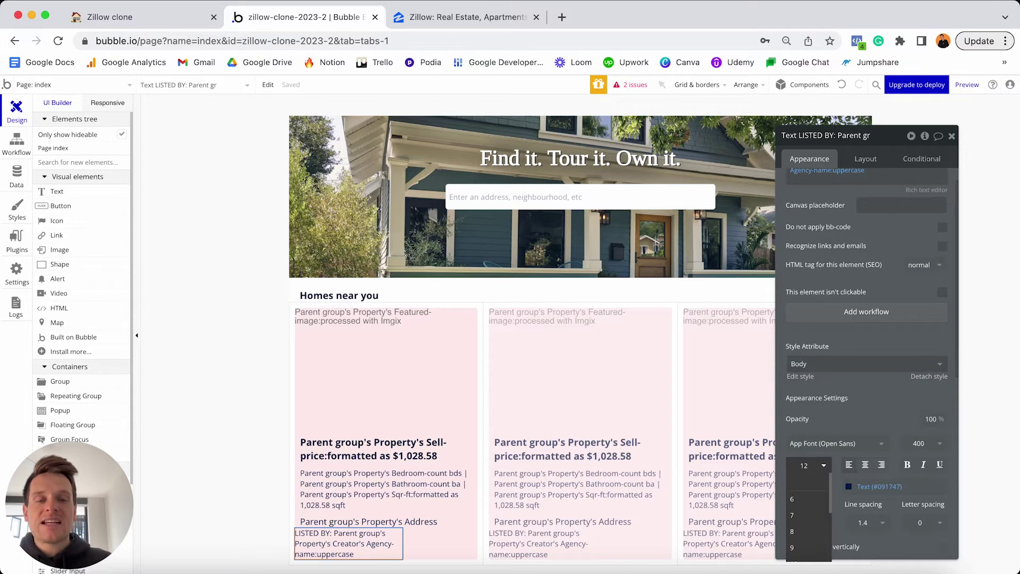
pyautogui.press('Return')
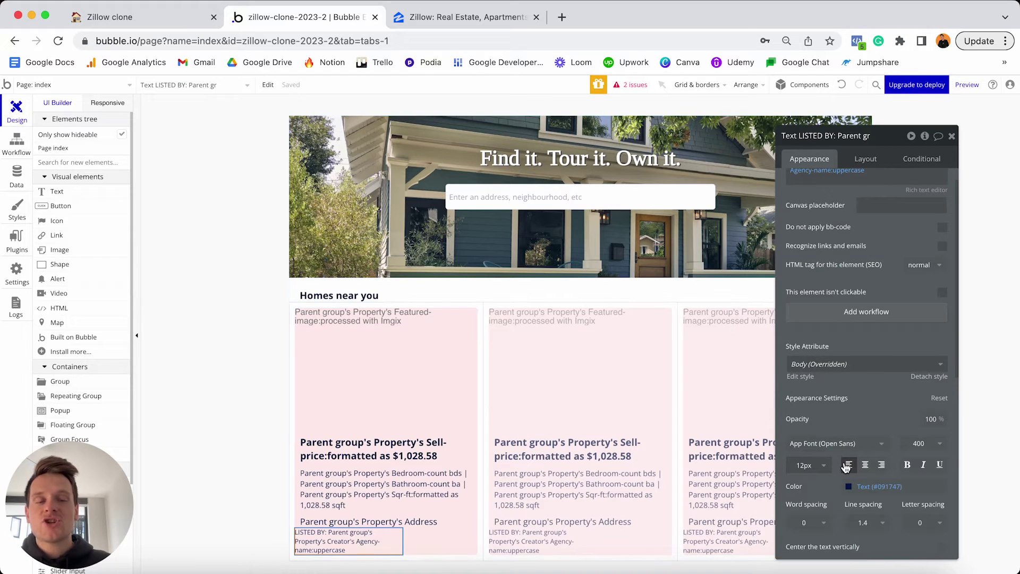
pyautogui.click(864, 159)
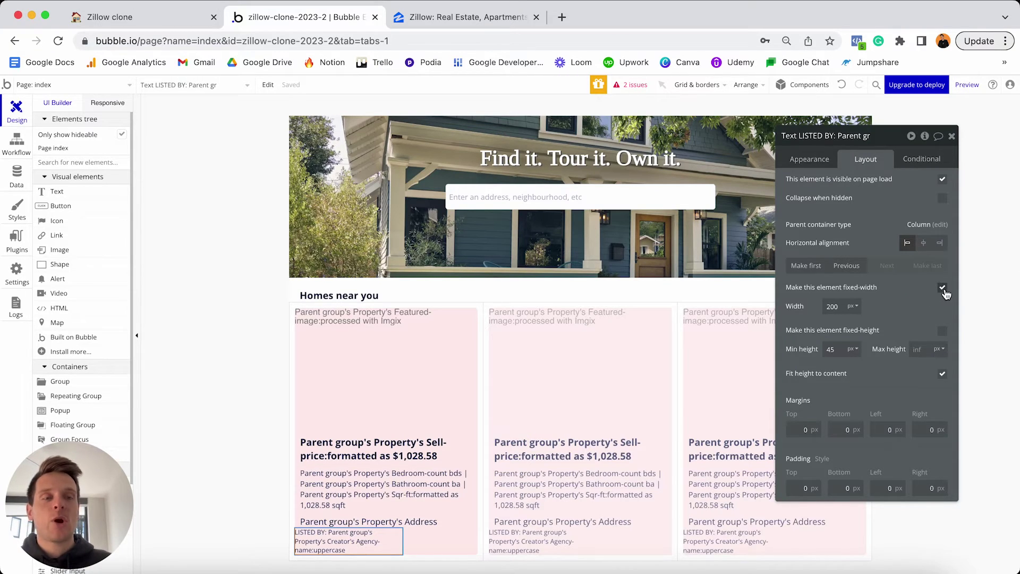
pyautogui.click(943, 289)
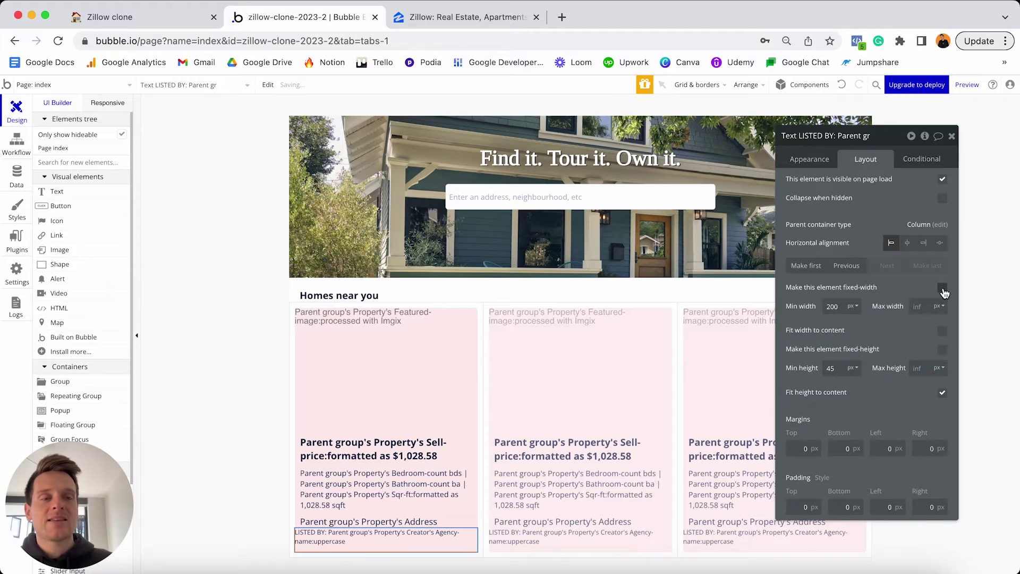
pyautogui.doubleClick(845, 307)
pyautogui.write('0')
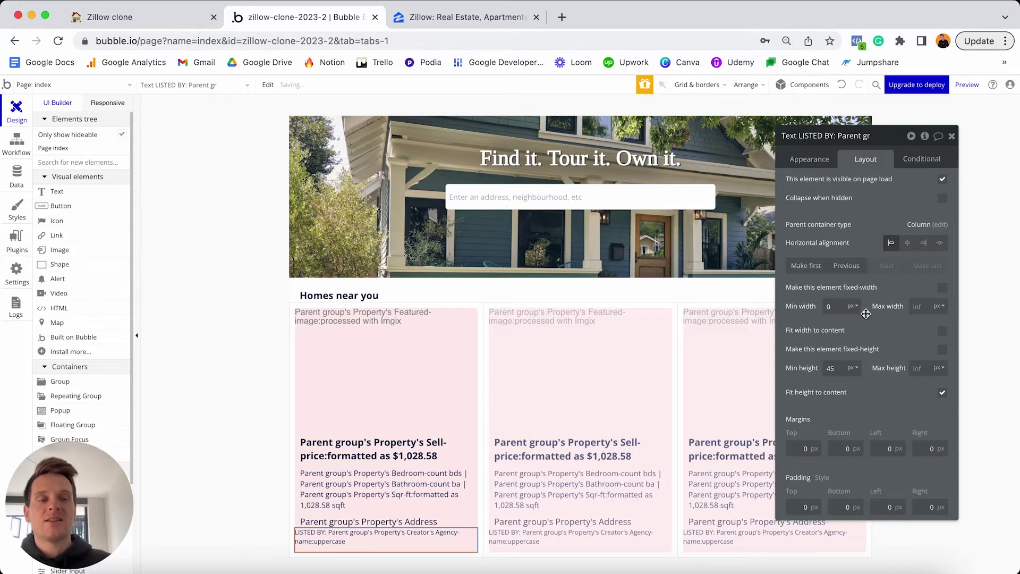
pyautogui.click(917, 310)
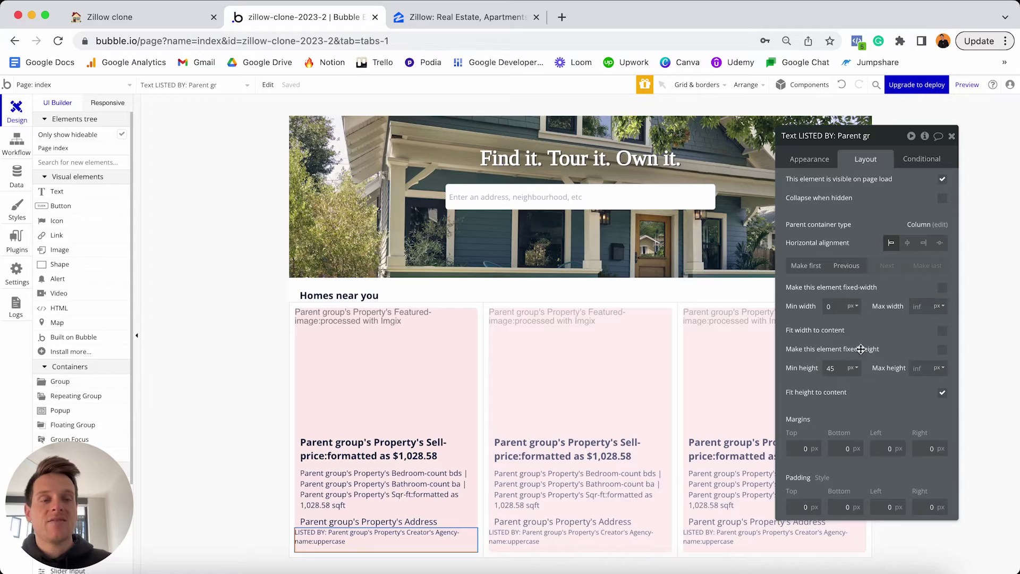
pyautogui.click(843, 368)
pyautogui.write('0')
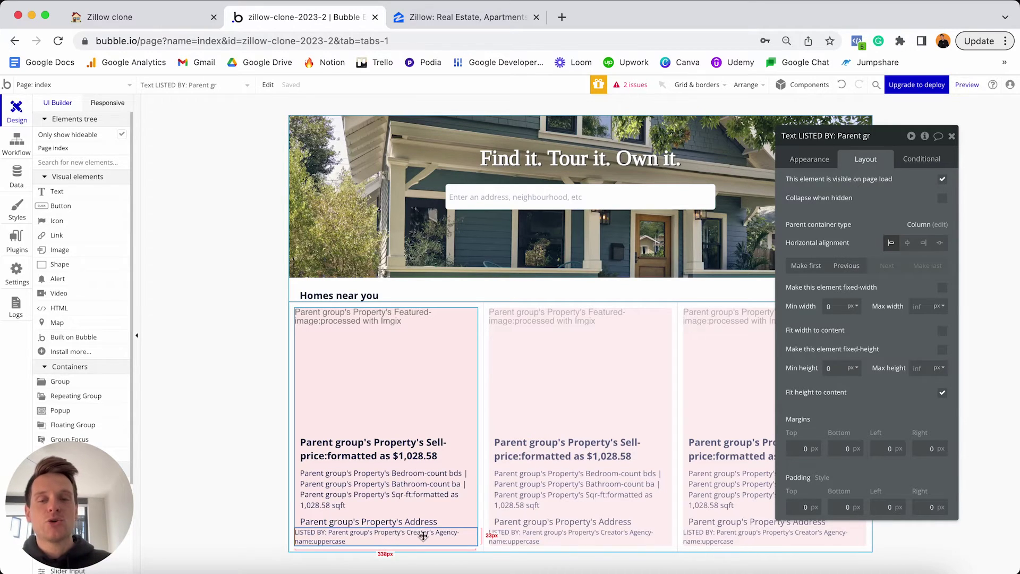
# Give the LISTED BY text 10px top, bottom, left and right margins.
pyautogui.click(805, 449)
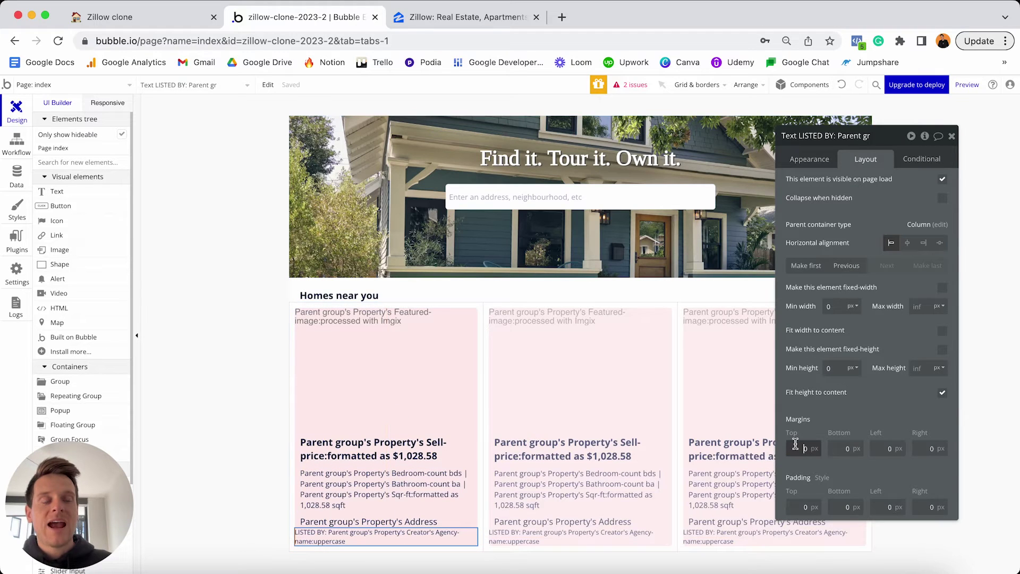
pyautogui.write('10')
pyautogui.press('Tab')
pyautogui.write('10')
pyautogui.press('Tab')
pyautogui.write('10')
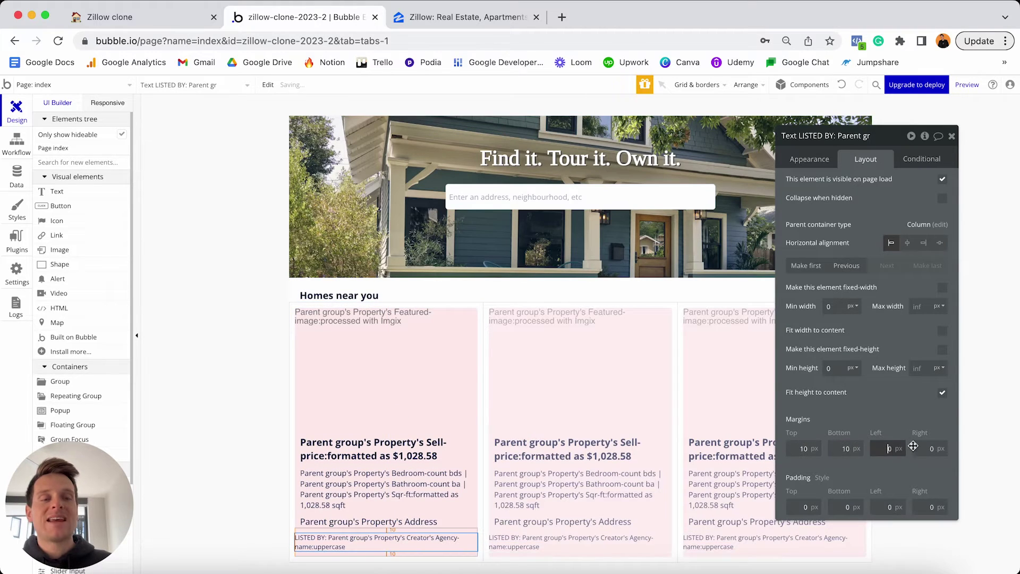
pyautogui.press('Tab')
pyautogui.write('10')
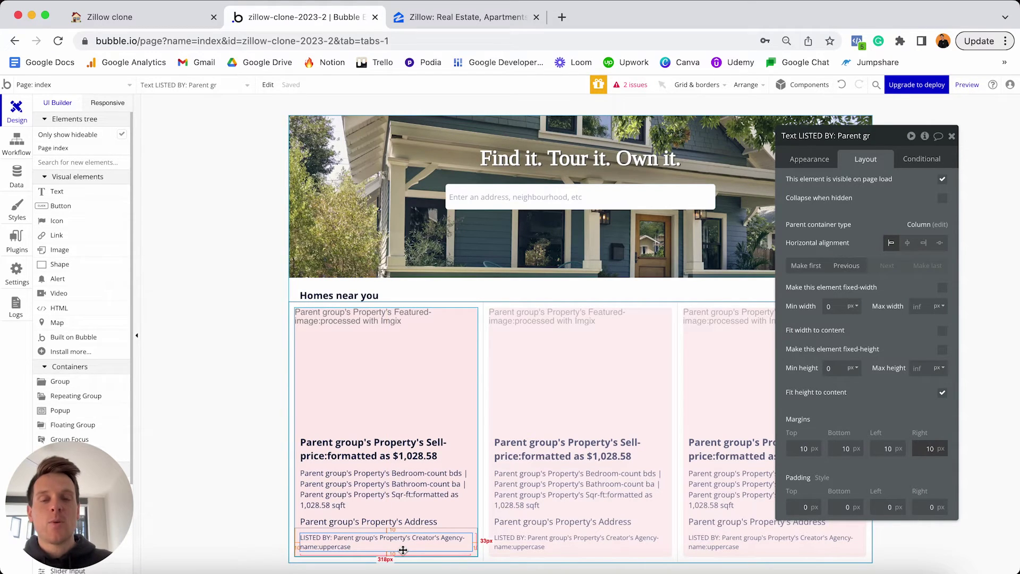
# Change the property card group's minimum height from 280 to 0, then select the property repeating group.
pyautogui.click(476, 462)
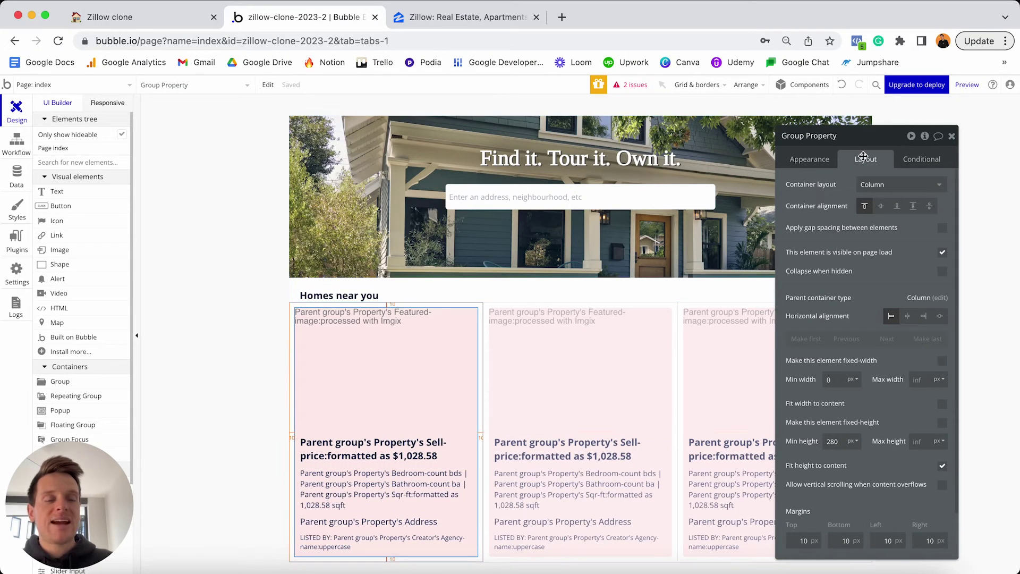
pyautogui.doubleClick(832, 441)
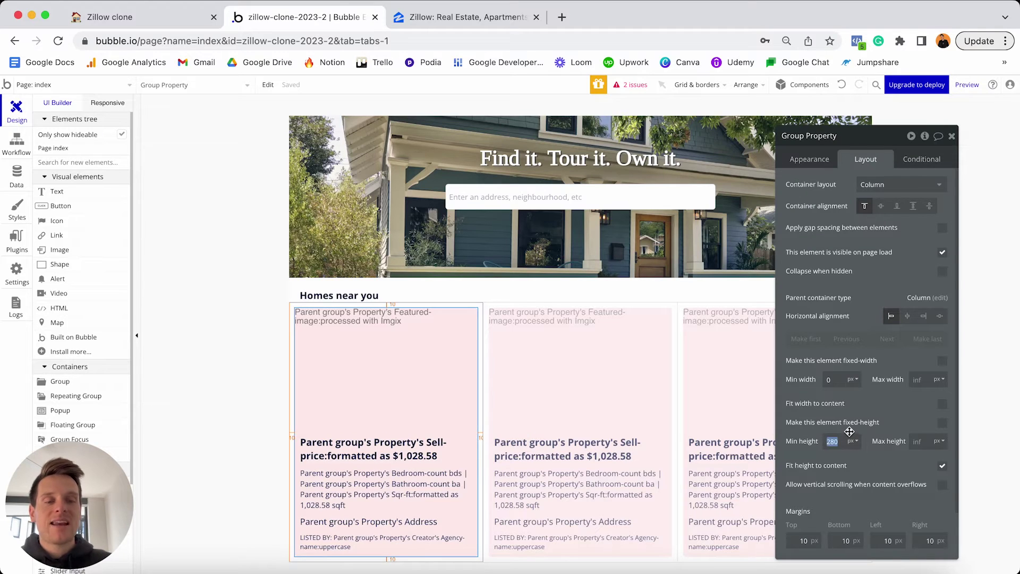
pyautogui.write('0')
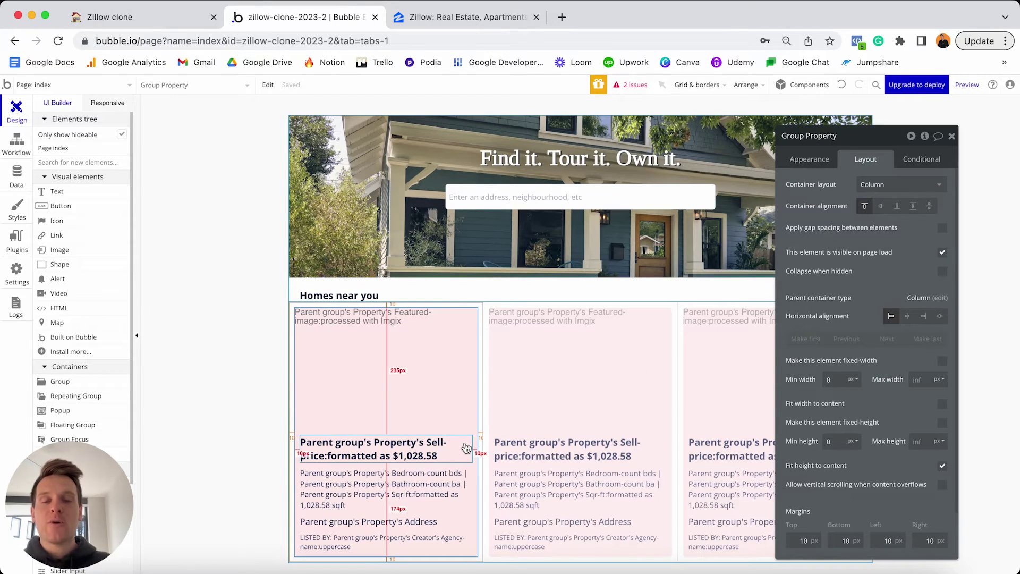
pyautogui.click(585, 357)
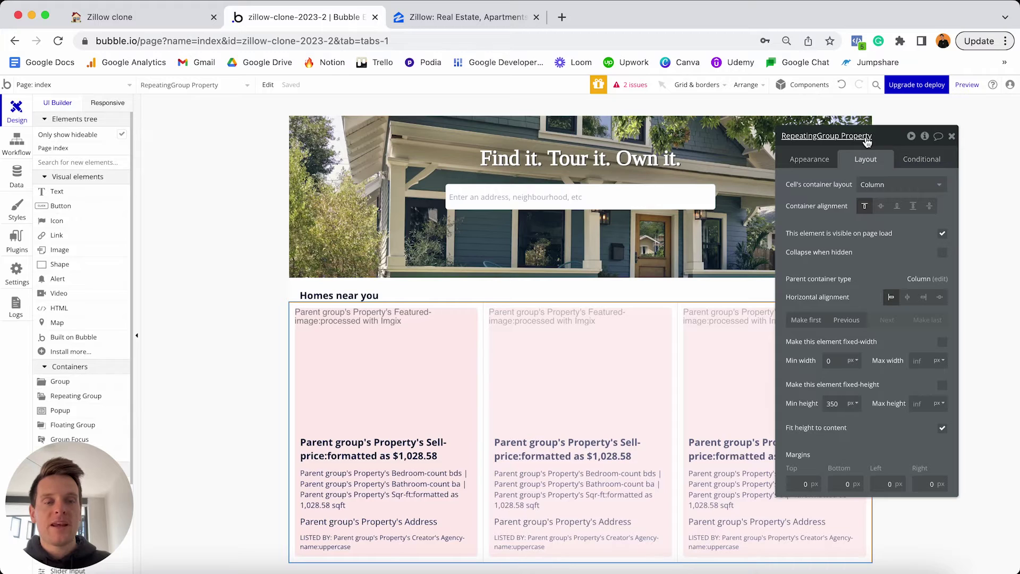
# Set the property repeating group's minimum height to 0, with 20px bottom and 10px side margins.
pyautogui.doubleClick(838, 405)
pyautogui.write('0')
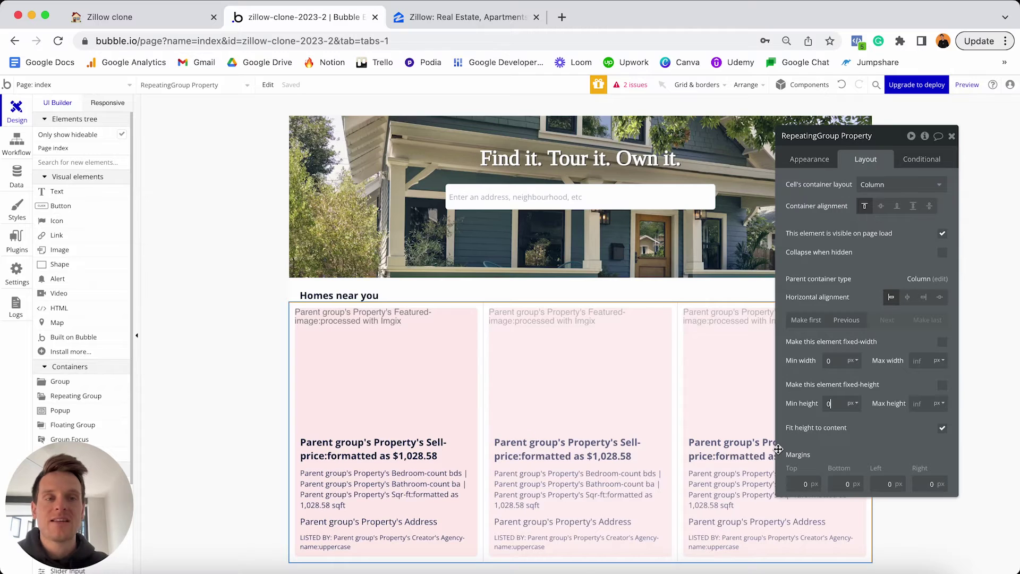
pyautogui.click(803, 483)
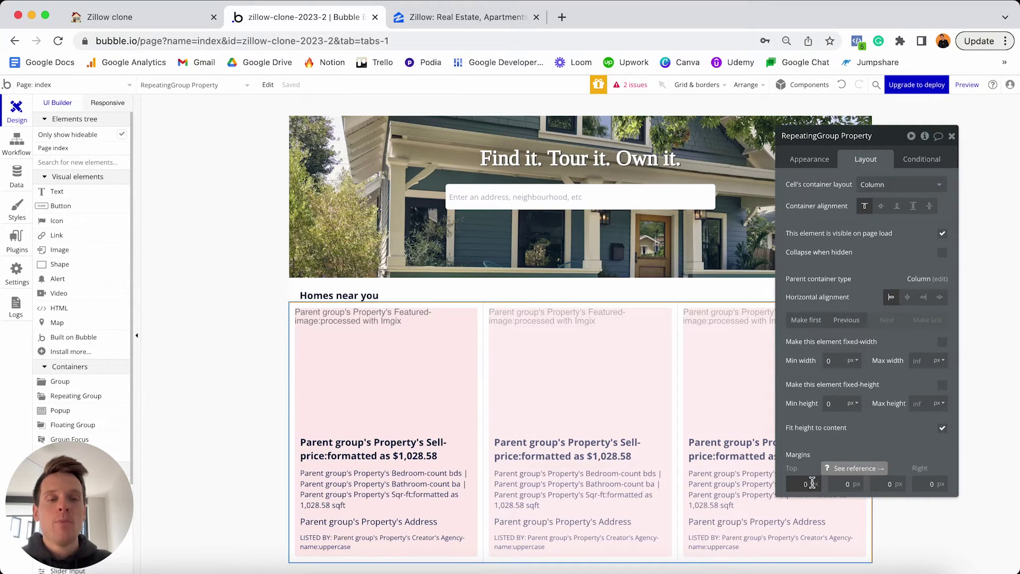
pyautogui.click(836, 484)
pyautogui.write('20')
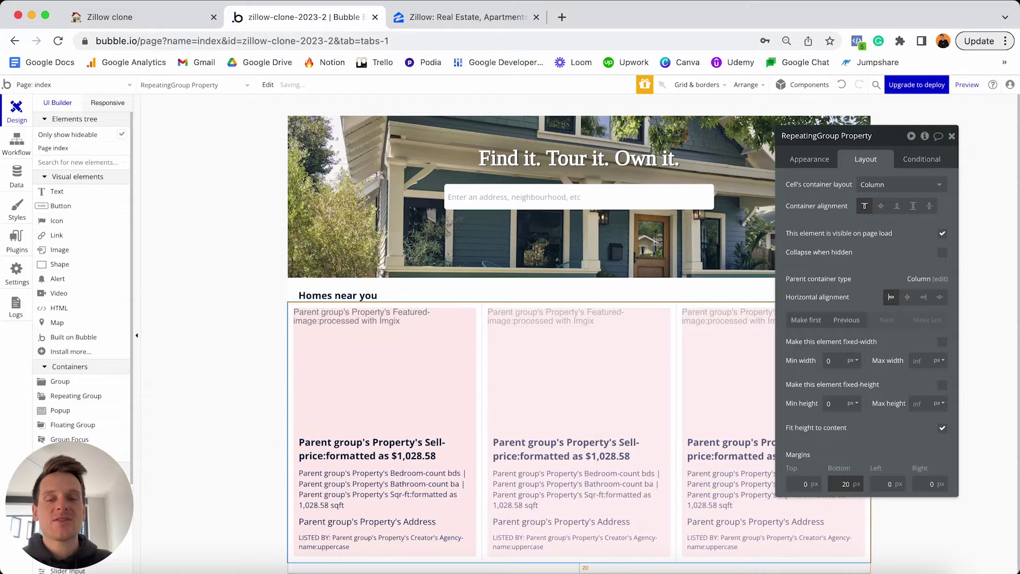
pyautogui.click(886, 484)
pyautogui.write('10')
pyautogui.click(919, 483)
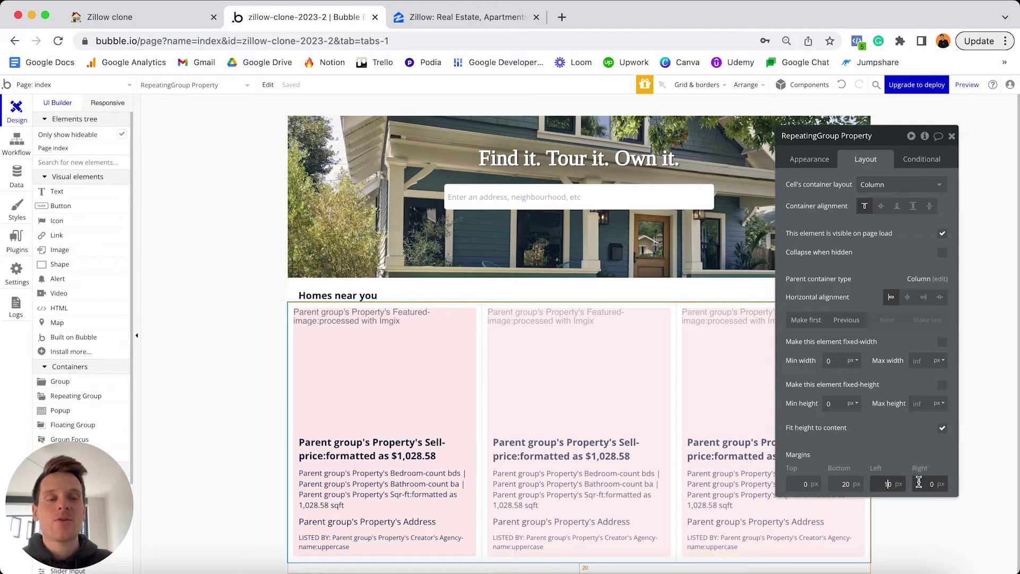
pyautogui.write('1')
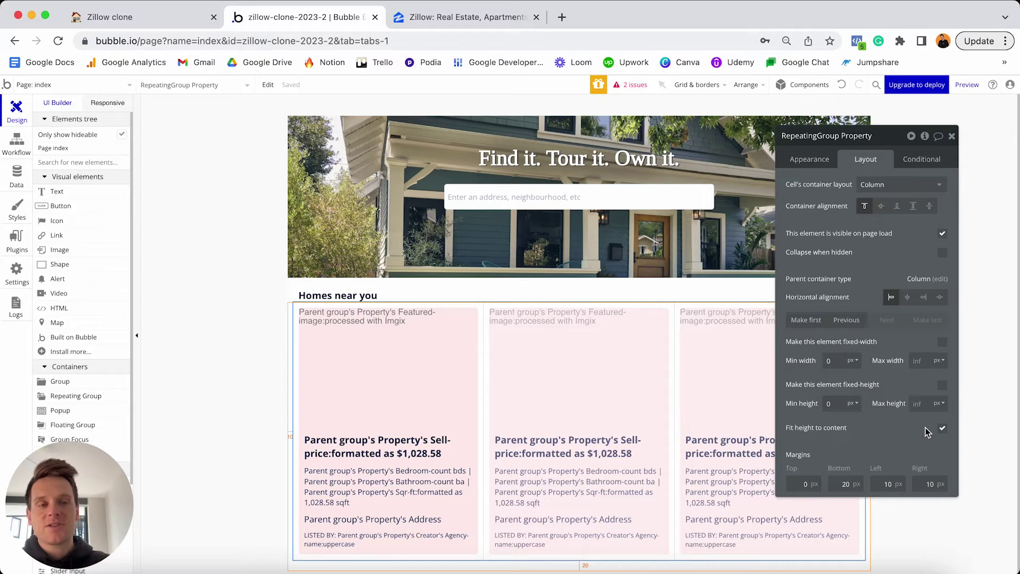
# Change the repeating group's minimum row height from 300 to 0 and open the Responsive view.
pyautogui.click(809, 159)
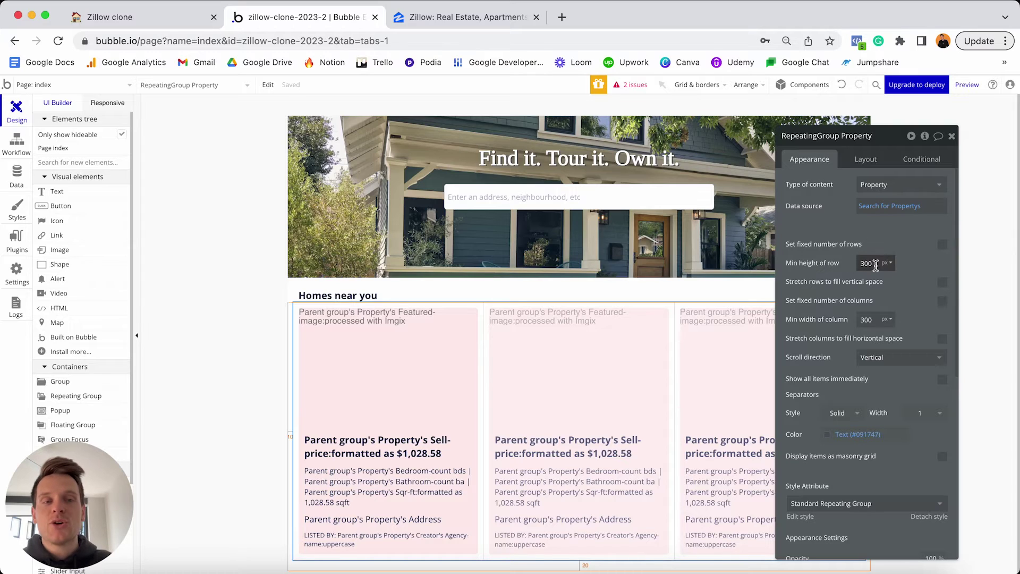
pyautogui.click(872, 260)
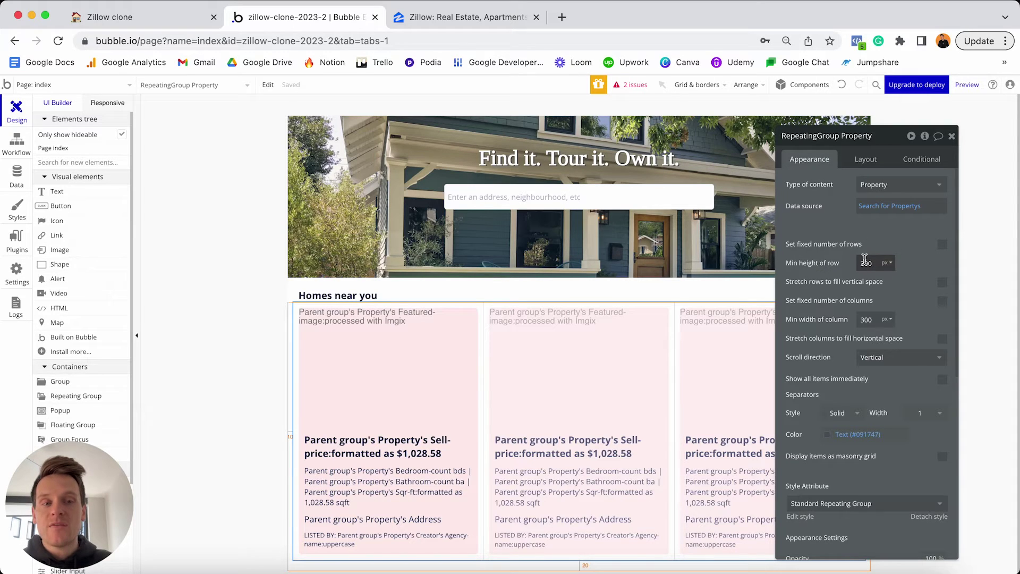
pyautogui.press('BackSpace')
pyautogui.press('BackSpace')
pyautogui.press('BackSpace')
pyautogui.write('0')
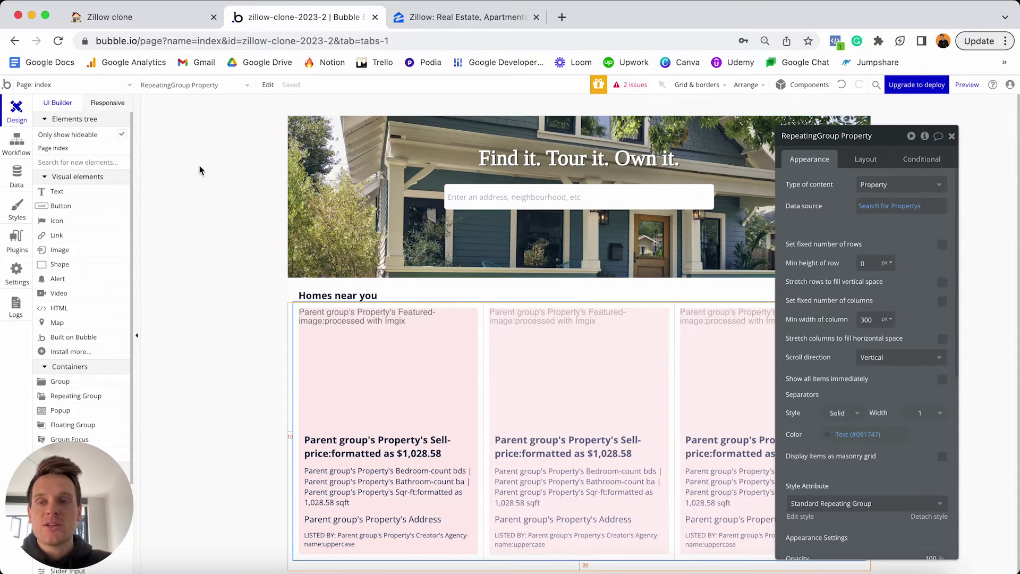
pyautogui.click(110, 106)
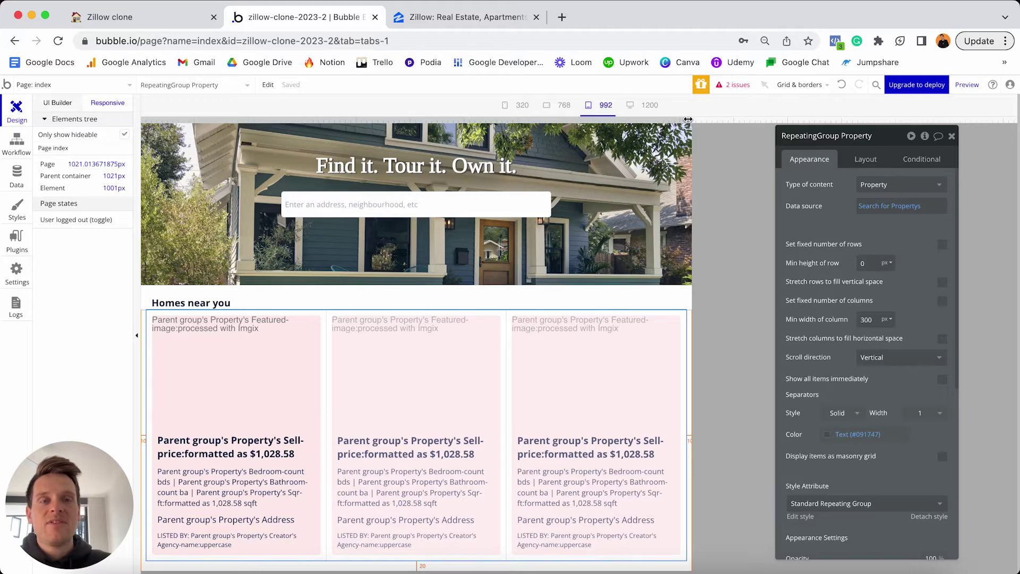
# Resize the page preview wider and narrower, then view it at the 320px mobile breakpoint.
pyautogui.click(951, 136)
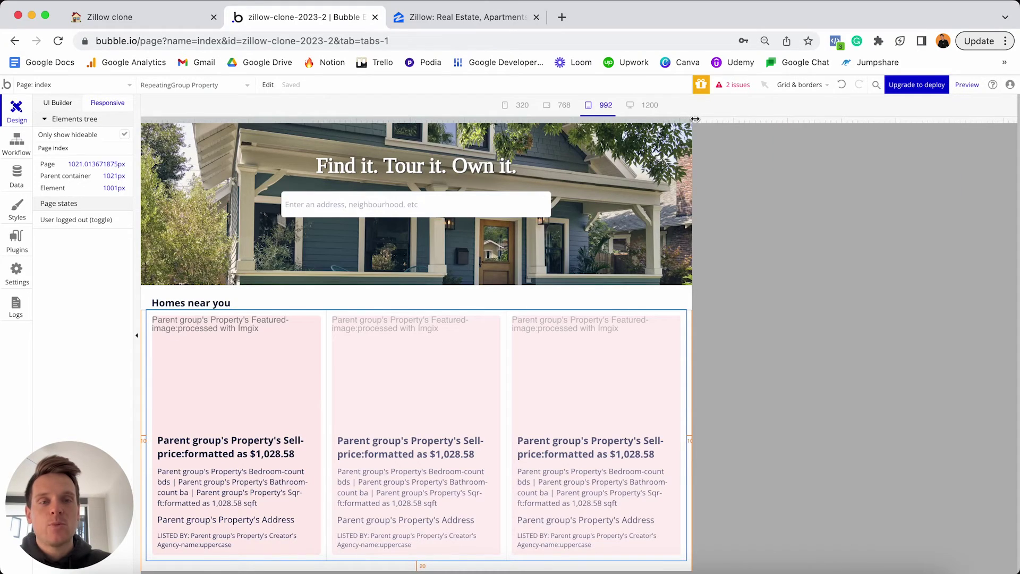
pyautogui.moveTo(695, 120); pyautogui.dragTo(1000, 120)
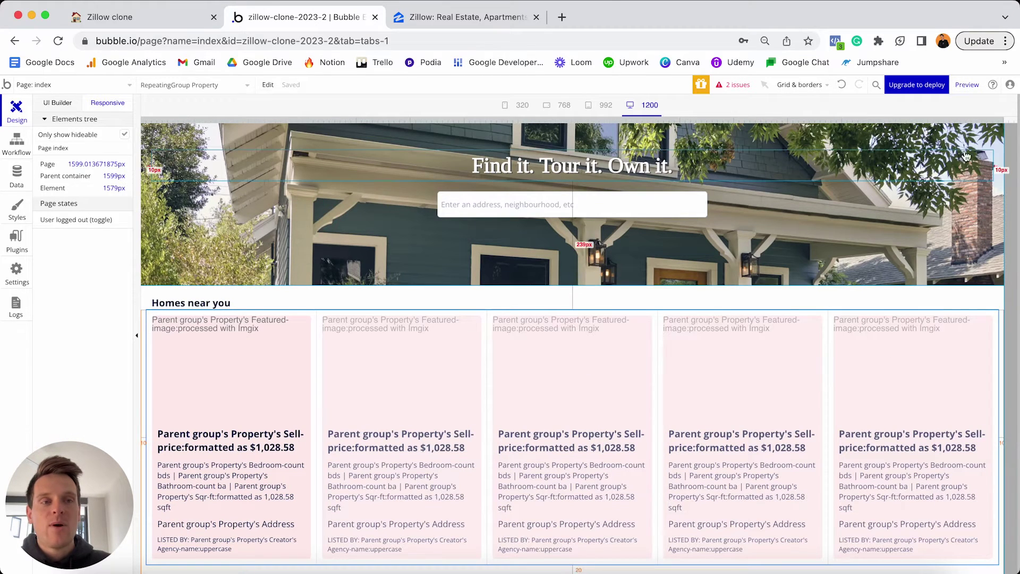
pyautogui.moveTo(1002, 120); pyautogui.dragTo(699, 121)
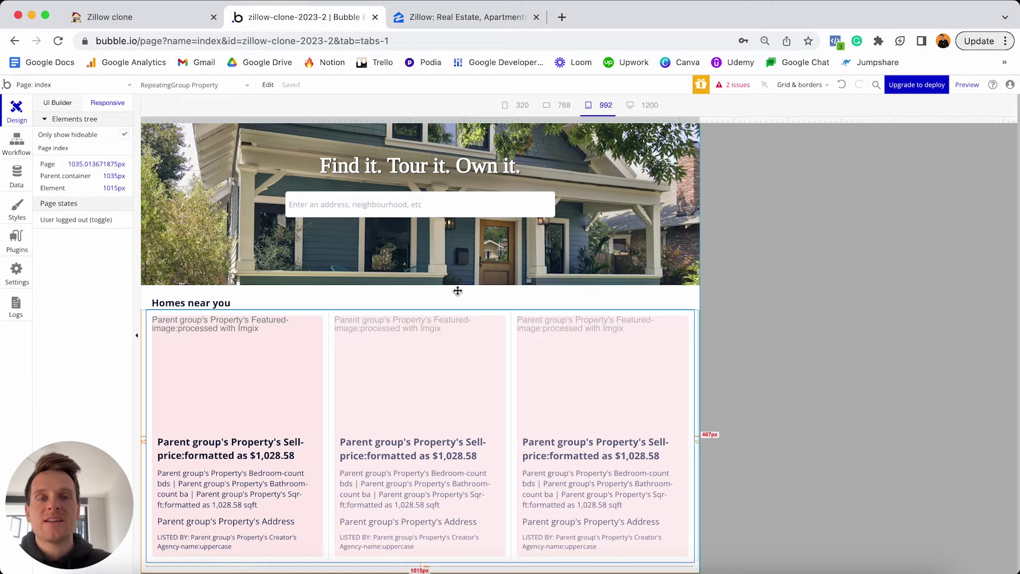
pyautogui.click(514, 109)
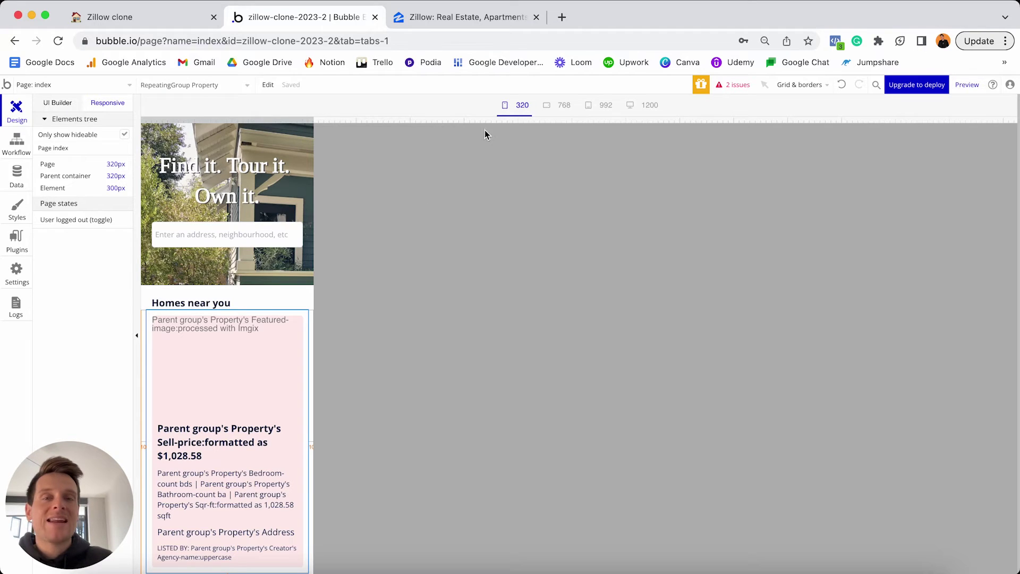
# Widen the preview from 320px to the 1200px desktop width, showing five cards per row.
pyautogui.moveTo(314, 119); pyautogui.dragTo(394, 130)
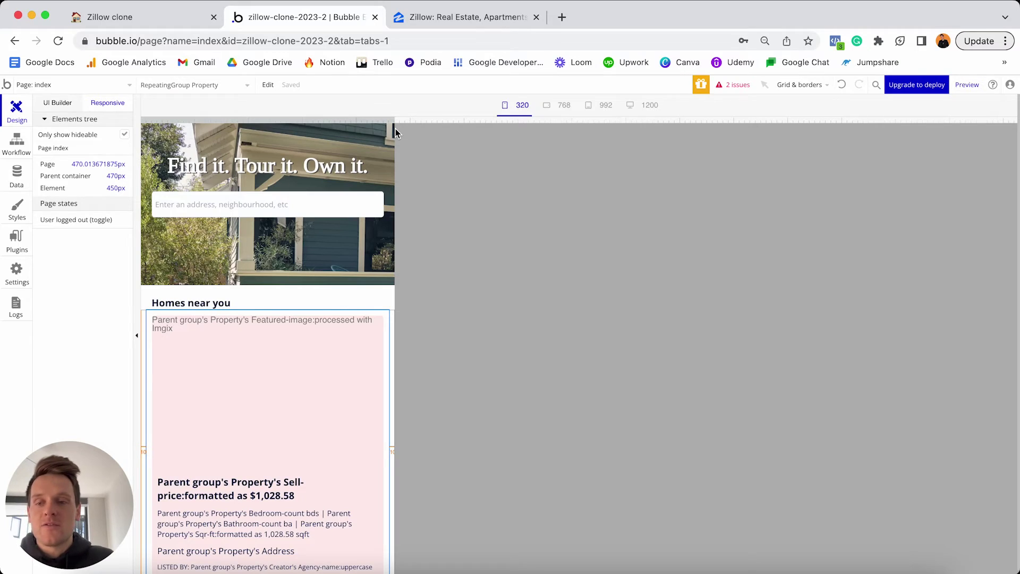
pyautogui.moveTo(395, 129); pyautogui.dragTo(1018, 53)
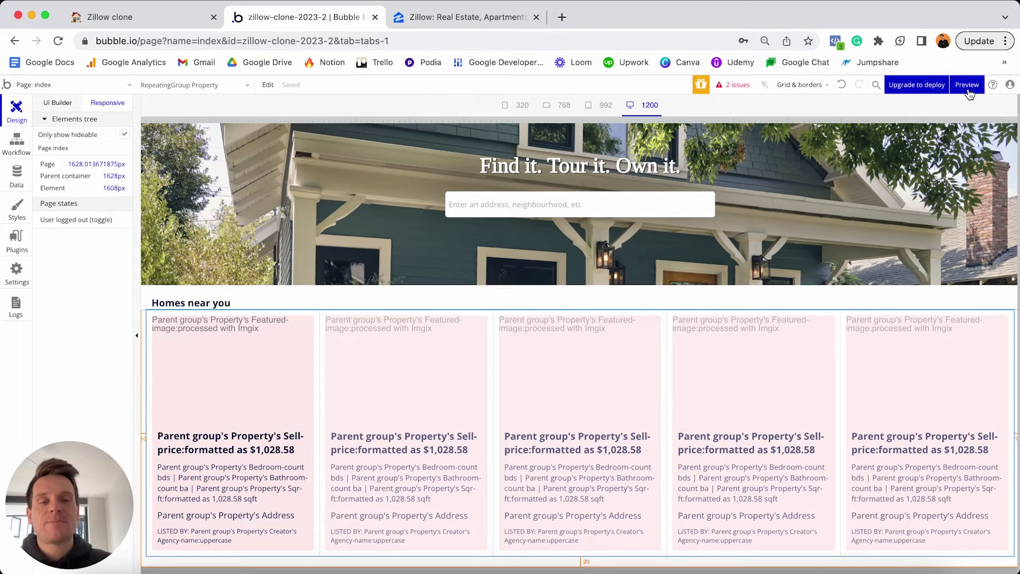
pyautogui.moveTo(967, 88)
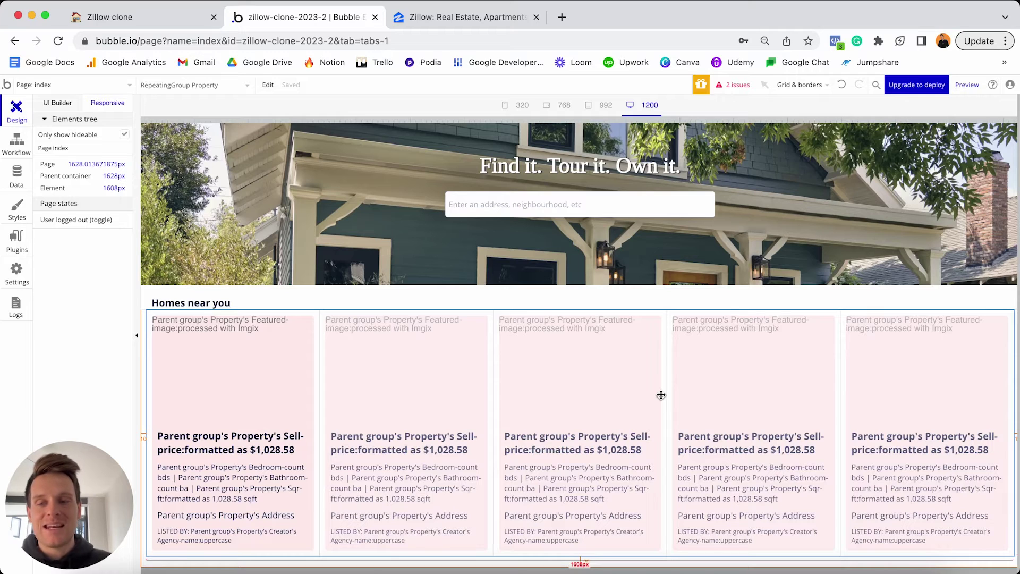
# Tick the Home page task and its Search, Google Maps API keys, nearby homes and monthly price sub-tasks.
pyautogui.click(146, 18)
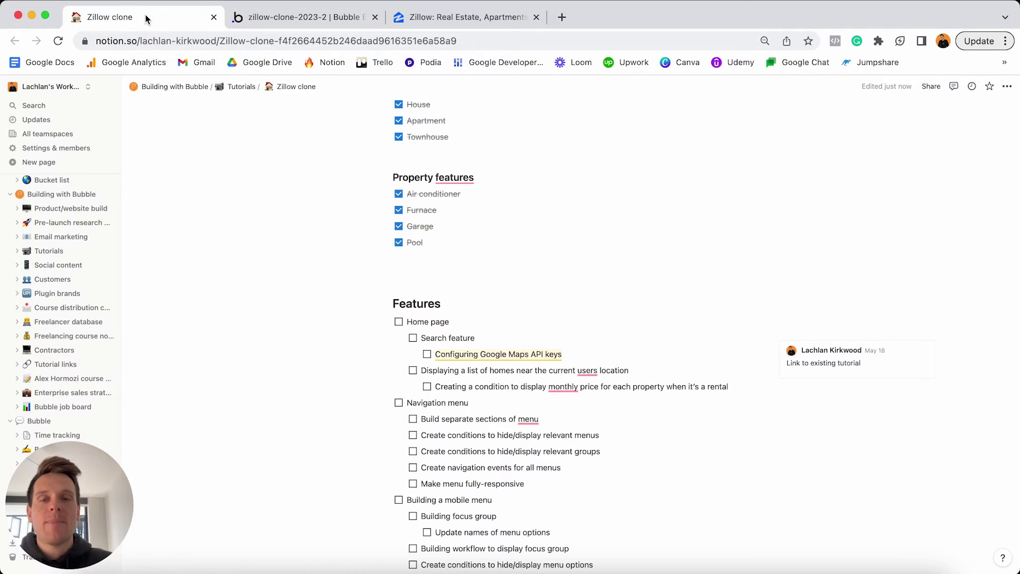
pyautogui.tripleClick(420, 321)
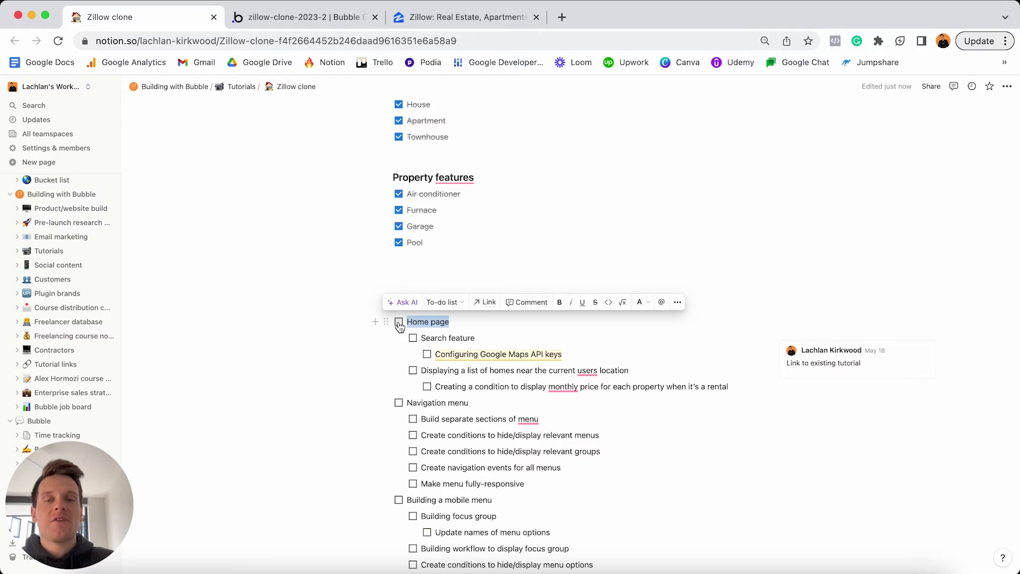
pyautogui.click(399, 322)
pyautogui.click(413, 338)
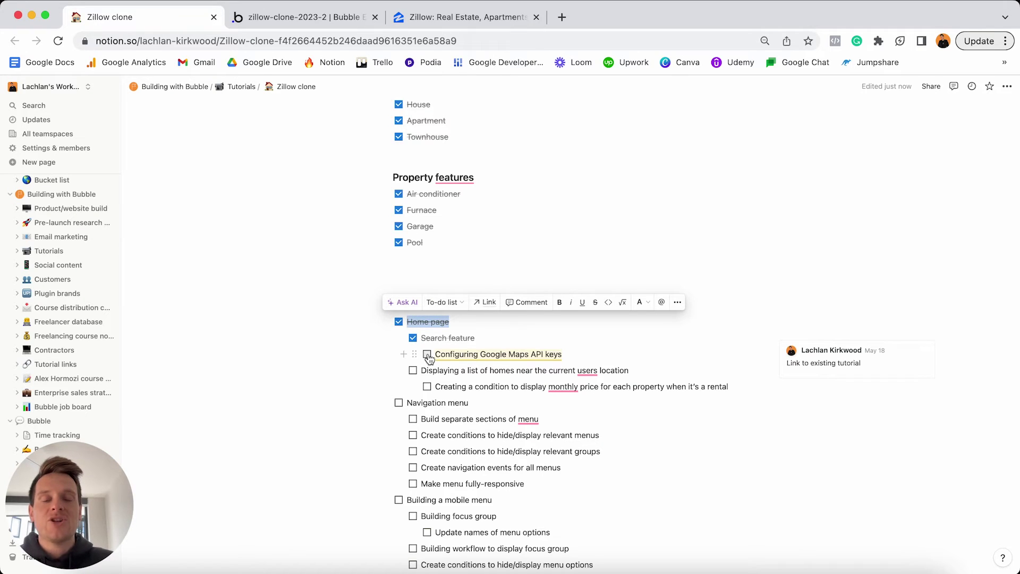
pyautogui.click(427, 354)
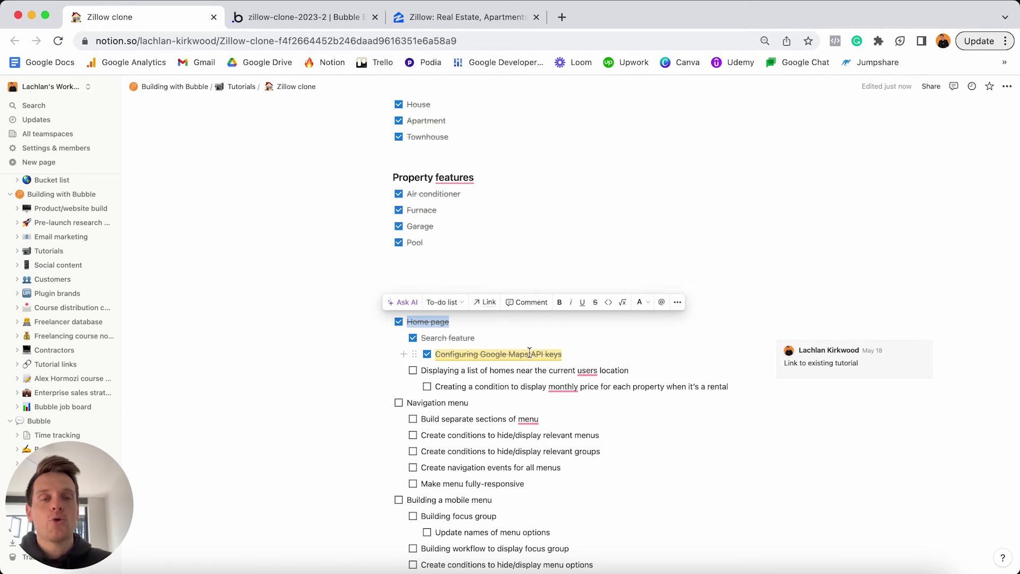
pyautogui.click(413, 370)
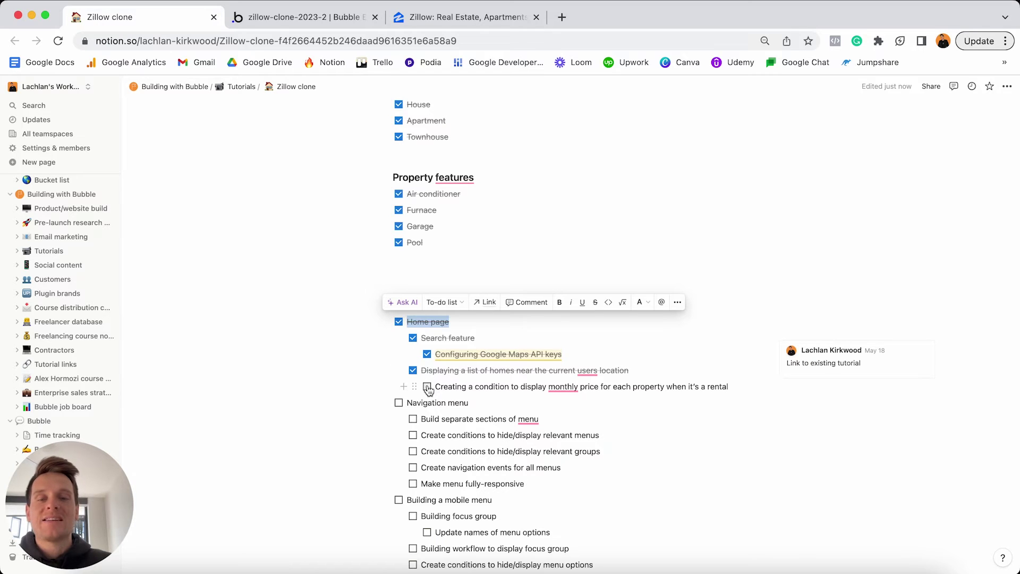
pyautogui.click(428, 386)
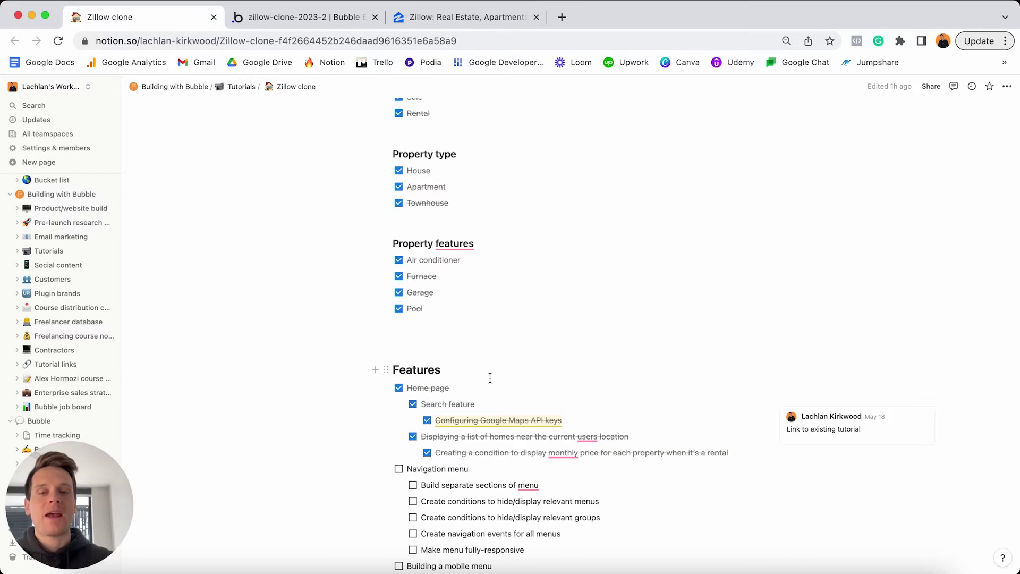
# Select the Navigation menu task text, then switch to the live Zillow homepage.
pyautogui.scroll(-3, 490, 378)
pyautogui.click(491, 385)
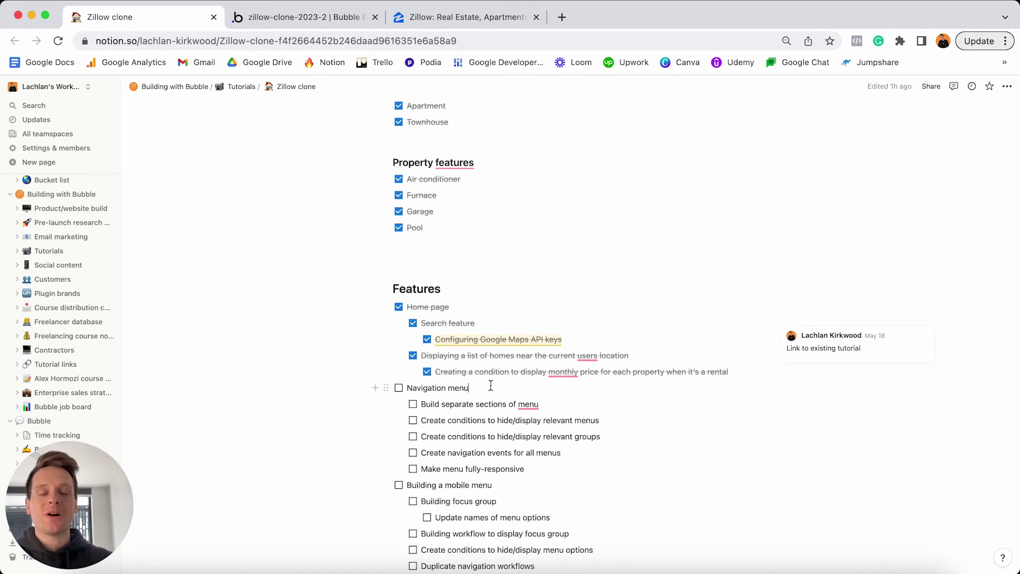
pyautogui.tripleClick(491, 386)
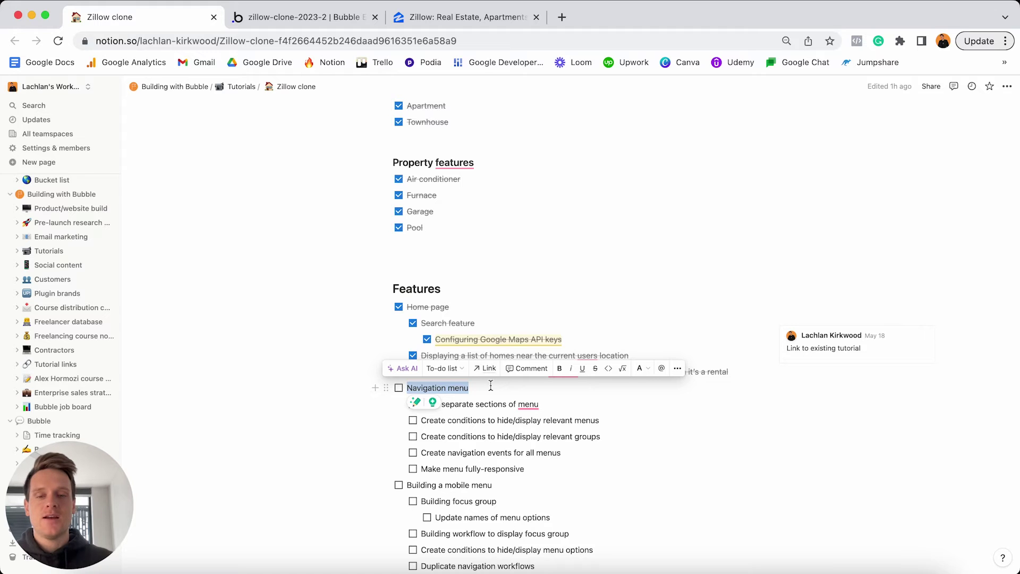
pyautogui.click(489, 19)
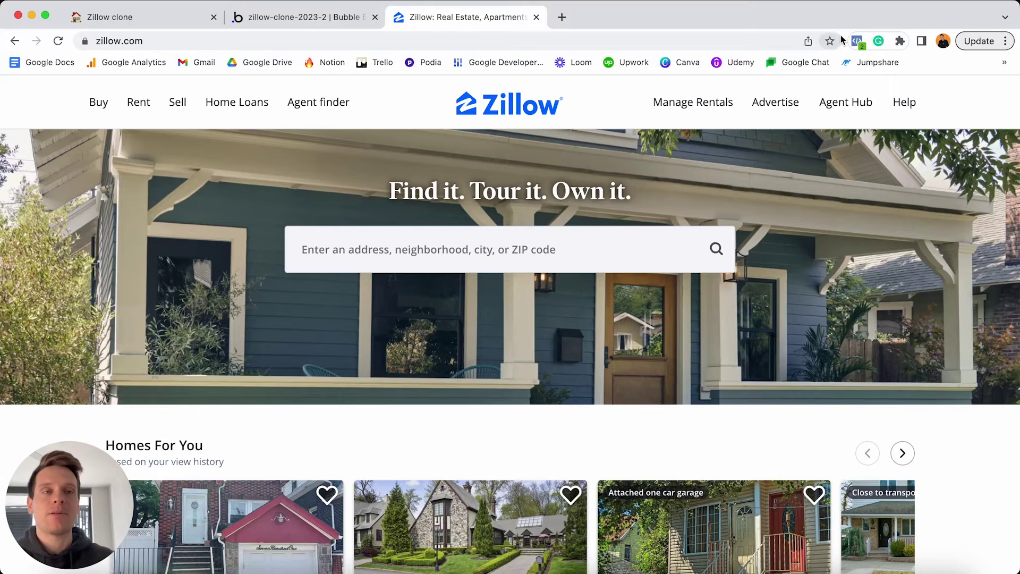
pyautogui.moveTo(1019, 7); pyautogui.dragTo(436, 6)
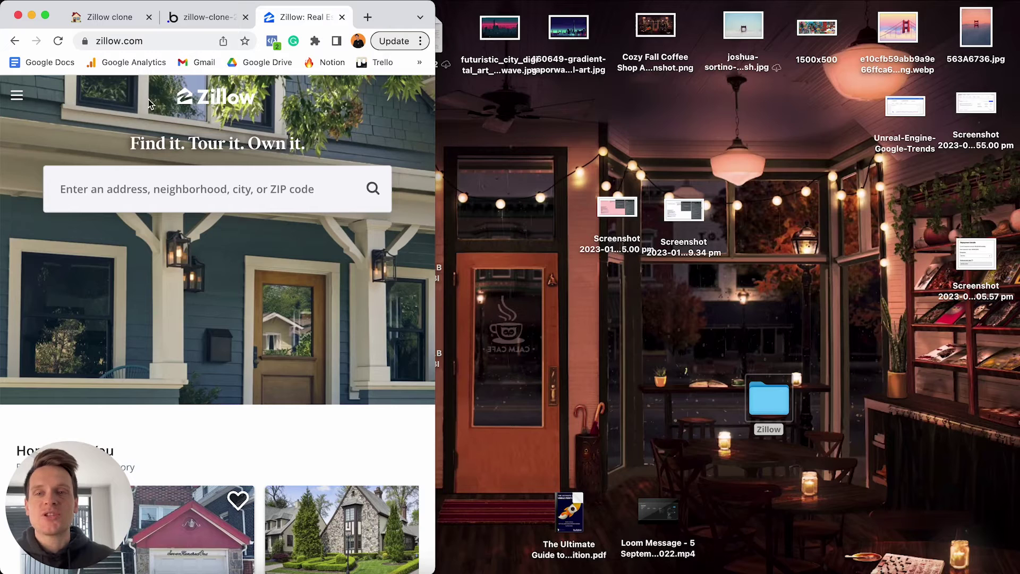
pyautogui.click(17, 96)
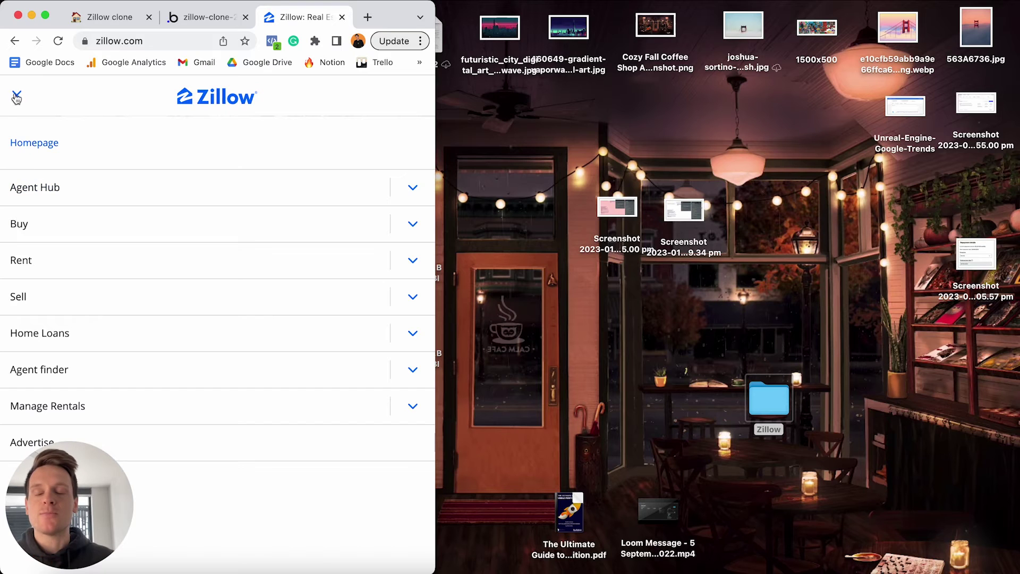
pyautogui.click(16, 96)
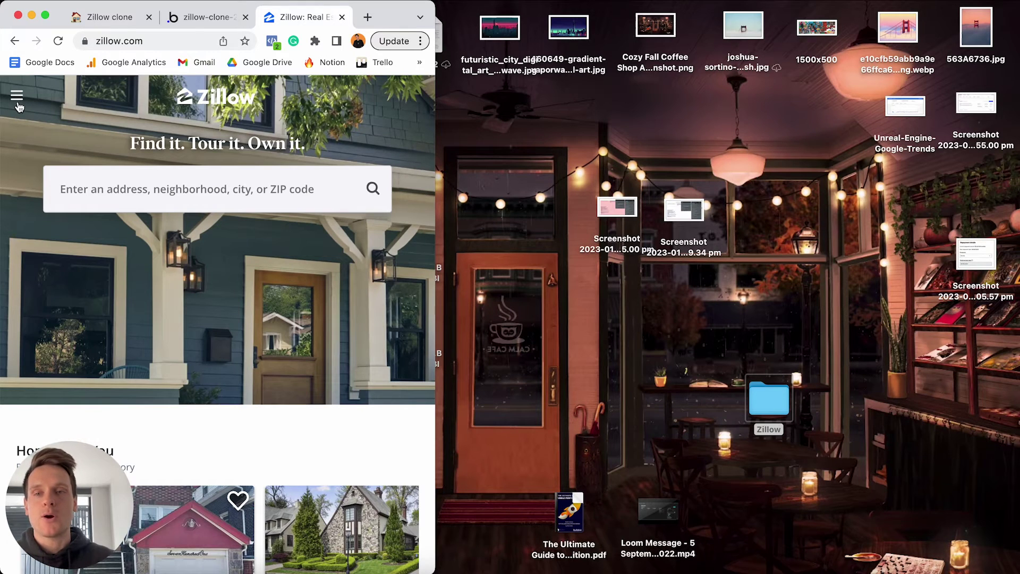
pyautogui.moveTo(435, 5); pyautogui.dragTo(1019, 6)
pyautogui.moveTo(680, 106)
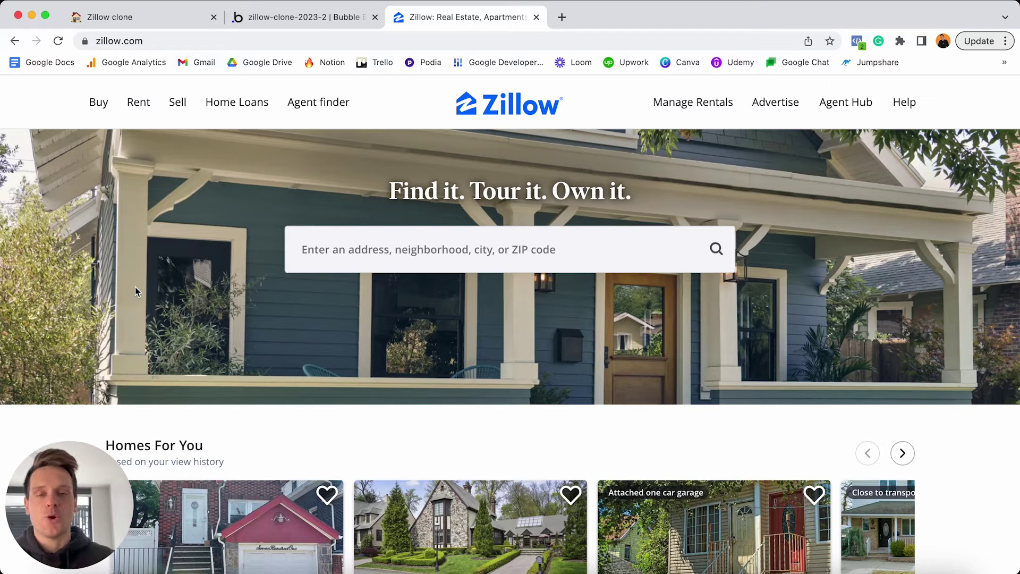
# Return to the zillow-clone-2023-2 Bubble editor and open the Page dropdown of pages and reusable elements.
pyautogui.click(346, 17)
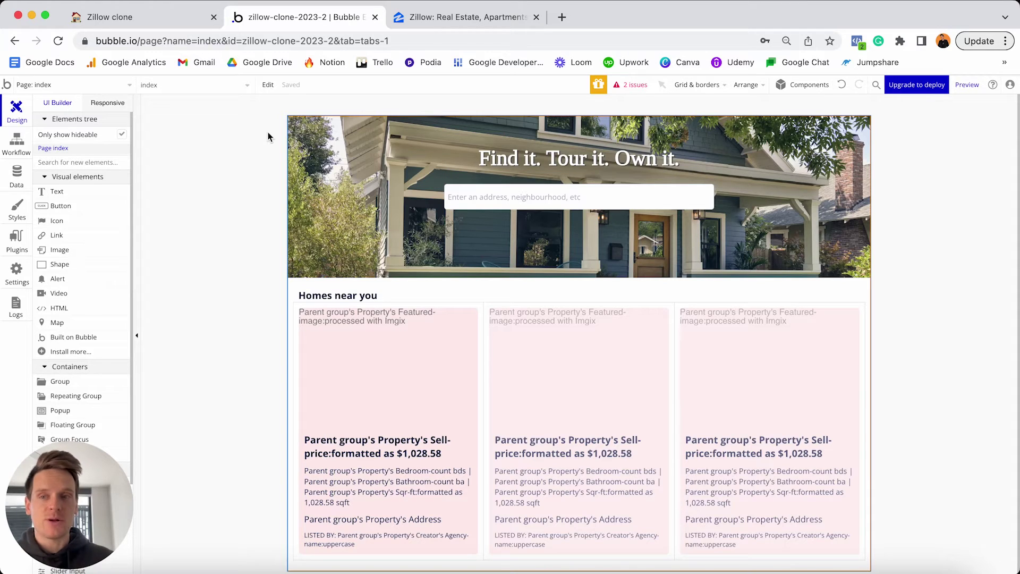
pyautogui.click(106, 85)
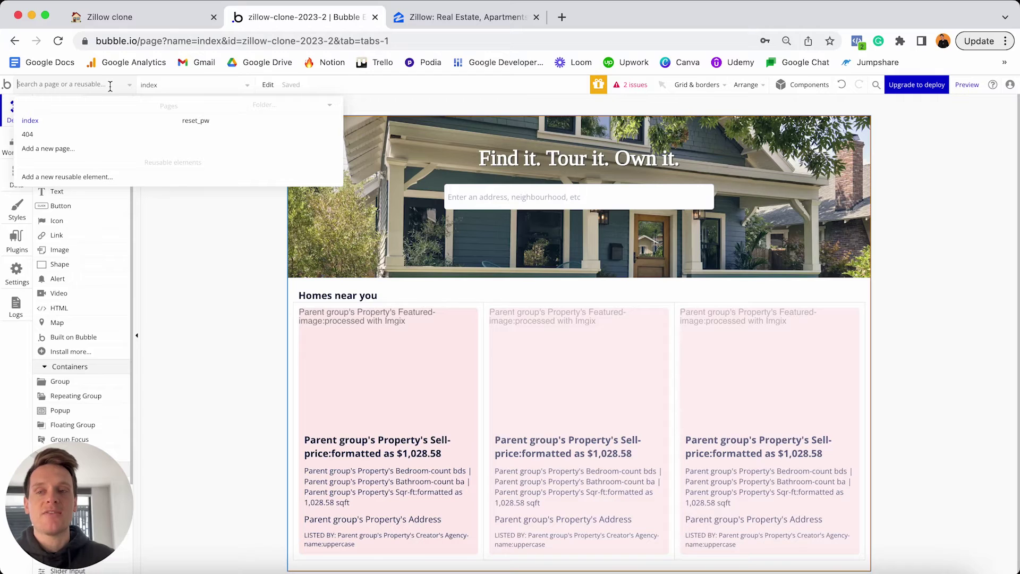
# Add a new reusable element named 'header-menu'.
pyautogui.click(100, 177)
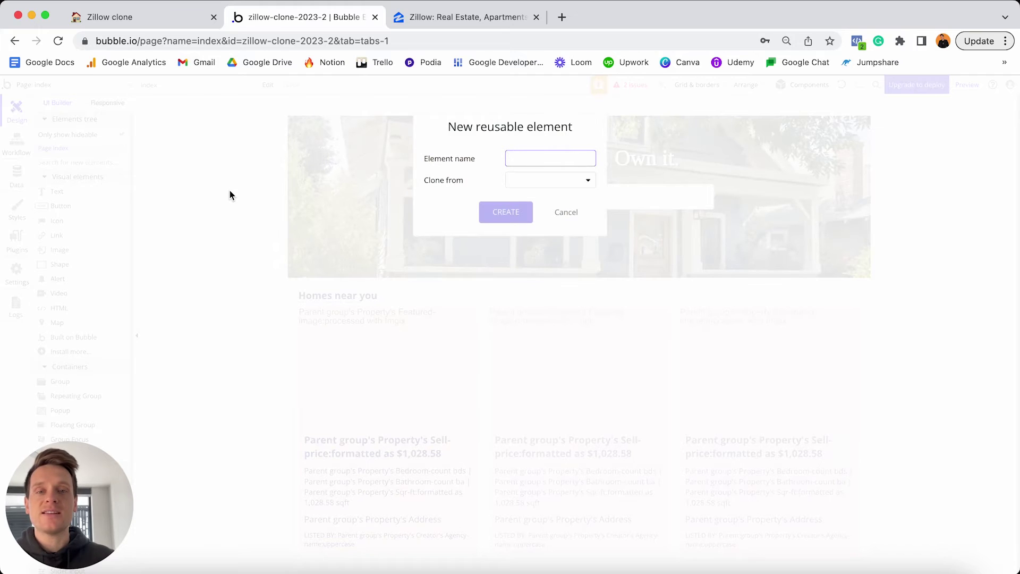
pyautogui.write('header-menu')
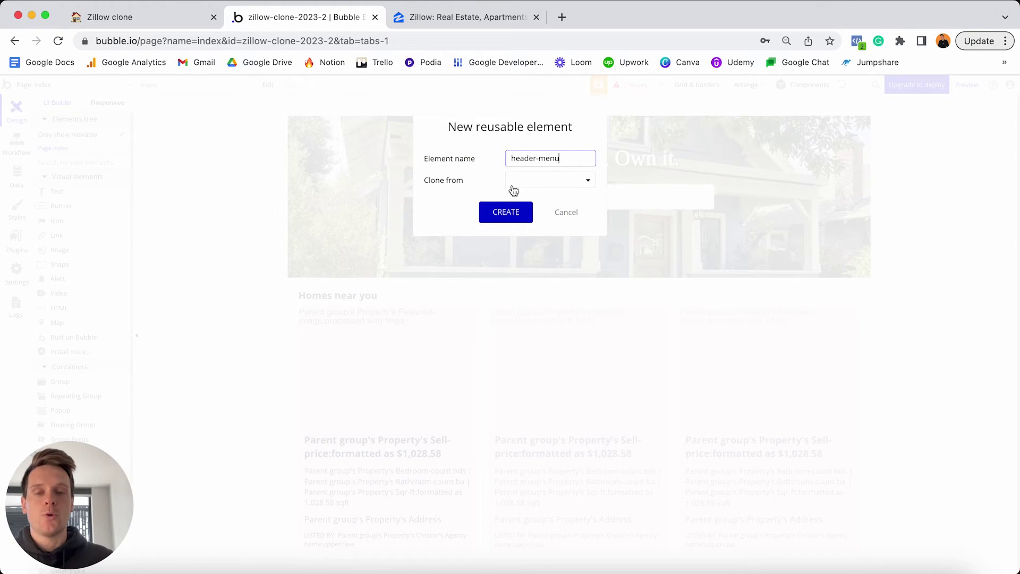
pyautogui.click(505, 212)
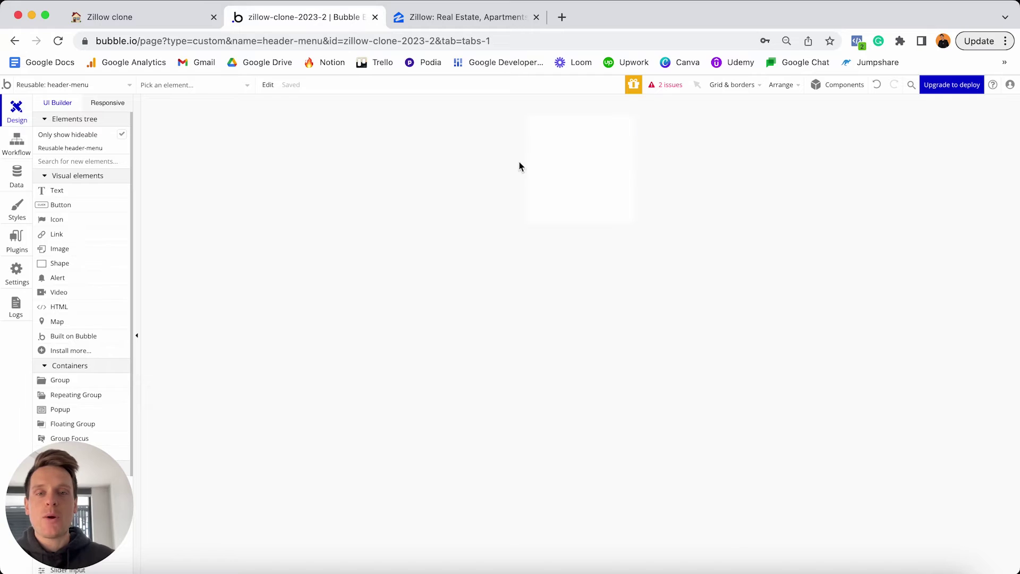
# Keep header-menu's element type as Group and give all its borders a Solid style.
pyautogui.click(553, 180)
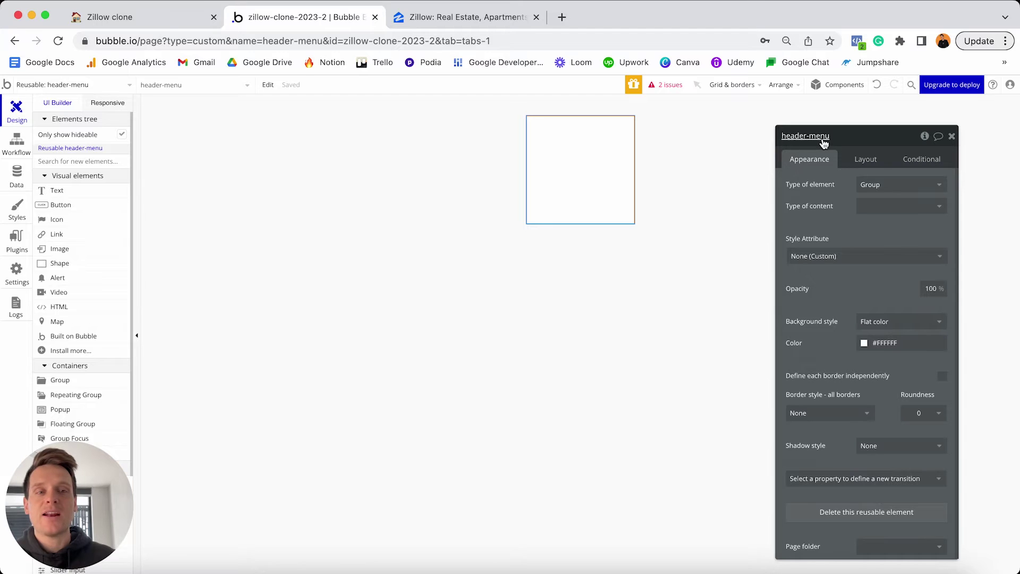
pyautogui.click(881, 190)
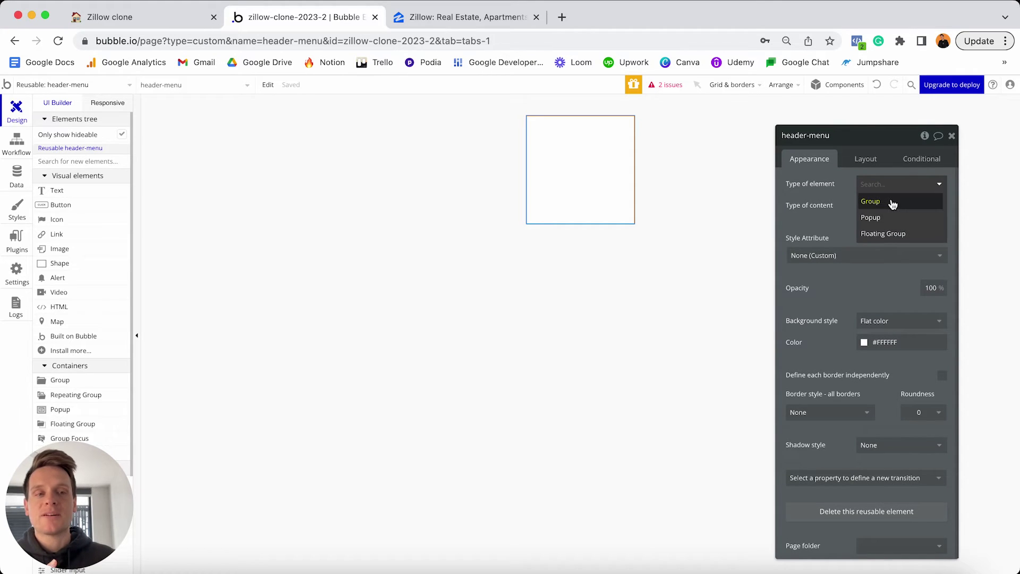
pyautogui.click(892, 204)
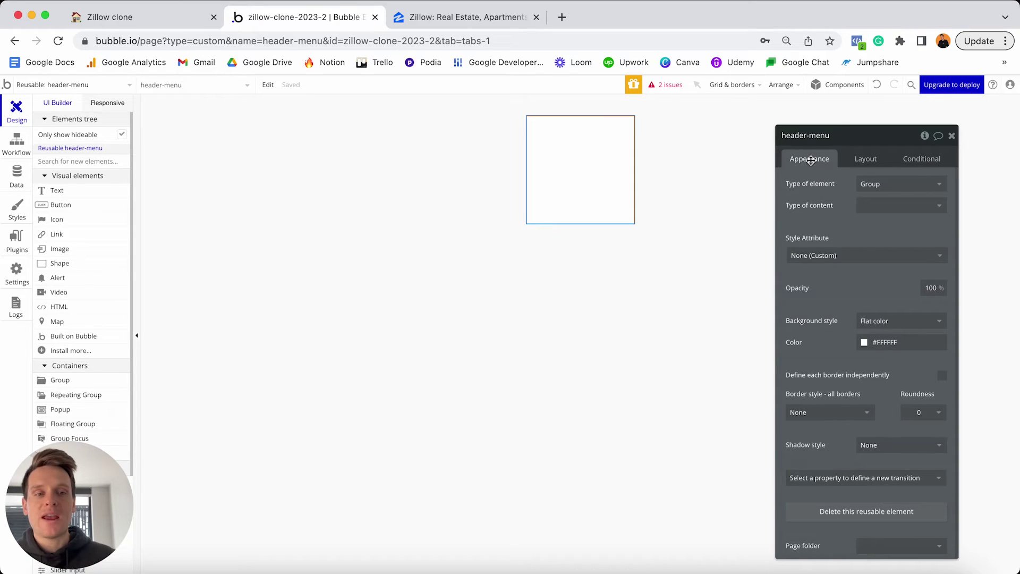
pyautogui.click(825, 411)
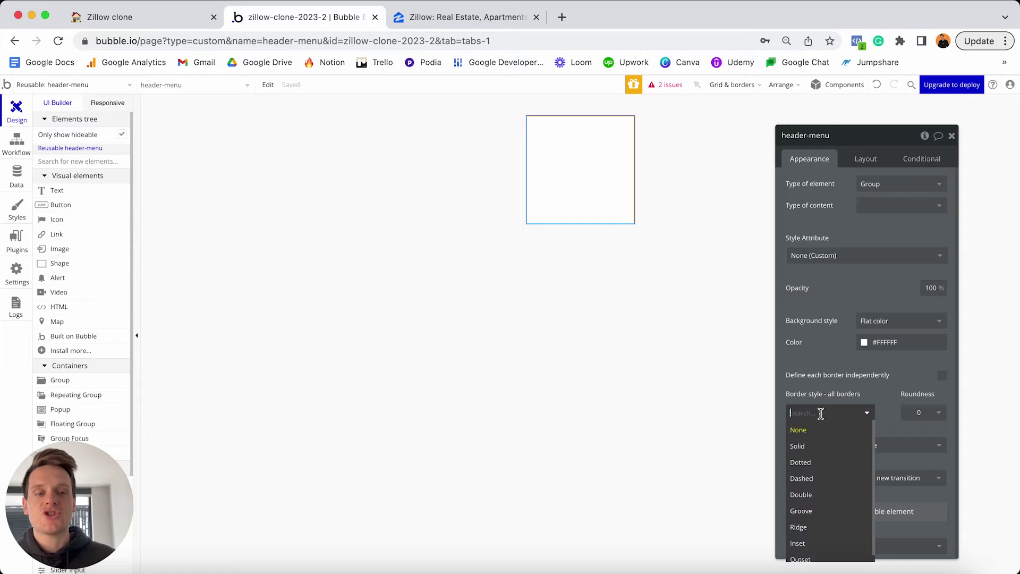
pyautogui.click(815, 446)
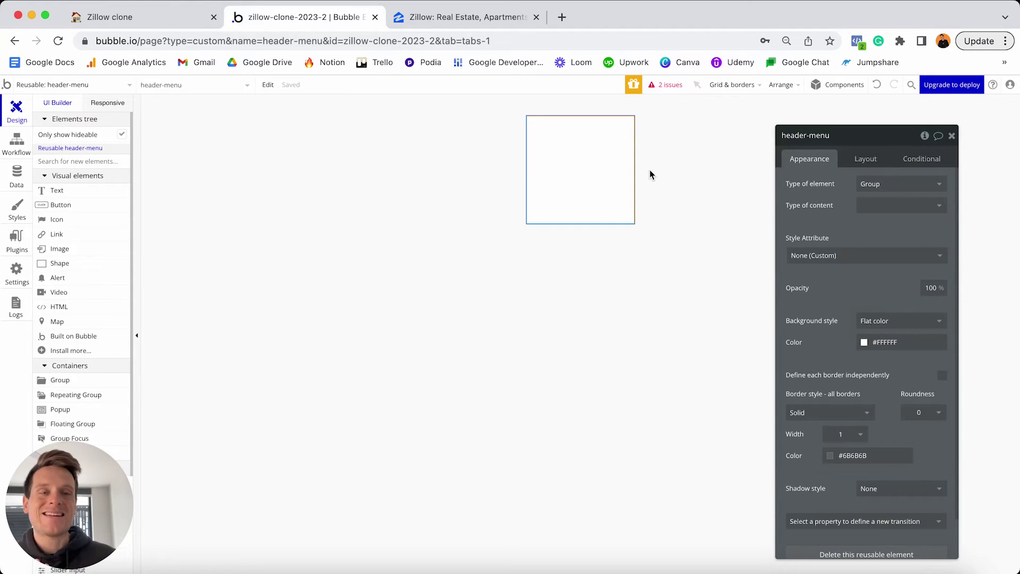
pyautogui.click(866, 158)
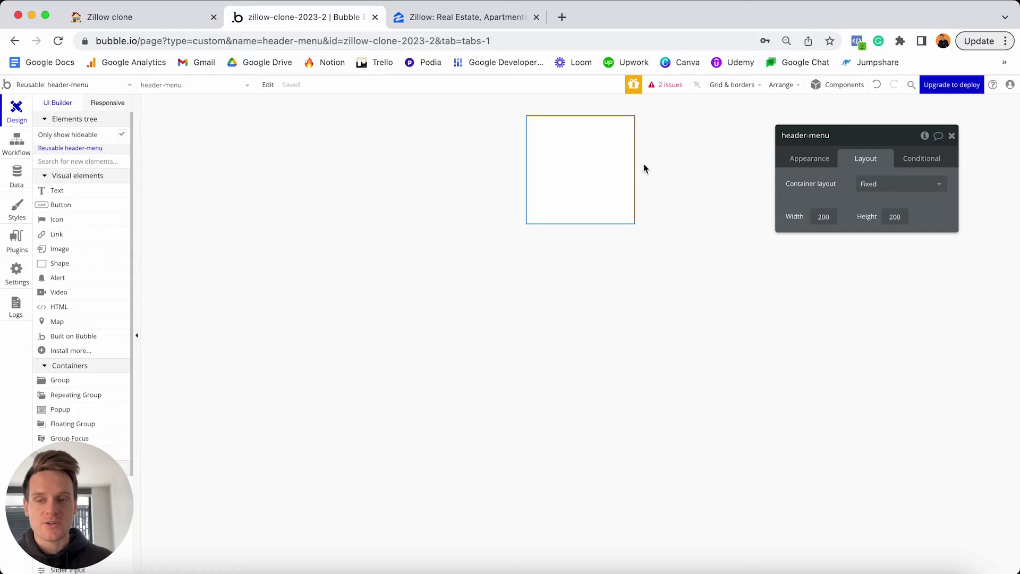
# Set header-menu's container layout to Row and UI builder width to 960, then return to Zillow.
pyautogui.click(882, 185)
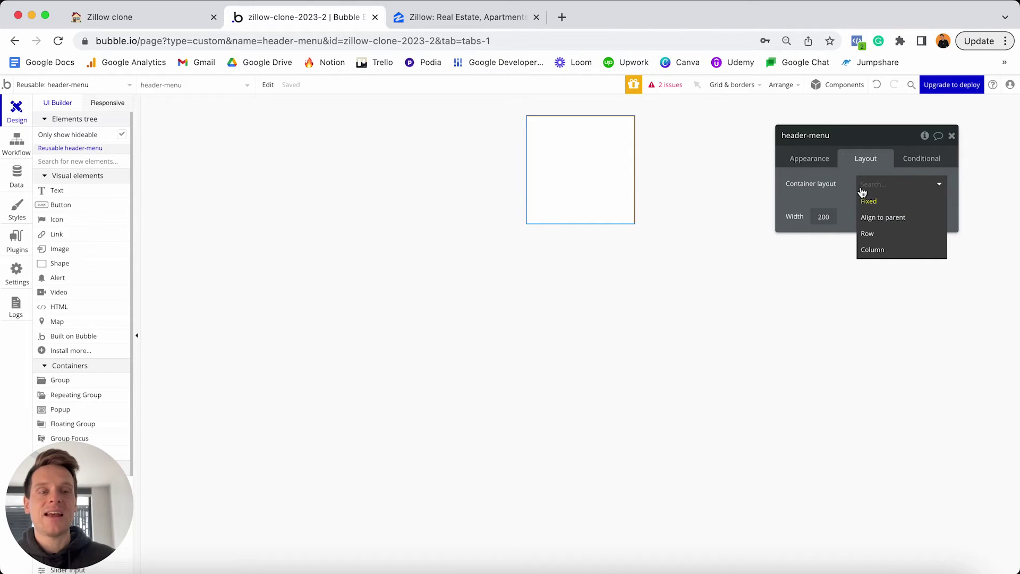
pyautogui.click(869, 233)
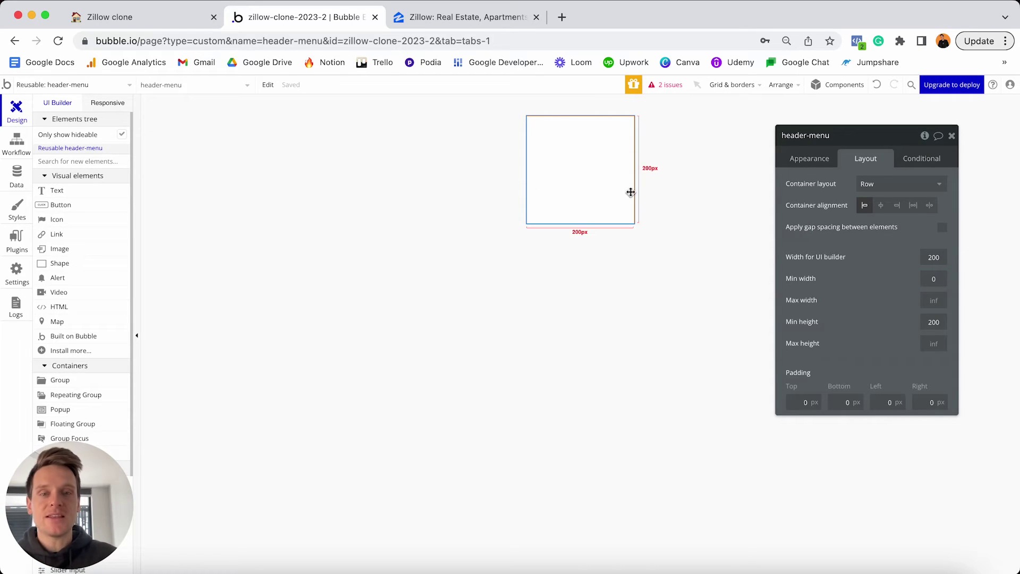
pyautogui.click(944, 257)
pyautogui.doubleClick(945, 257)
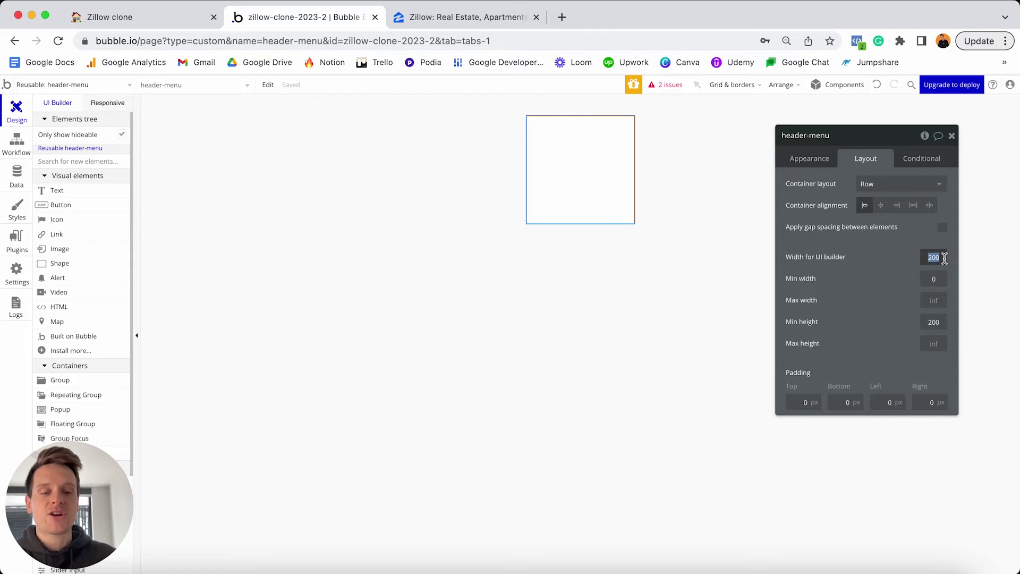
pyautogui.write('960')
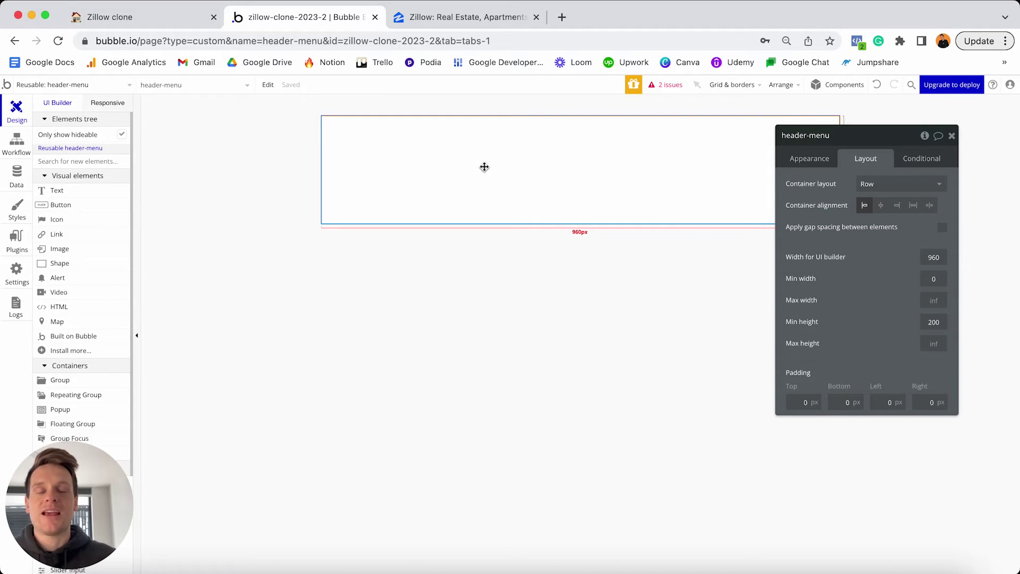
pyautogui.click(471, 19)
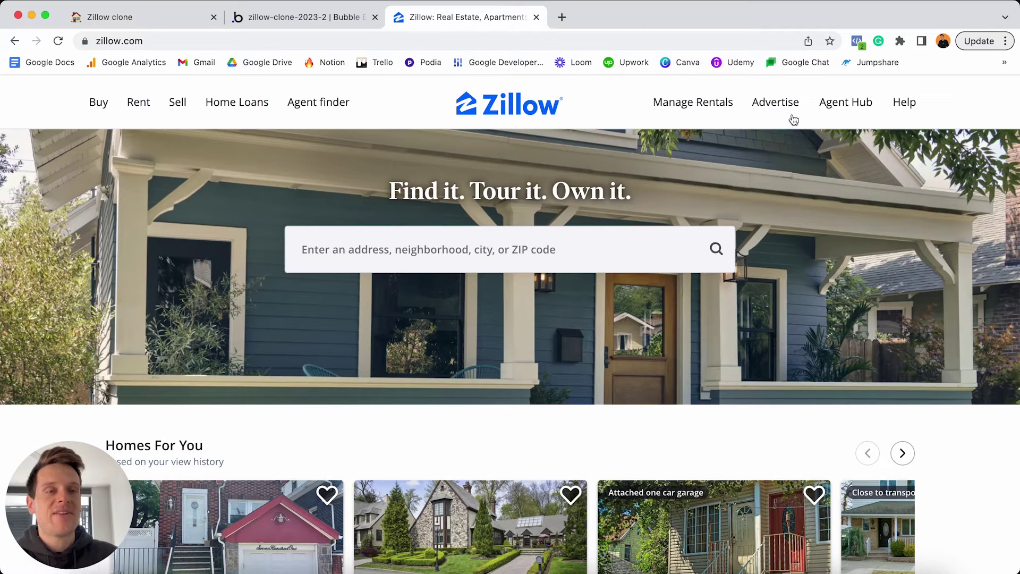
# Inspect the Advertise menu in Zillow's header, then go back to the zillow-clone-2023-2 Bubble editor.
pyautogui.moveTo(876, 123)
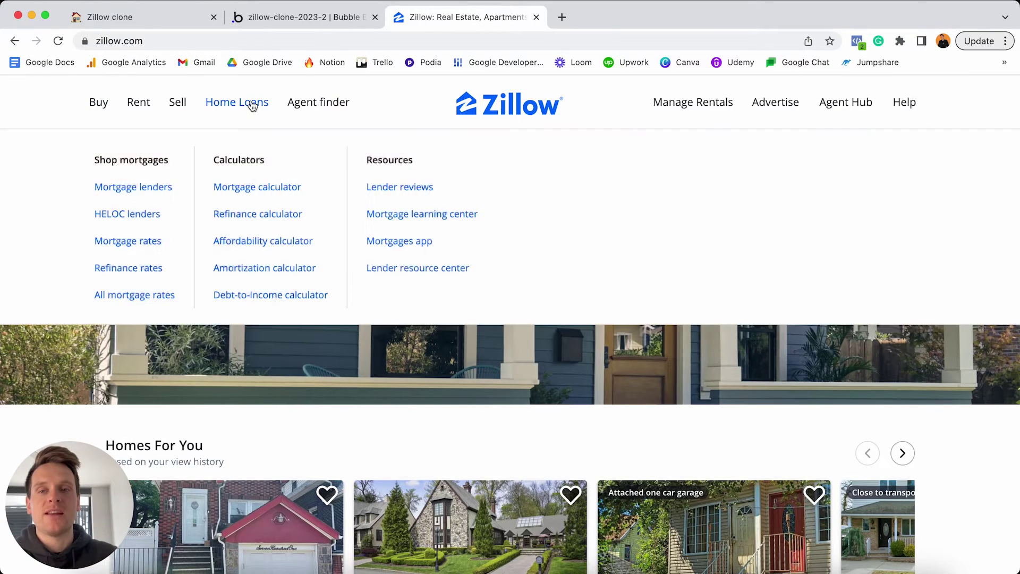
pyautogui.moveTo(254, 104)
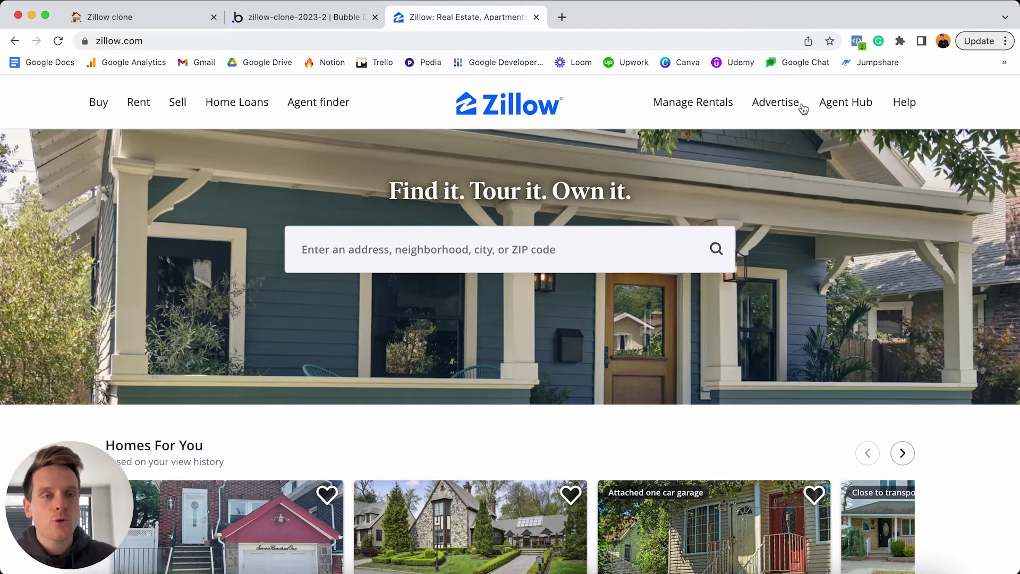
pyautogui.moveTo(800, 109)
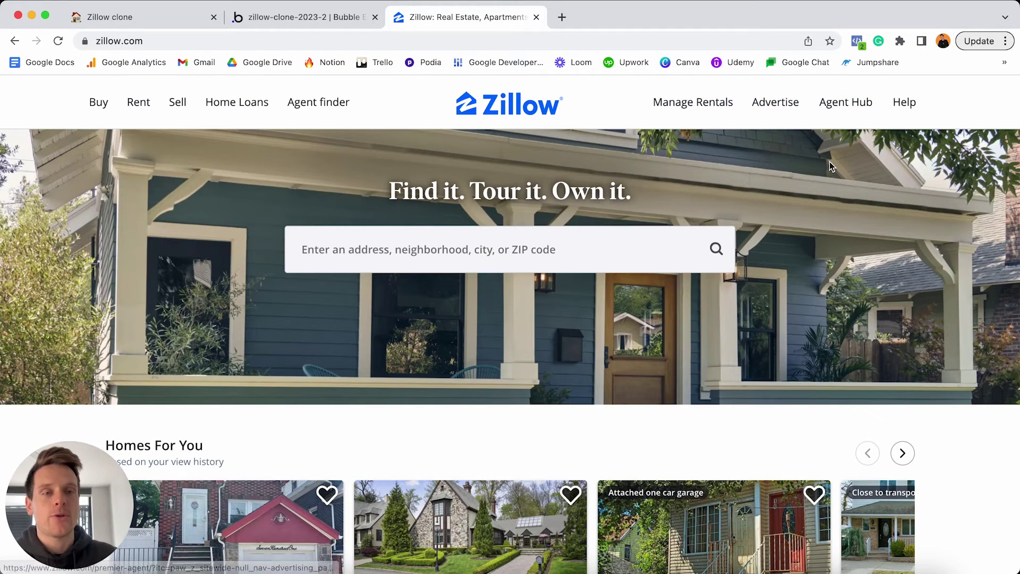
pyautogui.click(308, 19)
# Draw a new group inside the header reusable and rename it Group - Left.
pyautogui.scroll(-5, 83, 189)
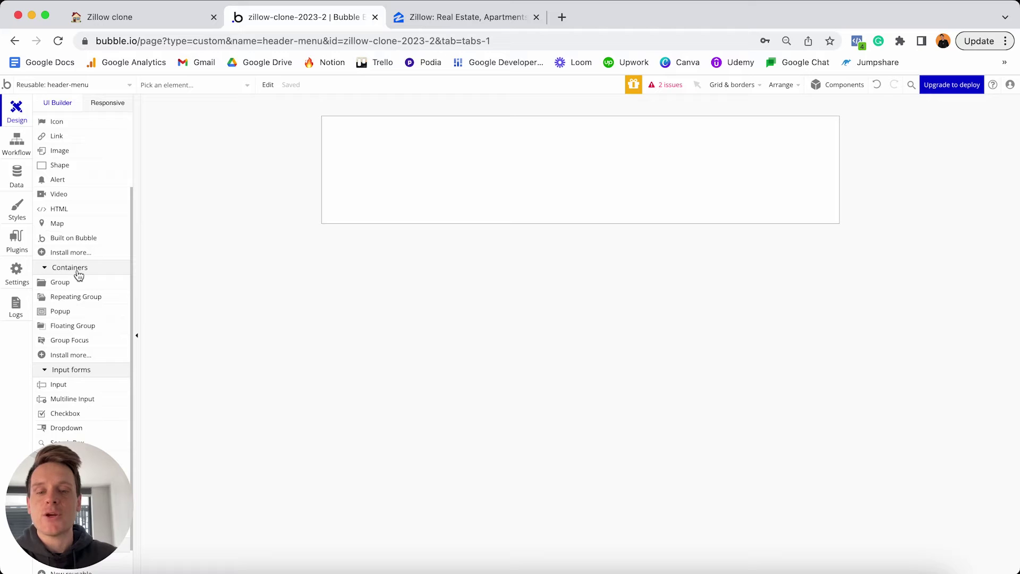
pyautogui.click(62, 286)
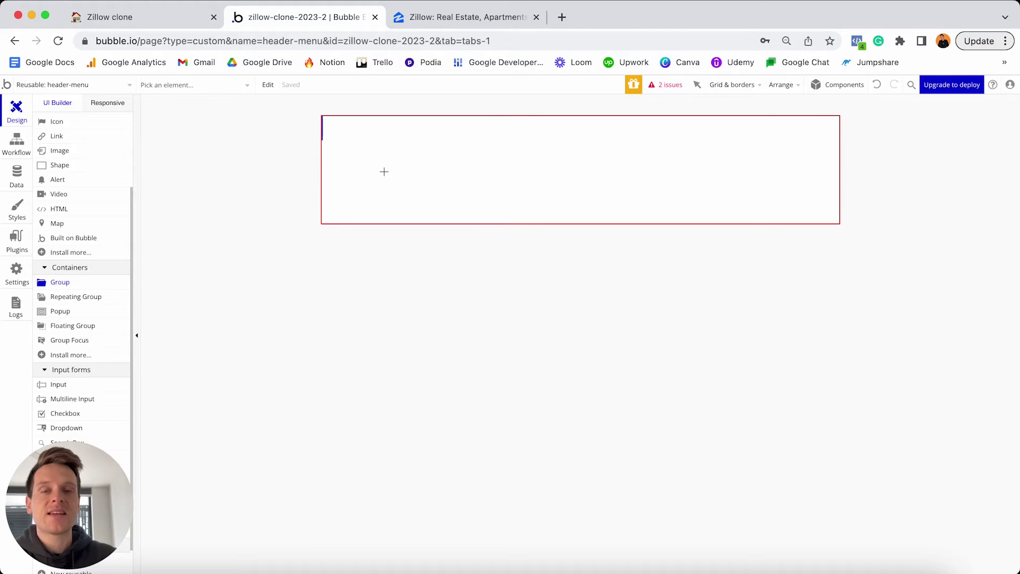
pyautogui.click(385, 172)
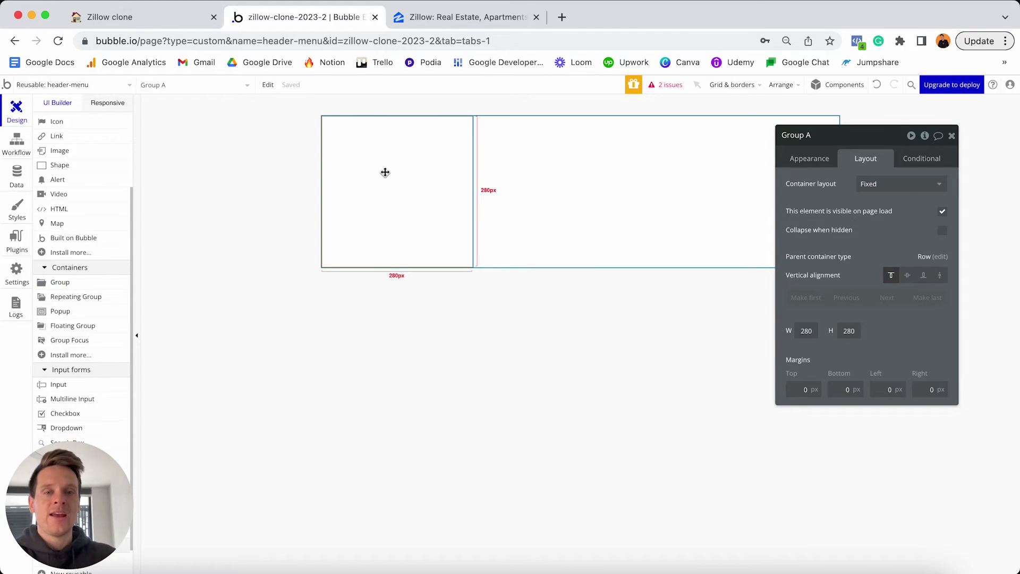
pyautogui.click(821, 136)
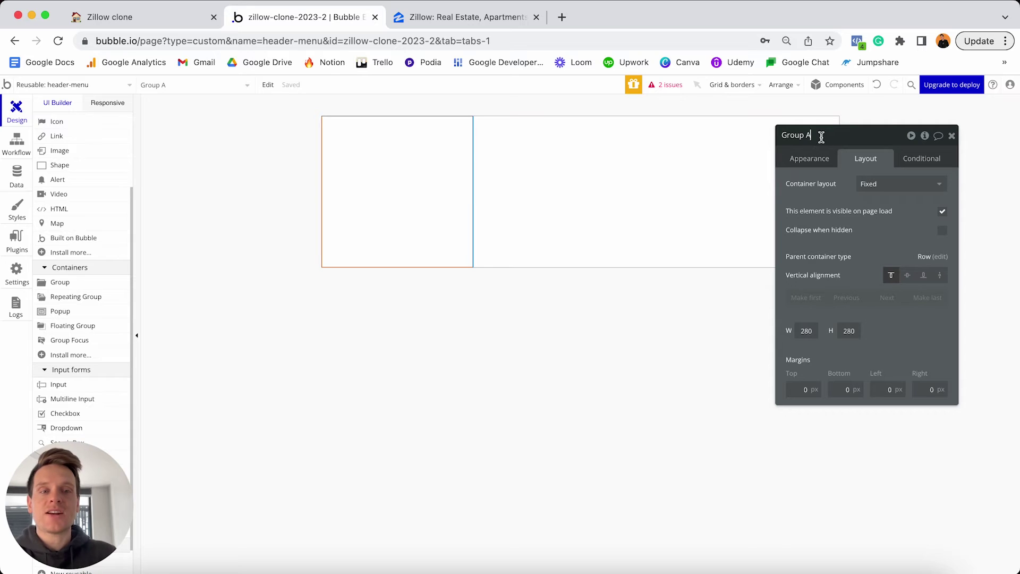
pyautogui.press('BackSpace')
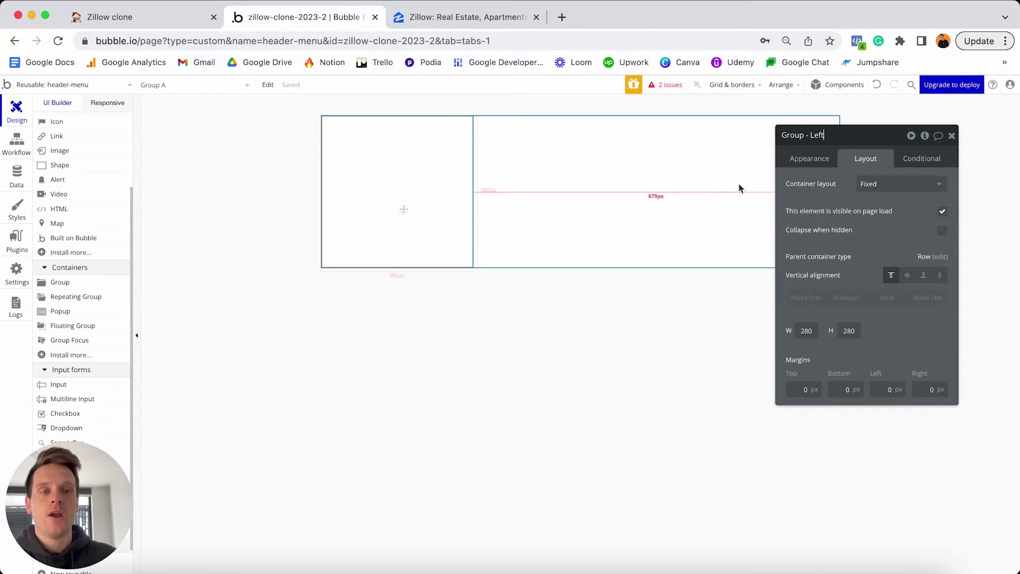
# Remove the group's preset style and give it a flat light pink #FFEBEB background.
pyautogui.click(800, 163)
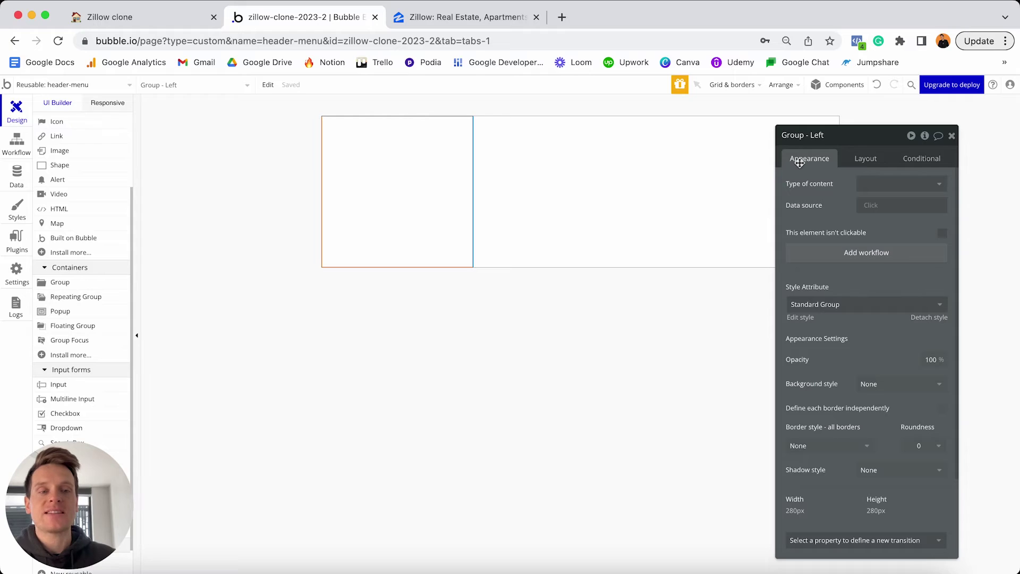
pyautogui.click(926, 318)
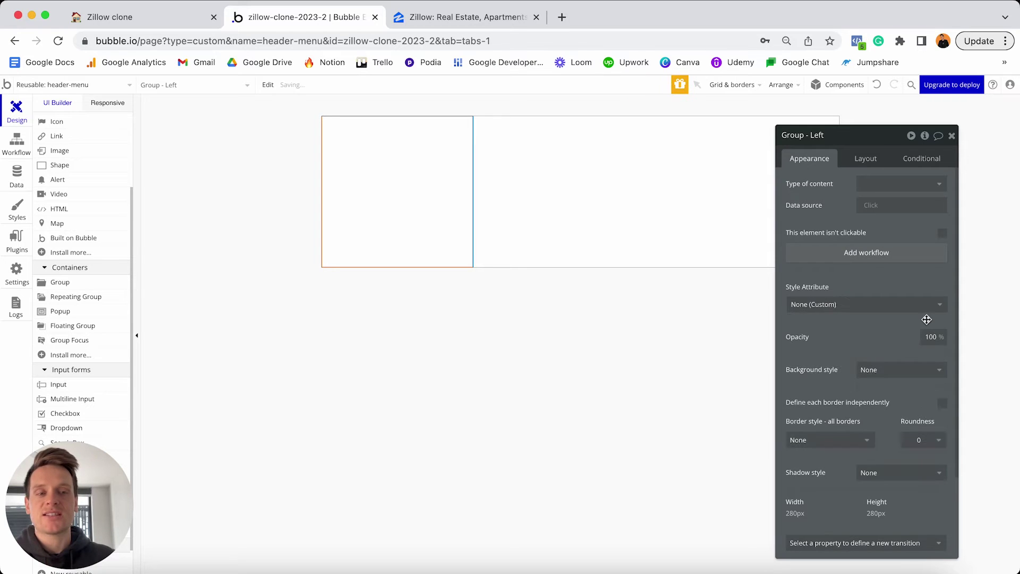
pyautogui.click(895, 369)
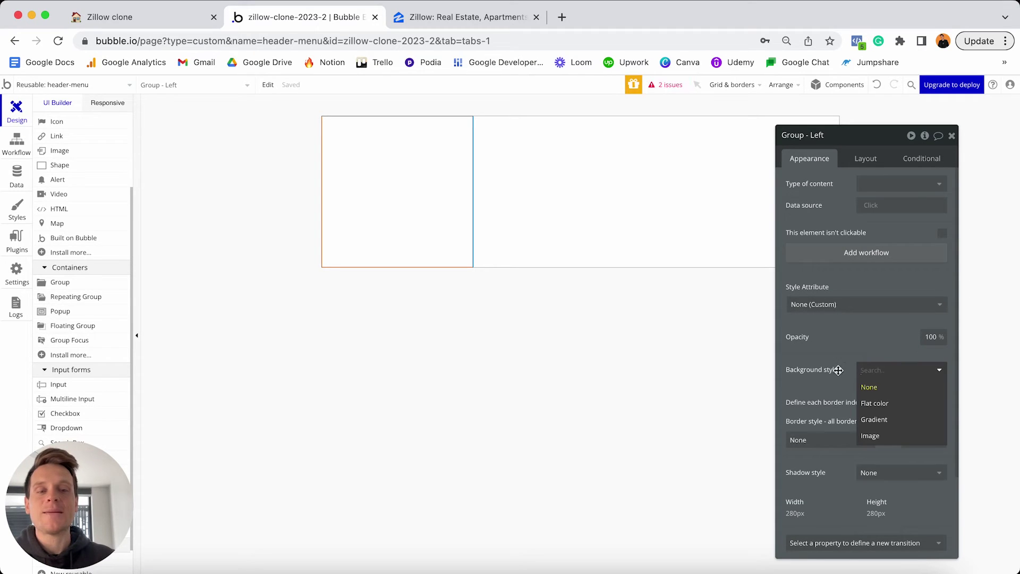
pyautogui.click(875, 404)
pyautogui.click(877, 392)
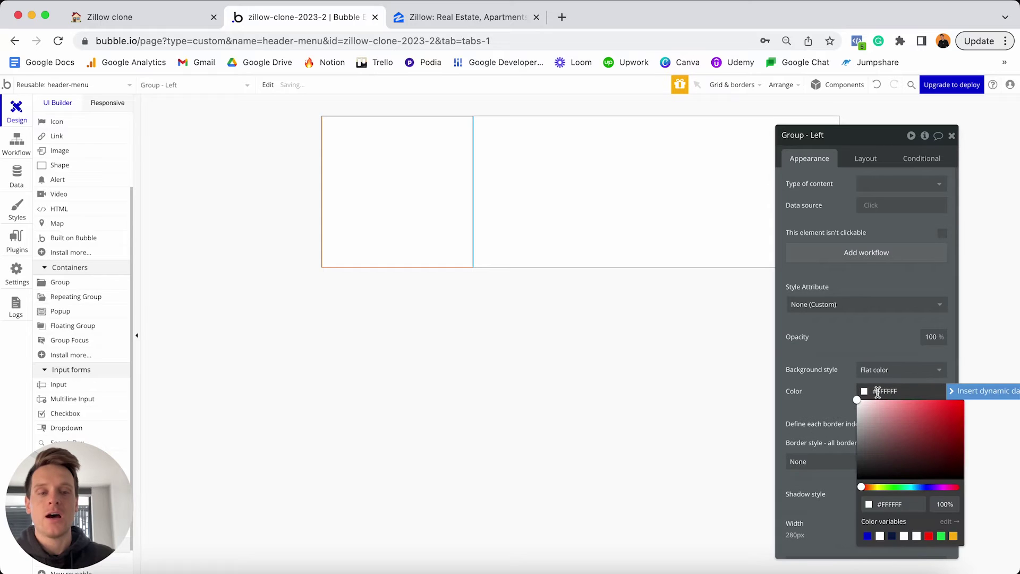
pyautogui.click(870, 403)
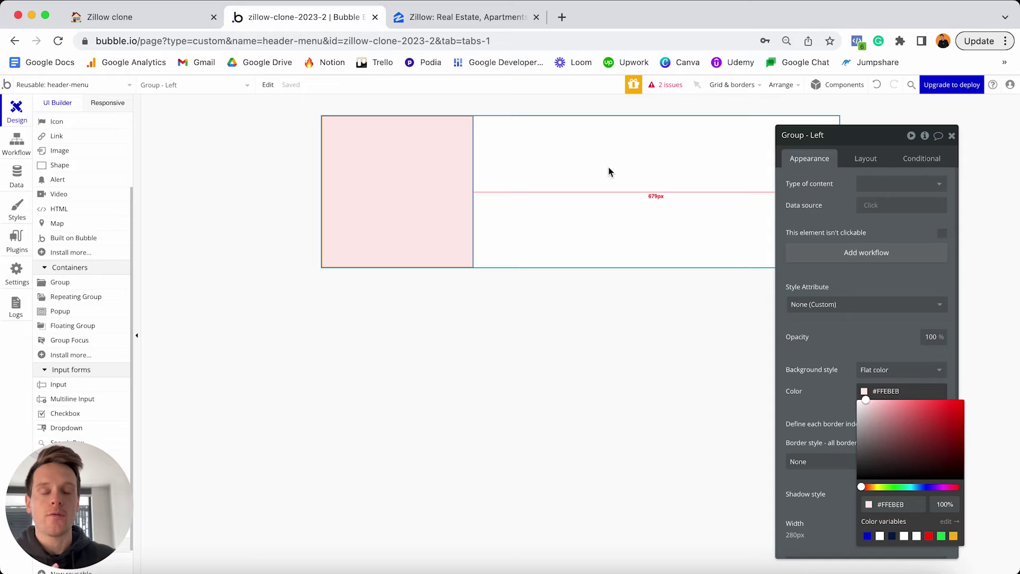
# Set Group - Left to Row layout without fixed width and with 0 minimum width.
pyautogui.click(872, 158)
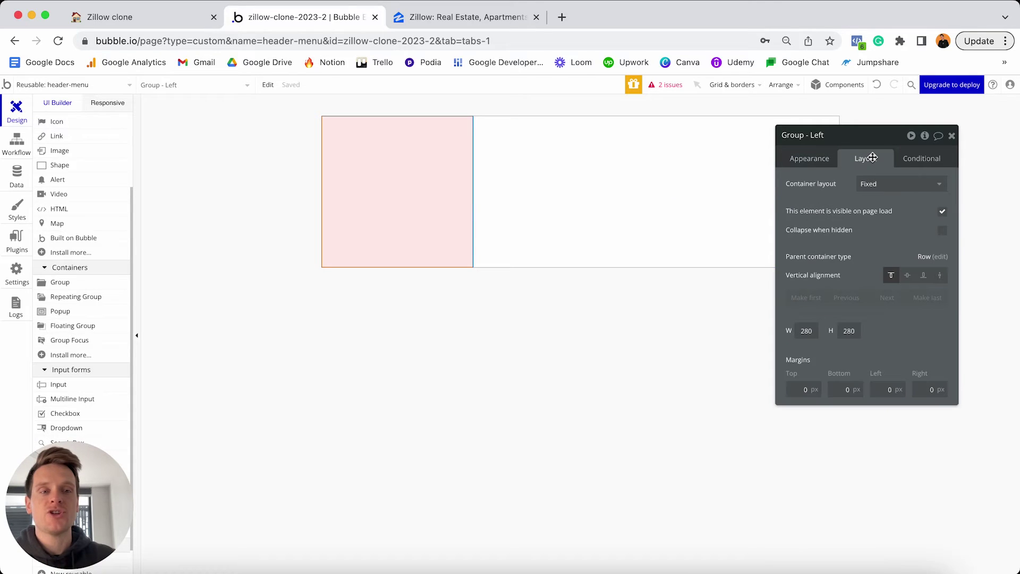
pyautogui.click(895, 185)
pyautogui.click(878, 235)
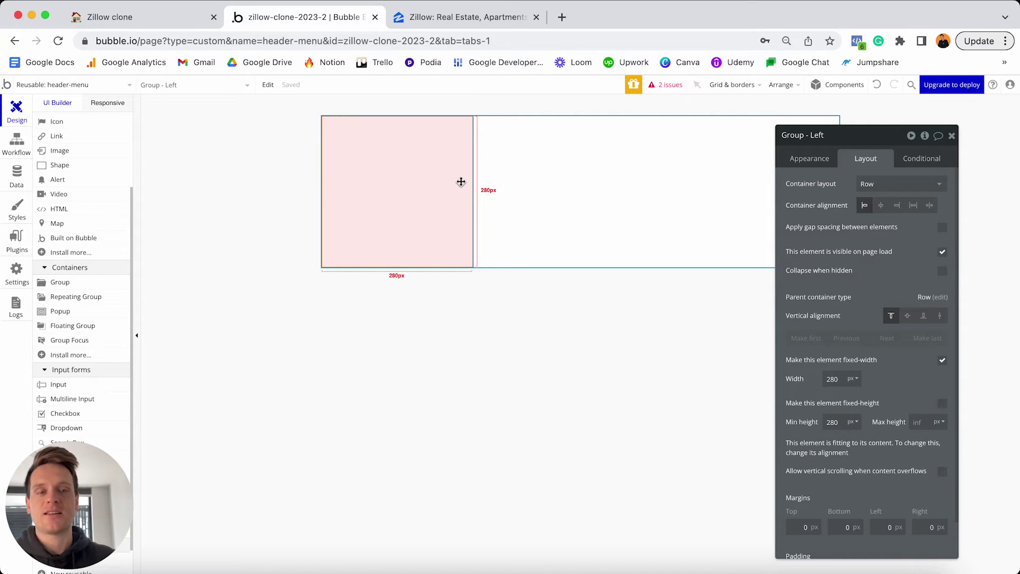
pyautogui.click(943, 362)
pyautogui.doubleClick(839, 379)
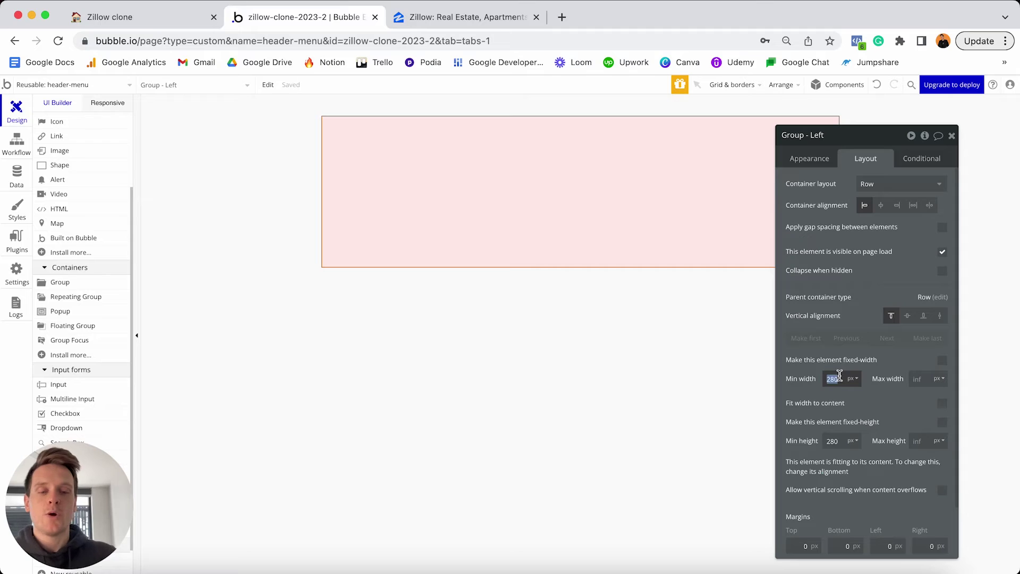
pyautogui.write('0')
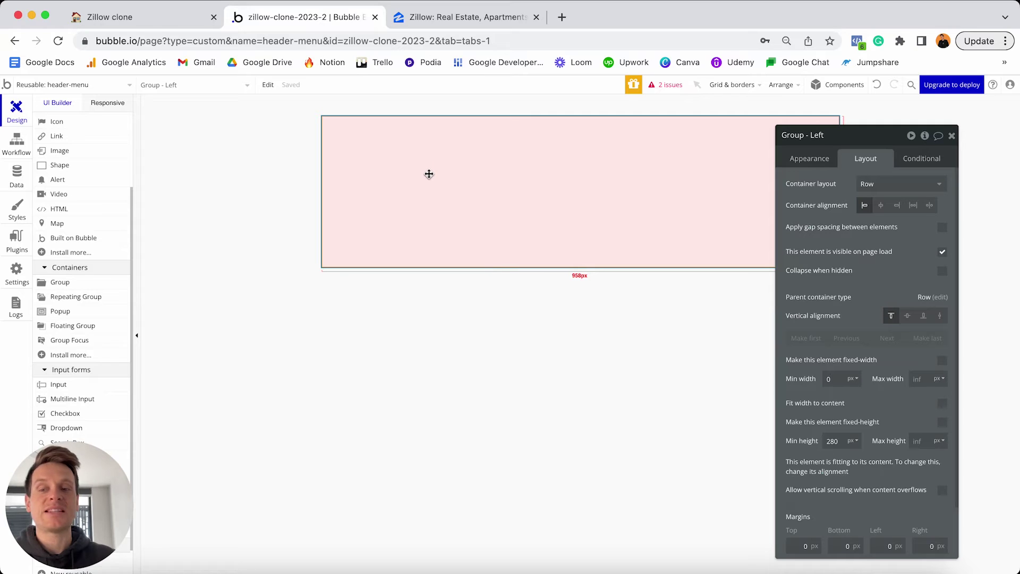
pyautogui.scroll(4, 98, 224)
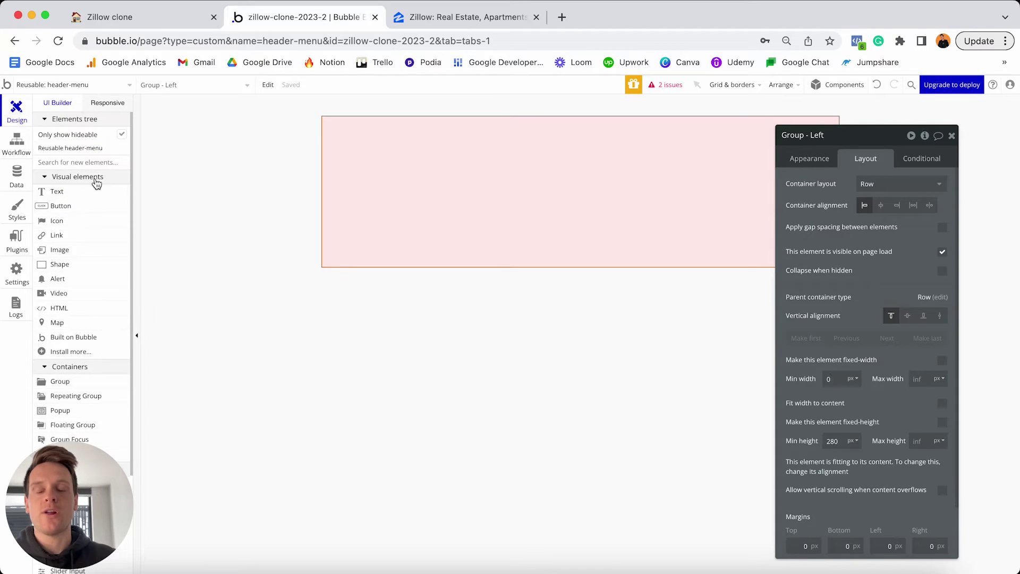
# Add a text reading 'Buy' inside Group - Left with a 20px font size.
pyautogui.click(64, 192)
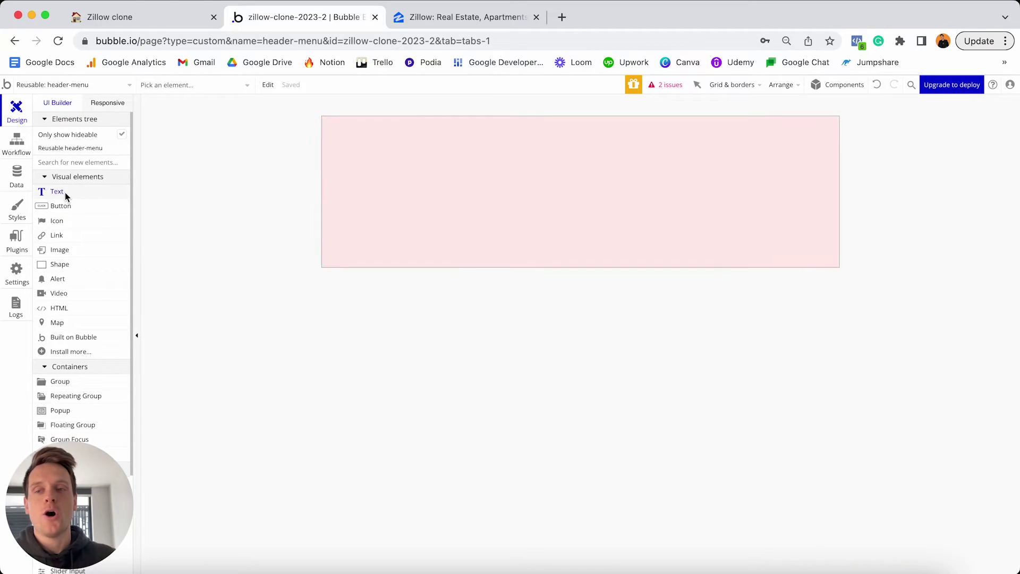
pyautogui.click(379, 180)
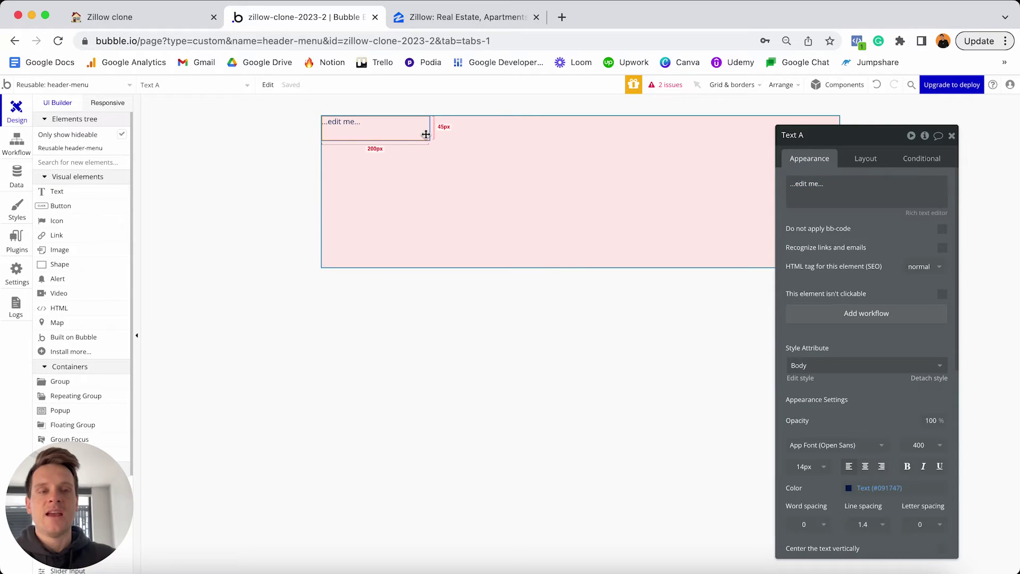
pyautogui.tripleClick(810, 180)
pyautogui.write('Buy')
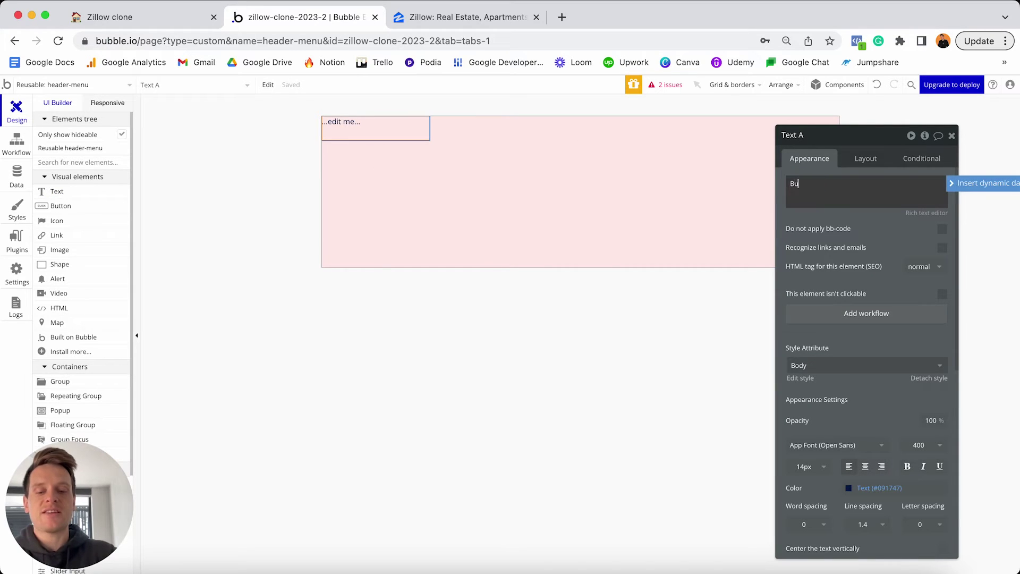
pyautogui.click(803, 465)
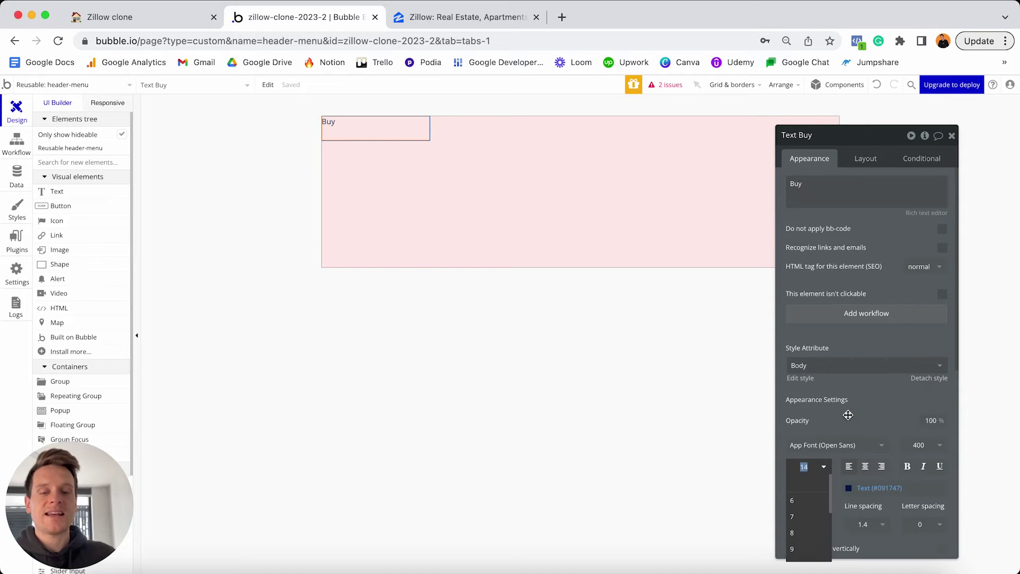
pyautogui.write('20')
pyautogui.press('Return')
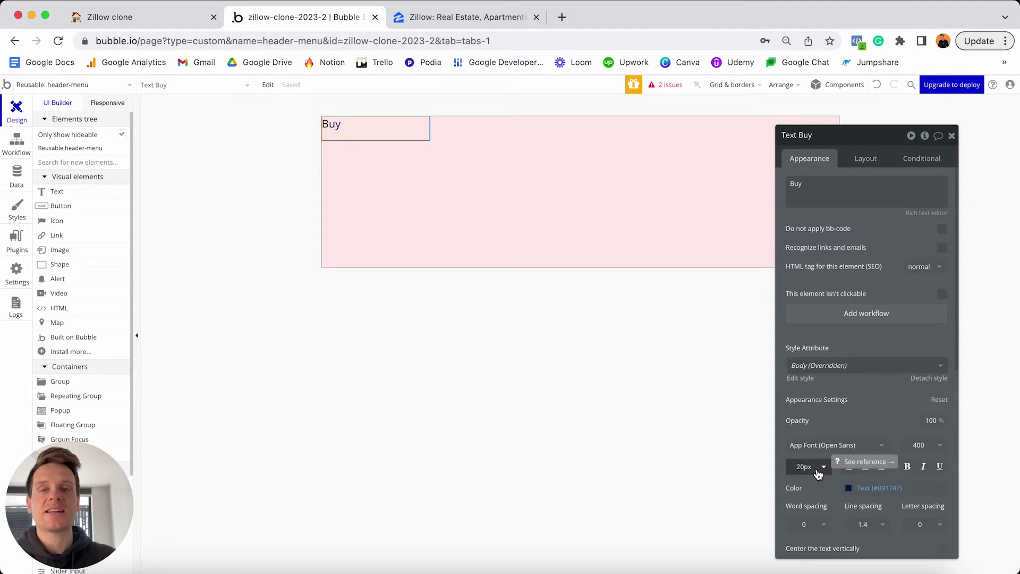
# Make the Buy text fit its content width, with 0 minimum width and 0 minimum height.
pyautogui.click(874, 159)
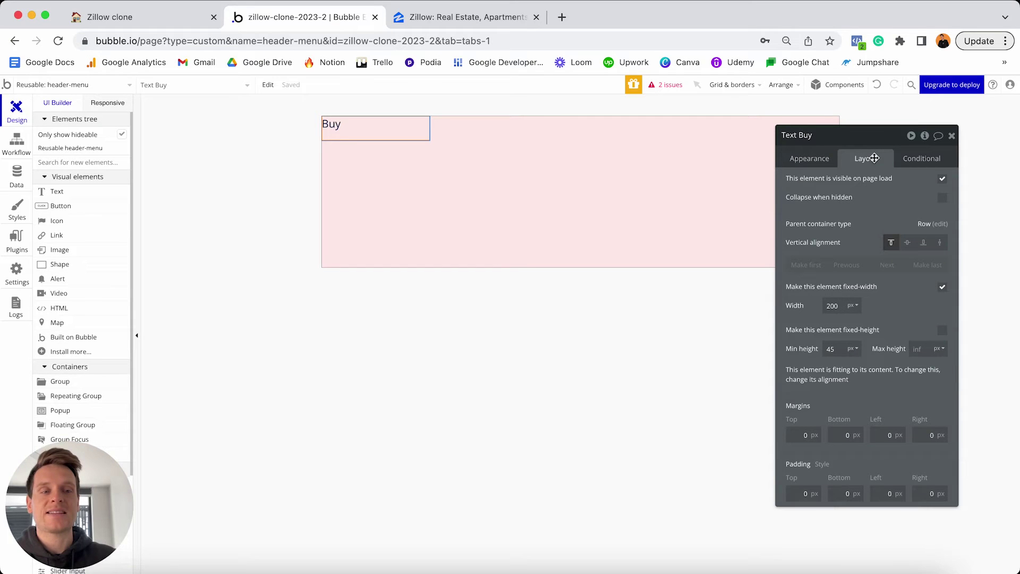
pyautogui.click(942, 286)
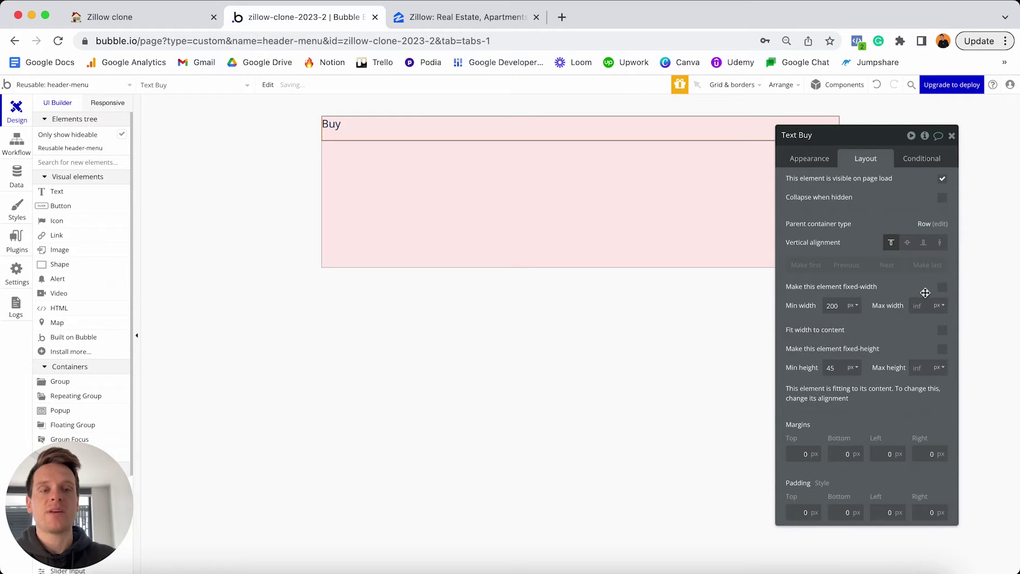
pyautogui.doubleClick(832, 306)
pyautogui.write('0')
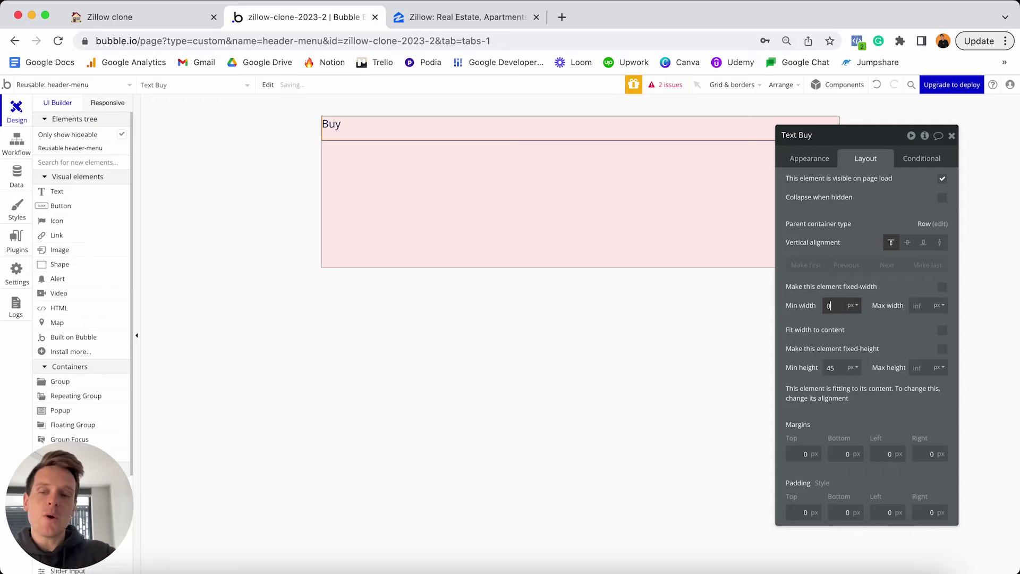
pyautogui.click(900, 305)
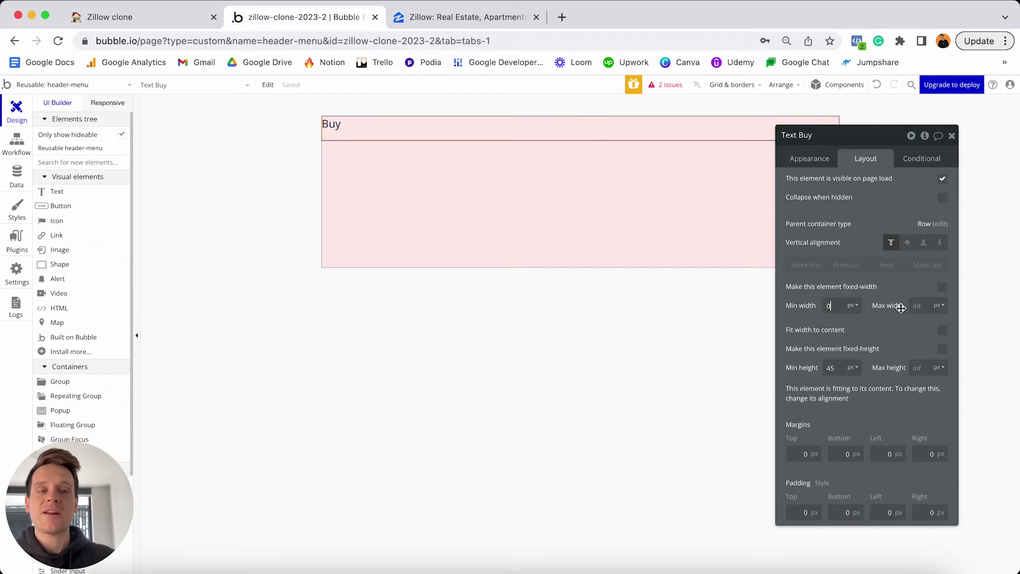
pyautogui.click(943, 331)
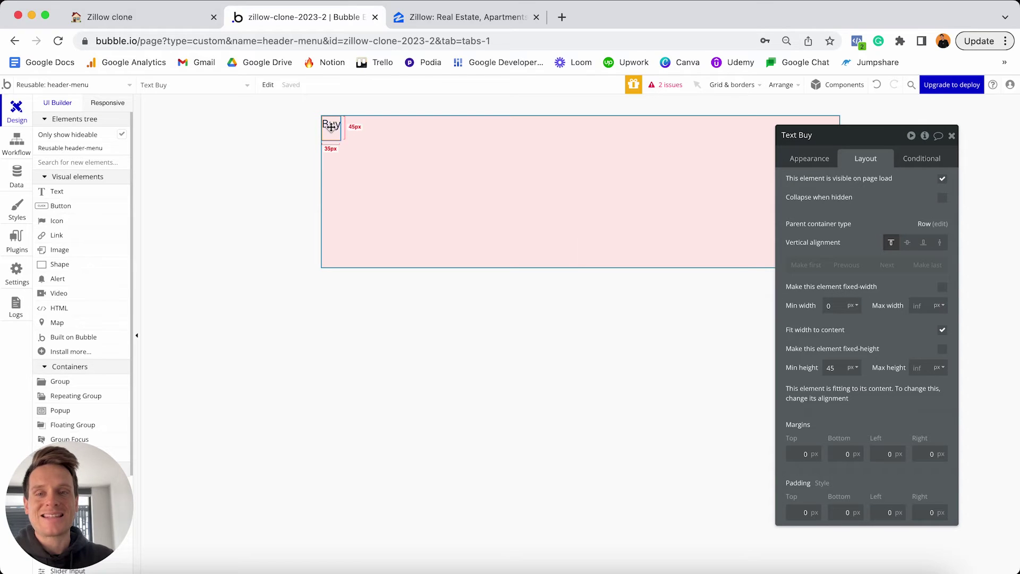
pyautogui.doubleClick(838, 367)
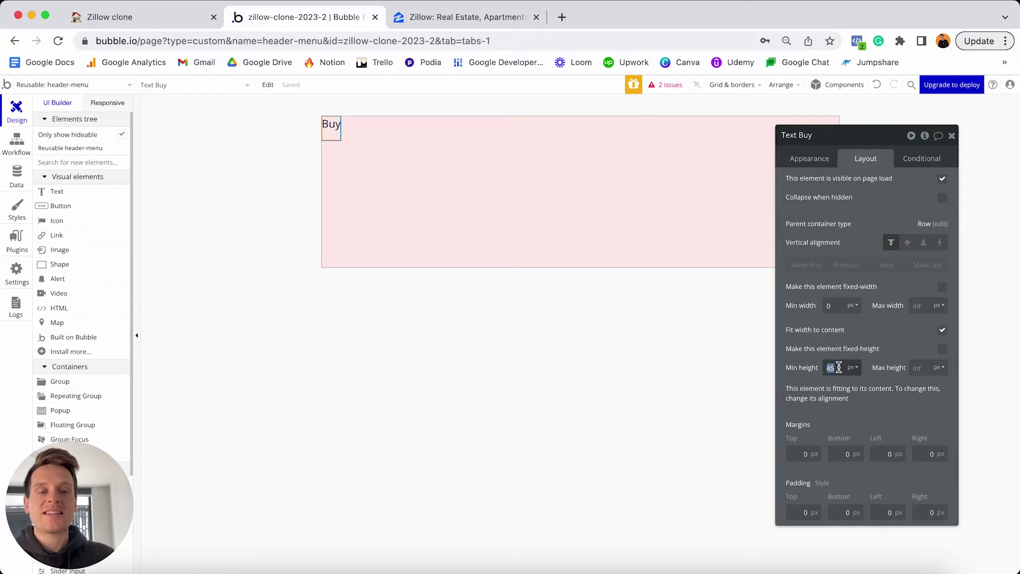
pyautogui.press('BackSpace')
pyautogui.write('0')
pyautogui.click(853, 343)
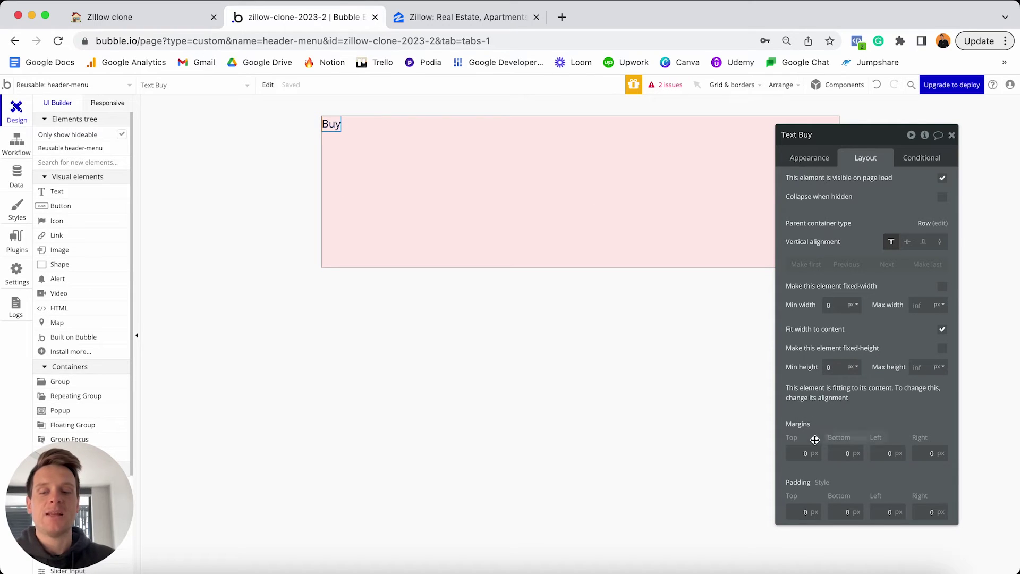
# Give Buy a 20 px right margin and centre it vertically.
pyautogui.click(924, 453)
pyautogui.write('20')
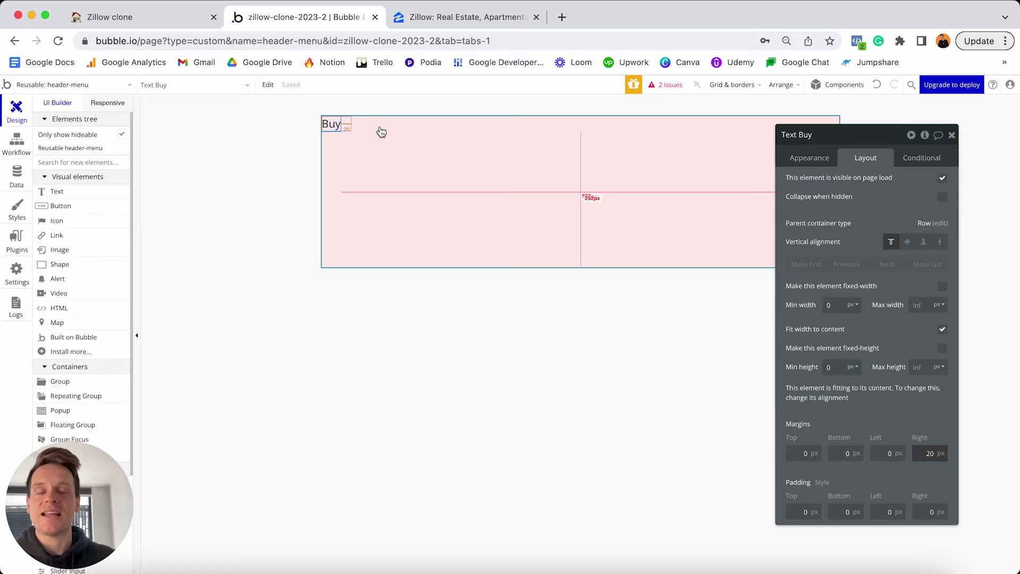
pyautogui.click(908, 242)
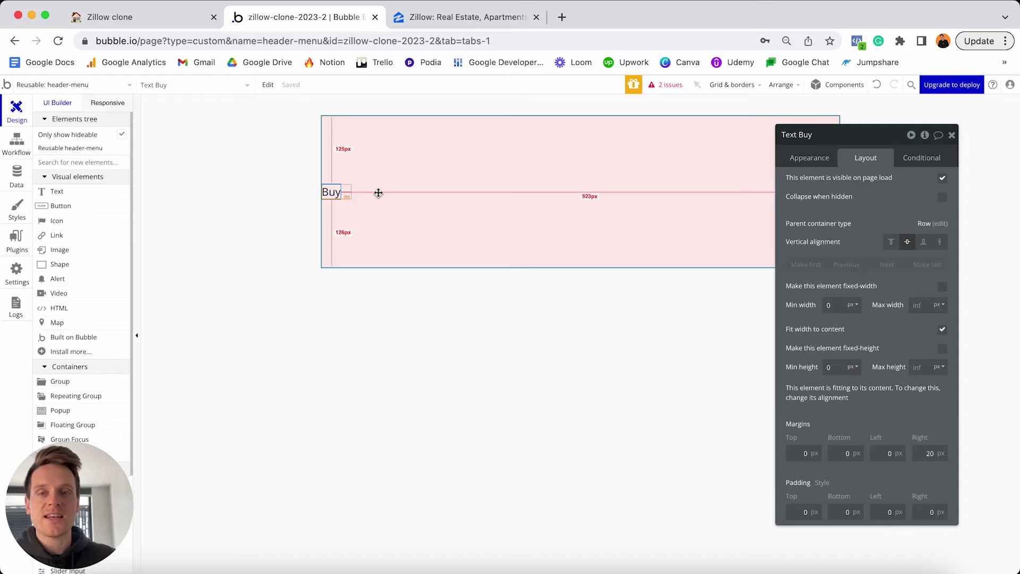
pyautogui.click(447, 208)
# Paste two copies of the Buy text and change them to 'Rent' and 'Sell'.
pyautogui.press('super+v')
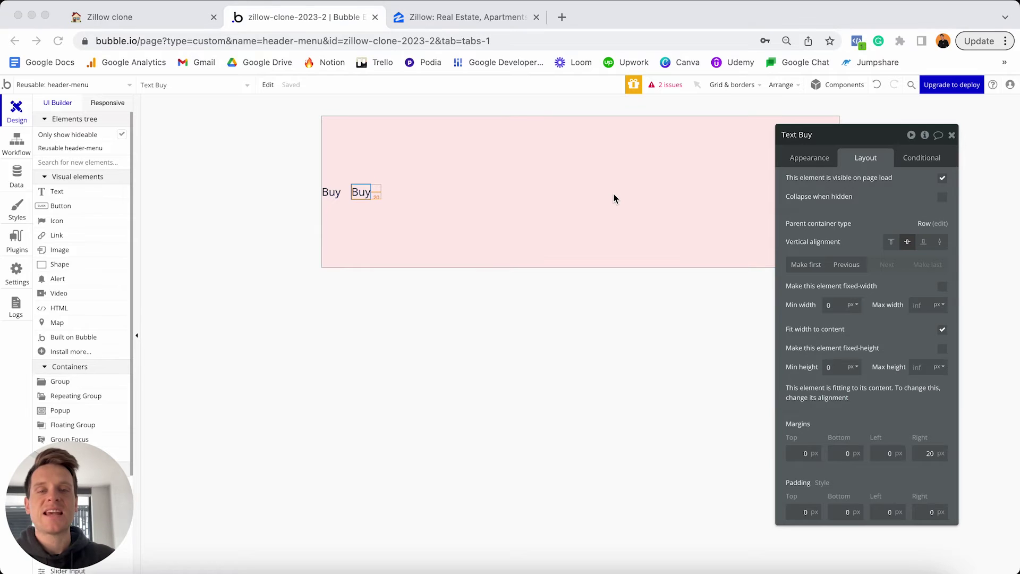
pyautogui.click(809, 157)
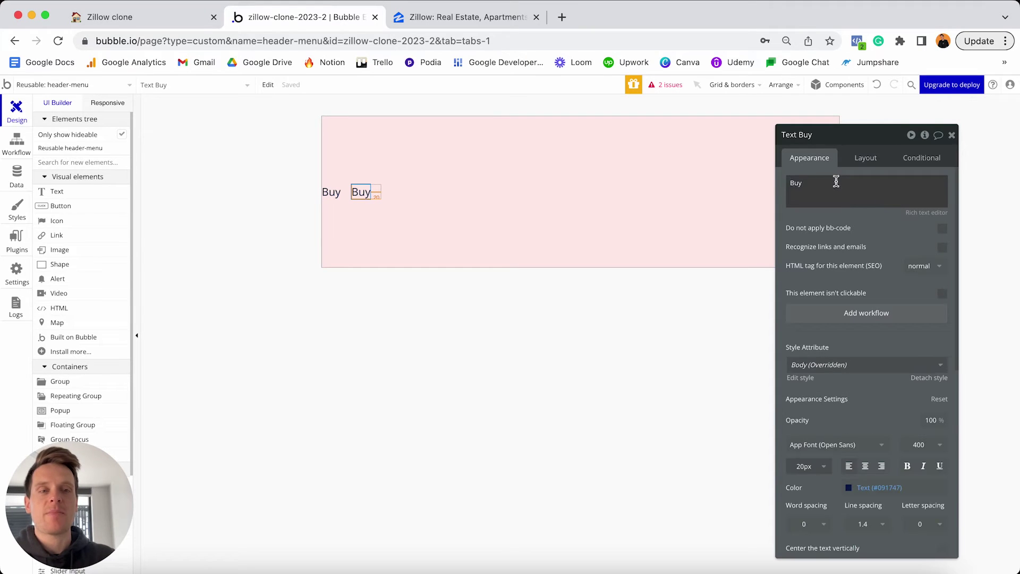
pyautogui.write('Rent')
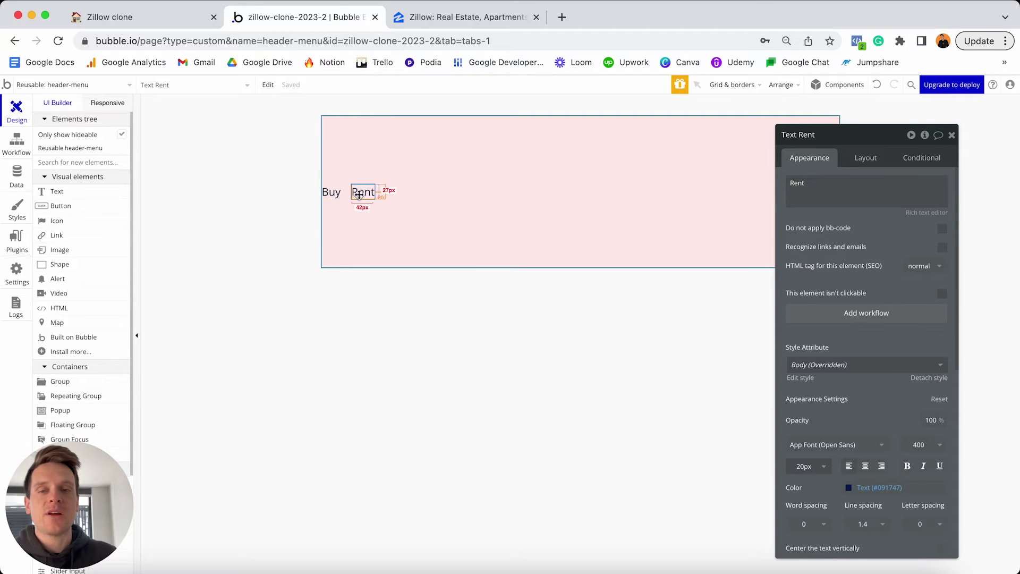
pyautogui.hotkey('ctrl', 'v')
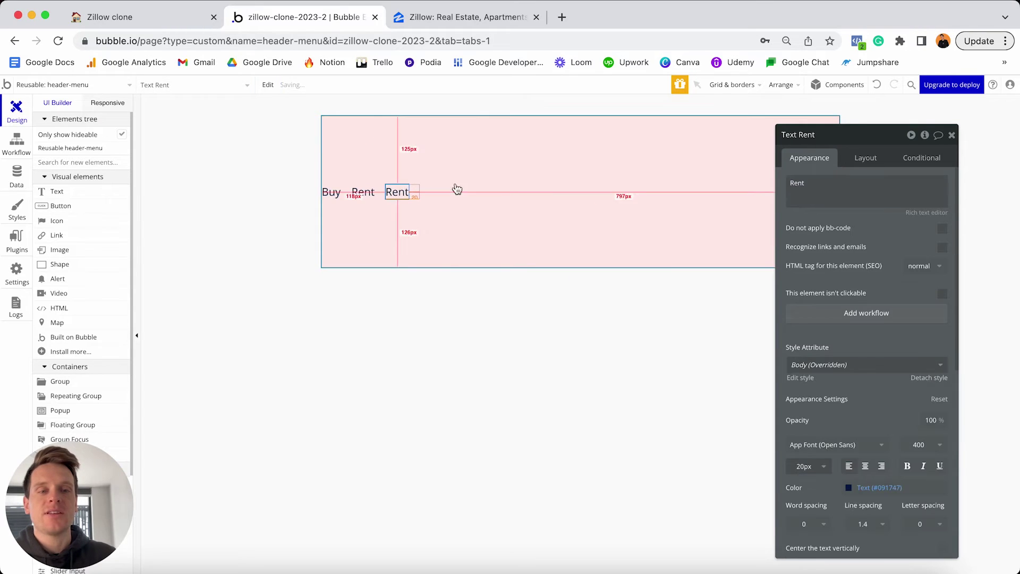
pyautogui.tripleClick(826, 184)
pyautogui.write('Sell')
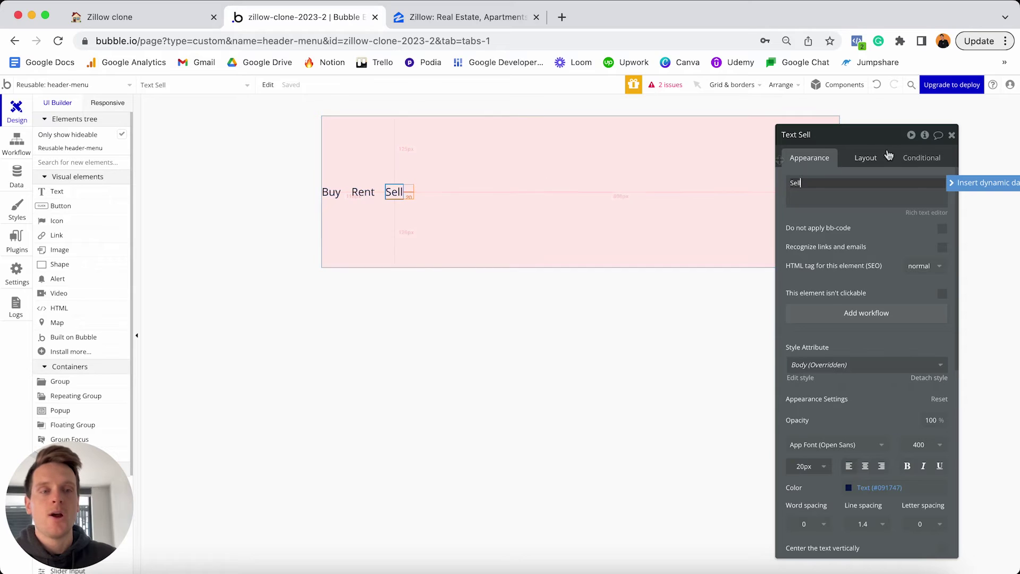
# Set the Sell text's right margin to 0 px.
pyautogui.click(871, 158)
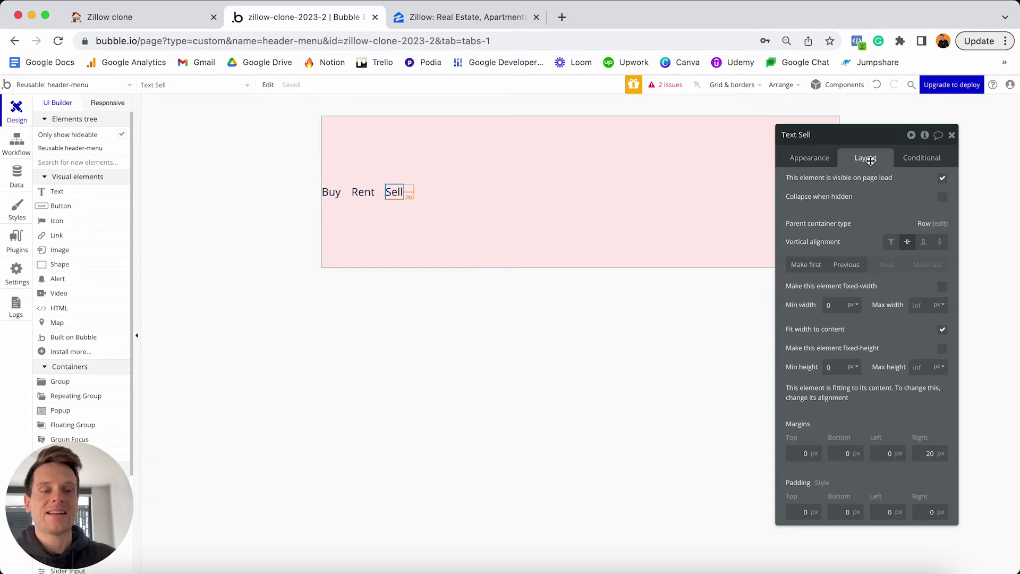
pyautogui.click(922, 449)
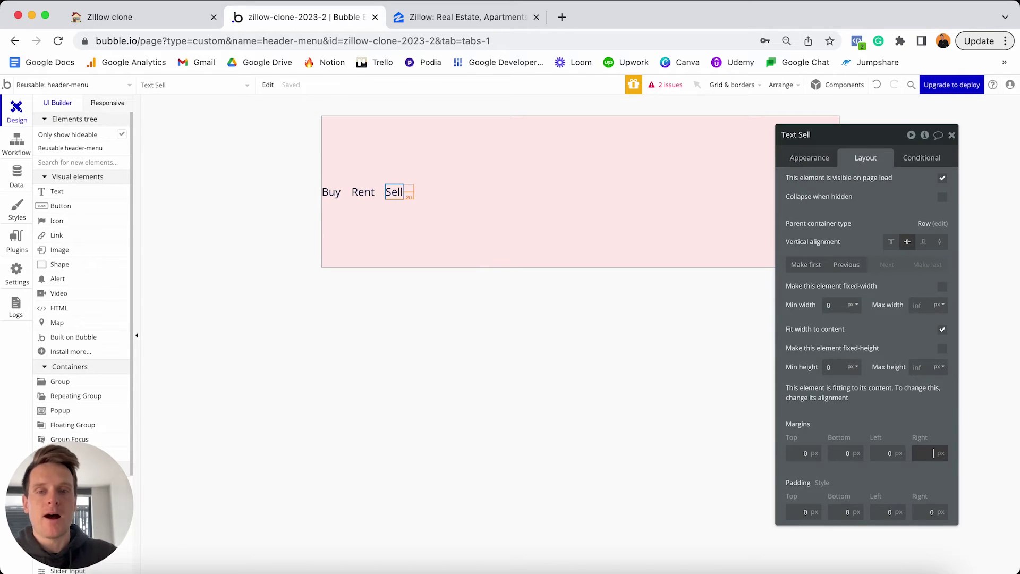
pyautogui.write('0')
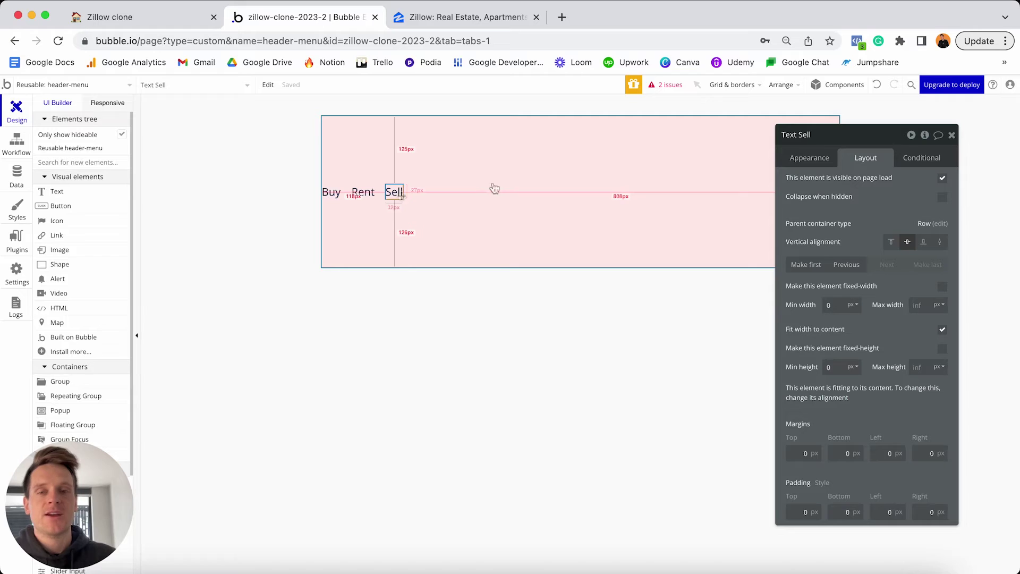
pyautogui.click(524, 180)
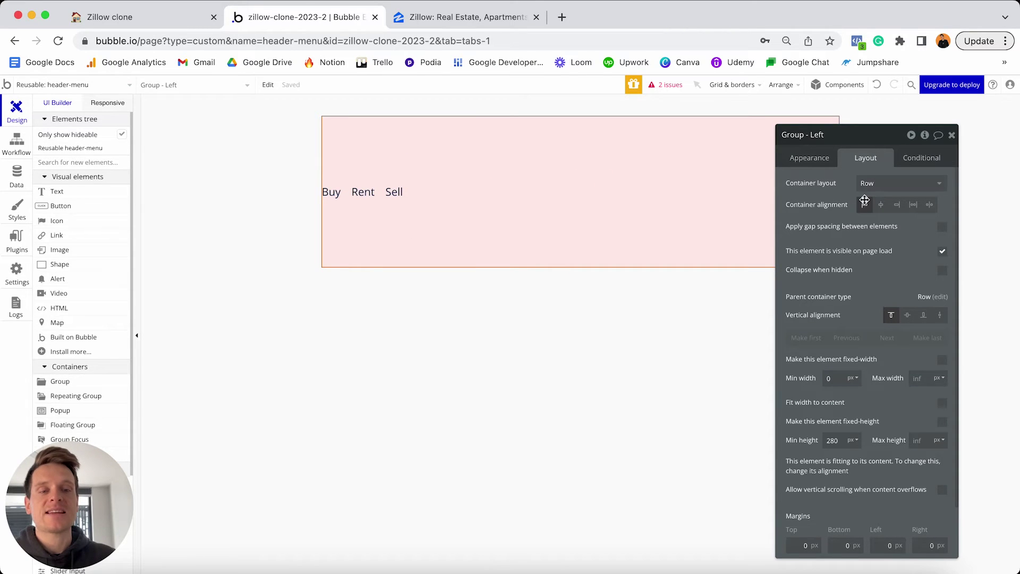
# Set Group - Left to 0 minimum height, fit width to content, and centre it vertically.
pyautogui.click(834, 440)
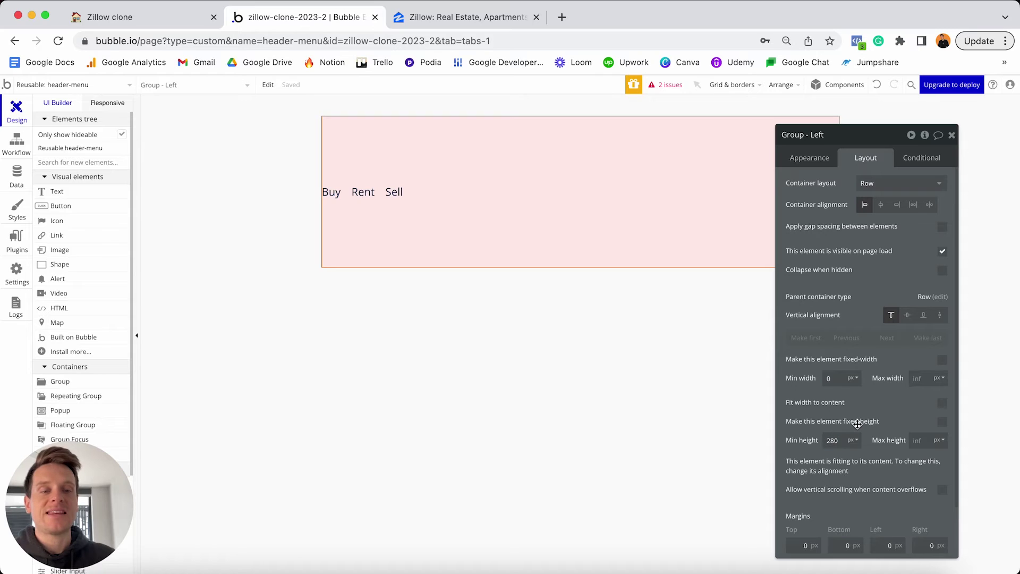
pyautogui.press('BackSpace')
pyautogui.press('BackSpace')
pyautogui.press('BackSpace')
pyautogui.write('0')
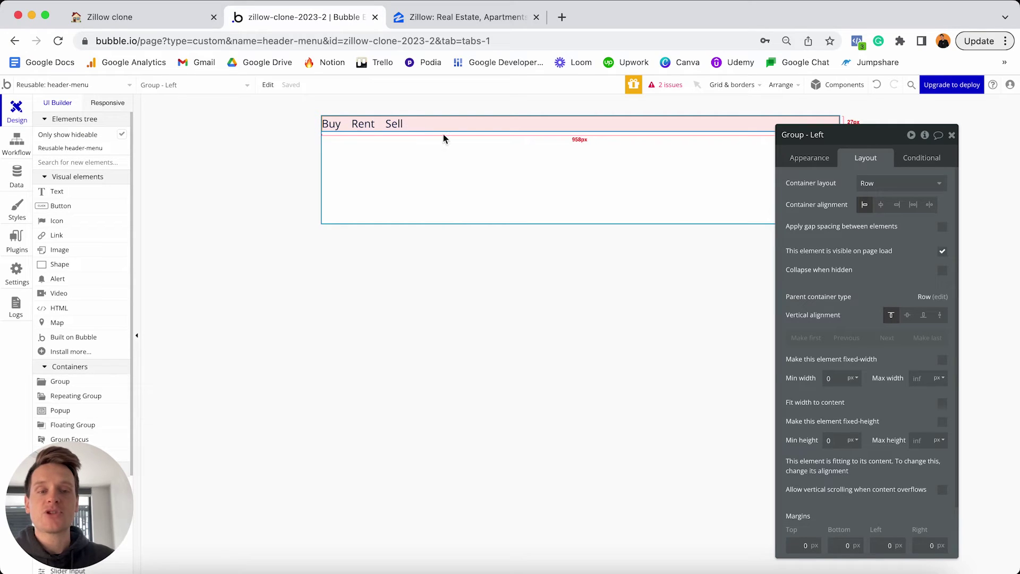
pyautogui.click(943, 405)
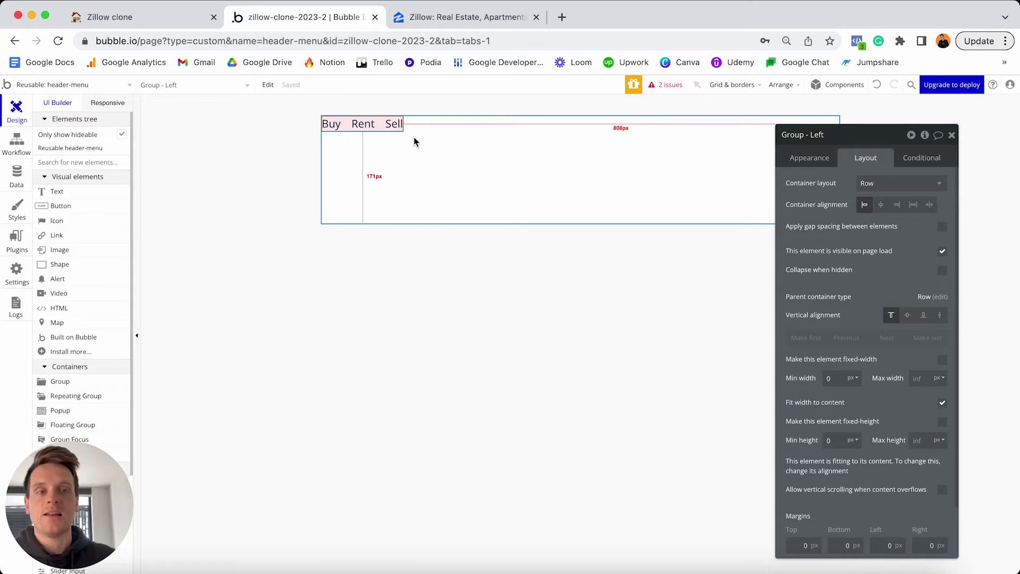
pyautogui.click(907, 315)
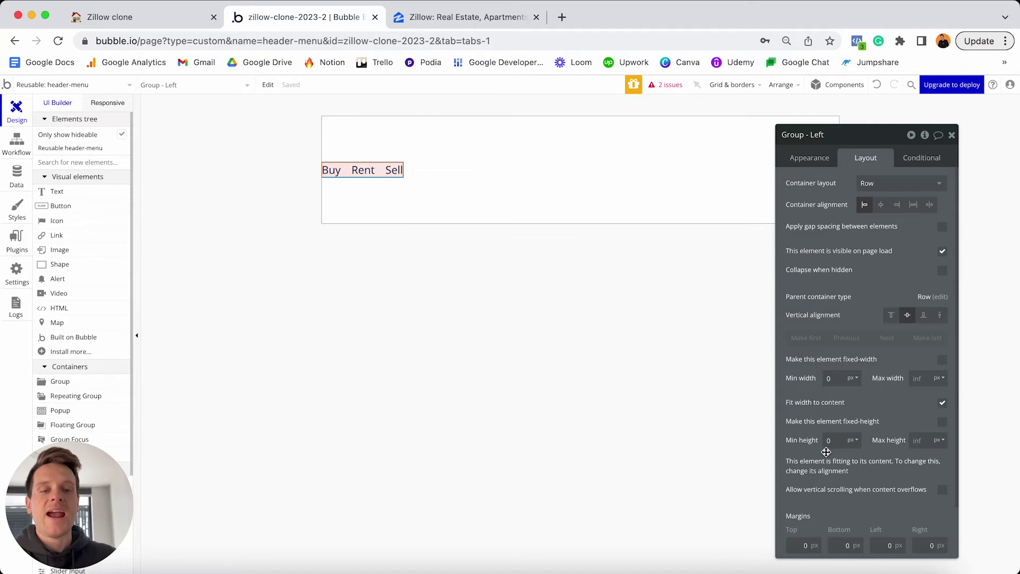
# Give Group - Left 20 px top, bottom, left and right margins.
pyautogui.click(794, 546)
pyautogui.write('2')
pyautogui.click(837, 546)
pyautogui.write('2')
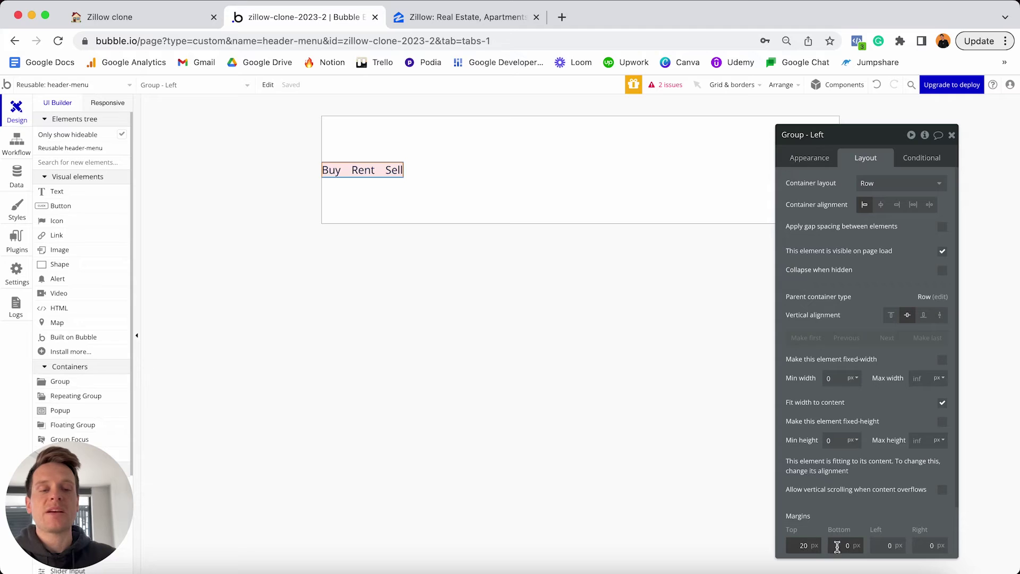
pyautogui.click(880, 546)
pyautogui.write('2')
pyautogui.click(914, 547)
pyautogui.write('2')
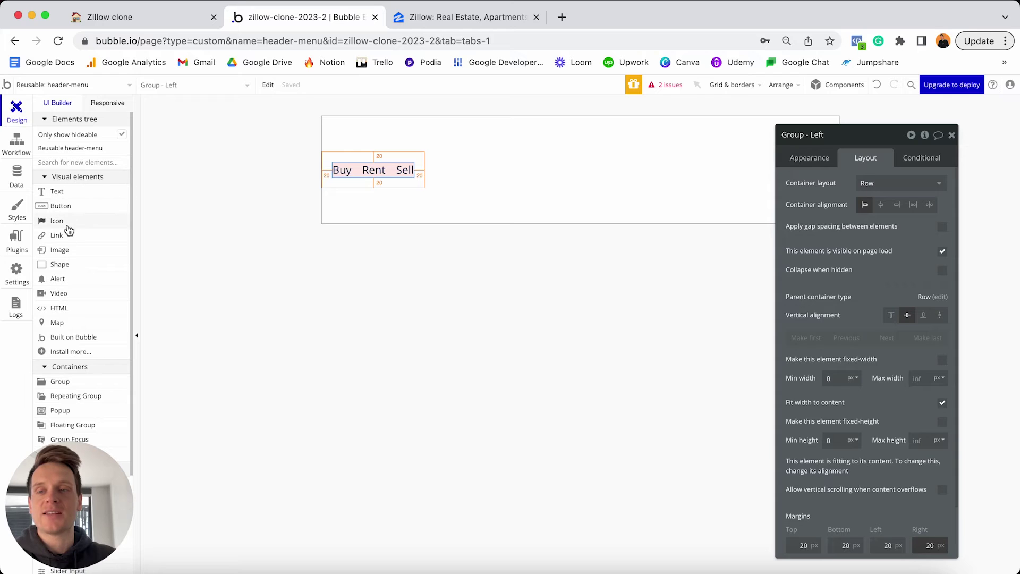
pyautogui.click(60, 250)
# Place an image with the uploaded Zillow logo, 200 px wide with a locked 4:1 aspect ratio.
pyautogui.click(456, 169)
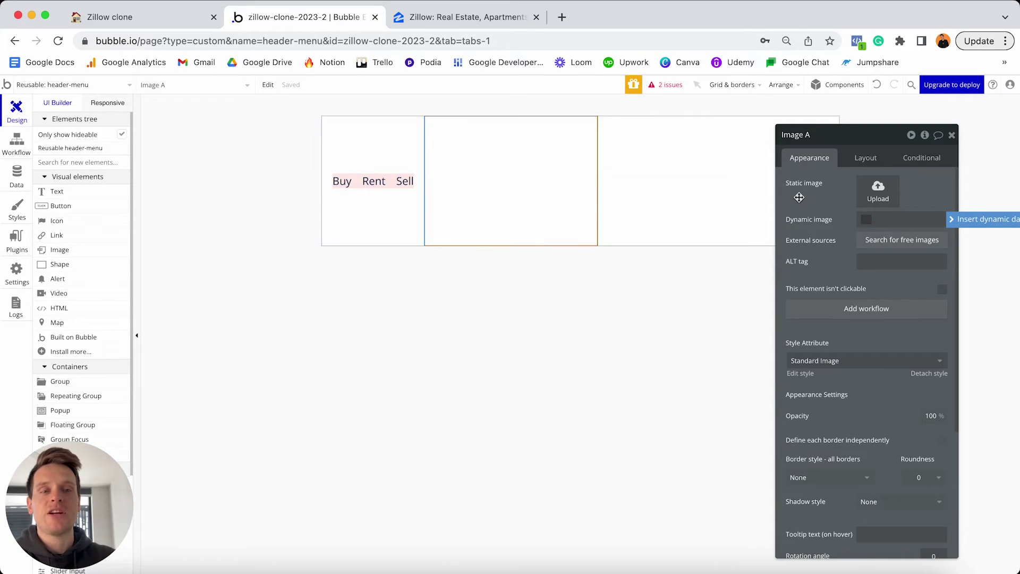
pyautogui.click(874, 191)
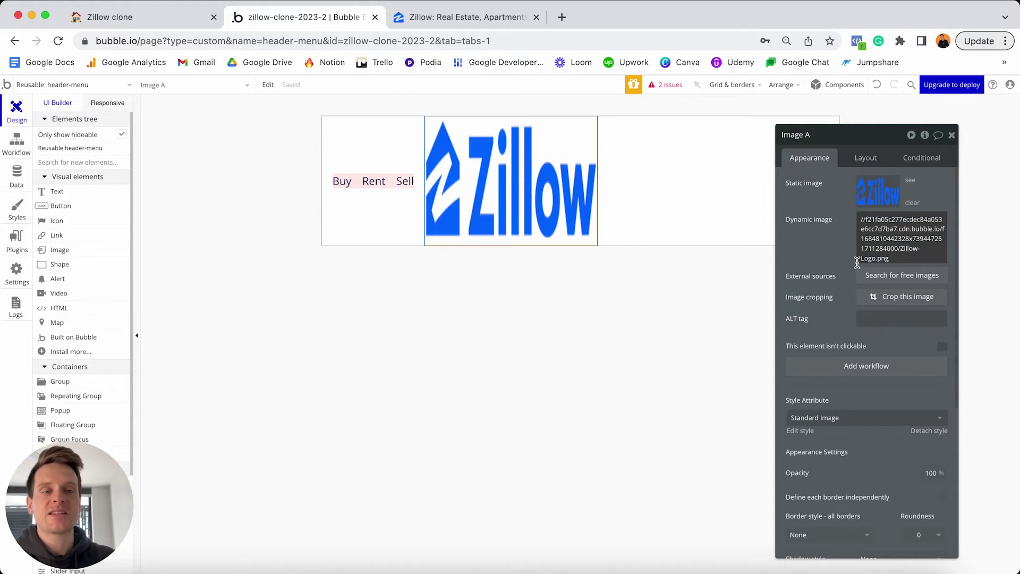
pyautogui.click(872, 156)
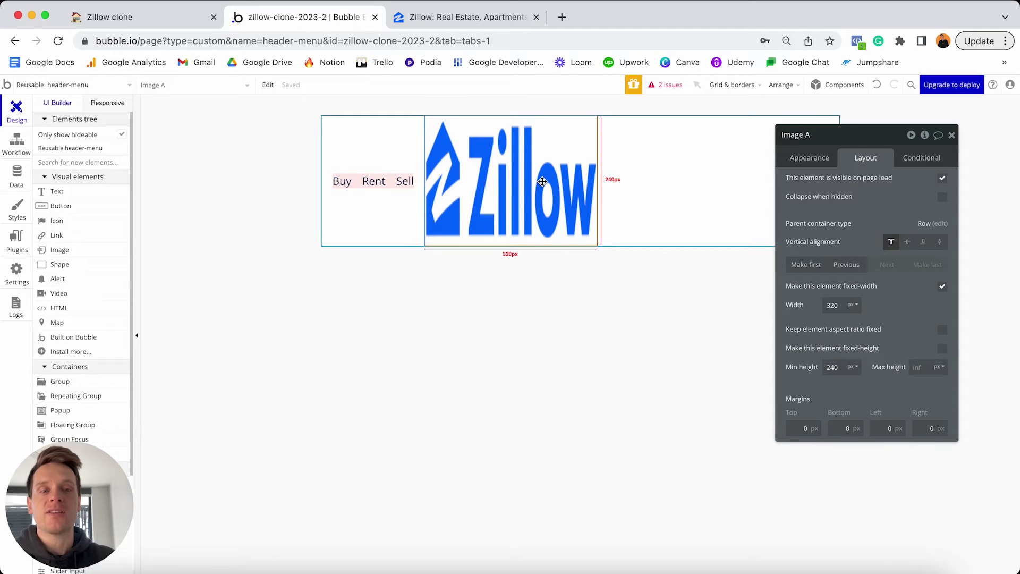
pyautogui.doubleClick(833, 305)
pyautogui.write('200')
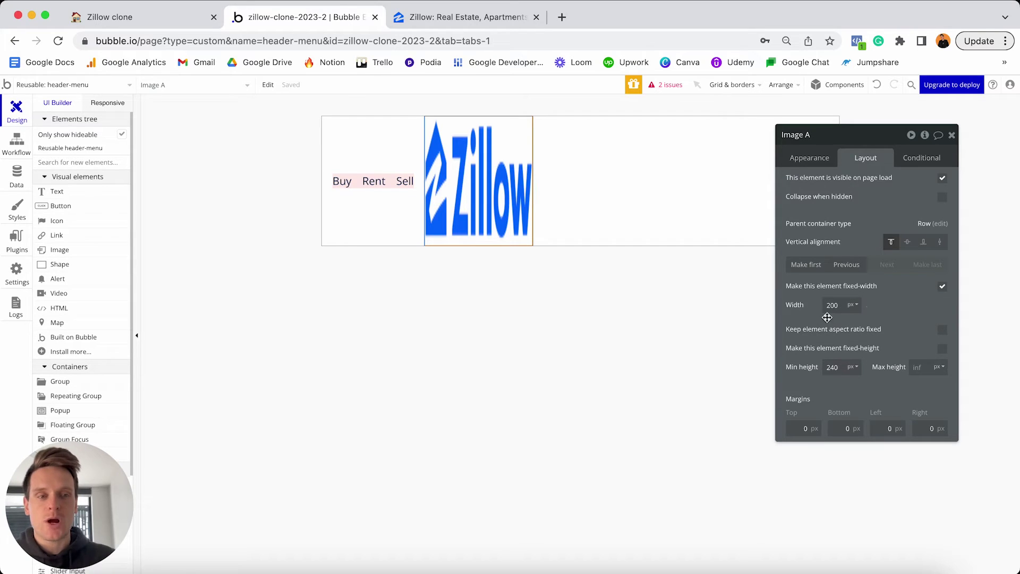
pyautogui.click(942, 334)
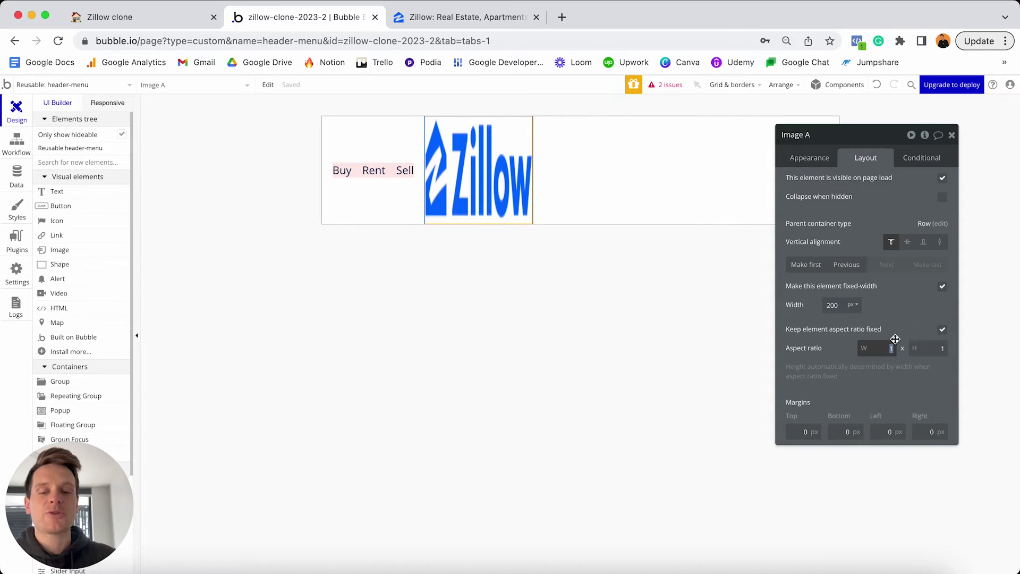
pyautogui.write('4')
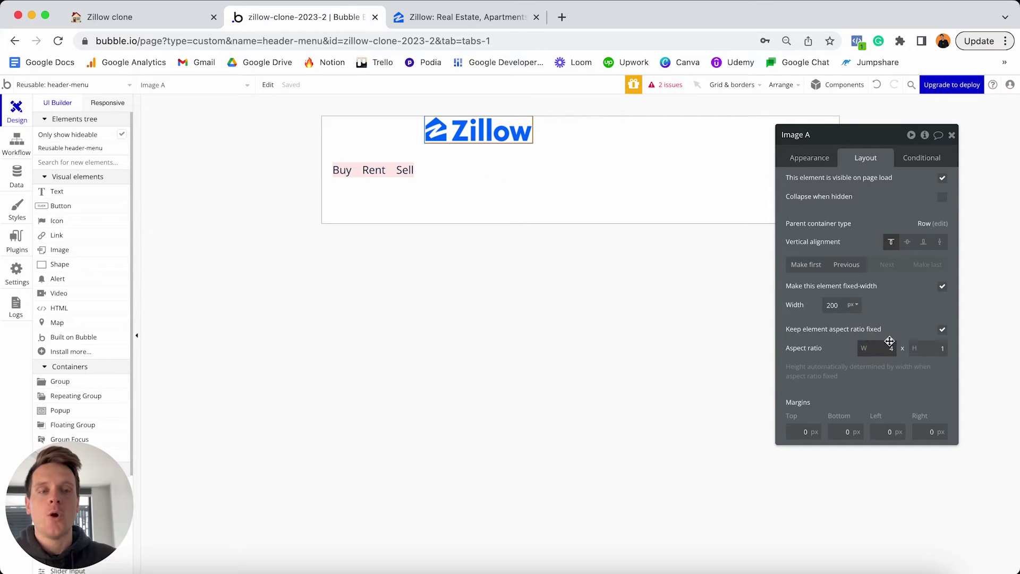
# Centre the logo vertically and give it 20 px margins on all sides.
pyautogui.click(908, 242)
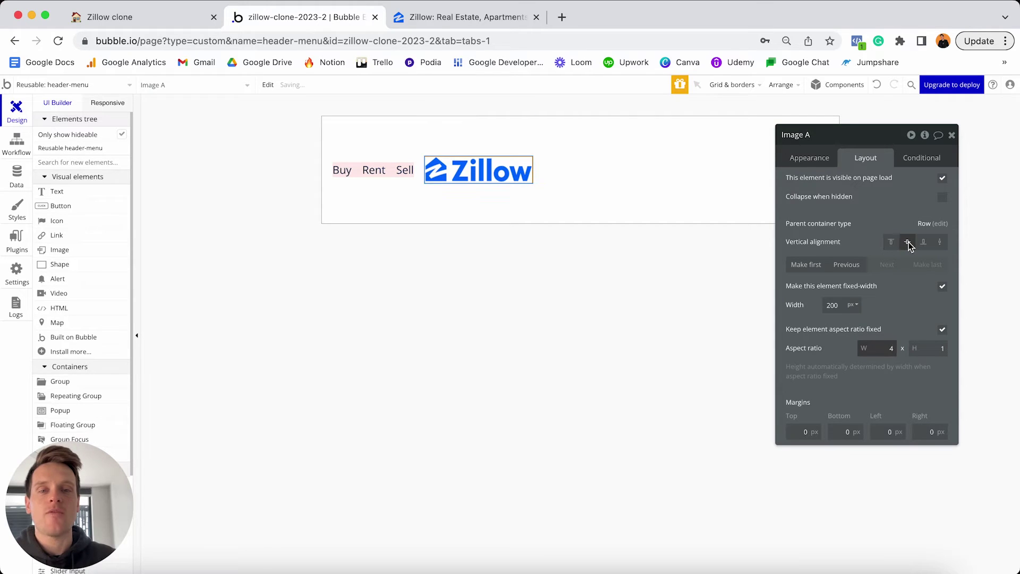
pyautogui.click(793, 432)
pyautogui.write('20')
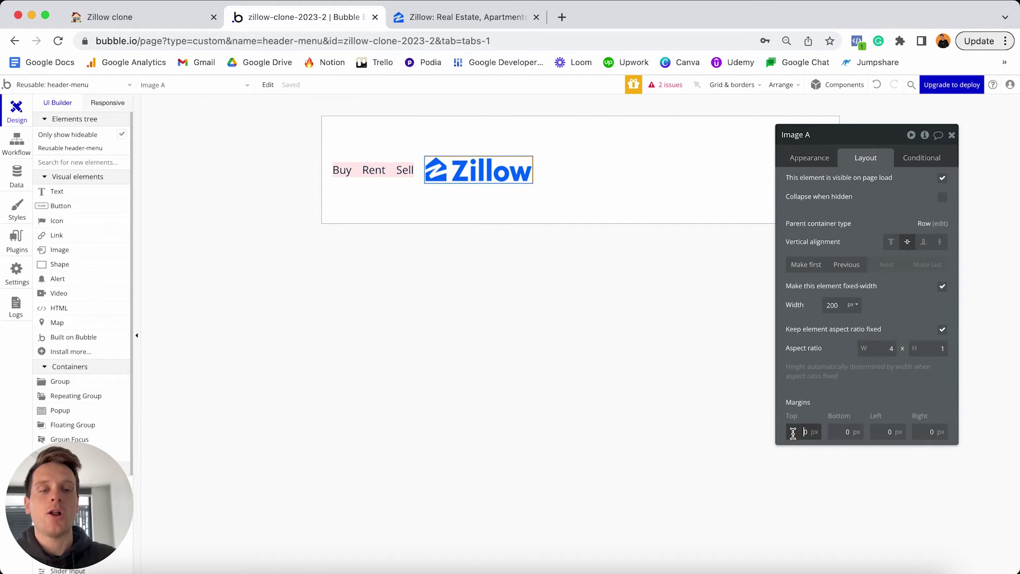
pyautogui.click(840, 431)
pyautogui.write('20')
pyautogui.click(887, 432)
pyautogui.write('20')
pyautogui.click(930, 431)
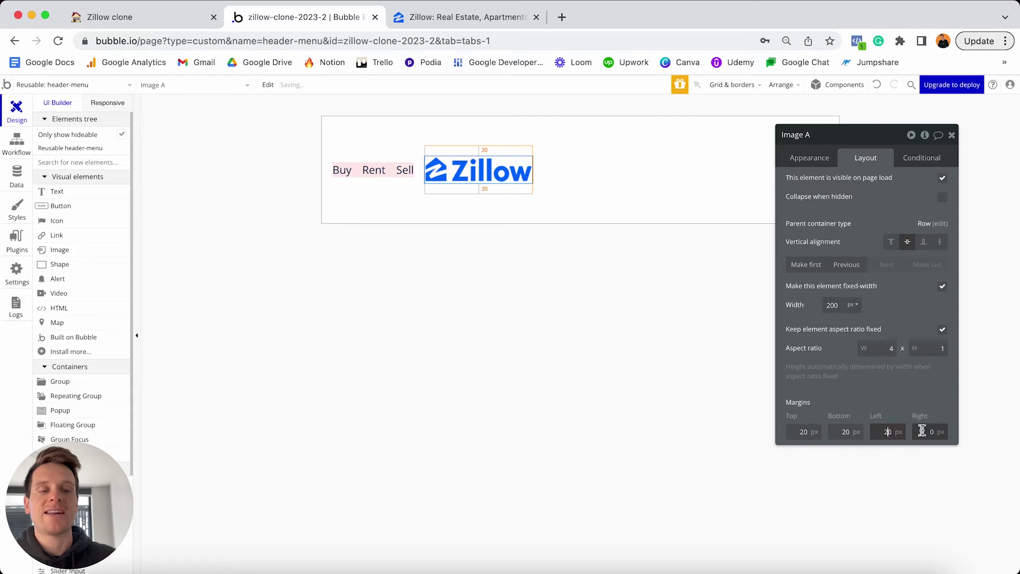
pyautogui.write('20')
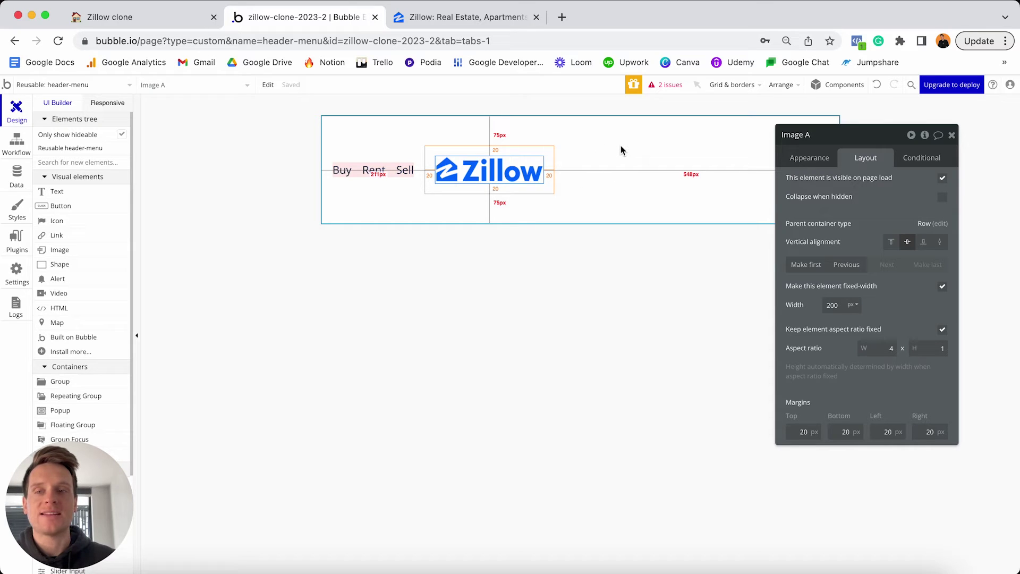
# Draw a new group to the right of the logo and name it Group - Right.
pyautogui.scroll(-3, 96, 292)
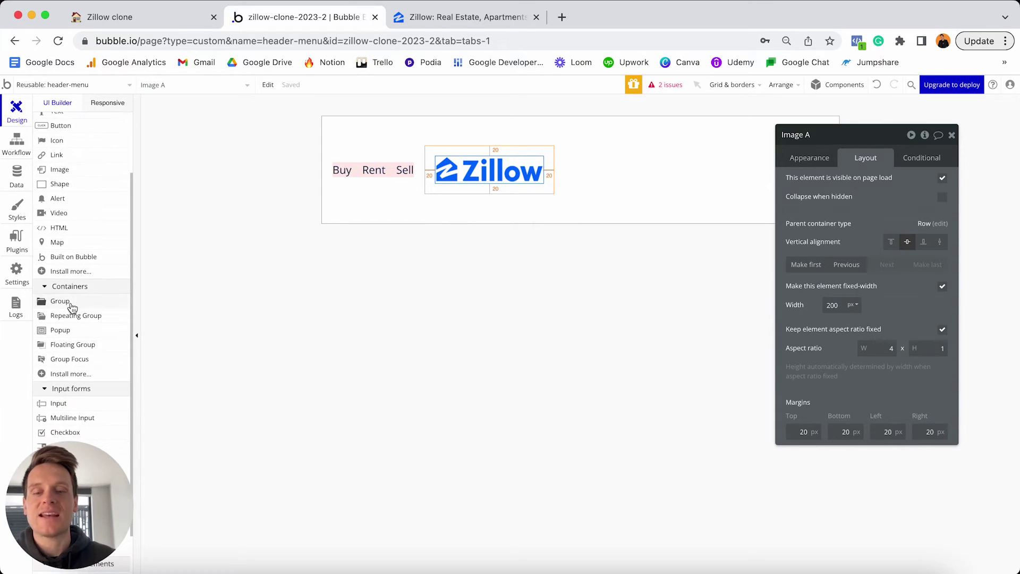
pyautogui.click(60, 302)
pyautogui.click(641, 164)
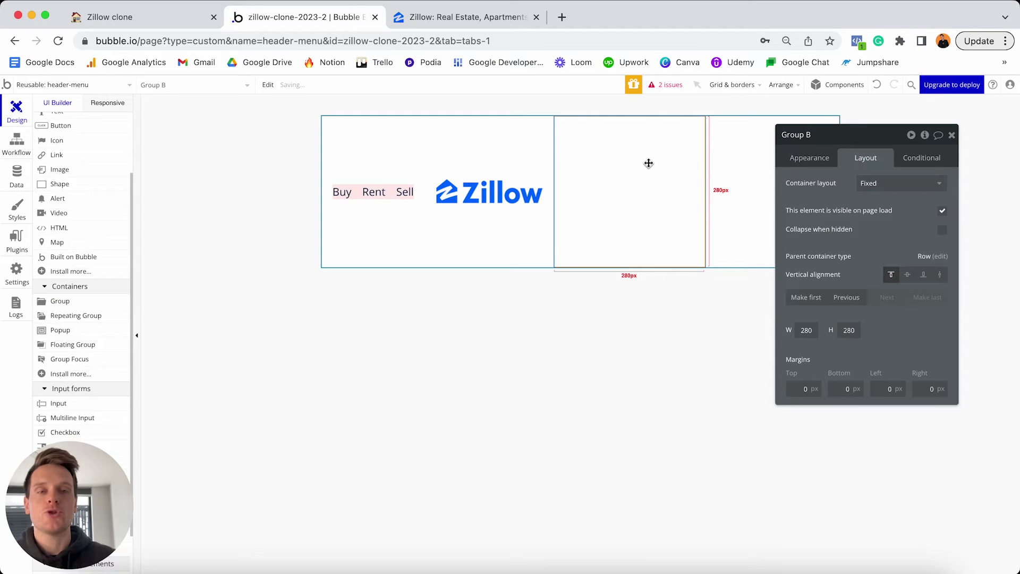
pyautogui.click(818, 140)
pyautogui.press('BackSpace')
pyautogui.press('BackSpace')
pyautogui.write('-')
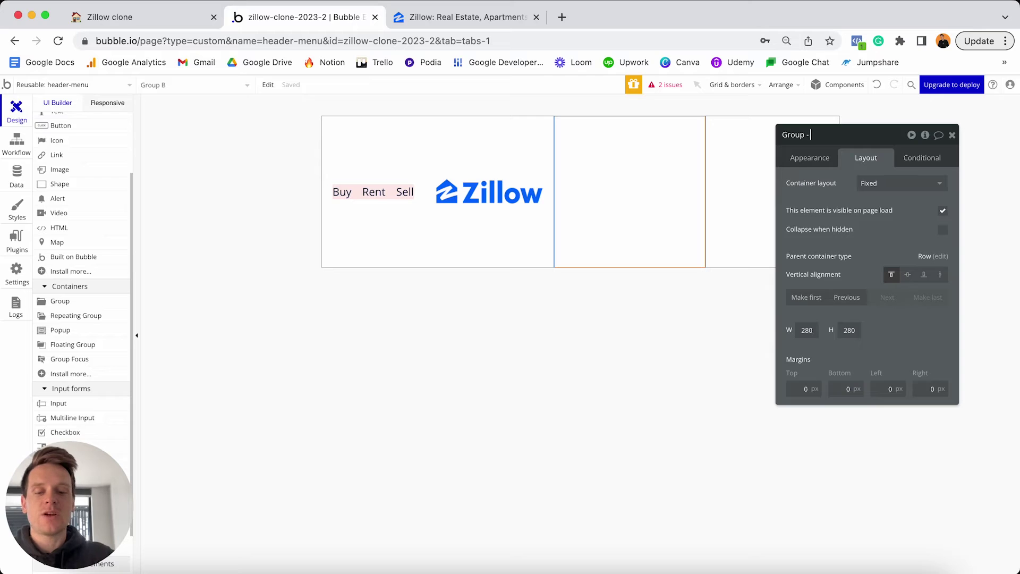
pyautogui.write(' Right')
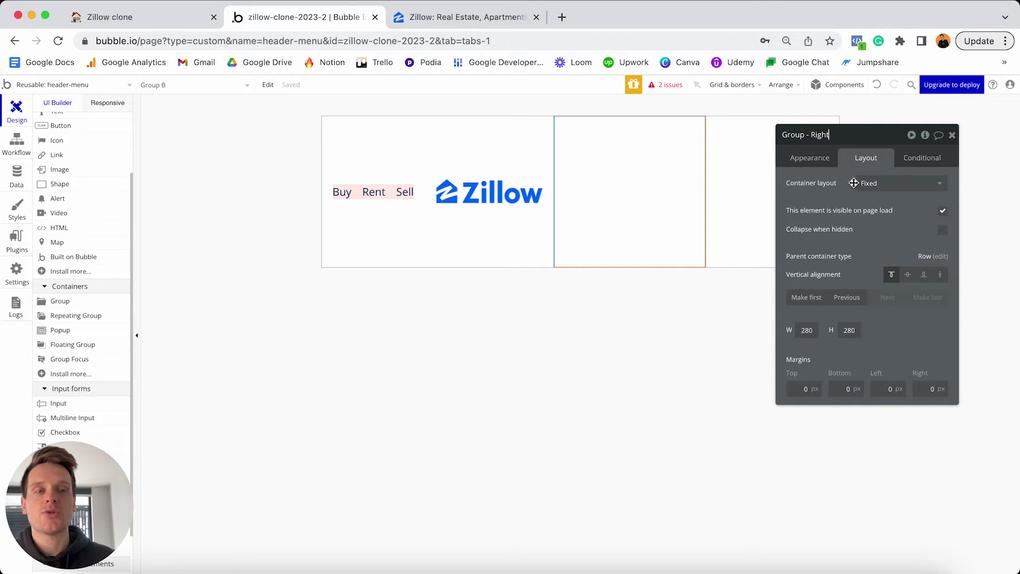
# Detach Group - Right's style and give it a flat light green #DFFFDB background.
pyautogui.click(810, 158)
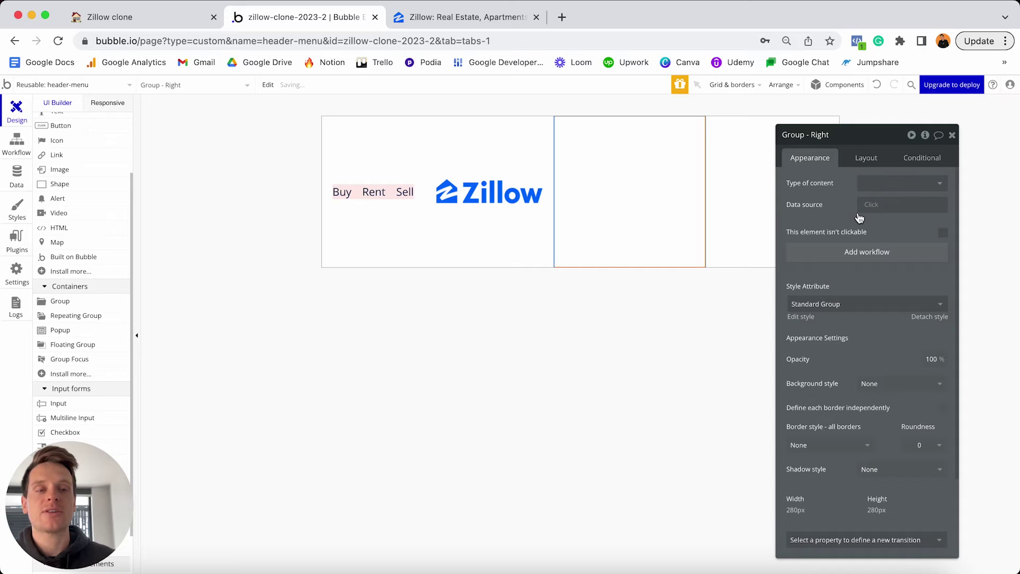
pyautogui.click(920, 317)
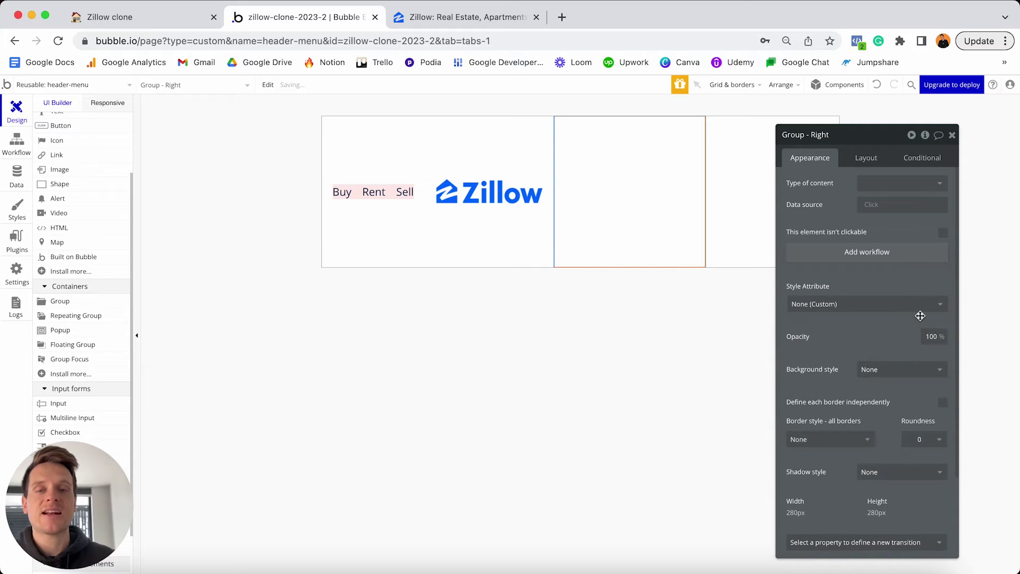
pyautogui.click(885, 375)
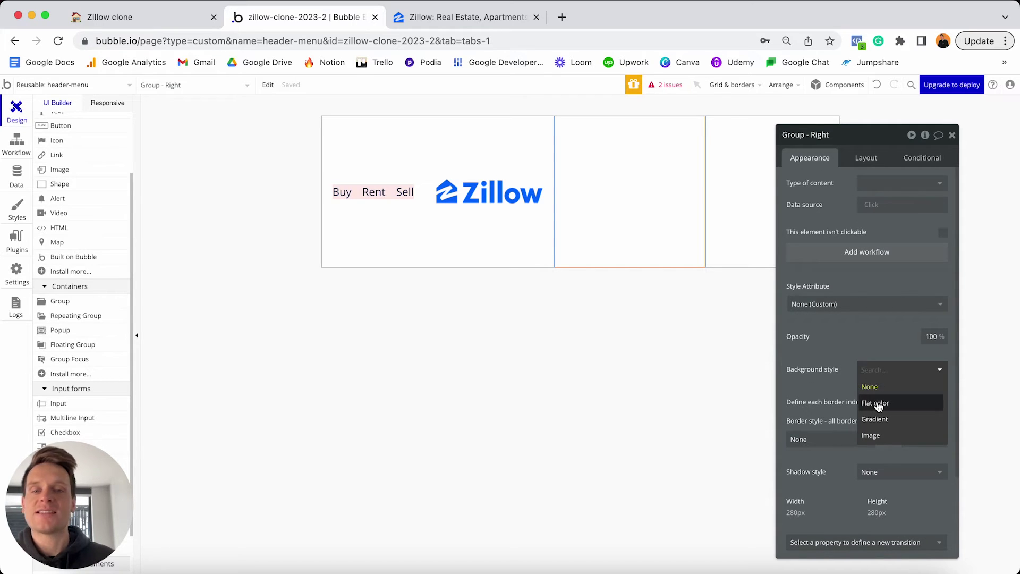
pyautogui.click(879, 404)
pyautogui.click(866, 391)
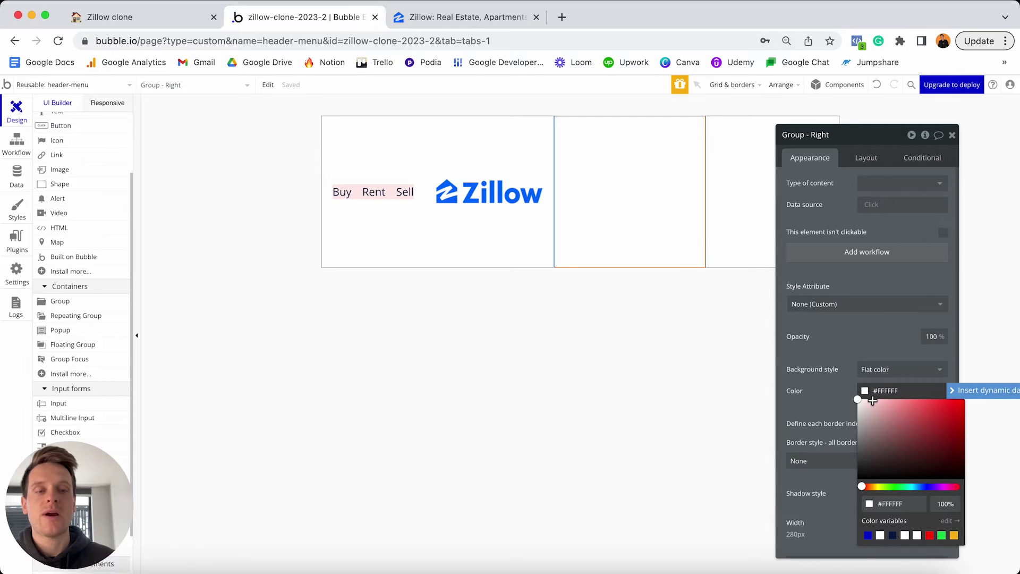
pyautogui.click(872, 400)
pyautogui.click(892, 486)
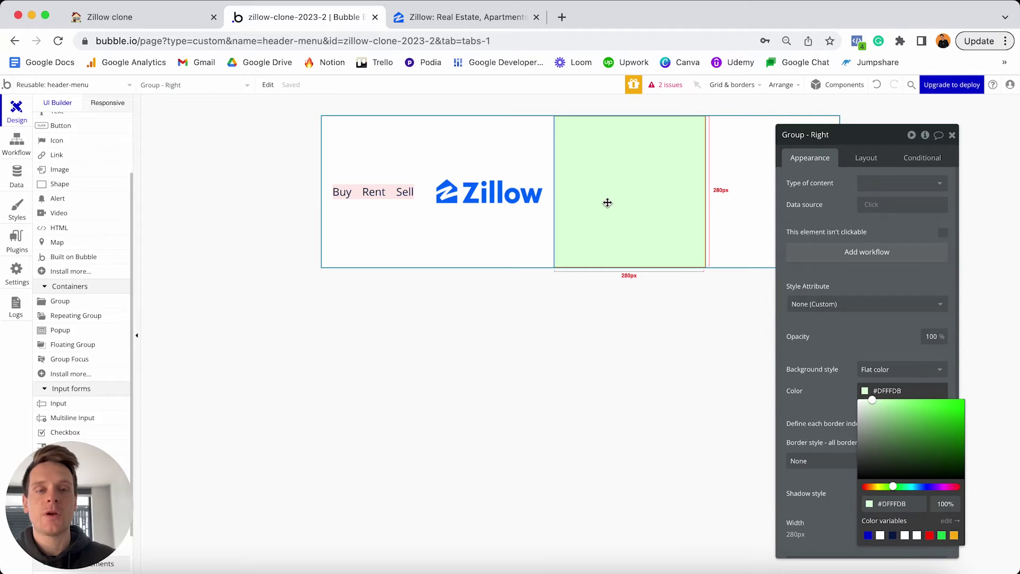
# Set Group - Right to Row layout without fixed width and with 0 minimum width.
pyautogui.click(864, 158)
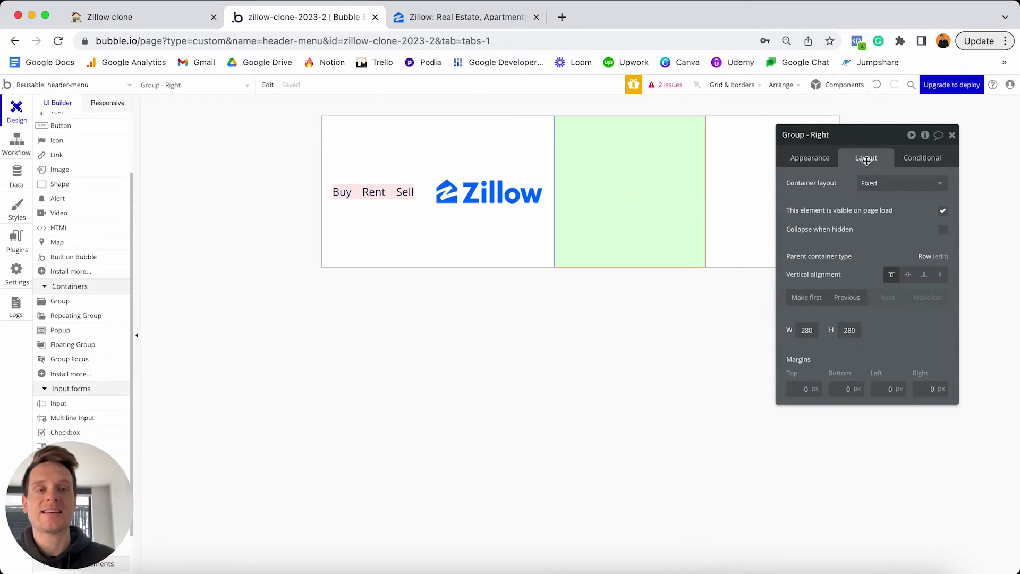
pyautogui.click(879, 186)
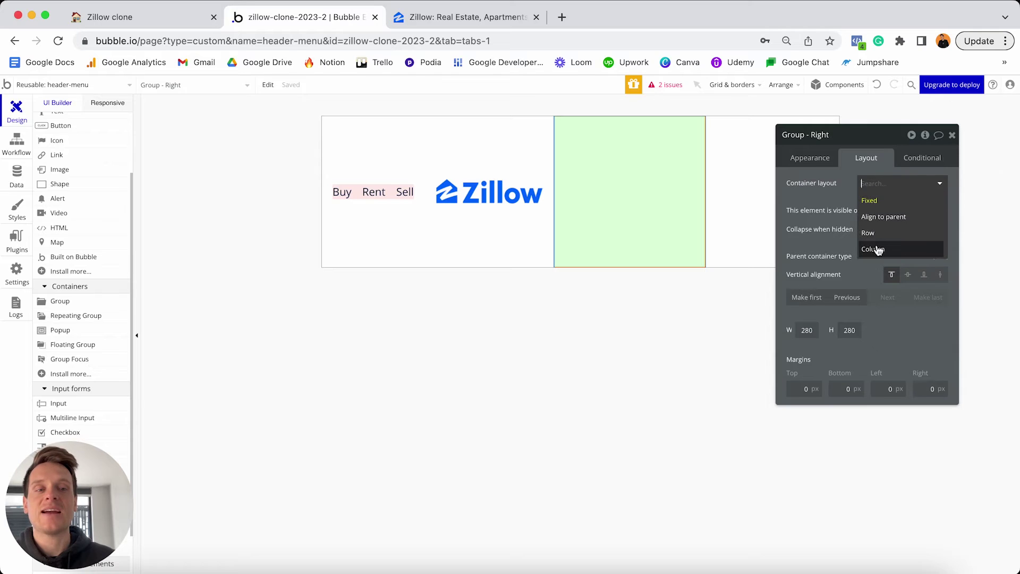
pyautogui.click(868, 234)
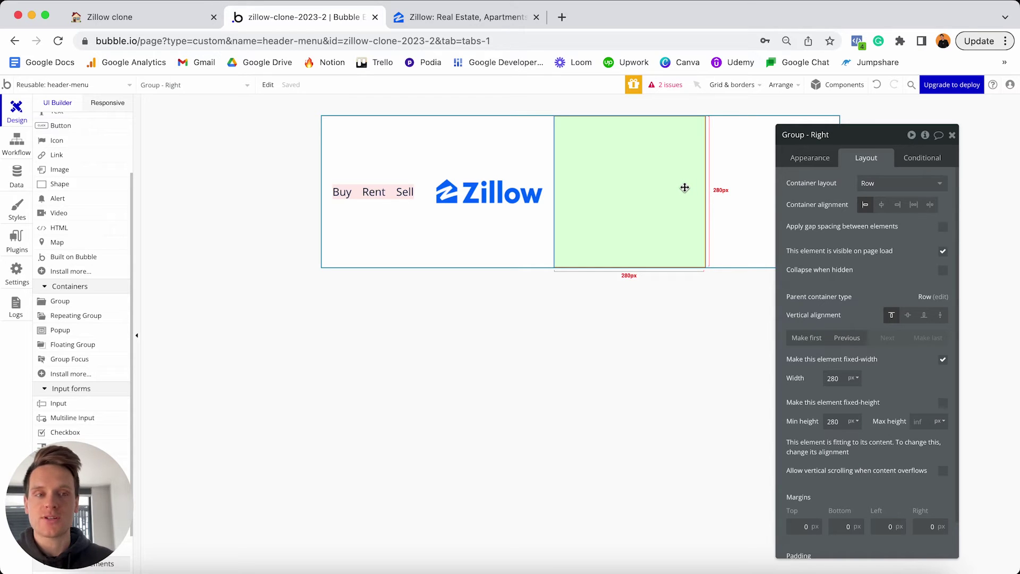
pyautogui.click(942, 360)
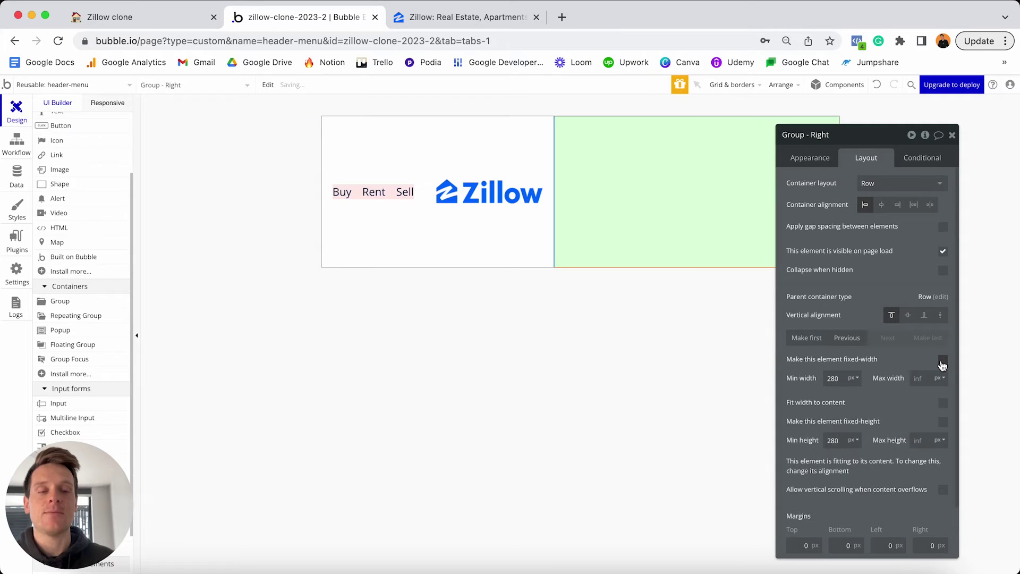
pyautogui.doubleClick(835, 378)
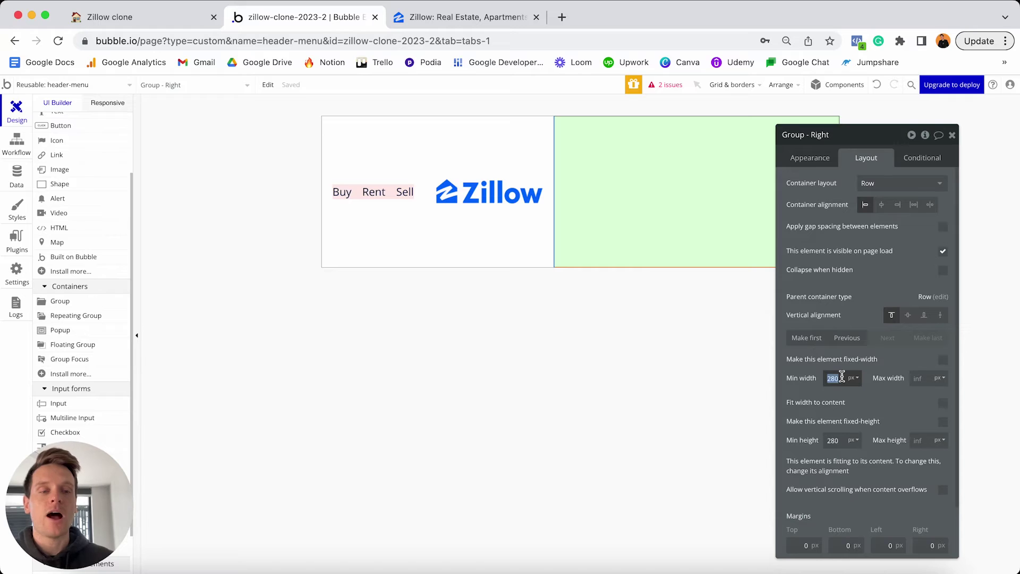
pyautogui.write('0')
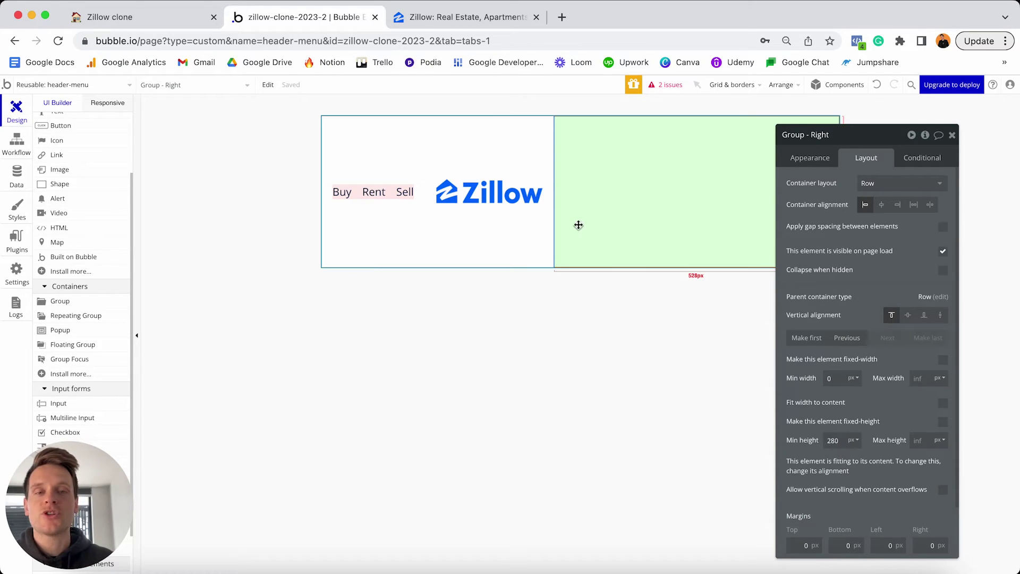
# Paste a copy of the Buy text into Group - Right and change it to 'Manage Listings'.
pyautogui.click(372, 192)
pyautogui.click(345, 199)
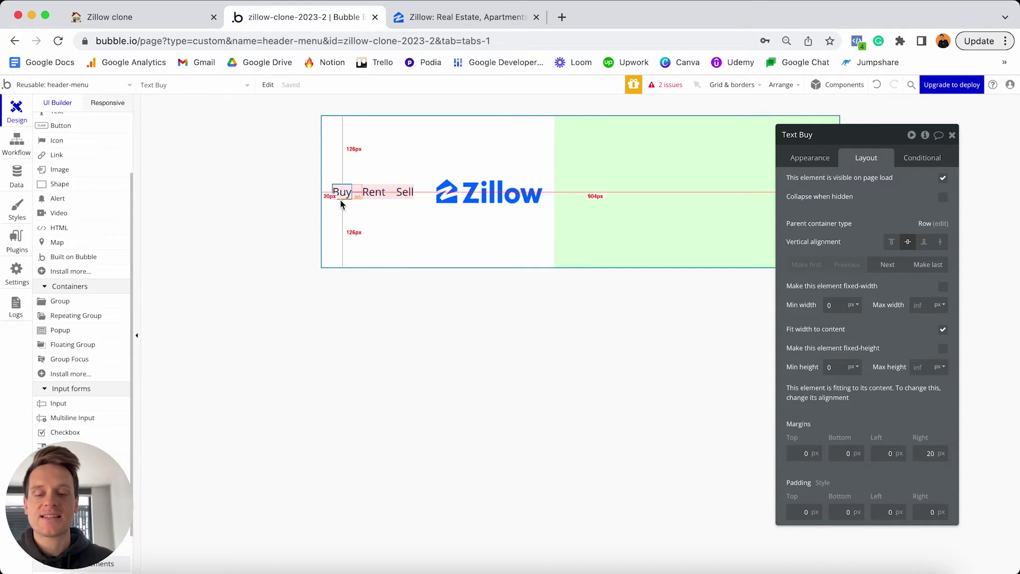
pyautogui.click(614, 180)
pyautogui.hotkey('ctrl', 'v')
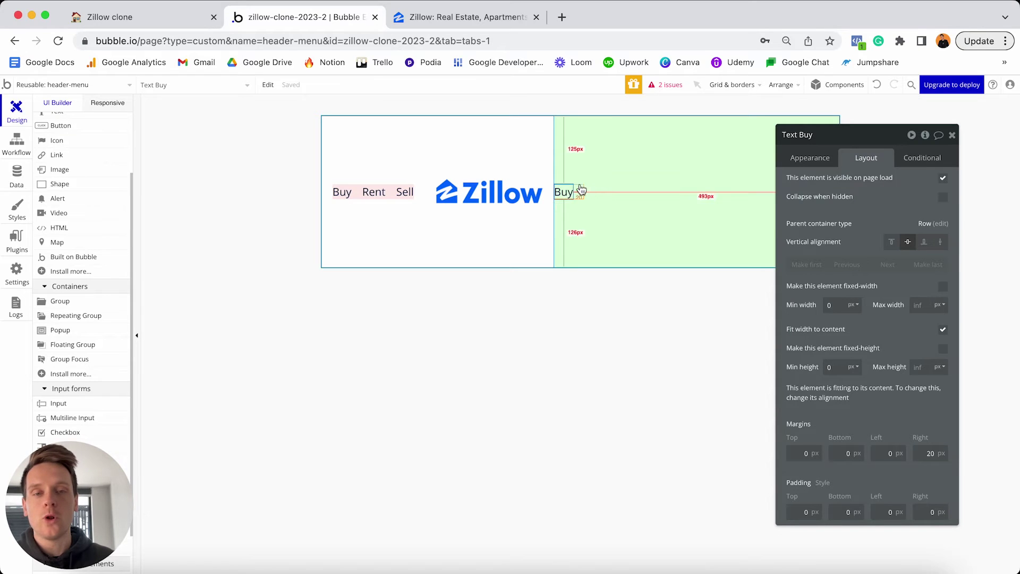
pyautogui.click(805, 160)
pyautogui.doubleClick(823, 185)
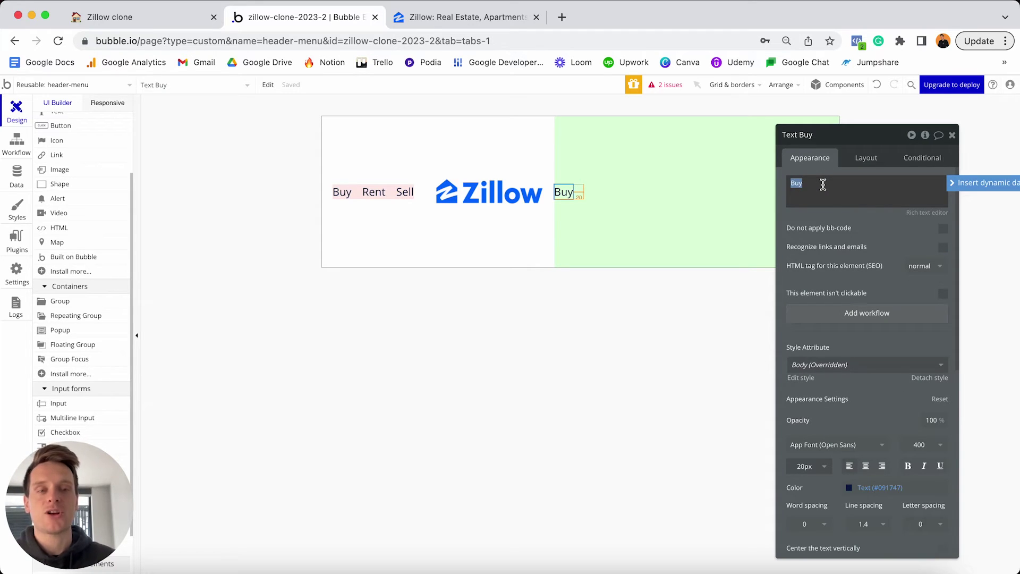
pyautogui.write('Manage')
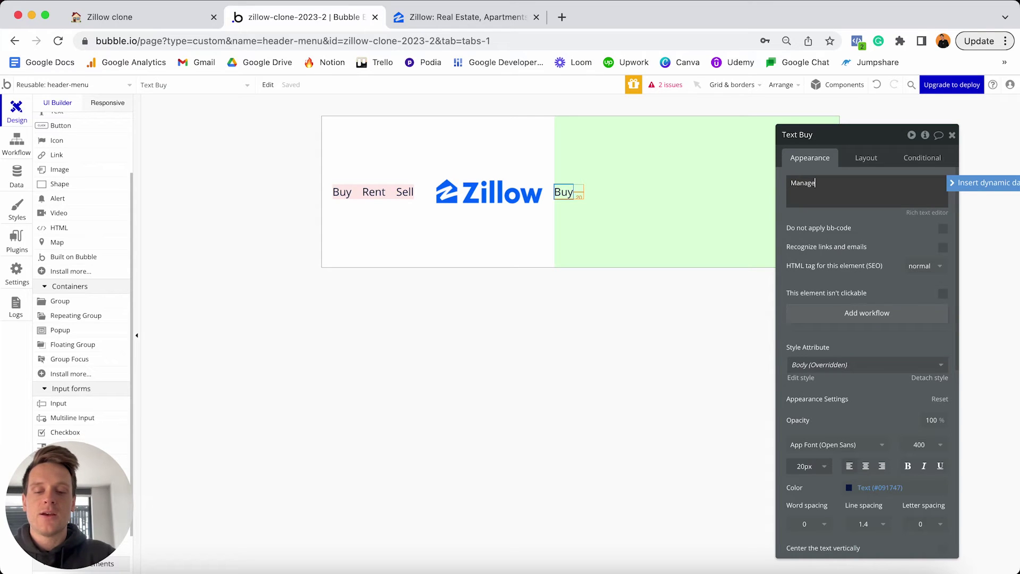
pyautogui.write(' Listing')
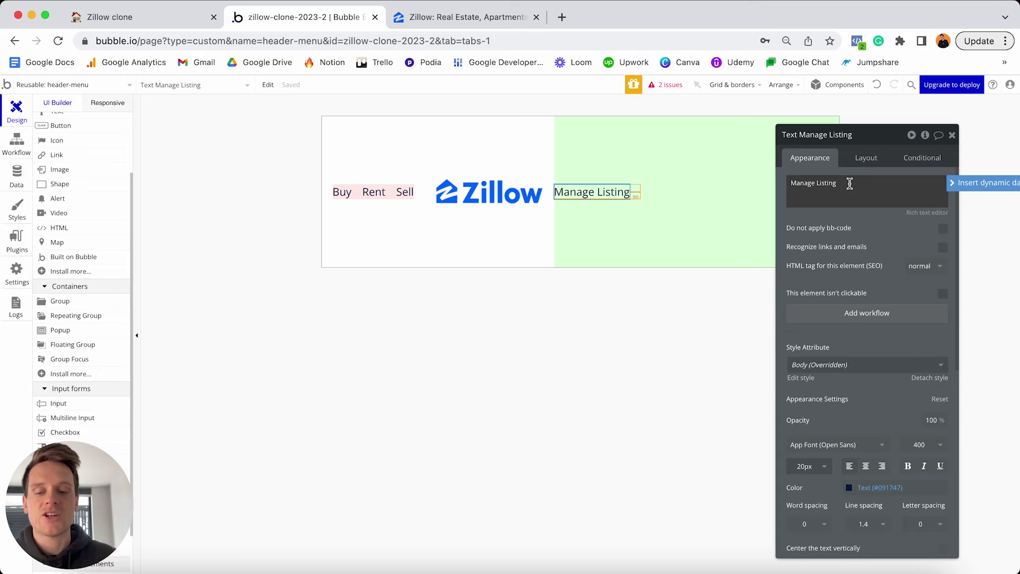
pyautogui.write('s')
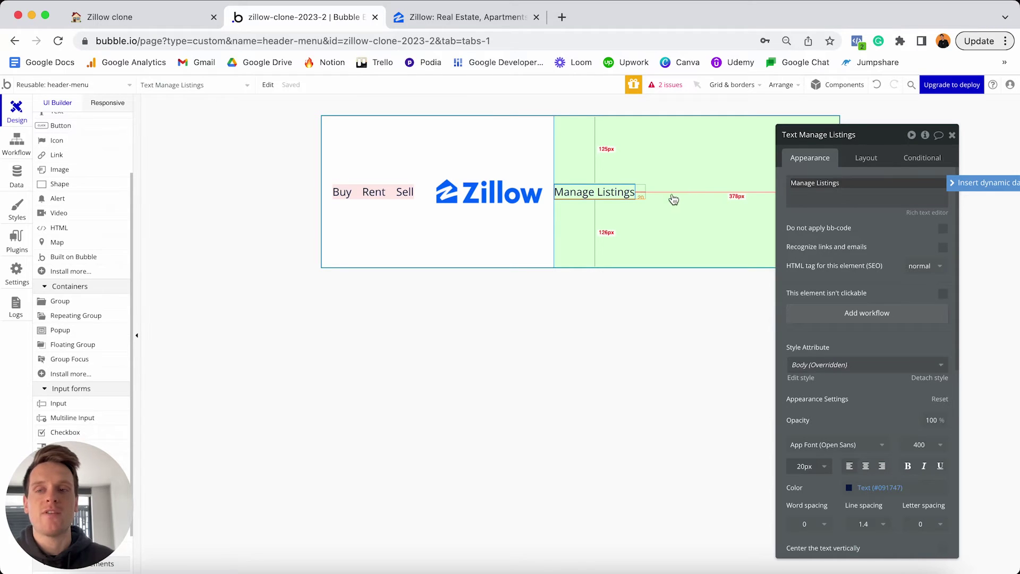
pyautogui.scroll(3, 64, 239)
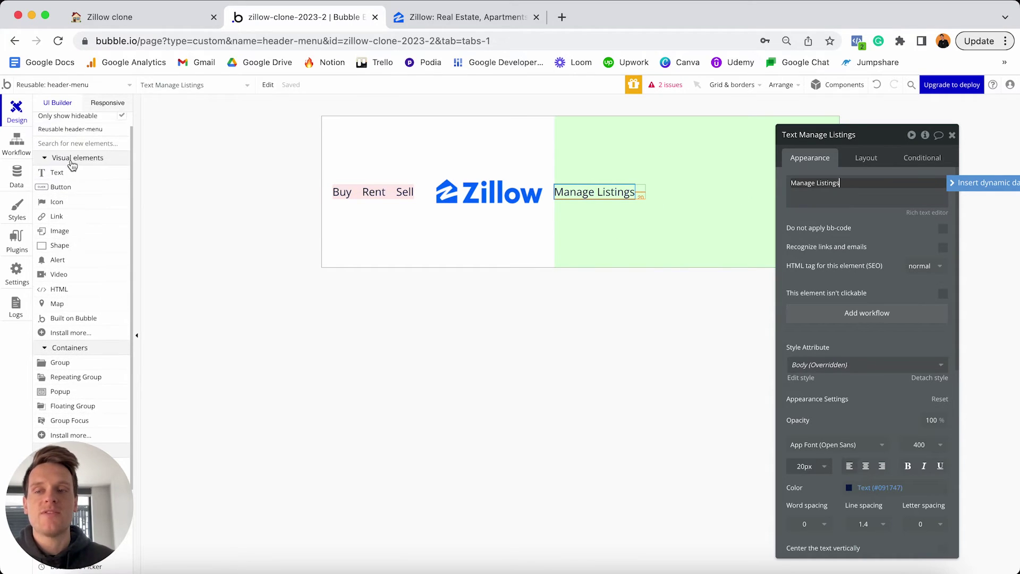
pyautogui.click(59, 230)
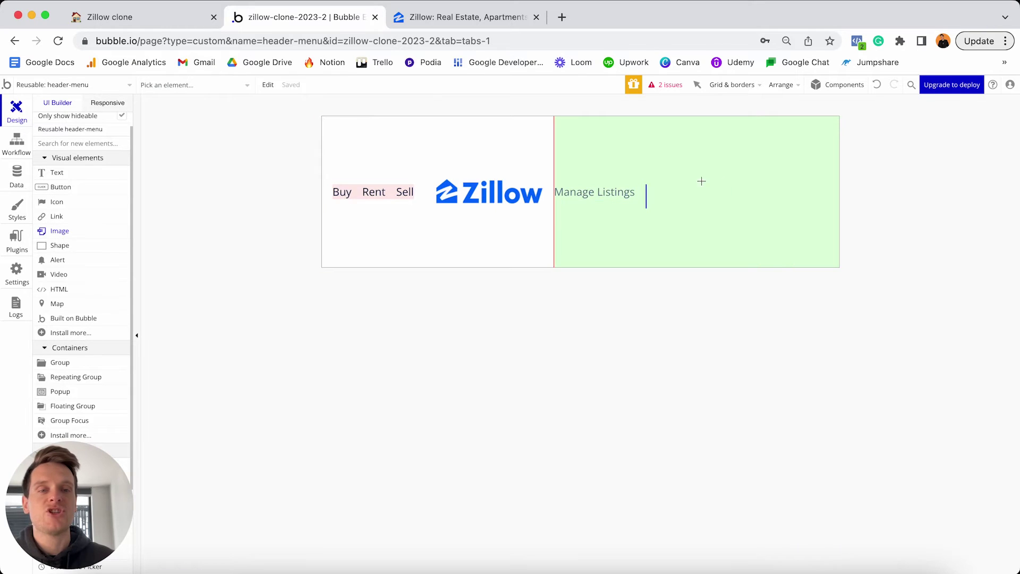
# Add Image B after Manage Listings and check the User type's Profile-photo field.
pyautogui.click(728, 190)
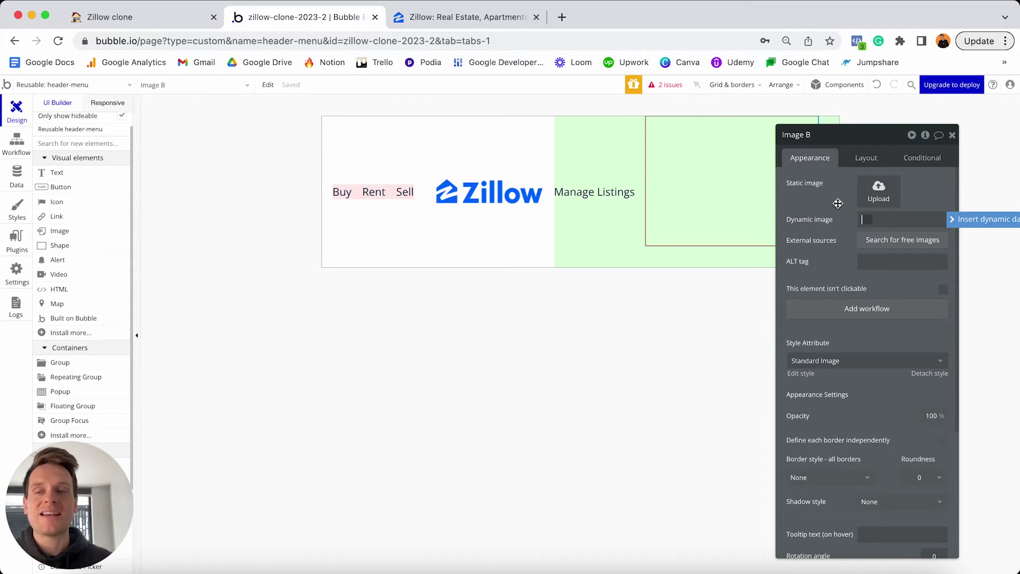
pyautogui.click(17, 175)
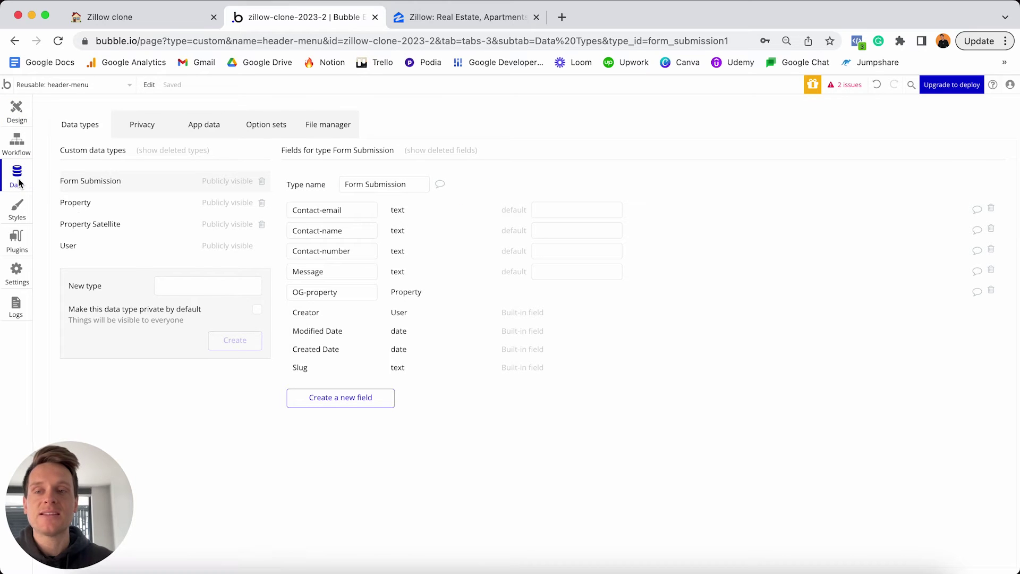
pyautogui.click(127, 249)
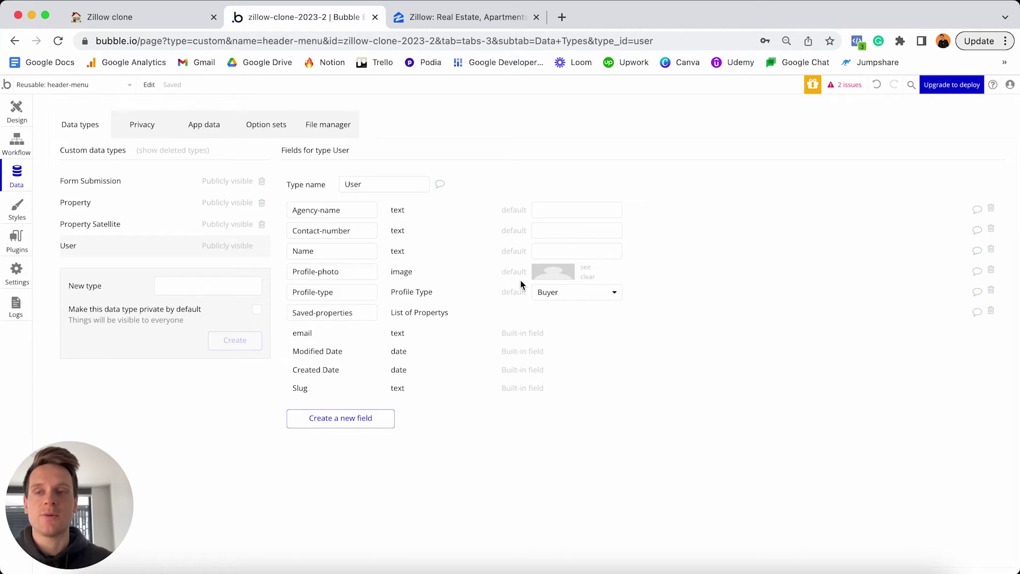
pyautogui.click(25, 113)
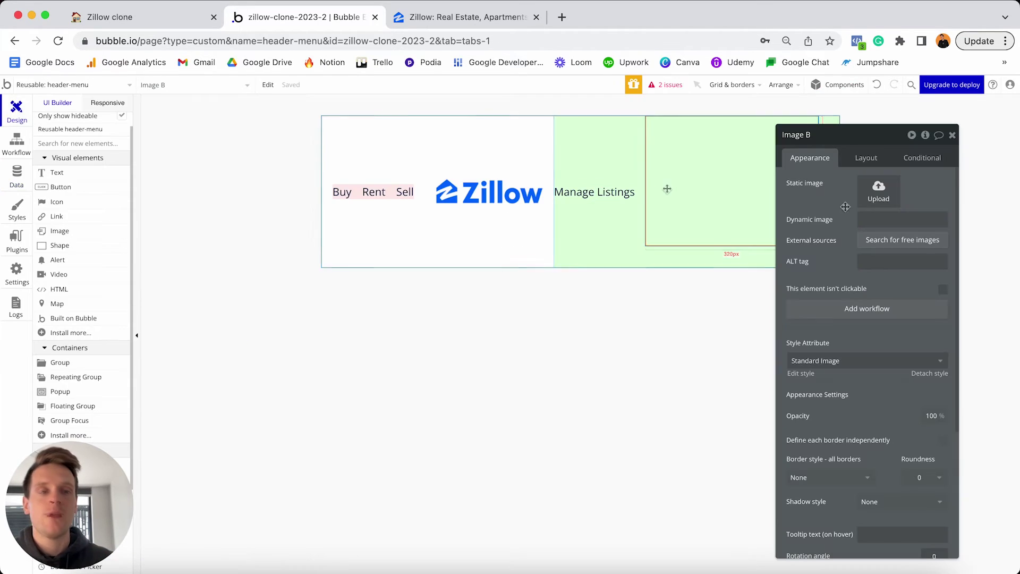
# Set Image B's dynamic image to Current User's Profile-photo, processed with Imgix and cropped to fit its dimensions.
pyautogui.click(885, 220)
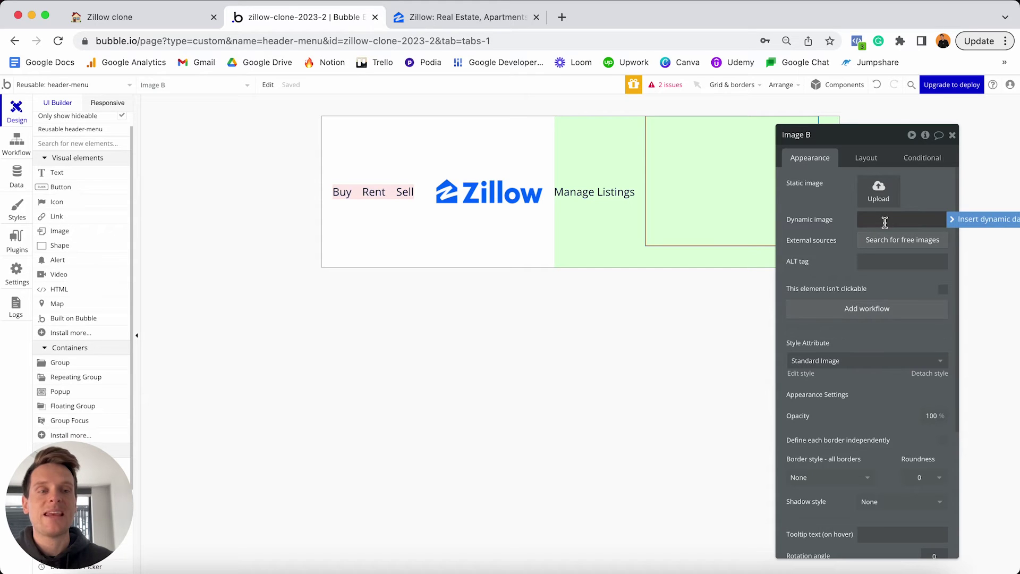
pyautogui.click(962, 222)
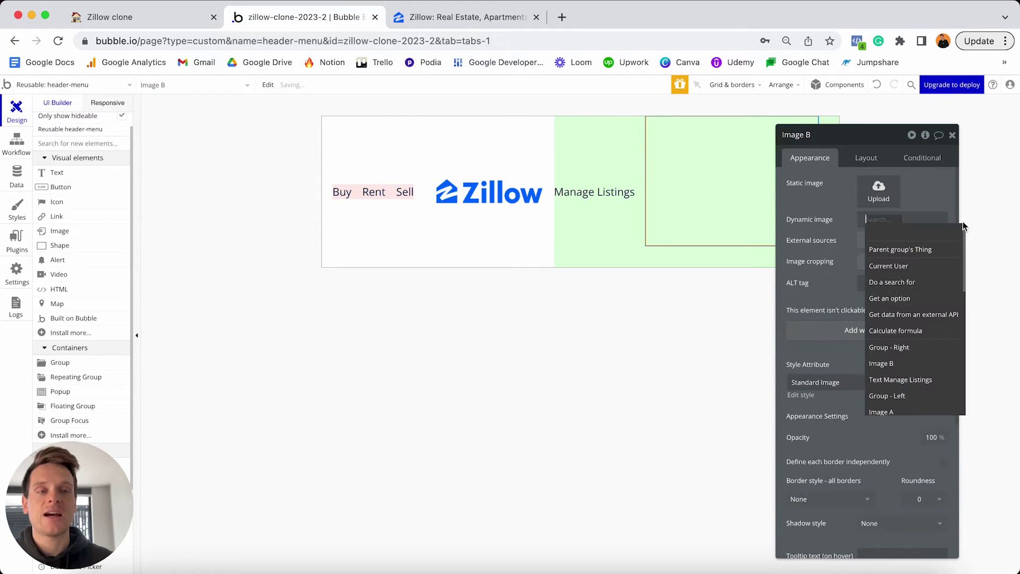
pyautogui.click(911, 266)
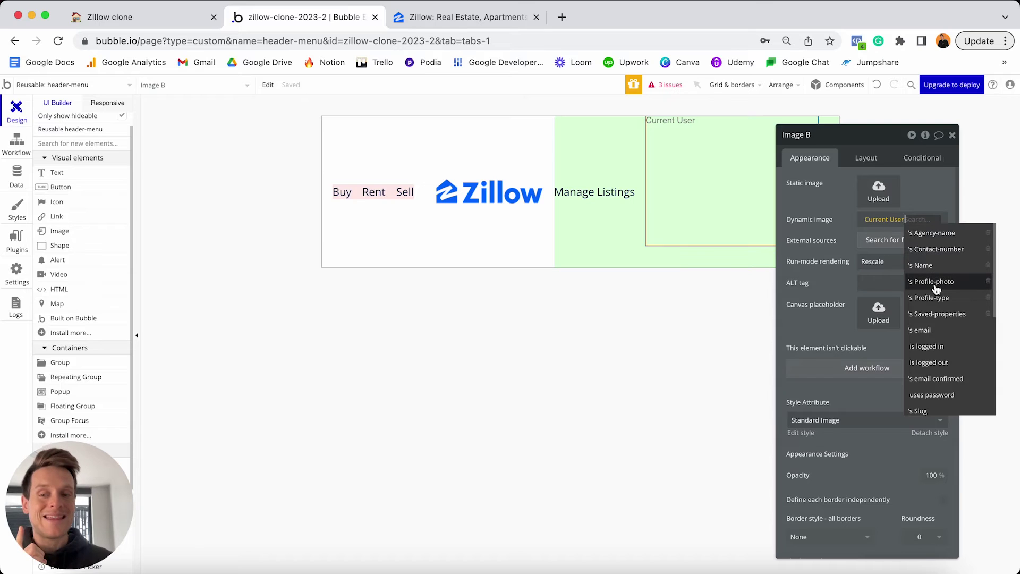
pyautogui.click(935, 283)
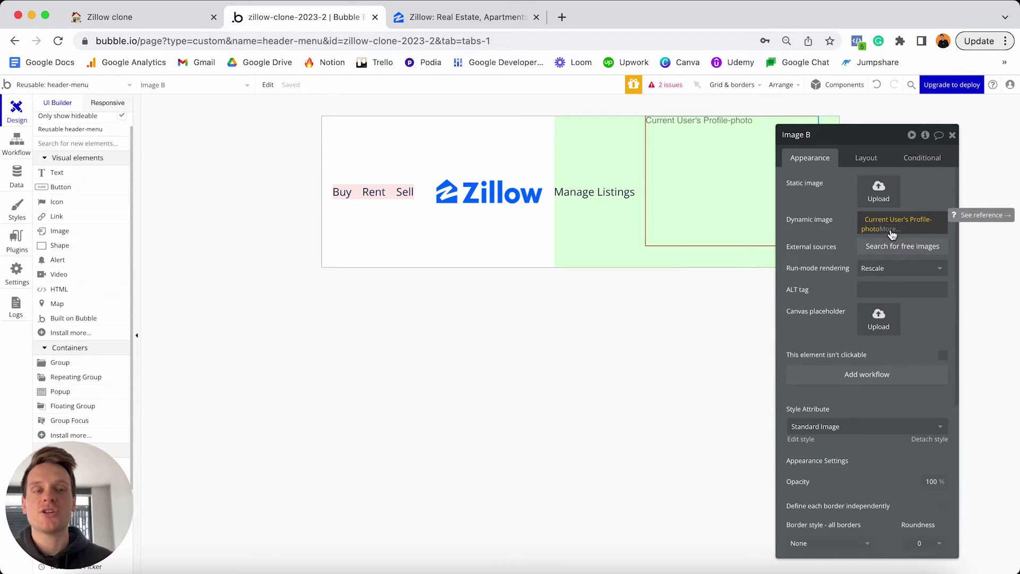
pyautogui.click(888, 229)
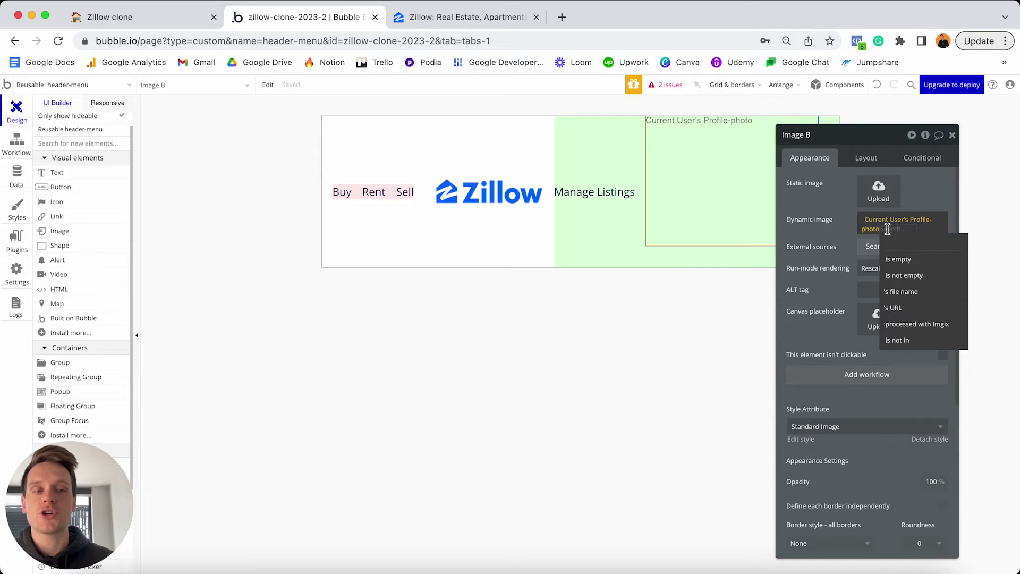
pyautogui.click(920, 328)
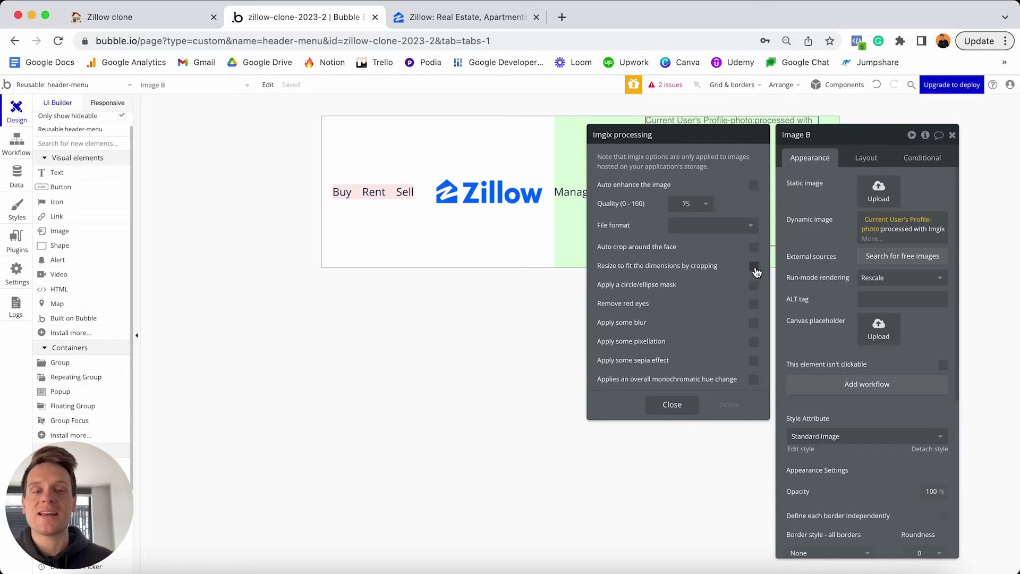
pyautogui.click(754, 267)
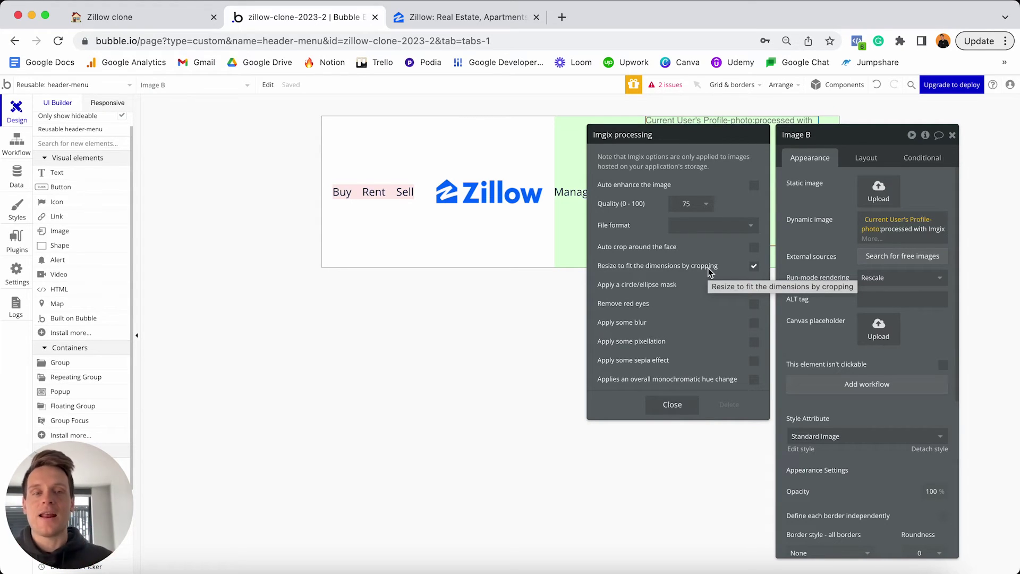
pyautogui.click(669, 407)
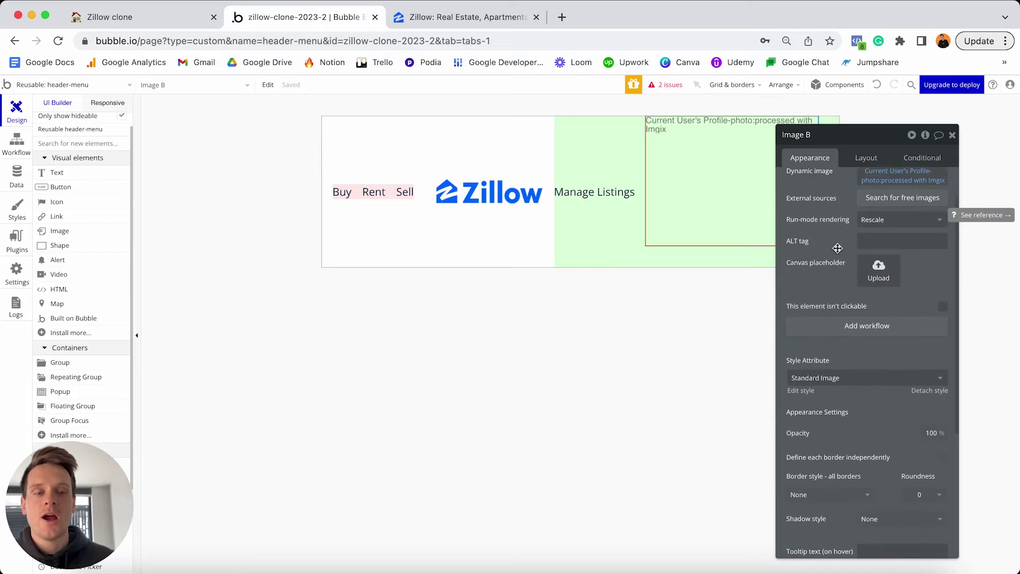
# Detach the profile image from its shared style and give it a Solid border.
pyautogui.scroll(-3, 864, 278)
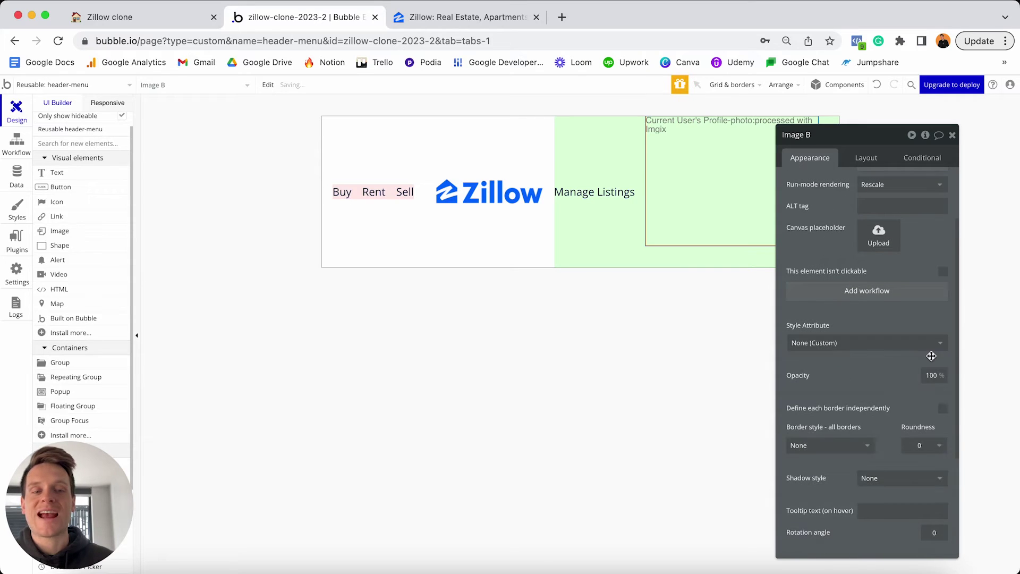
pyautogui.click(931, 361)
pyautogui.scroll(-3, 861, 361)
pyautogui.click(854, 358)
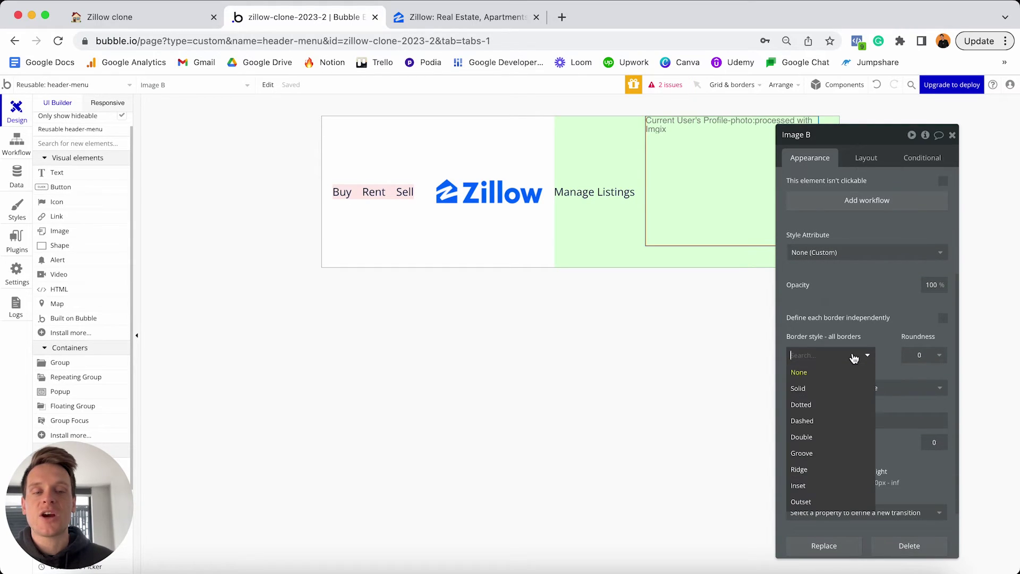
pyautogui.click(803, 390)
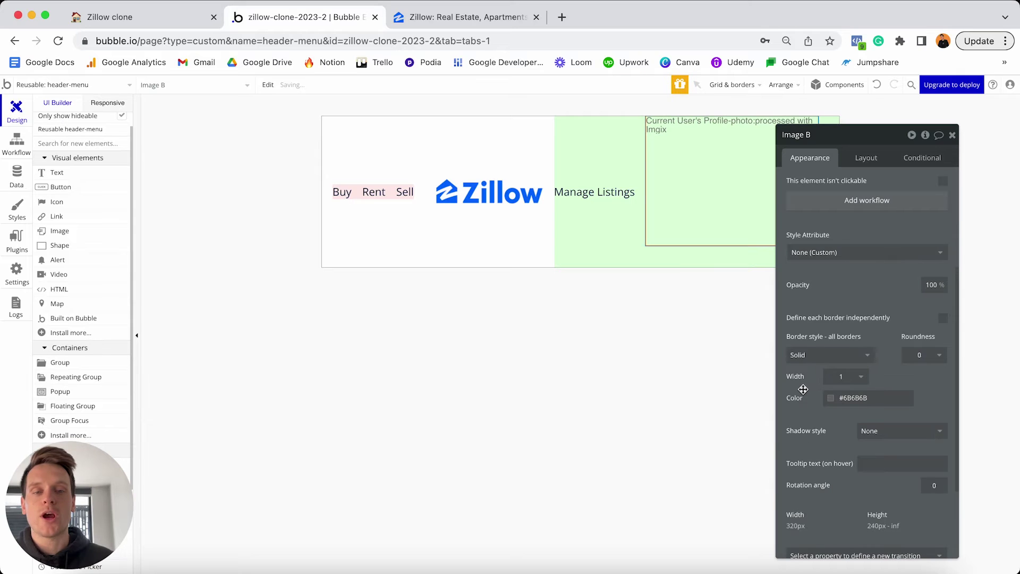
# Set the profile image's border roundness to 100.
pyautogui.click(505, 237)
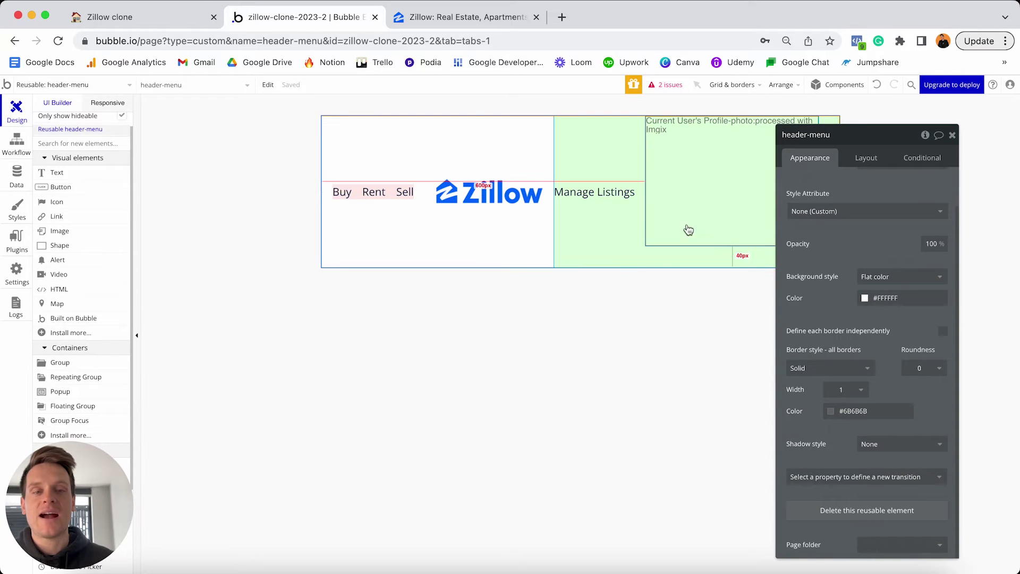
pyautogui.click(711, 196)
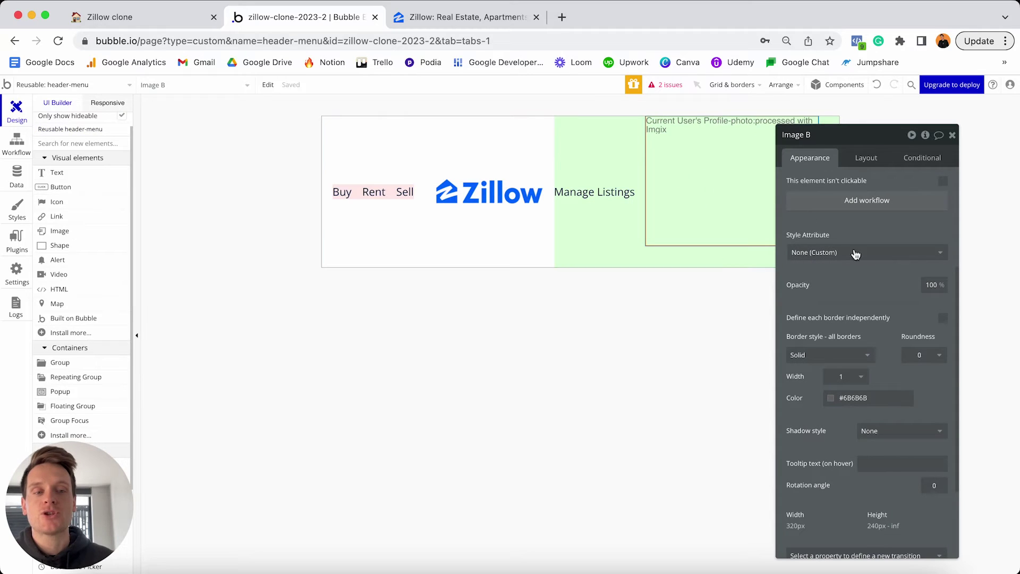
pyautogui.click(925, 354)
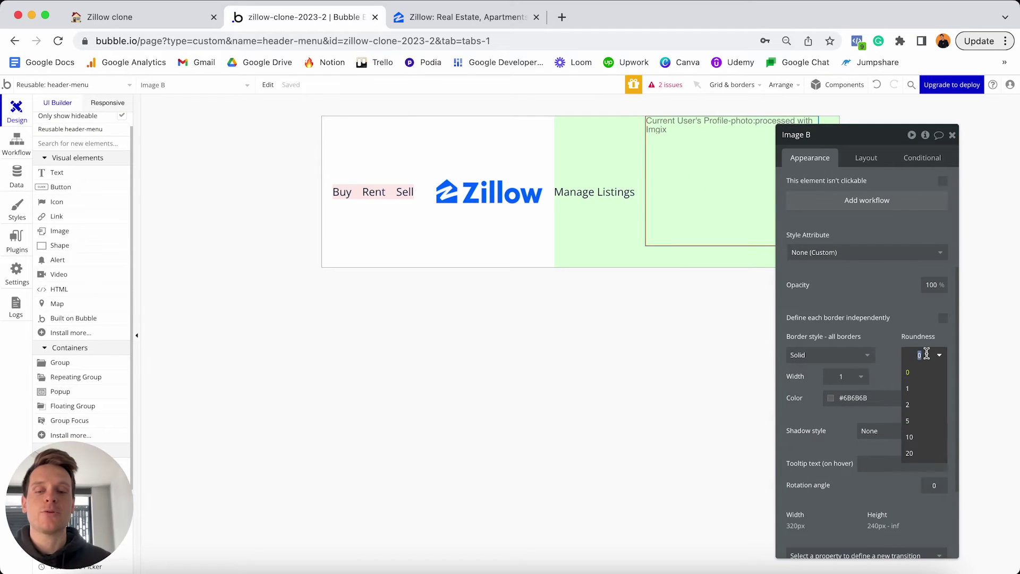
pyautogui.write('100')
pyautogui.press('Return')
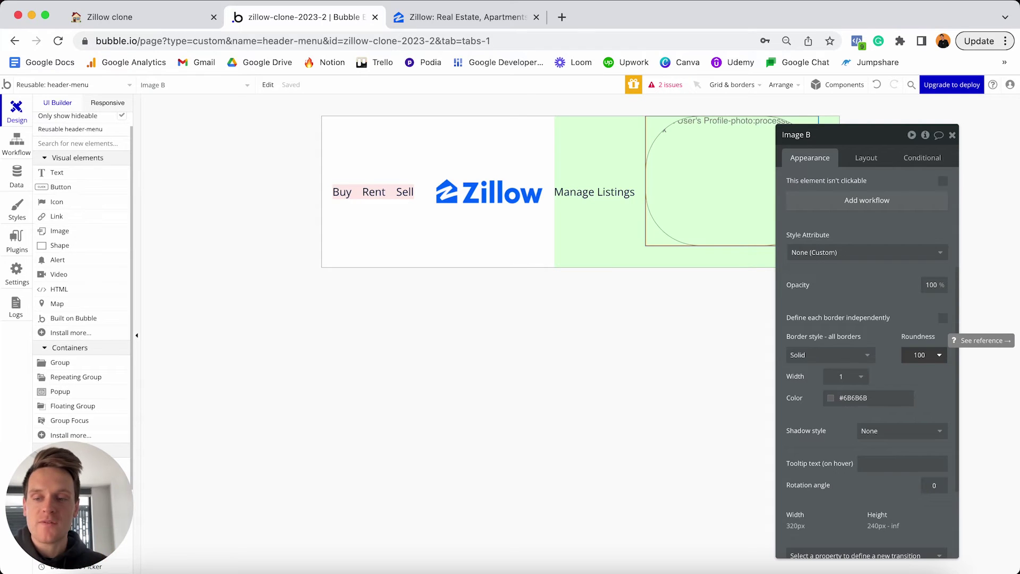
pyautogui.click(867, 160)
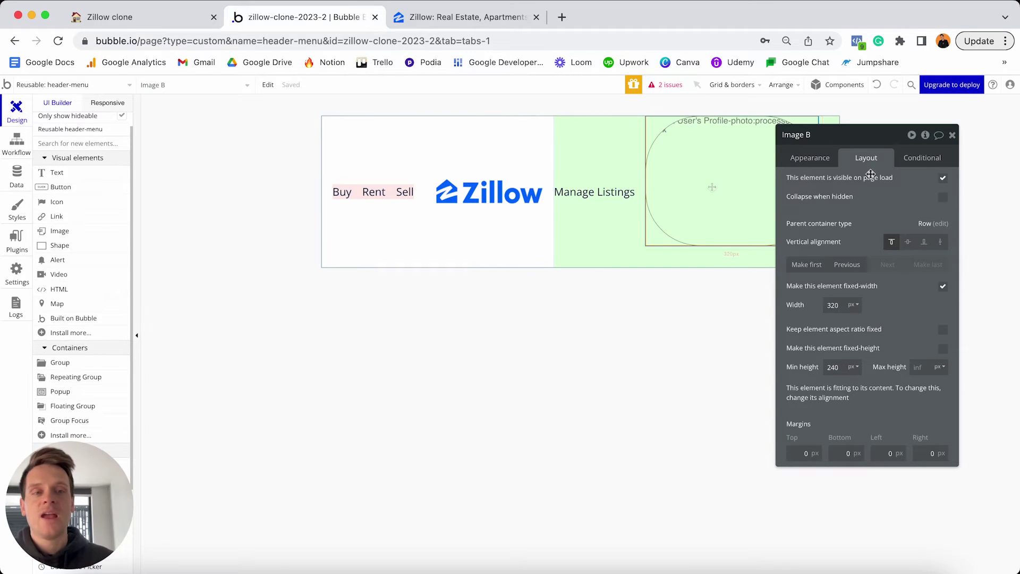
# Make Image B 40 px wide with a fixed 1:1 aspect ratio and centre it vertically.
pyautogui.click(844, 306)
pyautogui.doubleClick(844, 306)
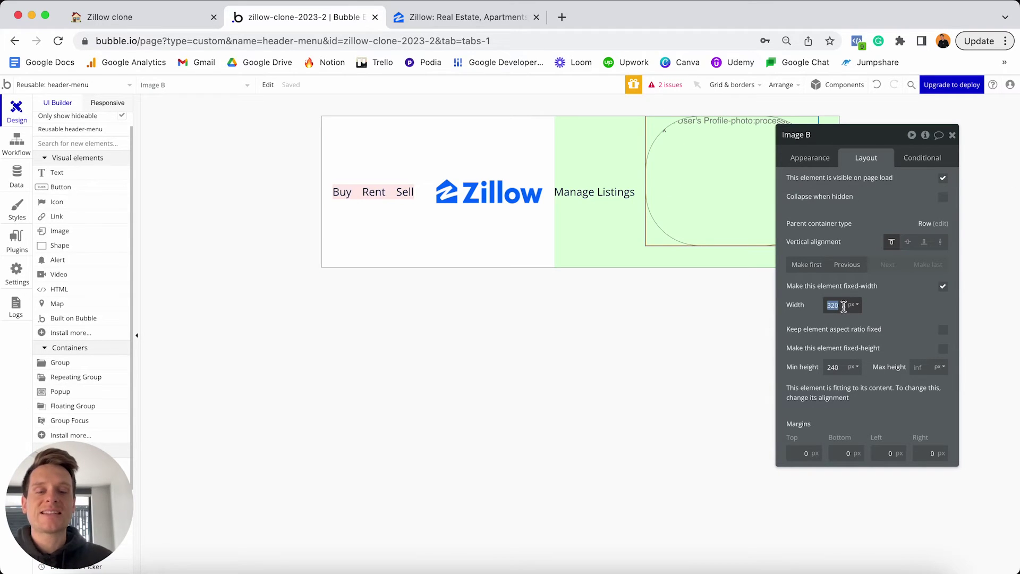
pyautogui.write('40')
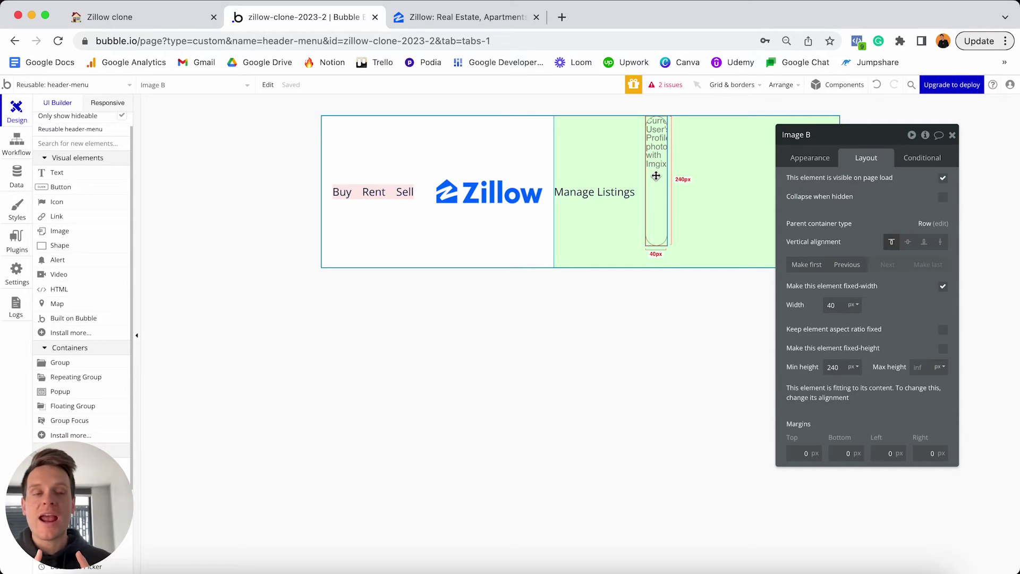
pyautogui.click(944, 331)
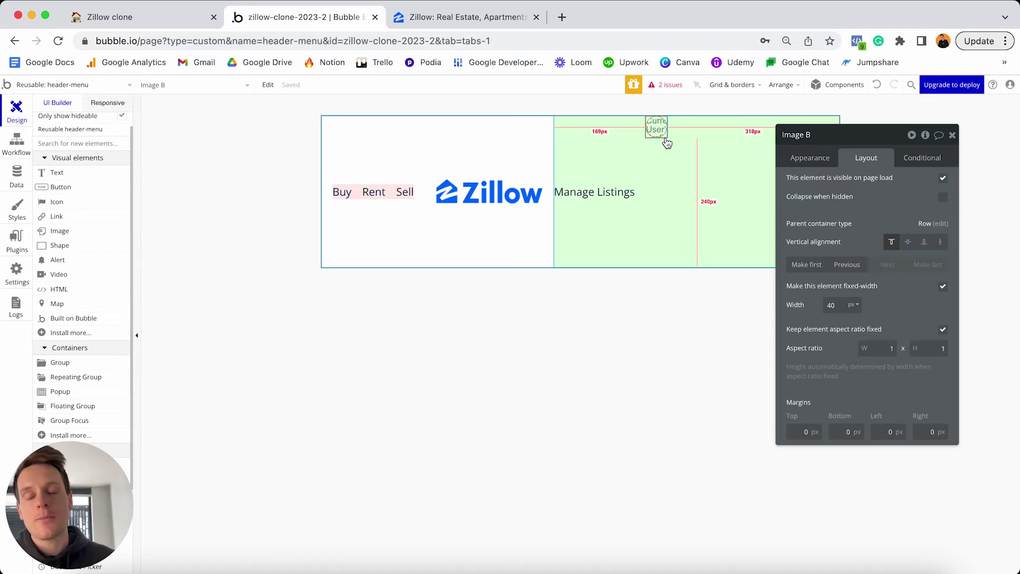
pyautogui.click(908, 243)
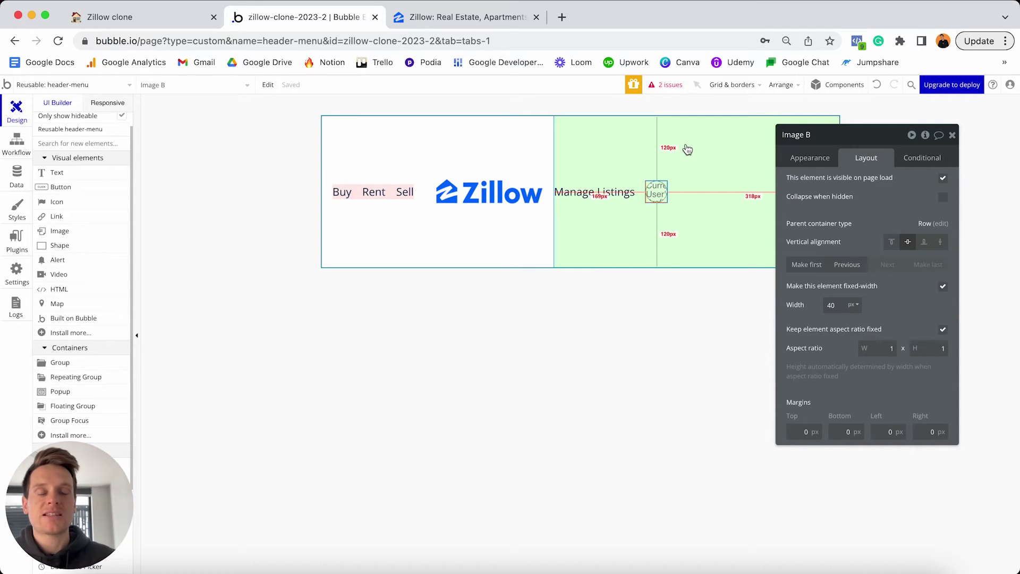
pyautogui.click(686, 145)
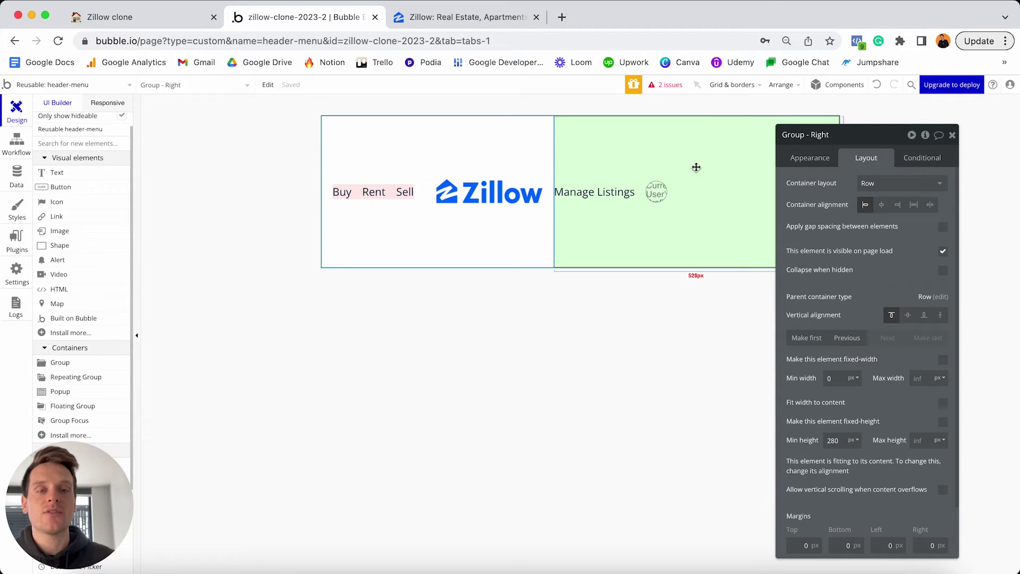
# Give Group - Right a min height of 0, fit its width to content, and centre it vertically.
pyautogui.doubleClick(832, 440)
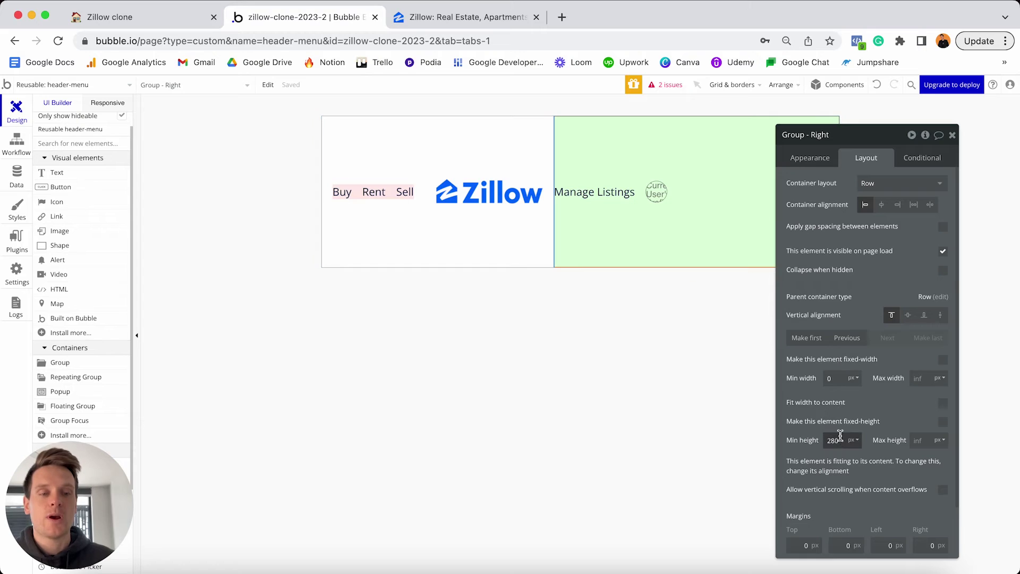
pyautogui.press('BackSpace')
pyautogui.write('0')
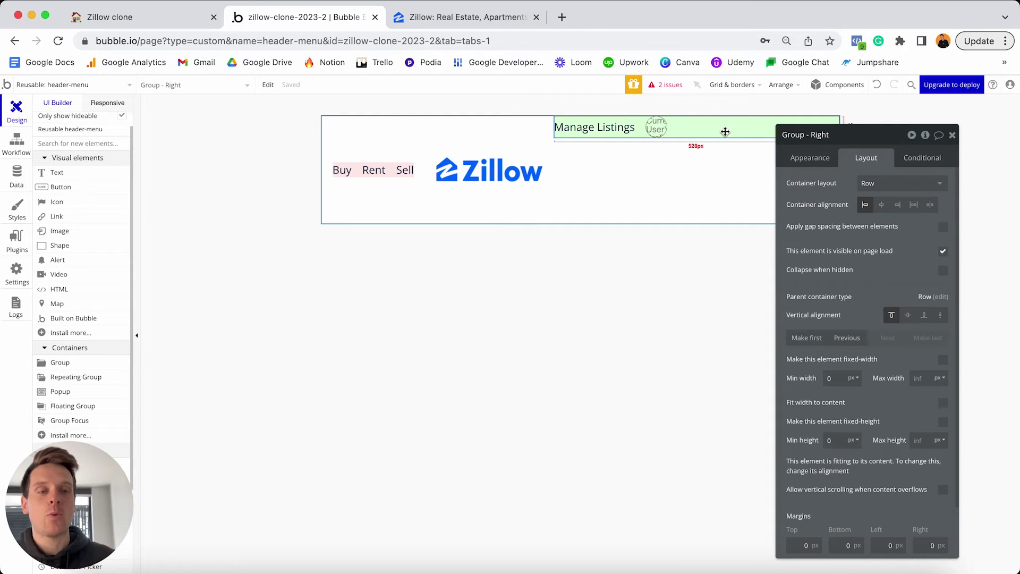
pyautogui.click(944, 406)
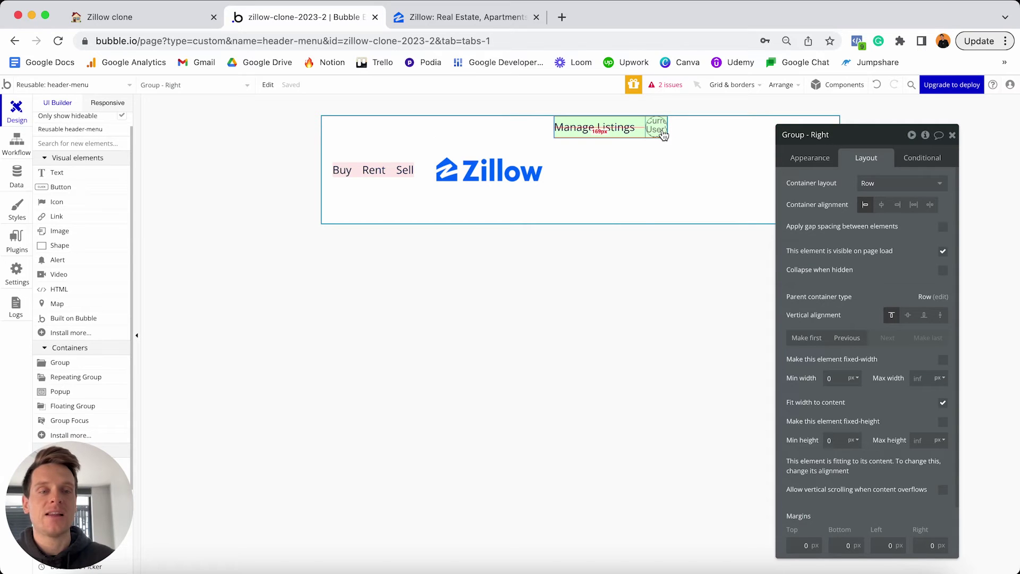
pyautogui.click(906, 316)
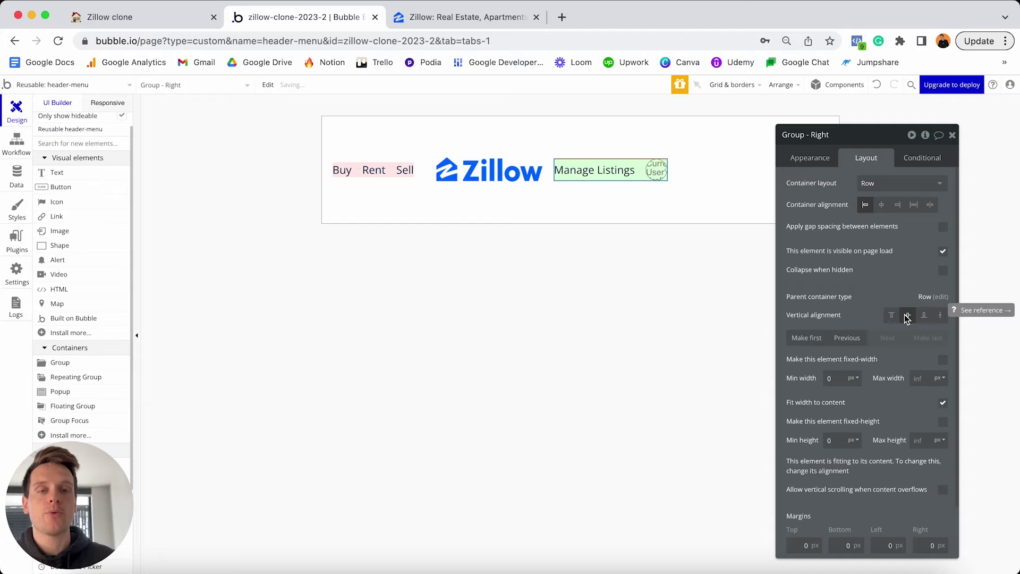
# Set all four of Group - Right's margins to 20 px.
pyautogui.write('20')
pyautogui.click(845, 546)
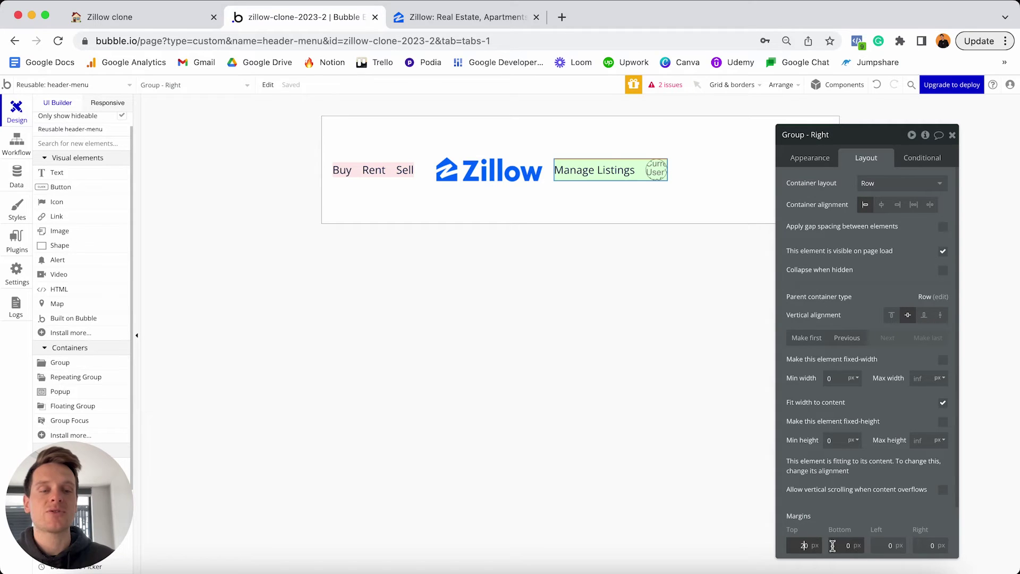
pyautogui.write('20')
pyautogui.click(883, 545)
pyautogui.write('20')
pyautogui.click(920, 545)
pyautogui.write('20')
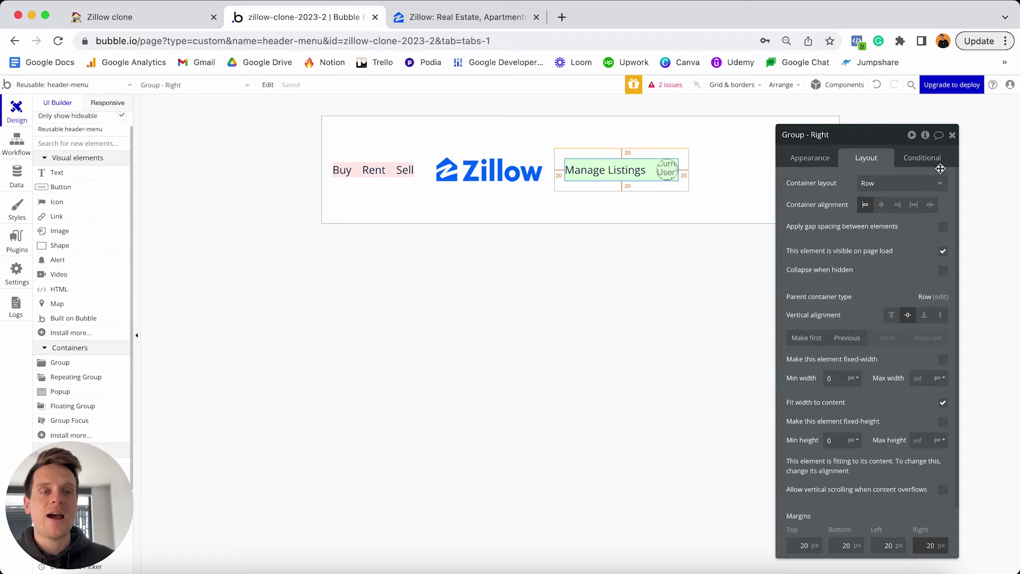
pyautogui.click(953, 136)
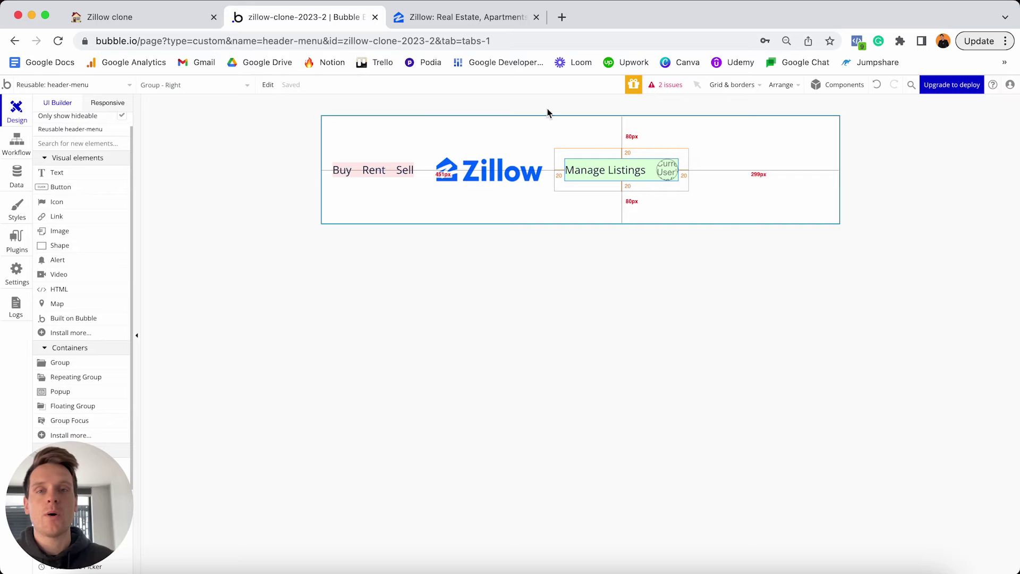
# Compare with the real zillow.com header, then open the header-menu's properties in Bubble.
pyautogui.click(495, 20)
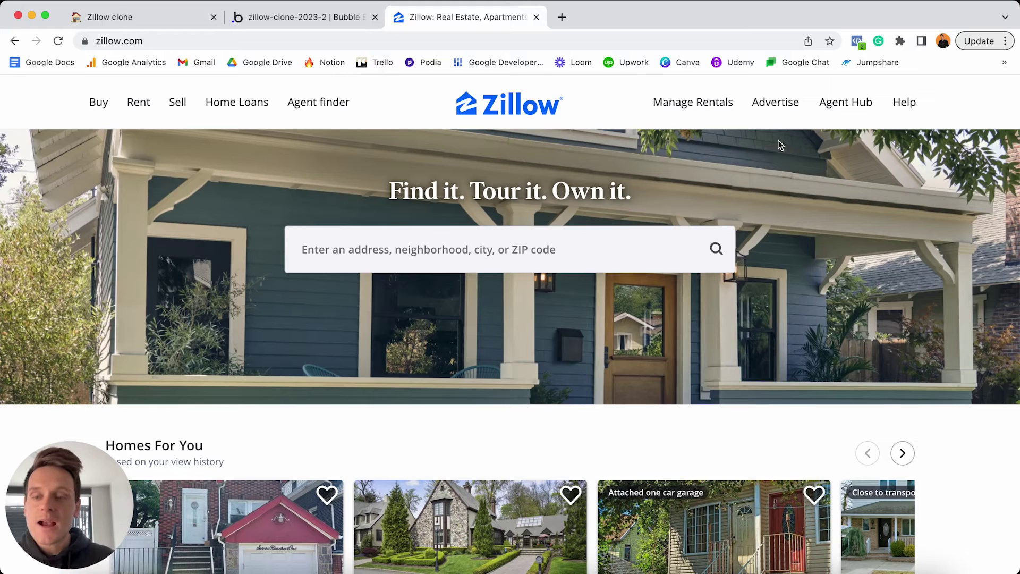
pyautogui.hotkey('ctrl', 'shift', 'Tab')
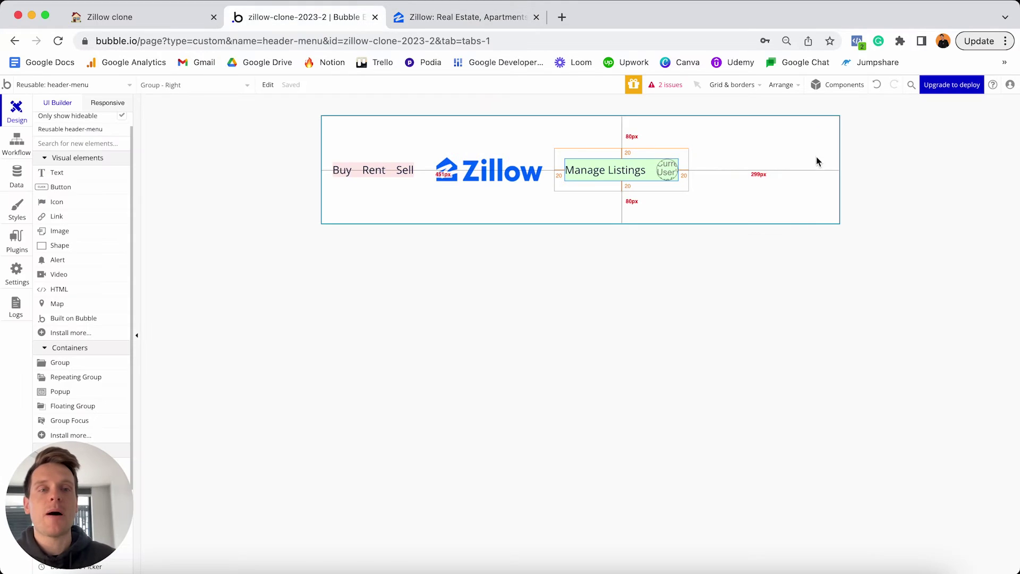
pyautogui.doubleClick(771, 139)
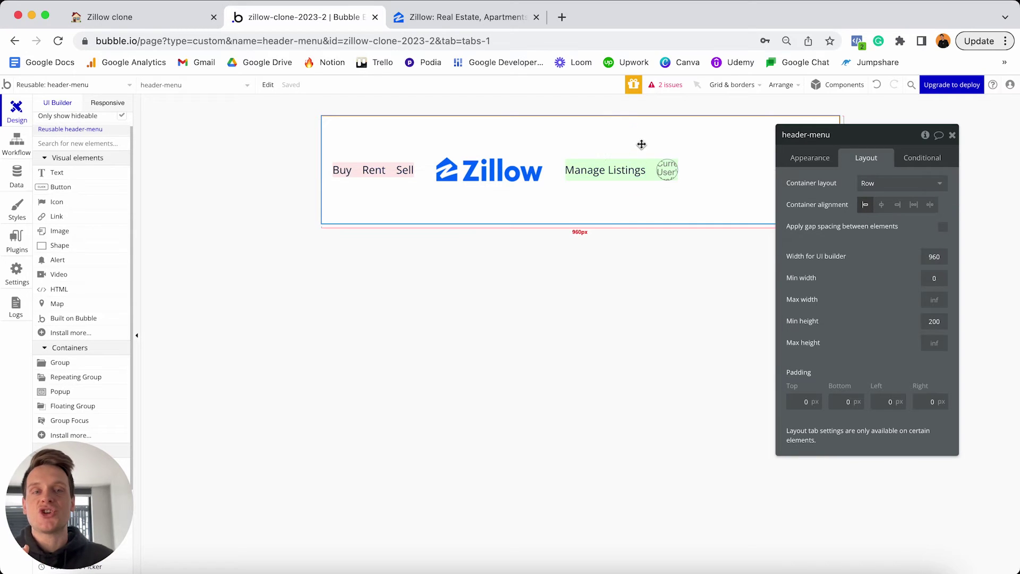
# Set the header-menu's container alignment to Space between.
pyautogui.click(882, 206)
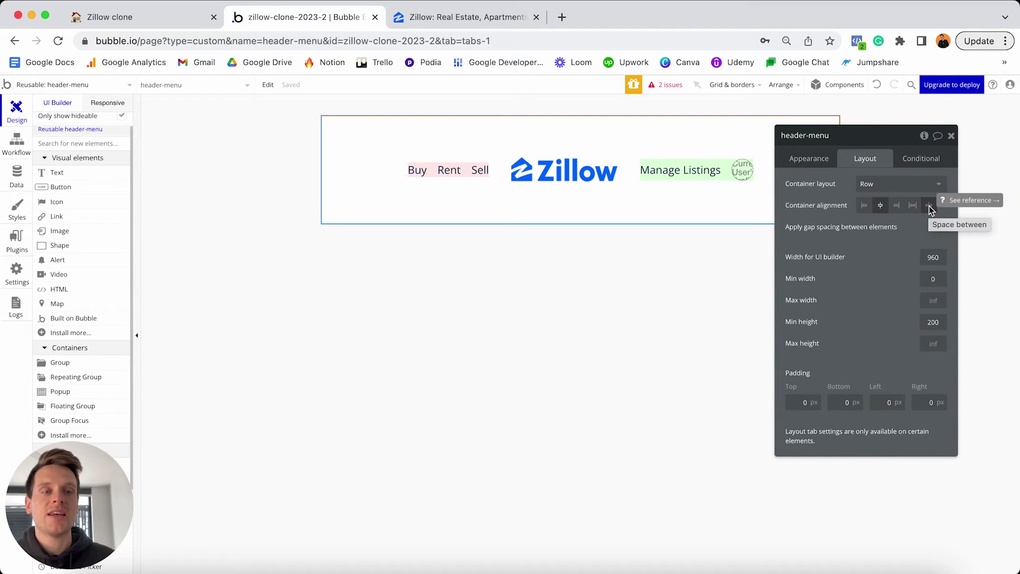
pyautogui.click(929, 206)
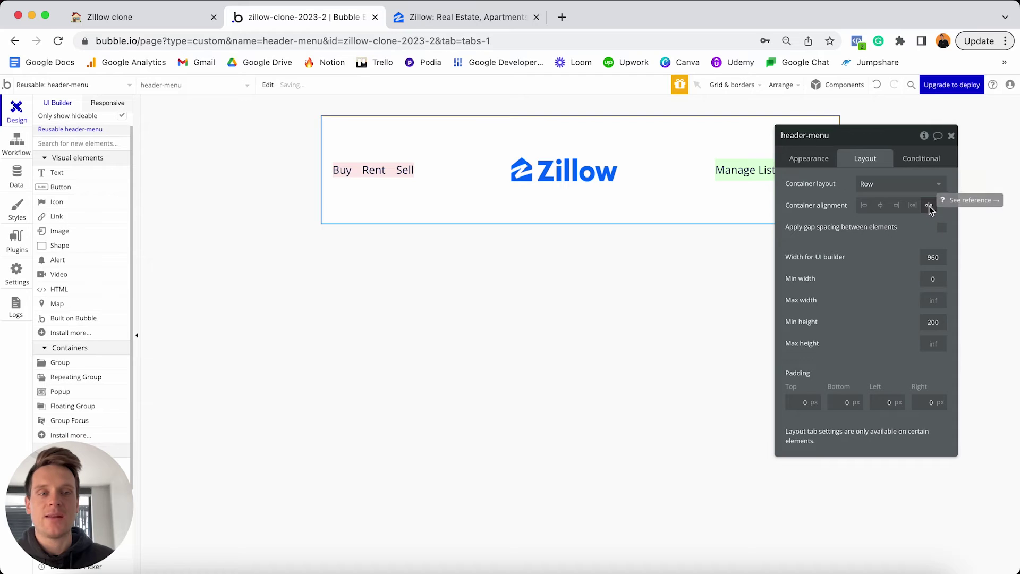
pyautogui.click(951, 138)
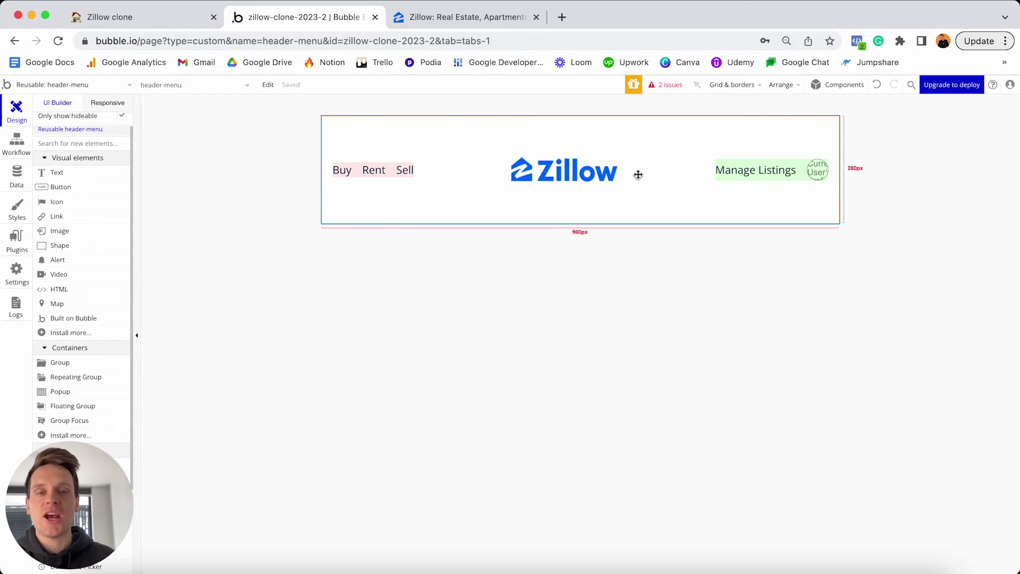
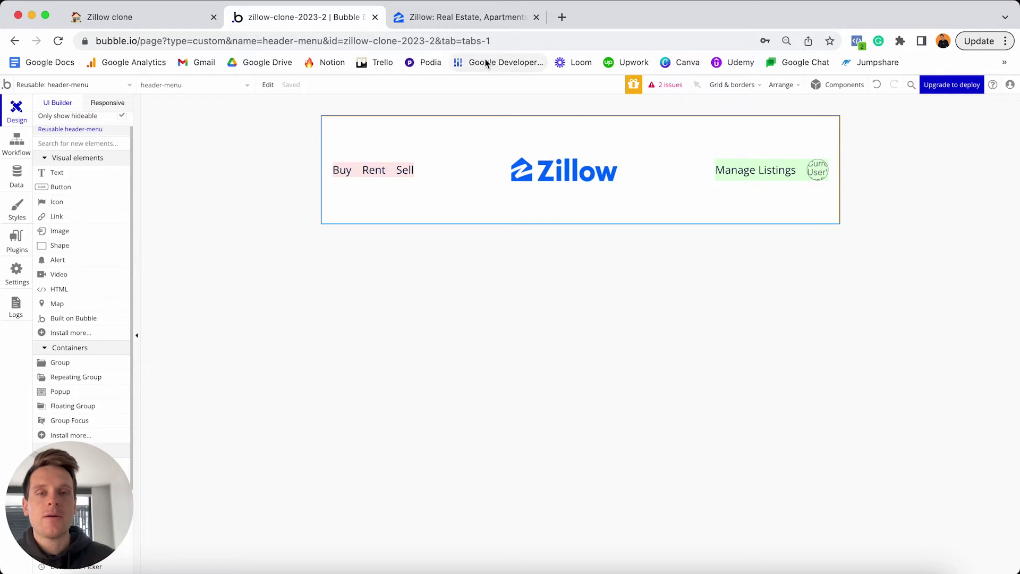
# Load zillow.com logged out in a private window to compare its header with the Bubble editor.
pyautogui.click(505, 17)
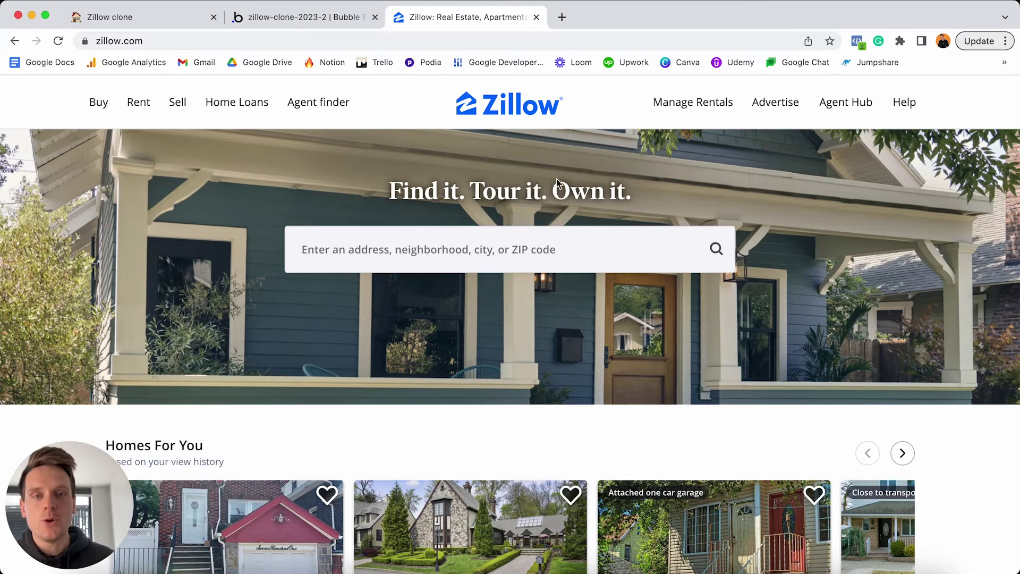
pyautogui.click(519, 40)
pyautogui.press('super+c')
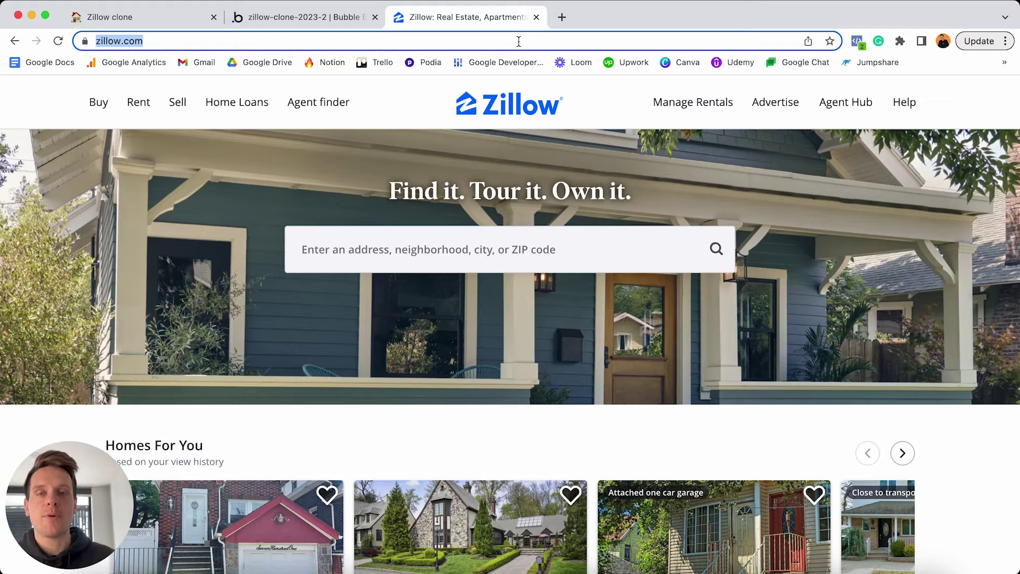
pyautogui.press('super+shift+n')
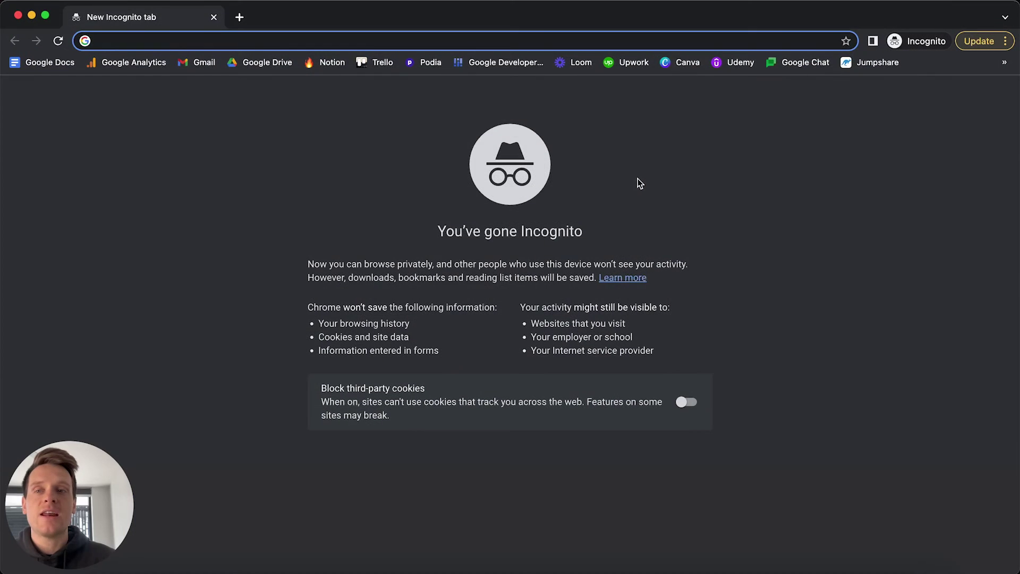
pyautogui.press('super+v')
pyautogui.press('Return')
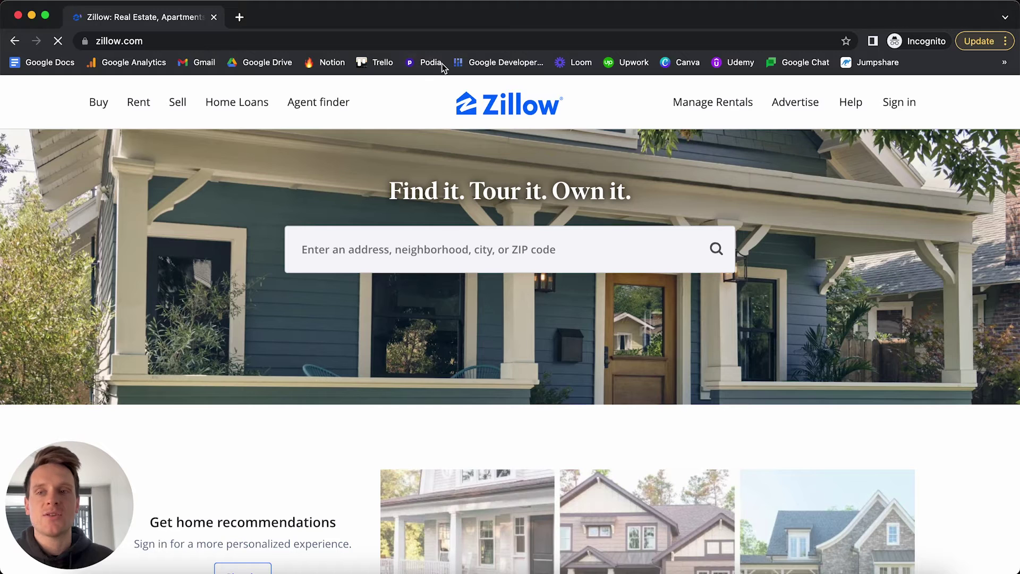
pyautogui.click(17, 16)
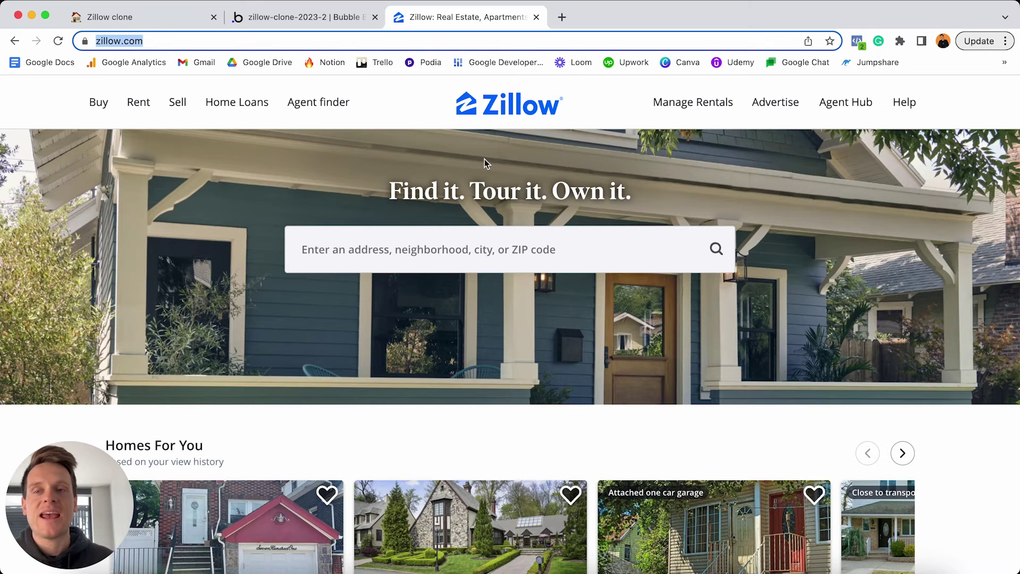
pyautogui.click(325, 19)
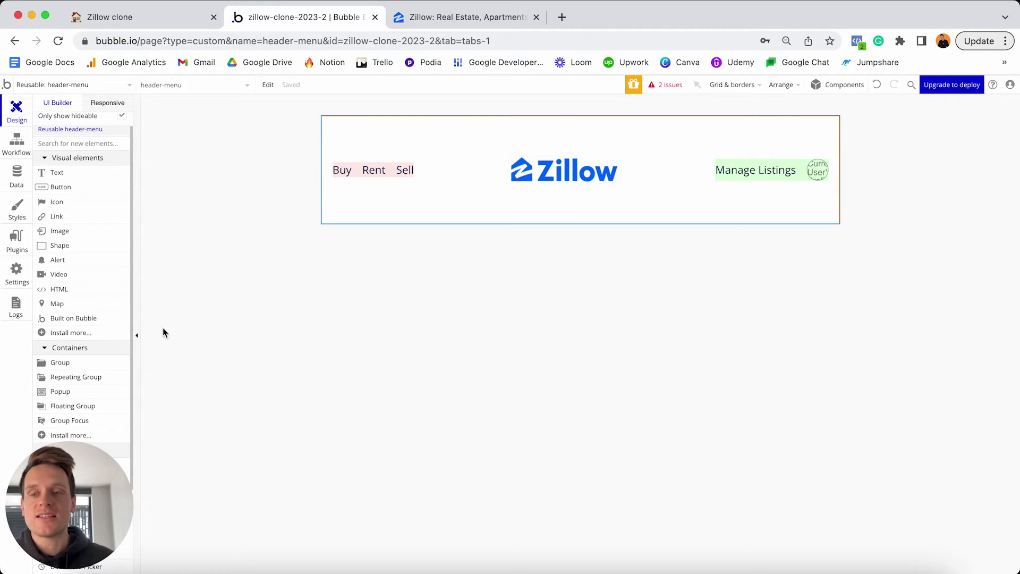
# Draw a new header group with a flat #F3E7FF background and a Row container layout.
pyautogui.click(110, 366)
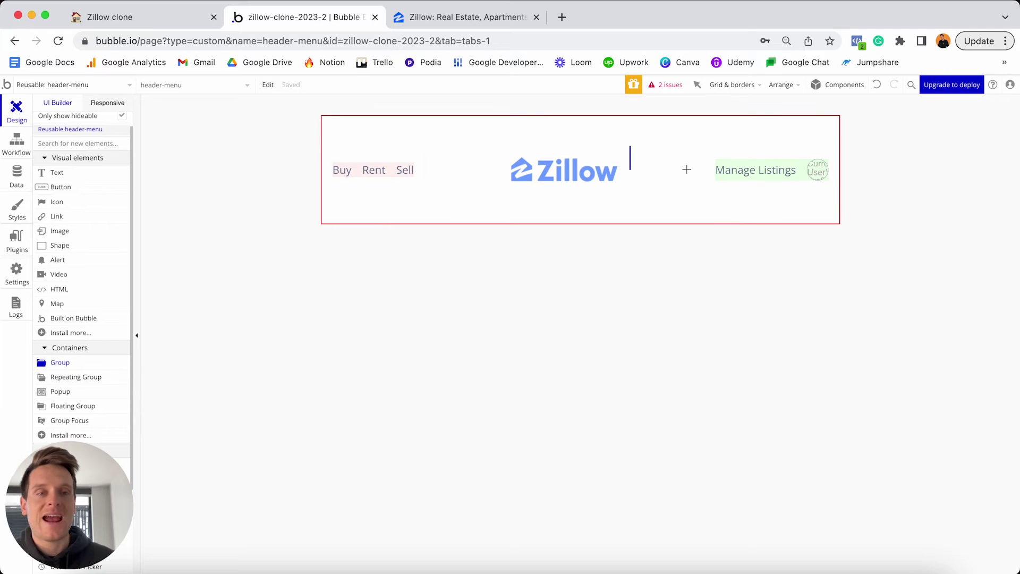
pyautogui.click(679, 167)
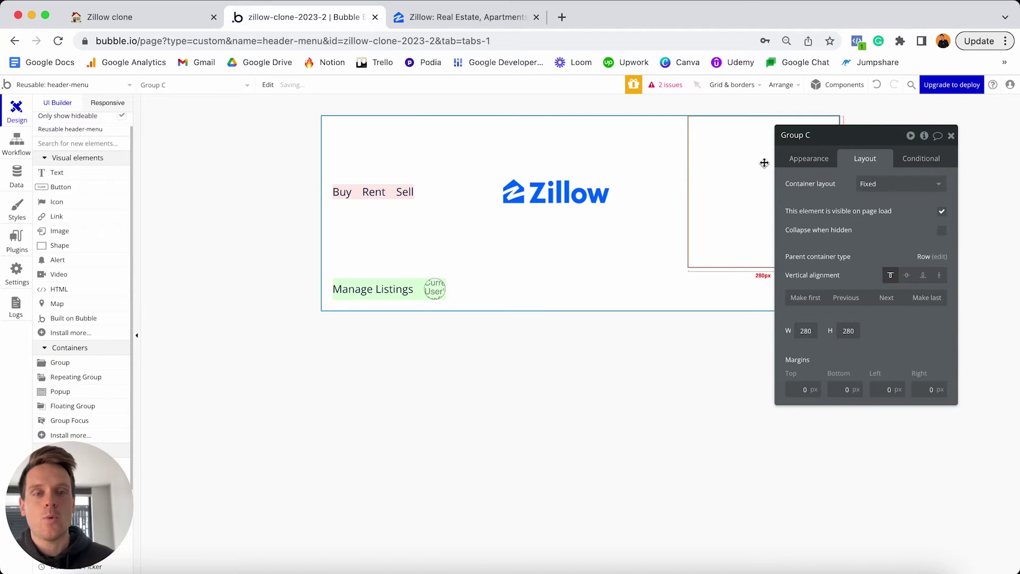
pyautogui.click(808, 160)
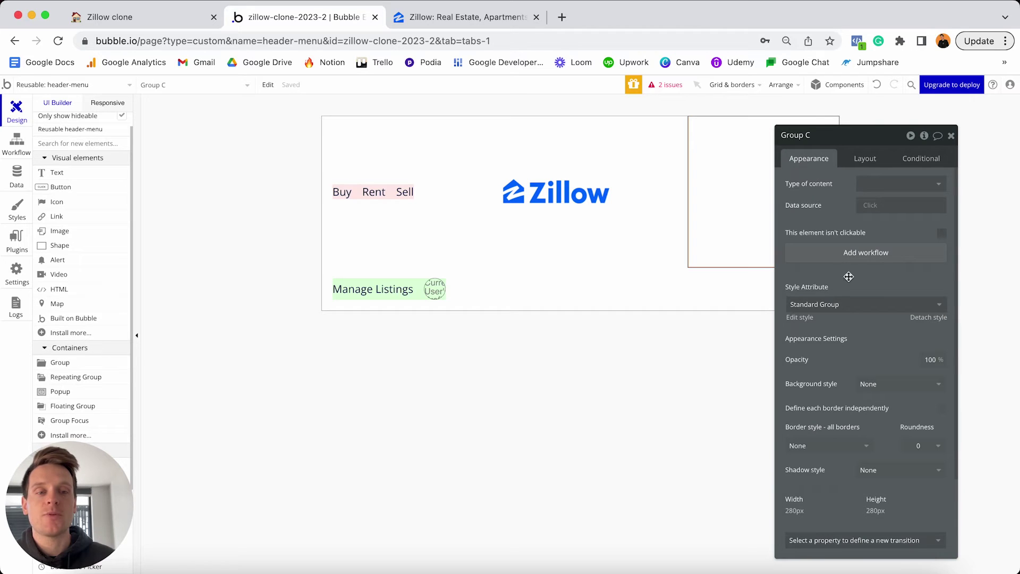
pyautogui.click(930, 317)
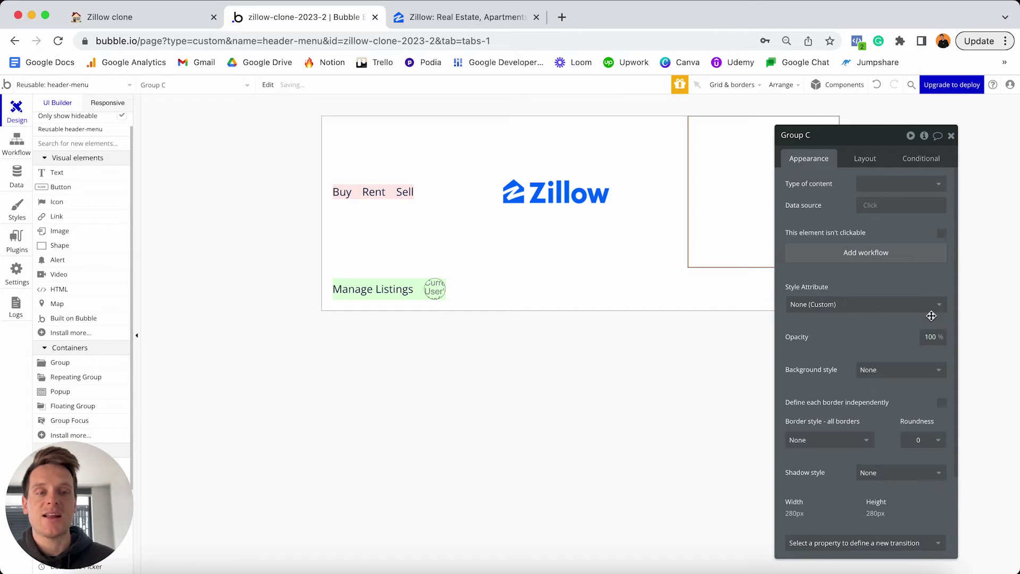
pyautogui.click(885, 370)
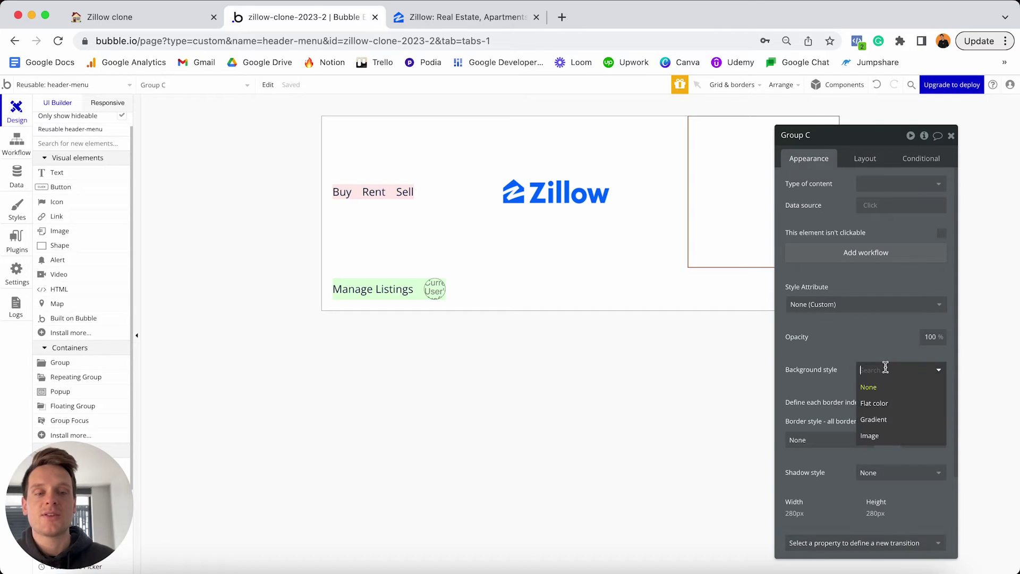
pyautogui.click(874, 403)
pyautogui.click(882, 391)
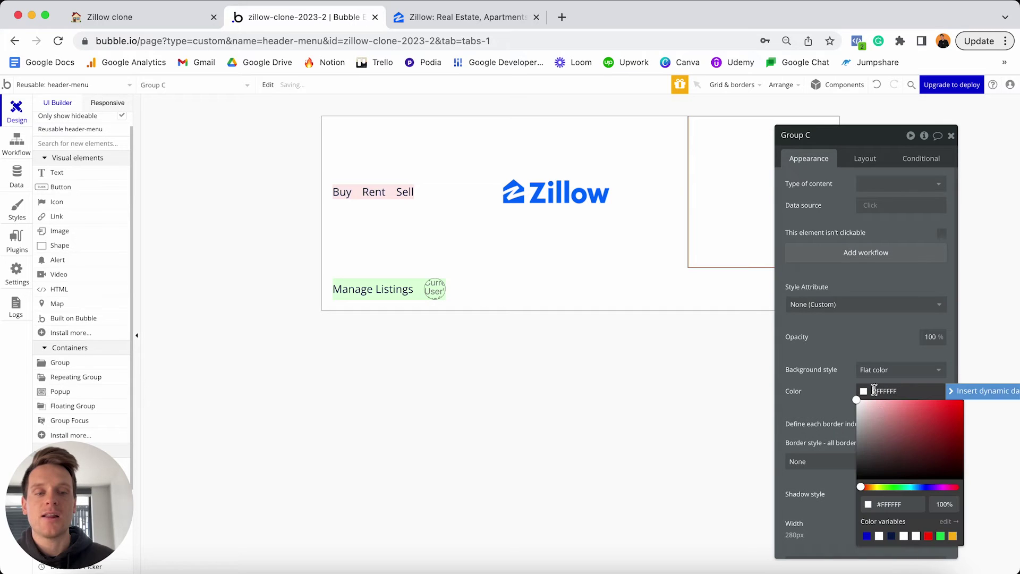
pyautogui.click(935, 487)
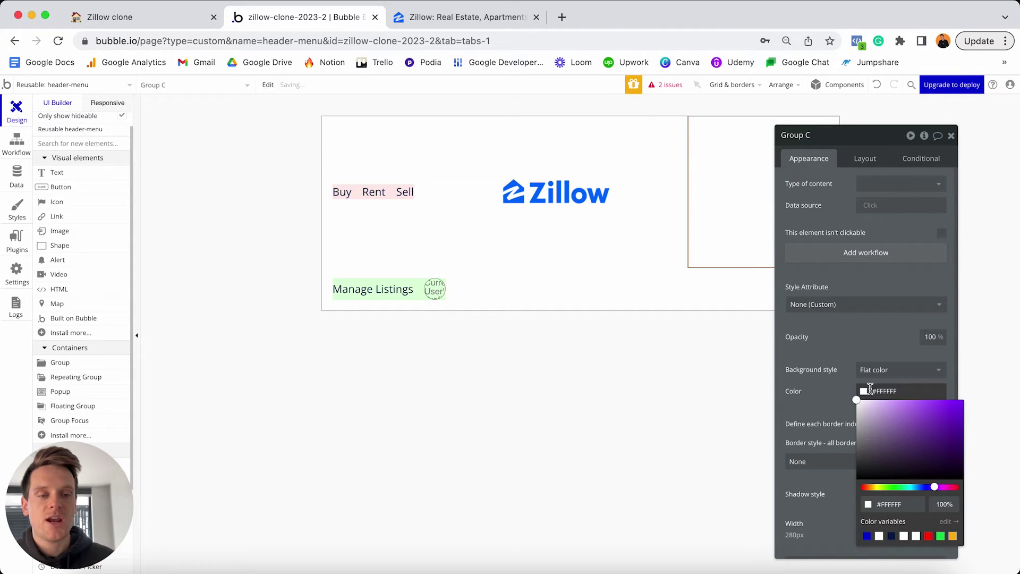
pyautogui.click(866, 400)
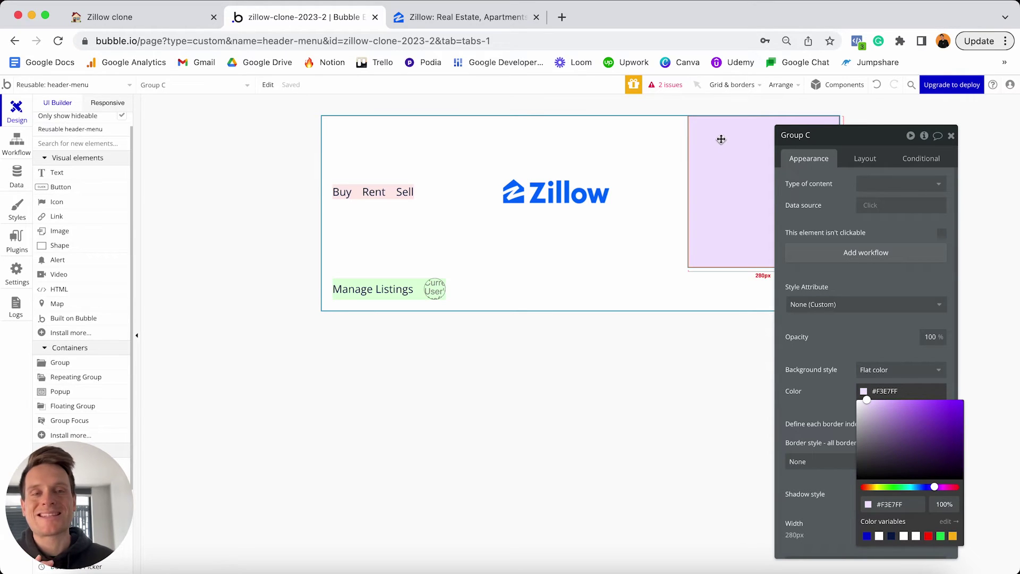
pyautogui.click(866, 158)
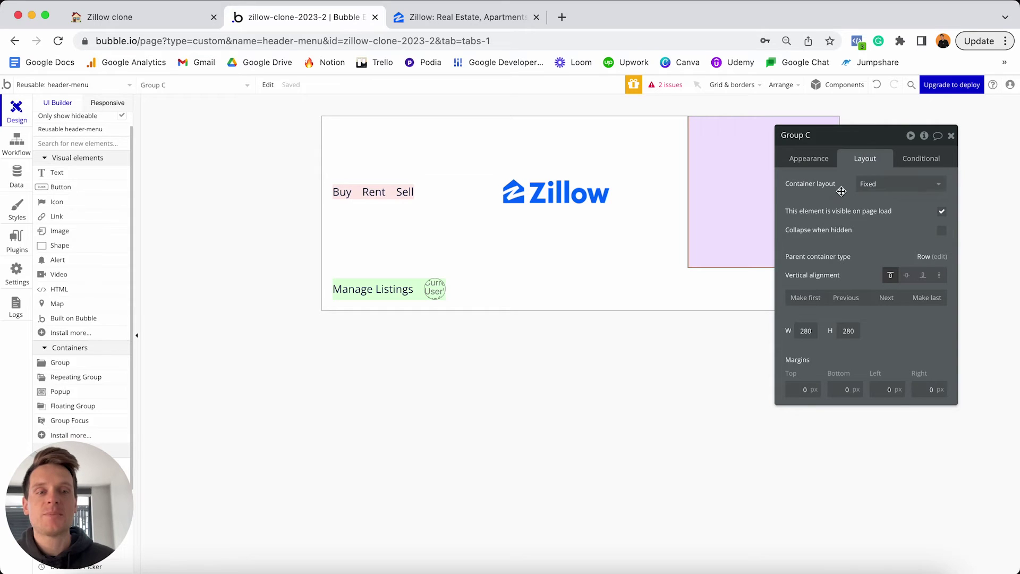
pyautogui.click(884, 184)
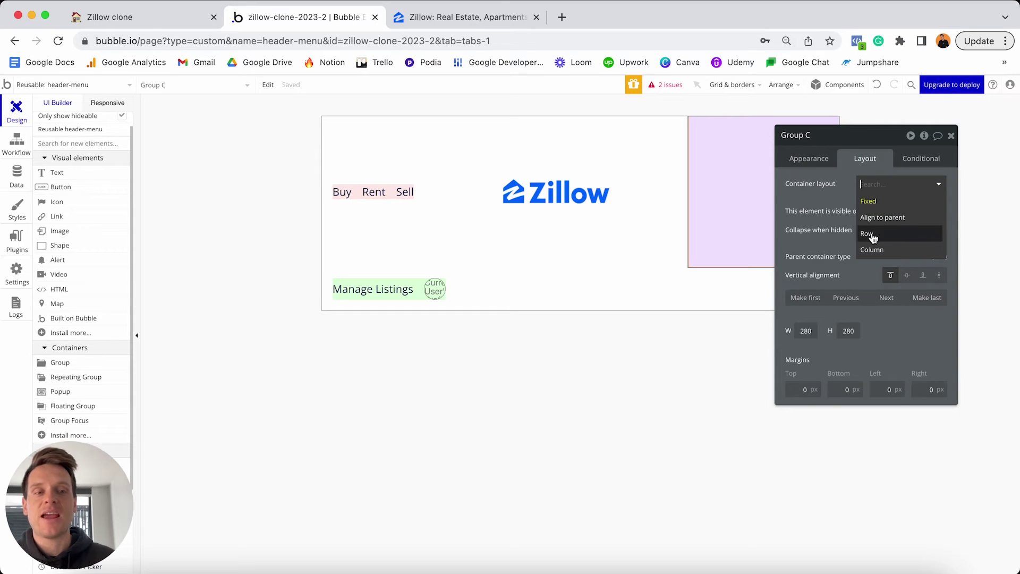
pyautogui.click(872, 235)
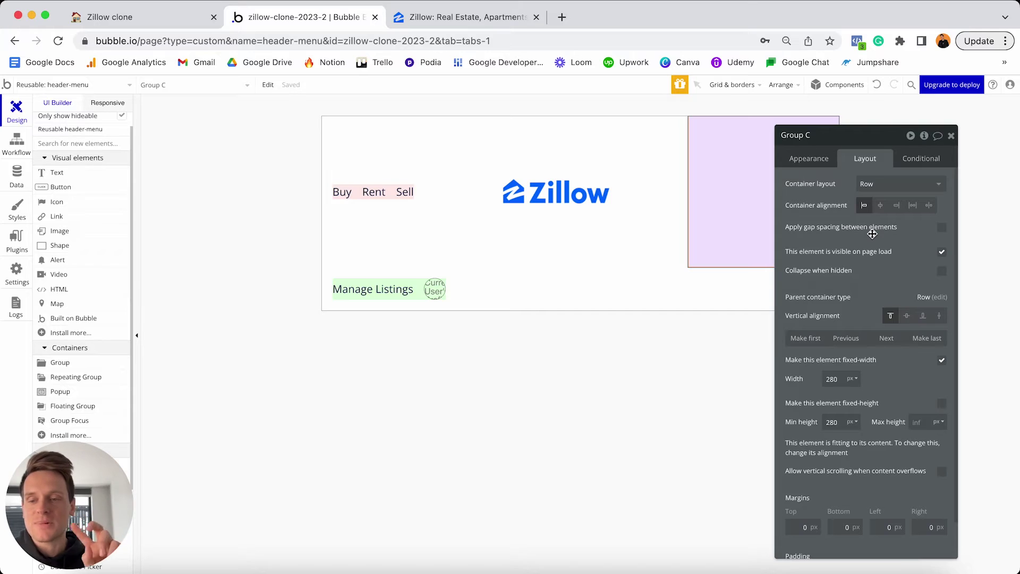
# Untick fixed width on the purple group and set its minimum width to 0.
pyautogui.click(944, 363)
pyautogui.doubleClick(837, 379)
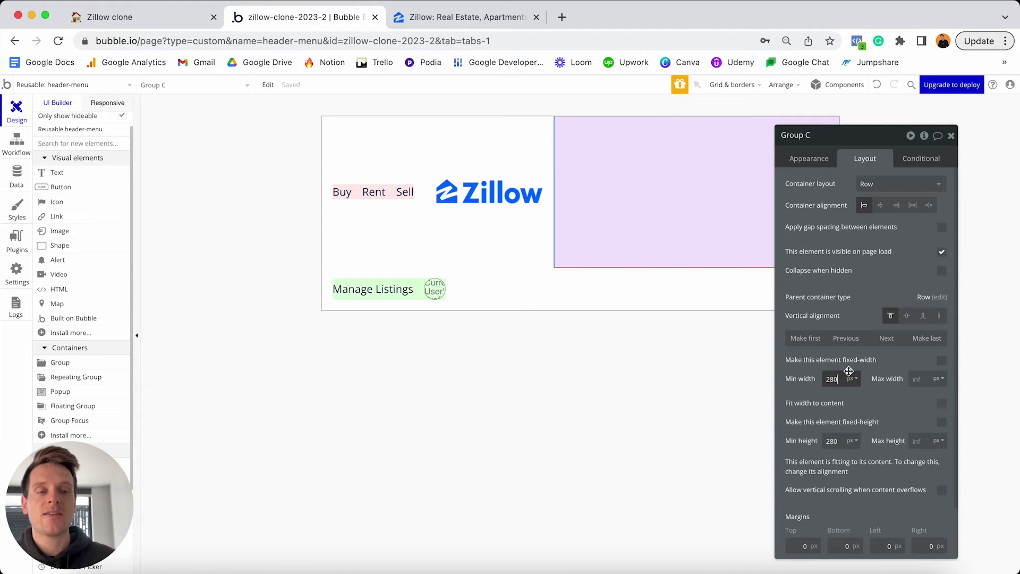
pyautogui.write('0')
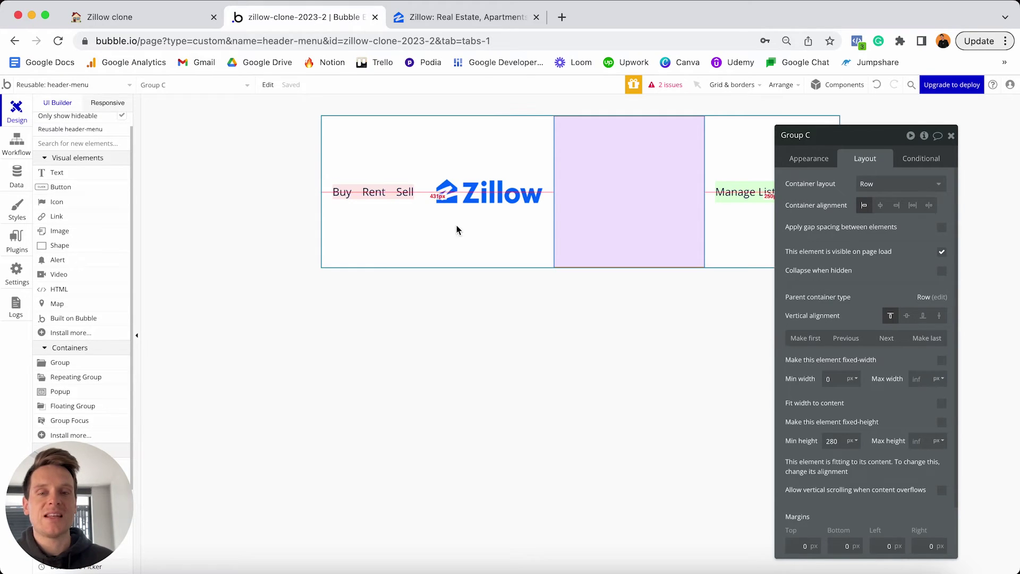
pyautogui.click(342, 194)
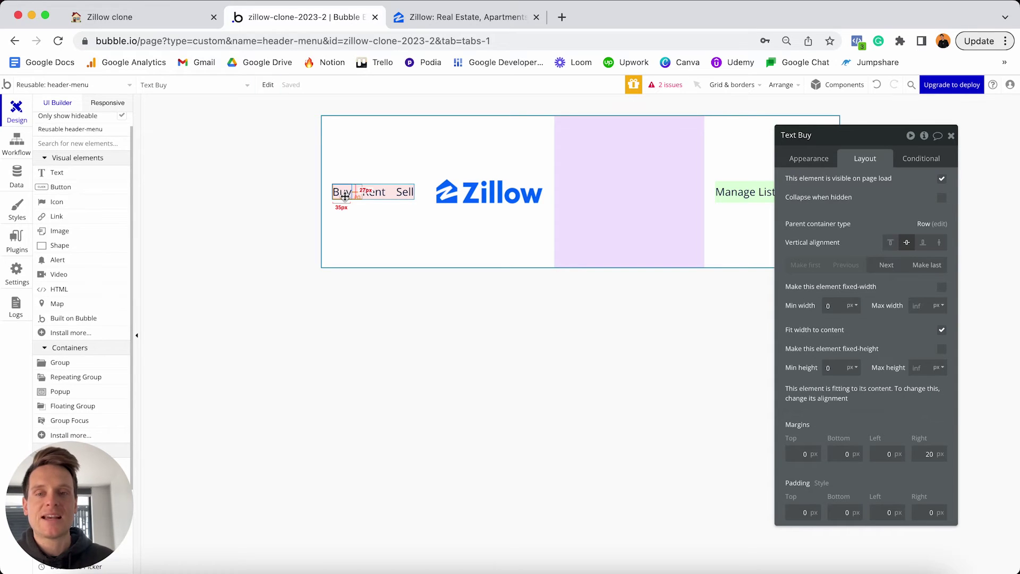
# Paste a copy of the Buy text into the purple group and change it to 'Sign In'.
pyautogui.click(617, 188)
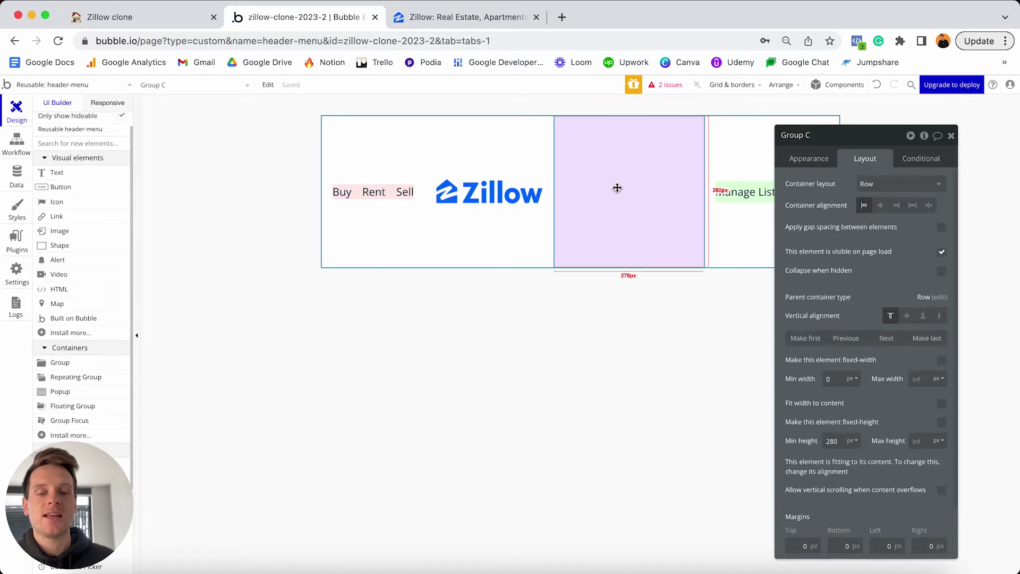
pyautogui.hotkey('ctrl', 'v')
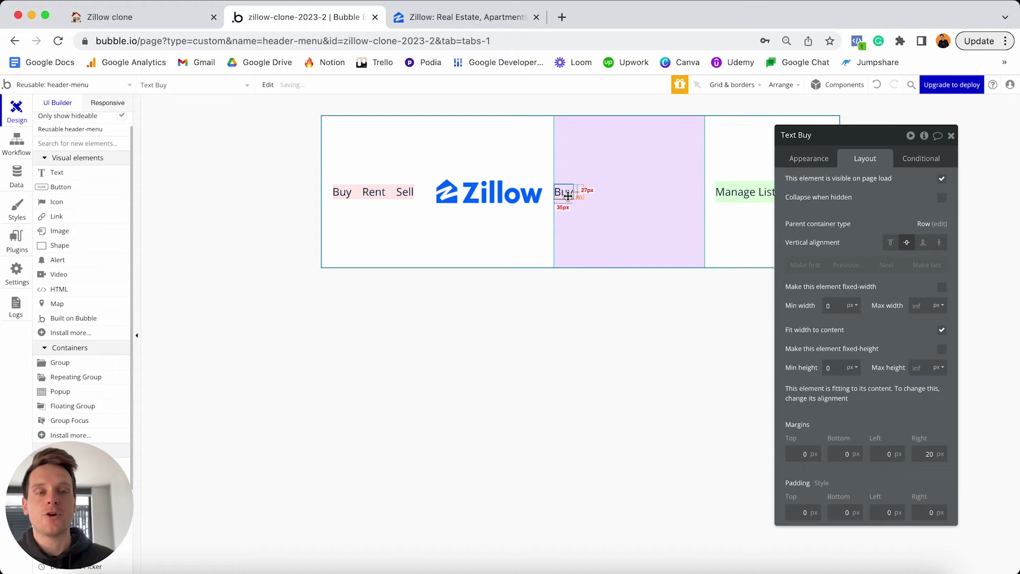
pyautogui.moveTo(568, 196); pyautogui.dragTo(657, 191)
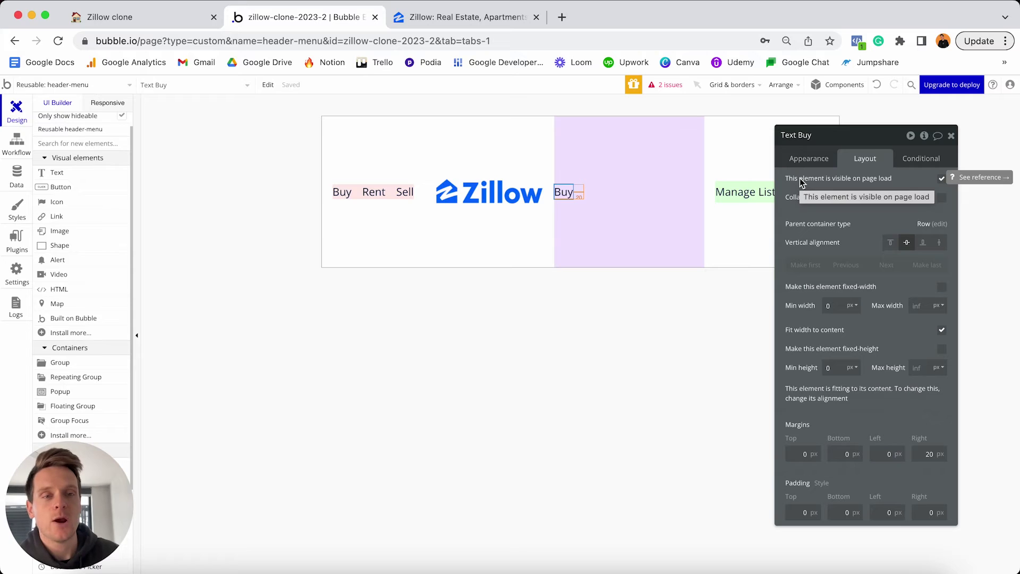
pyautogui.click(815, 157)
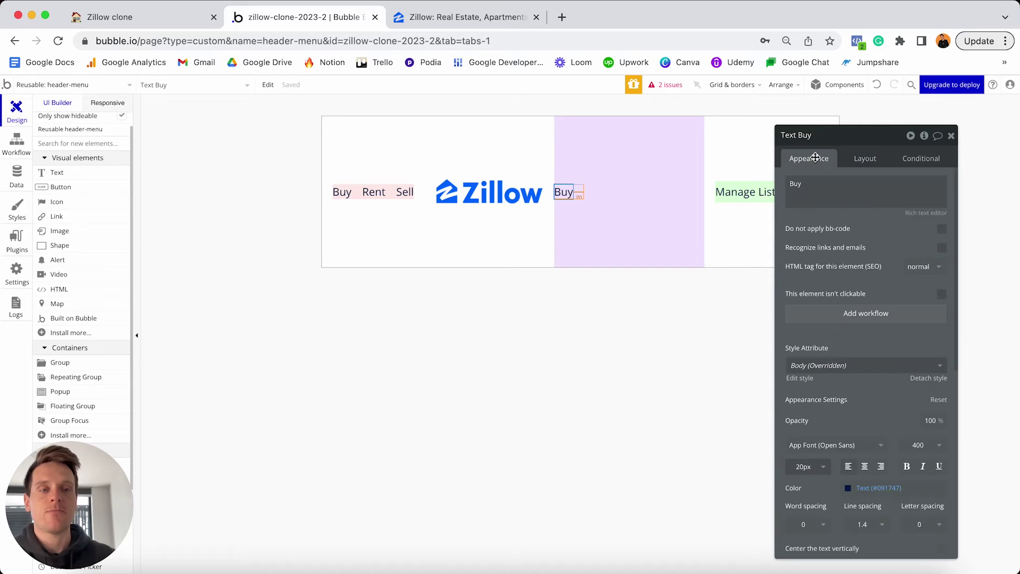
pyautogui.doubleClick(817, 186)
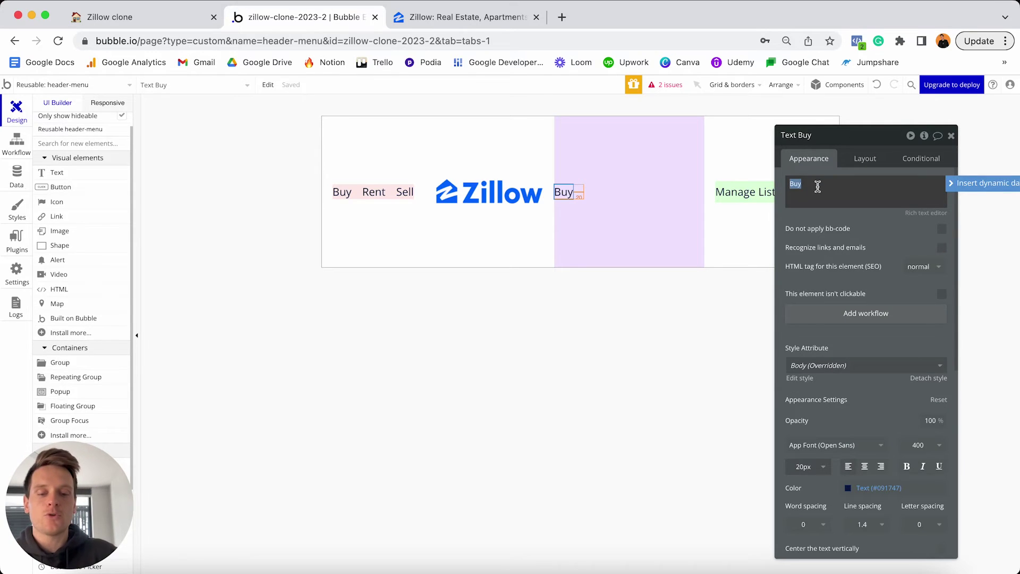
pyautogui.write('Sign In')
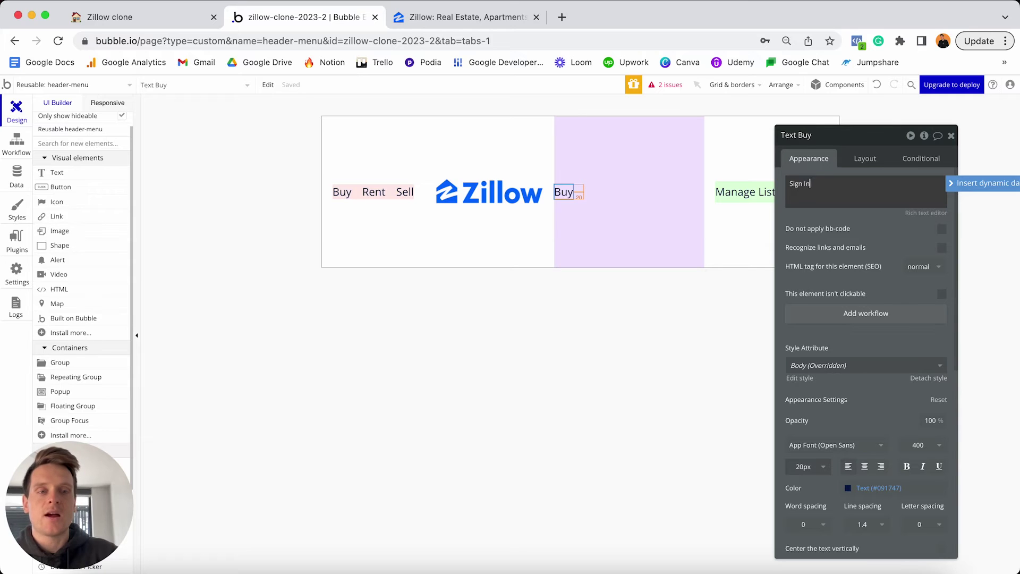
# Duplicate the Sign In text and change the copy to read 'Sign Up'.
pyautogui.click(591, 197)
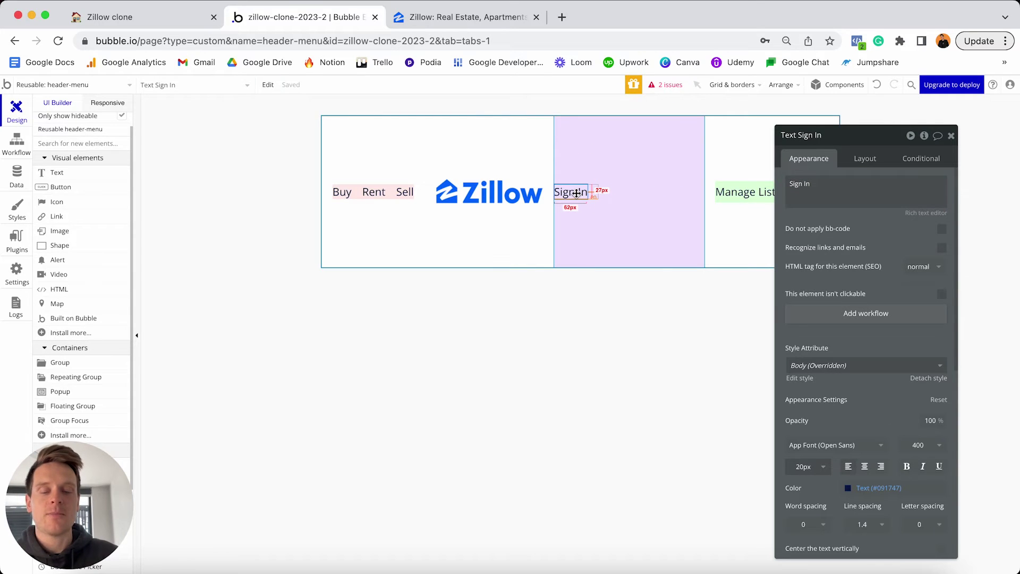
pyautogui.hotkey('ctrl', 'c')
pyautogui.hotkey('ctrl', 'v')
pyautogui.click(615, 193)
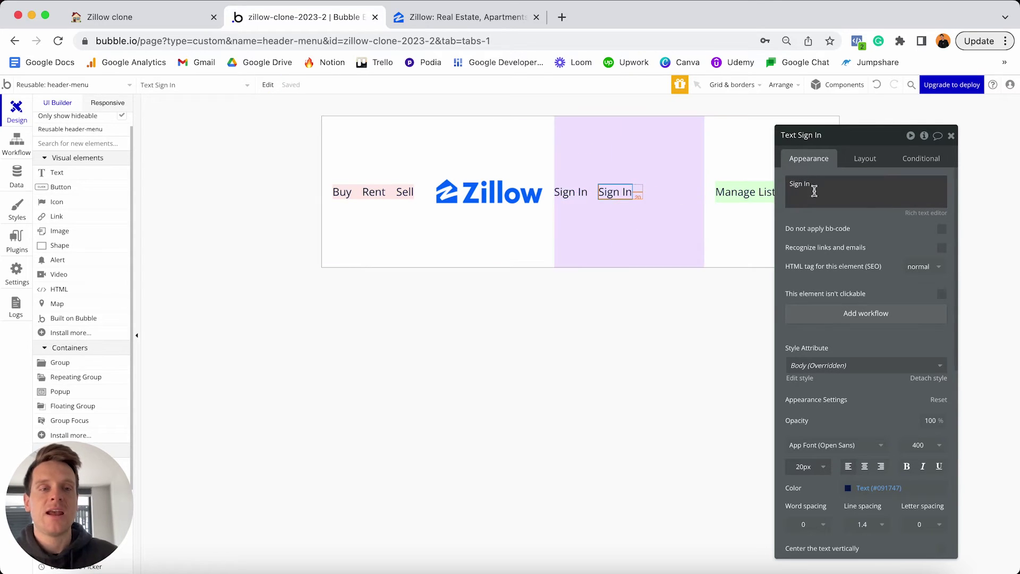
pyautogui.tripleClick(820, 187)
pyautogui.press('Right')
pyautogui.write('U')
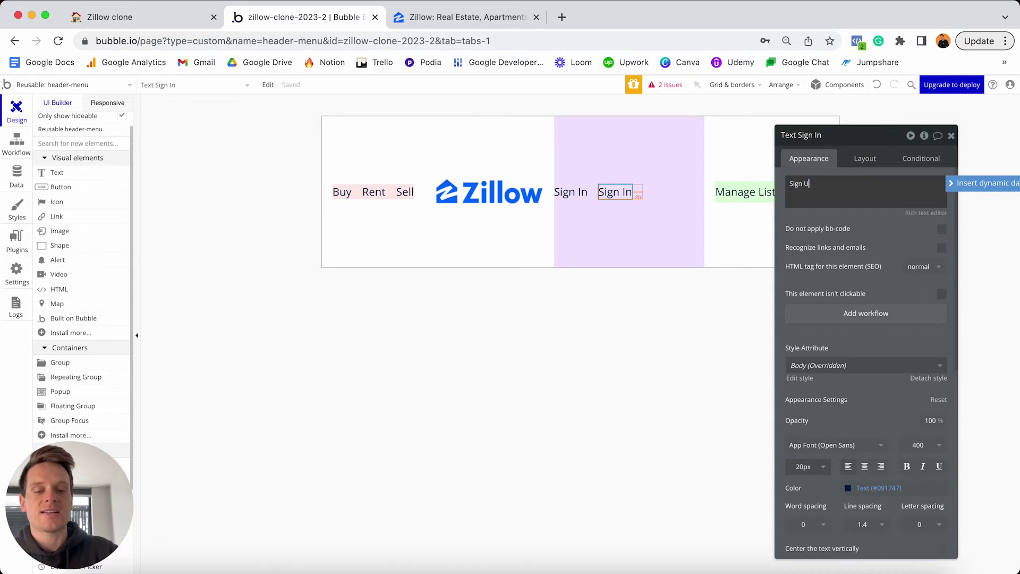
pyautogui.write('p')
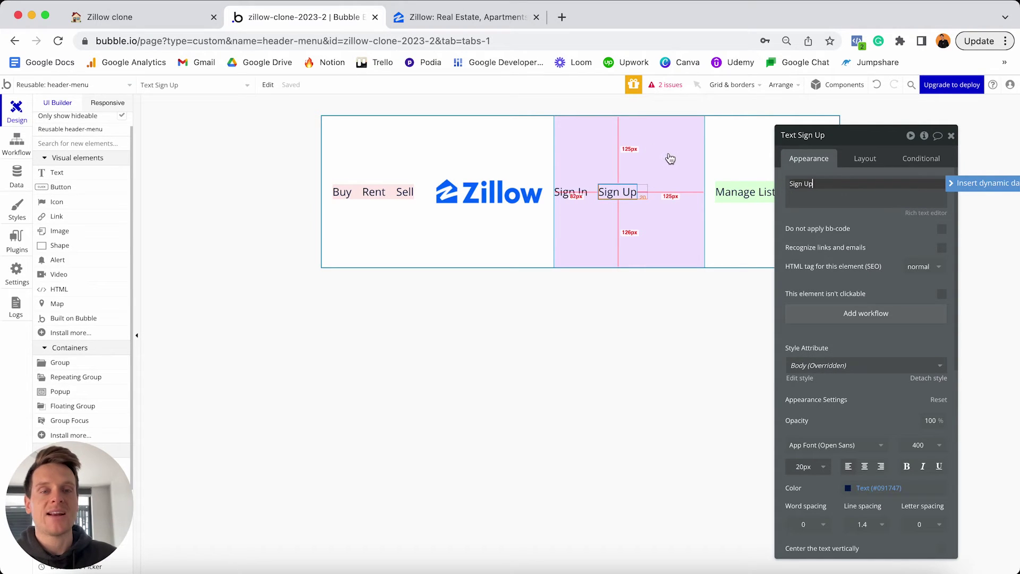
# Change the Sign Up text's right margin from 20 to 0.
pyautogui.click(867, 159)
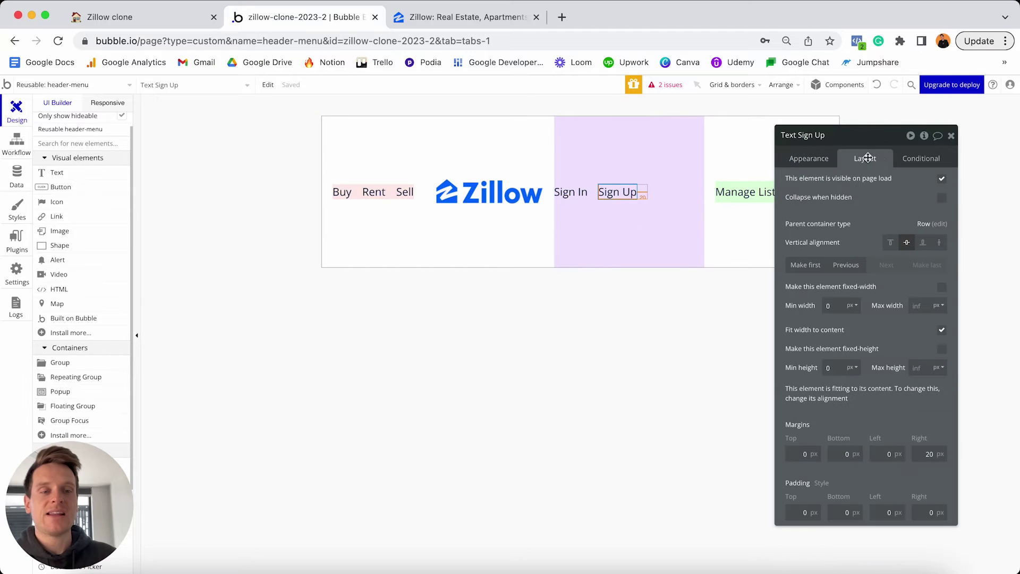
pyautogui.click(924, 454)
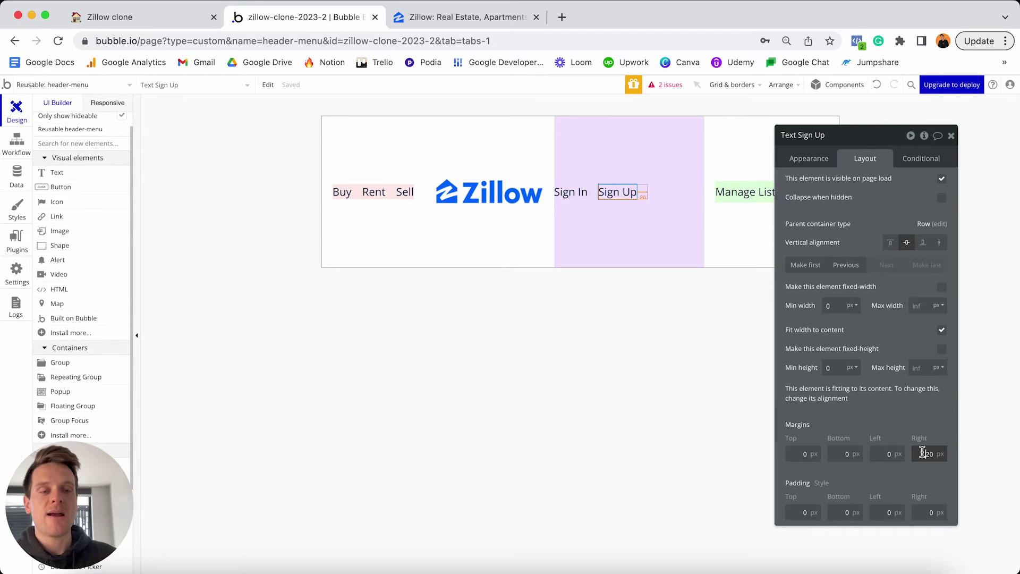
pyautogui.doubleClick(924, 453)
pyautogui.write('0')
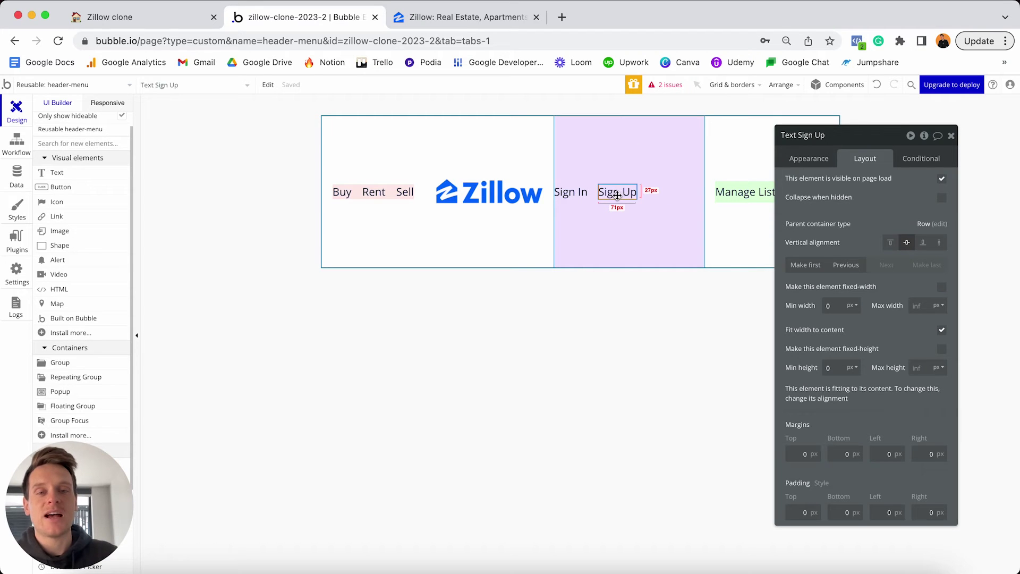
pyautogui.click(672, 154)
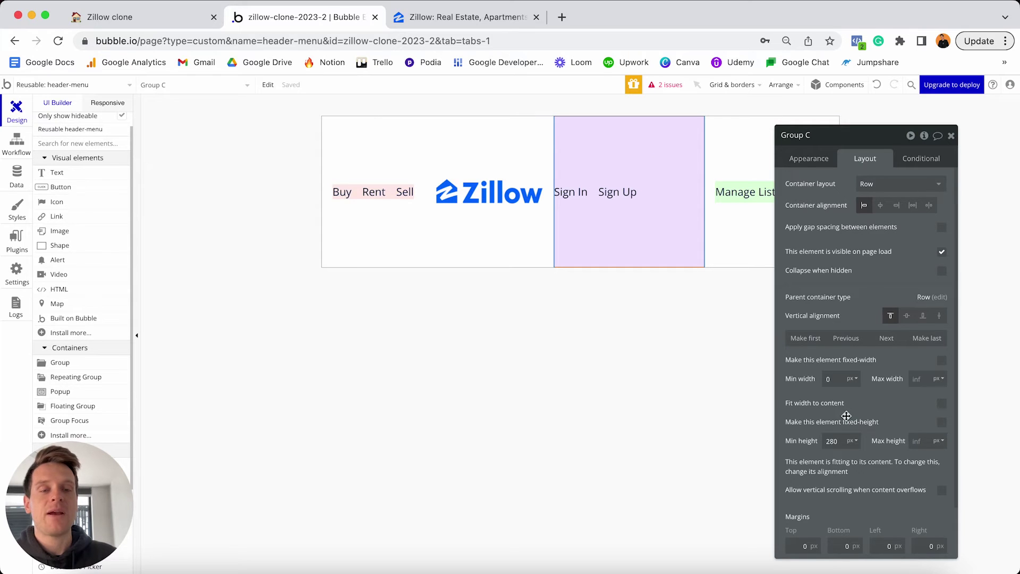
# Give Group C minimum height 0, fit its width to content, and centre it vertically.
pyautogui.doubleClick(836, 442)
pyautogui.press('BackSpace')
pyautogui.write('0')
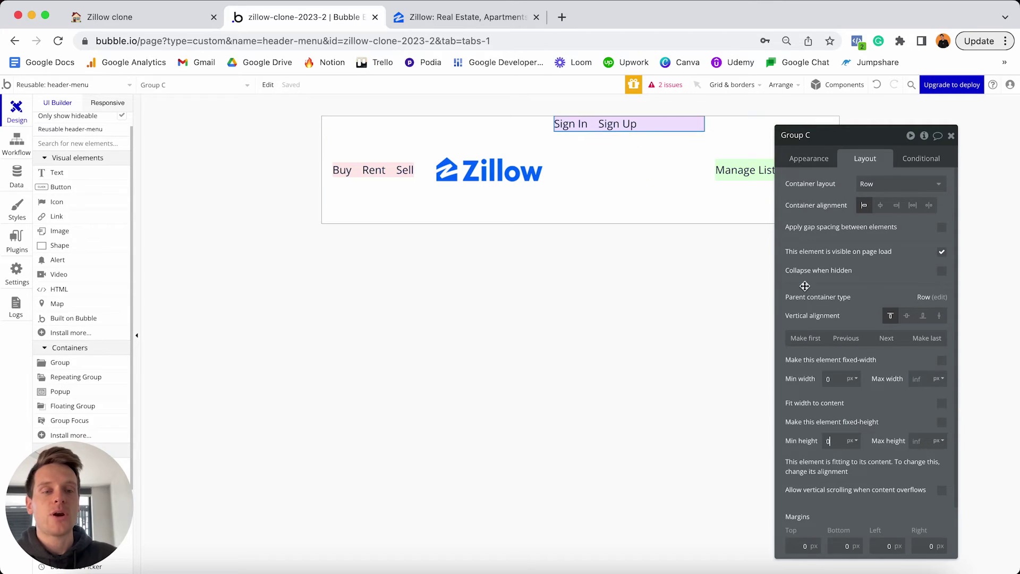
pyautogui.click(942, 404)
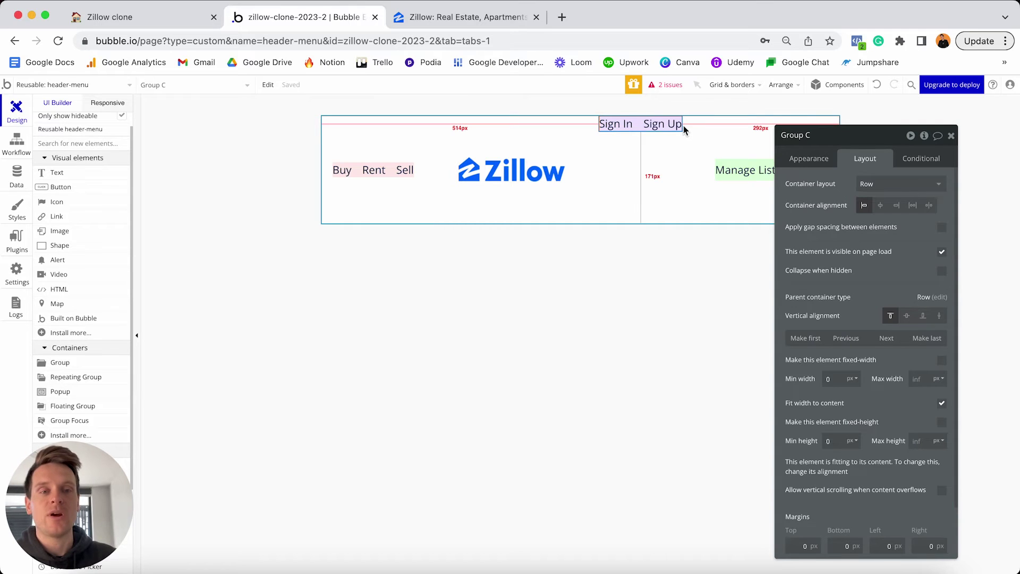
pyautogui.click(907, 316)
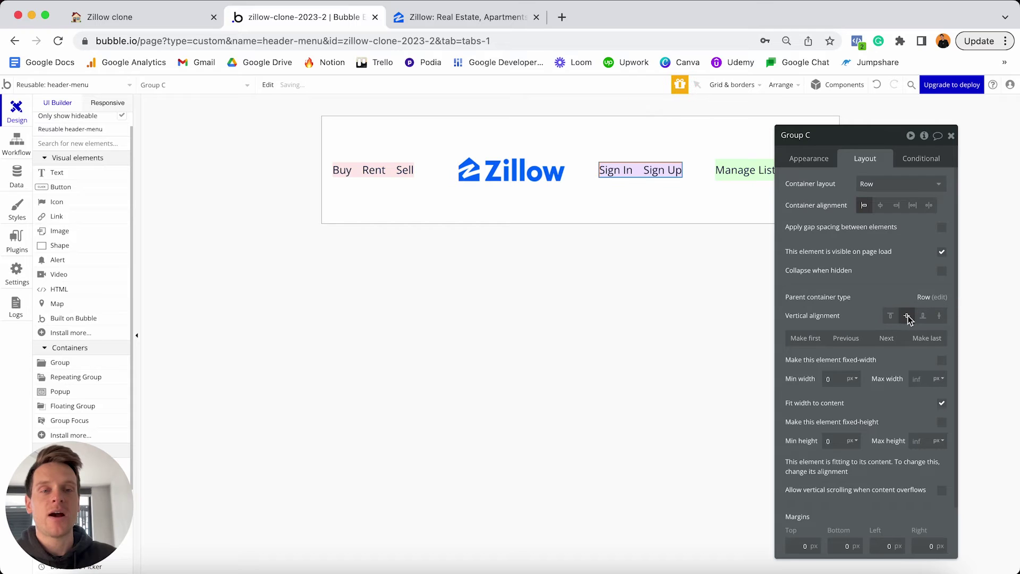
# Set Group C's top, bottom, left and right margins to 20.
pyautogui.click(801, 546)
pyautogui.write('2')
pyautogui.click(844, 547)
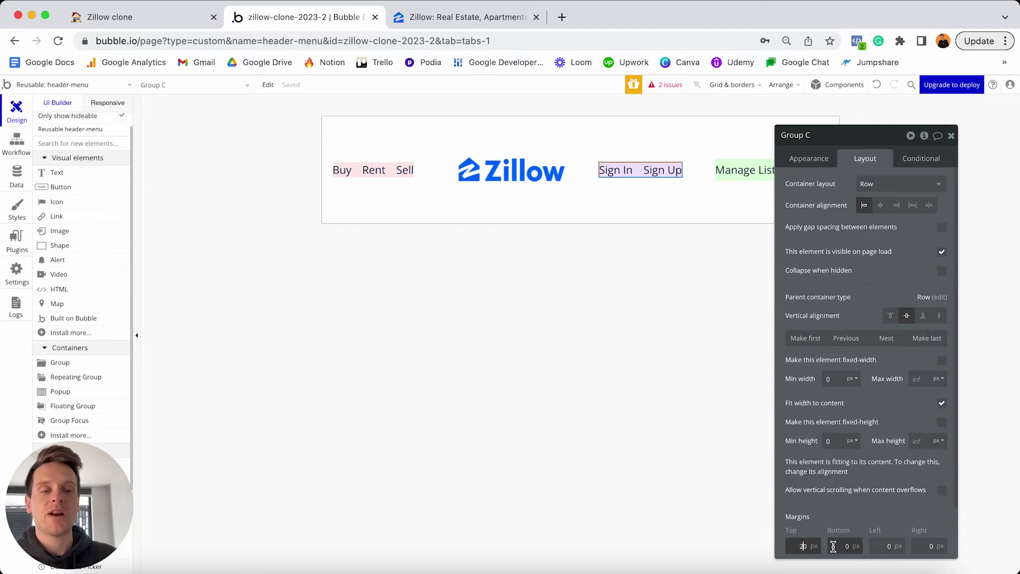
pyautogui.write('2')
pyautogui.click(875, 546)
pyautogui.write('2')
pyautogui.click(930, 546)
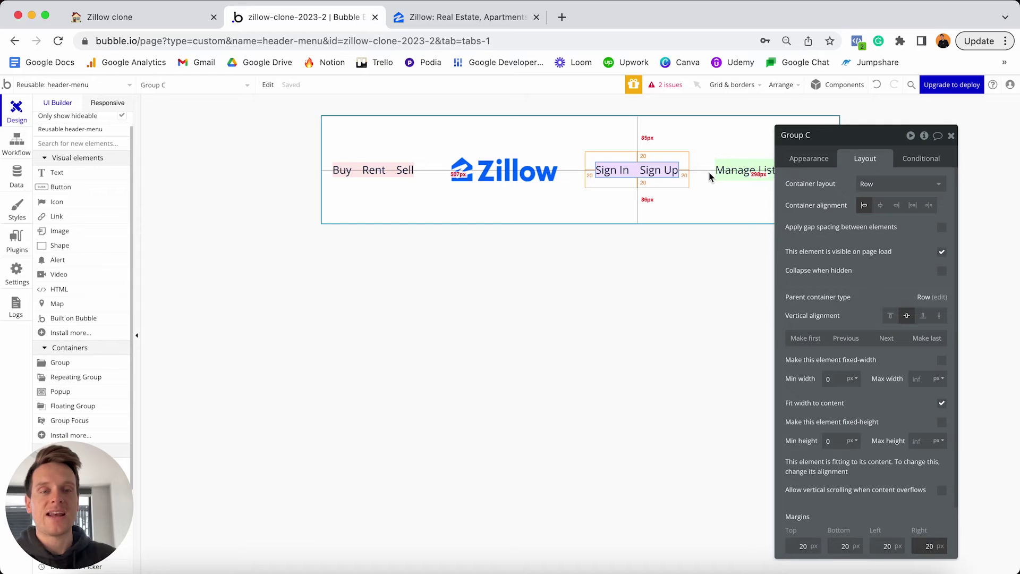
pyautogui.click(810, 137)
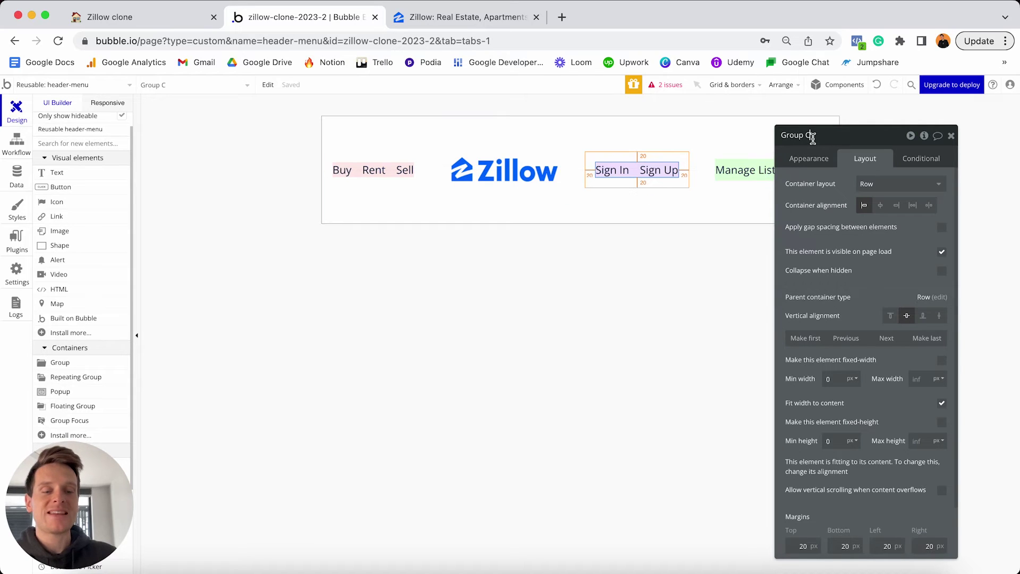
# Rename Group C to 'Group - Right-Logged-Out' and Group - Right to 'Group - Right-Logged-In'.
pyautogui.press('BackSpace')
pyautogui.write('- Rig')
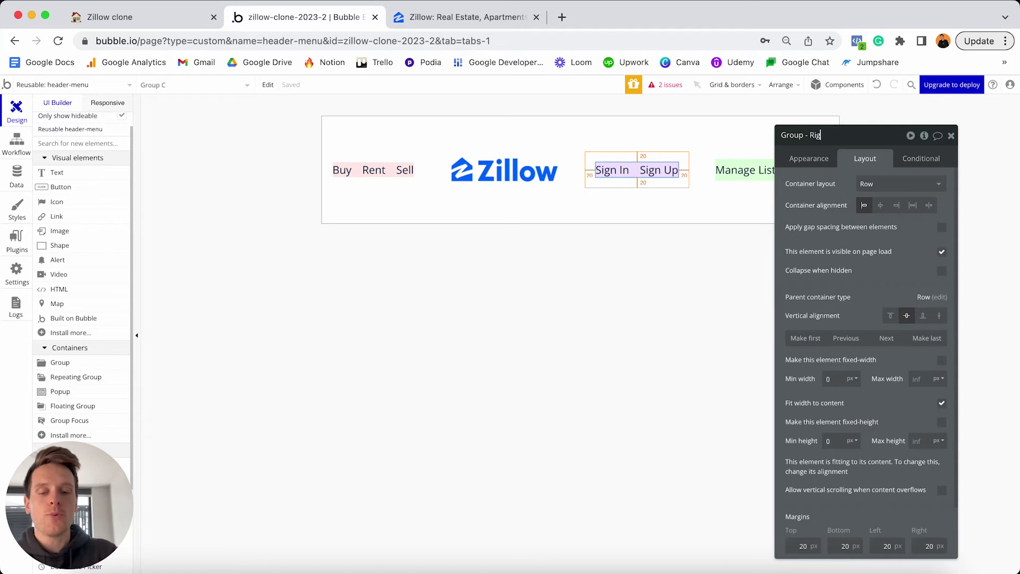
pyautogui.write('ht-Logged')
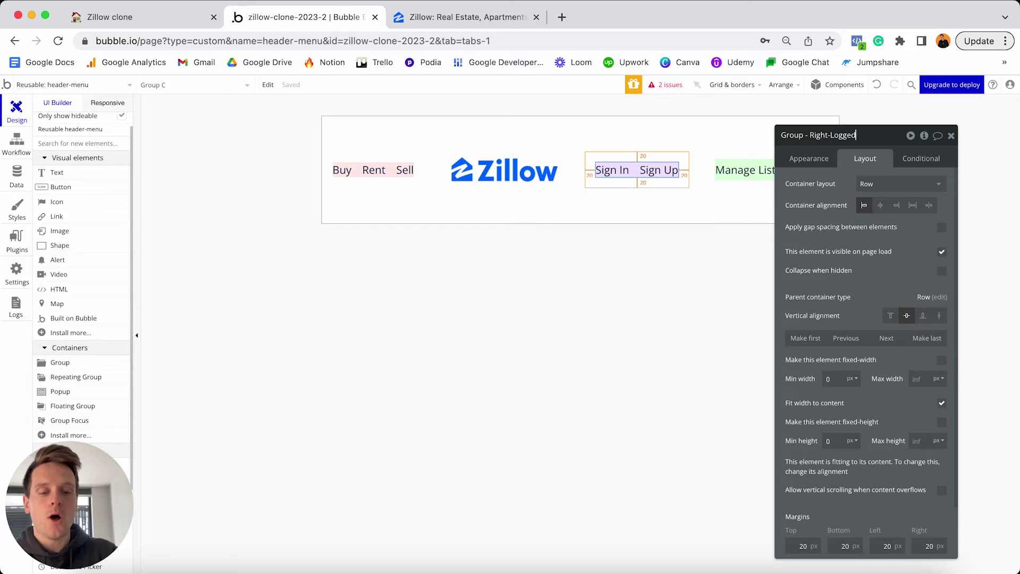
pyautogui.write('-Out')
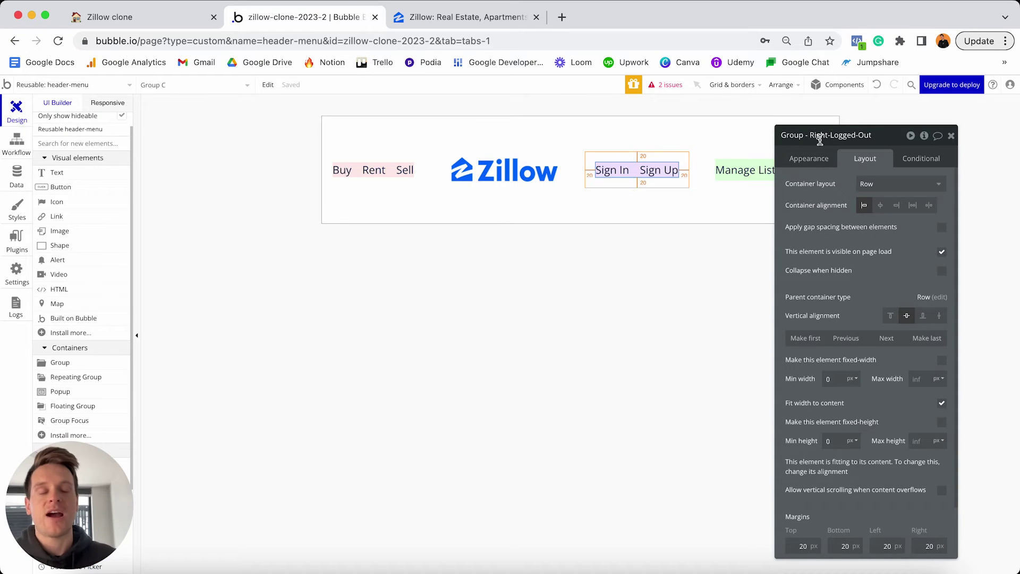
pyautogui.click(732, 161)
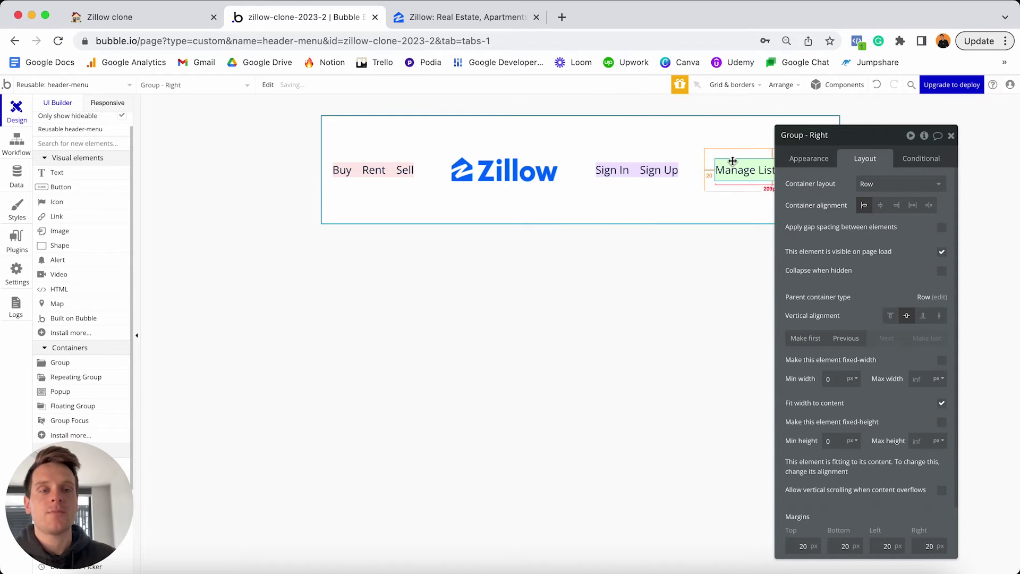
pyautogui.click(851, 140)
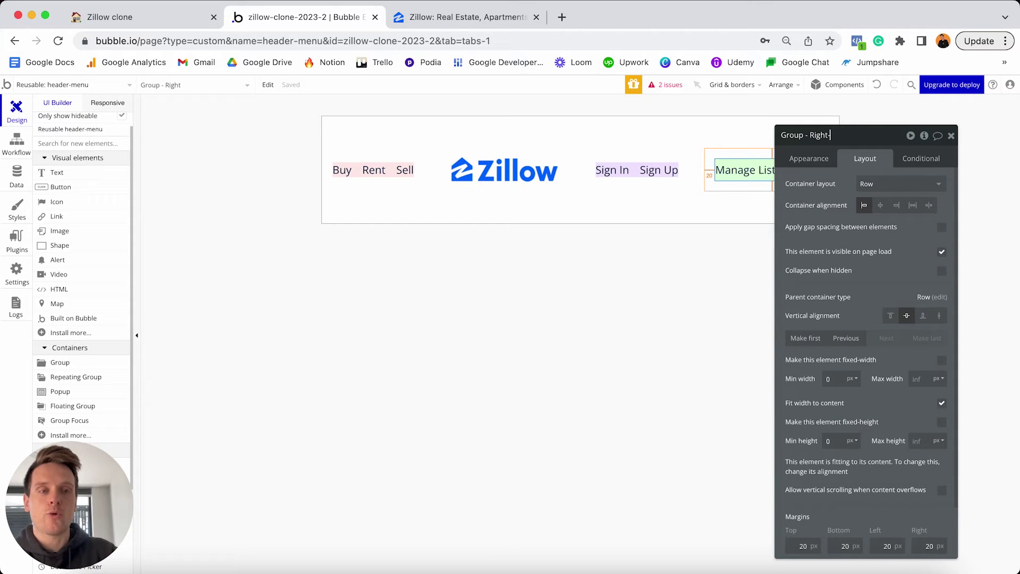
pyautogui.write('-Logged-In')
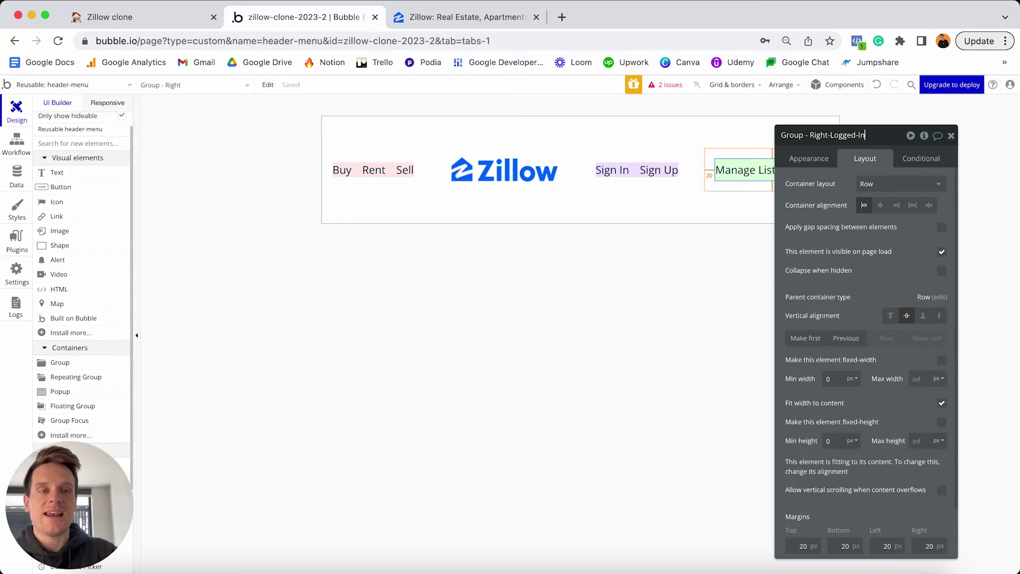
pyautogui.press('Return')
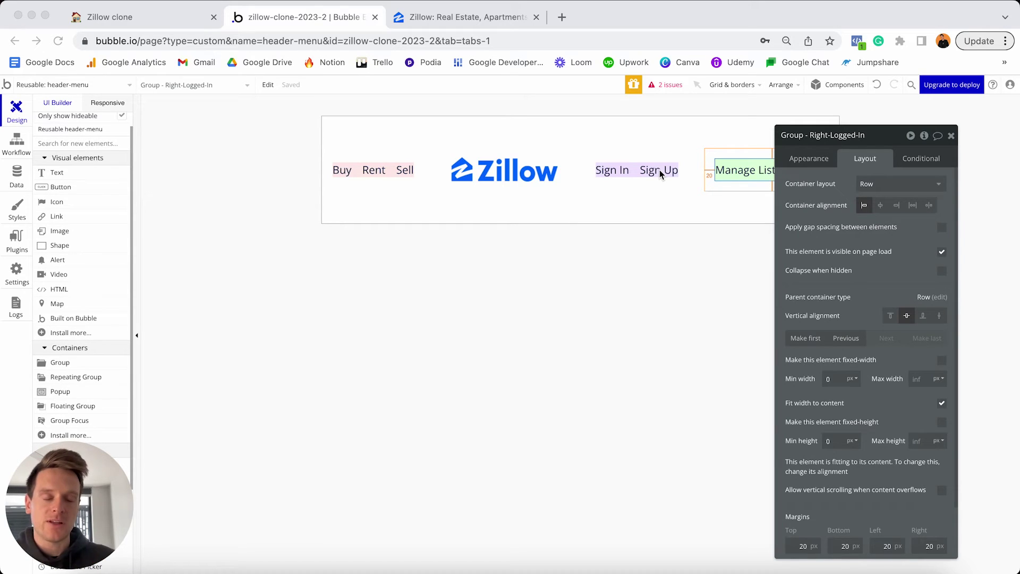
# Make Group - Right-Logged-In invisible on page load and collapse when hidden.
pyautogui.click(951, 137)
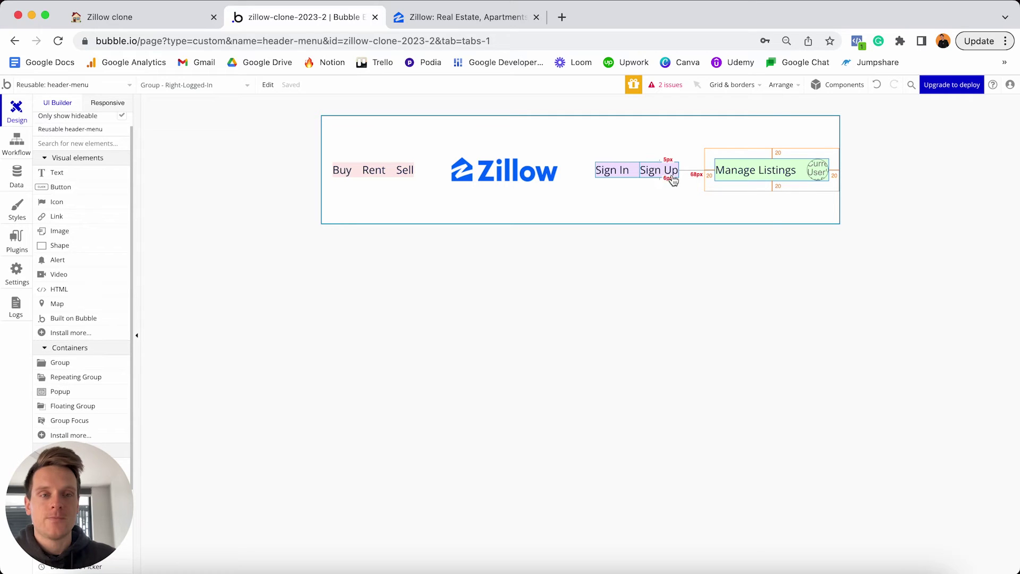
pyautogui.click(725, 160)
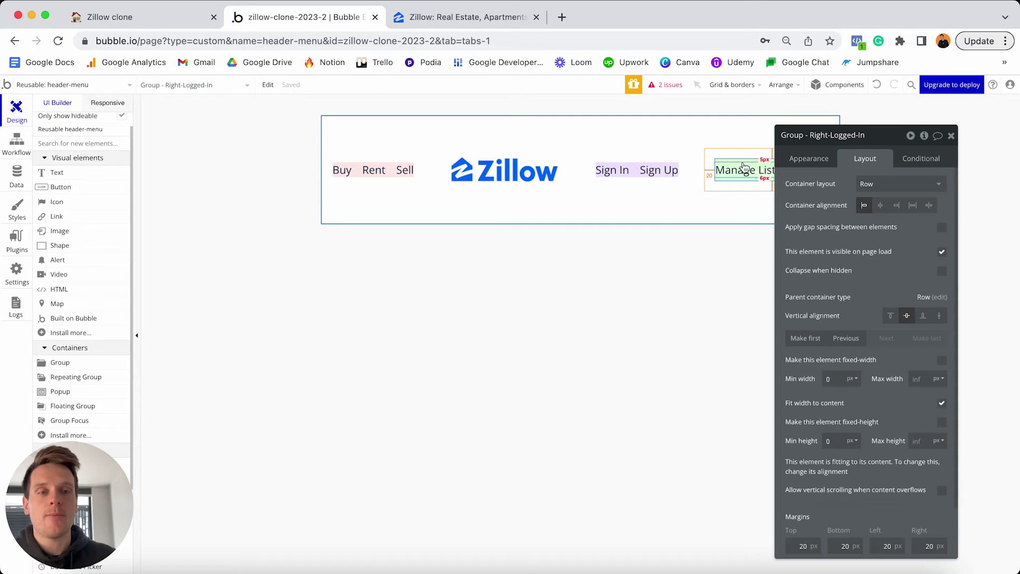
pyautogui.moveTo(874, 141); pyautogui.dragTo(585, 134)
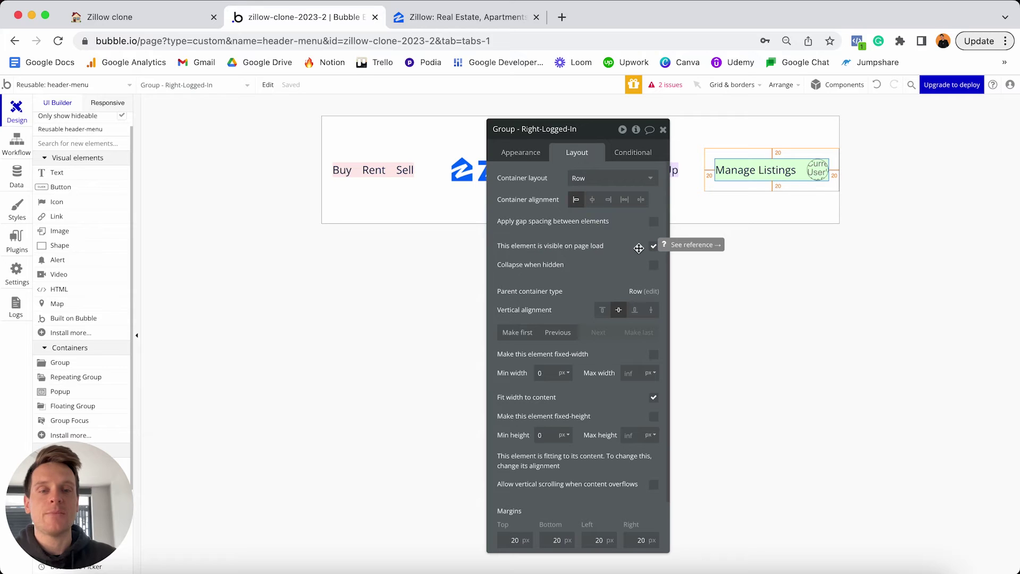
pyautogui.click(653, 247)
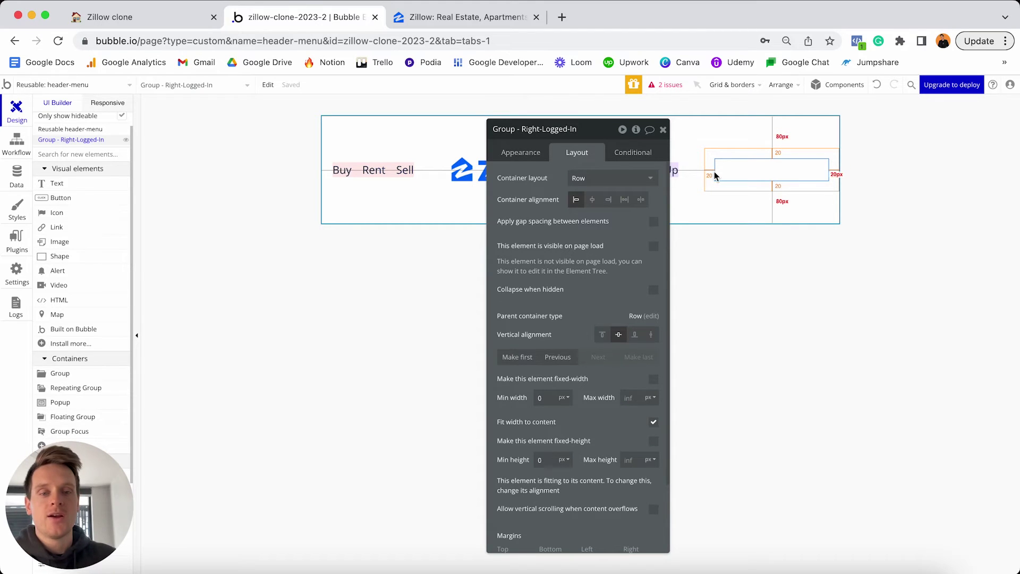
pyautogui.click(654, 290)
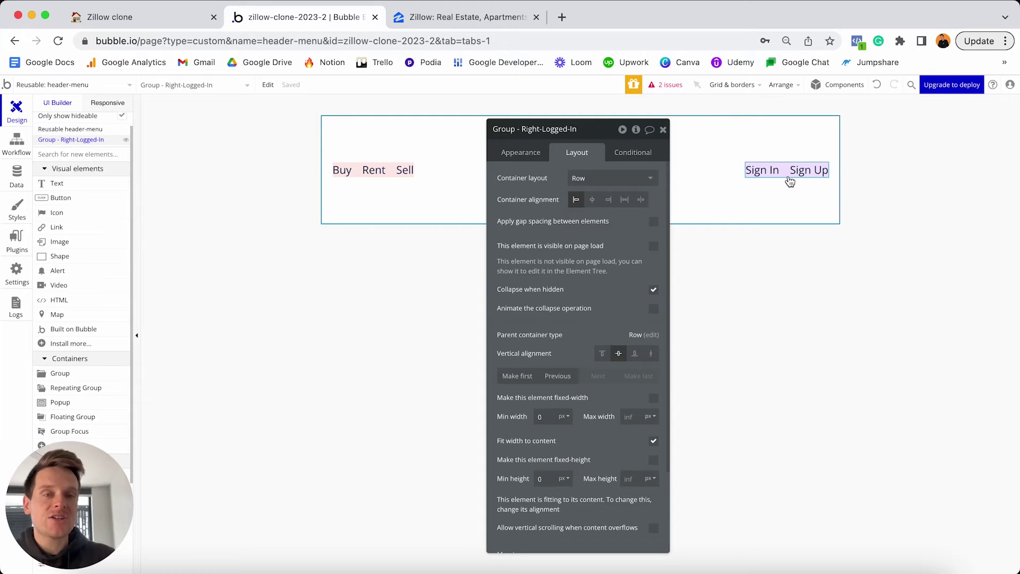
pyautogui.click(639, 148)
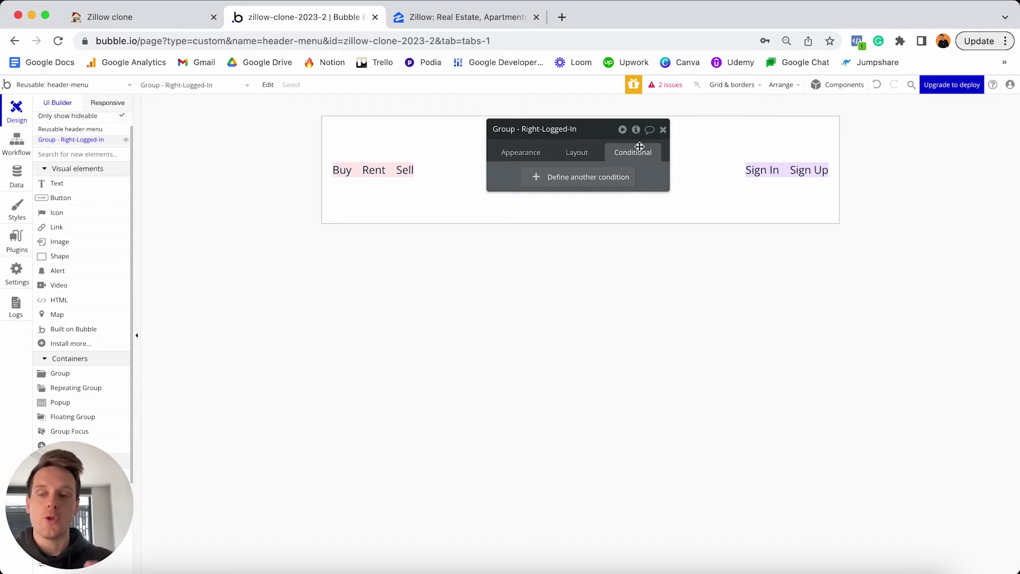
# Add a condition making Group - Right-Logged-In visible when Current User is logged in.
pyautogui.click(564, 179)
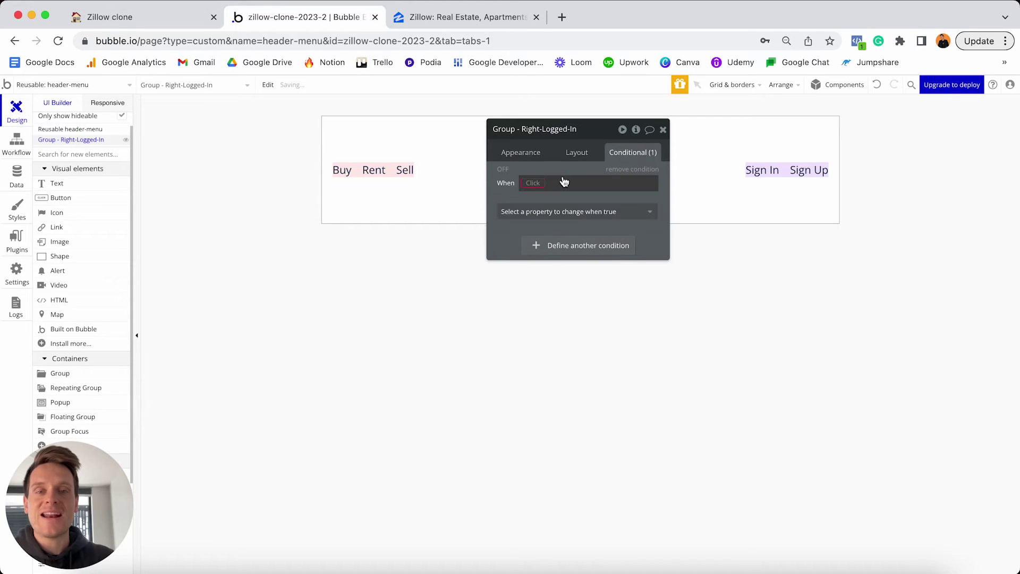
pyautogui.click(530, 183)
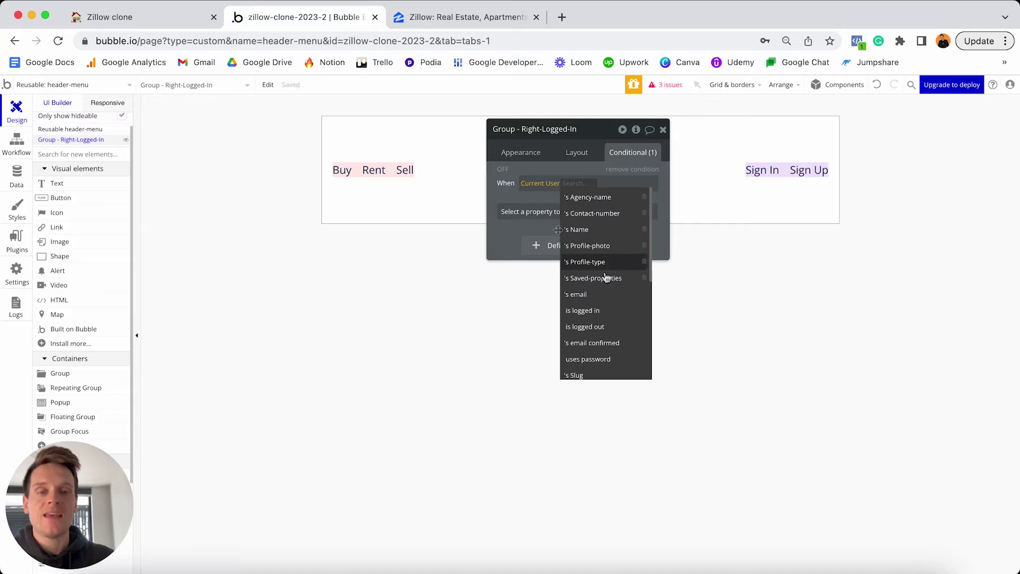
pyautogui.click(583, 311)
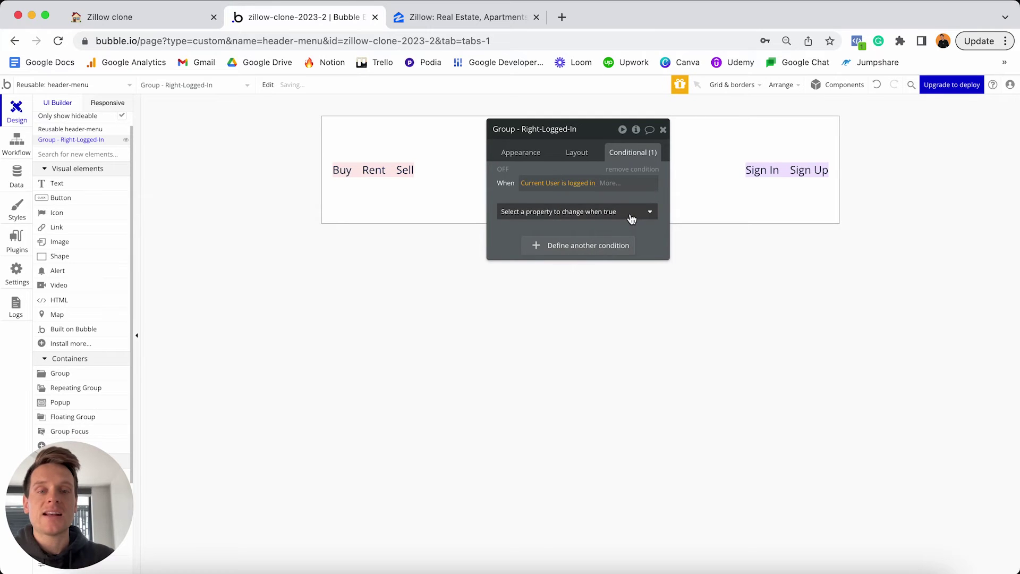
pyautogui.click(631, 218)
pyautogui.click(579, 244)
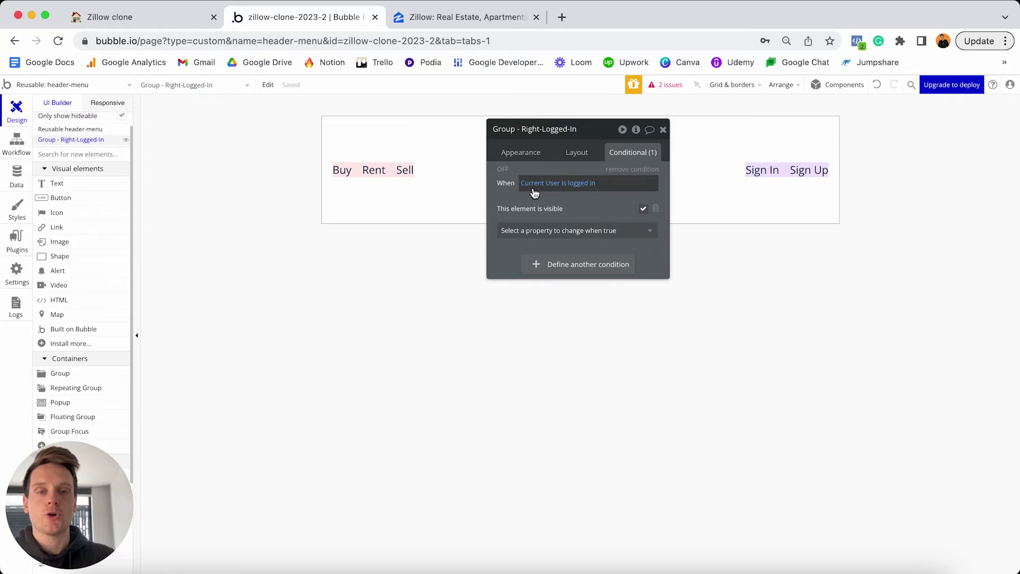
pyautogui.click(503, 170)
pyautogui.click(503, 170)
pyautogui.click(503, 170)
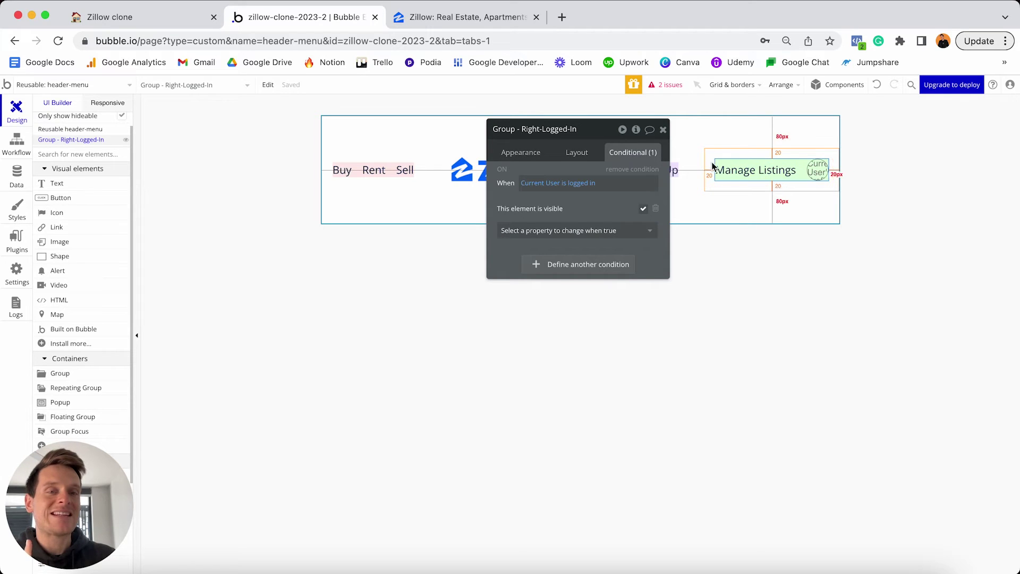
pyautogui.moveTo(606, 129); pyautogui.dragTo(452, 136)
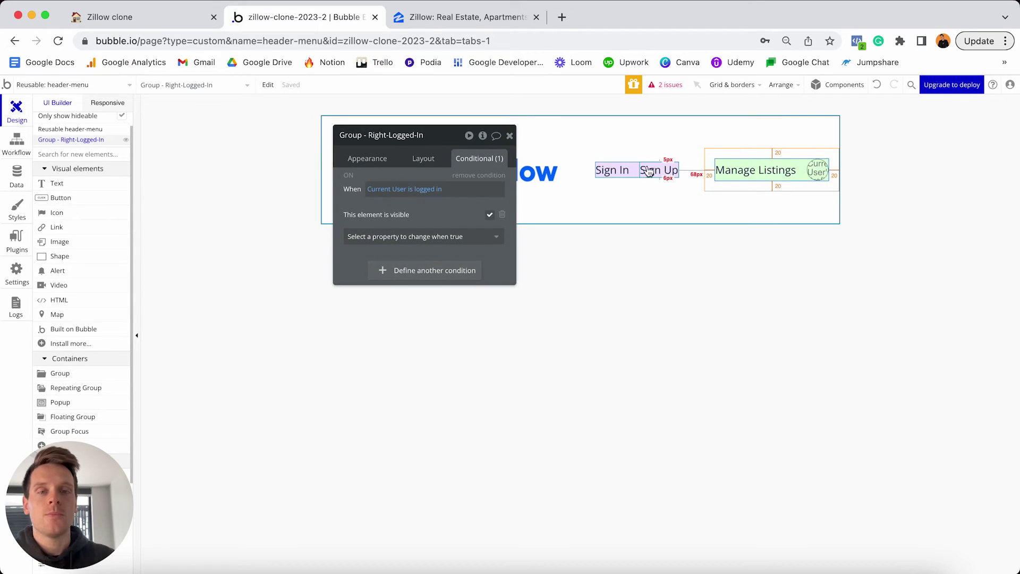
# Make Group - Right-Logged-Out invisible on page load and collapse when hidden.
pyautogui.click(638, 168)
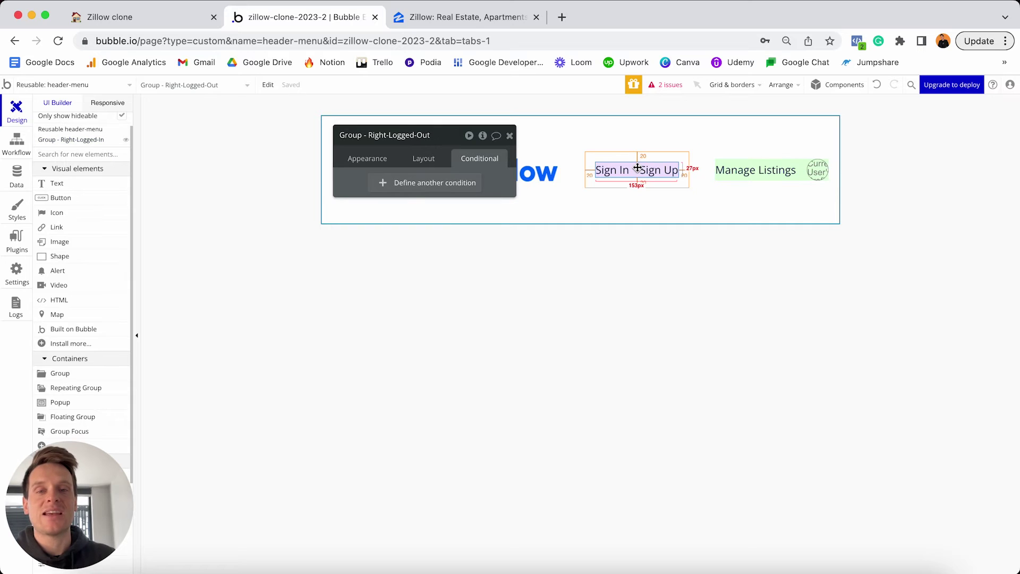
pyautogui.click(424, 158)
pyautogui.click(500, 252)
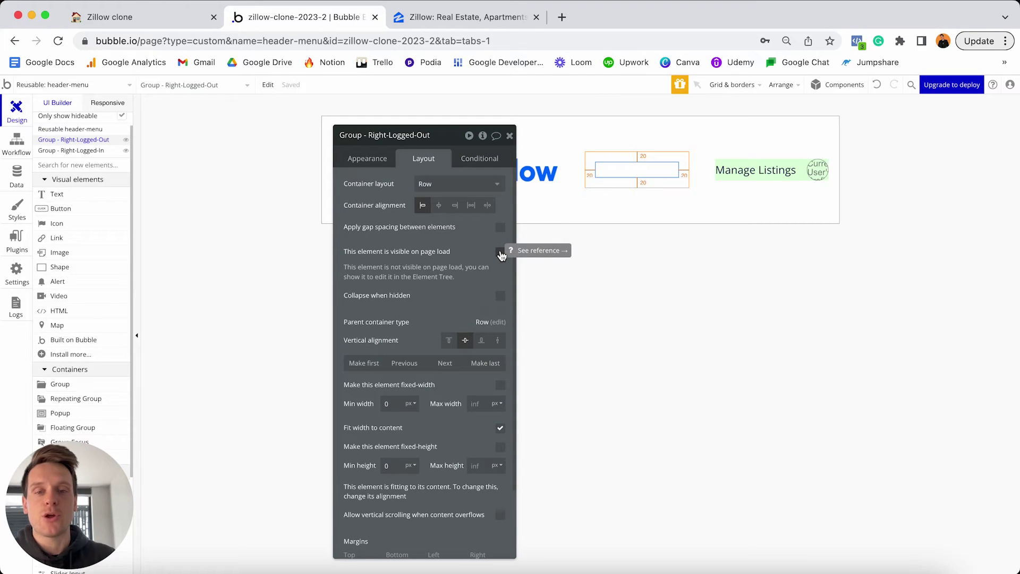
pyautogui.click(501, 296)
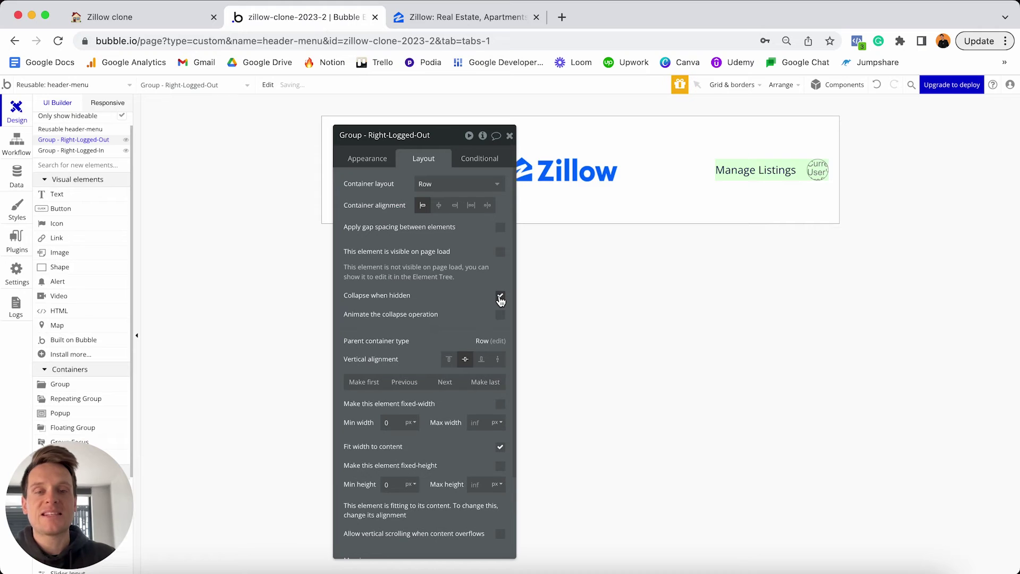
# Add a condition making Group - Right-Logged-Out visible when Current User is logged out.
pyautogui.click(473, 159)
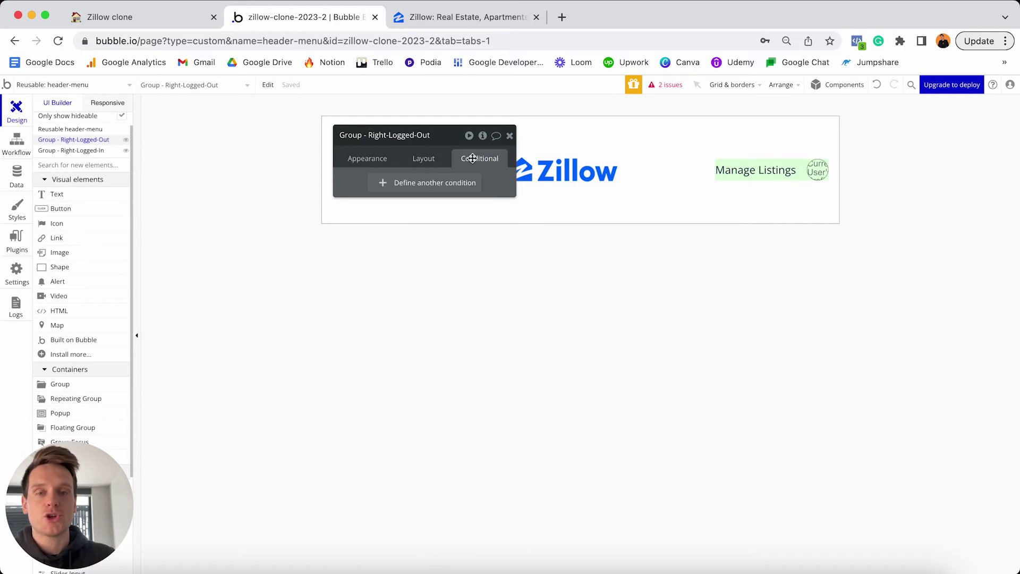
pyautogui.click(407, 184)
pyautogui.click(379, 189)
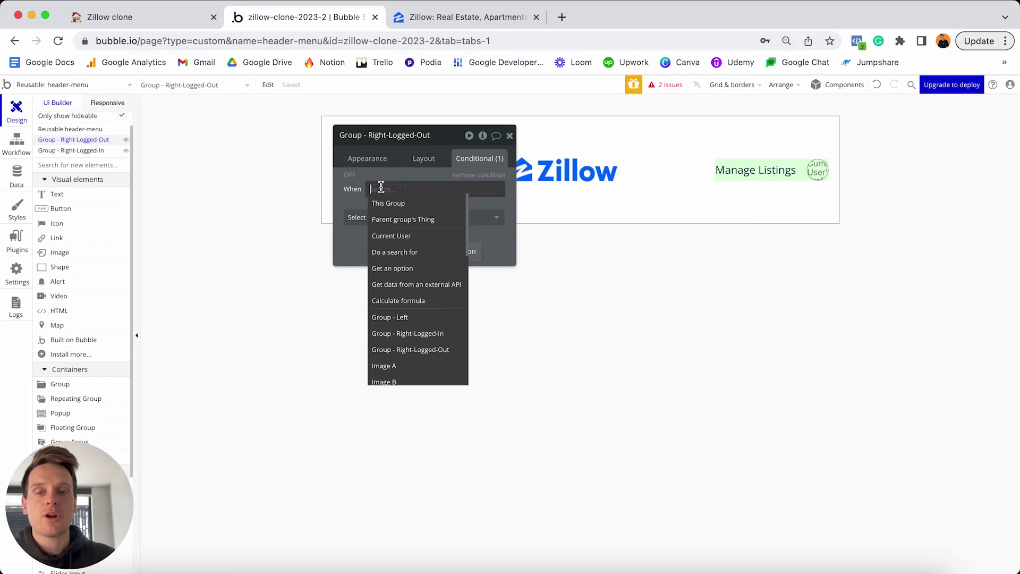
pyautogui.click(396, 235)
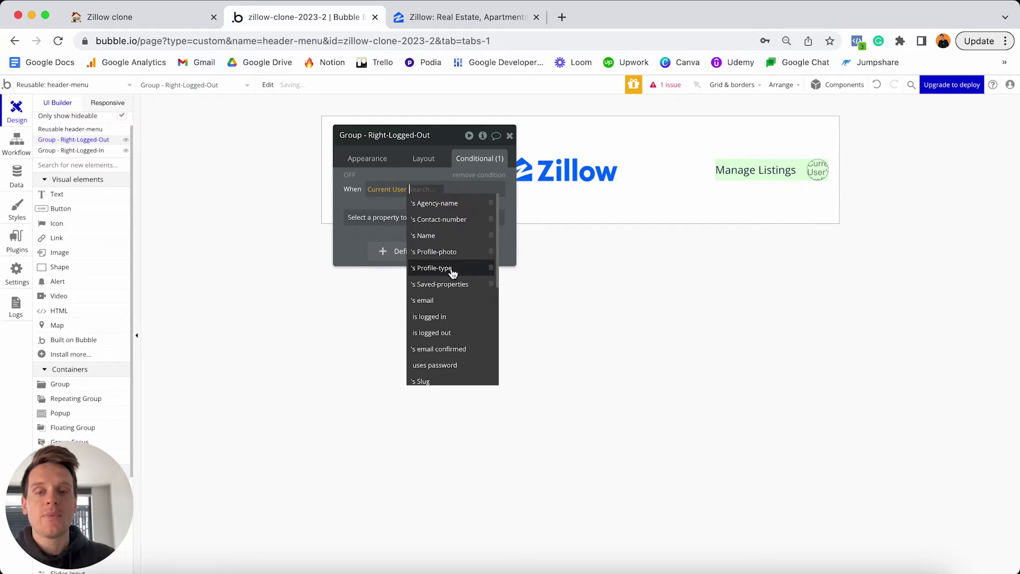
pyautogui.click(445, 335)
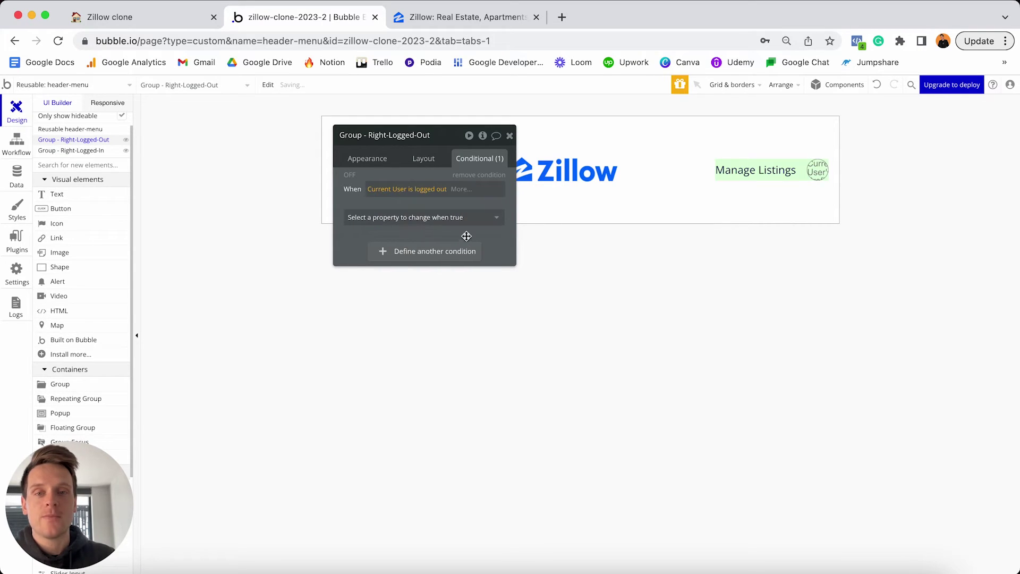
pyautogui.click(460, 217)
pyautogui.click(447, 249)
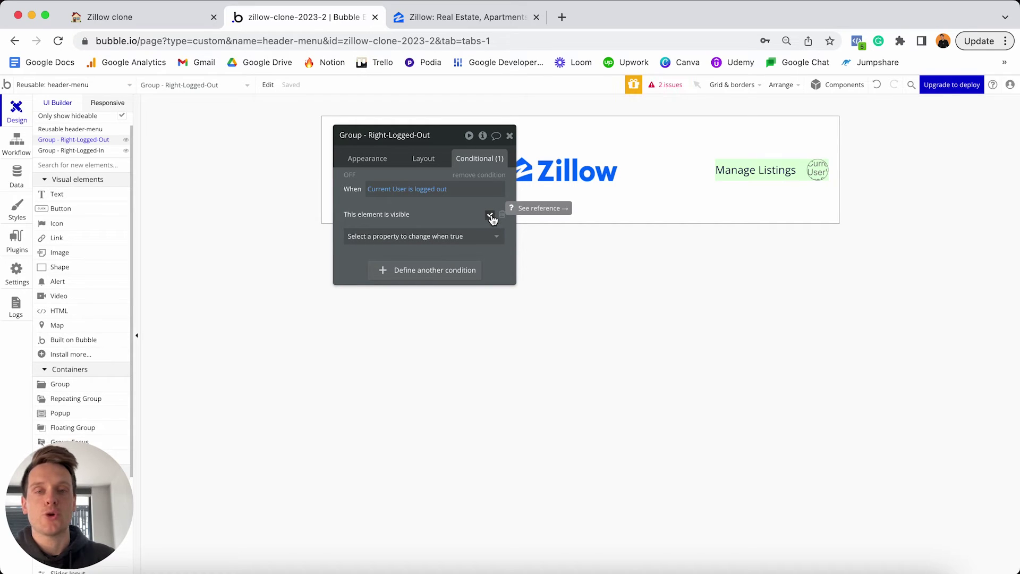
pyautogui.click(349, 175)
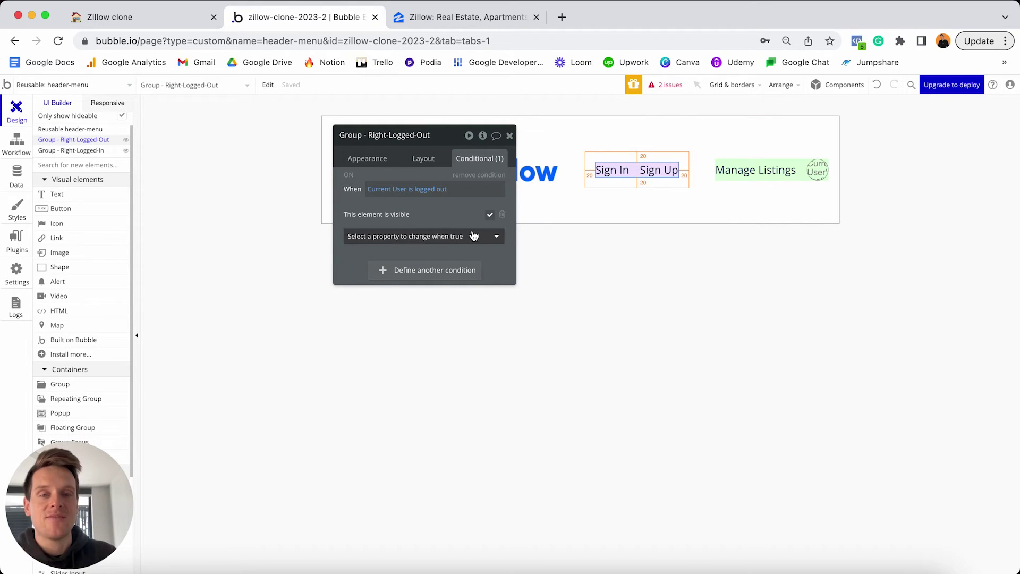
# Close Group - Right-Logged-Out's editor and view the User data type's fields.
pyautogui.click(510, 137)
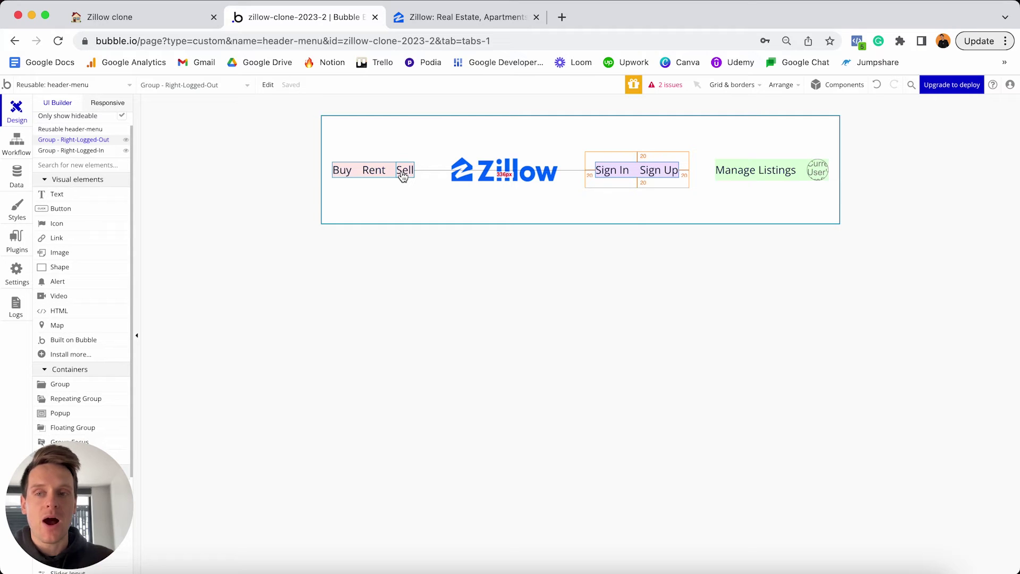
pyautogui.click(17, 177)
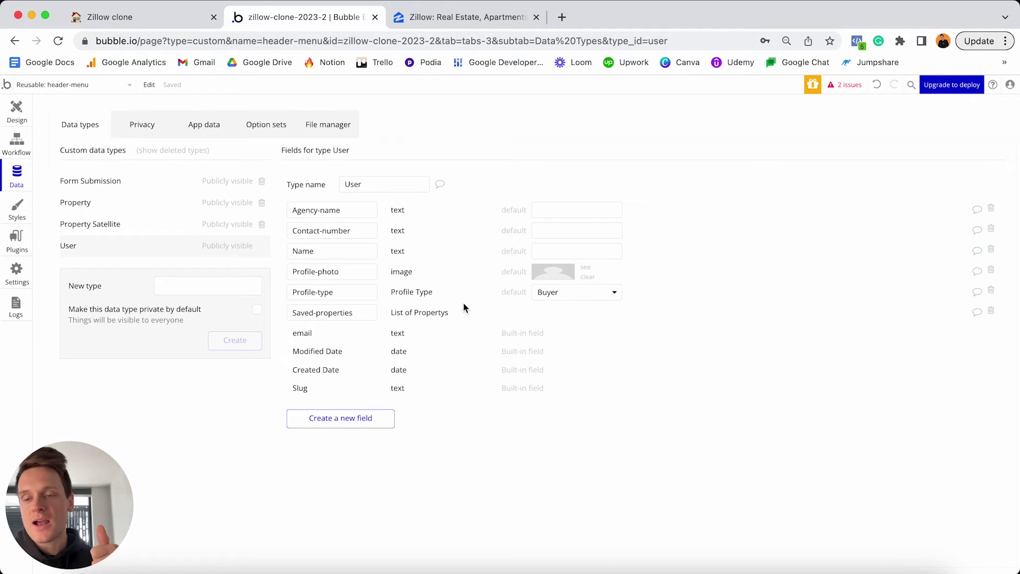
# Check the Profile-type default options (Seller, Buyer), keep Buyer, and return to Design.
pyautogui.click(558, 293)
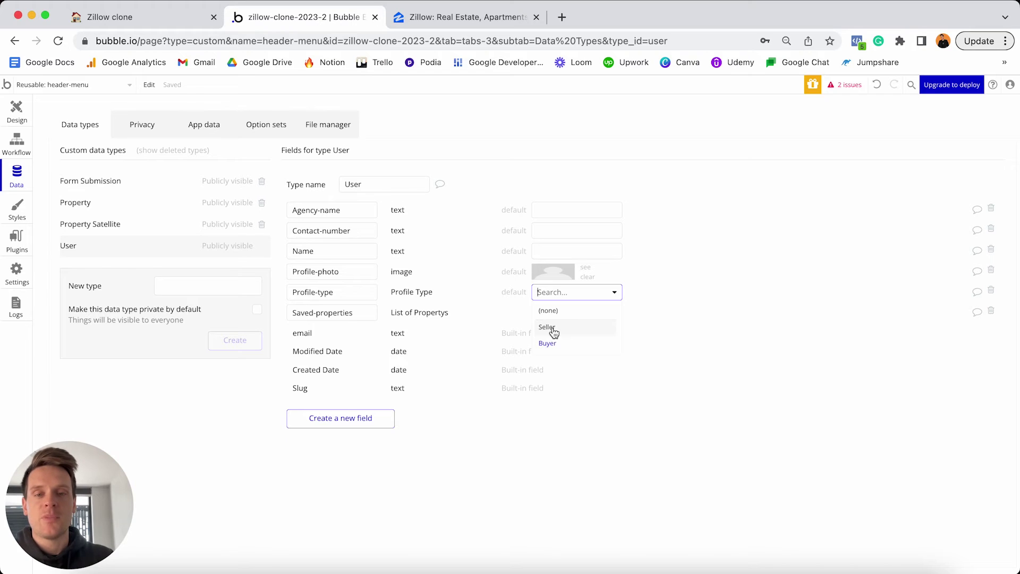
pyautogui.click(561, 344)
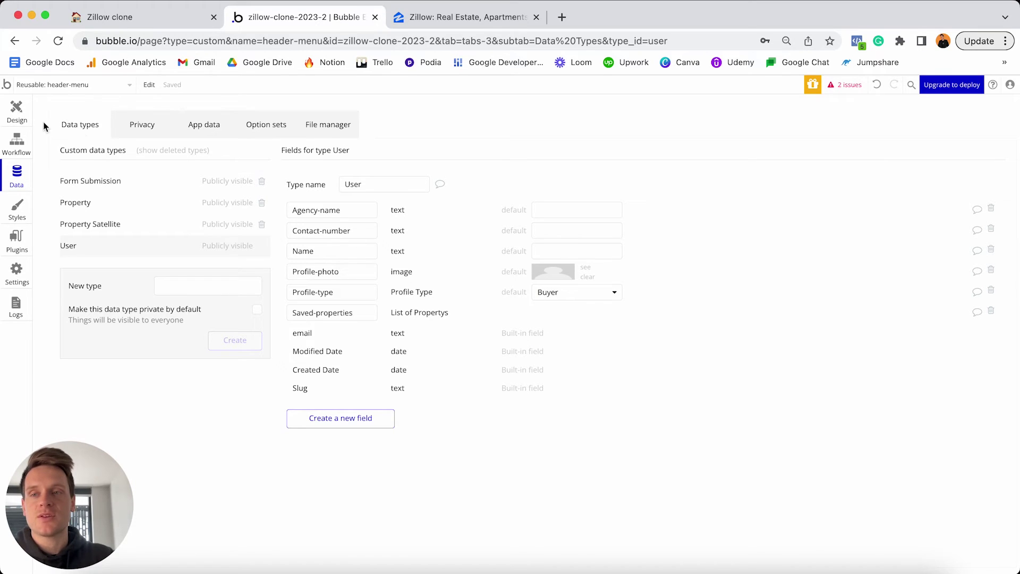
pyautogui.click(17, 111)
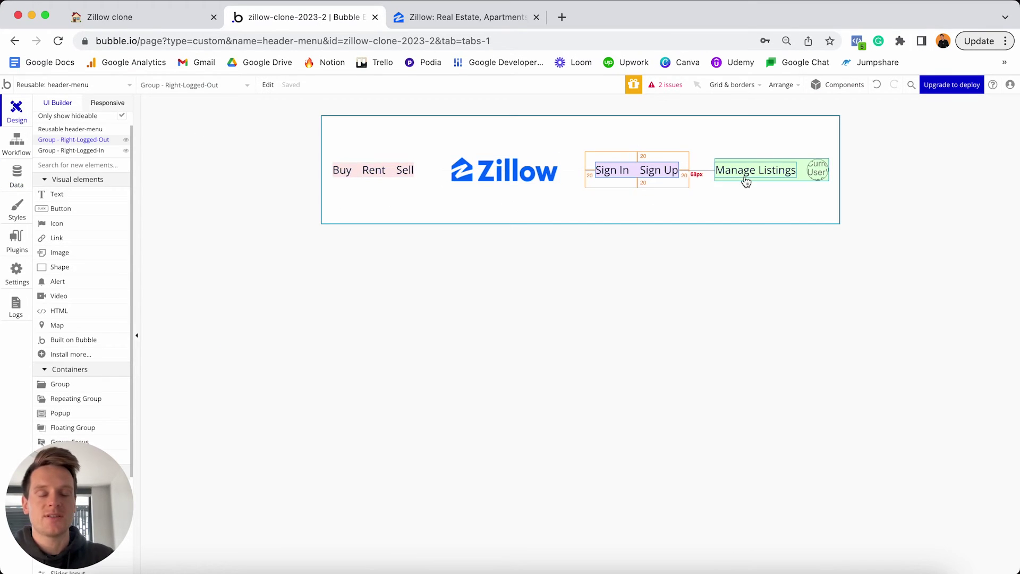
# Make the Sell text hidden on page load and collapsed while hidden.
pyautogui.click(403, 171)
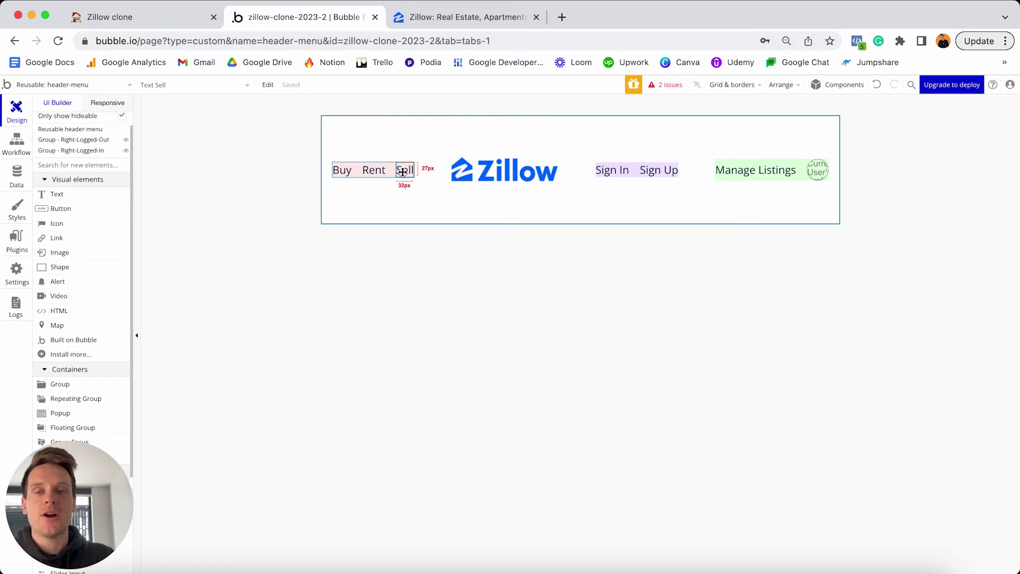
pyautogui.doubleClick(403, 170)
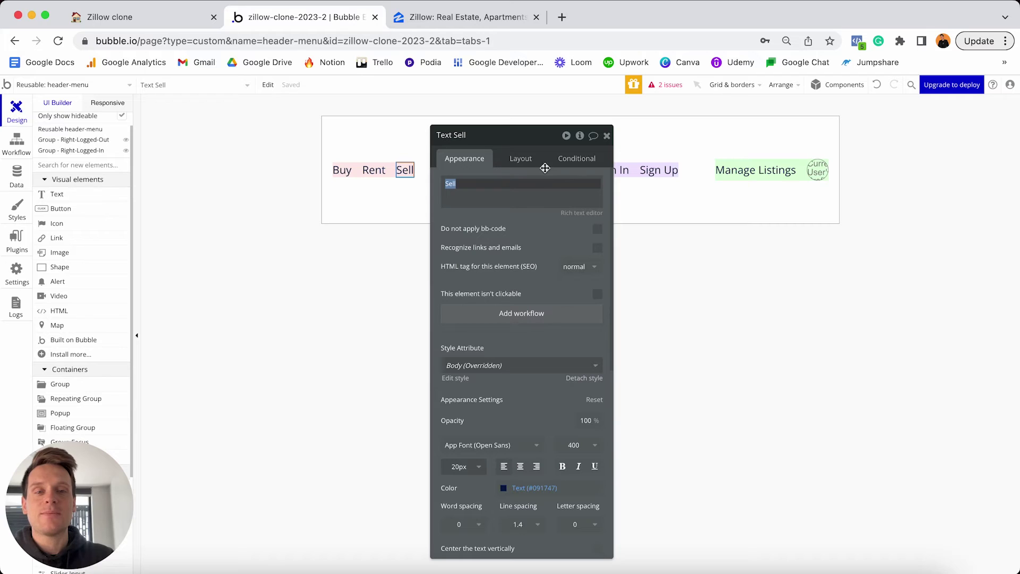
pyautogui.click(513, 158)
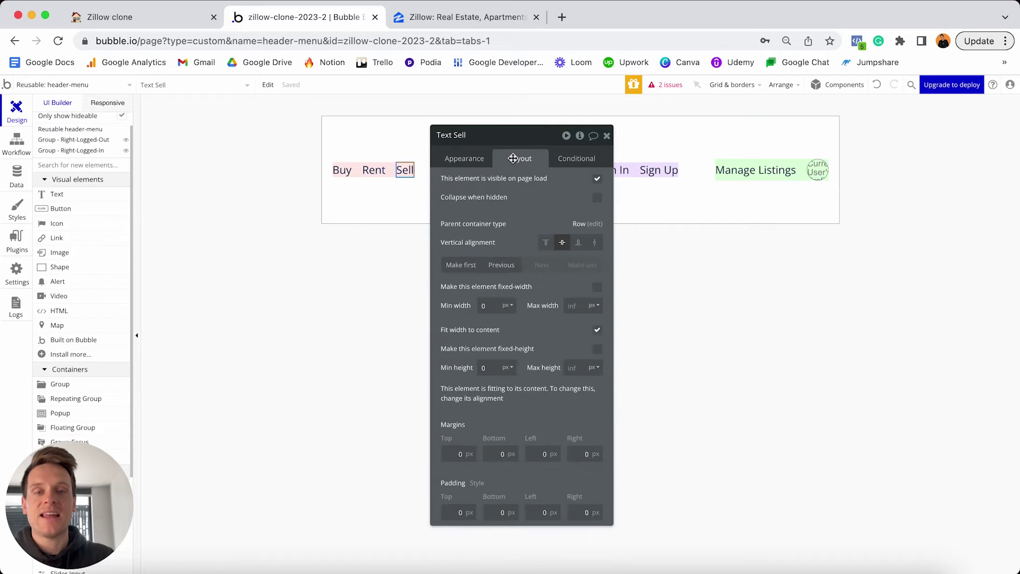
pyautogui.click(597, 180)
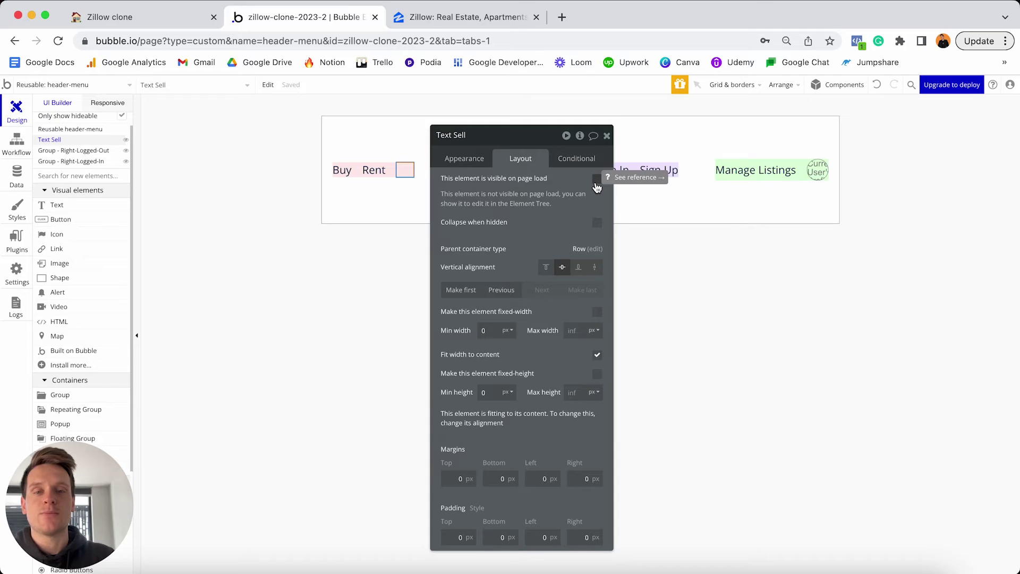
pyautogui.click(597, 223)
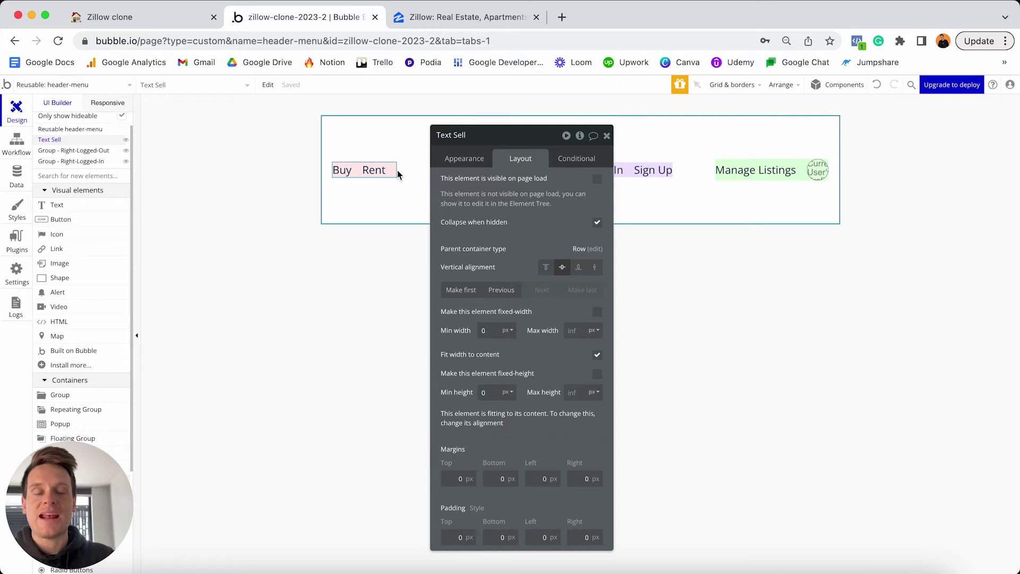
# Add a condition making Sell visible when Current User's Profile-type is Seller.
pyautogui.click(574, 160)
pyautogui.click(504, 189)
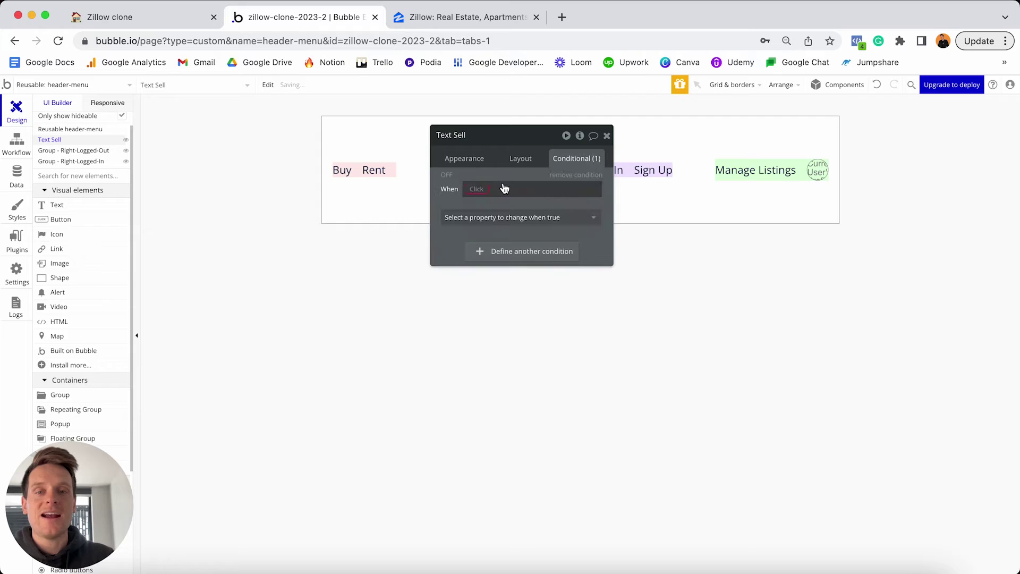
pyautogui.click(478, 189)
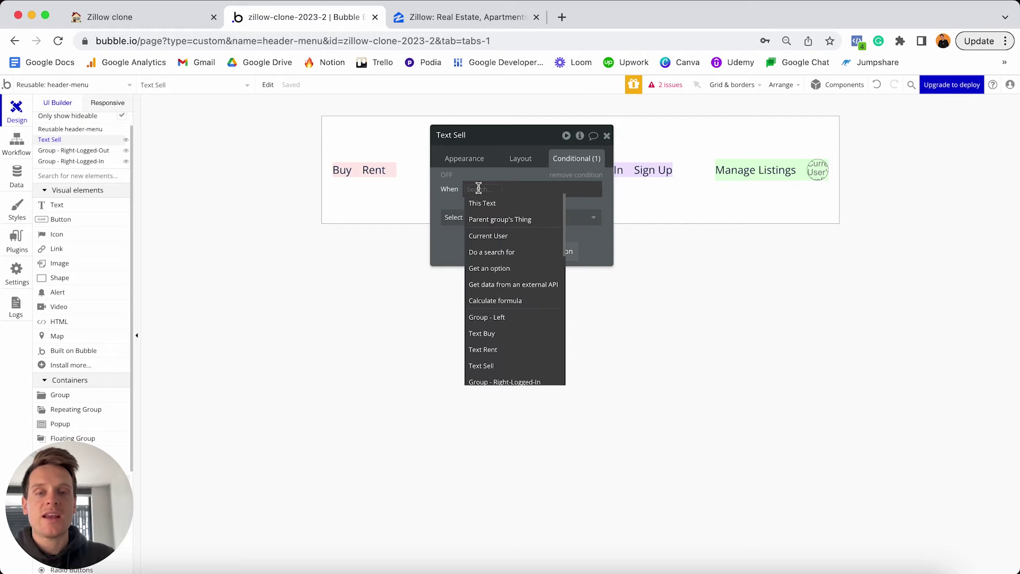
pyautogui.click(489, 235)
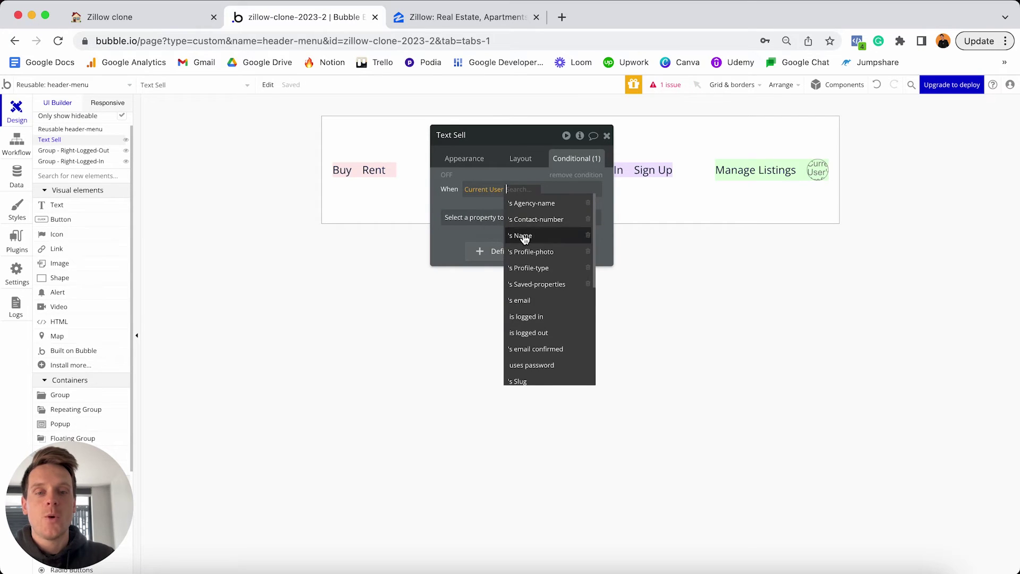
pyautogui.click(542, 268)
pyautogui.click(560, 223)
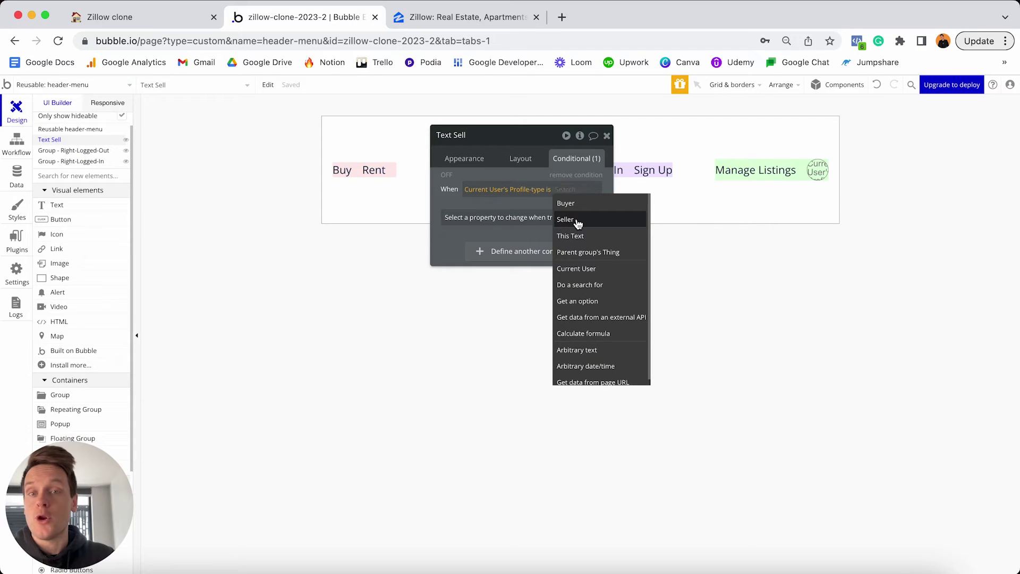
pyautogui.click(578, 222)
pyautogui.click(579, 219)
pyautogui.click(515, 250)
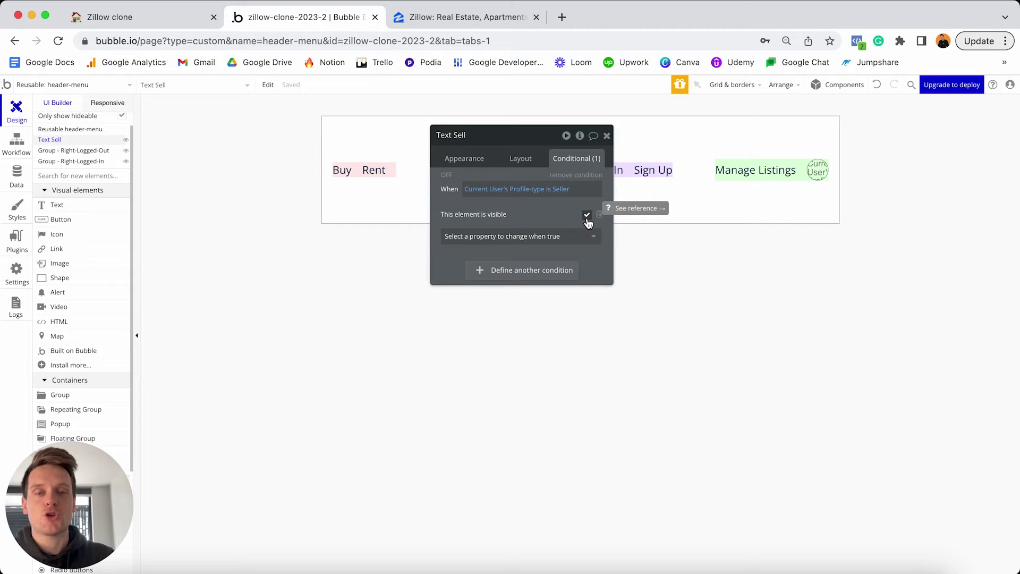
pyautogui.click(447, 176)
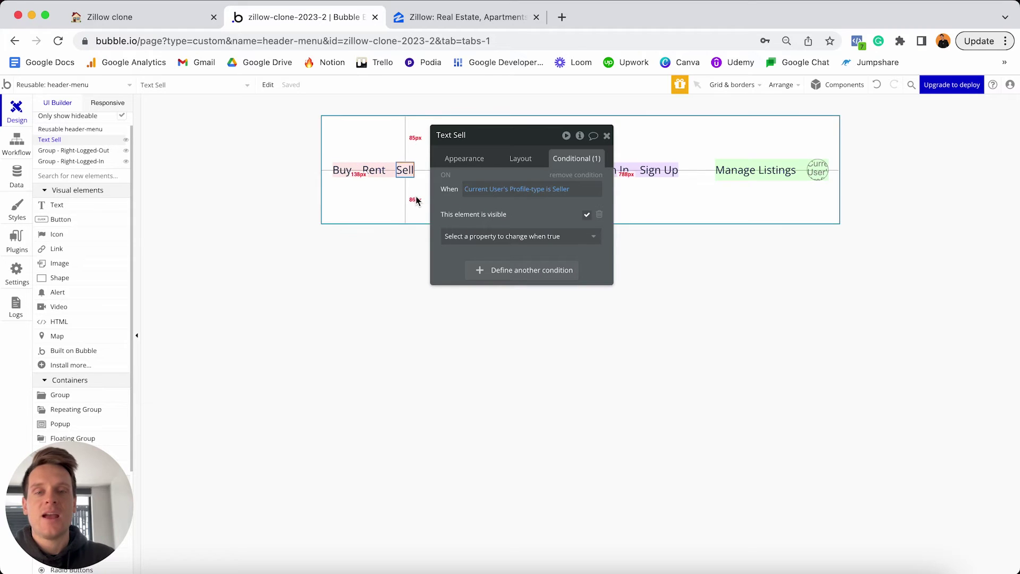
pyautogui.click(742, 169)
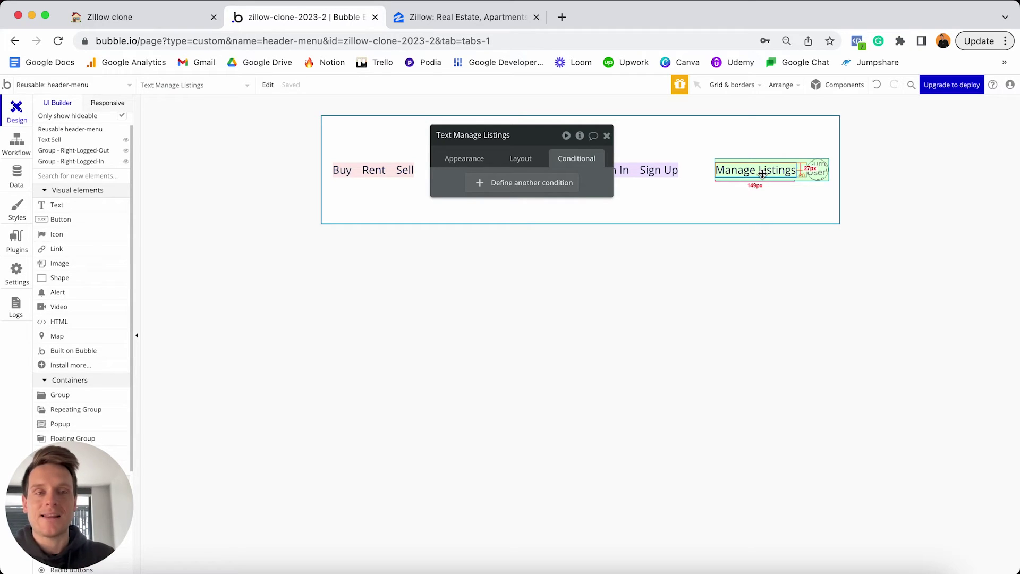
# Hide Manage Listings on page load and collapse its space while hidden.
pyautogui.click(516, 158)
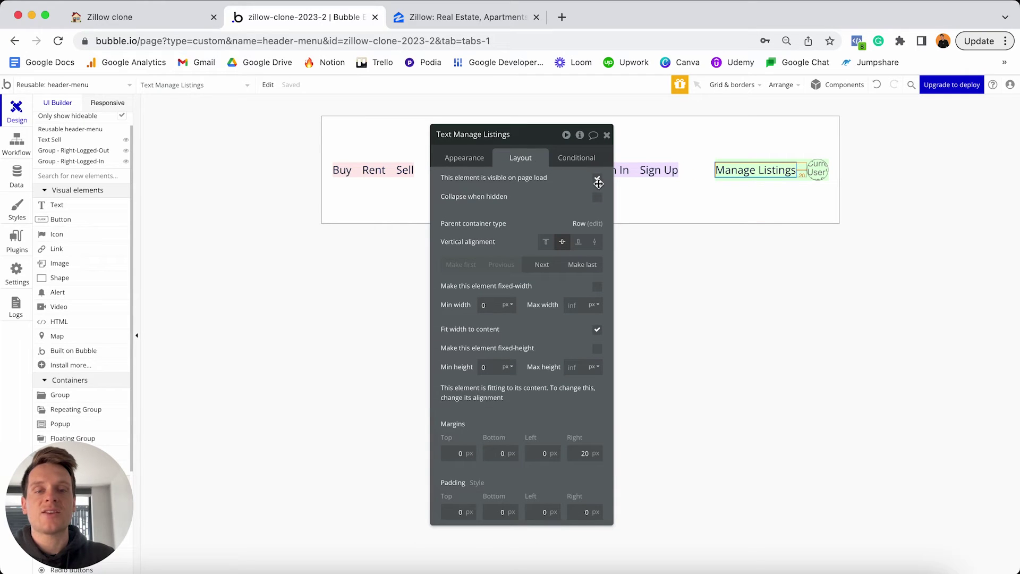
pyautogui.click(598, 180)
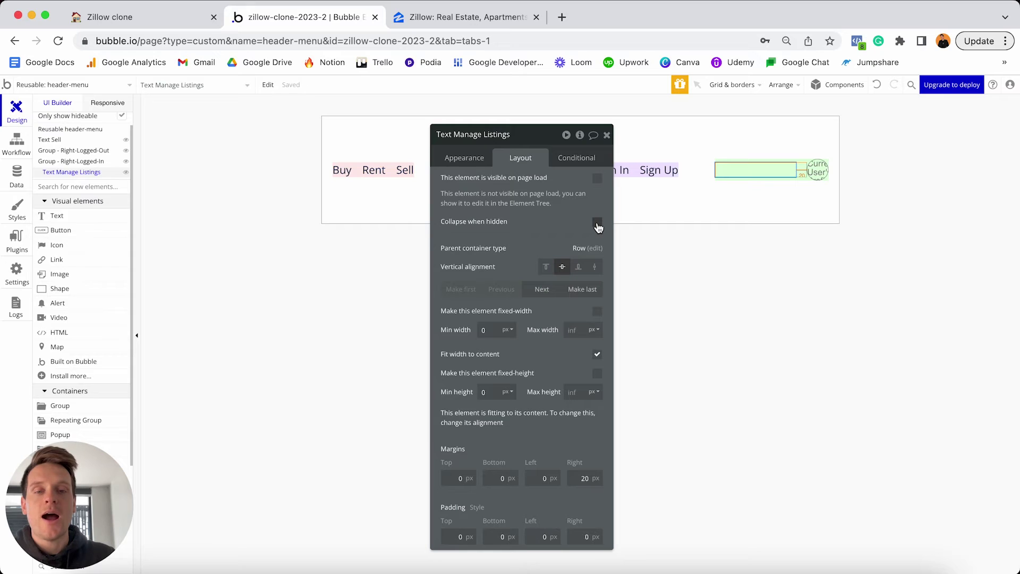
pyautogui.click(598, 223)
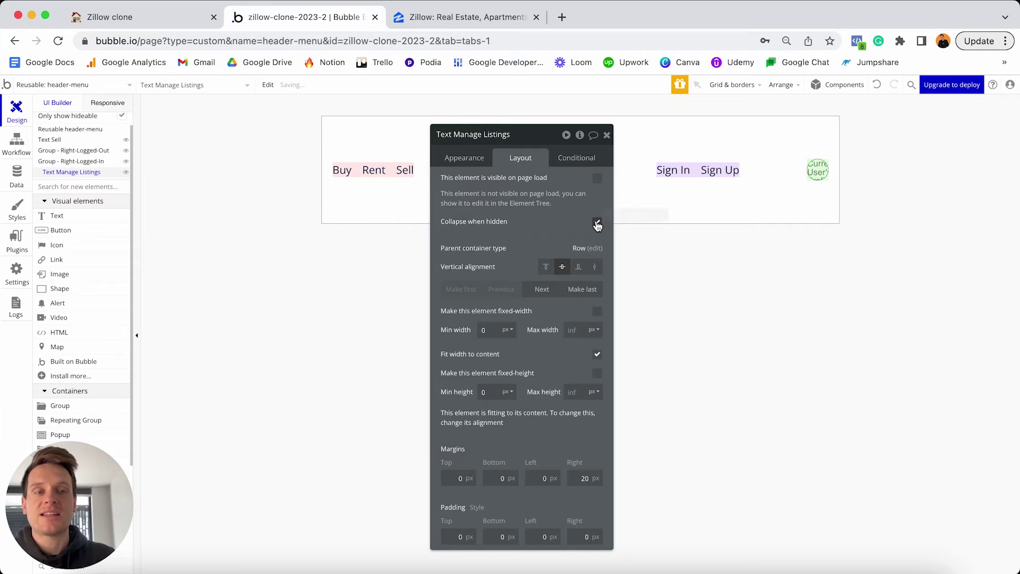
# Add a condition making Manage Listings visible when Current User's Profile-type is Seller.
pyautogui.click(577, 158)
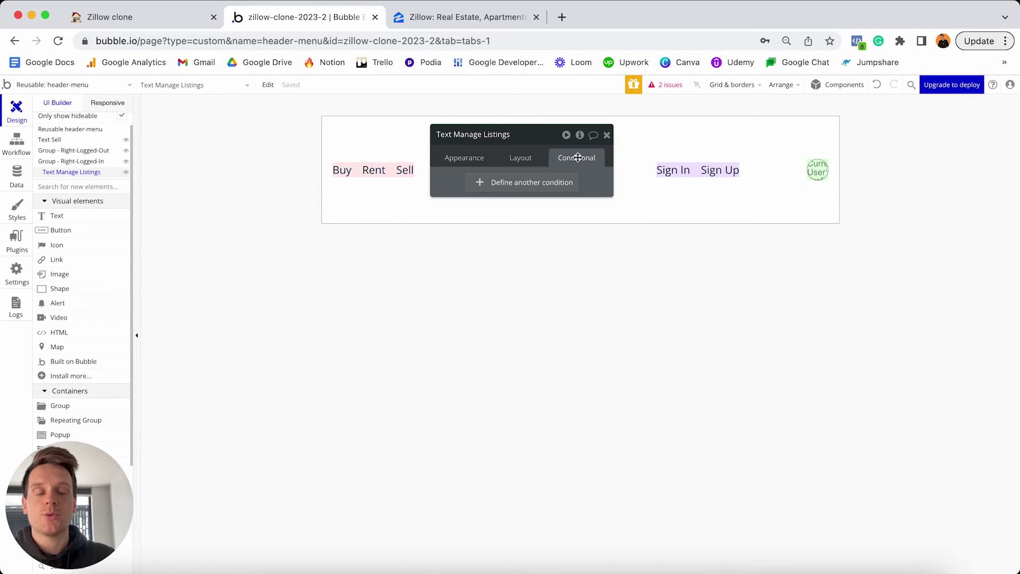
pyautogui.click(499, 183)
pyautogui.click(474, 189)
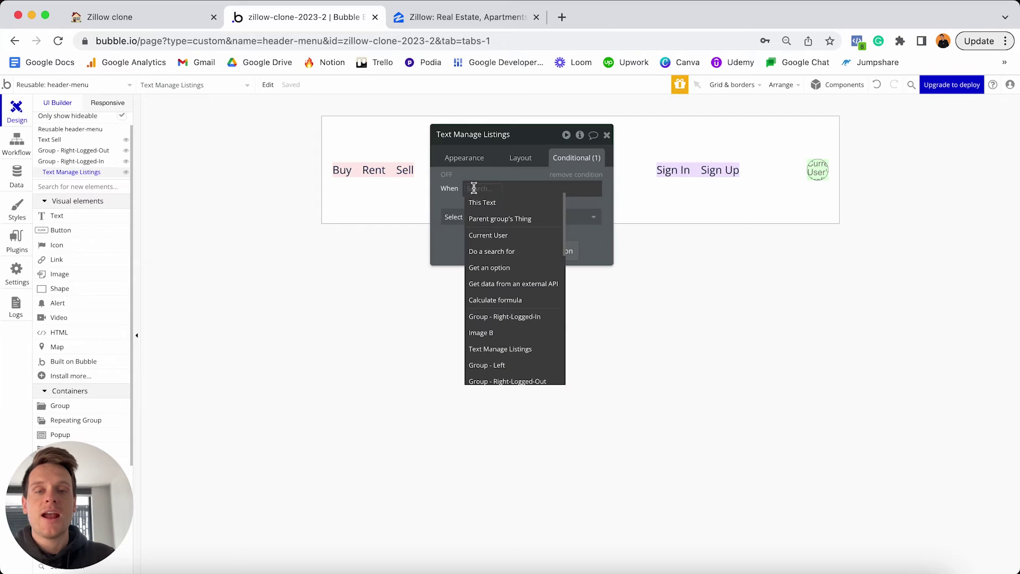
pyautogui.click(504, 240)
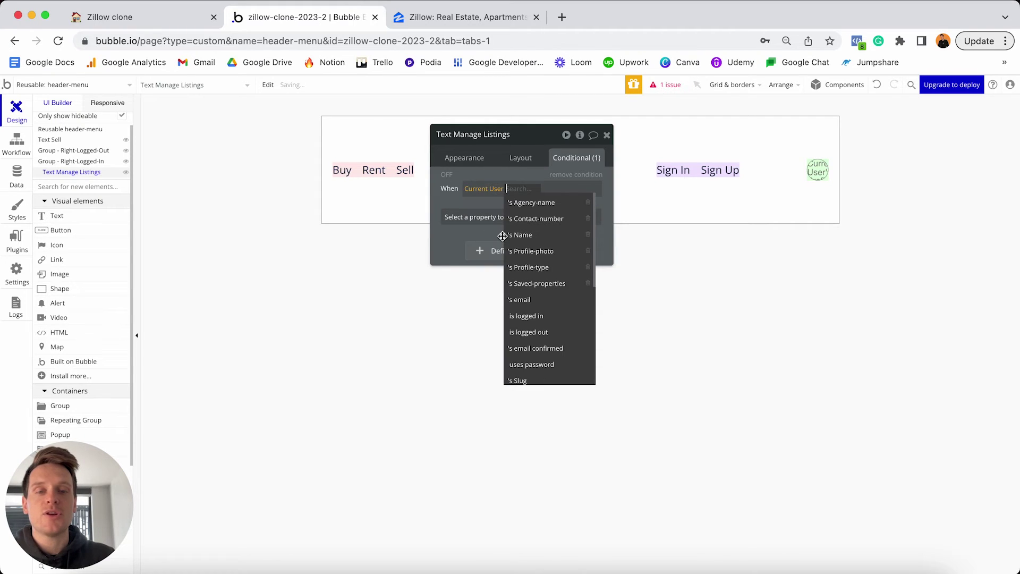
pyautogui.click(540, 266)
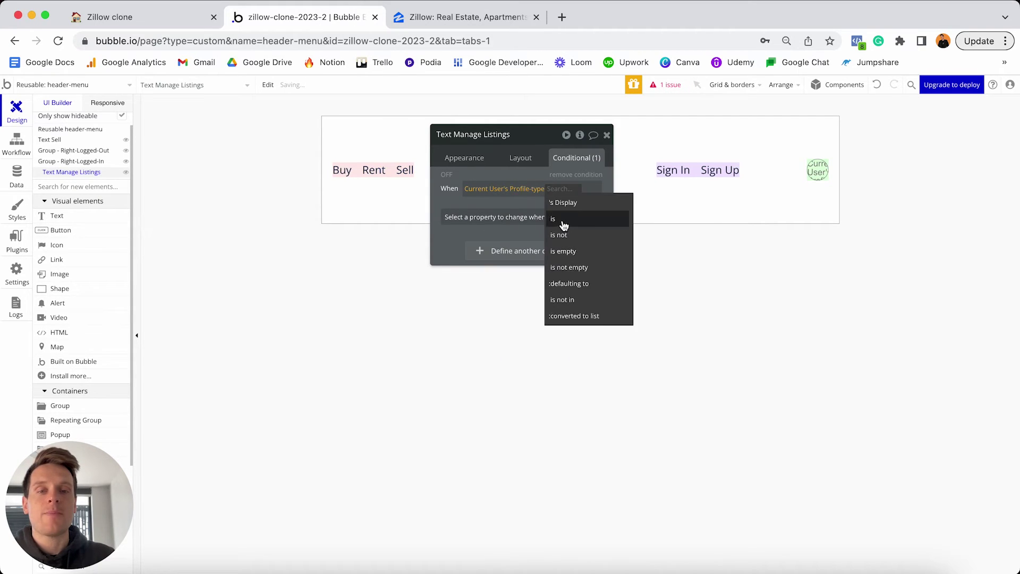
pyautogui.click(559, 220)
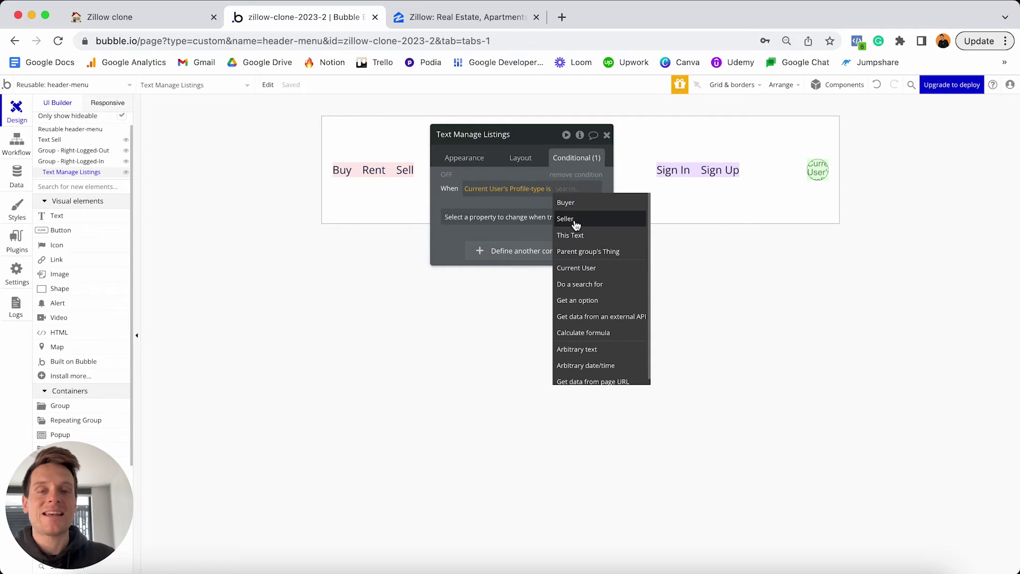
pyautogui.click(571, 218)
pyautogui.click(581, 218)
pyautogui.click(533, 251)
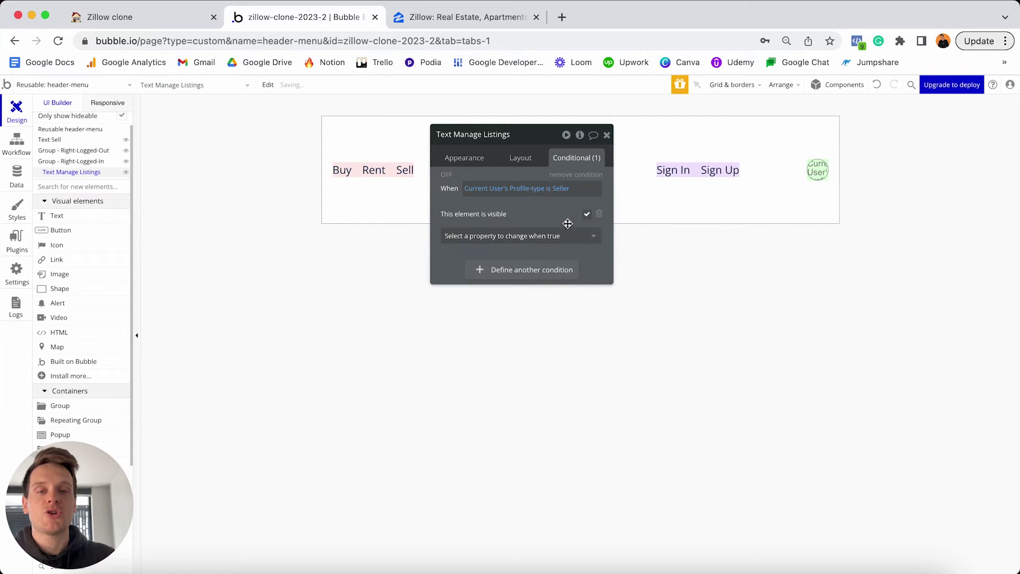
pyautogui.click(588, 216)
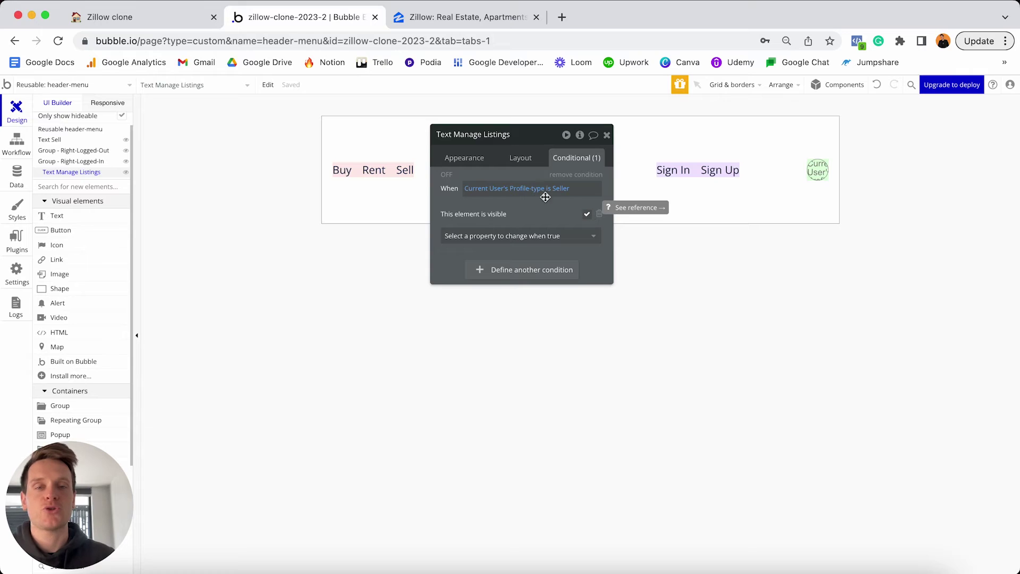
pyautogui.click(448, 176)
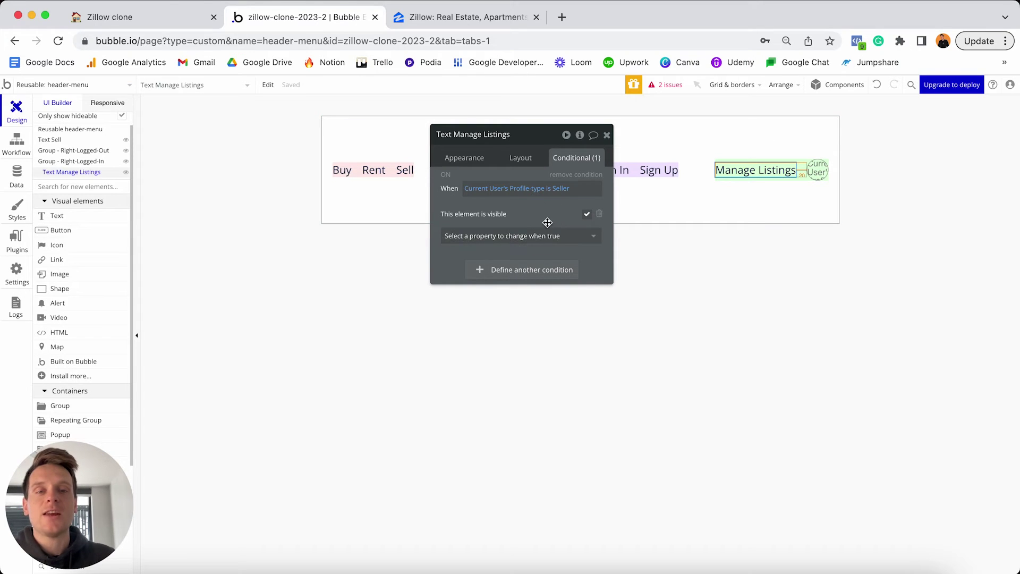
pyautogui.click(607, 134)
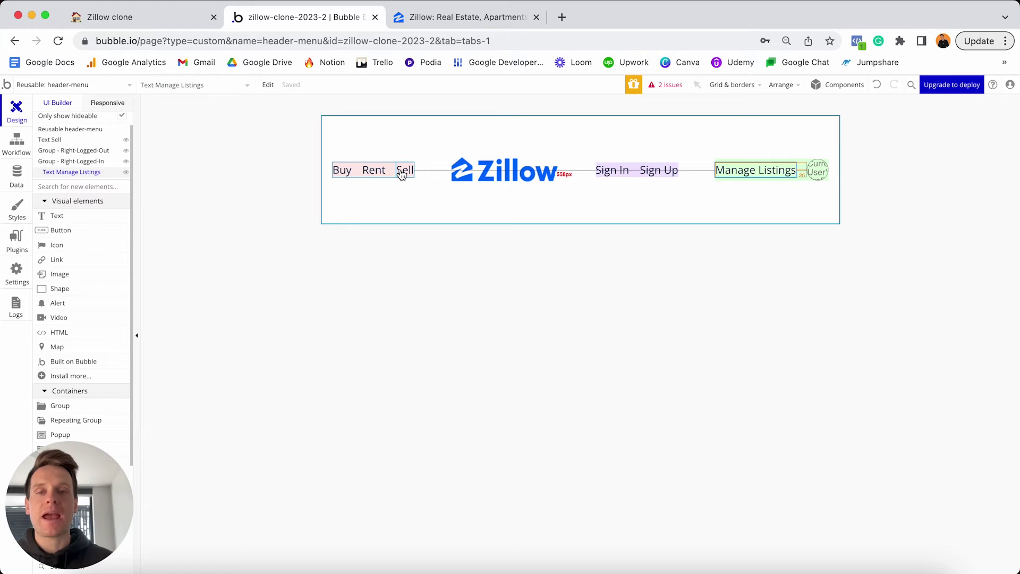
# Create a 'When Text Sell is clicked' workflow event from the Sell text's properties.
pyautogui.doubleClick(406, 171)
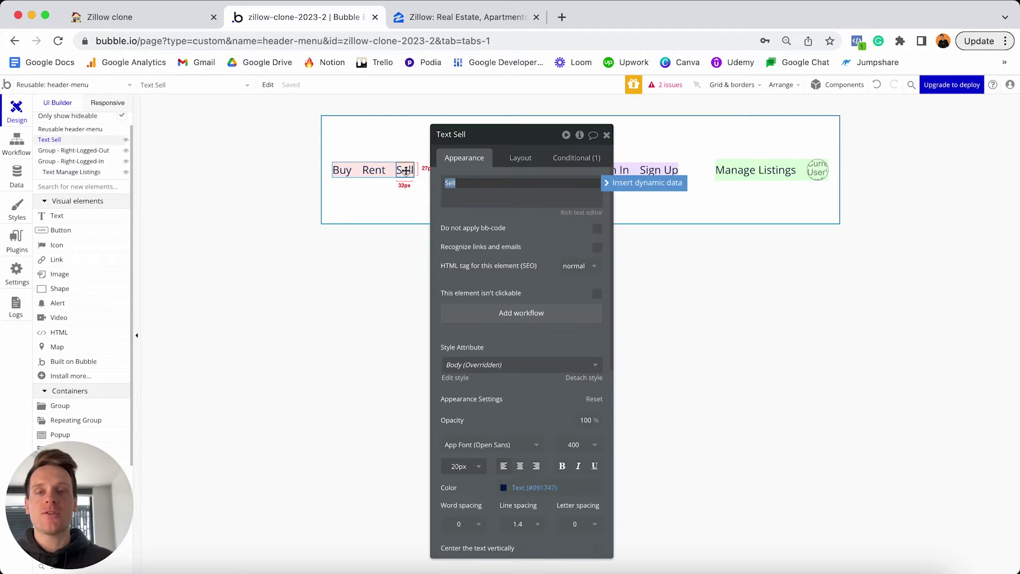
pyautogui.click(499, 319)
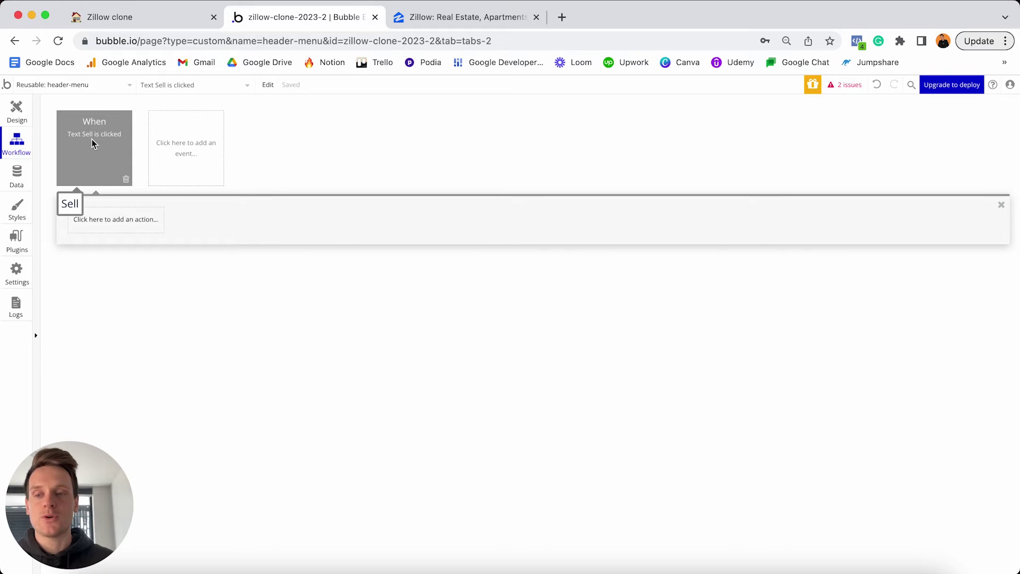
# Add a Go to page action whose destination is a newly created 'listing' page.
pyautogui.click(106, 223)
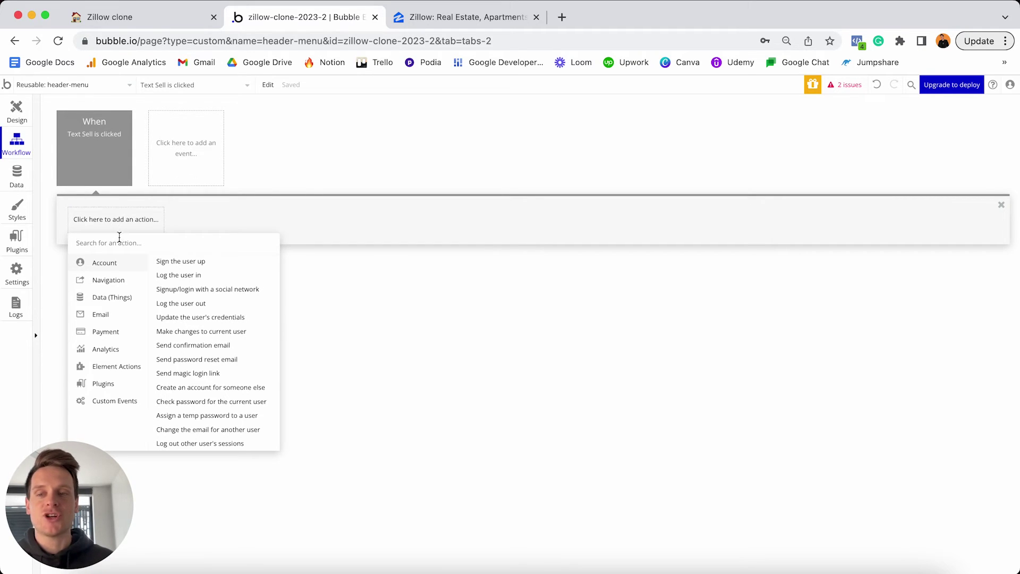
pyautogui.moveTo(118, 281)
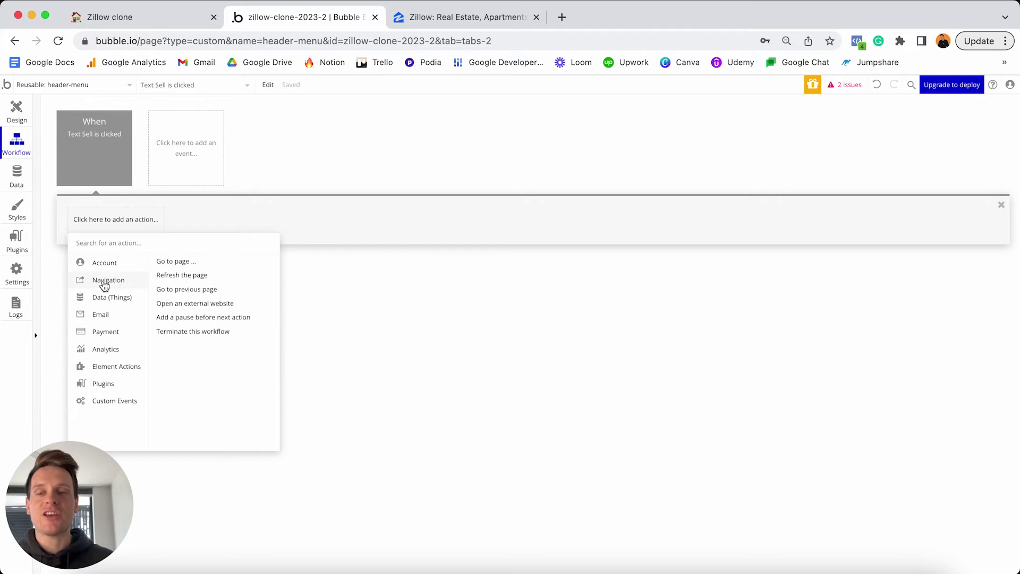
pyautogui.click(185, 263)
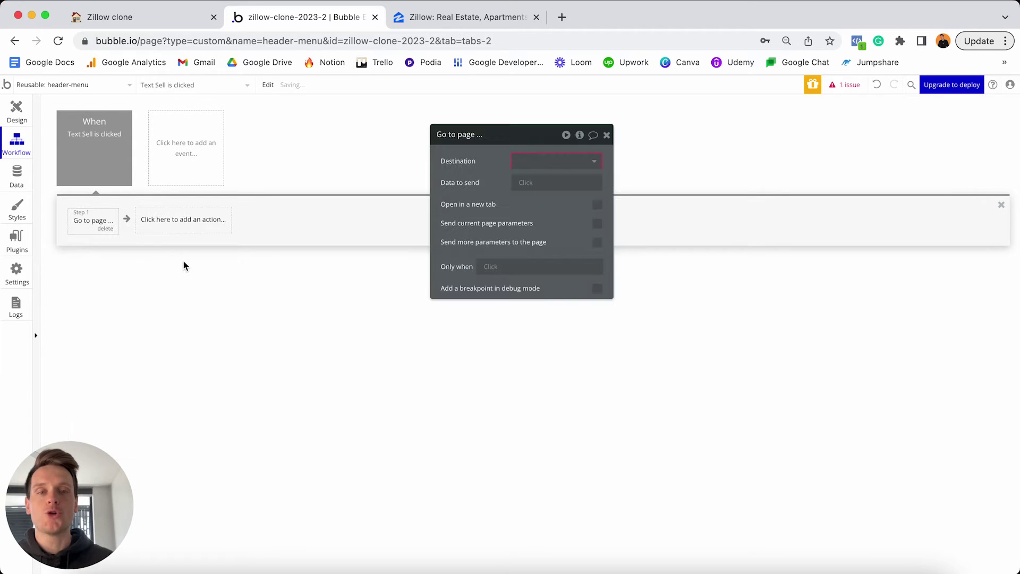
pyautogui.click(526, 160)
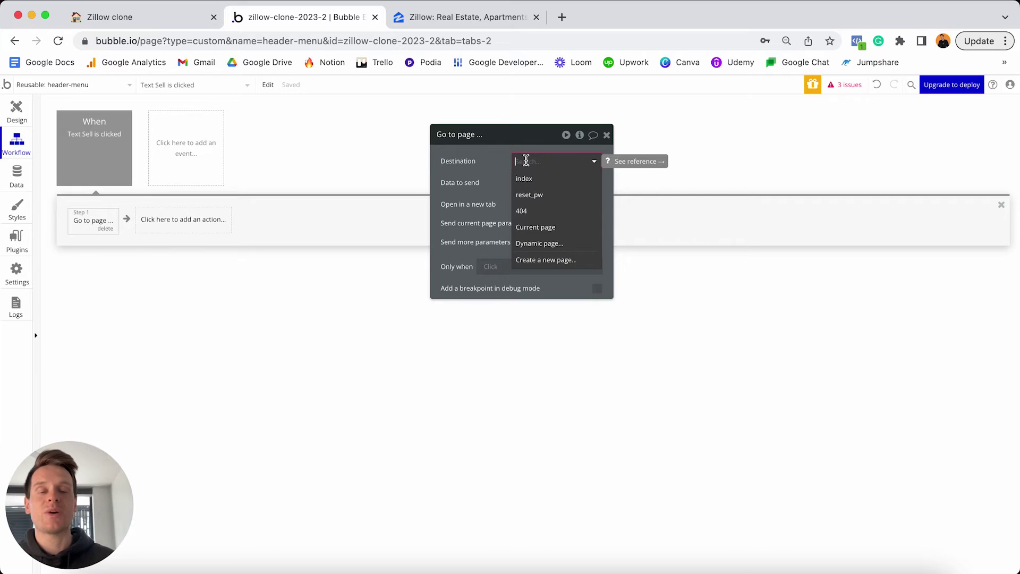
pyautogui.click(541, 262)
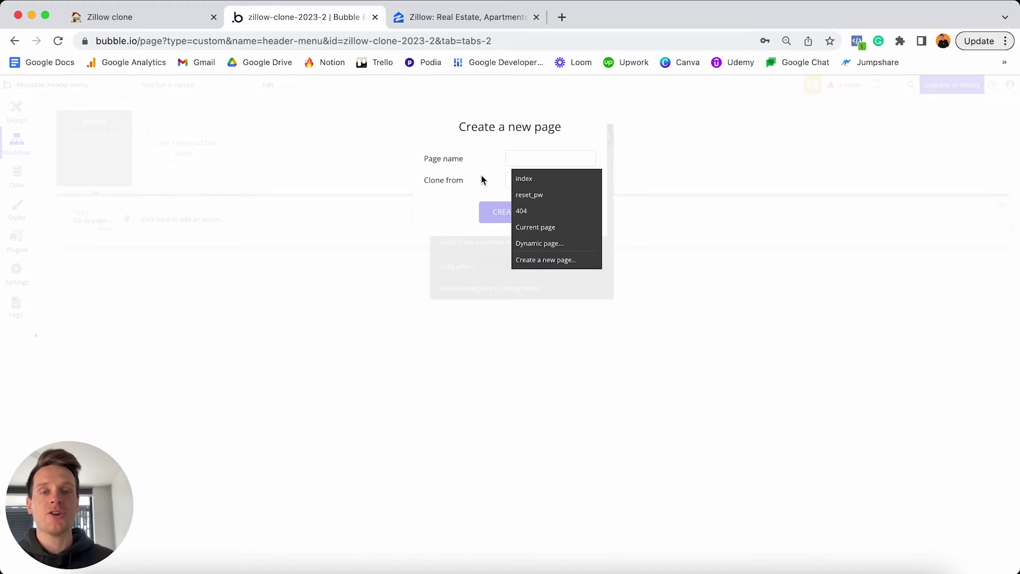
pyautogui.write('listing')
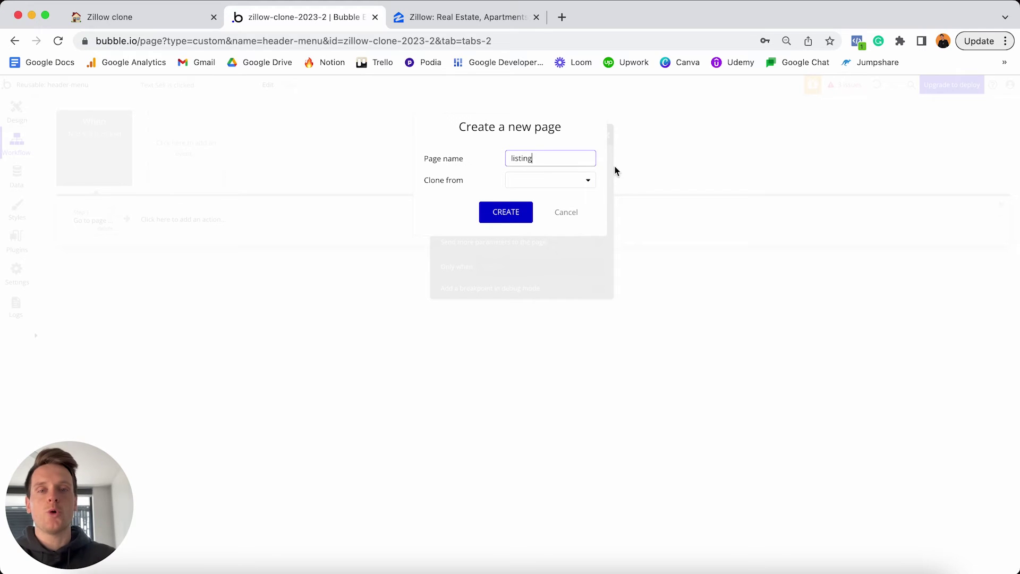
pyautogui.click(513, 213)
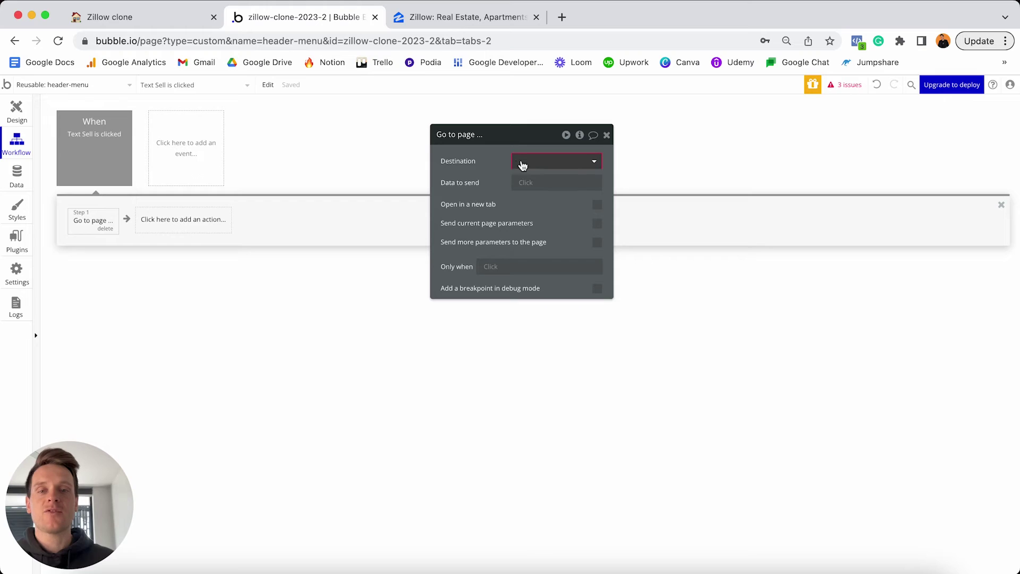
pyautogui.click(519, 161)
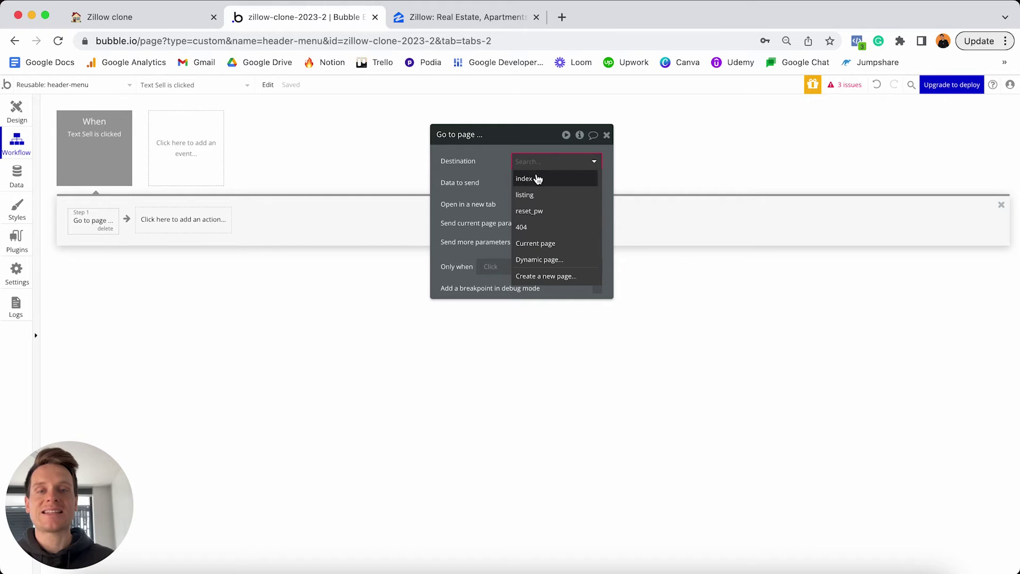
pyautogui.click(533, 197)
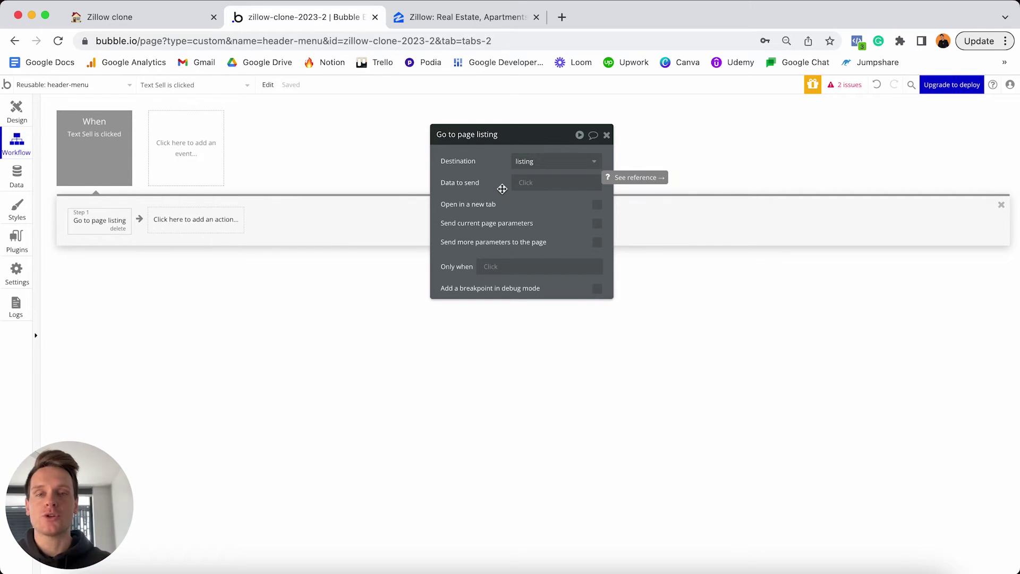
# Colour the Sell click event red and return to the header design.
pyautogui.click(90, 144)
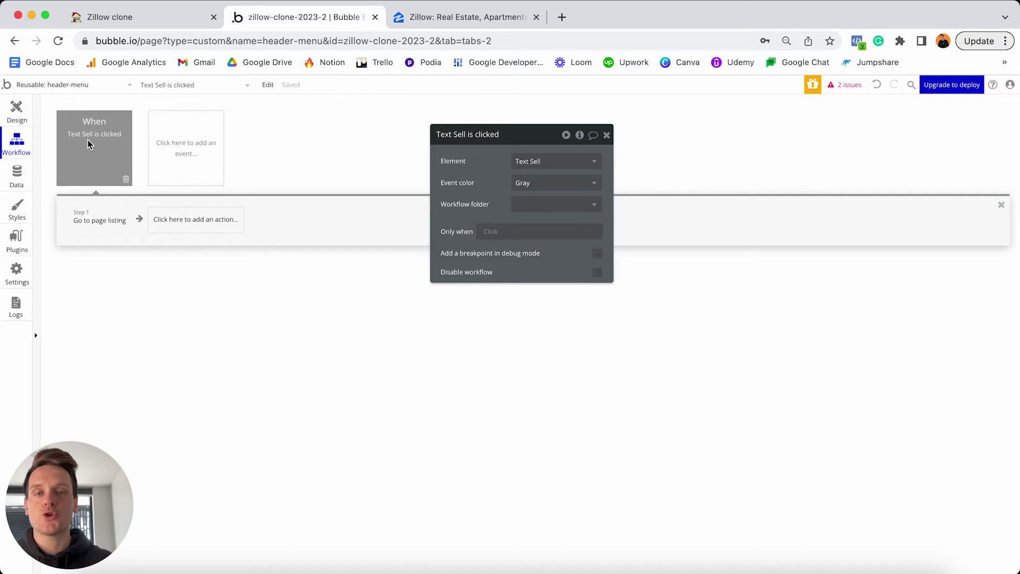
pyautogui.click(534, 186)
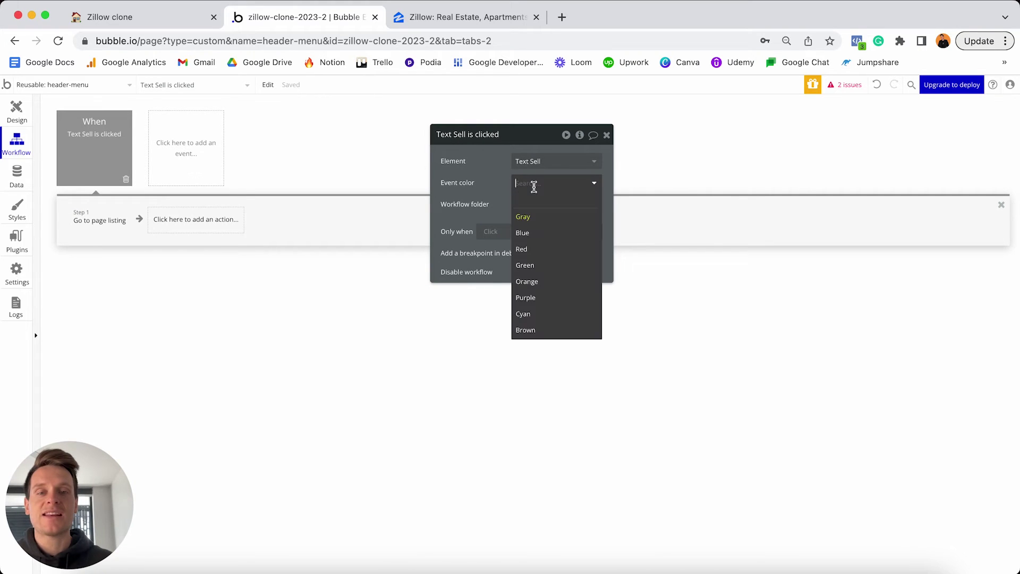
pyautogui.click(526, 248)
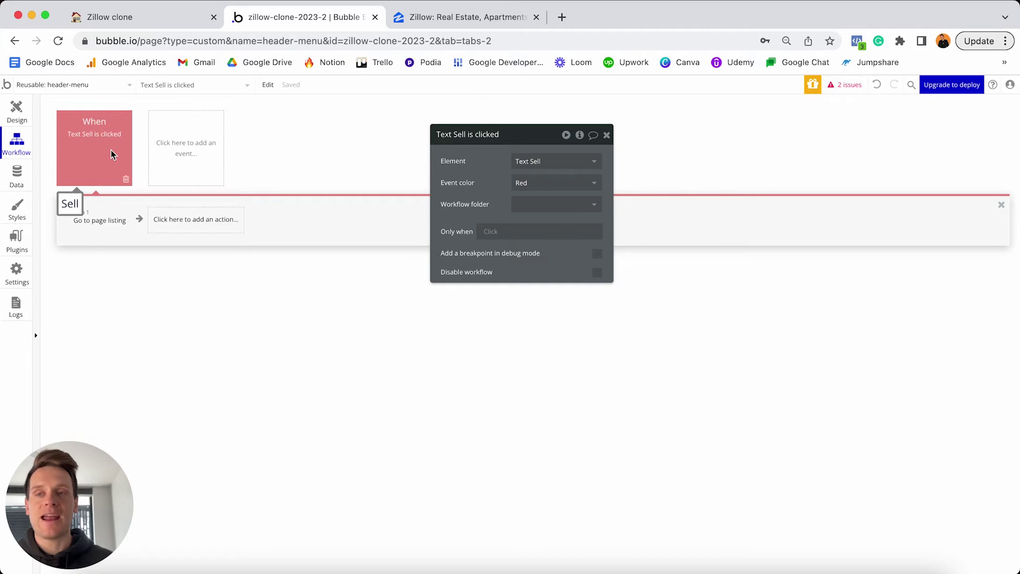
pyautogui.click(25, 113)
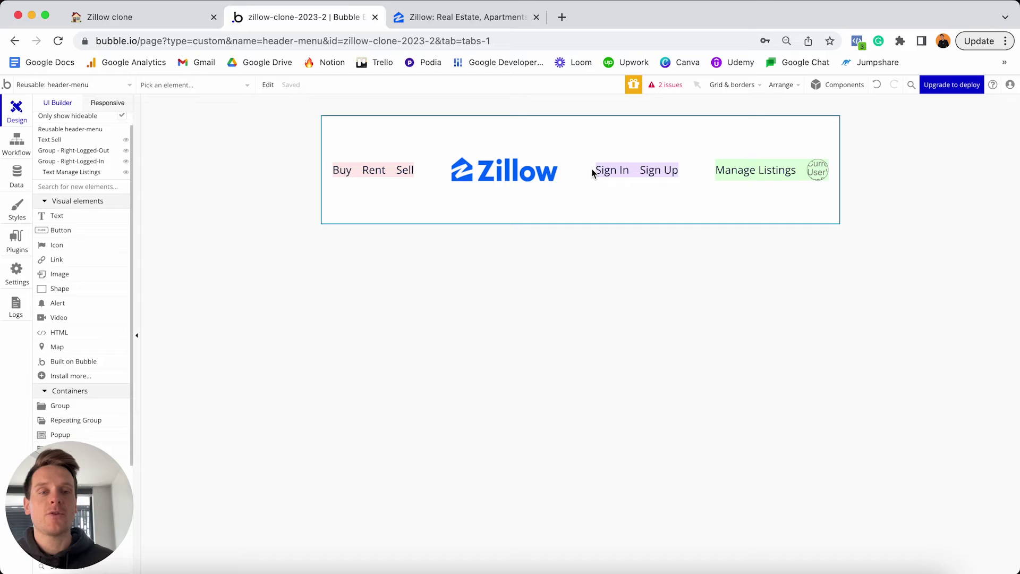
# Give Manage Listings a click workflow going to a newly created 'manage' page.
pyautogui.doubleClick(744, 171)
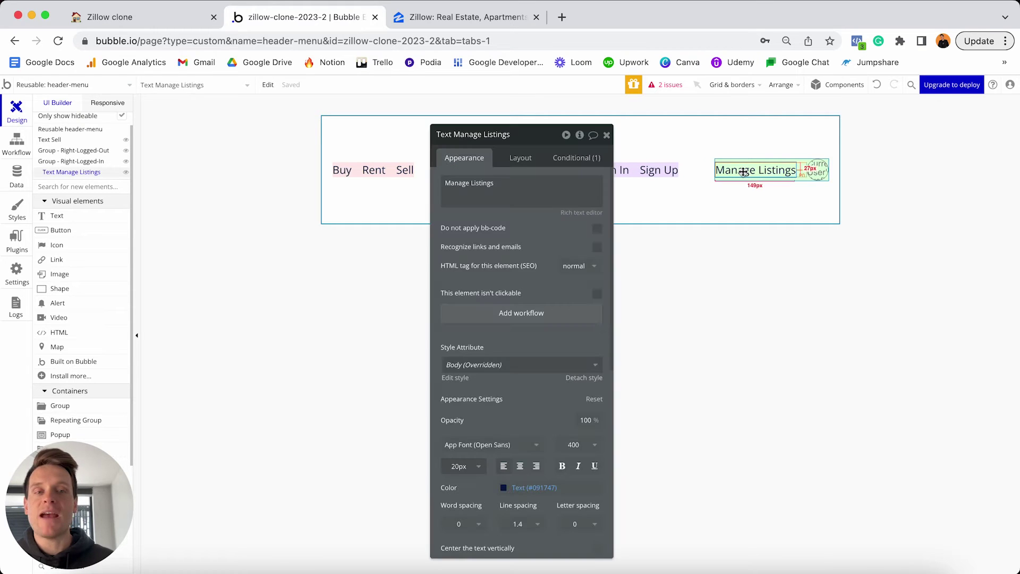
pyautogui.click(523, 317)
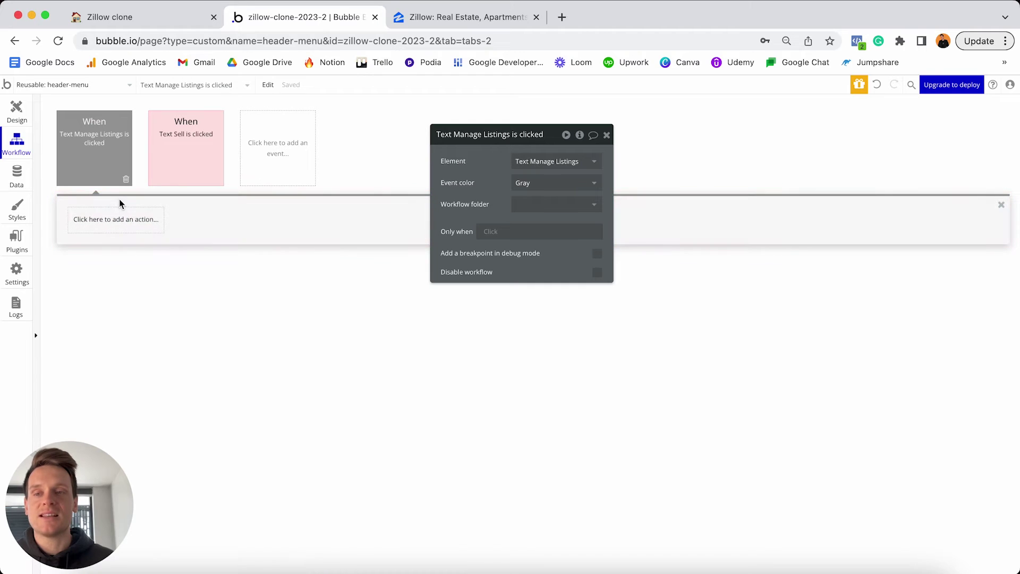
pyautogui.click(101, 223)
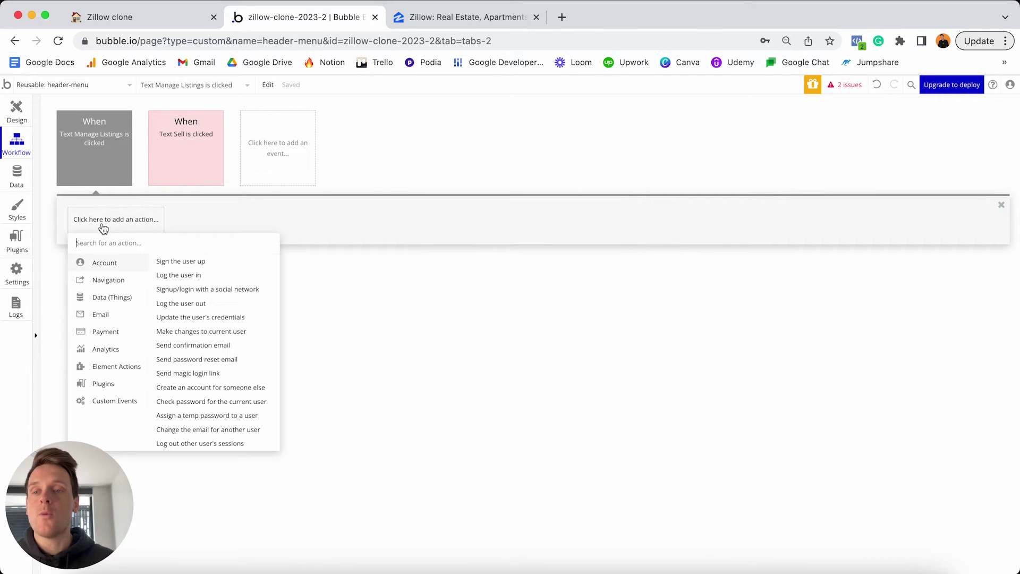
pyautogui.moveTo(109, 280)
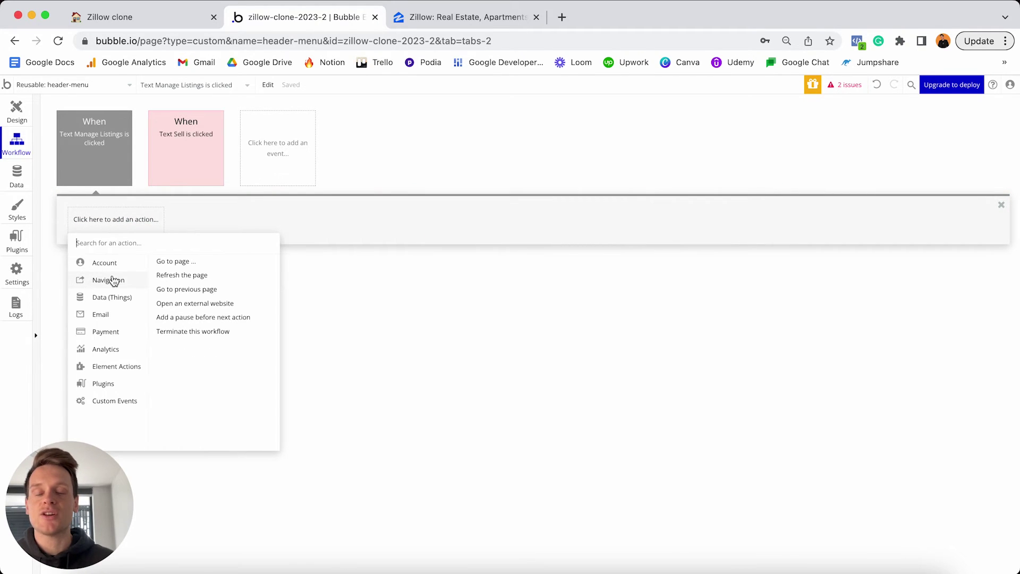
pyautogui.click(170, 262)
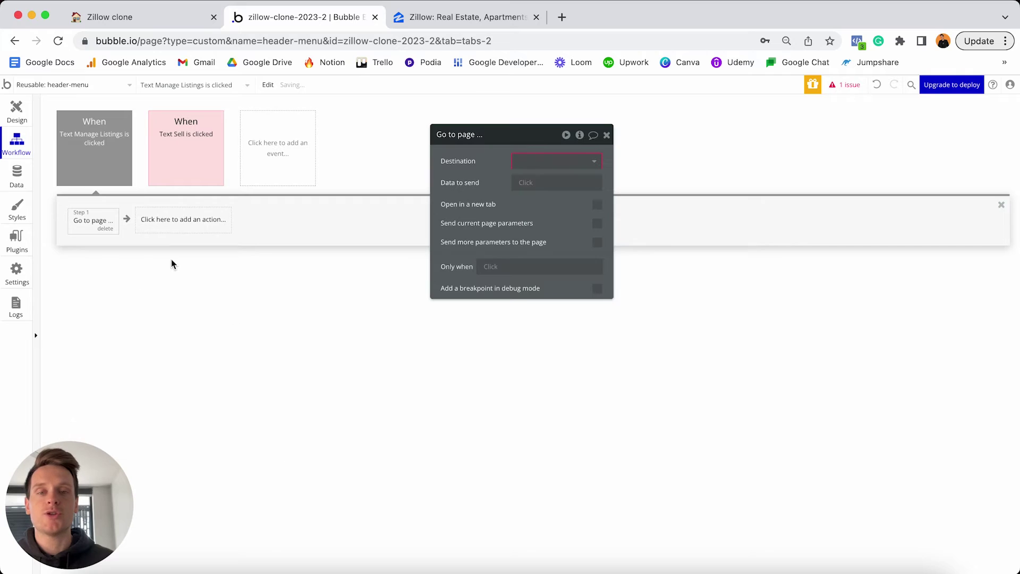
pyautogui.click(544, 163)
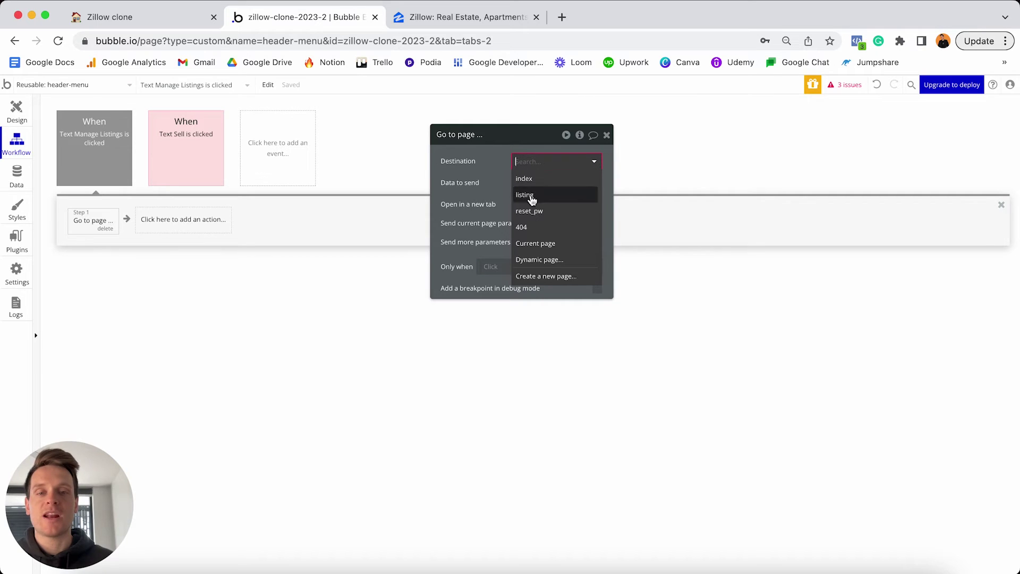
pyautogui.click(531, 277)
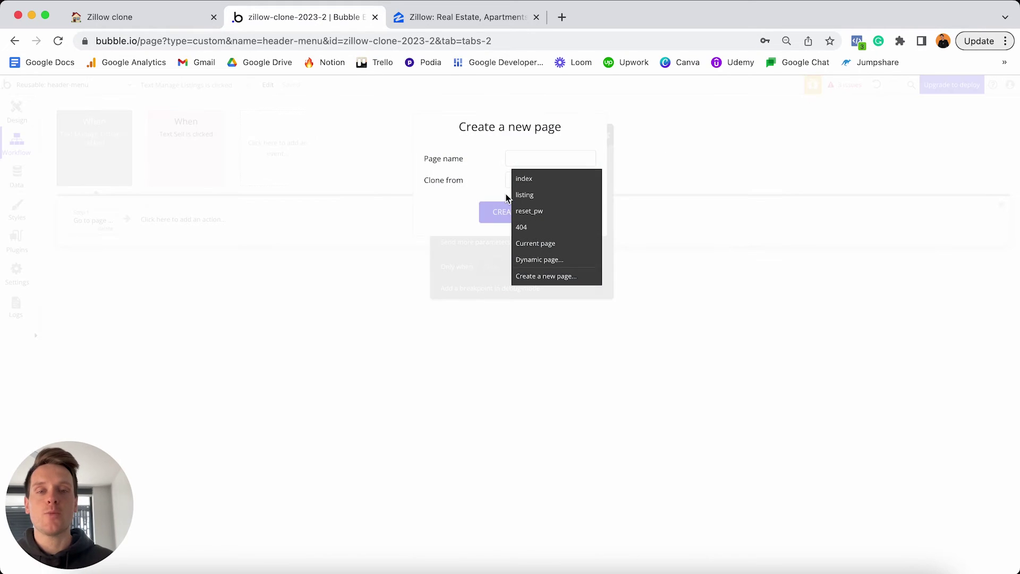
pyautogui.write('manage')
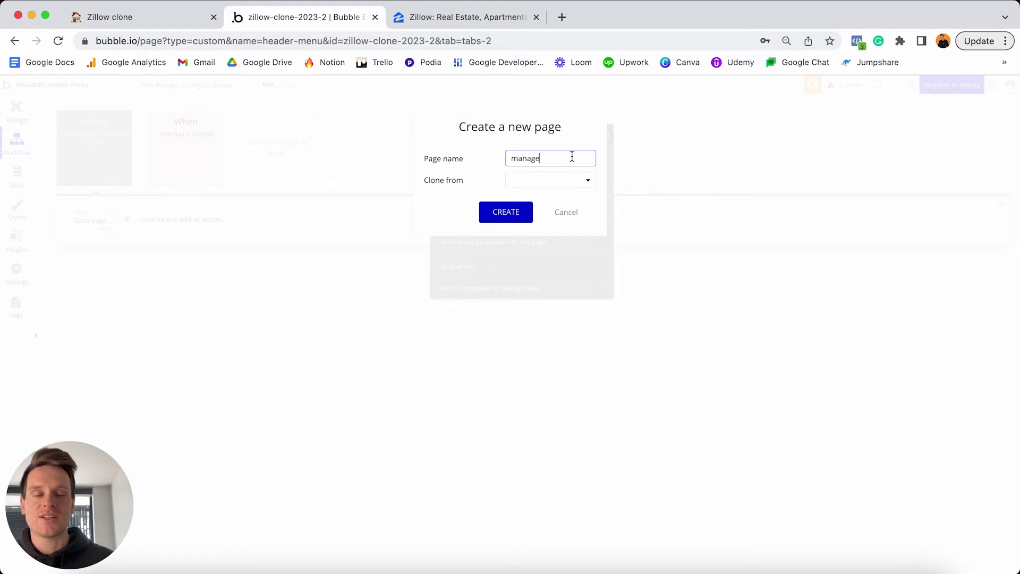
pyautogui.click(506, 212)
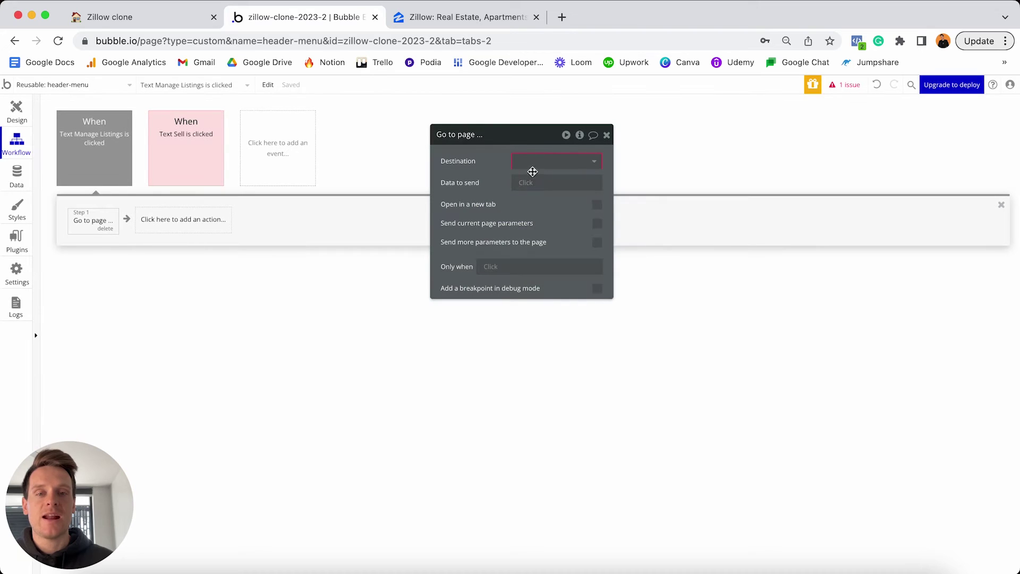
pyautogui.click(533, 165)
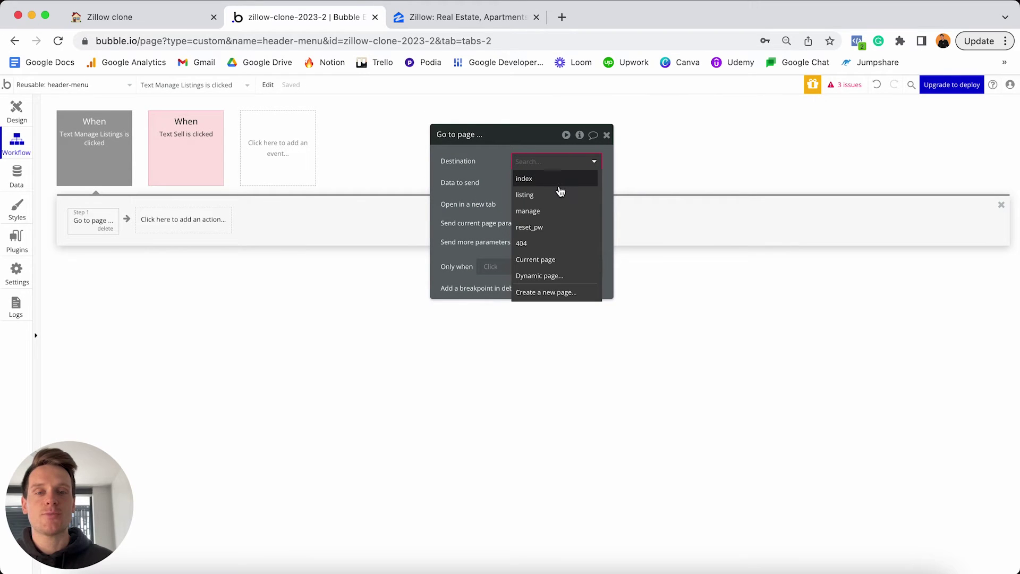
pyautogui.click(540, 212)
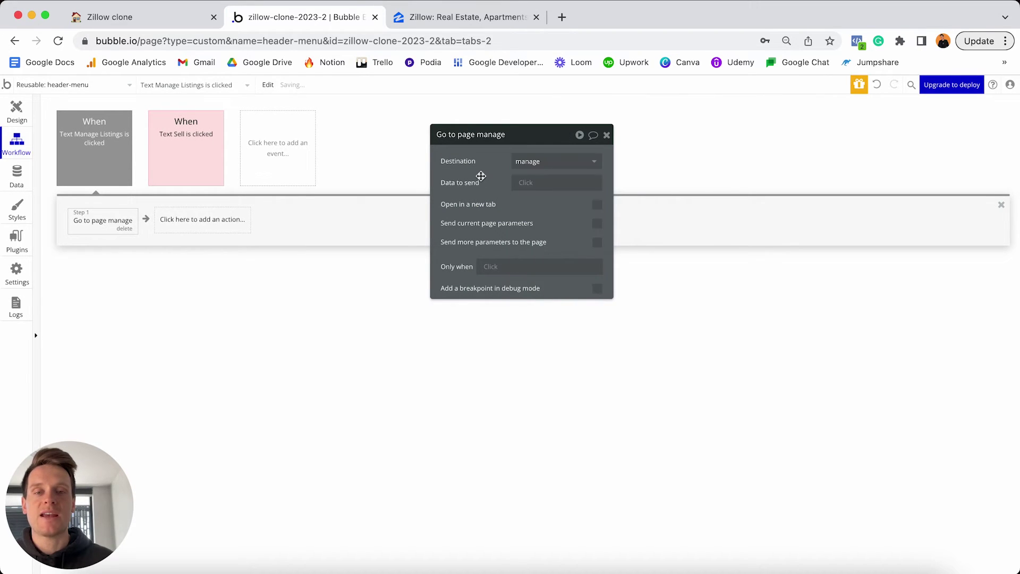
# Set the Manage Listings event colour to red and return to the header design.
pyautogui.click(98, 137)
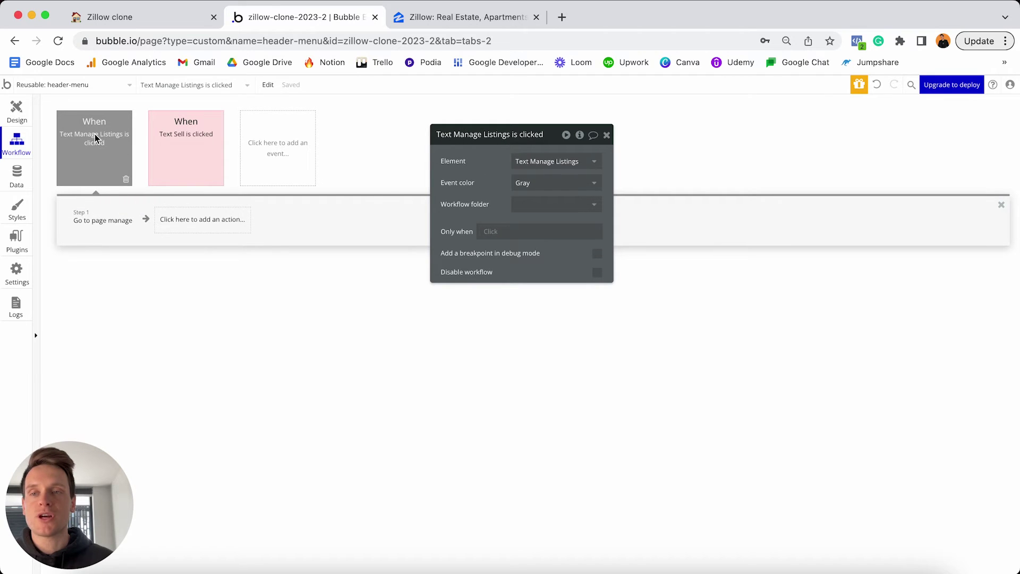
pyautogui.click(540, 183)
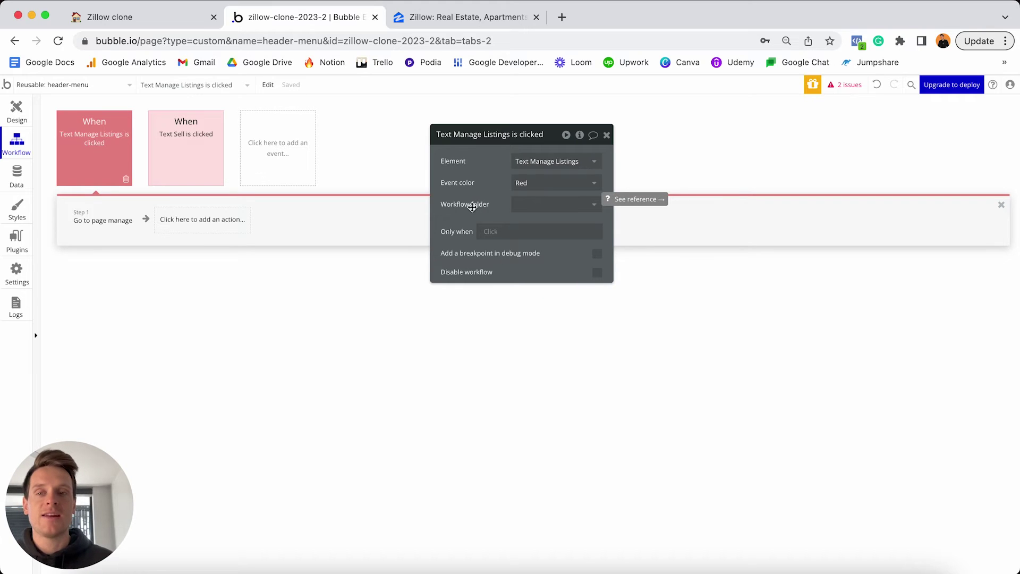
pyautogui.click(105, 86)
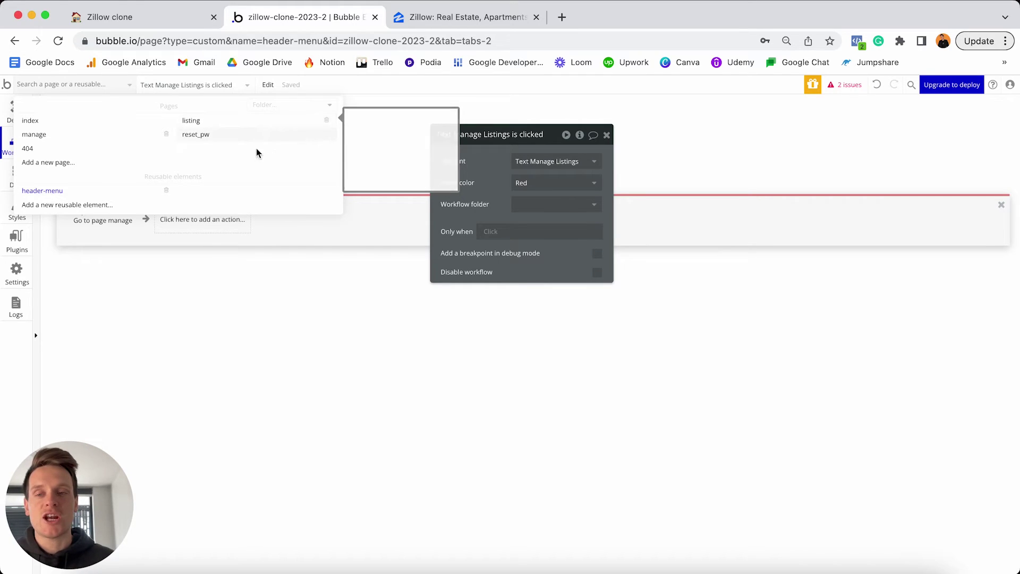
pyautogui.click(184, 269)
pyautogui.click(13, 106)
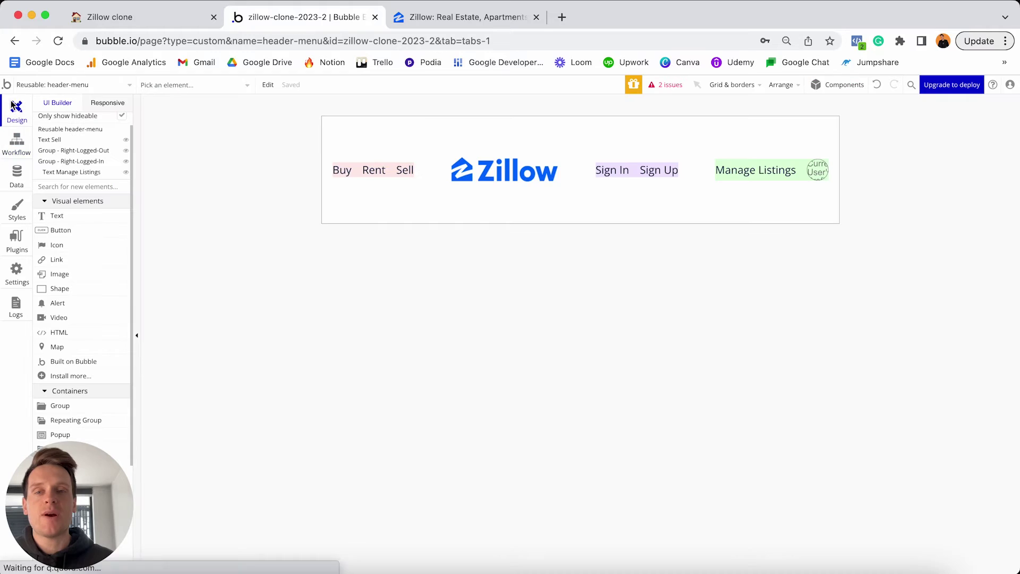
# Give the profile image a click workflow going to a newly created 'settings' page.
pyautogui.doubleClick(815, 169)
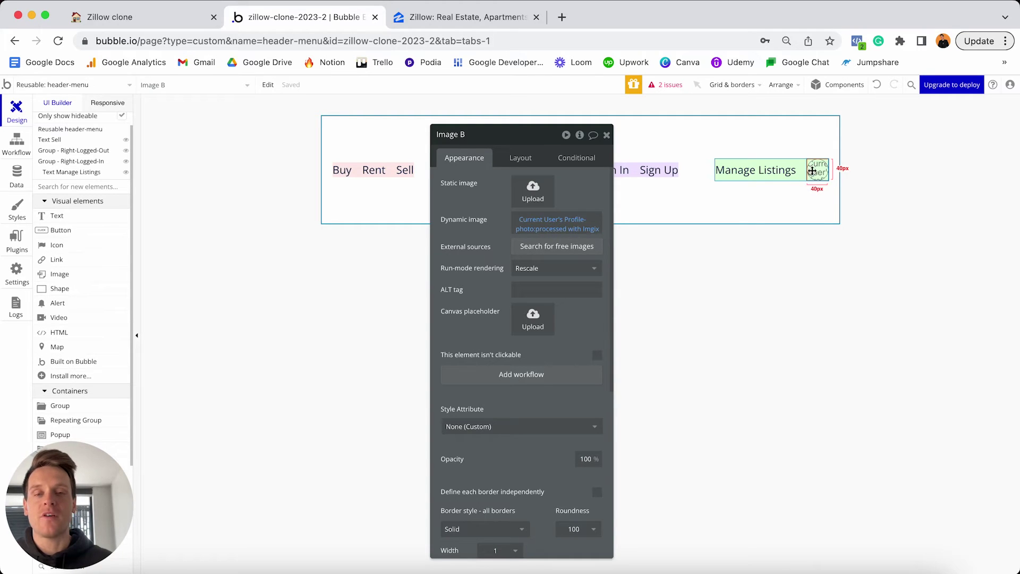
pyautogui.click(502, 377)
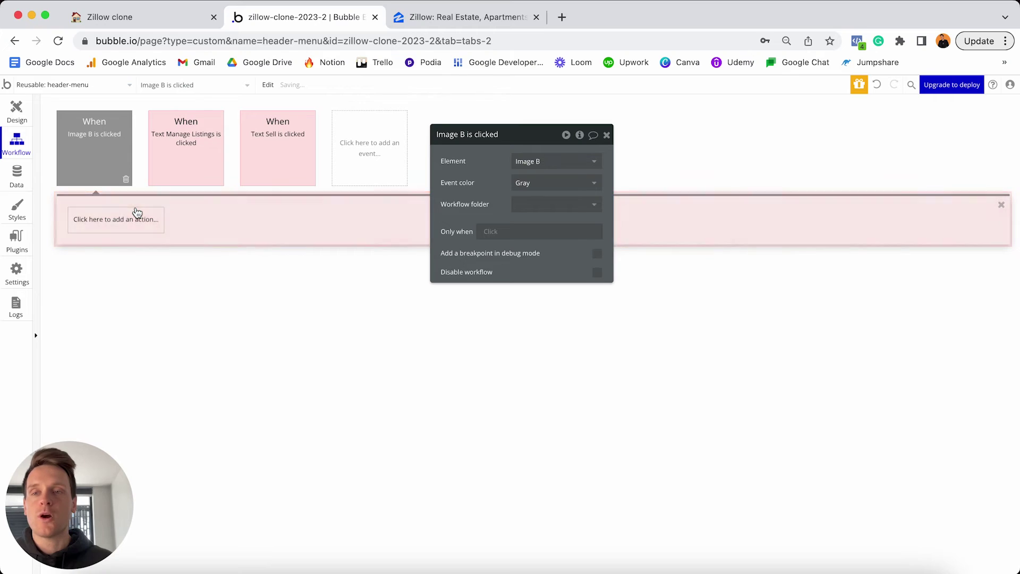
pyautogui.click(118, 219)
pyautogui.moveTo(106, 281)
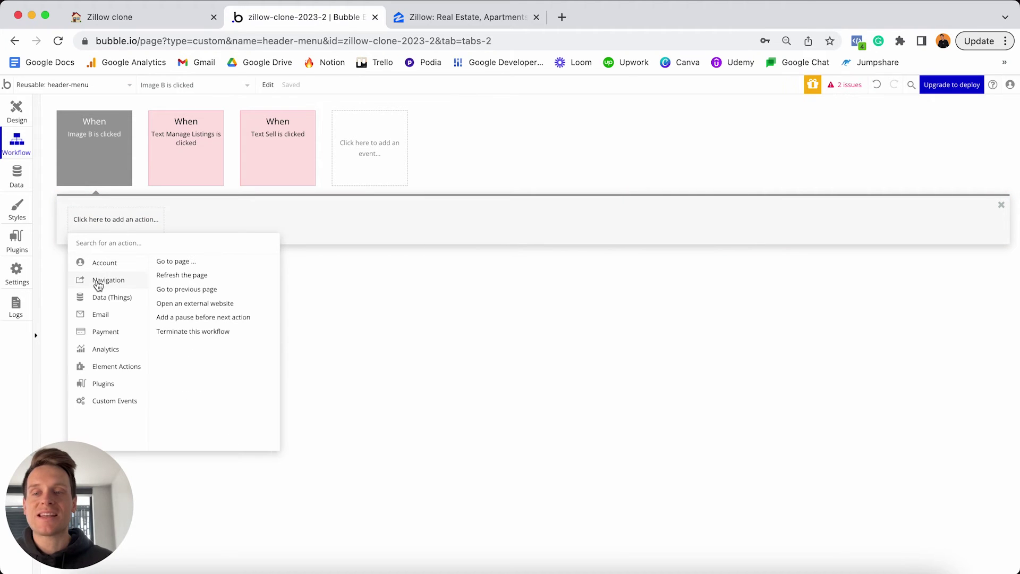
pyautogui.click(183, 263)
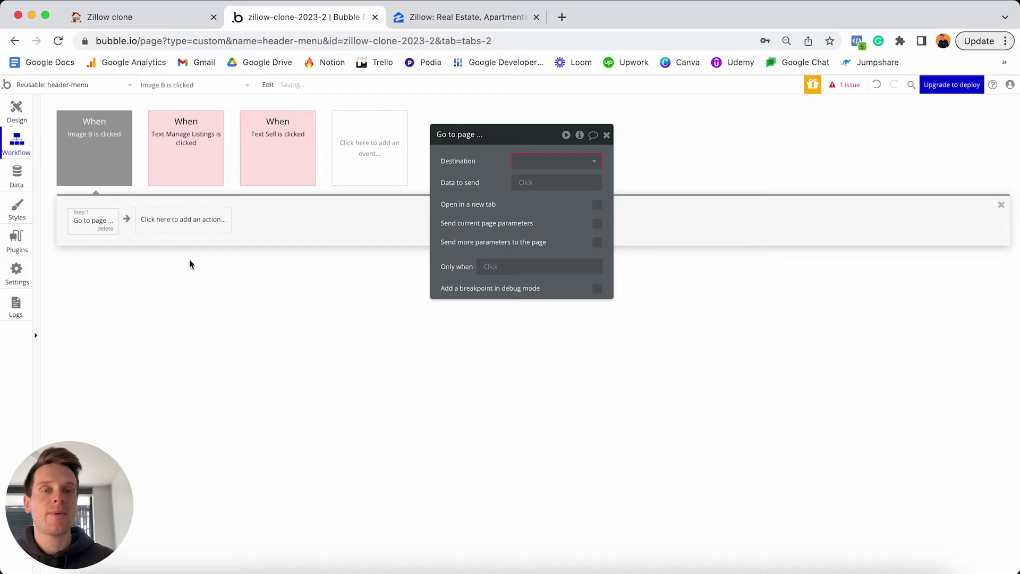
pyautogui.click(540, 165)
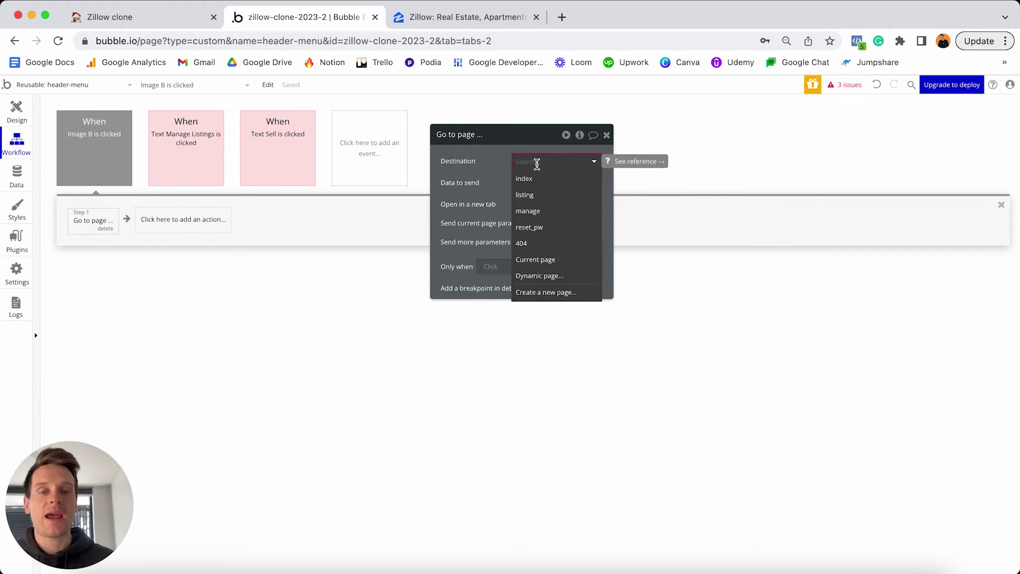
pyautogui.click(544, 294)
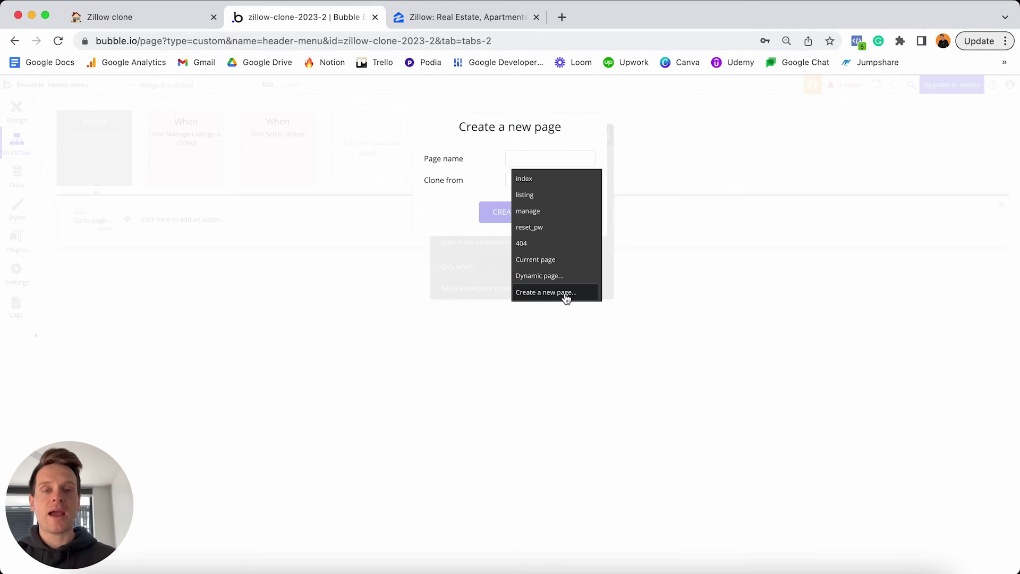
pyautogui.click(557, 154)
pyautogui.write('setti')
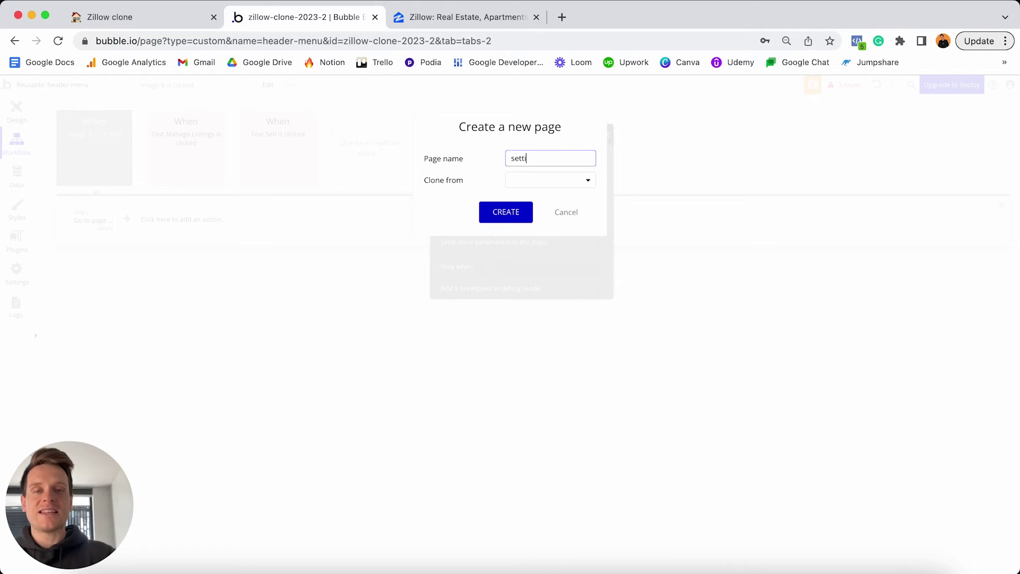
pyautogui.write('ngs')
pyautogui.click(506, 210)
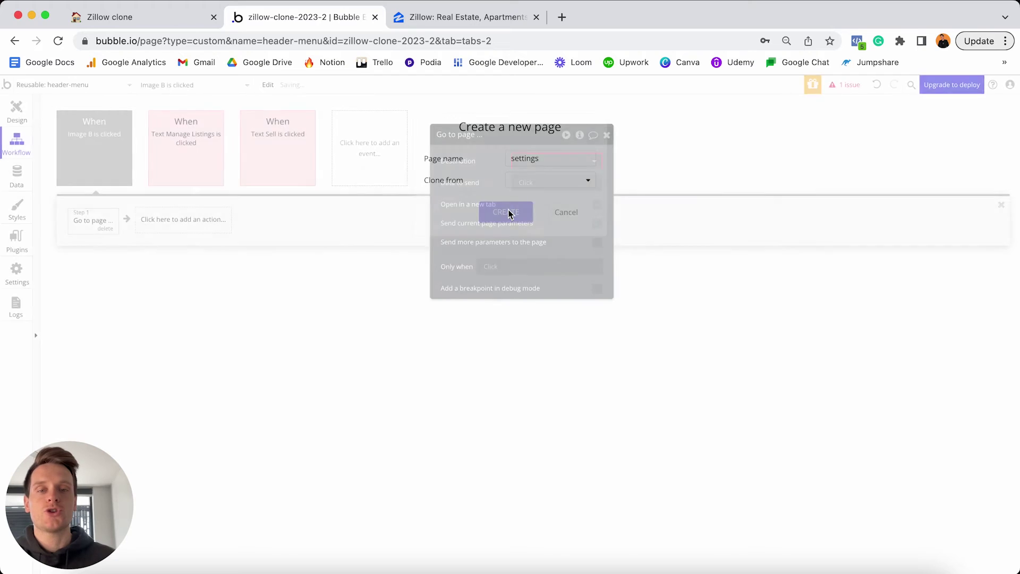
pyautogui.click(593, 162)
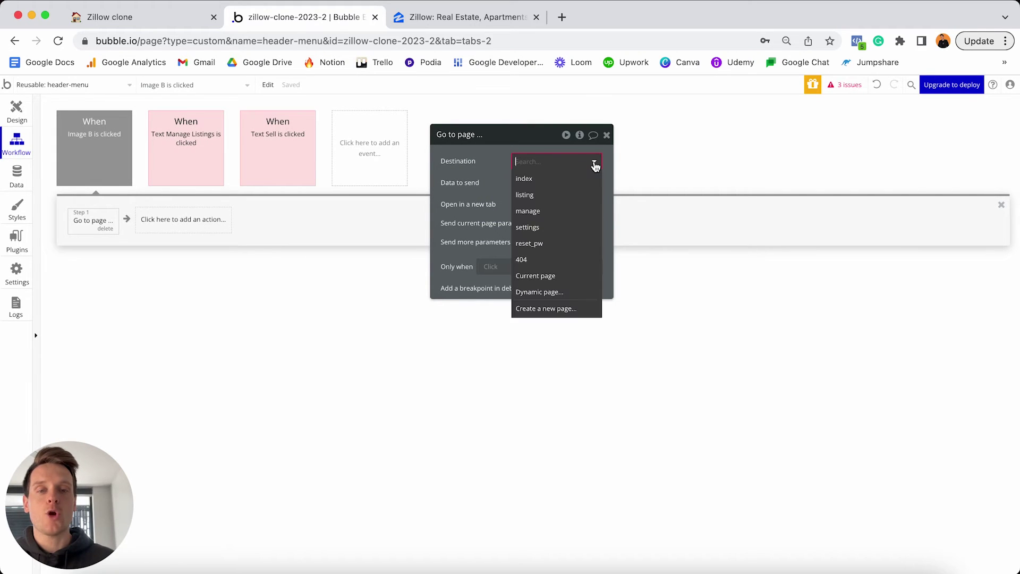
pyautogui.click(548, 232)
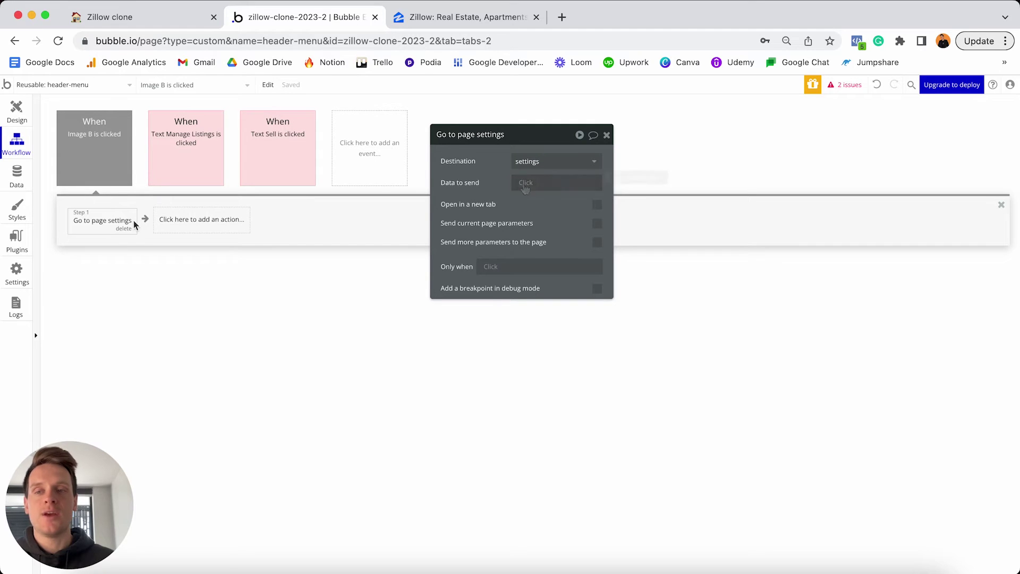
# Colour the profile image's click event red and return to the header design.
pyautogui.click(81, 155)
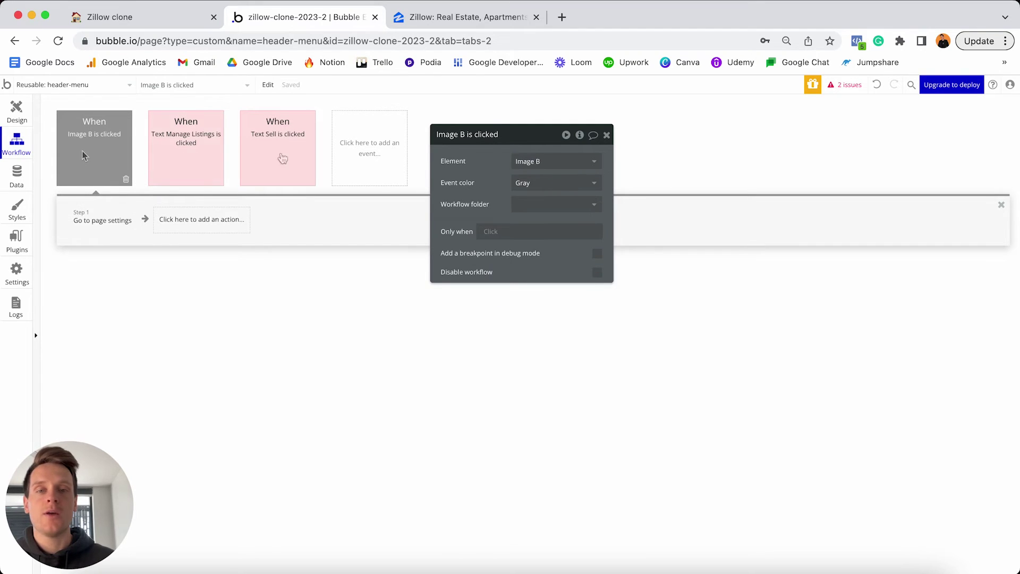
pyautogui.click(531, 181)
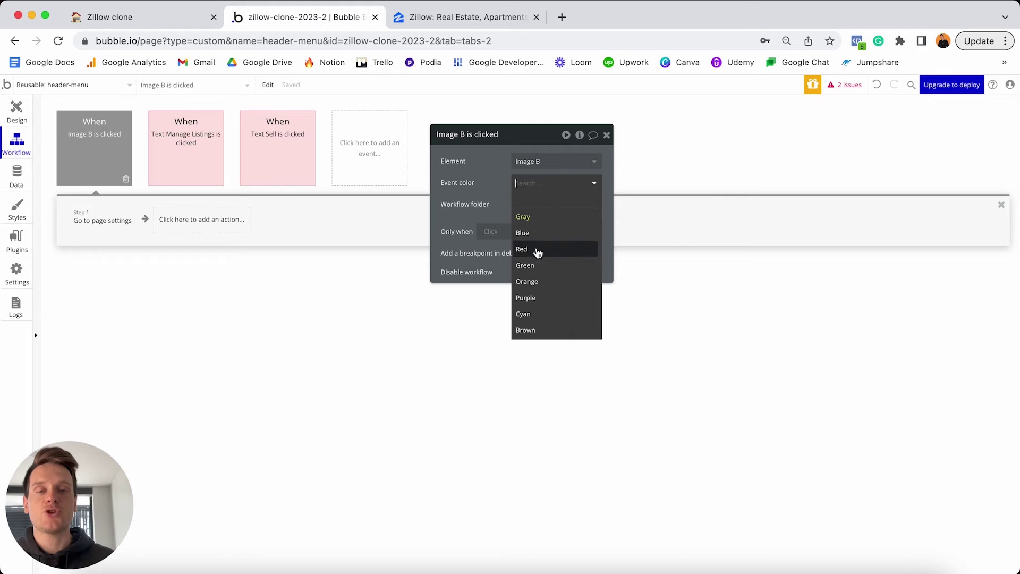
pyautogui.click(536, 250)
pyautogui.click(17, 112)
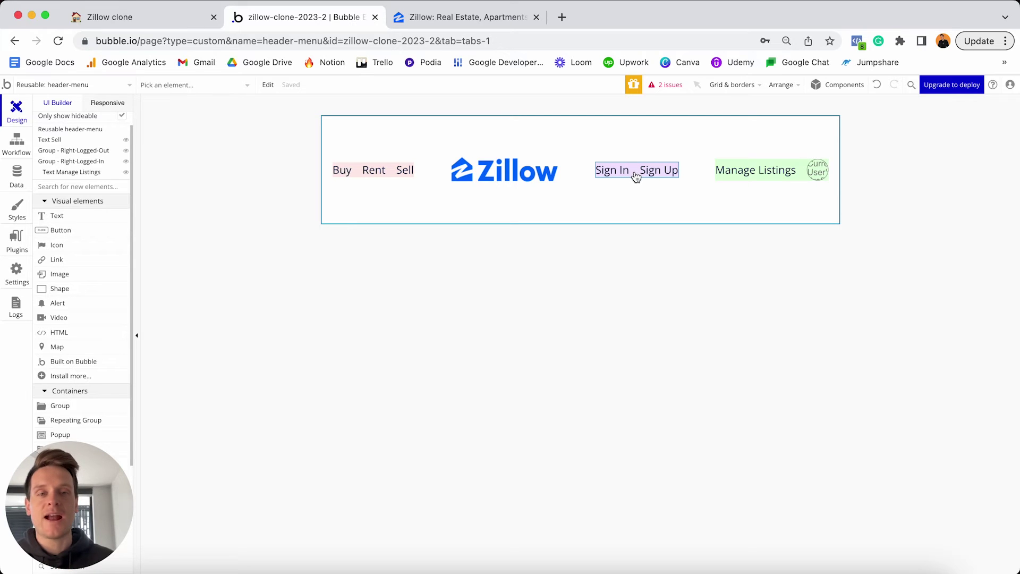
# Give the Zillow logo a click workflow with Go to page destination index.
pyautogui.click(657, 170)
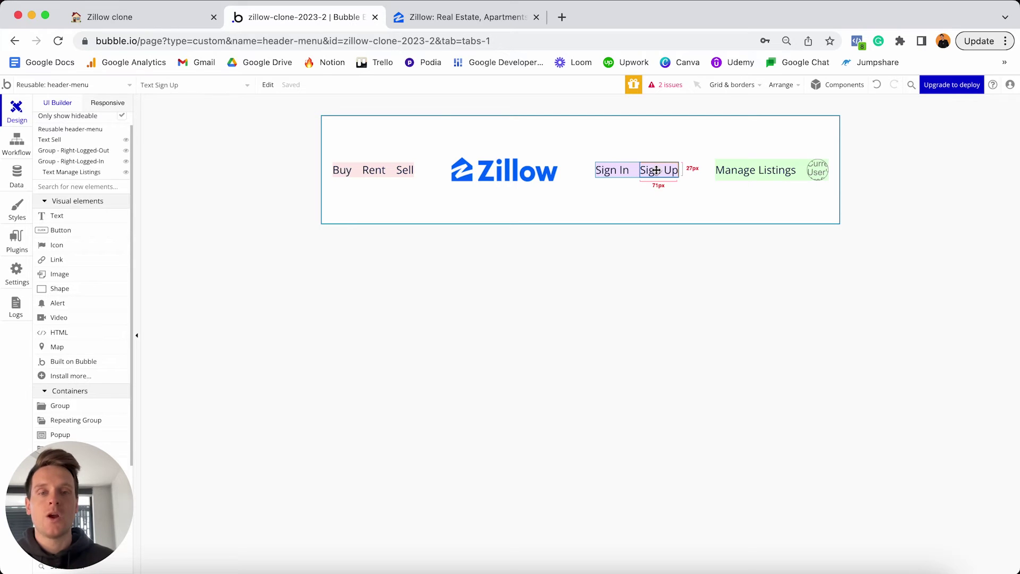
pyautogui.click(507, 170)
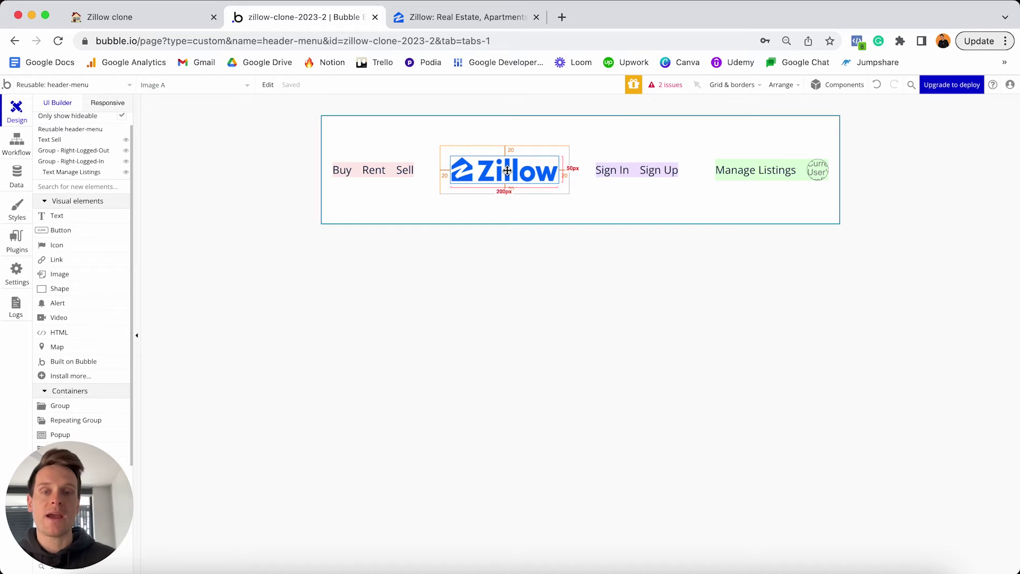
pyautogui.doubleClick(508, 170)
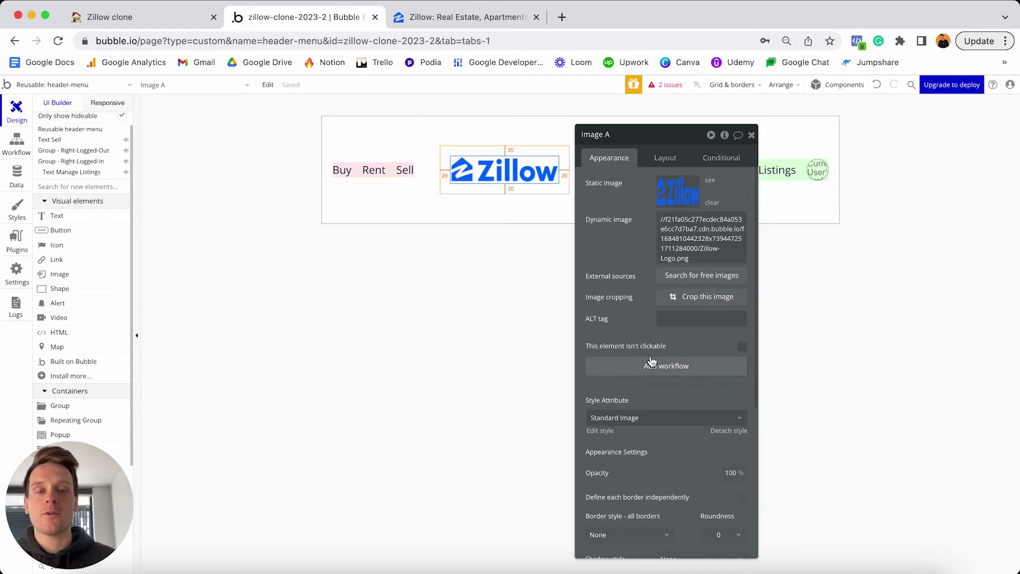
pyautogui.click(649, 366)
pyautogui.click(100, 230)
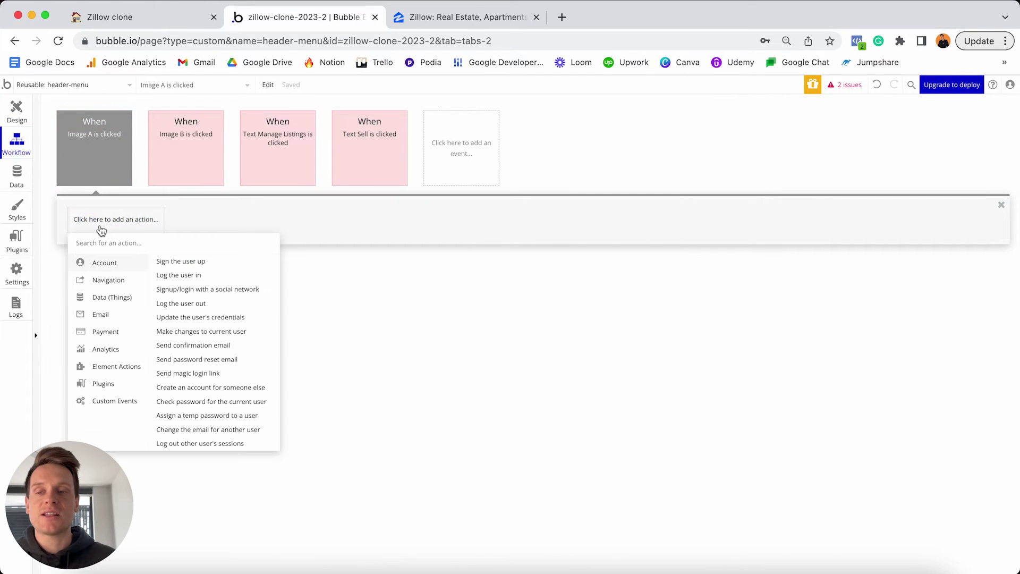
pyautogui.moveTo(108, 286)
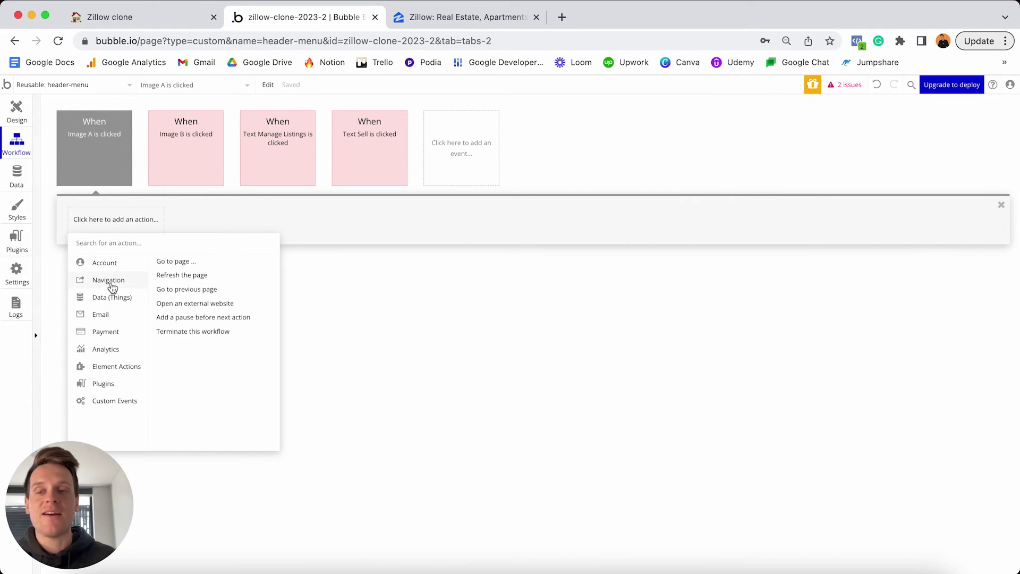
pyautogui.click(183, 266)
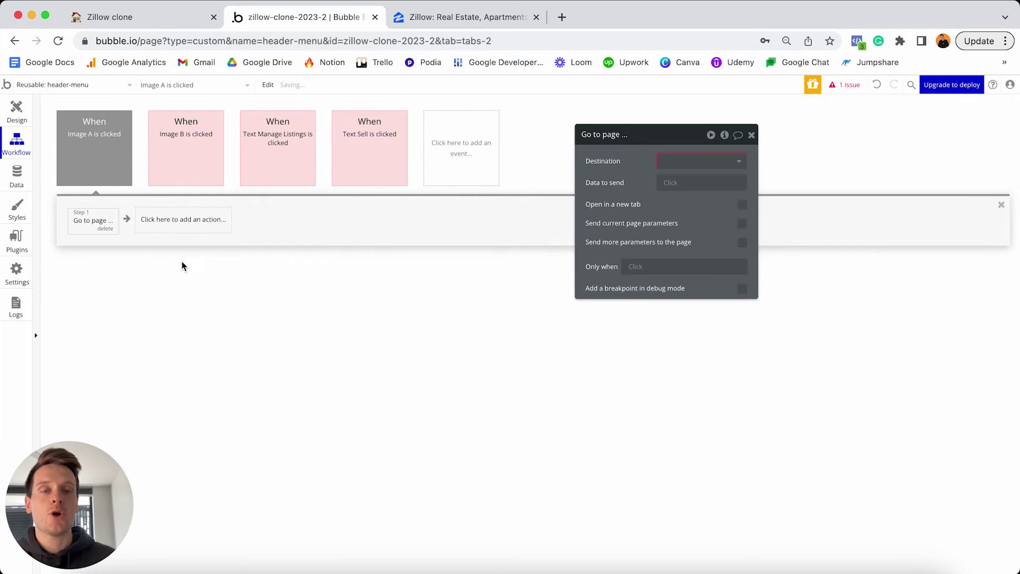
pyautogui.click(694, 160)
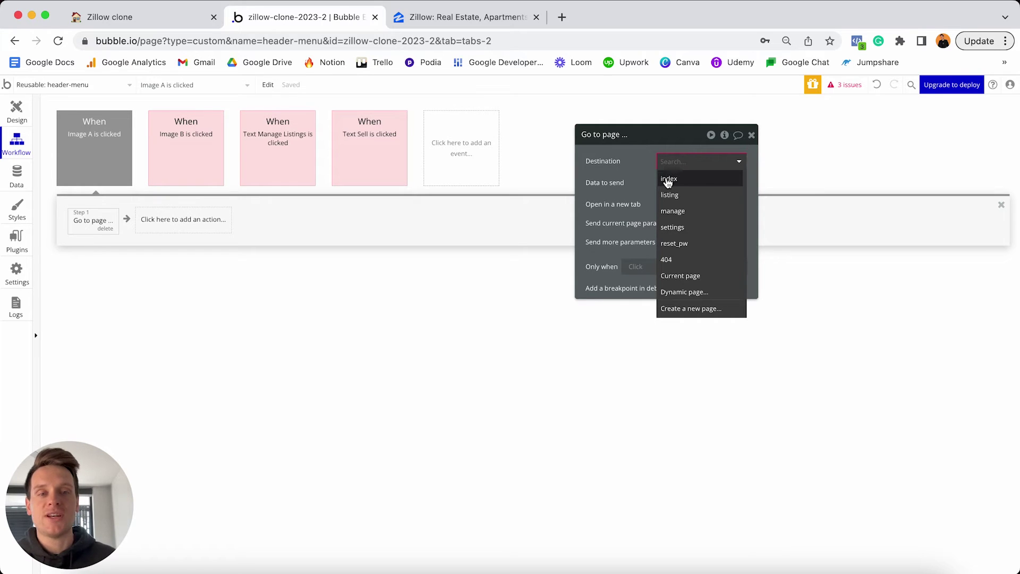
pyautogui.click(686, 181)
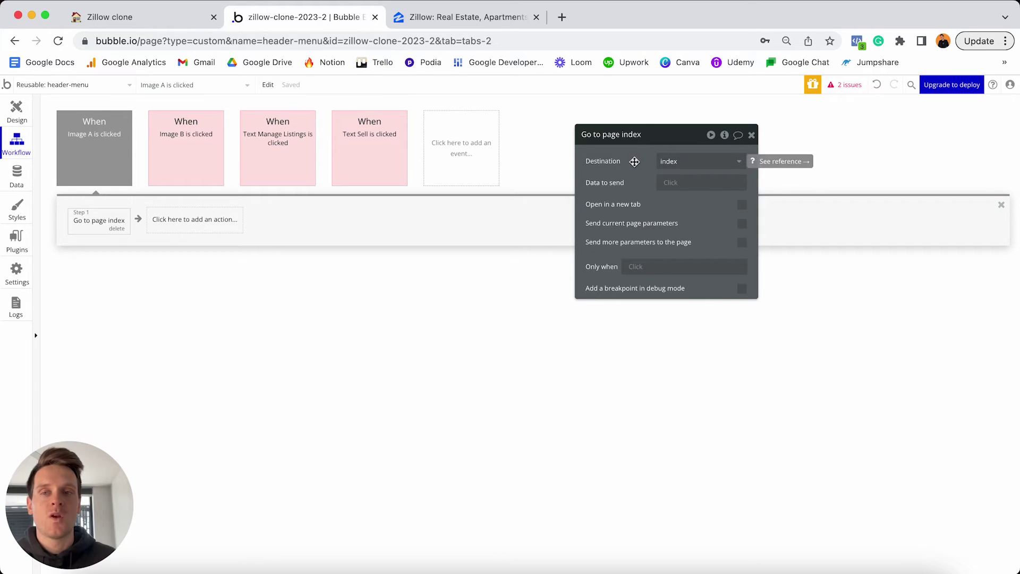
# Colour the logo's click event red and return to the header design.
pyautogui.click(113, 148)
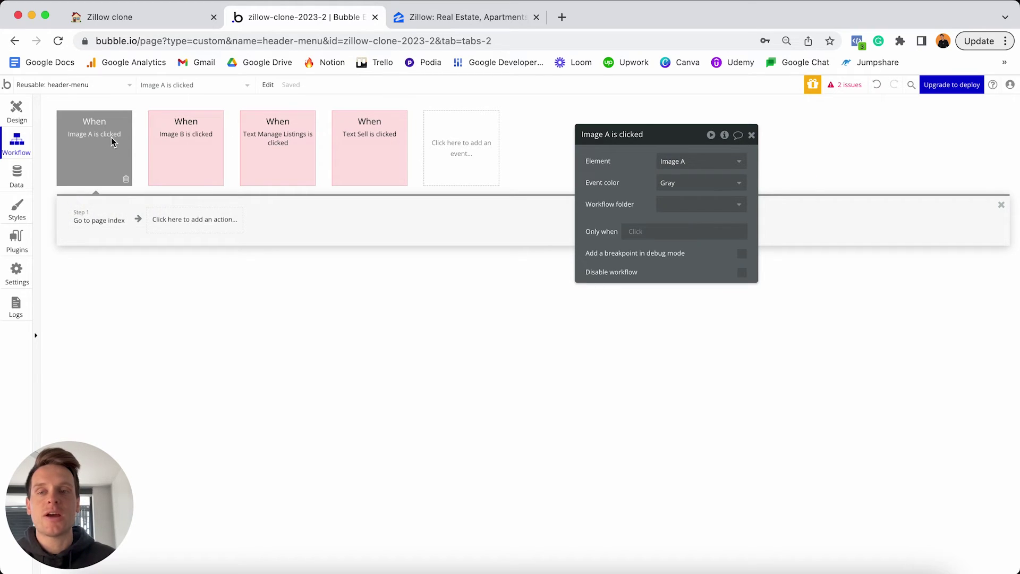
pyautogui.click(683, 183)
pyautogui.click(694, 251)
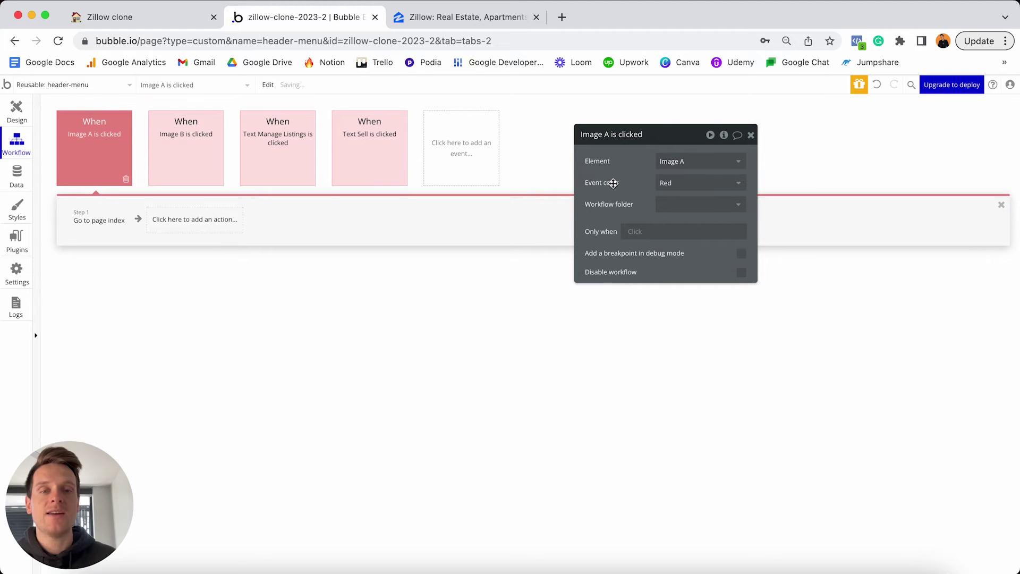
pyautogui.click(16, 112)
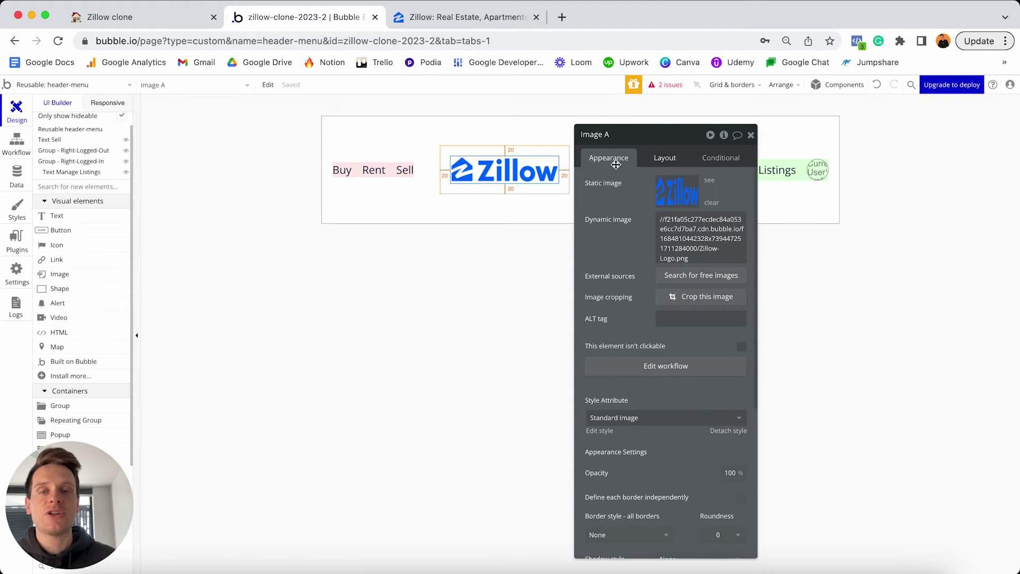
# Start a click workflow for the Buy text with a Go to page navigation action.
pyautogui.click(343, 177)
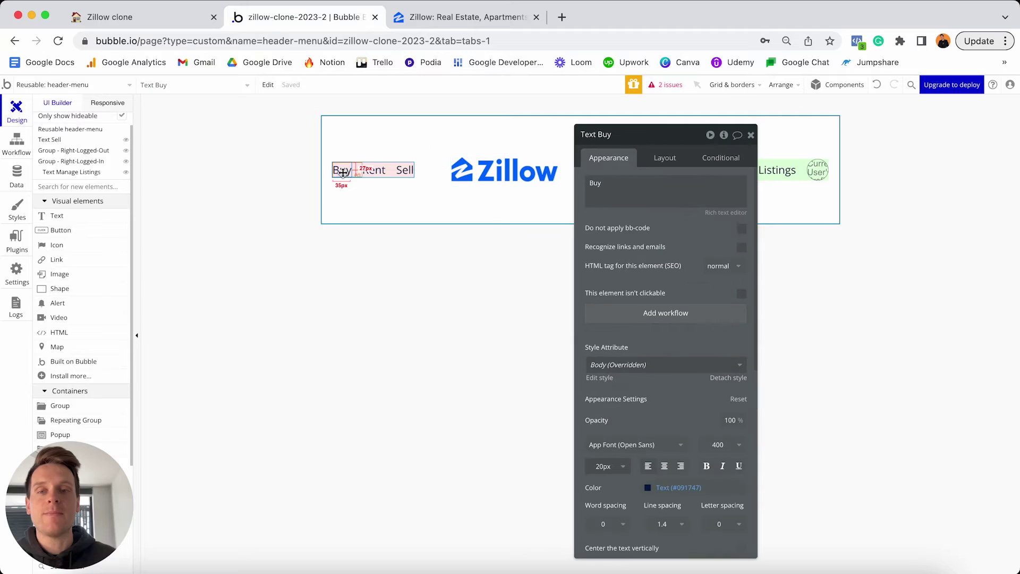
pyautogui.click(377, 173)
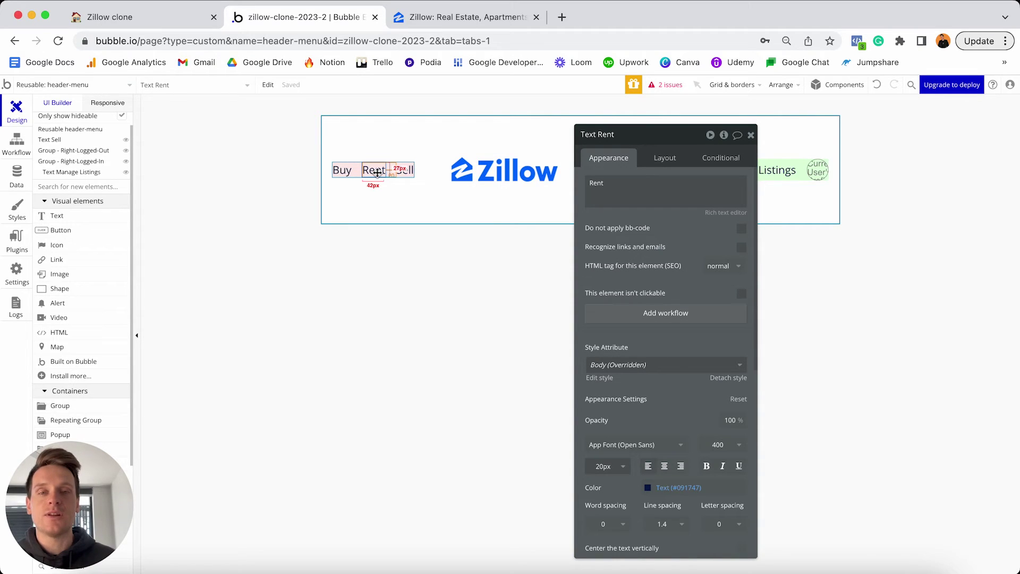
pyautogui.click(344, 172)
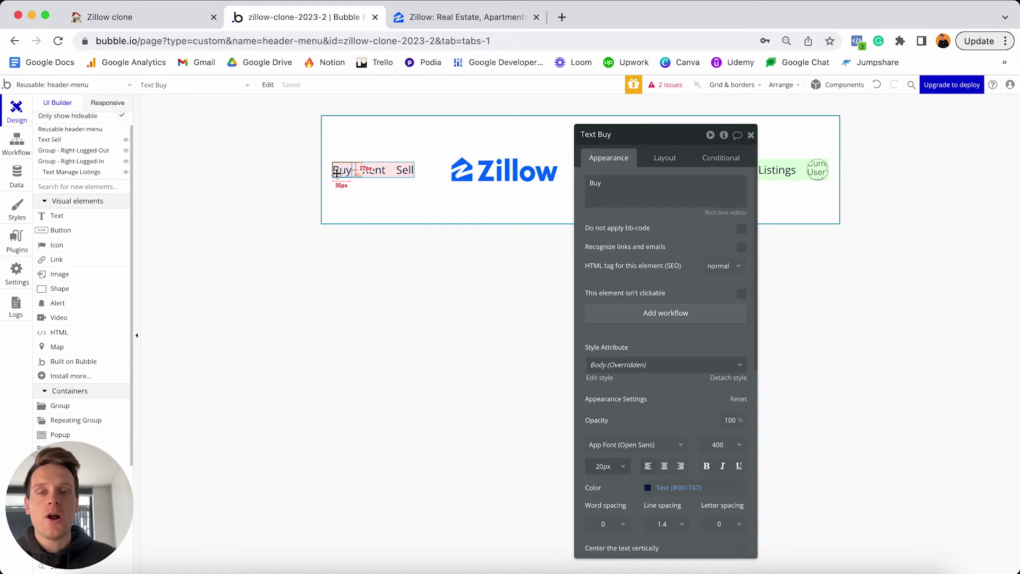
pyautogui.click(656, 318)
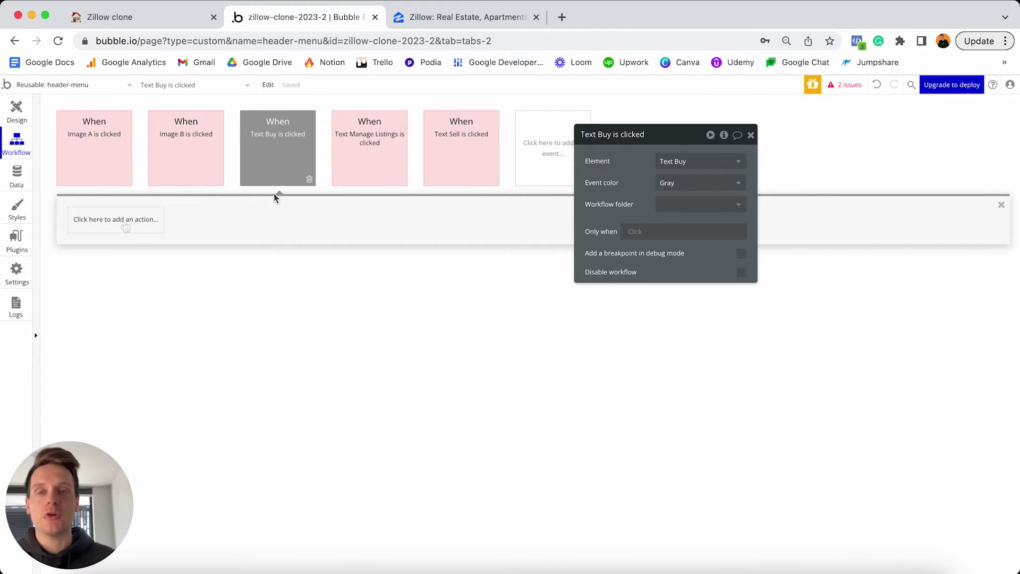
pyautogui.click(118, 224)
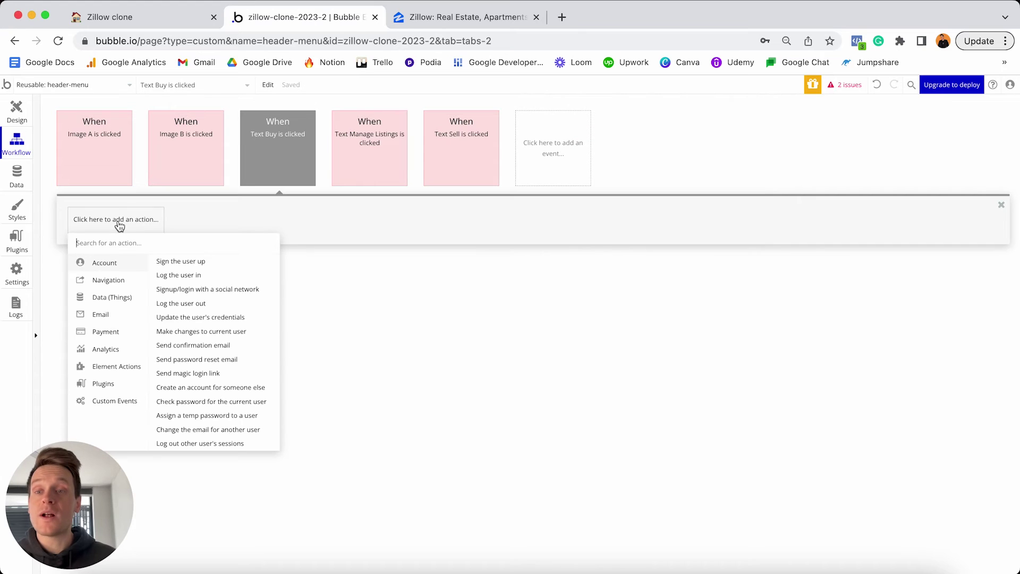
pyautogui.moveTo(109, 284)
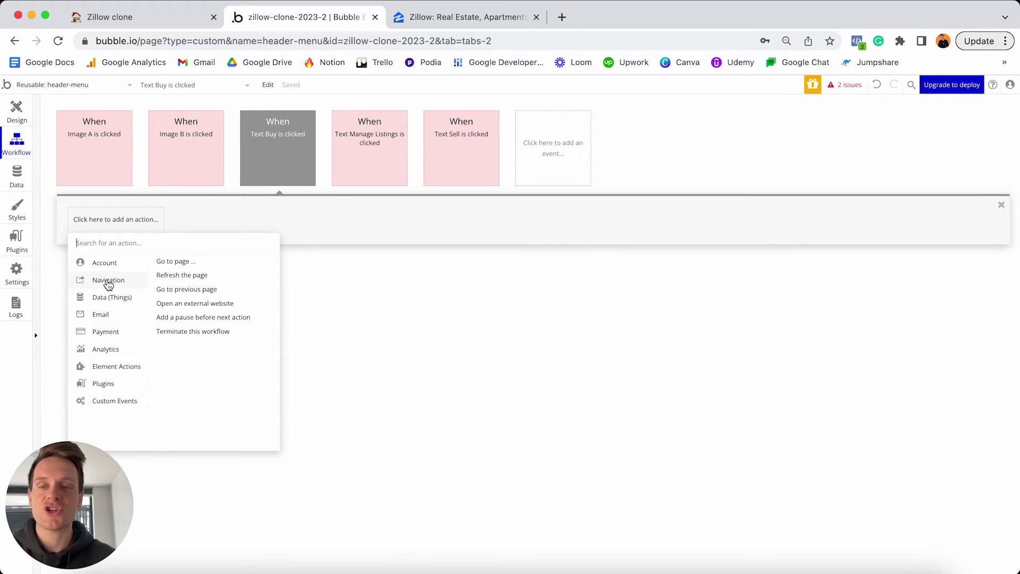
pyautogui.click(178, 263)
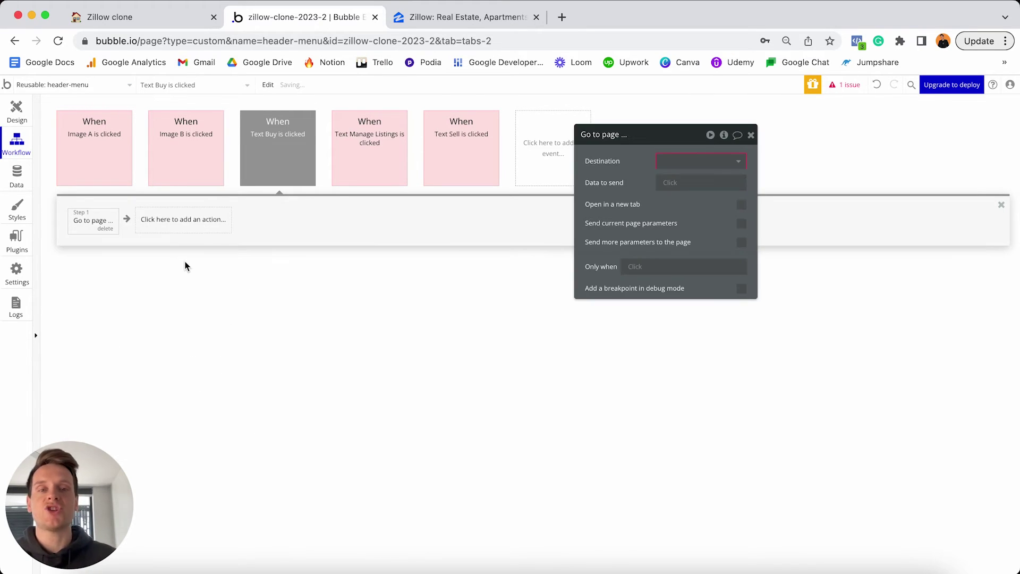
# Create a new 'search-results' page and set it as the destination.
pyautogui.click(703, 164)
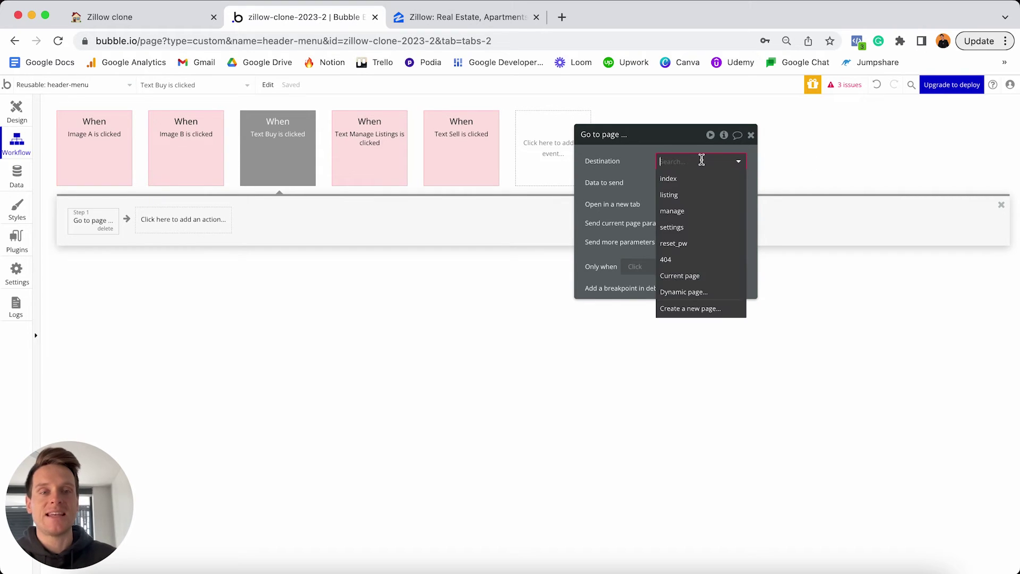
pyautogui.click(689, 310)
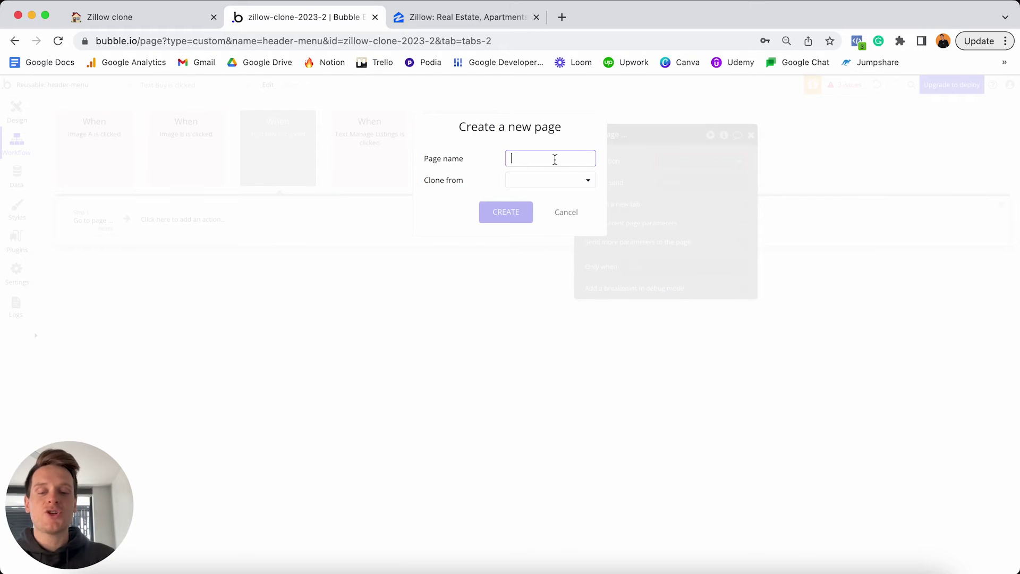
pyautogui.write('search-r')
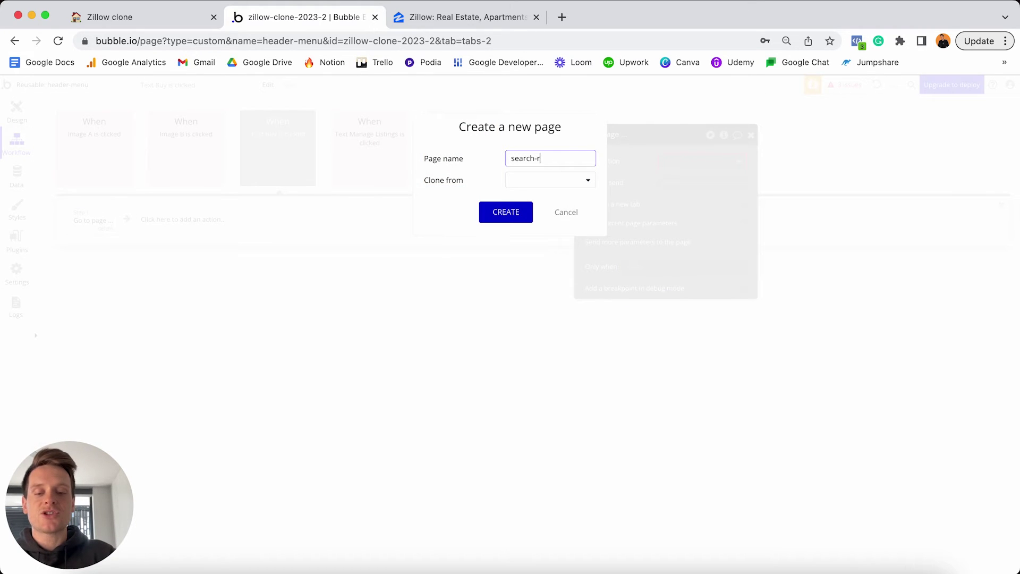
pyautogui.write('esults')
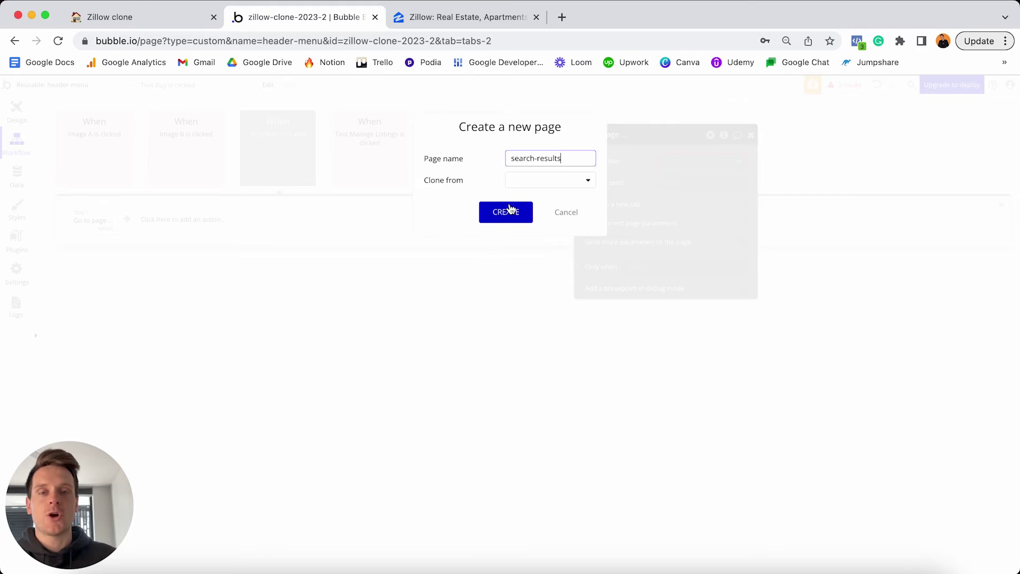
pyautogui.click(508, 212)
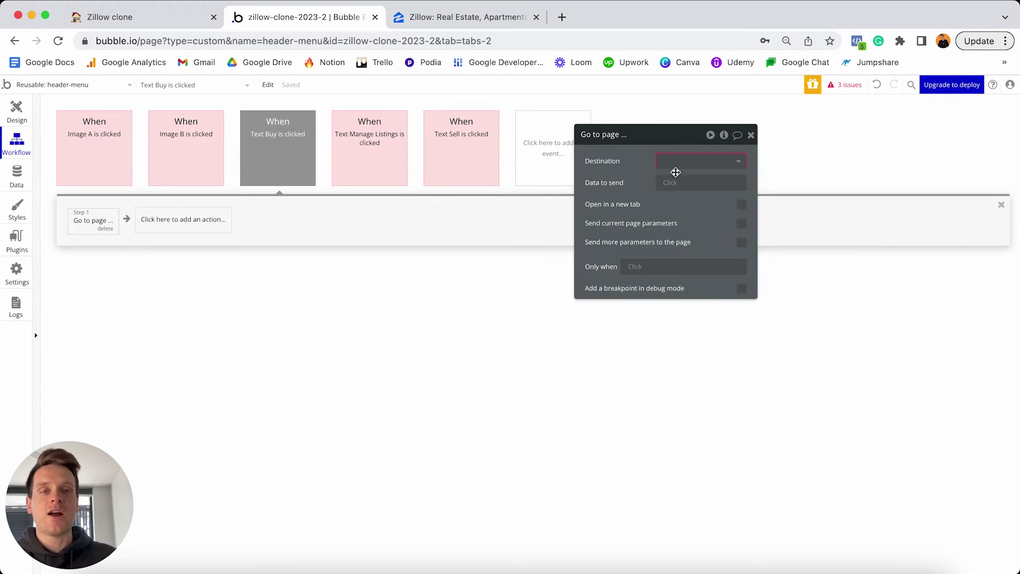
pyautogui.click(675, 167)
pyautogui.click(698, 234)
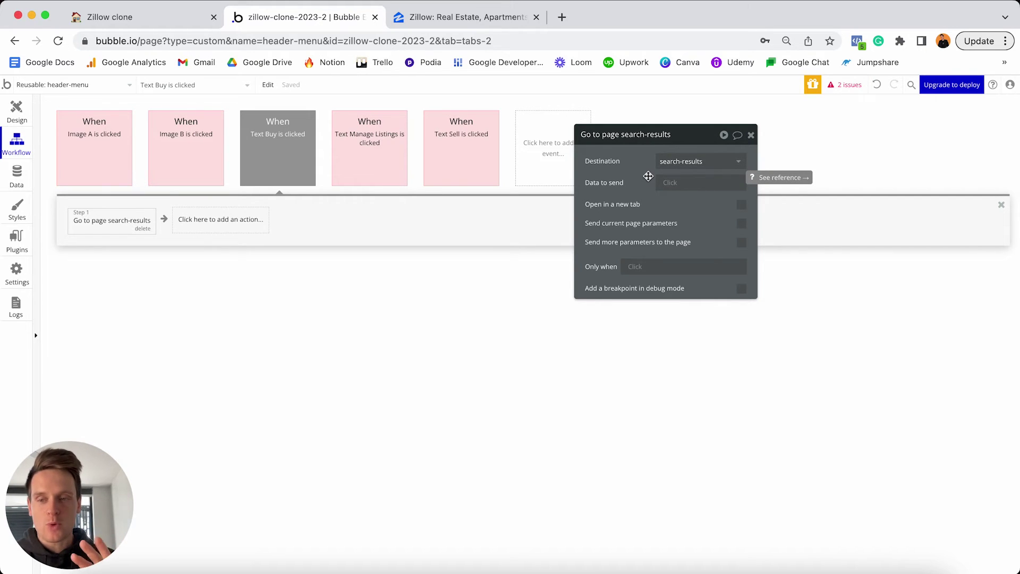
pyautogui.click(489, 18)
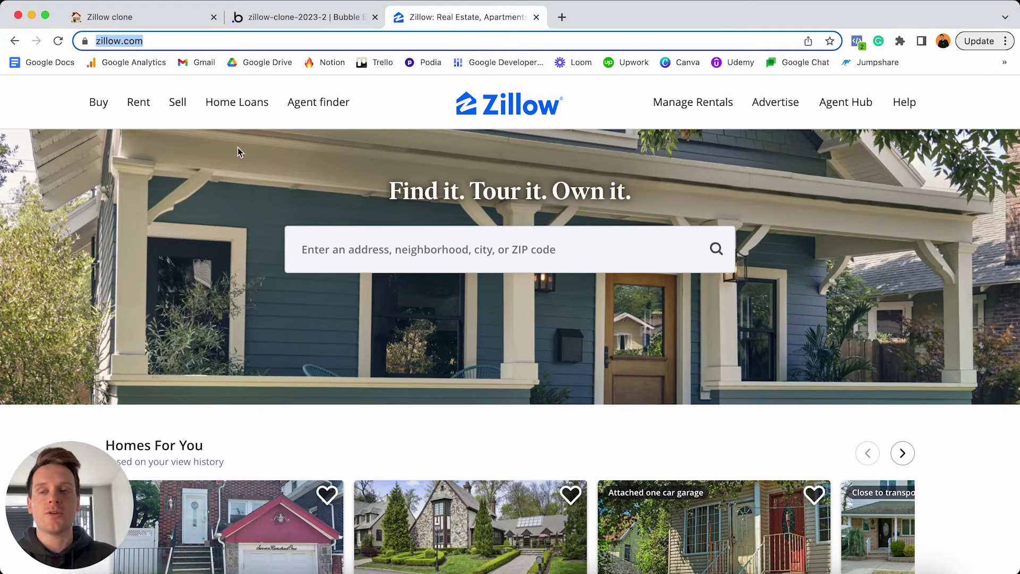
pyautogui.click(98, 104)
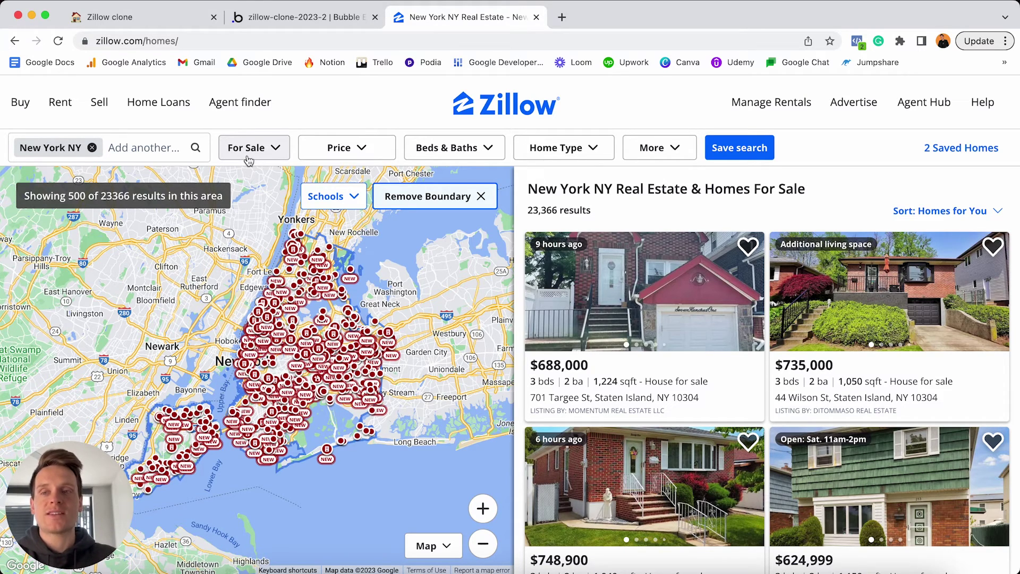
pyautogui.moveTo(21, 108)
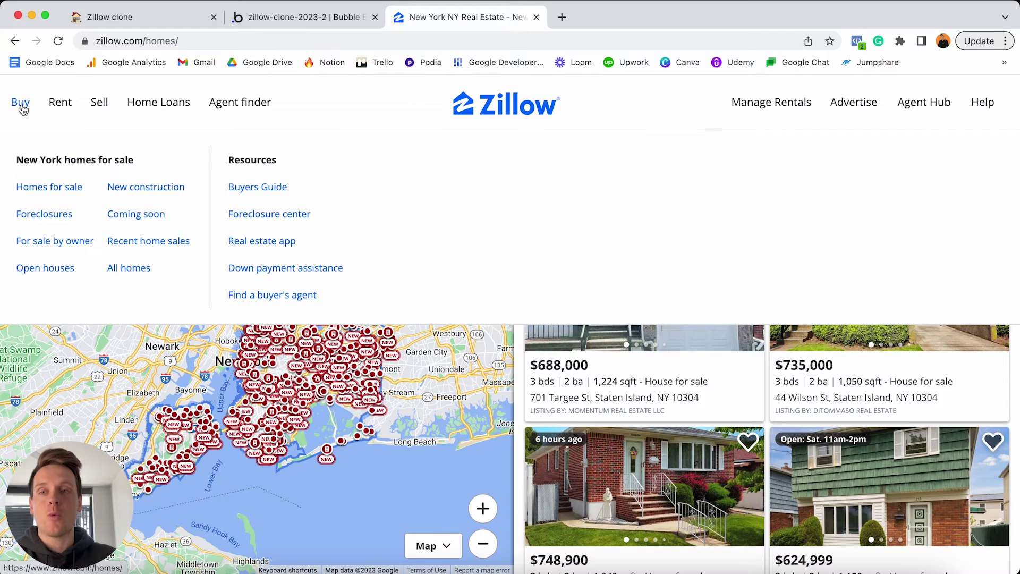
pyautogui.moveTo(60, 102)
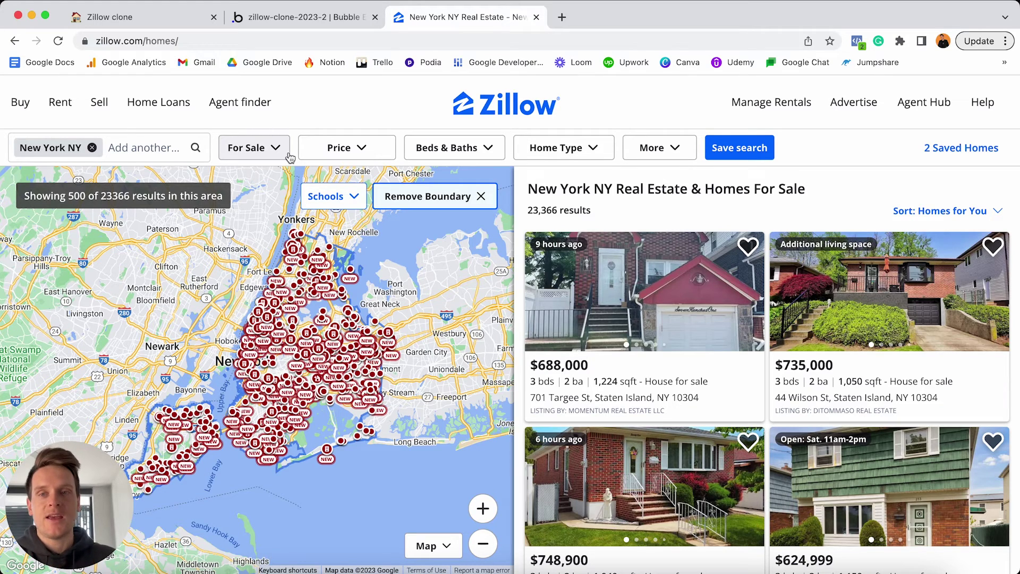
pyautogui.click(324, 19)
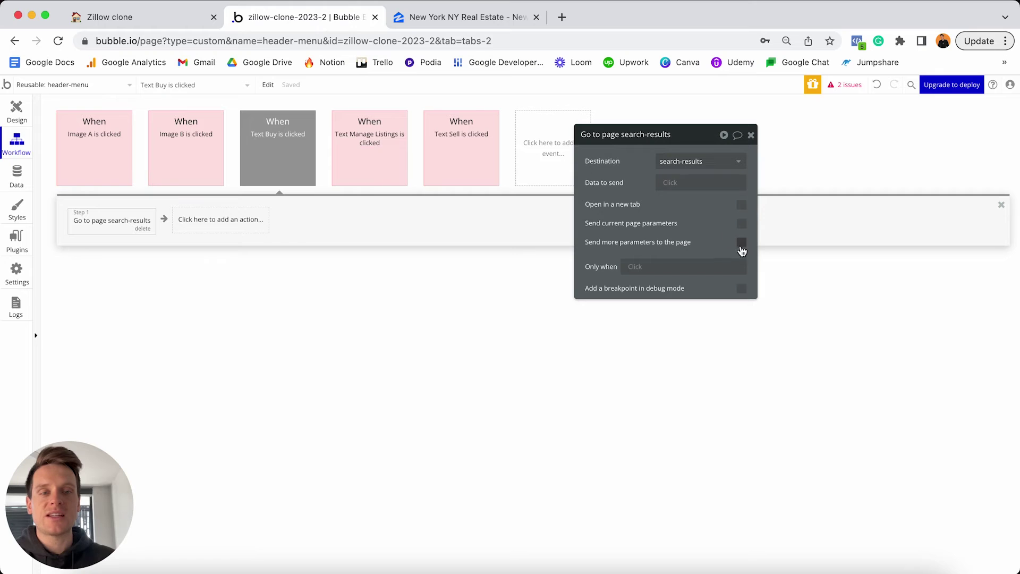
# Tick 'Send more parameters to the page' on the Buy go-to-page search-results action.
pyautogui.click(741, 244)
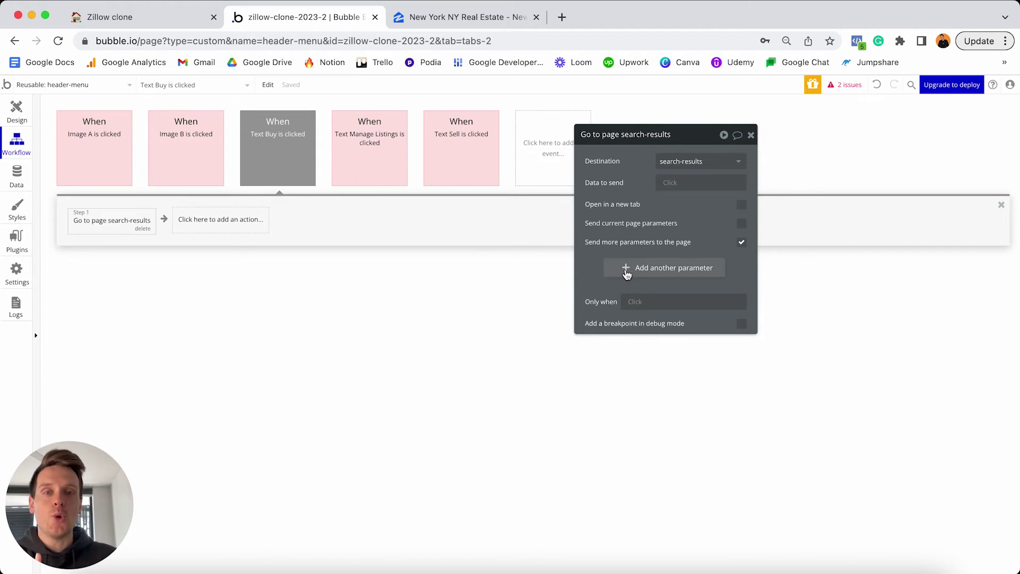
pyautogui.click(564, 42)
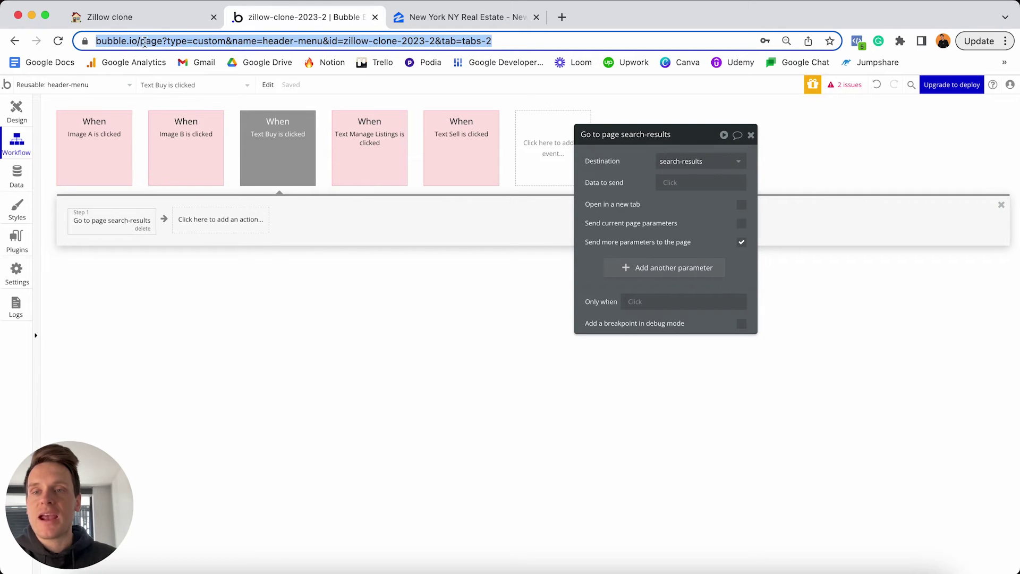
# Highlight the address's query string and id=zillow-clone-2023-2 parameter to examine them.
pyautogui.click(160, 41)
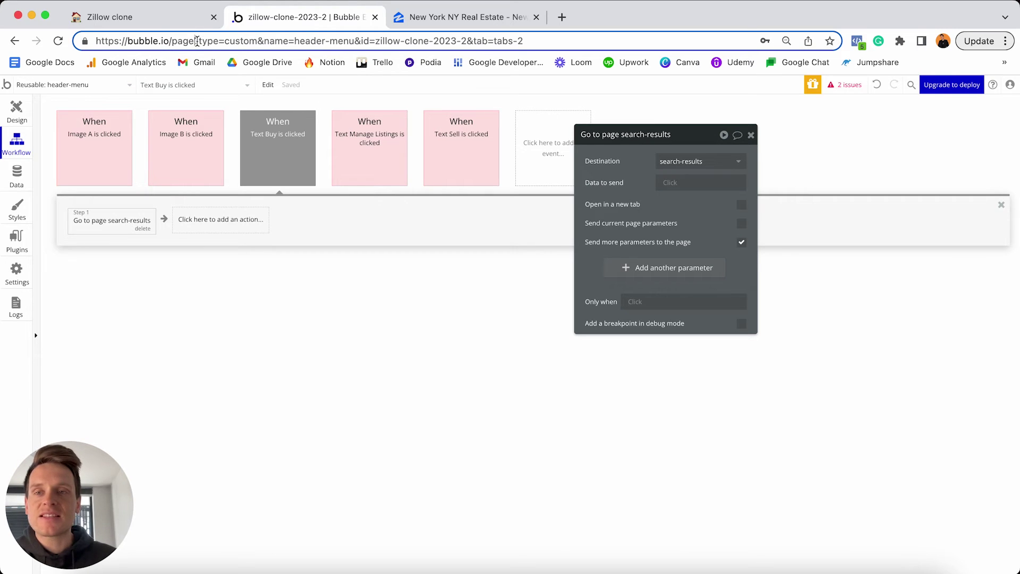
pyautogui.hotkey('shift', 'End')
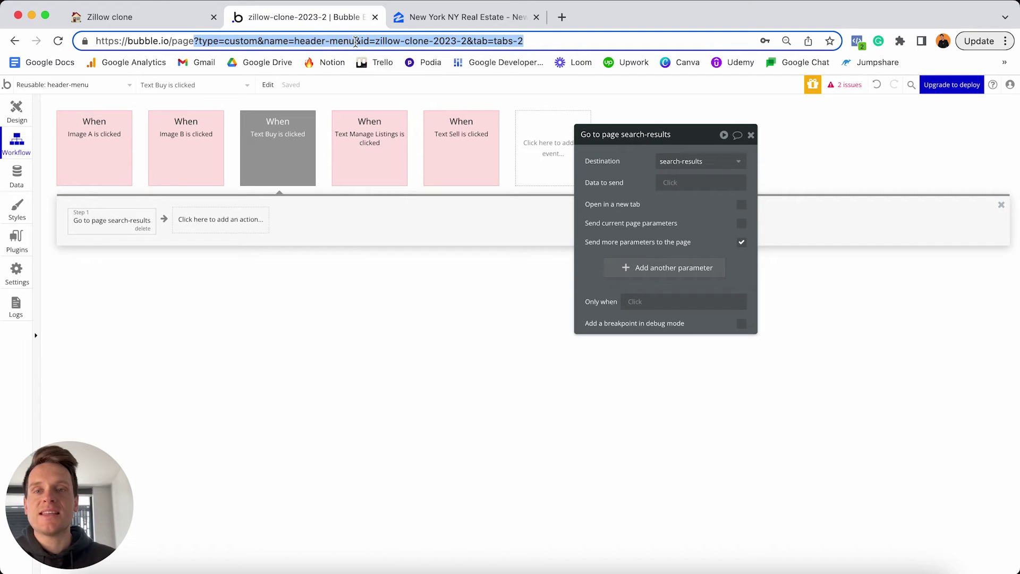
pyautogui.click(367, 42)
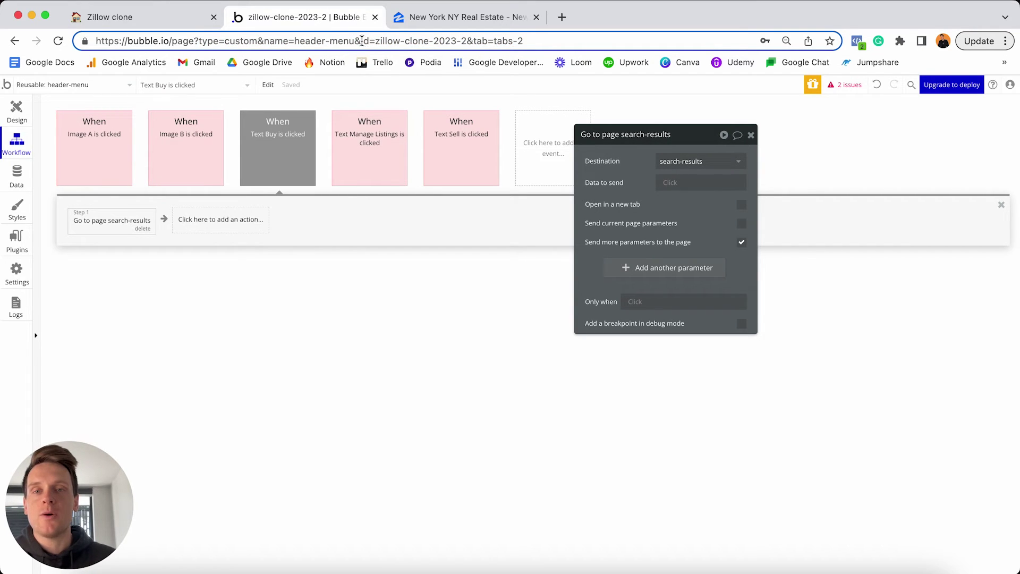
pyautogui.moveTo(361, 41); pyautogui.dragTo(370, 41)
pyautogui.click(370, 41)
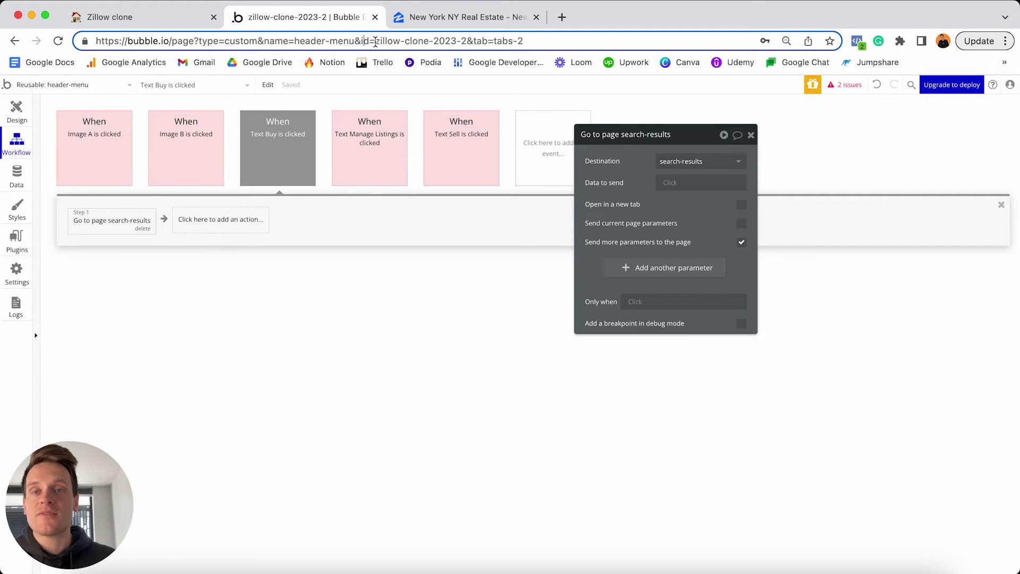
pyautogui.moveTo(361, 41); pyautogui.dragTo(465, 42)
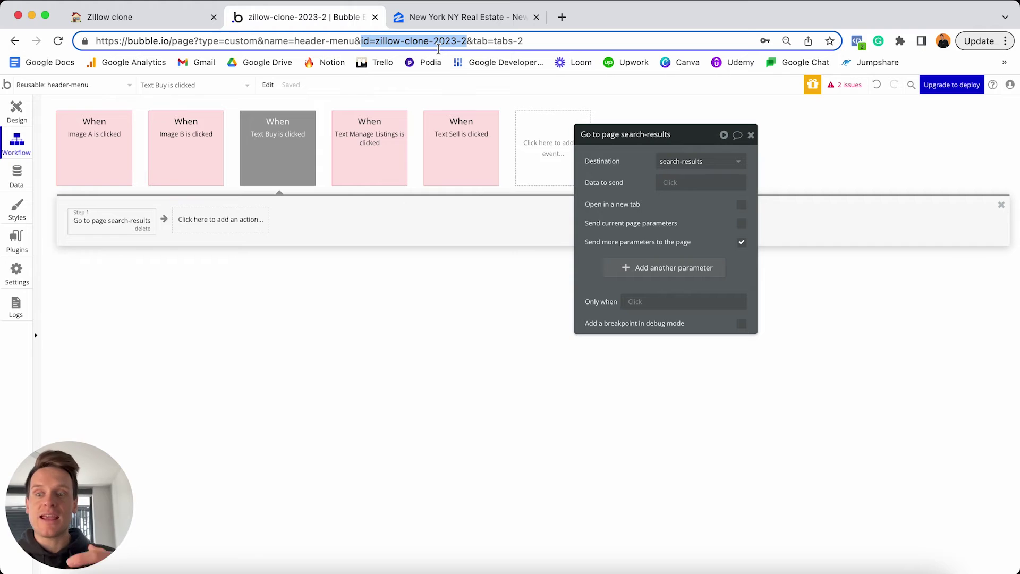
pyautogui.click(473, 42)
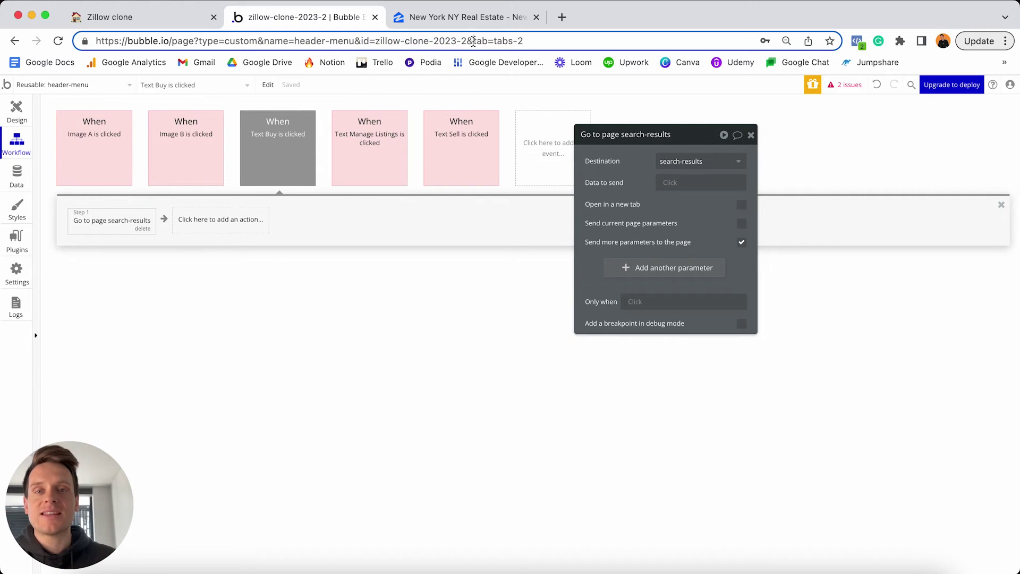
# Highlight the tab=tabs-2 parameter and delete its trailing 2.
pyautogui.moveTo(473, 42); pyautogui.dragTo(488, 41)
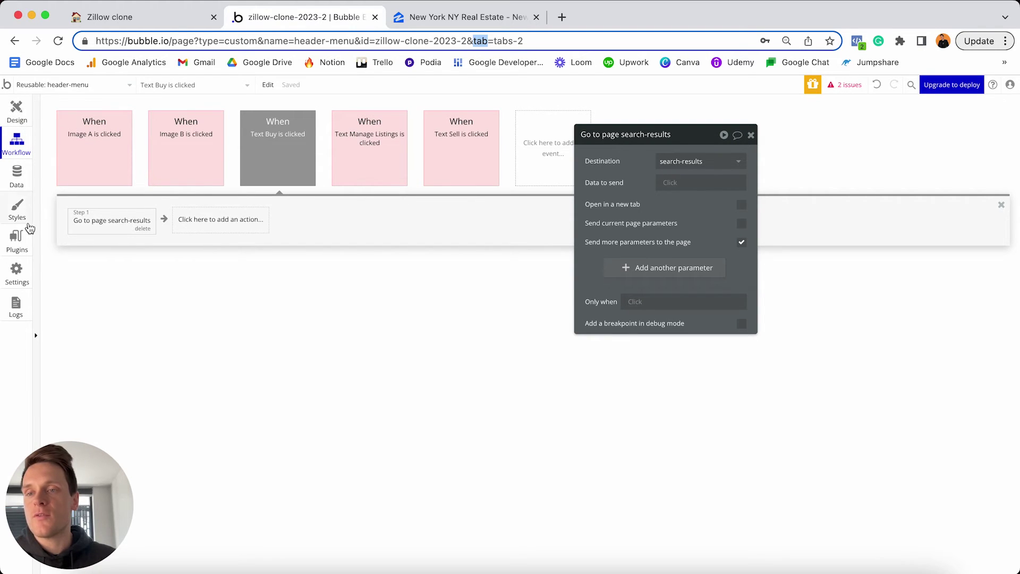
pyautogui.click(474, 41)
pyautogui.moveTo(474, 41); pyautogui.dragTo(529, 39)
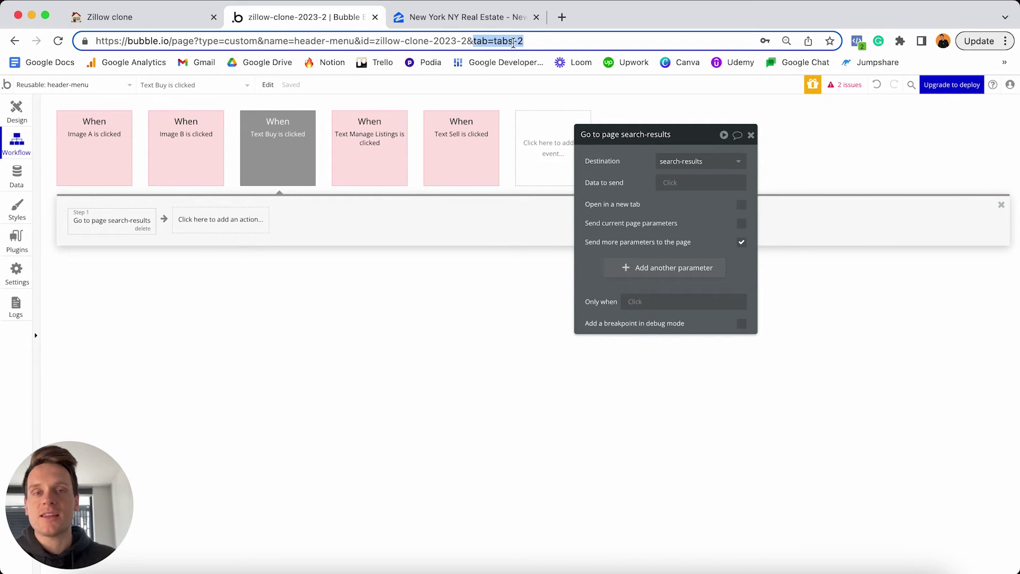
pyautogui.click(529, 41)
pyautogui.press('BackSpace')
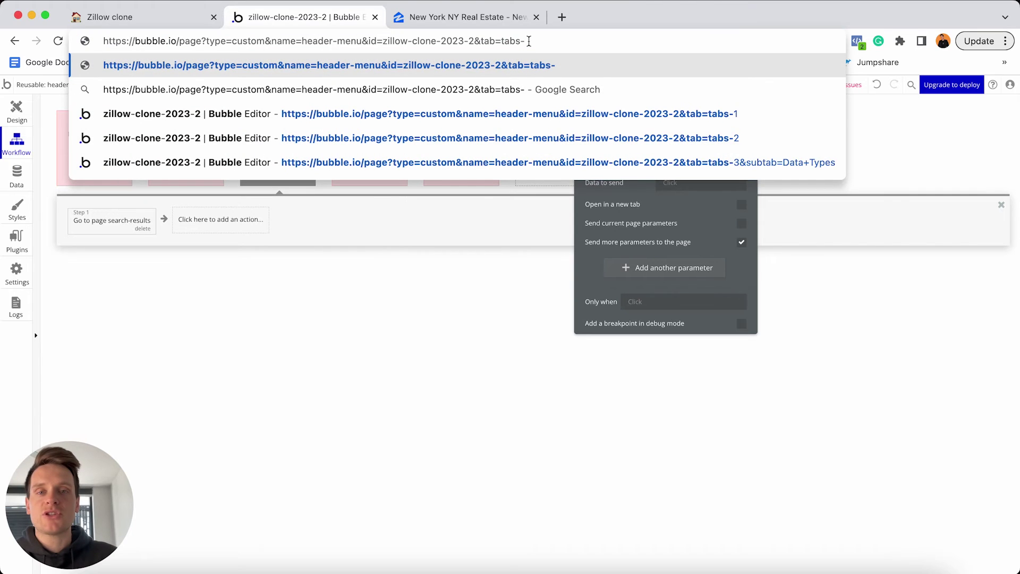
pyautogui.write('3')
pyautogui.press('Return')
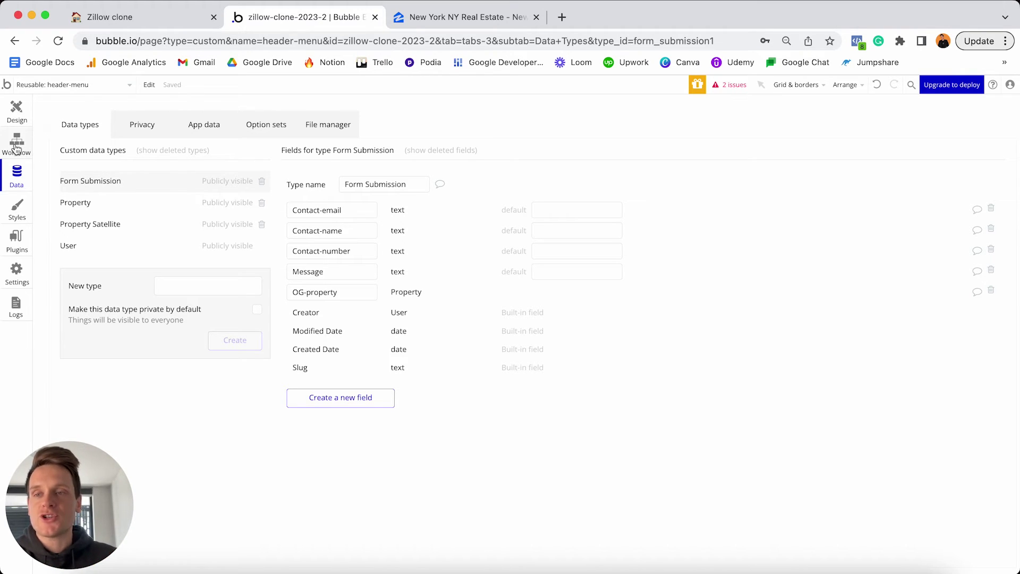
pyautogui.click(17, 147)
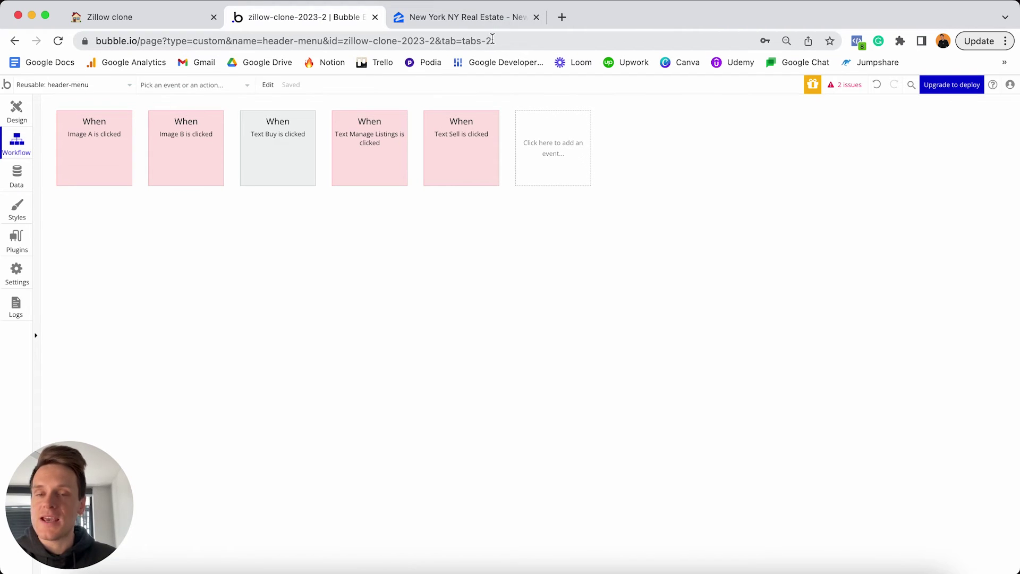
pyautogui.click(295, 145)
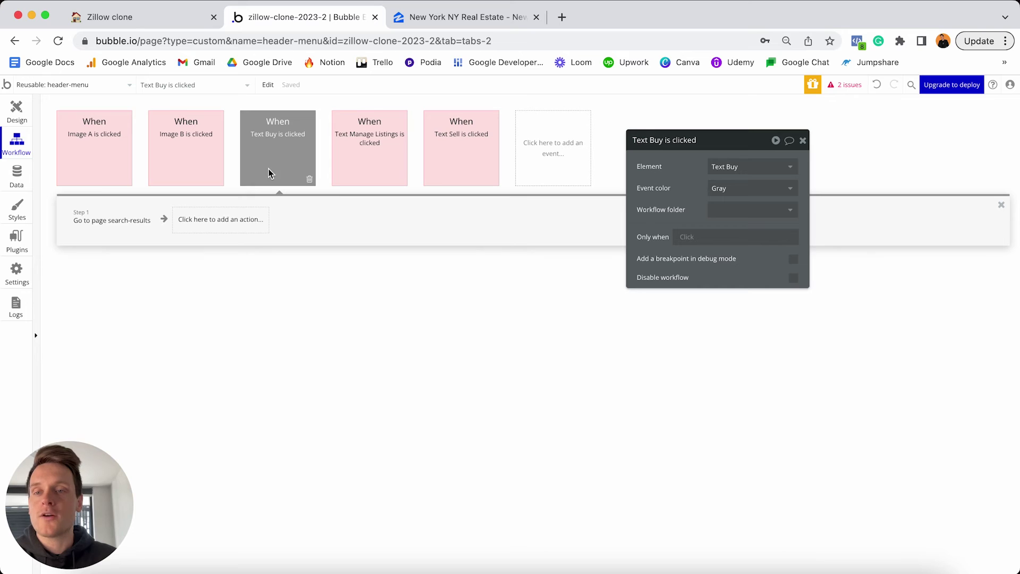
# Add a 'listing-type' key parameter to the Buy link's Go to page search-results action.
pyautogui.click(119, 224)
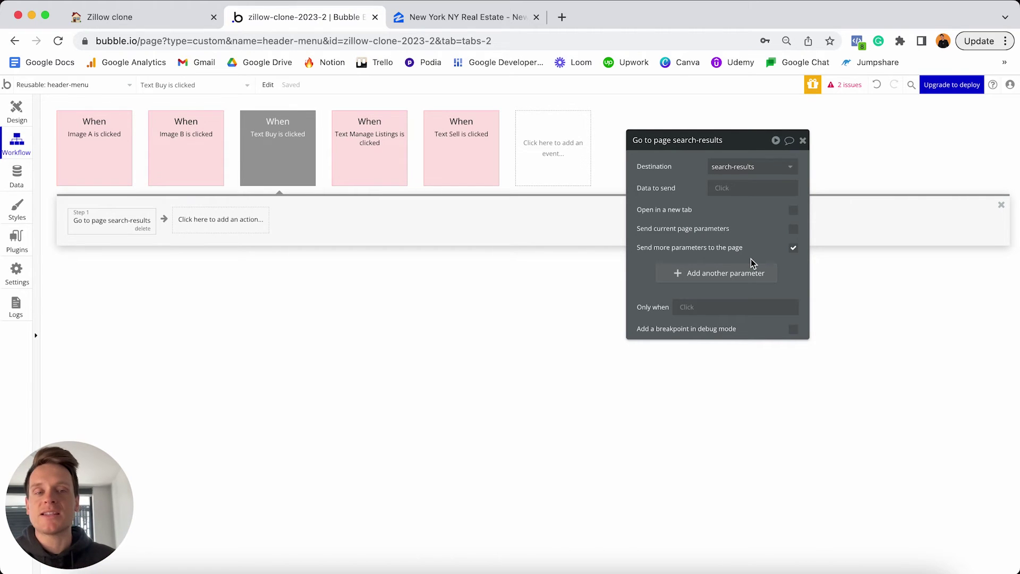
pyautogui.click(679, 277)
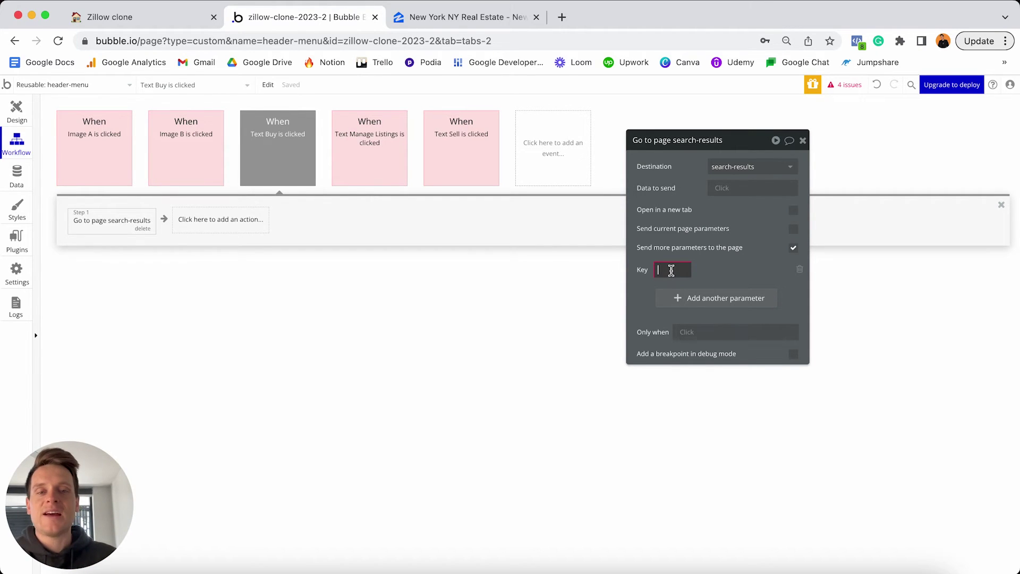
pyautogui.write('listing')
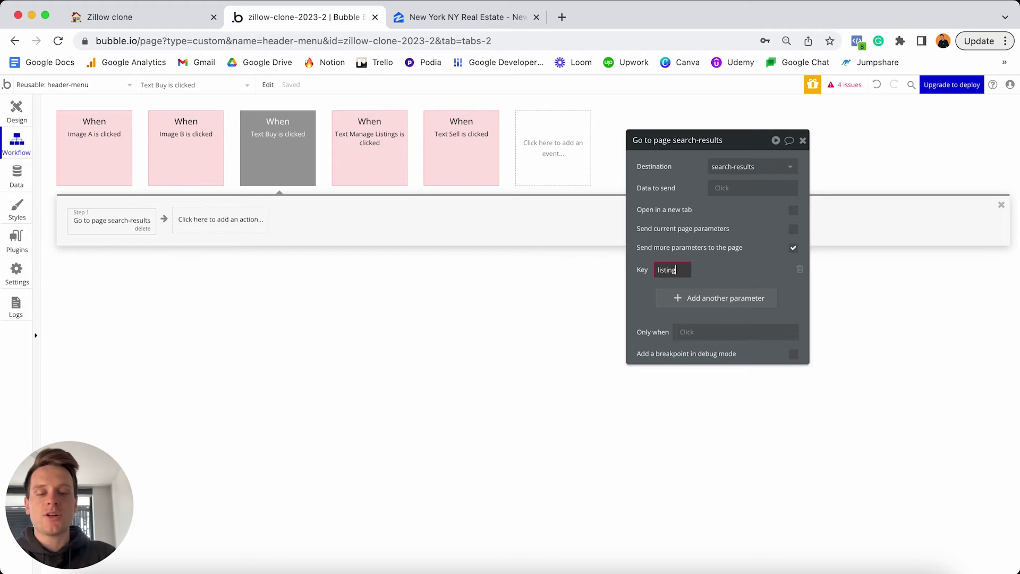
pyautogui.write('-type')
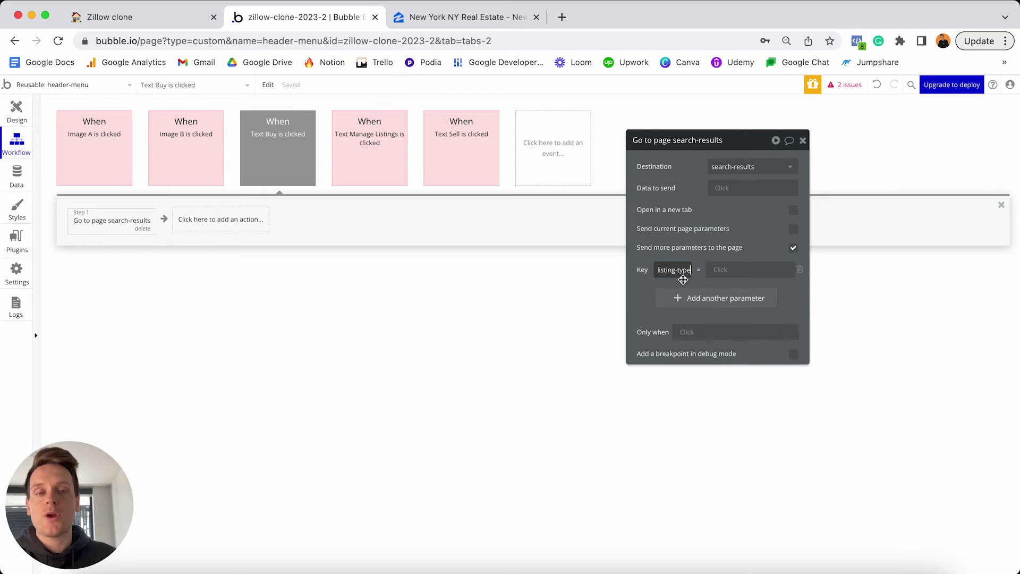
pyautogui.click(703, 280)
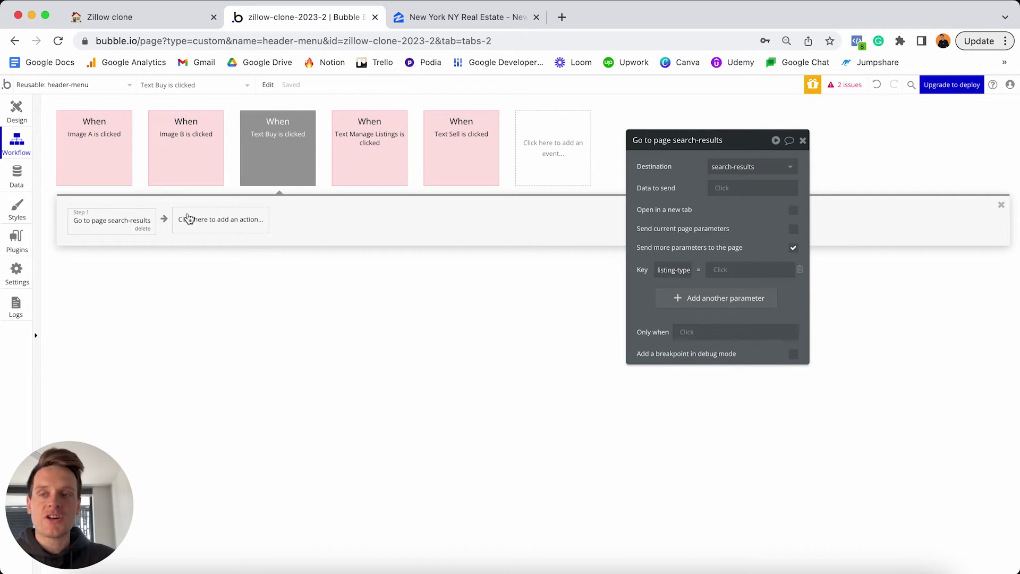
pyautogui.click(16, 180)
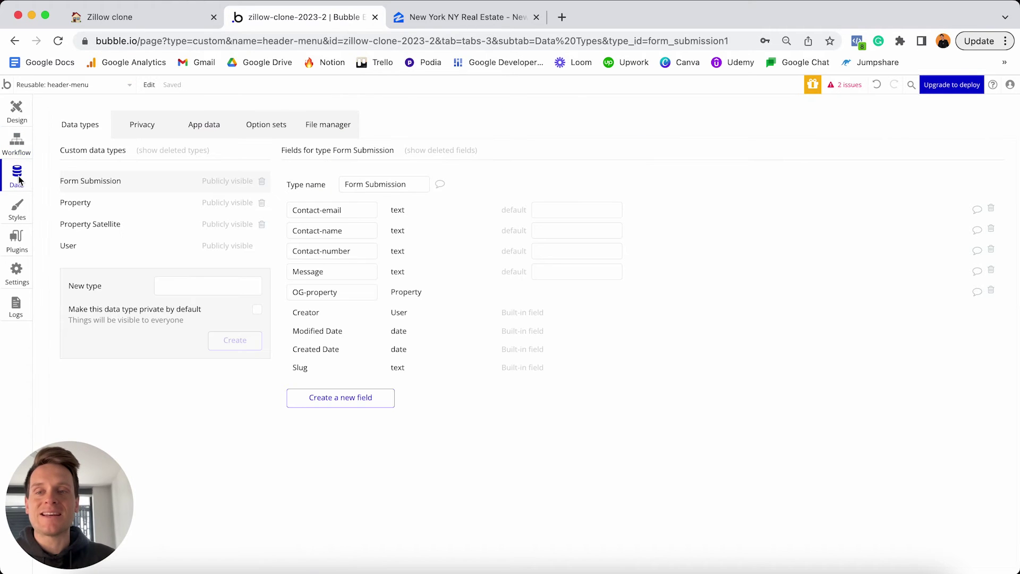
pyautogui.click(259, 129)
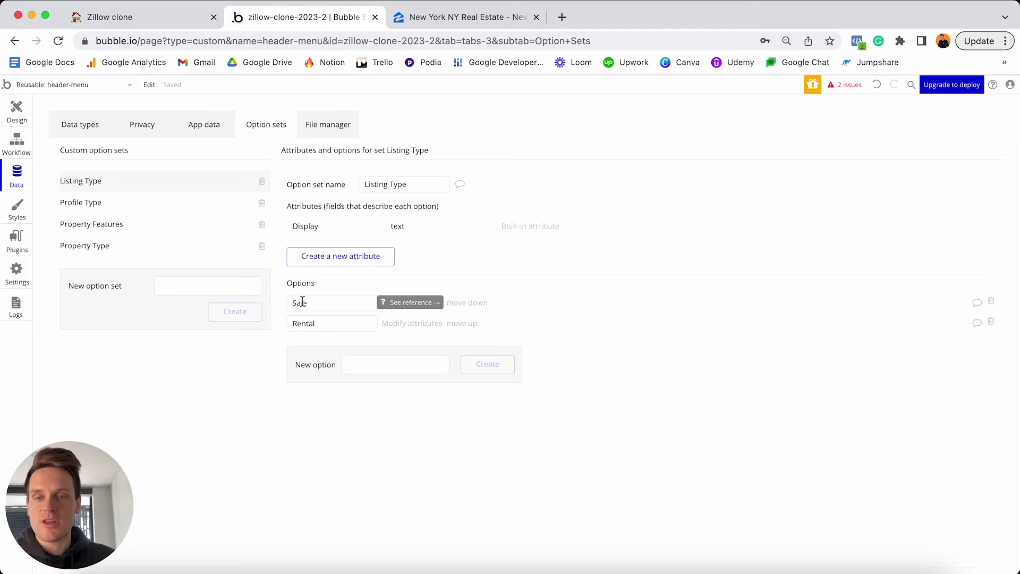
pyautogui.click(16, 141)
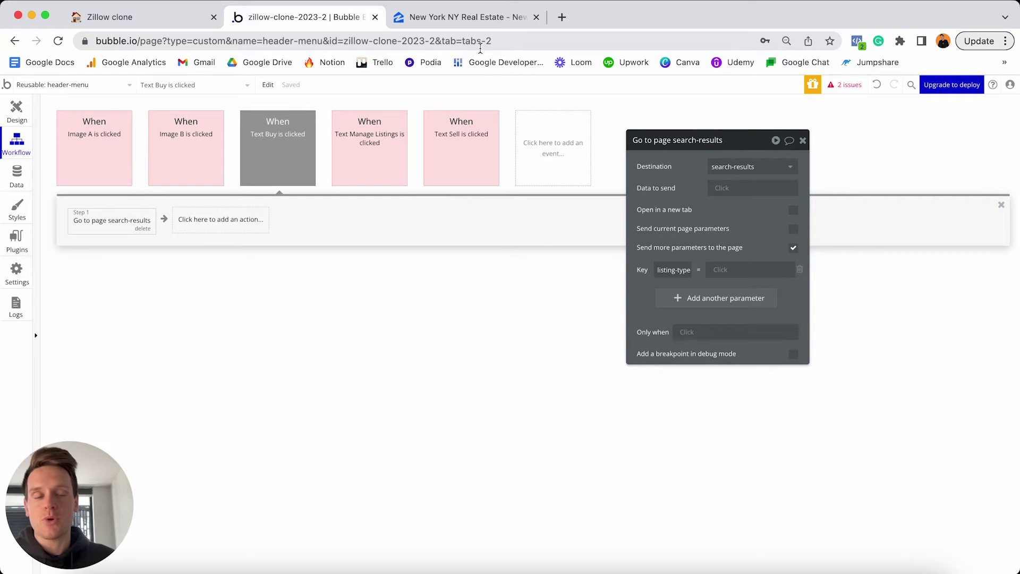
# Set listing-type to Listing Type Sale's Display, then view the Zillow homepage for reference.
pyautogui.click(716, 269)
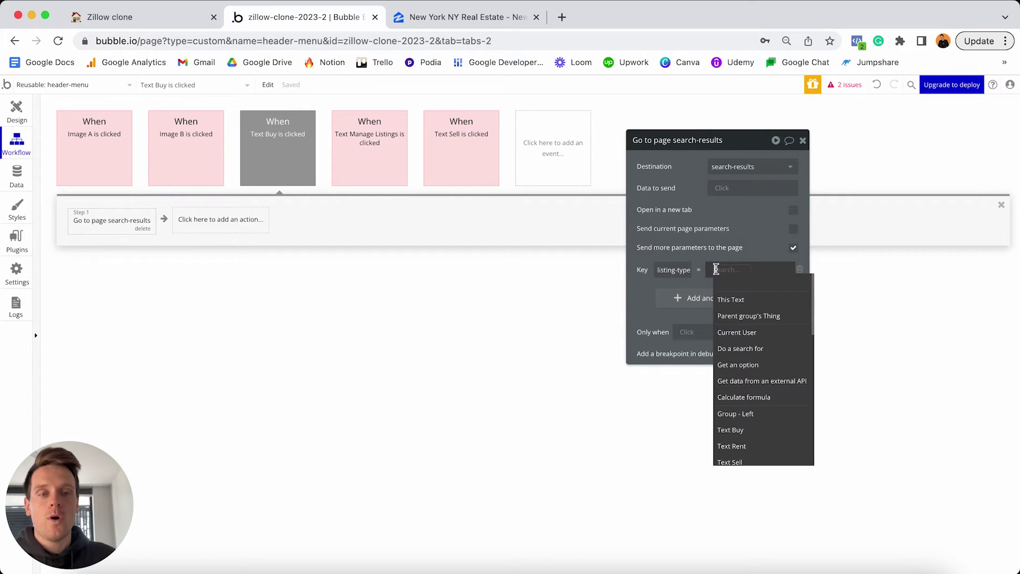
pyautogui.click(752, 365)
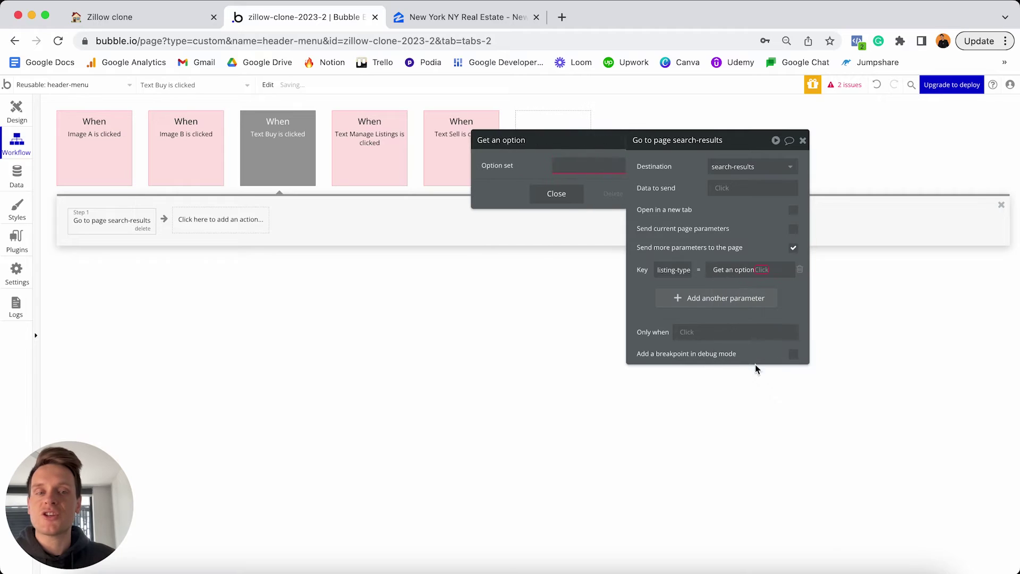
pyautogui.click(592, 167)
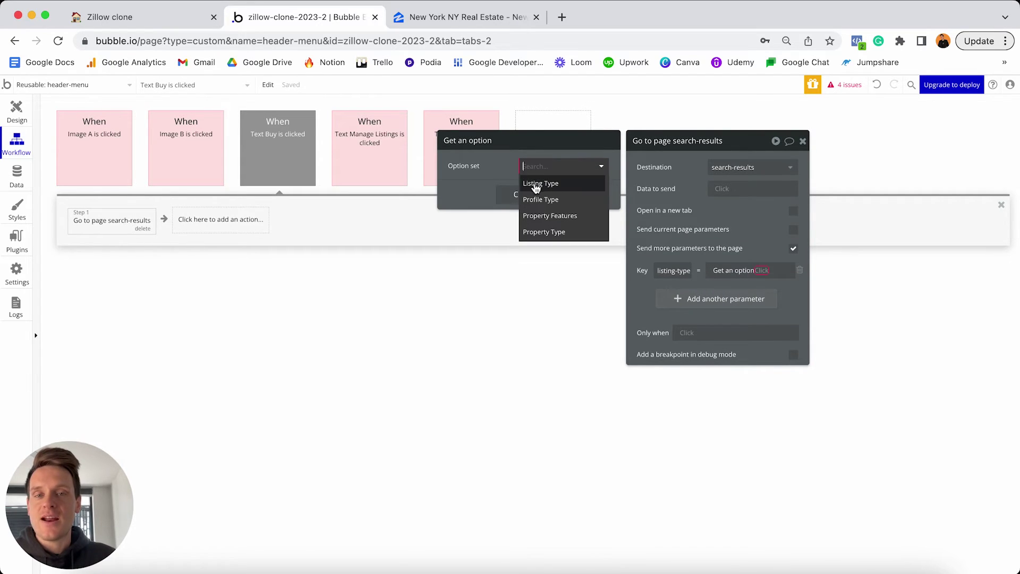
pyautogui.click(554, 184)
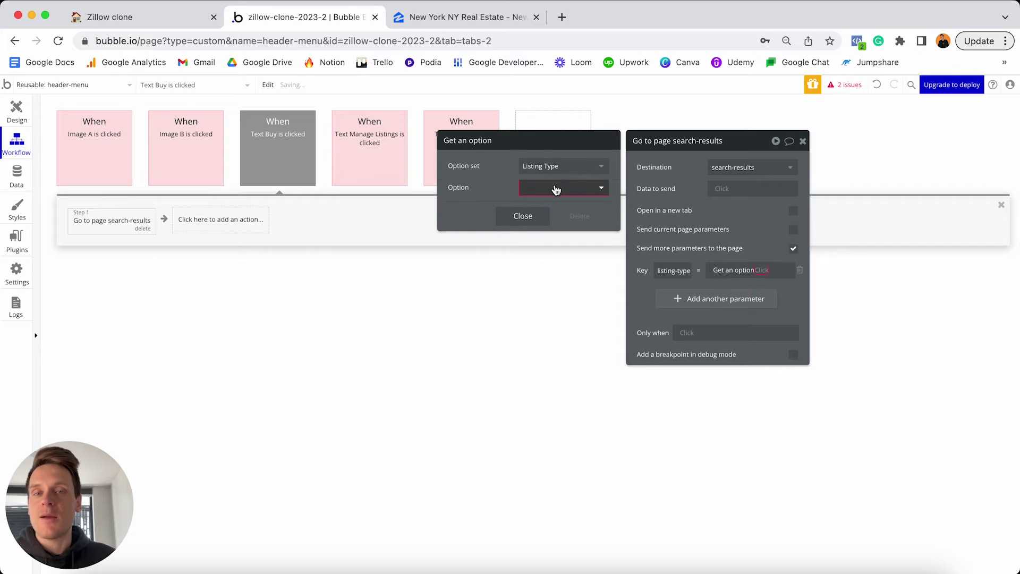
pyautogui.click(556, 190)
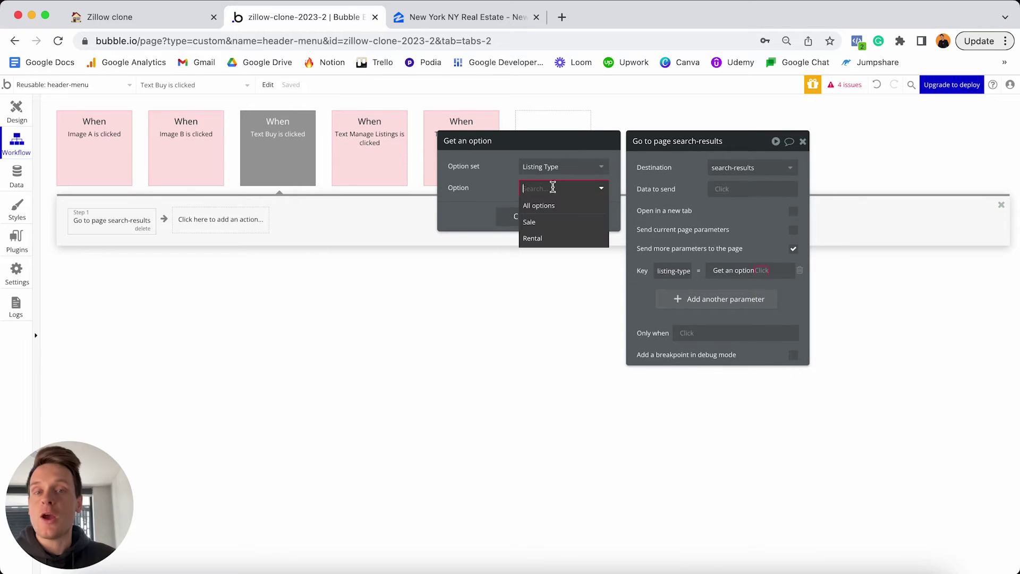
pyautogui.click(539, 225)
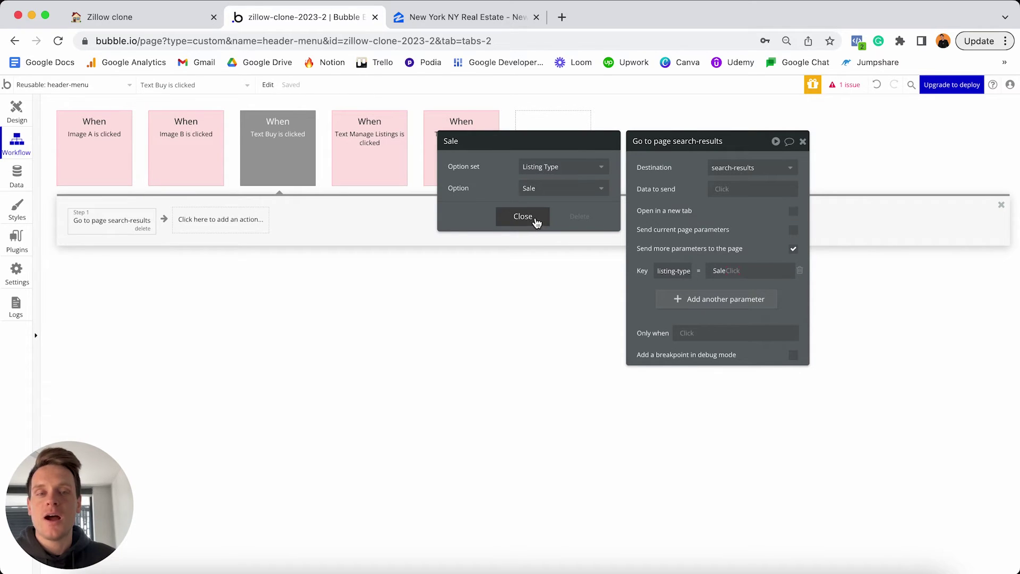
pyautogui.click(735, 269)
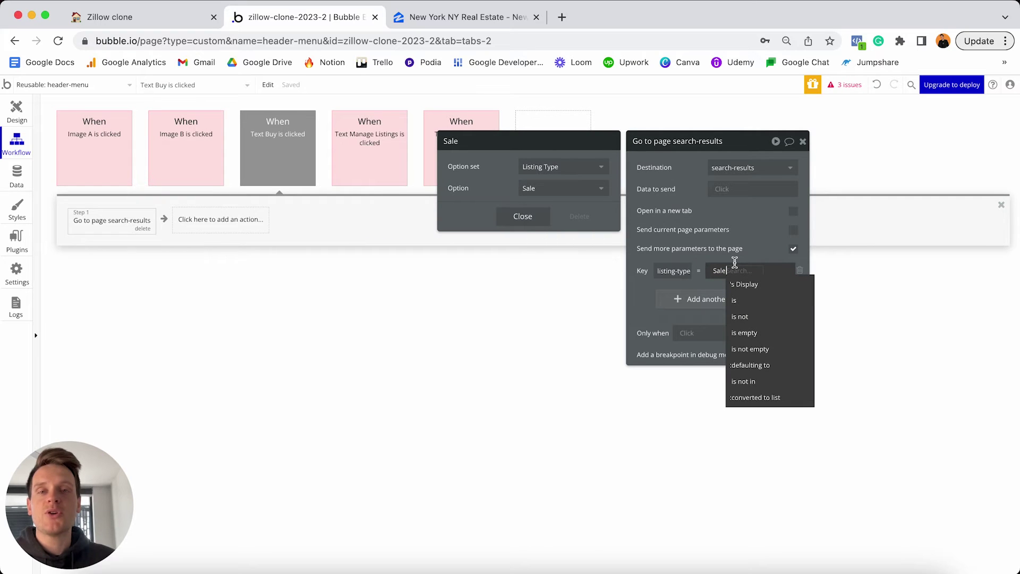
pyautogui.click(753, 286)
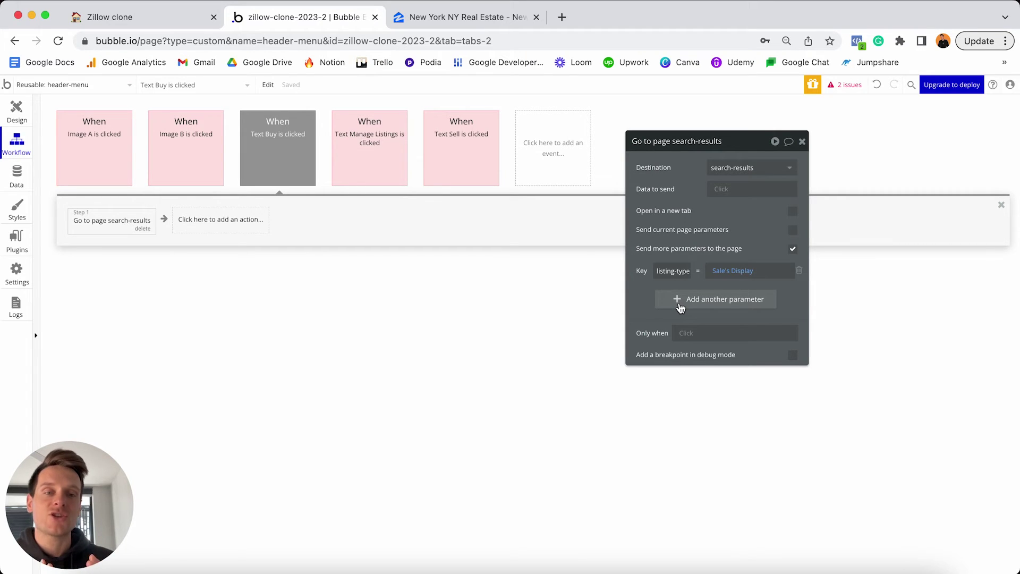
pyautogui.click(471, 24)
pyautogui.click(12, 43)
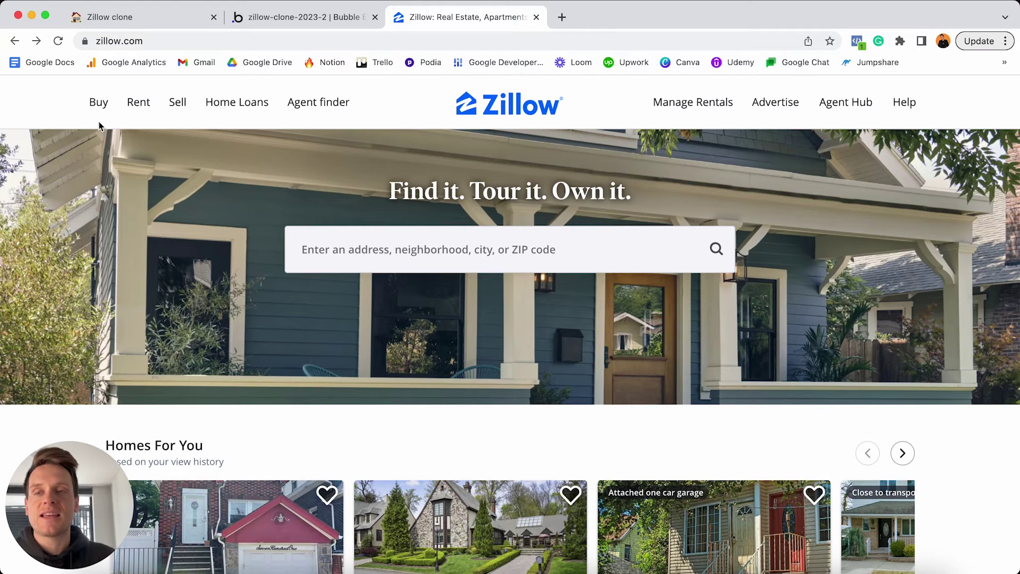
# Back in Bubble, add another parameter to the Buy navigation with key 'location'.
pyautogui.moveTo(99, 121)
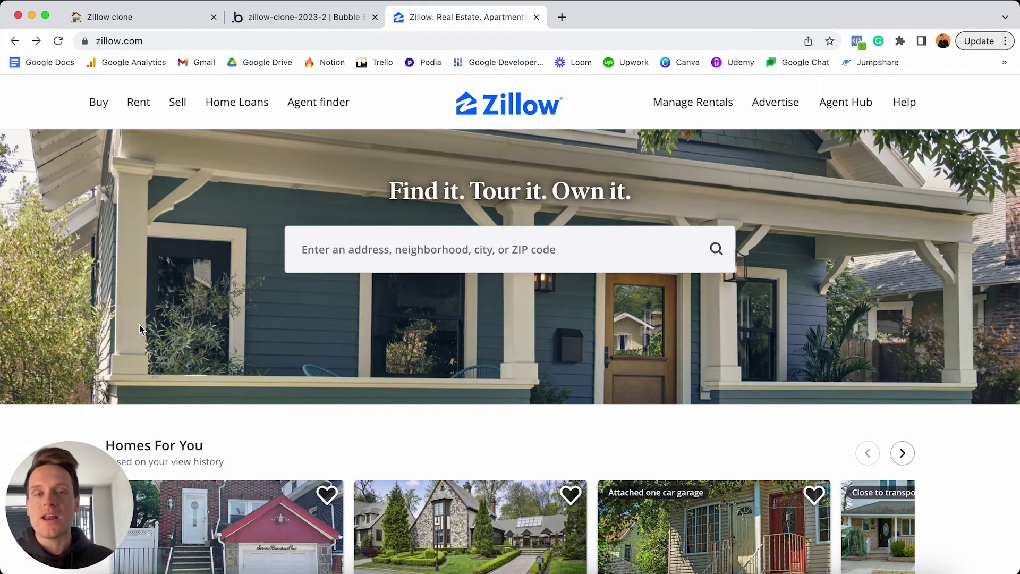
pyautogui.click(277, 21)
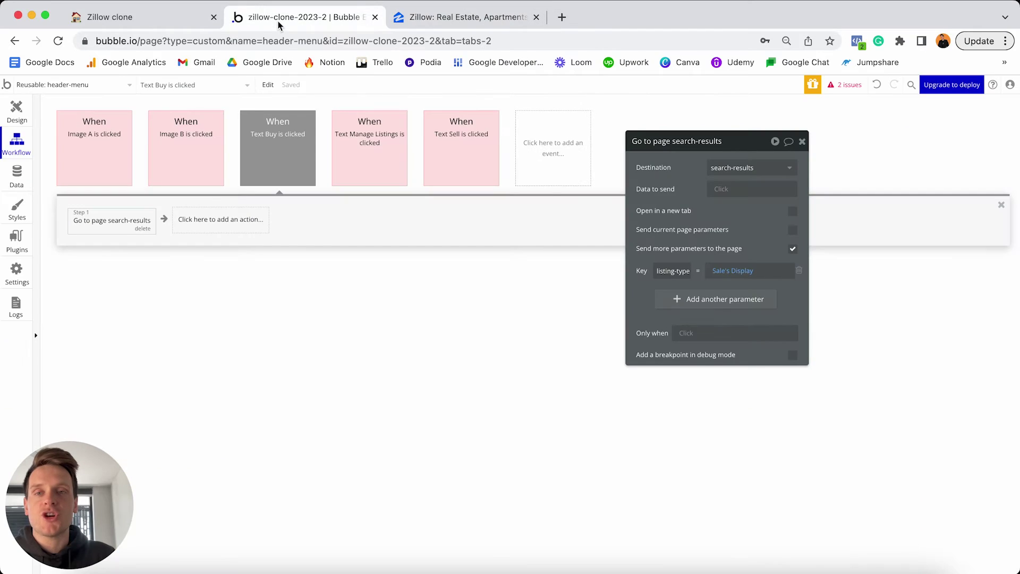
pyautogui.click(705, 300)
pyautogui.click(677, 297)
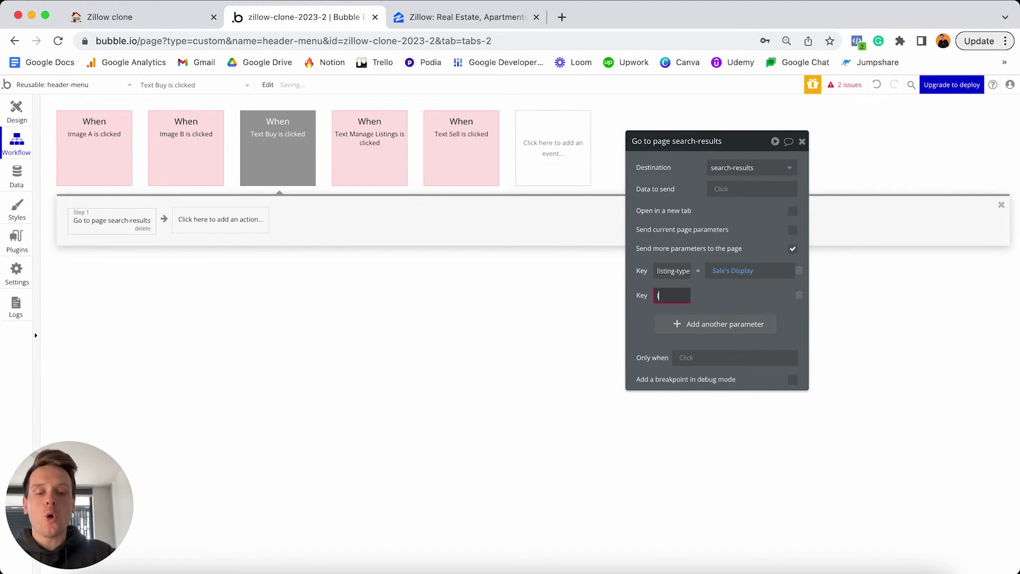
pyautogui.write('location')
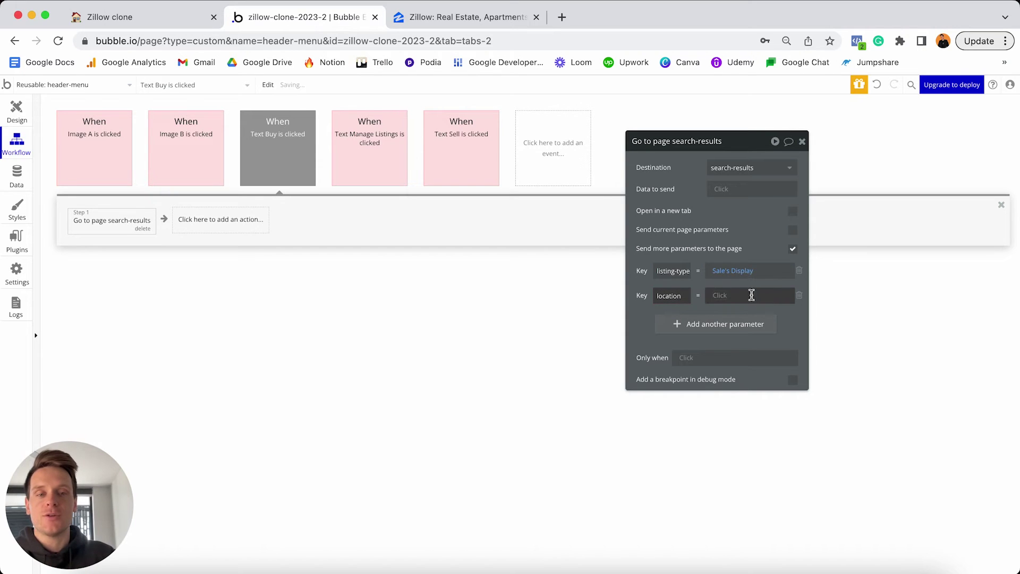
# Set location's value to Current geographic position:extract with Component City.
pyautogui.click(718, 299)
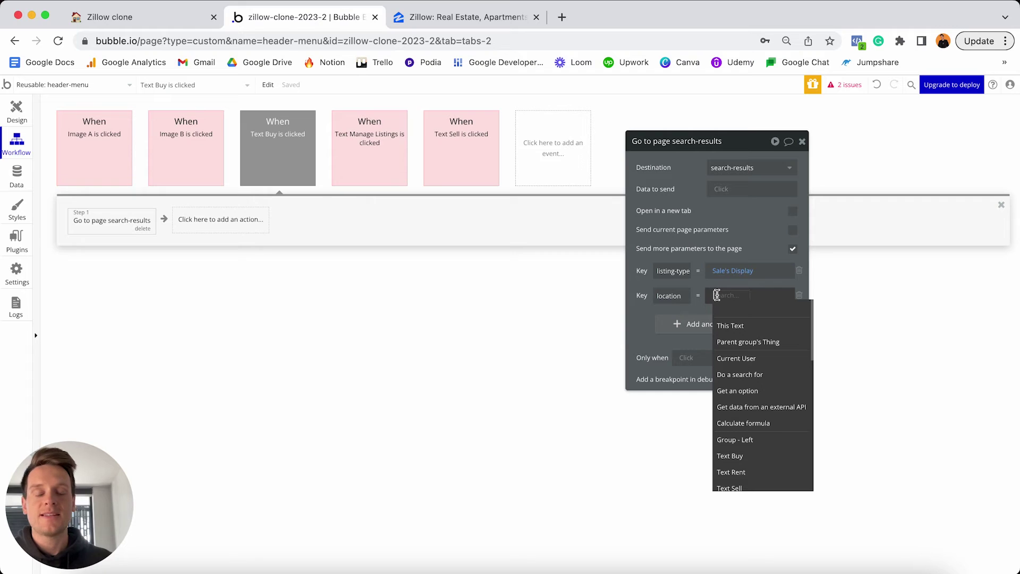
pyautogui.scroll(-3, 743, 341)
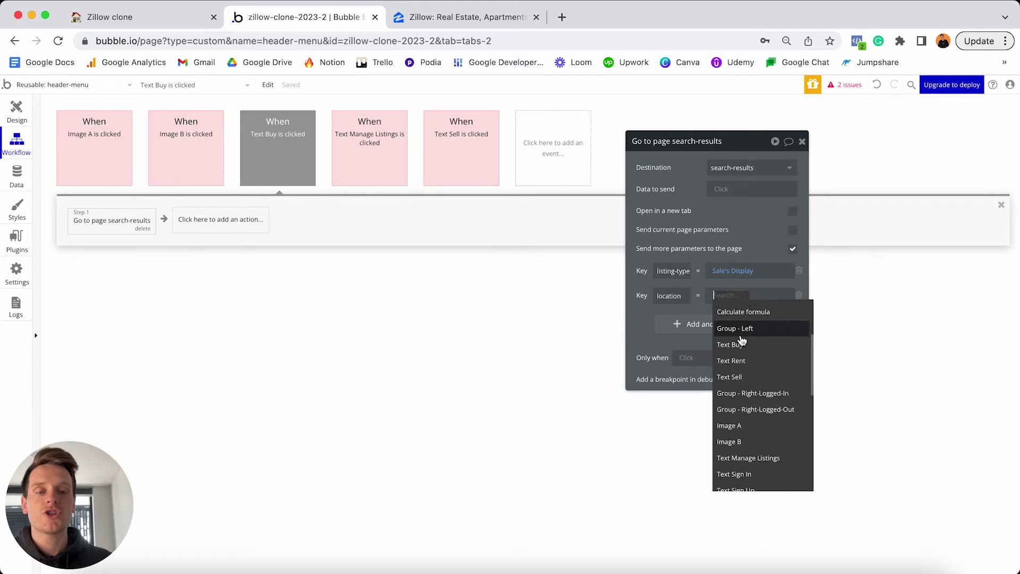
pyautogui.scroll(-8, 743, 341)
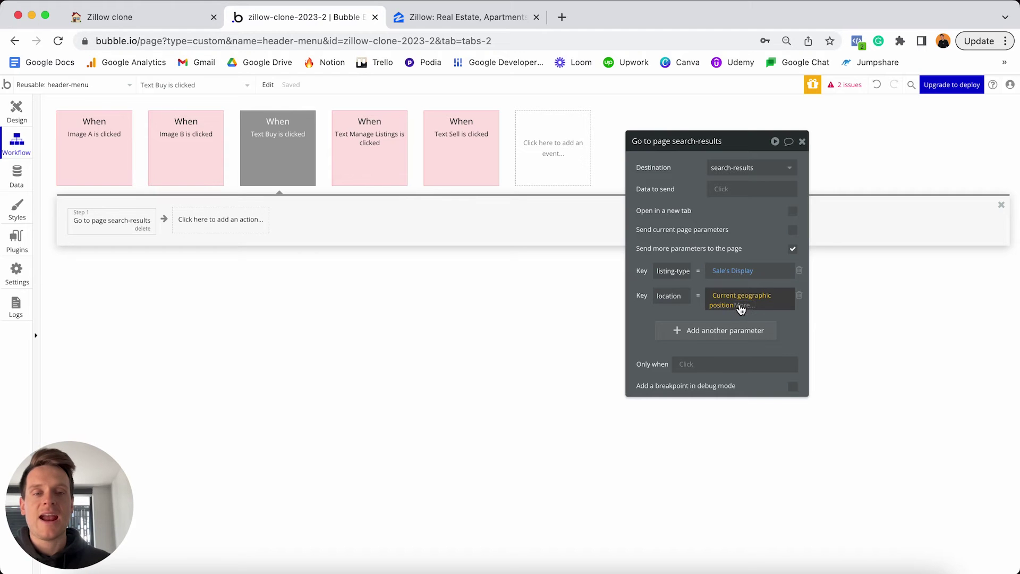
pyautogui.click(744, 307)
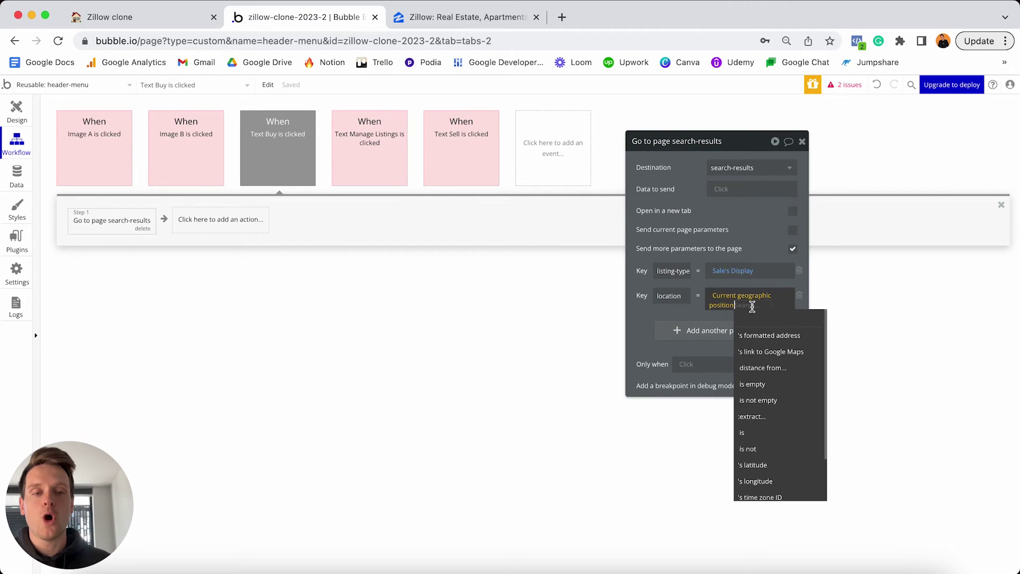
pyautogui.click(753, 417)
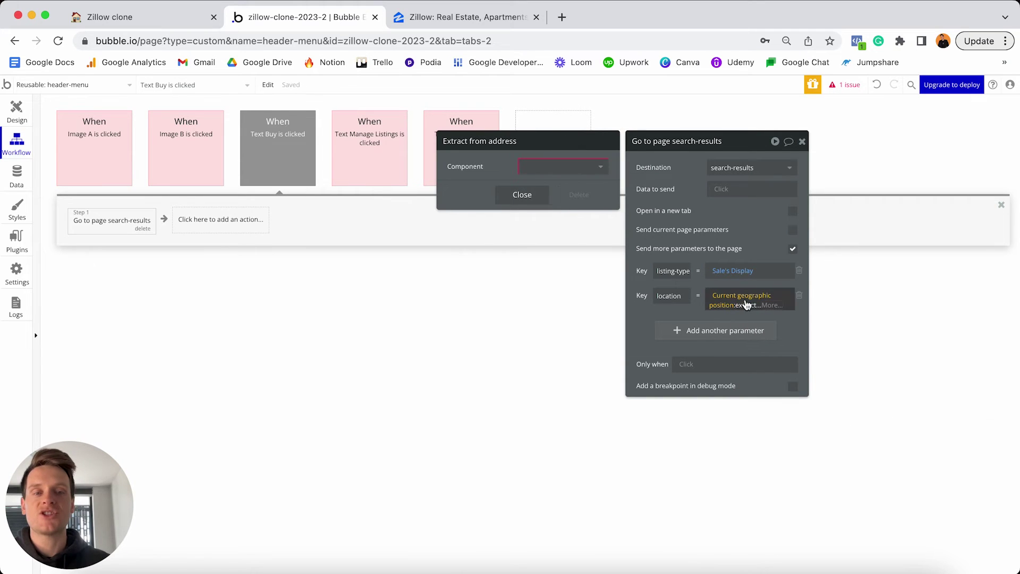
pyautogui.click(587, 167)
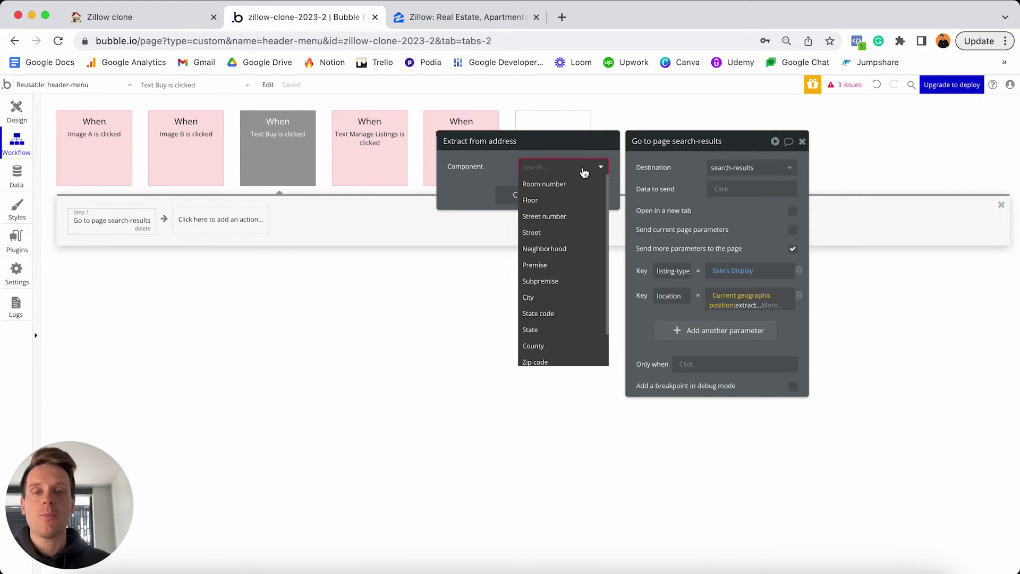
pyautogui.click(534, 299)
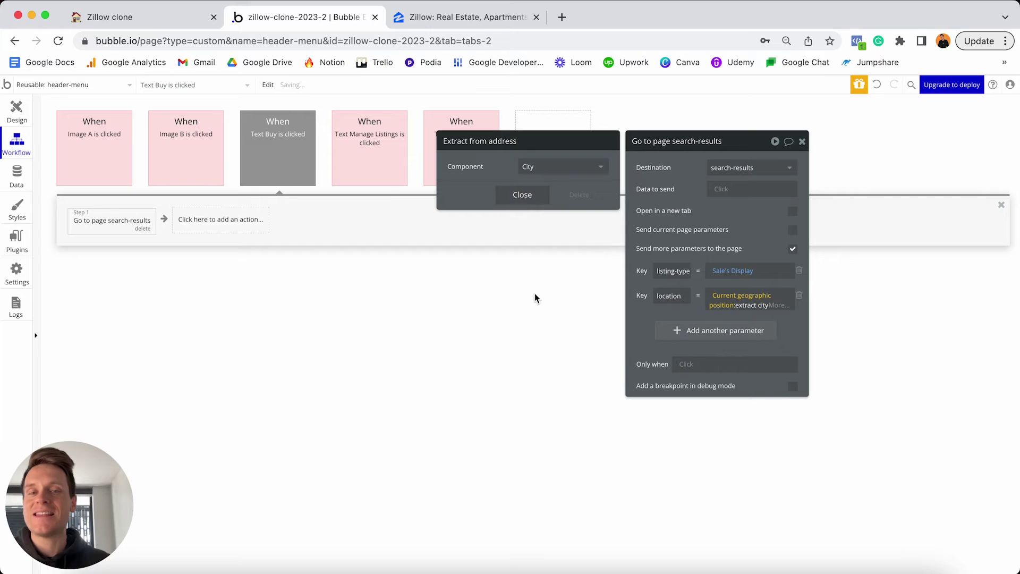
pyautogui.click(538, 171)
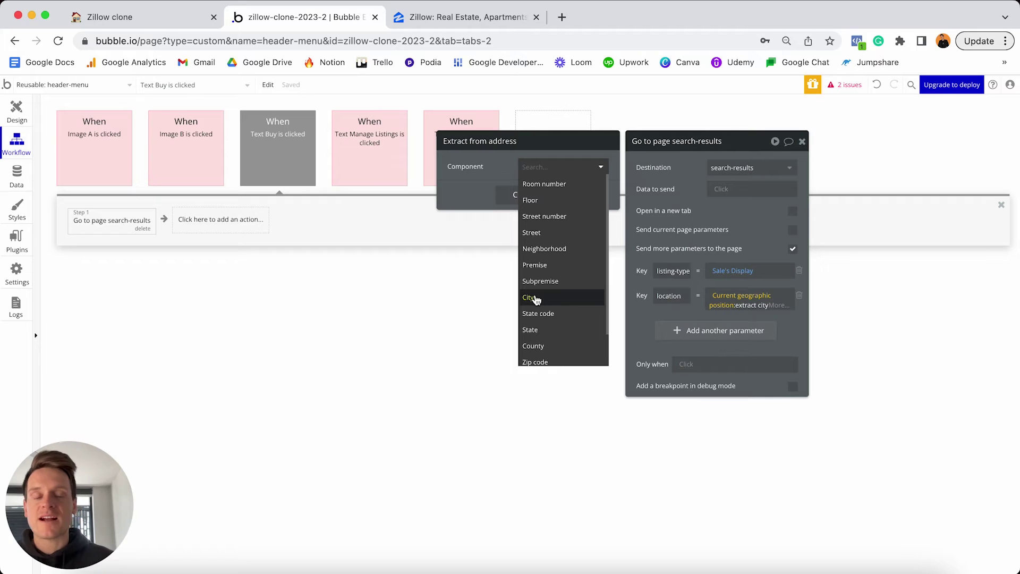
pyautogui.click(533, 297)
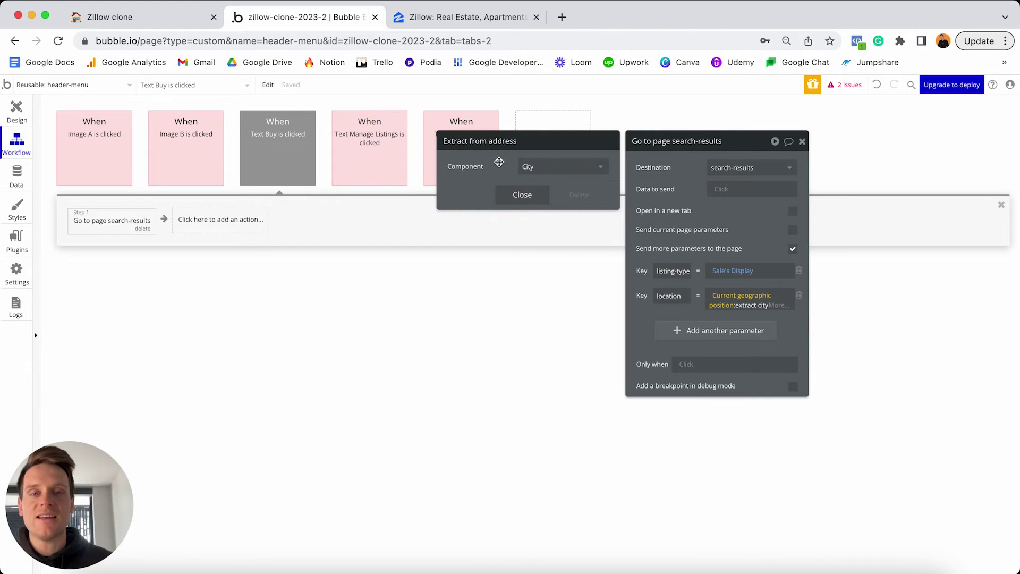
pyautogui.click(518, 197)
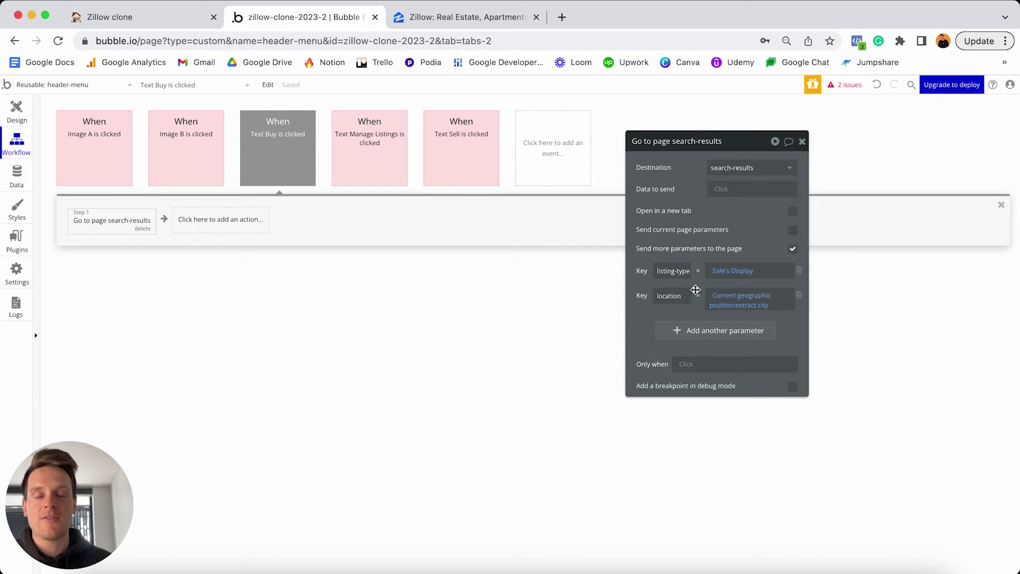
pyautogui.click(282, 154)
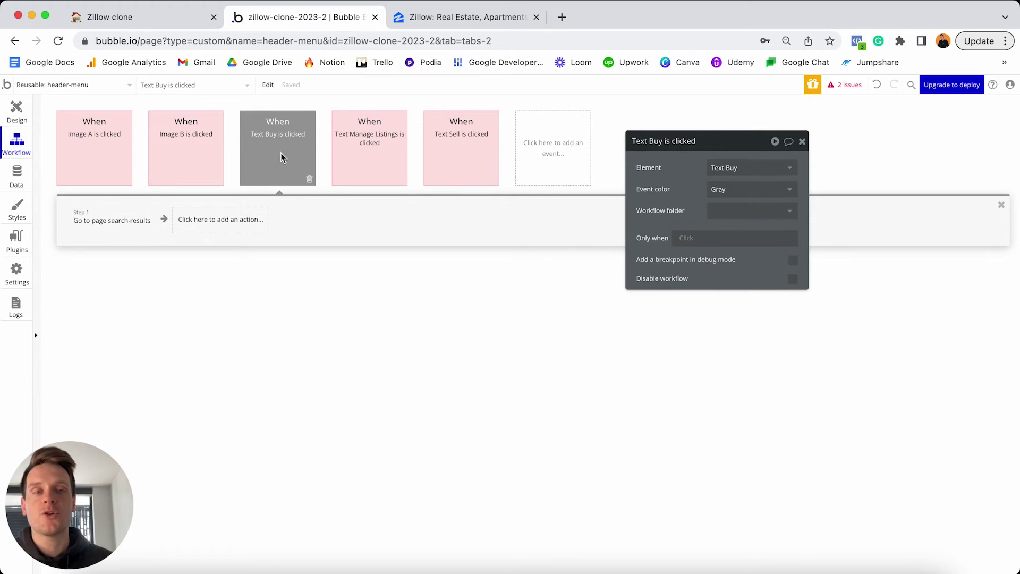
pyautogui.click(734, 187)
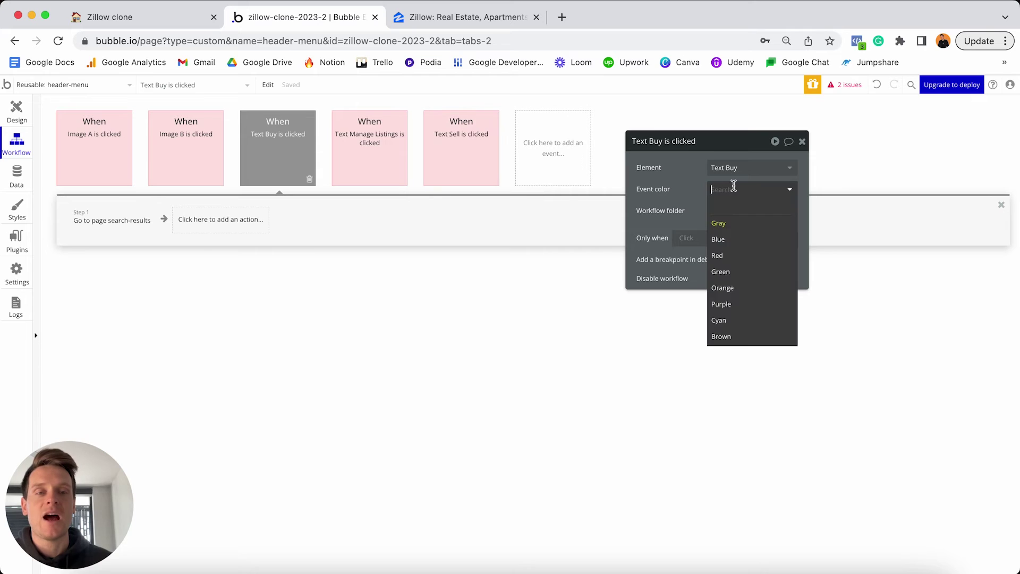
pyautogui.click(729, 255)
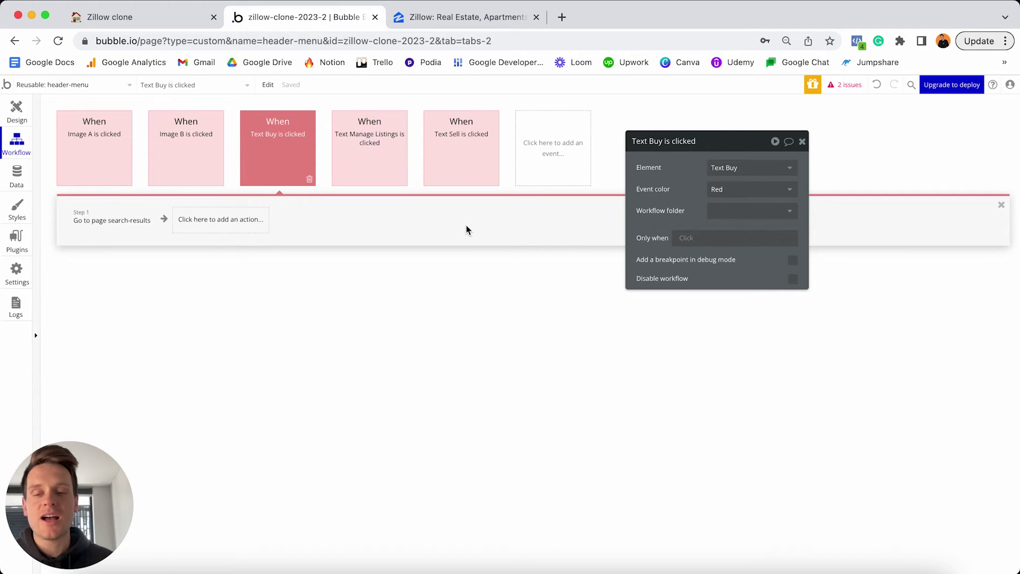
pyautogui.click(16, 112)
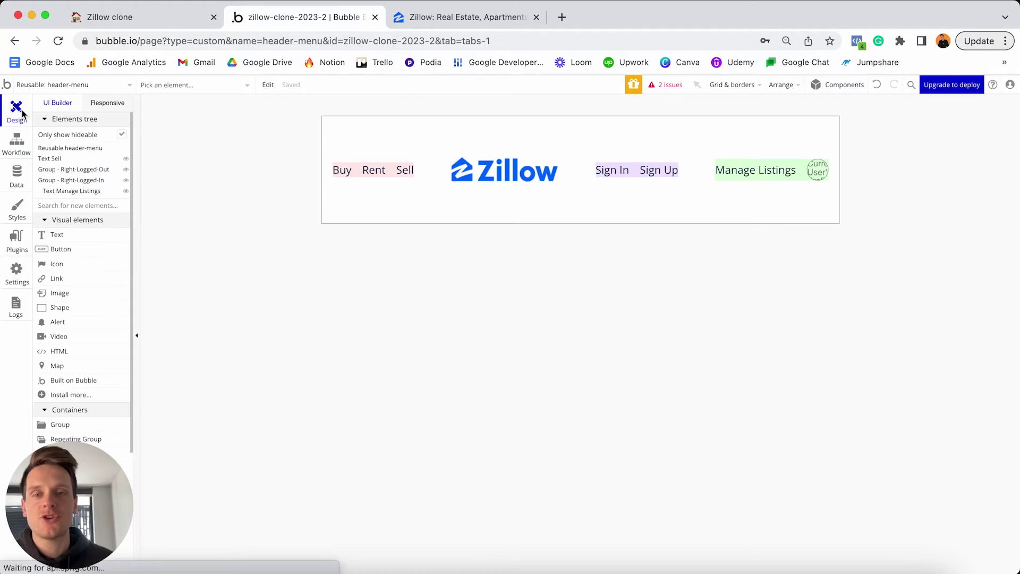
pyautogui.click(372, 170)
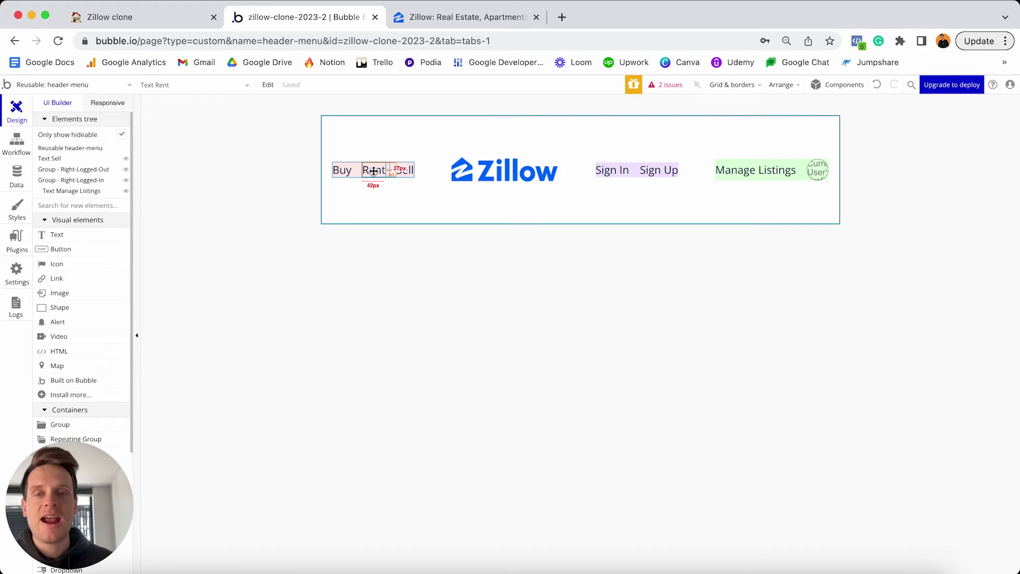
pyautogui.doubleClick(373, 171)
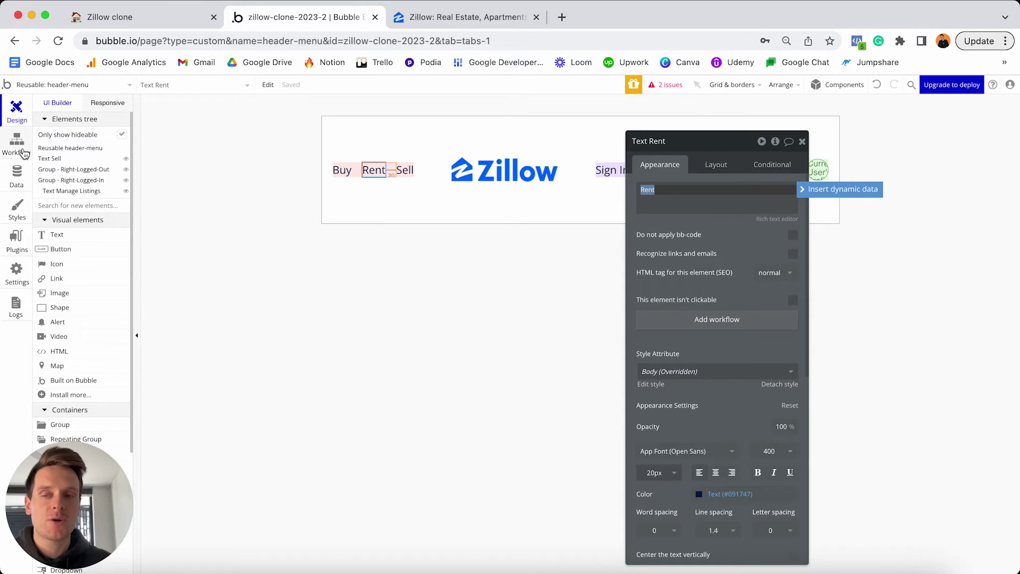
pyautogui.click(24, 154)
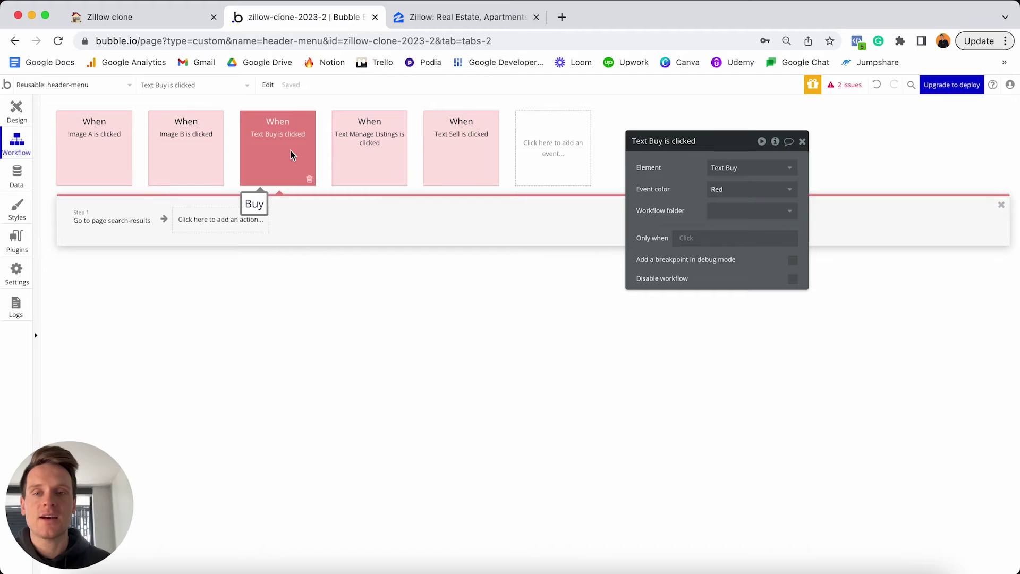
# Copy and paste the 'Text Buy is clicked' event, then set its Element to Text Rent.
pyautogui.rightClick(277, 166)
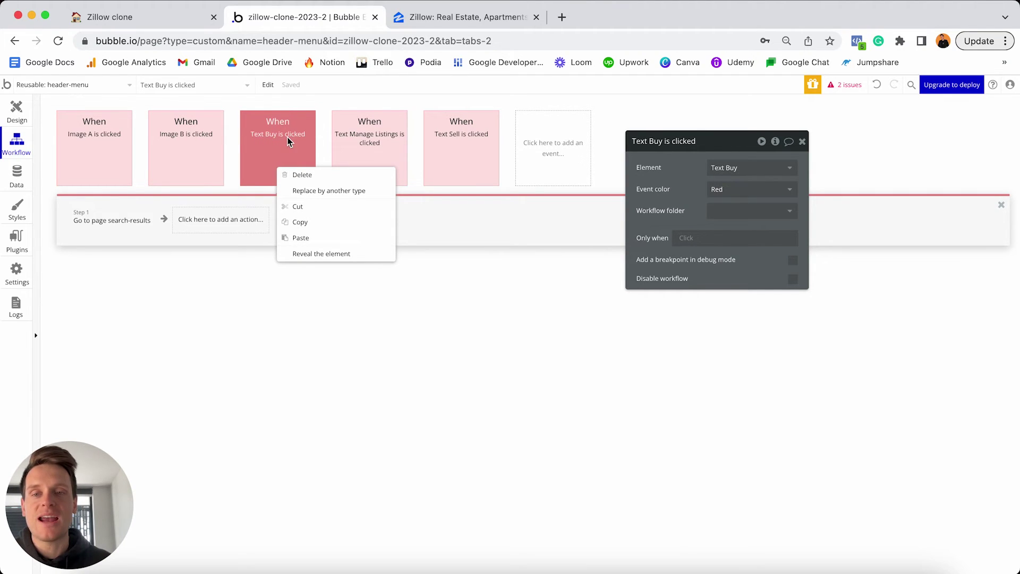
pyautogui.click(303, 223)
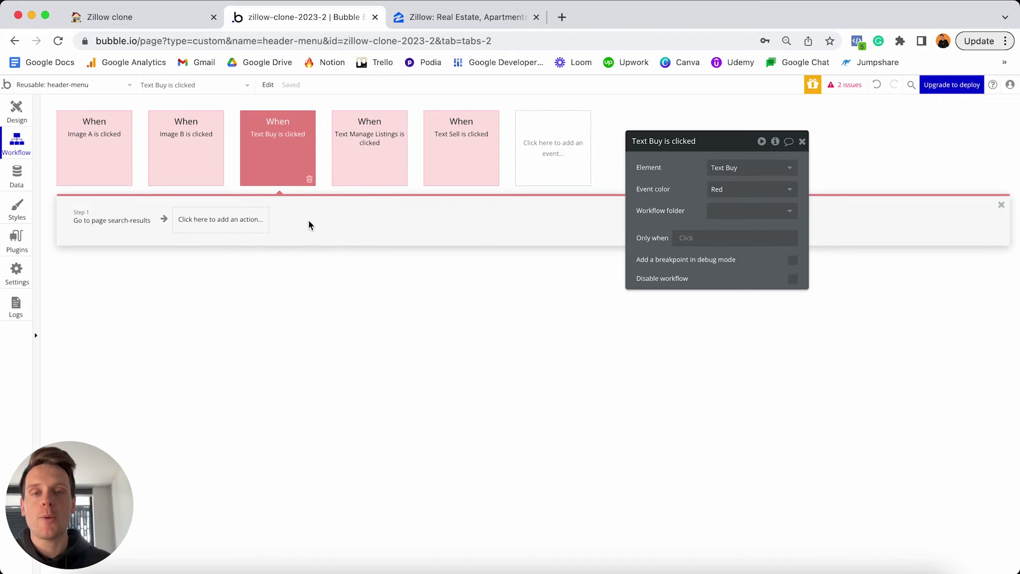
pyautogui.rightClick(551, 141)
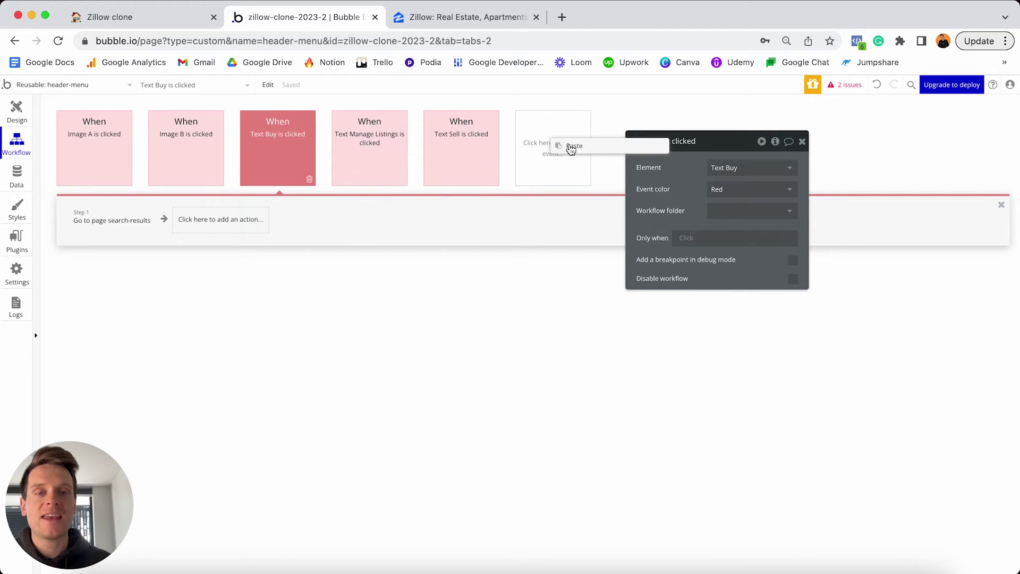
pyautogui.click(571, 146)
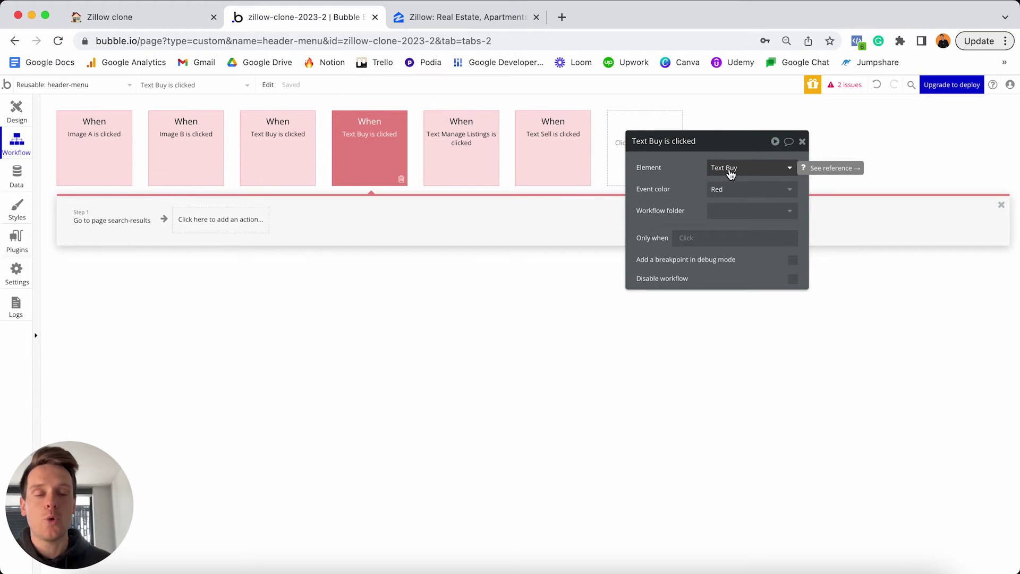
pyautogui.click(731, 170)
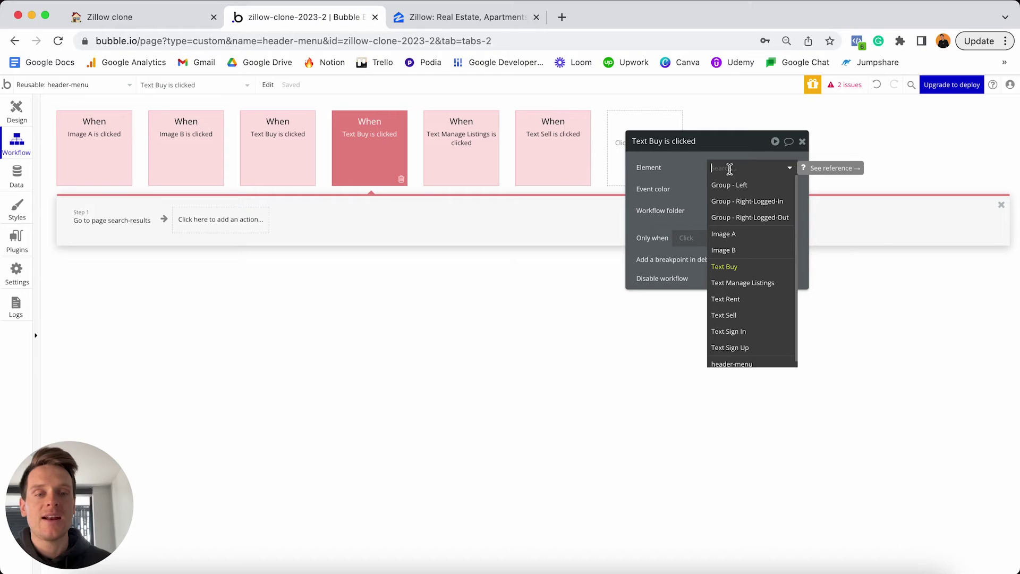
pyautogui.click(727, 302)
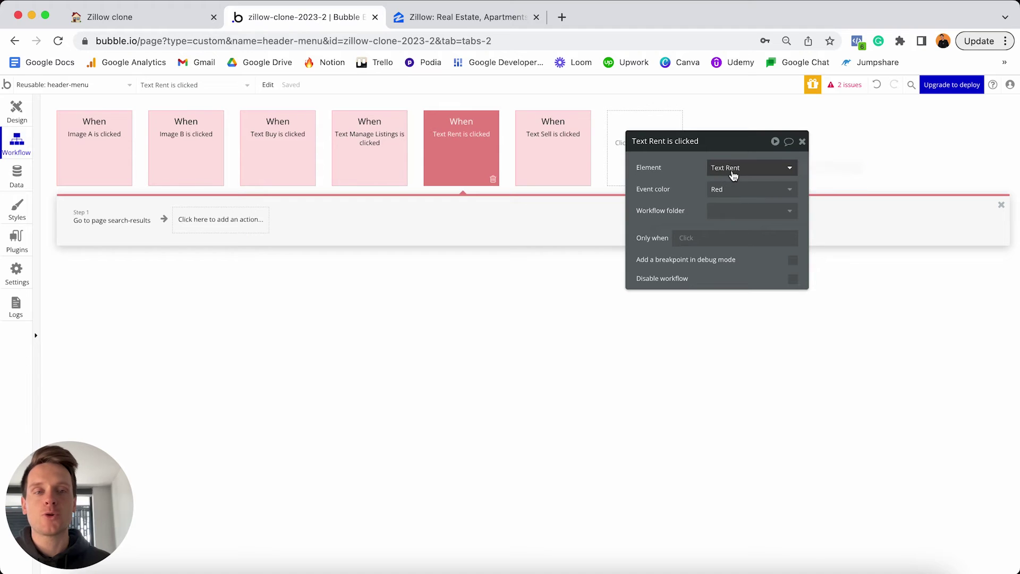
# Clear the Sale's Display value from the Rent workflow's listing-type parameter.
pyautogui.click(119, 227)
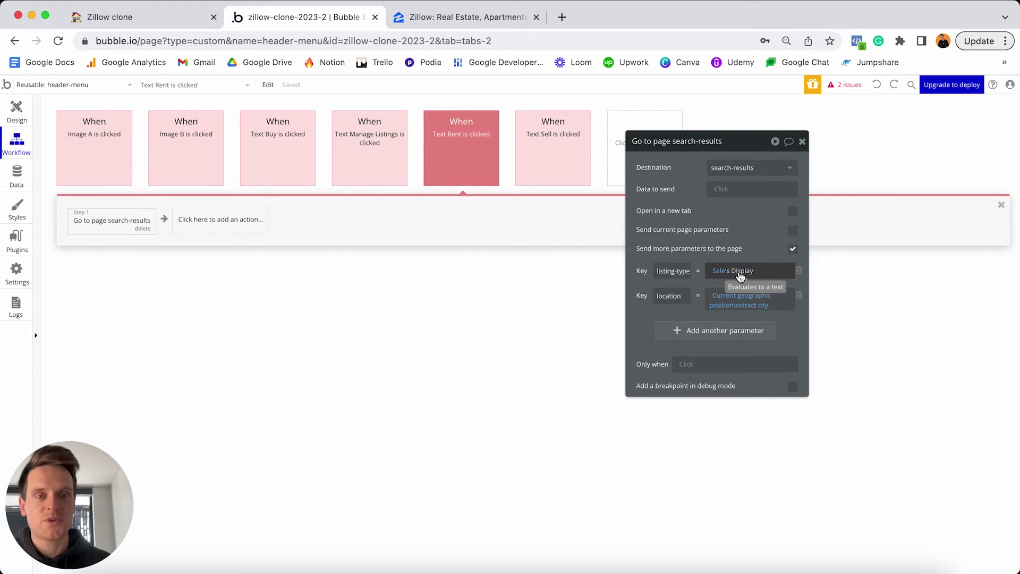
pyautogui.rightClick(741, 275)
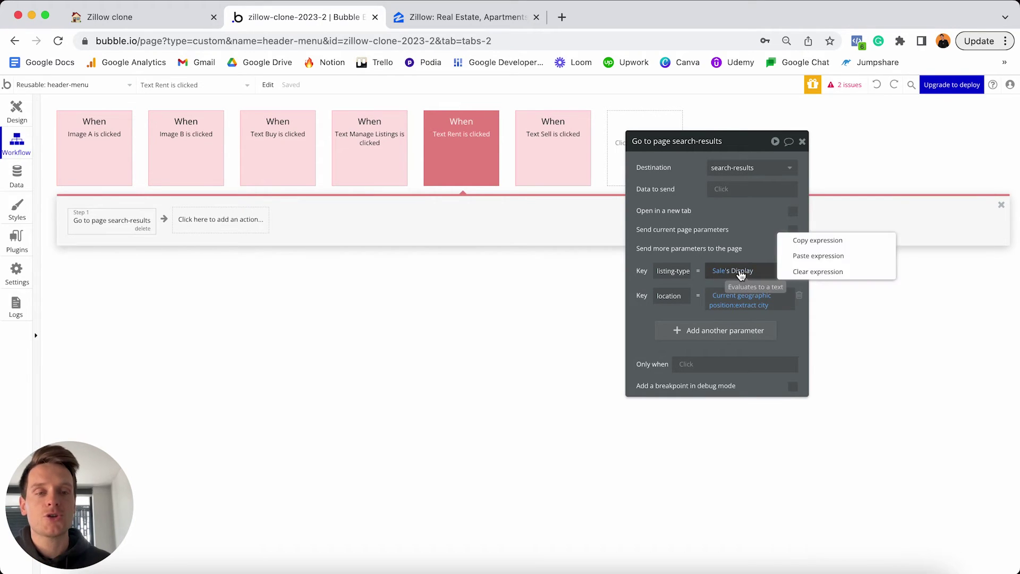
pyautogui.click(801, 275)
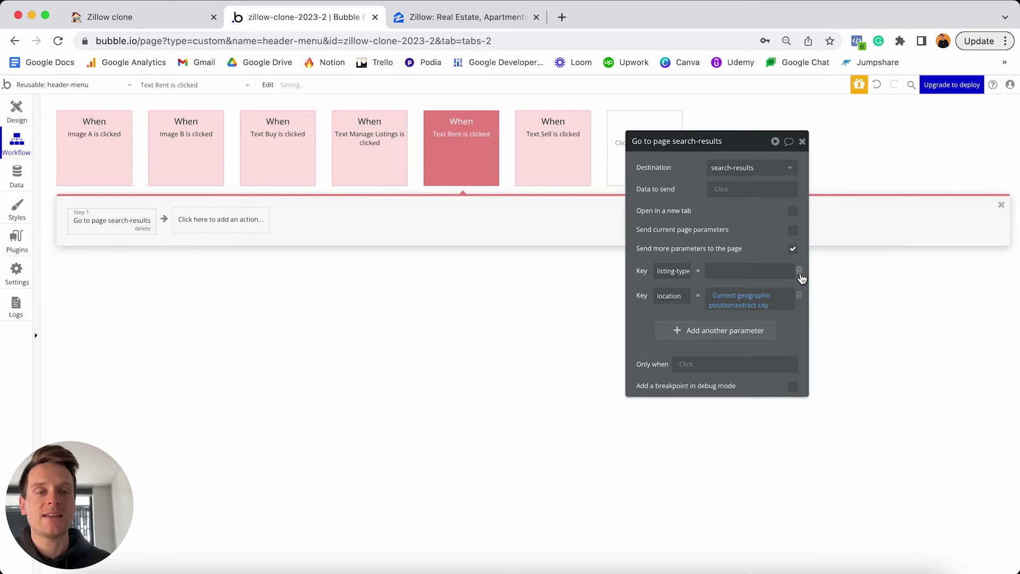
pyautogui.click(740, 271)
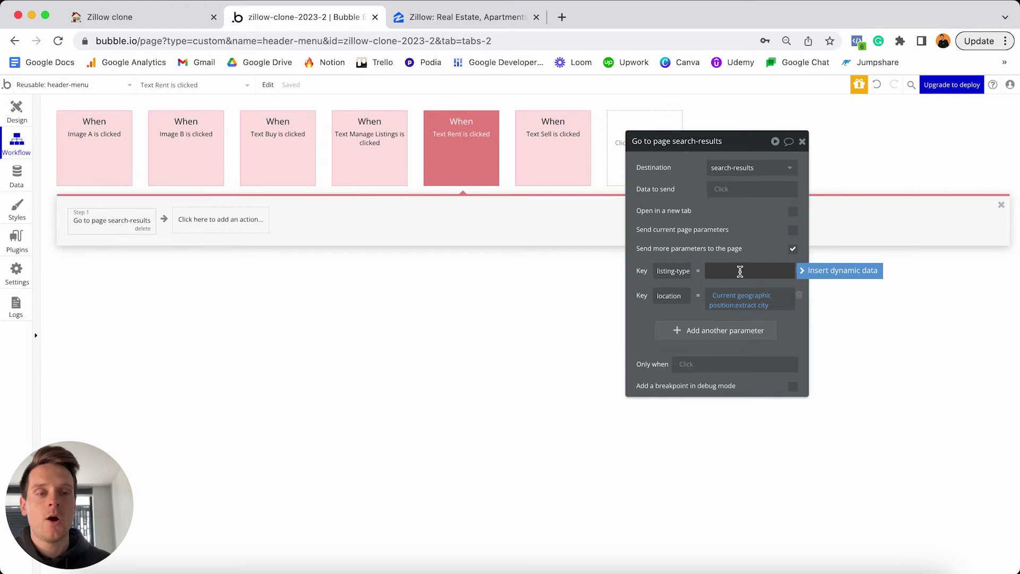
# Set listing-type to Listing Type Rental's Display.
pyautogui.click(806, 274)
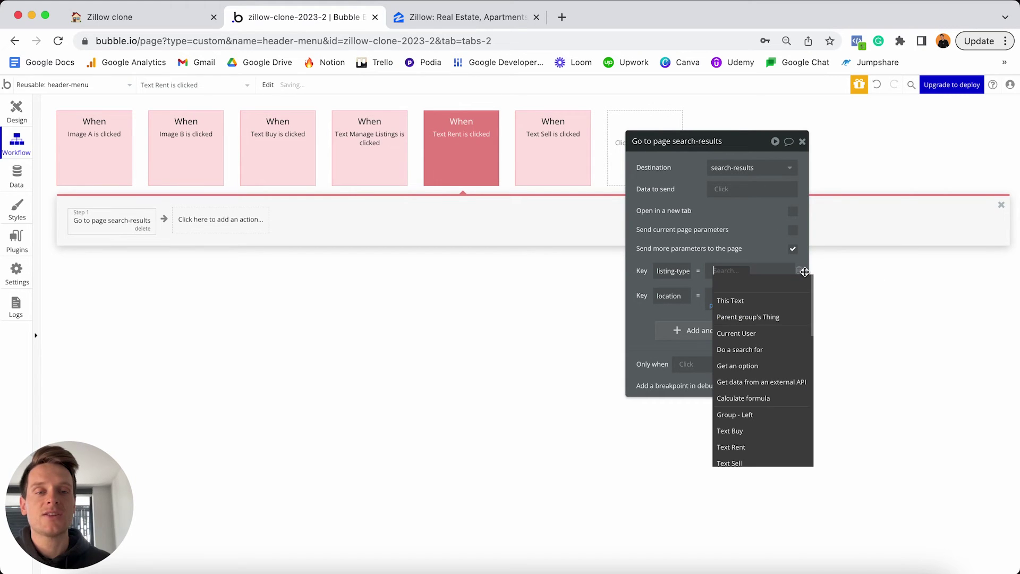
pyautogui.click(755, 367)
pyautogui.click(595, 173)
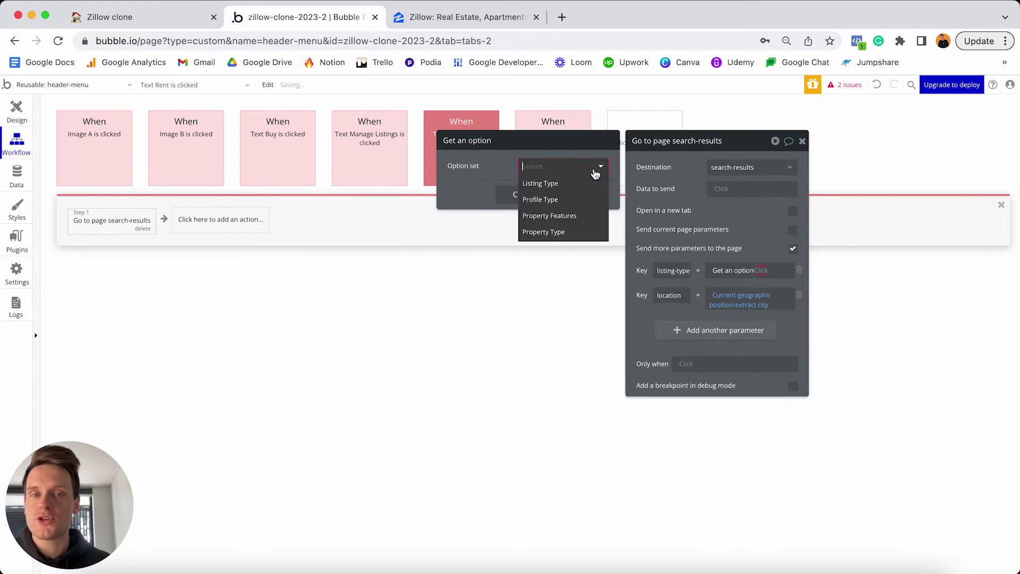
pyautogui.click(553, 184)
pyautogui.click(538, 190)
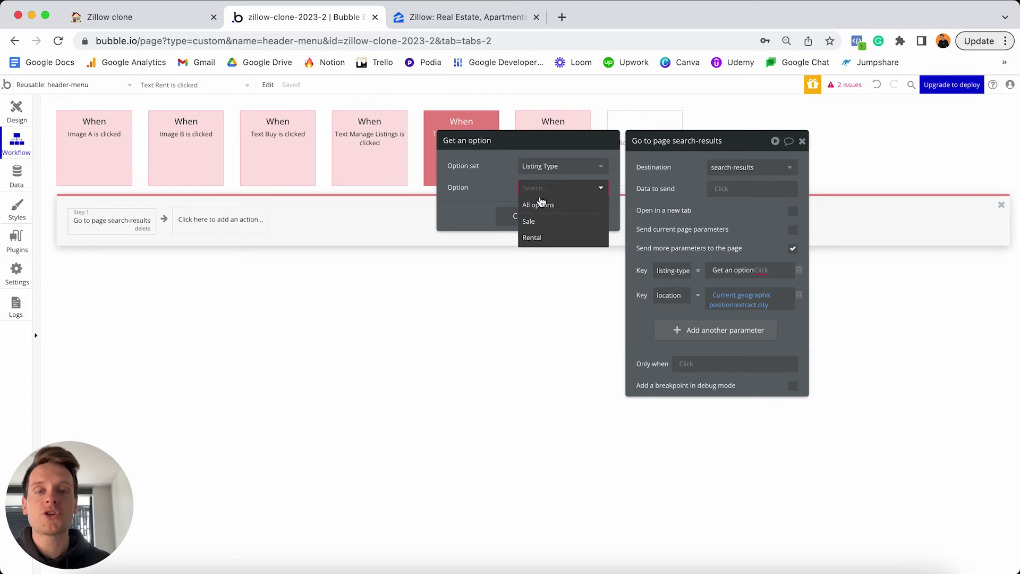
pyautogui.click(535, 238)
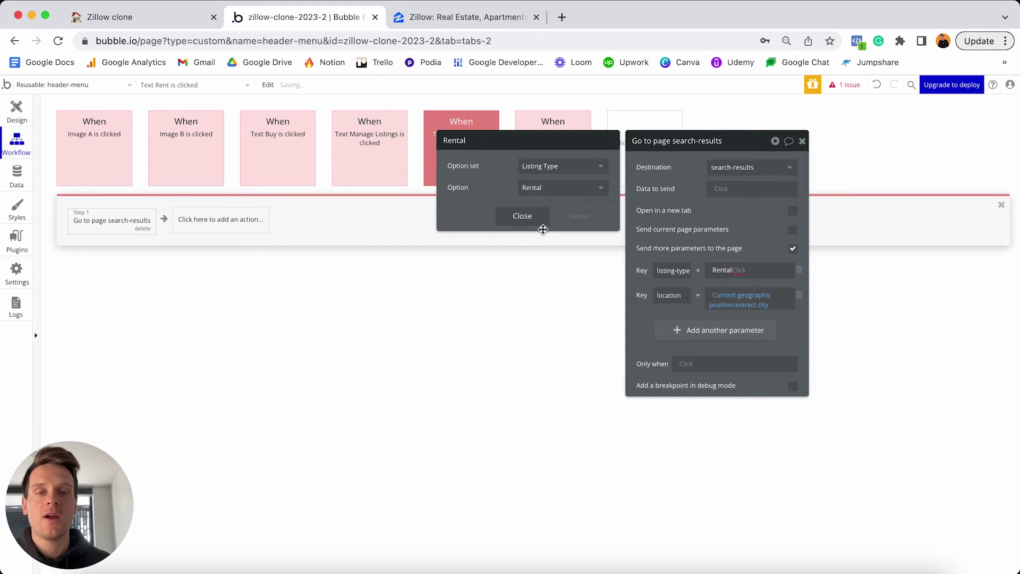
pyautogui.click(543, 222)
pyautogui.click(738, 270)
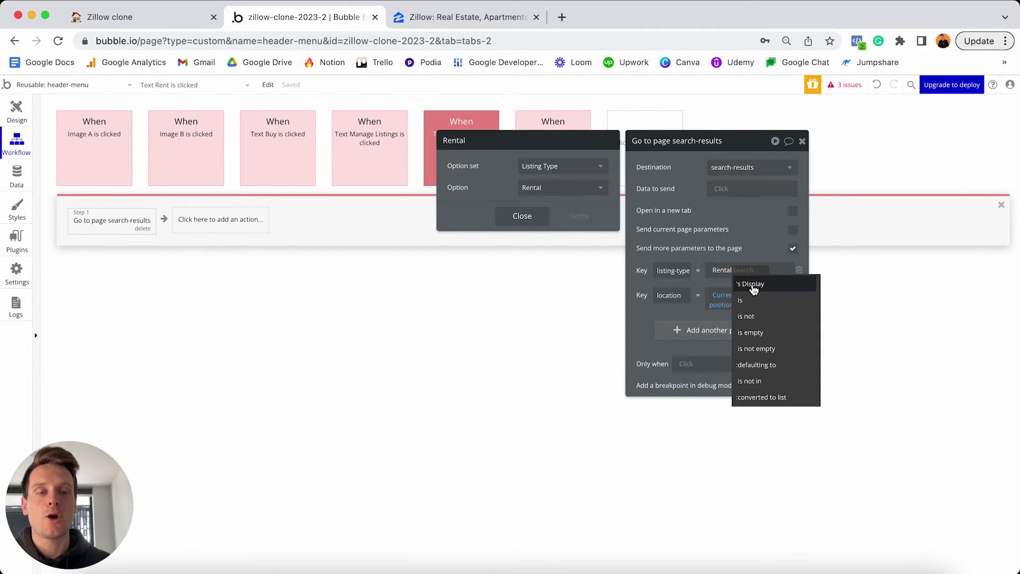
pyautogui.click(757, 285)
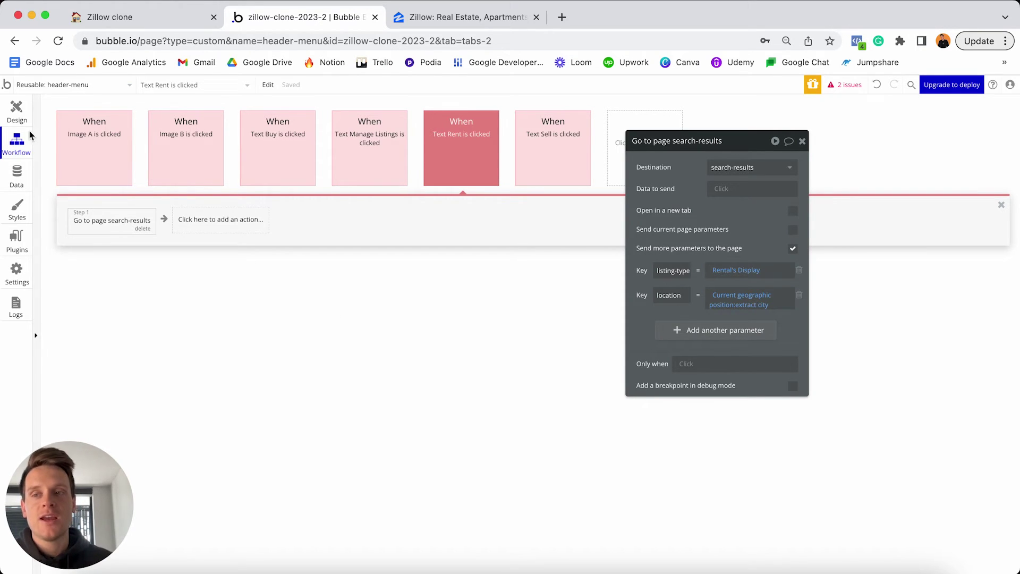
pyautogui.click(16, 110)
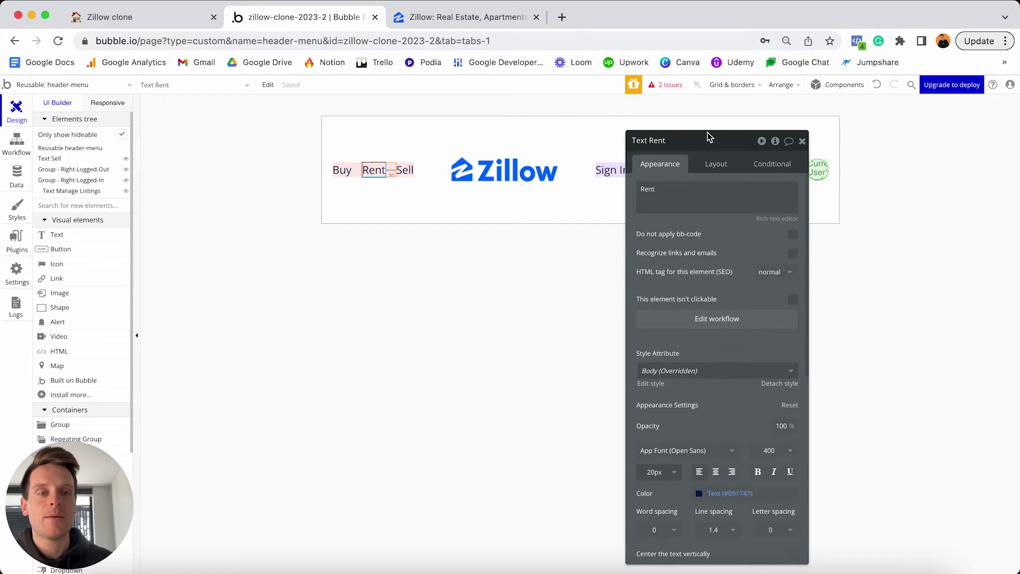
# Change the Reusable header-menu group's Min height from 200 to 0 in its Layout settings.
pyautogui.moveTo(710, 137); pyautogui.dragTo(902, 122)
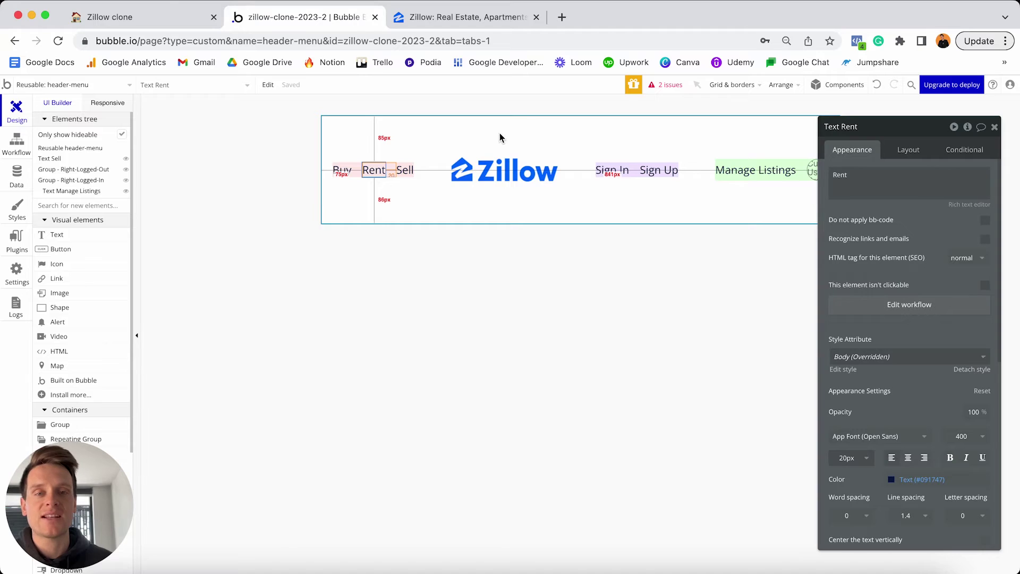
pyautogui.click(643, 133)
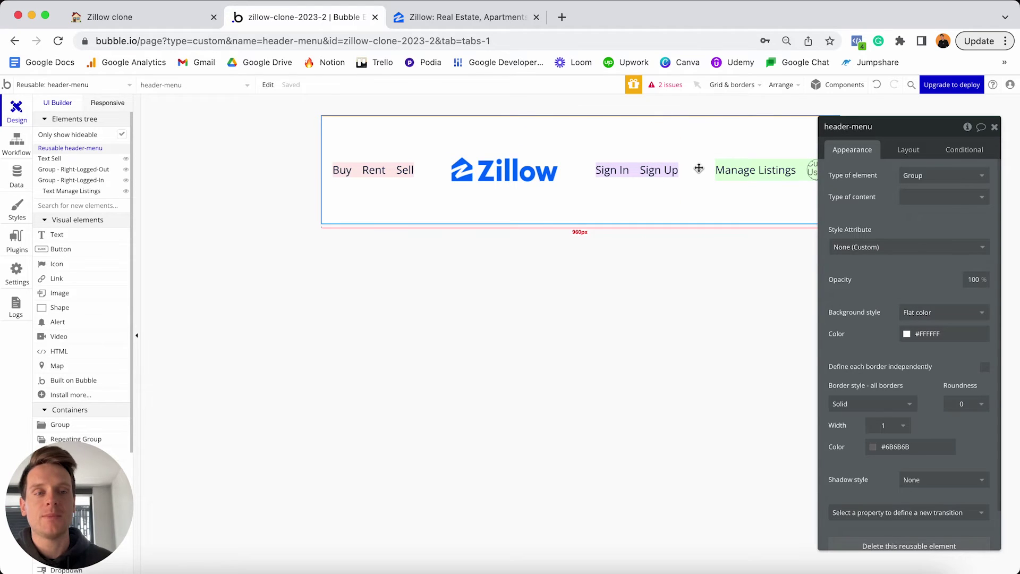
pyautogui.click(909, 151)
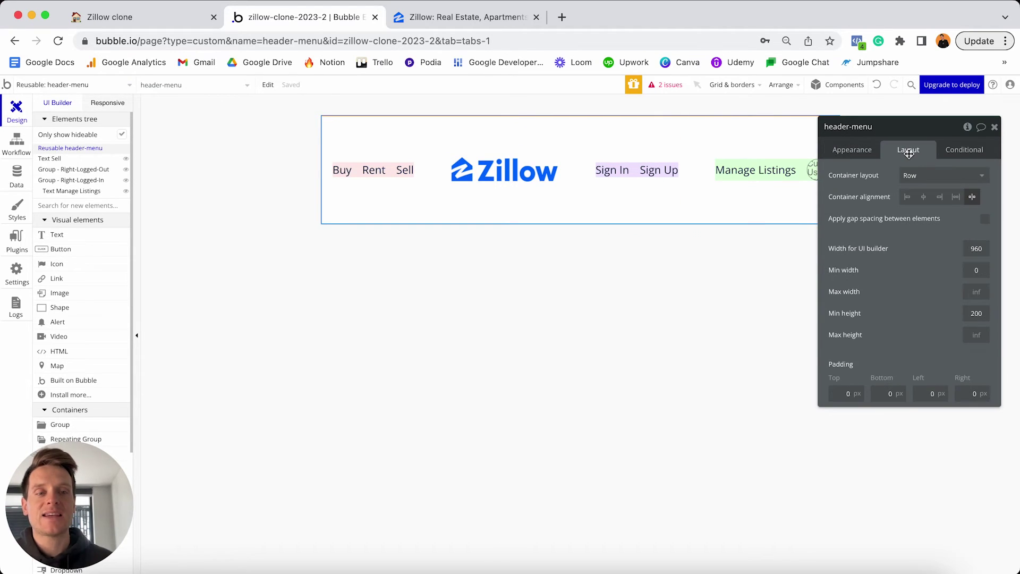
pyautogui.click(974, 313)
pyautogui.press('super+a')
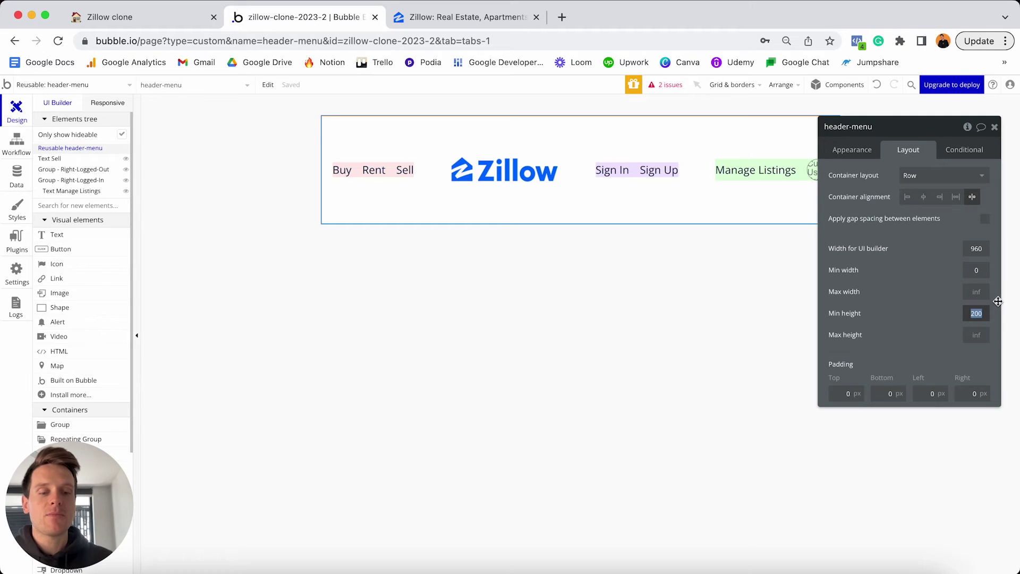
pyautogui.write('0')
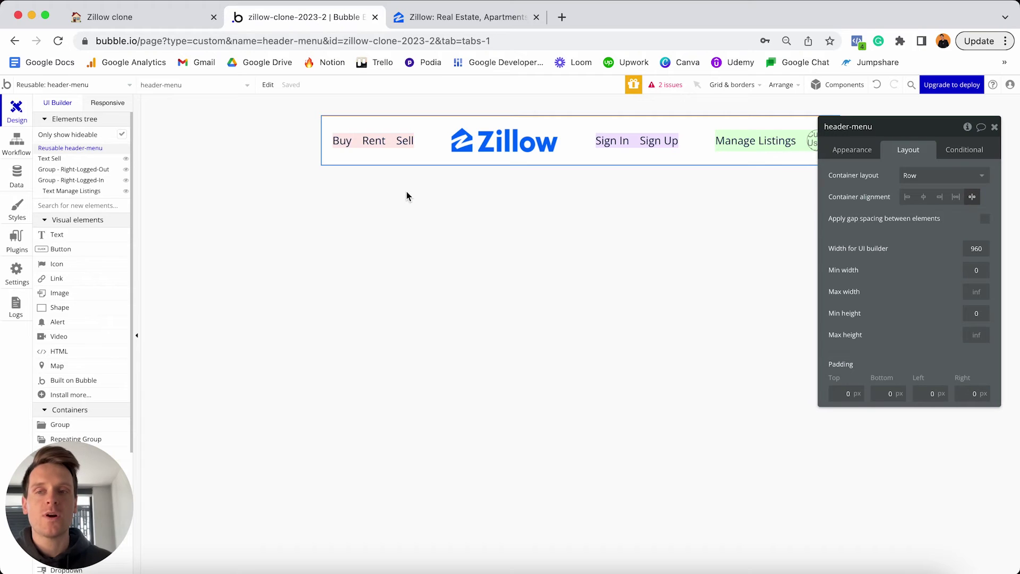
# In Responsive view, shrink the header preview from 1603 px to about 337 px, then view Zillow.
pyautogui.click(108, 104)
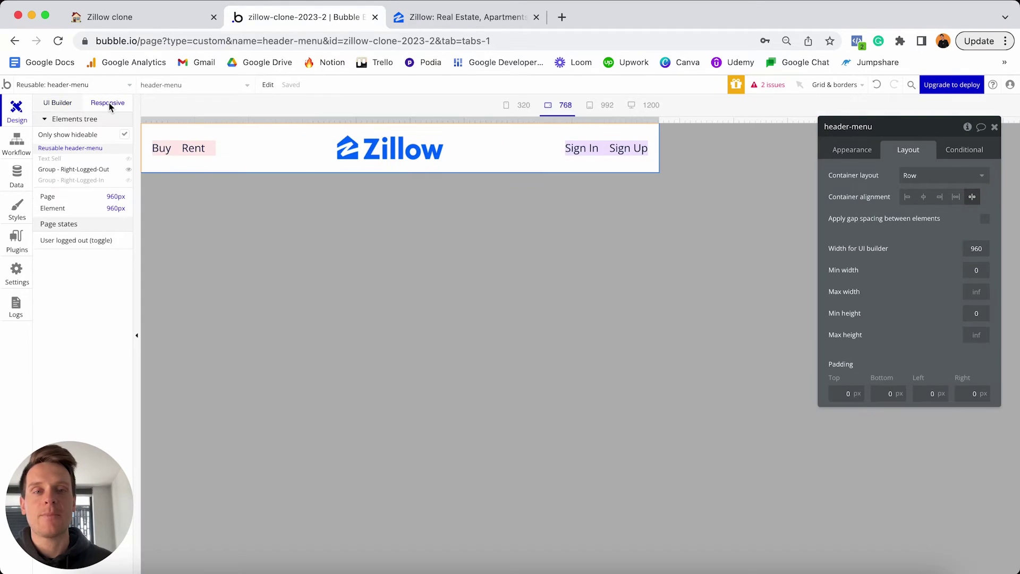
pyautogui.moveTo(659, 122); pyautogui.dragTo(949, 109)
pyautogui.click(995, 129)
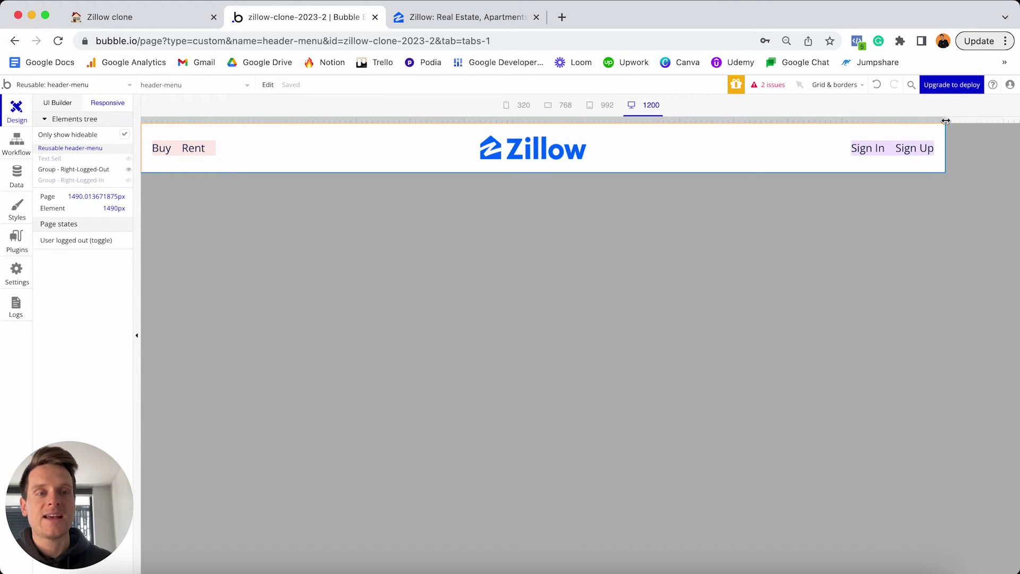
pyautogui.moveTo(950, 120); pyautogui.dragTo(1007, 120)
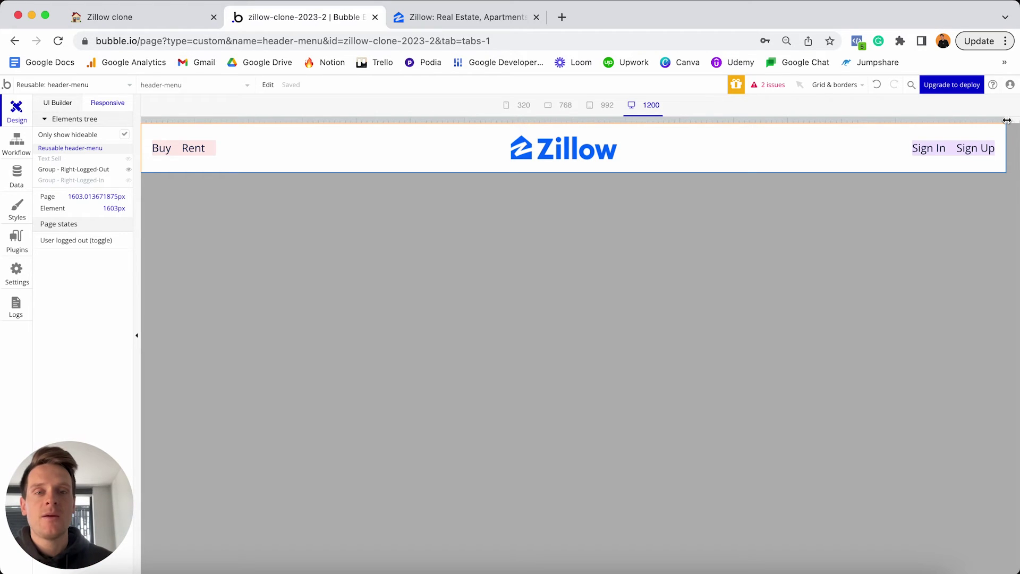
pyautogui.moveTo(1007, 120); pyautogui.dragTo(327, 104)
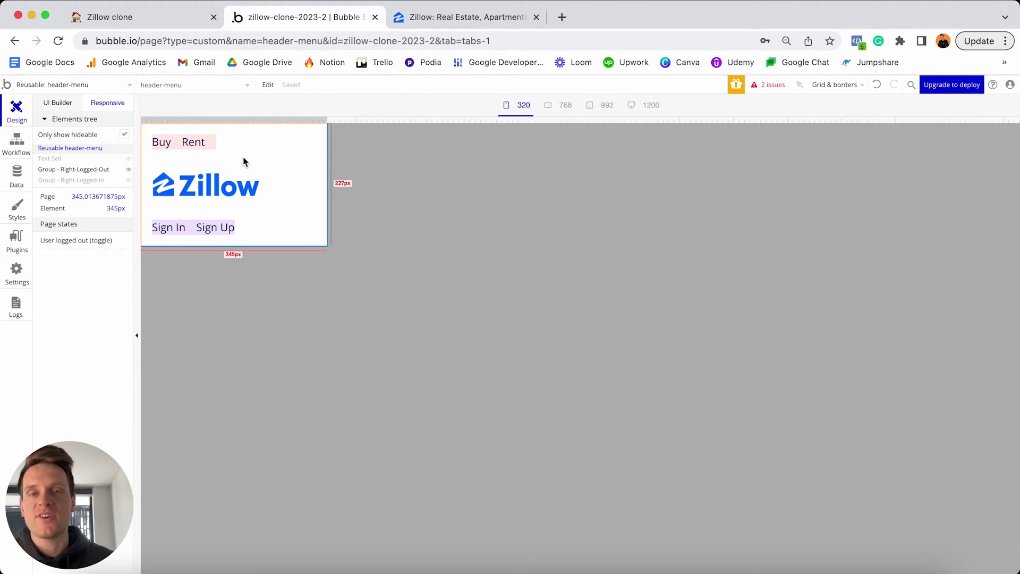
pyautogui.click(518, 109)
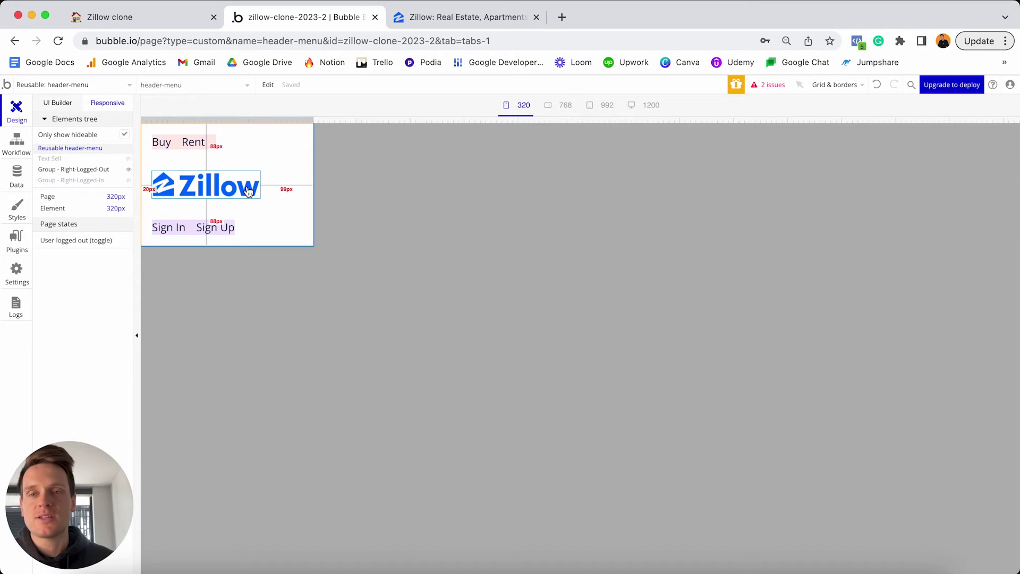
pyautogui.moveTo(312, 122)
pyautogui.mouseDown()
pyautogui.moveTo(479, 107)
pyautogui.moveTo(323, 119)
pyautogui.mouseUp()
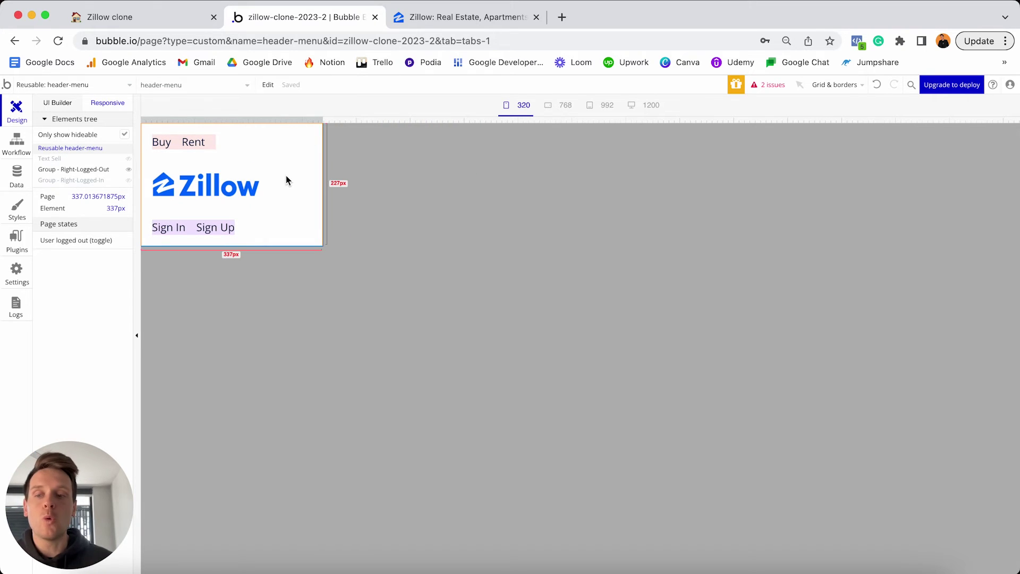
pyautogui.click(461, 18)
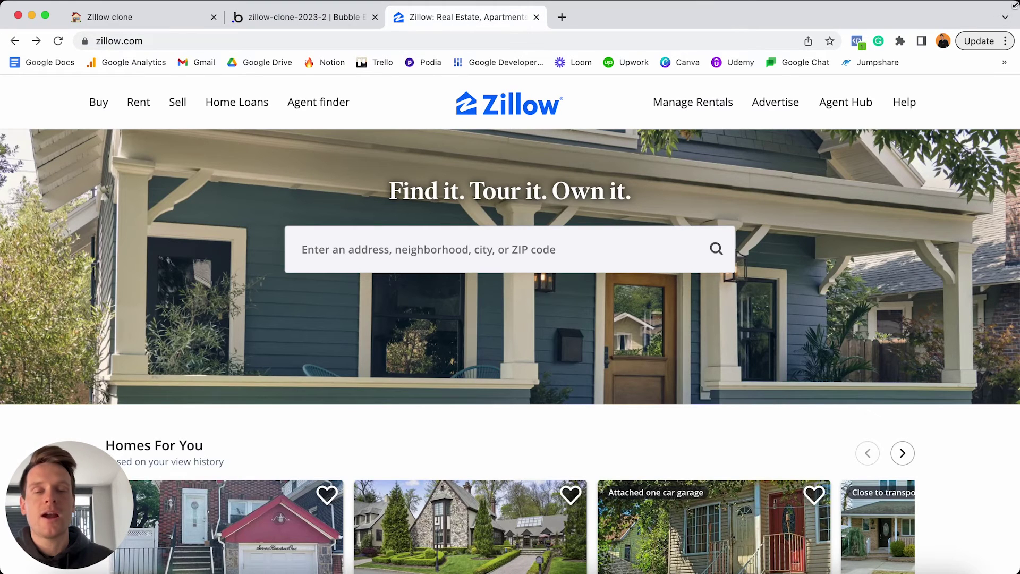
# Narrow the browser to check Zillow's collapsed hamburger menu, then restore width and return to Bubble.
pyautogui.moveTo(1019, 191); pyautogui.dragTo(591, 191)
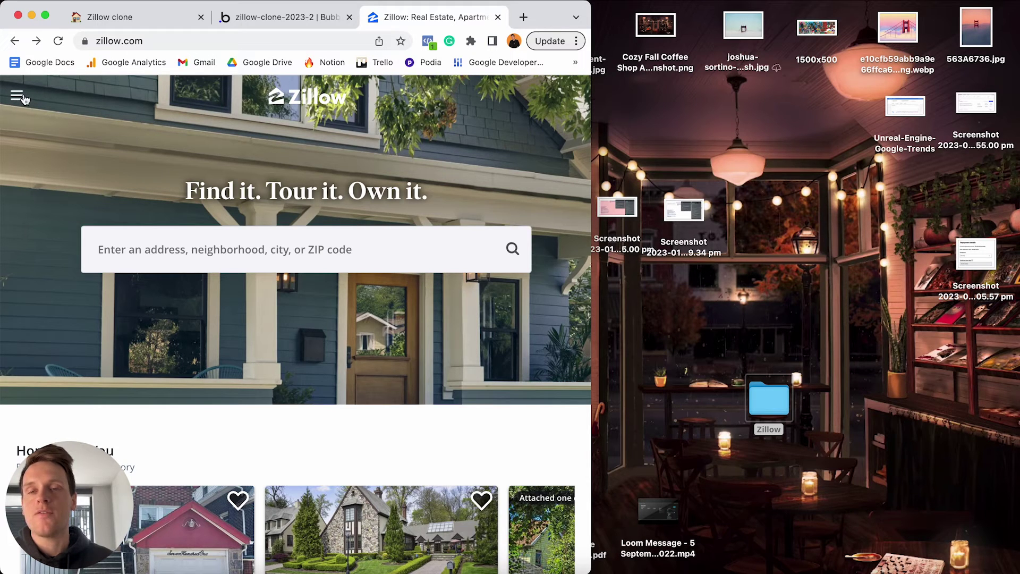
pyautogui.click(21, 97)
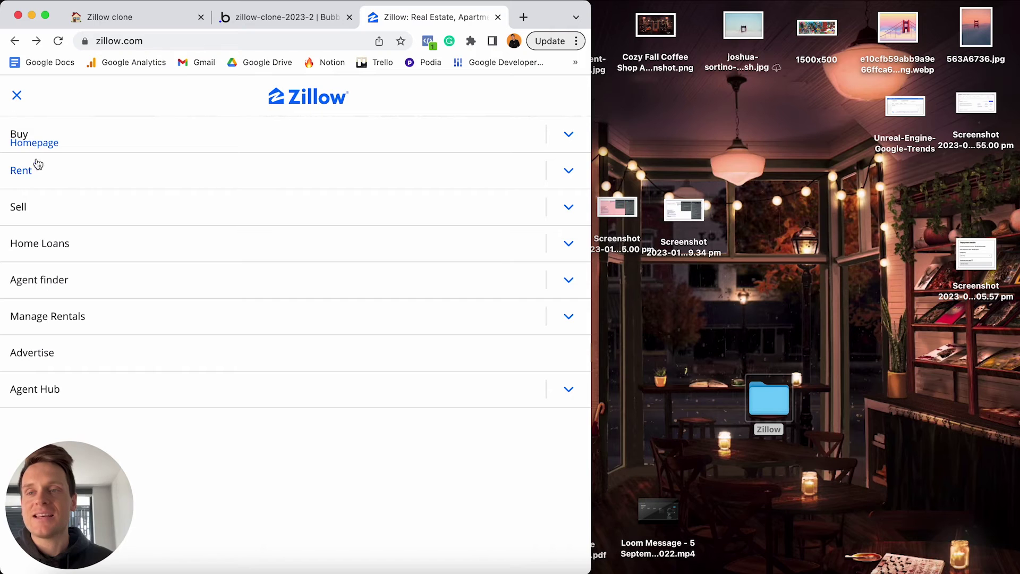
pyautogui.click(17, 97)
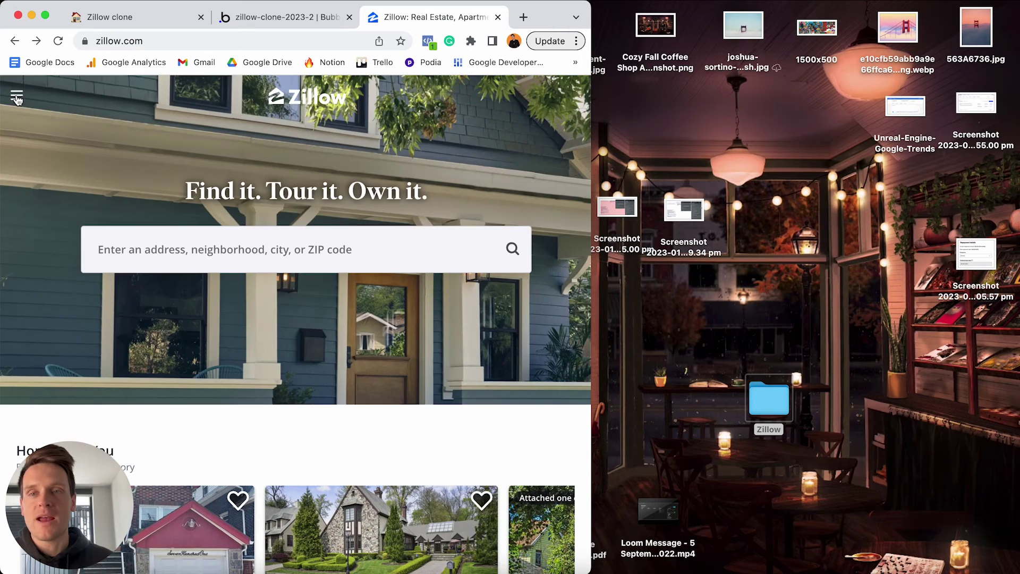
pyautogui.moveTo(586, 4); pyautogui.dragTo(1015, 4)
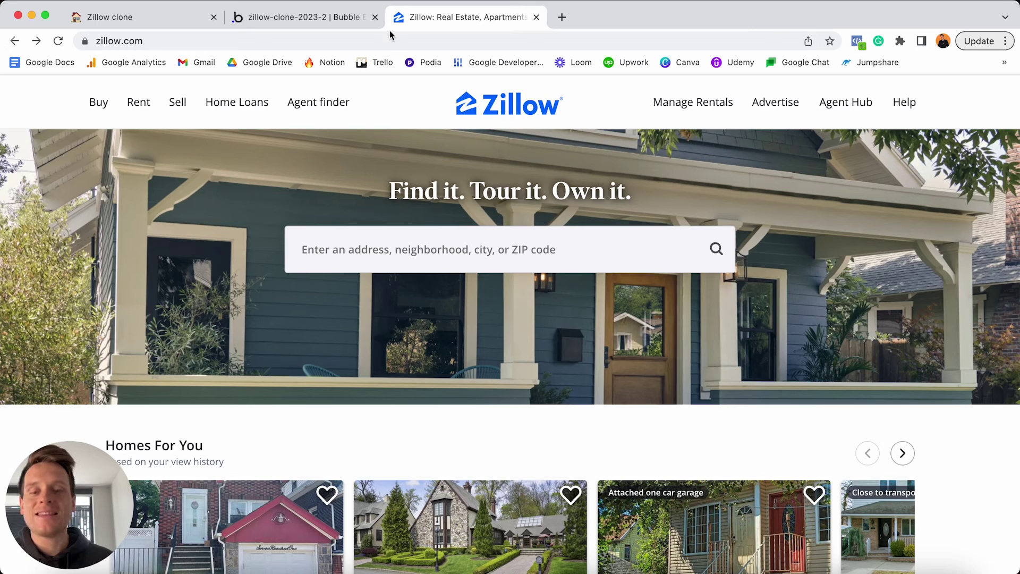
pyautogui.click(327, 17)
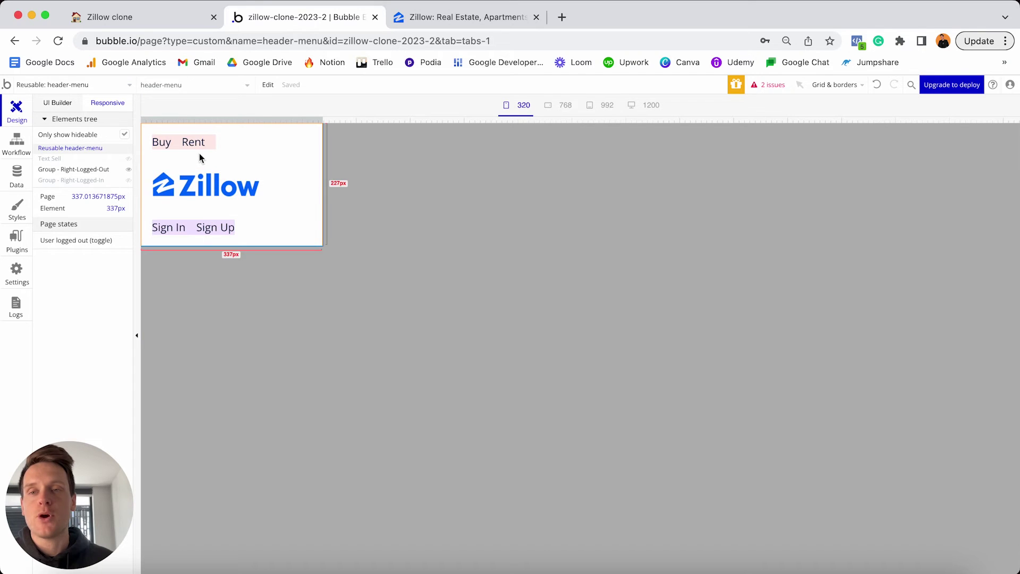
# Add an fa-bars Icon element to the header and Make it first, left of Buy and Rent.
pyautogui.click(62, 103)
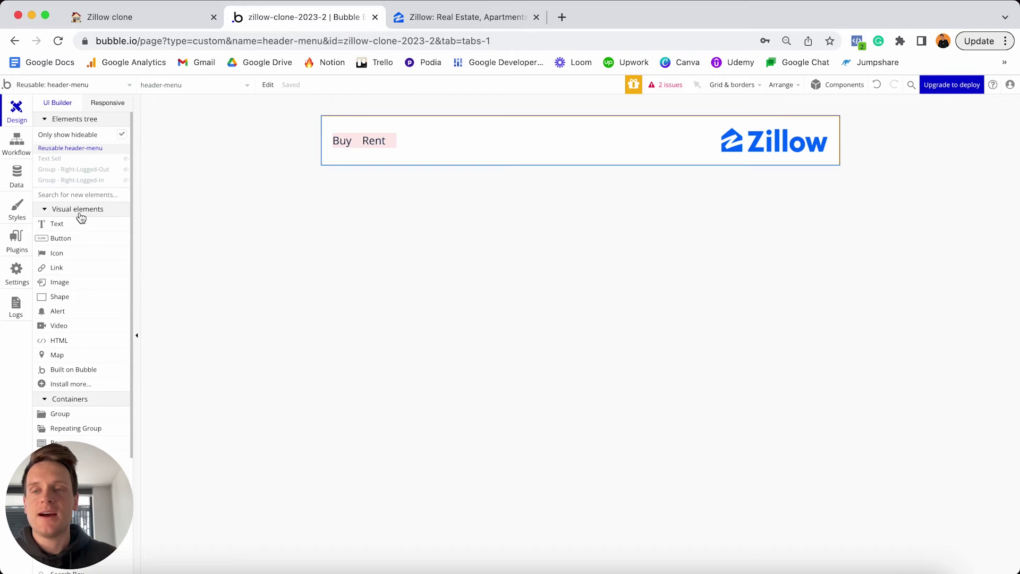
pyautogui.click(73, 255)
pyautogui.click(450, 135)
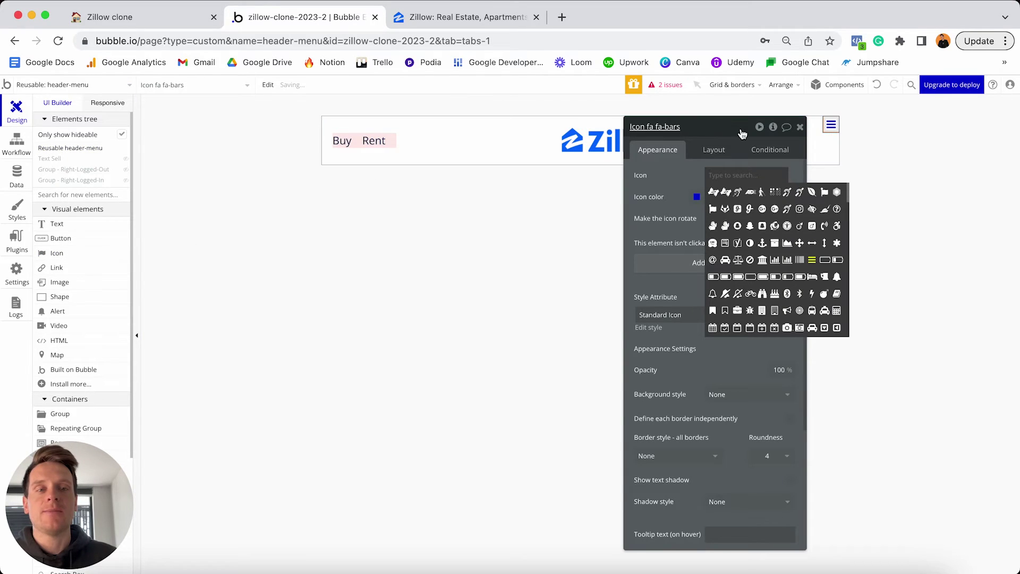
pyautogui.moveTo(742, 134); pyautogui.dragTo(377, 202)
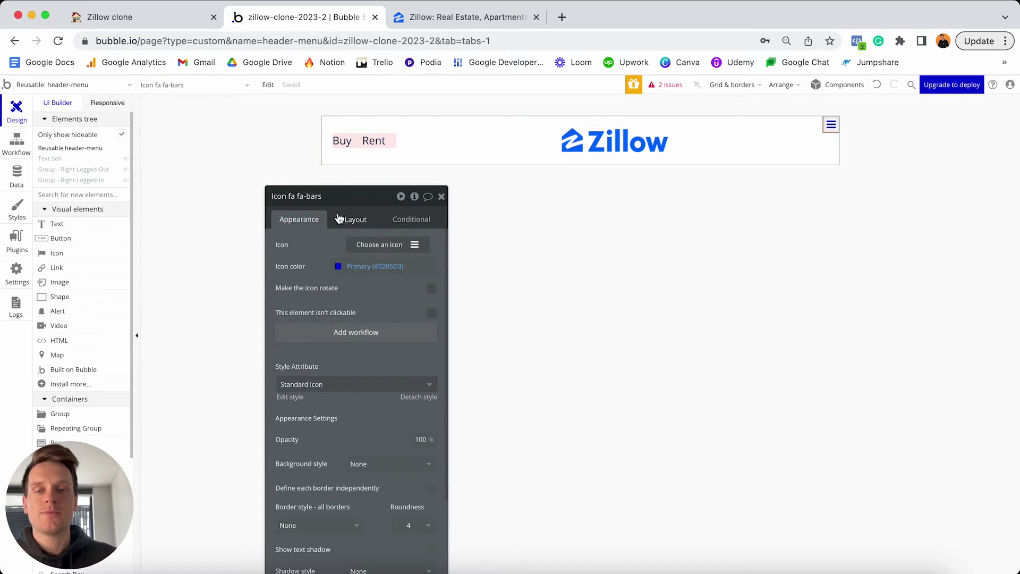
pyautogui.click(355, 219)
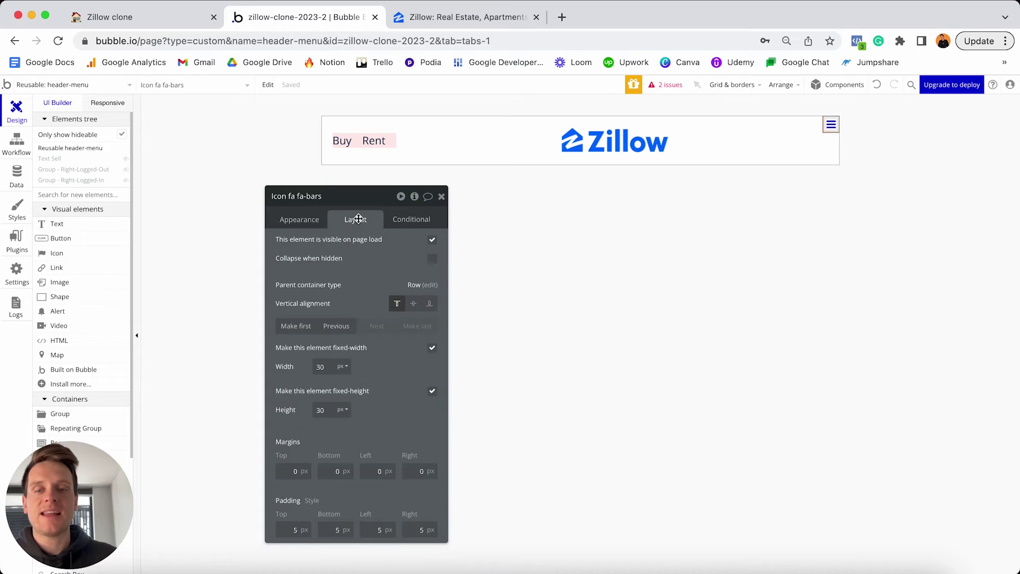
pyautogui.click(300, 328)
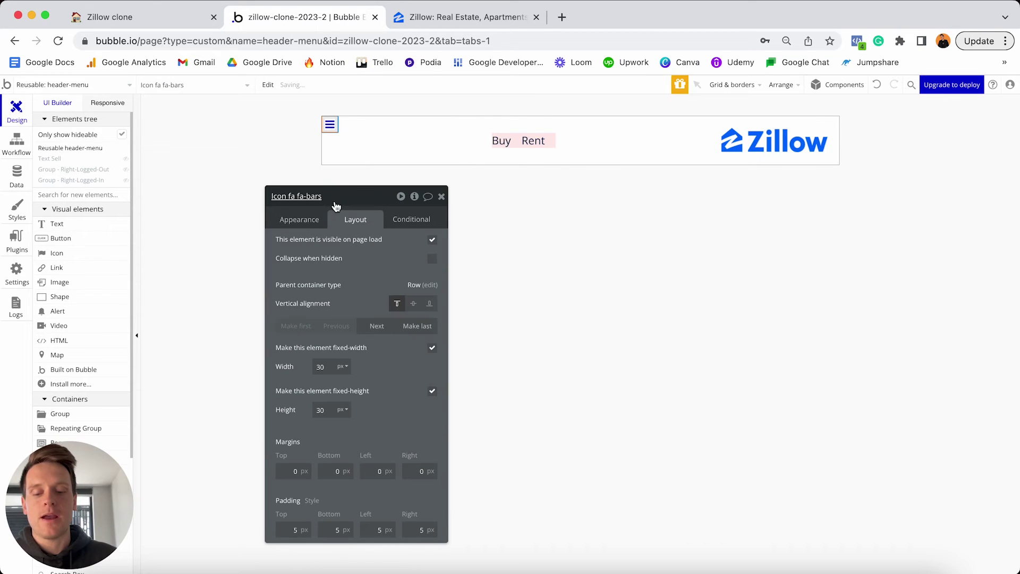
pyautogui.moveTo(334, 201); pyautogui.dragTo(647, 123)
pyautogui.click(614, 136)
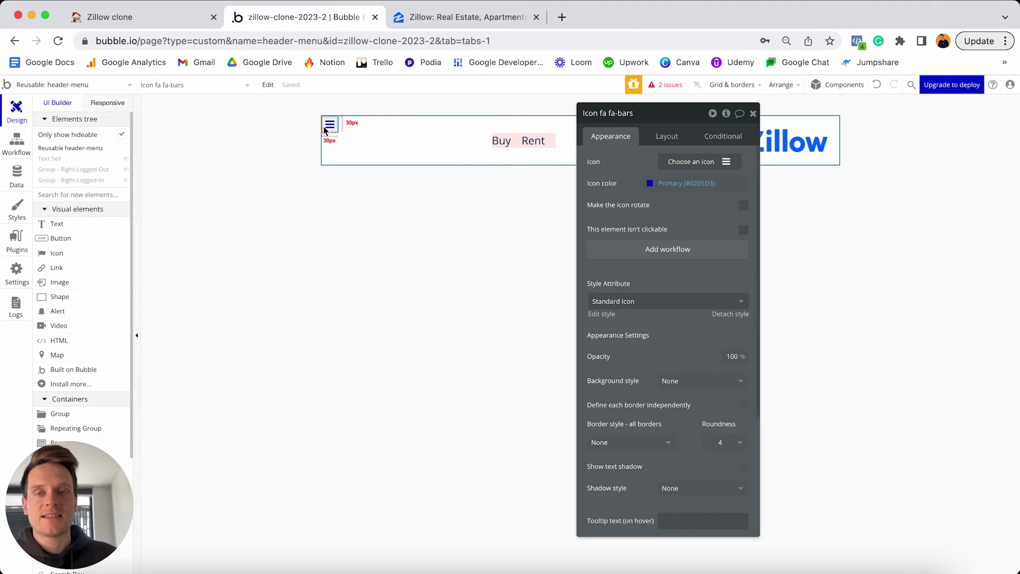
# Rename the icon element to 'Icon - Hamburger-menu'.
pyautogui.click(599, 113)
pyautogui.hotkey('shift', 'End')
pyautogui.write('-')
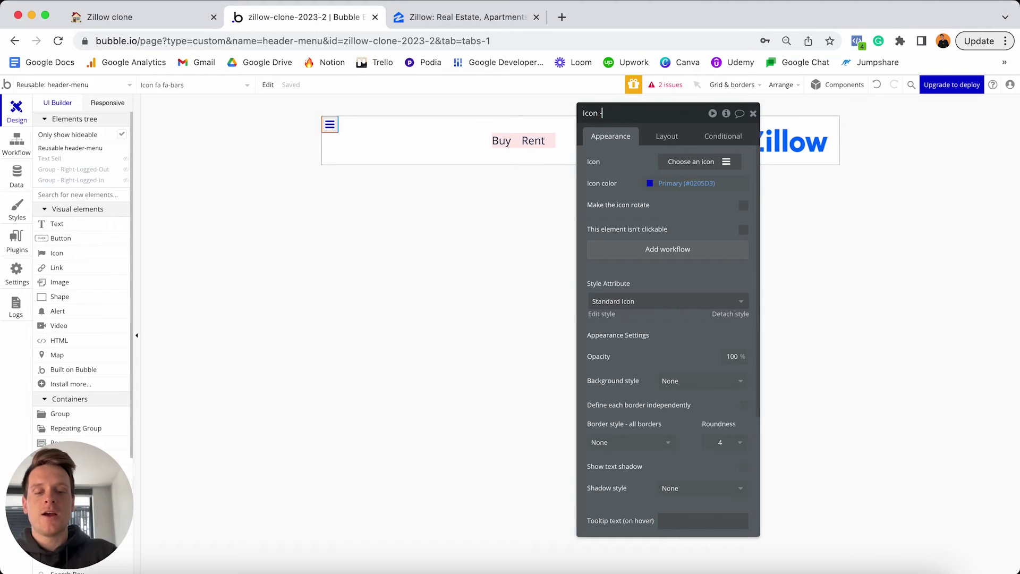
pyautogui.write(' Hamburger-menu')
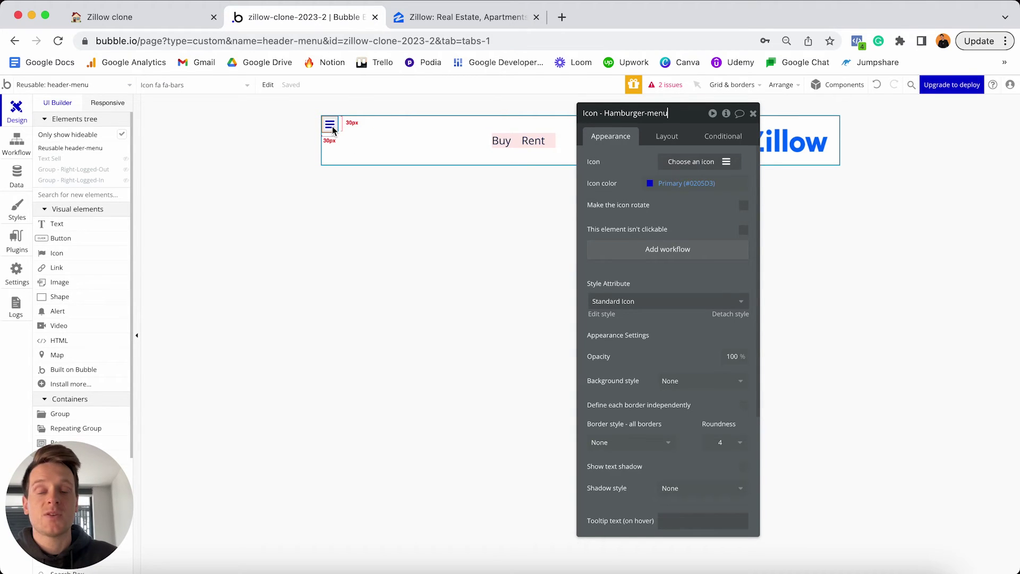
# Set the icon colour to hex #081747.
pyautogui.click(715, 183)
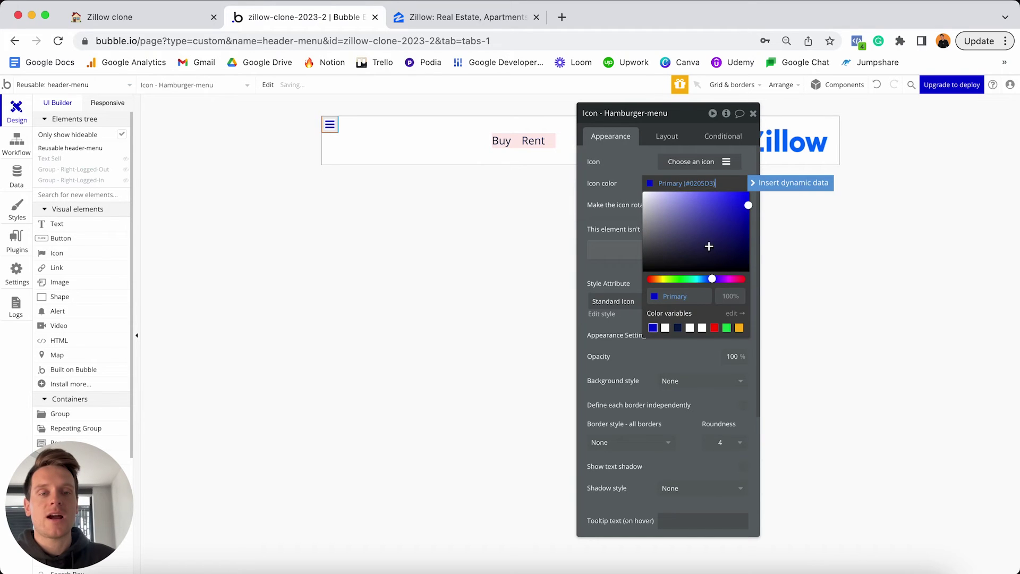
pyautogui.click(695, 297)
pyautogui.click(694, 296)
pyautogui.press('Return')
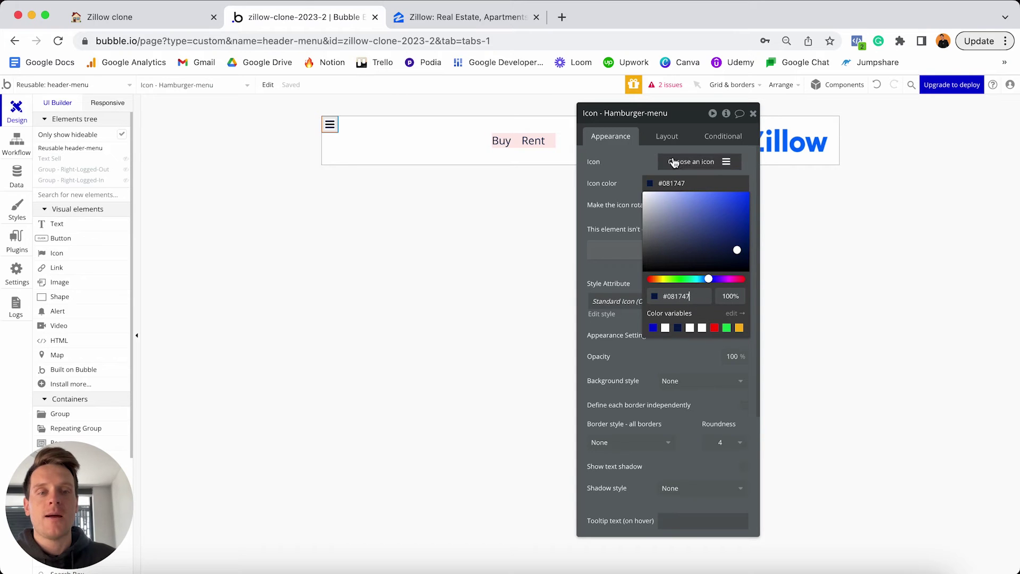
pyautogui.click(671, 139)
# Make the icon 40 × 40 px.
pyautogui.click(668, 138)
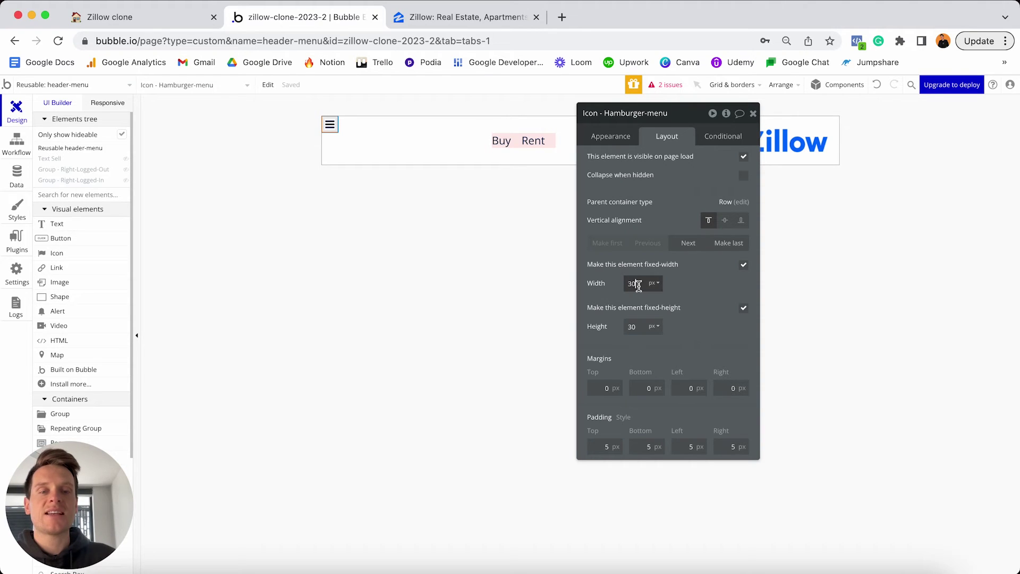
pyautogui.write('40')
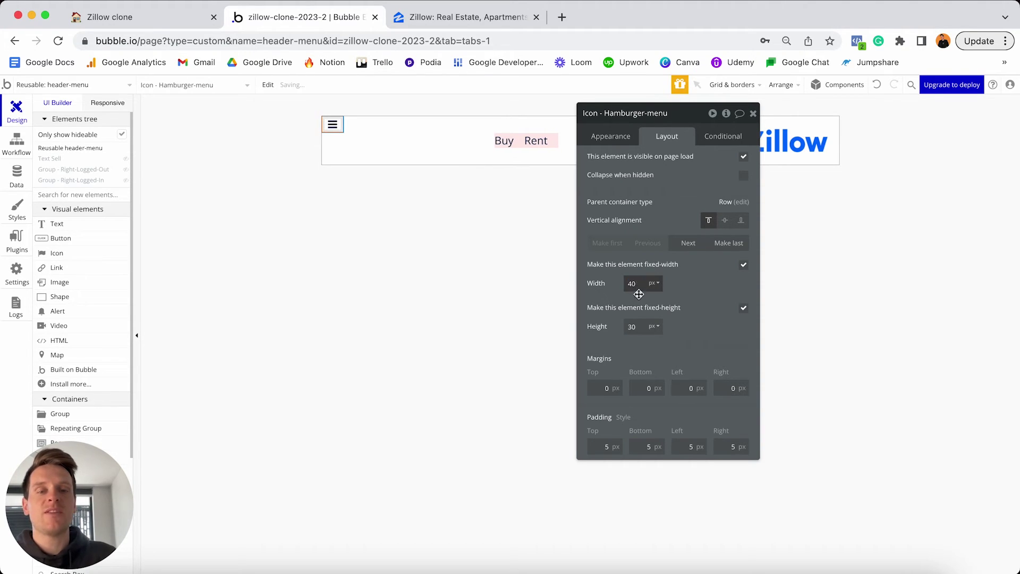
pyautogui.click(635, 327)
pyautogui.write('40')
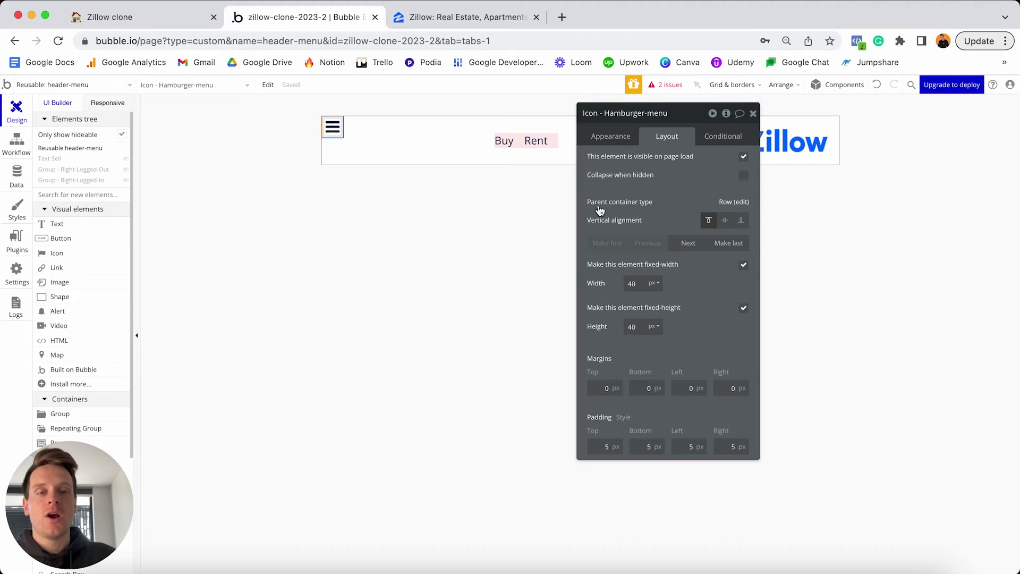
# Center the icon vertically, give it 20 px margins on all sides, and hide it on page load.
pyautogui.click(724, 221)
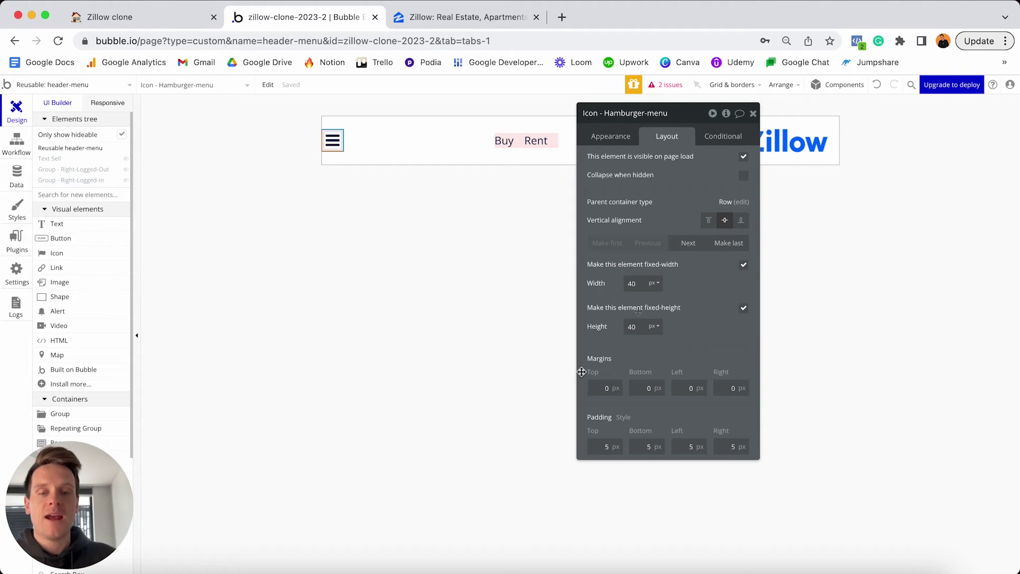
pyautogui.click(596, 388)
pyautogui.write('2')
pyautogui.click(638, 388)
pyautogui.write('2')
pyautogui.click(685, 388)
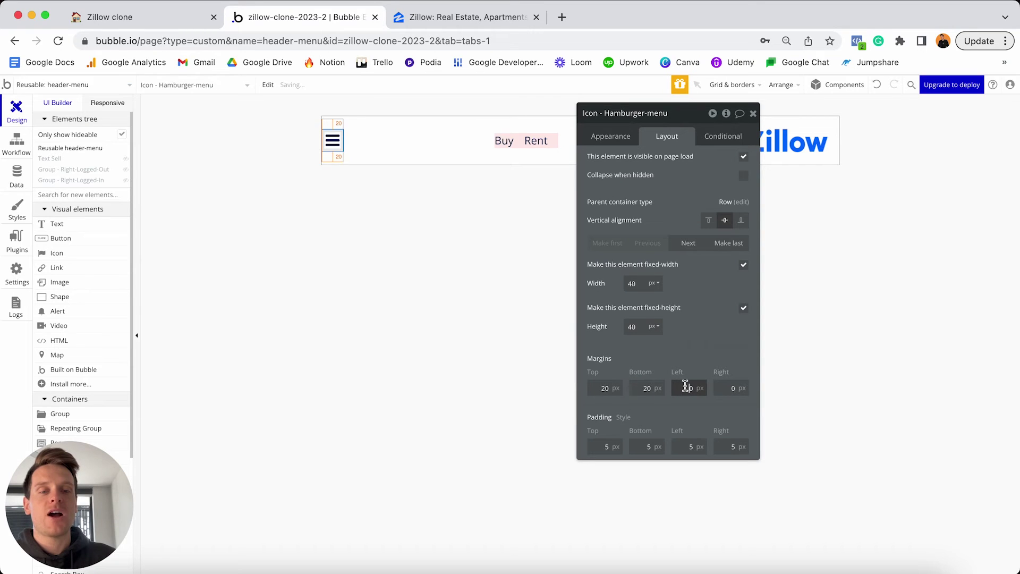
pyautogui.write('2')
pyautogui.click(727, 388)
pyautogui.write('2')
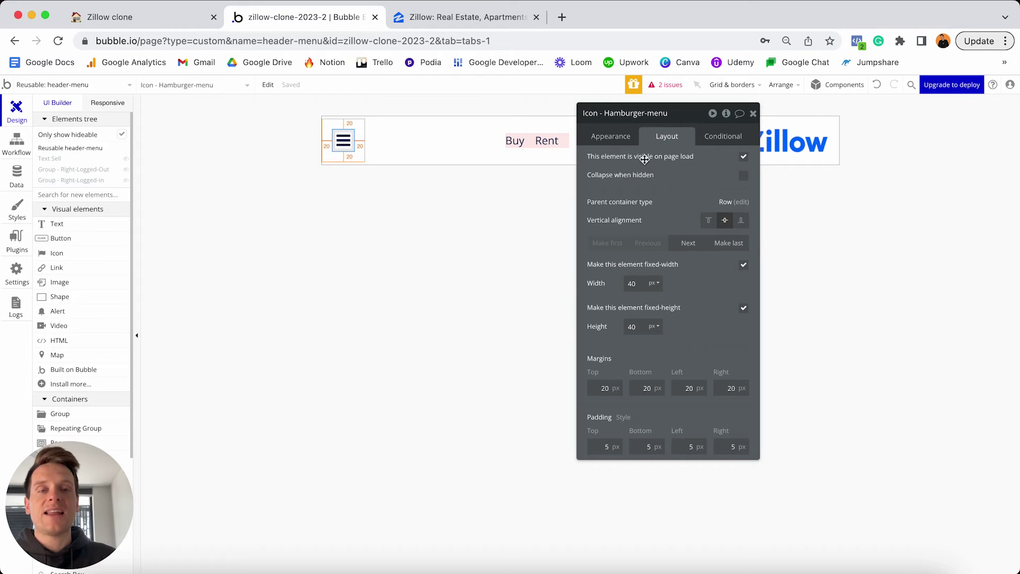
pyautogui.click(744, 157)
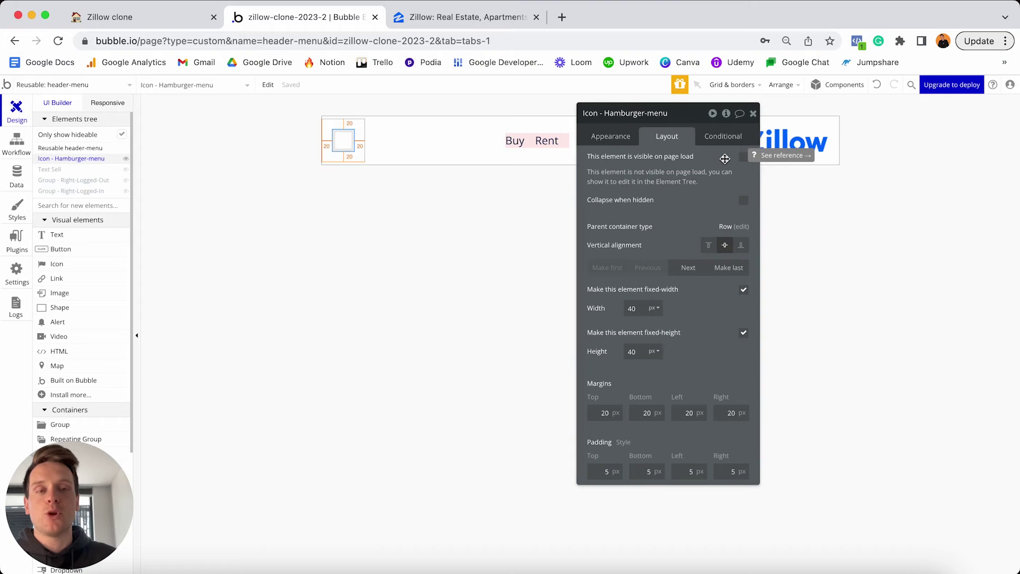
# Set the hamburger icon to collapse when hidden and widen the responsive preview to 1200 px.
pyautogui.click(744, 202)
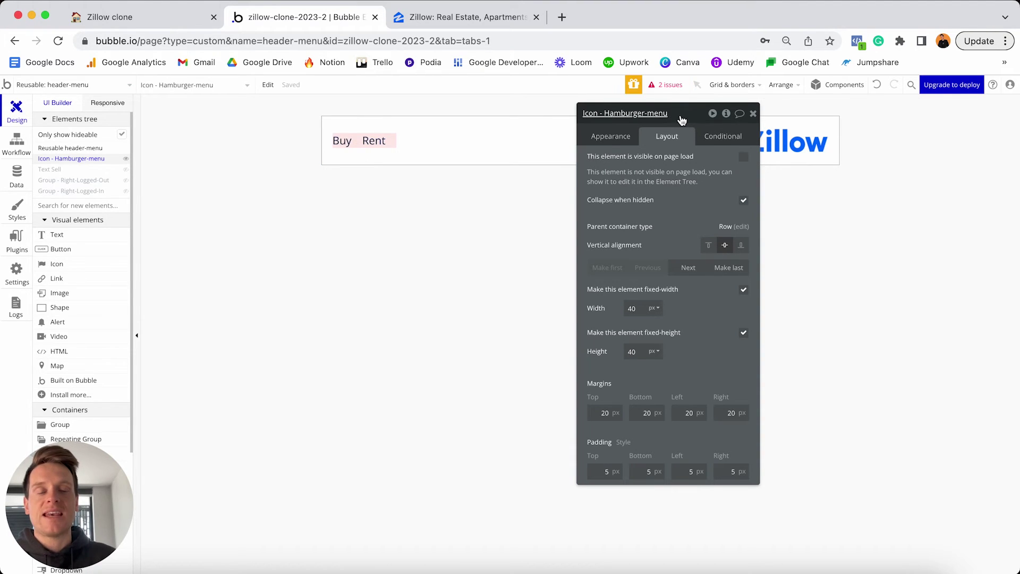
pyautogui.moveTo(691, 125); pyautogui.dragTo(764, 197)
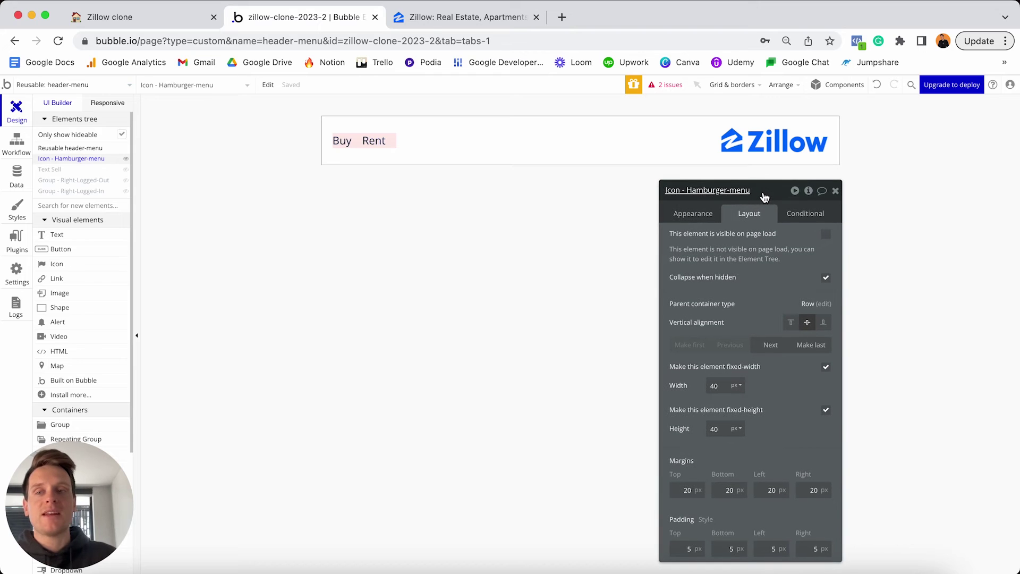
pyautogui.click(107, 102)
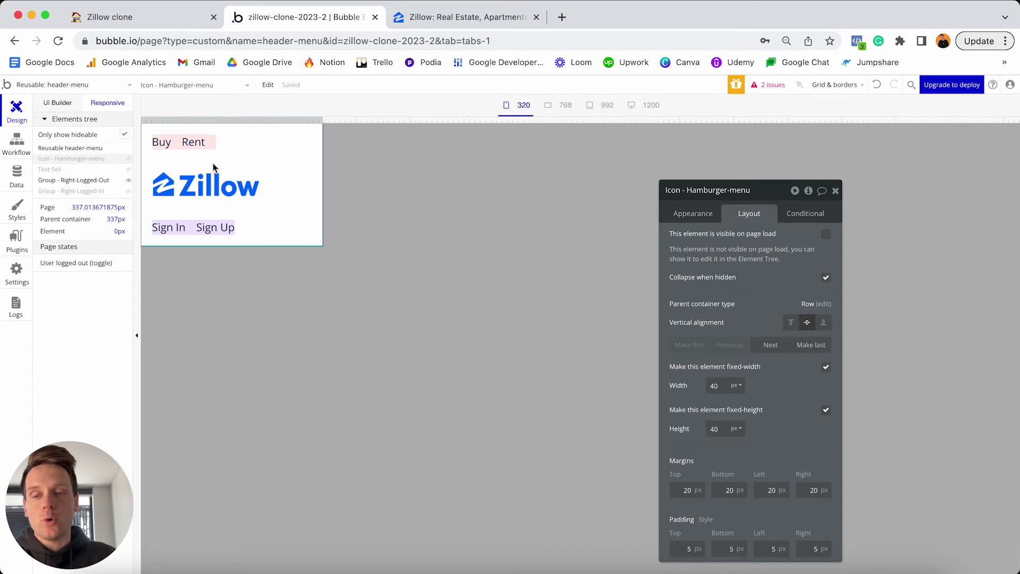
pyautogui.moveTo(322, 121); pyautogui.dragTo(826, 120)
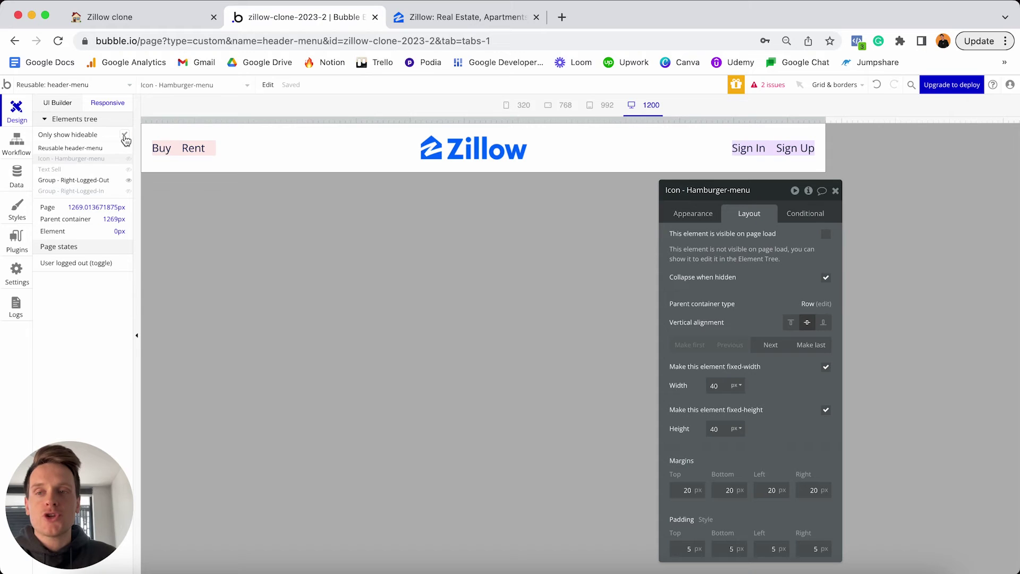
# Unhide the Text Sell, Right-Logged-In group and Manage Listings elements in the editor.
pyautogui.click(128, 170)
pyautogui.click(129, 191)
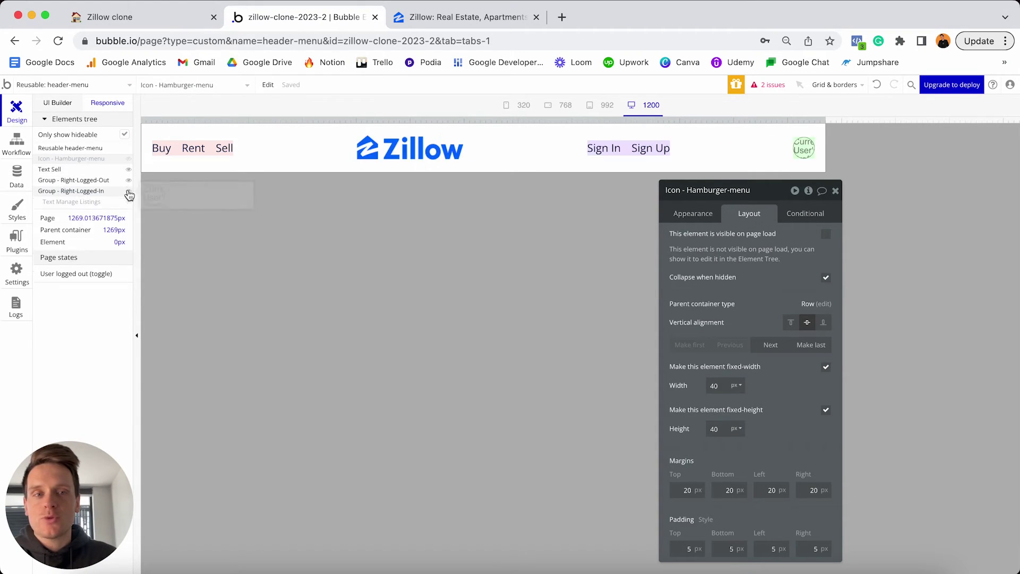
pyautogui.click(128, 202)
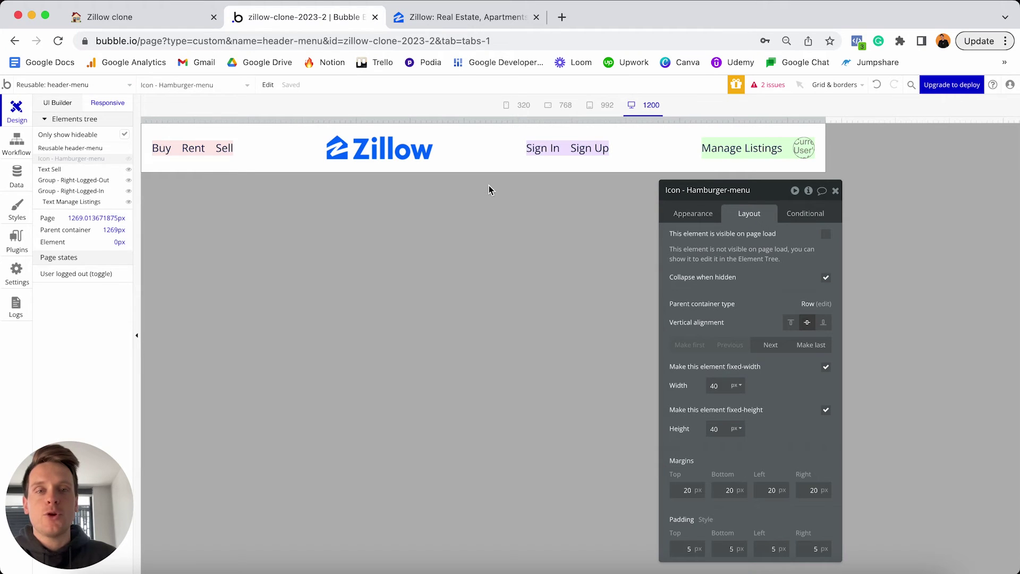
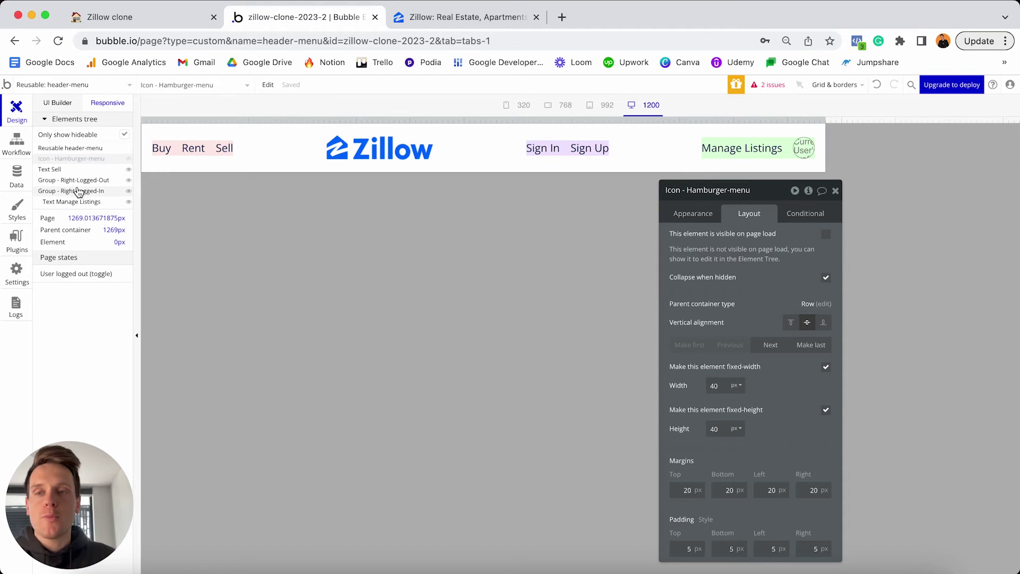
# Hide Group - Right-Logged-Out, test the header at narrower widths, then select the Manage Listings group.
pyautogui.moveTo(53, 185)
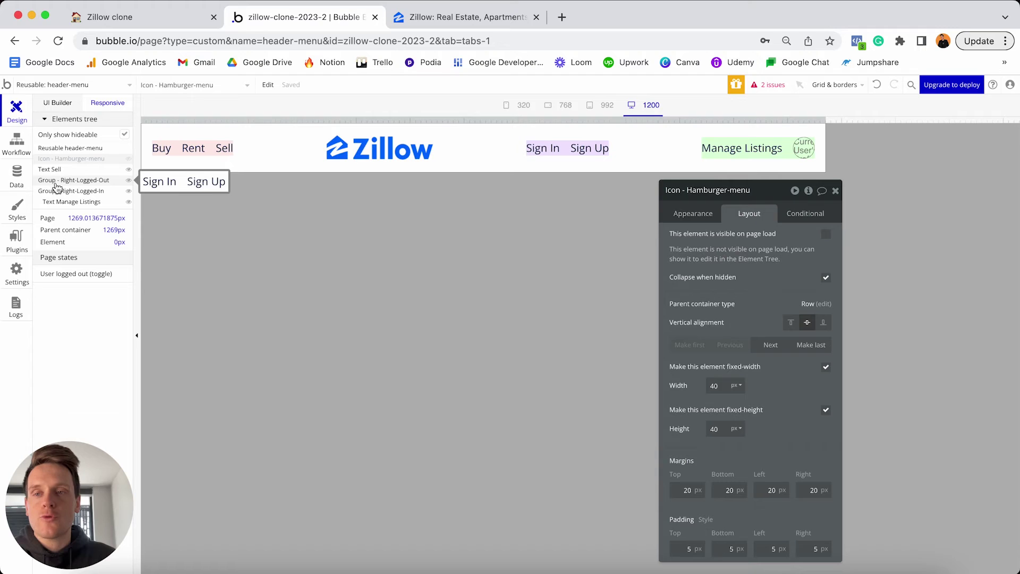
pyautogui.click(128, 180)
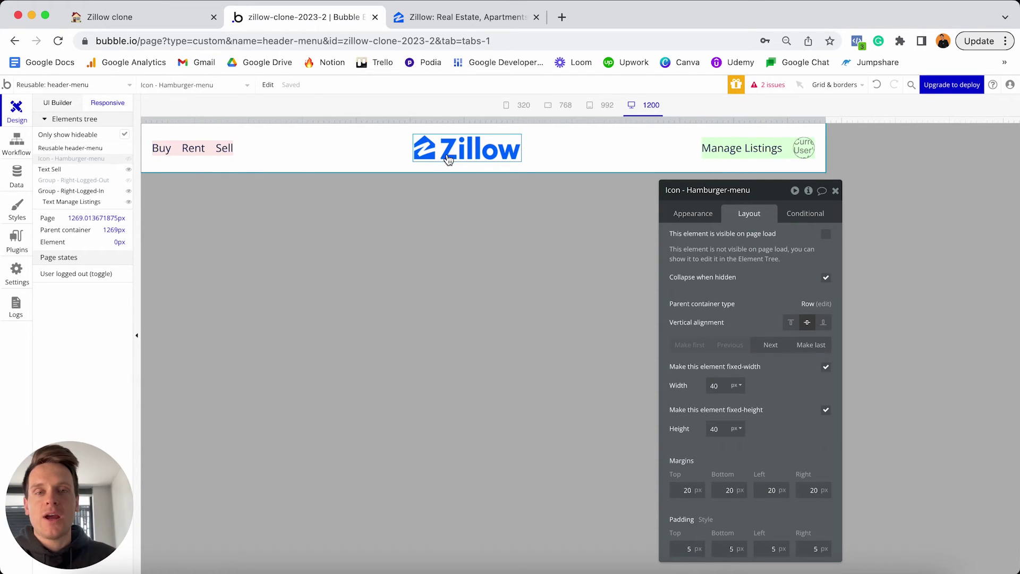
pyautogui.moveTo(825, 120); pyautogui.dragTo(512, 130)
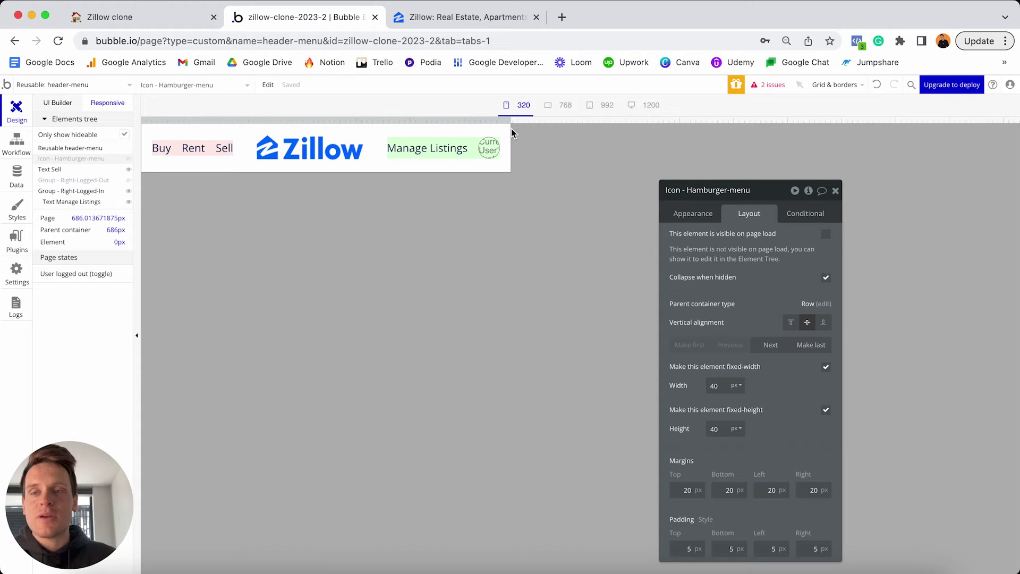
pyautogui.moveTo(512, 129); pyautogui.dragTo(511, 132)
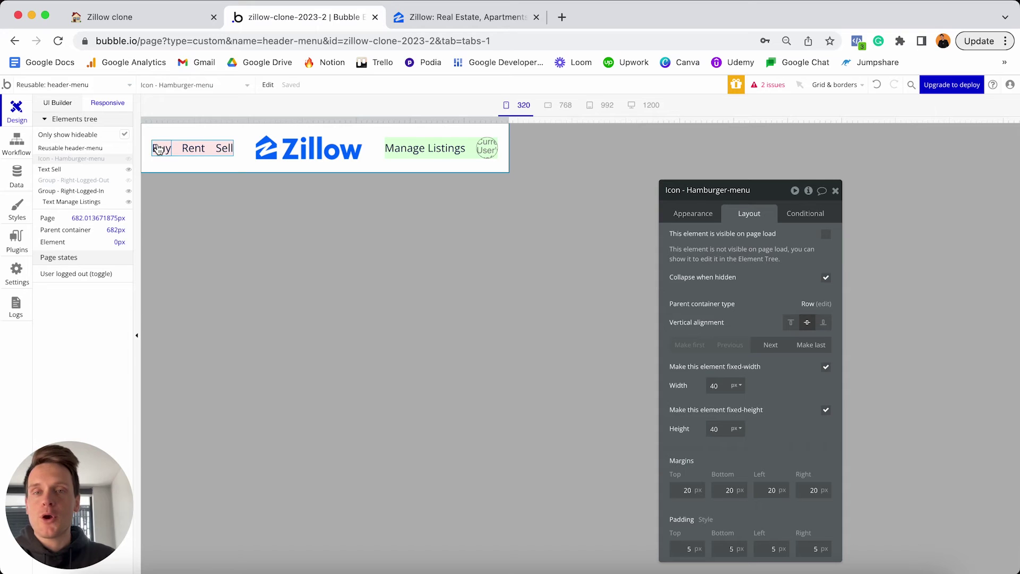
pyautogui.moveTo(510, 130); pyautogui.dragTo(817, 113)
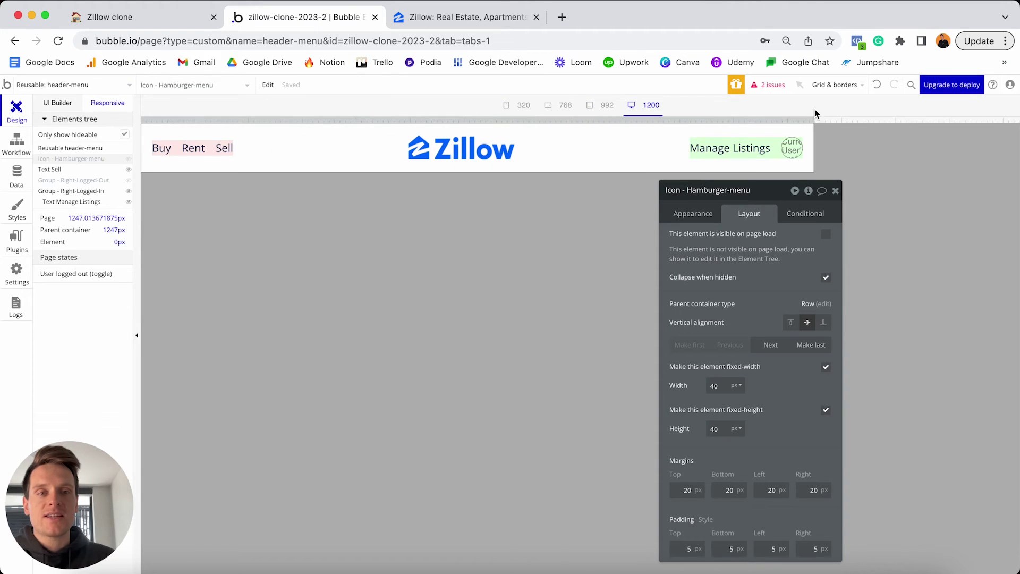
pyautogui.click(771, 144)
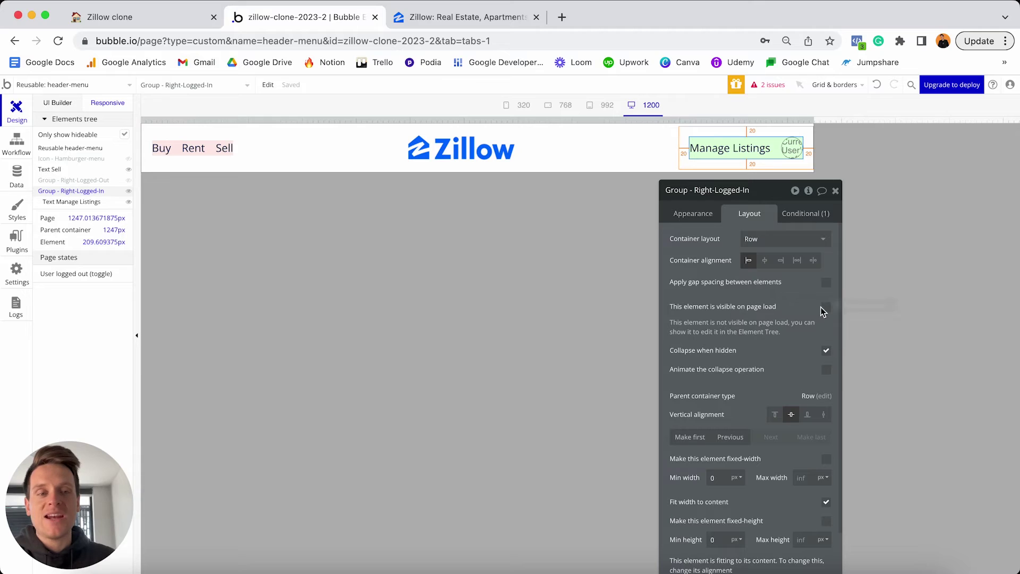
# Extend the Manage Listings visibility condition with 'and Current page width > 690'.
pyautogui.click(804, 213)
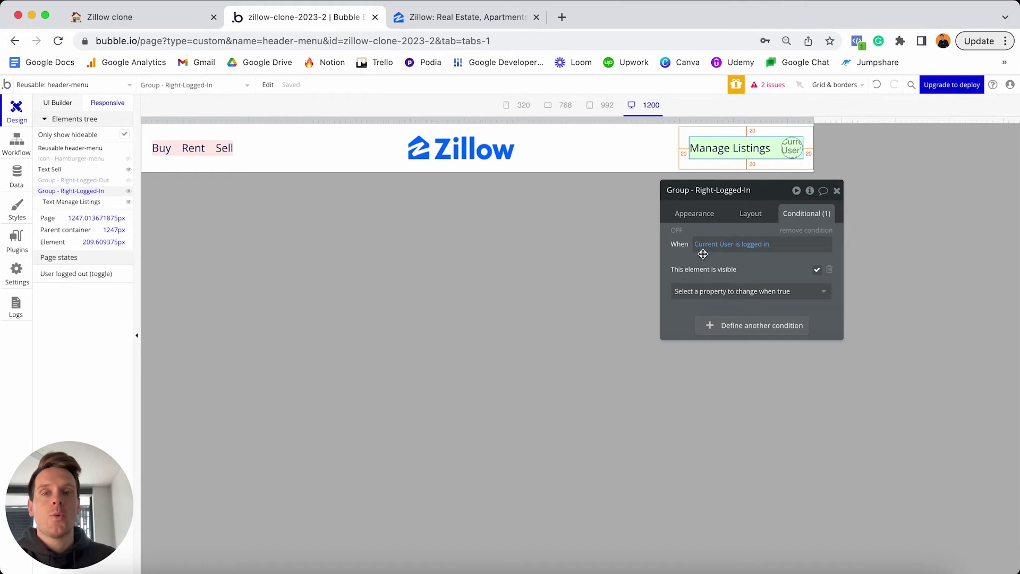
pyautogui.click(770, 246)
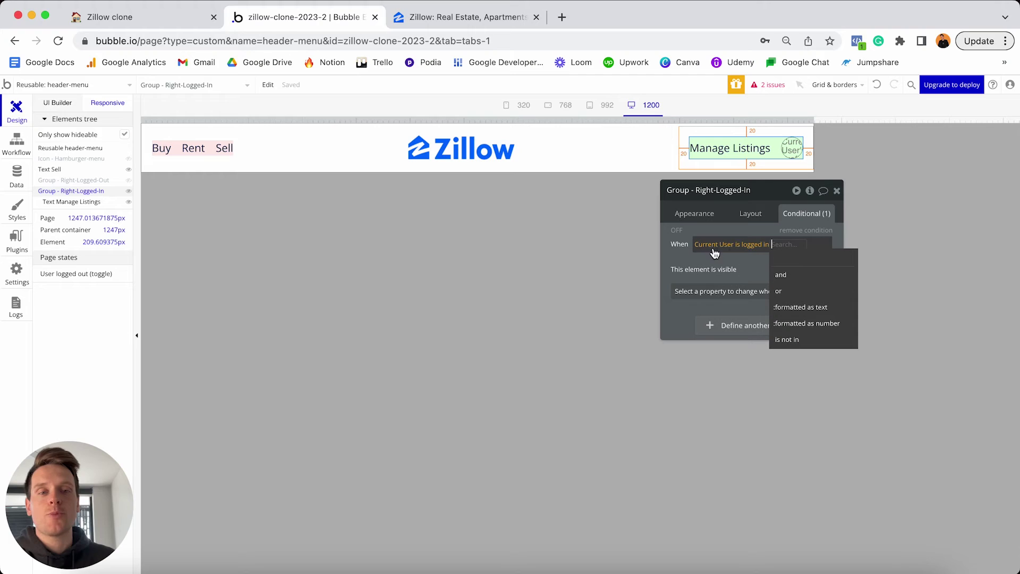
pyautogui.click(789, 277)
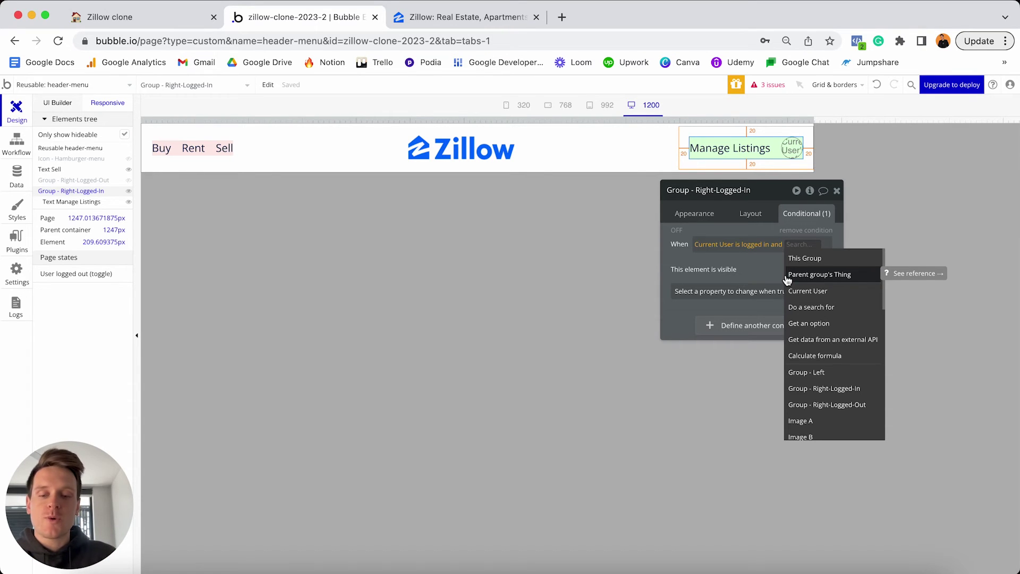
pyautogui.write('width')
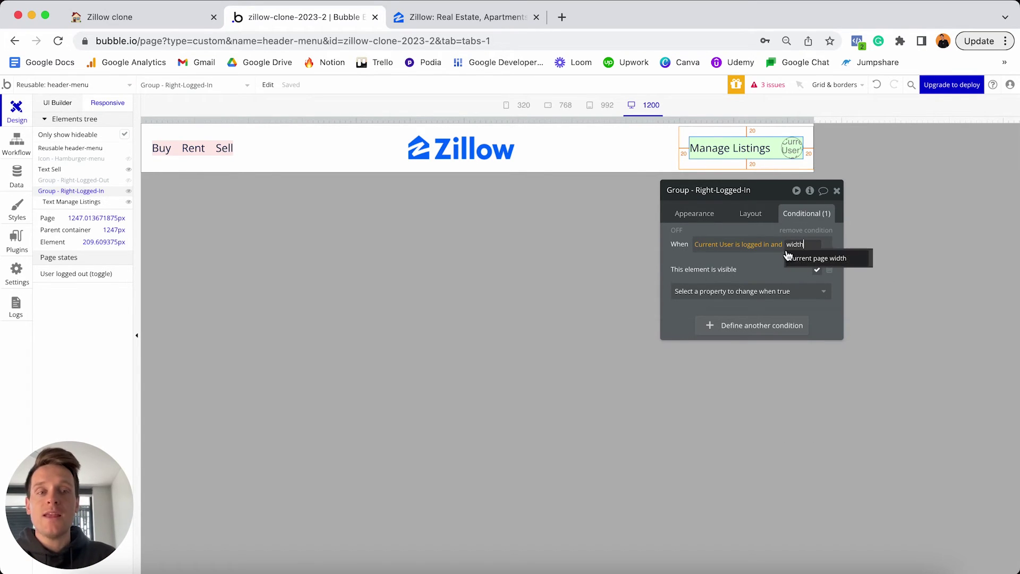
pyautogui.click(810, 264)
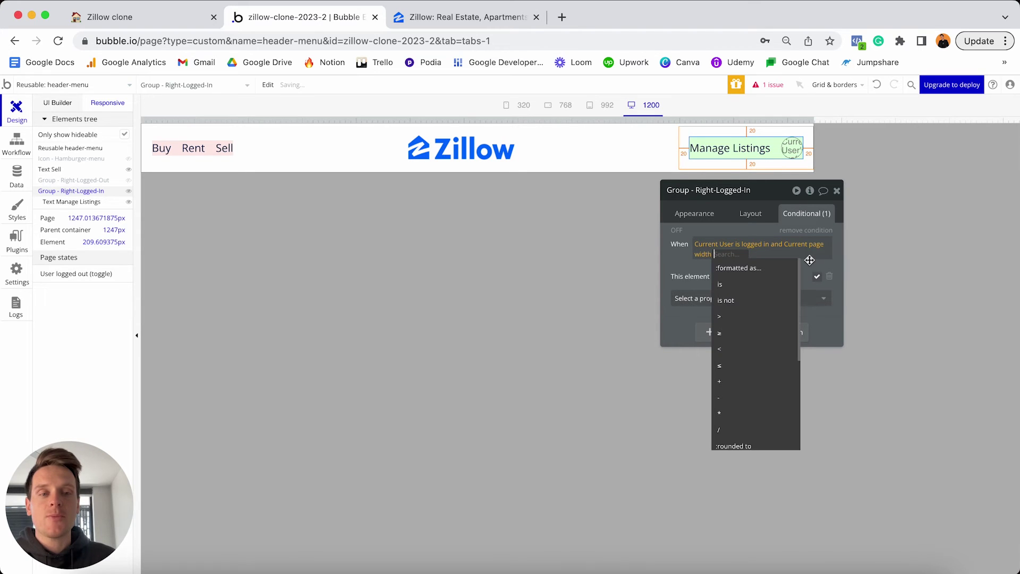
pyautogui.click(736, 319)
pyautogui.write('690')
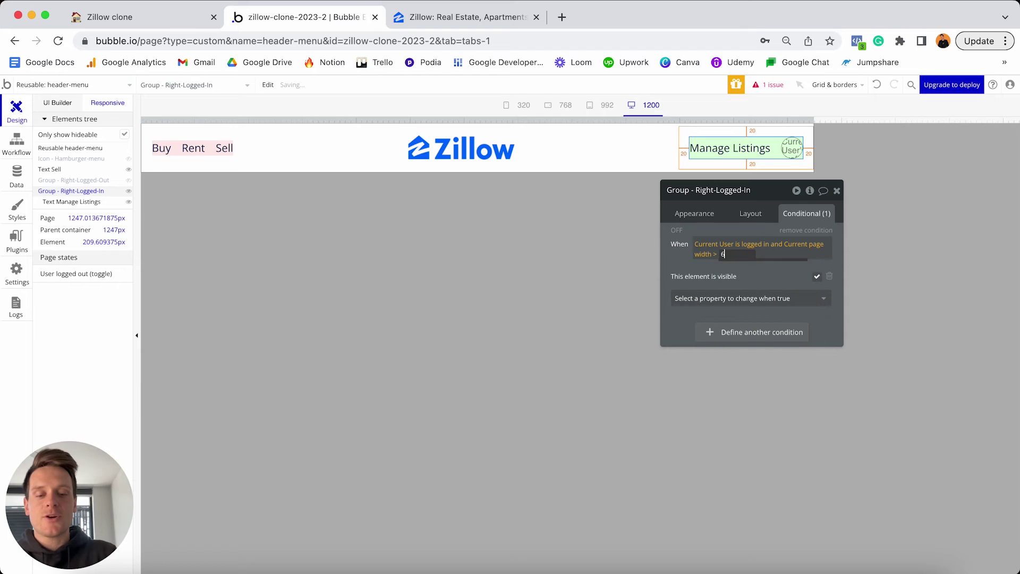
pyautogui.click(764, 274)
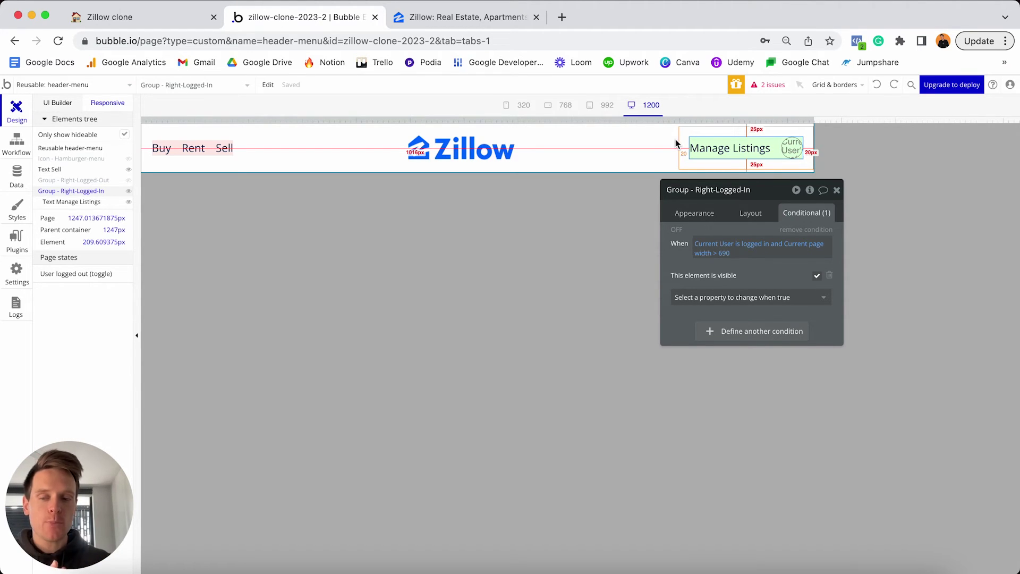
# Preview the header at the 768, 320 and 992 breakpoints.
pyautogui.click(565, 106)
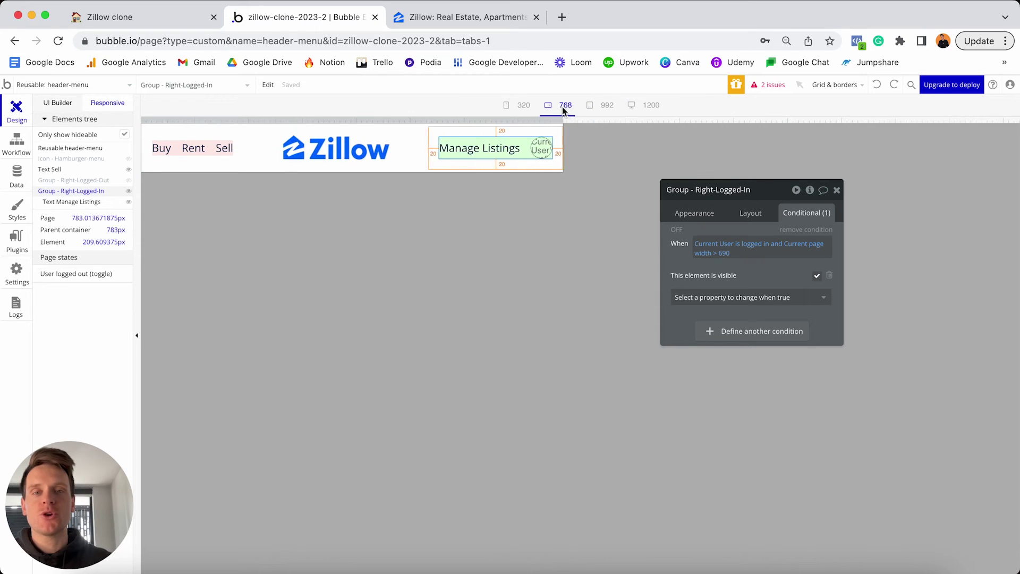
pyautogui.click(518, 105)
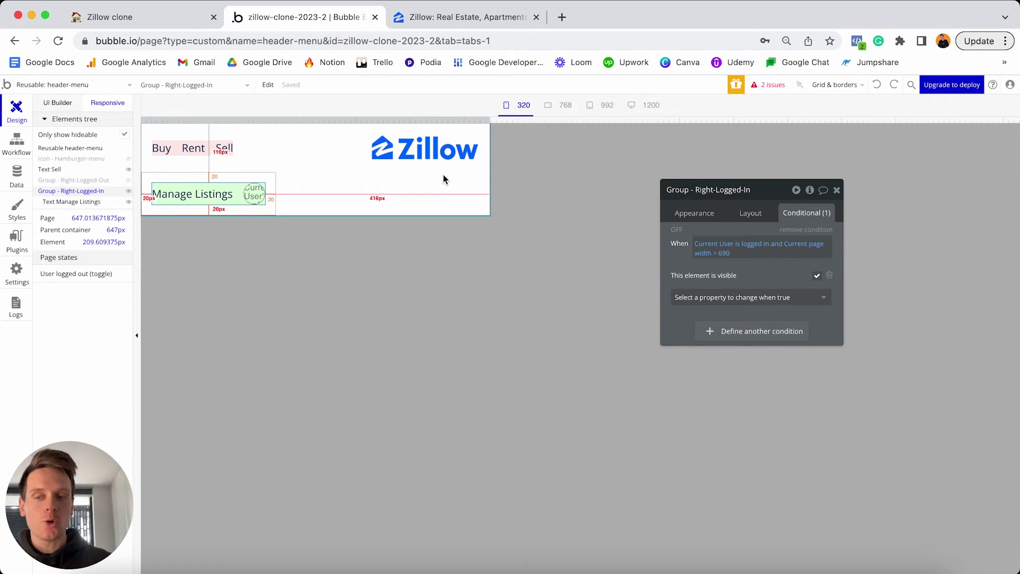
pyautogui.moveTo(490, 118); pyautogui.dragTo(689, 107)
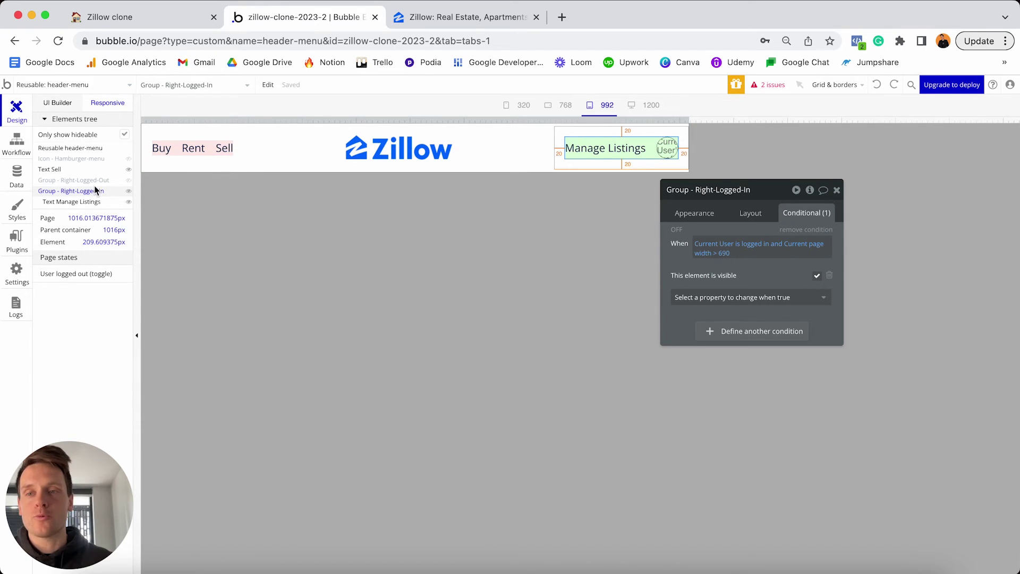
# Unhide Group - Right-Logged-Out in the Elements tree and select it.
pyautogui.click(129, 182)
pyautogui.click(129, 181)
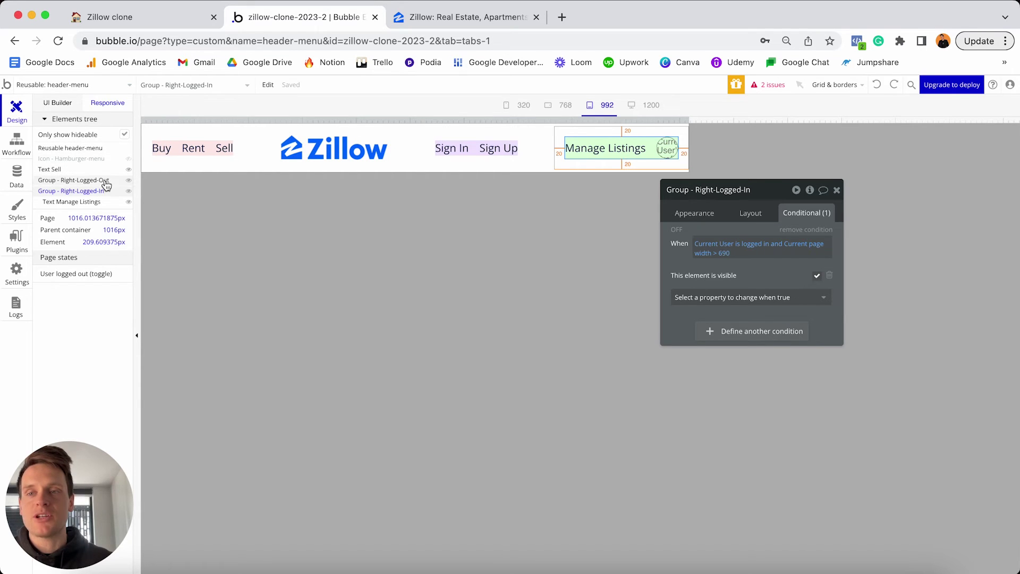
pyautogui.click(478, 147)
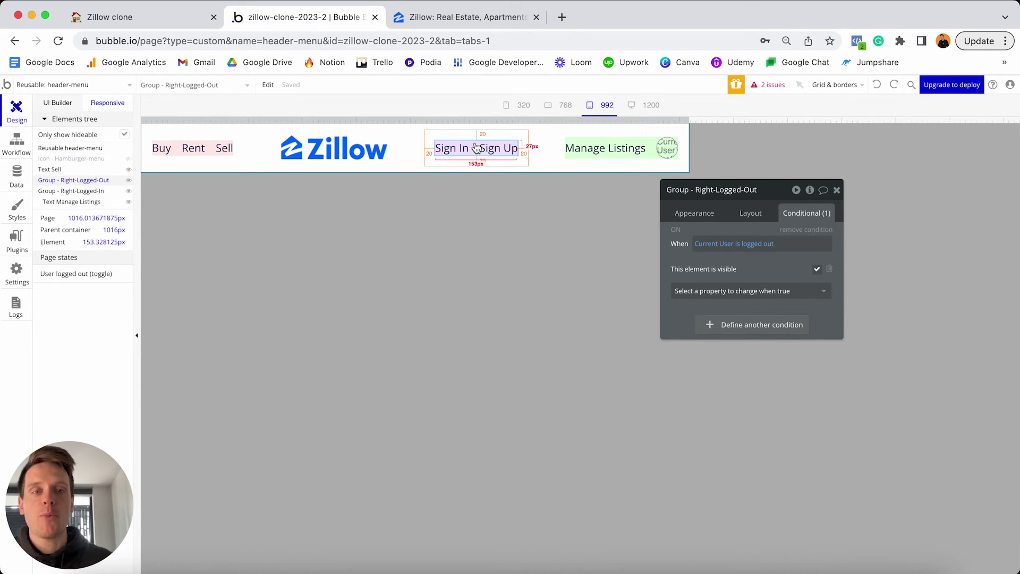
# Extend its logged-out condition with 'and Current page width > 690'.
pyautogui.click(771, 245)
pyautogui.click(785, 245)
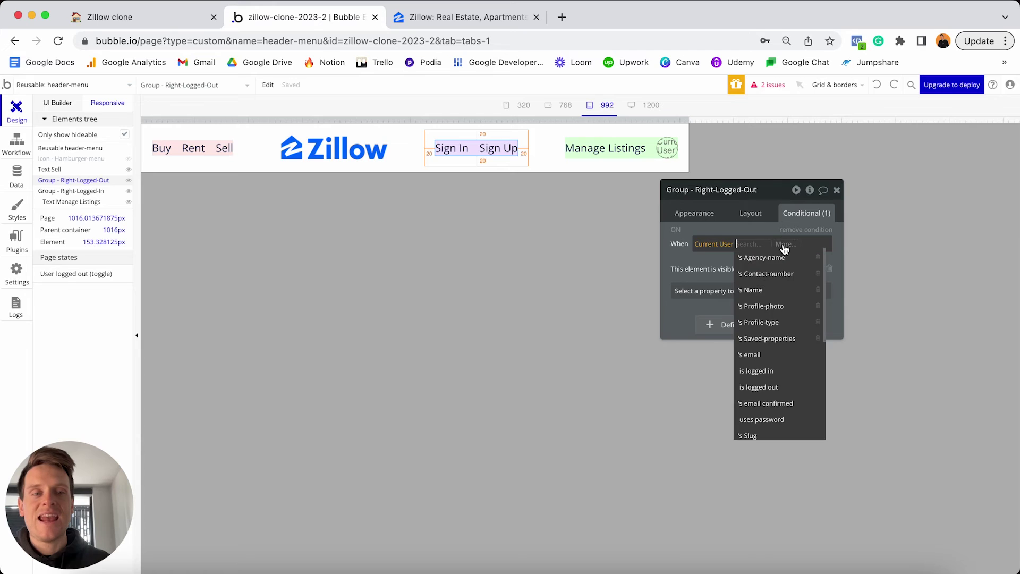
pyautogui.click(791, 276)
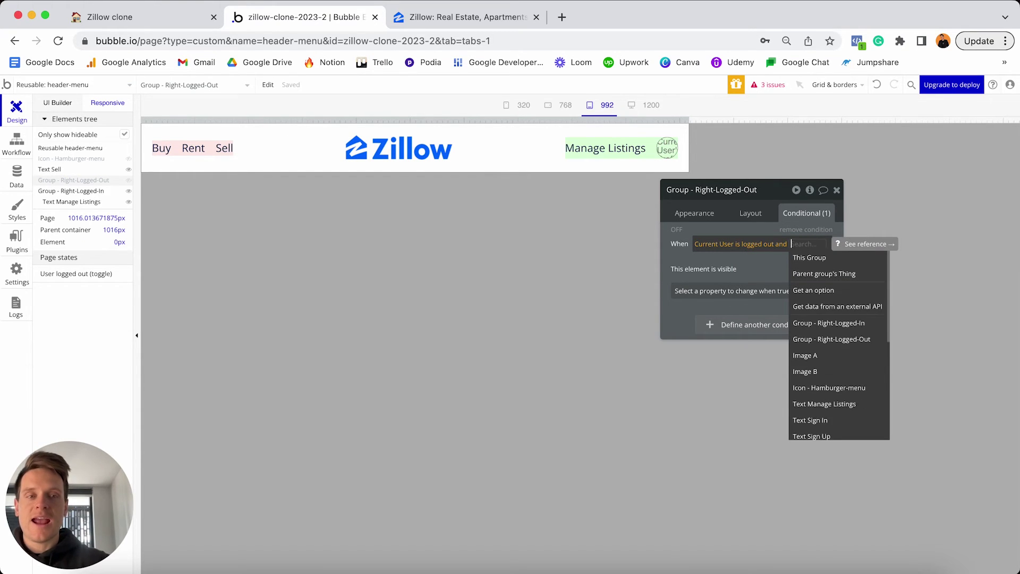
pyautogui.write('widt')
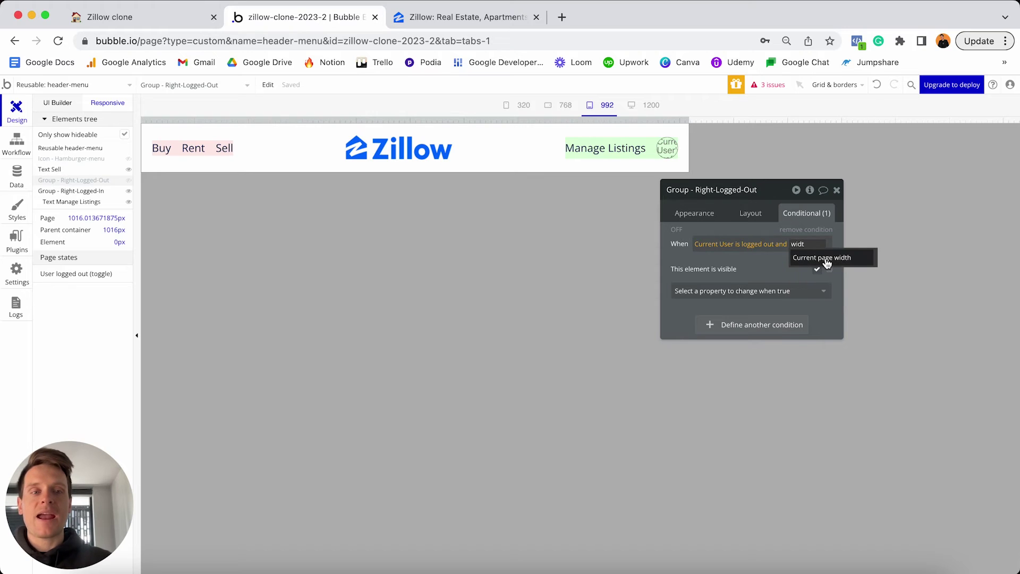
pyautogui.click(827, 263)
pyautogui.click(736, 312)
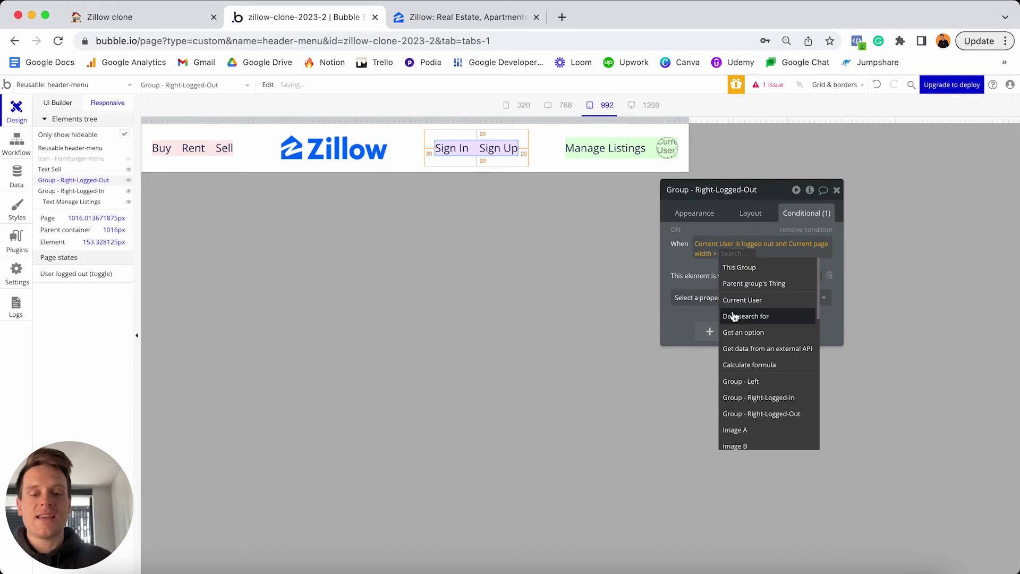
pyautogui.write('690')
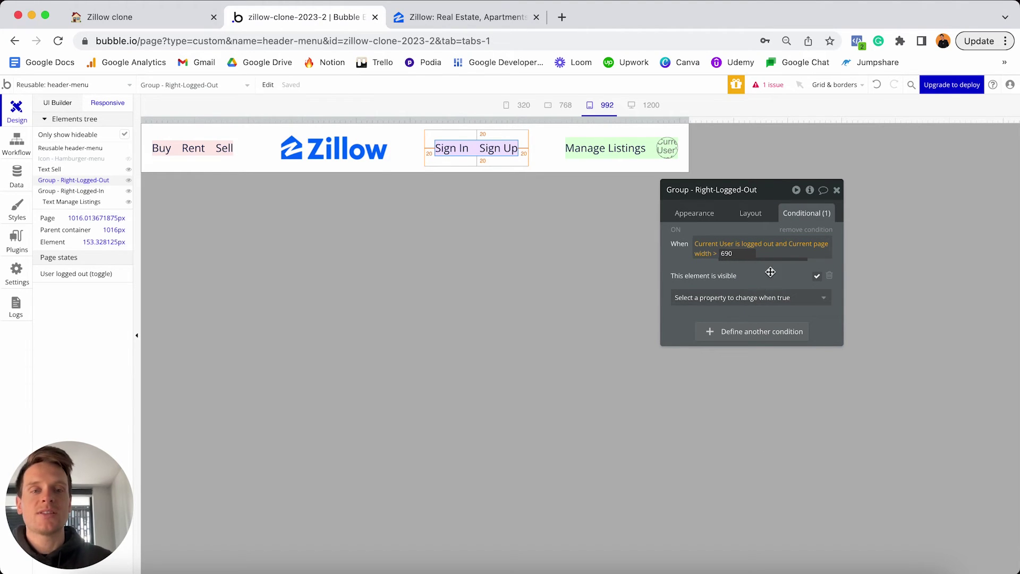
pyautogui.click(770, 272)
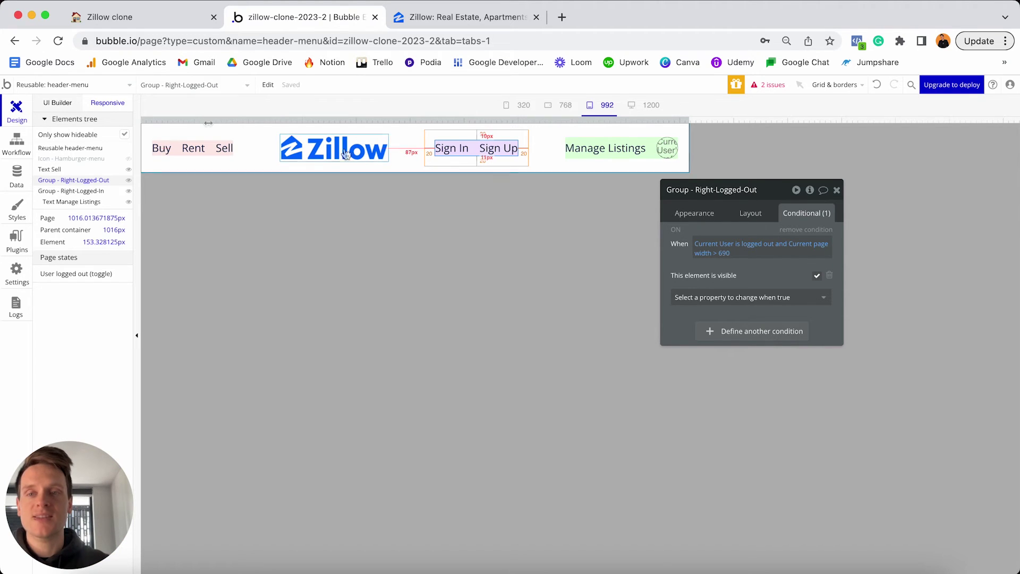
# Add a condition hiding the Buy/Rent/Sell group when Current page width < 690.
pyautogui.click(178, 147)
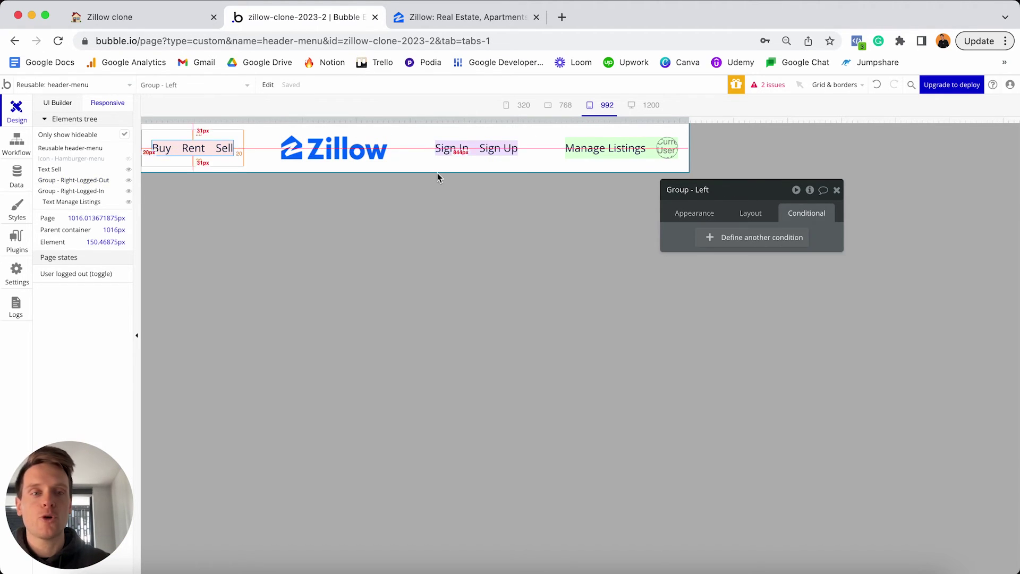
pyautogui.click(740, 237)
pyautogui.click(706, 244)
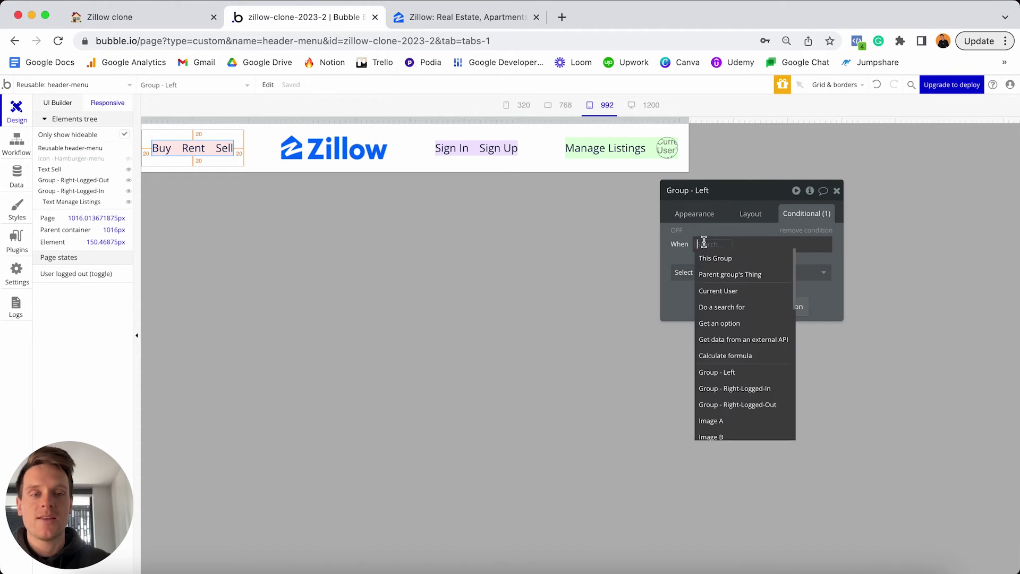
pyautogui.write('current')
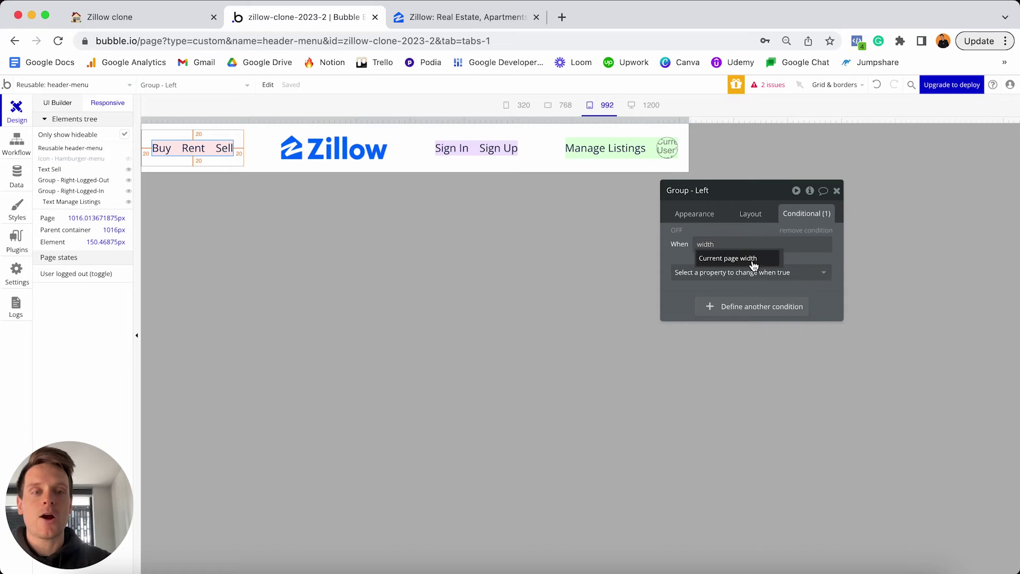
pyautogui.click(751, 259)
pyautogui.click(764, 340)
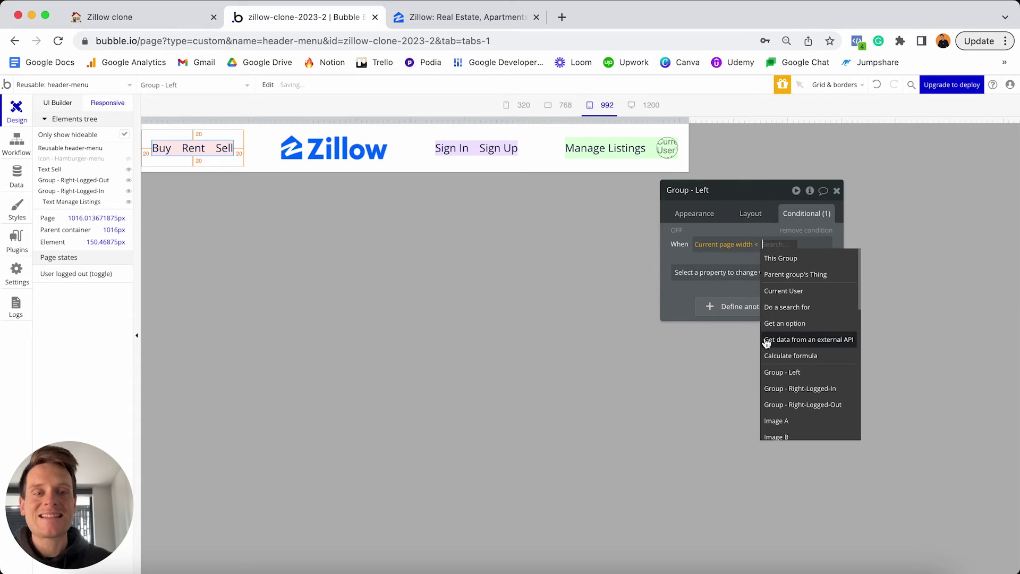
pyautogui.write('690')
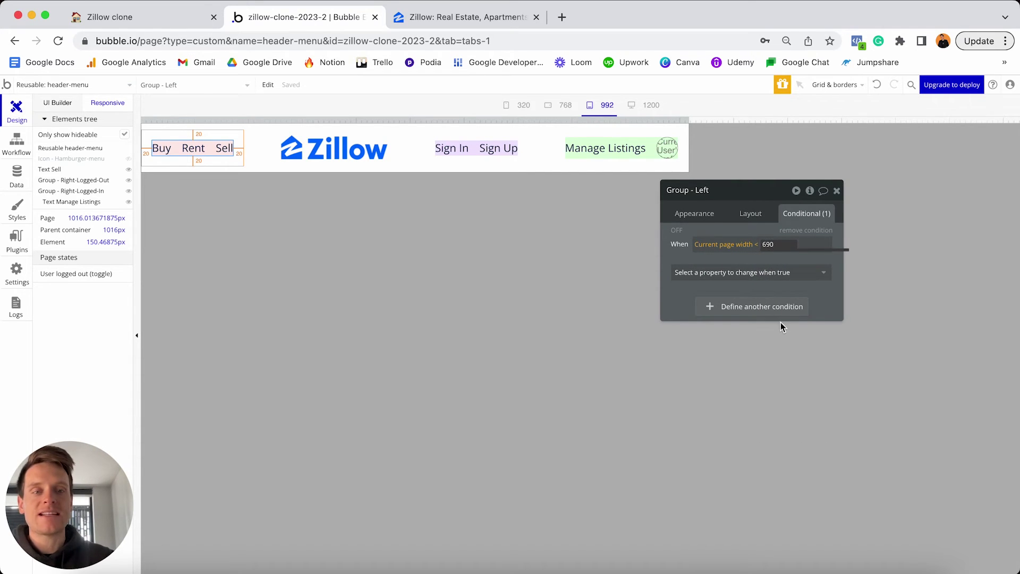
pyautogui.click(787, 272)
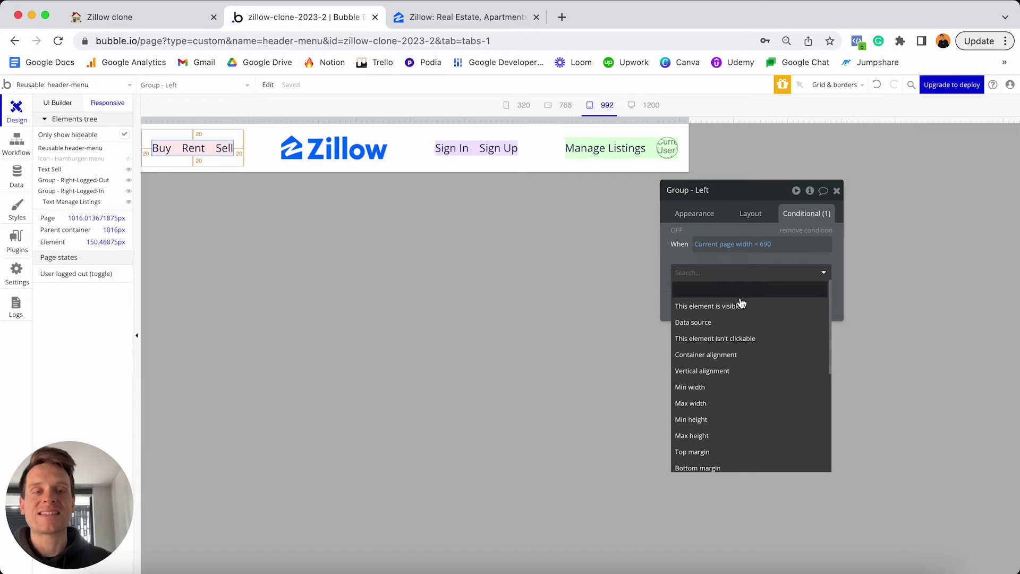
pyautogui.click(747, 306)
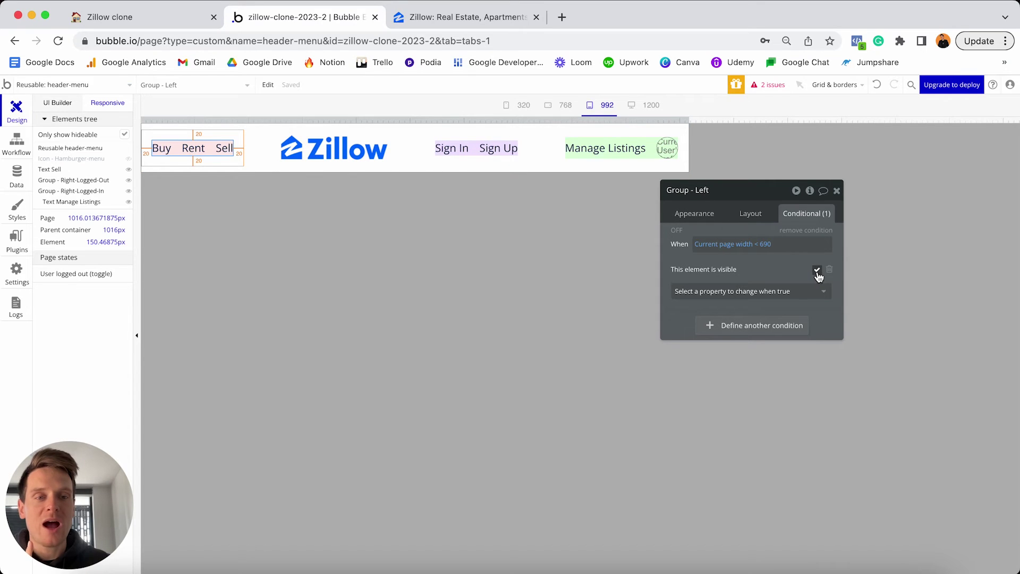
pyautogui.click(818, 273)
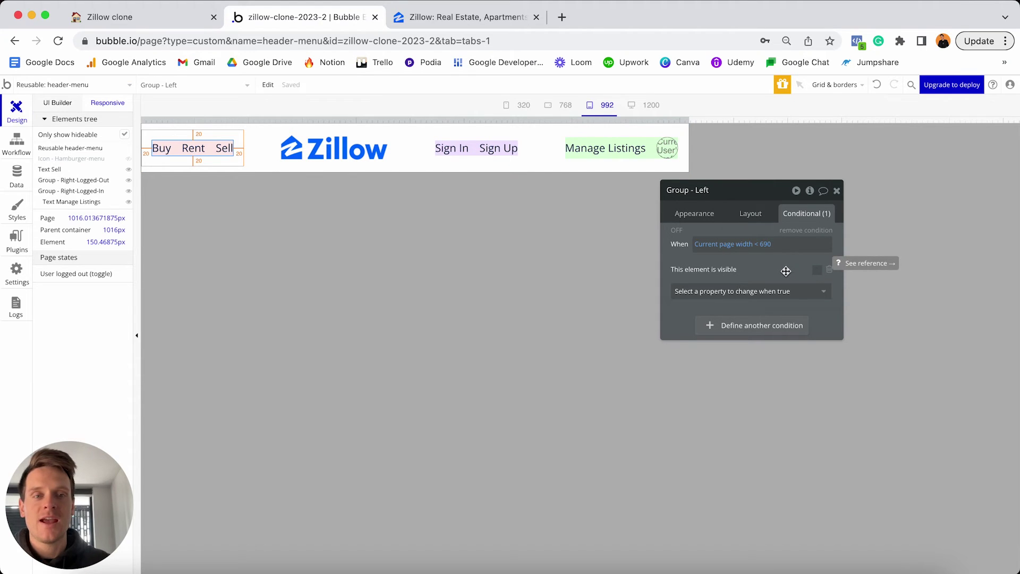
# Make Group - Left collapse when hidden, then unhide and select Icon - Hamburger-menu.
pyautogui.click(750, 214)
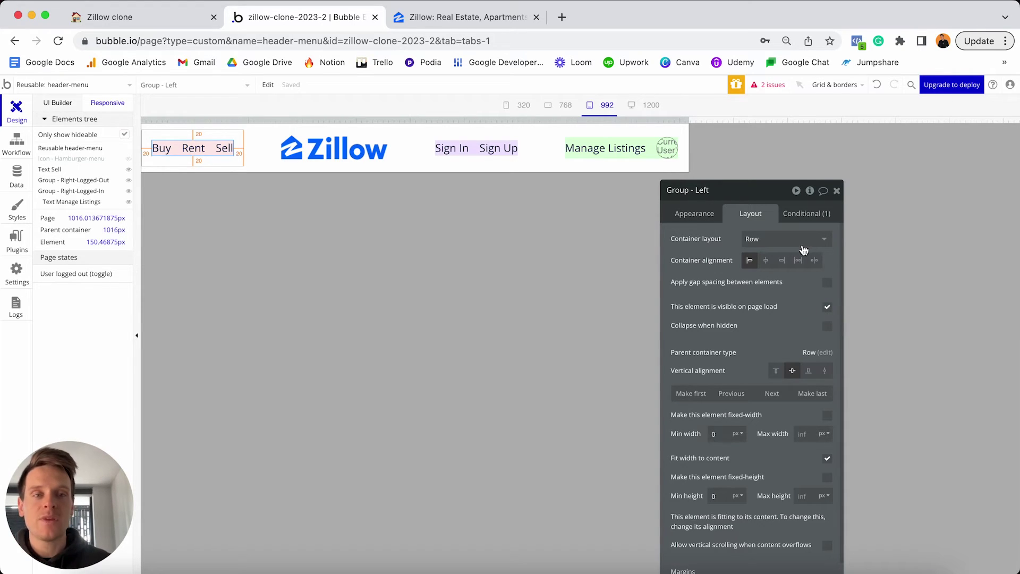
pyautogui.click(804, 214)
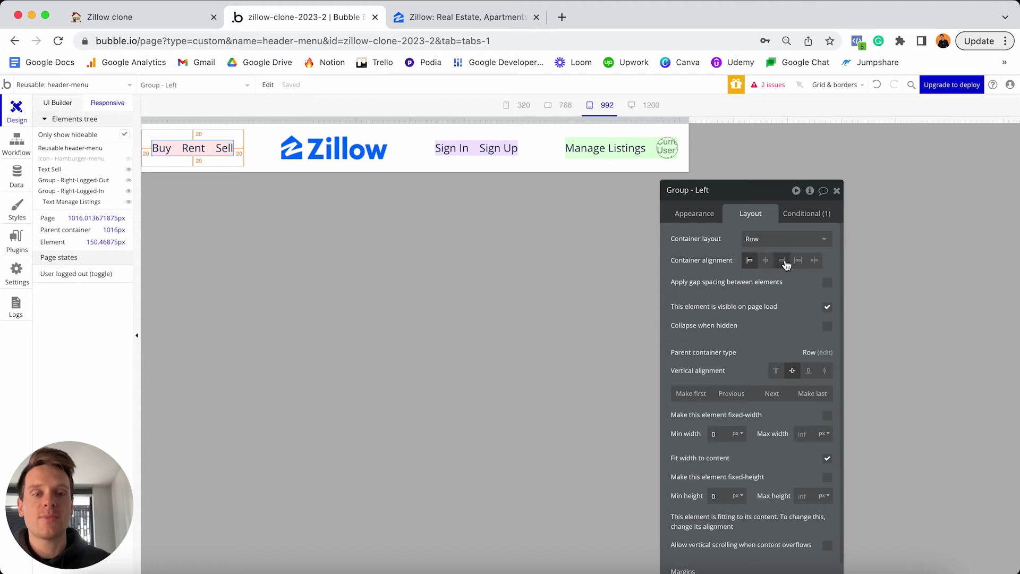
pyautogui.click(829, 328)
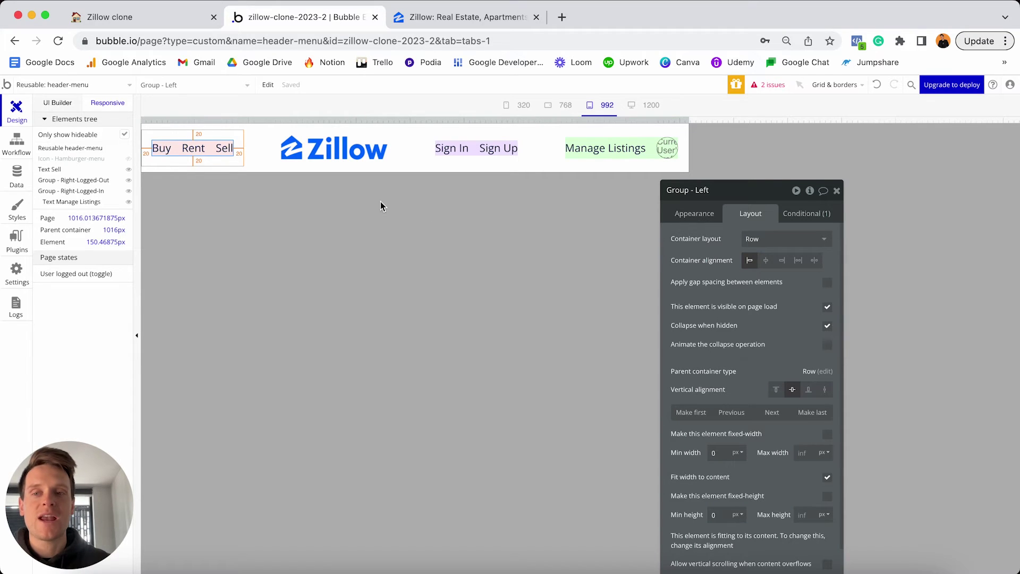
pyautogui.click(129, 160)
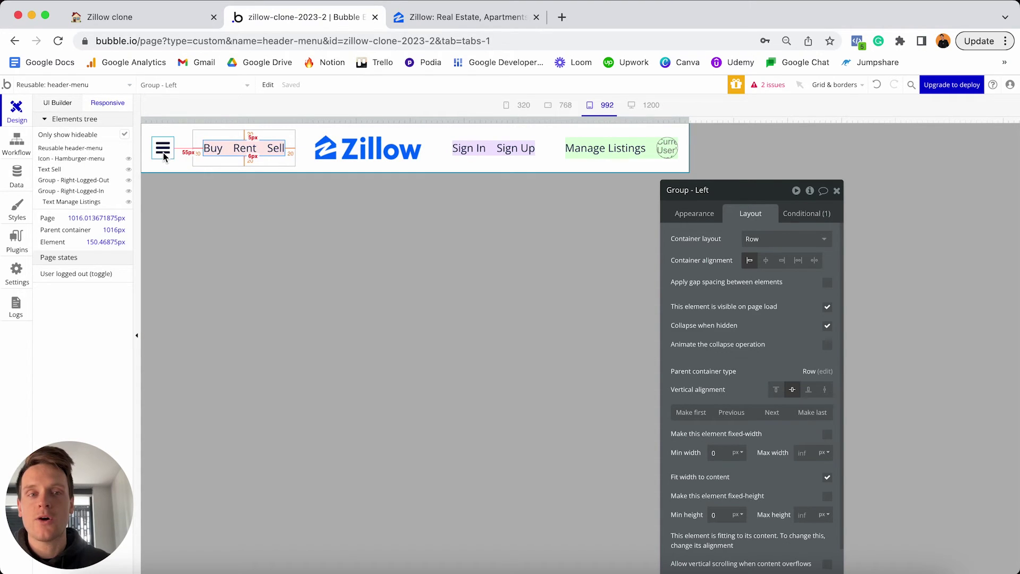
pyautogui.click(163, 155)
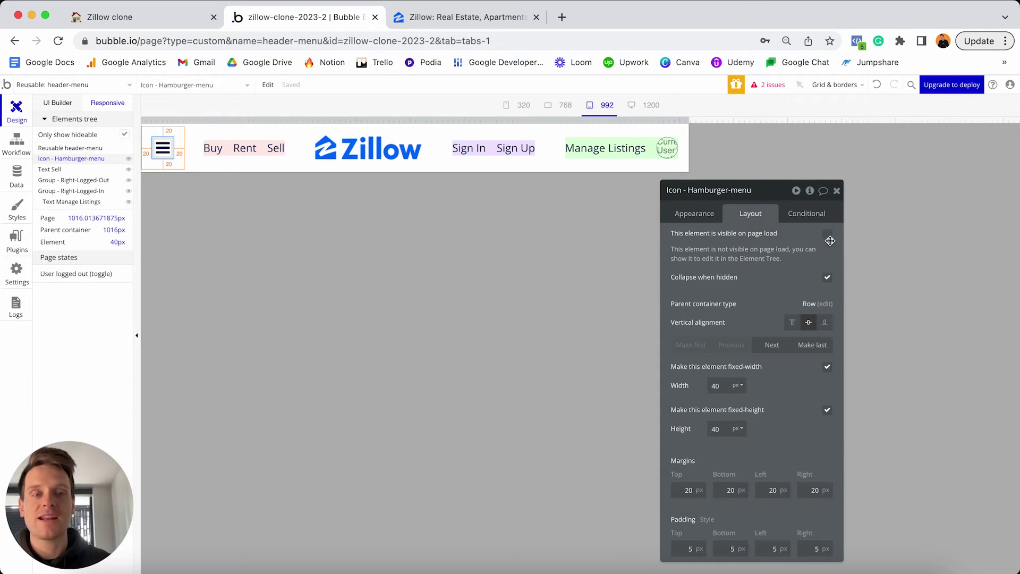
# Make the hamburger icon visible when Current page width < 690.
pyautogui.click(807, 215)
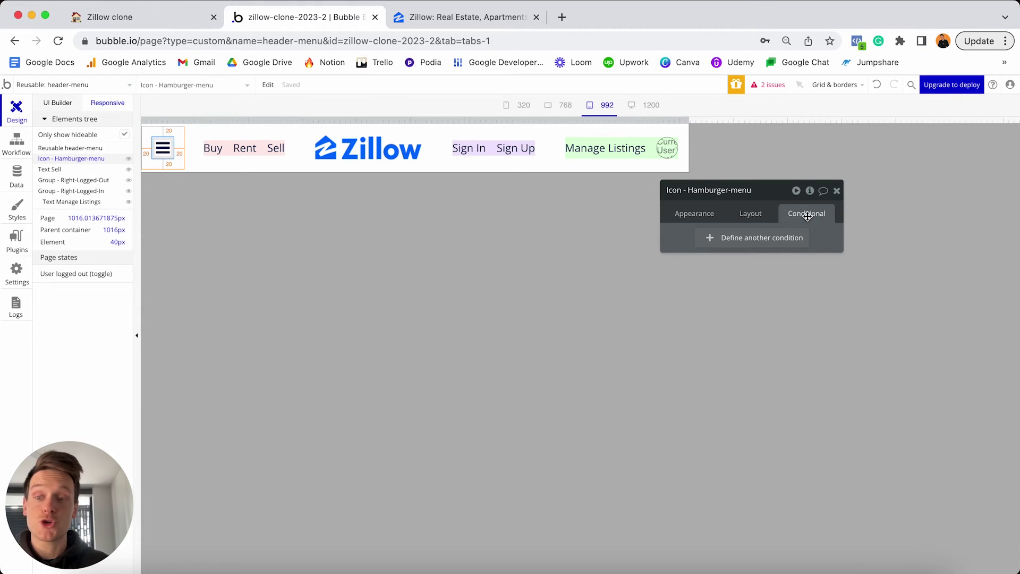
pyautogui.click(728, 242)
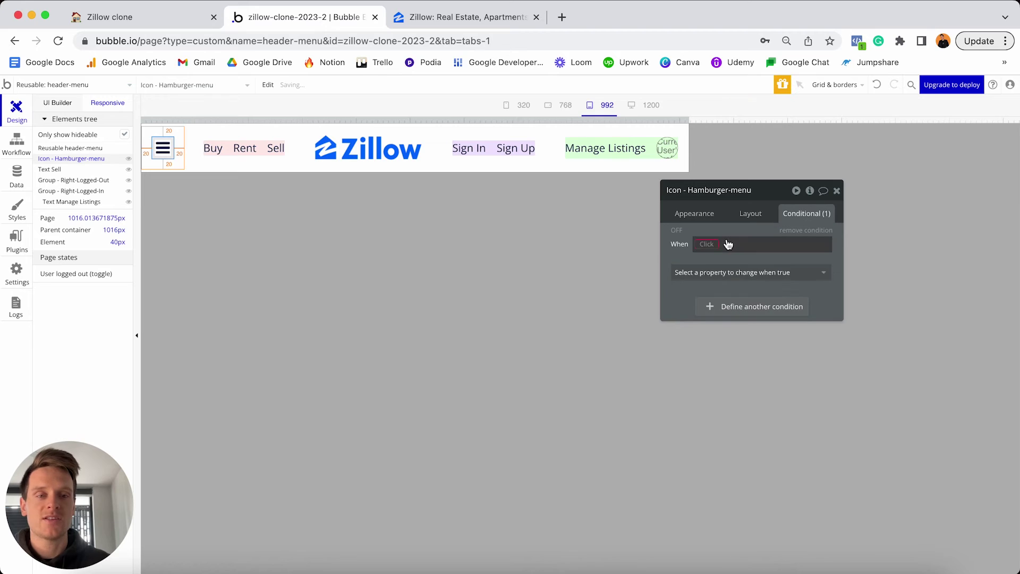
pyautogui.click(710, 243)
pyautogui.write('width')
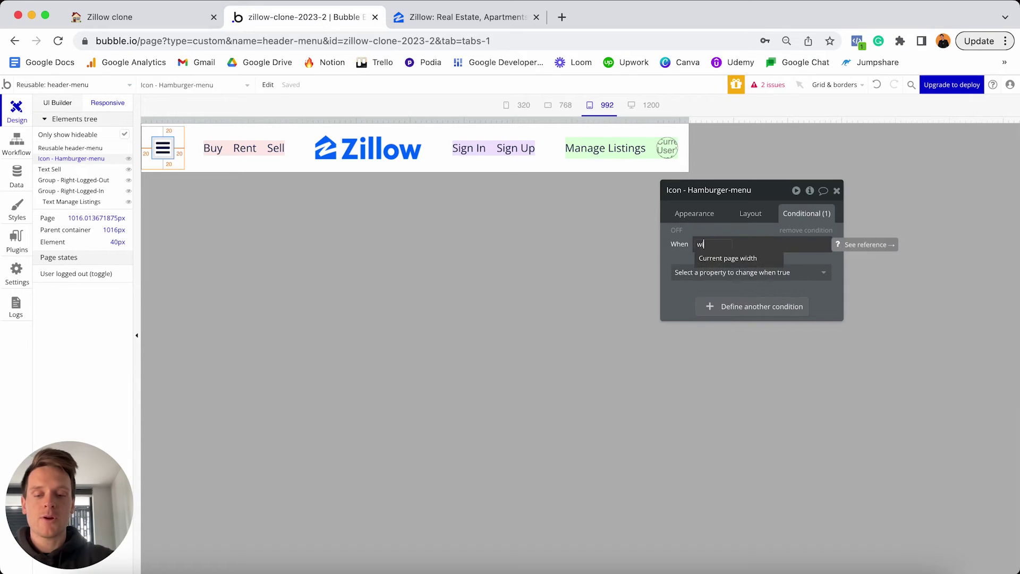
pyautogui.click(734, 258)
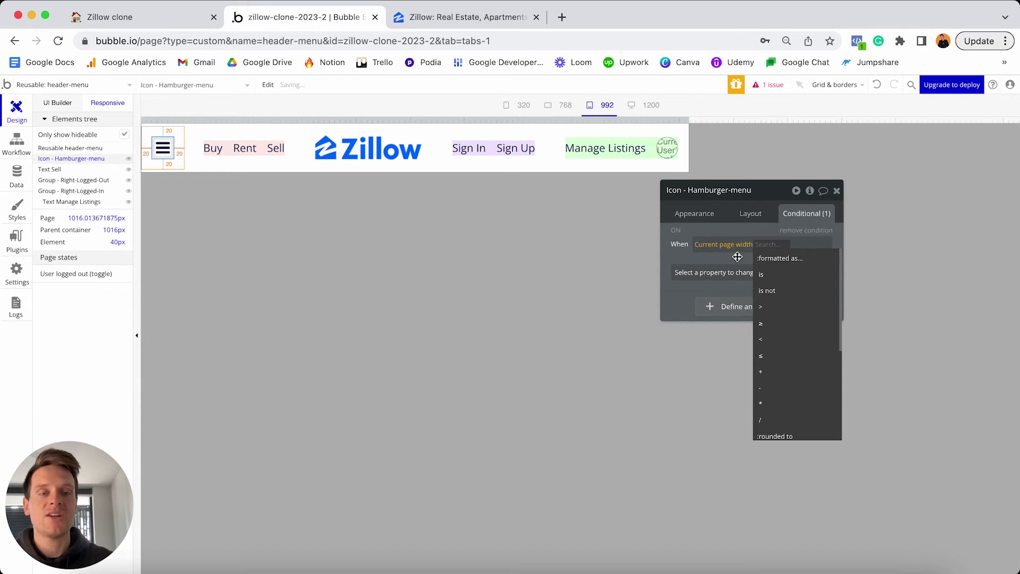
pyautogui.click(766, 339)
pyautogui.write('690')
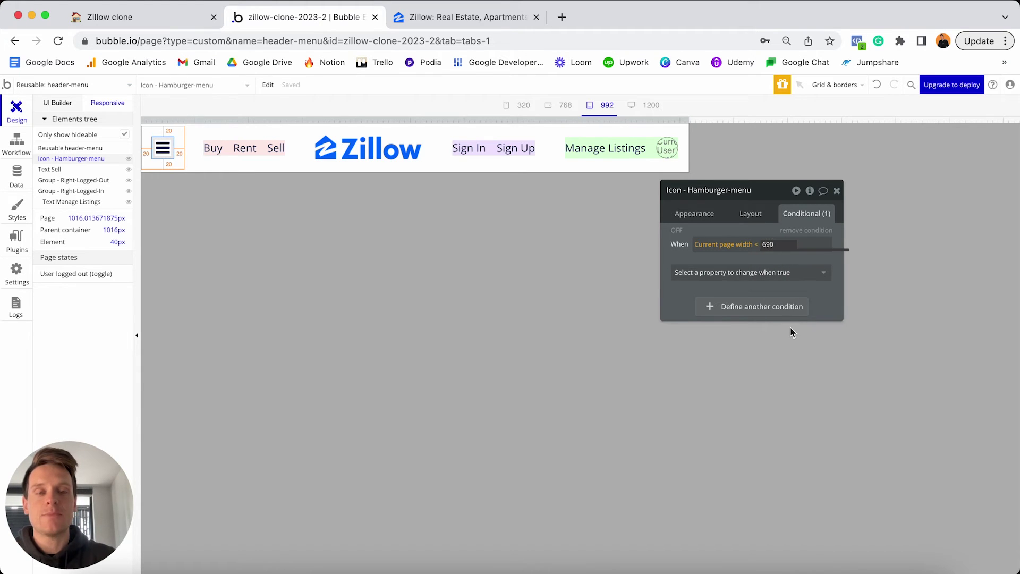
pyautogui.click(784, 272)
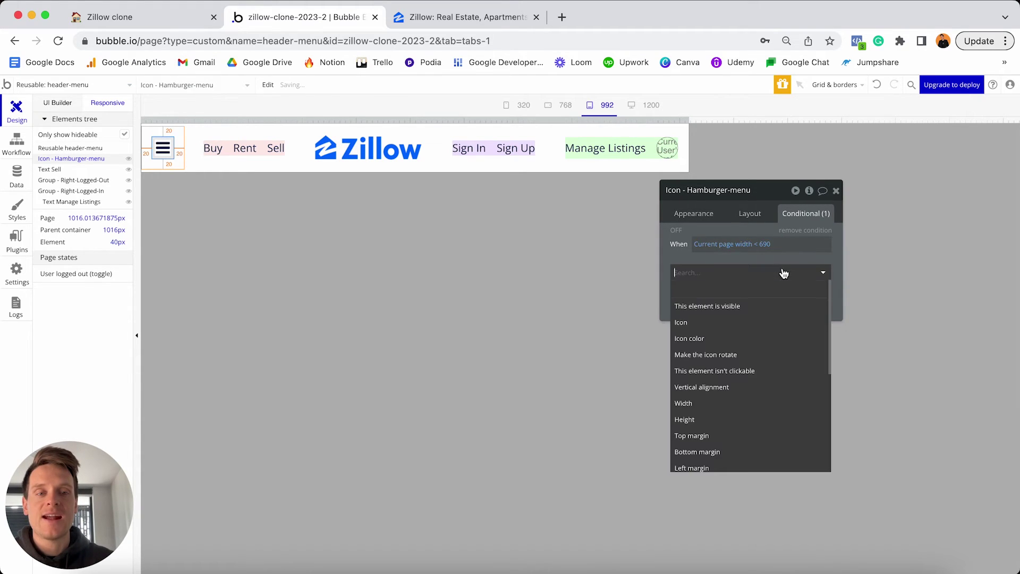
pyautogui.click(752, 306)
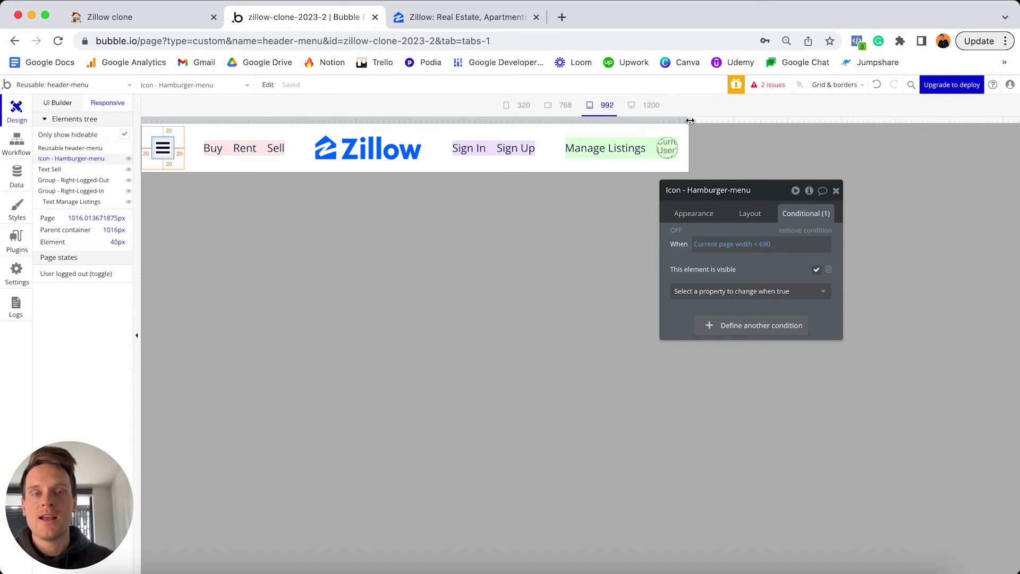
# Test the icon at narrow and desktop widths, then switch to the index page.
pyautogui.moveTo(690, 120); pyautogui.dragTo(480, 105)
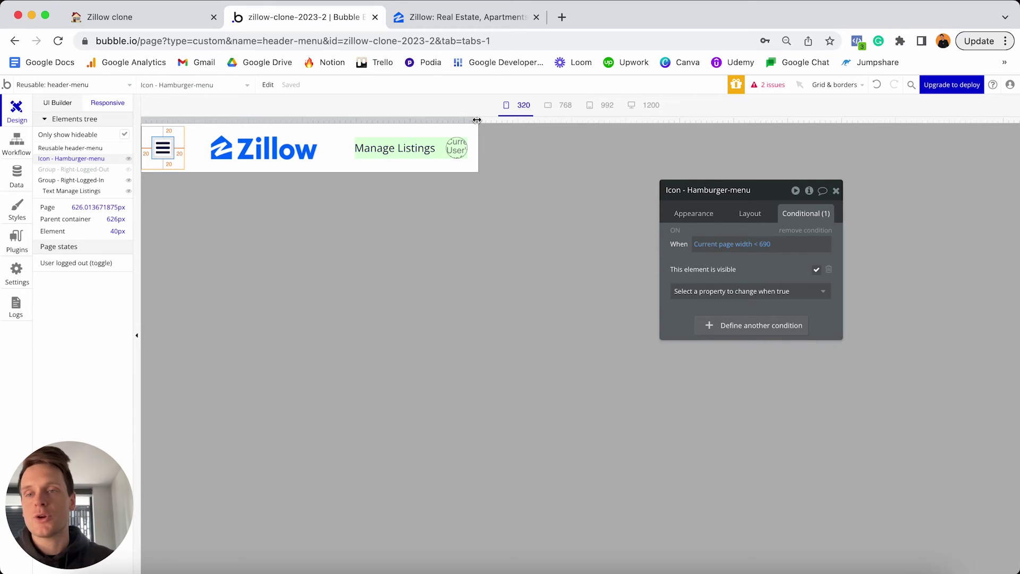
pyautogui.moveTo(477, 120); pyautogui.dragTo(746, 117)
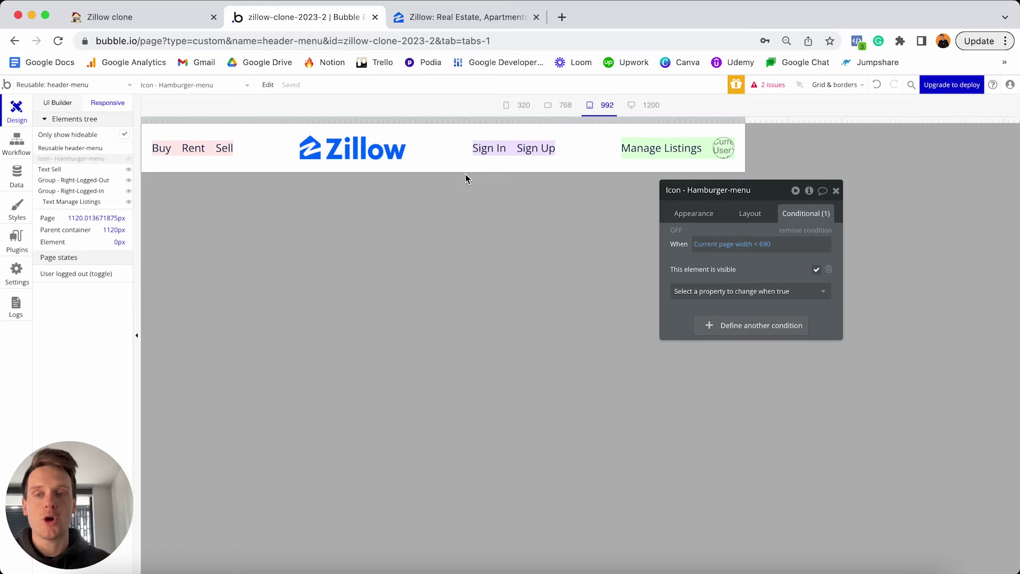
pyautogui.click(98, 85)
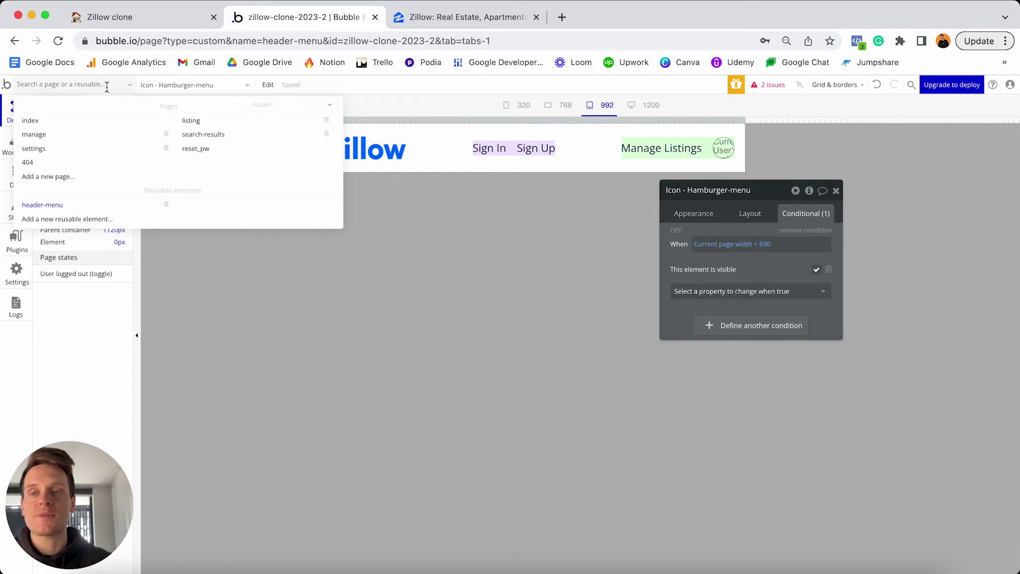
pyautogui.click(87, 120)
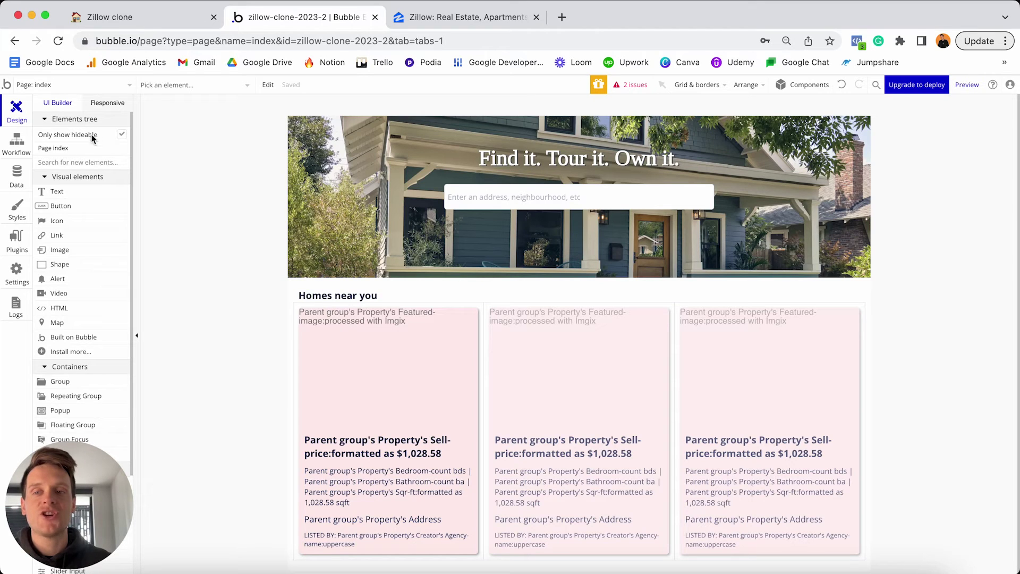
# Place the header-menu reusable on the index page and use 'Make first' to move it to the top.
pyautogui.scroll(-5, 96, 160)
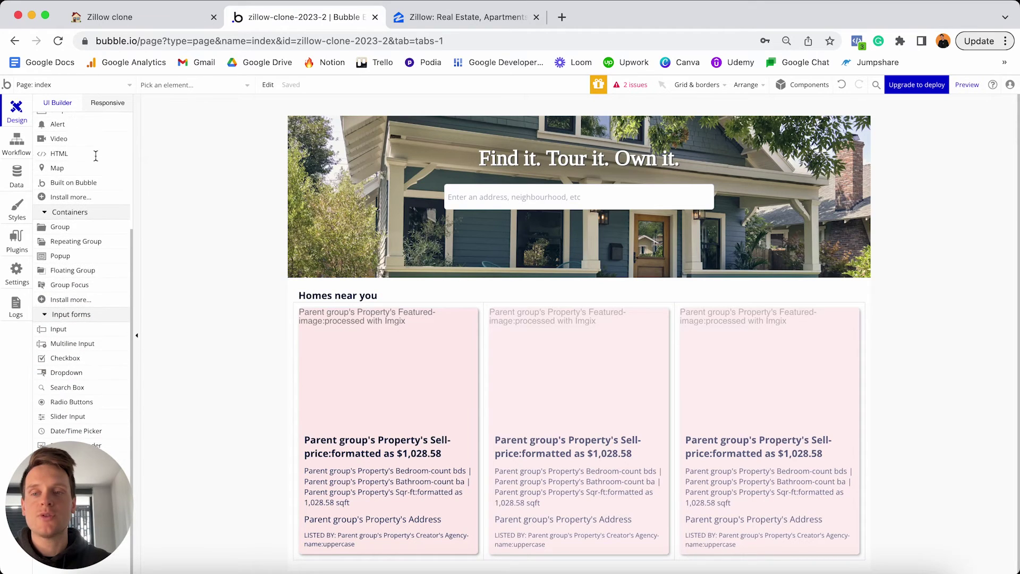
pyautogui.moveTo(54, 470); pyautogui.dragTo(906, 444)
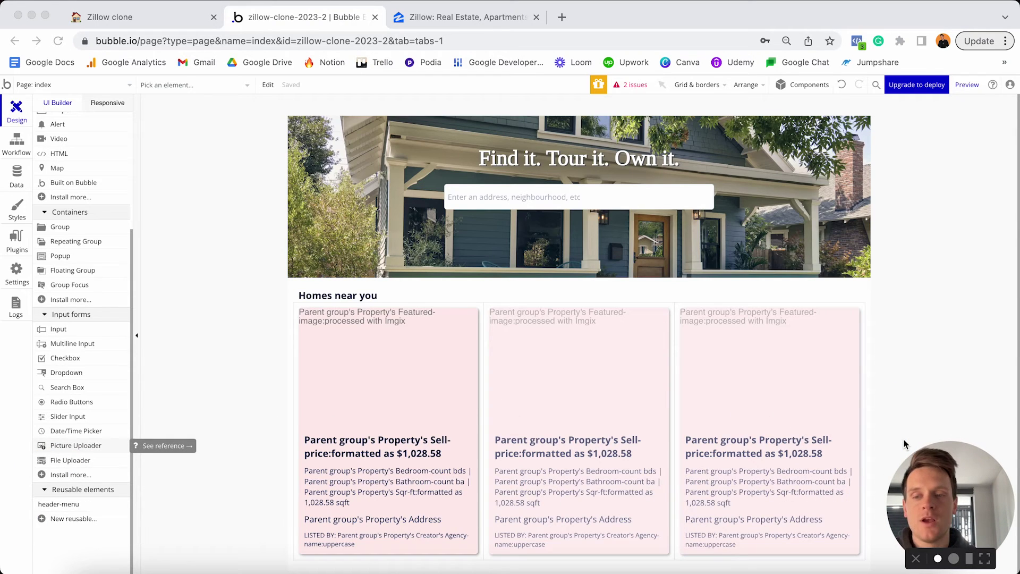
pyautogui.click(56, 506)
pyautogui.moveTo(72, 509)
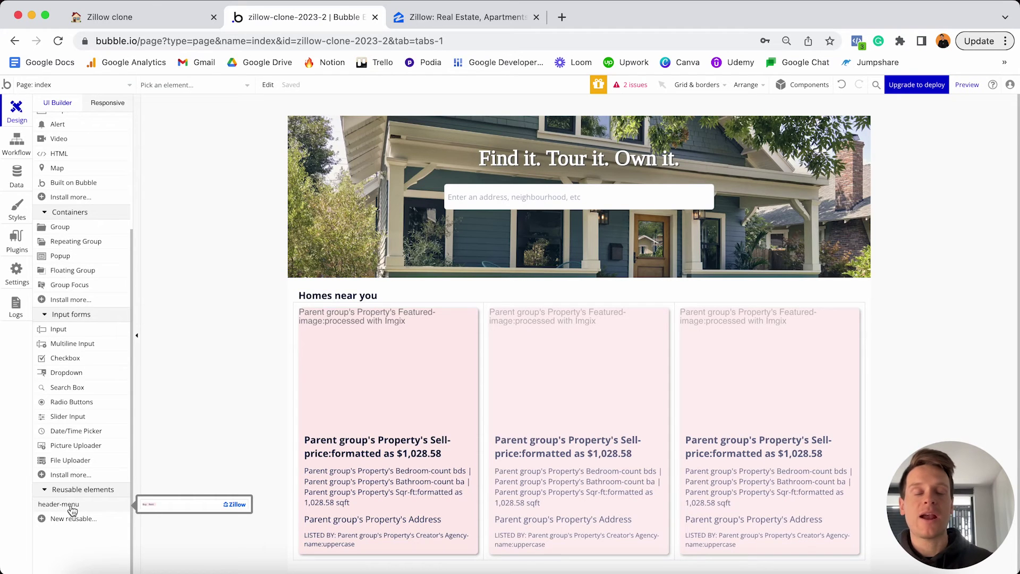
pyautogui.click(72, 509)
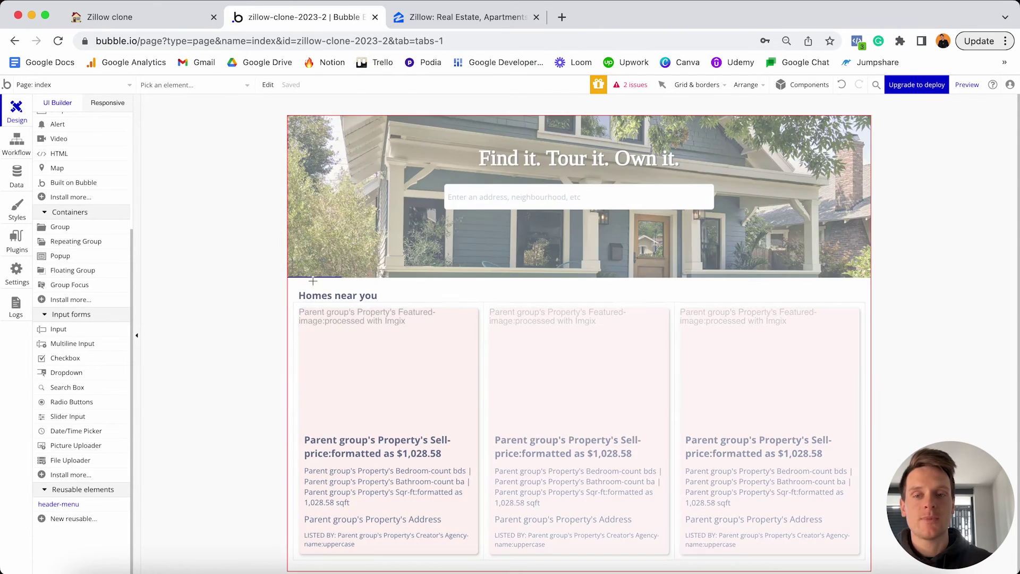
pyautogui.click(311, 284)
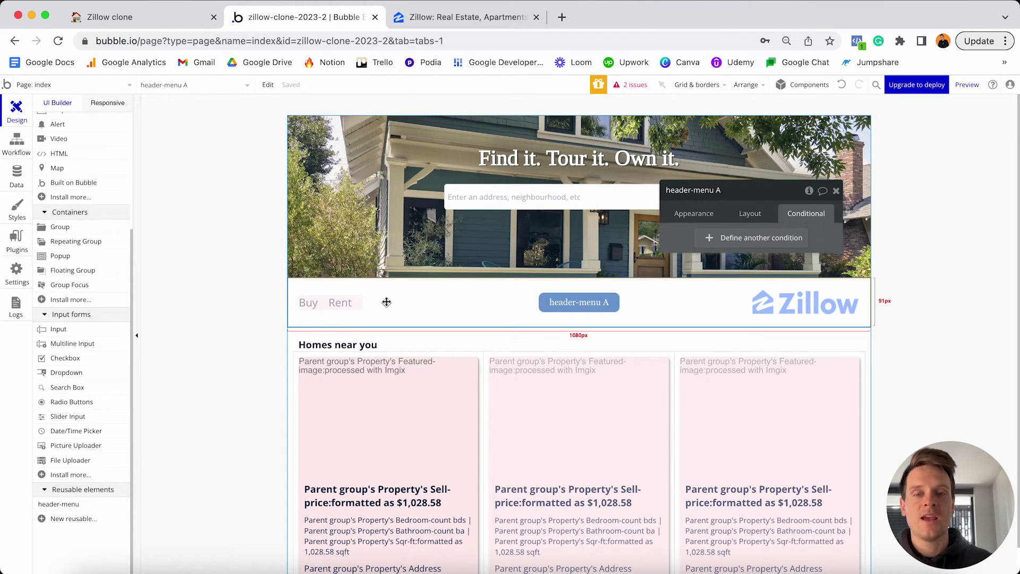
pyautogui.click(749, 214)
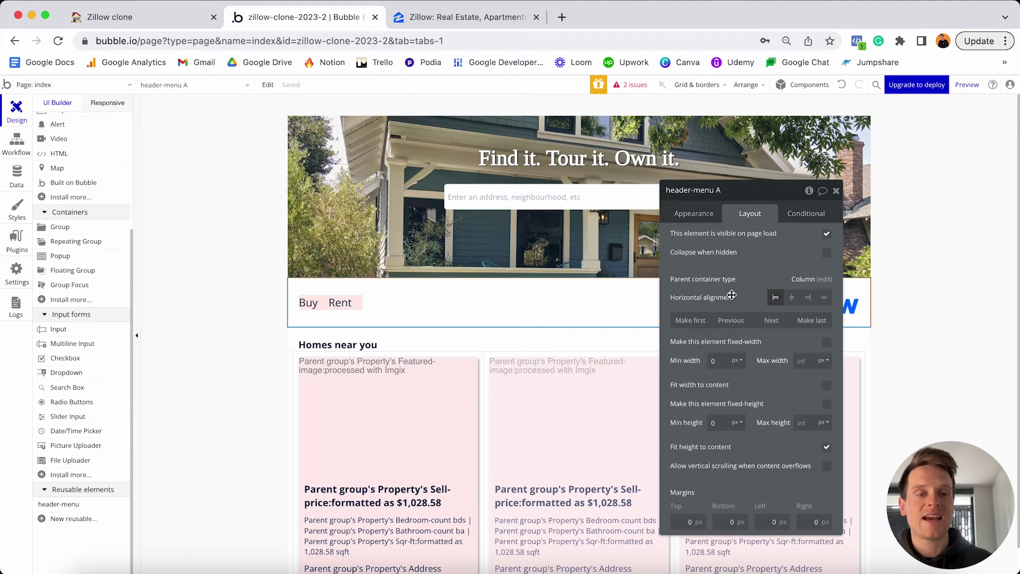
pyautogui.click(686, 324)
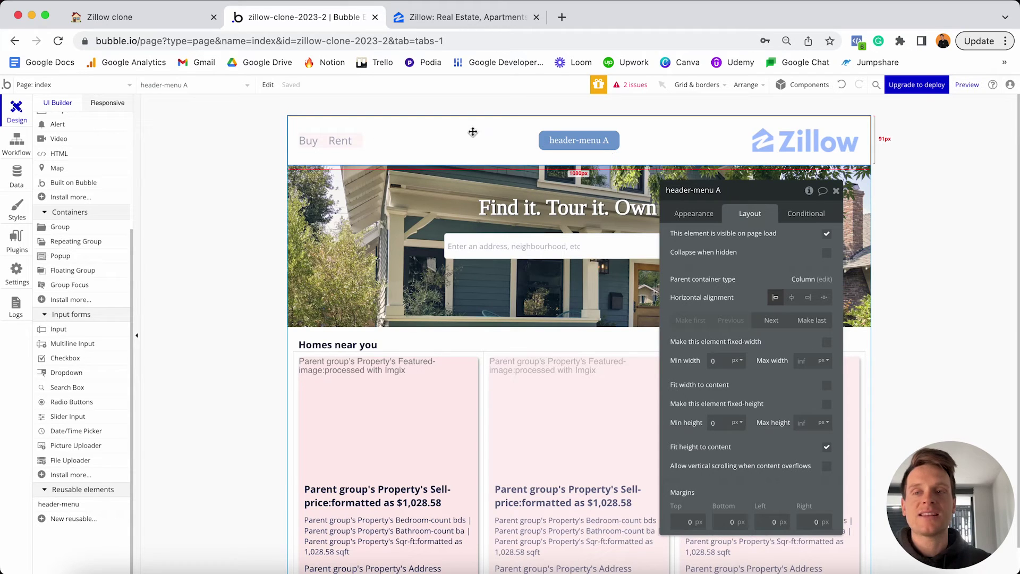
# Open the header-menu reusable for a look, then return to the index page.
pyautogui.click(102, 85)
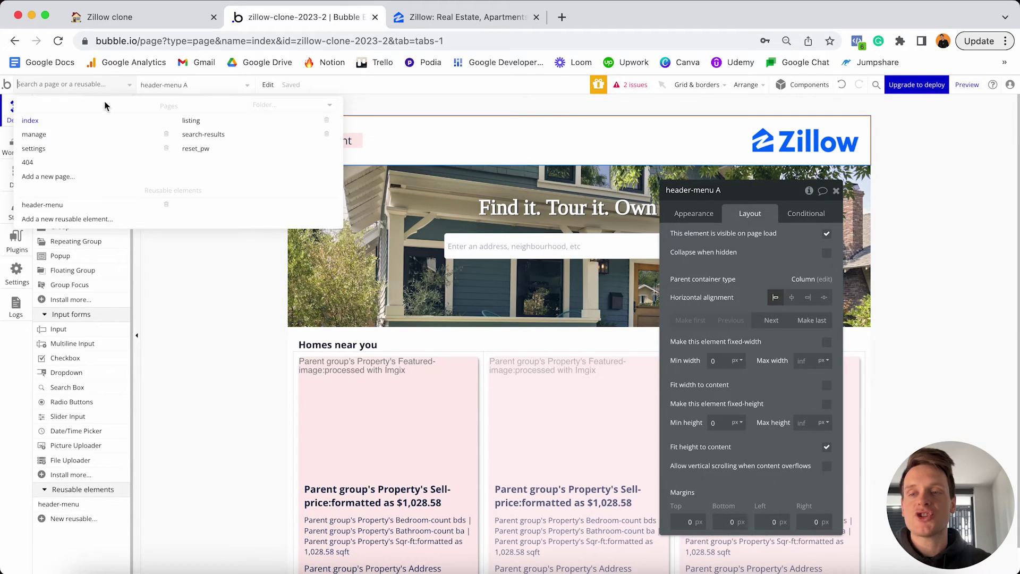
pyautogui.click(79, 207)
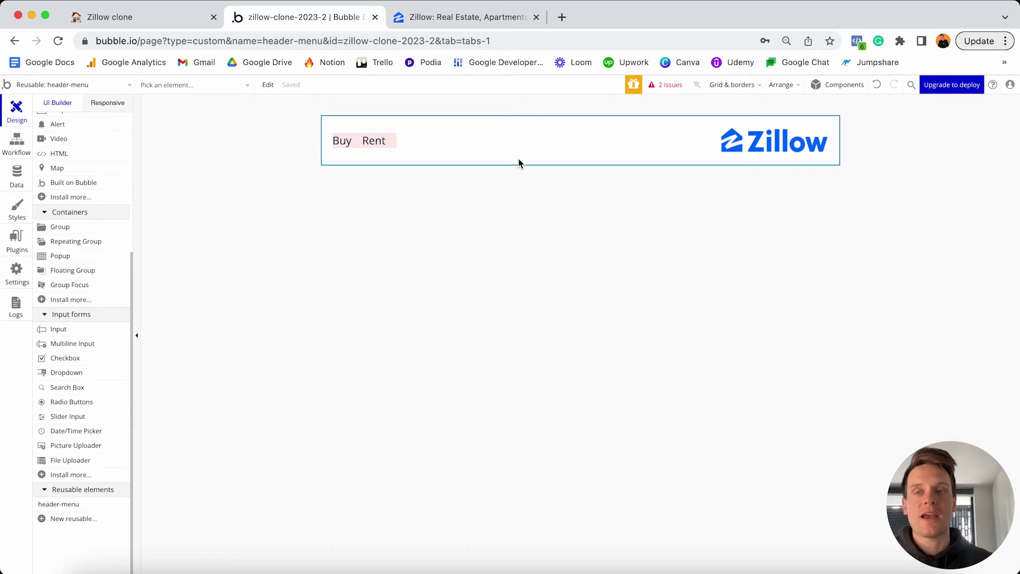
pyautogui.click(125, 86)
pyautogui.click(70, 119)
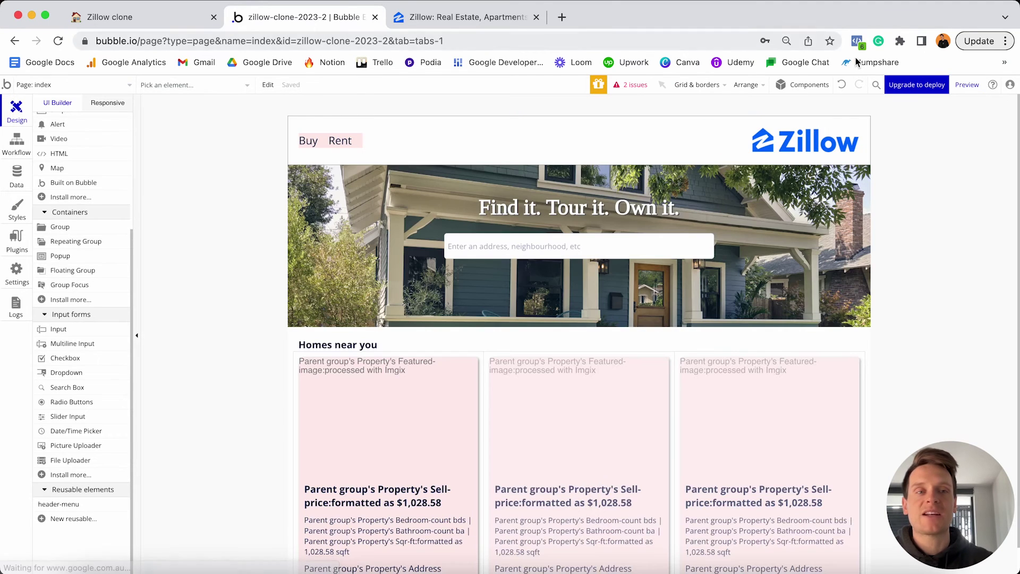
# Preview the app, test narrower browser widths, then maximise the preview window.
pyautogui.click(967, 84)
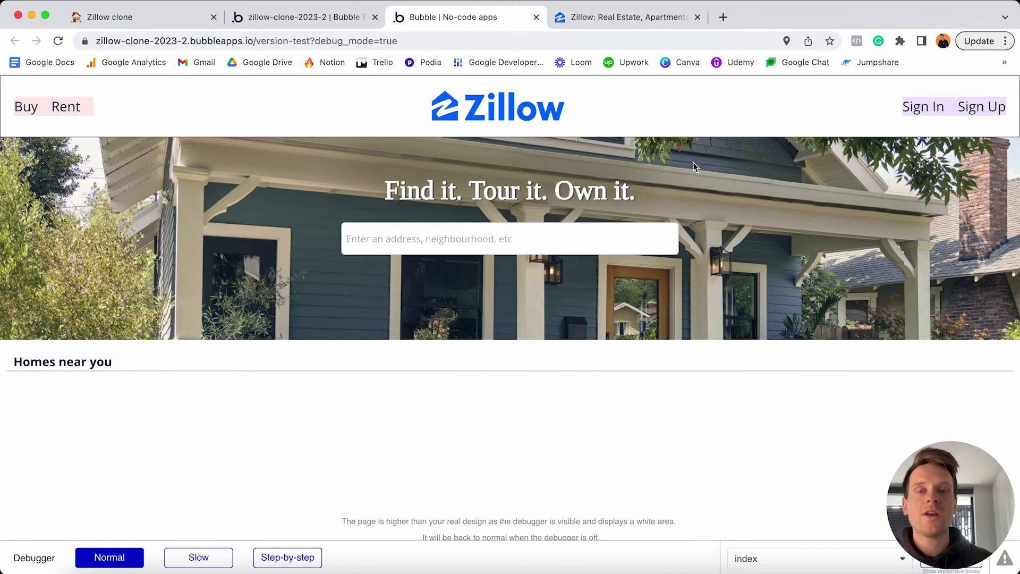
pyautogui.click(477, 121)
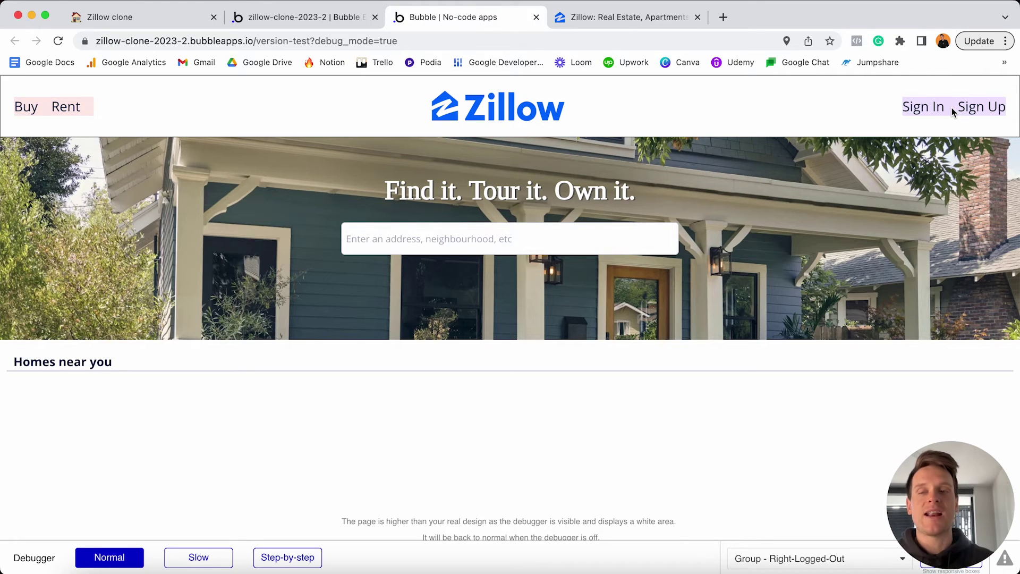
pyautogui.hotkey('ctrl', 'alt', 'Left')
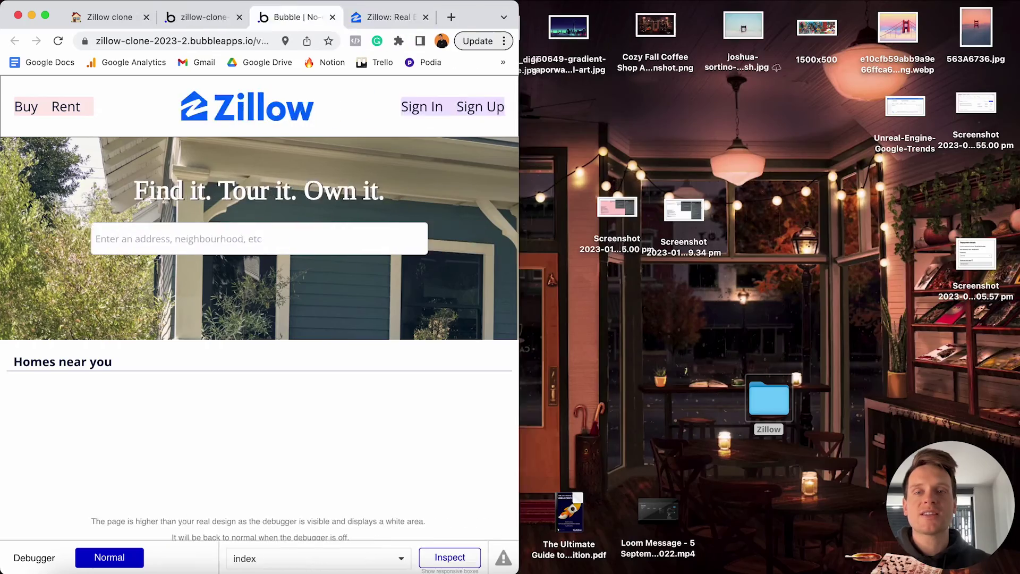
pyautogui.hotkey('ctrl', 'alt', 'Left')
pyautogui.hotkey('ctrl', 'alt', 'Left')
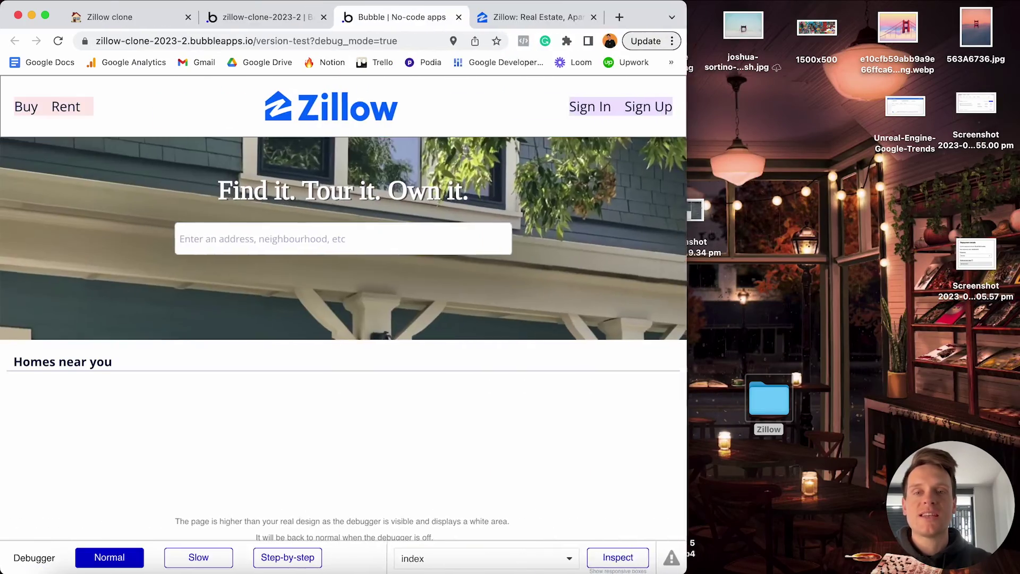
pyautogui.hotkey('ctrl', 'alt', 'Left')
pyautogui.hotkey('ctrl', 'alt', 'Left')
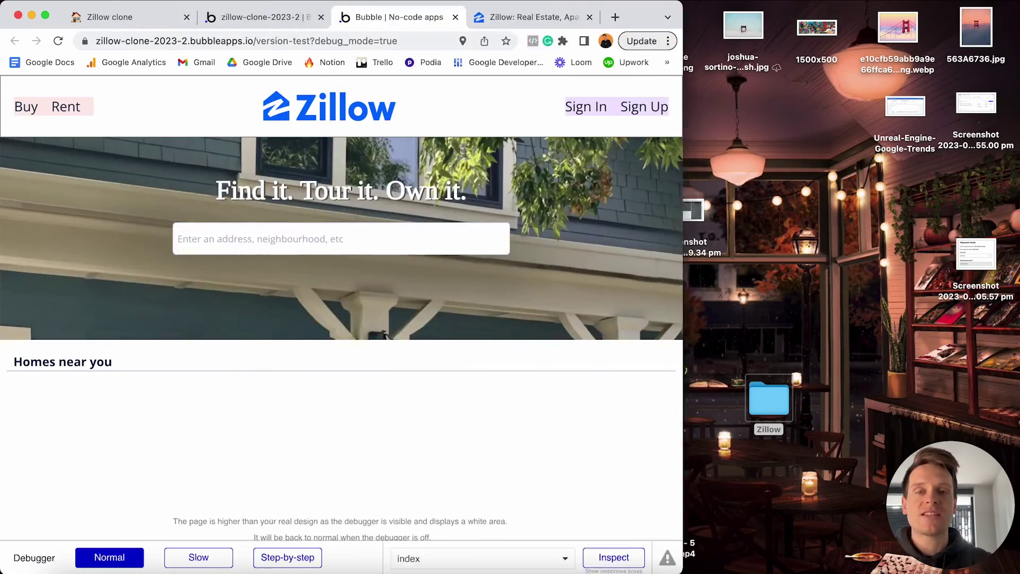
pyautogui.hotkey('ctrl', 'alt', 'Left')
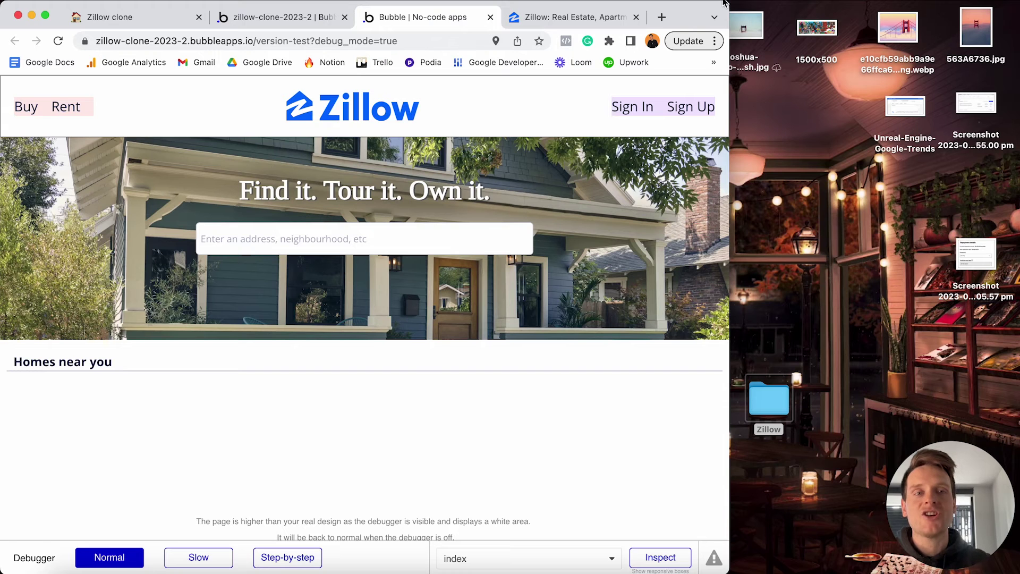
pyautogui.hotkey('ctrl', 'alt', 'Return')
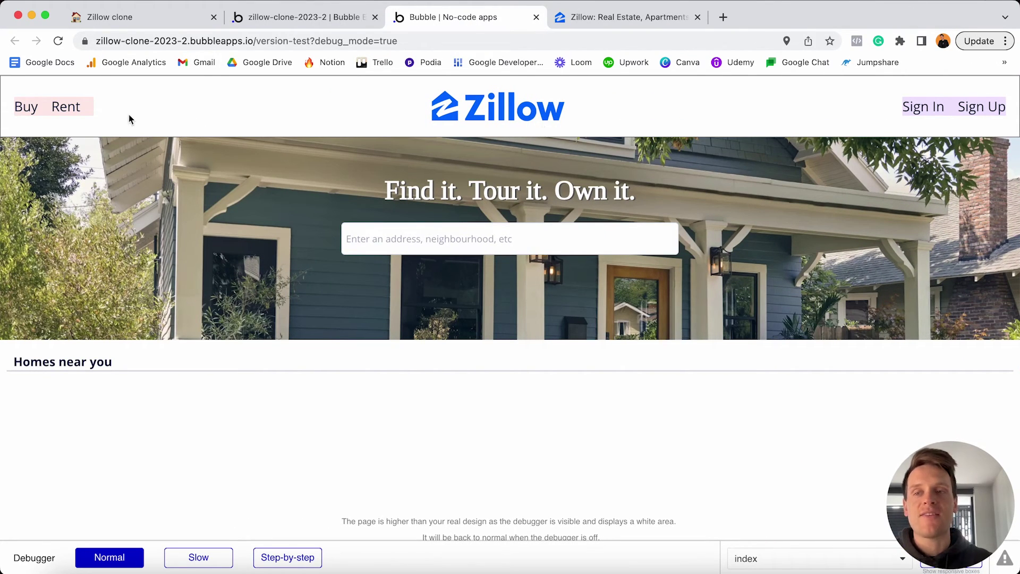
# Follow Buy to search results and highlight the listing-type Sale and location Yeronga URL parameters.
pyautogui.click(30, 110)
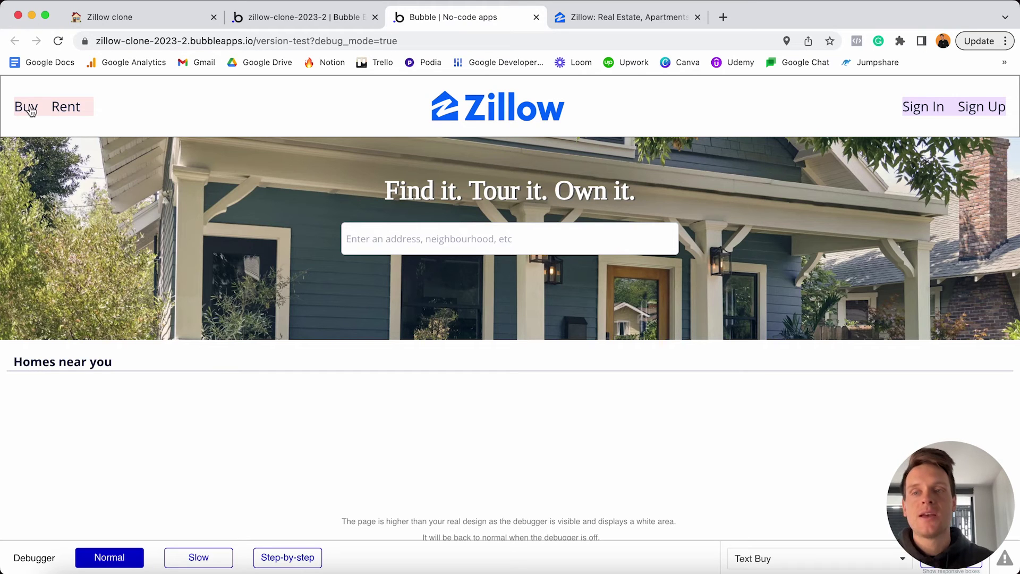
pyautogui.click(29, 111)
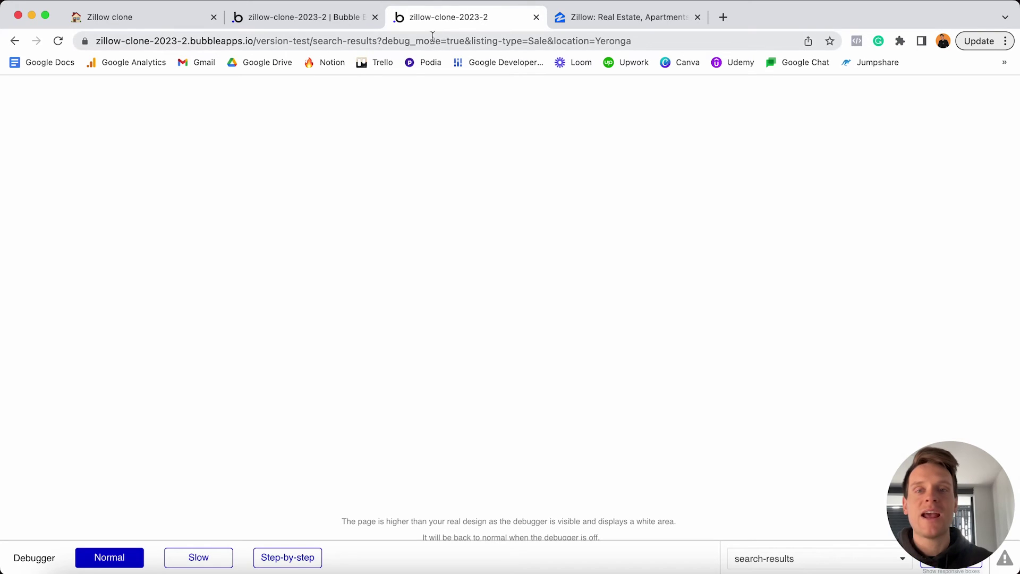
pyautogui.click(395, 42)
pyautogui.click(380, 43)
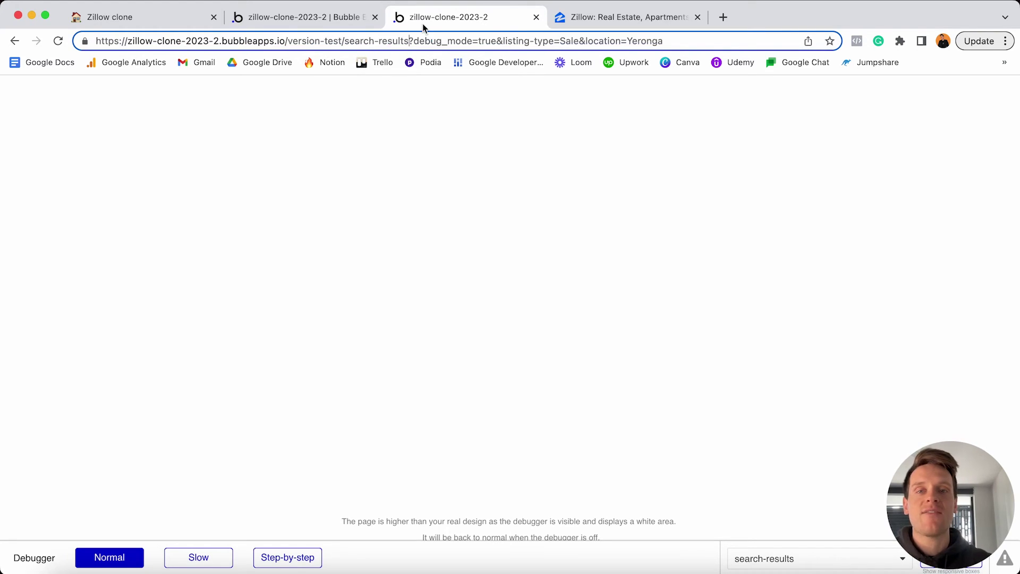
pyautogui.press('shift+super+Right')
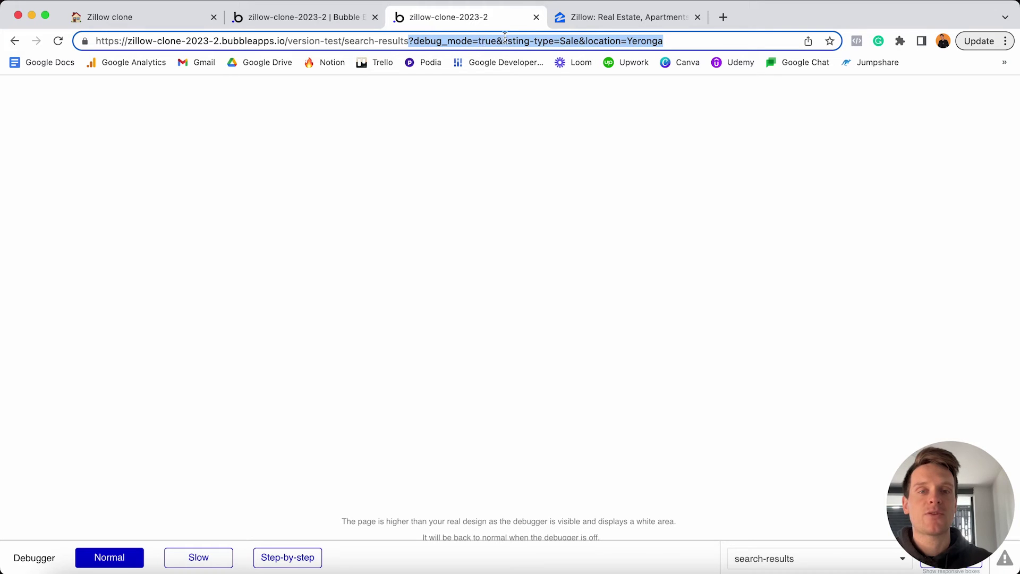
pyautogui.click(502, 42)
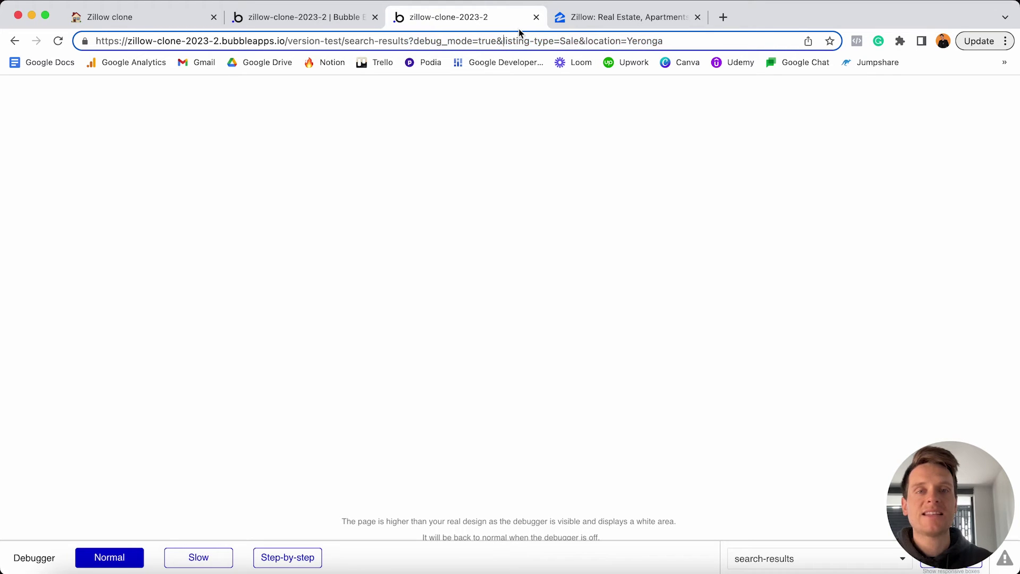
pyautogui.press('shift+super+Right')
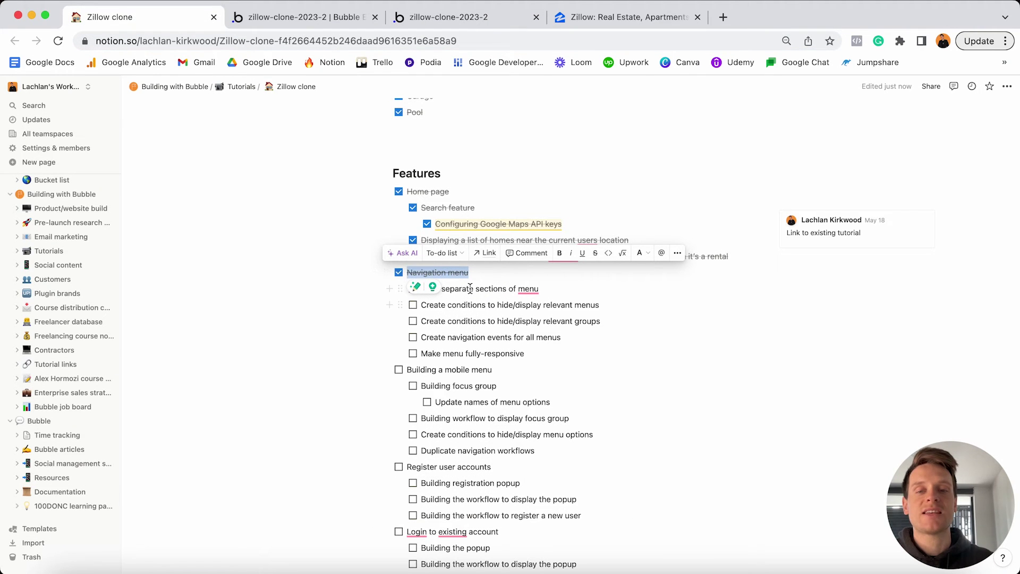
# Tick Navigation menu and its five sub-tasks as done in Notion, then return to Bubble.
pyautogui.click(399, 274)
pyautogui.click(413, 290)
pyautogui.click(413, 305)
pyautogui.click(413, 321)
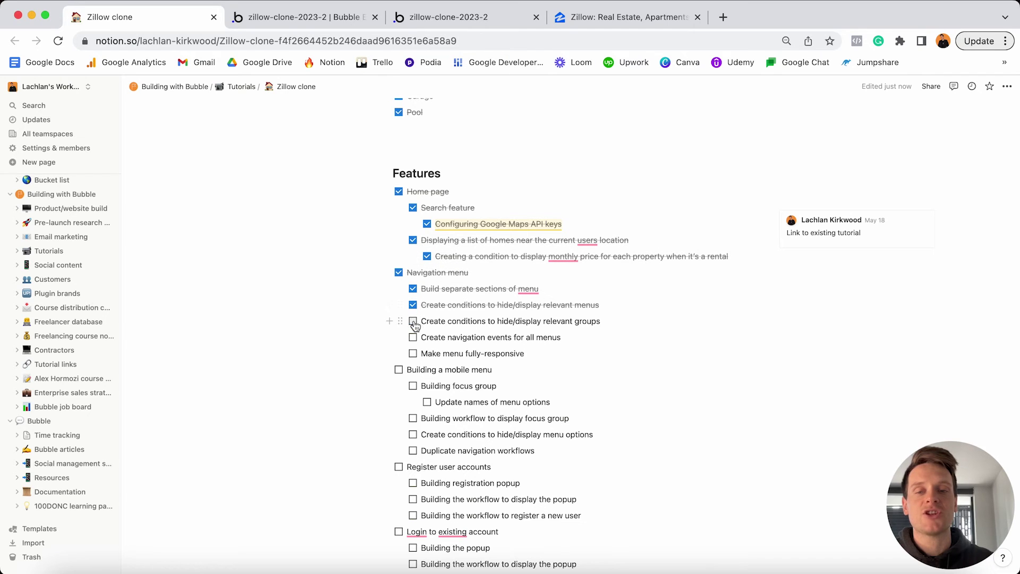
pyautogui.click(413, 337)
pyautogui.click(413, 353)
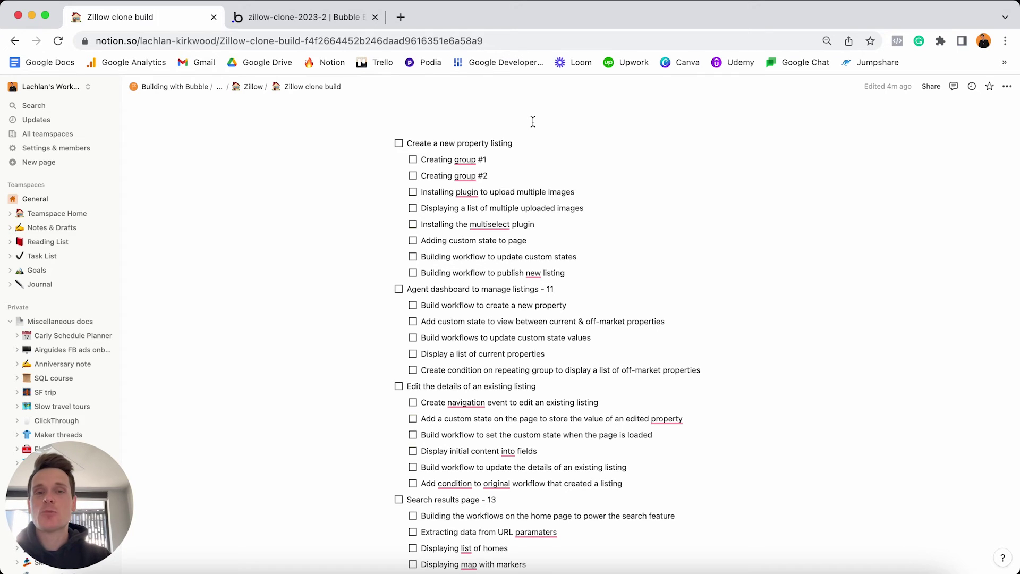
pyautogui.click(339, 19)
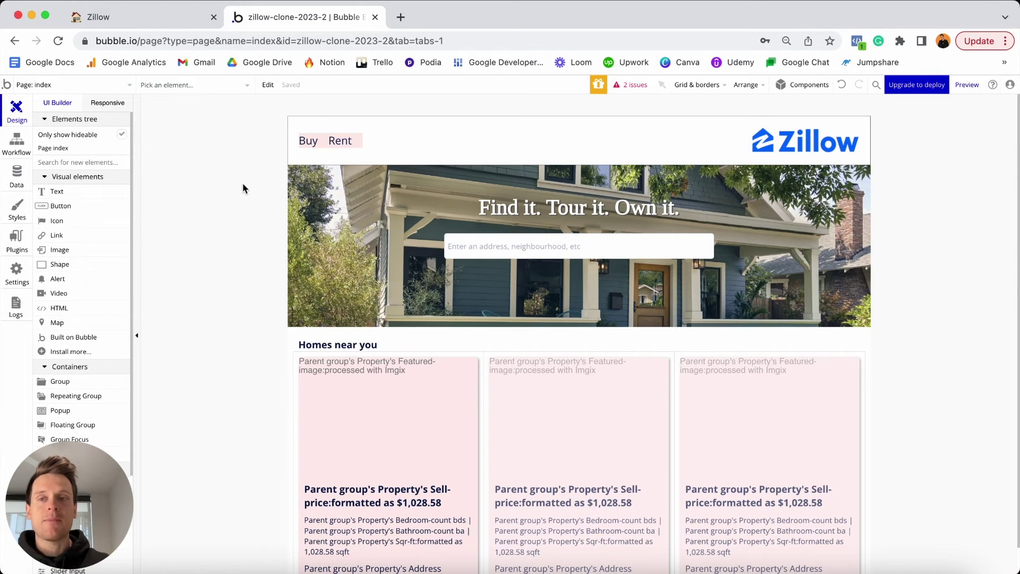
# Open the 'listing' page from the Page dropdown and set its Container layout to Column.
pyautogui.click(127, 85)
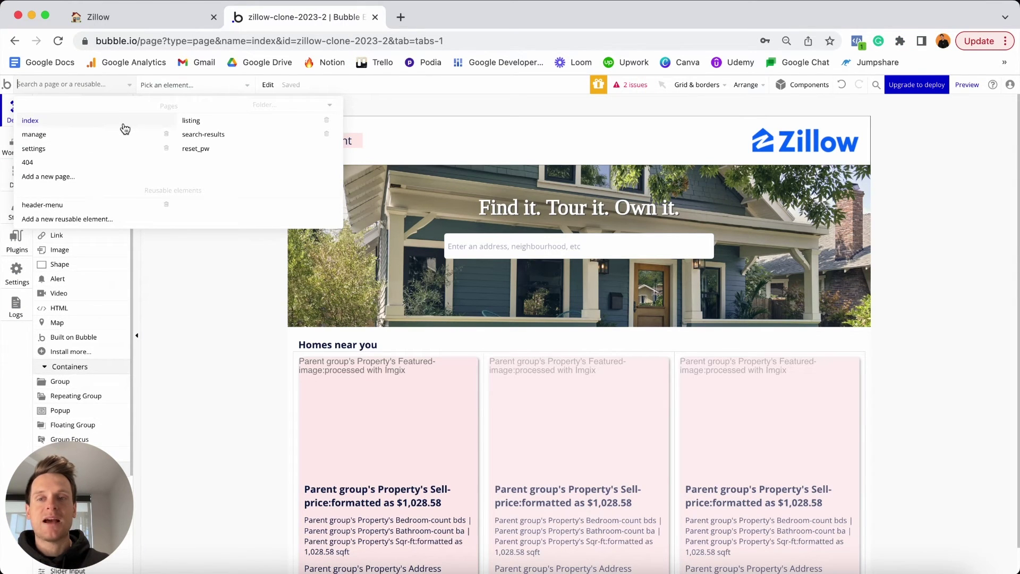
pyautogui.press('Escape')
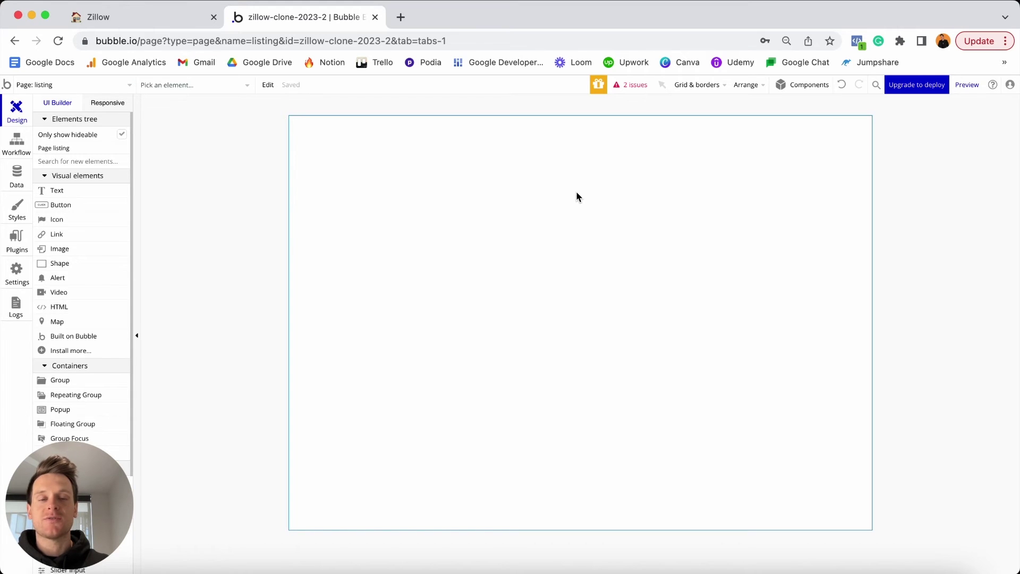
pyautogui.click(577, 193)
pyautogui.moveTo(709, 184); pyautogui.dragTo(779, 109)
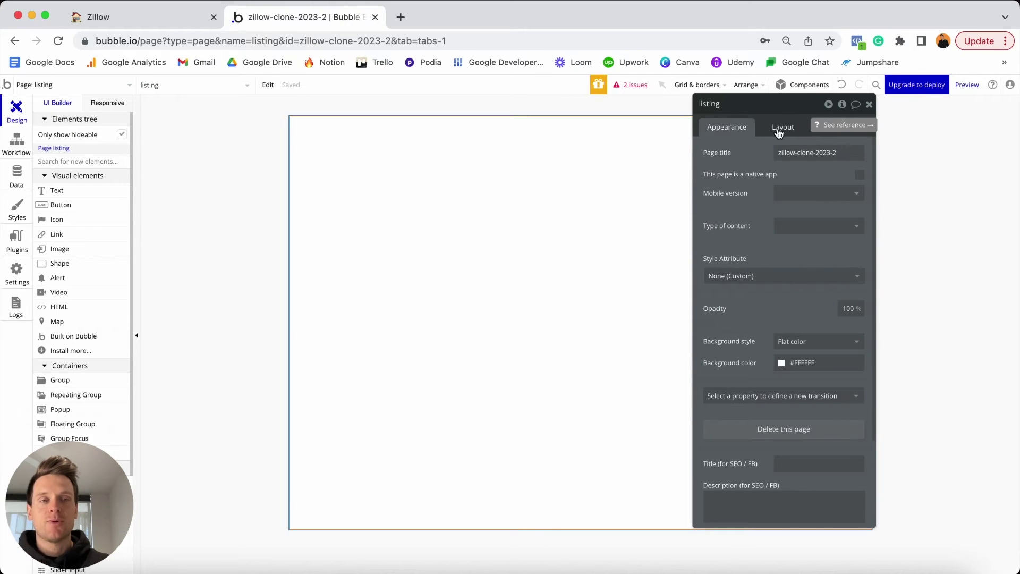
pyautogui.click(778, 128)
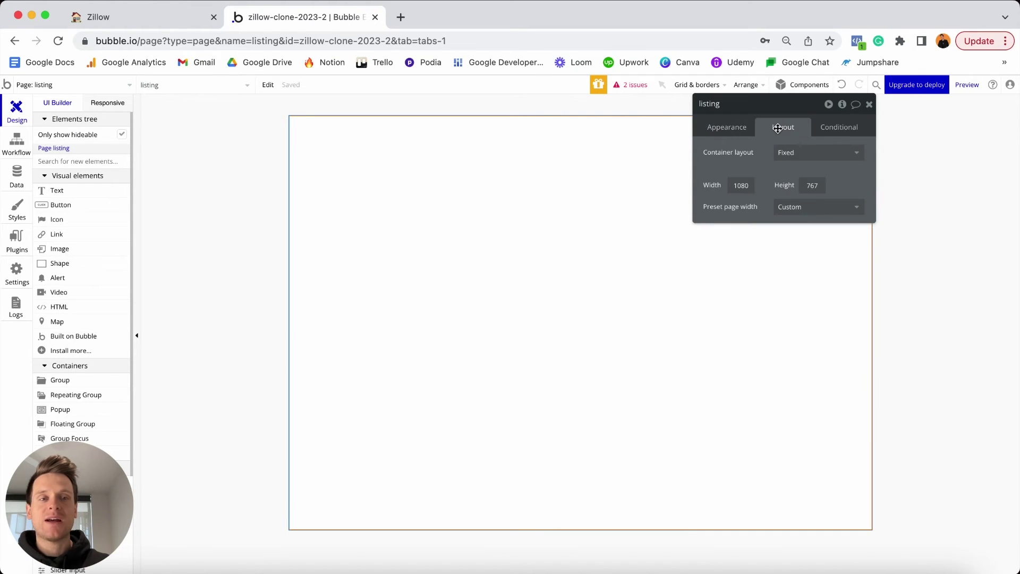
pyautogui.click(788, 153)
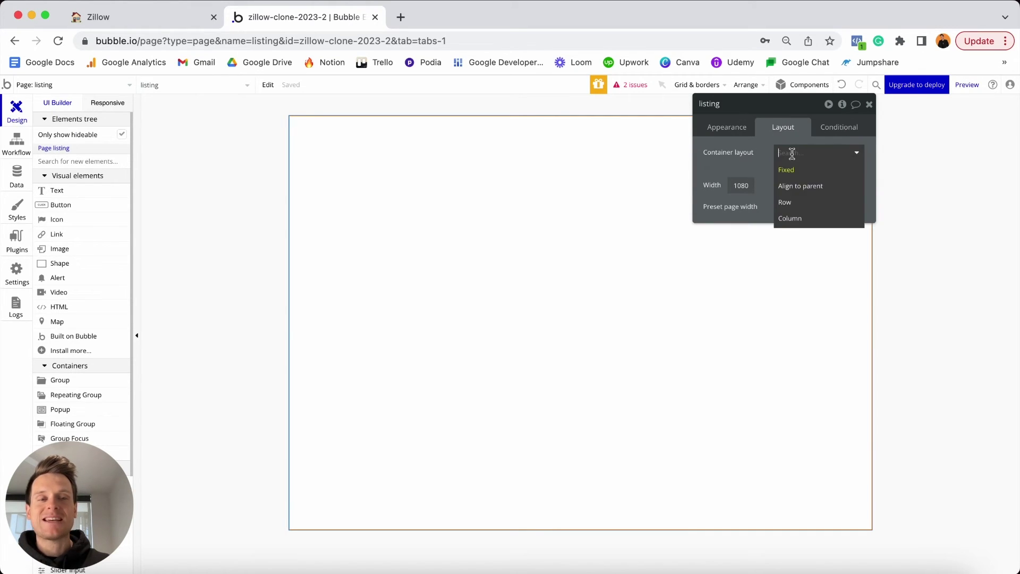
pyautogui.click(798, 219)
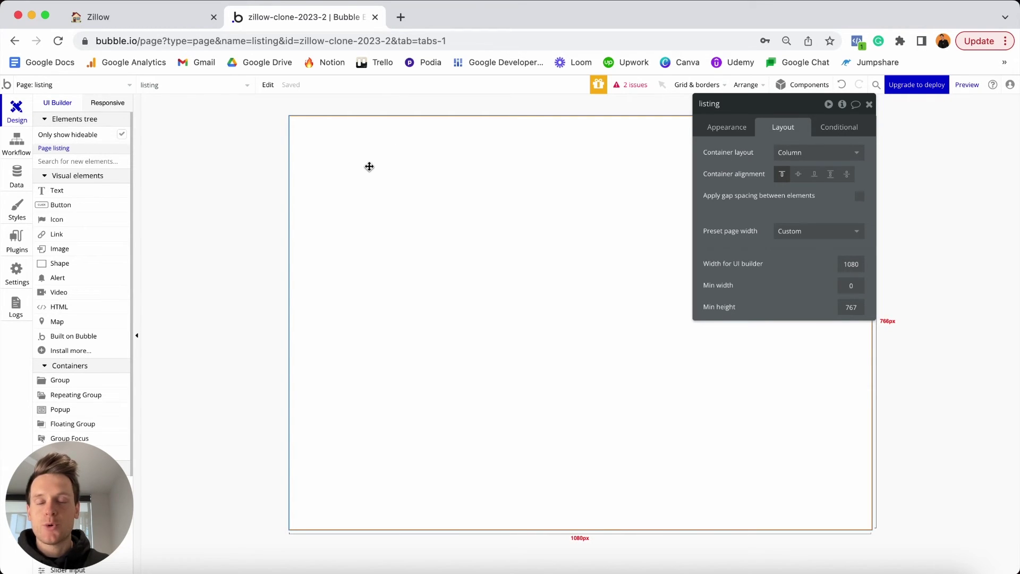
pyautogui.moveTo(71, 476)
pyautogui.moveTo(71, 476); pyautogui.dragTo(917, 403)
pyautogui.scroll(-2, 96, 322)
pyautogui.scroll(-1, 96, 322)
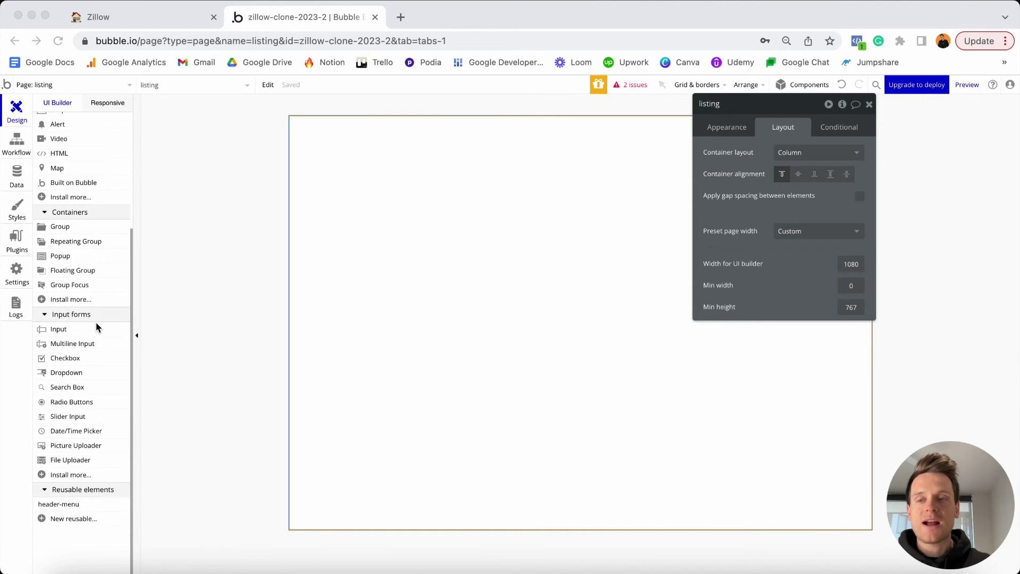
# Place the header-menu reusable, with its Buy and Rent links, across the top of the listing page.
pyautogui.click(70, 505)
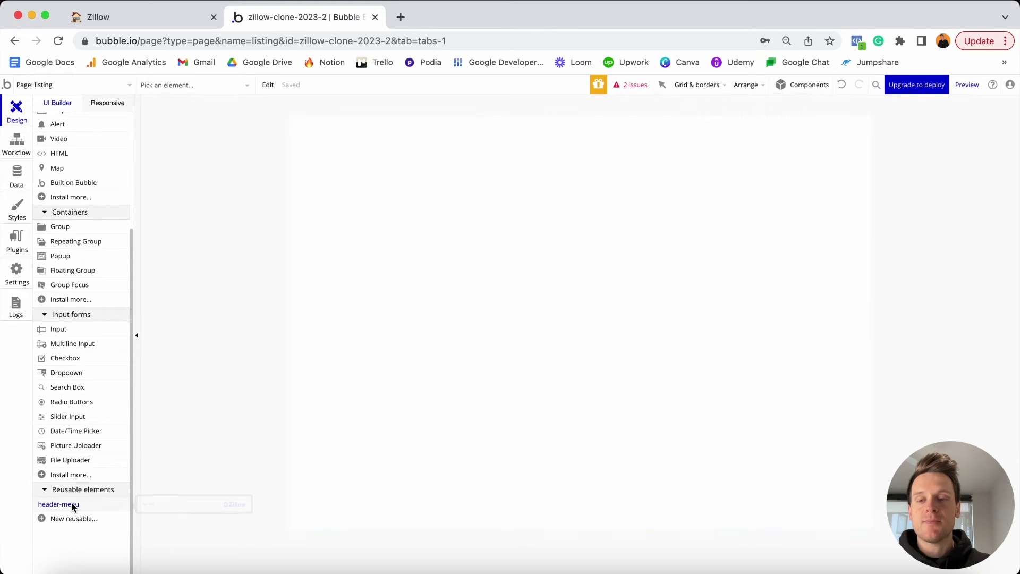
pyautogui.click(406, 179)
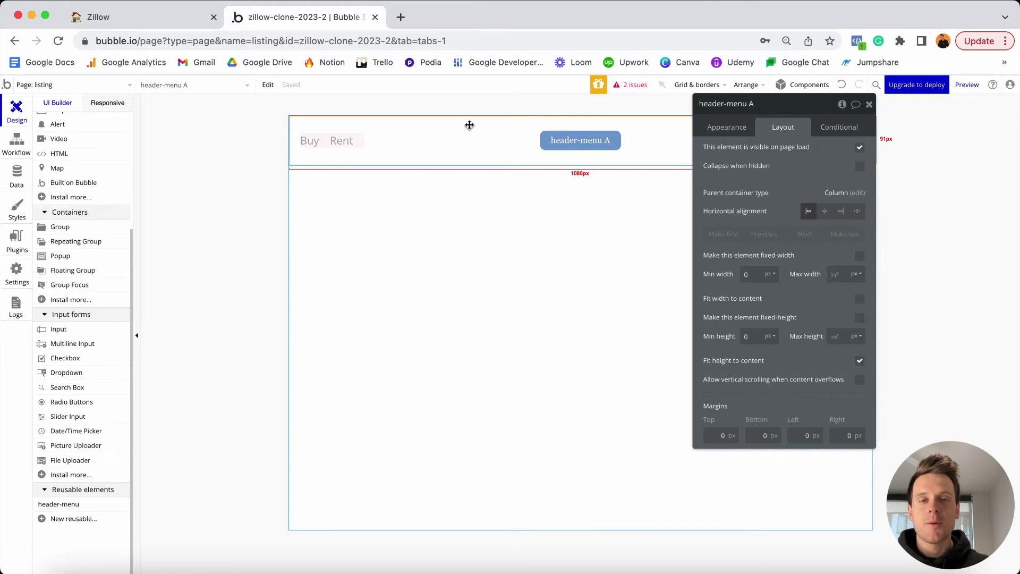
pyautogui.moveTo(470, 125); pyautogui.dragTo(863, 424)
pyautogui.moveTo(973, 477); pyautogui.dragTo(99, 470)
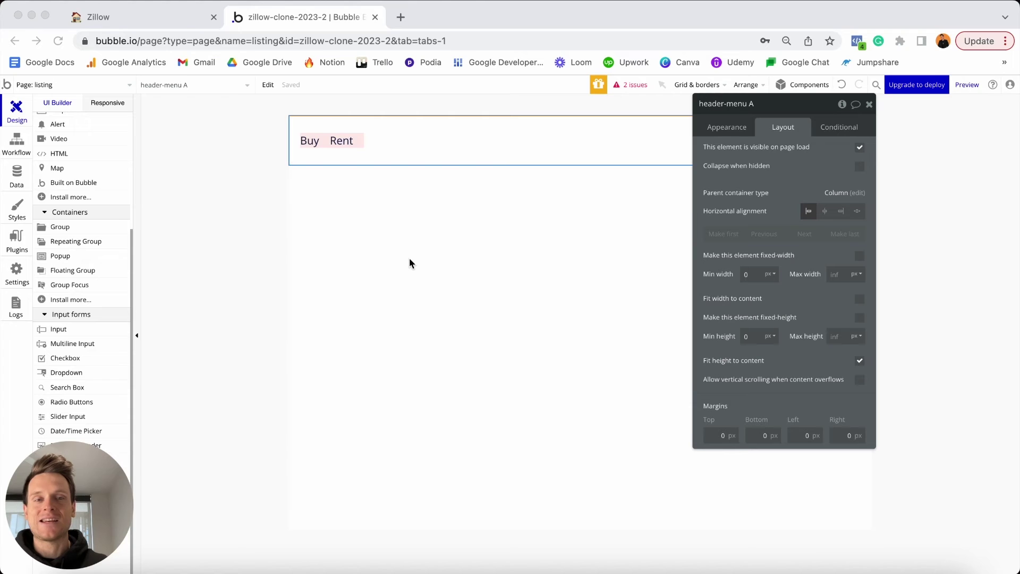
pyautogui.click(396, 372)
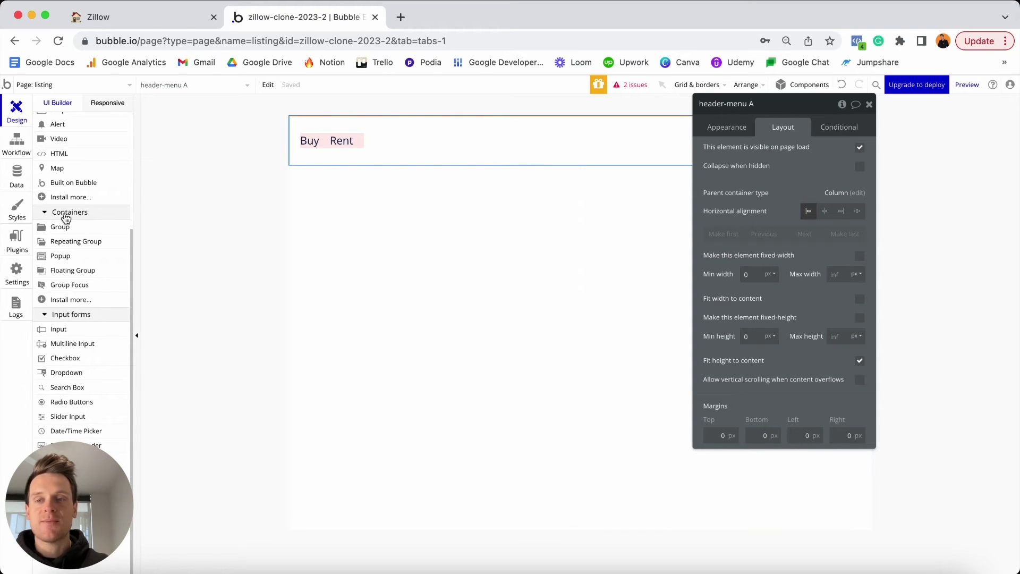
# Draw a new group below the header and name it 'Group - Step-1'.
pyautogui.click(60, 227)
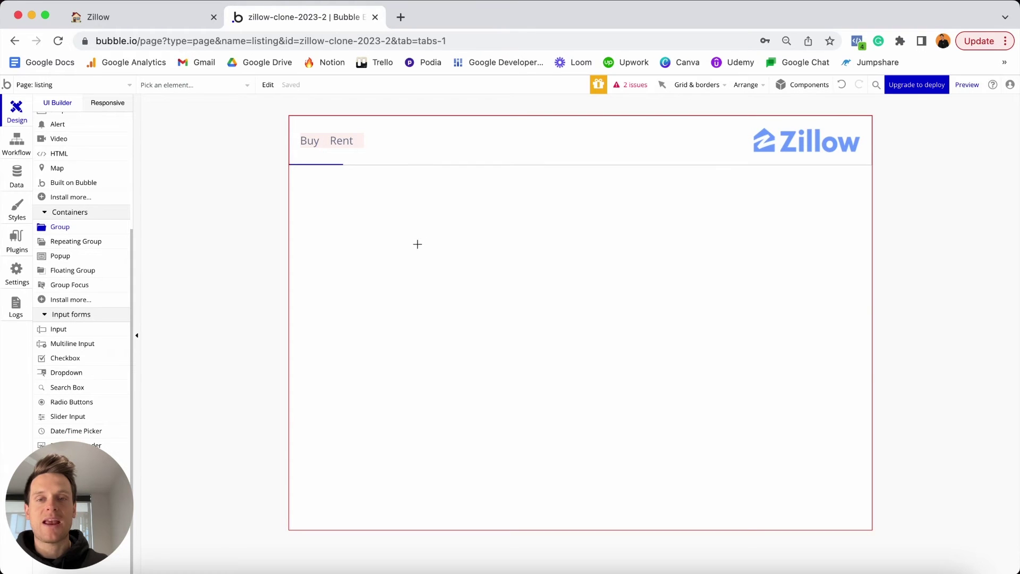
pyautogui.click(416, 240)
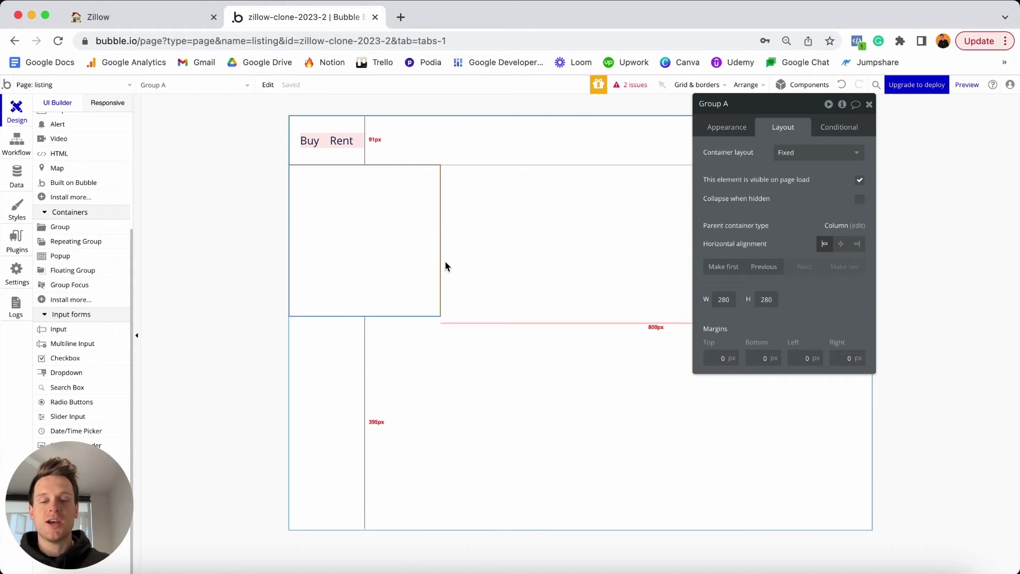
pyautogui.click(739, 105)
pyautogui.press('BackSpace')
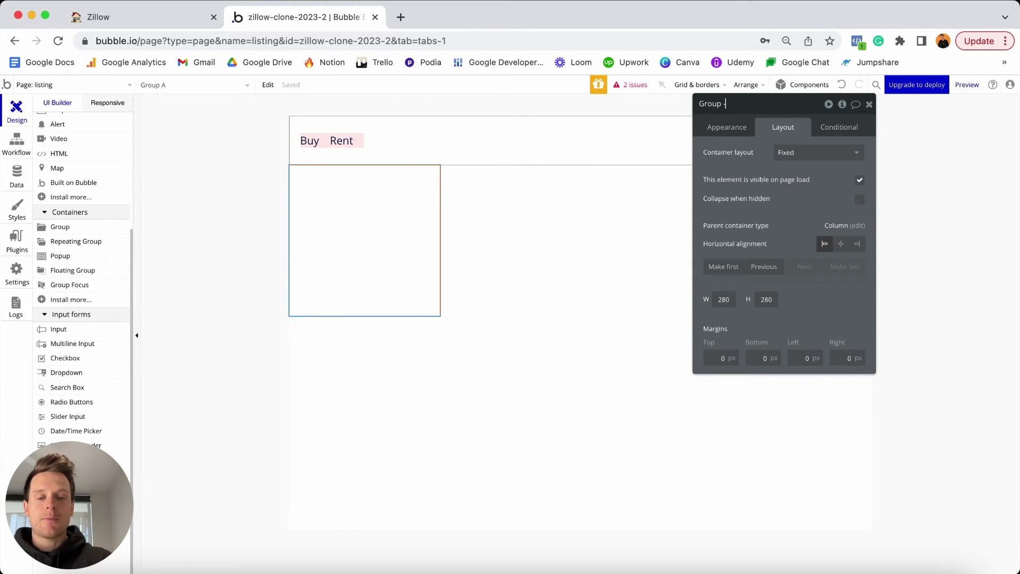
pyautogui.write('- Step-1')
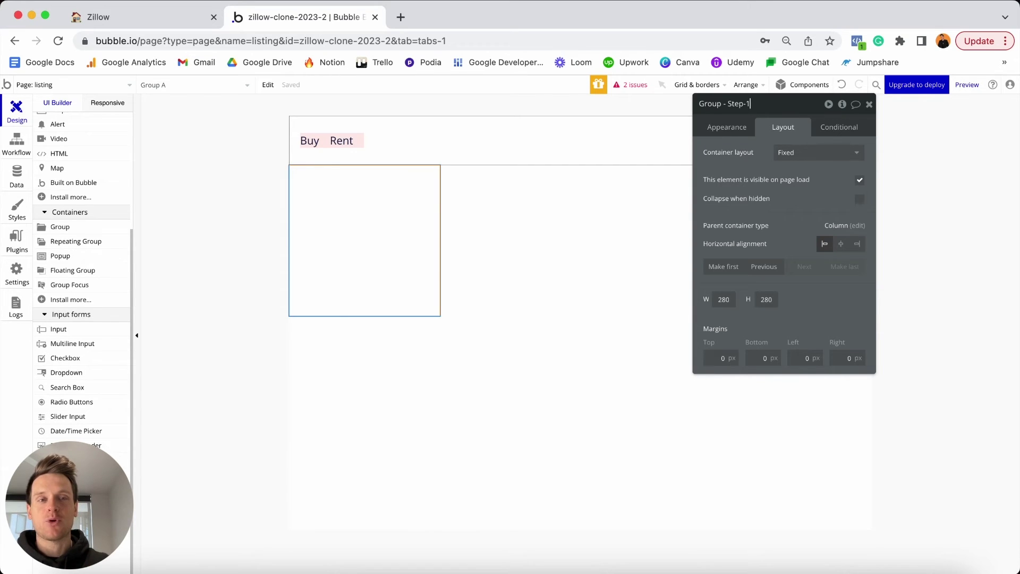
# Detach the group's style and give it a solid border with roundness 5.
pyautogui.click(733, 127)
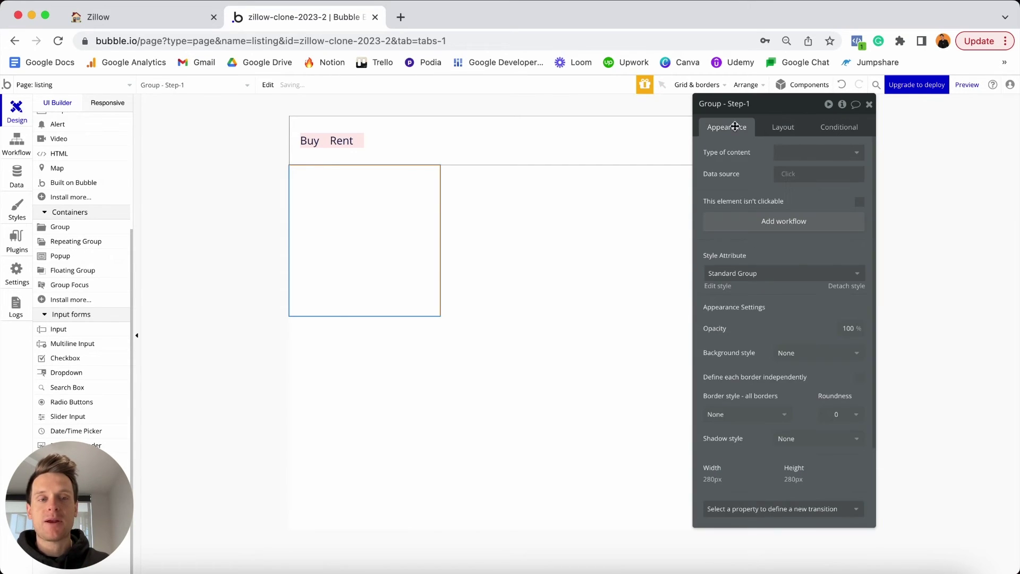
pyautogui.click(848, 286)
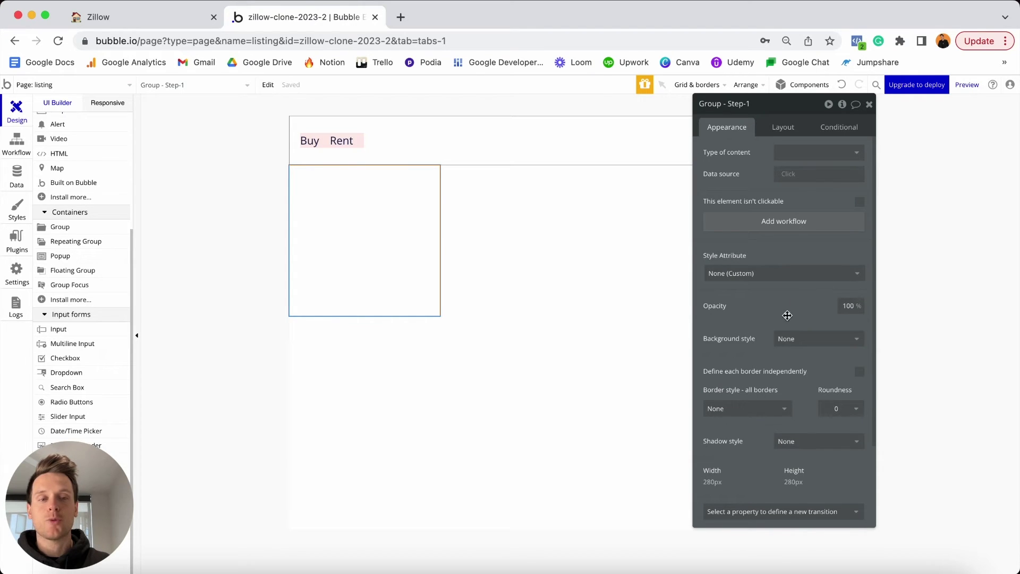
pyautogui.click(763, 410)
pyautogui.click(727, 444)
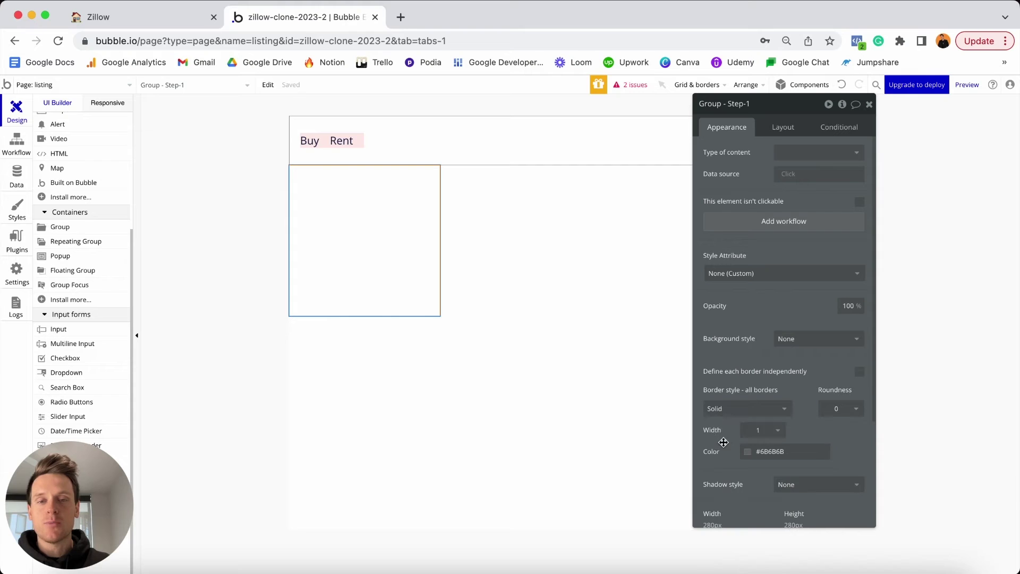
pyautogui.click(836, 408)
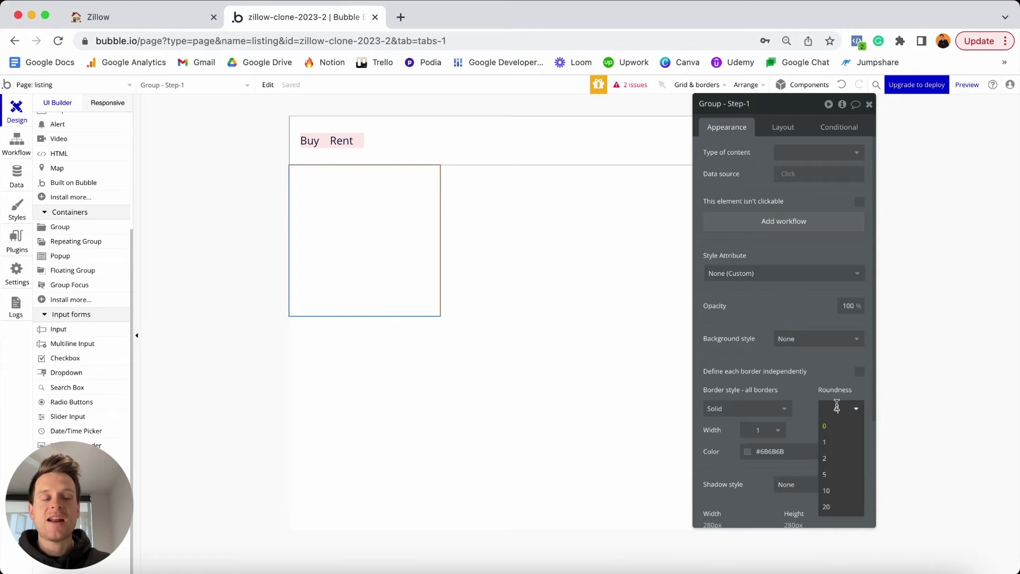
pyautogui.click(840, 475)
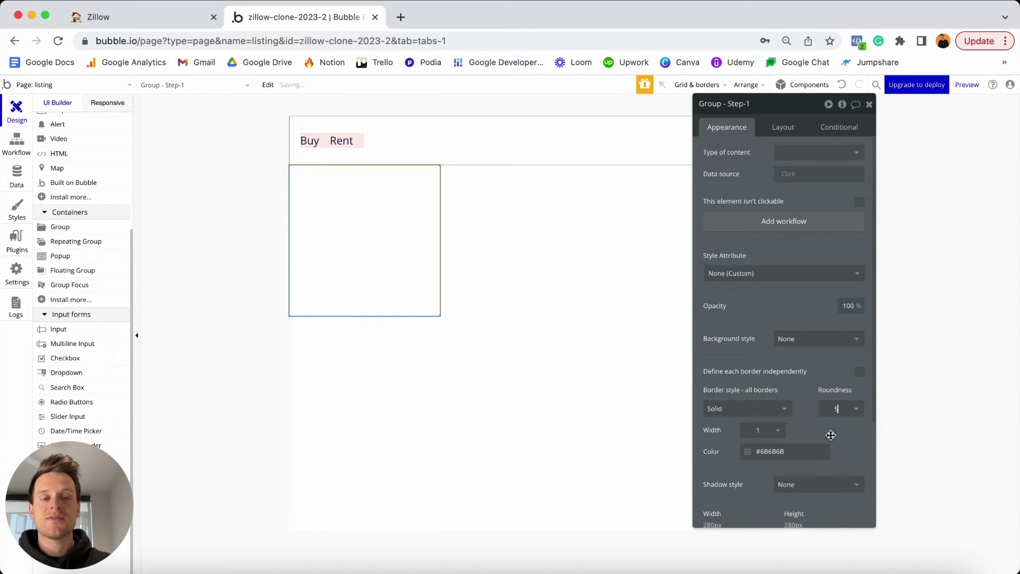
pyautogui.click(538, 390)
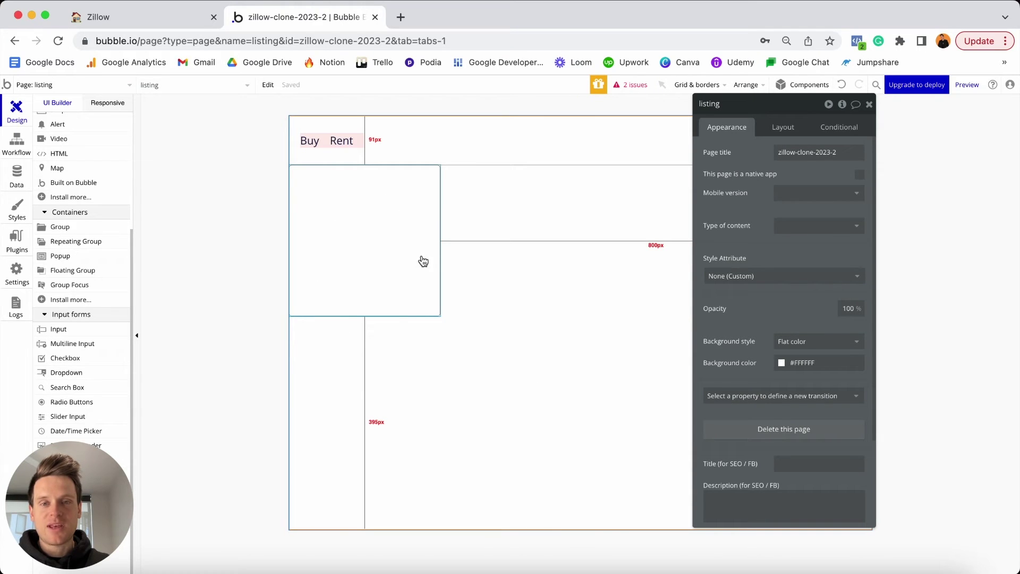
# Set Group - Step-1 to Column layout, not fixed-width, with minimum width 0.
pyautogui.click(372, 261)
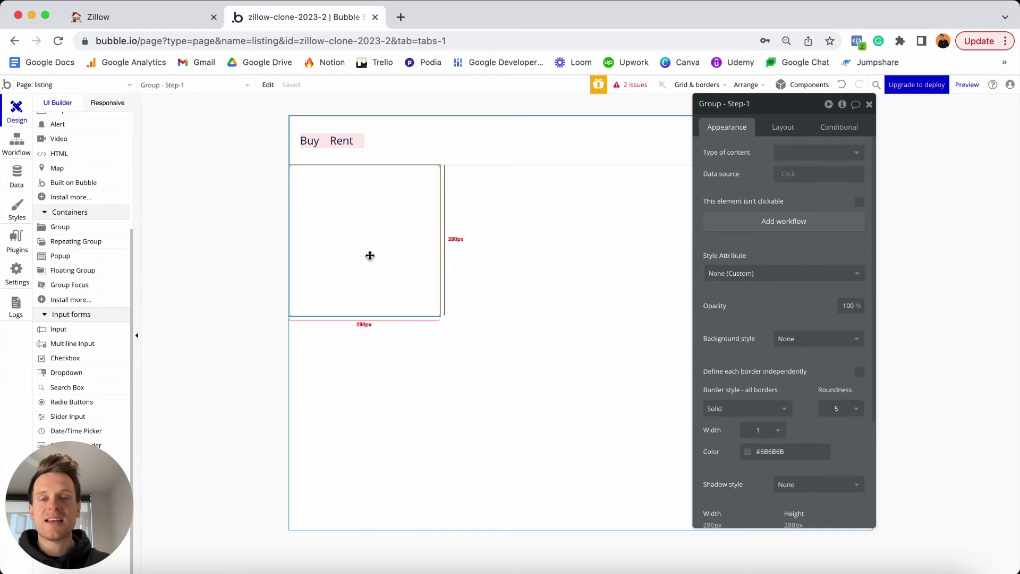
pyautogui.click(789, 128)
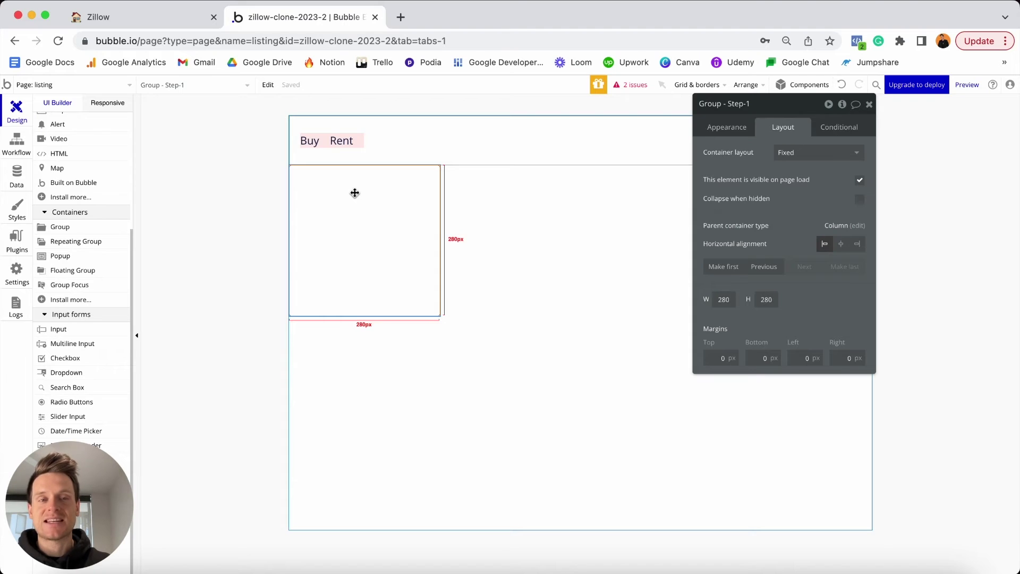
pyautogui.click(794, 153)
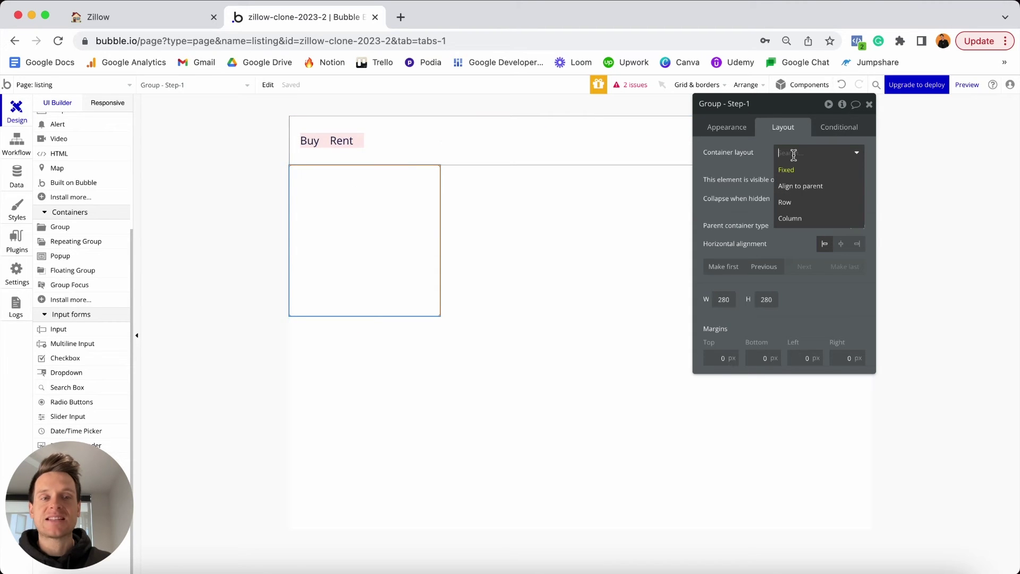
pyautogui.click(803, 219)
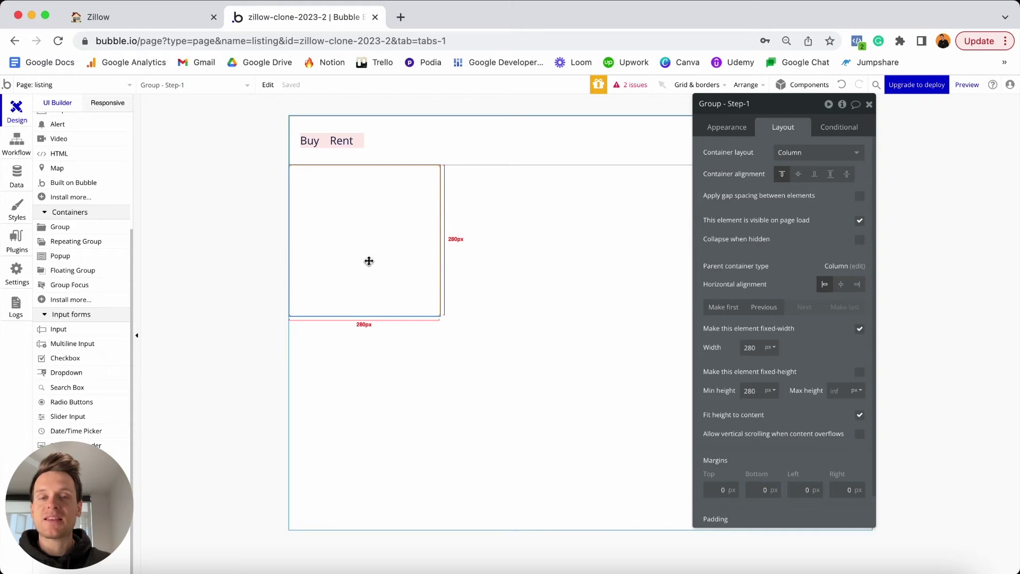
pyautogui.click(859, 329)
pyautogui.doubleClick(762, 343)
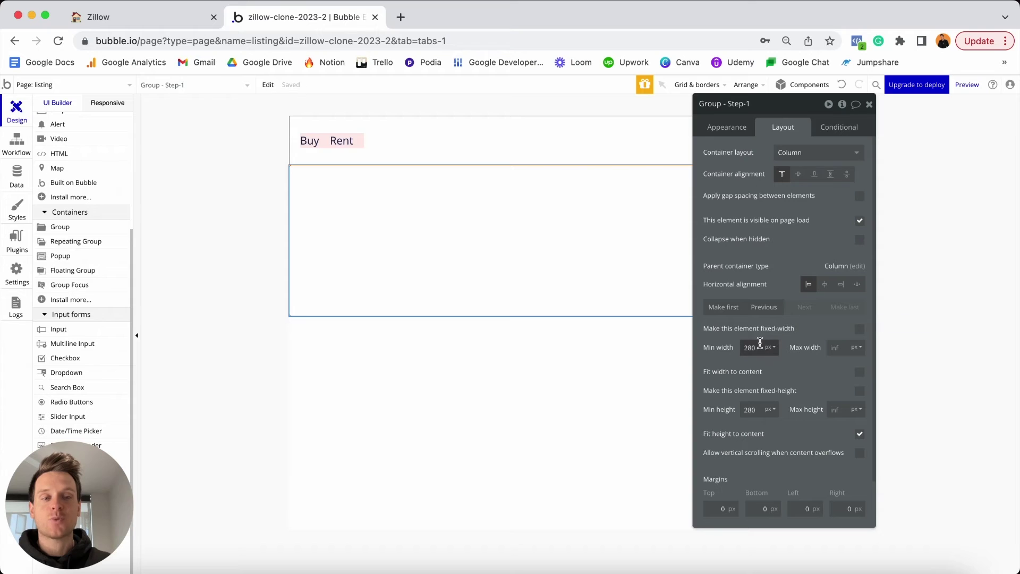
pyautogui.write('0')
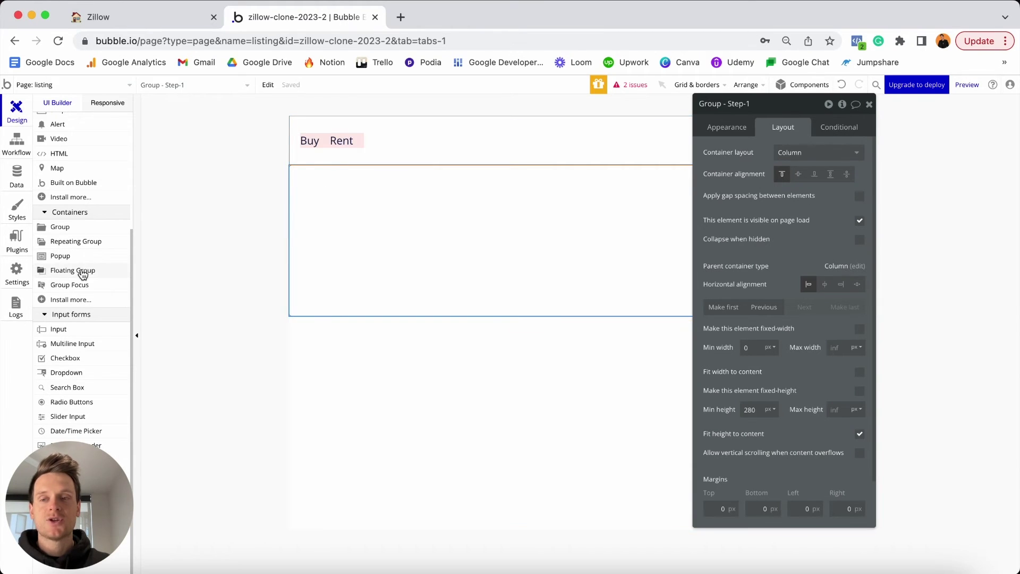
pyautogui.scroll(5, 85, 266)
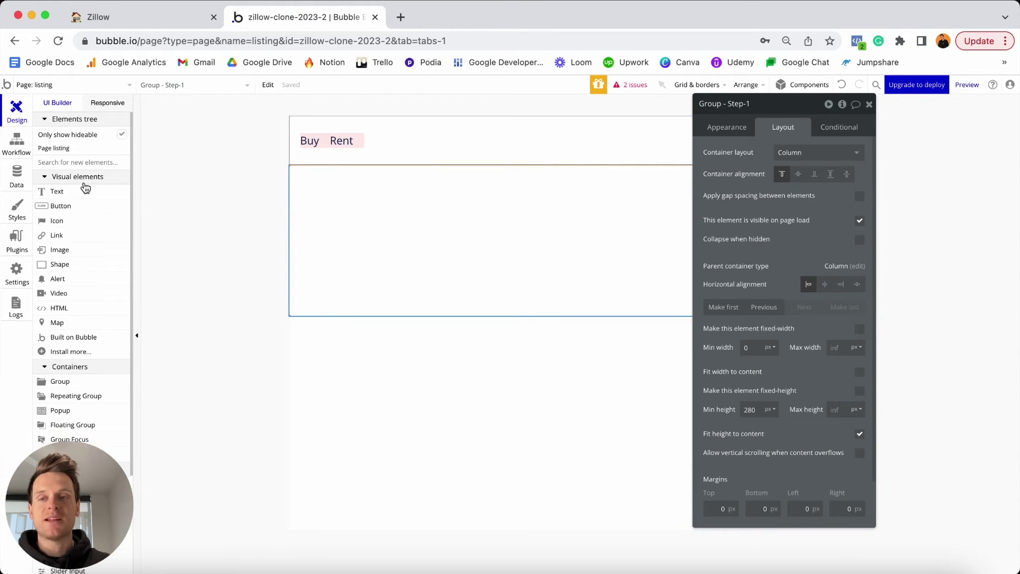
# Add a detached 30px bold text 'Let's add your property' inside the Step-1 group.
pyautogui.click(83, 192)
pyautogui.click(323, 191)
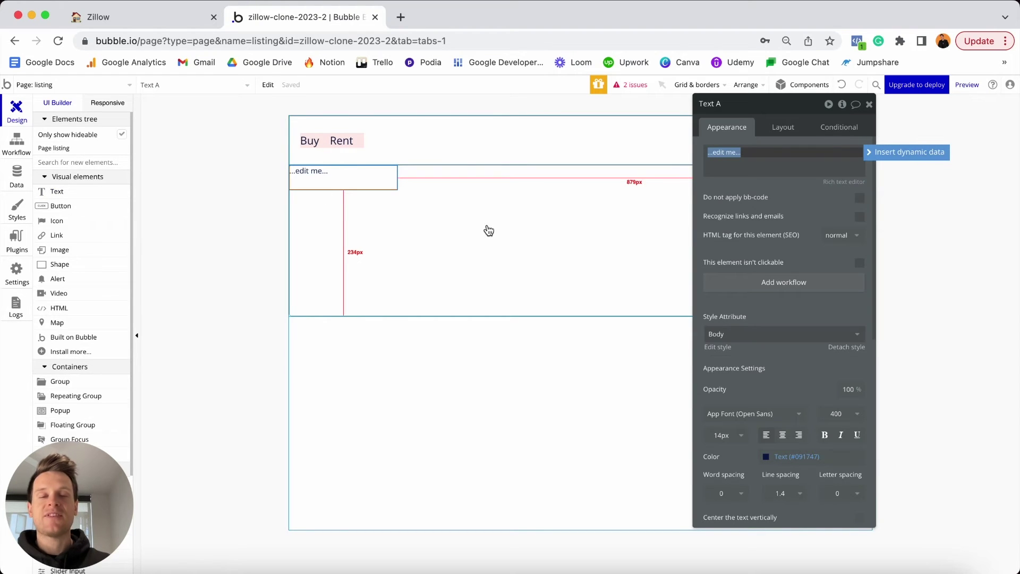
pyautogui.write('L')
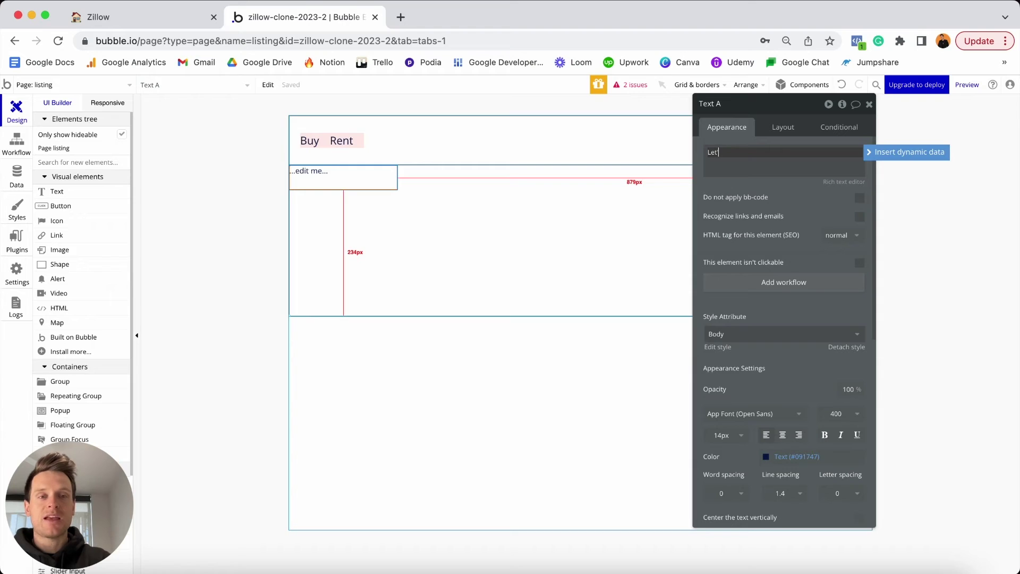
pyautogui.write("et's add yo")
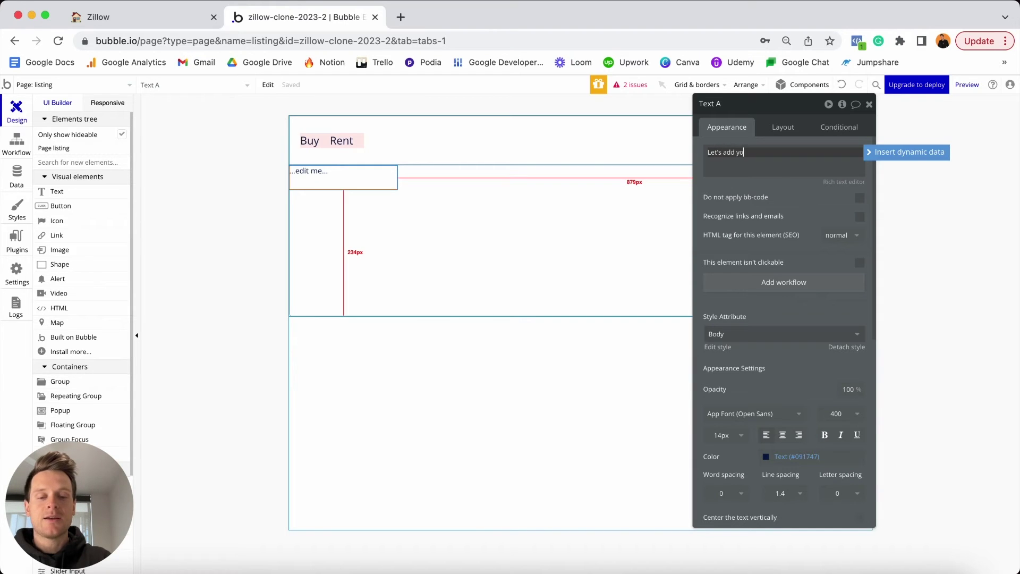
pyautogui.write('ur property')
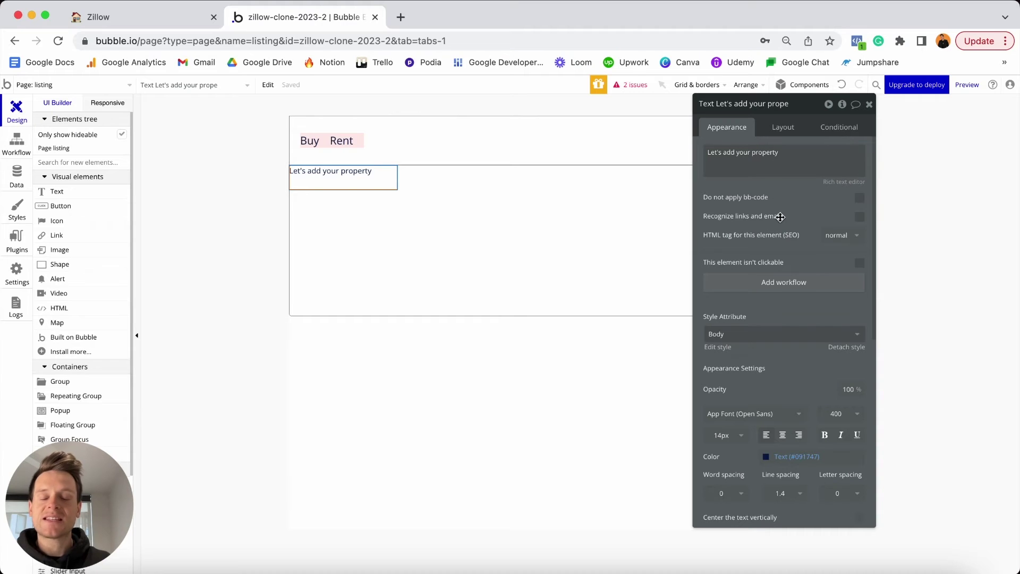
pyautogui.scroll(-3, 789, 239)
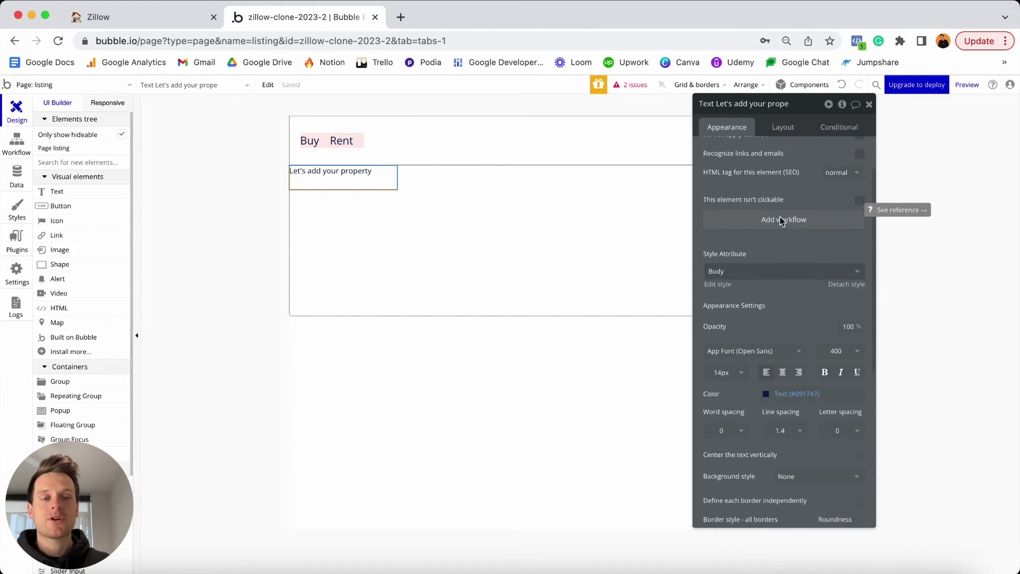
pyautogui.click(845, 270)
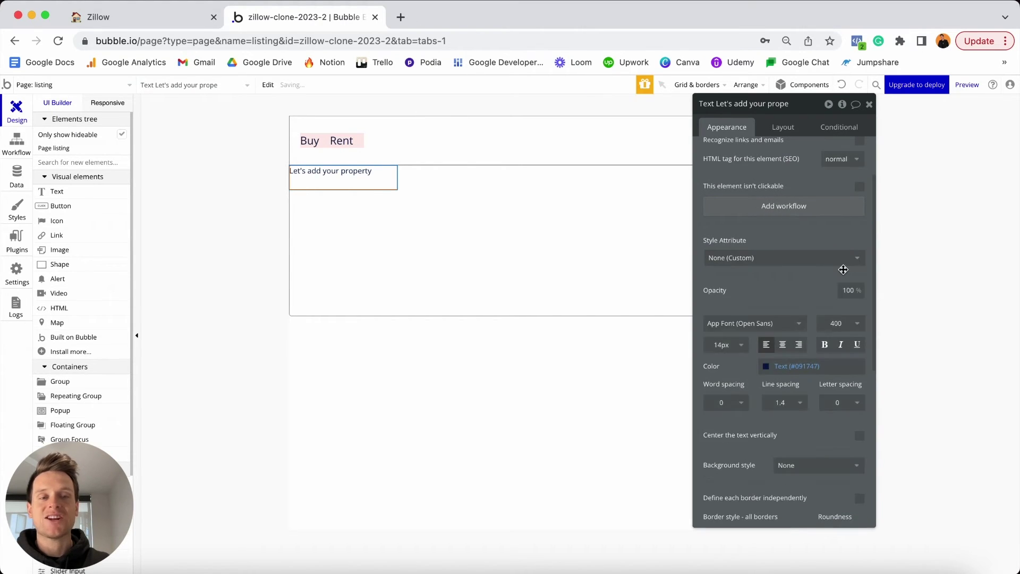
pyautogui.click(735, 345)
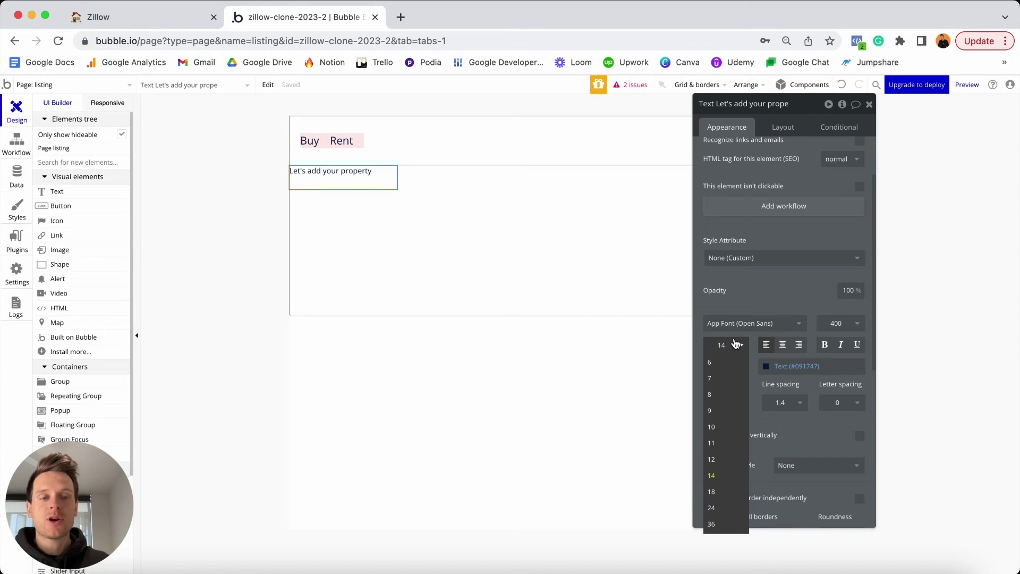
pyautogui.write('30')
pyautogui.press('Return')
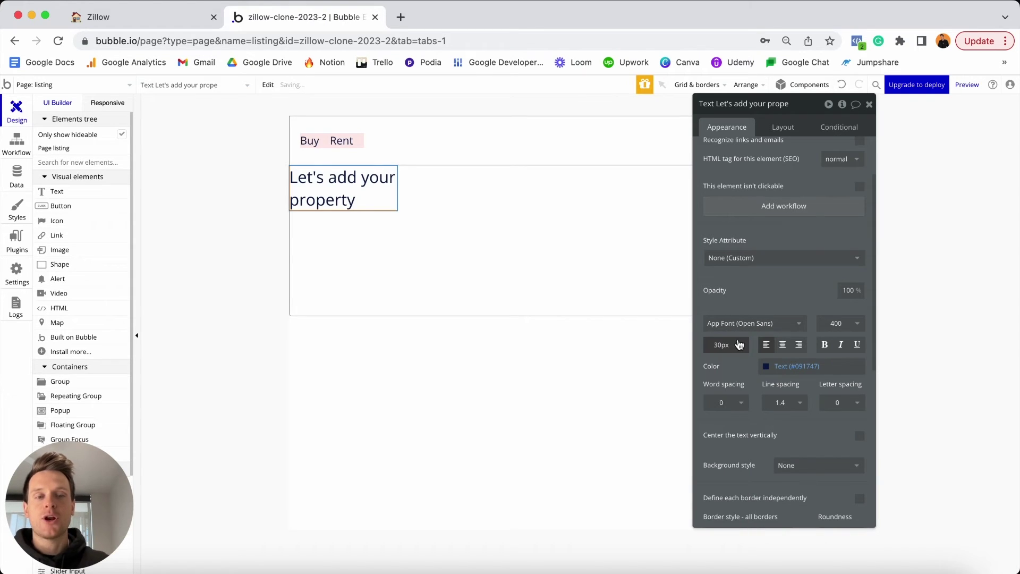
pyautogui.click(825, 345)
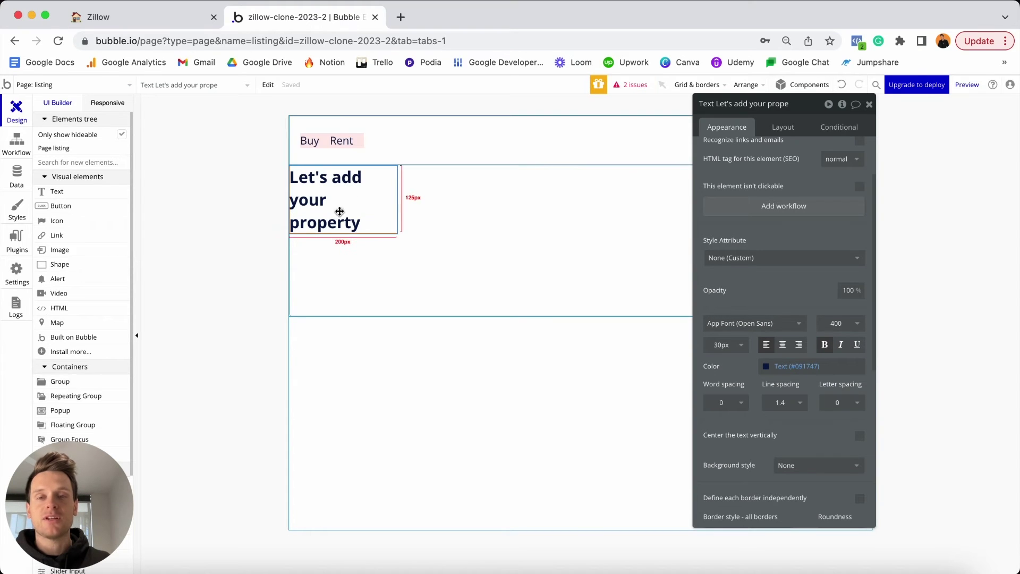
# Make the heading non-fixed-width with minimum width and height of 0.
pyautogui.click(783, 129)
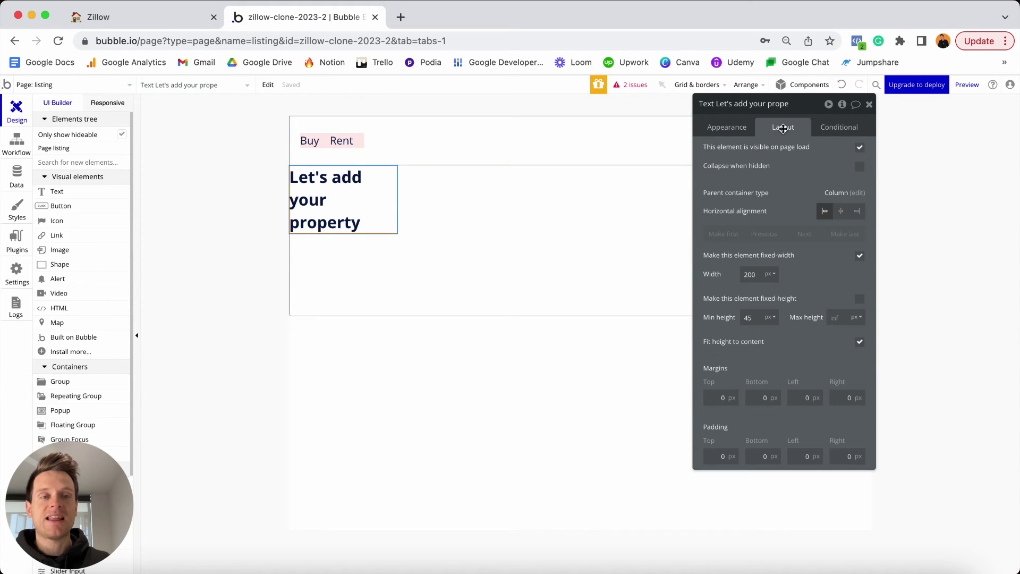
pyautogui.click(859, 256)
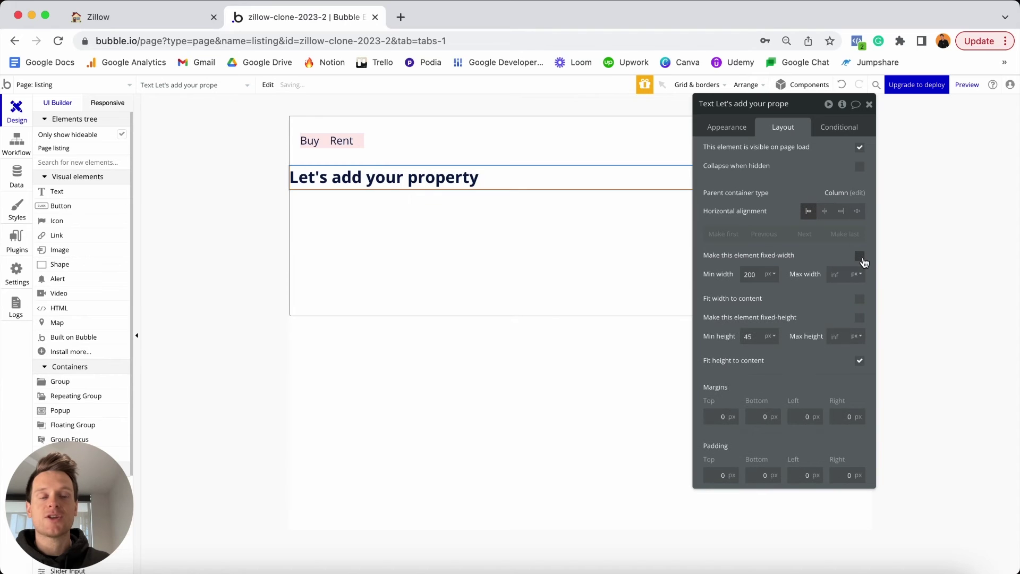
pyautogui.click(751, 274)
pyautogui.press('BackSpace')
pyautogui.press('BackSpace')
pyautogui.press('BackSpace')
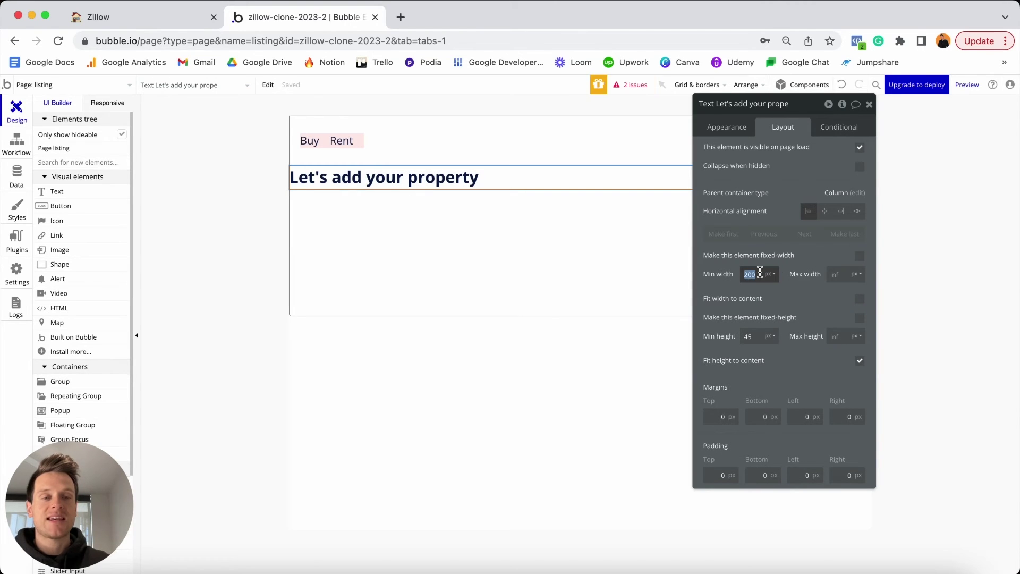
pyautogui.write('0')
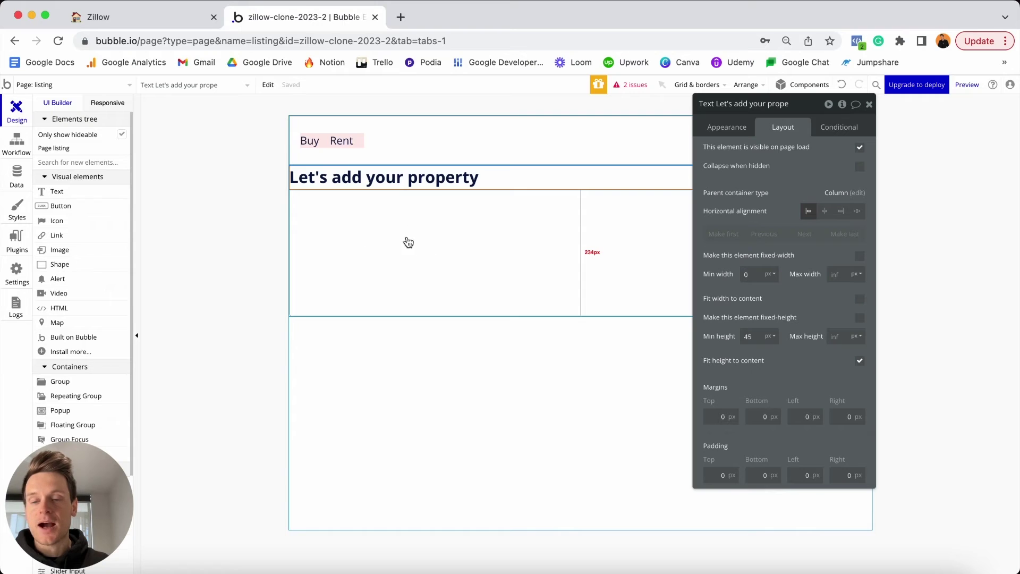
pyautogui.click(748, 336)
pyautogui.doubleClick(748, 336)
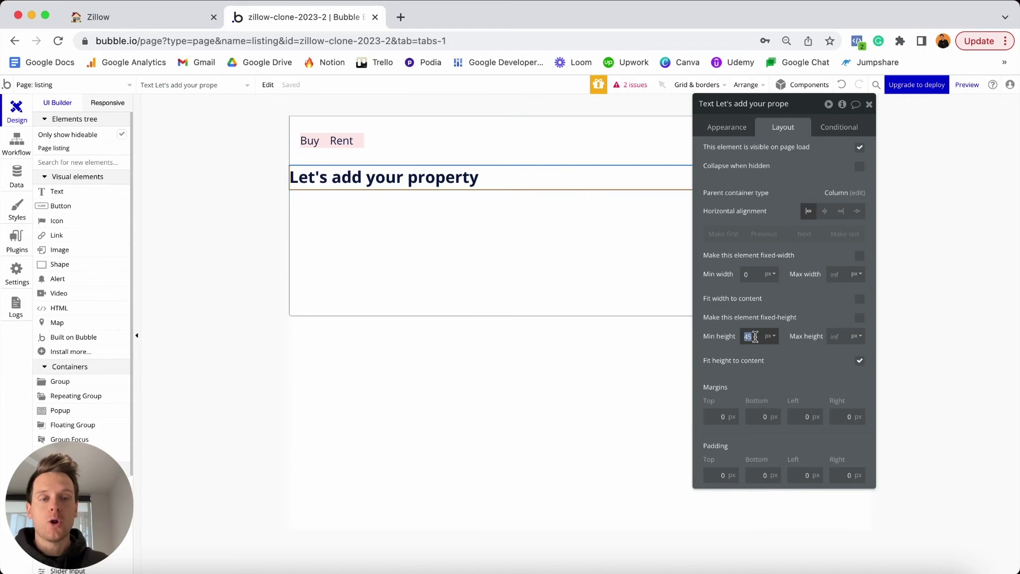
pyautogui.write('0')
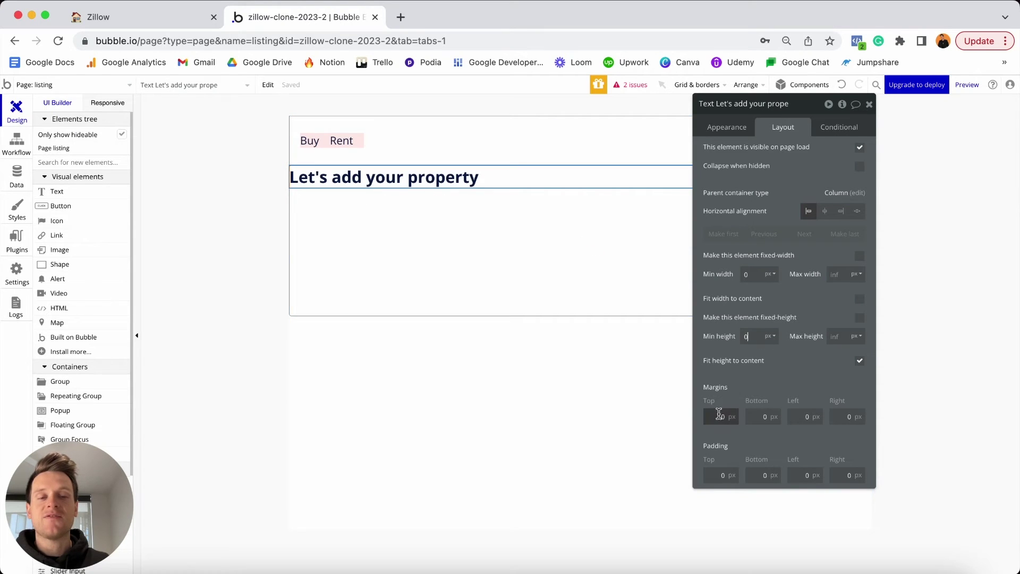
# Give the heading margins of 30 top and 20 left and right.
pyautogui.click(719, 416)
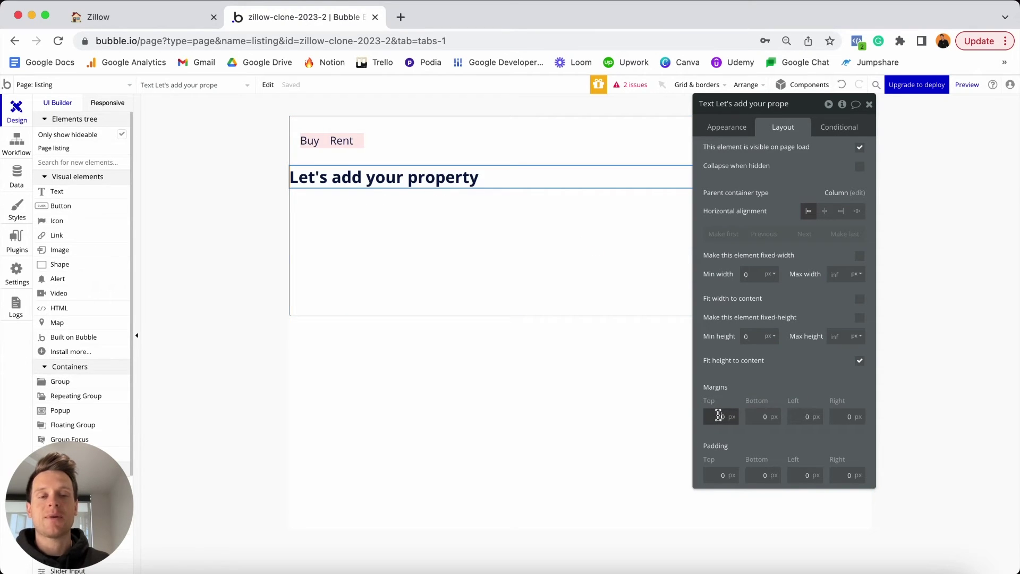
pyautogui.write('3')
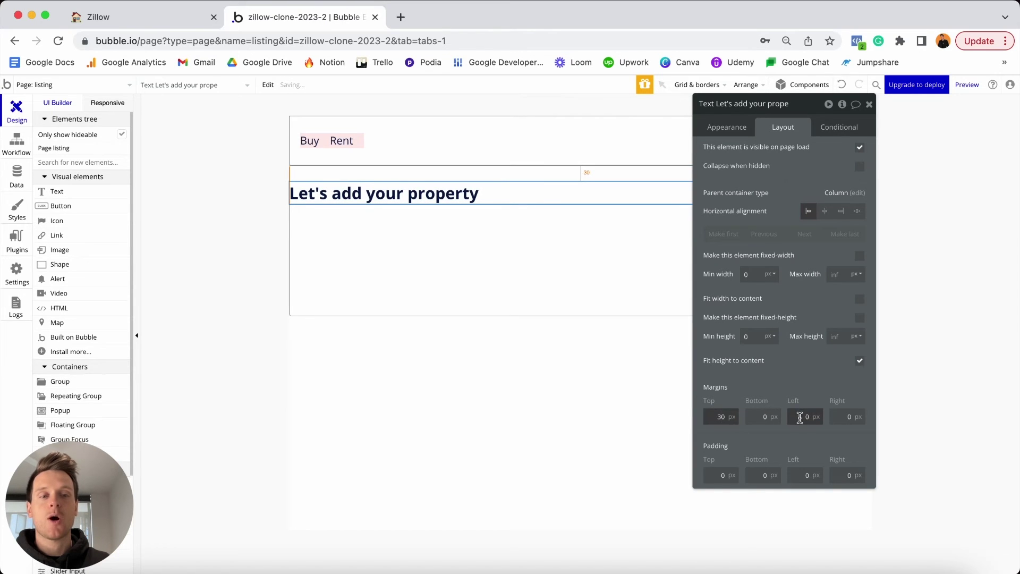
pyautogui.click(803, 416)
pyautogui.write('2')
pyautogui.click(846, 417)
pyautogui.write('2')
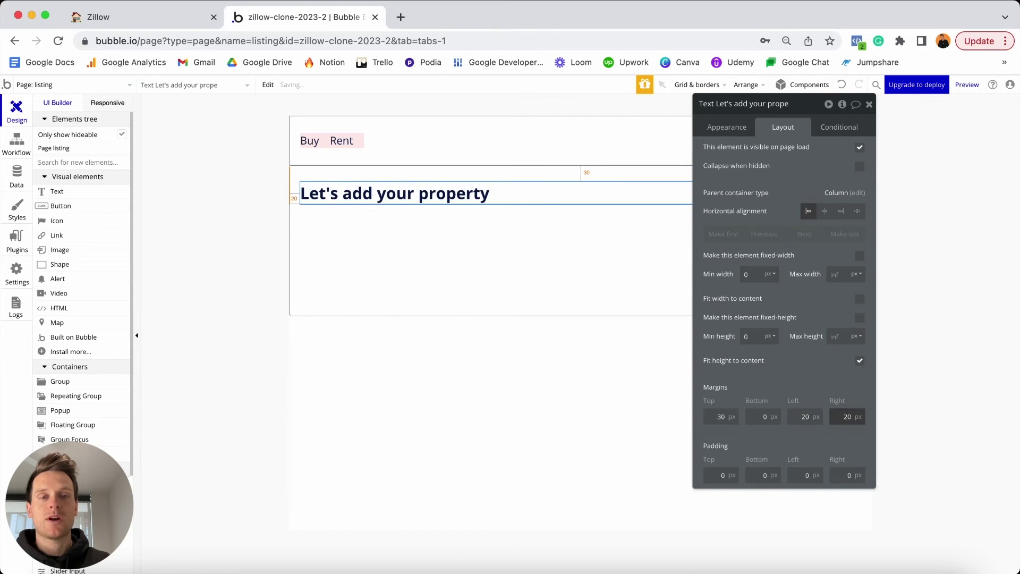
pyautogui.moveTo(807, 115); pyautogui.dragTo(843, 276)
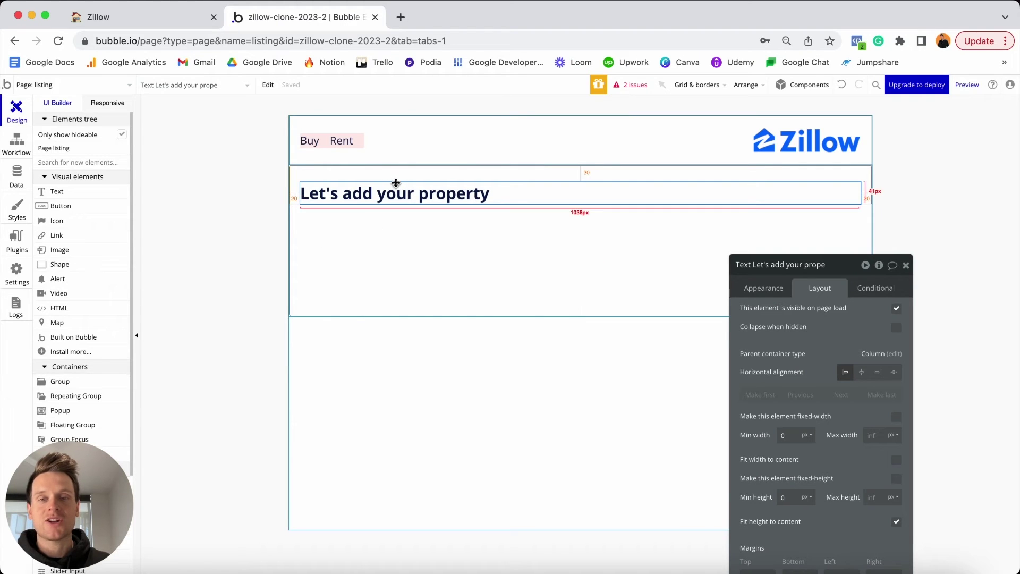
# Duplicate the heading and change the copy's text to 'Listing type'.
pyautogui.press('super+d')
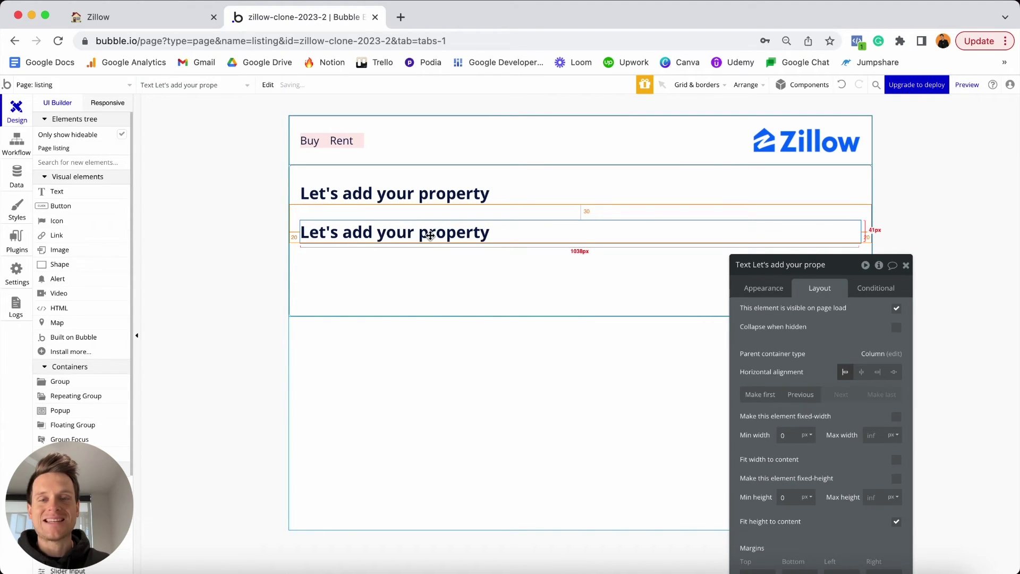
pyautogui.click(763, 288)
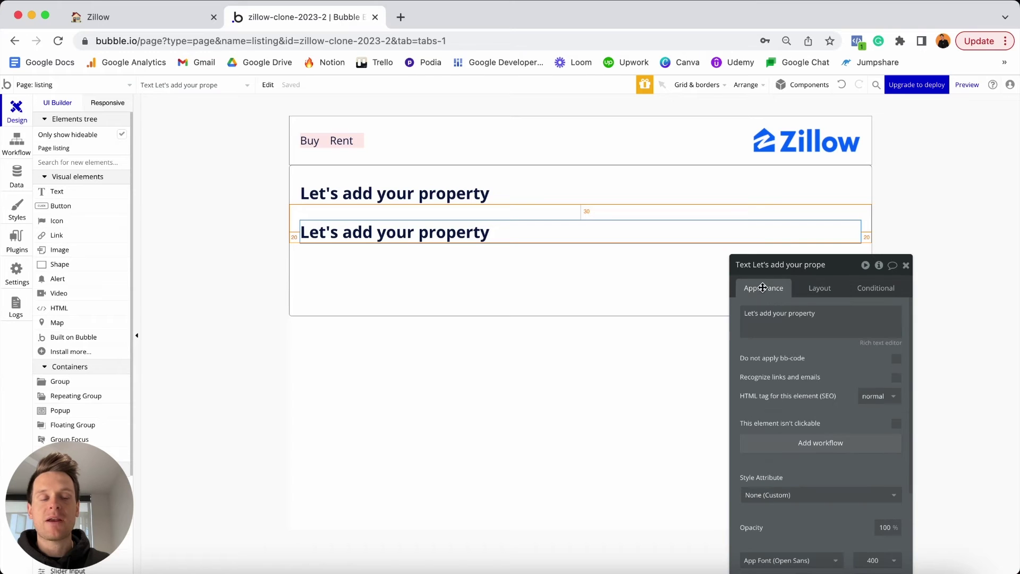
pyautogui.click(772, 314)
pyautogui.press('super+a')
pyautogui.write('L')
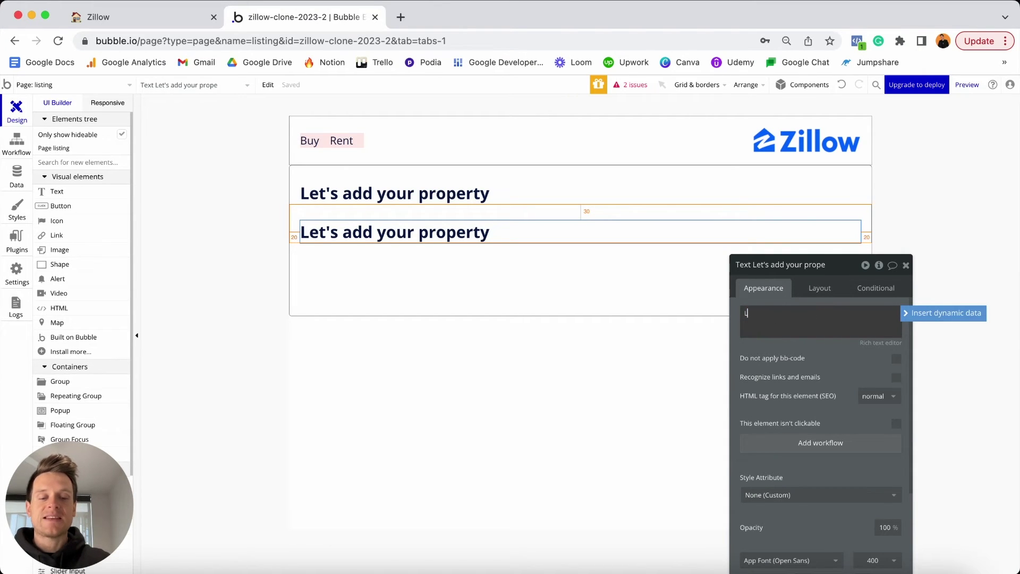
pyautogui.write('isting typ')
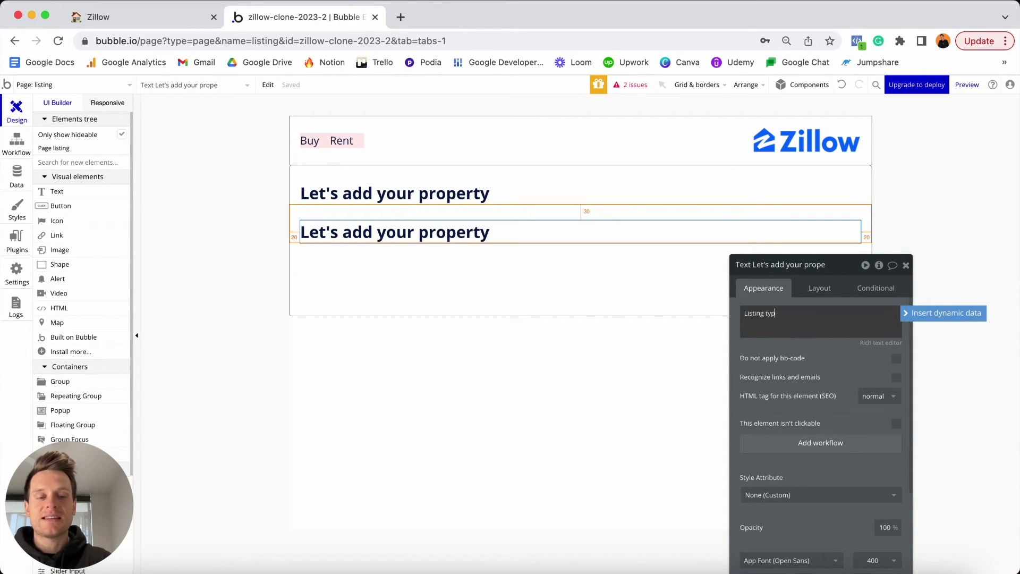
pyautogui.write('e')
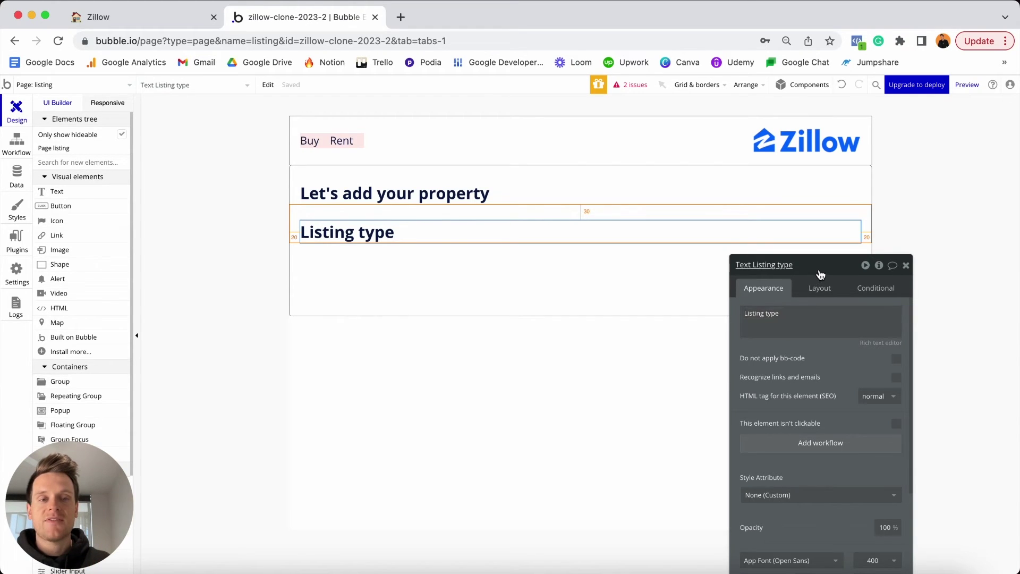
pyautogui.moveTo(818, 265); pyautogui.dragTo(831, 154)
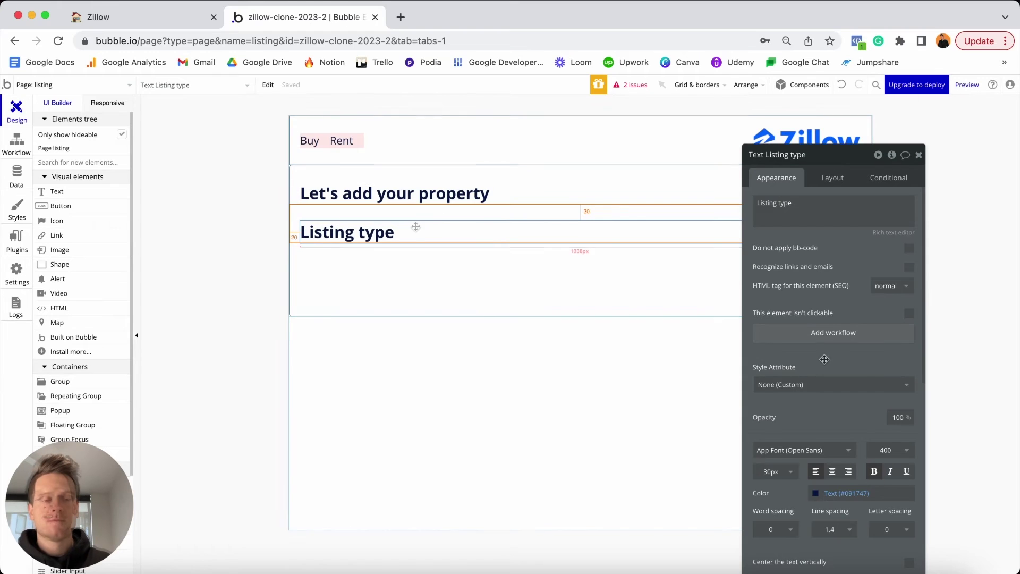
# Set the Listing type label's font size to 14 and its top margin to 20.
pyautogui.click(773, 472)
pyautogui.press('super+a')
pyautogui.write('14')
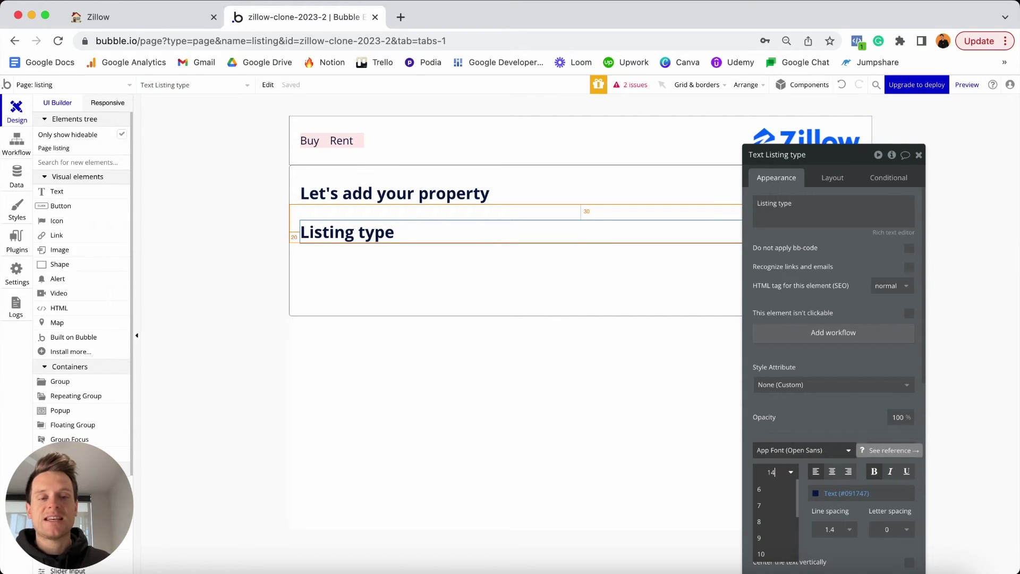
pyautogui.press('Return')
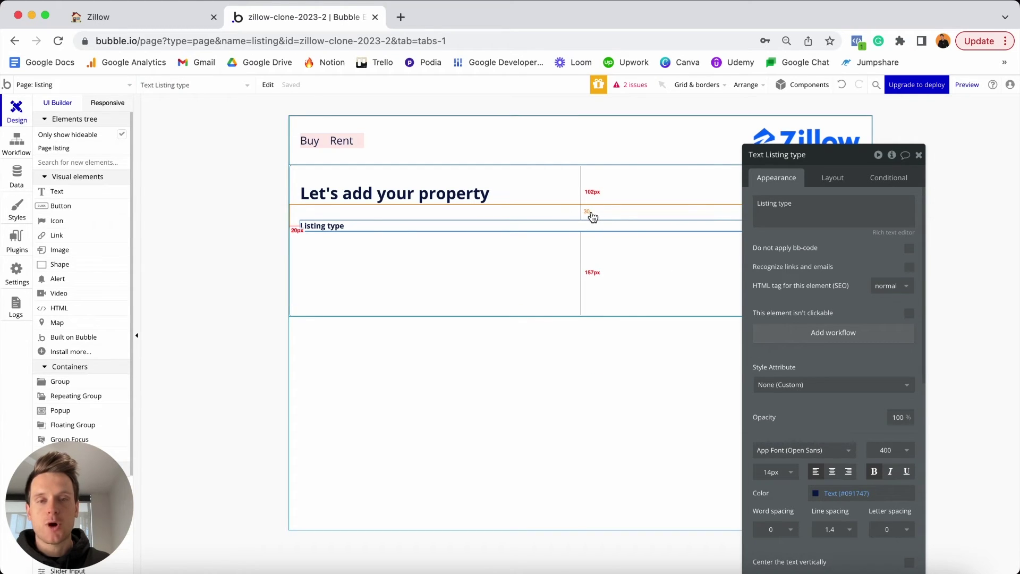
pyautogui.click(834, 177)
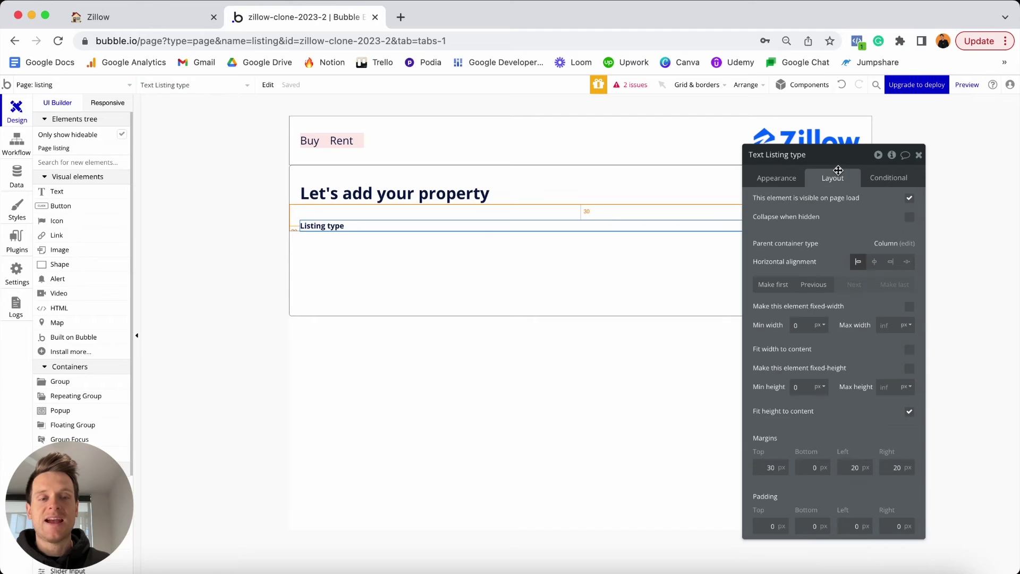
pyautogui.doubleClick(770, 467)
pyautogui.write('2')
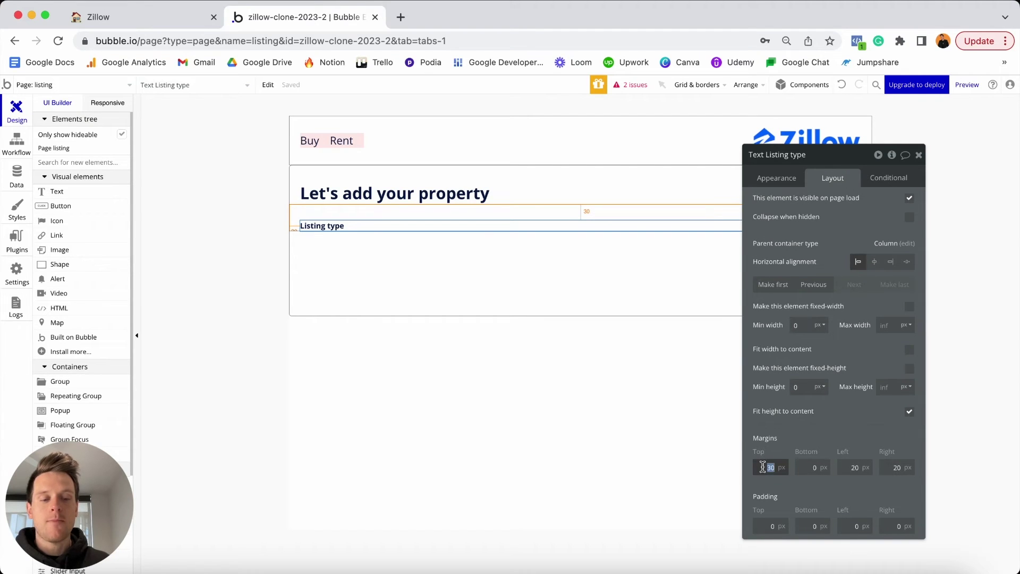
pyautogui.write('0')
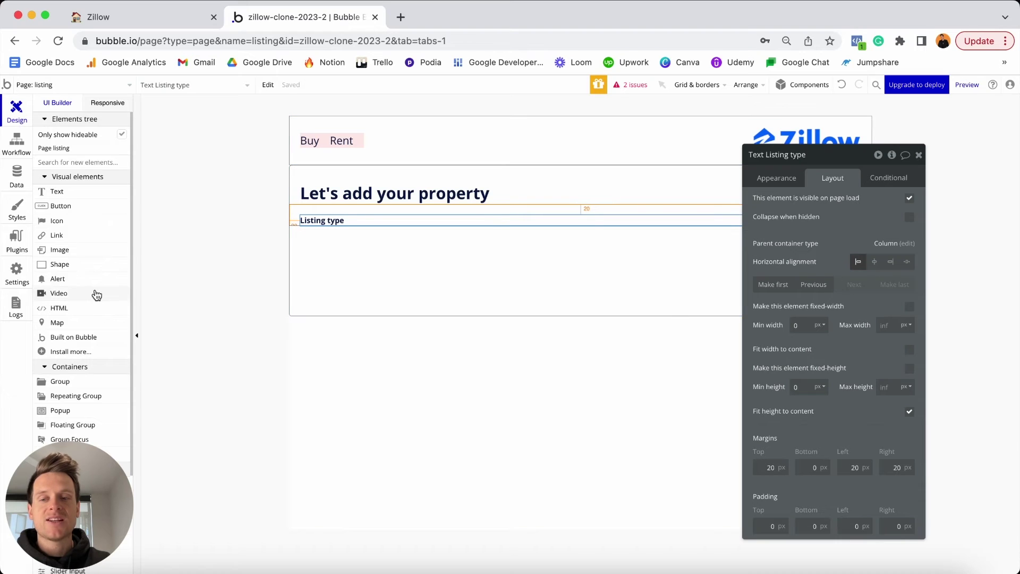
# Place a dropdown under the Listing type label and name it 'Dropdown - Listing-type'.
pyautogui.scroll(-5, 94, 294)
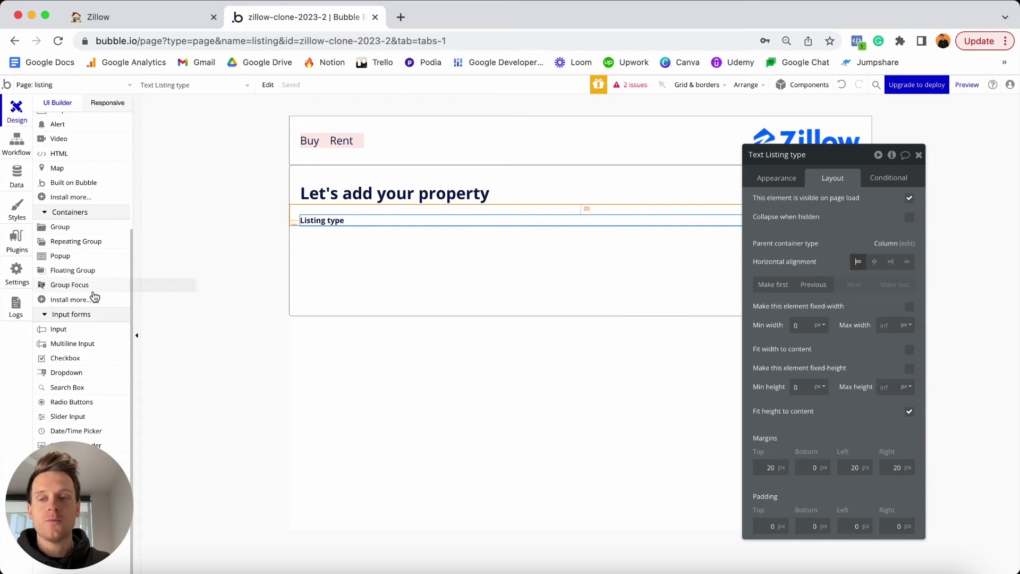
pyautogui.moveTo(60, 377); pyautogui.dragTo(316, 249)
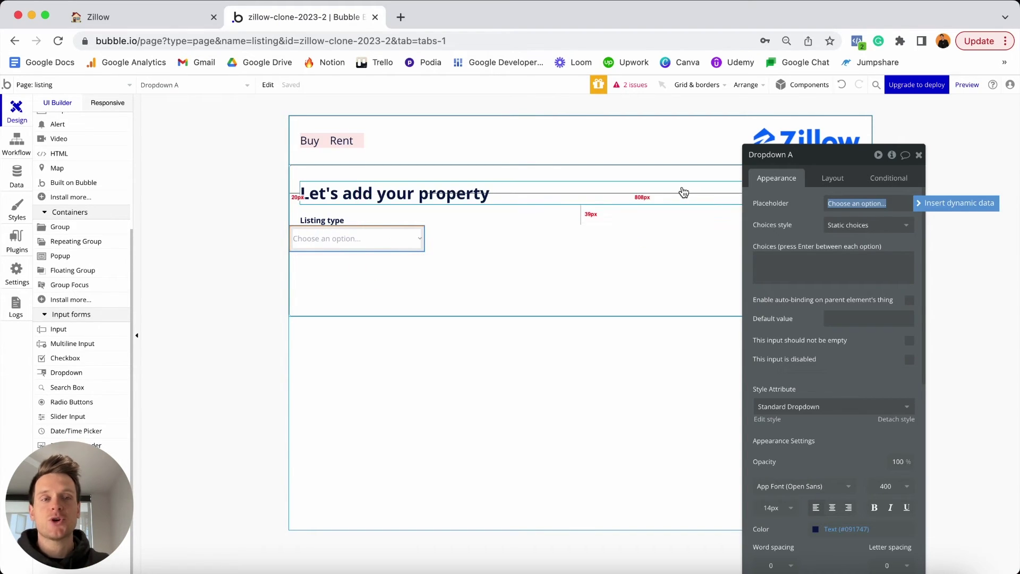
pyautogui.click(802, 155)
pyautogui.press('BackSpace')
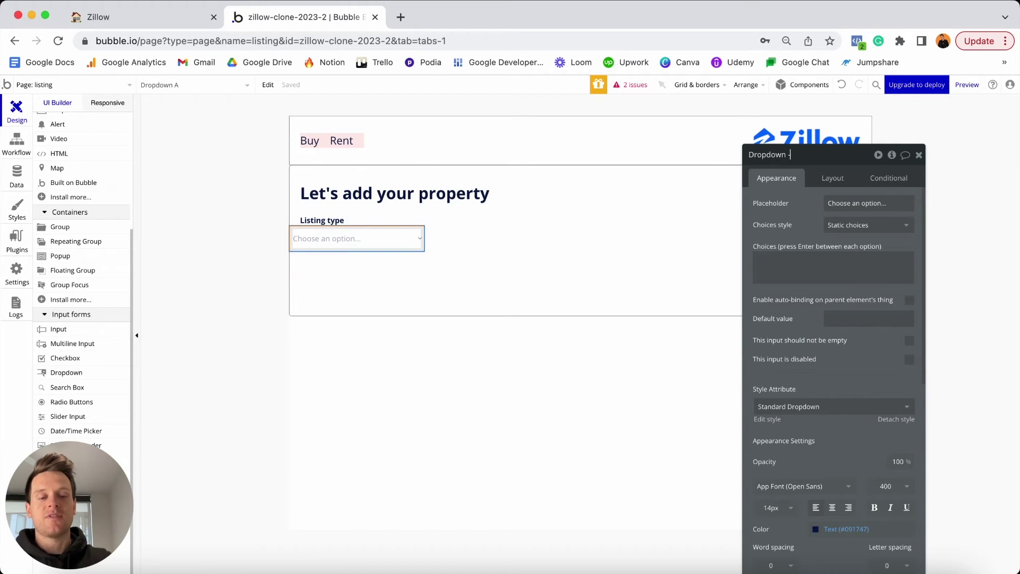
pyautogui.write('- Listing-')
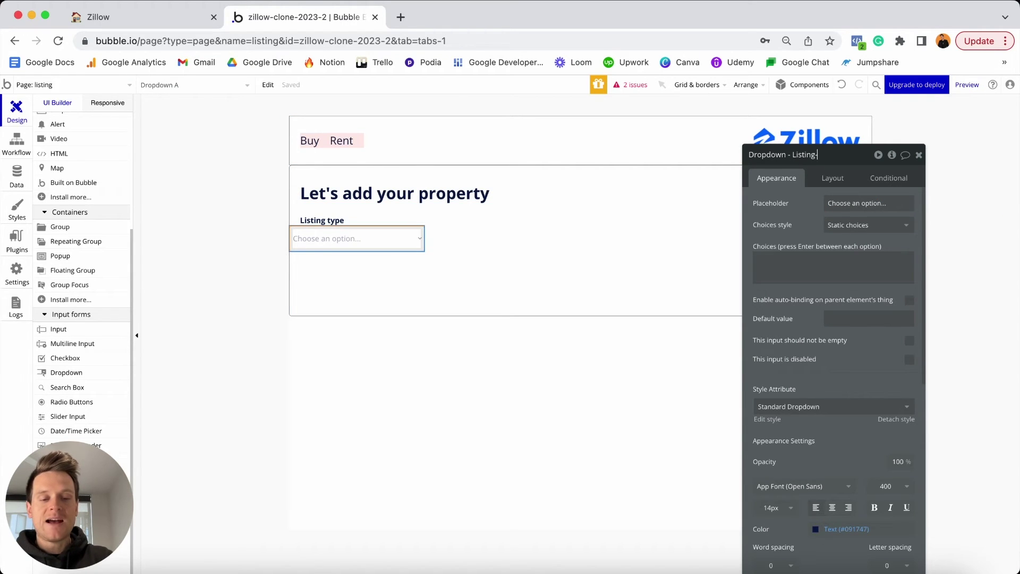
pyautogui.write('type')
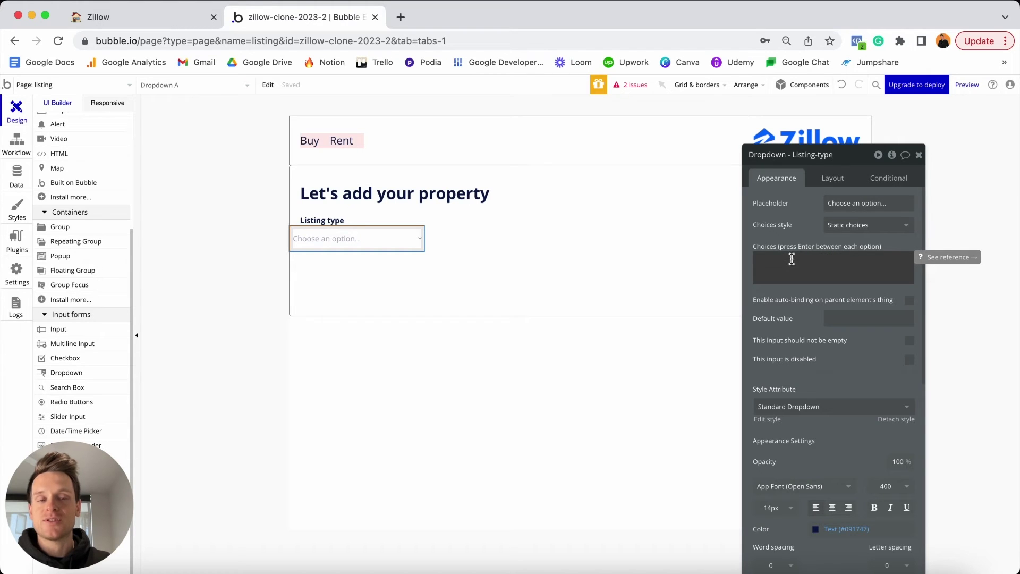
pyautogui.click(861, 225)
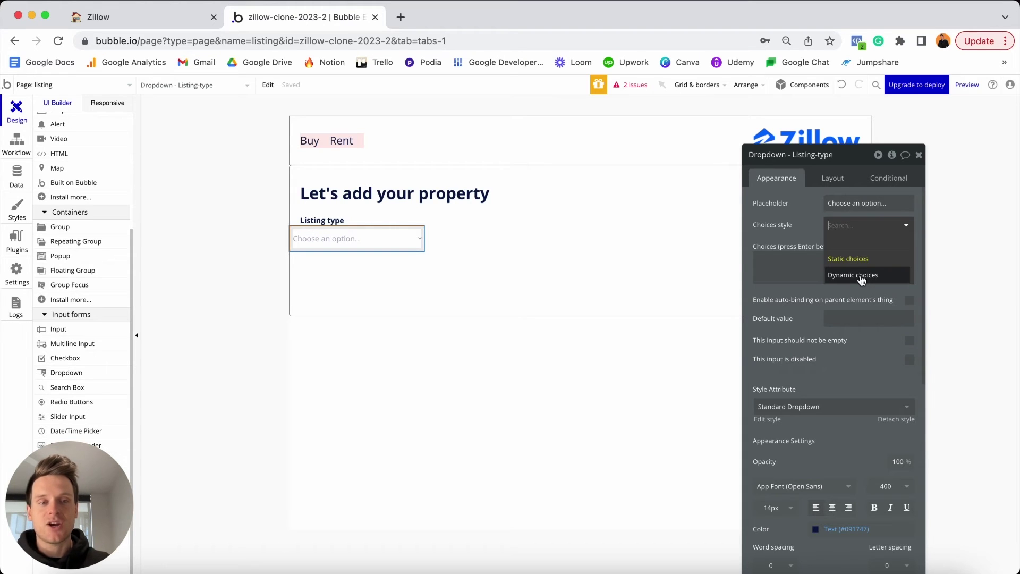
pyautogui.click(17, 175)
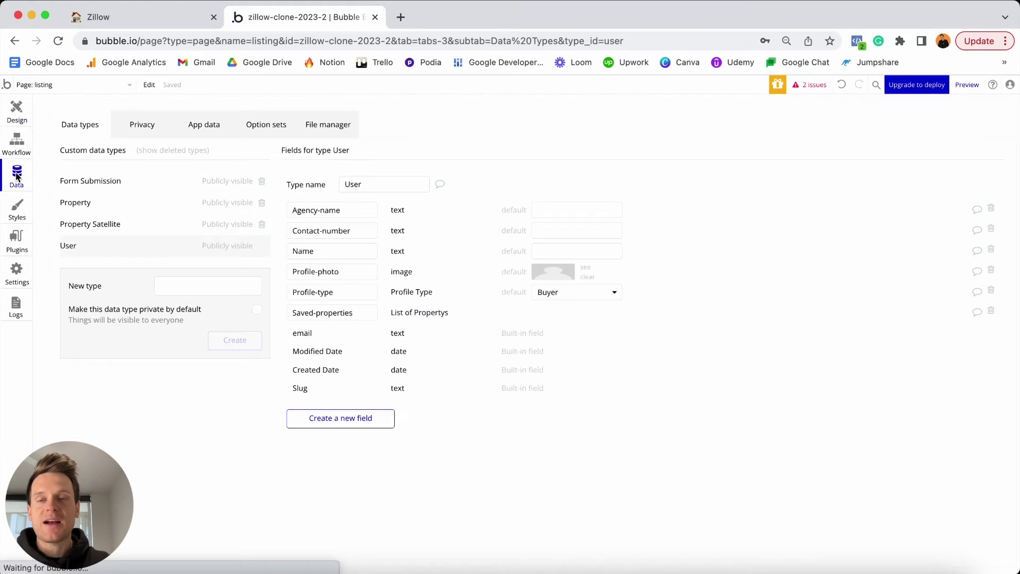
pyautogui.click(266, 128)
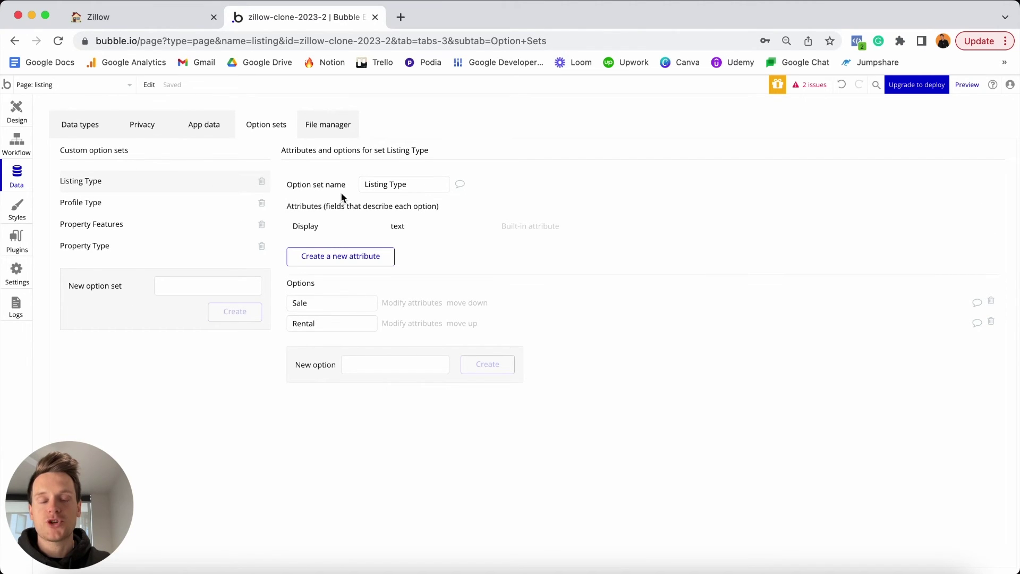
pyautogui.moveTo(341, 303)
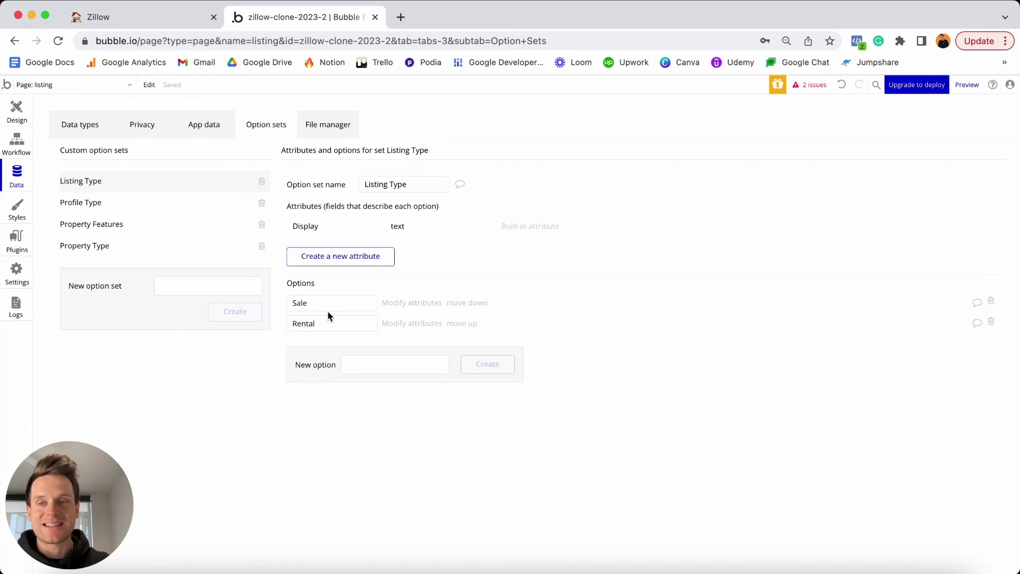
pyautogui.click(16, 112)
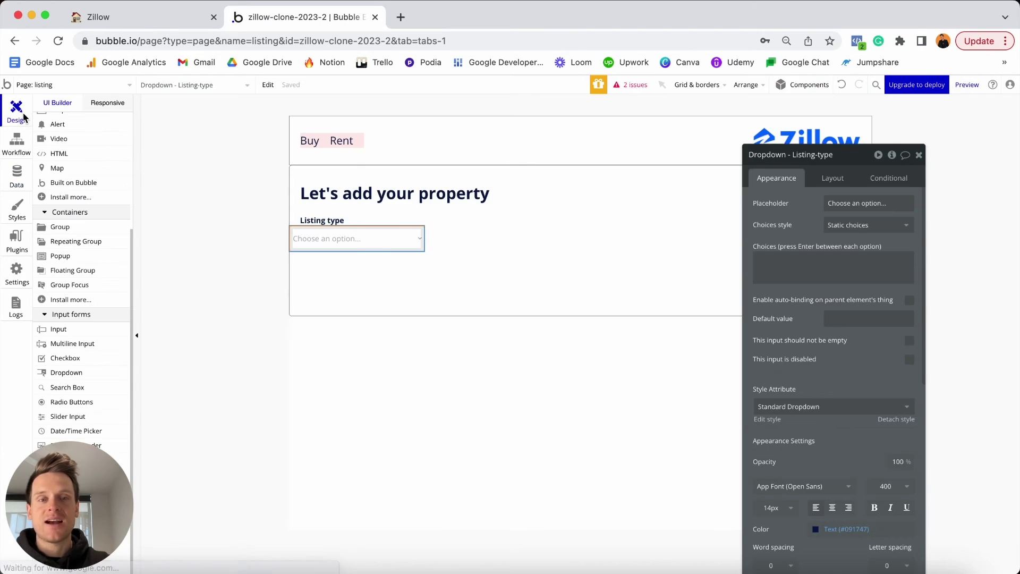
pyautogui.click(830, 228)
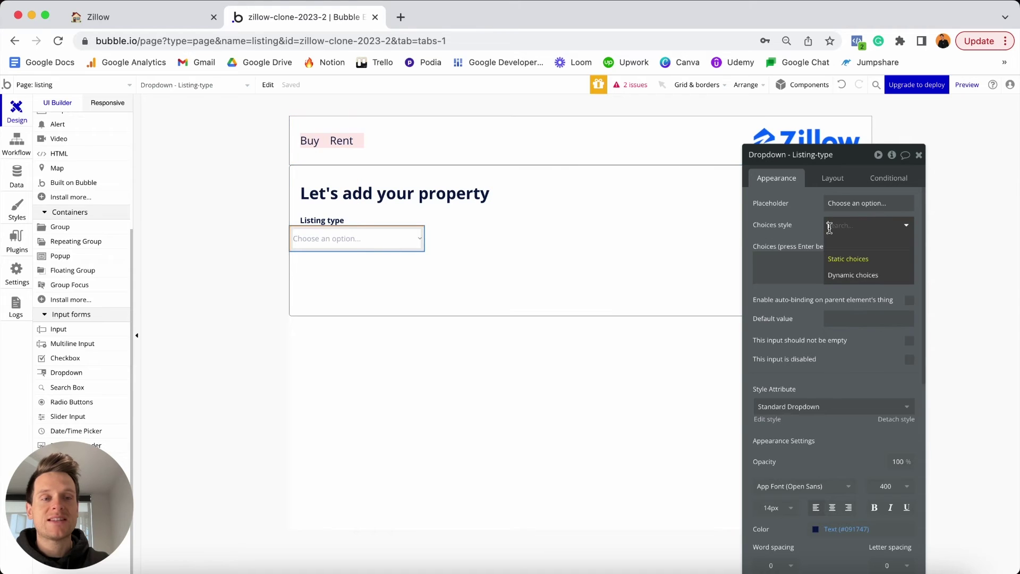
# Give the dropdown dynamic Listing Type choices from All Listing Type, captioned by Display.
pyautogui.click(854, 275)
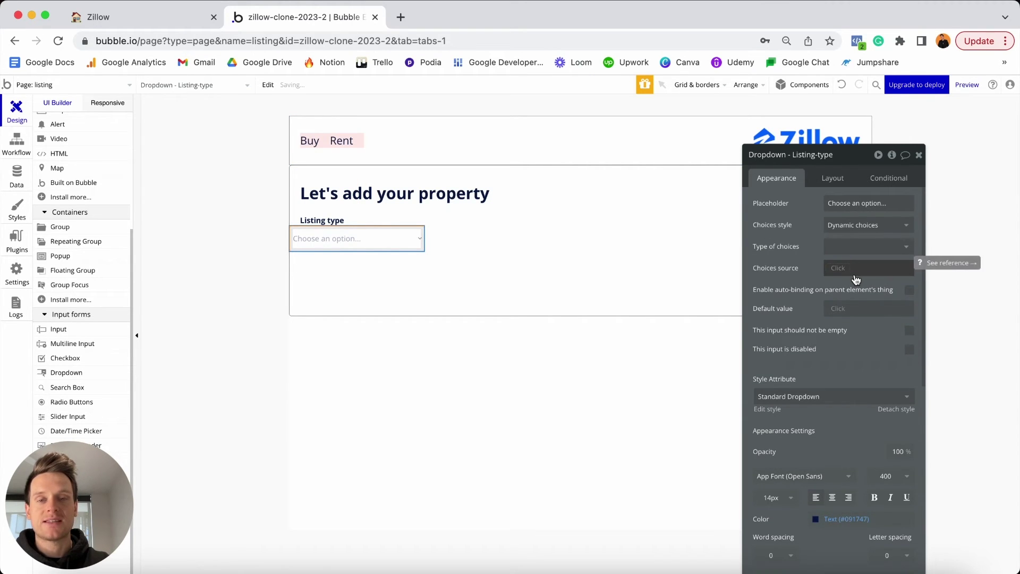
pyautogui.click(842, 246)
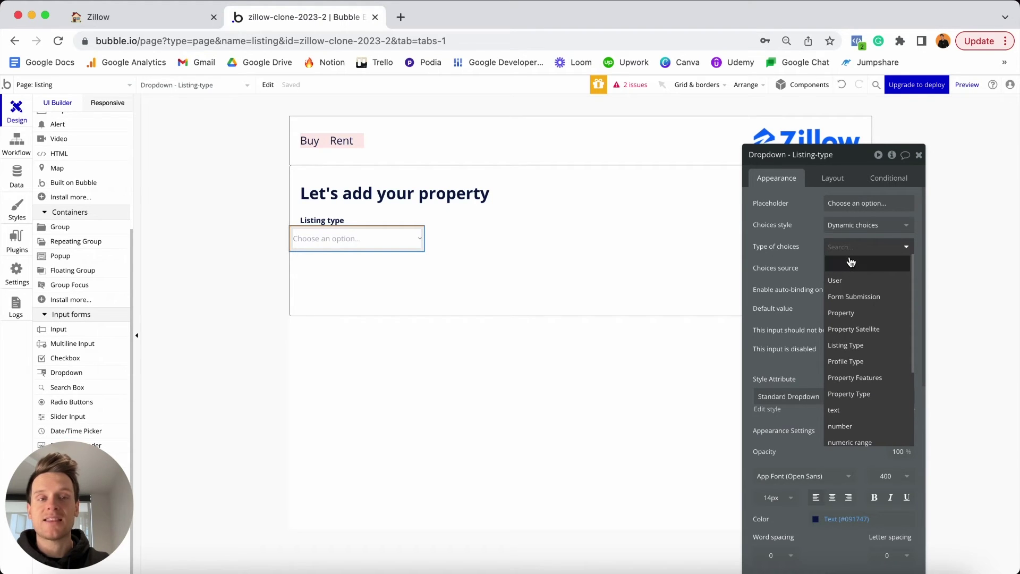
pyautogui.click(859, 350)
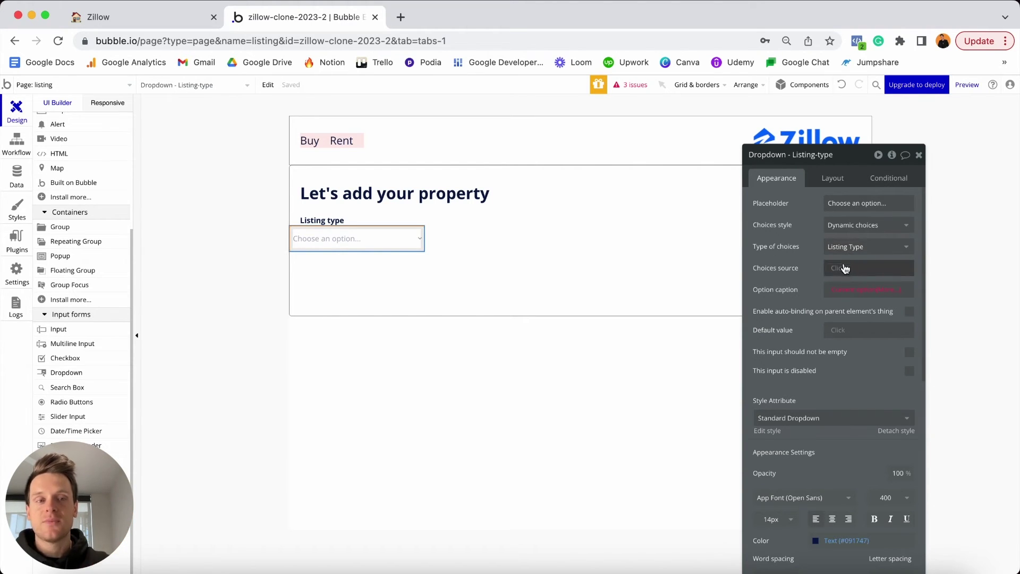
pyautogui.click(842, 267)
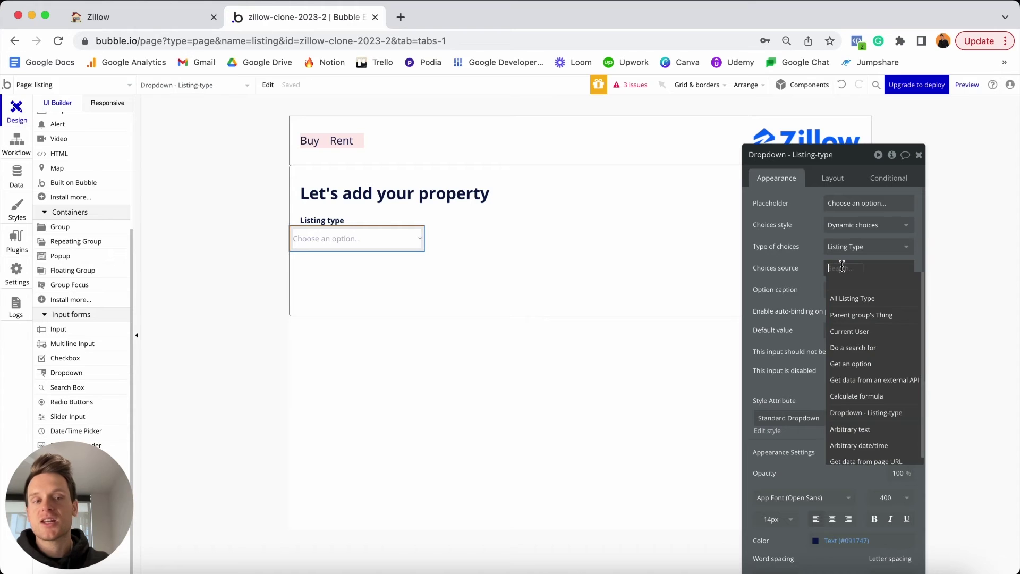
pyautogui.click(864, 299)
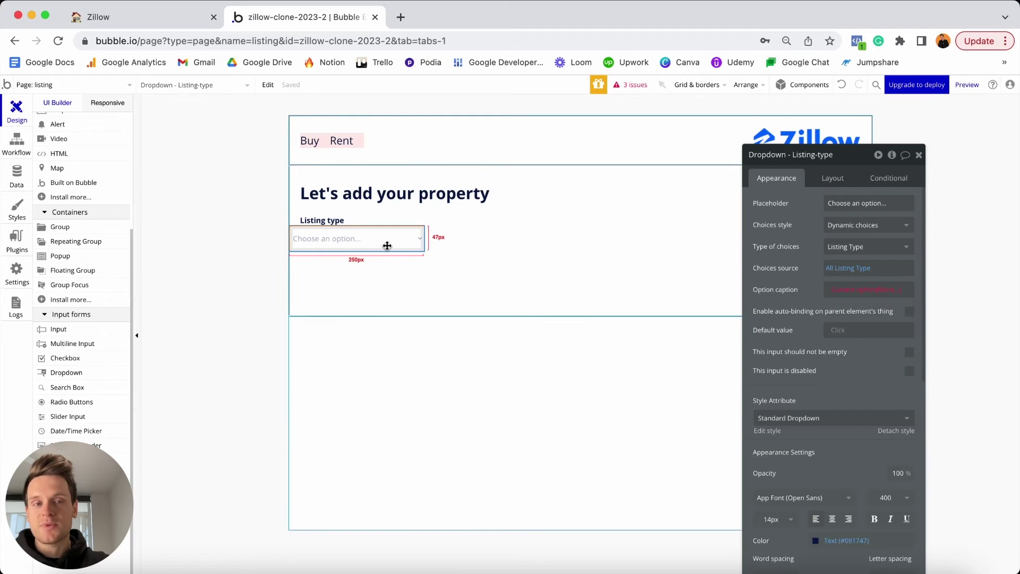
pyautogui.click(856, 287)
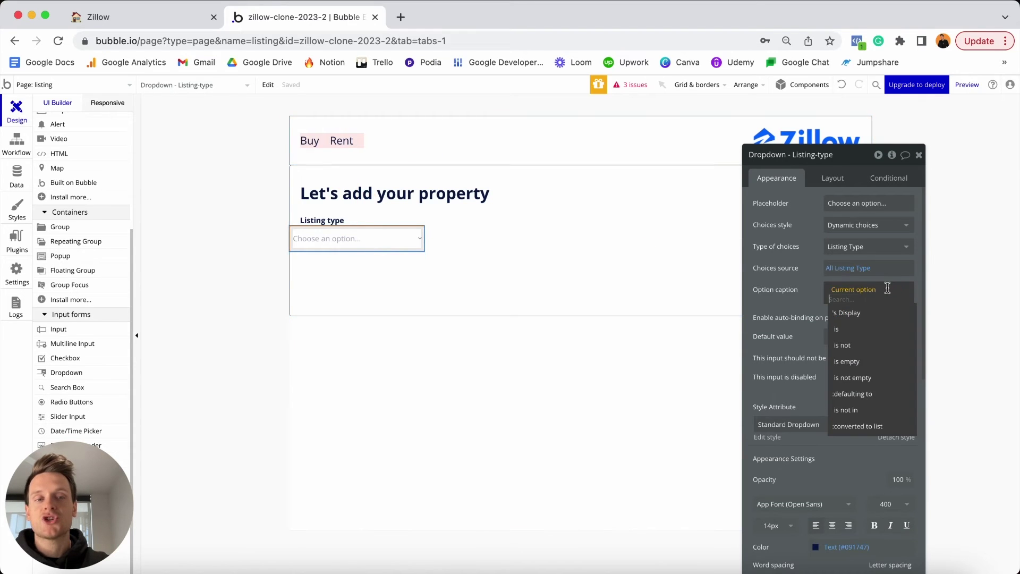
pyautogui.click(855, 313)
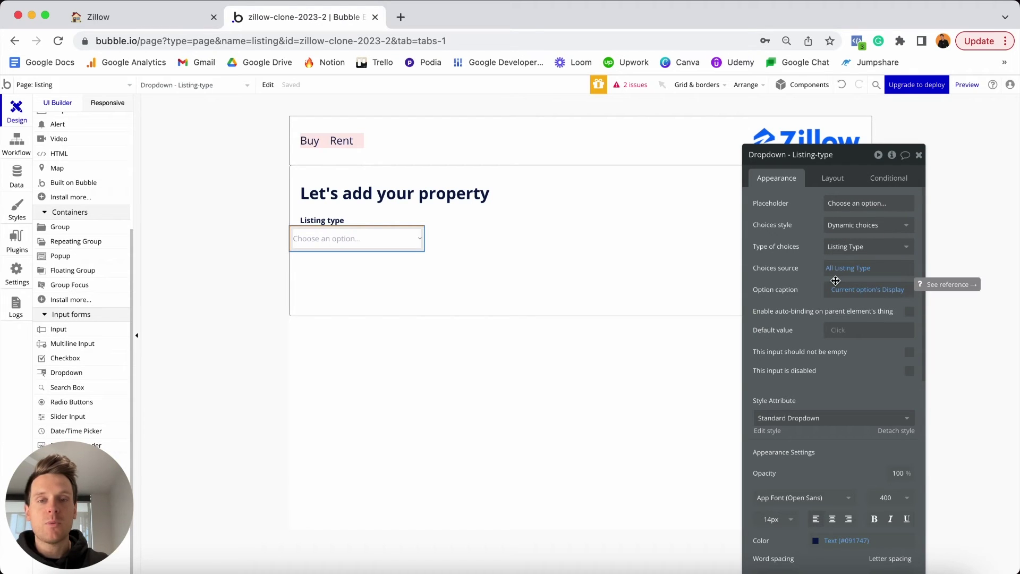
pyautogui.click(835, 177)
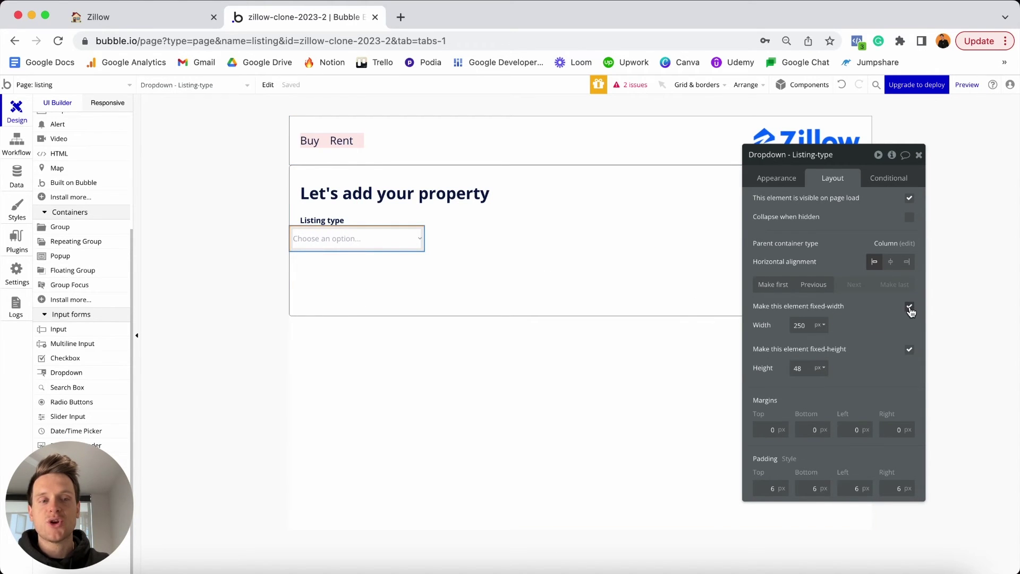
# Make the dropdown non-fixed-width with maximum width 250 and minimum width 0.
pyautogui.click(909, 307)
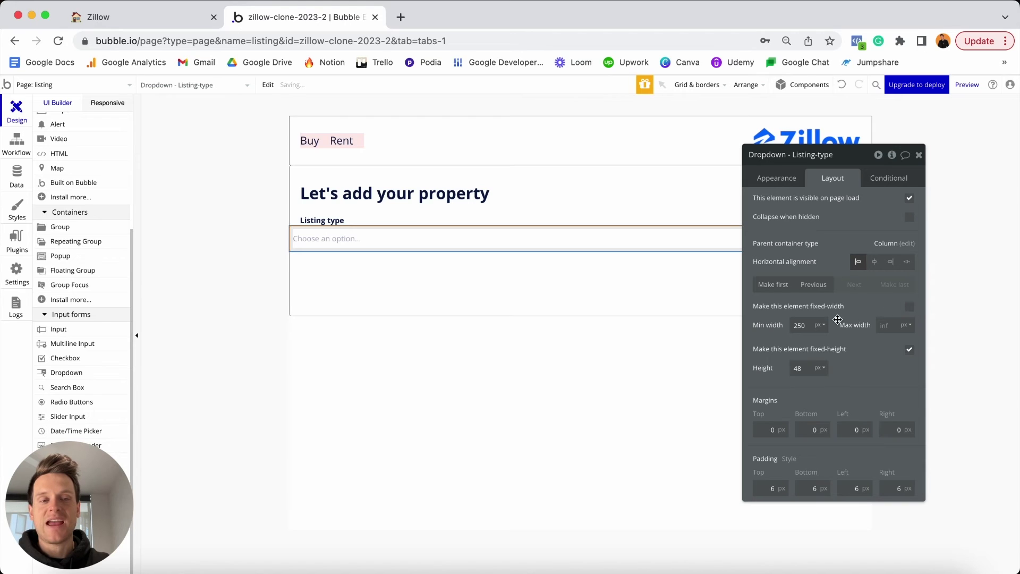
pyautogui.click(892, 327)
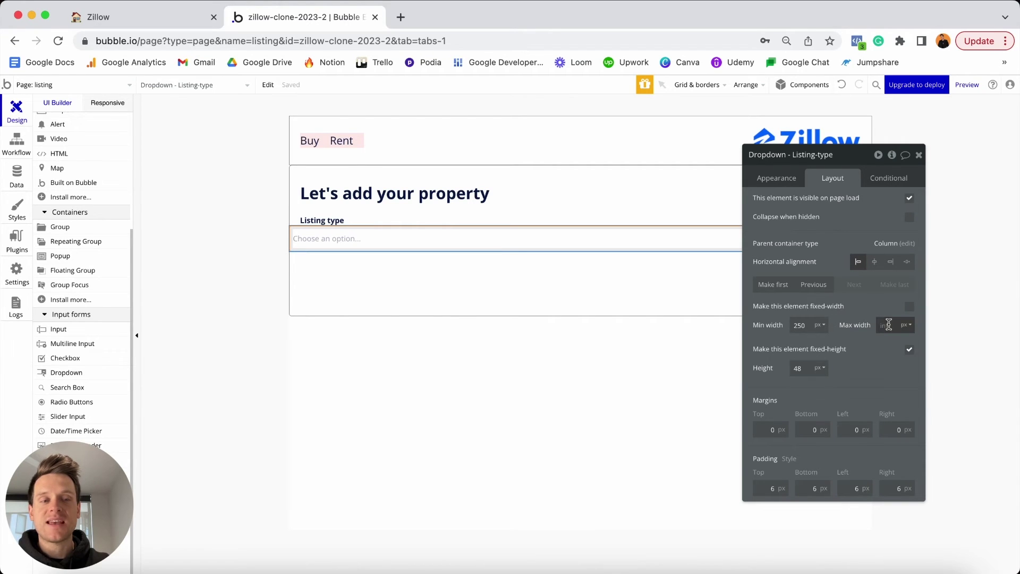
pyautogui.write('250')
pyautogui.press('Return')
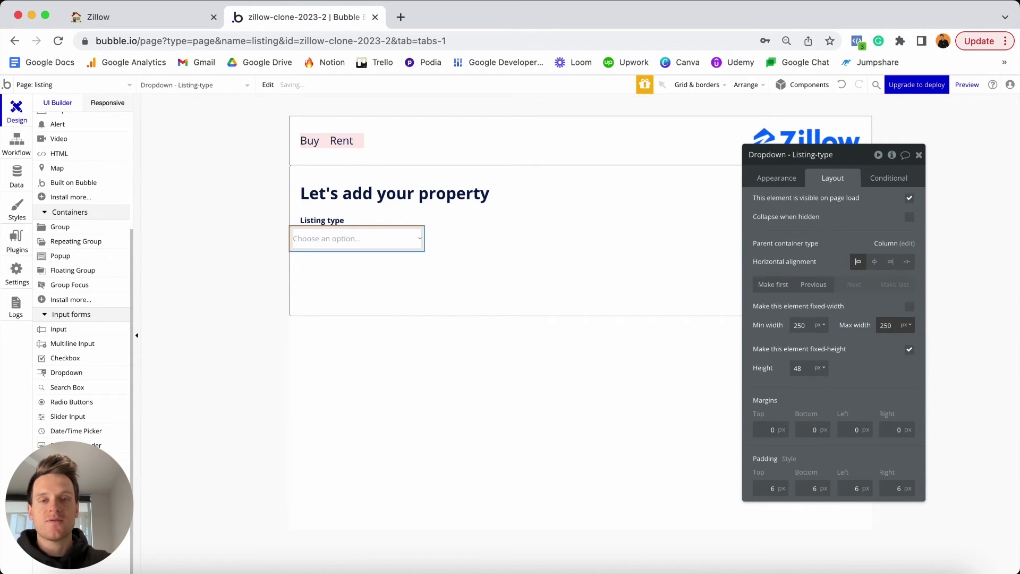
pyautogui.doubleClick(806, 325)
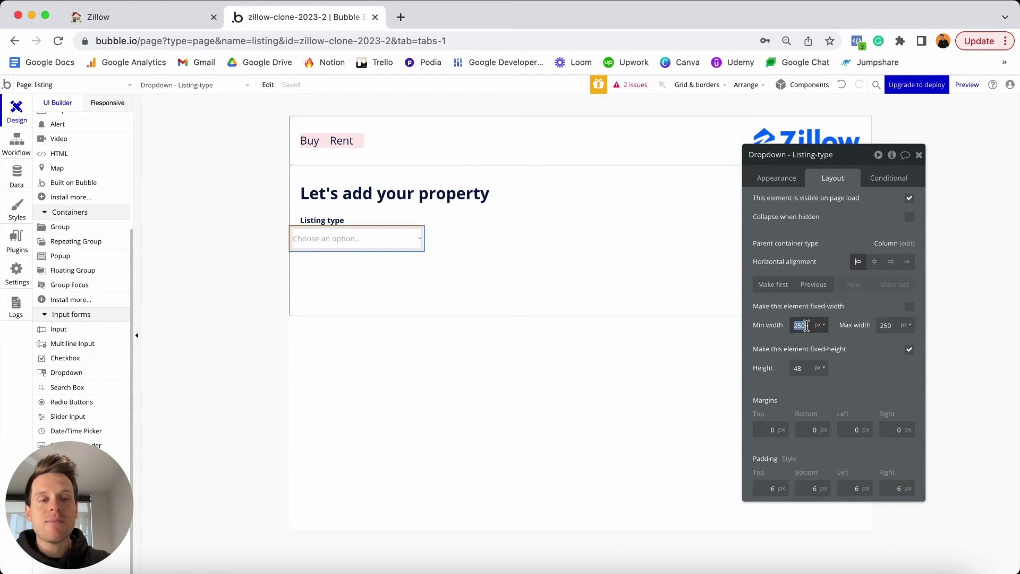
pyautogui.write('0')
pyautogui.press('Return')
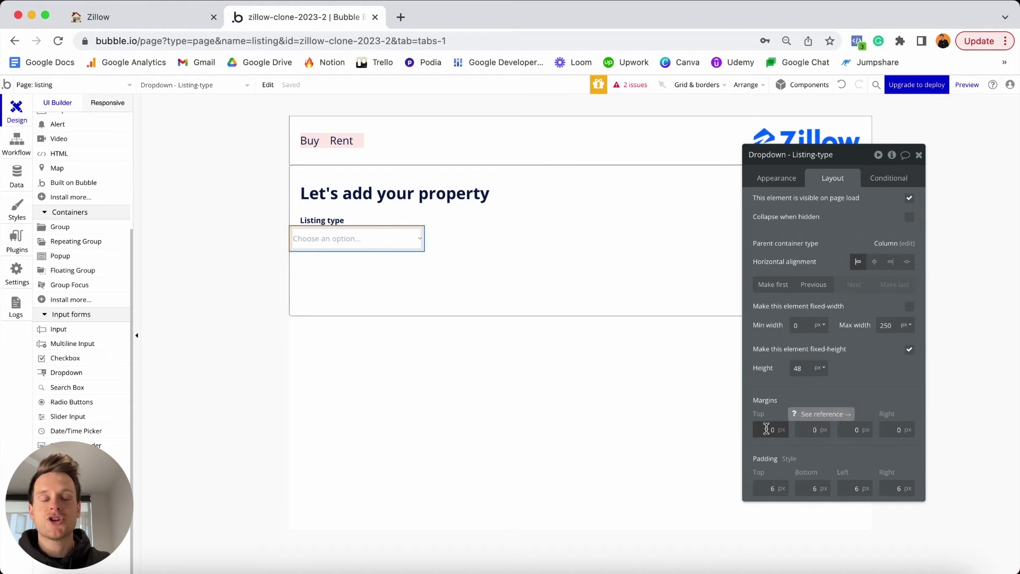
# Set the dropdown's margins to 5 top and 20 left and right.
pyautogui.click(767, 428)
pyautogui.press('BackSpace')
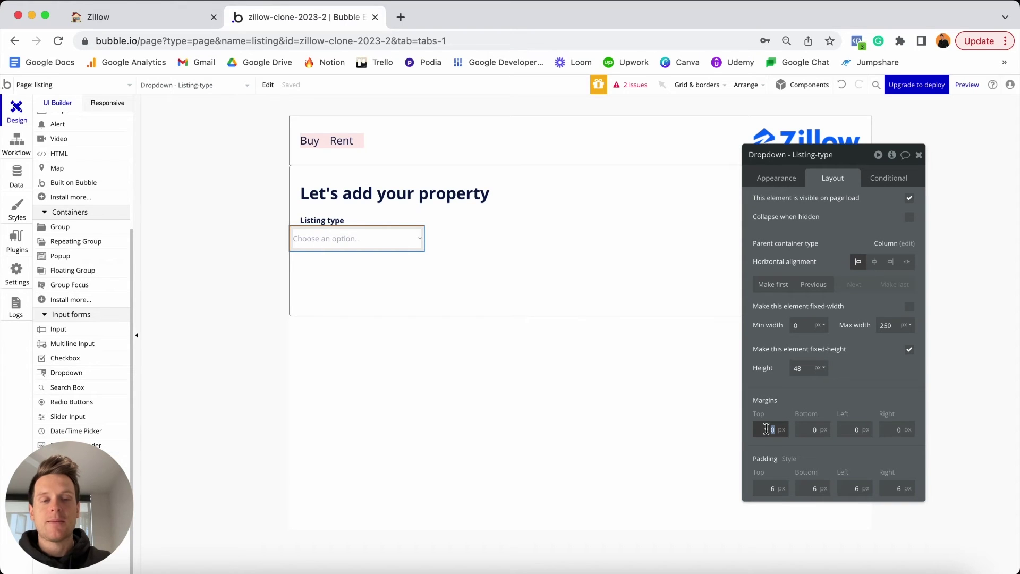
pyautogui.write('5')
pyautogui.click(852, 429)
pyautogui.write('2')
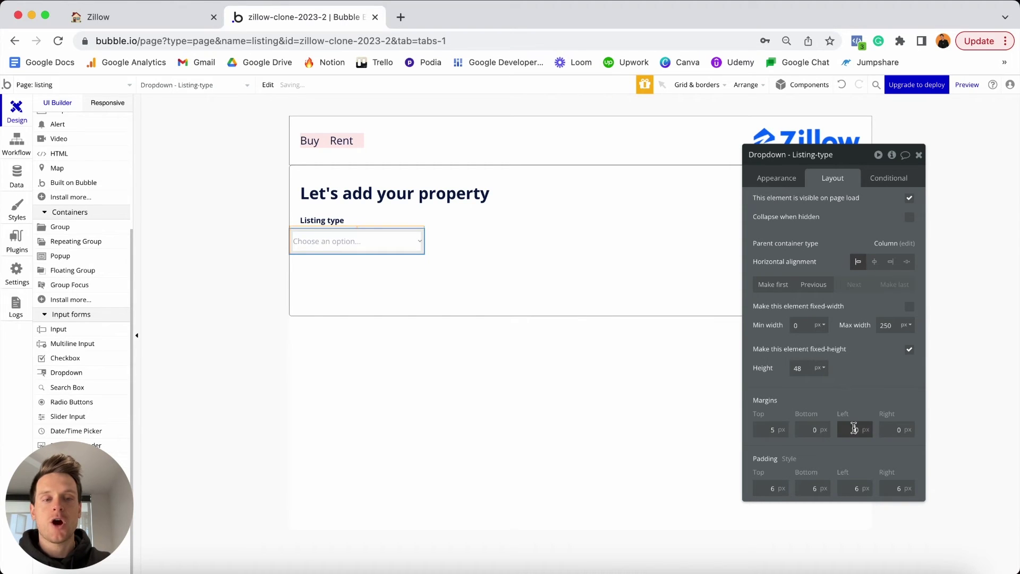
pyautogui.click(896, 430)
pyautogui.write('2')
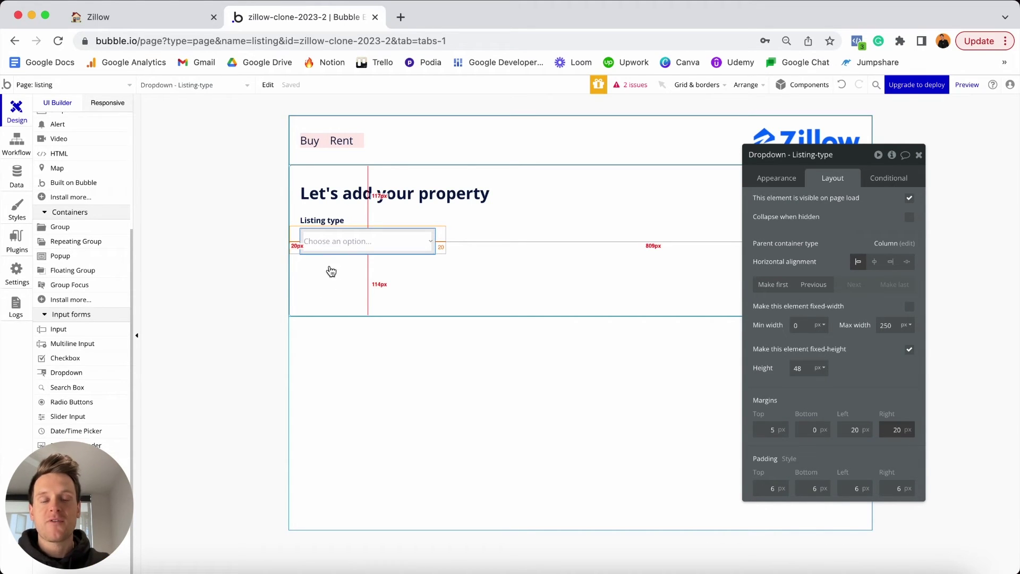
# Copy the Listing type label below the dropdown and change its text to 'Street address'.
pyautogui.click(337, 221)
pyautogui.hotkey('ctrl', 'c')
pyautogui.hotkey('ctrl', 'v')
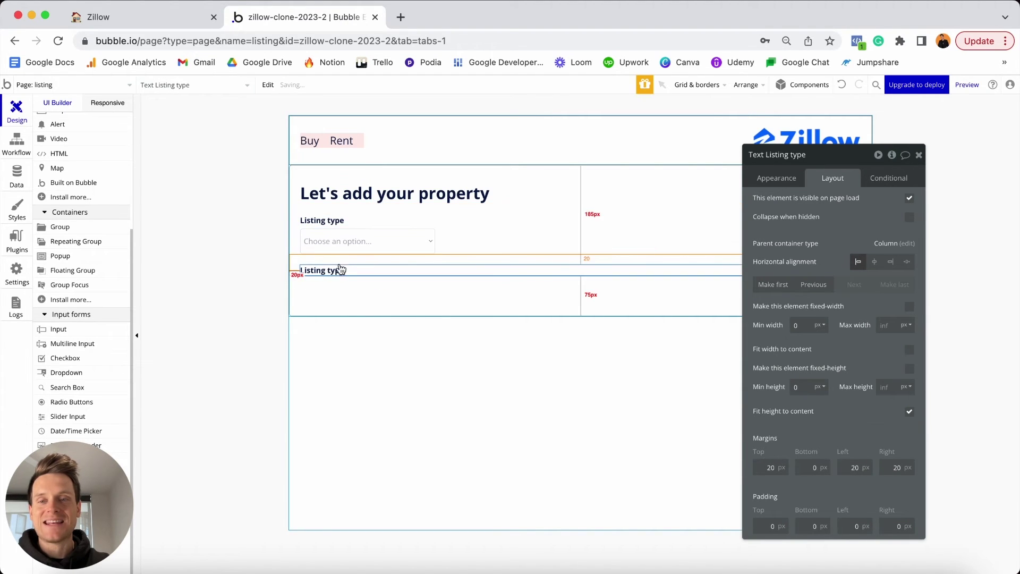
pyautogui.click(780, 178)
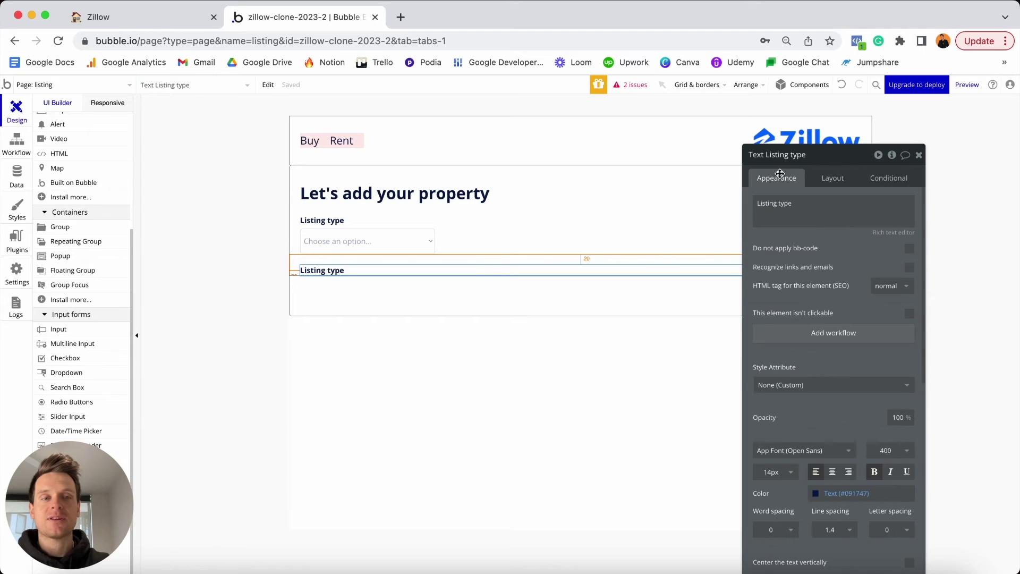
pyautogui.tripleClick(849, 209)
pyautogui.write('Stree')
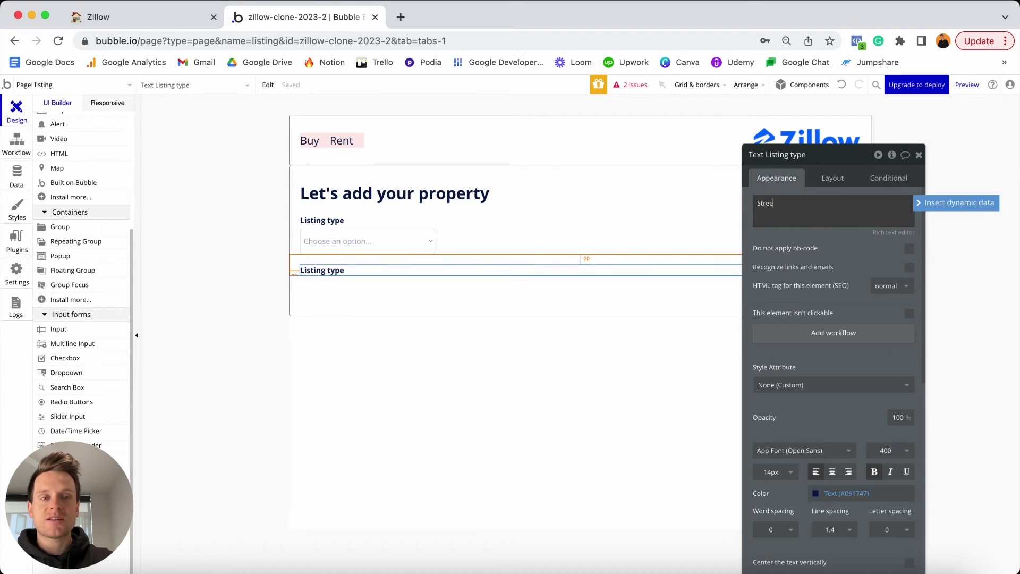
pyautogui.write('t address')
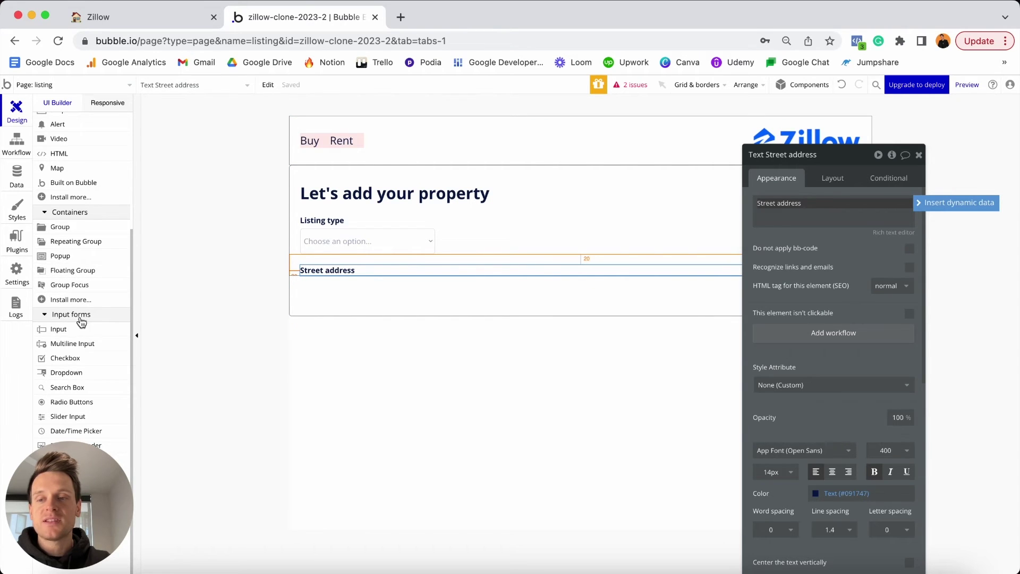
pyautogui.click(69, 392)
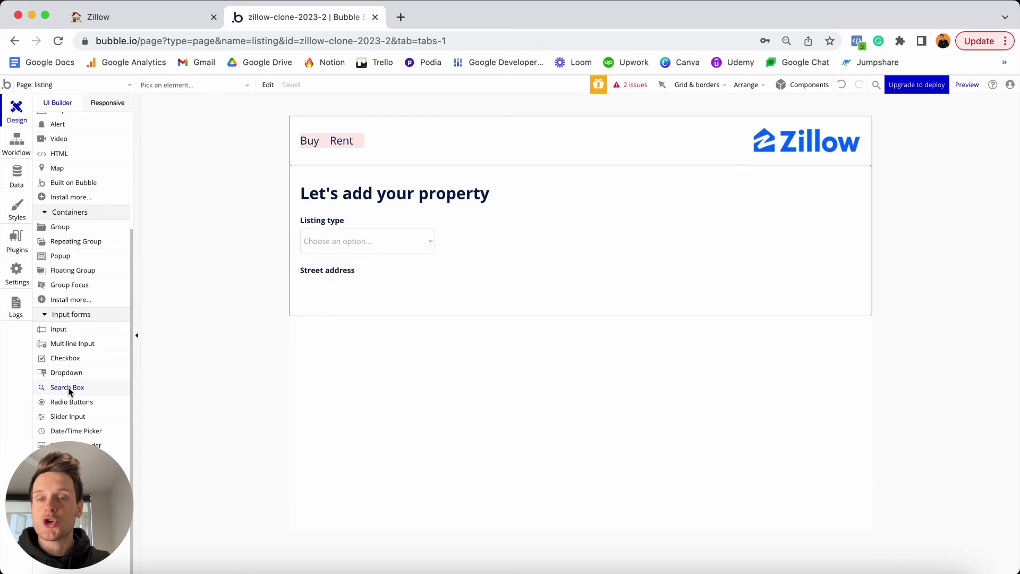
# Place a Geographic places search box under Street address, named 'SearchBox - Address'.
pyautogui.click(330, 289)
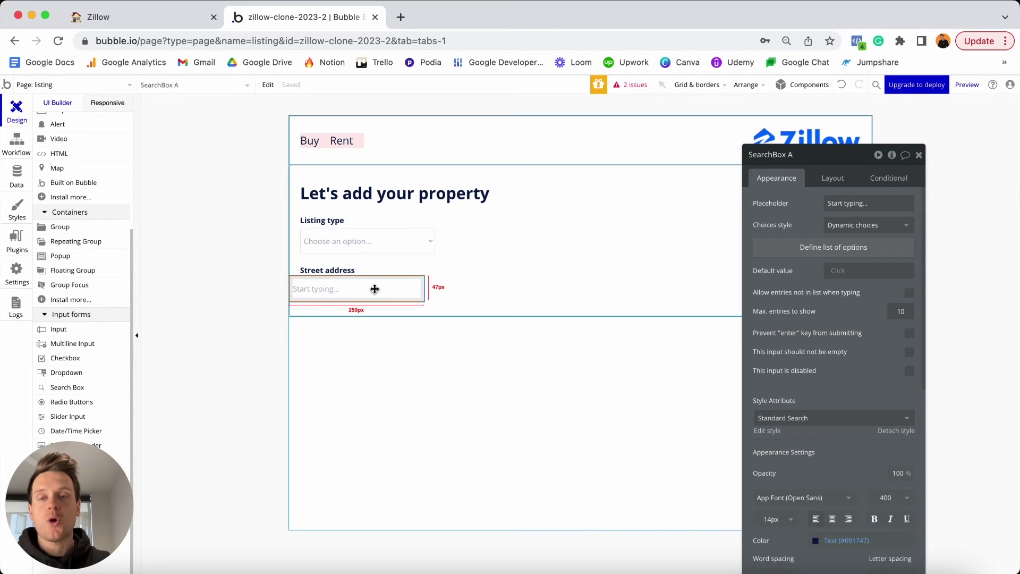
pyautogui.click(844, 225)
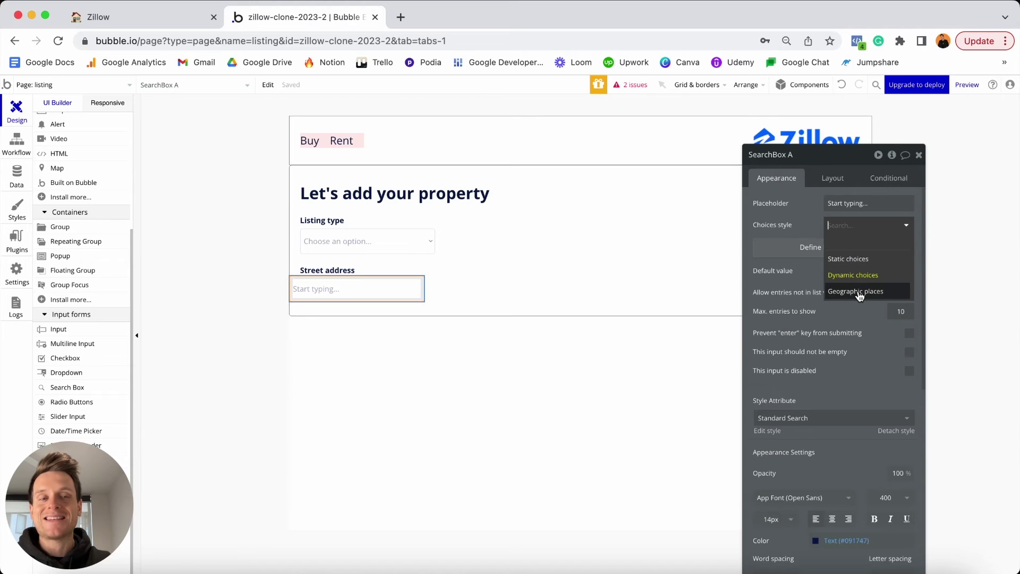
pyautogui.click(860, 293)
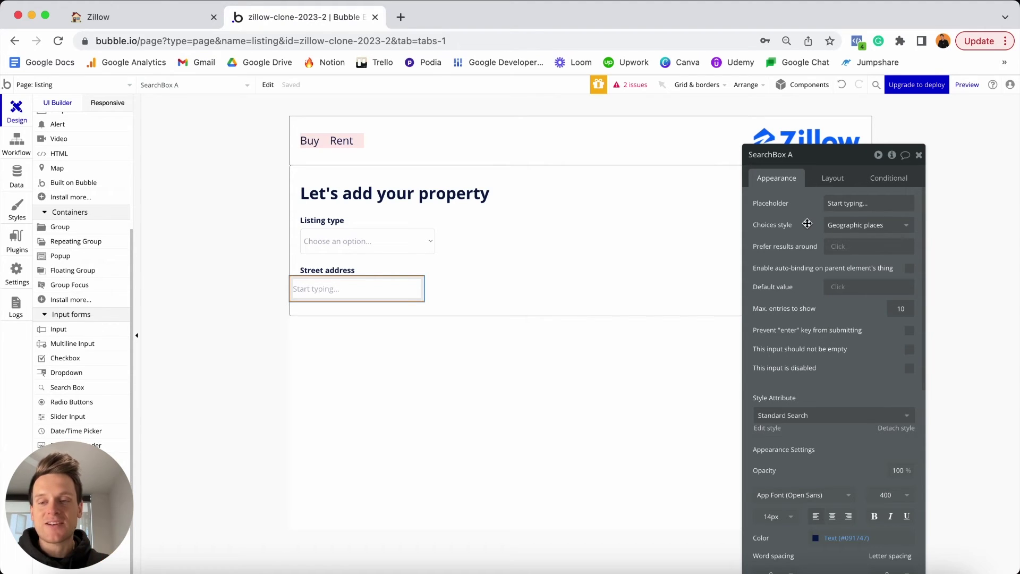
pyautogui.click(805, 151)
pyautogui.press('BackSpace')
pyautogui.write('-')
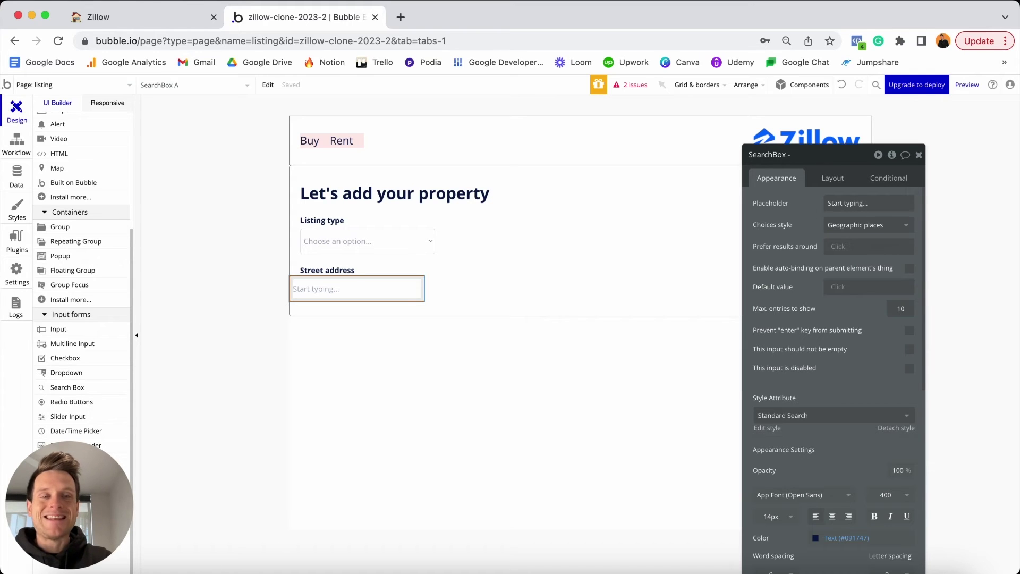
pyautogui.write(' Address')
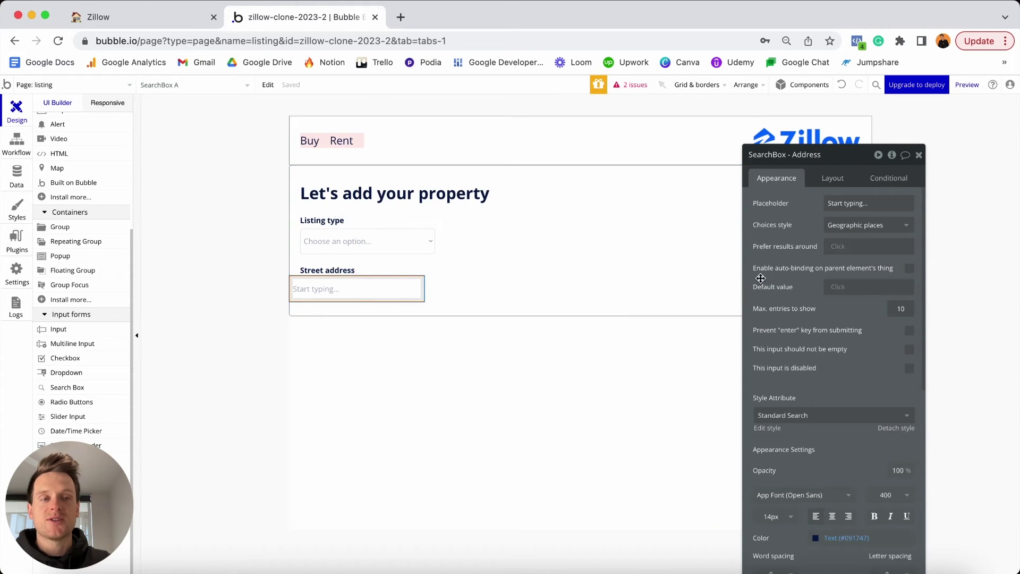
pyautogui.click(832, 178)
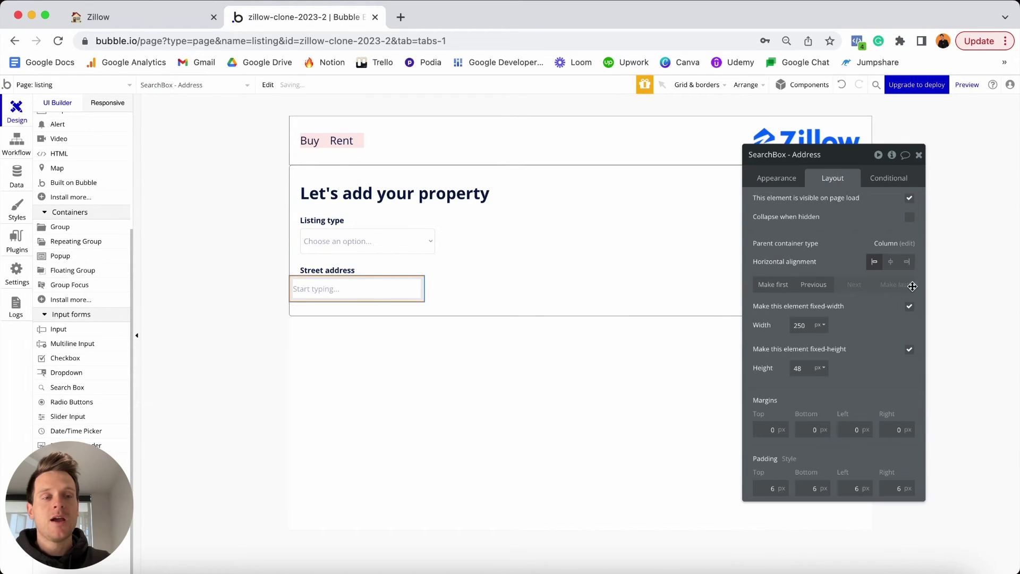
# Make the search box non-fixed-width with minimum width 0 and maximum 500.
pyautogui.click(909, 306)
pyautogui.click(803, 324)
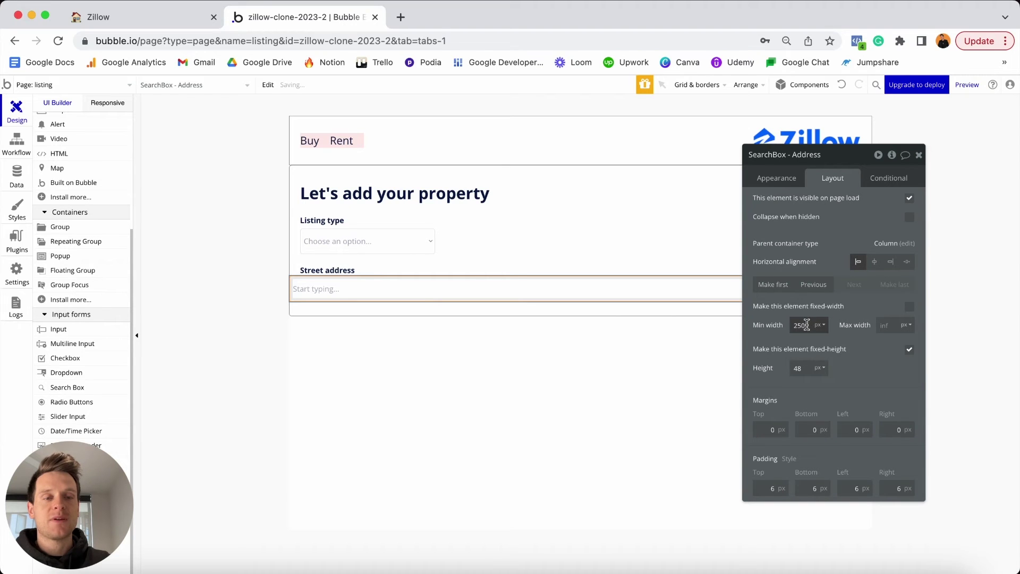
pyautogui.press('BackSpace')
pyautogui.press('BackSpace')
pyautogui.press('BackSpace')
pyautogui.write('0')
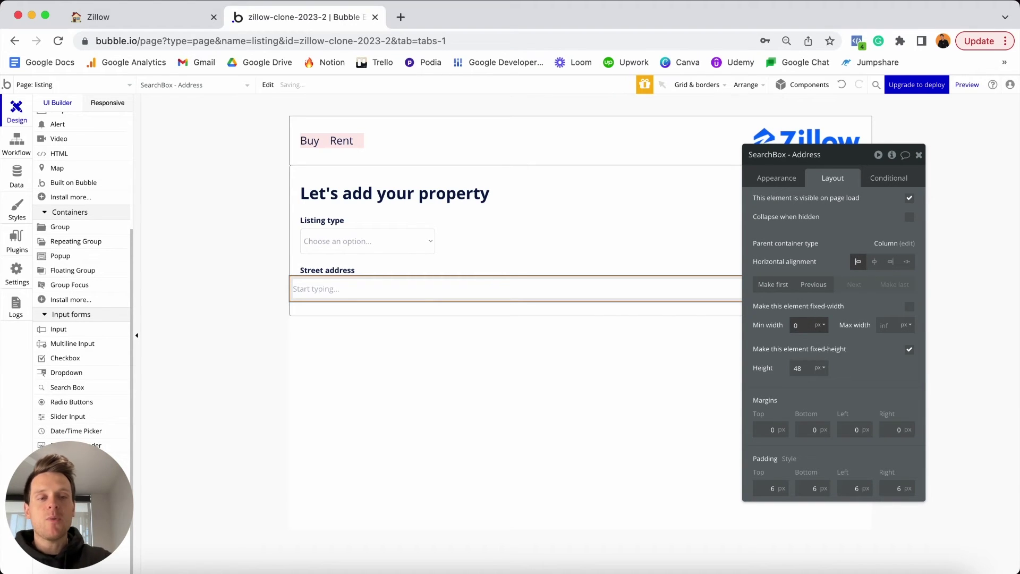
pyautogui.click(890, 326)
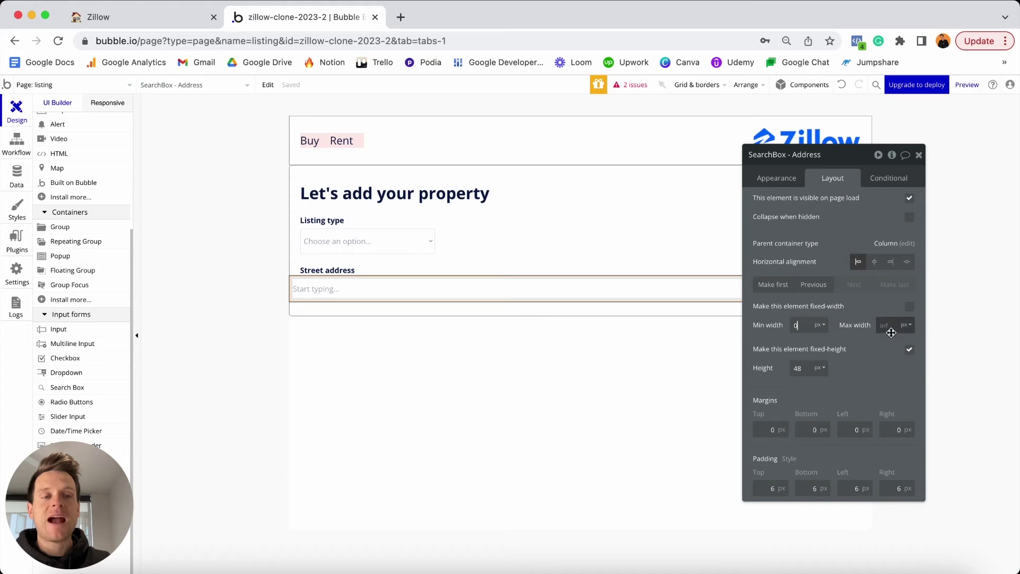
pyautogui.write('500')
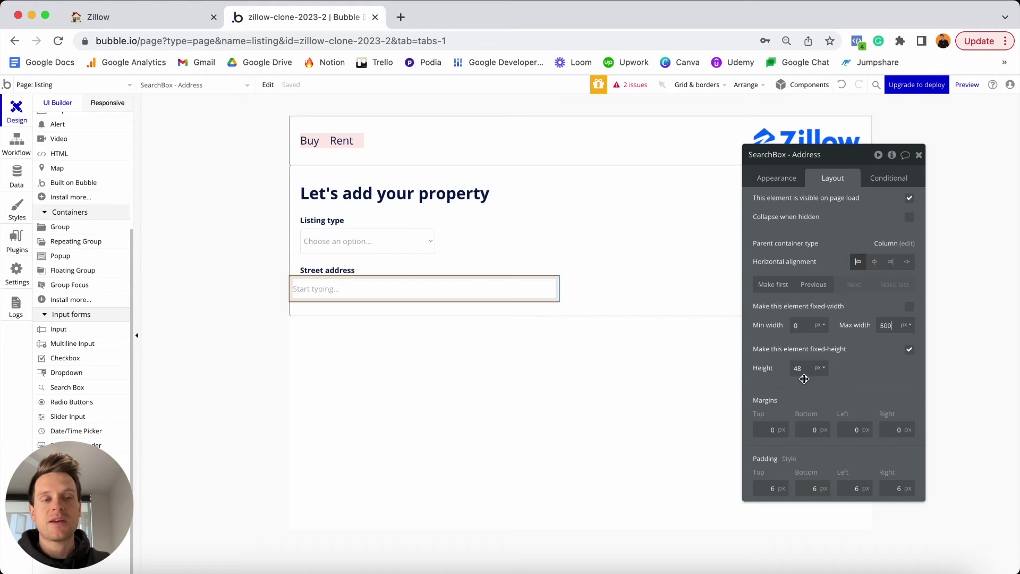
# Set the search box's margins to 5 top and 20 left and right.
pyautogui.moveTo(804, 379)
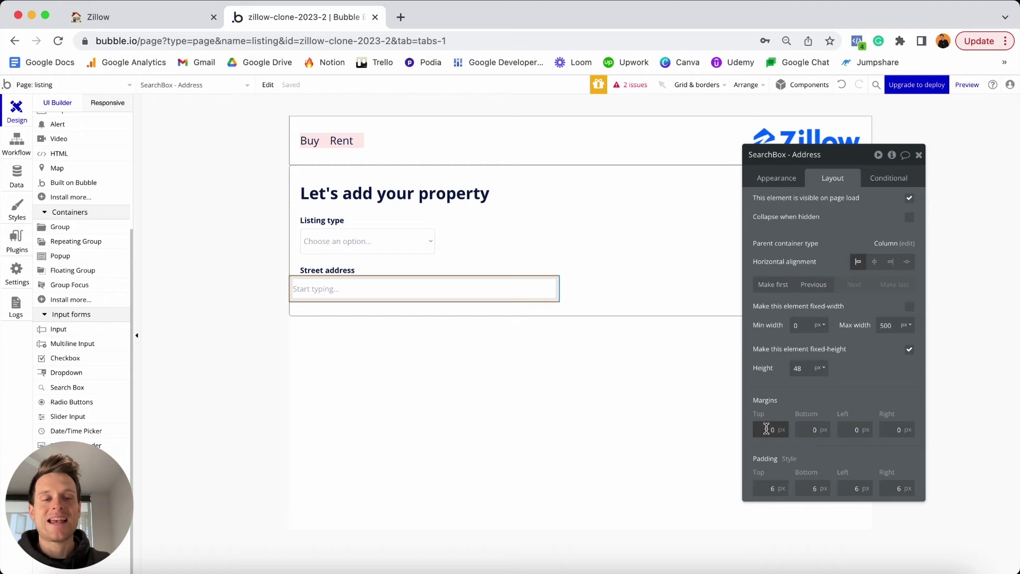
pyautogui.write('5')
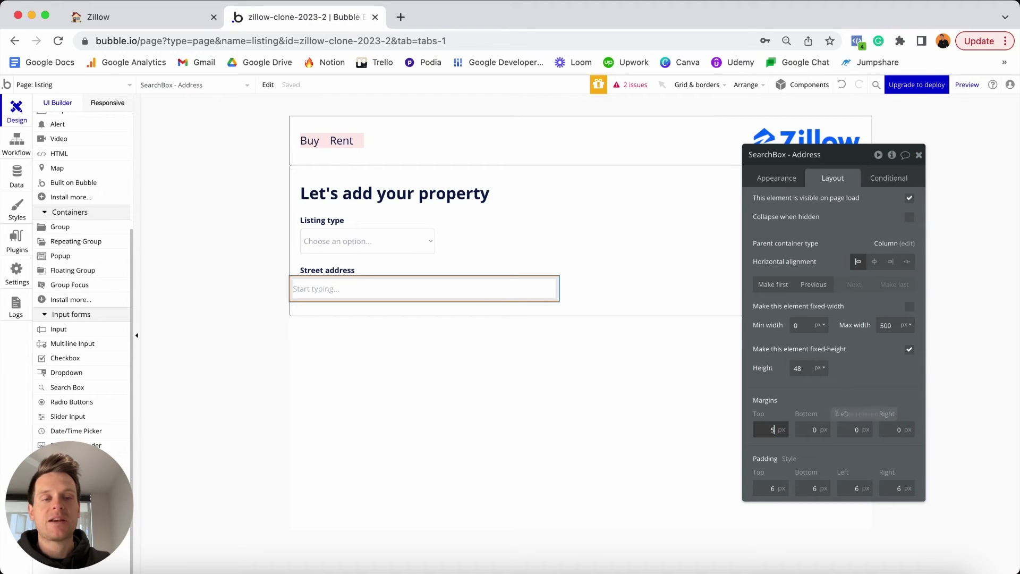
pyautogui.click(855, 430)
pyautogui.write('2')
pyautogui.click(897, 429)
pyautogui.write('2')
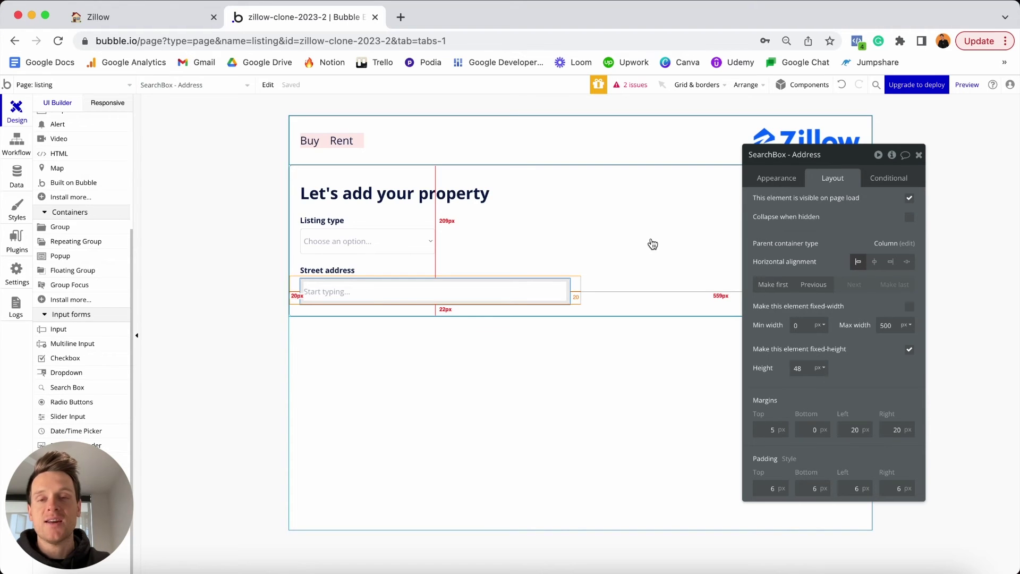
# Duplicate the Street address label below the search box and change its text to 'Property type'.
pyautogui.click(345, 273)
pyautogui.hotkey('ctrl', 'c')
pyautogui.hotkey('ctrl', 'v')
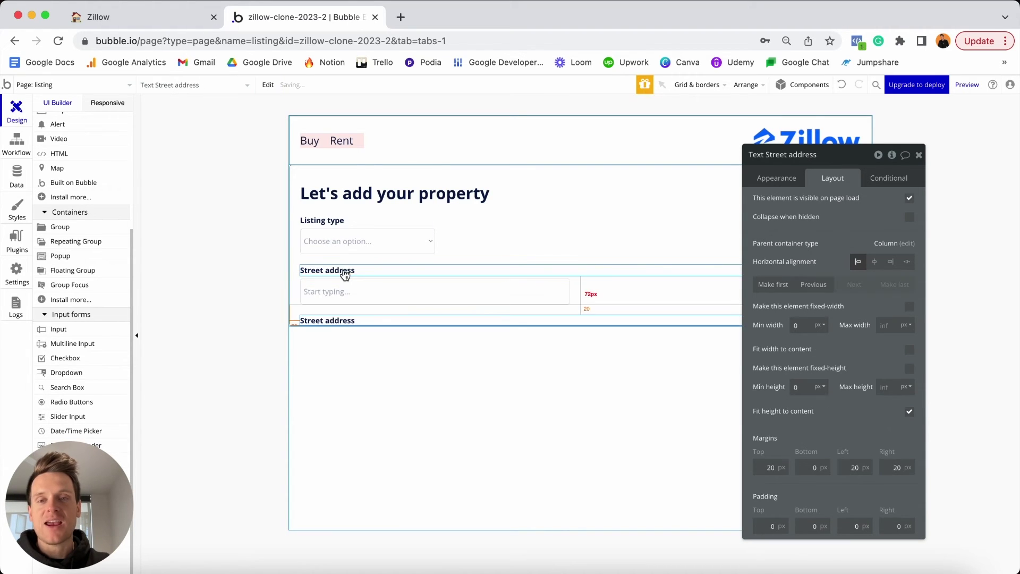
pyautogui.click(785, 185)
pyautogui.tripleClick(808, 209)
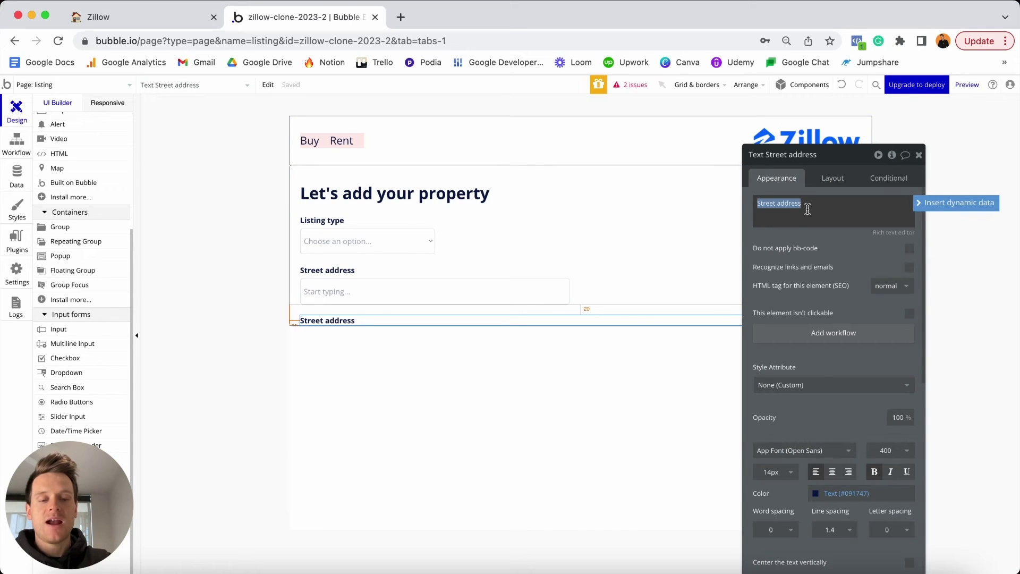
pyautogui.write('Property type')
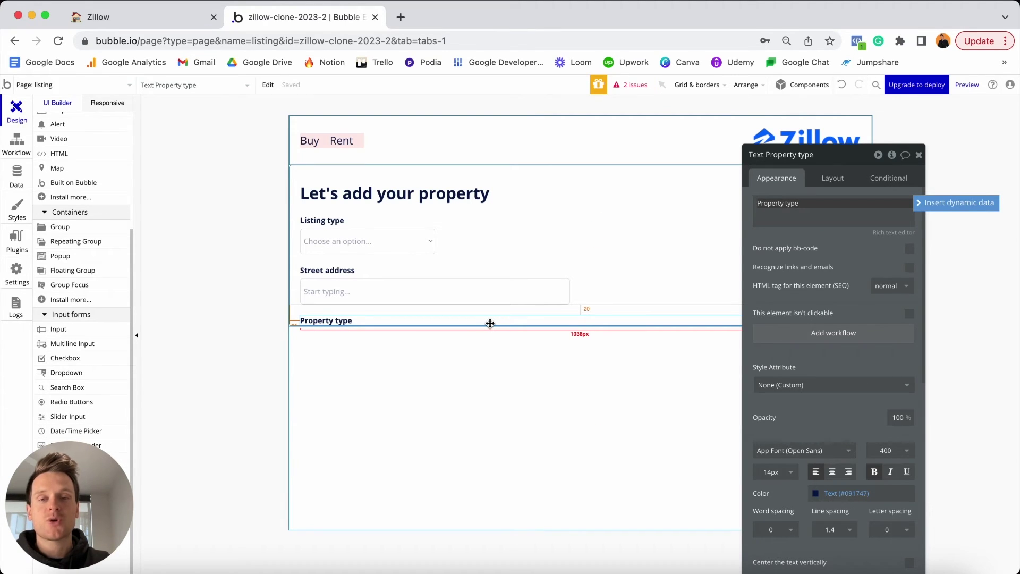
pyautogui.click(392, 240)
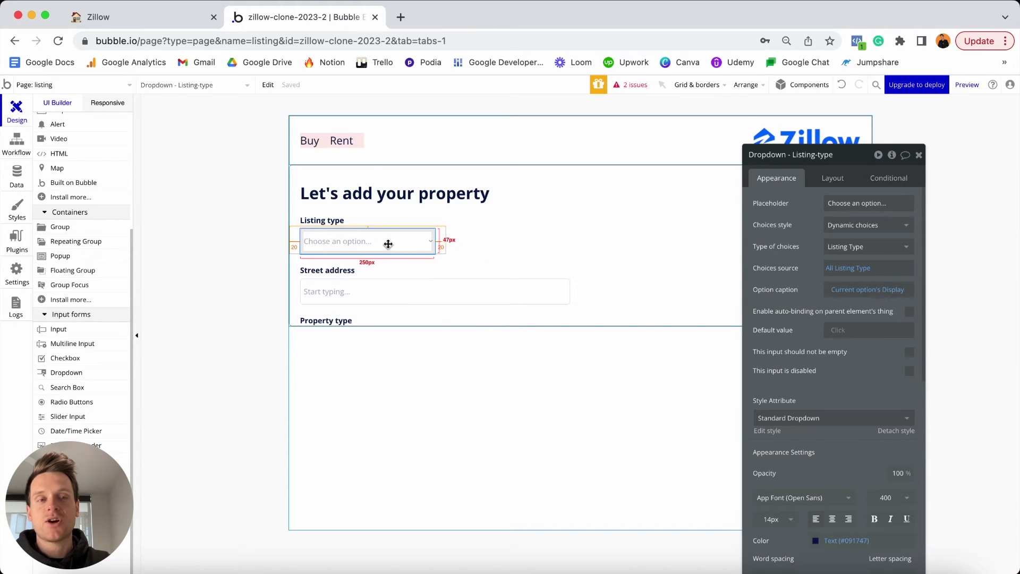
# Paste a copy of the Listing type dropdown under the label and rename it 'Dropdown - Property-type'.
pyautogui.hotkey('ctrl', 'c')
pyautogui.hotkey('ctrl', 'v')
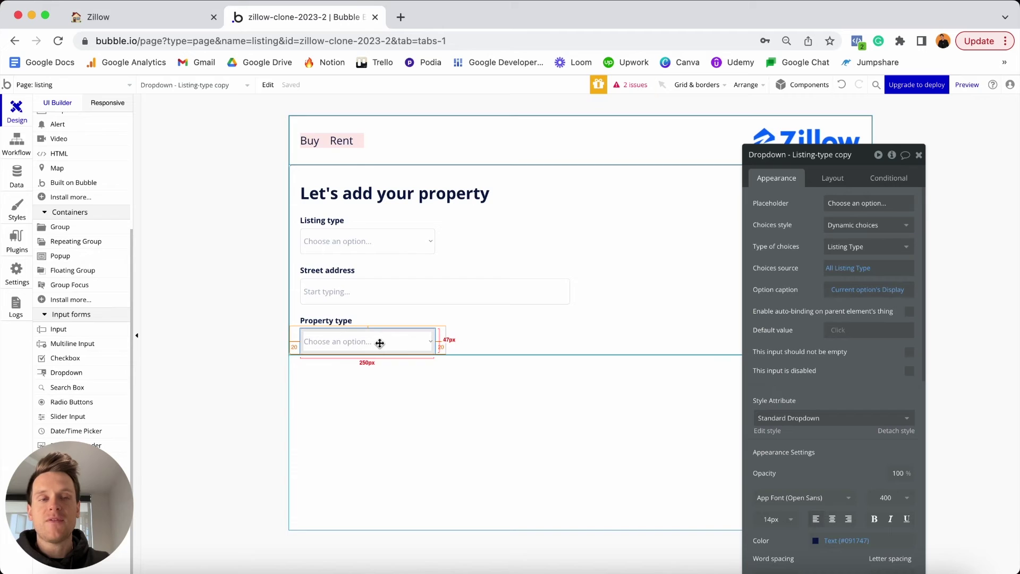
pyautogui.click(792, 155)
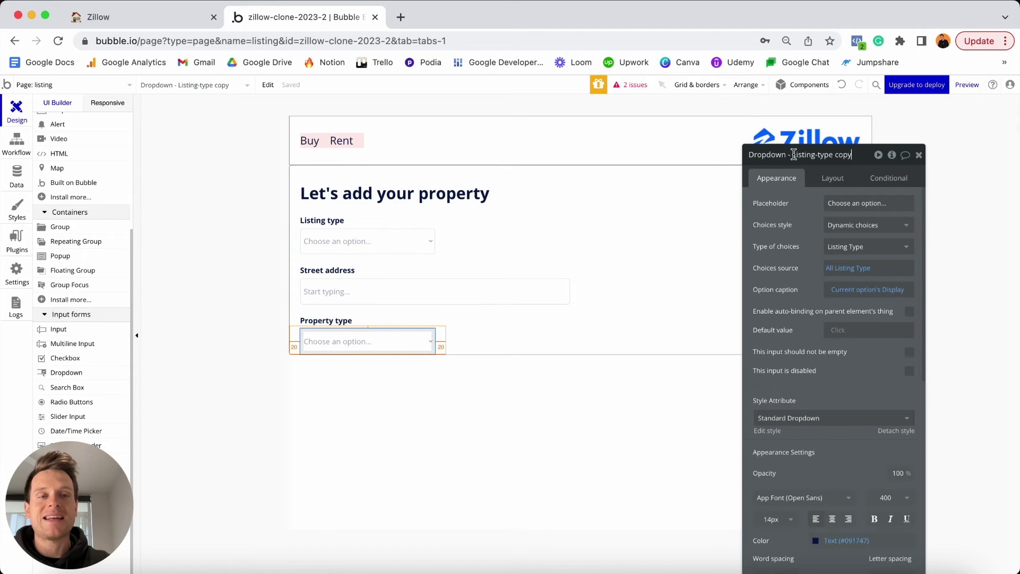
pyautogui.hotkey('shift', 'End')
pyautogui.write('P')
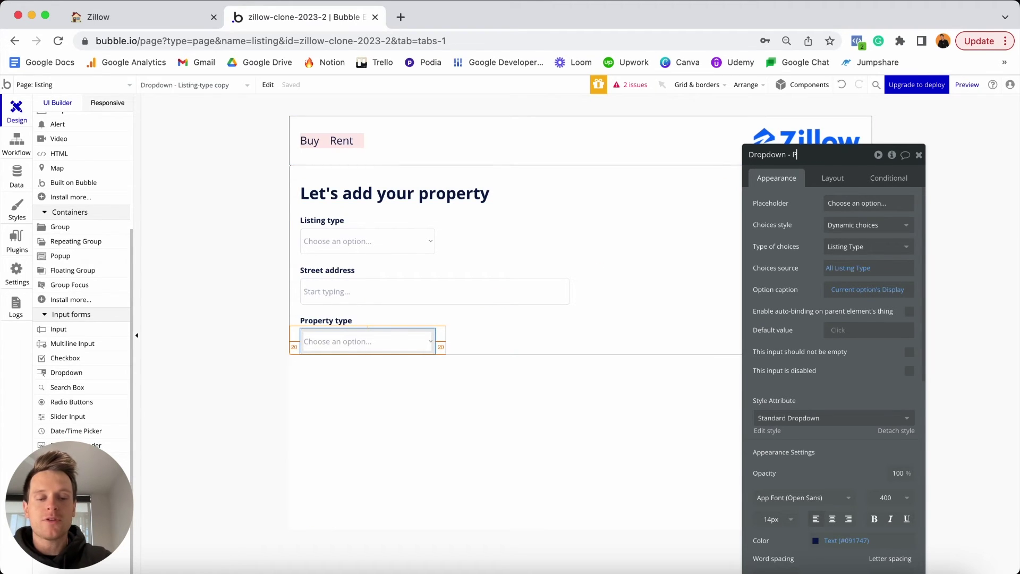
pyautogui.write('roperty')
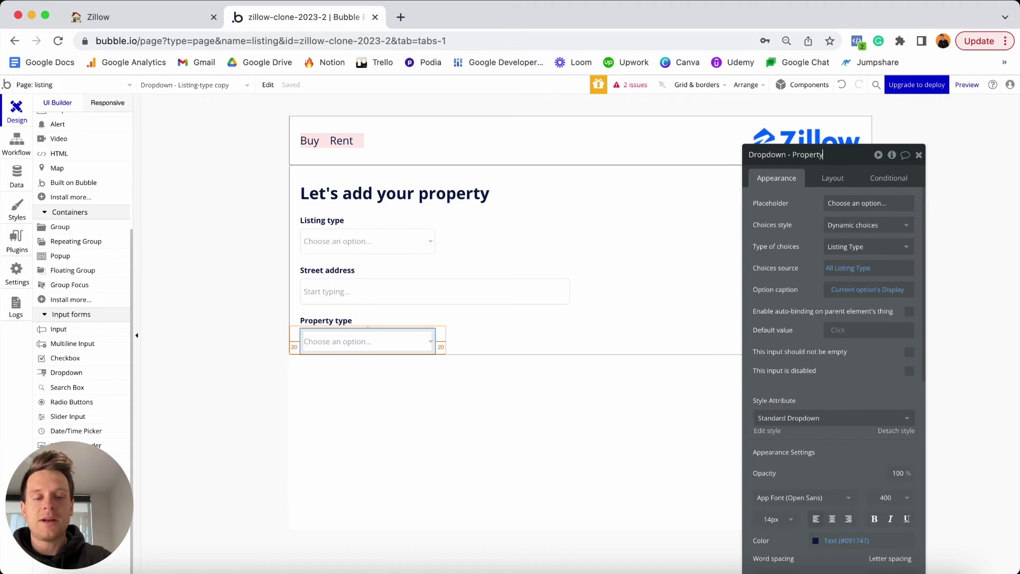
pyautogui.write('-type')
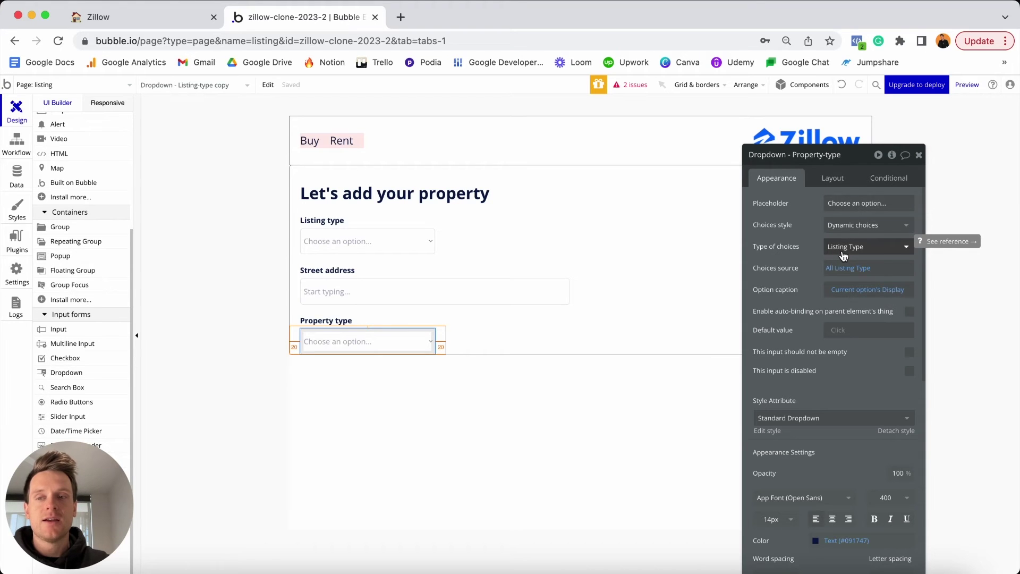
pyautogui.click(17, 176)
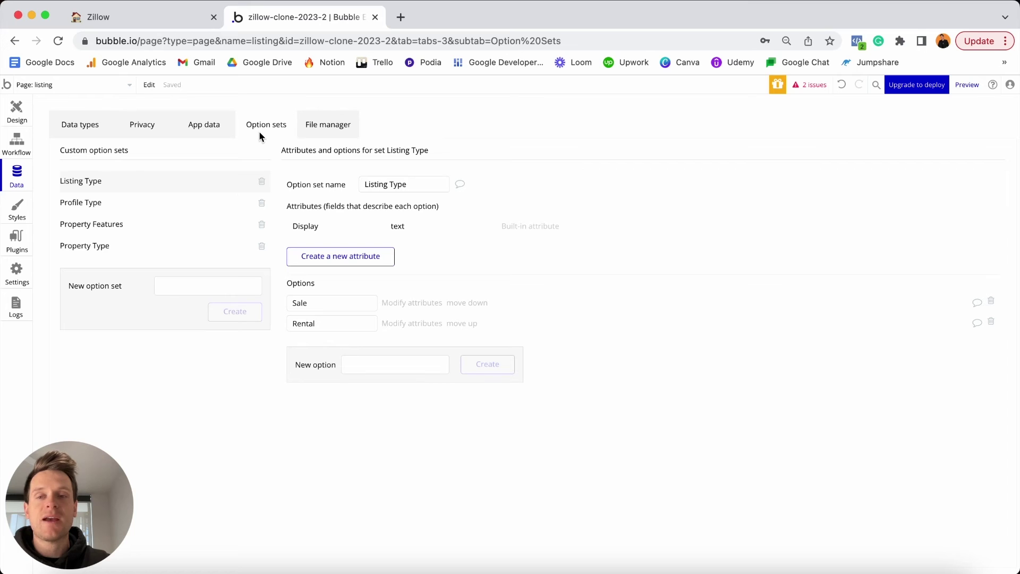
pyautogui.click(110, 249)
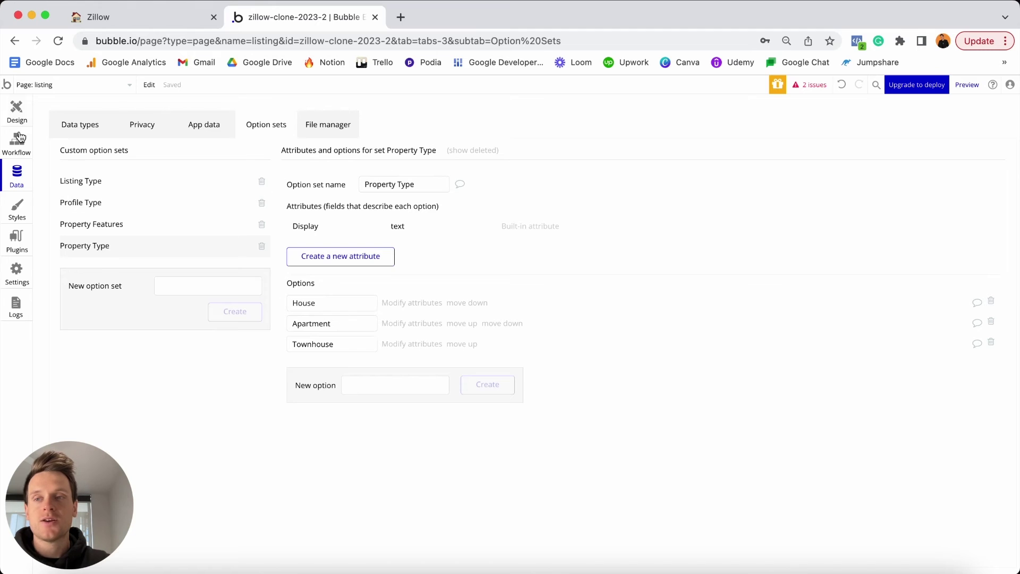
pyautogui.click(17, 112)
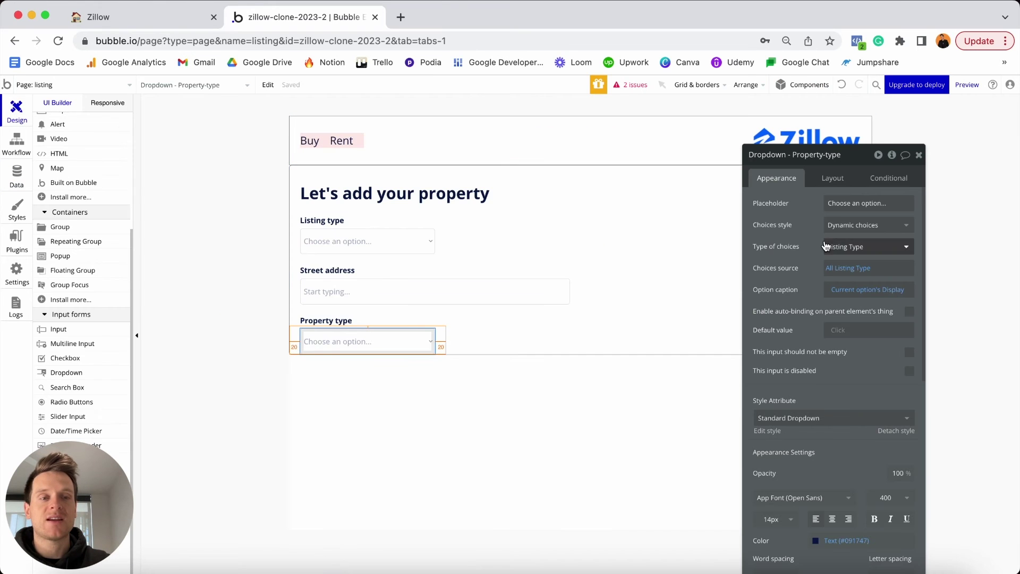
# Set the dropdown's choice type to Property Type and its choices source to 'All Property Type'.
pyautogui.click(844, 249)
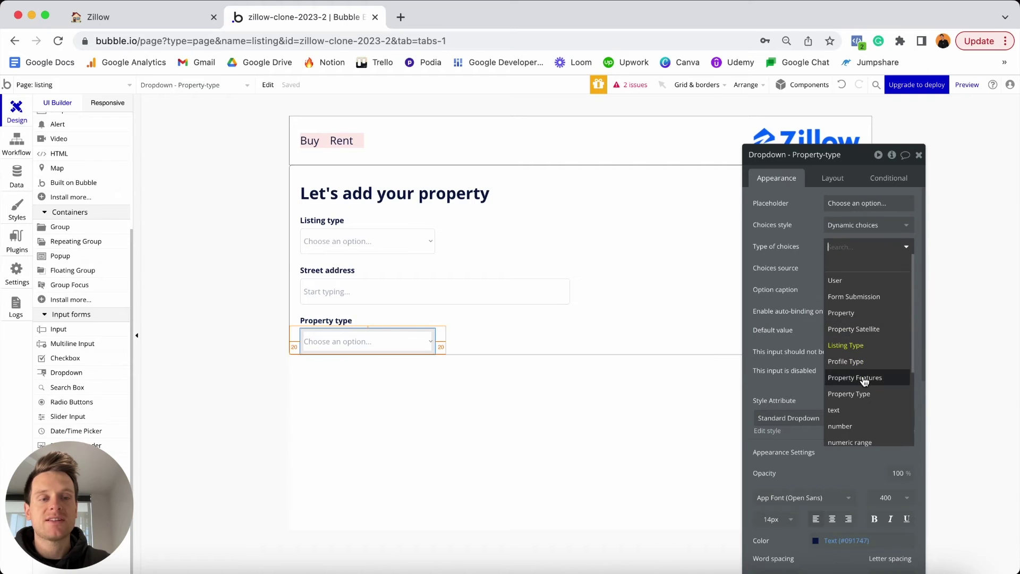
pyautogui.click(848, 394)
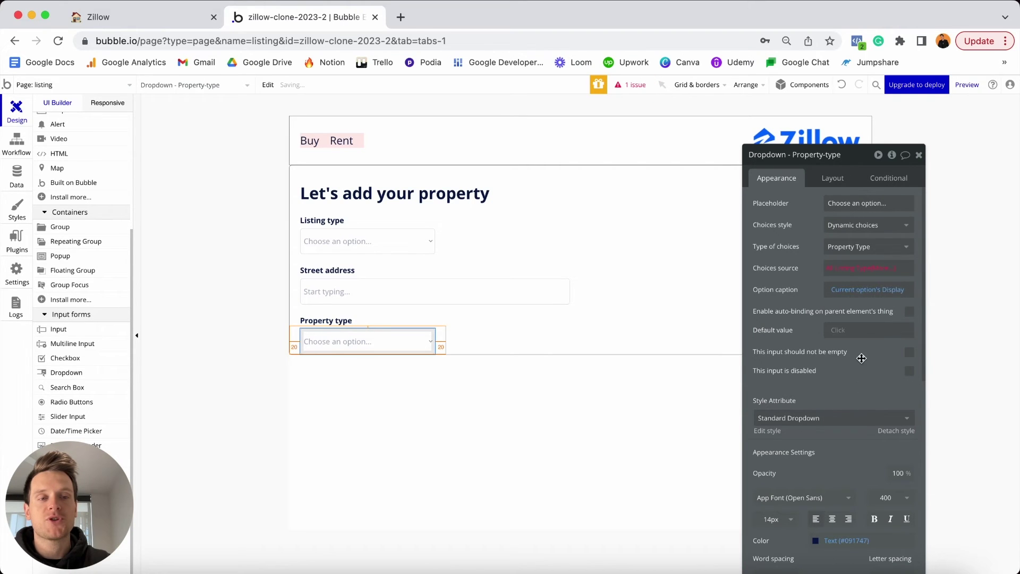
pyautogui.click(837, 268)
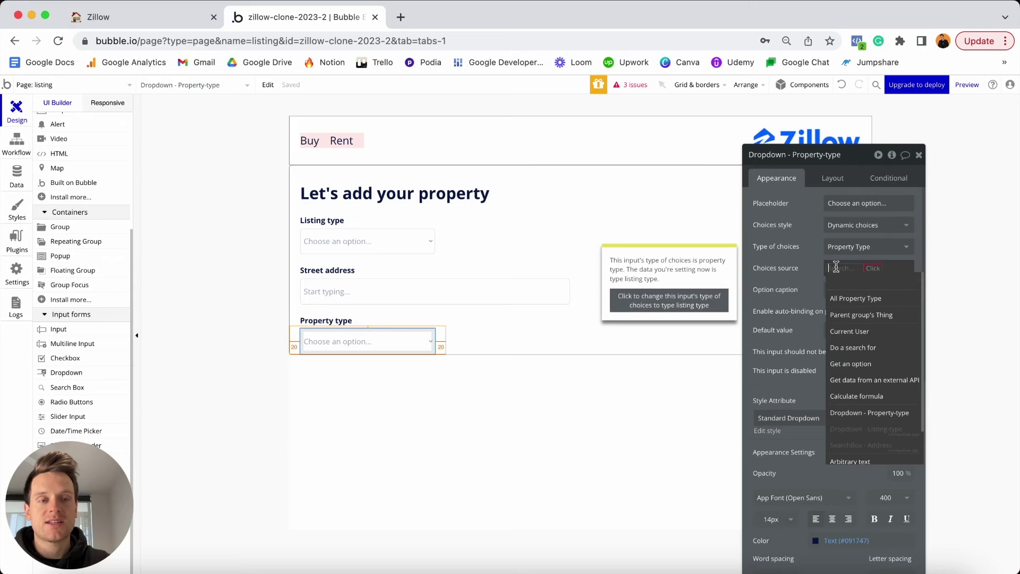
pyautogui.click(856, 300)
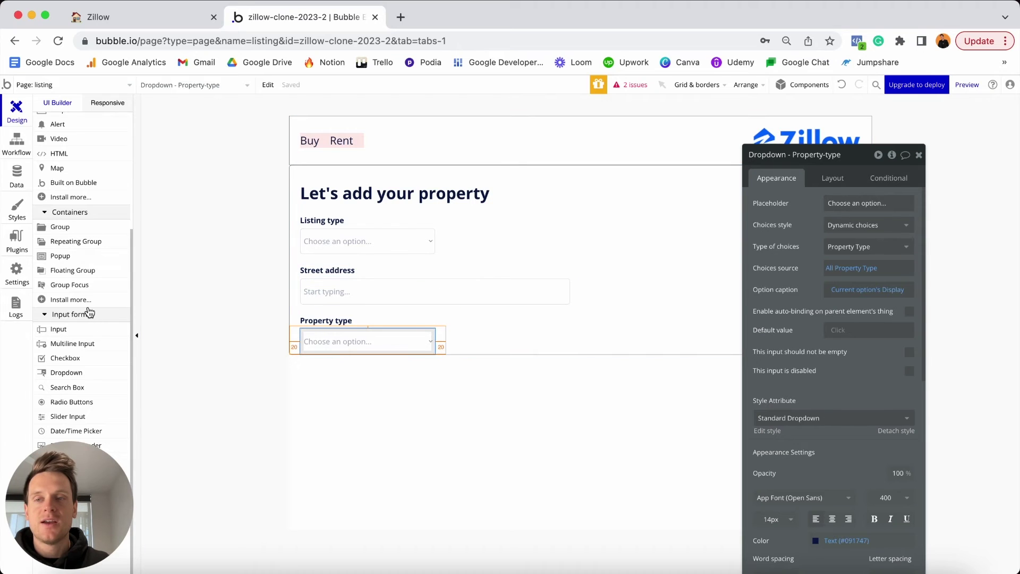
pyautogui.scroll(5, 89, 312)
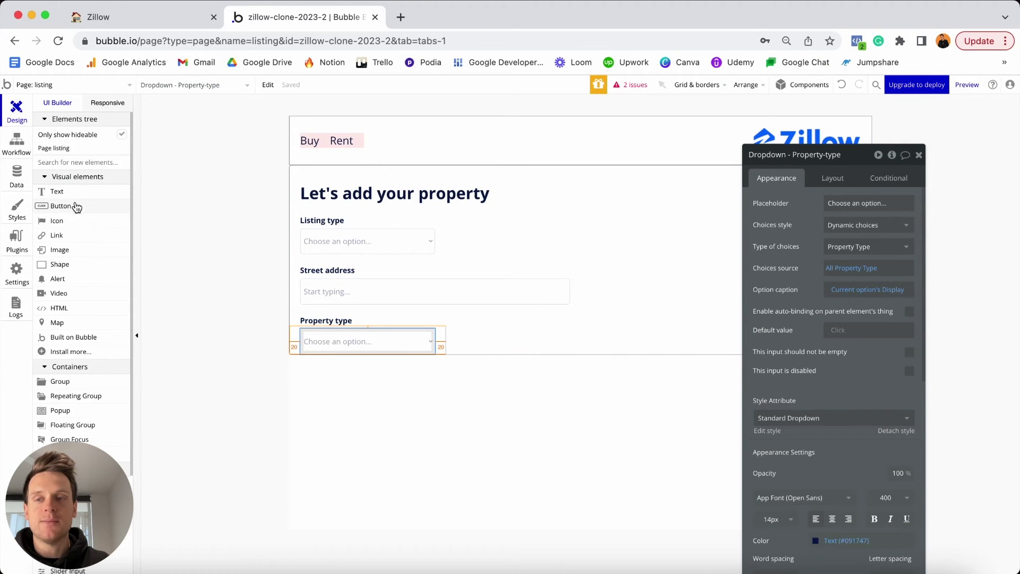
# Add a button below the Property type dropdown, named 'Button - Next - Step-1', with text 'Next'.
pyautogui.click(78, 207)
pyautogui.click(453, 327)
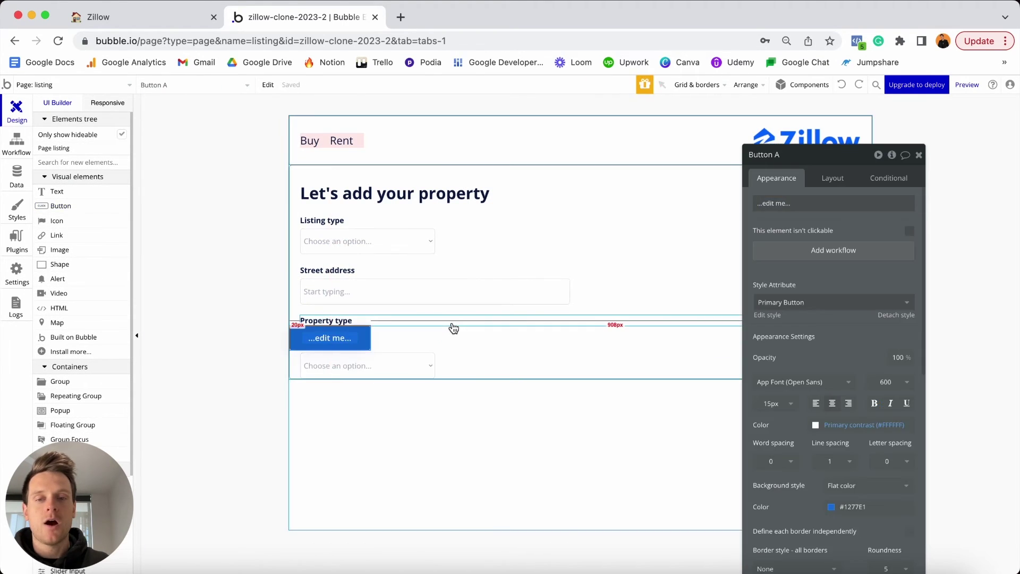
pyautogui.click(833, 181)
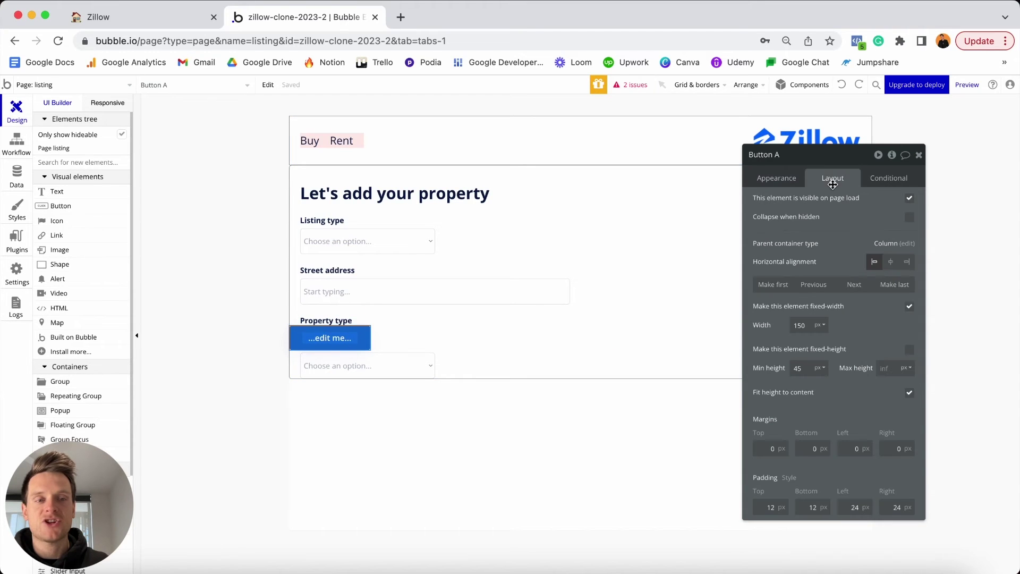
pyautogui.click(855, 285)
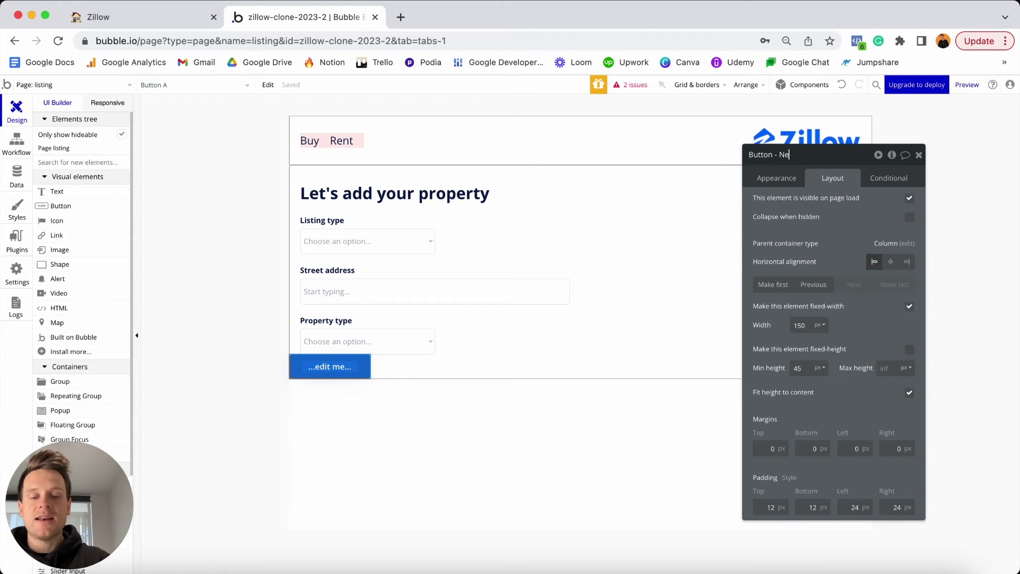
pyautogui.write('xt - Step-1')
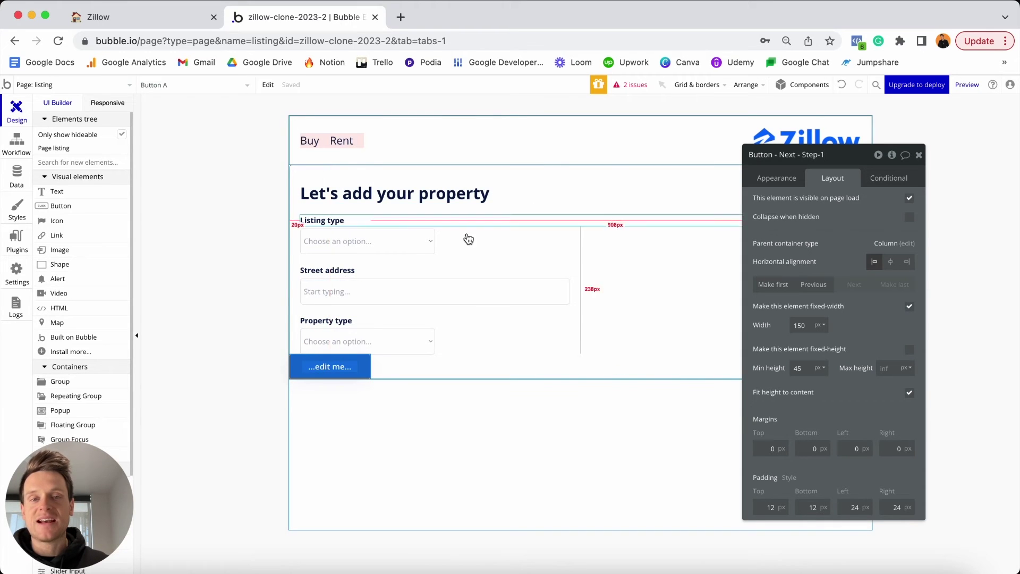
pyautogui.click(777, 178)
pyautogui.click(795, 204)
pyautogui.write('Next')
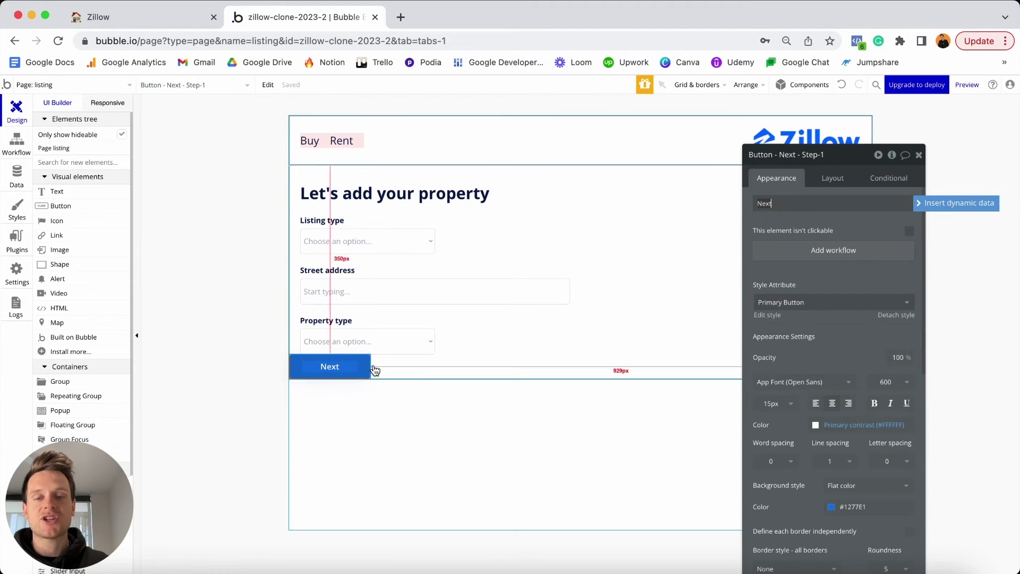
# Give the button width 120, minimum height 40 and 20 px margins on all four sides.
pyautogui.click(827, 184)
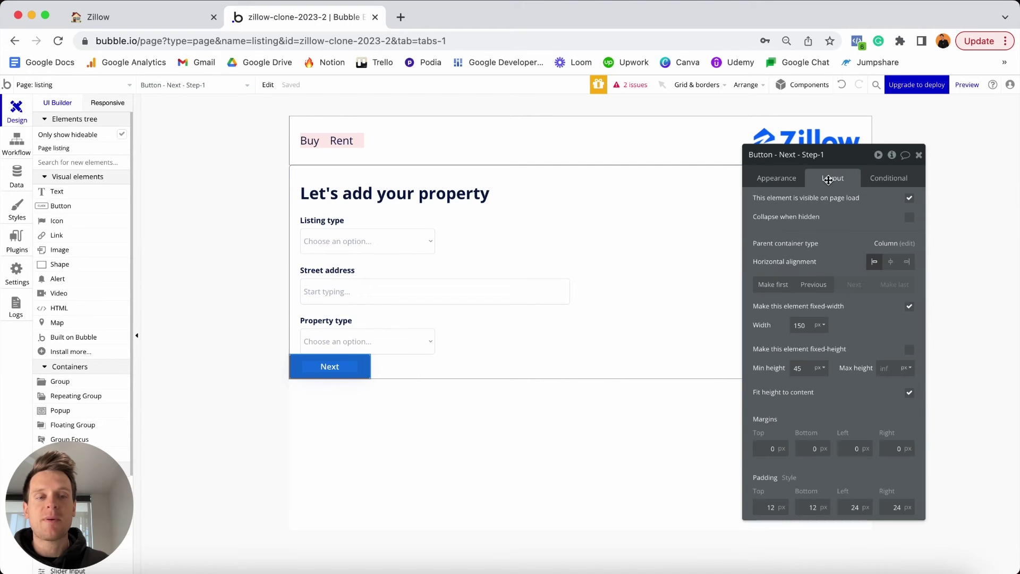
pyautogui.doubleClick(800, 326)
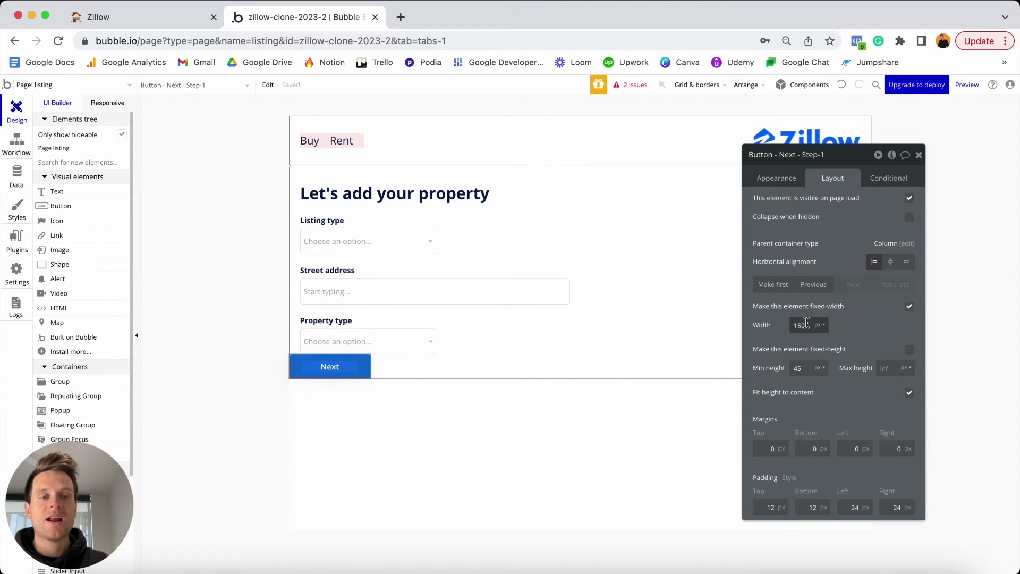
pyautogui.write('1')
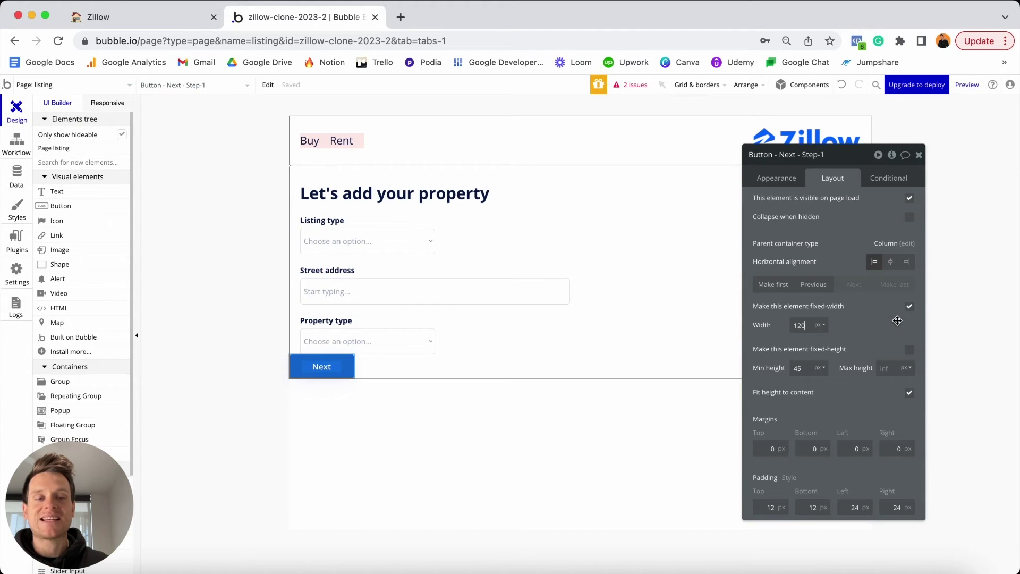
pyautogui.click(809, 369)
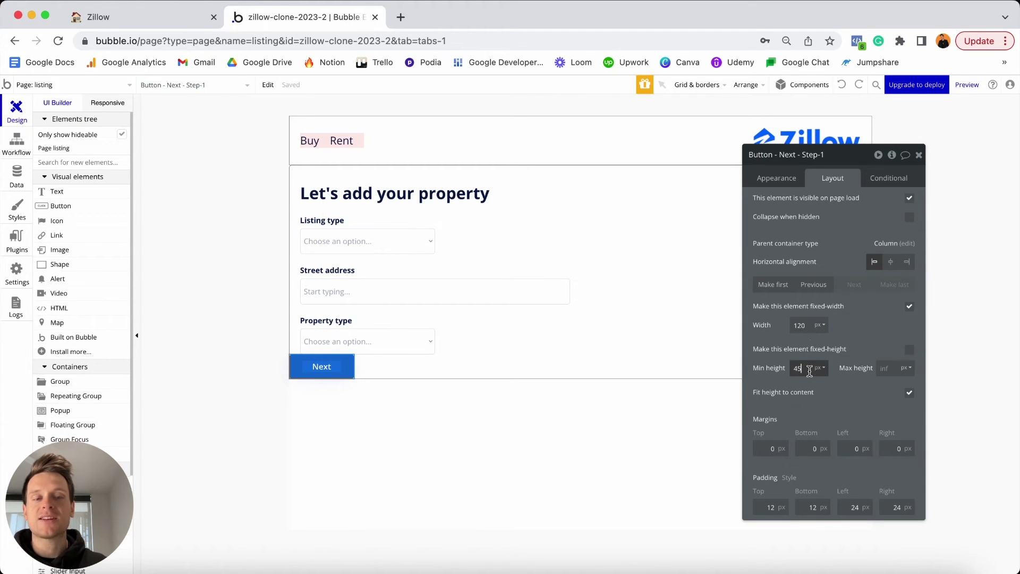
pyautogui.write('40')
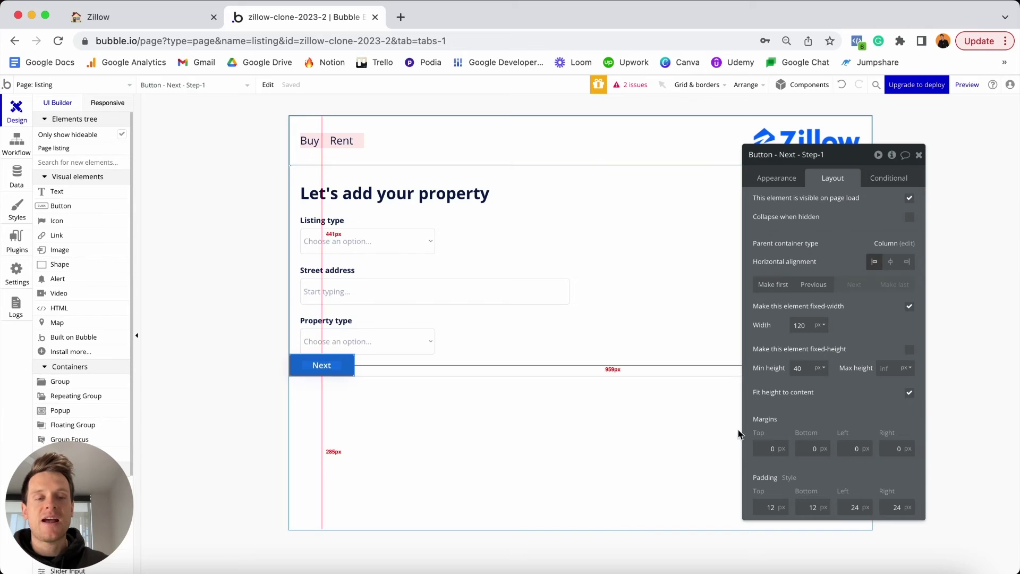
pyautogui.click(770, 448)
pyautogui.write('20')
pyautogui.click(816, 449)
pyautogui.write('20')
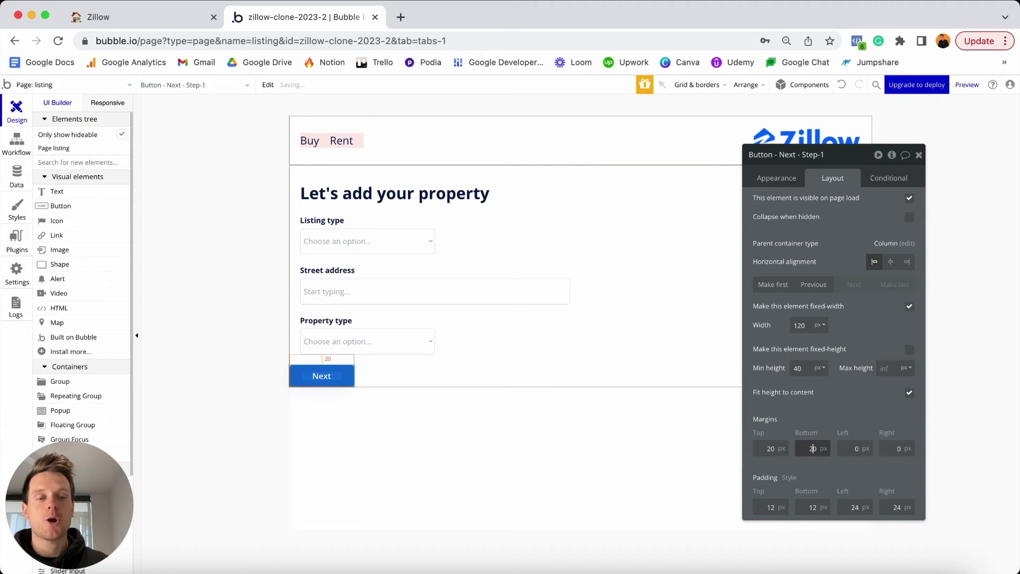
pyautogui.click(855, 448)
pyautogui.write('20')
pyautogui.click(894, 449)
pyautogui.write('20')
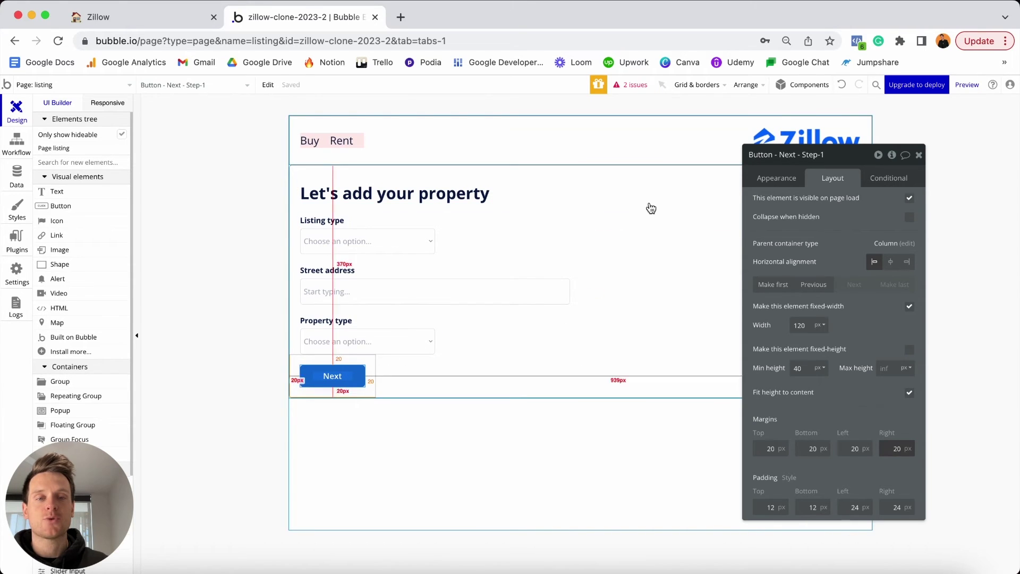
pyautogui.click(663, 177)
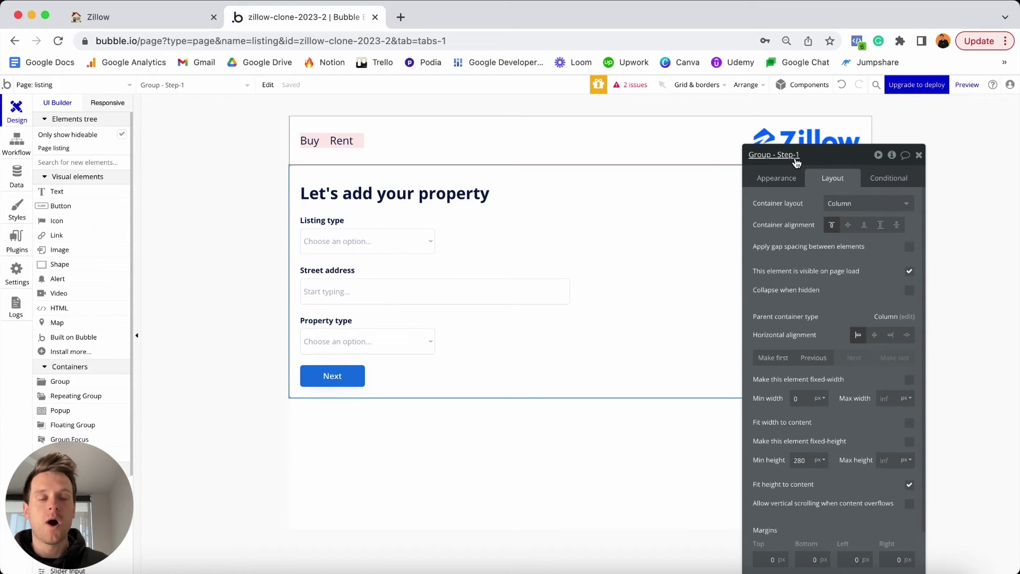
# Set Group - Step-1 to minimum height 0 with margins 30 top/bottom and 20 left/right.
pyautogui.doubleClick(814, 453)
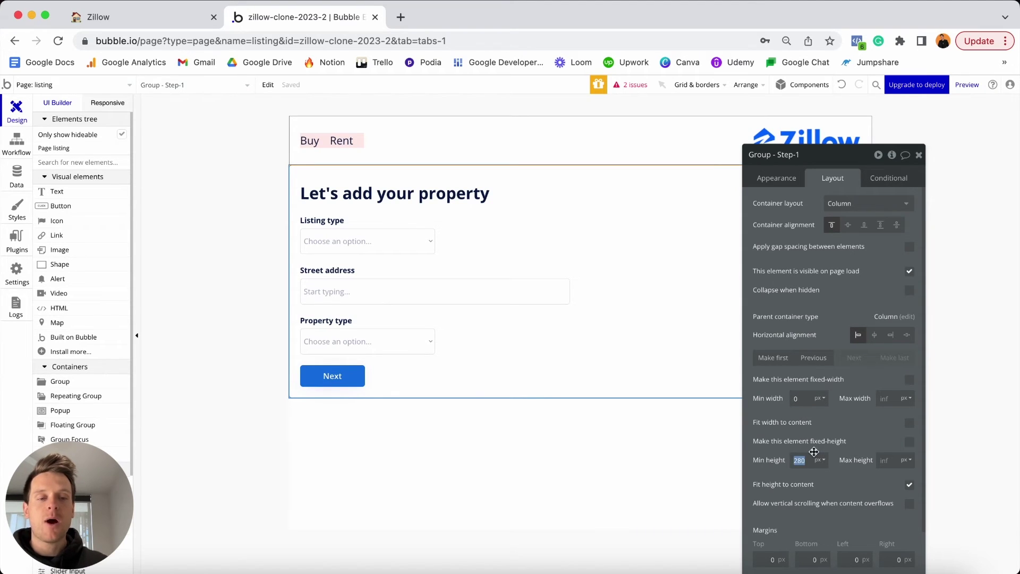
pyautogui.write('0')
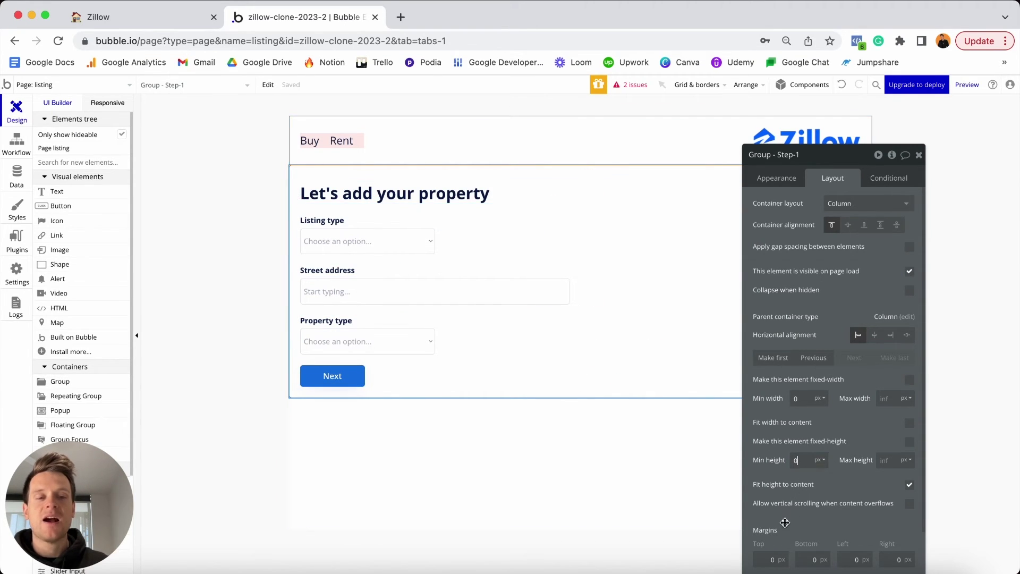
pyautogui.moveTo(847, 165); pyautogui.dragTo(845, 114)
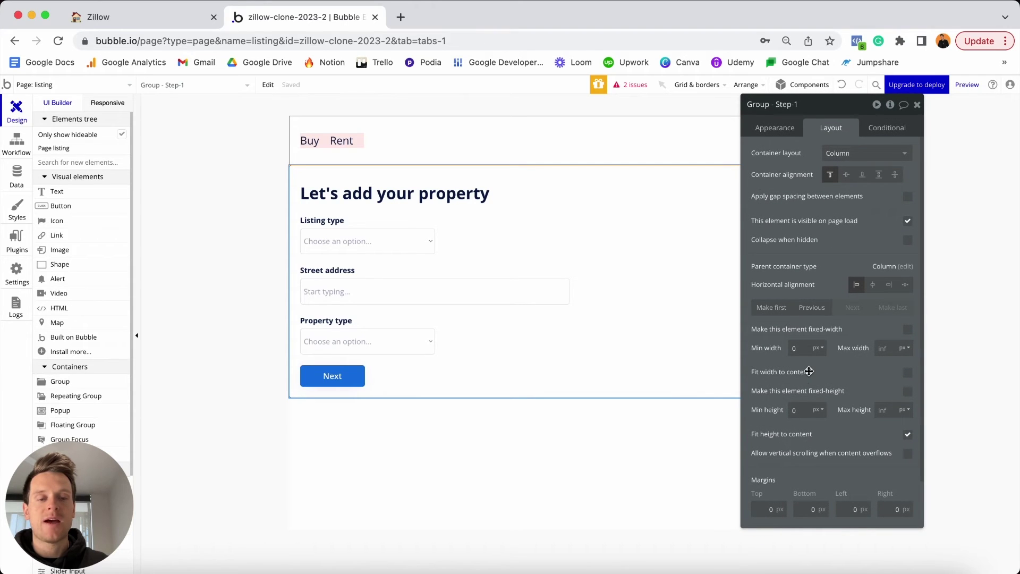
pyautogui.click(757, 509)
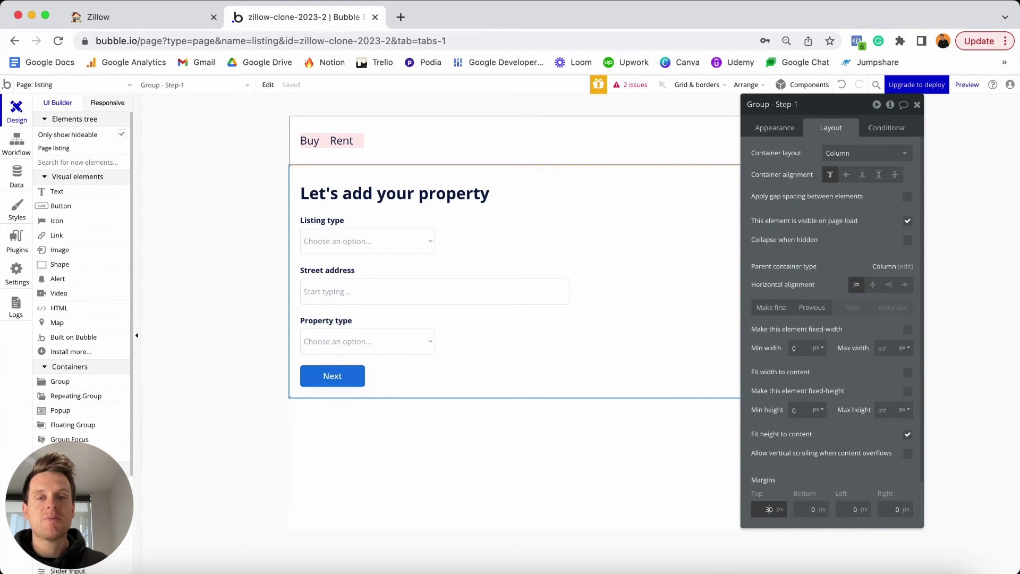
pyautogui.write('3')
pyautogui.click(803, 509)
pyautogui.write('3')
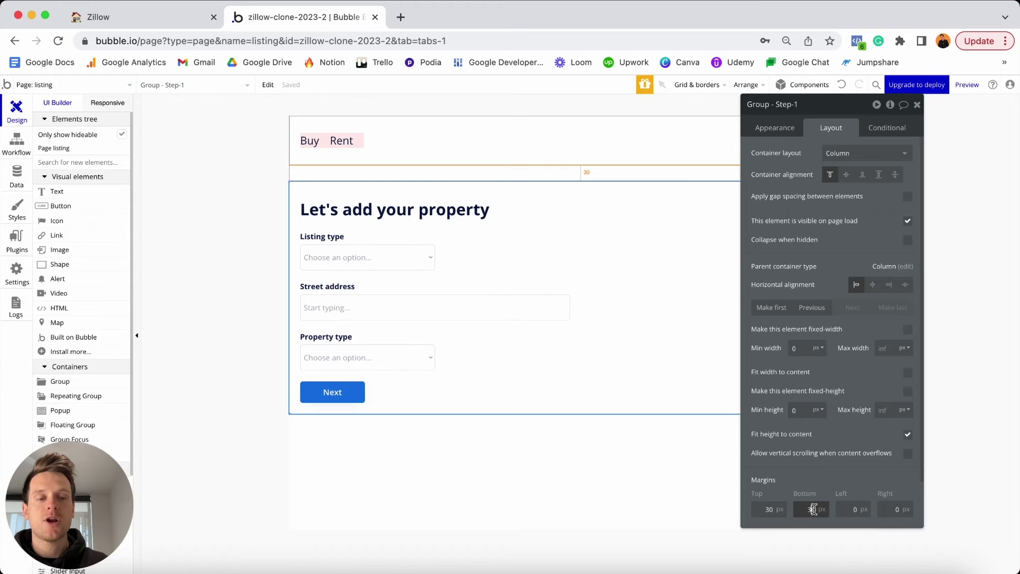
pyautogui.click(845, 509)
pyautogui.write('2')
pyautogui.click(890, 510)
pyautogui.write('2')
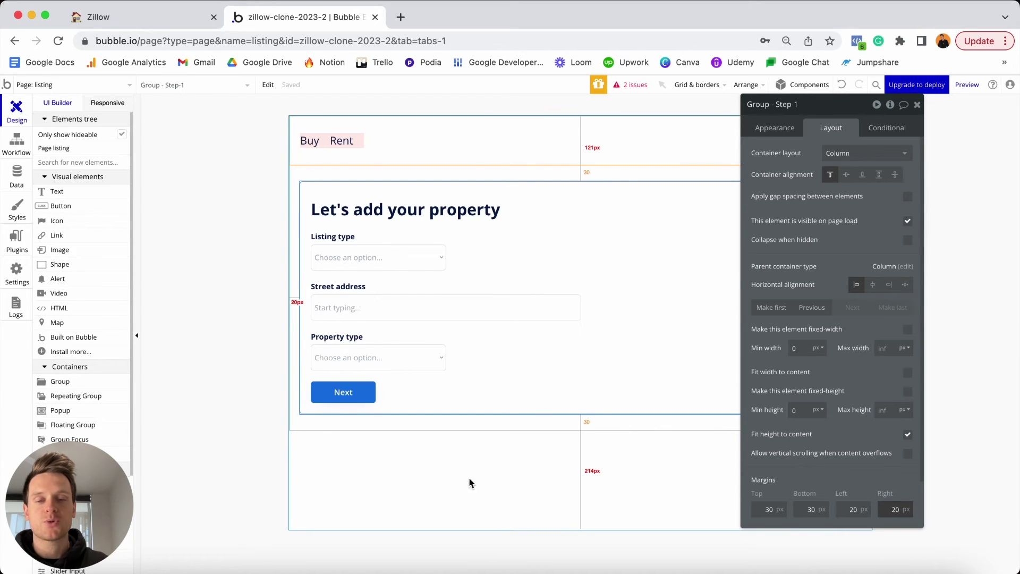
# Raise the listing page's minimum height from 767 to 2000.
pyautogui.click(524, 464)
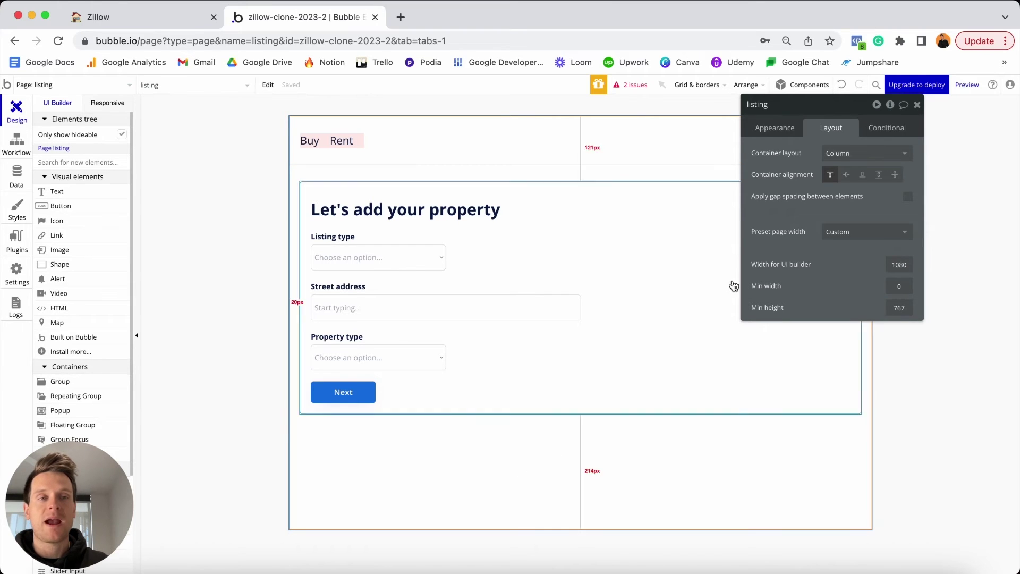
pyautogui.doubleClick(900, 307)
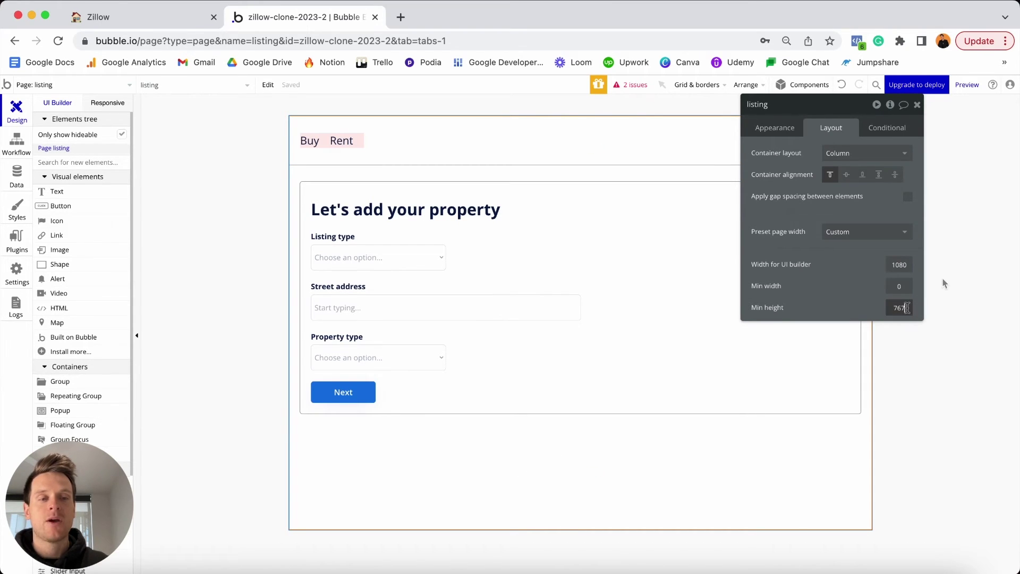
pyautogui.write('2000')
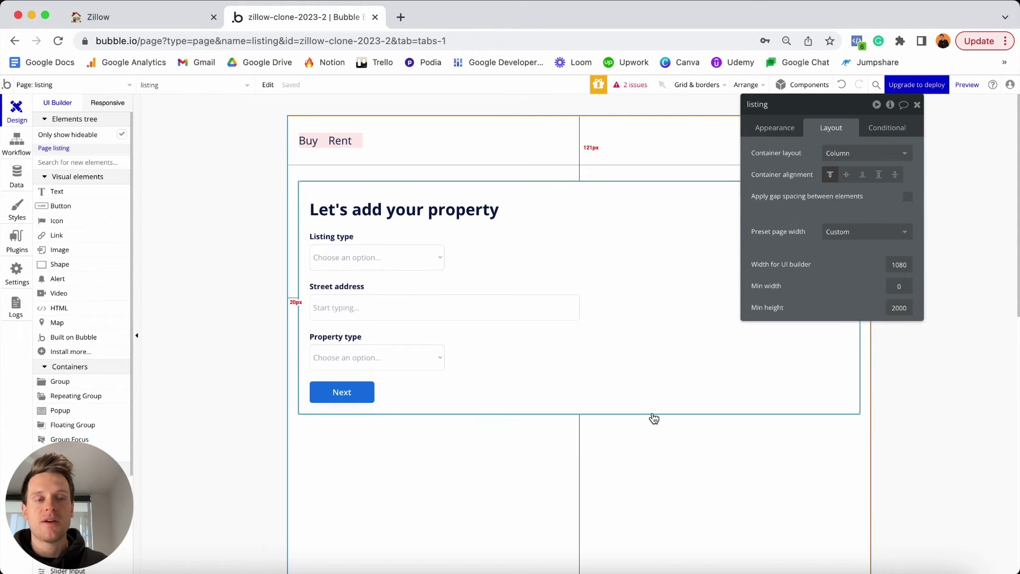
pyautogui.scroll(-10, 654, 417)
pyautogui.scroll(10, 654, 413)
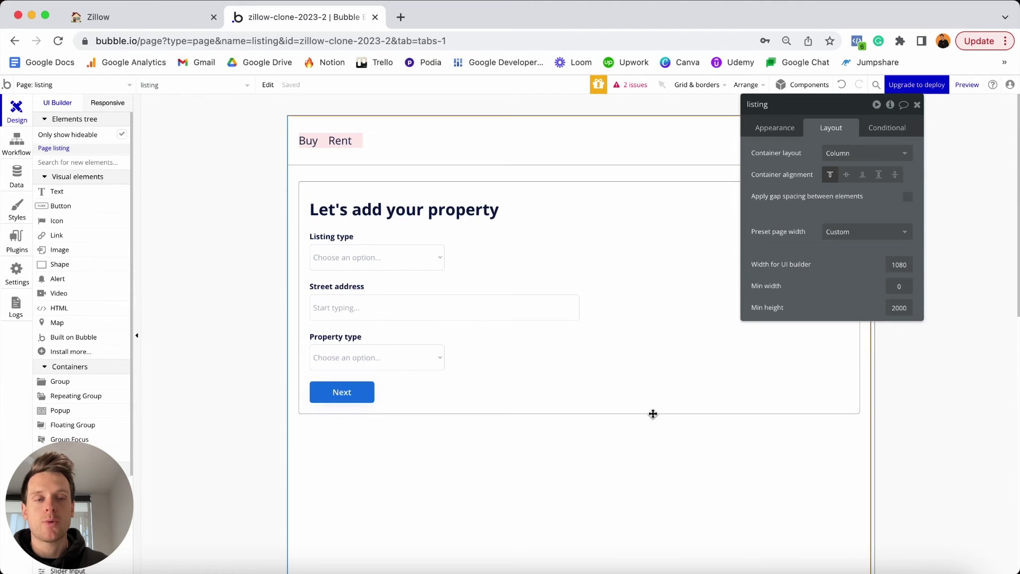
pyautogui.click(711, 302)
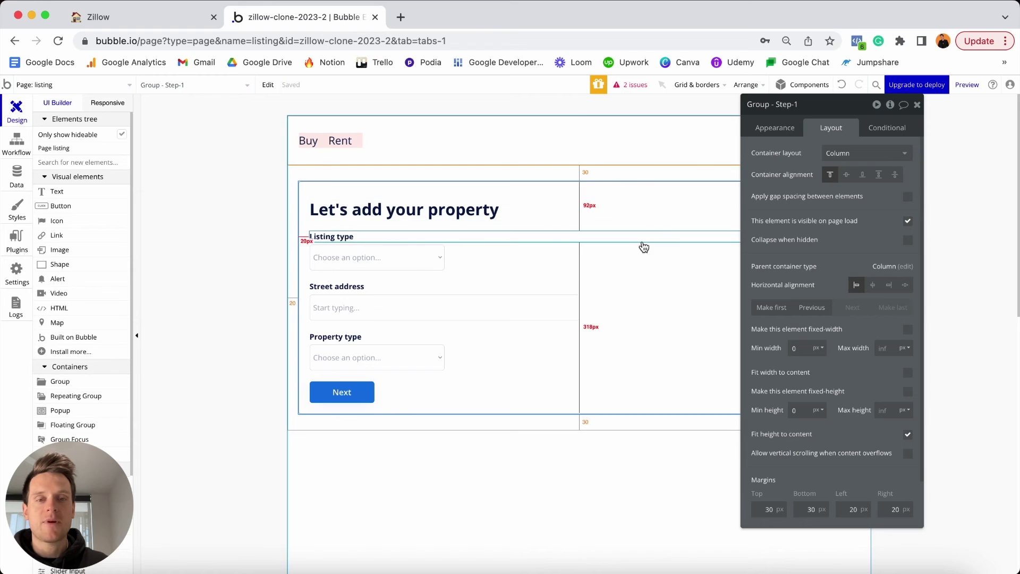
# Duplicate the Step-1 form group below the original and rename the copy to Step-2.
pyautogui.click(536, 441)
pyautogui.hotkey('ctrl', 'v')
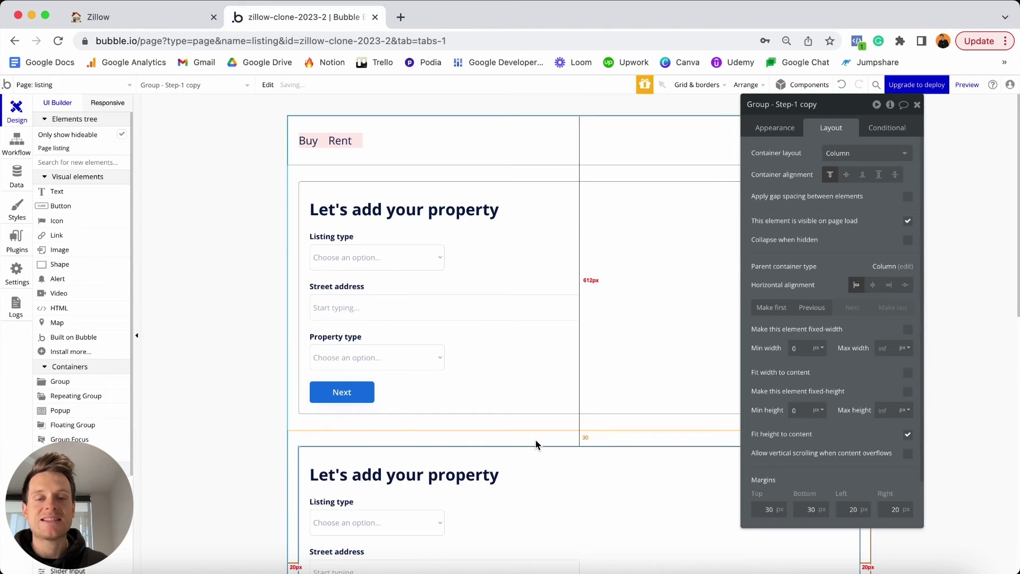
pyautogui.scroll(-3, 536, 444)
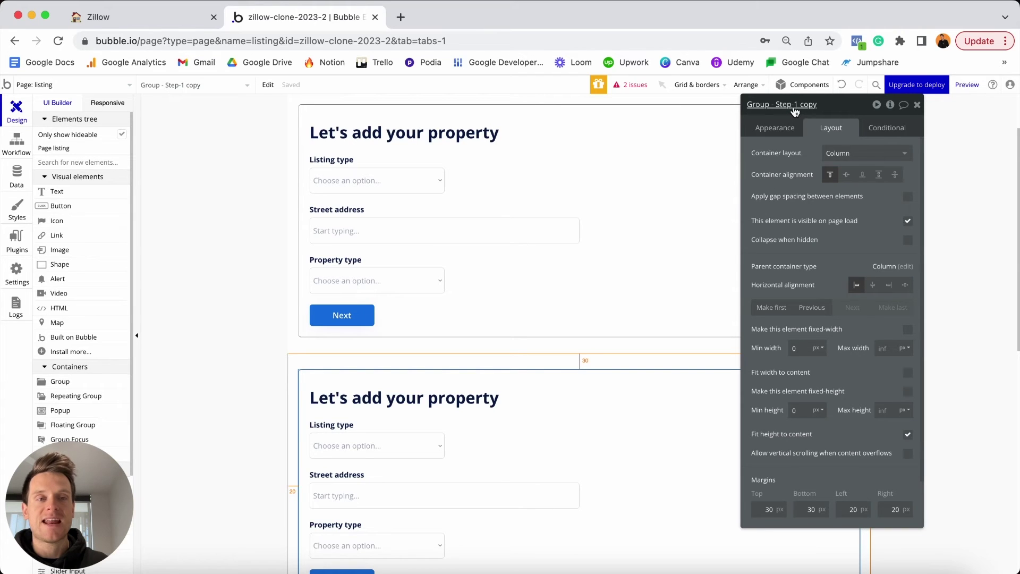
pyautogui.moveTo(795, 110); pyautogui.dragTo(843, 87)
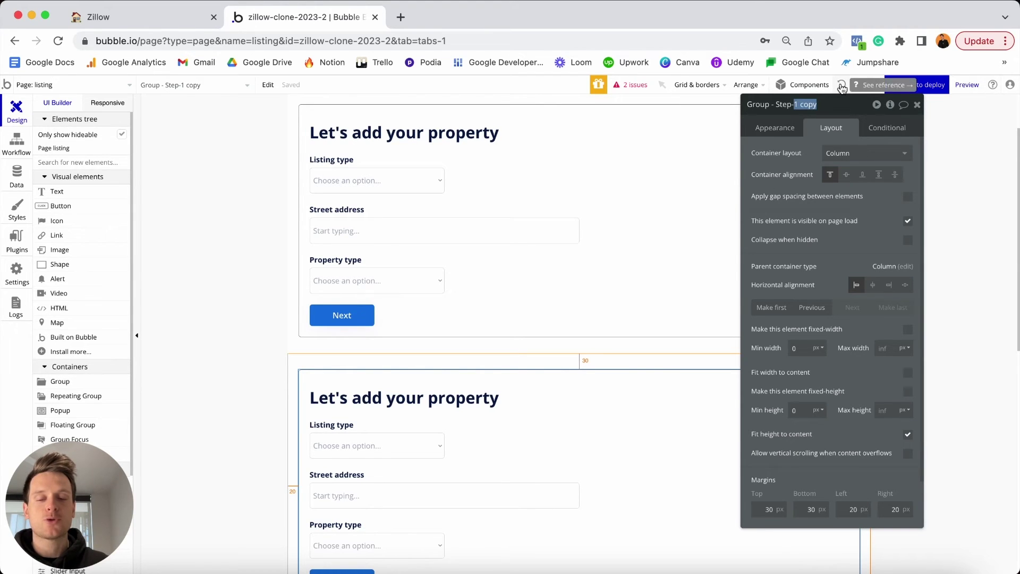
pyautogui.write('2')
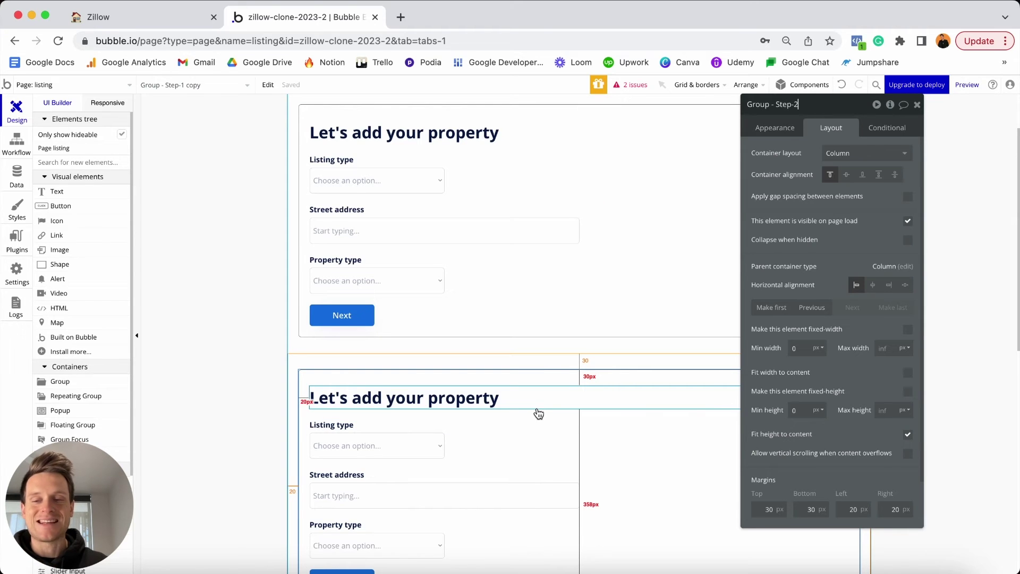
pyautogui.scroll(1, 576, 298)
pyautogui.scroll(-2, 576, 298)
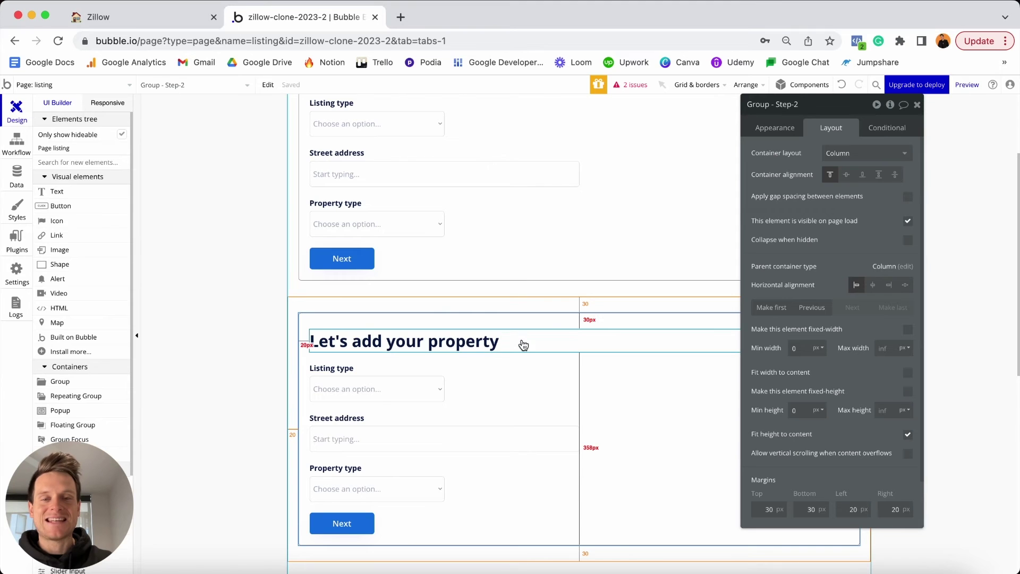
# Change the copied form's heading to 'Tell us more'.
pyautogui.click(412, 347)
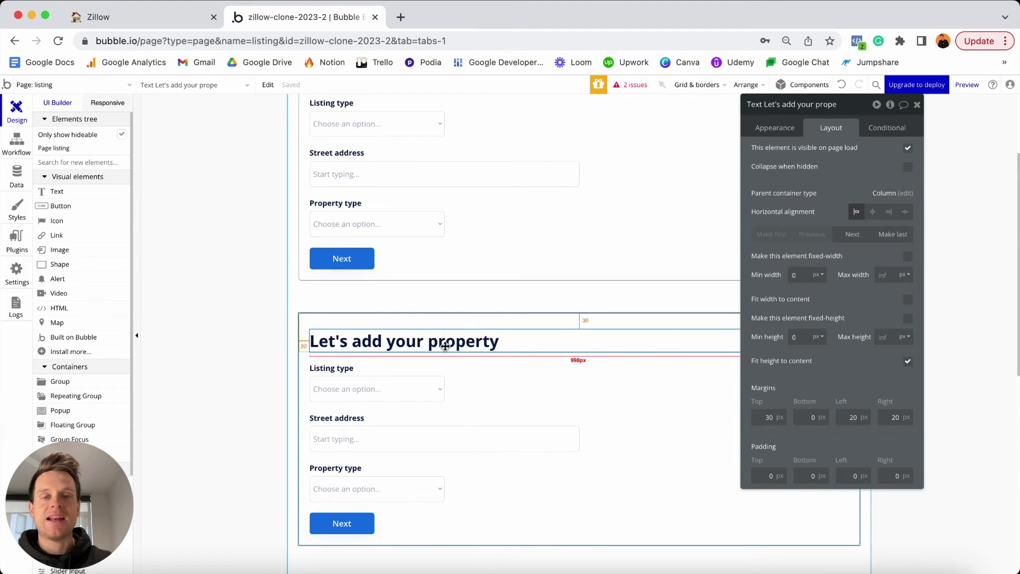
pyautogui.click(774, 133)
pyautogui.click(842, 160)
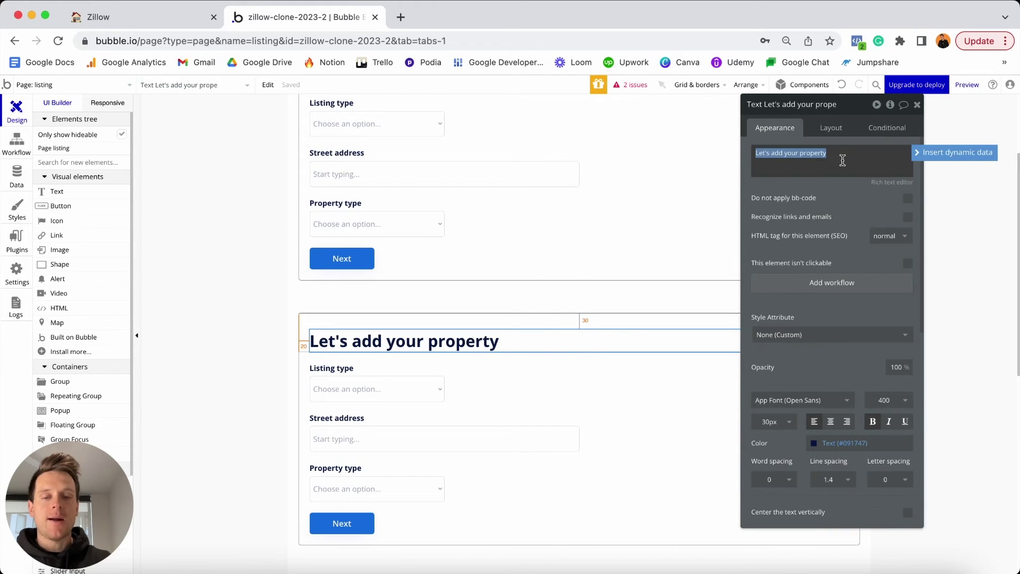
pyautogui.write('Tell us more')
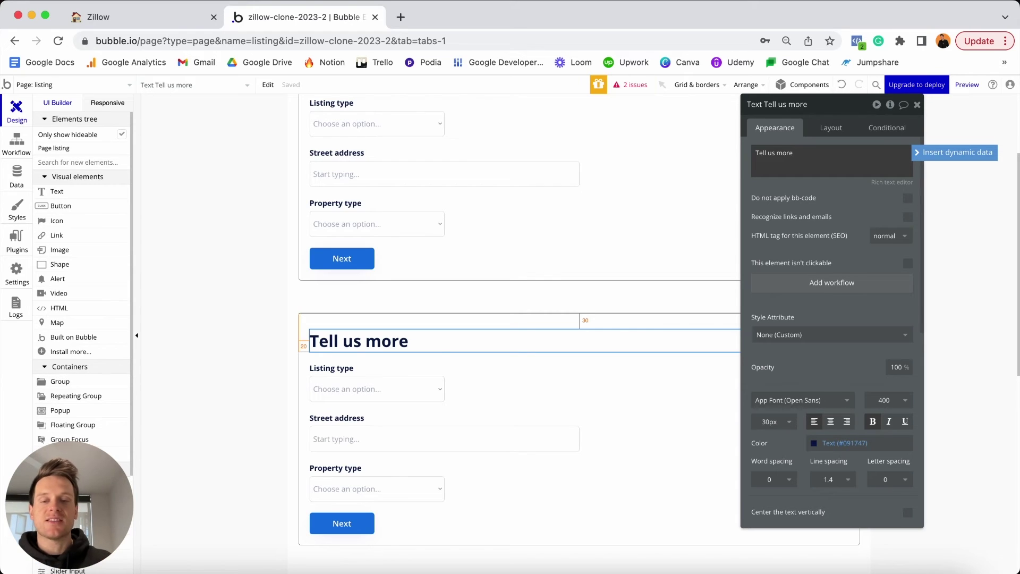
# Delete the Listing type dropdown, Street address label and input, and Property type label and dropdown.
pyautogui.click(374, 393)
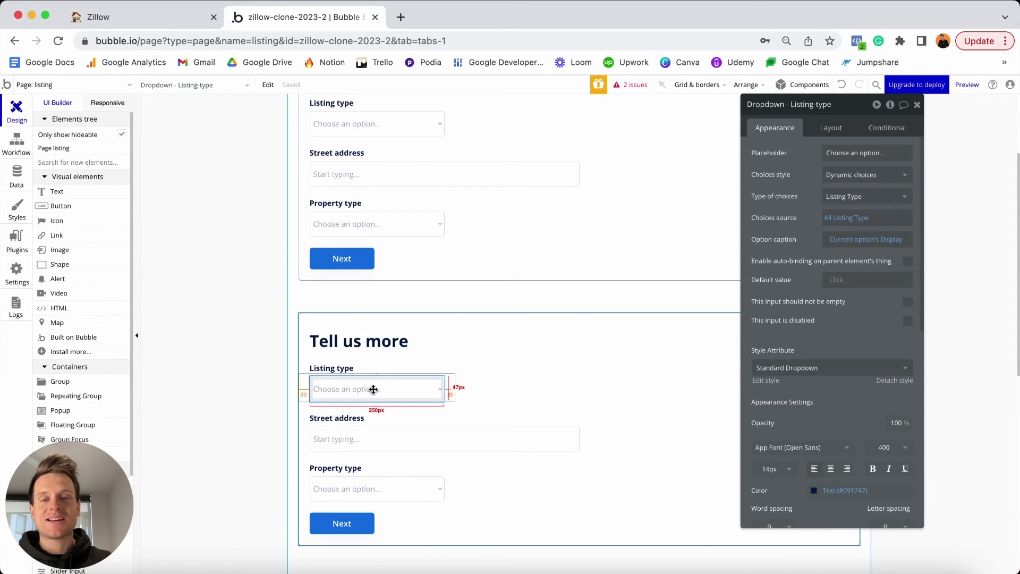
pyautogui.keyDown('shift'); pyautogui.click(346, 420); pyautogui.keyUp('shift')
pyautogui.keyDown('shift'); pyautogui.click(340, 439); pyautogui.keyUp('shift')
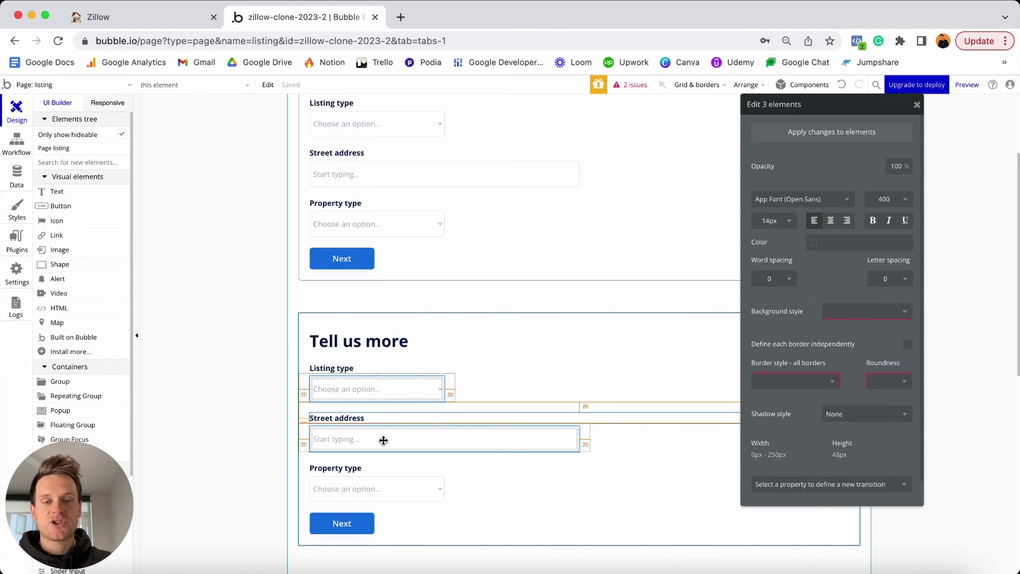
pyautogui.keyDown('shift'); pyautogui.click(335, 469); pyautogui.keyUp('shift')
pyautogui.keyDown('shift'); pyautogui.click(338, 486); pyautogui.keyUp('shift')
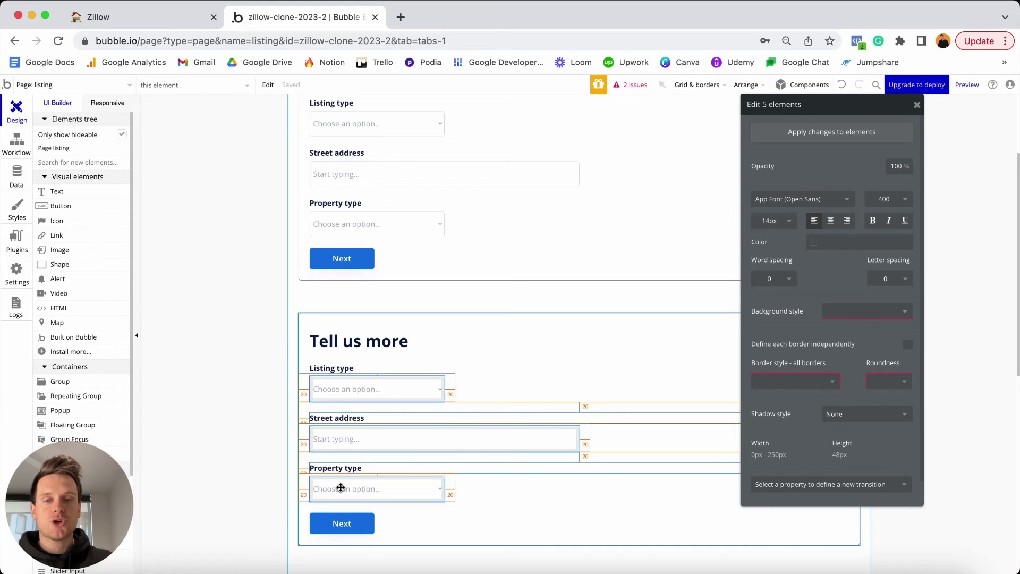
pyautogui.press('Delete')
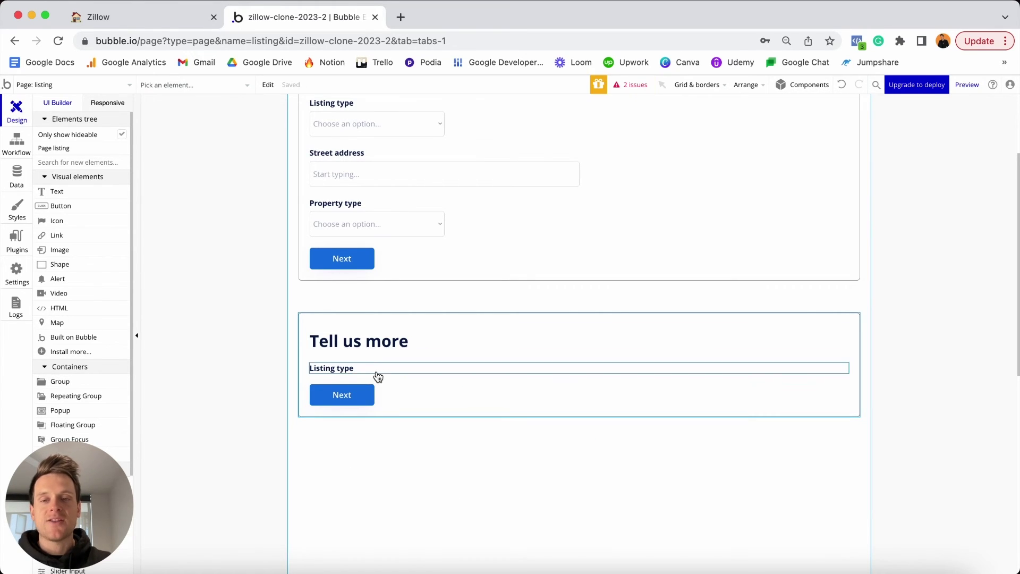
# Change the remaining Listing type label's text to 'Bedroom count'.
pyautogui.doubleClick(346, 368)
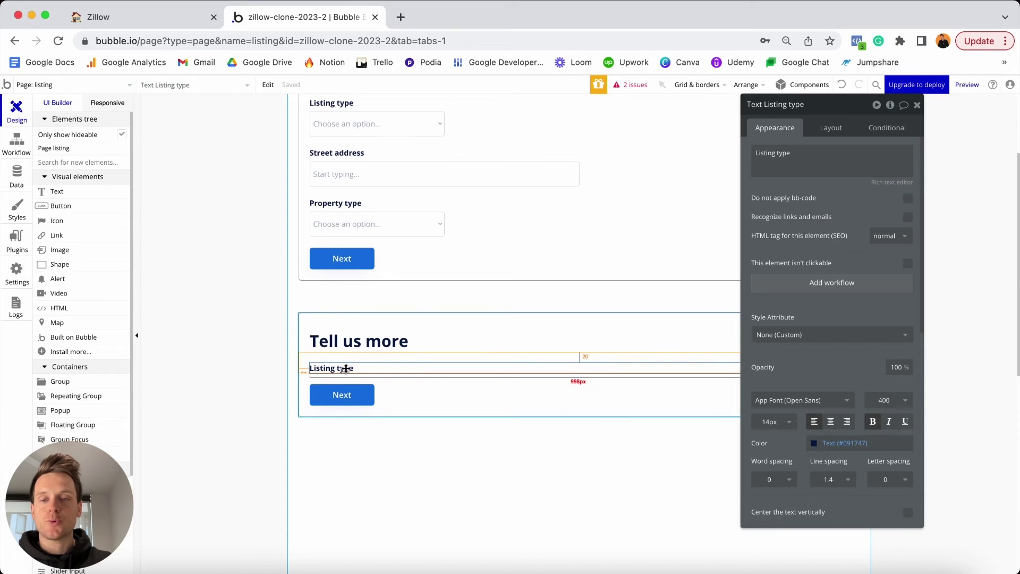
pyautogui.tripleClick(788, 170)
pyautogui.write('Bedroom count')
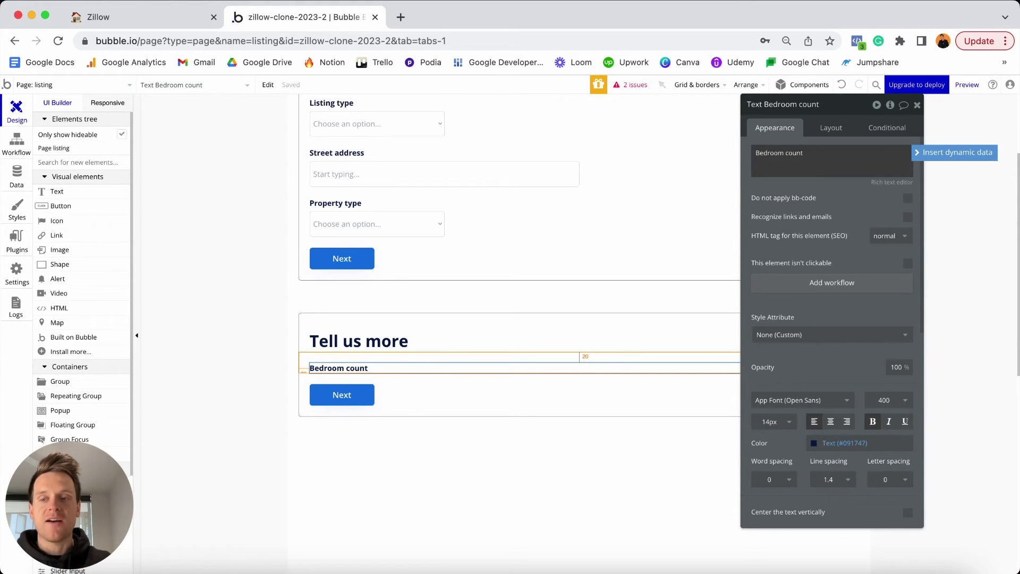
# Add a text input under the label named 'Input - Bedroom-count', then view the app's data types.
pyautogui.scroll(-3, 79, 255)
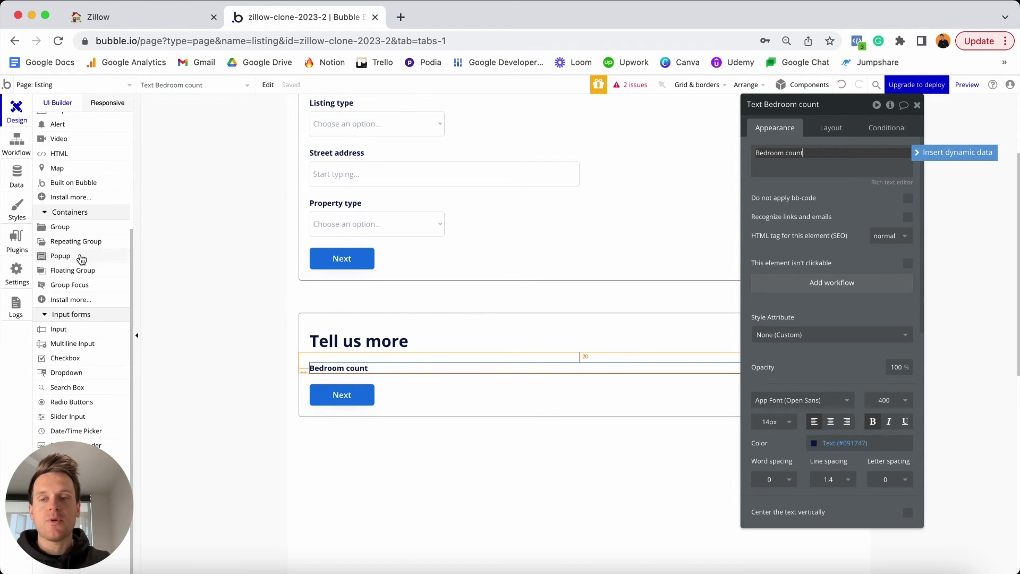
pyautogui.click(73, 330)
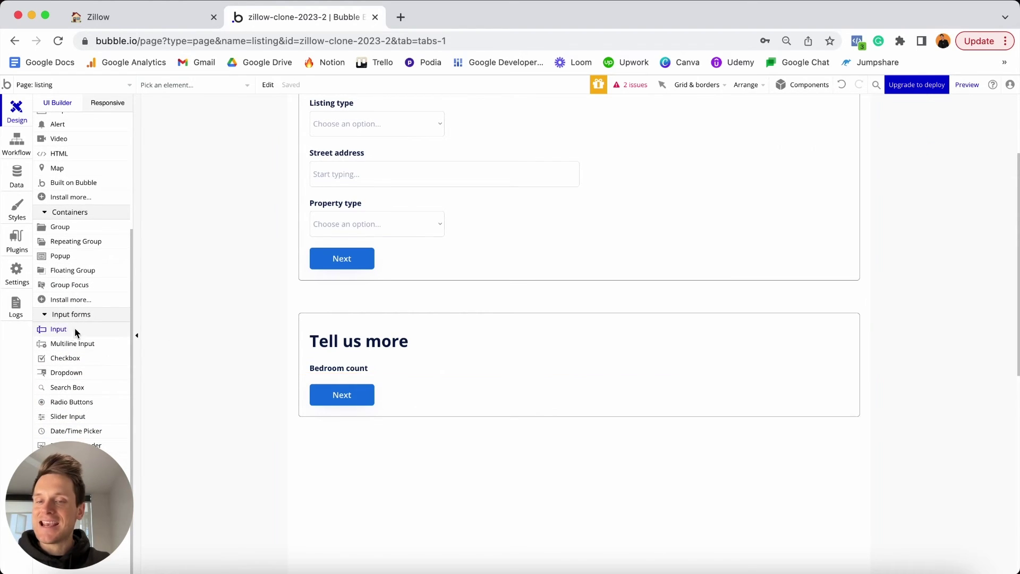
pyautogui.click(371, 374)
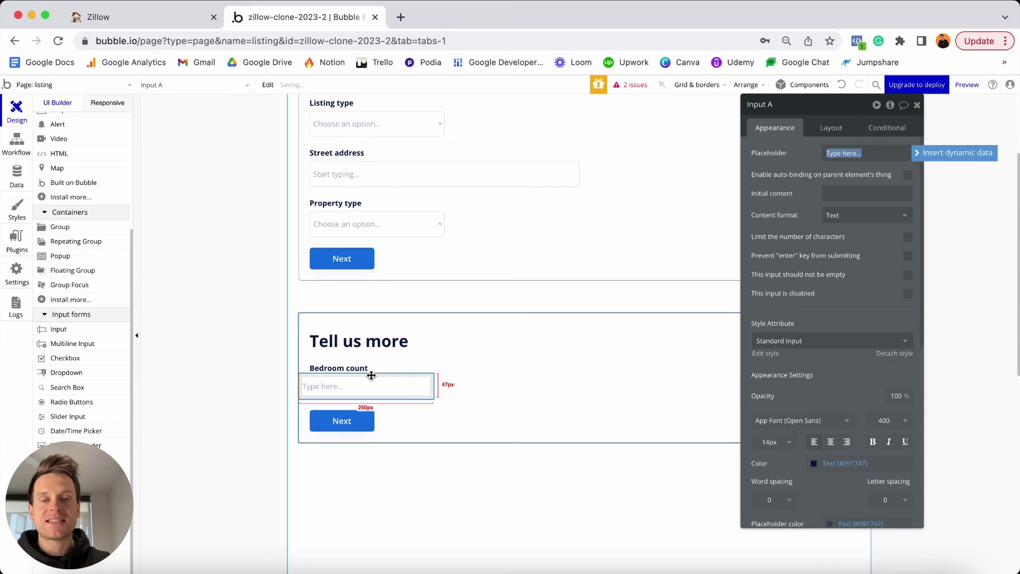
pyautogui.moveTo(813, 105); pyautogui.dragTo(760, 162)
pyautogui.click(760, 159)
pyautogui.press('BackSpace')
pyautogui.press('BackSpace')
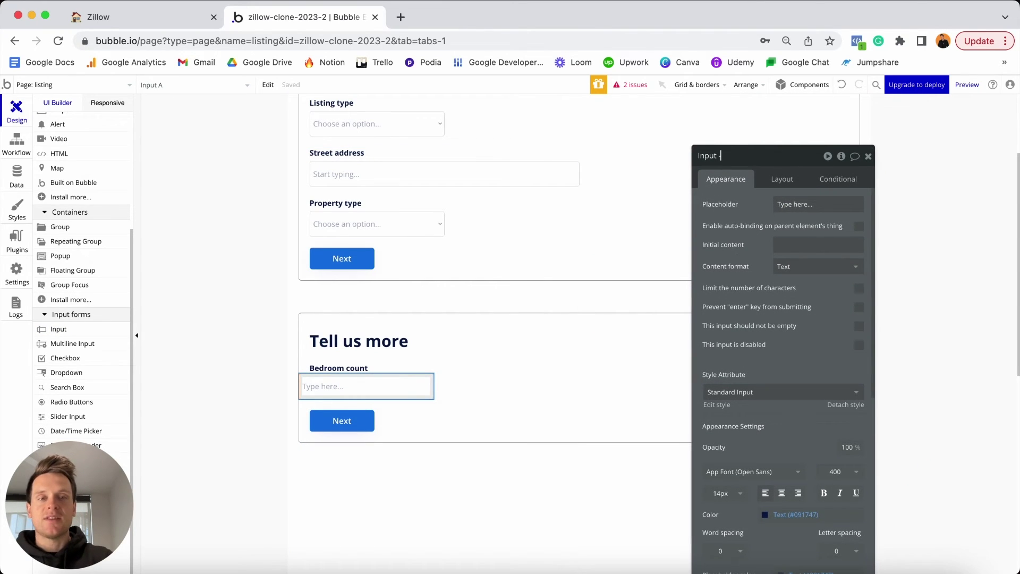
pyautogui.write('- Bedro')
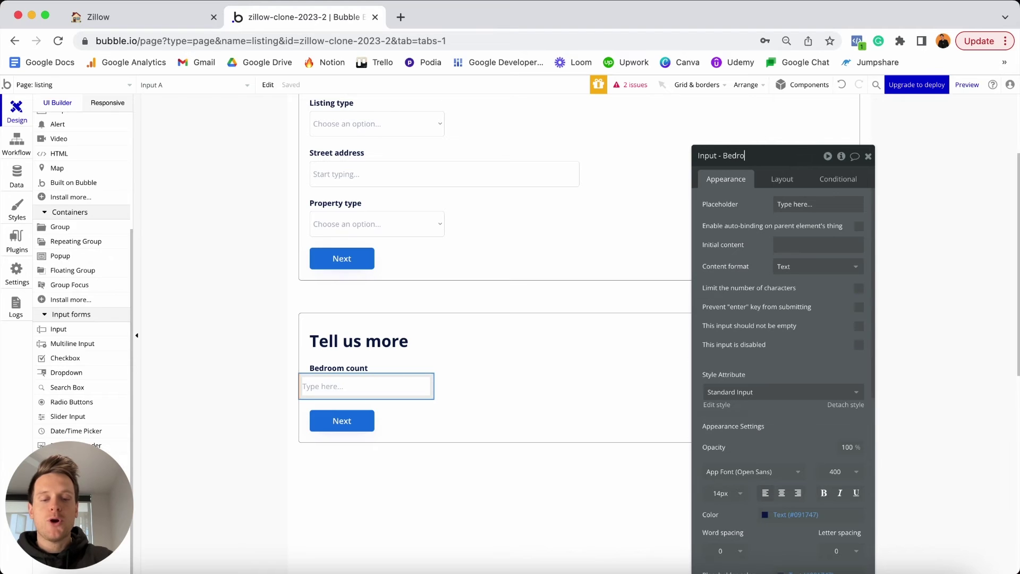
pyautogui.write('om-count')
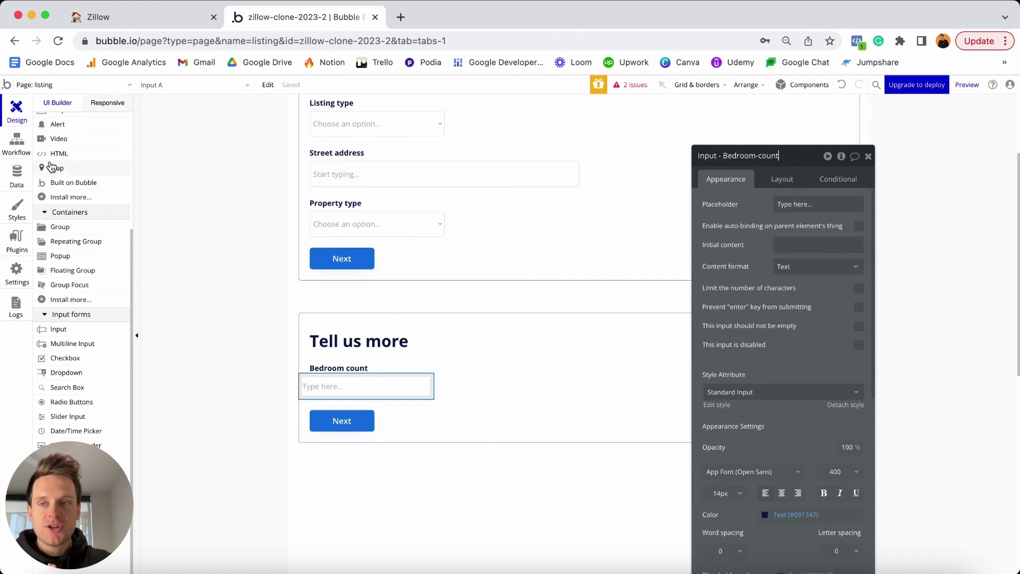
pyautogui.click(26, 177)
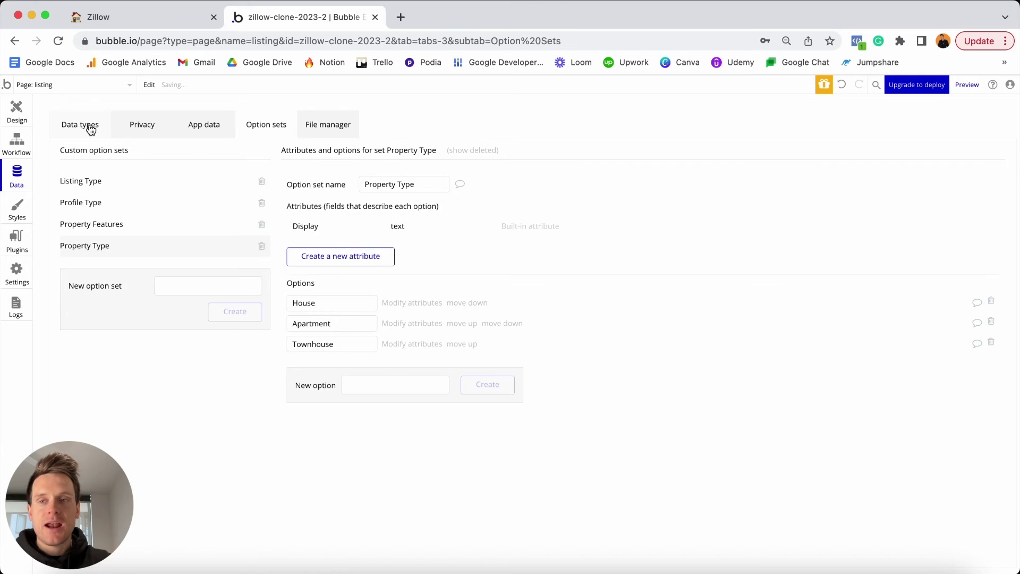
pyautogui.click(91, 128)
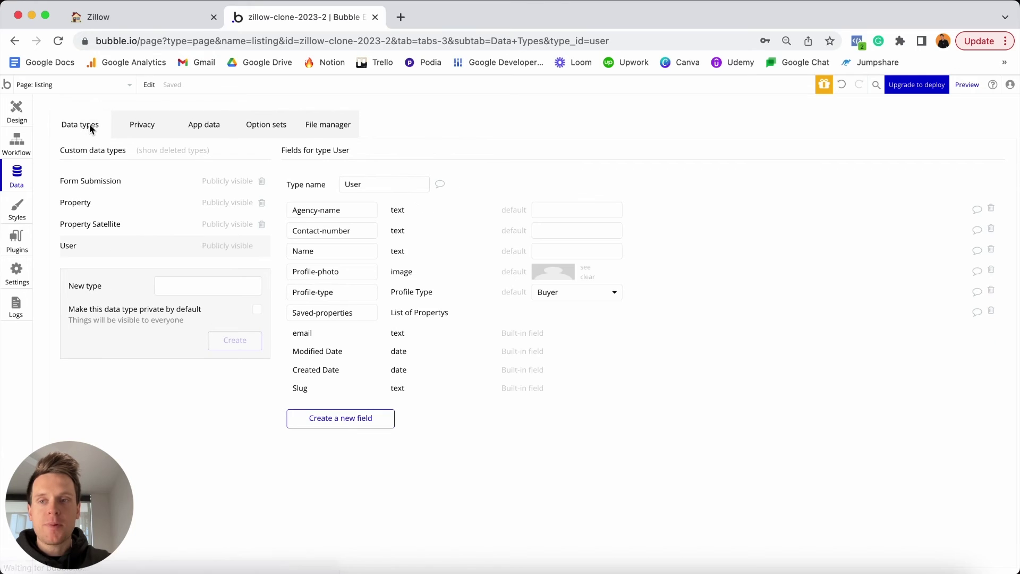
# Check that the Property data type stores Bedroom-count as a number, then go back to Design.
pyautogui.click(88, 202)
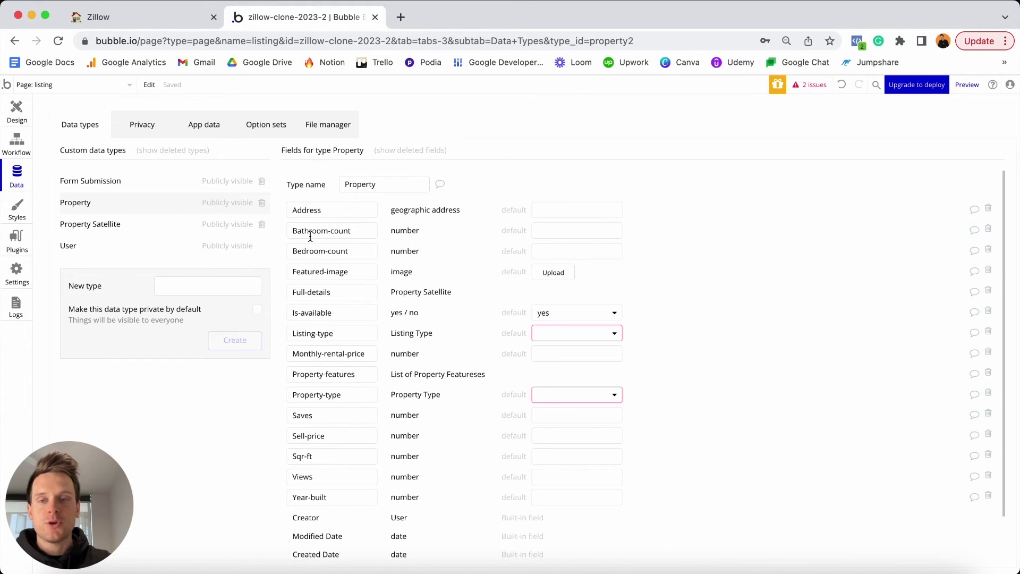
pyautogui.moveTo(298, 232)
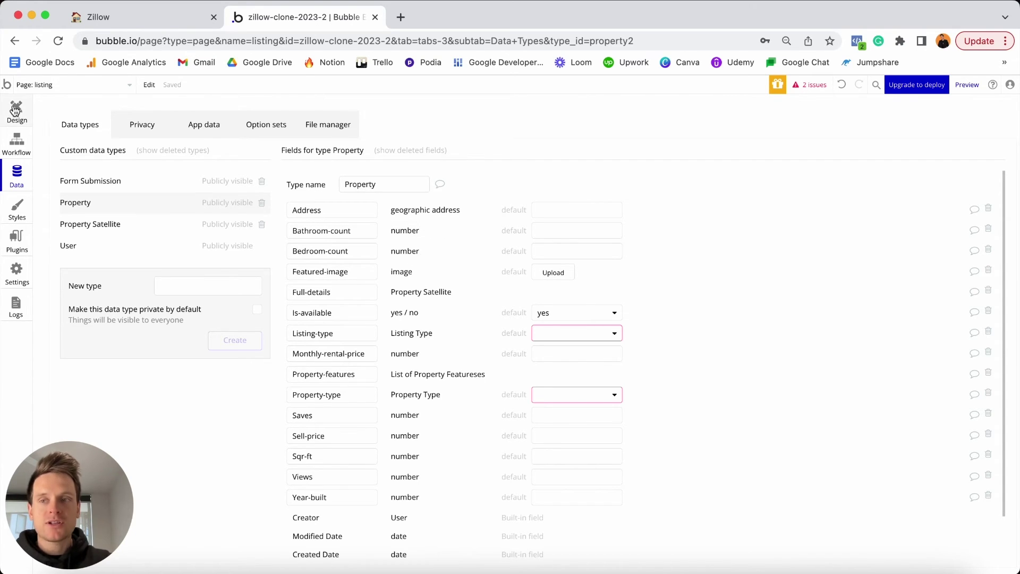
pyautogui.click(16, 111)
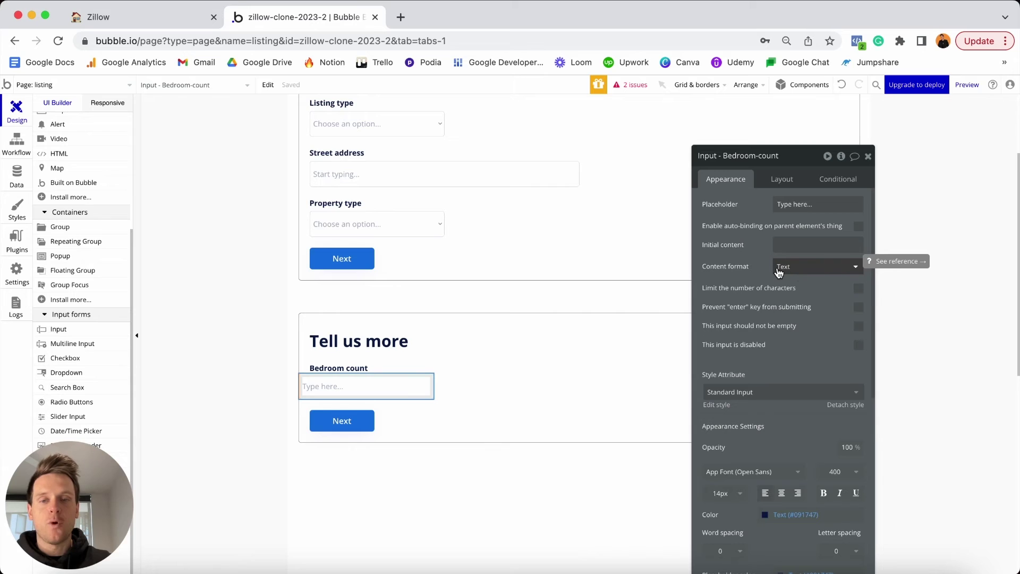
# Restrict the input to Integer and make its width flexible, minimum 0 and maximum 200 px.
pyautogui.click(796, 266)
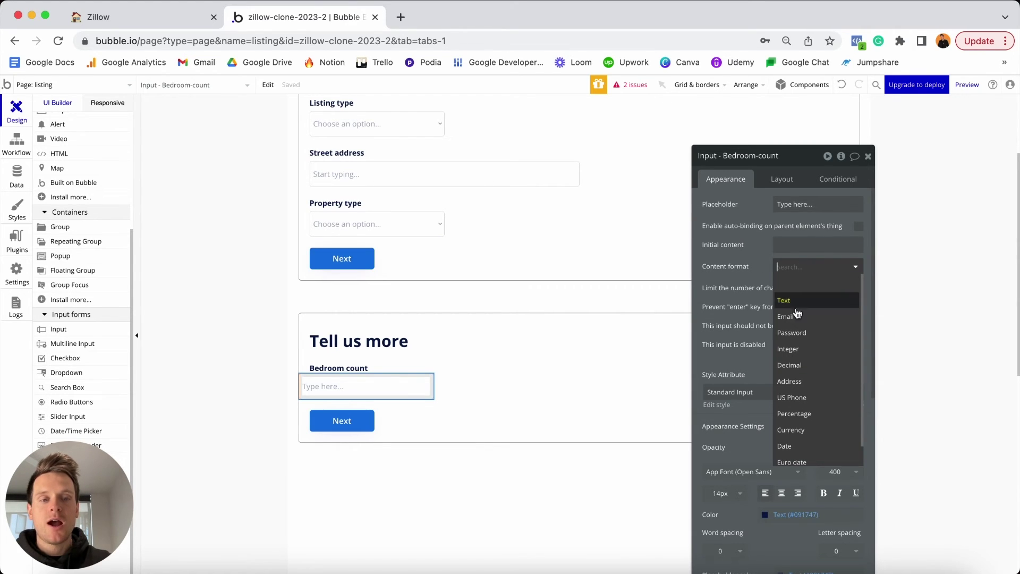
pyautogui.click(800, 350)
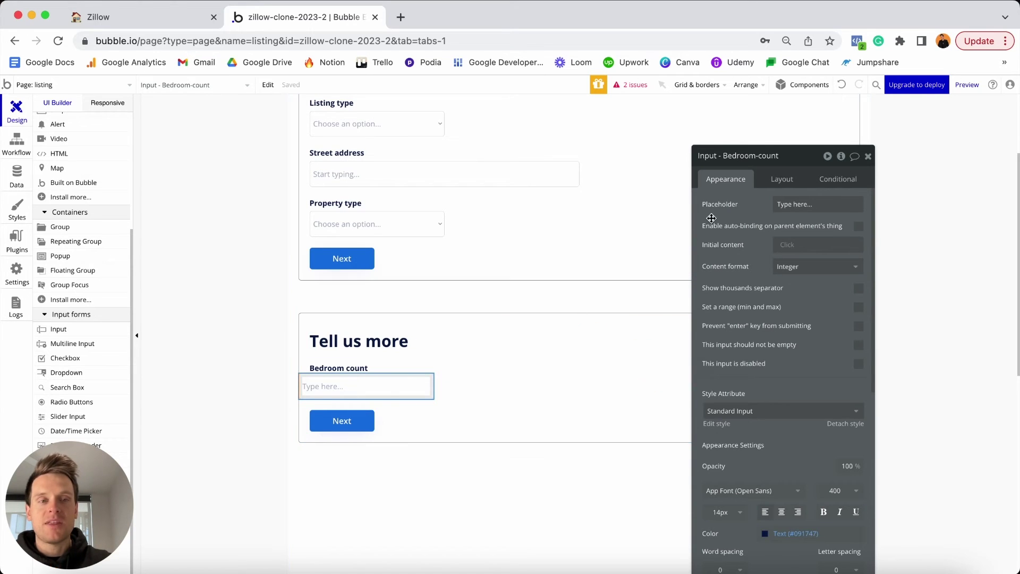
pyautogui.click(791, 179)
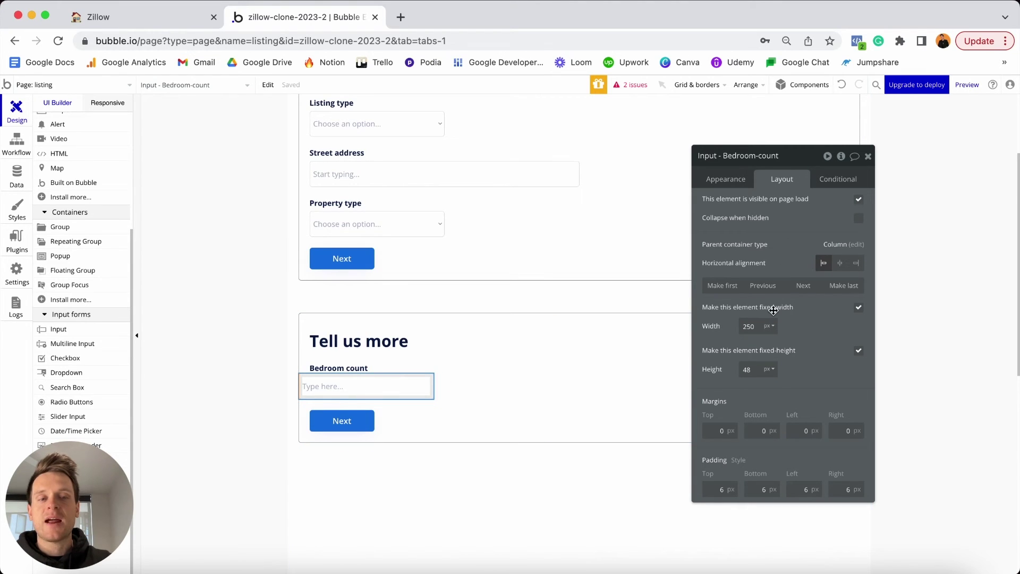
pyautogui.click(859, 308)
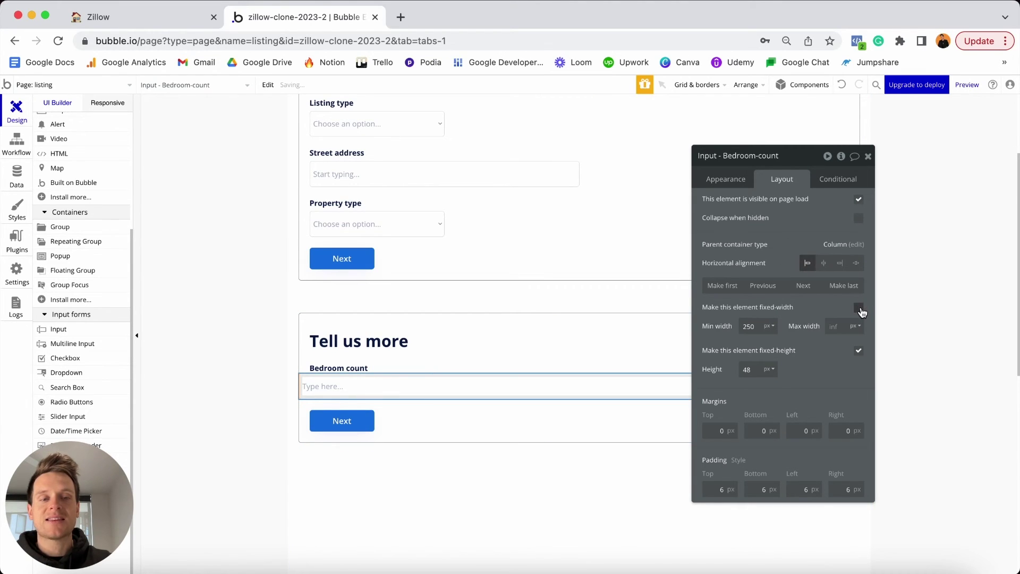
pyautogui.click(754, 326)
pyautogui.doubleClick(754, 326)
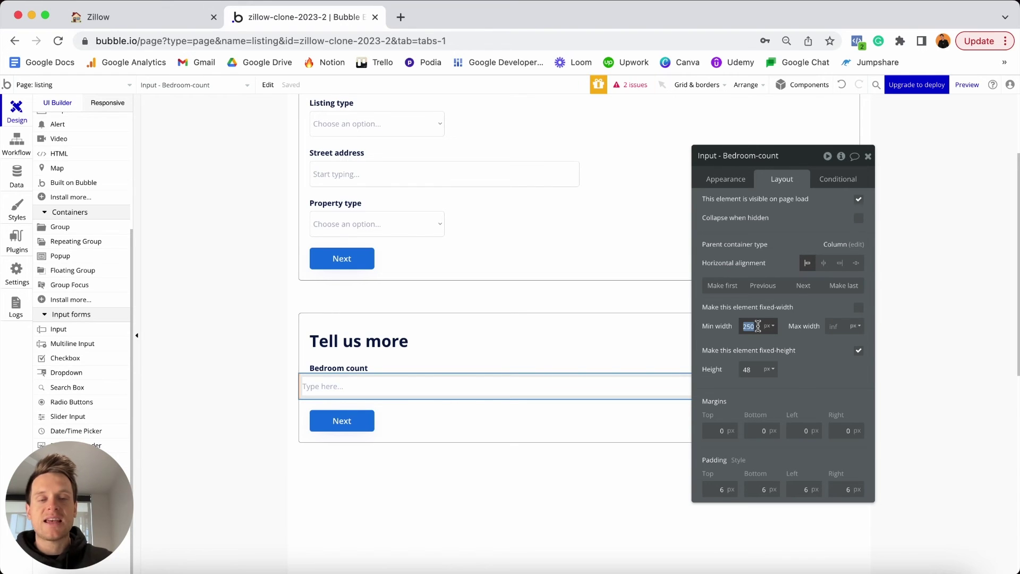
pyautogui.write('0')
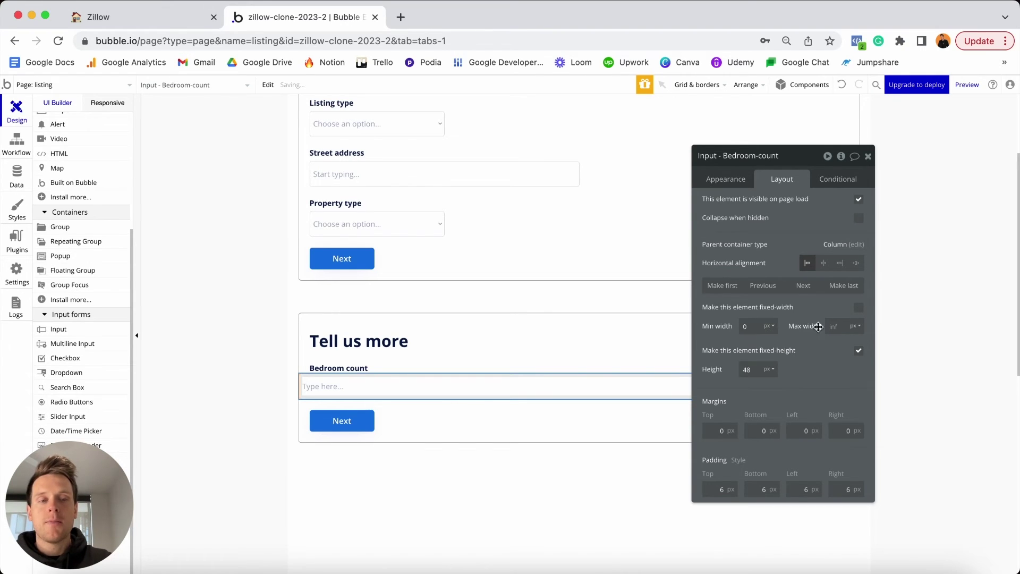
pyautogui.click(835, 325)
pyautogui.write('200')
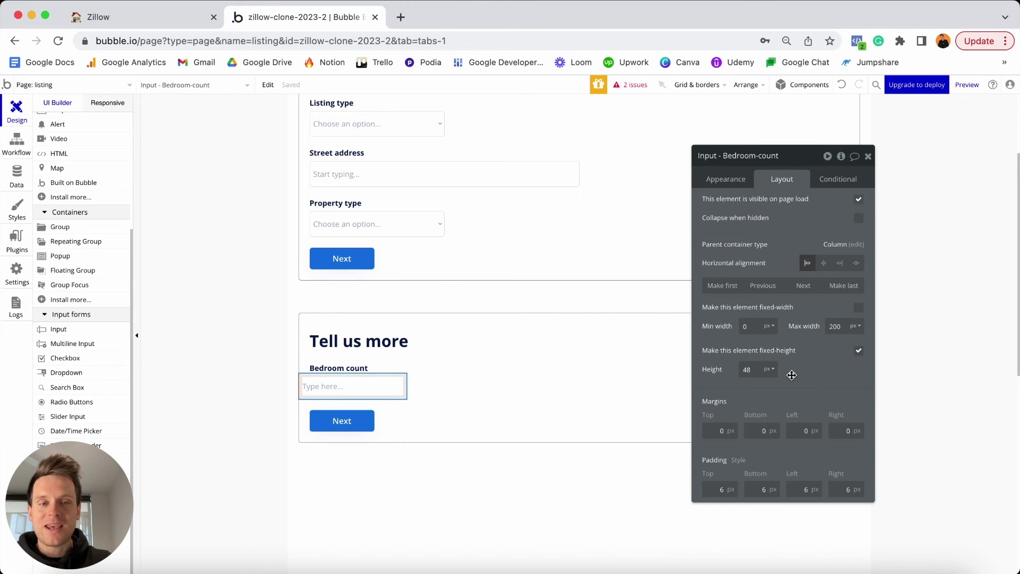
# Give the input a 5 px top margin and 20 px left and right margins.
pyautogui.click(718, 430)
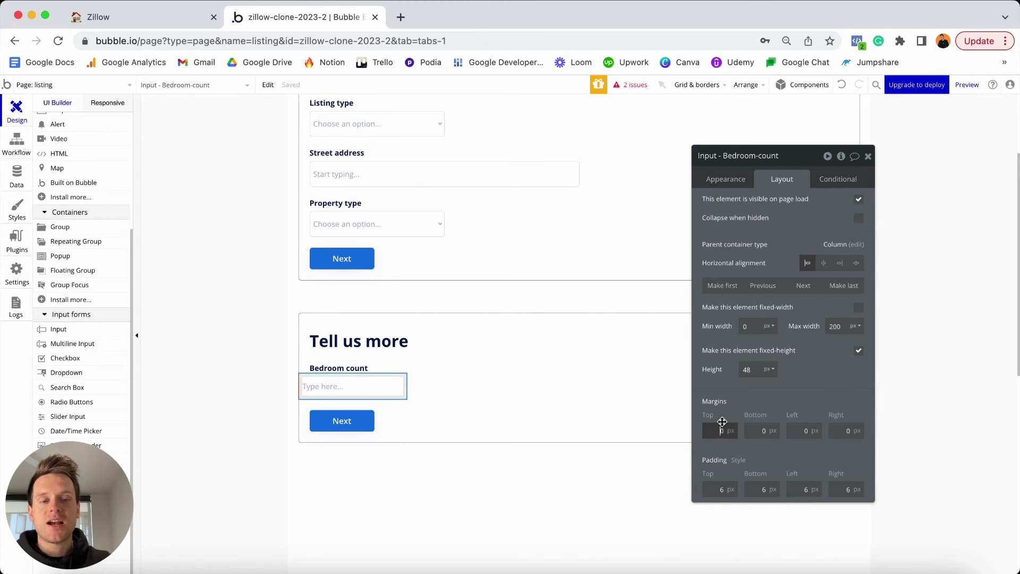
pyautogui.write('5')
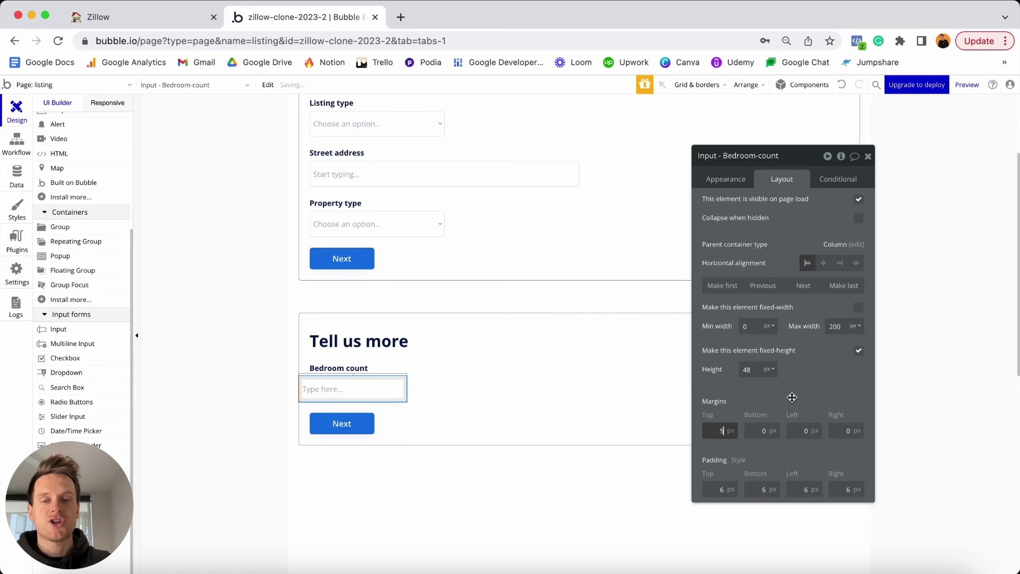
pyautogui.click(796, 430)
pyautogui.write('20')
pyautogui.press('Tab')
pyautogui.write('20')
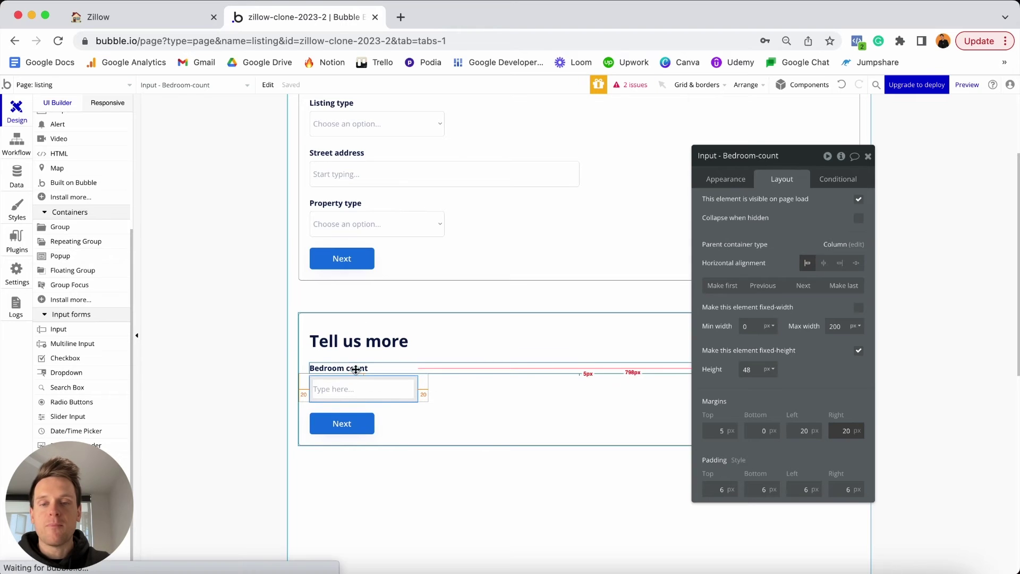
pyautogui.keyDown('shift'); pyautogui.click(378, 373); pyautogui.keyUp('shift')
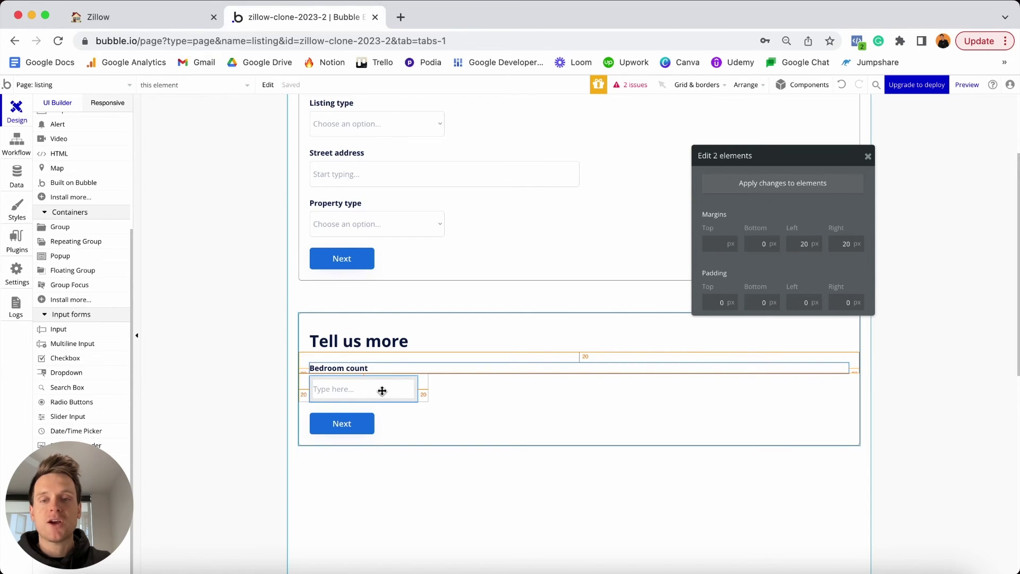
# Paste a copy of the Bedroom label and input above Next and relabel it 'Bathroom count'.
pyautogui.click(466, 396)
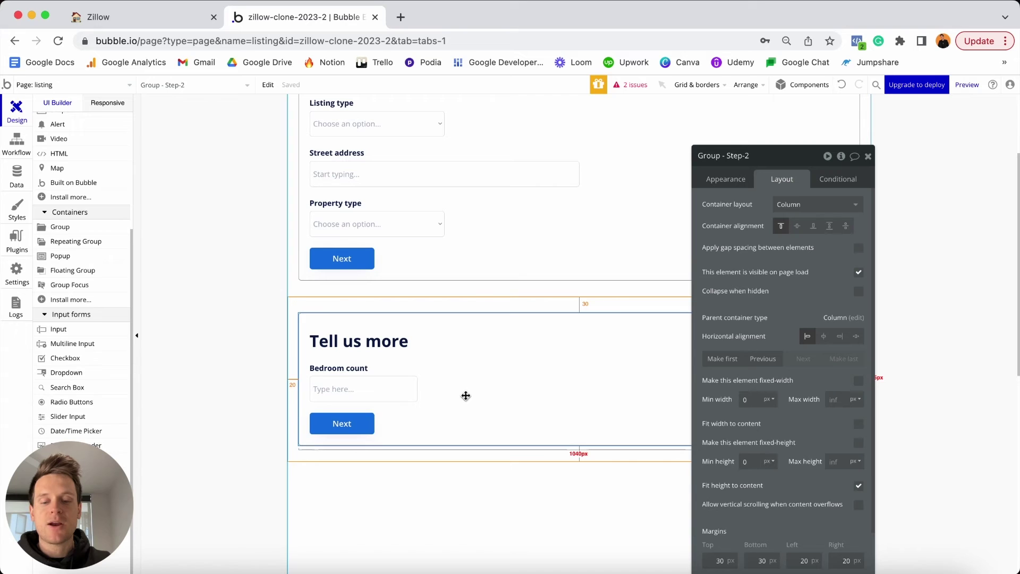
pyautogui.hotkey('ctrl', 'v')
pyautogui.moveTo(399, 461); pyautogui.dragTo(390, 422)
pyautogui.moveTo(388, 482); pyautogui.dragTo(389, 426)
pyautogui.click(346, 418)
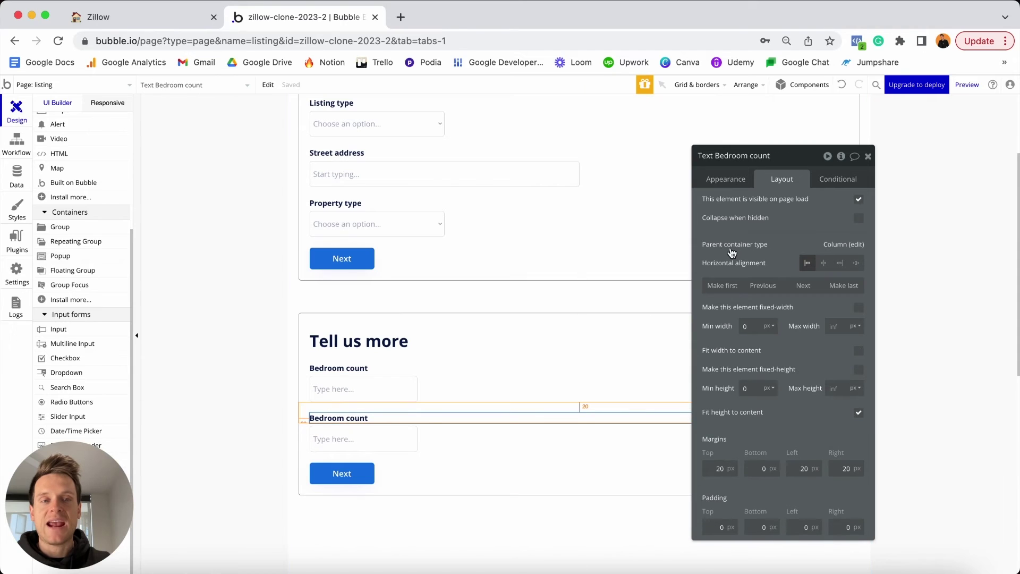
pyautogui.click(727, 179)
pyautogui.tripleClick(735, 205)
pyautogui.doubleClick(736, 206)
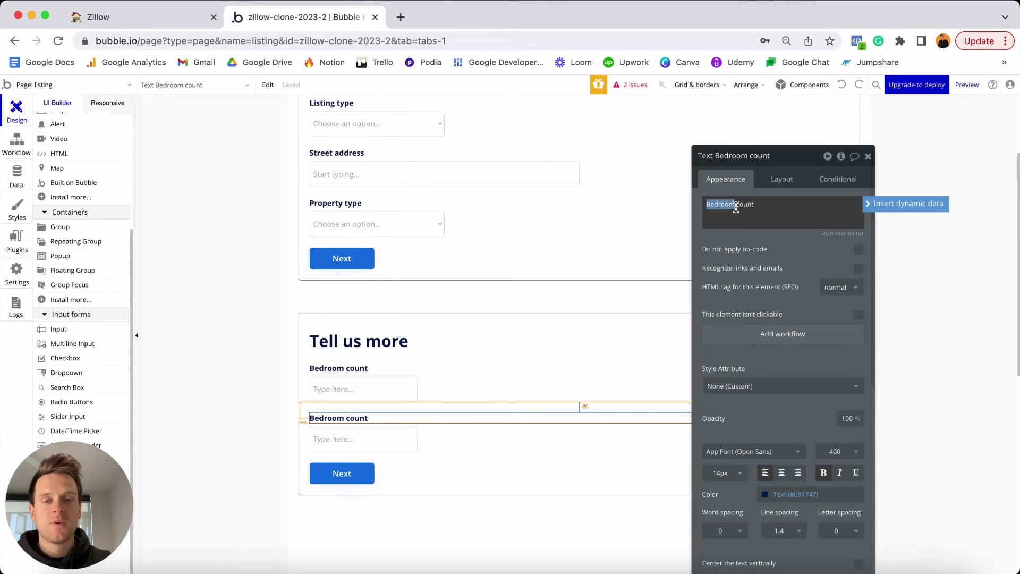
pyautogui.write('Bathroom')
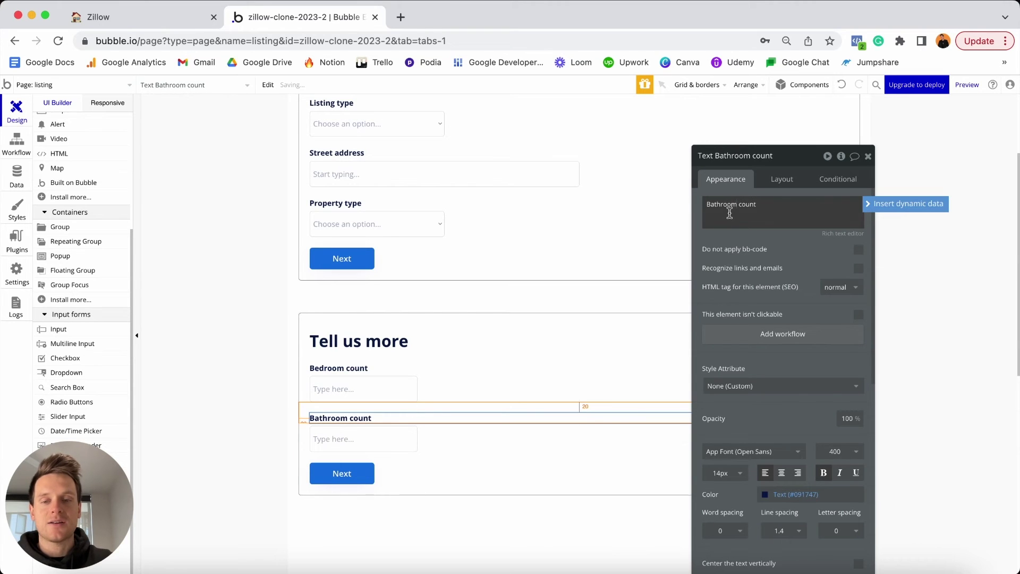
# Rename the copied input to 'Input - Bathroom-count'.
pyautogui.click(362, 445)
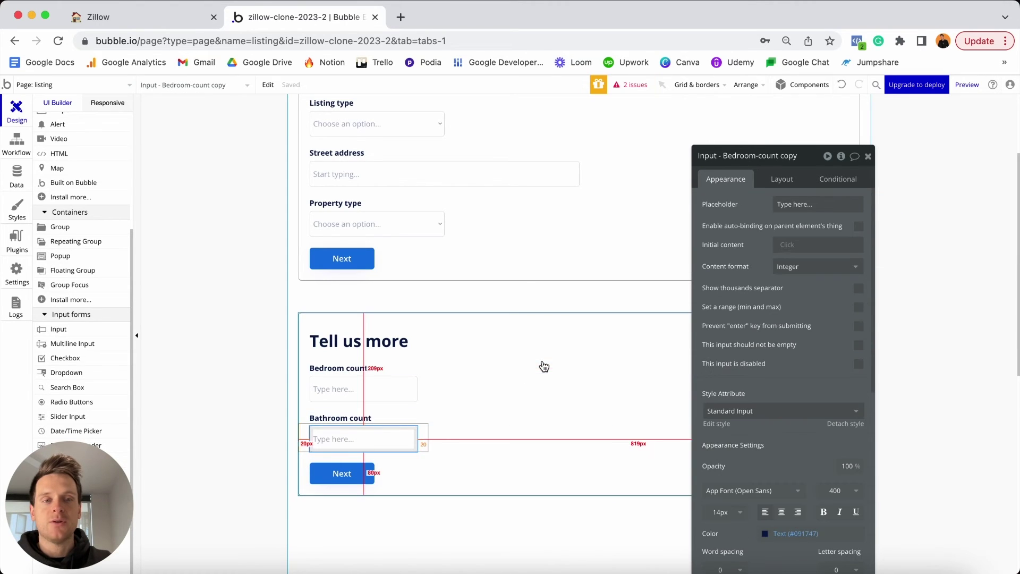
pyautogui.click(756, 155)
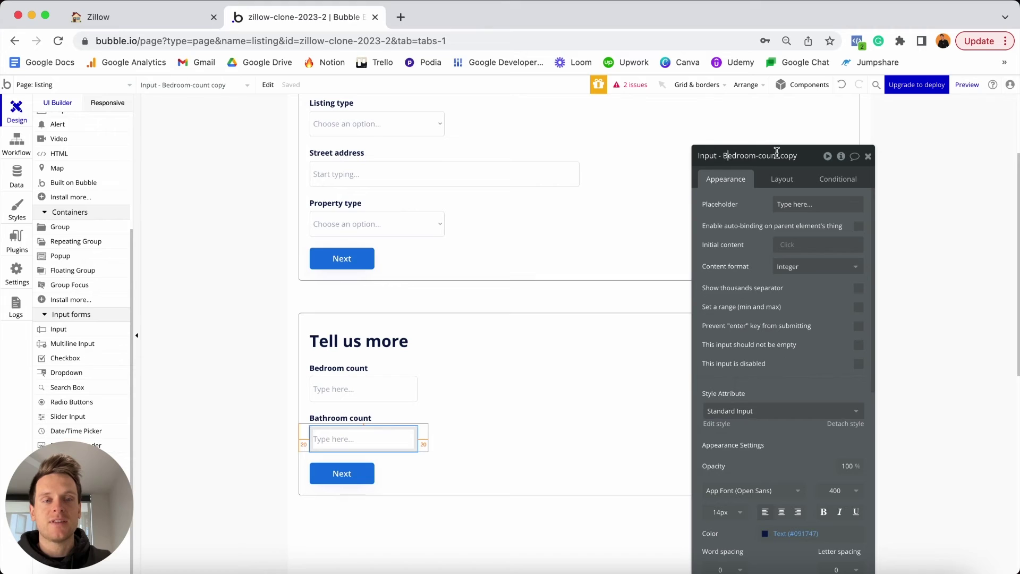
pyautogui.moveTo(726, 156); pyautogui.dragTo(798, 155)
pyautogui.write('Bath')
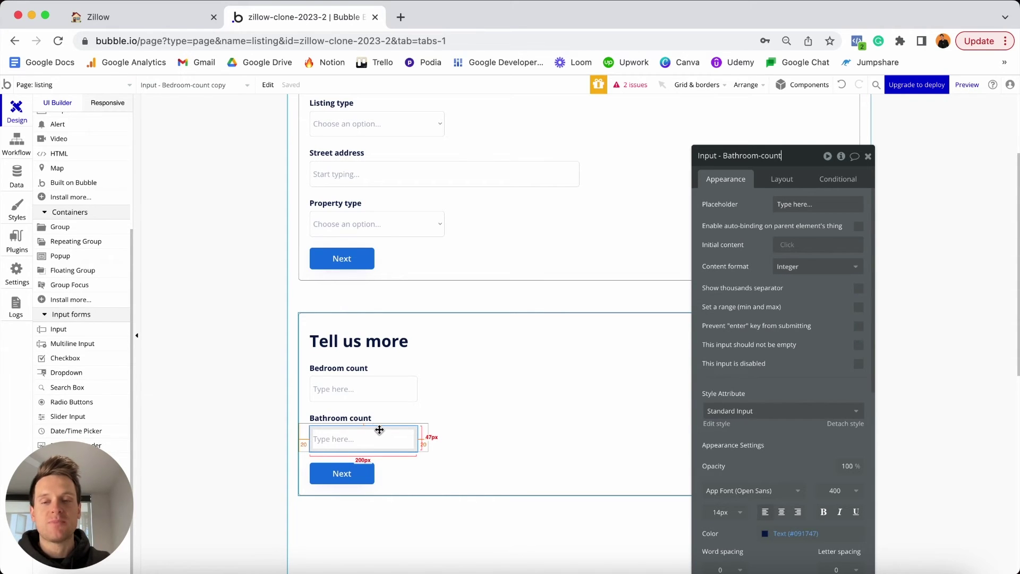
pyautogui.moveTo(381, 433); pyautogui.dragTo(356, 432)
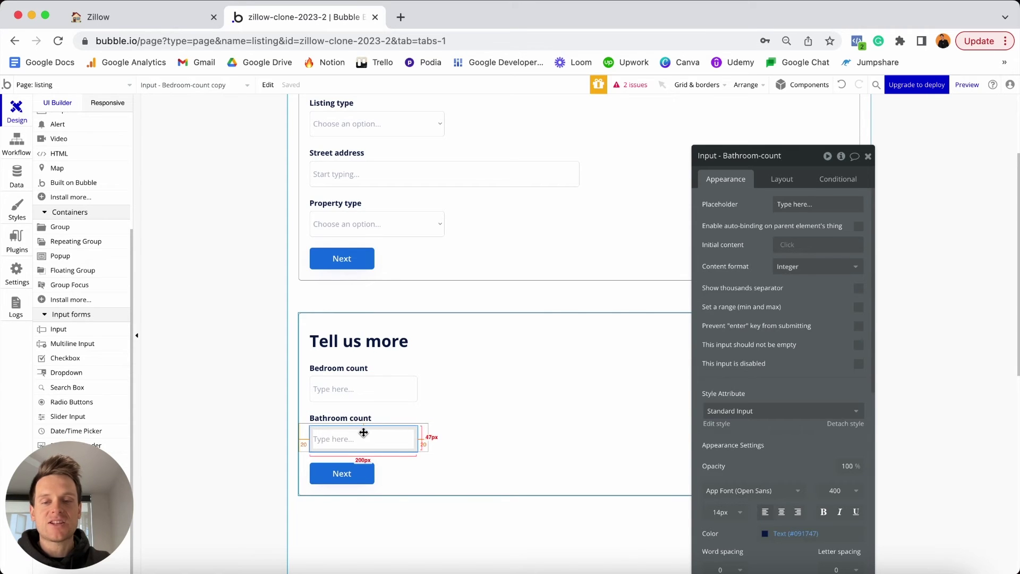
pyautogui.keyDown('shift'); pyautogui.click(357, 418); pyautogui.keyUp('shift')
# Duplicate the label and input pair above Next and change the copied label to 'Year built'.
pyautogui.press('super+c')
pyautogui.press('super+v')
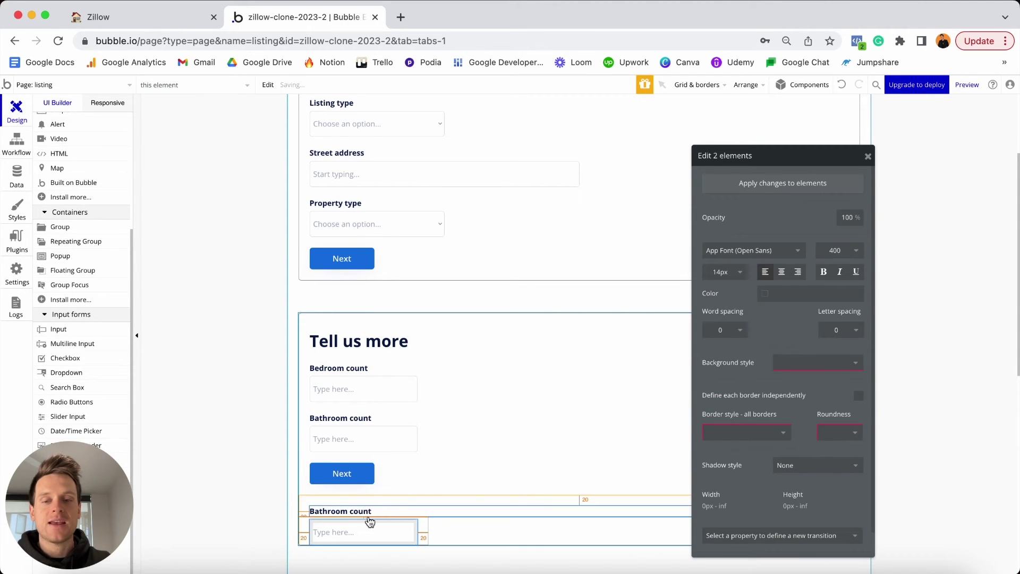
pyautogui.moveTo(367, 511); pyautogui.dragTo(365, 465)
pyautogui.moveTo(367, 532); pyautogui.dragTo(365, 484)
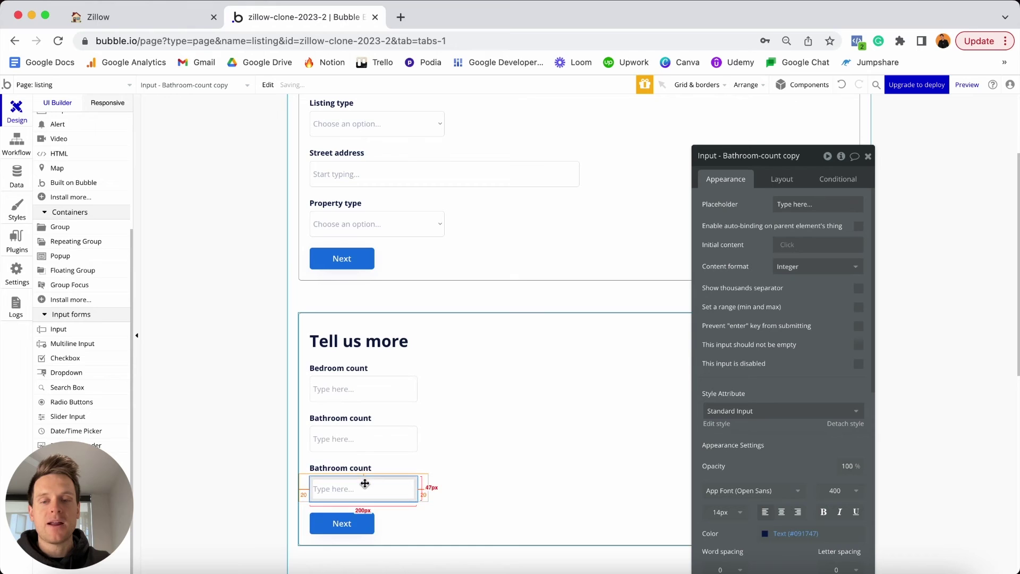
pyautogui.click(354, 467)
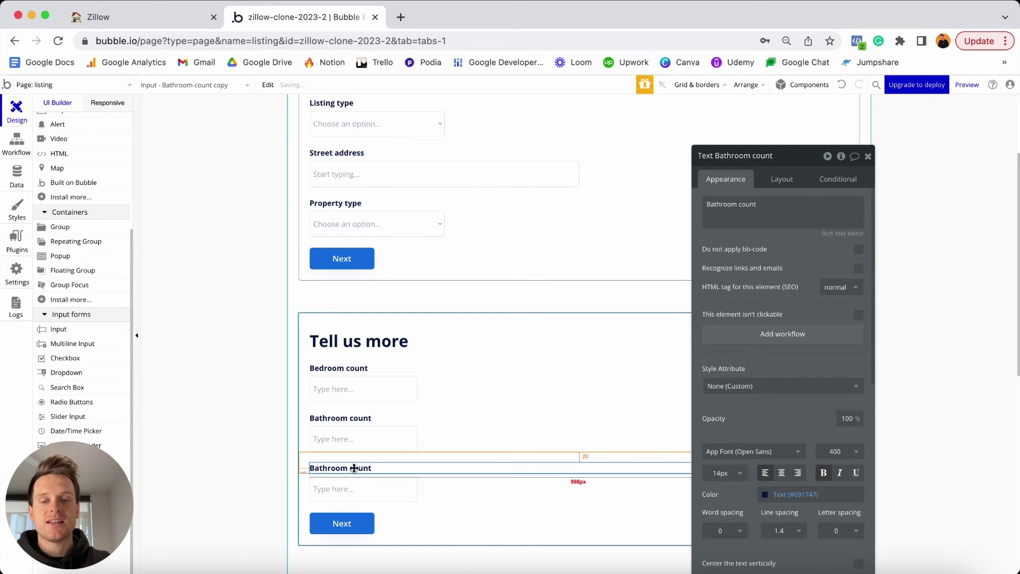
pyautogui.tripleClick(758, 211)
pyautogui.write('Year bu')
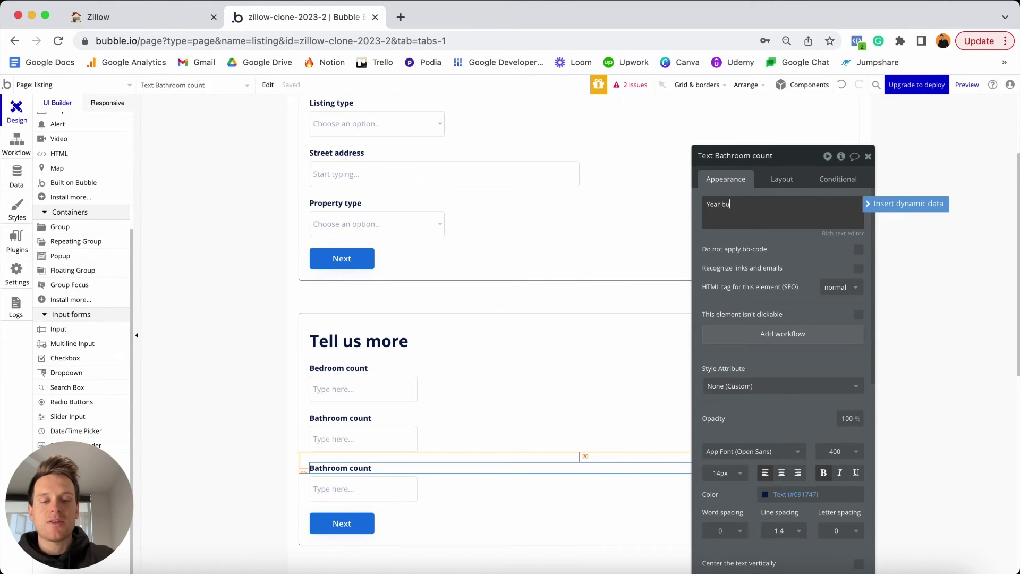
pyautogui.write('ilt')
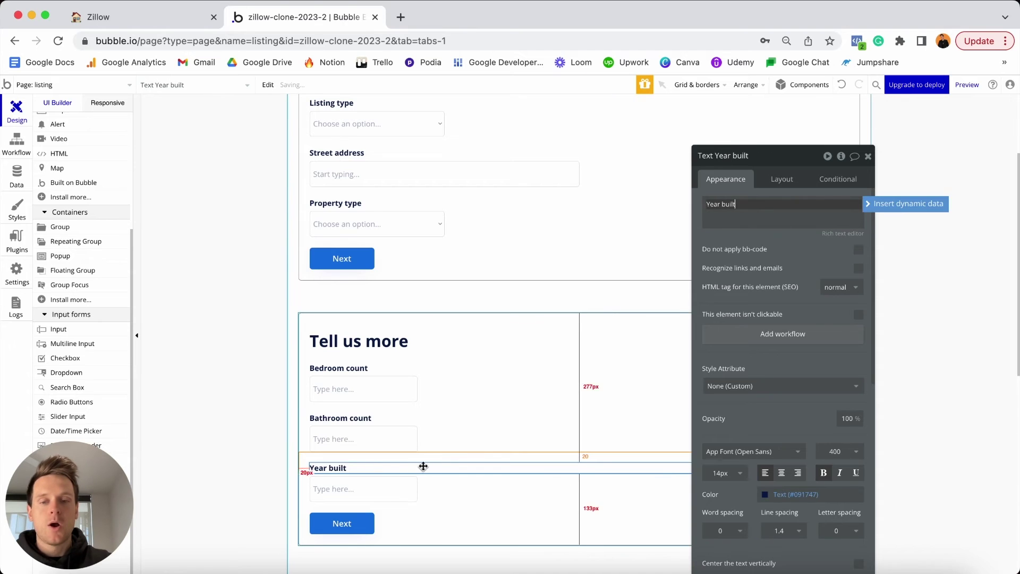
# Name the new input Year-built and check the Property data type's fields.
pyautogui.click(393, 487)
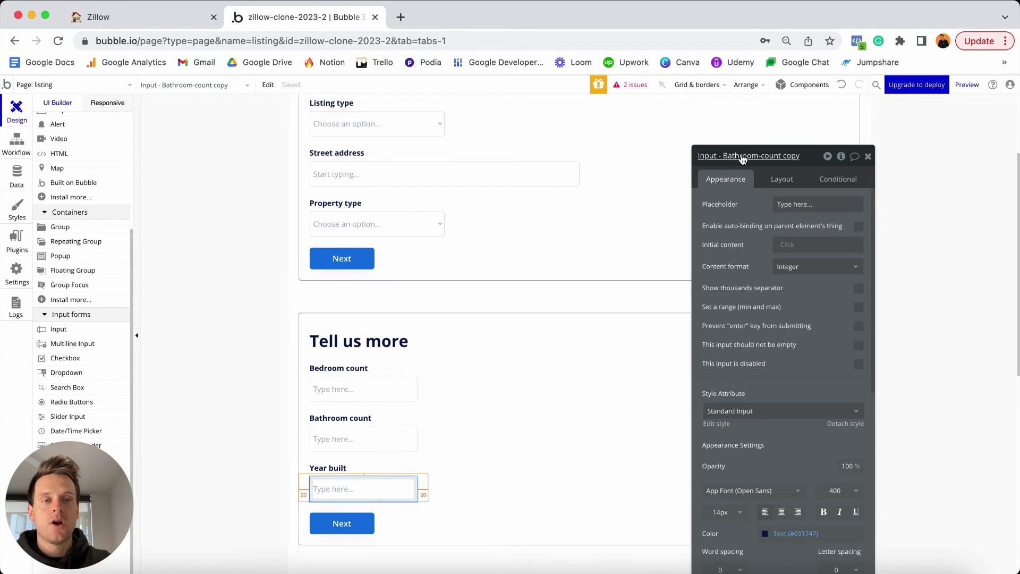
pyautogui.click(724, 155)
pyautogui.press('super+a')
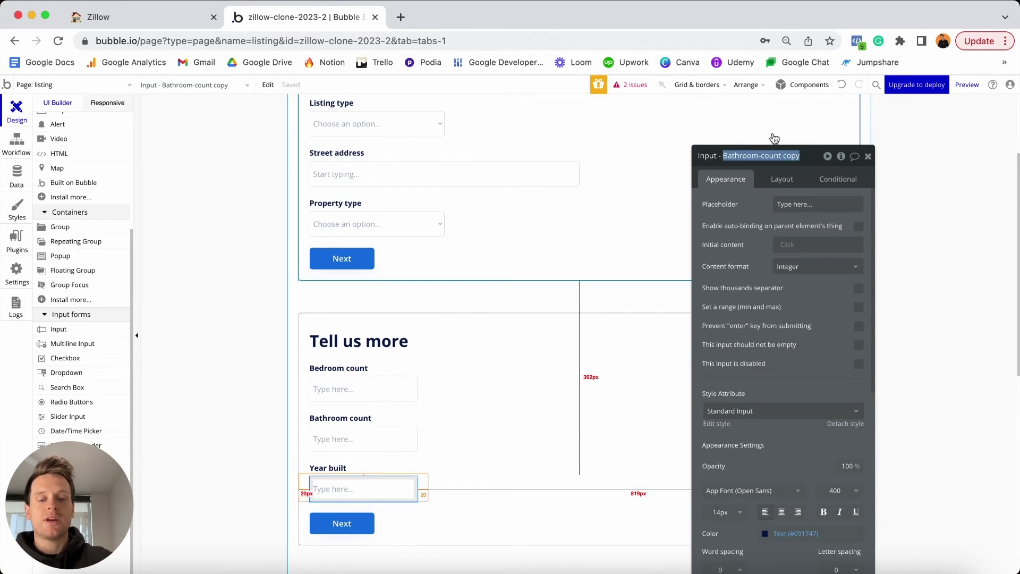
pyautogui.write('Year-built')
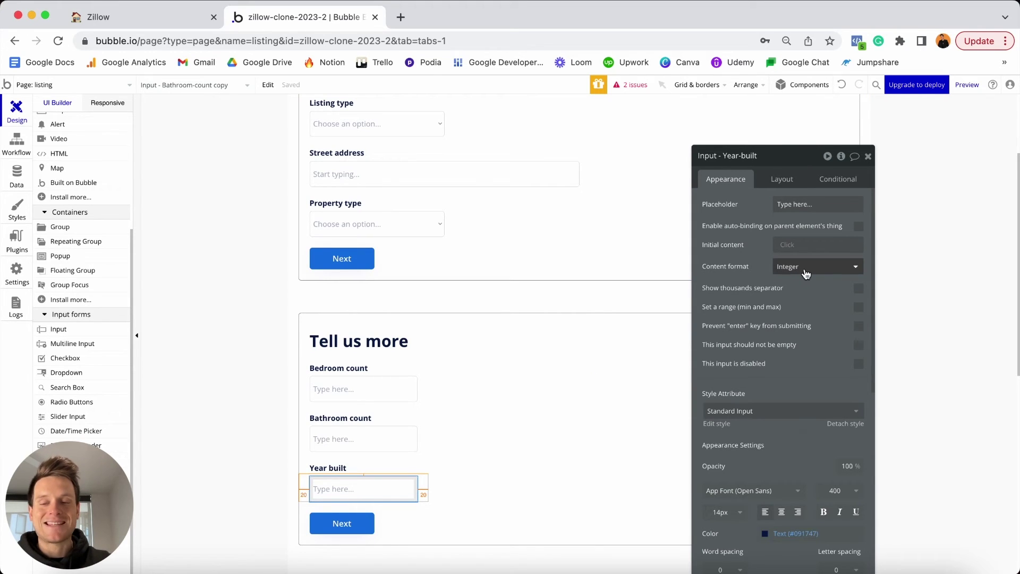
pyautogui.click(18, 179)
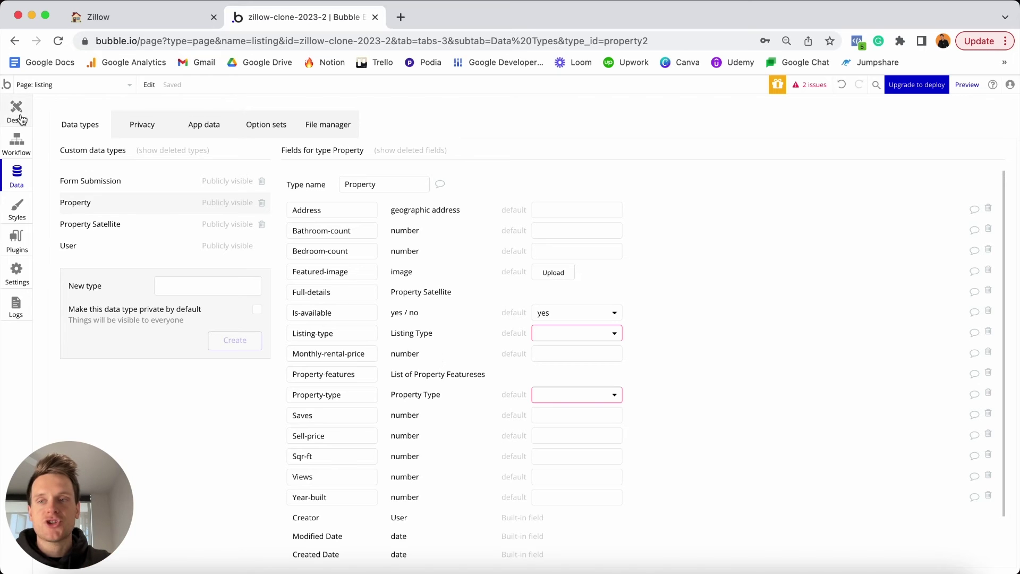
# Back in Design, duplicate the Year built label and input and place them above Next.
pyautogui.click(17, 111)
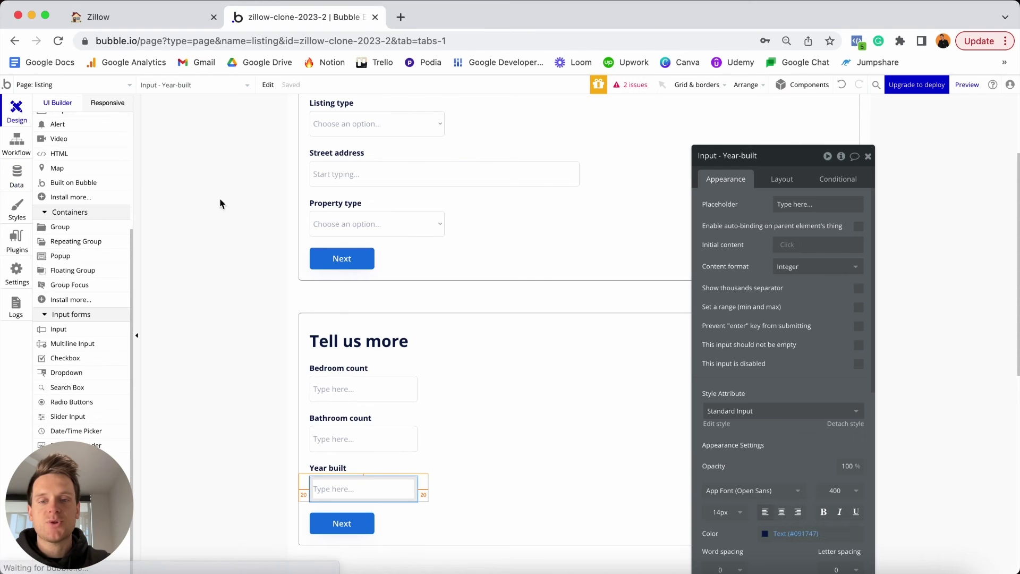
pyautogui.keyDown('shift'); pyautogui.click(367, 468); pyautogui.keyUp('shift')
pyautogui.press('super+v')
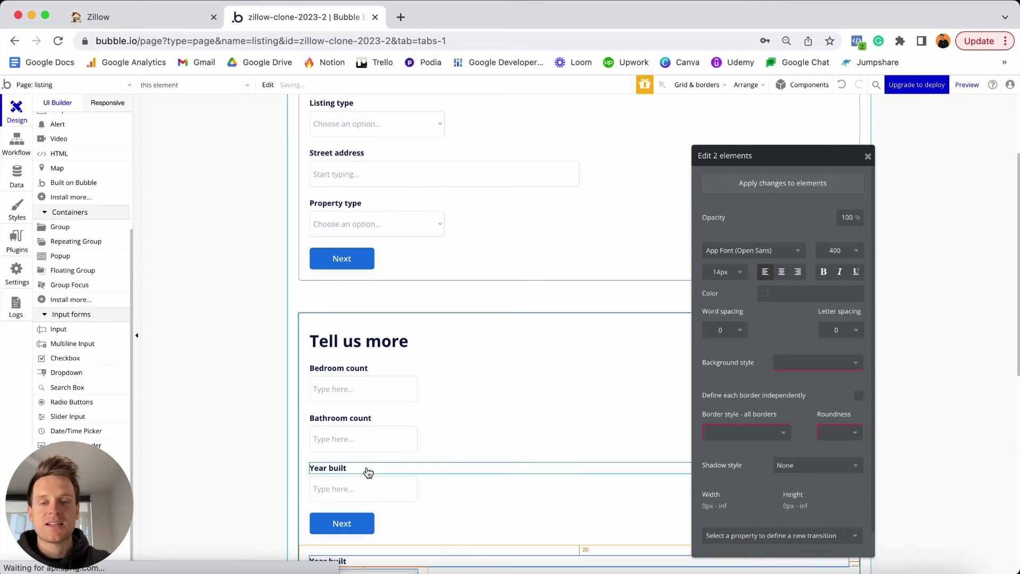
pyautogui.scroll(-2, 378, 472)
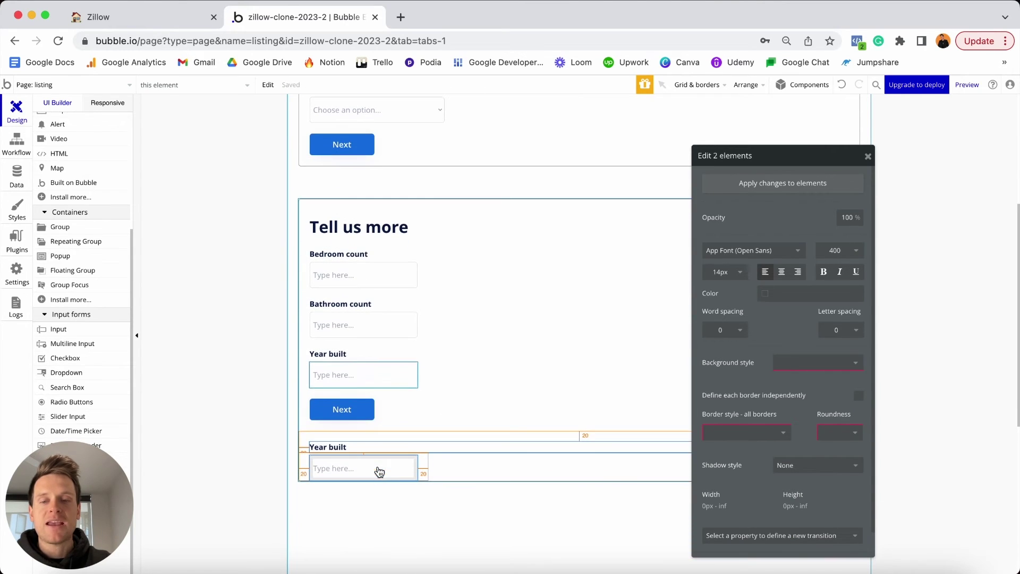
pyautogui.moveTo(379, 472); pyautogui.dragTo(375, 405)
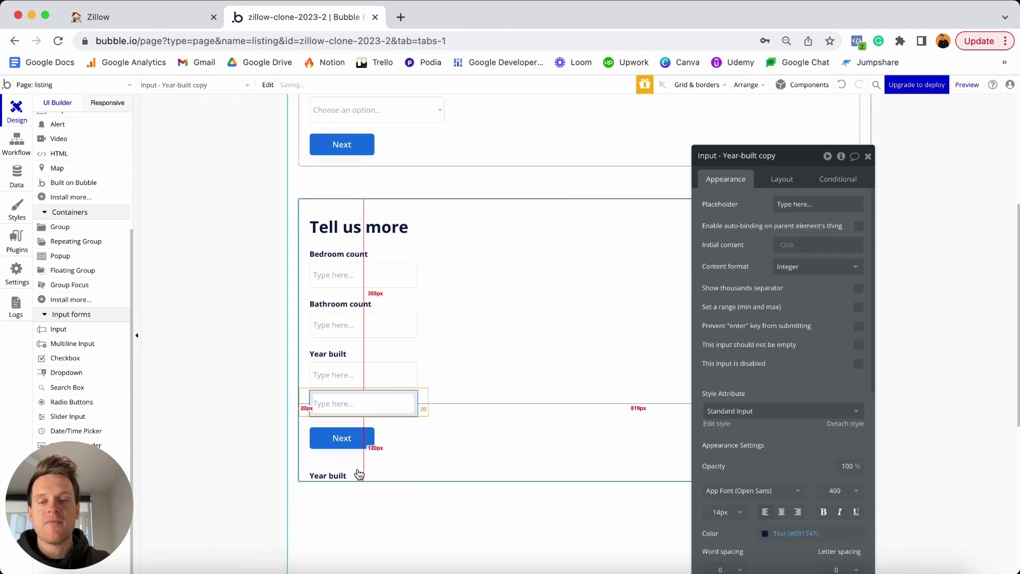
pyautogui.moveTo(349, 476); pyautogui.dragTo(343, 404)
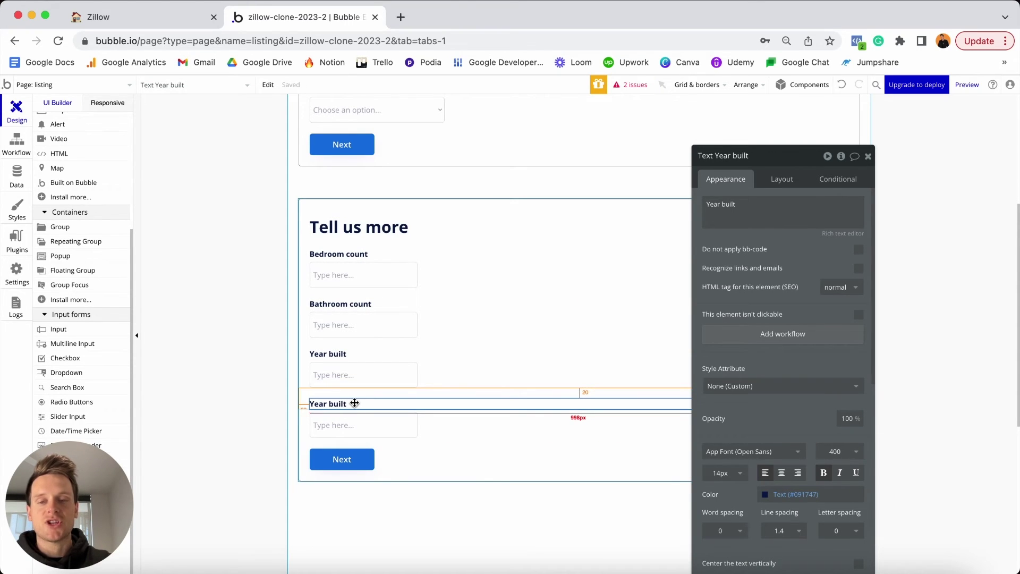
# Change the copied label to 'Property size (sqft)' and name its input Size-sqft.
pyautogui.tripleClick(752, 214)
pyautogui.write('P')
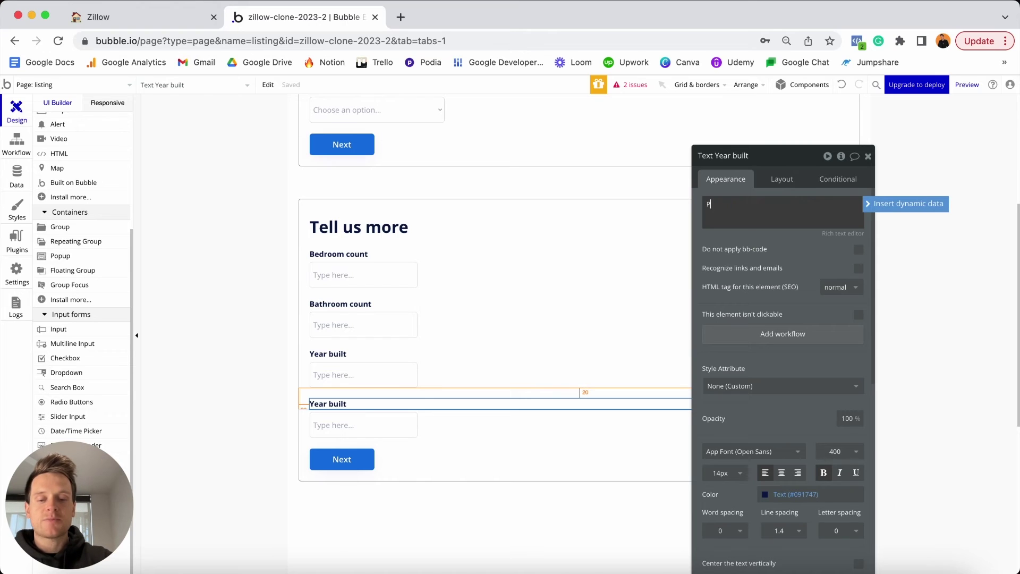
pyautogui.write('e ')
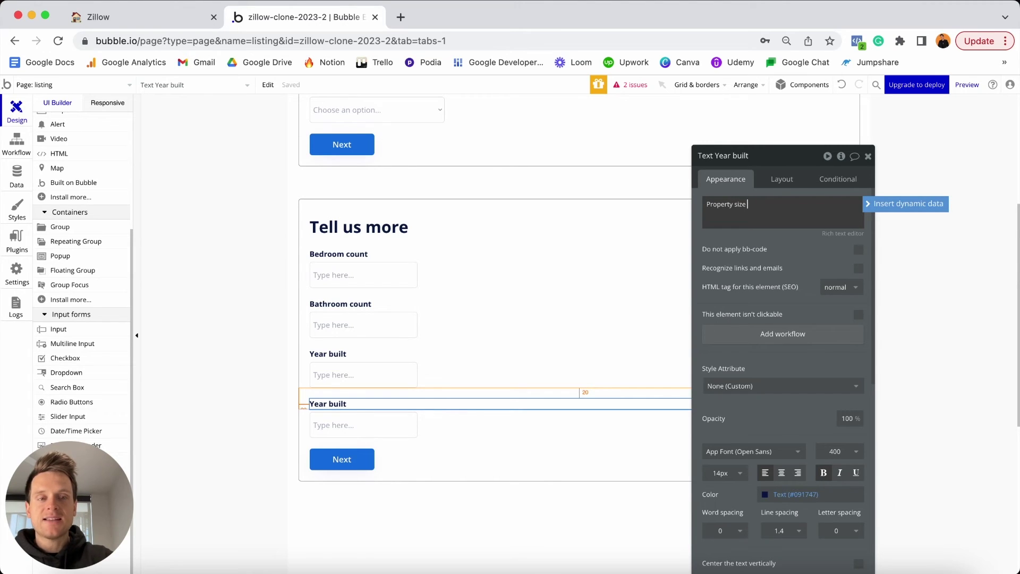
pyautogui.write('(sqft')
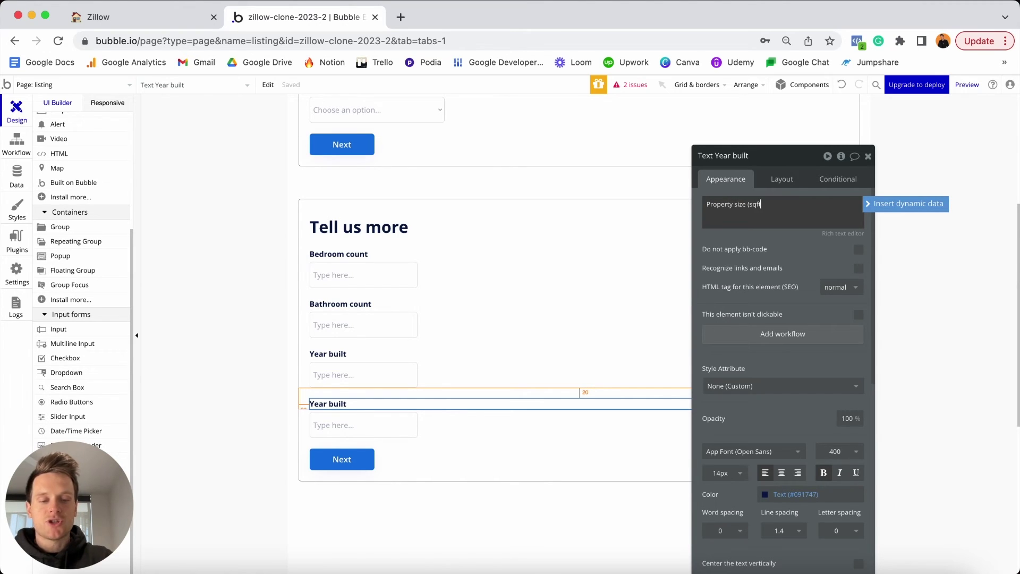
pyautogui.click(349, 428)
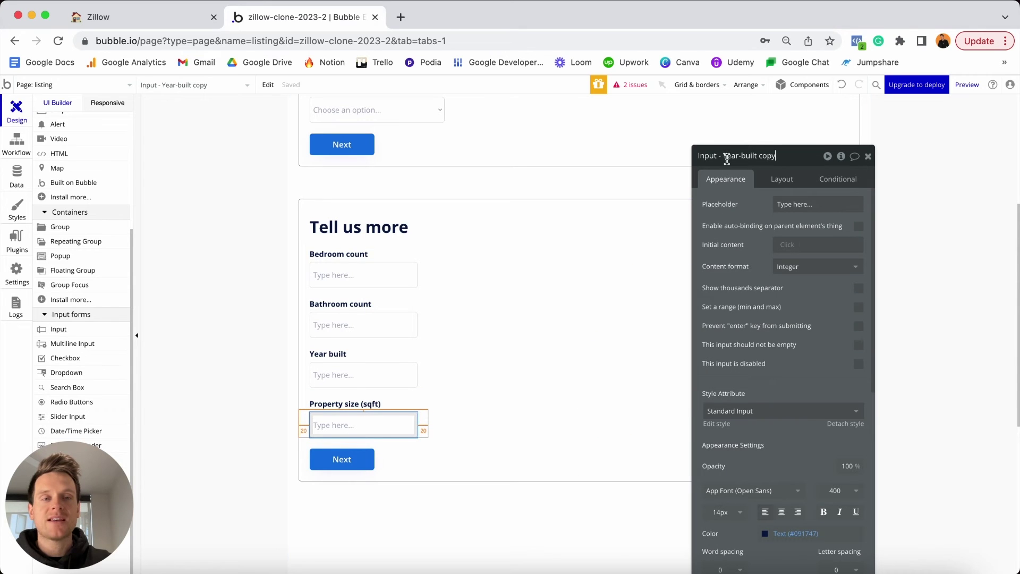
pyautogui.moveTo(723, 155); pyautogui.dragTo(776, 155)
pyautogui.write('S')
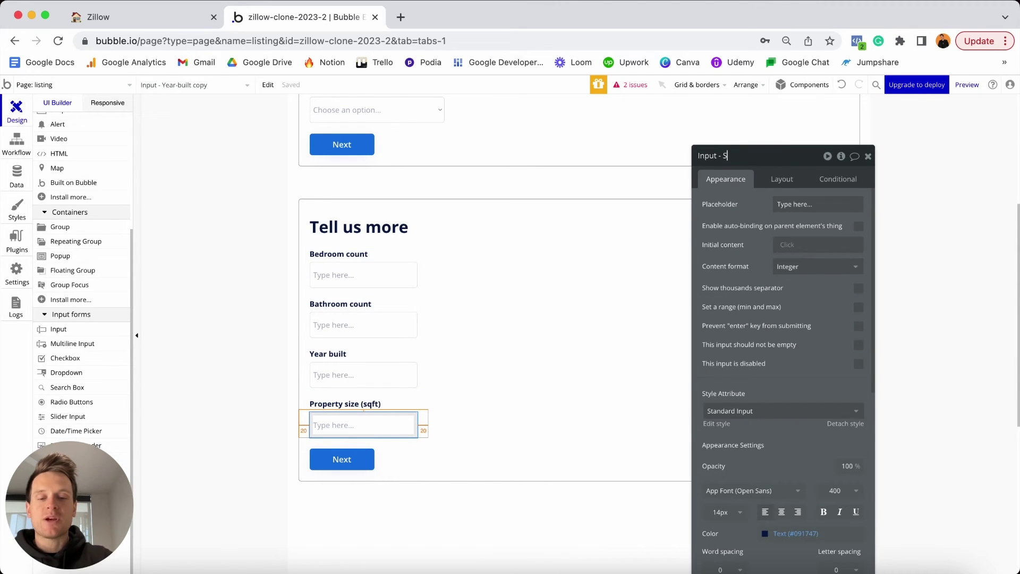
pyautogui.write('ize-sqft')
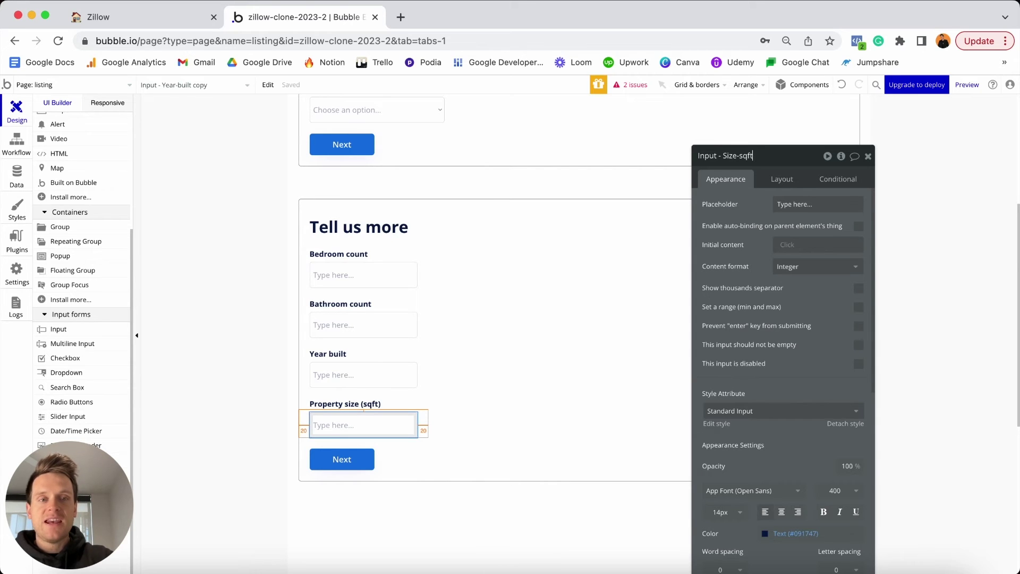
pyautogui.press('Return')
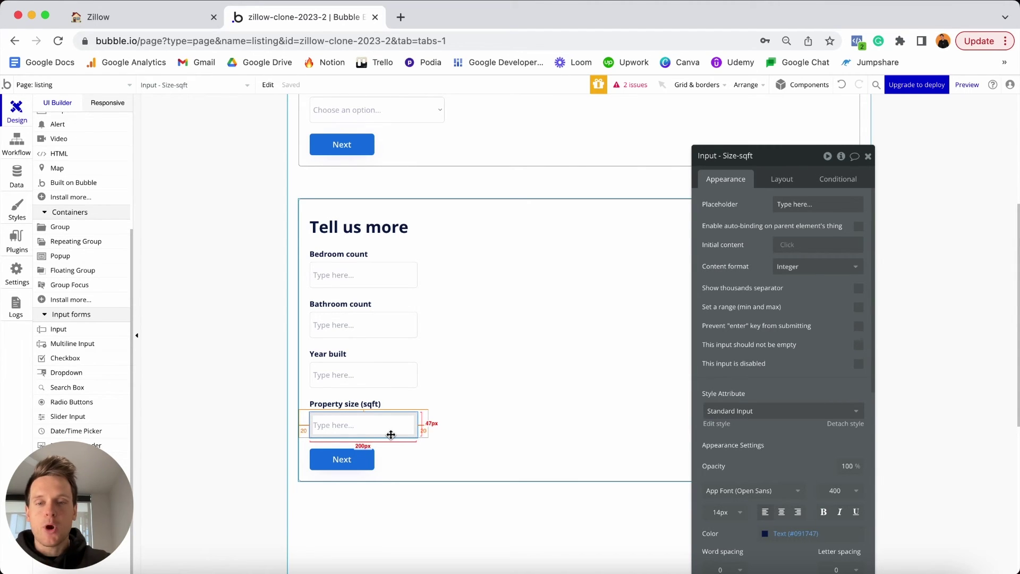
pyautogui.scroll(4, 392, 435)
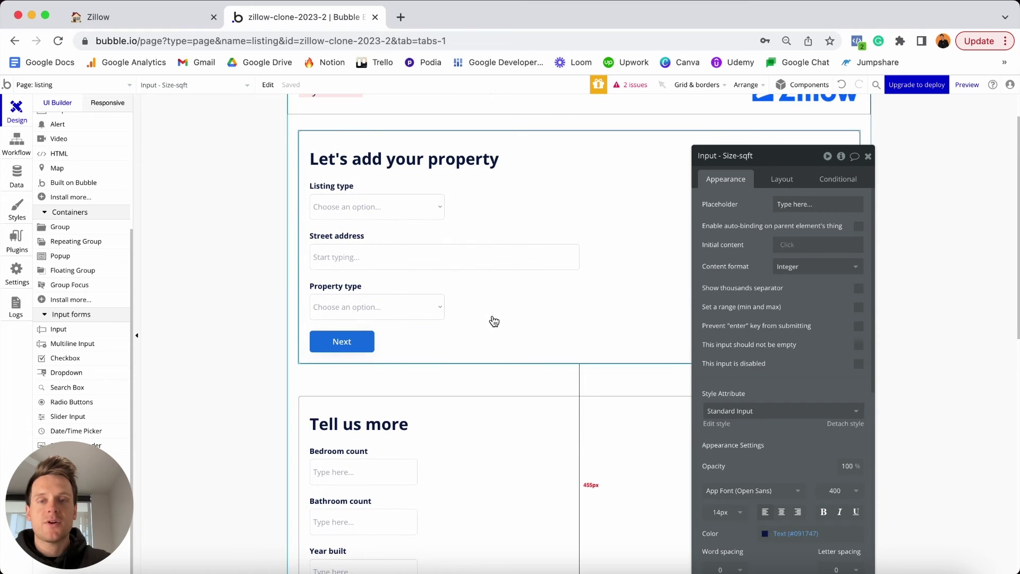
pyautogui.click(399, 205)
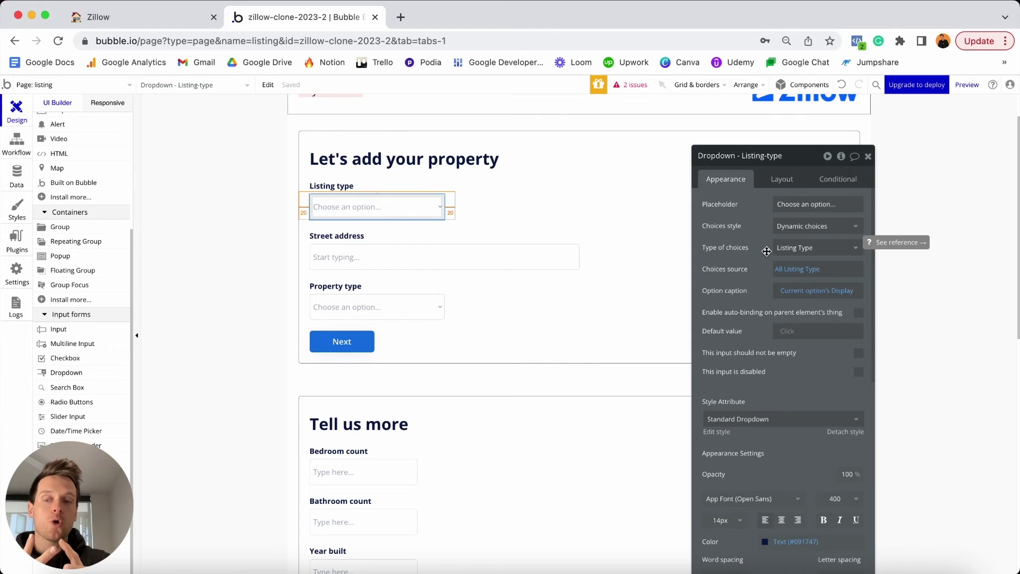
pyautogui.scroll(-5, 631, 246)
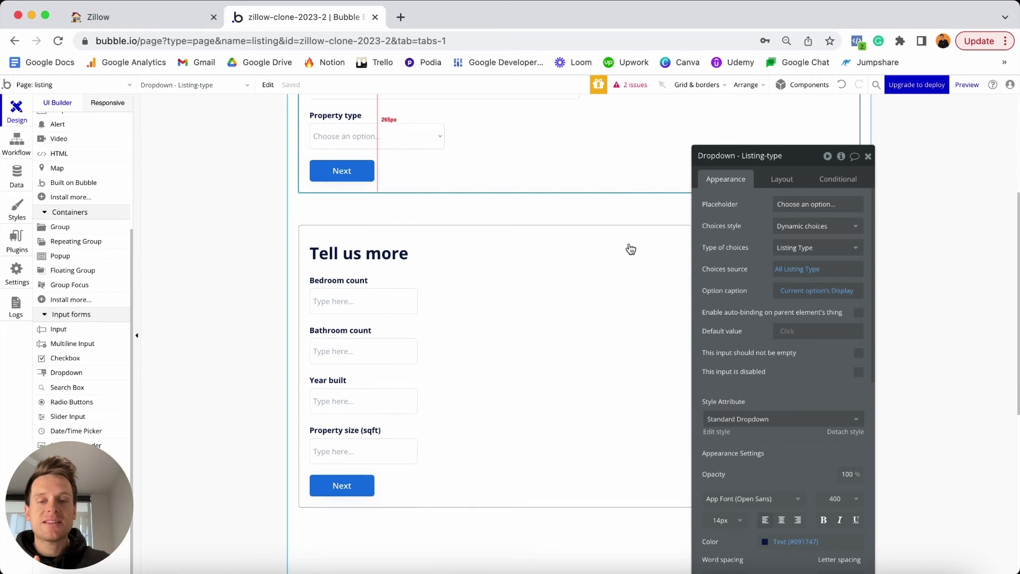
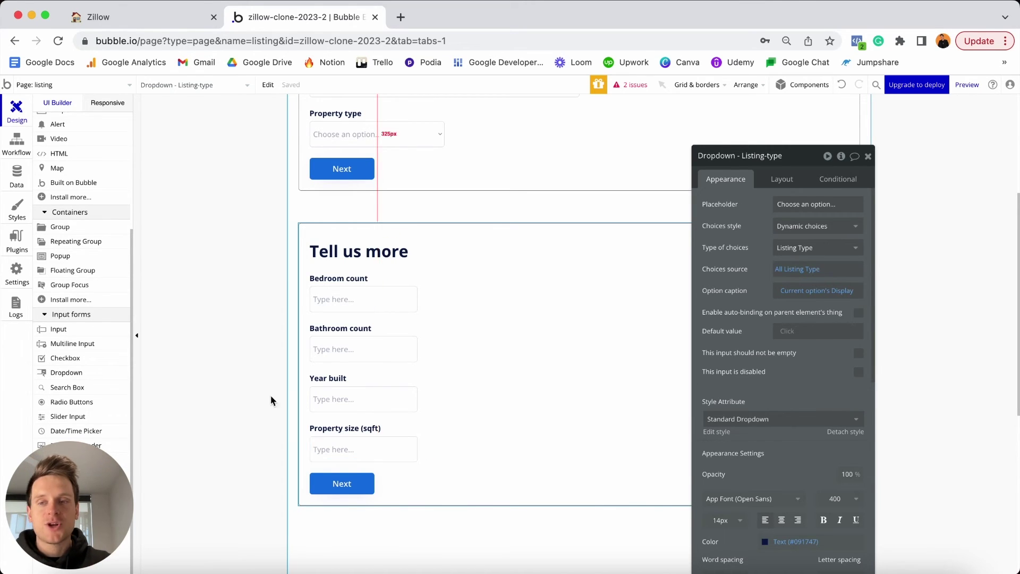
# Draw a new group below the Property size input and name it 'Group - Sell-price'.
pyautogui.click(65, 227)
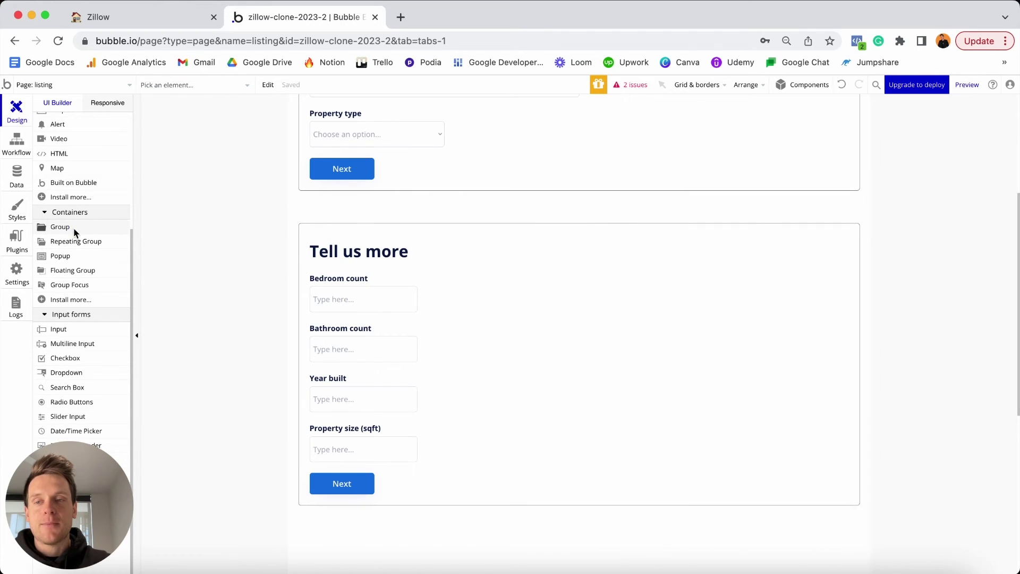
pyautogui.click(333, 462)
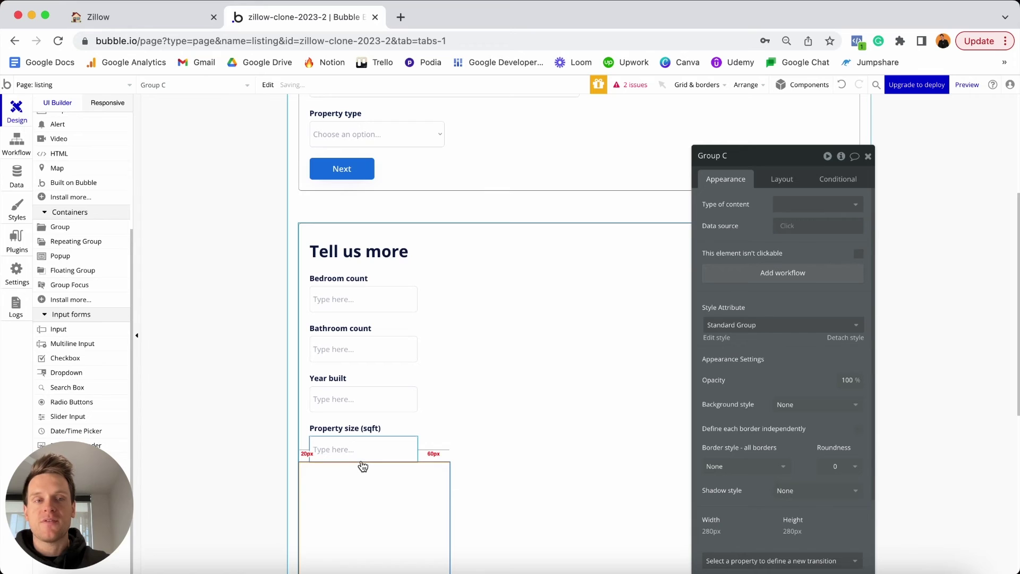
pyautogui.click(742, 152)
pyautogui.press('BackSpace')
pyautogui.write('-')
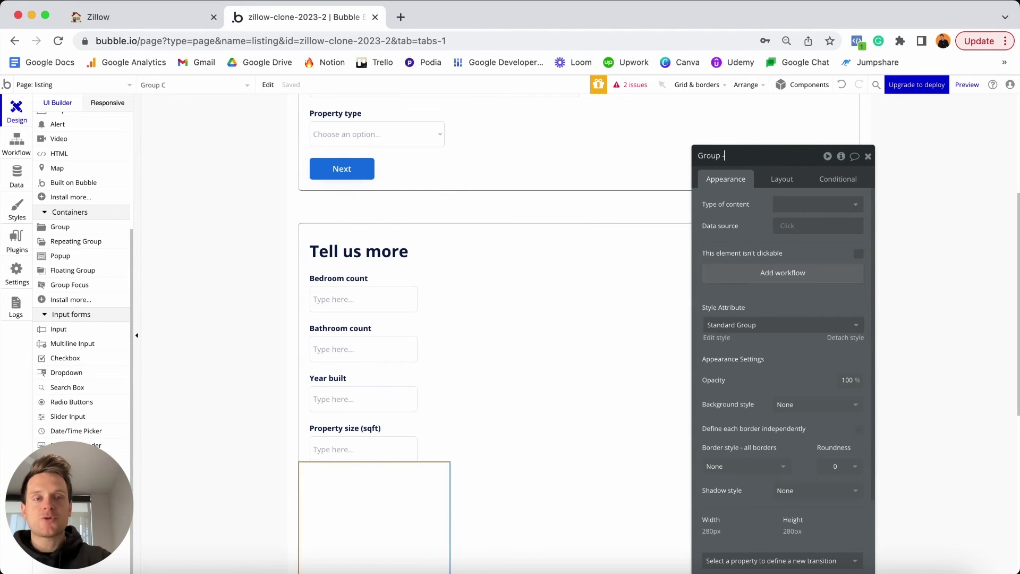
pyautogui.write(' Sell')
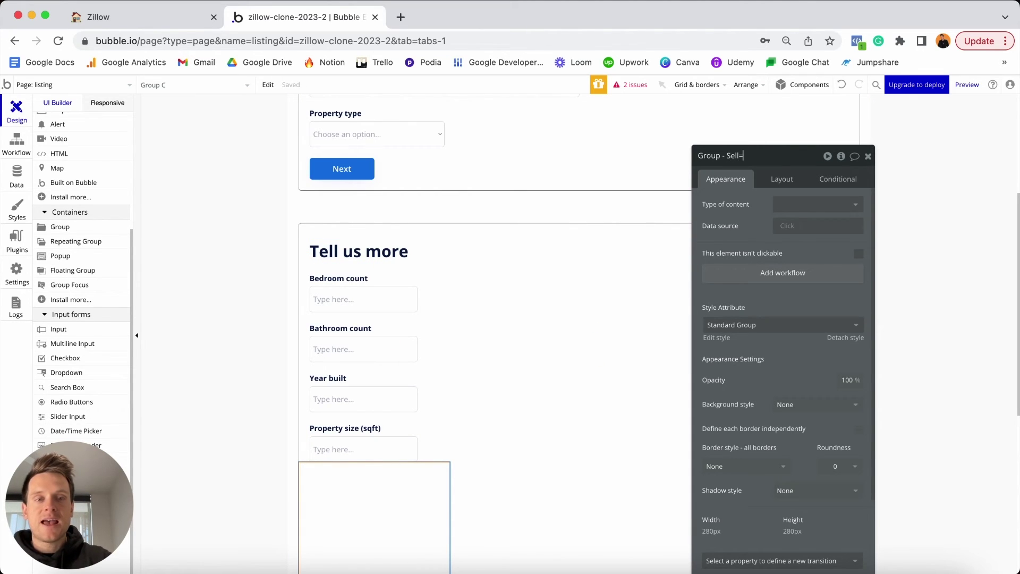
pyautogui.write('-price')
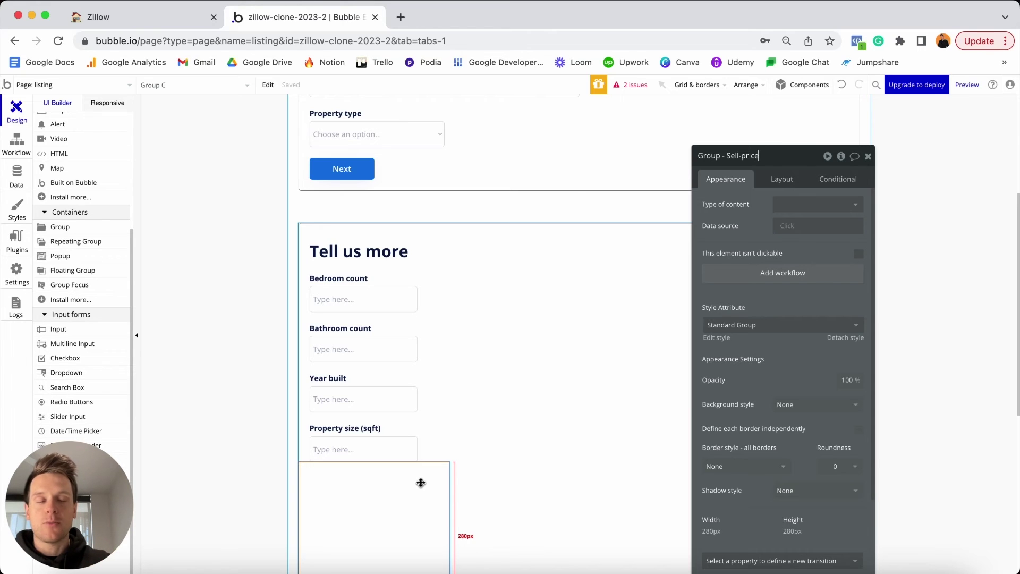
pyautogui.scroll(-2, 418, 483)
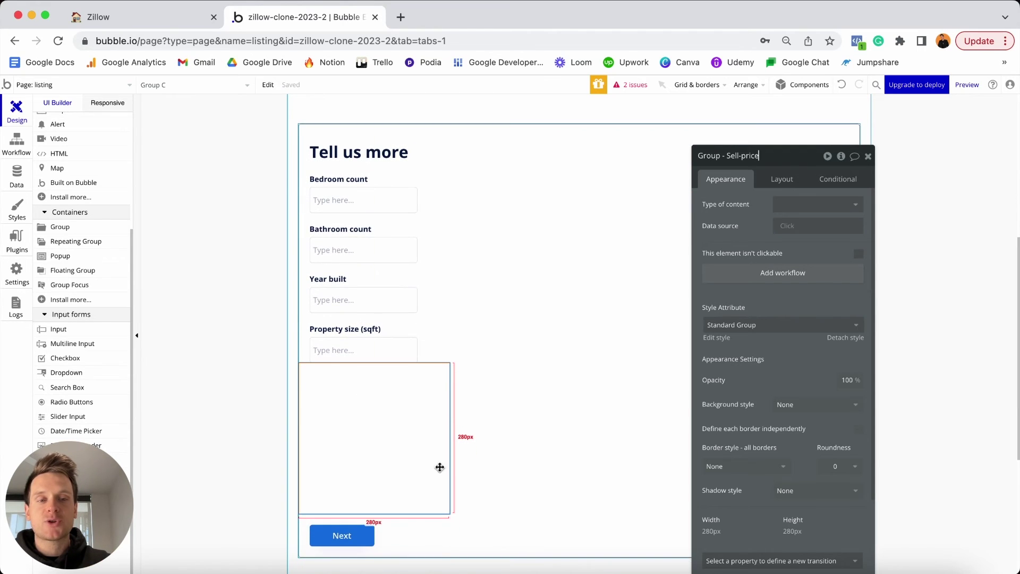
# Switch the group to a custom style with a flat #FFEBEB light pink background.
pyautogui.click(845, 338)
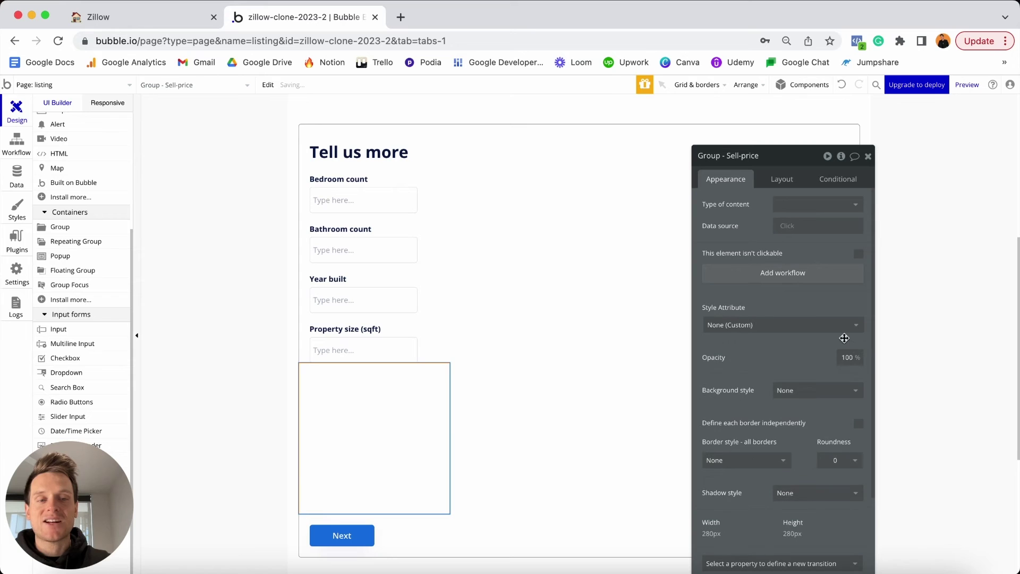
pyautogui.click(794, 390)
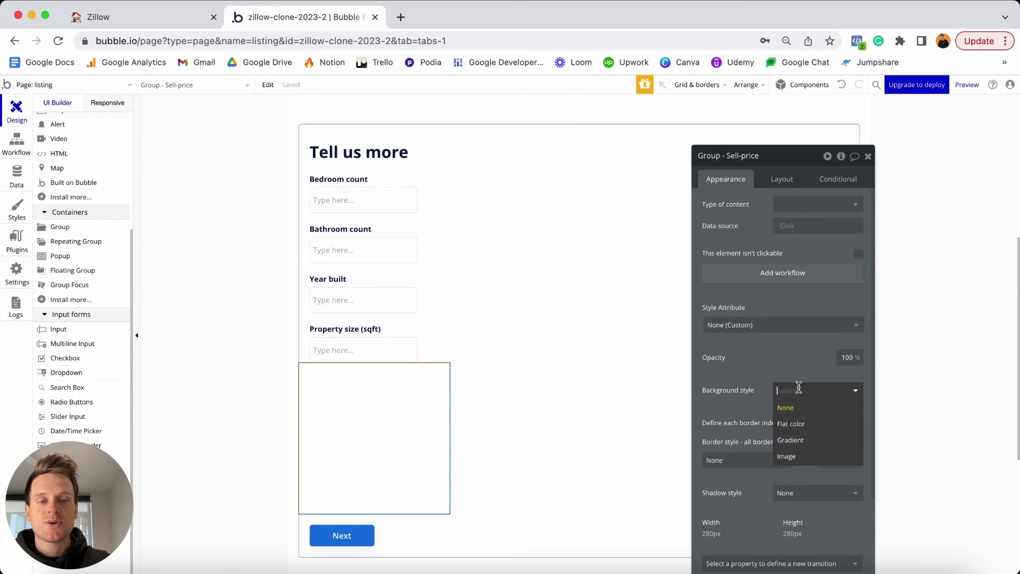
pyautogui.click(791, 423)
pyautogui.click(781, 416)
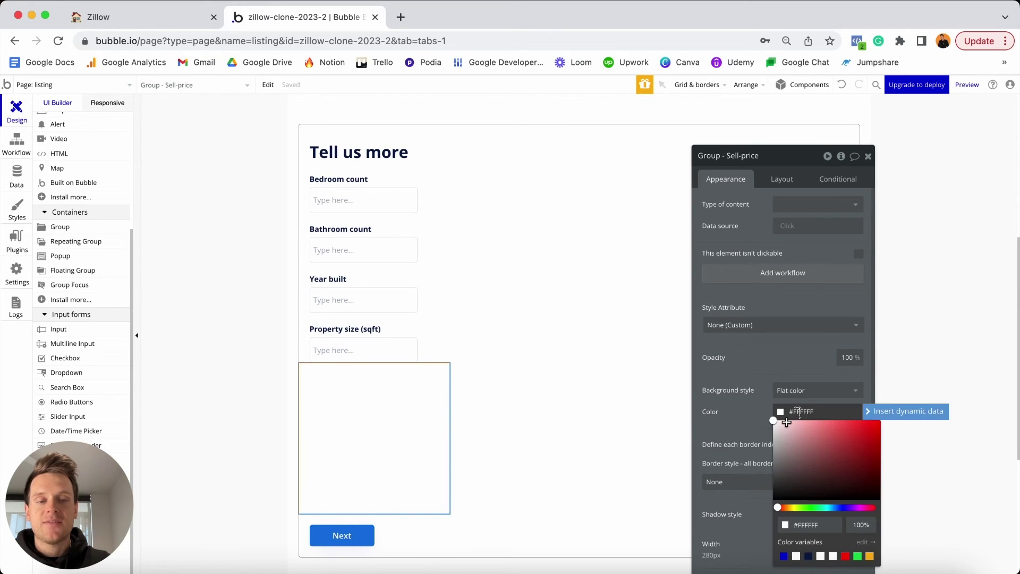
pyautogui.click(783, 421)
pyautogui.click(783, 415)
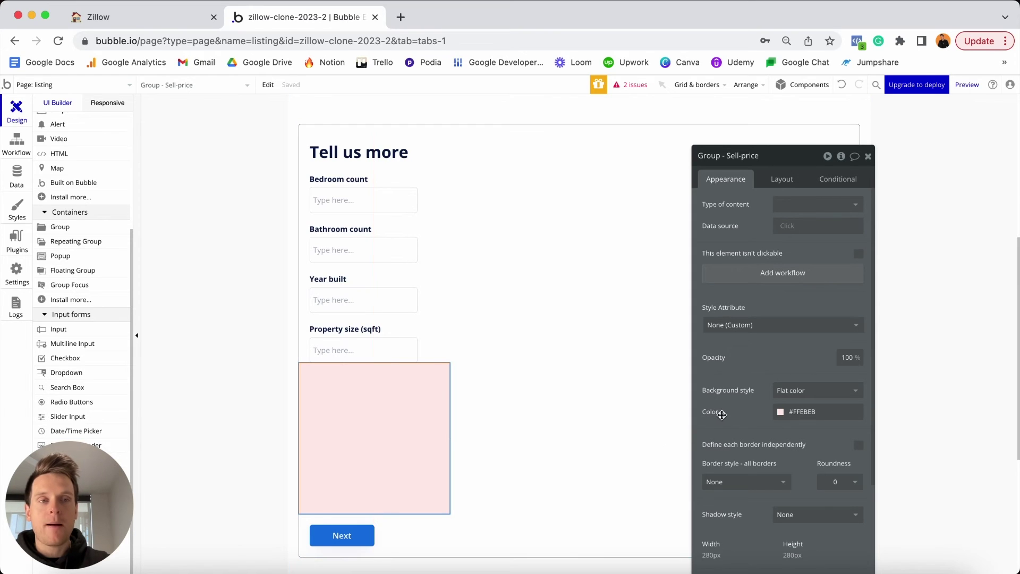
pyautogui.click(785, 391)
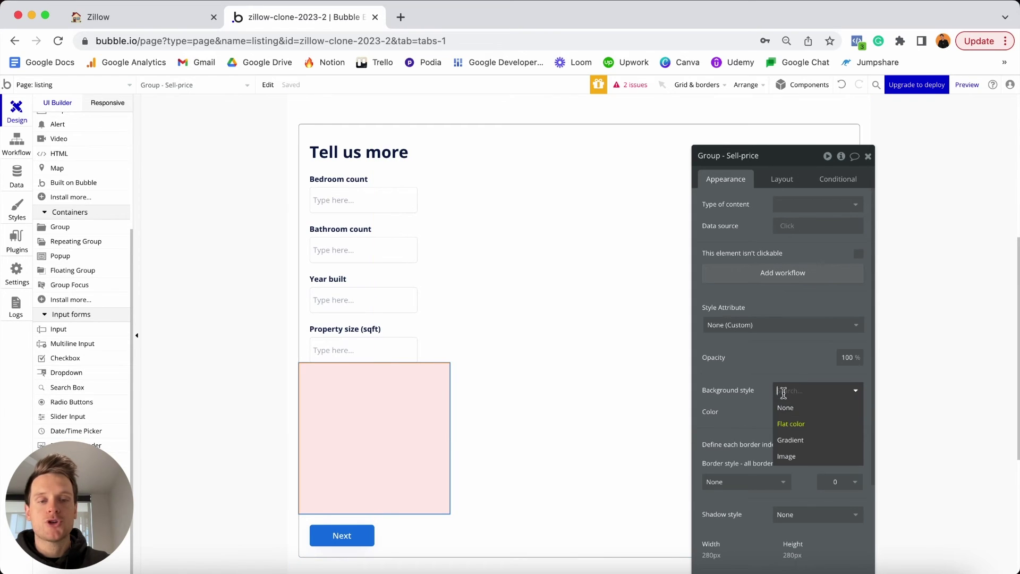
pyautogui.click(790, 423)
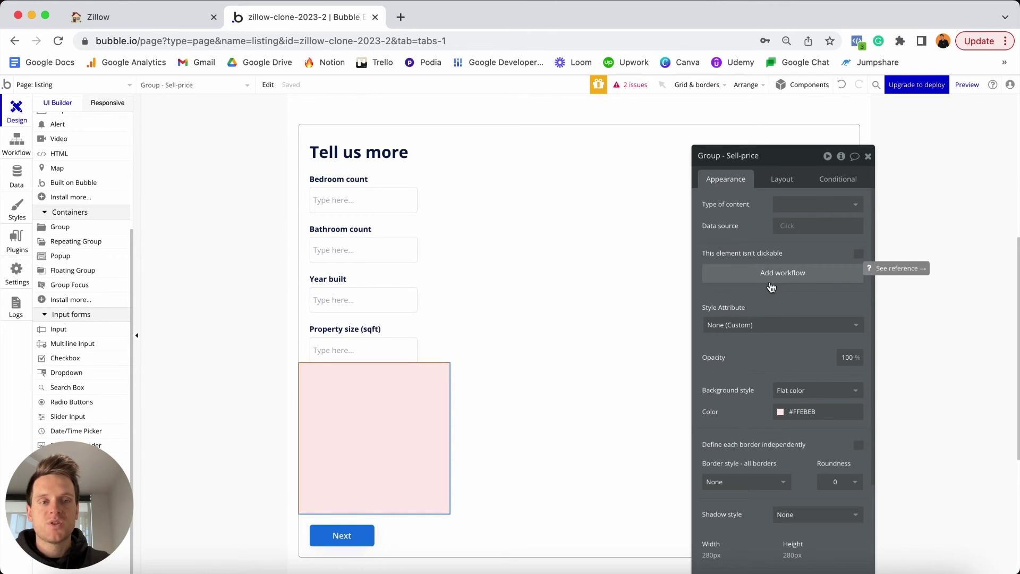
pyautogui.click(782, 181)
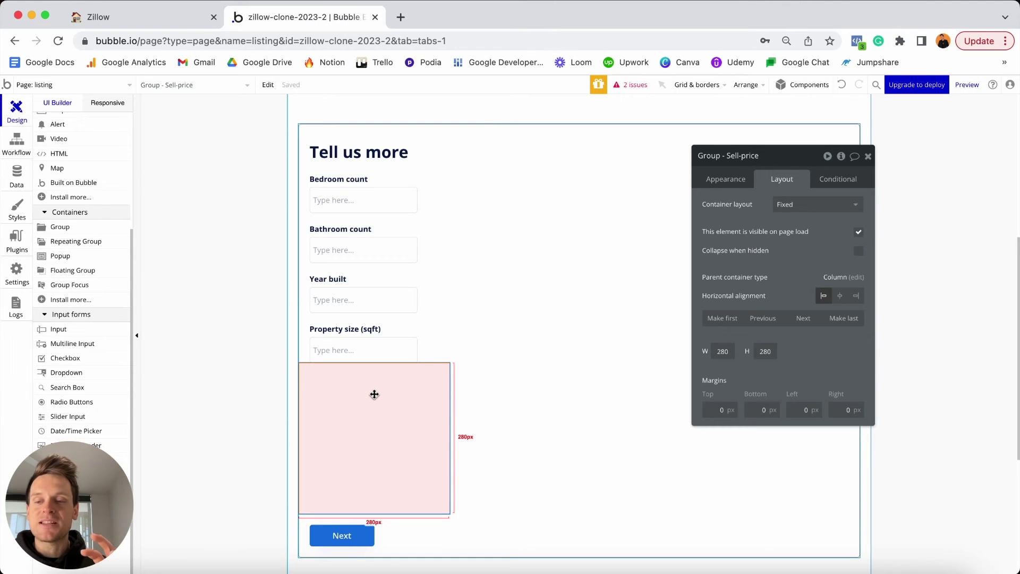
# Set the group to a Column layout without fixed width, with minimum width 0.
pyautogui.click(800, 205)
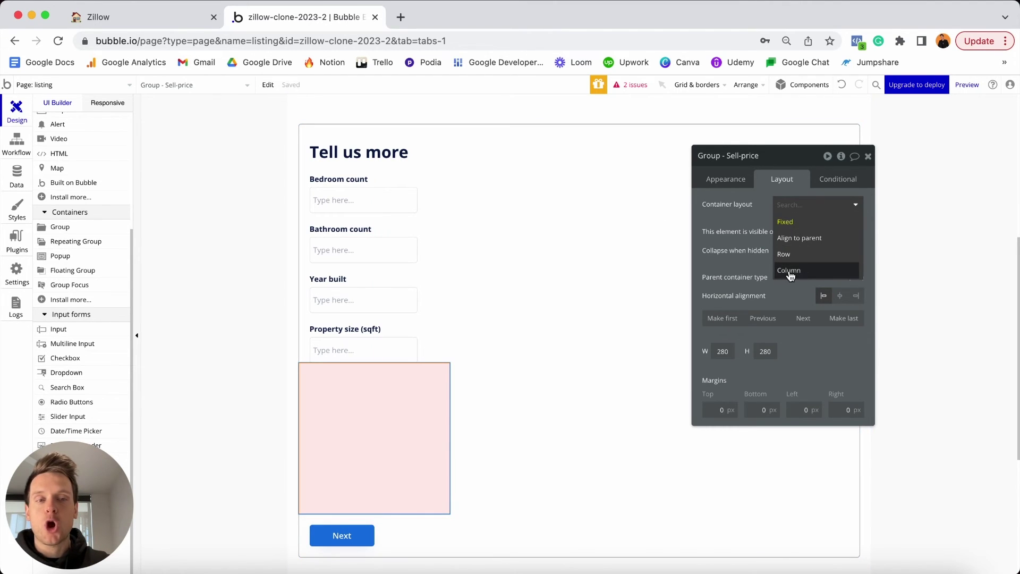
pyautogui.click(808, 277)
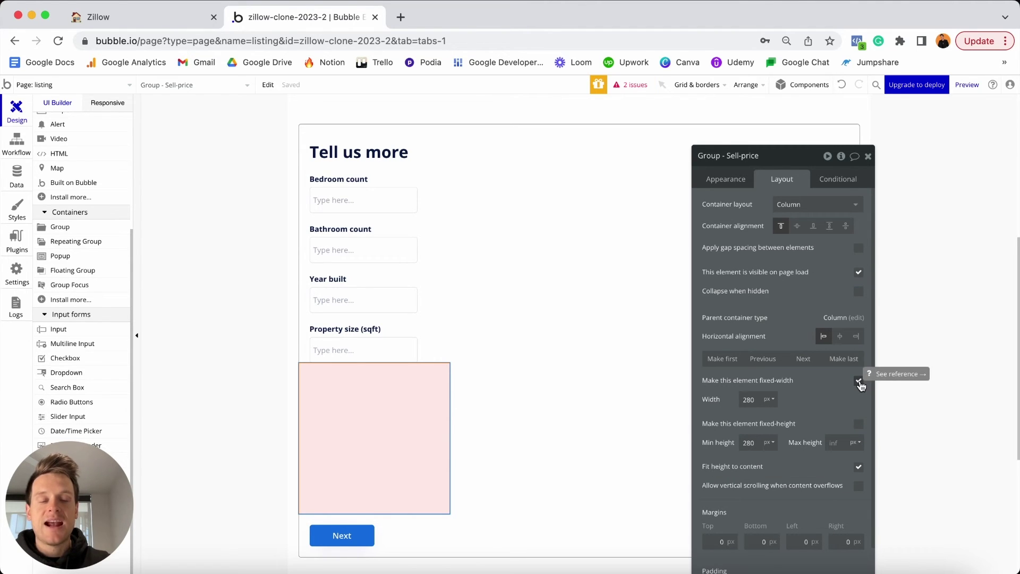
pyautogui.click(858, 381)
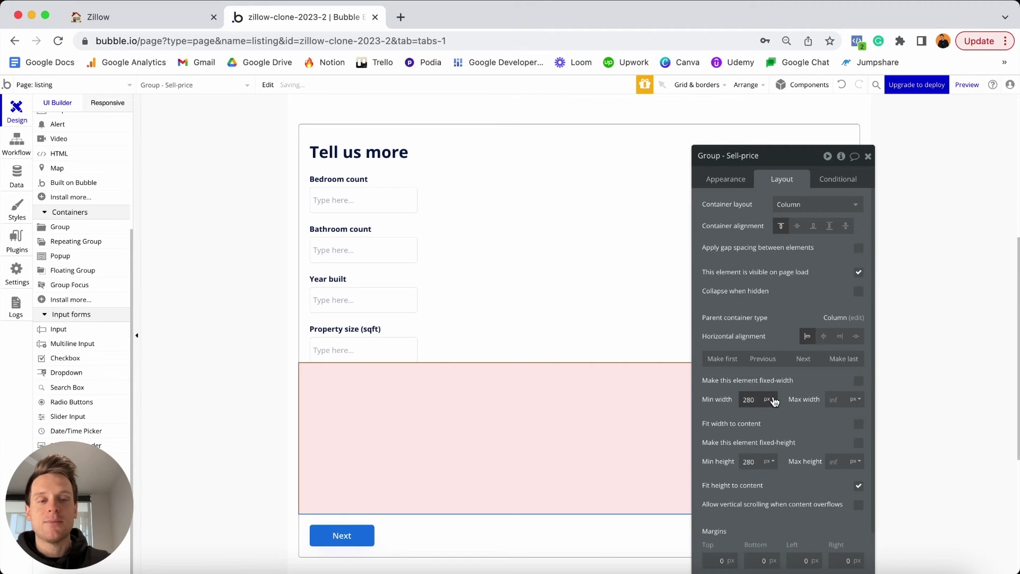
pyautogui.doubleClick(749, 399)
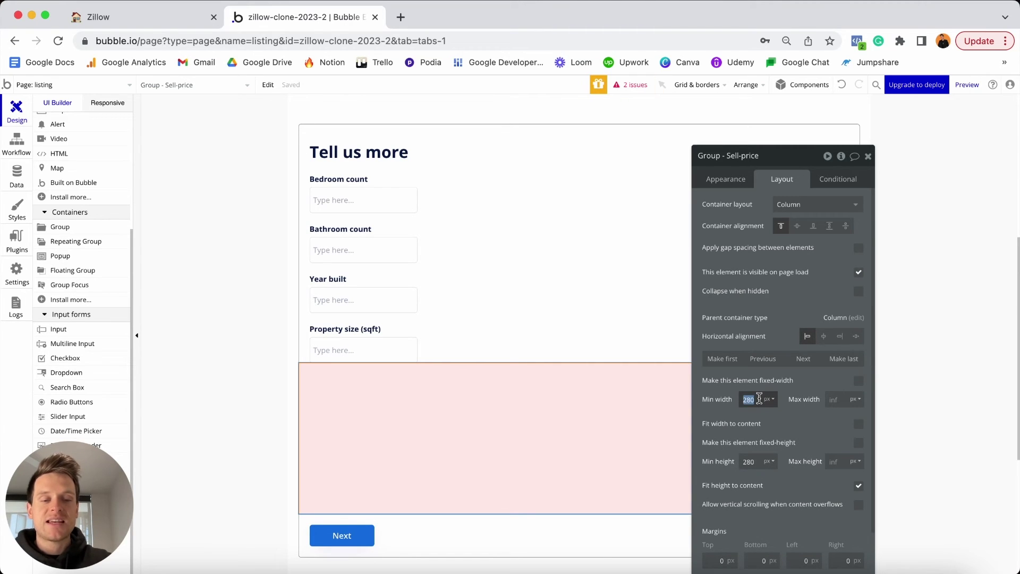
pyautogui.write('0')
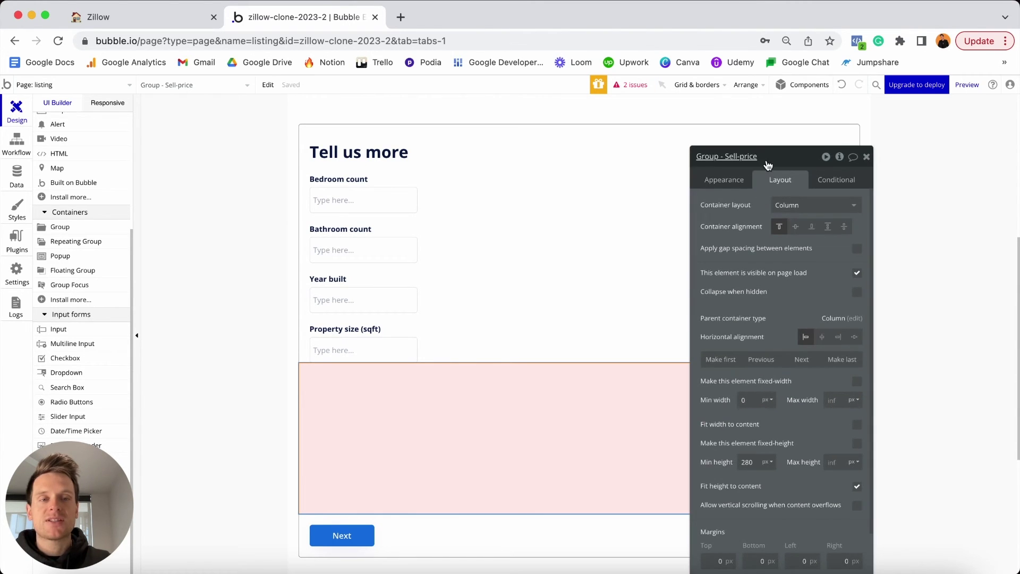
pyautogui.moveTo(766, 162); pyautogui.dragTo(933, 206)
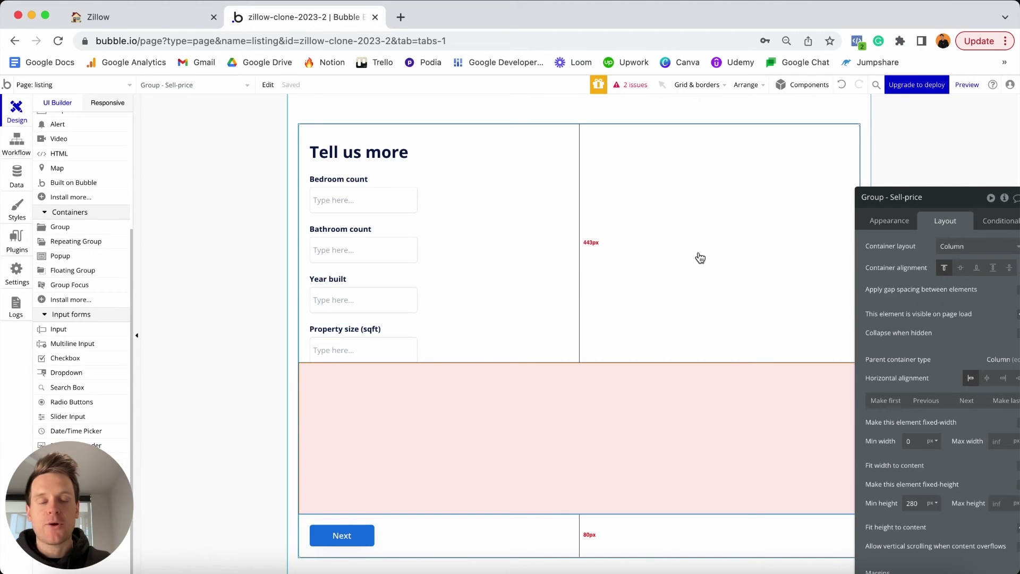
pyautogui.moveTo(917, 220); pyautogui.dragTo(788, 148)
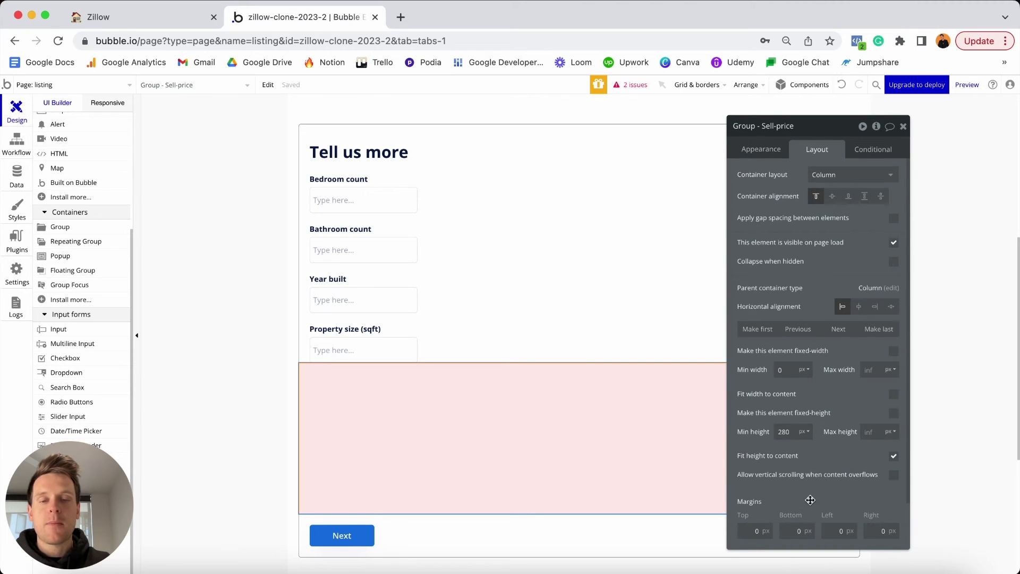
# Paste copies of the Property size (sqft) label and input into the pink group.
pyautogui.click(368, 330)
pyautogui.keyDown('shift'); pyautogui.click(377, 348); pyautogui.keyUp('shift')
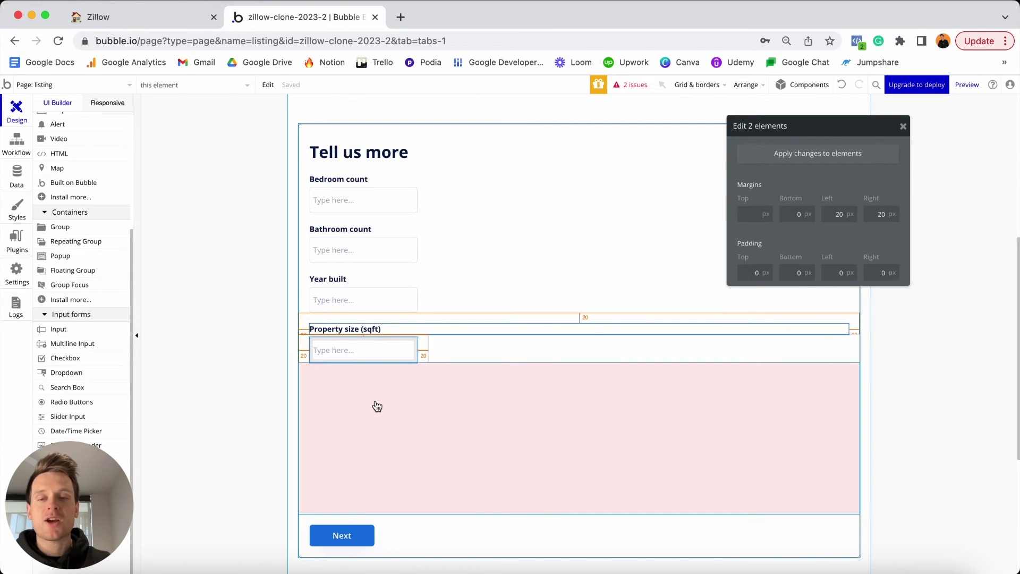
pyautogui.click(383, 425)
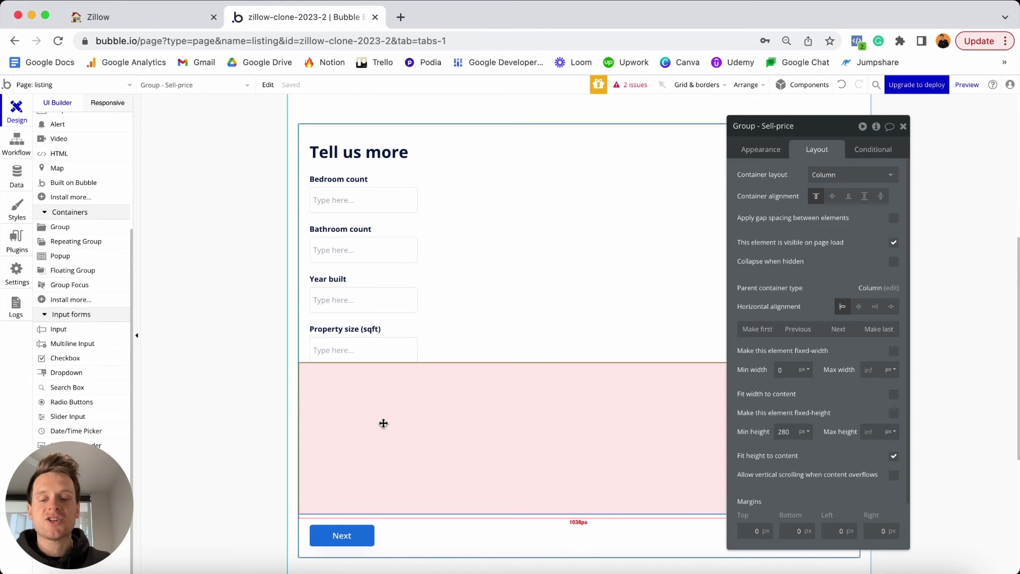
pyautogui.hotkey('ctrl', 'v')
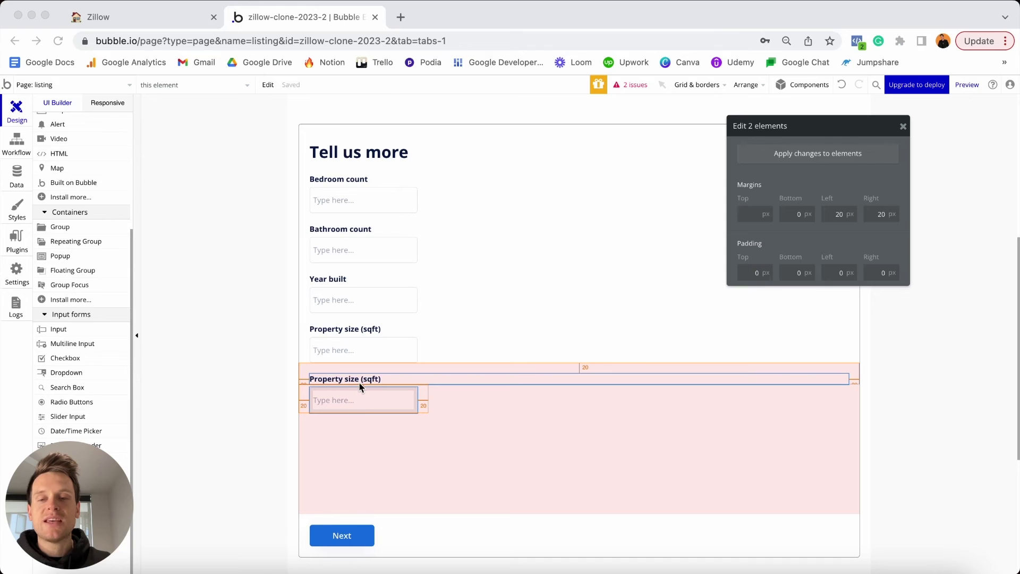
# Change the copied label's text to 'Sell price'.
pyautogui.click(396, 380)
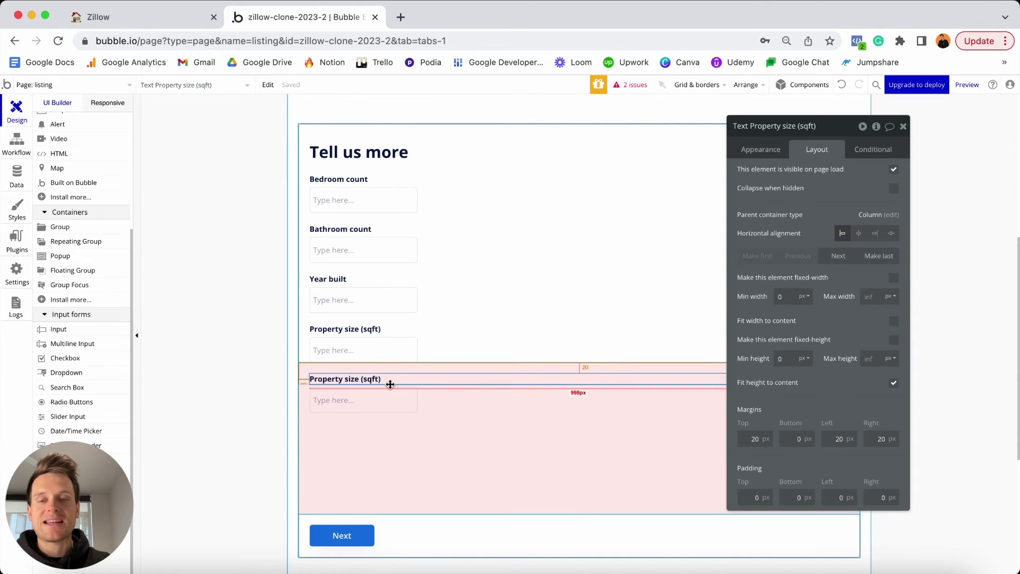
pyautogui.click(755, 150)
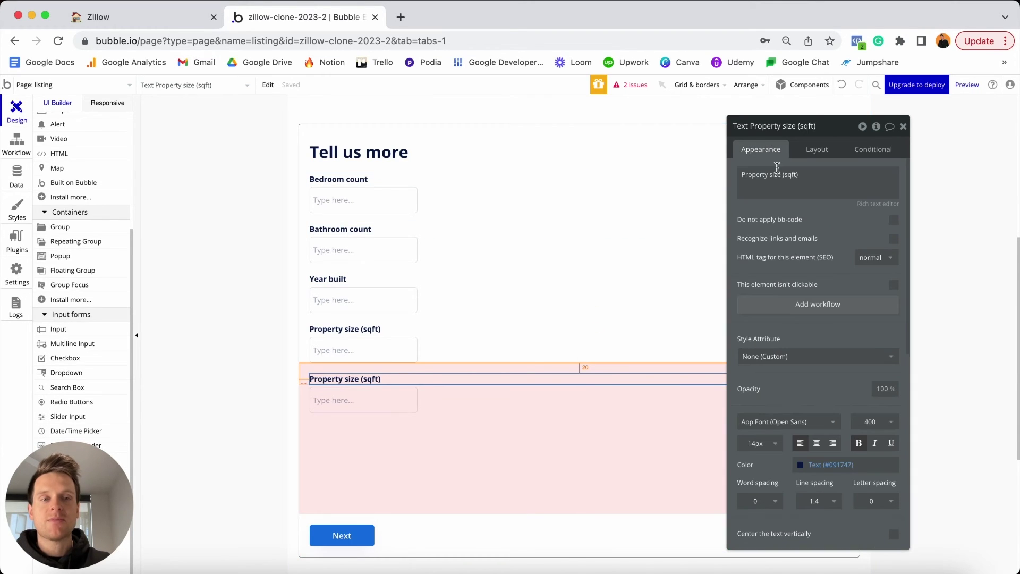
pyautogui.tripleClick(782, 176)
pyautogui.write('Sell price')
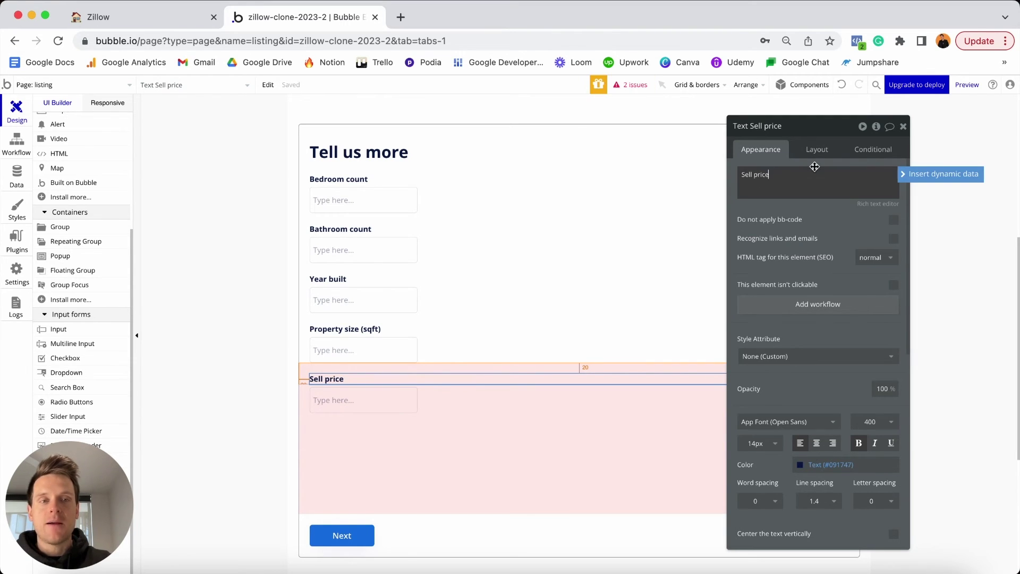
pyautogui.click(817, 150)
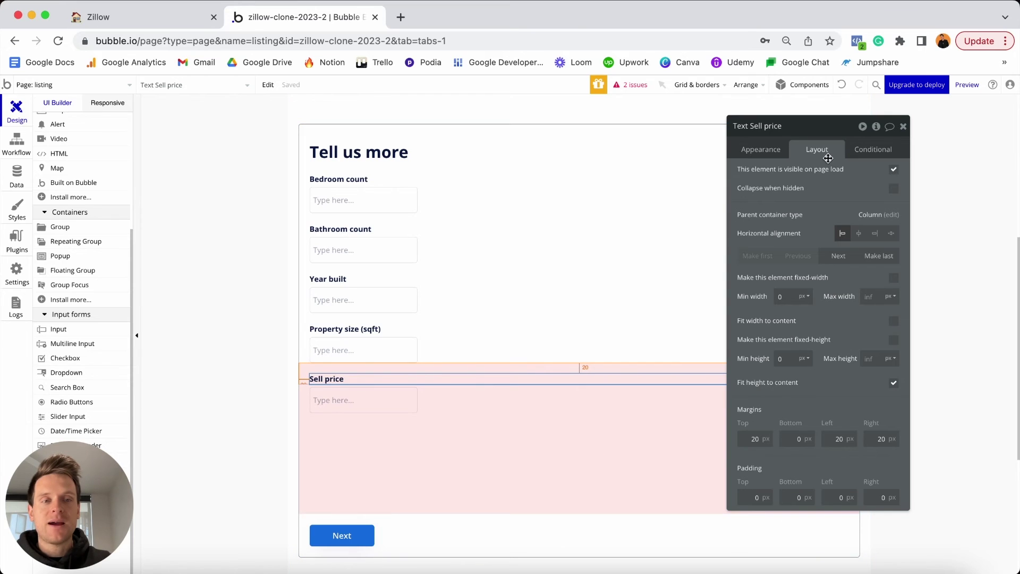
# Set the Sell price label's top, left and right margins to 0.
pyautogui.write('0')
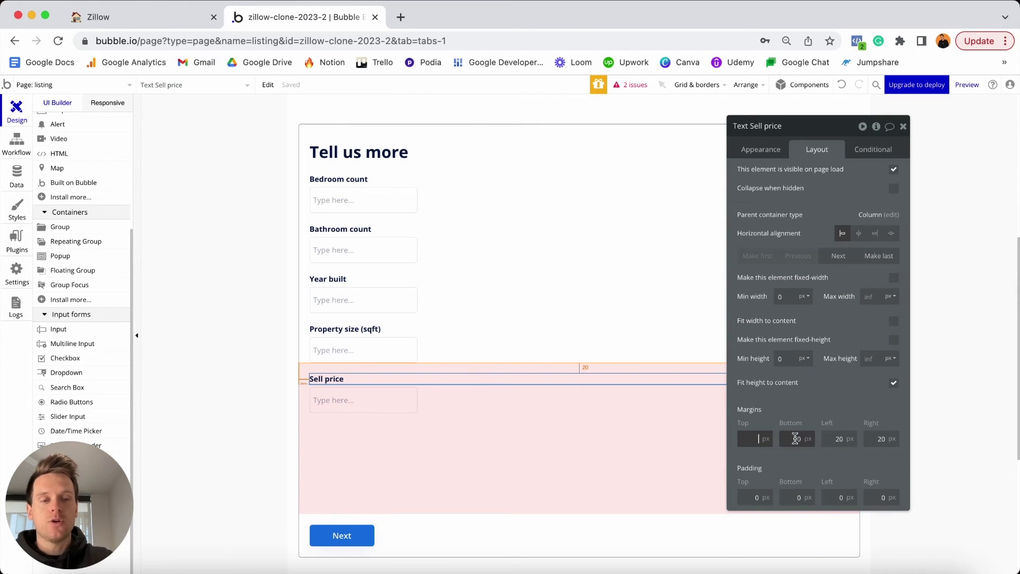
pyautogui.click(834, 439)
pyautogui.write('0')
pyautogui.click(879, 439)
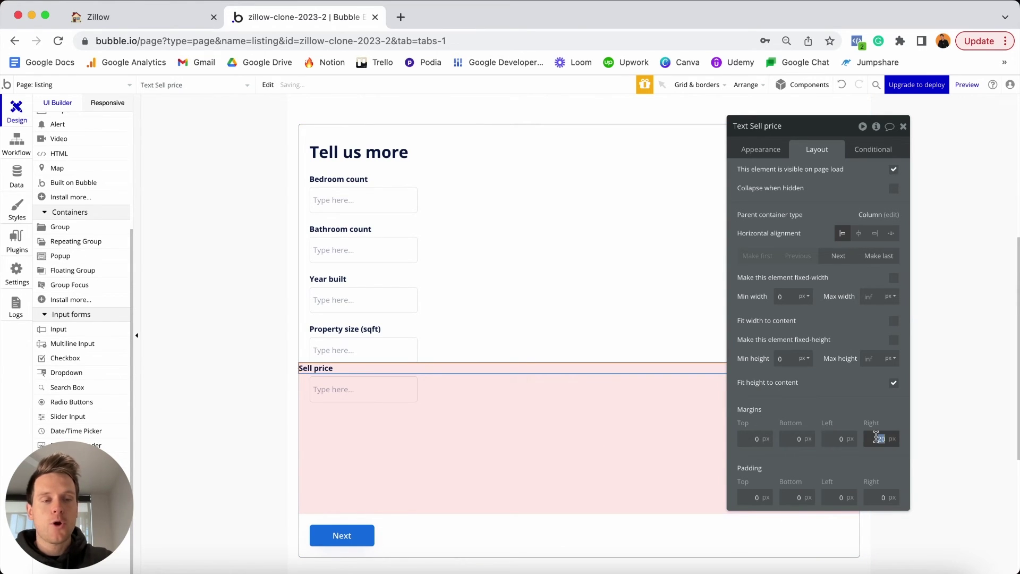
pyautogui.write('0')
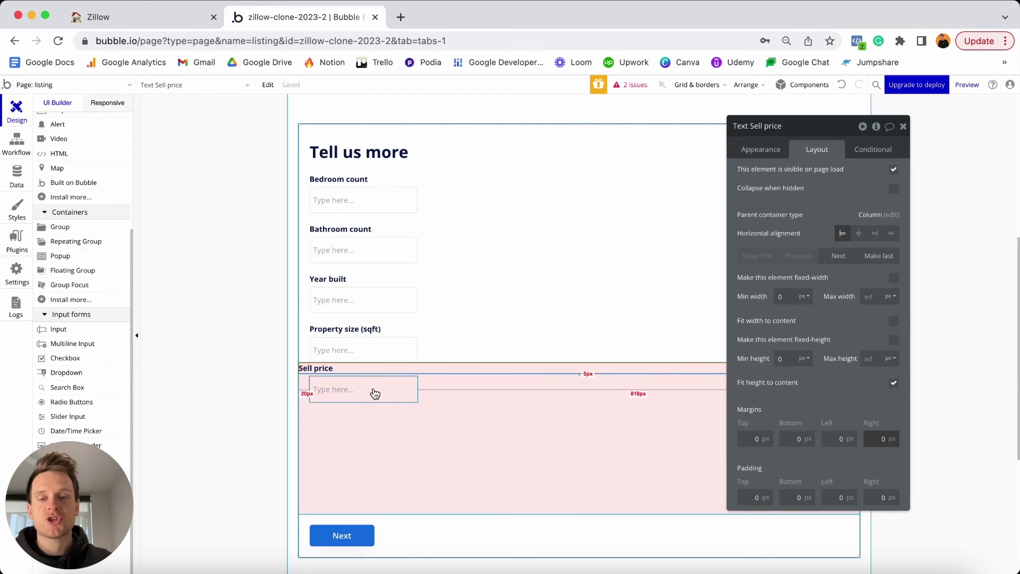
# Rename the copied input to 'Input - Sell-price' and set its content format to Currency.
pyautogui.click(374, 389)
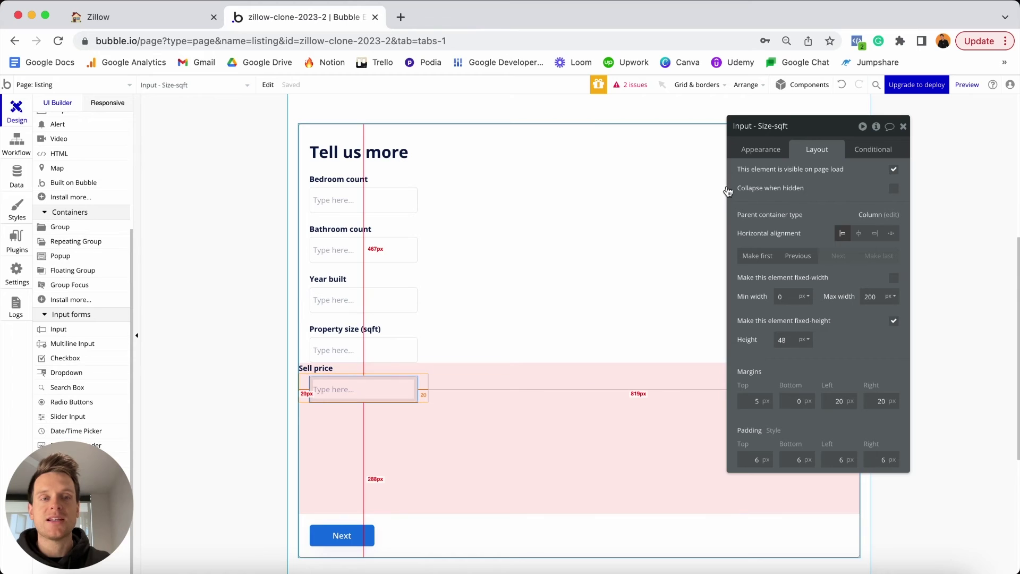
pyautogui.click(761, 125)
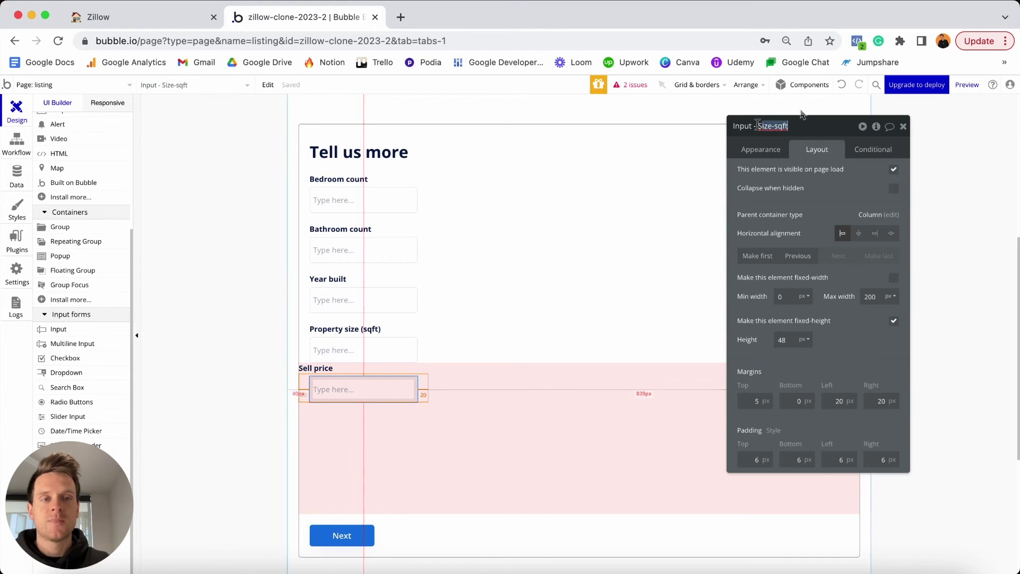
pyautogui.press('Home')
pyautogui.hotkey('shift', 'End')
pyautogui.write('Se')
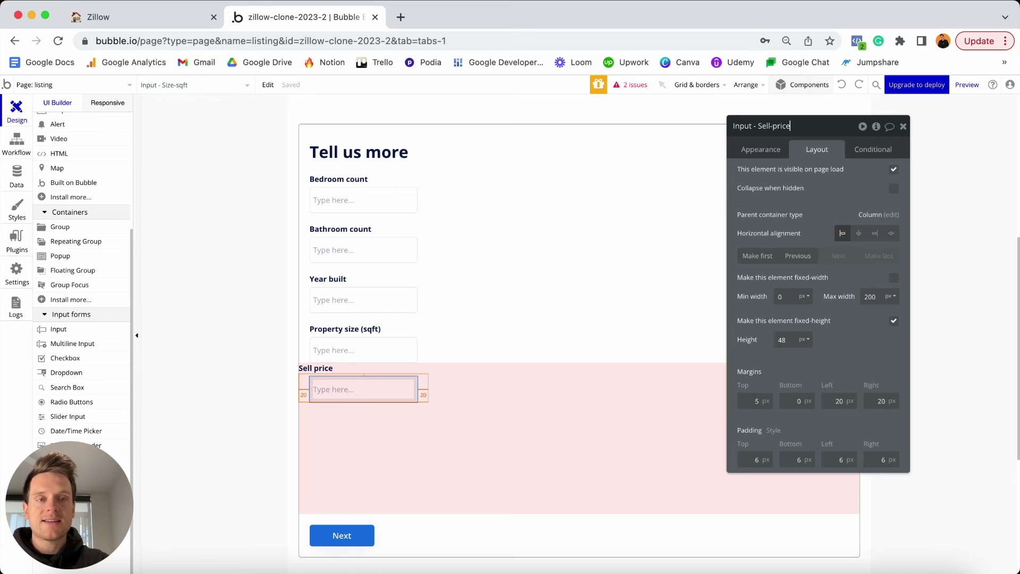
pyautogui.click(759, 151)
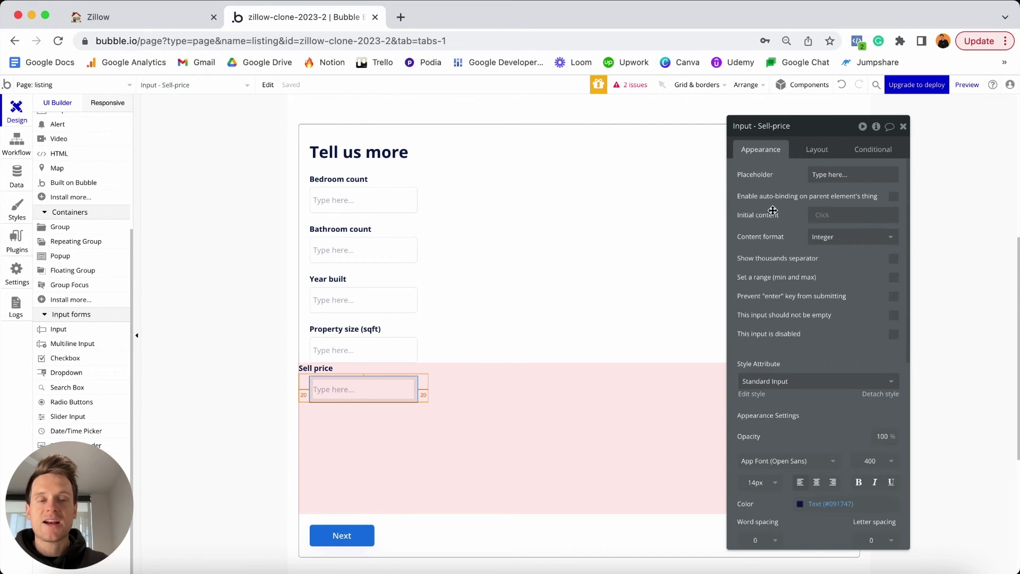
pyautogui.click(833, 243)
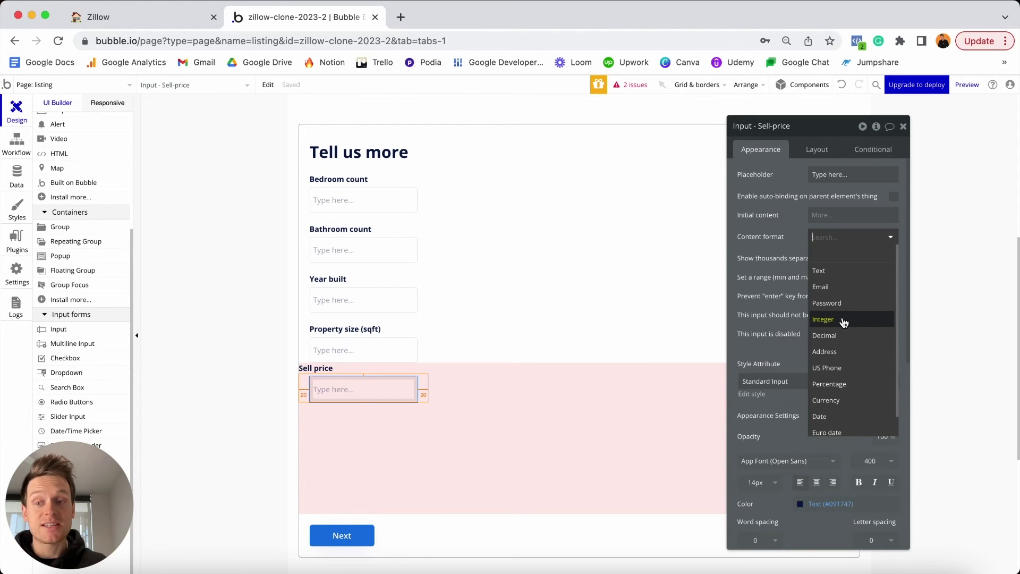
pyautogui.click(827, 401)
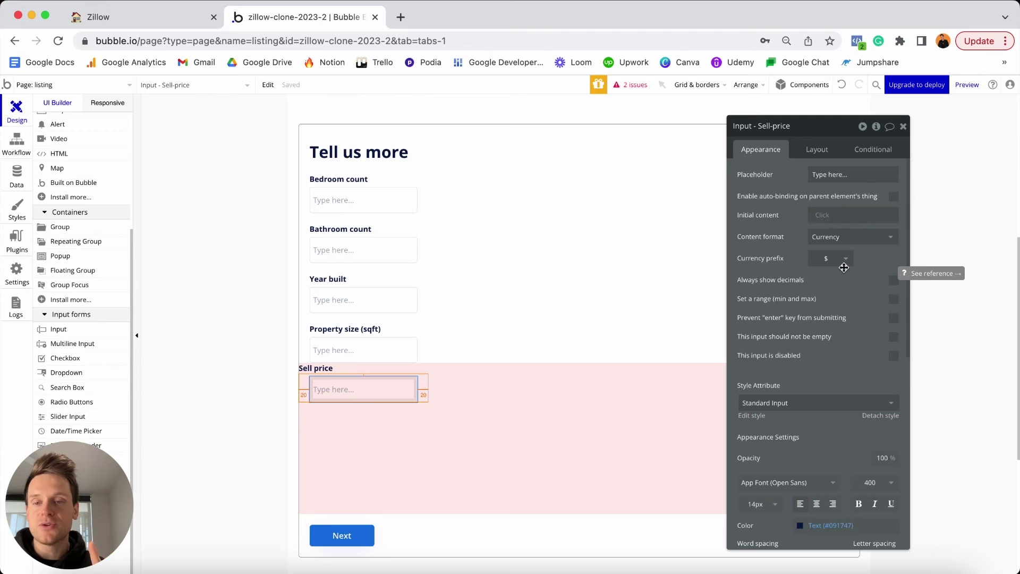
# Give the Sell price input a 400 max width and 0 left and right margins.
pyautogui.click(815, 148)
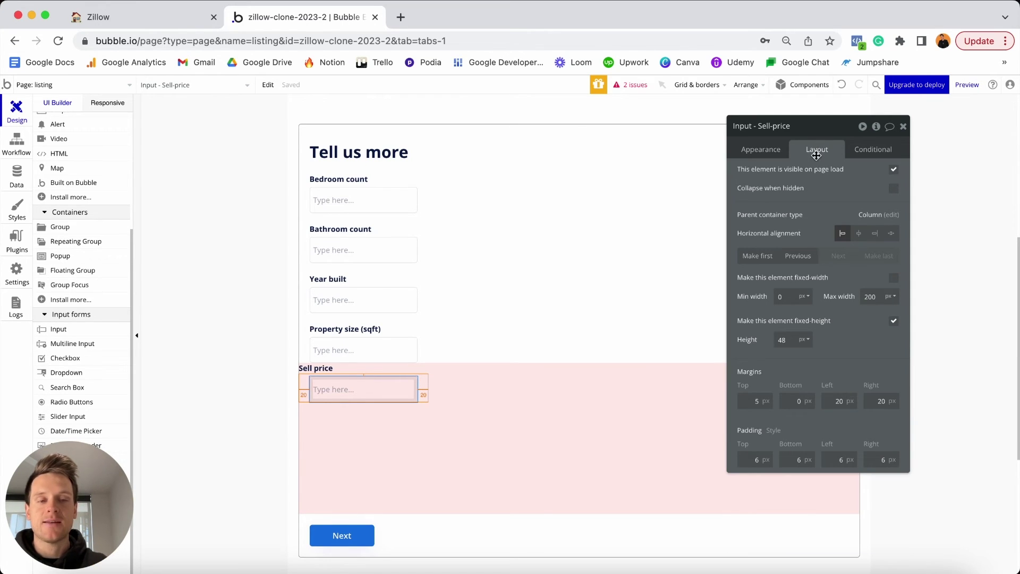
pyautogui.click(878, 296)
pyautogui.doubleClick(879, 296)
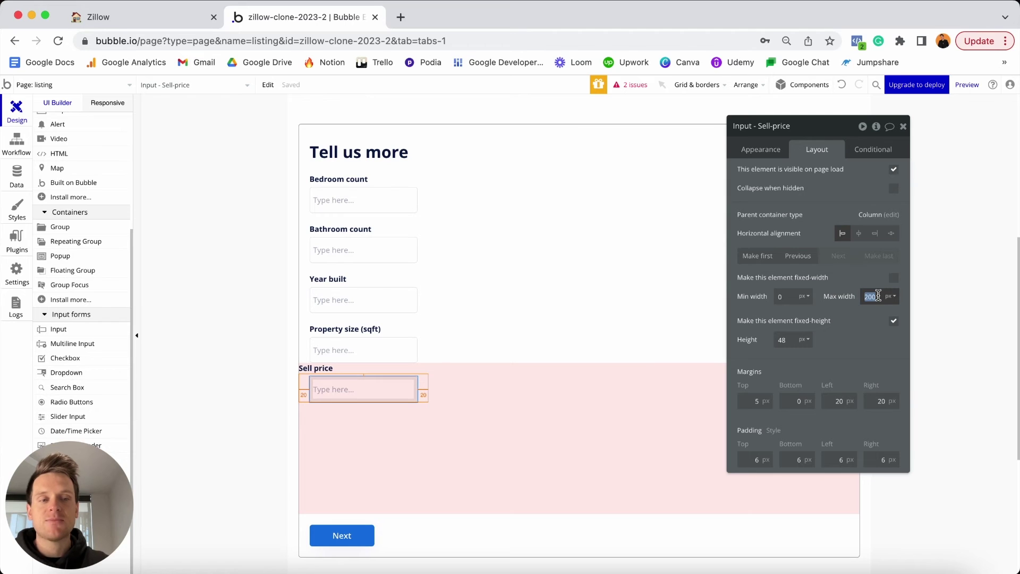
pyautogui.write('400')
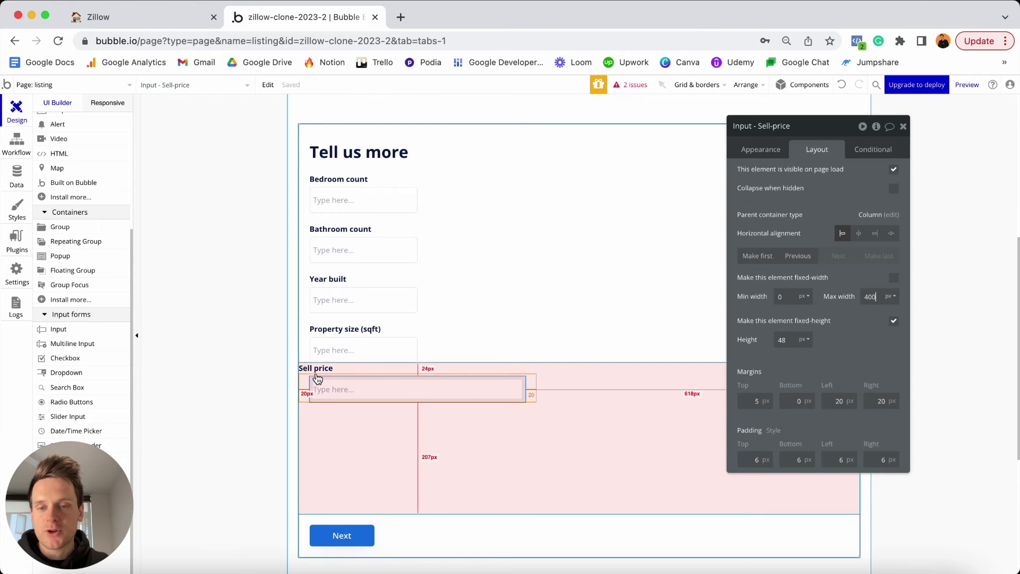
pyautogui.click(829, 400)
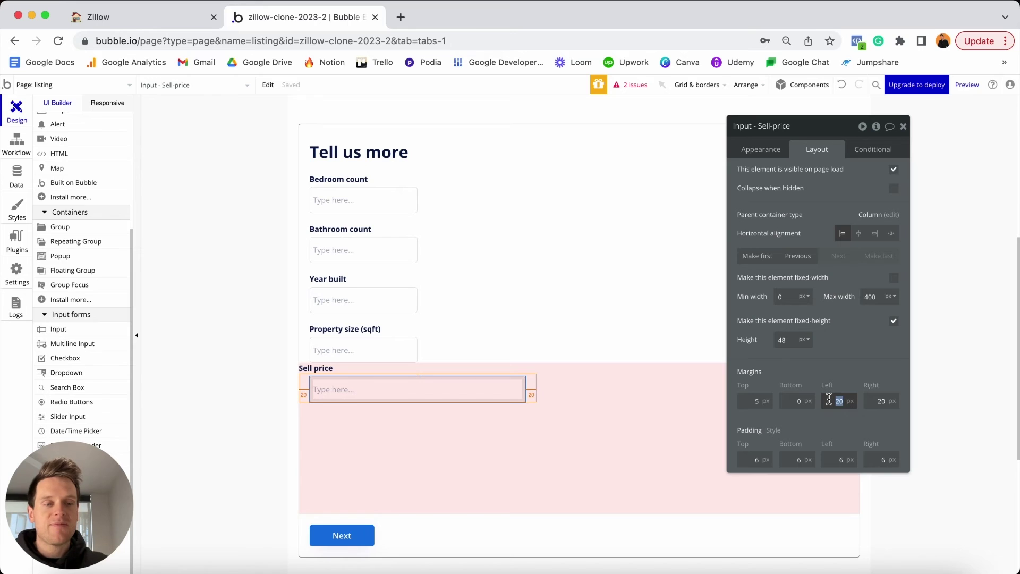
pyautogui.write('0')
pyautogui.press('Tab')
pyautogui.press('BackSpace')
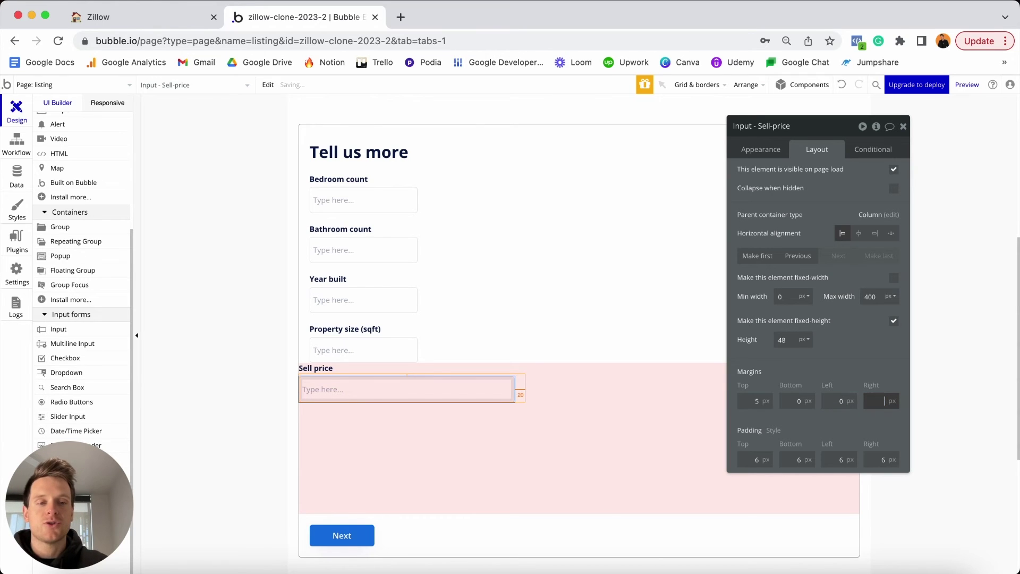
pyautogui.write('0')
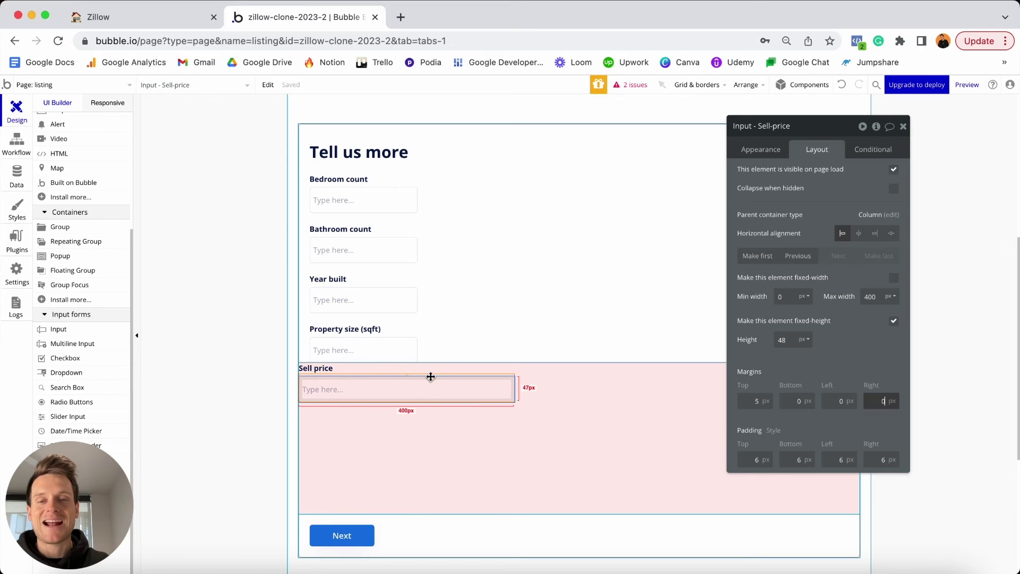
pyautogui.click(430, 432)
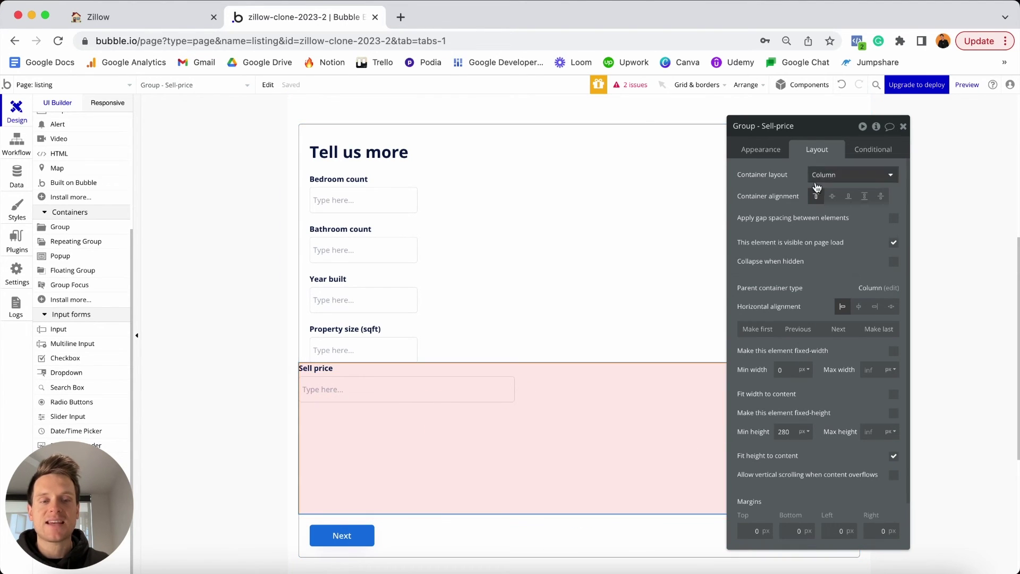
# Set the group's minimum height to 0 and its top, left and right margins to 20.
pyautogui.doubleClick(784, 432)
pyautogui.press('BackSpace')
pyautogui.write('0')
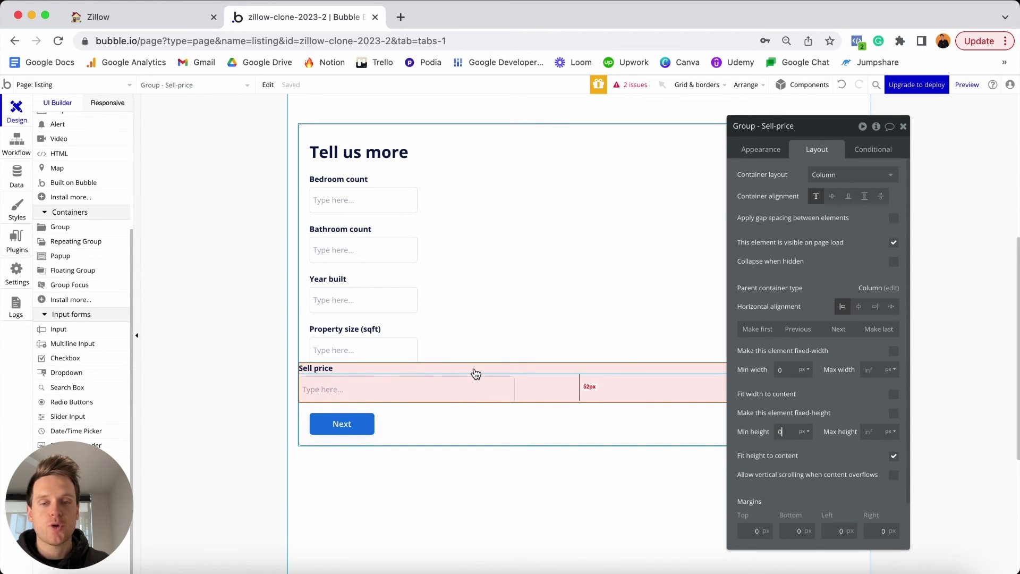
pyautogui.click(754, 531)
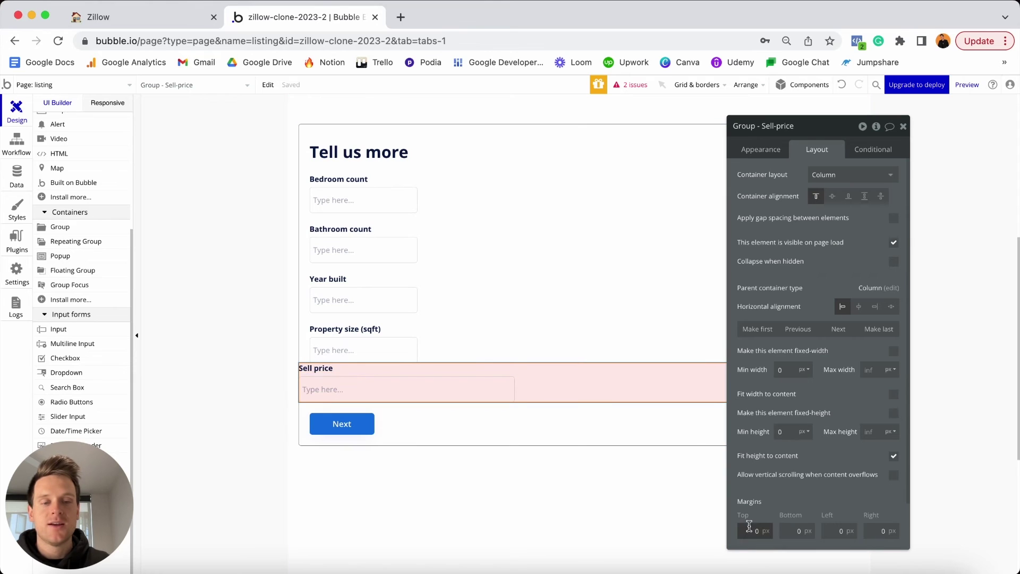
pyautogui.write('20')
pyautogui.click(840, 531)
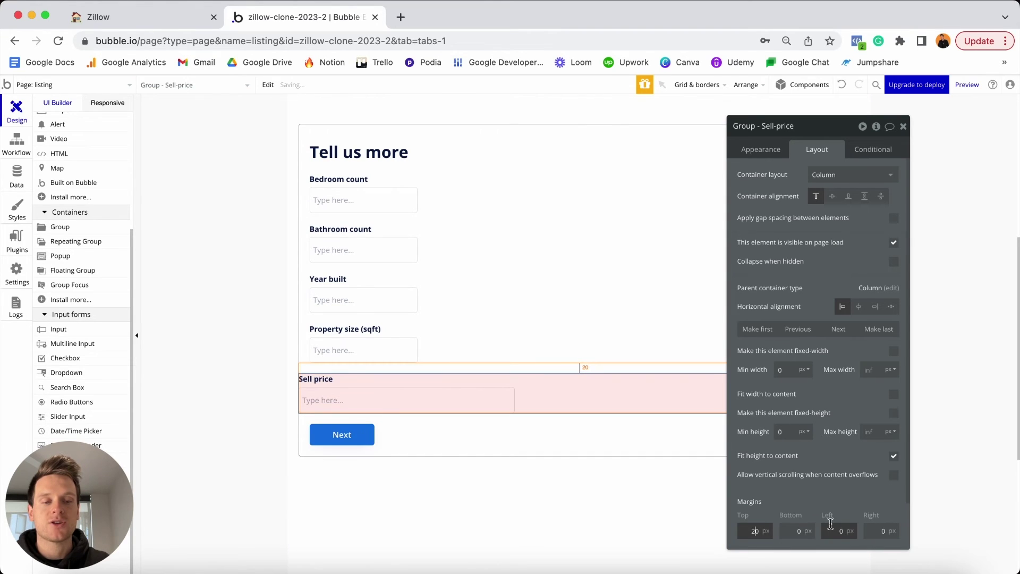
pyautogui.write('20')
pyautogui.click(880, 531)
pyautogui.write('20')
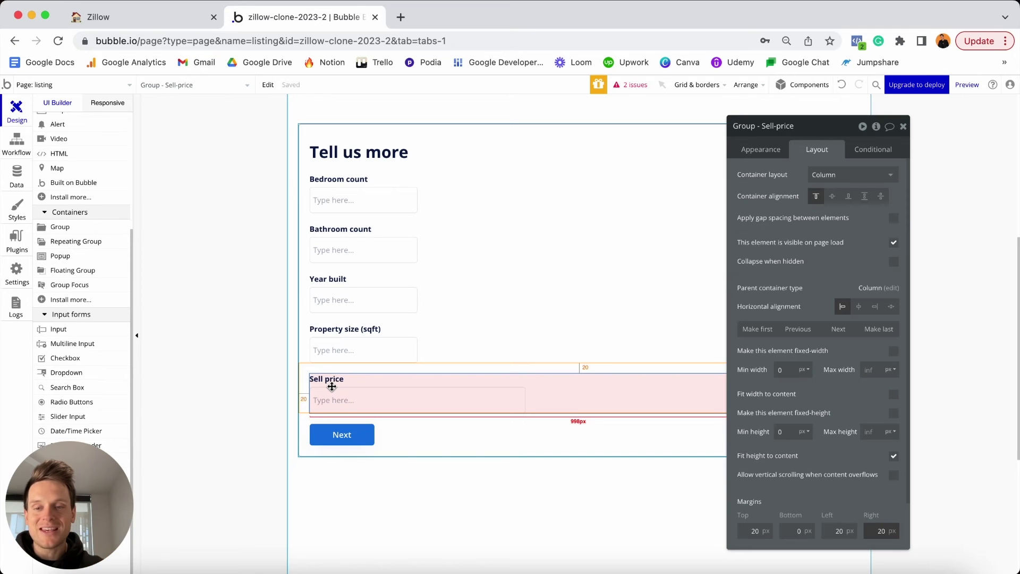
pyautogui.scroll(5, 332, 387)
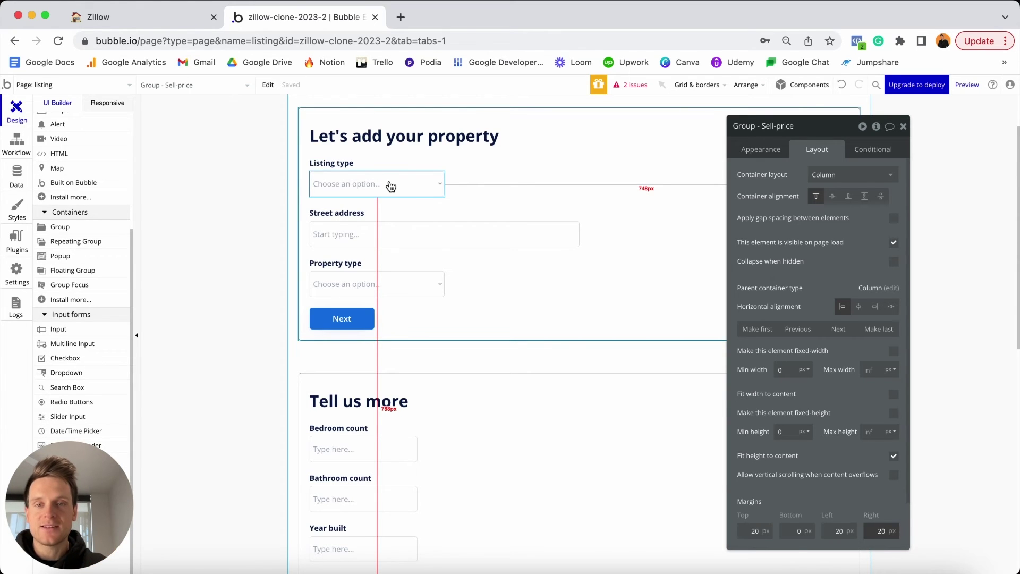
pyautogui.scroll(-5, 391, 185)
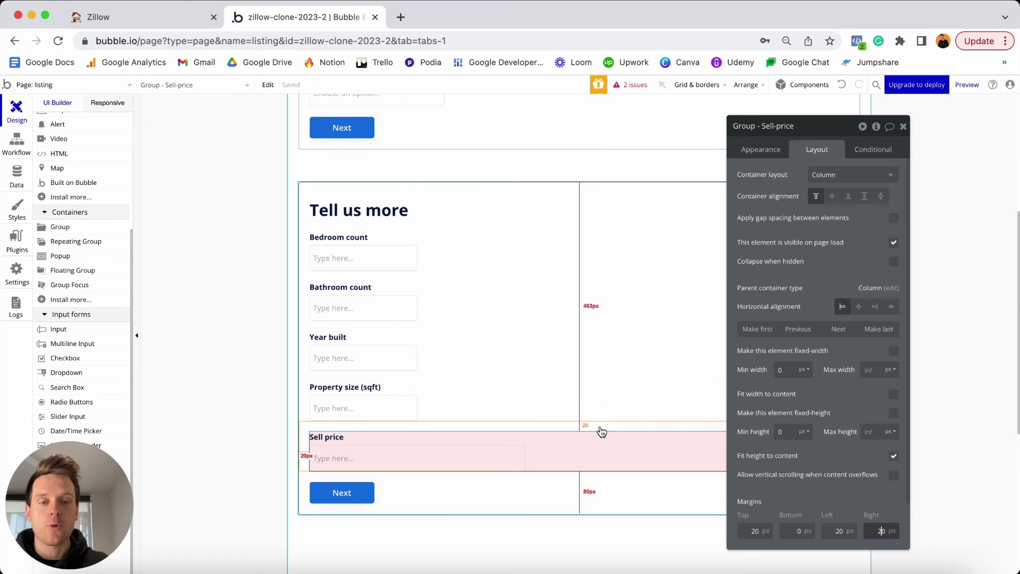
# Hide the Sell price group on page load and make it collapse when hidden.
pyautogui.click(894, 243)
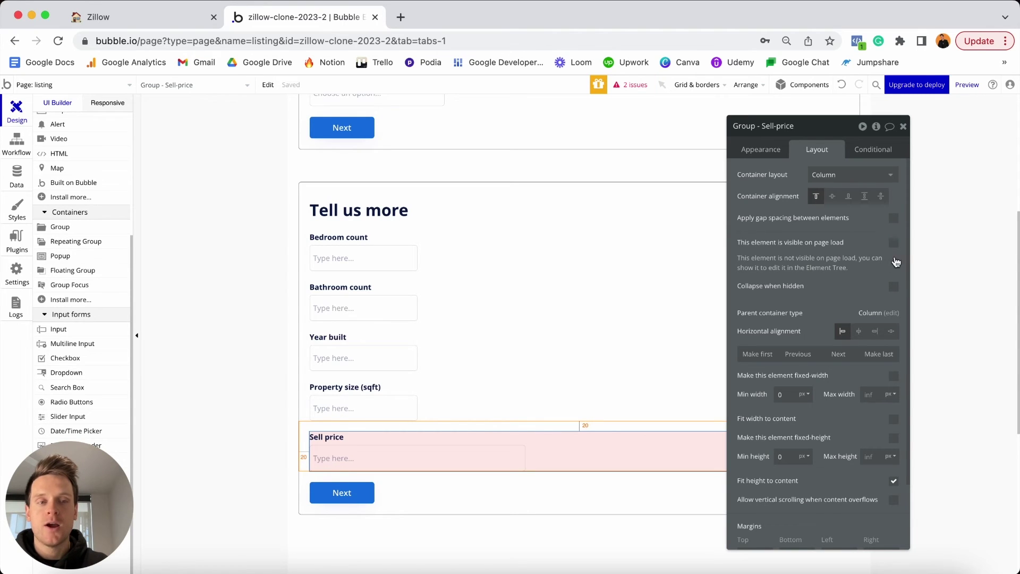
pyautogui.click(894, 290)
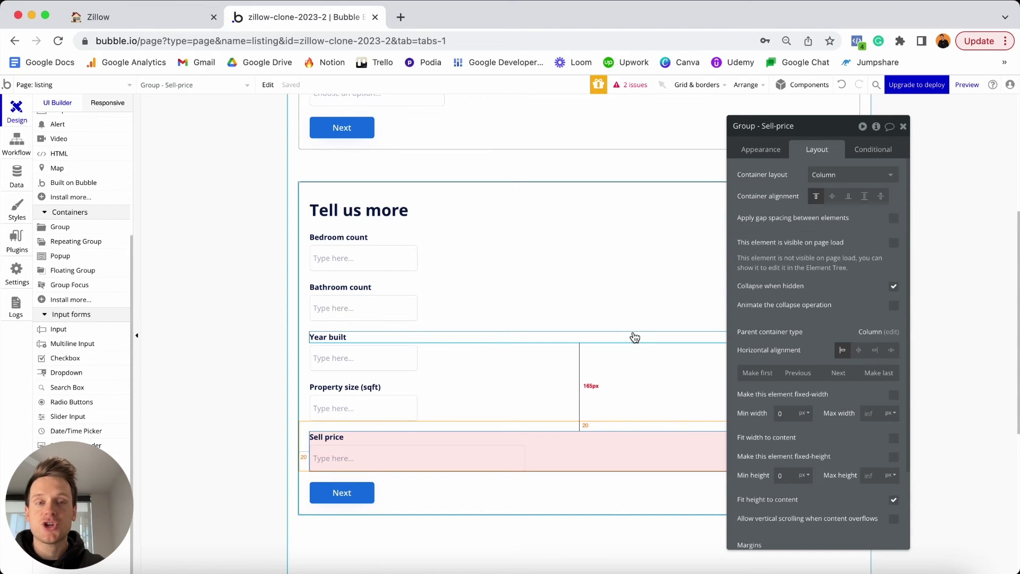
pyautogui.scroll(4, 635, 337)
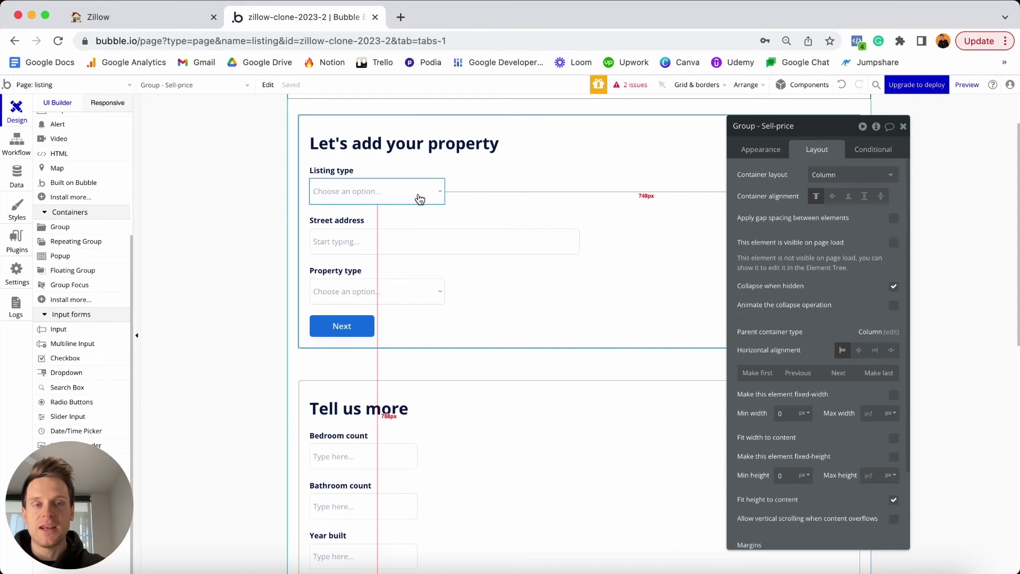
pyautogui.scroll(-4, 420, 198)
# Add a condition: when Dropdown - Listing-type's value is Sale, the group is visible.
pyautogui.click(868, 152)
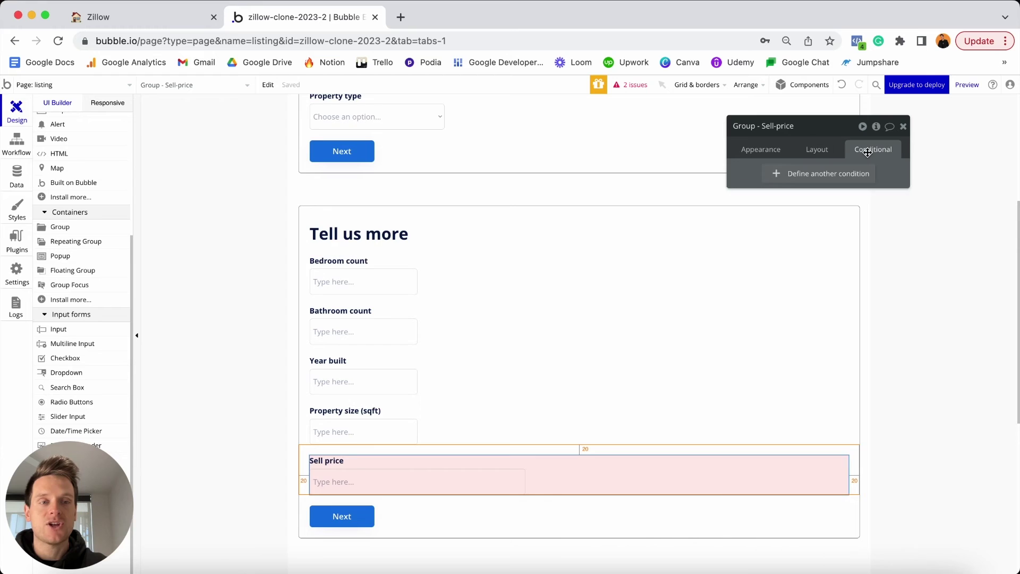
pyautogui.click(779, 176)
pyautogui.click(781, 180)
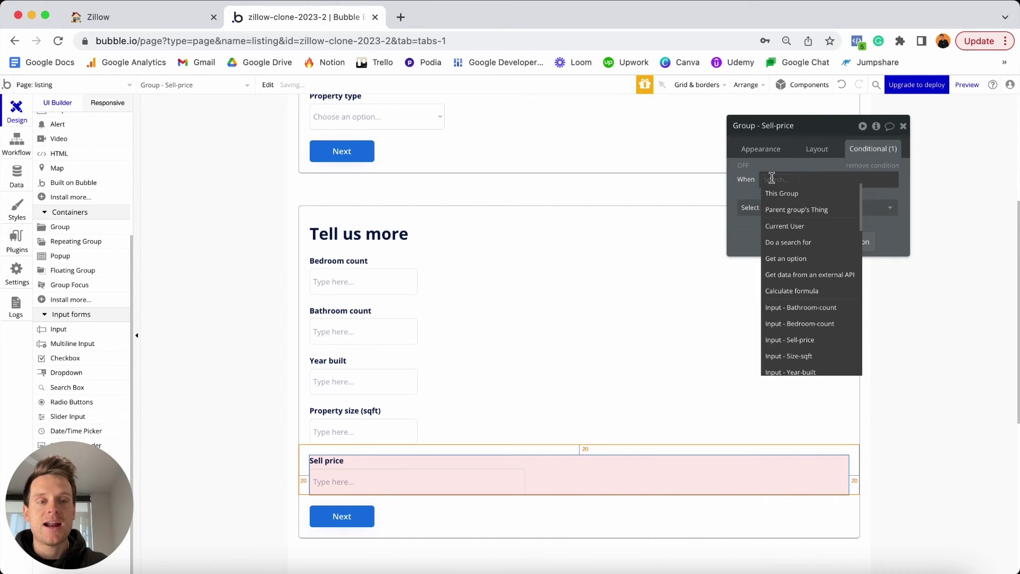
pyautogui.scroll(-3, 802, 284)
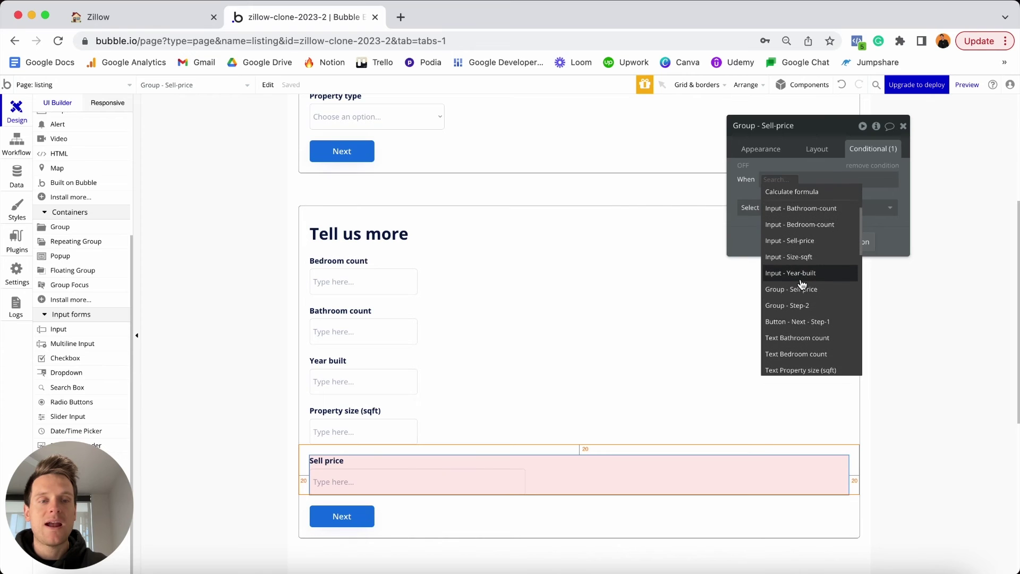
pyautogui.scroll(3, 803, 284)
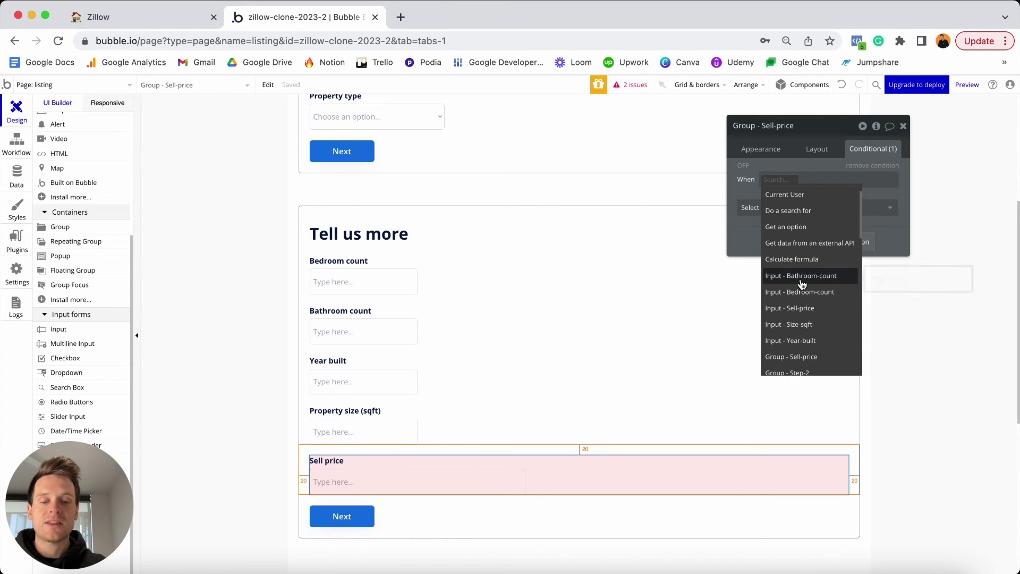
pyautogui.write('drop')
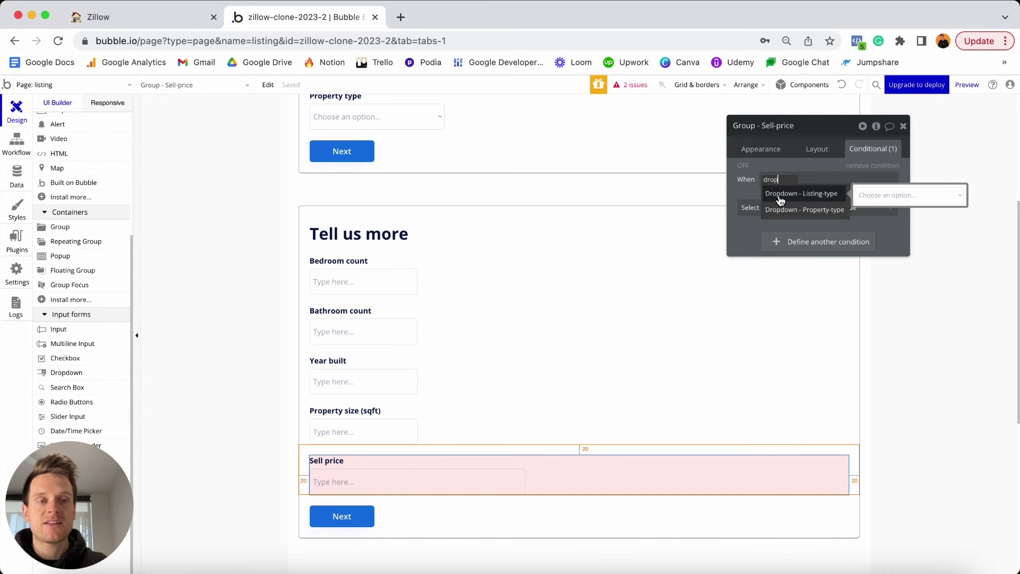
pyautogui.click(804, 196)
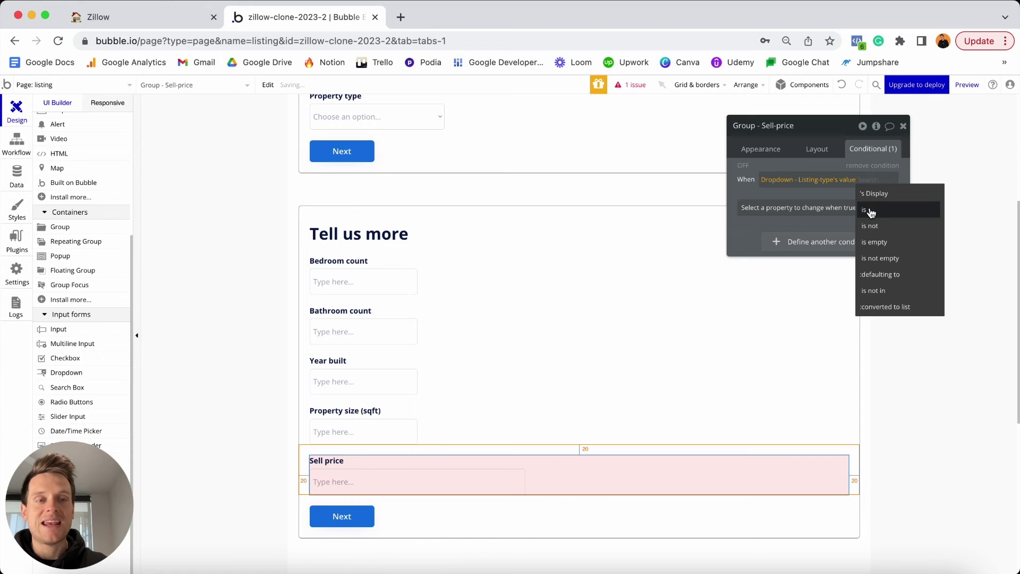
pyautogui.click(870, 210)
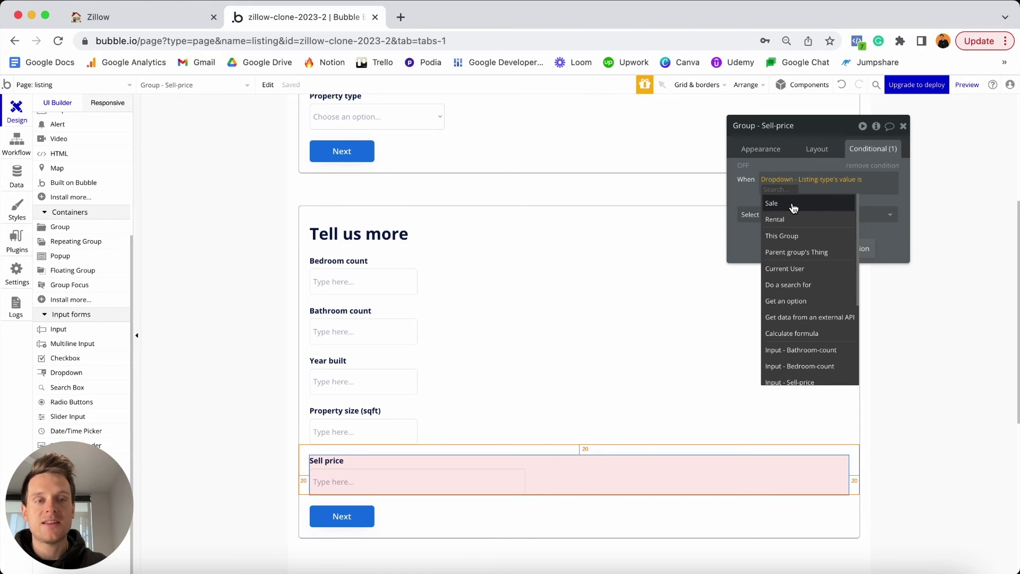
pyautogui.click(793, 204)
pyautogui.click(808, 206)
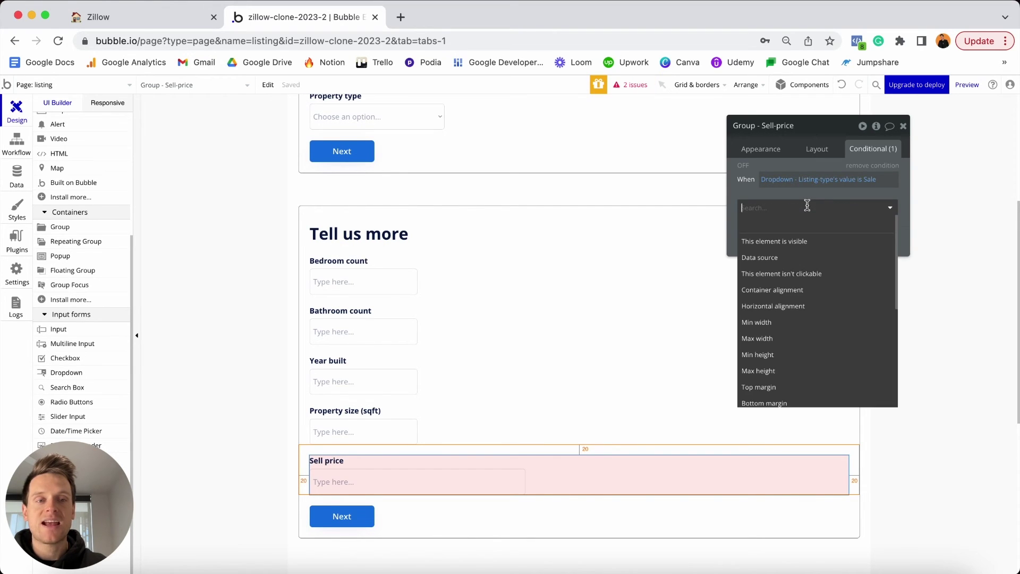
pyautogui.click(796, 241)
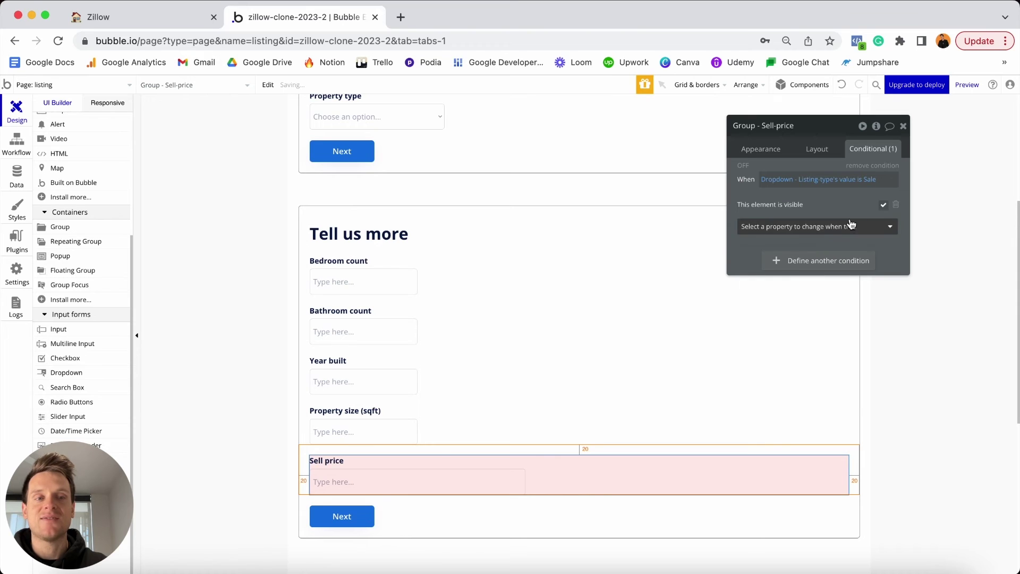
pyautogui.click(884, 206)
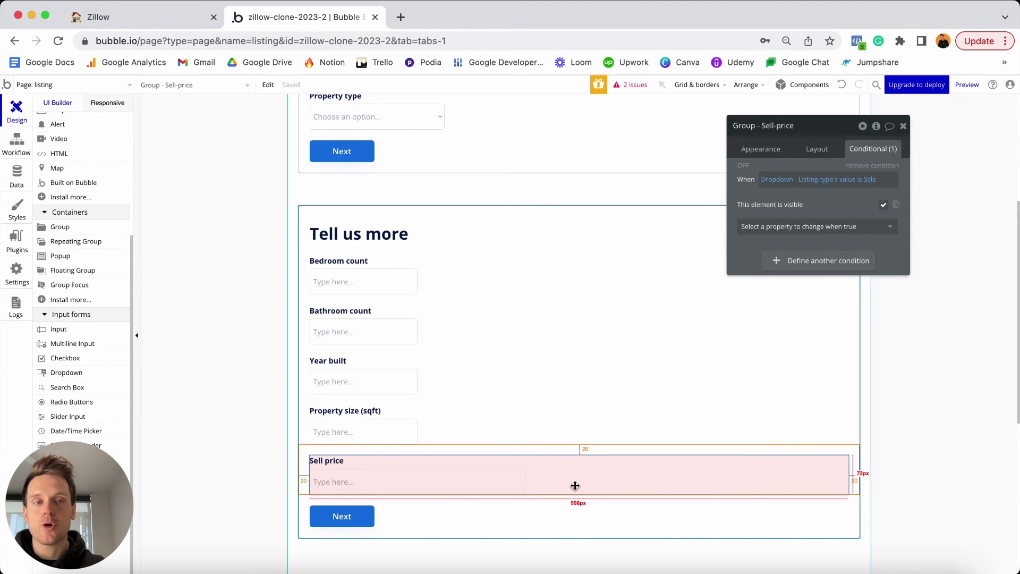
# Duplicate the Sell price group below the original and rename it 'Group - Rental-price'.
pyautogui.click(835, 182)
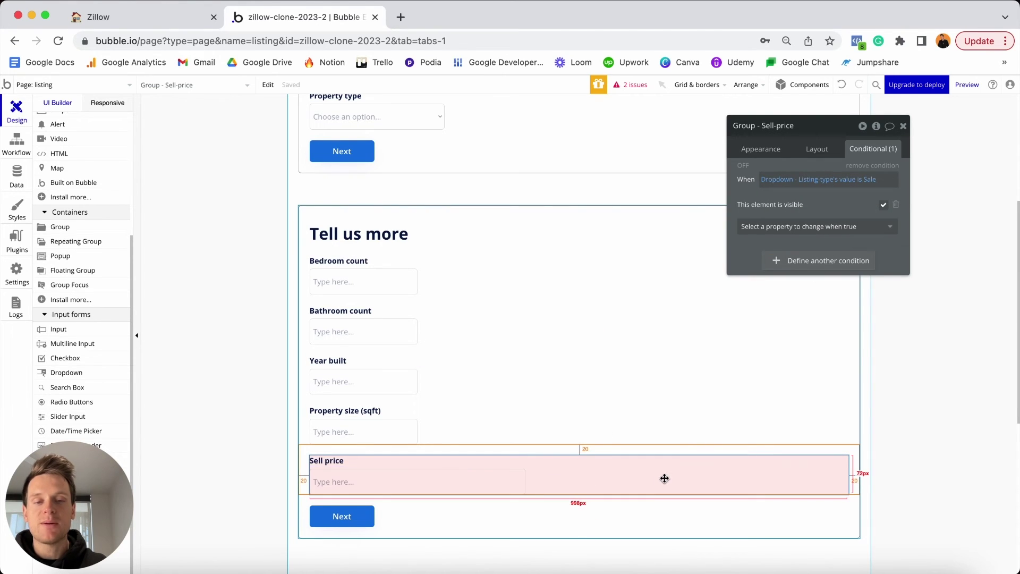
pyautogui.hotkey('ctrl', 'd')
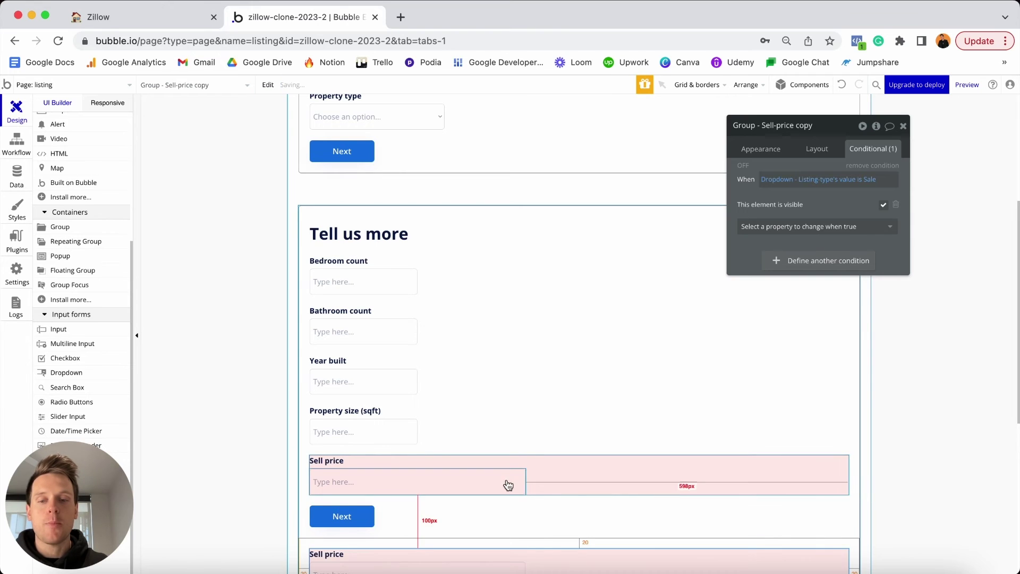
pyautogui.scroll(-2, 510, 483)
pyautogui.moveTo(564, 493); pyautogui.dragTo(565, 428)
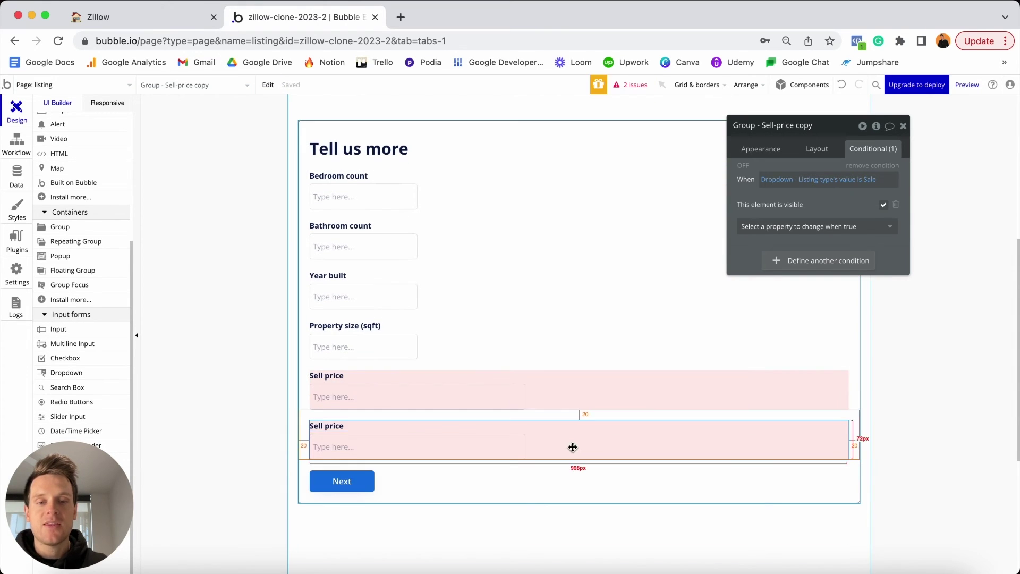
pyautogui.click(764, 125)
pyautogui.moveTo(763, 125); pyautogui.dragTo(800, 119)
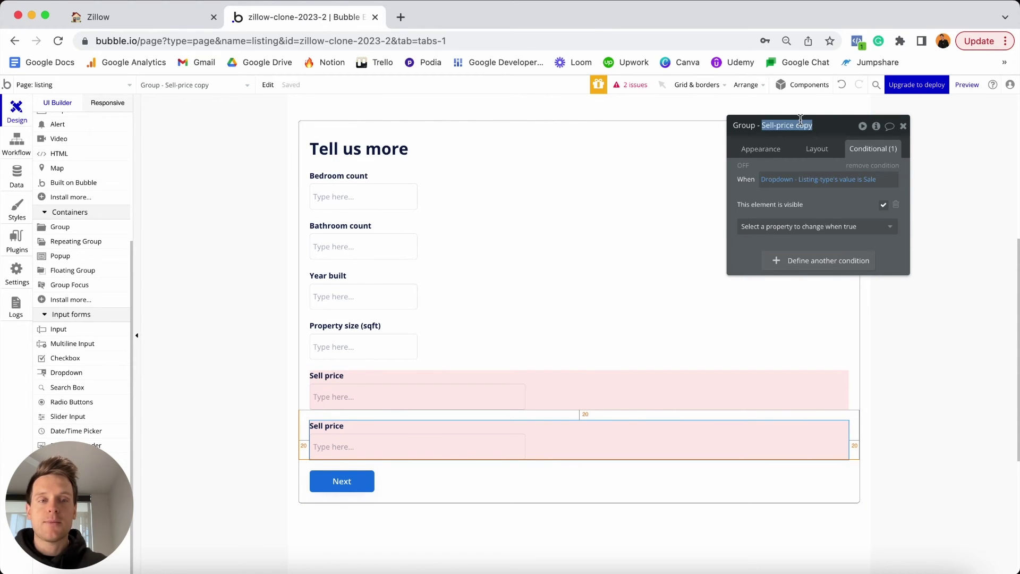
pyautogui.write('Renta')
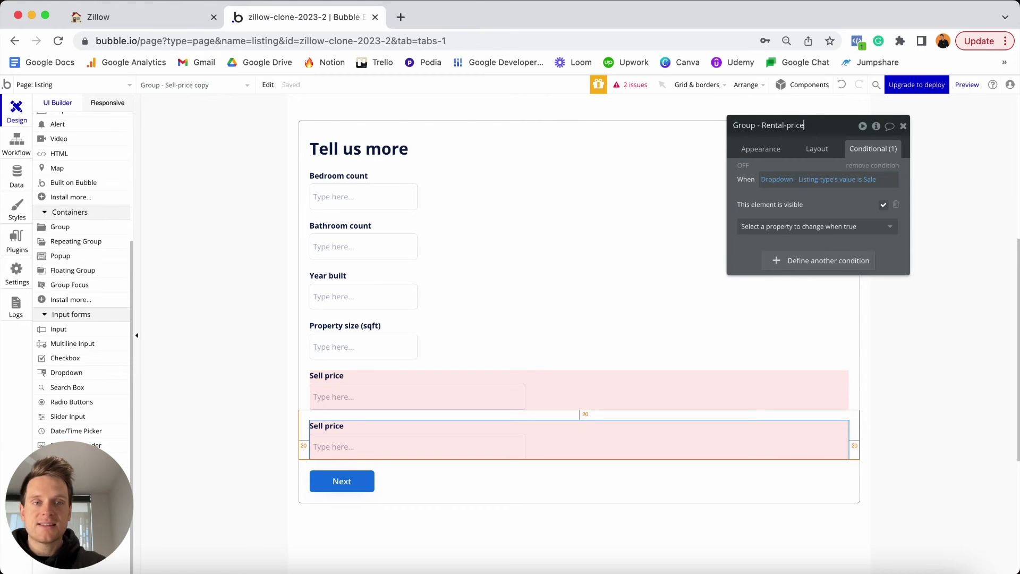
# Relabel the copy 'Monthly rental price' and rename its input 'Input - Rental-price'.
pyautogui.click(318, 426)
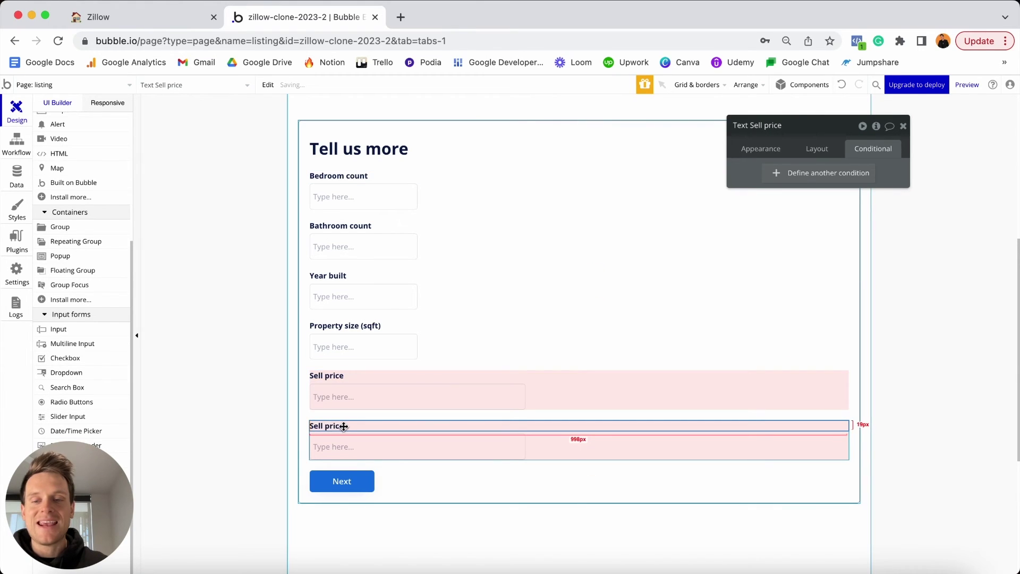
pyautogui.click(759, 152)
pyautogui.click(779, 175)
pyautogui.tripleClick(781, 175)
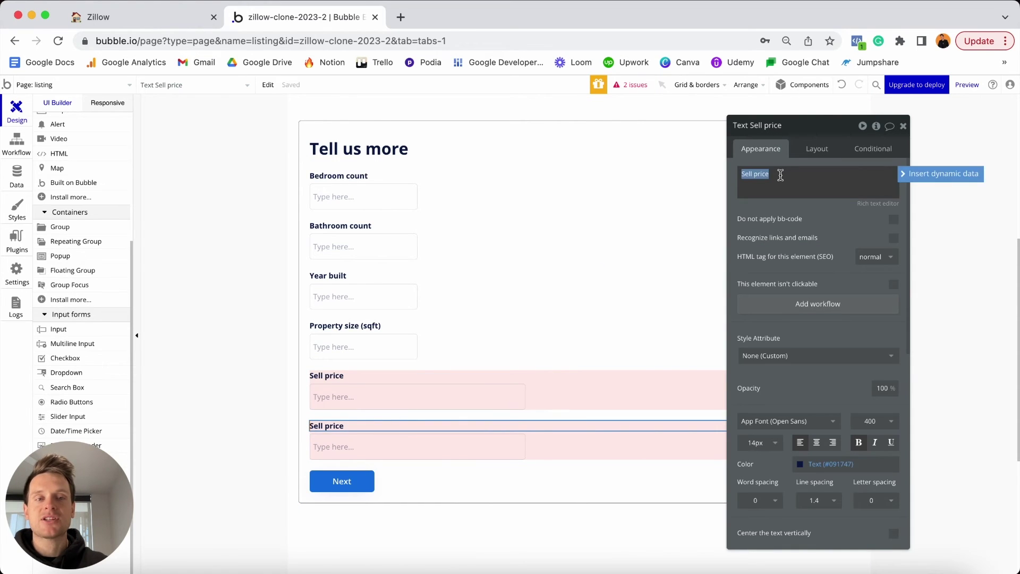
pyautogui.write('Mont')
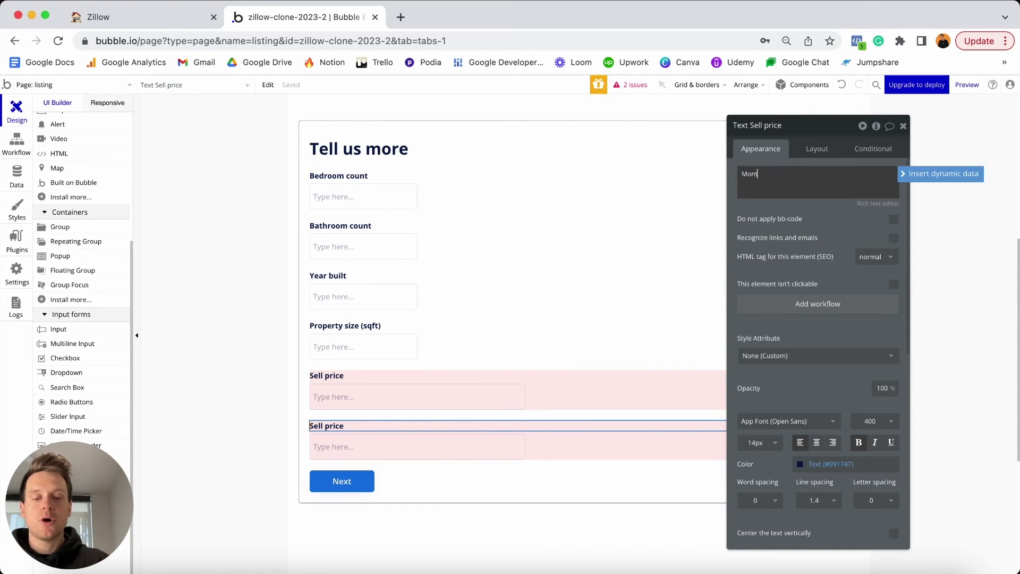
pyautogui.write('hly rental')
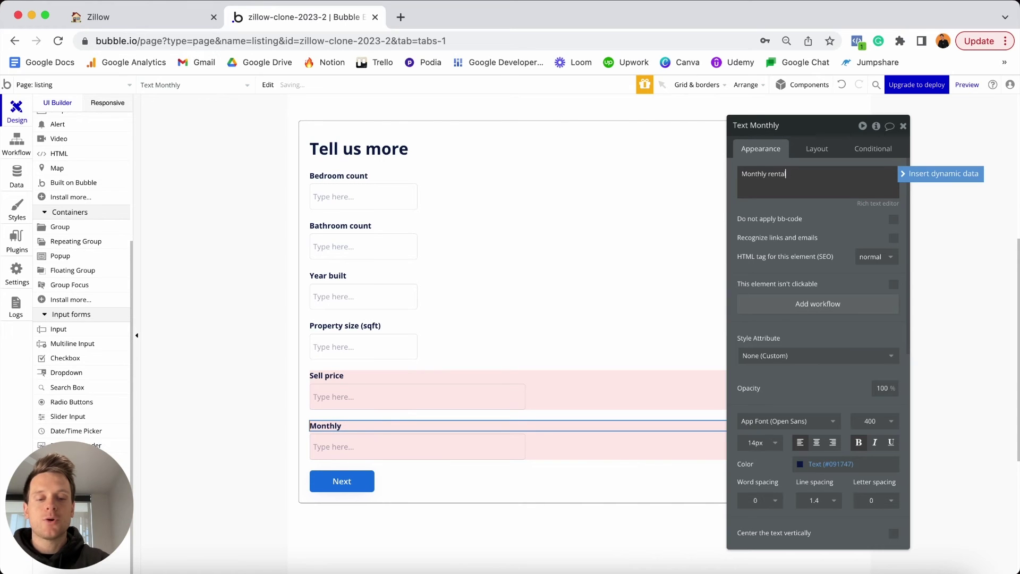
pyautogui.write(' price')
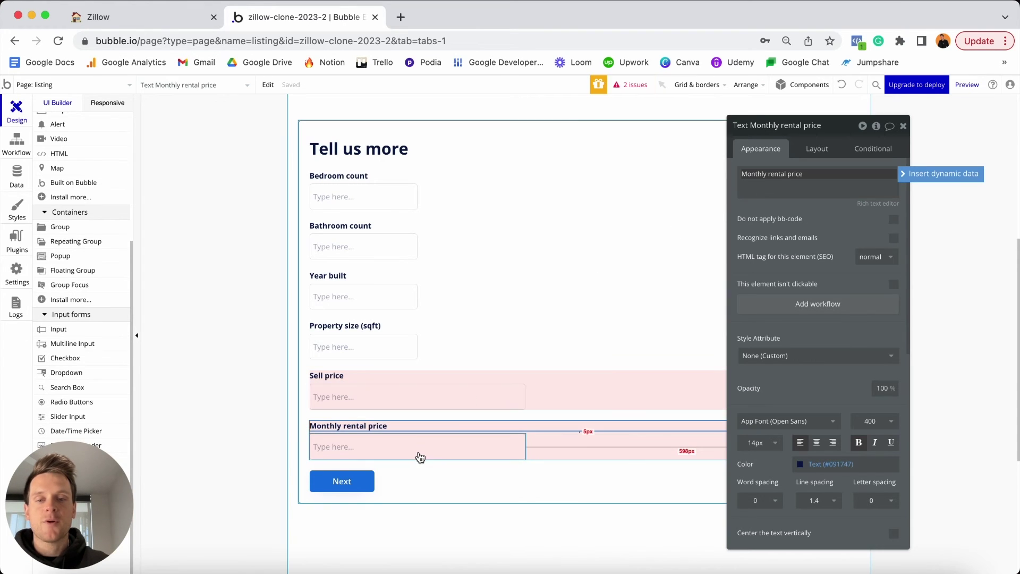
pyautogui.click(405, 449)
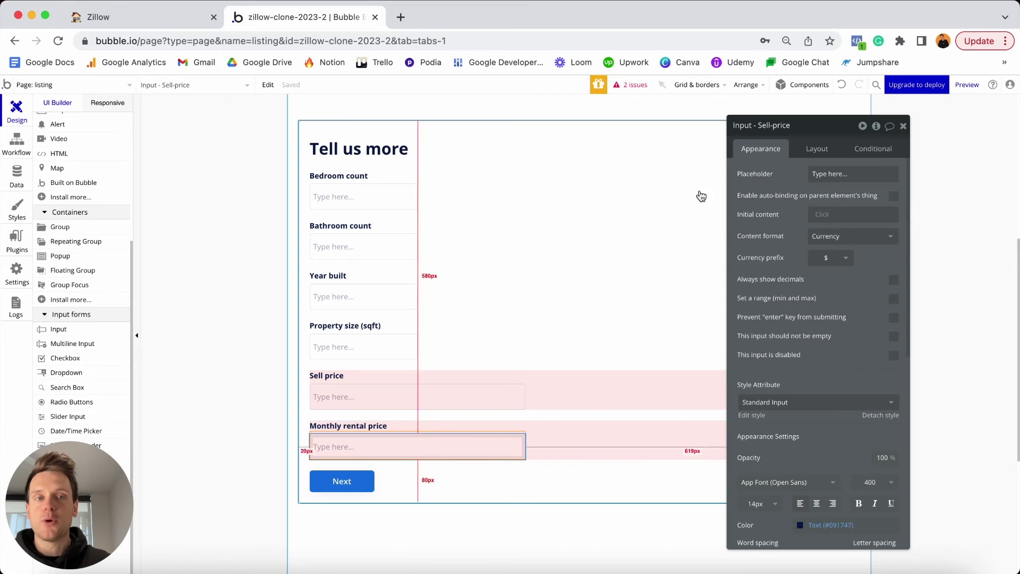
pyautogui.click(760, 125)
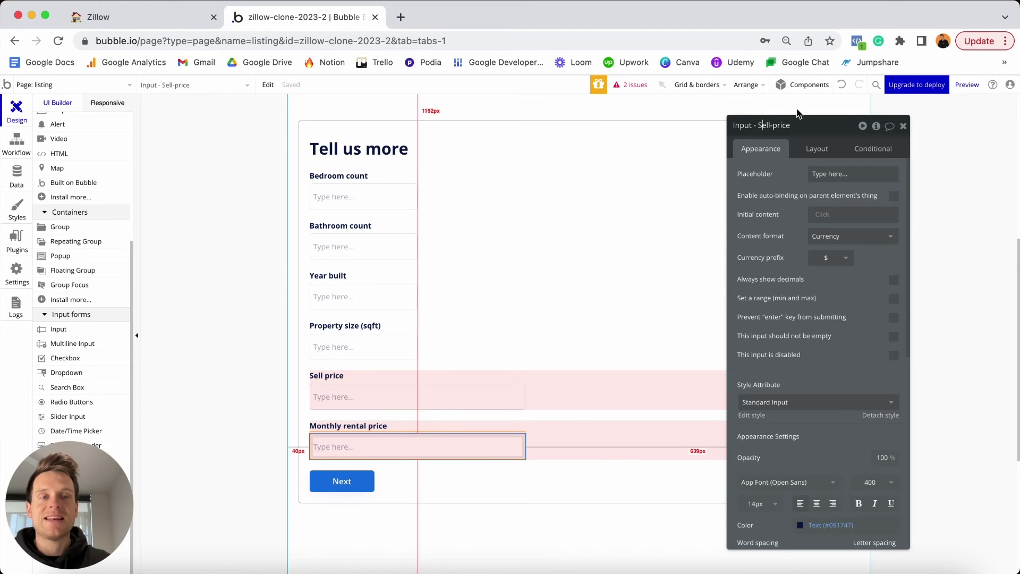
pyautogui.hotkey('shift', 'End')
pyautogui.write('R')
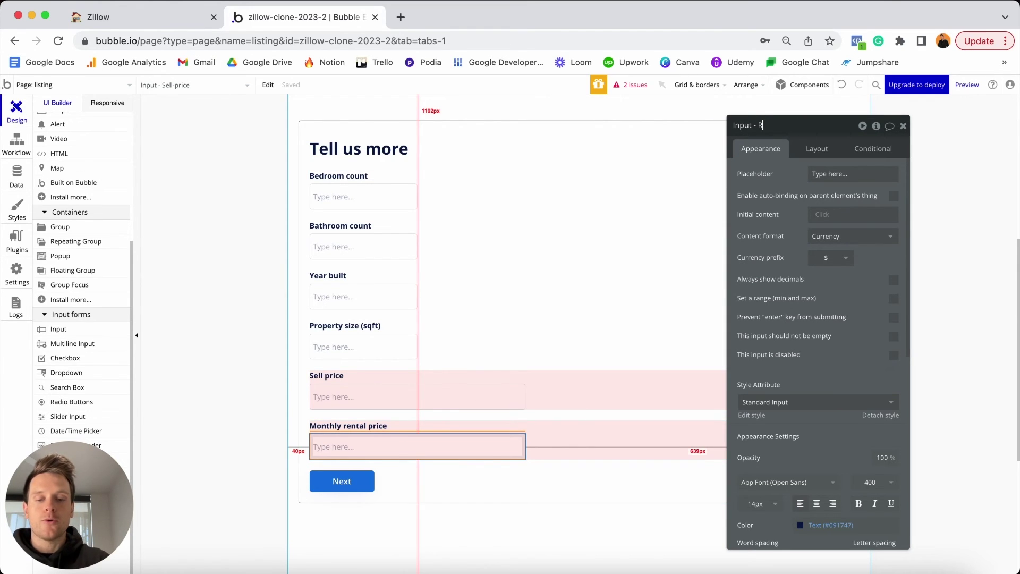
pyautogui.write('ental-pr')
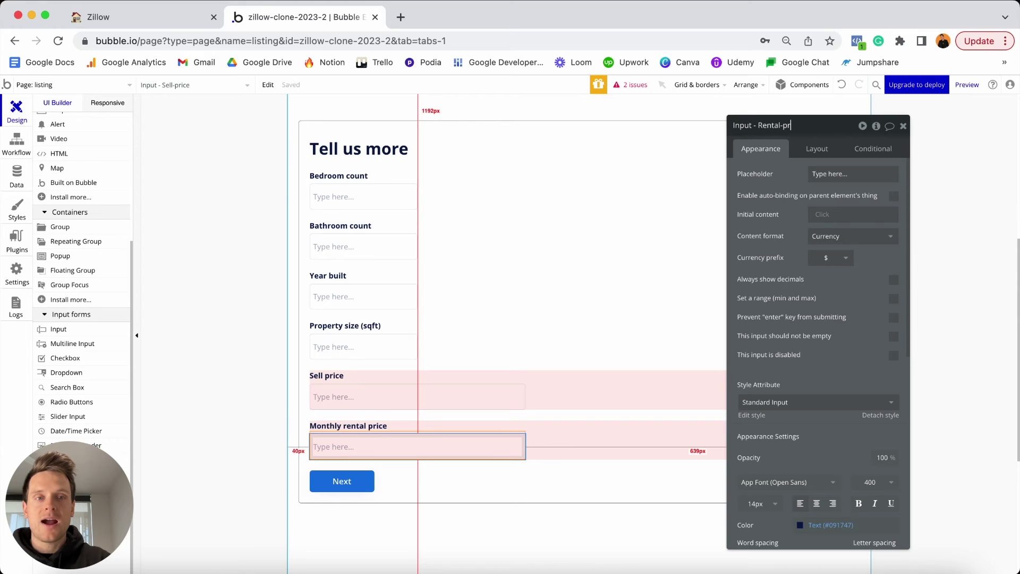
pyautogui.write('ice')
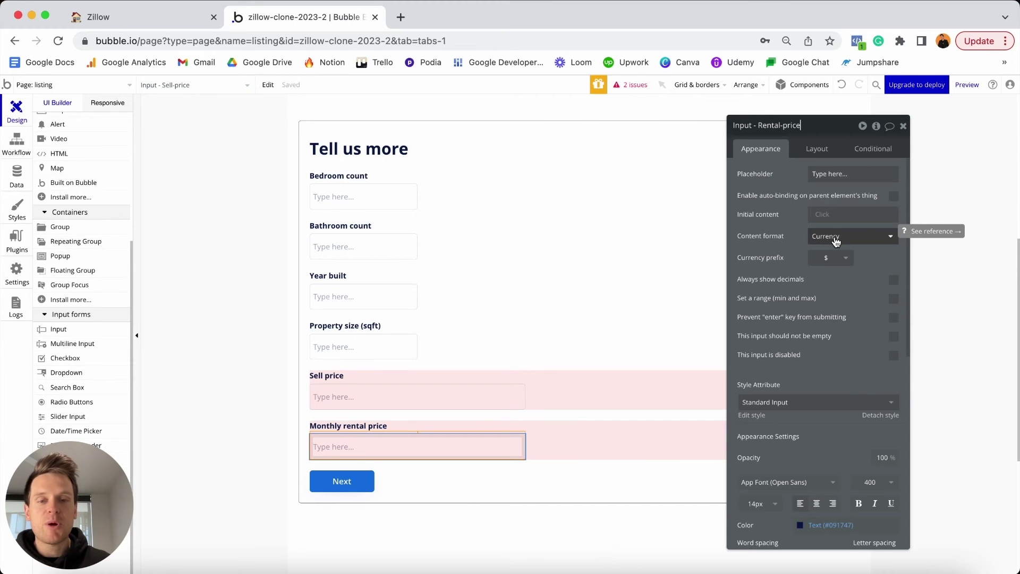
pyautogui.click(663, 455)
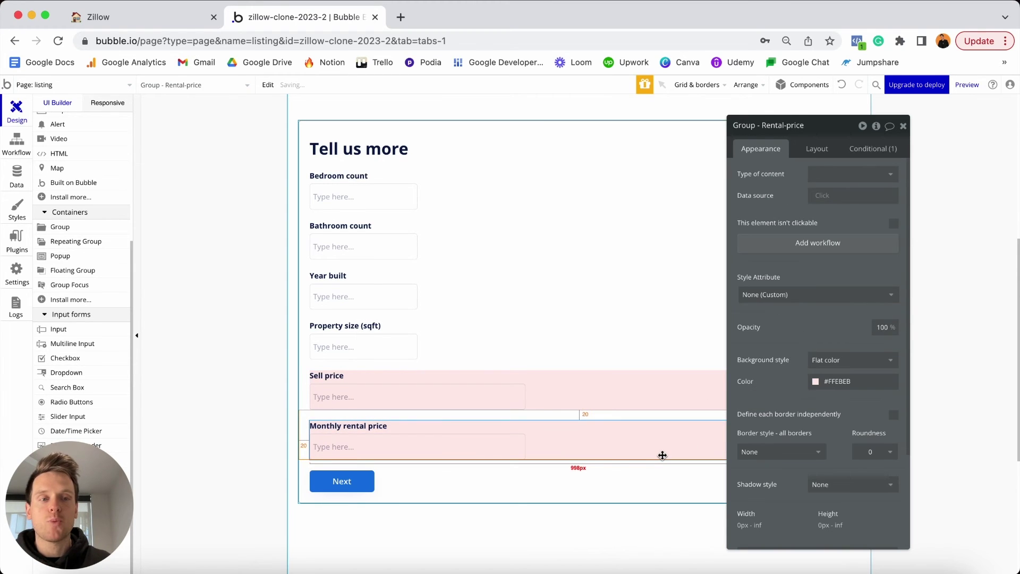
# Change the Monthly rental price group's visibility condition value from Sale to Rental.
pyautogui.click(869, 149)
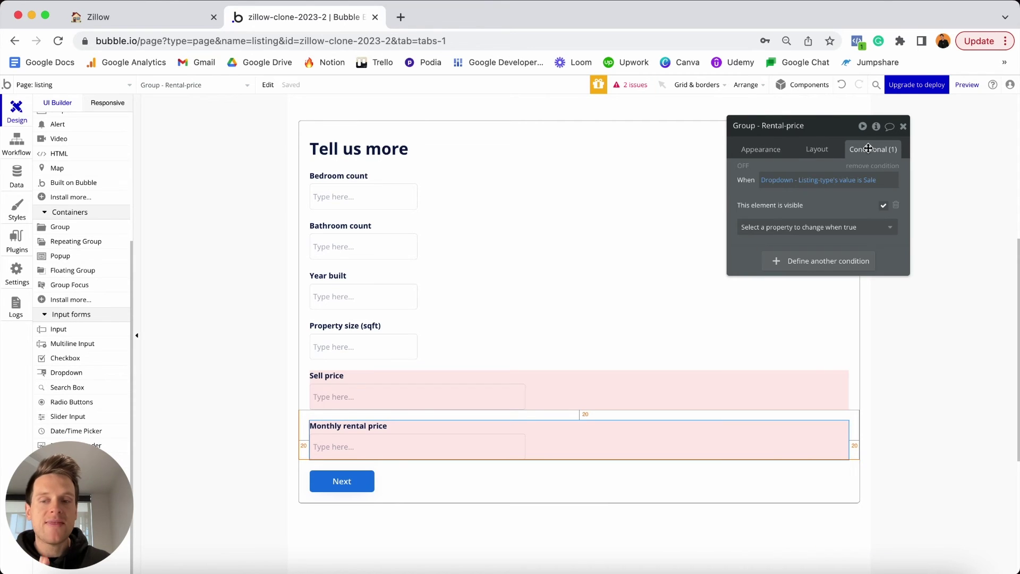
pyautogui.click(781, 183)
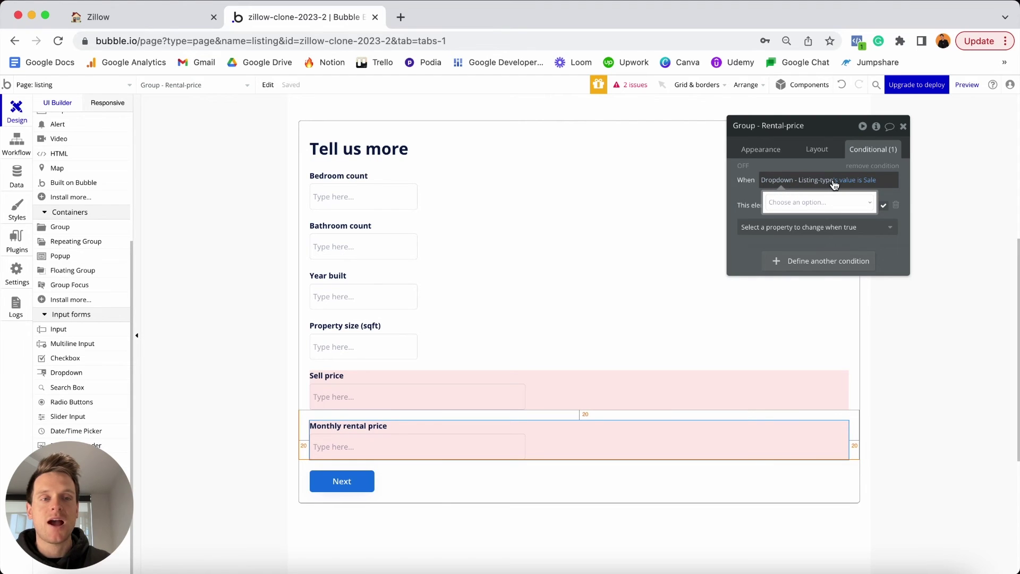
pyautogui.click(855, 184)
pyautogui.click(871, 180)
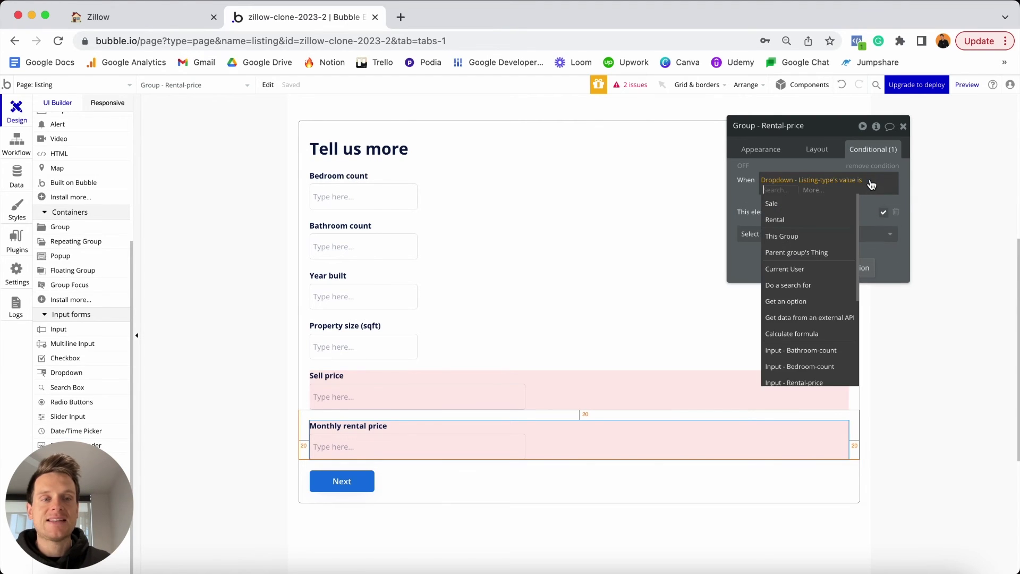
pyautogui.click(783, 220)
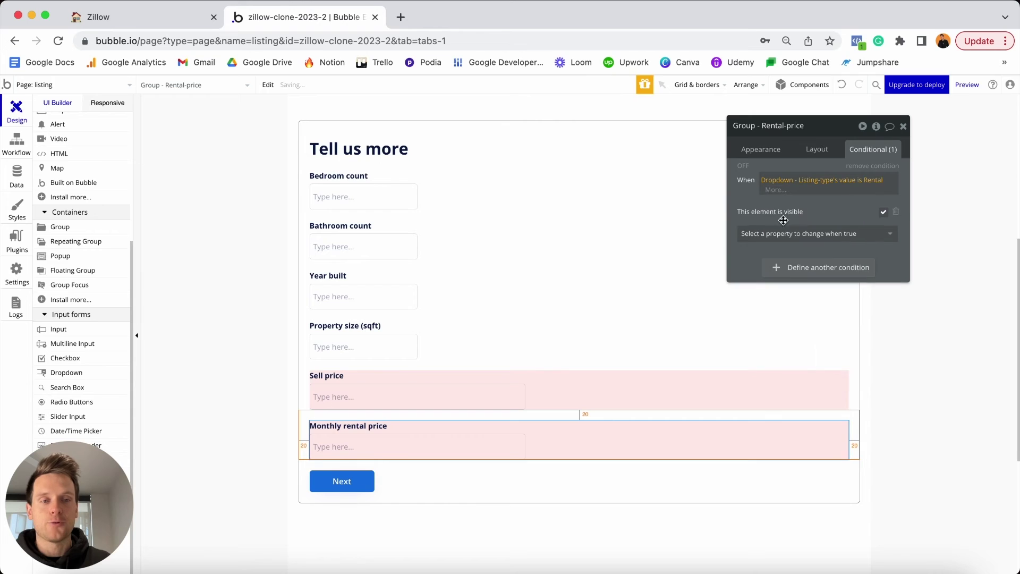
pyautogui.click(819, 206)
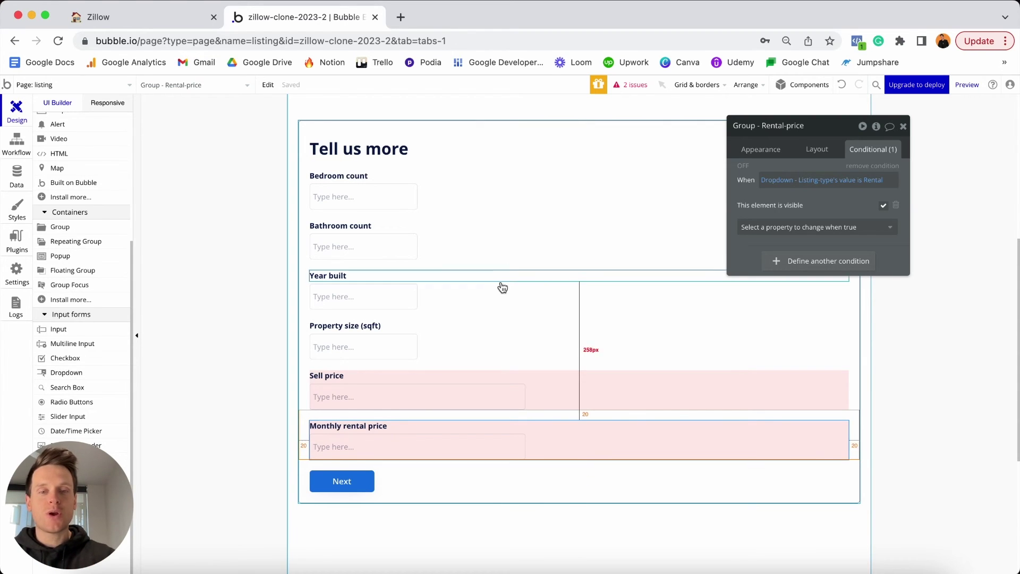
# Place a copy of the Property size (sqft) label below the Monthly rental price group.
pyautogui.click(362, 325)
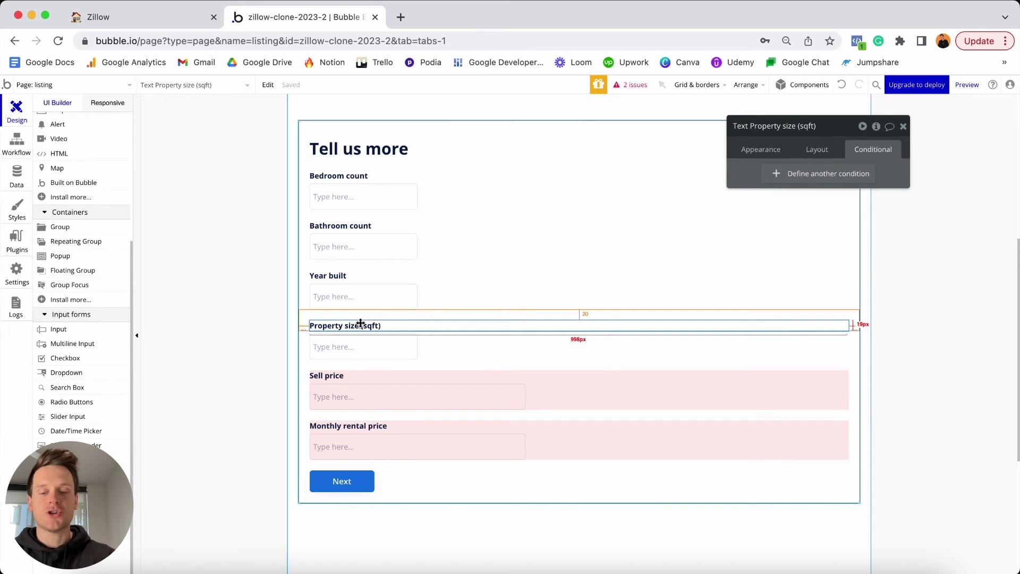
pyautogui.moveTo(360, 324); pyautogui.dragTo(376, 472)
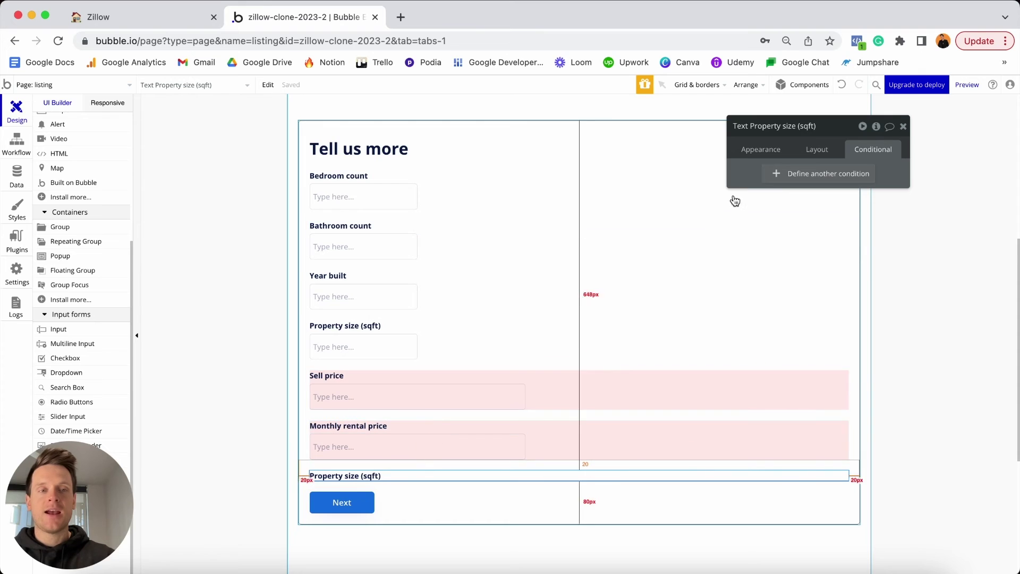
pyautogui.click(757, 150)
# Change the copied label's text to 'Featured image' and place a Picture Uploader beneath it.
pyautogui.tripleClick(766, 183)
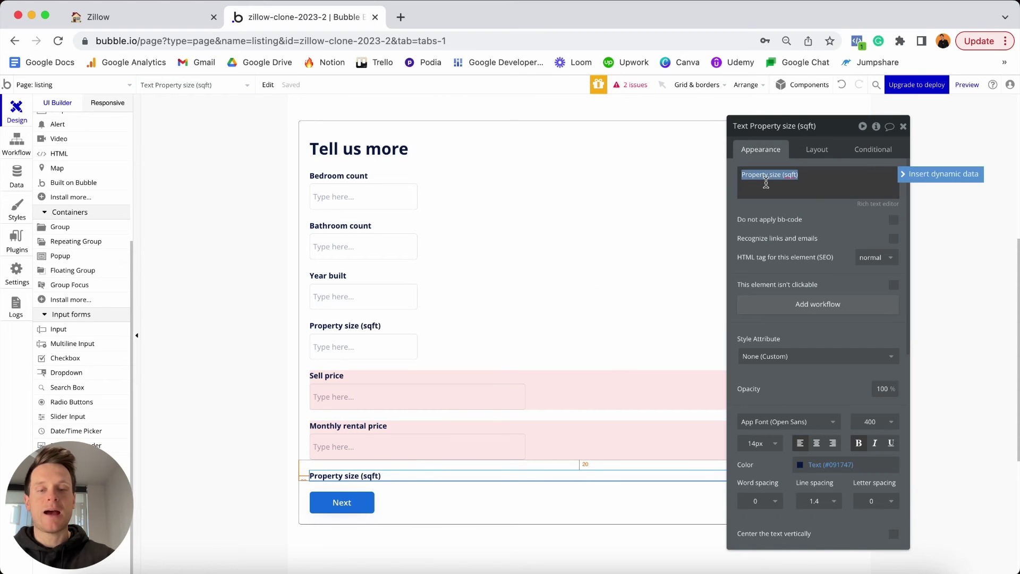
pyautogui.write('Featured image')
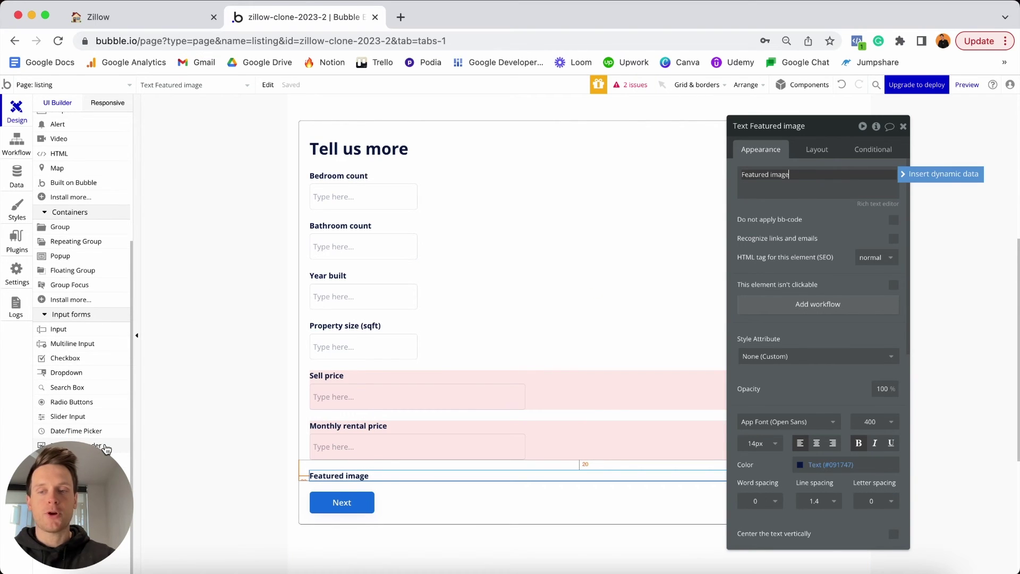
pyautogui.moveTo(71, 476); pyautogui.dragTo(767, 401)
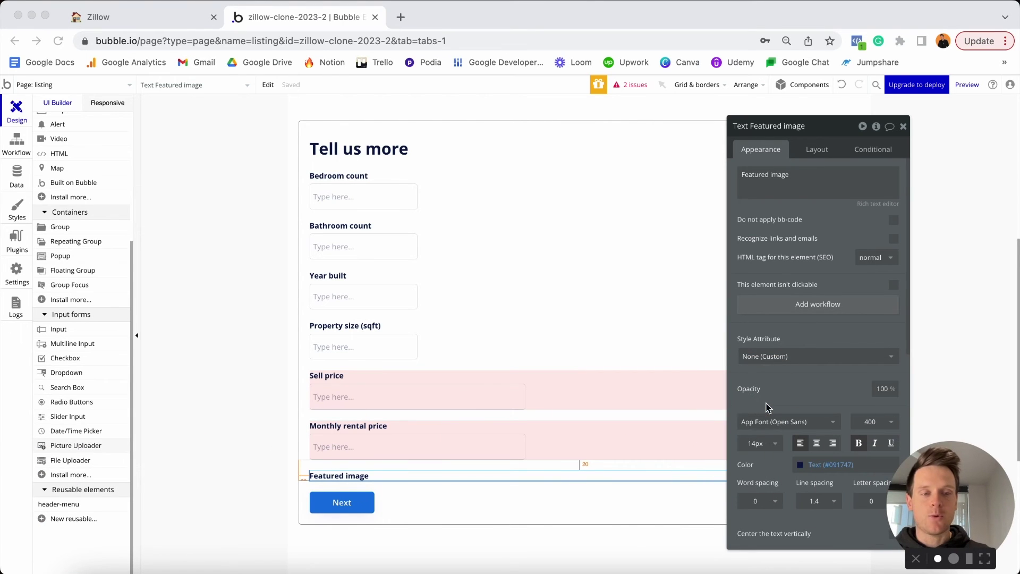
pyautogui.click(75, 453)
pyautogui.click(75, 449)
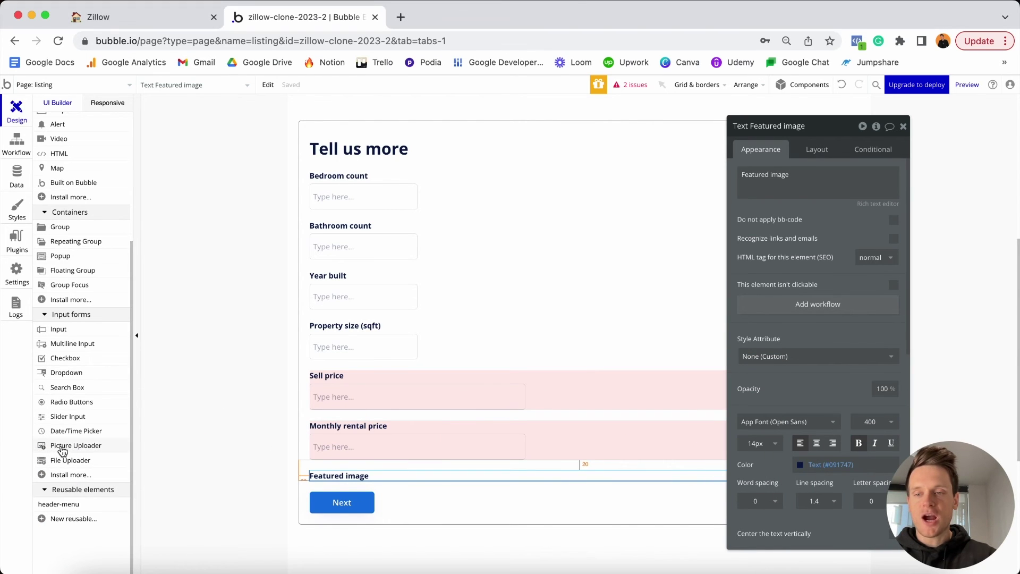
pyautogui.click(345, 485)
# Change the uploader's element name from its trailing 'A' to 'PictureUploader - Featured-image'.
pyautogui.moveTo(919, 488); pyautogui.dragTo(104, 460)
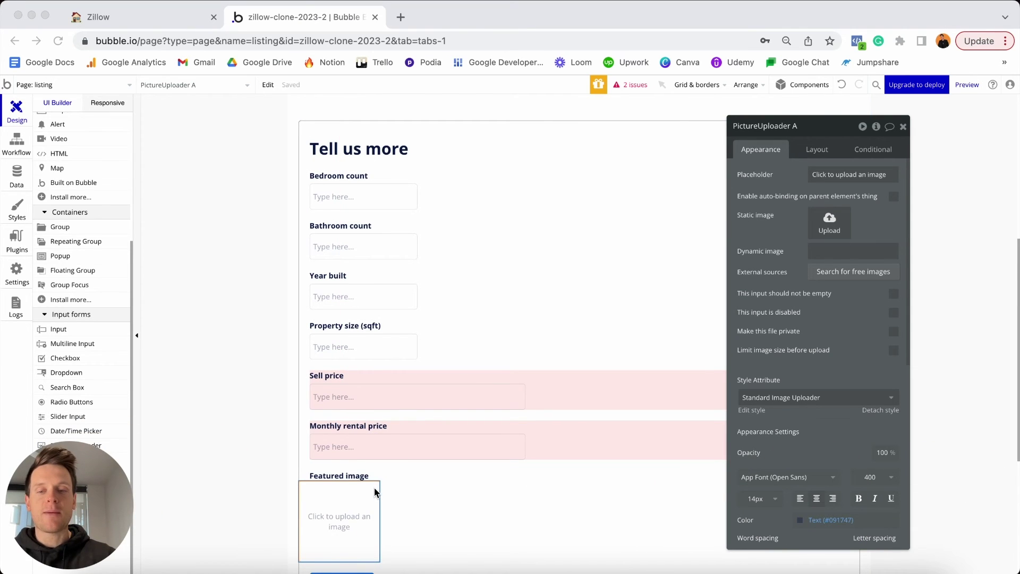
pyautogui.scroll(-3, 374, 486)
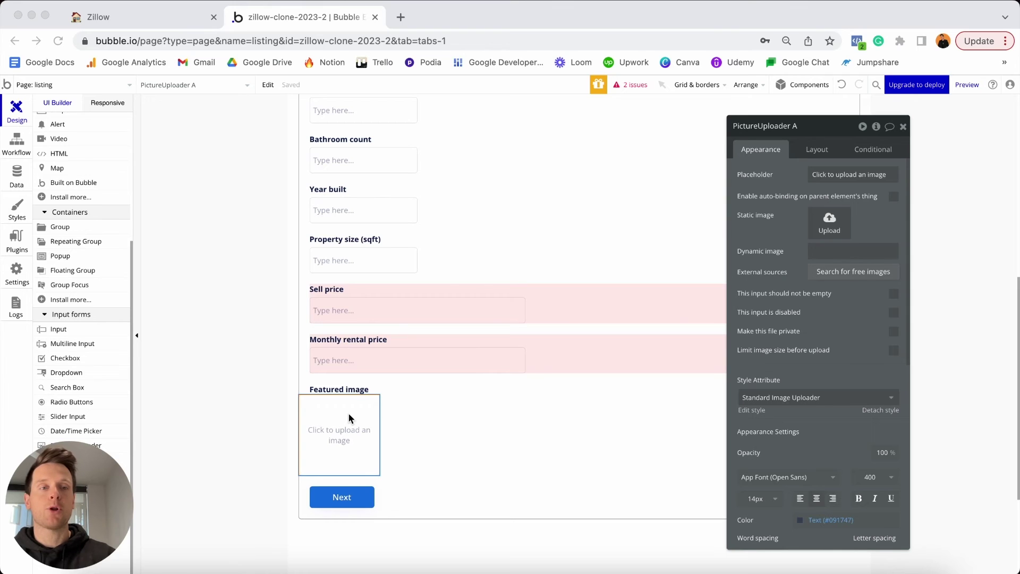
pyautogui.click(807, 128)
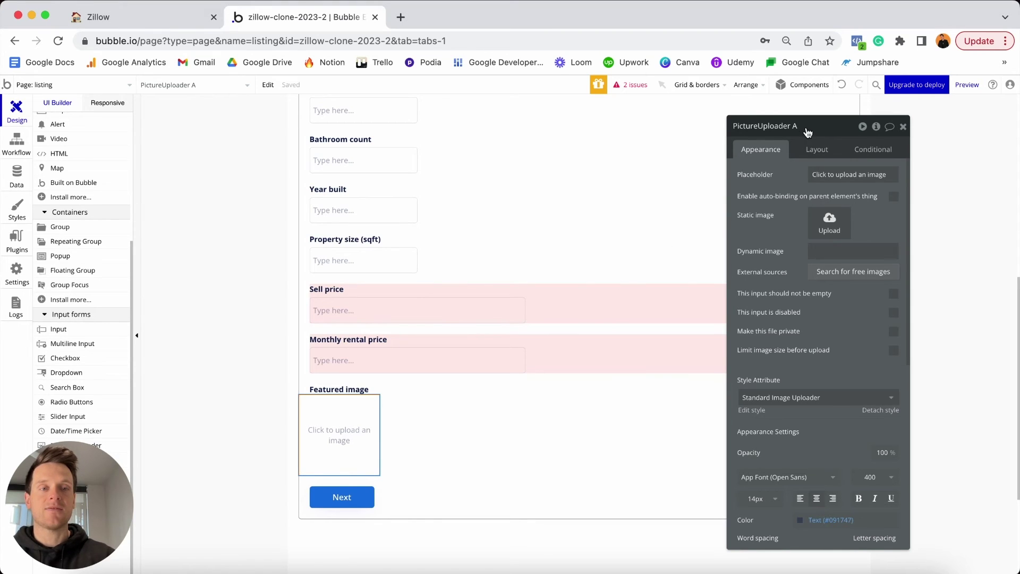
pyautogui.click(807, 128)
pyautogui.press('BackSpace')
pyautogui.write('-')
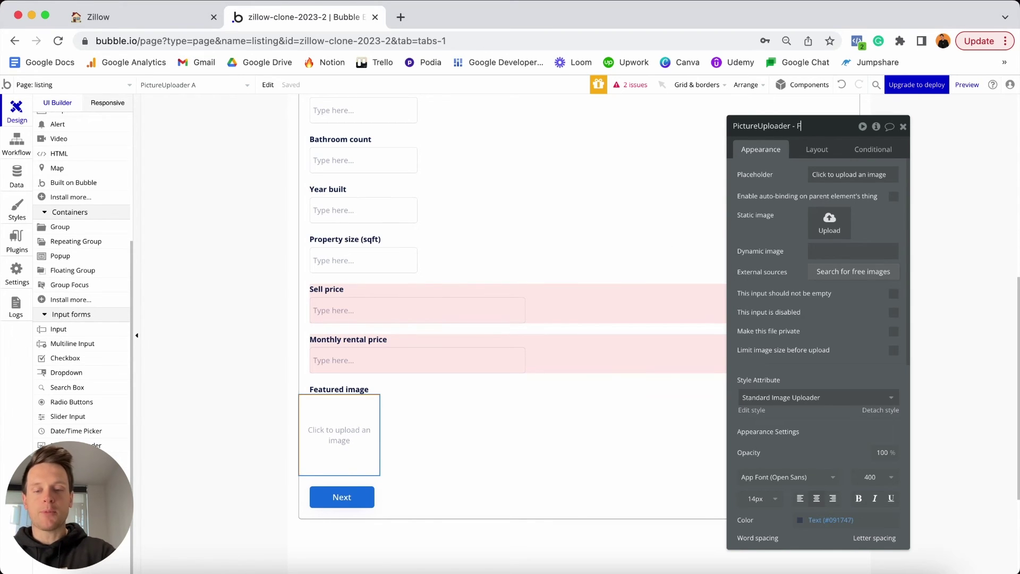
pyautogui.write(' Featured')
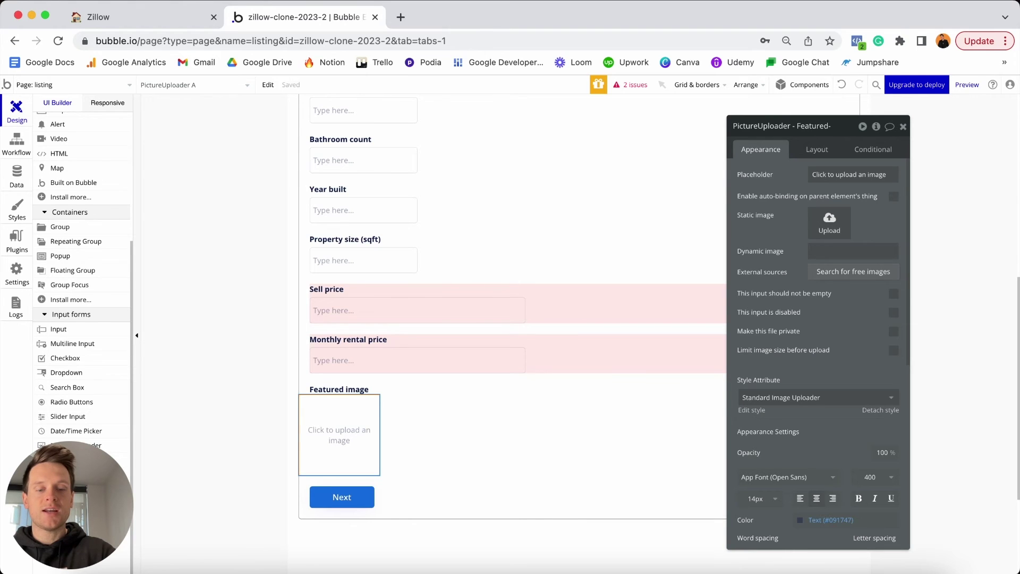
pyautogui.write('-image')
pyautogui.press('Return')
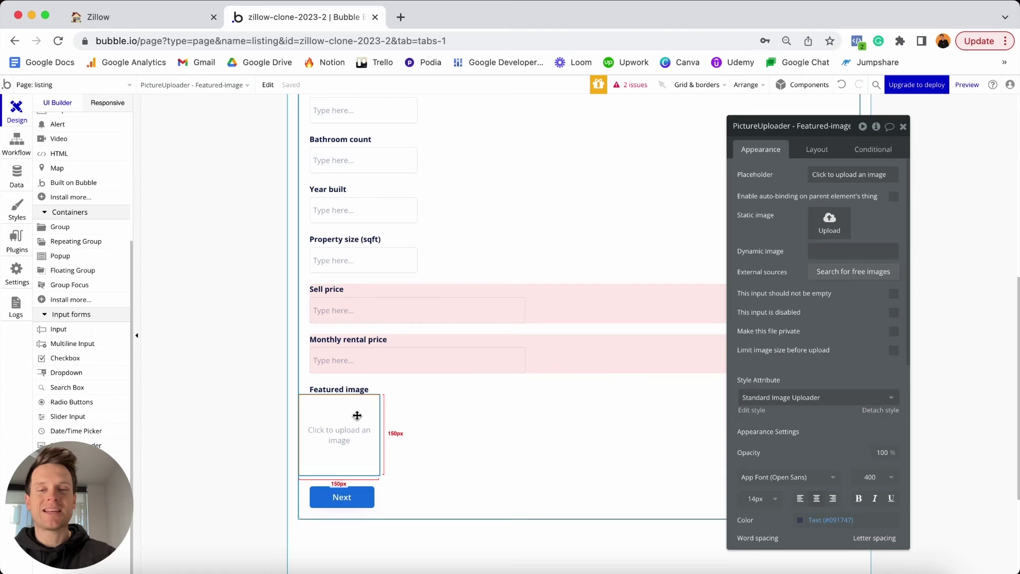
# Make the uploader's width non-fixed with min width 0 and max width 400 px.
pyautogui.click(818, 150)
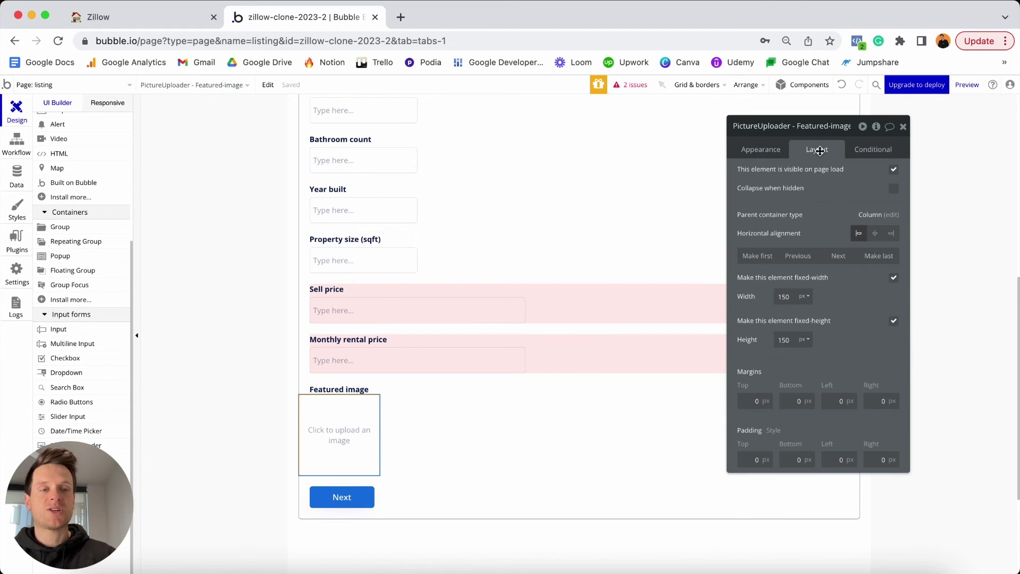
pyautogui.click(894, 278)
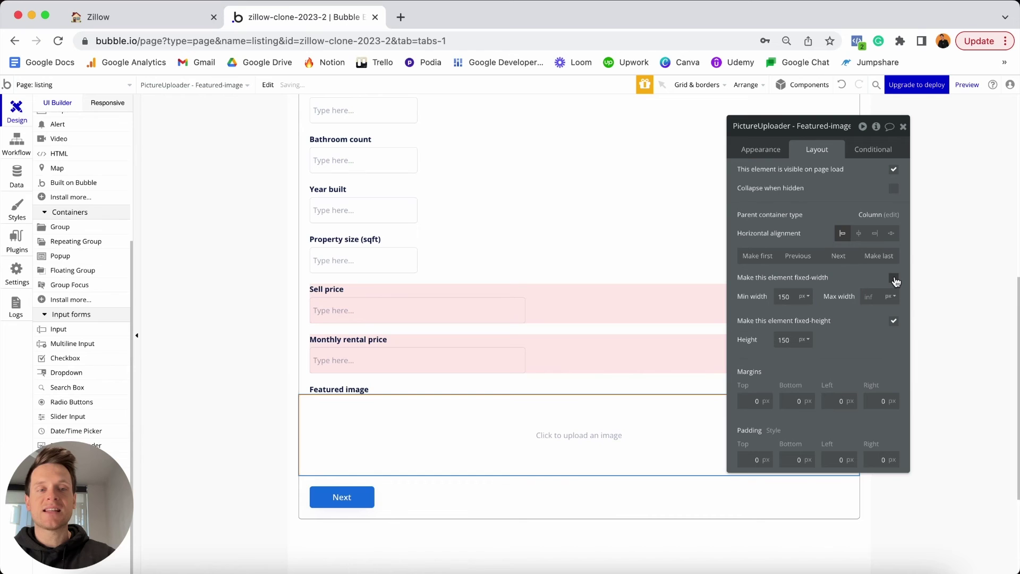
pyautogui.doubleClick(794, 296)
pyautogui.write('0')
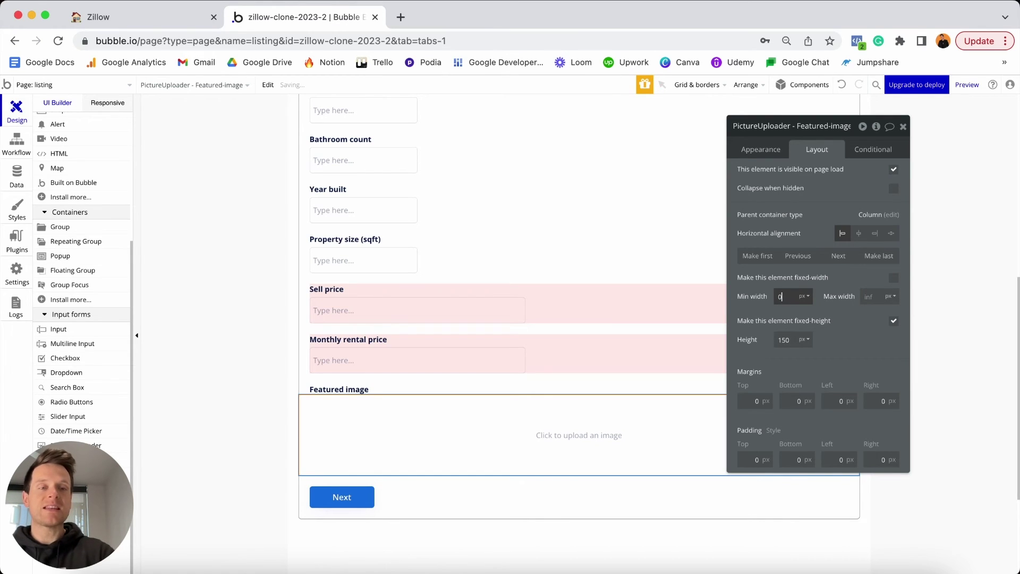
pyautogui.click(822, 303)
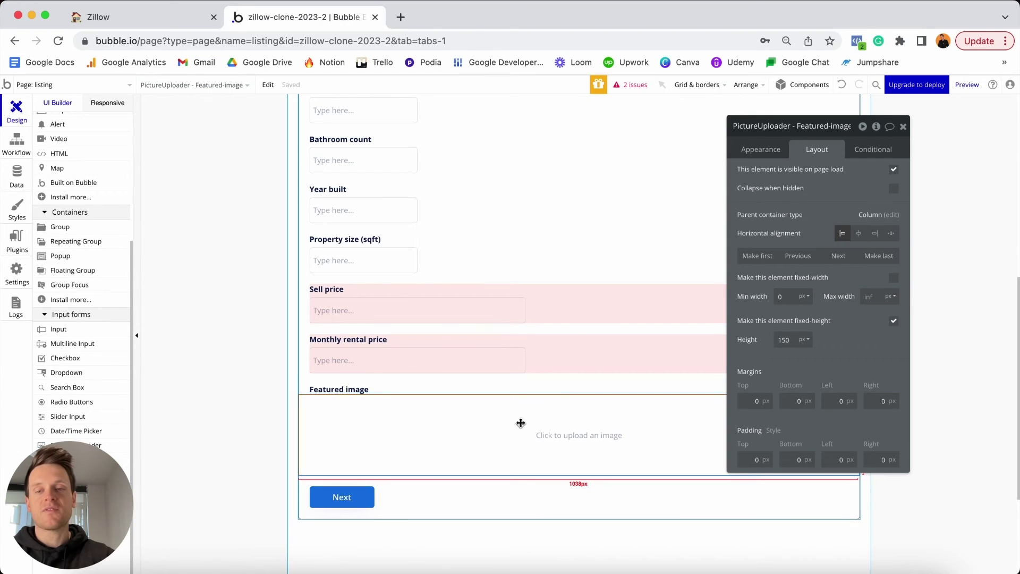
pyautogui.click(869, 297)
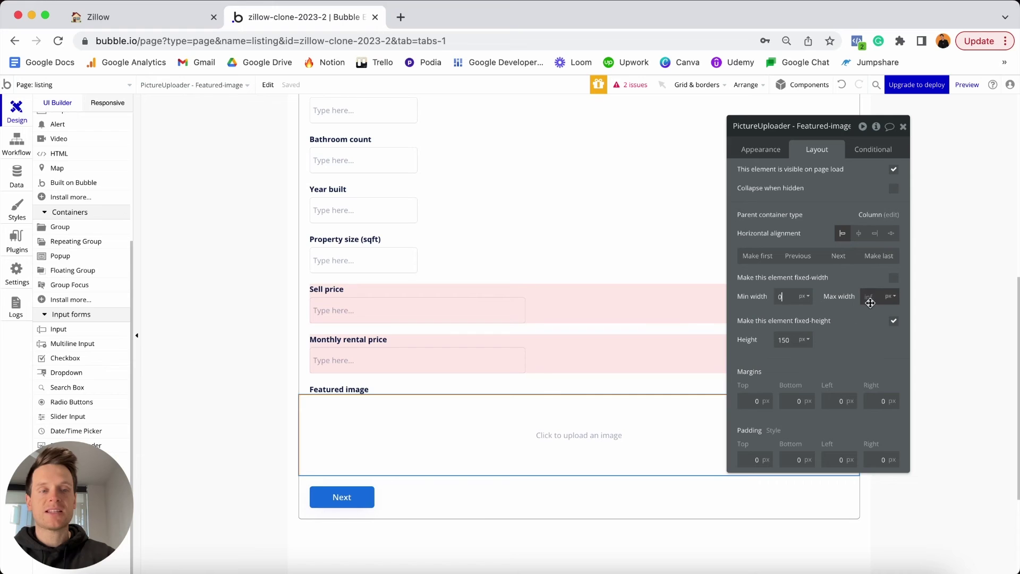
pyautogui.write('400')
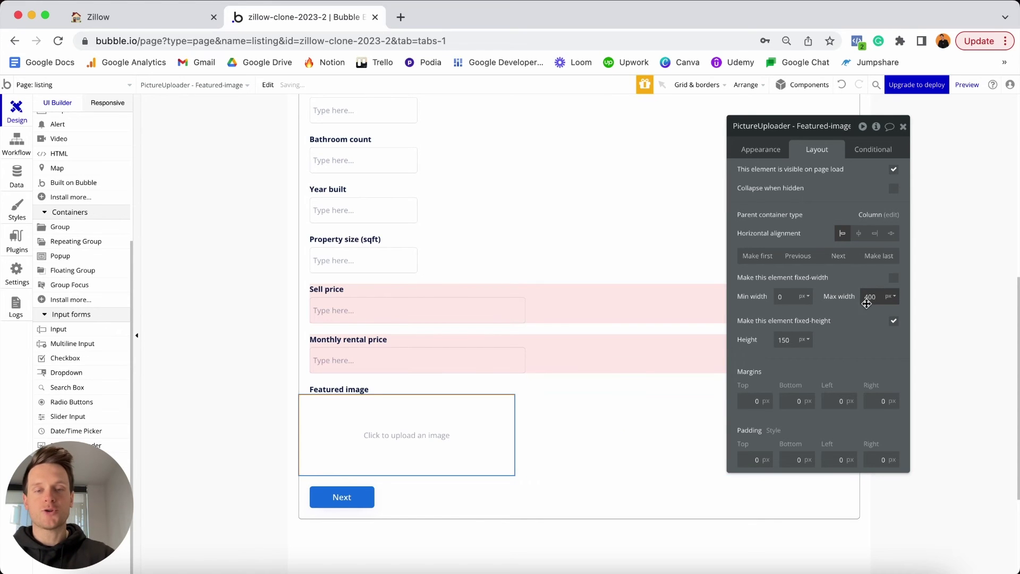
pyautogui.press('Return')
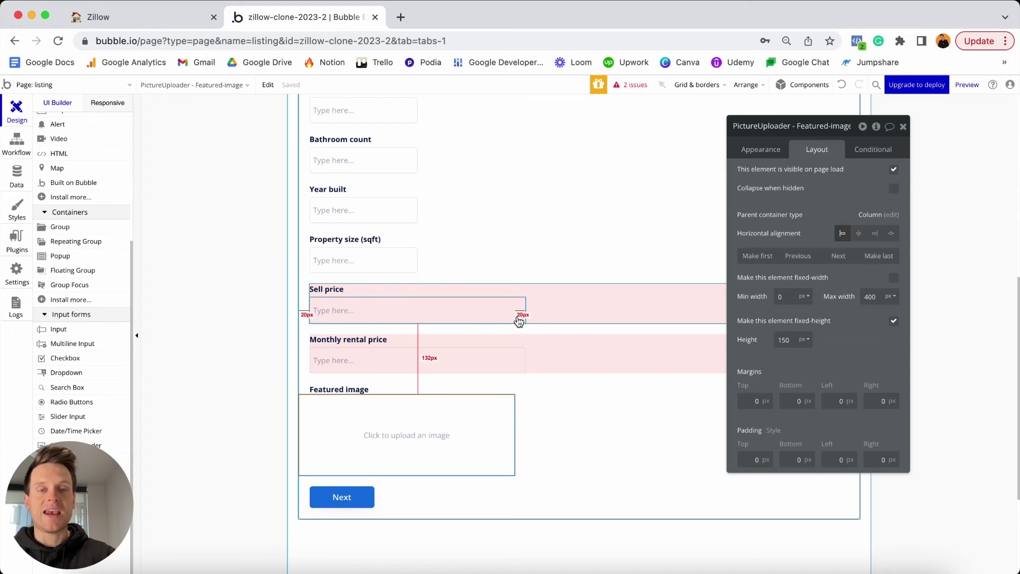
# Set the uploader's height to 200 px with a 5 px top margin and 20 px side margins.
pyautogui.click(800, 340)
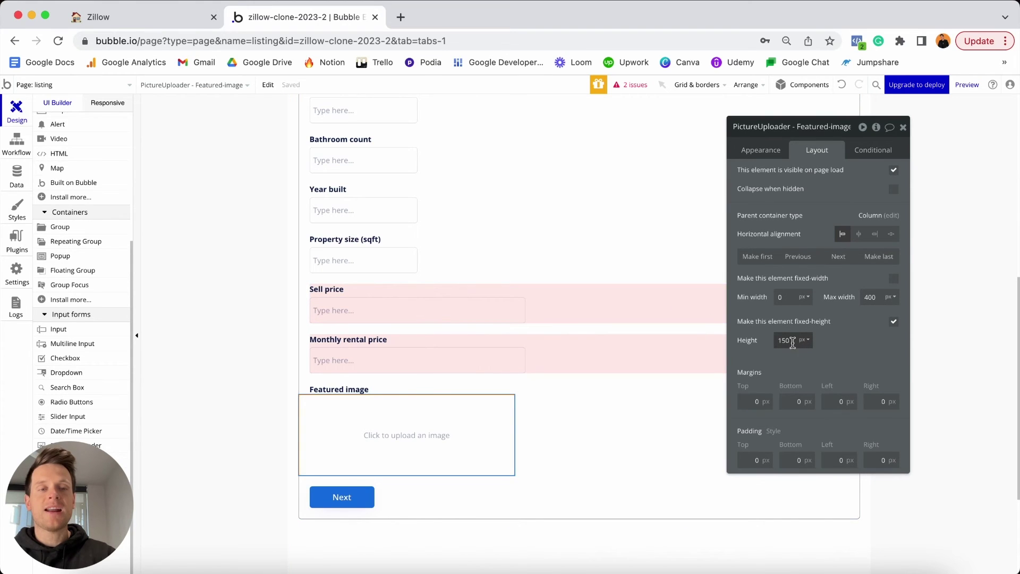
pyautogui.press('super+a')
pyautogui.write('200')
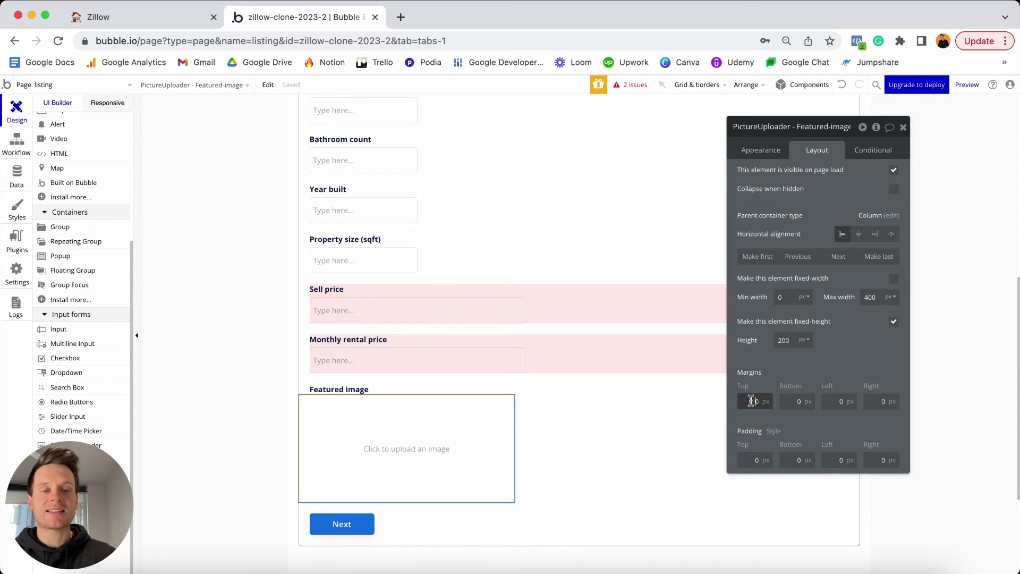
pyautogui.write('5')
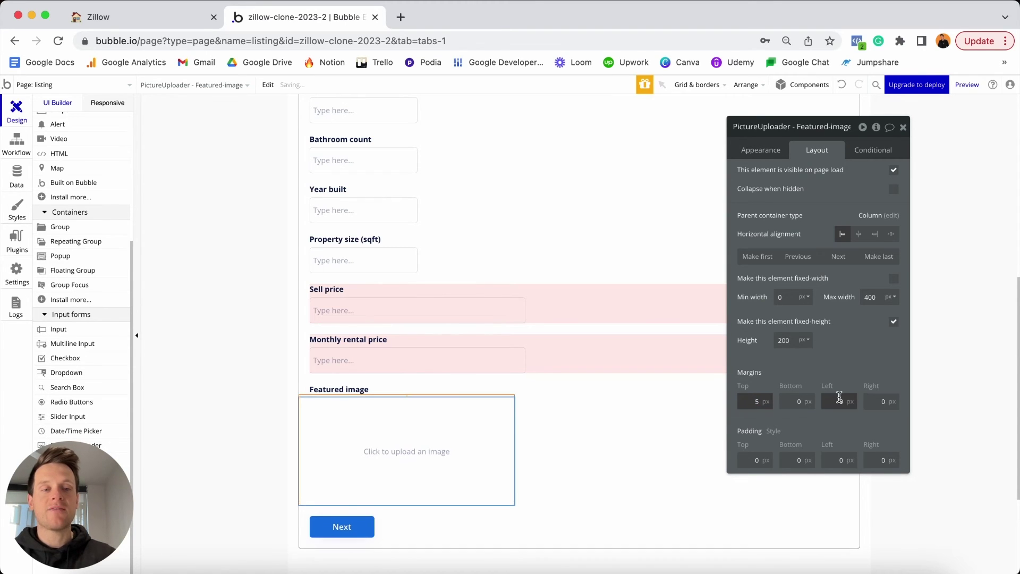
pyautogui.write('20')
pyautogui.click(880, 401)
pyautogui.write('20')
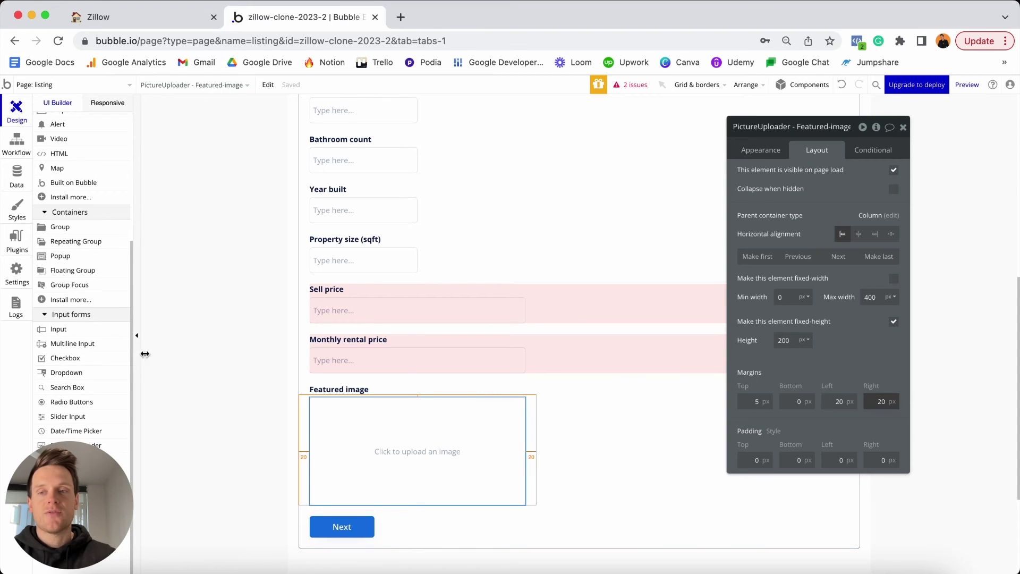
pyautogui.click(12, 240)
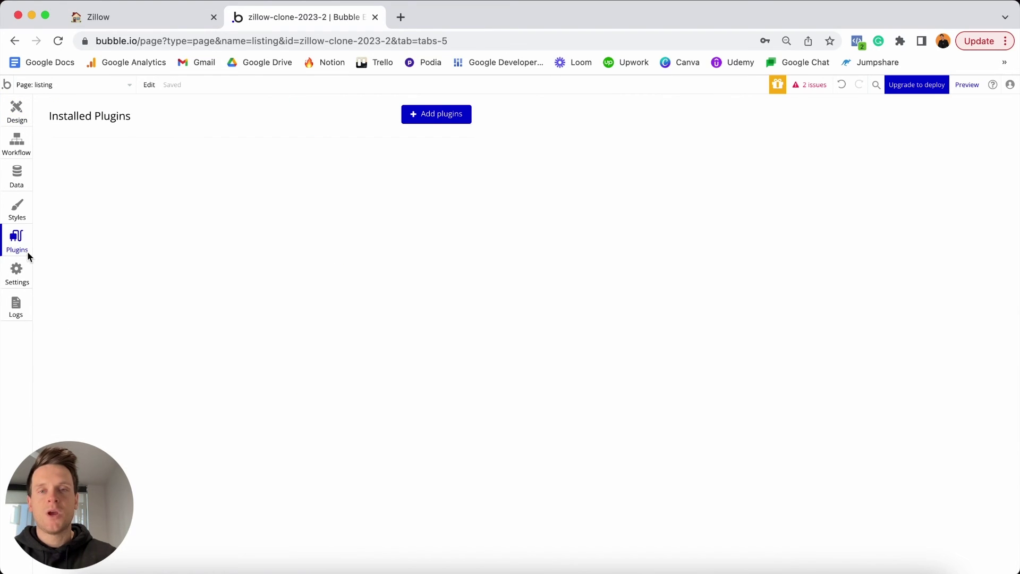
# Search the plugin catalogue for 'multi' and install Multi-File Uploader - Dropzone.
pyautogui.click(437, 113)
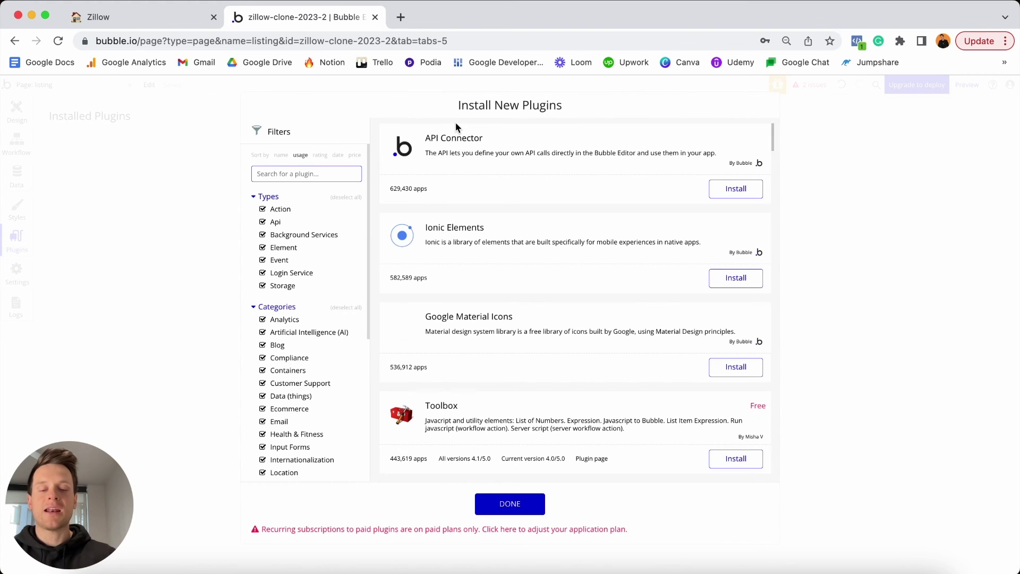
pyautogui.write('multi')
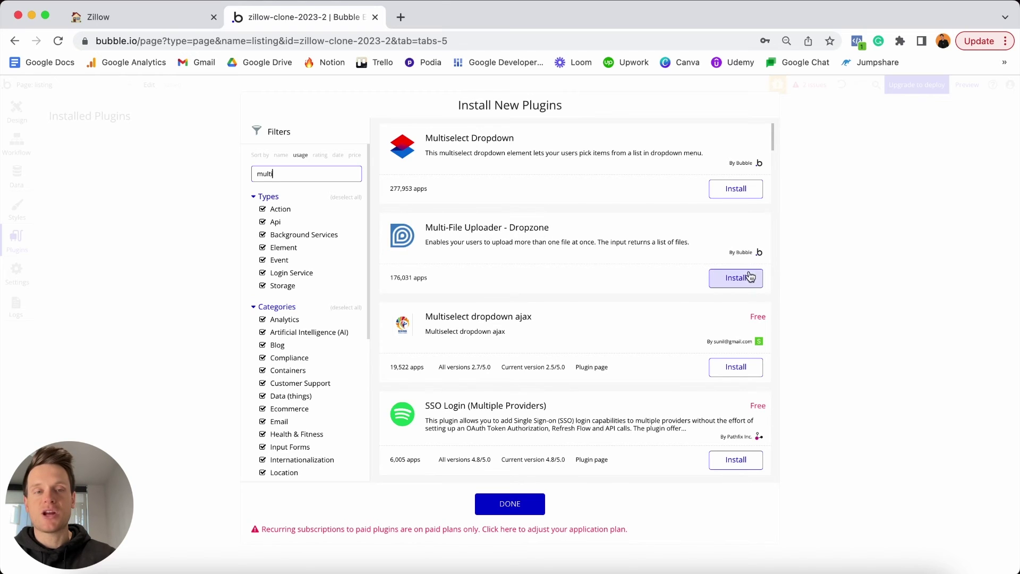
pyautogui.click(734, 278)
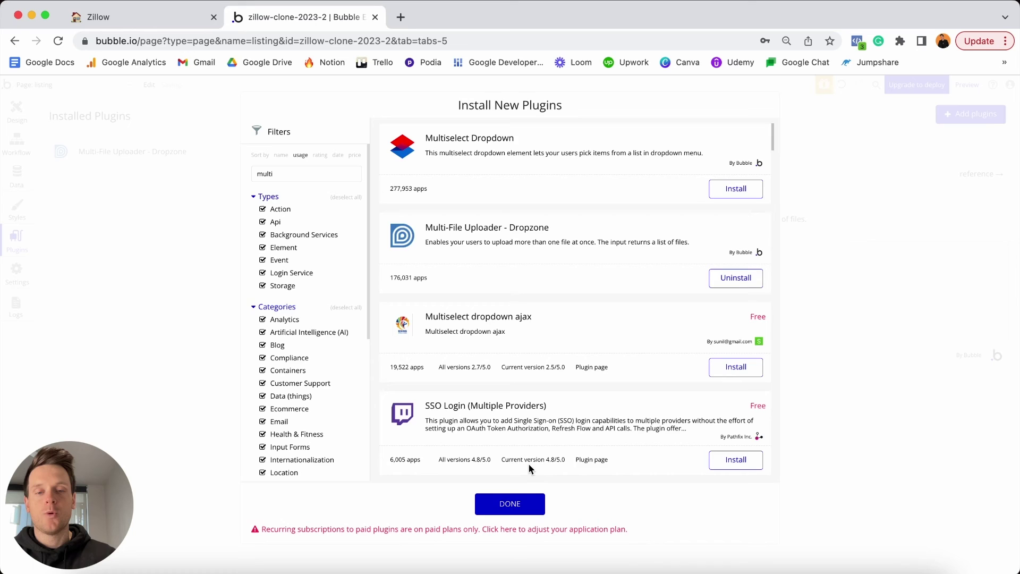
pyautogui.click(508, 502)
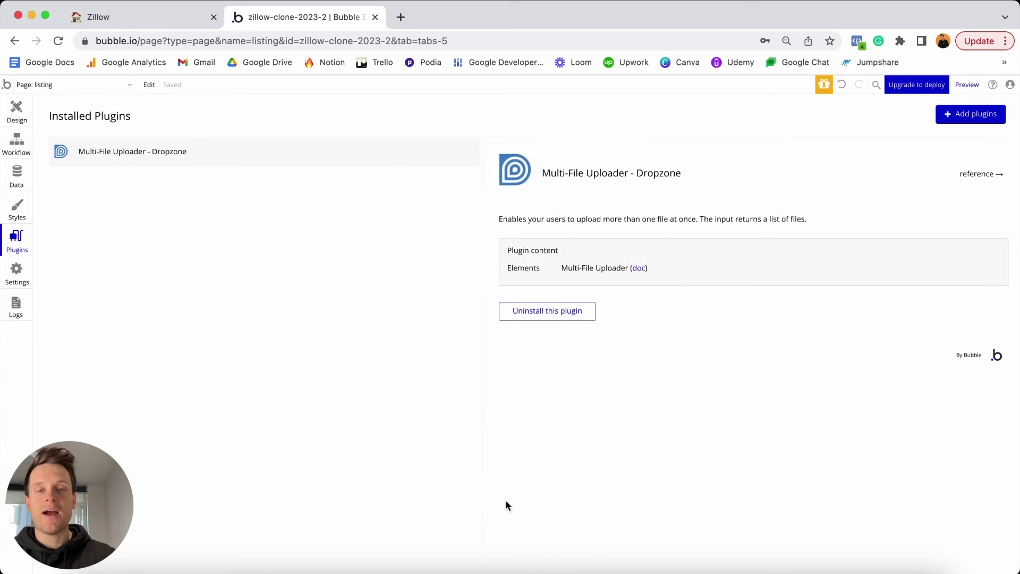
pyautogui.click(16, 112)
# Place a Multi-File Uploader below the featured image uploader and drag the Featured image label above it.
pyautogui.scroll(-1, 84, 244)
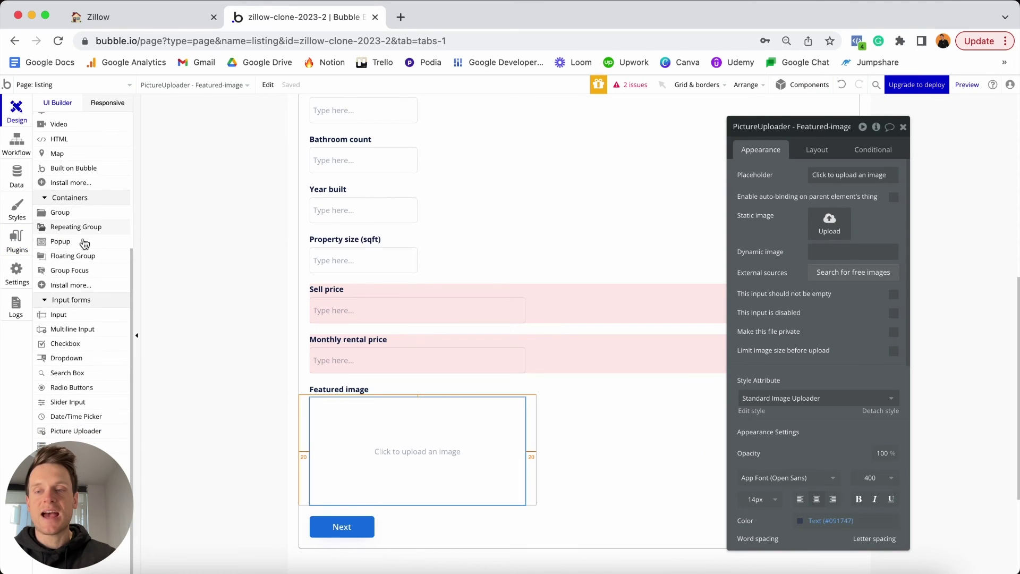
pyautogui.moveTo(59, 482); pyautogui.dragTo(805, 411)
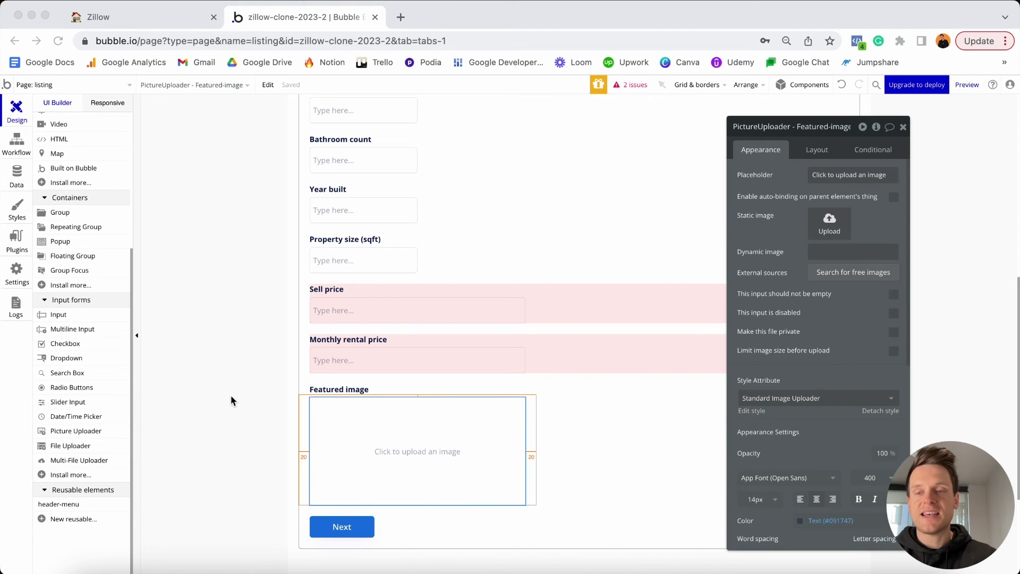
pyautogui.click(66, 465)
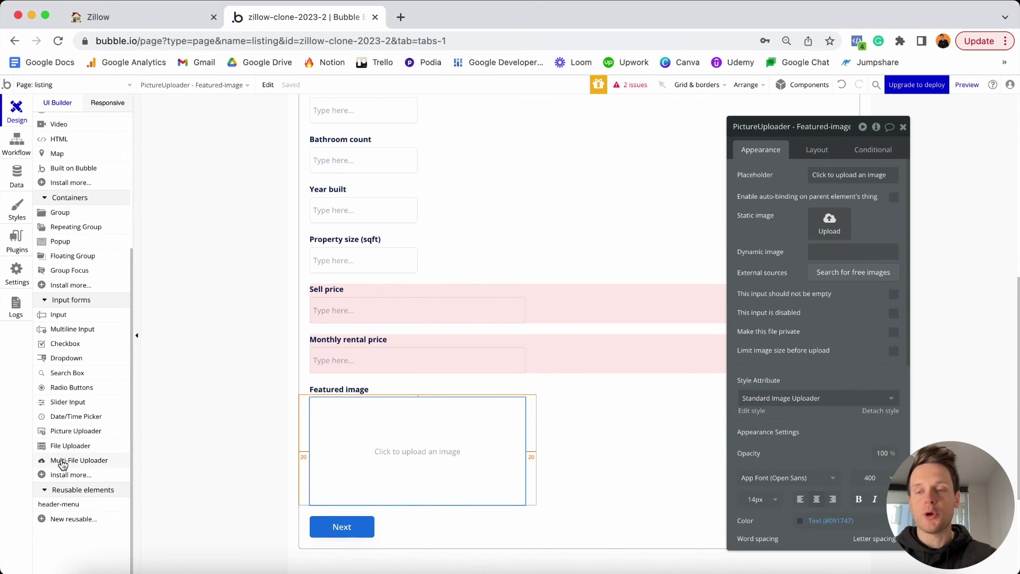
pyautogui.click(62, 465)
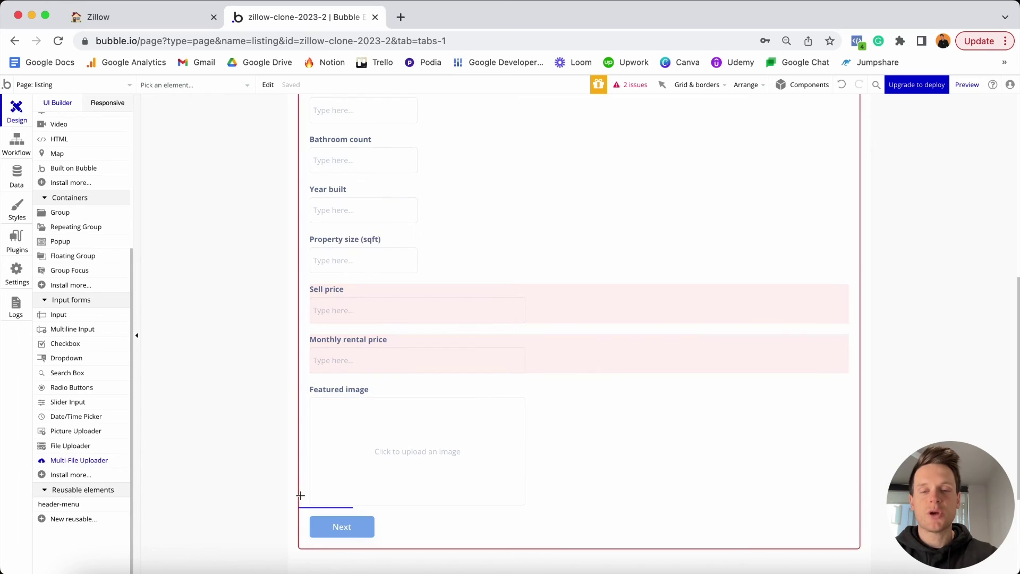
pyautogui.click(338, 507)
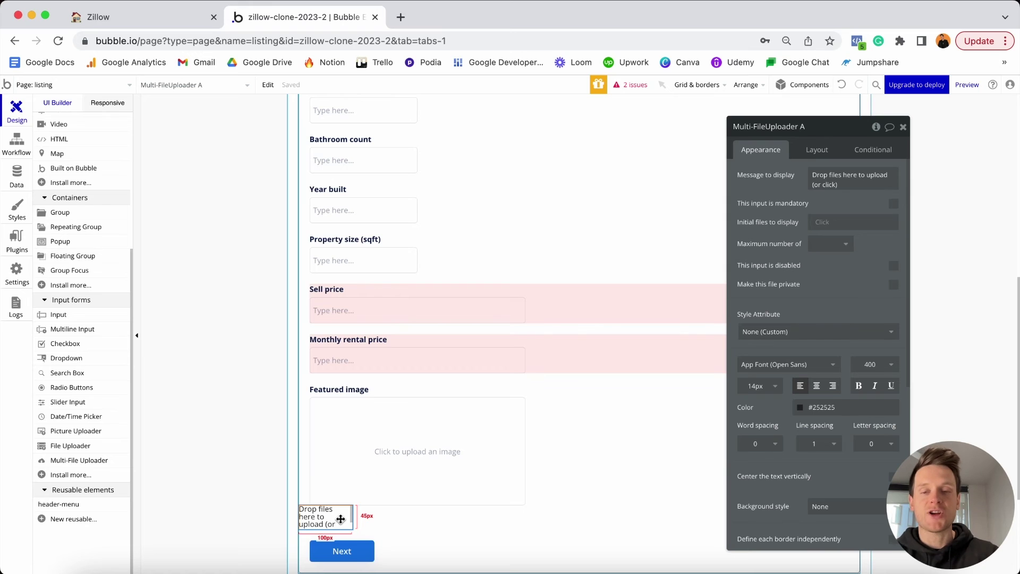
pyautogui.click(363, 388)
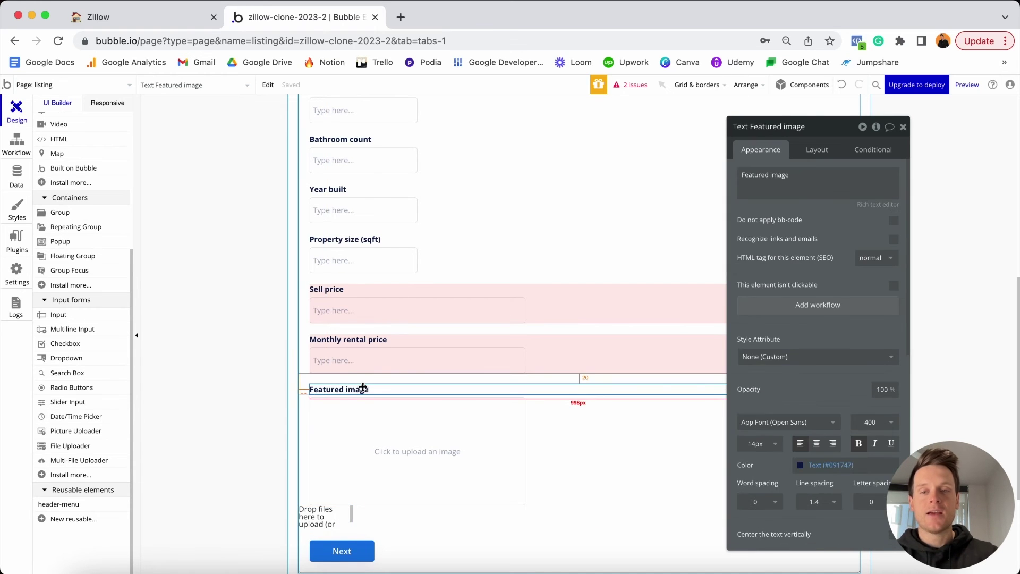
pyautogui.moveTo(363, 388); pyautogui.dragTo(361, 436)
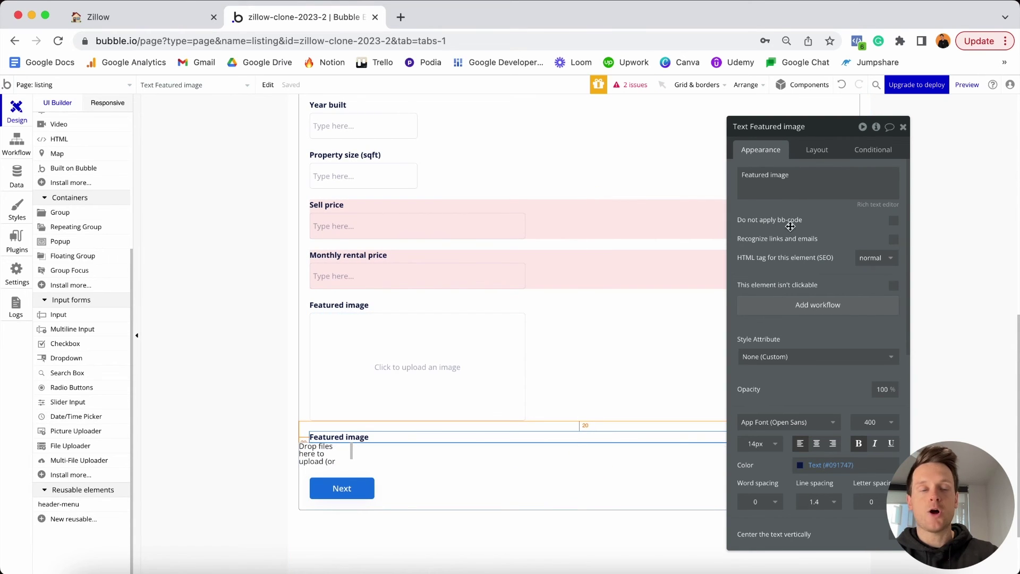
# Replace the heading's text with 'Additional images' and select the uploader beneath it.
pyautogui.tripleClick(795, 189)
pyautogui.write('Add')
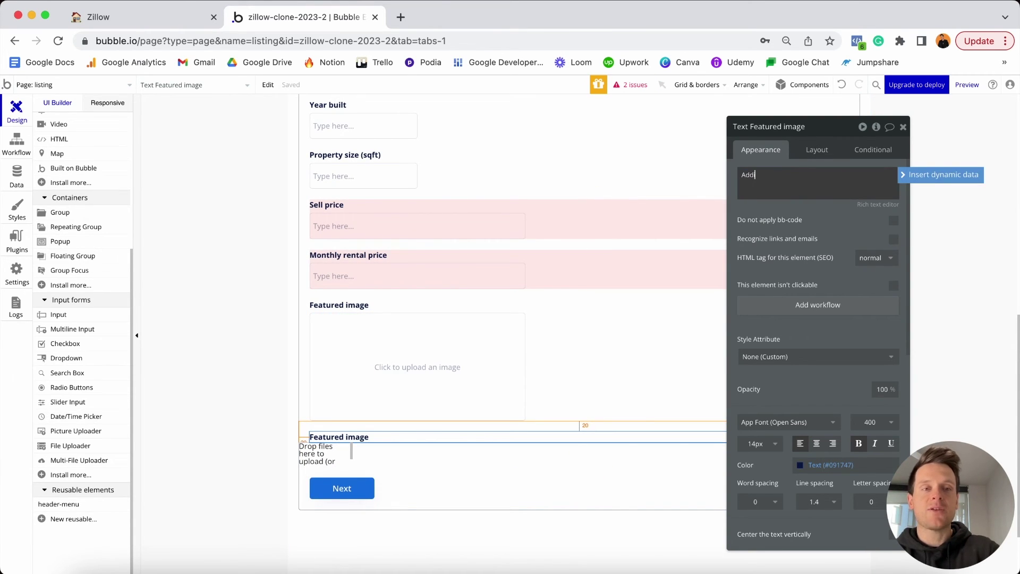
pyautogui.write('itional ')
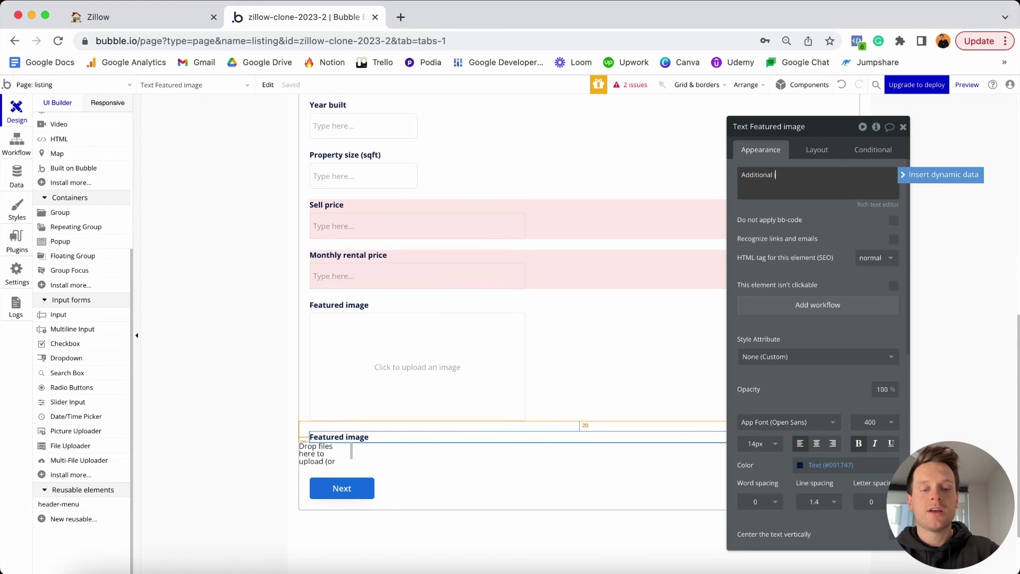
pyautogui.write('images')
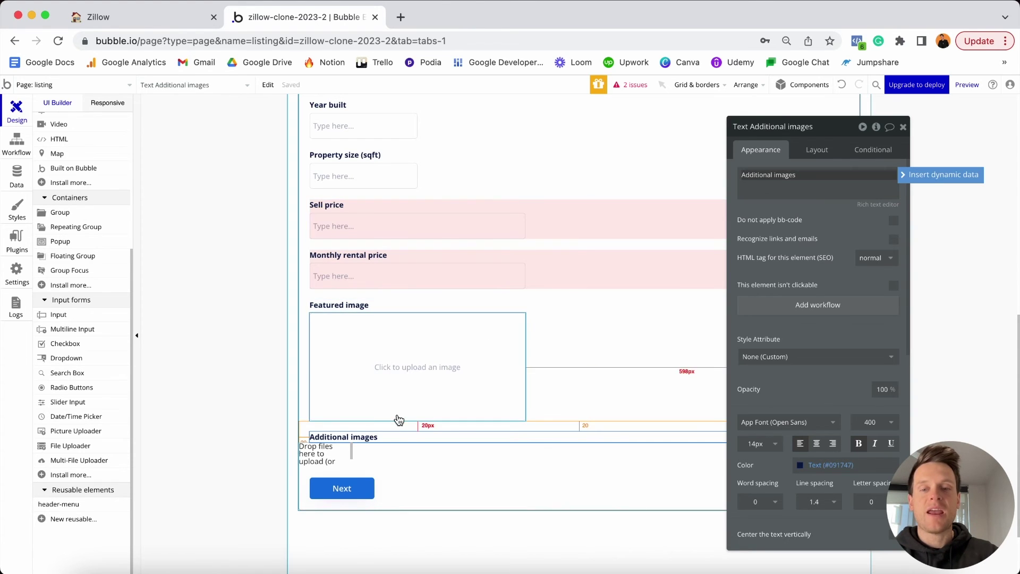
pyautogui.click(318, 461)
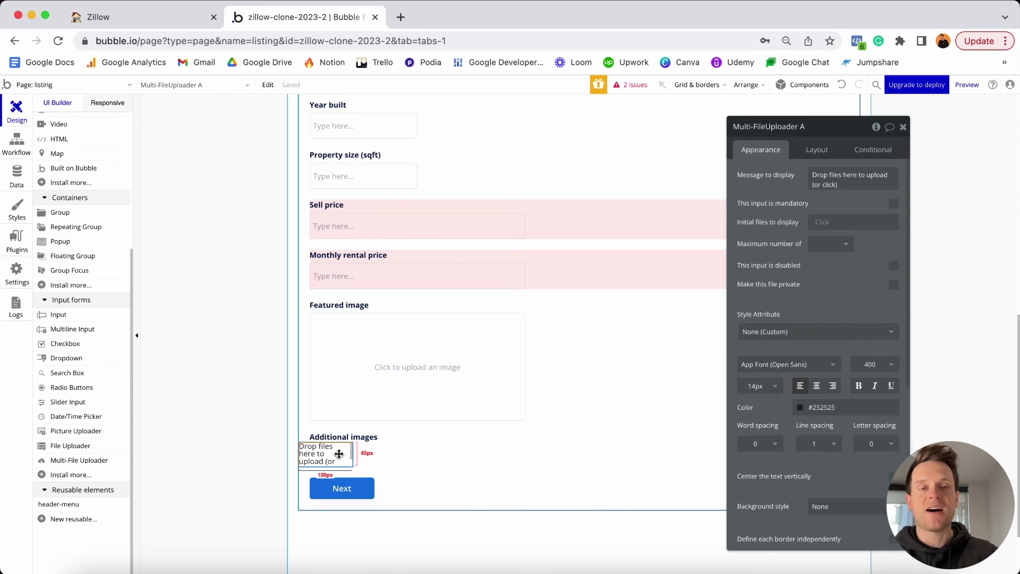
# Rename the uploader element to 'Multi-FileUploader - Additional images'.
pyautogui.click(823, 127)
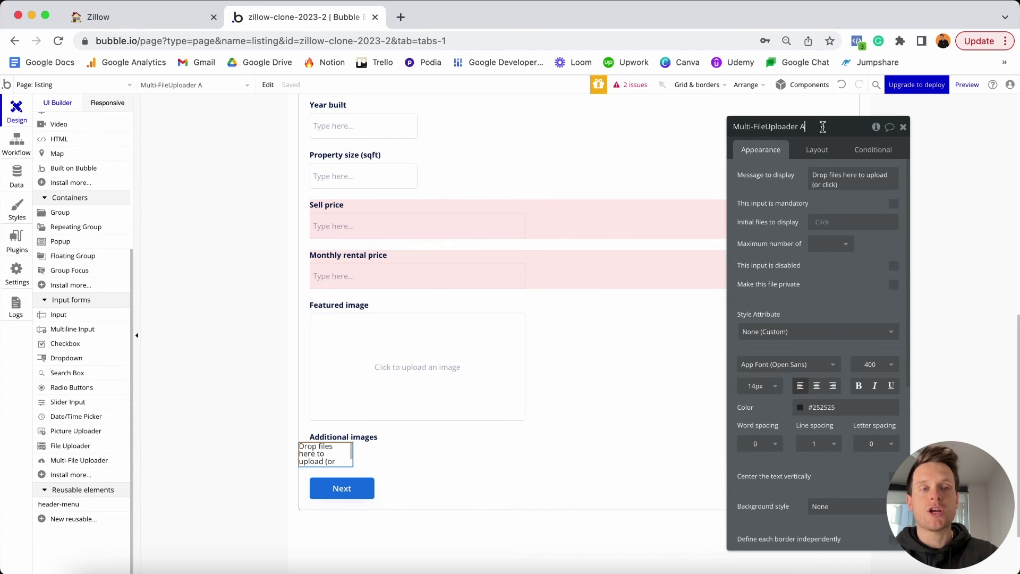
pyautogui.press('BackSpace')
pyautogui.press('BackSpace')
pyautogui.write('- ')
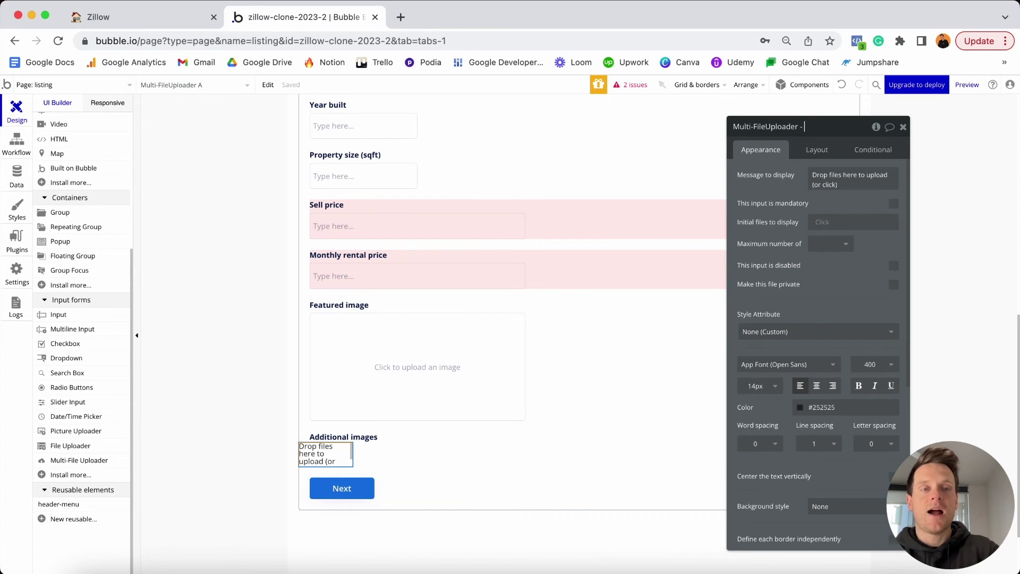
pyautogui.write('Add')
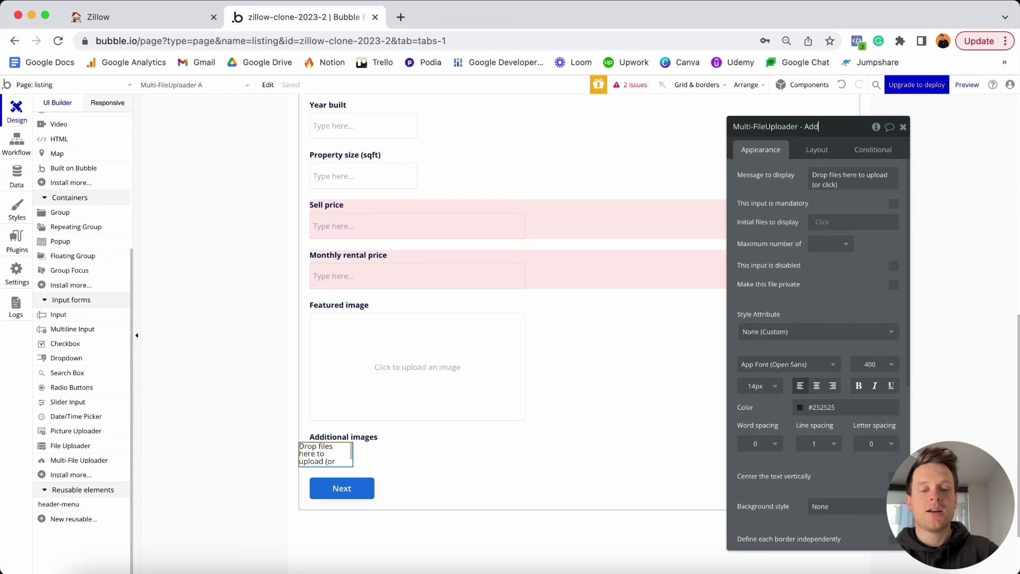
pyautogui.write('itional images')
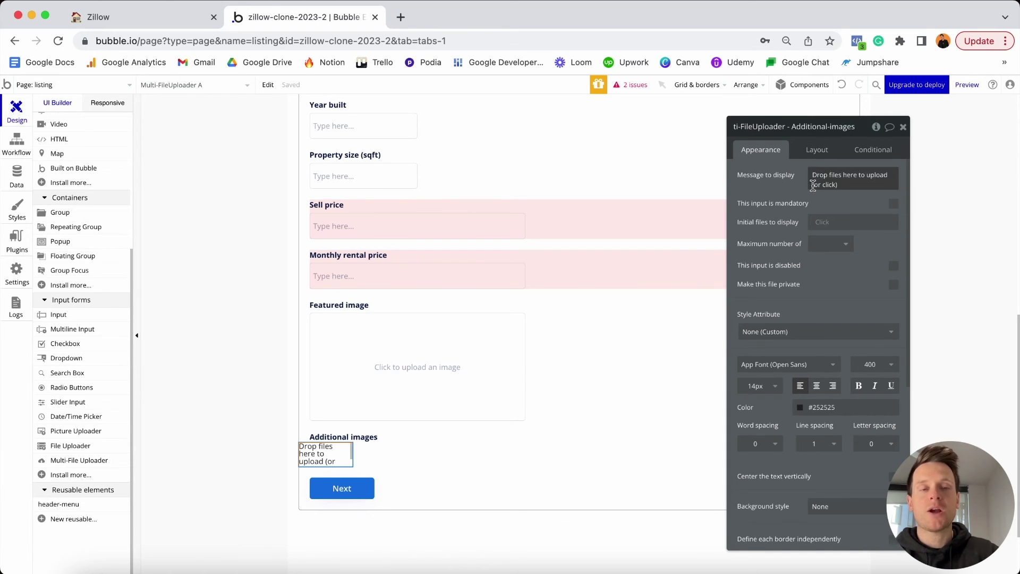
# Give the uploader a solid 1 px #6B6B6B border on all sides.
pyautogui.scroll(-3, 802, 201)
pyautogui.scroll(-5, 803, 201)
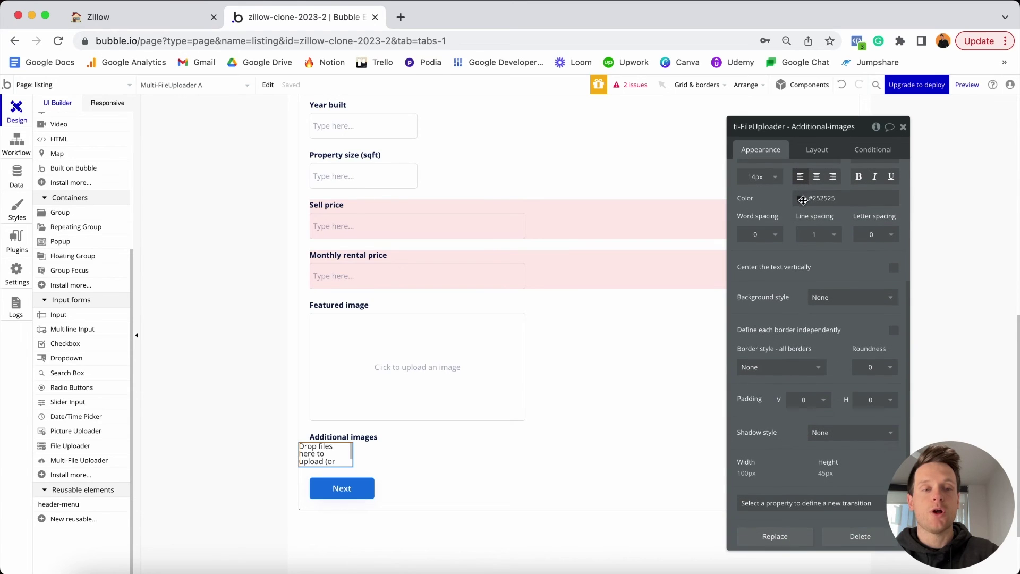
pyautogui.click(772, 367)
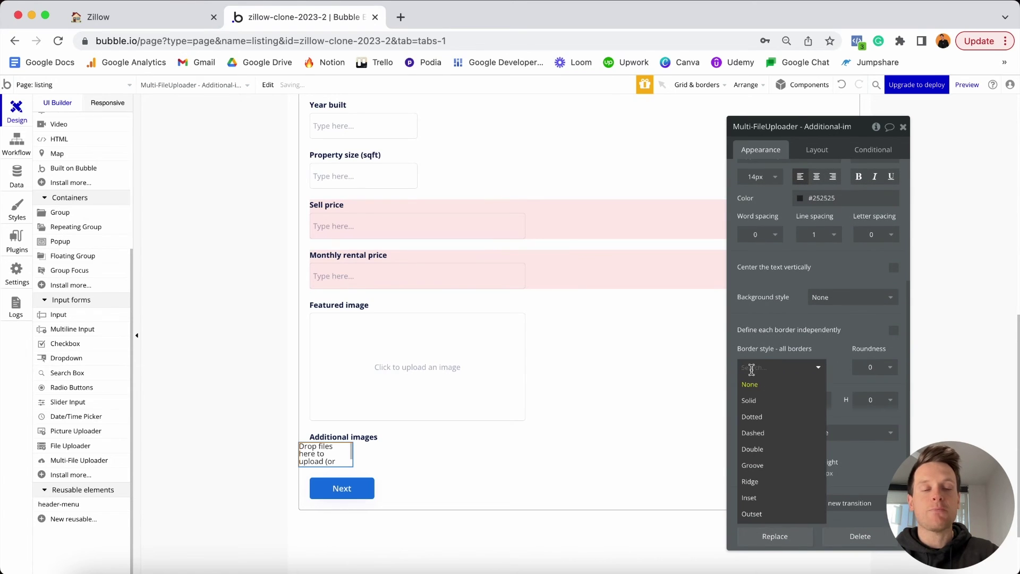
pyautogui.click(761, 400)
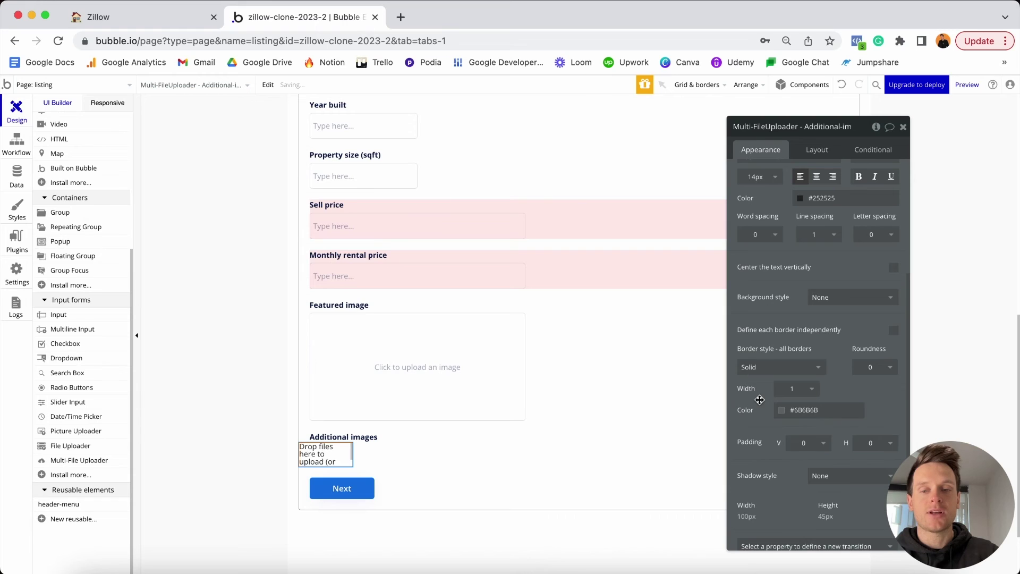
pyautogui.click(606, 413)
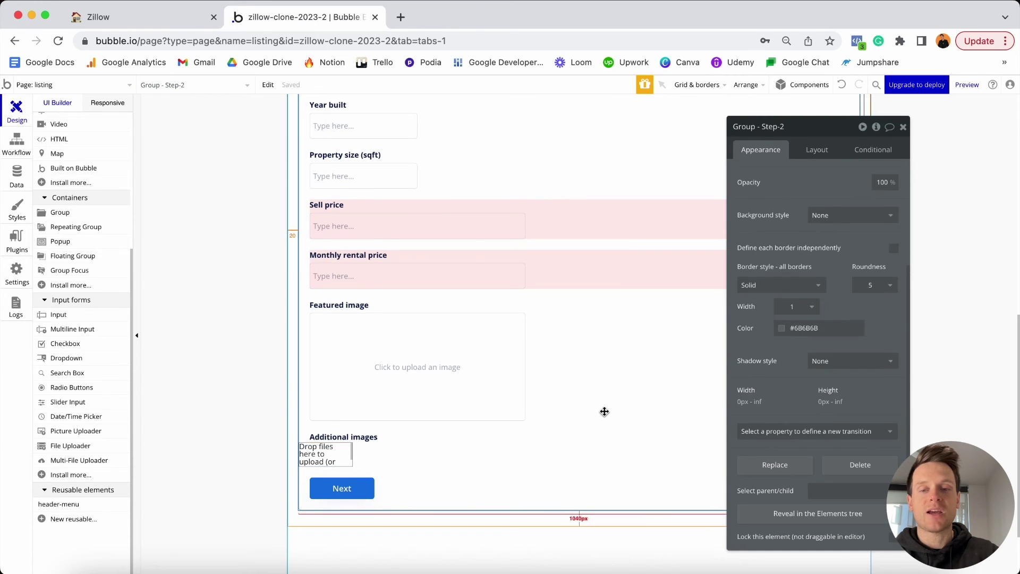
pyautogui.click(327, 460)
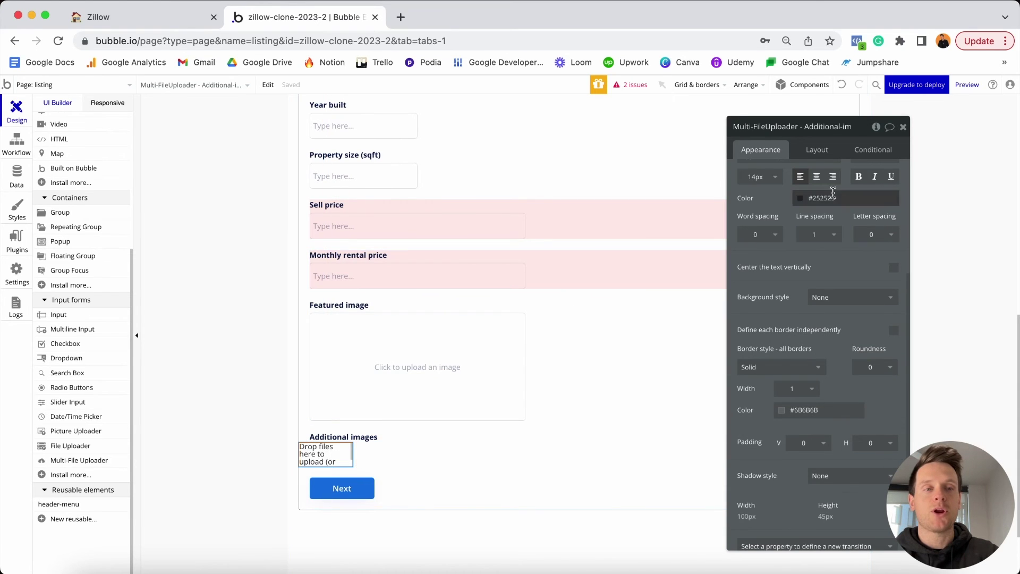
pyautogui.click(816, 150)
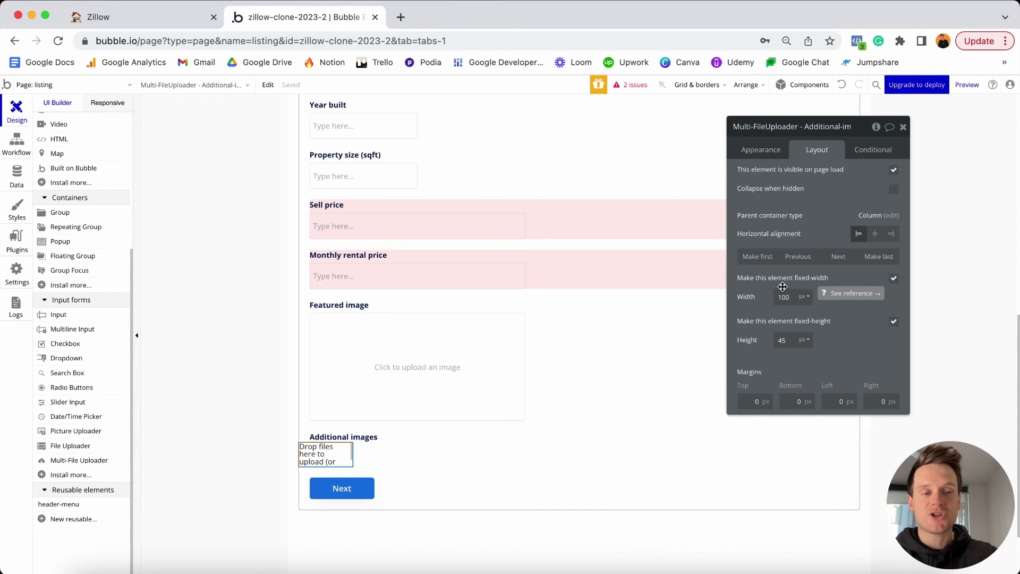
# Uncheck fixed-width and set the uploader's min width to 0 and max width to 400 px.
pyautogui.click(895, 282)
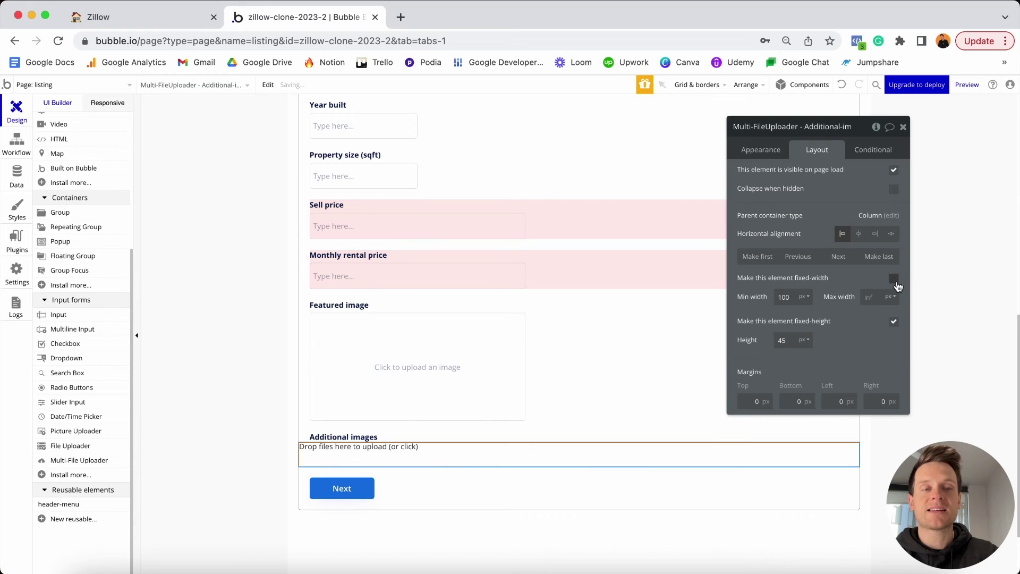
pyautogui.click(794, 297)
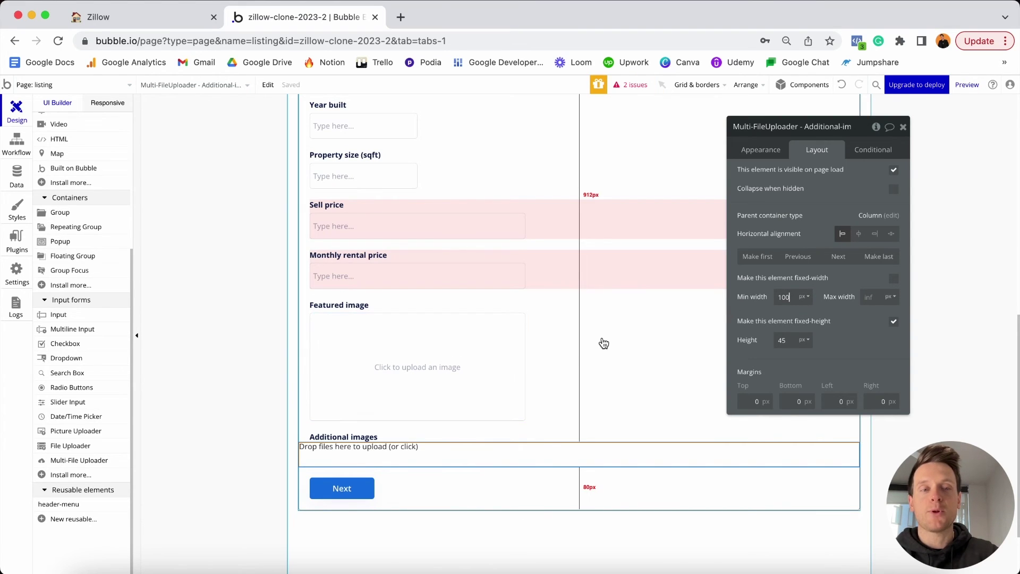
pyautogui.press('BackSpace')
pyautogui.press('BackSpace')
pyautogui.press('BackSpace')
pyautogui.write('0')
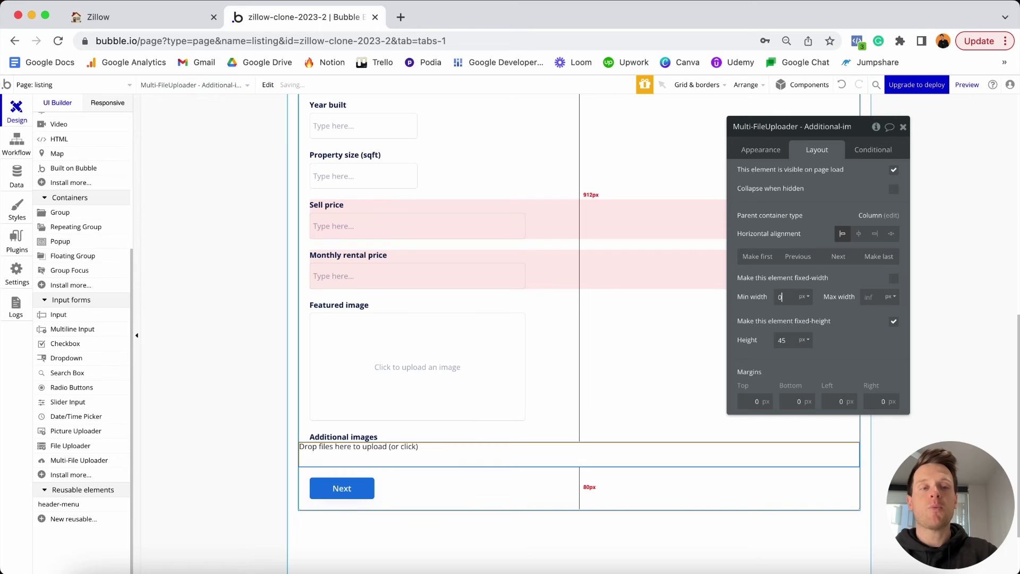
pyautogui.click(875, 297)
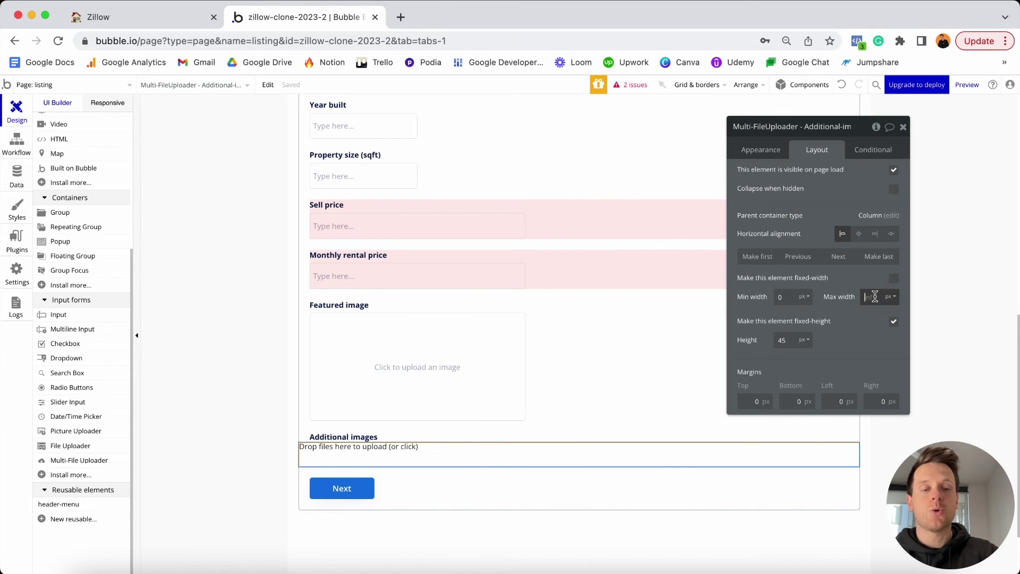
pyautogui.write('400')
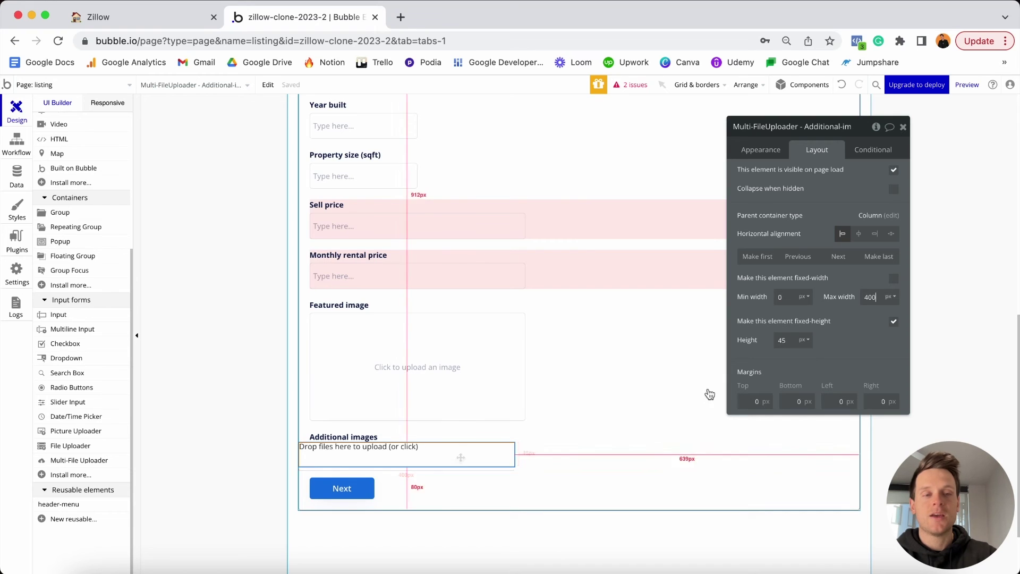
# Make the uploader's height non-fixed with a 150 px minimum.
pyautogui.click(894, 321)
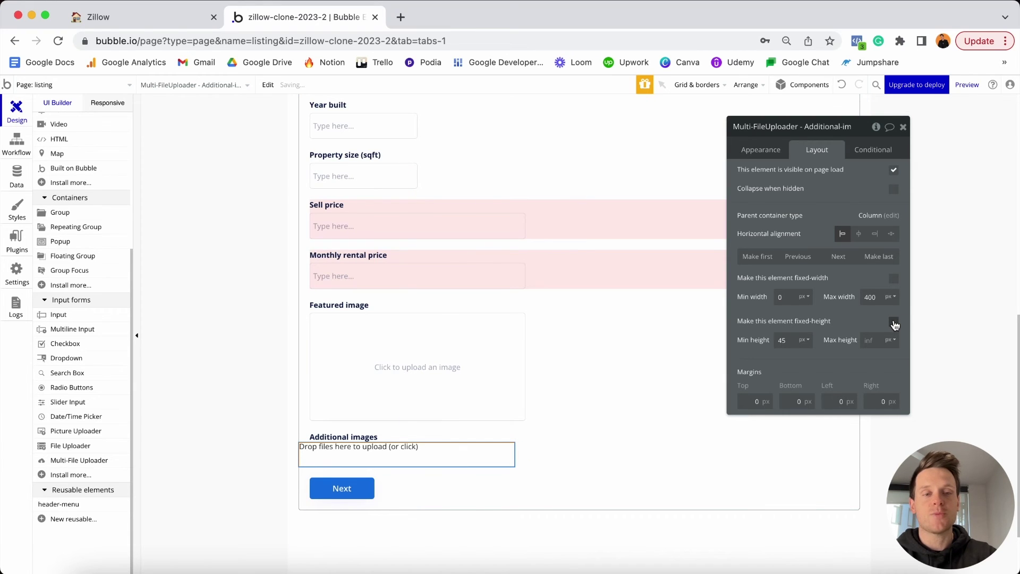
pyautogui.doubleClick(791, 340)
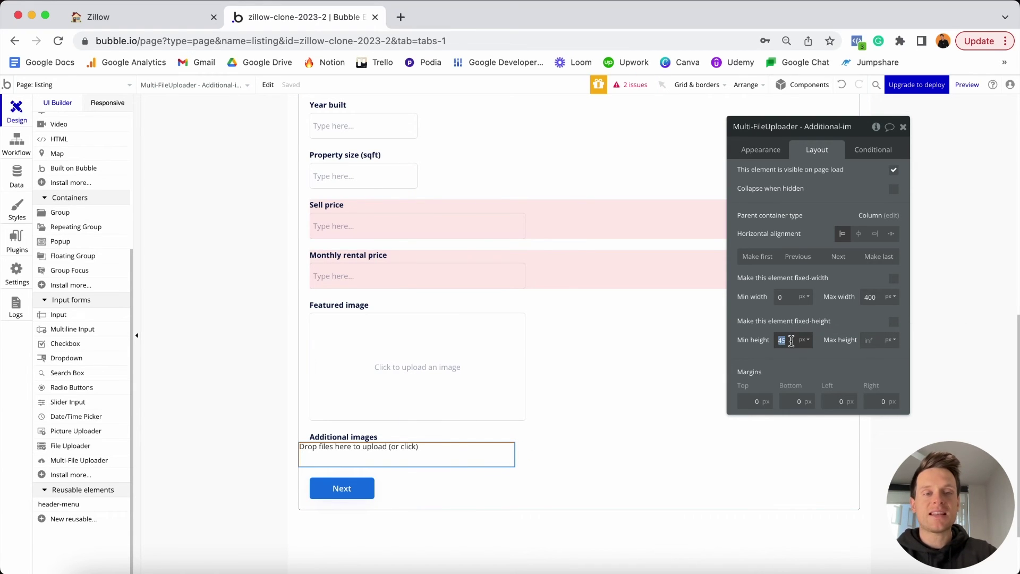
pyautogui.write('150')
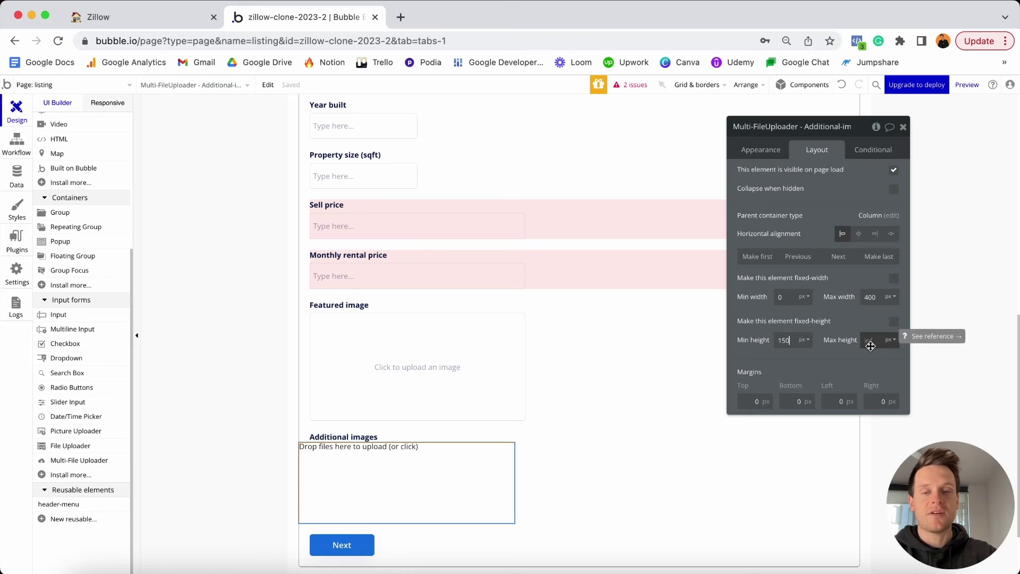
# Set the uploader's margins to 5 px top, 20 px left and 20 px right.
pyautogui.click(766, 399)
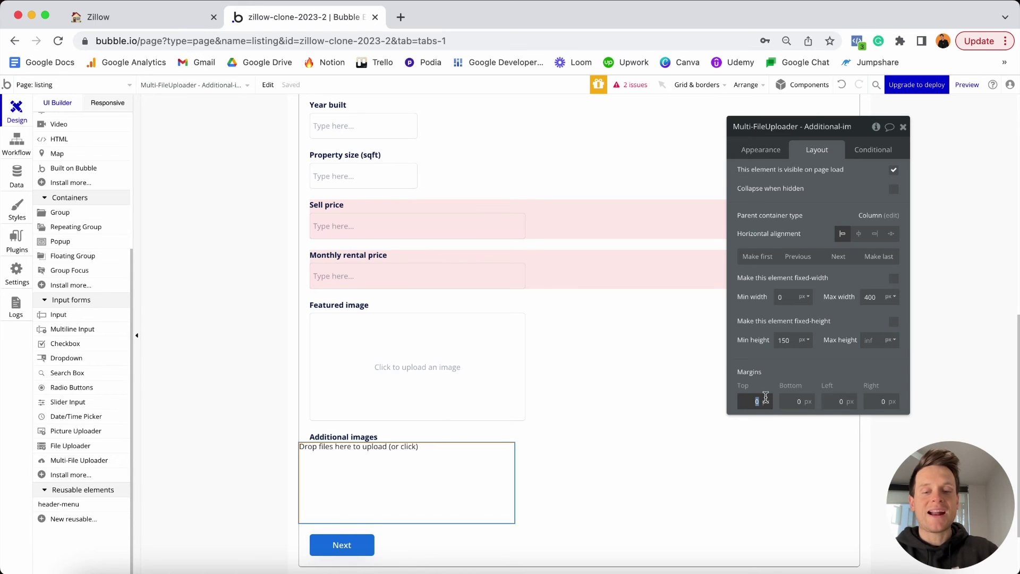
pyautogui.write('5')
pyautogui.click(835, 400)
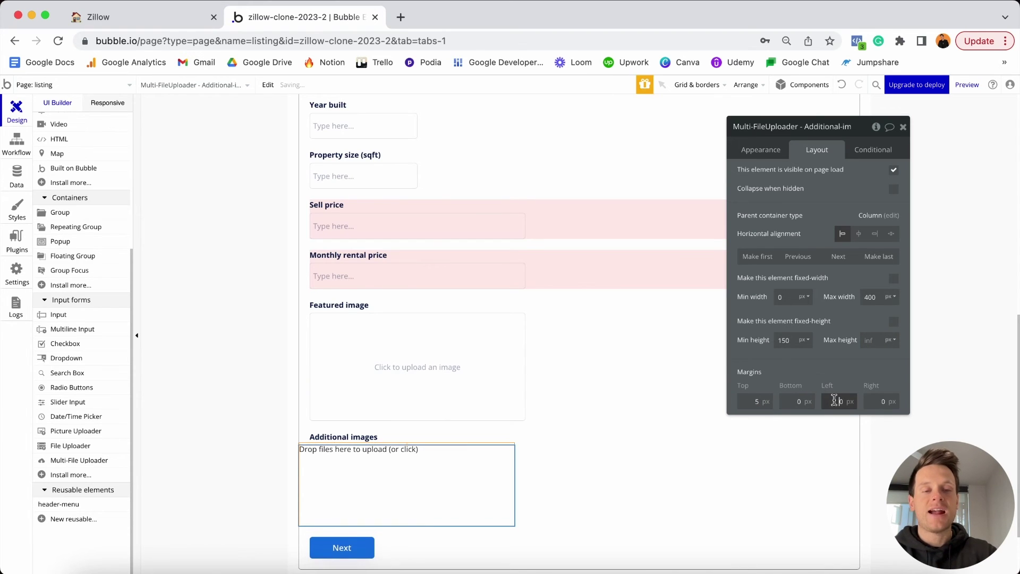
pyautogui.write('20')
pyautogui.press('Tab')
pyautogui.write('20')
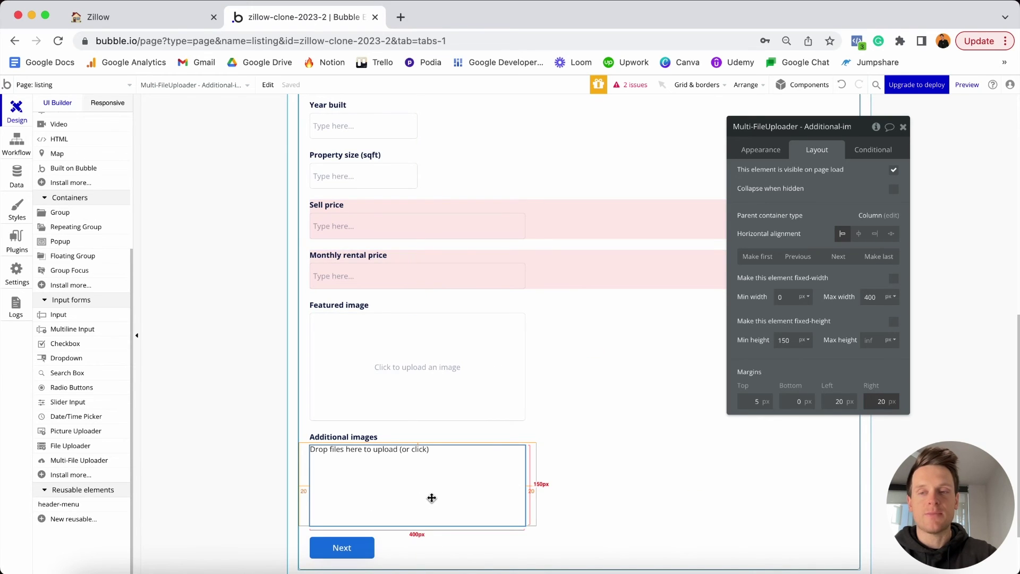
# Draw a new group below the Additional images uploader and name it 'Group - Image-preview'.
pyautogui.click(70, 213)
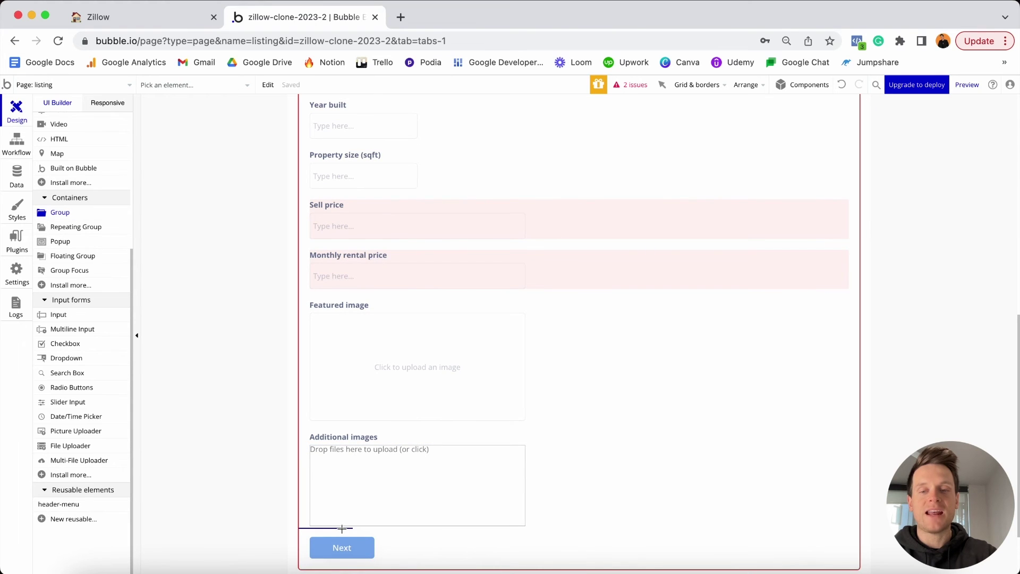
pyautogui.moveTo(342, 528); pyautogui.dragTo(420, 420)
pyautogui.scroll(-4, 419, 420)
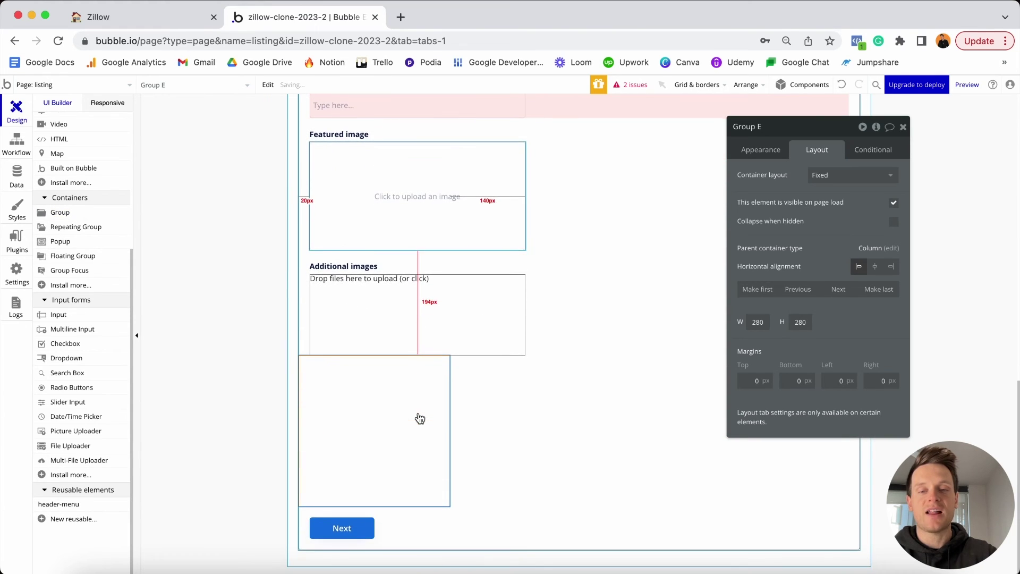
pyautogui.click(806, 128)
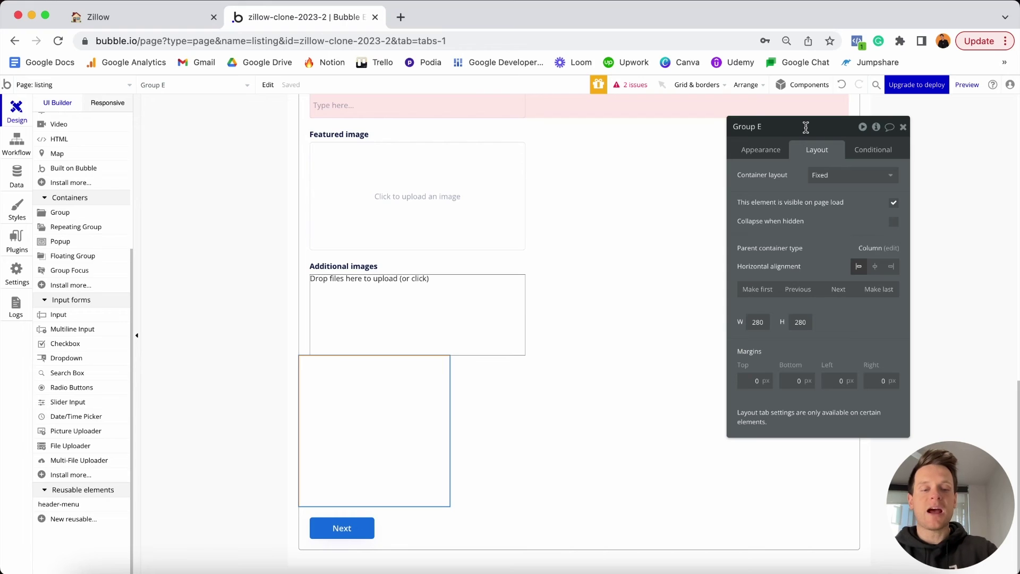
pyautogui.press('BackSpace')
pyautogui.write('- Im')
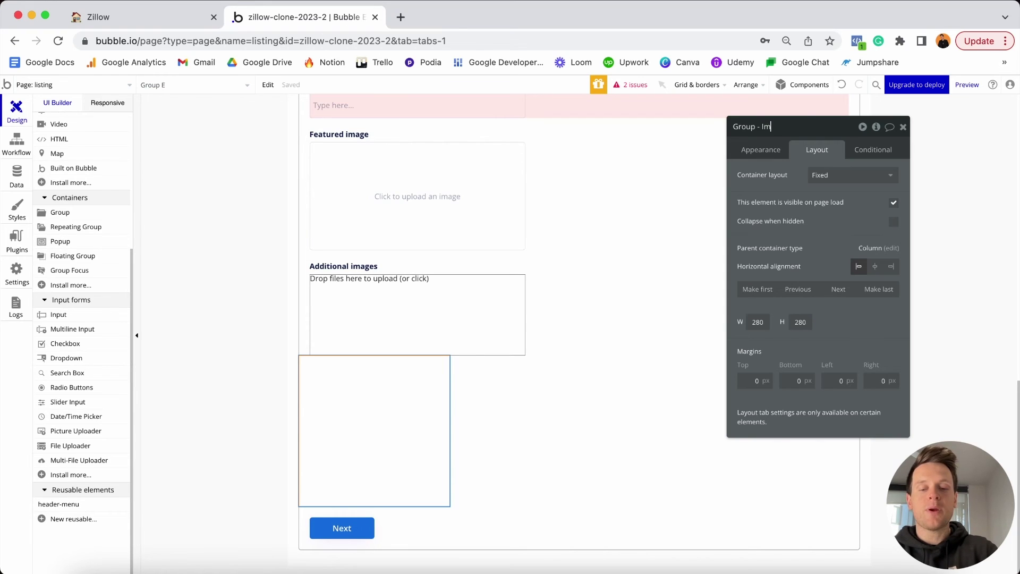
pyautogui.write('age-prevew')
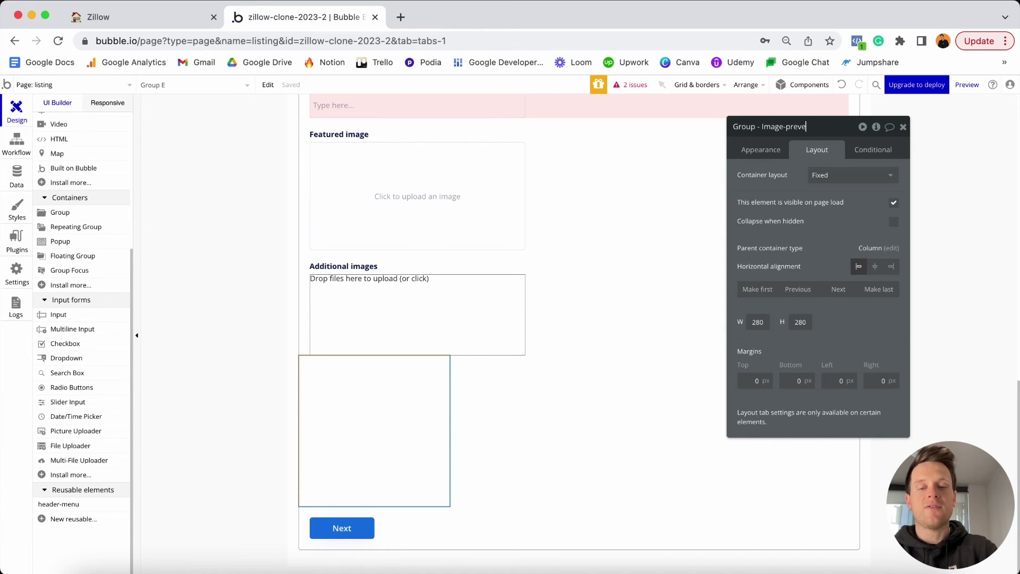
pyautogui.click(802, 127)
pyautogui.write('iew')
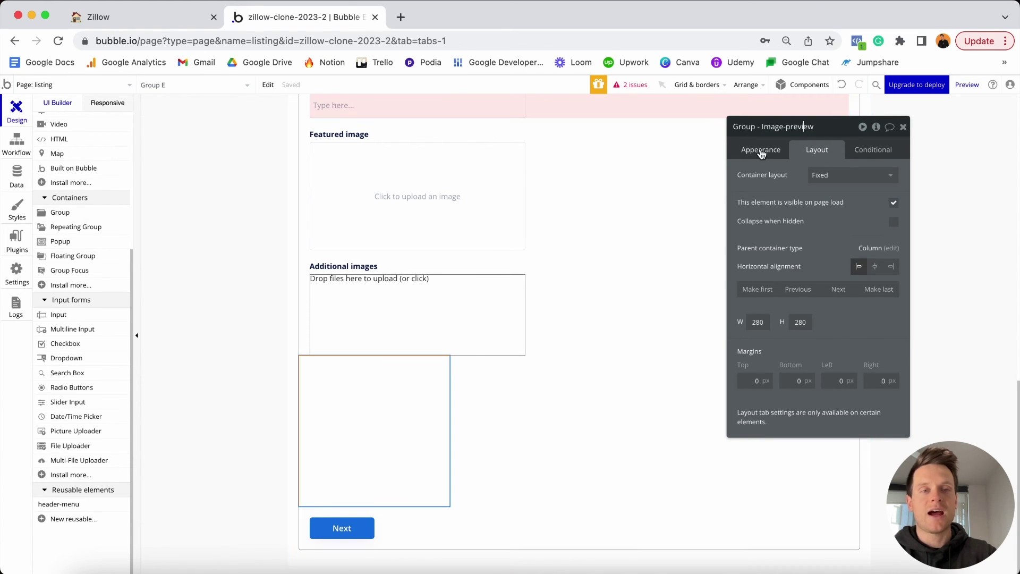
# Detach the group's style and give it a flat #FFDFDF light pink background.
pyautogui.click(762, 152)
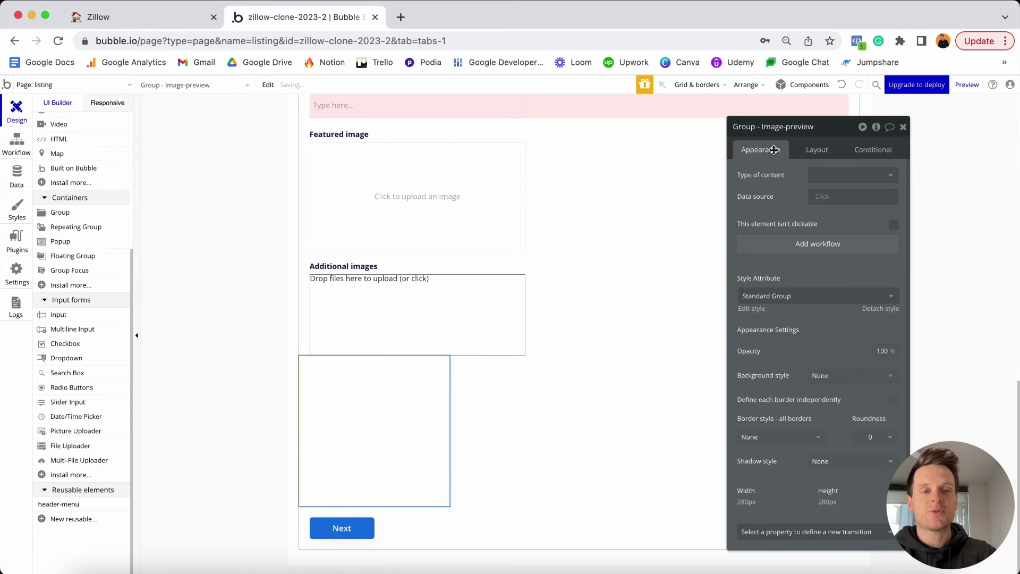
pyautogui.click(888, 311)
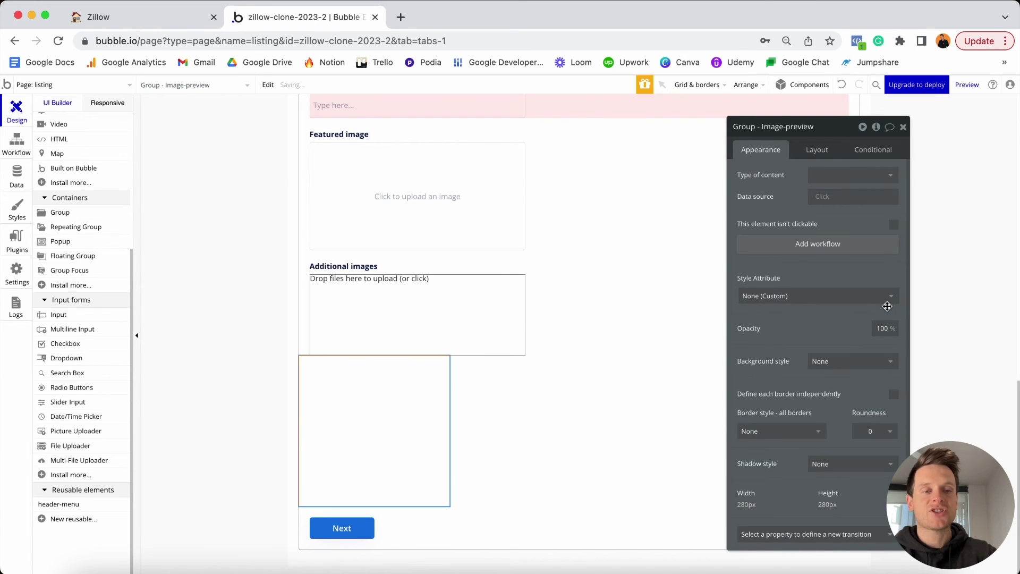
pyautogui.click(835, 361)
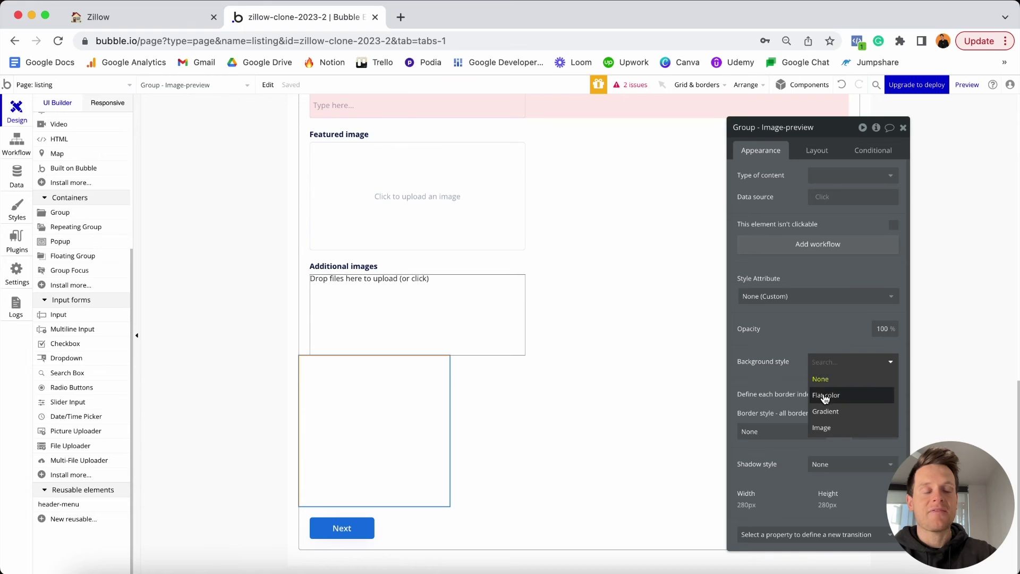
pyautogui.click(826, 395)
pyautogui.click(829, 384)
pyautogui.click(828, 396)
pyautogui.moveTo(827, 396); pyautogui.dragTo(822, 390)
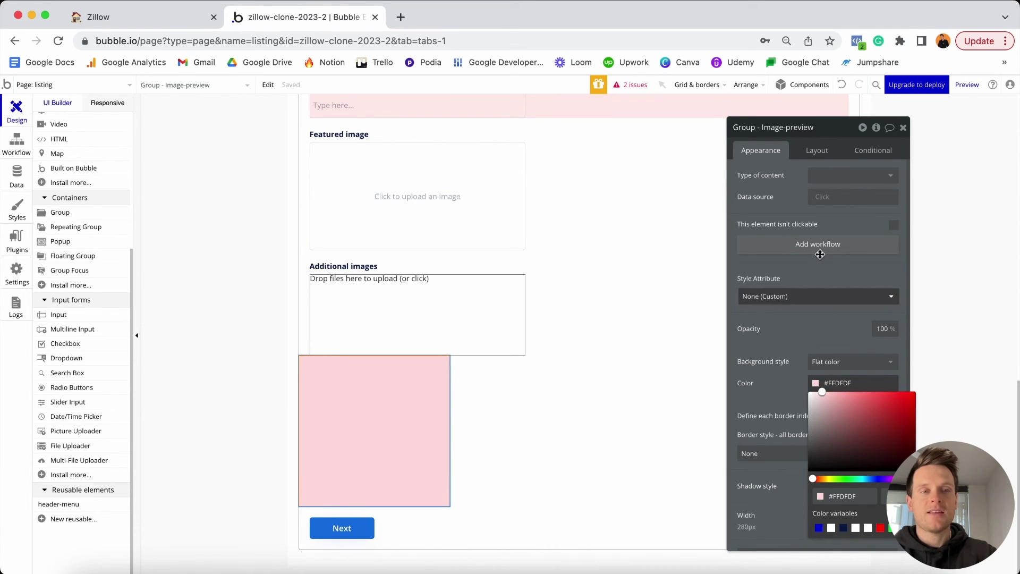
pyautogui.click(816, 151)
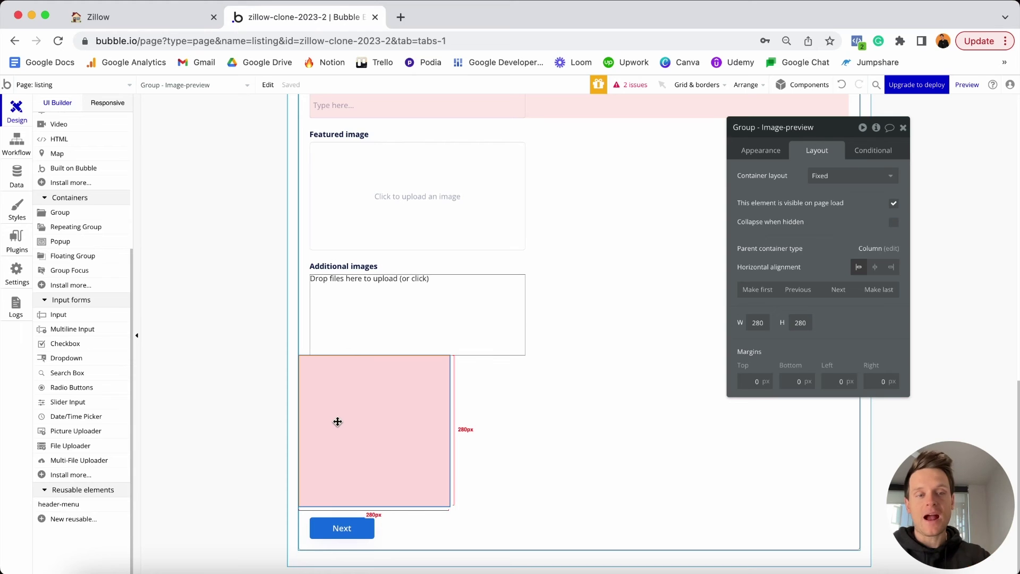
# Make the group a Column container that stretches full width with minimum width 0.
pyautogui.click(819, 176)
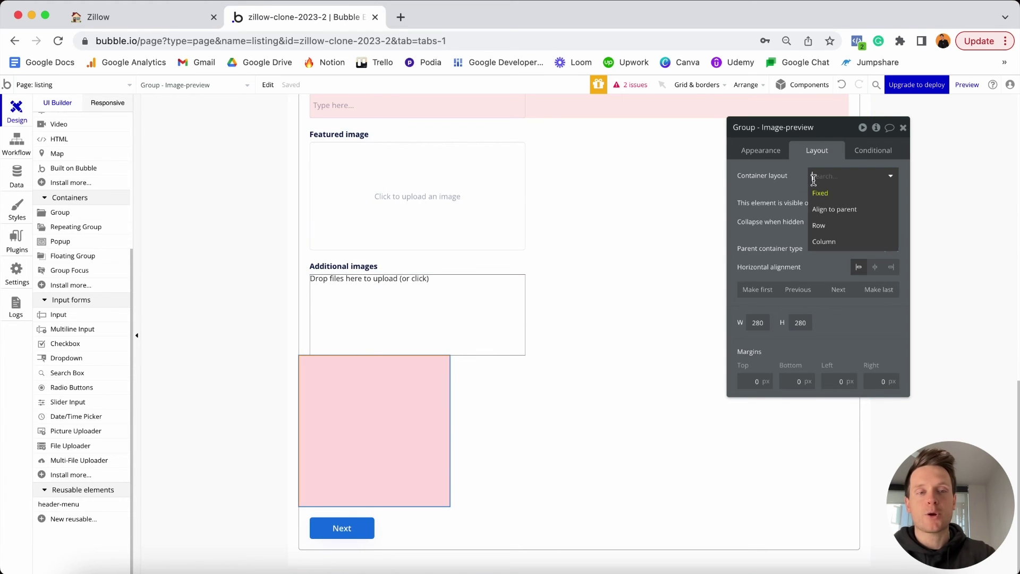
pyautogui.click(835, 243)
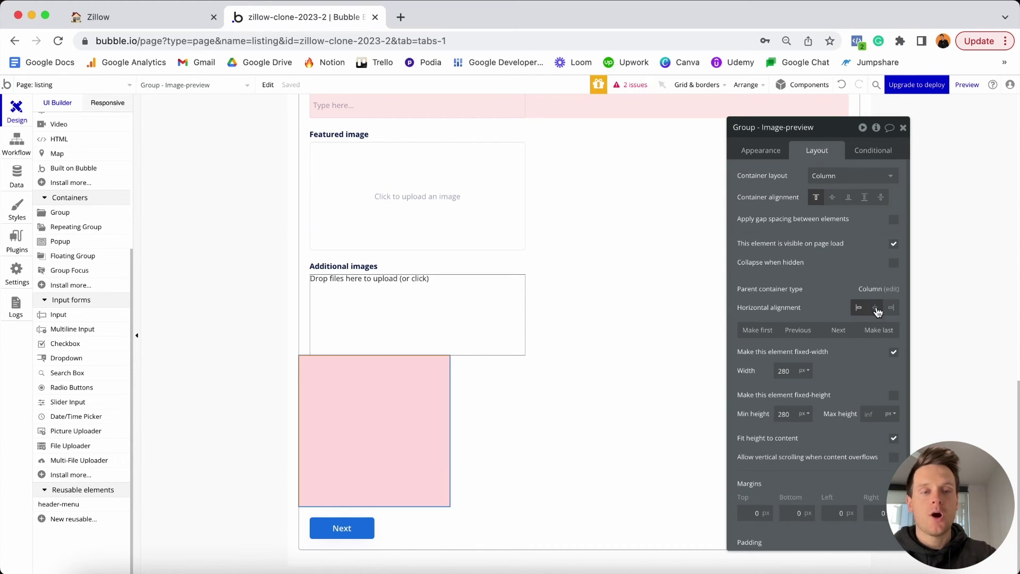
pyautogui.click(893, 352)
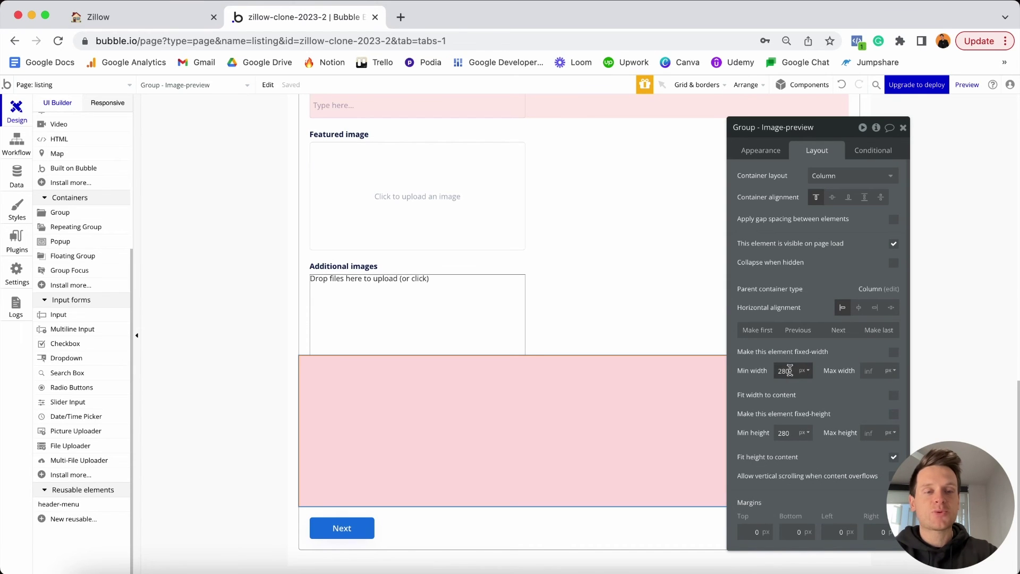
pyautogui.doubleClick(791, 370)
pyautogui.write('0')
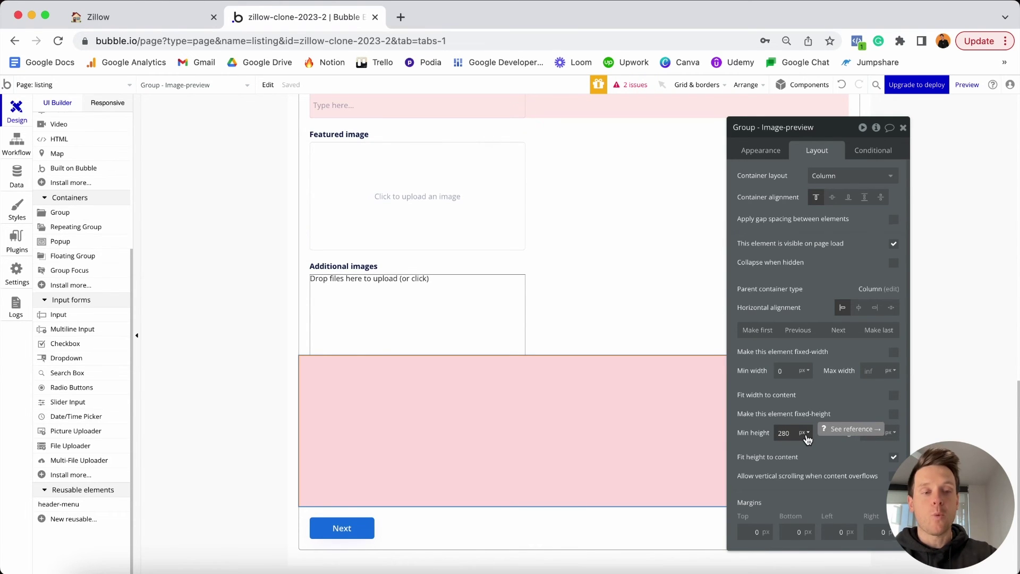
# Give the group a 10px top margin and 20px left and right margins.
pyautogui.moveTo(741, 522); pyautogui.dragTo(718, 473)
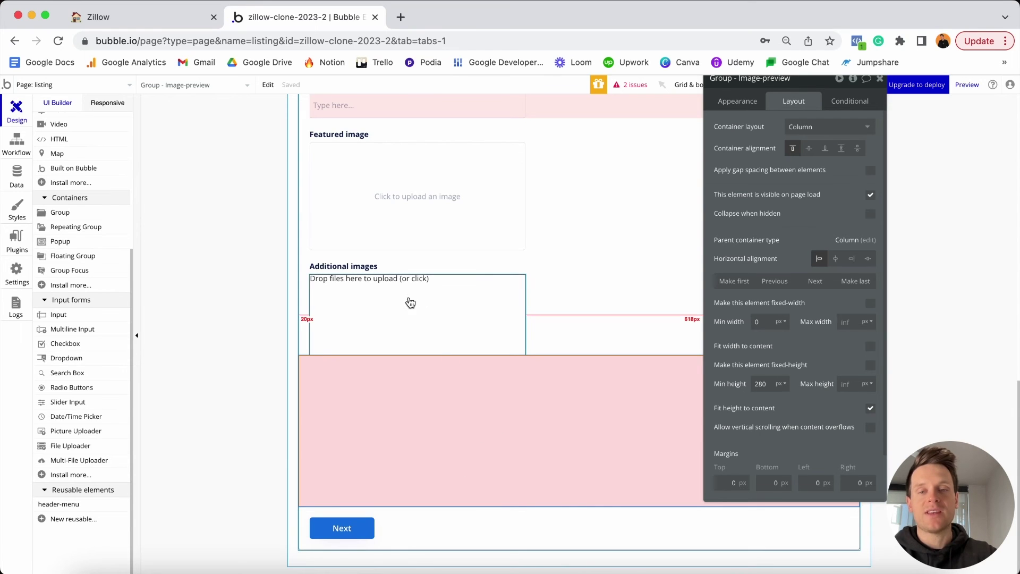
pyautogui.click(733, 483)
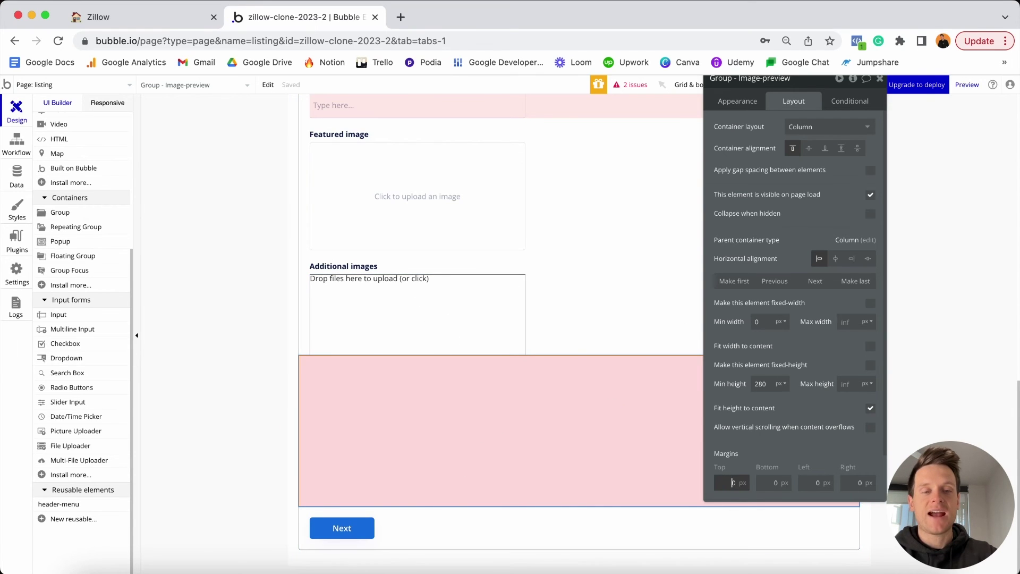
pyautogui.write('1')
pyautogui.click(814, 481)
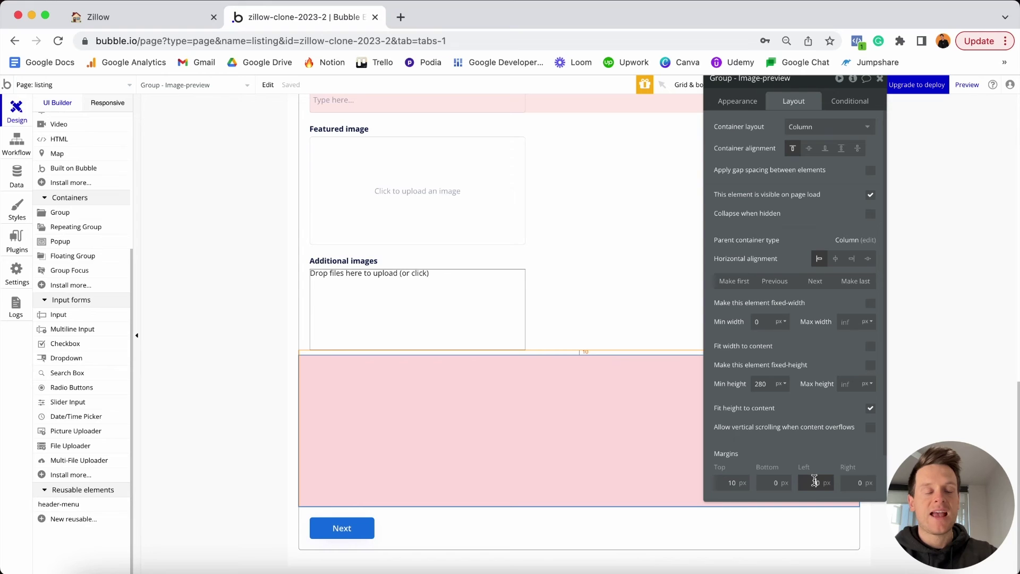
pyautogui.write('2')
pyautogui.click(857, 483)
pyautogui.write('2')
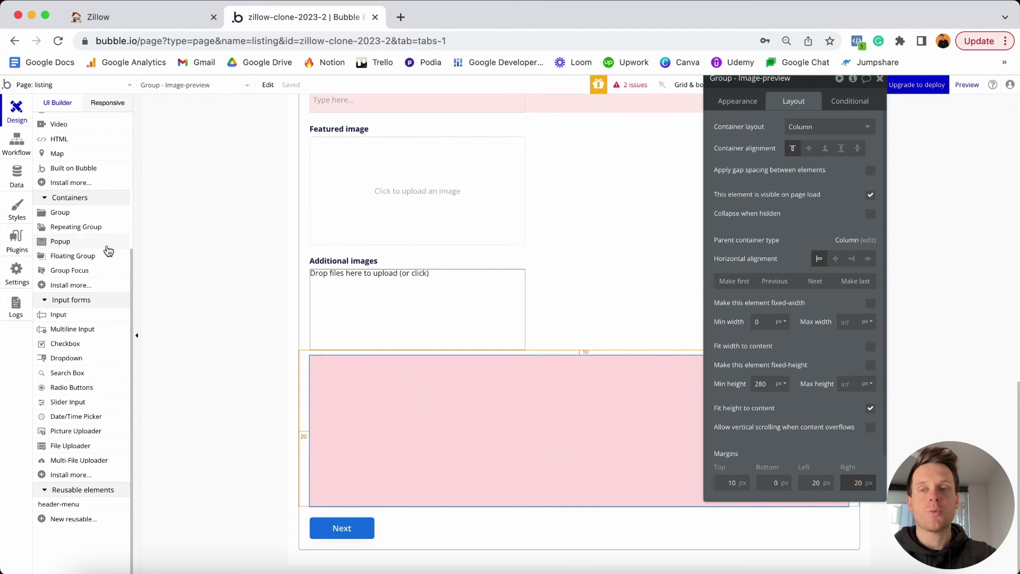
# Draw a repeating group inside the pink group and set its content type to image.
pyautogui.click(92, 228)
pyautogui.click(334, 392)
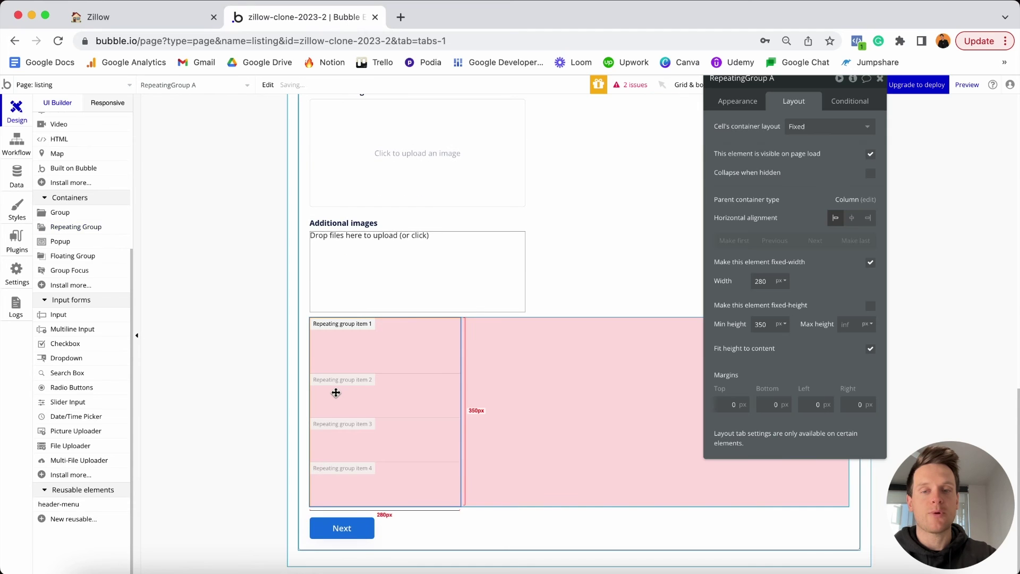
pyautogui.moveTo(744, 92); pyautogui.dragTo(702, 138)
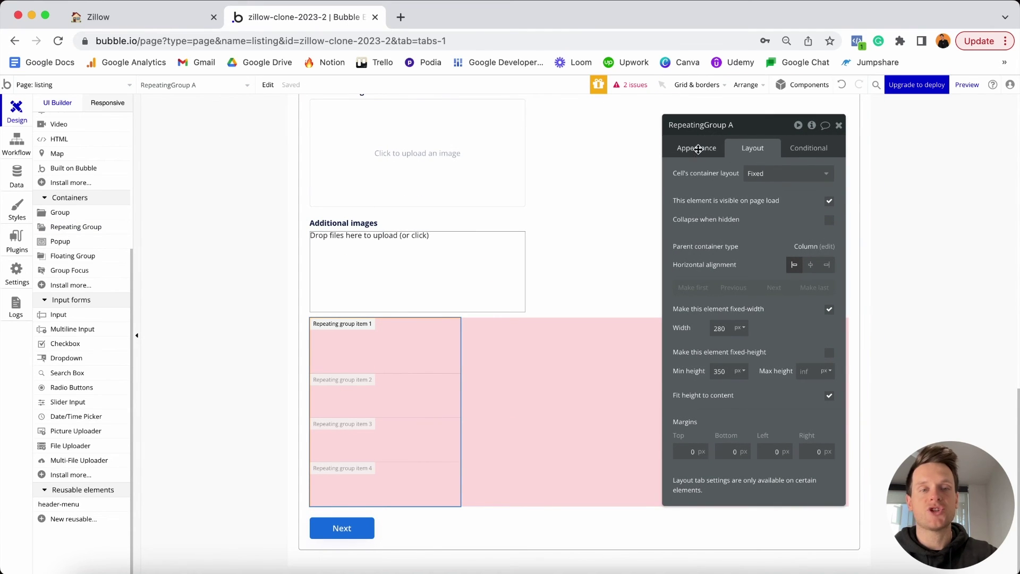
pyautogui.click(698, 151)
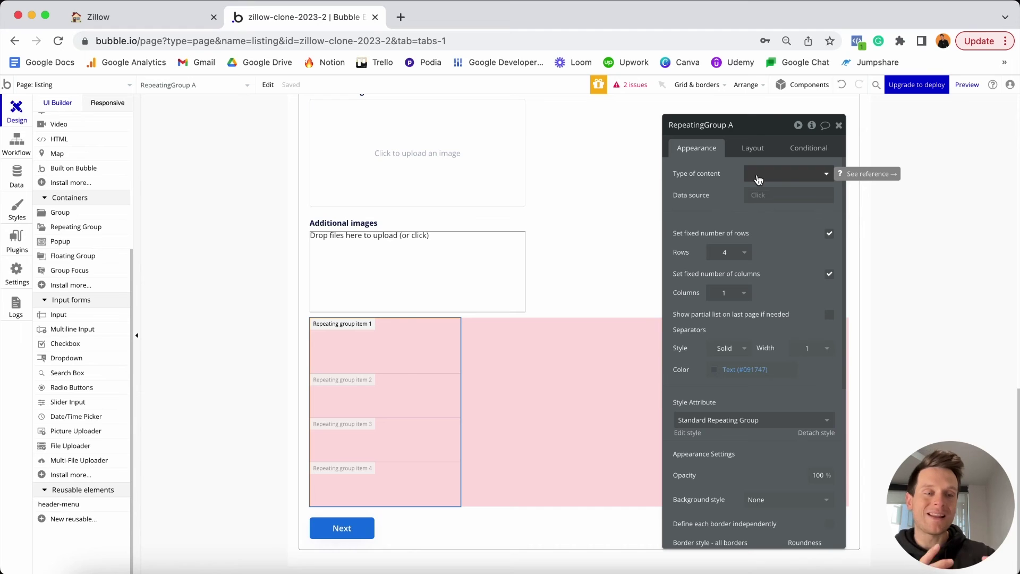
pyautogui.click(758, 178)
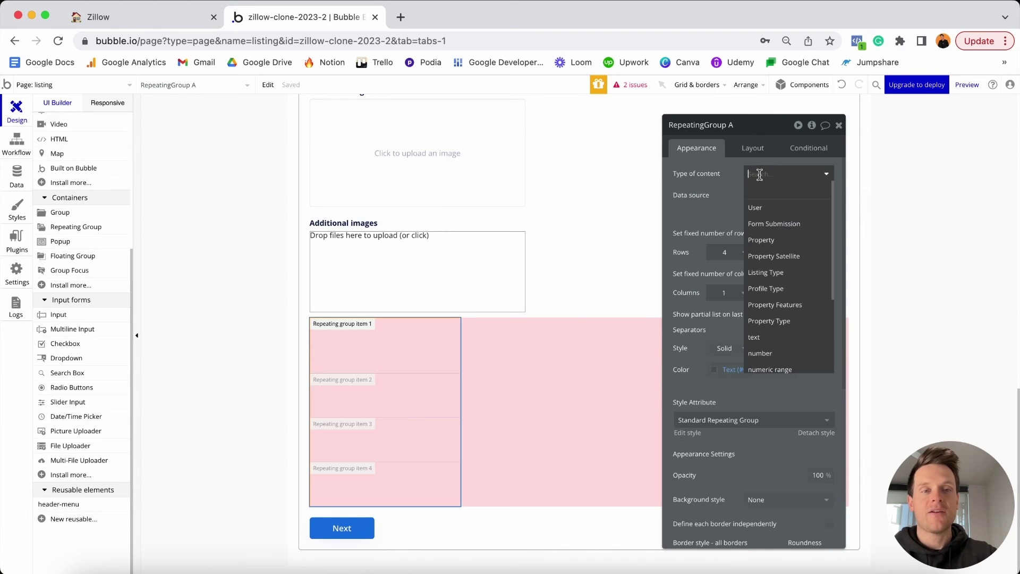
pyautogui.scroll(-5, 773, 249)
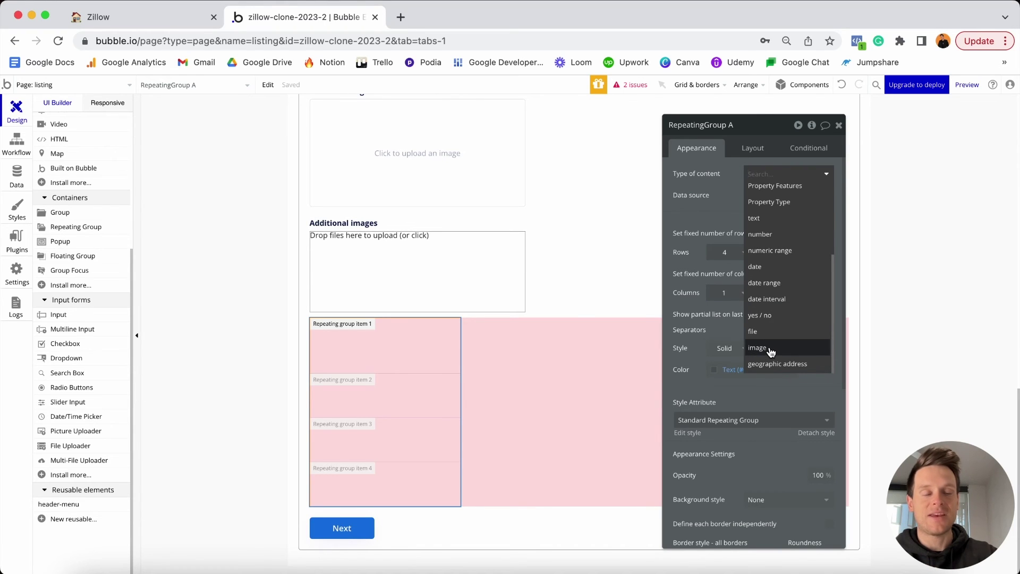
pyautogui.click(771, 350)
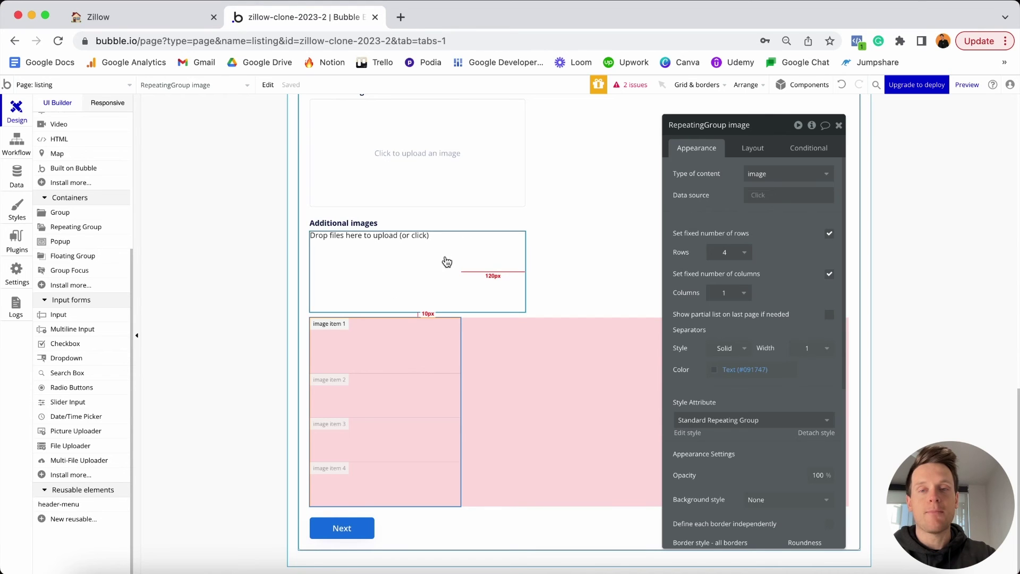
# Source it from the Additional images uploader's value and turn off the fixed row count.
pyautogui.click(764, 197)
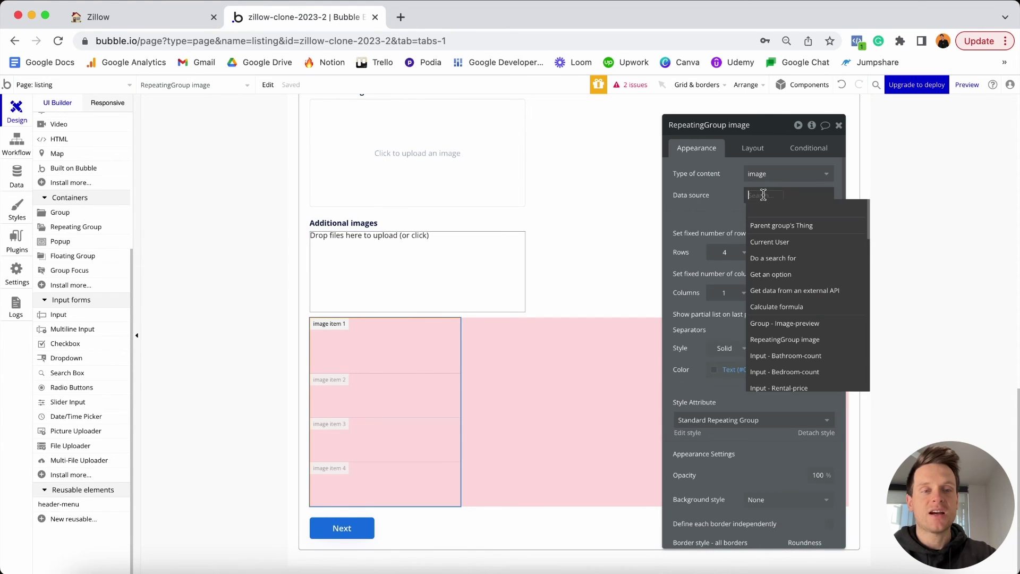
pyautogui.write('mult')
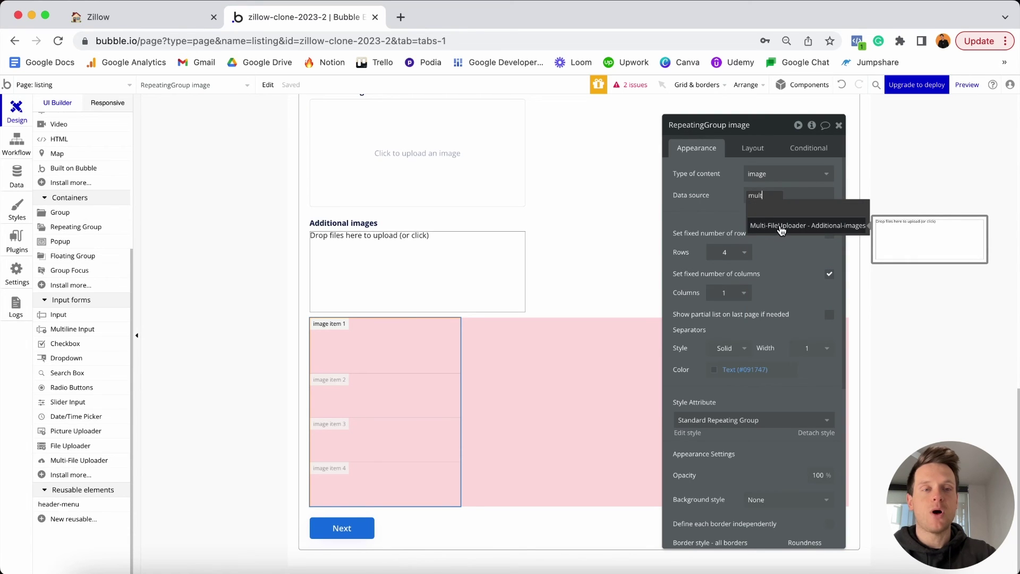
pyautogui.click(780, 228)
pyautogui.click(782, 230)
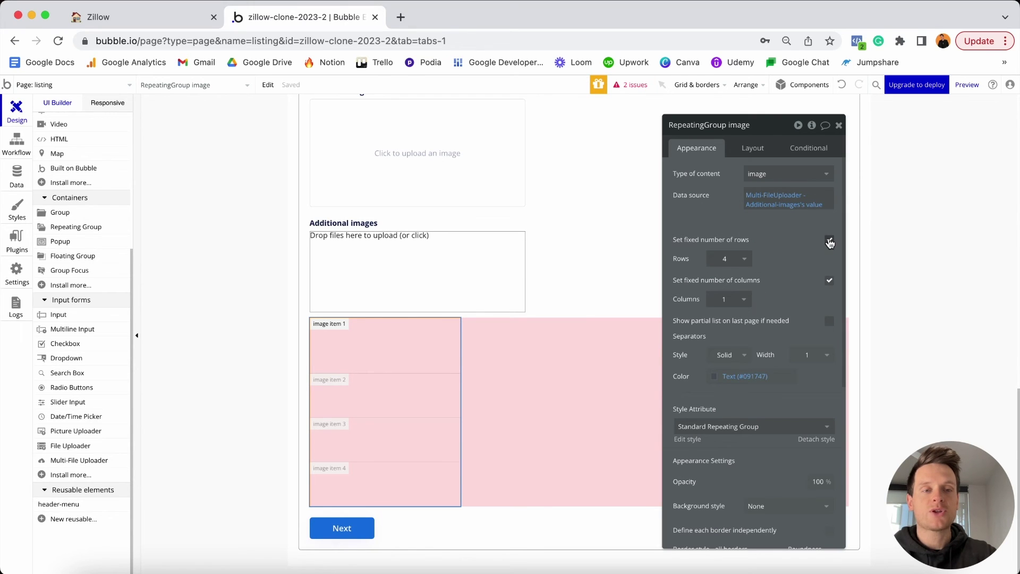
pyautogui.click(829, 240)
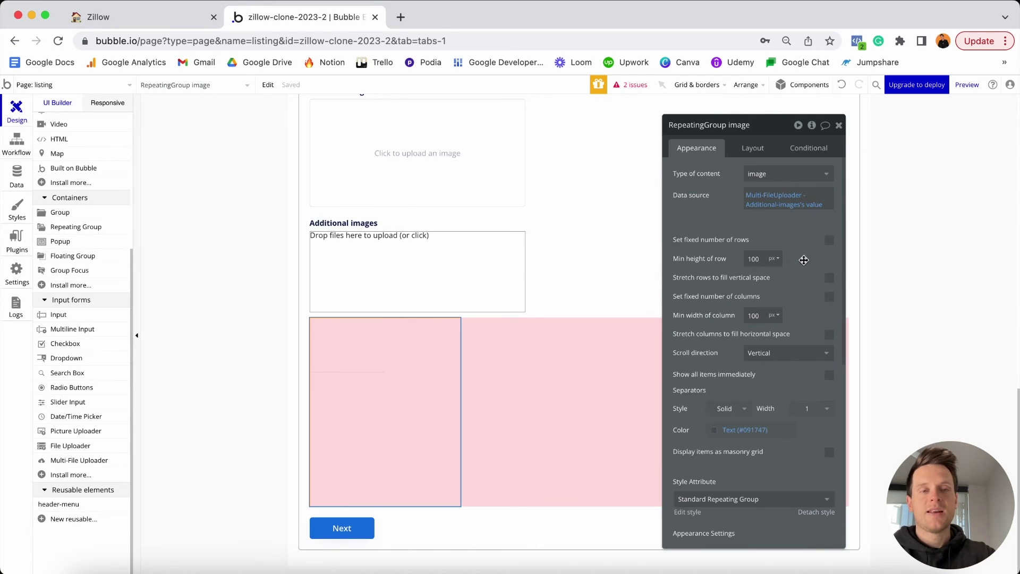
# Set the image grid's minimum row height and minimum column width to 300px.
pyautogui.doubleClick(762, 259)
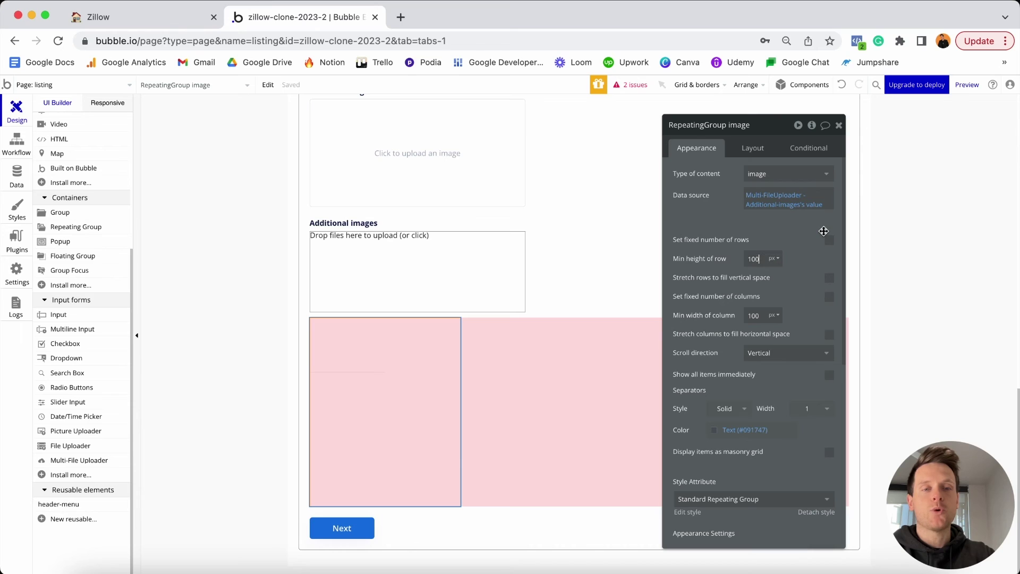
pyautogui.write('300')
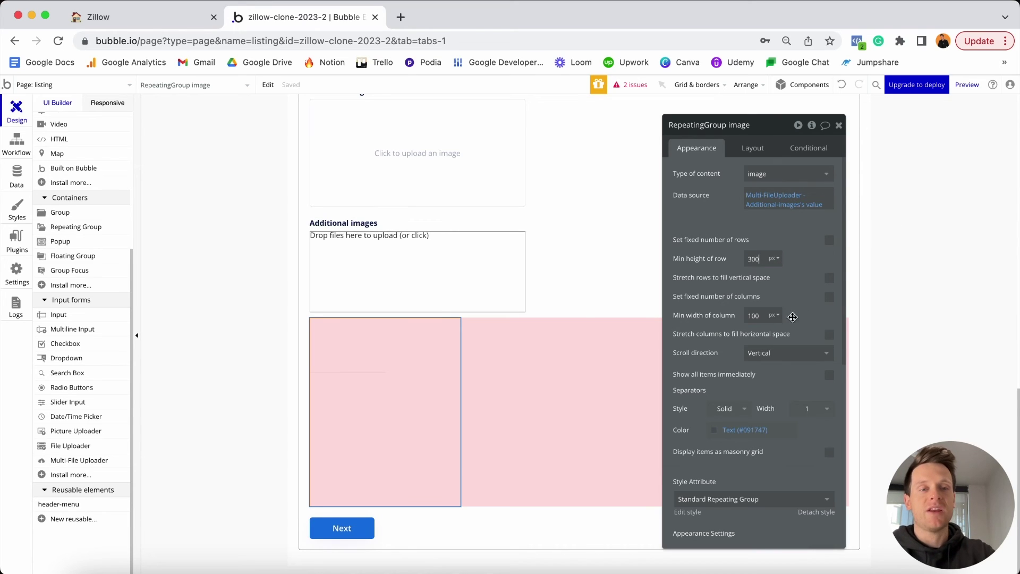
pyautogui.doubleClick(767, 317)
pyautogui.write('300')
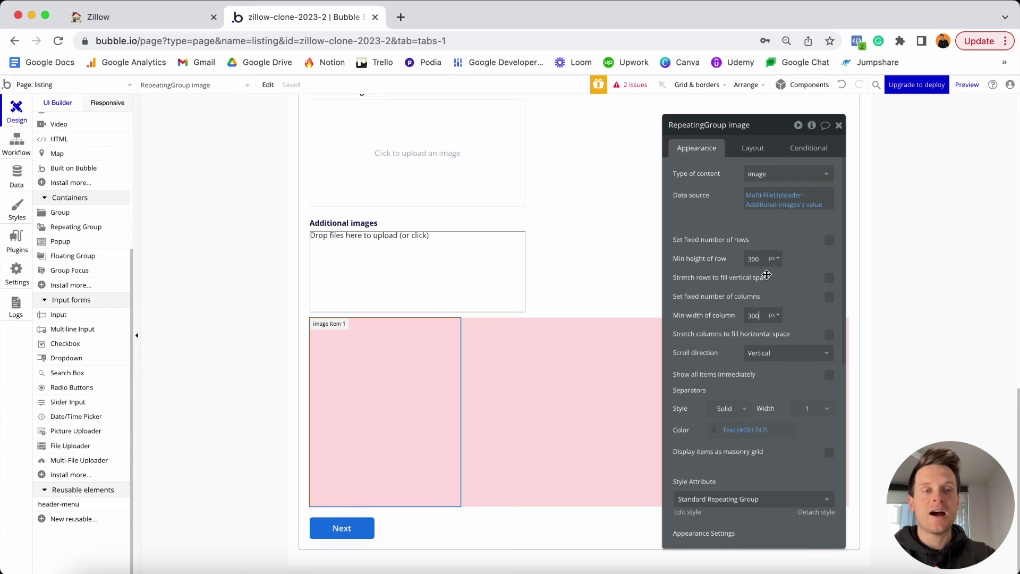
pyautogui.click(760, 148)
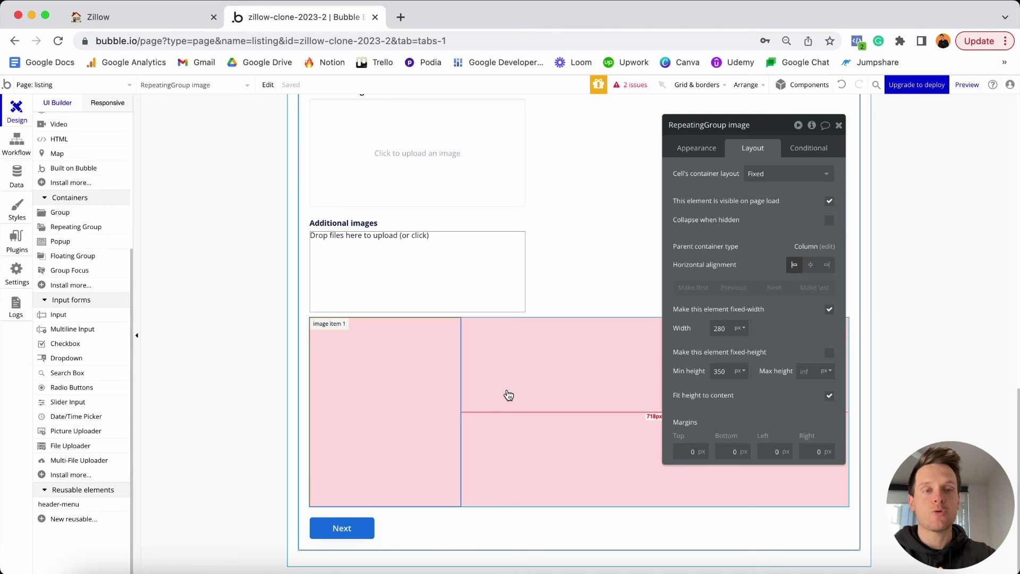
pyautogui.click(769, 180)
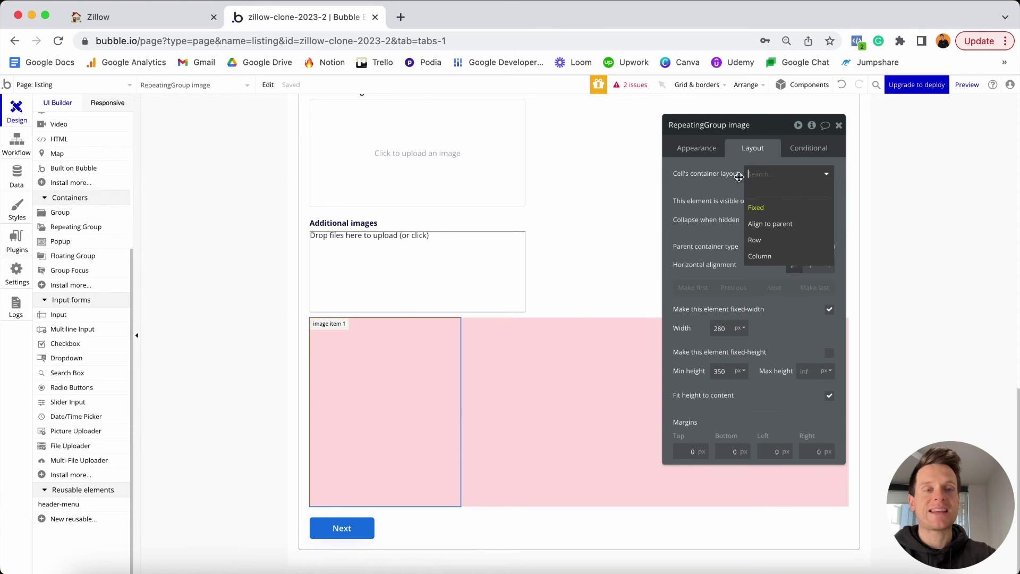
pyautogui.click(760, 257)
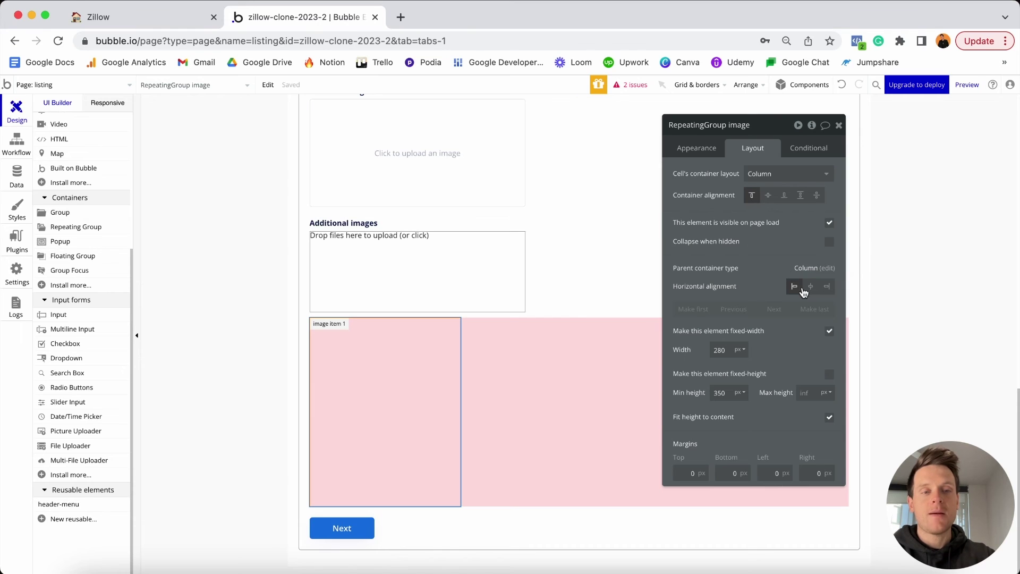
pyautogui.click(830, 331)
pyautogui.doubleClick(720, 350)
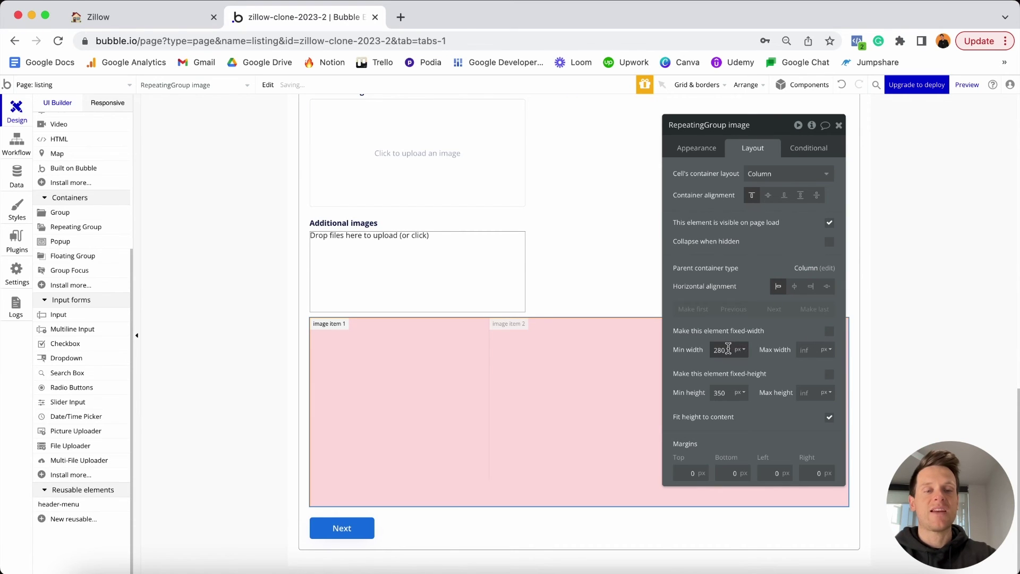
pyautogui.write('0')
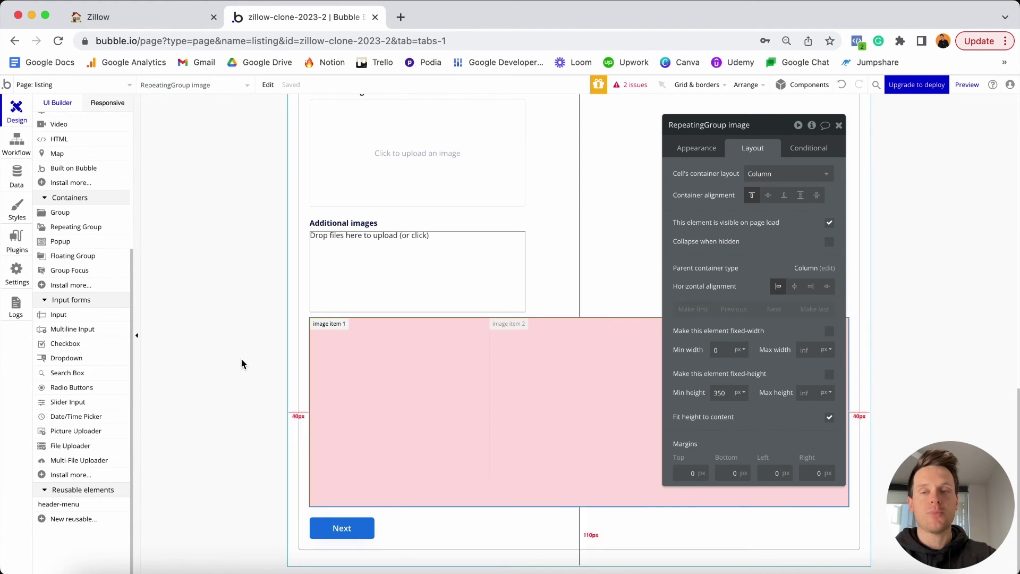
pyautogui.scroll(5, 114, 351)
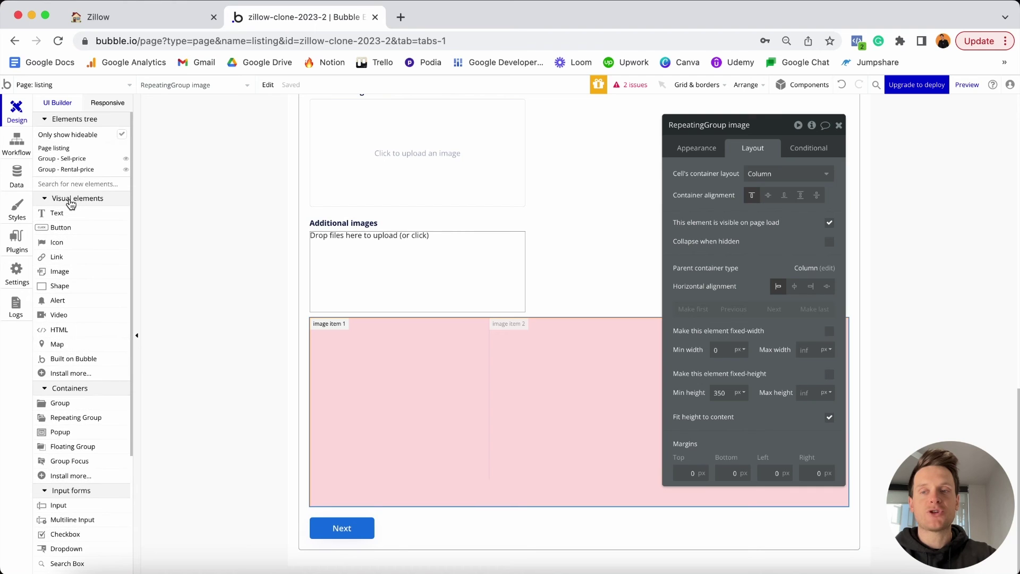
# Place an image in the first cell showing the current cell's image processed with Imgix.
pyautogui.click(69, 271)
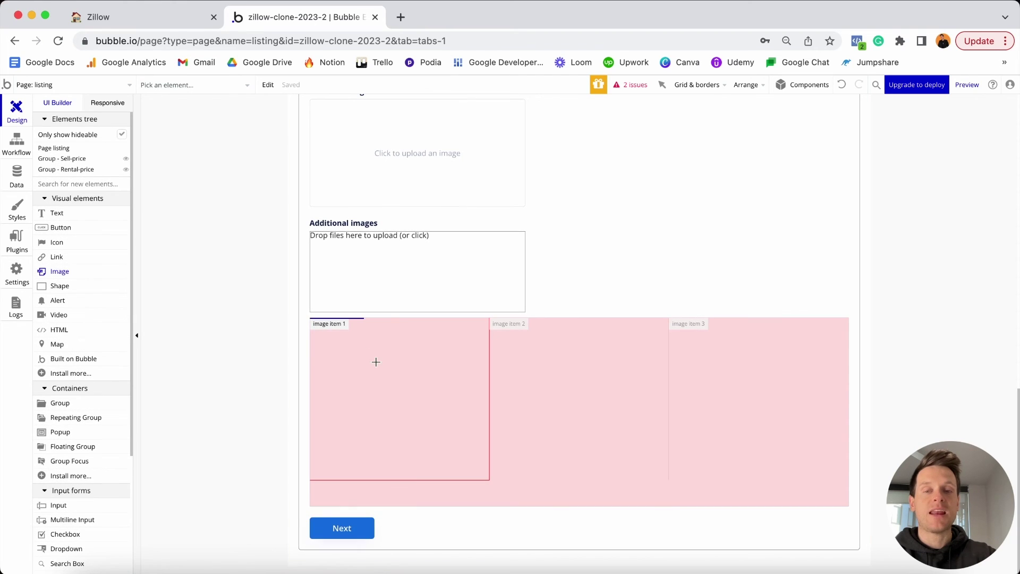
pyautogui.click(375, 362)
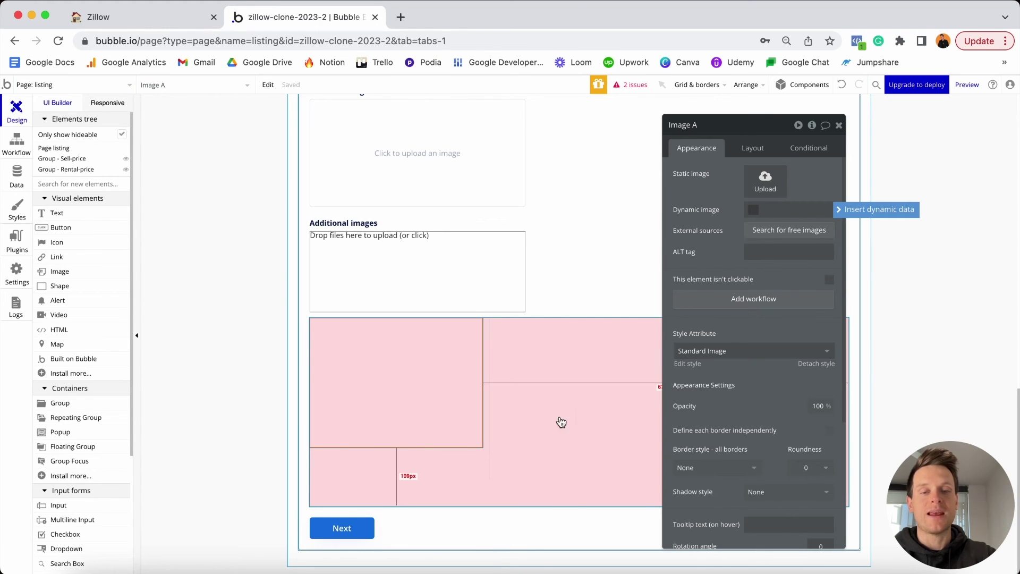
pyautogui.click(847, 213)
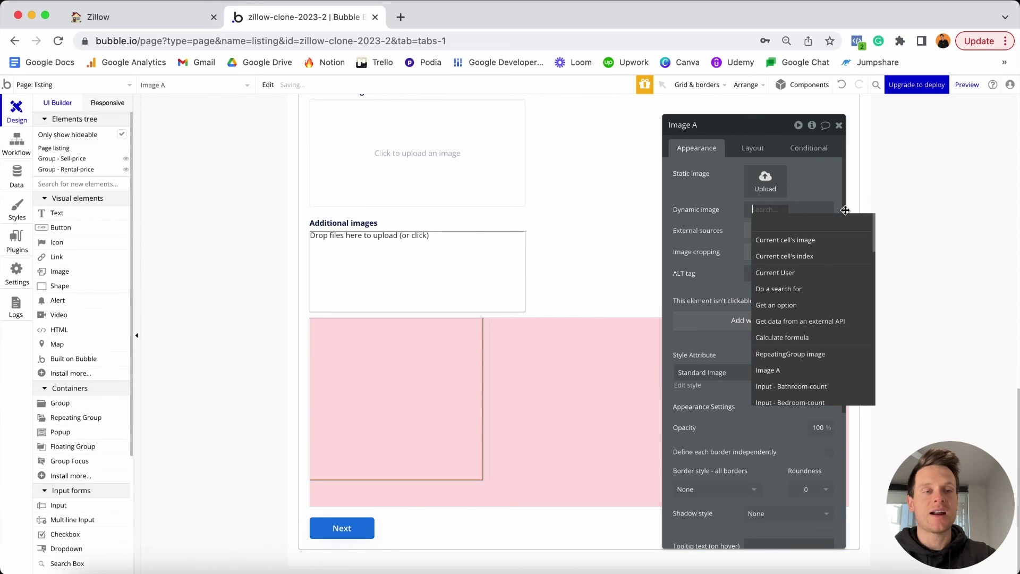
pyautogui.click(794, 241)
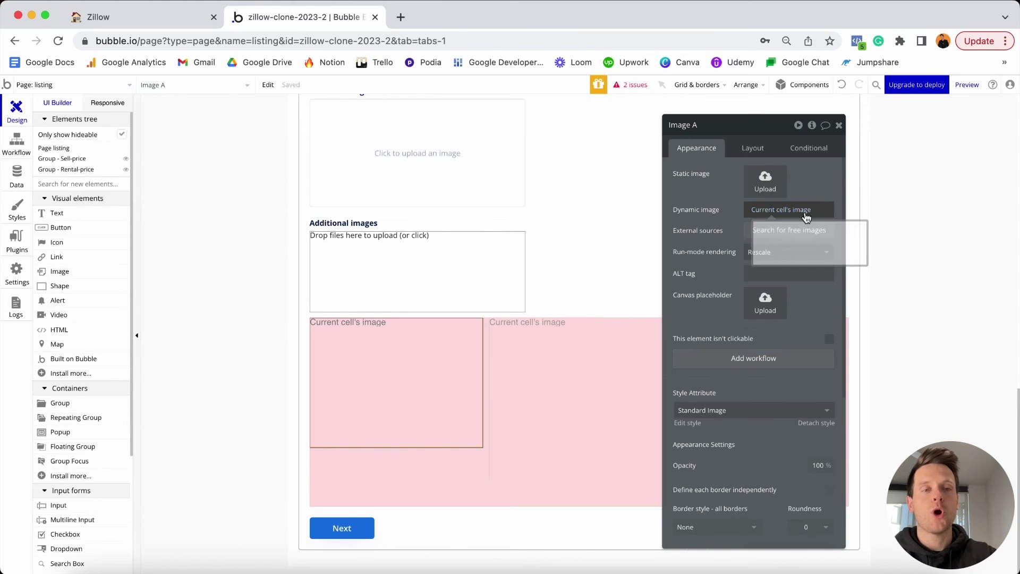
pyautogui.click(785, 212)
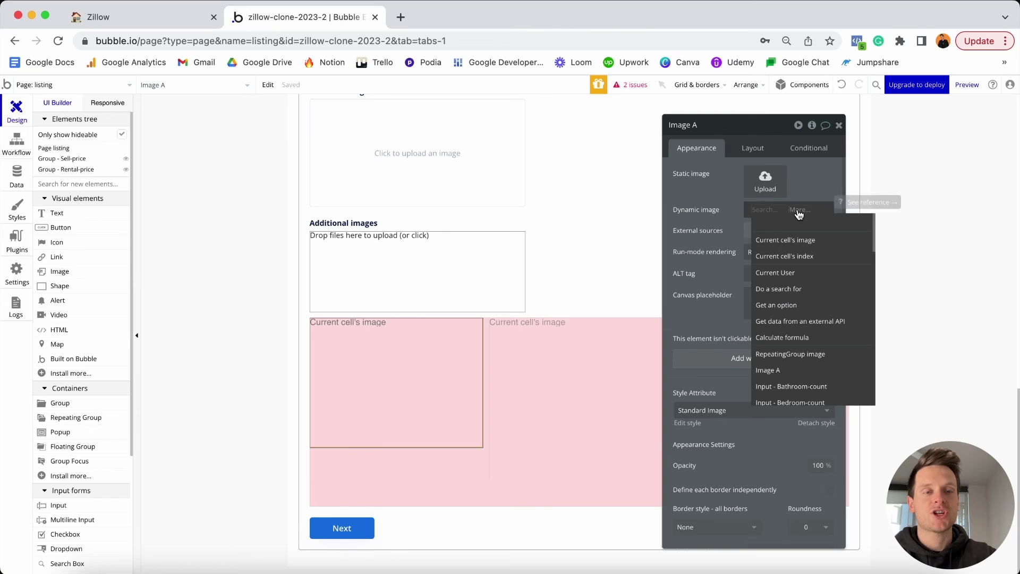
pyautogui.click(768, 239)
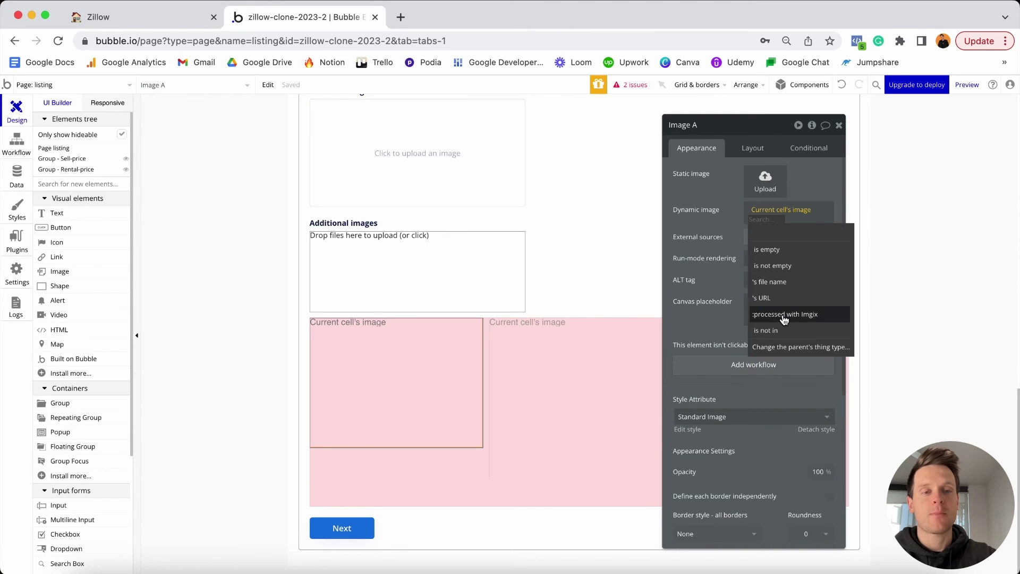
pyautogui.click(782, 316)
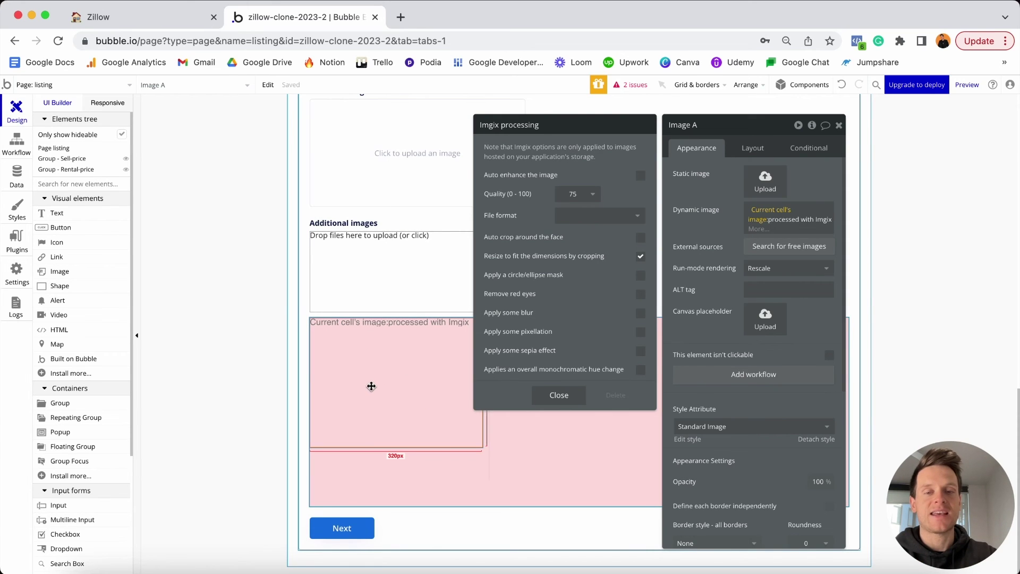
pyautogui.click(559, 395)
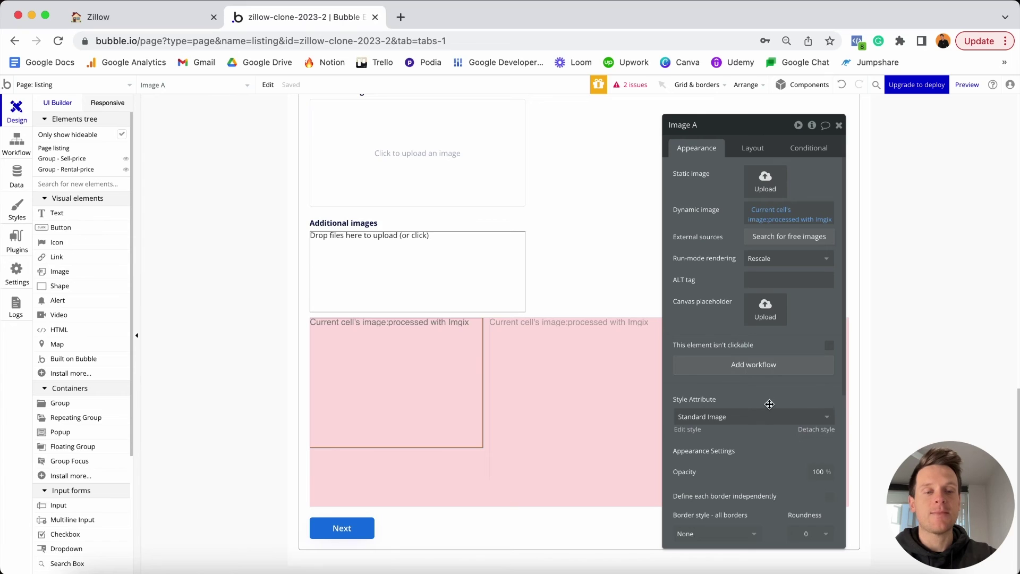
# Detach the image from its standard style and give it a solid border.
pyautogui.click(808, 429)
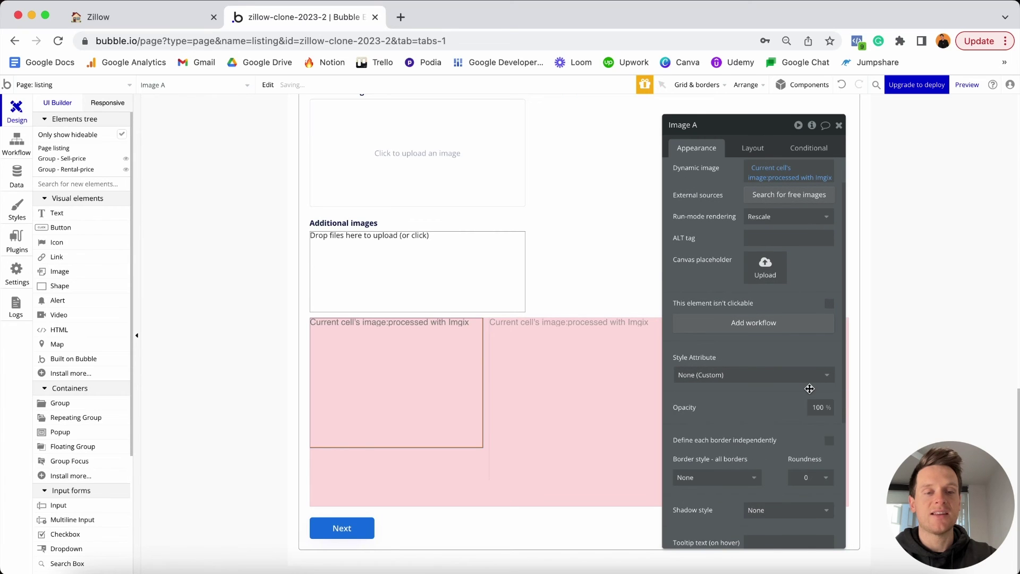
pyautogui.scroll(-1, 809, 388)
pyautogui.click(731, 423)
pyautogui.click(696, 453)
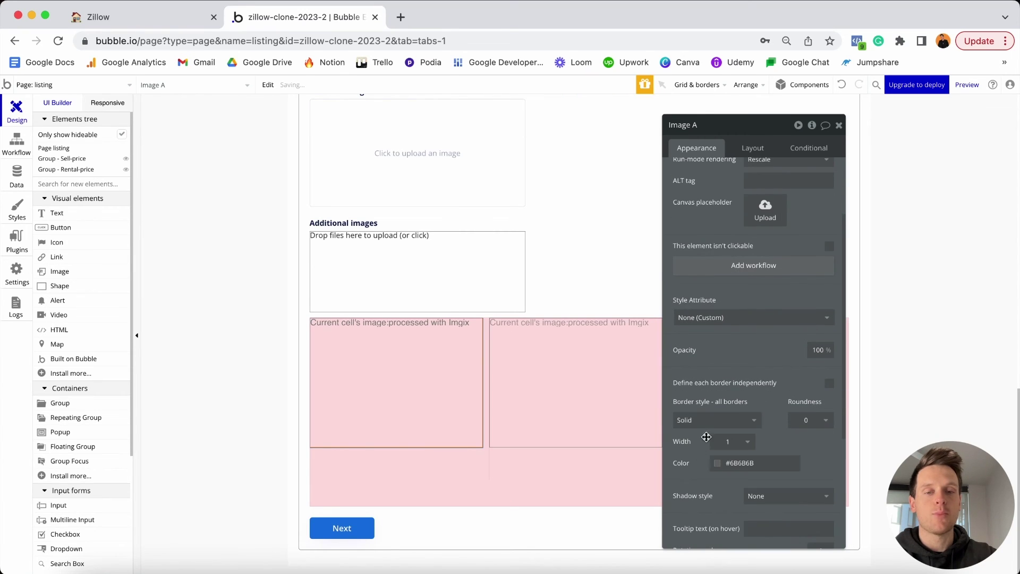
pyautogui.click(547, 481)
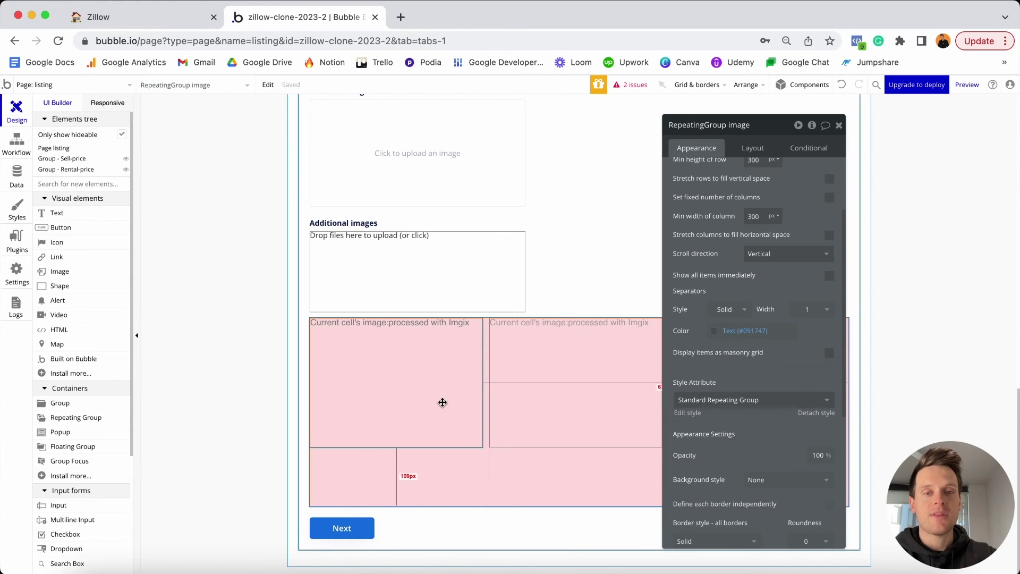
# Let Image A stretch with 0 minimum width while keeping a fixed 2:1 aspect ratio.
pyautogui.click(443, 402)
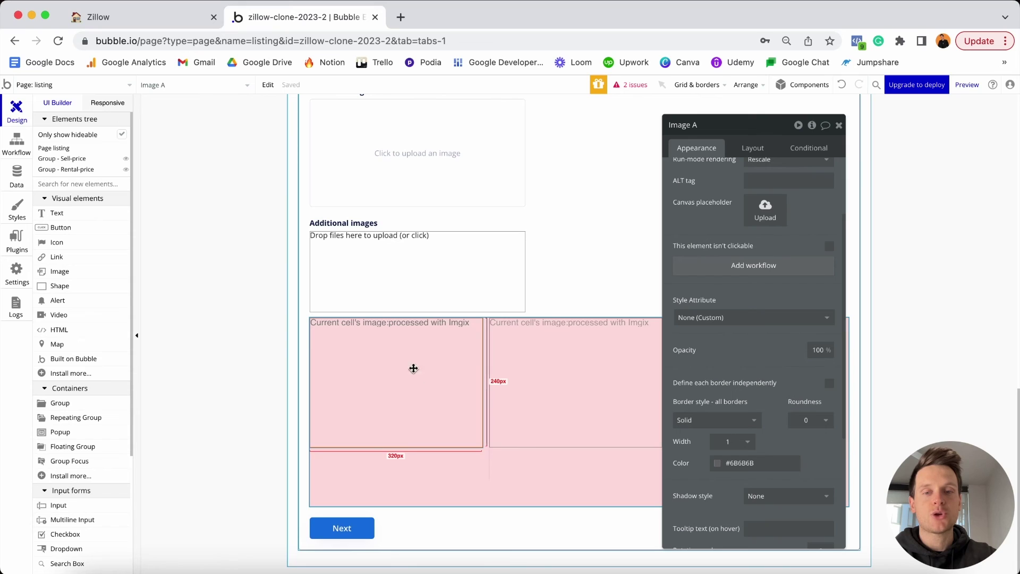
pyautogui.click(754, 152)
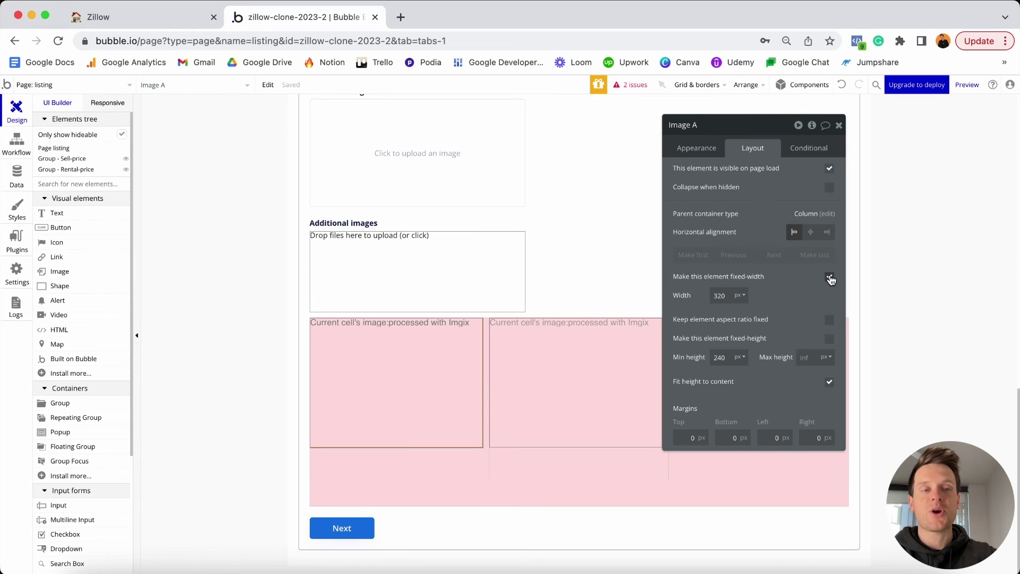
pyautogui.click(831, 278)
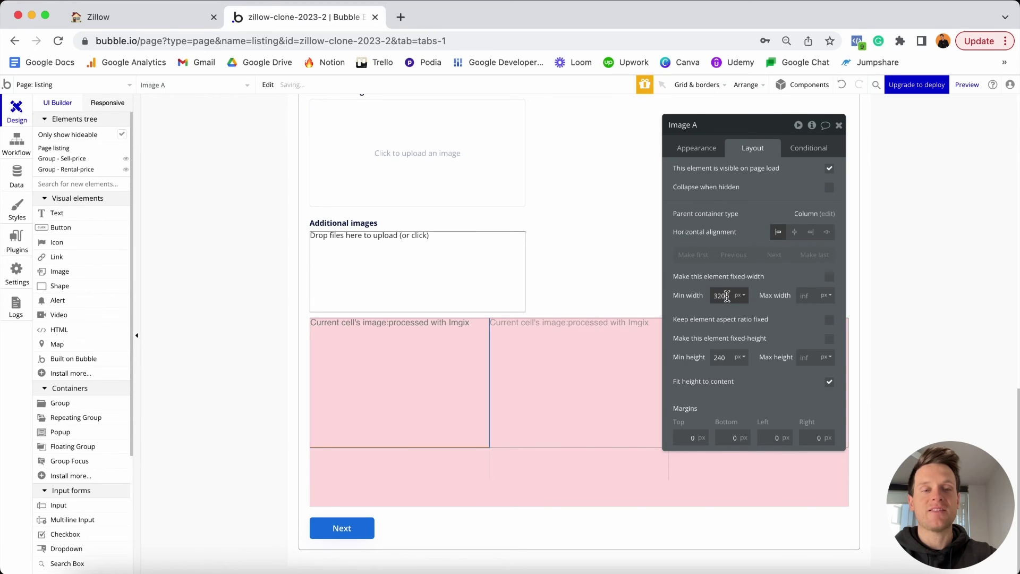
pyautogui.click(723, 296)
pyautogui.press('BackSpace')
pyautogui.press('BackSpace')
pyautogui.press('BackSpace')
pyautogui.write('0')
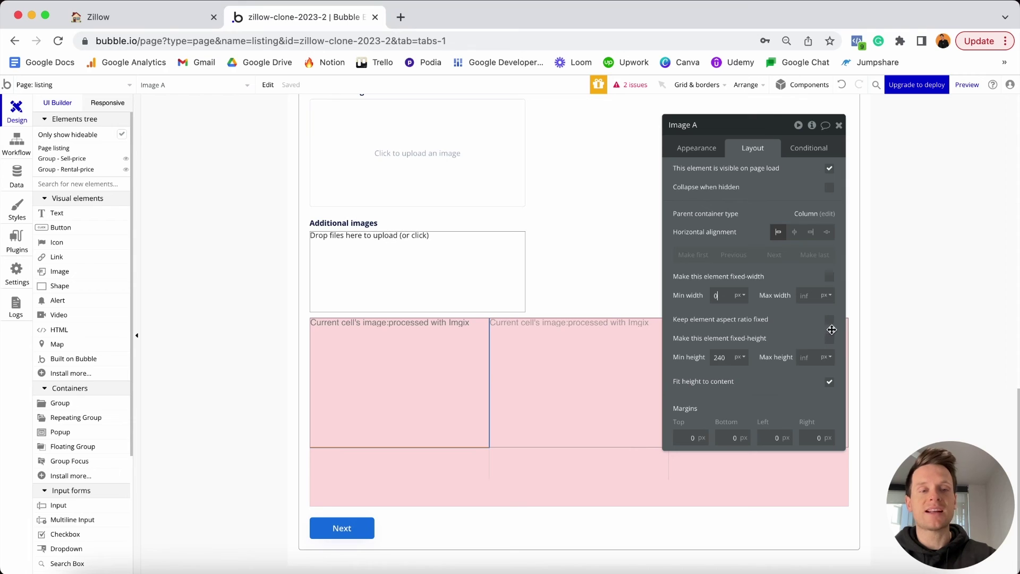
pyautogui.click(830, 322)
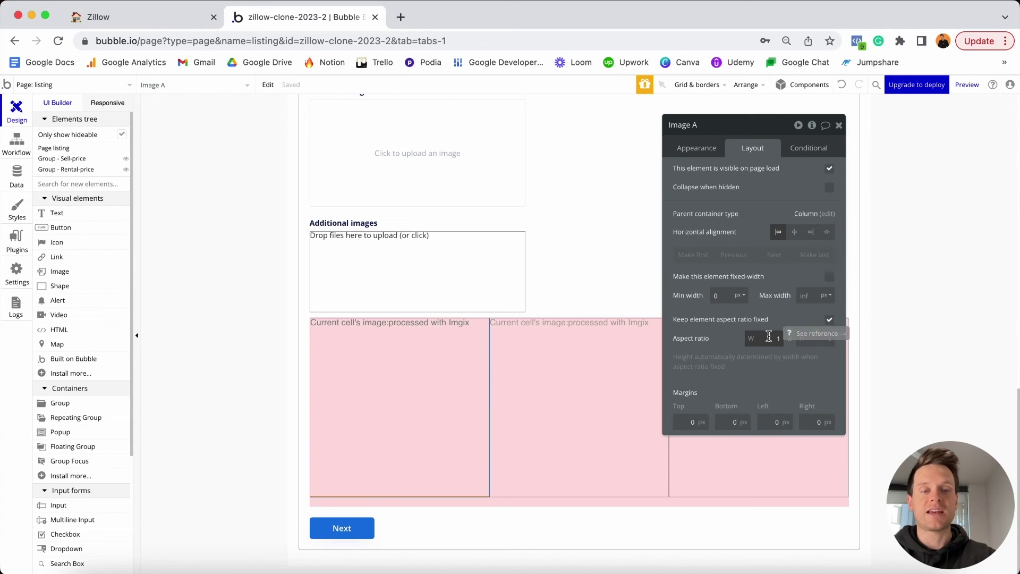
pyautogui.click(768, 336)
pyautogui.write('2')
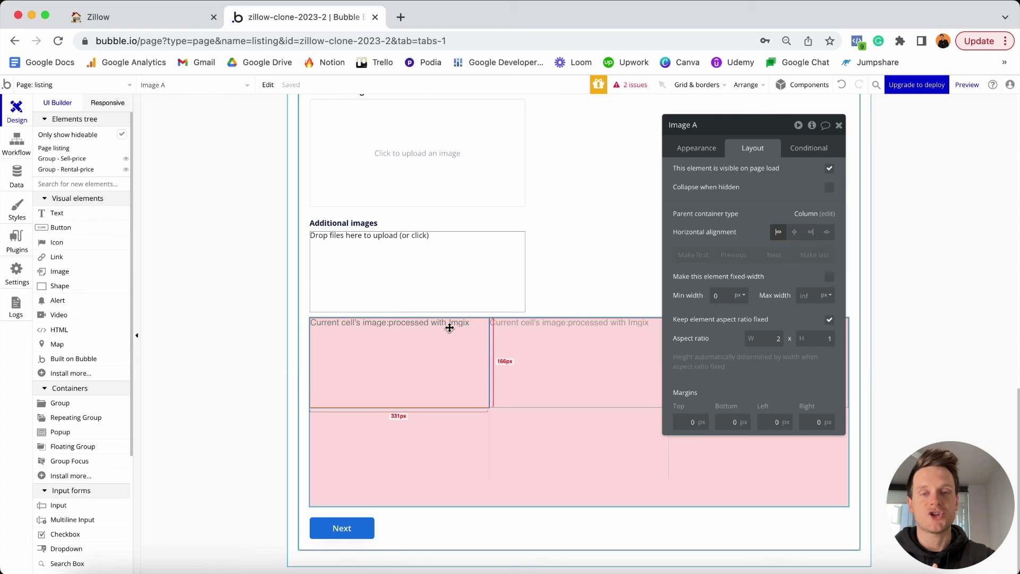
# Give the image 10px margins on the top, bottom, left and right.
pyautogui.click(682, 420)
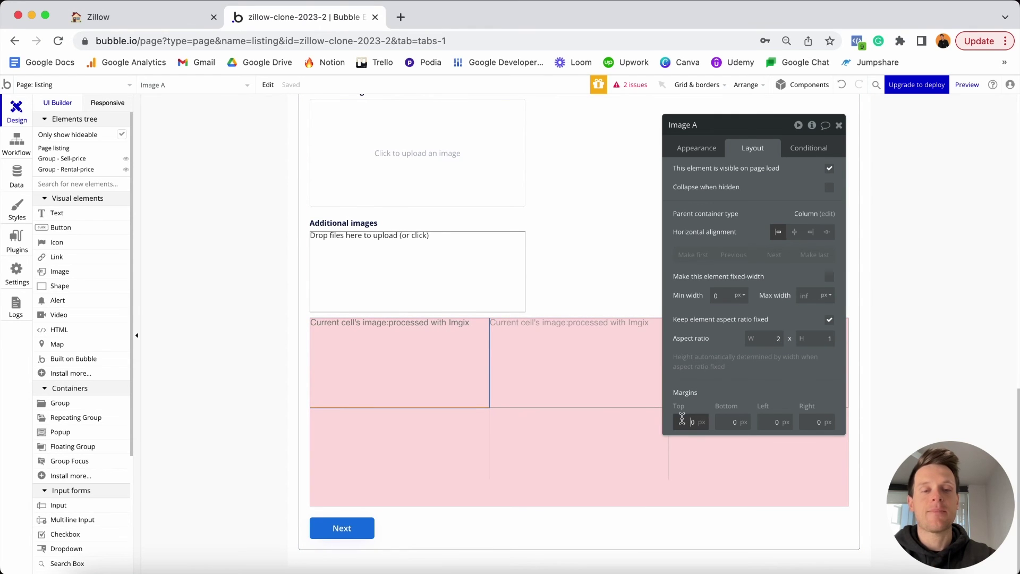
pyautogui.write('1')
pyautogui.click(724, 422)
pyautogui.write('1')
pyautogui.click(766, 422)
pyautogui.write('1')
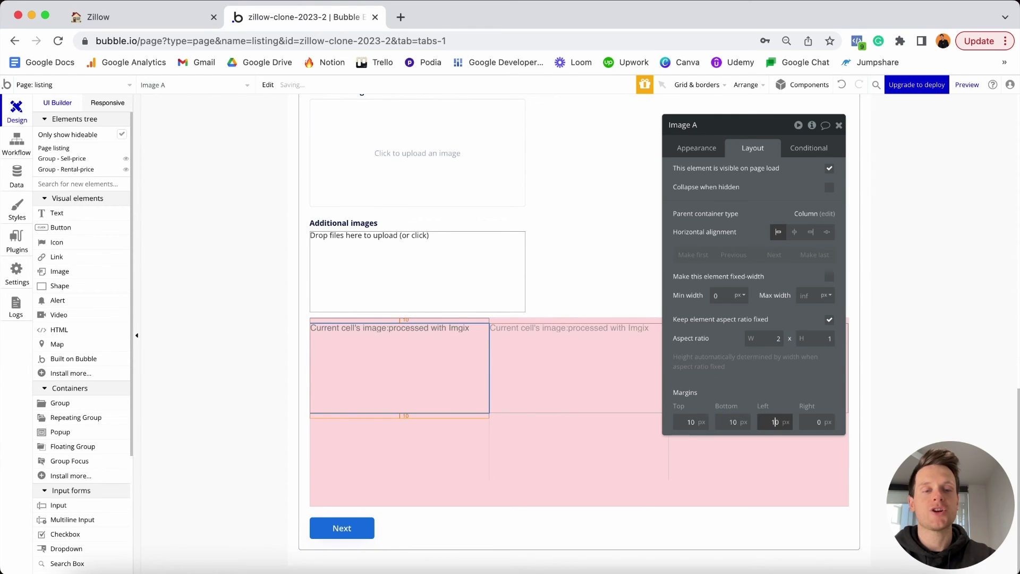
pyautogui.click(809, 422)
pyautogui.write('1')
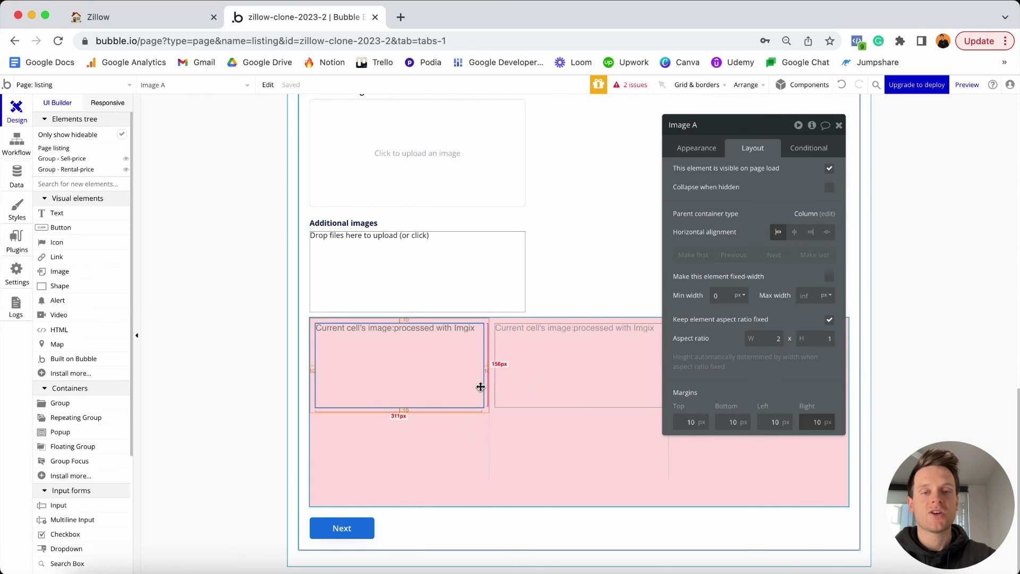
pyautogui.click(520, 378)
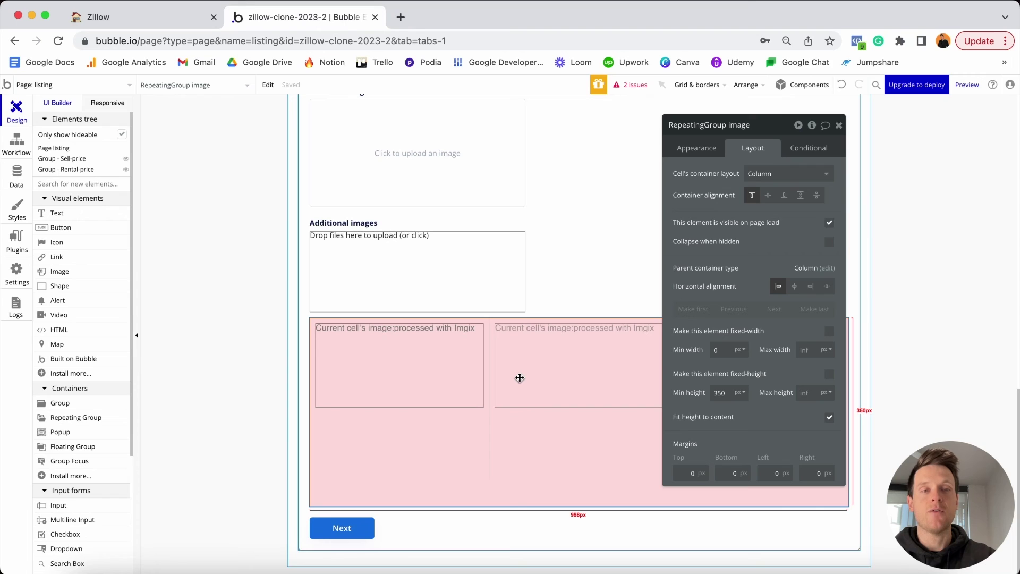
# Set the image repeating group's minimum height and minimum row height both to 0.
pyautogui.doubleClick(723, 393)
pyautogui.write('0')
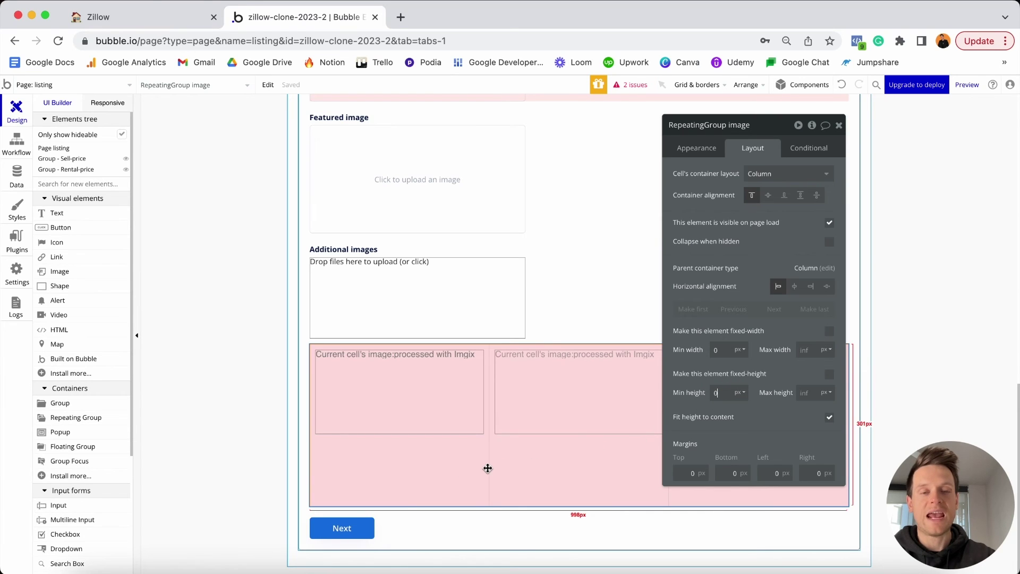
pyautogui.click(707, 144)
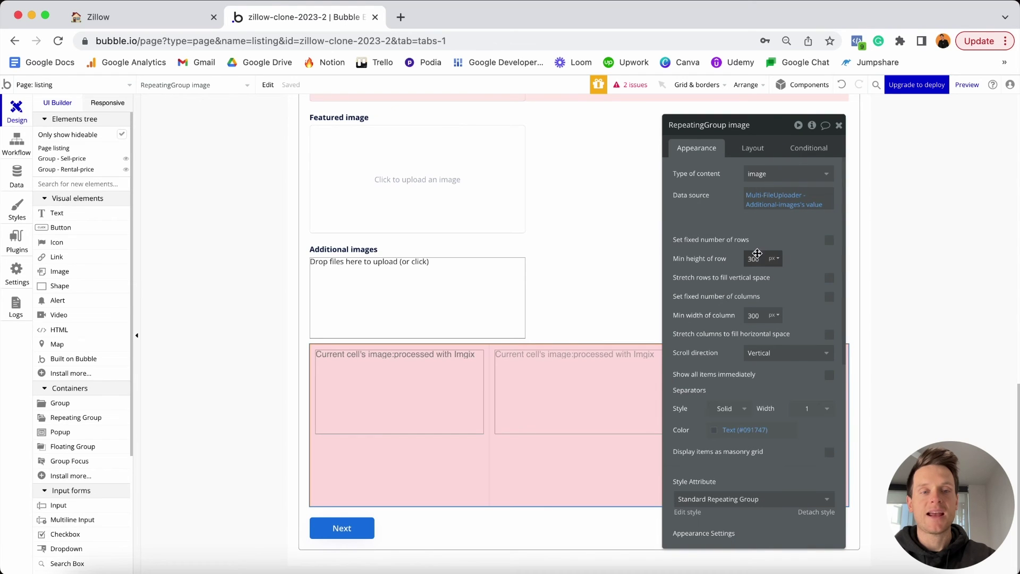
pyautogui.doubleClick(769, 259)
pyautogui.write('0')
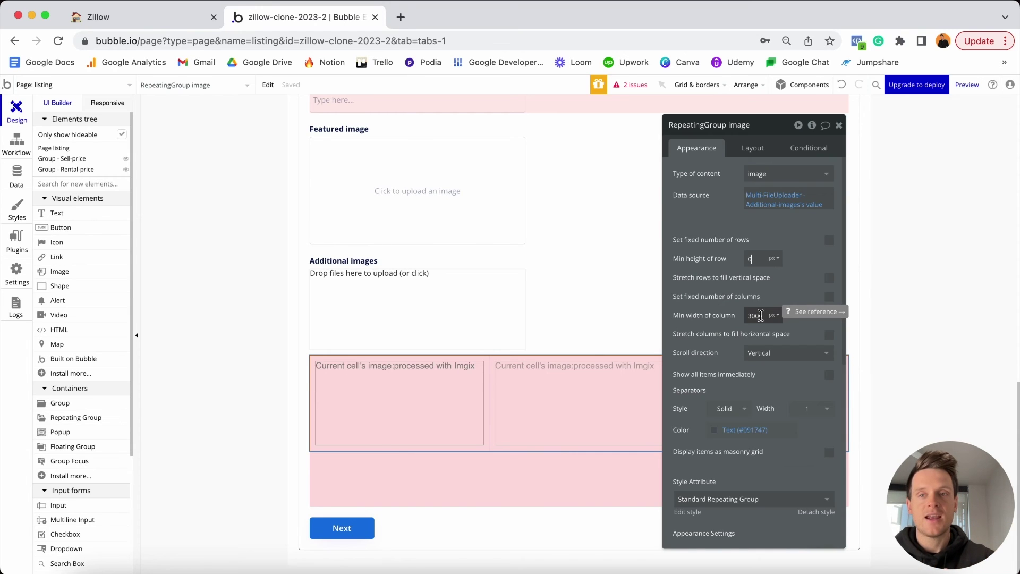
pyautogui.click(107, 103)
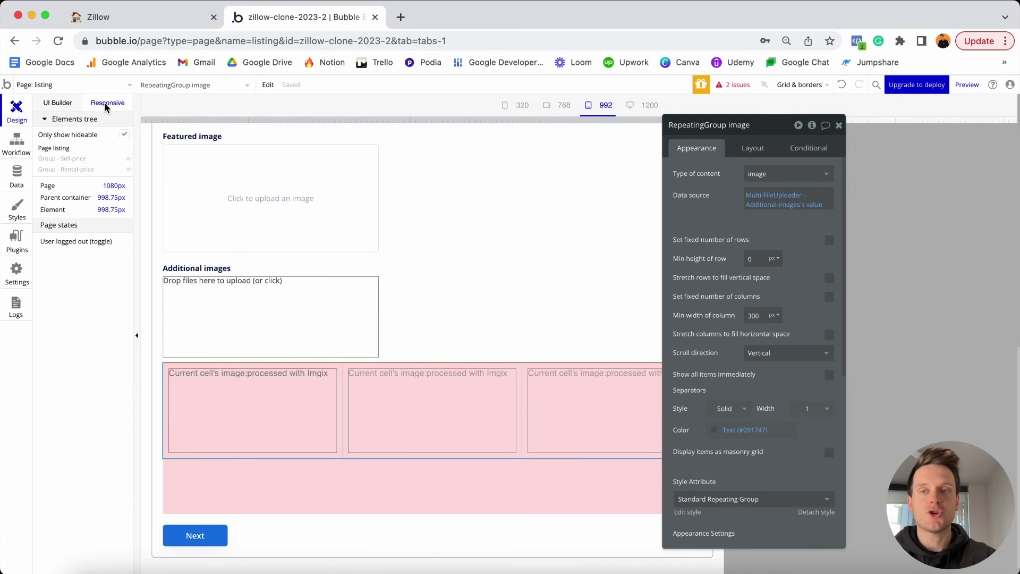
# Resize the responsive preview from desktop width down to the 320px mobile preset.
pyautogui.click(839, 125)
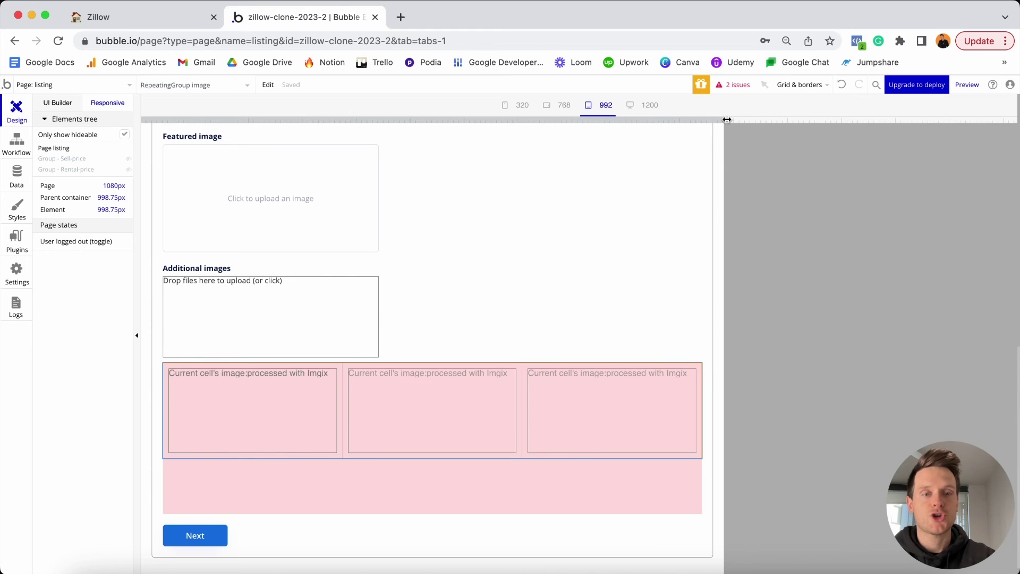
pyautogui.moveTo(727, 120); pyautogui.dragTo(1002, 107)
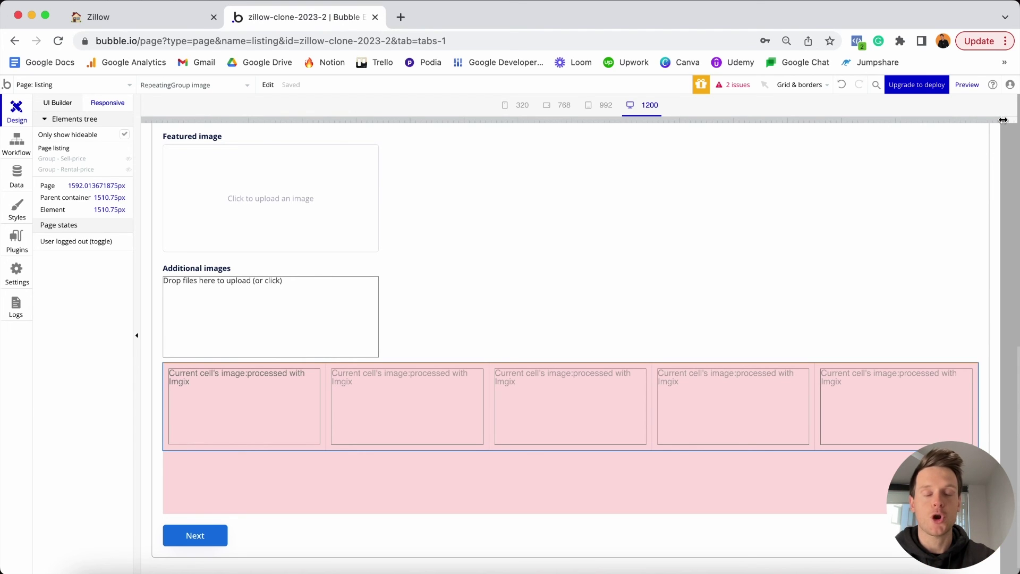
pyautogui.moveTo(1003, 120); pyautogui.dragTo(407, 124)
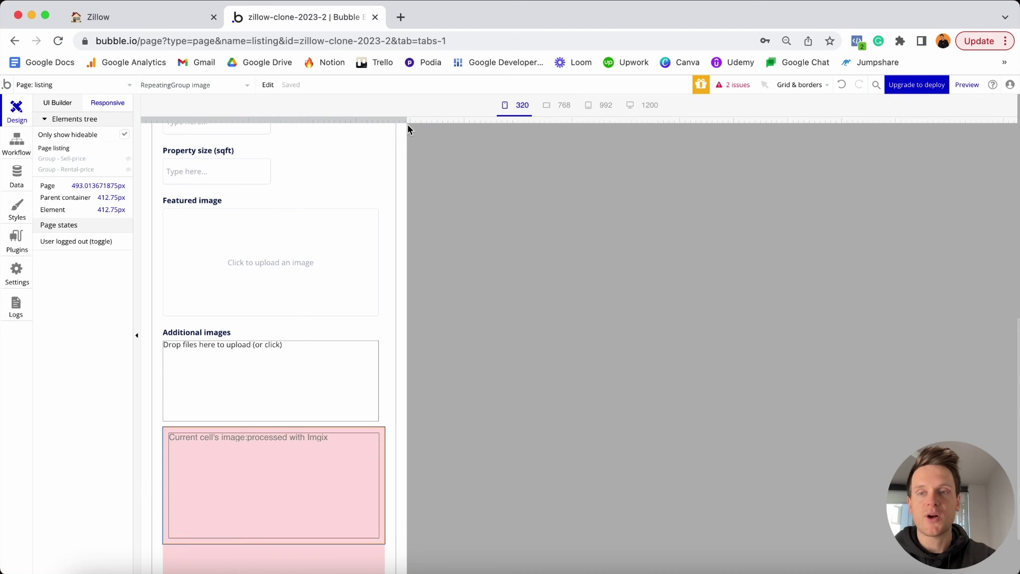
pyautogui.click(519, 105)
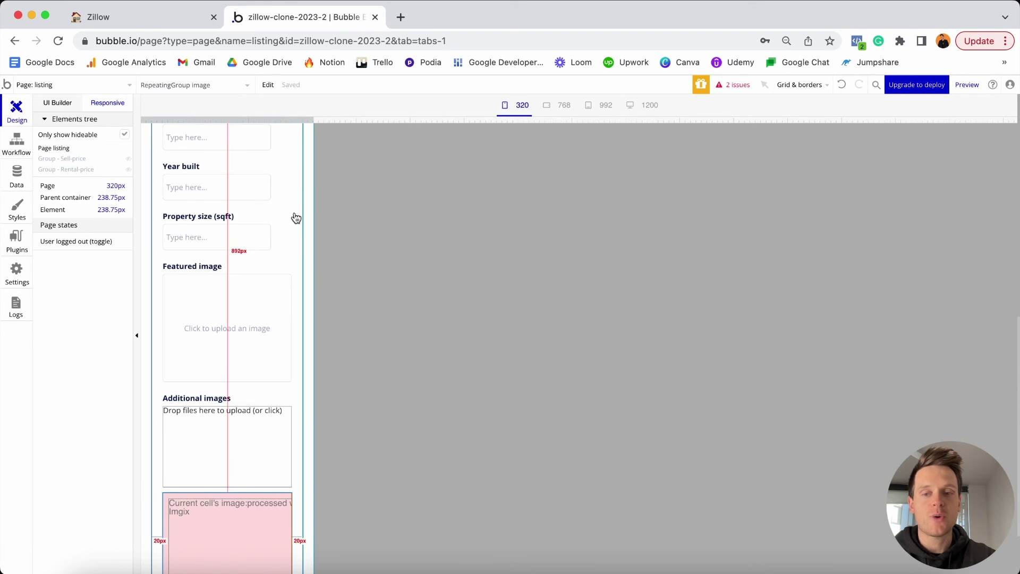
pyautogui.scroll(-5, 296, 218)
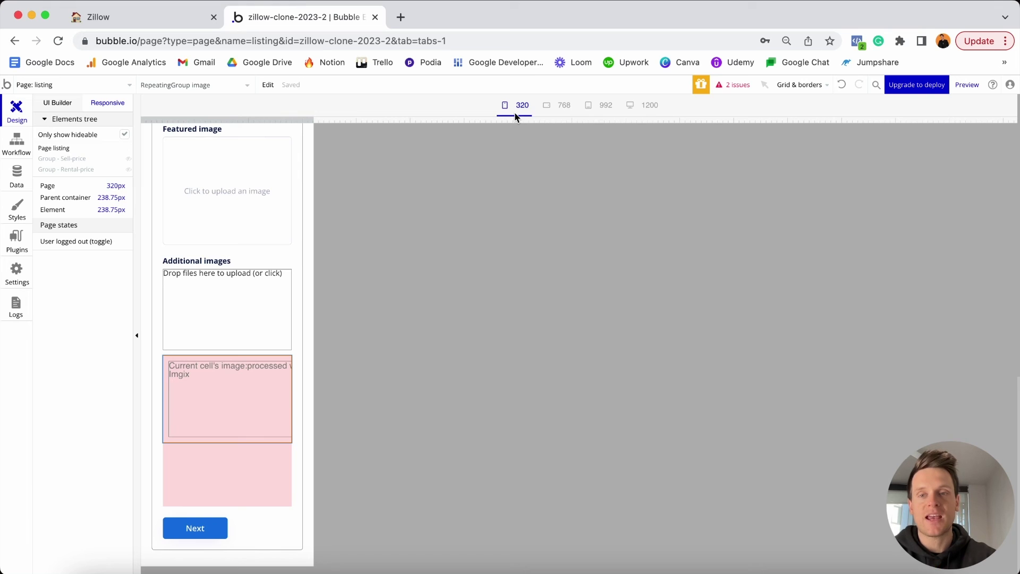
# Inspect the image repeating group, Group - Image-preview and Group - Step-2 at 320px.
pyautogui.click(278, 428)
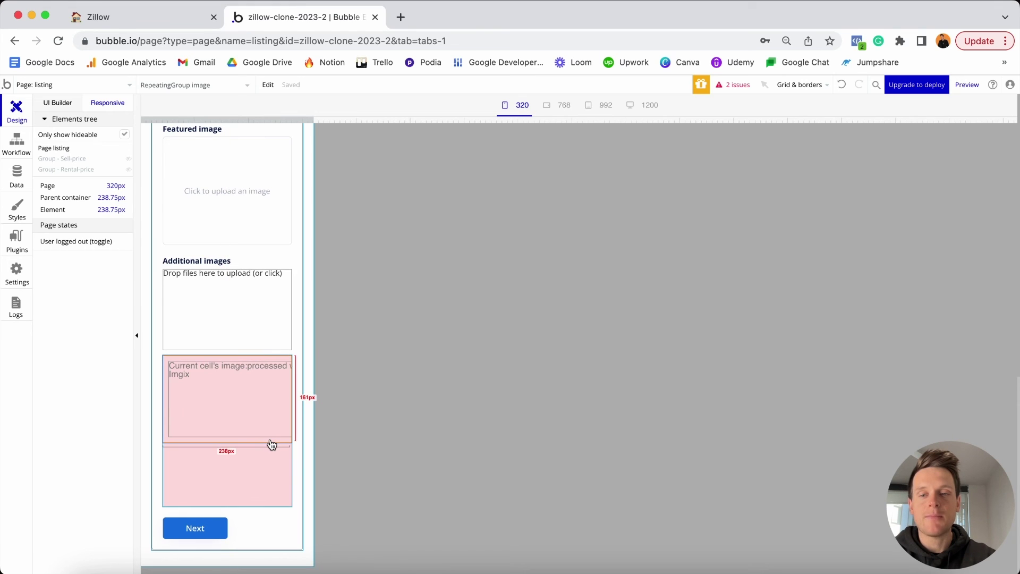
pyautogui.doubleClick(269, 445)
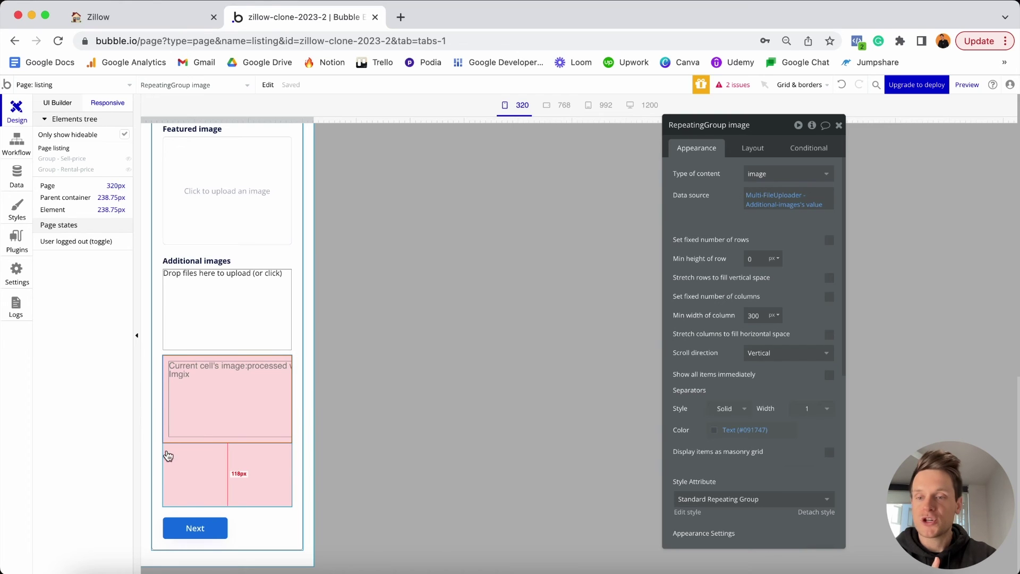
pyautogui.click(167, 466)
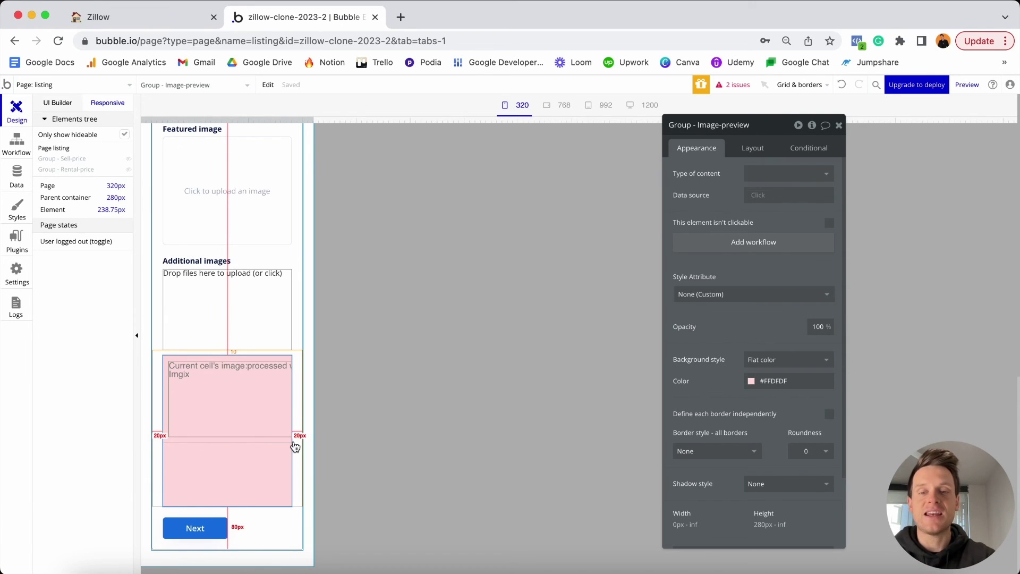
pyautogui.click(301, 456)
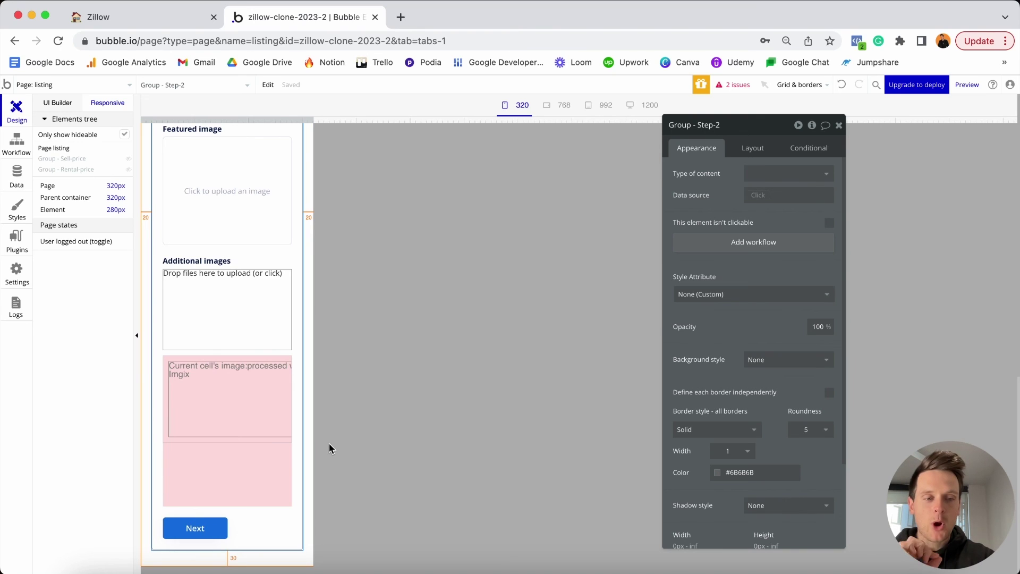
# Lower the image grid's minimum column width to 240 and preview three columns at 768px.
pyautogui.click(268, 442)
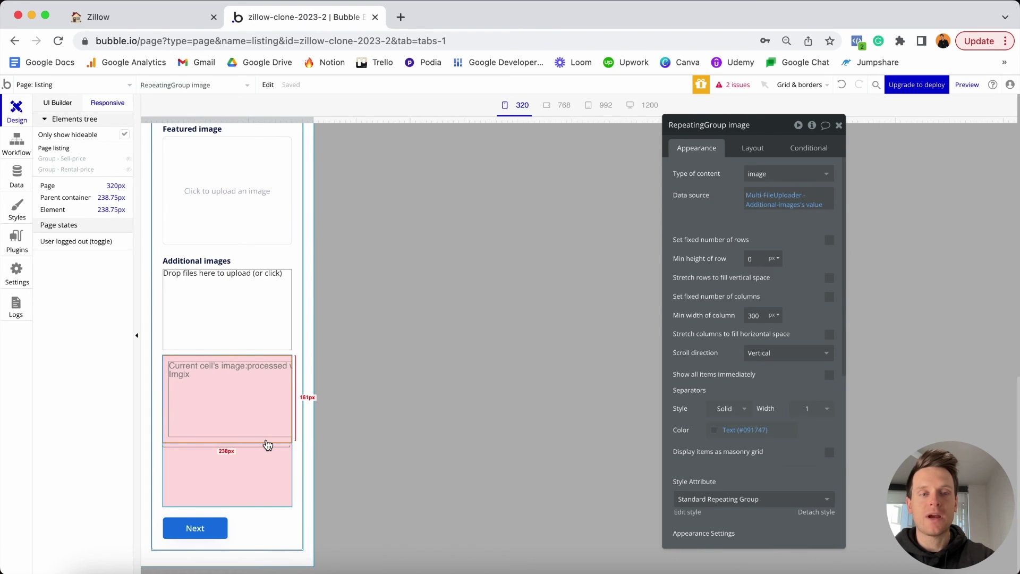
pyautogui.doubleClick(754, 315)
pyautogui.write('2')
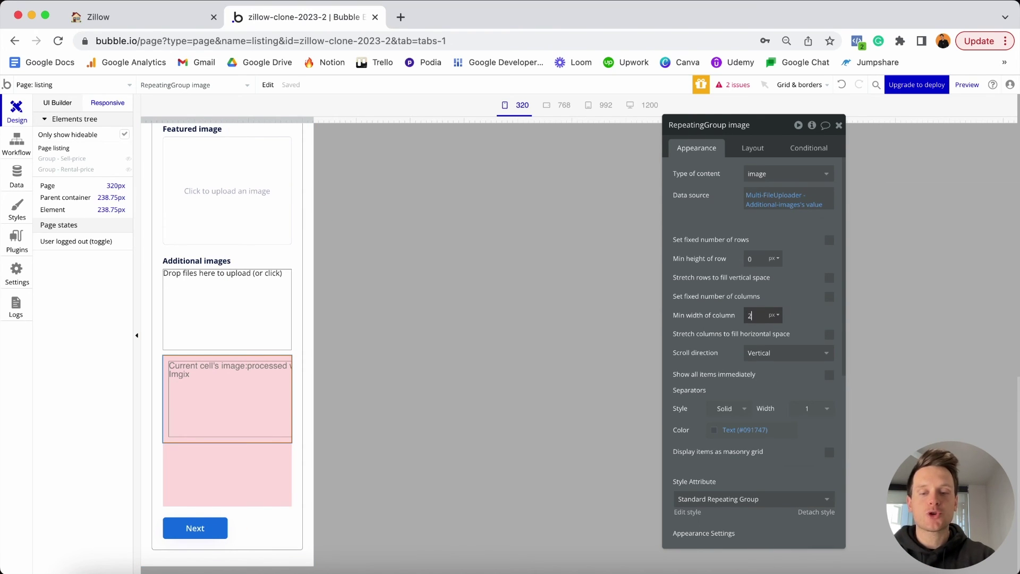
pyautogui.write('40')
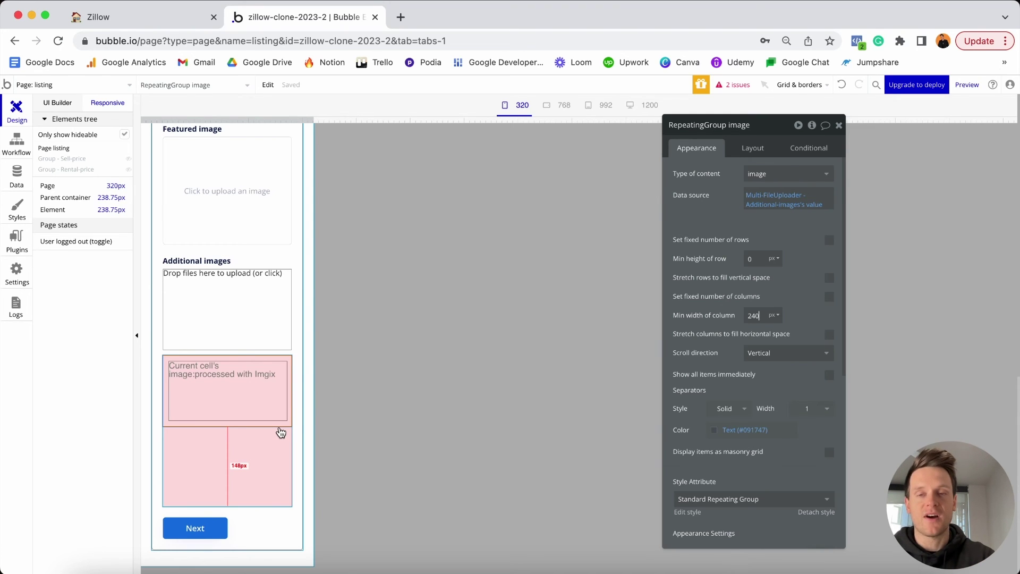
pyautogui.moveTo(316, 121); pyautogui.dragTo(657, 157)
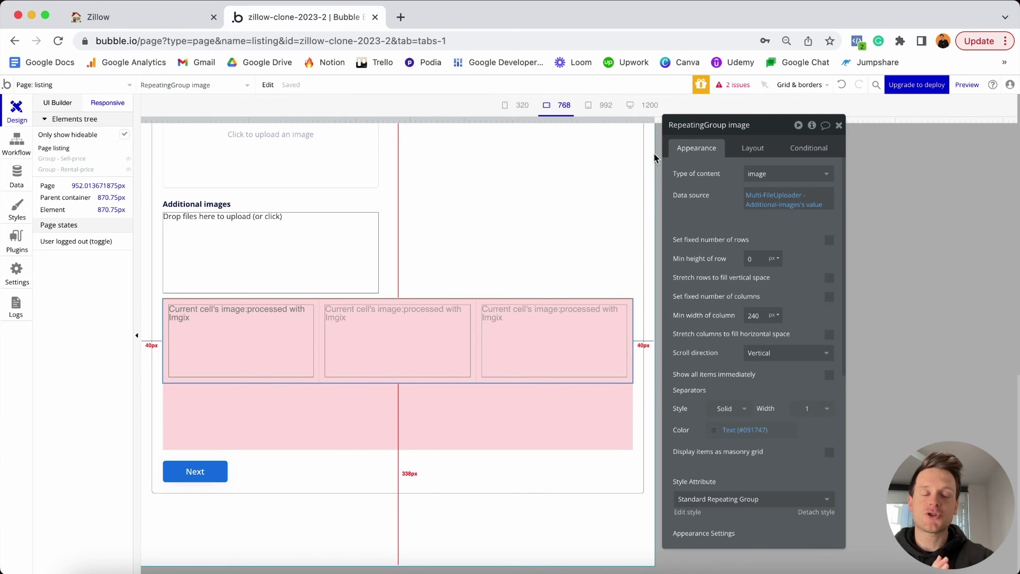
pyautogui.moveTo(656, 158); pyautogui.dragTo(656, 158)
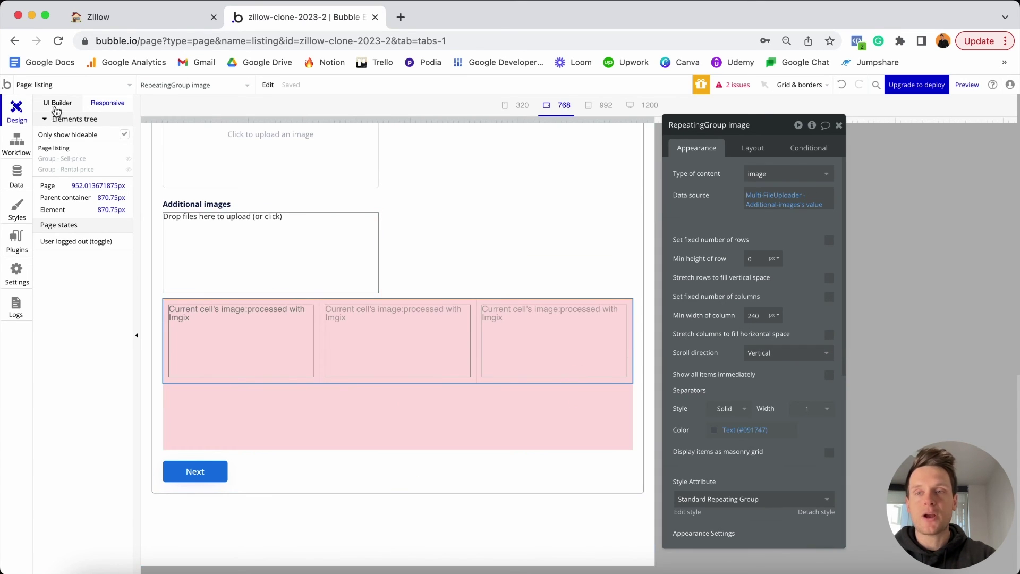
# Set Group - Image-preview's minimum height to 0, hidden on page load and collapsing when hidden.
pyautogui.click(58, 103)
pyautogui.click(434, 410)
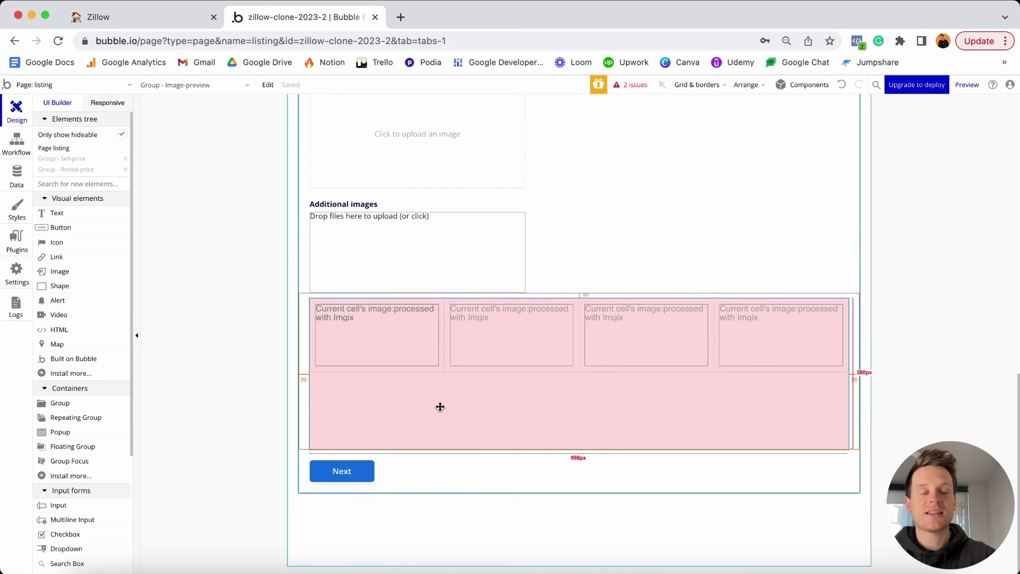
pyautogui.doubleClick(490, 403)
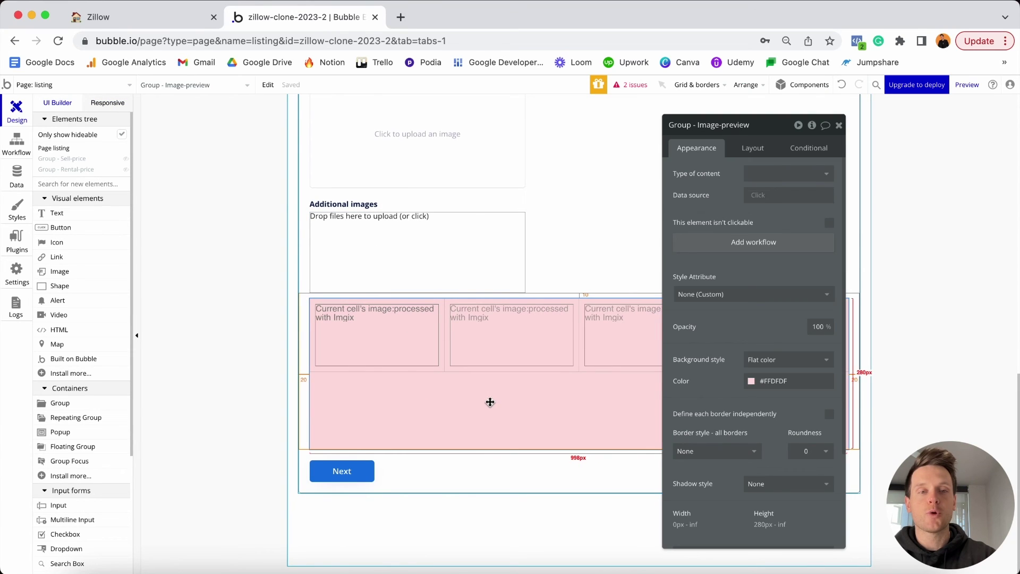
pyautogui.click(753, 148)
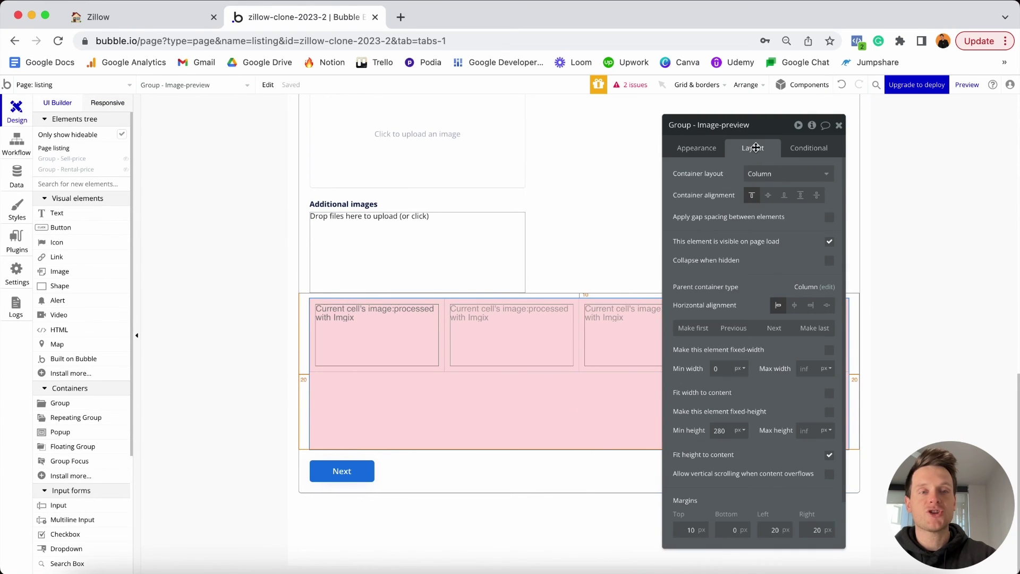
pyautogui.doubleClick(730, 430)
pyautogui.write('0')
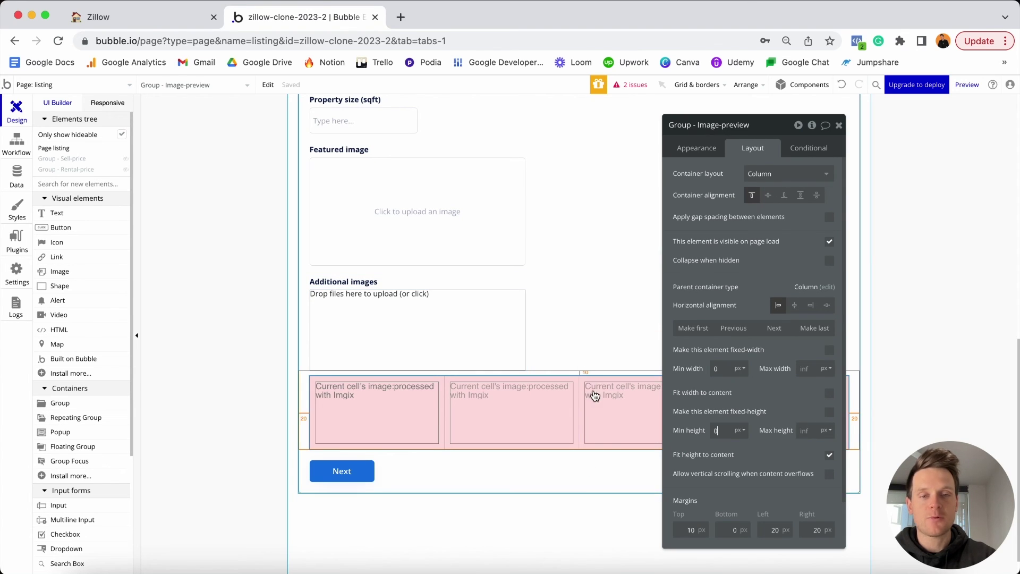
pyautogui.click(829, 244)
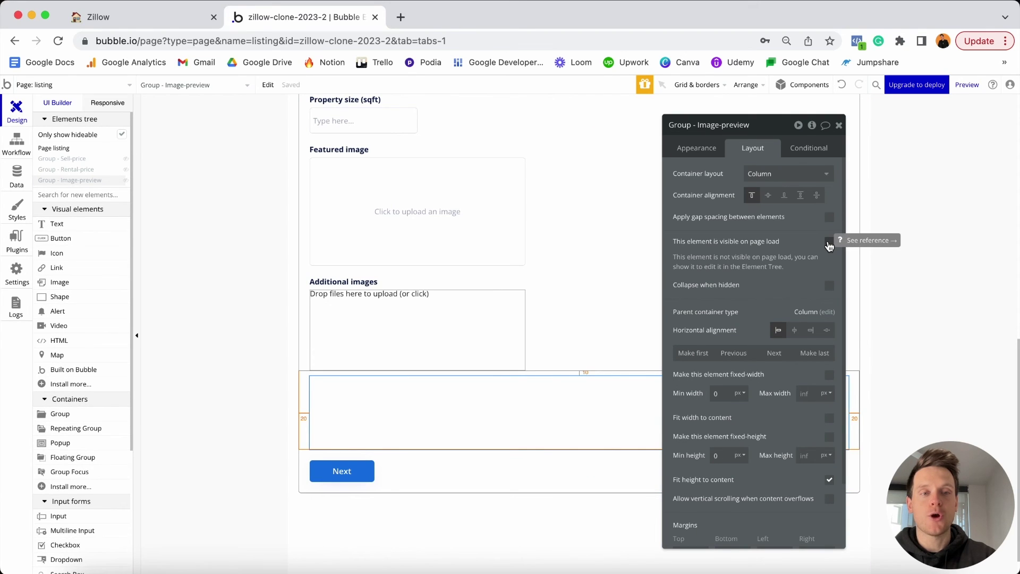
pyautogui.click(829, 287)
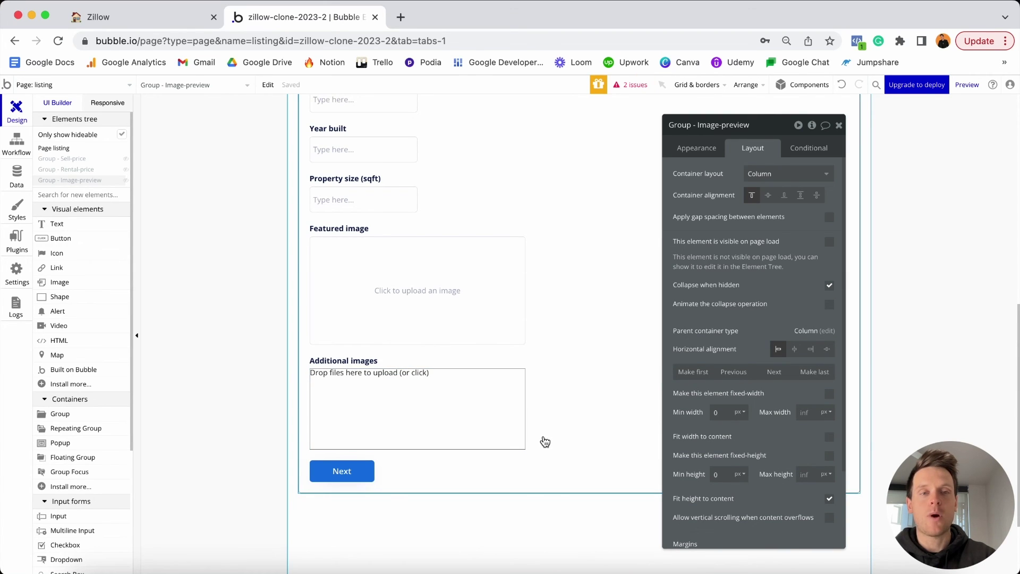
# Add a condition making the image preview group visible when Additional-images uploader's value:count > 0.
pyautogui.click(819, 152)
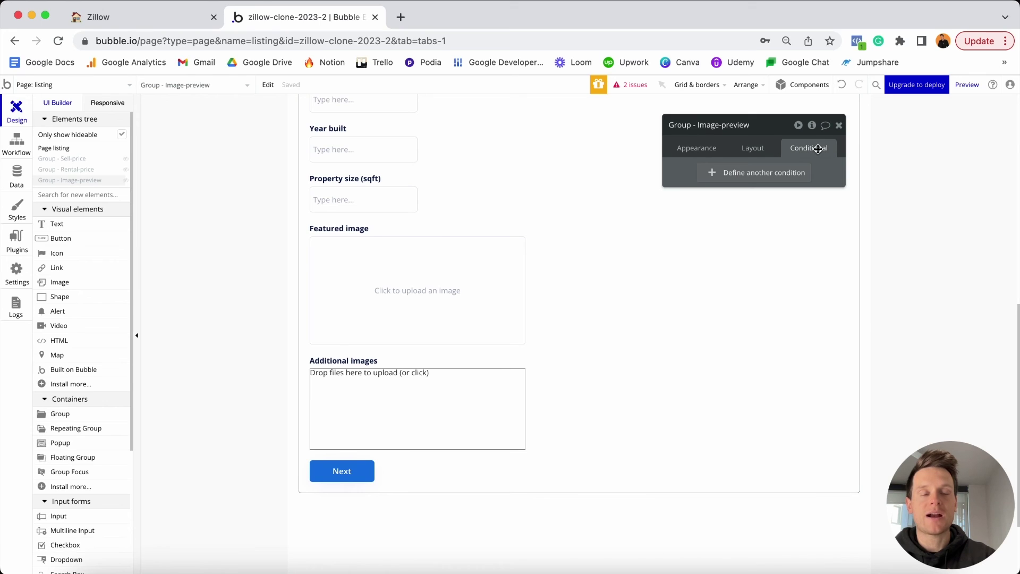
pyautogui.click(750, 173)
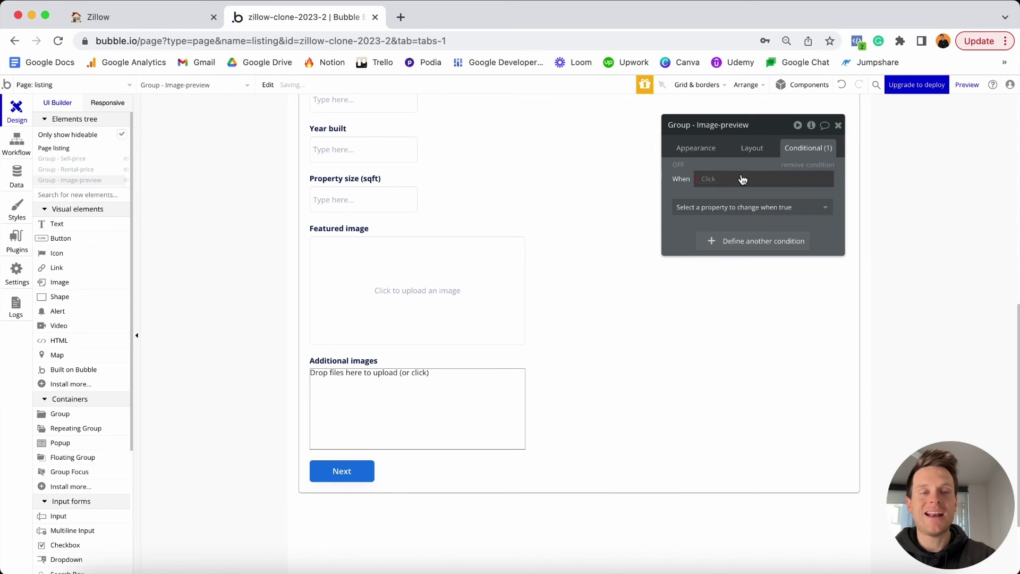
pyautogui.click(713, 179)
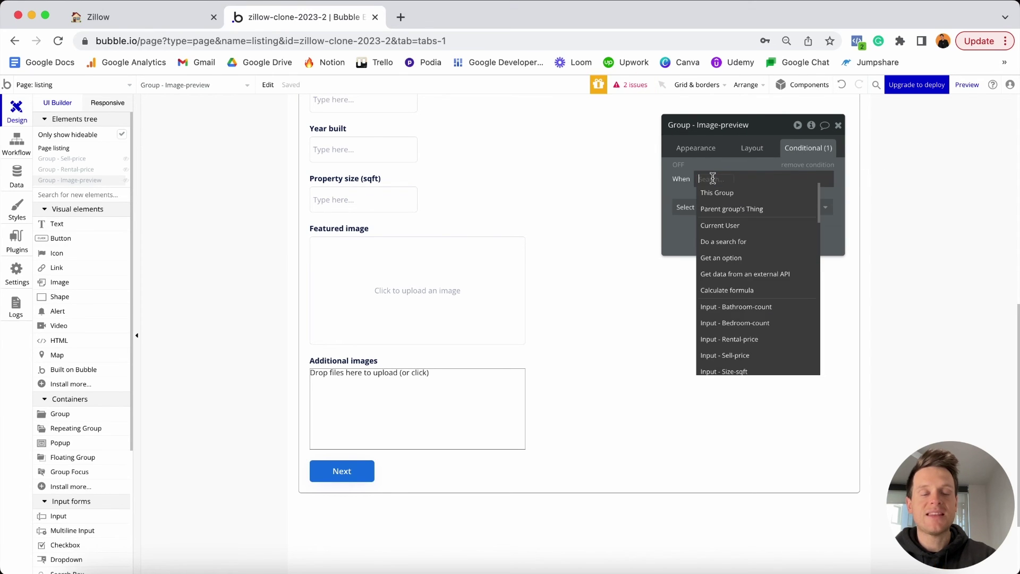
pyautogui.write('mult')
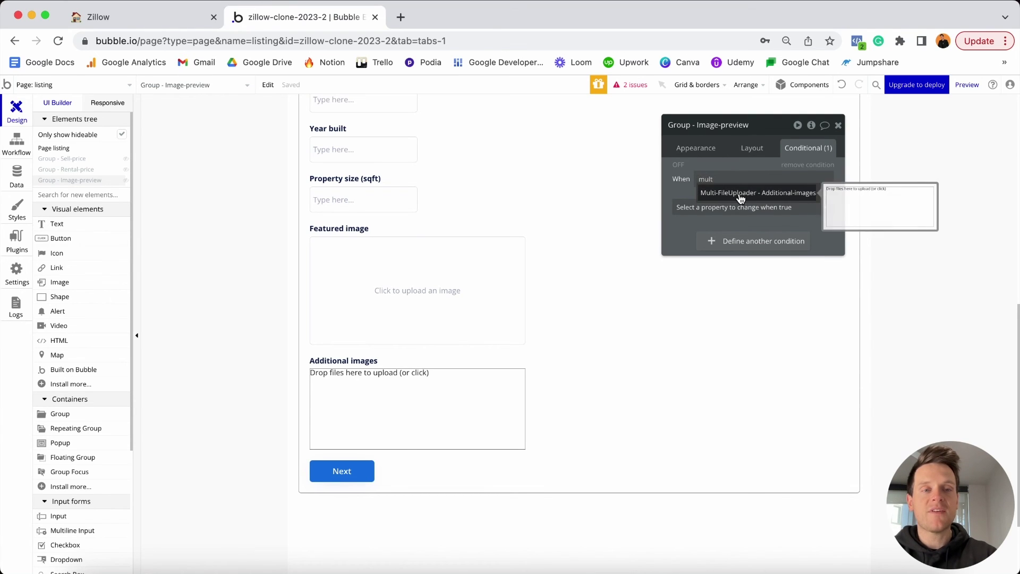
pyautogui.click(729, 194)
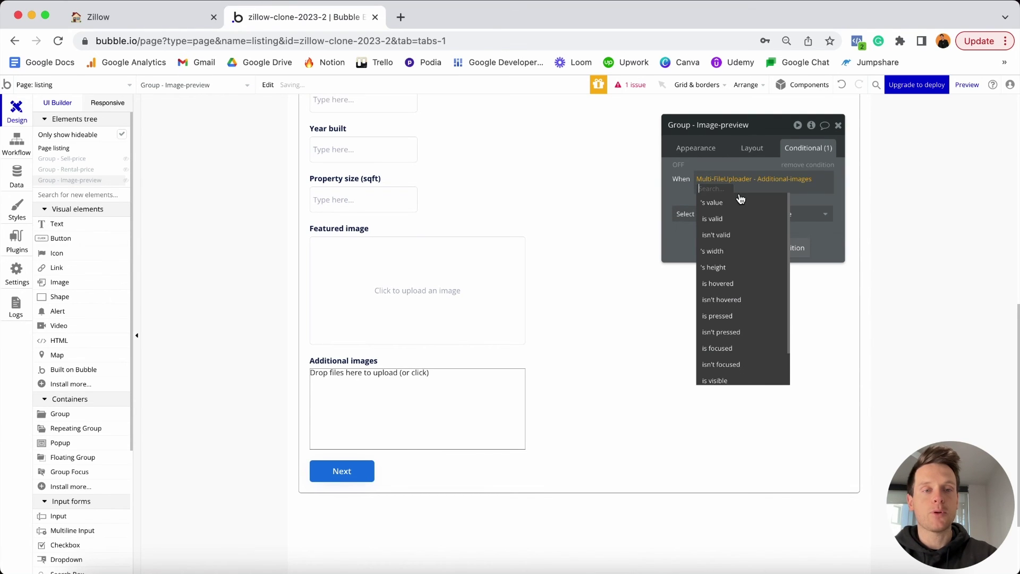
pyautogui.click(730, 204)
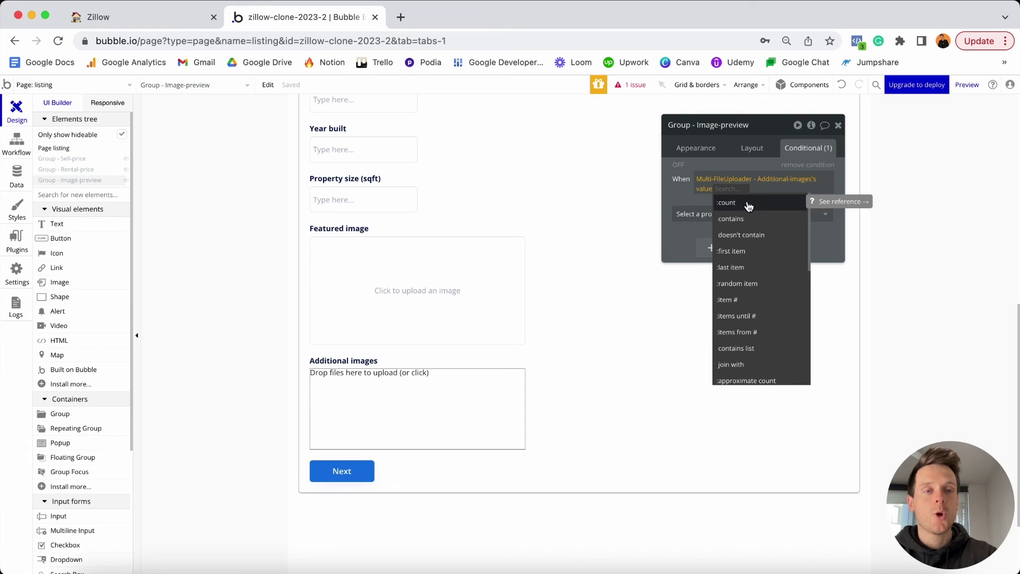
pyautogui.click(754, 205)
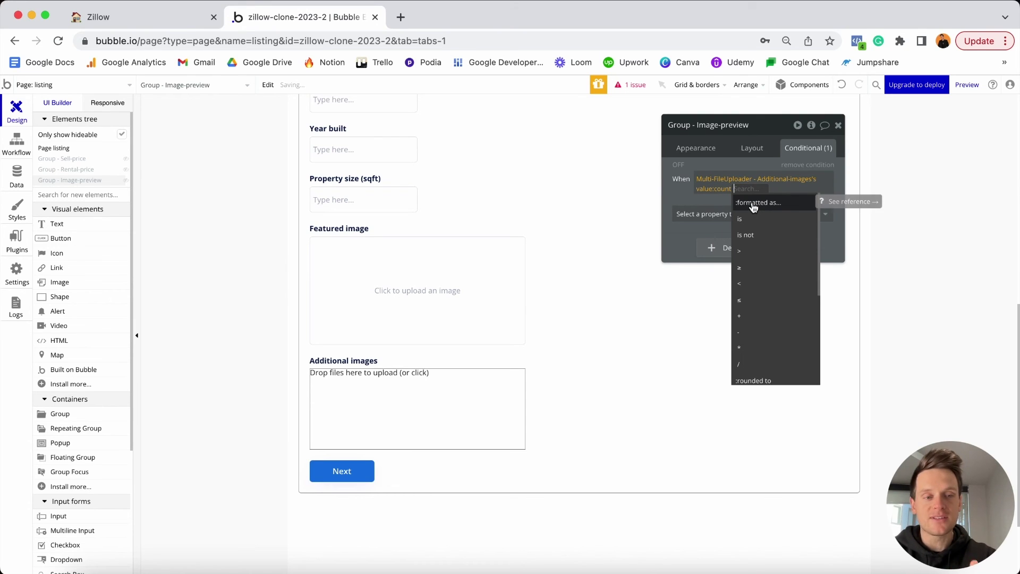
pyautogui.click(751, 251)
pyautogui.write('0')
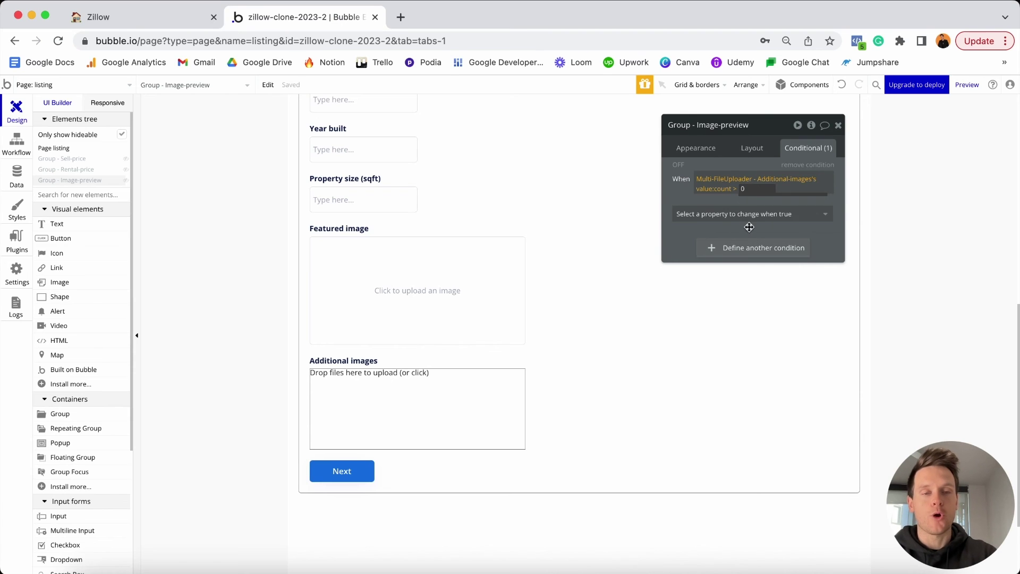
pyautogui.click(736, 201)
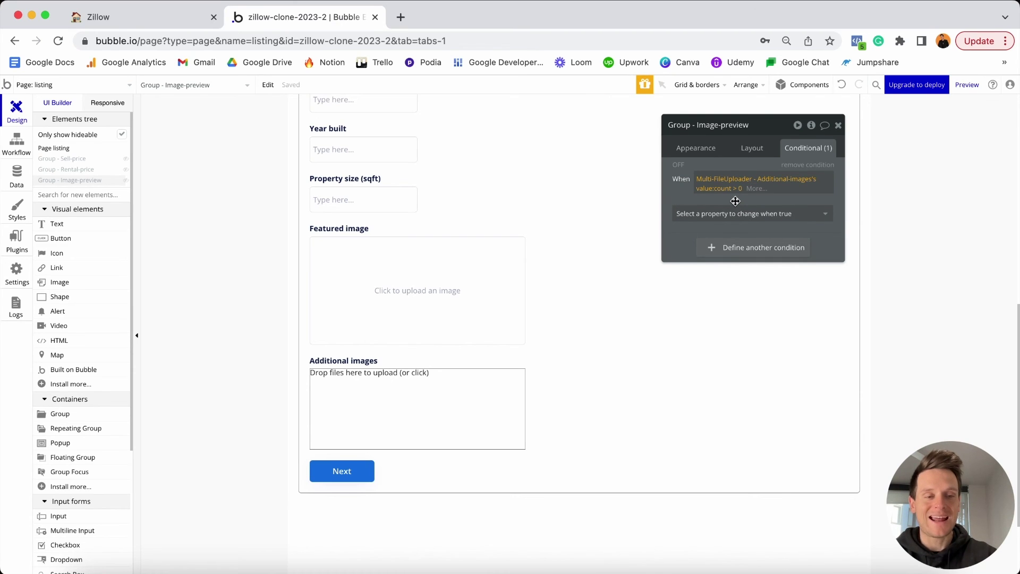
pyautogui.click(737, 213)
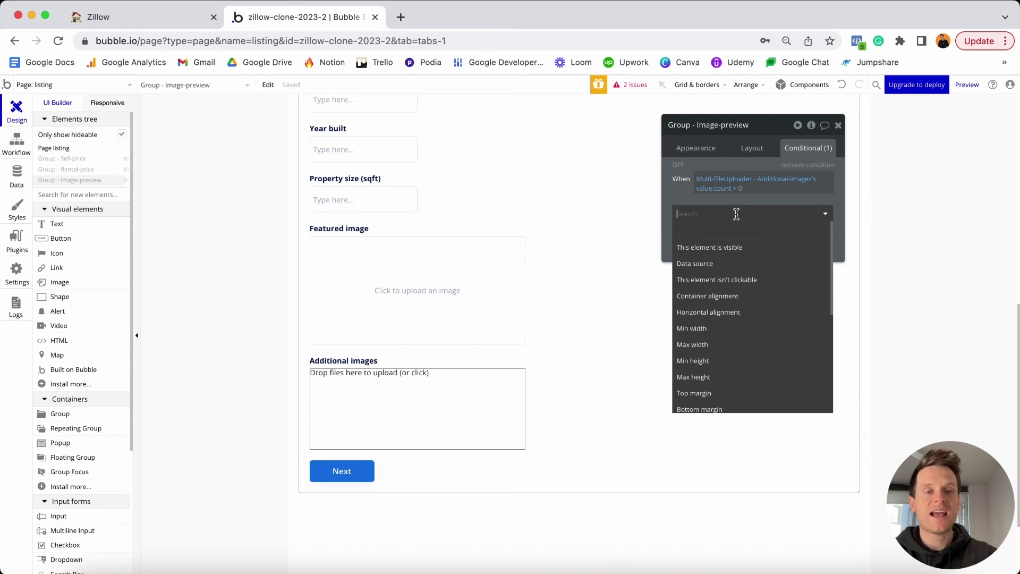
pyautogui.click(732, 248)
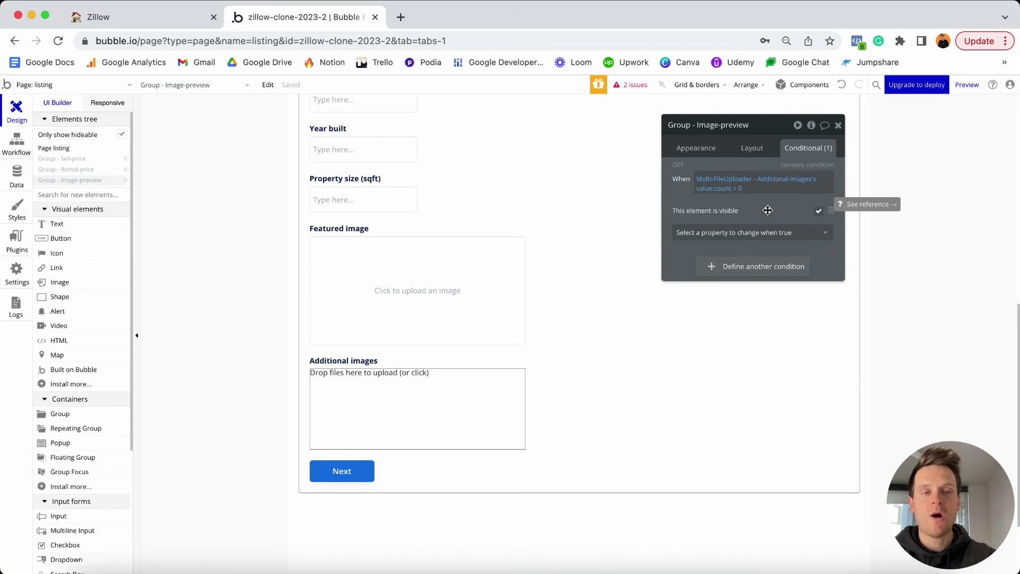
# Reveal the hidden preview group and drag the Additional images text below the image grid.
pyautogui.click(124, 183)
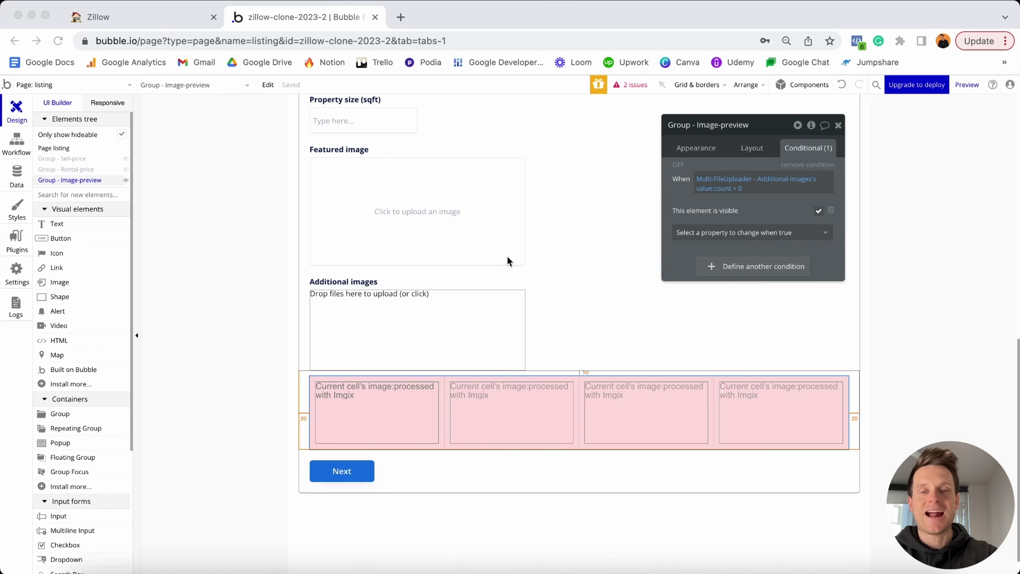
pyautogui.click(353, 280)
pyautogui.moveTo(353, 281); pyautogui.dragTo(383, 465)
# Replace the copied heading's text above Next with 'Property description'.
pyautogui.click(675, 152)
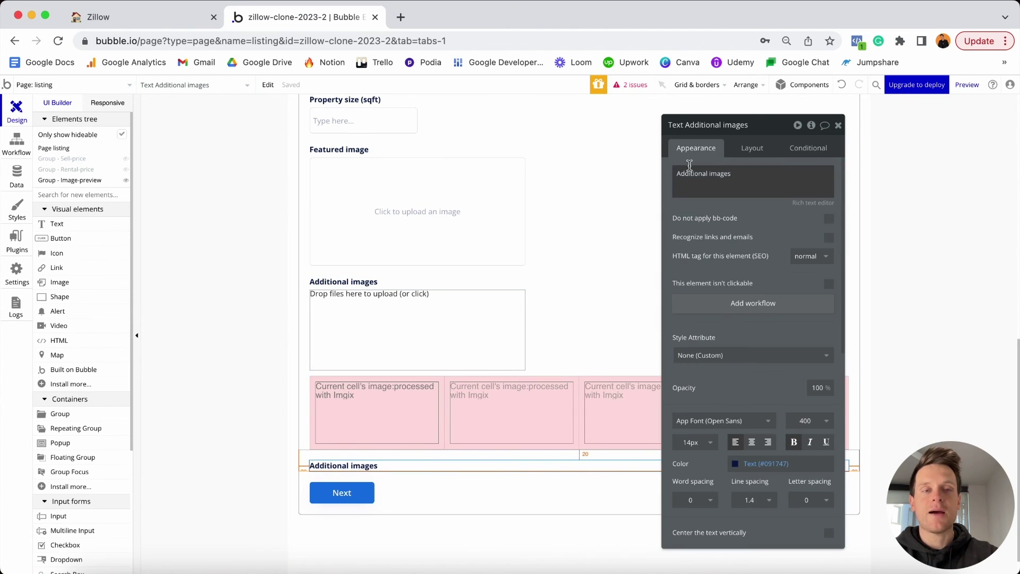
pyautogui.tripleClick(700, 179)
pyautogui.write('Pro')
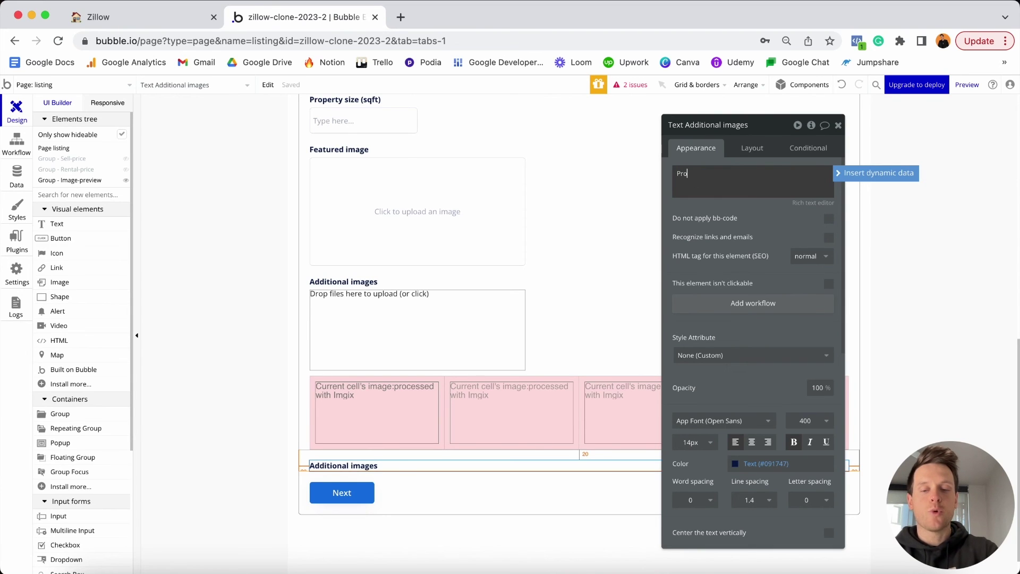
pyautogui.write('perty description')
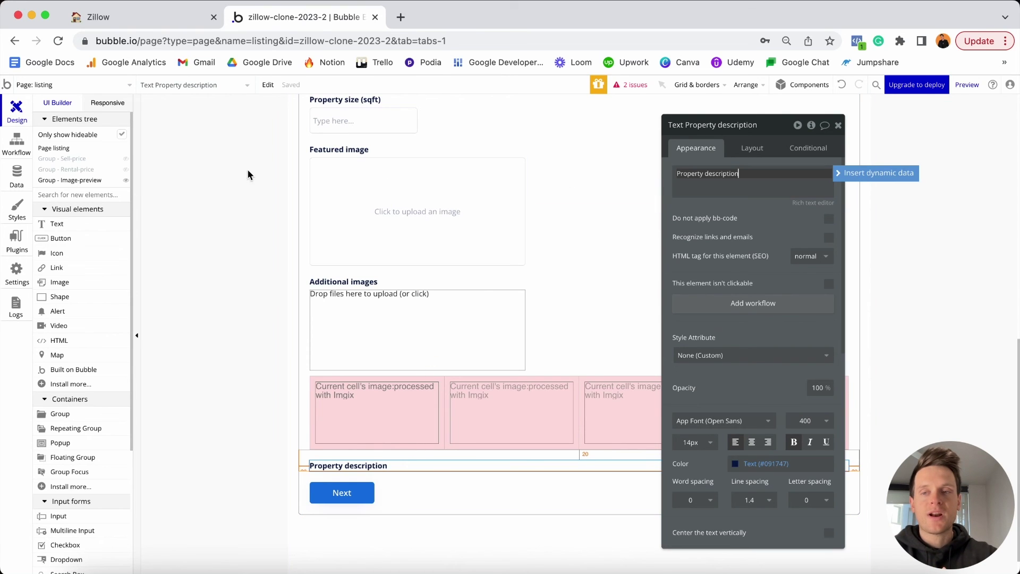
pyautogui.scroll(-5, 90, 247)
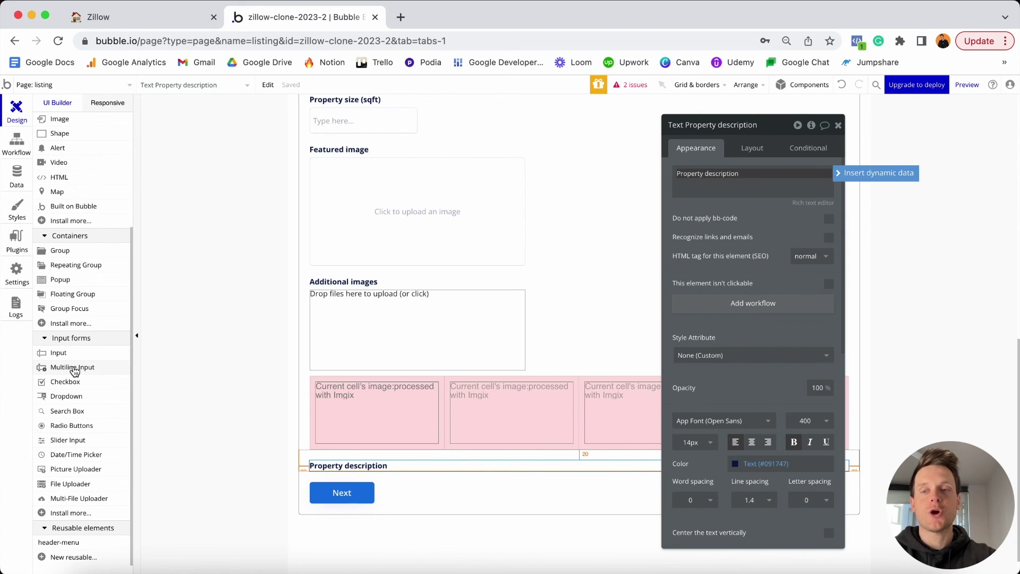
# Place a Multiline Input under Property description and name it 'MultilineInput - Product-description'.
pyautogui.click(79, 371)
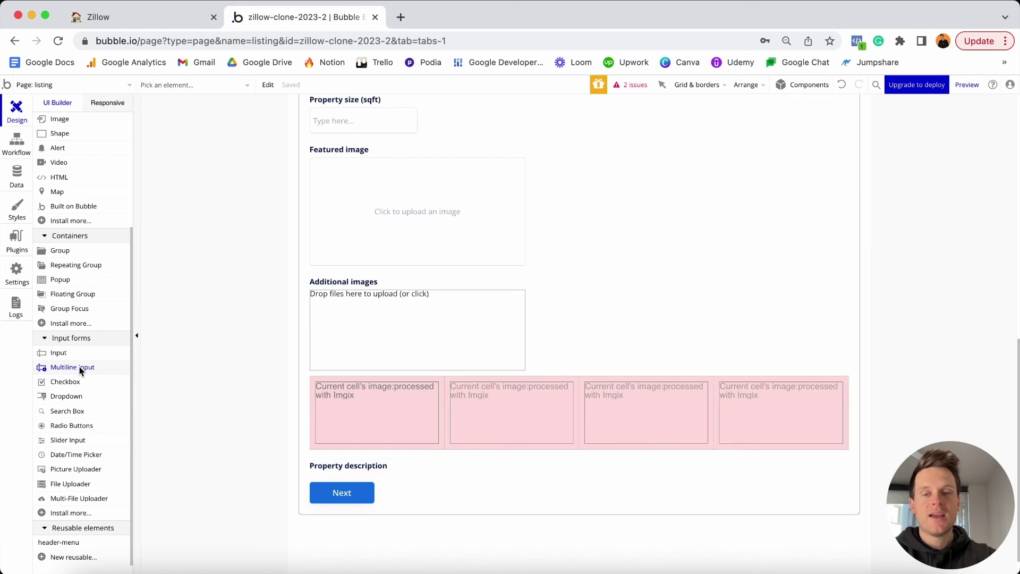
pyautogui.click(341, 472)
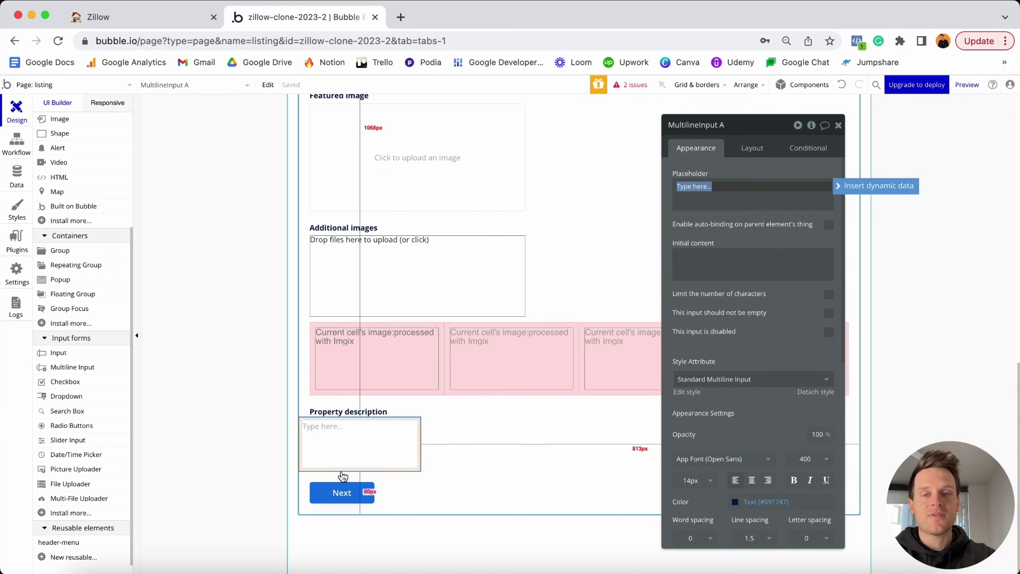
pyautogui.scroll(5, 343, 476)
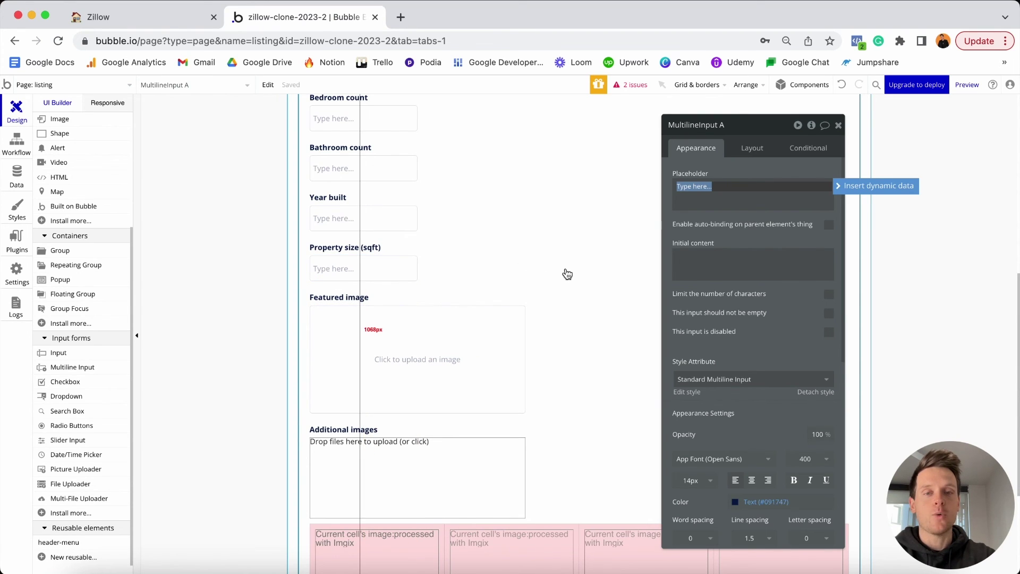
pyautogui.scroll(-5, 567, 273)
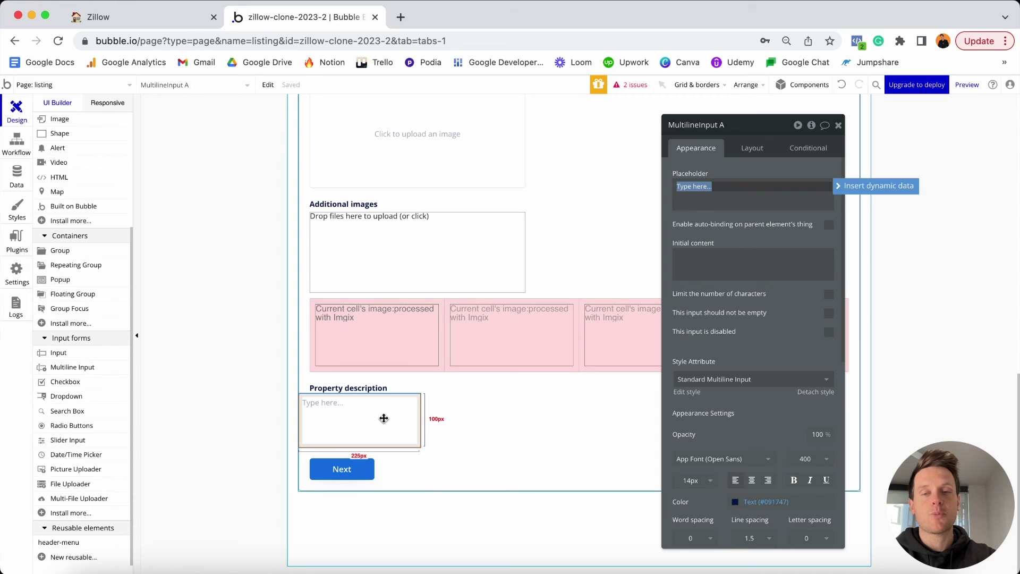
pyautogui.click(384, 419)
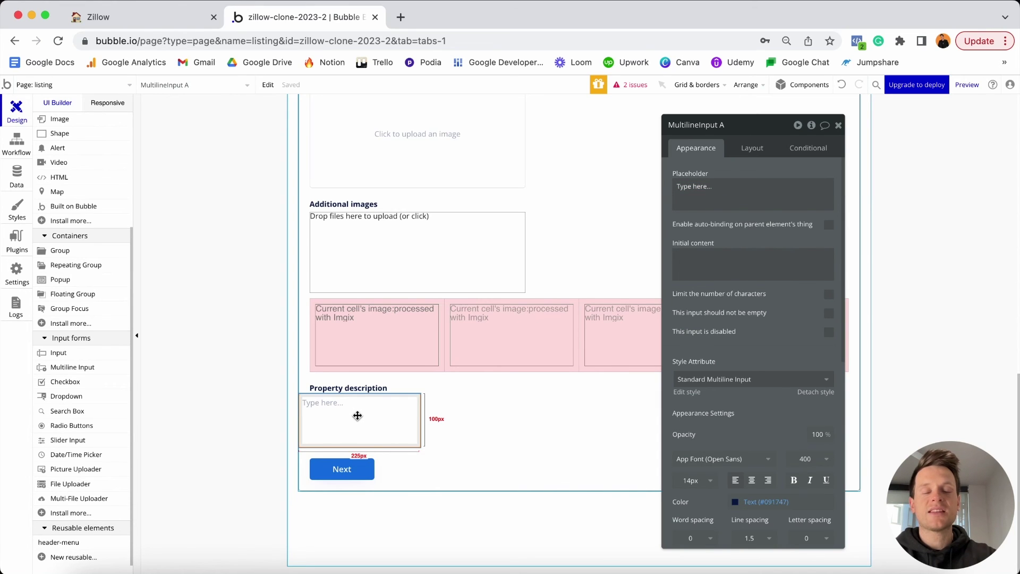
pyautogui.click(720, 126)
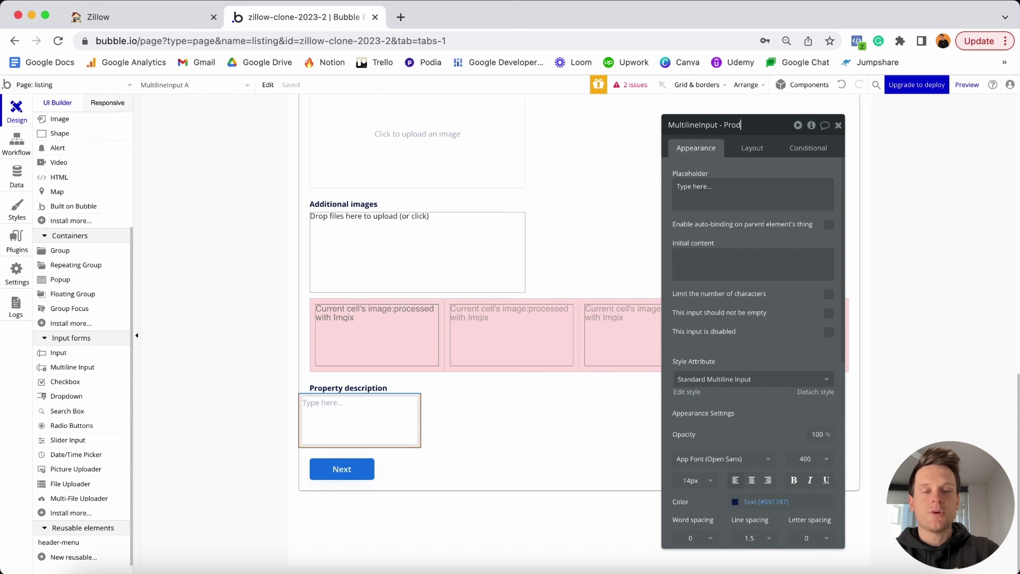
pyautogui.write('- Product-des')
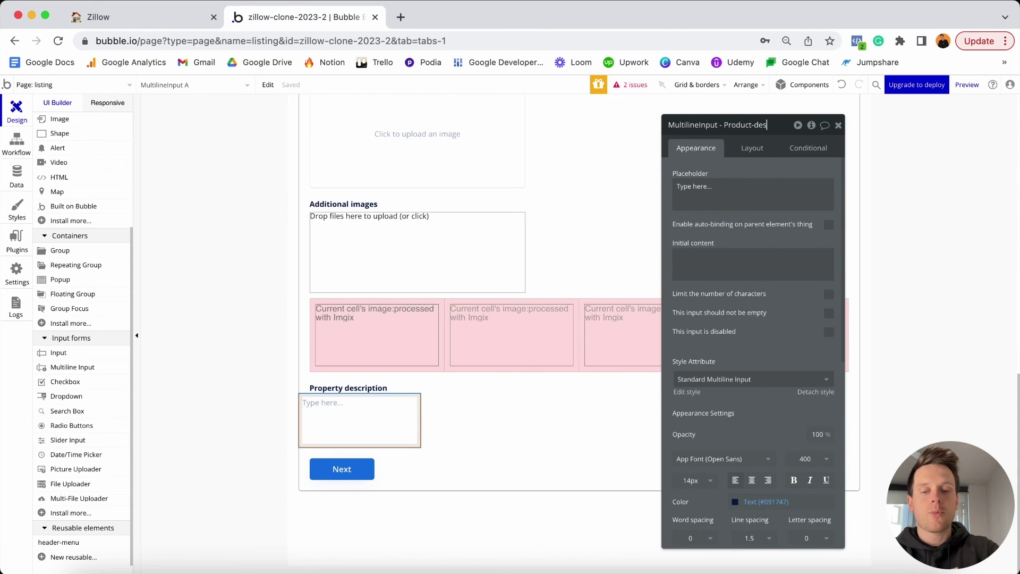
pyautogui.write('cription')
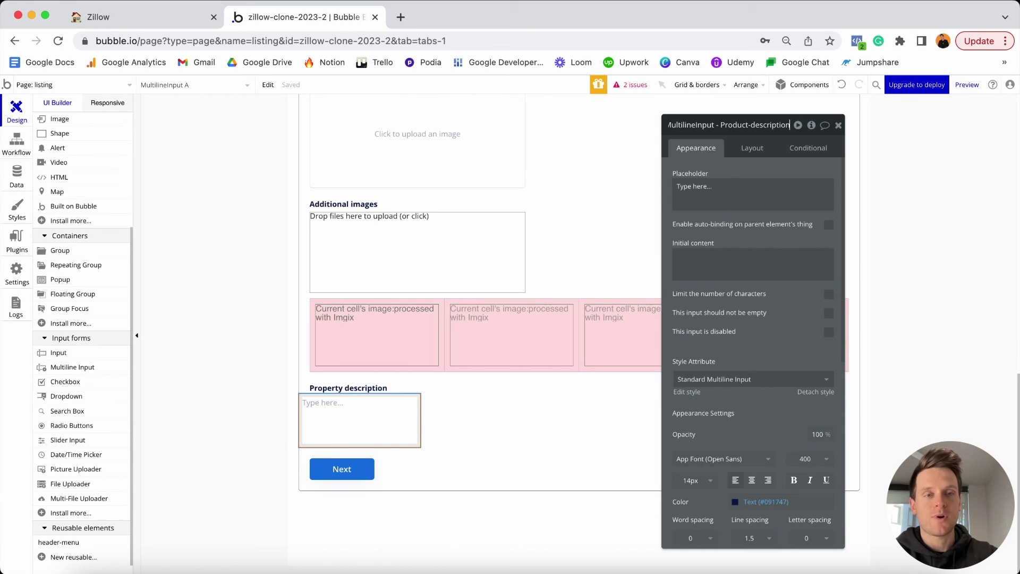
# Make the description box non-fixed width with min width 0 and max width 800.
pyautogui.click(748, 149)
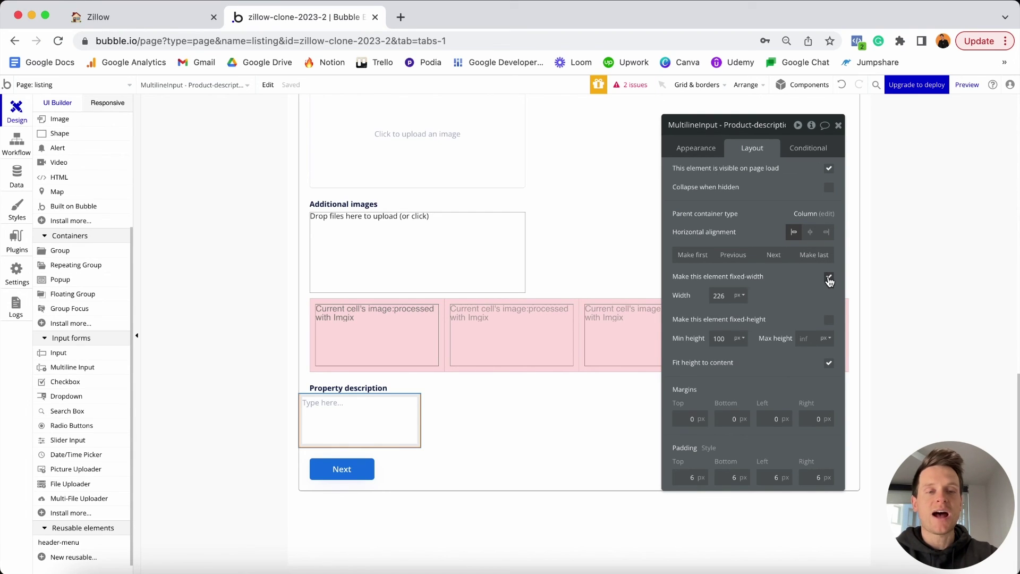
pyautogui.click(829, 277)
pyautogui.doubleClick(719, 296)
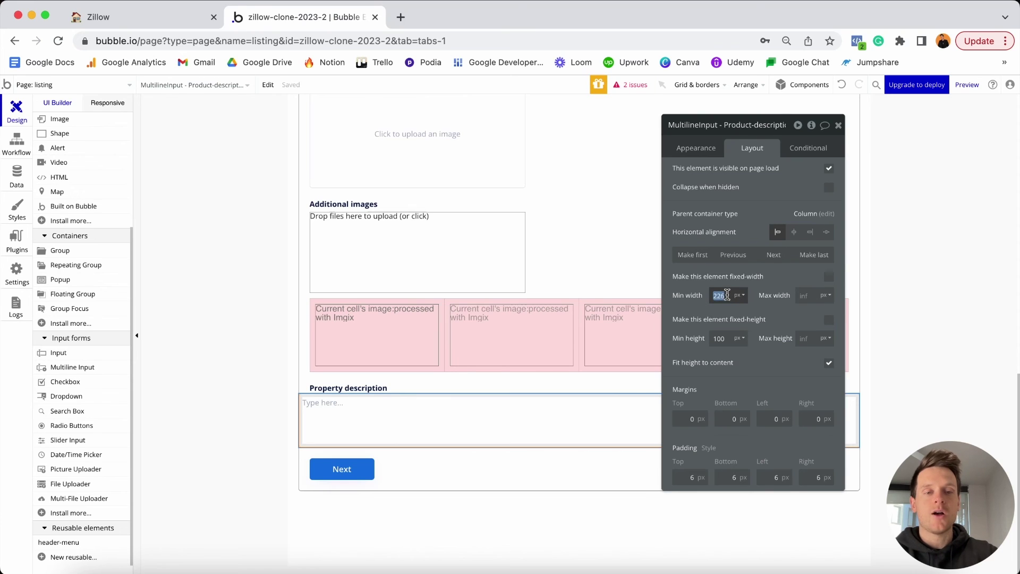
pyautogui.write('0')
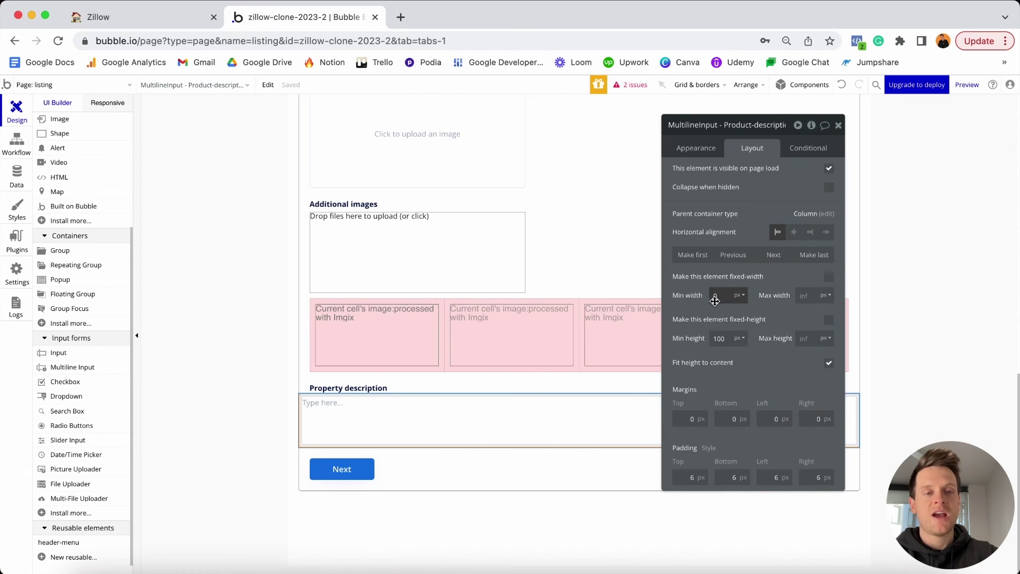
pyautogui.click(806, 295)
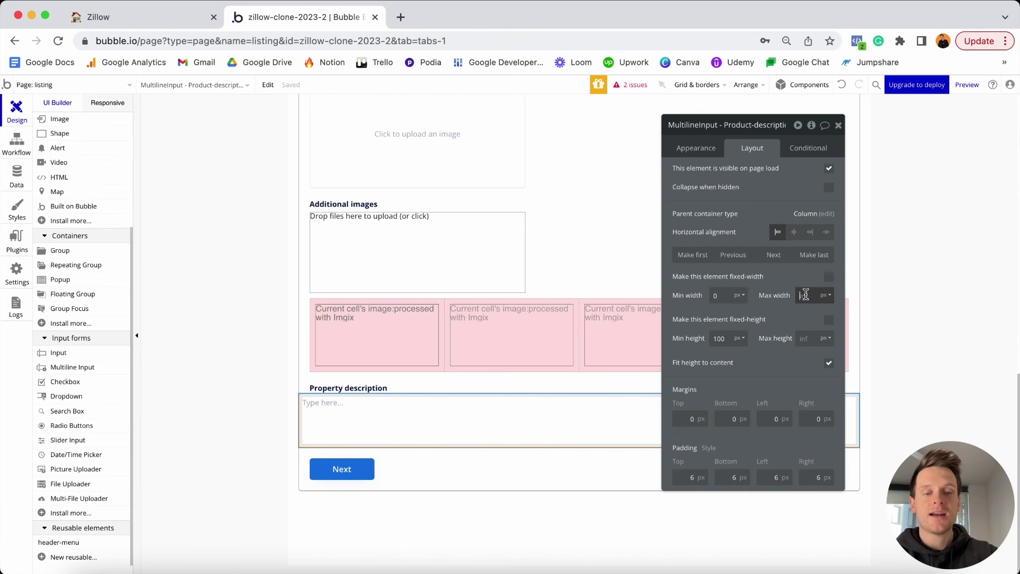
pyautogui.write('800')
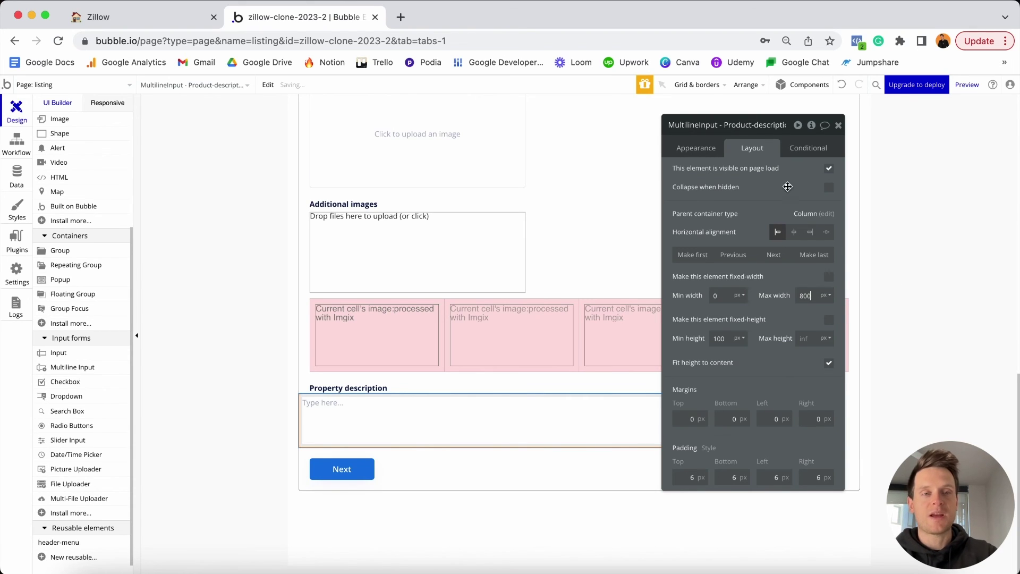
pyautogui.click(838, 125)
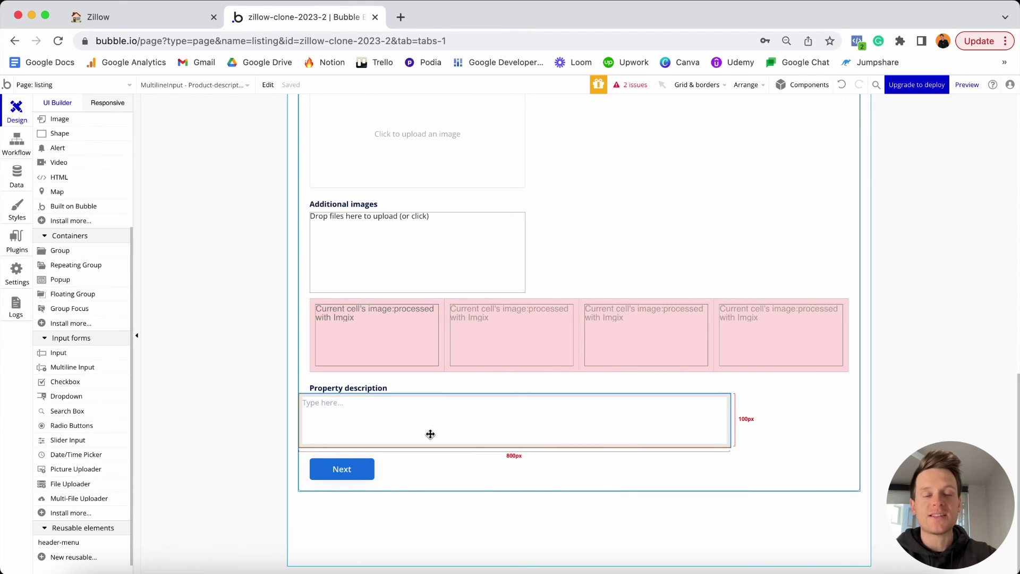
# Give the description box min height 48 and margins top 5, left 20, right 20.
pyautogui.doubleClick(459, 430)
pyautogui.click(739, 151)
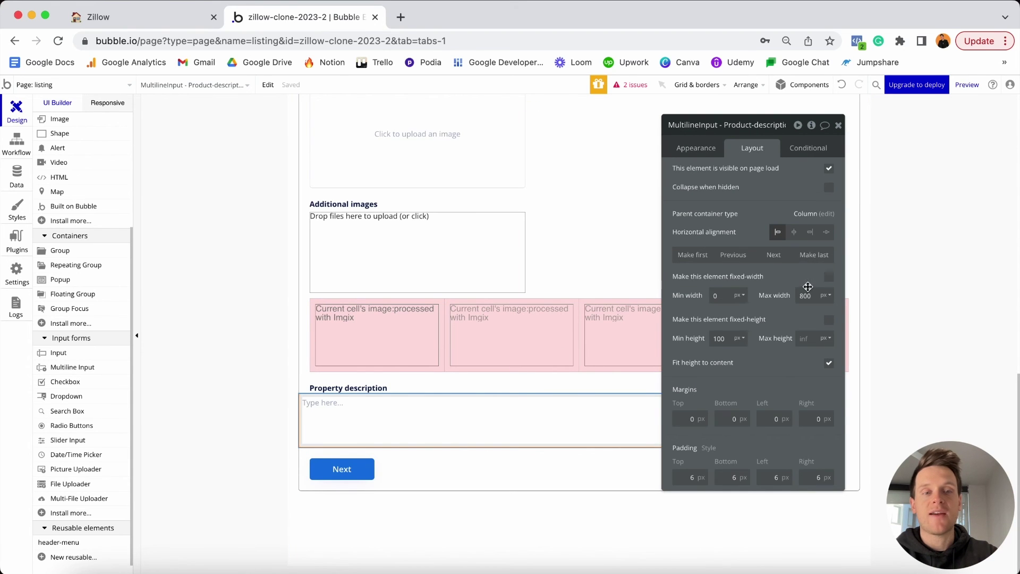
pyautogui.doubleClick(728, 339)
pyautogui.write('48')
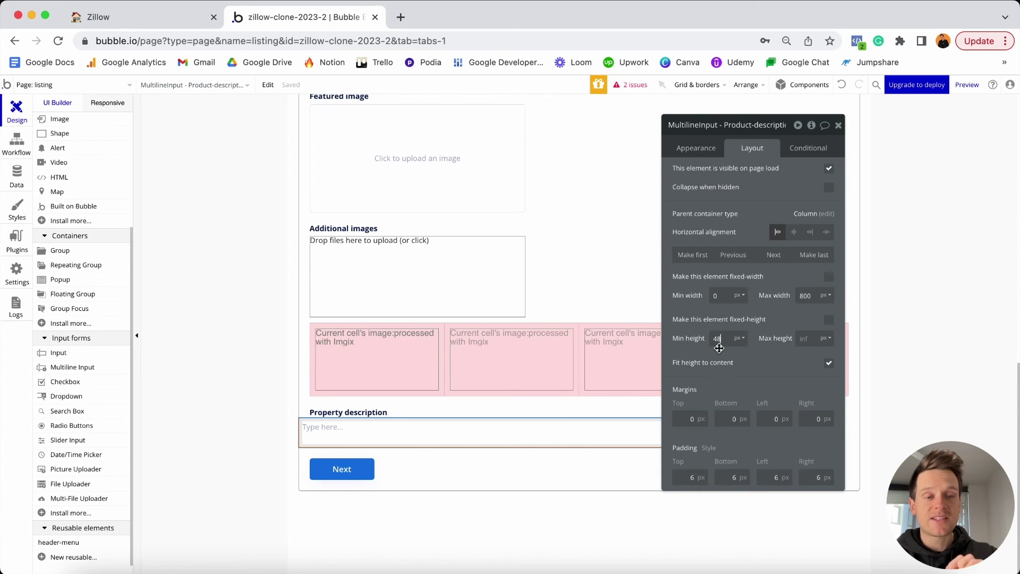
pyautogui.scroll(3, 553, 353)
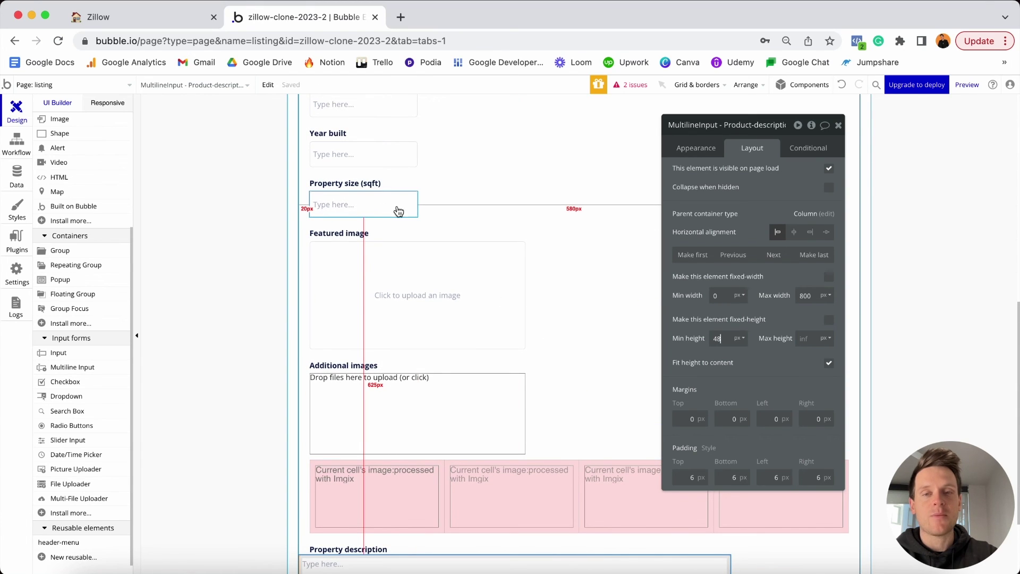
pyautogui.scroll(-1, 411, 265)
pyautogui.scroll(-3, 411, 264)
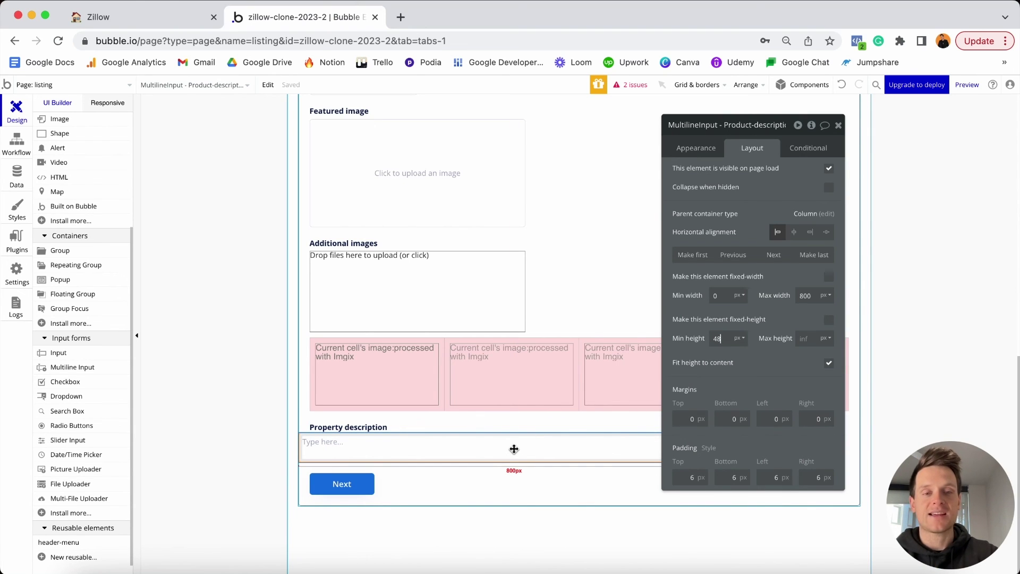
pyautogui.click(687, 417)
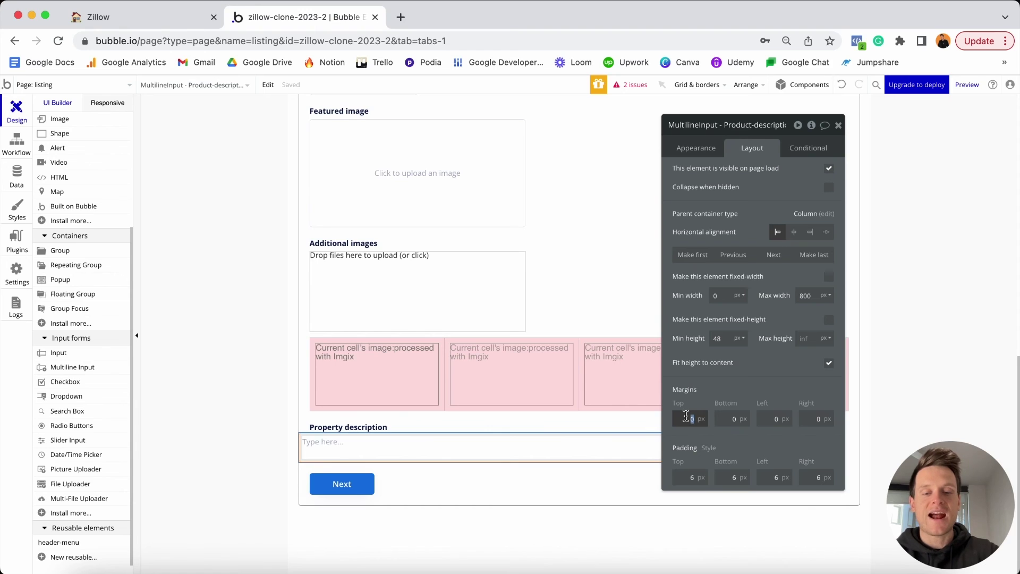
pyautogui.write('5')
pyautogui.click(774, 419)
pyautogui.write('20')
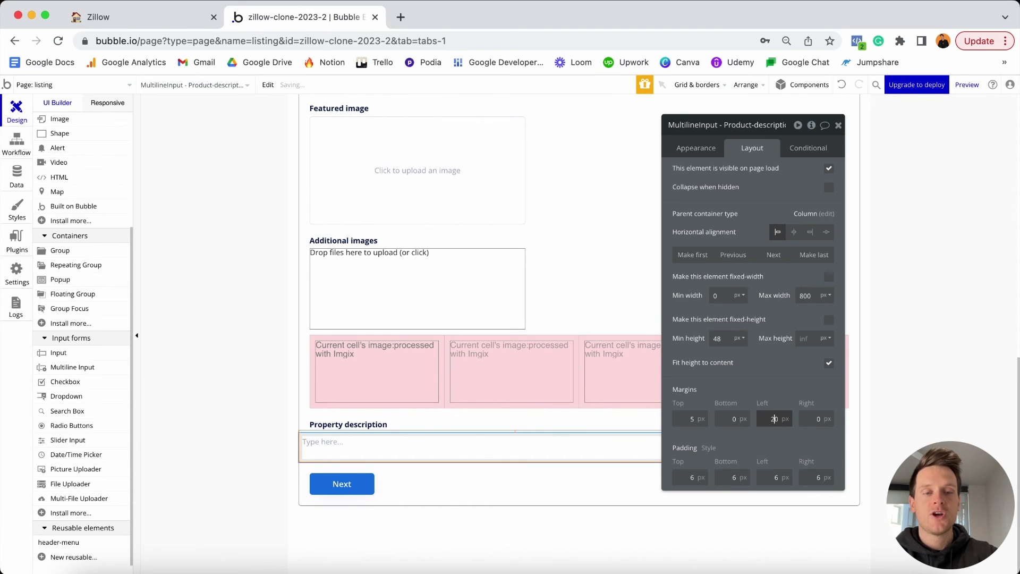
pyautogui.click(807, 419)
pyautogui.write('20')
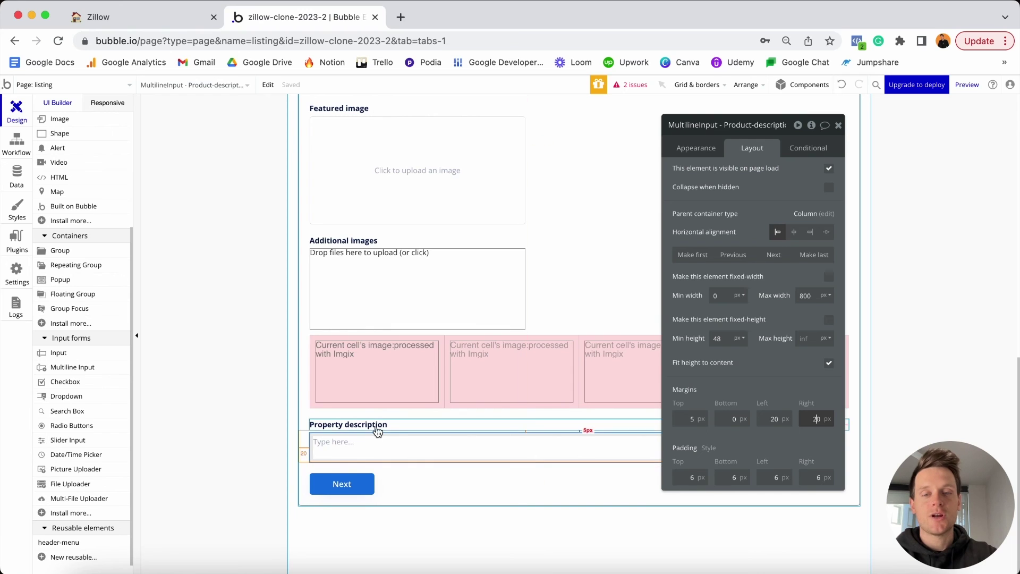
# Copy-paste the Property description heading and move the copy above the Next button.
pyautogui.click(376, 425)
pyautogui.press('super+c')
pyautogui.press('super+v')
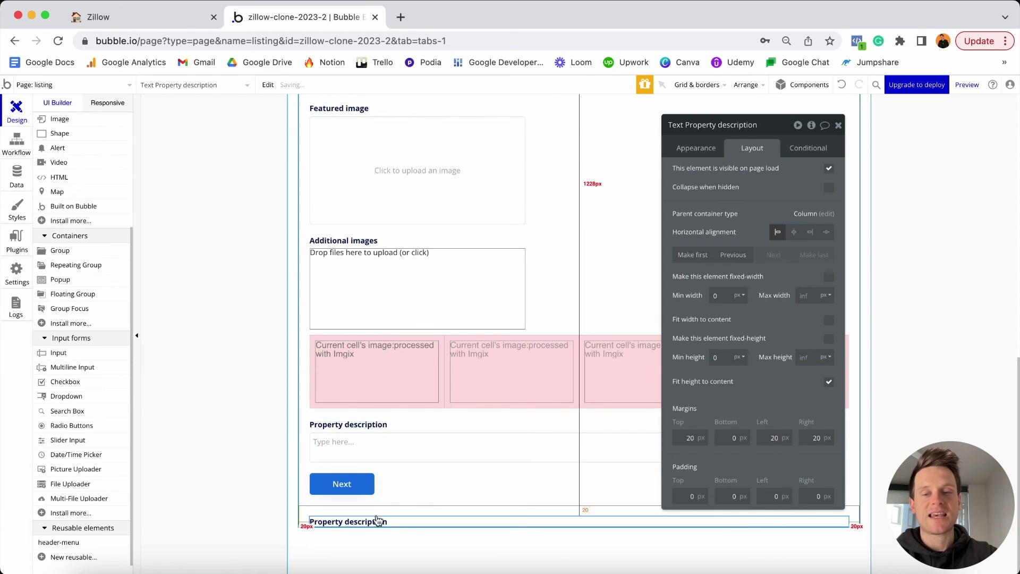
pyautogui.click(375, 507)
pyautogui.scroll(-1, 376, 494)
pyautogui.click(368, 517)
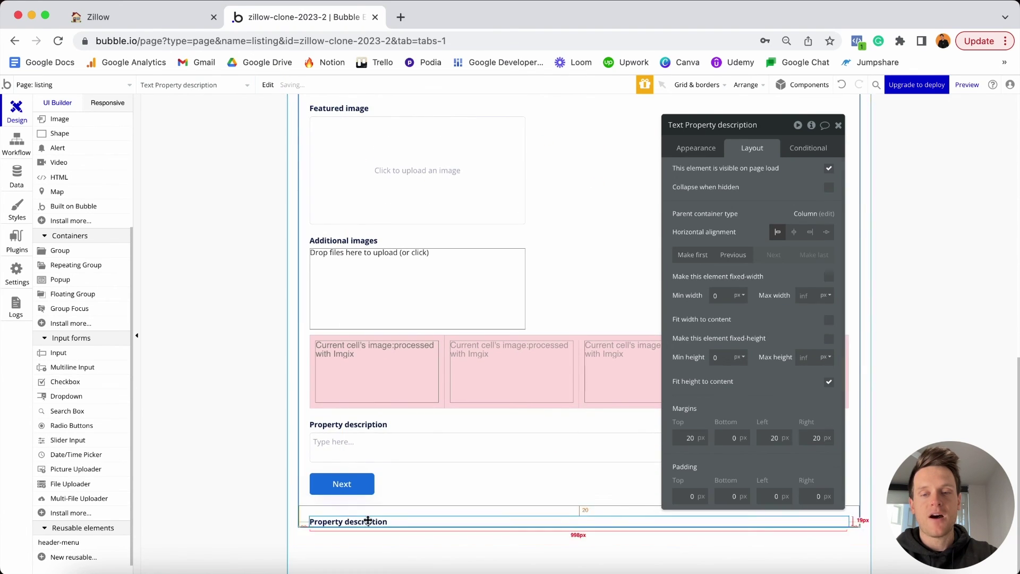
pyautogui.moveTo(368, 520); pyautogui.dragTo(371, 469)
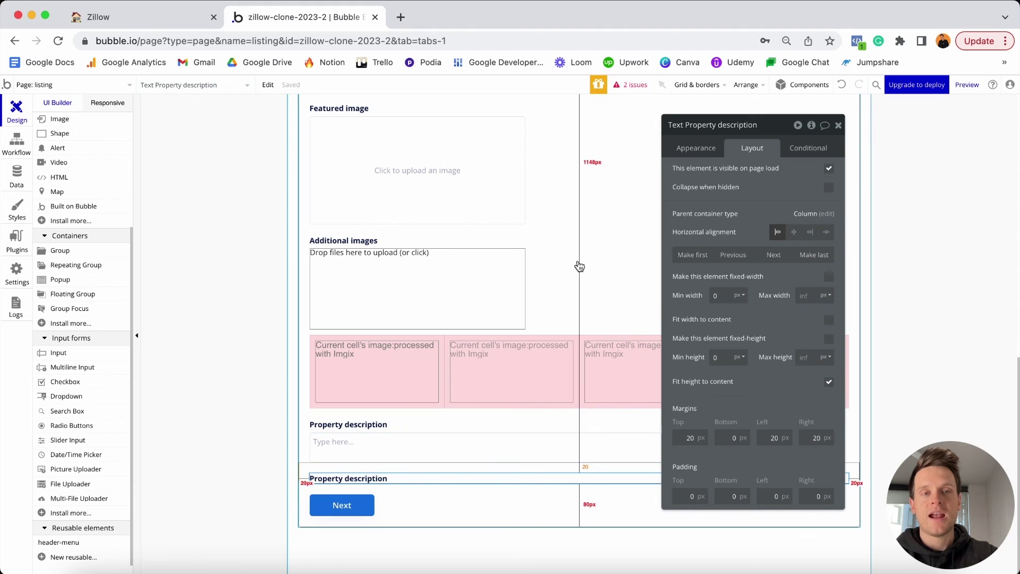
# Change the copied heading's text to 'Property features'.
pyautogui.click(694, 148)
pyautogui.tripleClick(711, 173)
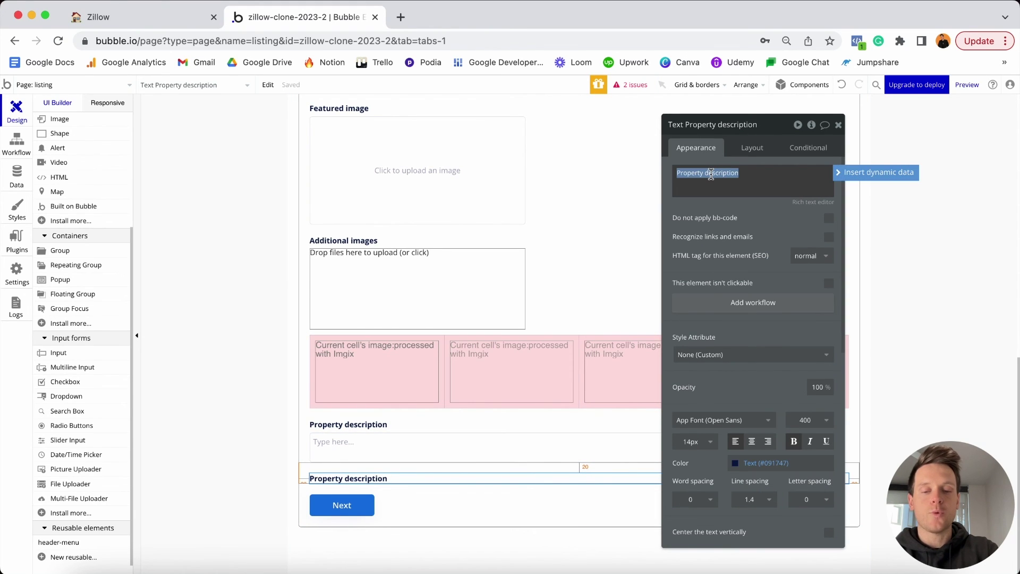
pyautogui.press('Right')
pyautogui.press('BackSpace')
pyautogui.press('BackSpace')
pyautogui.press('BackSpace')
pyautogui.press('BackSpace')
pyautogui.press('BackSpace')
pyautogui.press('BackSpace')
pyautogui.press('BackSpace')
pyautogui.press('BackSpace')
pyautogui.press('BackSpace')
pyautogui.press('BackSpace')
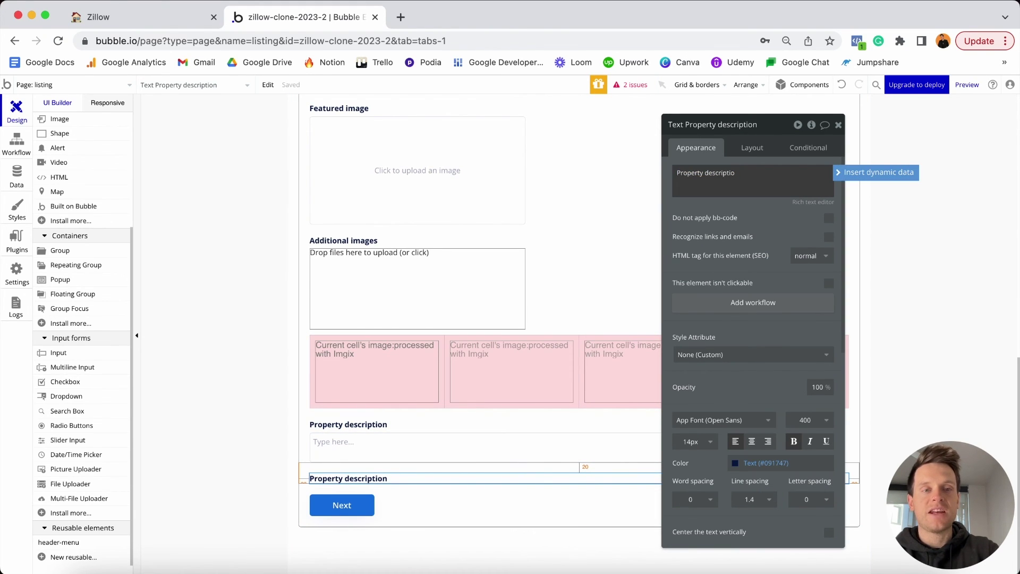
pyautogui.write('features')
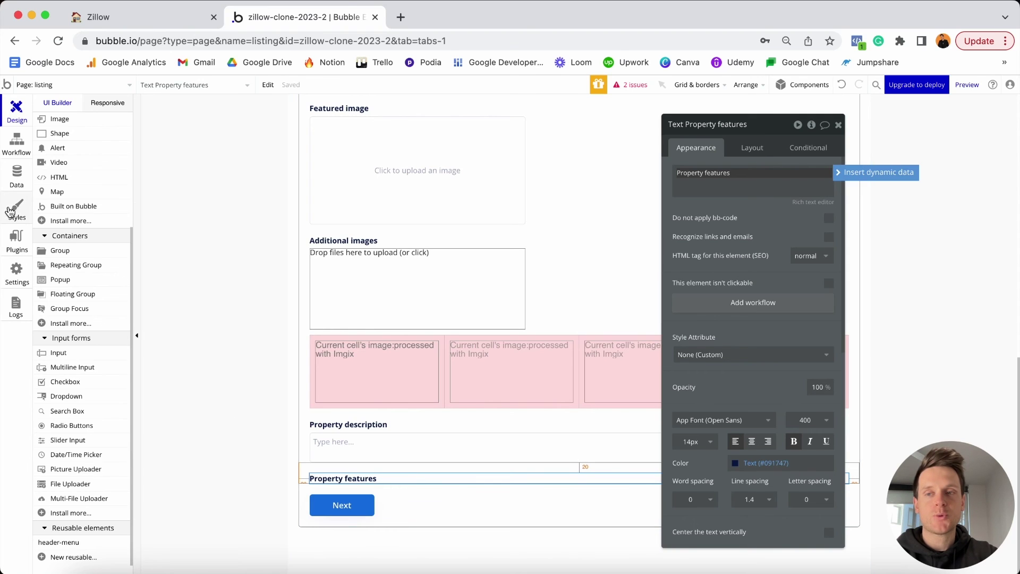
# Review the Property Features option set's options in Data, then go back to Design.
pyautogui.click(18, 181)
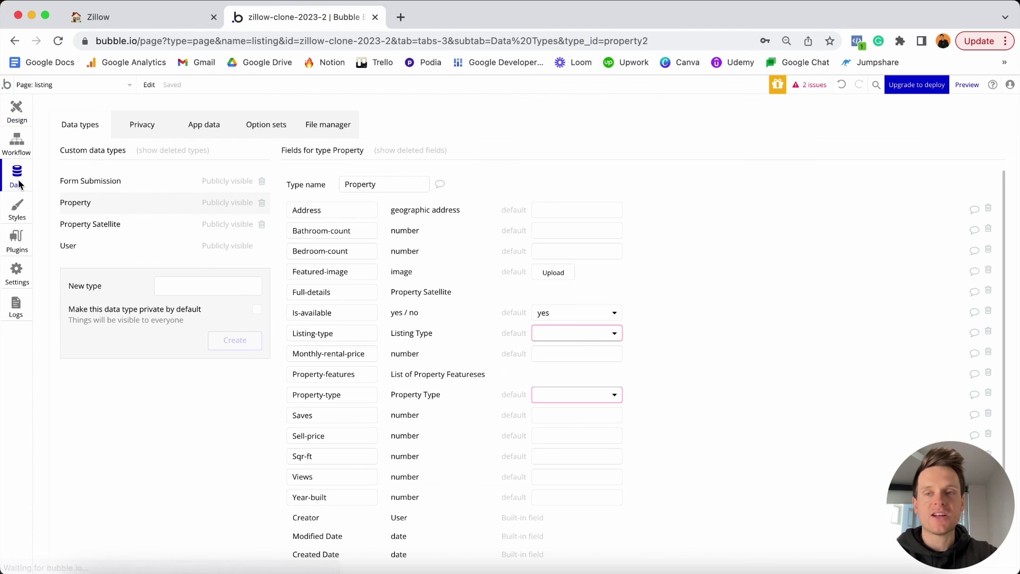
pyautogui.click(274, 131)
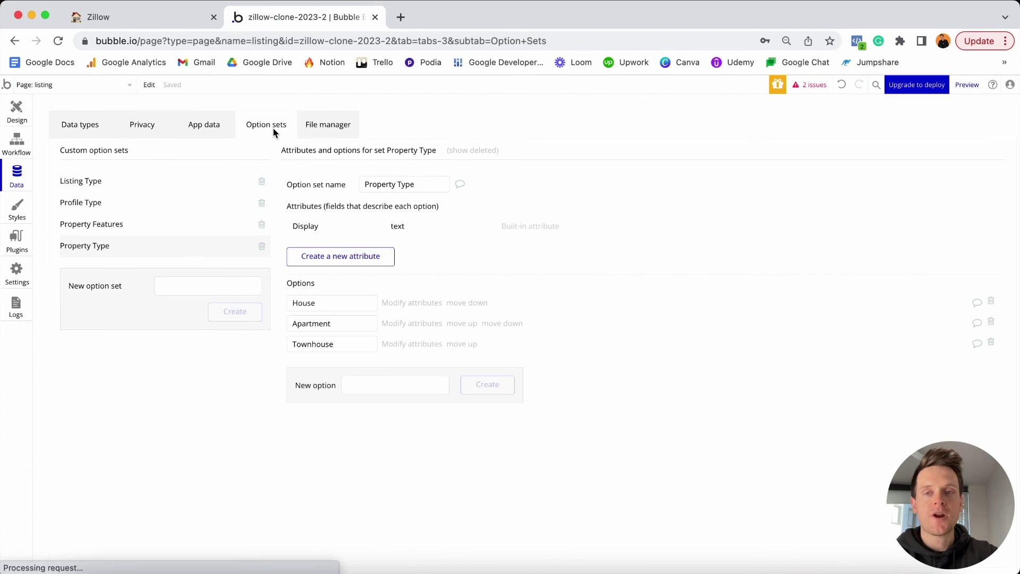
pyautogui.click(110, 224)
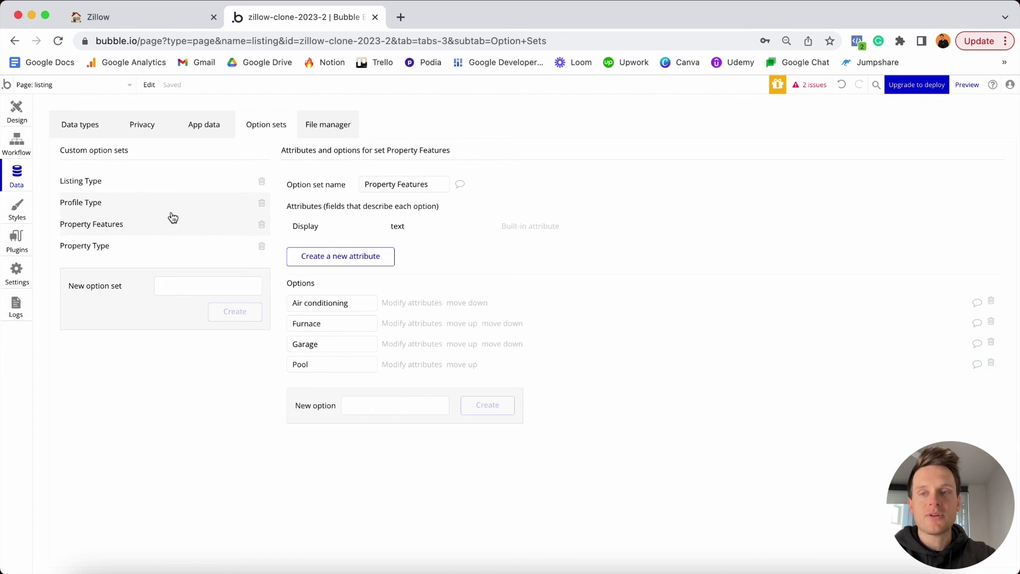
pyautogui.click(81, 129)
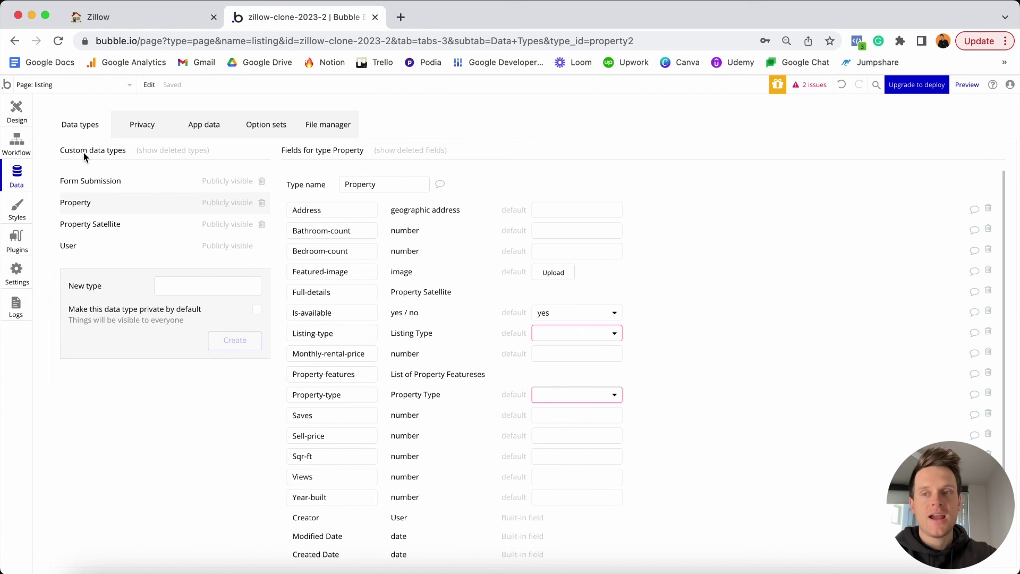
pyautogui.click(20, 110)
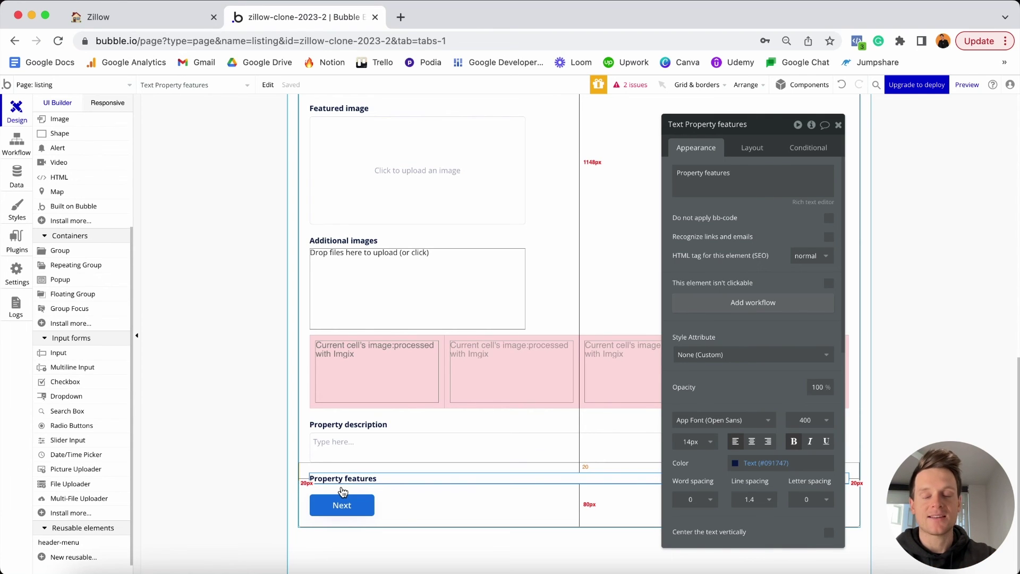
# Search plugins for 'multi', install Multiselect Dropdown, and return to the Design view.
pyautogui.click(17, 247)
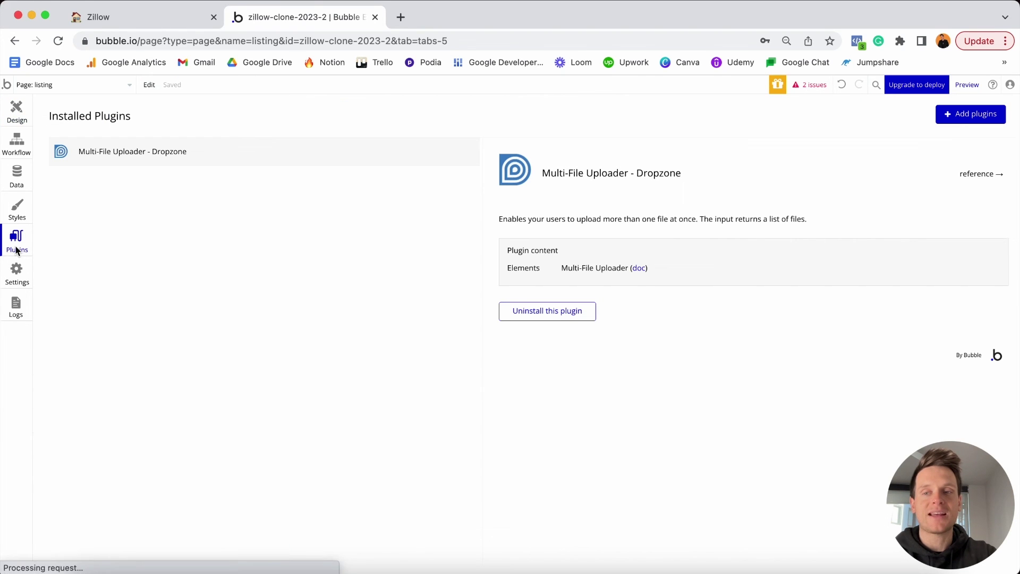
pyautogui.click(949, 115)
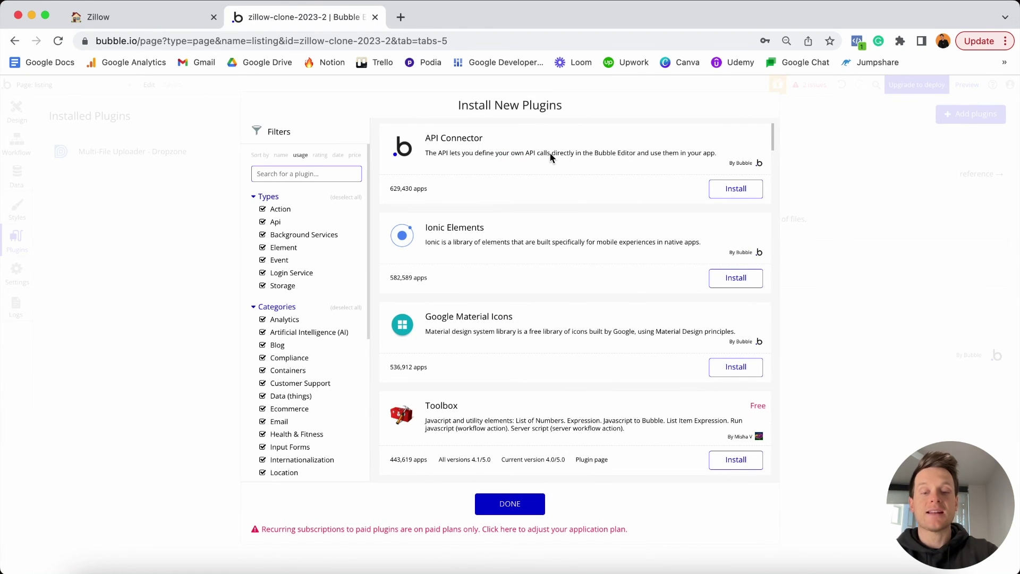
pyautogui.click(267, 174)
pyautogui.write('multi')
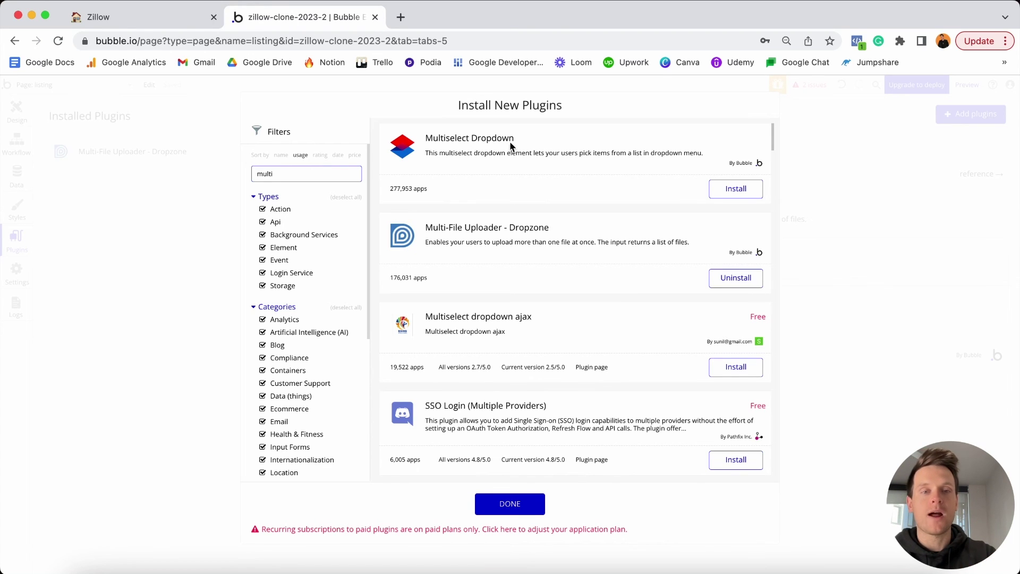
pyautogui.click(734, 189)
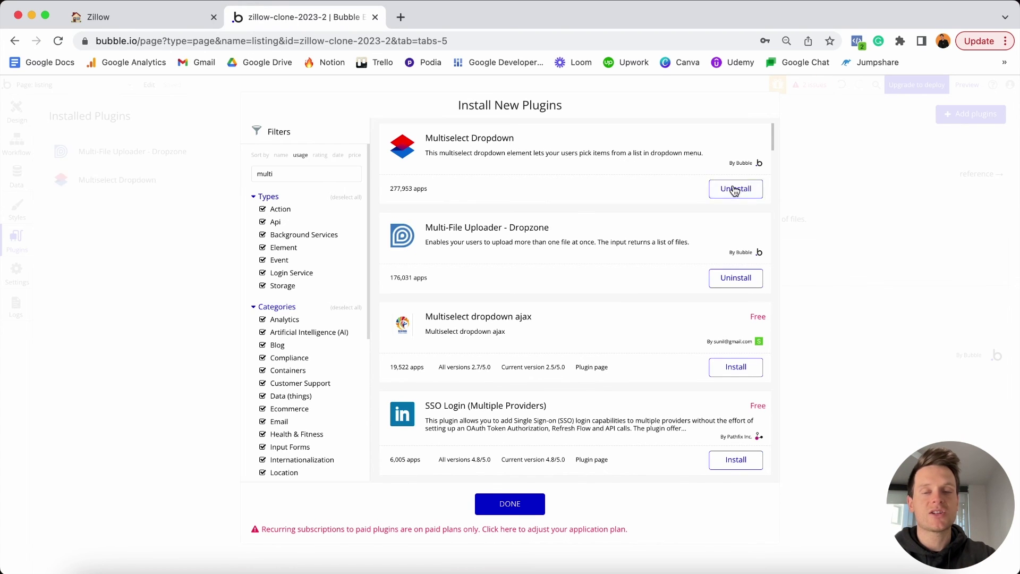
pyautogui.click(503, 504)
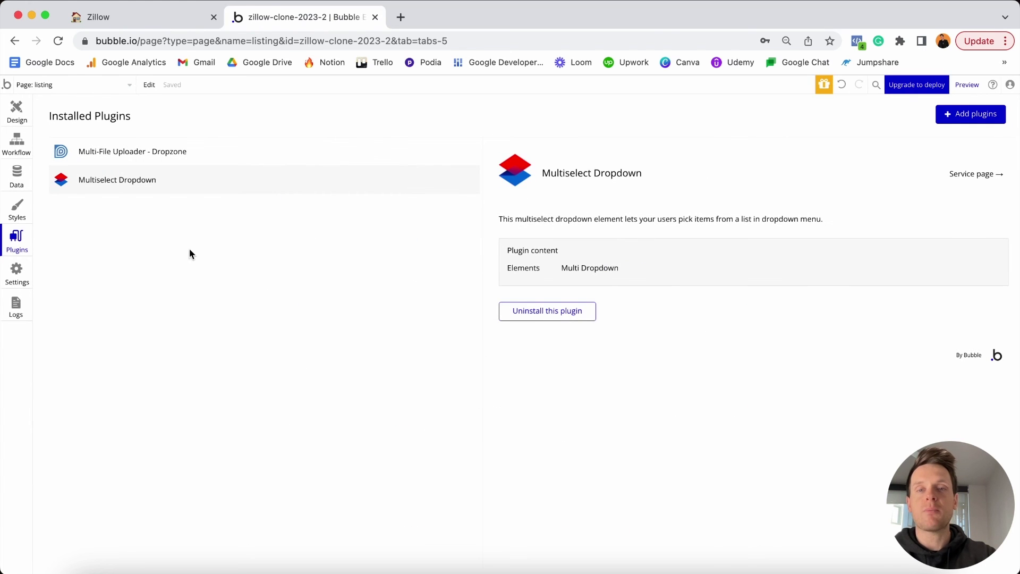
pyautogui.click(16, 111)
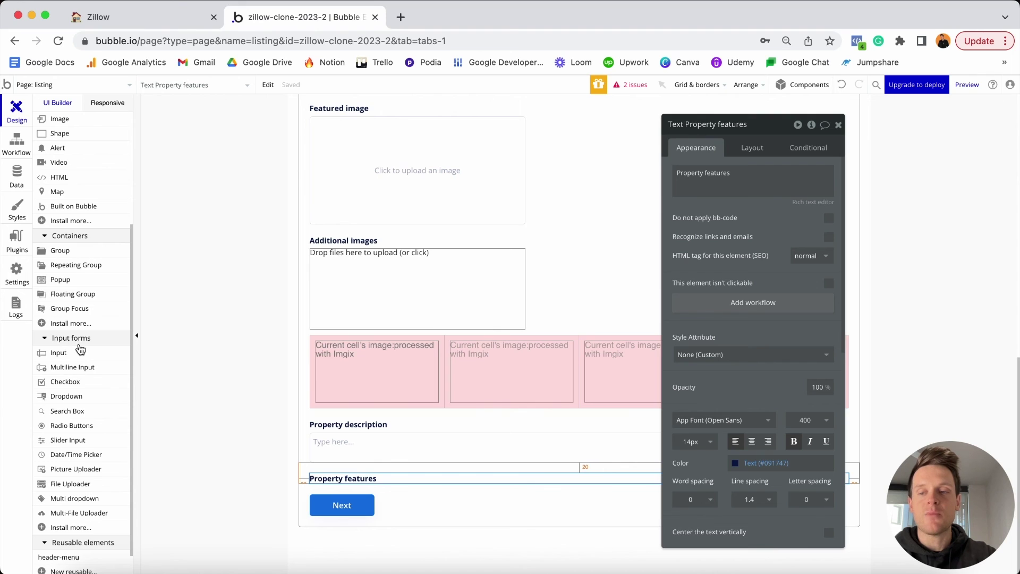
# Draw a Multi dropdown under Property features and name it 'Multidropdown - Property-features'.
pyautogui.click(54, 500)
pyautogui.click(338, 492)
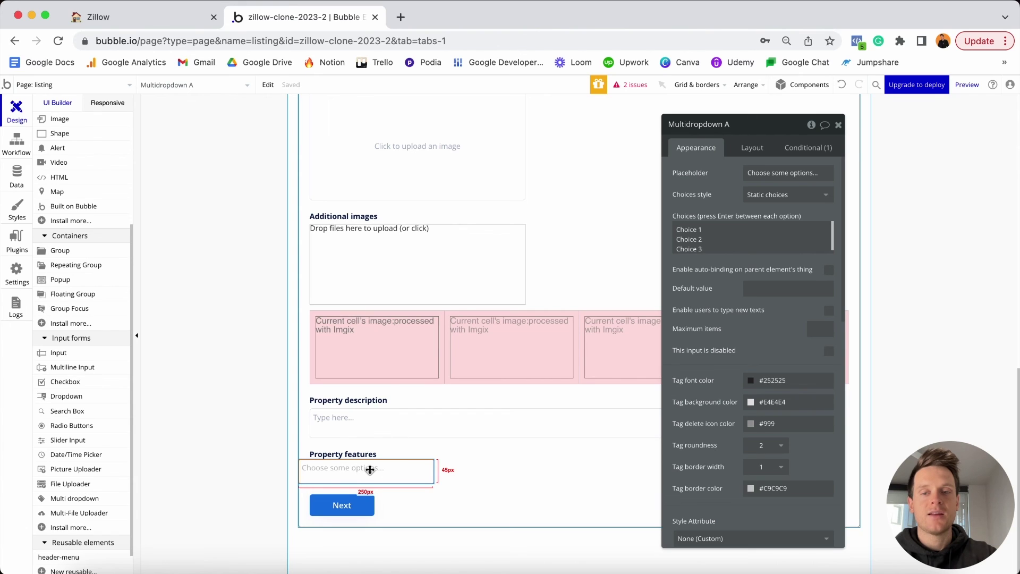
pyautogui.click(742, 124)
pyautogui.press('BackSpace')
pyautogui.write('-')
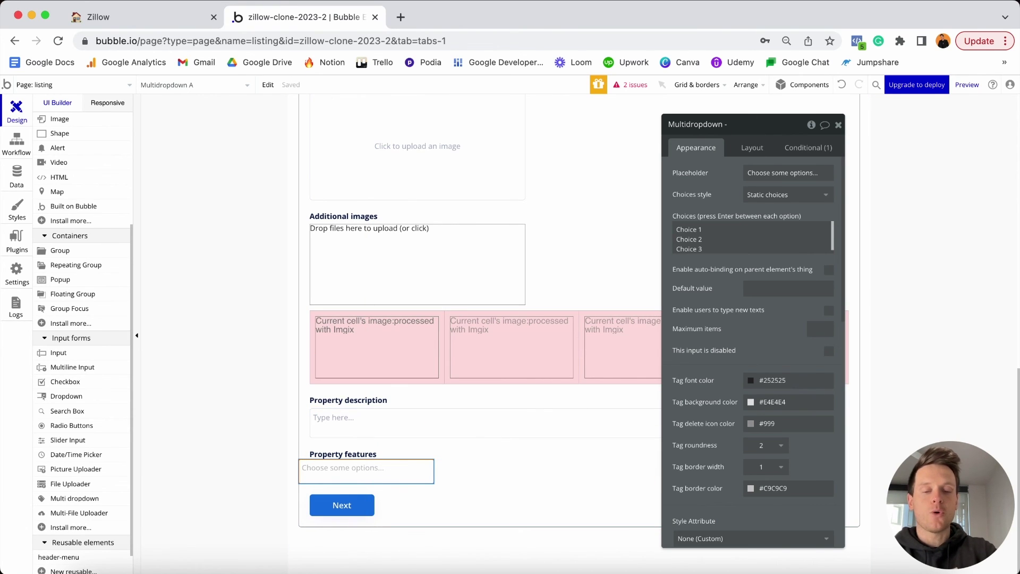
pyautogui.write(' Pro')
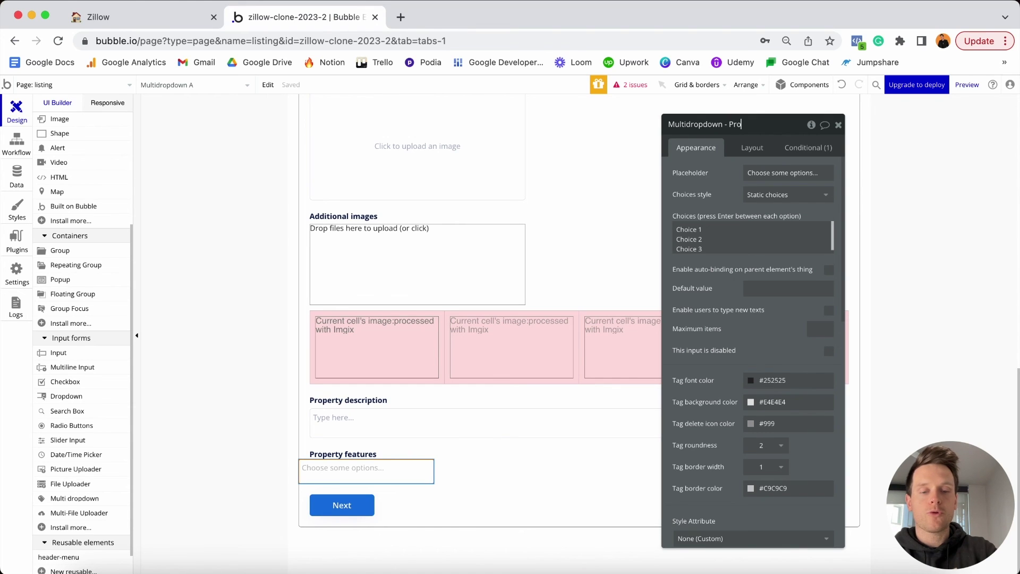
pyautogui.write('perty-features')
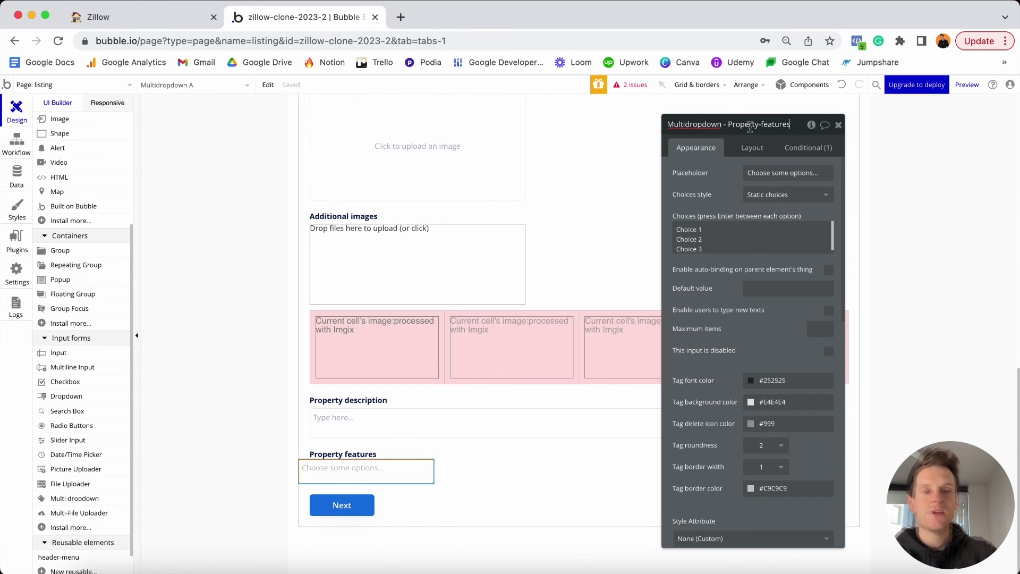
# Set the dropdown to Dynamic choices: type Property Features, source All Property Features, caption Display.
pyautogui.click(755, 196)
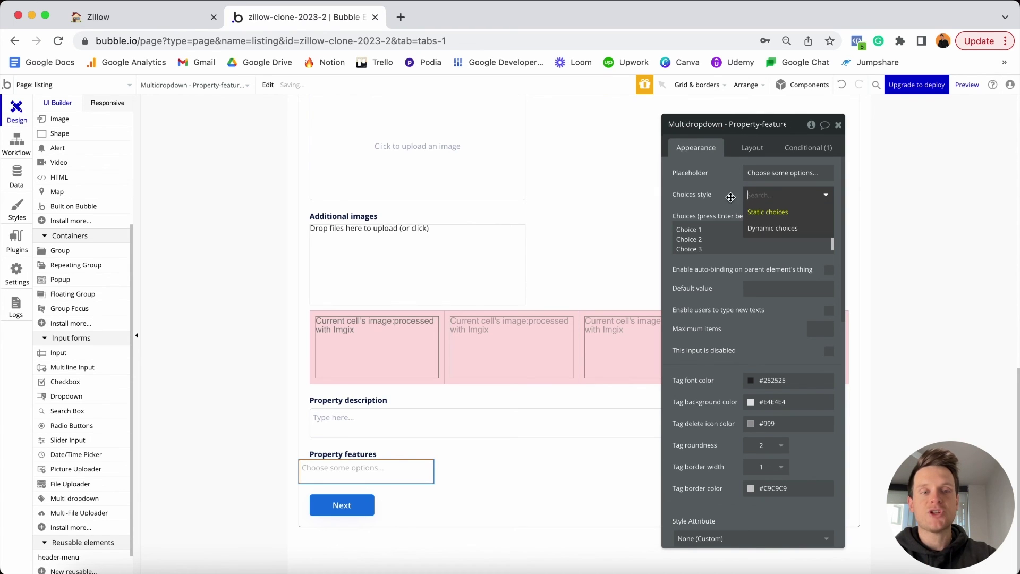
pyautogui.click(765, 228)
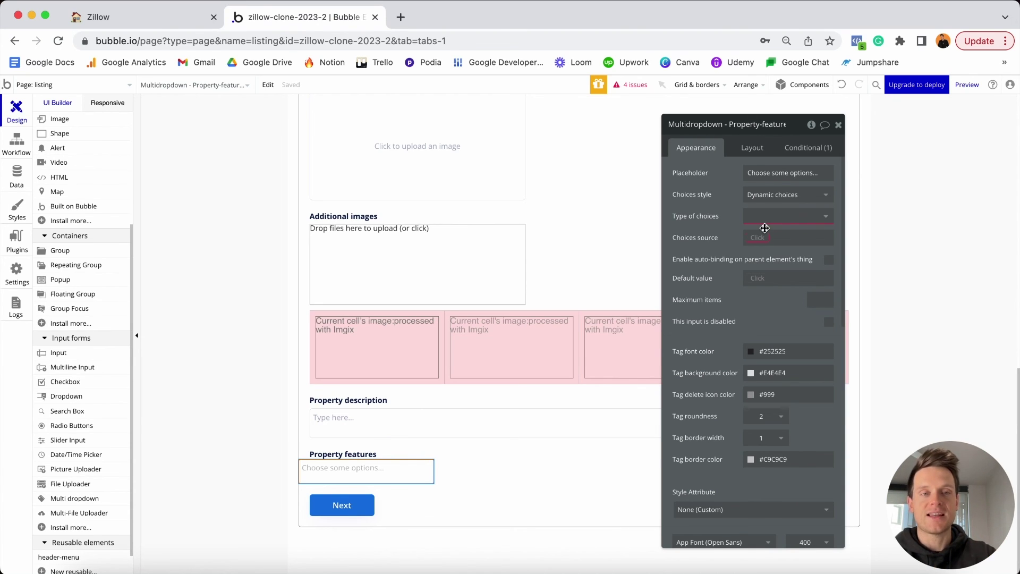
pyautogui.click(765, 217)
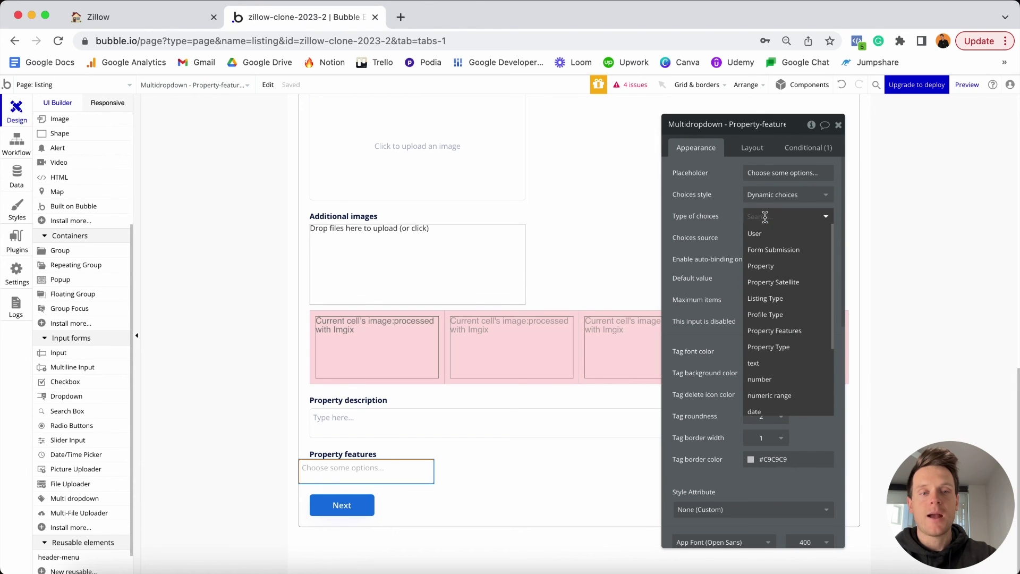
pyautogui.click(774, 332)
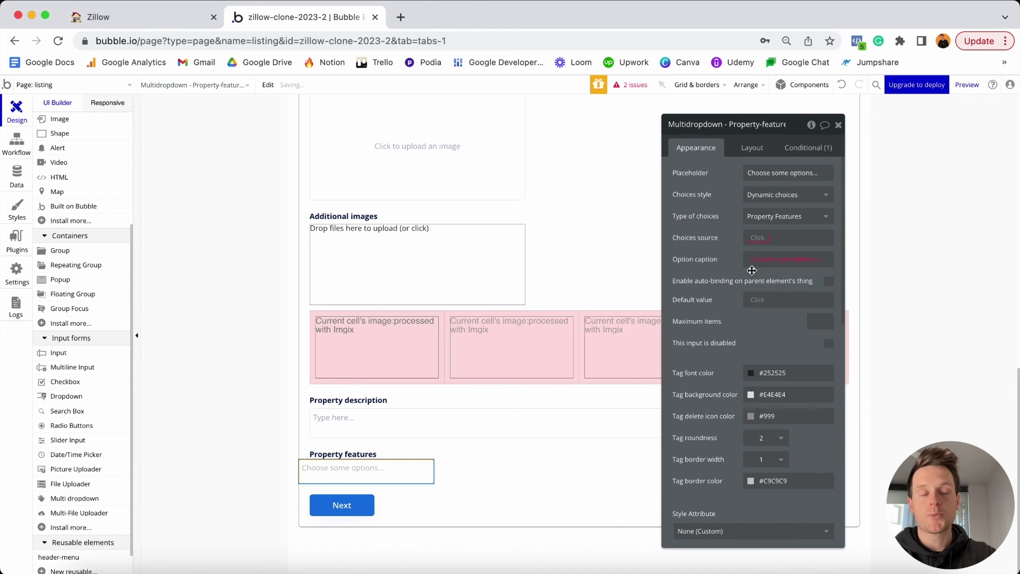
pyautogui.click(764, 241)
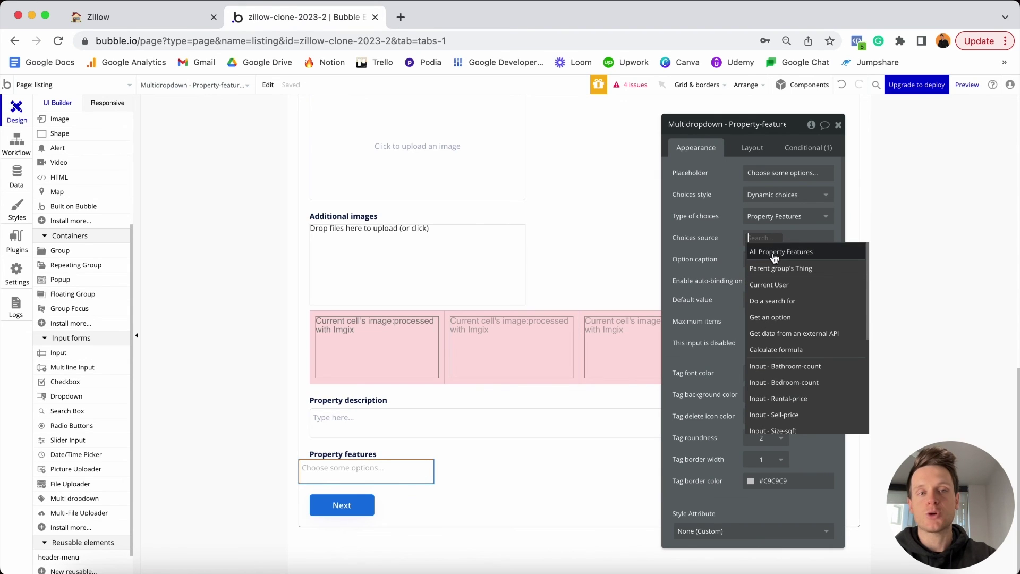
pyautogui.click(774, 254)
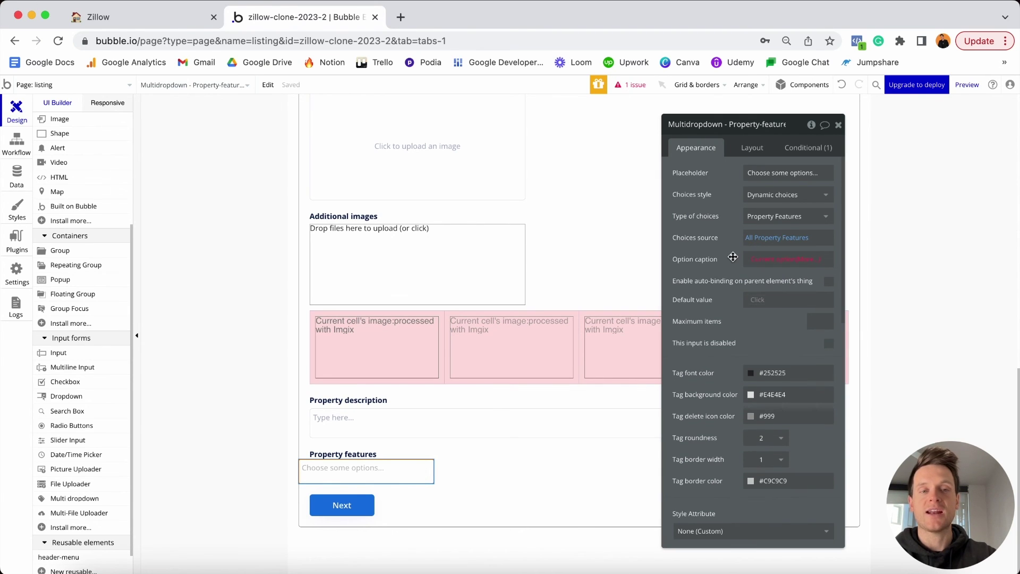
pyautogui.click(811, 264)
pyautogui.click(779, 282)
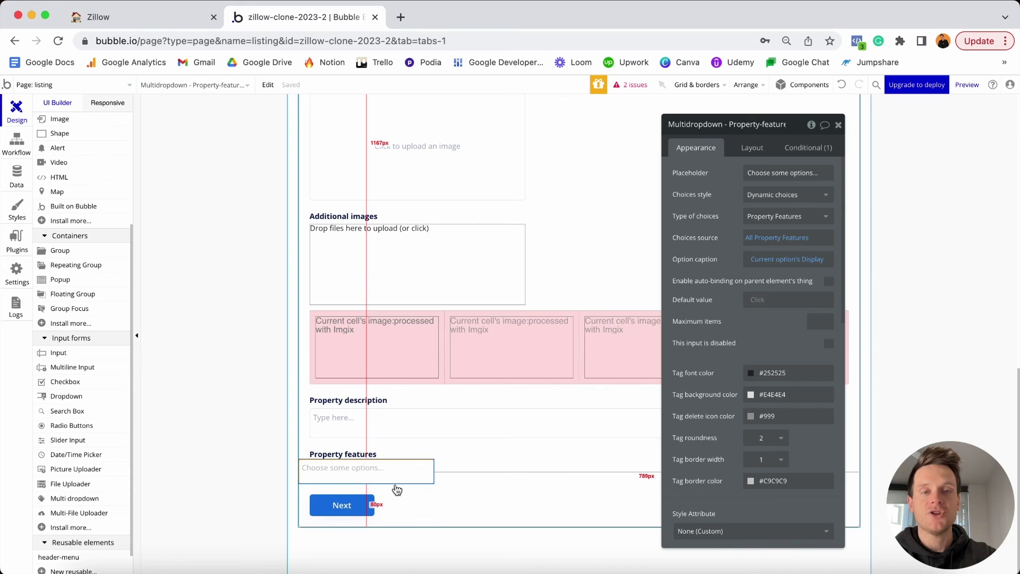
# Make the Property-features dropdown non-fixed width: min width 0, max width 400, min height 48.
pyautogui.click(753, 148)
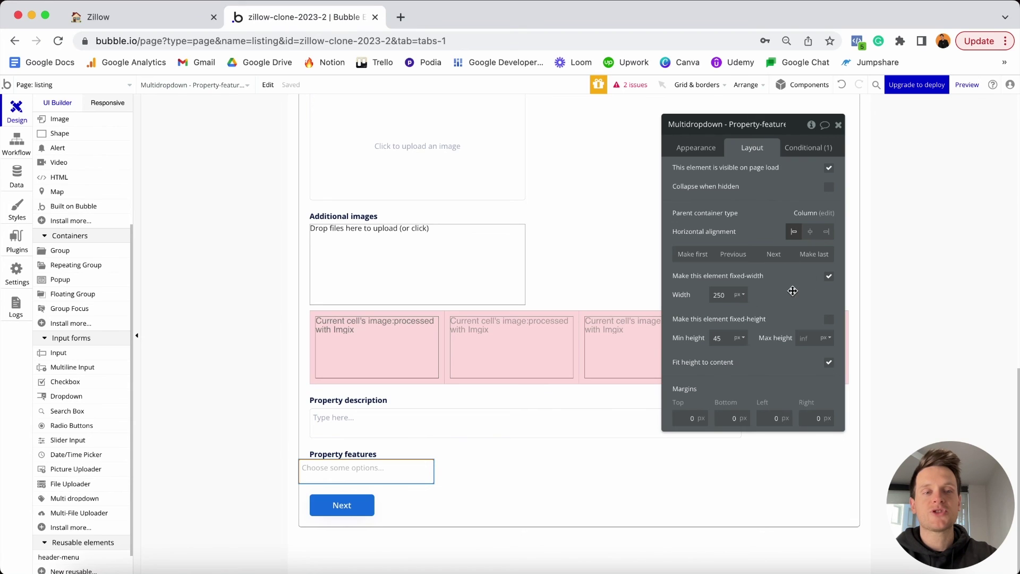
pyautogui.click(829, 277)
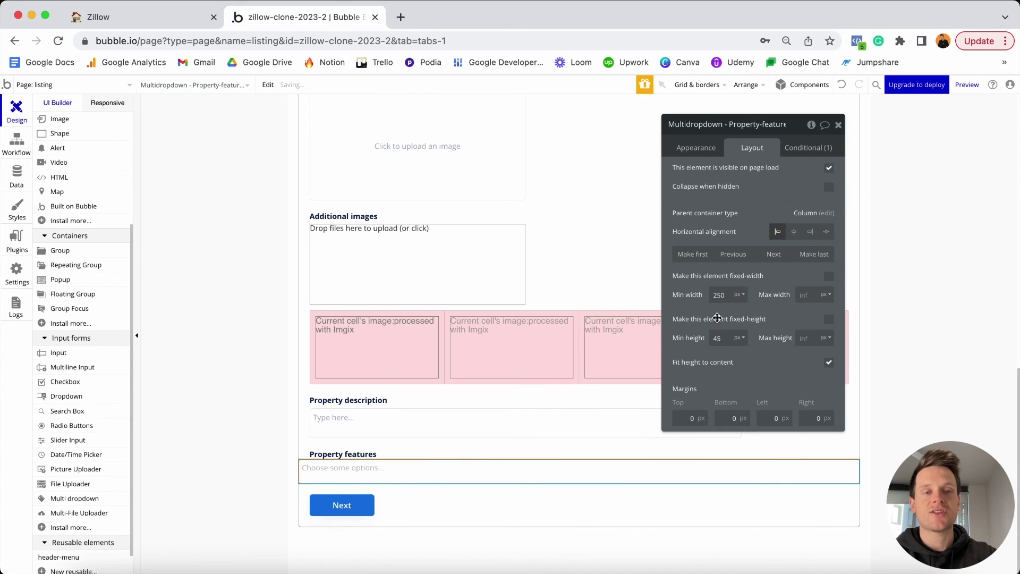
pyautogui.doubleClick(723, 295)
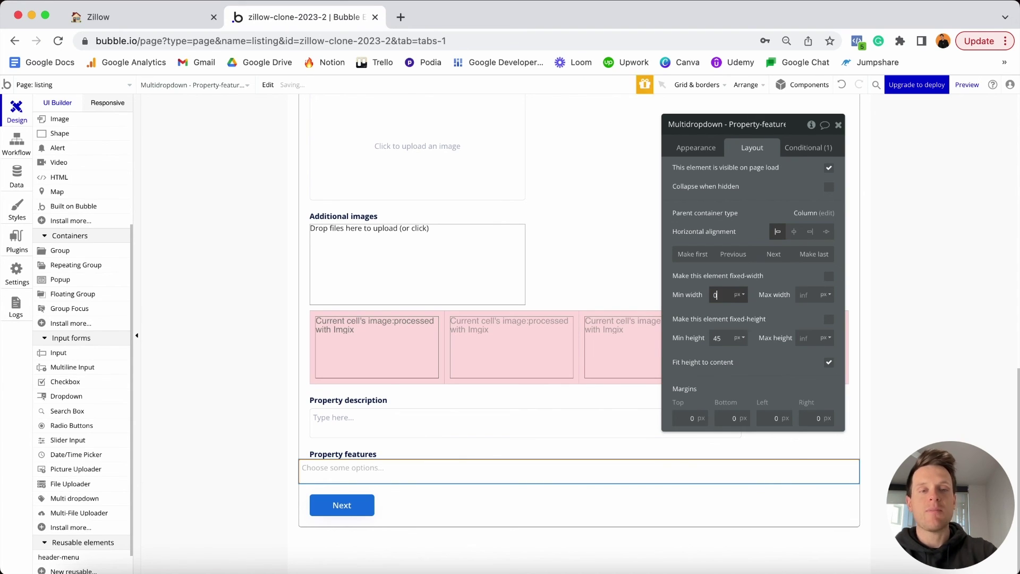
pyautogui.write('0')
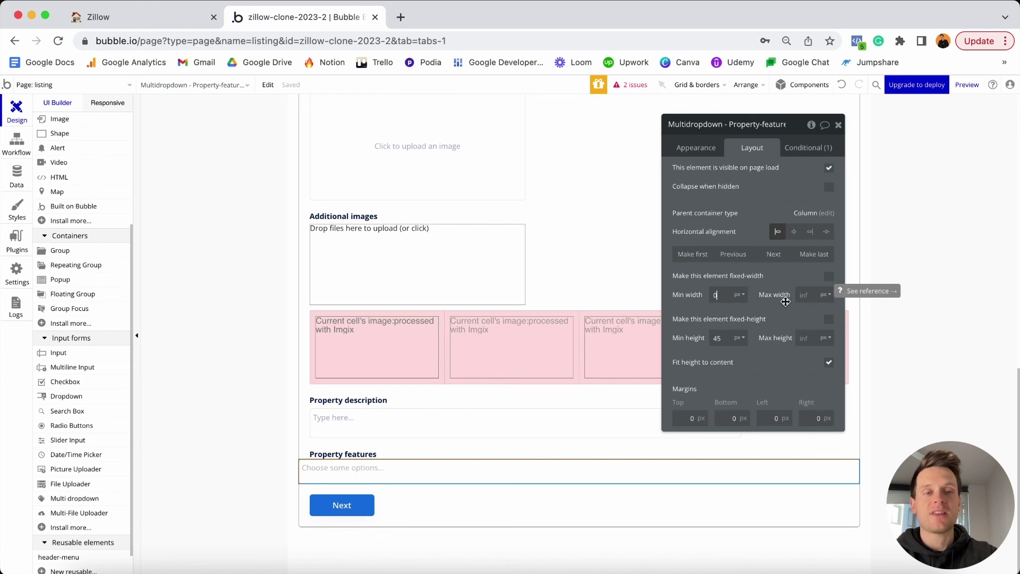
pyautogui.click(803, 296)
pyautogui.write('400')
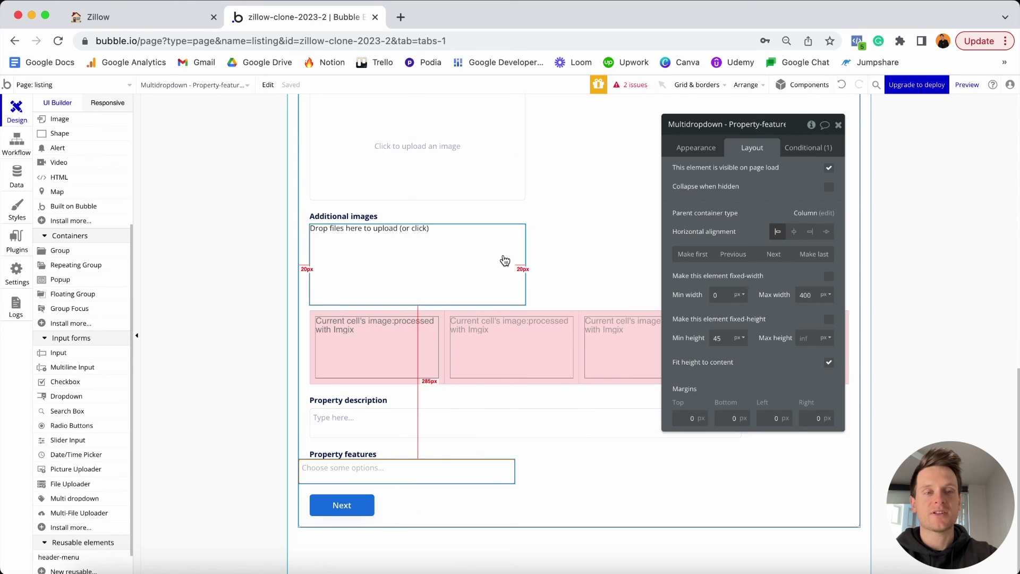
pyautogui.click(715, 338)
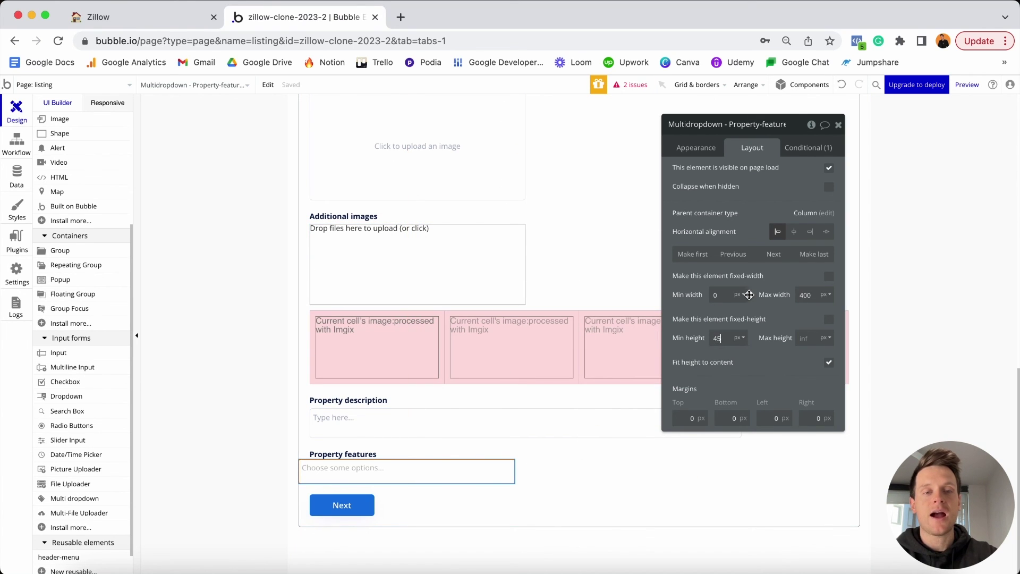
pyautogui.write('48')
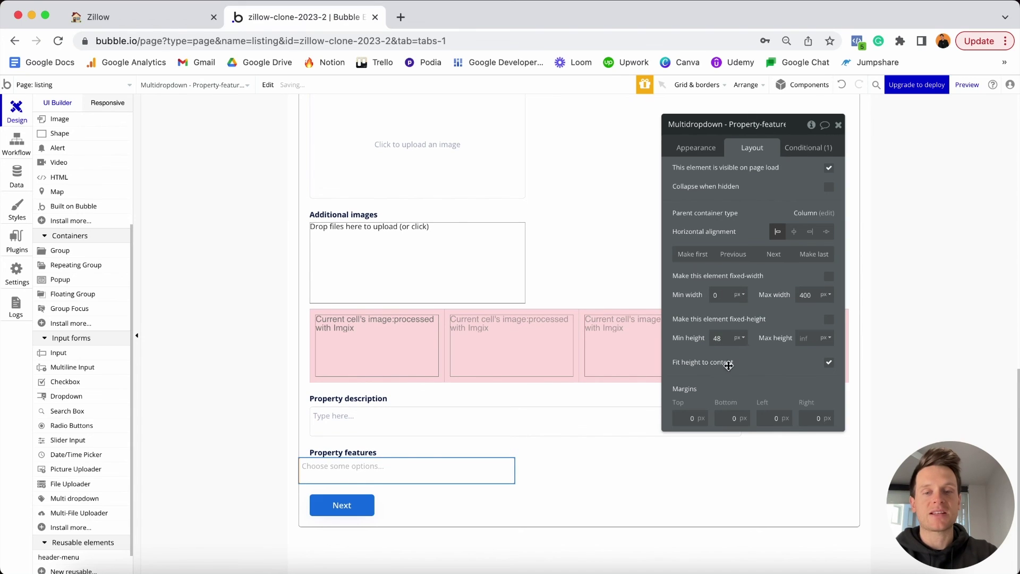
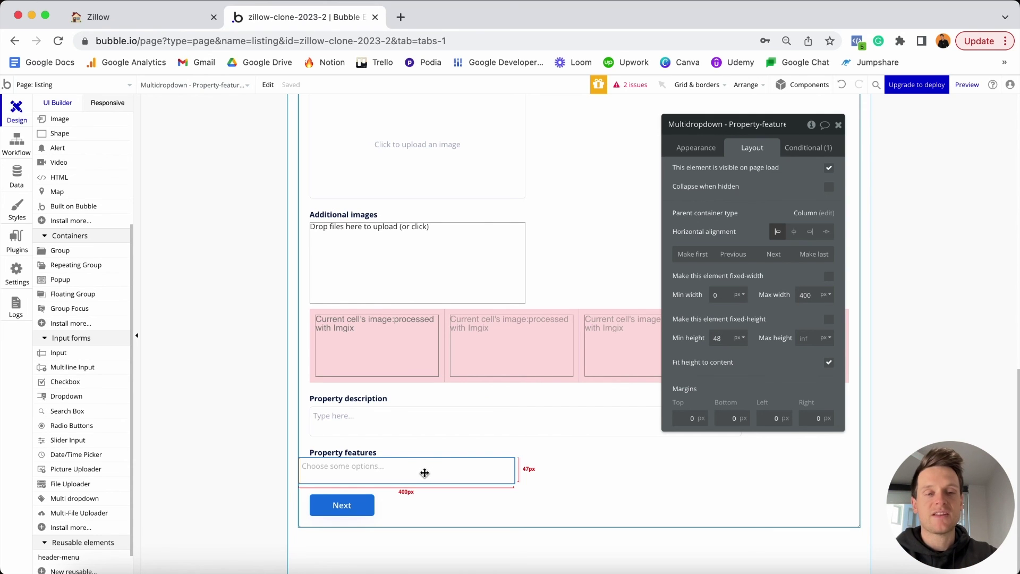
# Set the Property-features dropdown's margins to top 5, left 20 and right 20.
pyautogui.click(683, 419)
pyautogui.write('5')
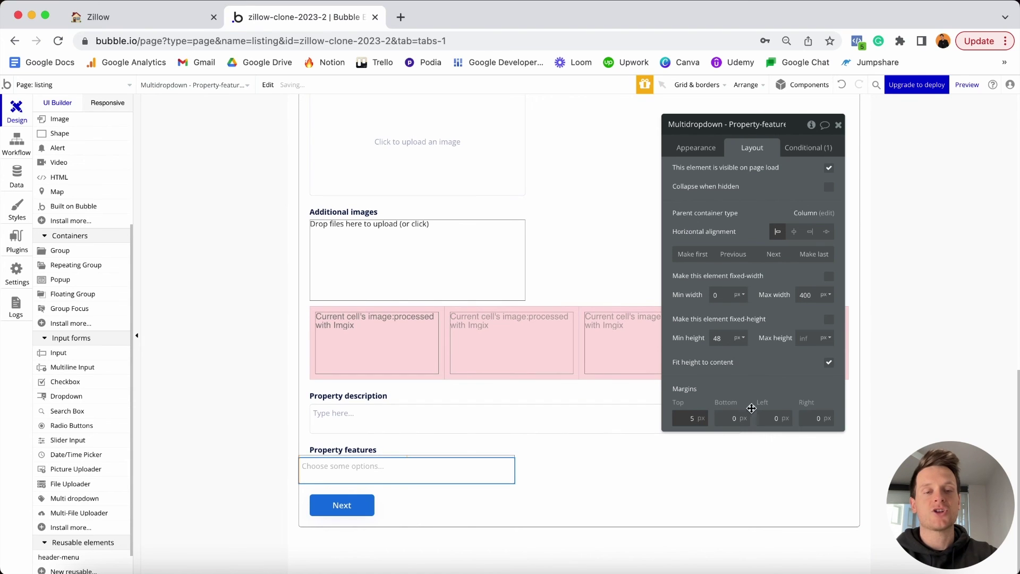
pyautogui.click(776, 418)
pyautogui.write('20')
pyautogui.press('Tab')
pyautogui.write('20')
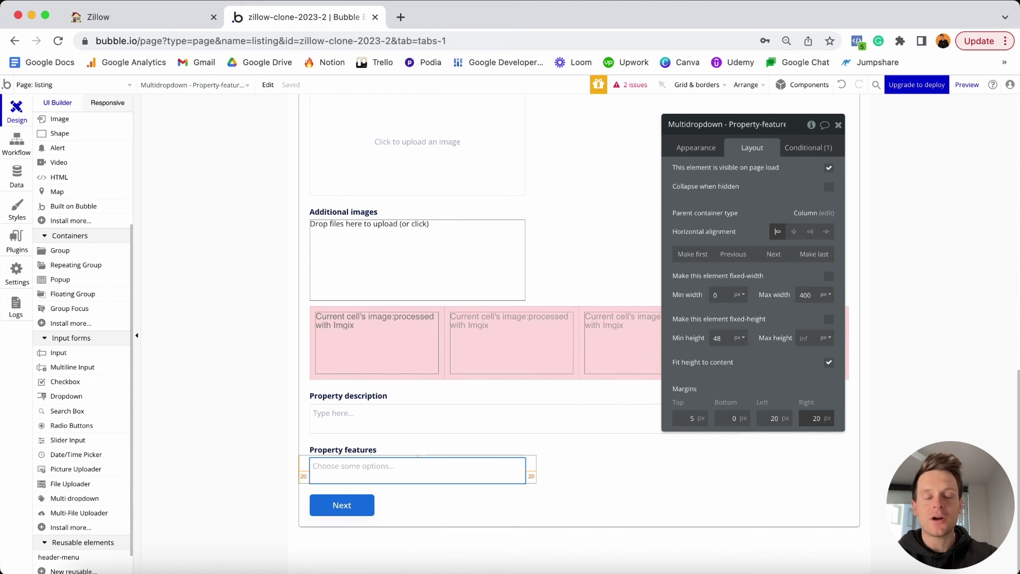
pyautogui.scroll(1, 474, 502)
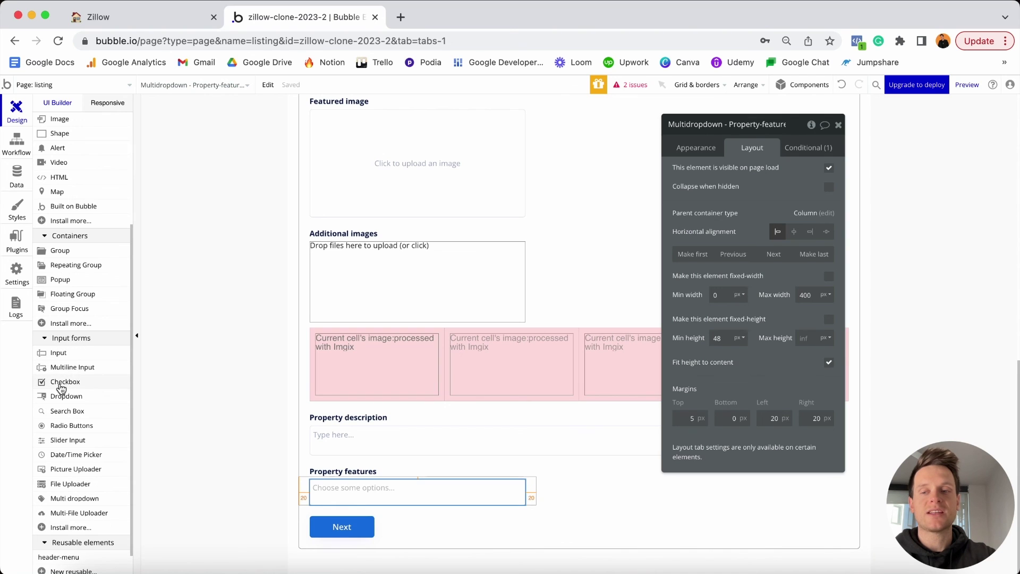
# Place a checkbox below Property features, named Is-available and labelled 'Property is available on the market'.
pyautogui.moveTo(65, 378); pyautogui.dragTo(356, 512)
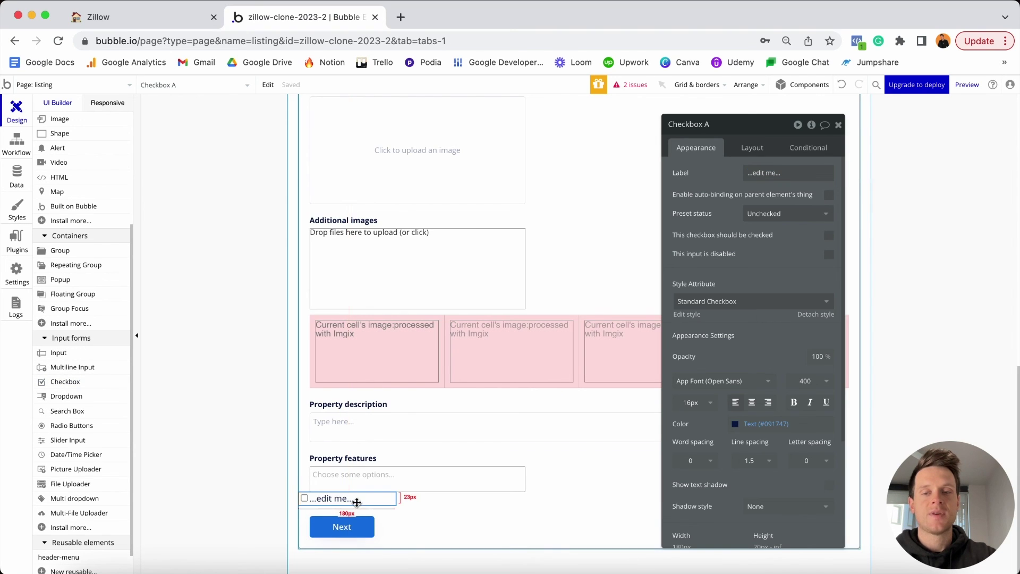
pyautogui.press('BackSpace')
pyautogui.write('-')
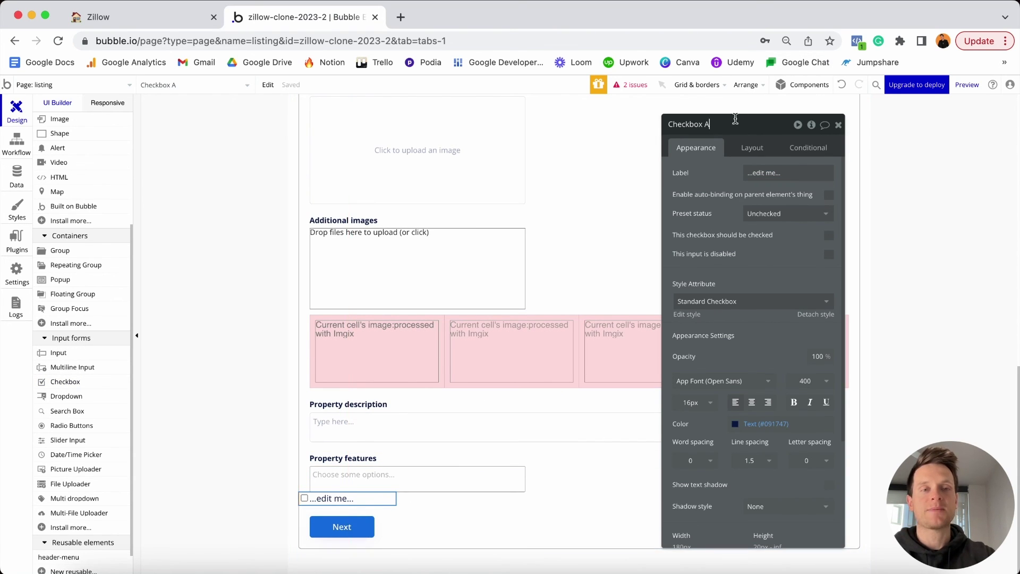
pyautogui.write(' Is')
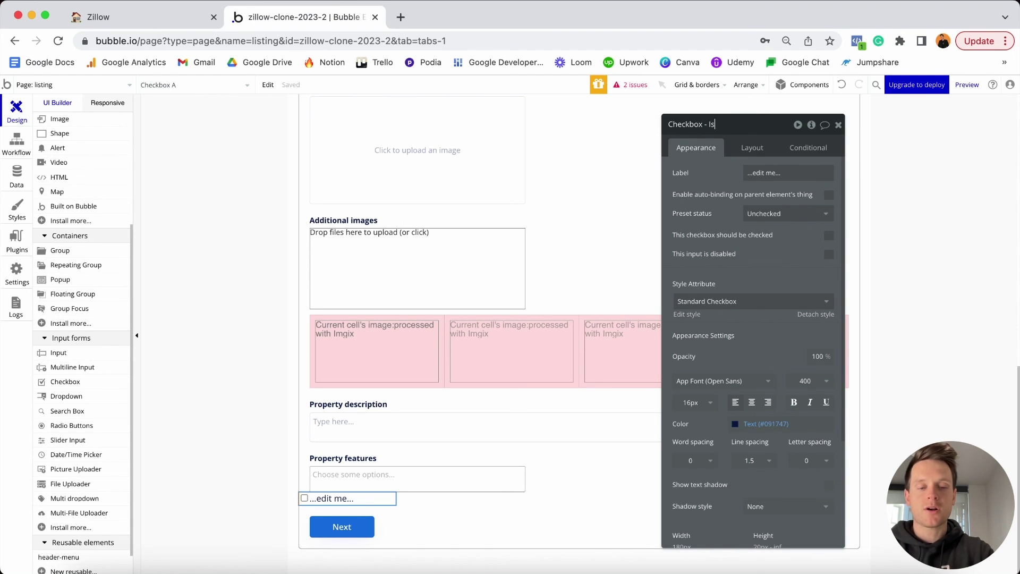
pyautogui.write('-available')
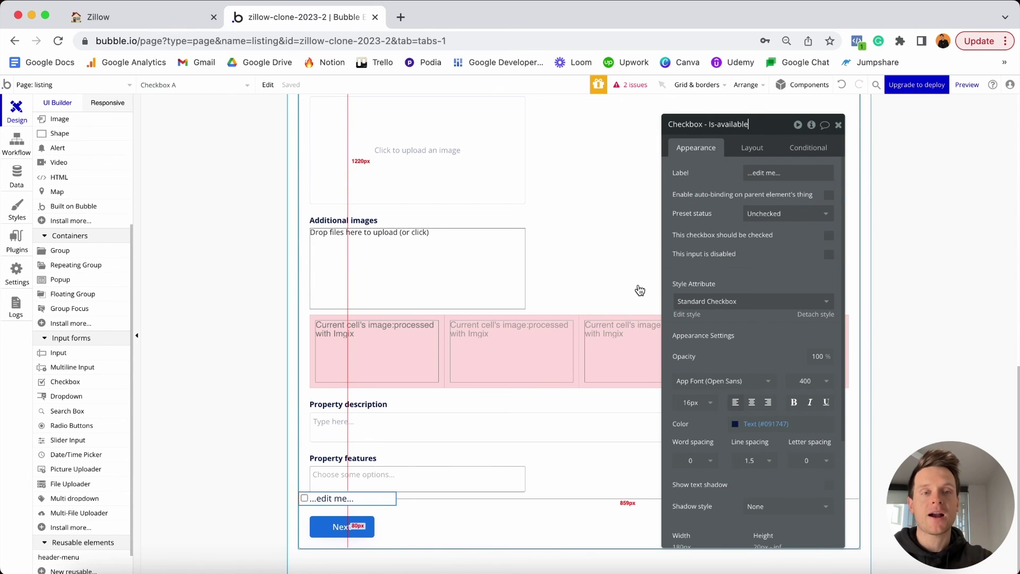
pyautogui.click(779, 173)
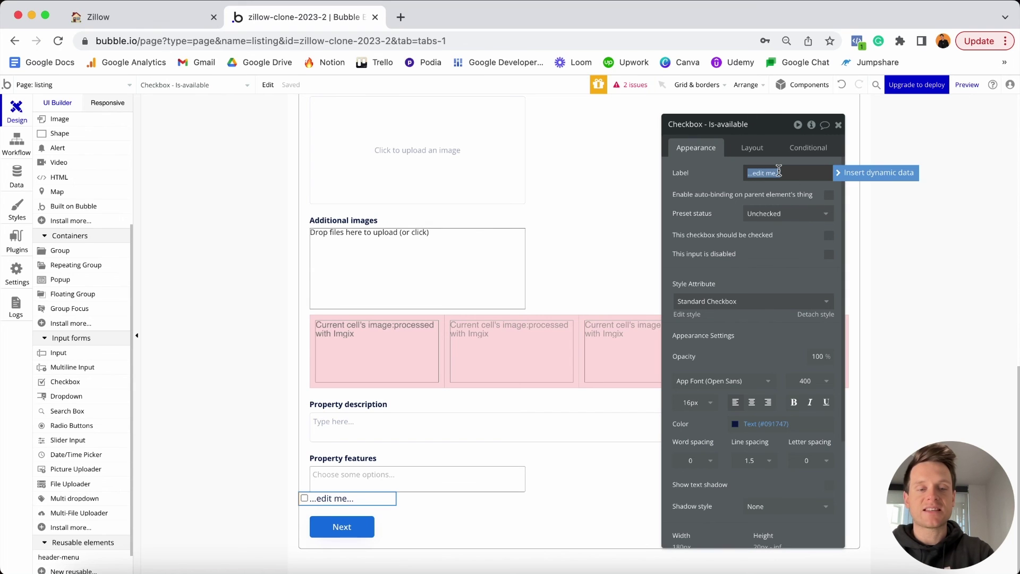
pyautogui.write('roperty is ava')
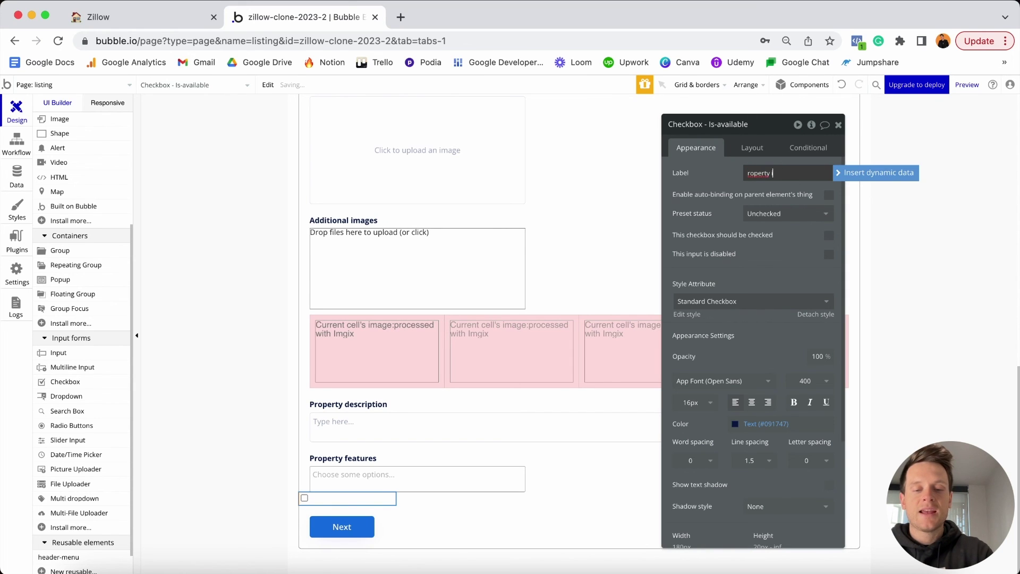
pyautogui.write('ilable on the')
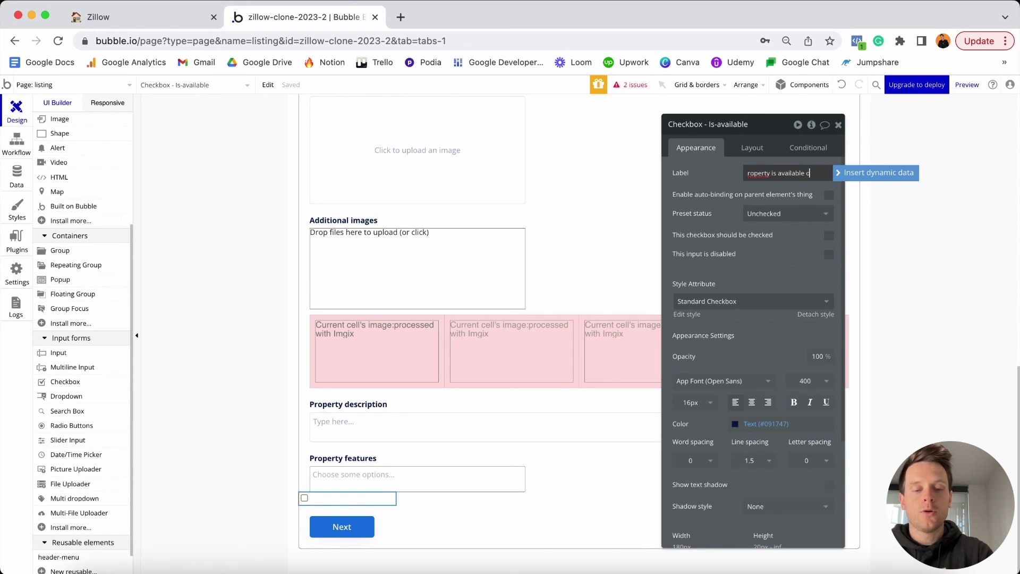
pyautogui.write(' market')
pyautogui.press('super+Left')
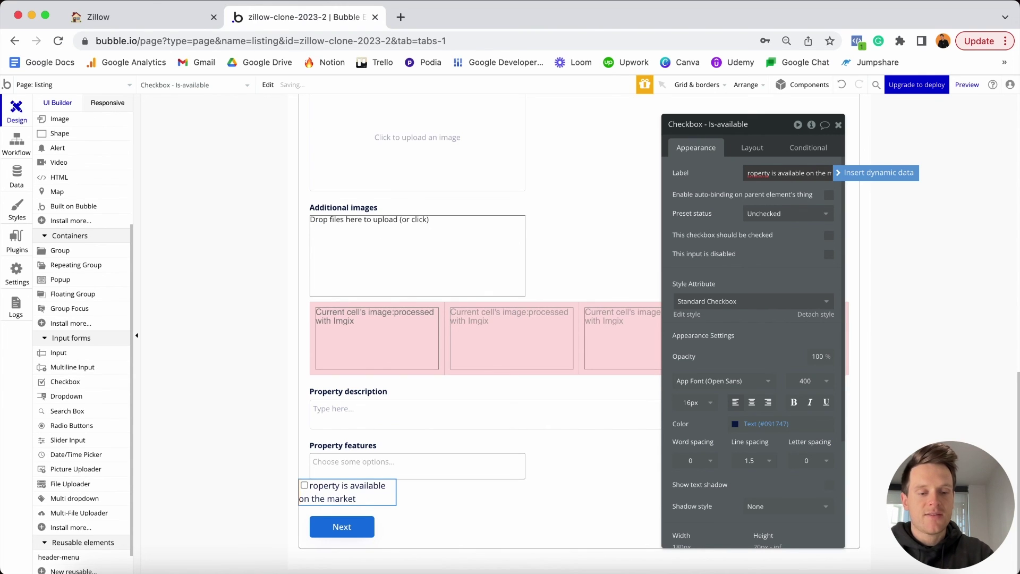
pyautogui.write('P')
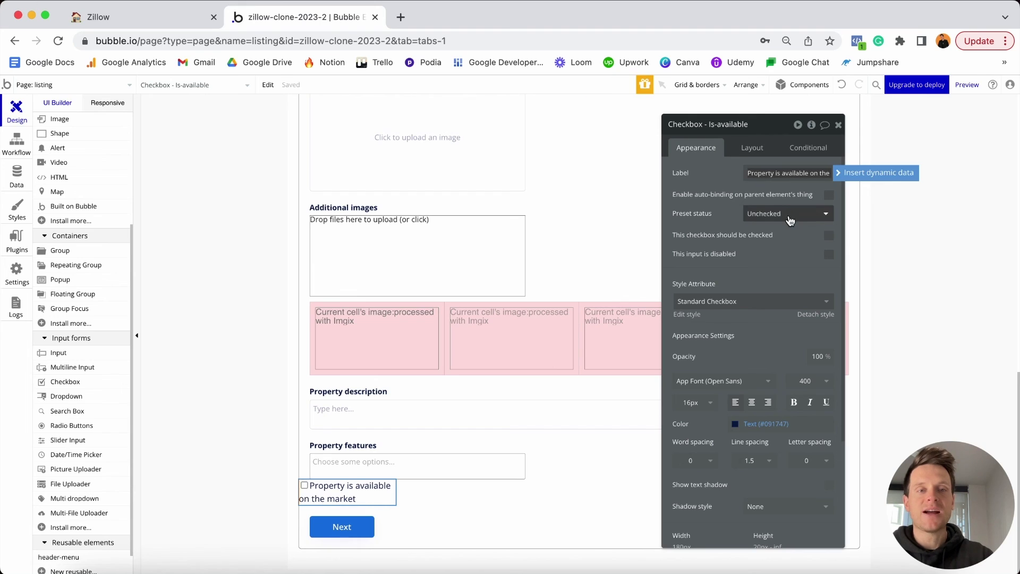
# Make the checkbox start checked, detach it from its style and make its label bold.
pyautogui.click(780, 214)
pyautogui.click(765, 254)
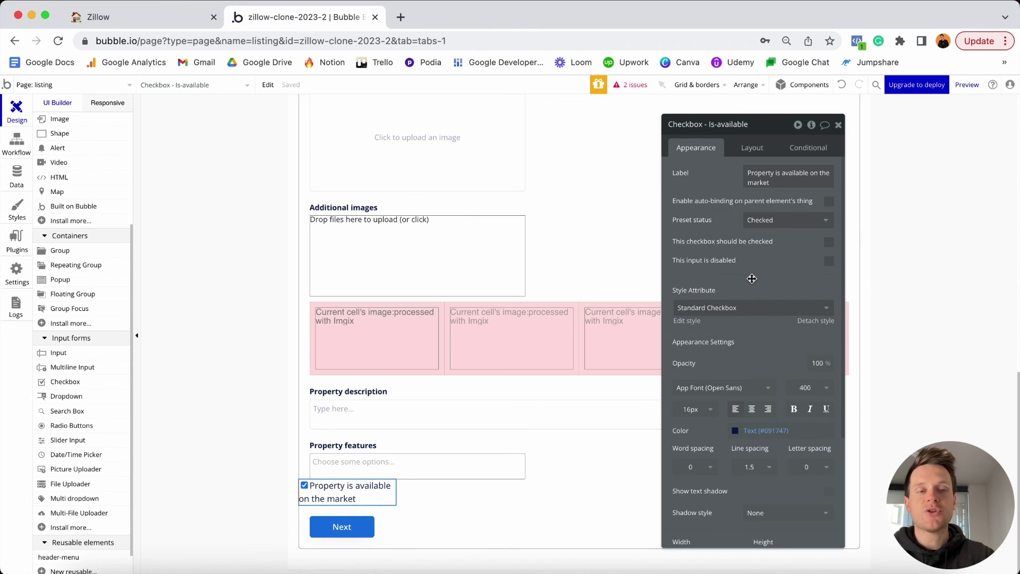
pyautogui.scroll(-1, 752, 278)
pyautogui.scroll(-2, 752, 278)
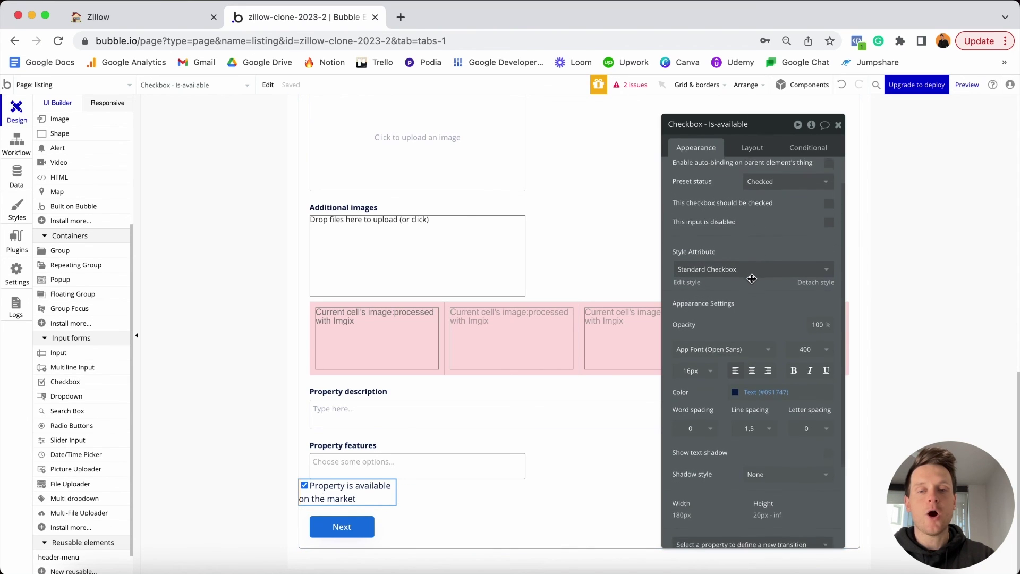
pyautogui.click(809, 278)
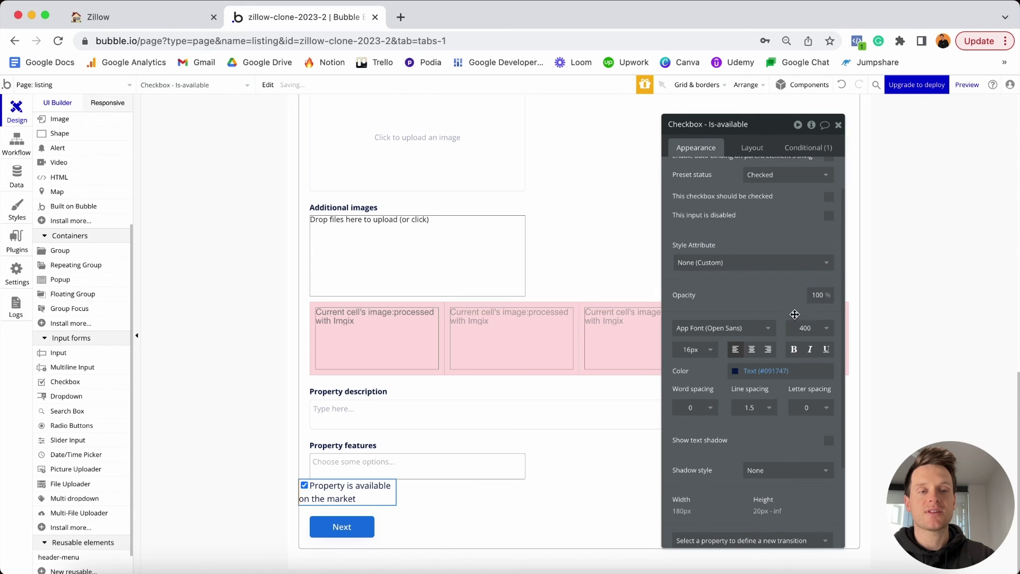
pyautogui.click(794, 351)
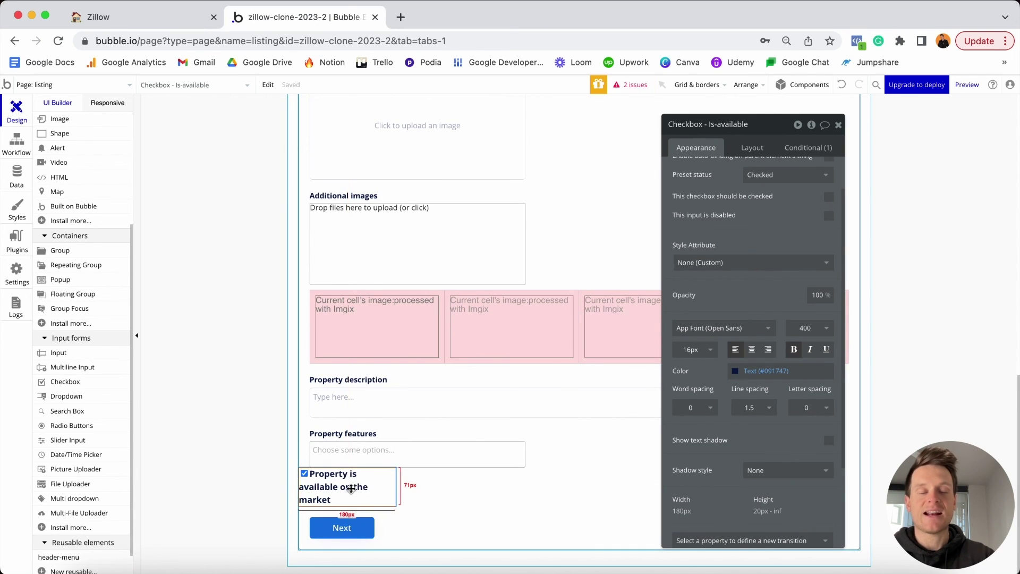
pyautogui.click(753, 144)
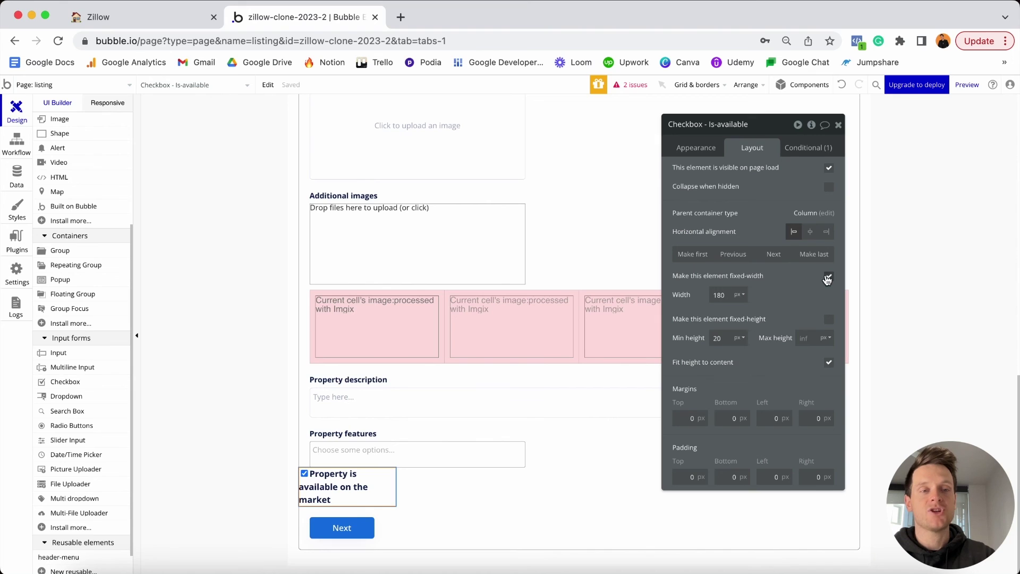
# Make the Is-available checkbox non-fixed width with min width 0 and min height 0.
pyautogui.click(829, 277)
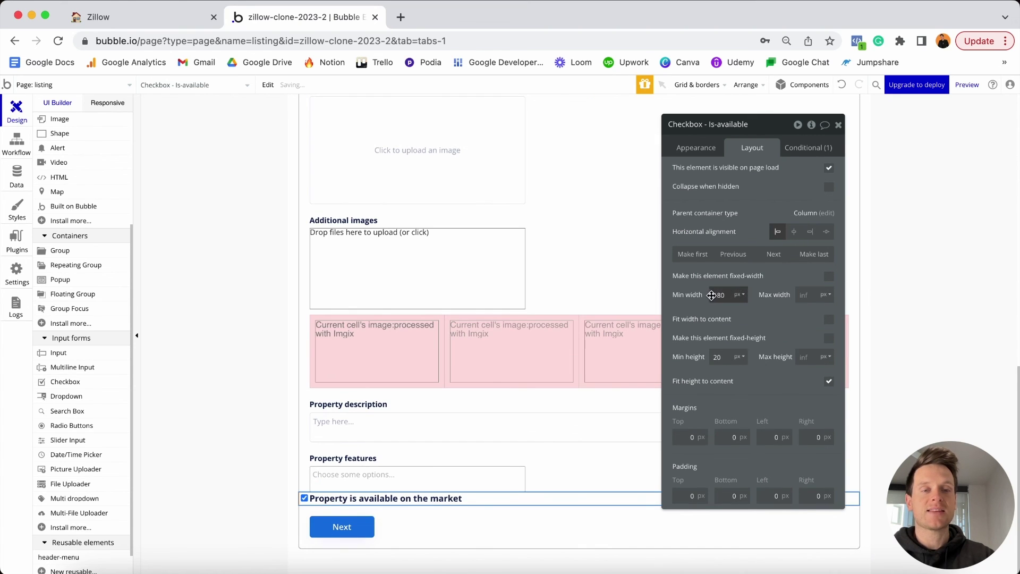
pyautogui.press('BackSpace')
pyautogui.press('BackSpace')
pyautogui.press('BackSpace')
pyautogui.write('0')
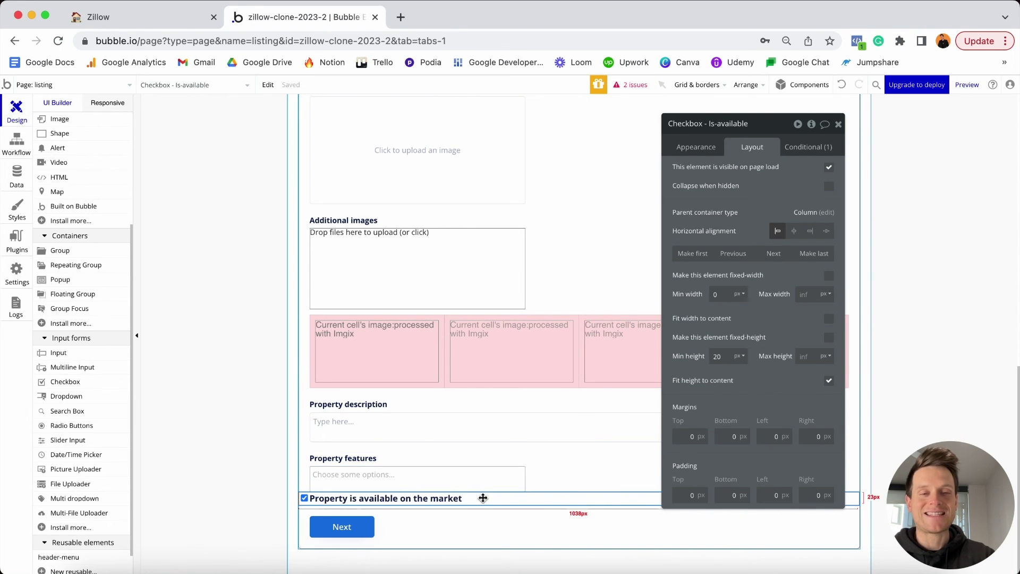
pyautogui.doubleClick(721, 358)
pyautogui.write('0')
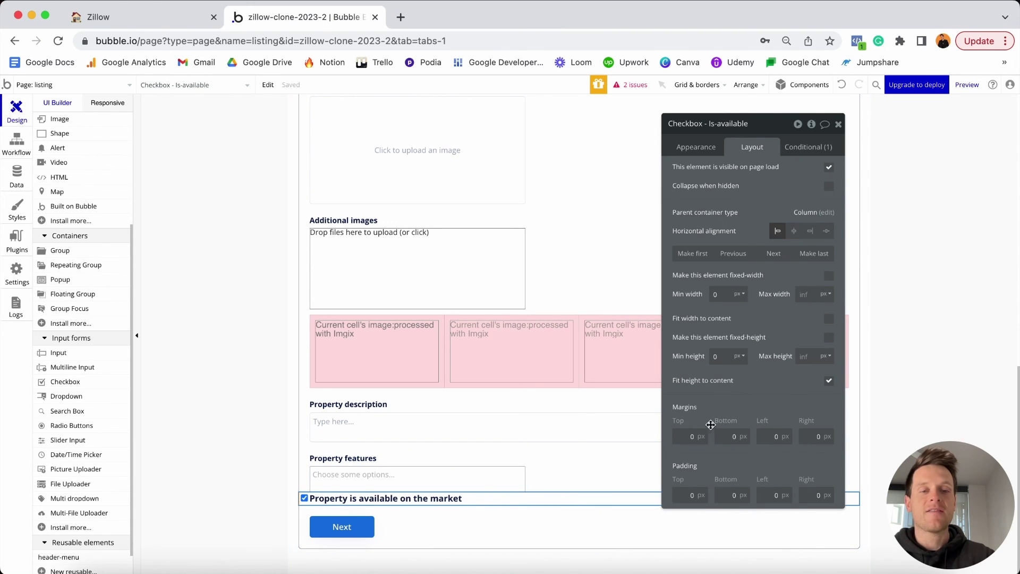
# Set the checkbox's top, left and right margins to 20.
pyautogui.click(685, 435)
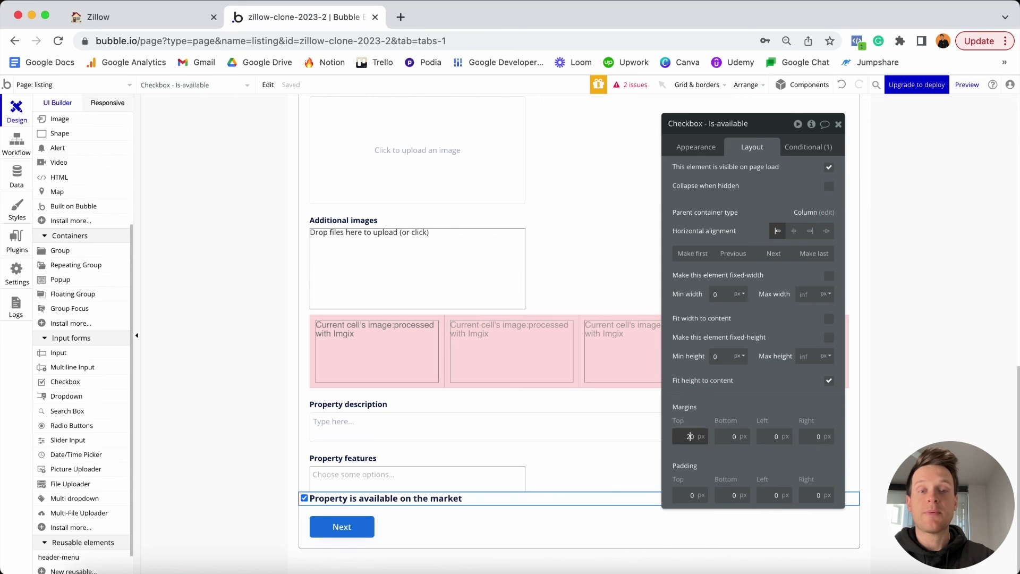
pyautogui.write('20')
pyautogui.click(776, 436)
pyautogui.write('20')
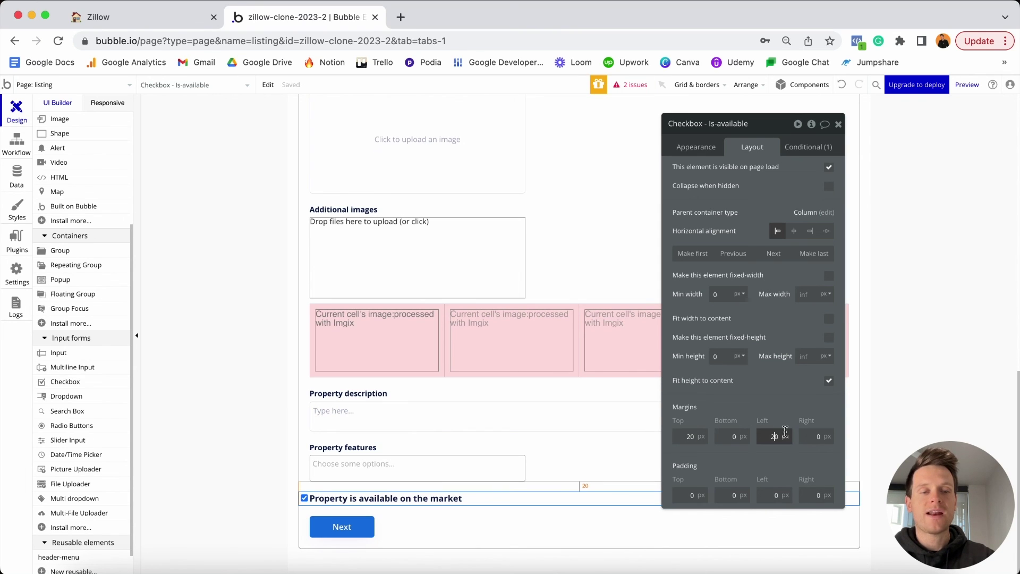
pyautogui.click(812, 436)
pyautogui.write('20')
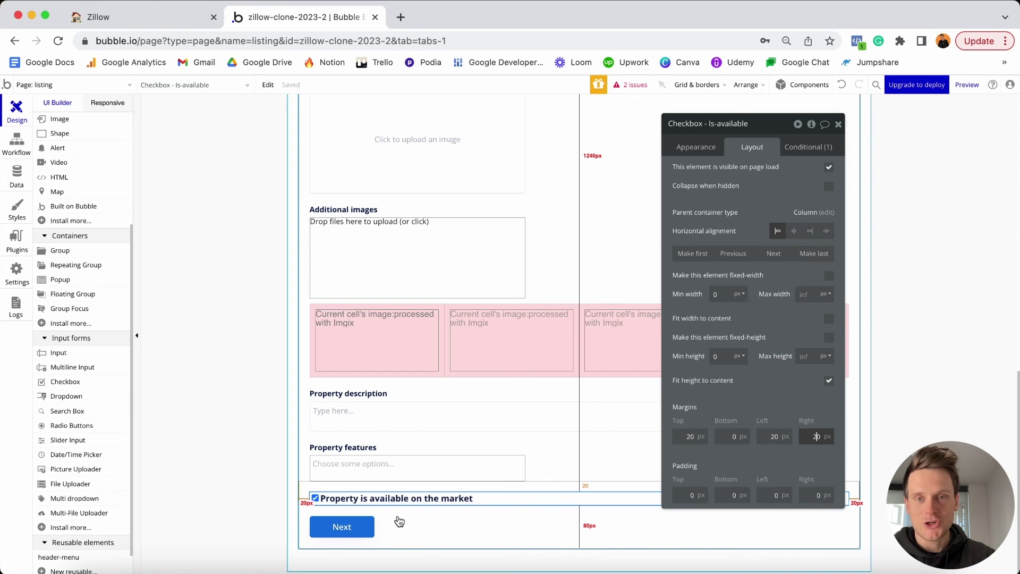
pyautogui.scroll(10, 399, 522)
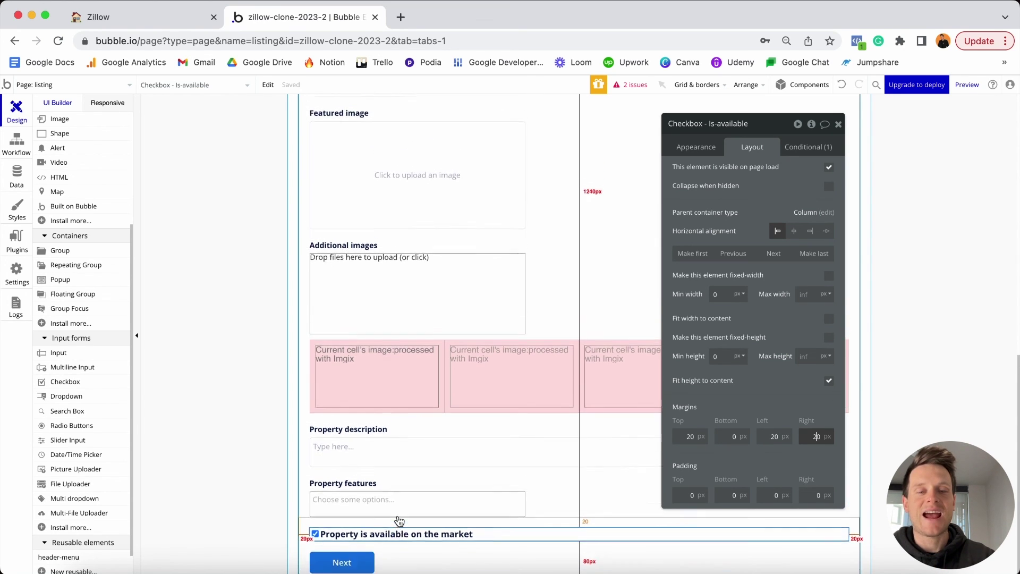
pyautogui.scroll(3, 399, 522)
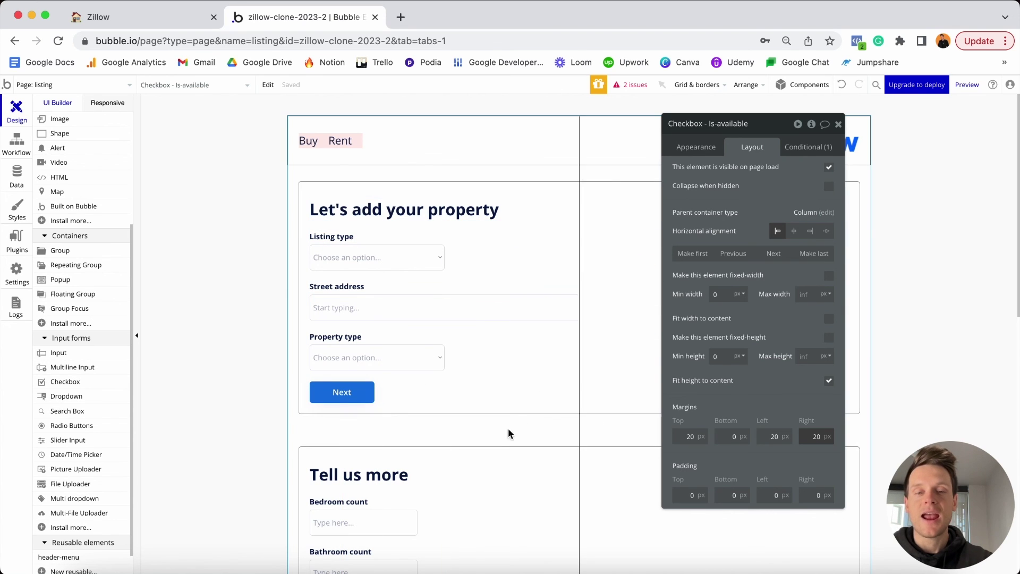
# In the listing page's Element inspector, start a new custom state named display-step-1.
pyautogui.click(442, 428)
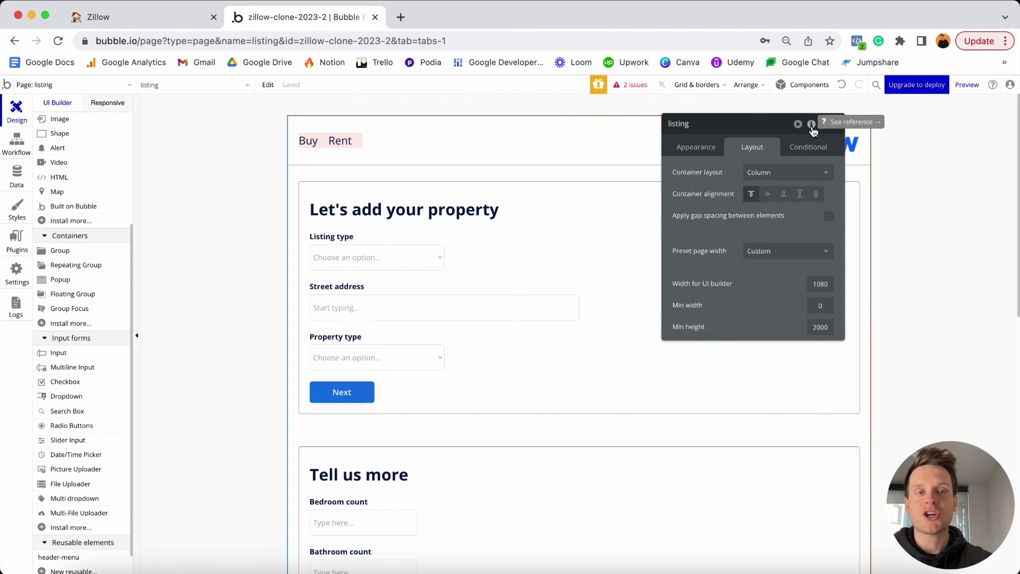
pyautogui.click(812, 125)
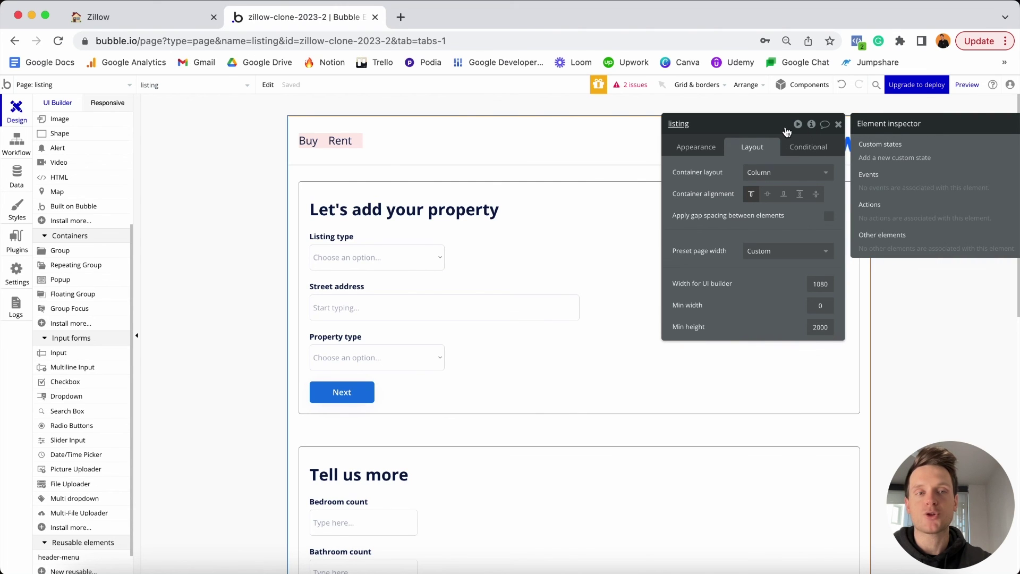
pyautogui.moveTo(787, 131); pyautogui.dragTo(622, 135)
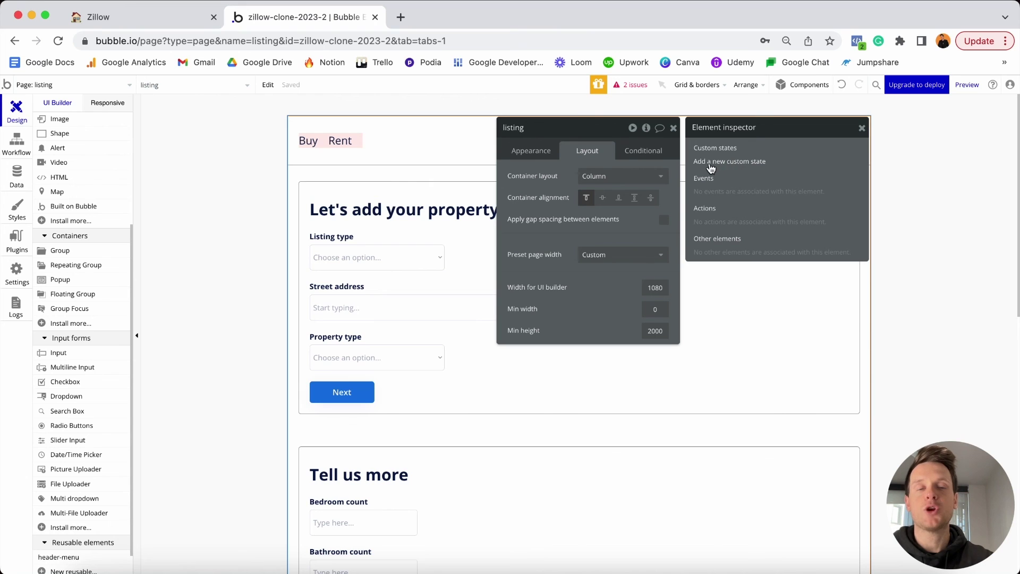
pyautogui.click(736, 165)
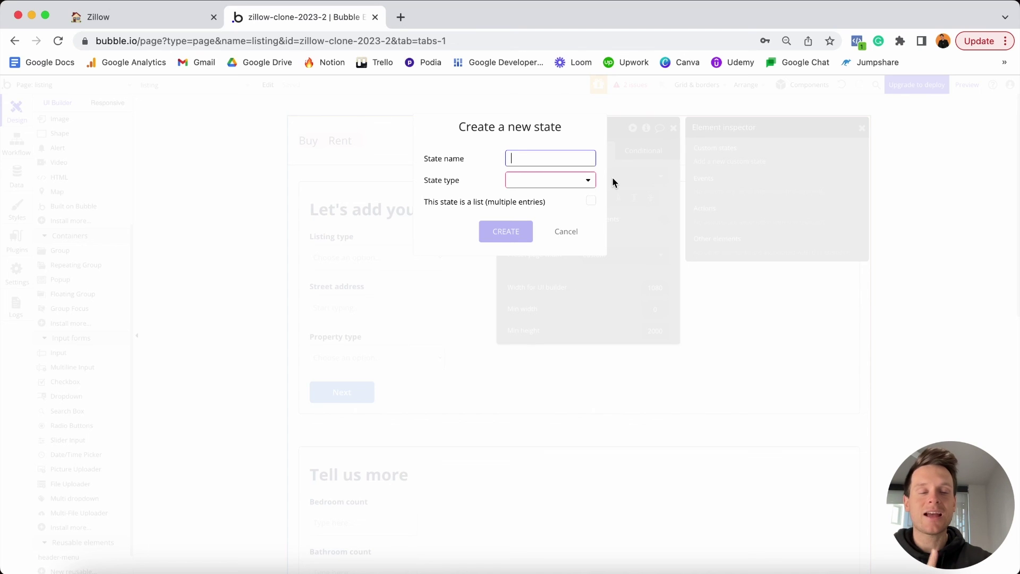
pyautogui.click(542, 165)
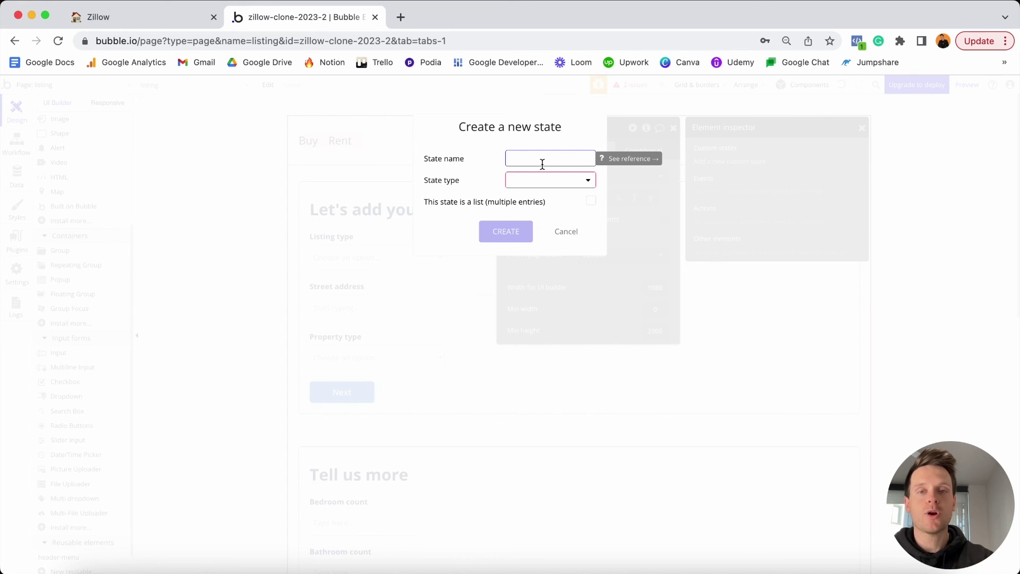
pyautogui.write('display')
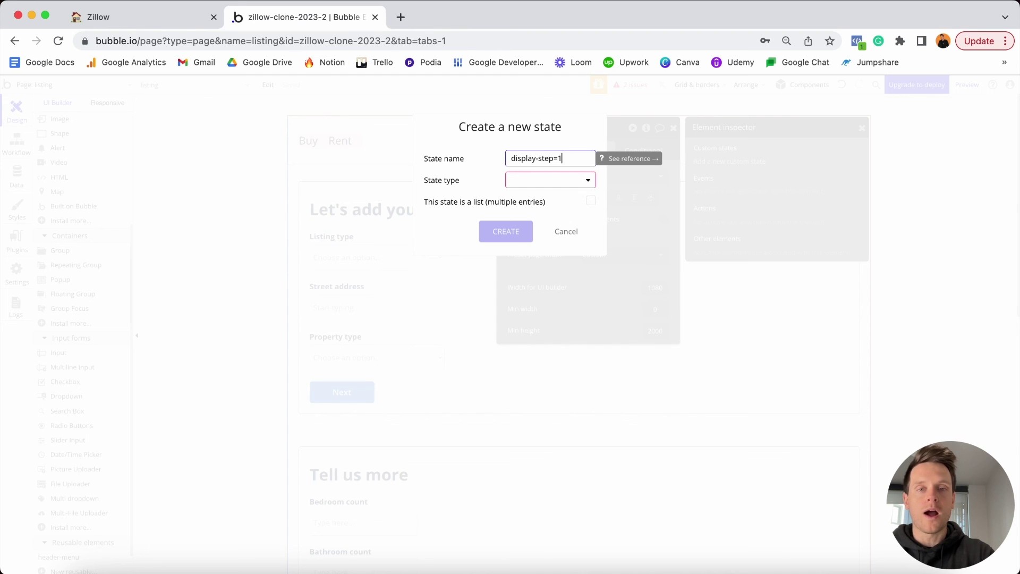
pyautogui.write('-step-1')
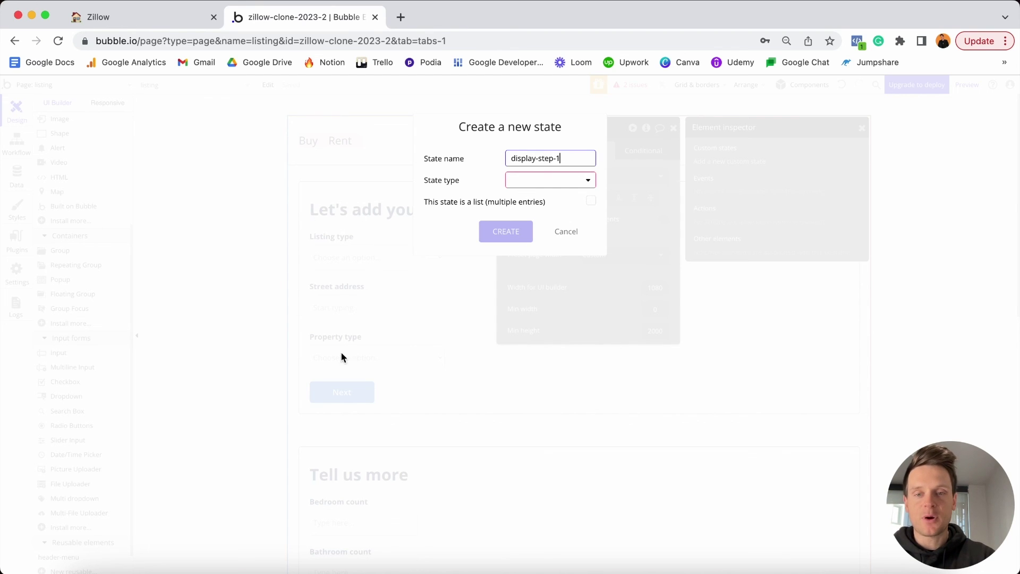
# Create display-step-1 as a yes / no state with default value yes.
pyautogui.click(543, 181)
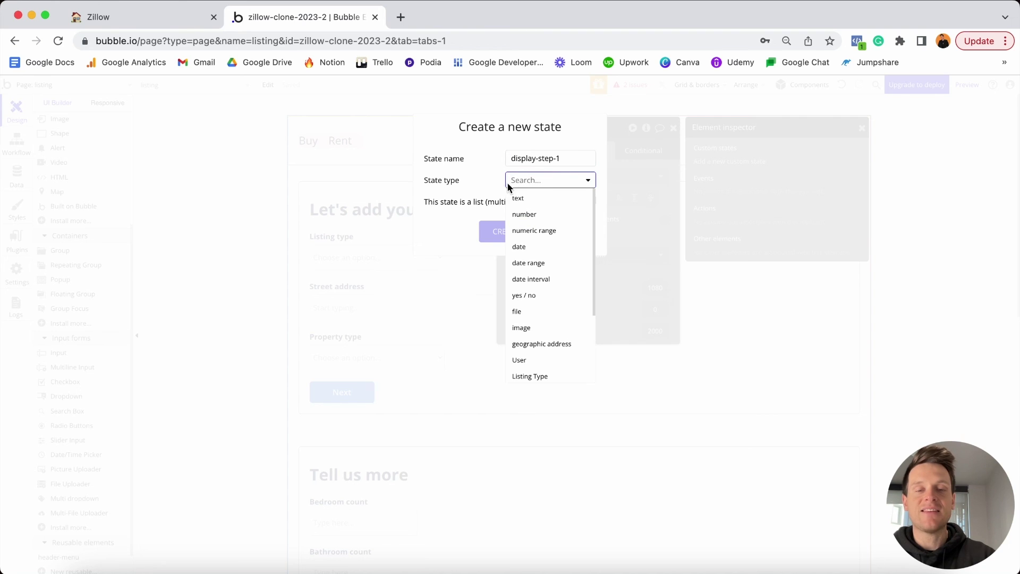
pyautogui.click(534, 296)
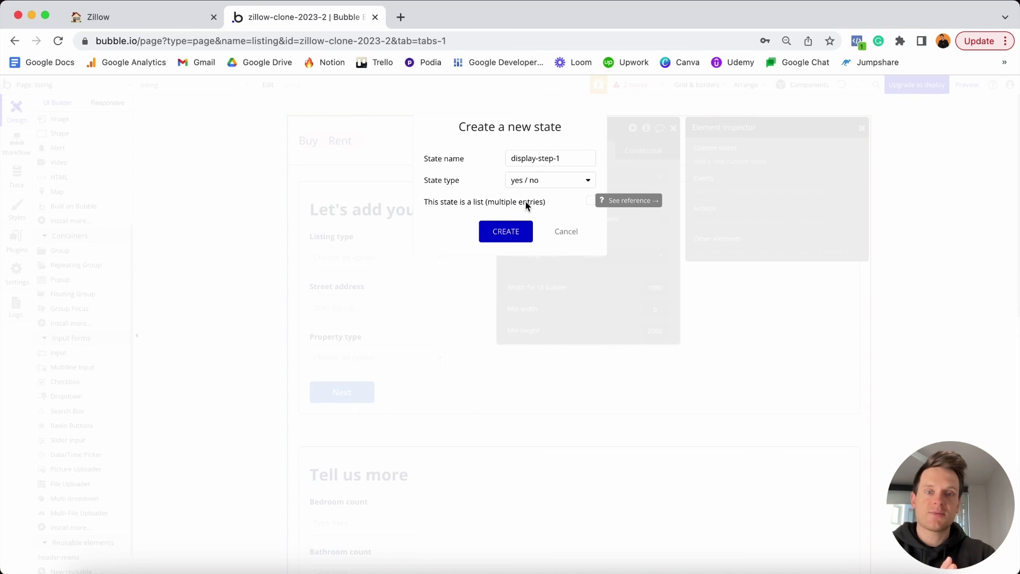
pyautogui.click(518, 232)
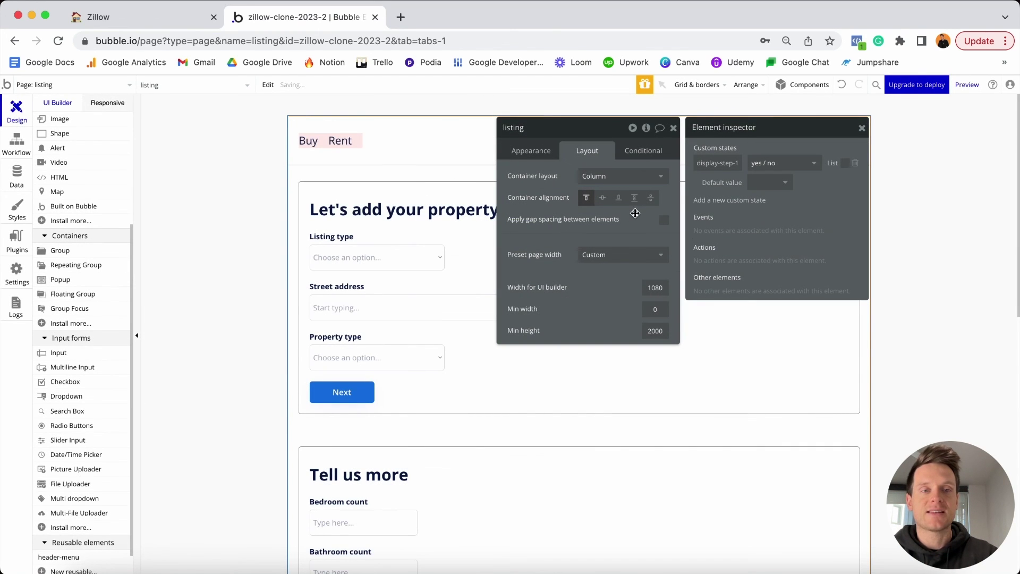
pyautogui.click(765, 186)
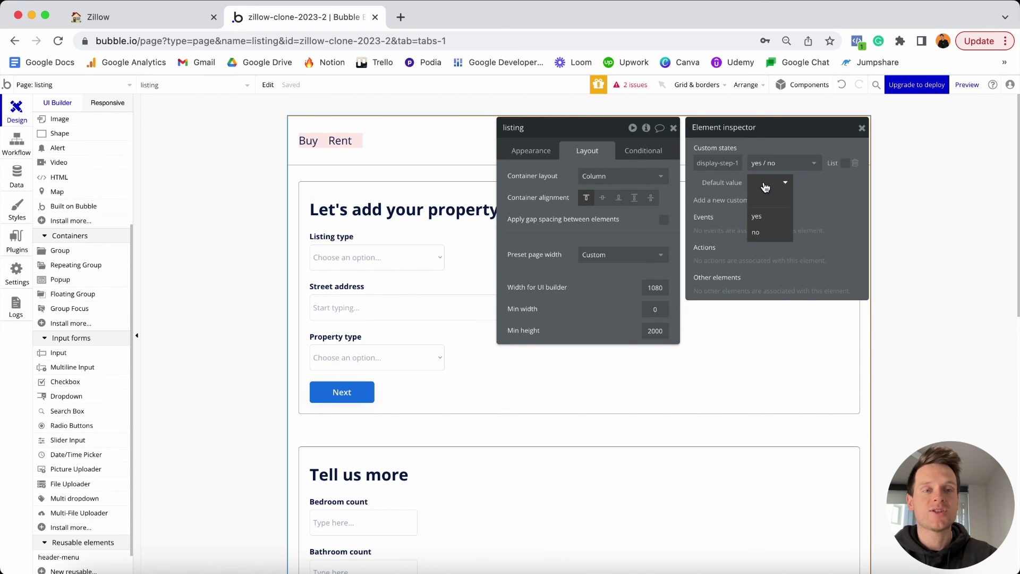
pyautogui.click(766, 219)
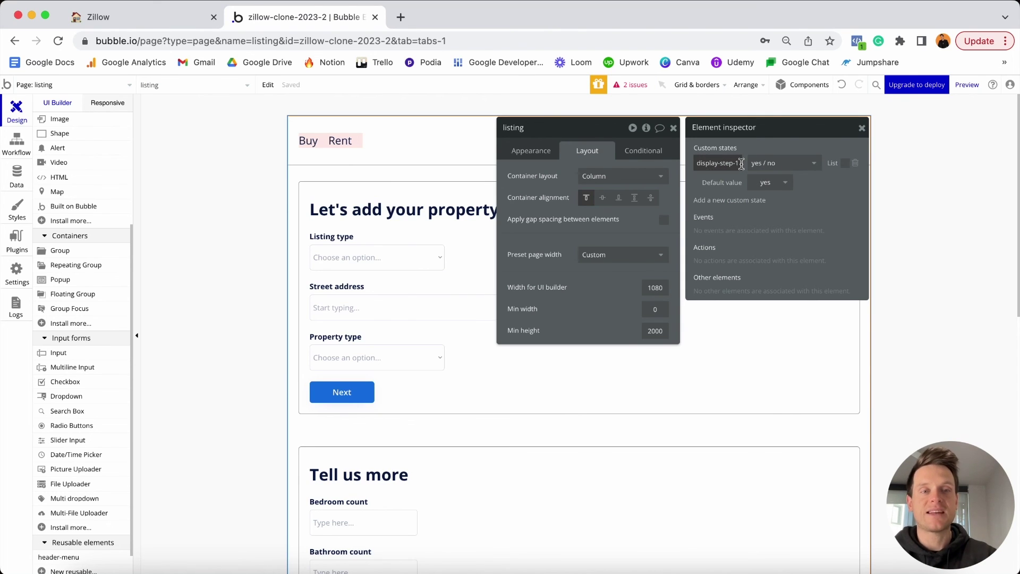
# Create yes / no state display-step-2 with default value no, then close the inspector.
pyautogui.click(736, 205)
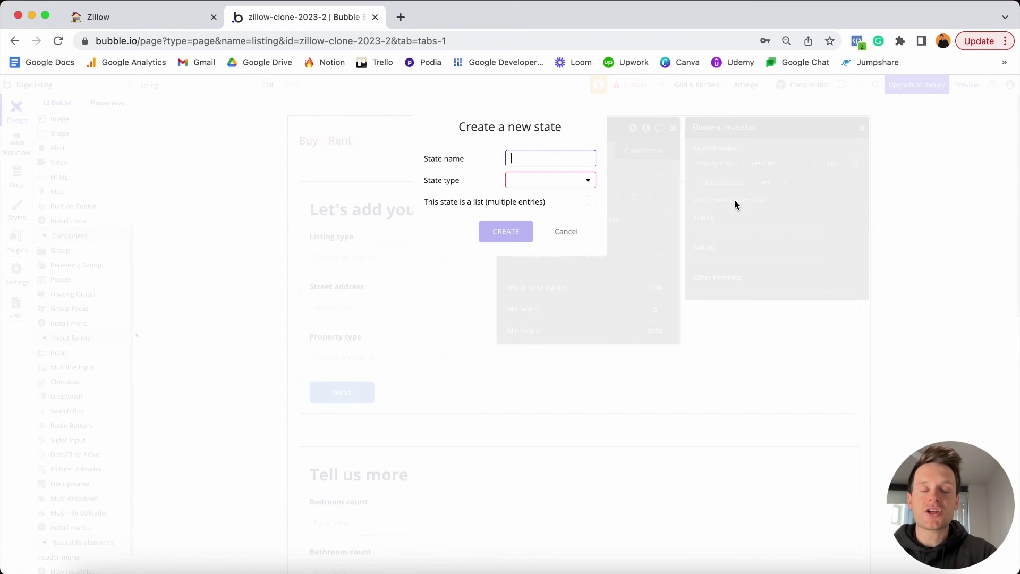
pyautogui.write('display-step-2')
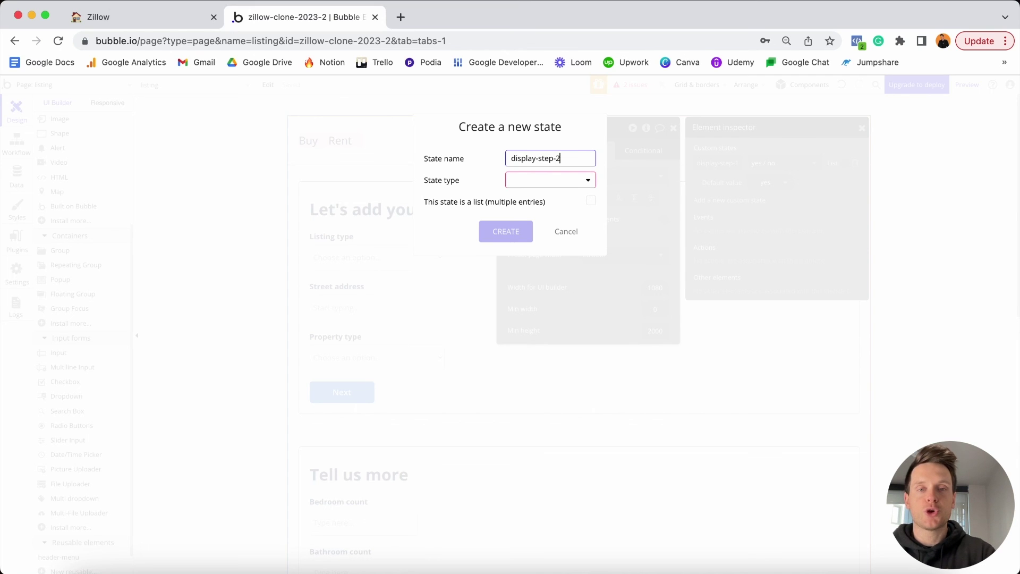
pyautogui.click(556, 180)
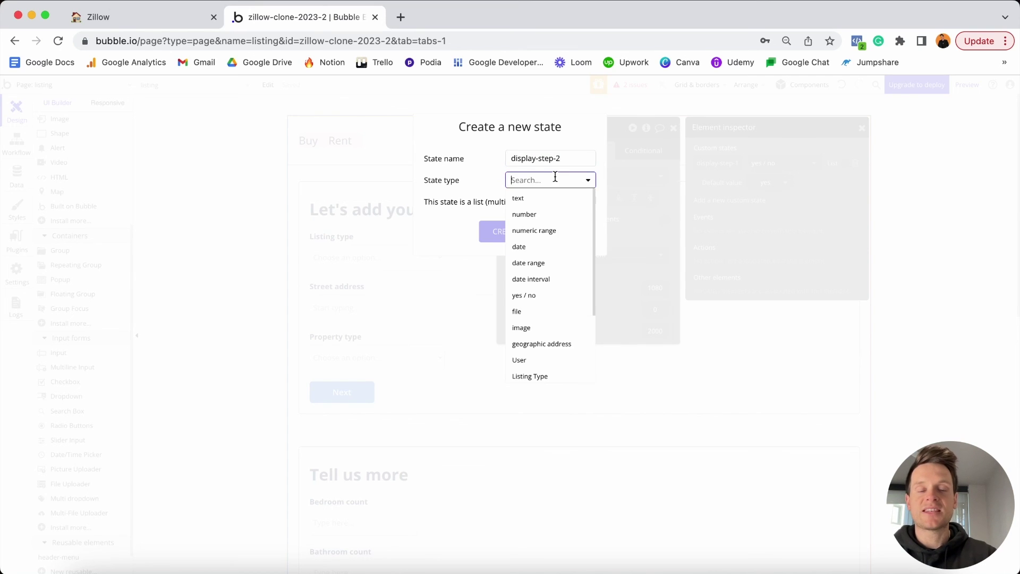
pyautogui.click(535, 299)
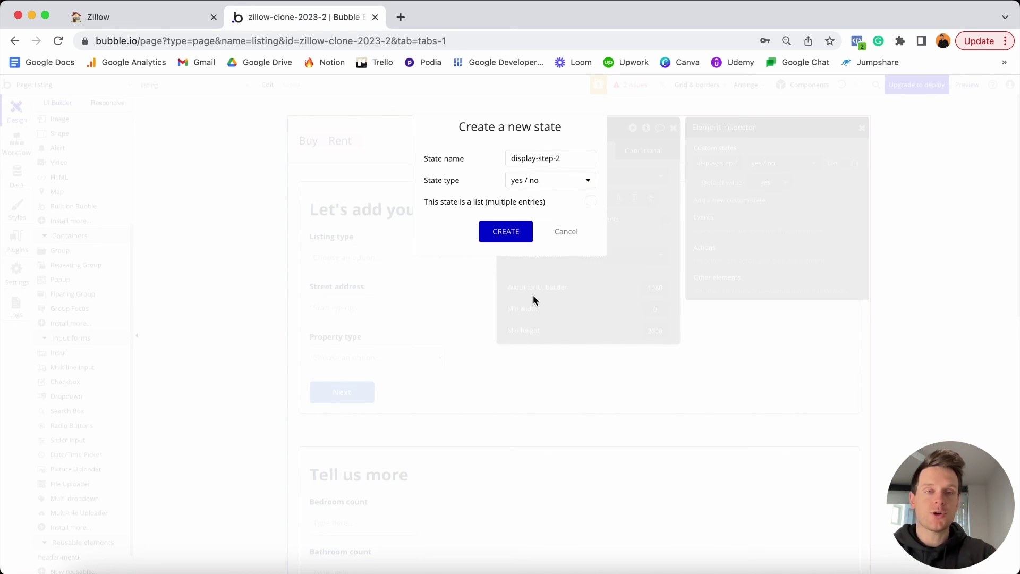
pyautogui.click(512, 231)
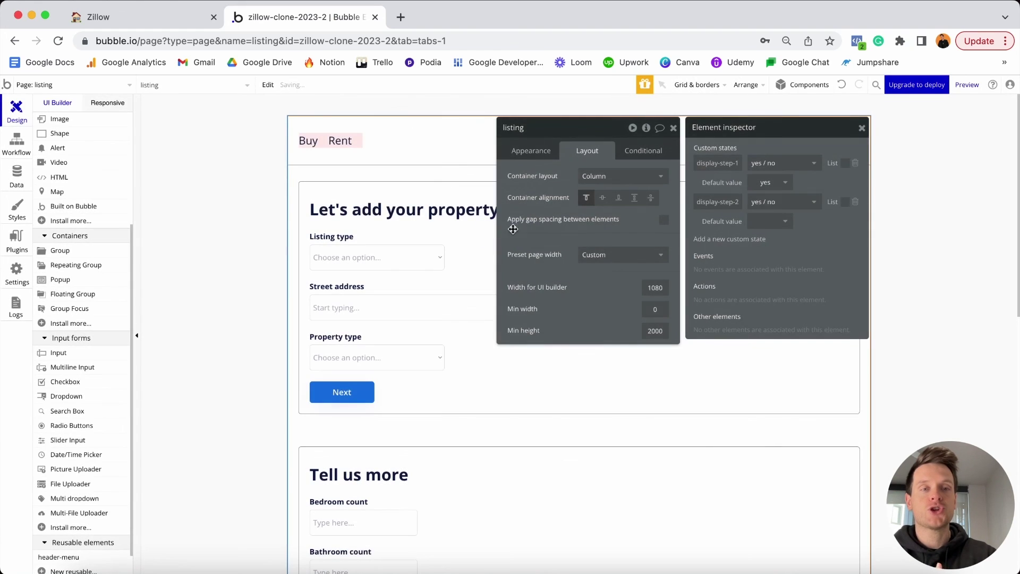
pyautogui.click(784, 226)
pyautogui.click(763, 273)
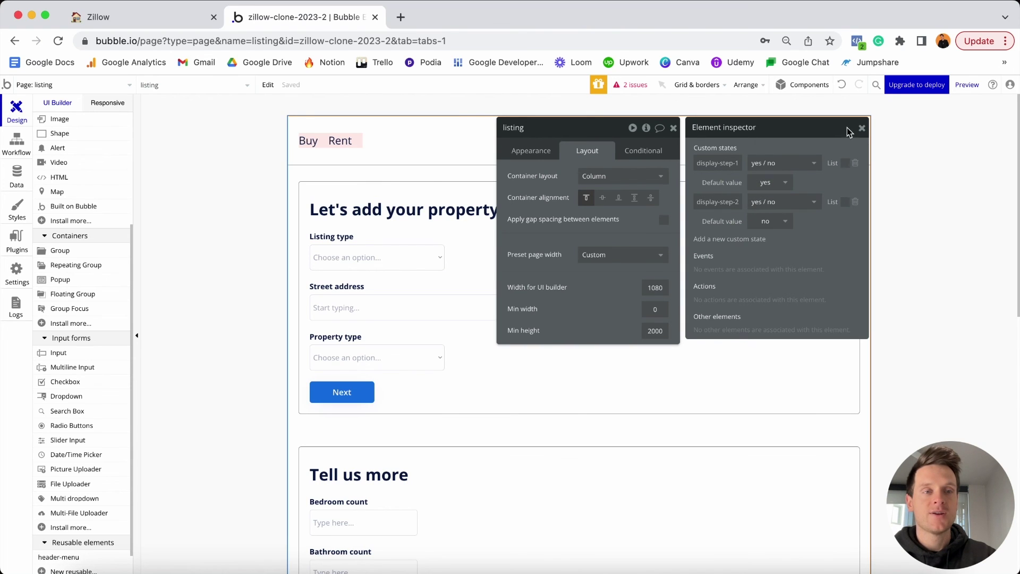
pyautogui.click(862, 130)
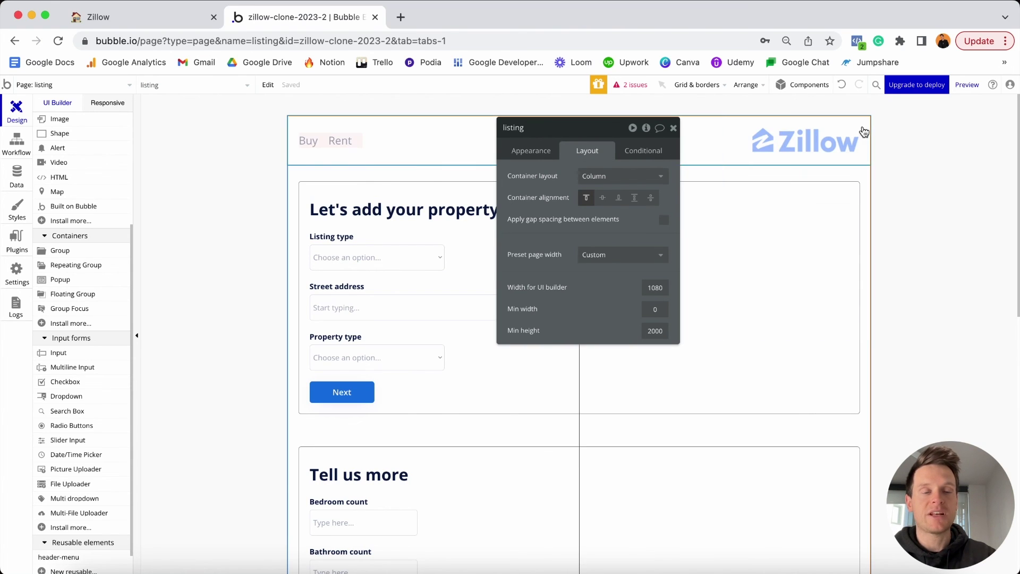
# Make Group Step-1 hidden on page load and collapsed when hidden.
pyautogui.click(837, 190)
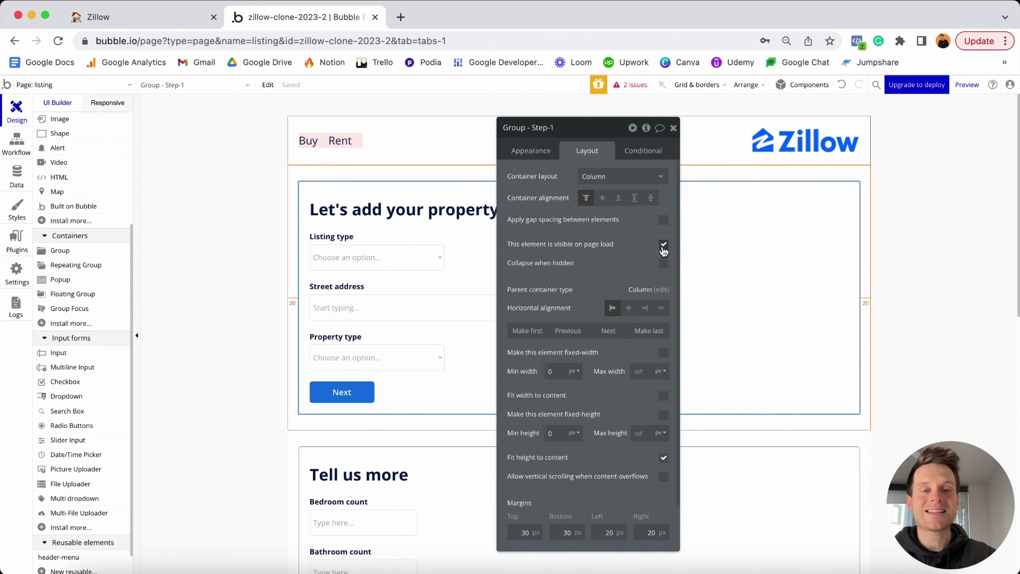
pyautogui.click(664, 245)
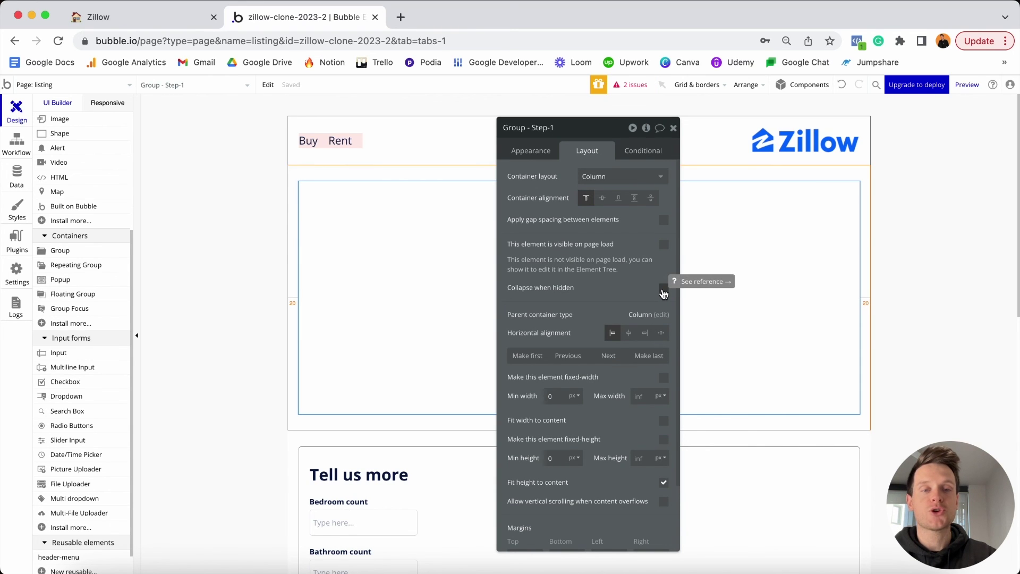
pyautogui.click(663, 290)
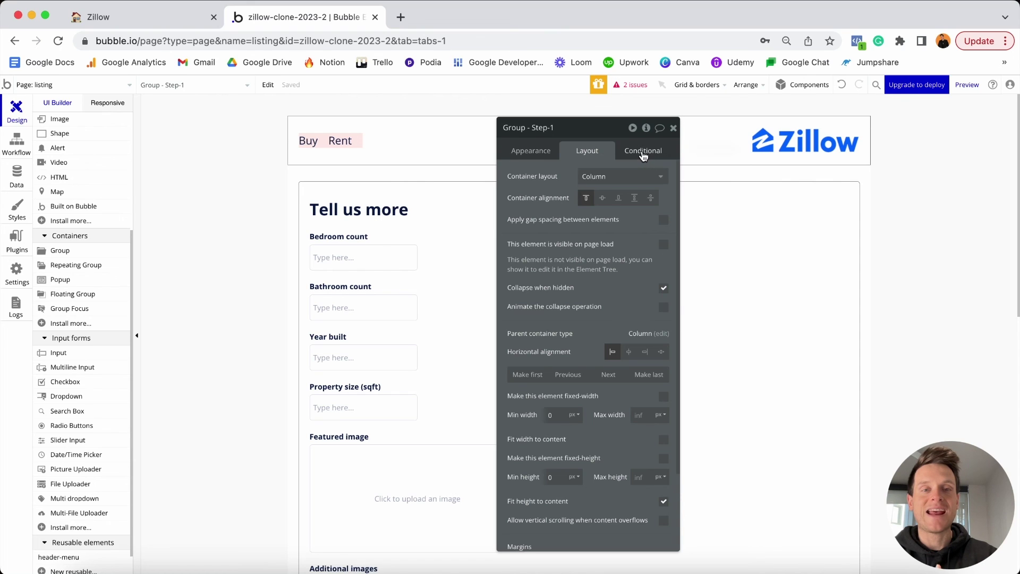
# Add a condition on Step-1: when listing's display-step-1 is "yes", the element is visible.
pyautogui.click(643, 153)
pyautogui.click(571, 176)
pyautogui.click(544, 181)
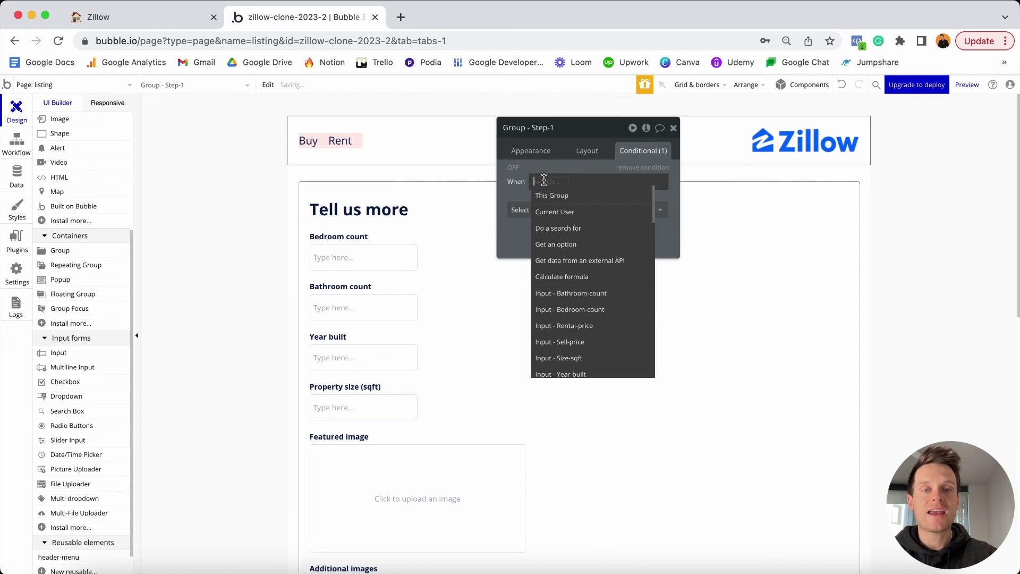
pyautogui.scroll(-5, 552, 206)
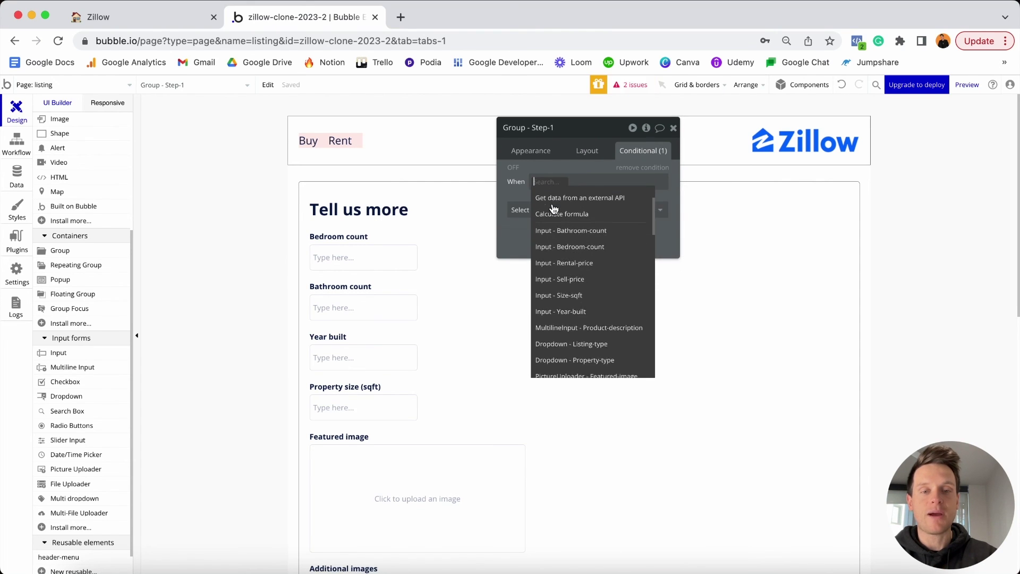
pyautogui.scroll(-6, 553, 207)
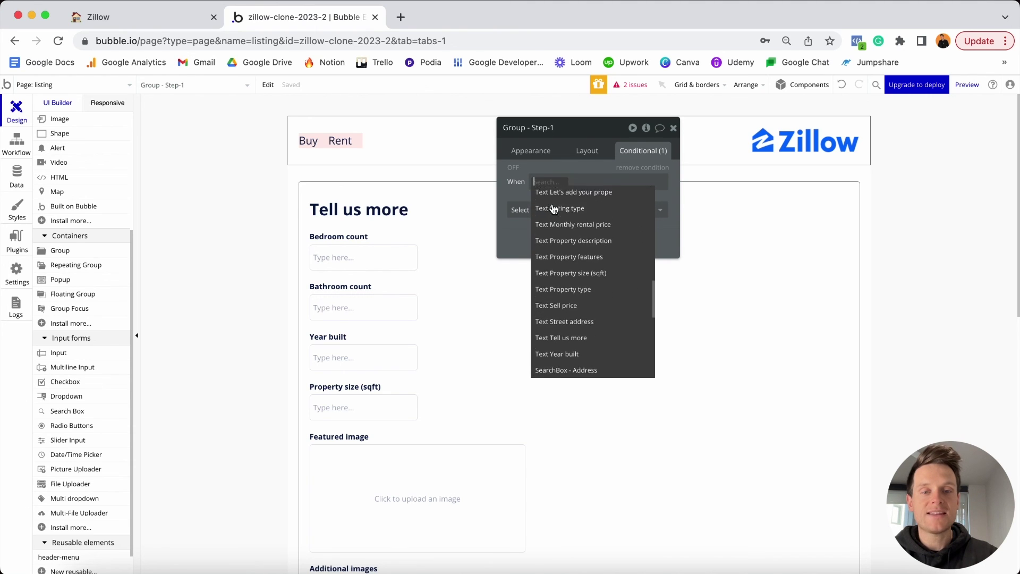
pyautogui.scroll(-1, 553, 208)
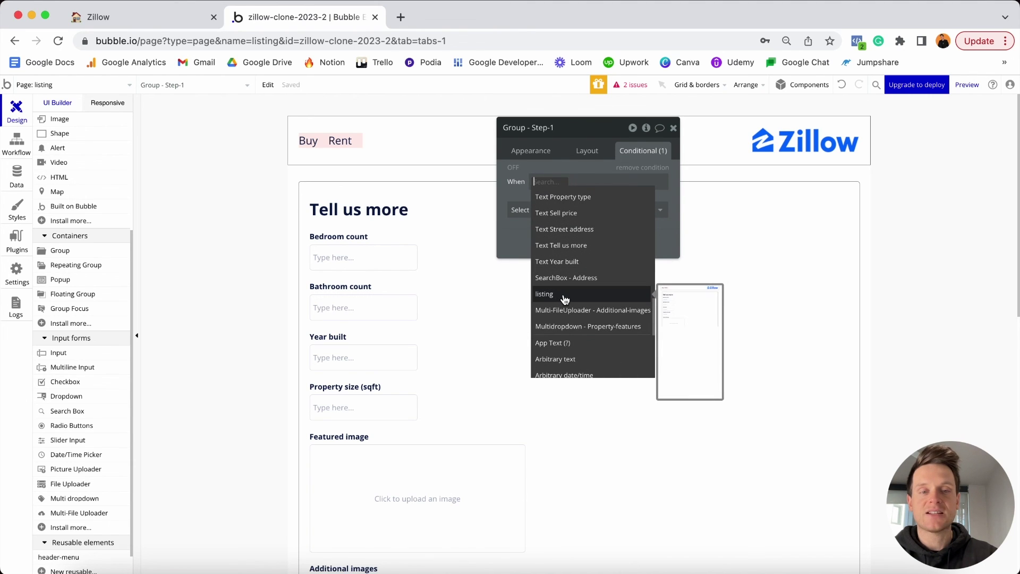
pyautogui.click(565, 299)
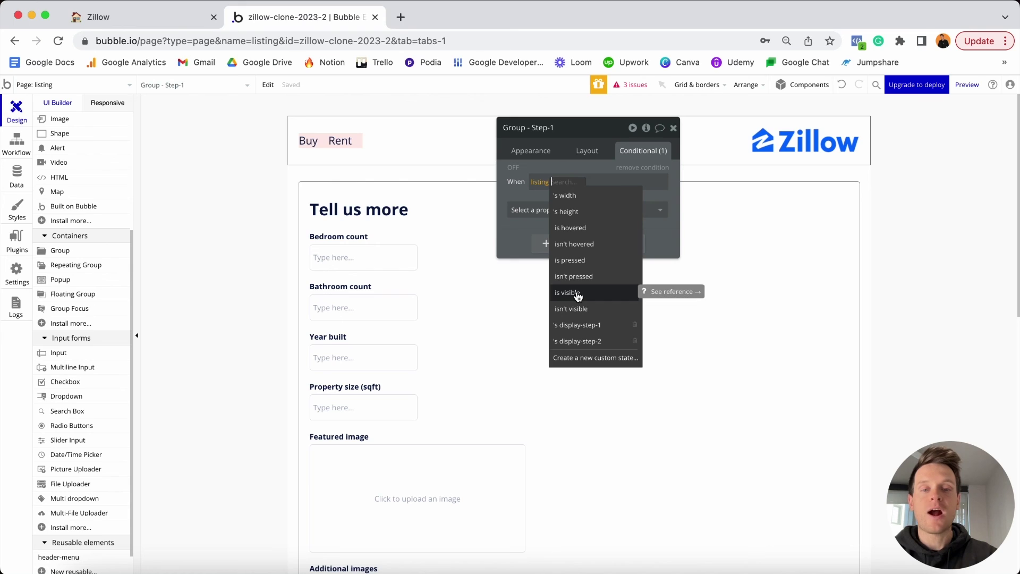
pyautogui.click(589, 329)
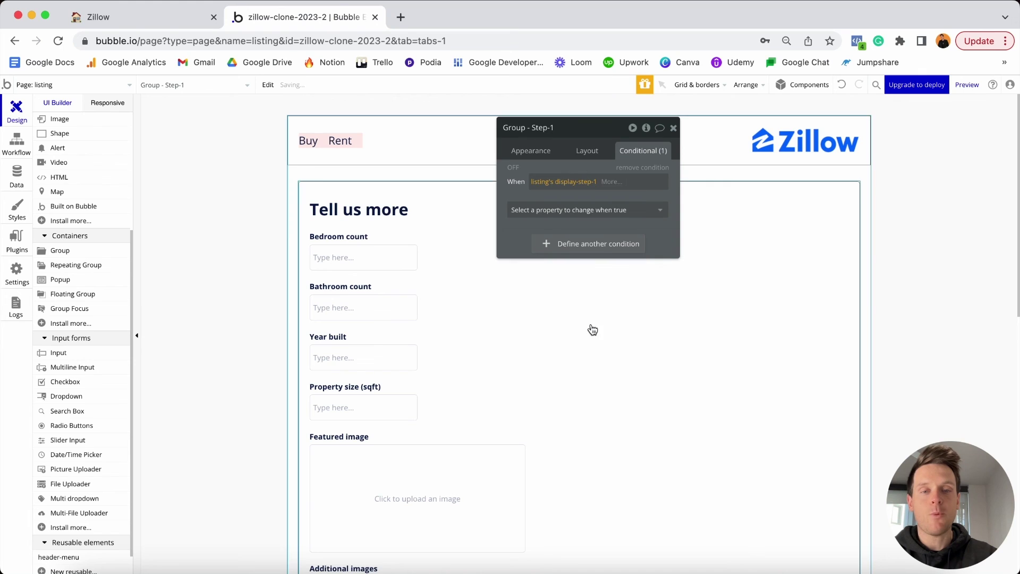
pyautogui.click(611, 183)
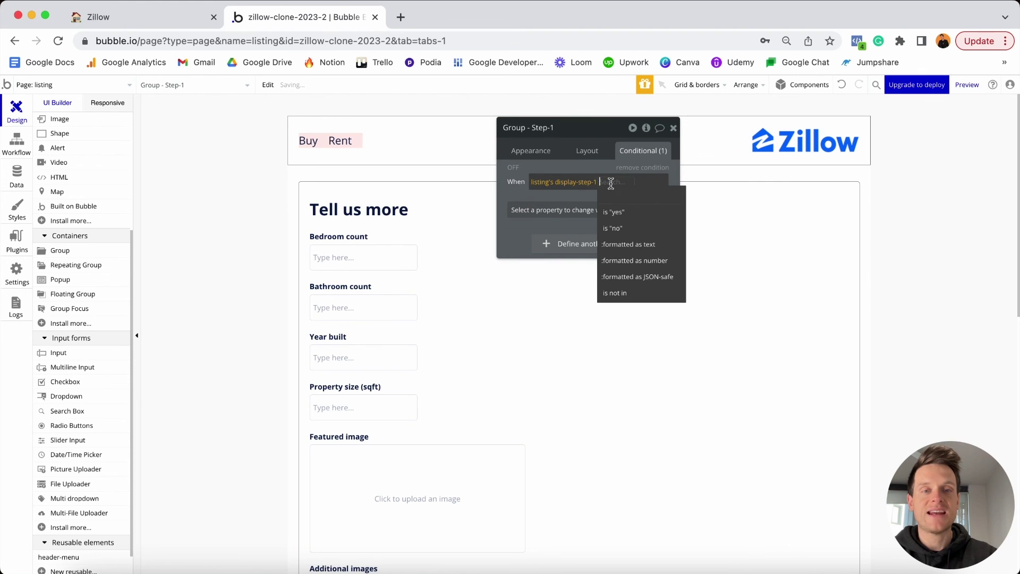
pyautogui.click(620, 213)
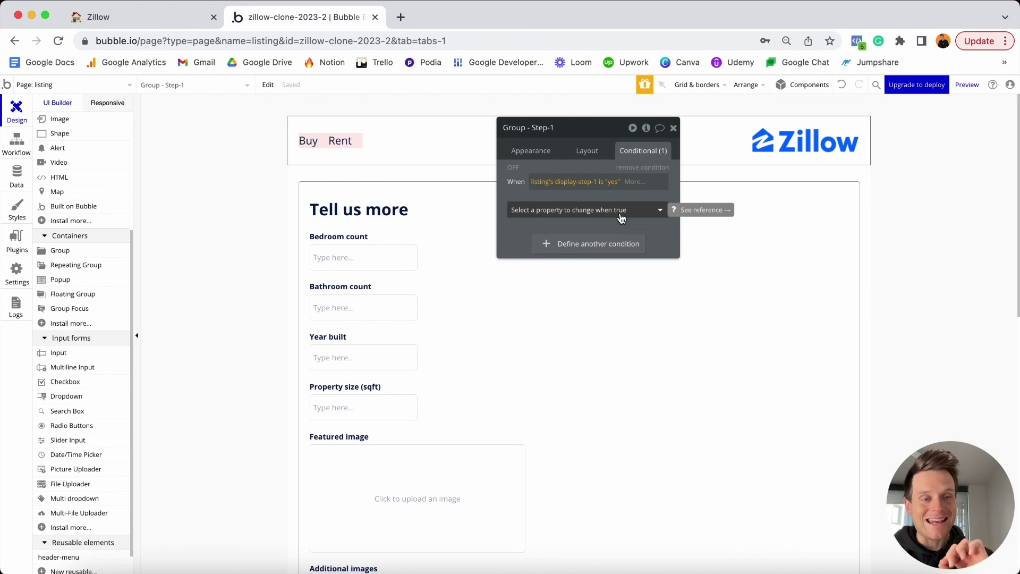
pyautogui.click(620, 210)
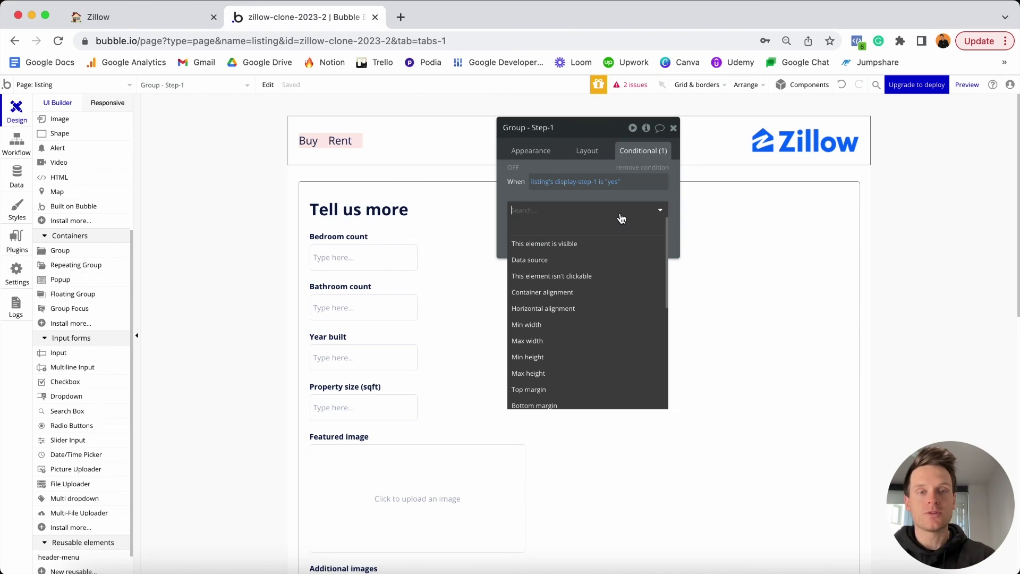
pyautogui.click(578, 246)
pyautogui.click(654, 209)
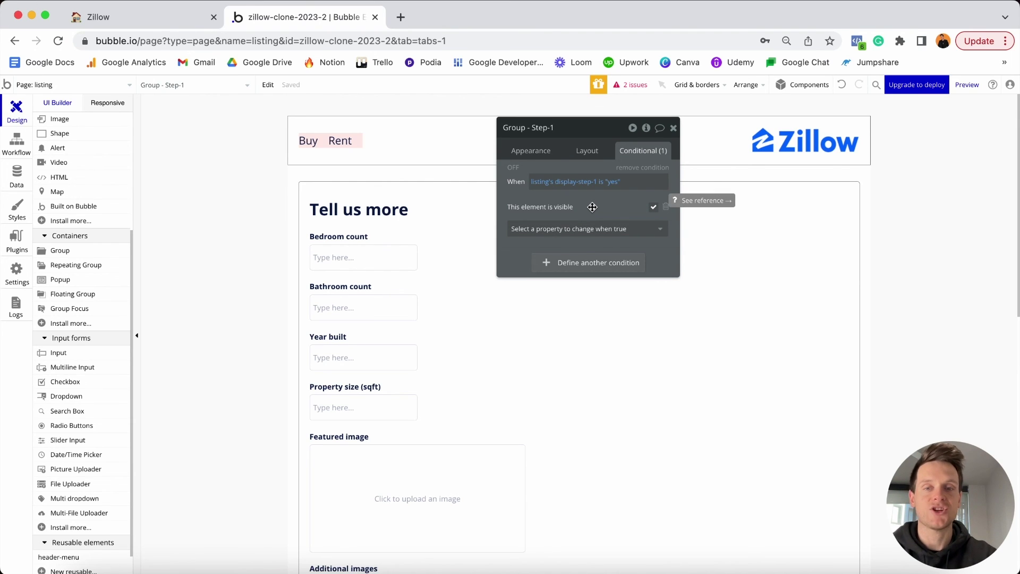
pyautogui.click(749, 185)
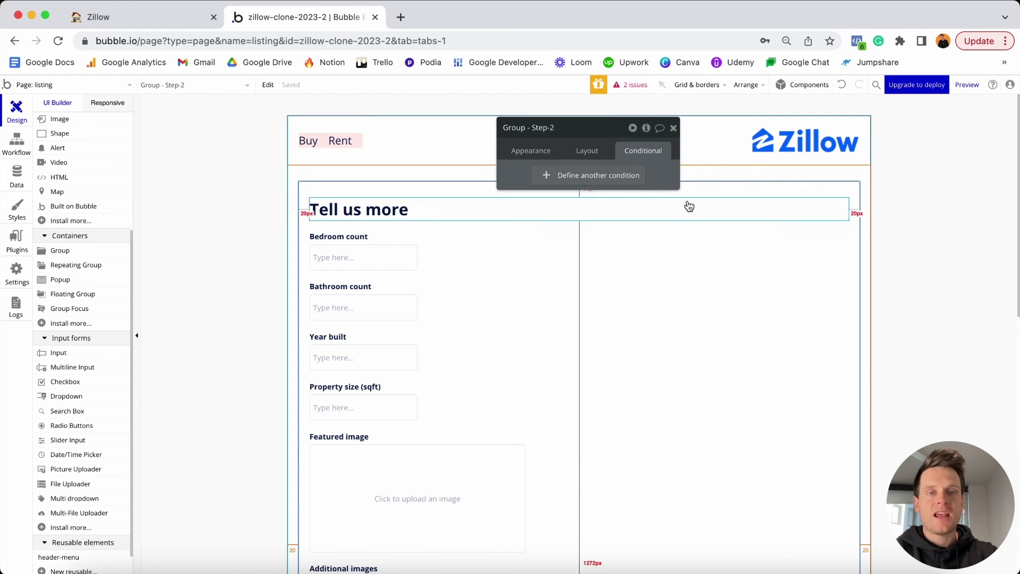
# Make Group Step-2 hidden on page load and collapsed when hidden.
pyautogui.click(585, 152)
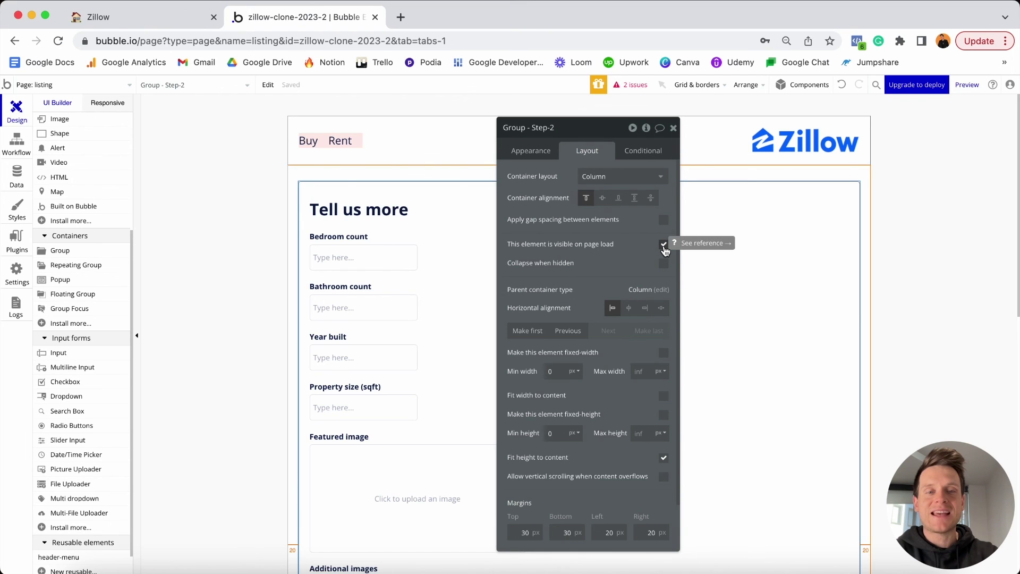
pyautogui.click(664, 245)
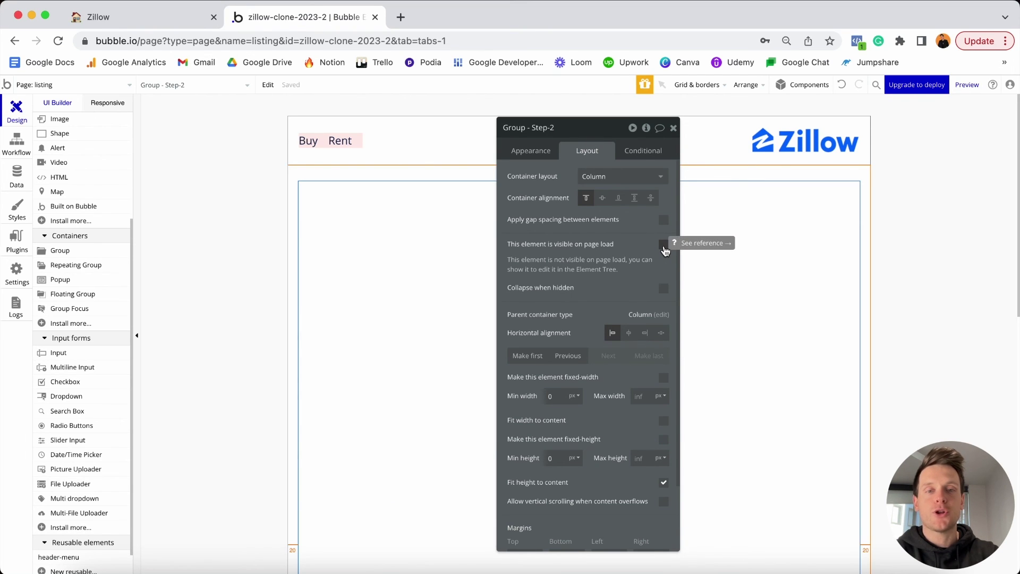
pyautogui.click(664, 289)
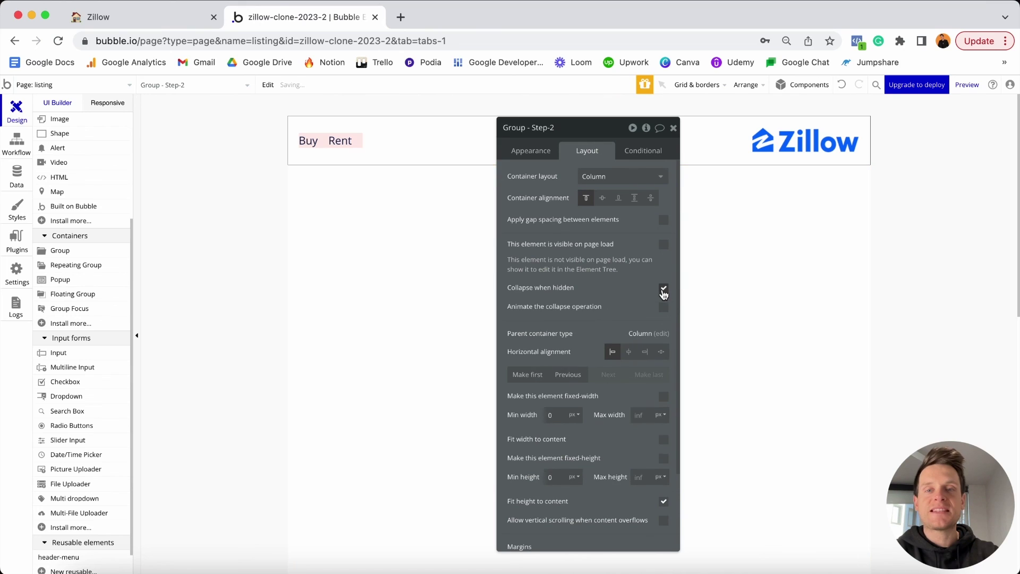
# Add a condition on Step-2: when listing's display-step-2 is "yes", the element is visible.
pyautogui.click(643, 150)
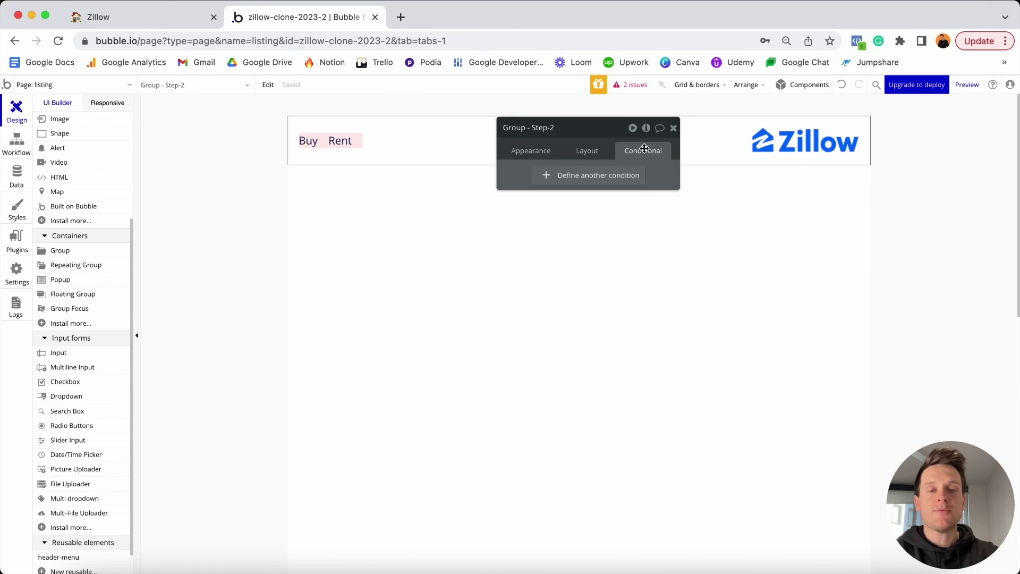
pyautogui.click(567, 176)
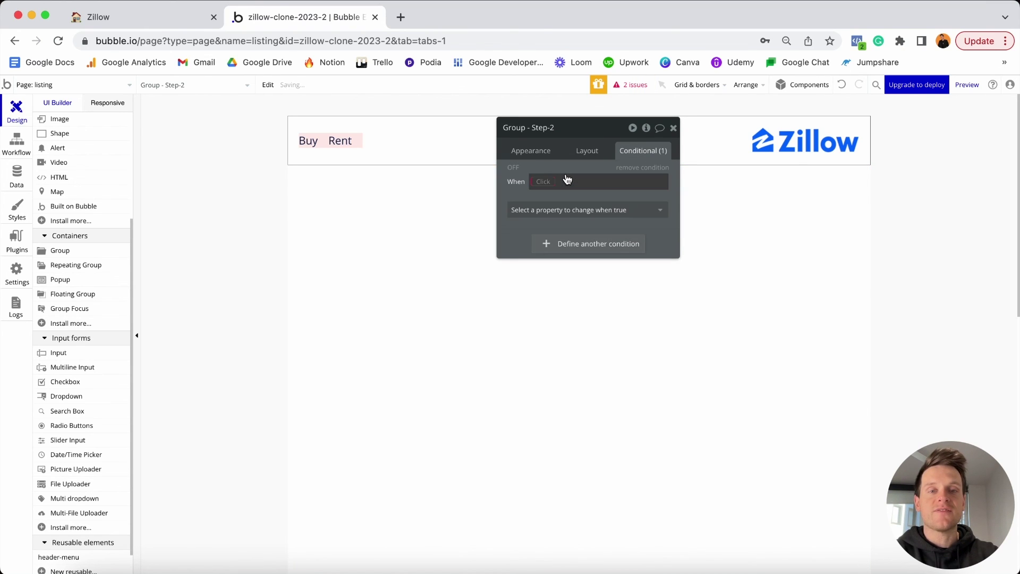
pyautogui.click(549, 182)
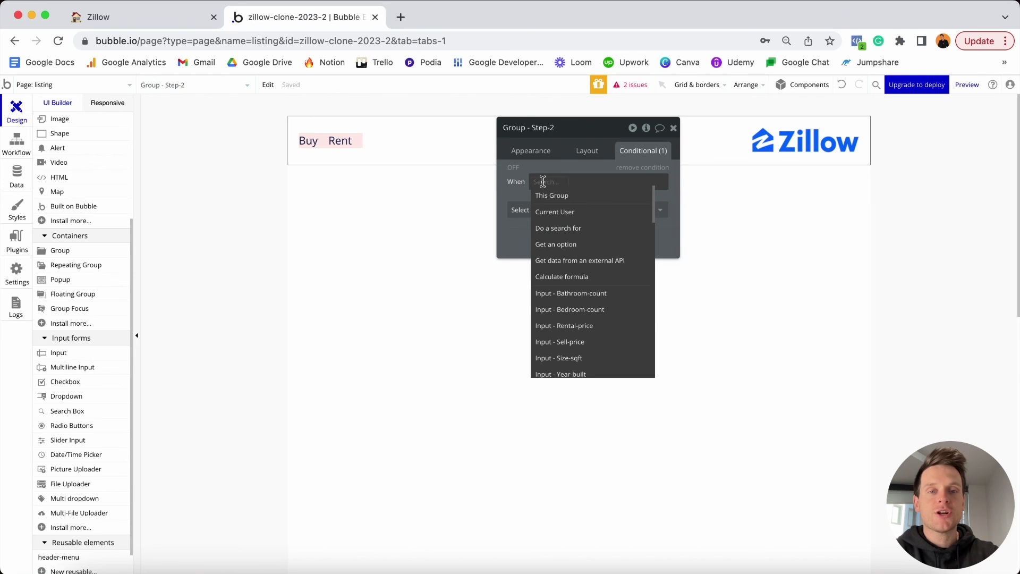
pyautogui.scroll(-10, 555, 202)
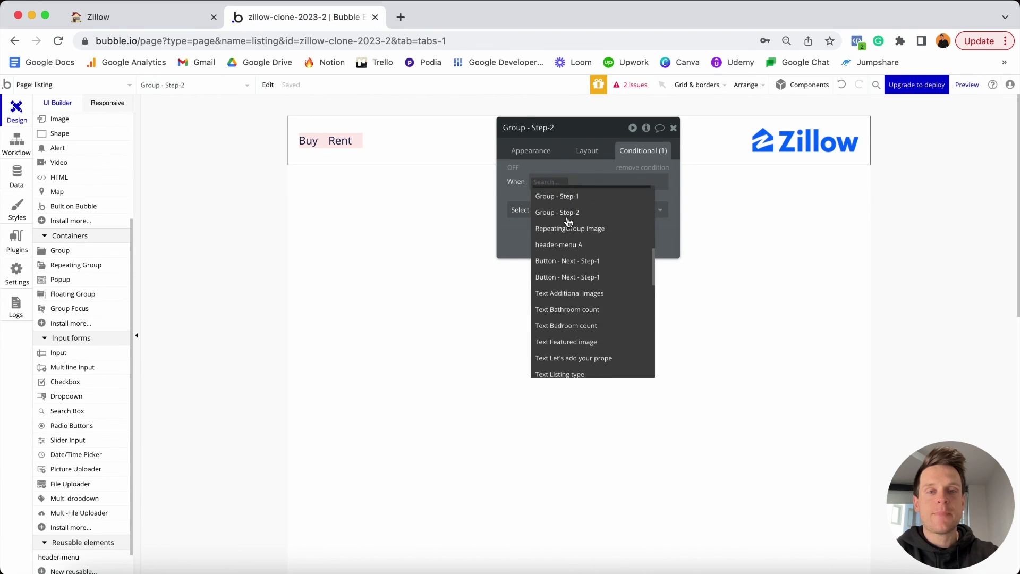
pyautogui.scroll(-5, 568, 223)
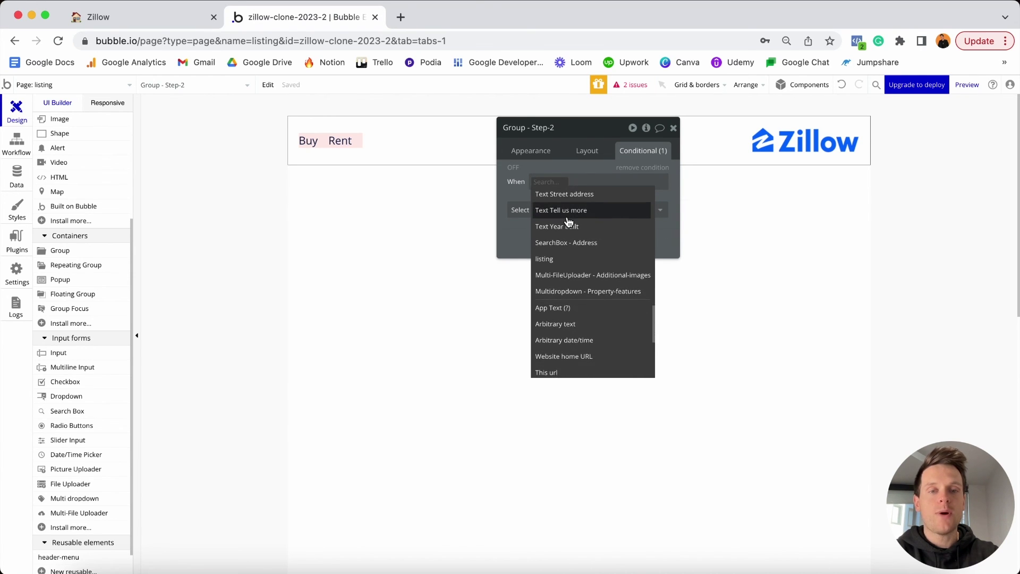
pyautogui.click(573, 262)
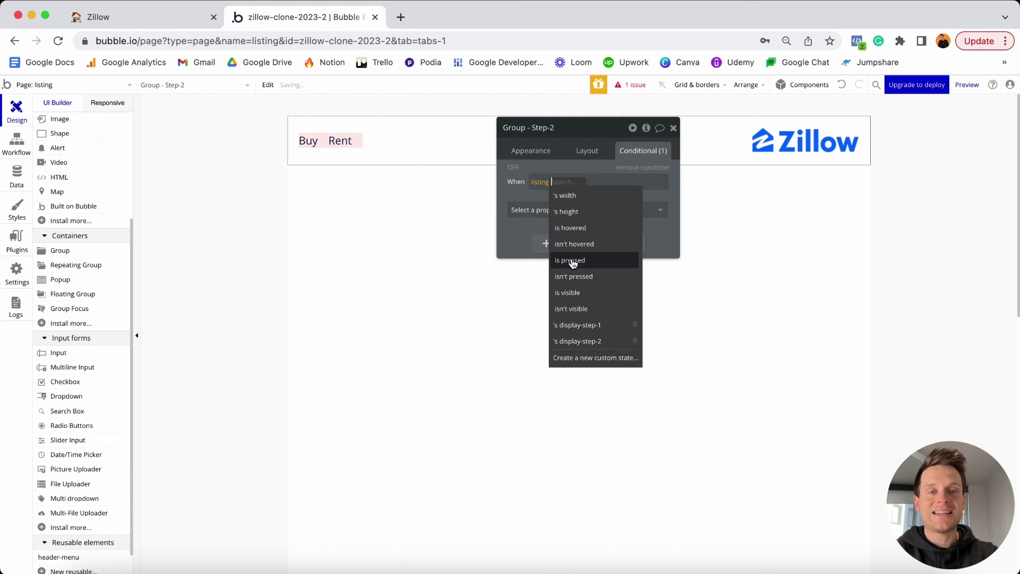
pyautogui.click(580, 342)
pyautogui.click(615, 212)
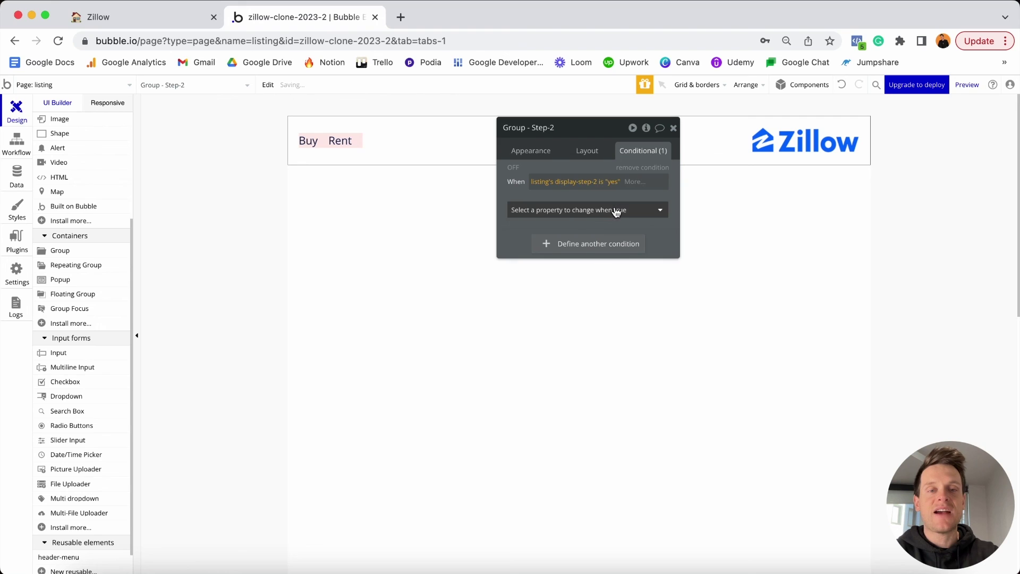
pyautogui.click(615, 212)
pyautogui.click(597, 241)
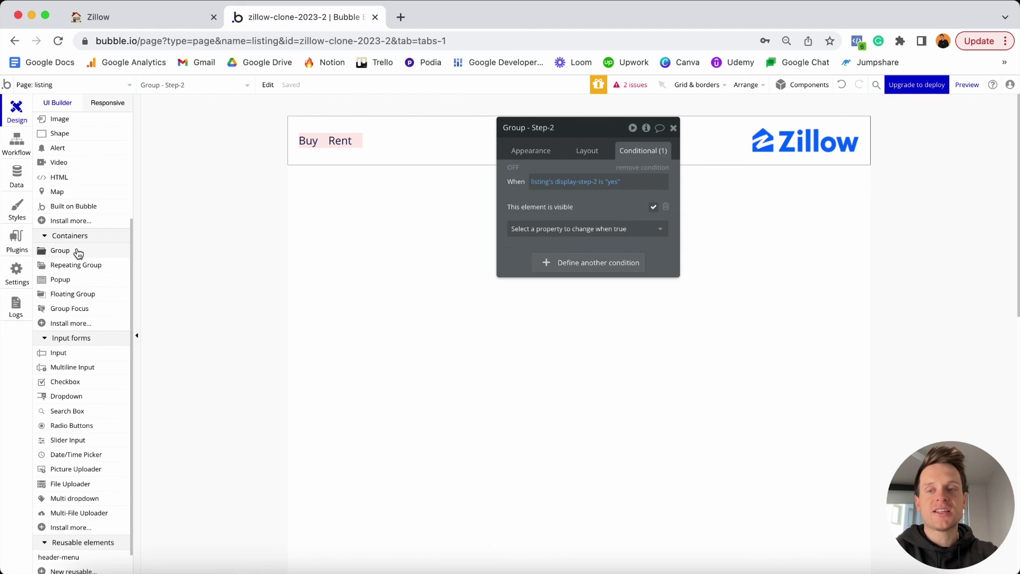
pyautogui.scroll(3, 78, 253)
pyautogui.scroll(2, 78, 253)
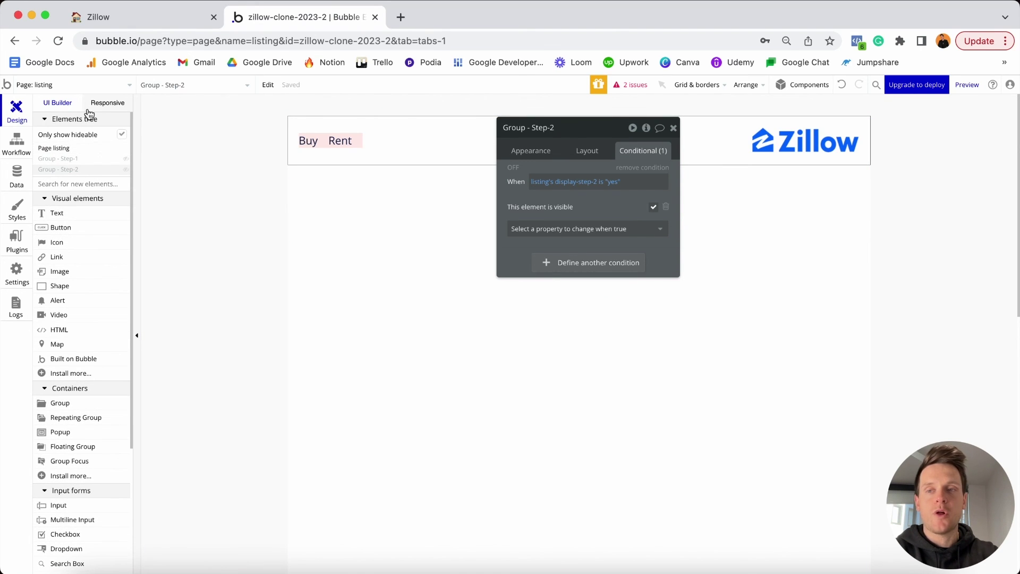
# Unhide Step-1 and Step-2 in the Elements tree and add a click workflow to Step-1's Next button.
pyautogui.click(126, 159)
pyautogui.click(126, 169)
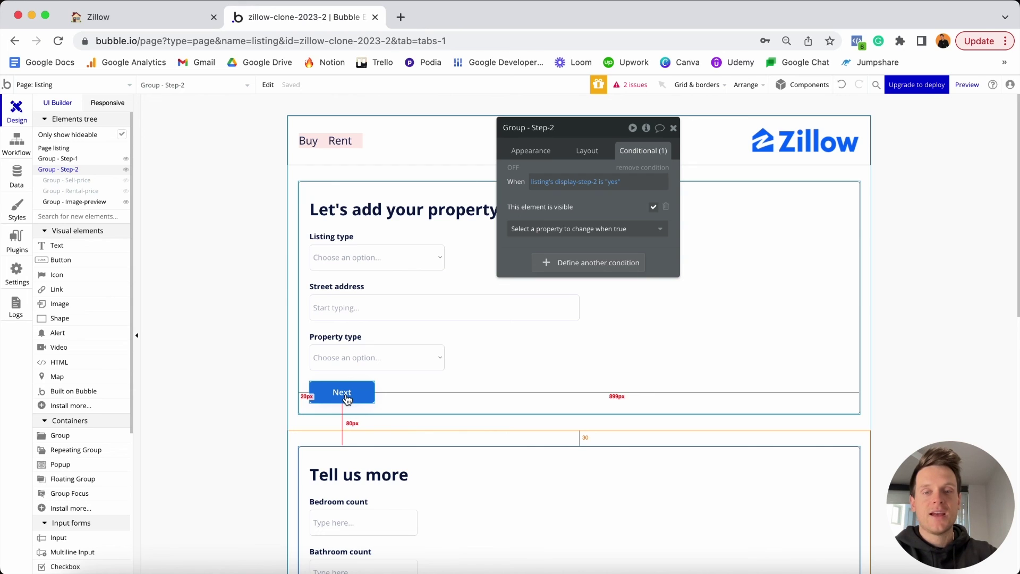
pyautogui.click(348, 399)
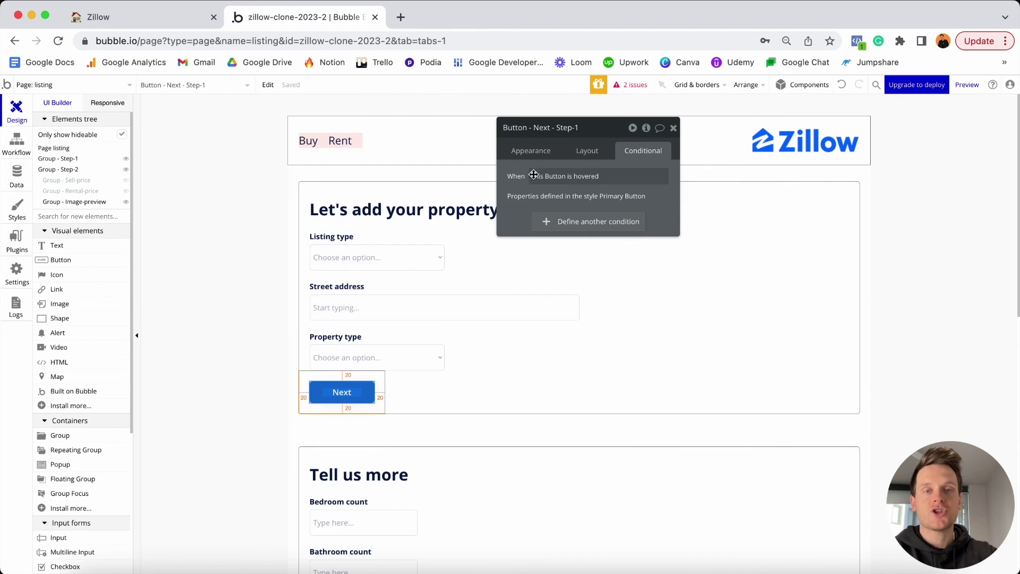
pyautogui.click(532, 152)
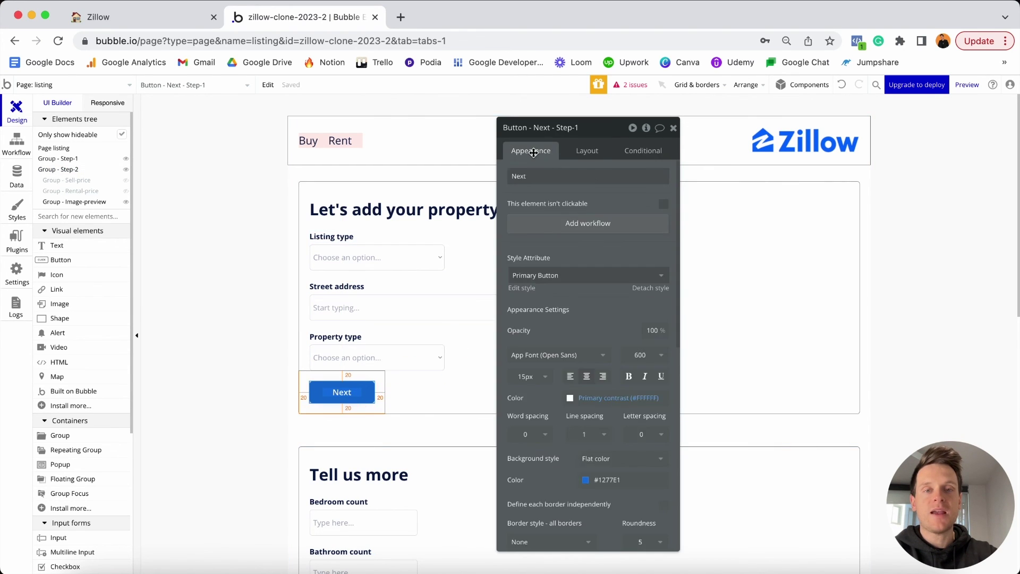
pyautogui.click(572, 225)
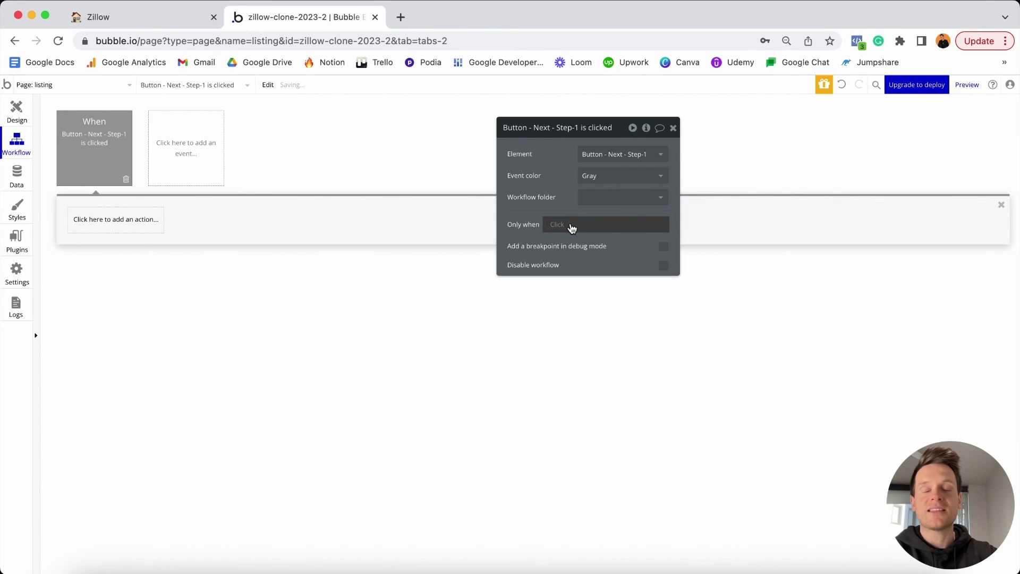
# Add a Set state action that sets listing's display-step-1 to "no".
pyautogui.click(147, 224)
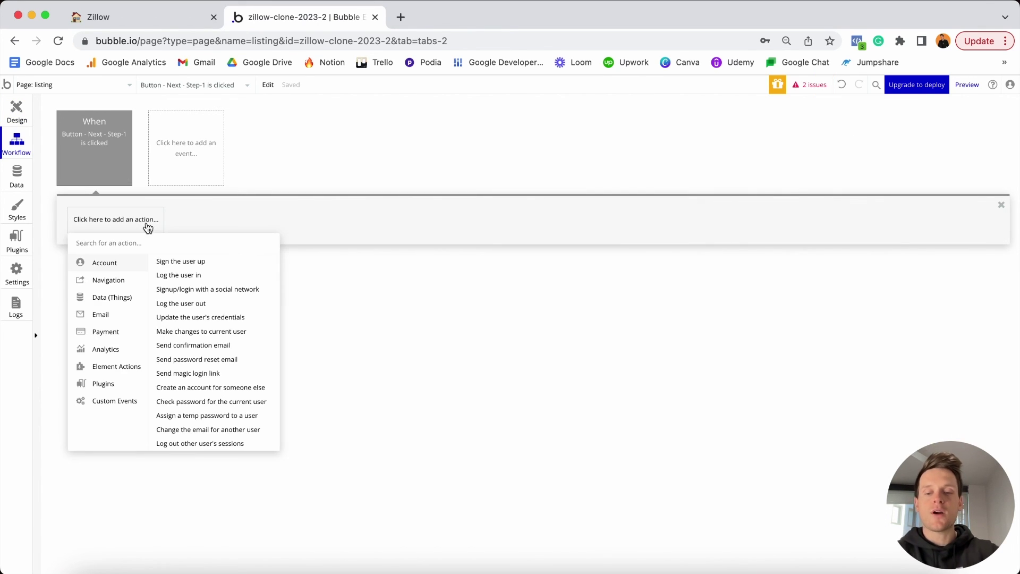
pyautogui.write('state')
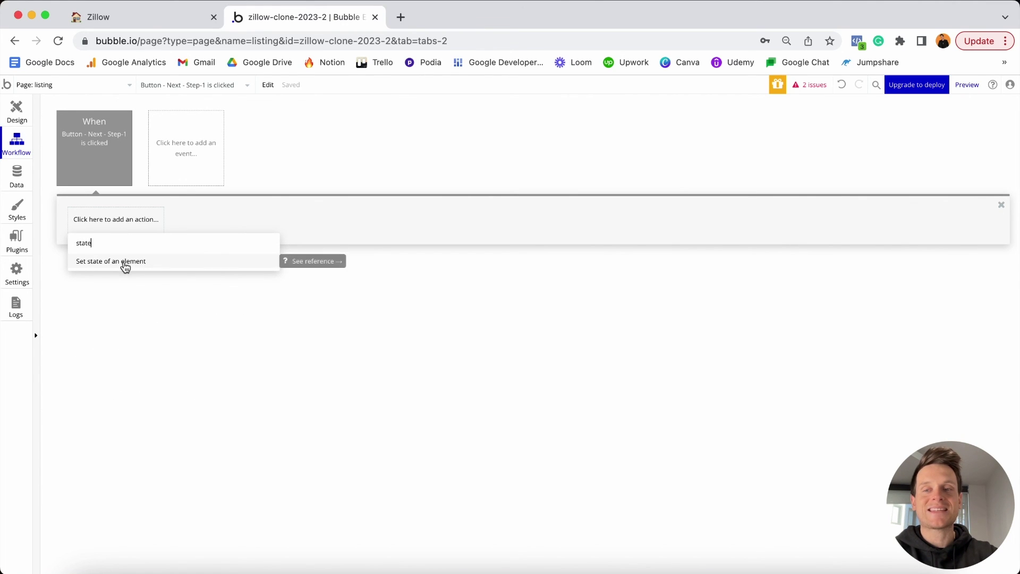
pyautogui.click(125, 262)
pyautogui.click(621, 154)
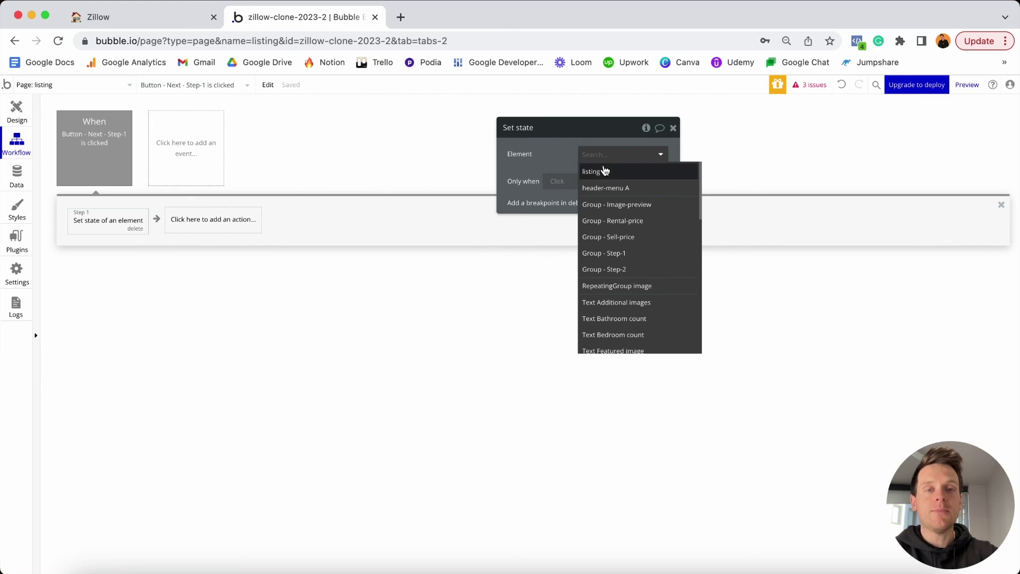
pyautogui.click(594, 173)
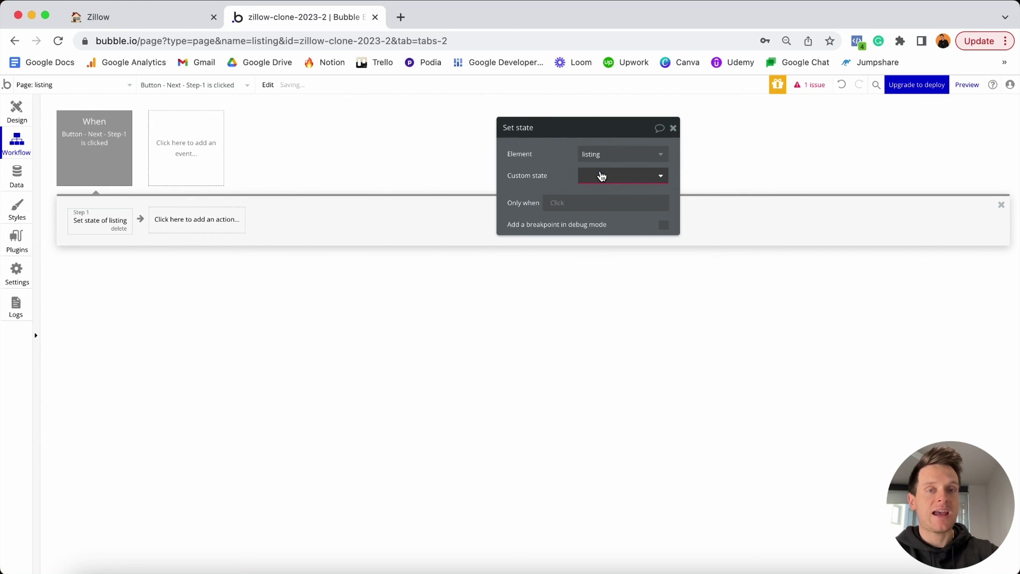
pyautogui.click(587, 181)
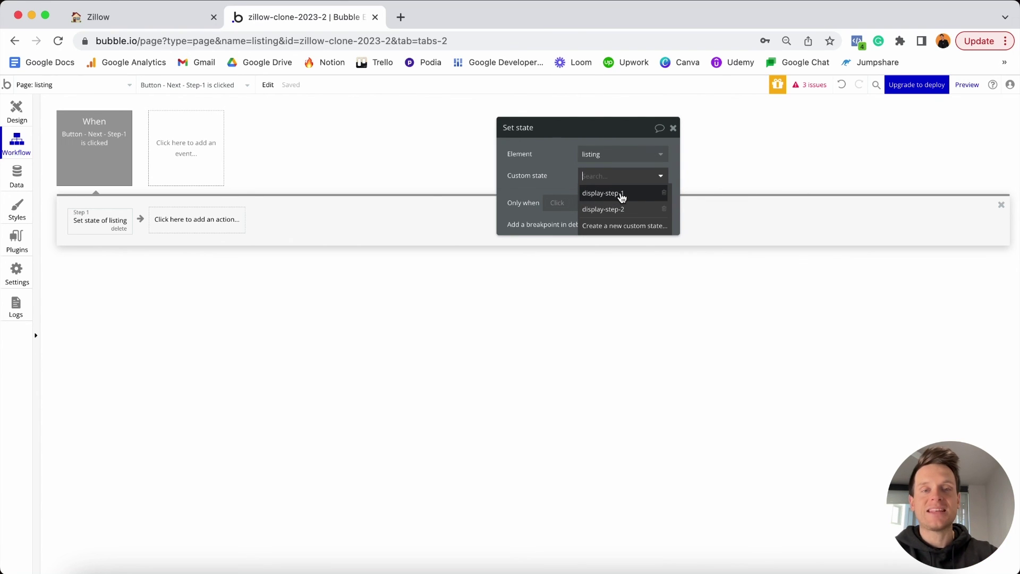
pyautogui.click(622, 196)
pyautogui.click(588, 198)
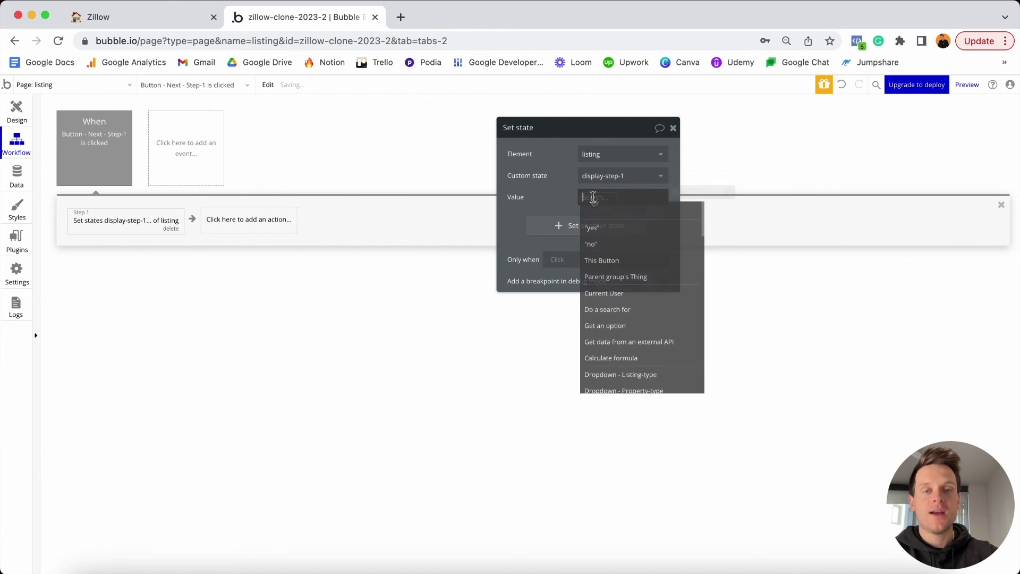
pyautogui.click(602, 246)
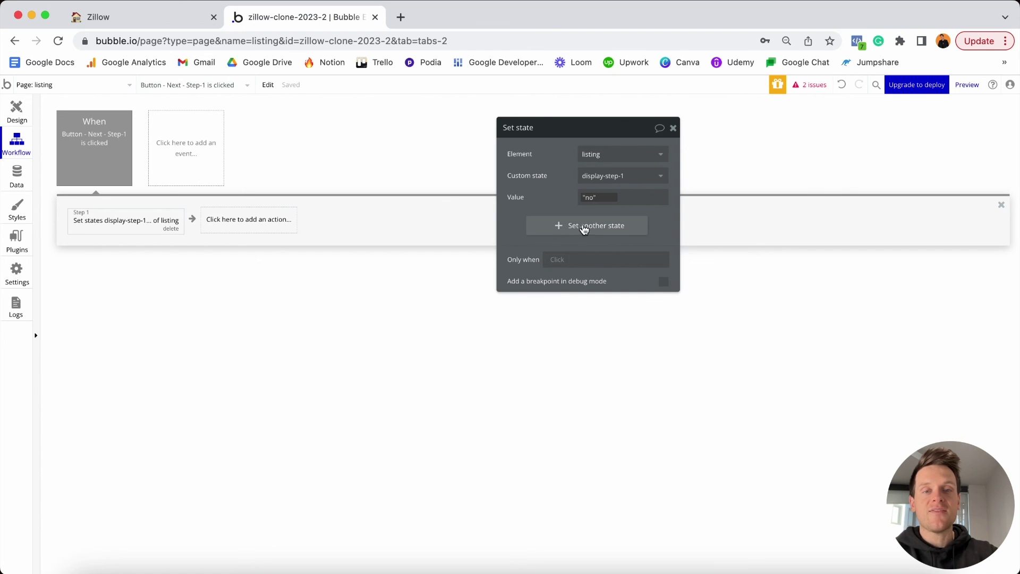
# Also set listing's display-step-2 to "yes", then go back to the Design tab.
pyautogui.click(585, 227)
pyautogui.click(602, 219)
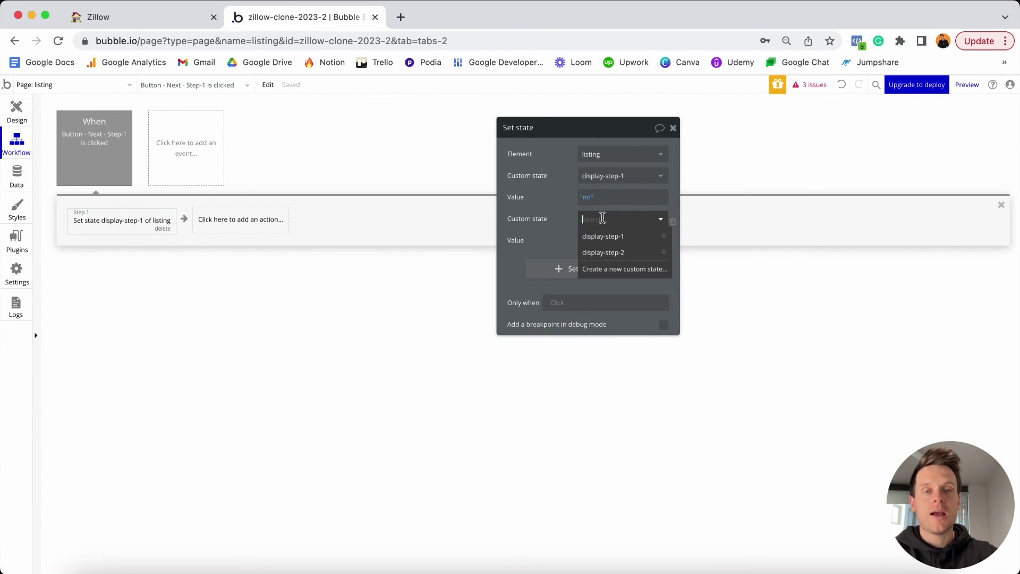
pyautogui.click(602, 252)
pyautogui.click(597, 242)
pyautogui.click(594, 267)
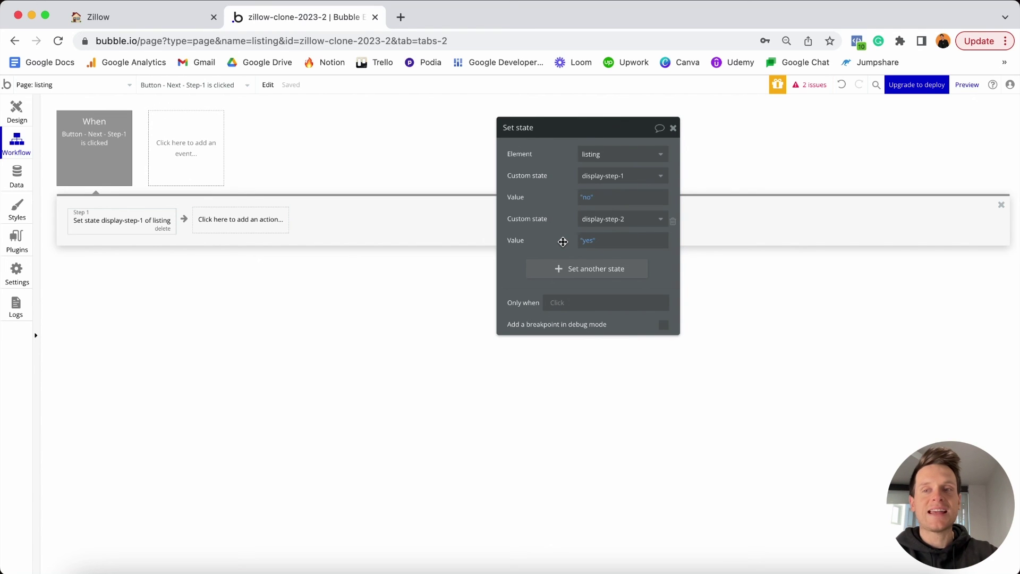
pyautogui.click(23, 111)
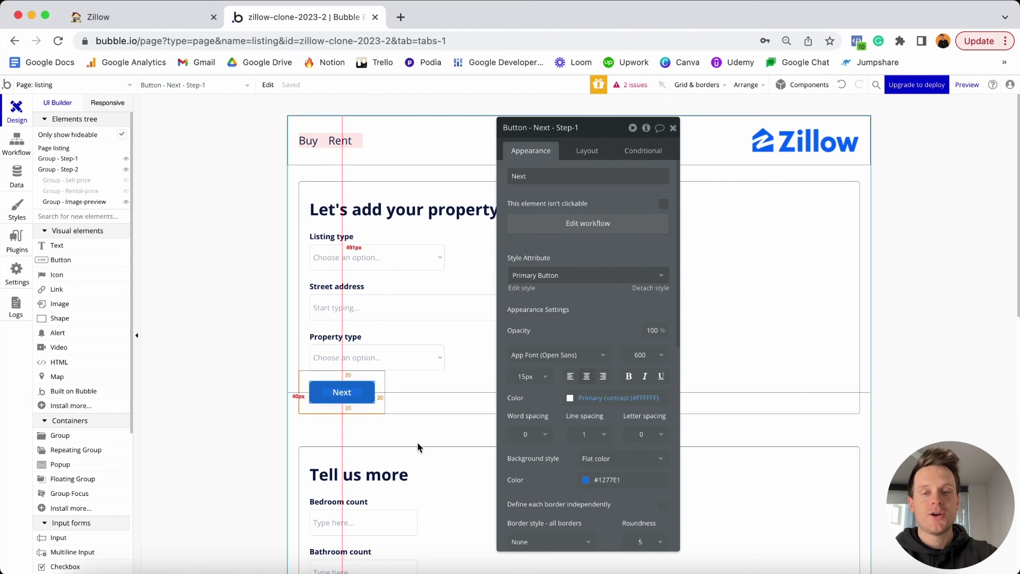
# Change the last Next button's text to Publish and rename the element Button - Publish.
pyautogui.scroll(-13, 418, 447)
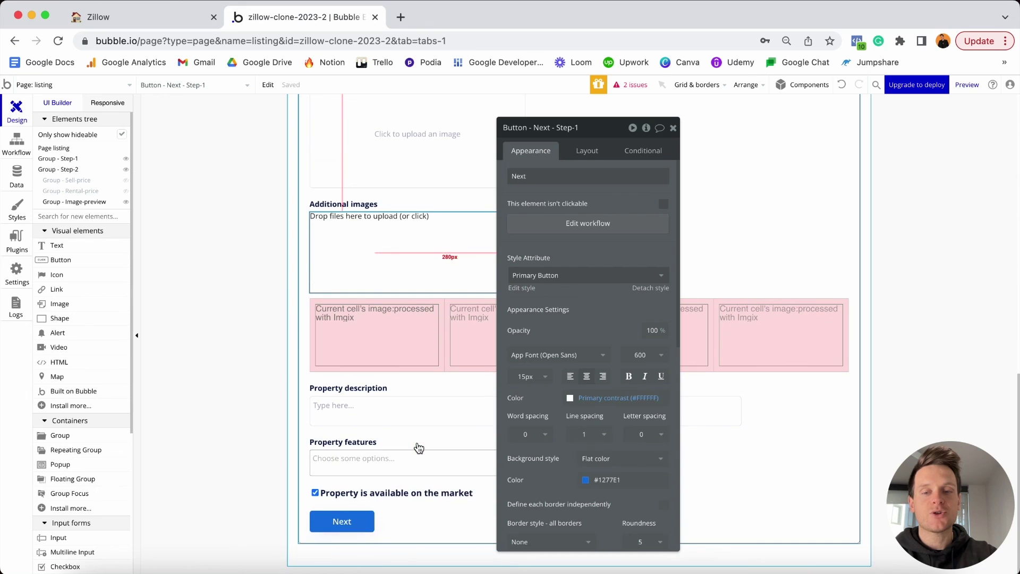
pyautogui.click(356, 528)
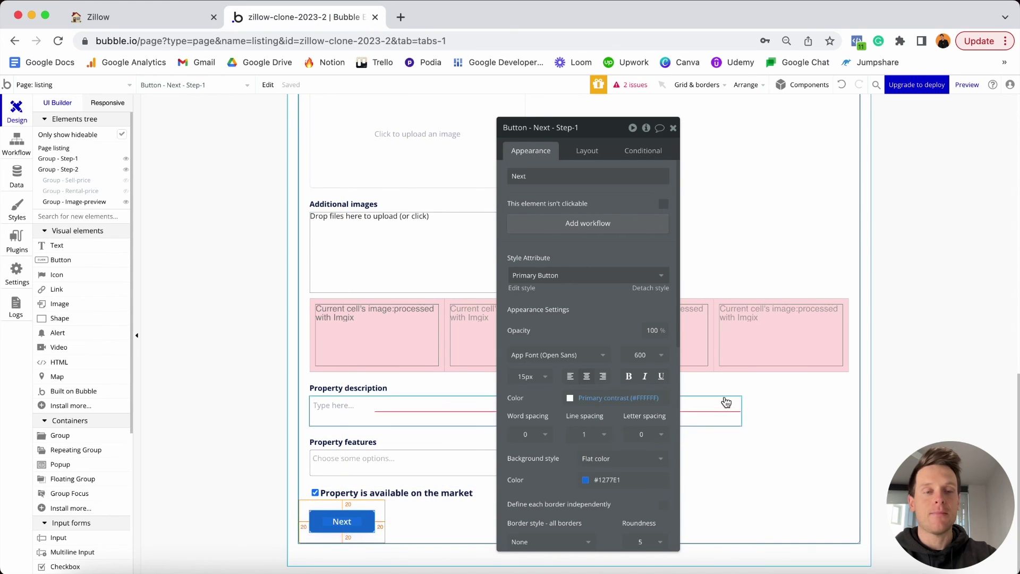
pyautogui.click(606, 180)
pyautogui.write('Publish')
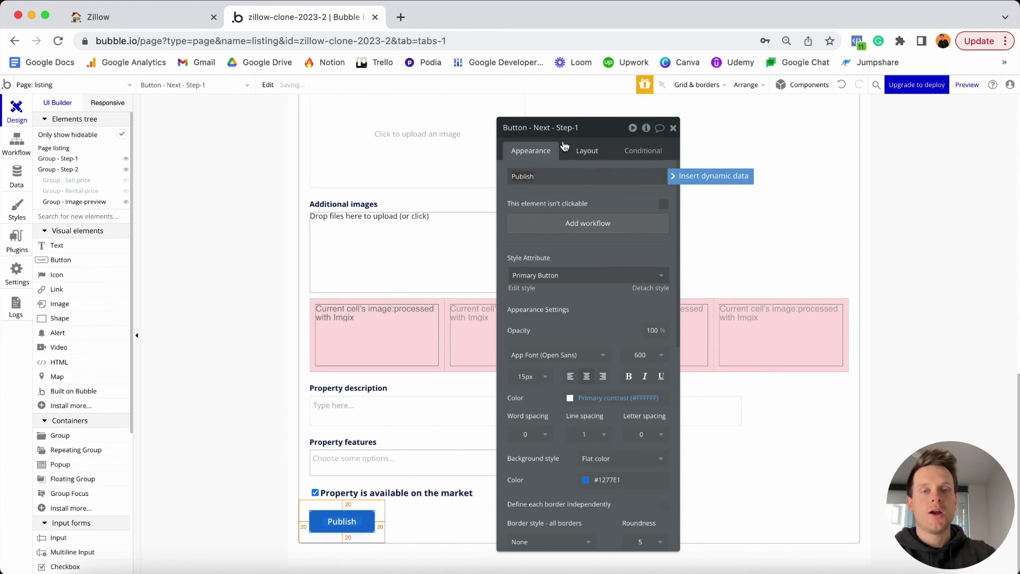
pyautogui.click(536, 128)
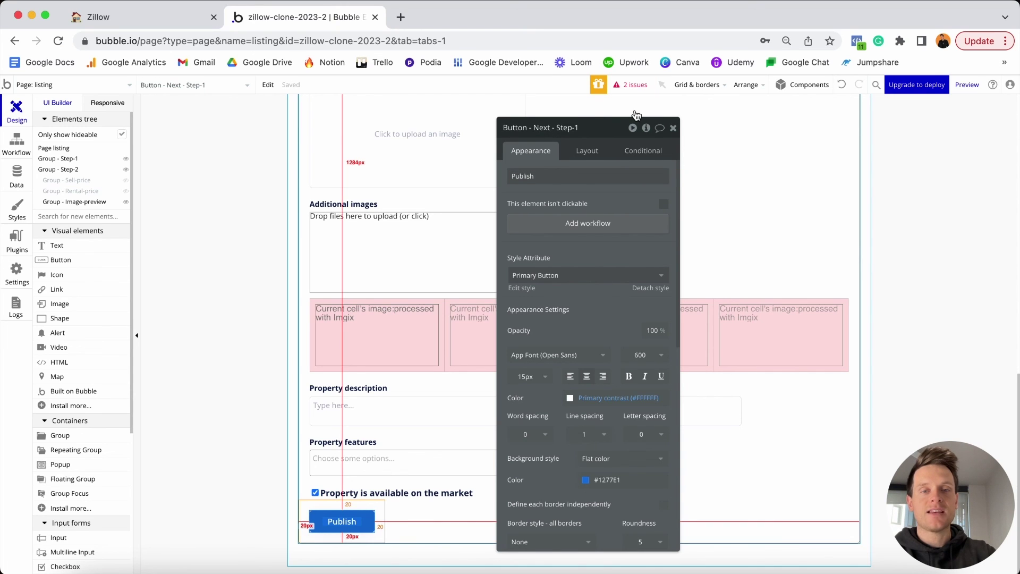
pyautogui.hotkey('shift', 'End')
pyautogui.write('Publish')
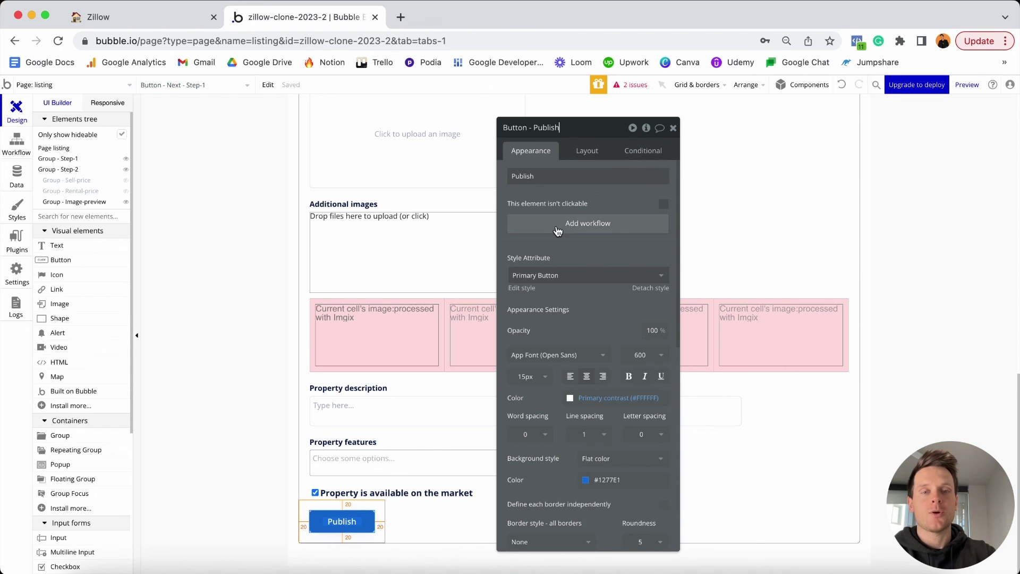
# Switch to the Data tab to view the Property type's fields, Address through Year-built.
pyautogui.click(573, 229)
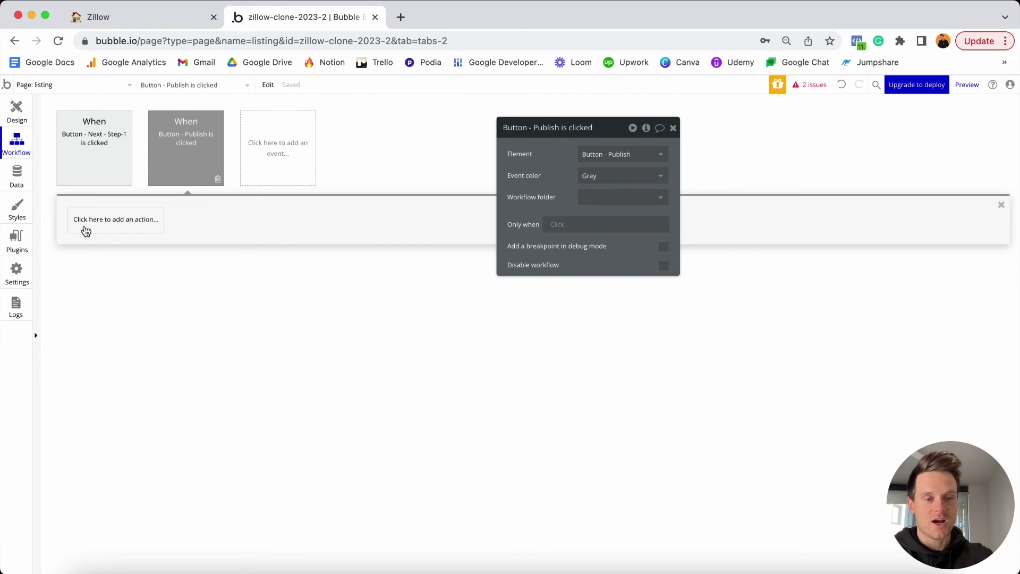
pyautogui.click(21, 181)
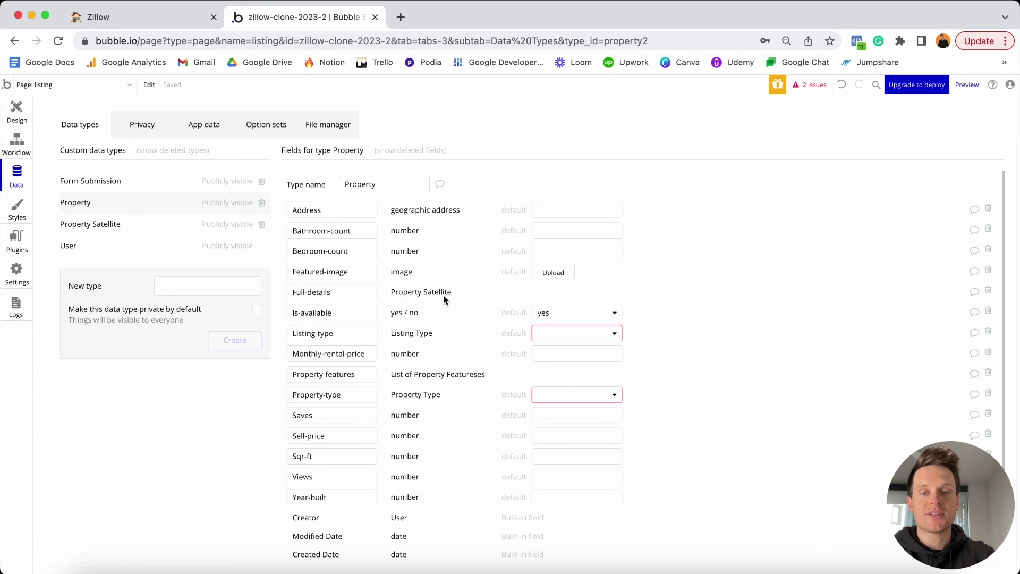
pyautogui.click(115, 227)
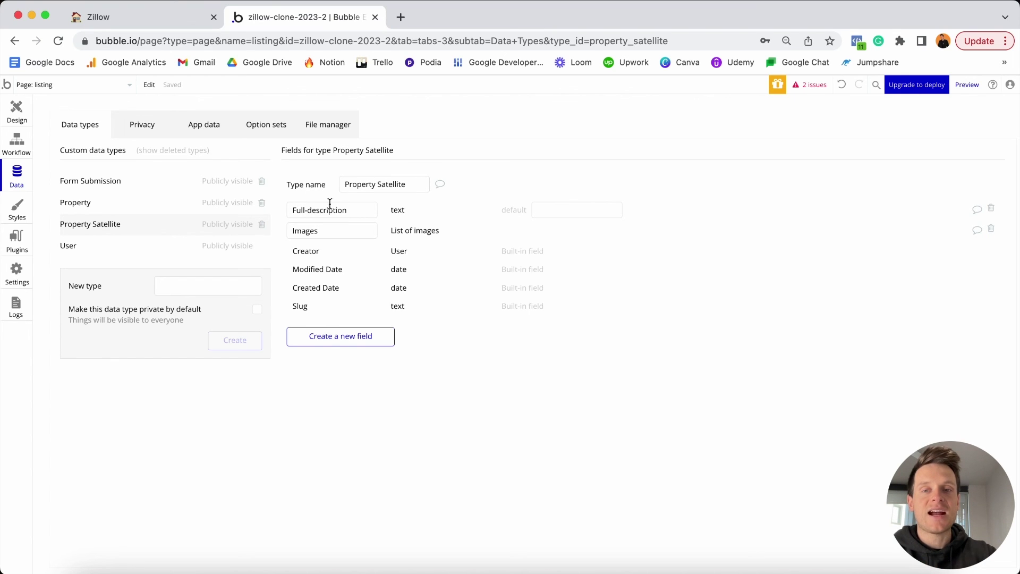
pyautogui.moveTo(336, 211)
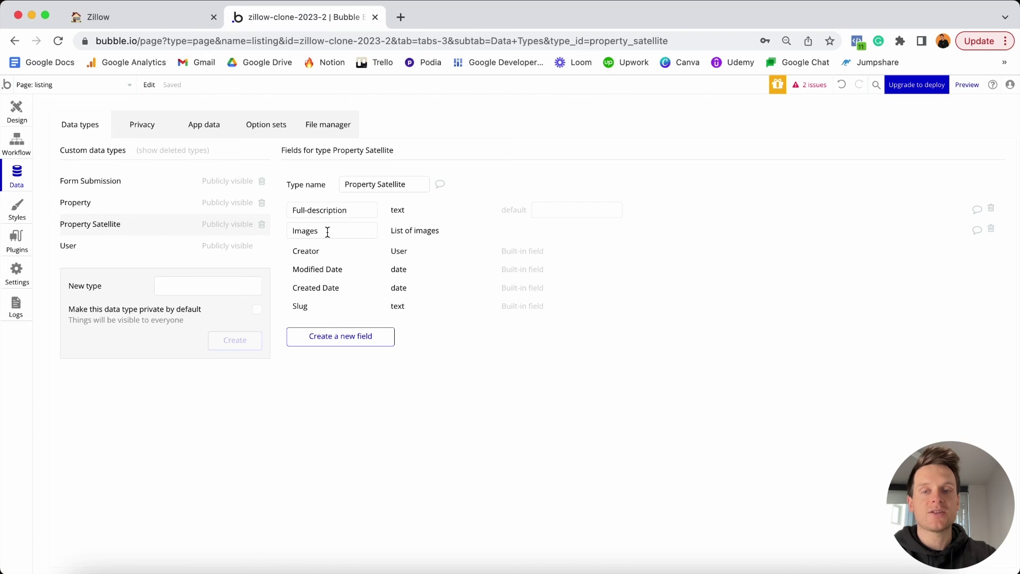
pyautogui.moveTo(349, 230)
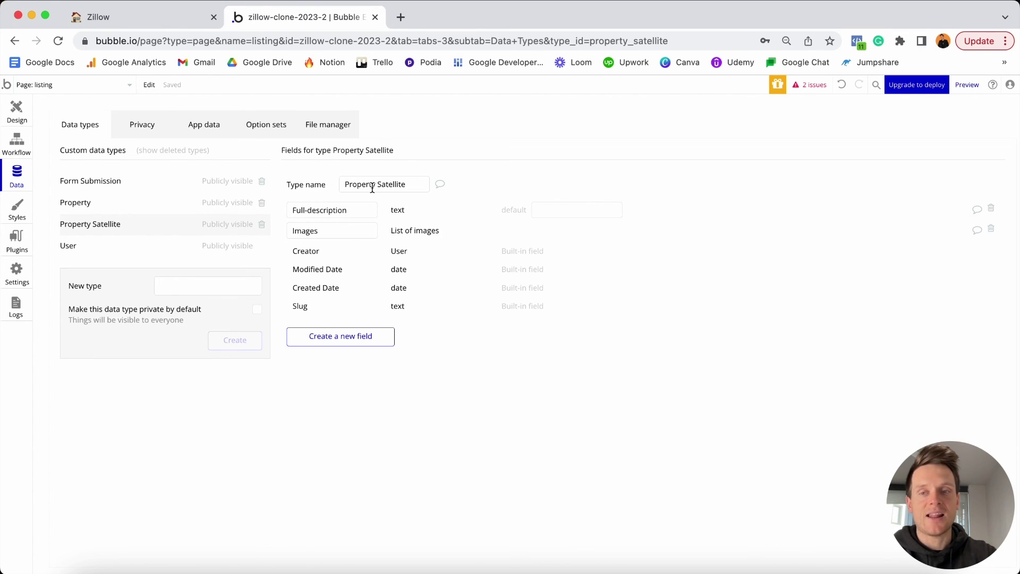
pyautogui.click(124, 207)
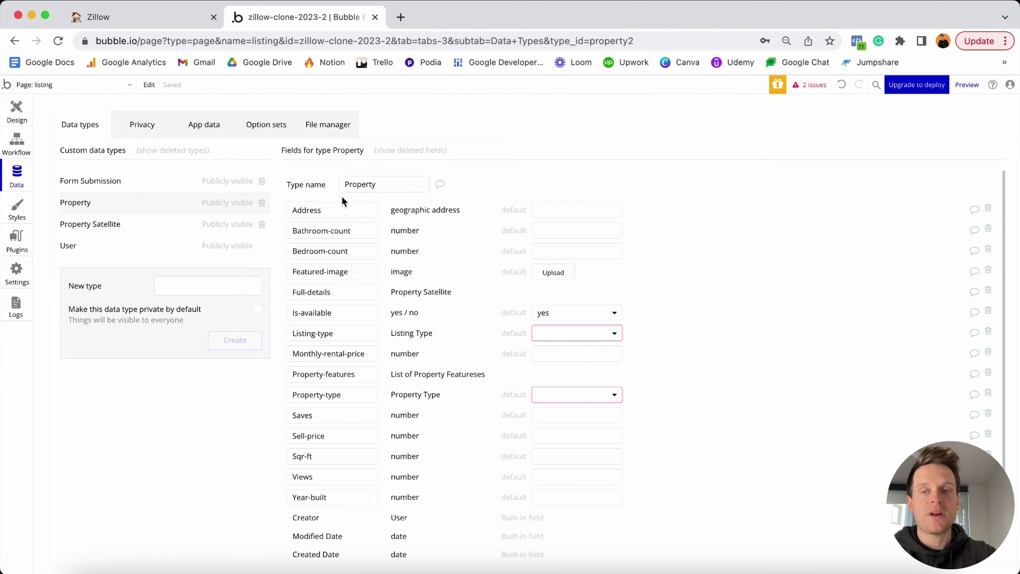
# Add a Create a new thing action for Property Satellite to the Publish workflow, with all fields.
pyautogui.click(17, 144)
pyautogui.click(110, 221)
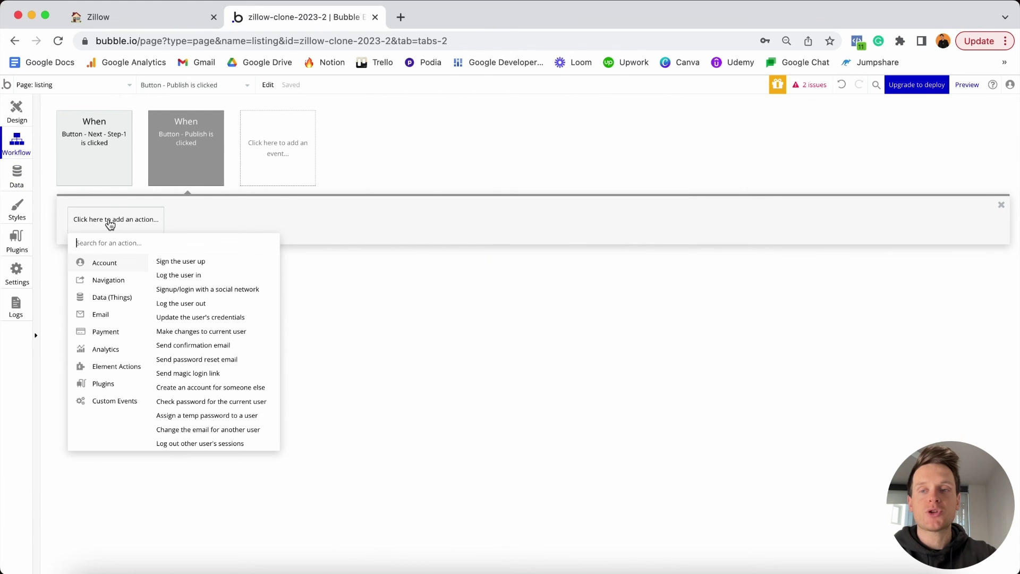
pyautogui.moveTo(111, 299)
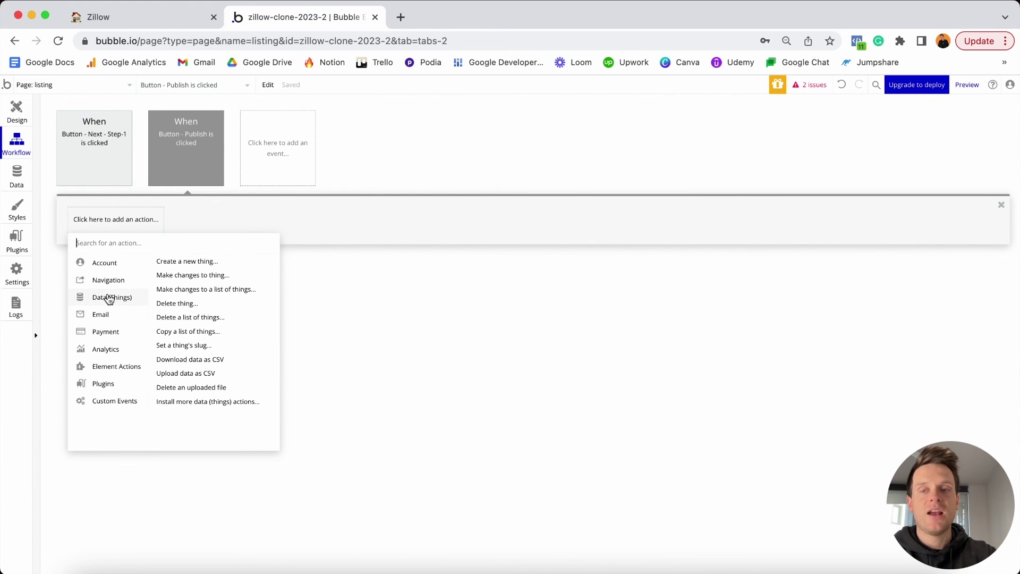
pyautogui.click(187, 262)
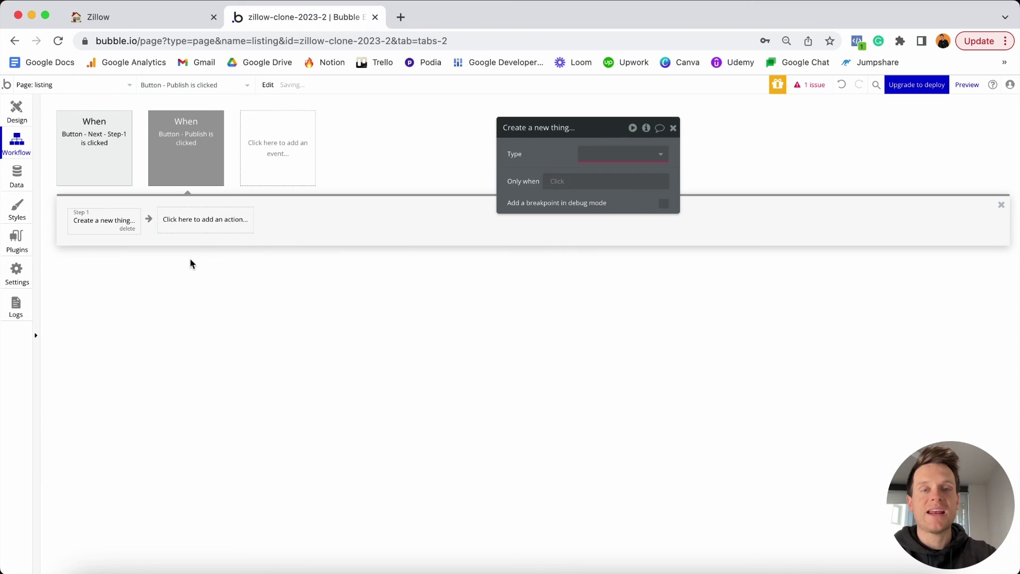
pyautogui.click(604, 153)
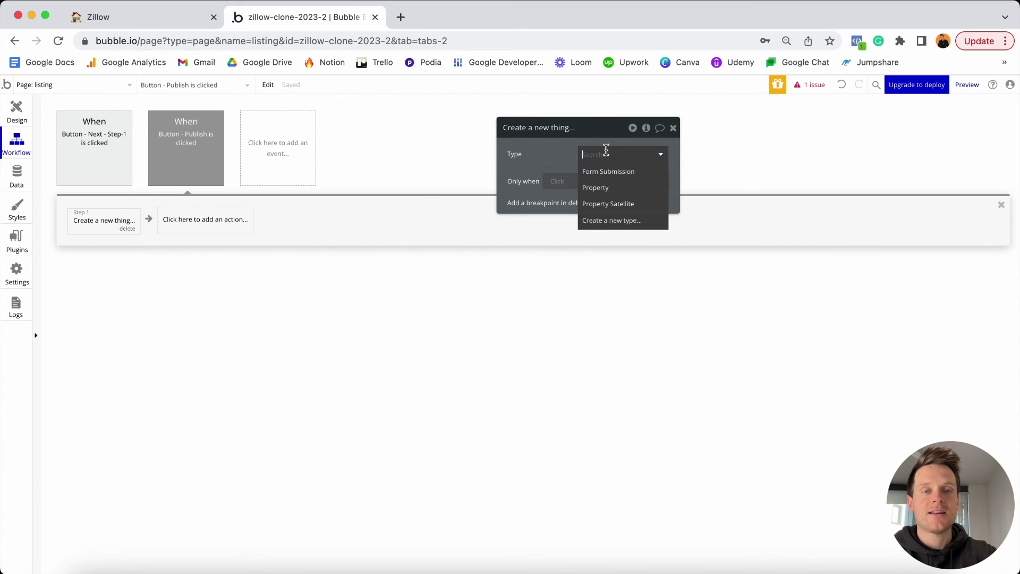
pyautogui.click(605, 205)
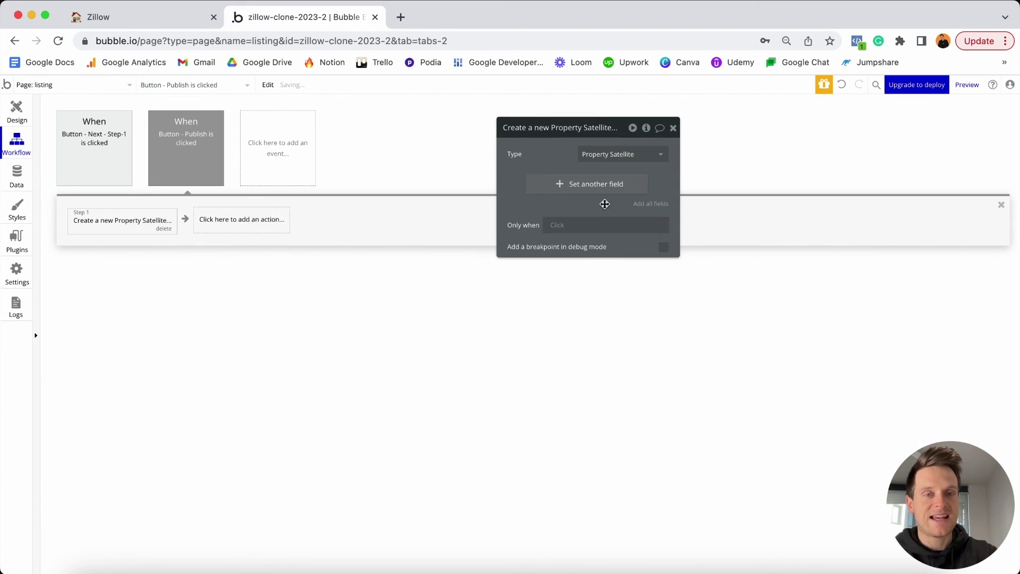
pyautogui.click(643, 207)
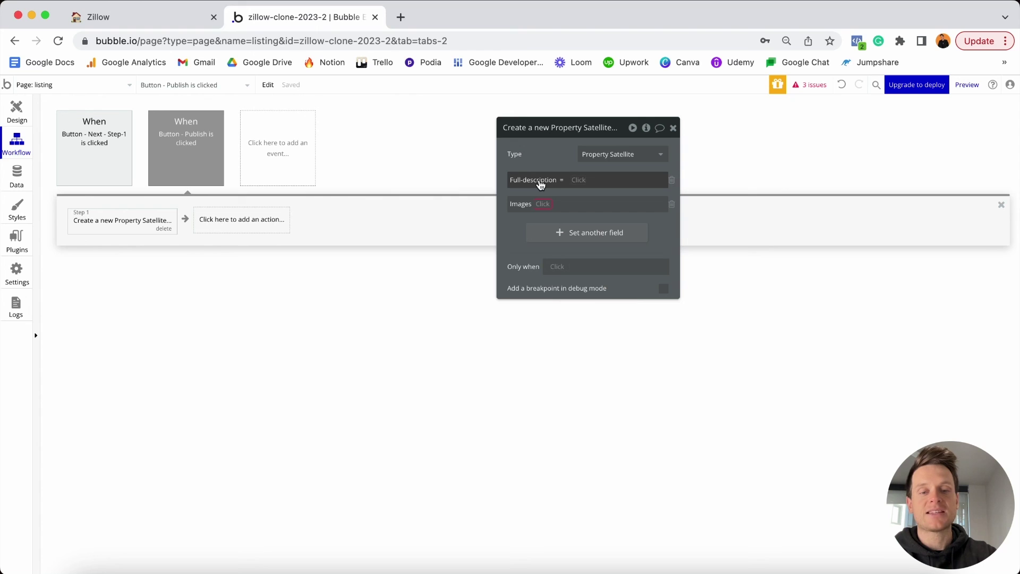
# Set Full-description to the MultilineInput - Product-description element.
pyautogui.click(577, 181)
pyautogui.write('multi')
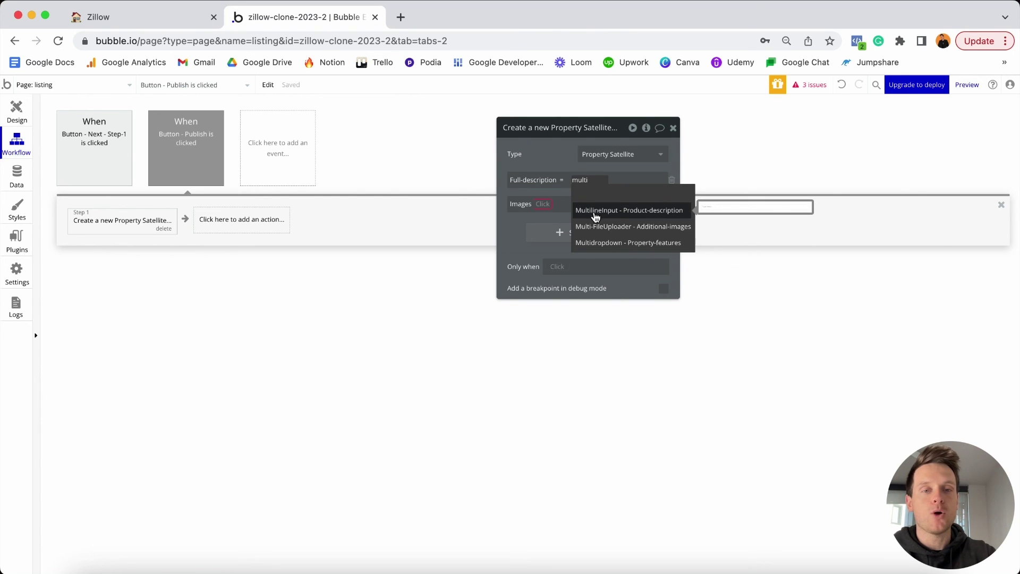
pyautogui.click(615, 214)
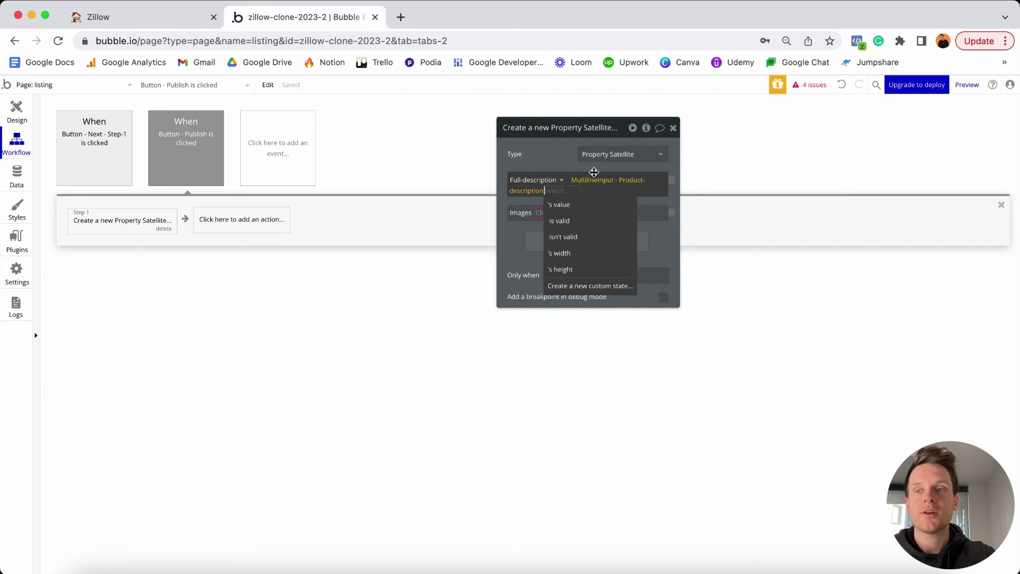
pyautogui.click(17, 111)
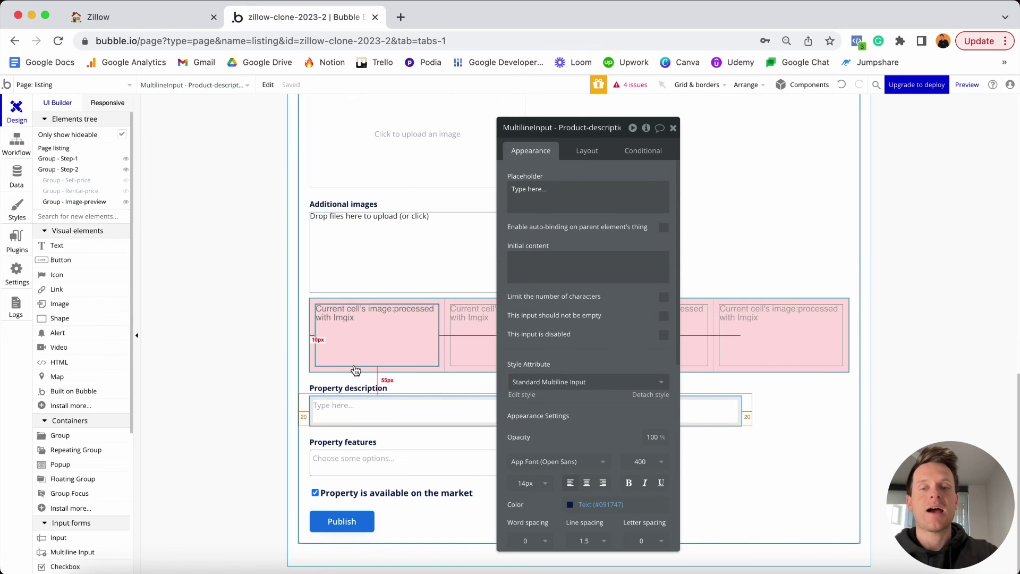
# Rename the multiline input from Product-description to Property-description, then go back to the workflow.
pyautogui.click(582, 129)
pyautogui.click(582, 129)
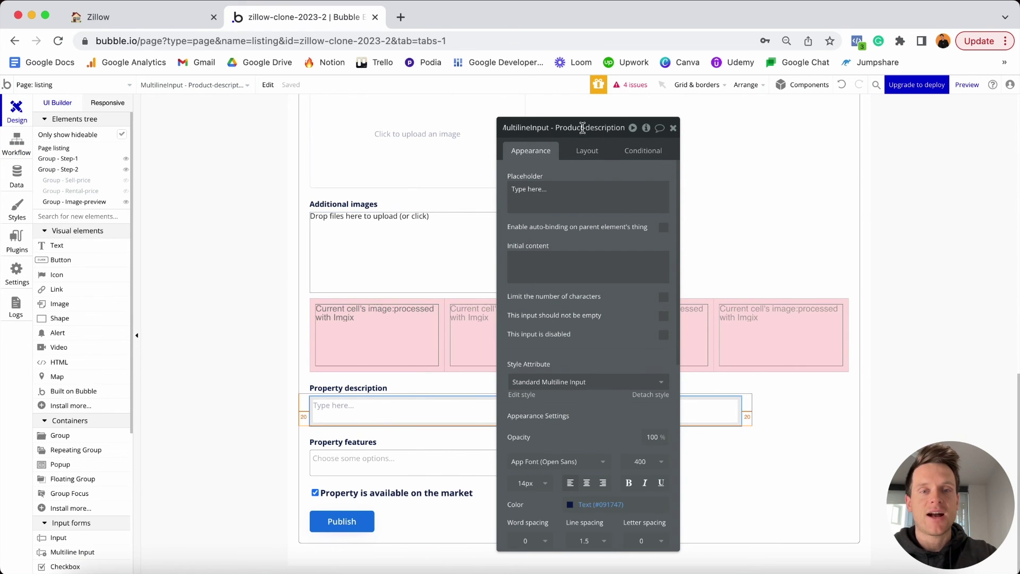
pyautogui.press('BackSpace')
pyautogui.press('BackSpace')
pyautogui.press('BackSpace')
pyautogui.press('BackSpace')
pyautogui.press('BackSpace')
pyautogui.press('BackSpace')
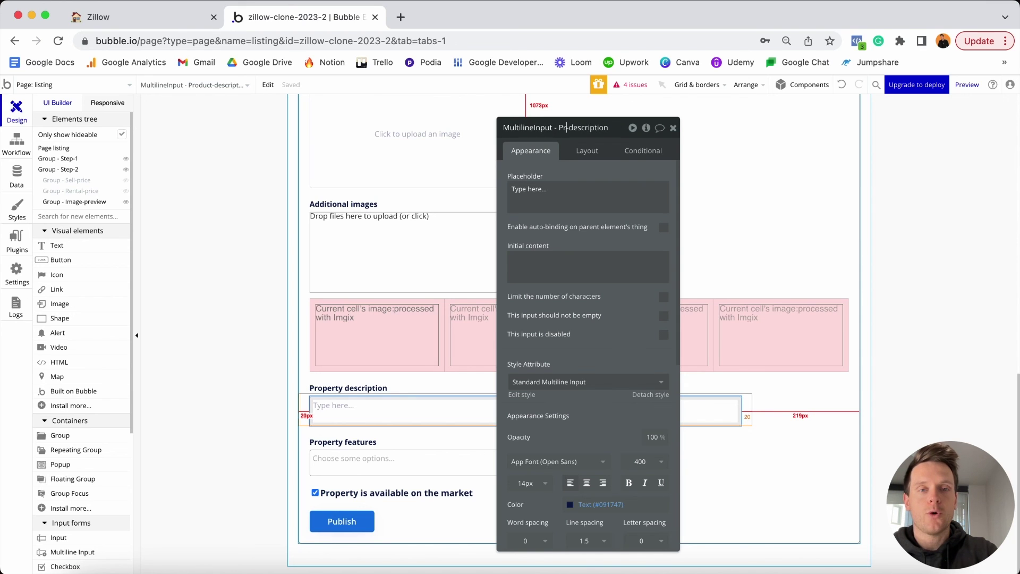
pyautogui.write('operty')
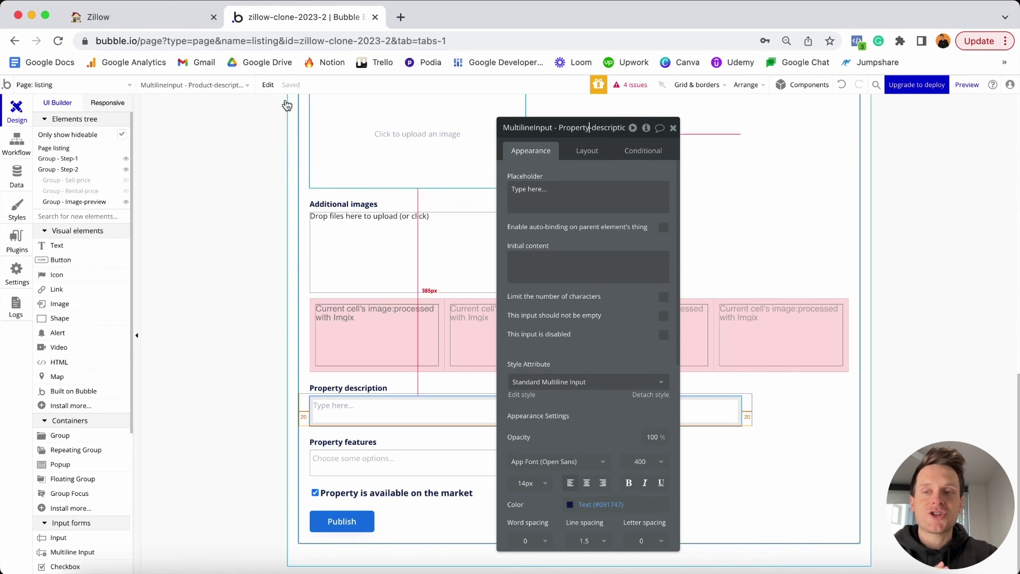
pyautogui.click(16, 139)
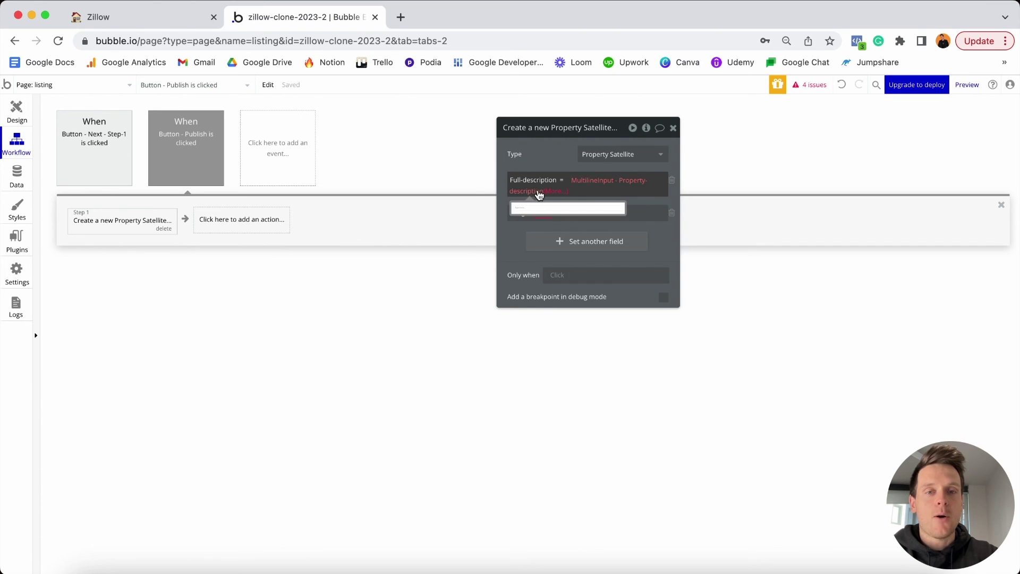
# Use the description input's value for Full-description and set Images to Multi-FileUploader - Additional-images's value.
pyautogui.click(555, 191)
pyautogui.click(563, 205)
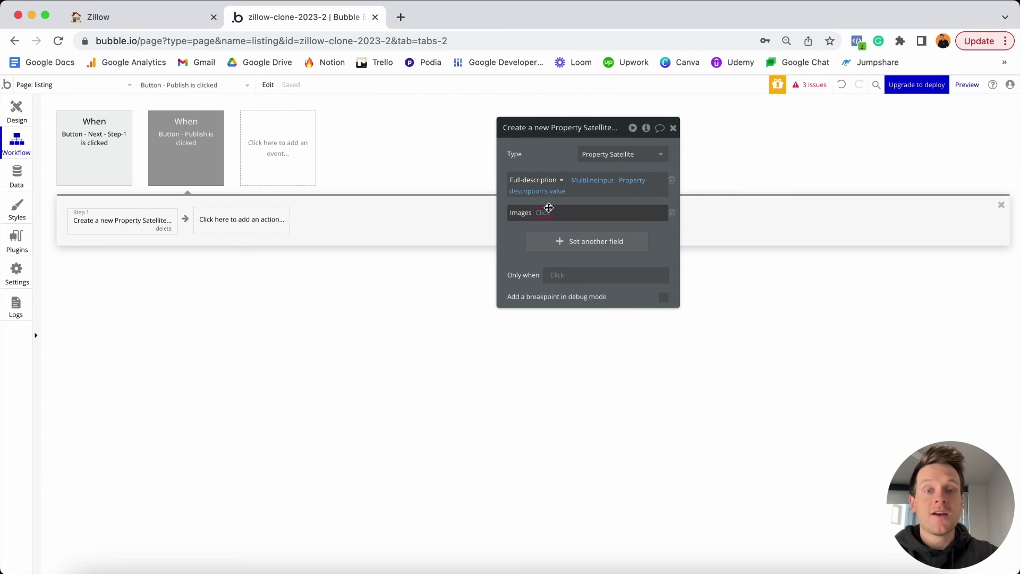
pyautogui.click(542, 212)
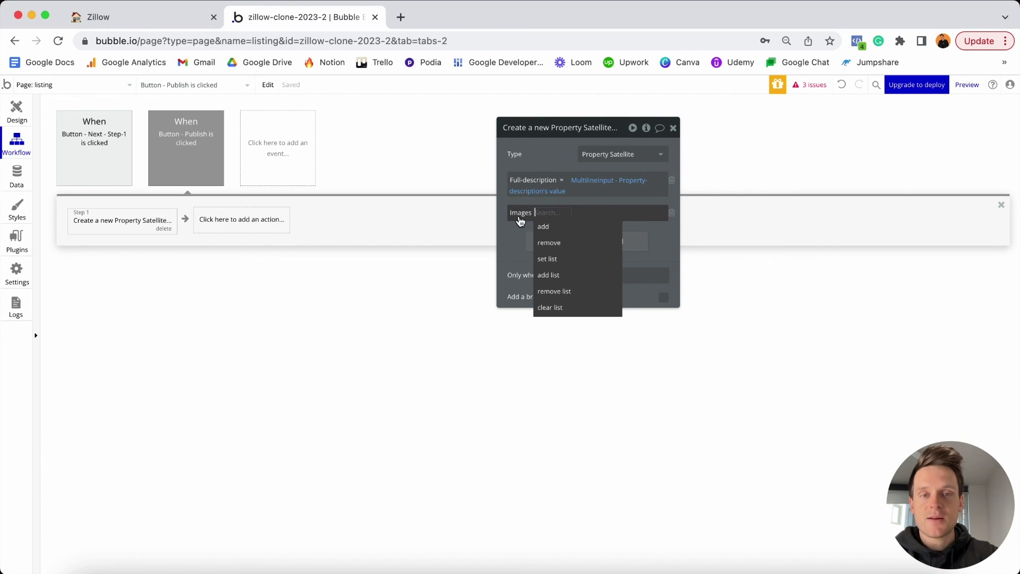
pyautogui.click(559, 260)
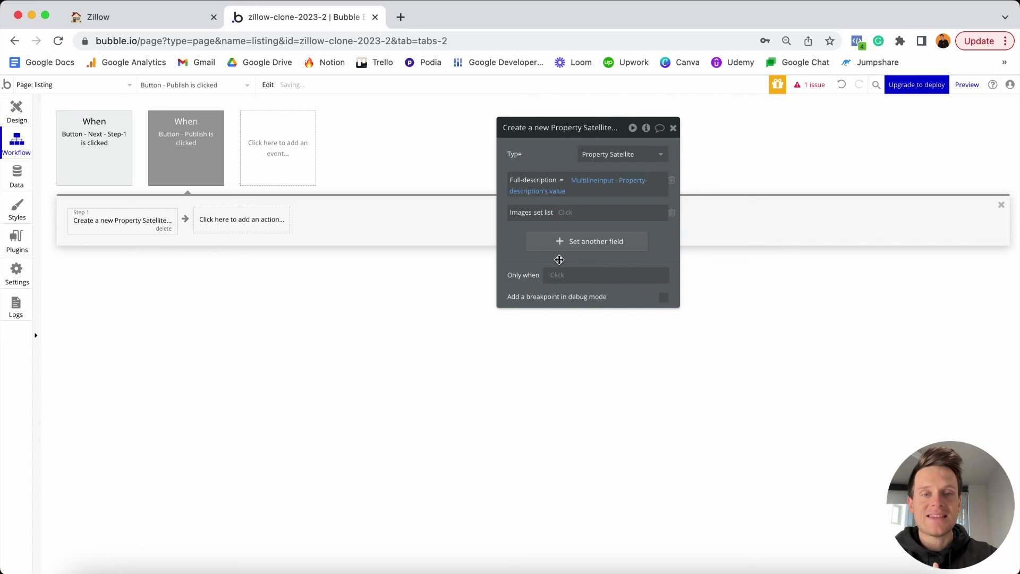
pyautogui.click(564, 213)
pyautogui.write('mult')
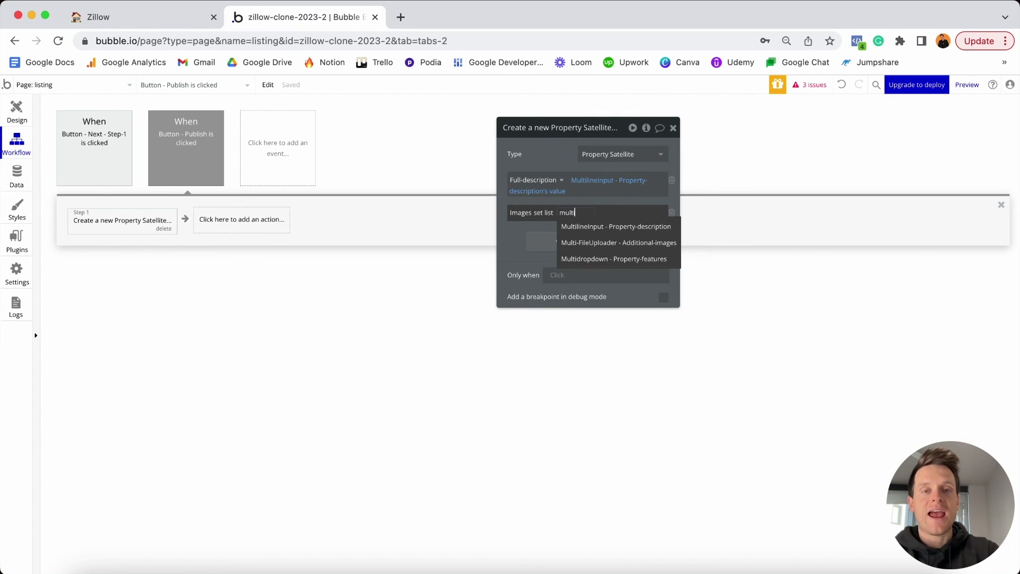
pyautogui.write('i')
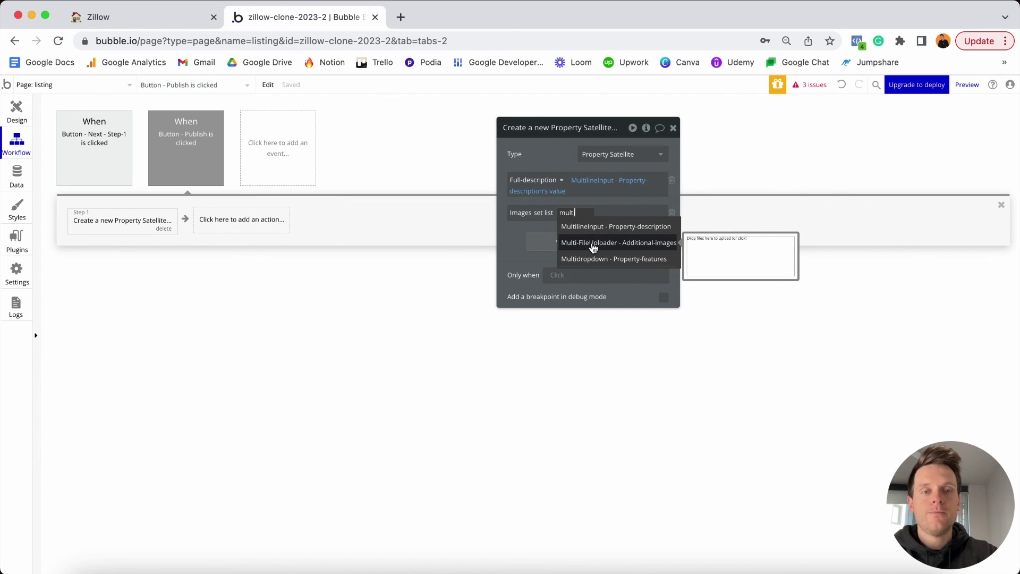
pyautogui.click(594, 247)
pyautogui.click(567, 234)
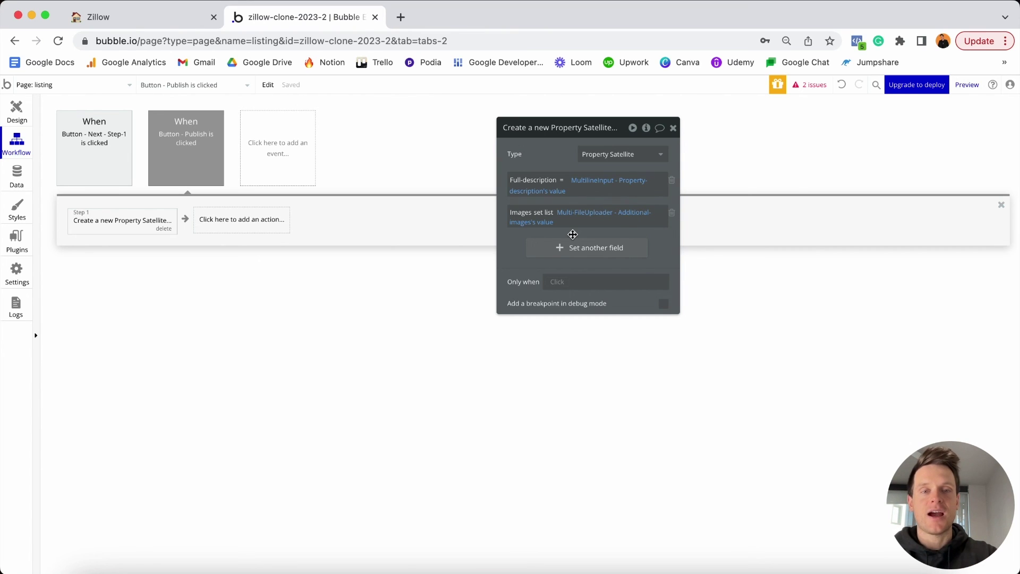
pyautogui.click(239, 225)
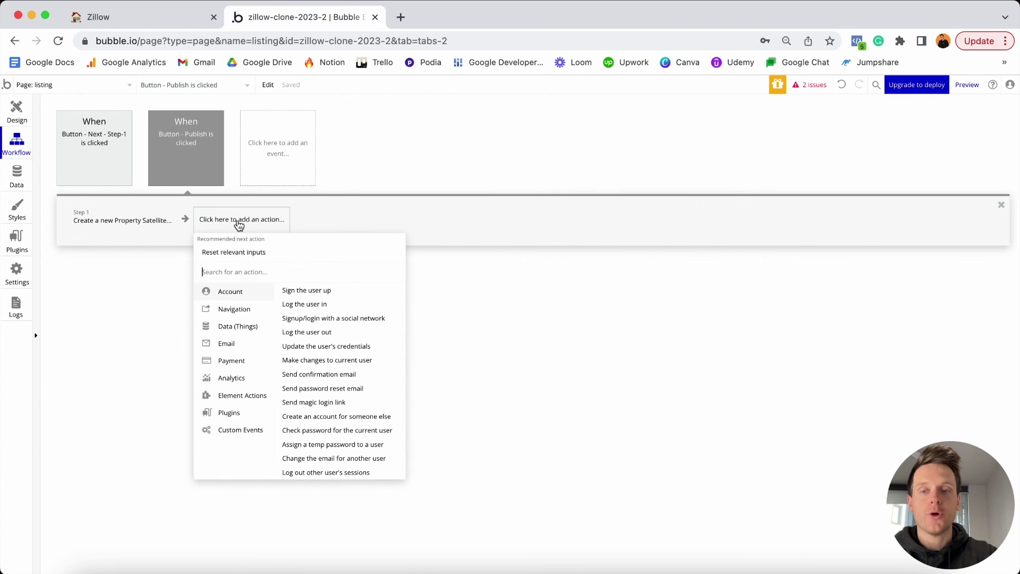
# Add a second Create a new thing action for Property, with all fields.
pyautogui.moveTo(225, 328)
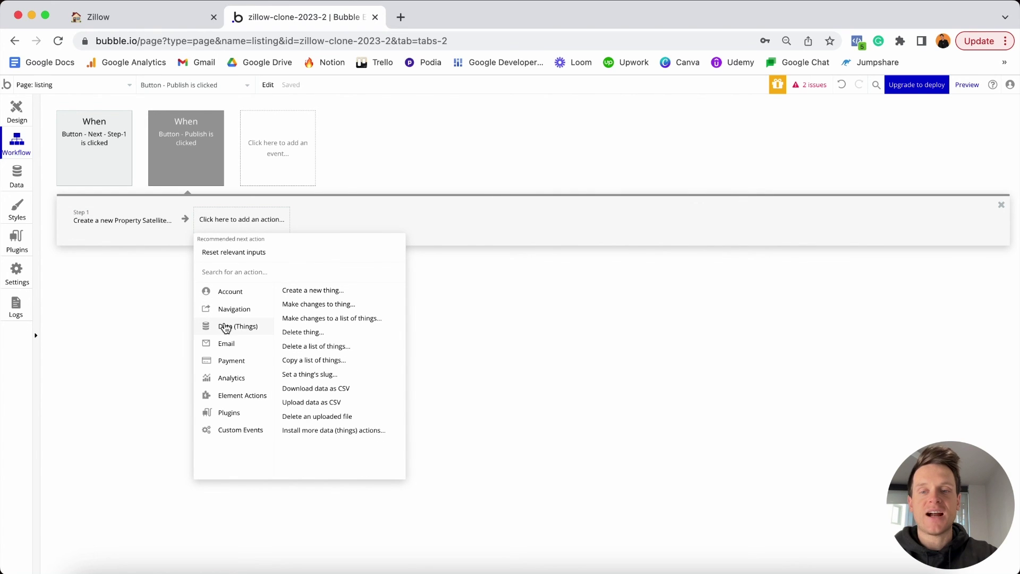
pyautogui.click(333, 292)
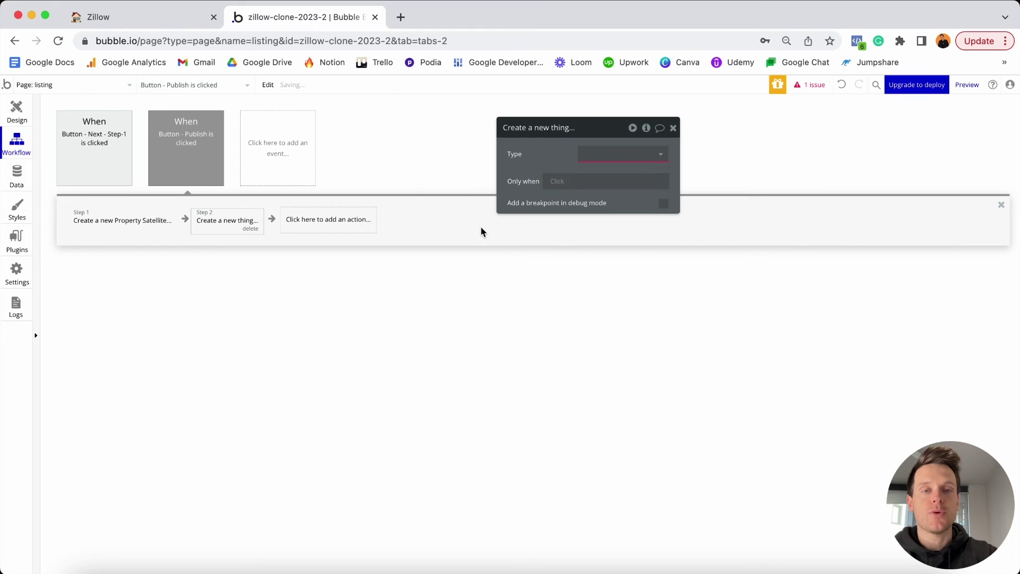
pyautogui.click(611, 155)
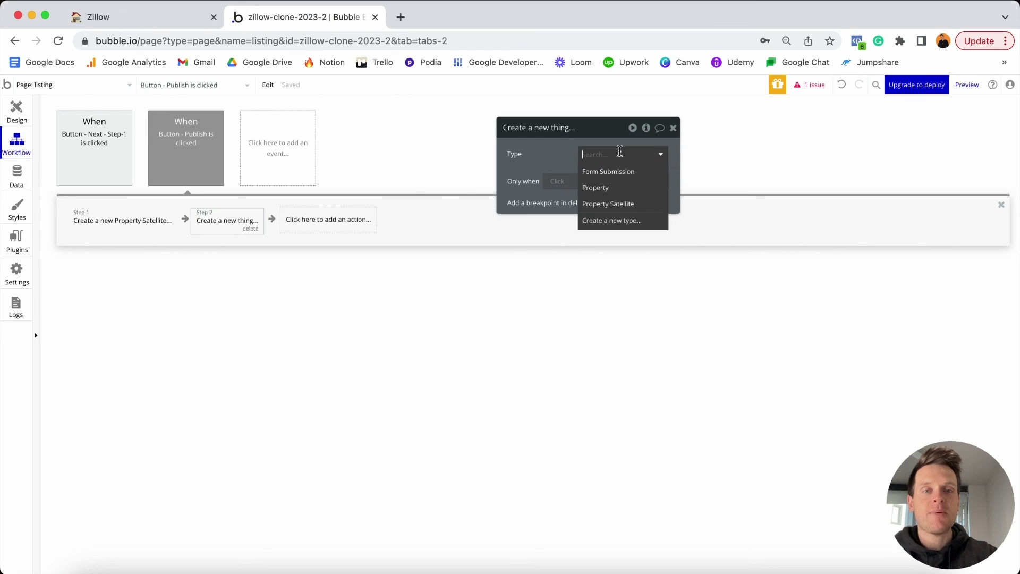
pyautogui.click(603, 191)
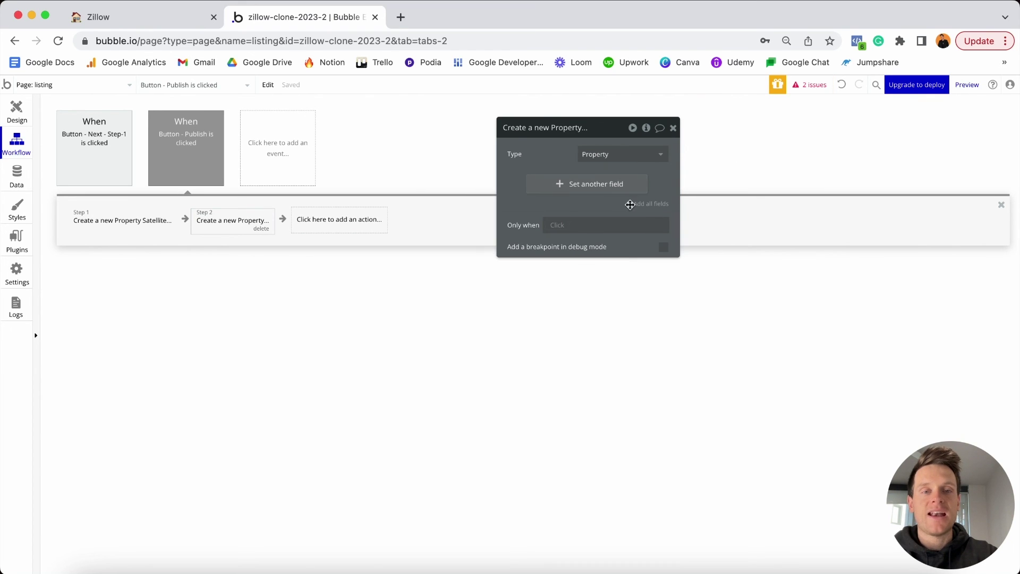
pyautogui.click(651, 205)
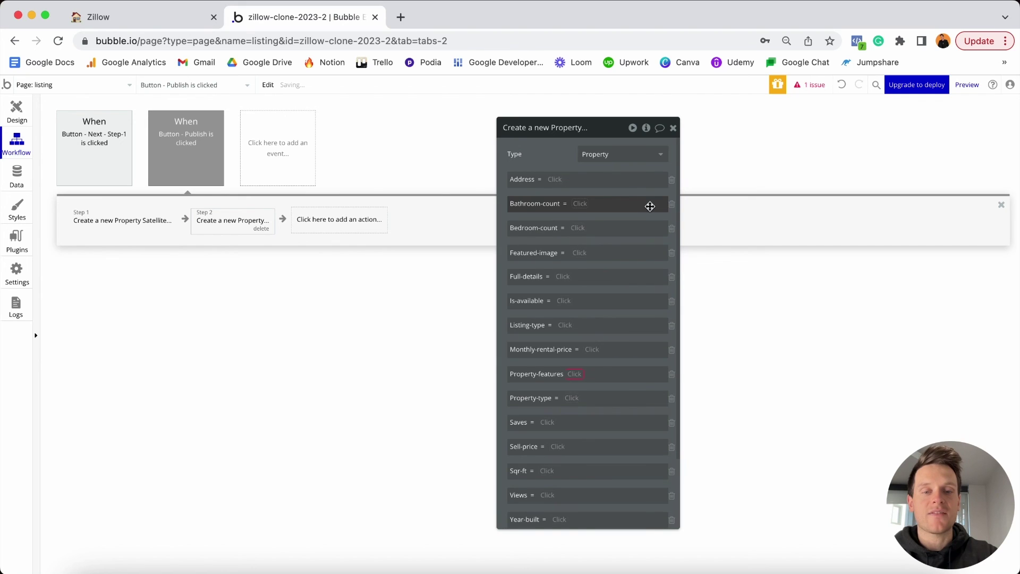
# Set Address to SearchBox - Address's value.
pyautogui.click(555, 181)
pyautogui.scroll(-5, 597, 269)
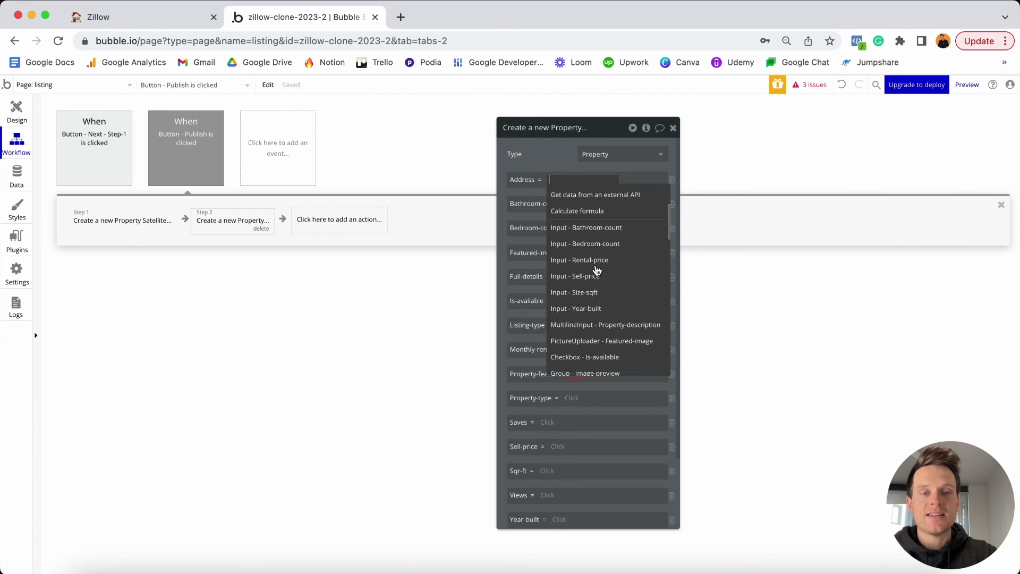
pyautogui.scroll(-10, 597, 270)
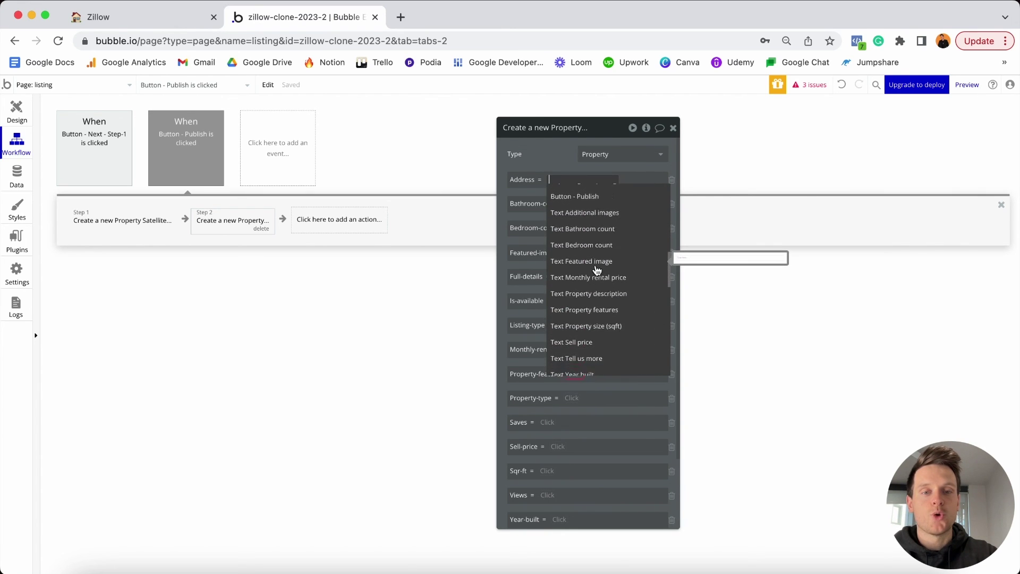
pyautogui.scroll(-5, 596, 270)
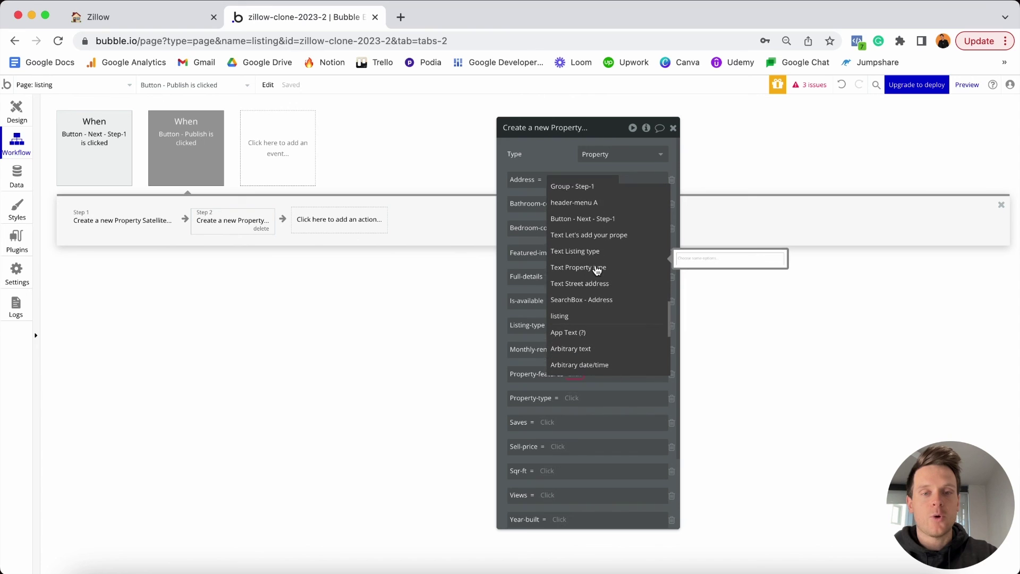
pyautogui.click(580, 288)
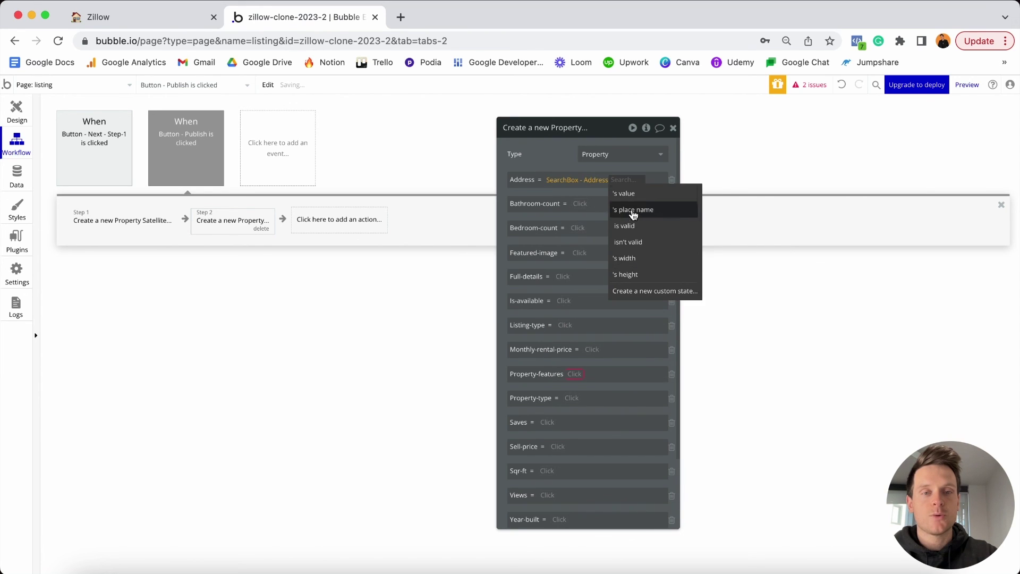
pyautogui.click(628, 195)
# Fill Bathroom-count and Bedroom-count from their matching inputs' values.
pyautogui.click(580, 203)
pyautogui.write('ba')
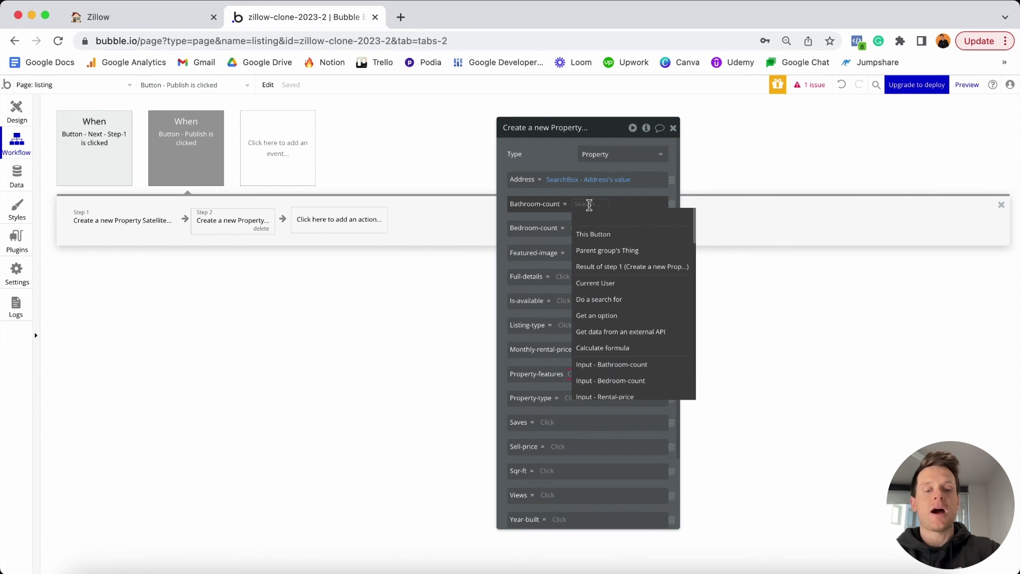
pyautogui.write('th')
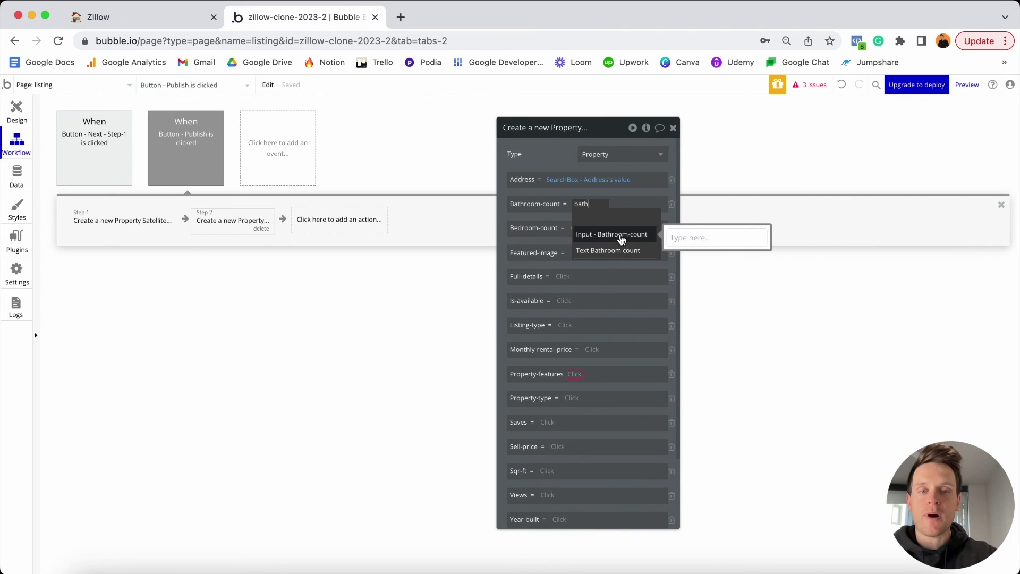
pyautogui.click(622, 239)
pyautogui.click(601, 228)
pyautogui.click(583, 235)
pyautogui.write('b')
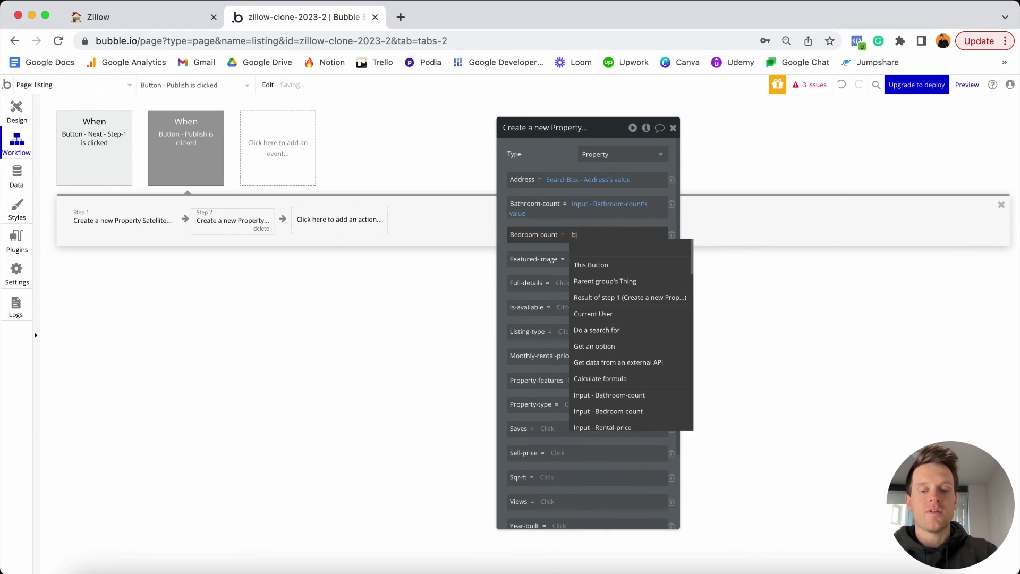
pyautogui.write('edr')
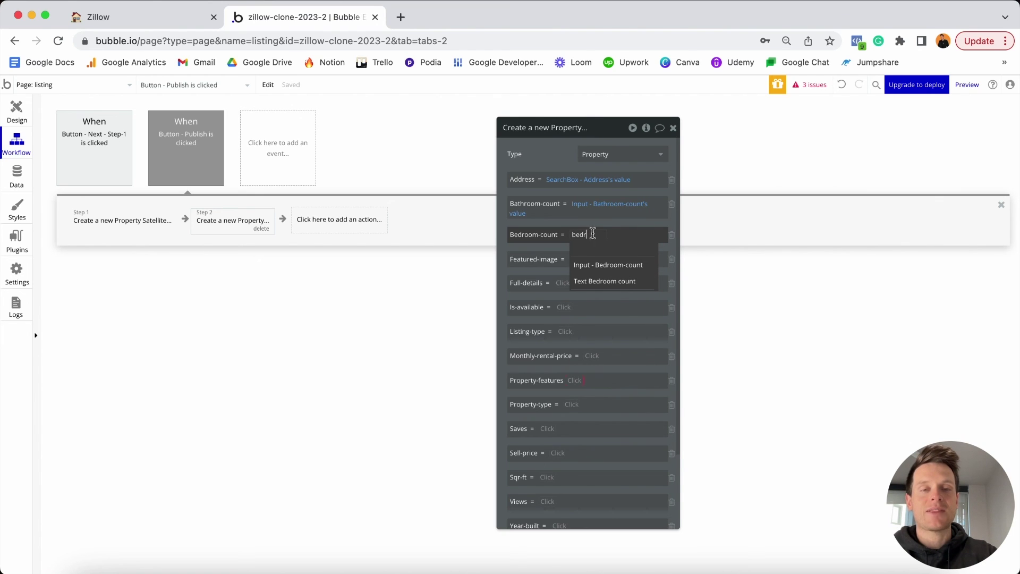
pyautogui.moveTo(584, 269)
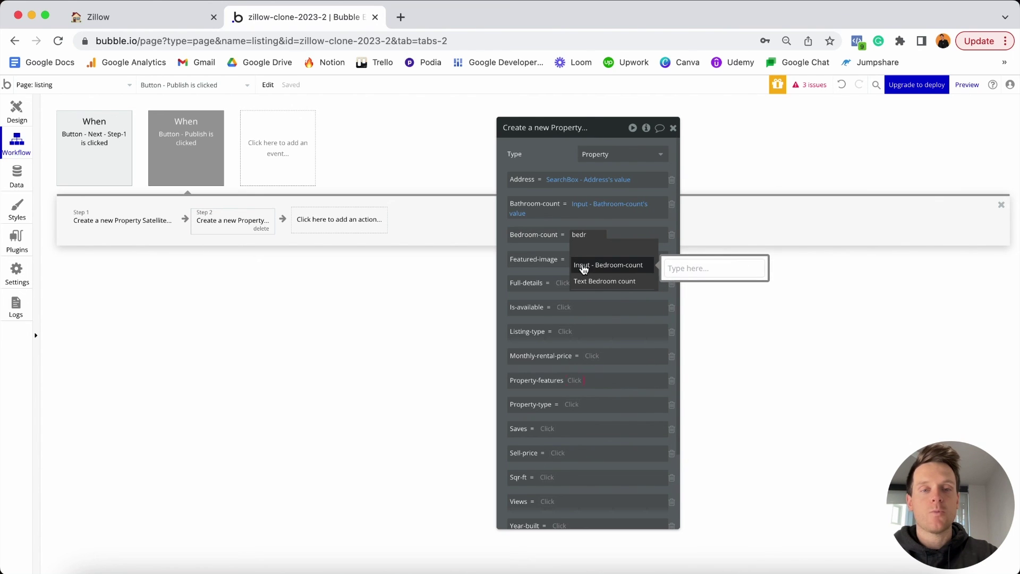
pyautogui.click(615, 270)
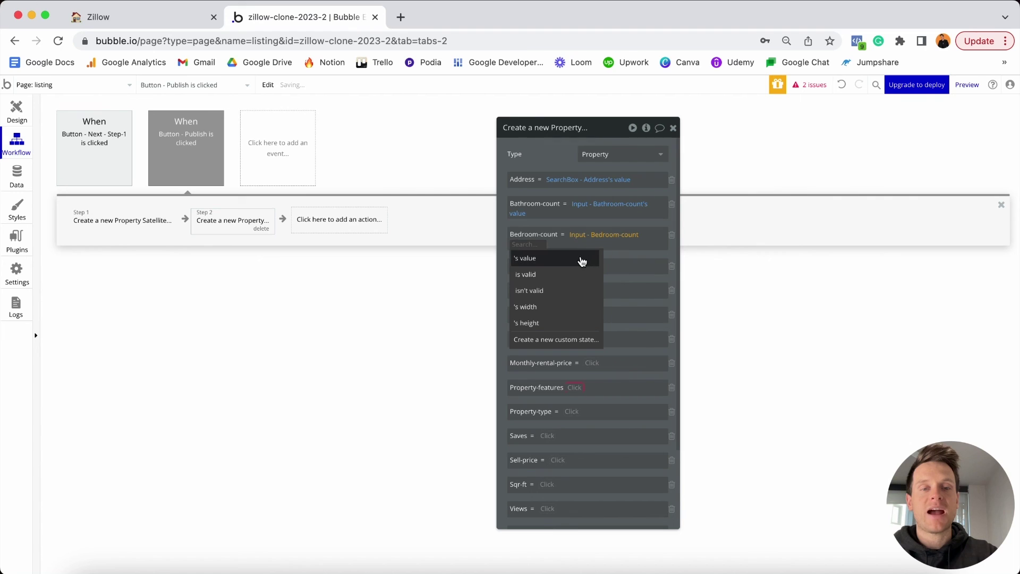
pyautogui.click(582, 259)
pyautogui.click(590, 255)
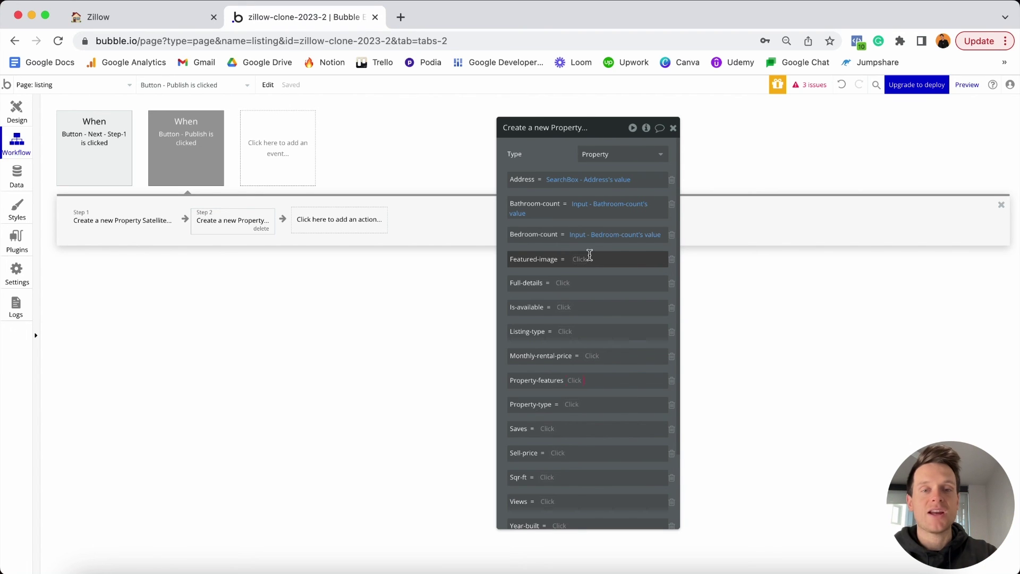
# Set Featured-image to the PictureUploader's value and Full-details to Result of step 1.
pyautogui.click(583, 260)
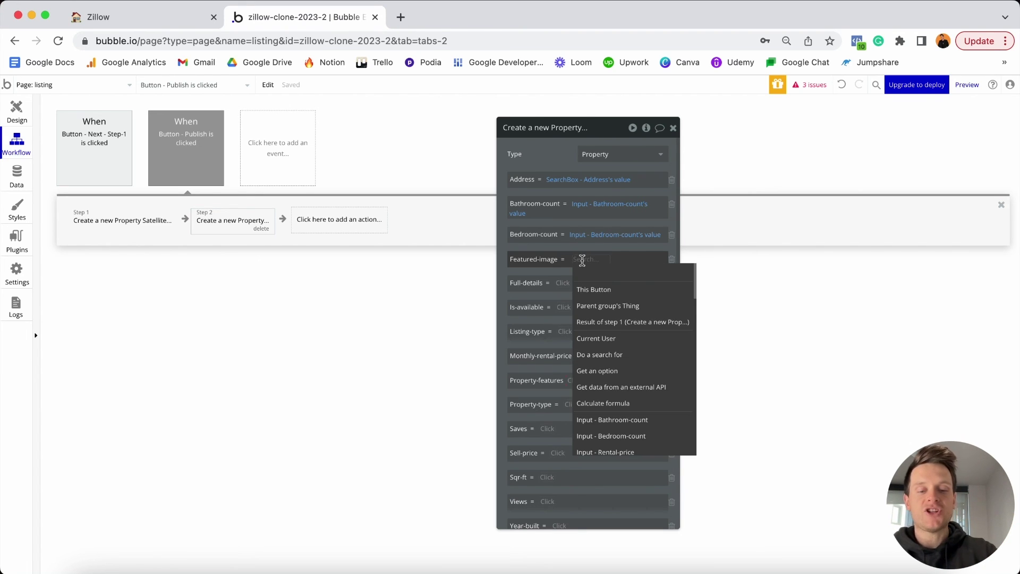
pyautogui.write('pic')
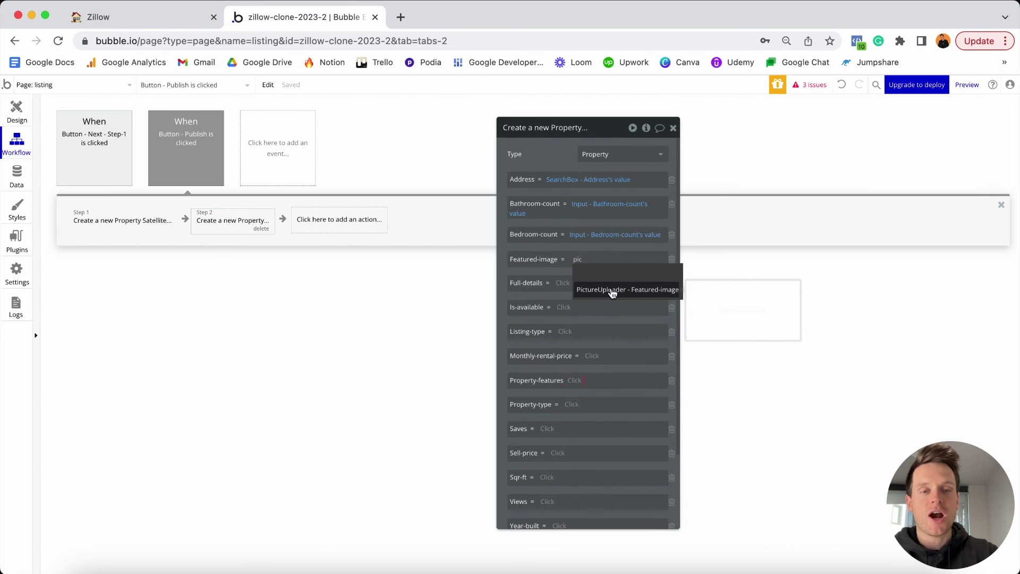
pyautogui.click(612, 291)
pyautogui.click(584, 287)
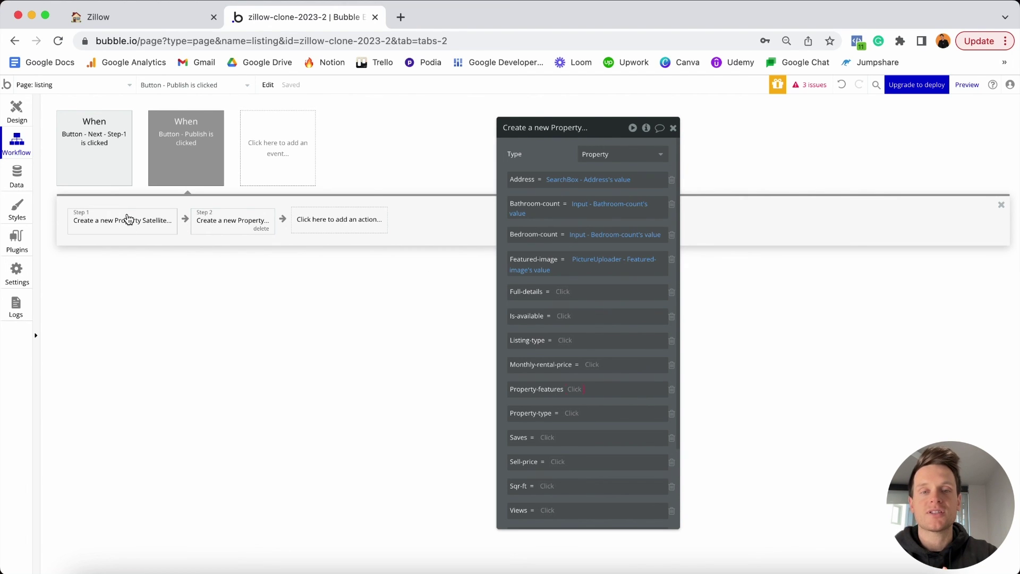
pyautogui.click(568, 292)
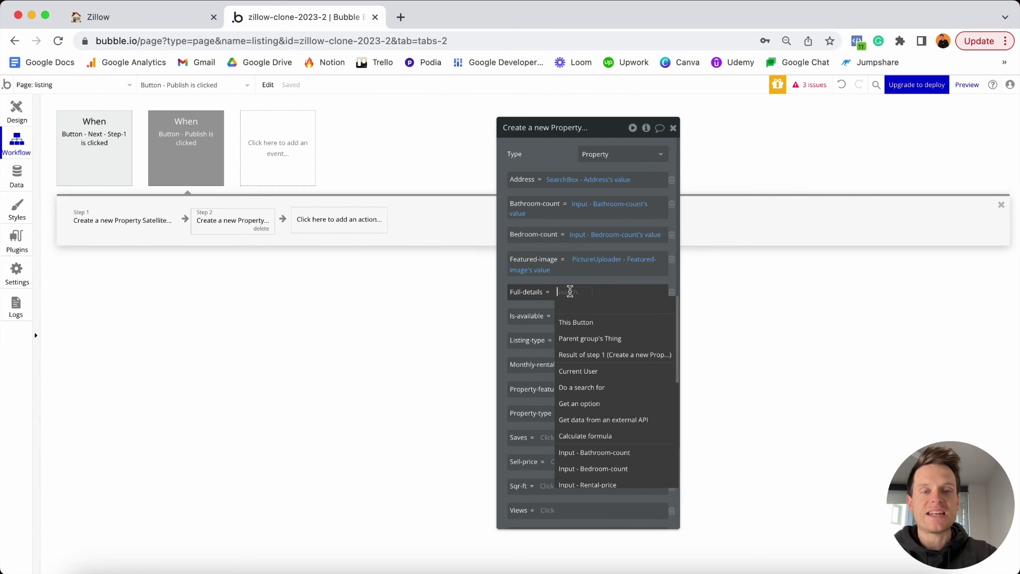
pyautogui.click(601, 356)
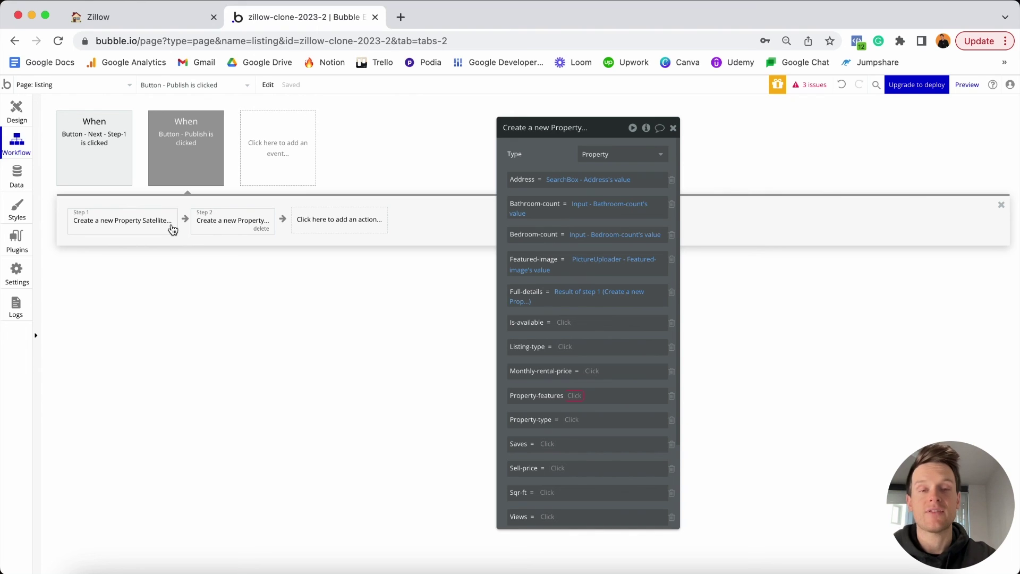
pyautogui.click(563, 324)
pyautogui.write('chec')
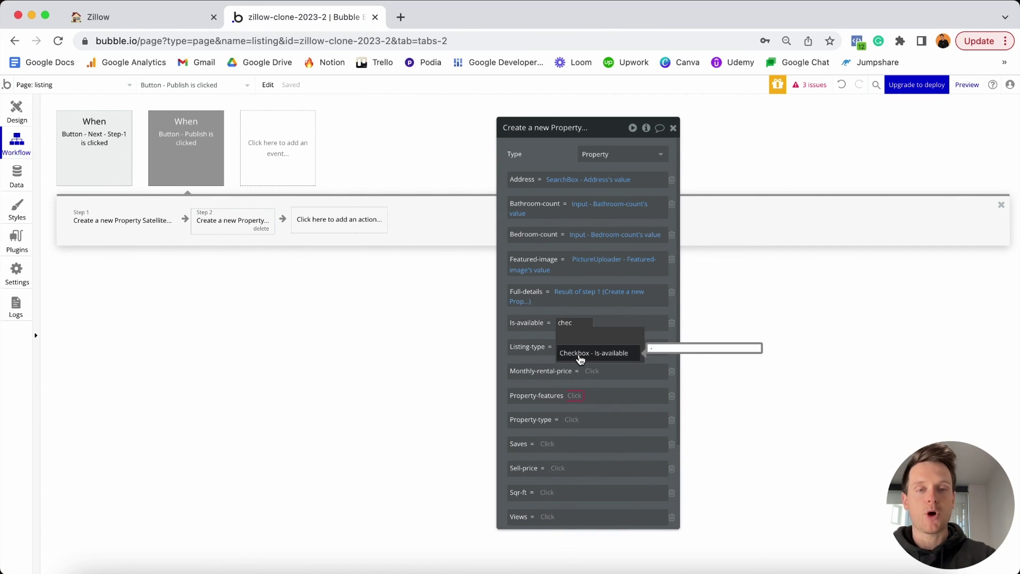
# Make Is-available follow the checkbox's checked state and Listing-type the Listing-type dropdown's value.
pyautogui.click(585, 355)
pyautogui.click(648, 338)
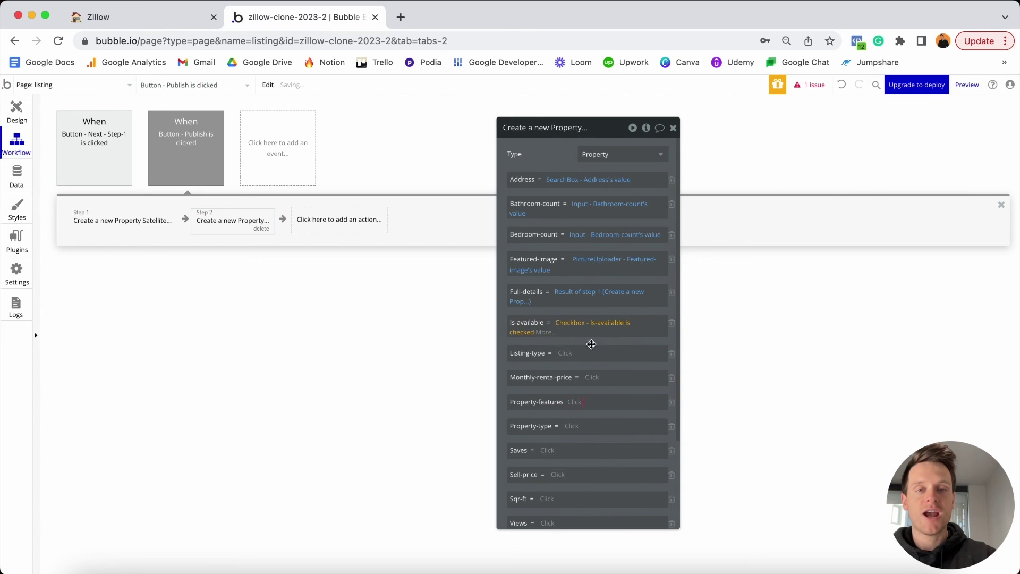
pyautogui.click(568, 352)
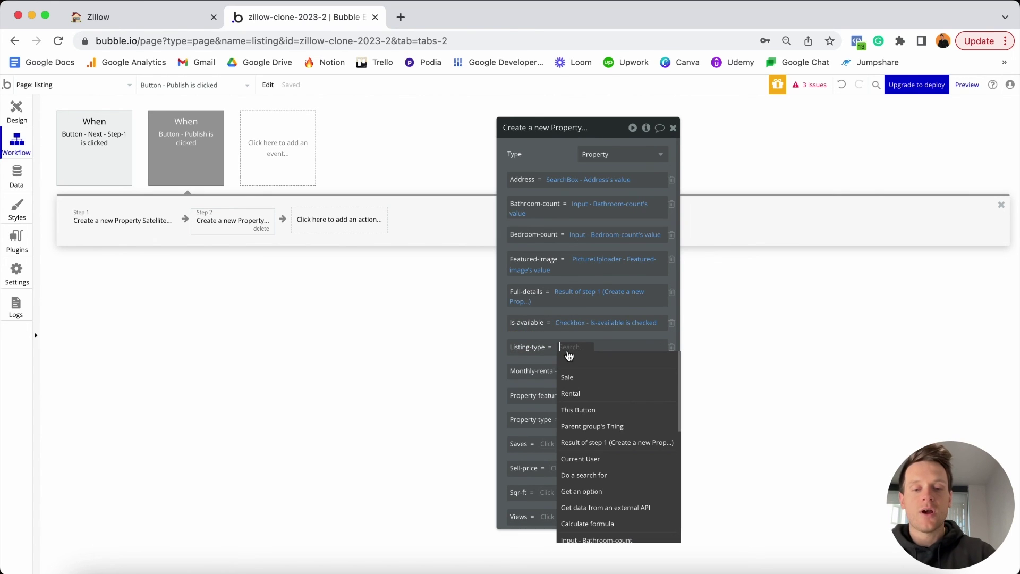
pyautogui.write('drop')
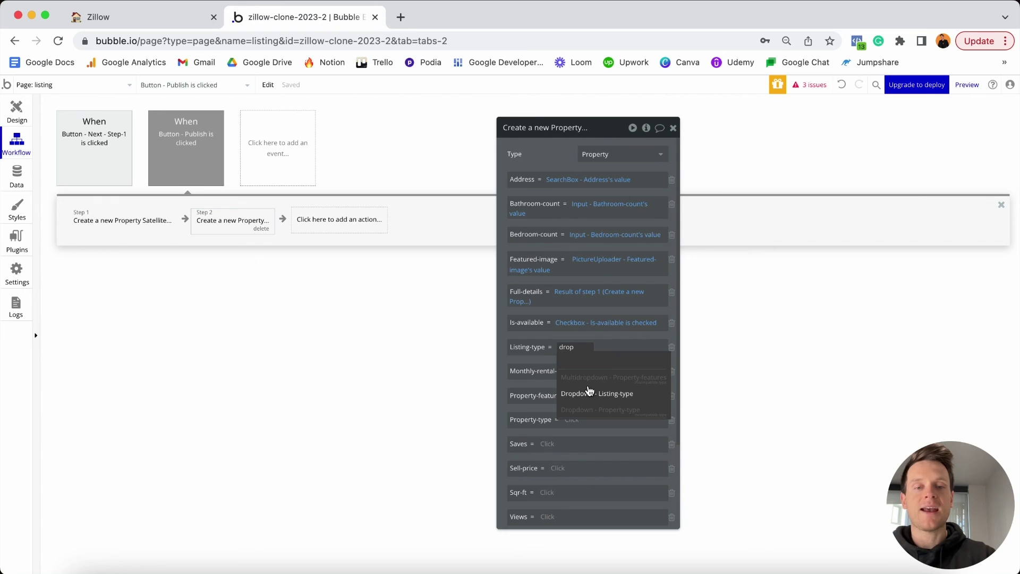
pyautogui.click(596, 398)
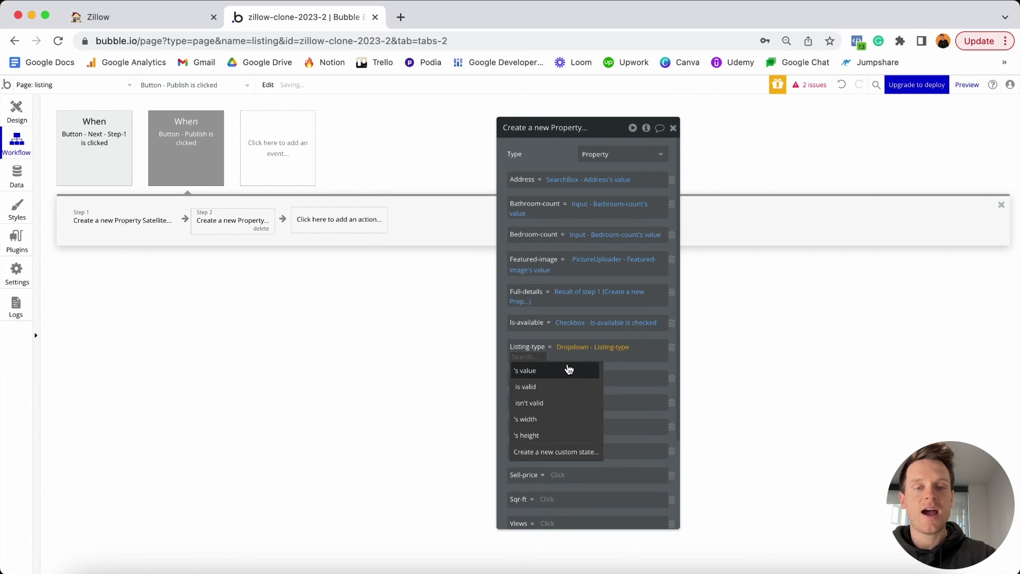
pyautogui.click(567, 371)
# Fill Monthly-rental-price from the Rental-price input and set Property-features to the multi-select's value.
pyautogui.click(593, 380)
pyautogui.write('rent')
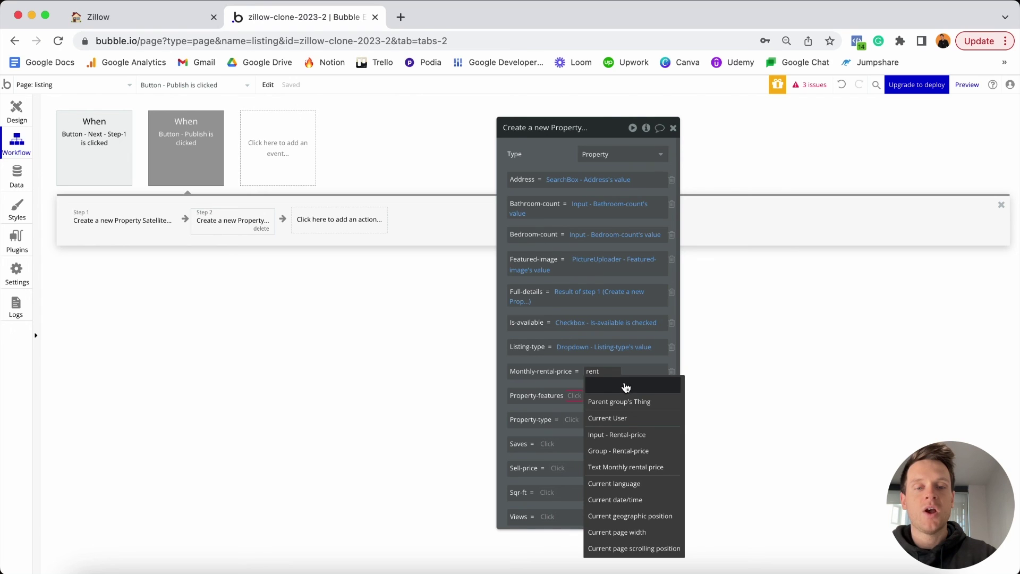
pyautogui.click(621, 435)
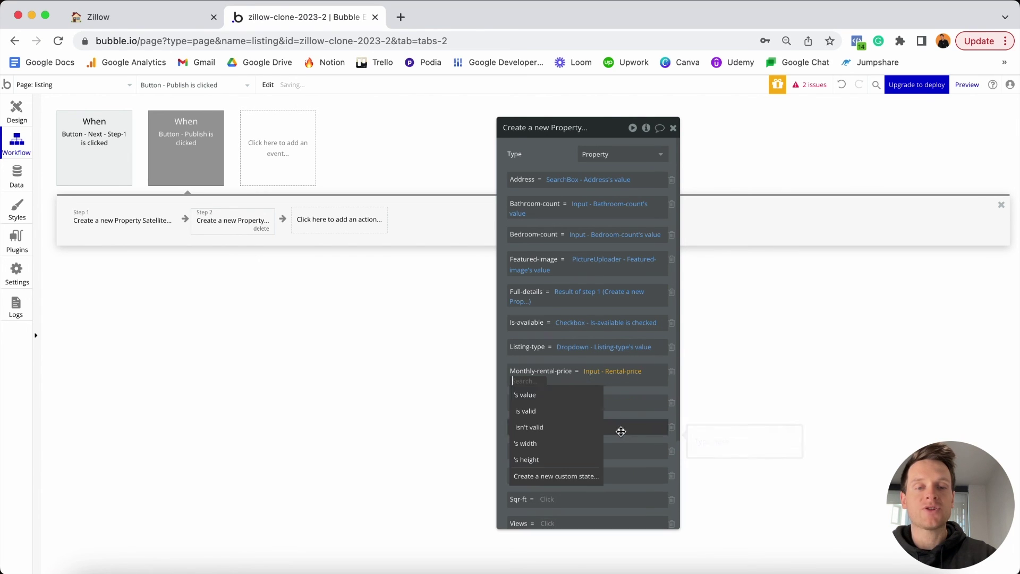
pyautogui.click(567, 392)
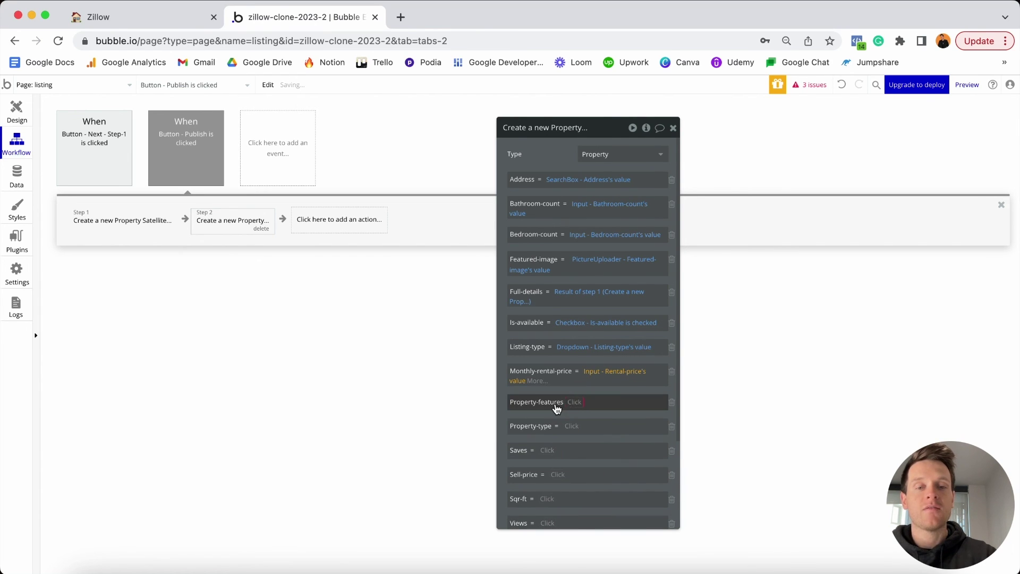
pyautogui.click(574, 403)
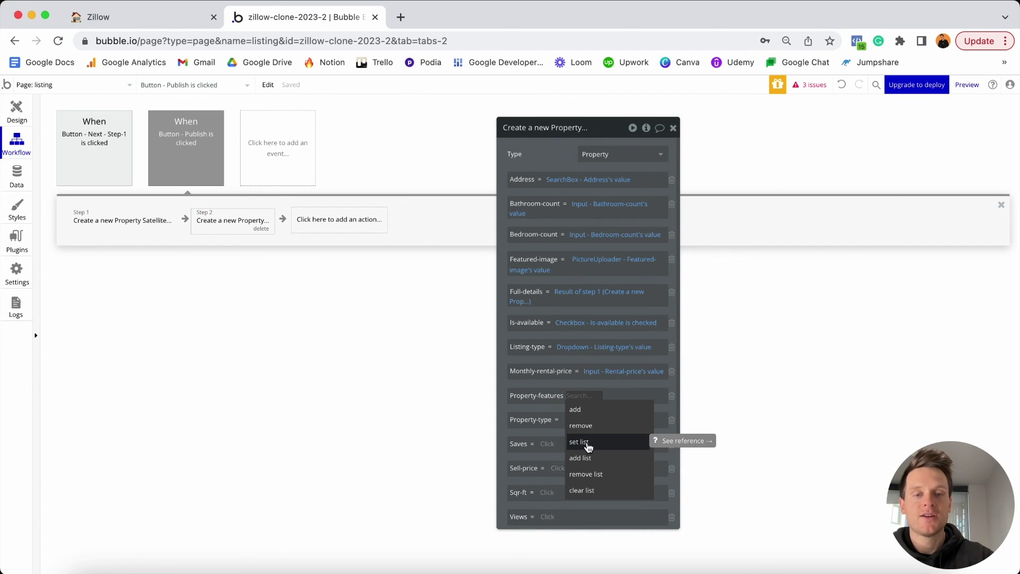
pyautogui.click(594, 445)
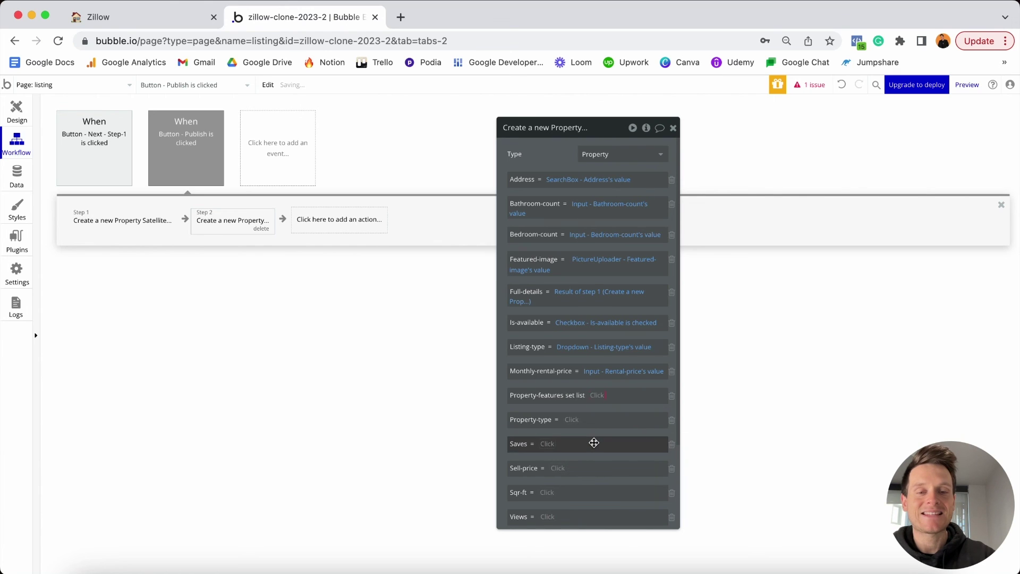
pyautogui.write('mult')
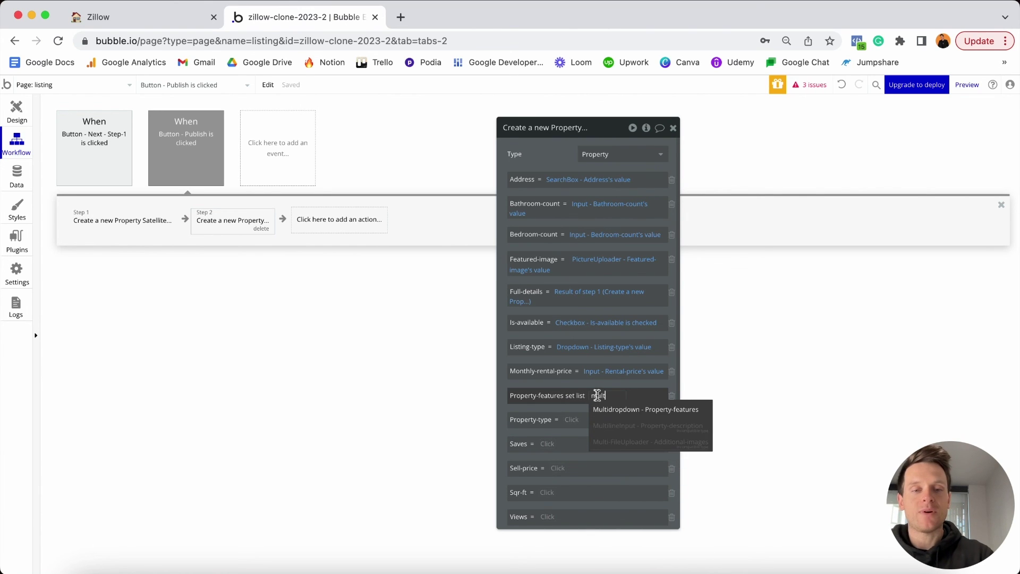
pyautogui.click(608, 413)
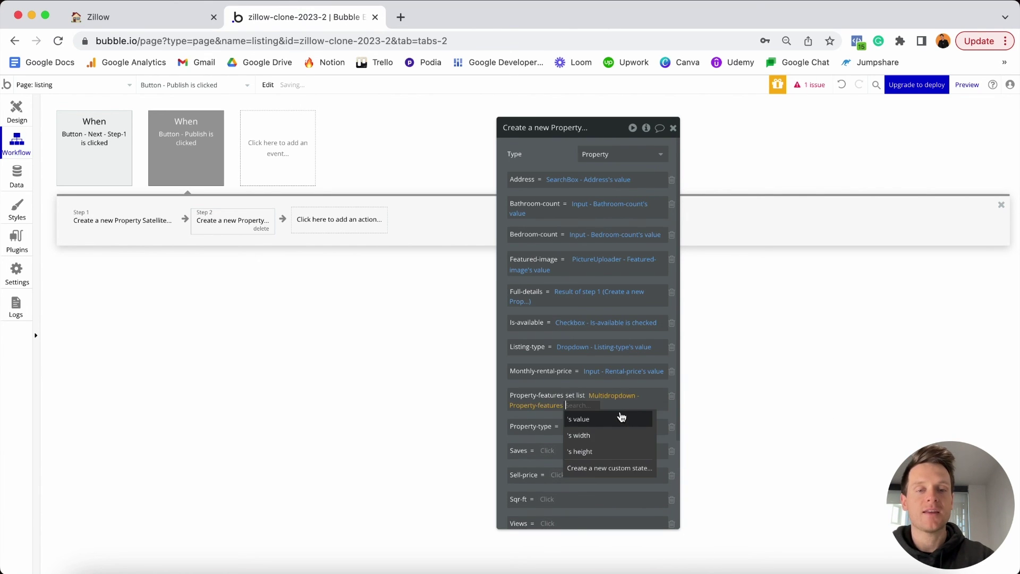
pyautogui.click(611, 418)
# Set Property-type to Dropdown - Property-type's value.
pyautogui.click(572, 431)
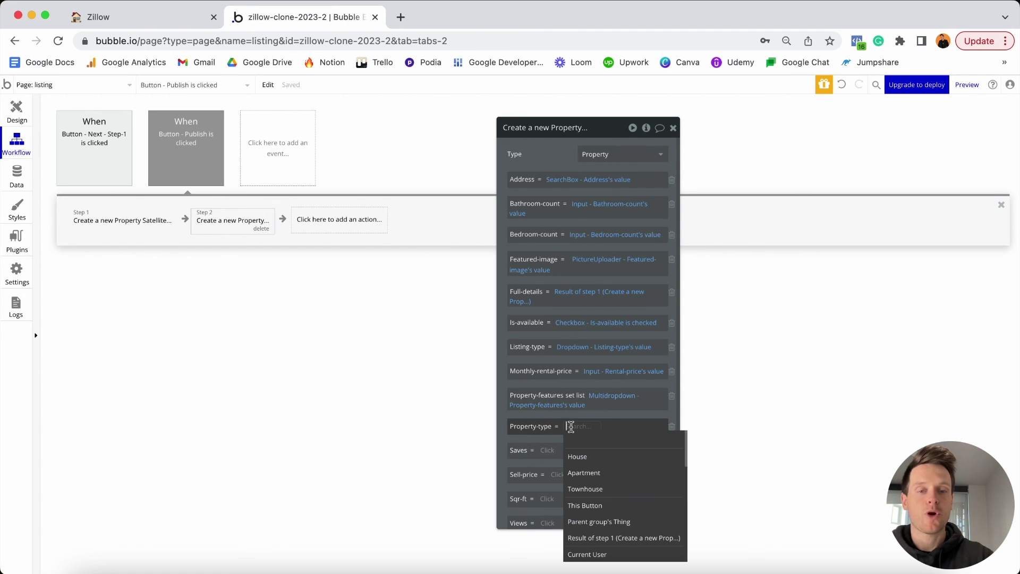
pyautogui.write('drop')
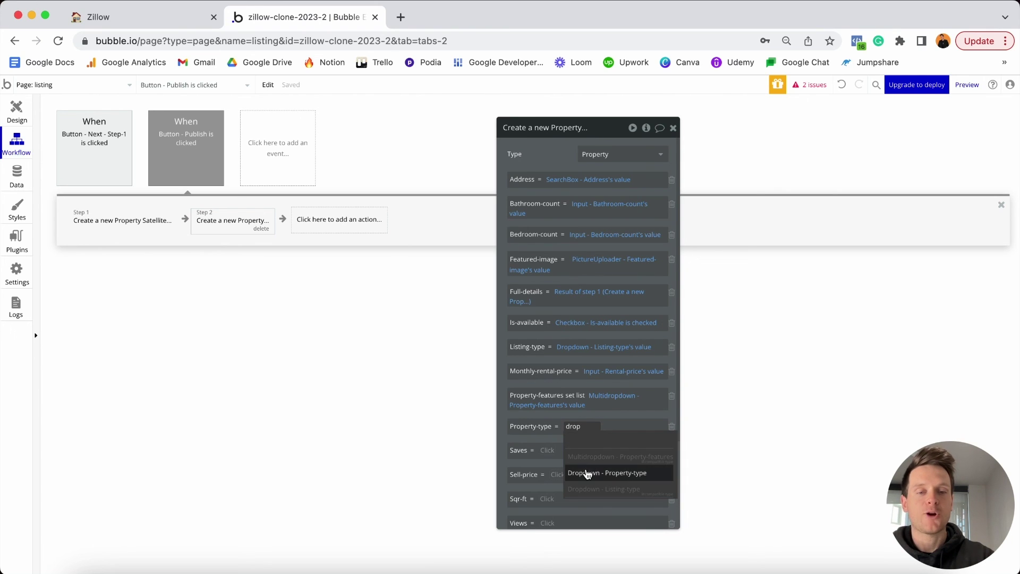
pyautogui.click(606, 474)
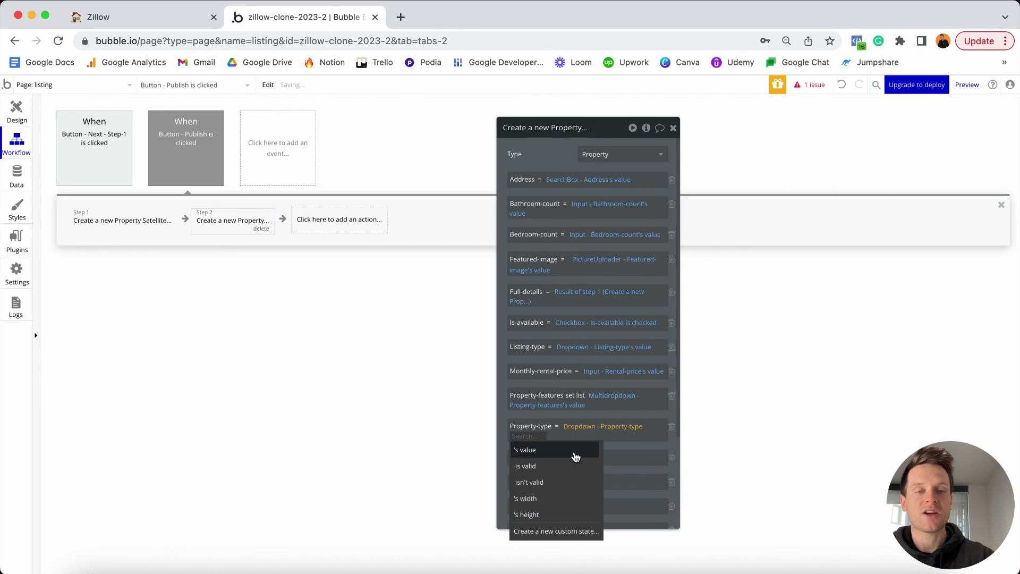
pyautogui.click(573, 452)
pyautogui.scroll(-3, 595, 417)
pyautogui.scroll(-1, 595, 417)
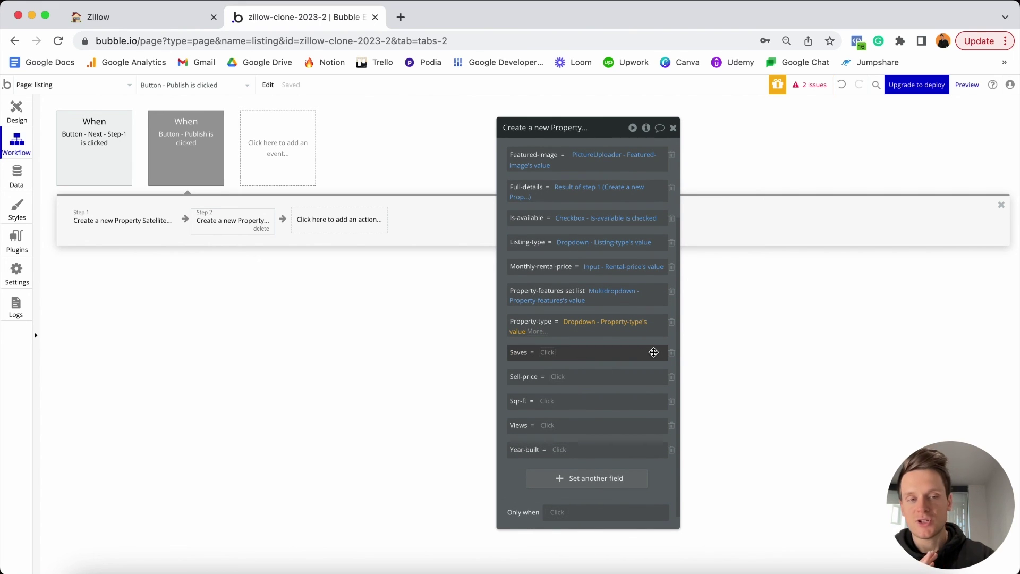
# Remove the Saves field and set Sell-price to Input - Sell-price's value.
pyautogui.click(672, 353)
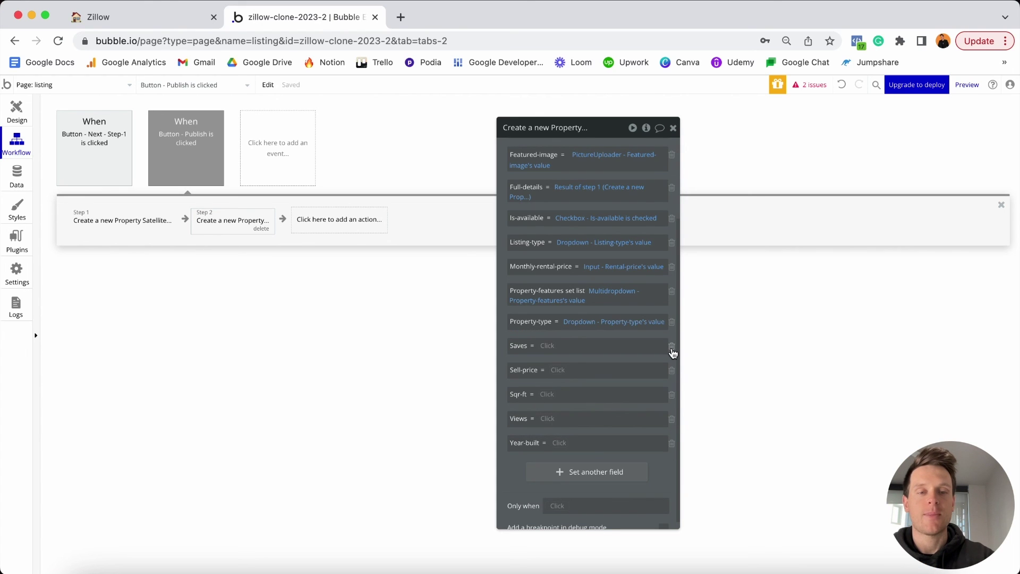
pyautogui.click(673, 353)
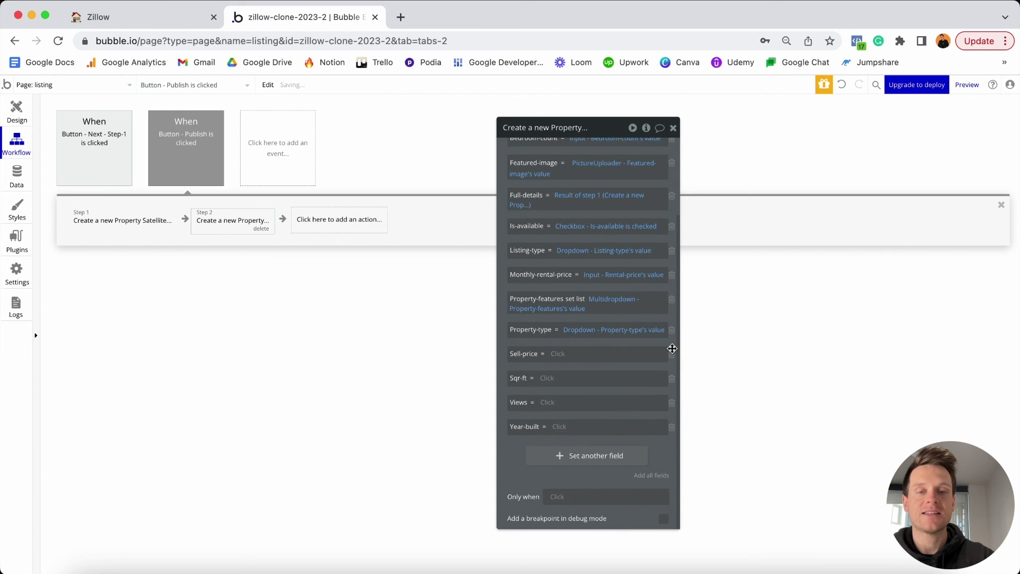
pyautogui.click(560, 354)
pyautogui.write('sell')
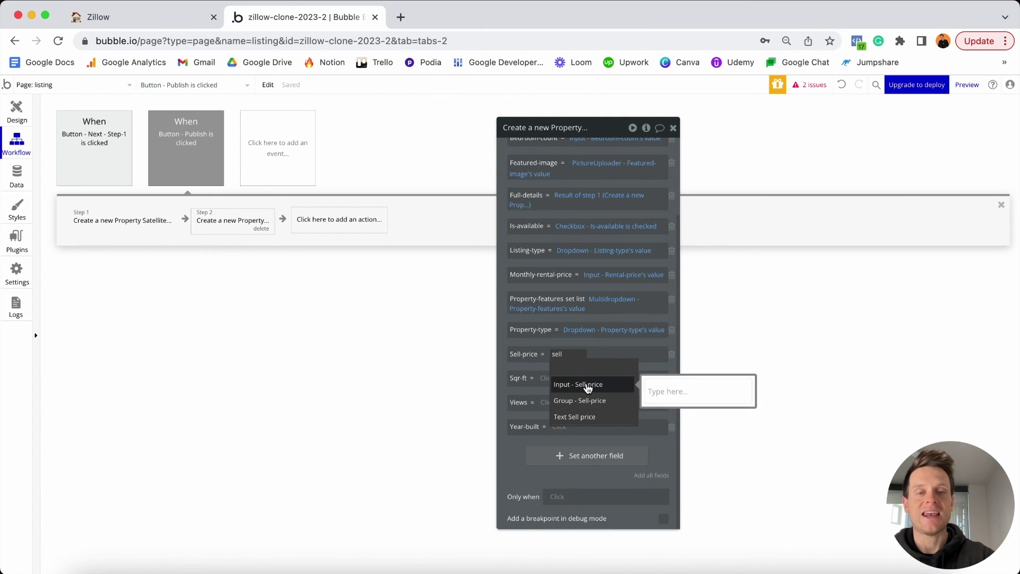
pyautogui.click(587, 385)
pyautogui.click(611, 369)
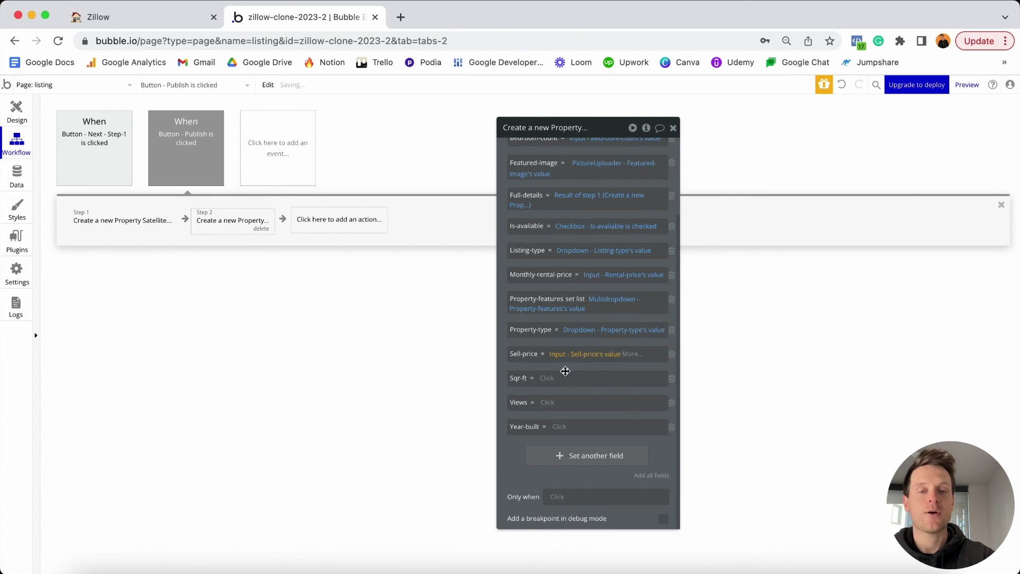
# Set Sqr-ft from the Size-sqft input, remove Views, and take Year-built from the Year-built input.
pyautogui.click(550, 377)
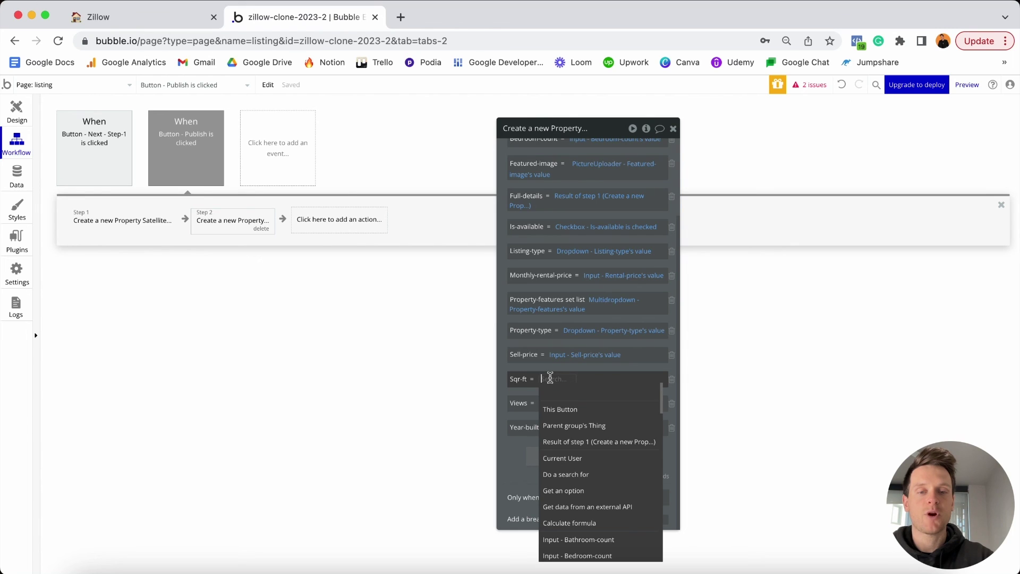
pyautogui.write('size')
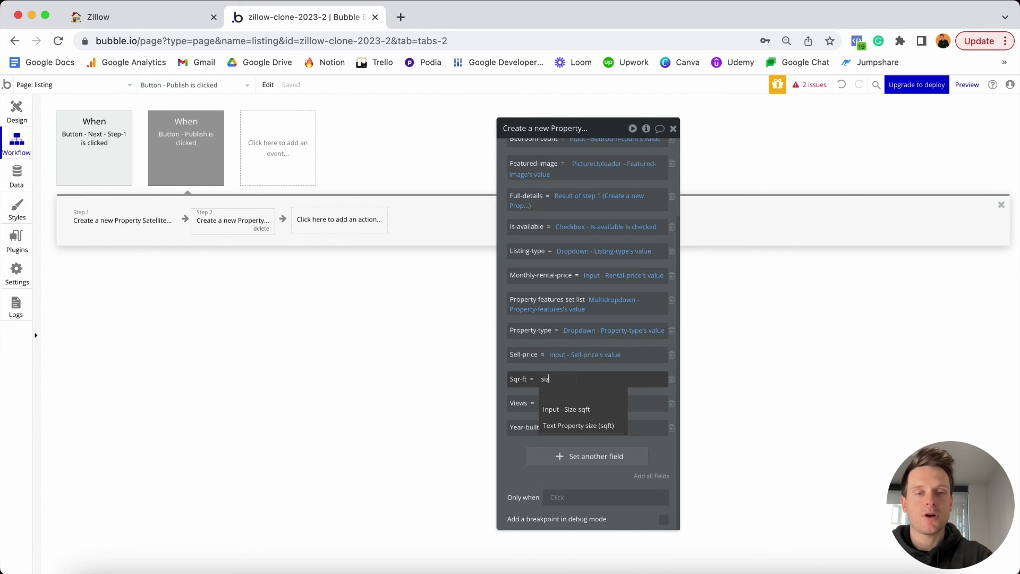
pyautogui.click(591, 412)
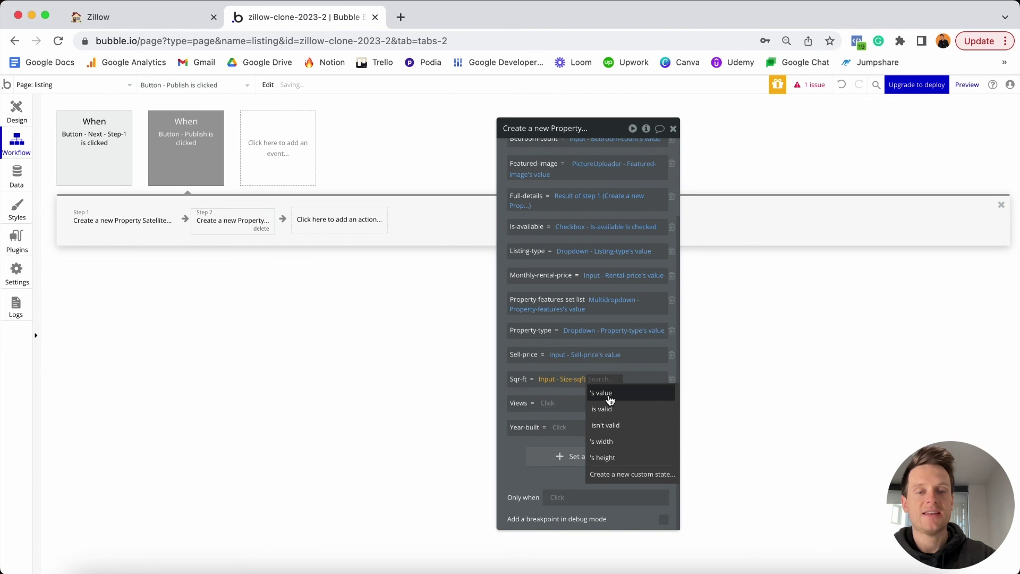
pyautogui.click(607, 393)
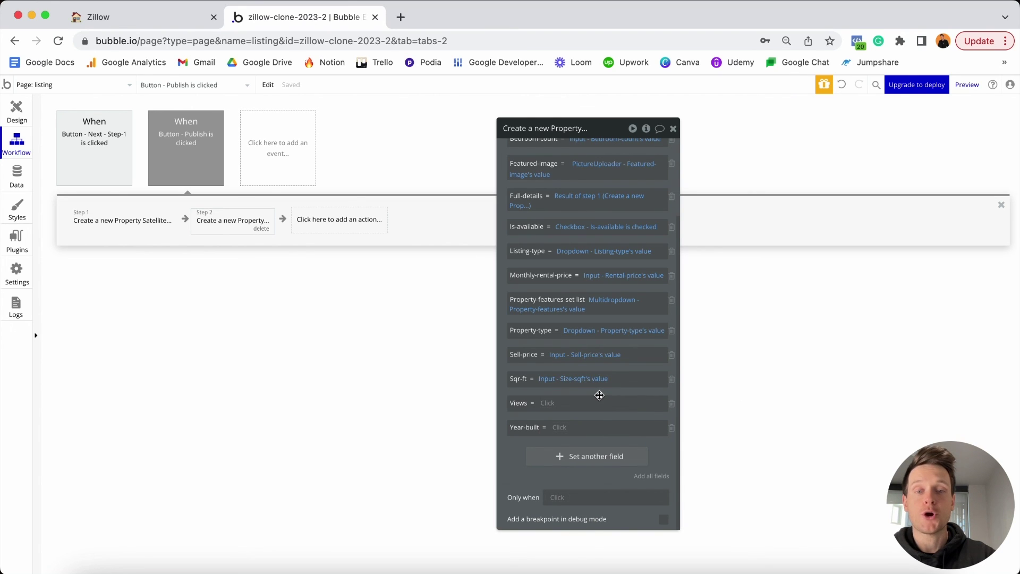
pyautogui.click(673, 405)
pyautogui.click(559, 428)
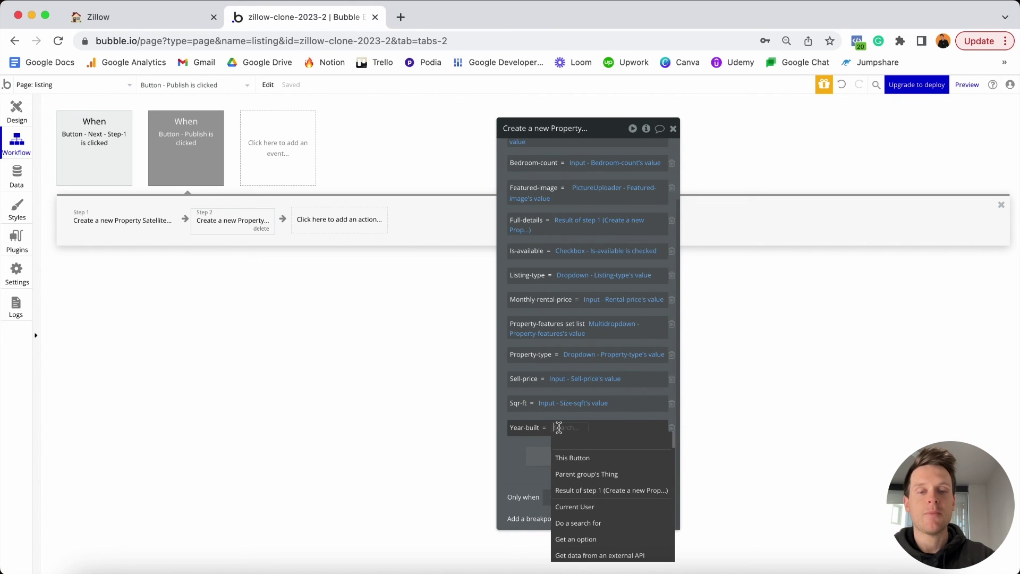
pyautogui.write('year')
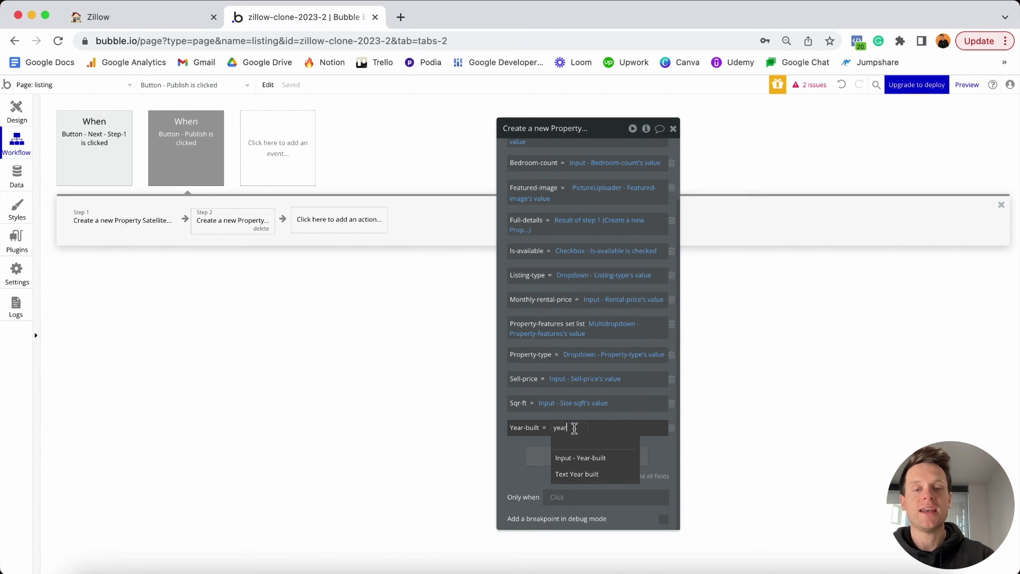
pyautogui.click(584, 458)
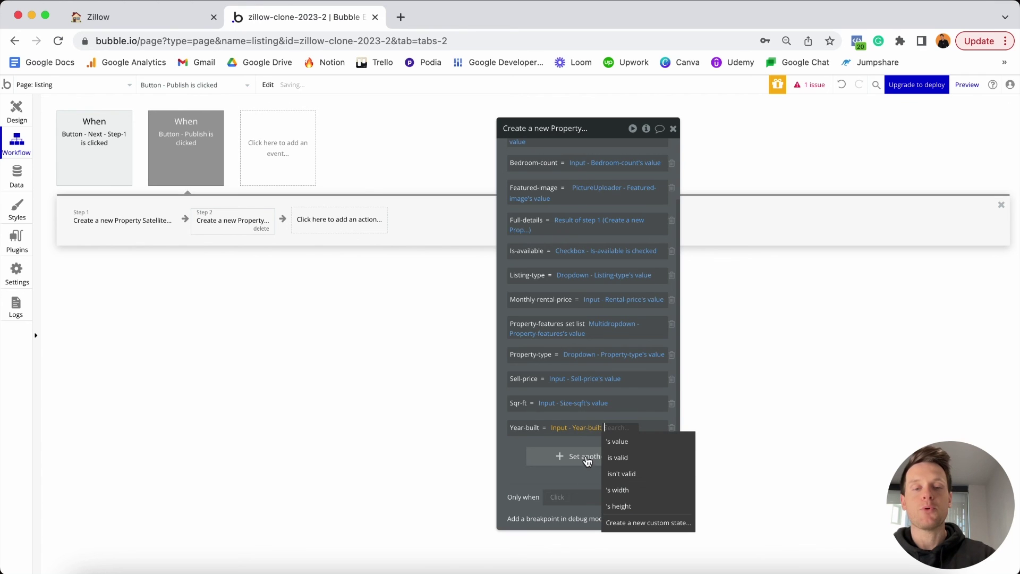
pyautogui.click(616, 441)
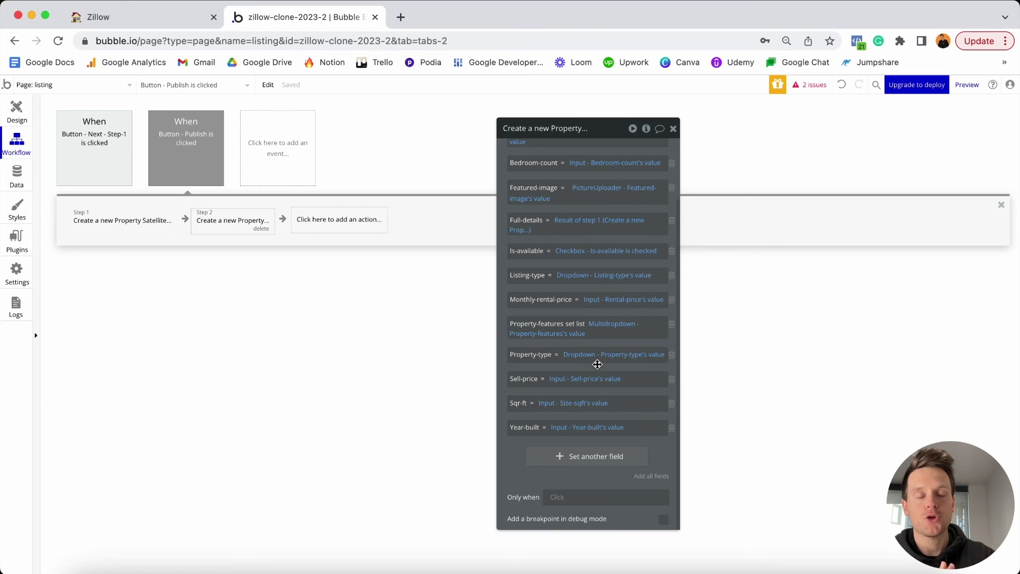
# Begin adding a third action after the Create a new Property step.
pyautogui.moveTo(603, 192)
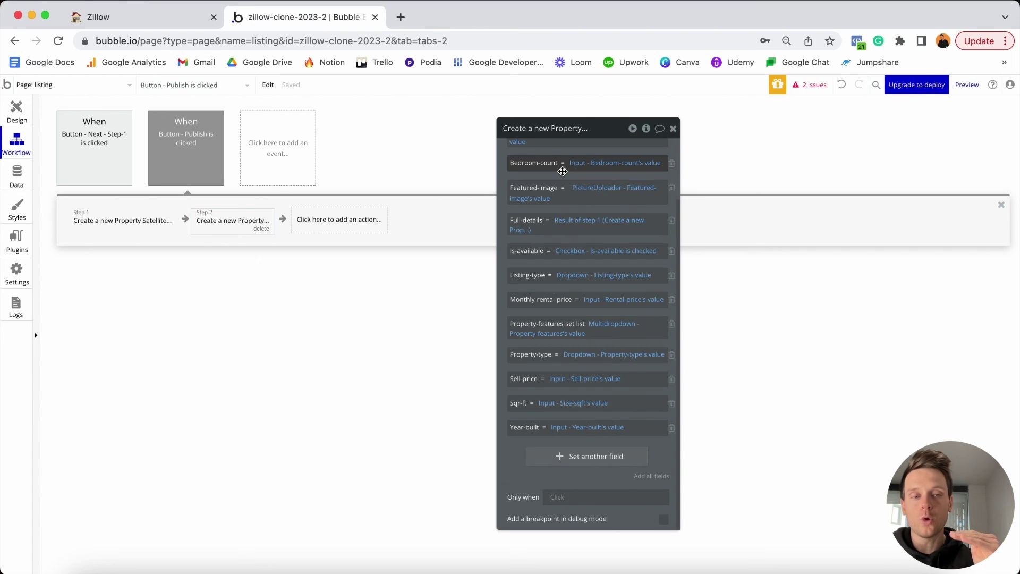
pyautogui.click(328, 222)
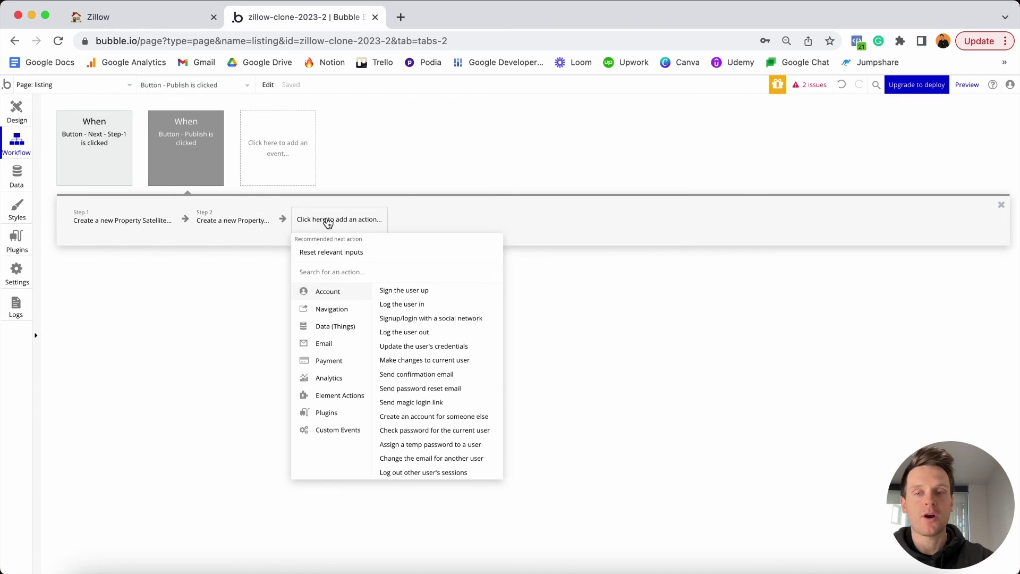
# Add a Go to page action with destination manage, then return to the design view.
pyautogui.moveTo(328, 315)
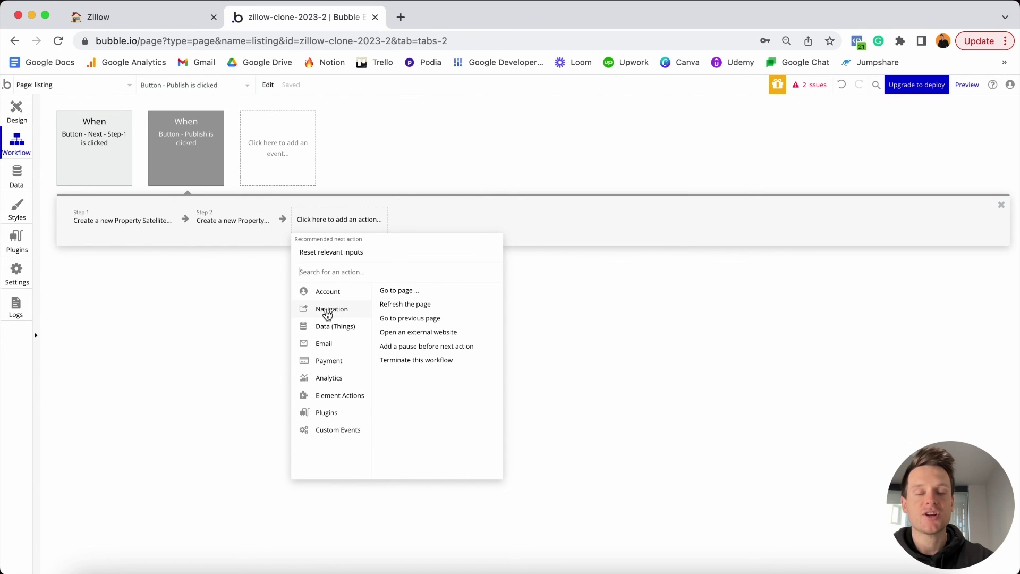
pyautogui.click(399, 291)
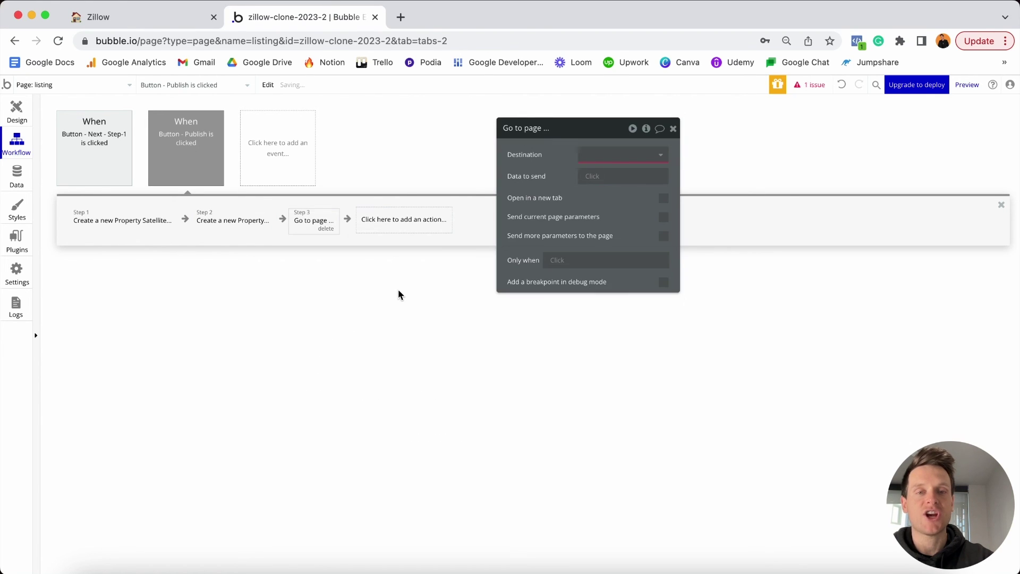
pyautogui.click(610, 154)
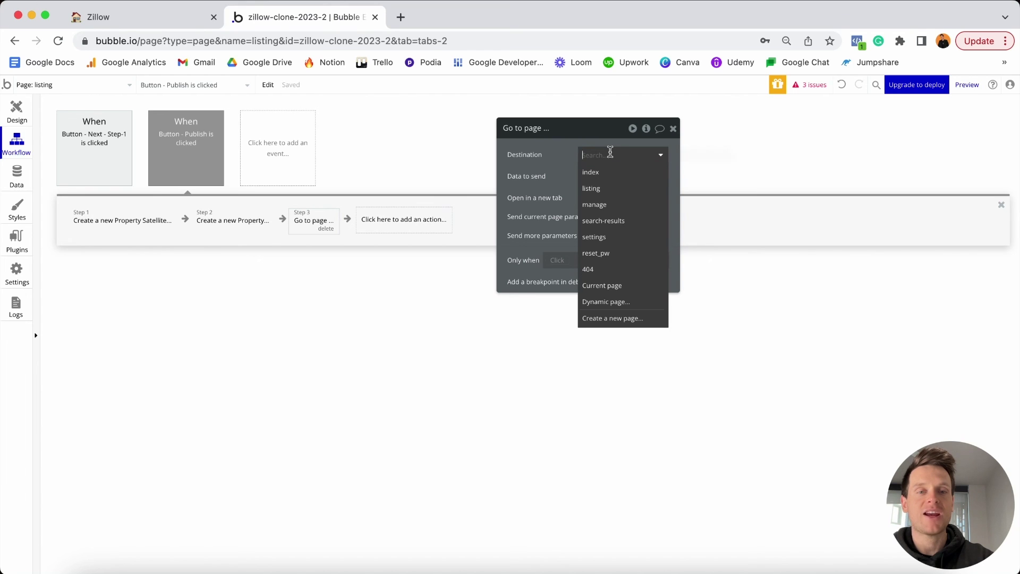
pyautogui.click(610, 204)
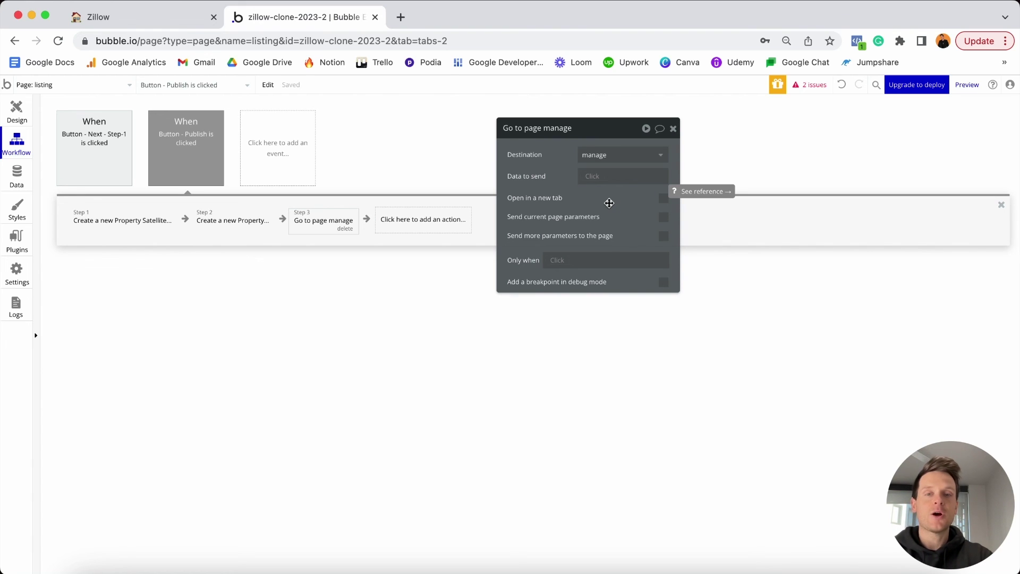
pyautogui.click(17, 116)
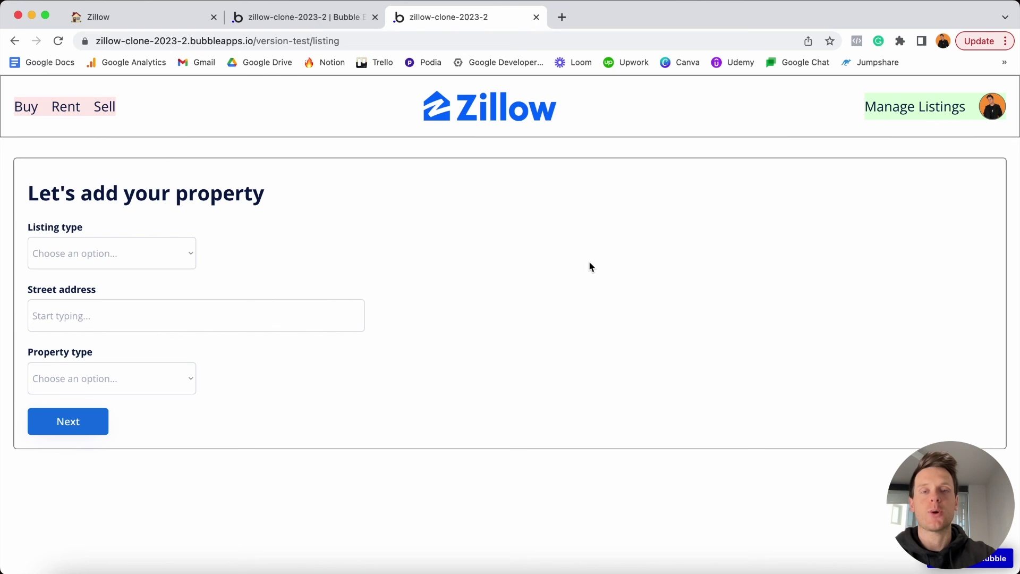
# In the preview, choose Sale, enter a street address from the suggestions, choose House, and go Next.
pyautogui.click(179, 256)
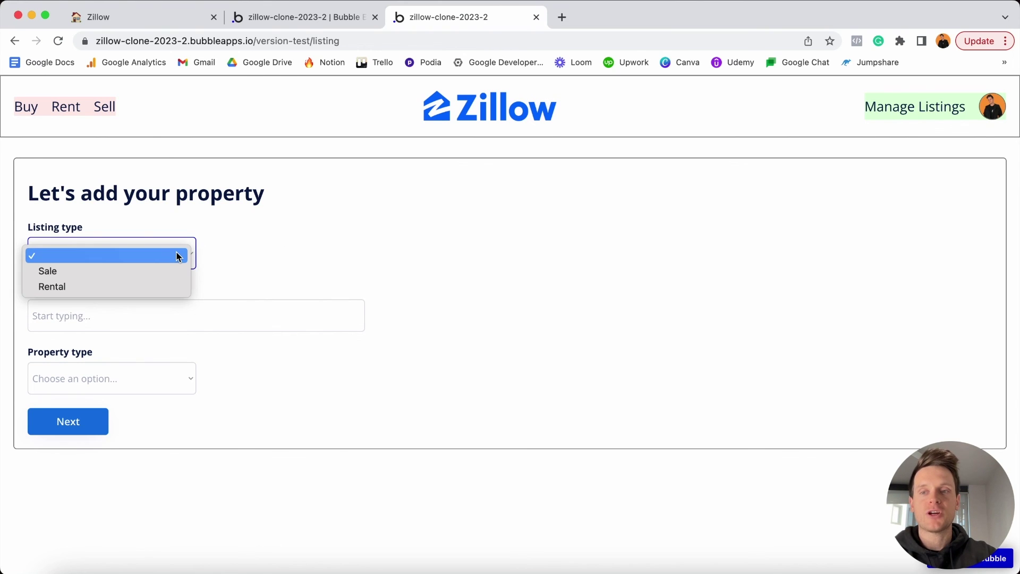
pyautogui.click(107, 274)
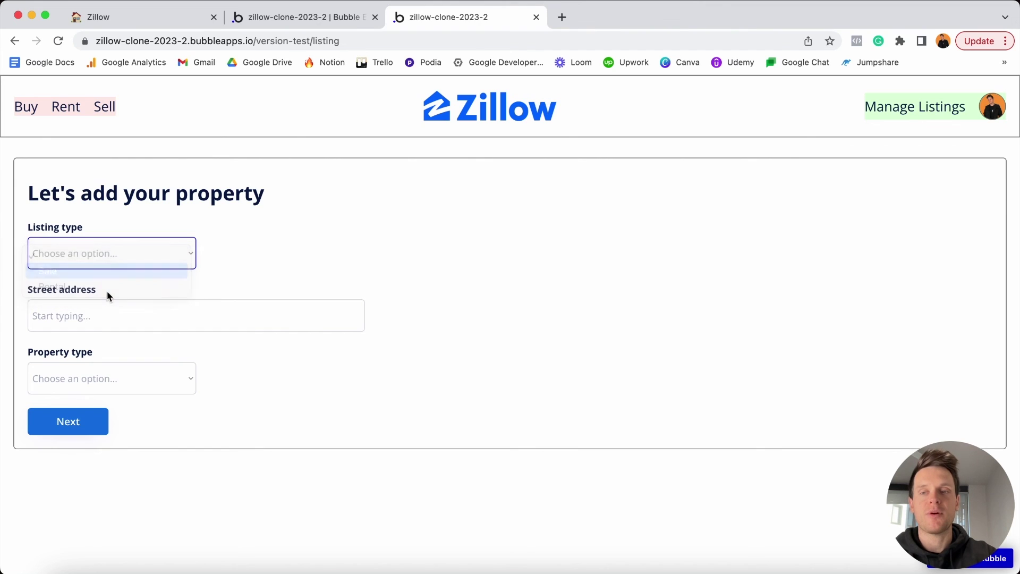
pyautogui.click(107, 316)
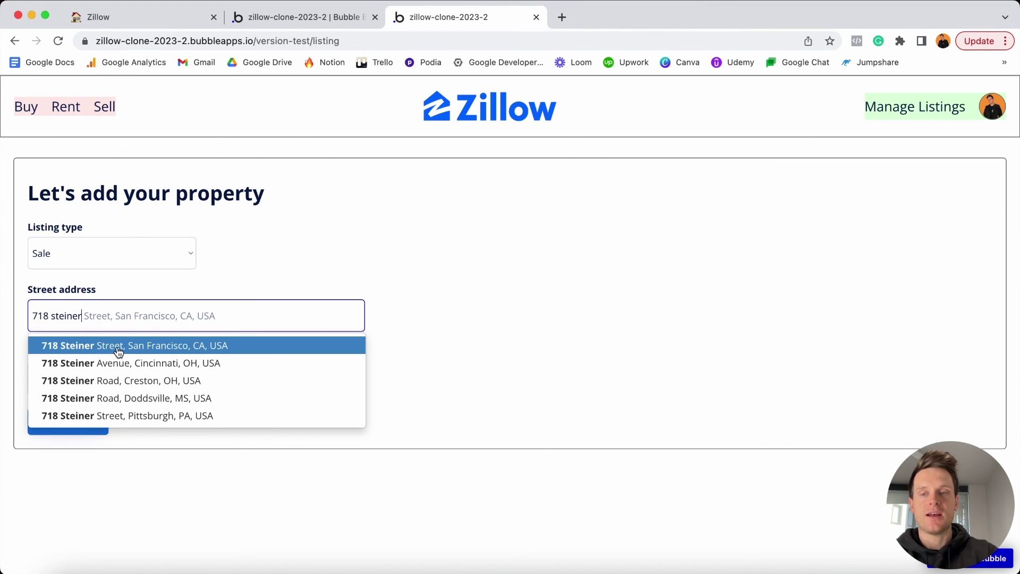
pyautogui.click(118, 346)
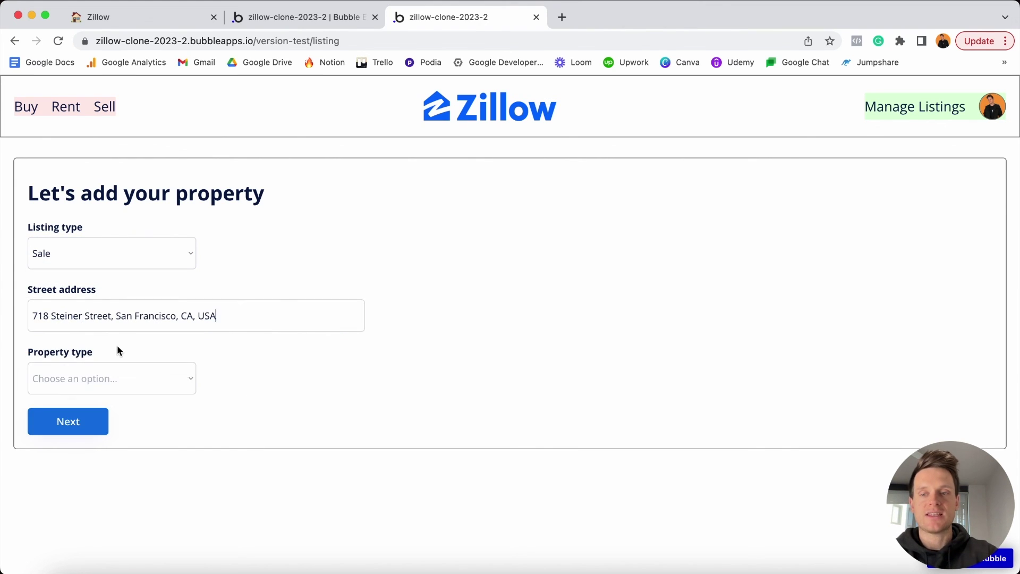
pyautogui.click(155, 390)
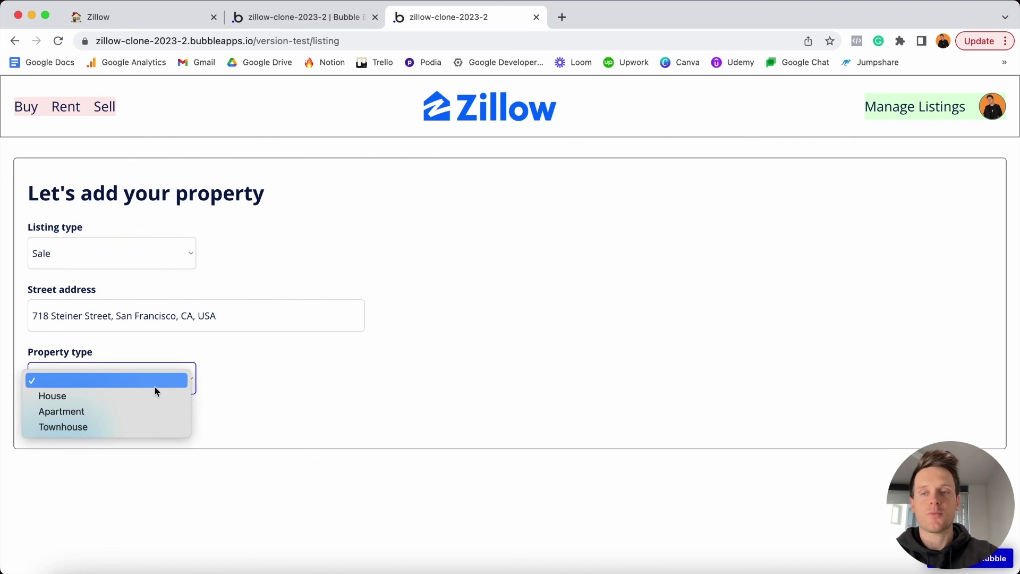
pyautogui.click(118, 397)
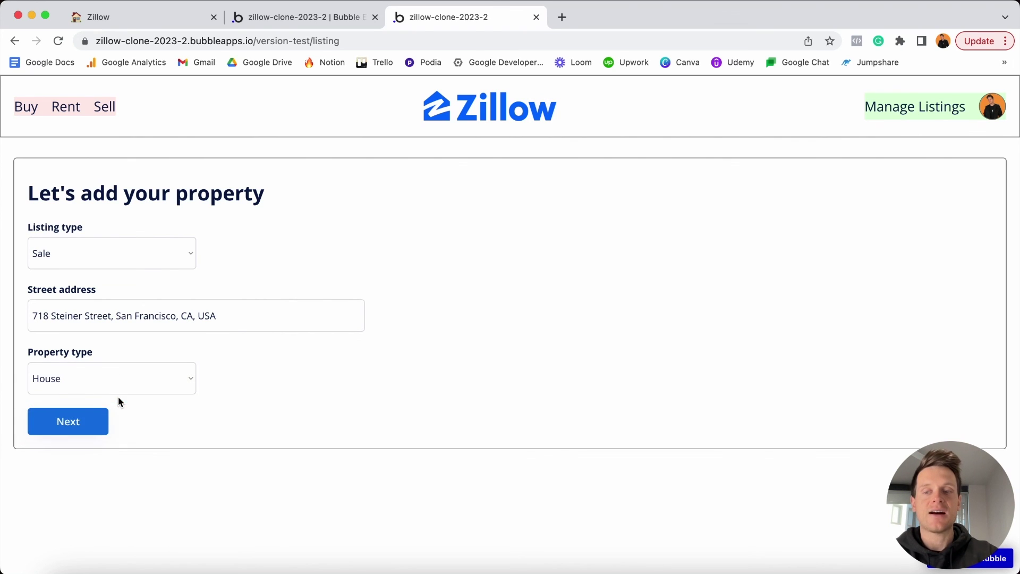
pyautogui.click(69, 422)
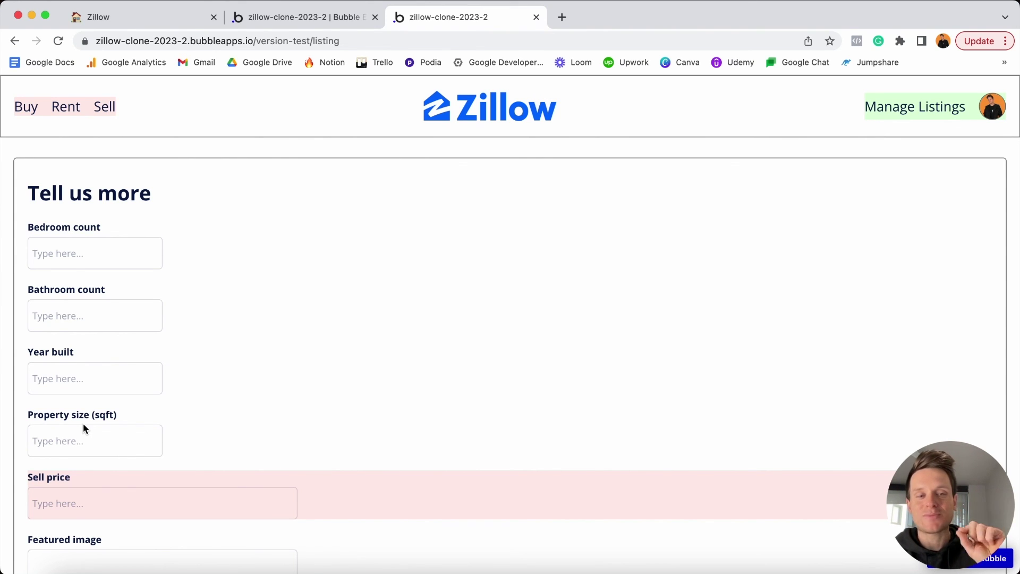
# Enter 4 bedrooms, 2 bathrooms and a year built of 1860 in the listing form.
pyautogui.click(98, 261)
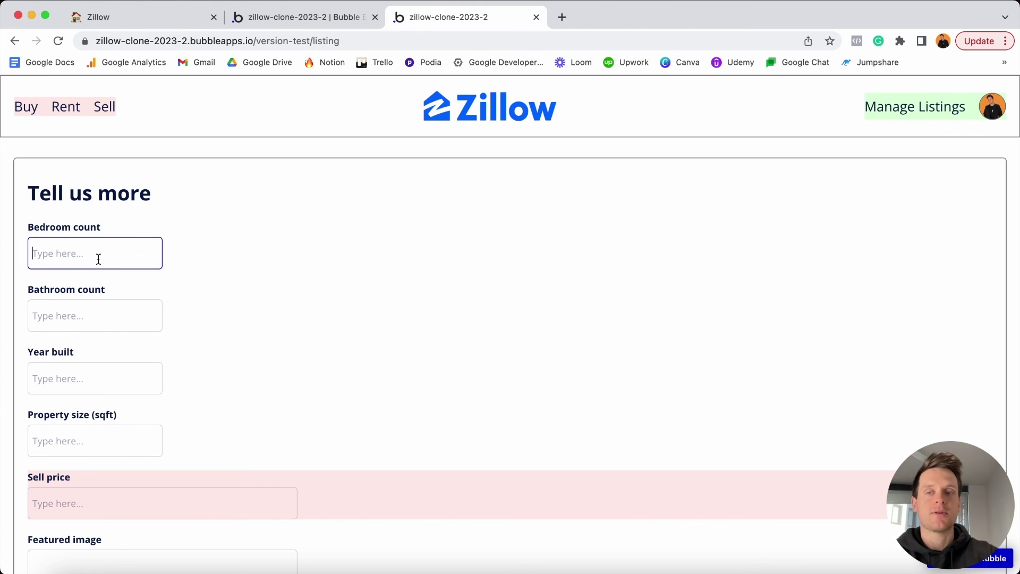
pyautogui.write('4')
pyautogui.click(94, 311)
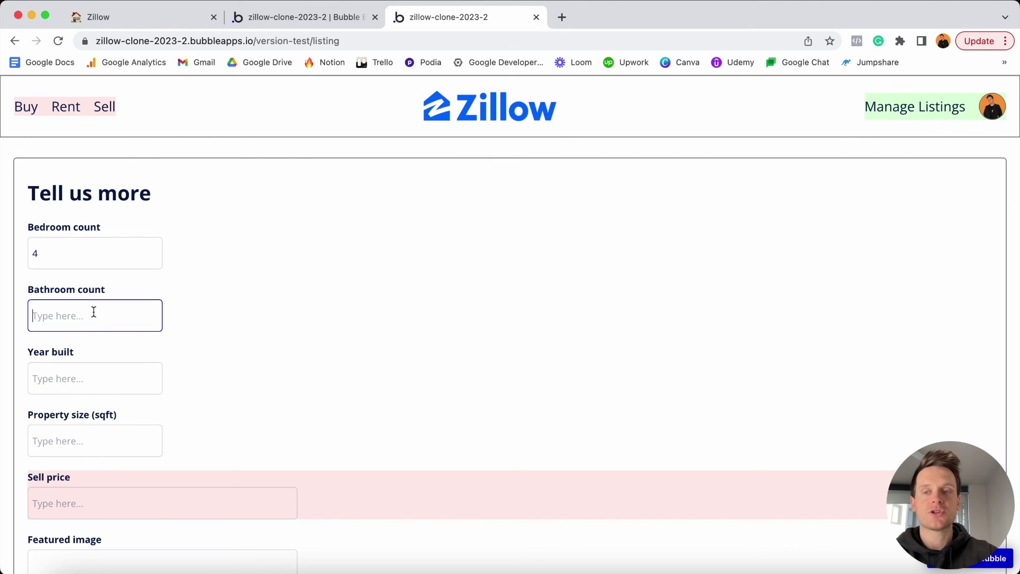
pyautogui.write('2')
pyautogui.click(87, 375)
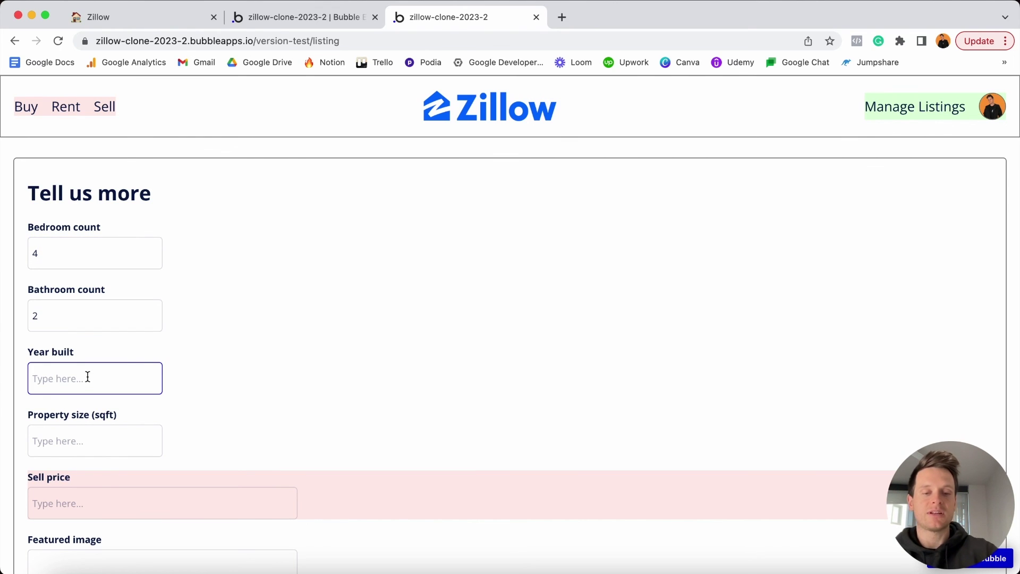
pyautogui.write('1860')
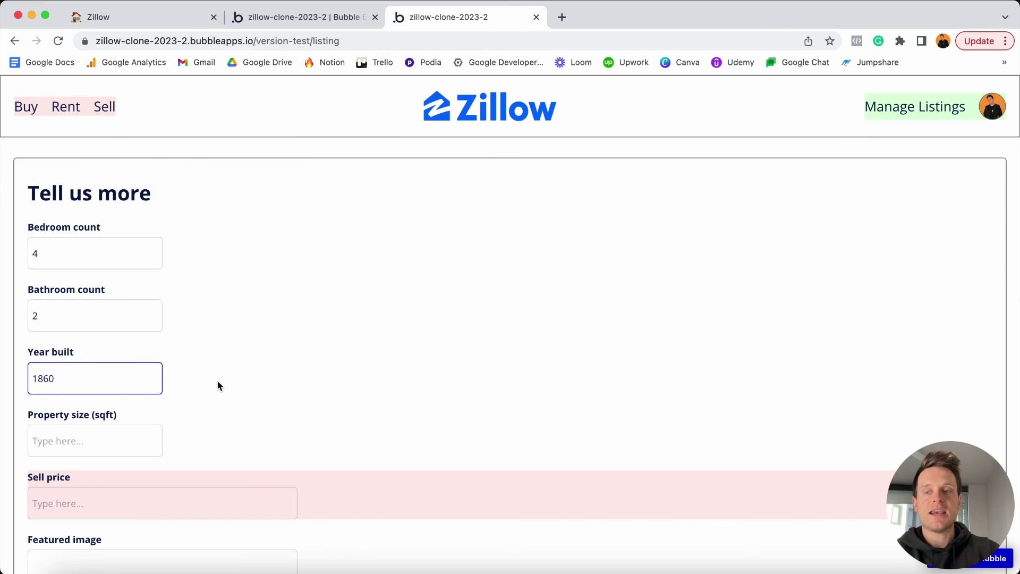
# Enter a property size of 2200 sqft and a sell price of 1,200,000.
pyautogui.click(146, 434)
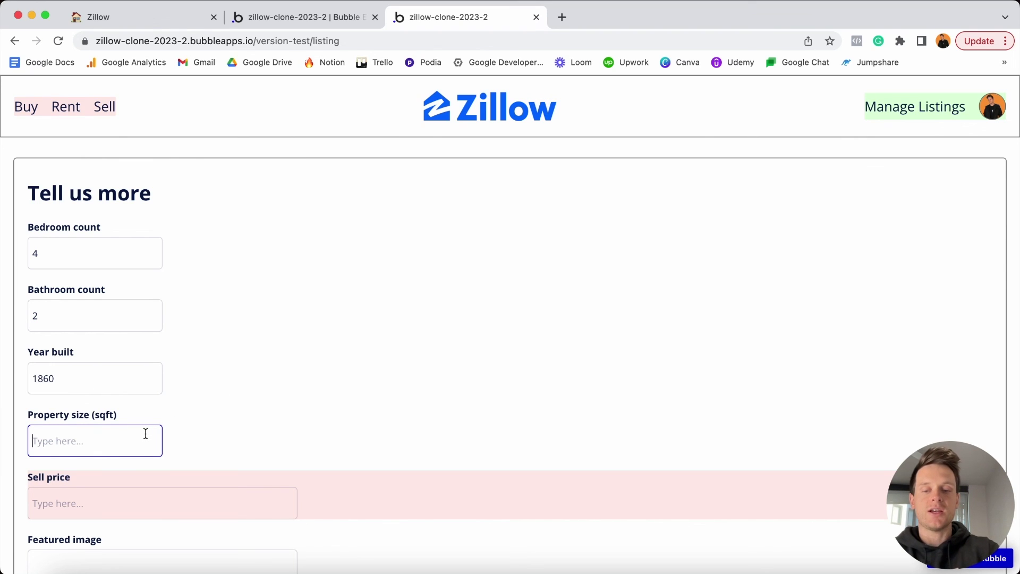
pyautogui.write('2200')
pyautogui.click(241, 423)
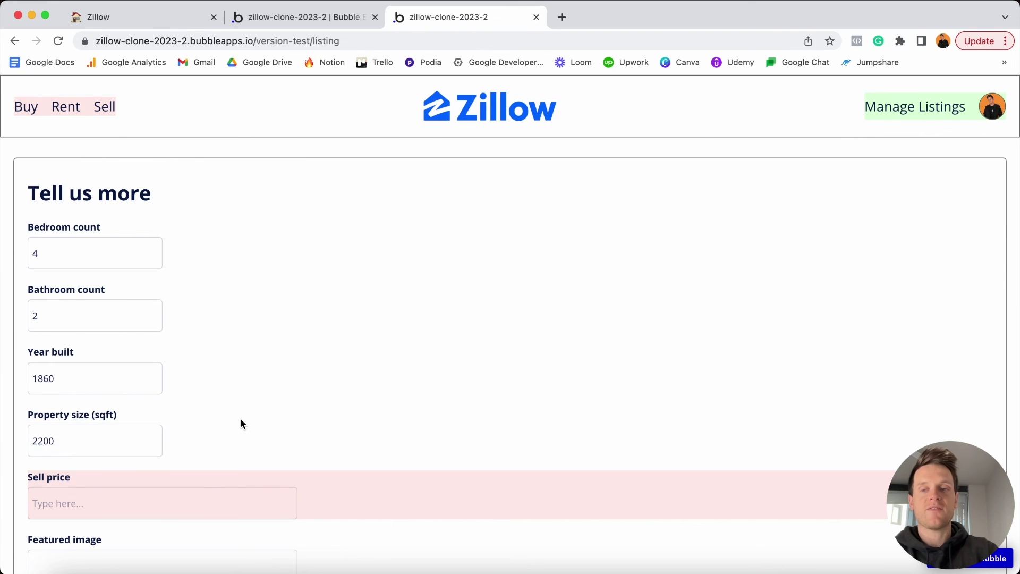
pyautogui.scroll(-3, 241, 423)
pyautogui.click(239, 416)
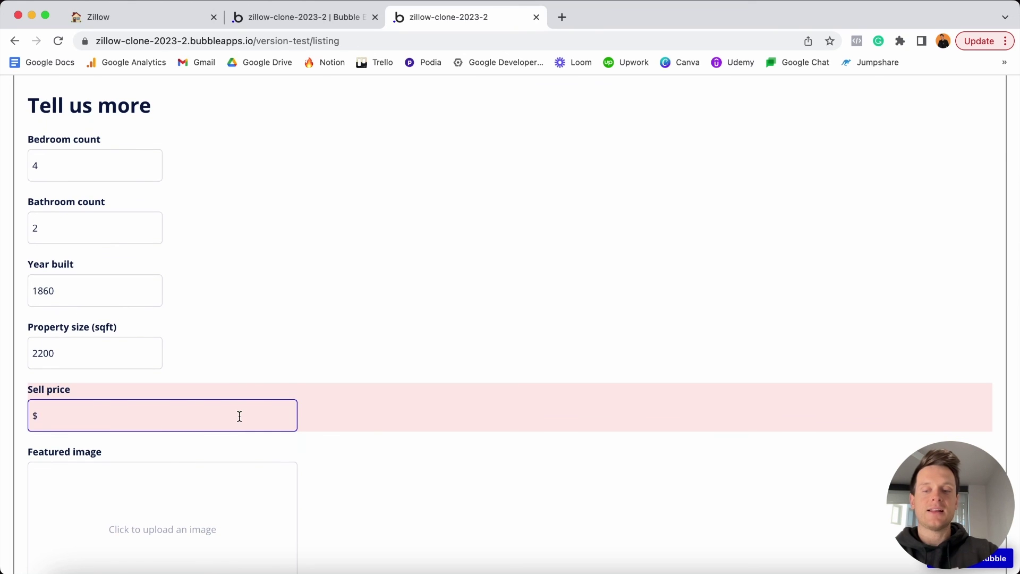
pyautogui.write('1,200,0')
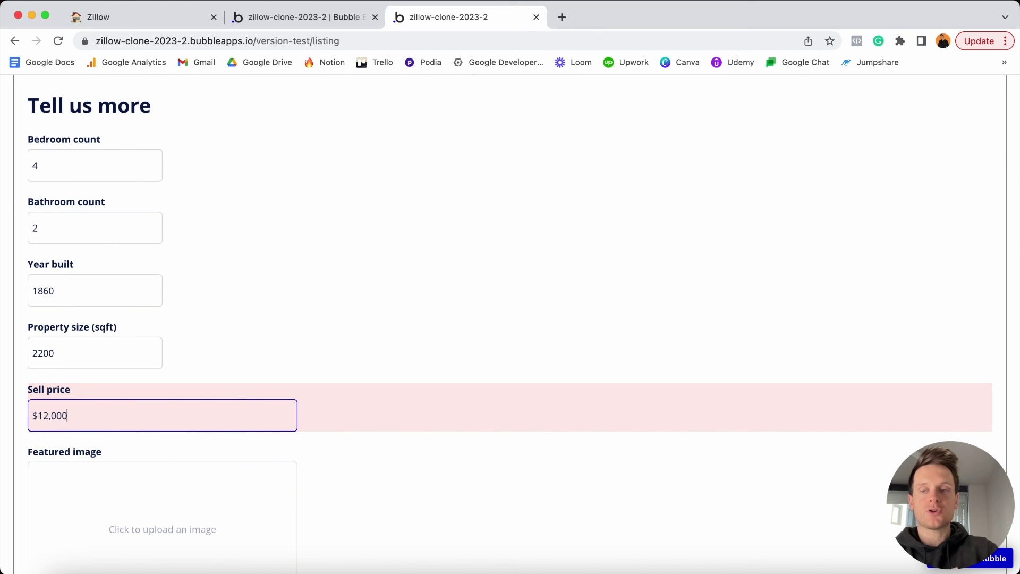
pyautogui.write('00')
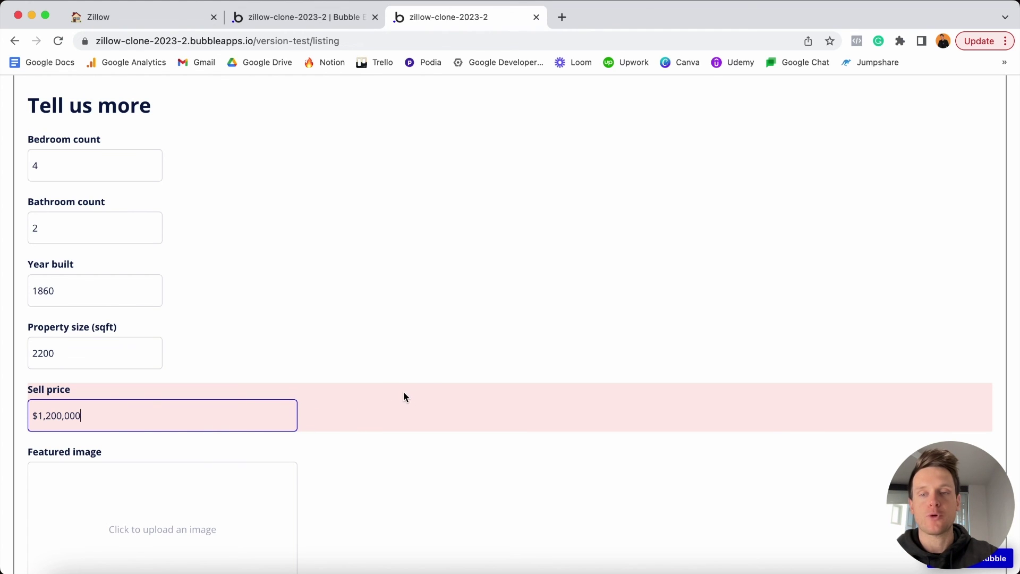
pyautogui.scroll(-2, 372, 394)
pyautogui.scroll(-2, 349, 394)
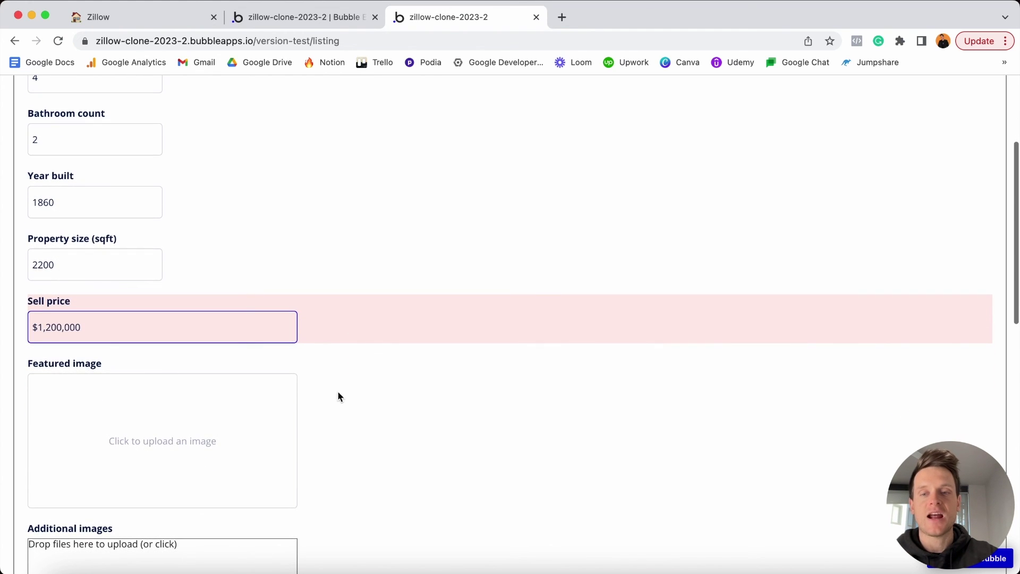
# Upload a house photo as the featured image and 2.webp–5.webp as additional images.
pyautogui.click(235, 427)
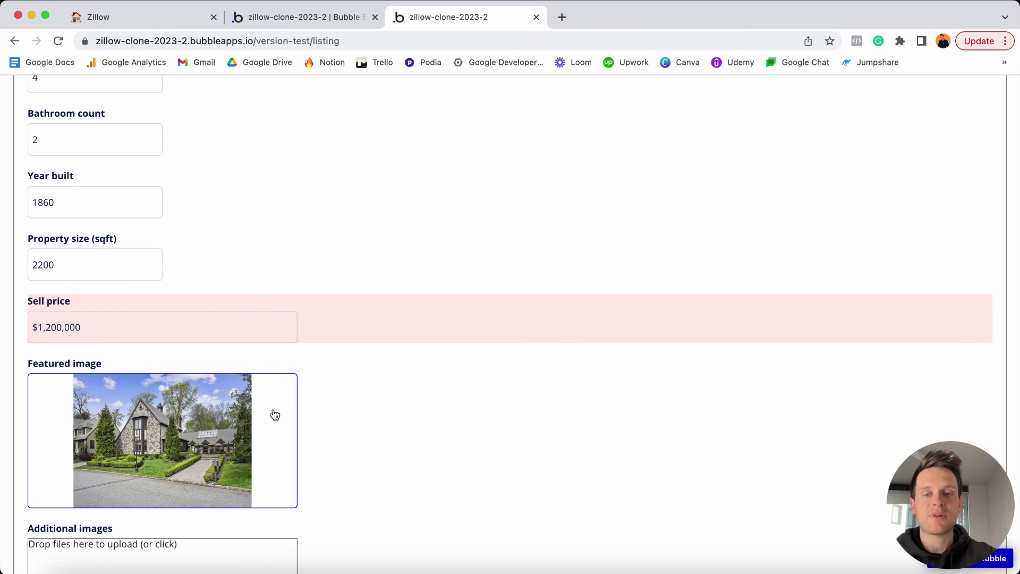
pyautogui.scroll(-8, 346, 393)
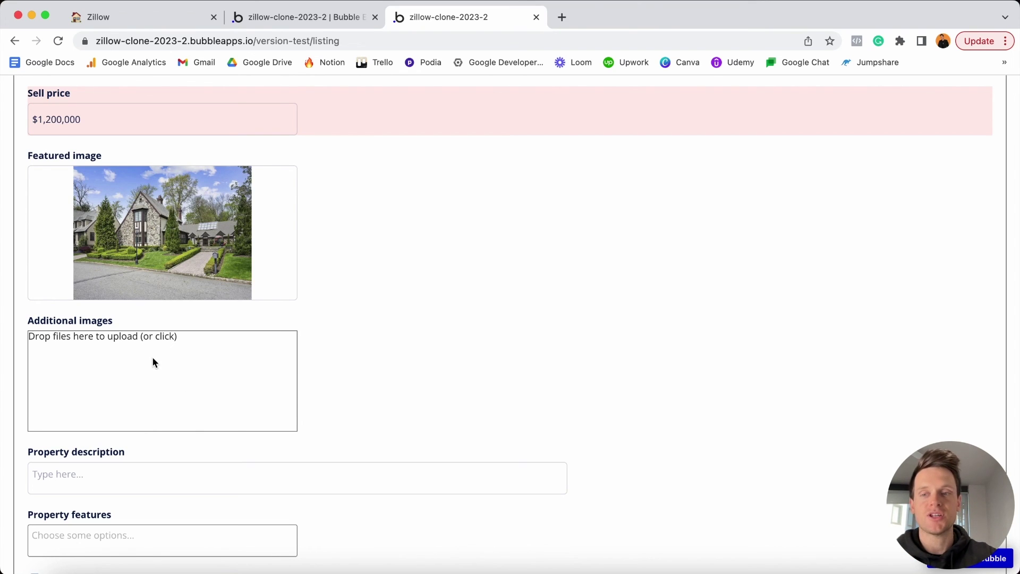
pyautogui.click(152, 357)
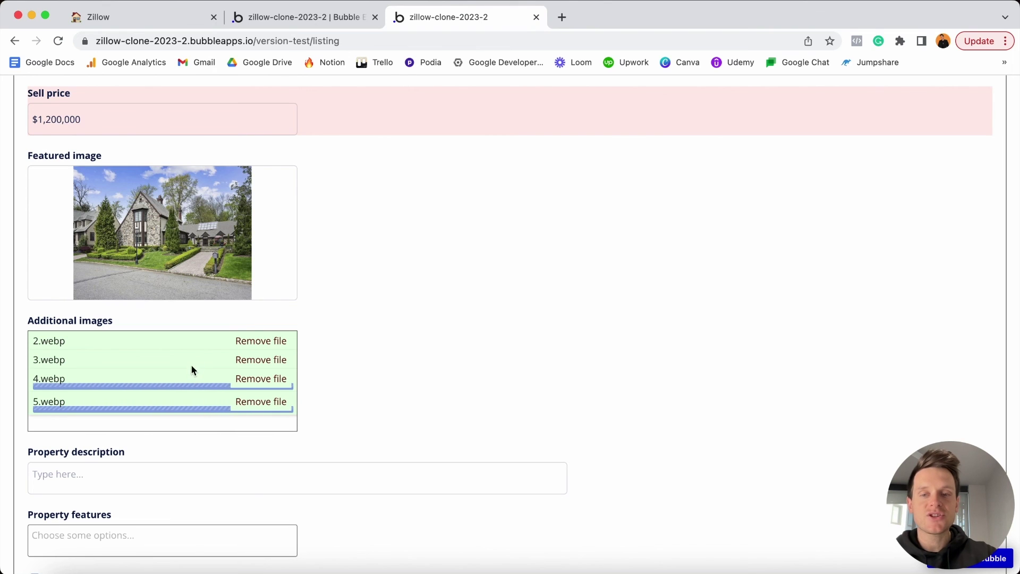
pyautogui.scroll(-3, 335, 383)
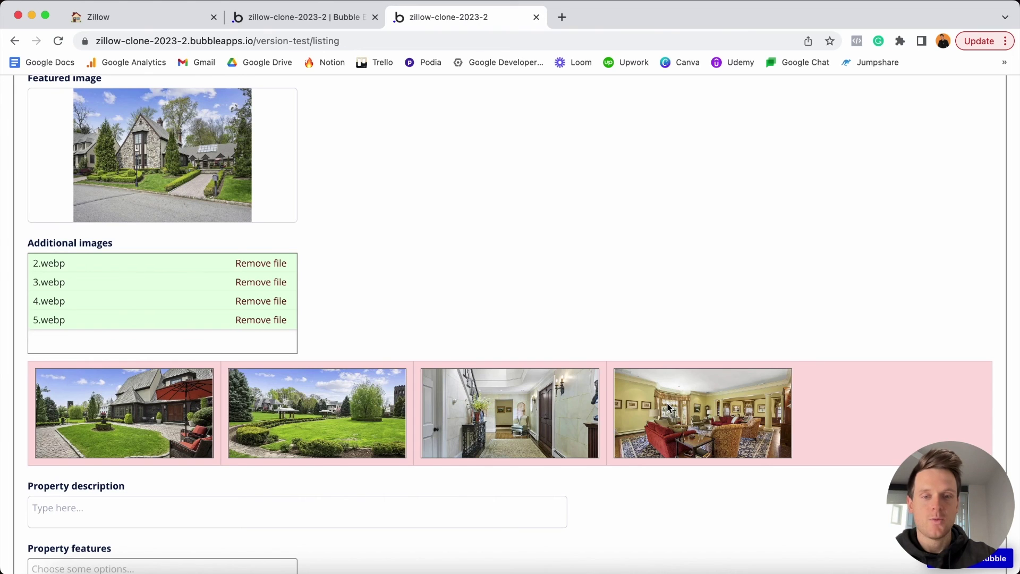
pyautogui.scroll(-4, 668, 406)
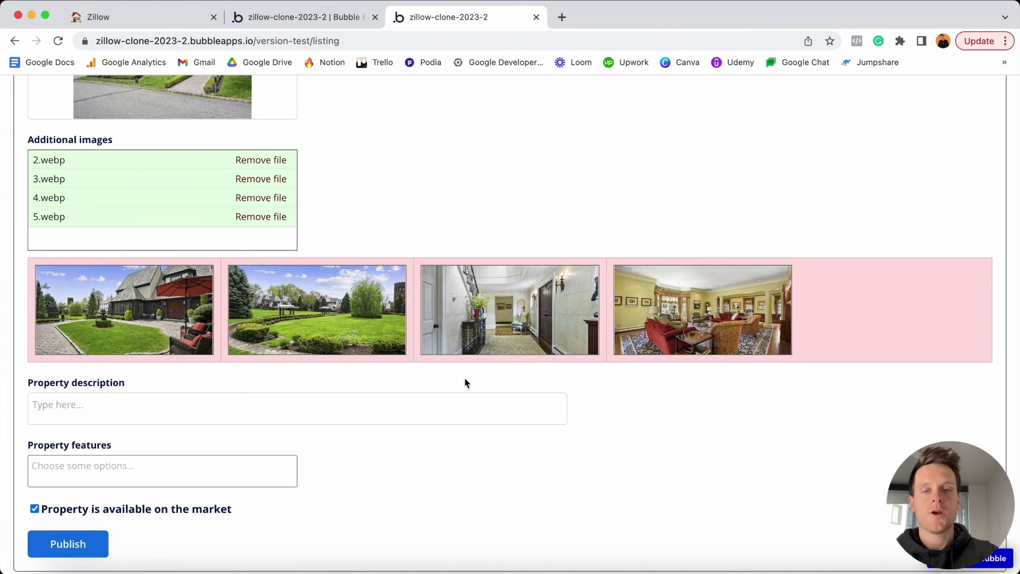
# Fill the property description with two pasted lorem ipsum paragraphs.
pyautogui.click(400, 406)
pyautogui.write('Lorem ipsum dolor sit amet, consectetur adipiscing elit, sed do eiusmod tempor incididunt ut labore et dolore magna aliqua. Ut enim ad minim veniam, quis nostrud exercitation ullamco laboris nisi ut aliquip ex ea commodo consequat. Duis aute irure dolor in reprehenderit in voluptate velit esse cillum dolore eu fugiat nulla pariatur. Excepteur sint occaecat cupidatat non proident, sunt in culpa qui officia deserunt mollit anim id est laborum.')
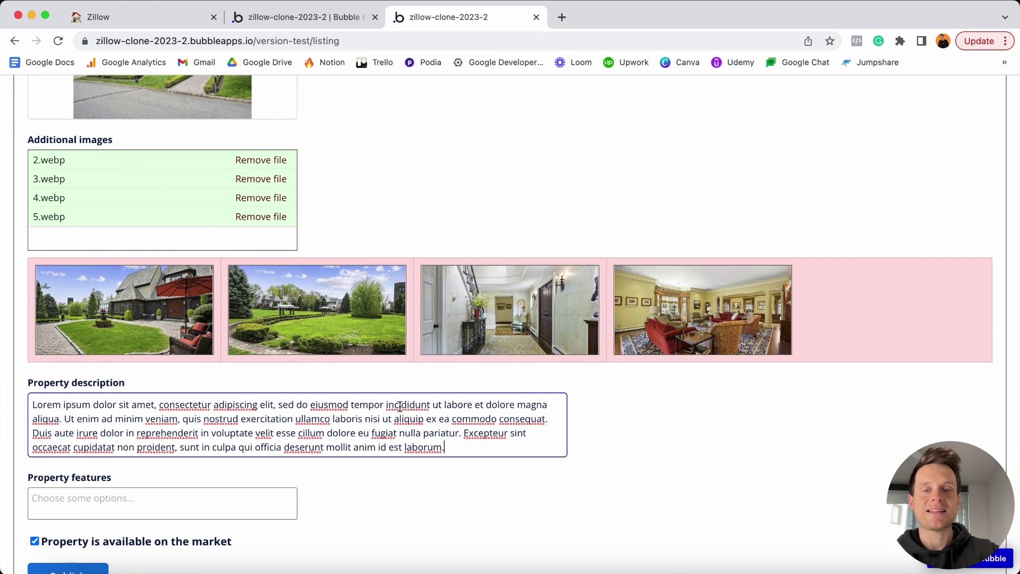
pyautogui.press('Return')
pyautogui.press('Return')
pyautogui.write('Lorem ipsum dolor sit amet, consectetur adipiscing elit, sed do eiusmod tempor incididunt ut labore et dolore magna aliqua. Ut enim ad minim veniam, quis nostrud exercitation ullamco laboris nisi ut aliquip ex ea commodo consequat. Duis aute irure dolor in reprehenderit in voluptate velit esse cillum dolore eu fugiat nulla pariatur. Excepteur sint occaecat cupidatat non proident, sunt in culpa qui officia deserunt mollit anim id est laborum.')
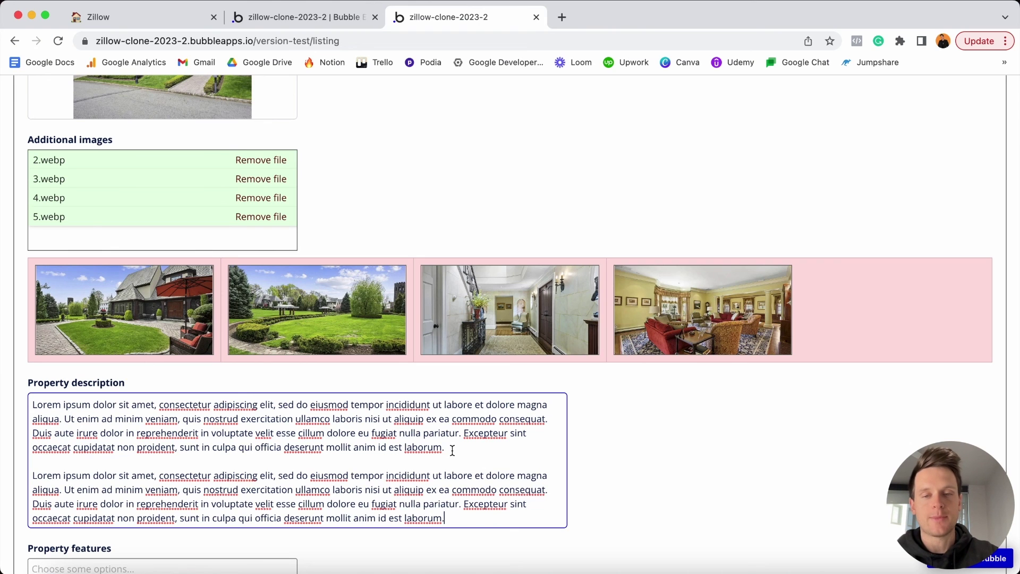
pyautogui.scroll(-5, 452, 450)
# Select Air conditioning, Garage and Pool as property features, then publish the listing.
pyautogui.click(224, 418)
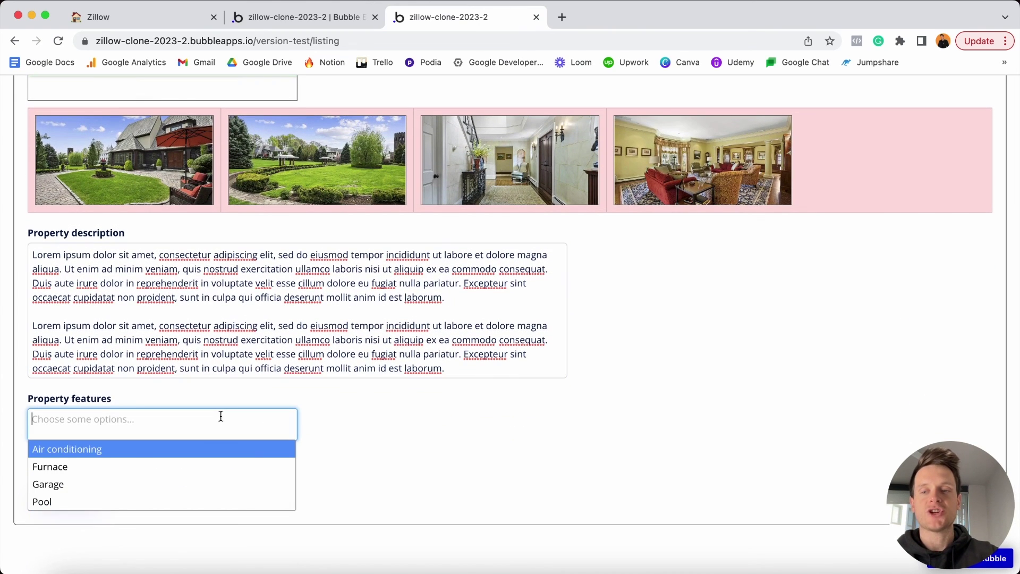
pyautogui.click(122, 450)
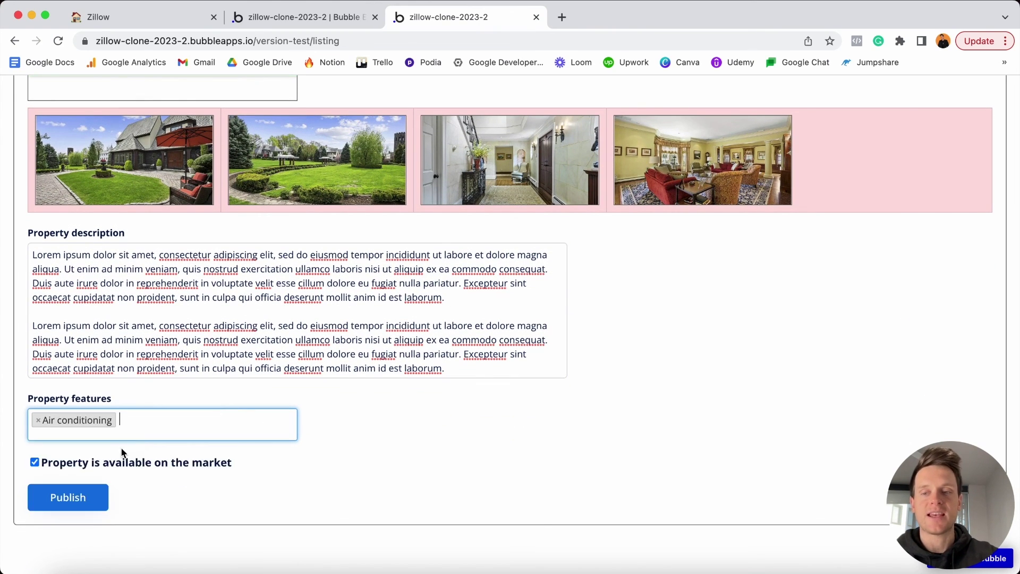
pyautogui.click(166, 420)
pyautogui.click(104, 484)
pyautogui.click(194, 423)
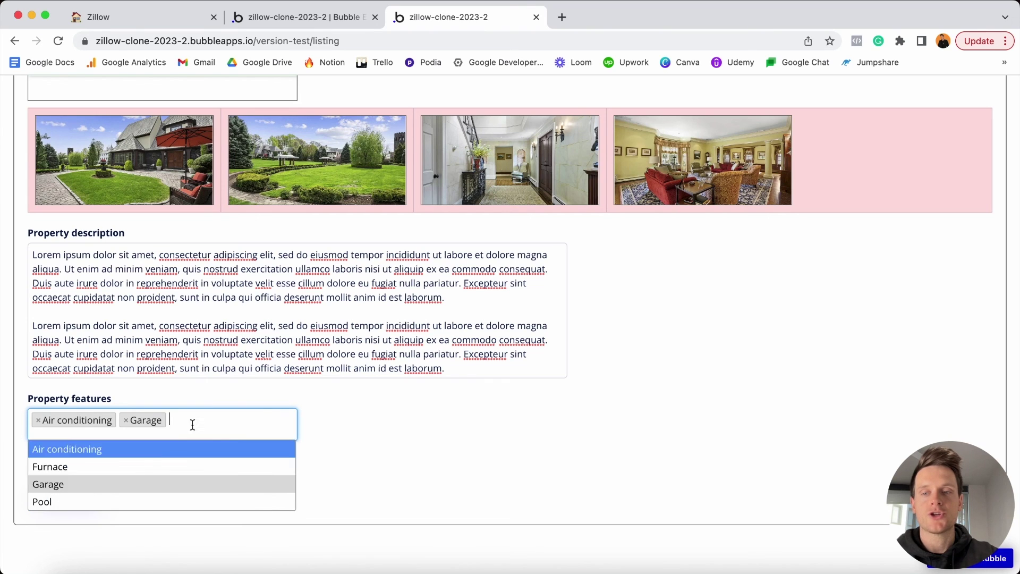
pyautogui.click(105, 503)
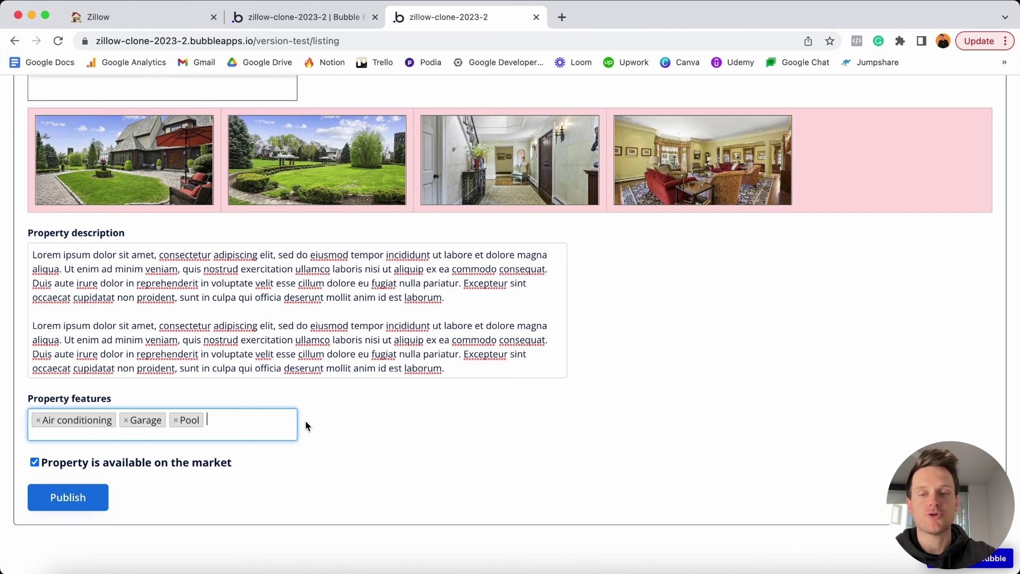
pyautogui.click(126, 421)
pyautogui.click(86, 486)
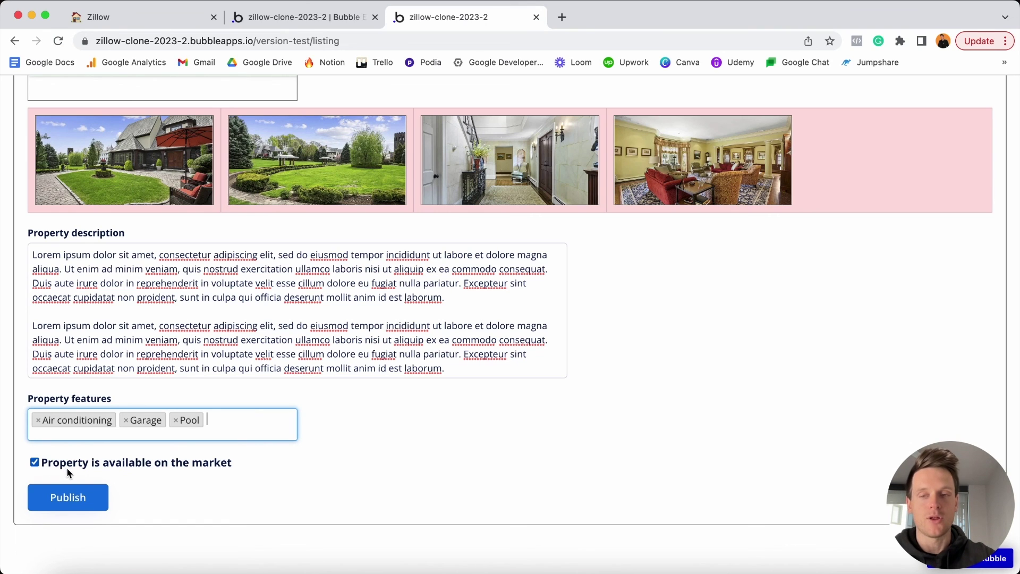
pyautogui.click(69, 498)
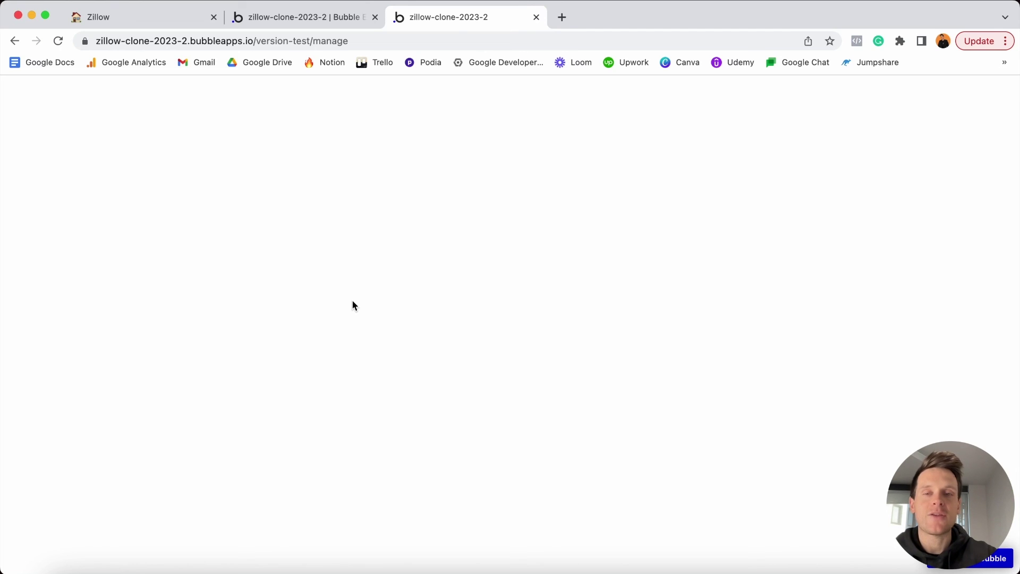
# On the Zillow Notion checklist, tick 'Create a new property listing' and its selected sub-tasks.
pyautogui.click(169, 18)
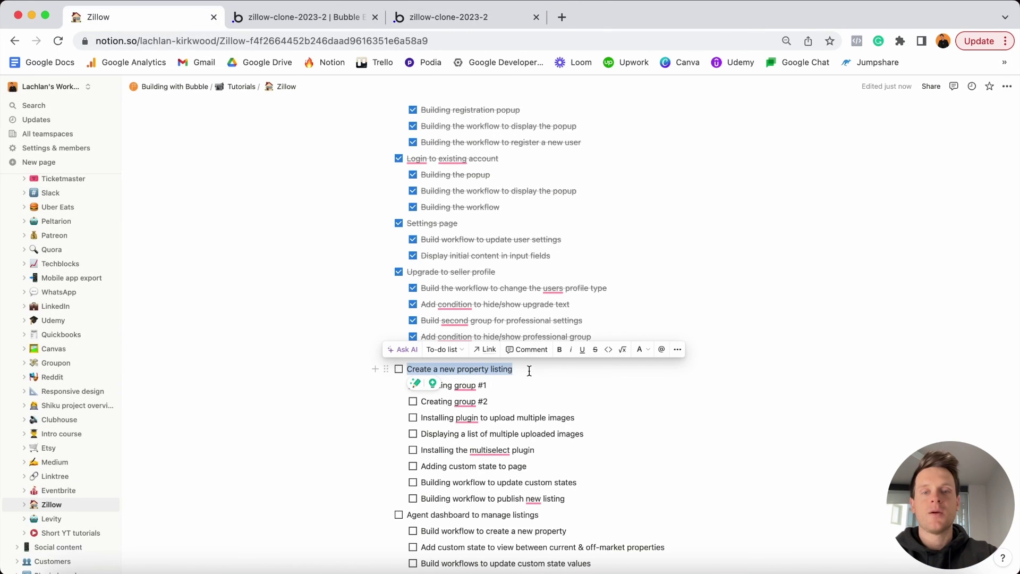
pyautogui.click(399, 369)
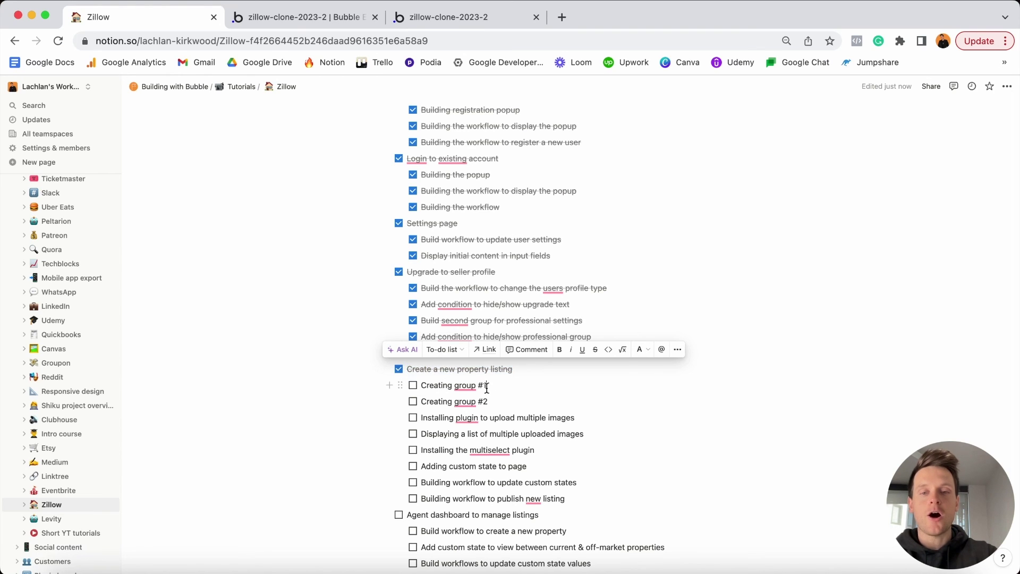
pyautogui.moveTo(422, 385); pyautogui.dragTo(458, 495)
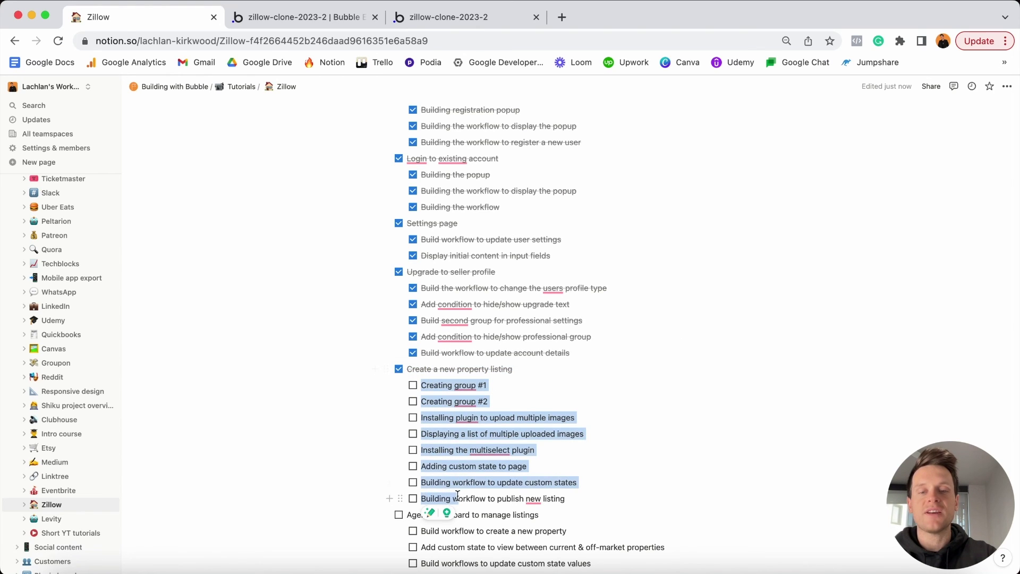
pyautogui.click(413, 401)
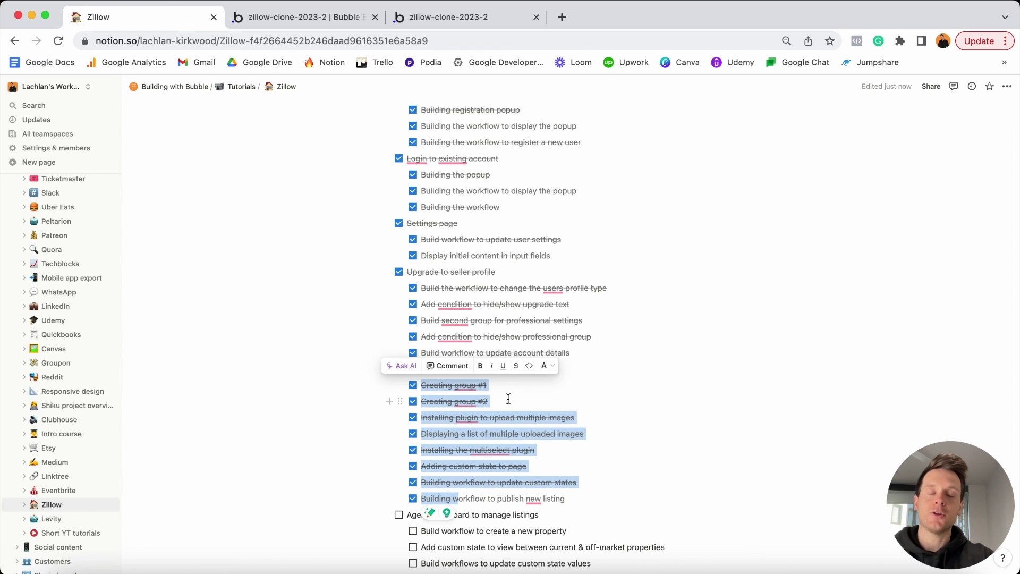